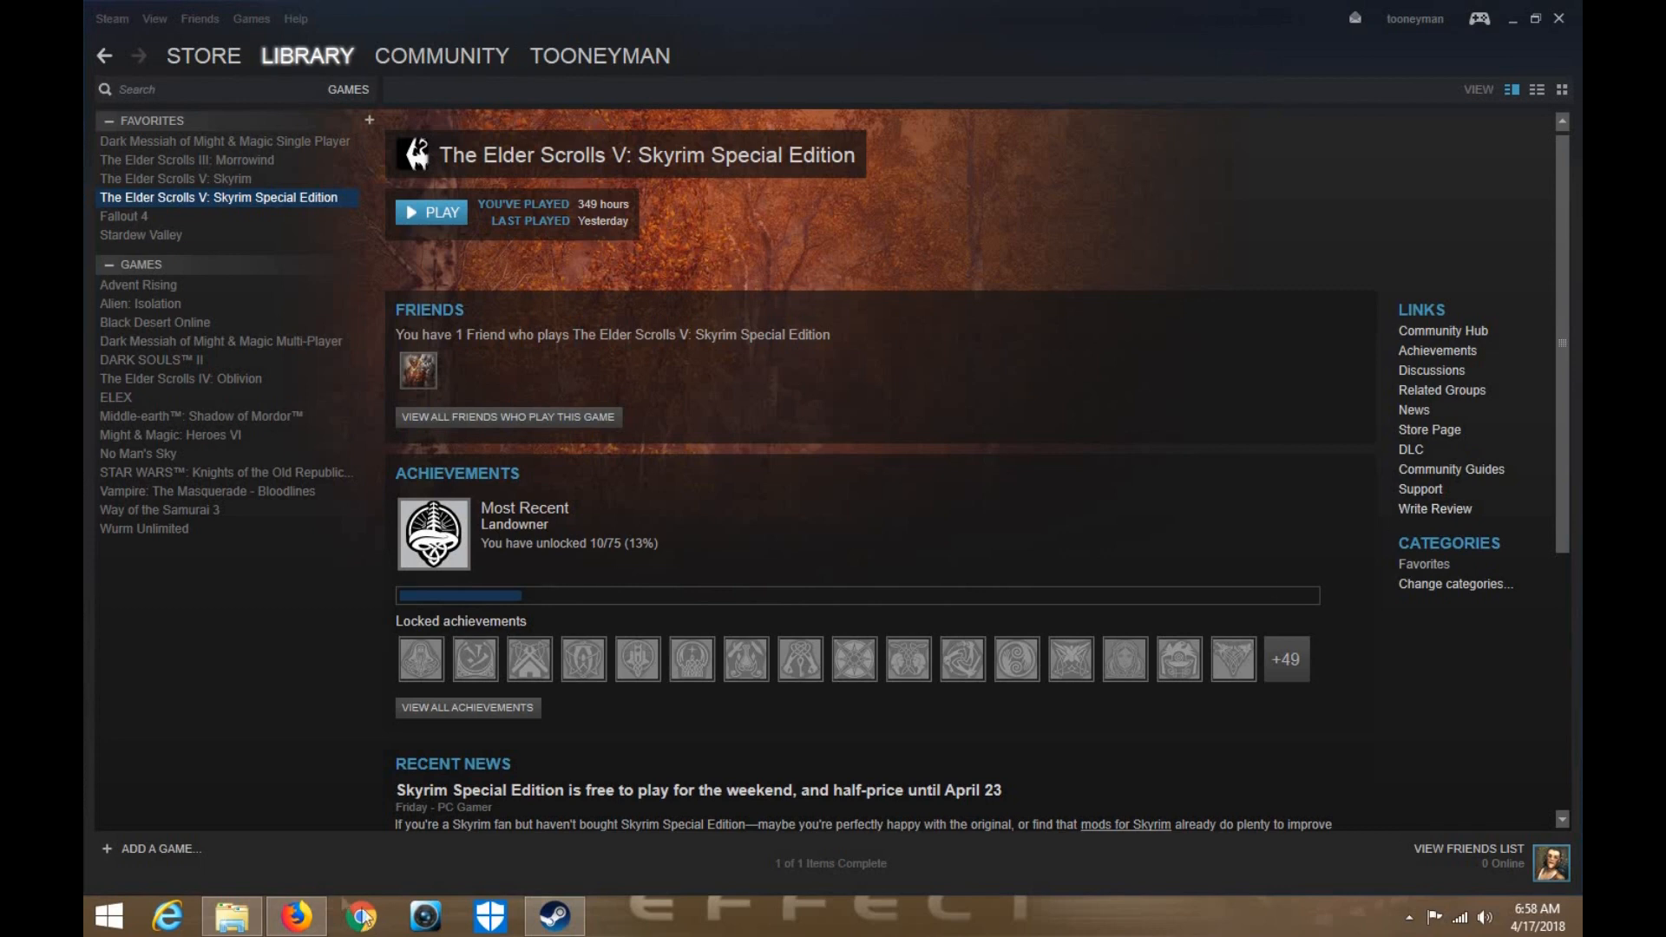
# Switch to File Explorer and inspect the Data folder inside the Skyrim Special Edition installation folder
pyautogui.click(232, 917)
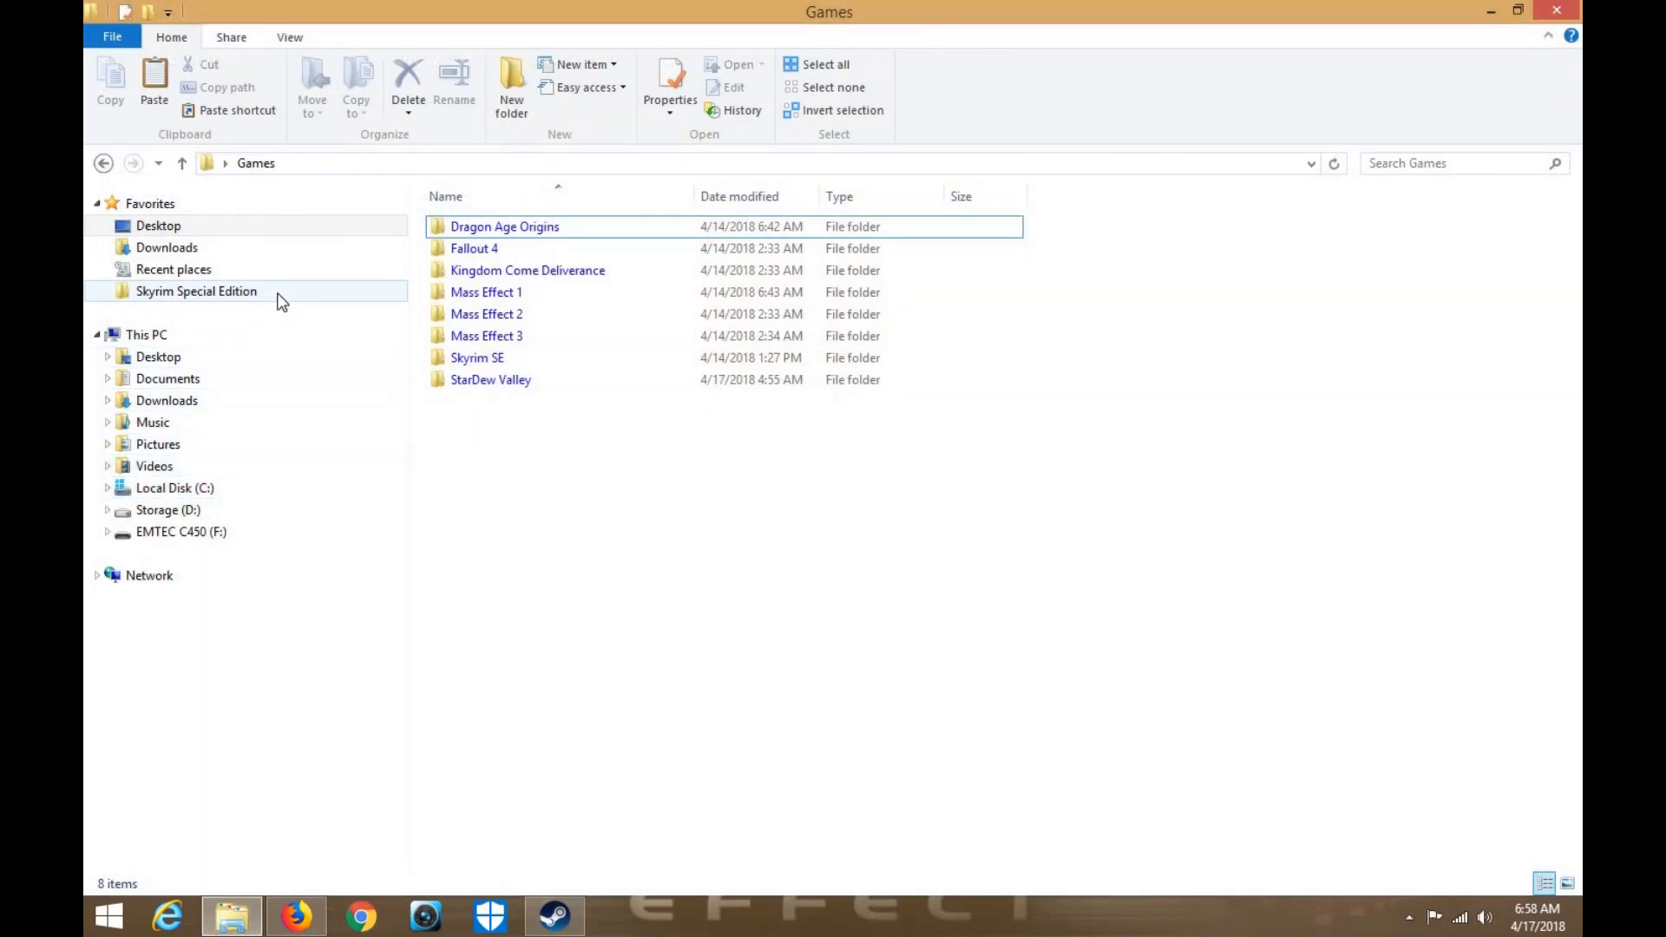
pyautogui.click(279, 291)
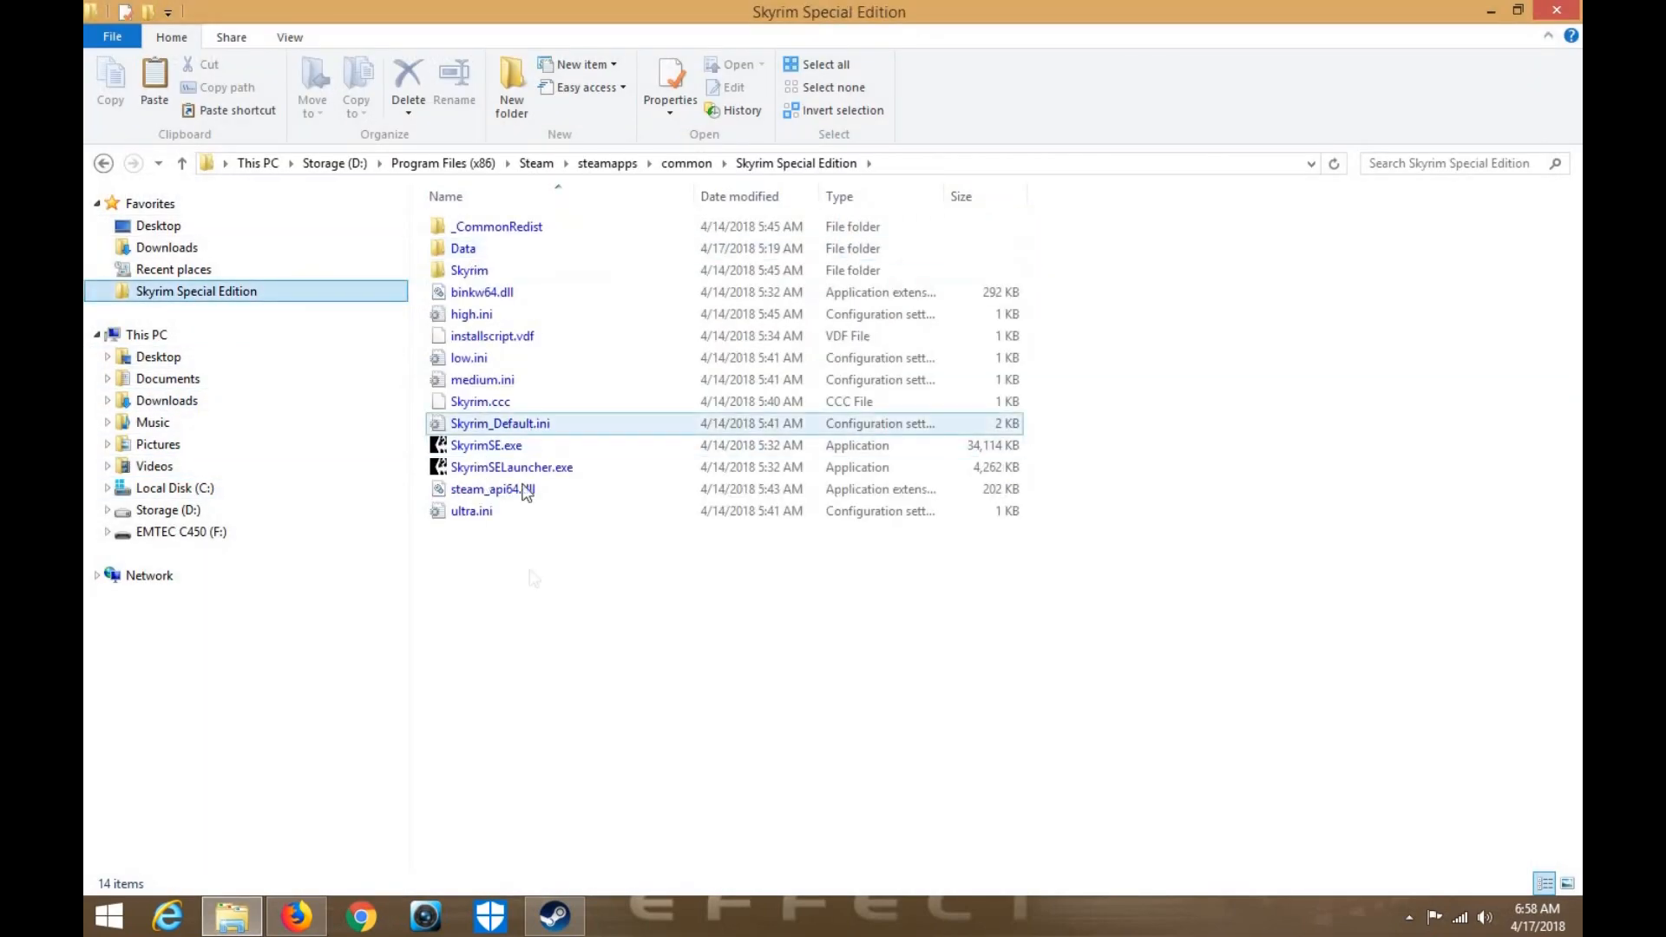
pyautogui.doubleClick(529, 251)
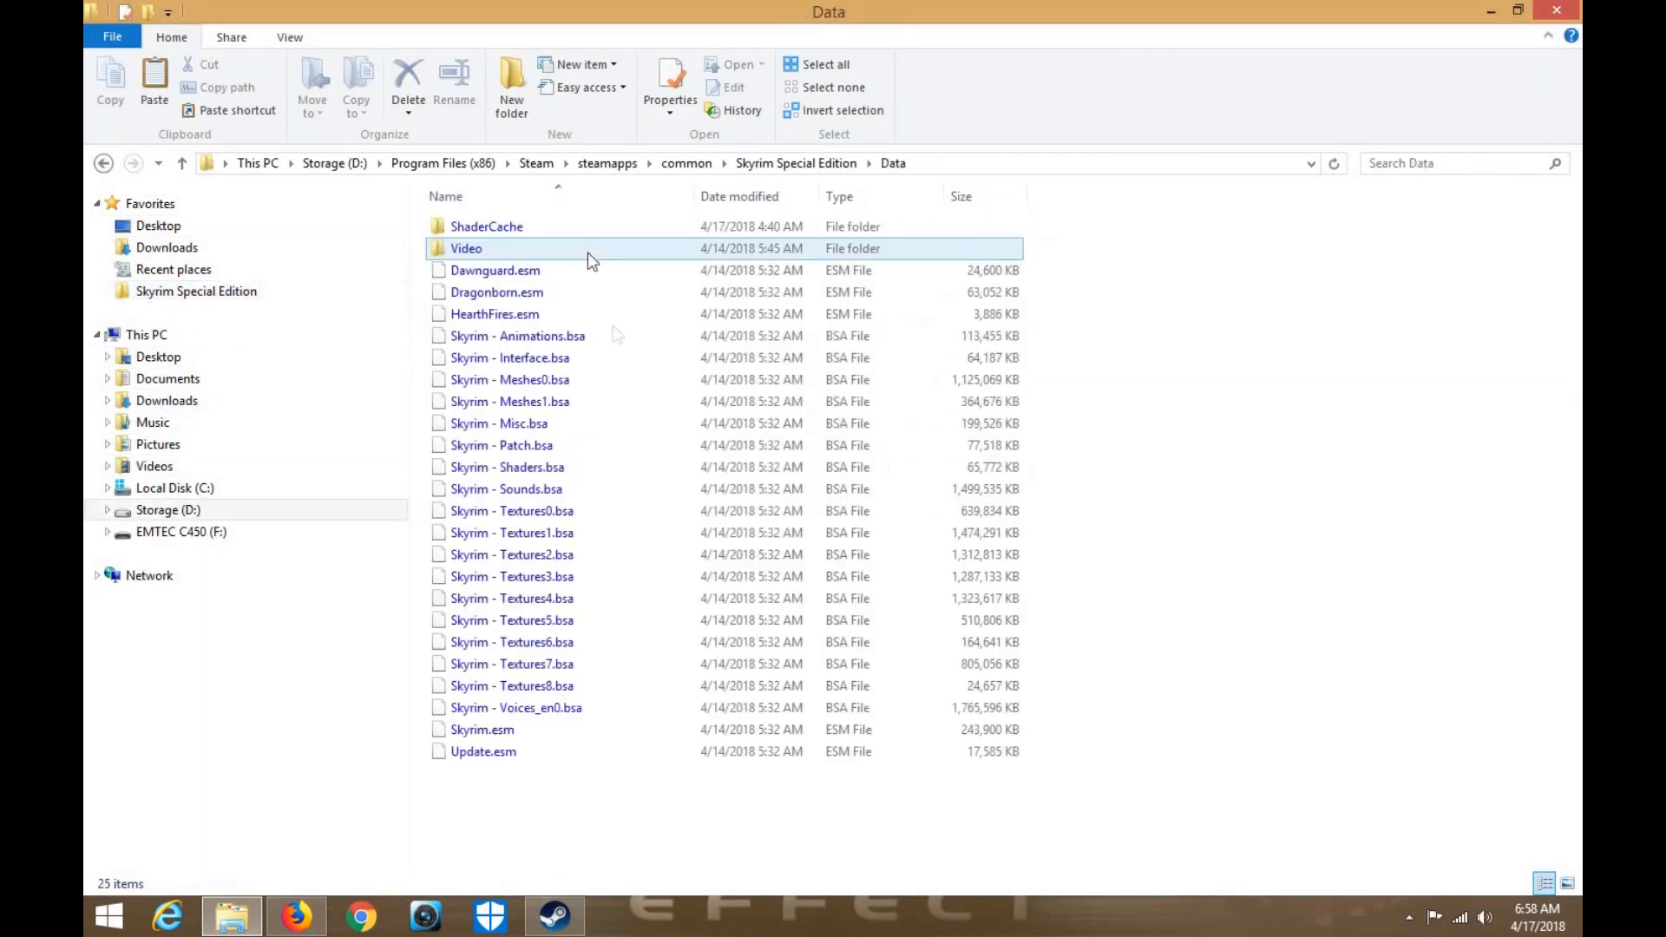
pyautogui.click(104, 163)
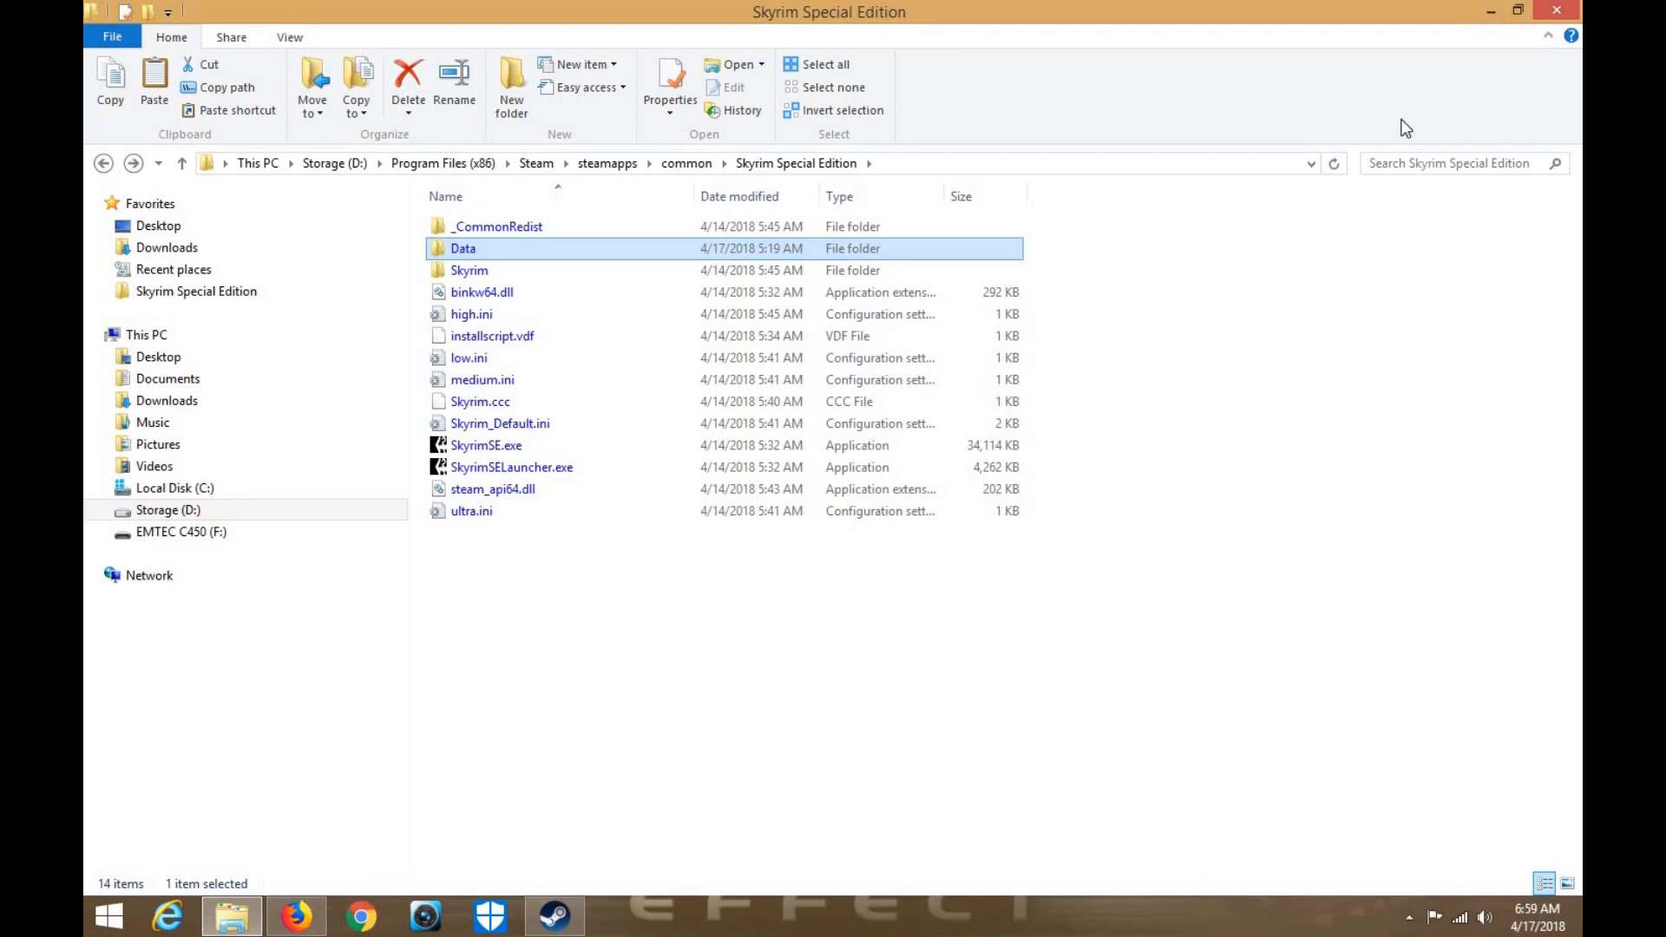
# Restore the Skyrim Special Edition folder window to a smaller size, and minimize it and Steam to expose the desktop
pyautogui.click(1518, 11)
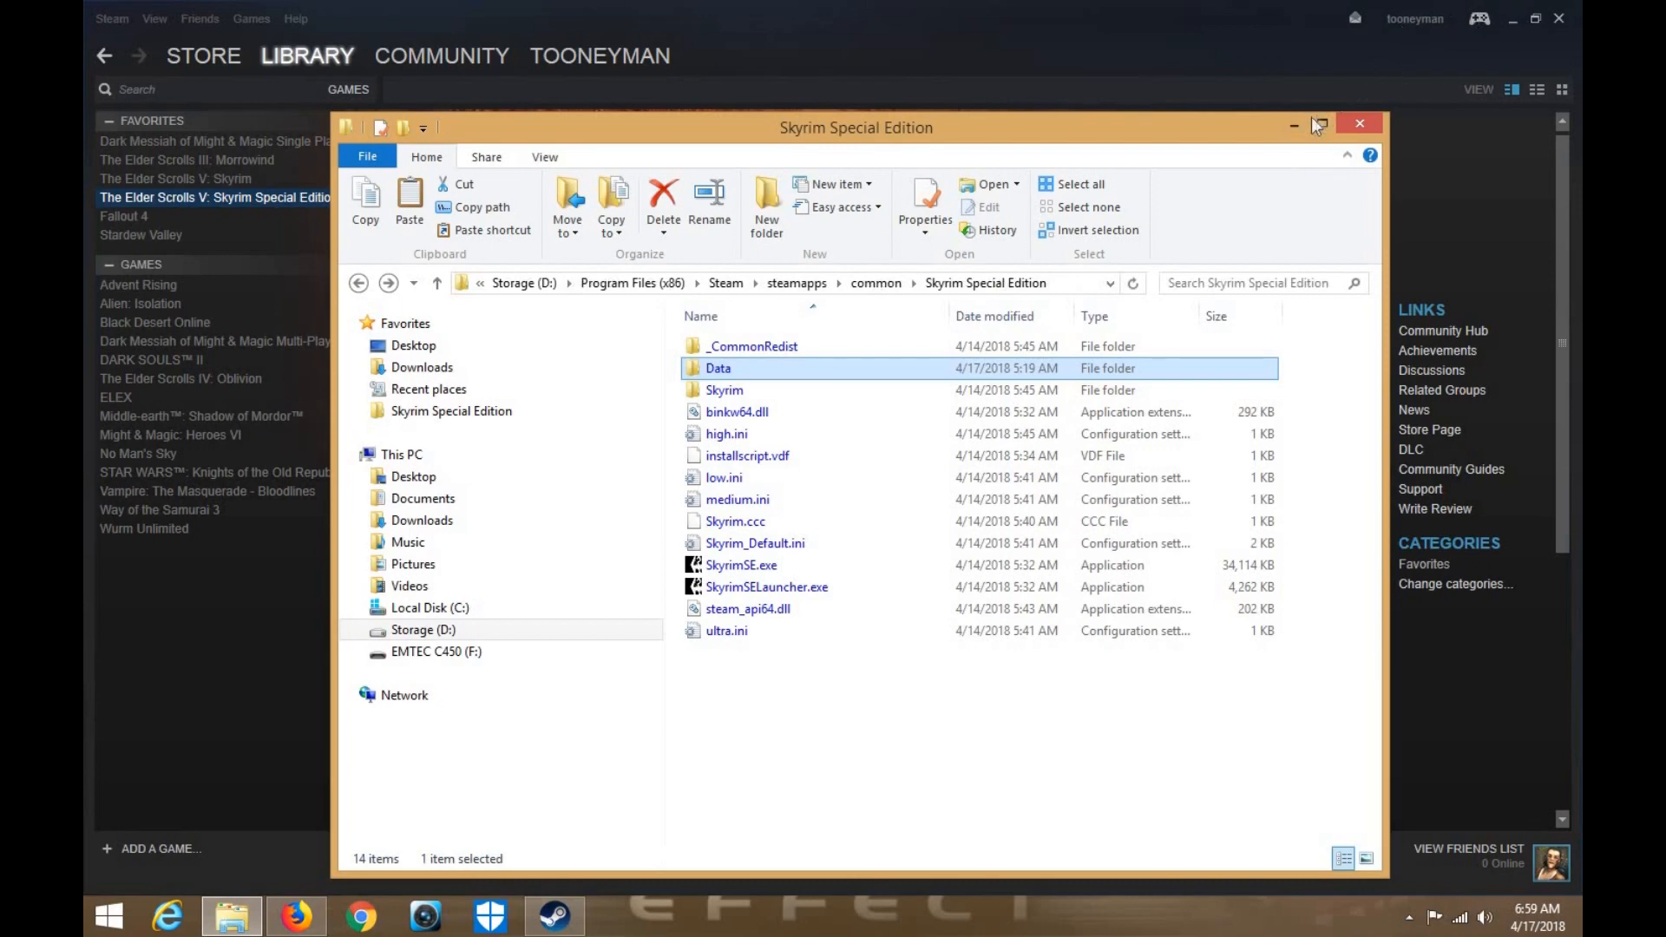
pyautogui.moveTo(1169, 128); pyautogui.dragTo(1092, 59)
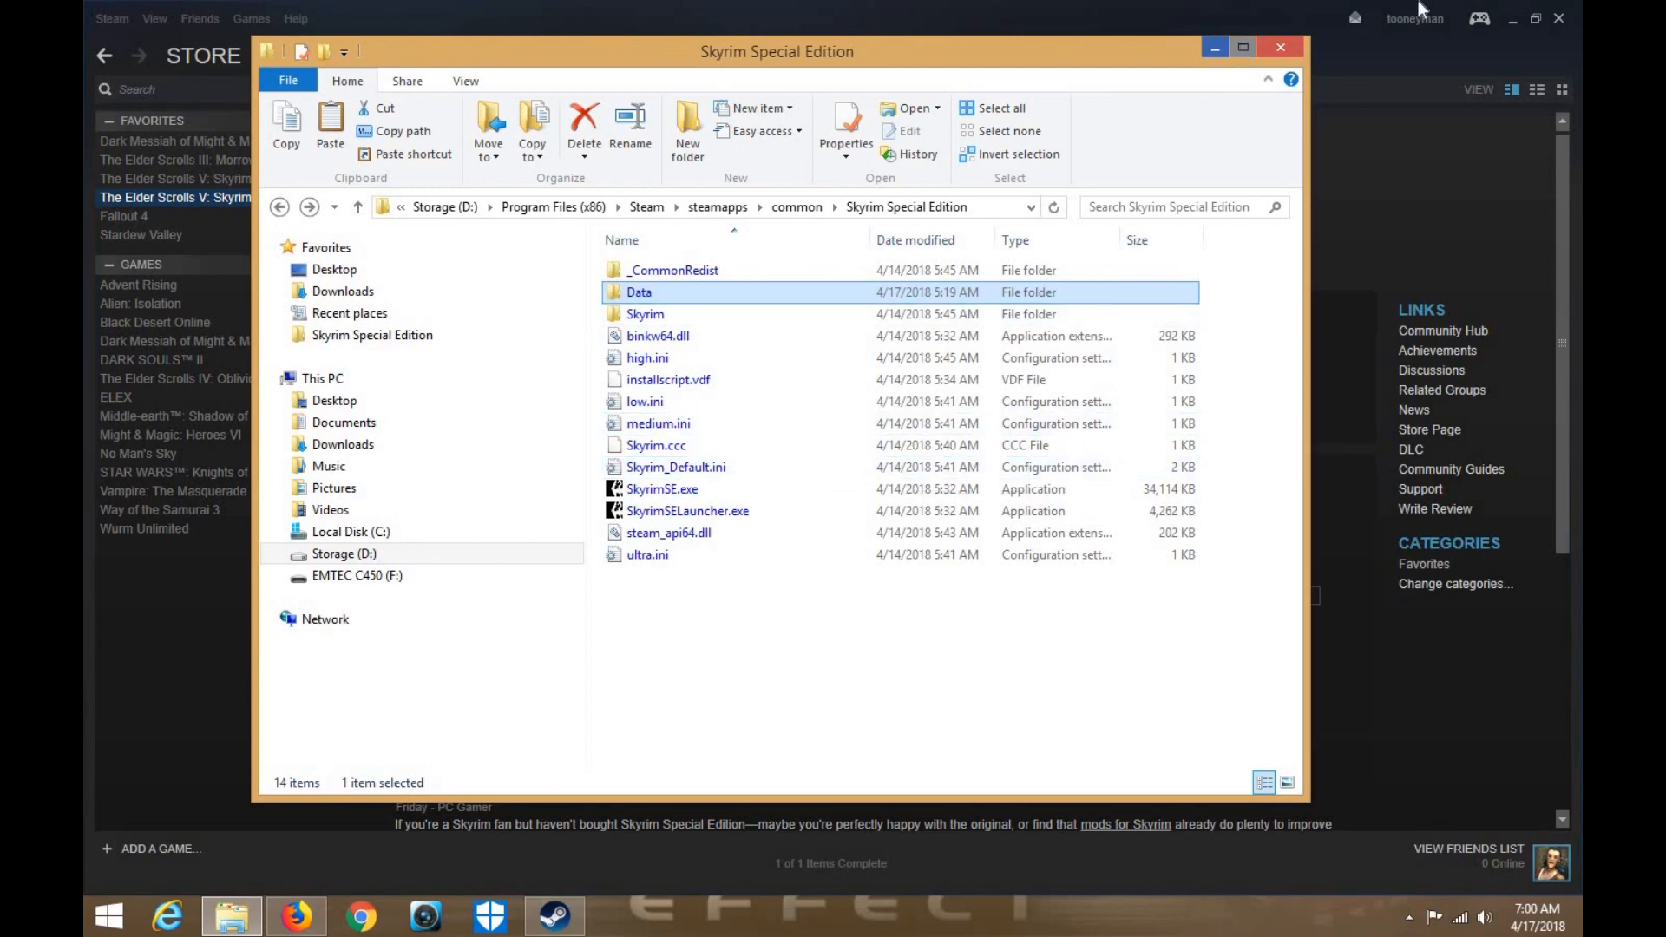
pyautogui.click(1457, 7)
pyautogui.click(1513, 18)
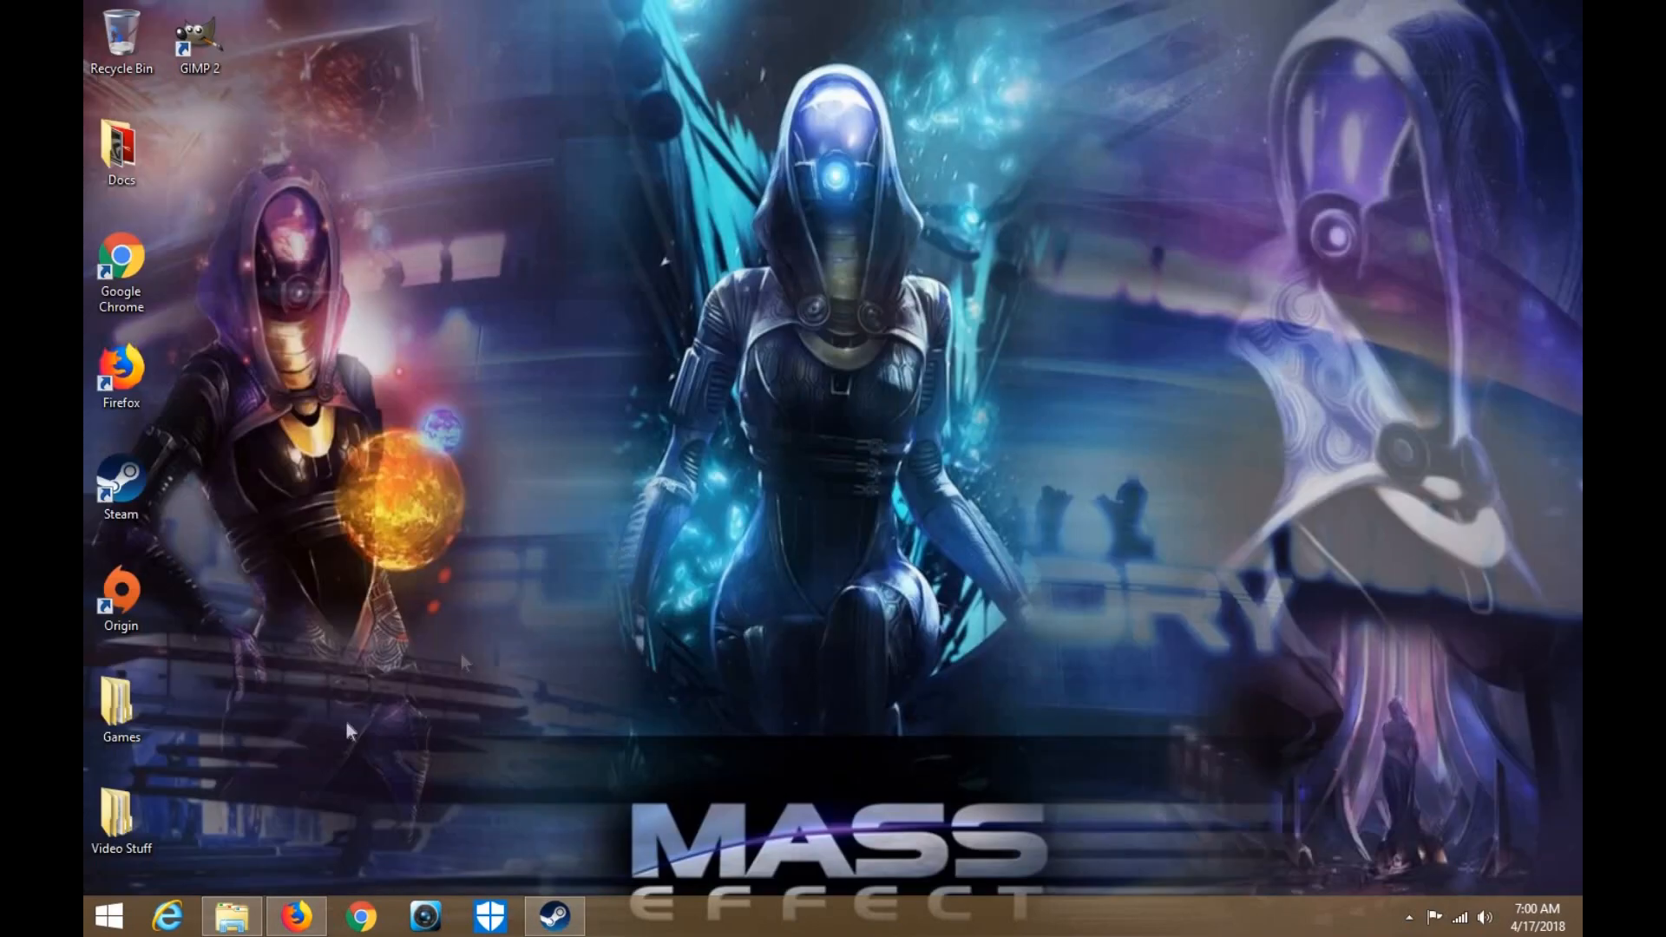
# Open the Skyrim SE folder inside the Games folder on the desktop
pyautogui.doubleClick(135, 727)
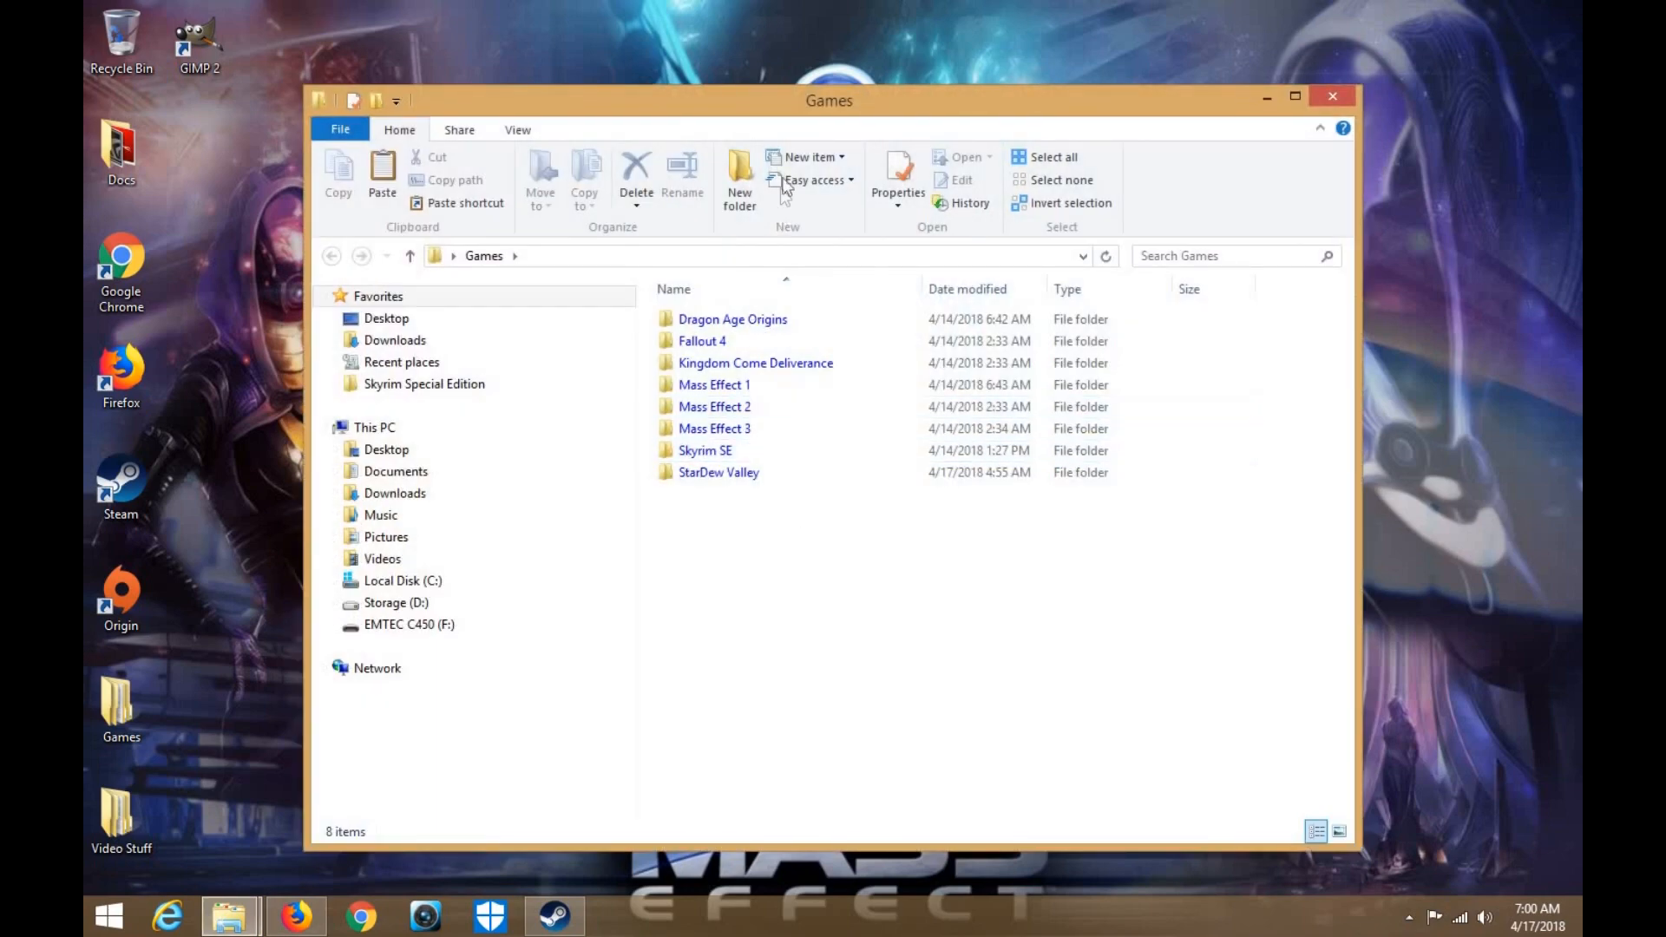
pyautogui.moveTo(822, 98); pyautogui.dragTo(867, 35)
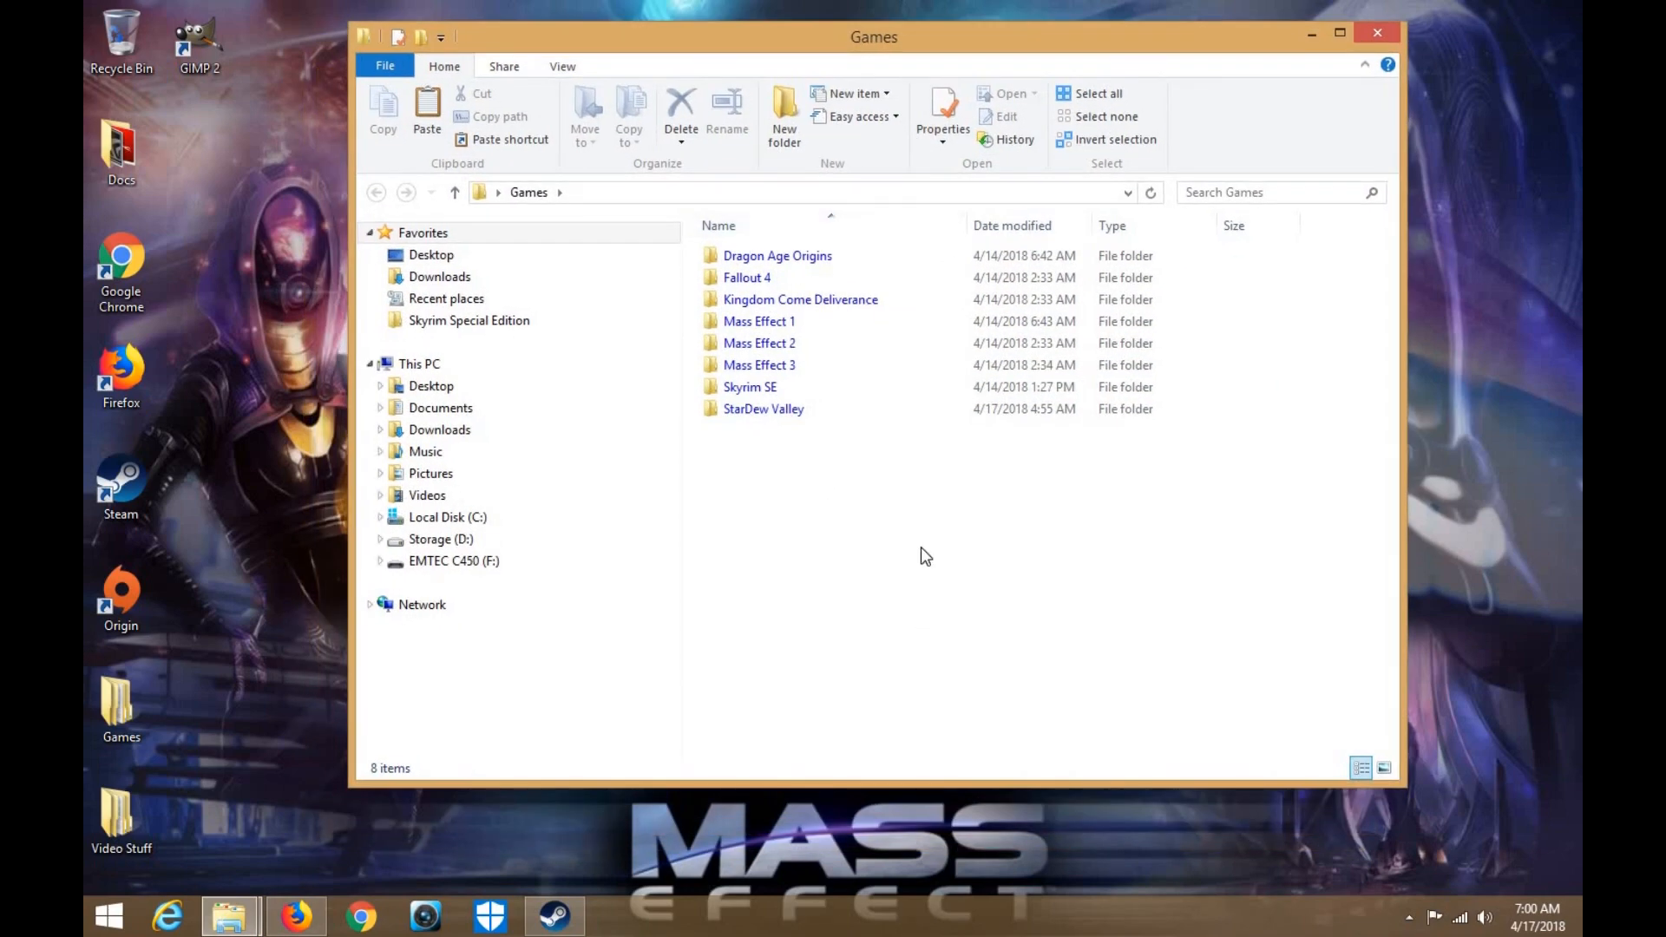
pyautogui.click(760, 390)
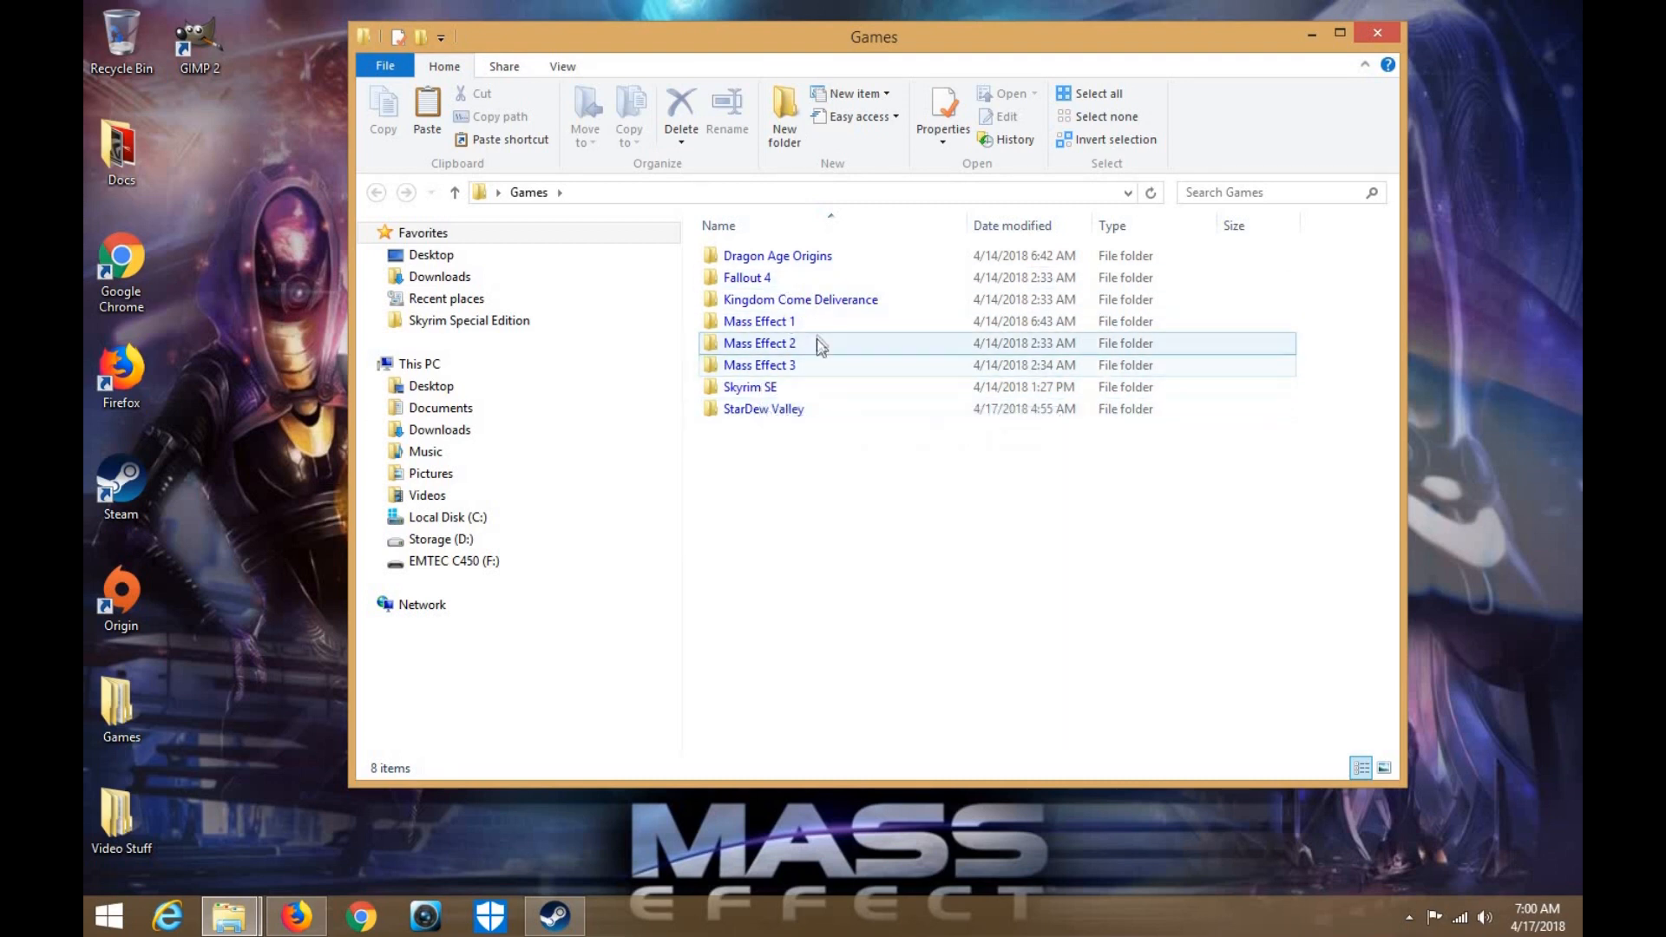
pyautogui.doubleClick(784, 386)
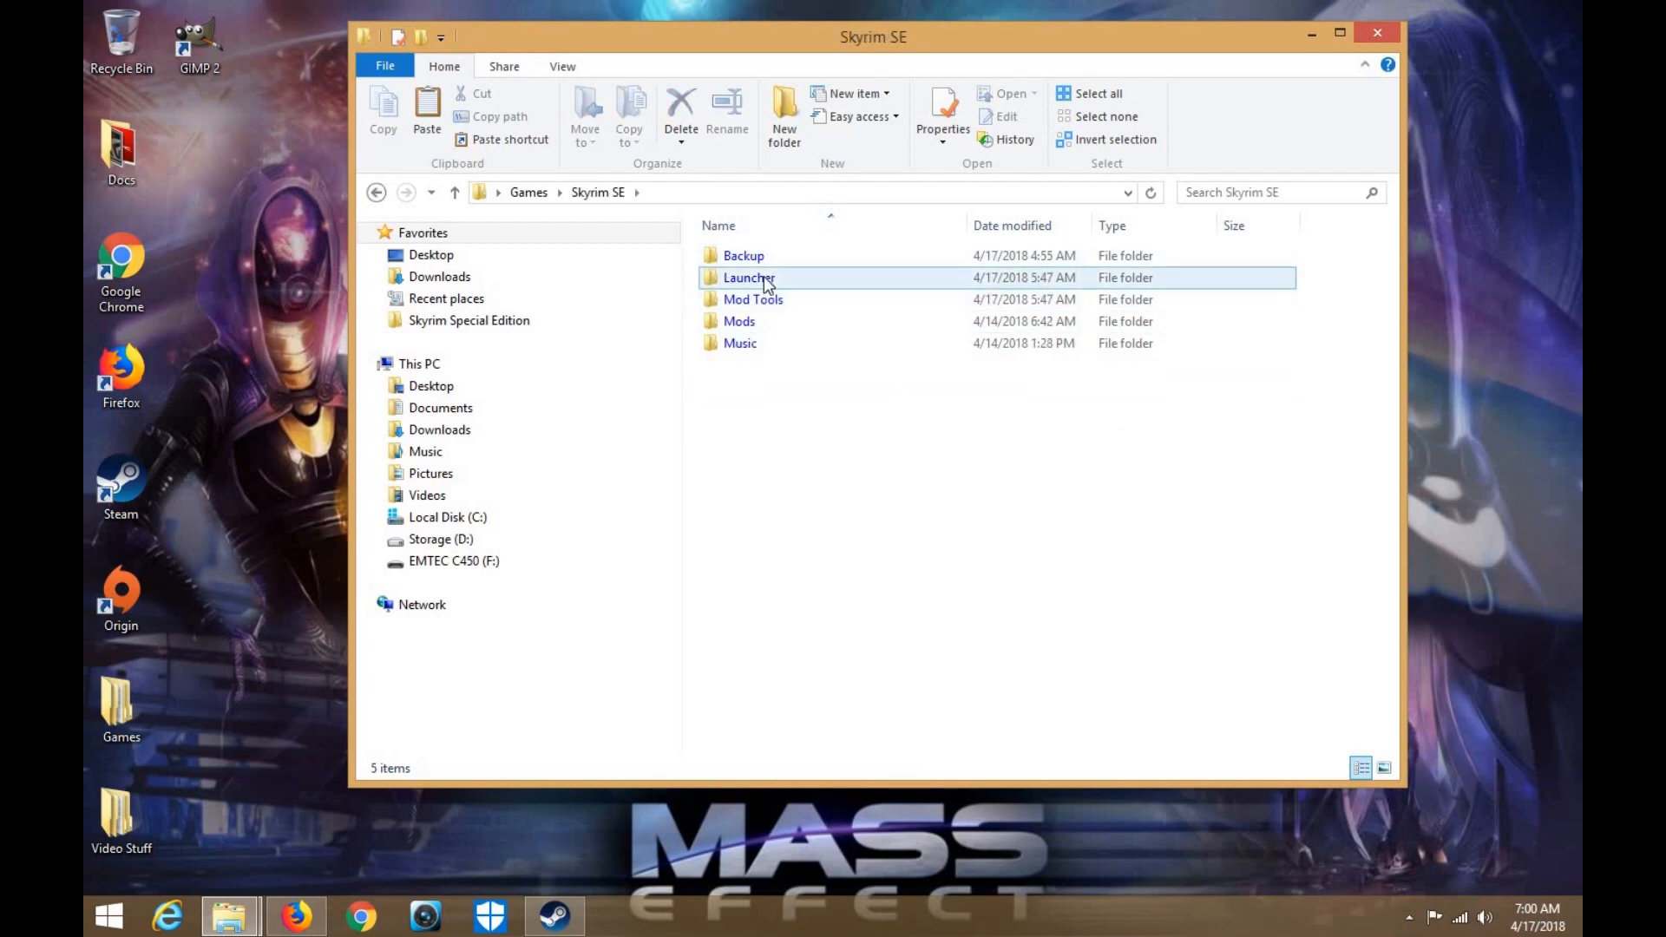
# Inspect the contents of the Launcher and Mod Tools folders within Skyrim SE
pyautogui.doubleClick(753, 277)
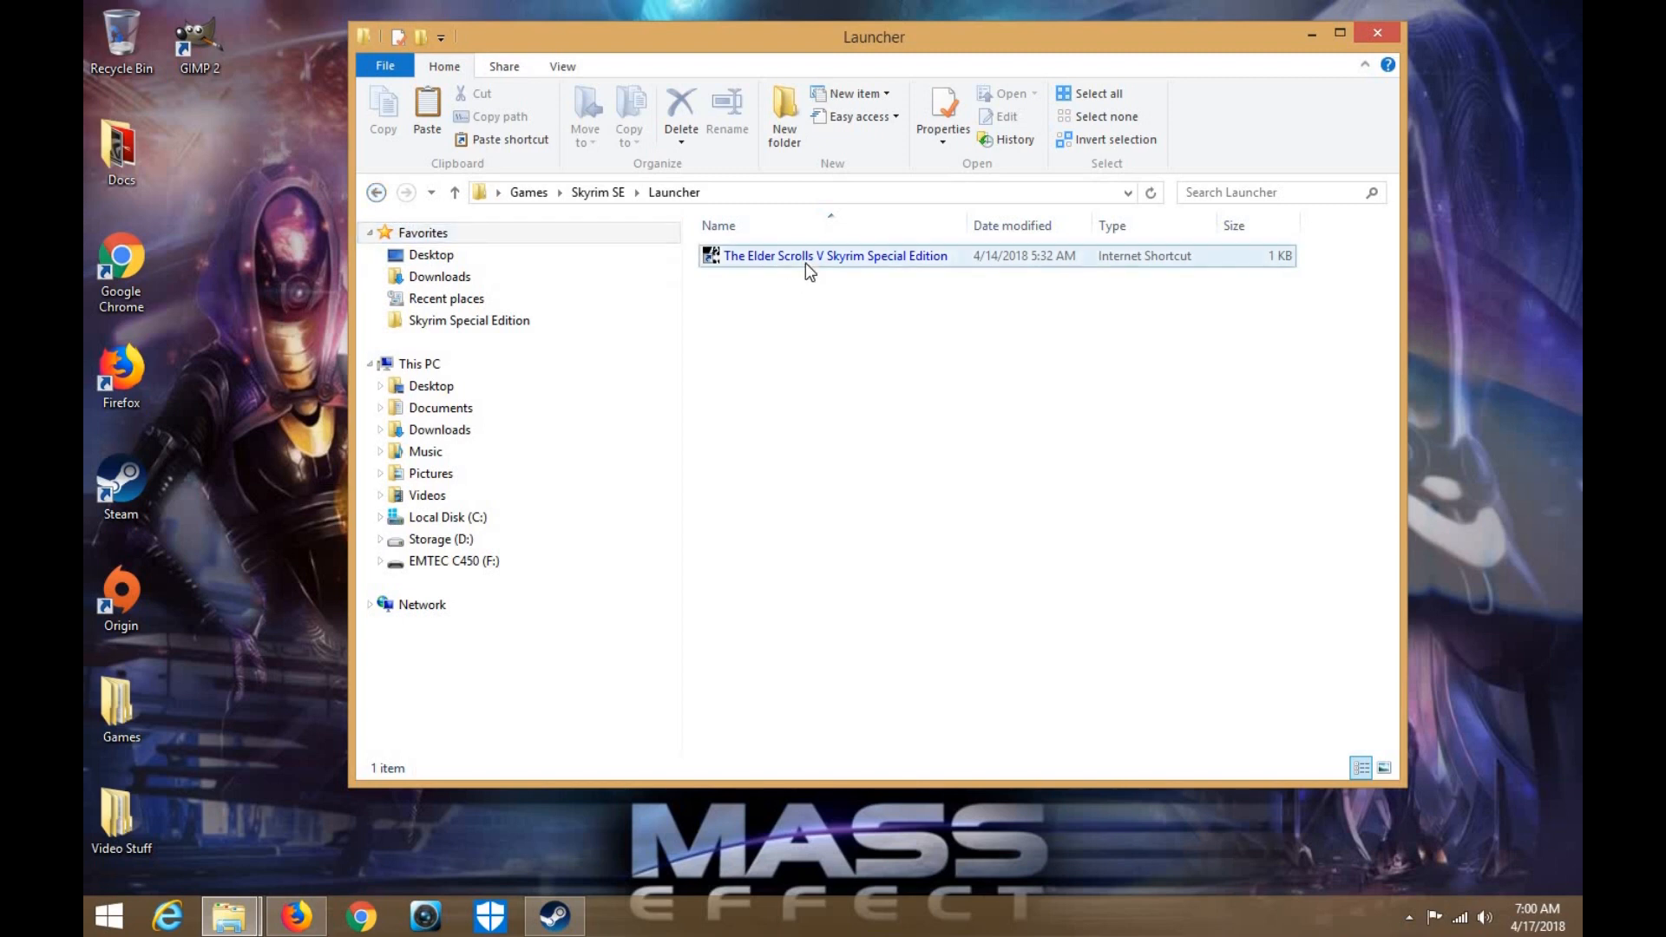
pyautogui.click(376, 192)
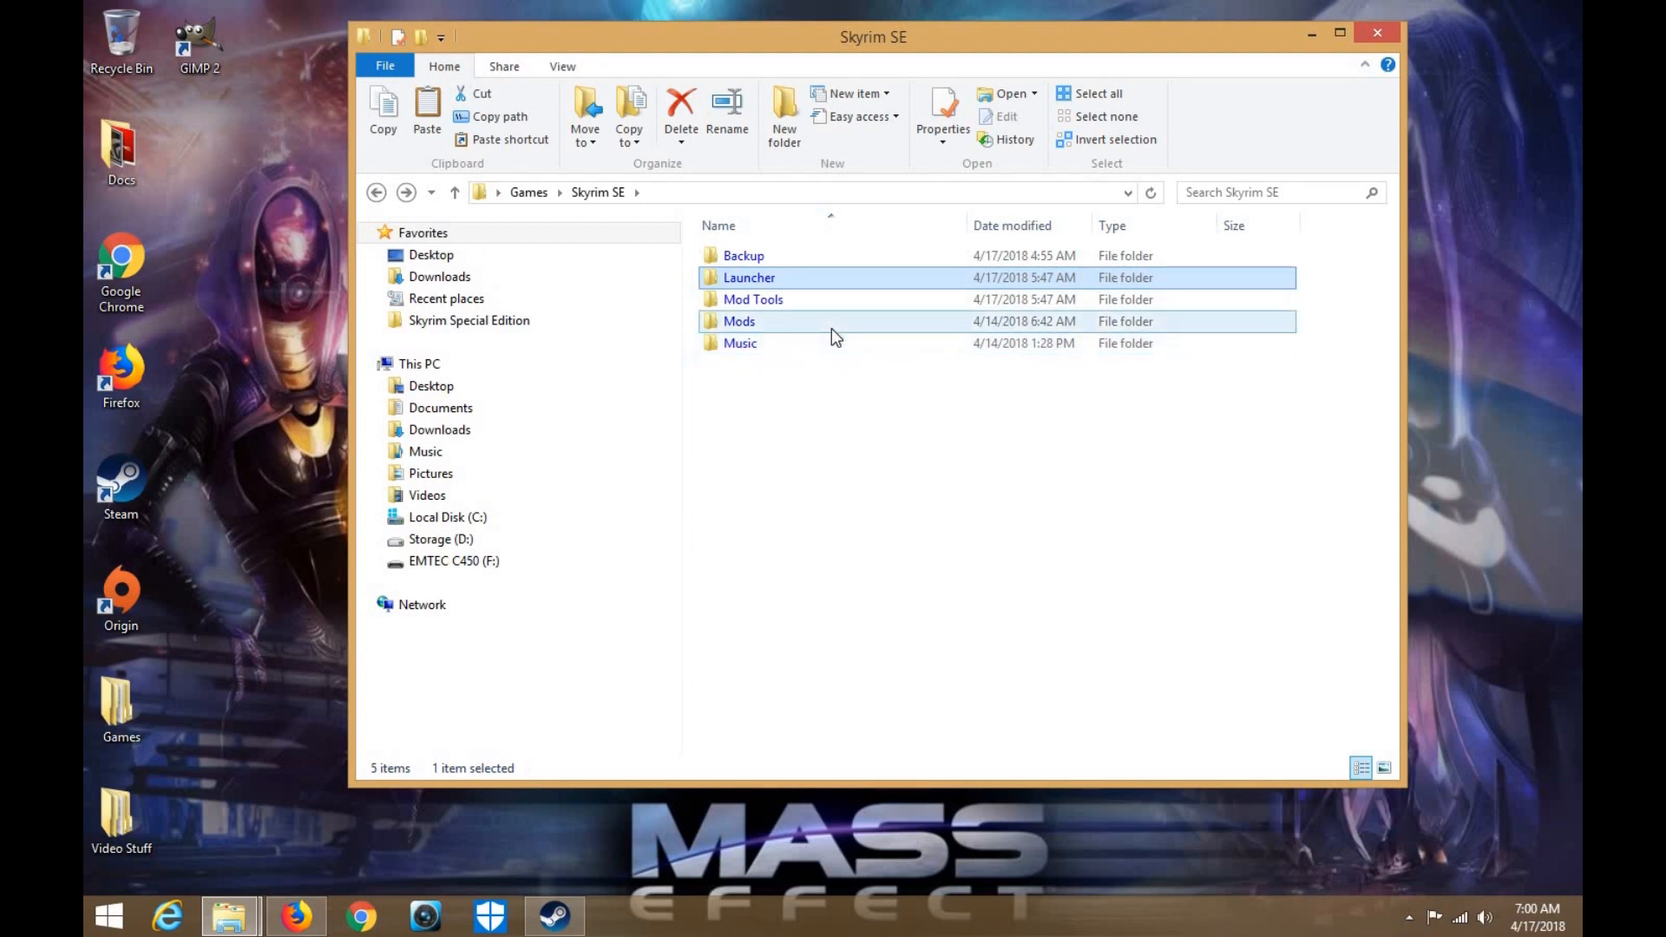
pyautogui.doubleClick(823, 298)
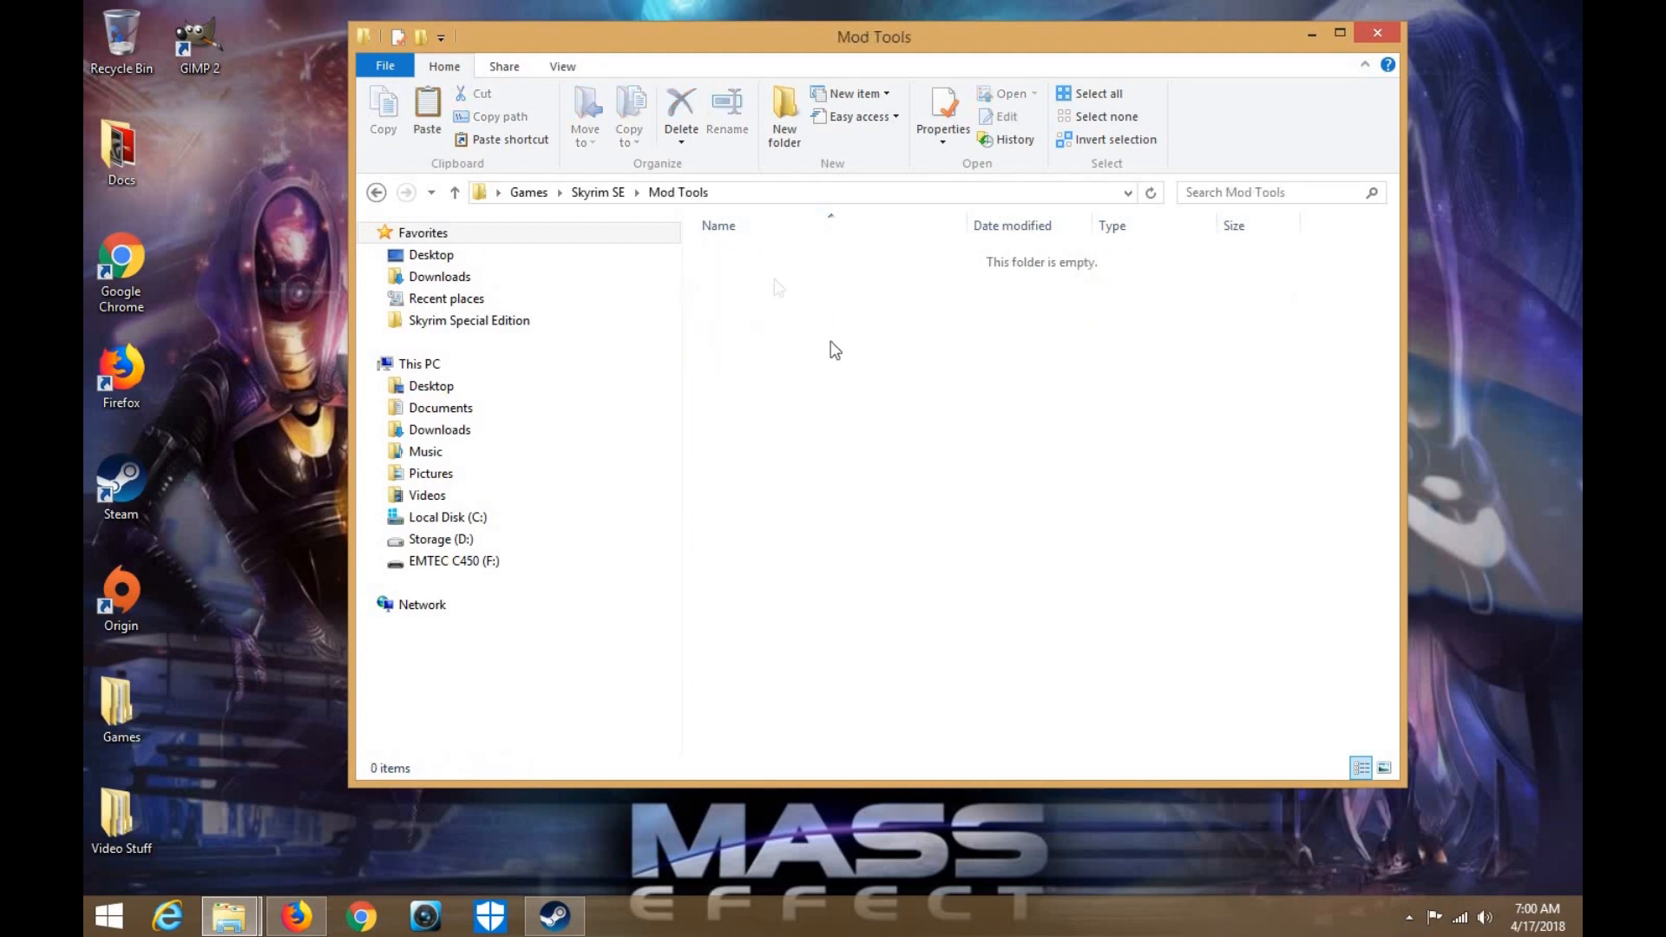
pyautogui.click(386, 192)
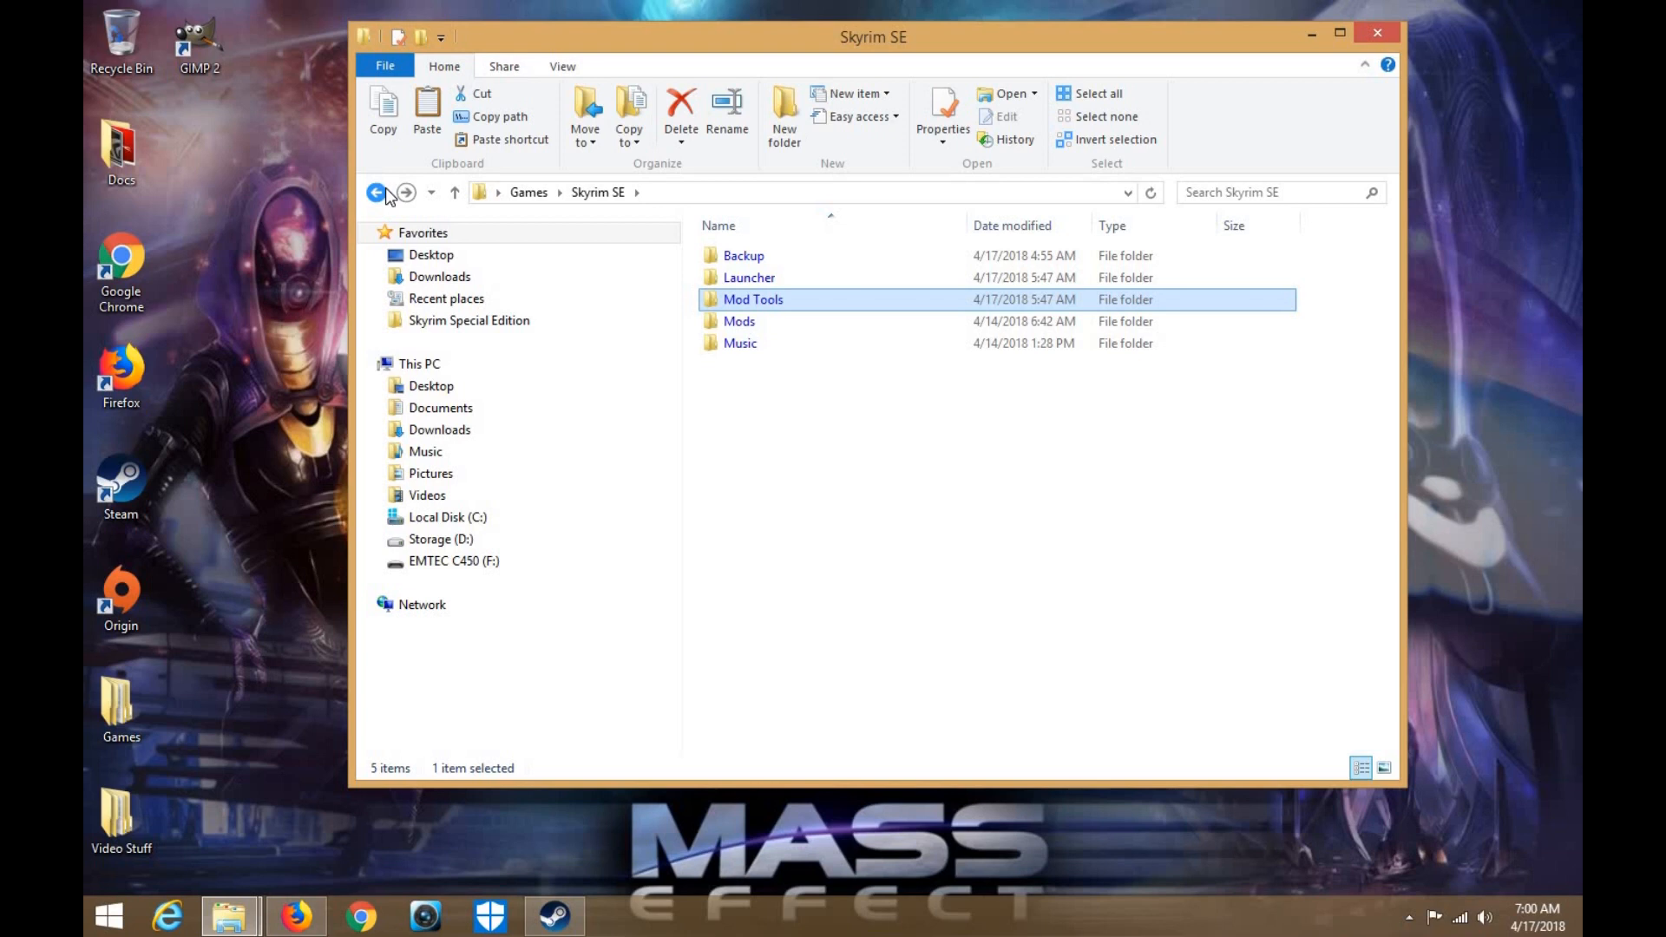
# Inspect the Mods and Music folders within Skyrim SE, returning to the Skyrim SE folder
pyautogui.doubleClick(740, 321)
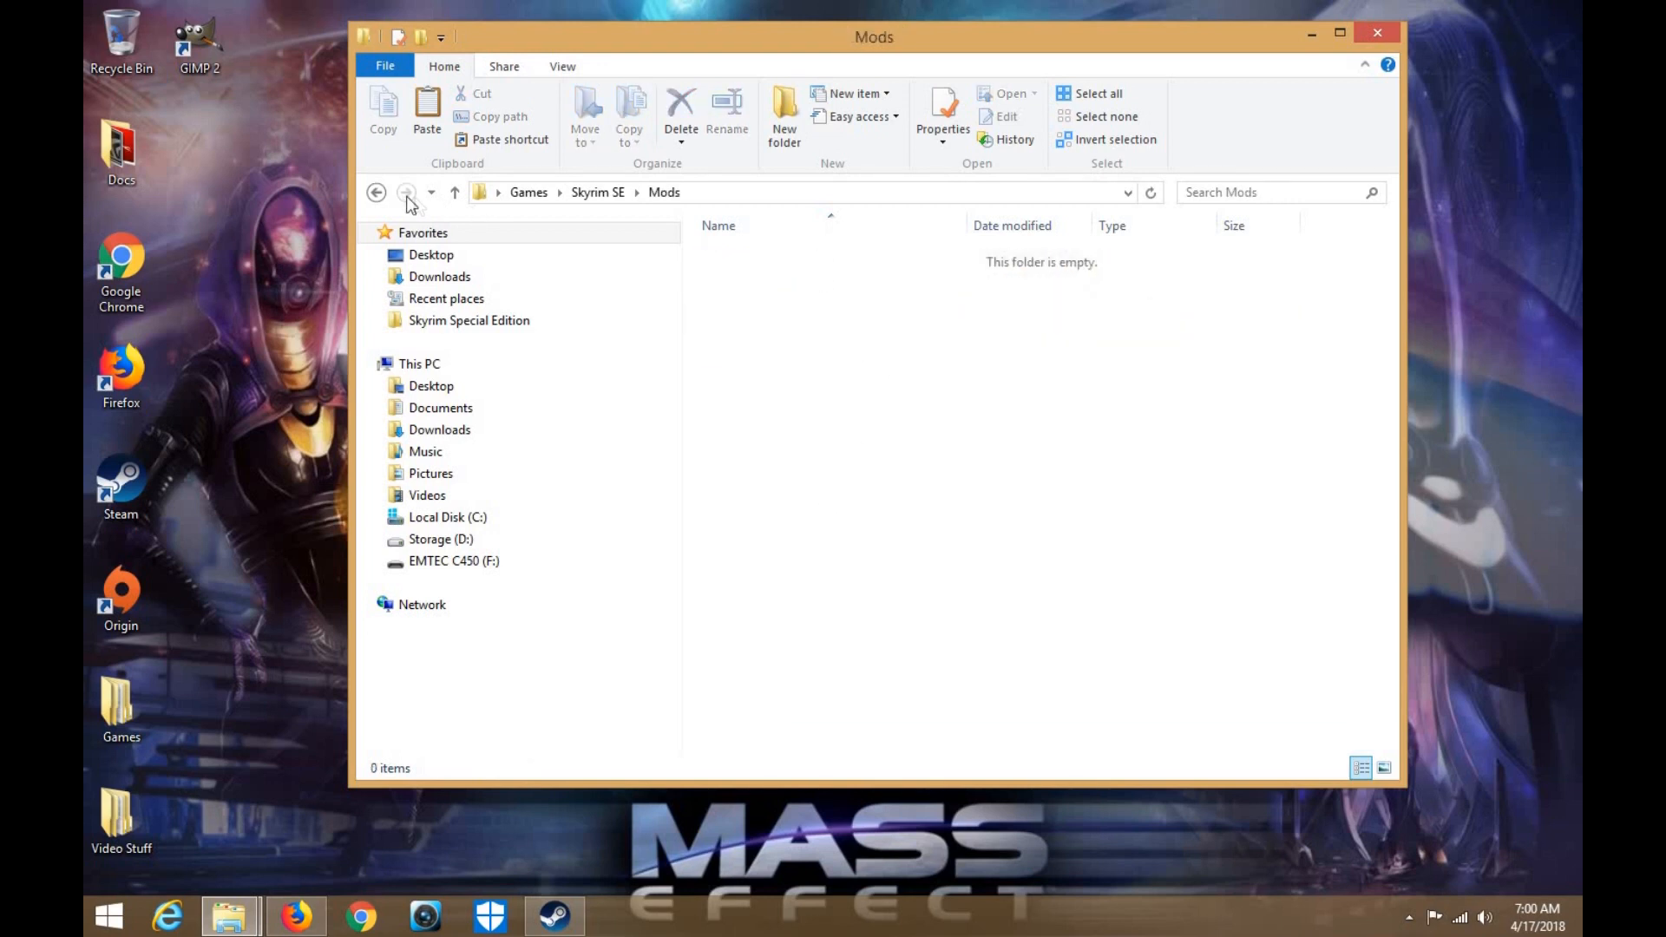
pyautogui.click(376, 192)
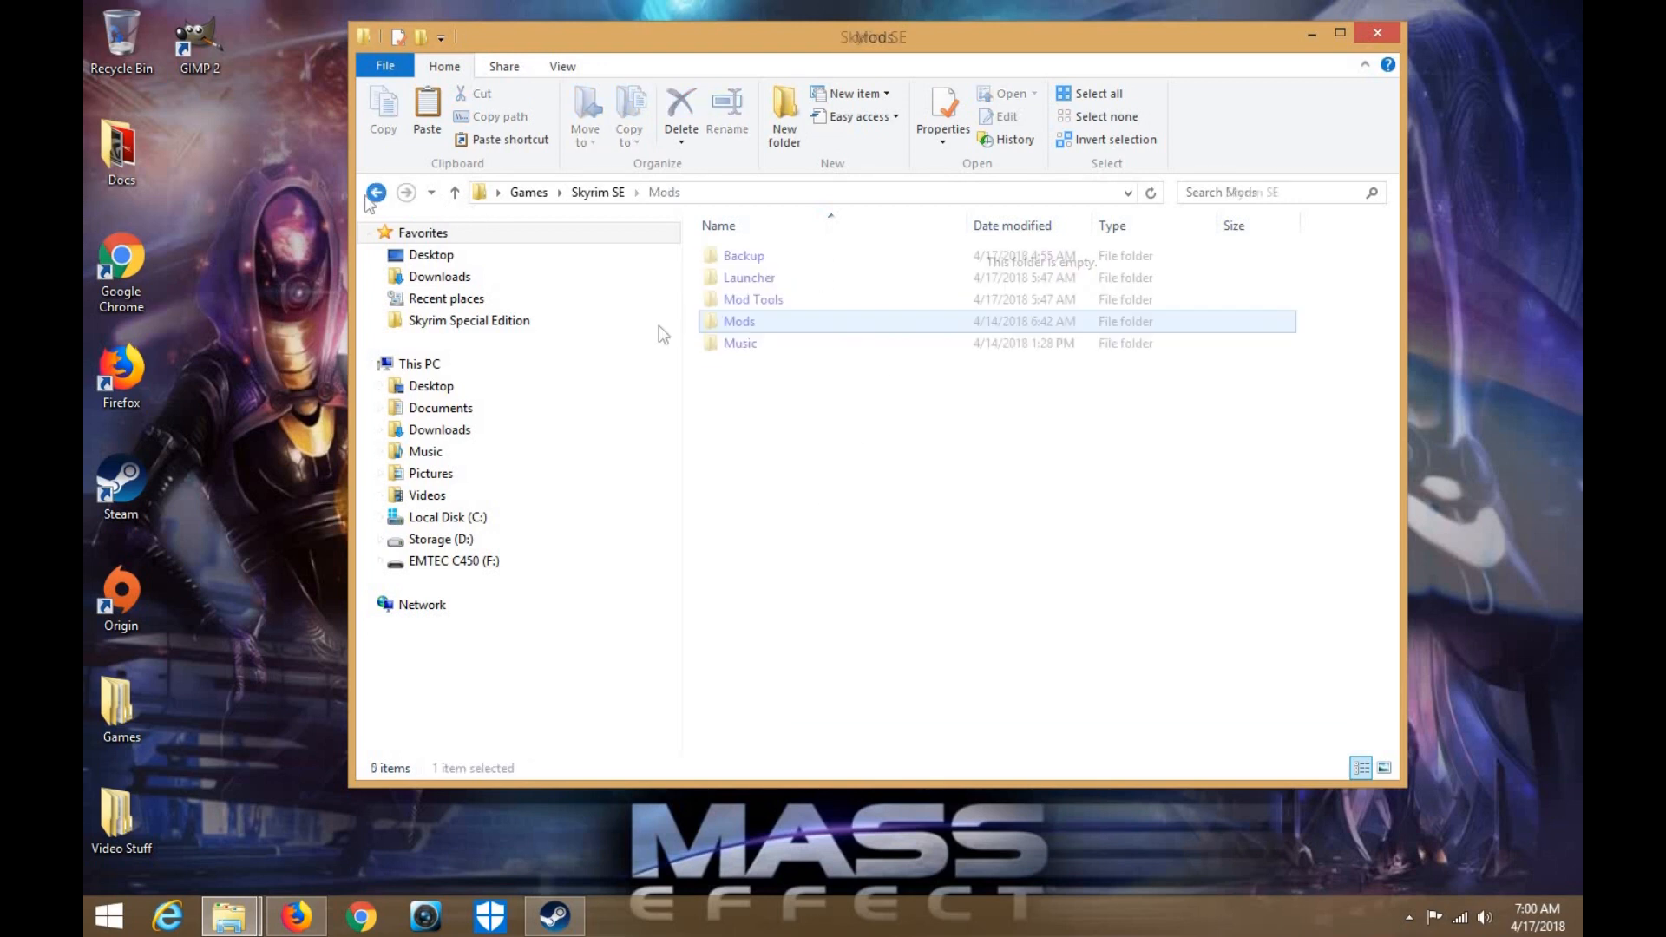
pyautogui.doubleClick(759, 321)
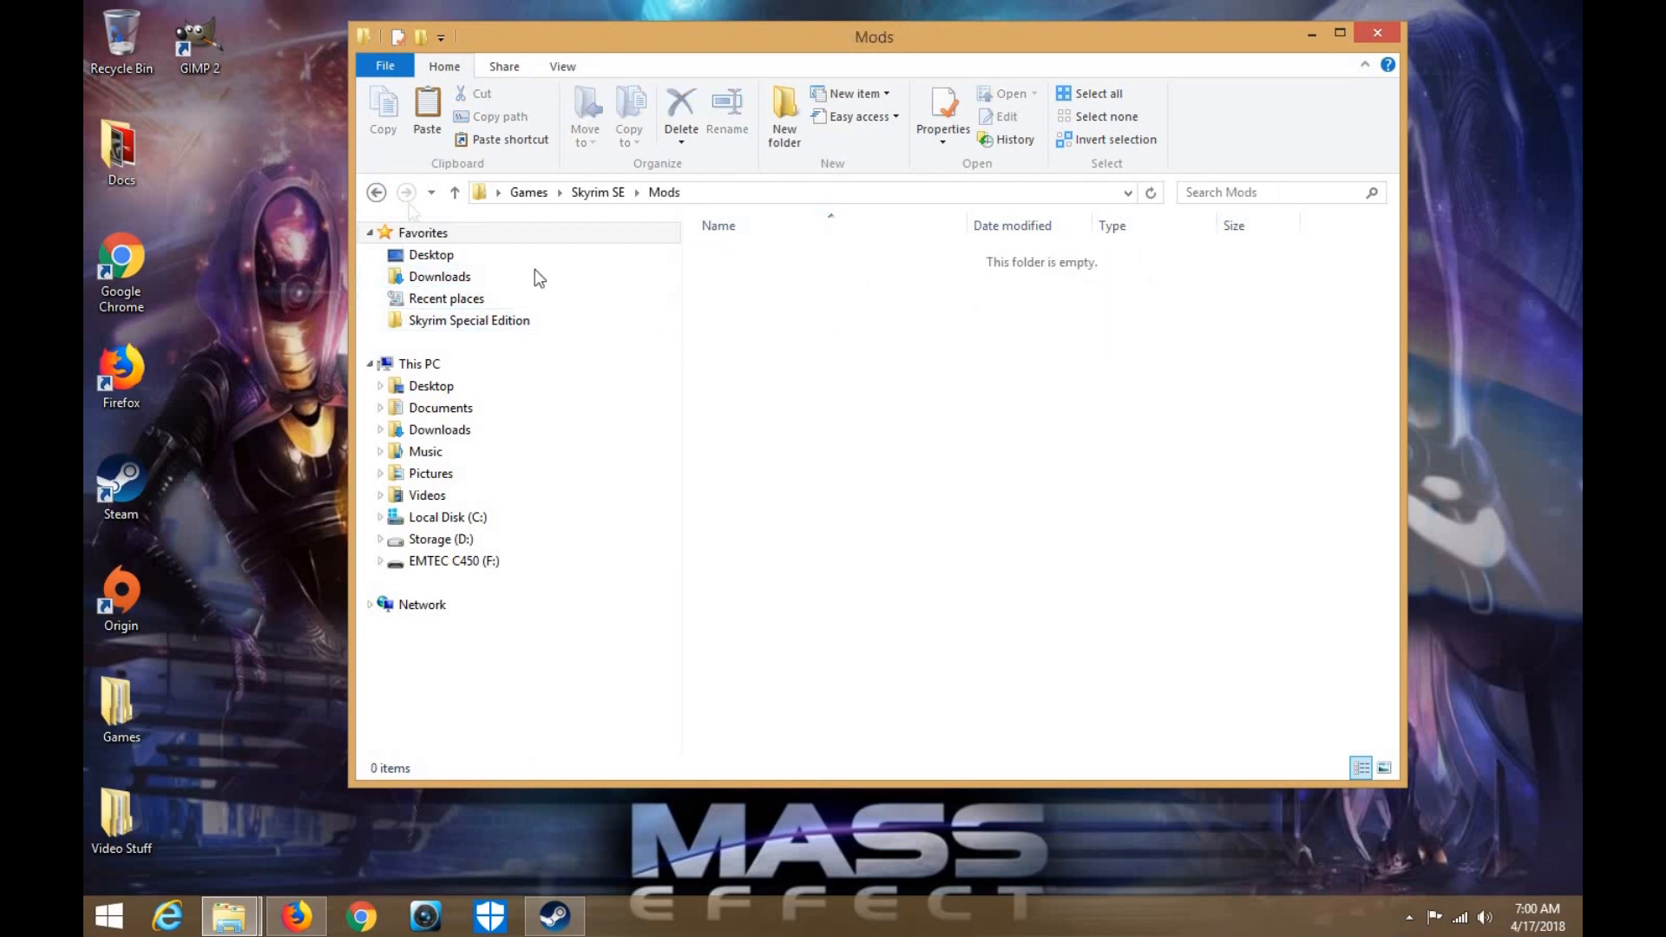
pyautogui.click(375, 192)
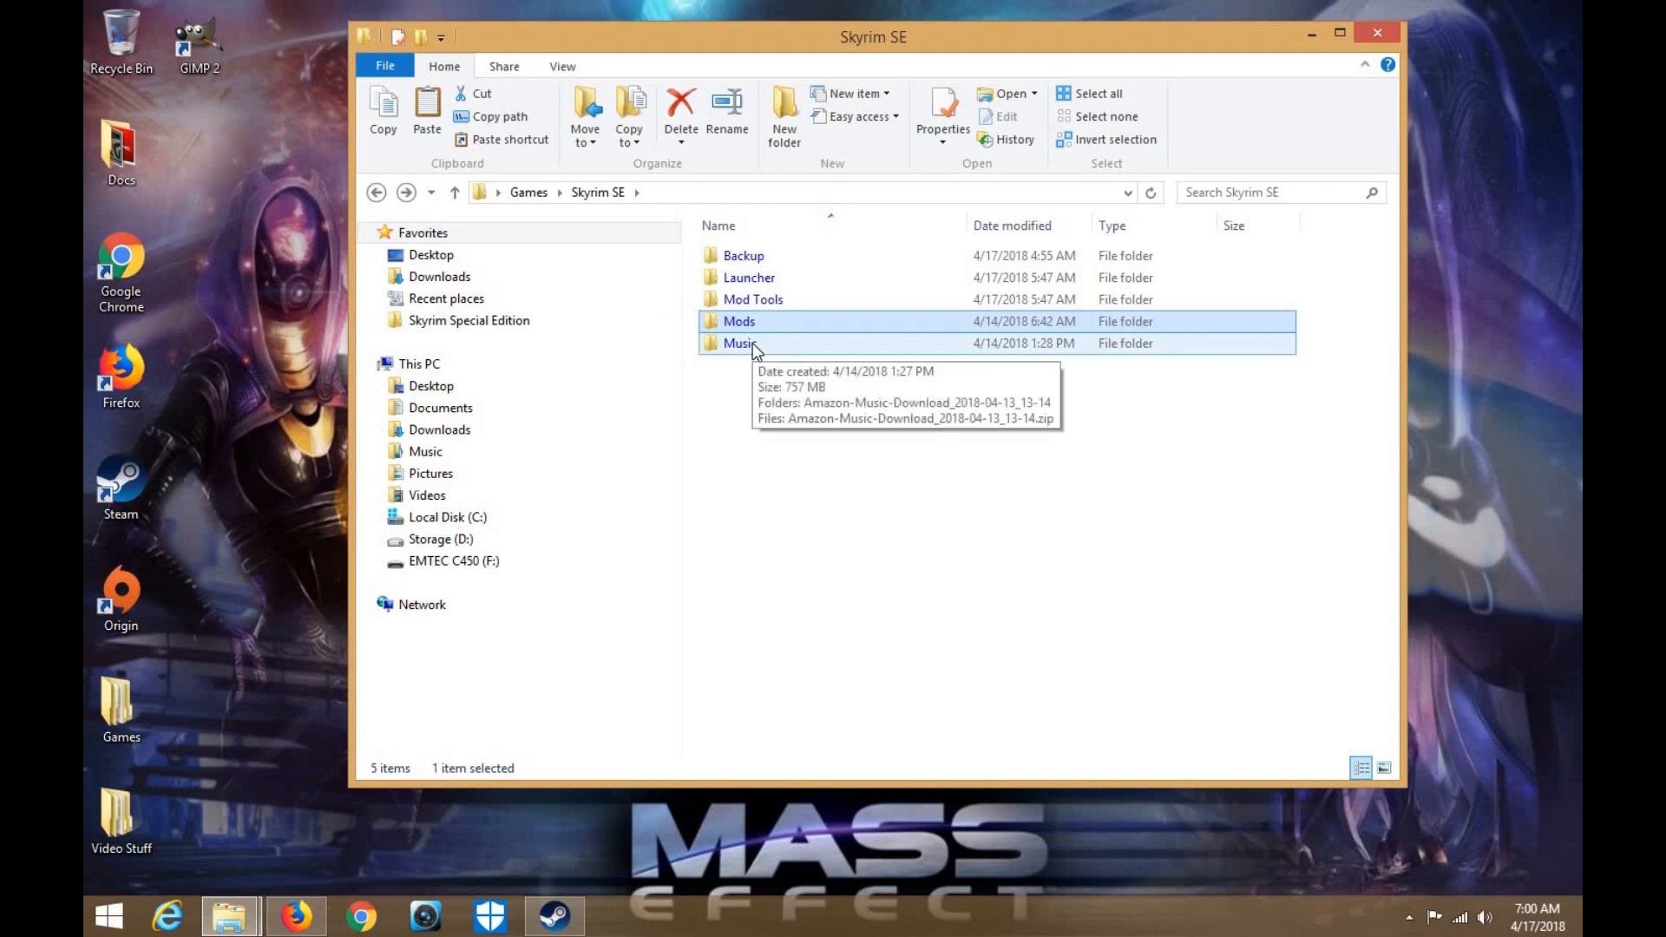
pyautogui.doubleClick(753, 342)
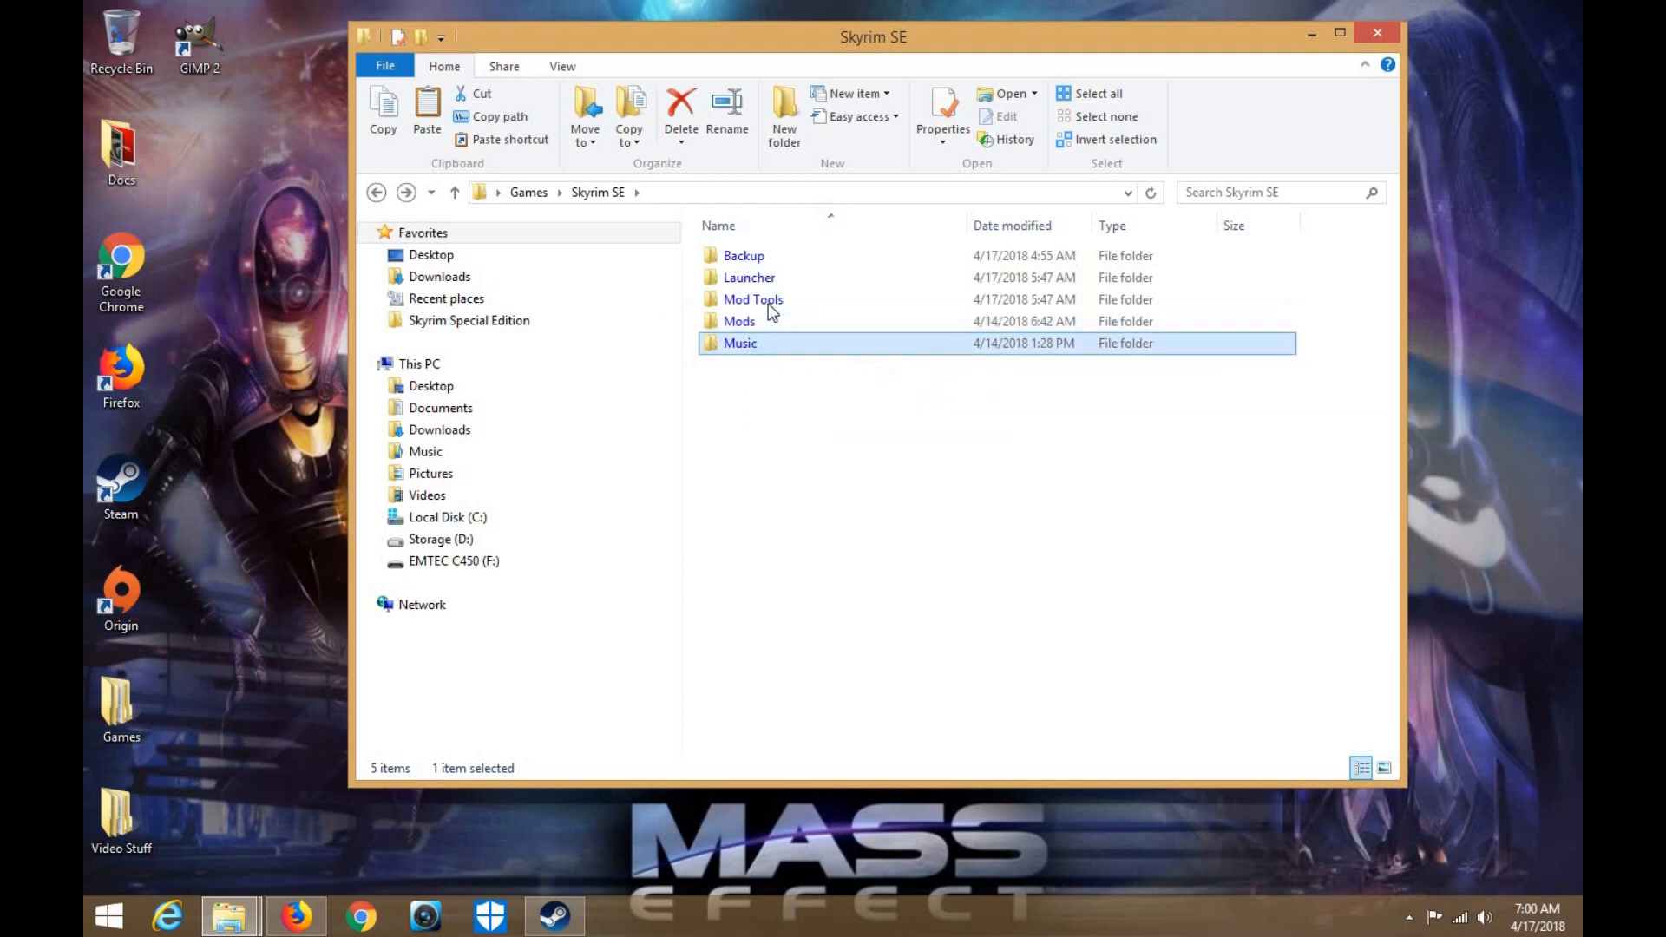
pyautogui.click(375, 194)
# Open the Backup folder and compare its Data folder, SkyrimSE.exe and SkyrimSELauncher.exe side by side with the Skyrim Special Edition installation folder
pyautogui.doubleClick(768, 255)
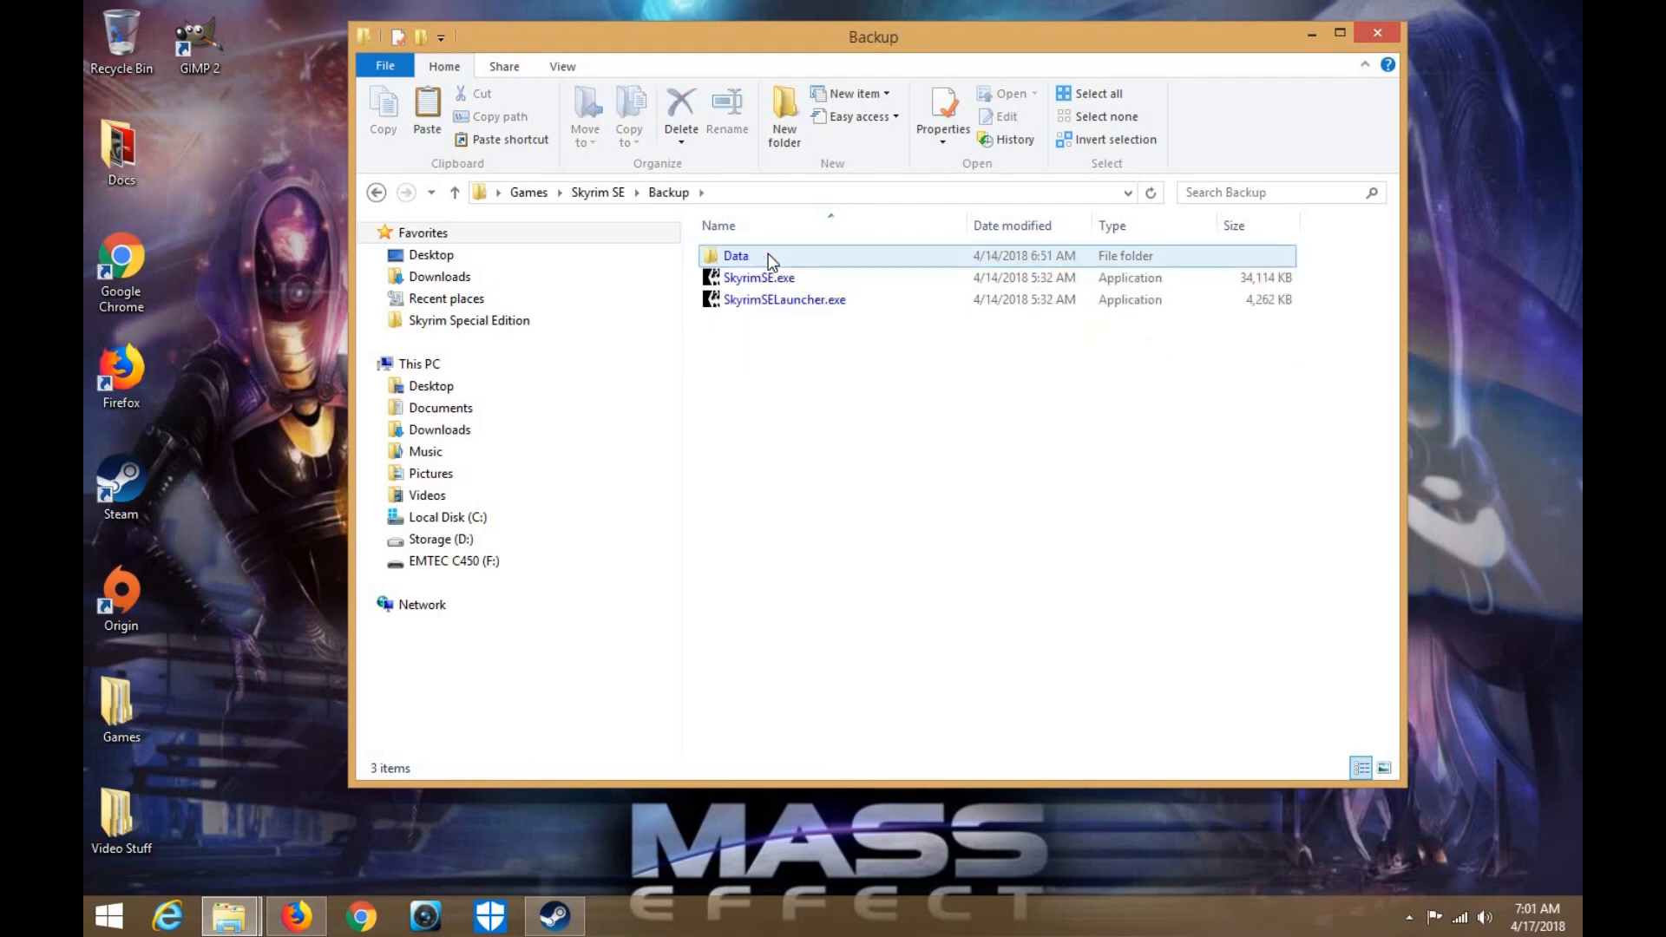
pyautogui.click(229, 915)
pyautogui.click(266, 846)
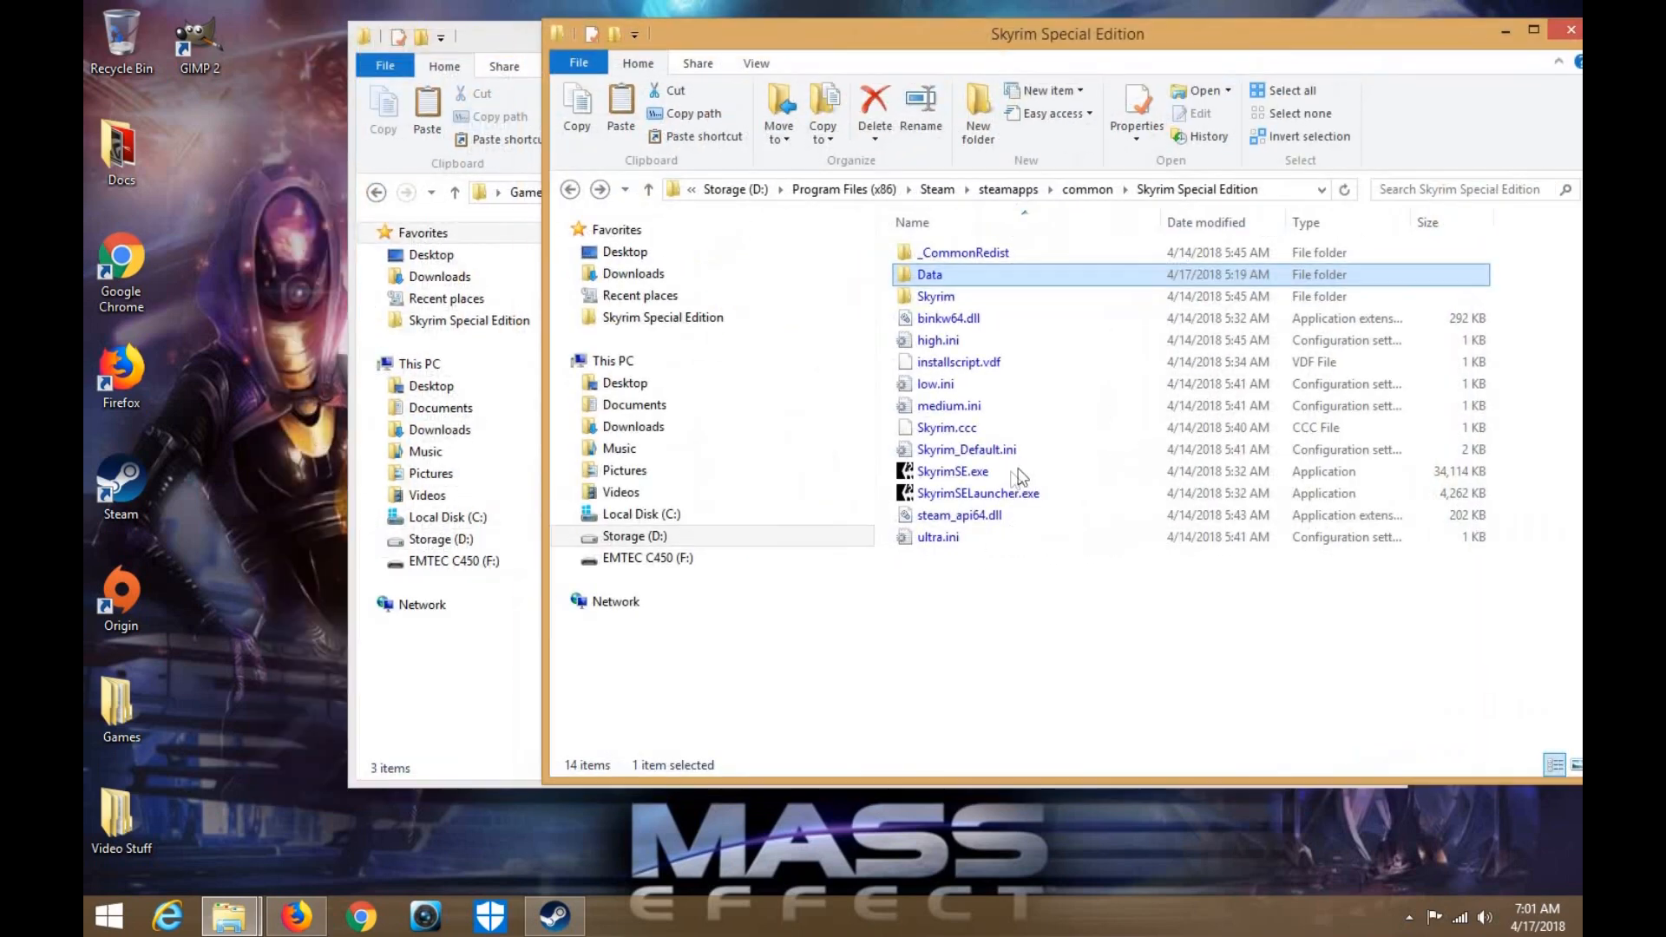
pyautogui.moveTo(1020, 476); pyautogui.dragTo(943, 491)
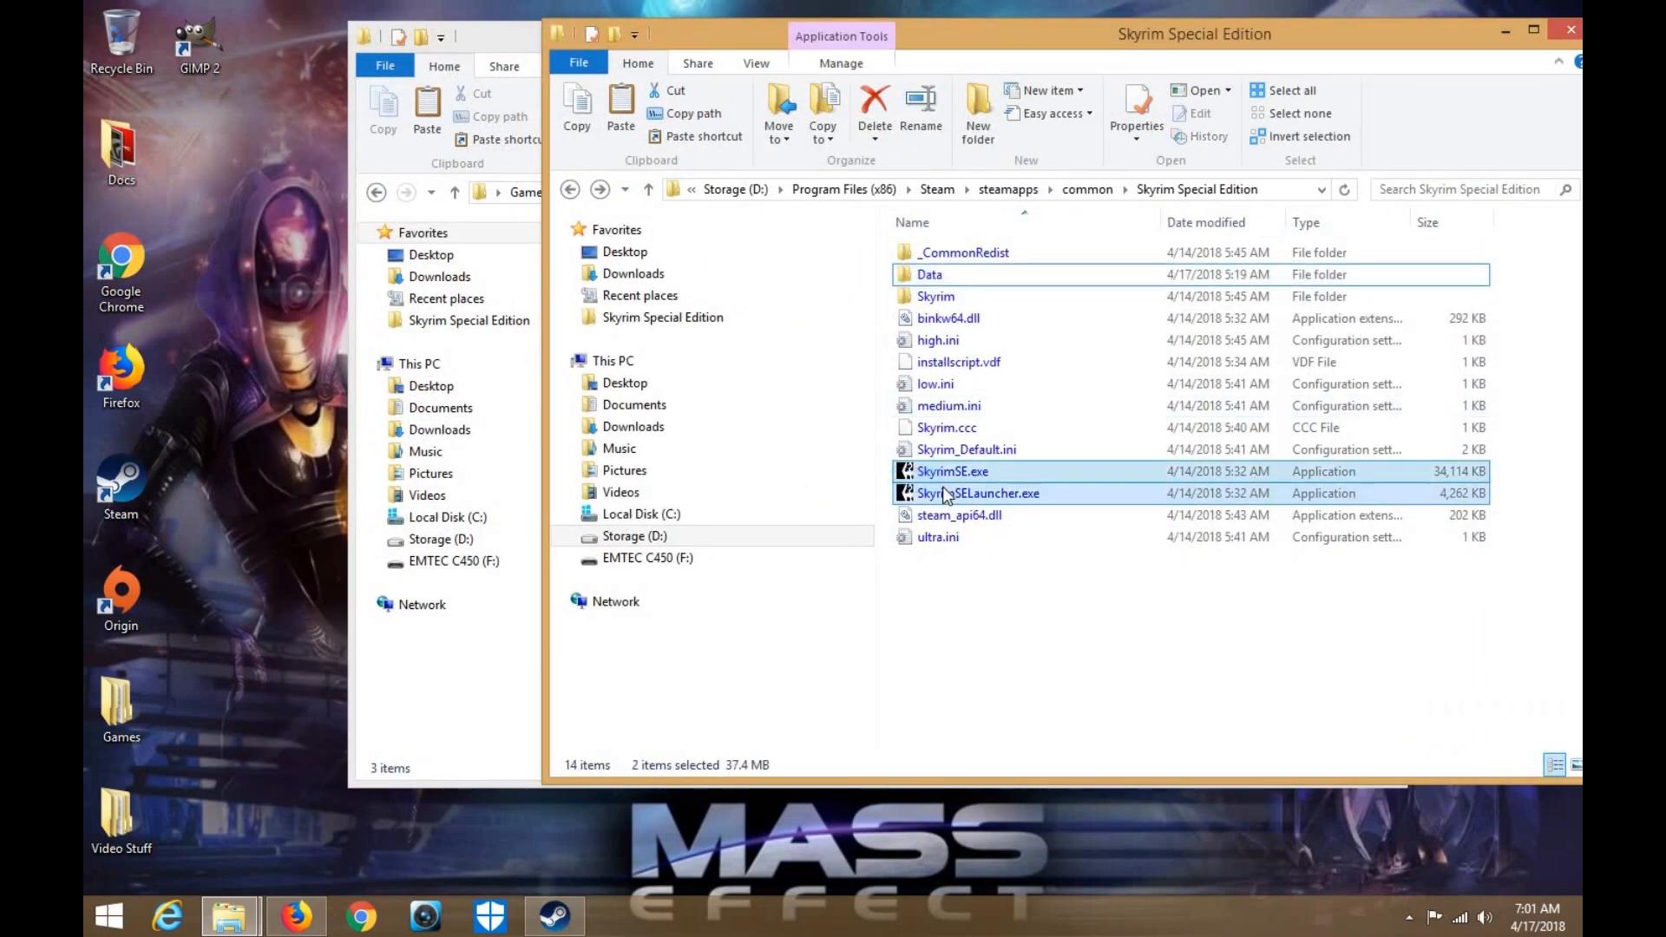
pyautogui.moveTo(998, 33); pyautogui.dragTo(1397, 15)
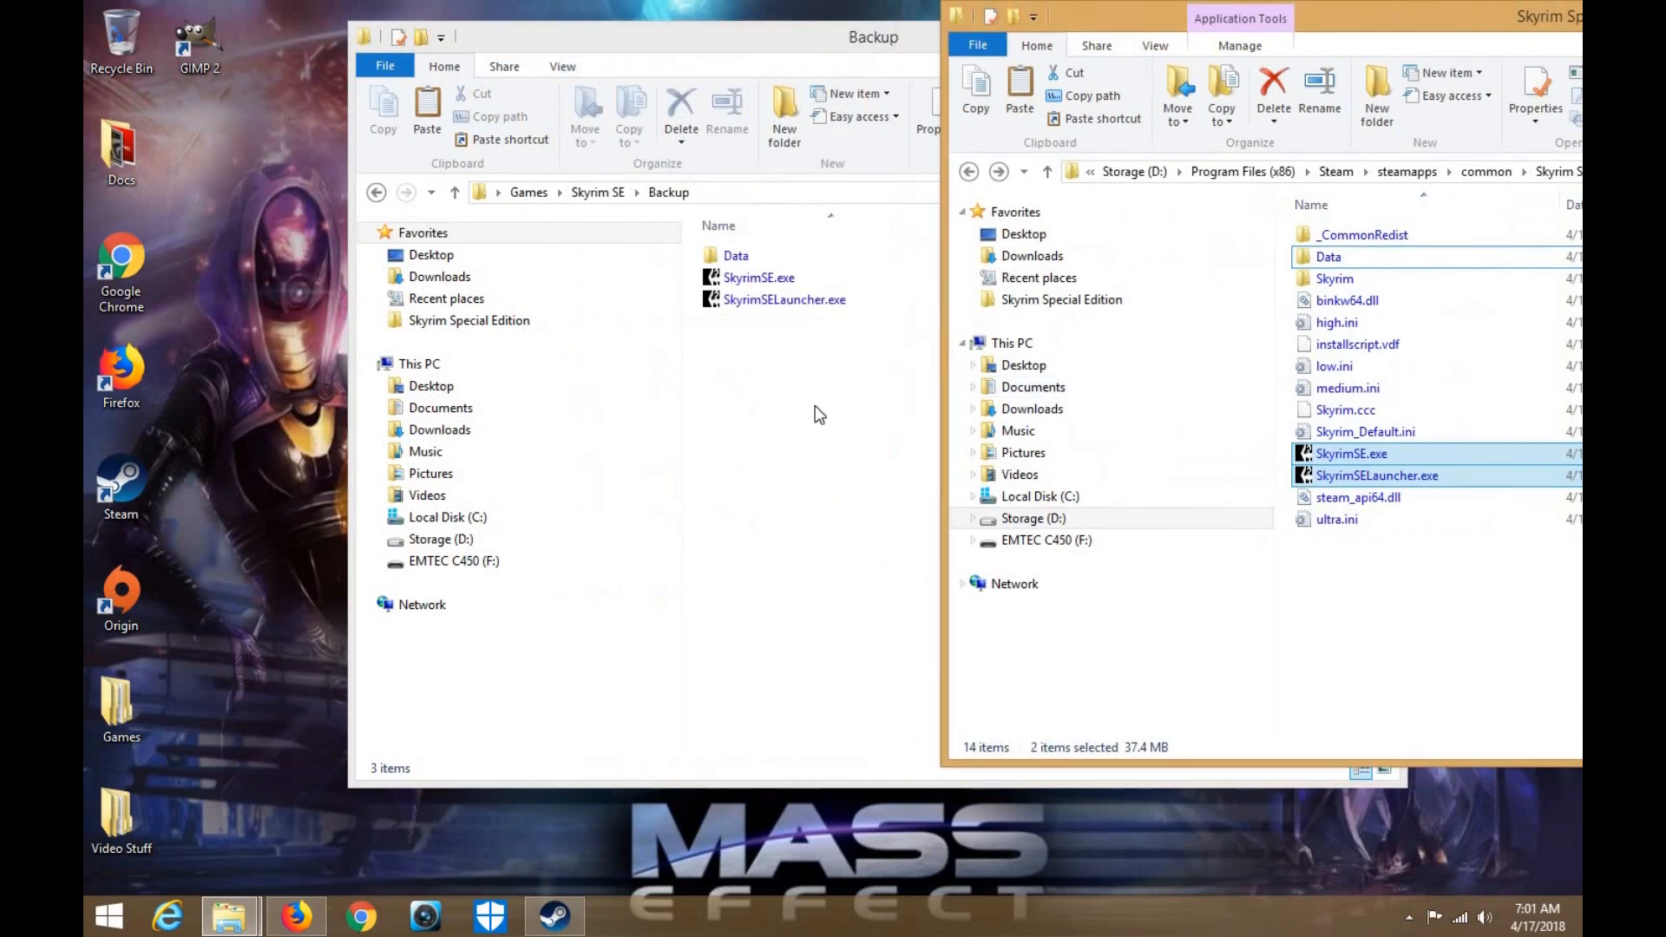
pyautogui.click(1341, 258)
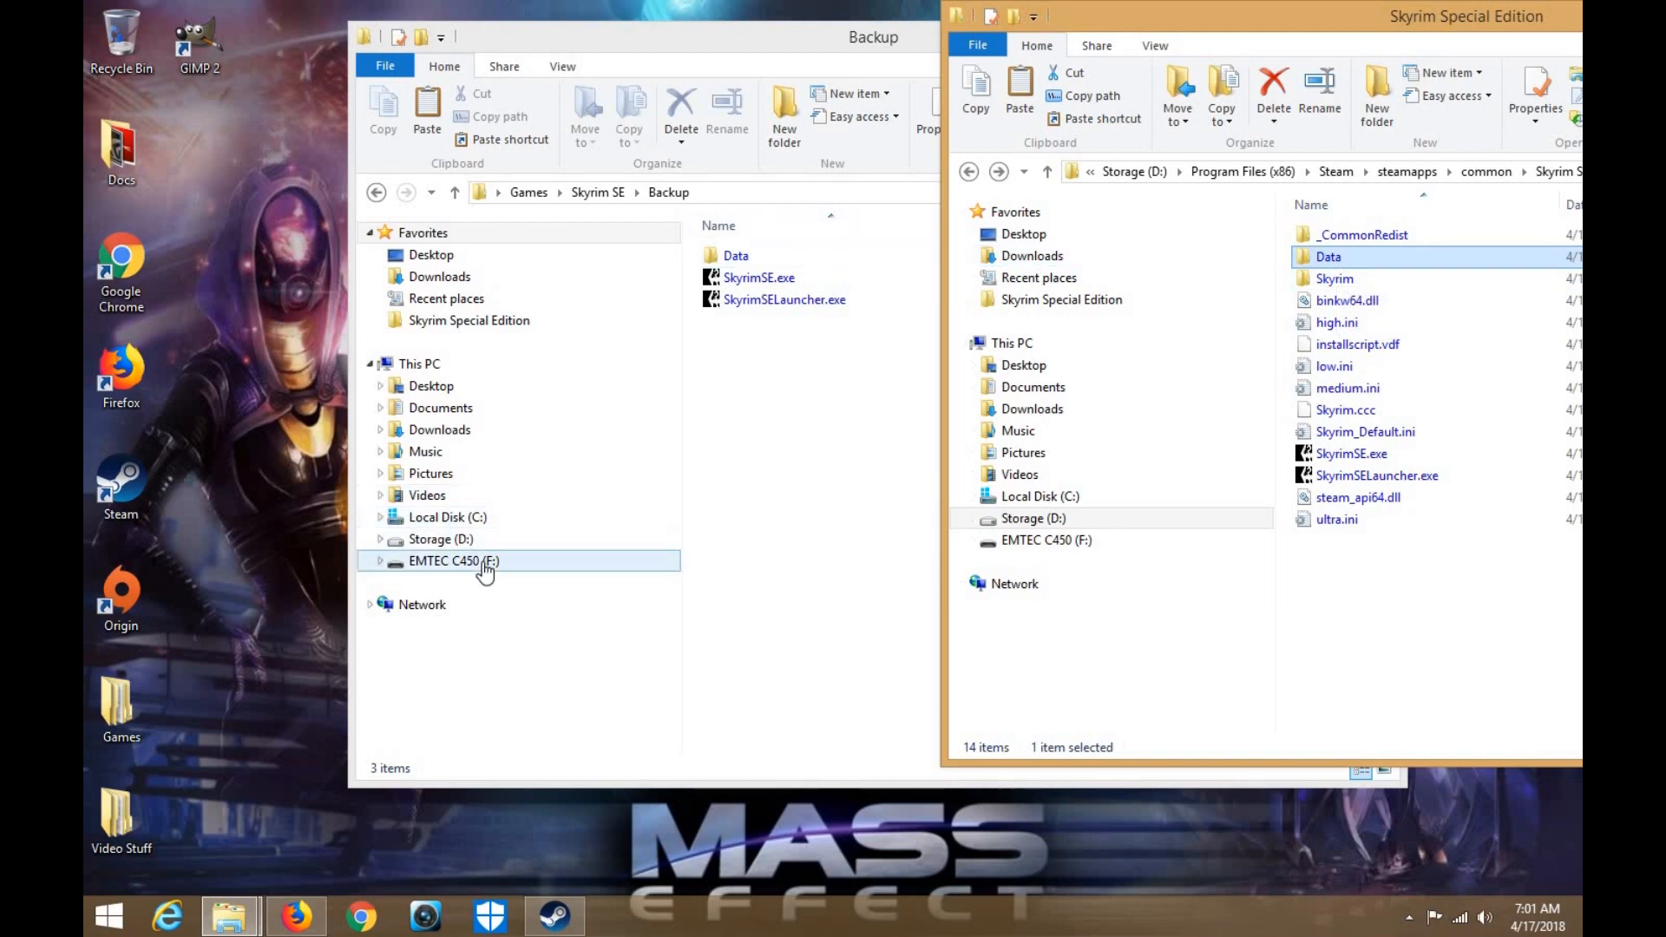
# Check the launcher copies in the Skyrim SE Launchers folder on the EMTEC C450 (F:) drive, and return to the drive's root
pyautogui.click(454, 560)
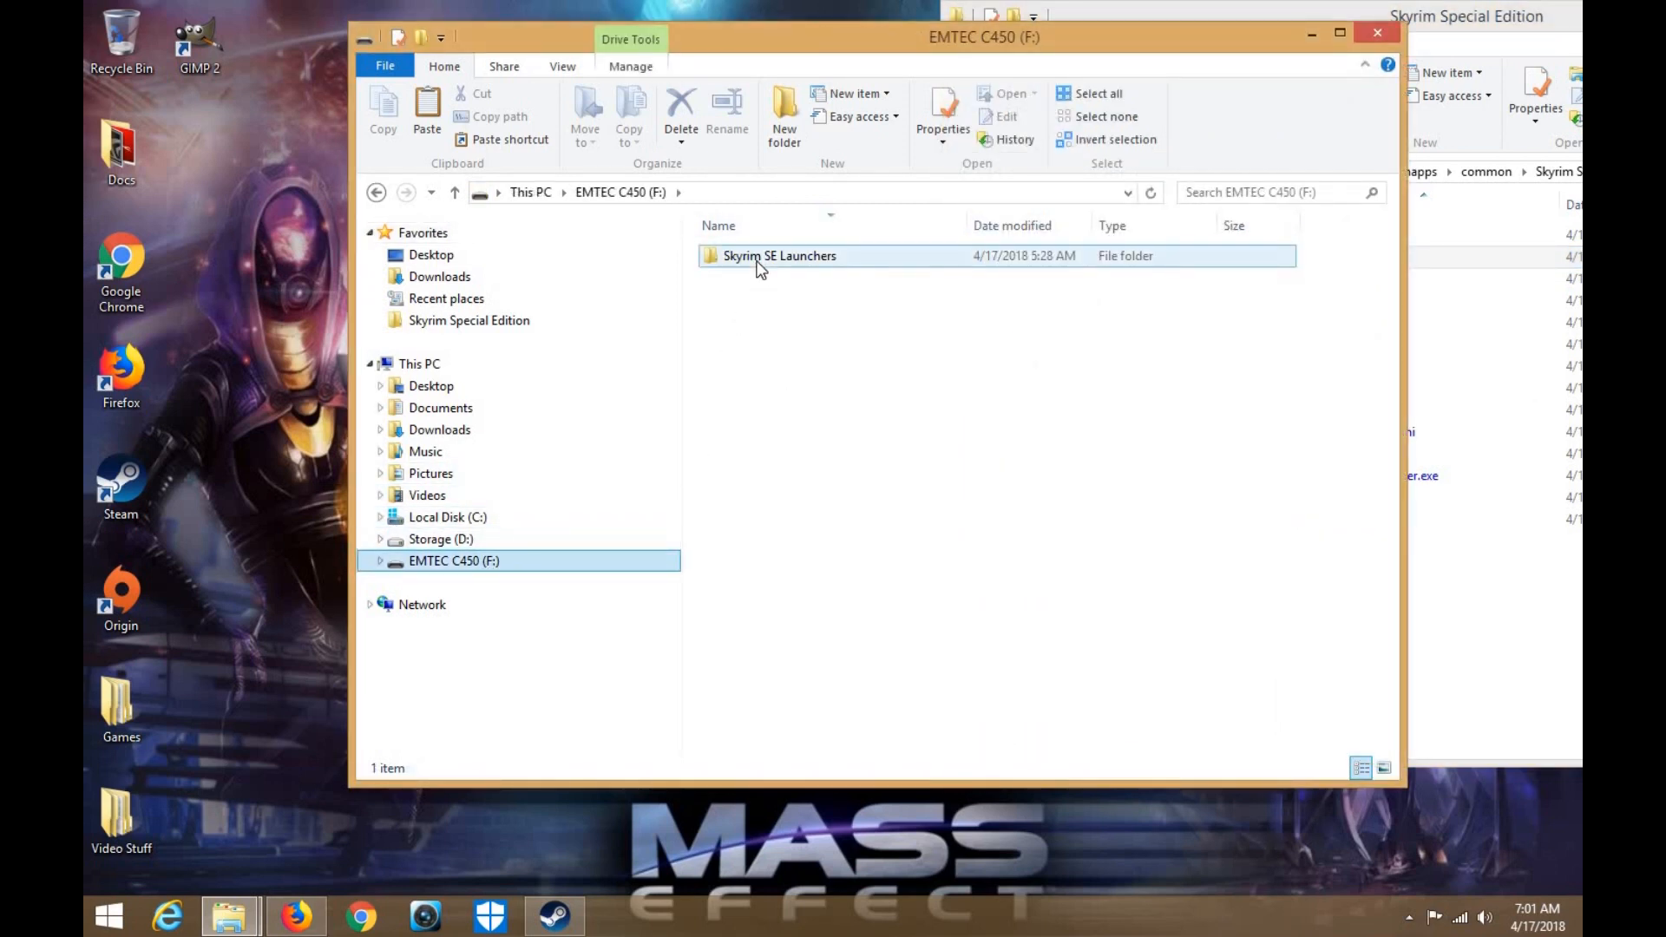
pyautogui.doubleClick(758, 259)
pyautogui.moveTo(985, 47); pyautogui.dragTo(1086, 39)
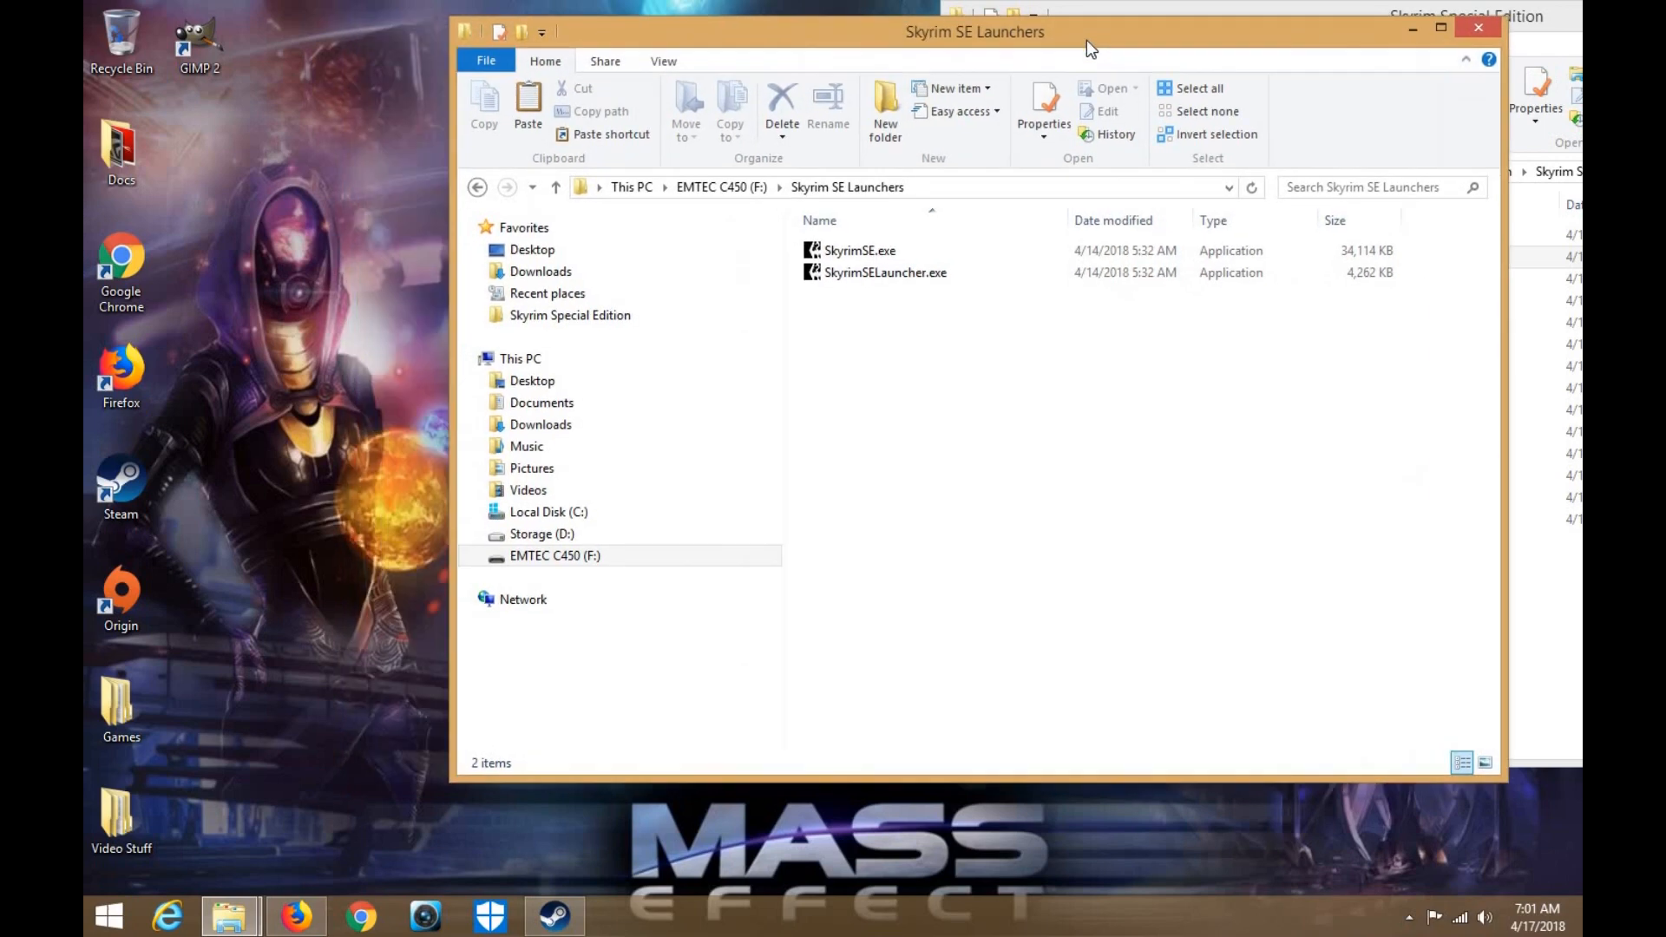
pyautogui.click(970, 266)
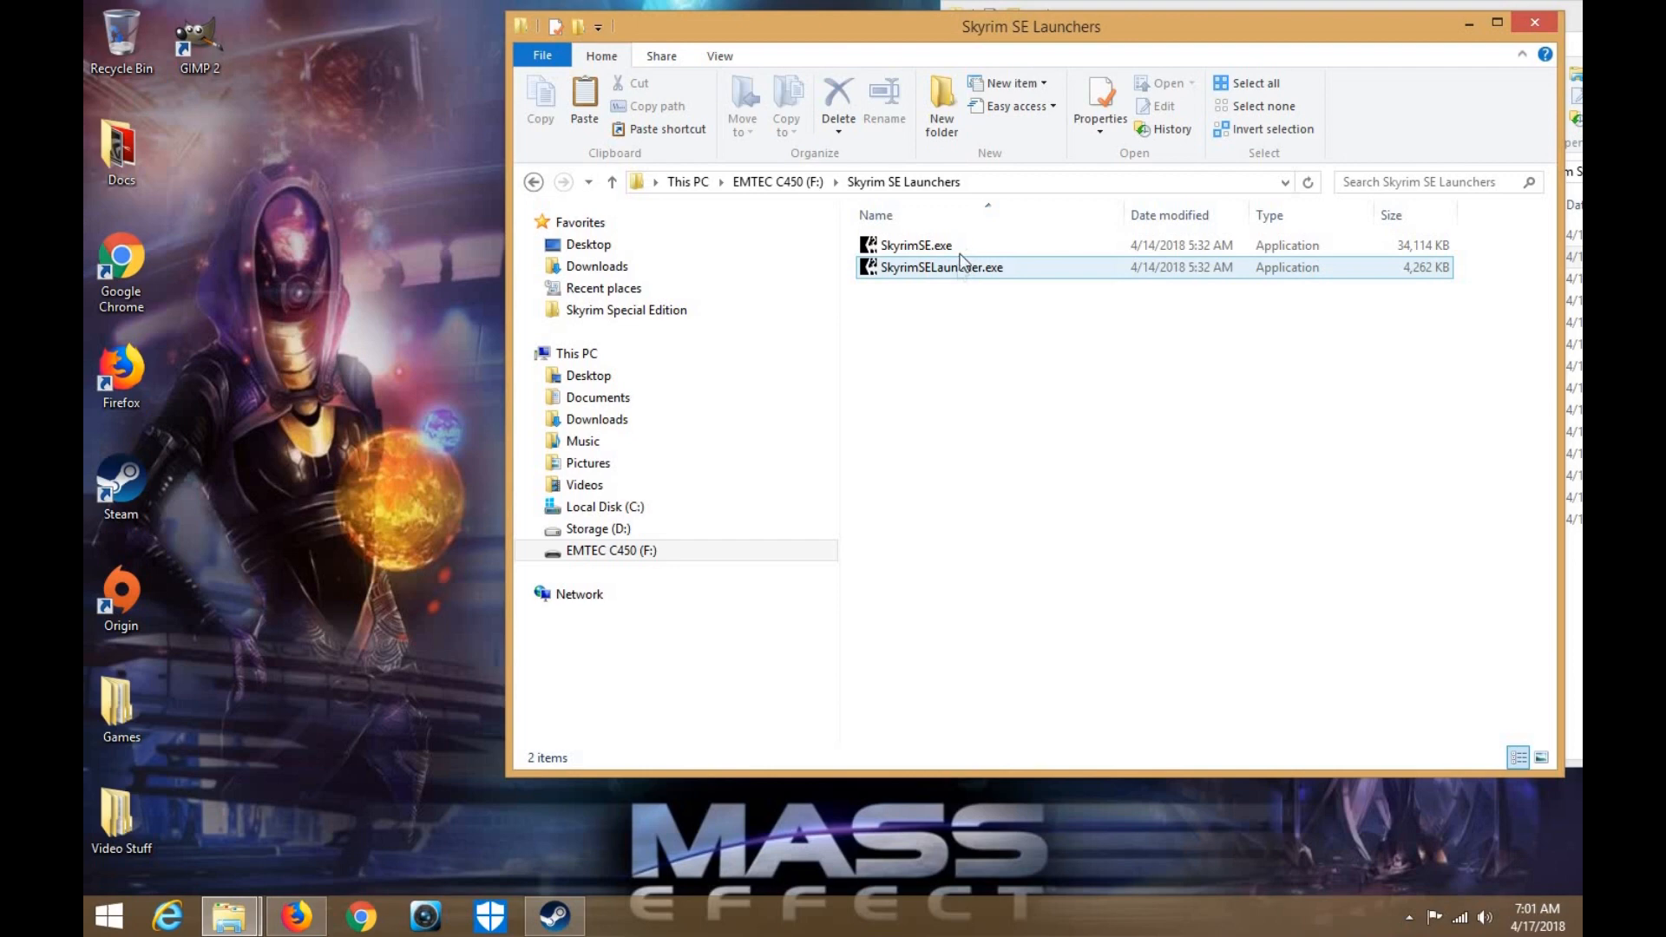
pyautogui.click(533, 182)
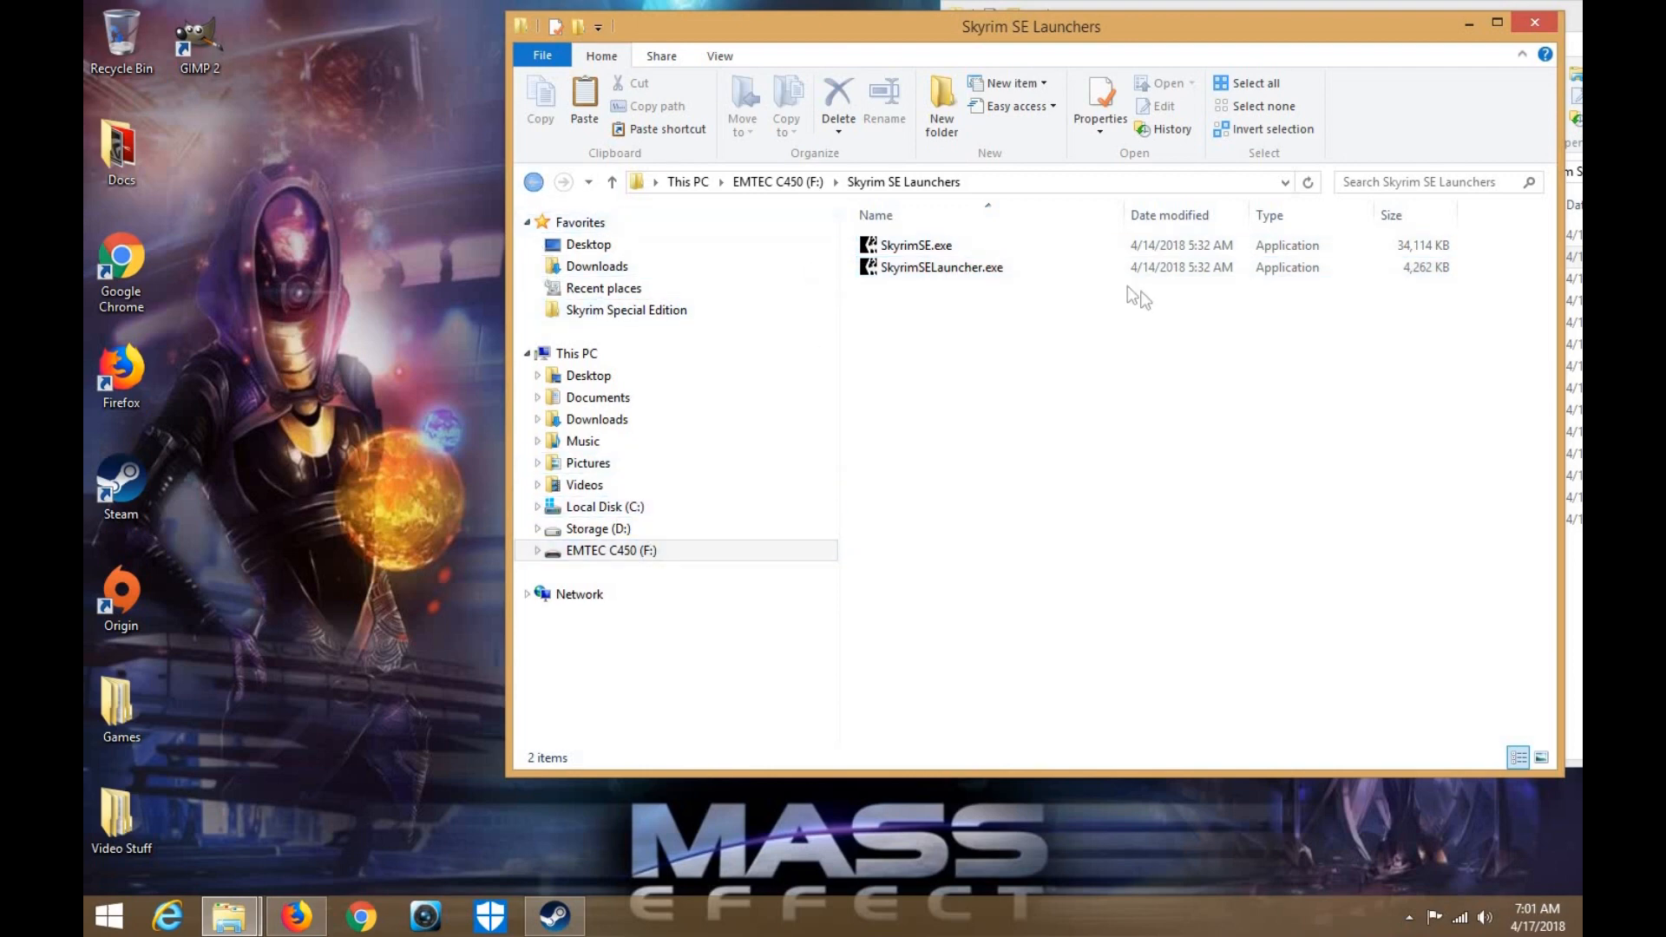
# Bring the Skyrim Special Edition window forward and use it to compare the root folders of Local Disk (C:) and Storage (D:)
pyautogui.moveTo(230, 919)
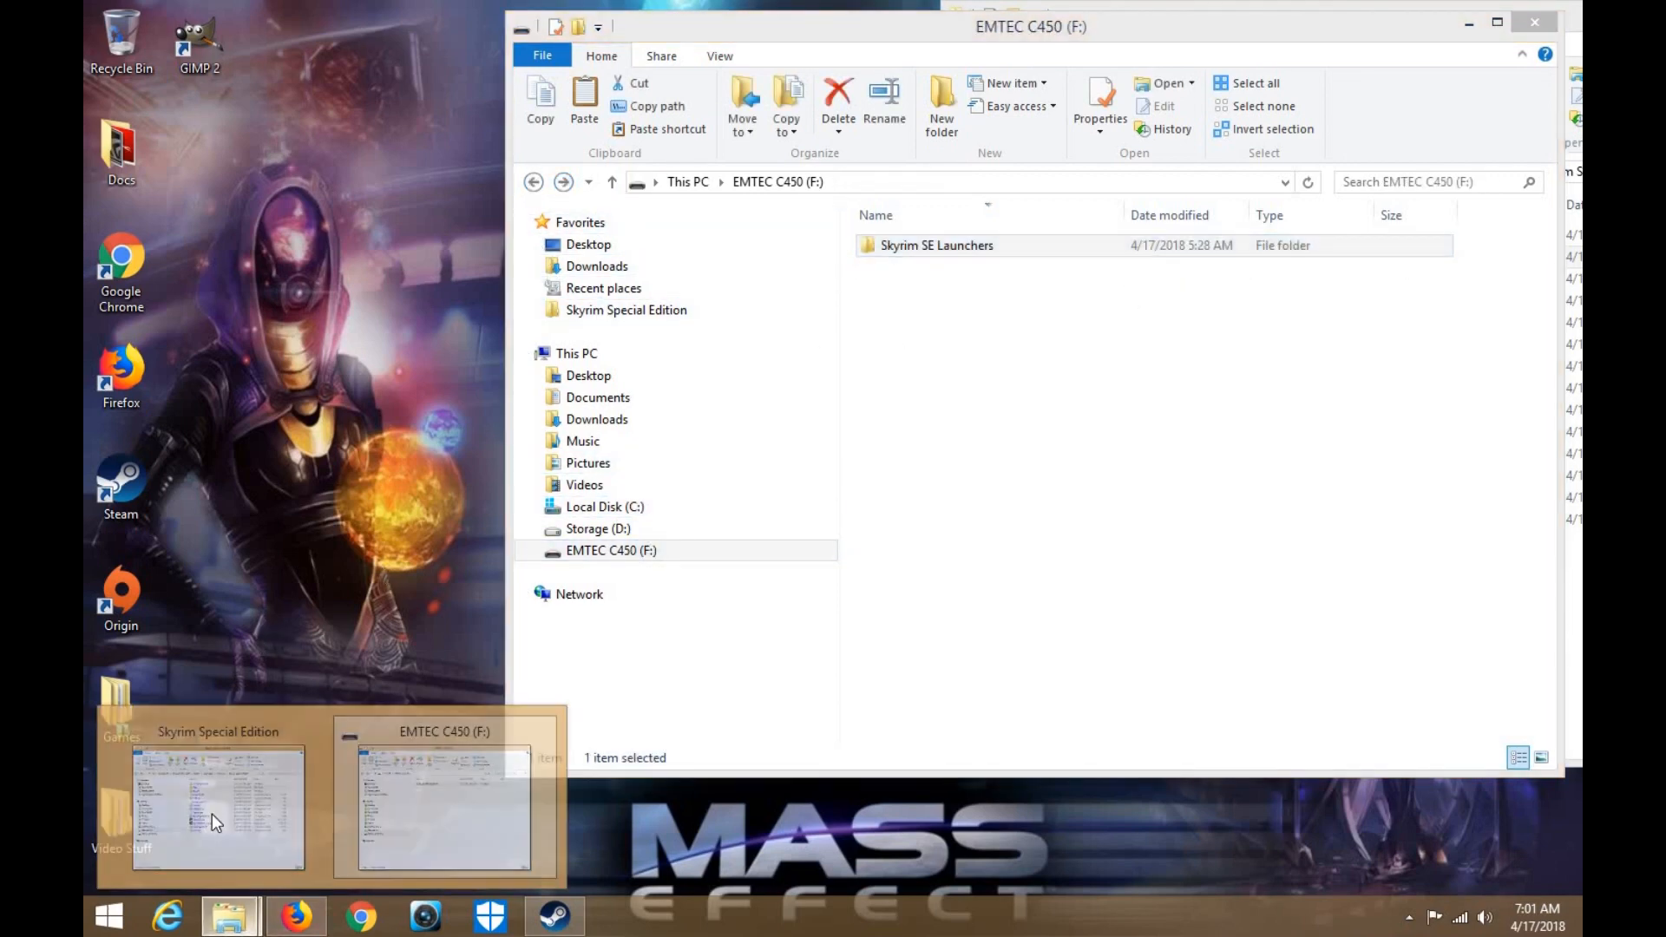
pyautogui.click(212, 814)
pyautogui.moveTo(1351, 31); pyautogui.dragTo(945, 114)
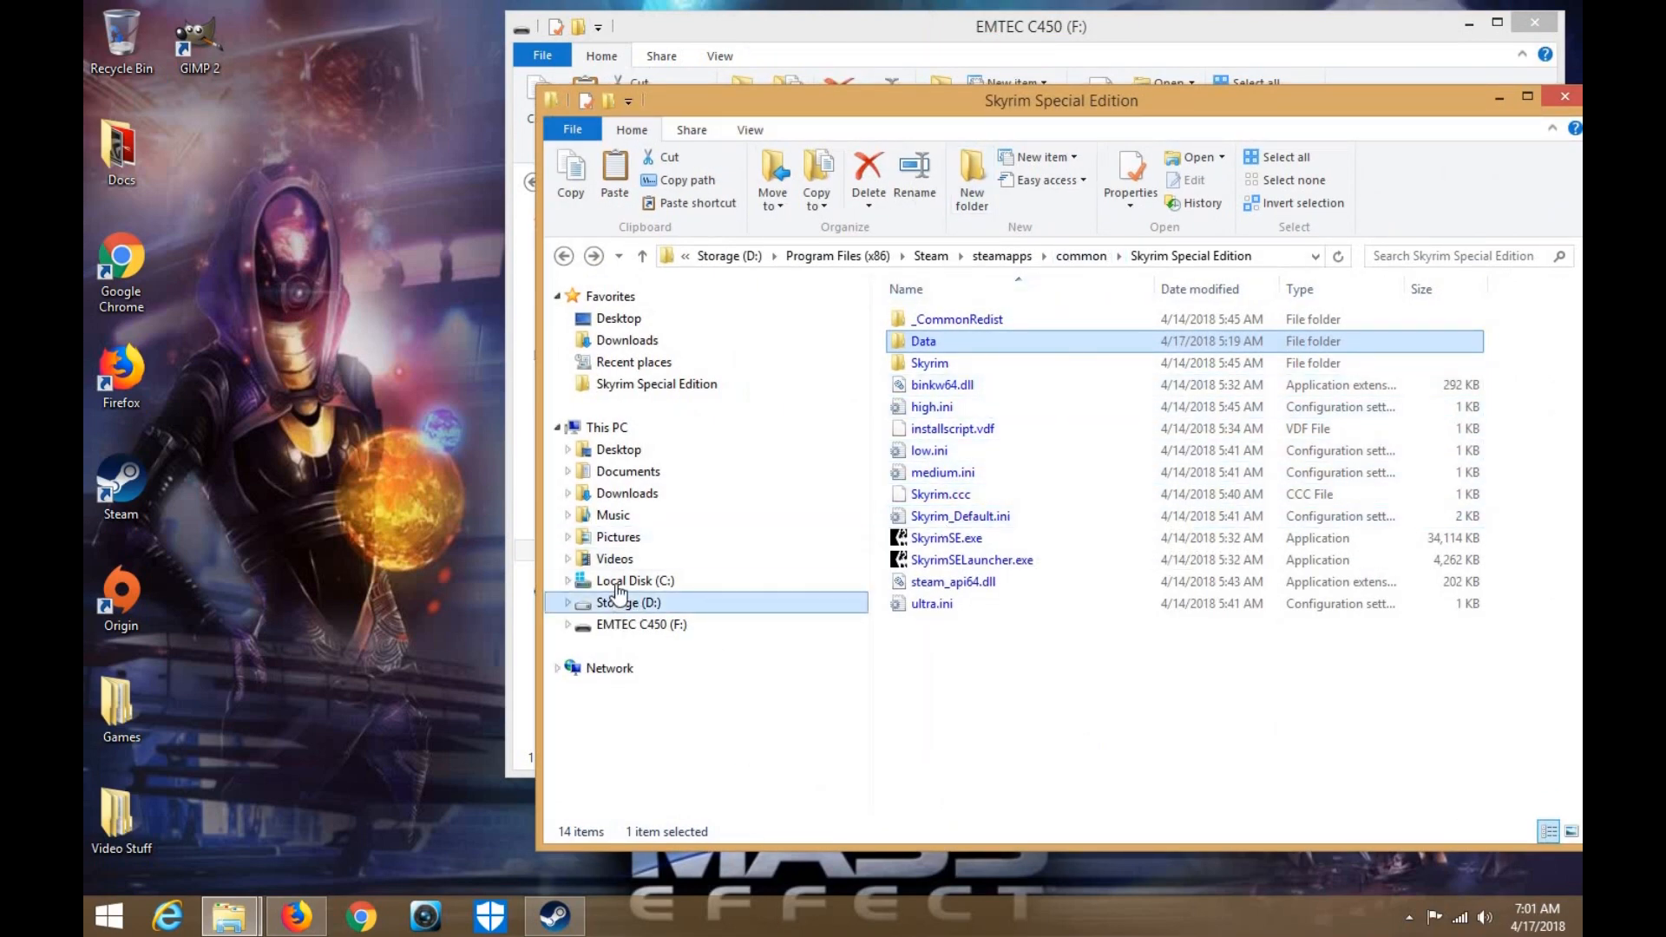
pyautogui.click(617, 582)
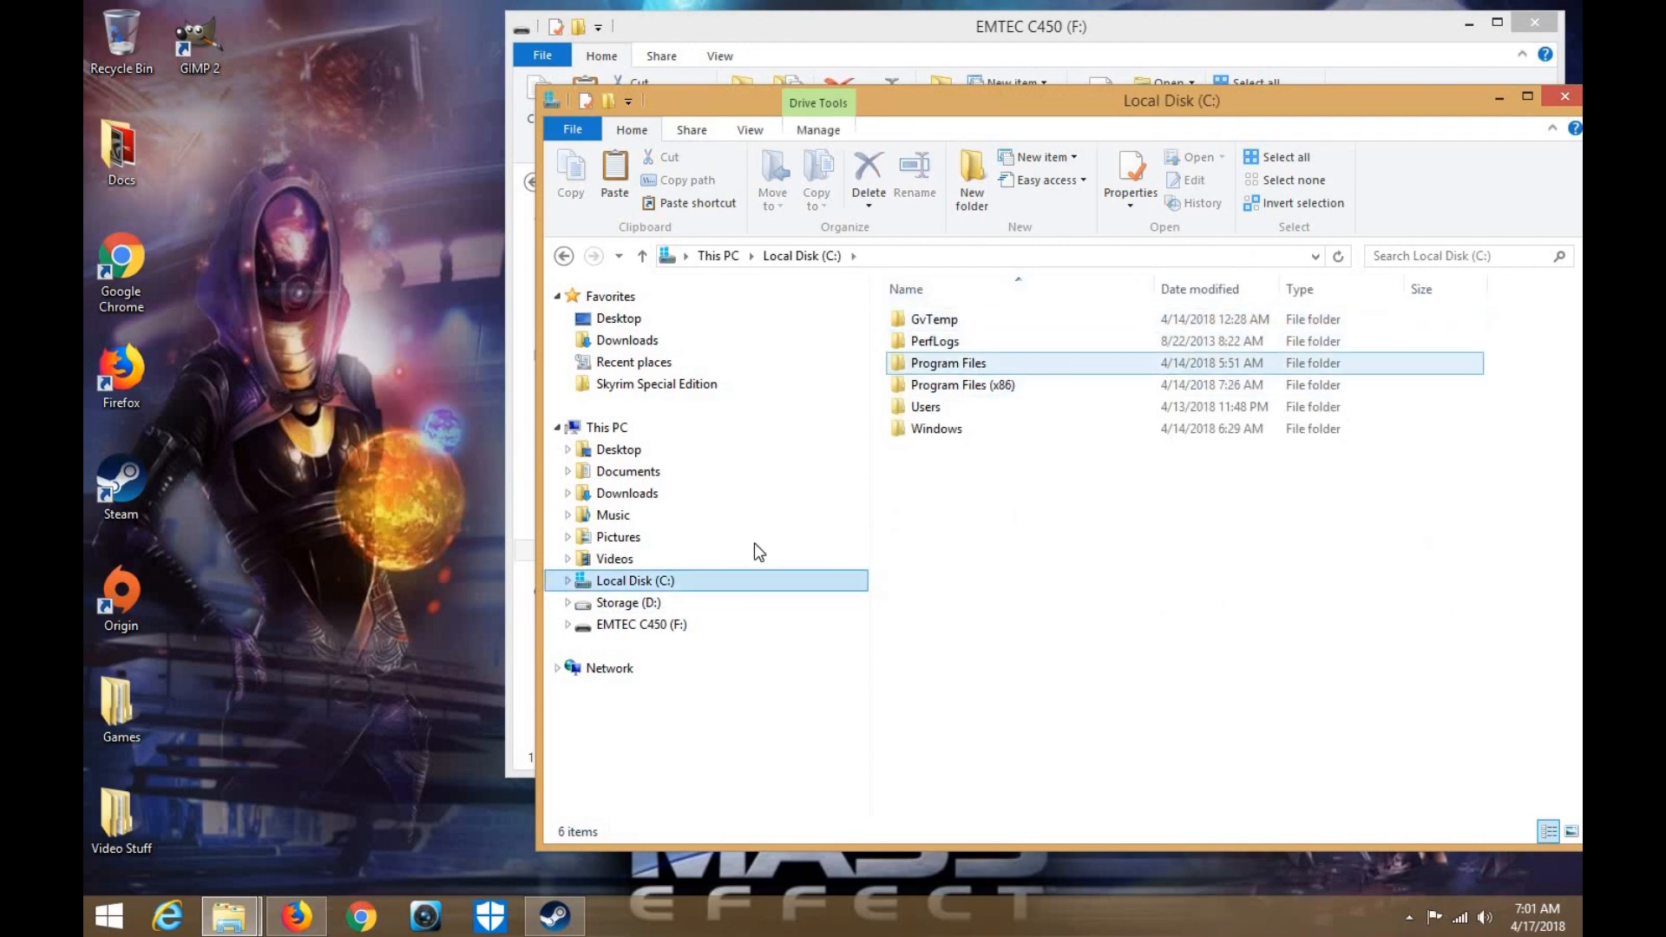
pyautogui.click(636, 606)
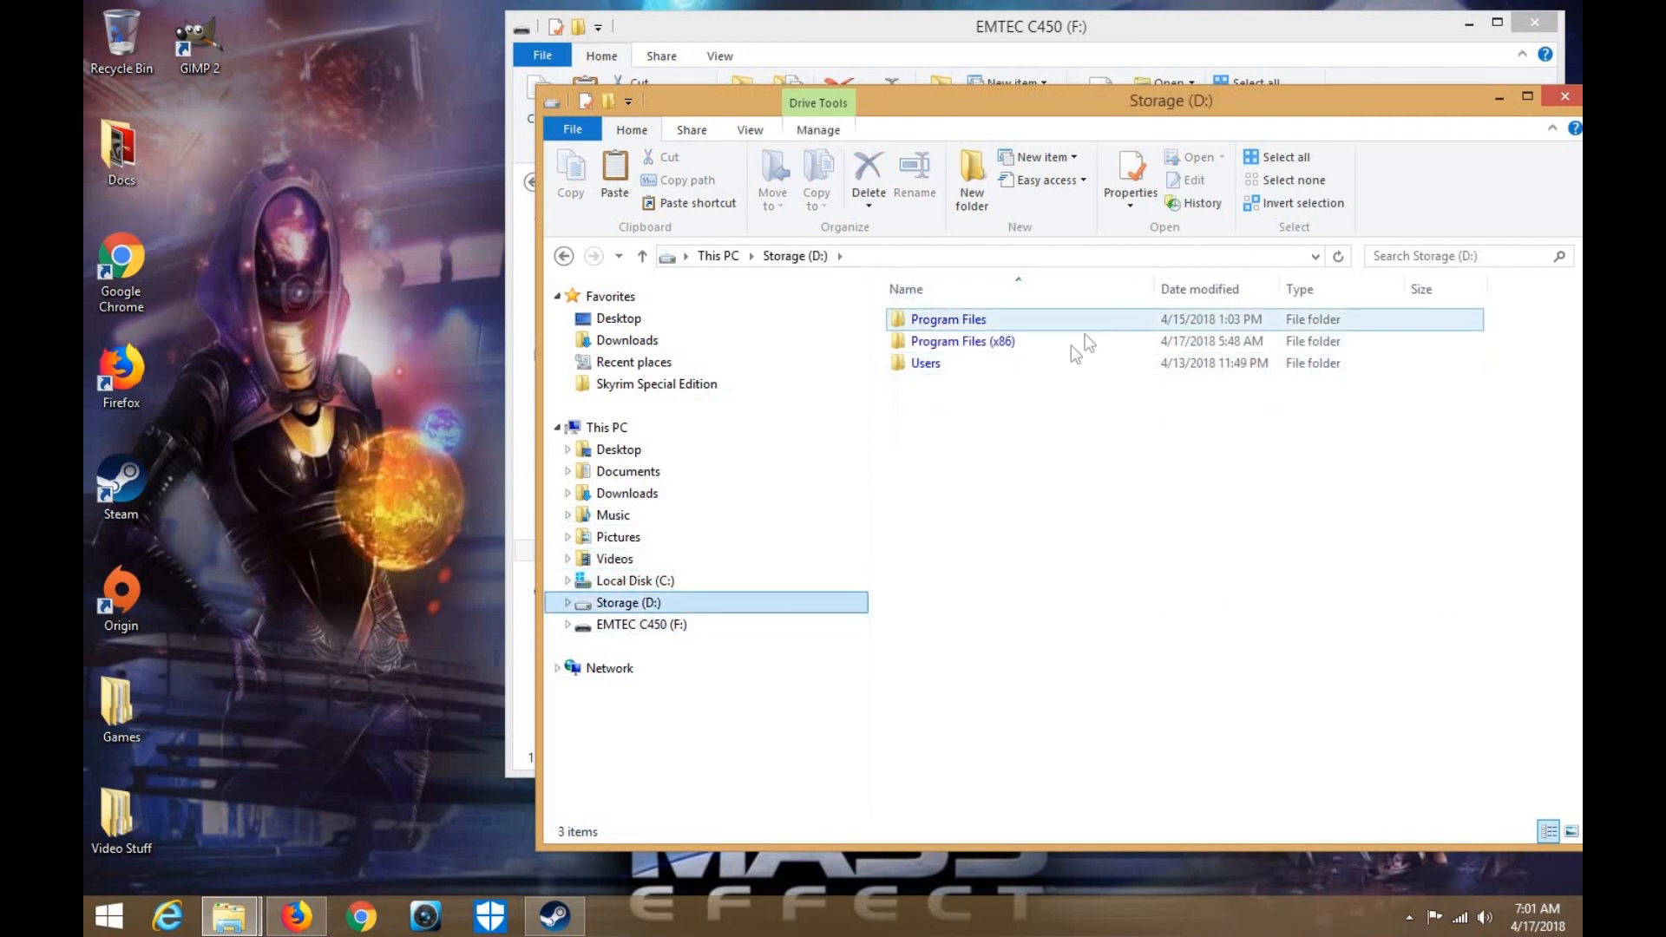
pyautogui.click(974, 362)
pyautogui.click(979, 347)
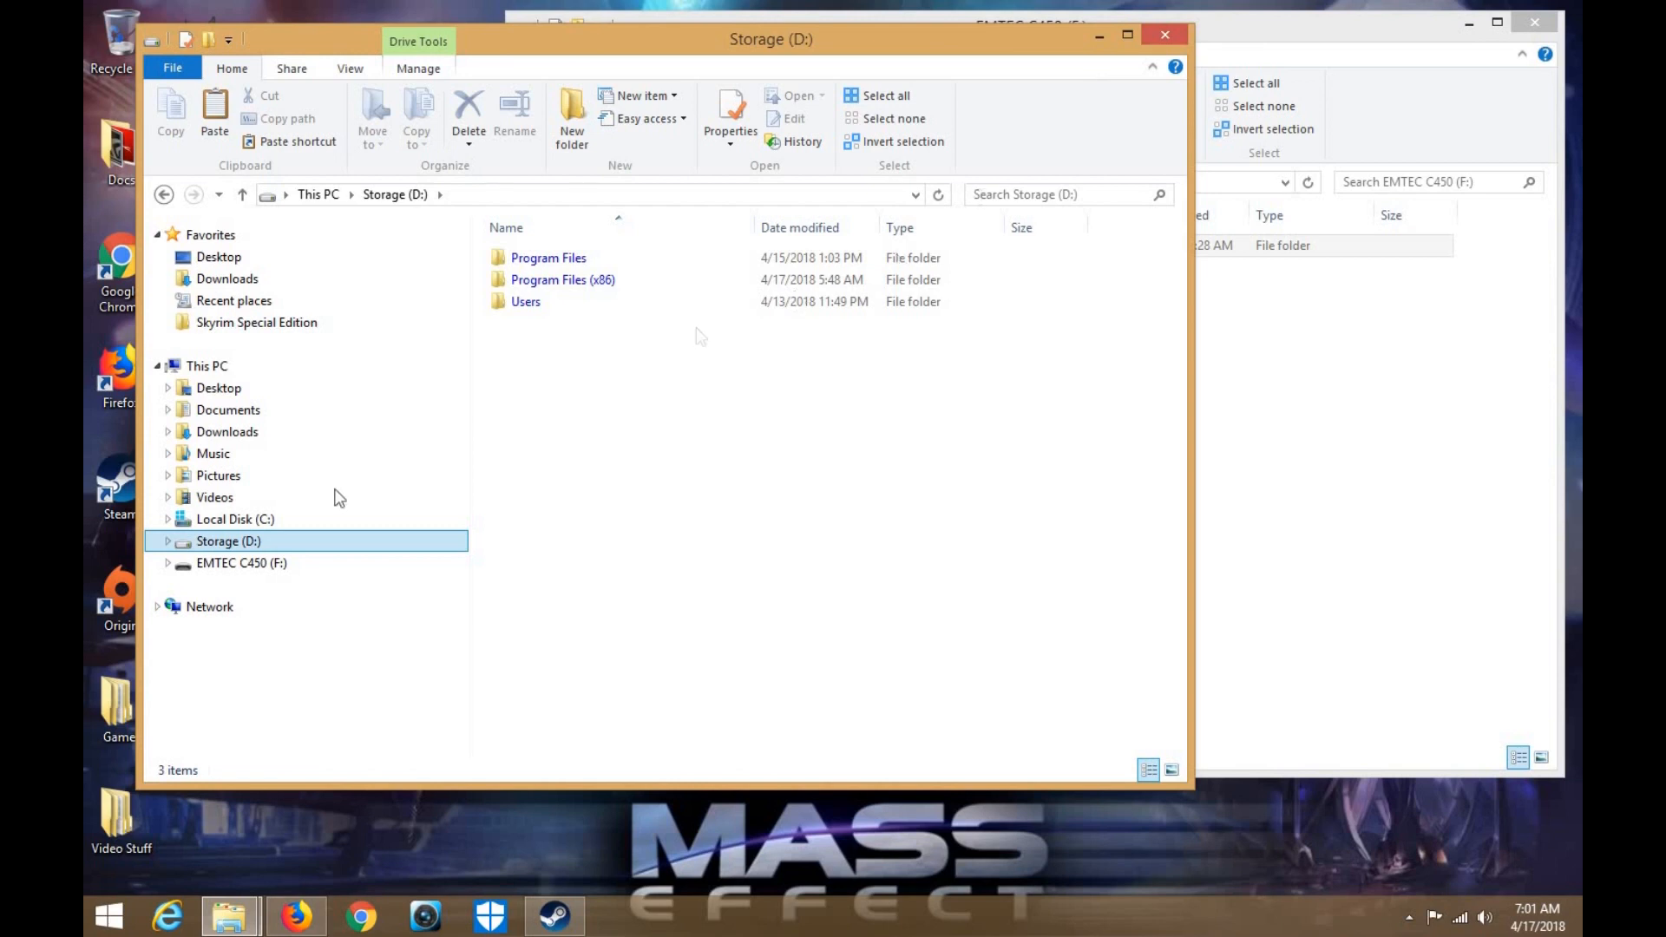
pyautogui.click(271, 520)
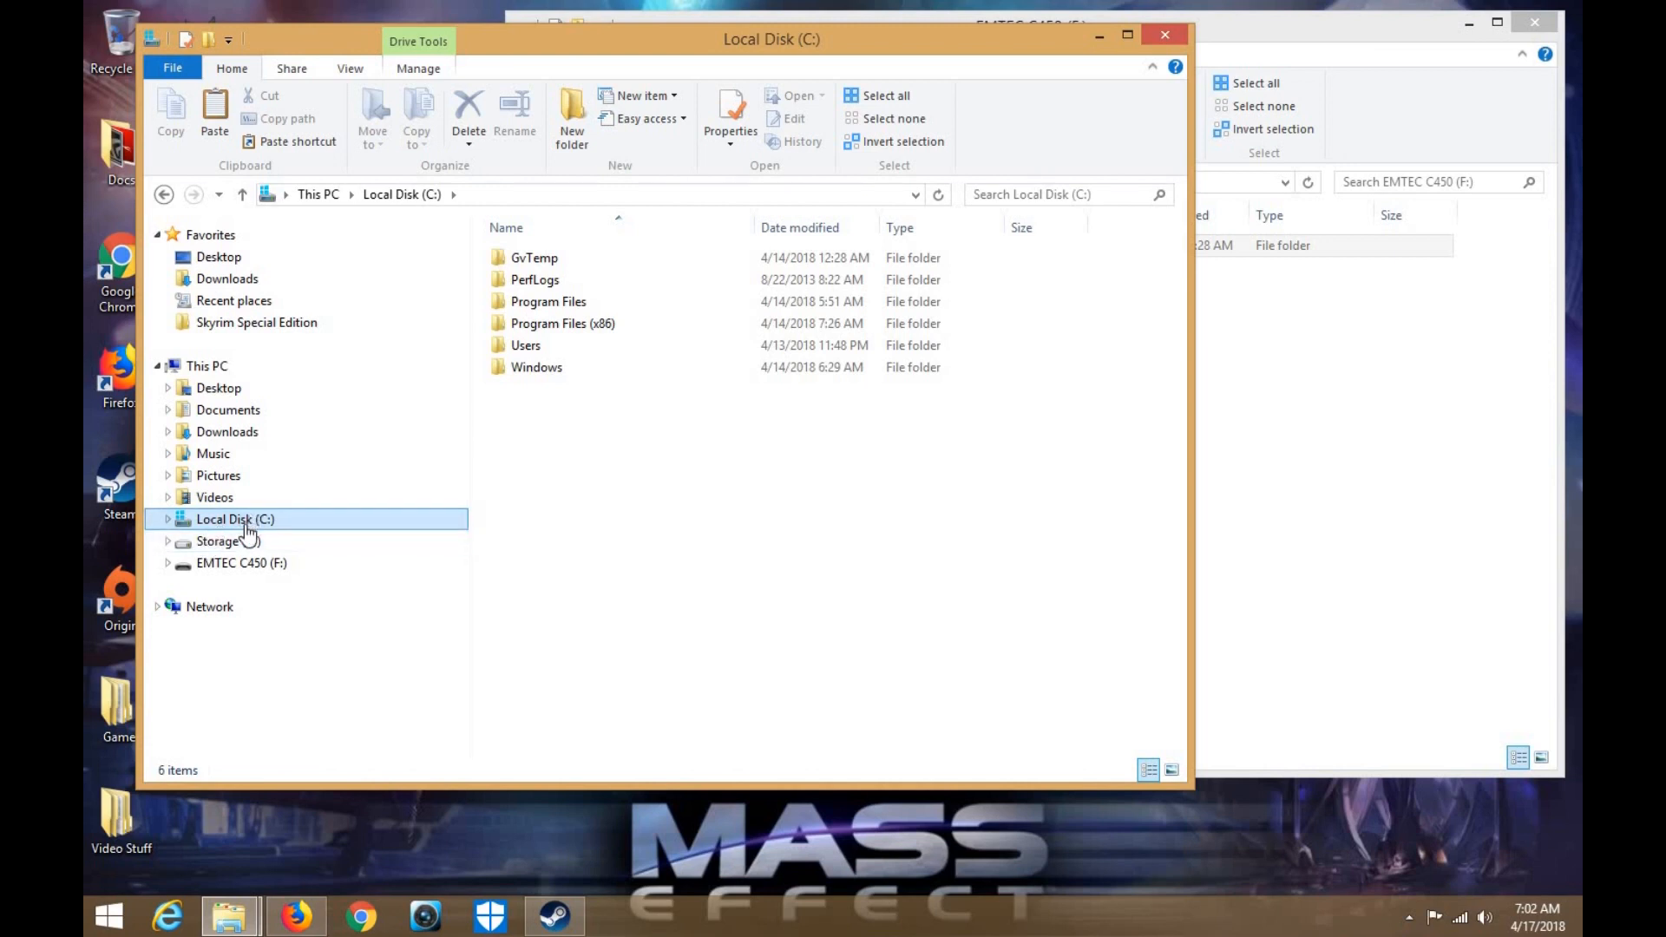
# Review the drives under This PC, look inside EMTEC C450 (F:), and return to the drive overview
pyautogui.click(220, 367)
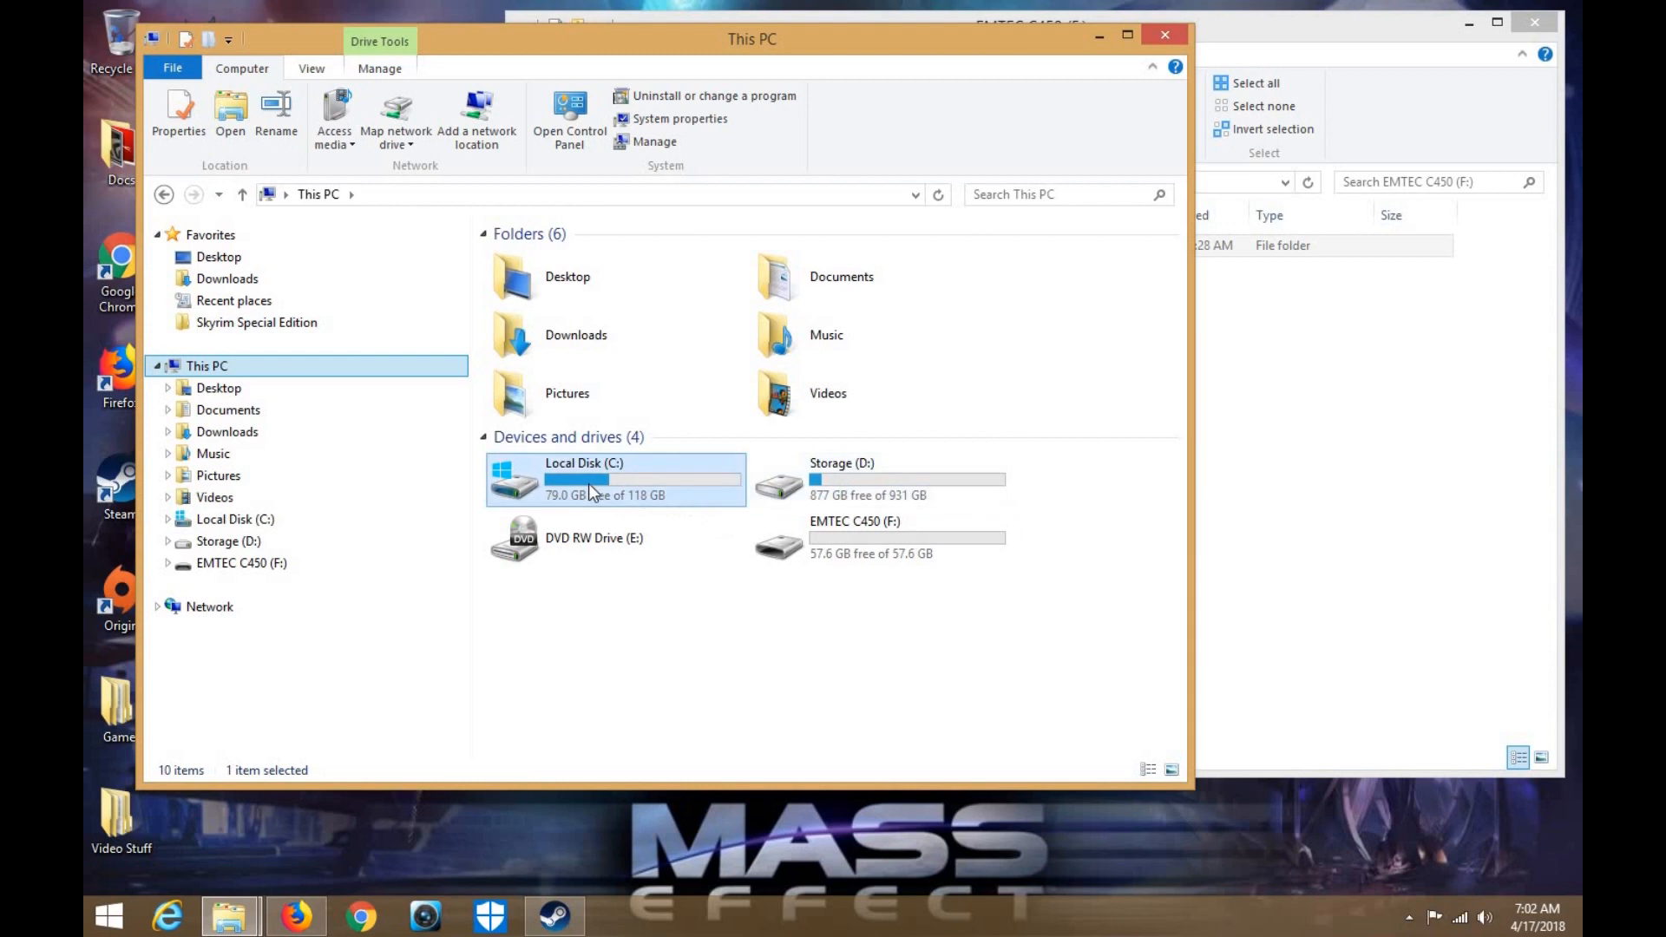
pyautogui.click(877, 486)
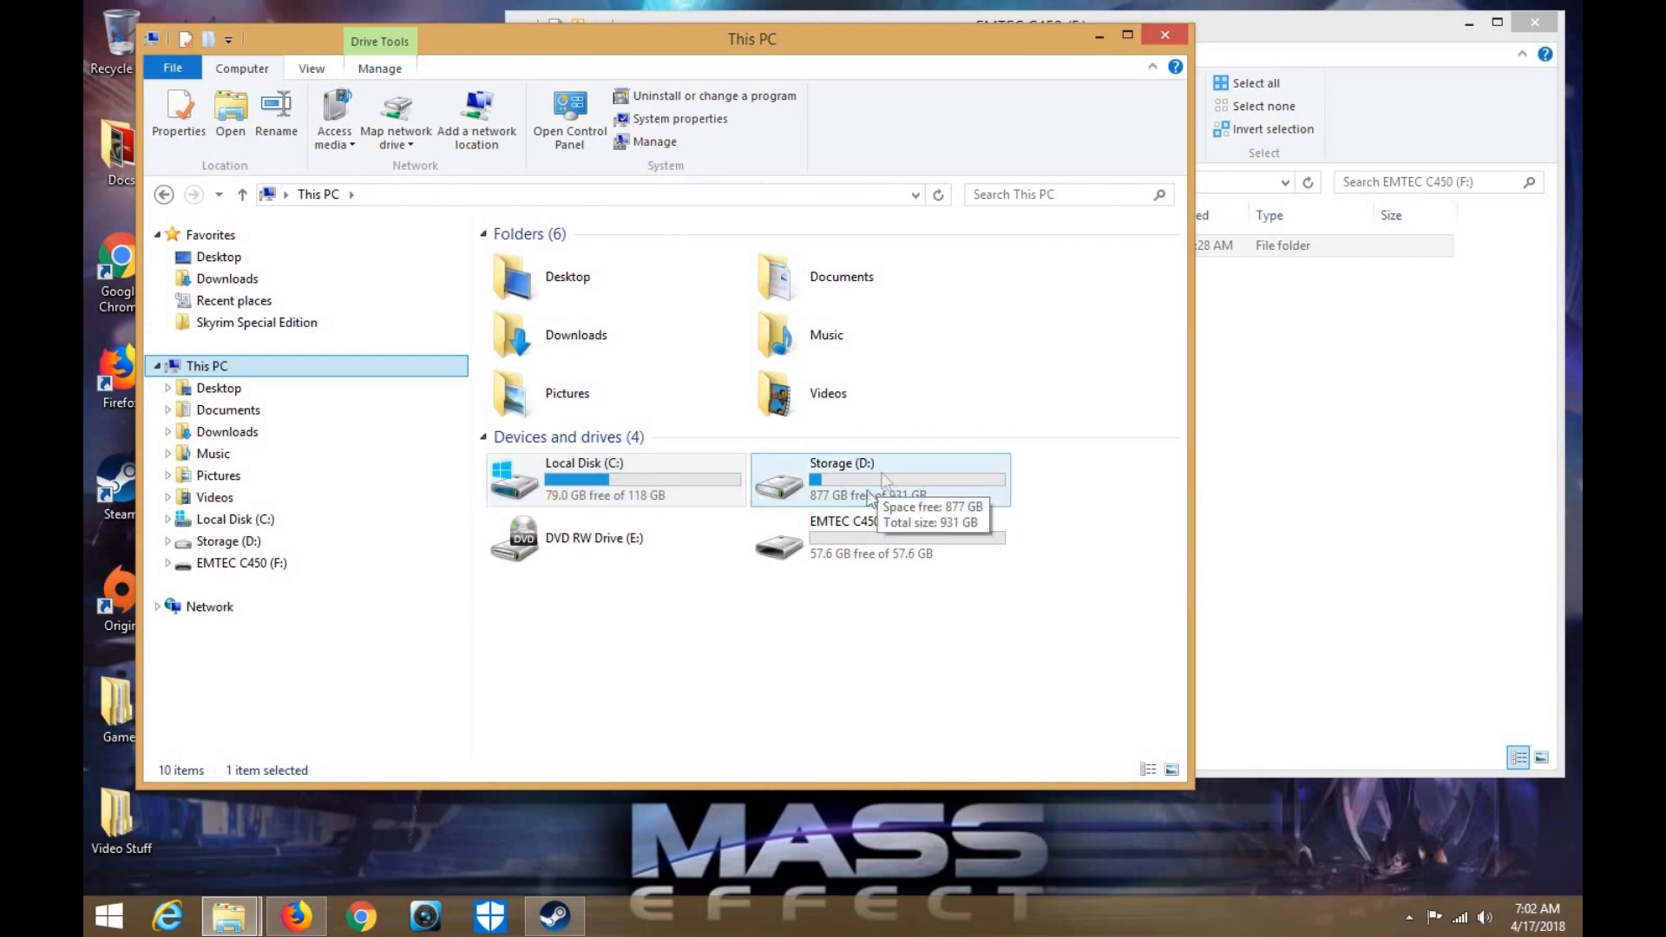
pyautogui.click(889, 538)
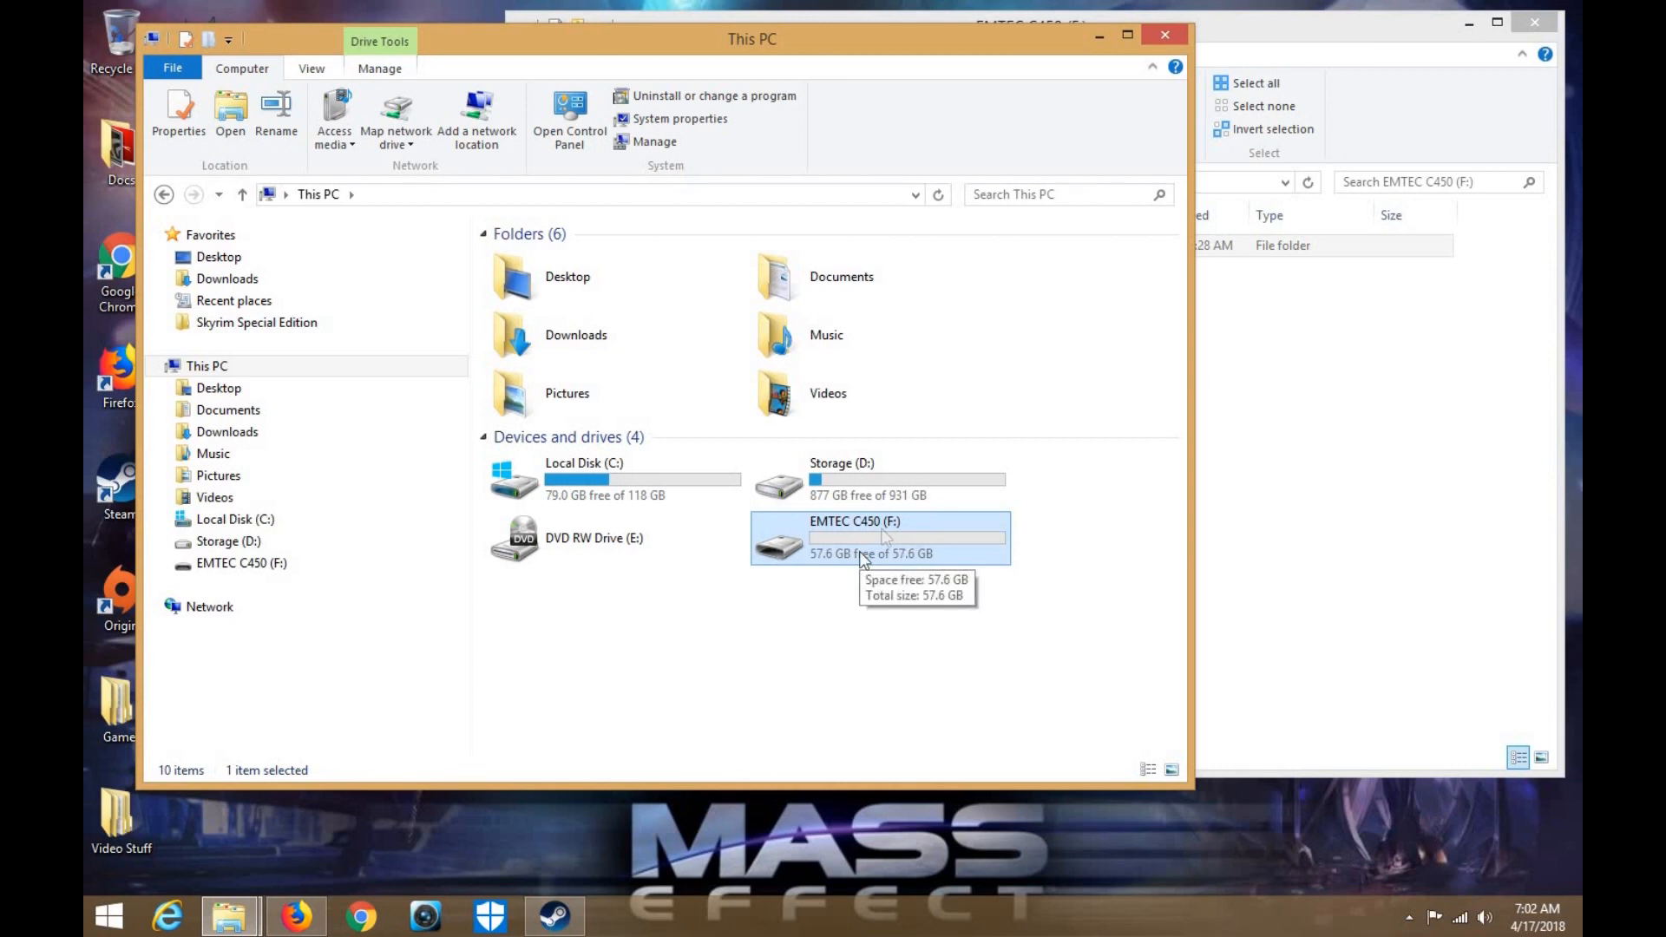
pyautogui.doubleClick(913, 535)
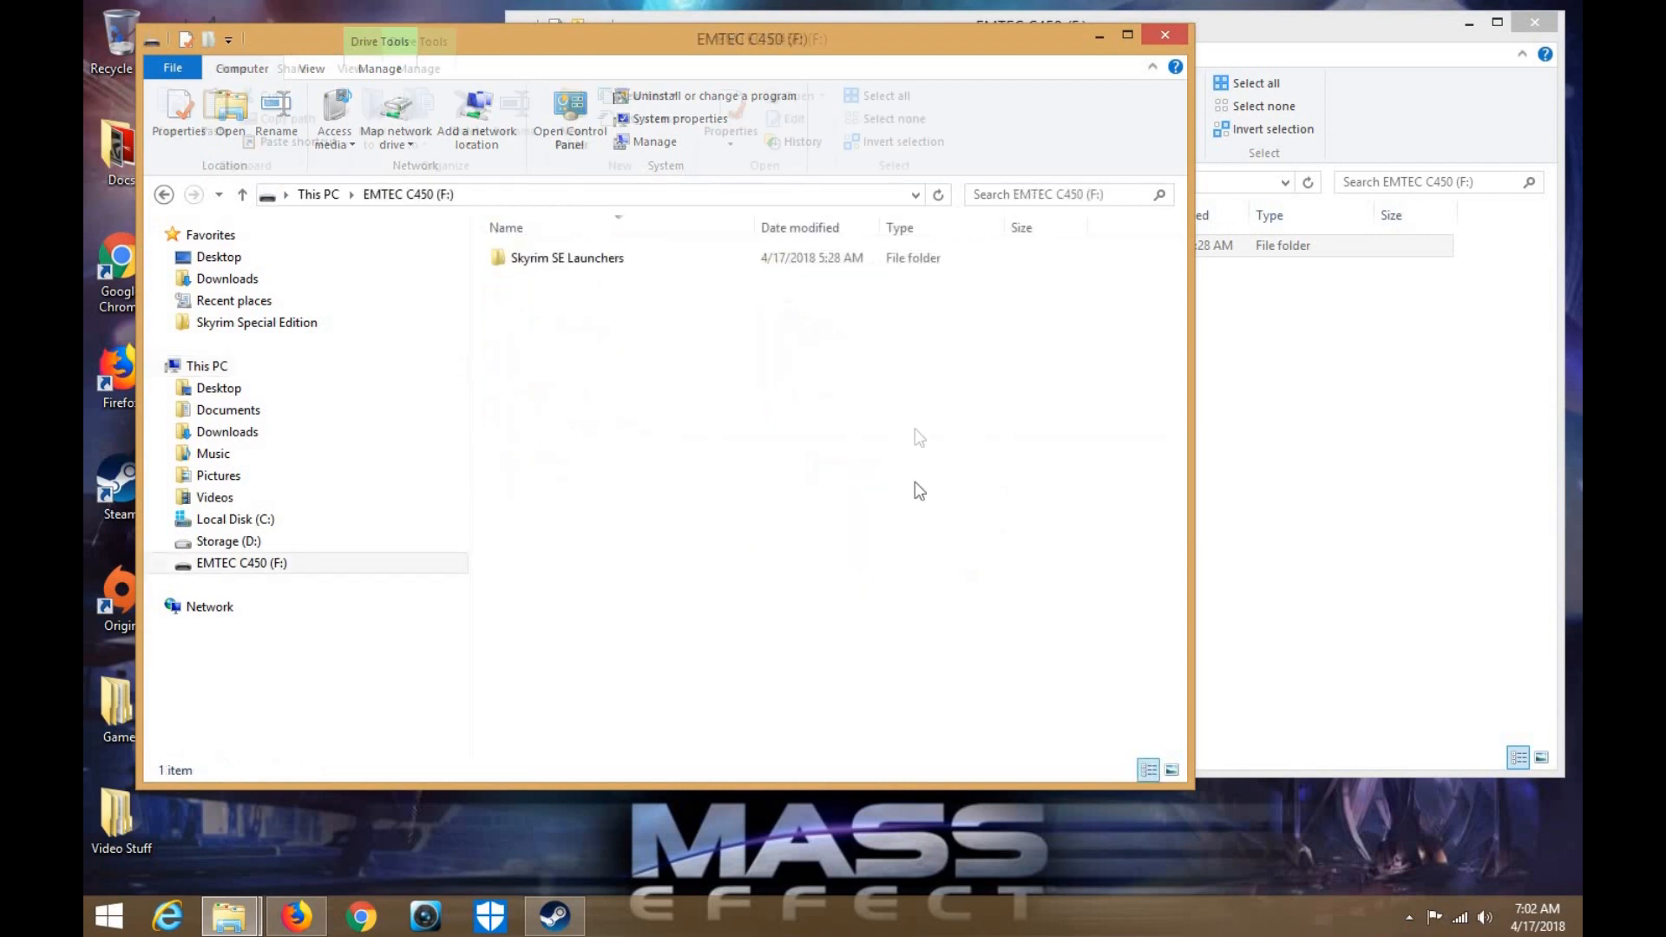
pyautogui.click(164, 194)
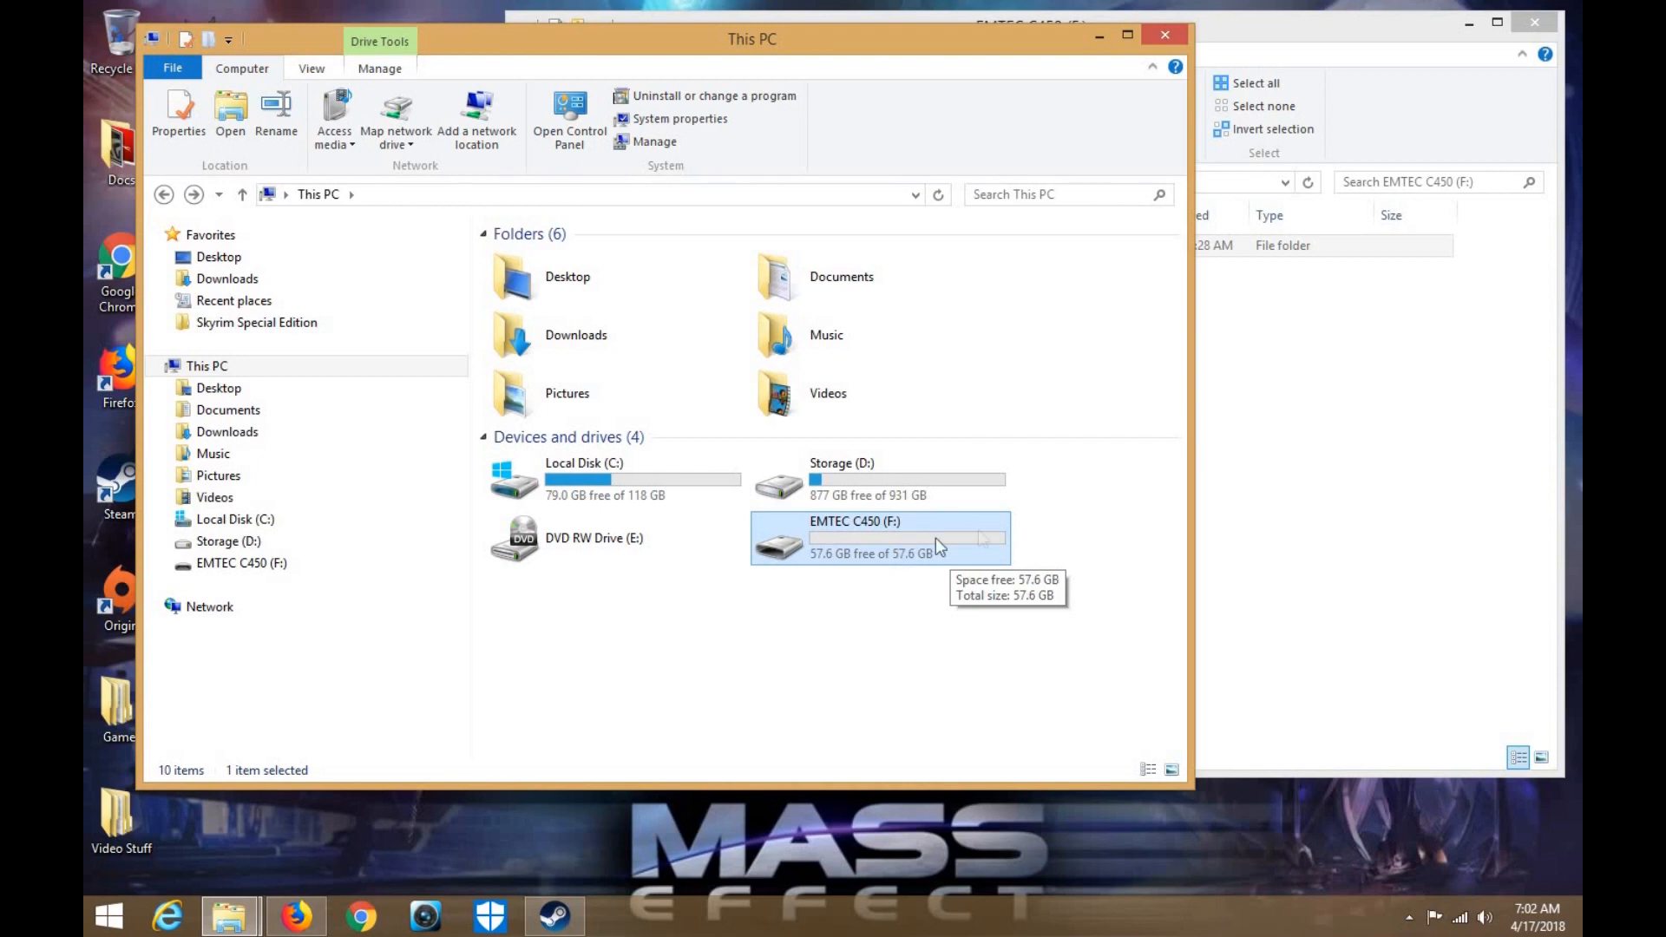
# Close the This PC window, and return the EMTEC C450 (F:) window to the Skyrim SE folder before minimizing it
pyautogui.click(1175, 34)
pyautogui.moveTo(964, 19); pyautogui.dragTo(576, 15)
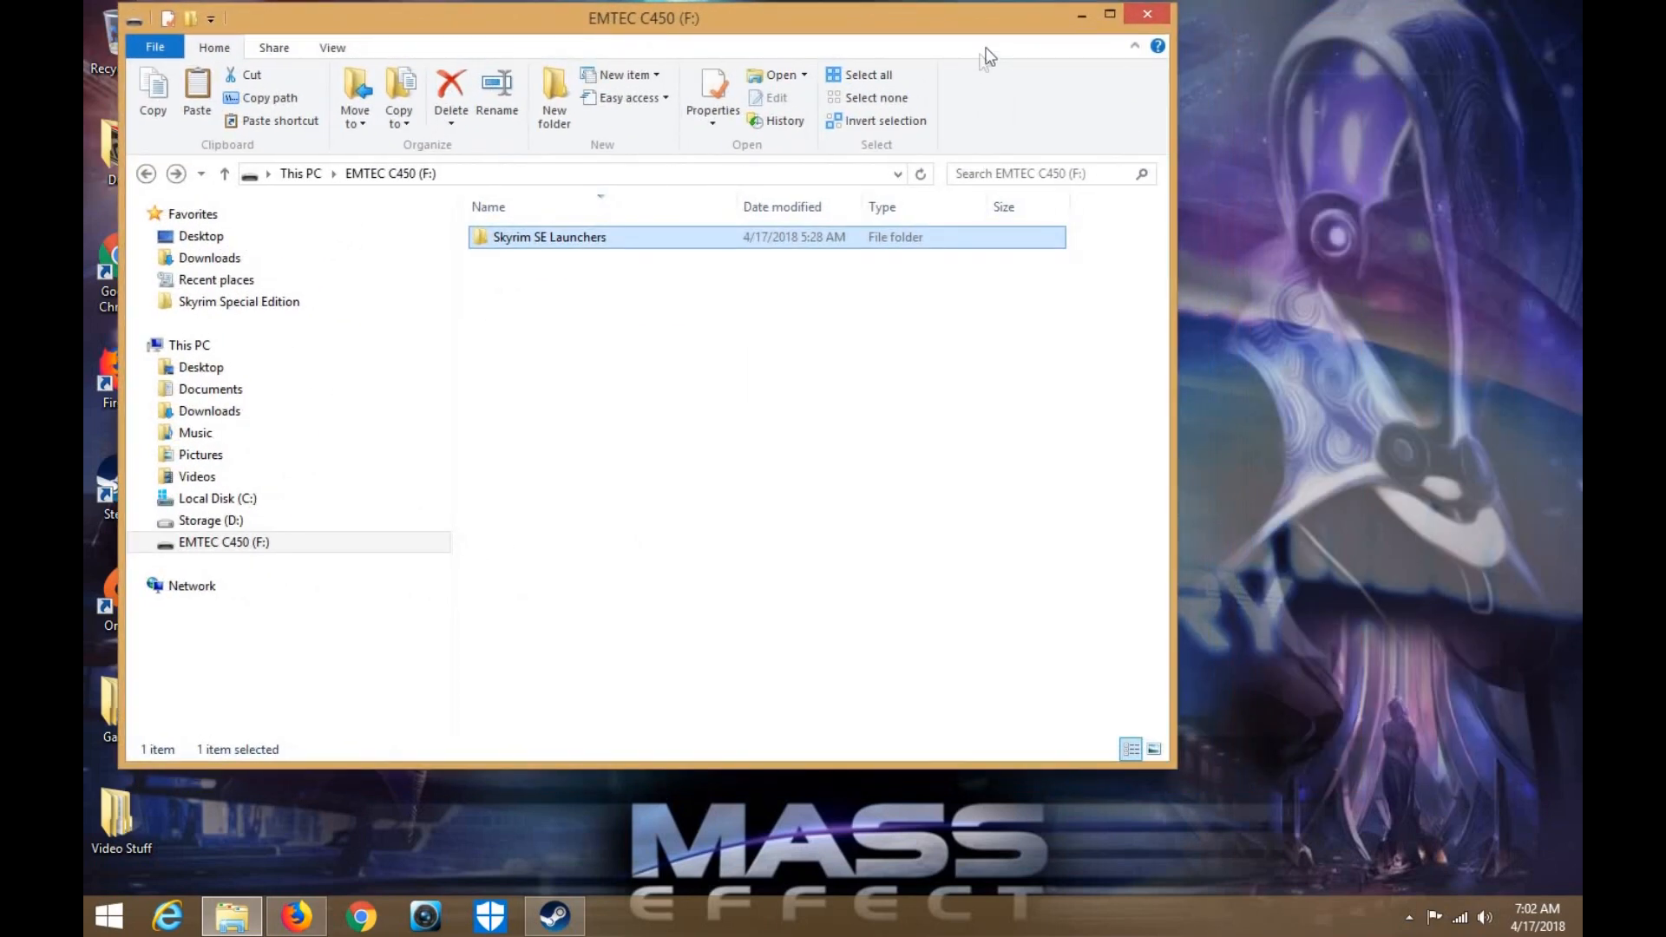
pyautogui.click(146, 175)
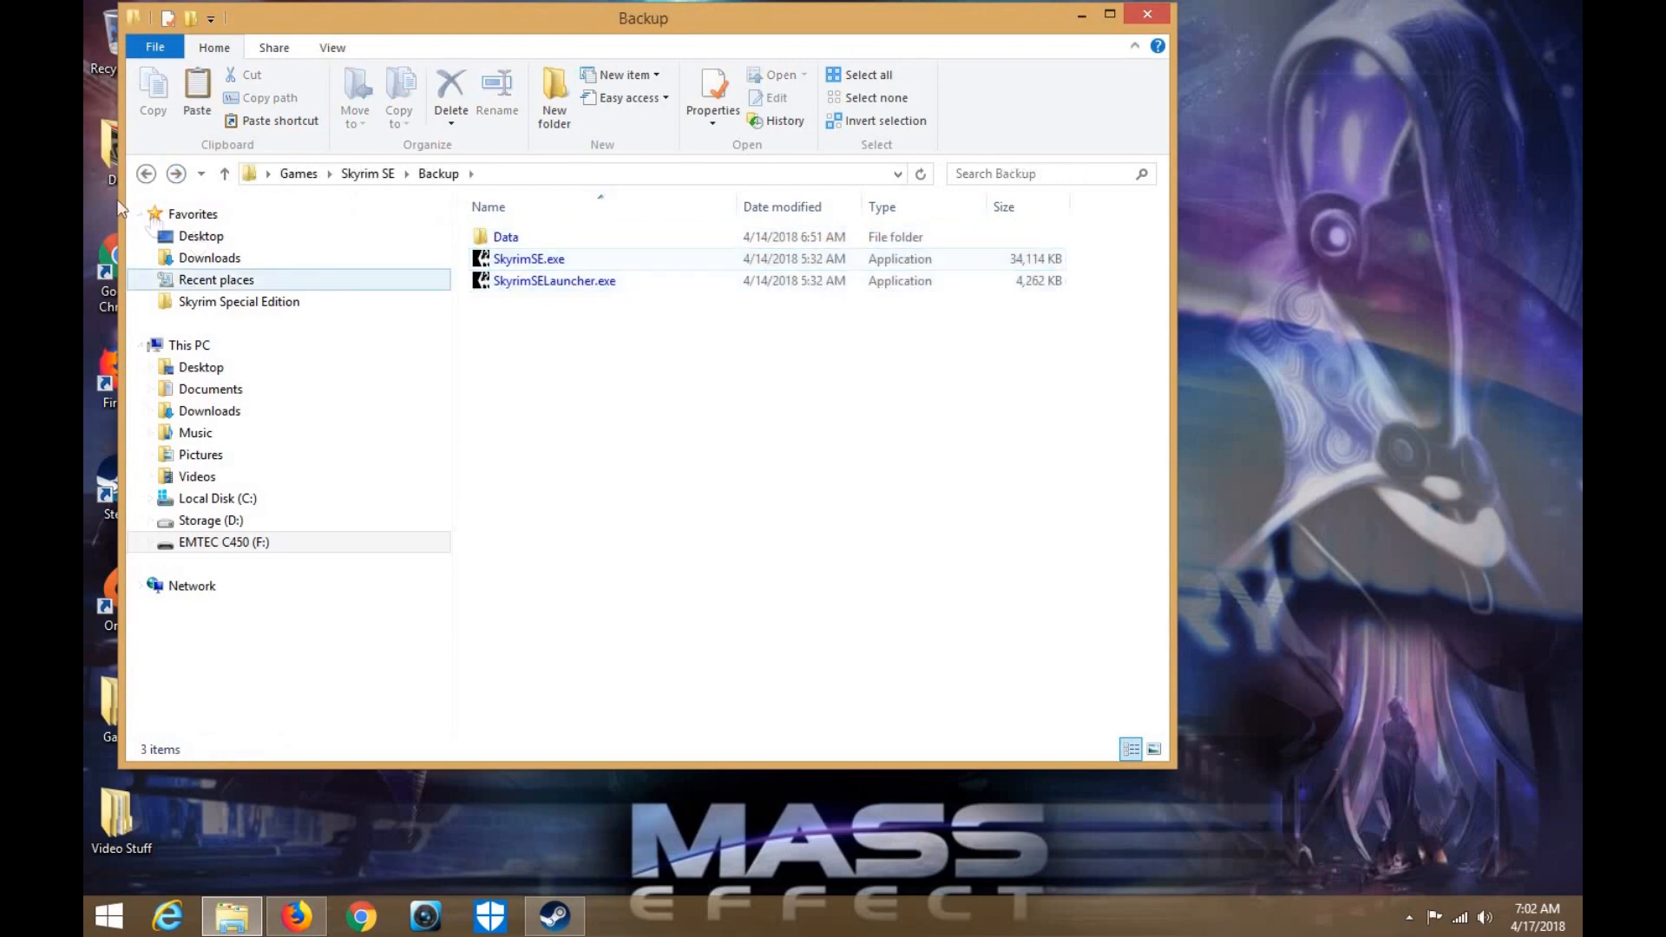
pyautogui.click(146, 175)
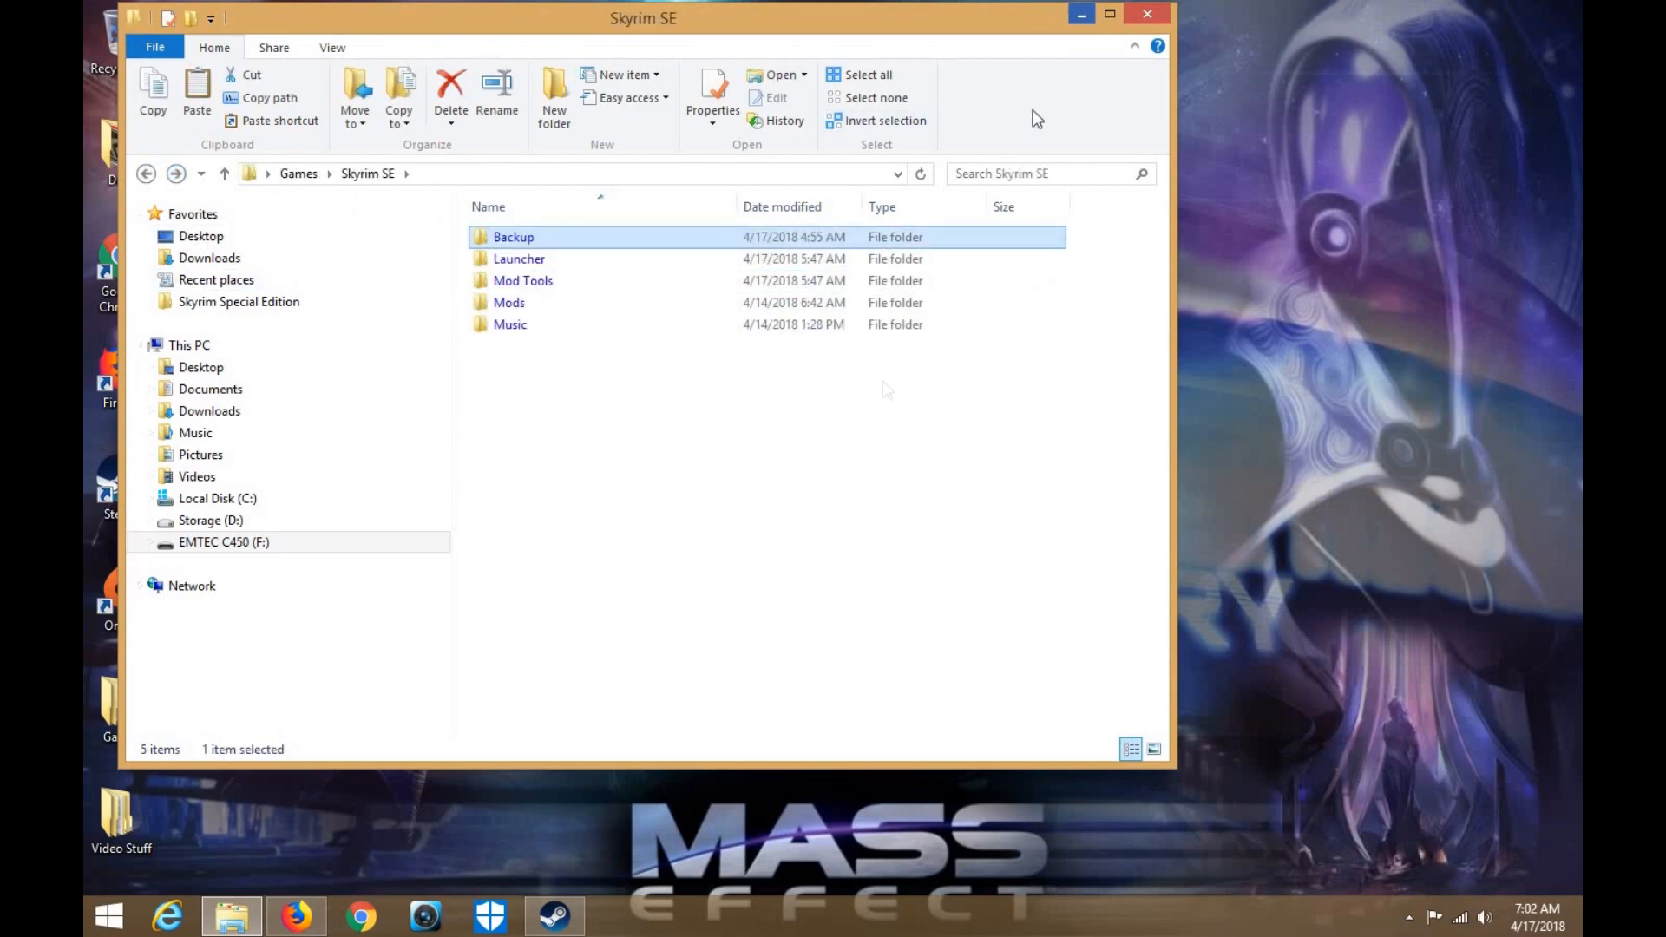
pyautogui.click(1081, 15)
# Switch to Firefox and look over the Nexus Mod Manager, Vortex - Alpha and Mod Organizer 2 pages
pyautogui.click(296, 916)
pyautogui.click(235, 12)
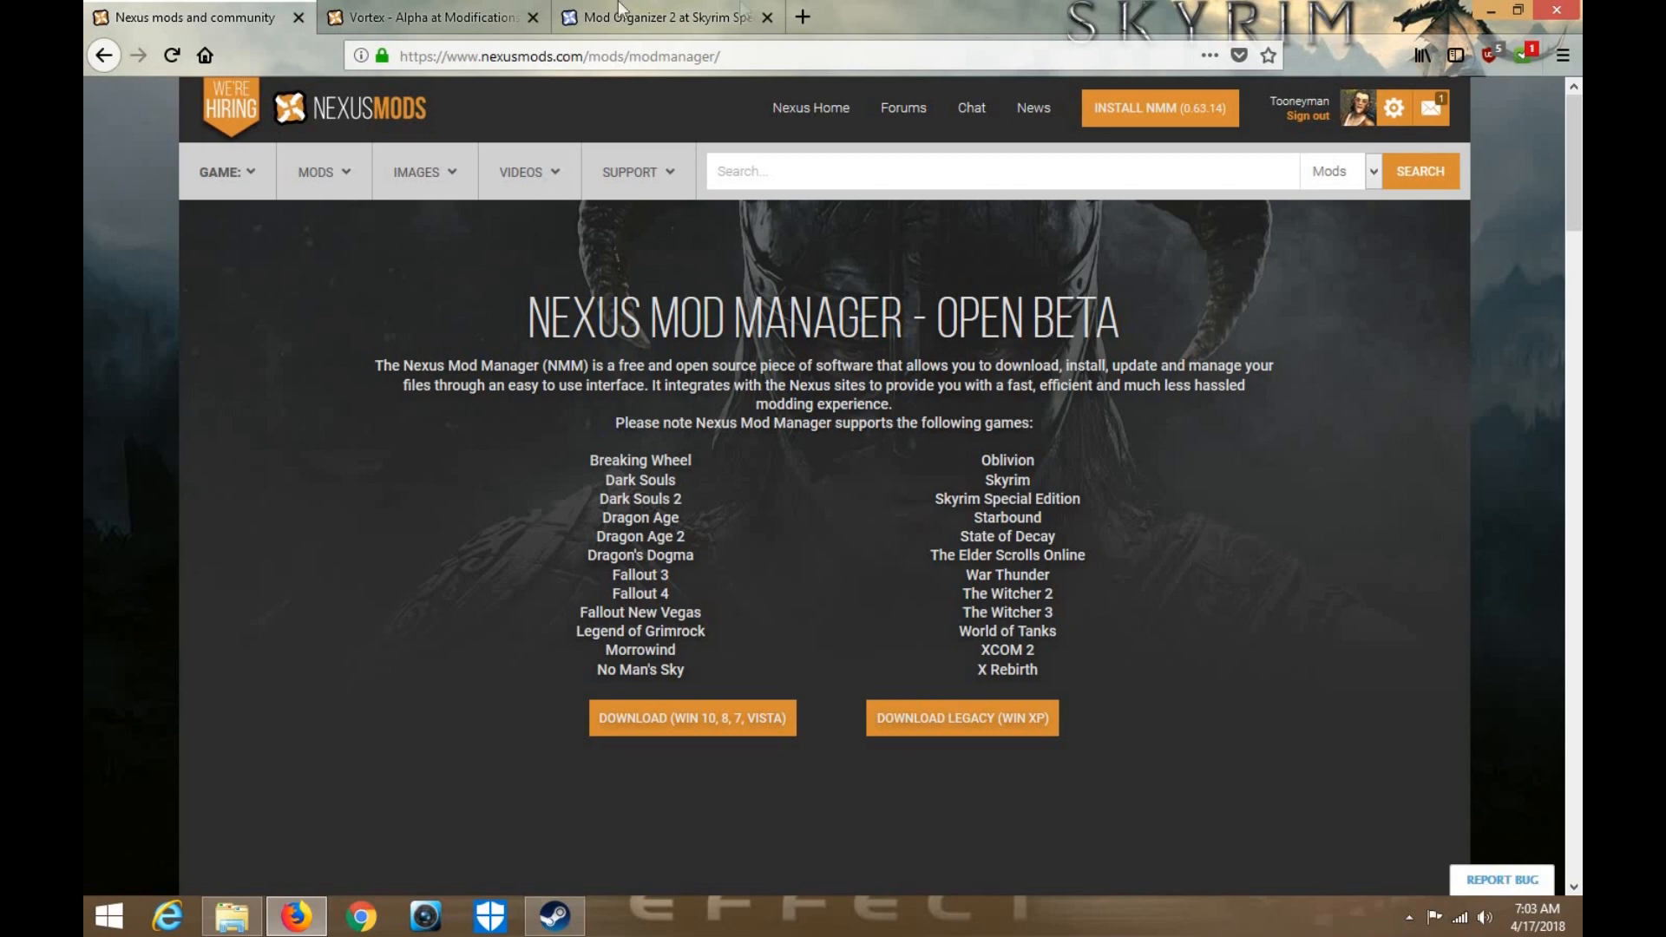
pyautogui.click(467, 5)
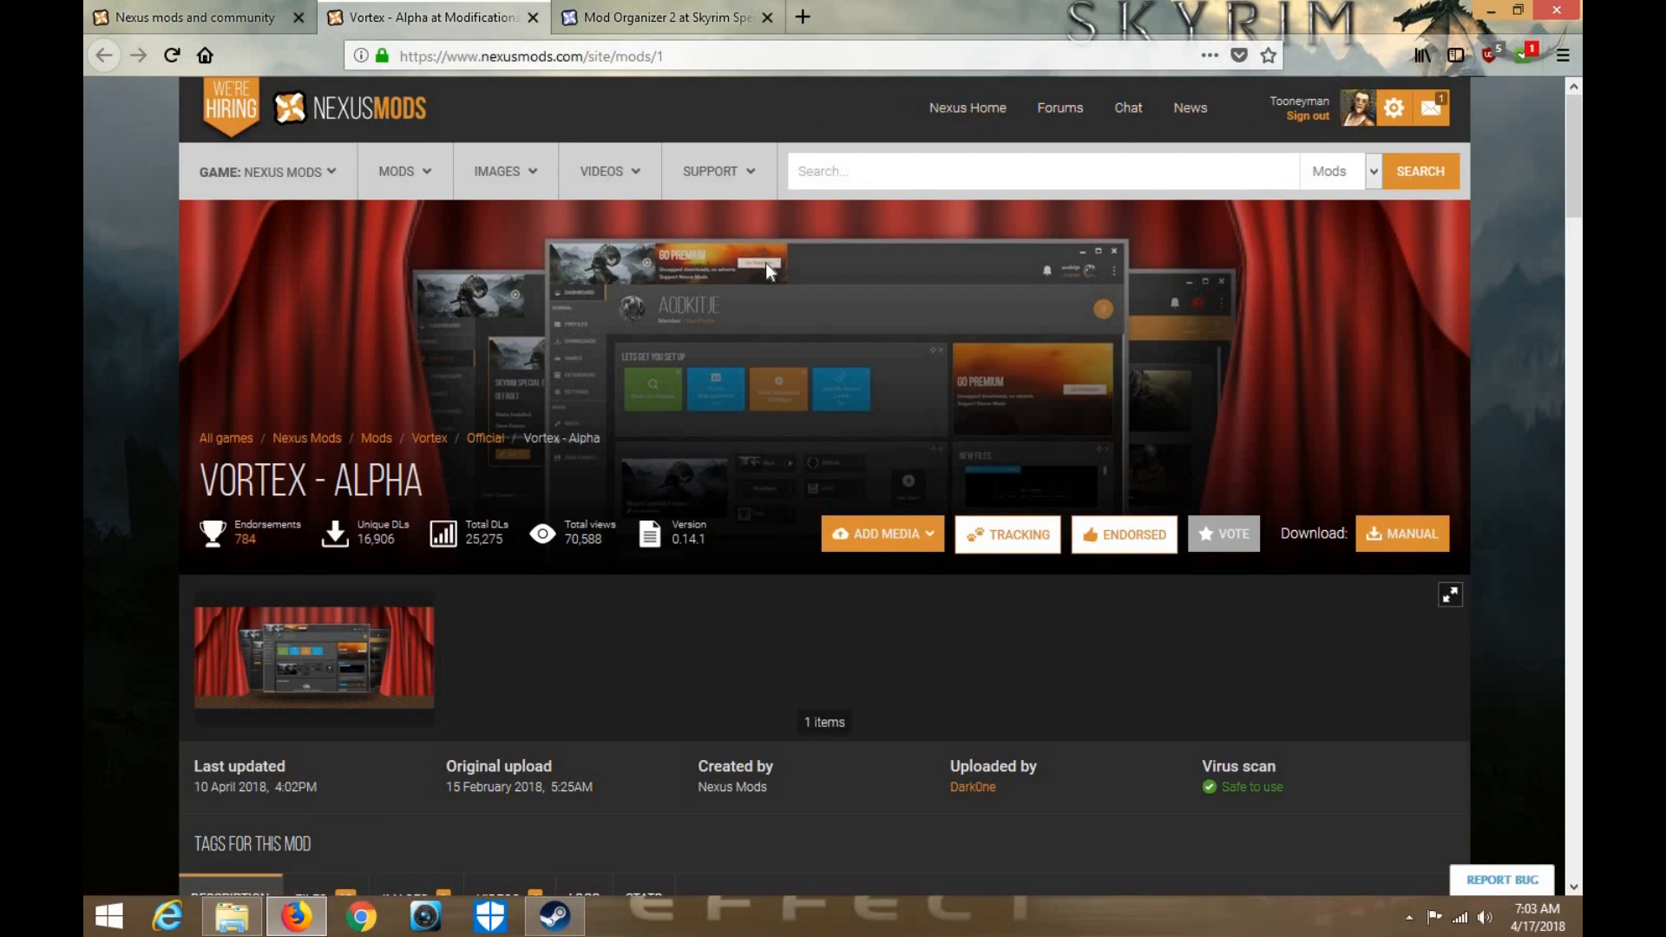
pyautogui.scroll(-8, 765, 262)
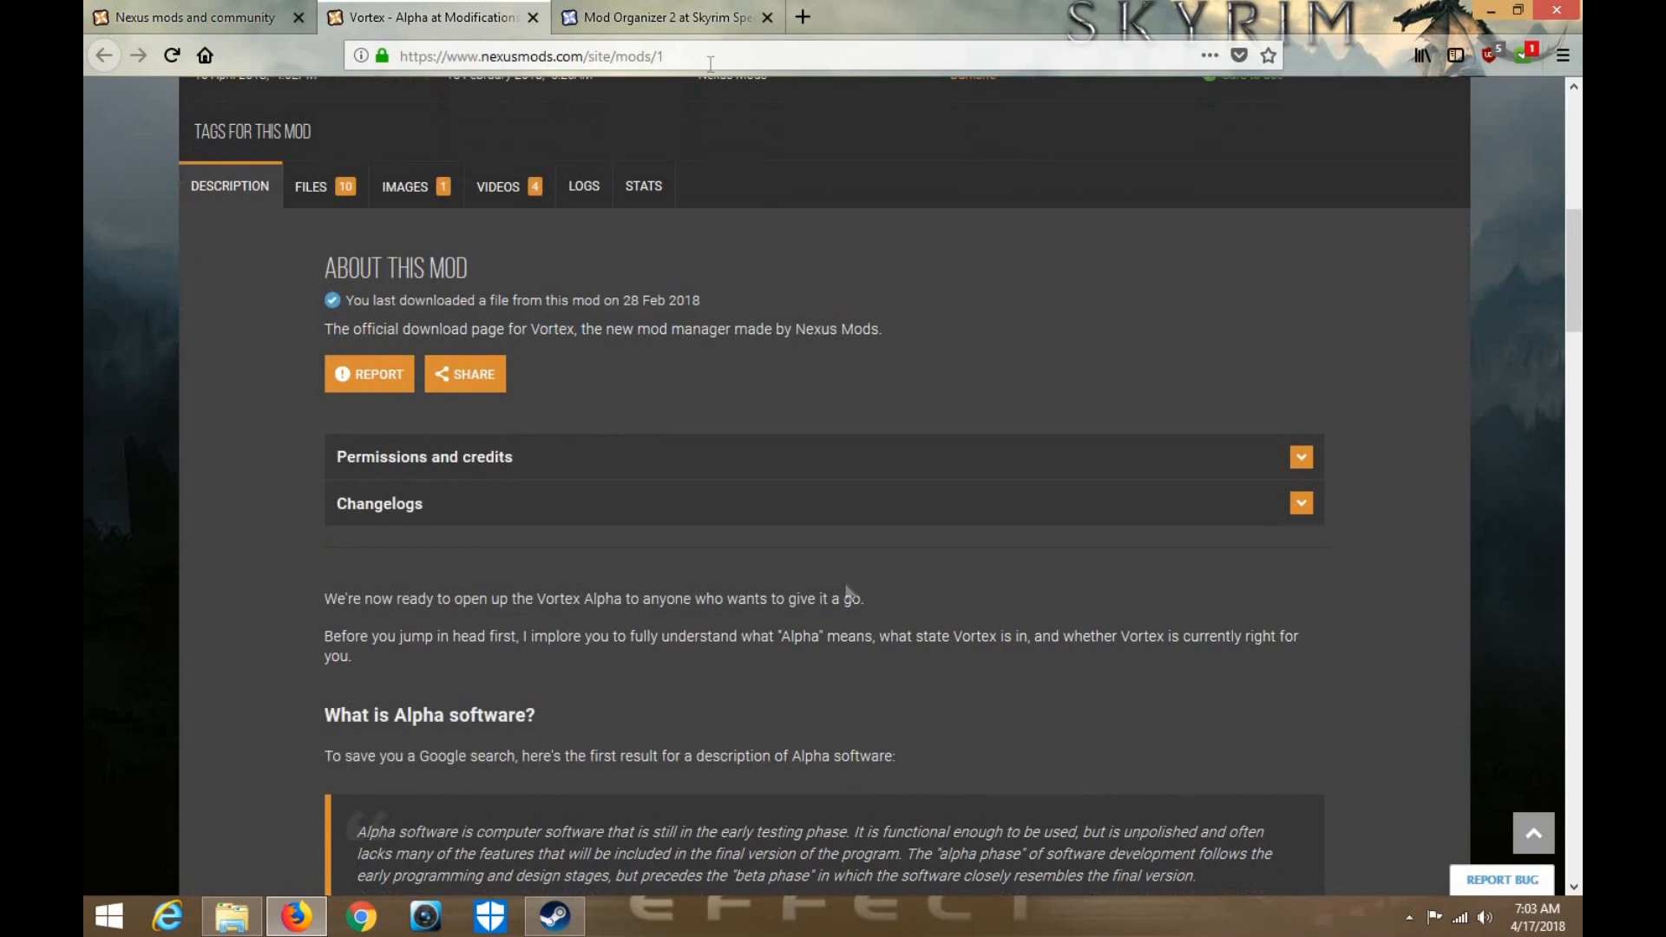
pyautogui.click(664, 17)
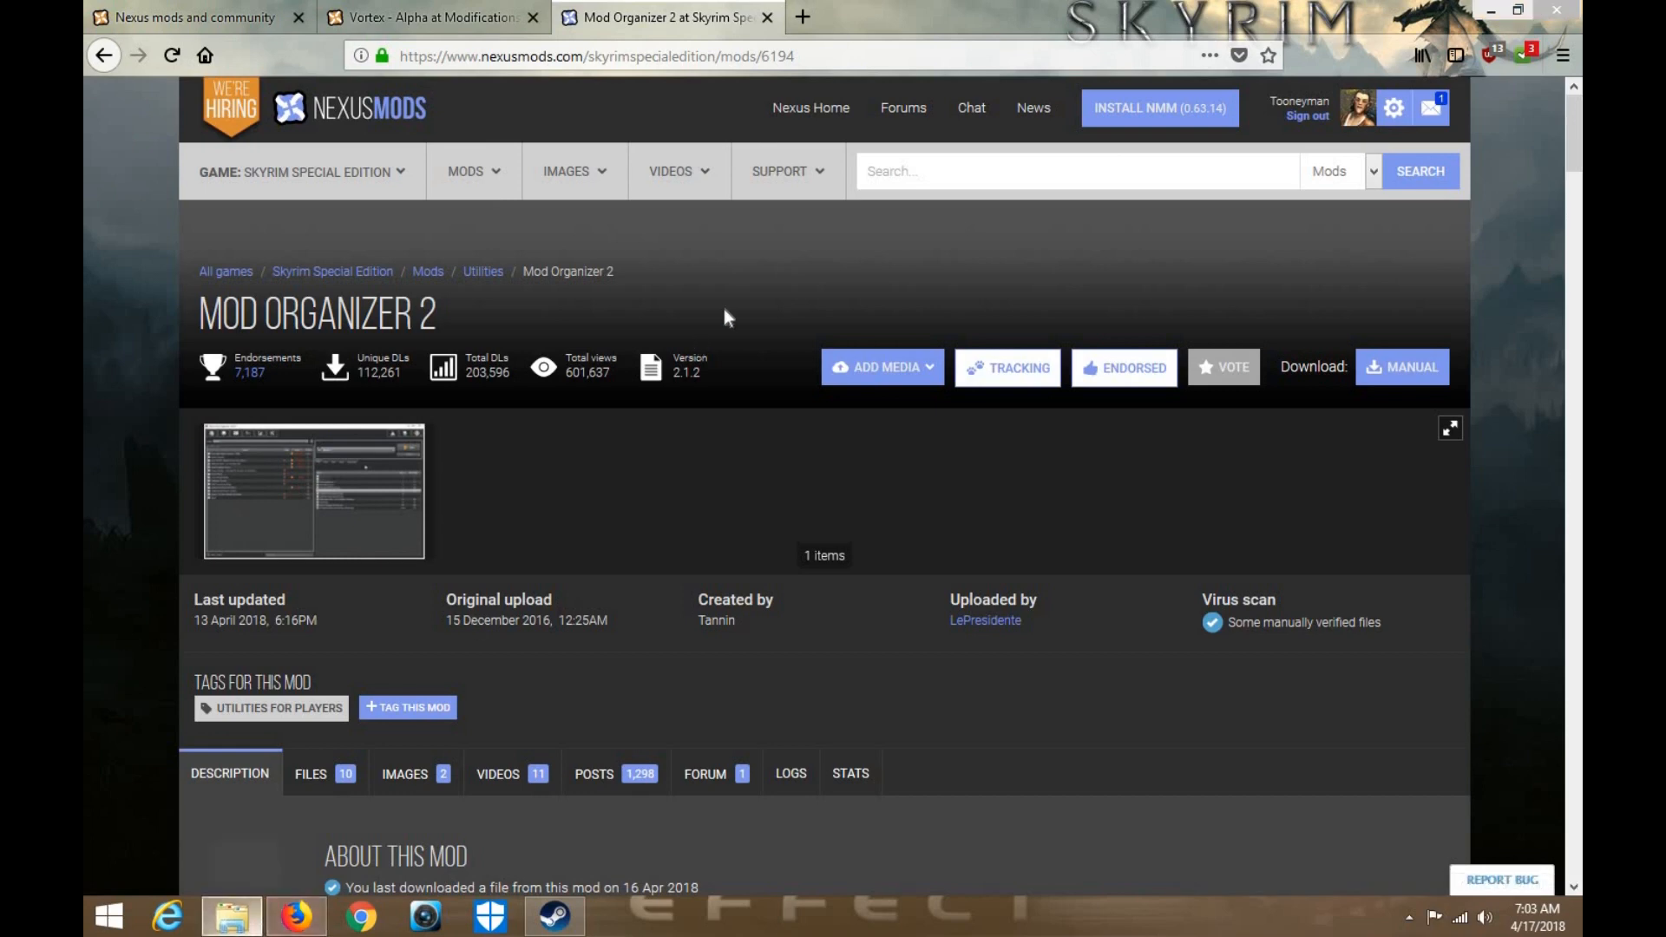
# Switch to File Explorer, inspect the Data folder of the Skyrim Special Edition installation, and return to the installation folder
pyautogui.hotkey('alt', 'Tab')
pyautogui.click(269, 303)
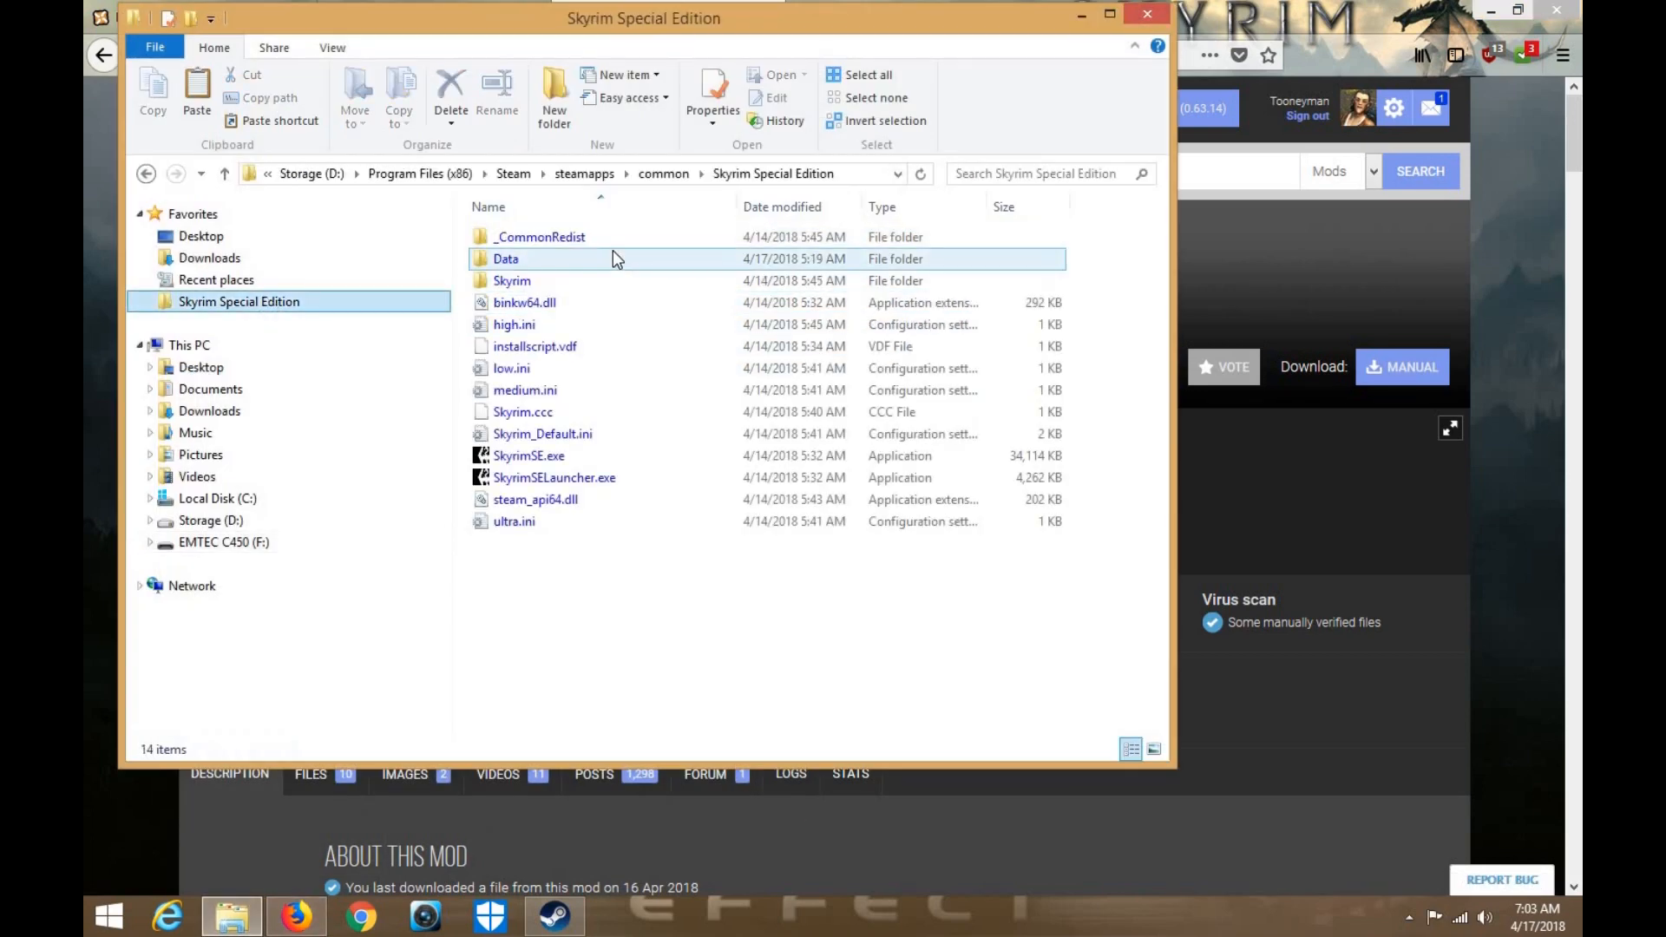
pyautogui.doubleClick(616, 258)
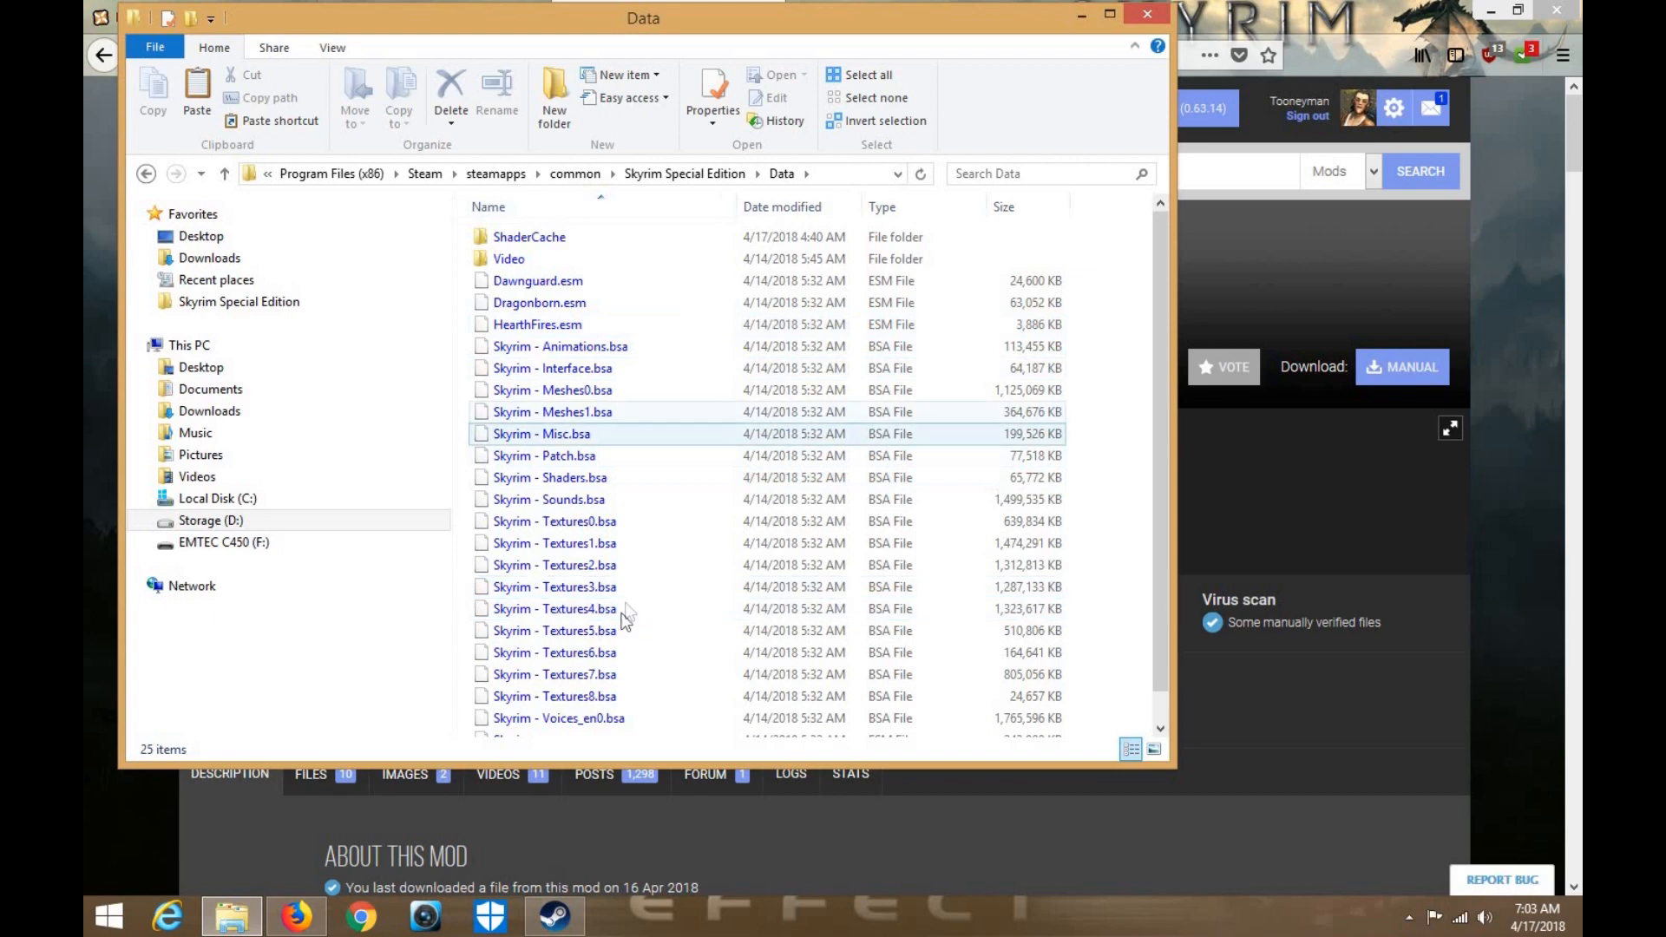
pyautogui.scroll(-1, 663, 446)
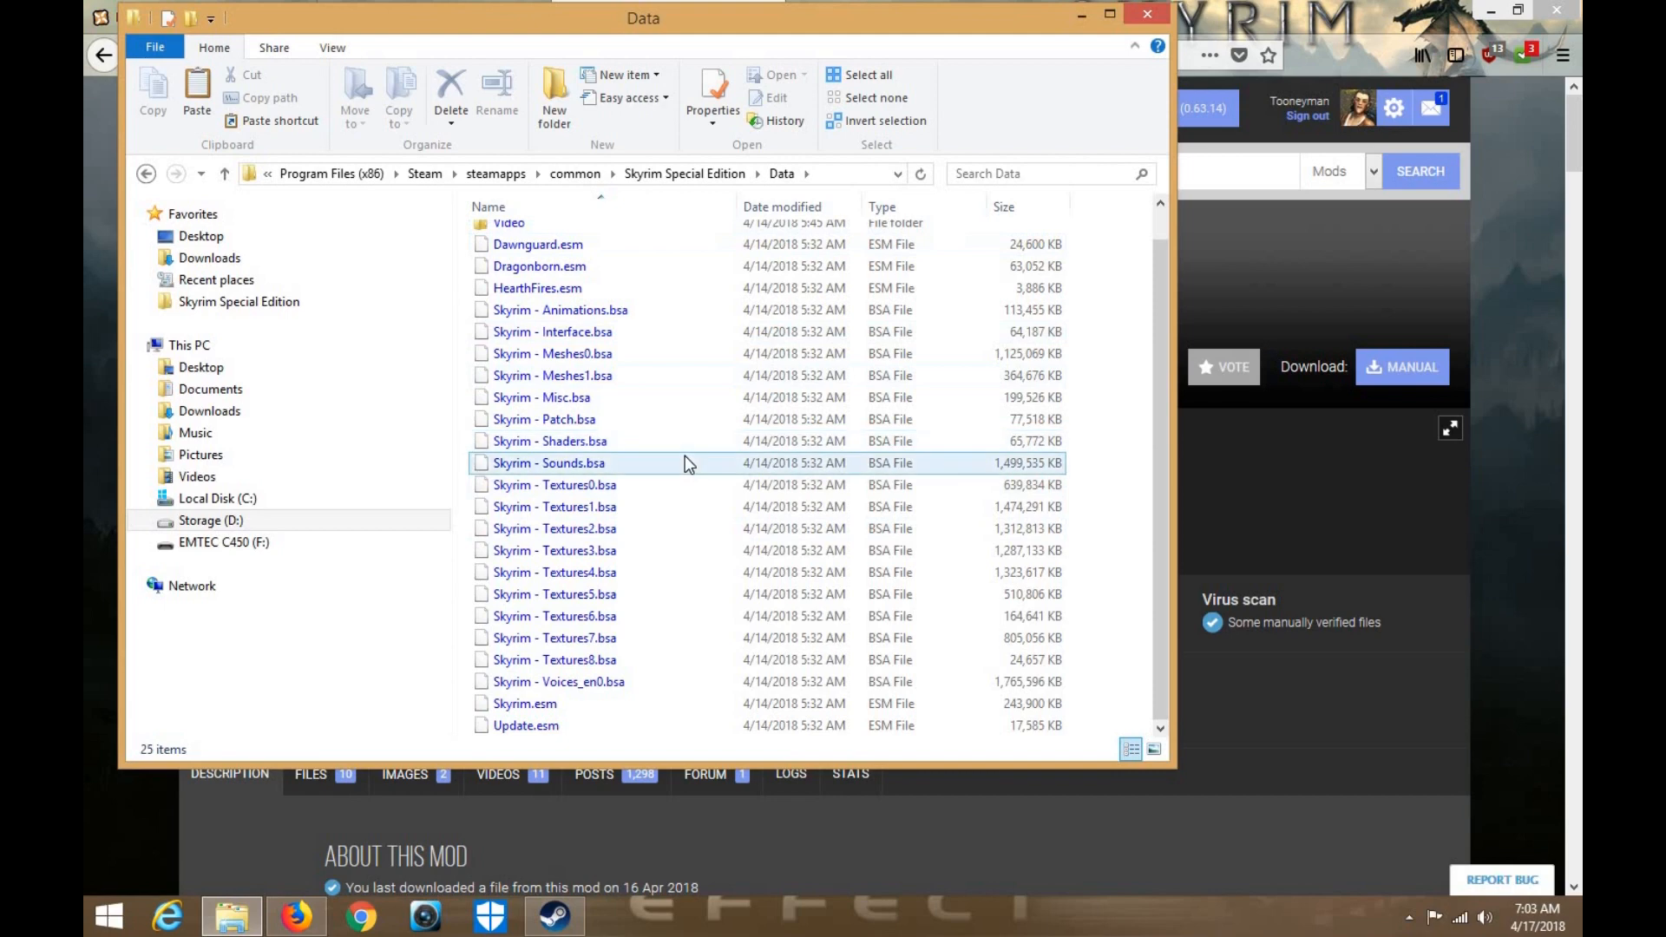
pyautogui.scroll(1, 688, 399)
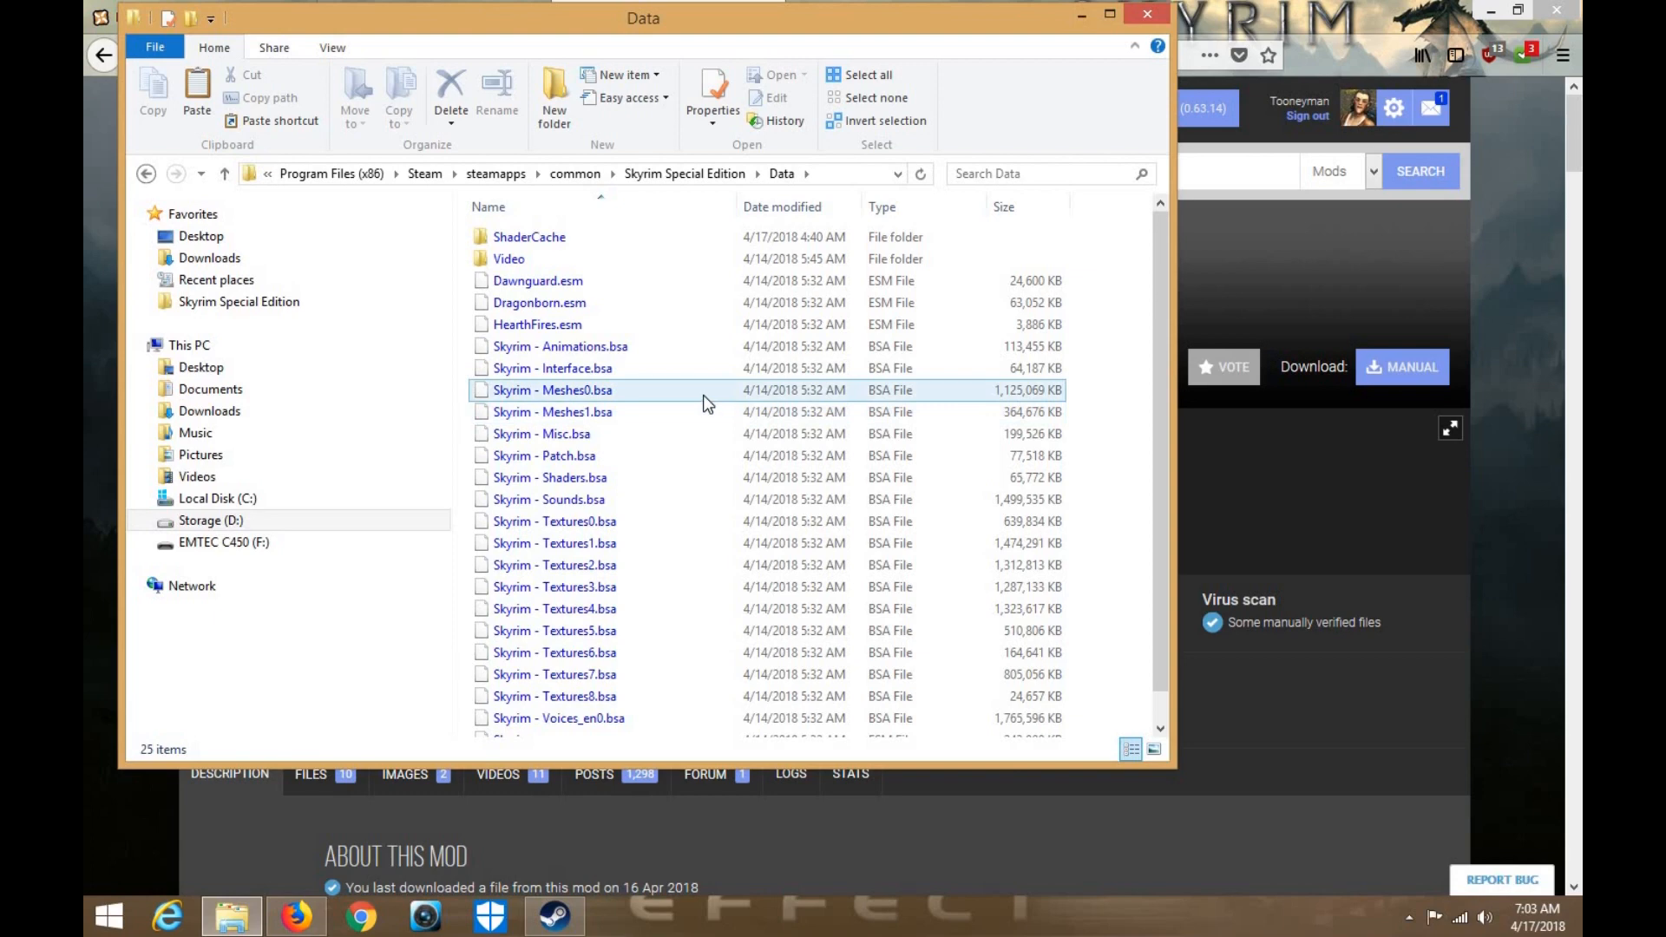
pyautogui.click(146, 173)
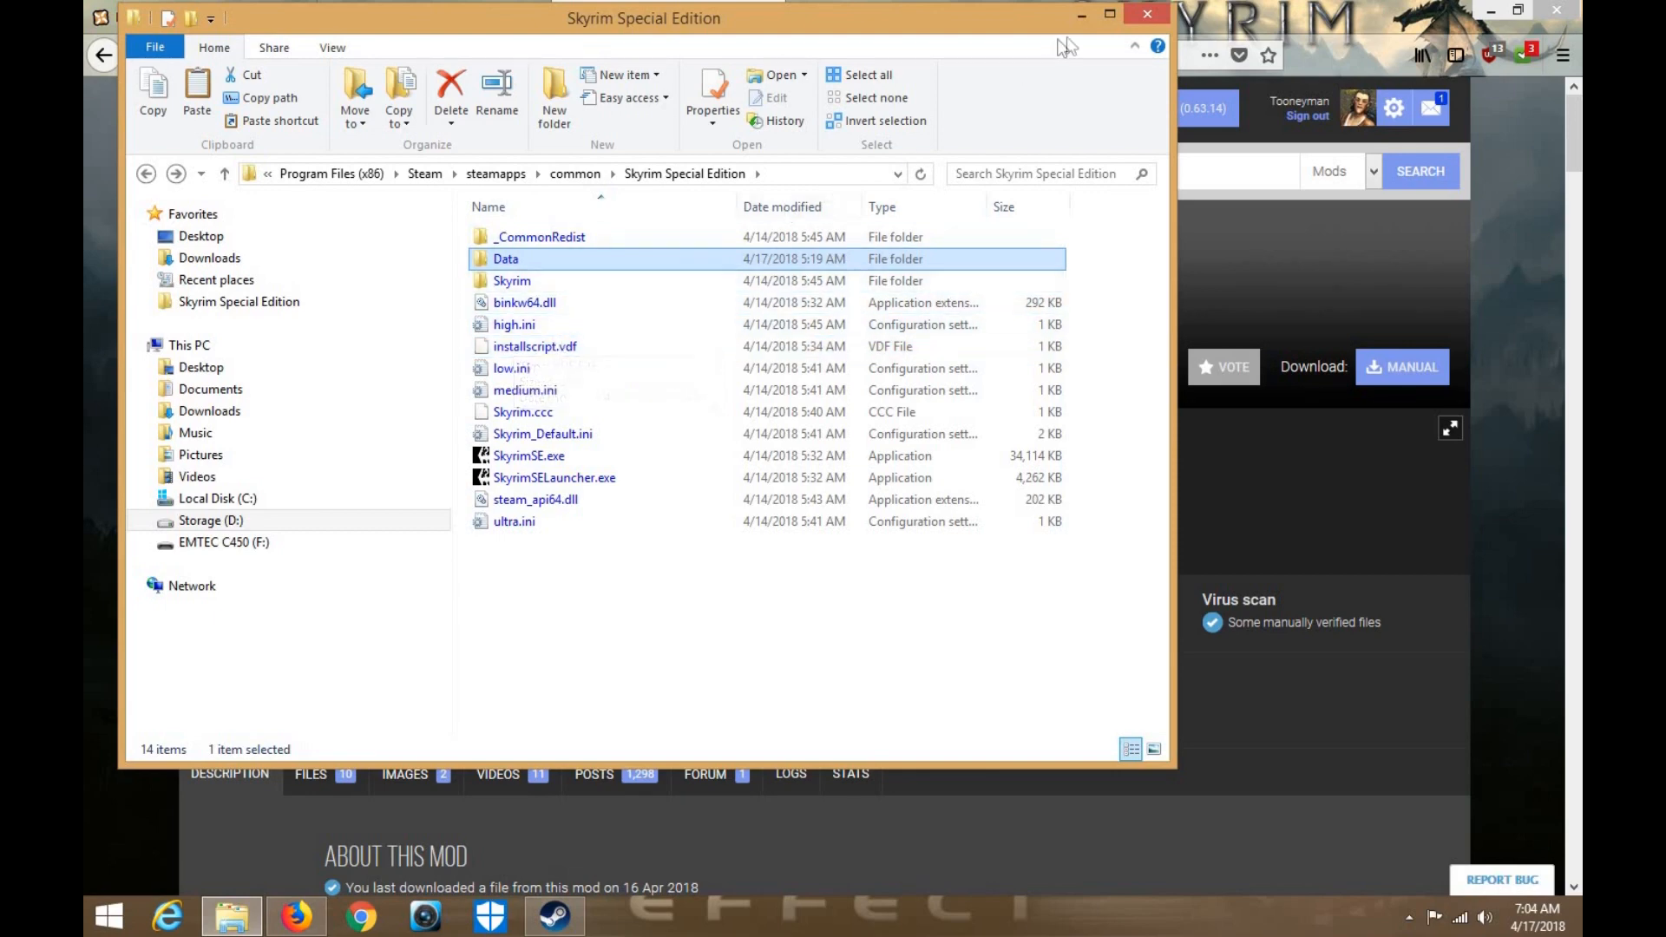
# Widen and heighten the Skyrim Special Edition folder window and reposition it over the browser
pyautogui.moveTo(1091, 31)
pyautogui.mouseDown()
pyautogui.moveTo(1107, 36)
pyautogui.moveTo(1076, 21)
pyautogui.mouseUp()
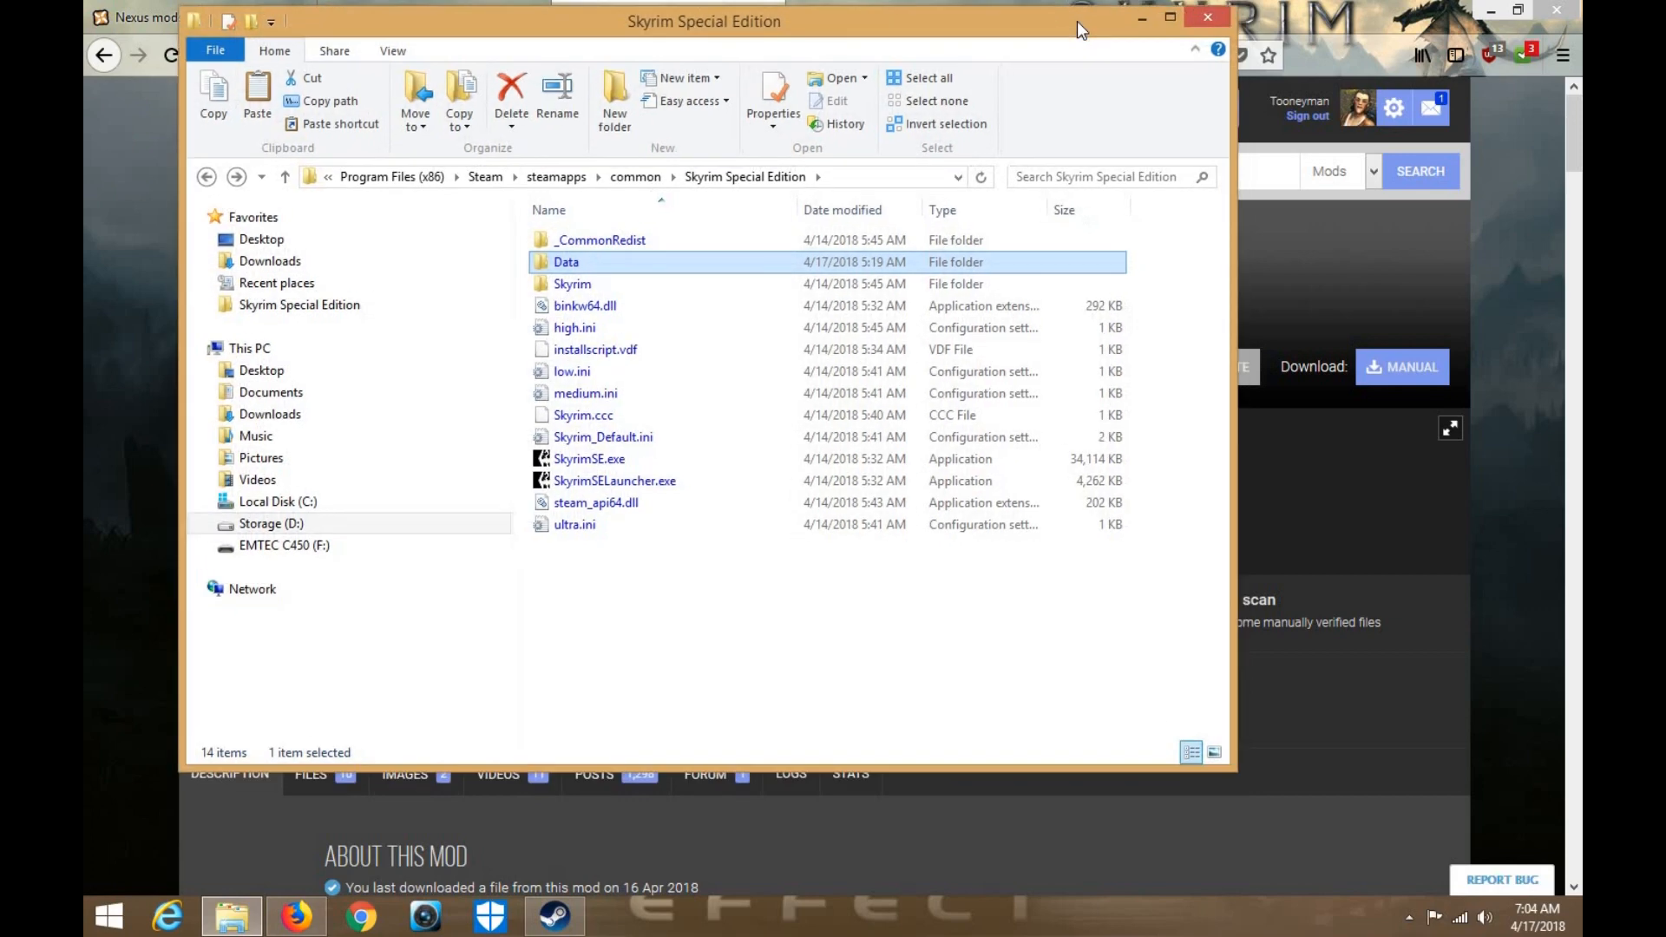
pyautogui.moveTo(1076, 21); pyautogui.dragTo(1049, 45)
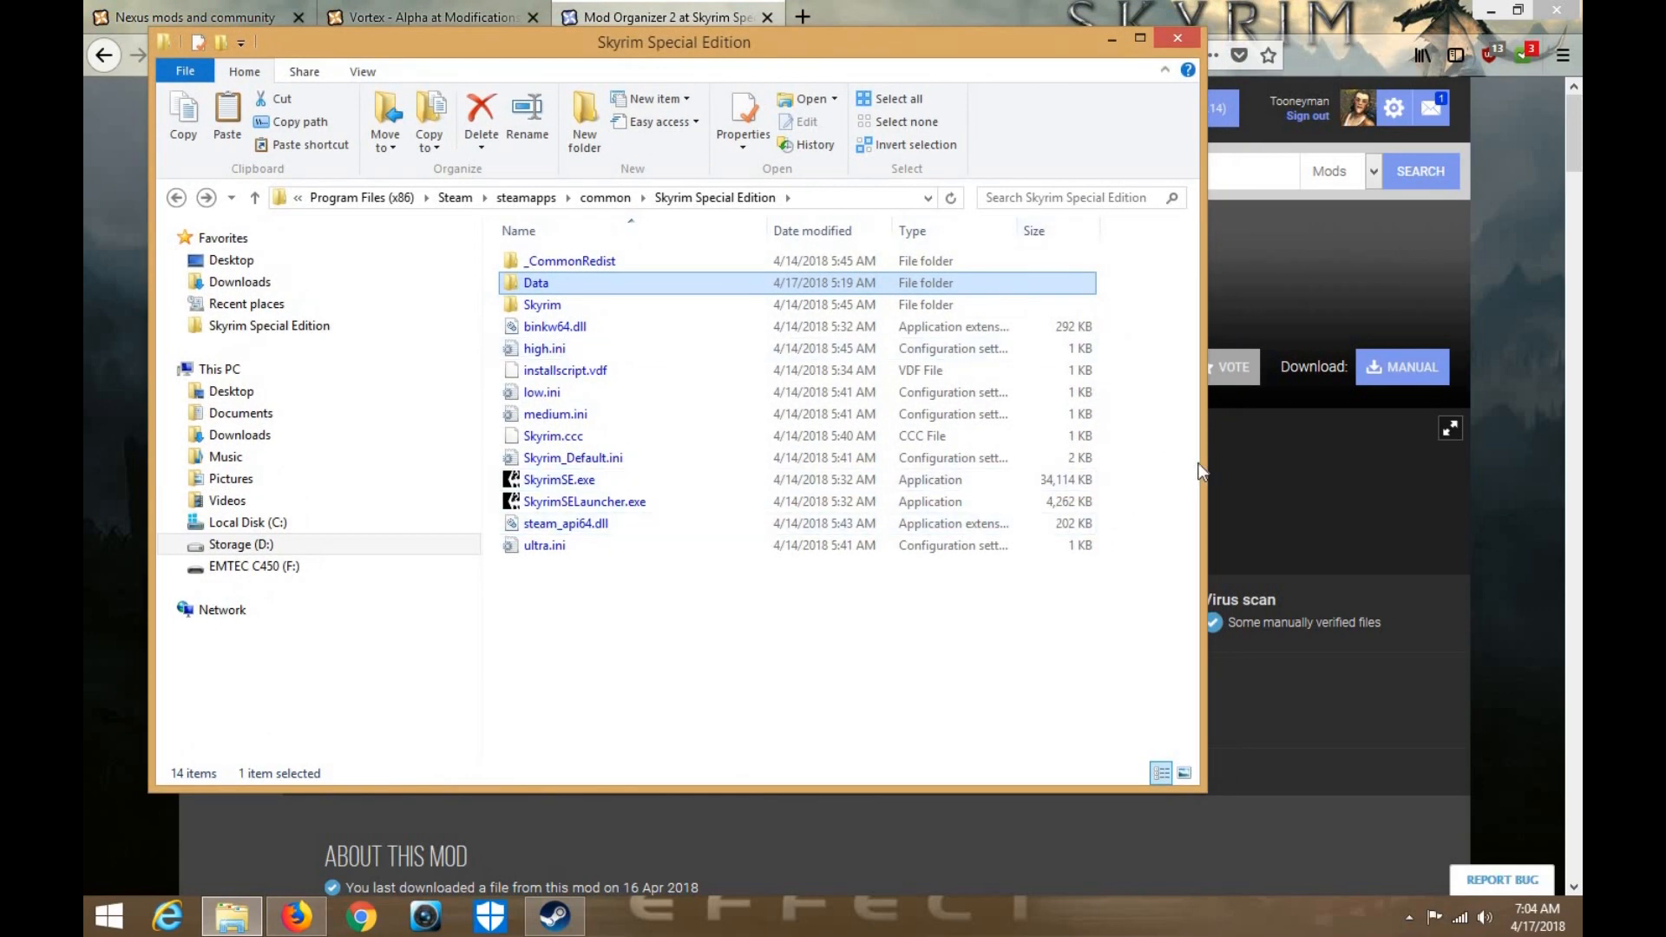
pyautogui.moveTo(1205, 460); pyautogui.dragTo(1396, 460)
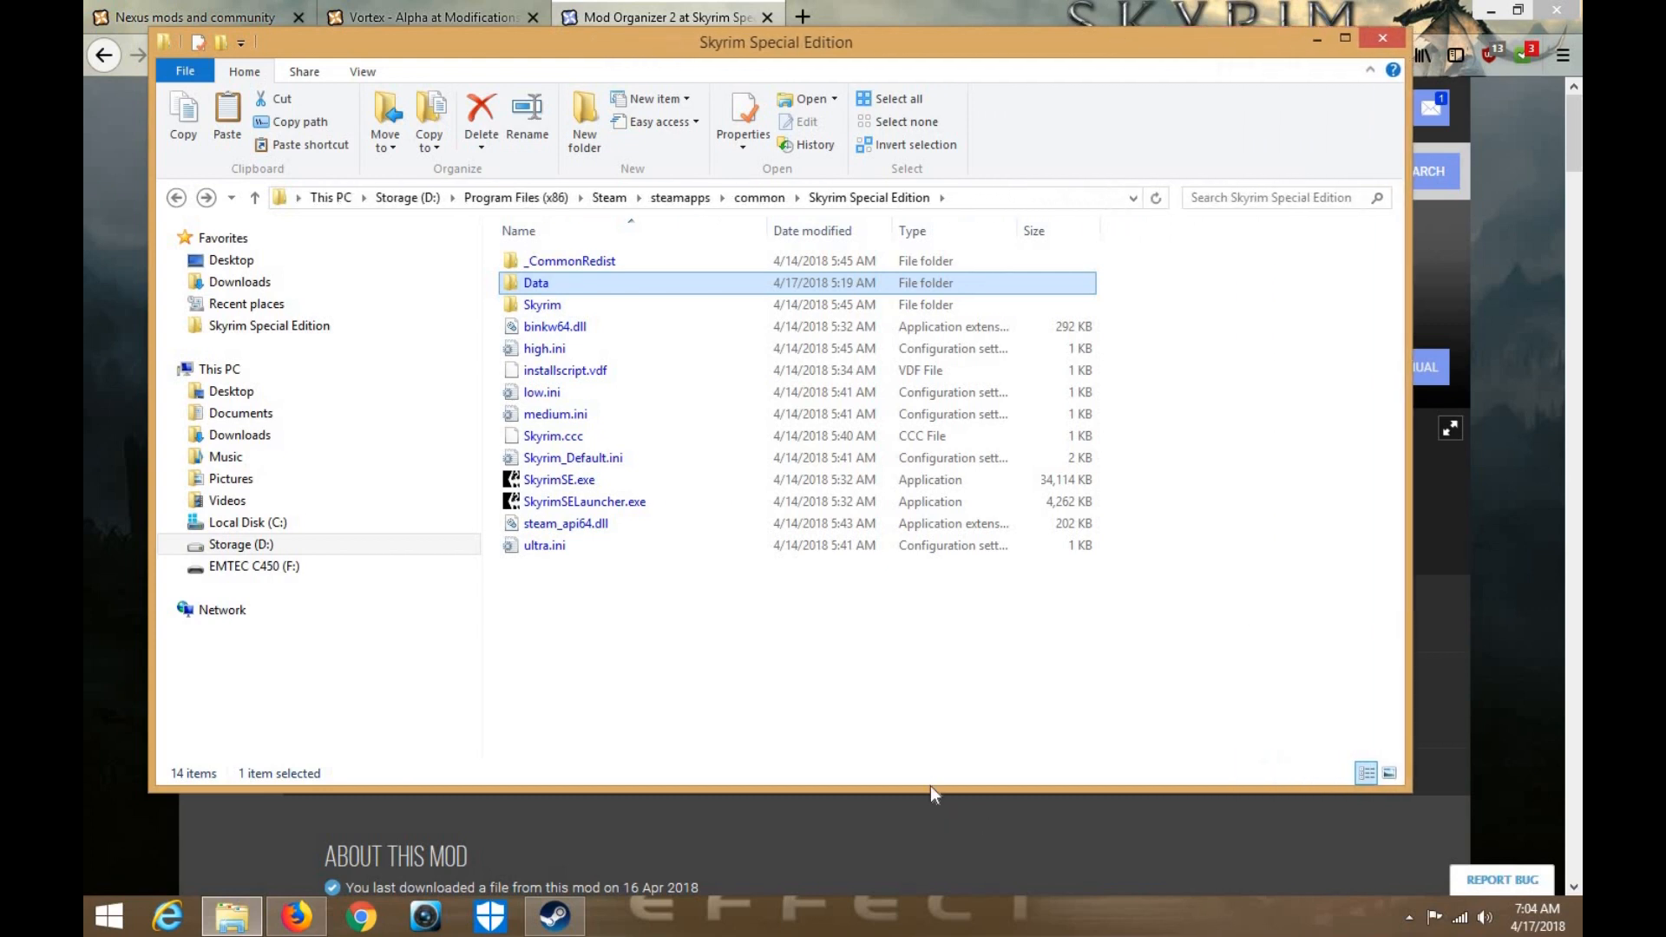
pyautogui.moveTo(929, 791); pyautogui.dragTo(925, 838)
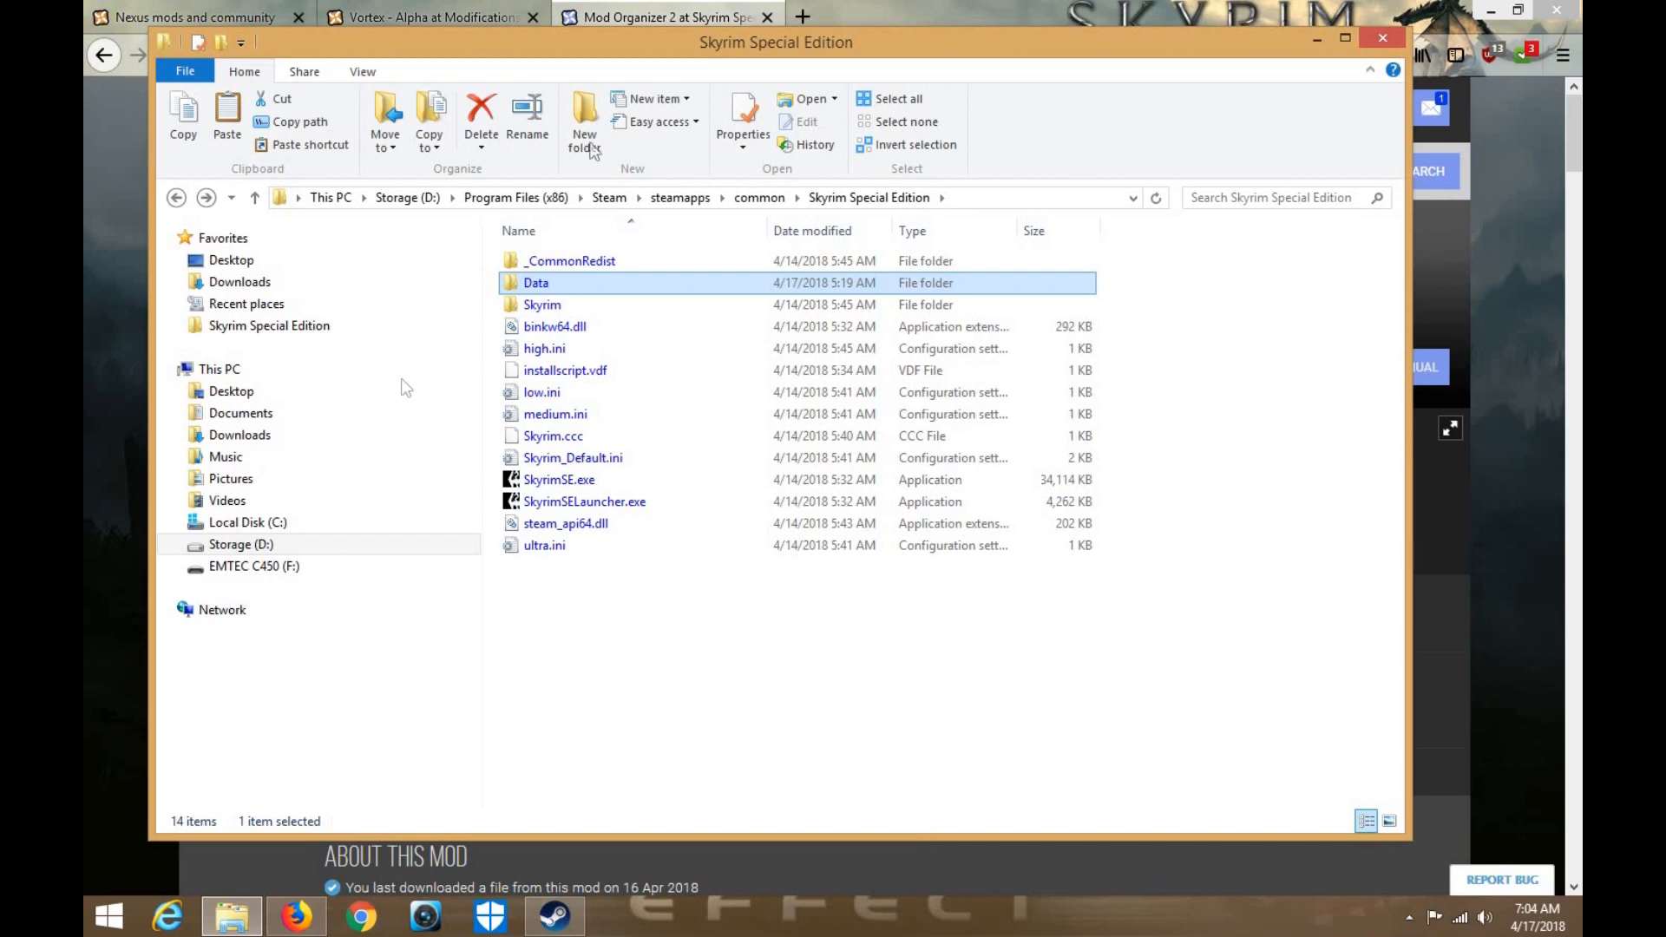
pyautogui.moveTo(884, 34); pyautogui.dragTo(924, 24)
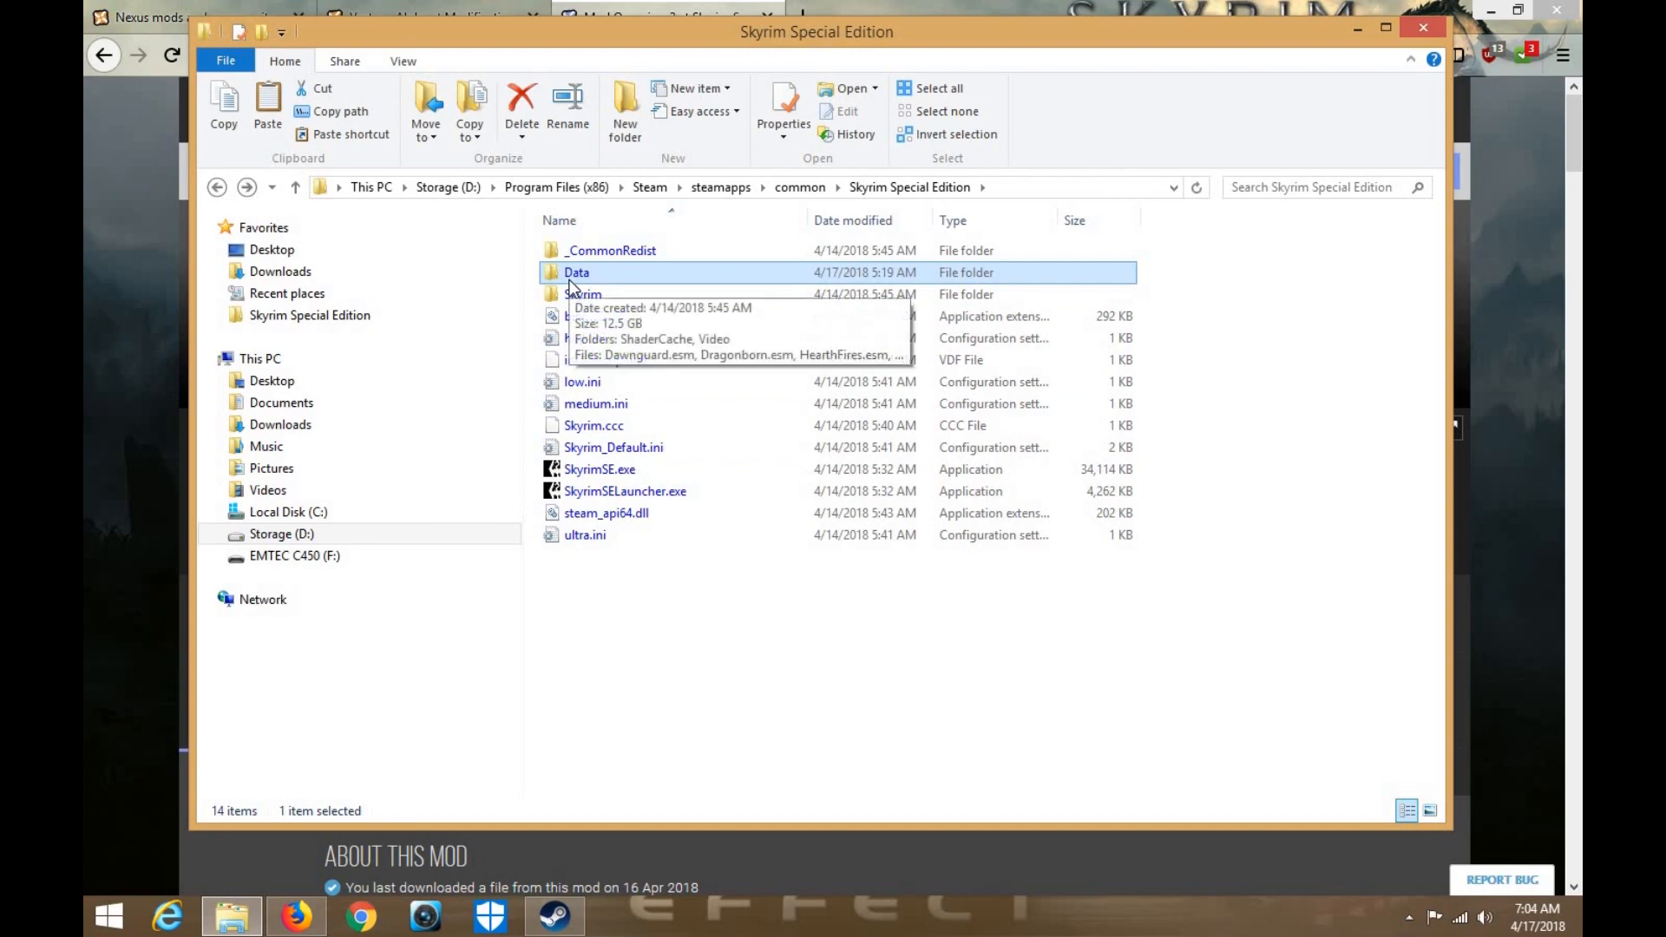
# Switch to Firefox and search the web for "SSE Fixes Skyrim se" in a new tab
pyautogui.click(913, 4)
pyautogui.click(684, 16)
pyautogui.click(865, 21)
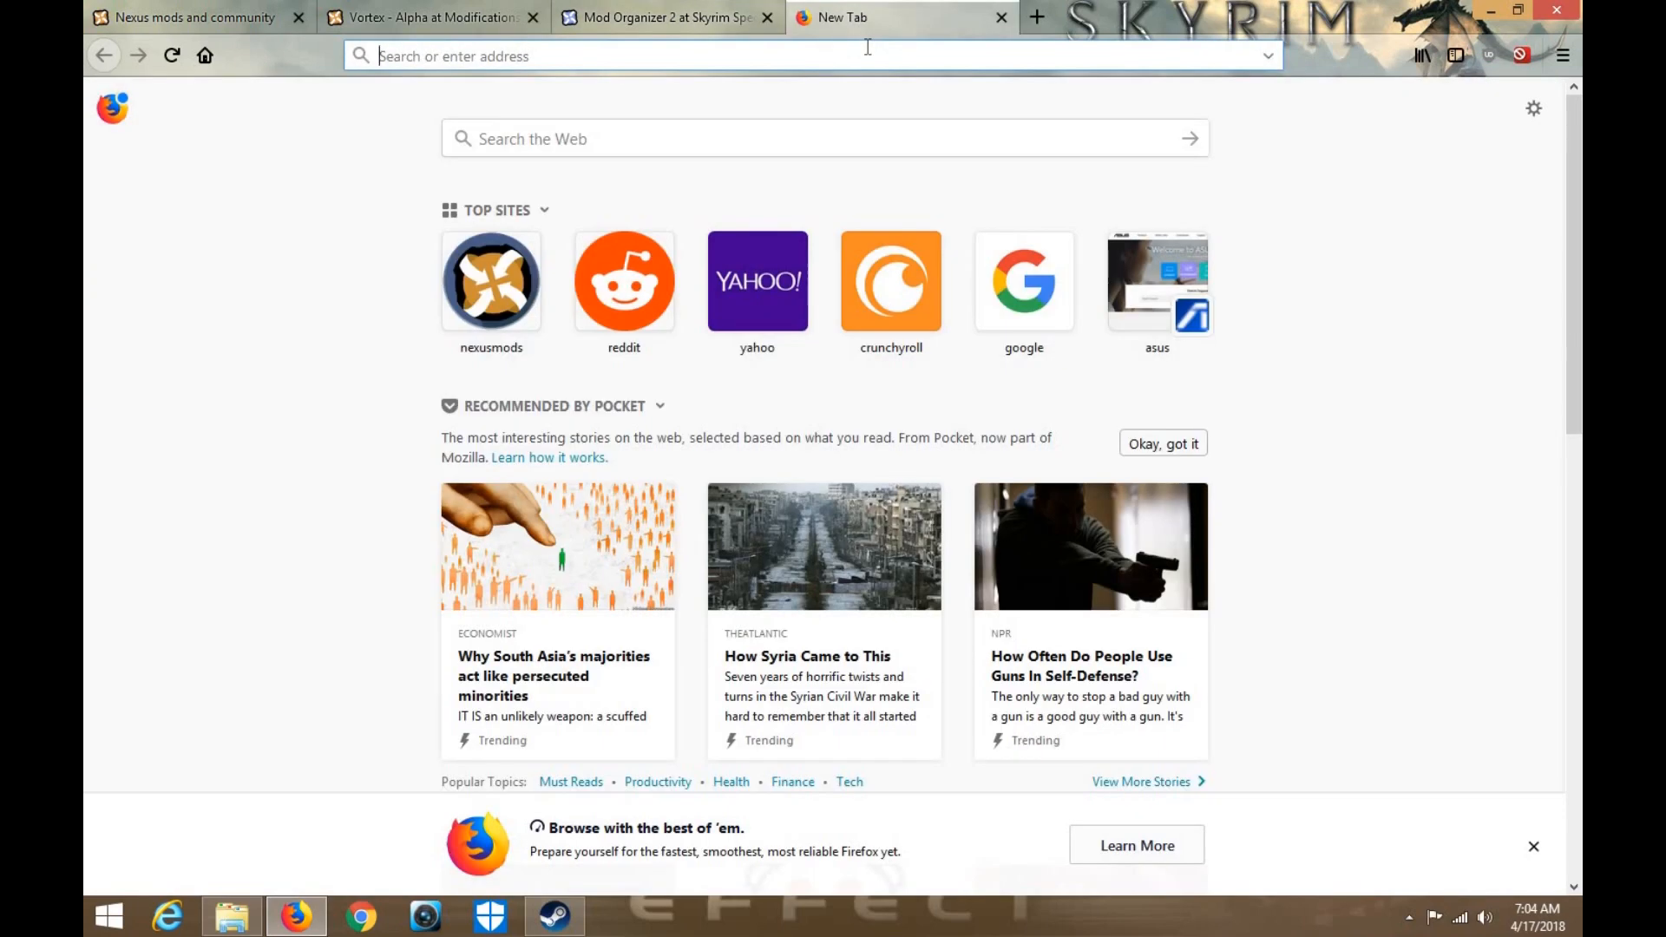
pyautogui.write('SSE Fixes ')
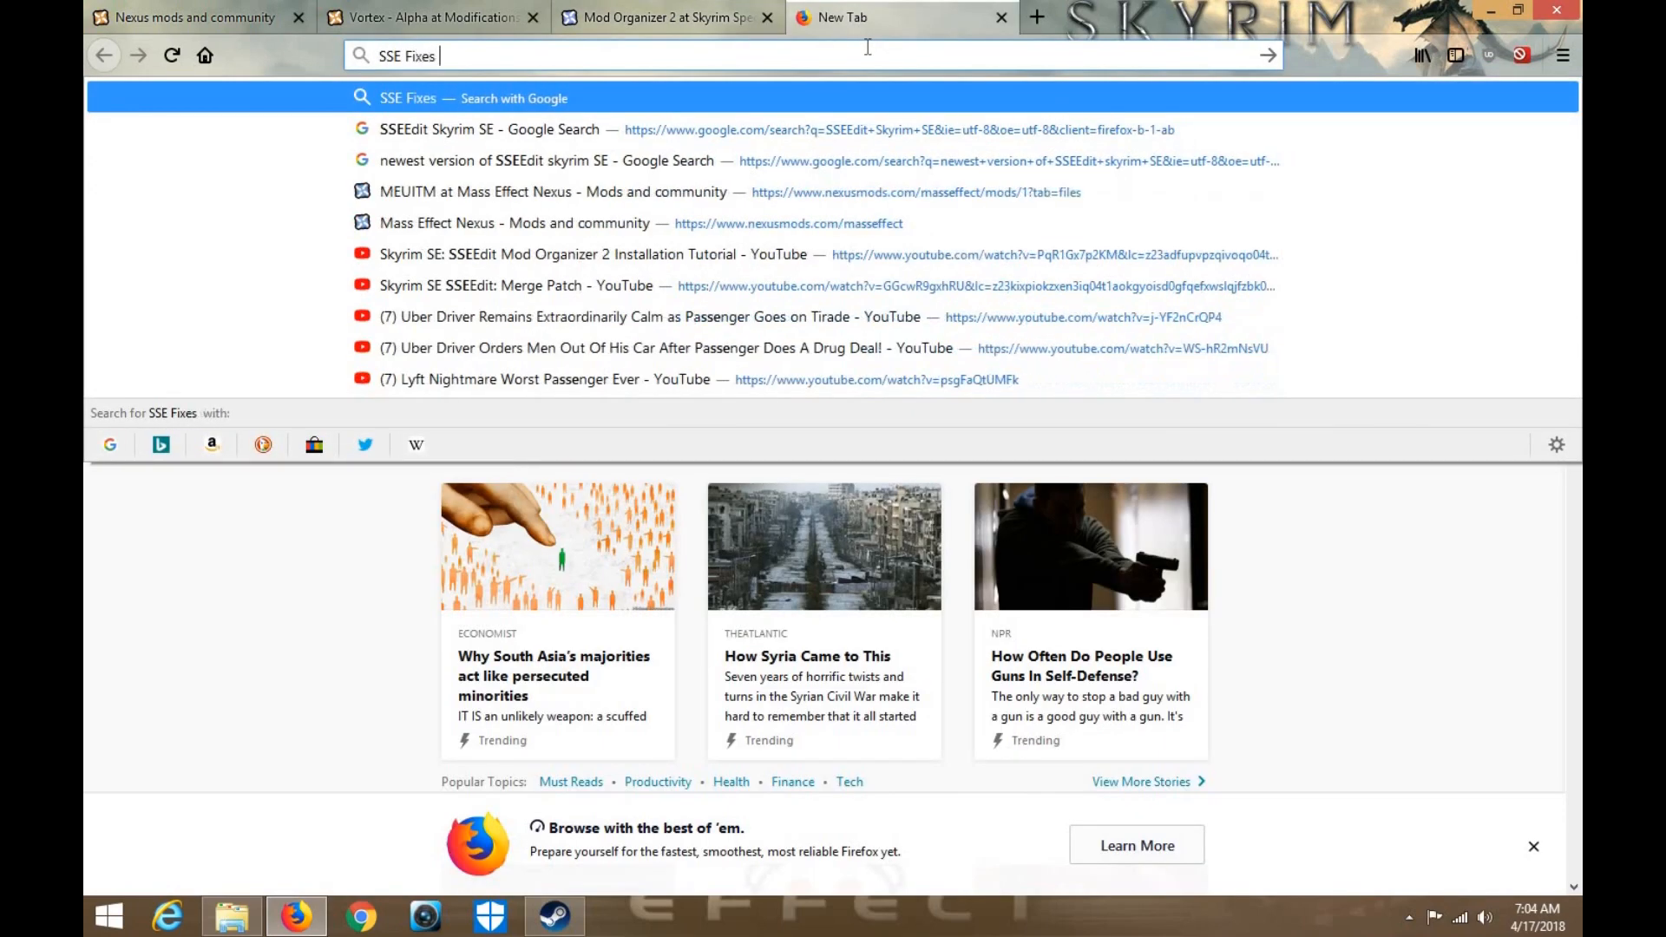
pyautogui.write('Skyrim se')
pyautogui.press('Return')
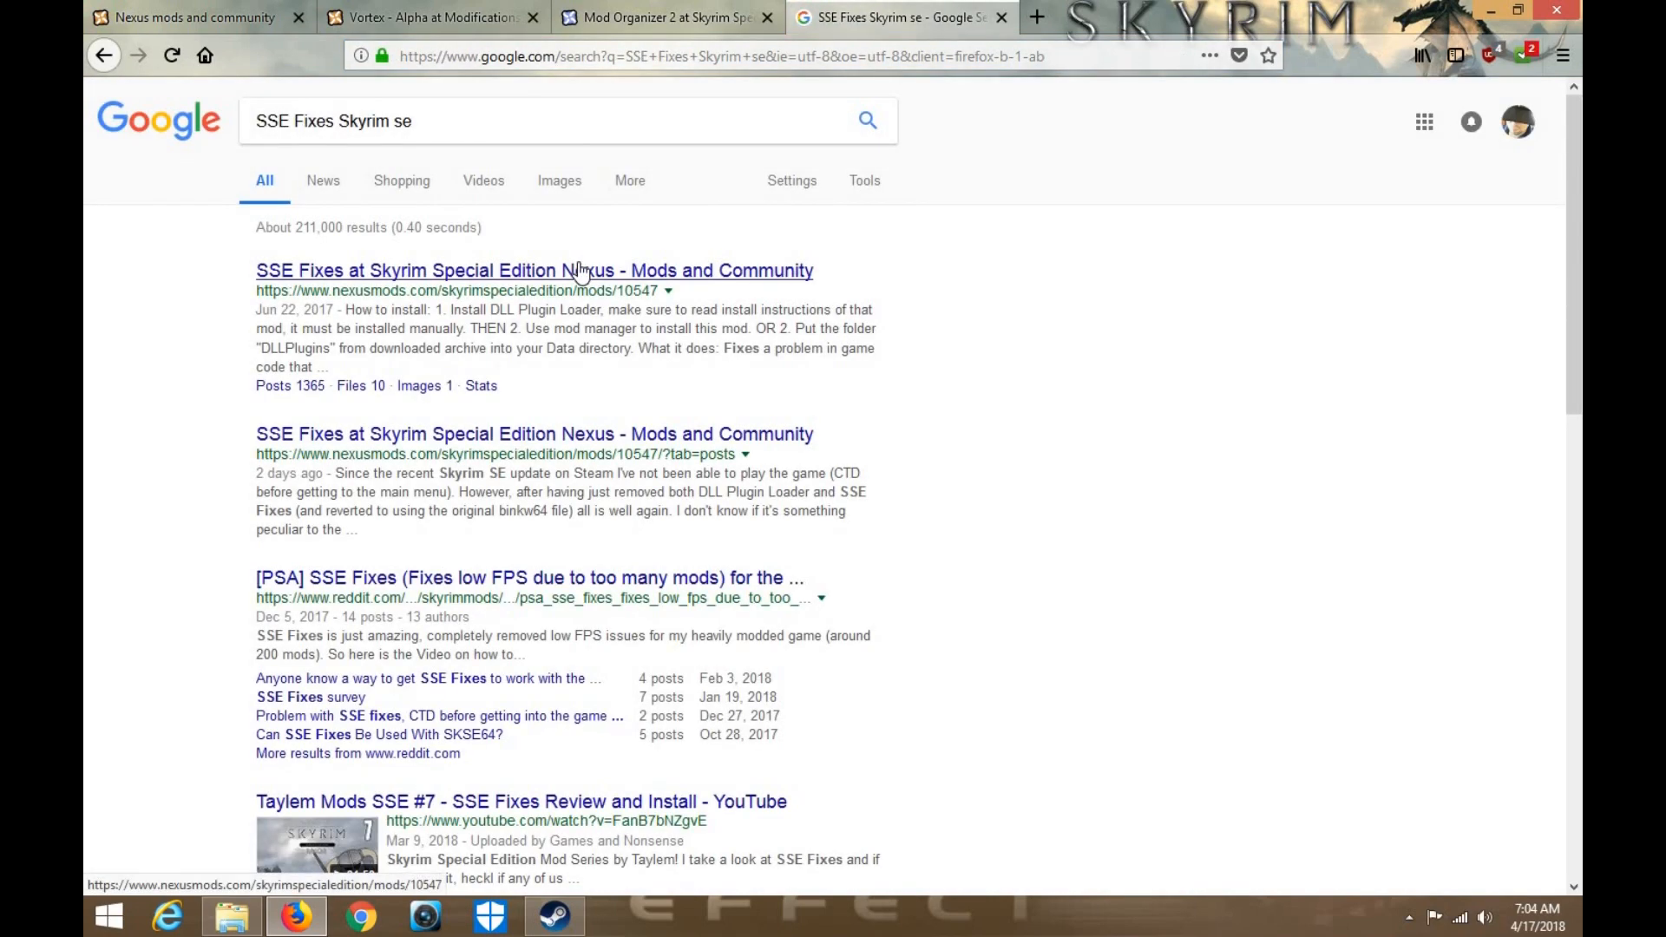
# Open the SSE Fixes page on Skyrim Special Edition Nexus and bring up its list of main files
pyautogui.click(579, 272)
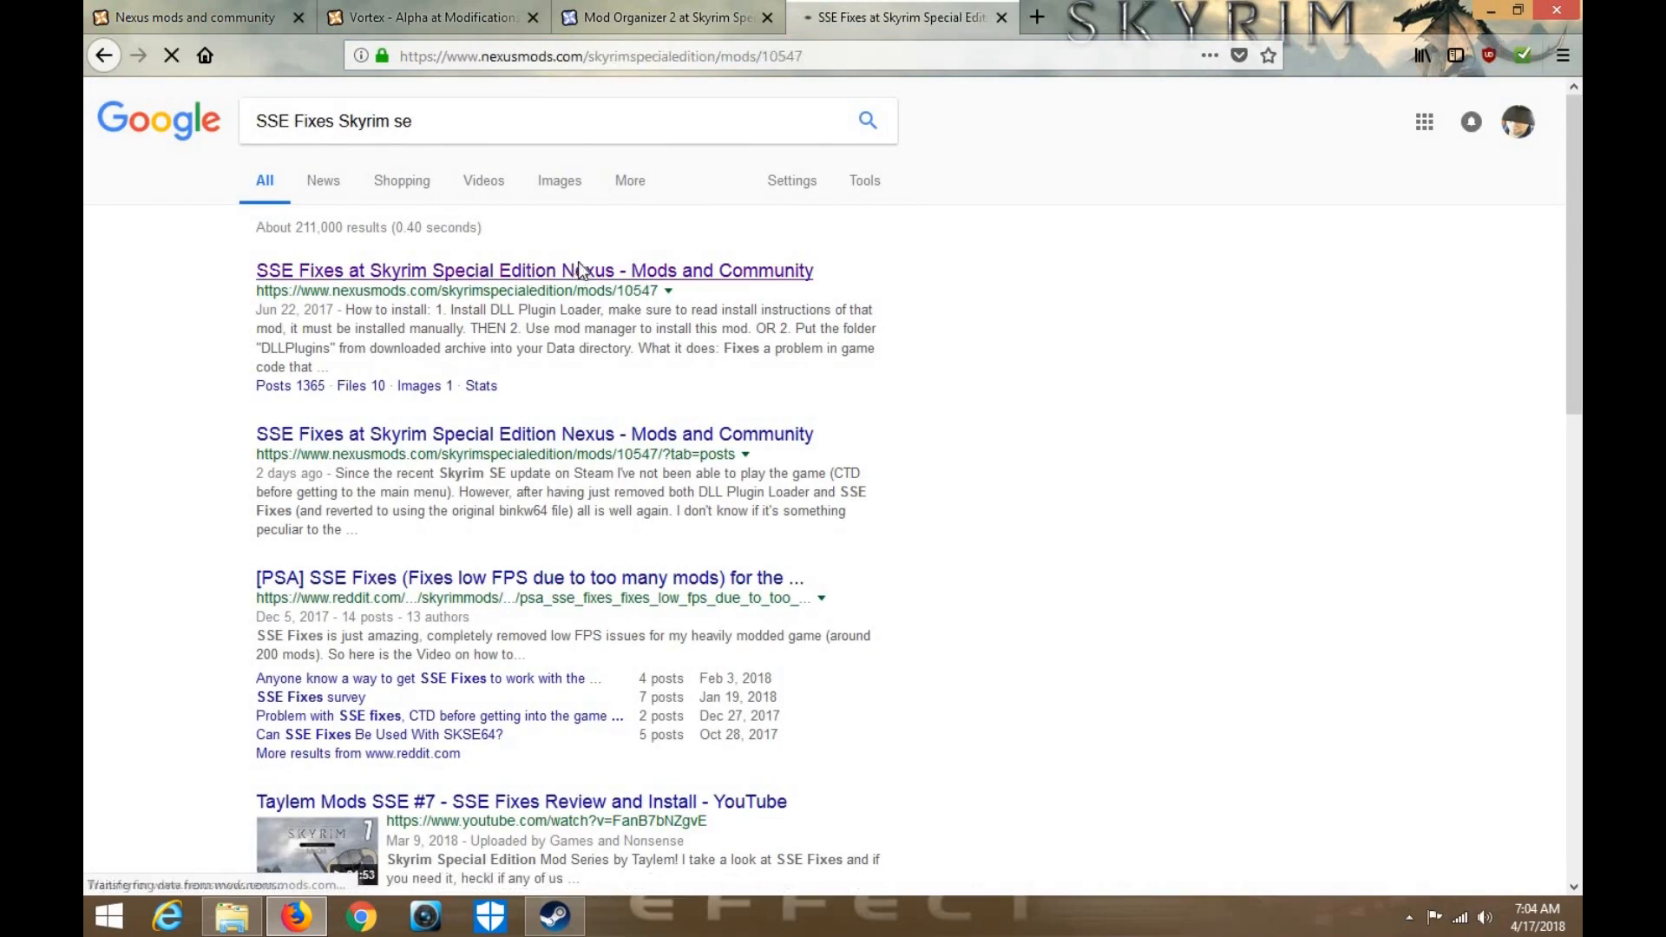
pyautogui.scroll(-3, 706, 352)
pyautogui.scroll(-2, 706, 353)
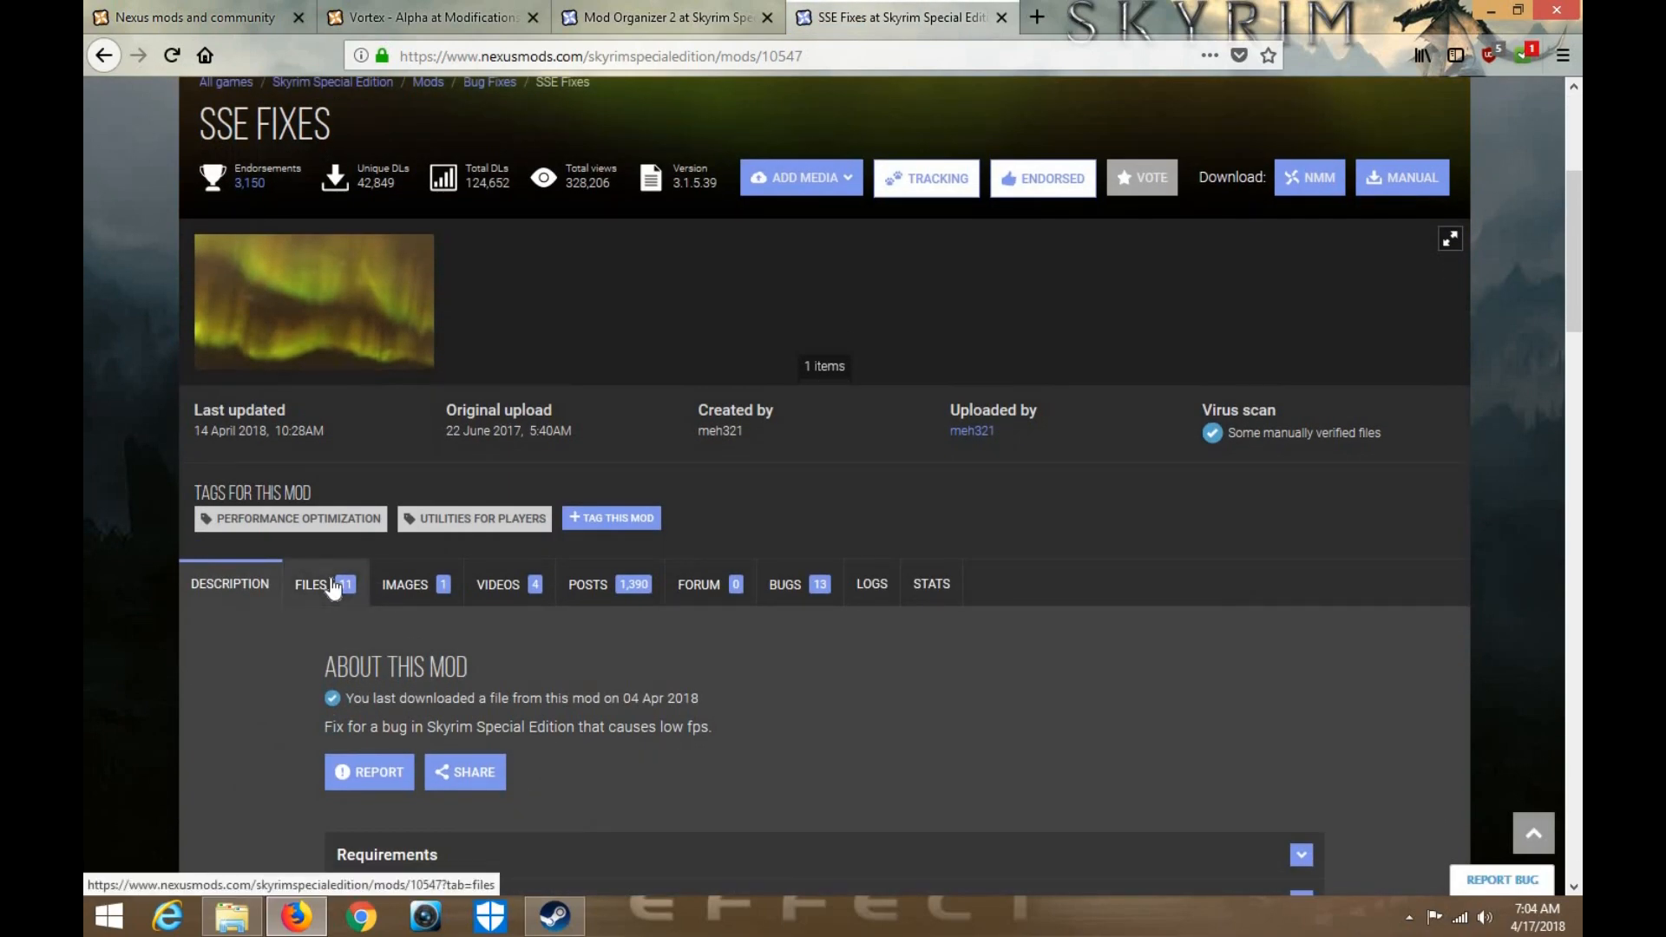
pyautogui.click(334, 587)
pyautogui.scroll(-2, 731, 462)
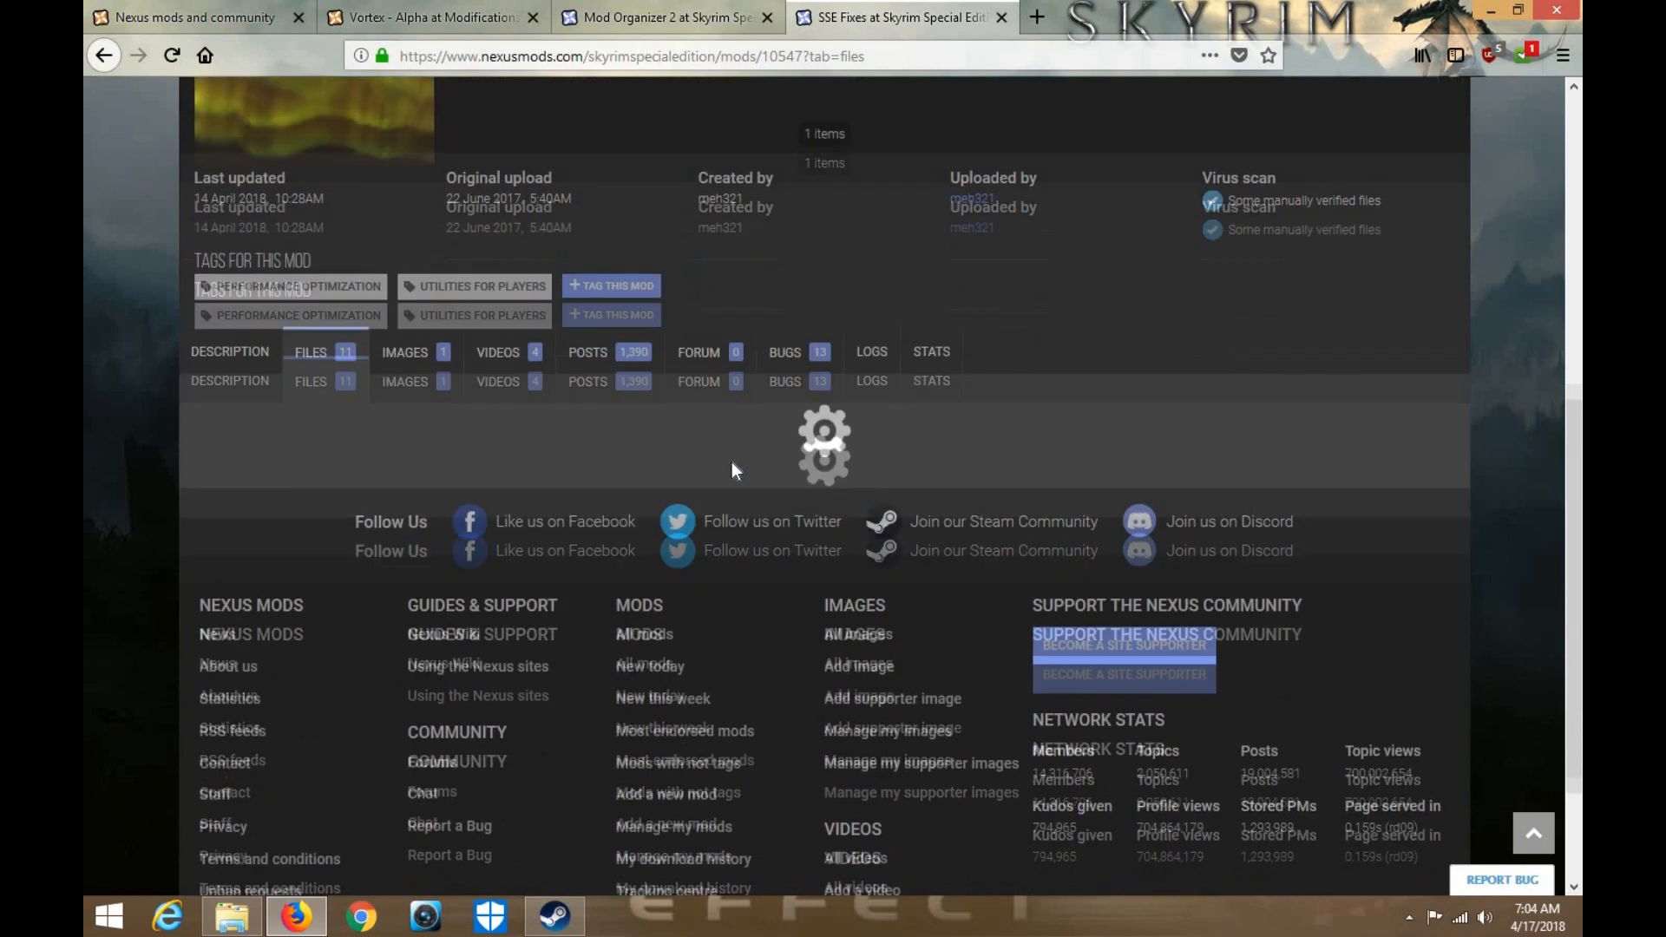
pyautogui.scroll(-1, 731, 463)
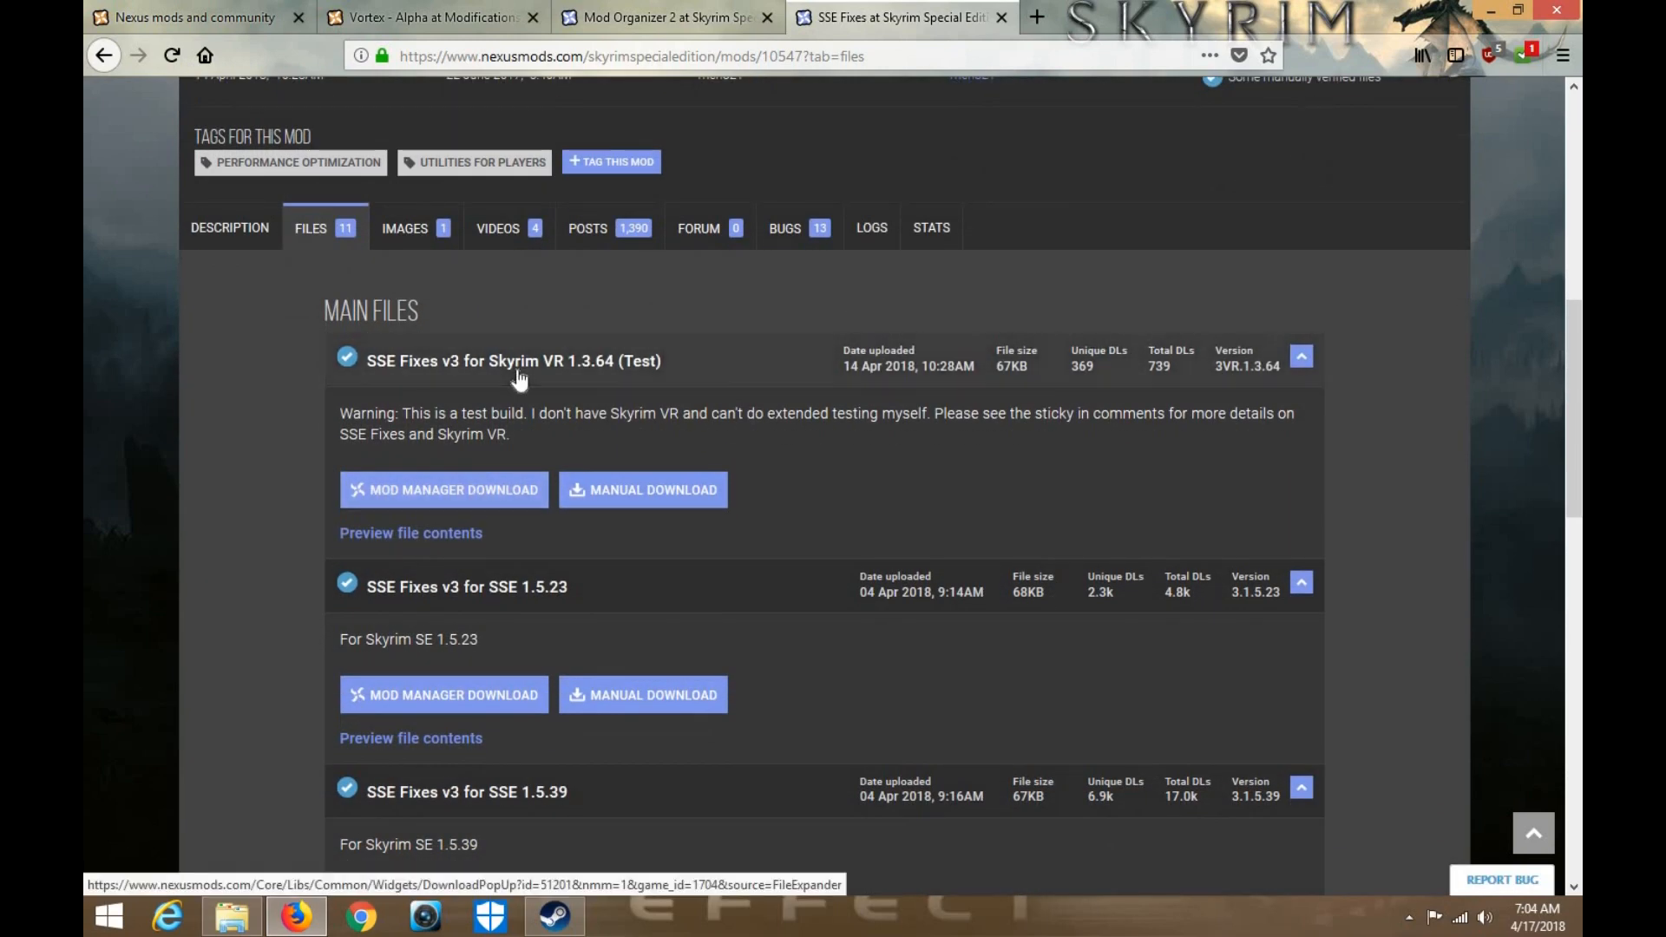
pyautogui.scroll(-1, 523, 540)
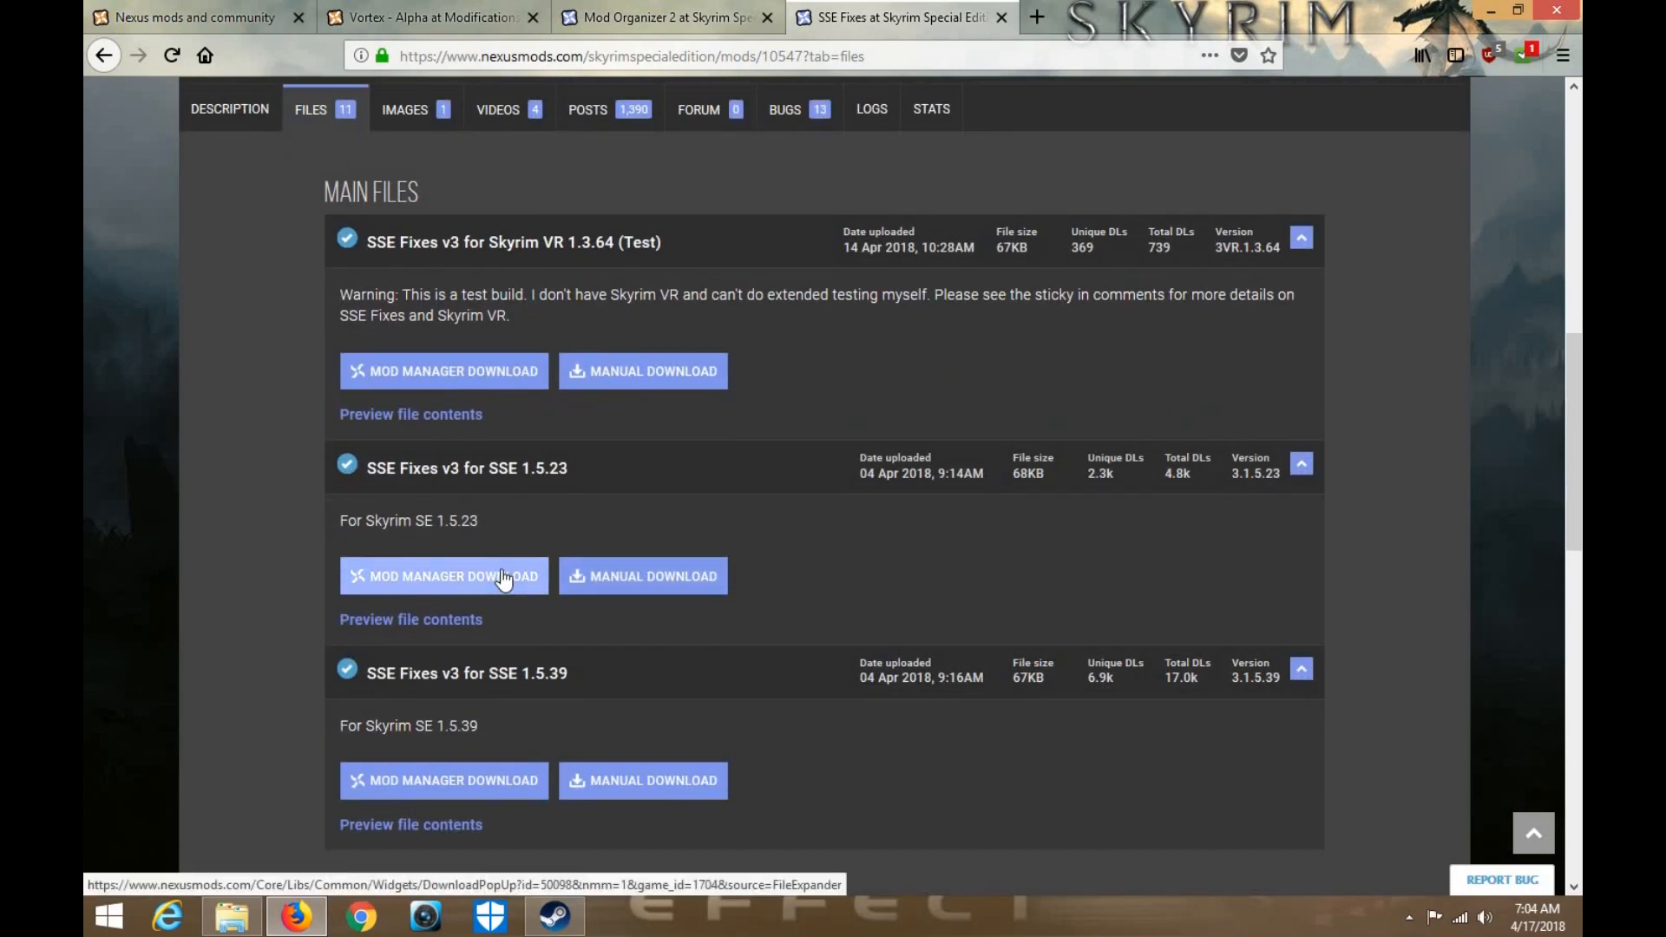
# Request the mod manager download of SSE Fixes v3 for SSE 1.5.23 and open its DLL Plugin Loader requirement in a new tab
pyautogui.click(502, 575)
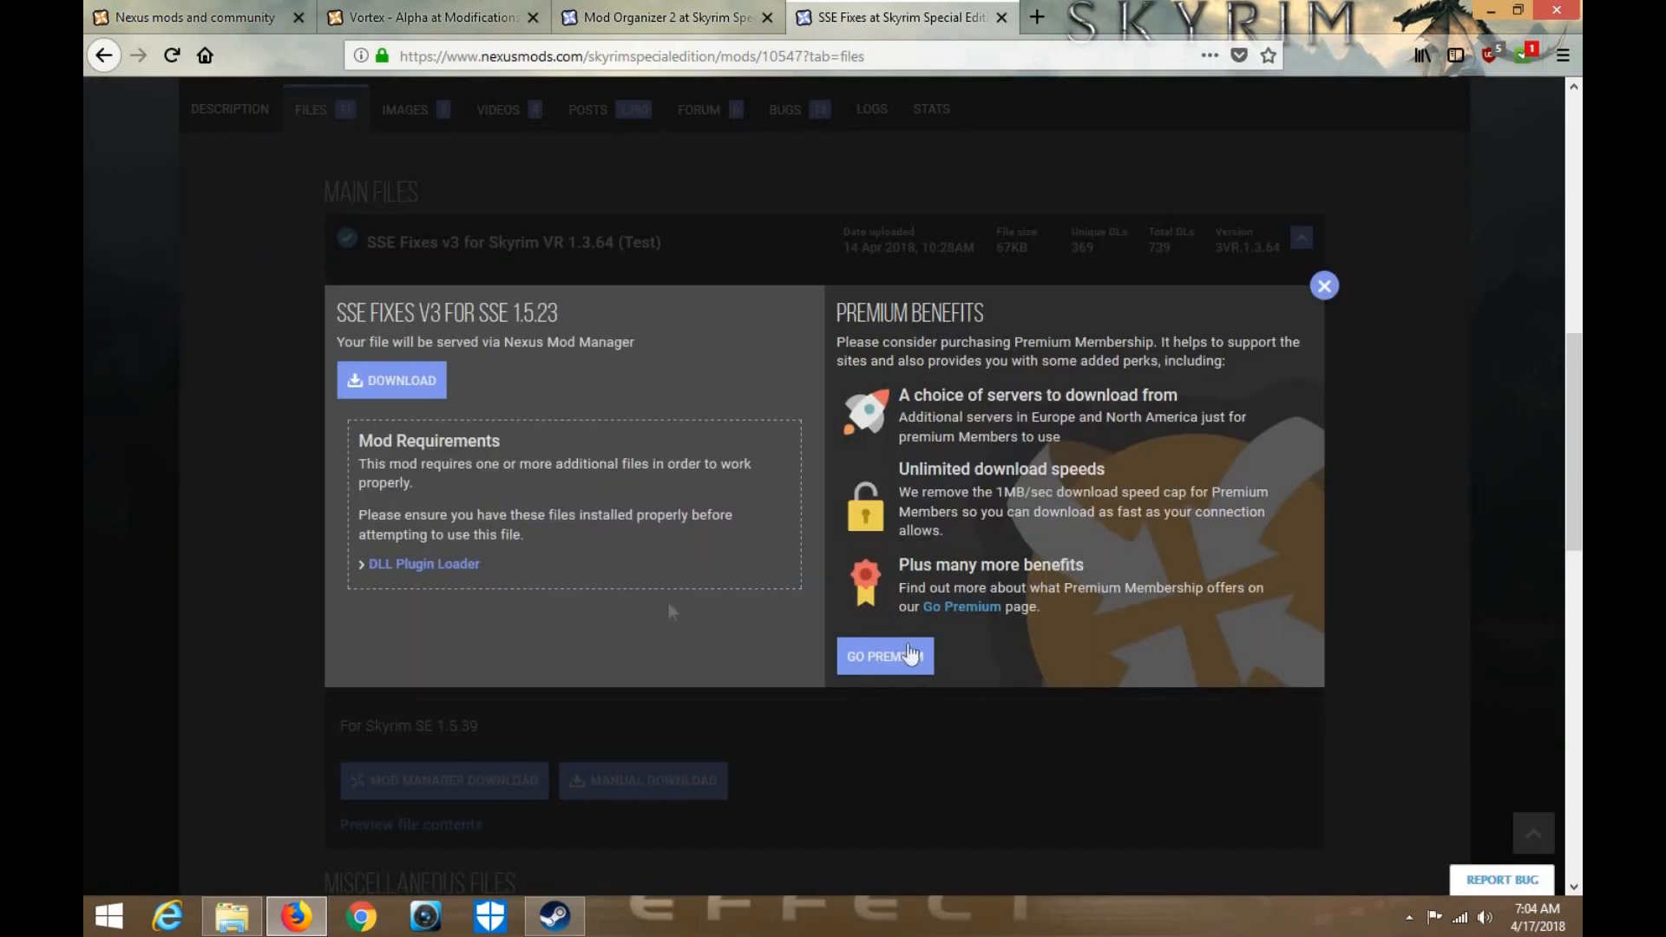
pyautogui.rightClick(446, 569)
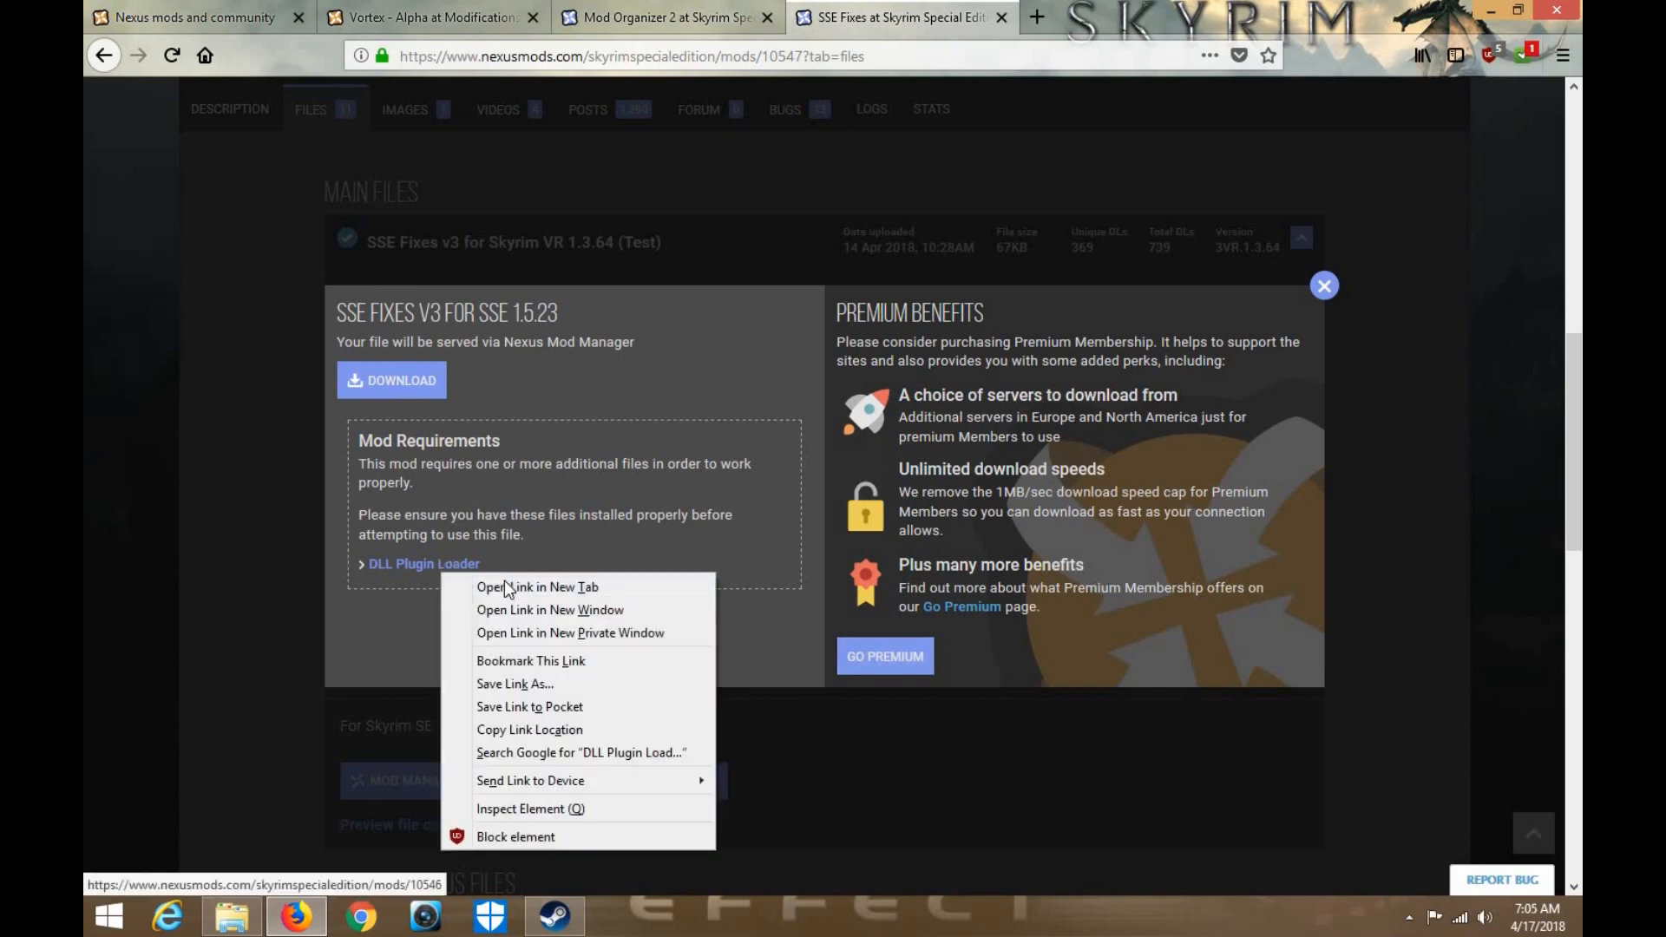
pyautogui.click(497, 584)
pyautogui.click(1126, 19)
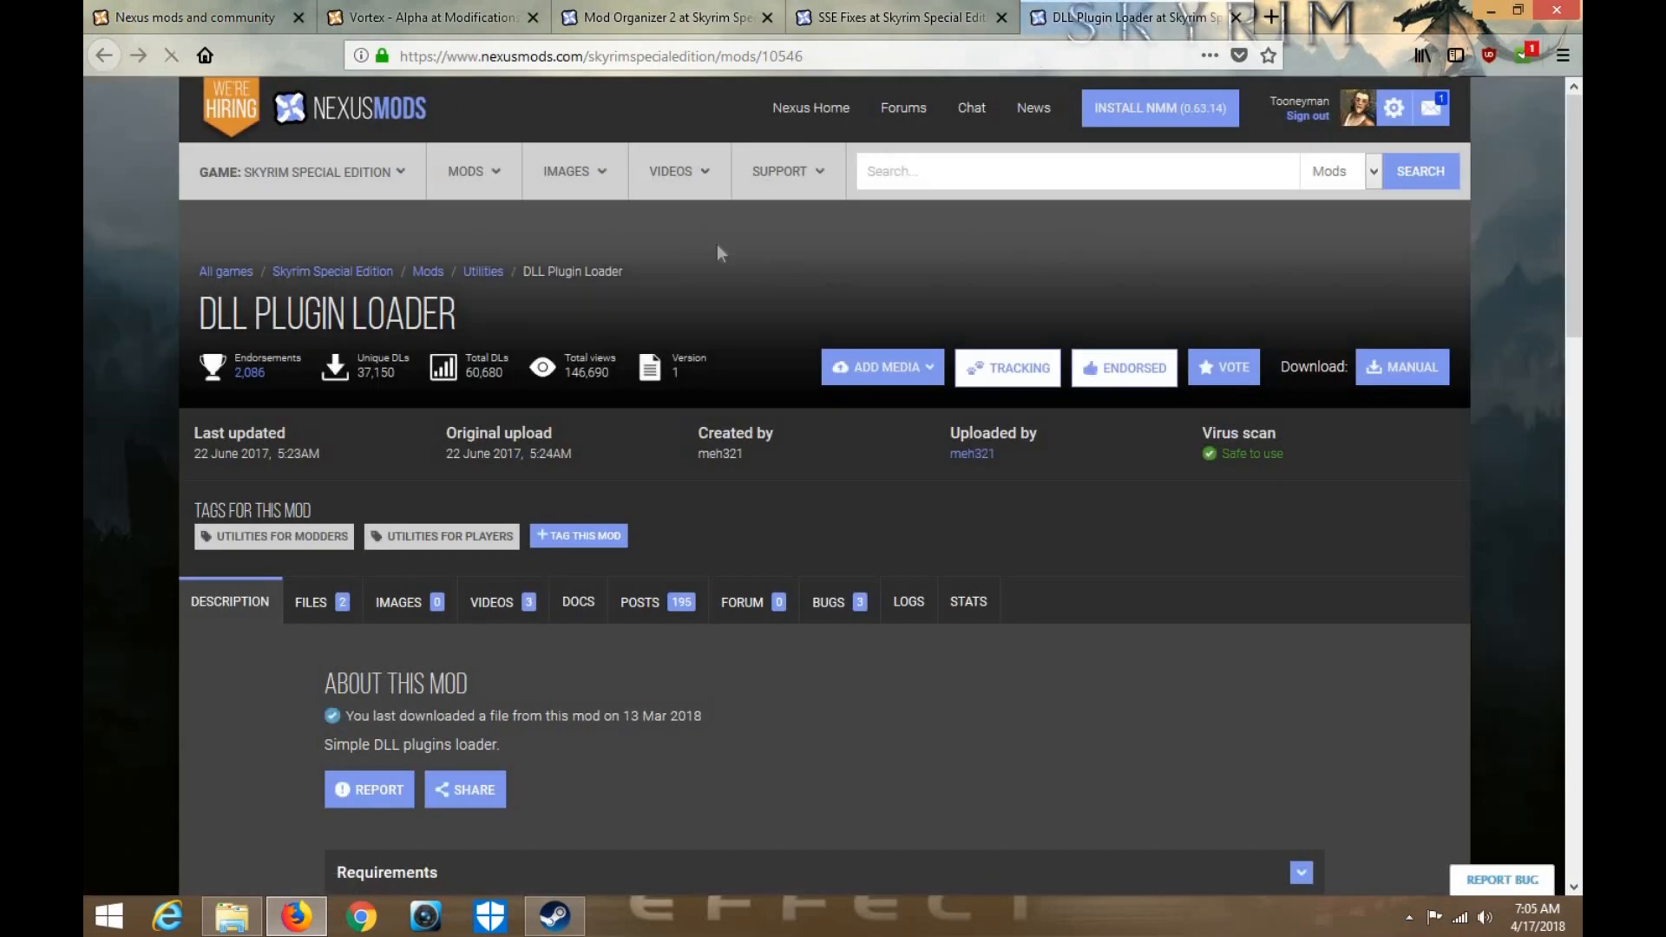
# Download the DLL Plugin Loader v1 main file as a zip from its files list, save it, and return to the SSE Fixes page
pyautogui.scroll(-2, 321, 503)
pyautogui.click(332, 493)
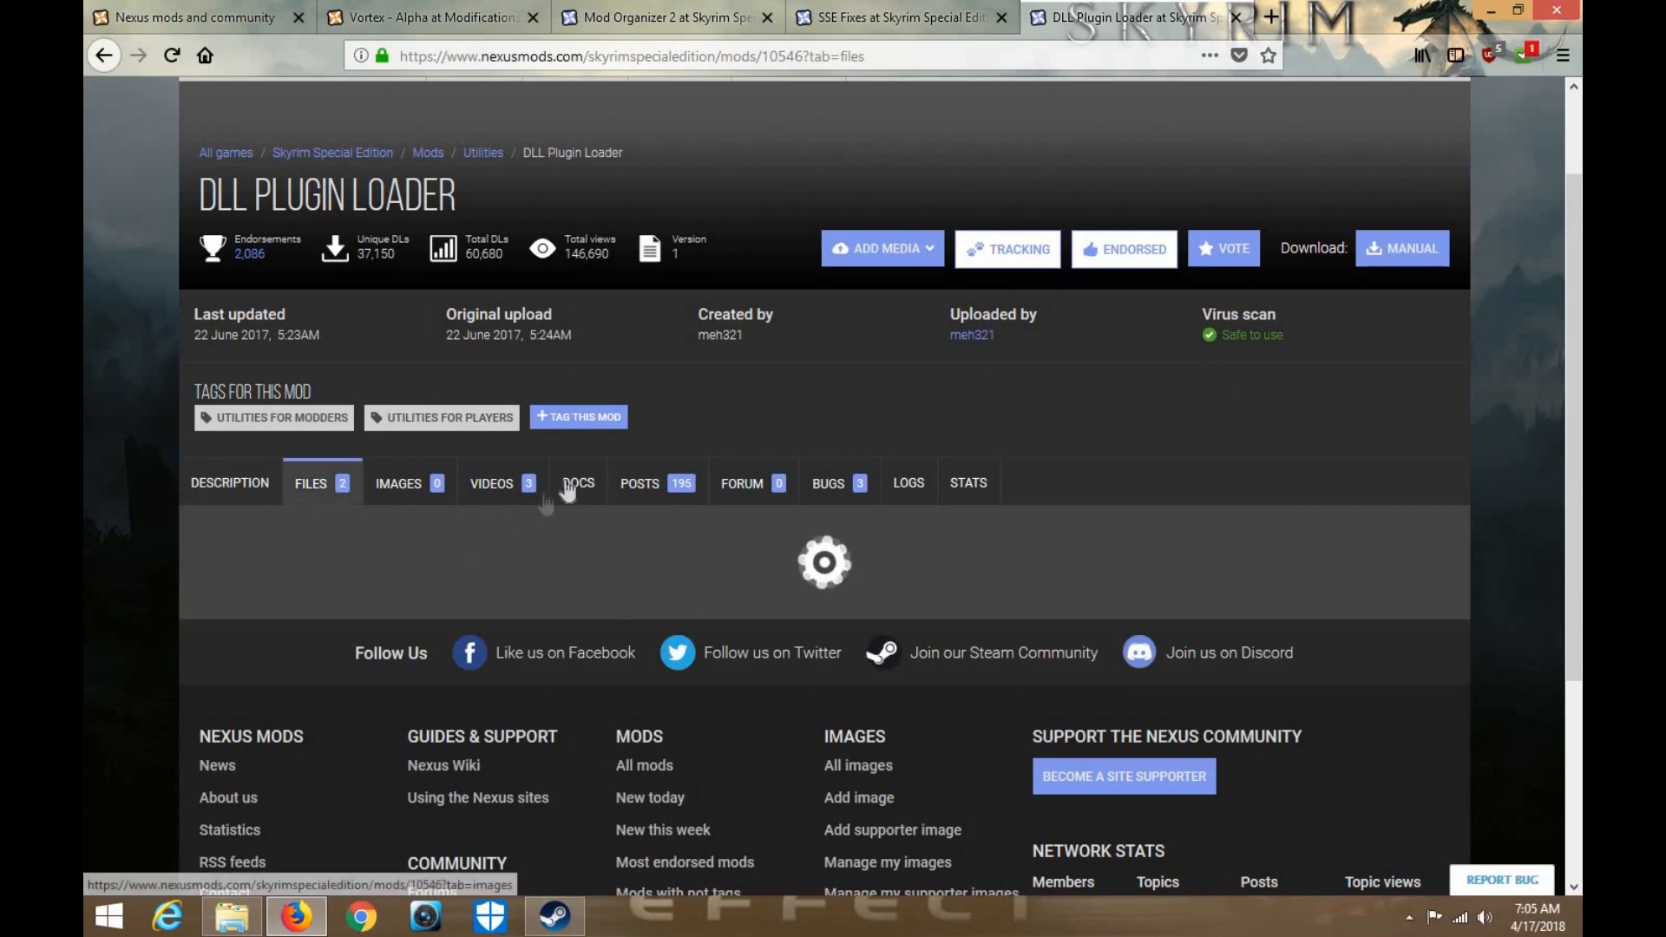
pyautogui.scroll(-2, 462, 613)
pyautogui.click(463, 608)
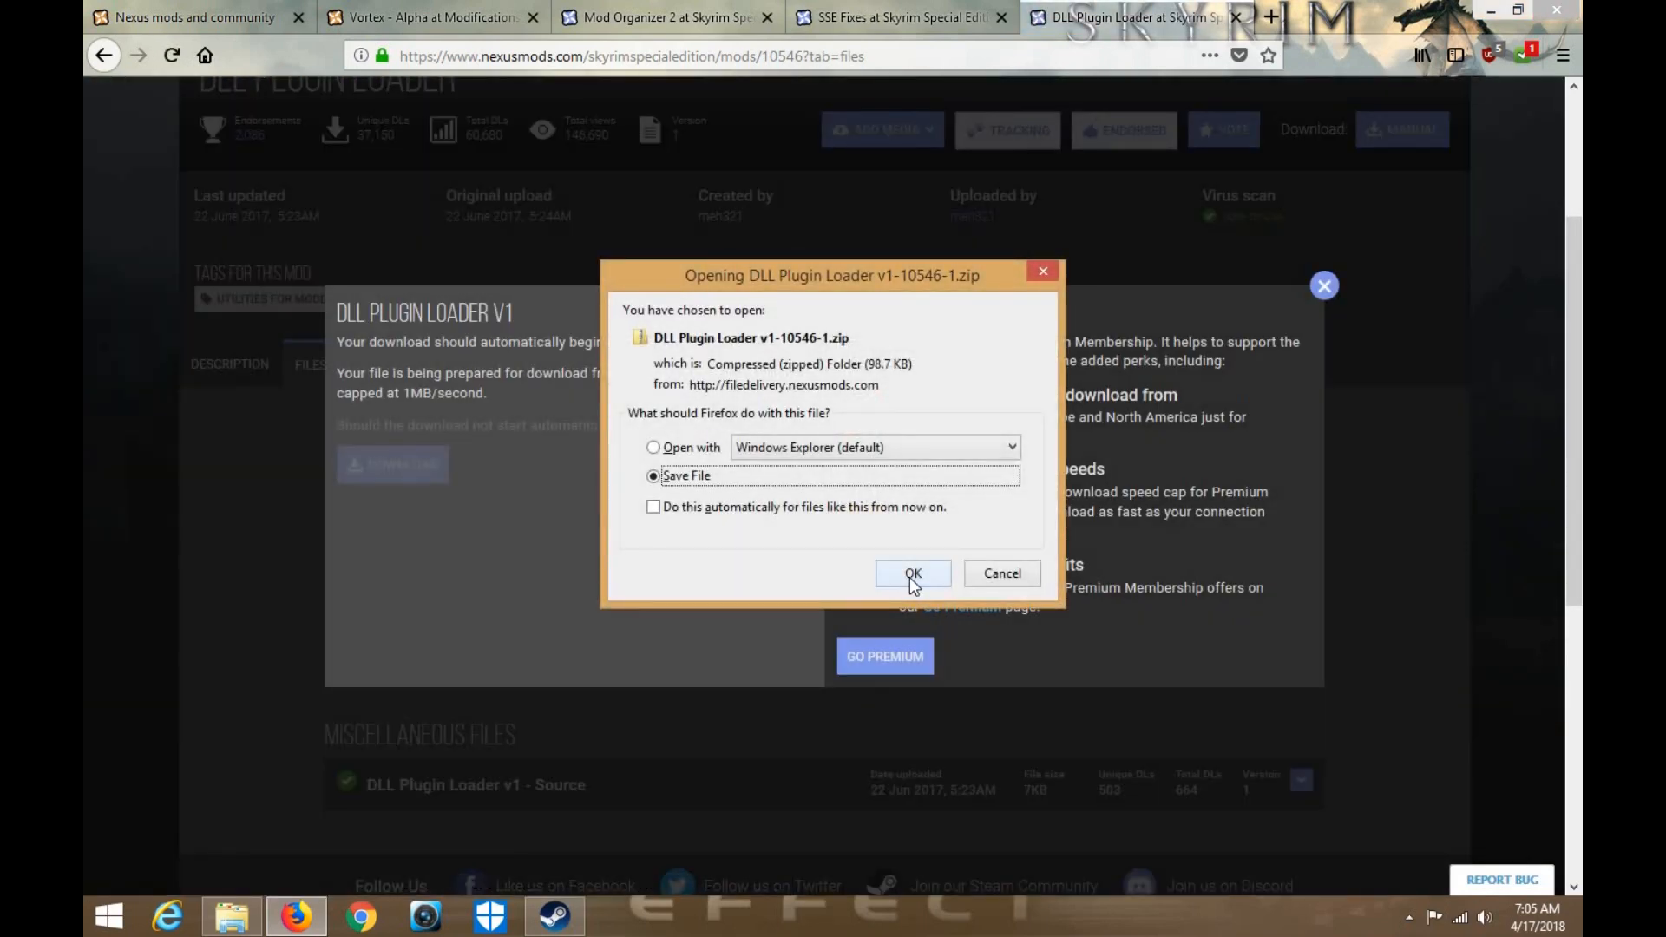
pyautogui.click(913, 573)
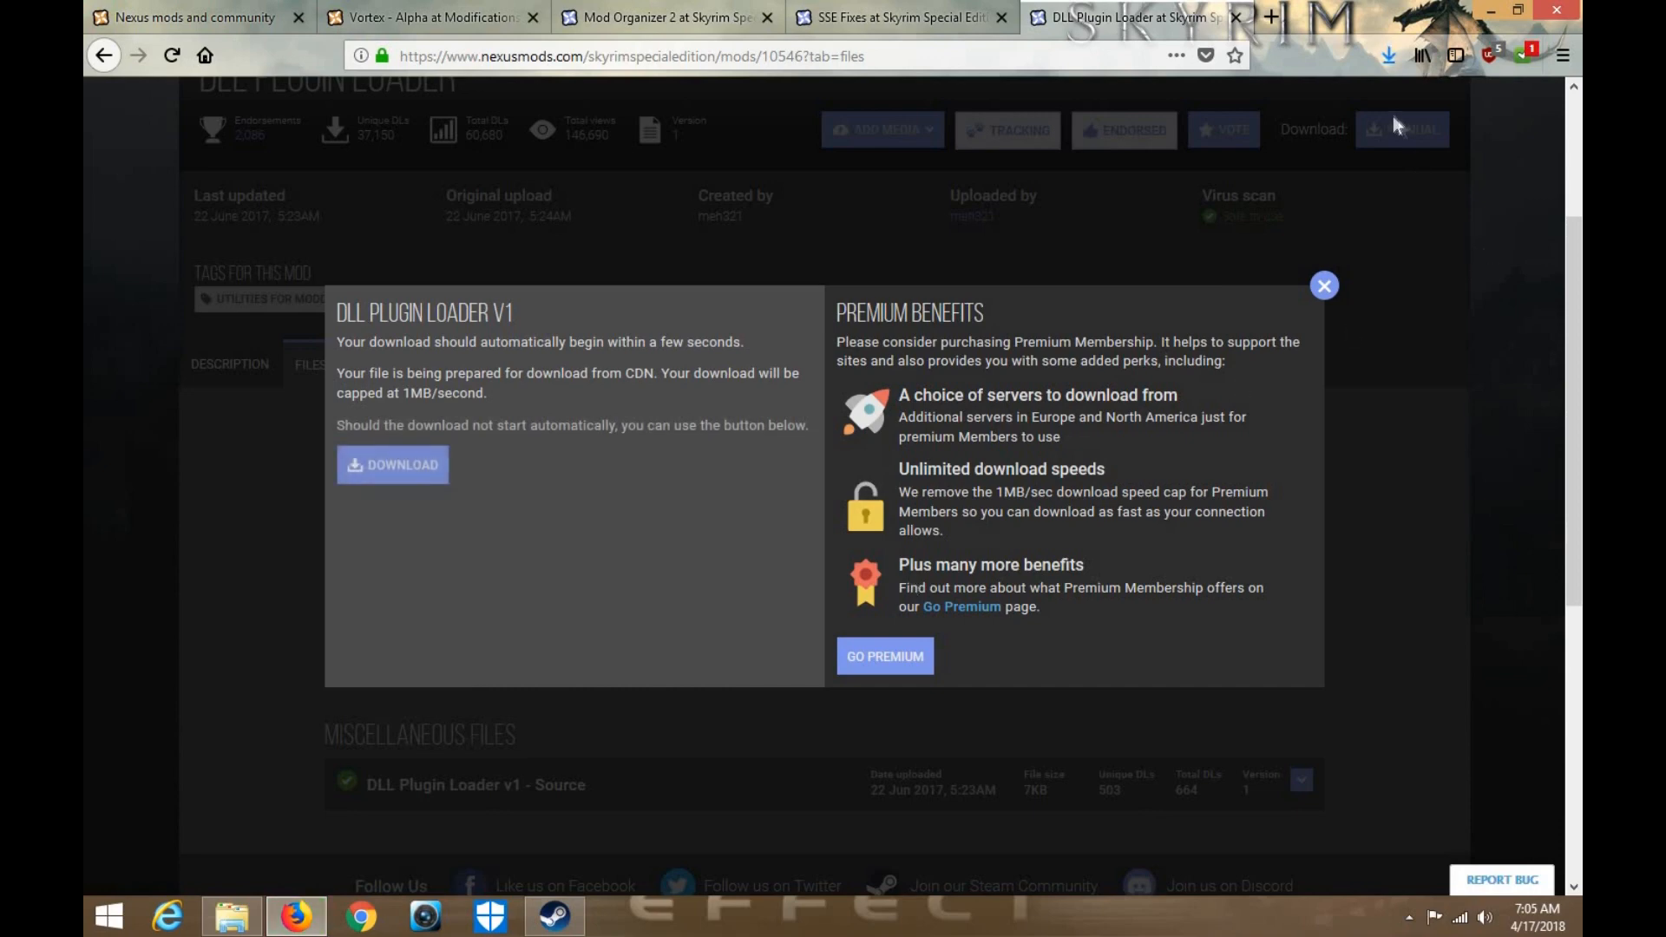
pyautogui.click(878, 10)
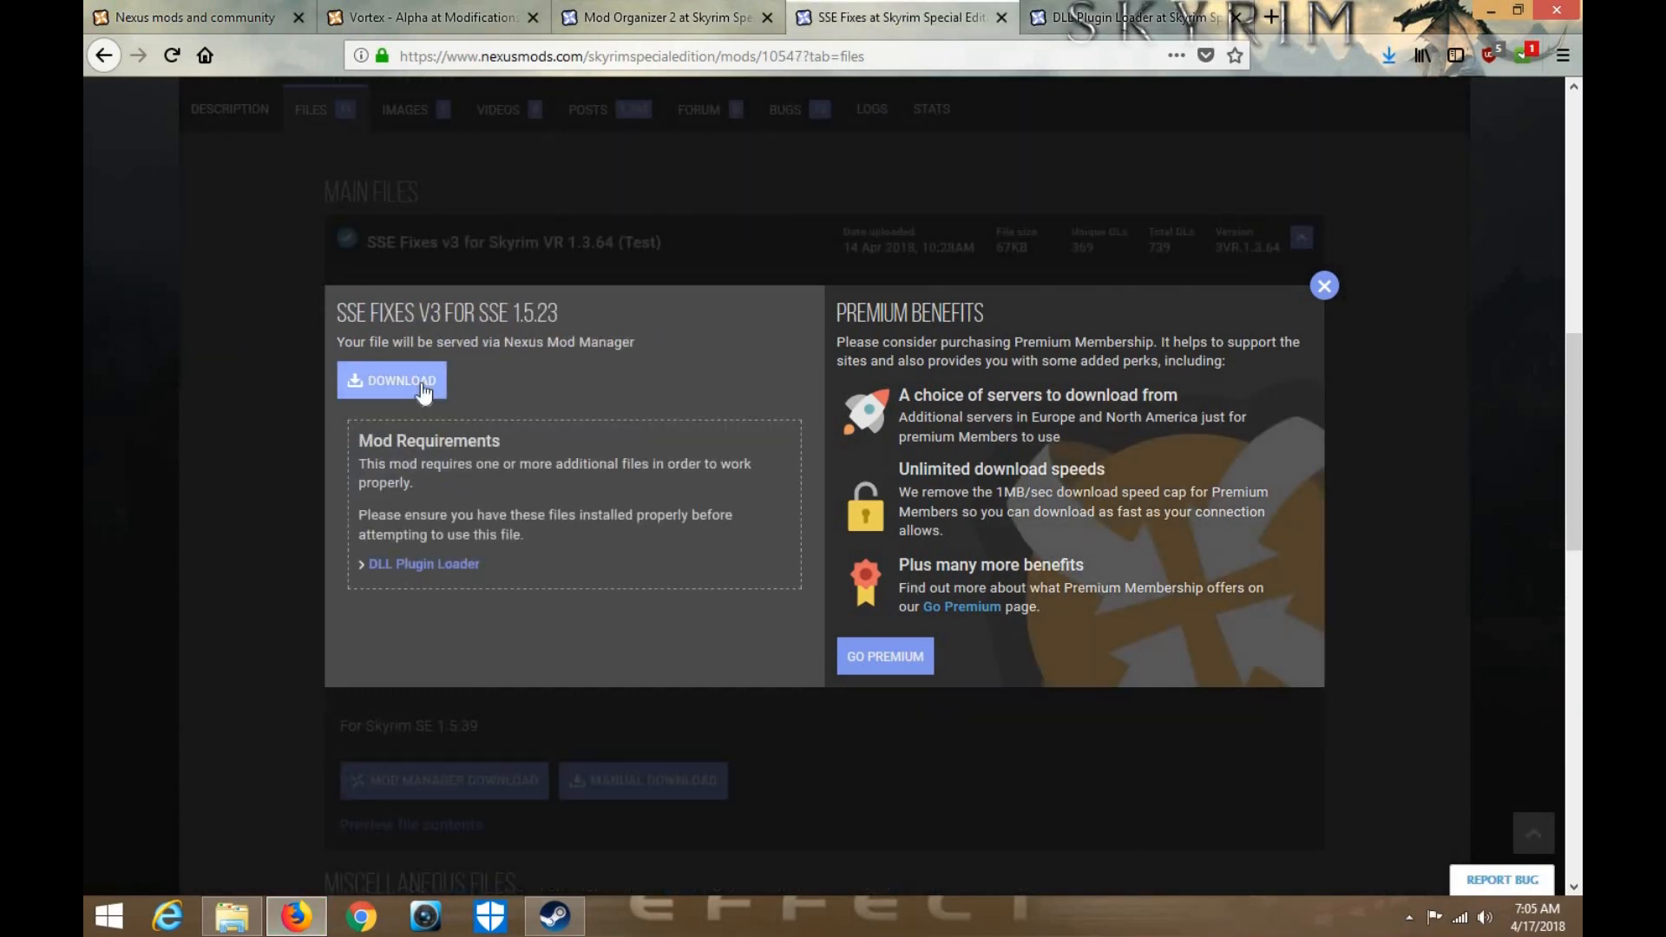
pyautogui.click(425, 388)
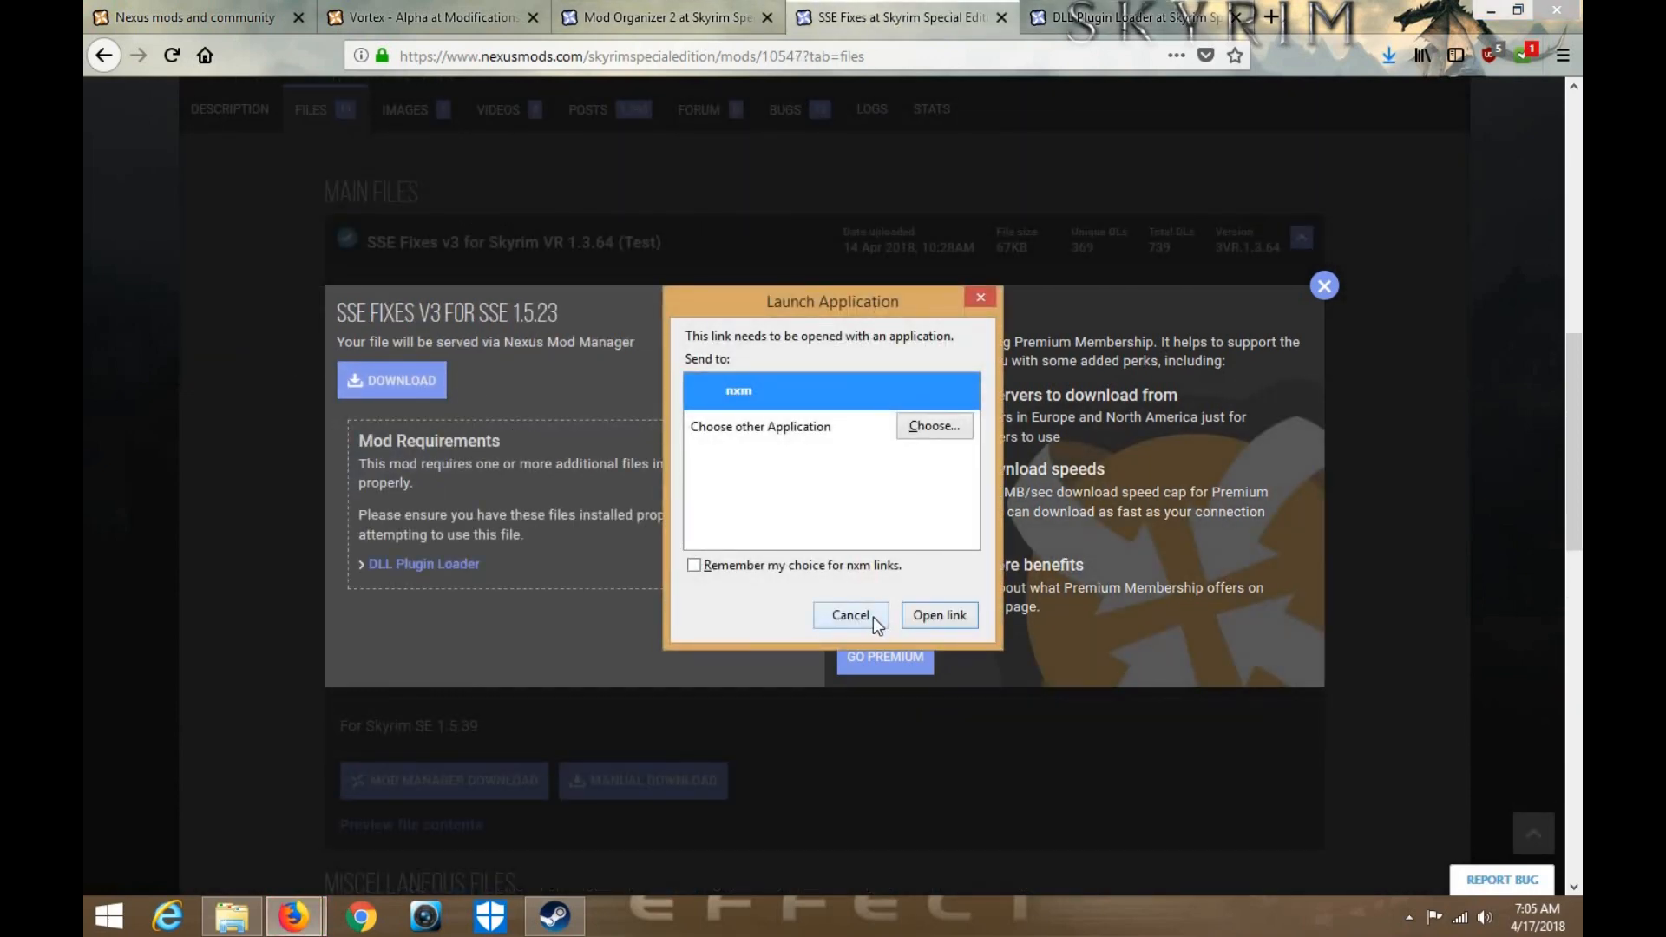
pyautogui.click(927, 618)
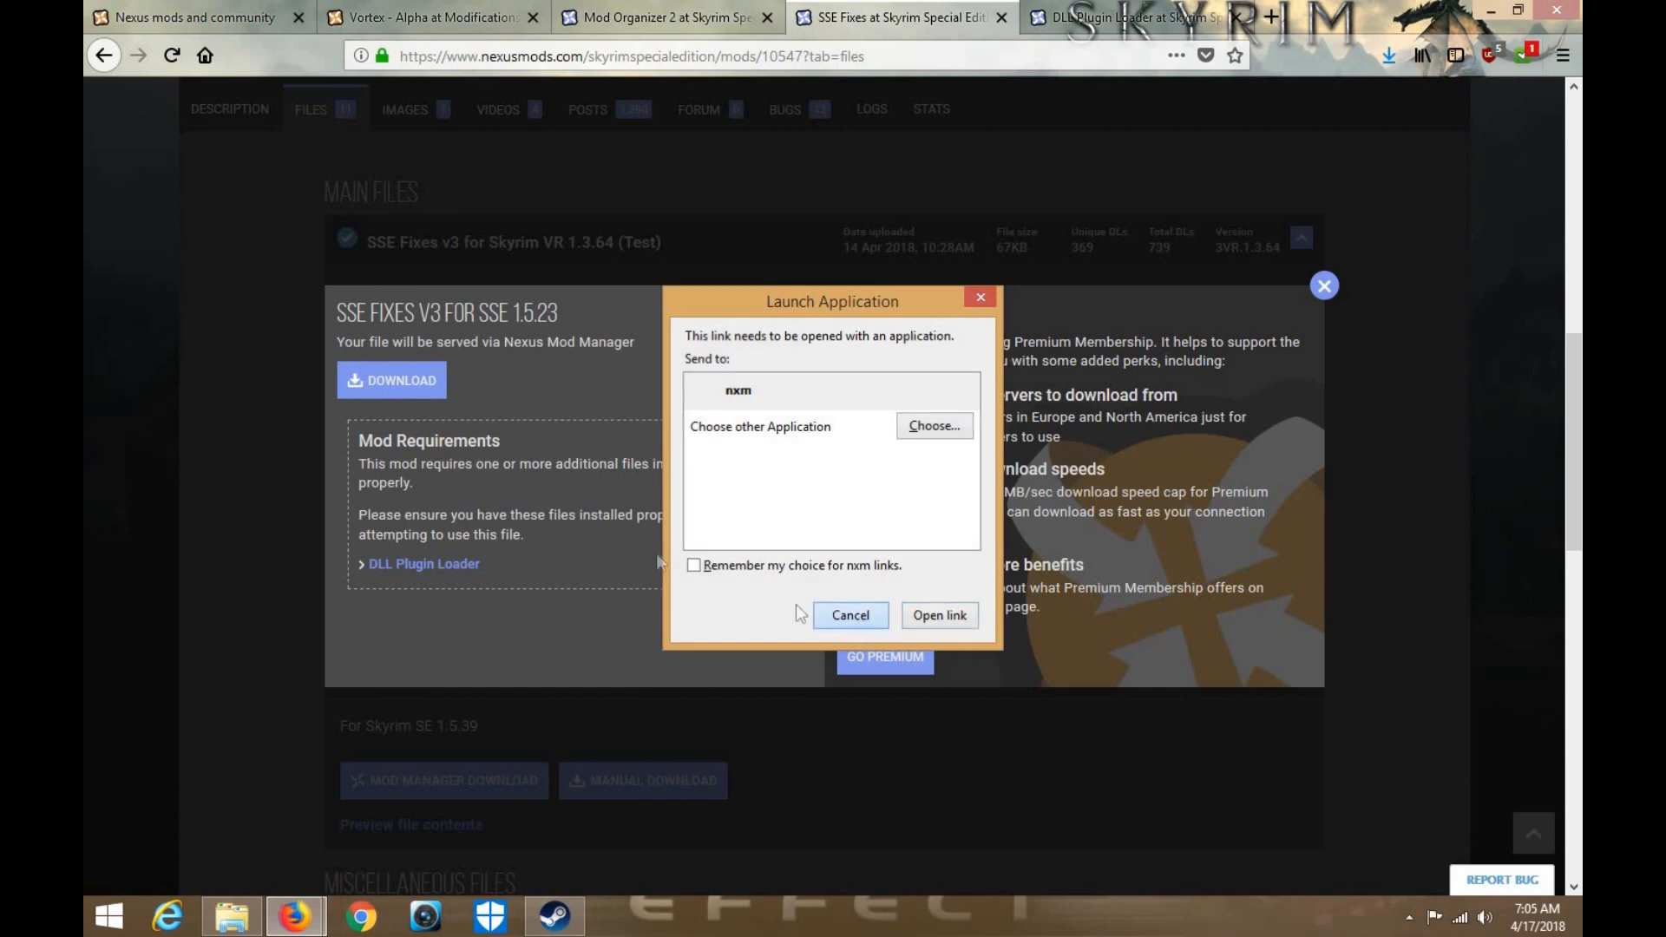
pyautogui.click(847, 616)
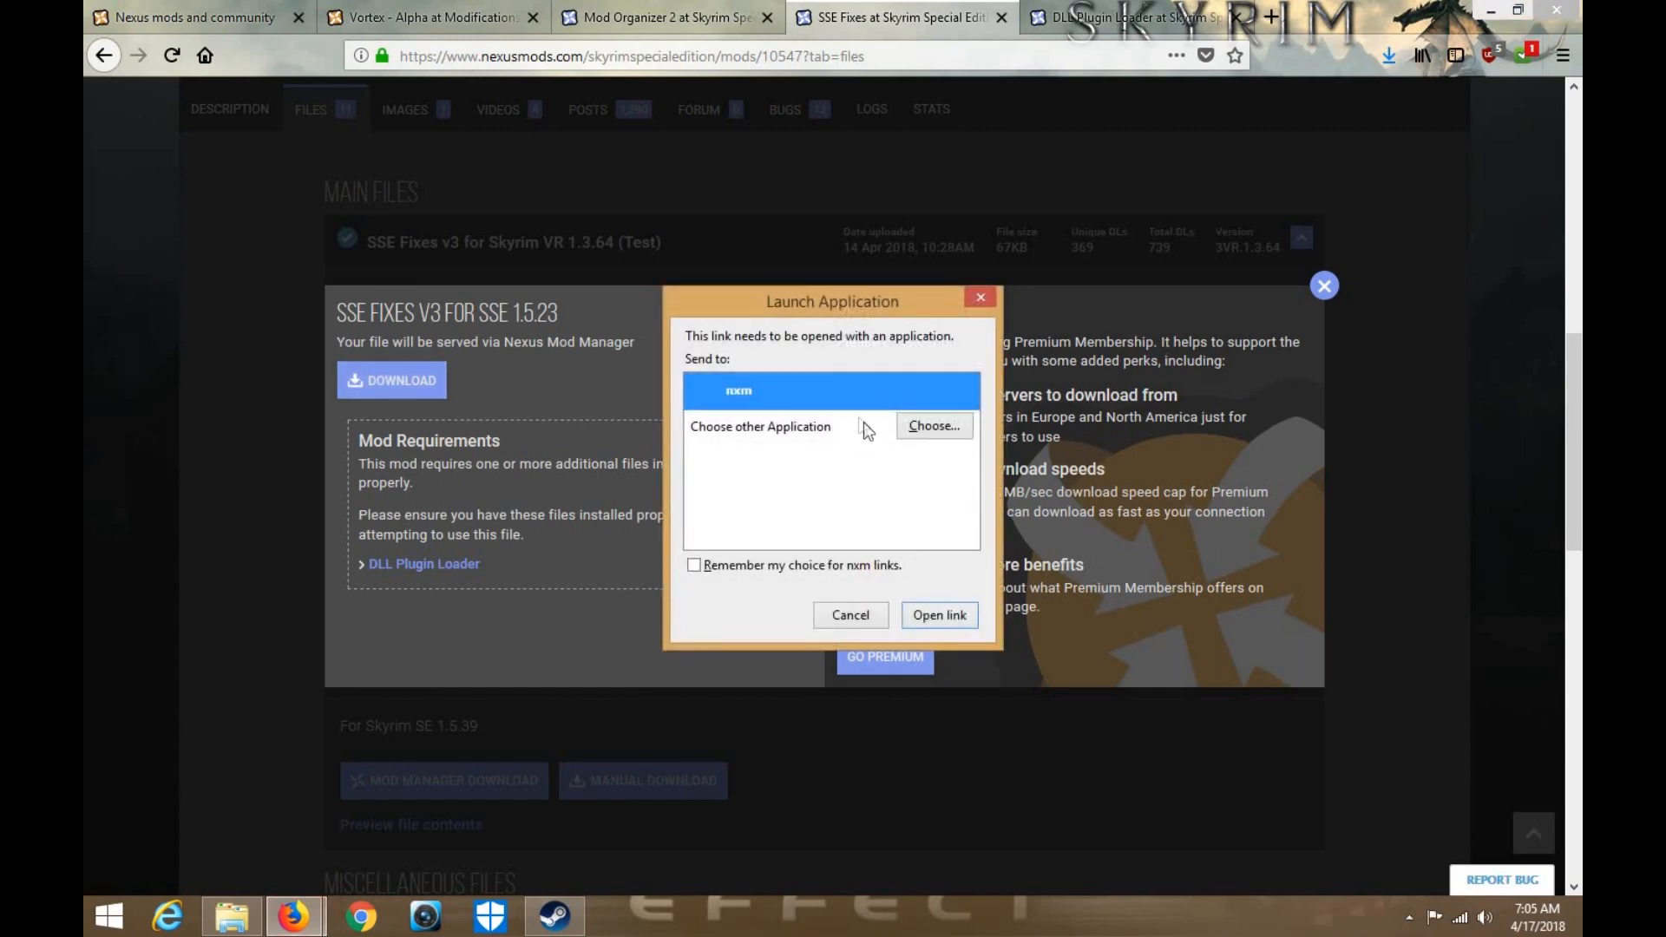
pyautogui.click(859, 425)
pyautogui.click(922, 425)
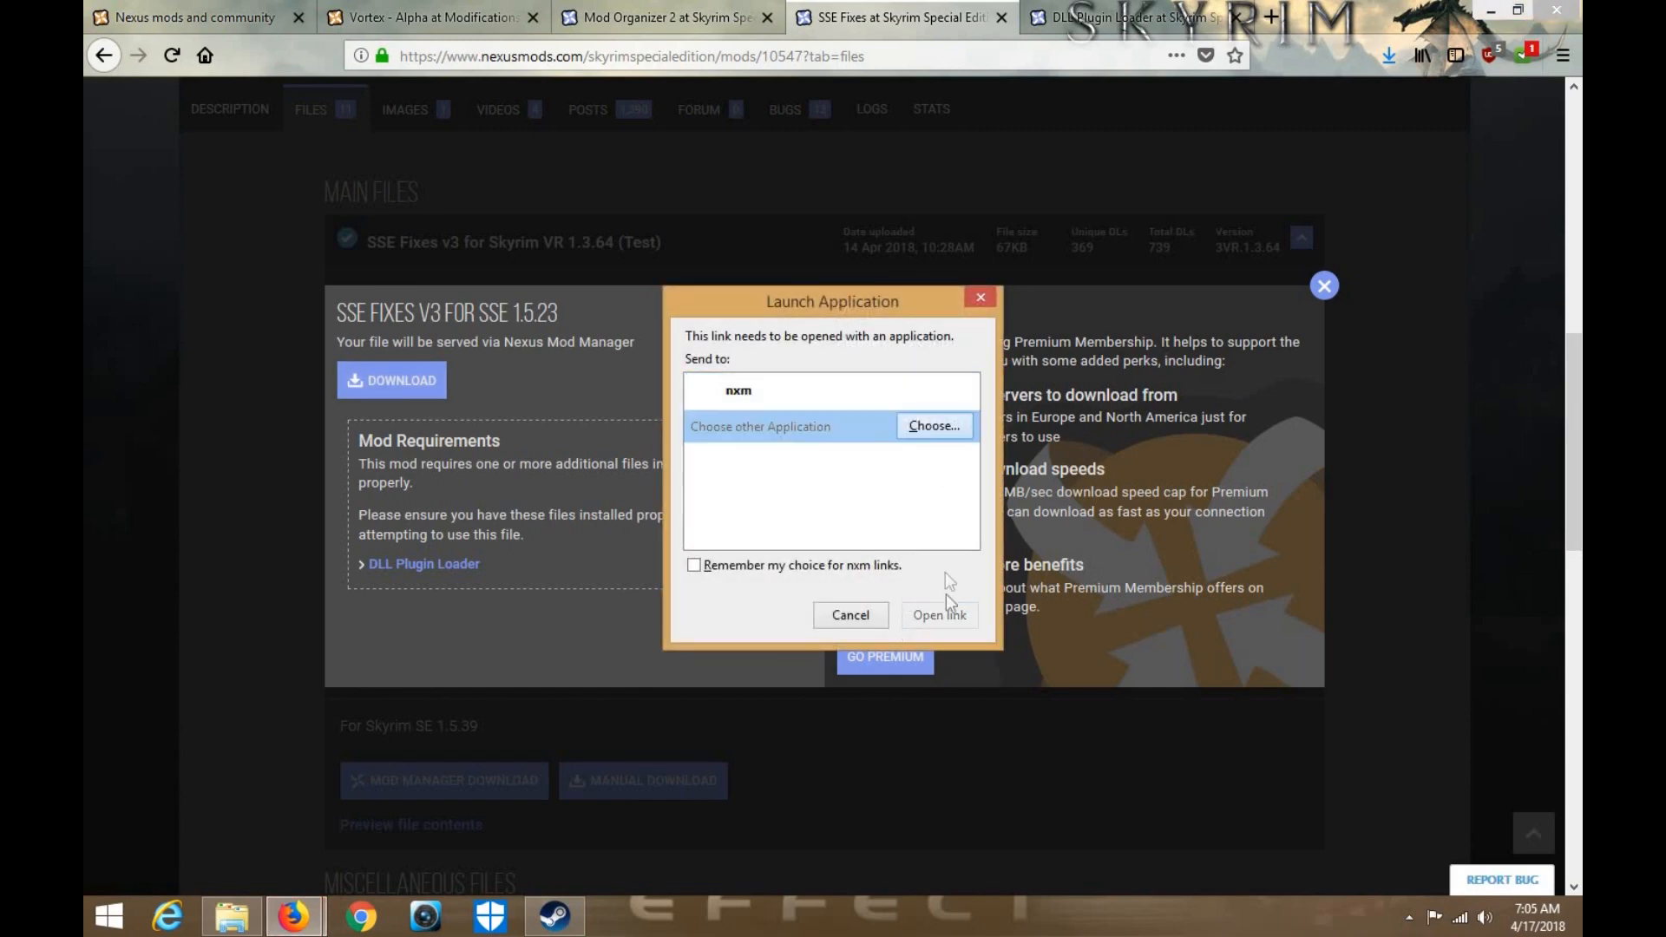
pyautogui.click(761, 542)
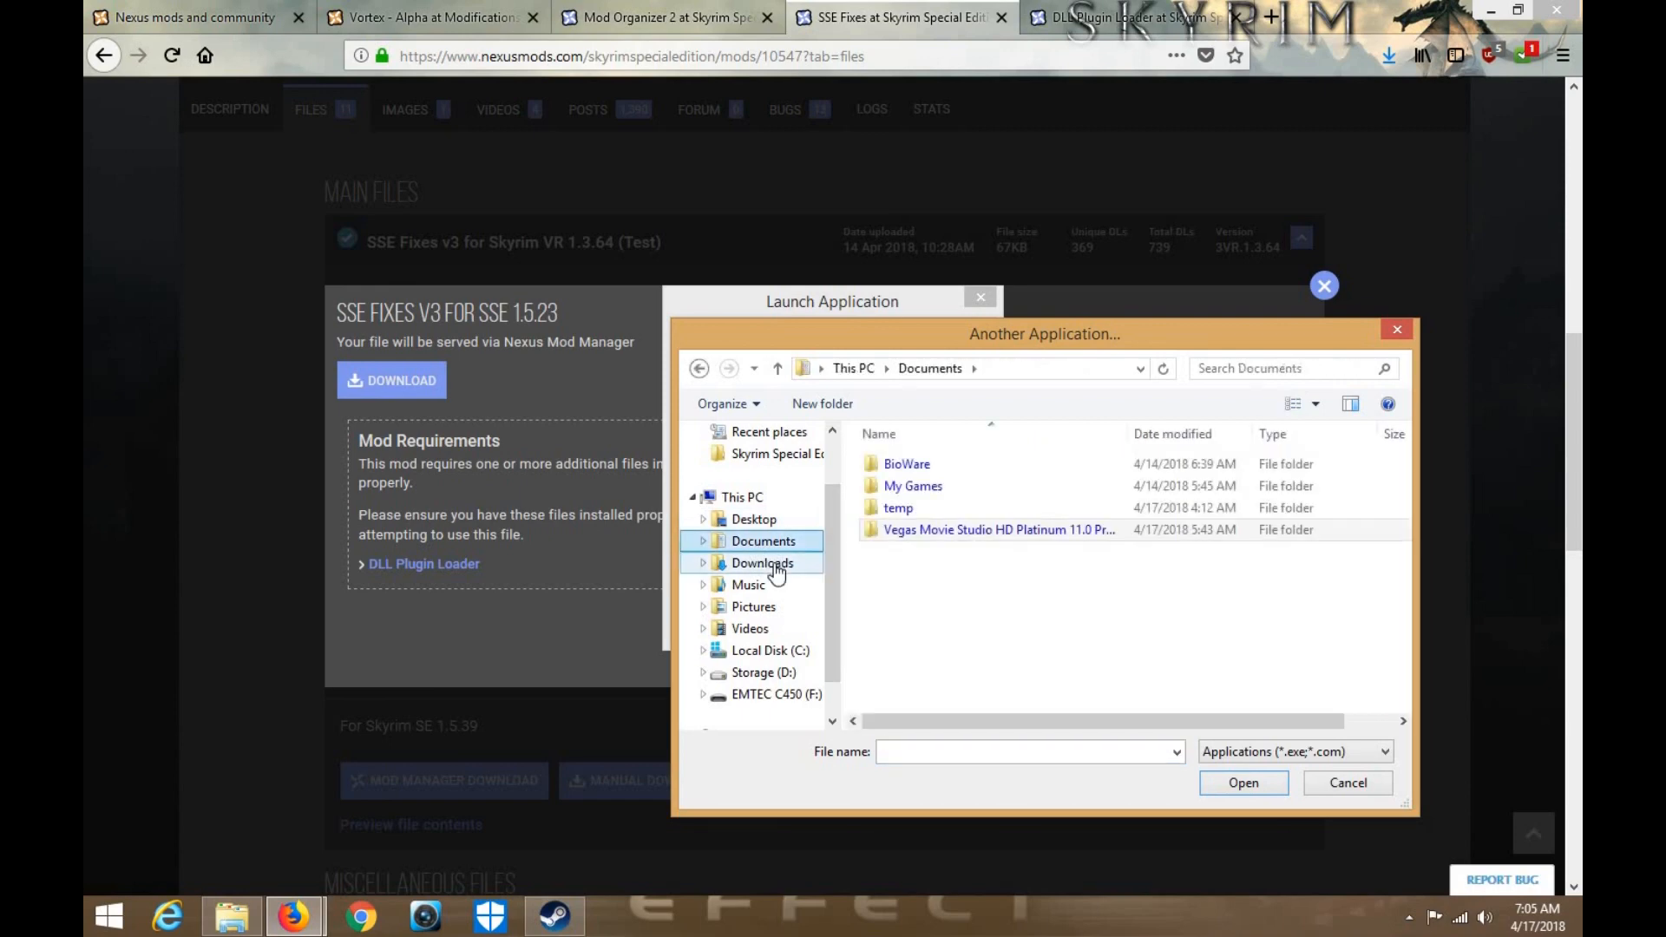
pyautogui.click(764, 563)
pyautogui.click(1239, 784)
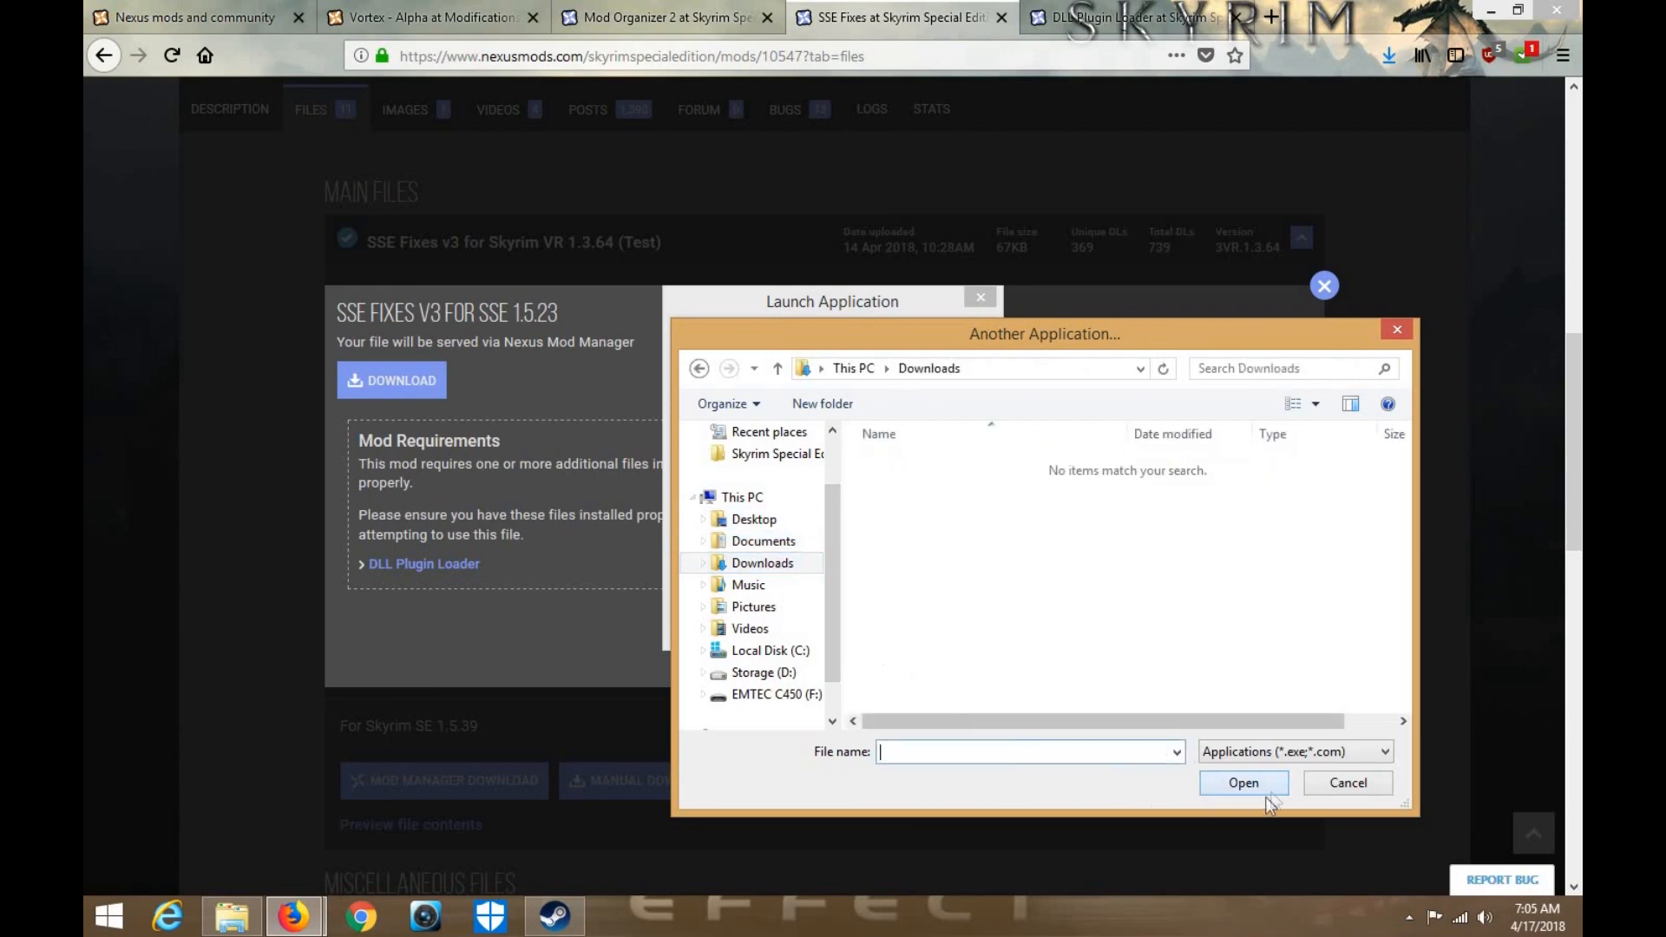
pyautogui.click(1325, 781)
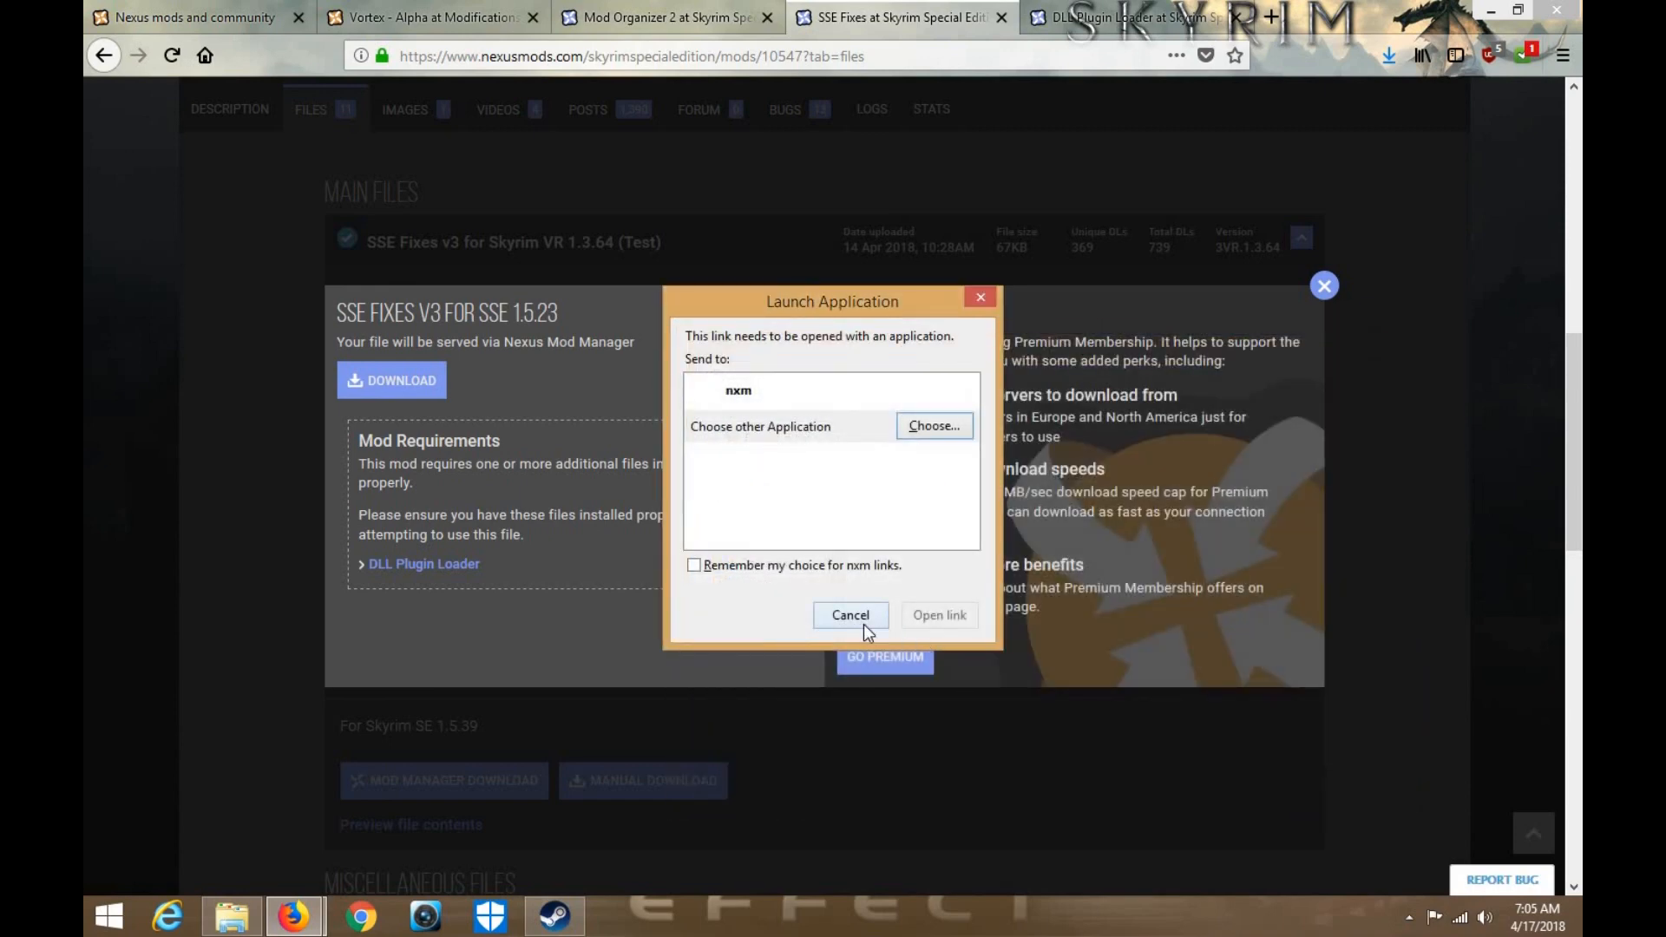
pyautogui.click(863, 623)
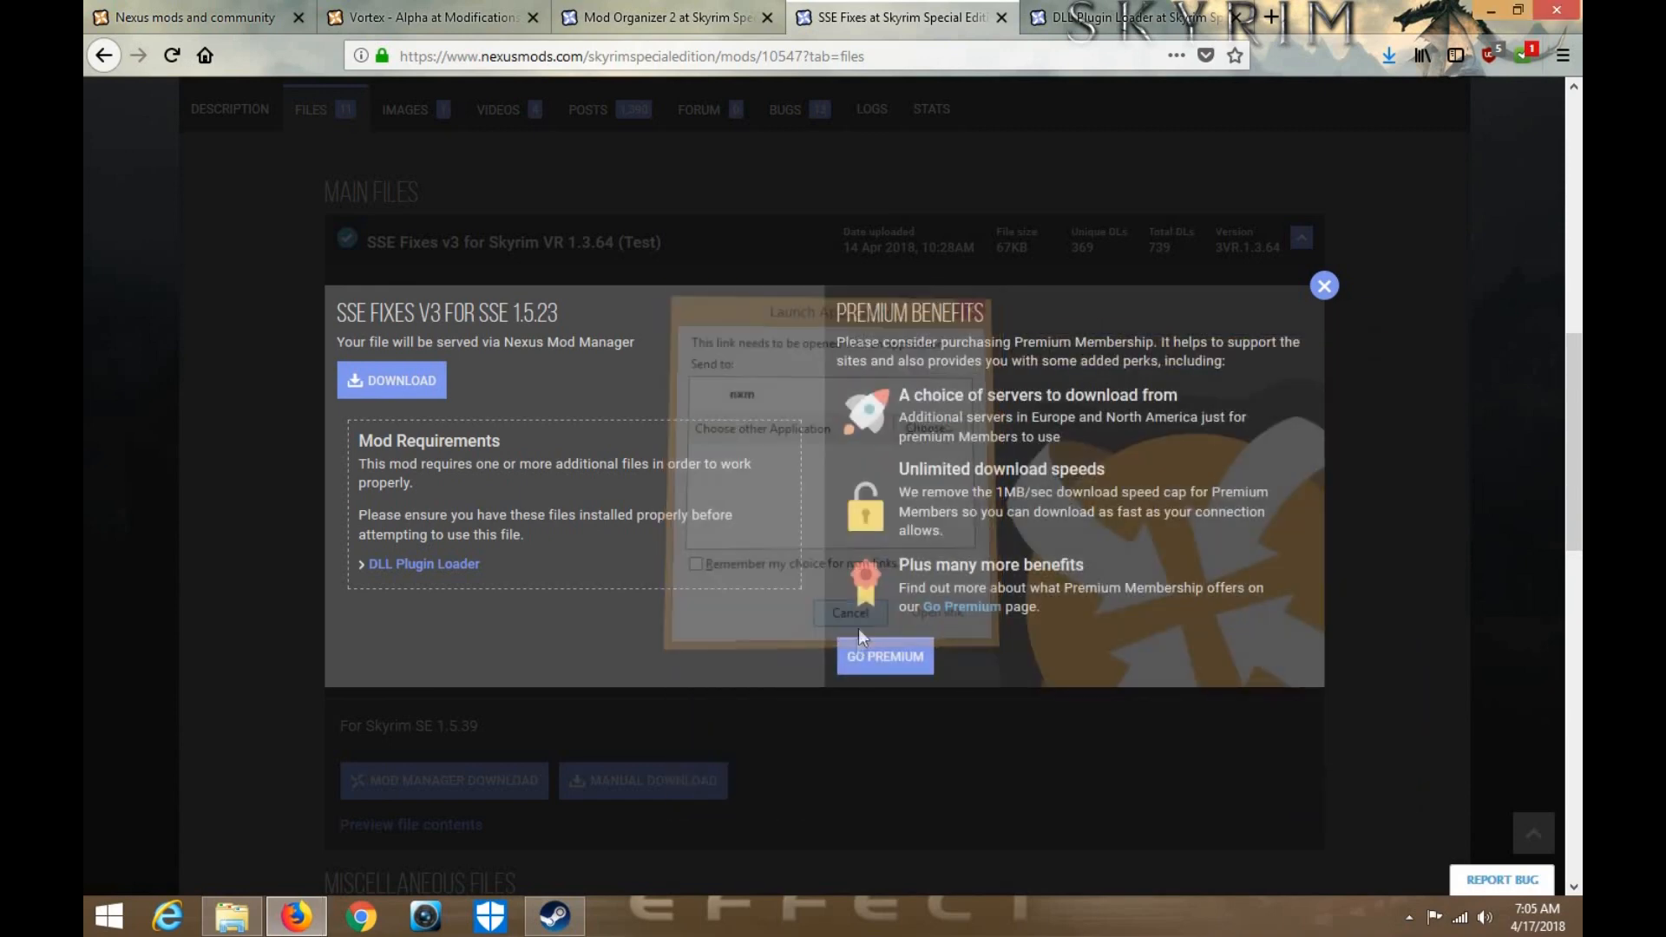
# Download SSE Fixes v3 for SSE 1.5.23 manually instead, save the 7z file, and close the download popup
pyautogui.click(1324, 286)
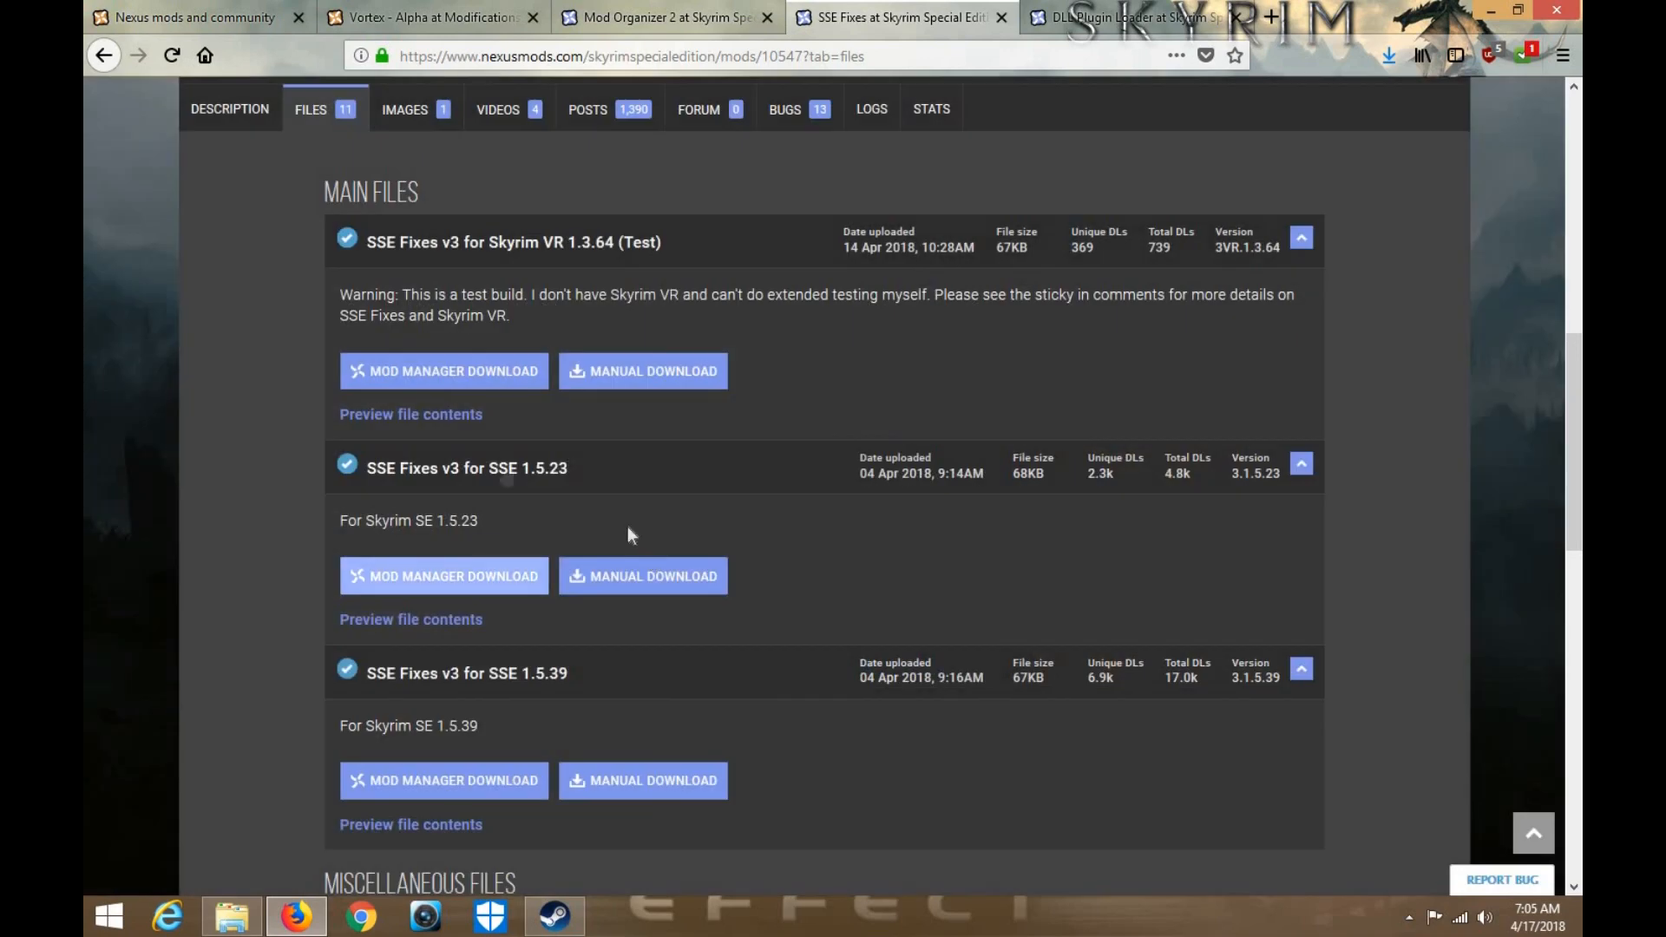
pyautogui.click(636, 586)
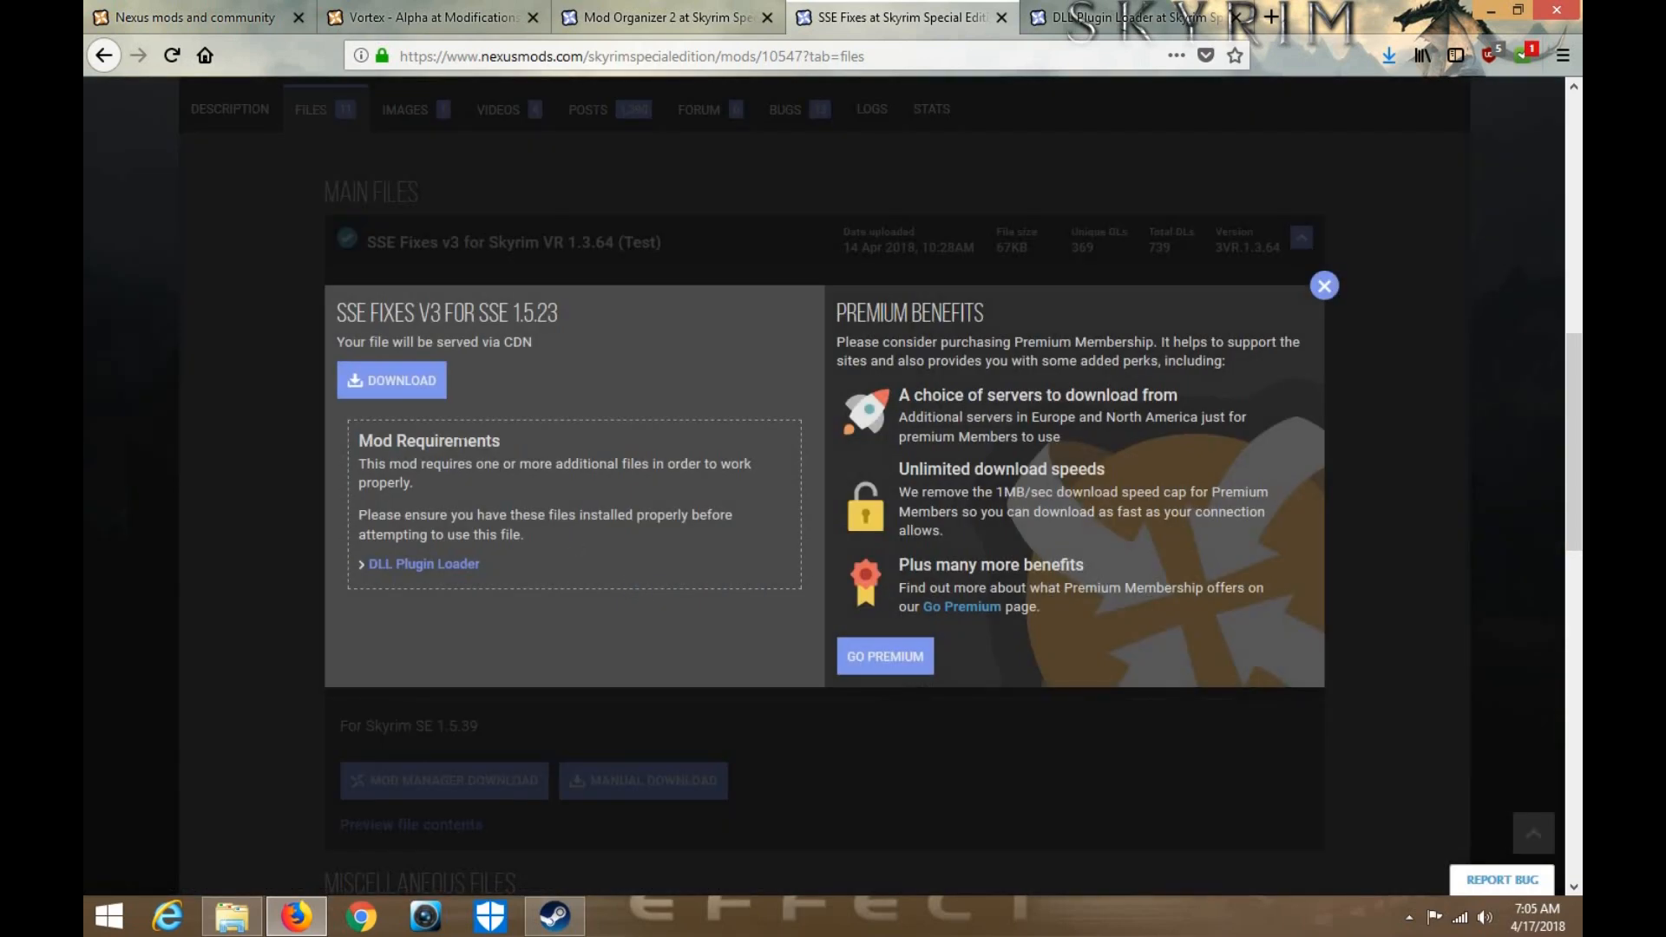
pyautogui.click(428, 383)
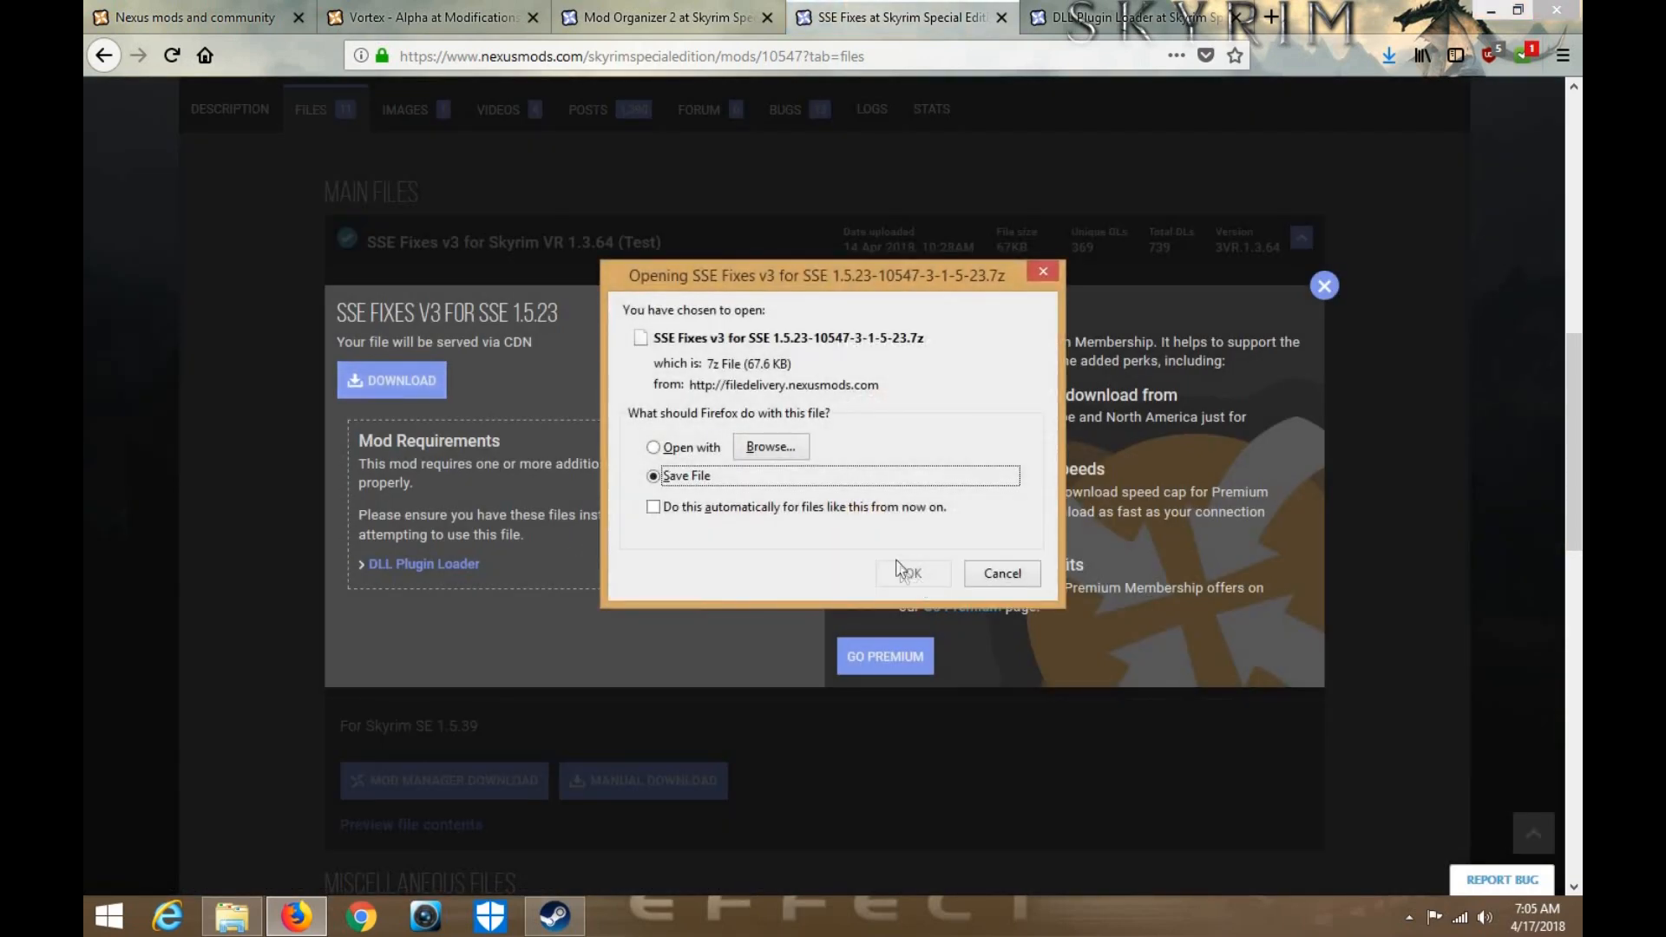
pyautogui.click(911, 575)
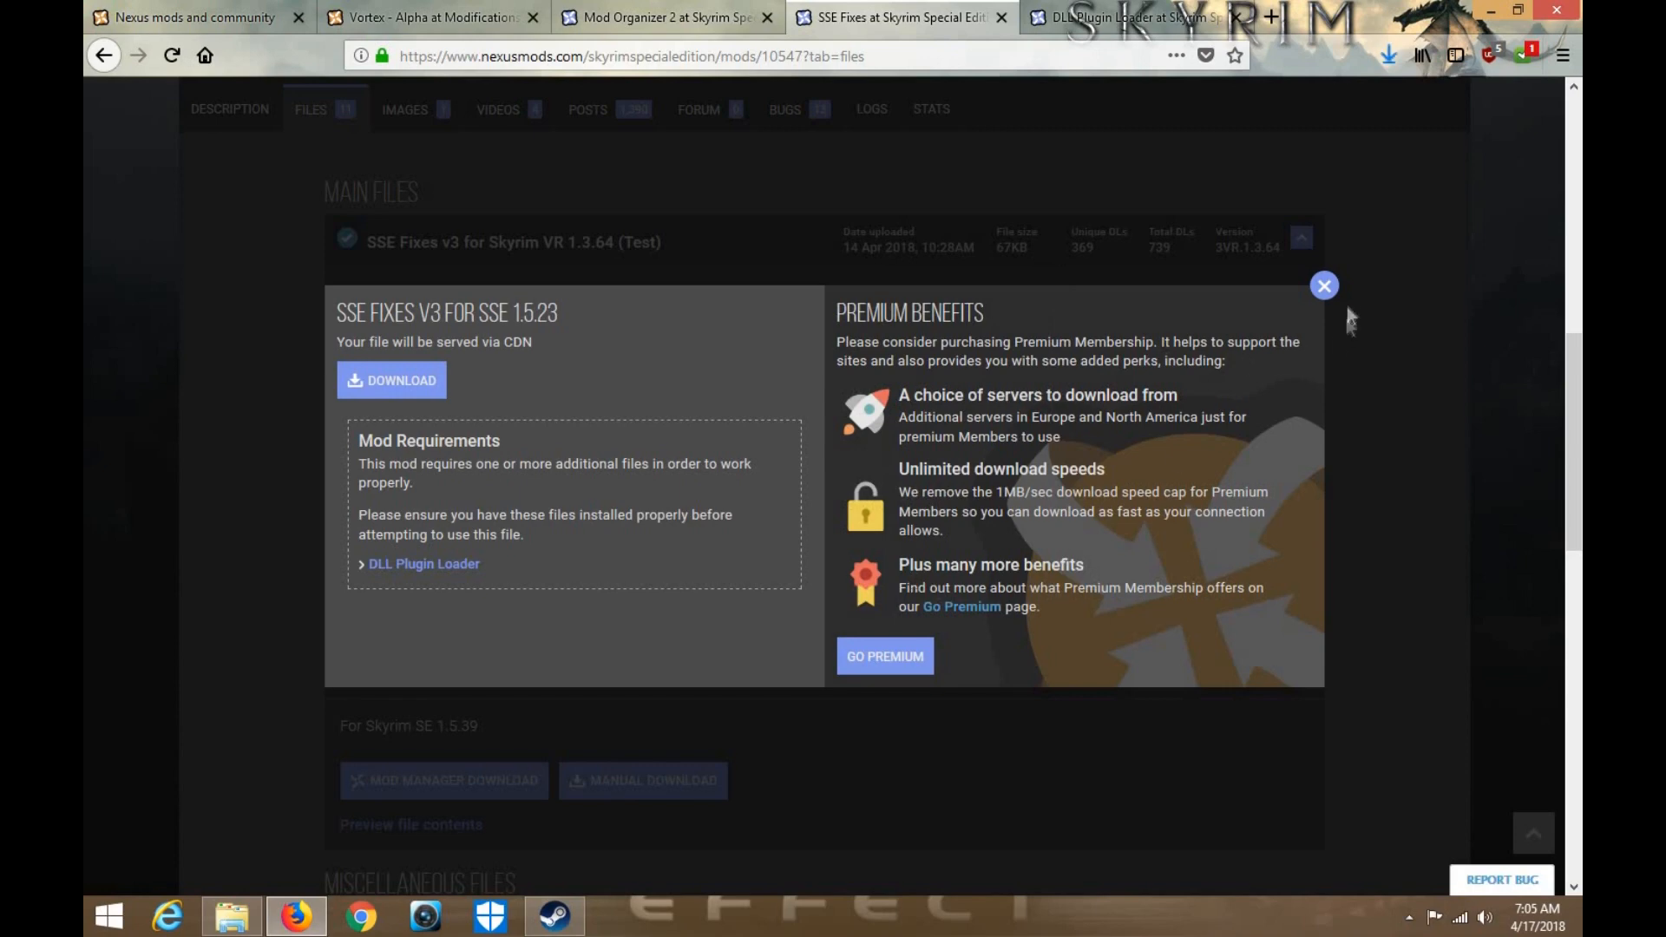
pyautogui.click(1319, 295)
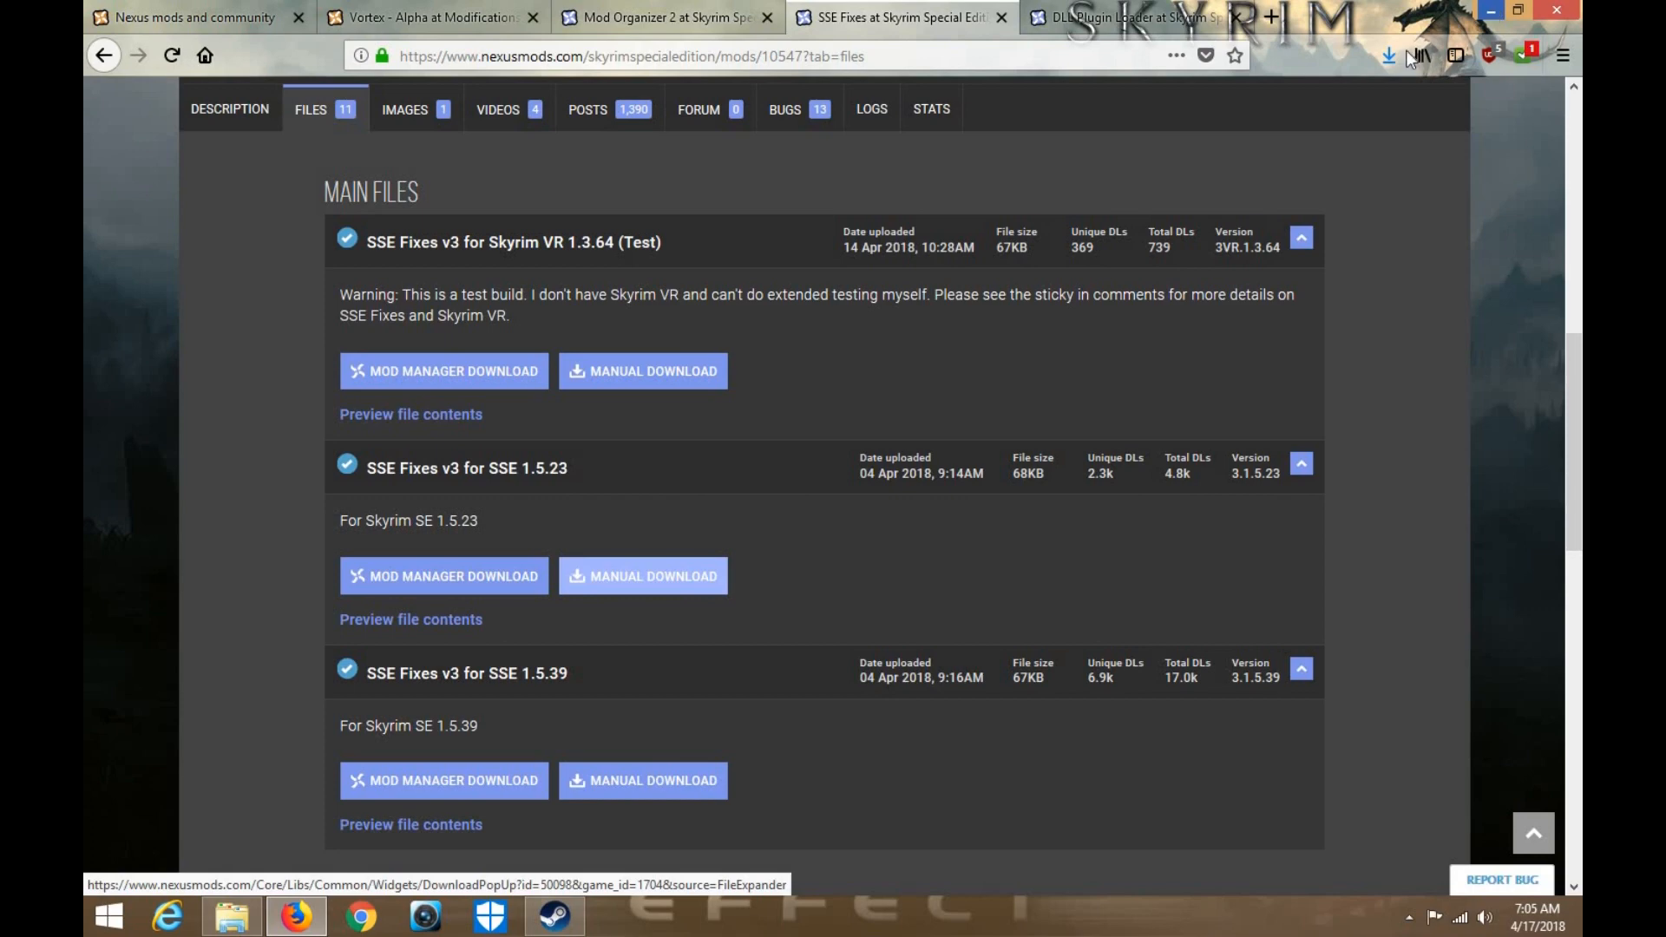
# Minimize the browser, show the Downloads folder, and open Games > Skyrim SE > Mod Tools in a second window
pyautogui.click(1491, 10)
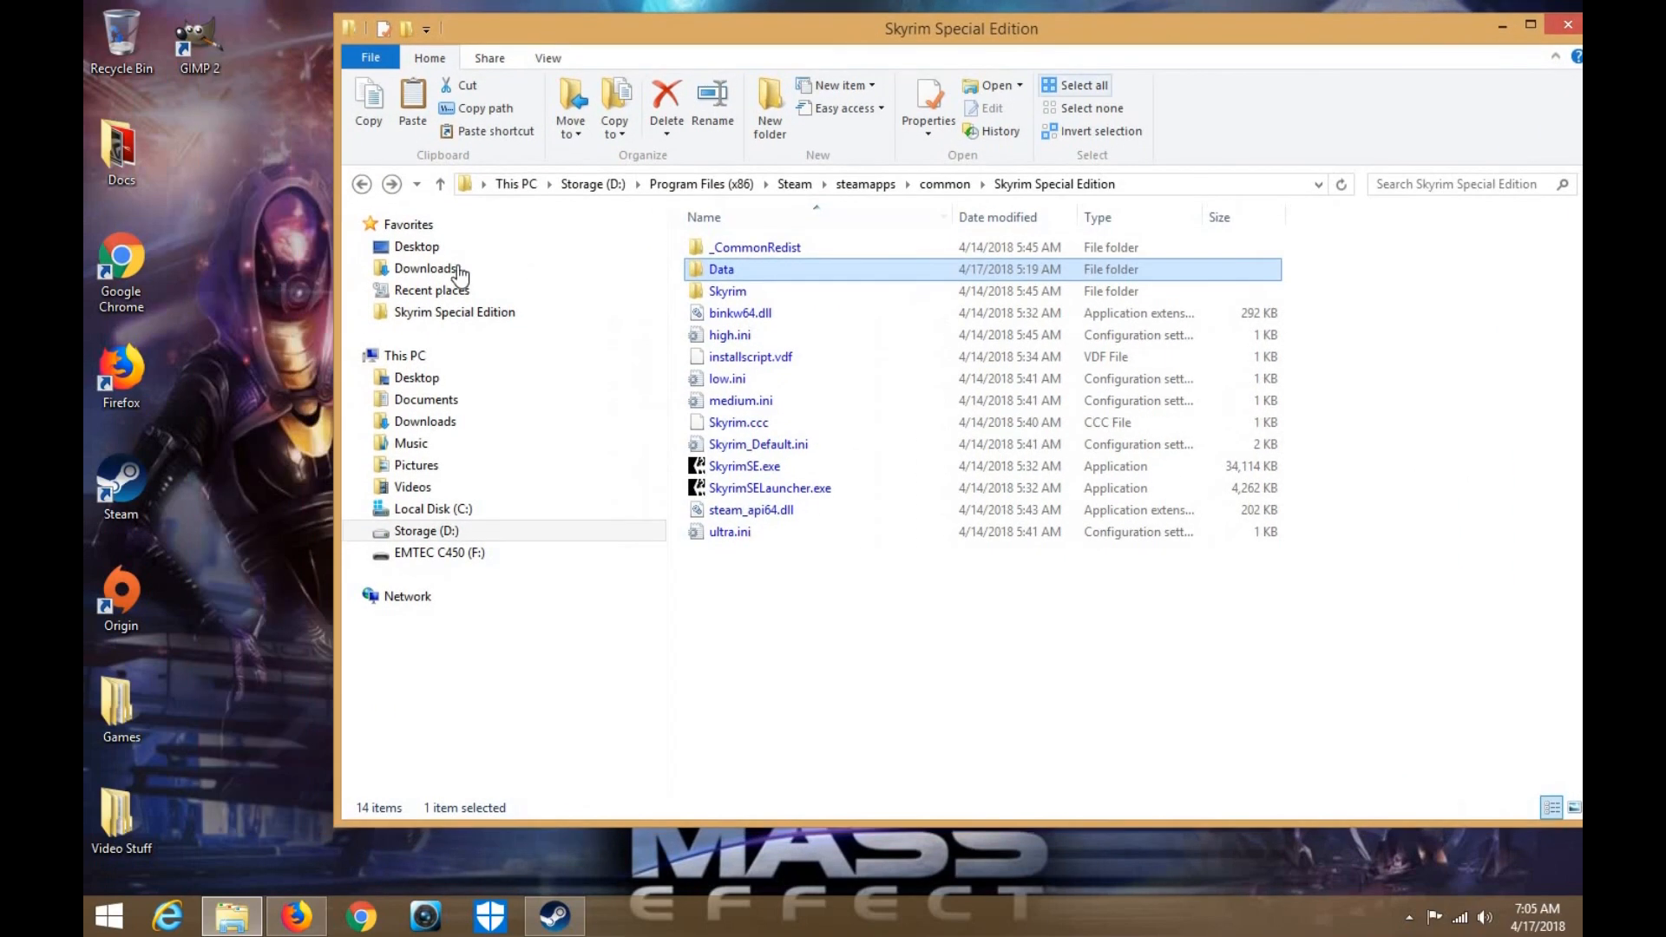
pyautogui.click(460, 274)
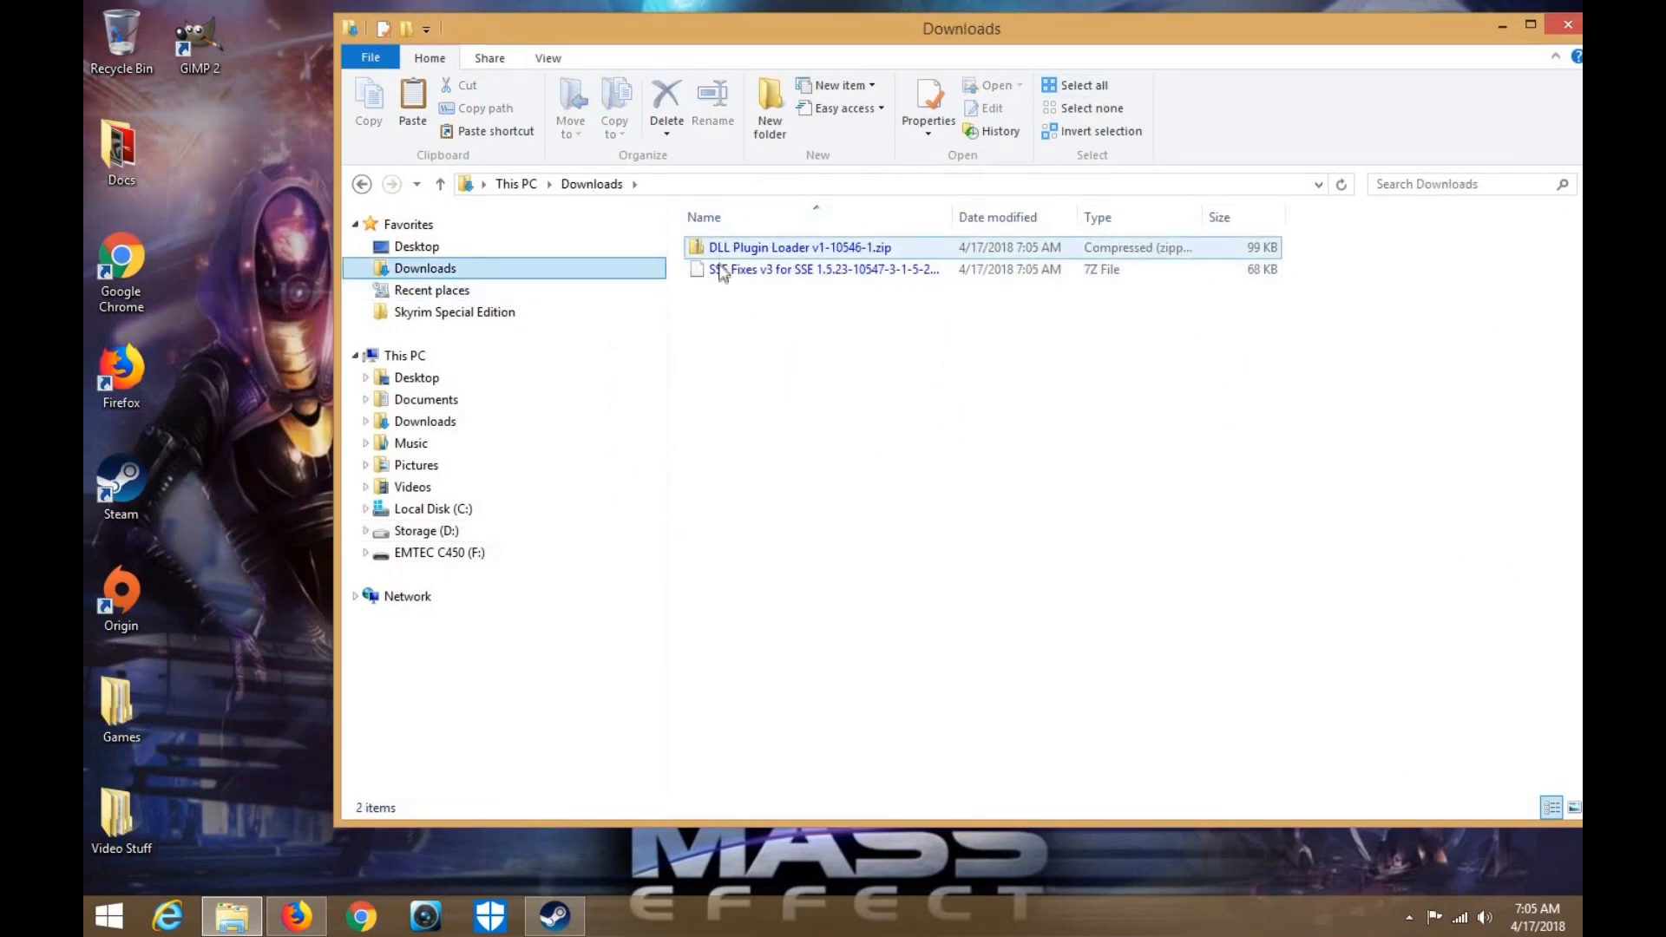
pyautogui.click(719, 268)
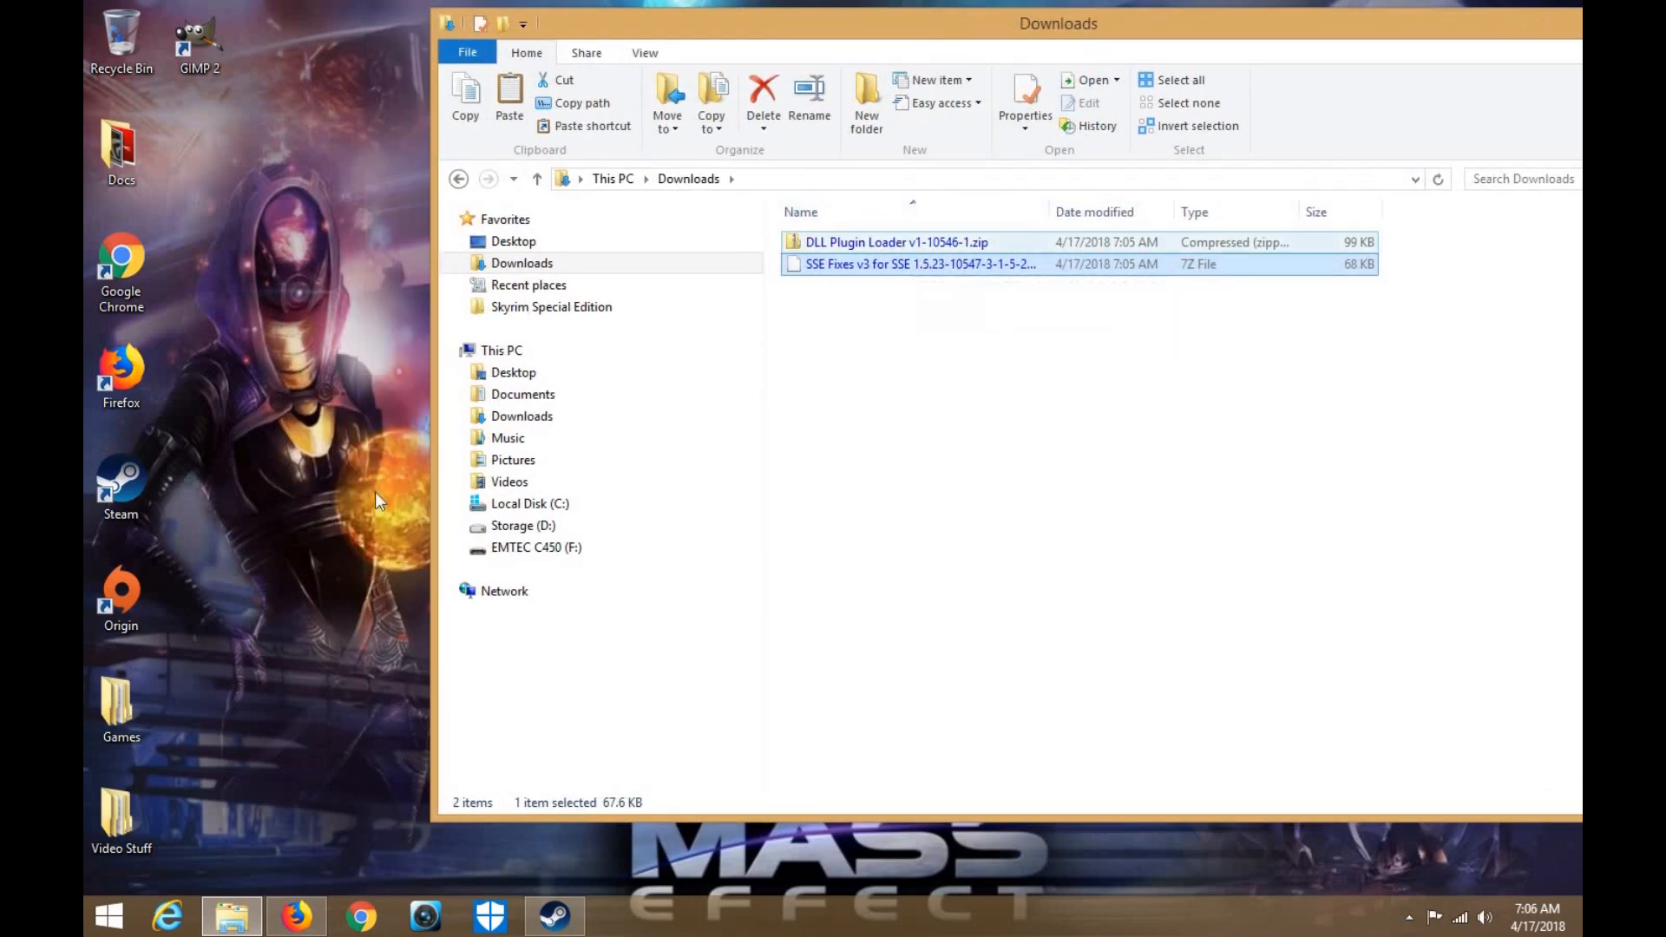
pyautogui.doubleClick(134, 729)
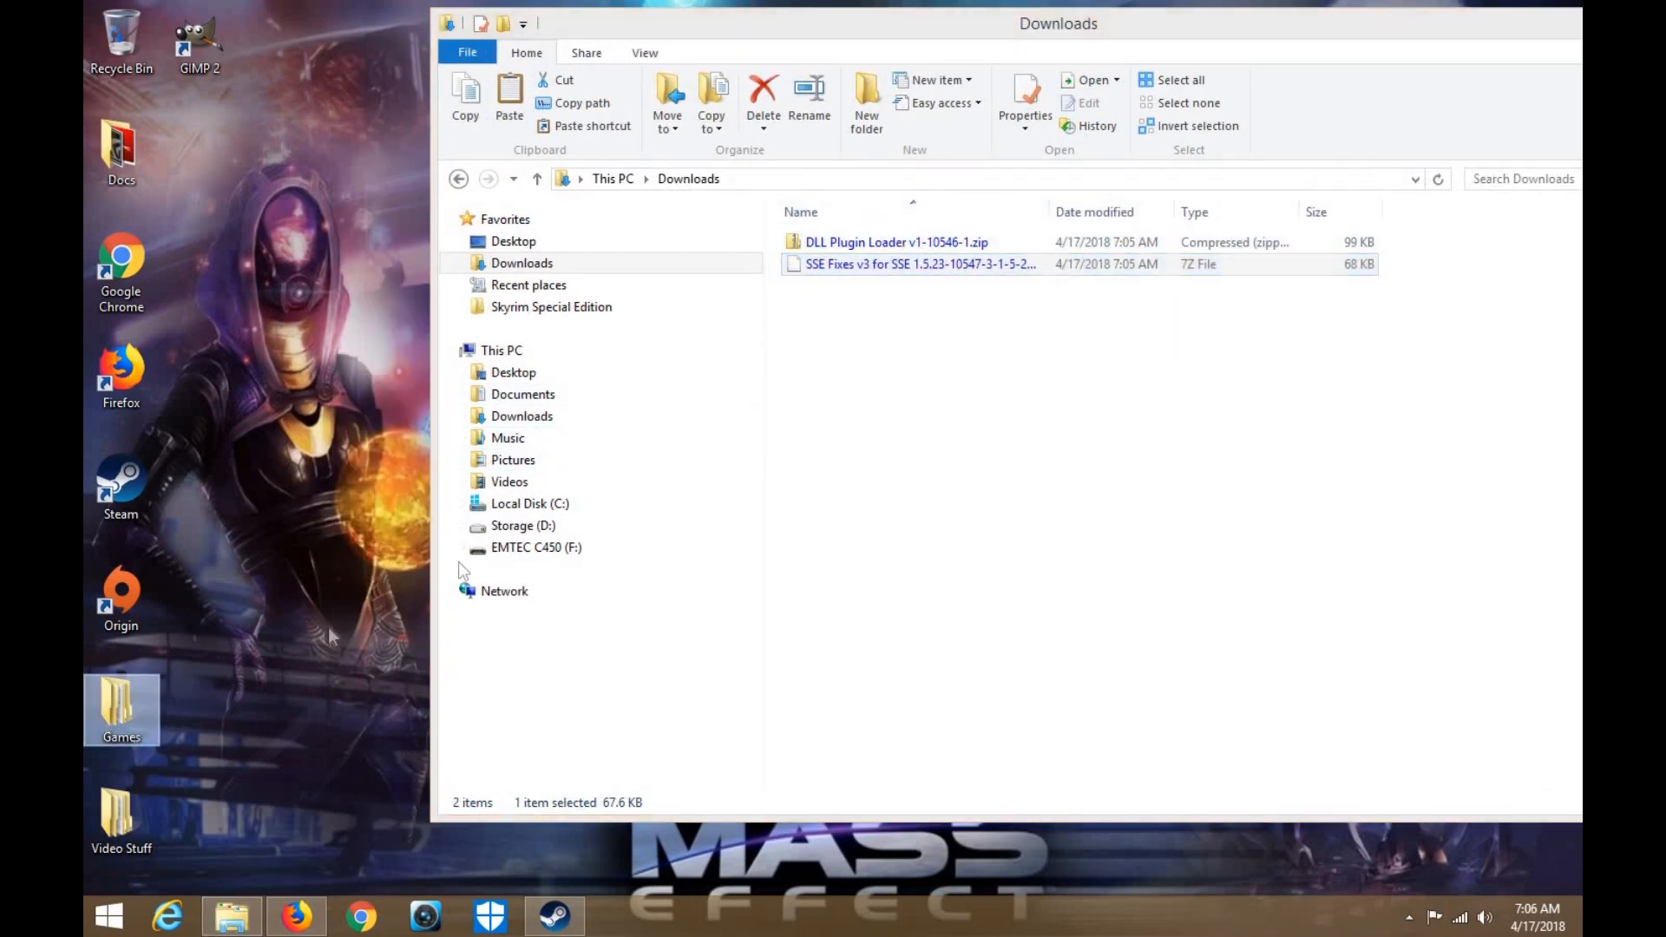
pyautogui.doubleClick(632, 430)
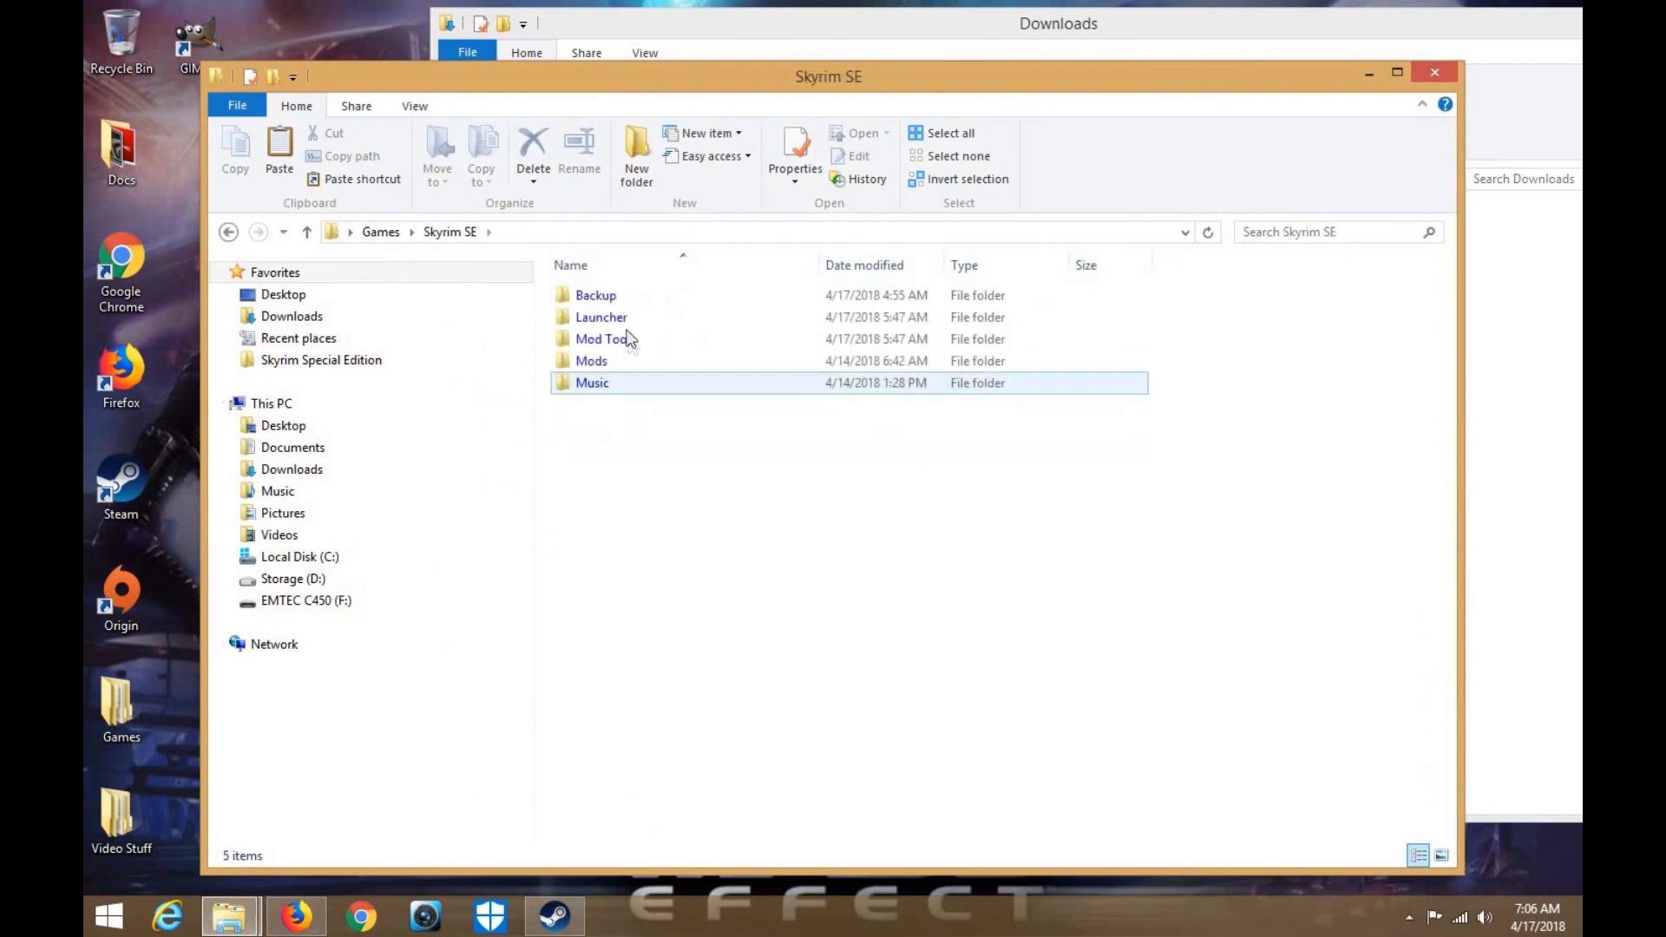
pyautogui.doubleClick(625, 338)
# Arrange the two folder windows side by side and move the DLL Plugin Loader and SSE Fixes archives from Downloads into Mod Tools
pyautogui.click(690, 22)
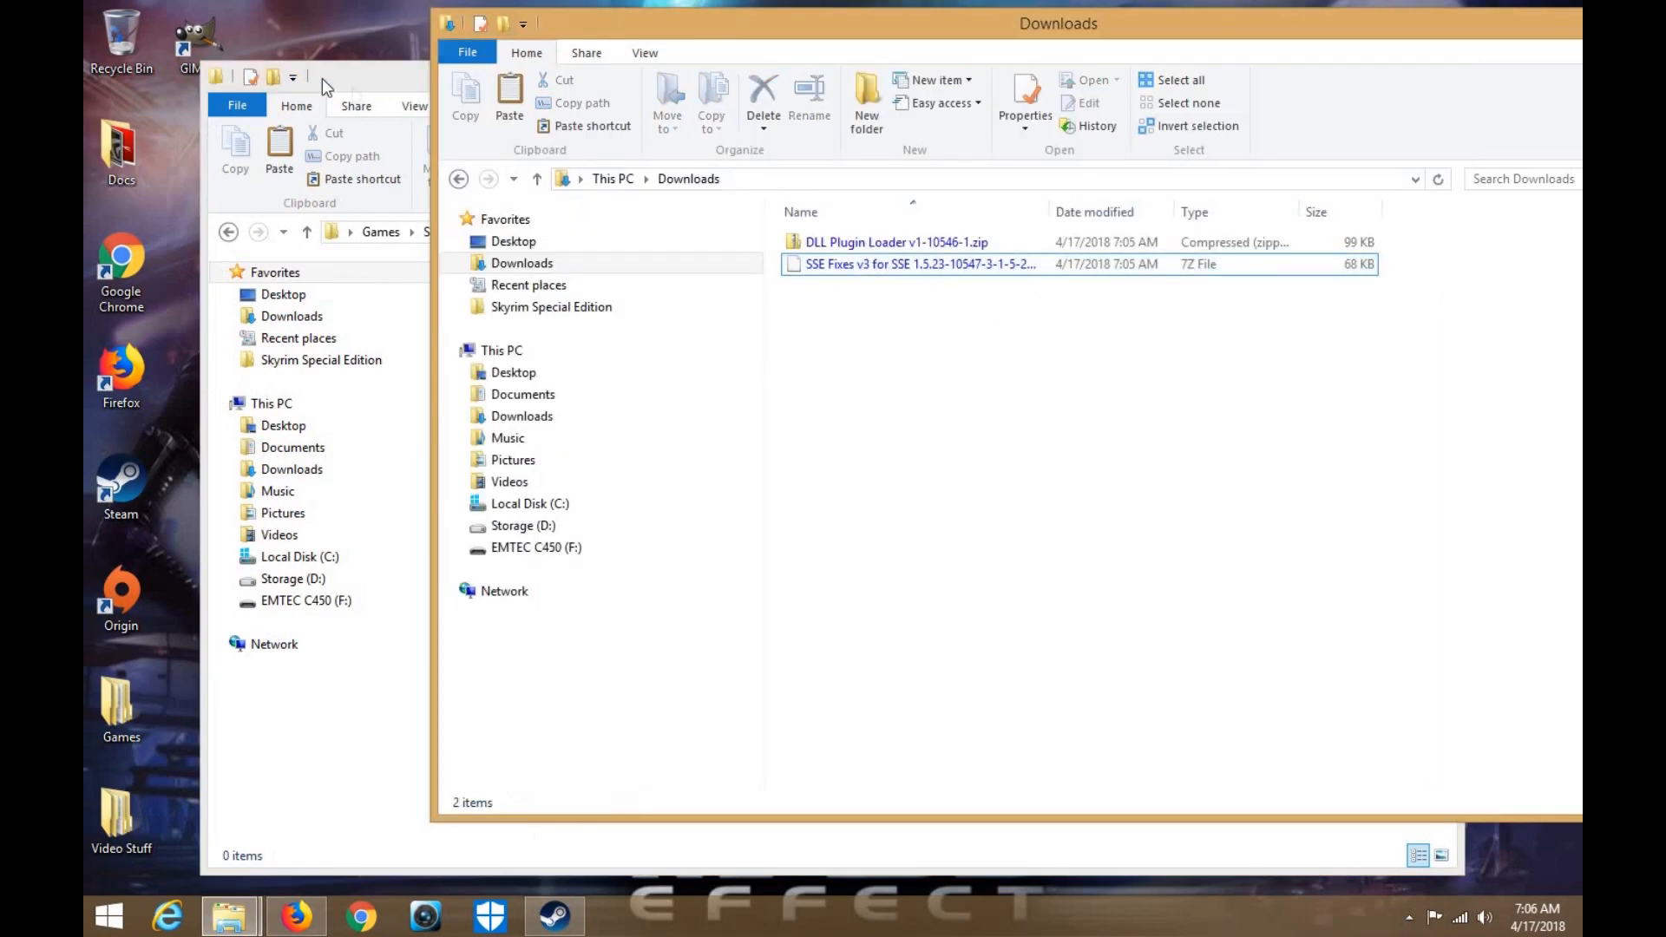
pyautogui.moveTo(322, 79); pyautogui.dragTo(167, 65)
pyautogui.click(1410, 49)
pyautogui.moveTo(1349, 33); pyautogui.dragTo(1579, 87)
pyautogui.moveTo(1164, 375); pyautogui.dragTo(555, 425)
# Close the emptied Downloads window and reposition the Mod Tools window on the desktop
pyautogui.doubleClick(1270, 94)
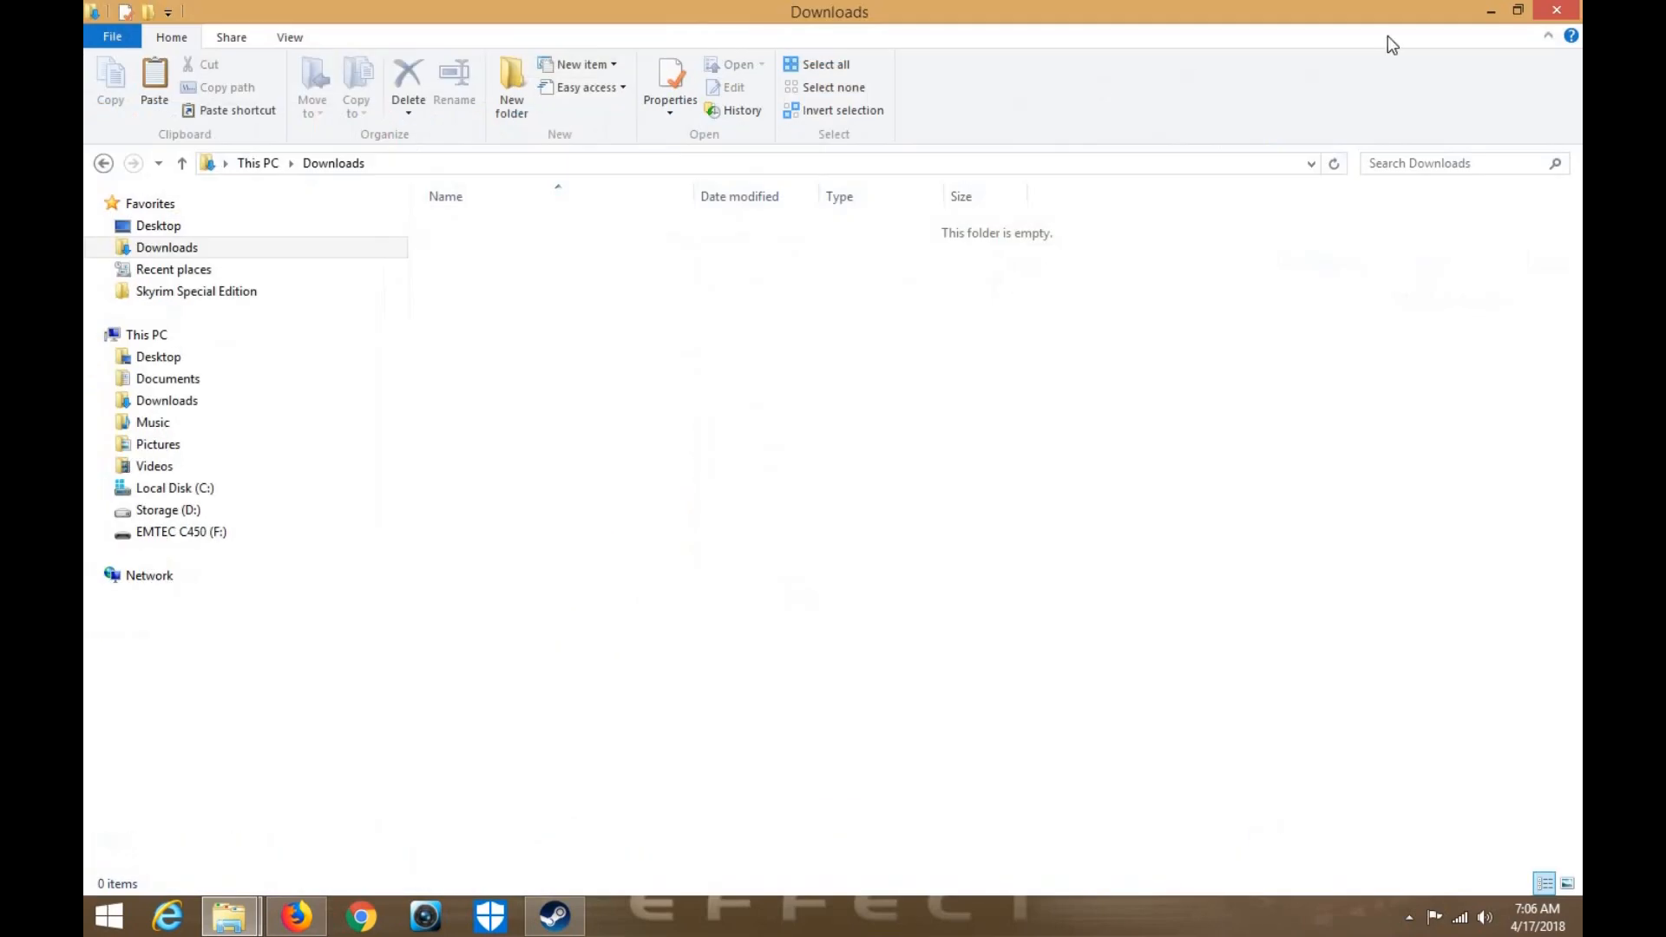
pyautogui.doubleClick(1397, 13)
pyautogui.moveTo(1094, 87); pyautogui.dragTo(773, 109)
pyautogui.moveTo(1224, 110); pyautogui.dragTo(1203, 56)
pyautogui.click(1413, 99)
pyautogui.click(989, 529)
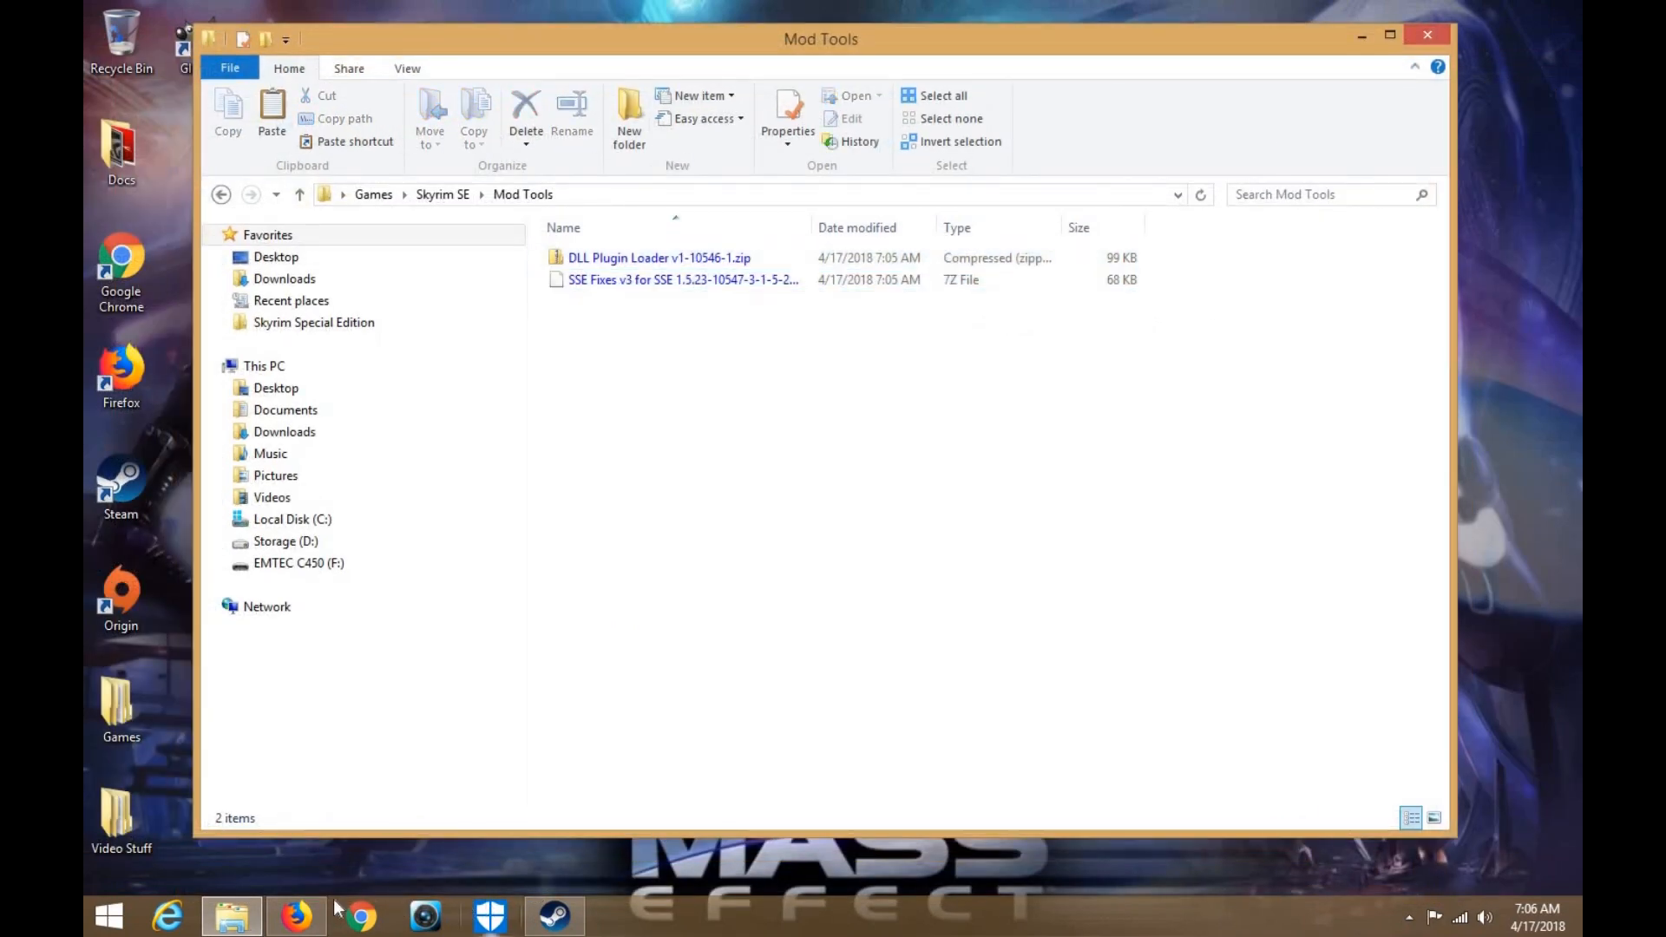
# Switch to Firefox and search the web for "SKSE64" in the tab showing the SSE Fixes page
pyautogui.click(299, 918)
pyautogui.click(759, 56)
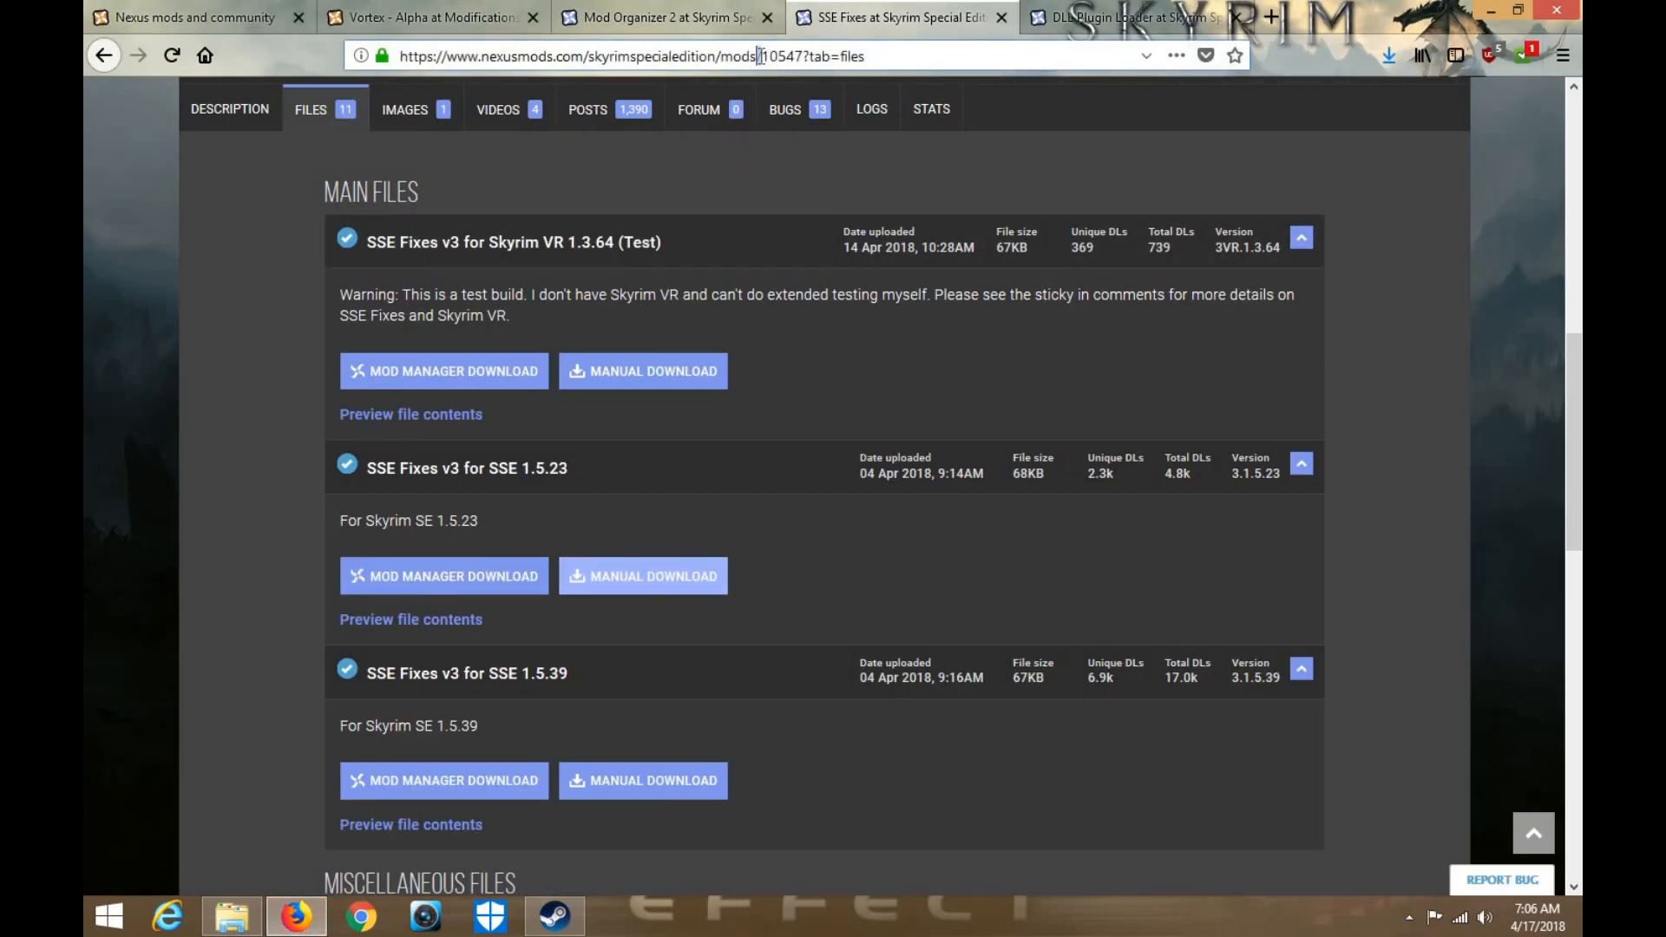
pyautogui.press('BackSpace')
pyautogui.write('SS')
pyautogui.press('BackSpace')
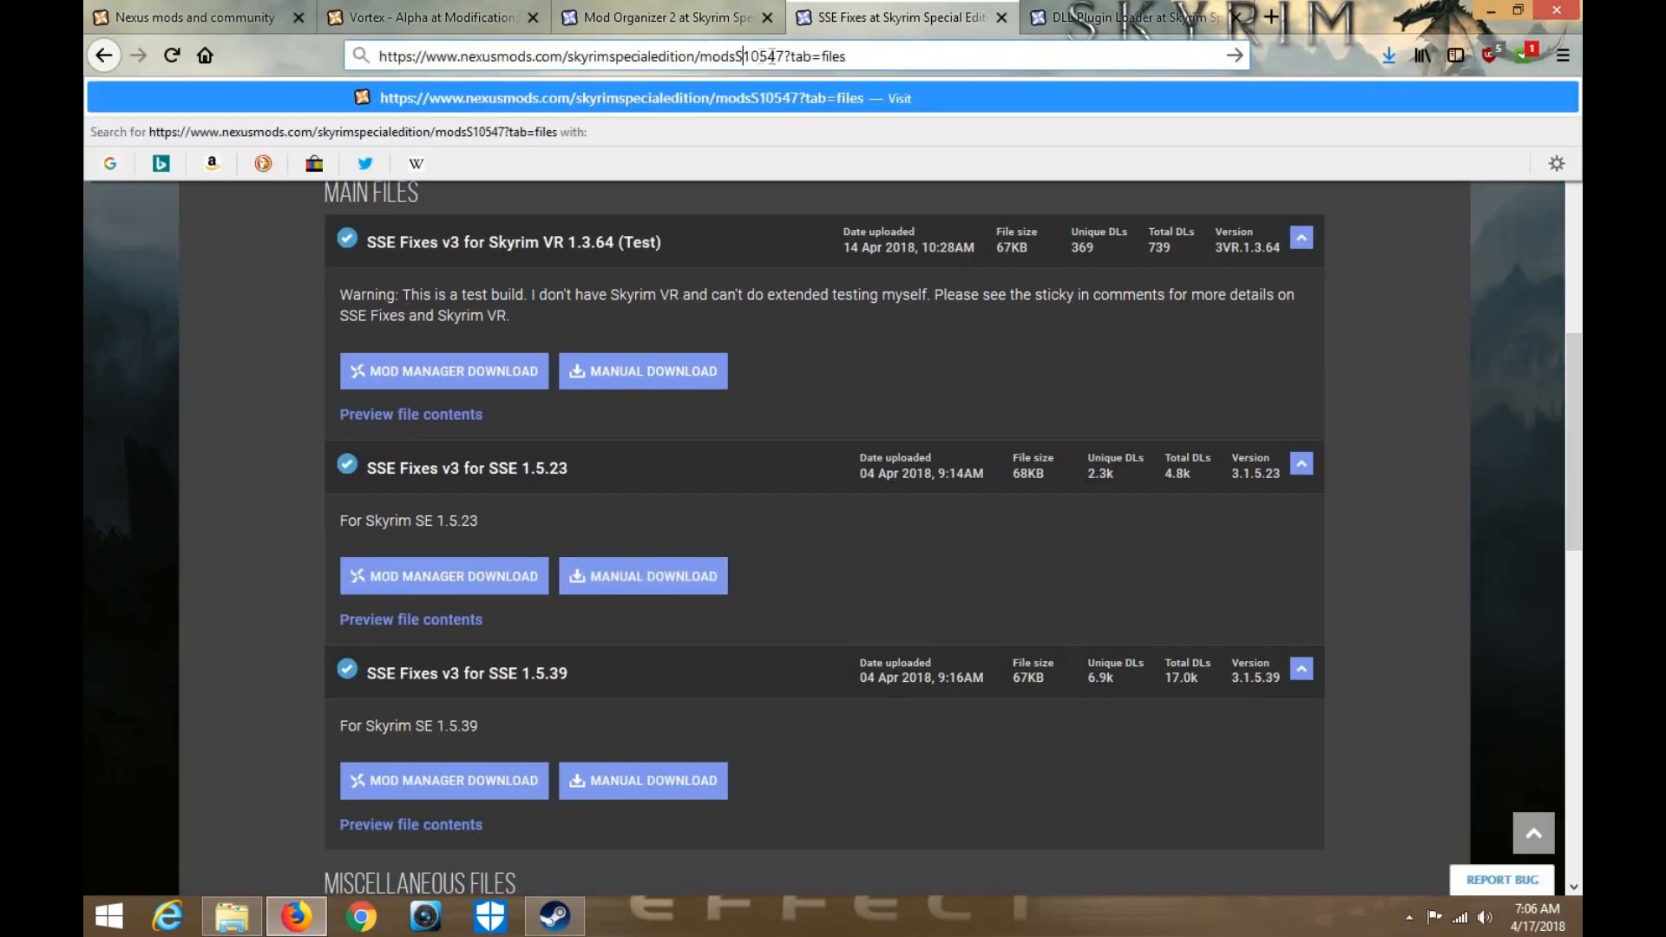
pyautogui.press('Escape')
pyautogui.moveTo(846, 55); pyautogui.dragTo(262, 59)
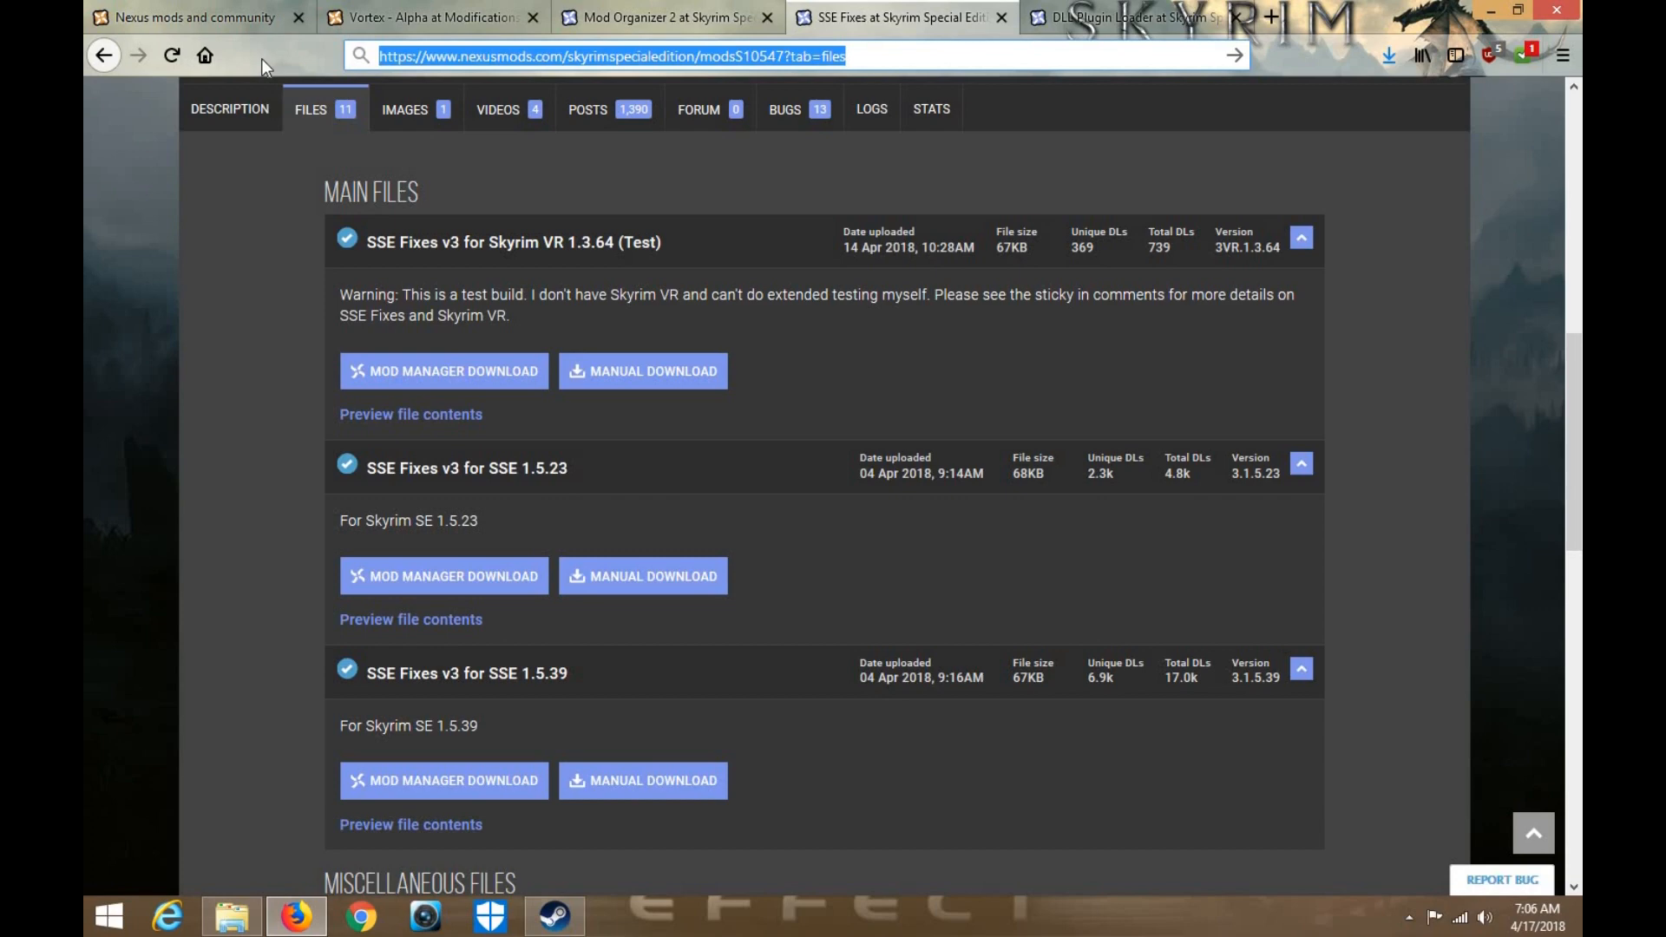
pyautogui.press('BackSpace')
pyautogui.write('SKSe')
pyautogui.press('BackSpace')
pyautogui.press('BackSpace')
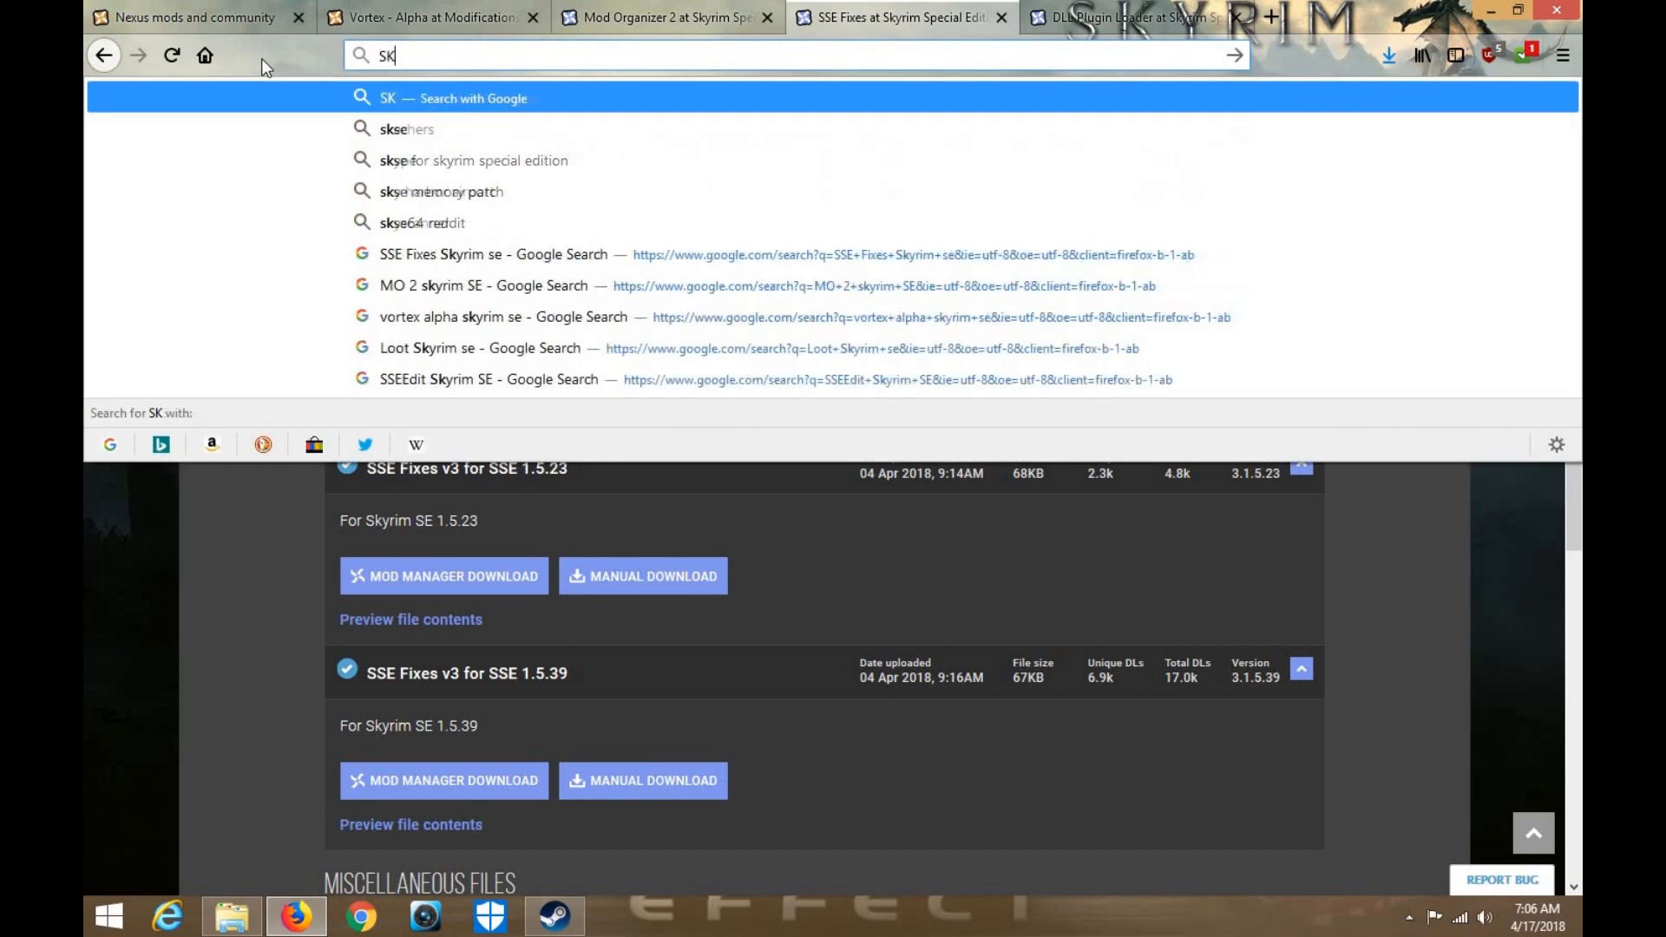
pyautogui.write('SE64')
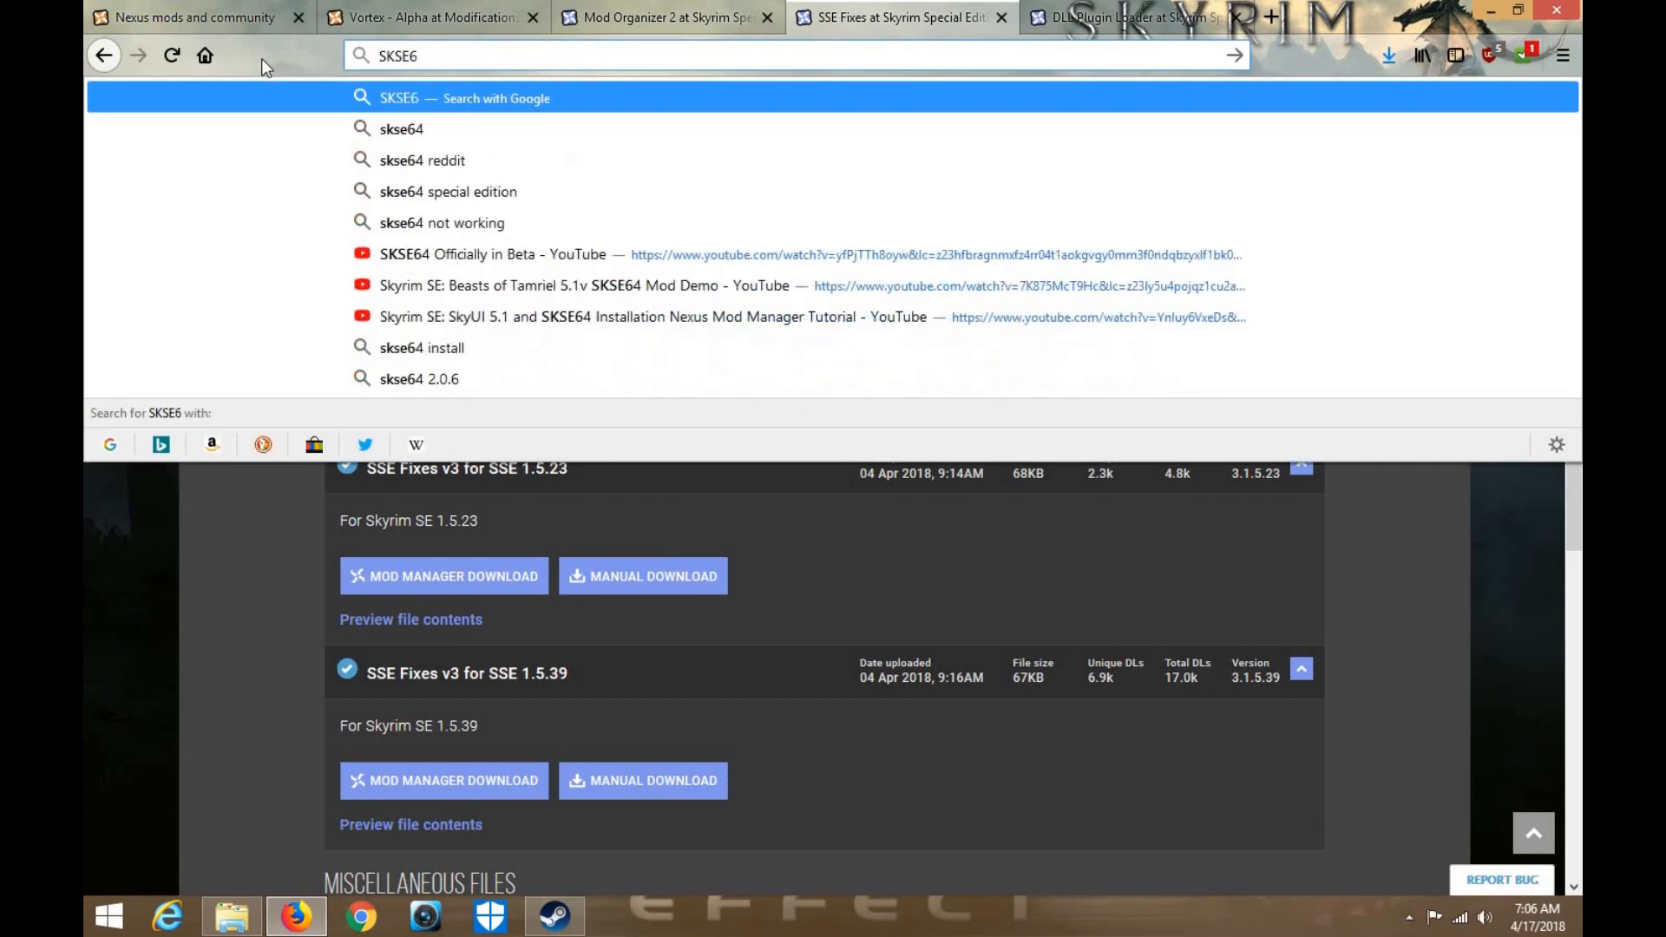
pyautogui.press('Return')
# Open the Skyrim Script Extender site, save the 7z archive of SE build 2.0.7, and return to the Mod Tools folder
pyautogui.click(479, 274)
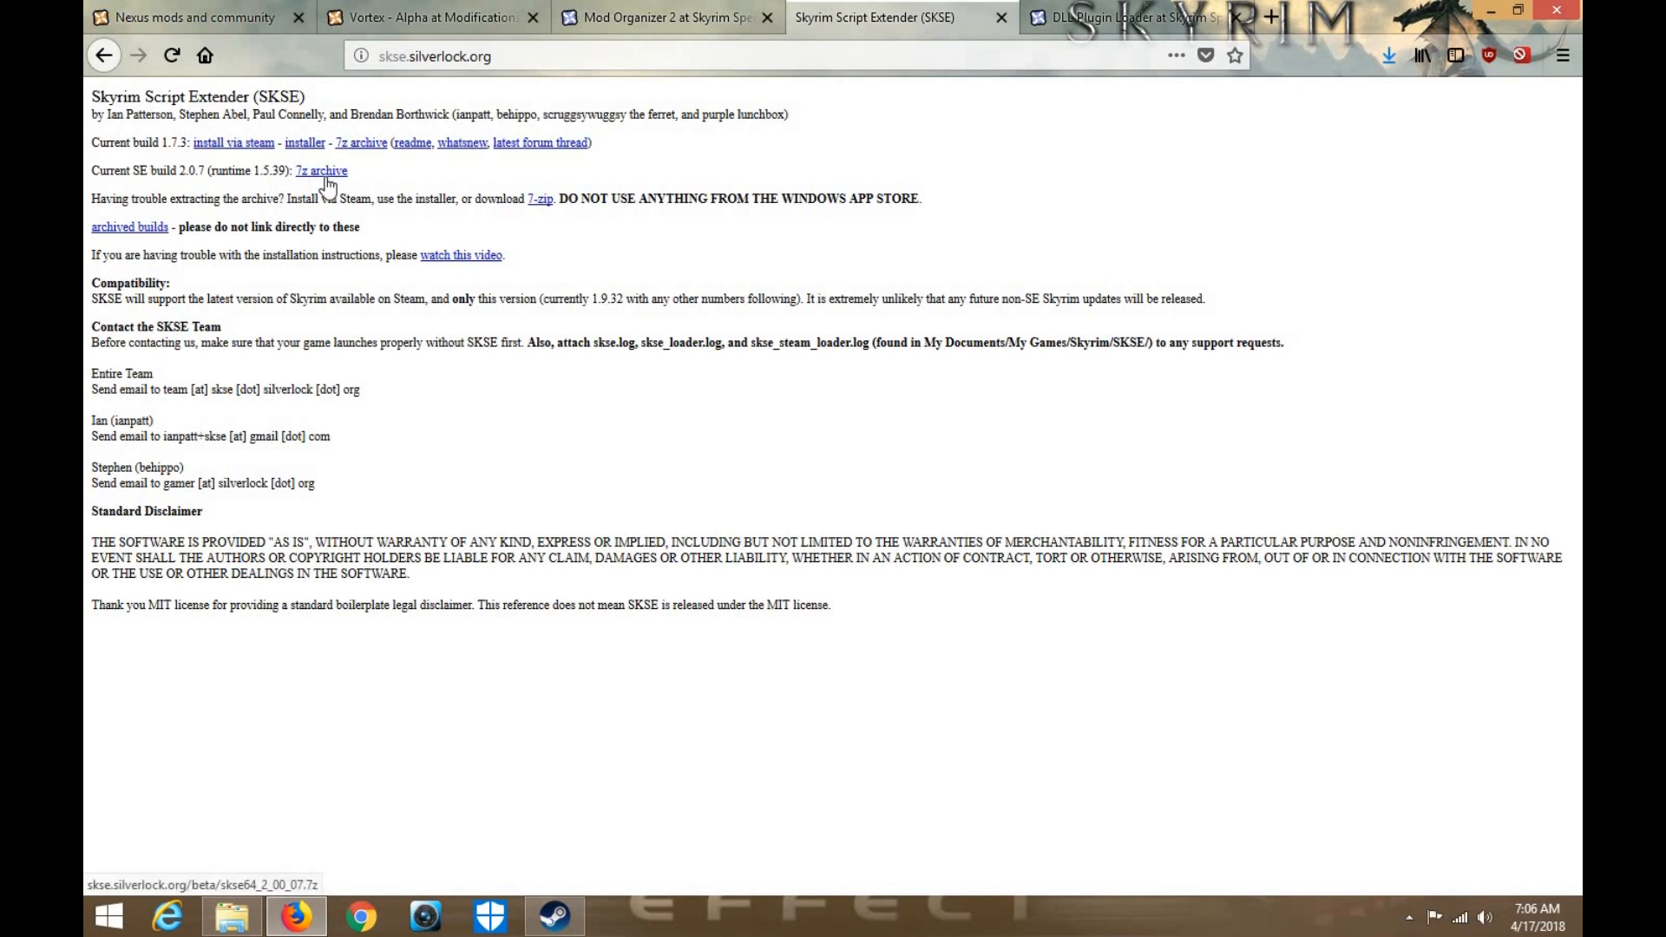
pyautogui.moveTo(93, 171); pyautogui.dragTo(335, 172)
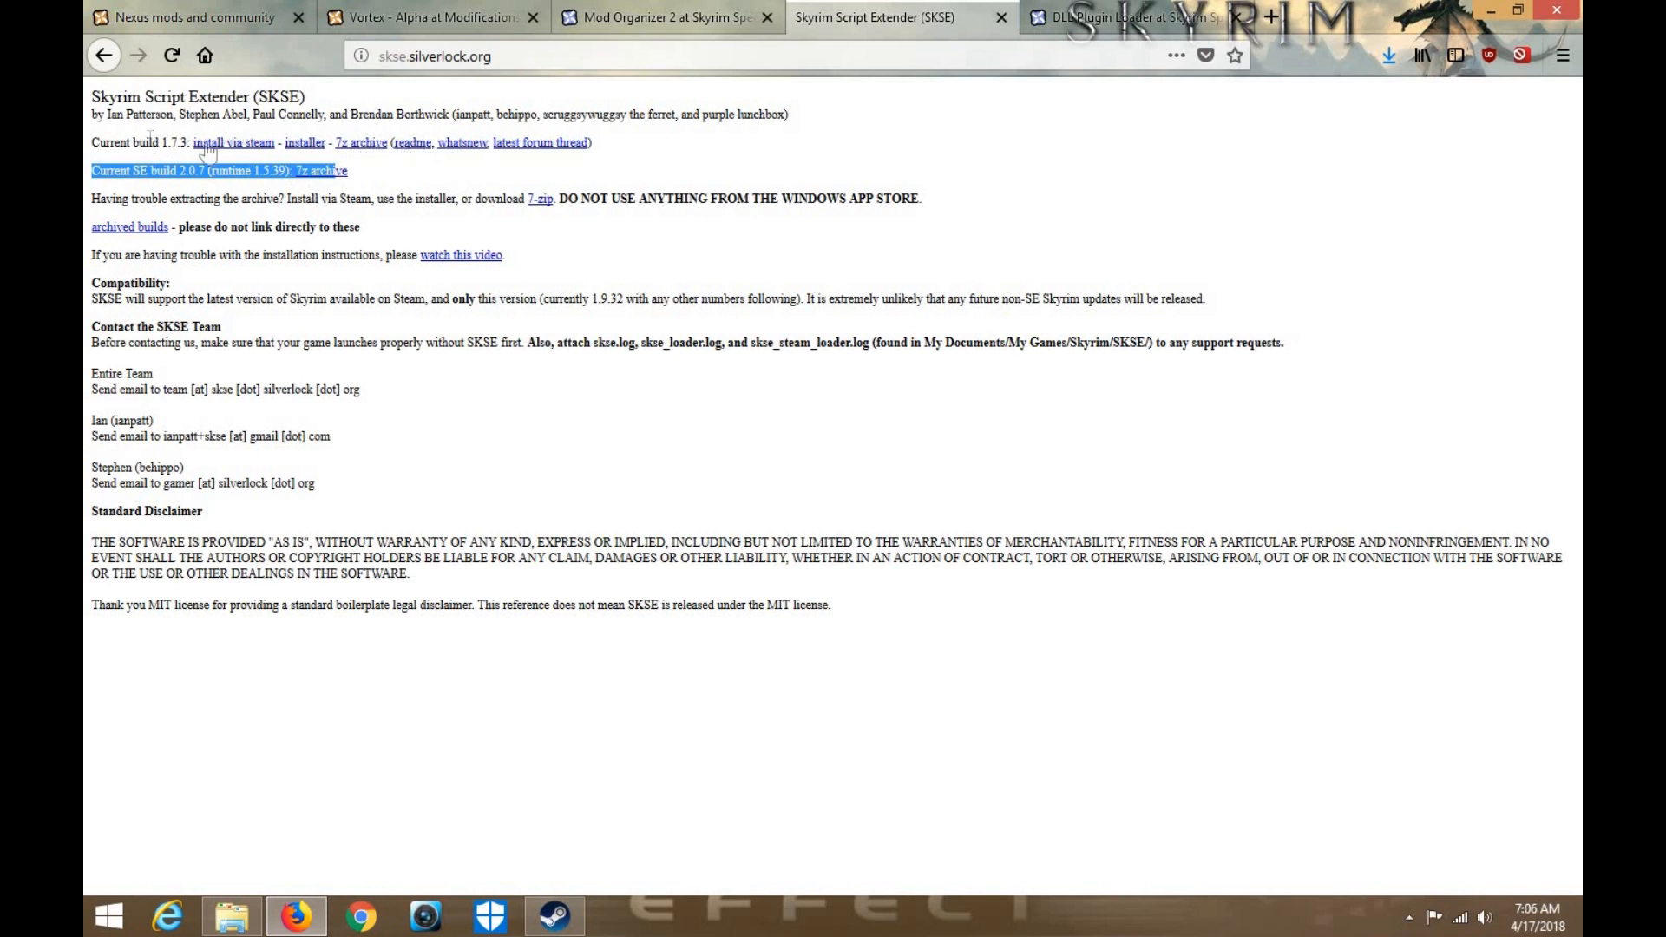
pyautogui.click(334, 178)
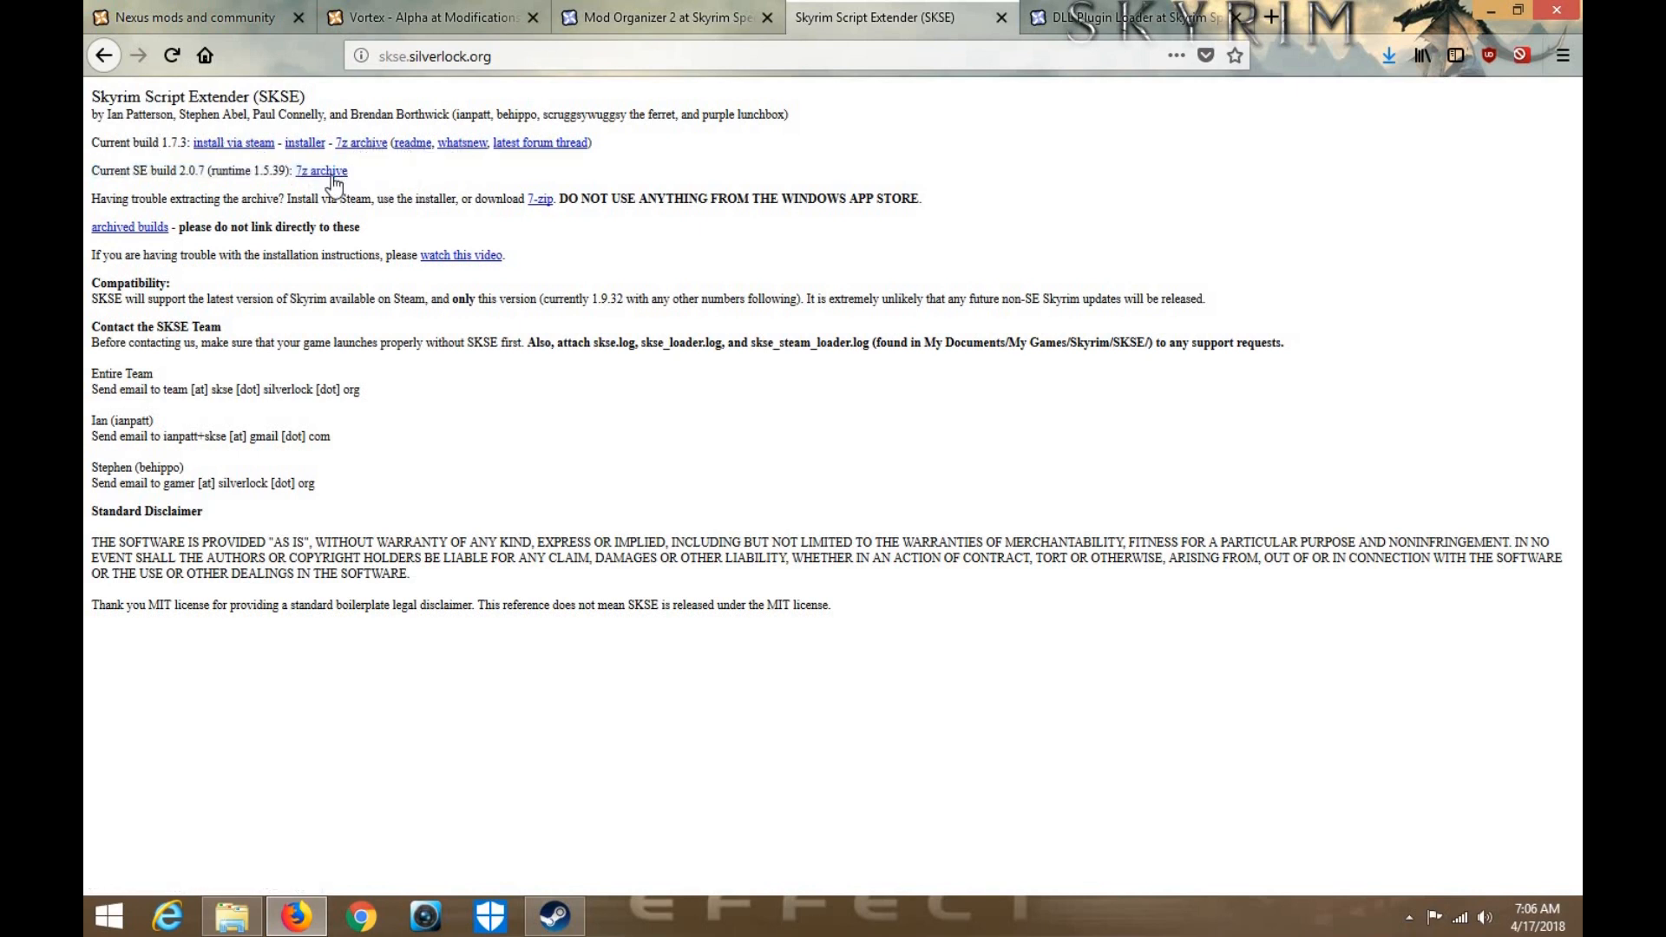
pyautogui.click(911, 573)
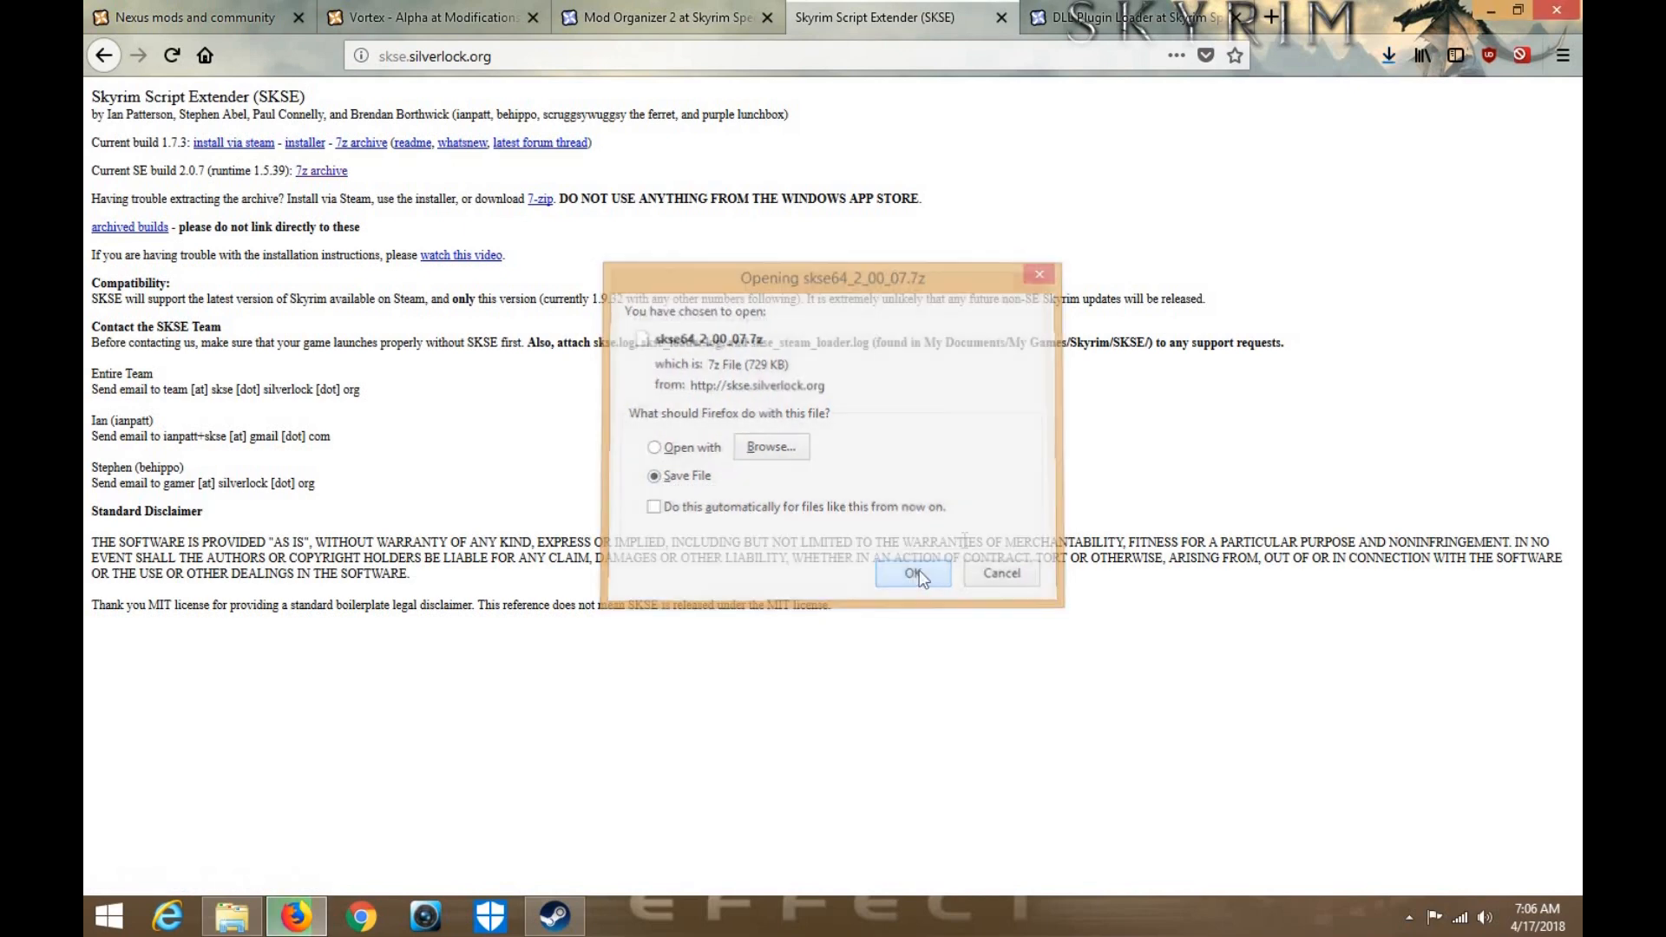
pyautogui.click(1485, 10)
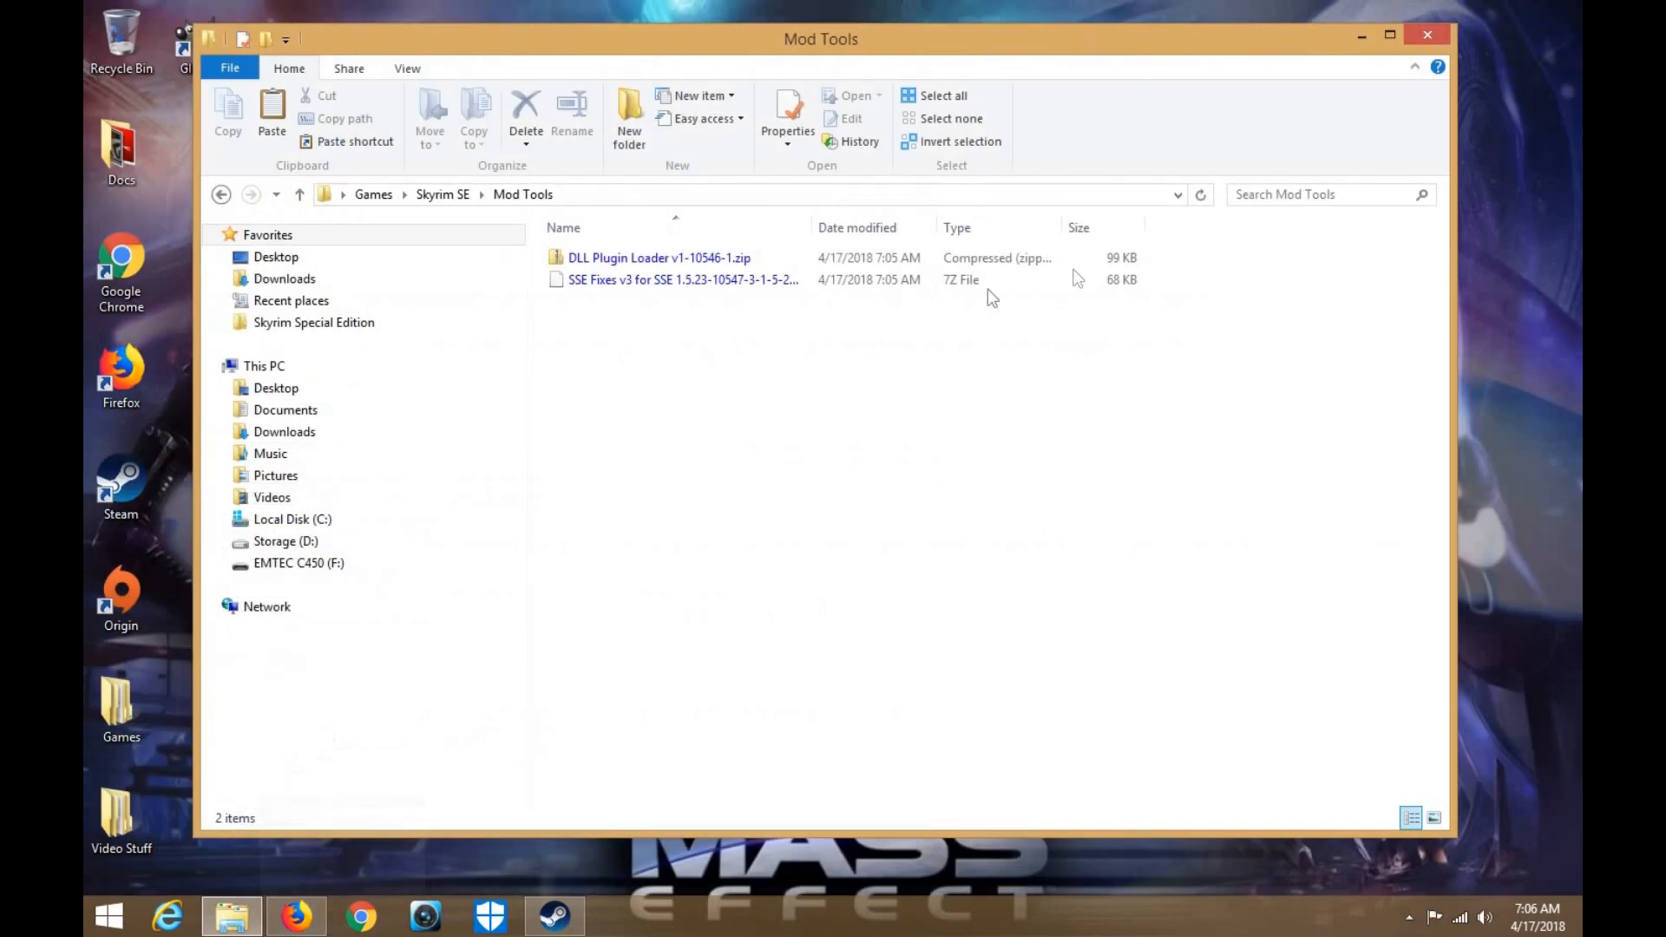
pyautogui.moveTo(665, 356); pyautogui.dragTo(655, 259)
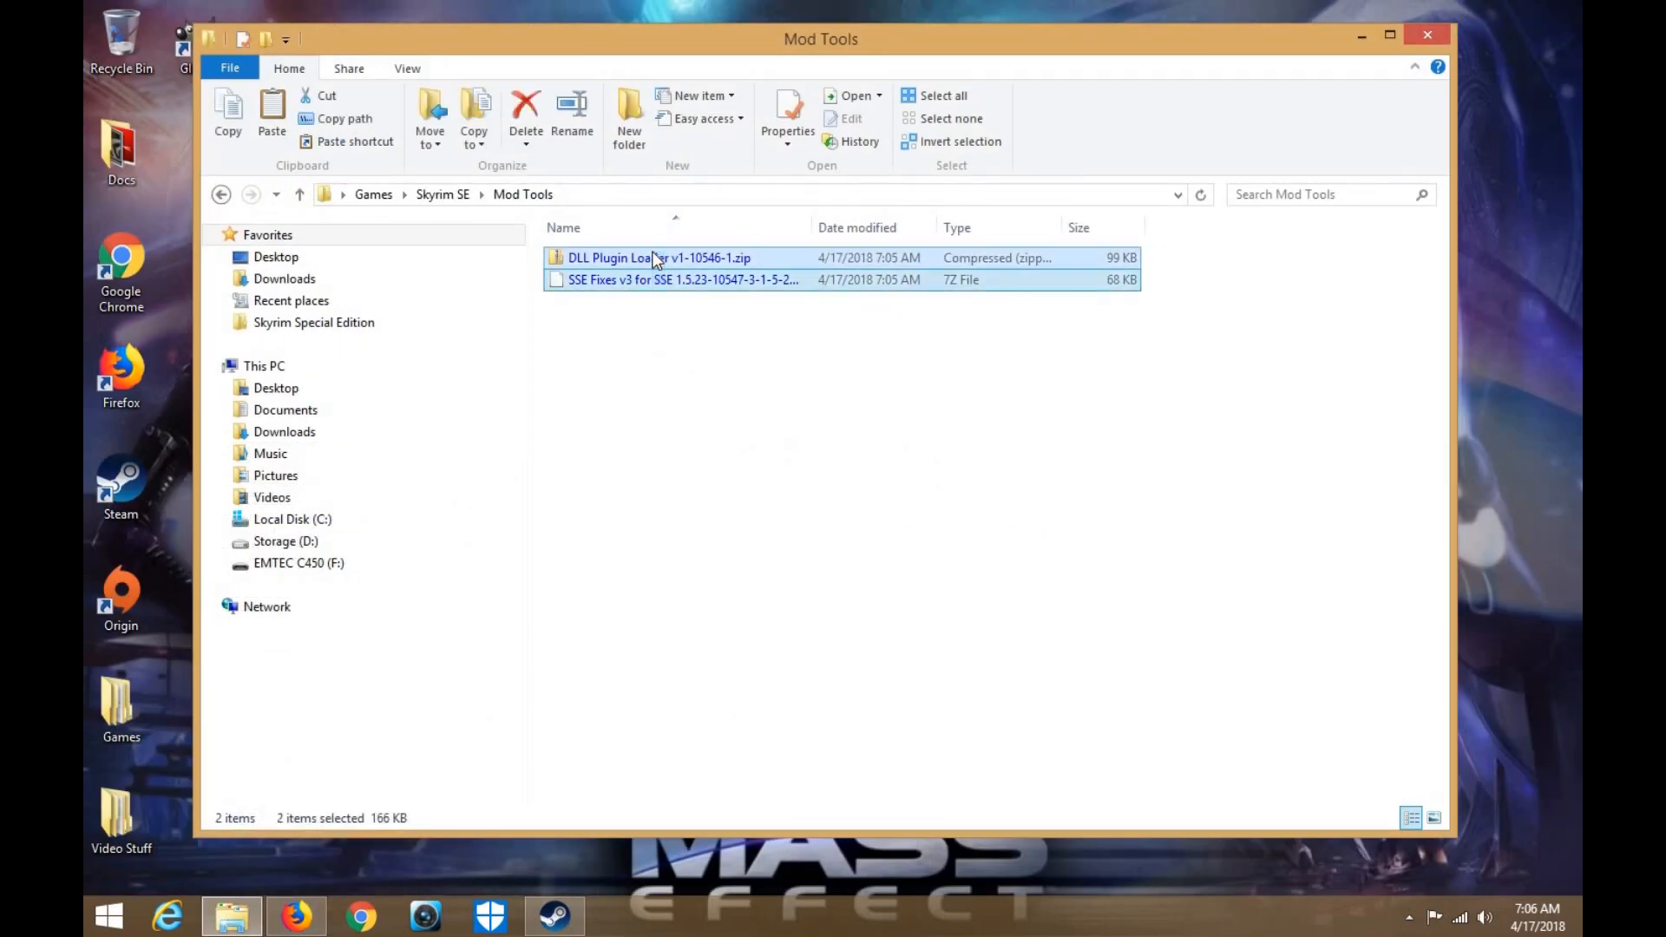
pyautogui.press('Delete')
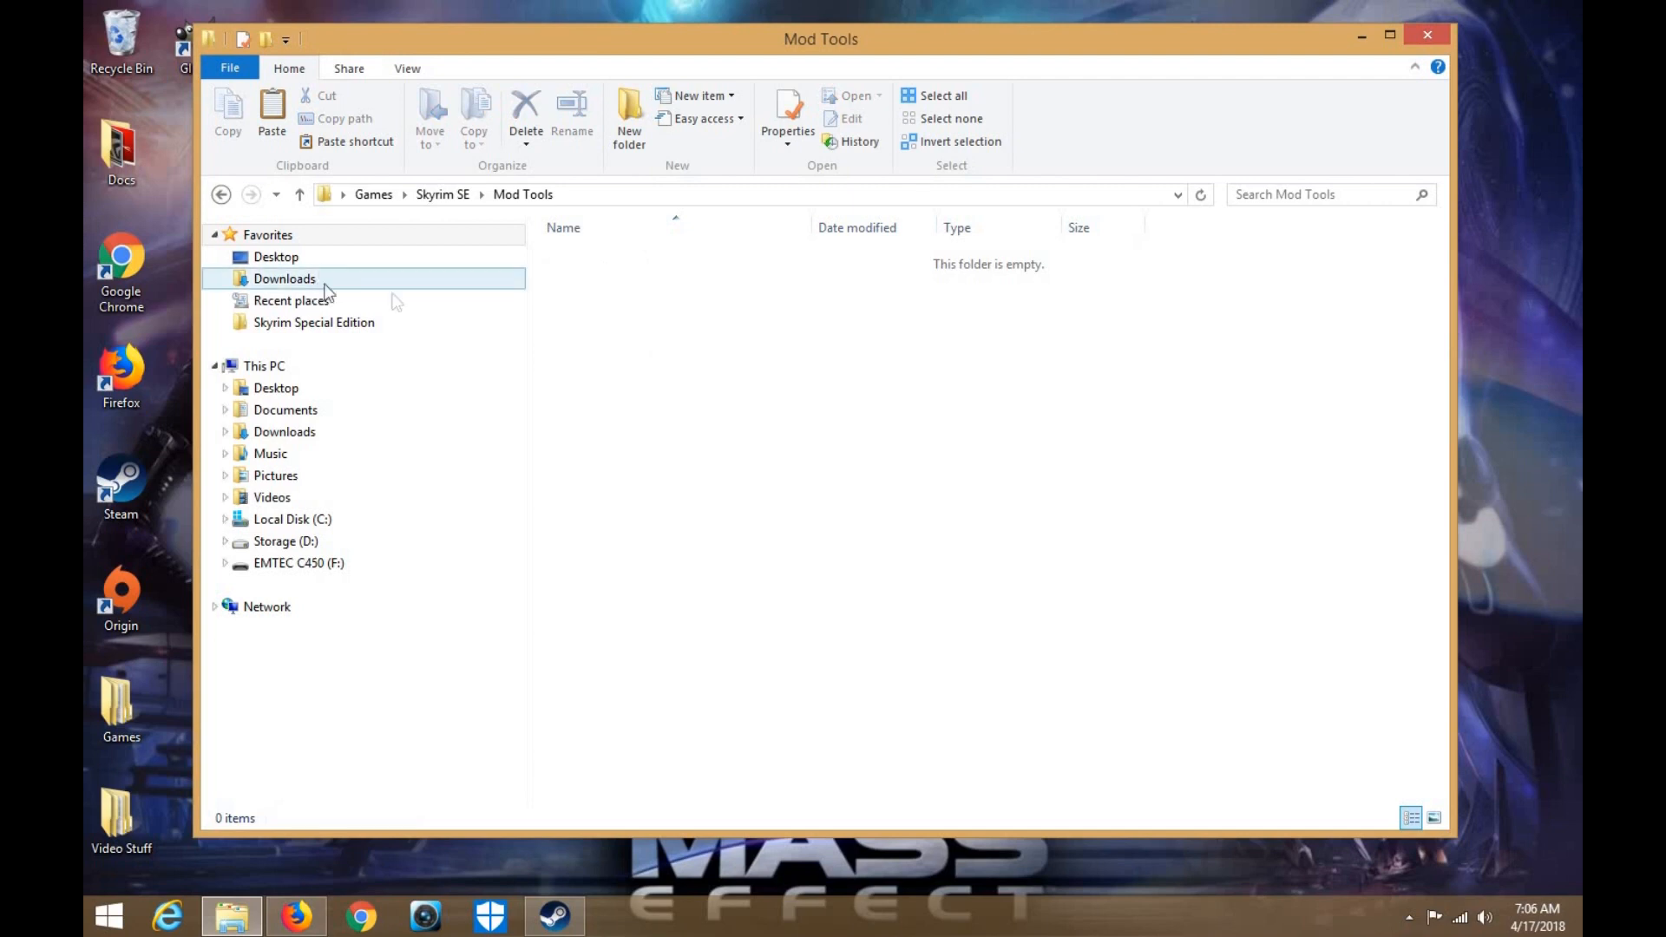
pyautogui.hotkey('ctrl', 'z')
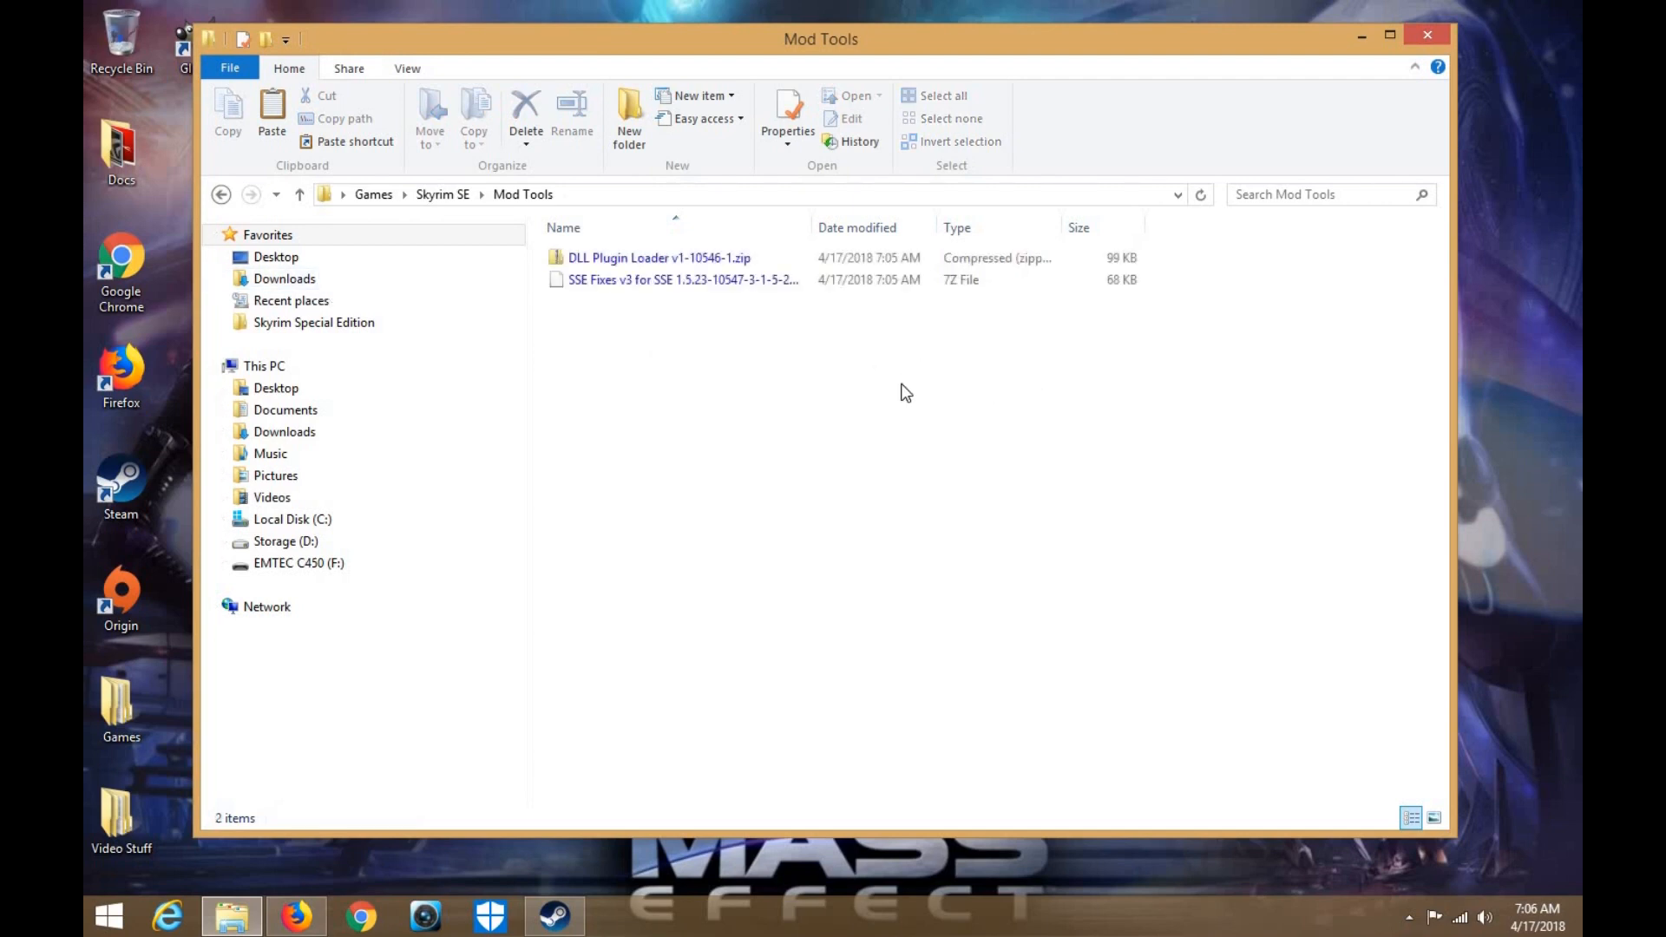
# Move skse64_2_00_07.7z from Downloads into the Mod Tools folder of Skyrim SE, leaving only the Mod Tools window open
pyautogui.click(328, 283)
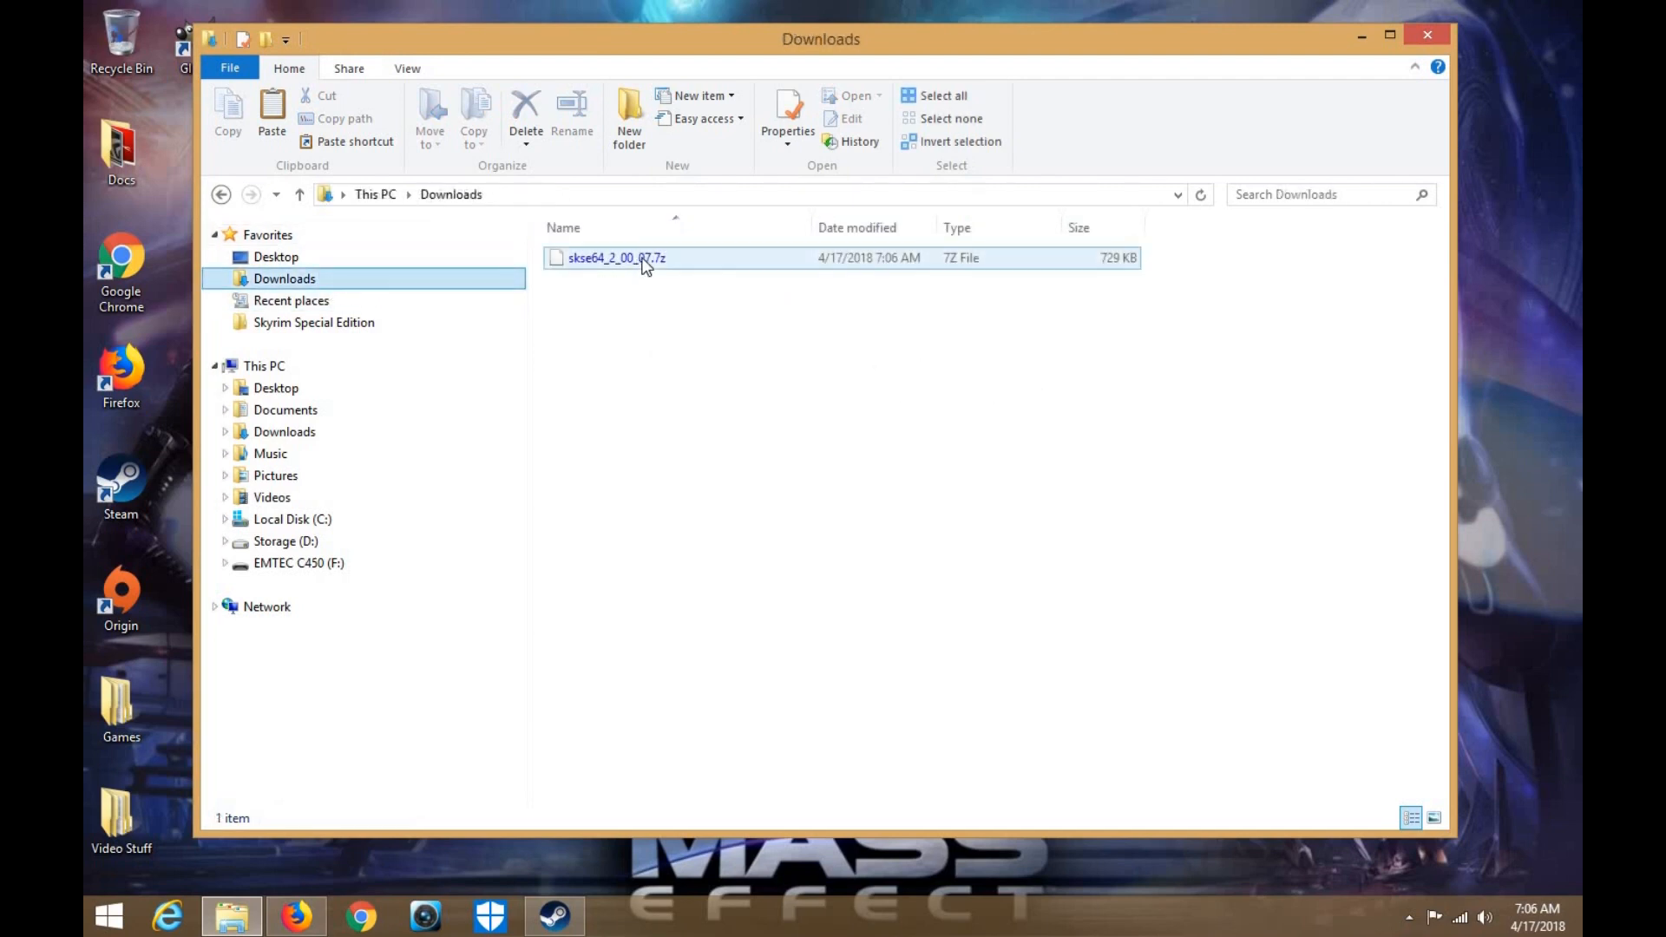
pyautogui.doubleClick(135, 727)
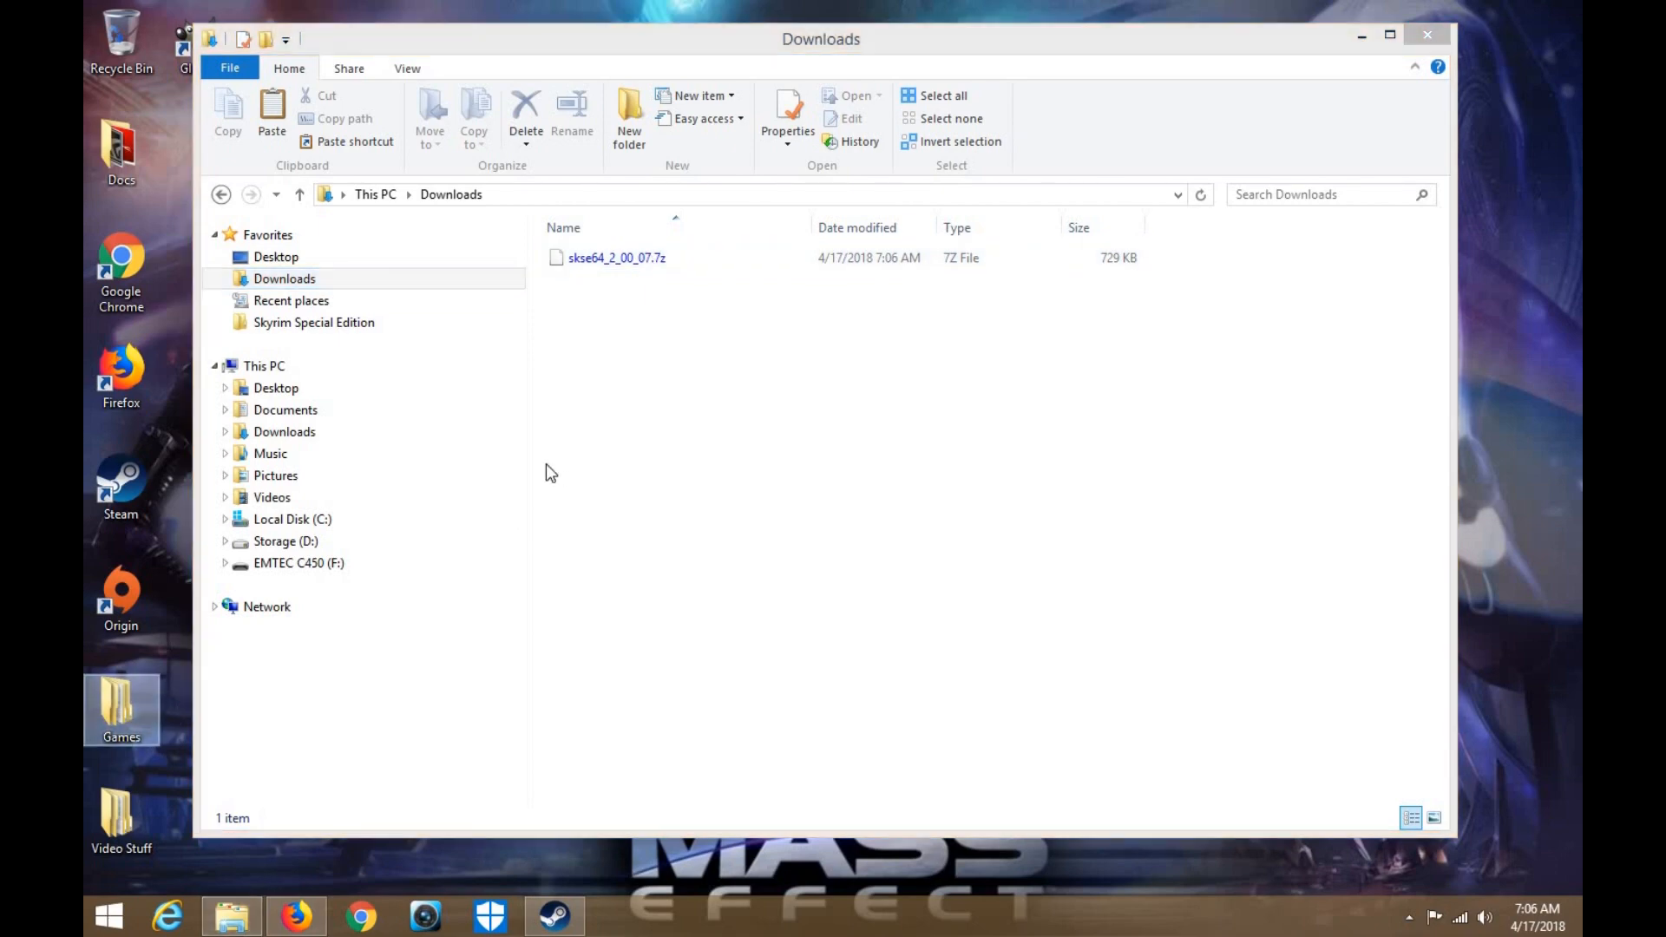
pyautogui.doubleClick(598, 427)
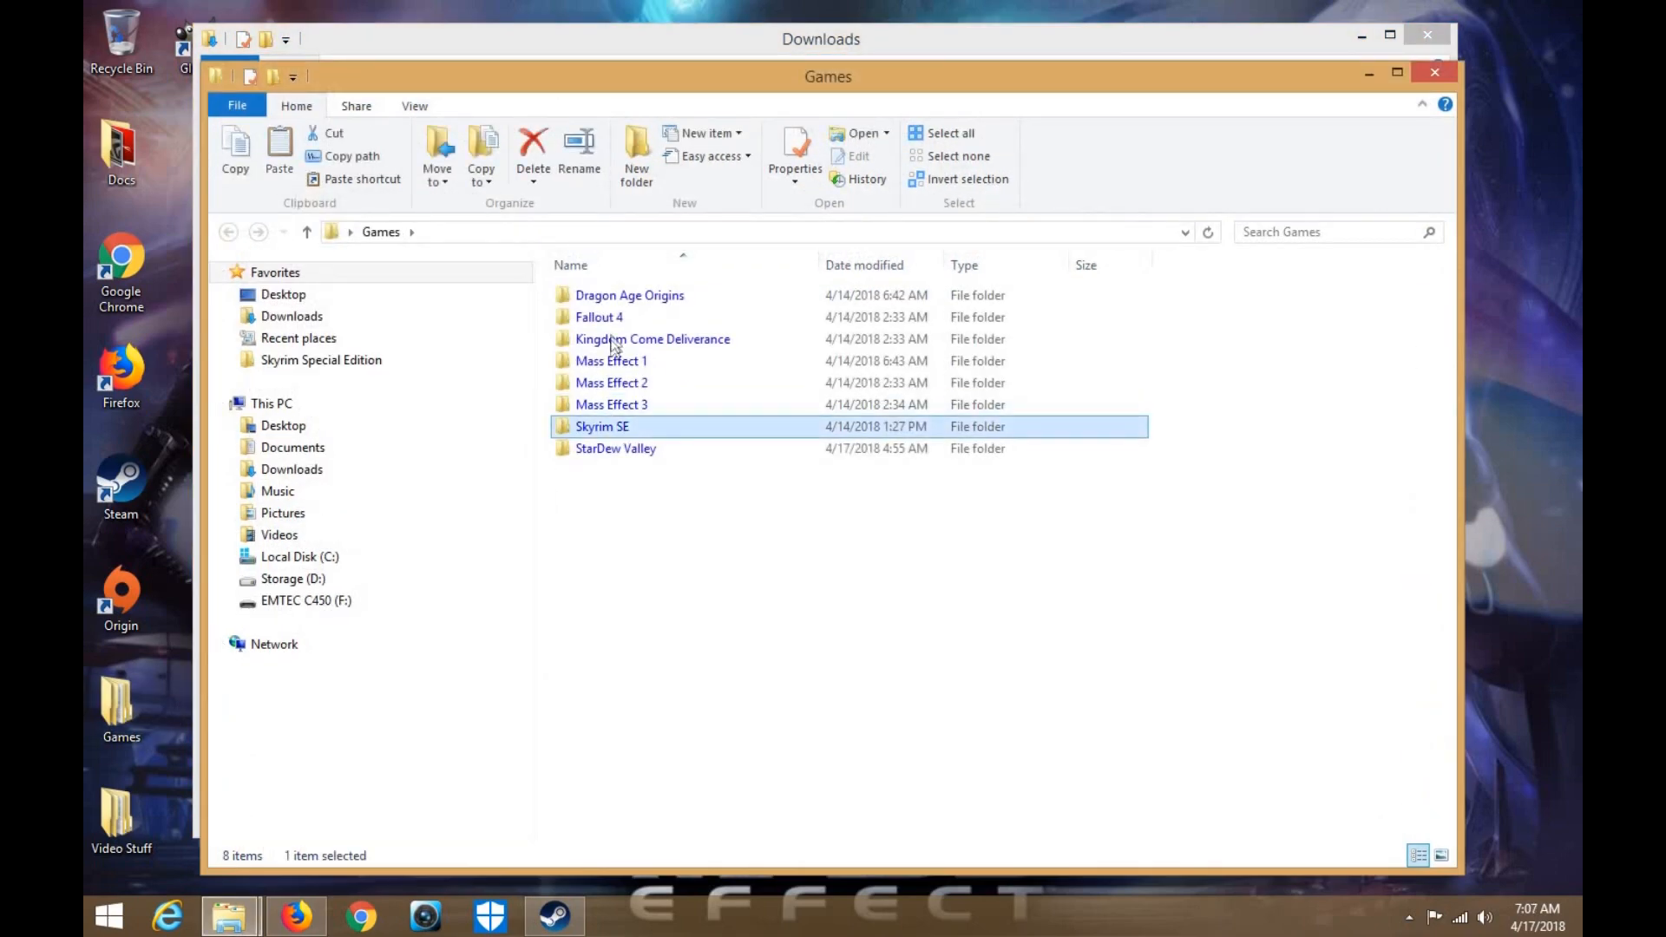
pyautogui.press('Return')
pyautogui.click(1045, 42)
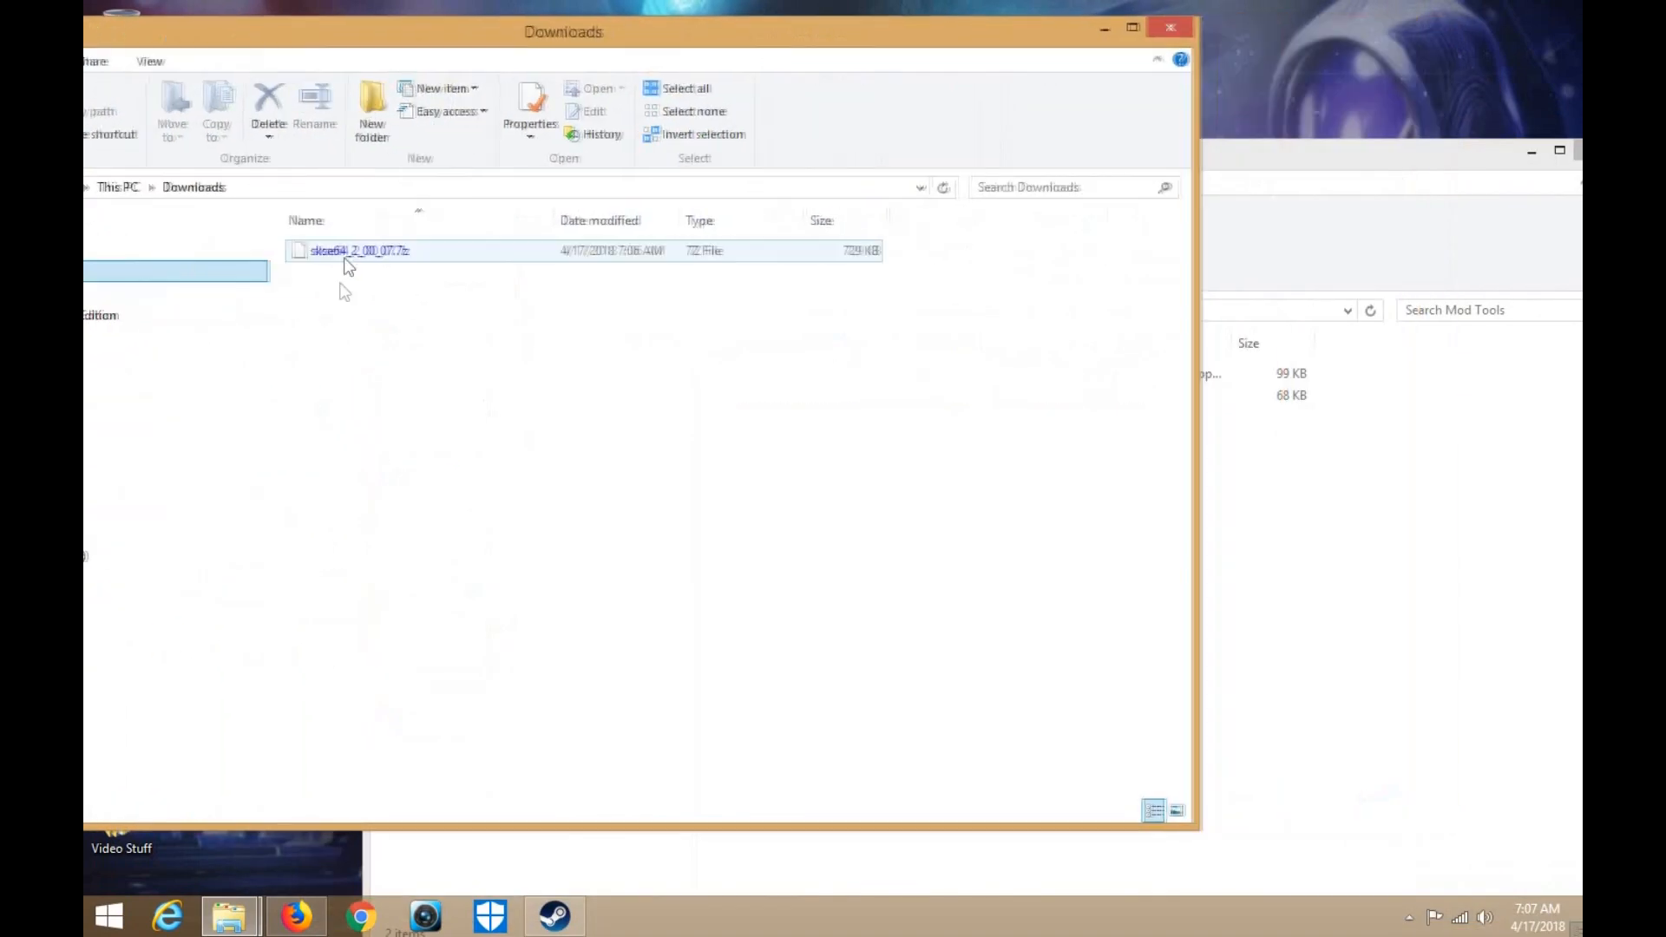
pyautogui.moveTo(349, 267); pyautogui.dragTo(1354, 711)
pyautogui.click(858, 167)
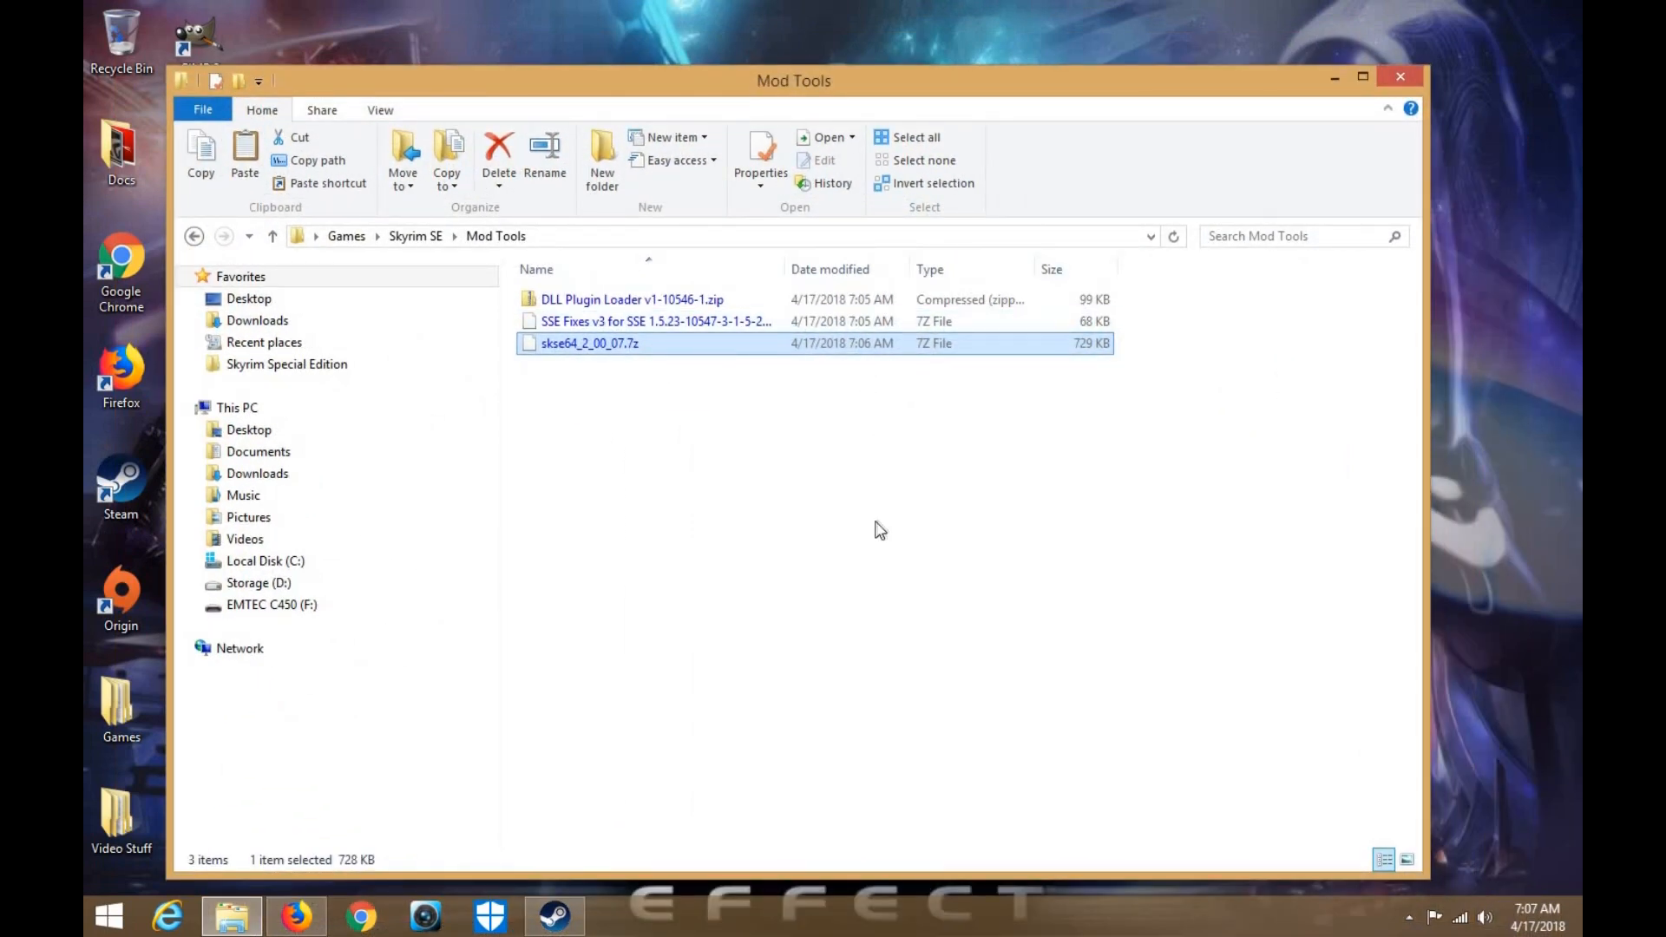
# Extract DLL Plugin Loader v1-10546-1.zip with 7-Zip into its own folder in Mod Tools, open that folder and reposition the window
pyautogui.rightClick(695, 301)
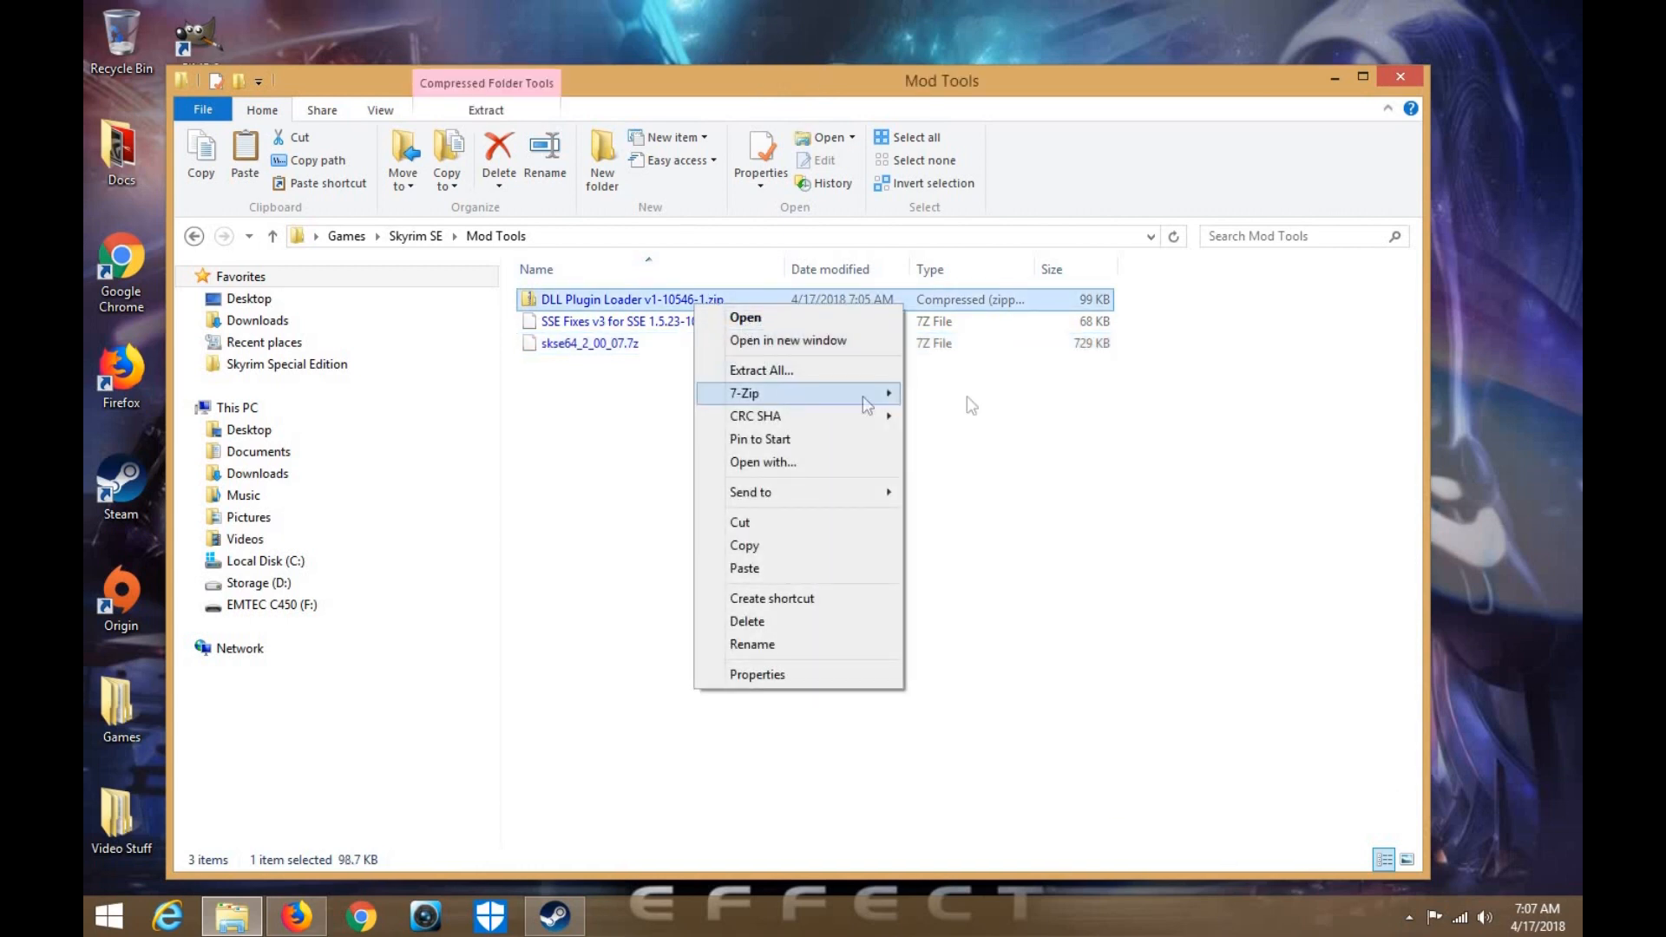
pyautogui.moveTo(783, 396)
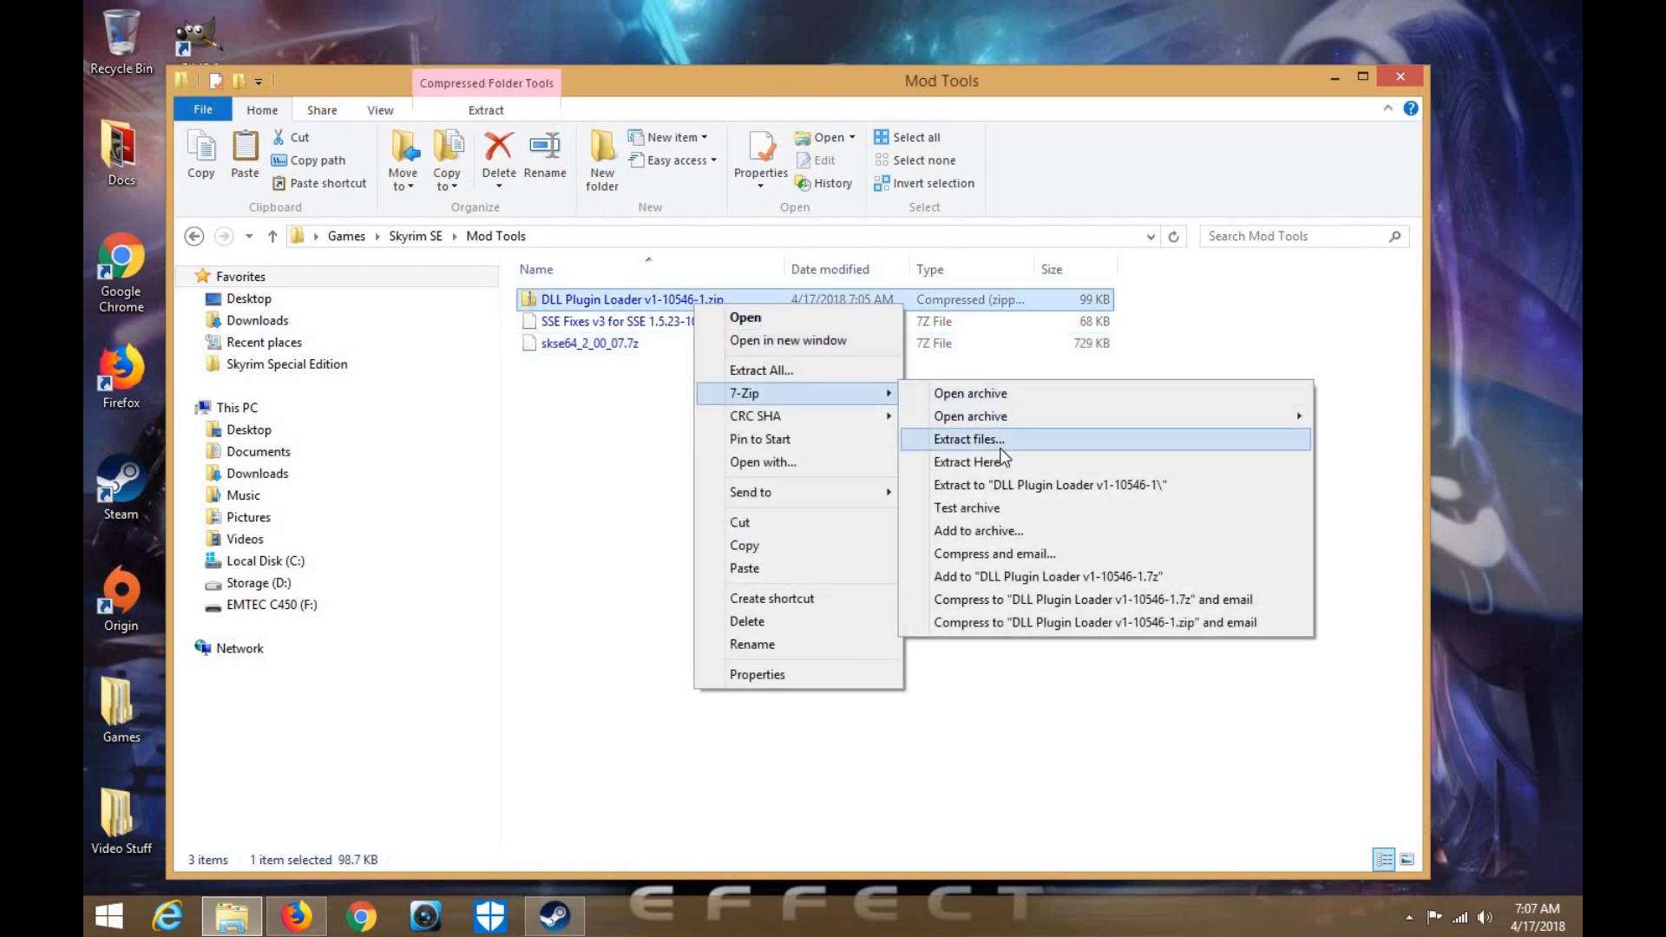
pyautogui.click(1000, 449)
pyautogui.click(816, 607)
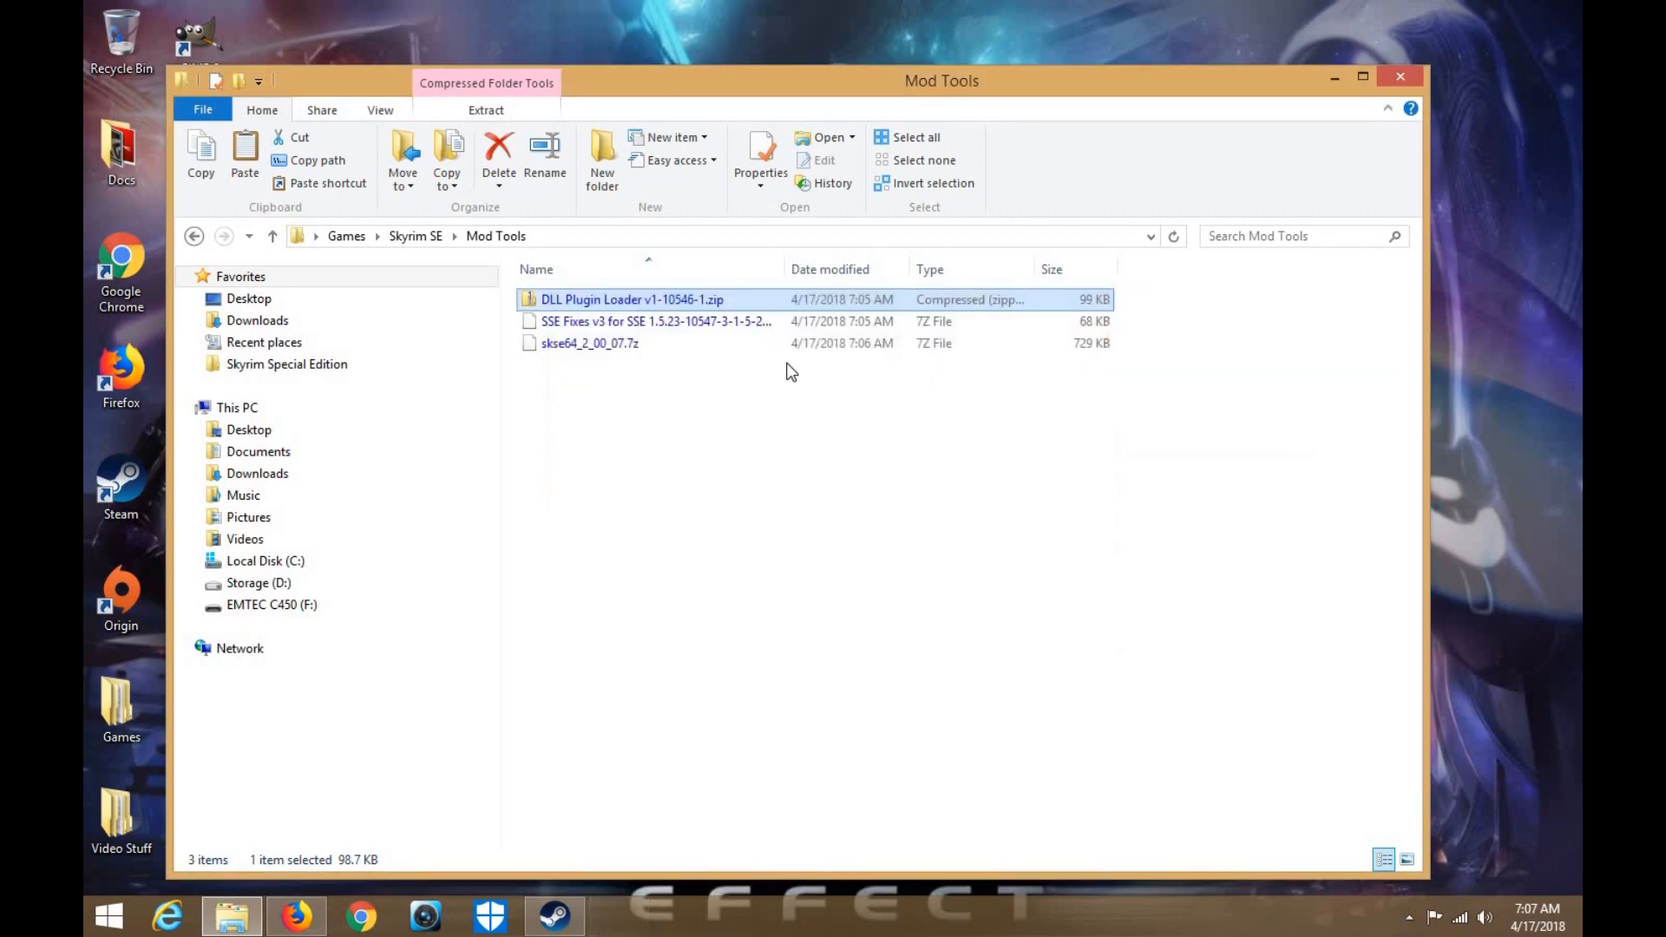
pyautogui.doubleClick(644, 304)
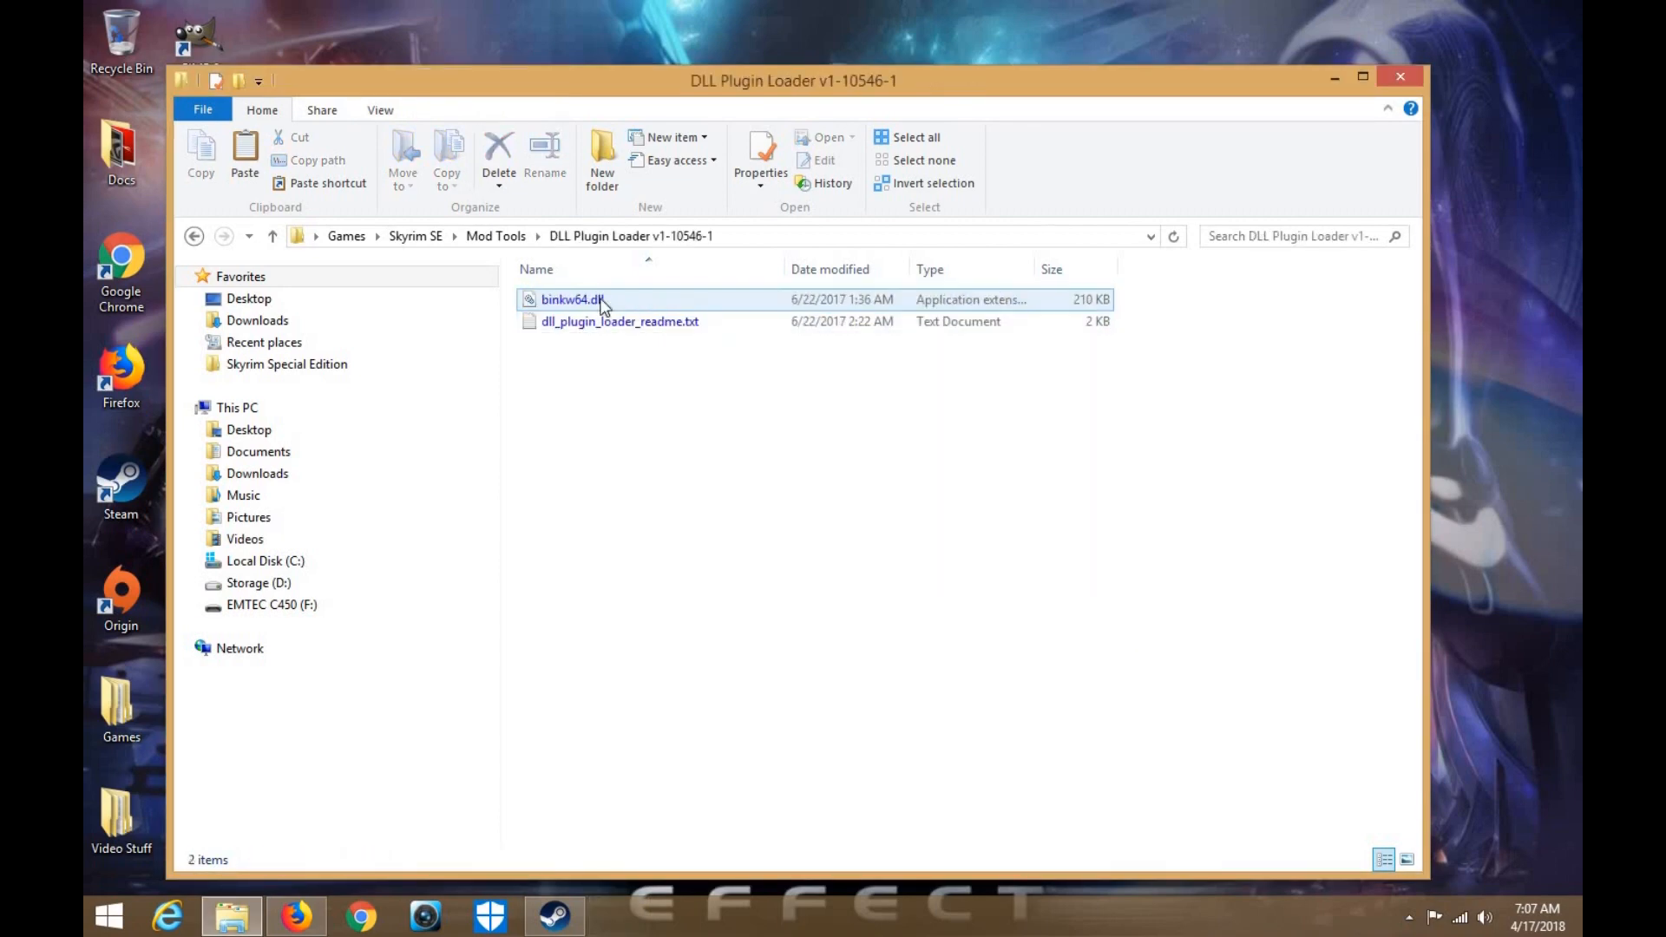
pyautogui.moveTo(940, 76); pyautogui.dragTo(1158, 63)
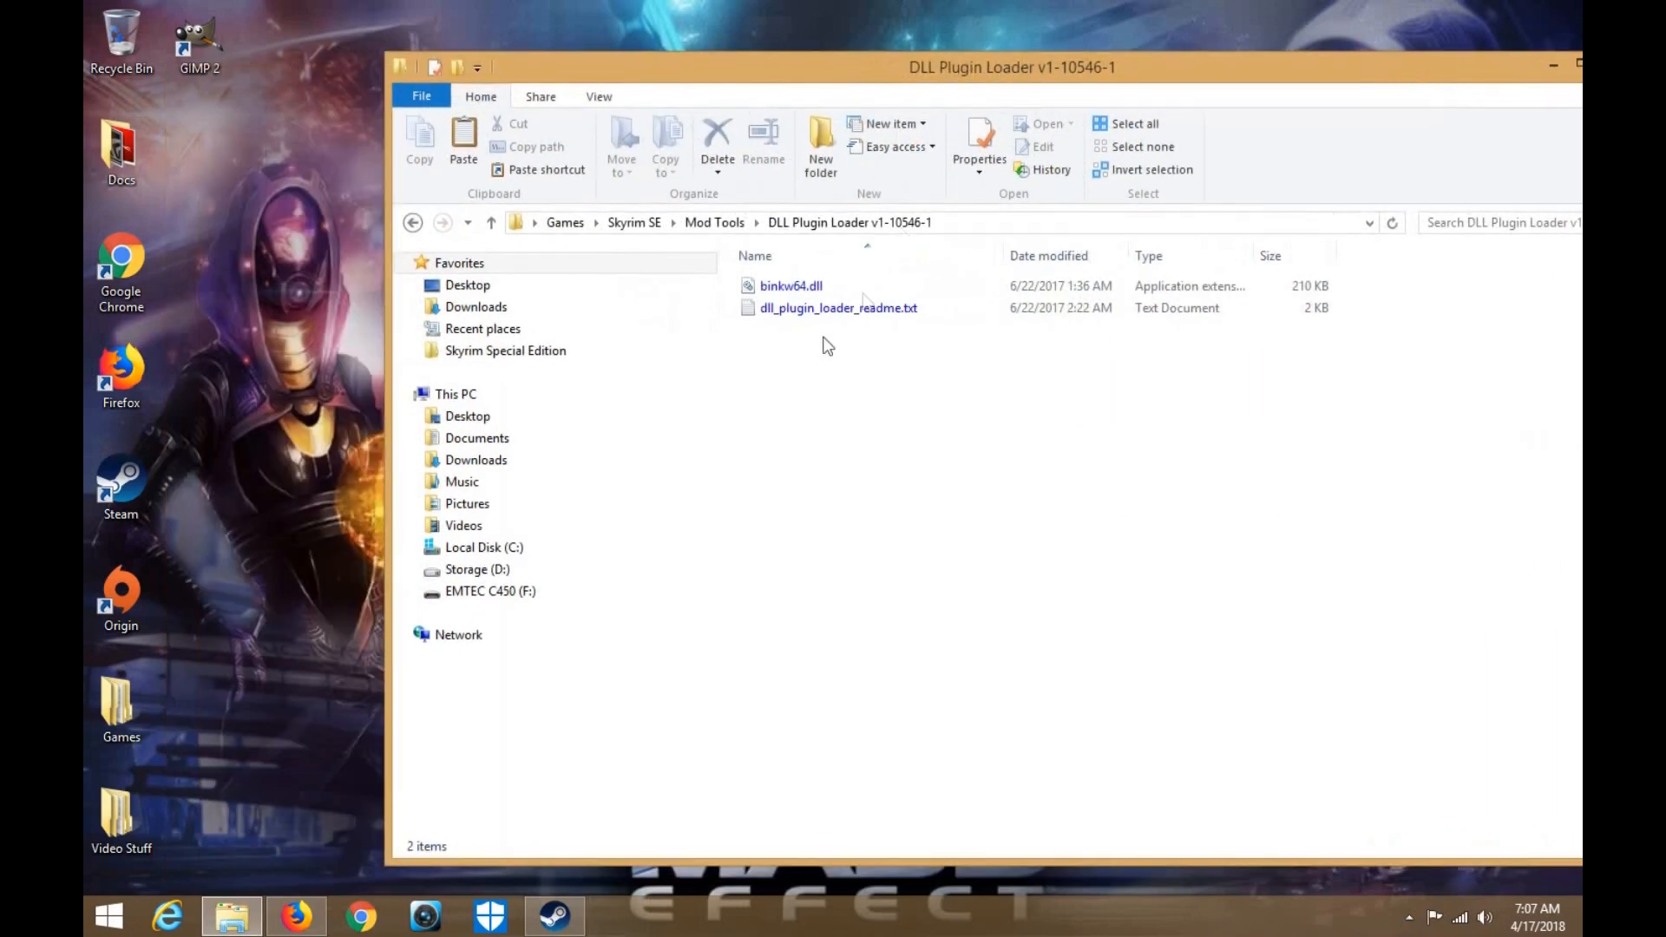
# Open dll_plugin_loader_readme.txt from the extracted folder and read its installation instructions
pyautogui.click(780, 288)
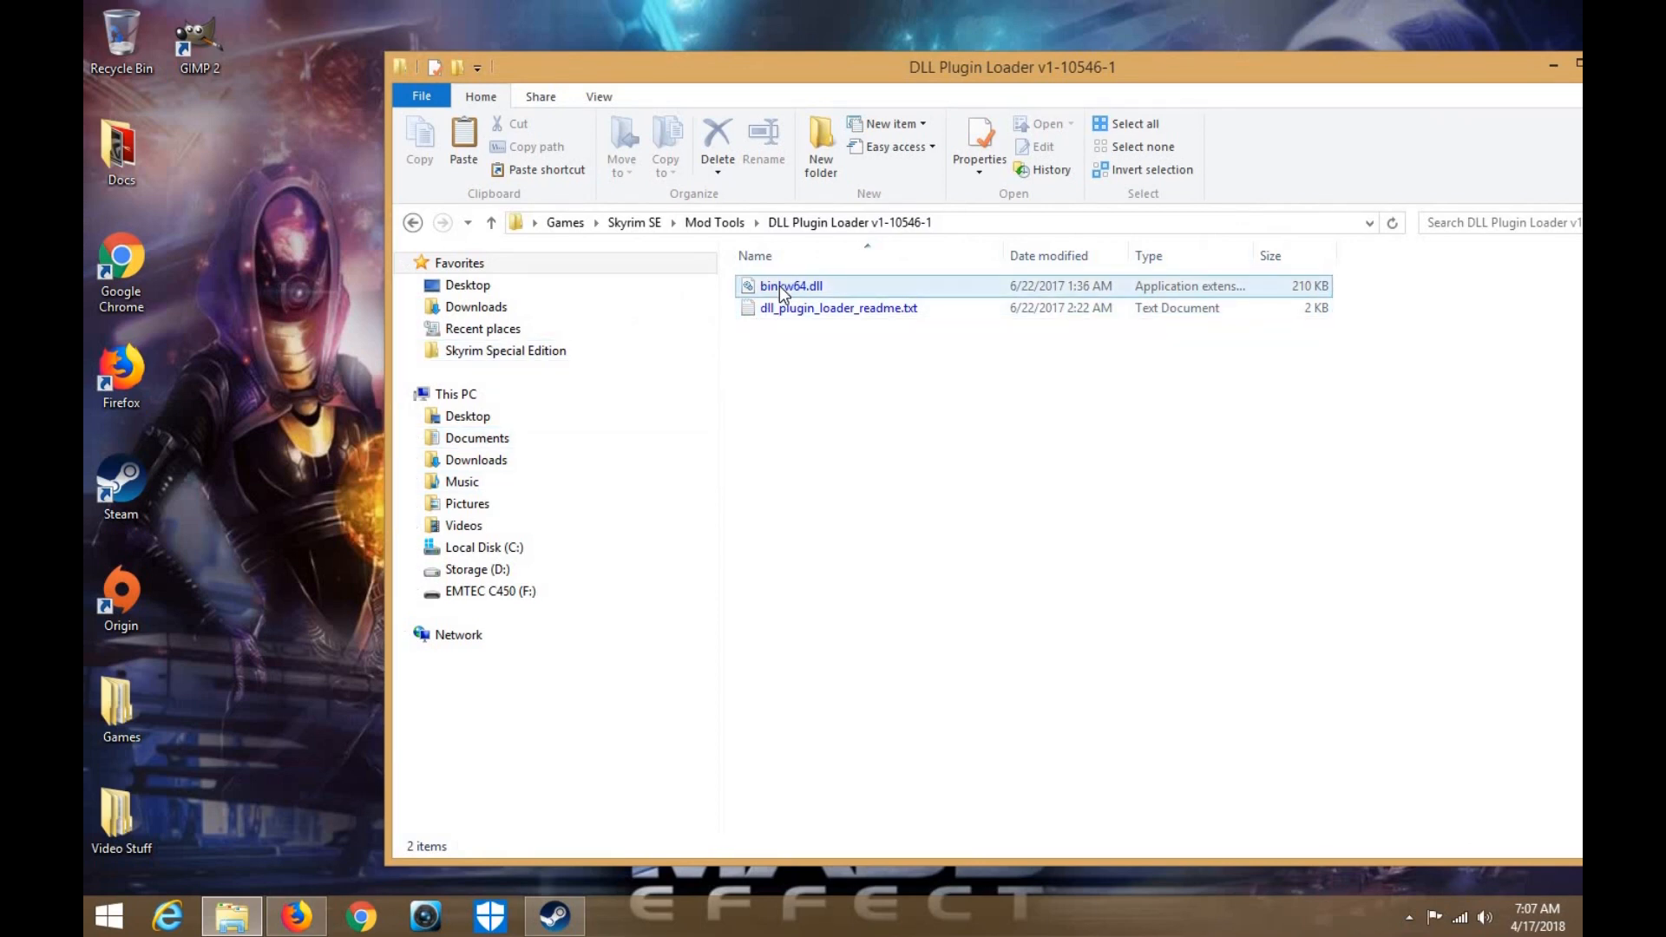
pyautogui.rightClick(547, 353)
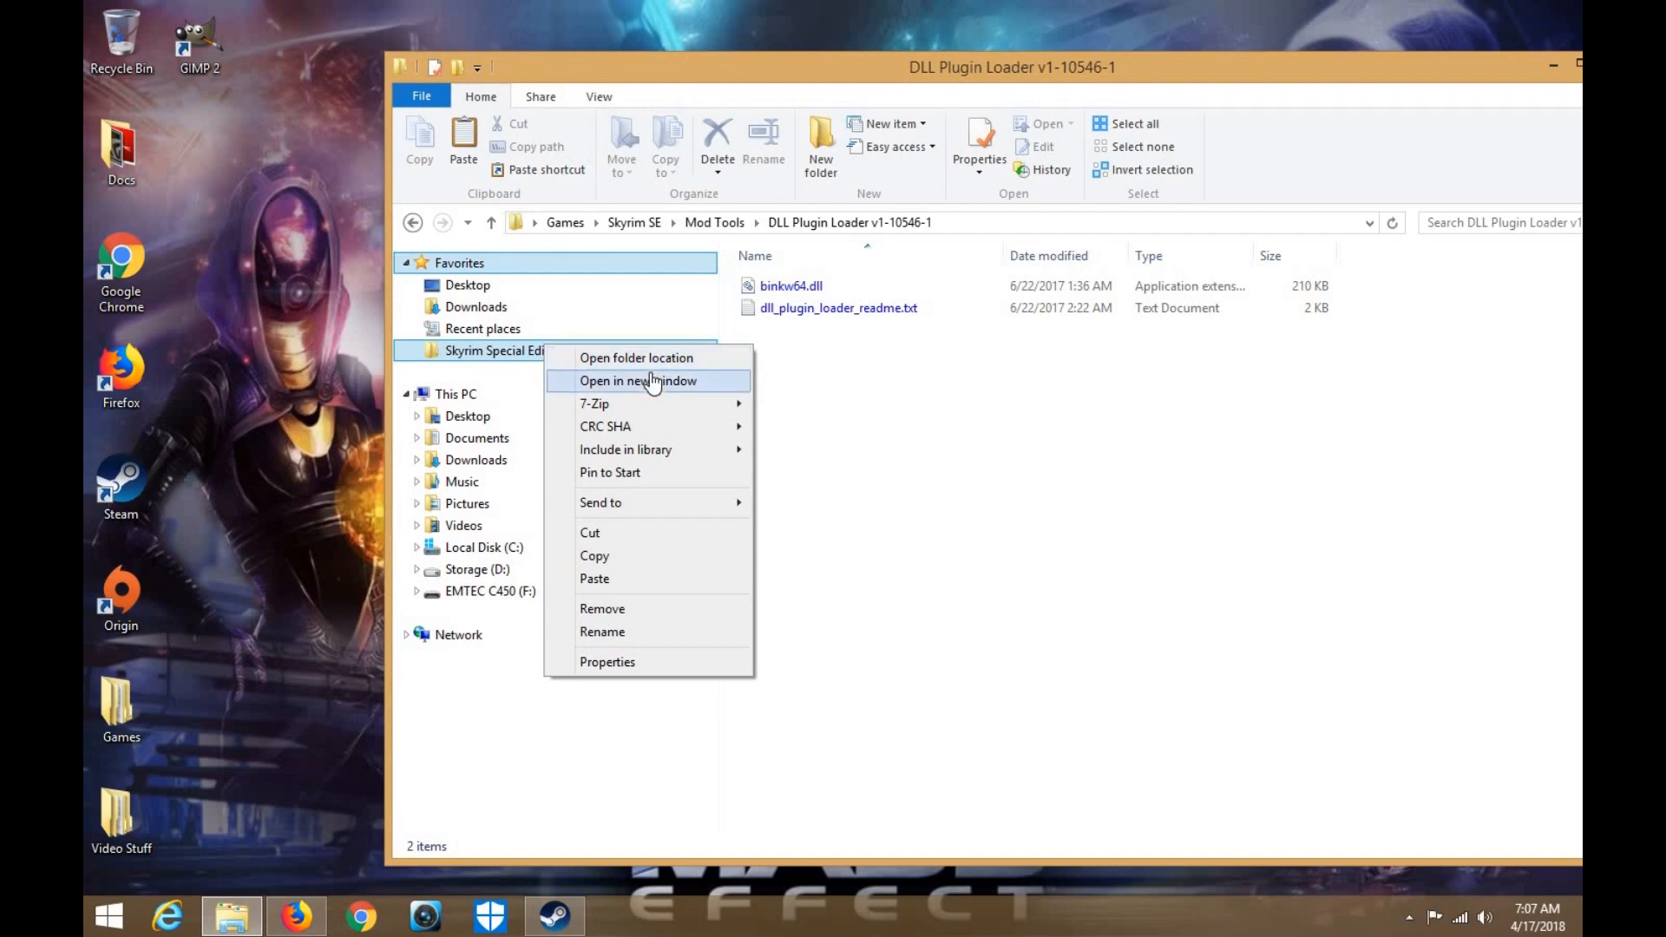
pyautogui.click(879, 356)
pyautogui.rightClick(874, 317)
pyautogui.click(898, 328)
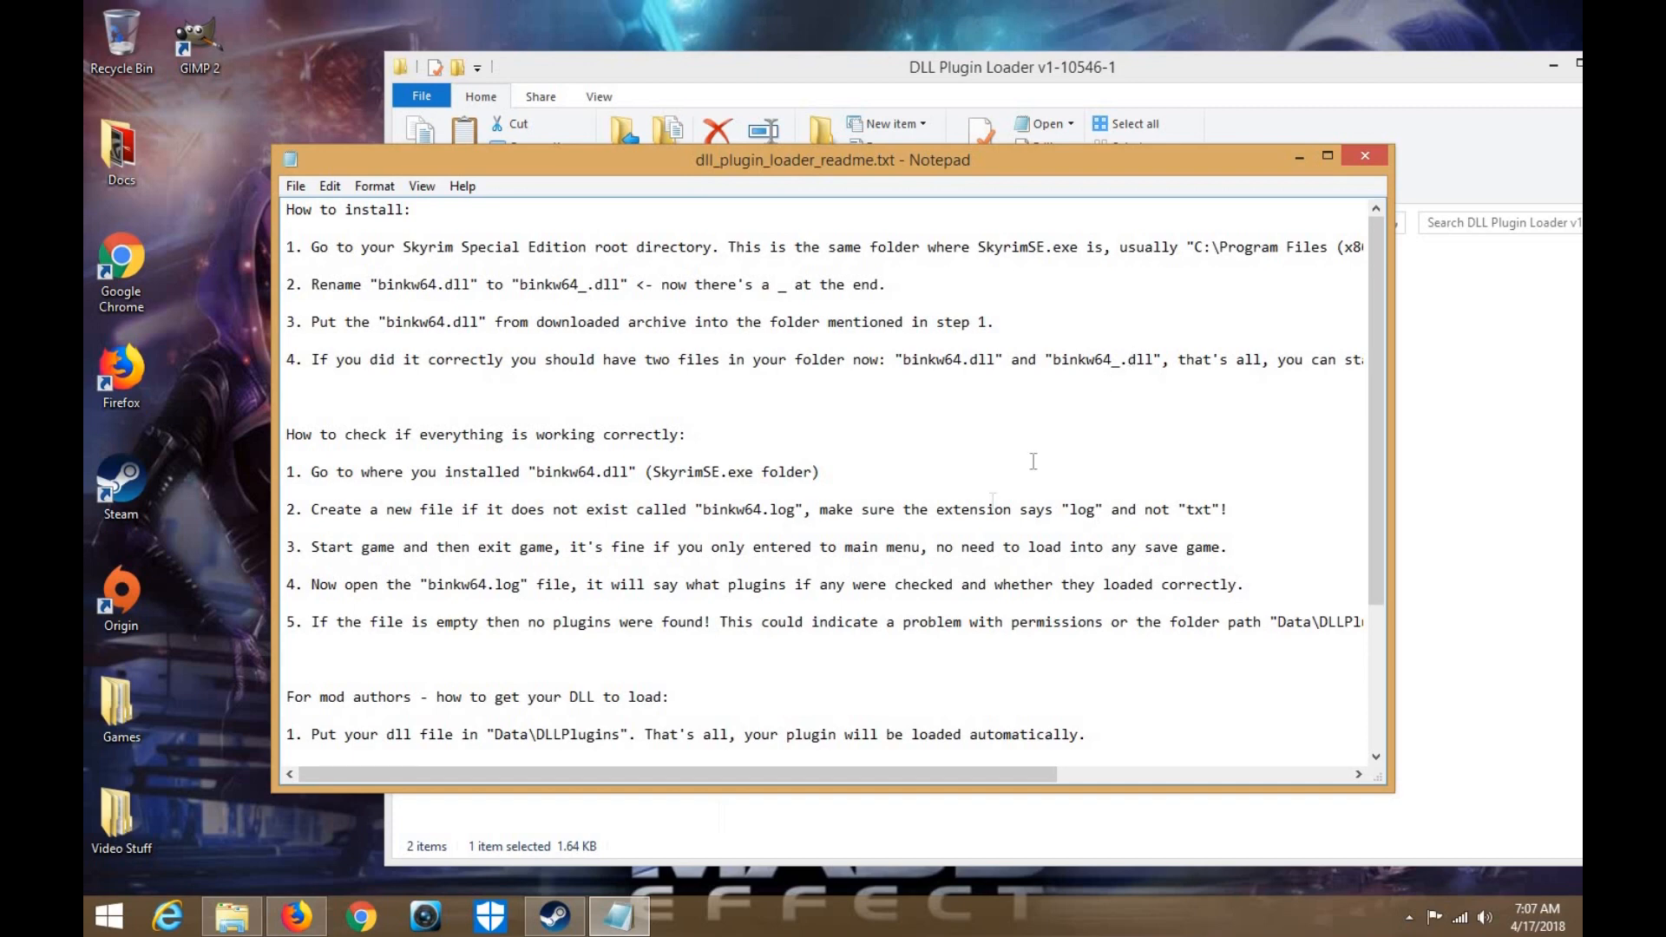
pyautogui.scroll(-1, 982, 388)
pyautogui.moveTo(906, 779)
pyautogui.mouseDown()
pyautogui.moveTo(1101, 779)
pyautogui.moveTo(906, 779)
pyautogui.mouseUp()
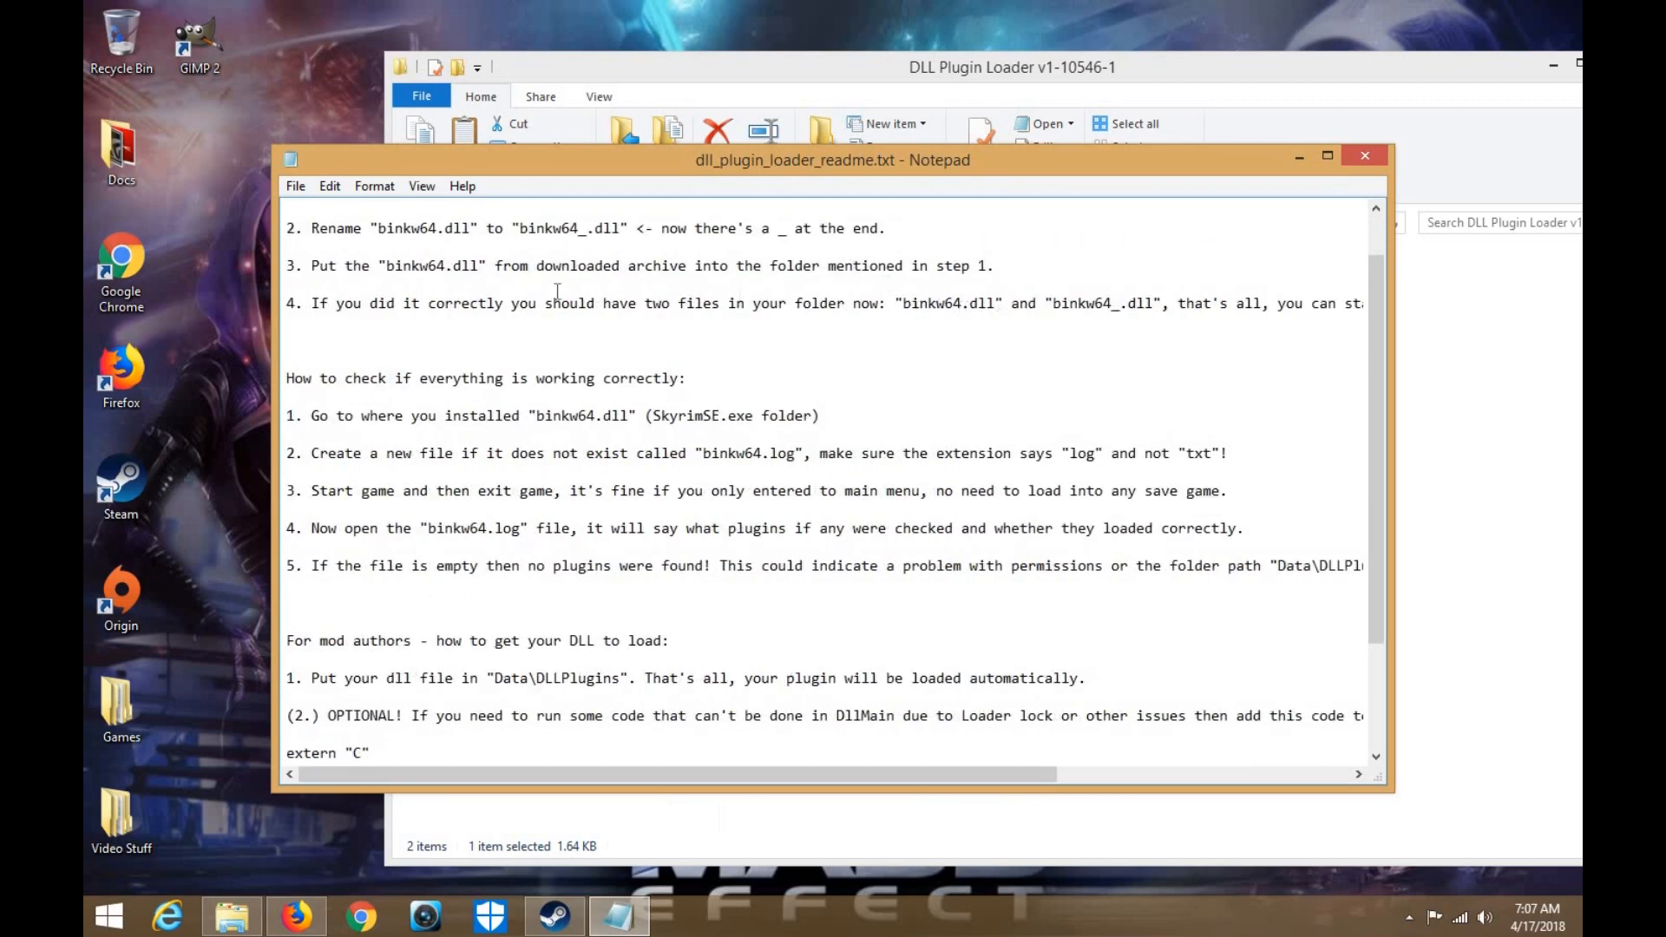
pyautogui.moveTo(732, 171); pyautogui.dragTo(880, 203)
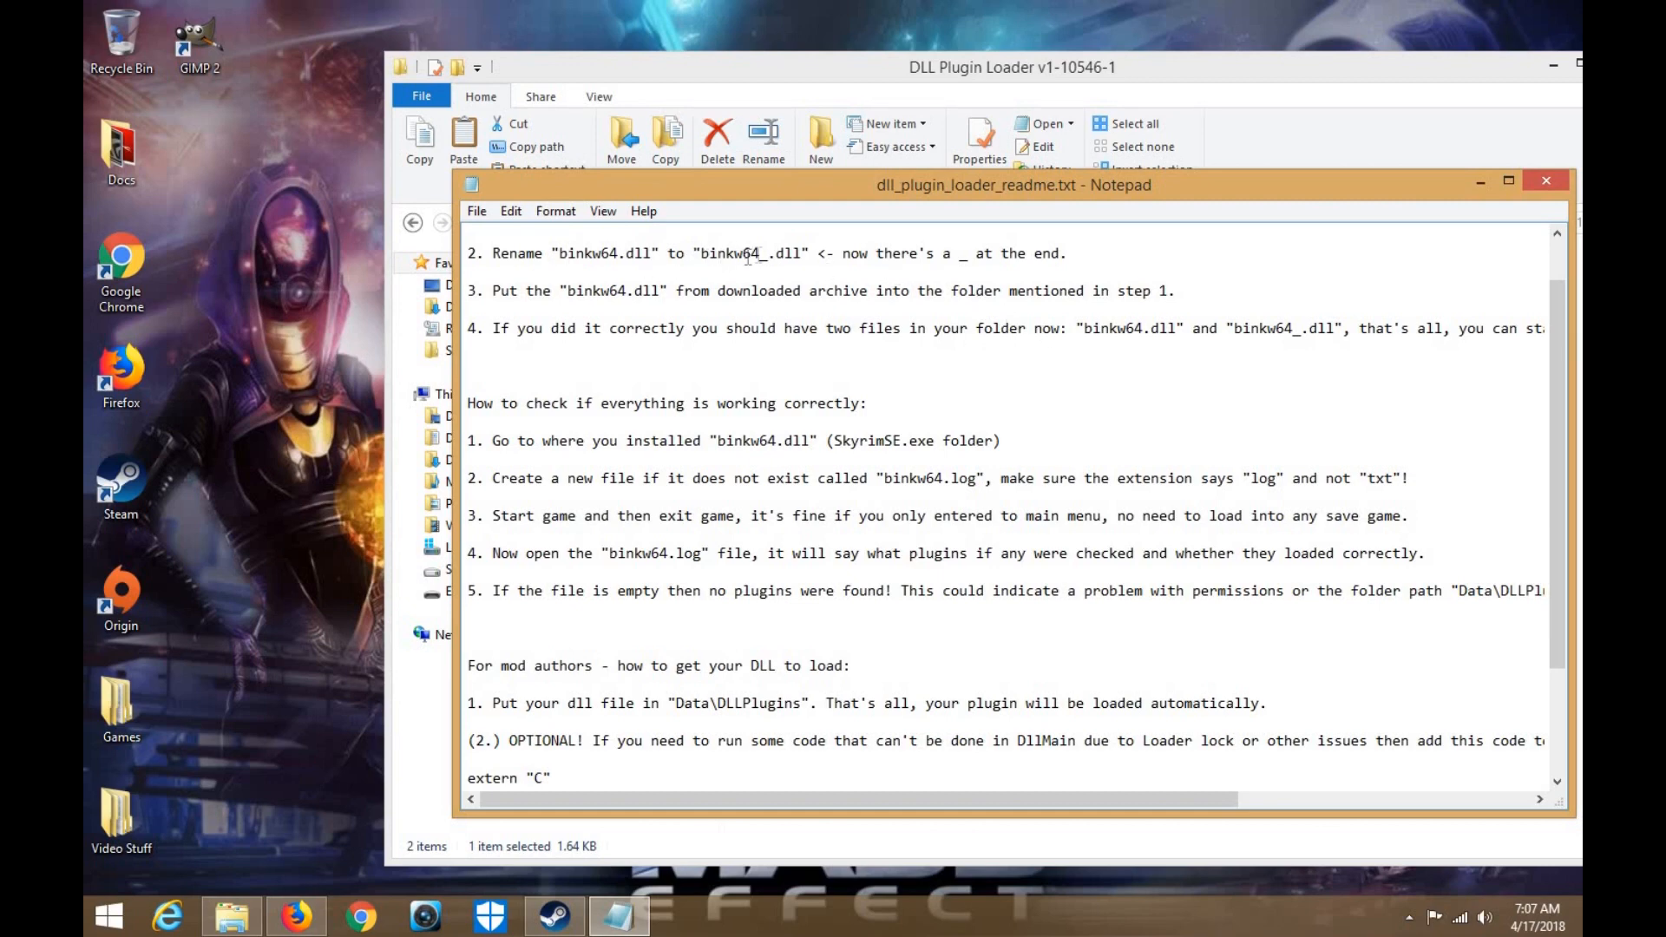
# Open the Skyrim Special Edition game folder and arrange its window and the readme so both can be consulted
pyautogui.click(842, 64)
pyautogui.click(499, 351)
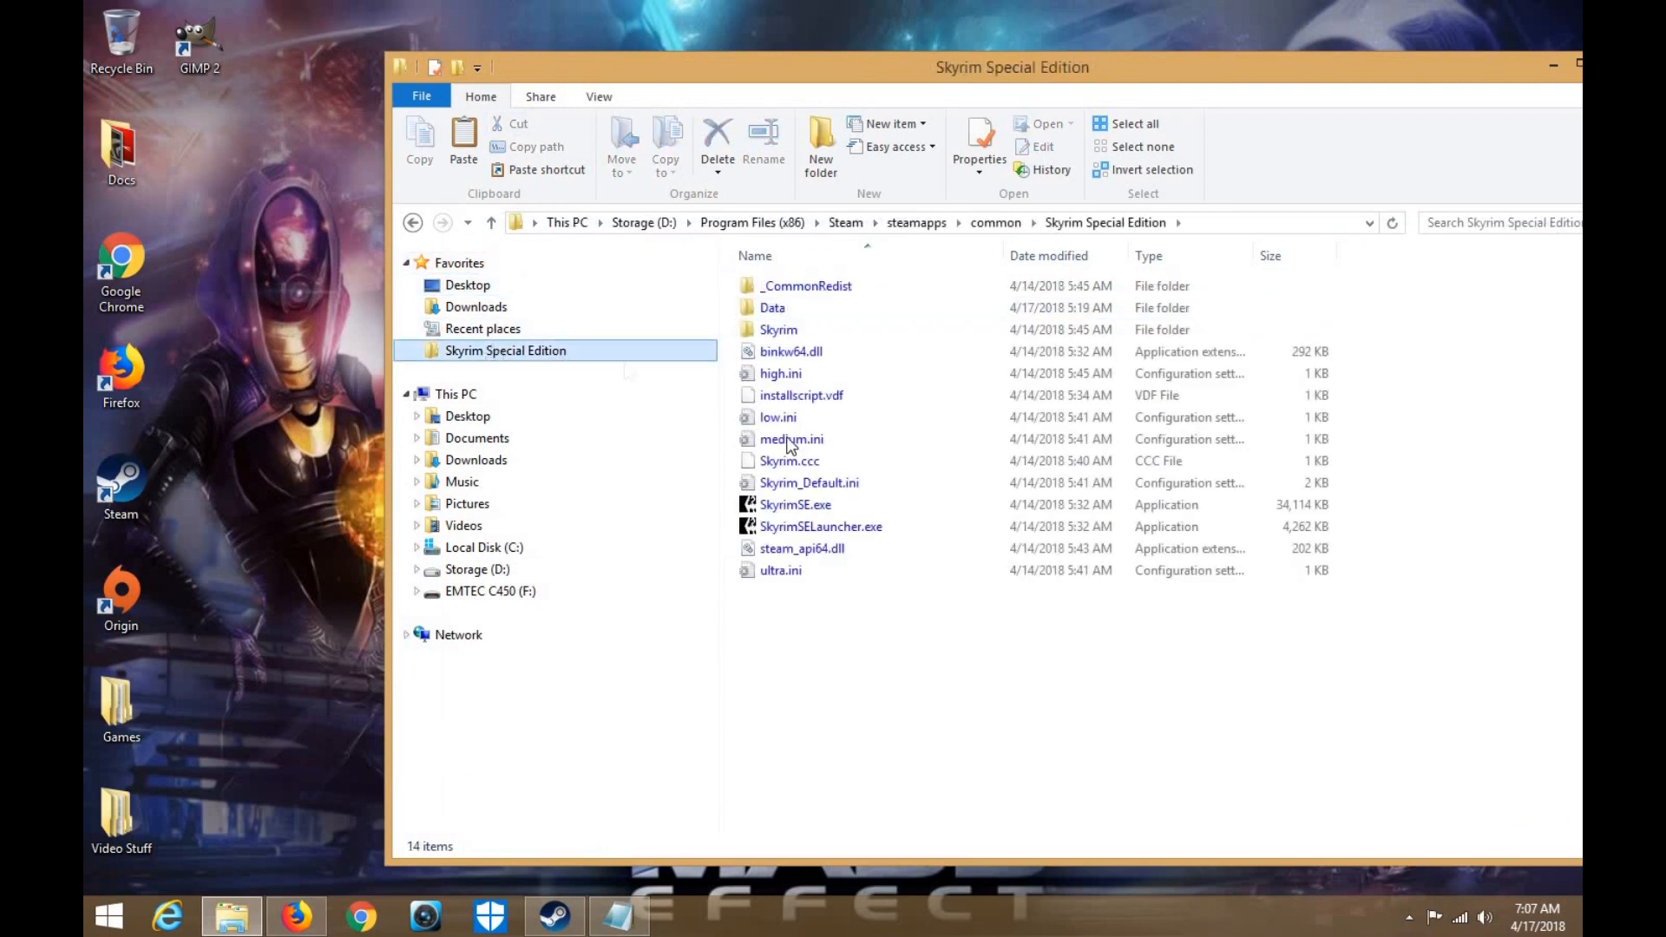
pyautogui.rightClick(798, 357)
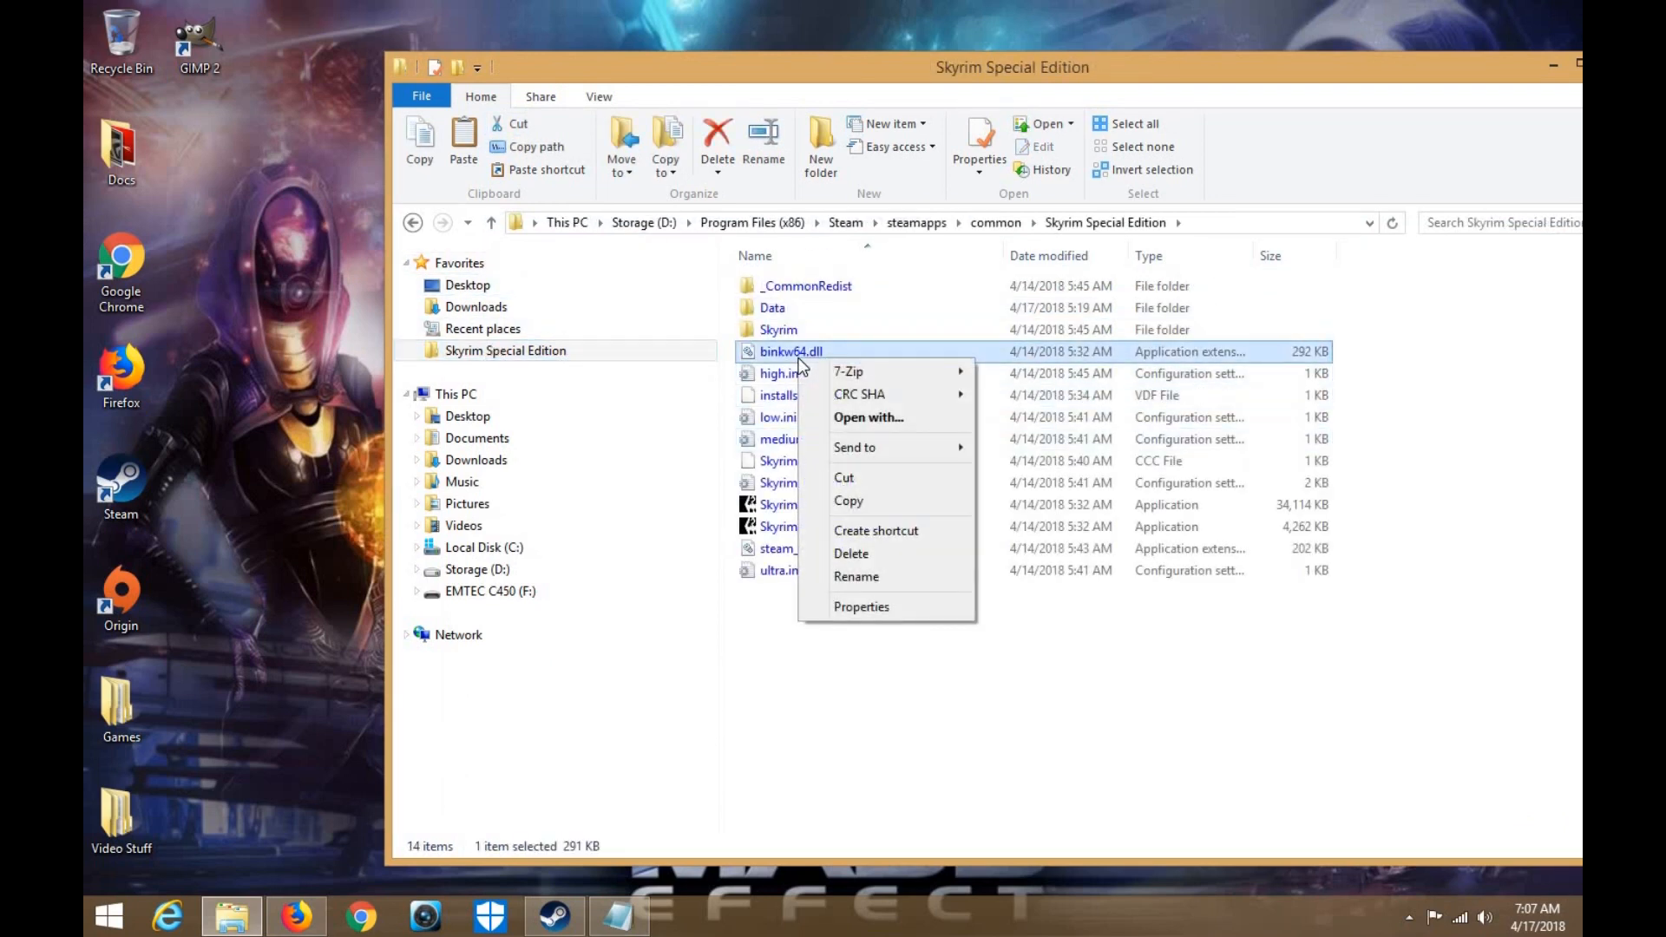
pyautogui.click(652, 753)
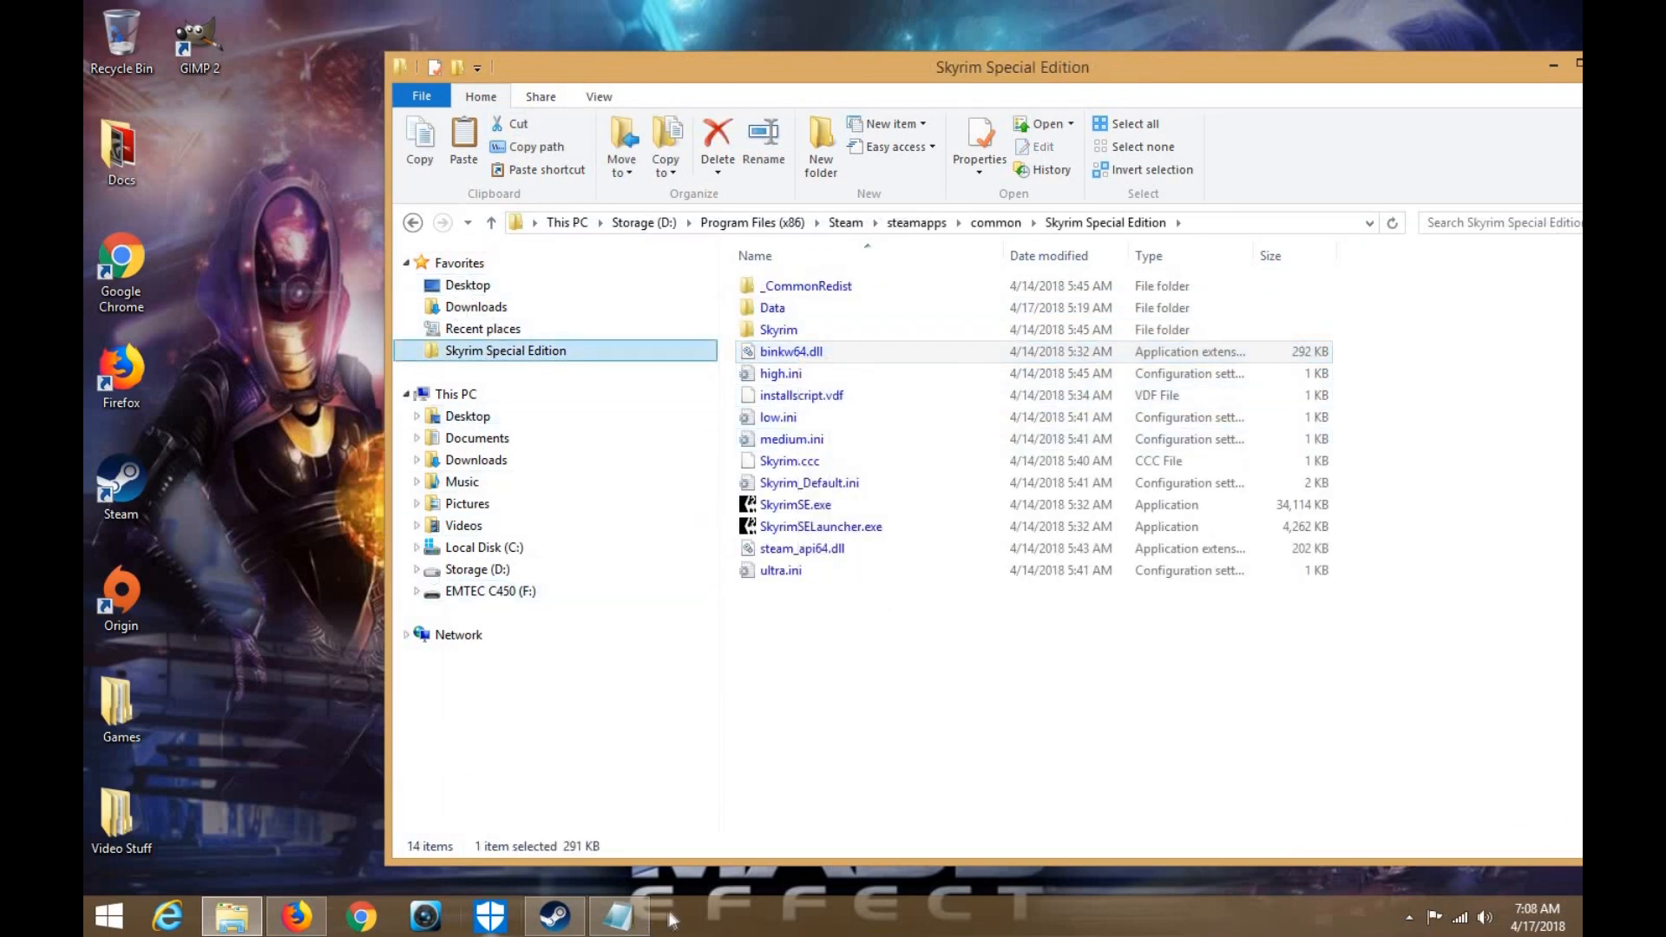
pyautogui.click(619, 917)
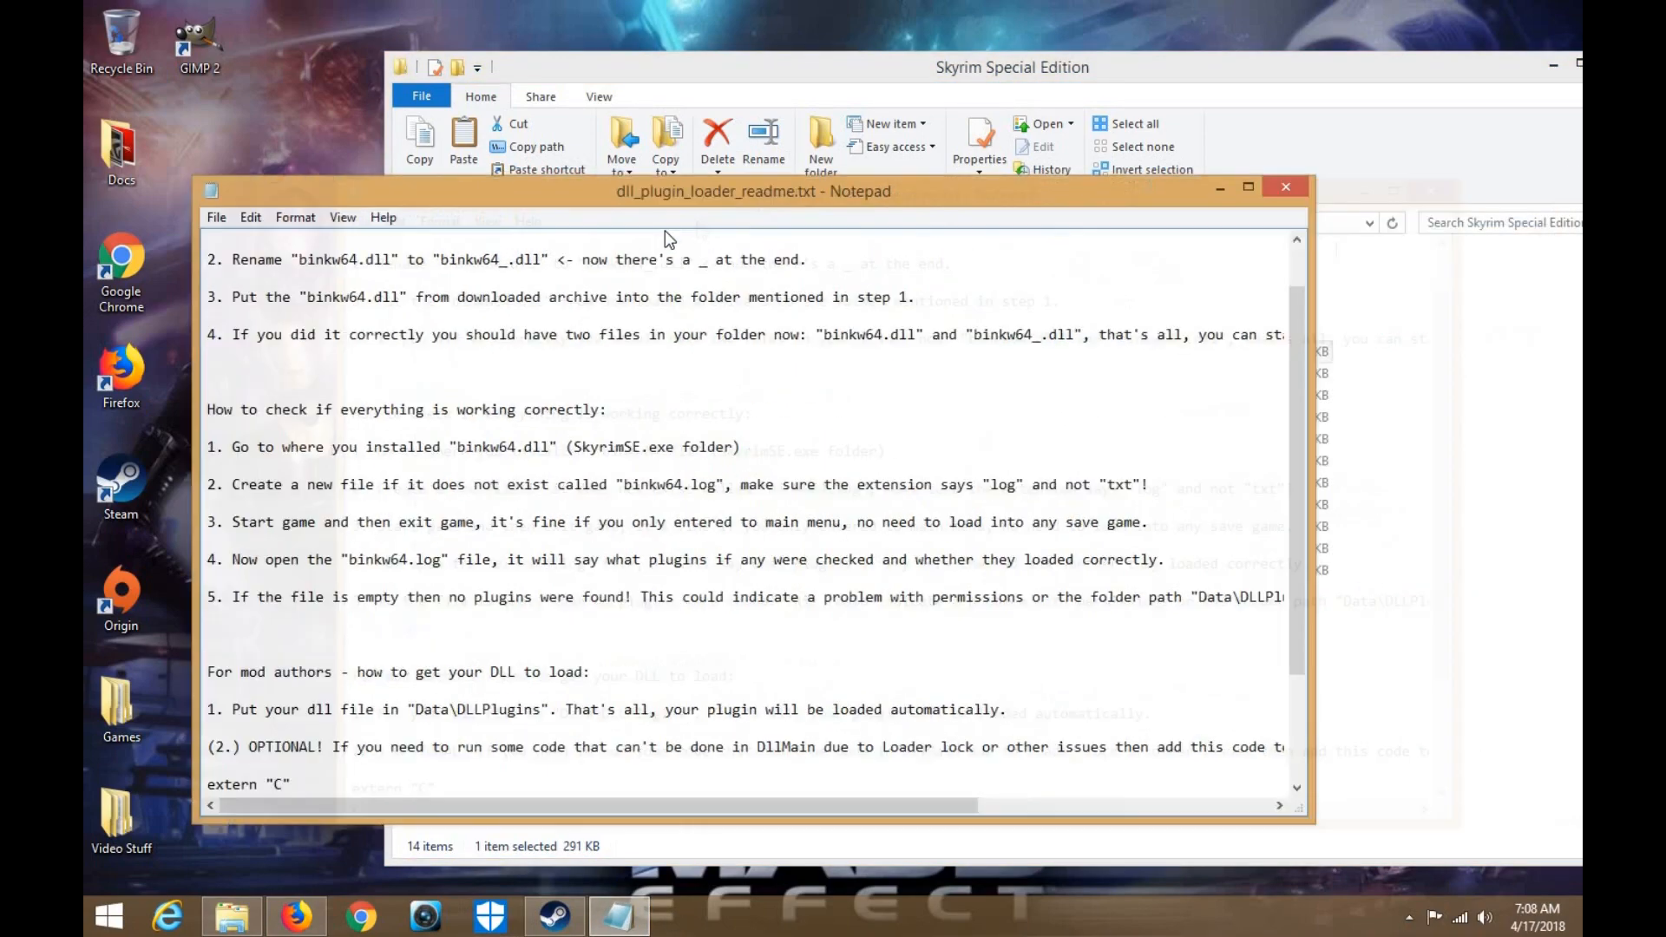
pyautogui.moveTo(702, 230); pyautogui.dragTo(407, 263)
pyautogui.moveTo(953, 72); pyautogui.dragTo(1128, 19)
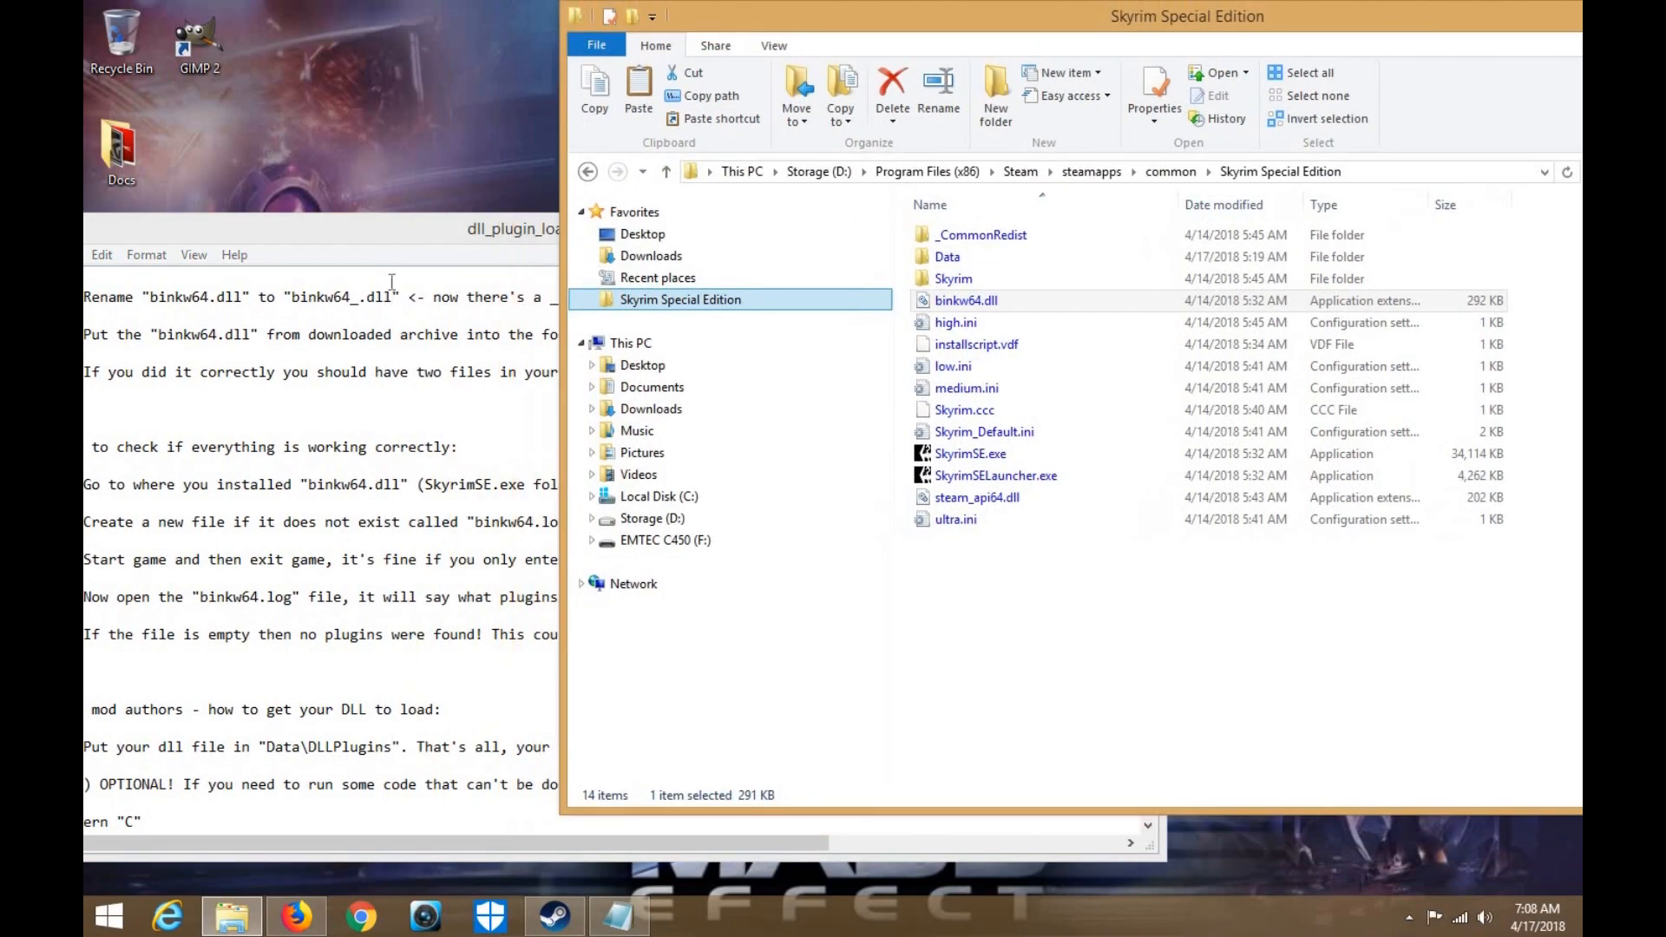
pyautogui.moveTo(417, 232); pyautogui.dragTo(389, 132)
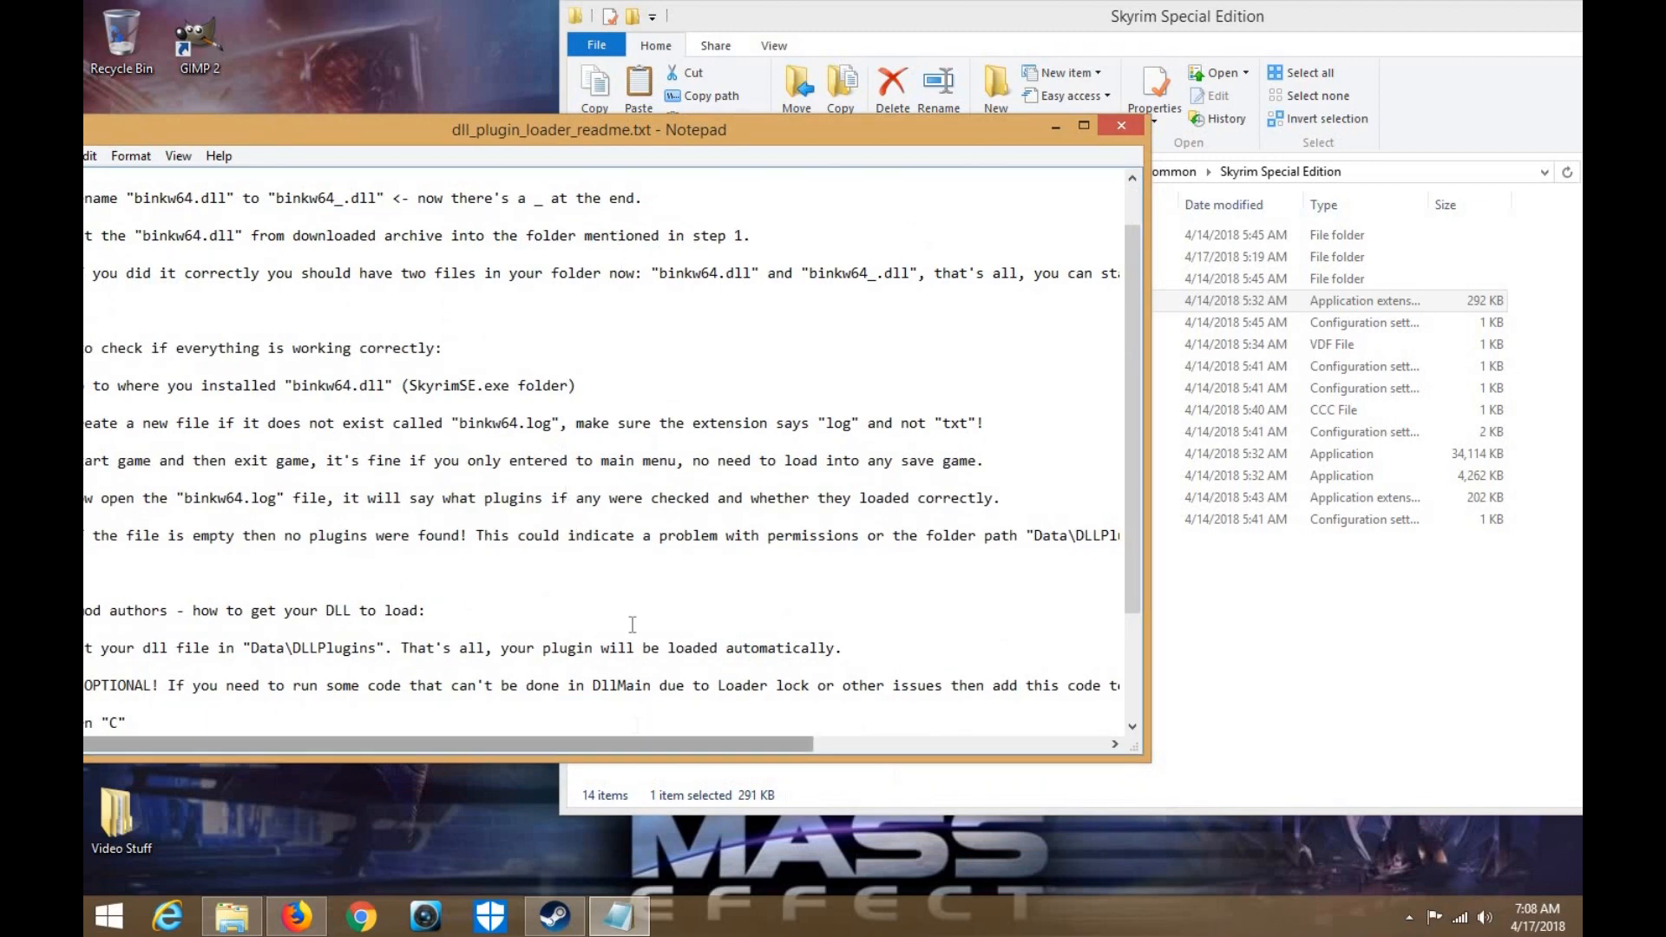
pyautogui.moveTo(630, 130); pyautogui.dragTo(806, 102)
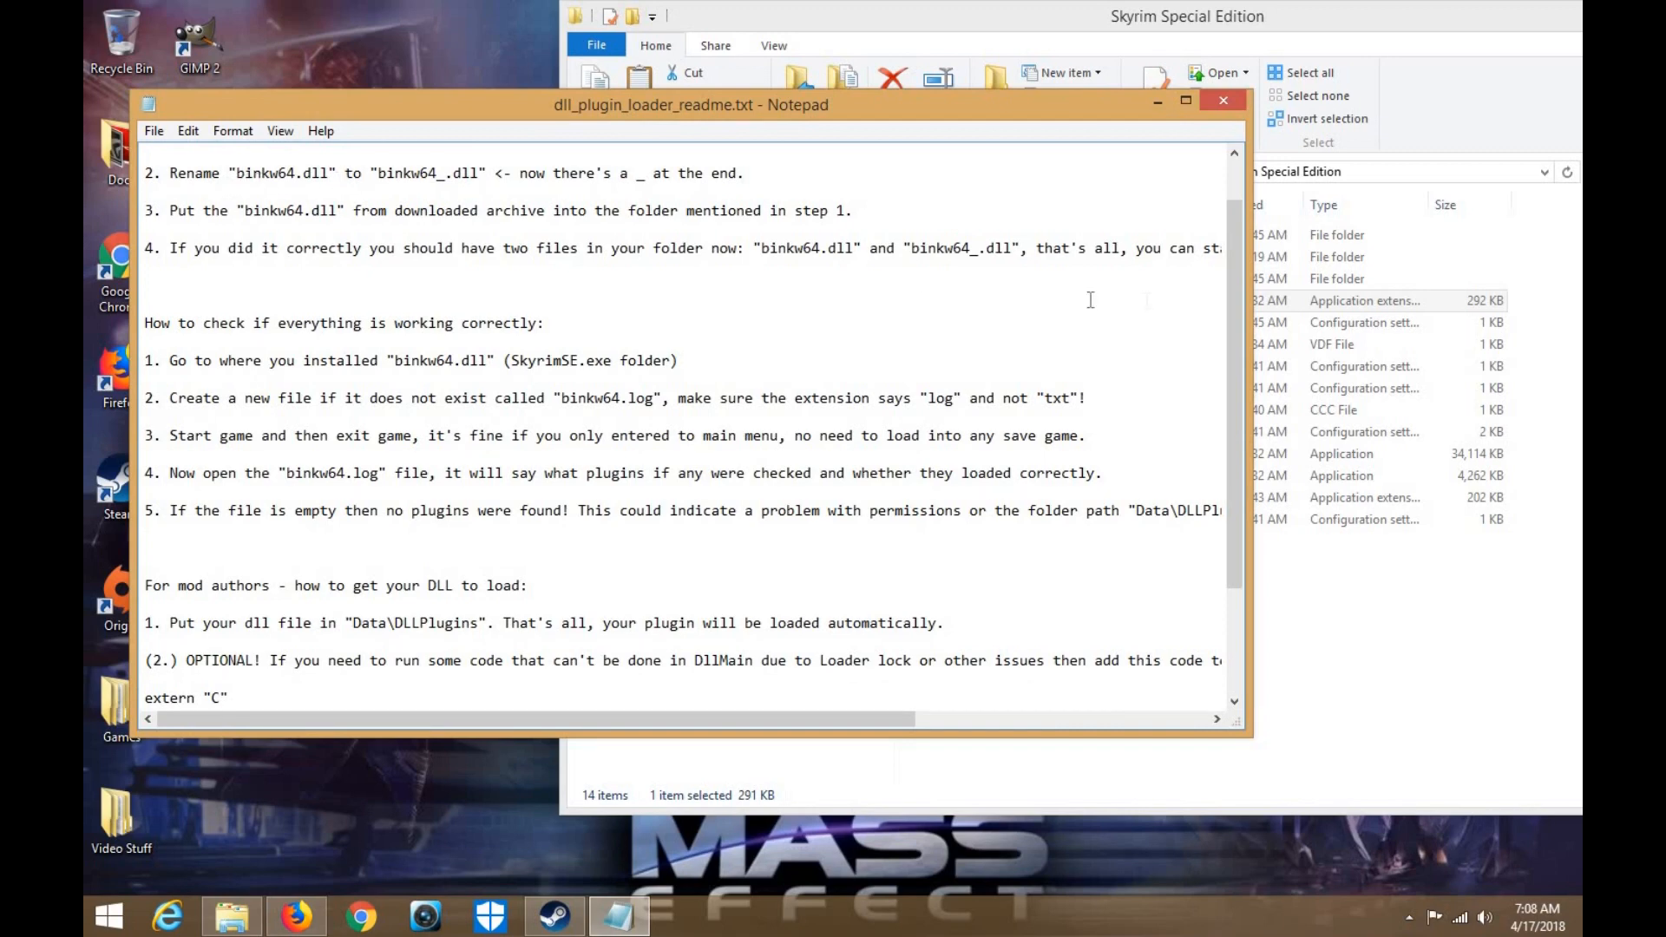
# Rename binkw64.dll in the Skyrim Special Edition folder to binkw64_.dll
pyautogui.click(1358, 283)
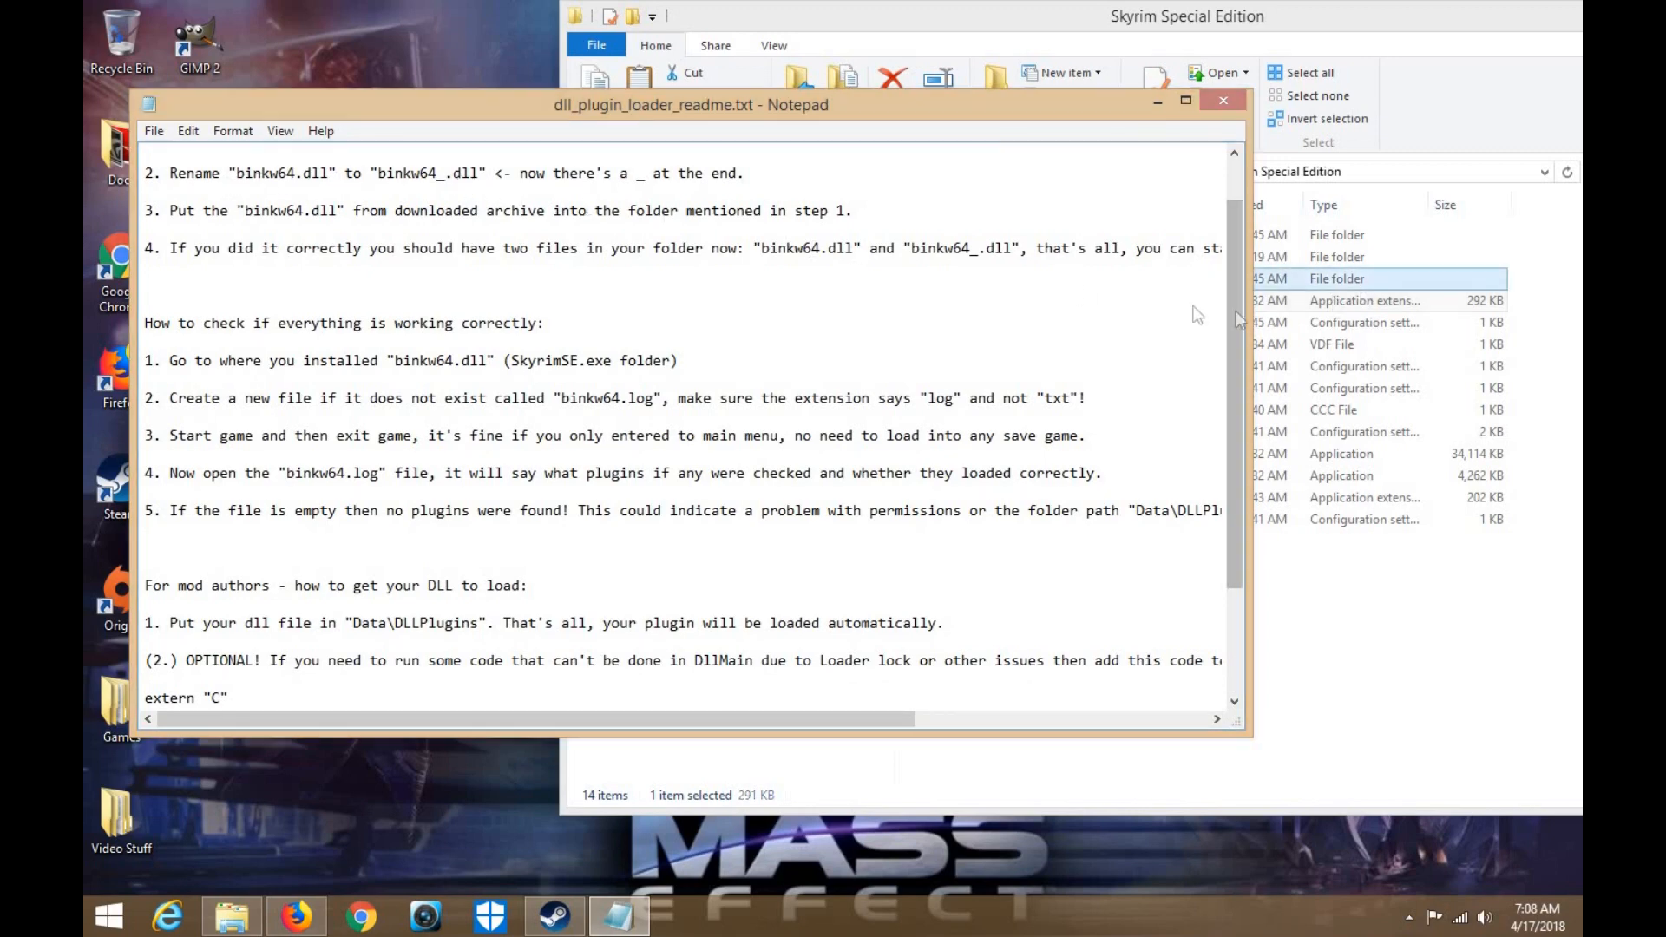
pyautogui.rightClick(1046, 306)
pyautogui.click(1007, 300)
pyautogui.rightClick(1007, 300)
pyautogui.click(1099, 514)
pyautogui.press('Right')
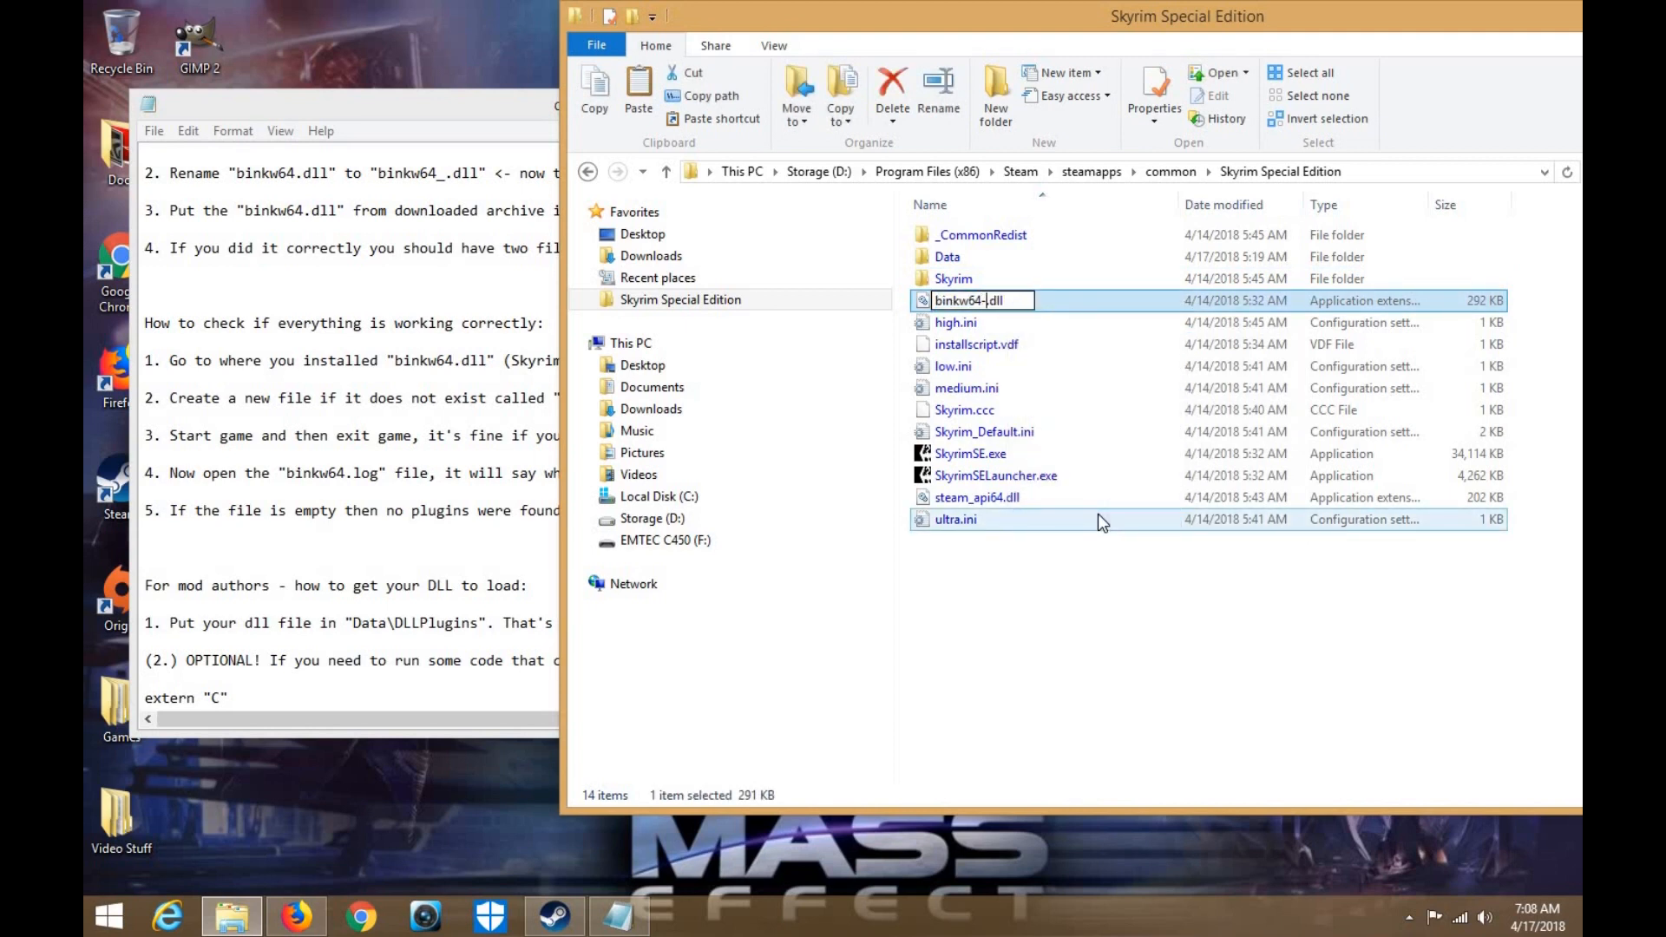
pyautogui.write('_')
pyautogui.click(1101, 571)
# Recheck the readme, then open the extracted DLL Plugin Loader folder from Mod Tools in a separate window docked over the game folder's edge
pyautogui.click(519, 120)
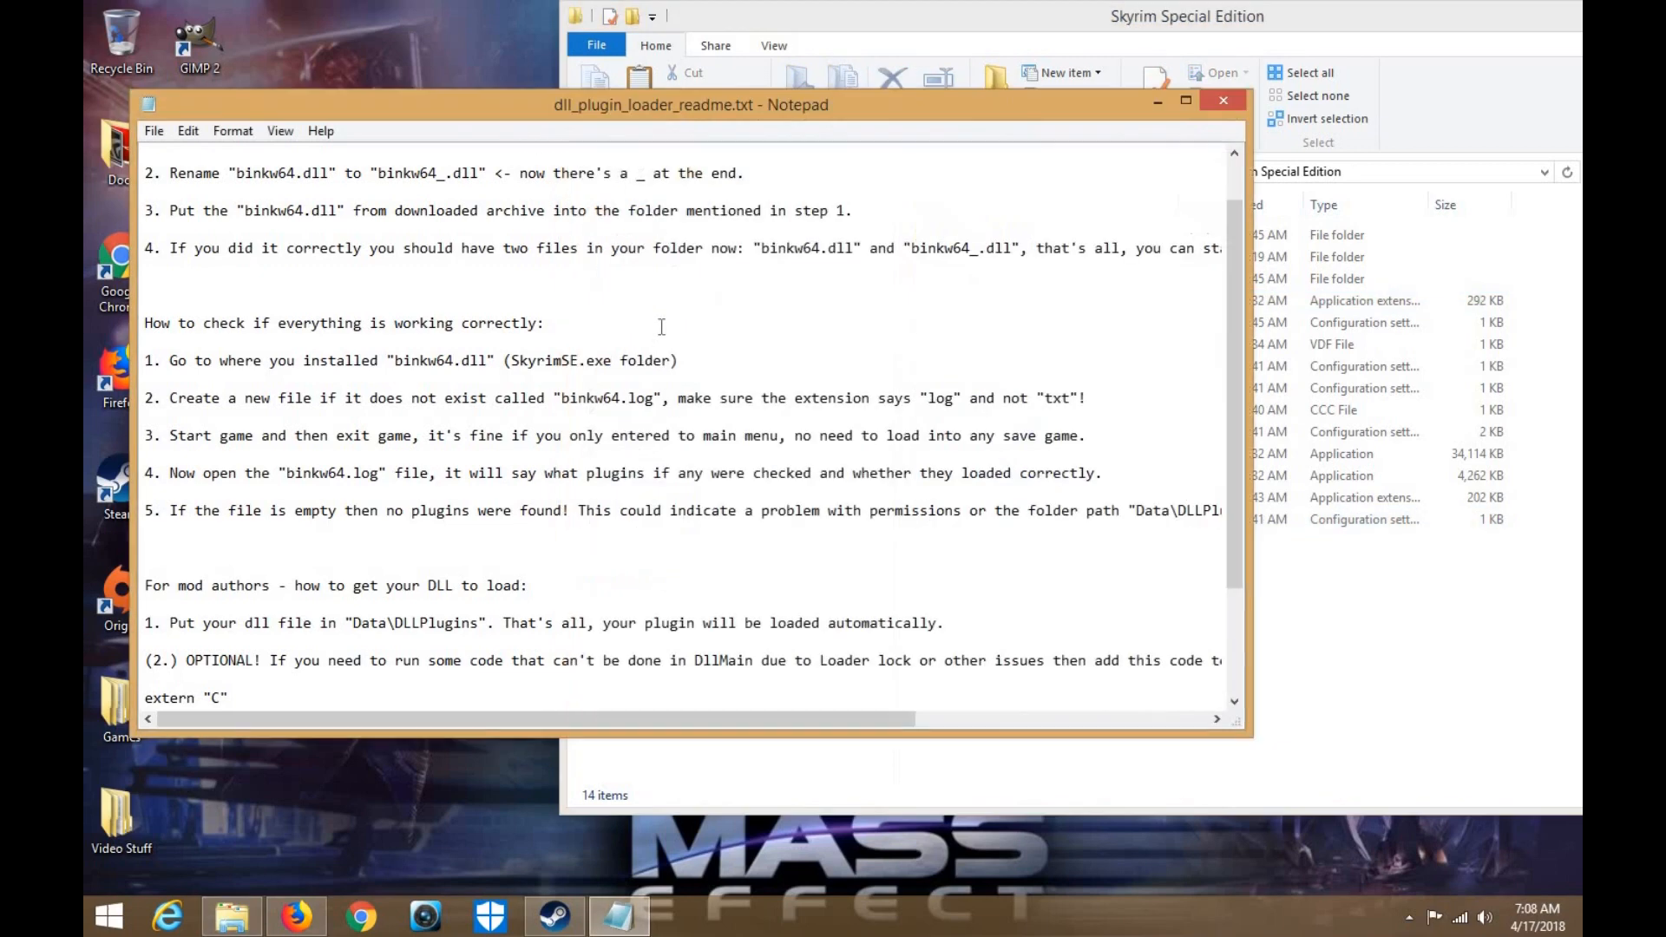
pyautogui.click(230, 917)
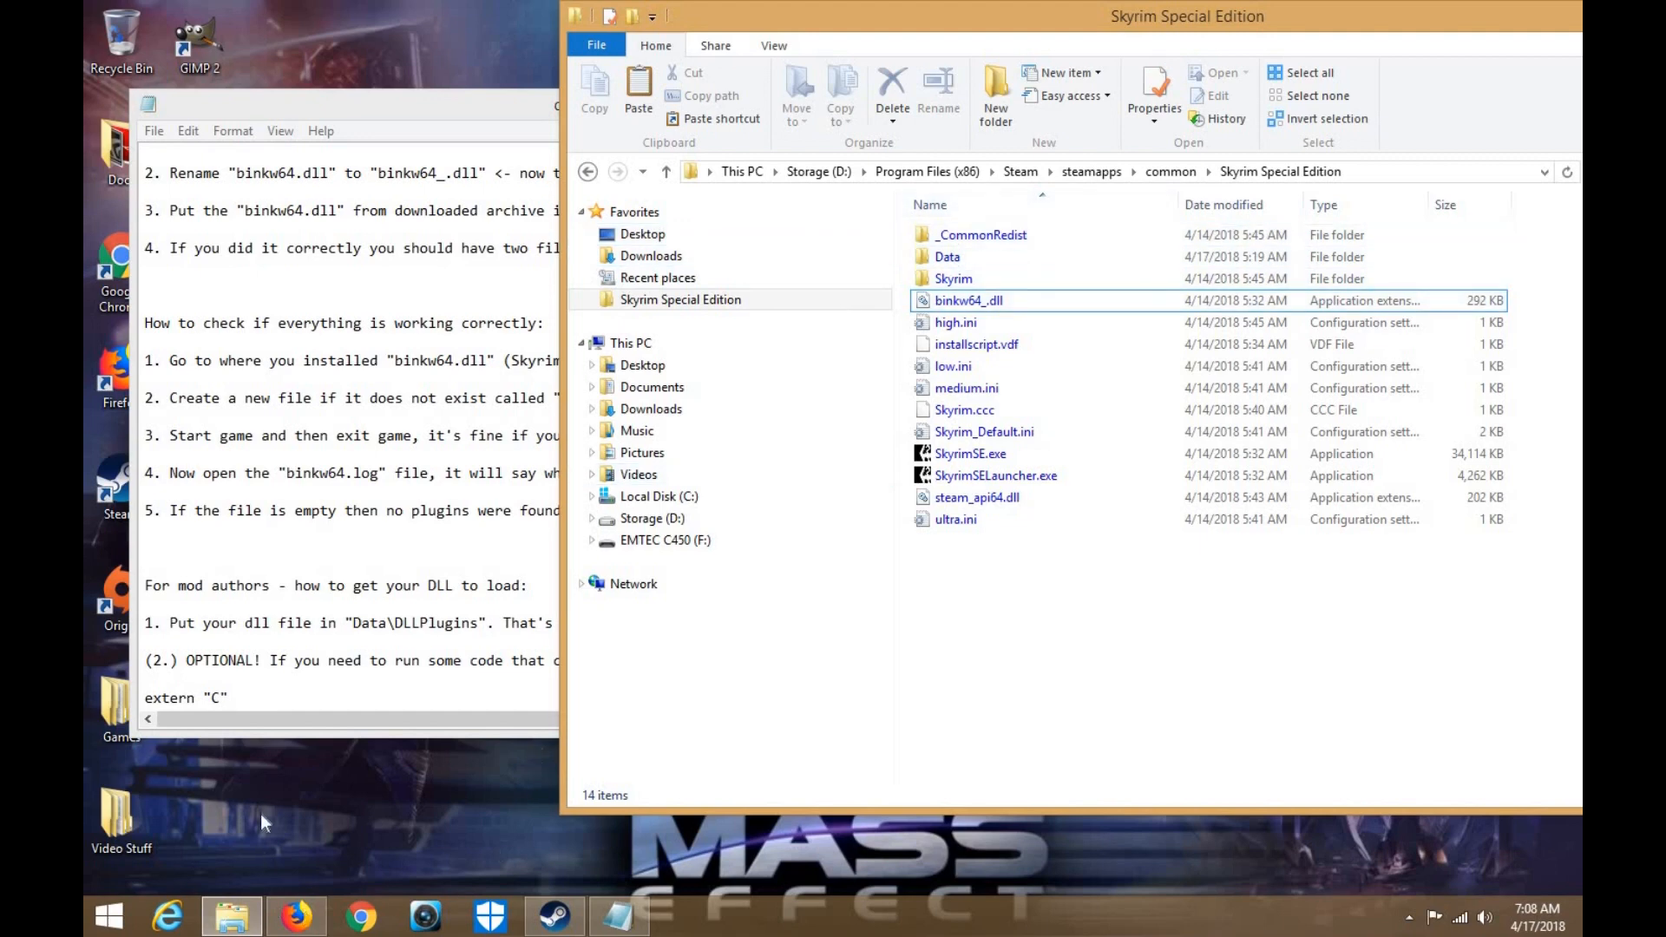
pyautogui.doubleClick(112, 723)
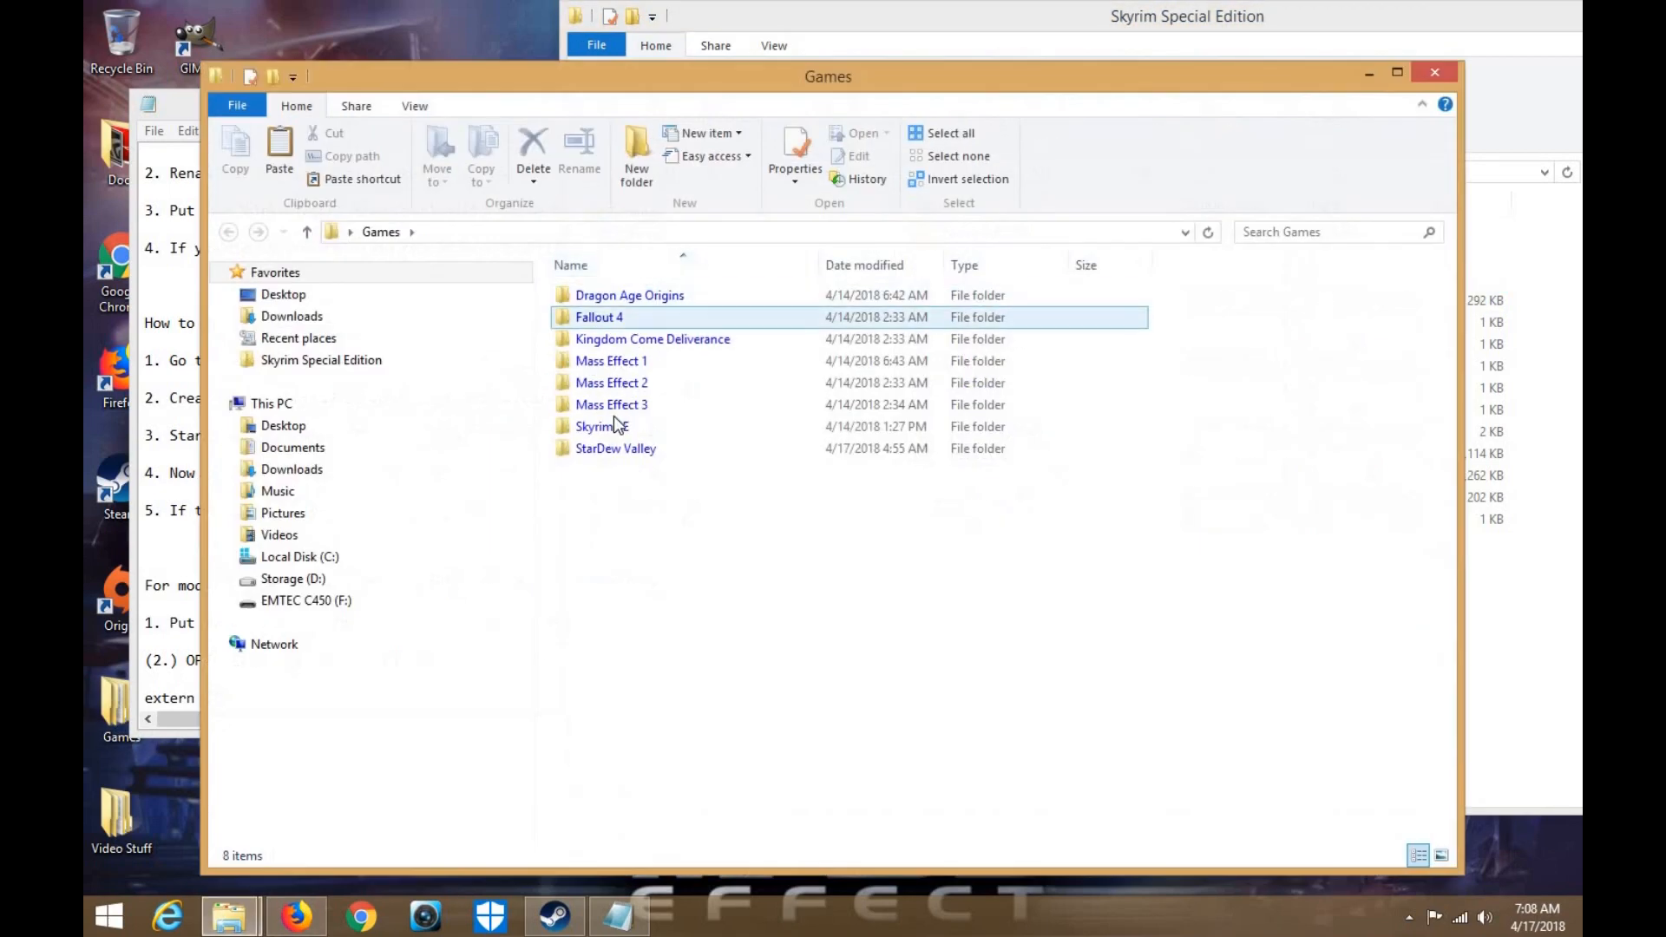
pyautogui.doubleClick(608, 426)
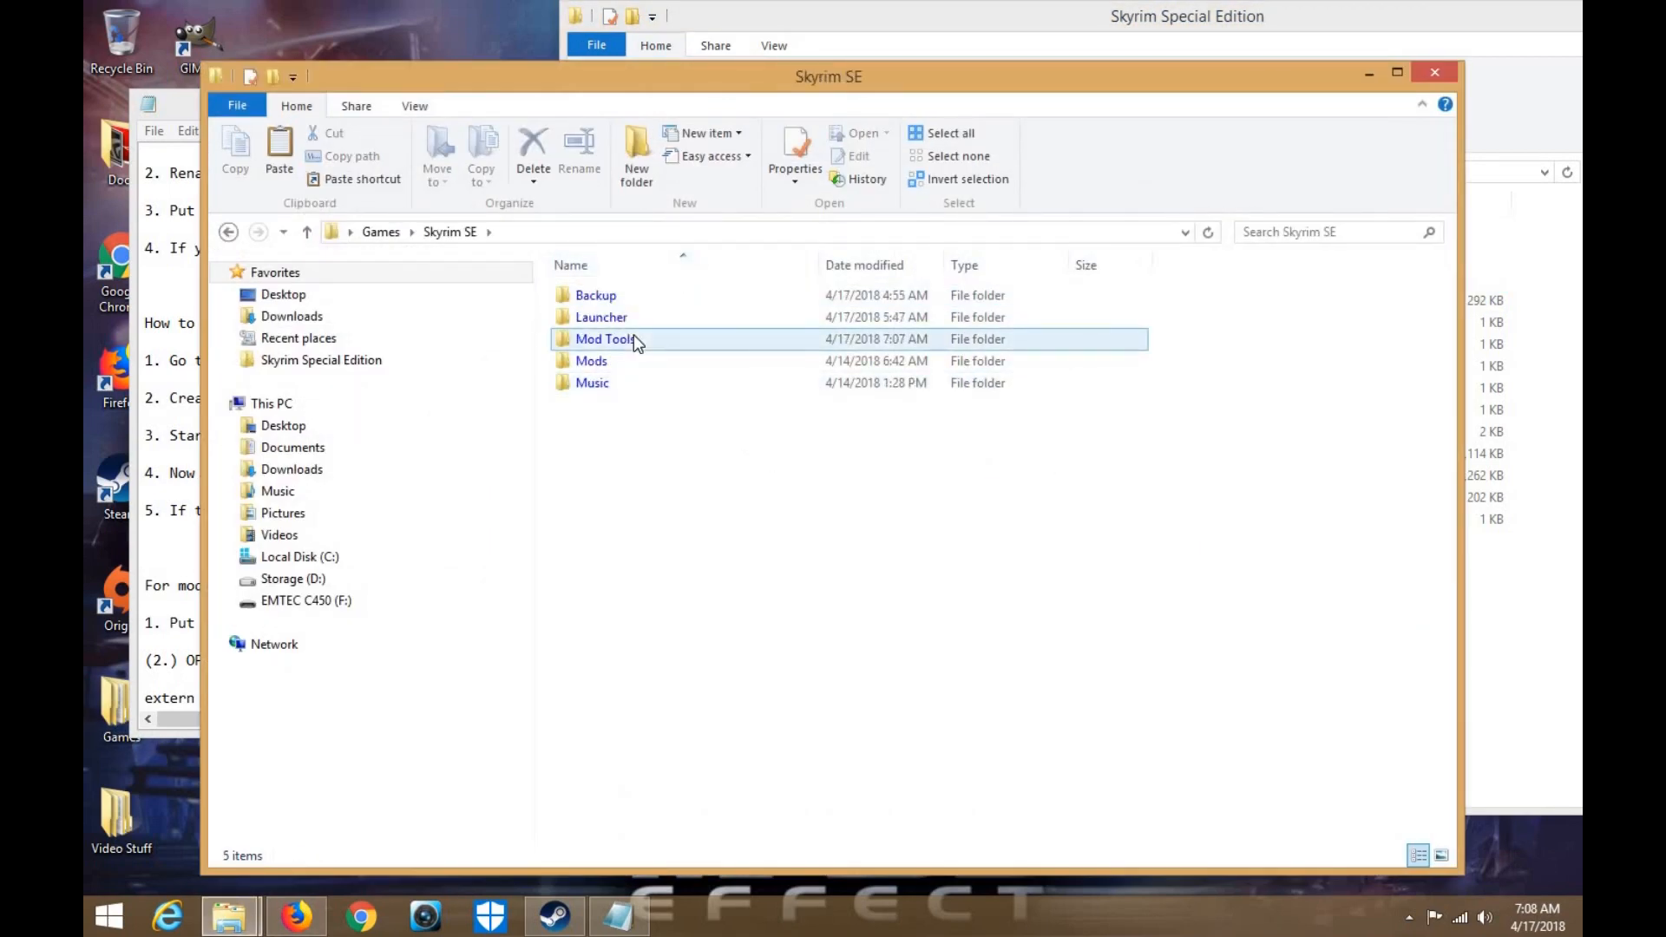
pyautogui.doubleClick(634, 338)
pyautogui.doubleClick(651, 297)
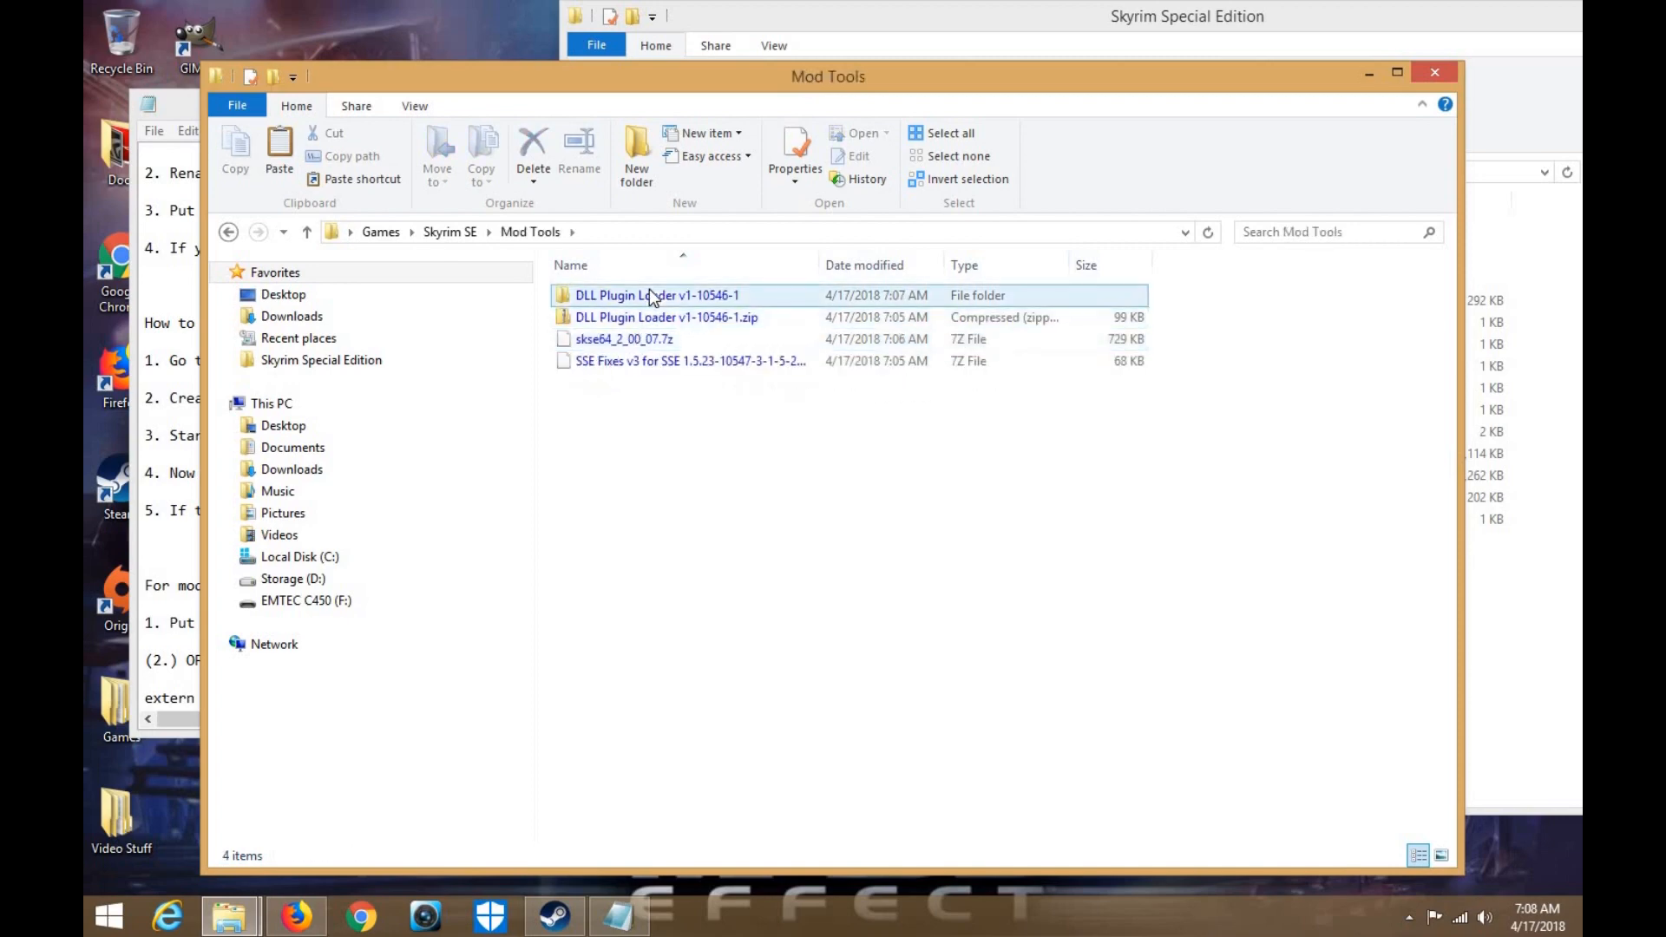
pyautogui.click(649, 301)
pyautogui.press('super+Right')
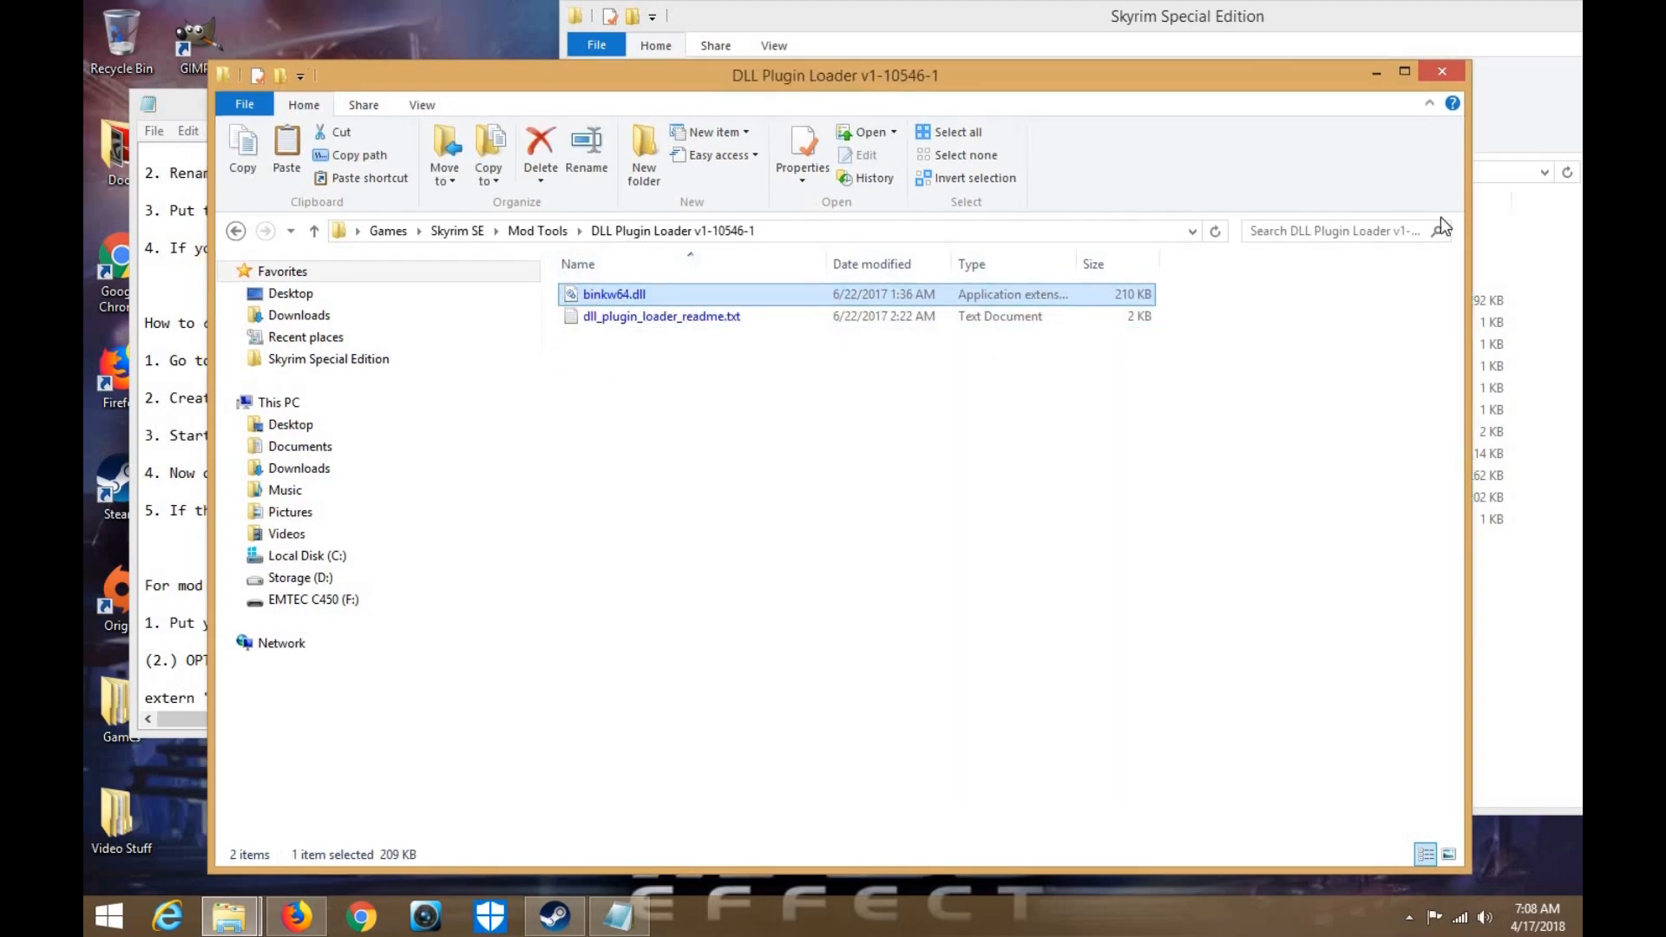
# Copy binkw64.dll from the extracted DLL Plugin Loader folder into the Skyrim Special Edition game folder
pyautogui.rightClick(1307, 237)
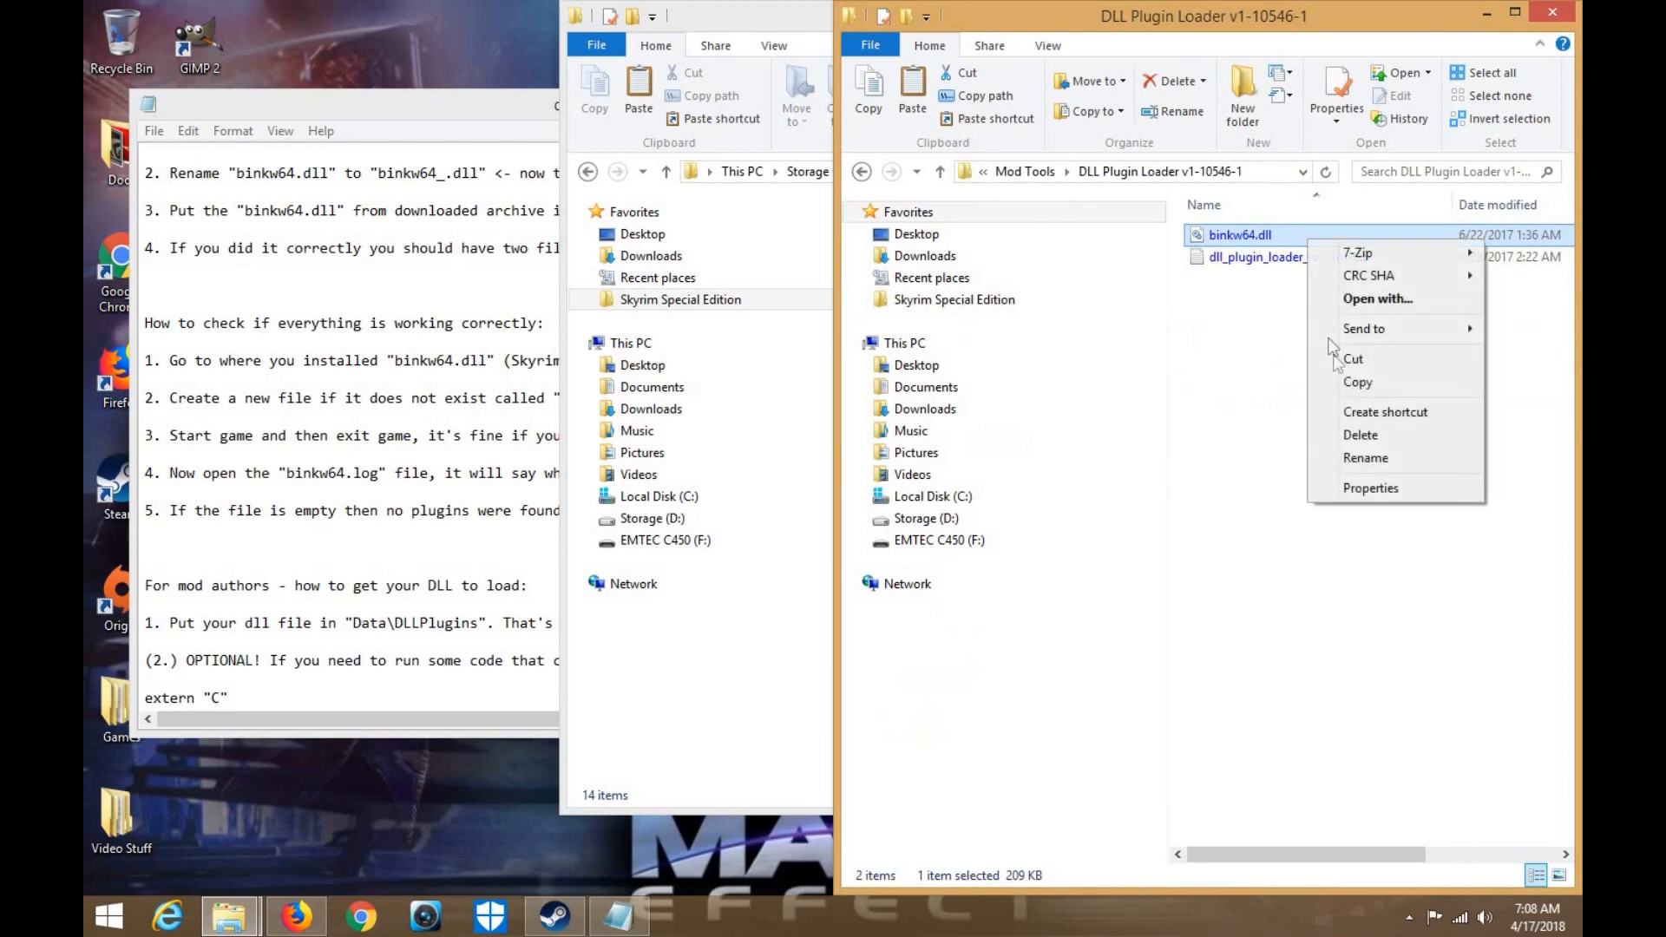
pyautogui.click(1353, 381)
pyautogui.click(744, 734)
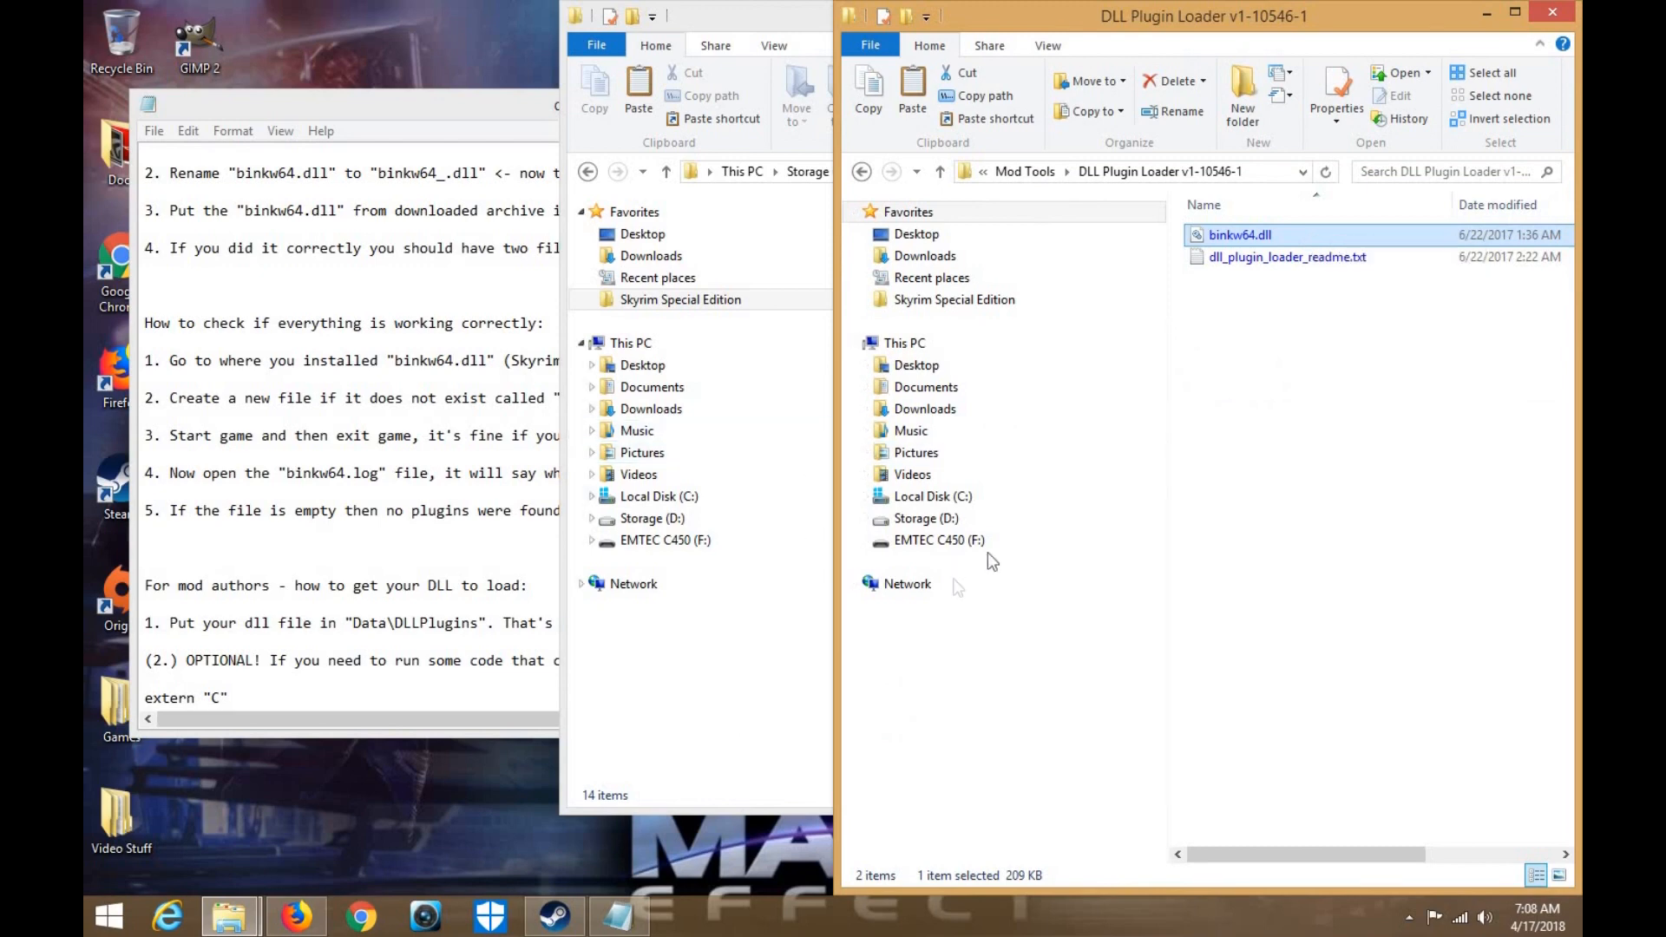
pyautogui.hotkey('ctrl', 'v')
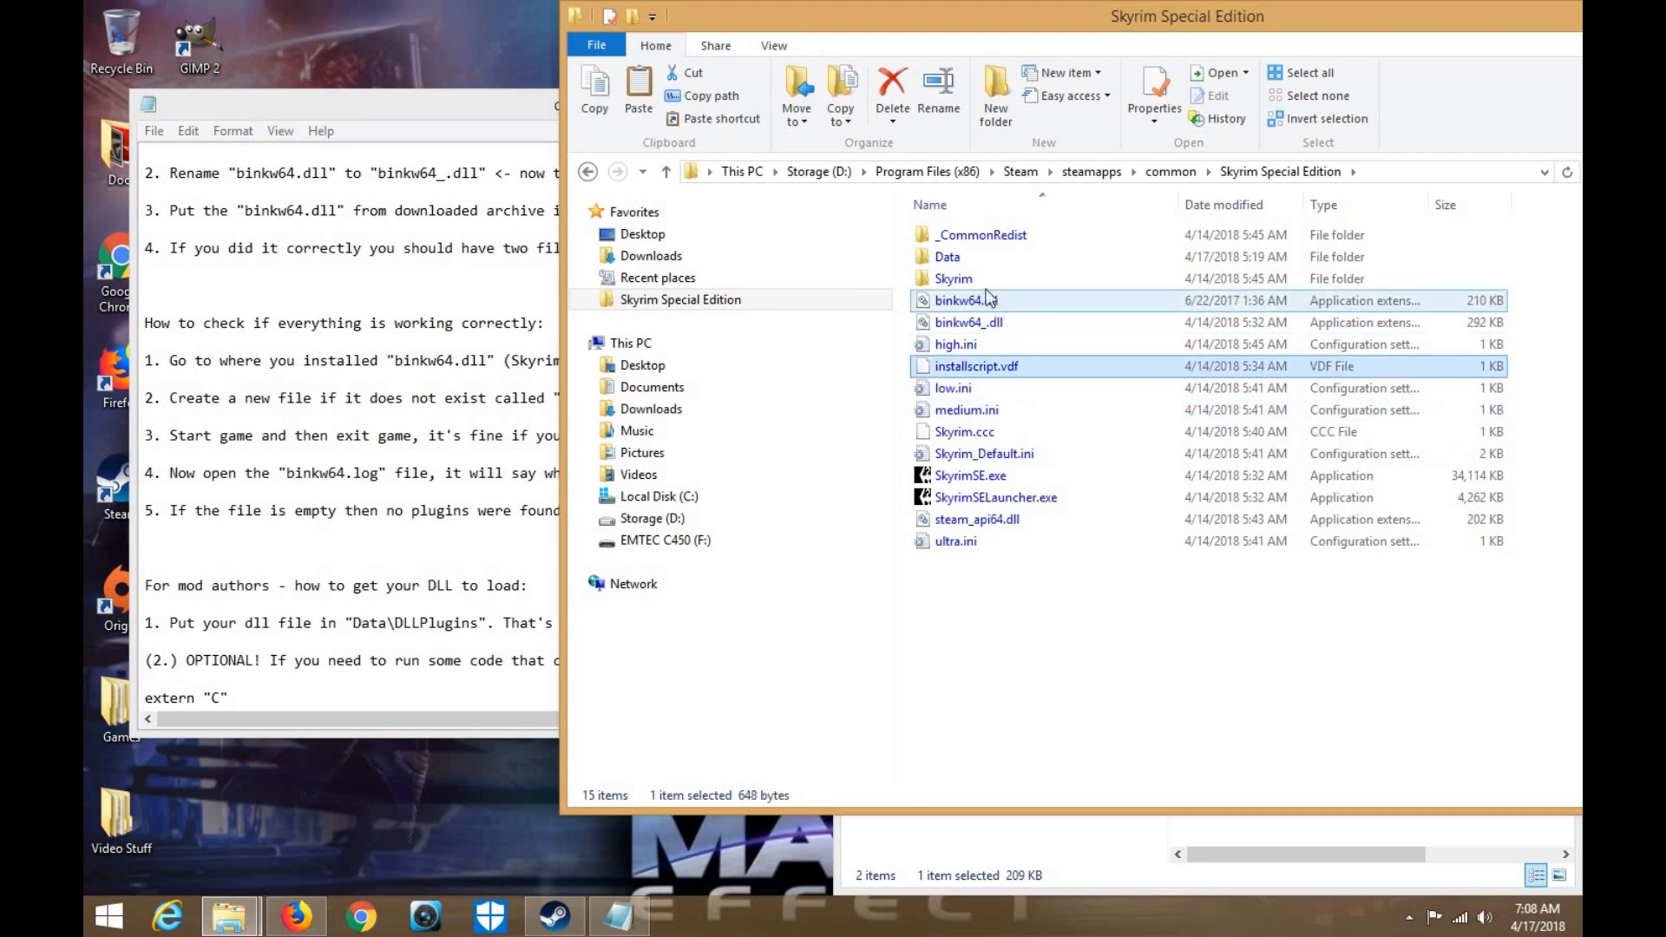
# Open the game's Data folder and arrange its window so the DLL Plugin Loader window stays accessible beside it
pyautogui.doubleClick(975, 263)
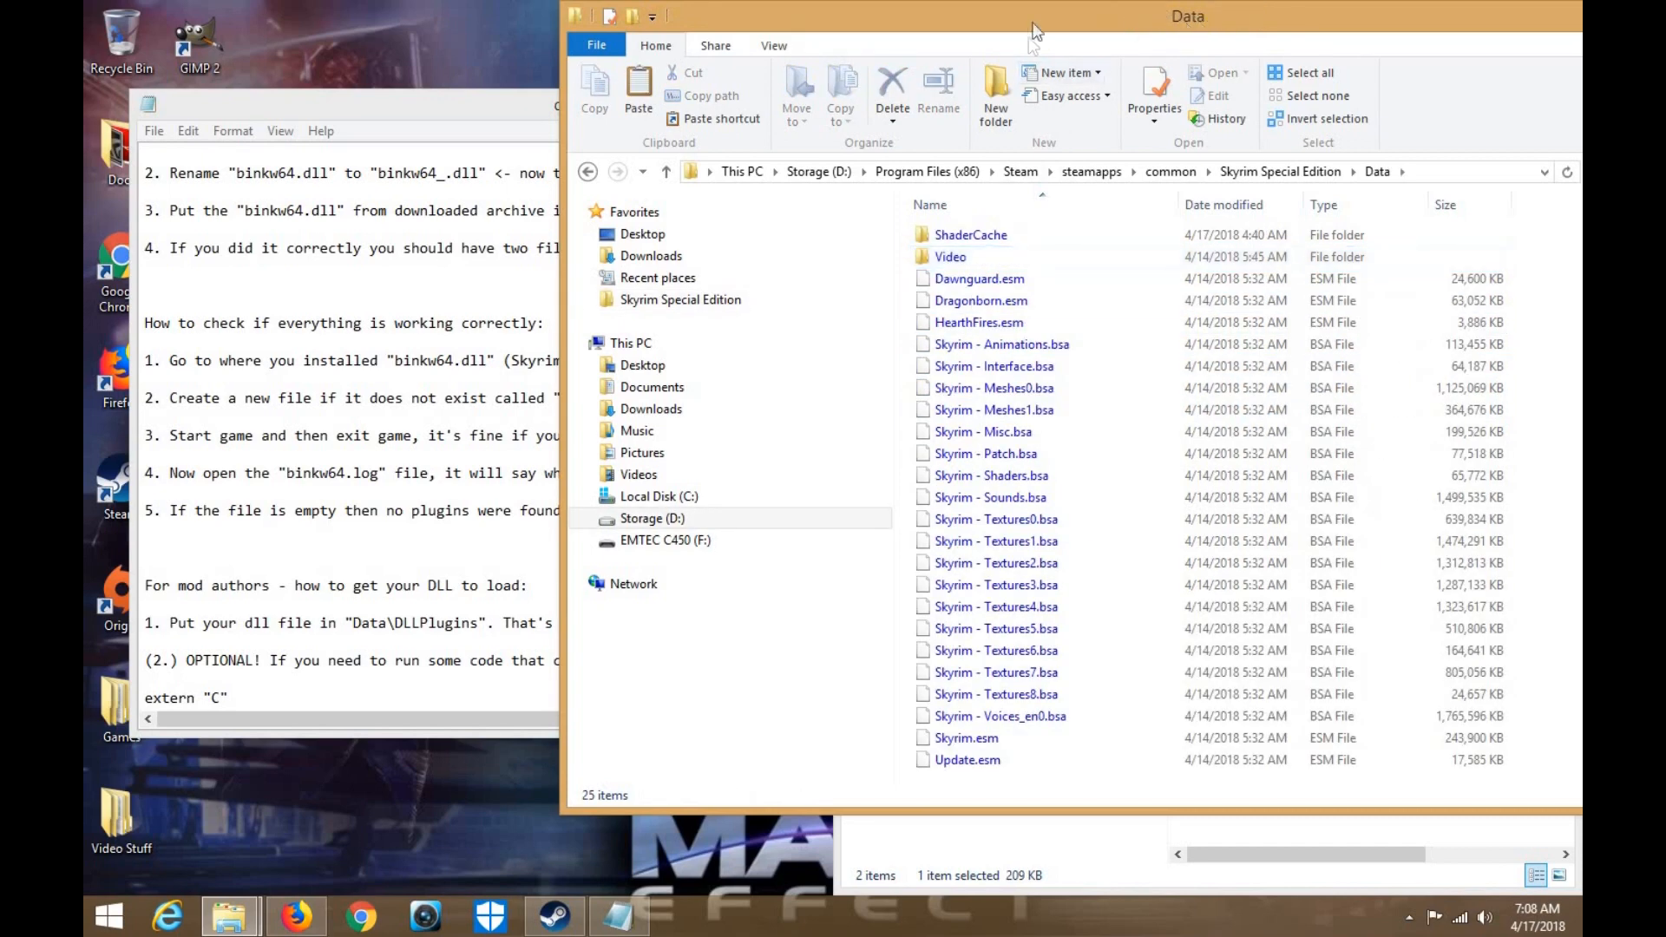
pyautogui.moveTo(1028, 36); pyautogui.dragTo(861, 42)
pyautogui.rightClick(920, 459)
pyautogui.click(968, 366)
pyautogui.moveTo(1387, 25); pyautogui.dragTo(1308, 185)
pyautogui.click(1317, 42)
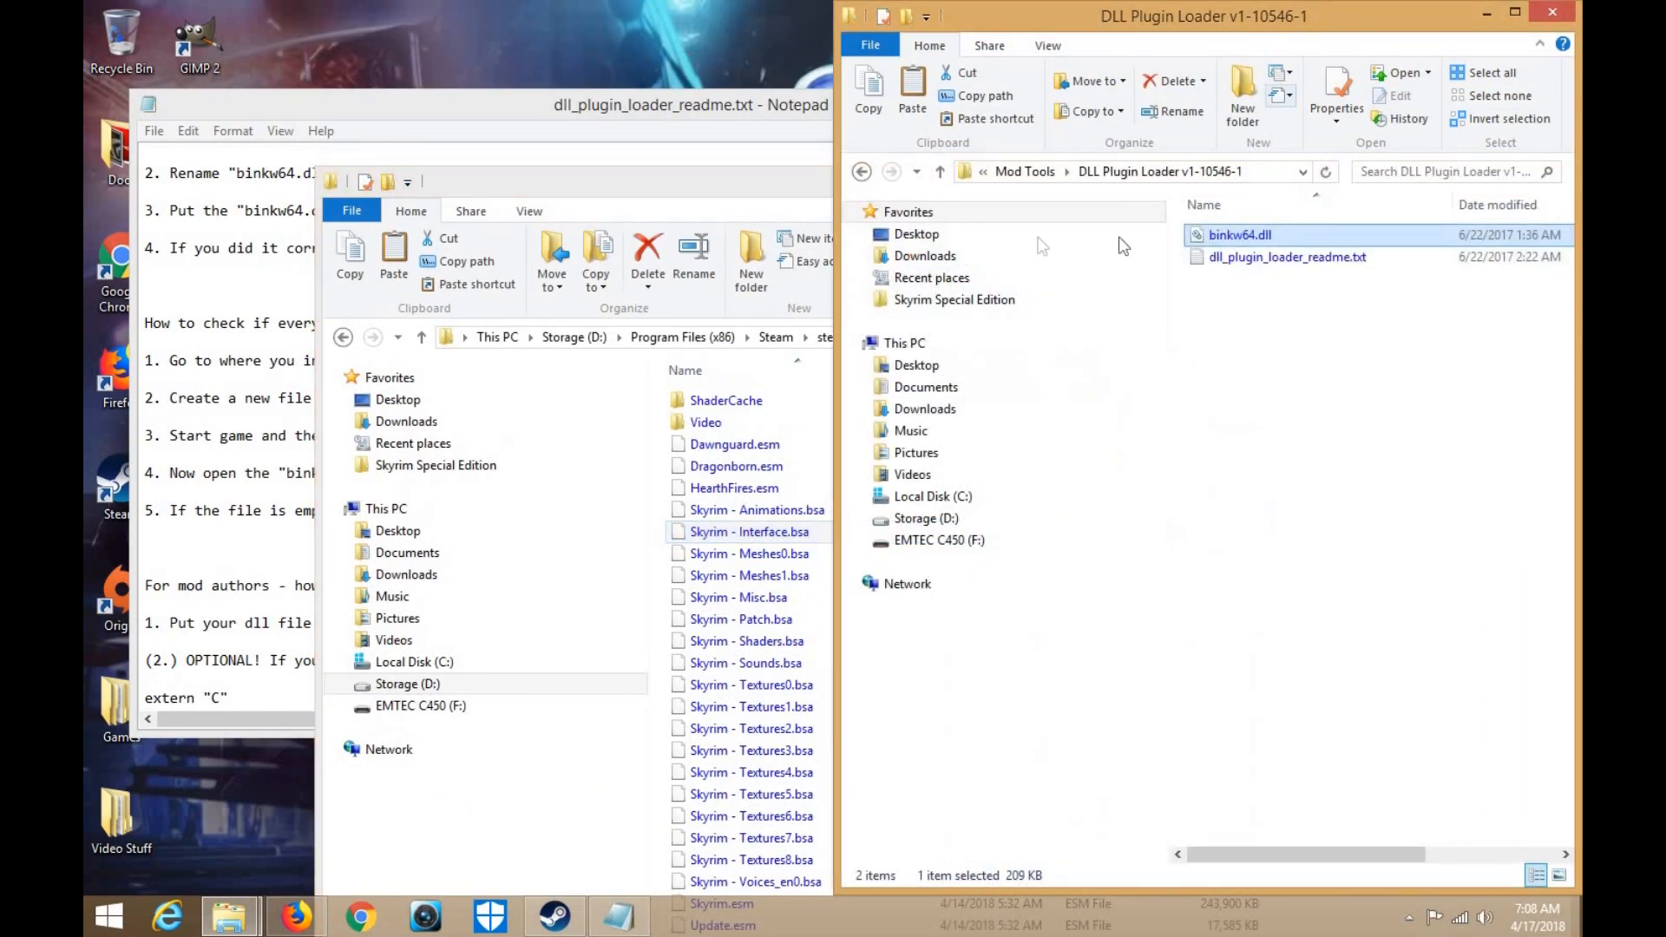
# Return to Mod Tools and extract the SSE Fixes v3 archive directly into that folder with 7-Zip
pyautogui.click(862, 174)
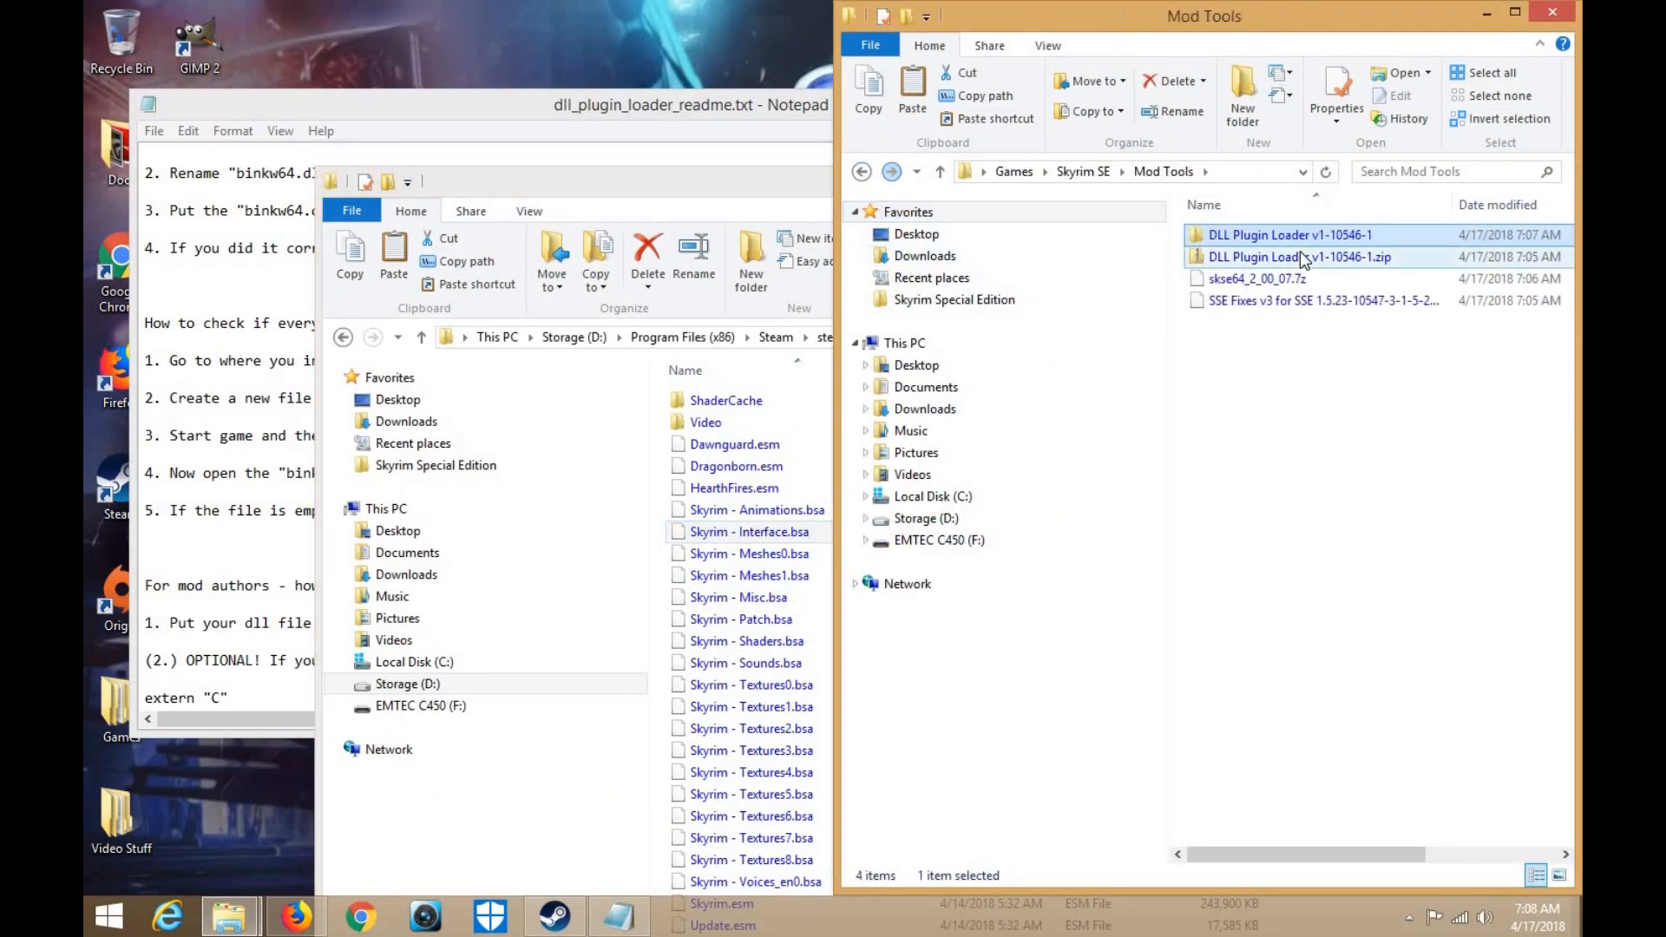
pyautogui.click(1286, 302)
pyautogui.rightClick(1286, 303)
pyautogui.moveTo(1351, 347)
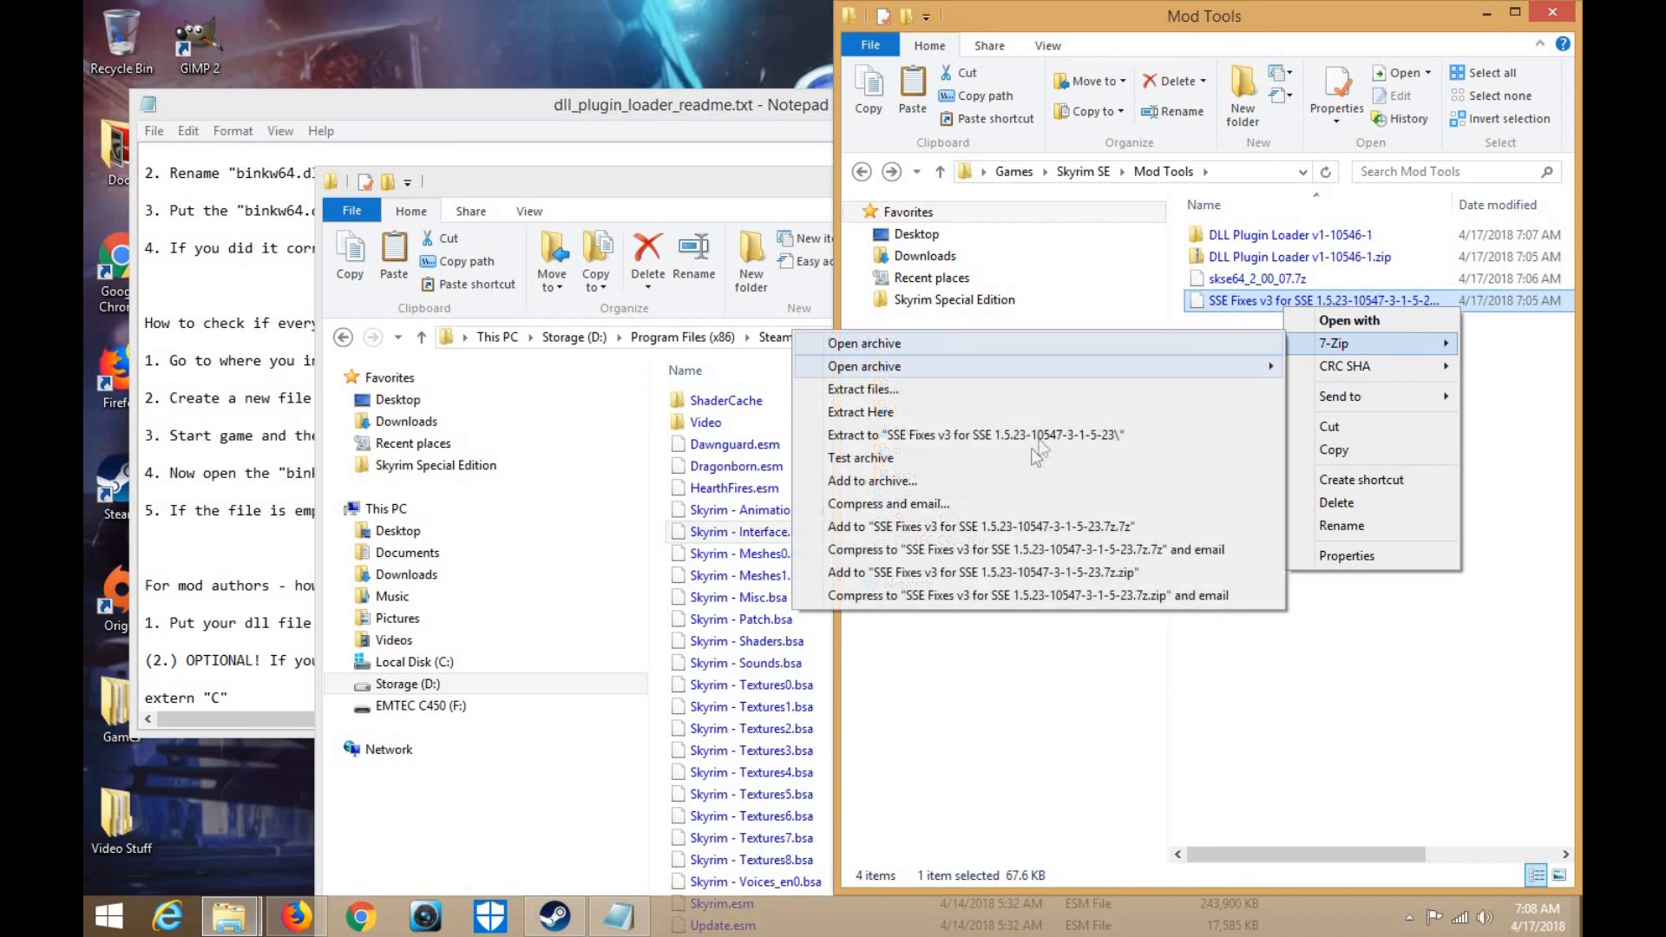
pyautogui.click(1020, 413)
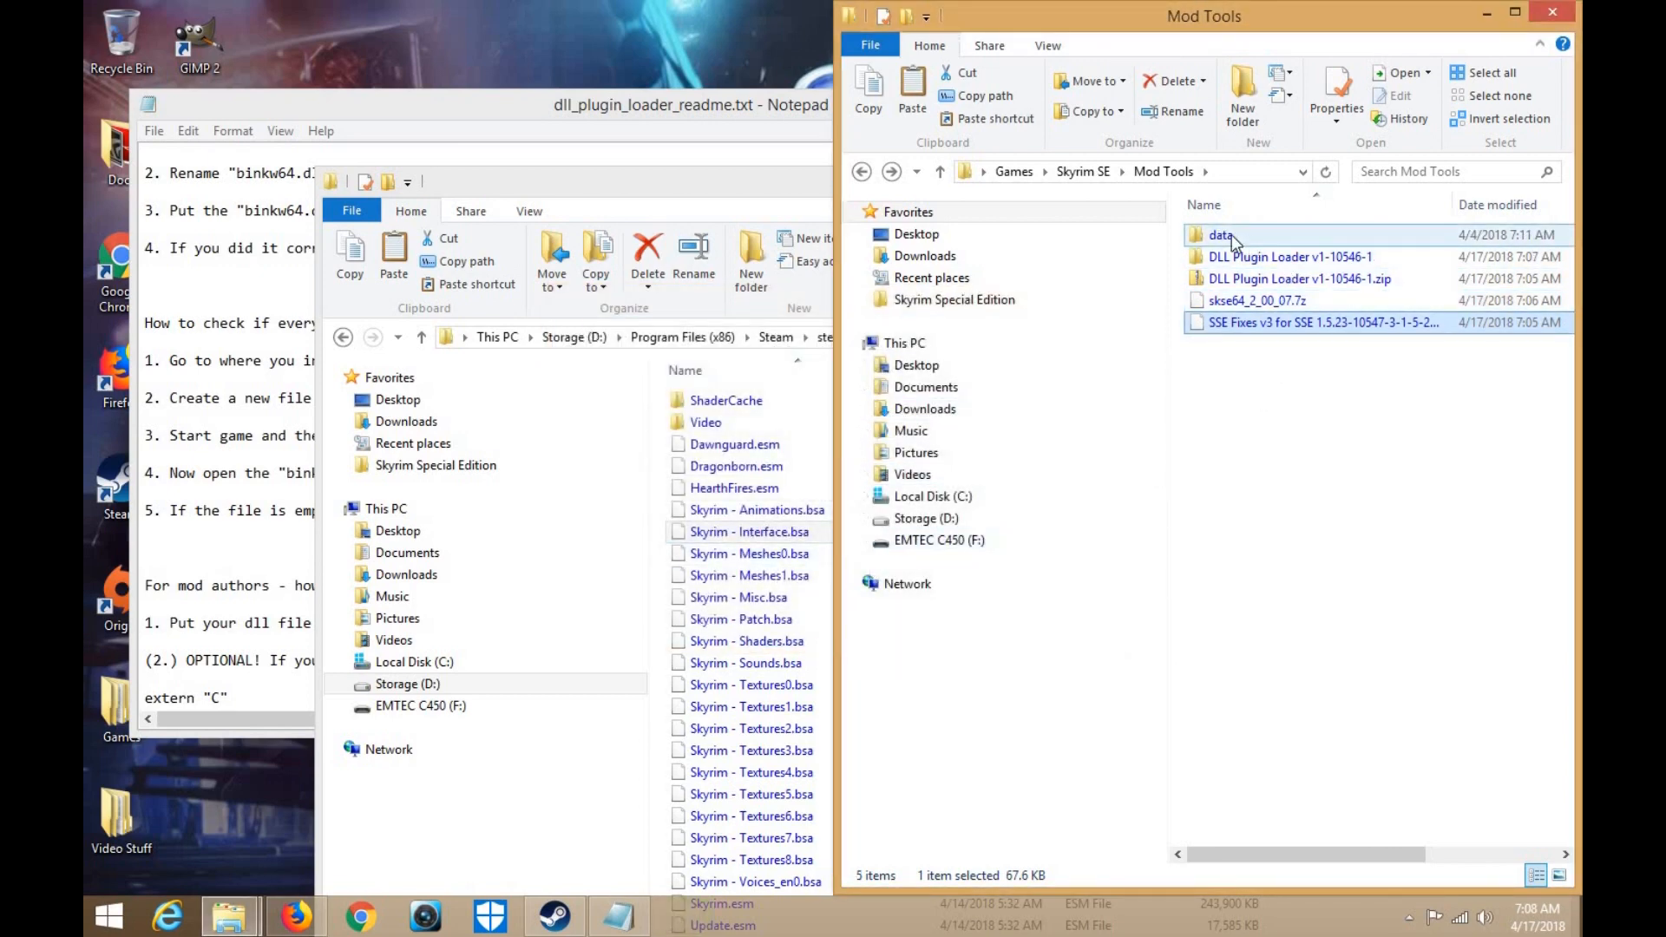
# Move the DLLPlugins folder from the extracted data folder into the game's Data folder
pyautogui.doubleClick(1231, 236)
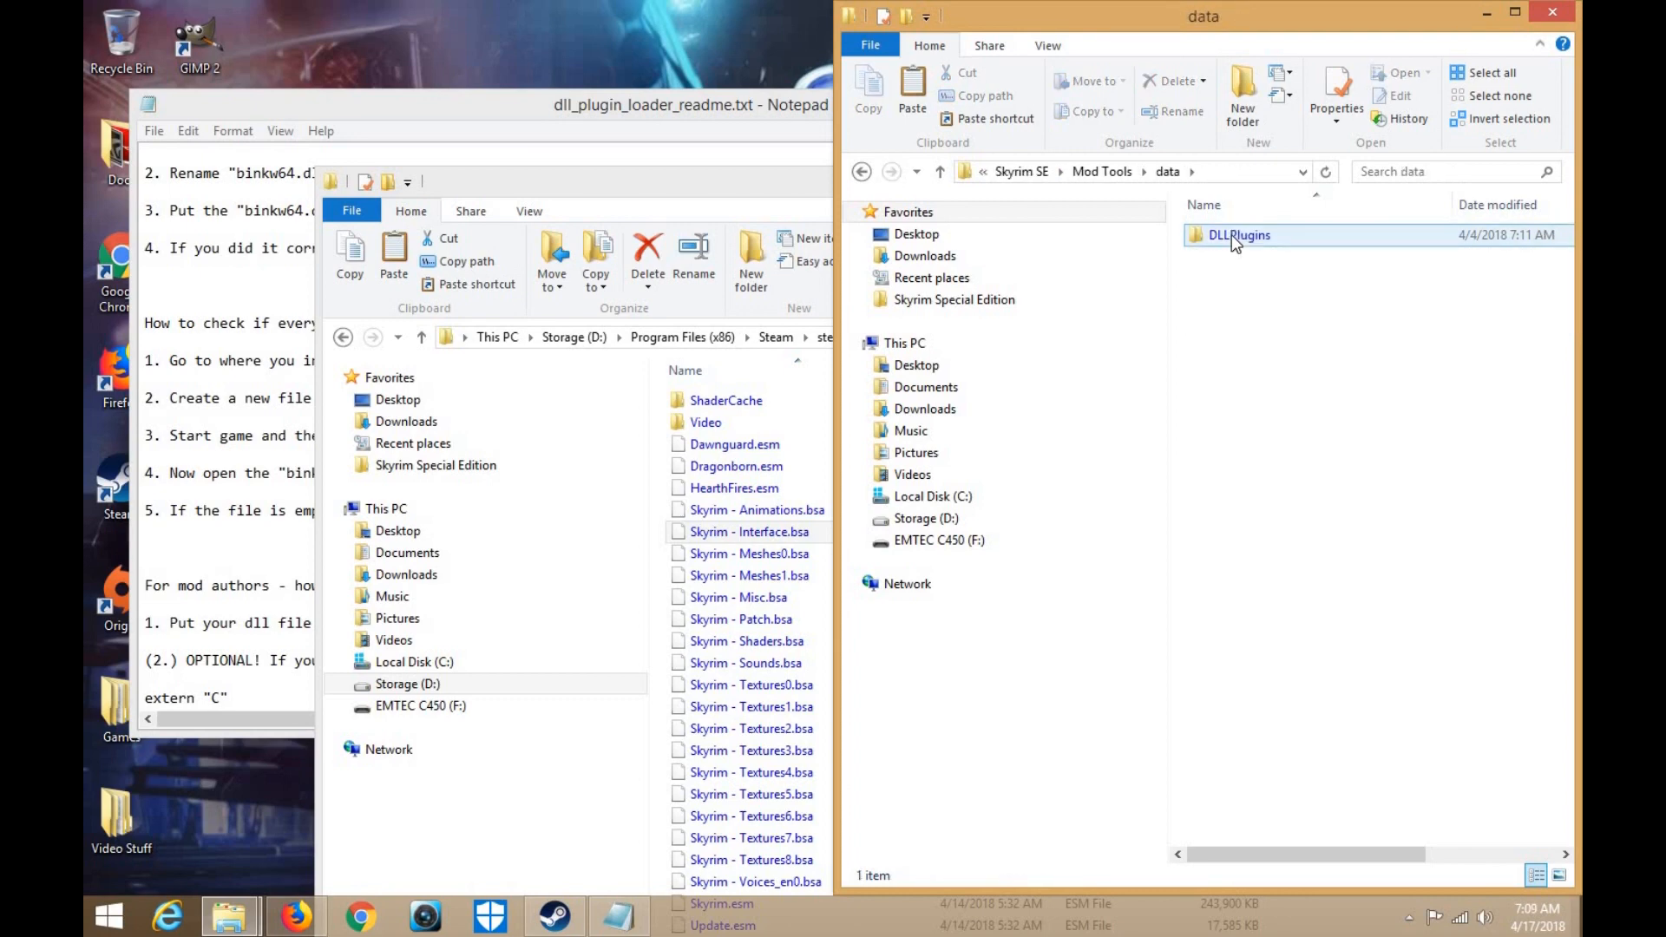
pyautogui.moveTo(1215, 239); pyautogui.dragTo(769, 387)
pyautogui.click(769, 371)
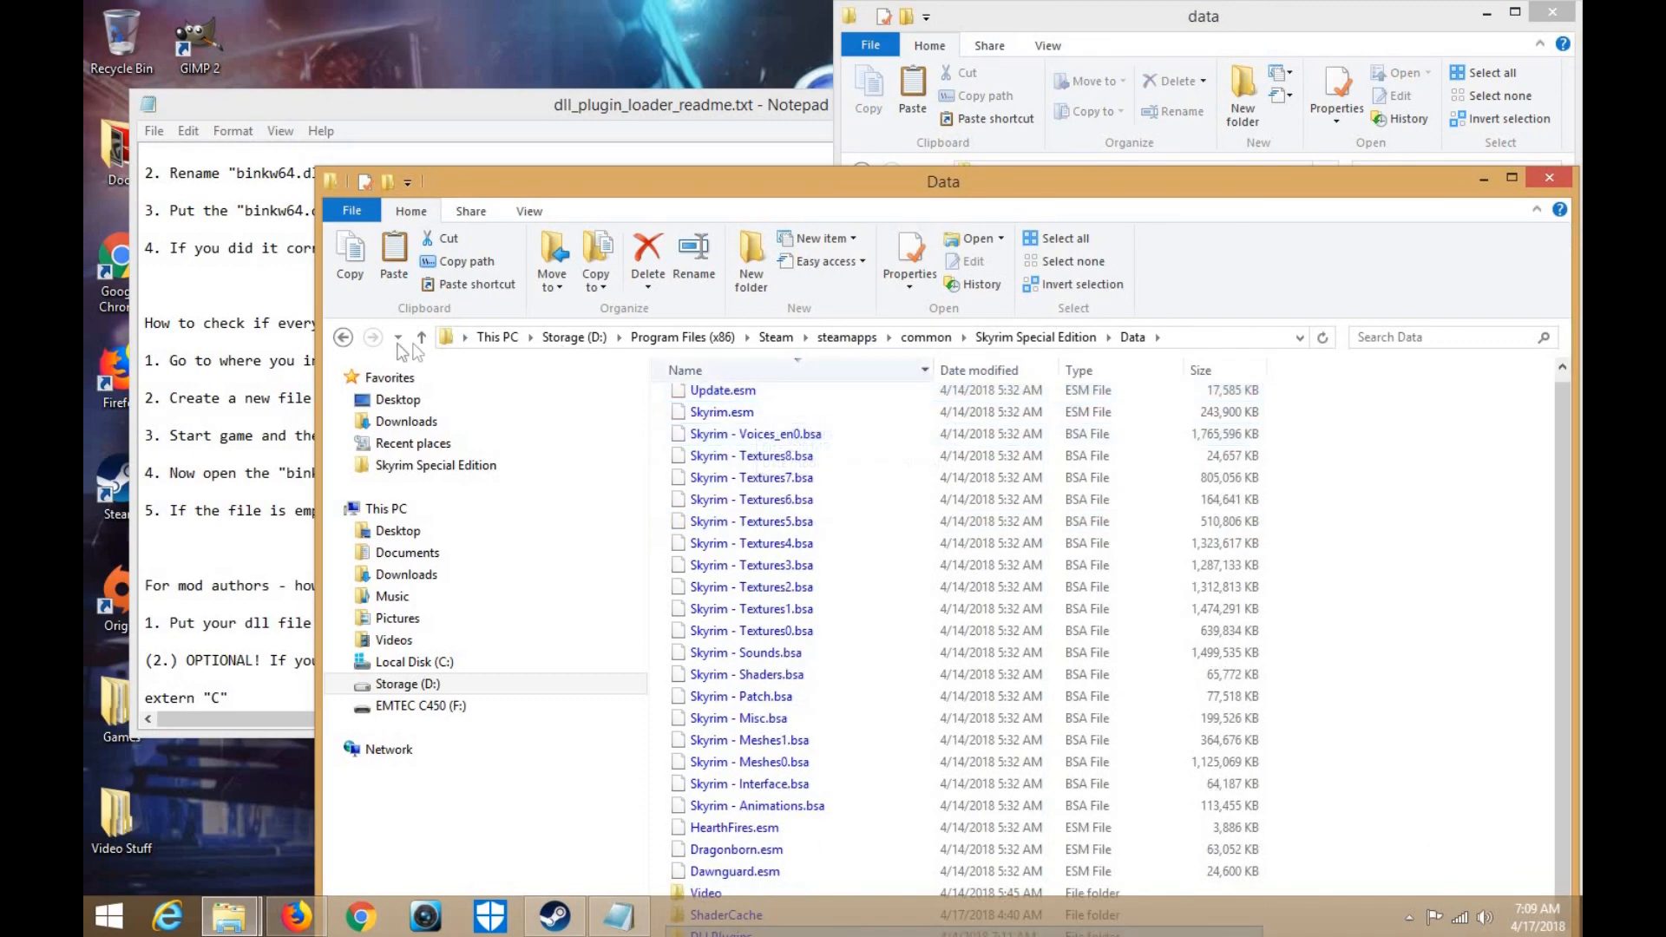
# Locate the DLLPlugins folder inside the game's Data folder and open it to check its files
pyautogui.scroll(1, 886, 552)
pyautogui.click(886, 537)
pyautogui.scroll(-1, 887, 536)
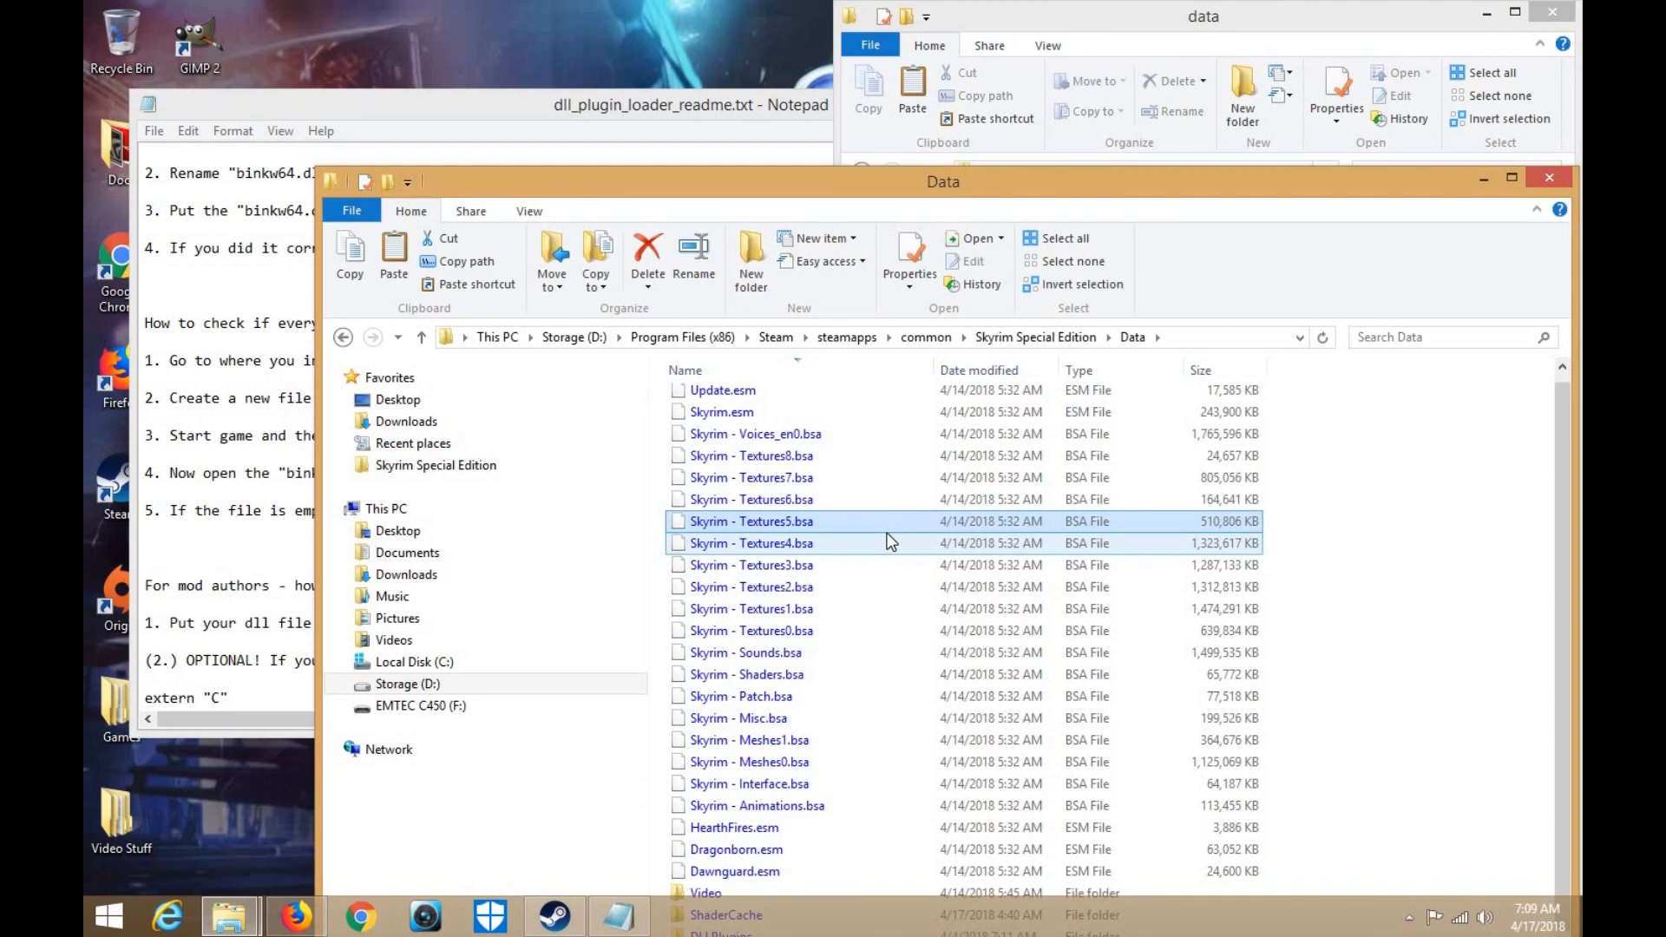
pyautogui.scroll(-2, 1054, 207)
pyautogui.moveTo(1071, 175); pyautogui.dragTo(1049, 67)
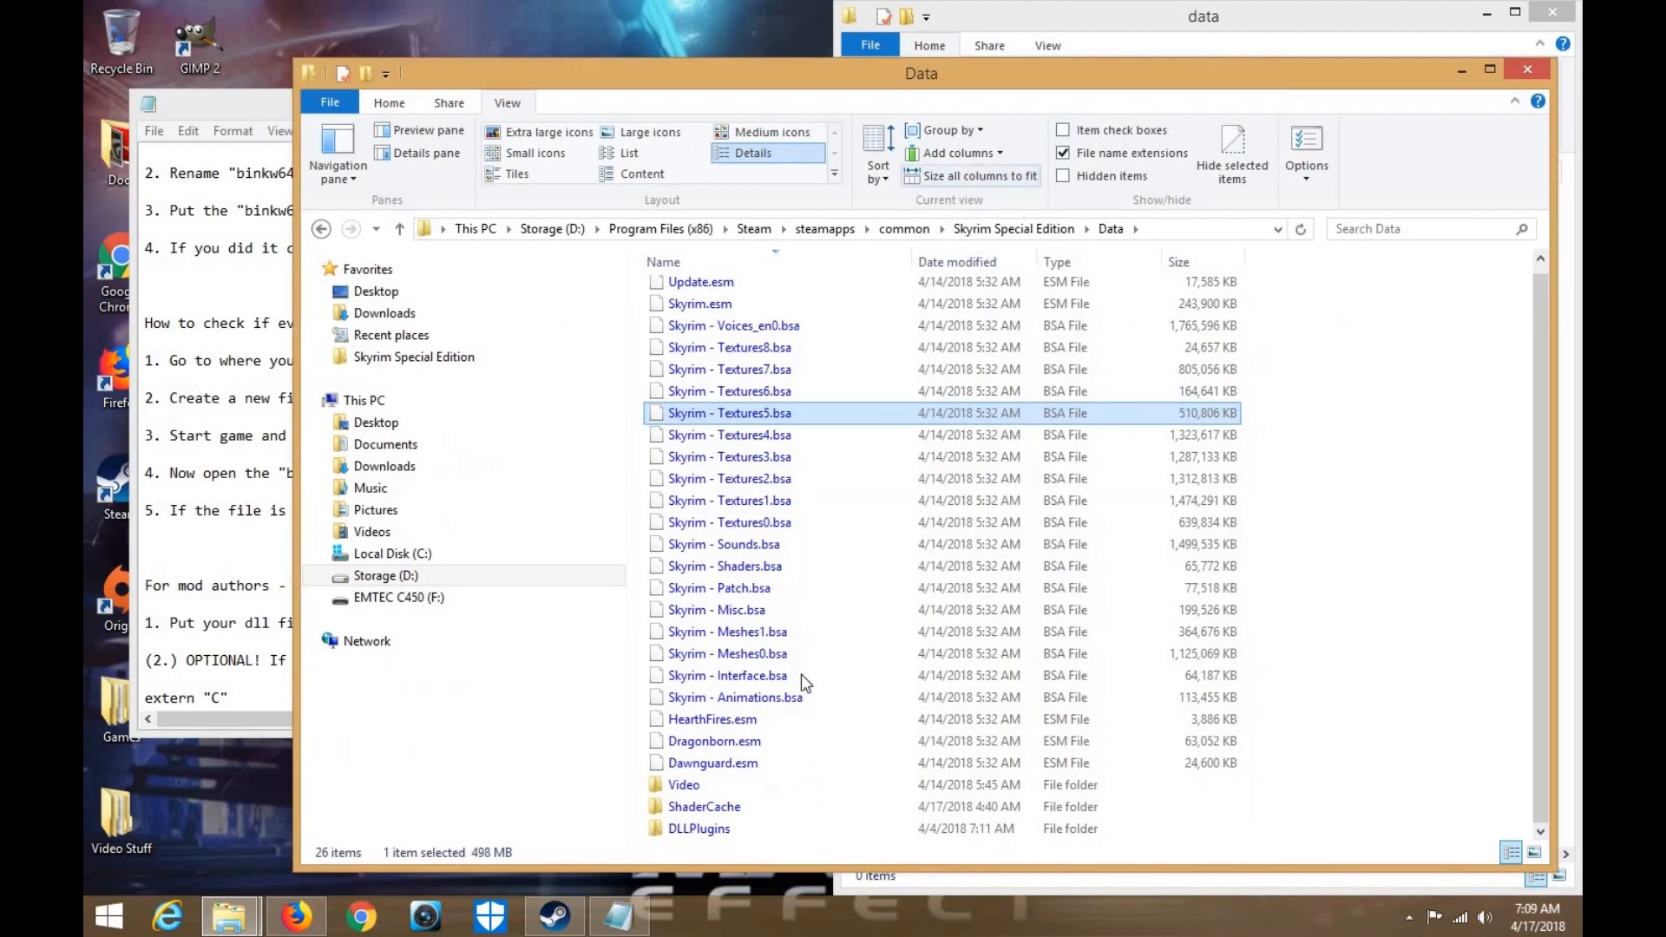
pyautogui.doubleClick(731, 828)
pyautogui.click(758, 312)
pyautogui.click(755, 291)
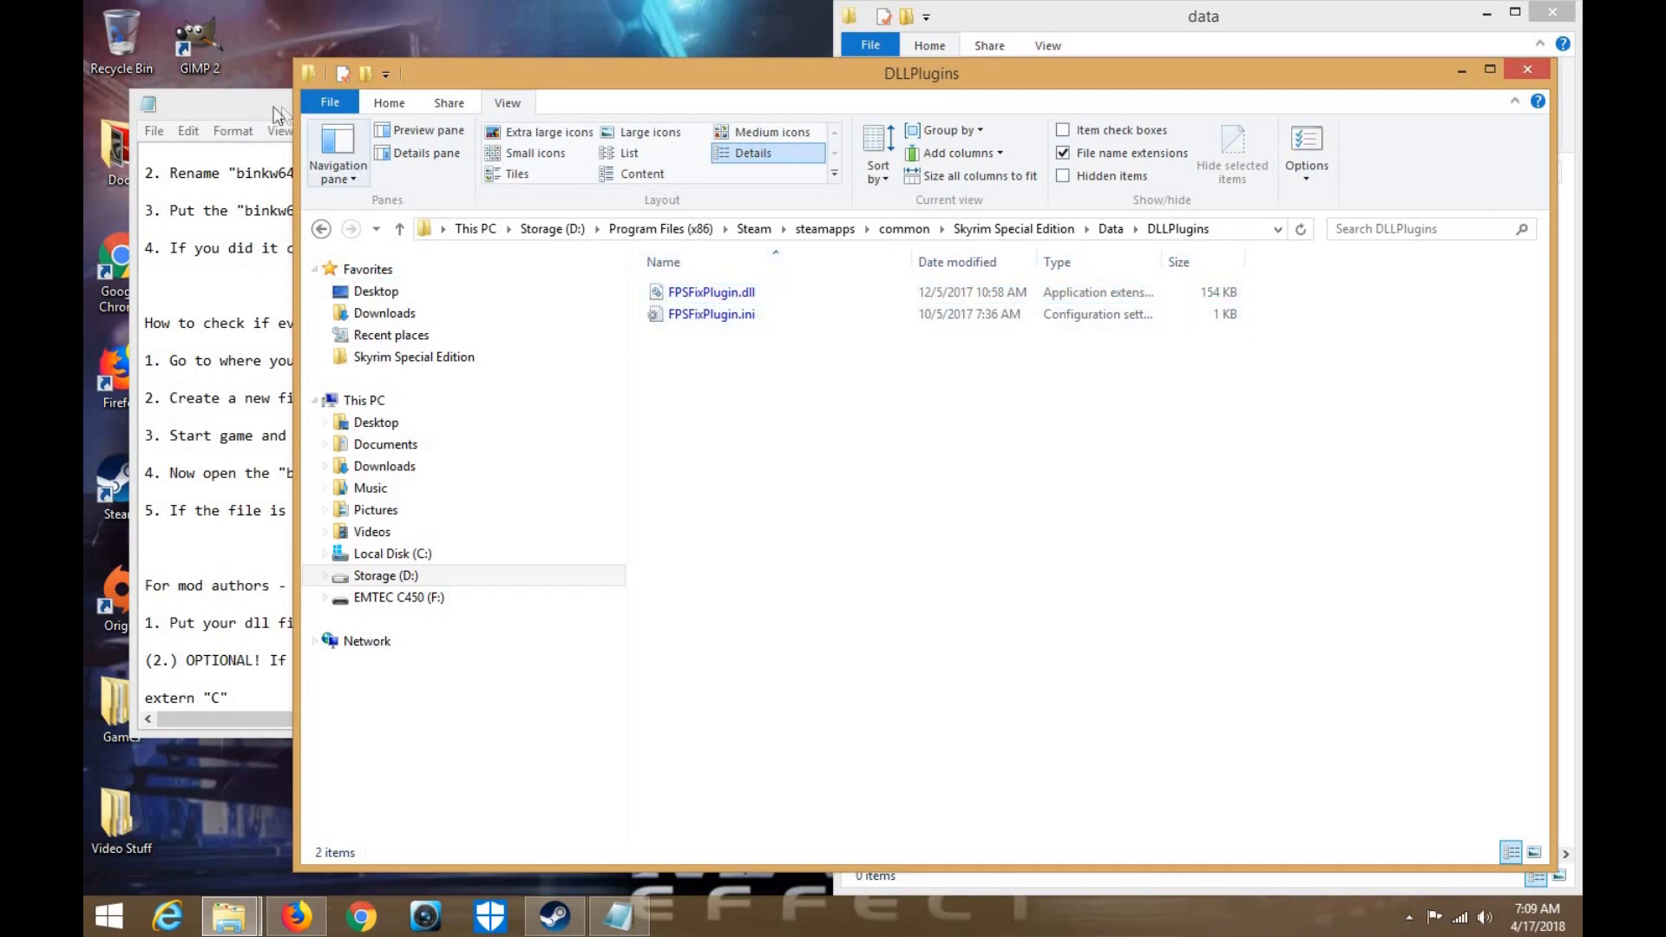
# Reread the readme's instructions for checking the installation, then go back to the Skyrim Special Edition folder
pyautogui.click(239, 105)
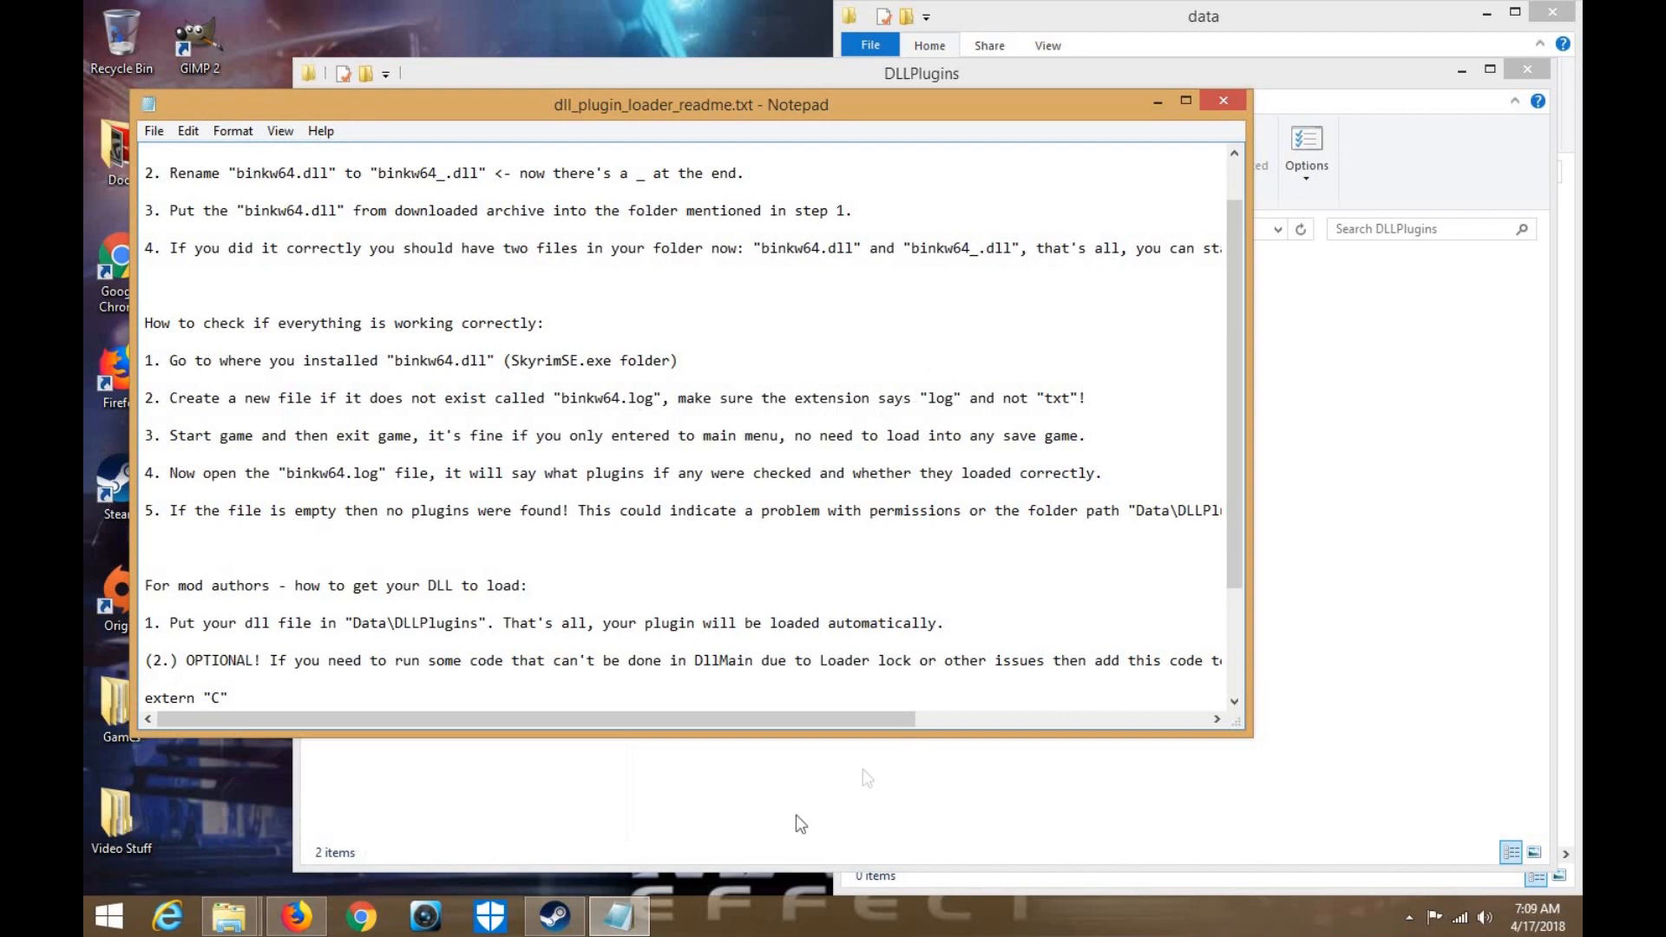
pyautogui.click(254, 798)
pyautogui.click(364, 781)
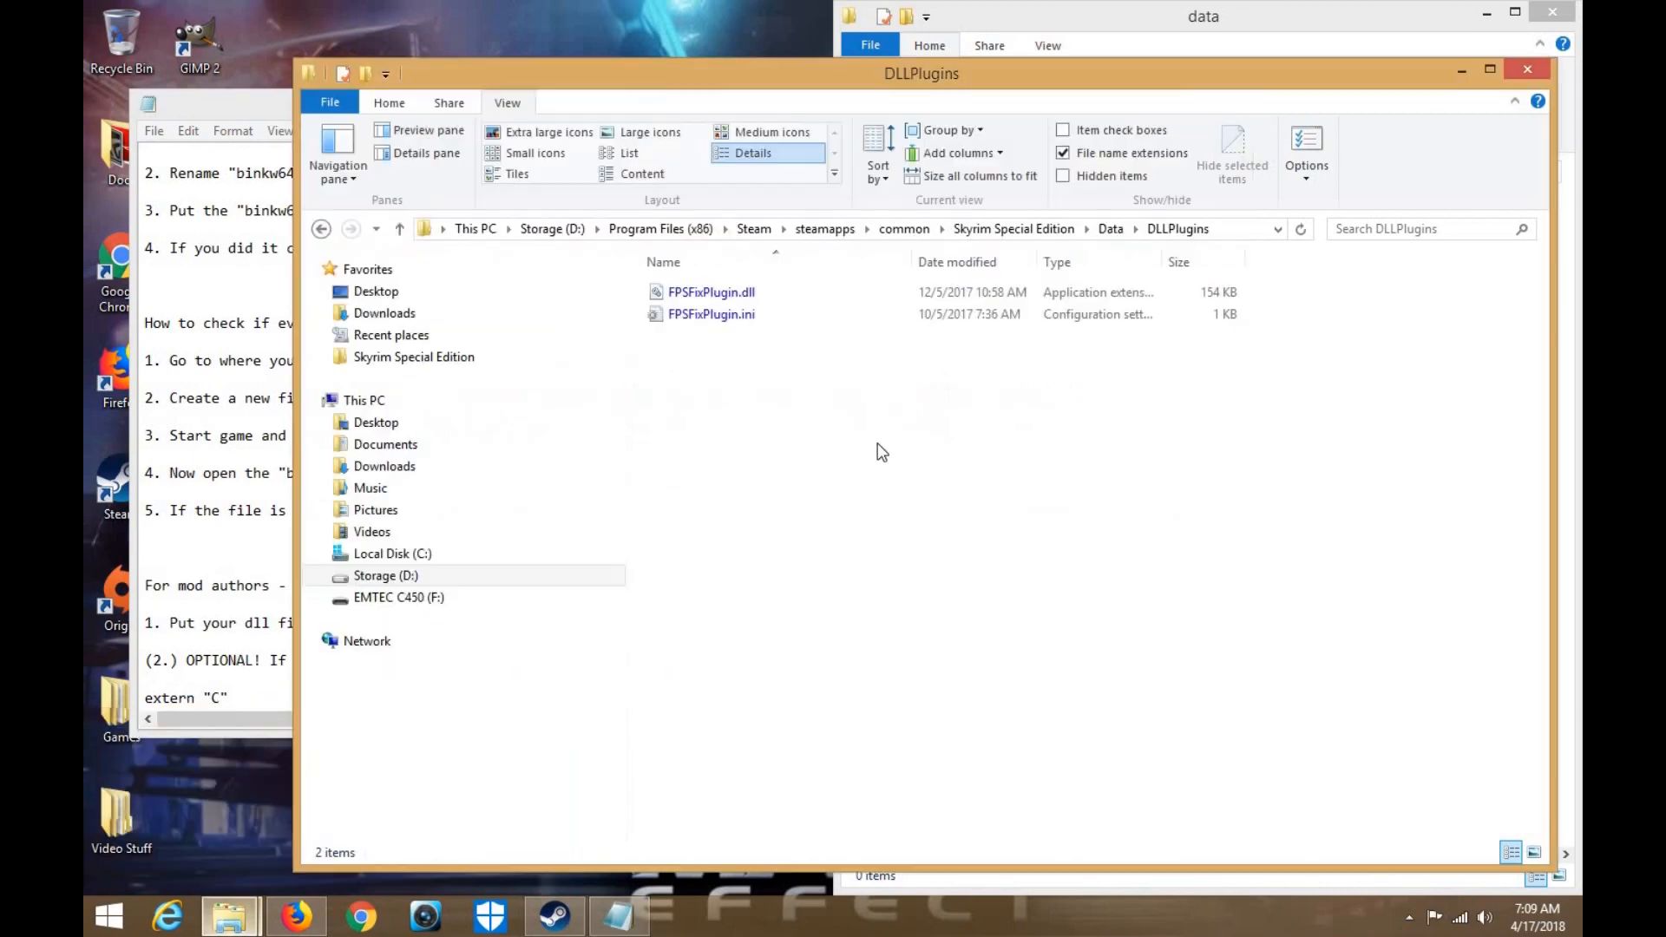
pyautogui.click(386, 363)
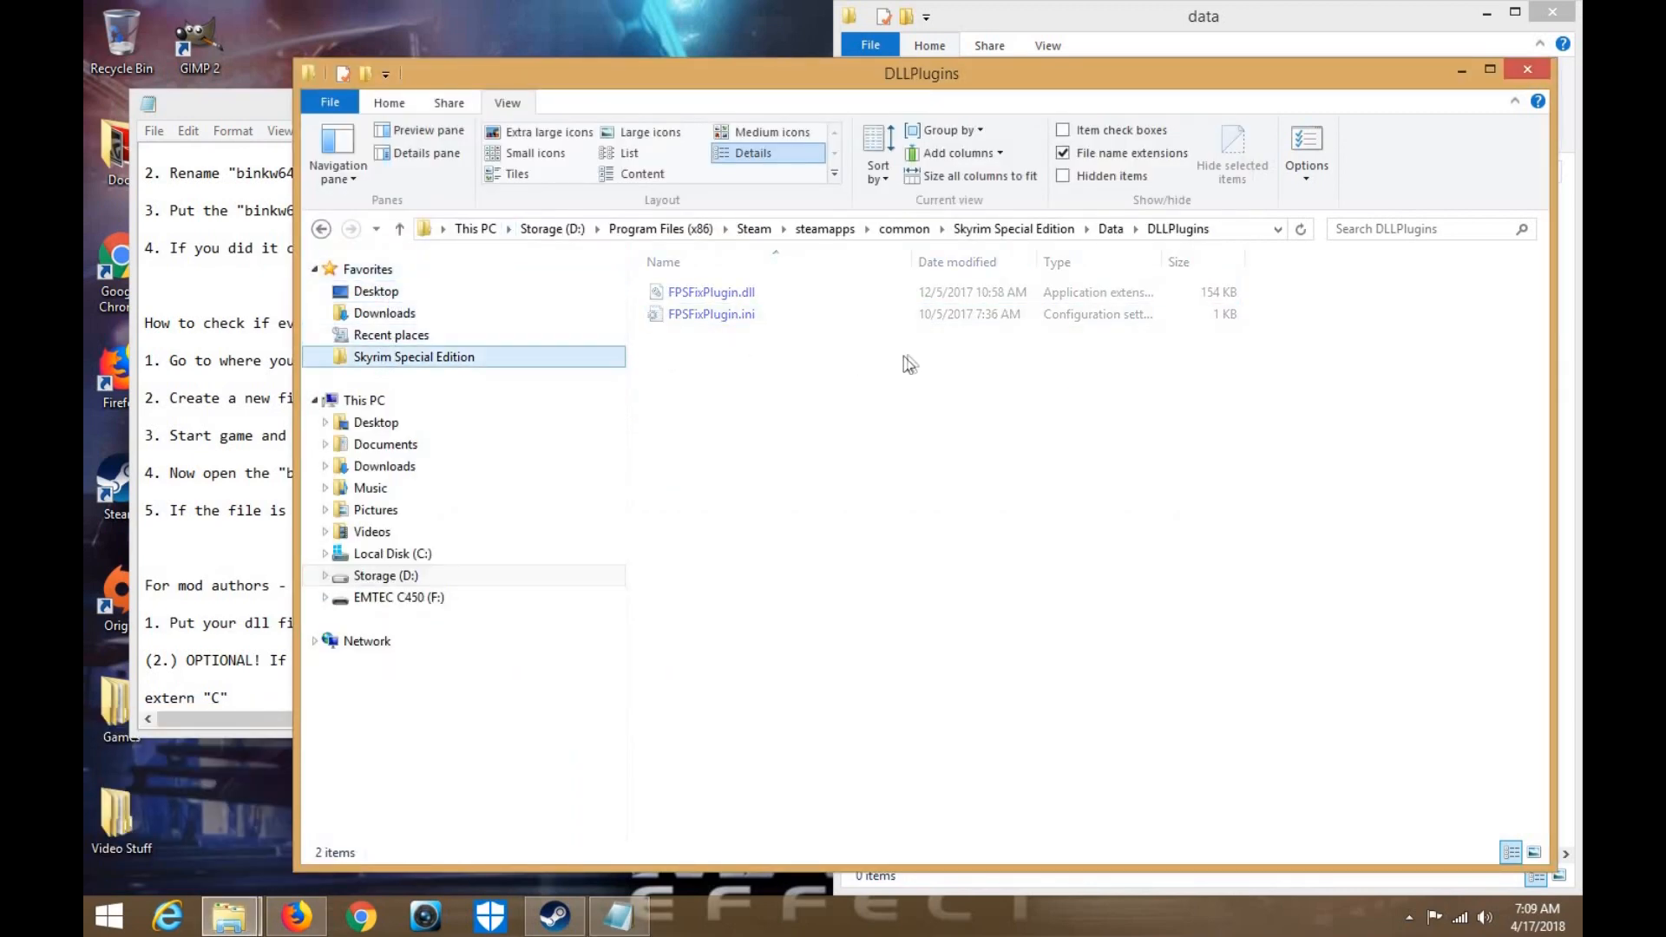
pyautogui.click(812, 382)
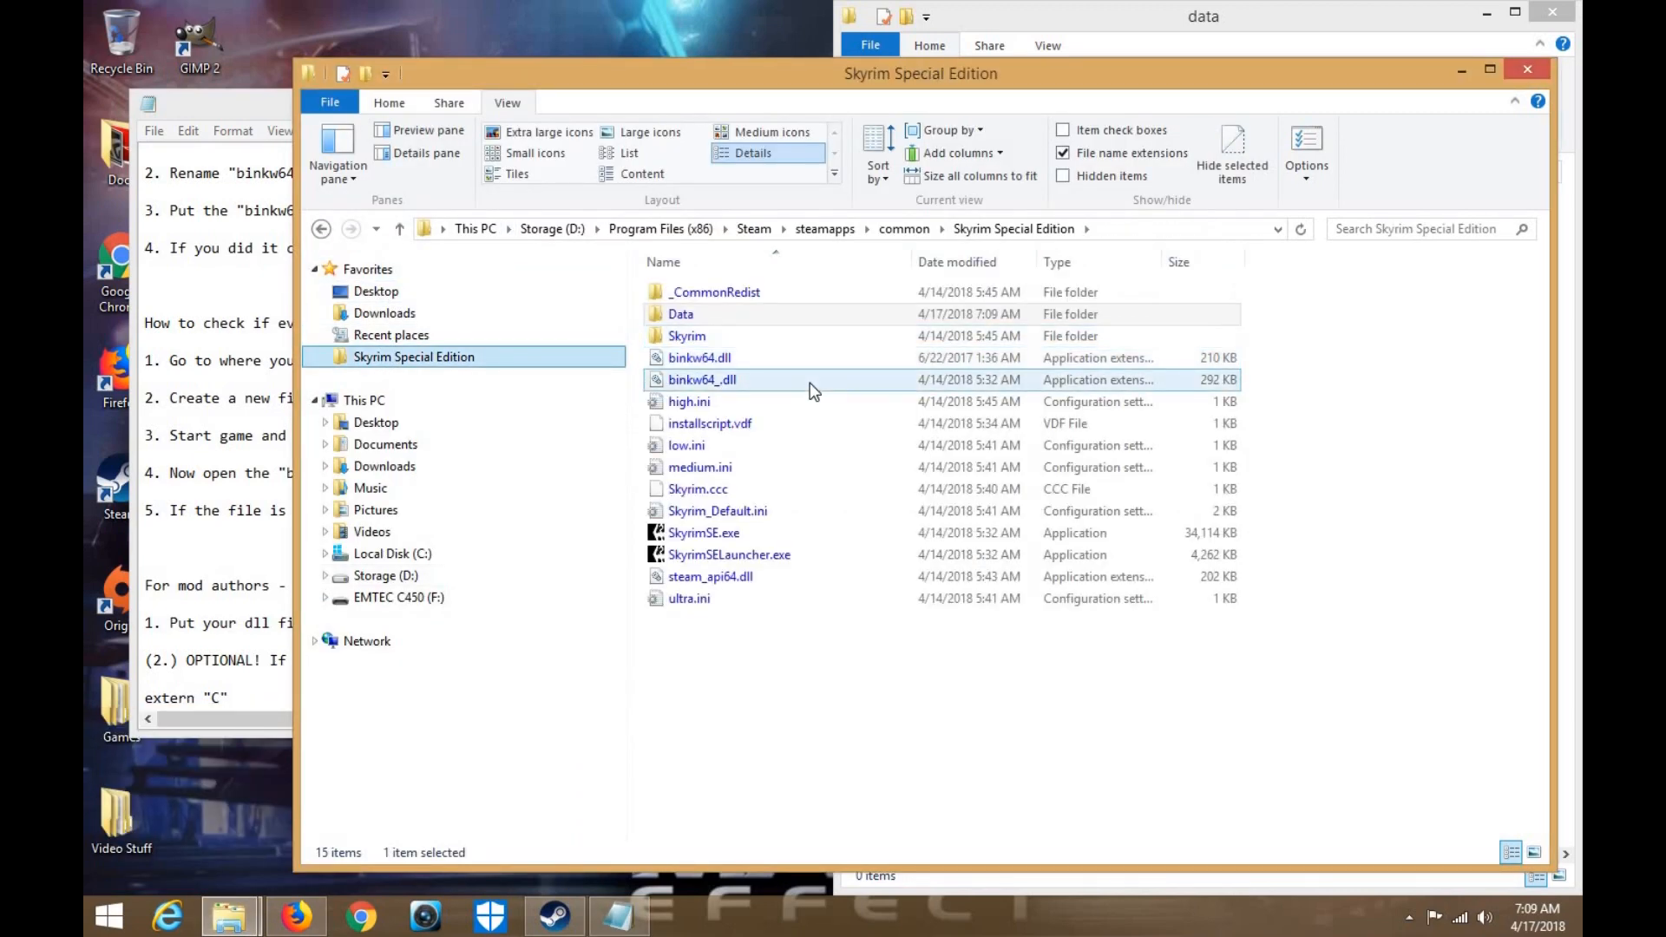
pyautogui.rightClick(809, 383)
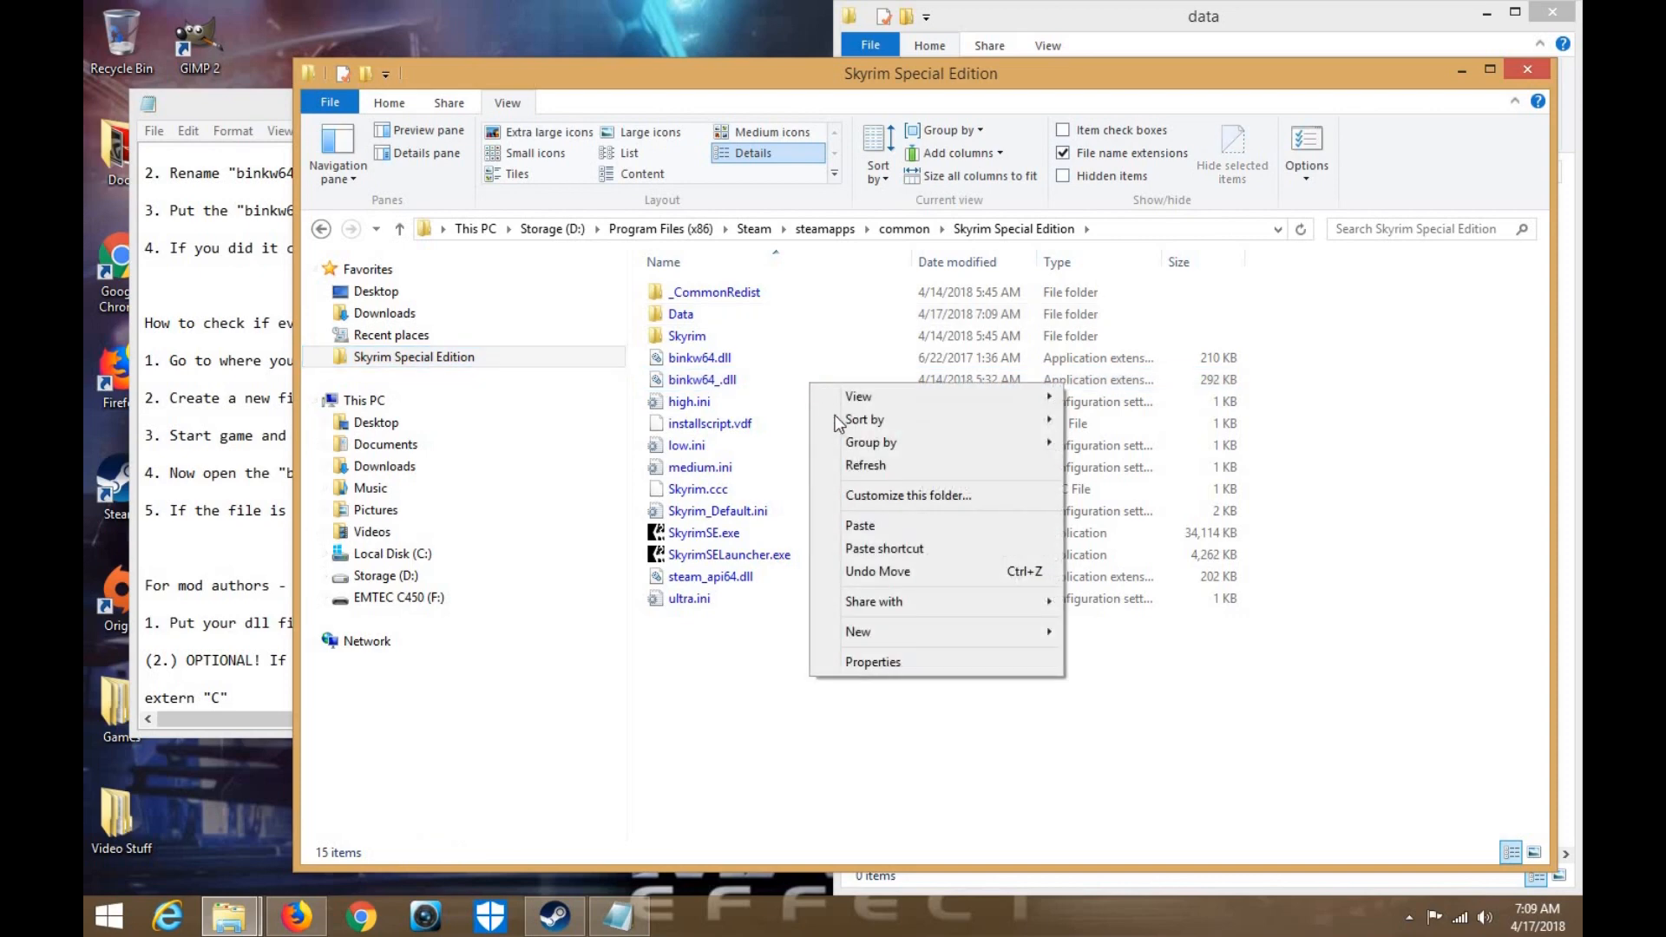
pyautogui.moveTo(936, 640)
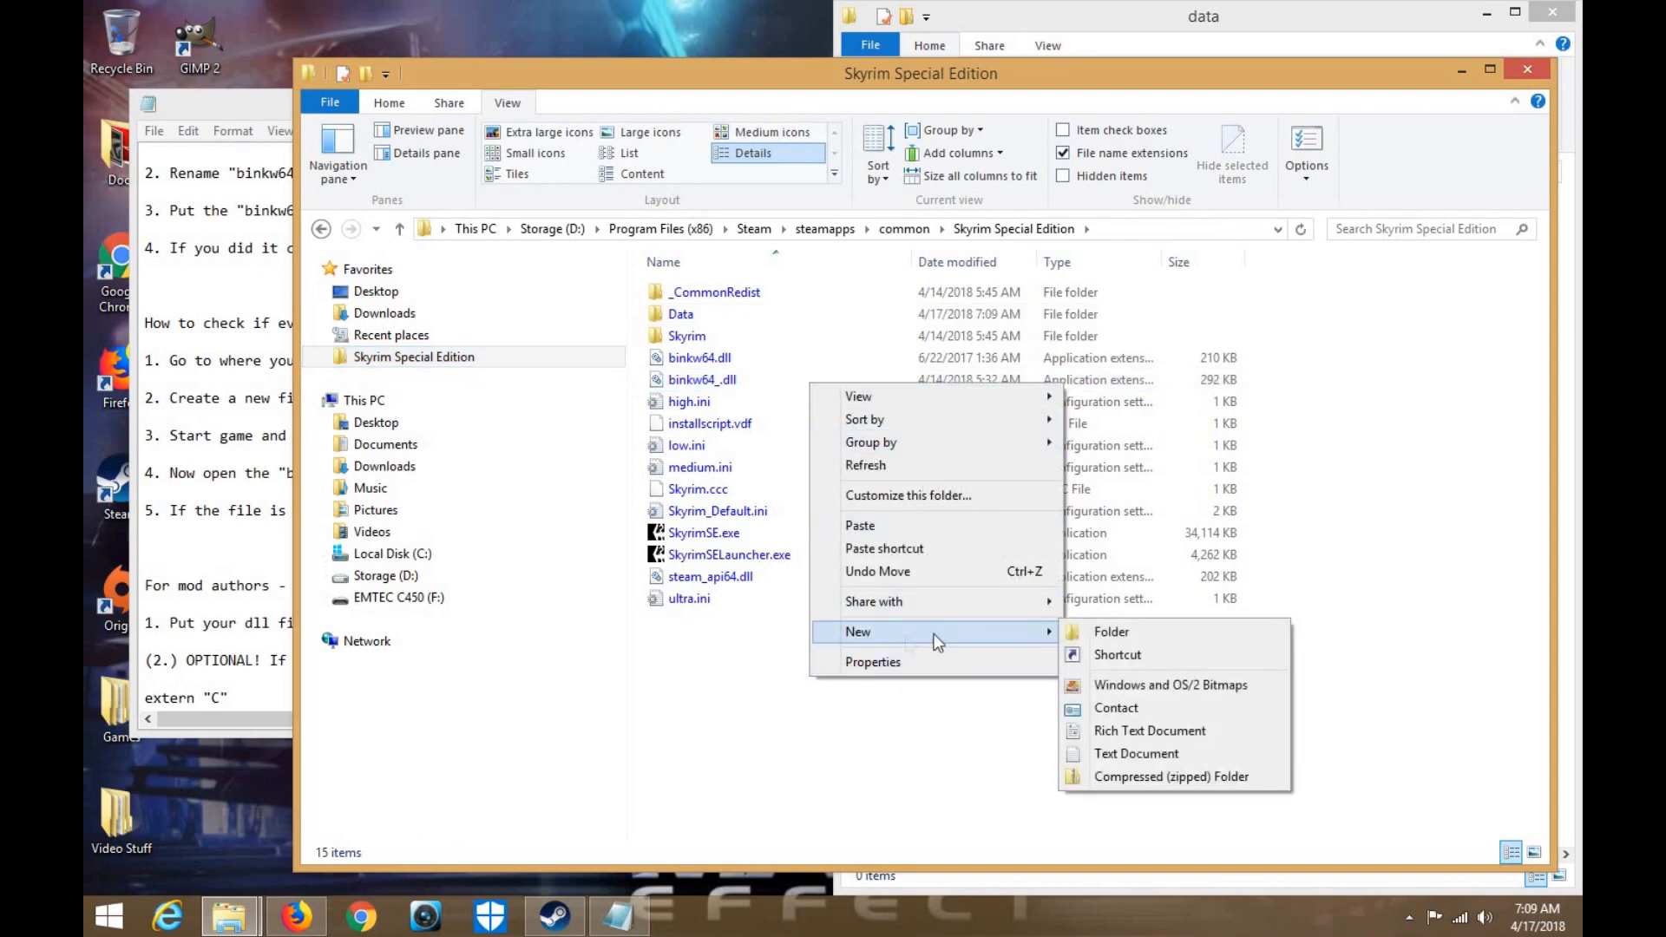
pyautogui.click(1159, 653)
pyautogui.click(1102, 680)
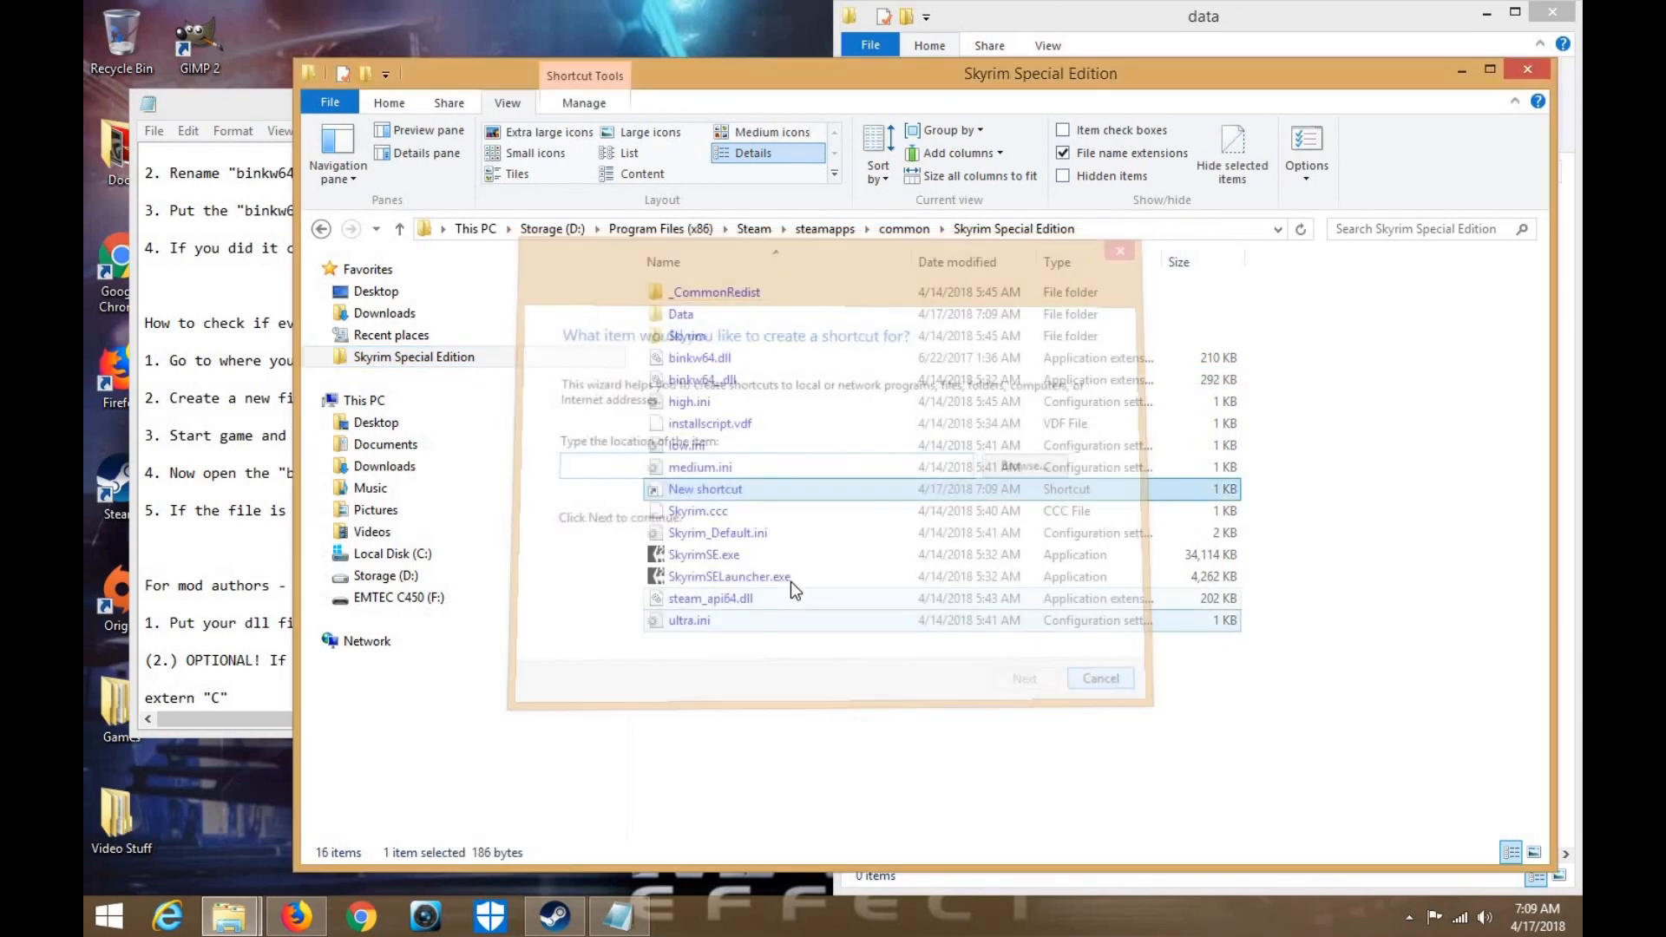
pyautogui.rightClick(789, 579)
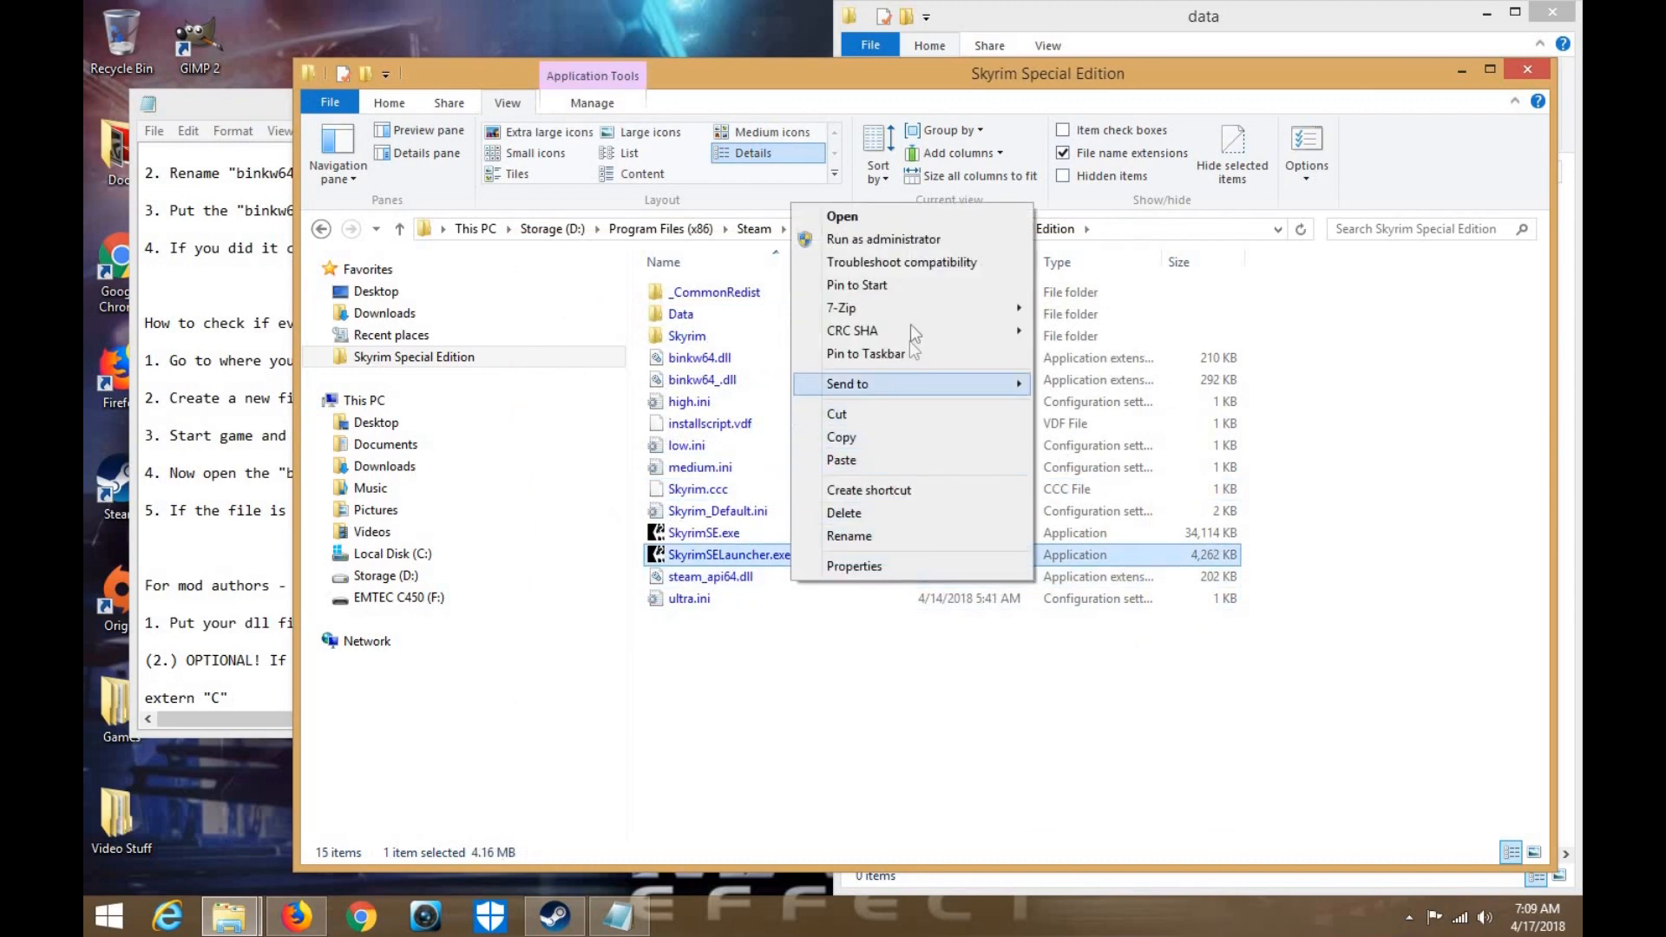
pyautogui.click(838, 683)
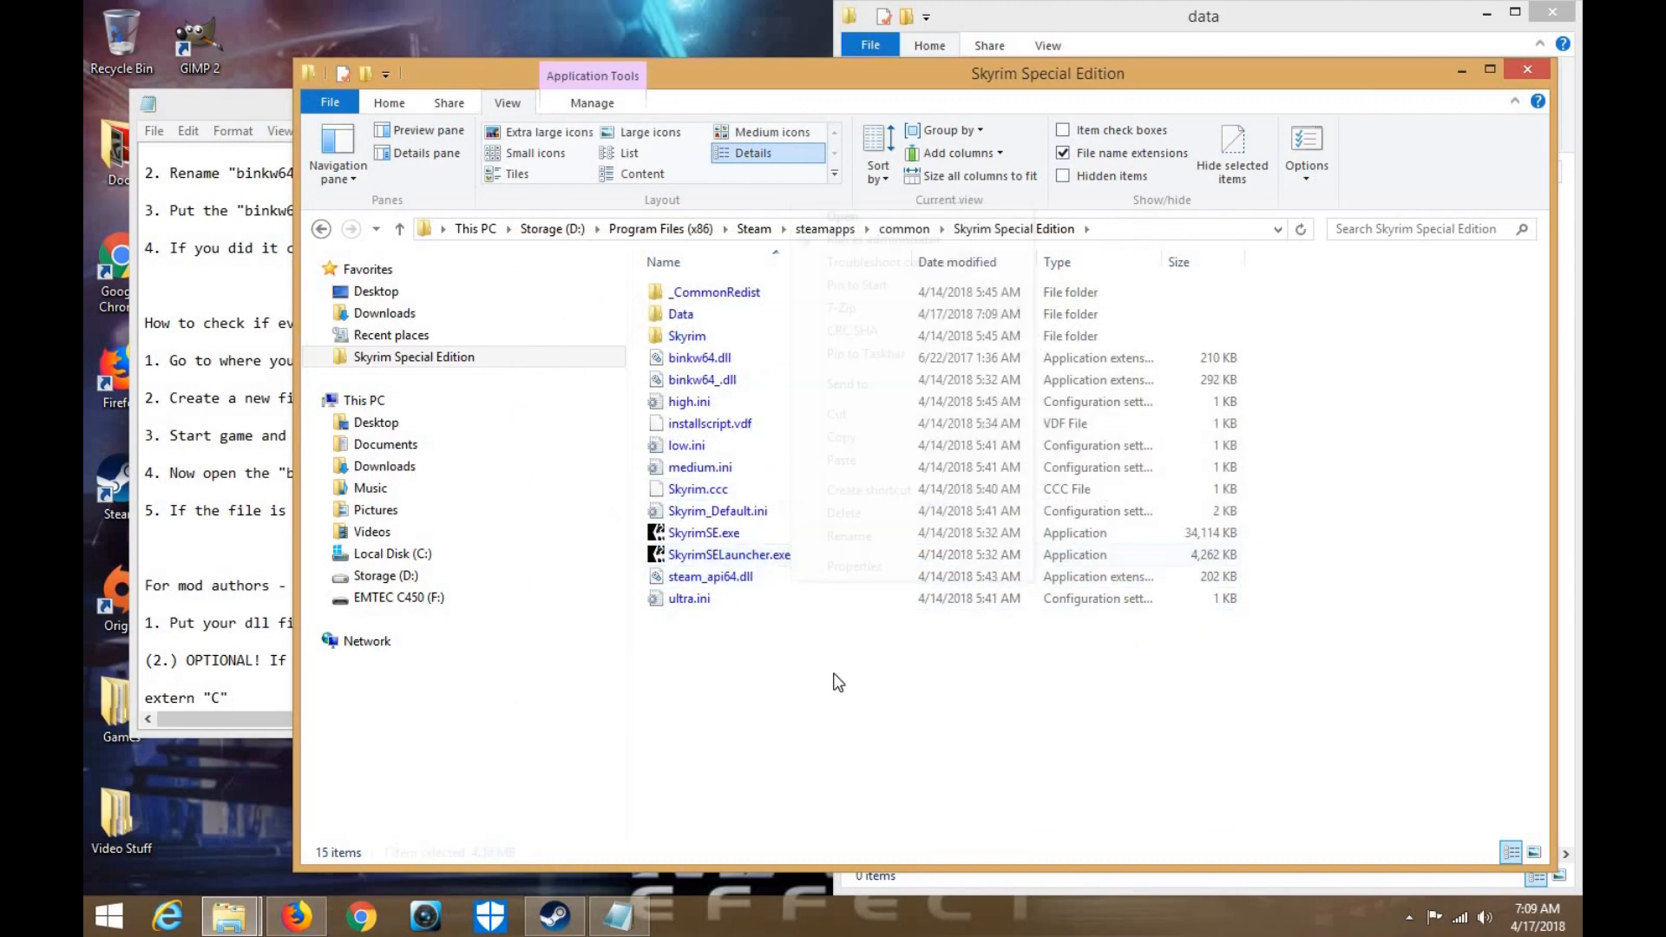
# Create a new folder named binkw64.log in the Skyrim Special Edition folder
pyautogui.rightClick(837, 683)
pyautogui.moveTo(982, 628)
pyautogui.click(1174, 628)
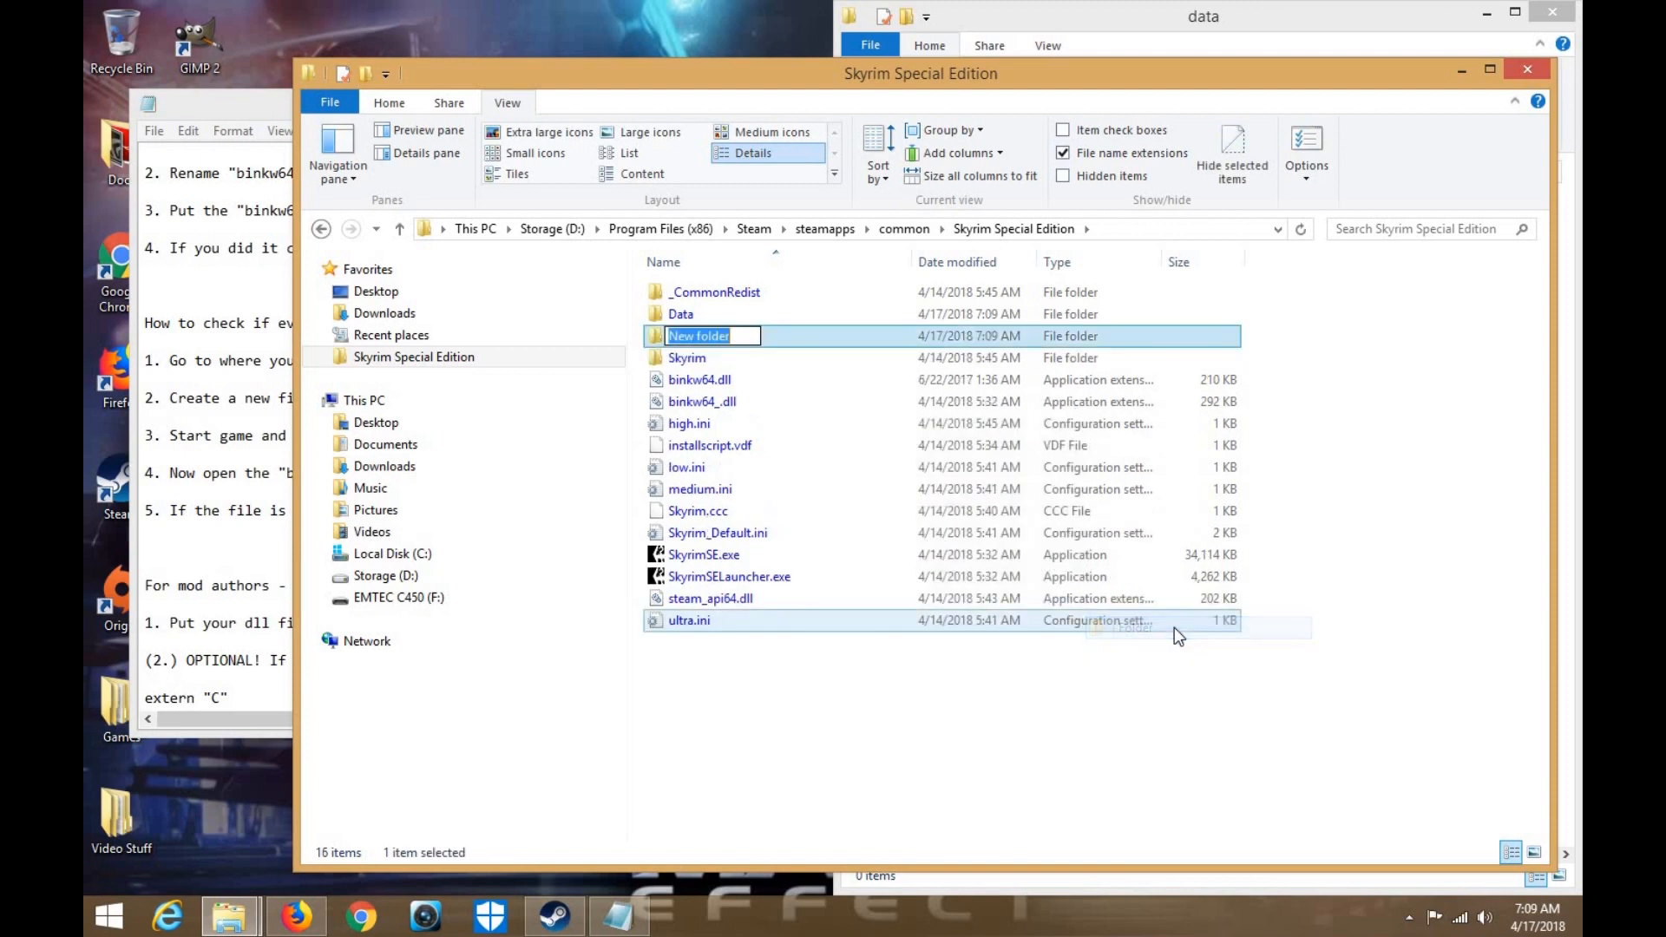
pyautogui.write('binkw')
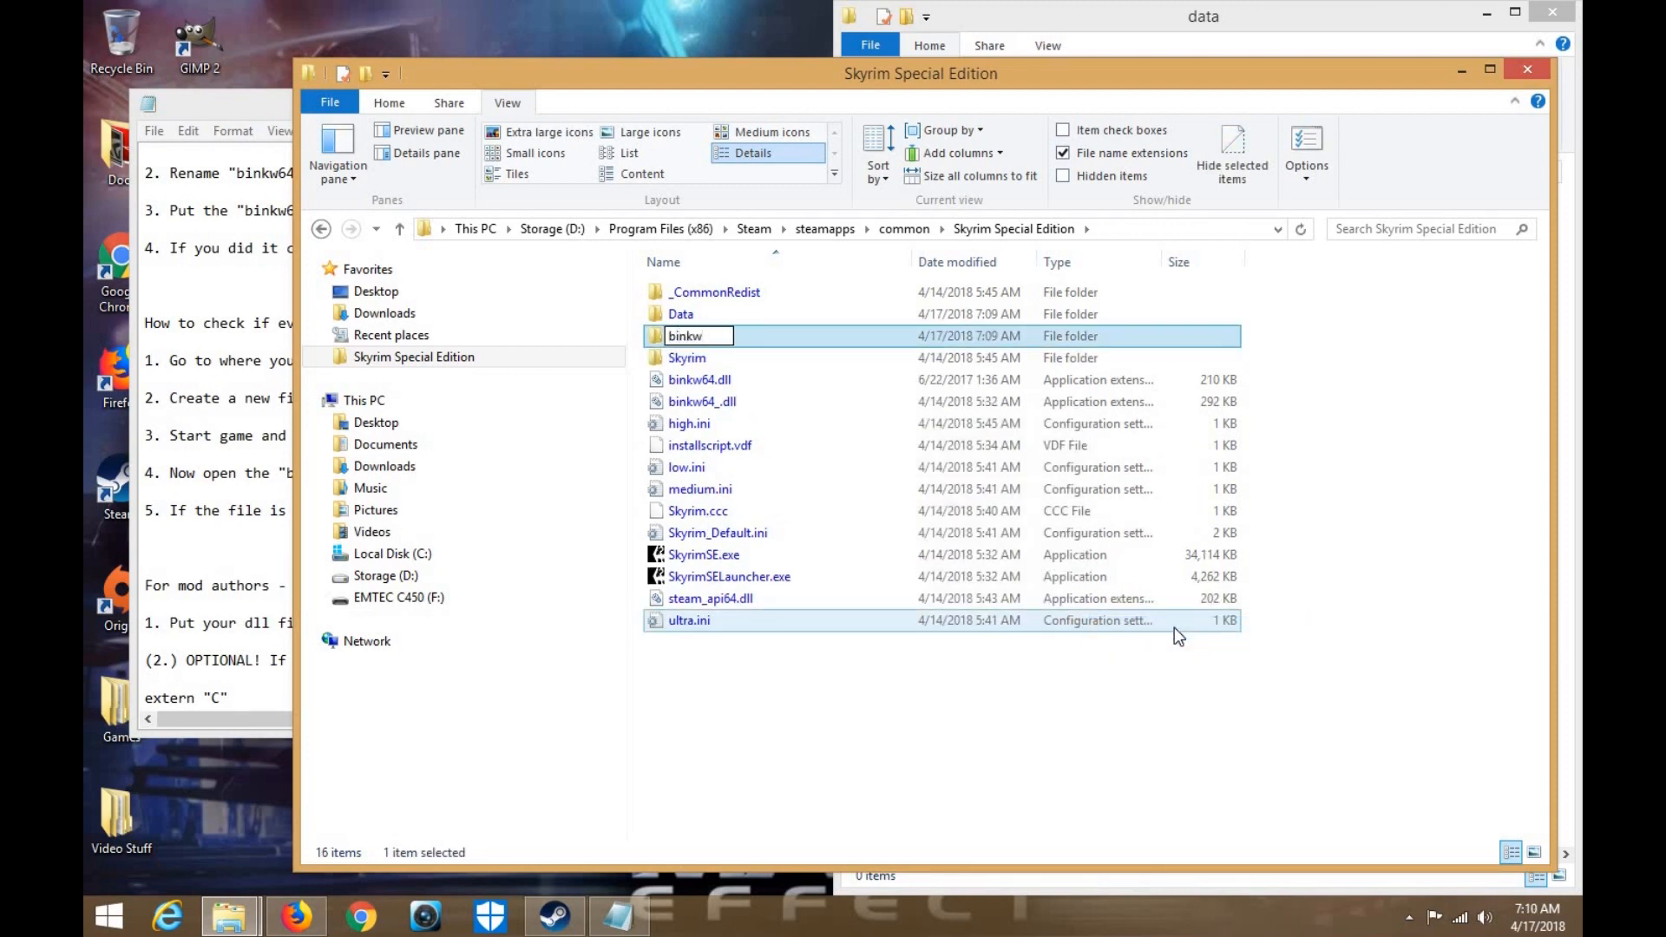
pyautogui.write('64.log')
pyautogui.press('Return')
# Examine the rest of the readme, including the binkw64.log check and the notes for mod authors, and close it
pyautogui.moveTo(821, 86); pyautogui.dragTo(1028, 44)
pyautogui.moveTo(398, 103); pyautogui.dragTo(337, 96)
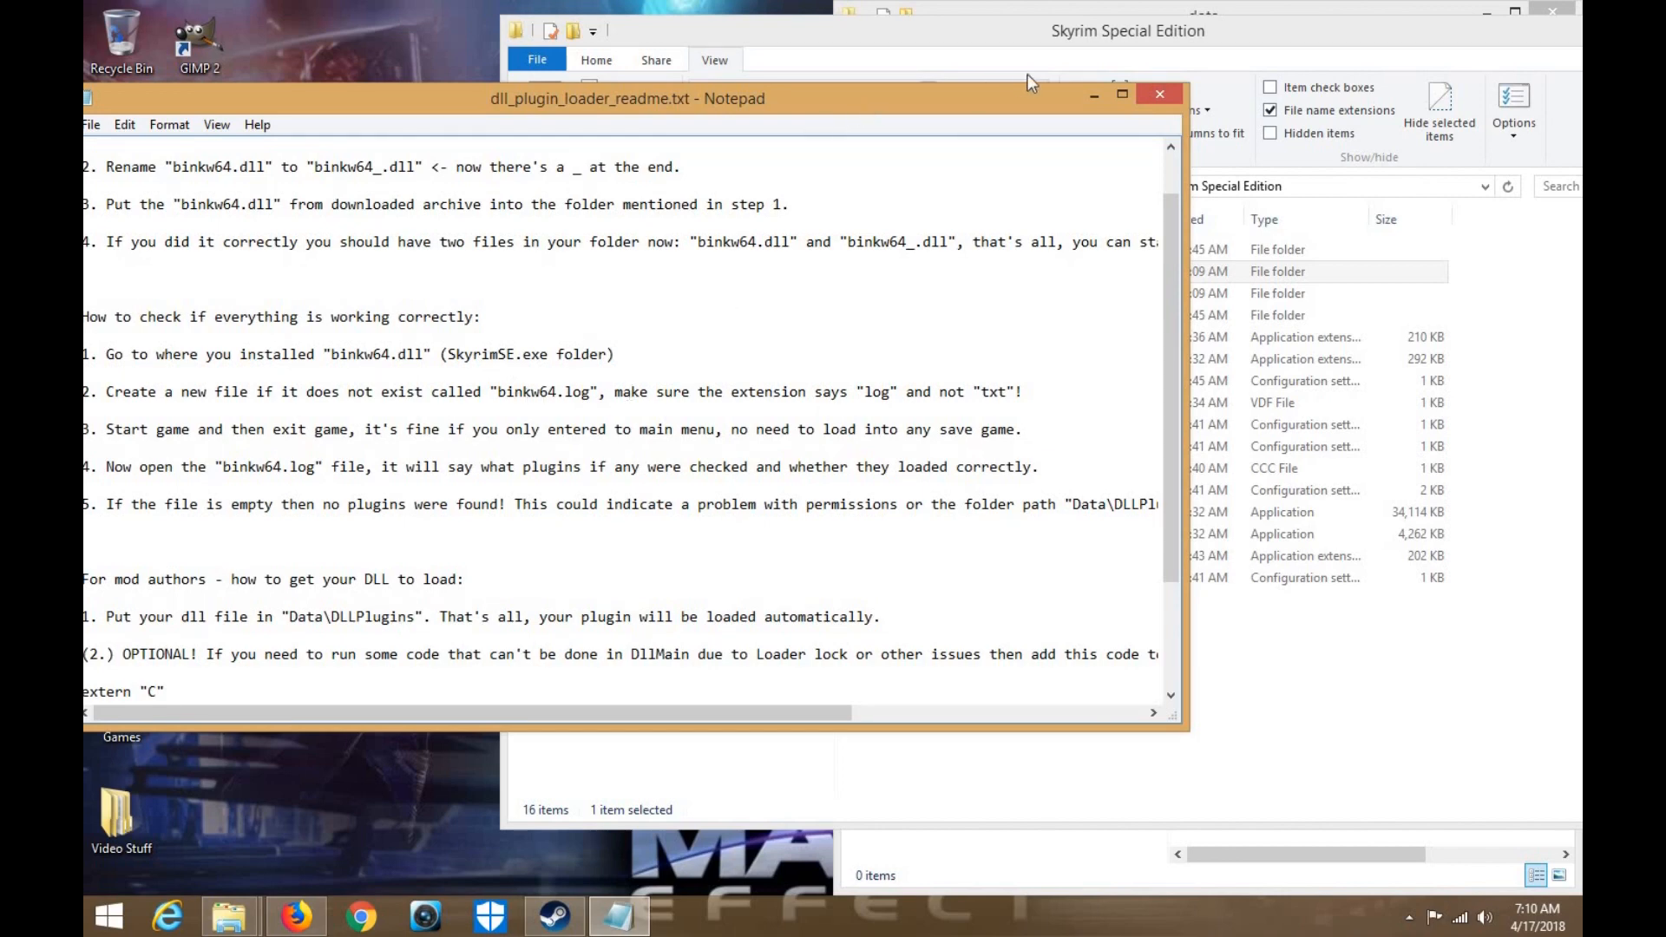
pyautogui.moveTo(1028, 96); pyautogui.dragTo(1188, 72)
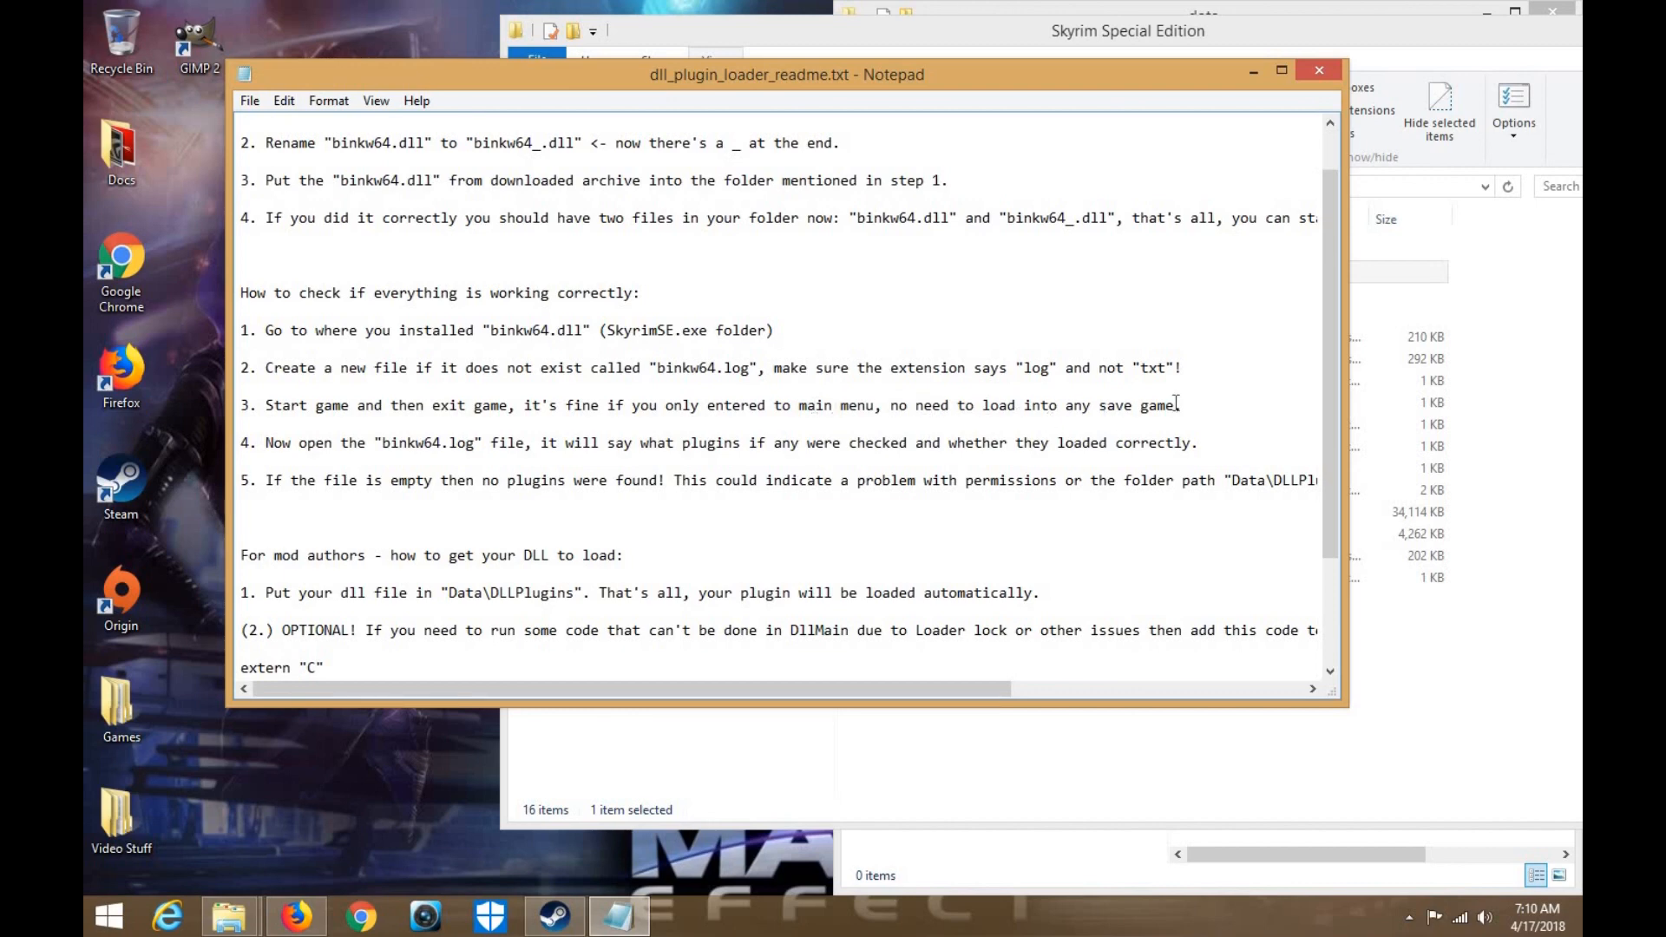
pyautogui.moveTo(1192, 80); pyautogui.dragTo(1010, 86)
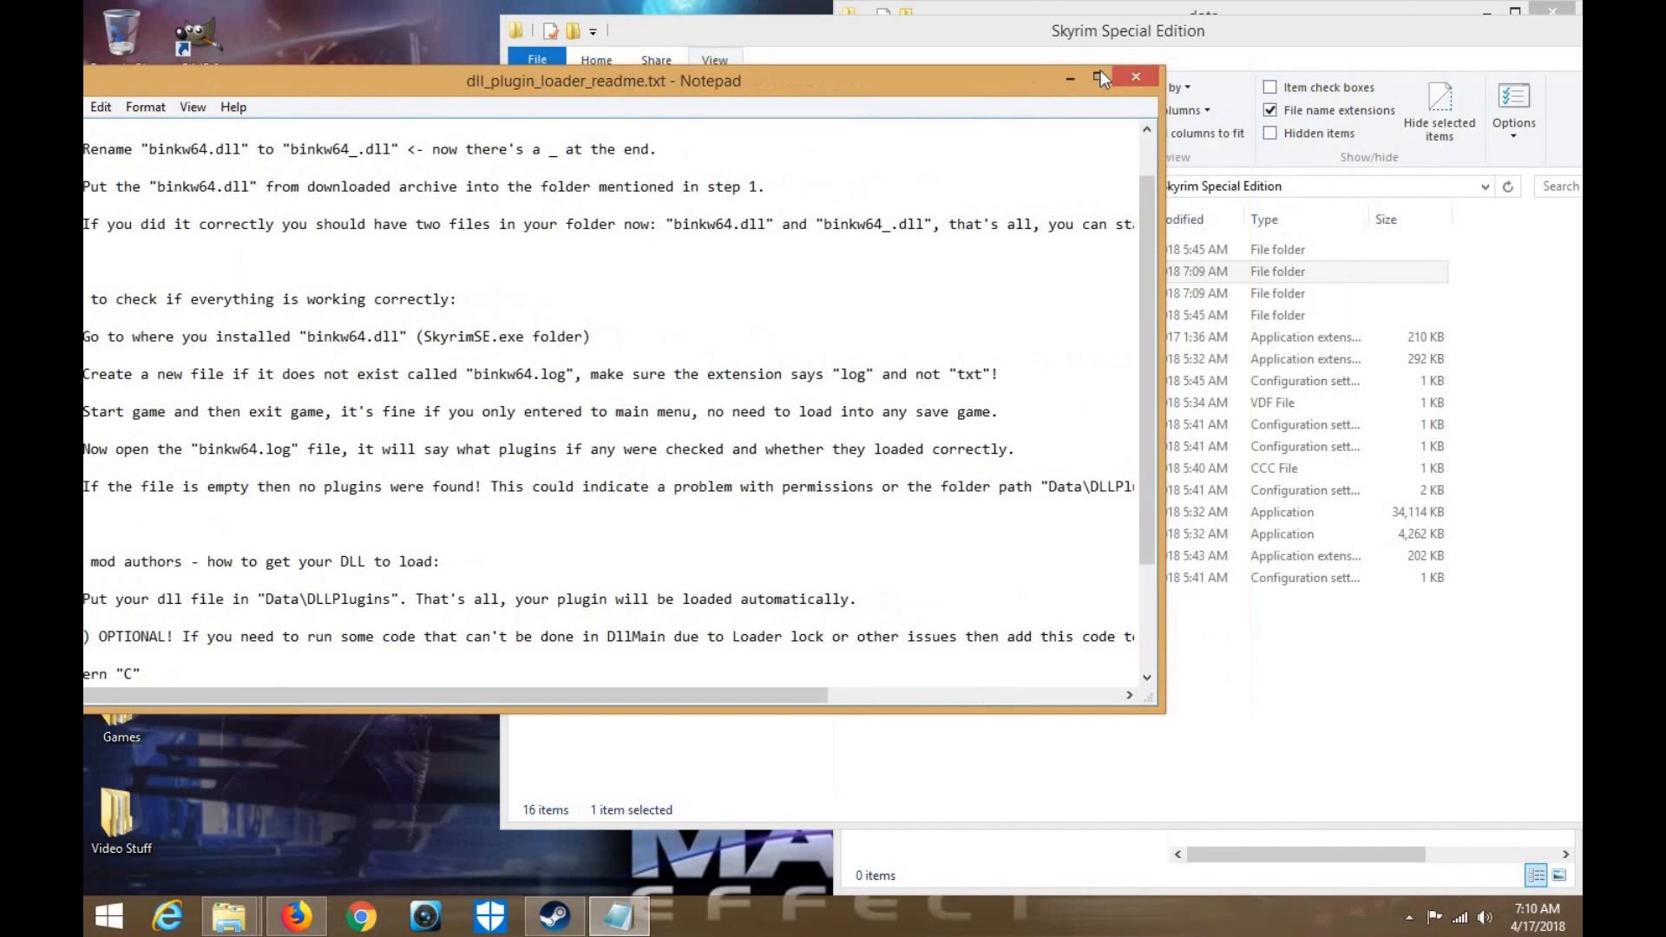
pyautogui.moveTo(1010, 90); pyautogui.dragTo(1120, 83)
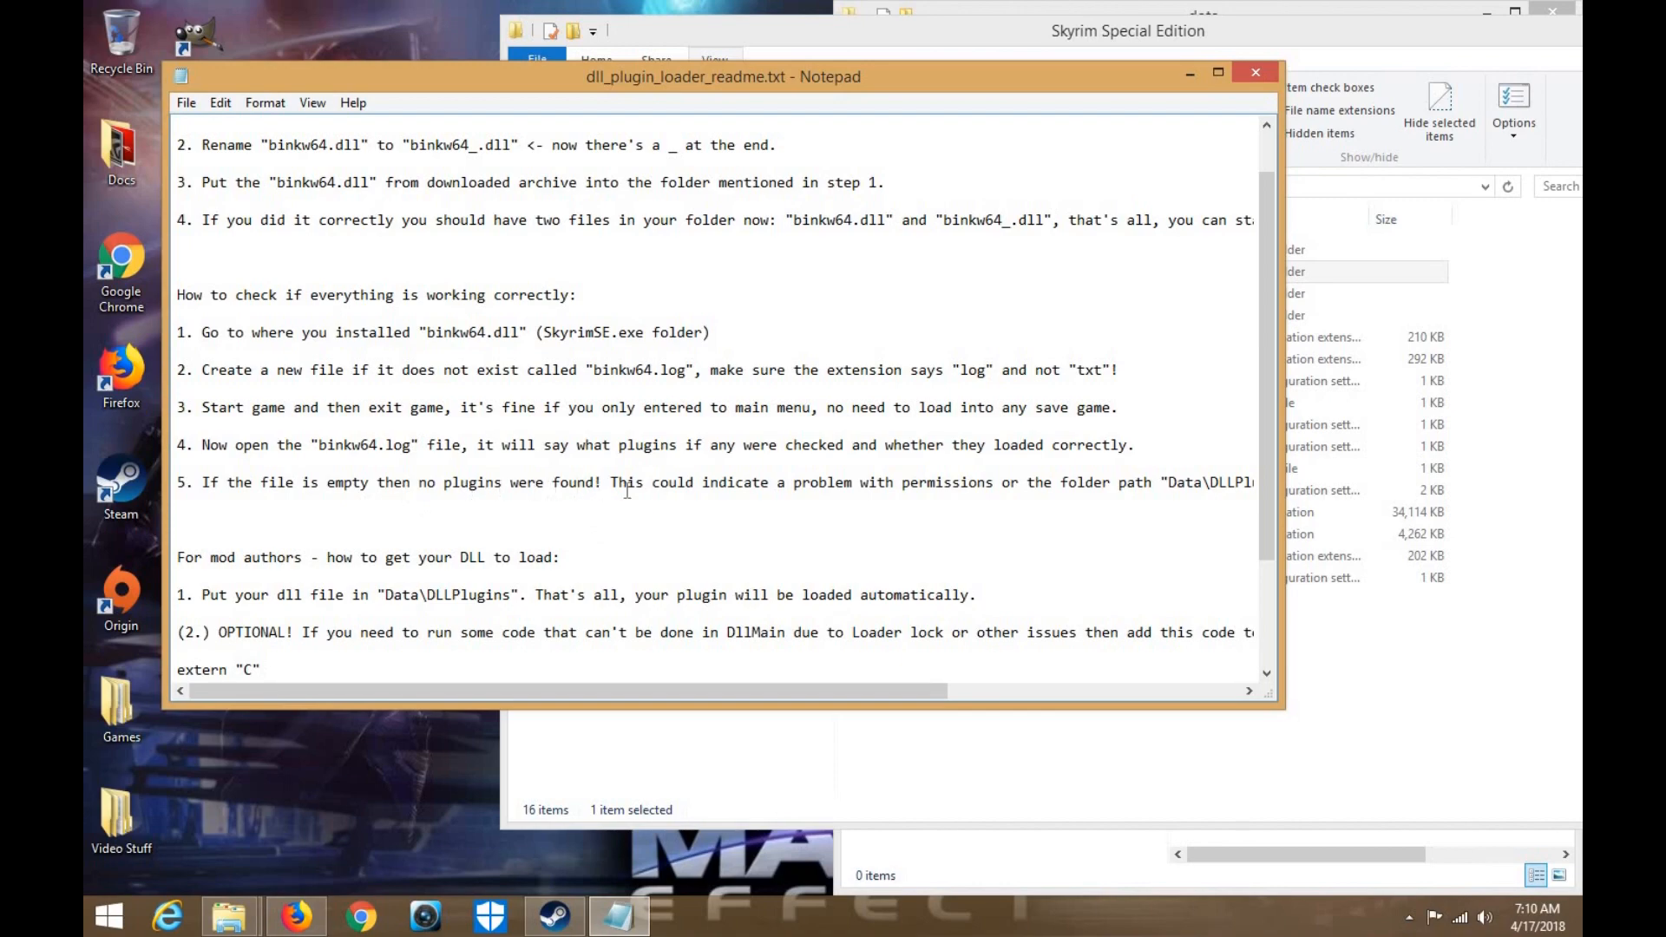
pyautogui.moveTo(820, 690); pyautogui.dragTo(745, 729)
pyautogui.scroll(-1, 598, 545)
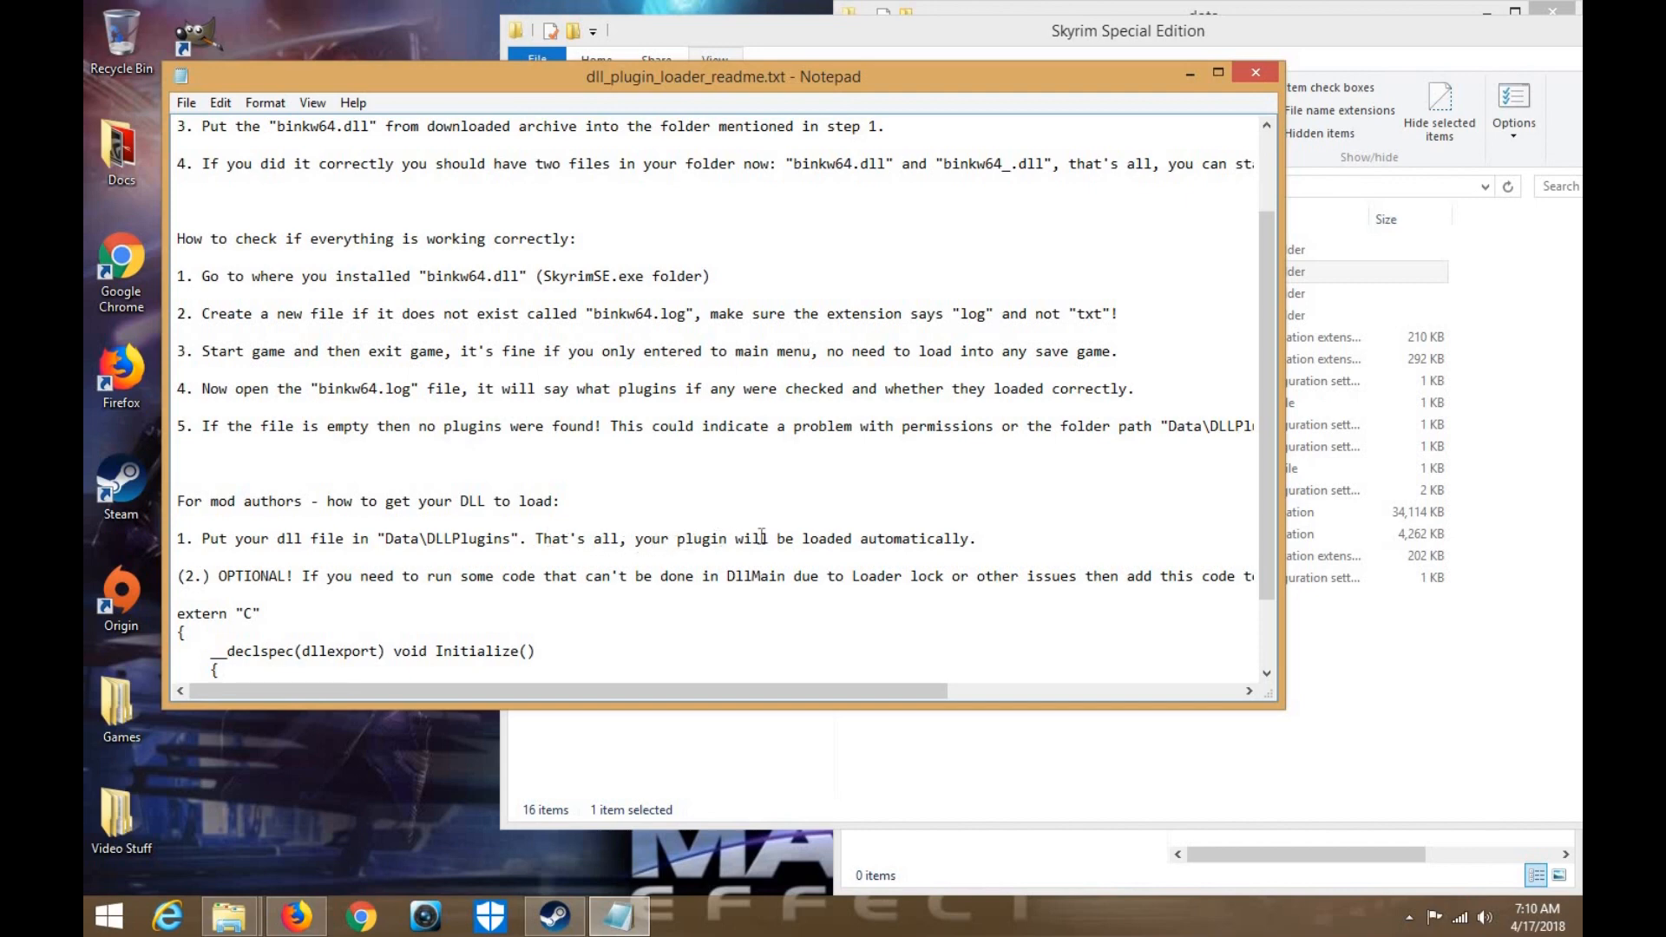
pyautogui.scroll(-2, 761, 536)
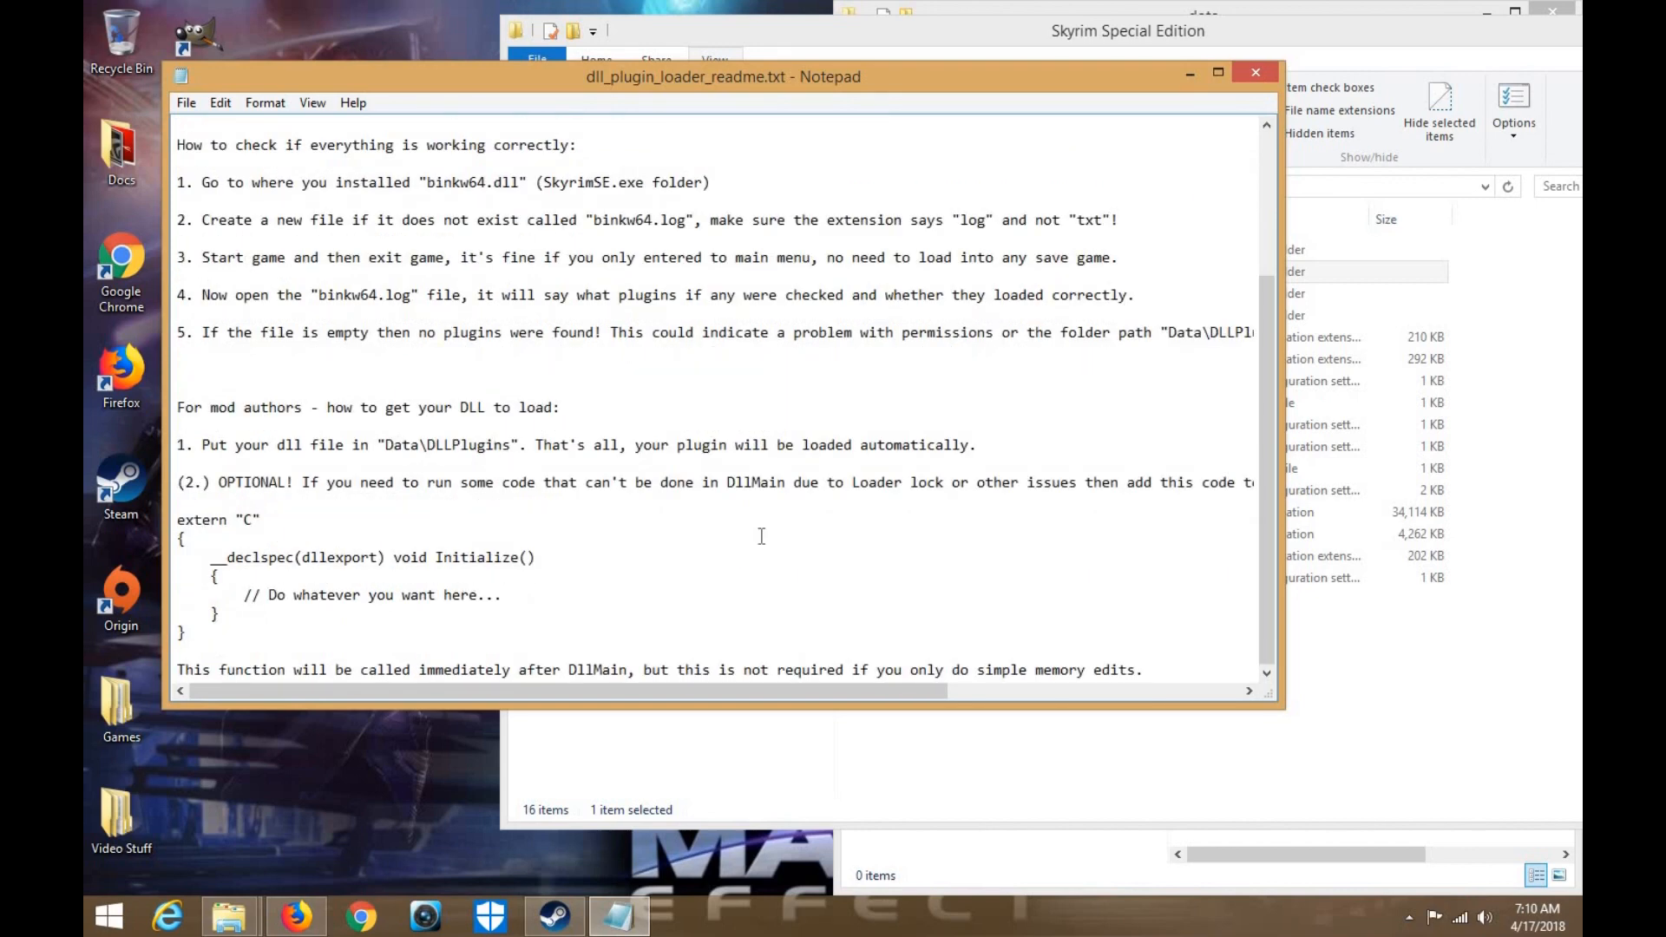
pyautogui.moveTo(715, 691); pyautogui.dragTo(901, 690)
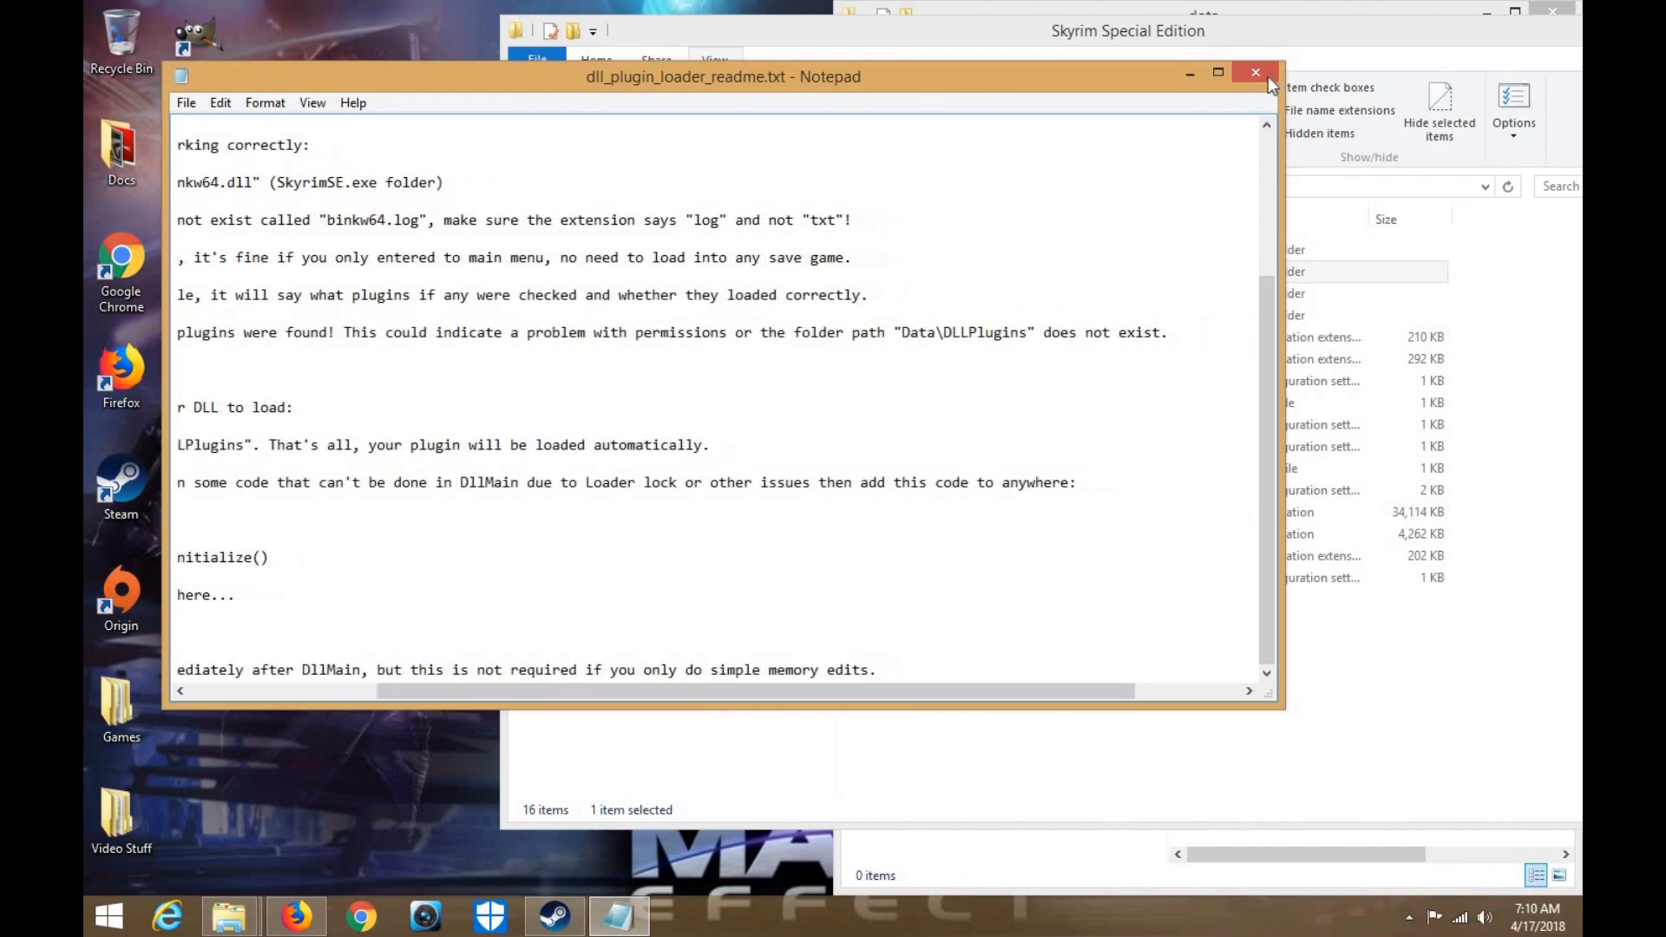
pyautogui.click(1267, 75)
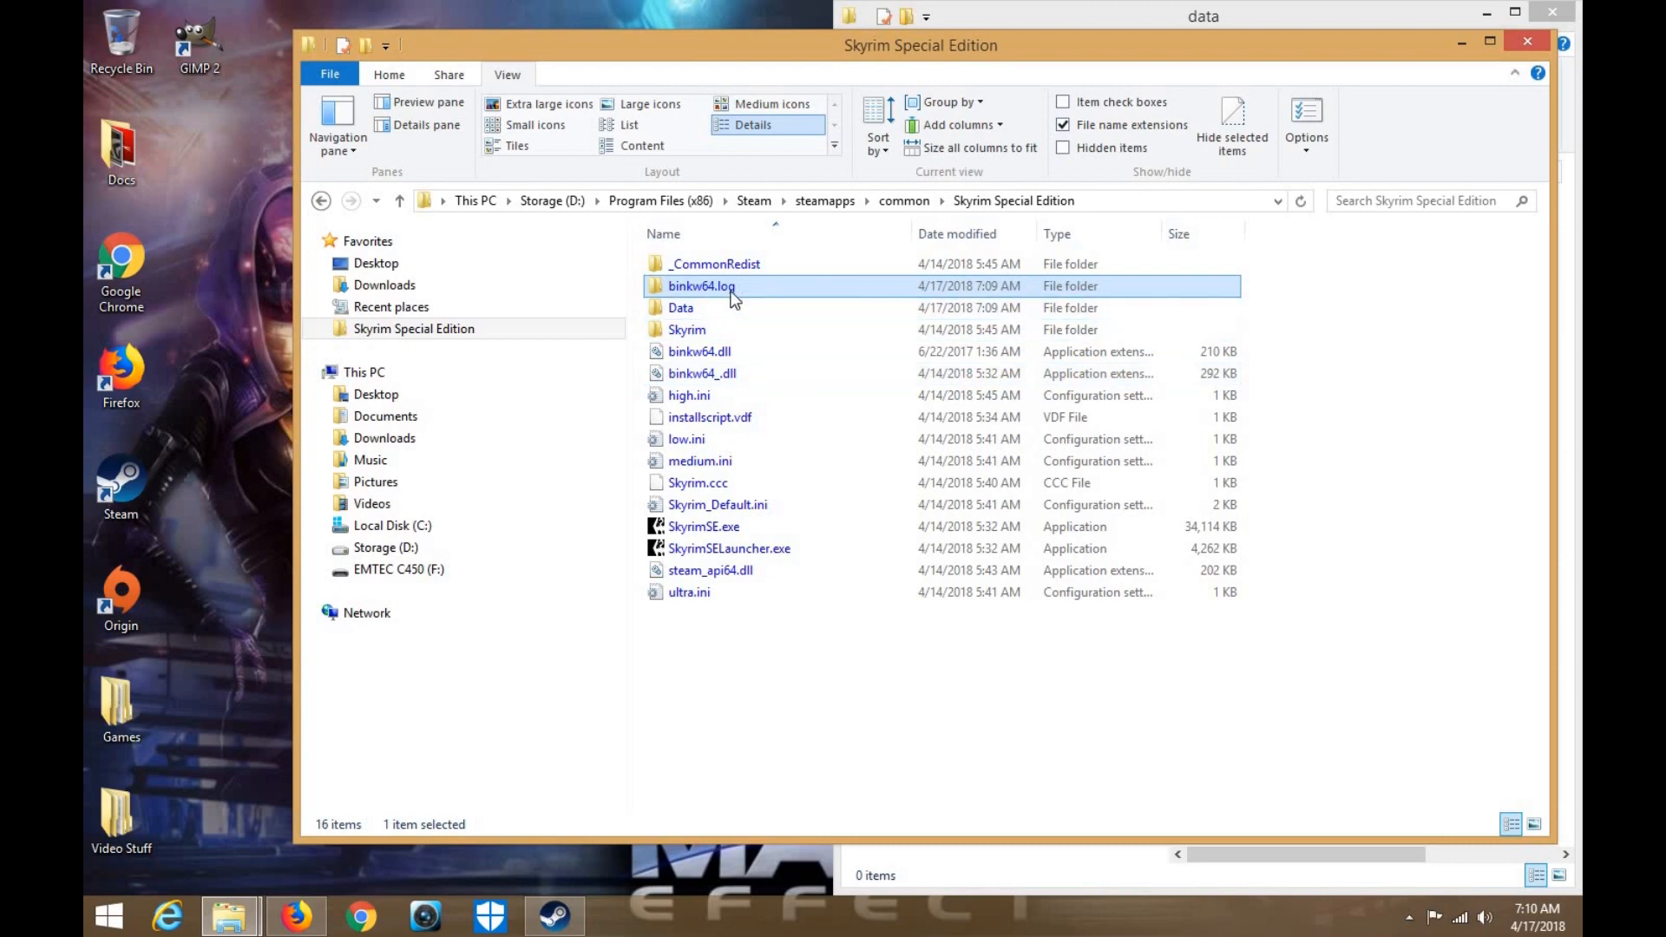
# Reposition the Skyrim Special Edition window below the extracted data window, then return that window to the Mod Tools folder
pyautogui.moveTo(1021, 51); pyautogui.dragTo(864, 307)
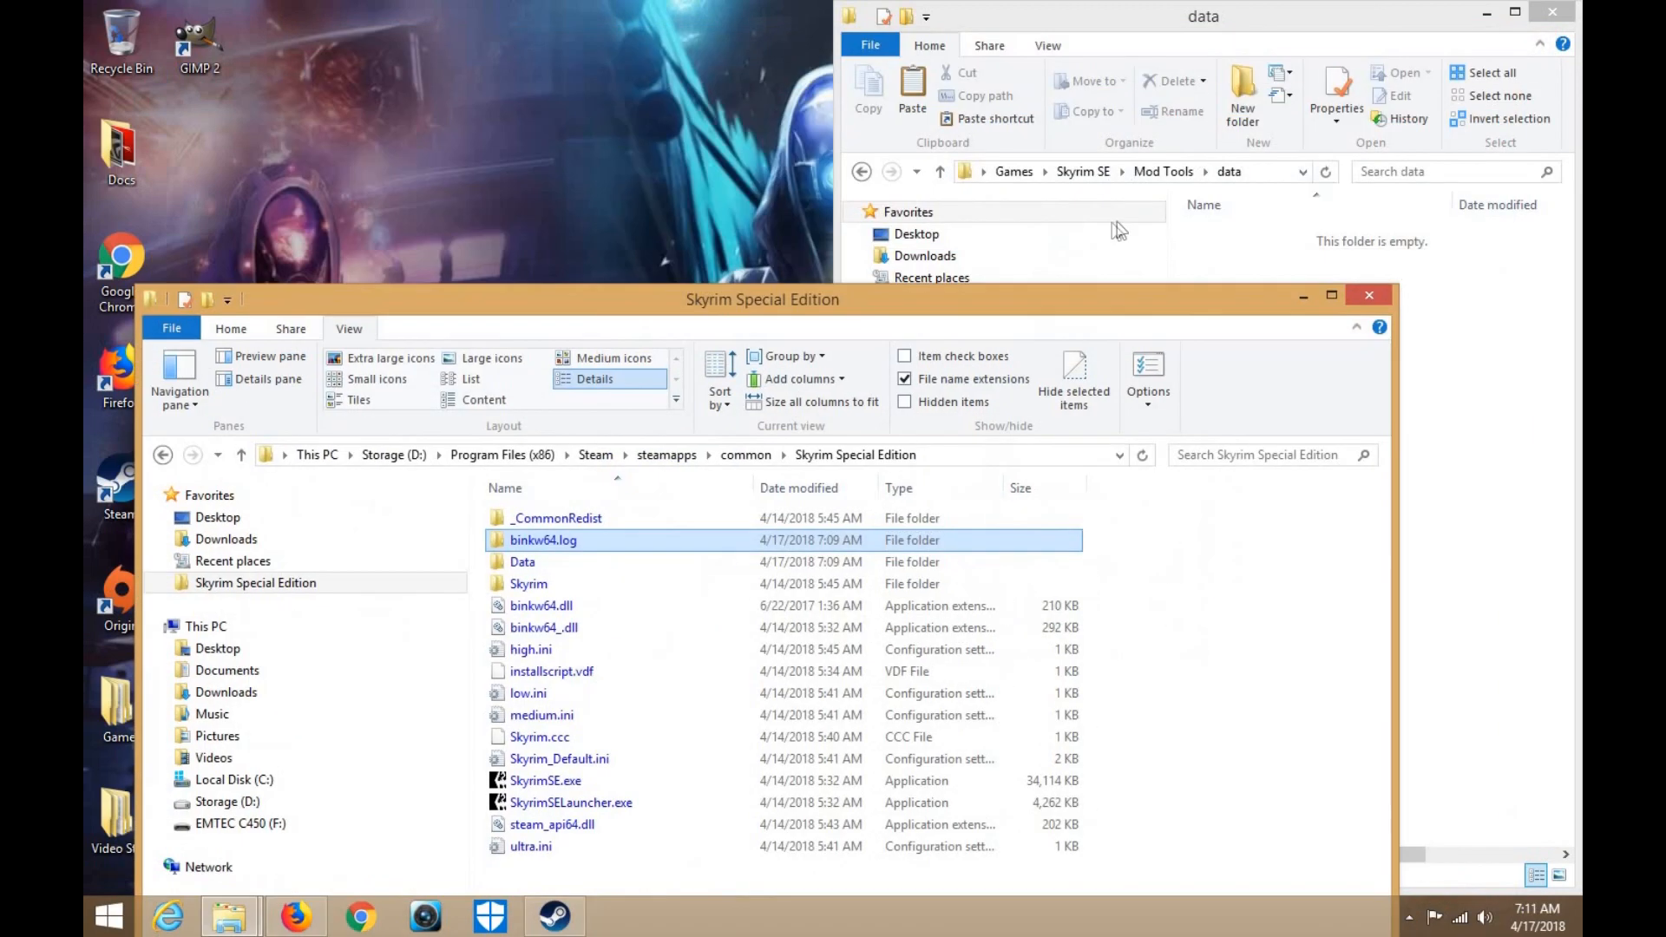
pyautogui.click(1302, 30)
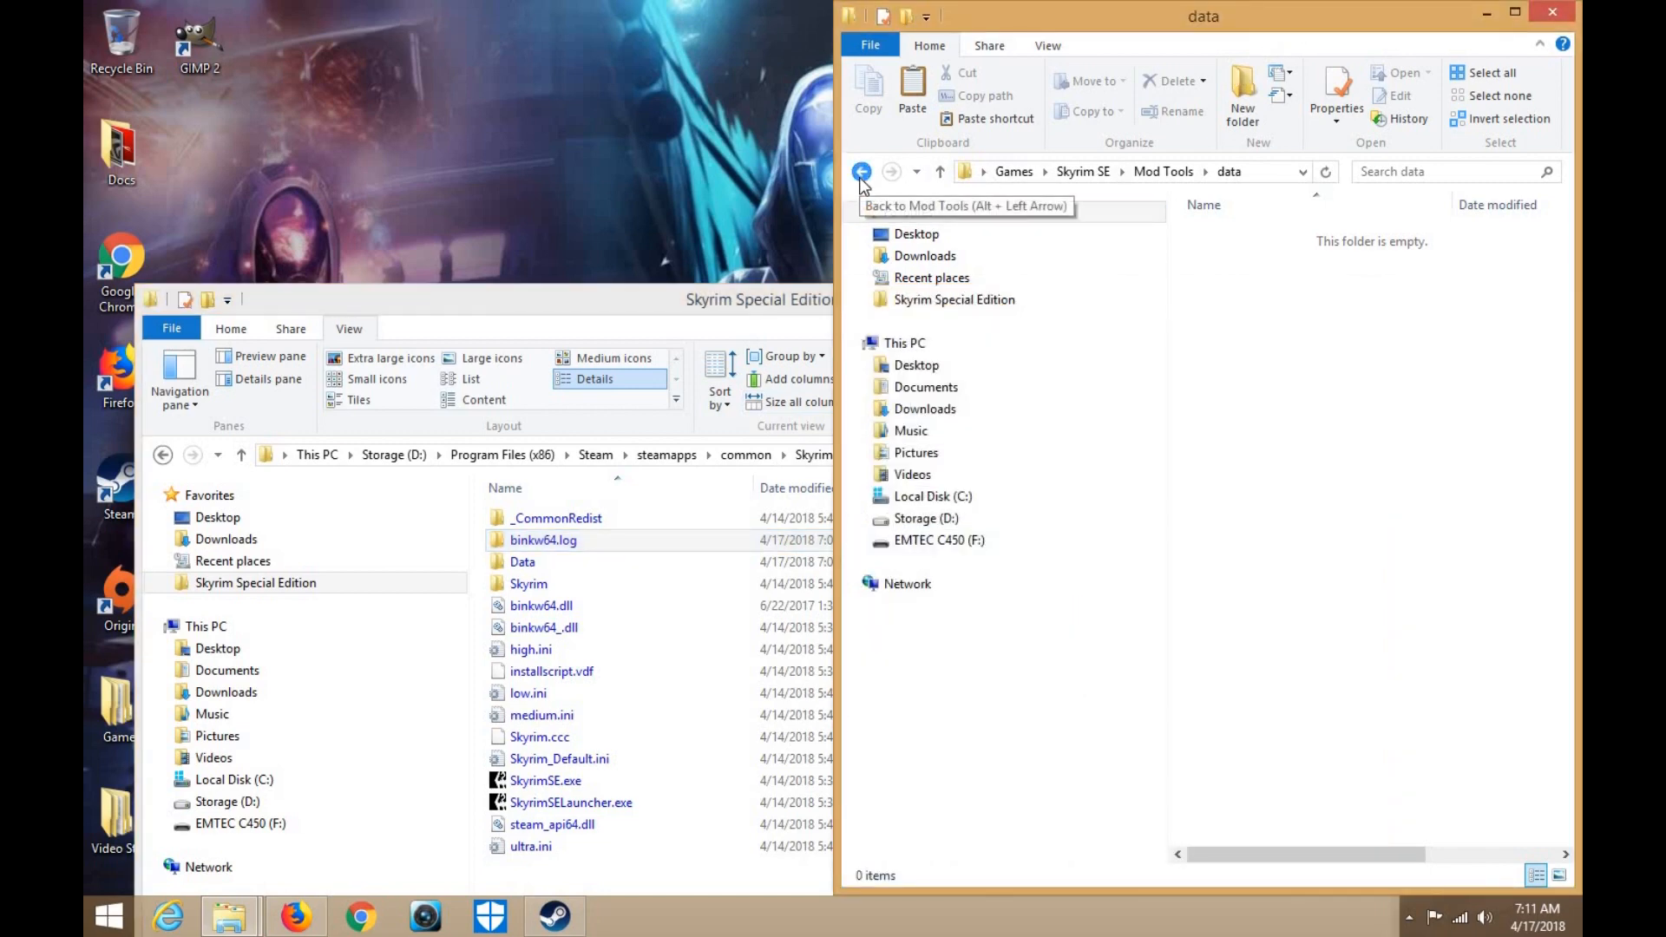
pyautogui.click(862, 173)
pyautogui.click(1267, 236)
pyautogui.click(1211, 400)
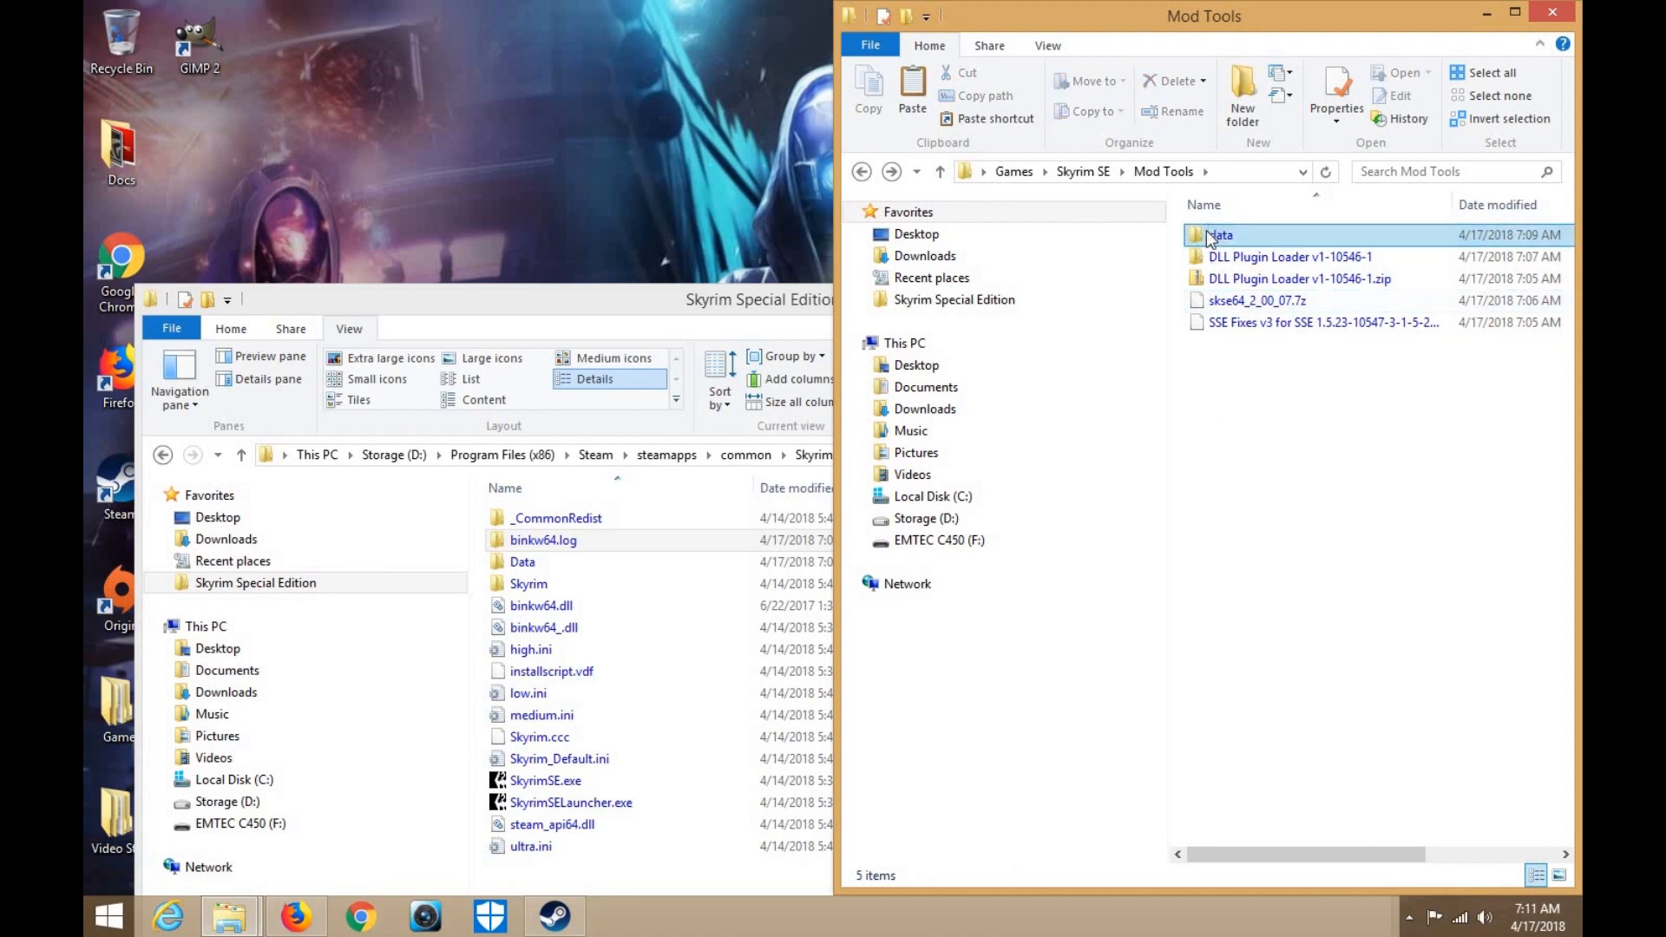
# Delete the extracted data folder from Mod Tools, and view the readme in the DLL Plugin Loader v1-10546-1 folder
pyautogui.press('Delete')
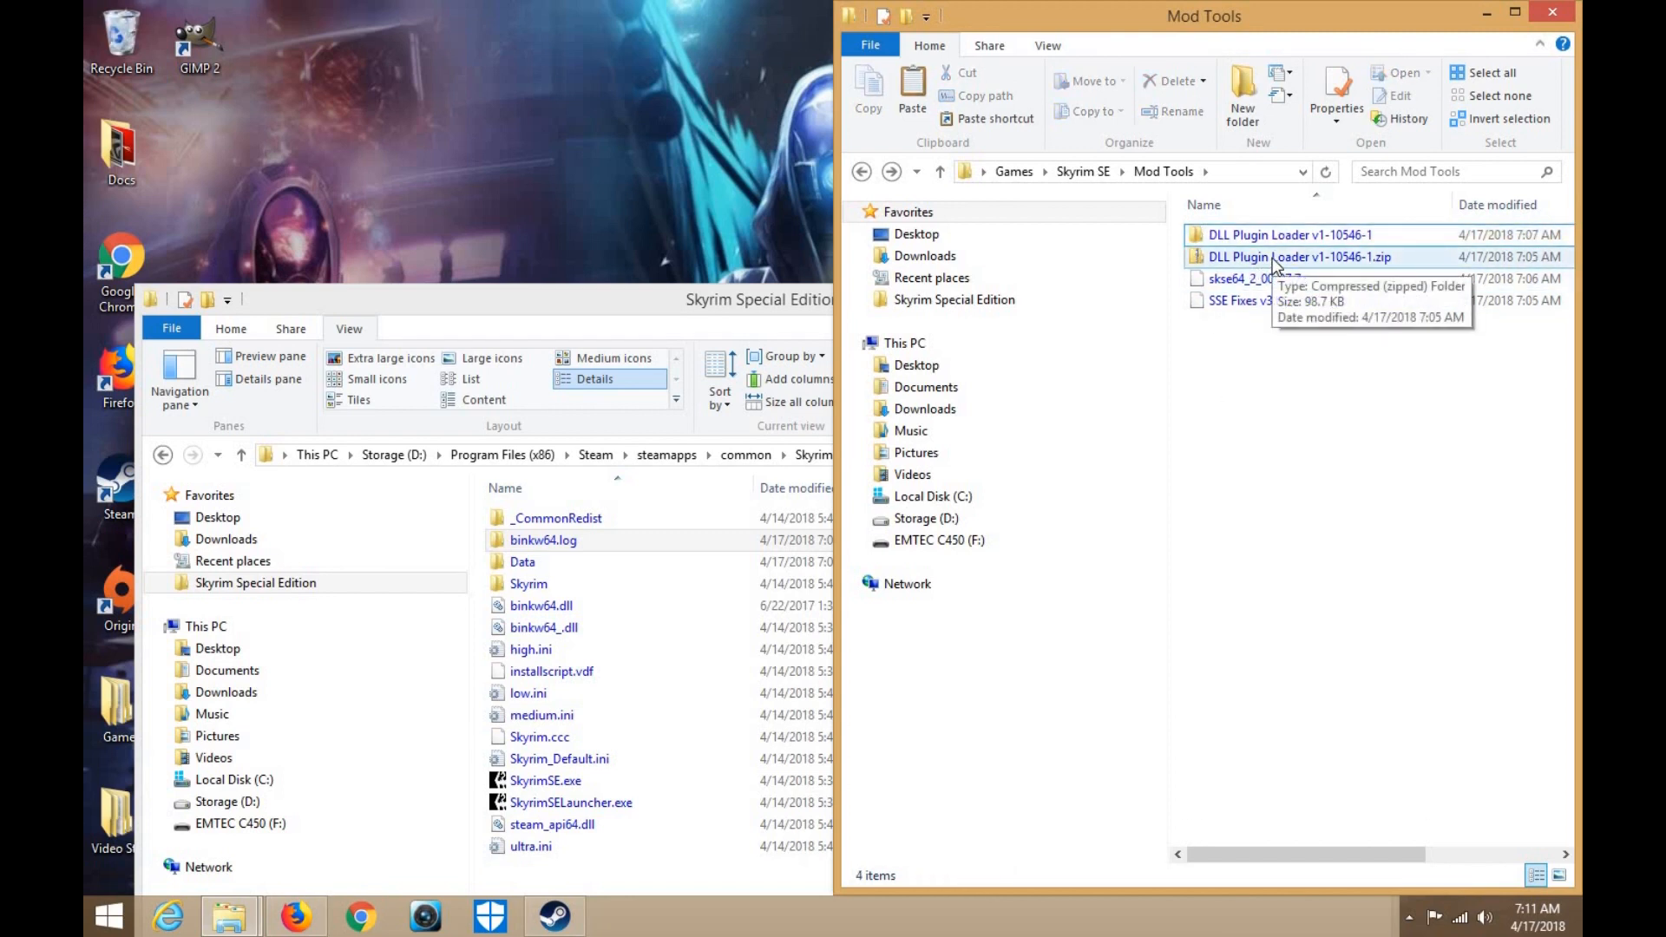
pyautogui.click(1272, 242)
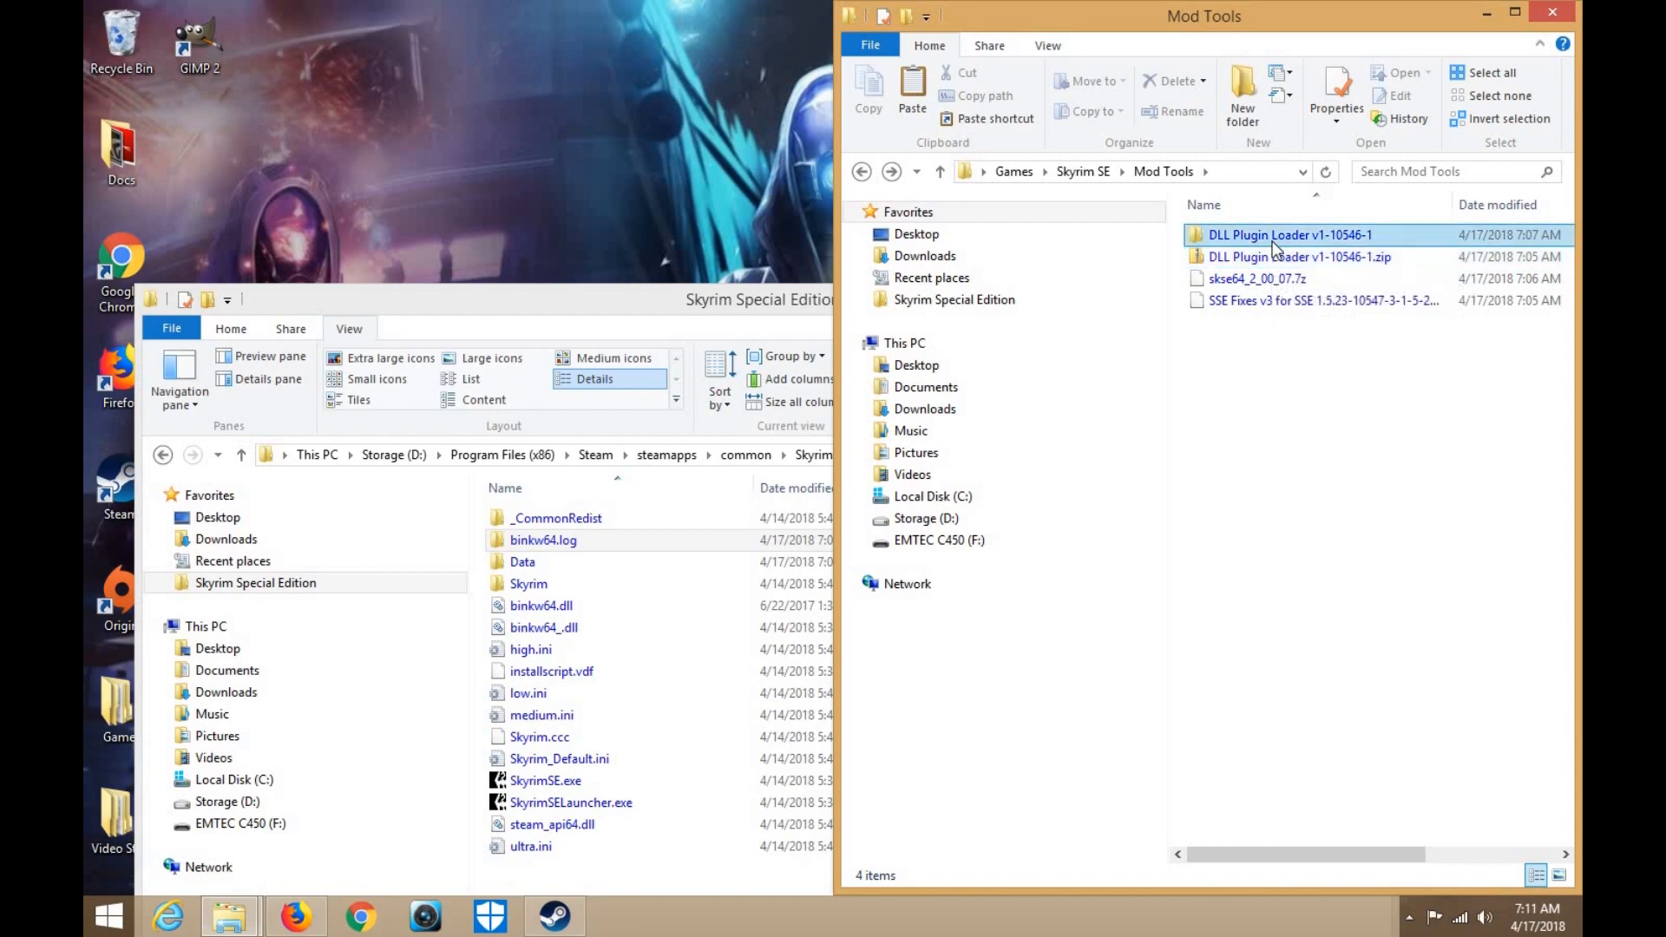
pyautogui.doubleClick(1273, 243)
pyautogui.doubleClick(1267, 257)
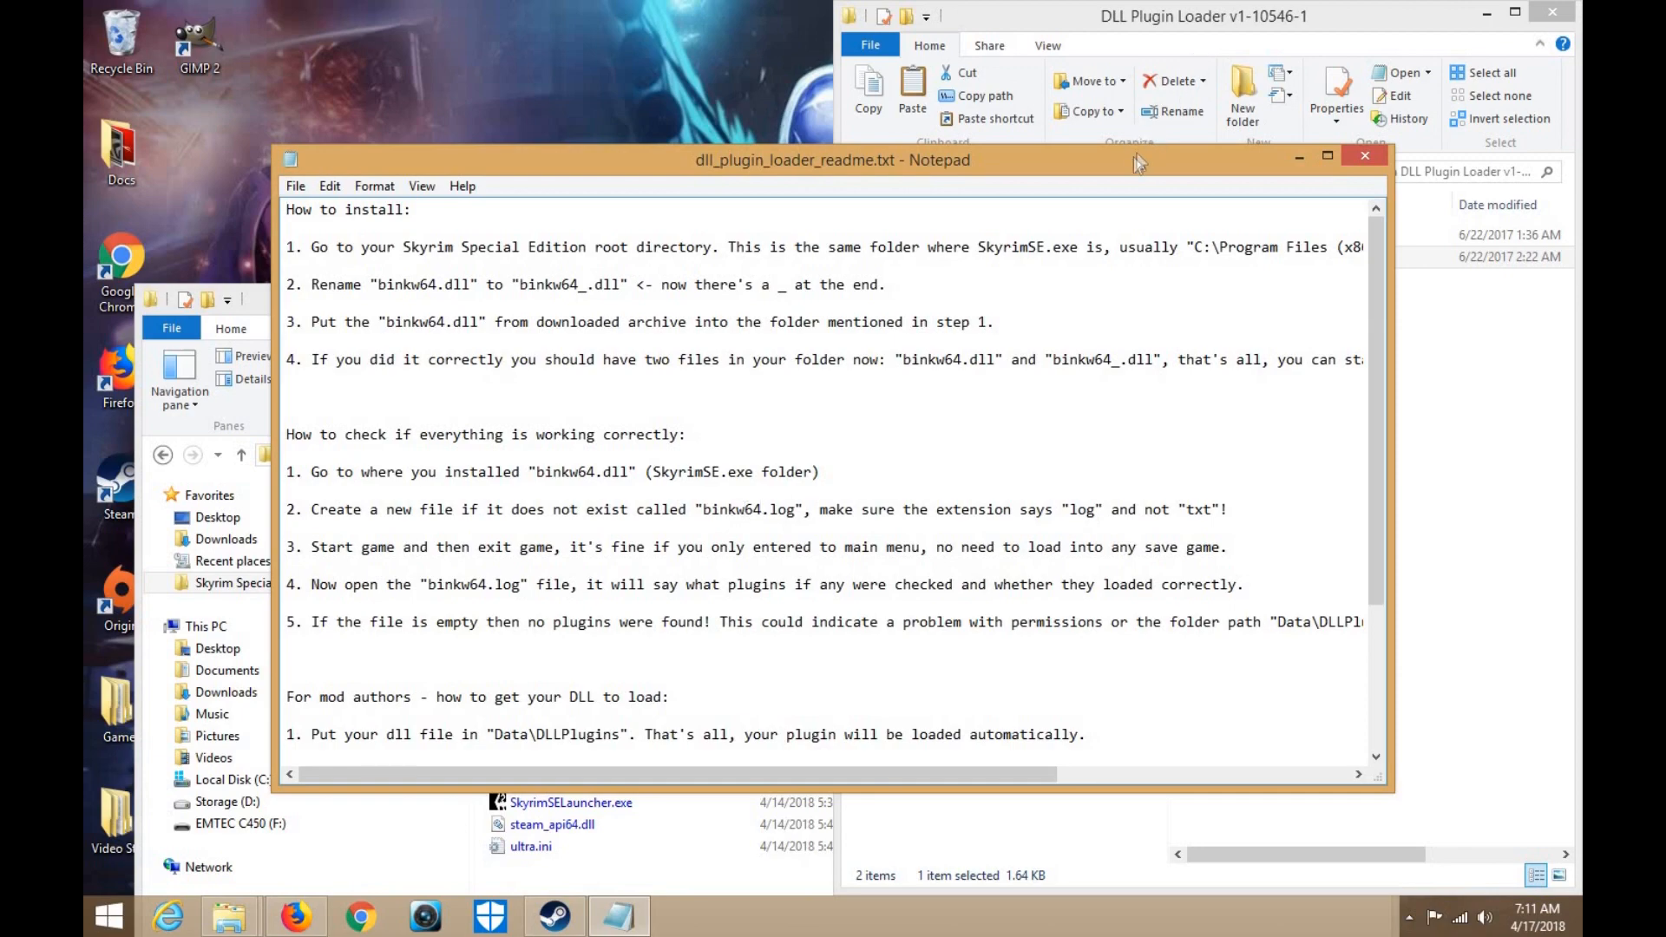
pyautogui.moveTo(1385, 151); pyautogui.dragTo(1517, 100)
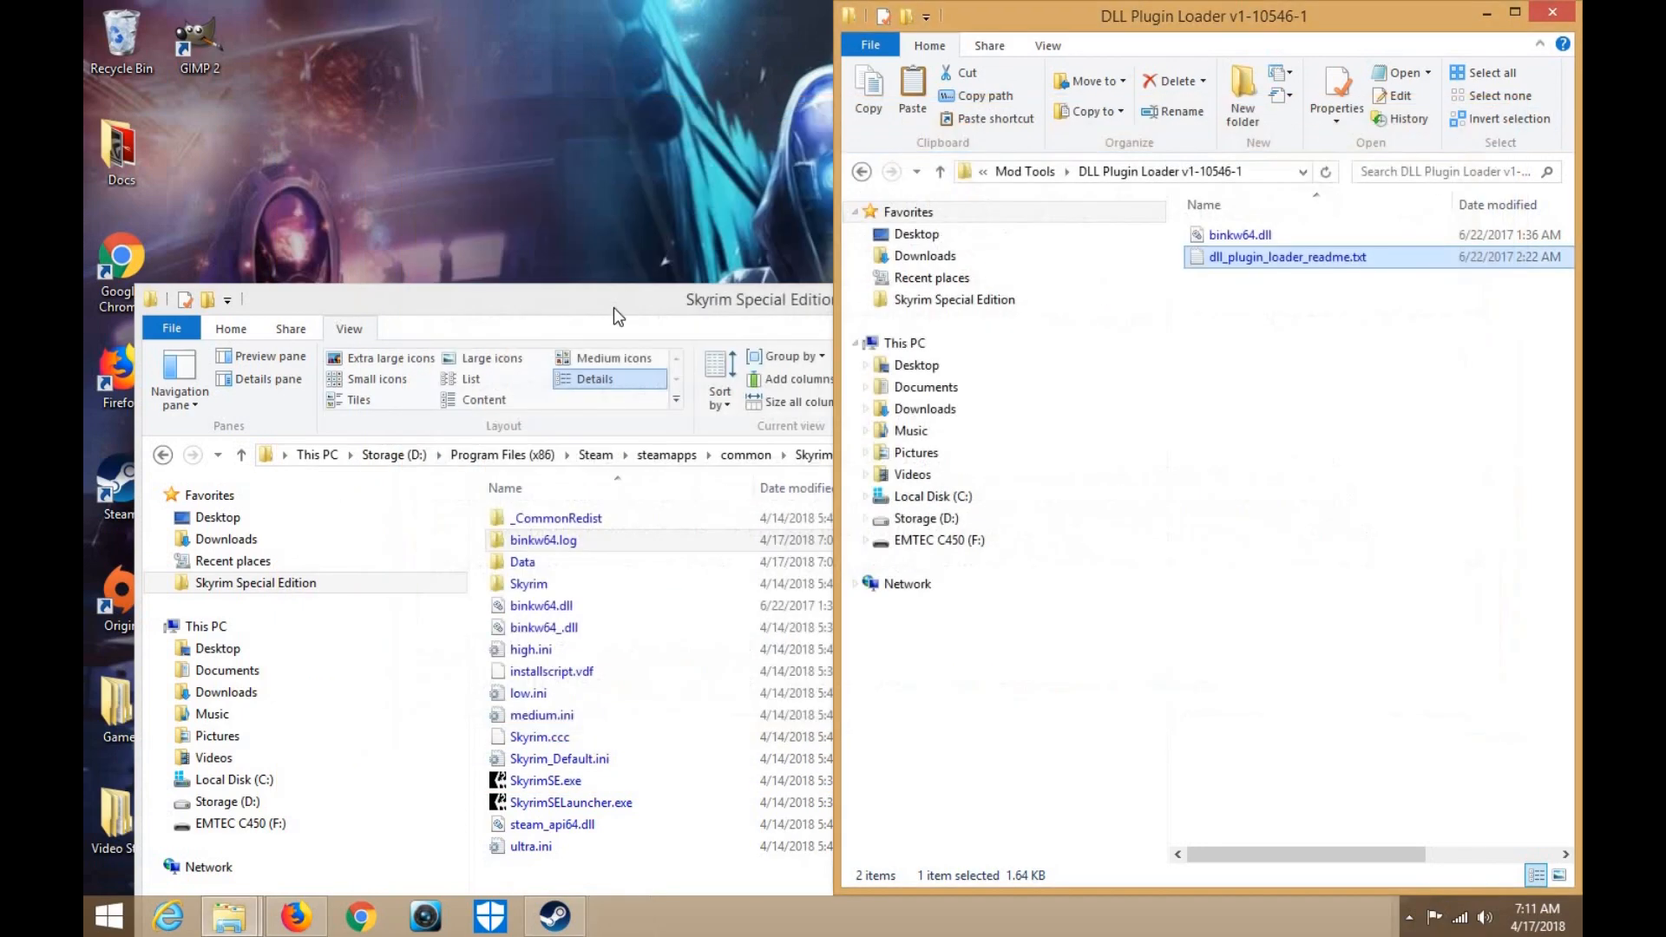
pyautogui.moveTo(611, 304); pyautogui.dragTo(629, 66)
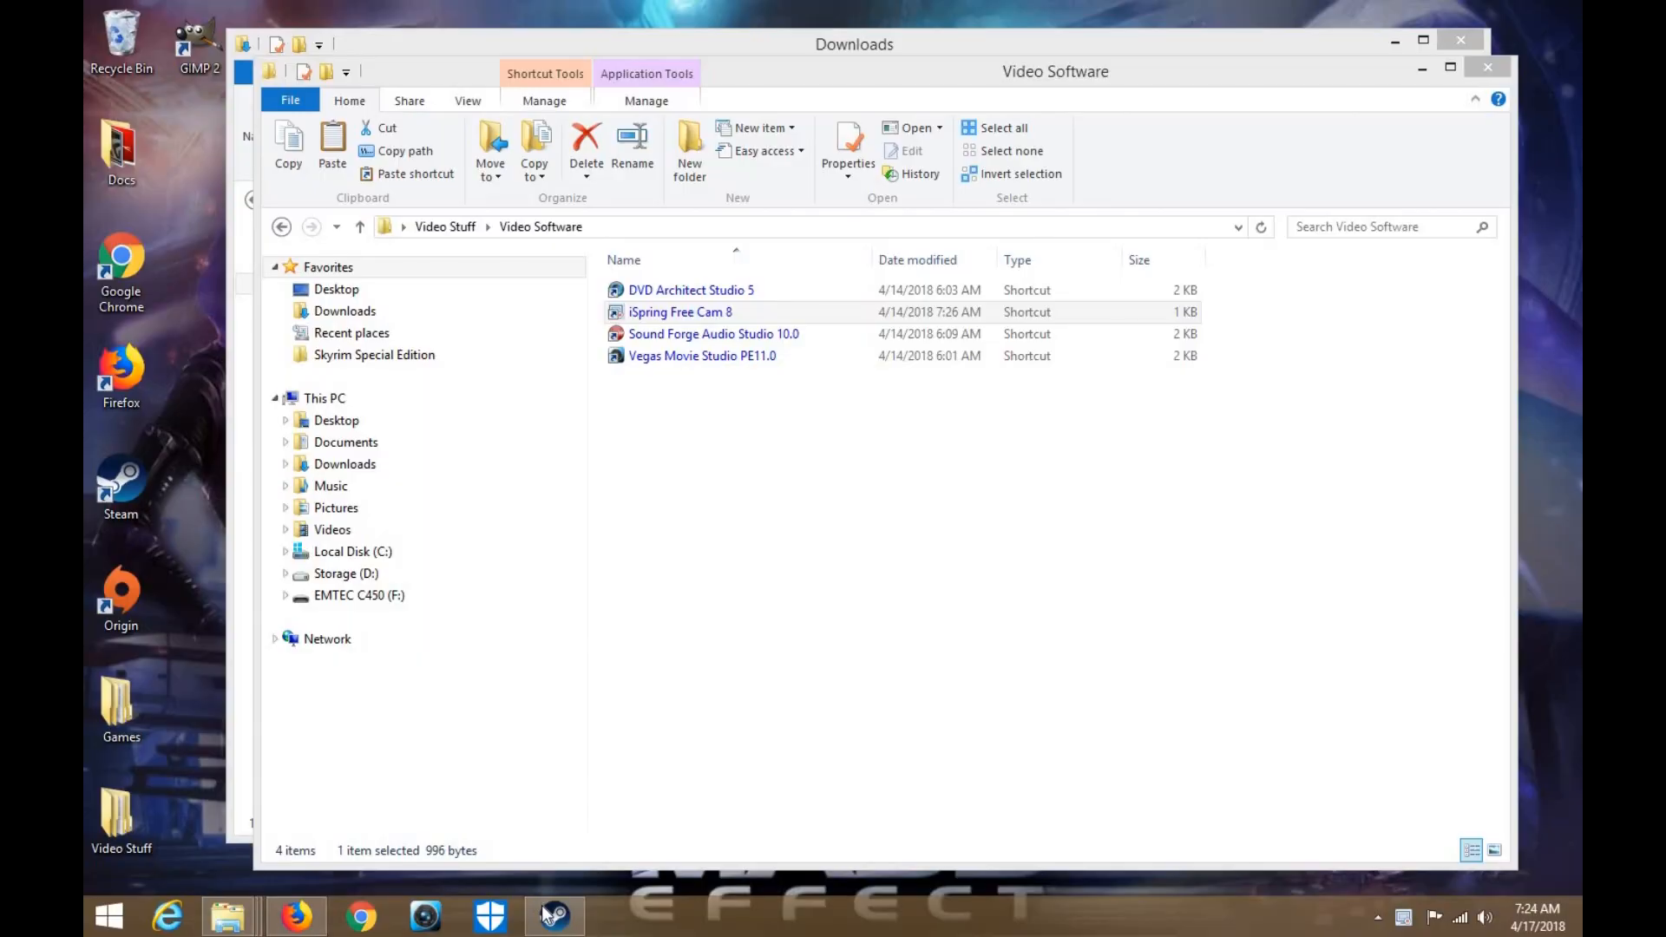
# Check Skyrim Special Edition in the Steam library, then review the SSE Fixes v3 for SSE 1.5.39 download on its Nexus Mods page in Firefox
pyautogui.click(558, 920)
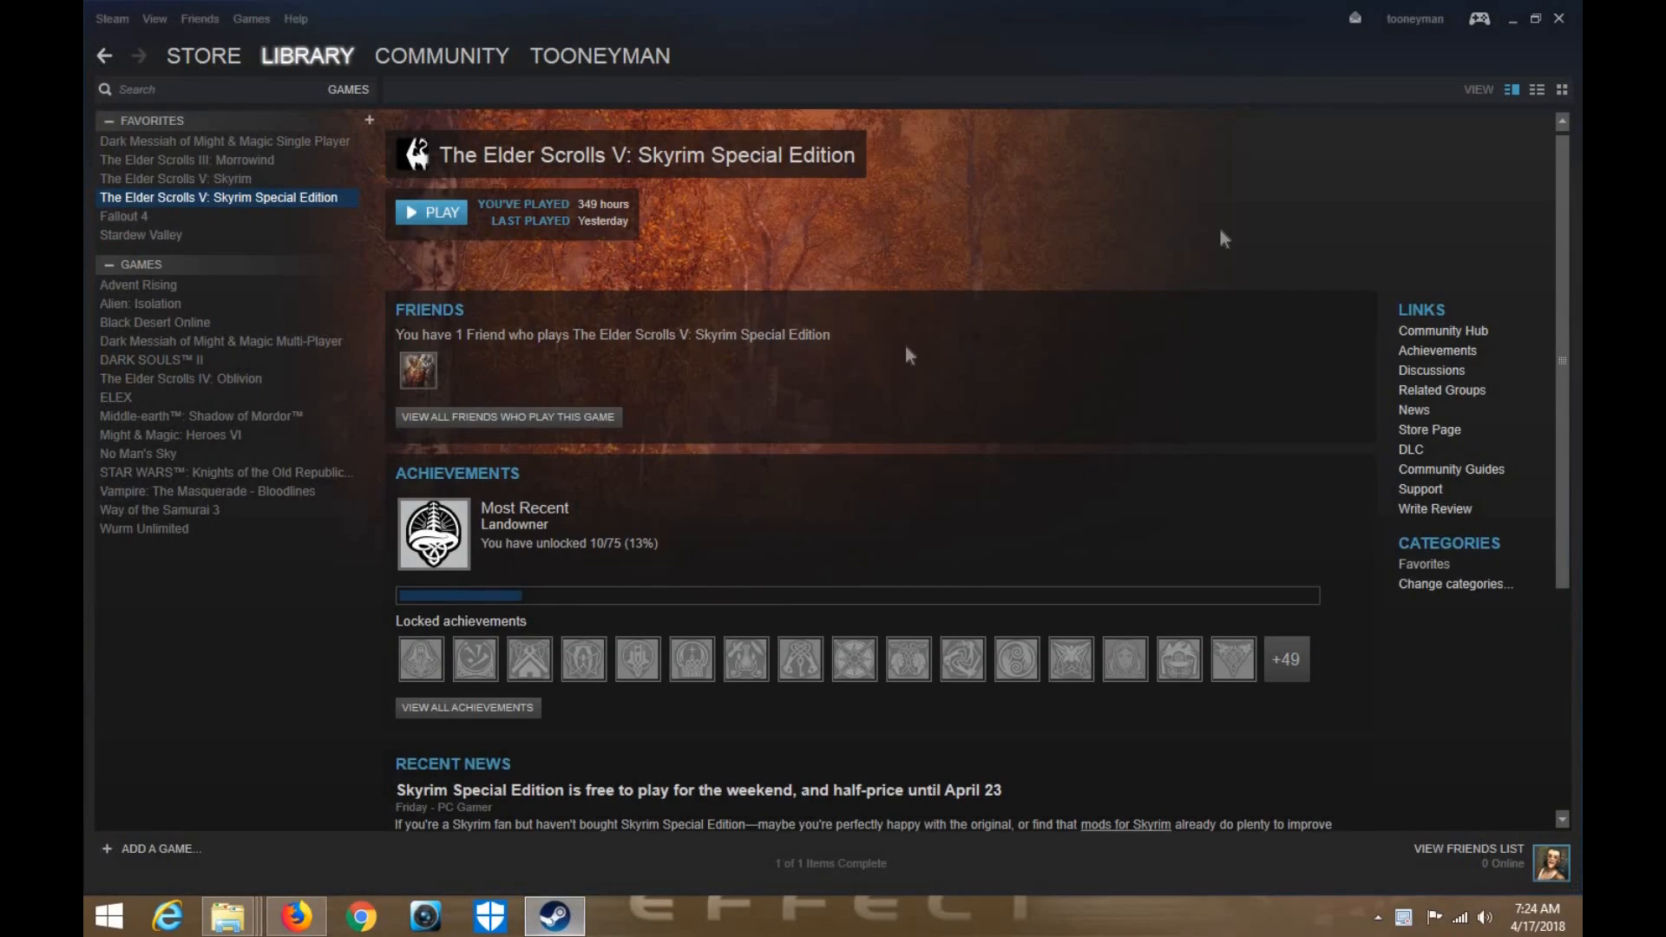
pyautogui.click(1512, 19)
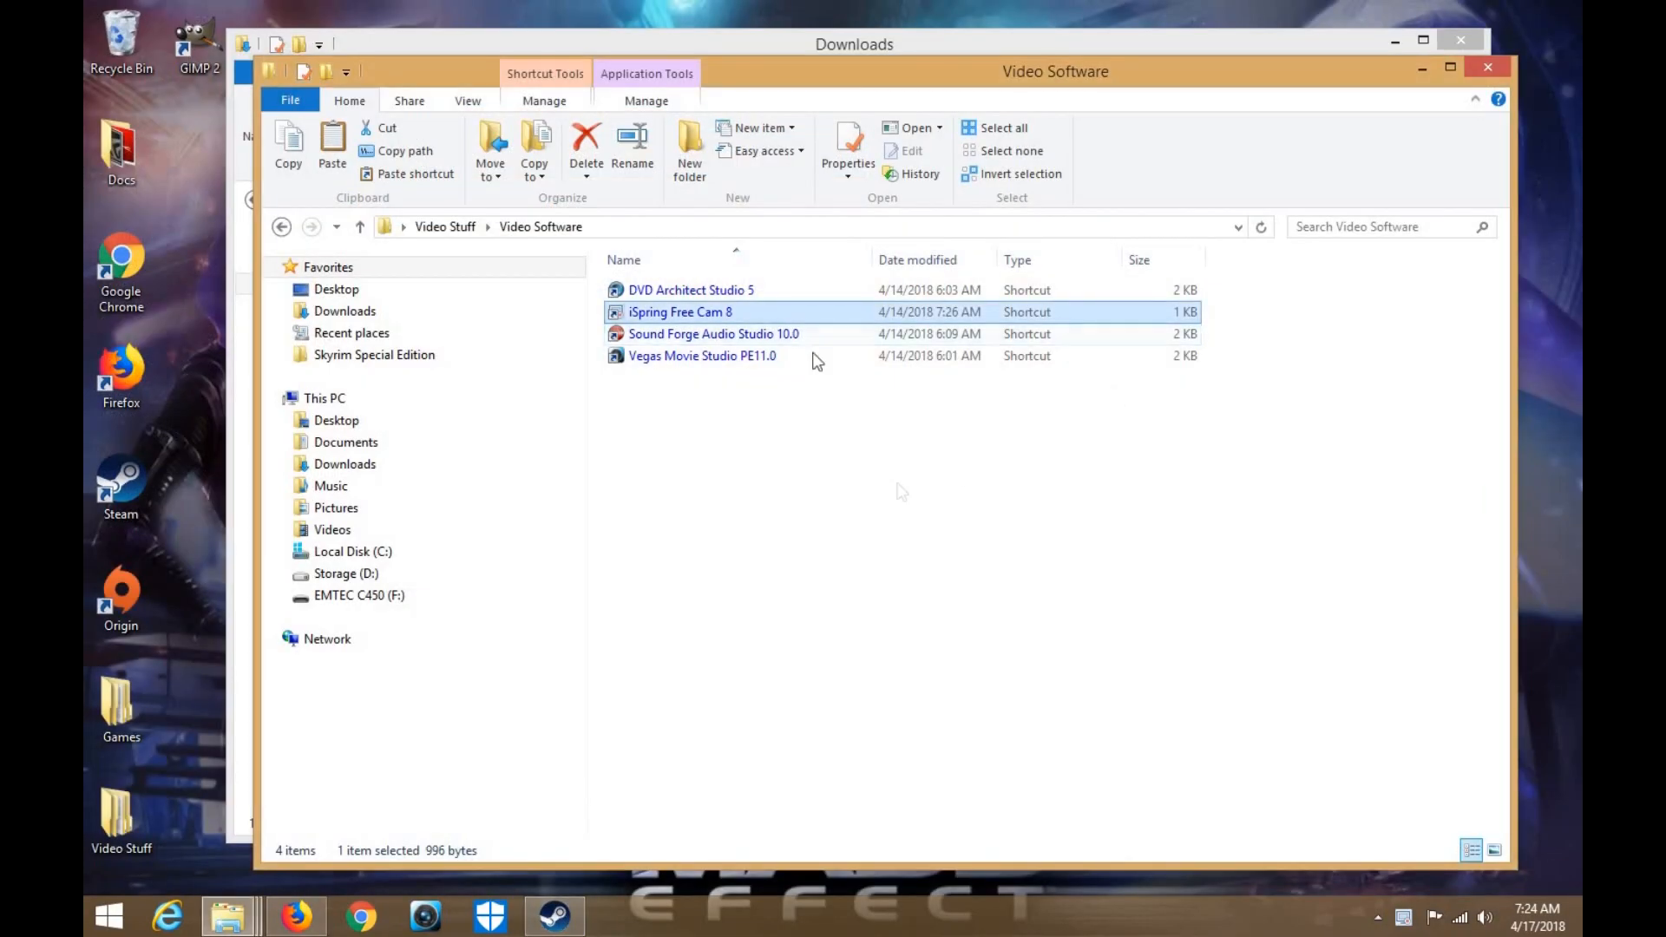
pyautogui.click(841, 45)
pyautogui.moveTo(841, 46); pyautogui.dragTo(742, 47)
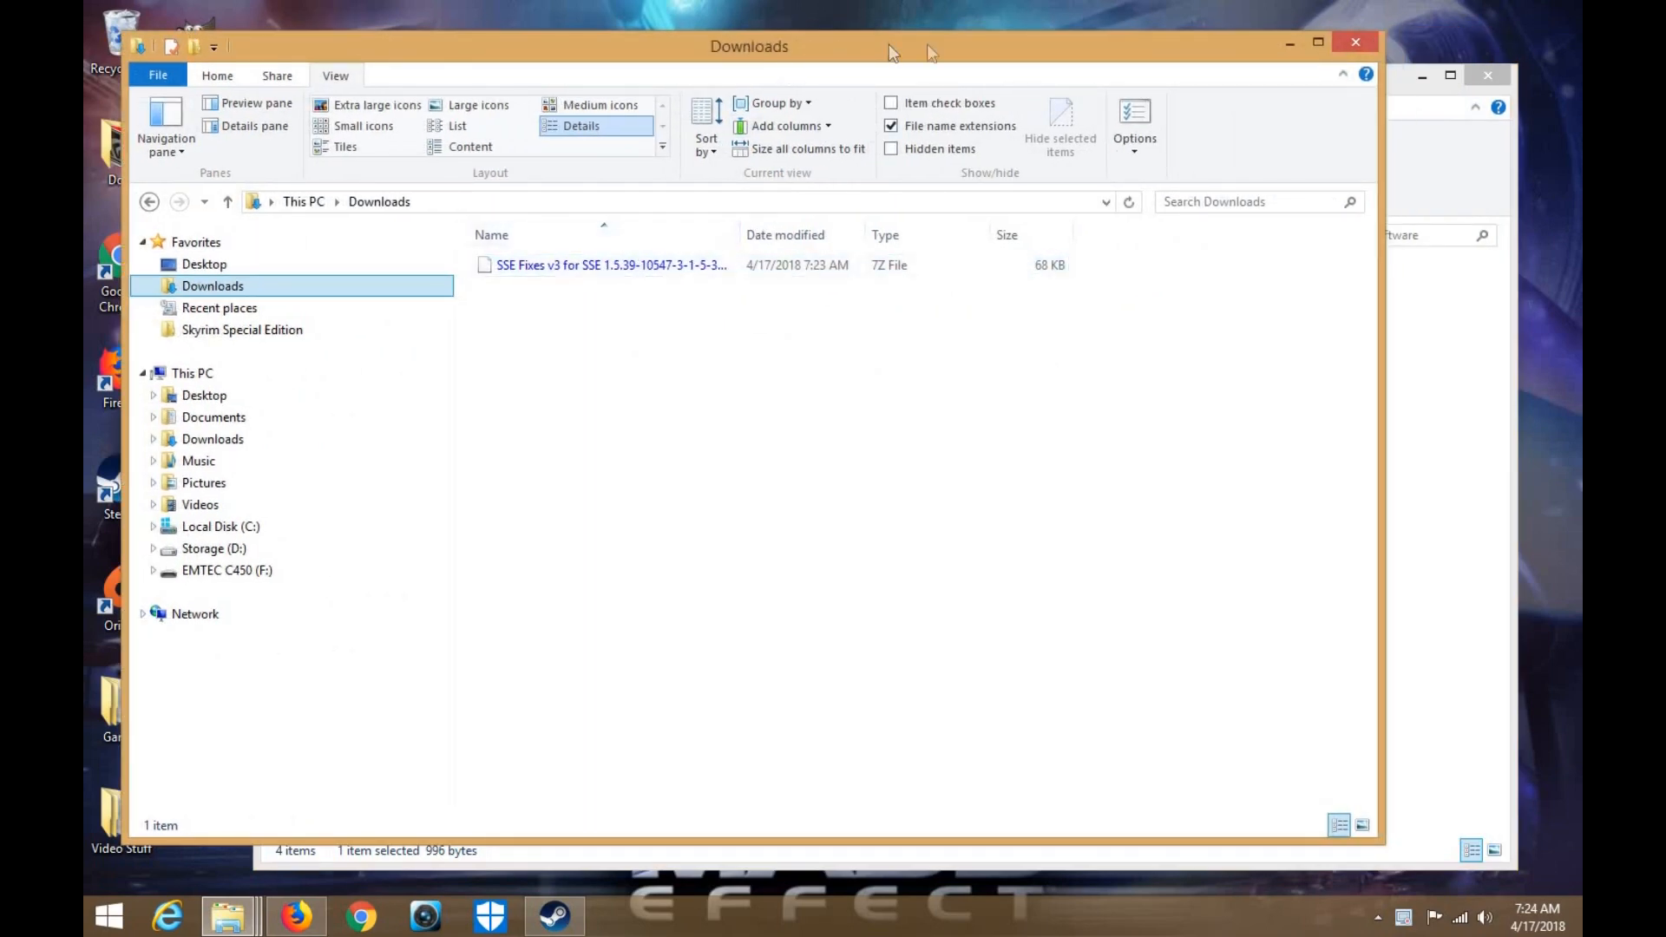
pyautogui.moveTo(889, 43); pyautogui.dragTo(1029, 27)
pyautogui.click(313, 926)
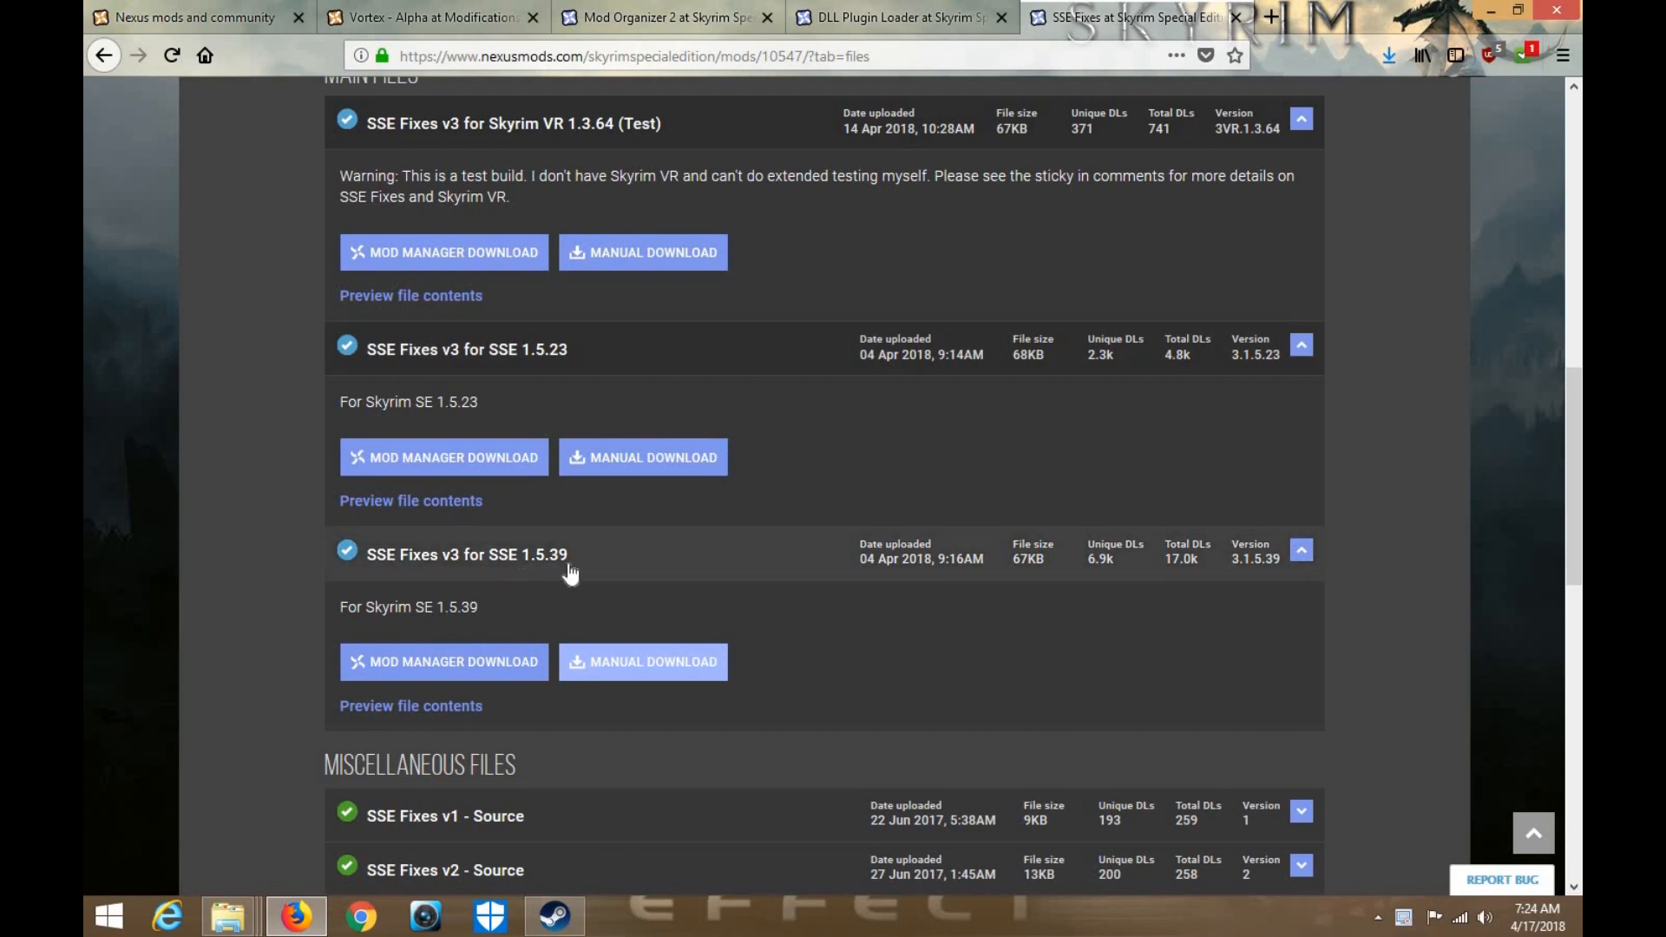
pyautogui.click(1492, 9)
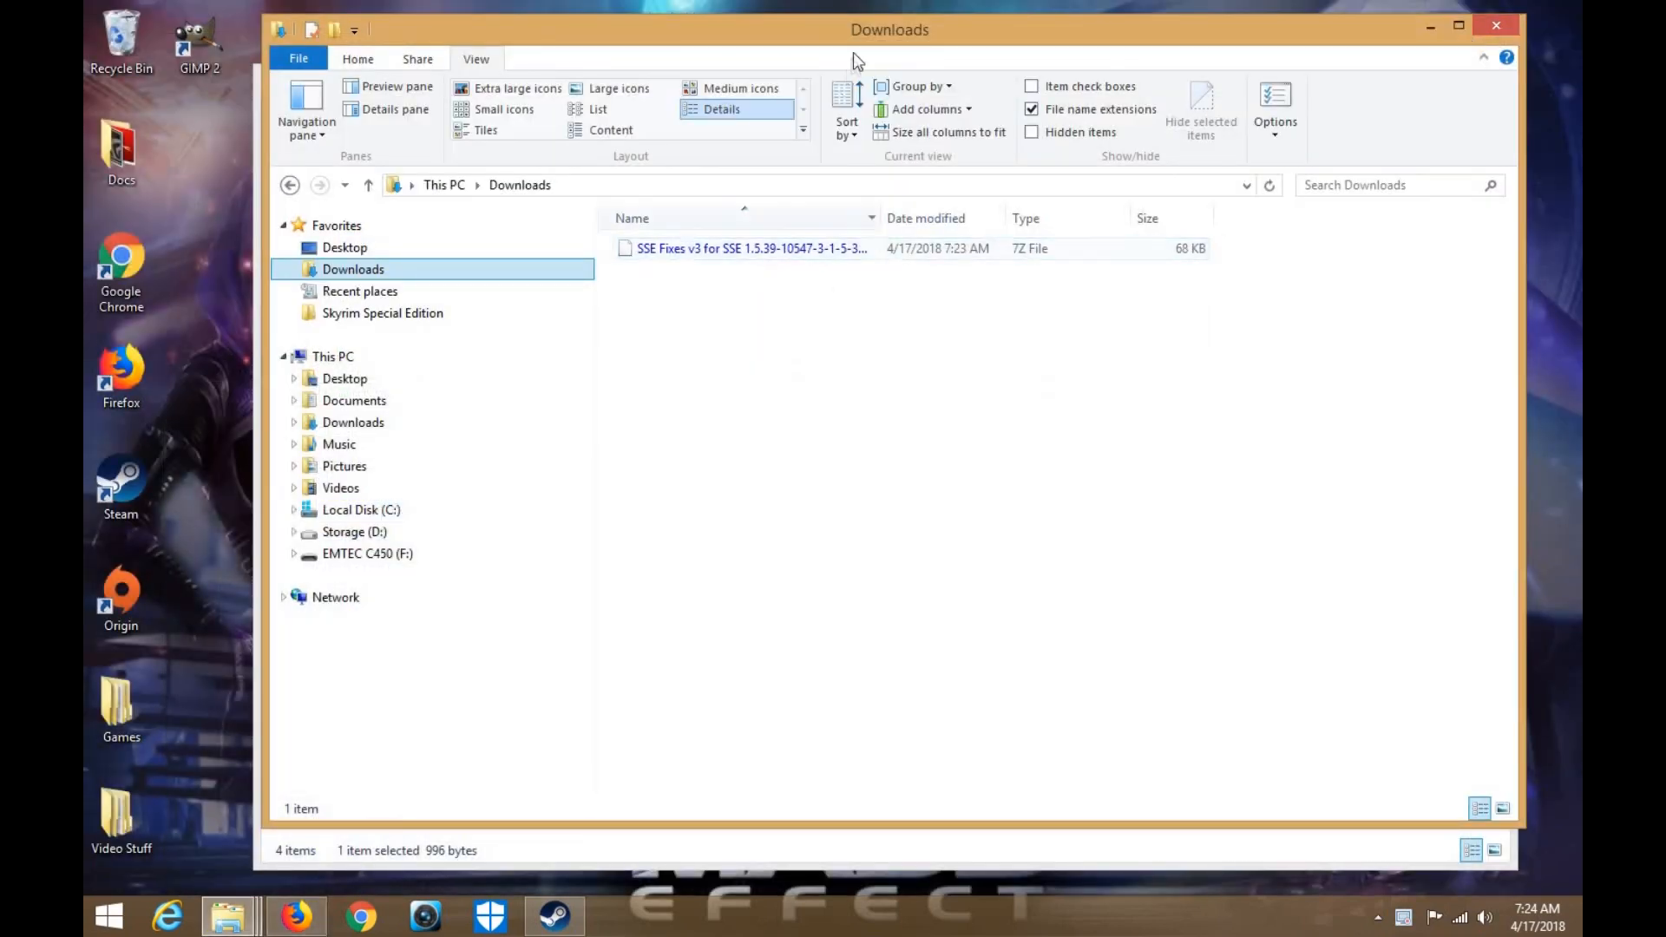
# Move the open folder windows aside, permanently empty the Recycle Bin, and minimize its window
pyautogui.moveTo(1052, 55); pyautogui.dragTo(1260, 73)
pyautogui.moveTo(430, 90); pyautogui.dragTo(383, 34)
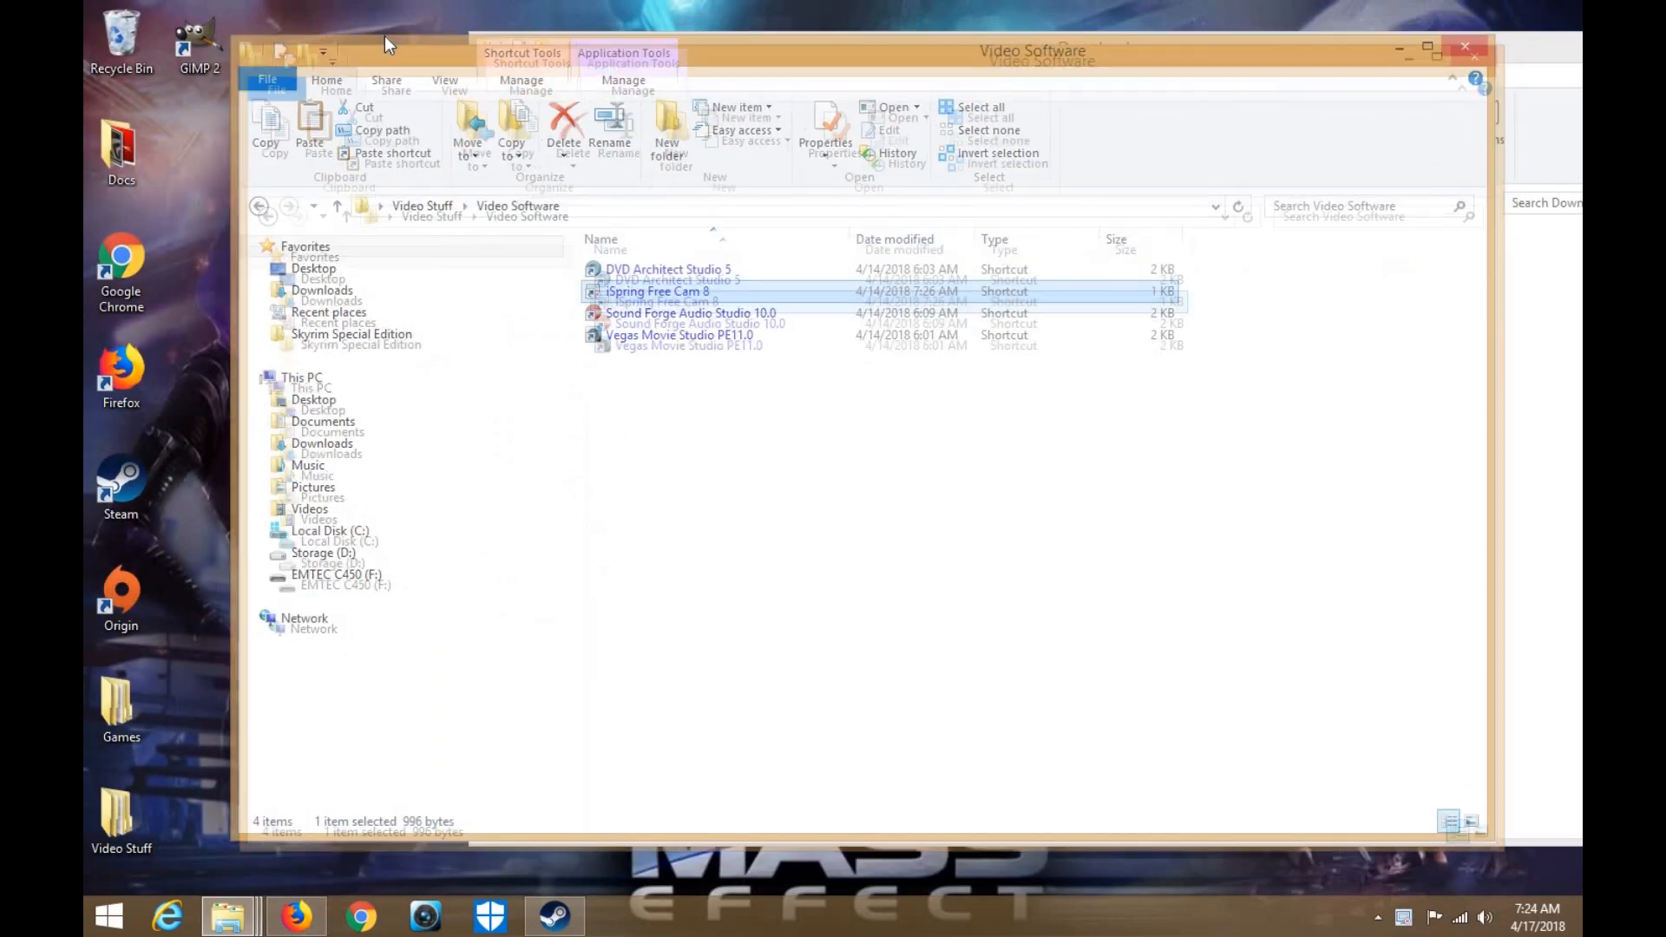
pyautogui.rightClick(966, 455)
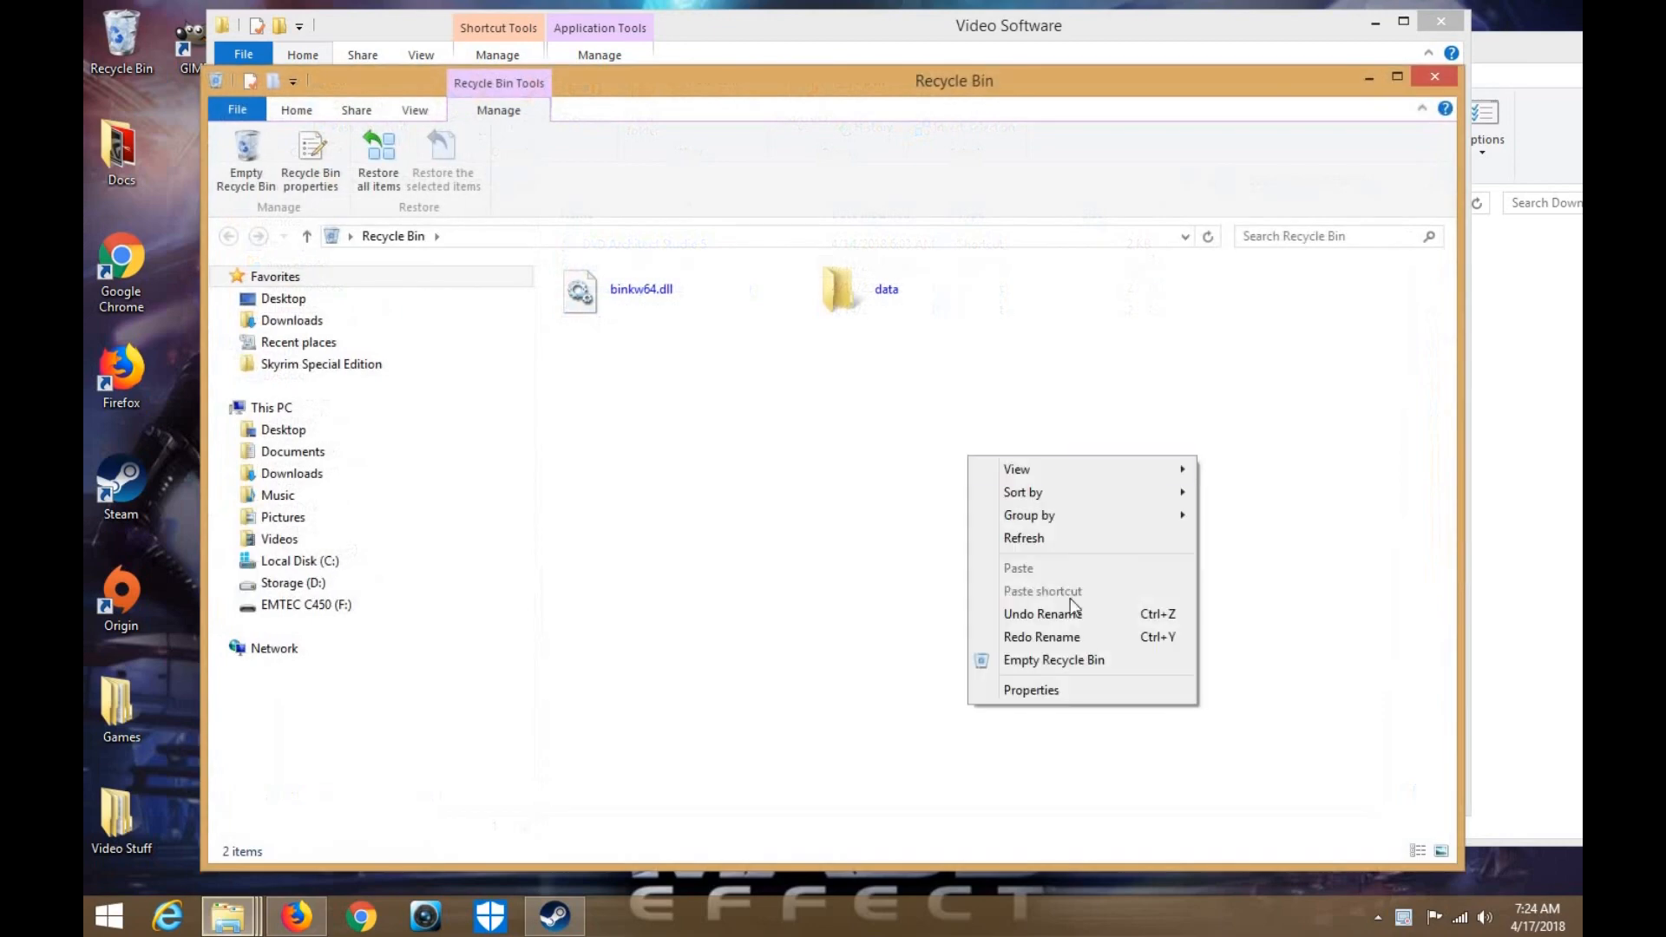
pyautogui.click(1091, 658)
pyautogui.click(935, 480)
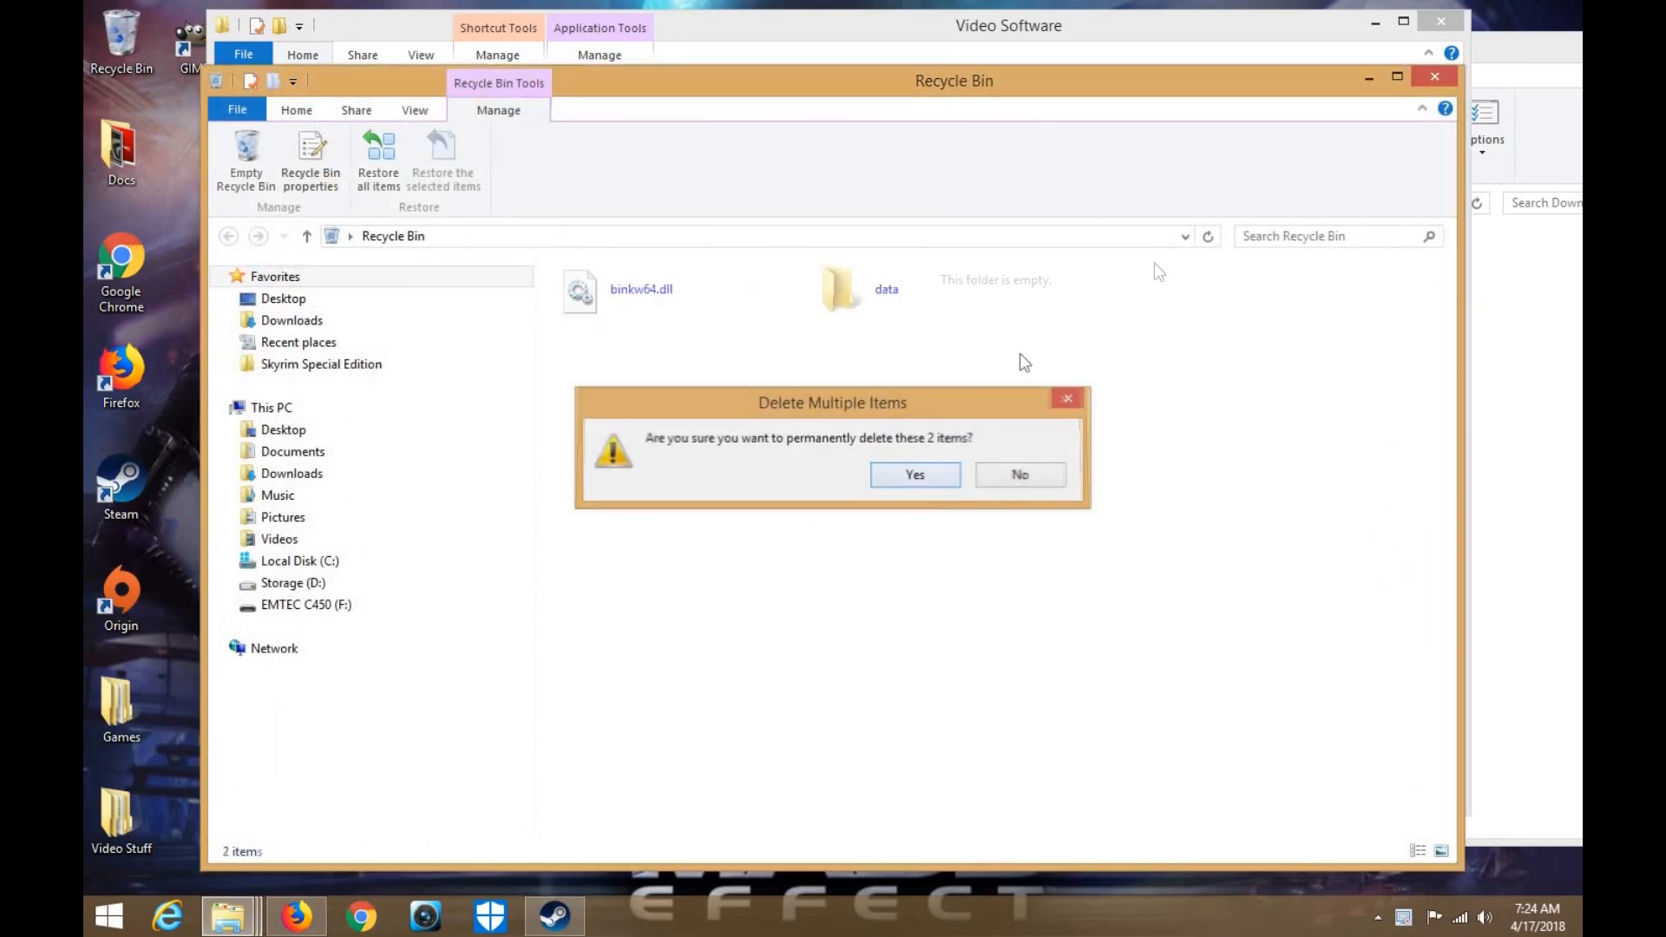
pyautogui.click(1369, 80)
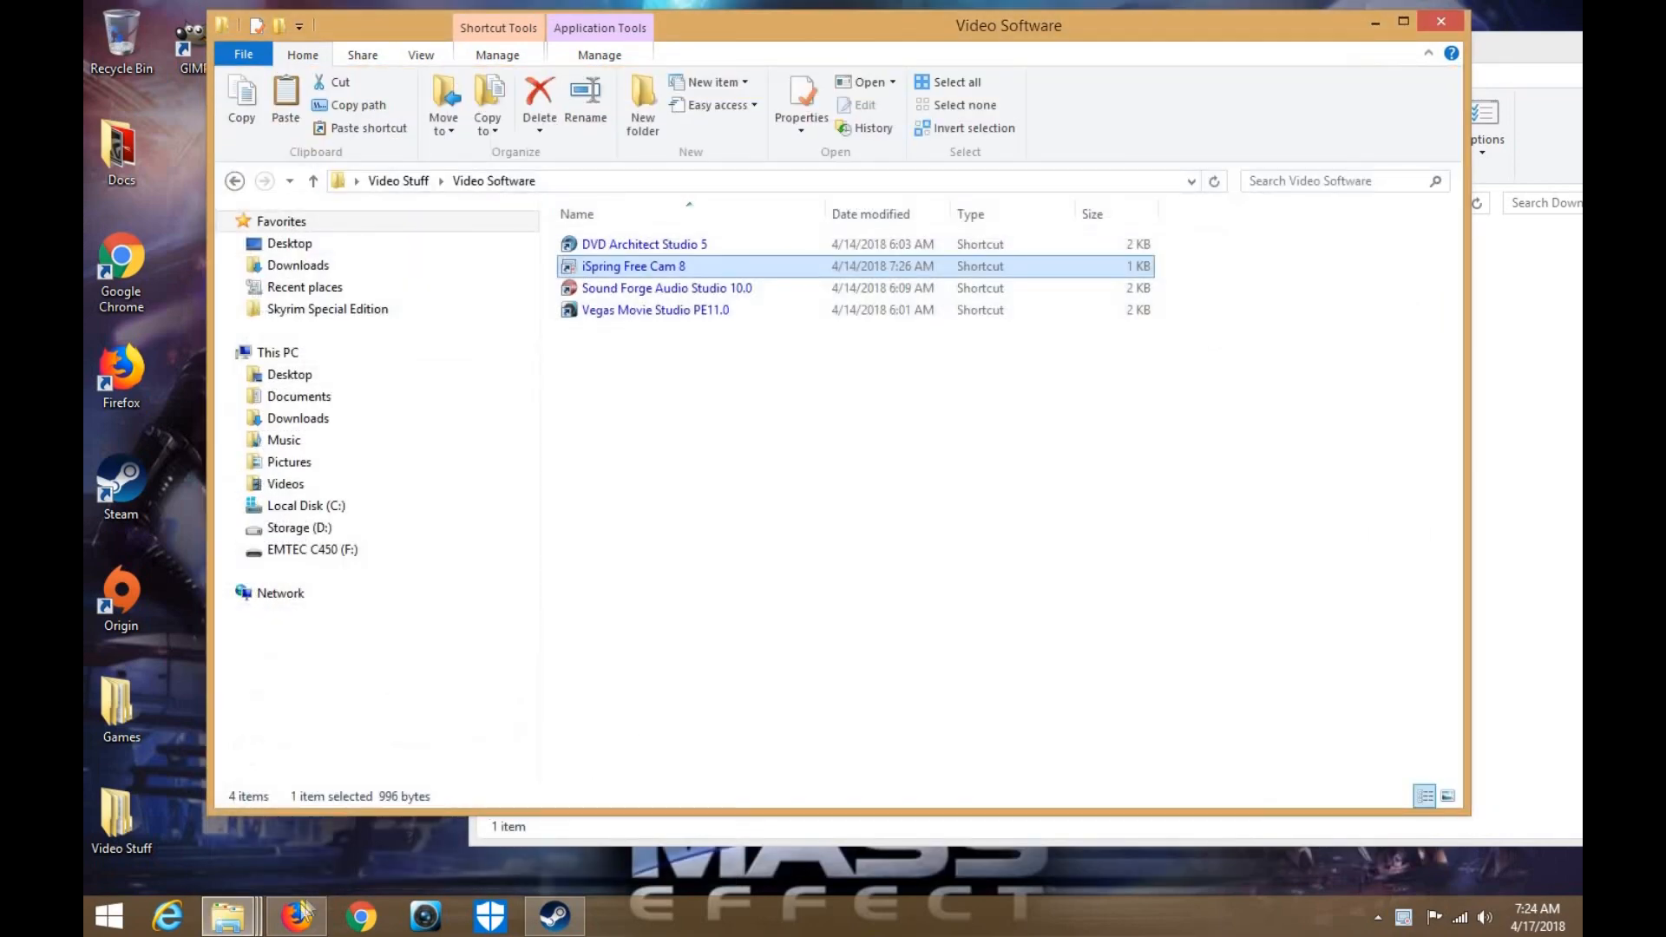
# Go to the Skyrim Special Edition folder and rename binkw64.dll as binkw64_.dll
pyautogui.click(212, 763)
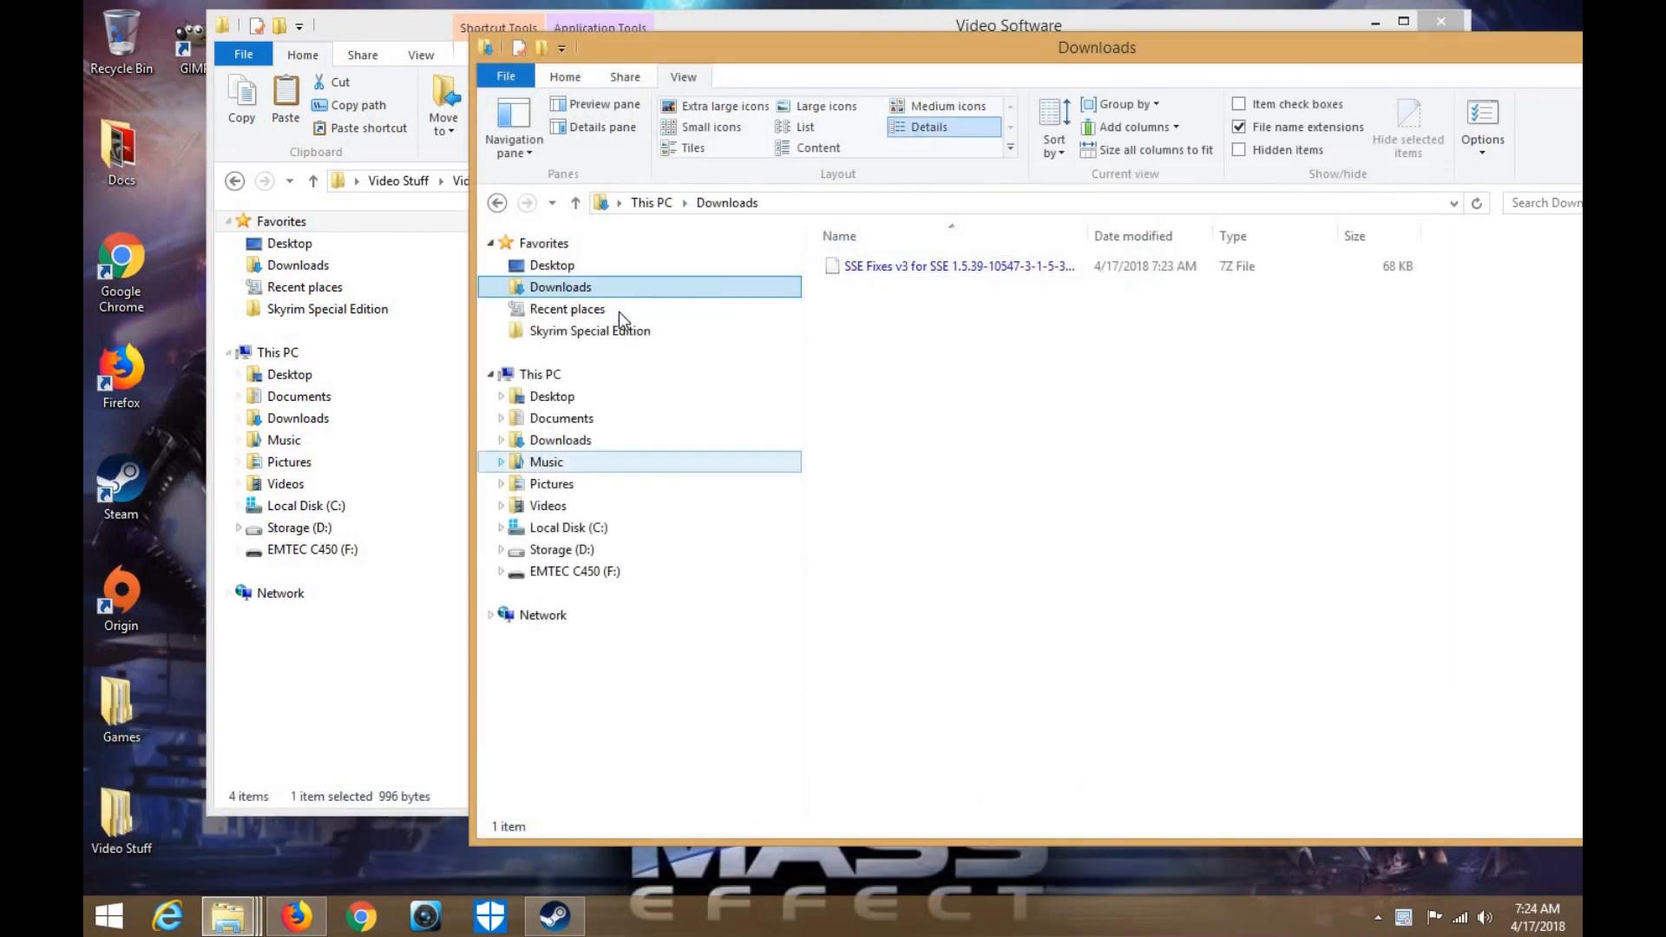
pyautogui.click(613, 334)
pyautogui.click(878, 353)
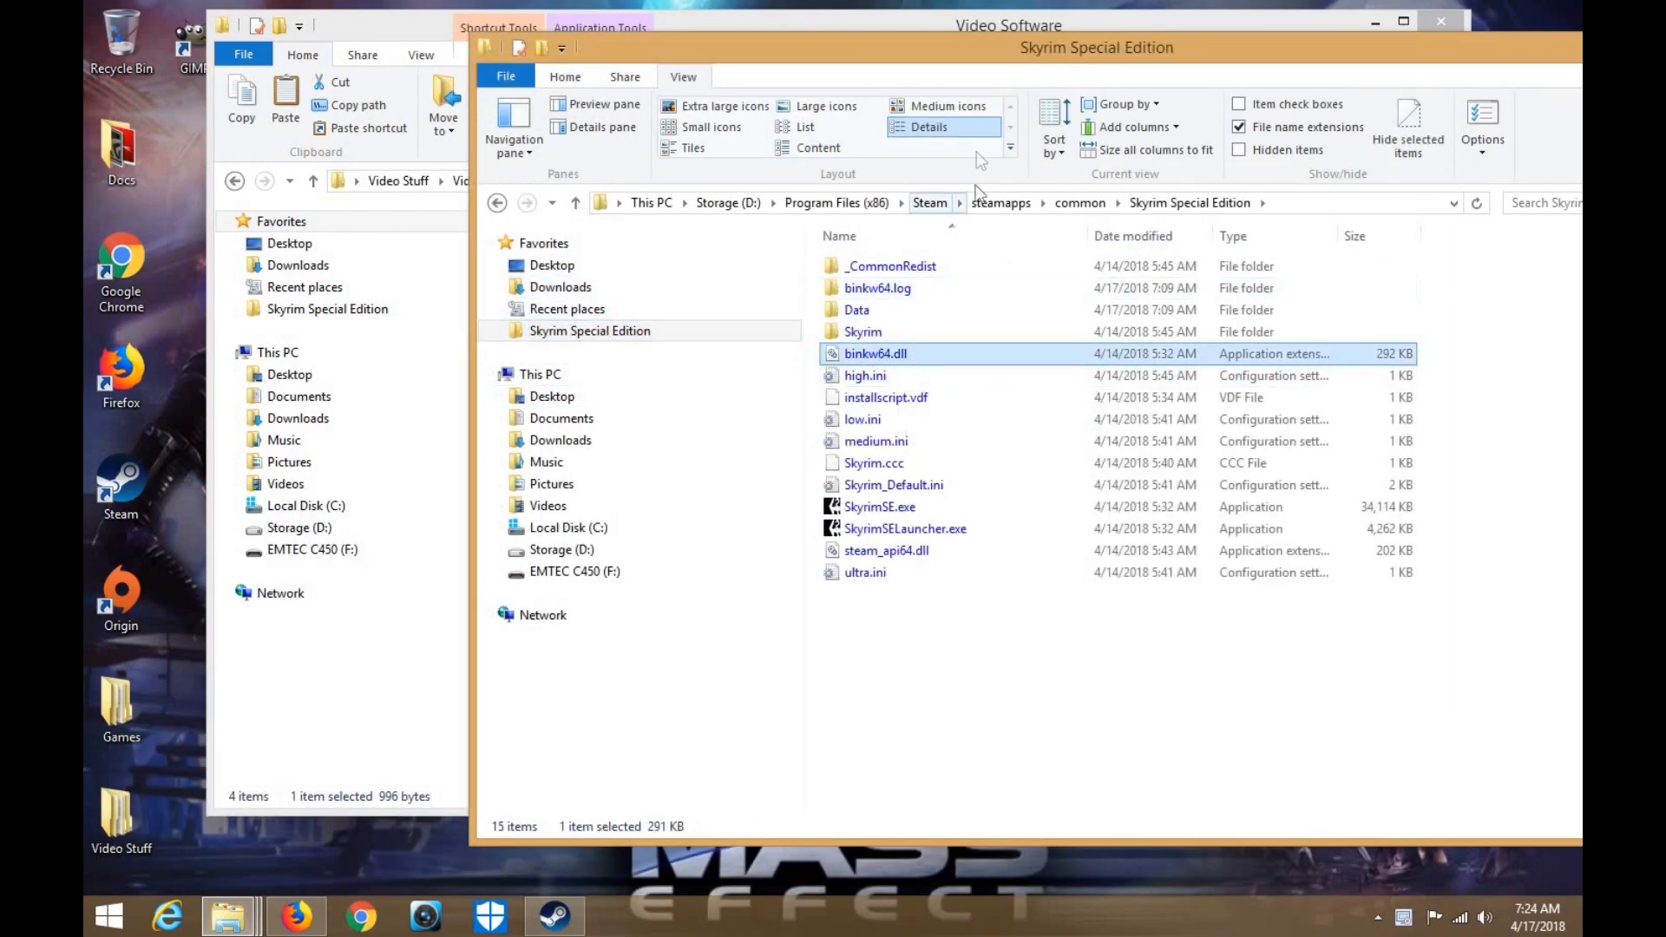
pyautogui.rightClick(903, 357)
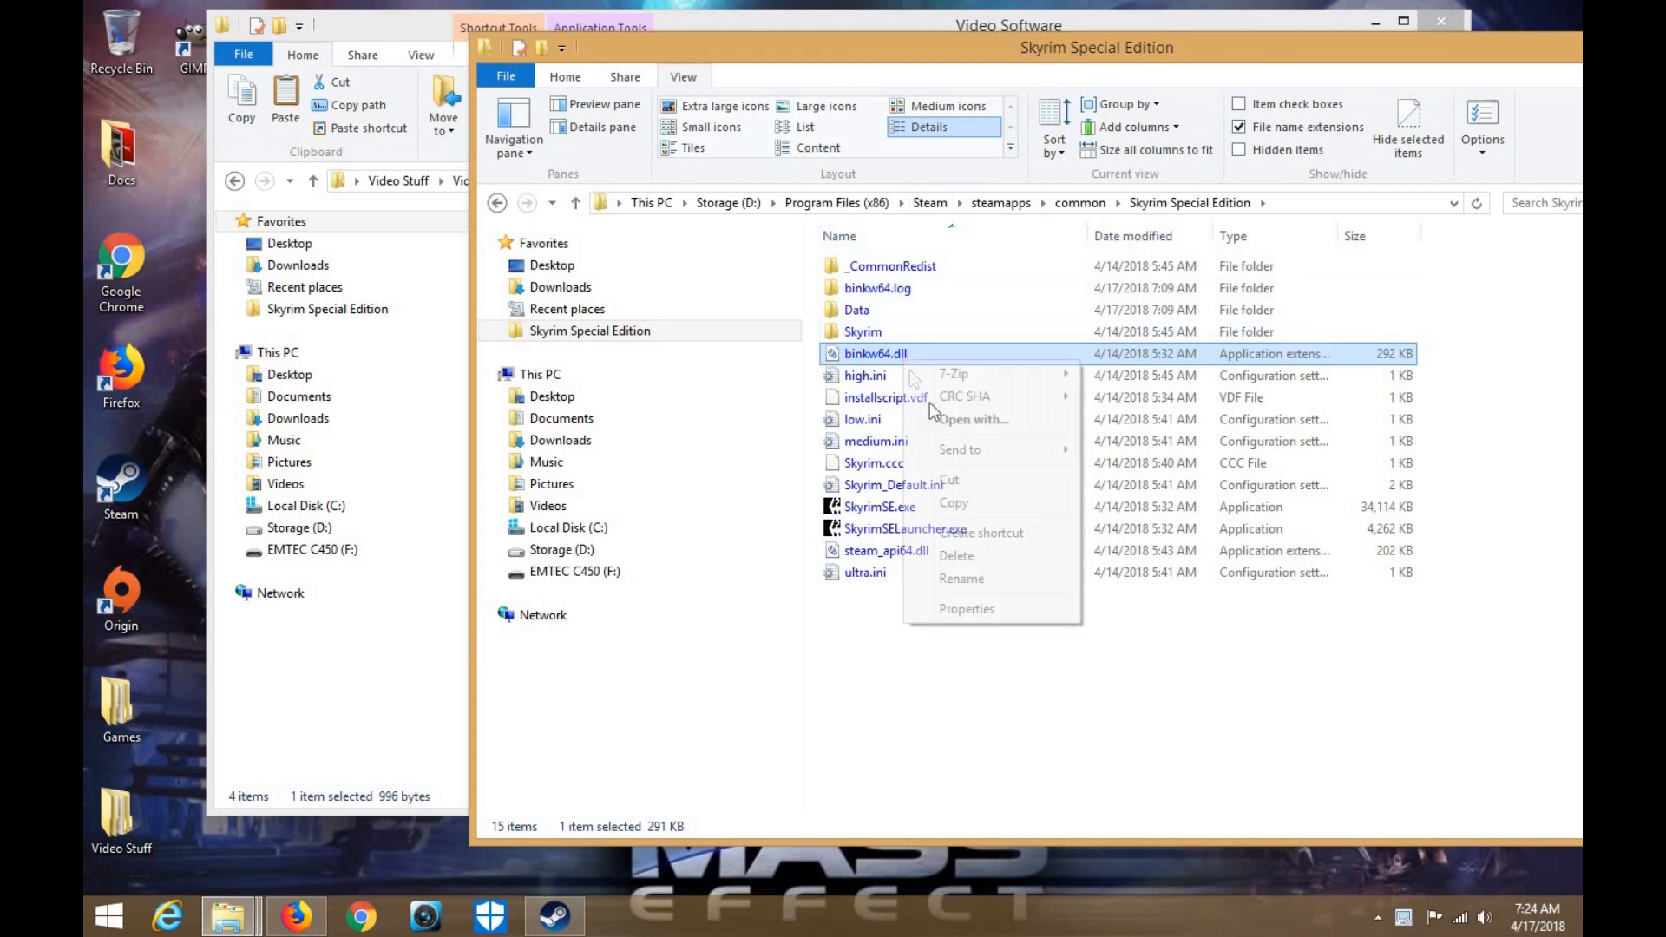
pyautogui.click(982, 587)
pyautogui.press('Right')
pyautogui.write('_')
pyautogui.press('Return')
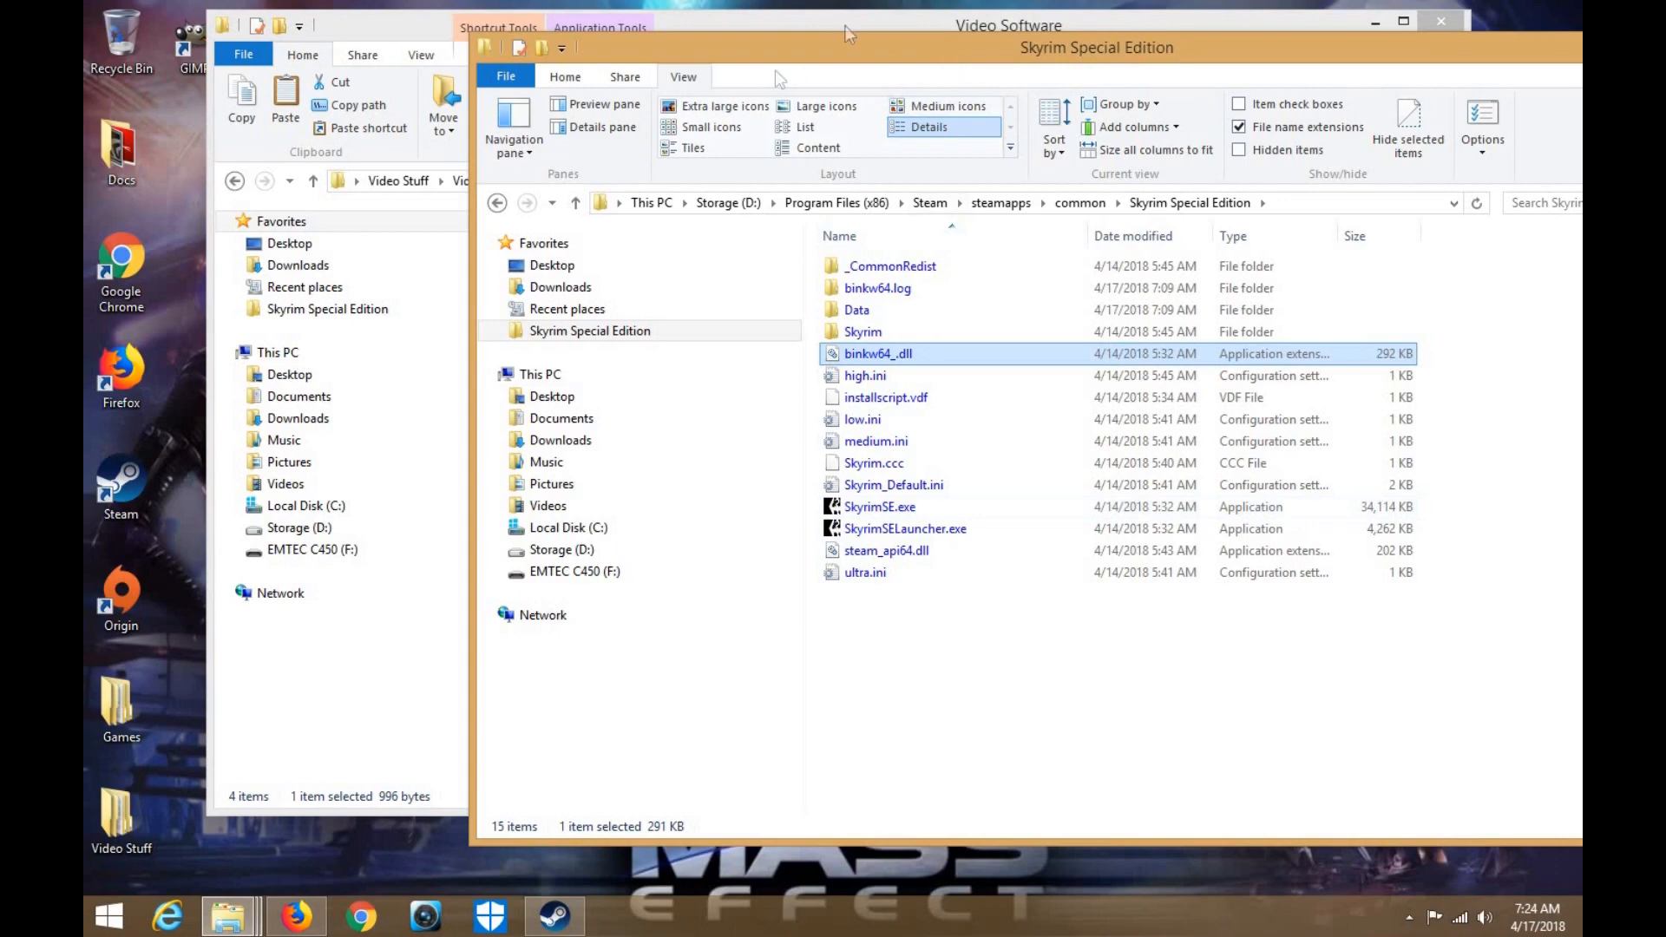
# View the DLL Plugin Loader v1 main file on its Nexus Mods files page in Firefox, then return to the folder windows
pyautogui.moveTo(774, 57); pyautogui.dragTo(880, 35)
pyautogui.click(877, 34)
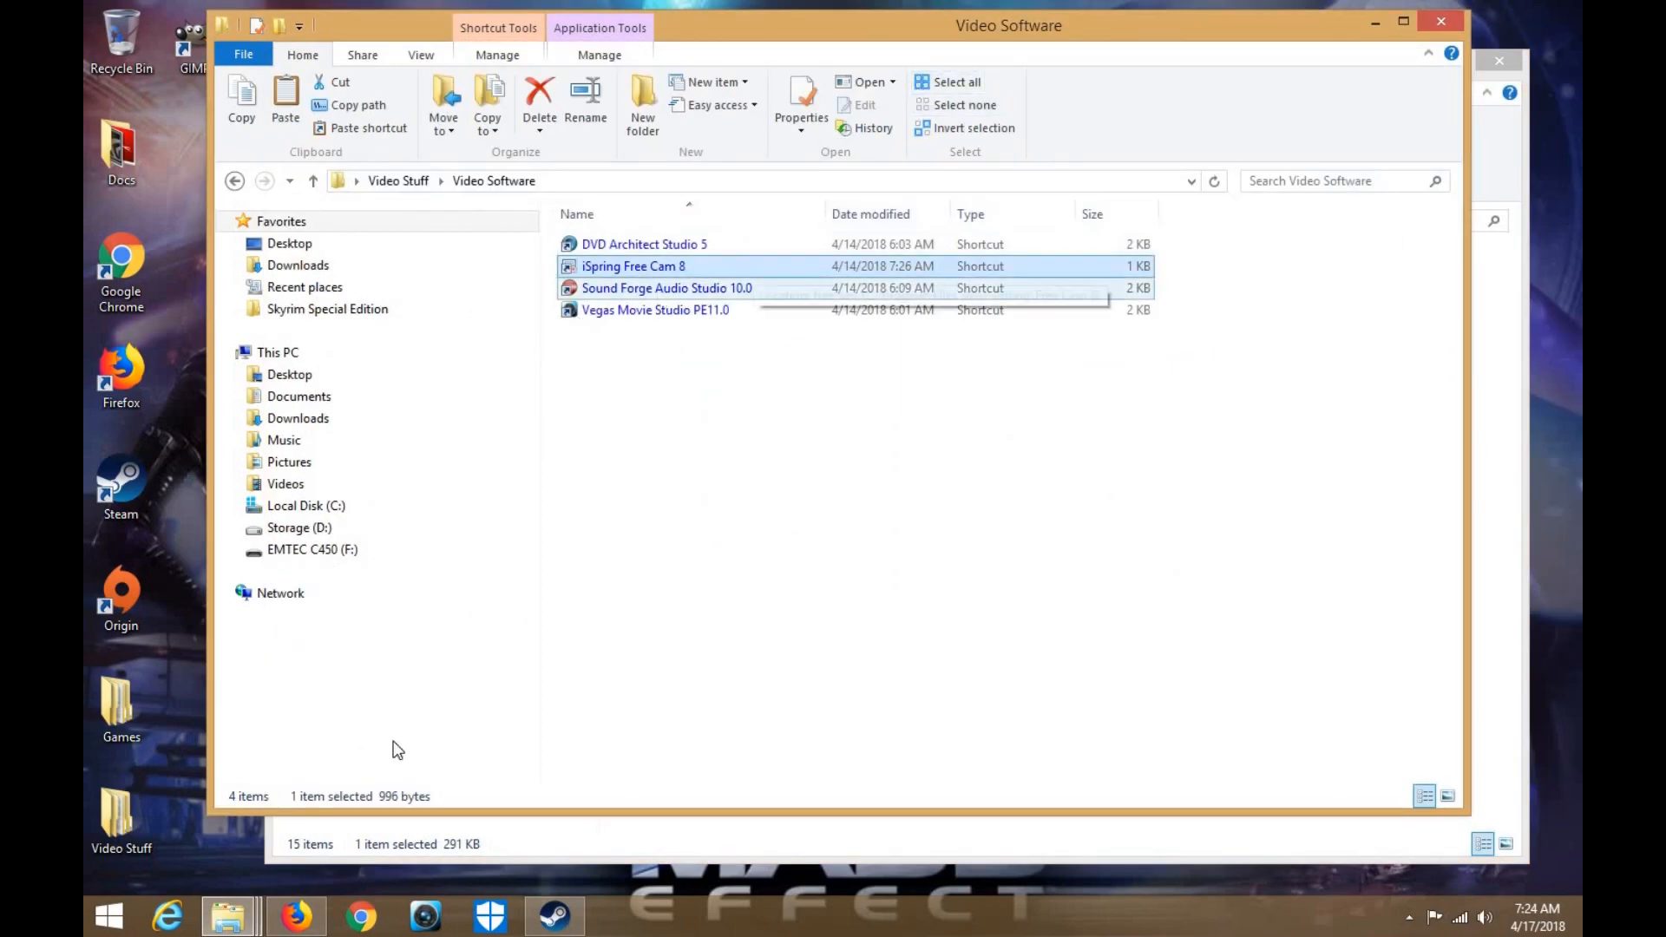
pyautogui.click(295, 918)
pyautogui.click(885, 17)
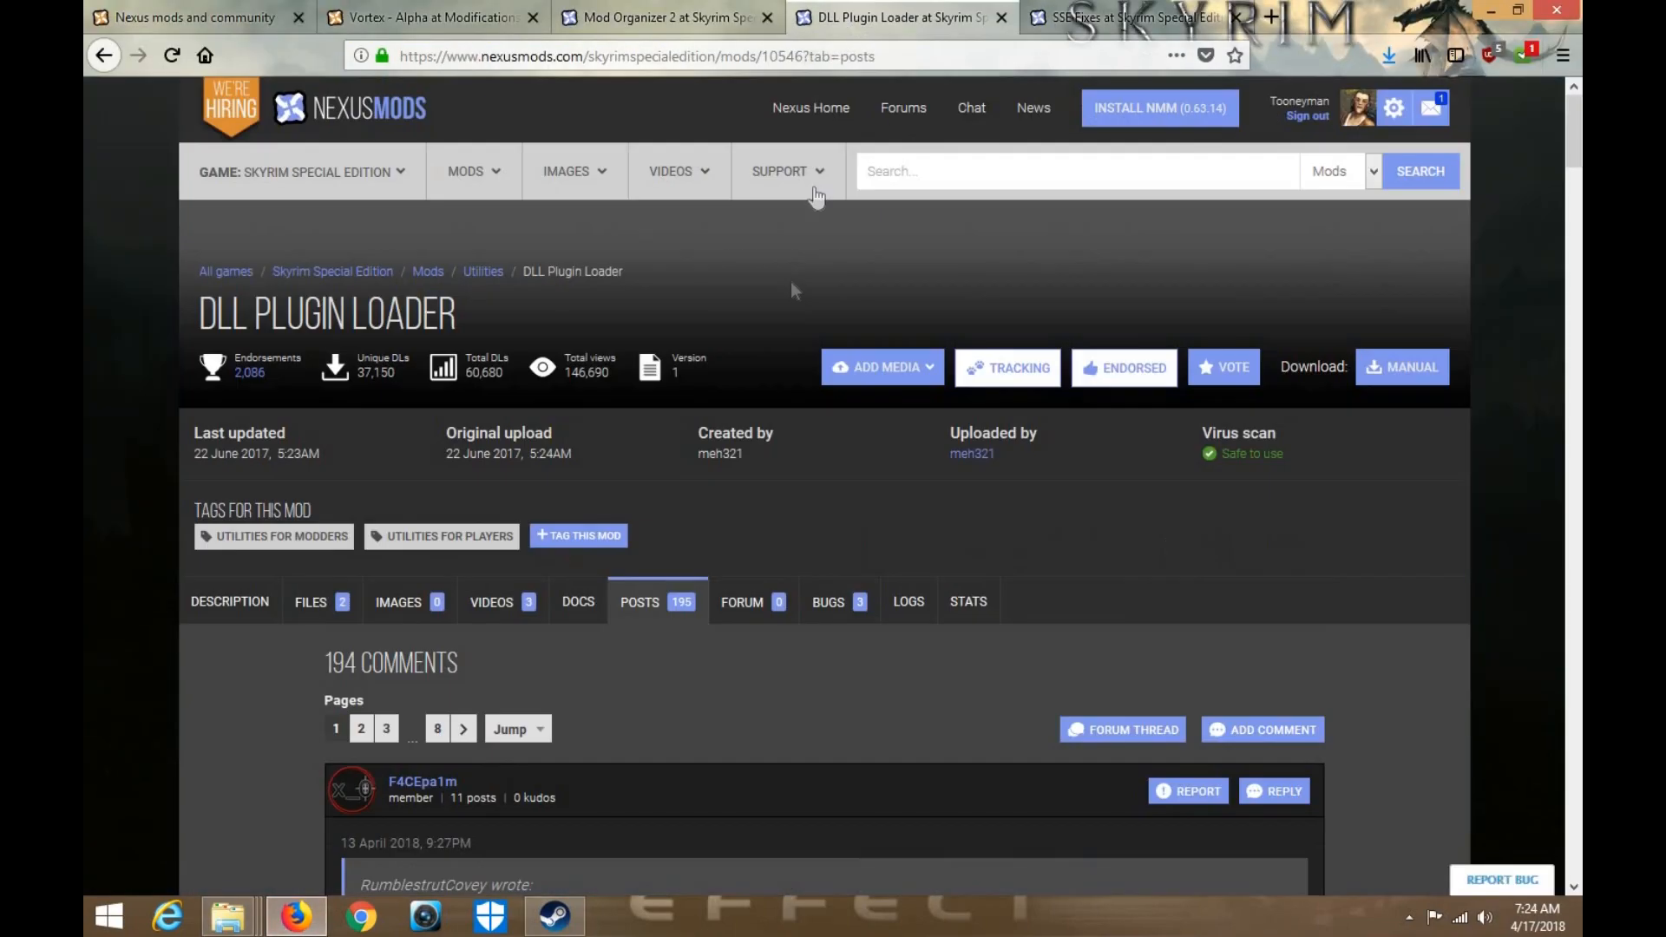
pyautogui.scroll(-5, 669, 519)
pyautogui.click(321, 129)
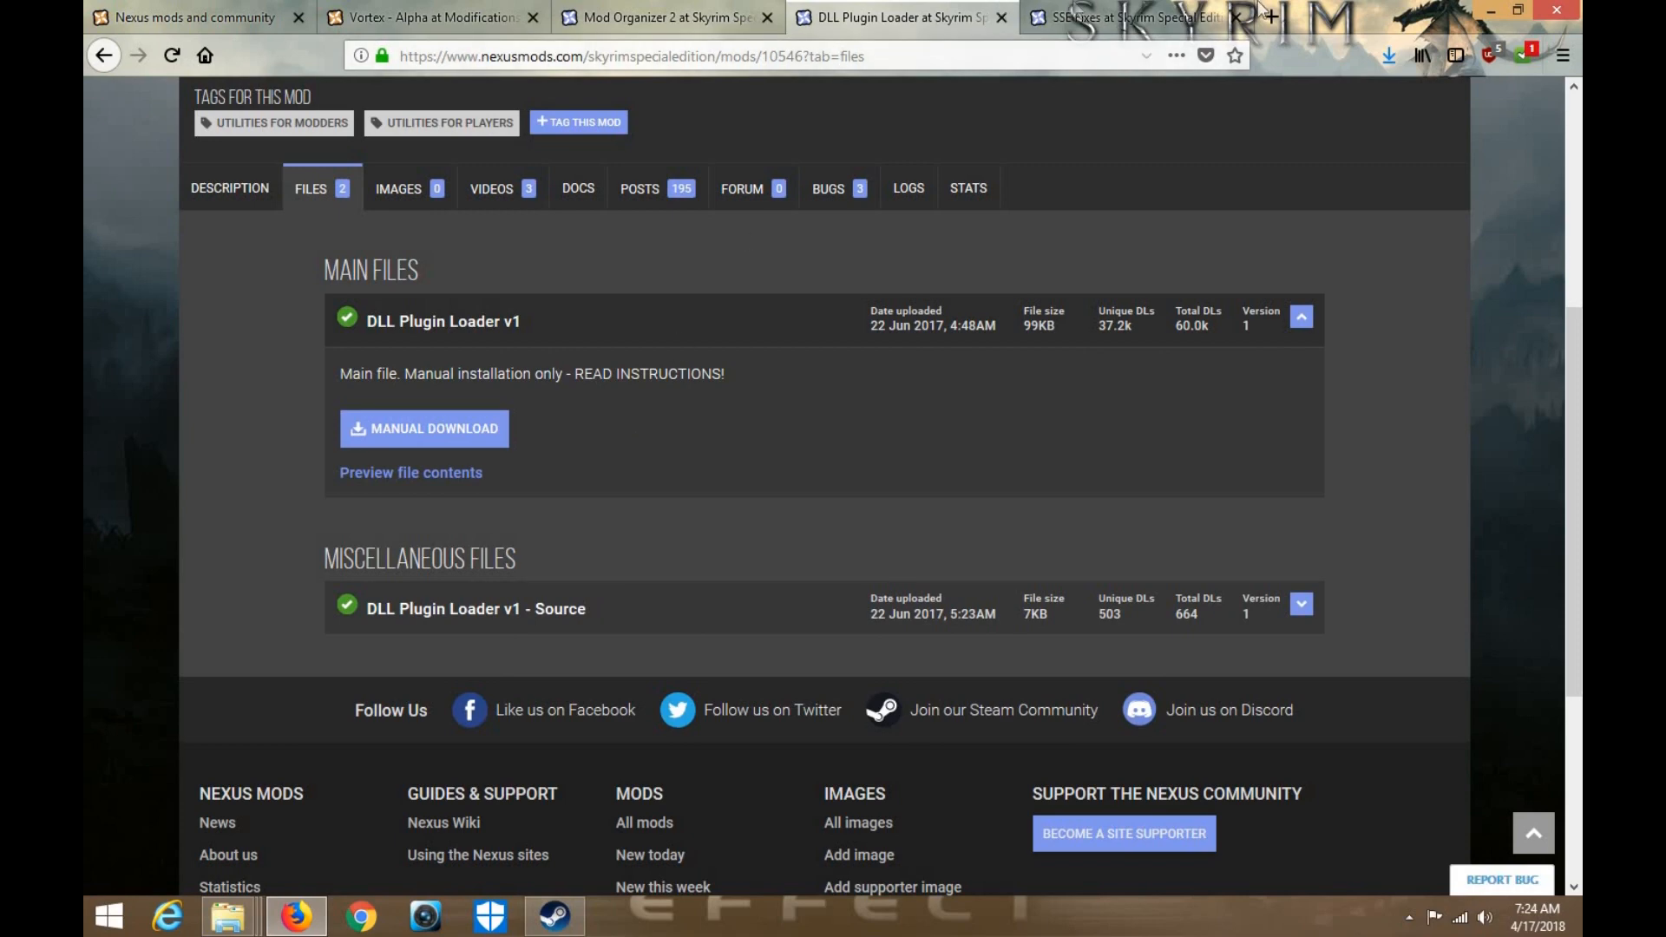
pyautogui.click(1490, 11)
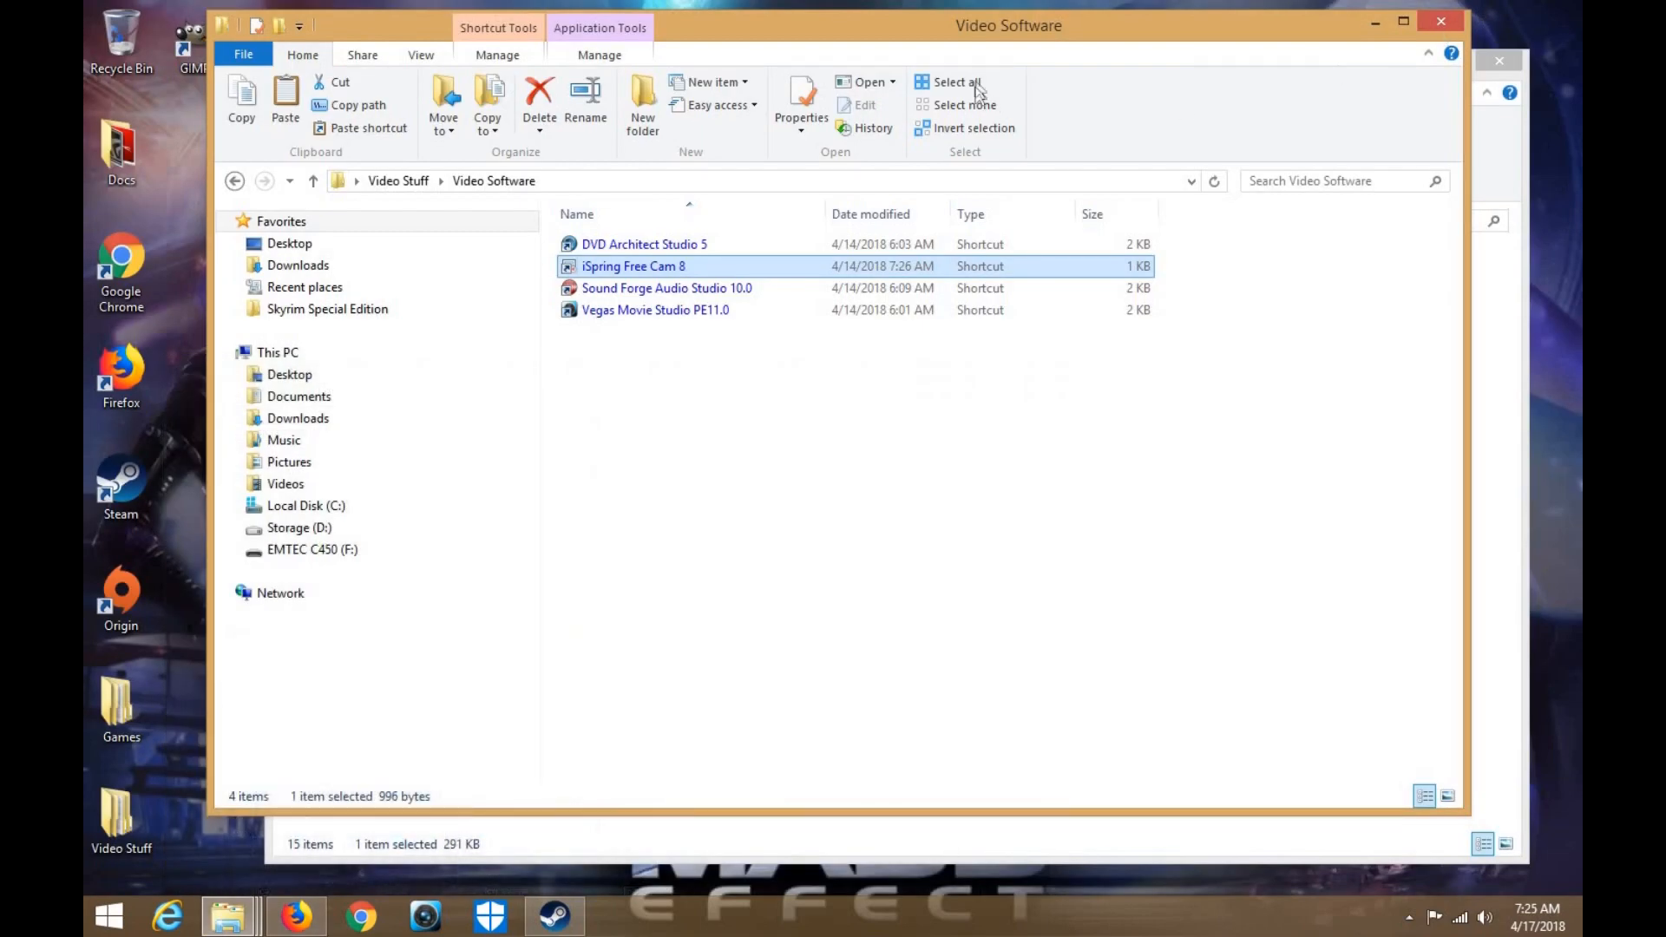
pyautogui.click(1378, 24)
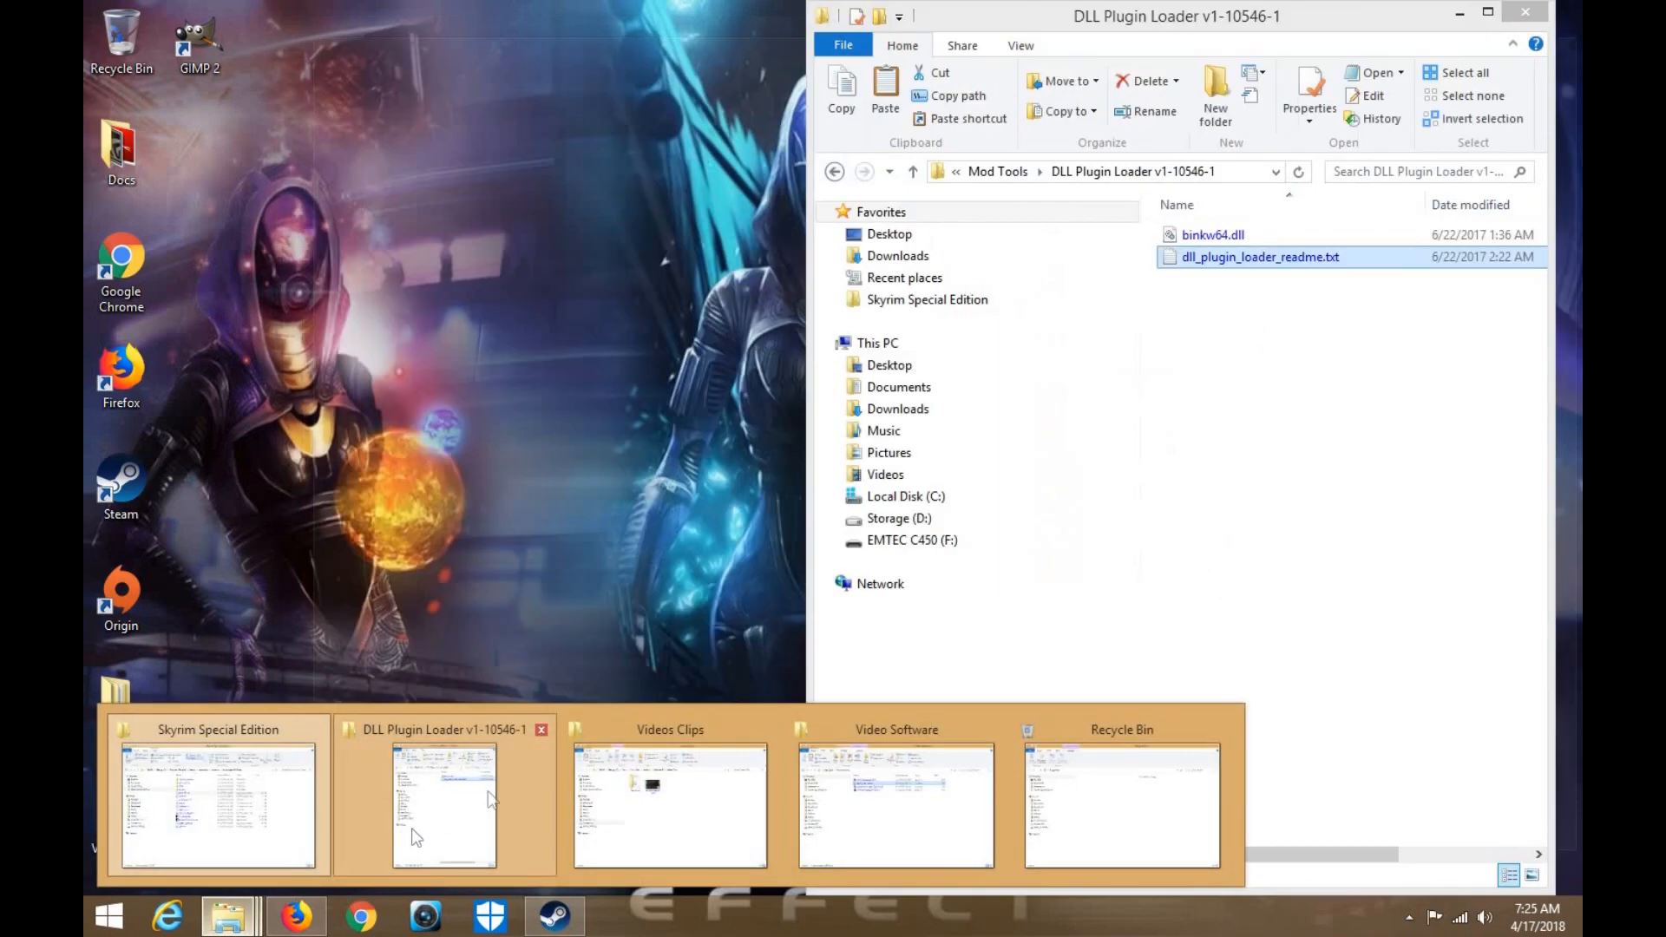
# Move binkw64.dll from the DLL Plugin Loader v1-10546-1 folder into the Skyrim Special Edition folder
pyautogui.click(411, 827)
pyautogui.moveTo(1247, 238); pyautogui.dragTo(731, 469)
pyautogui.click(852, 469)
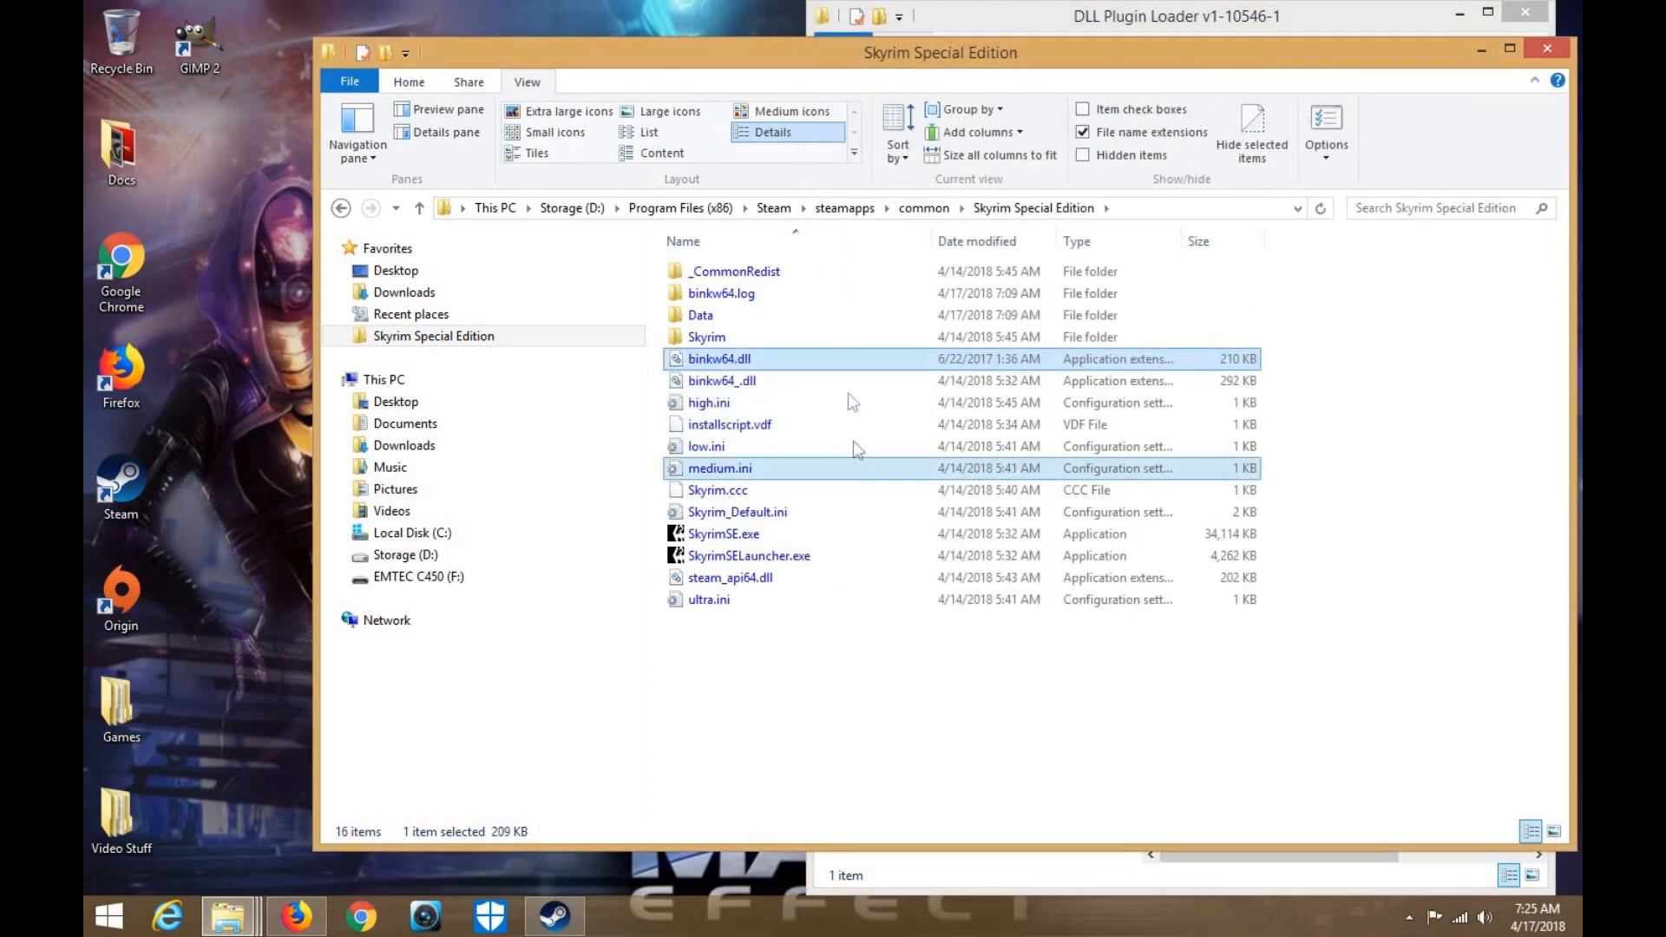
pyautogui.click(779, 356)
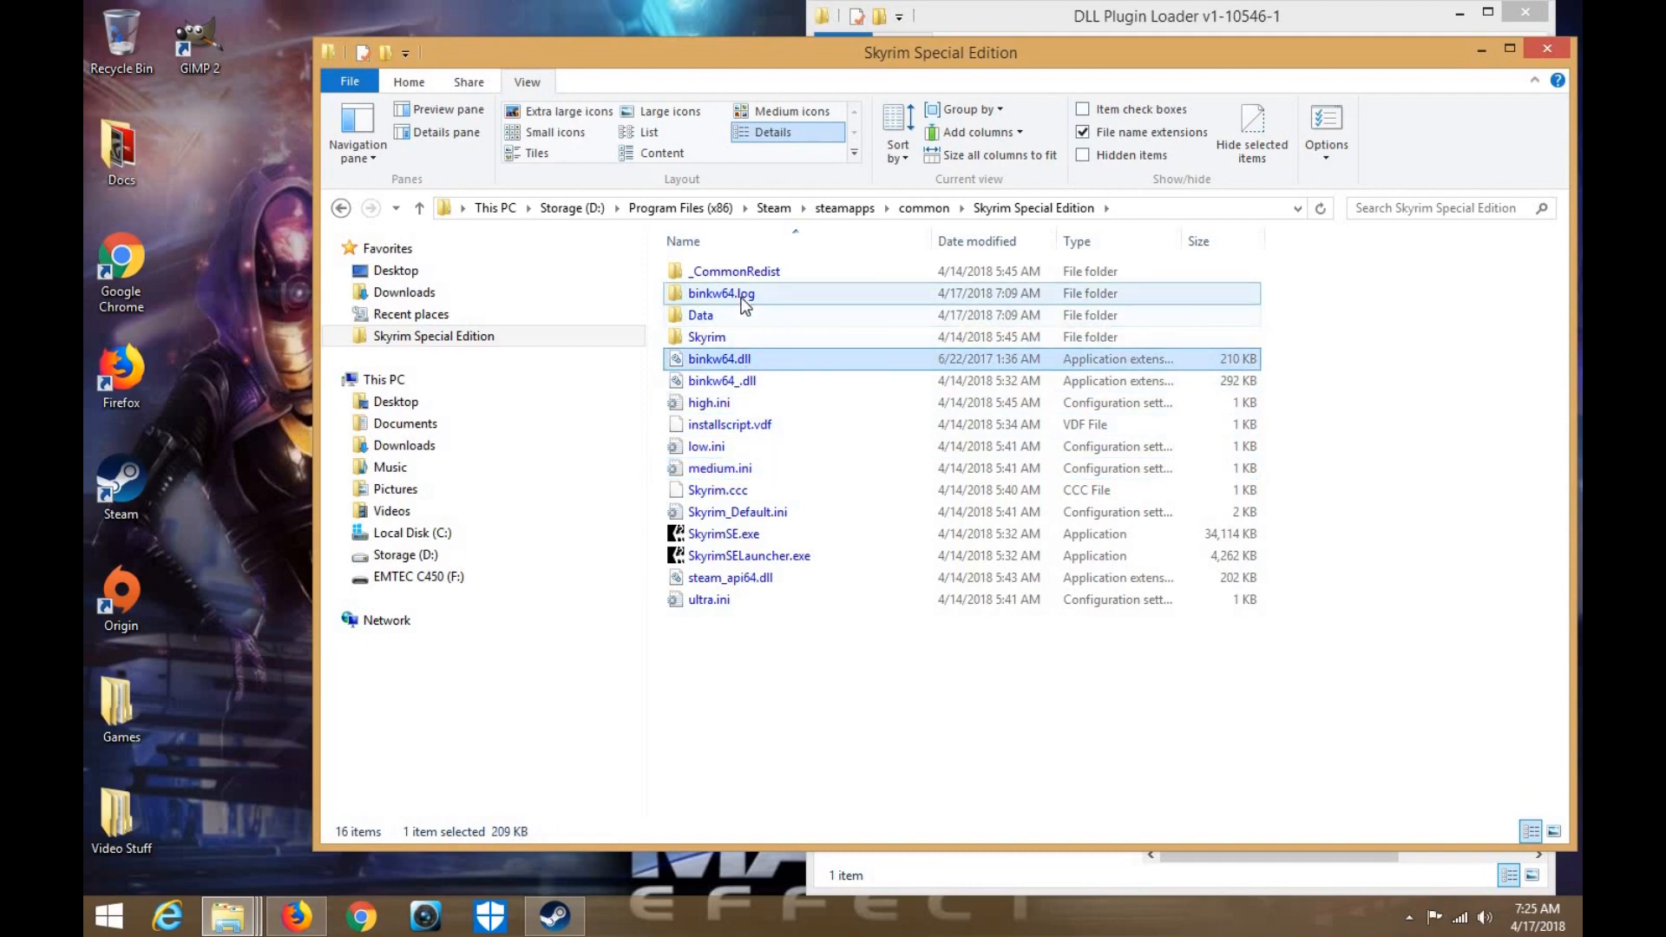
# Open the game's Data folder and delete the DLLPlugins folder from it
pyautogui.doubleClick(727, 317)
pyautogui.scroll(-3, 772, 356)
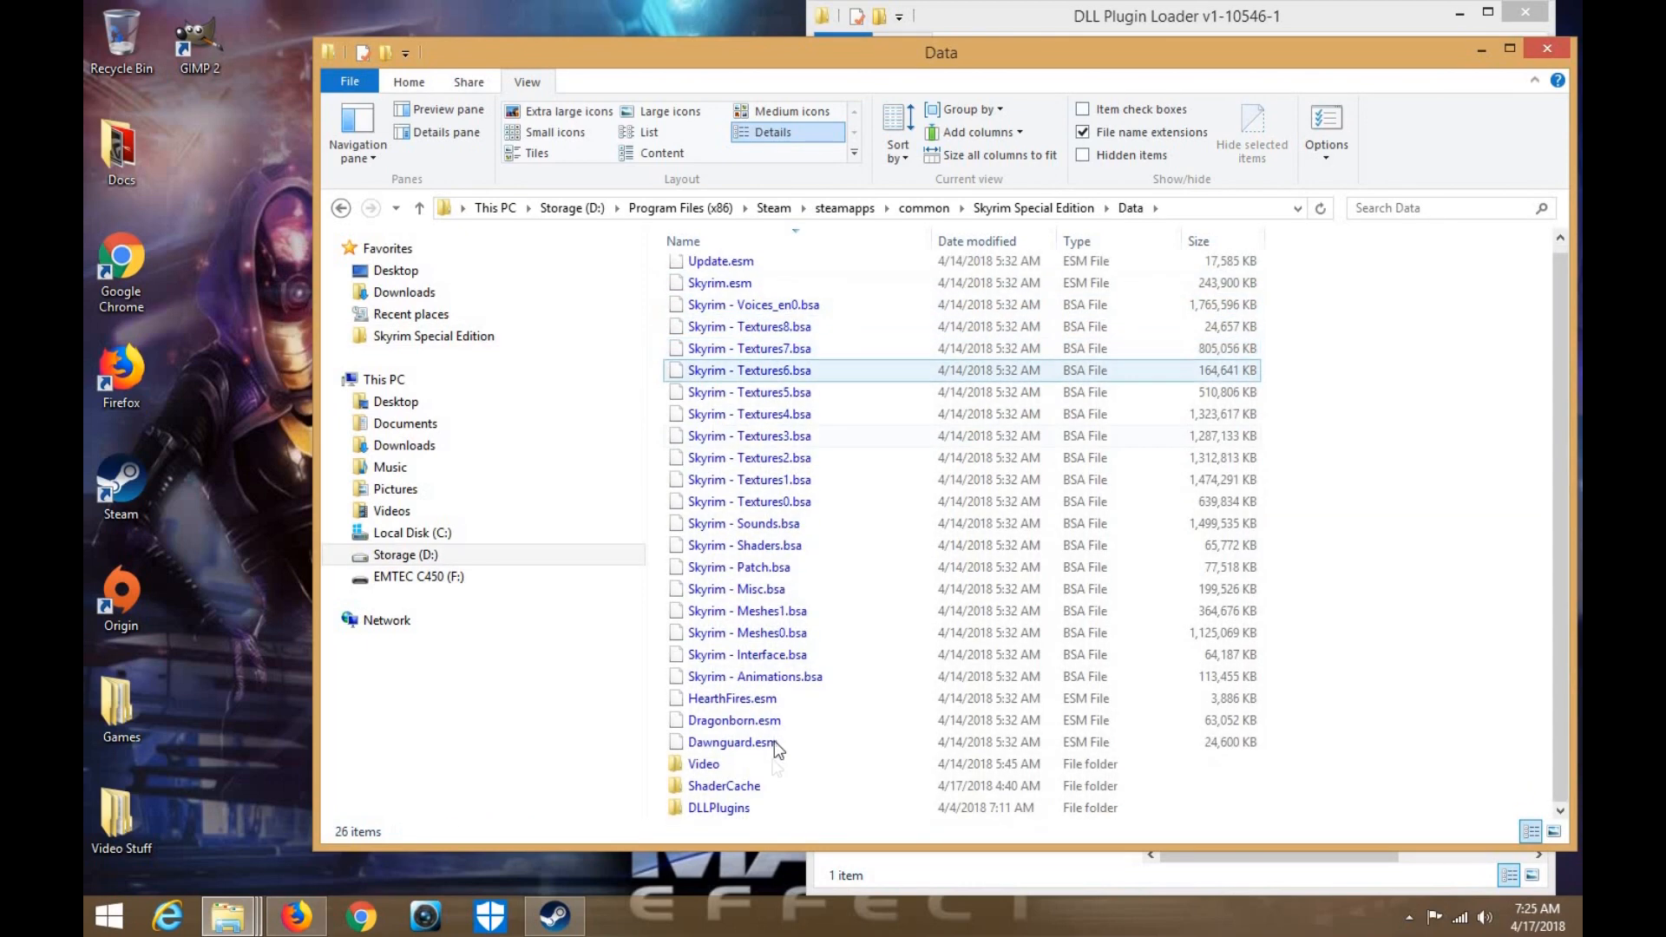
pyautogui.click(760, 806)
pyautogui.press('Delete')
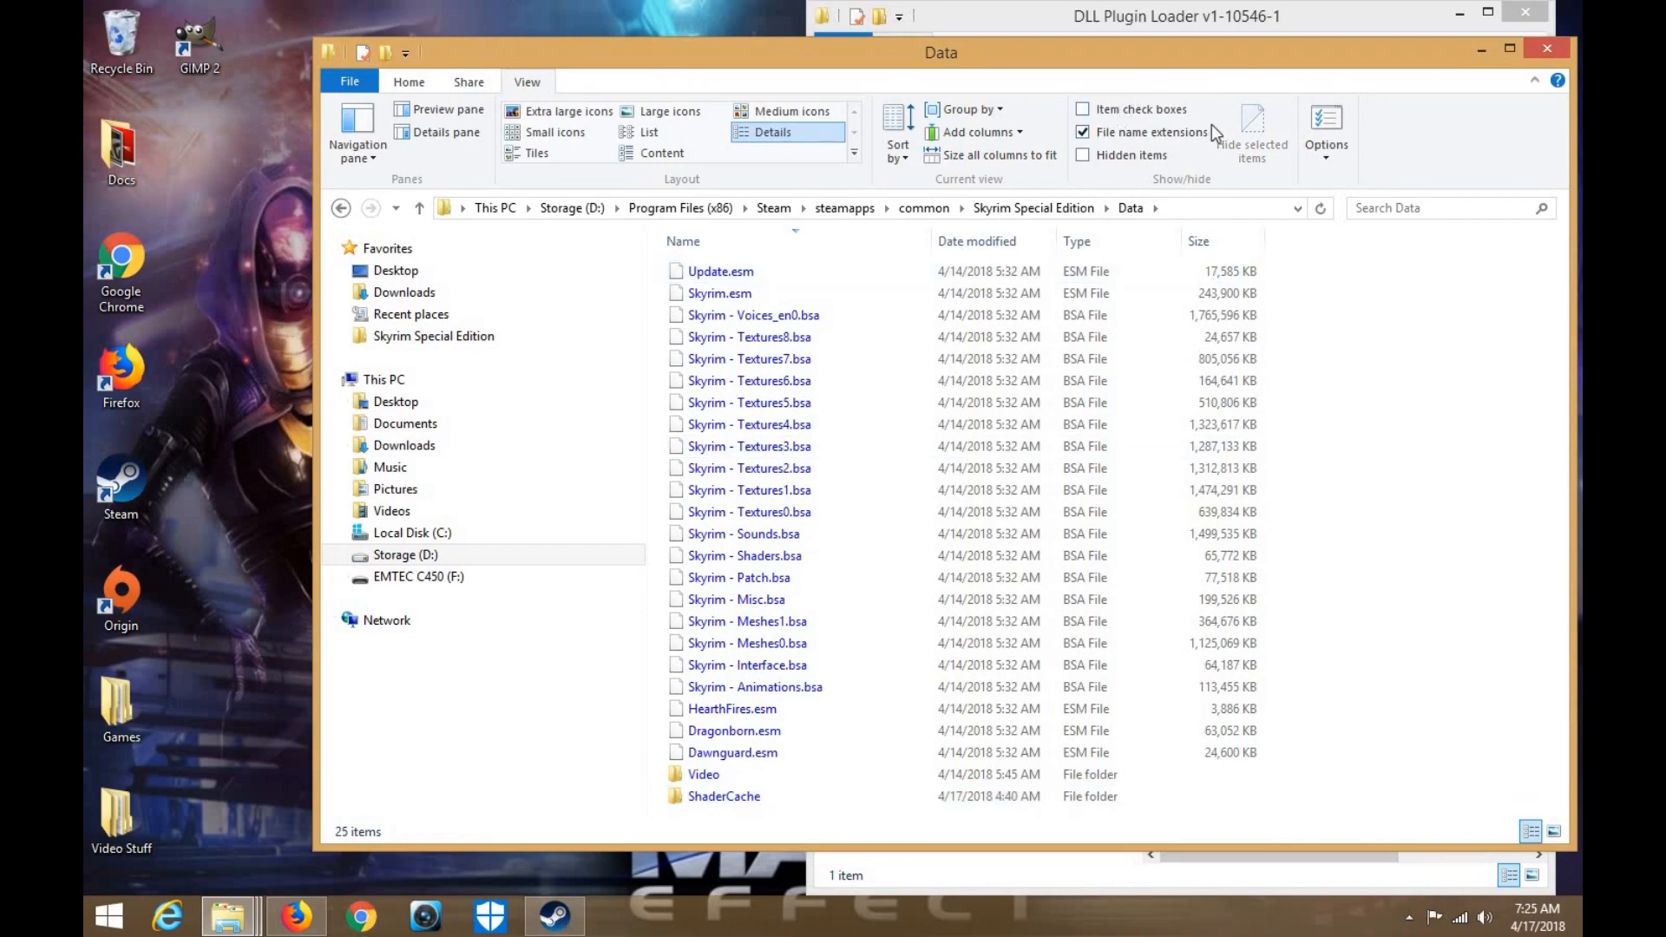
# Close the DLL Plugin Loader folder window and reposition the Data window on the desktop
pyautogui.moveTo(1264, 75); pyautogui.dragTo(1267, 122)
pyautogui.moveTo(1279, 18); pyautogui.dragTo(1076, 18)
pyautogui.click(1024, 237)
pyautogui.click(1002, 276)
pyautogui.click(1318, 15)
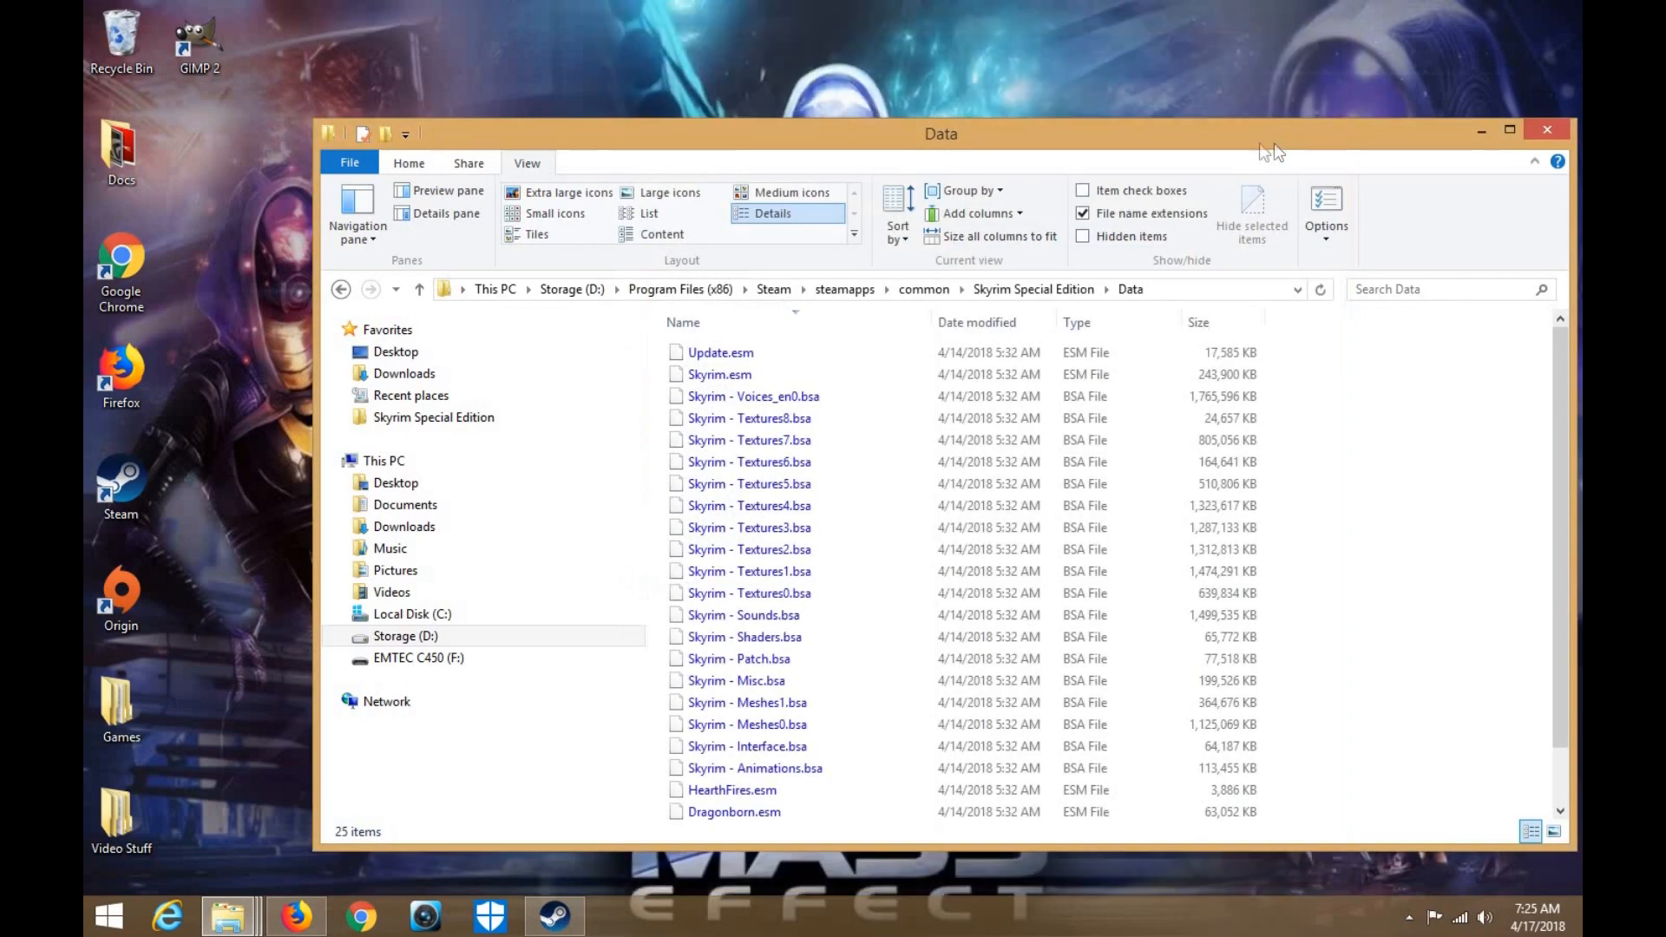
pyautogui.moveTo(1273, 139); pyautogui.dragTo(1184, 82)
# Close the Videos Clips and Video Software folder windows, keeping the Data window open
pyautogui.moveTo(227, 922)
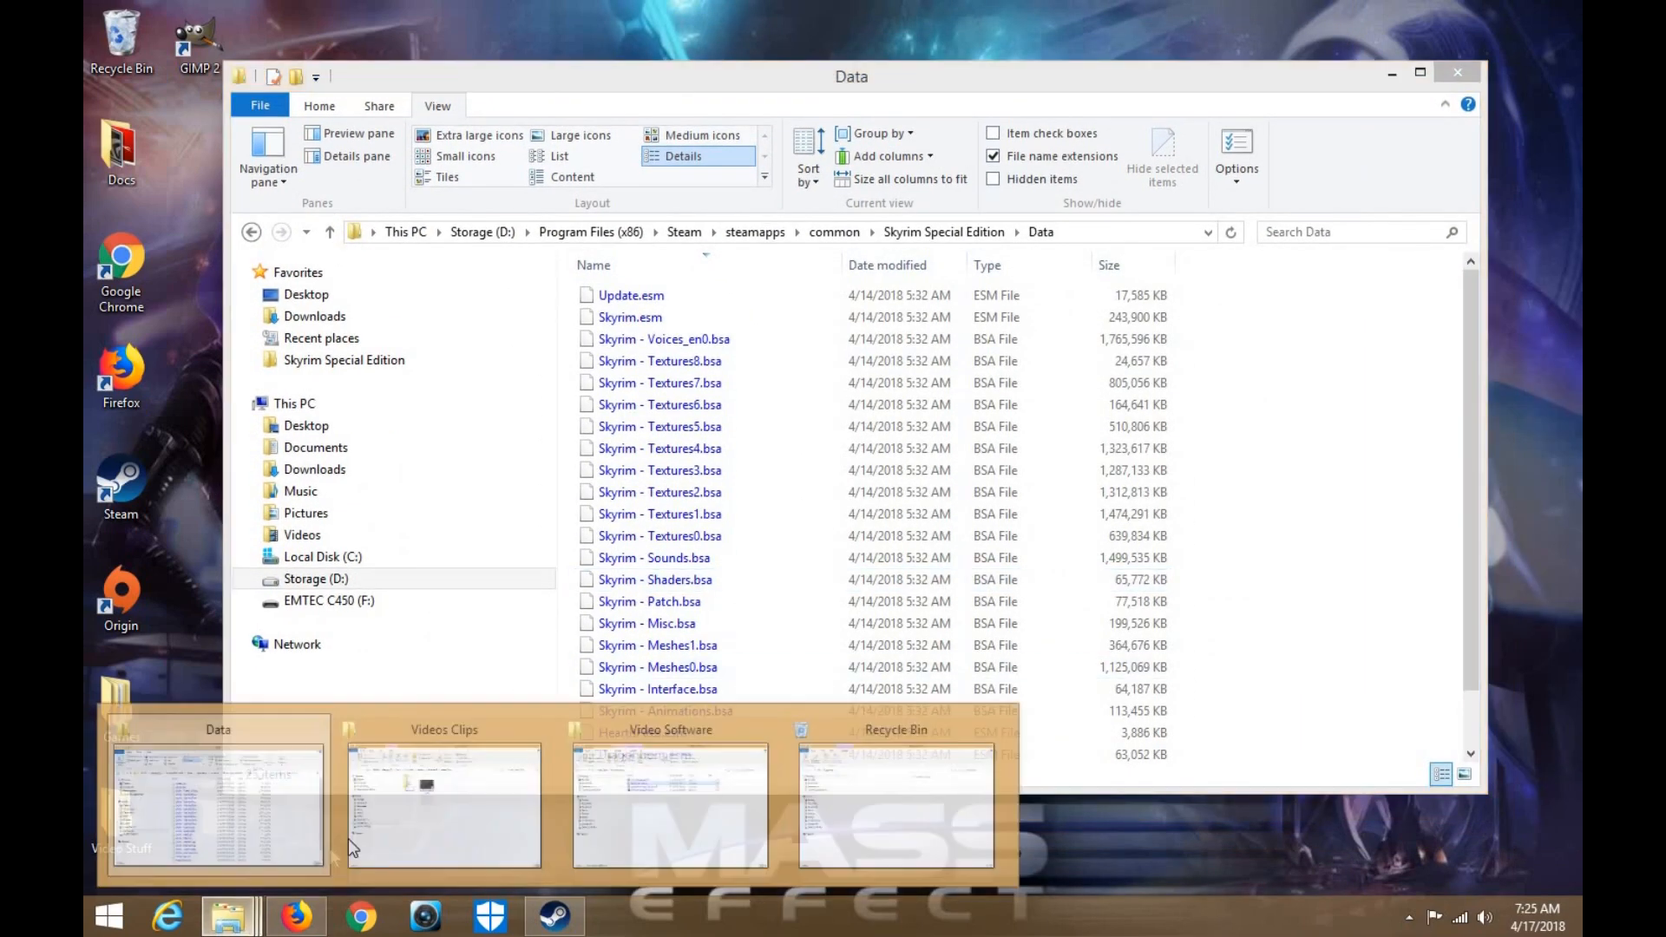
pyautogui.click(488, 737)
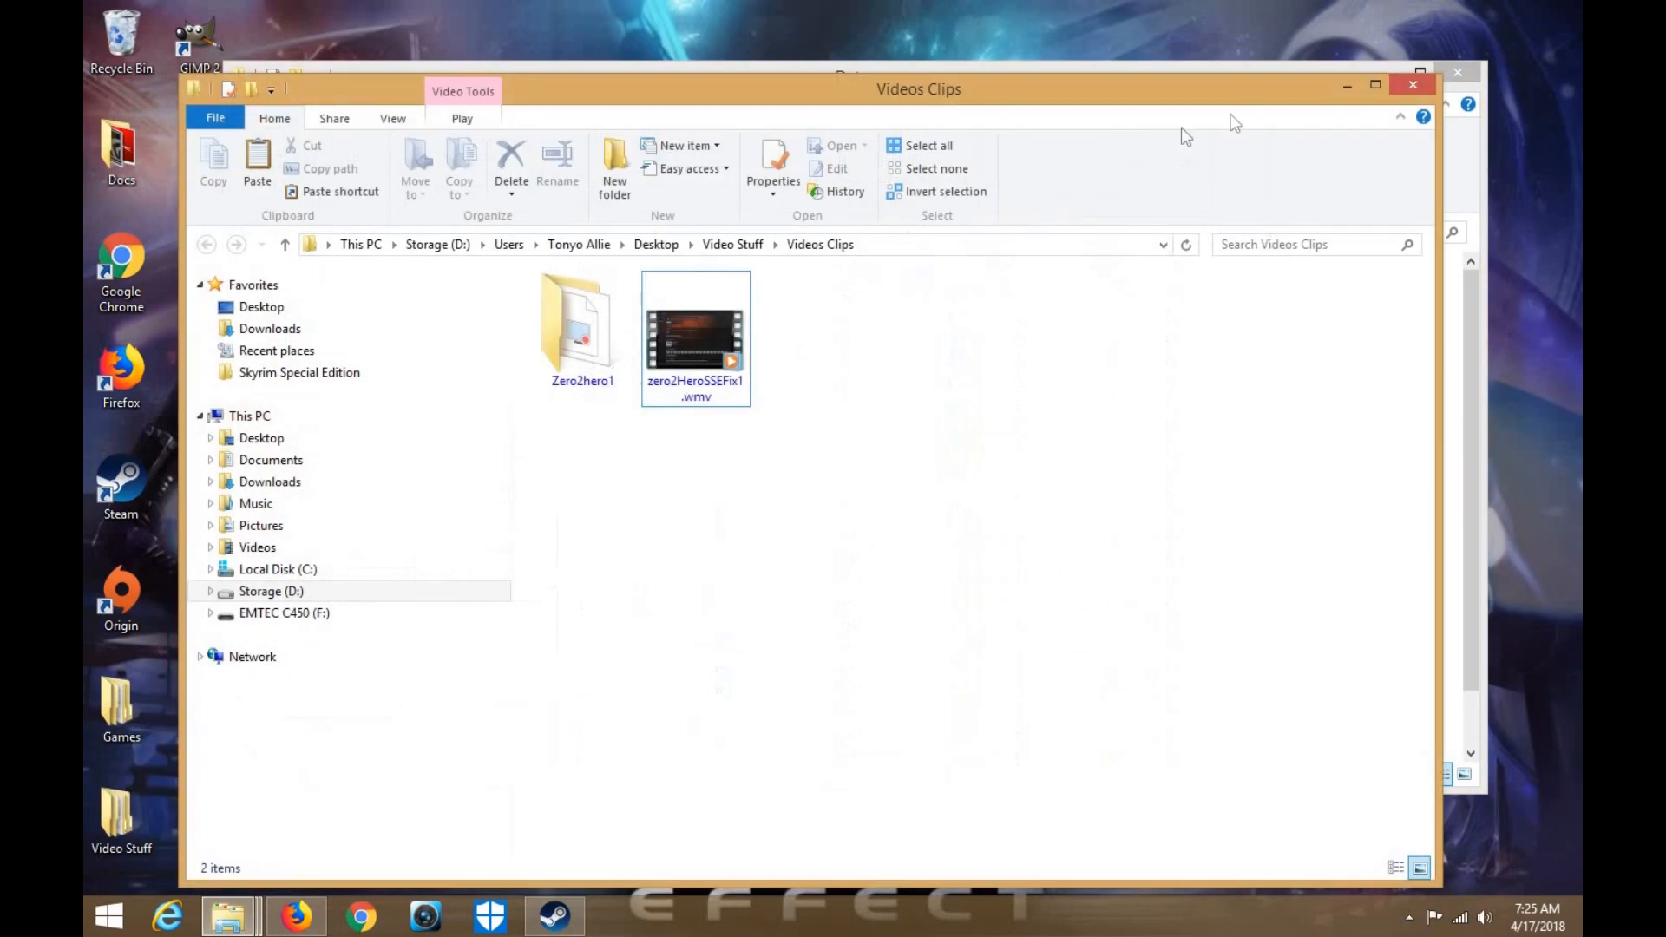
pyautogui.click(1409, 84)
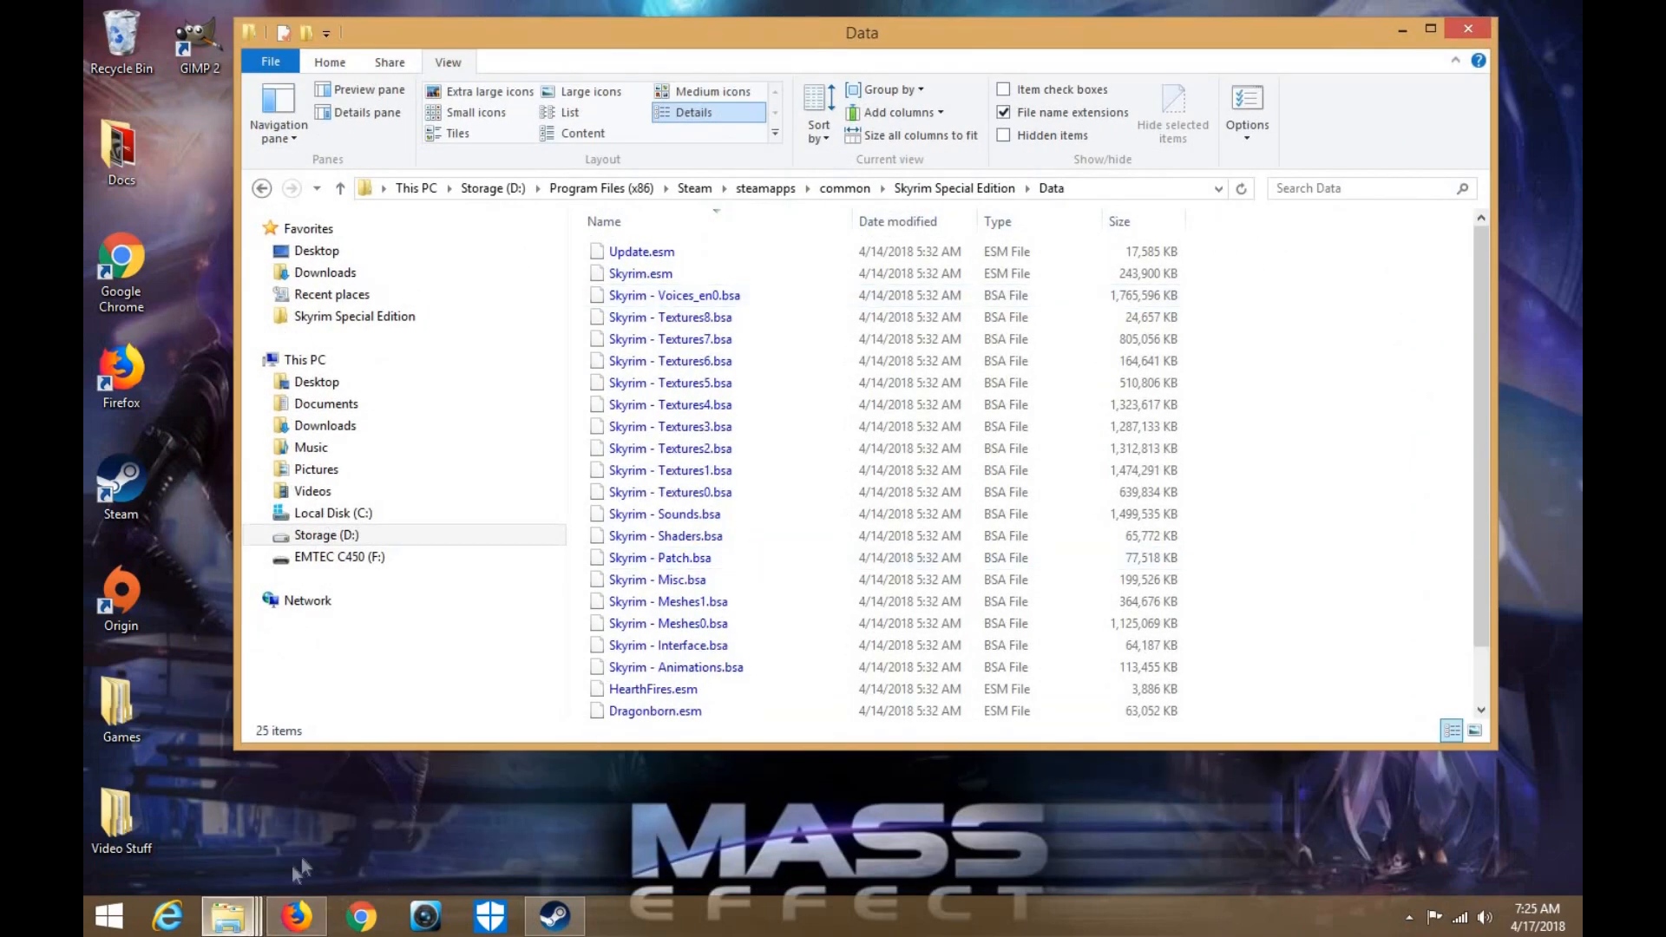
pyautogui.moveTo(228, 917)
pyautogui.click(353, 816)
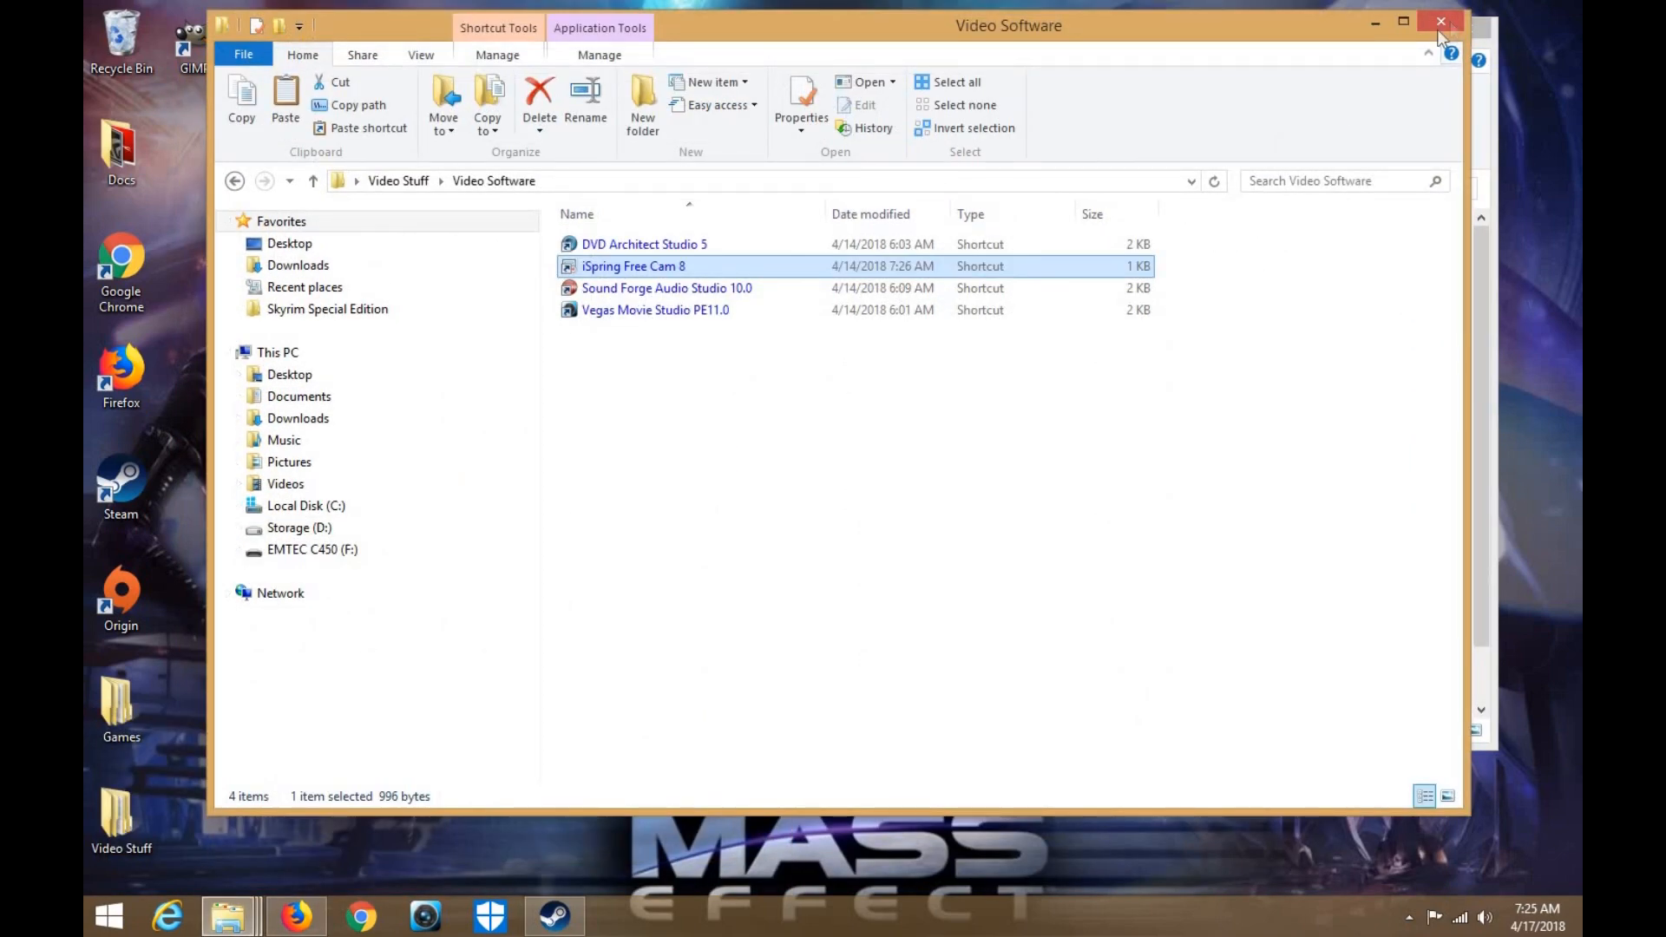
pyautogui.click(1450, 26)
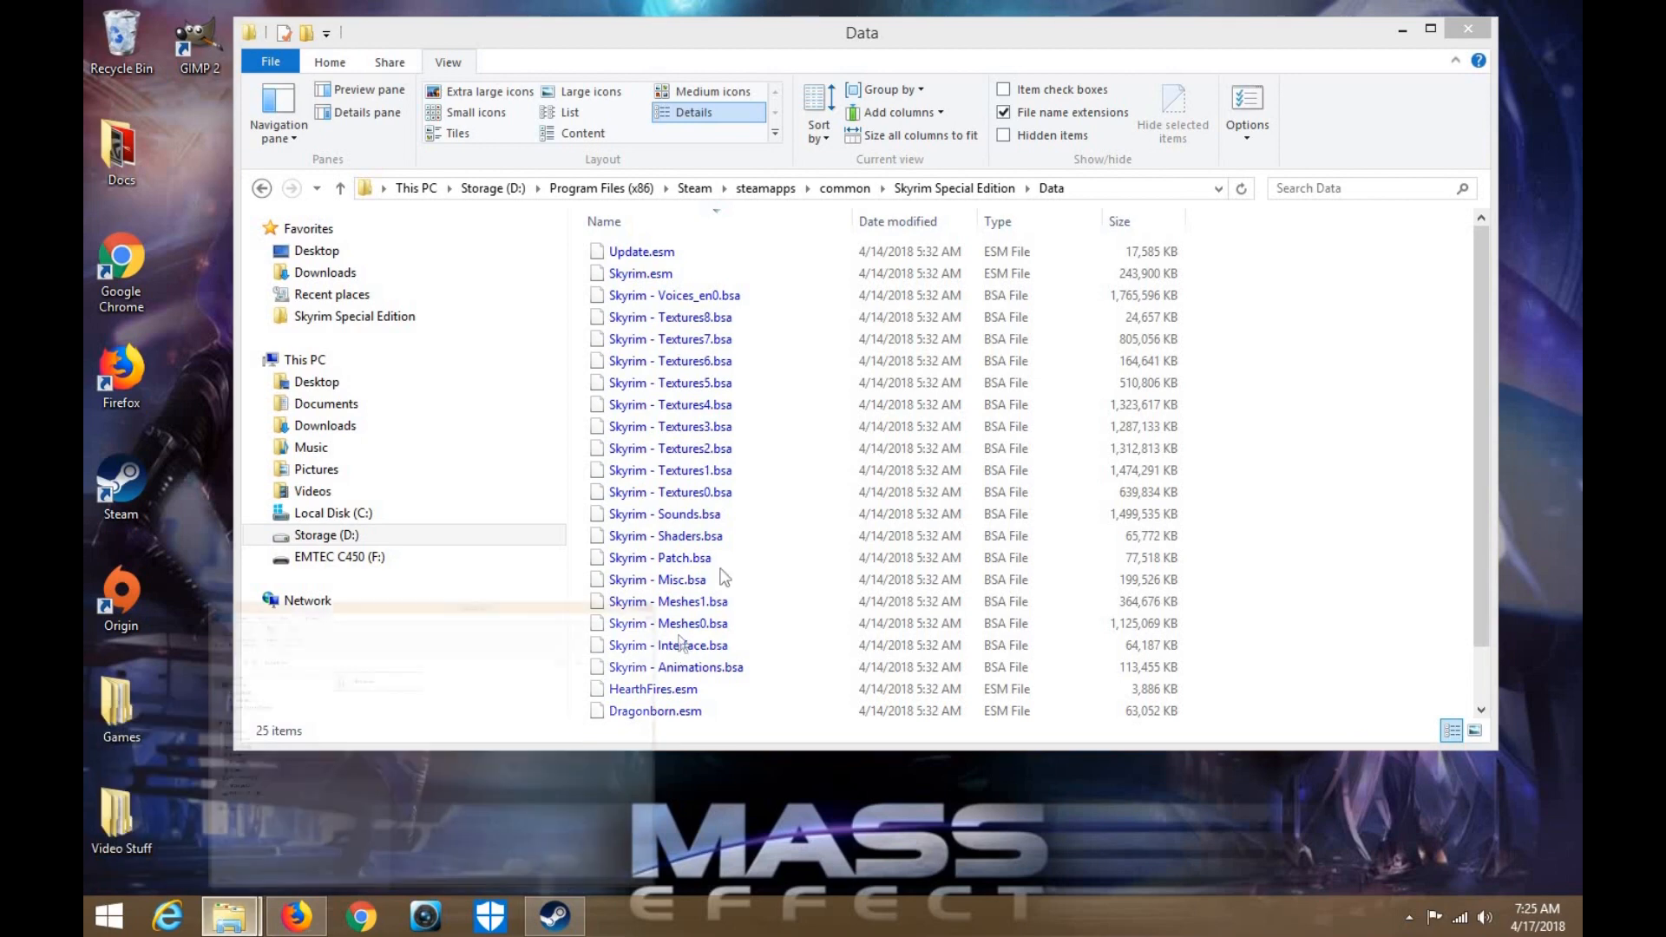
# Empty the Recycle Bin to permanently remove the deleted DLLPlugins folder
pyautogui.rightClick(1182, 355)
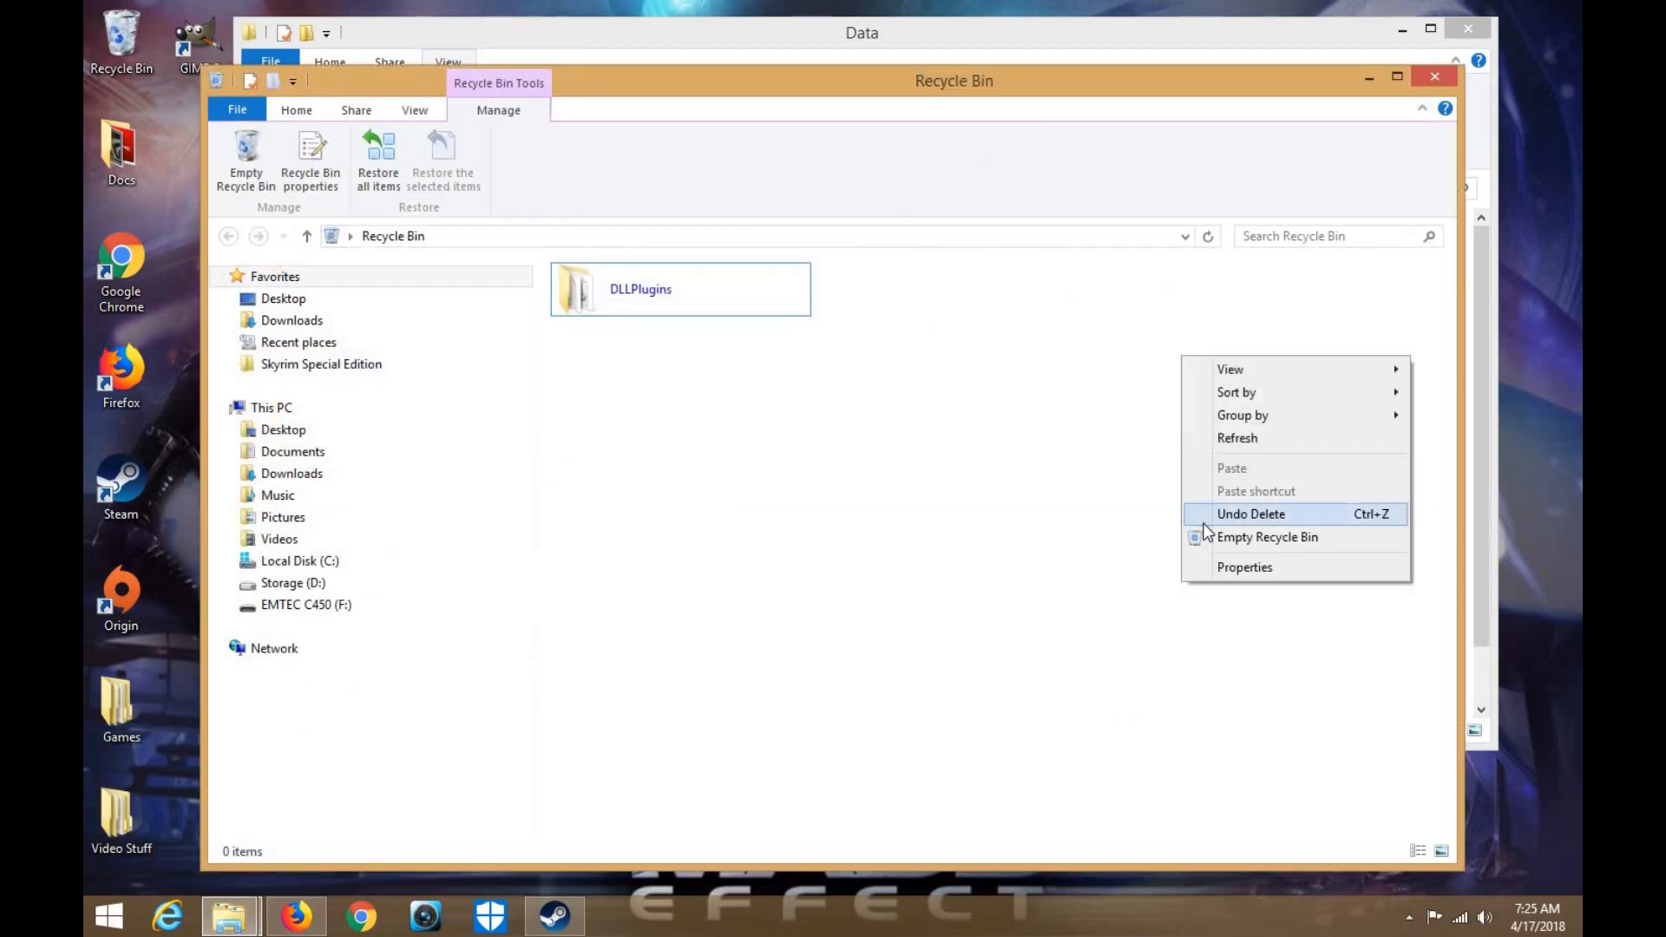
pyautogui.click(1206, 518)
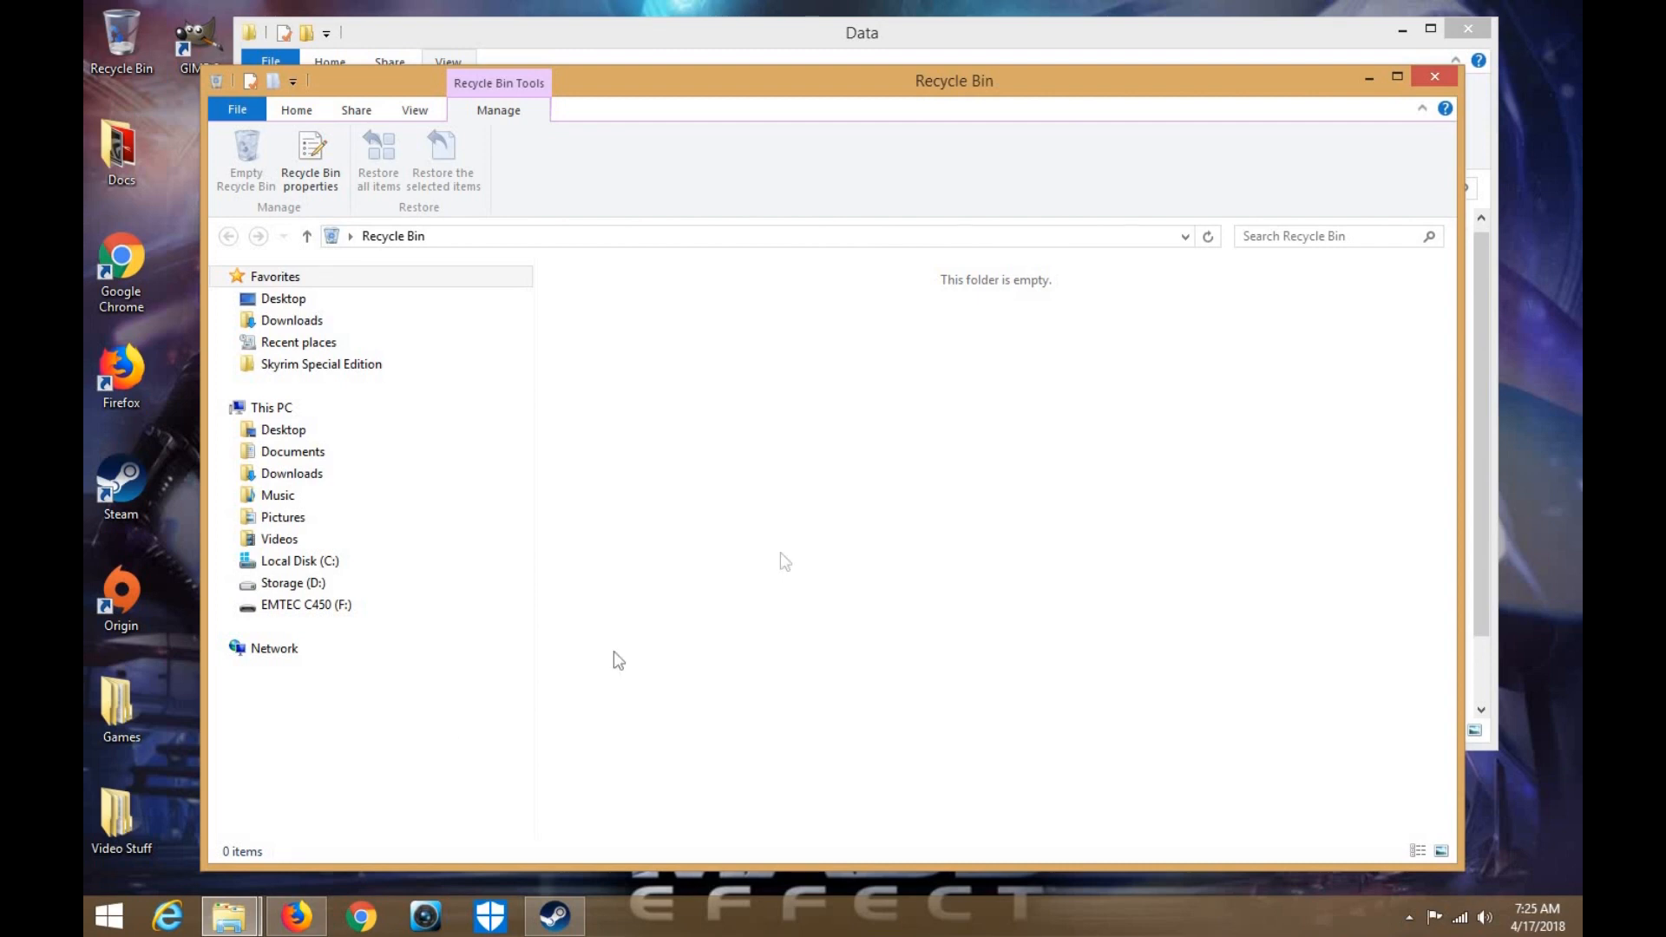
# Bring the game's Data folder window forward and go up to the Skyrim Special Edition folder
pyautogui.moveTo(228, 915)
pyautogui.click(373, 834)
pyautogui.click(239, 920)
pyautogui.click(229, 820)
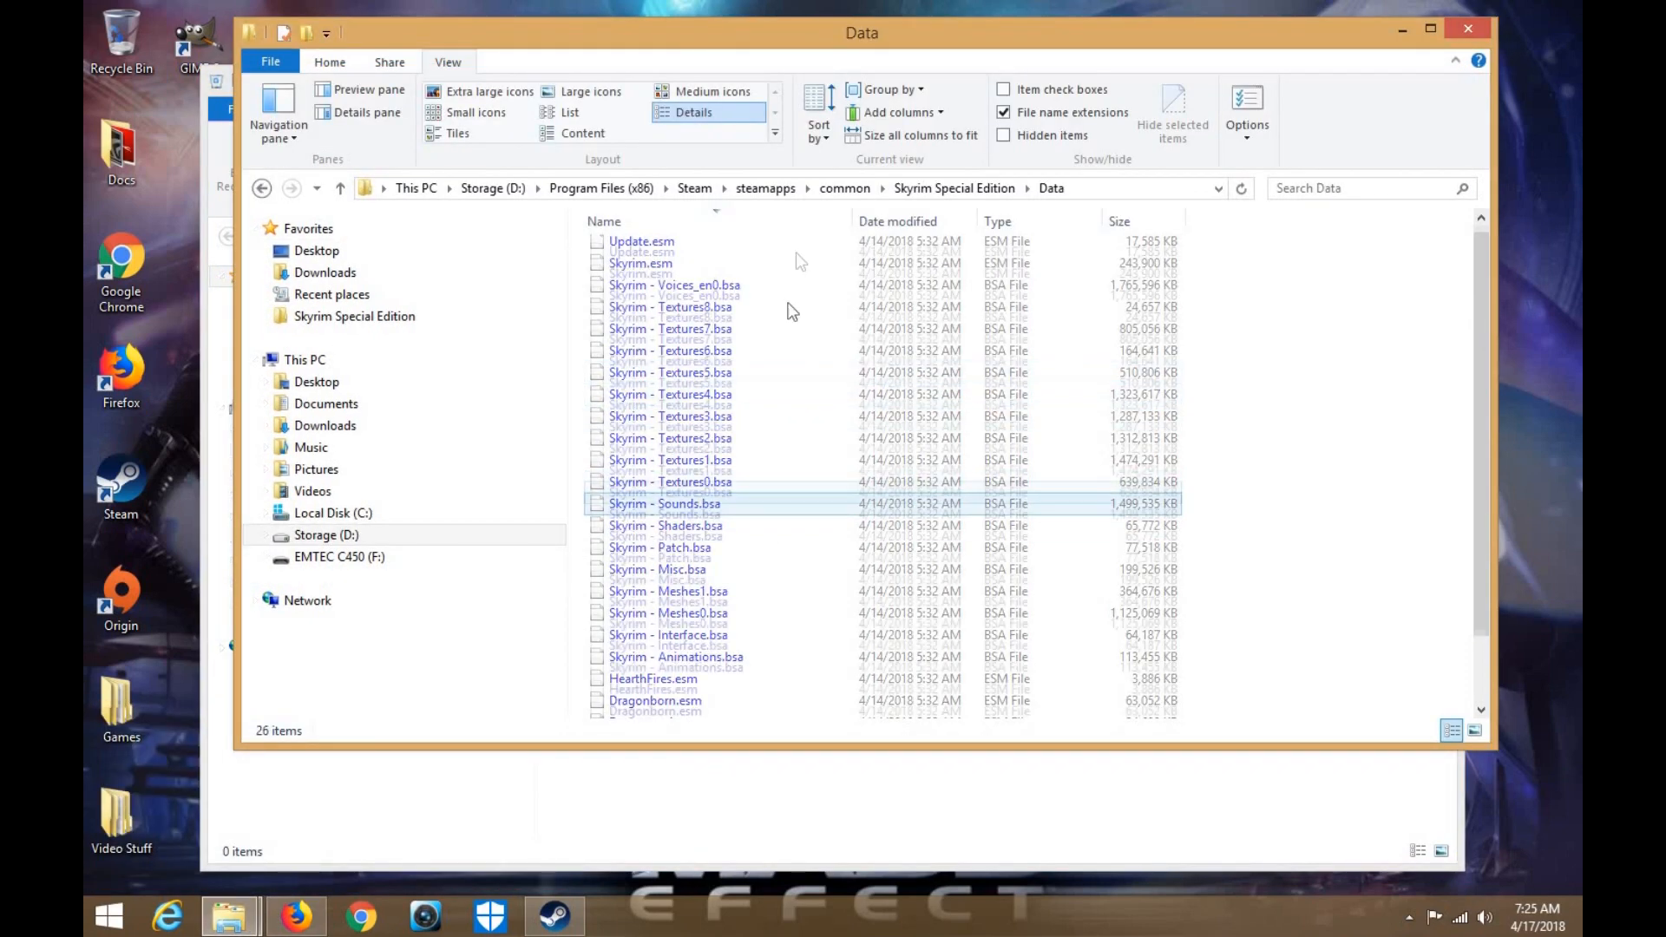
pyautogui.click(902, 188)
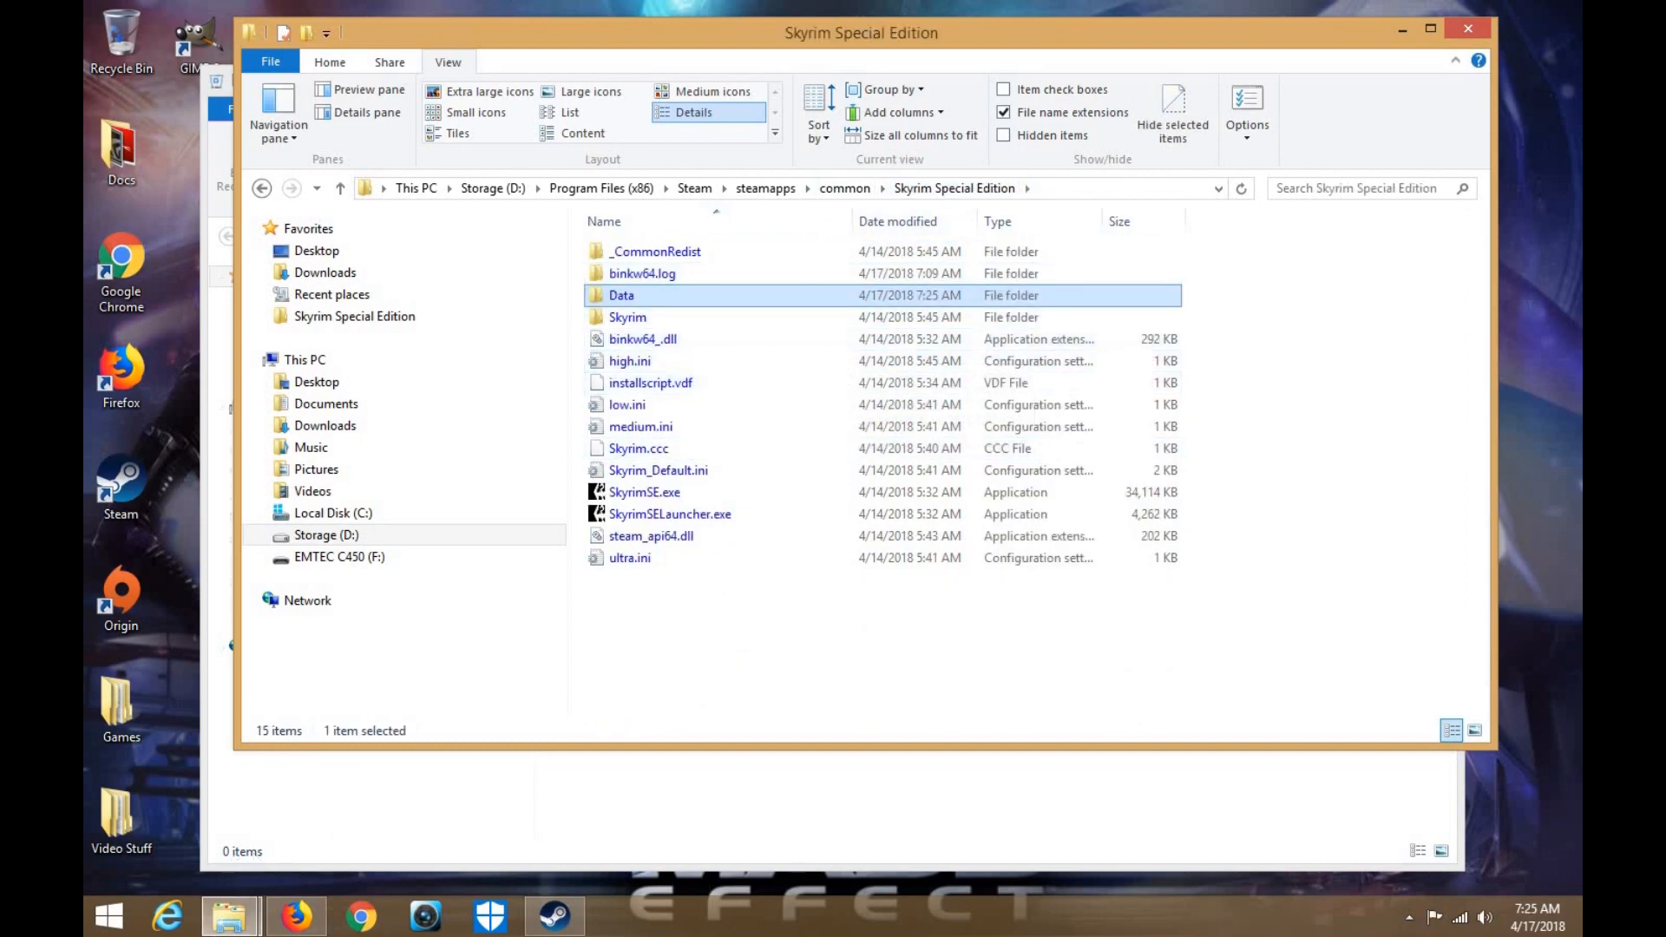
# Open the Mod Tools folder inside Games > Skyrim SE and delete the SSE Fixes v3 for SSE 1.5.23 archive
pyautogui.click(229, 917)
pyautogui.doubleClick(120, 715)
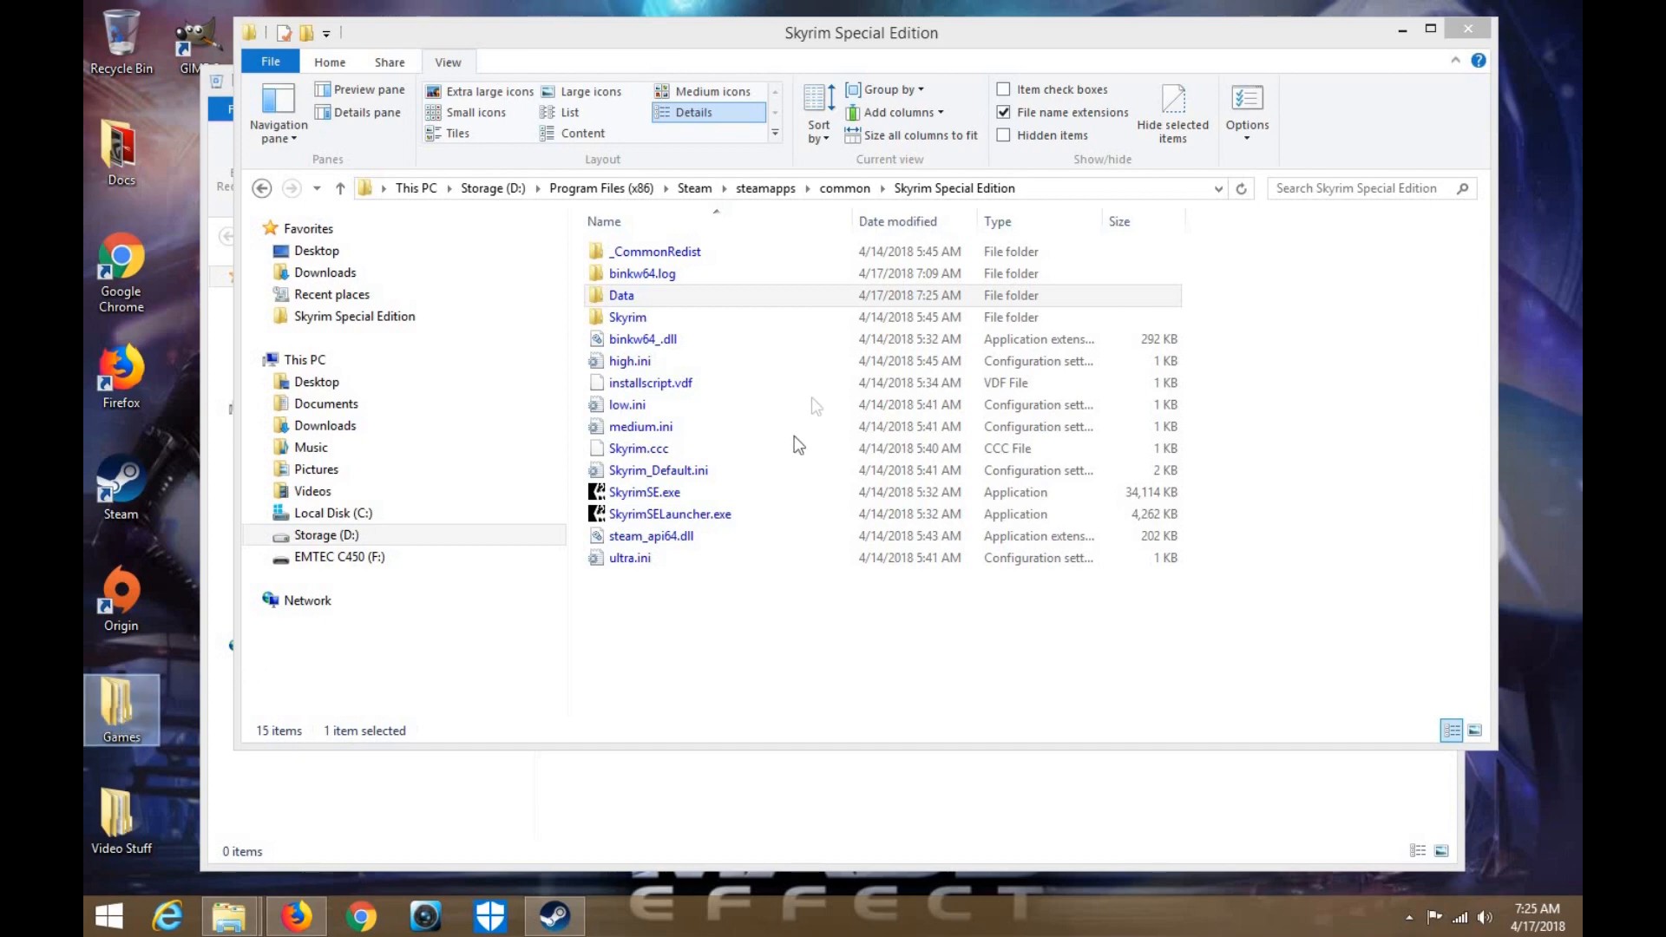
pyautogui.click(816, 363)
pyautogui.click(745, 341)
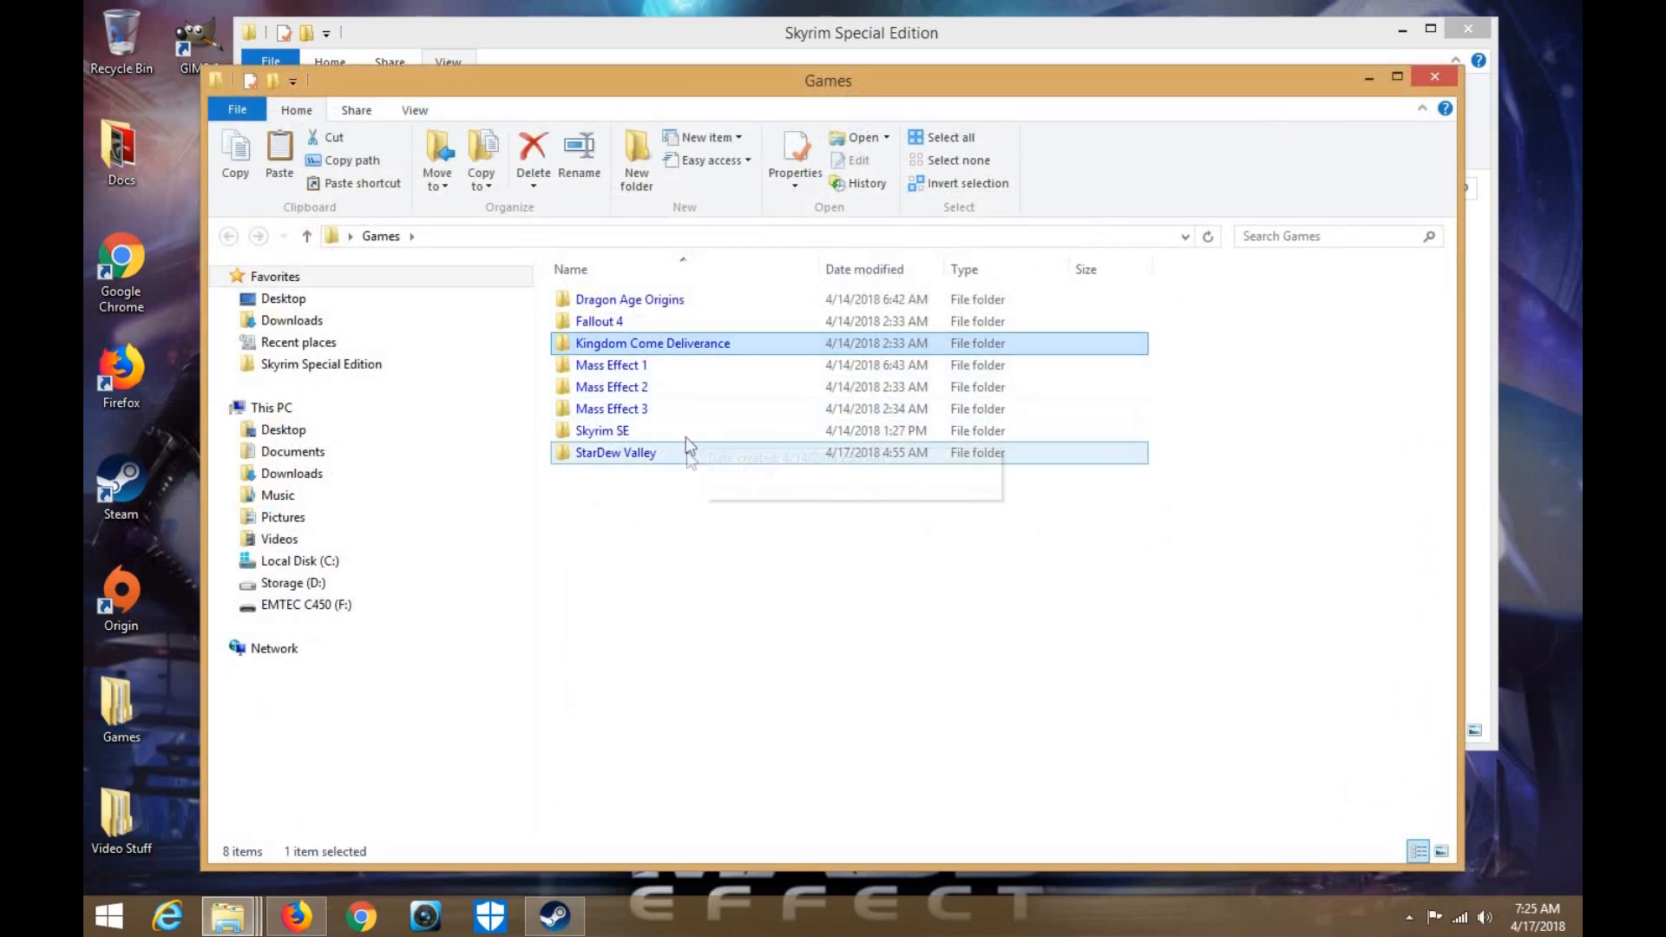
pyautogui.doubleClick(685, 431)
pyautogui.doubleClick(625, 347)
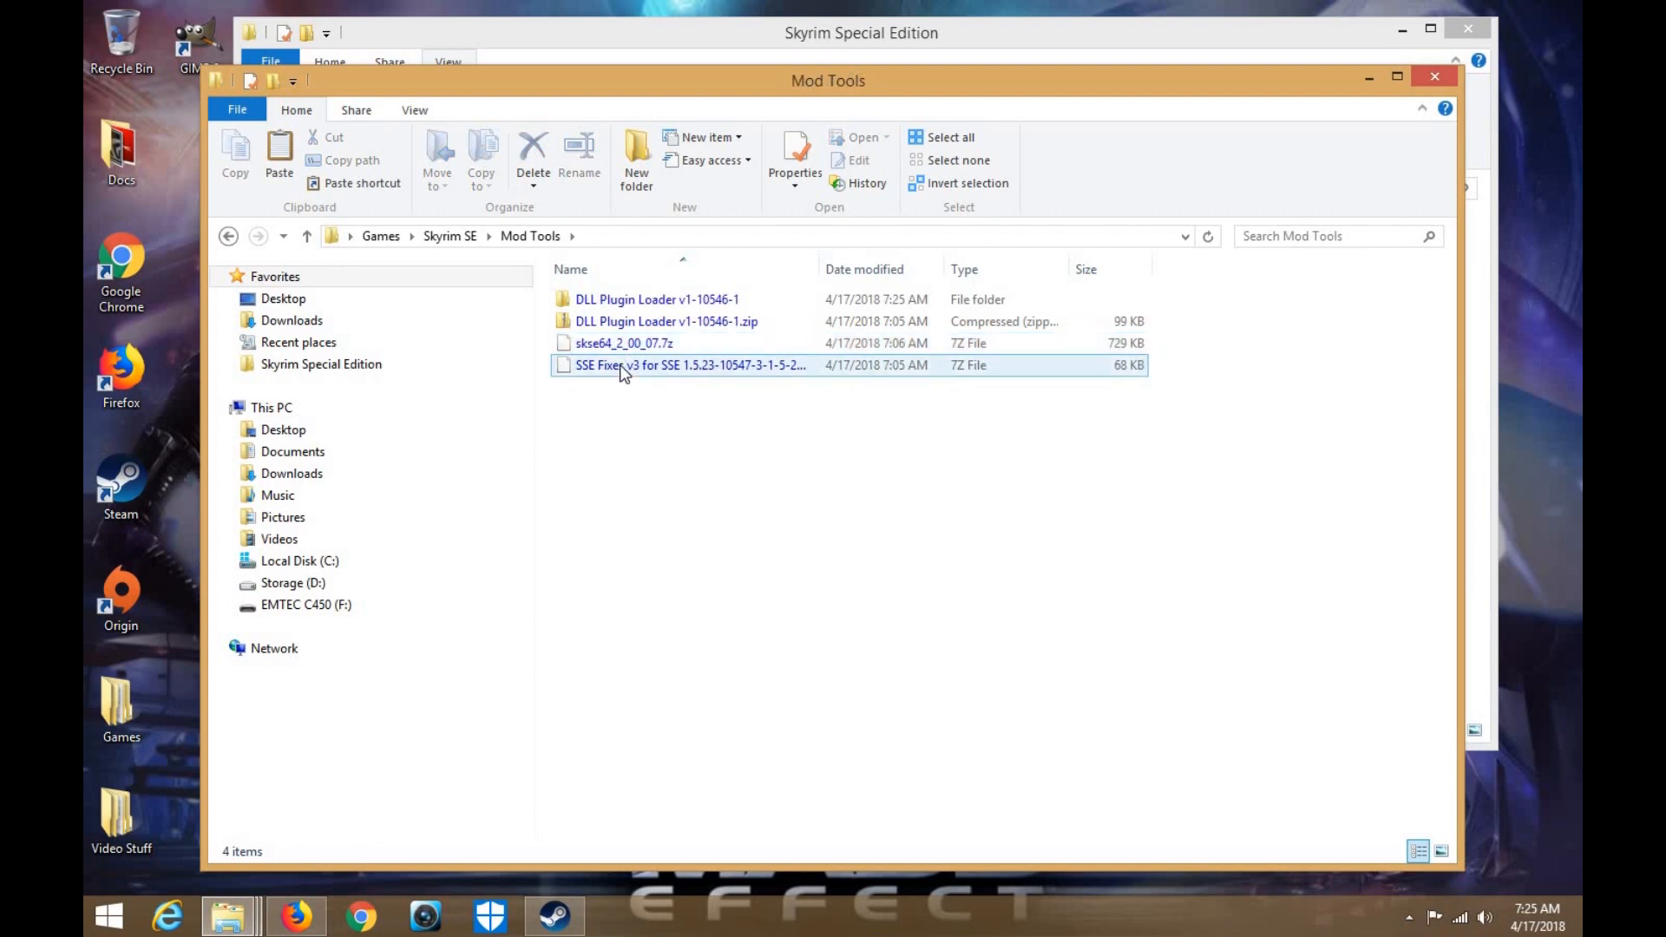
pyautogui.click(620, 364)
pyautogui.press('Delete')
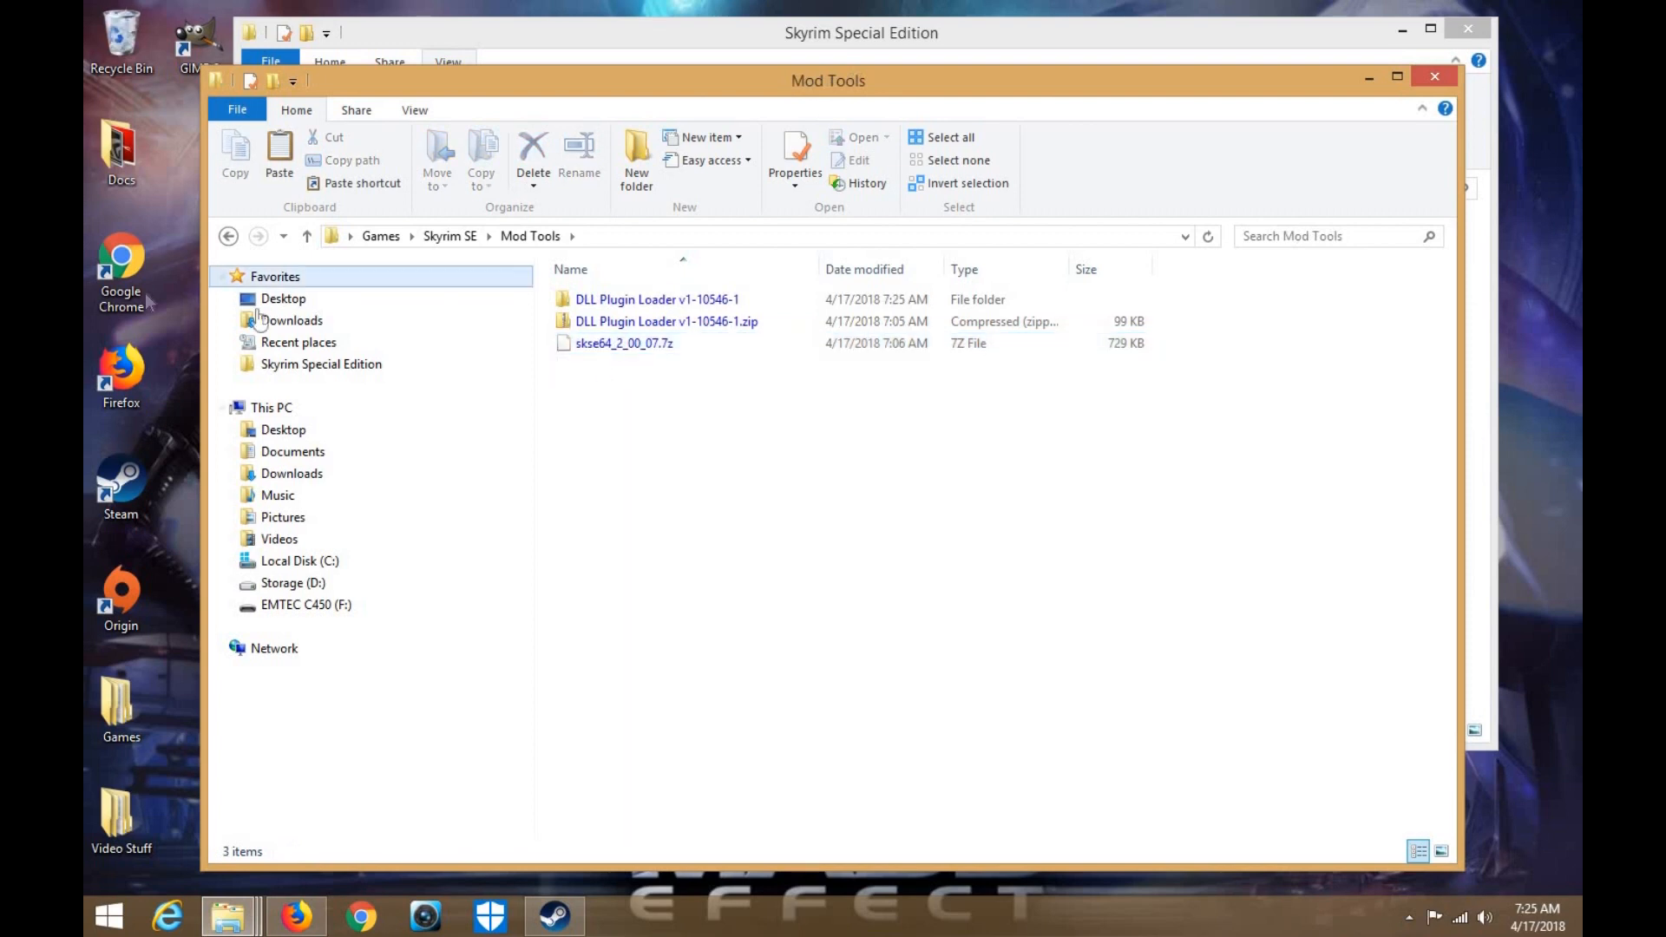
# Open Downloads in a new window and move the SSE Fixes v3 for SSE 1.5.39 archive into Mod Tools
pyautogui.rightClick(298, 321)
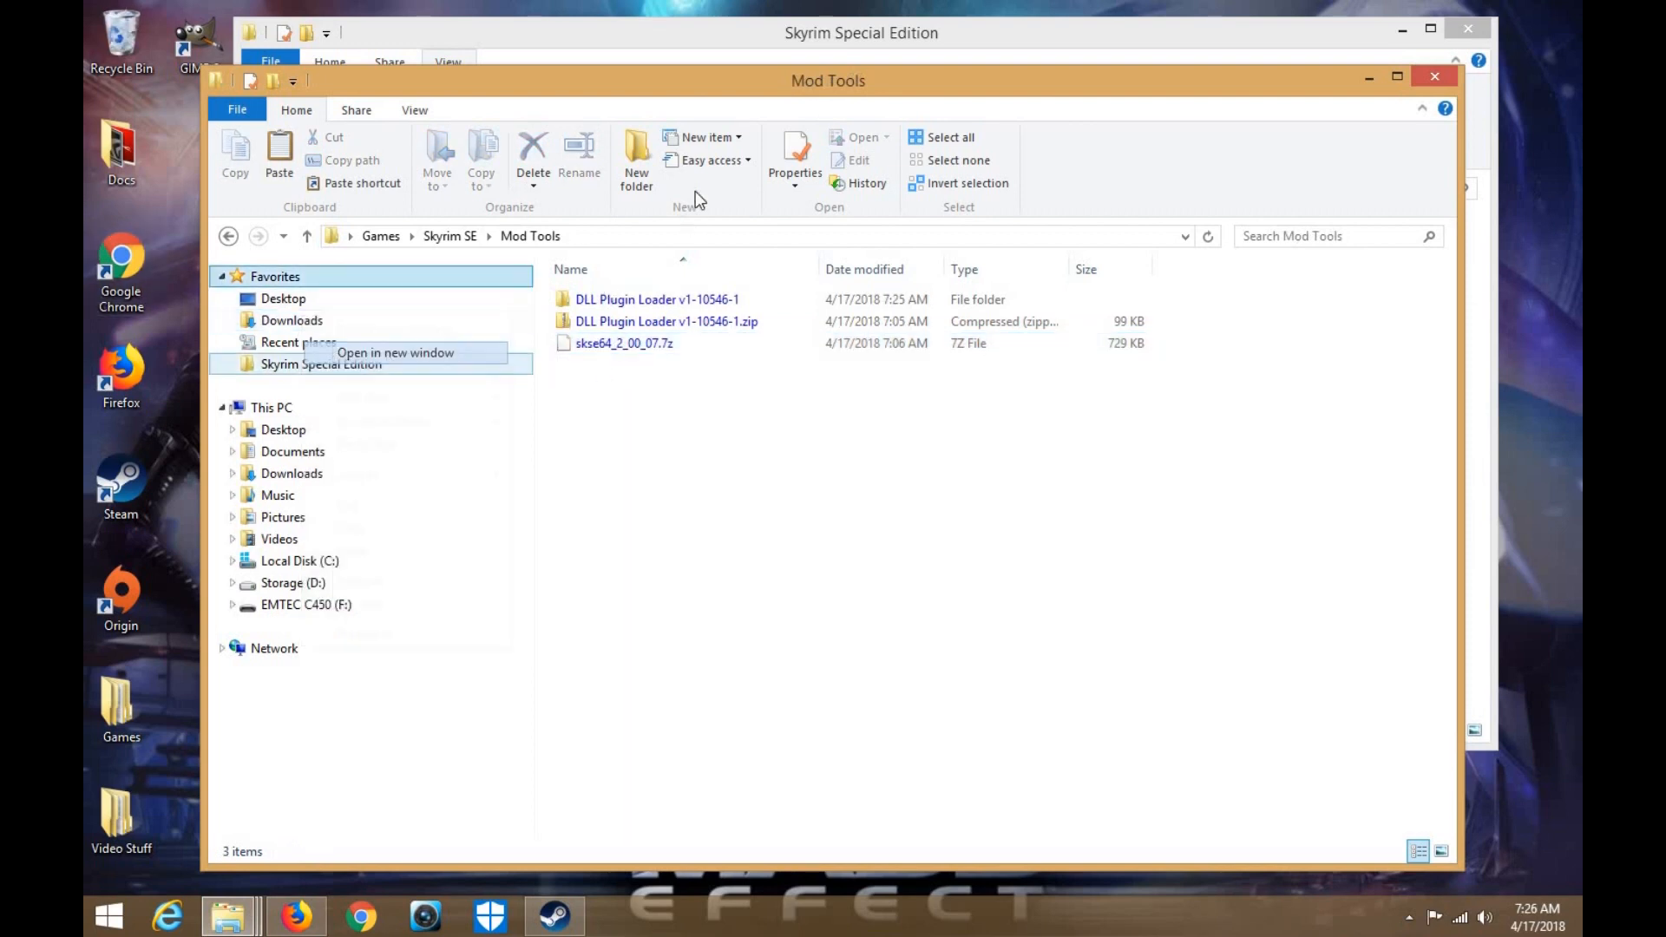
pyautogui.click(395, 324)
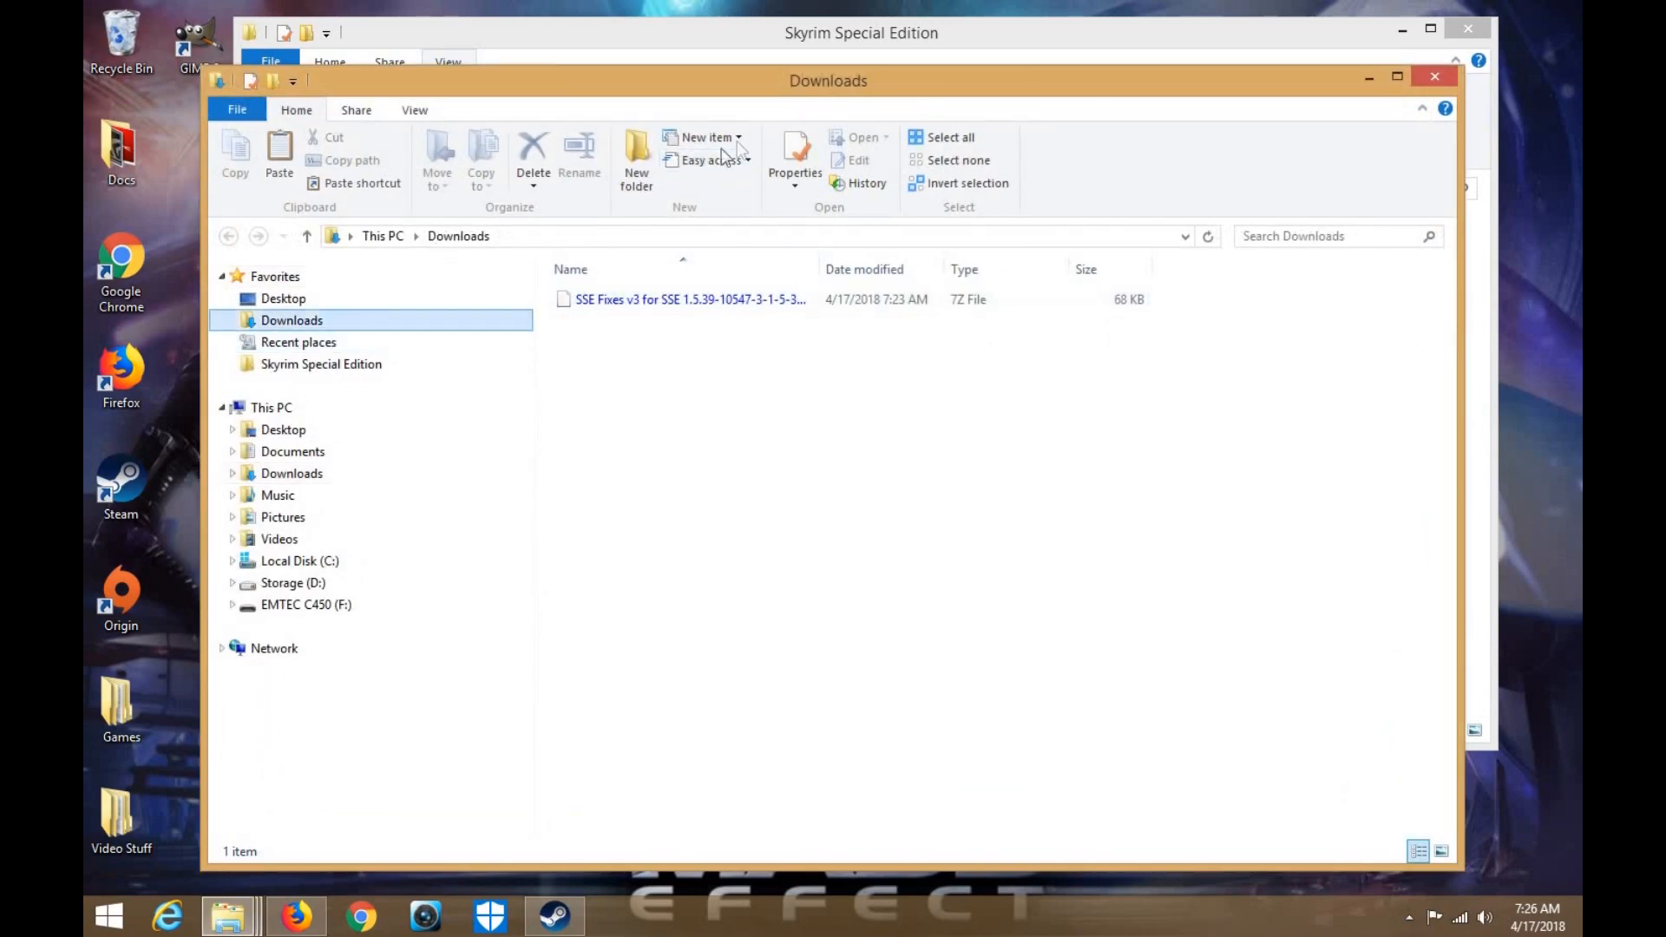
pyautogui.moveTo(816, 81); pyautogui.dragTo(1578, 107)
pyautogui.moveTo(1410, 325); pyautogui.dragTo(675, 419)
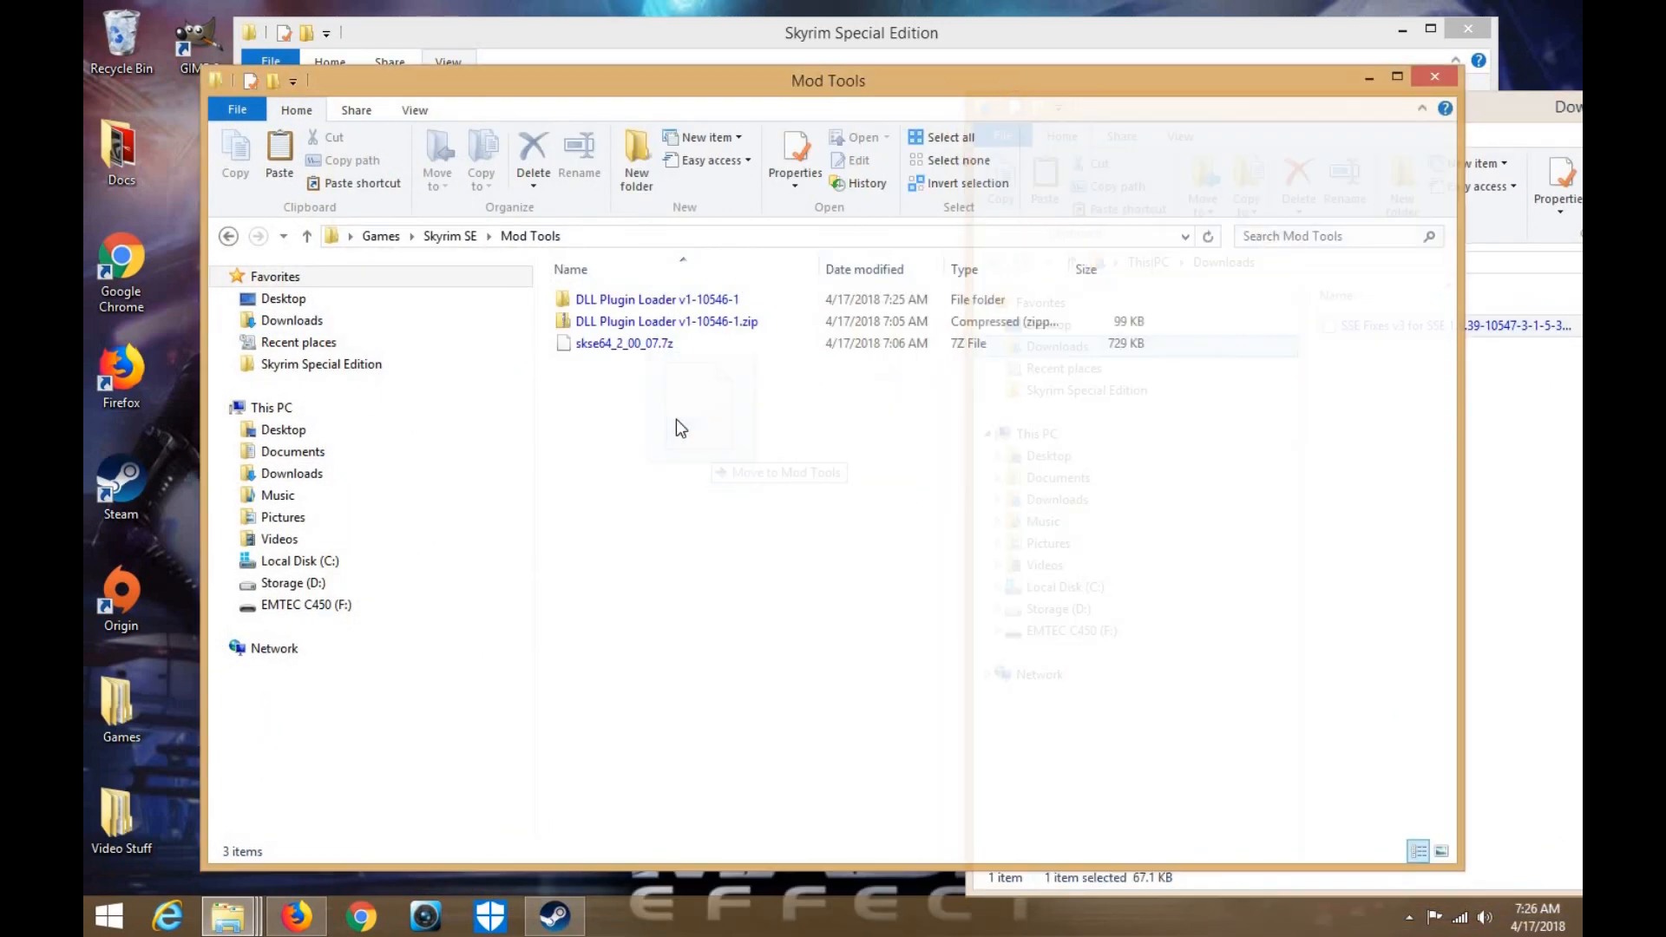
# Open the DLL Plugin Loader v1-10546-1 folder and place its window beside the Skyrim Special Edition window
pyautogui.doubleClick(665, 300)
pyautogui.click(633, 303)
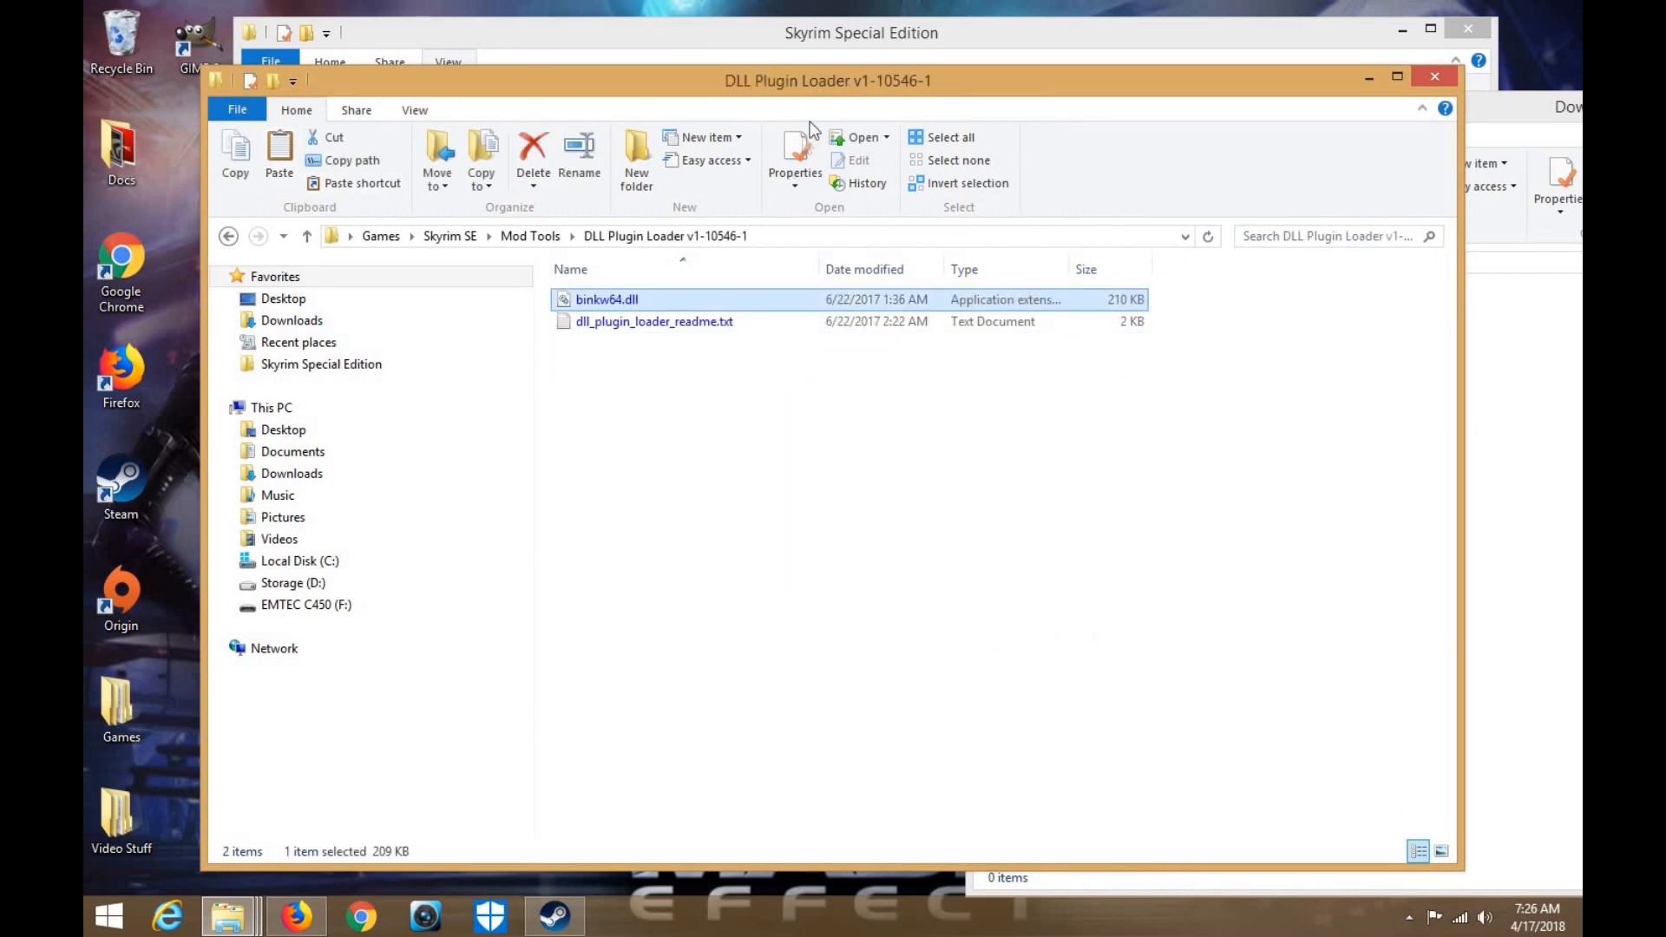
pyautogui.moveTo(1138, 80); pyautogui.dragTo(1502, 67)
pyautogui.click(352, 106)
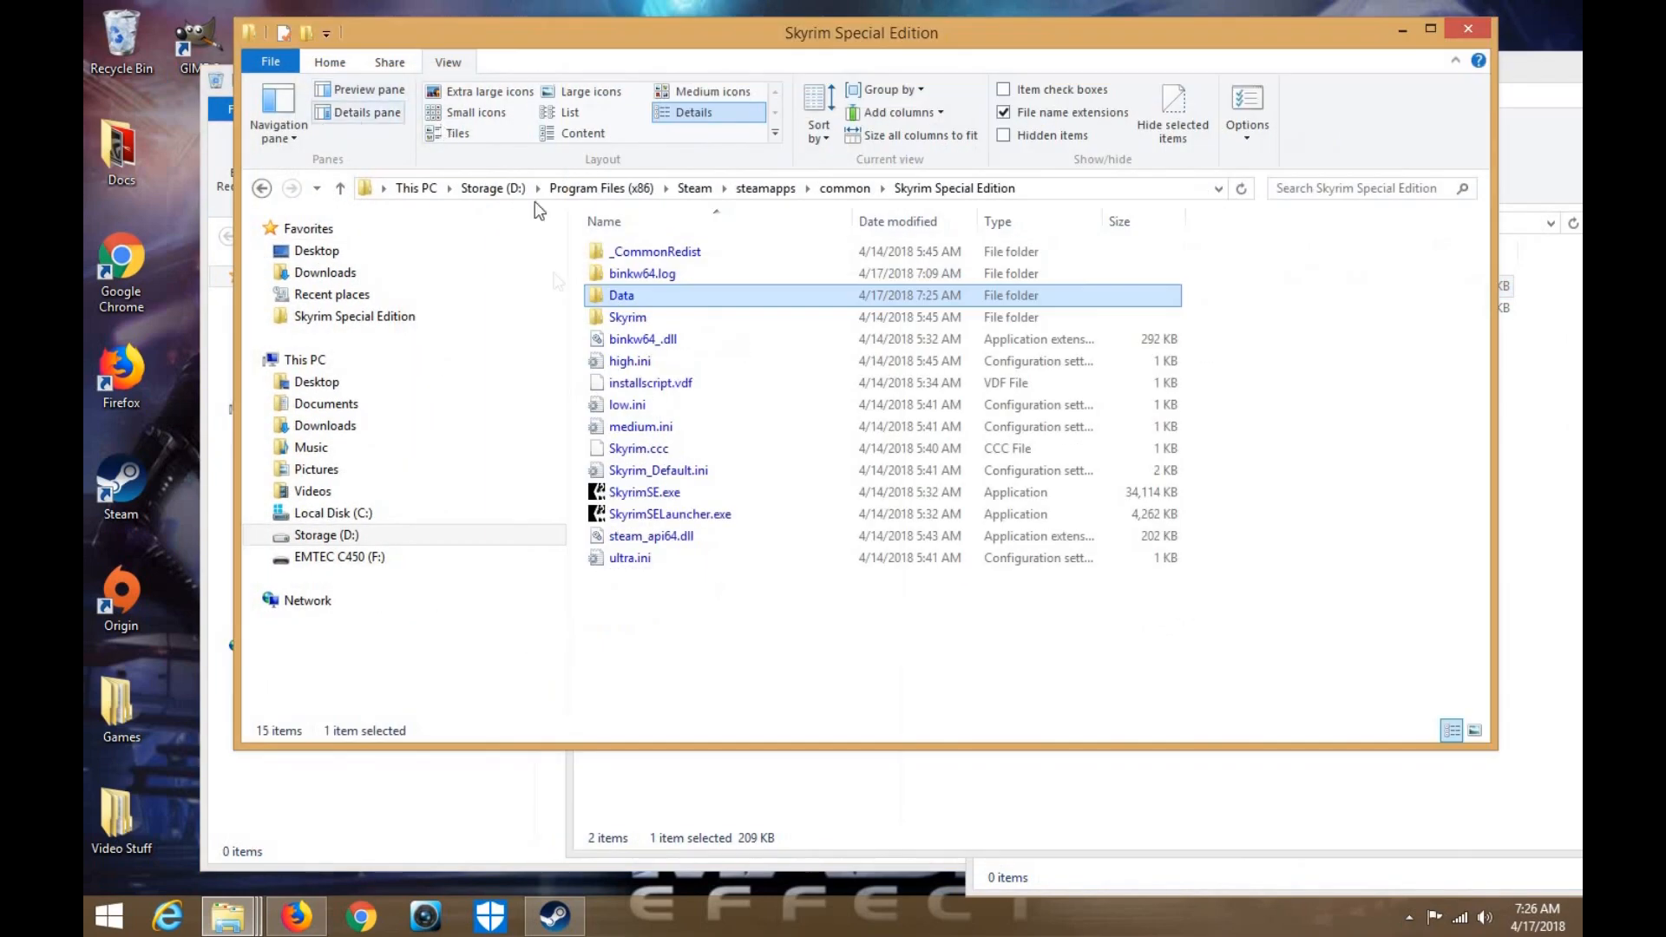
pyautogui.click(1537, 524)
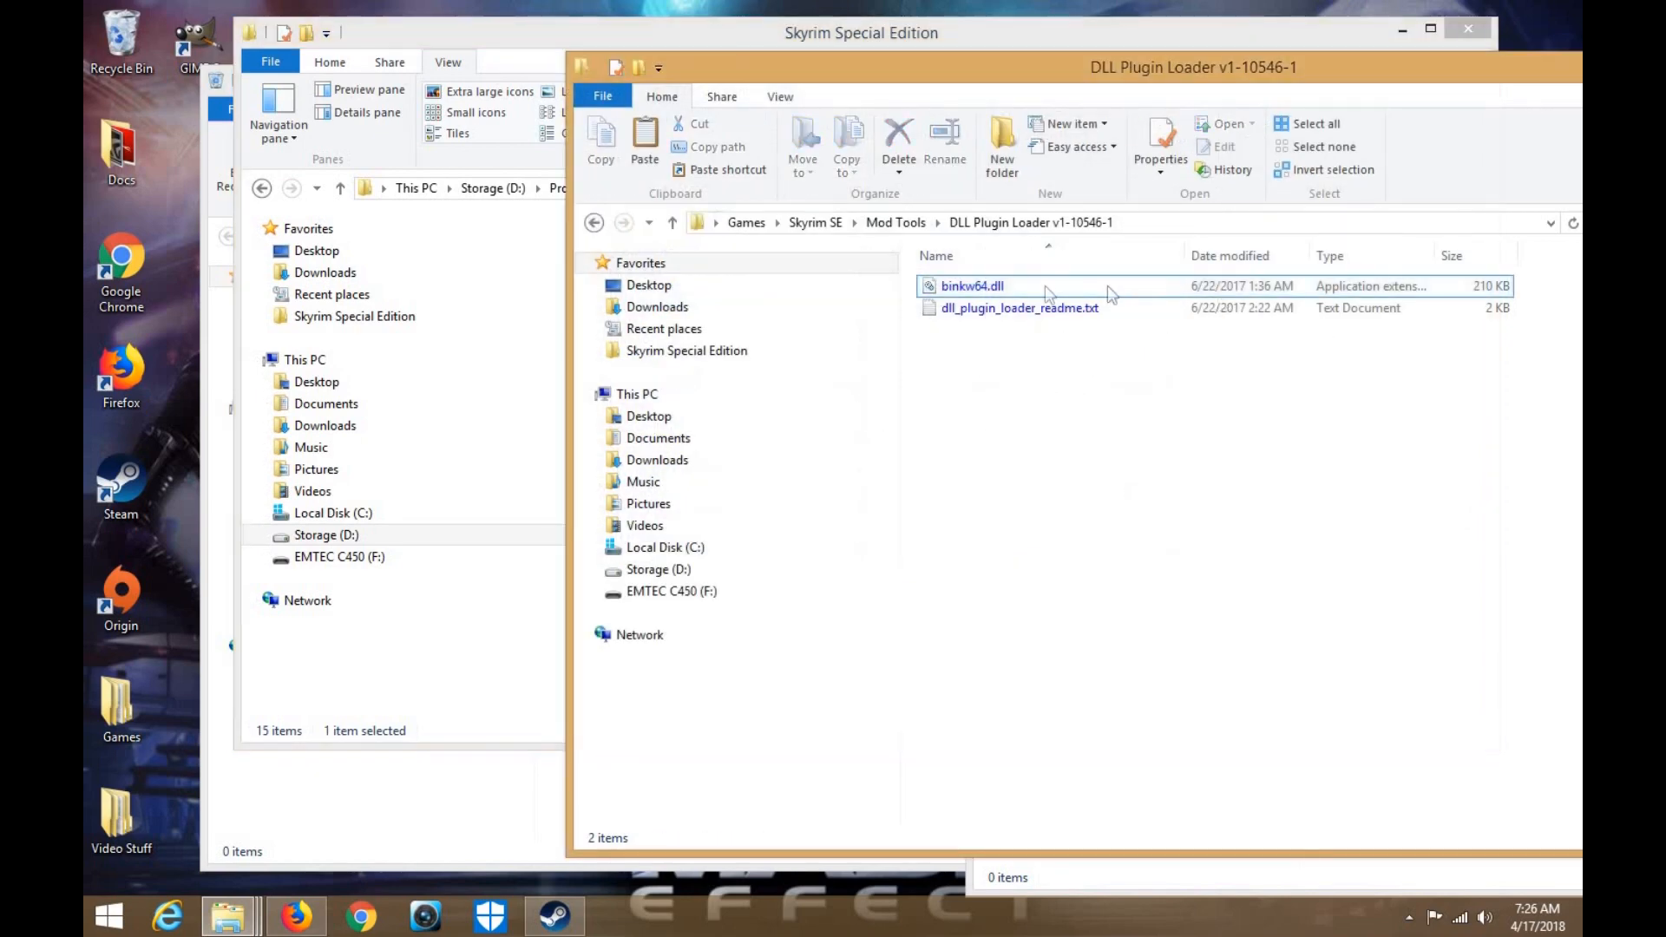
# Copy binkw64.dll from the DLL Plugin Loader folder into the Skyrim Special Edition folder
pyautogui.rightClick(1035, 292)
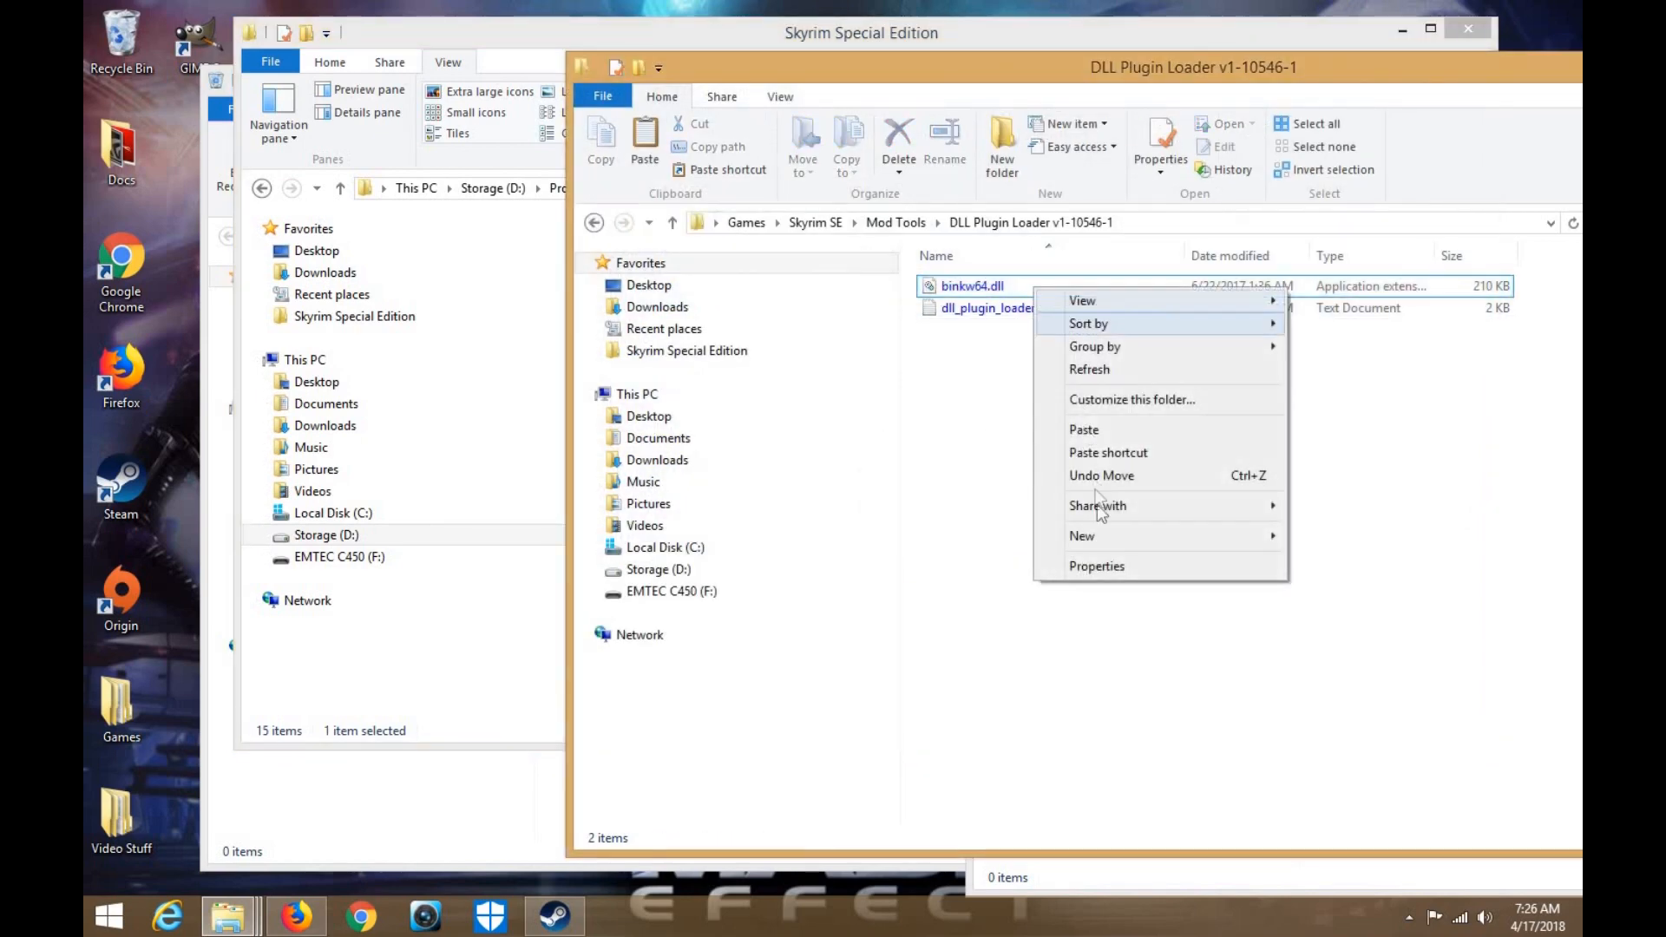
pyautogui.rightClick(975, 286)
pyautogui.click(1041, 425)
pyautogui.click(521, 410)
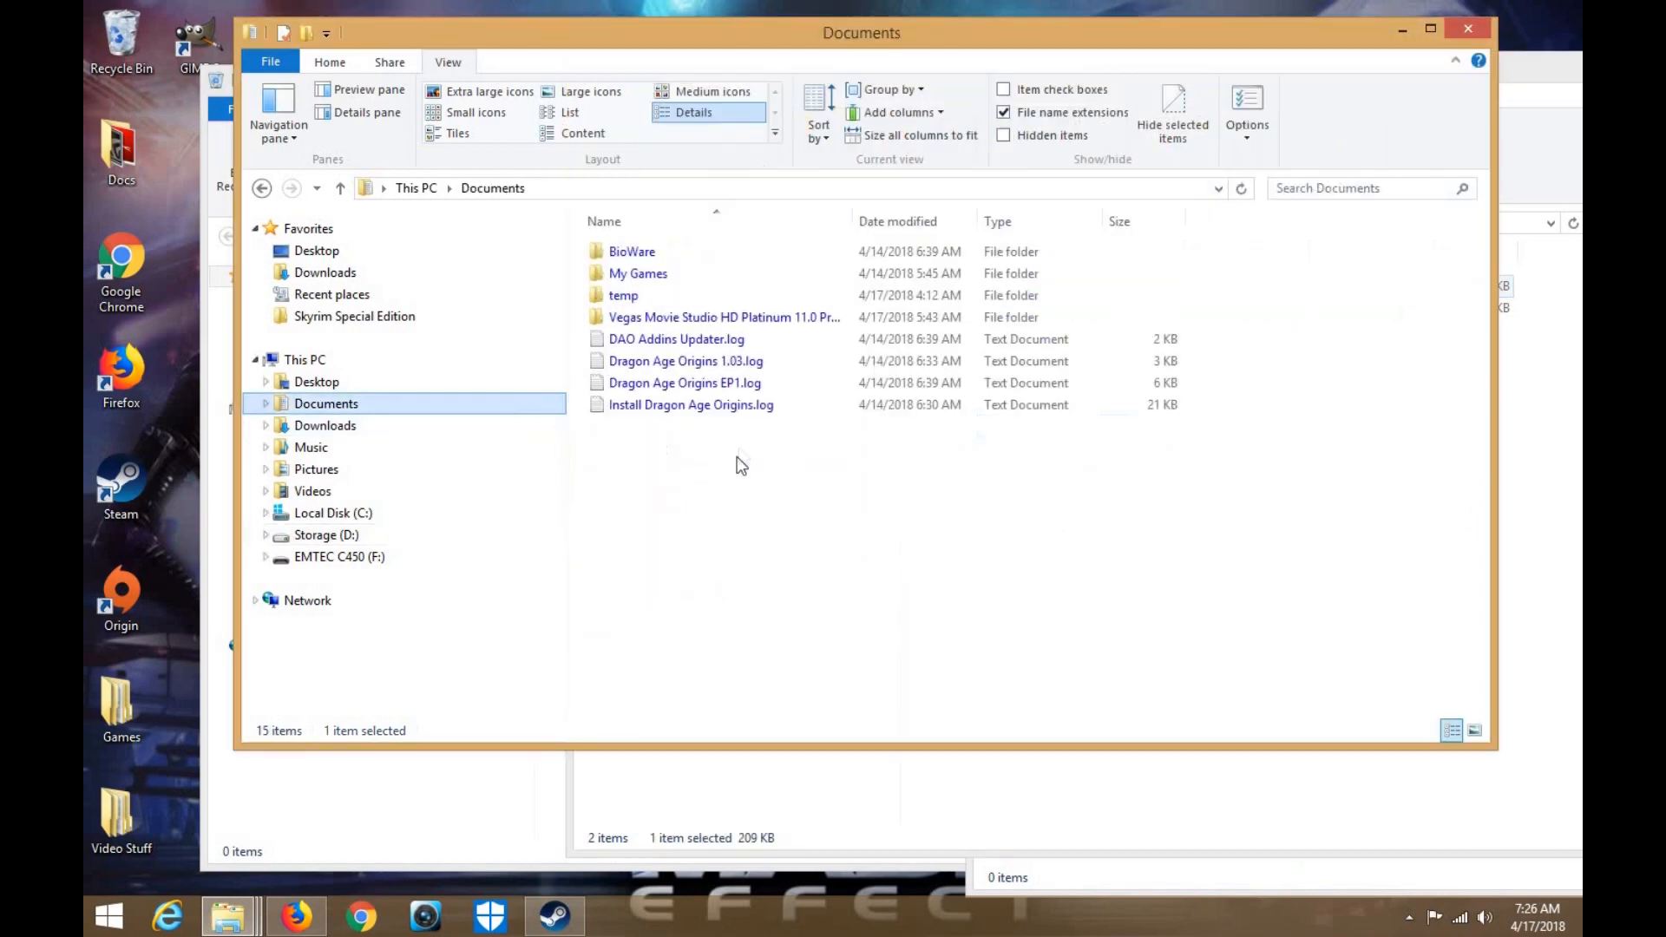
pyautogui.click(262, 188)
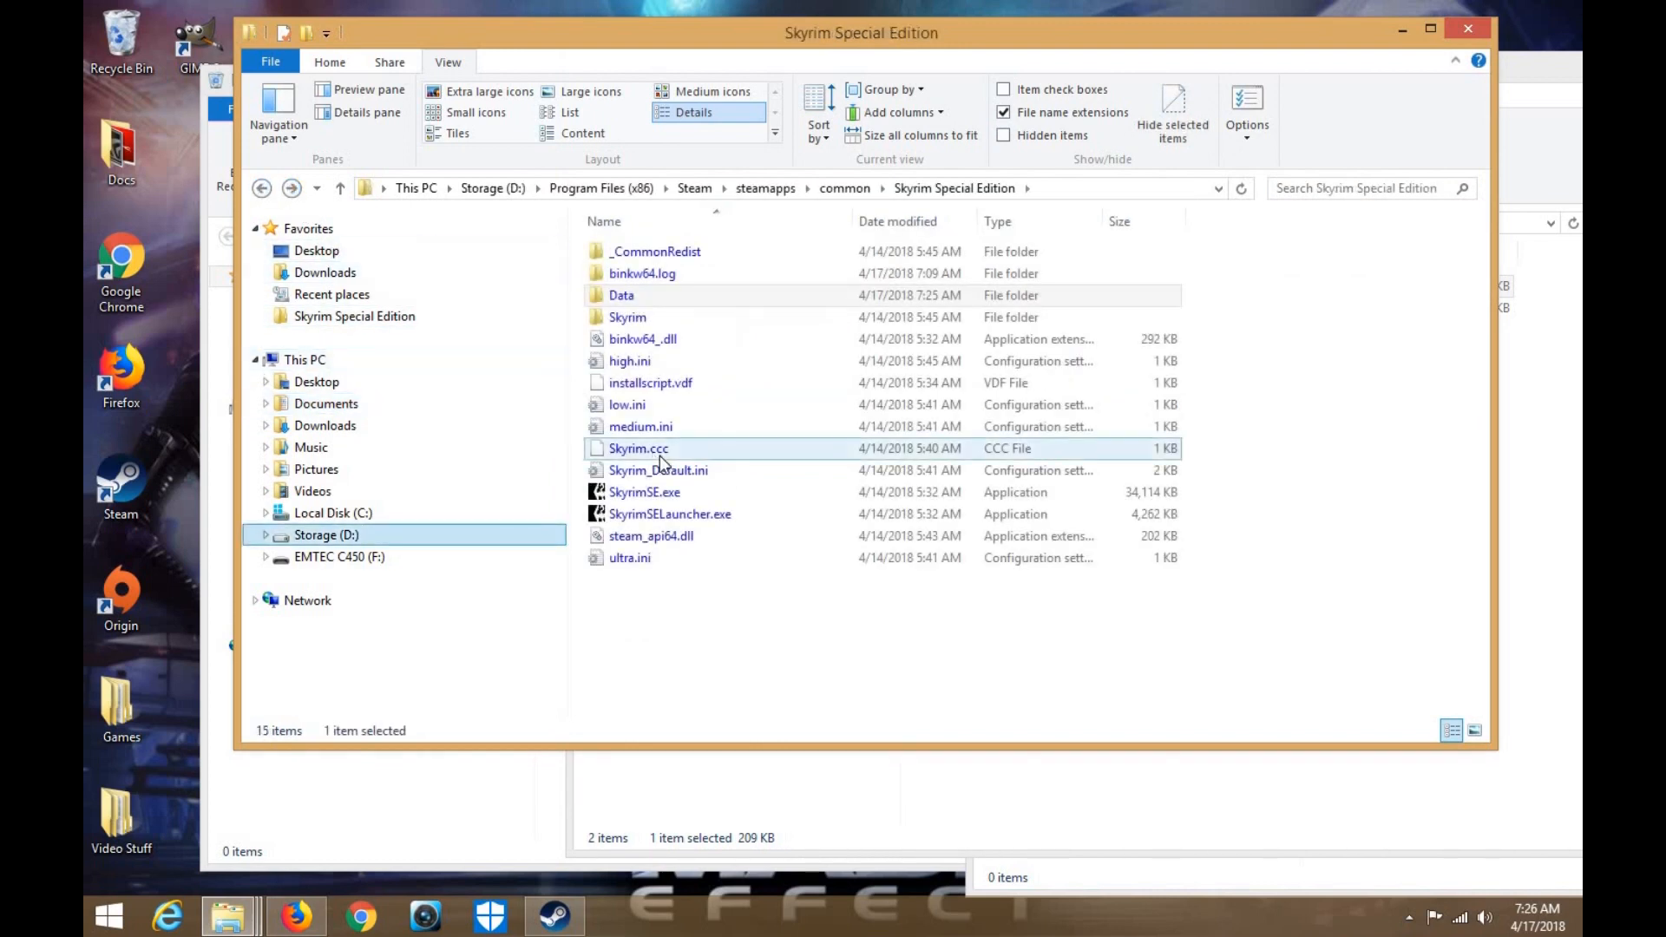
pyautogui.click(904, 621)
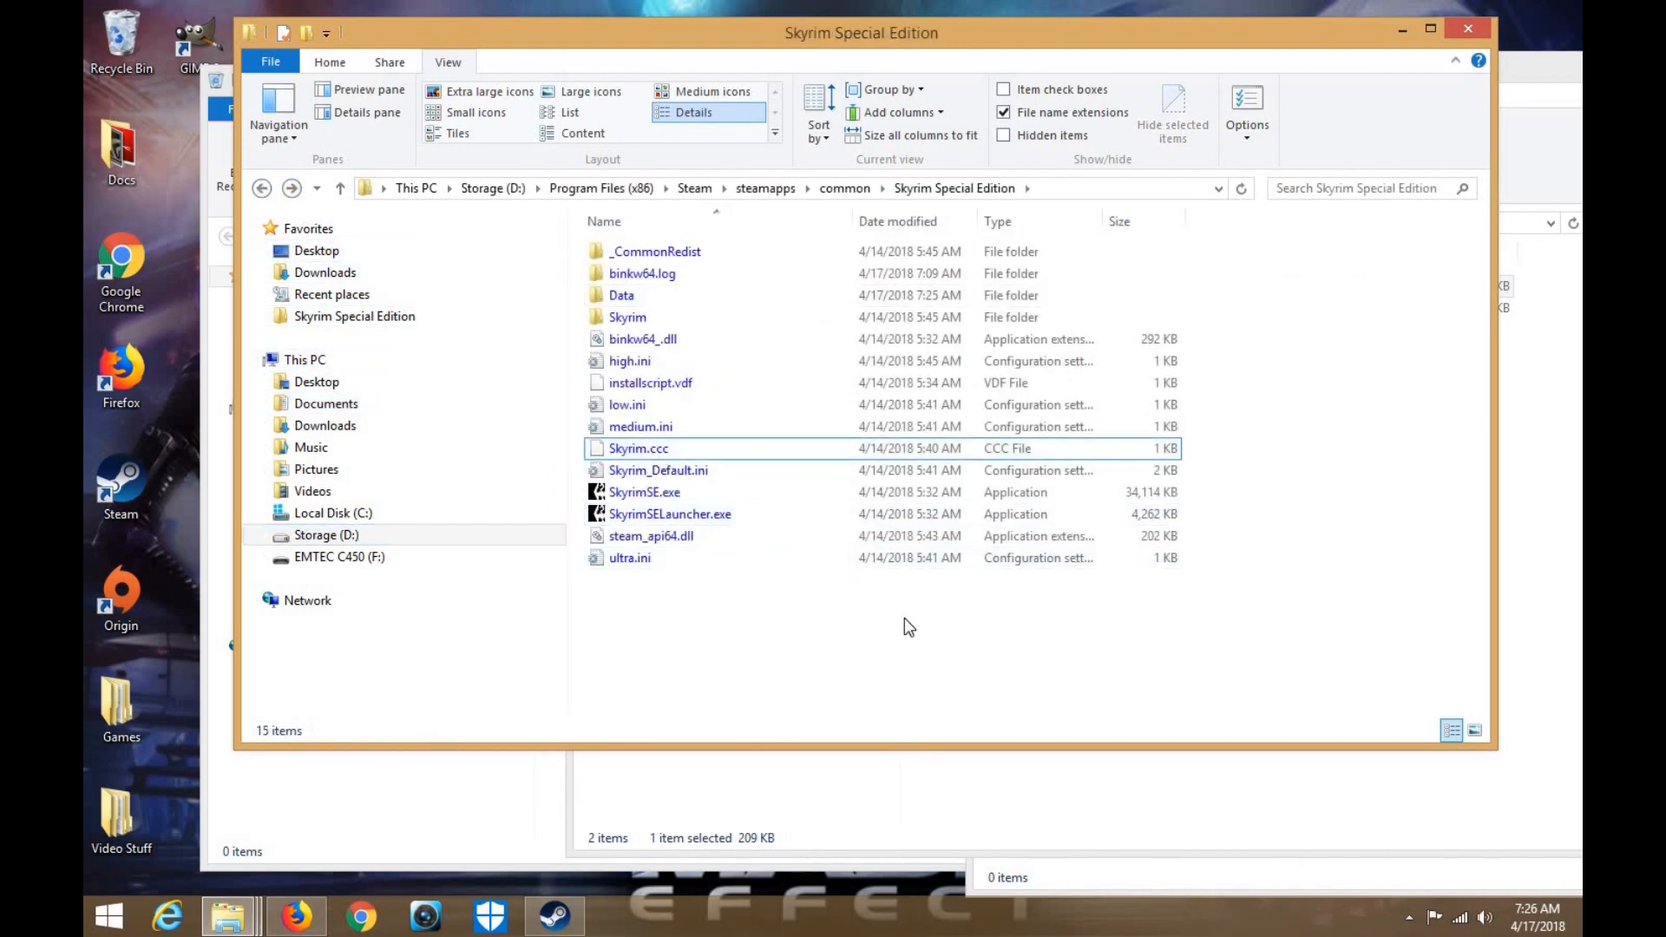
pyautogui.hotkey('ctrl', 'v')
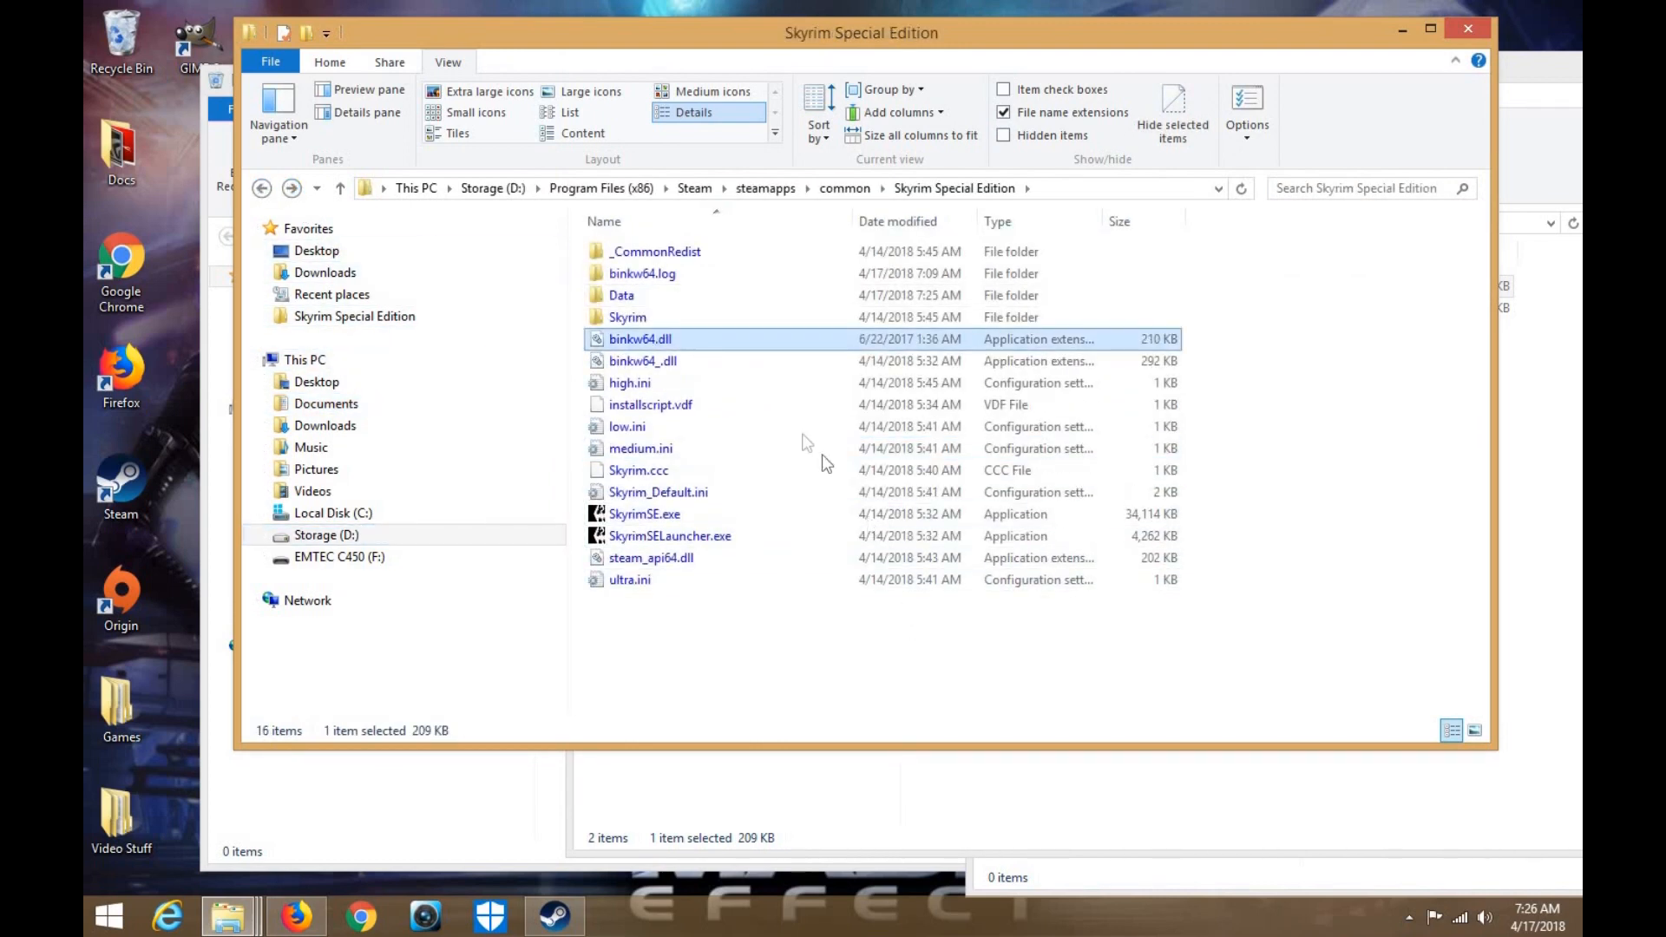
# Open the game's Data folder, and in Mod Tools extract the SSE Fixes v3 for SSE 1.5.39 archive to its own folder
pyautogui.doubleClick(650, 300)
pyautogui.click(1564, 377)
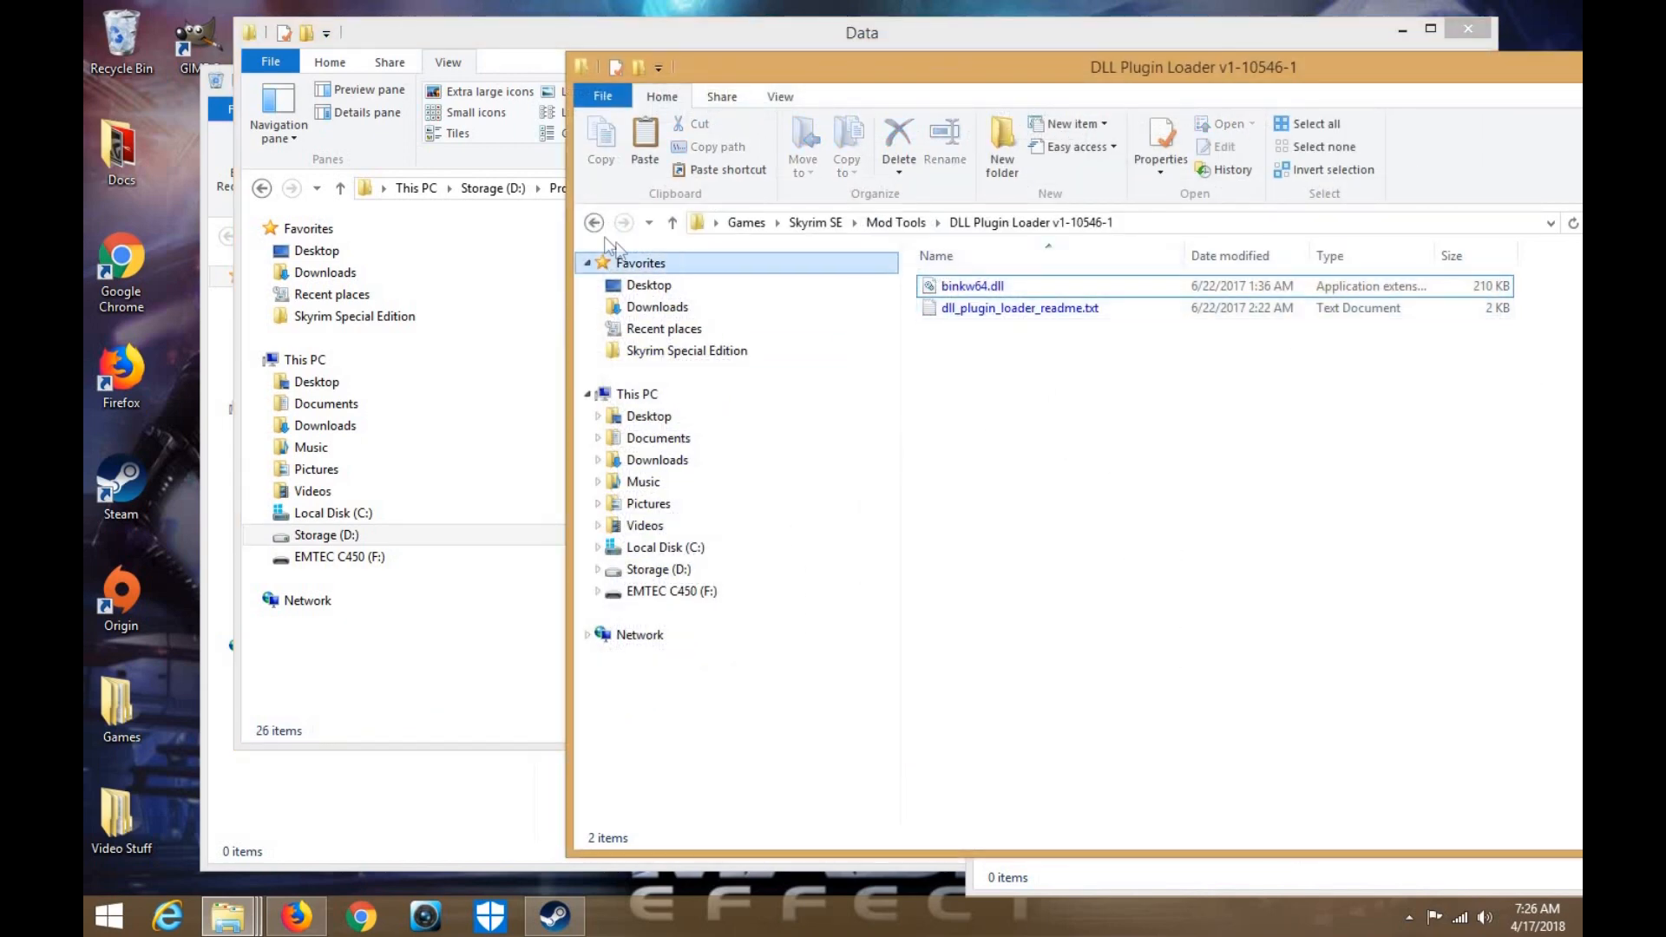
pyautogui.click(594, 222)
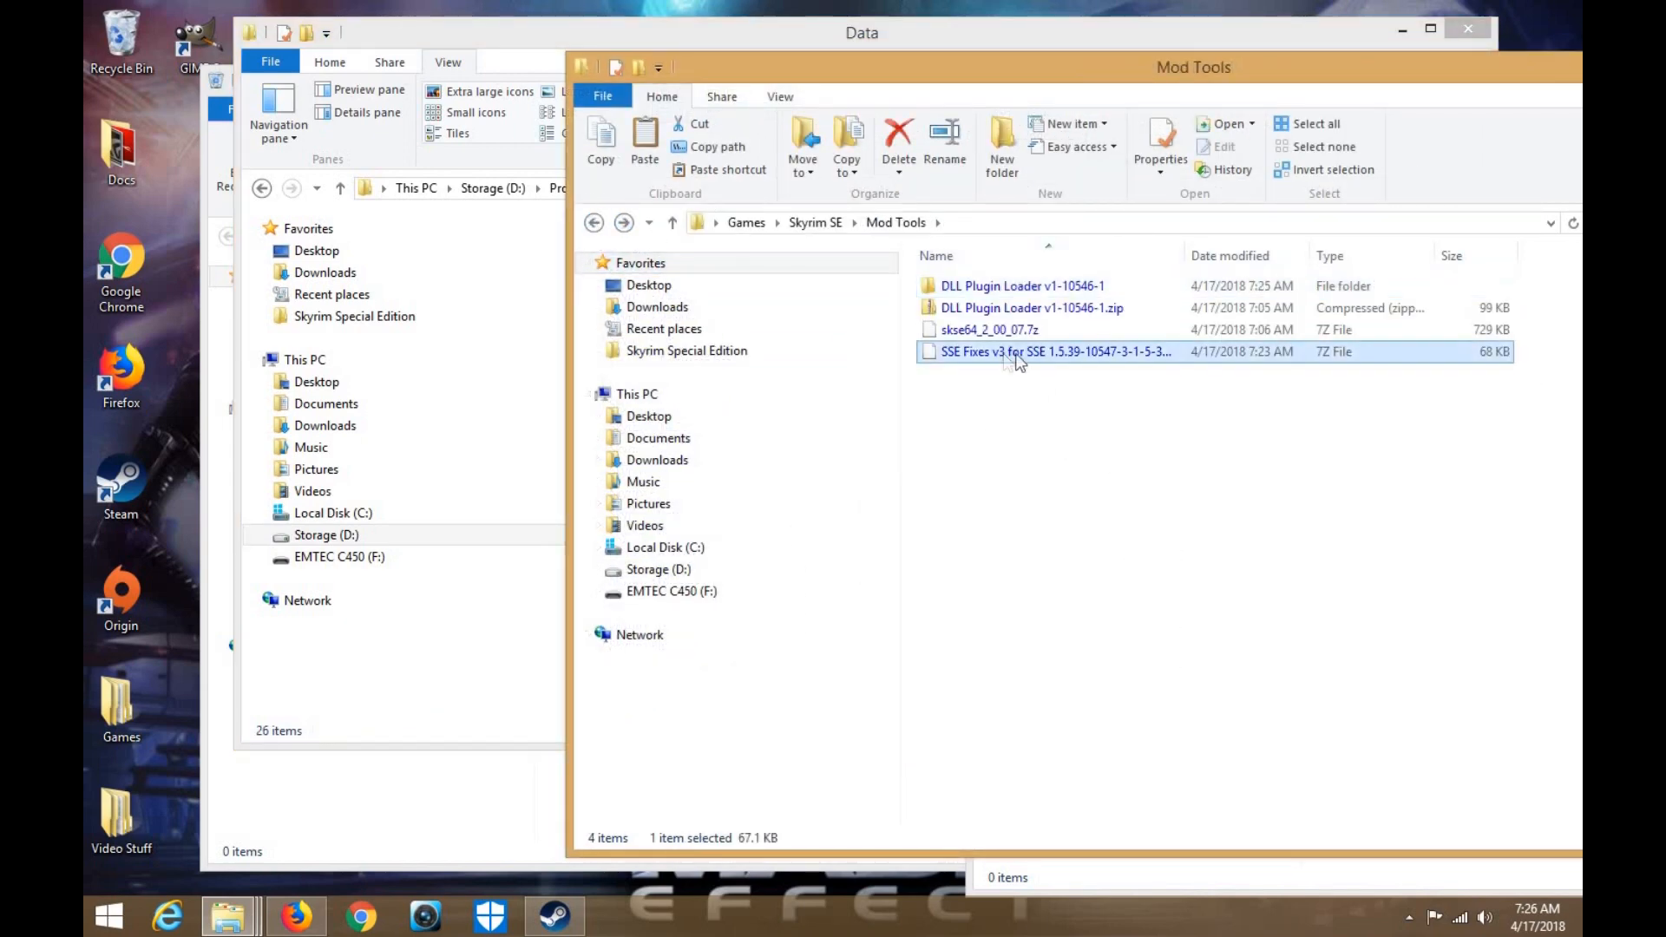
pyautogui.rightClick(1007, 360)
pyautogui.moveTo(1055, 390)
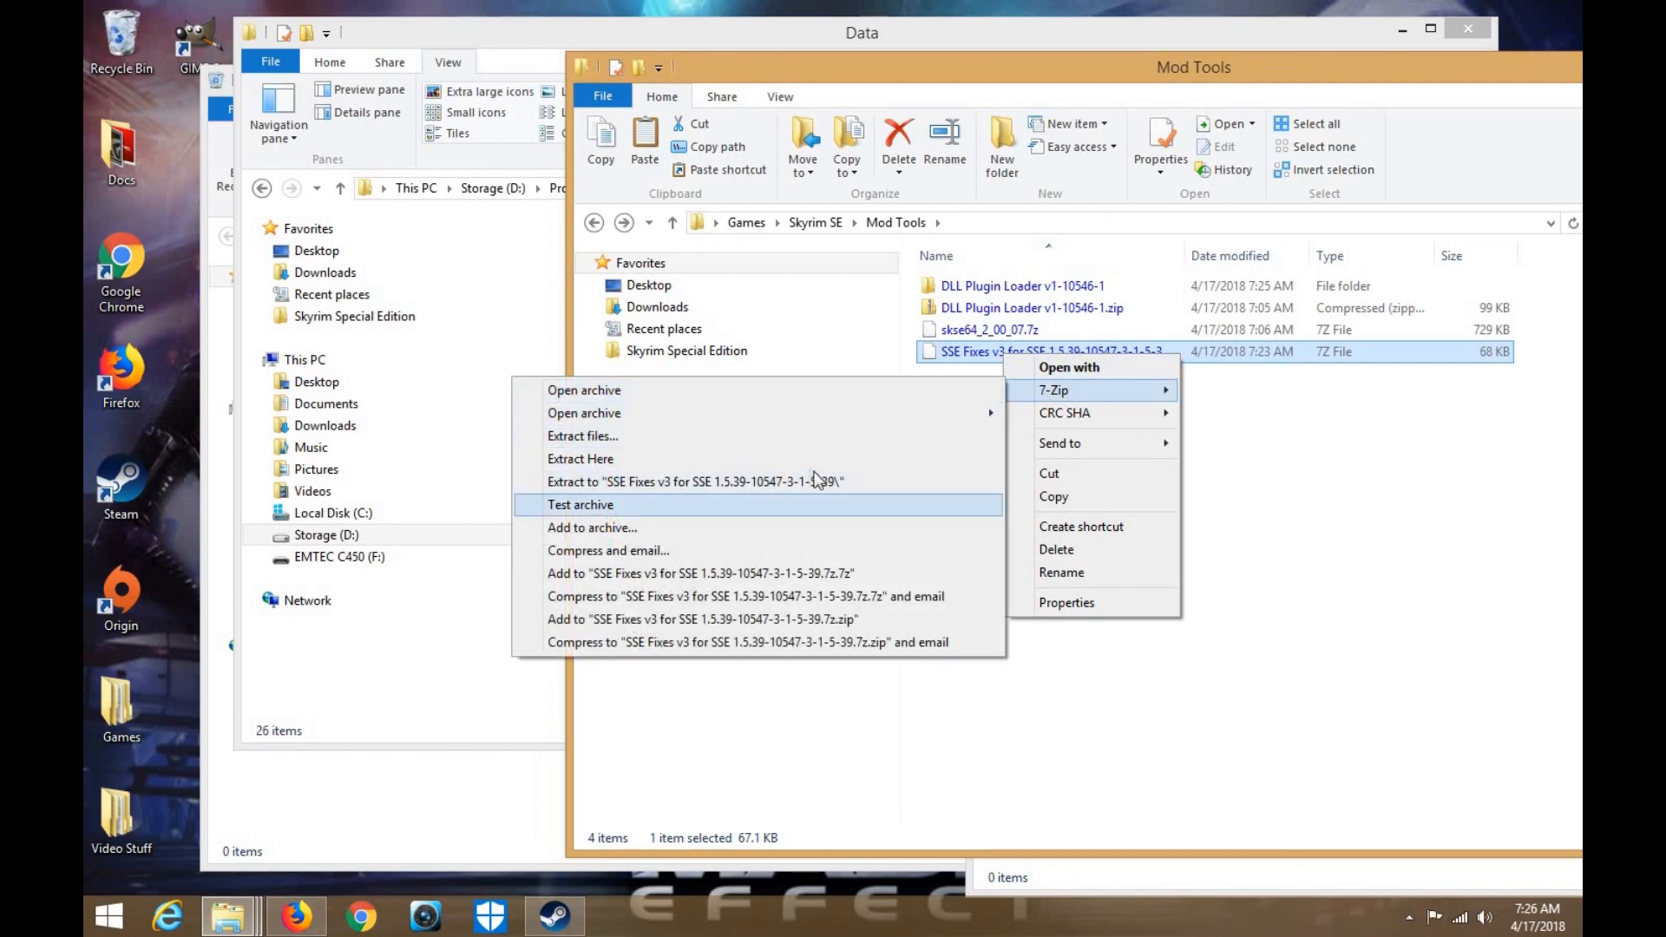
pyautogui.click(784, 437)
pyautogui.click(834, 607)
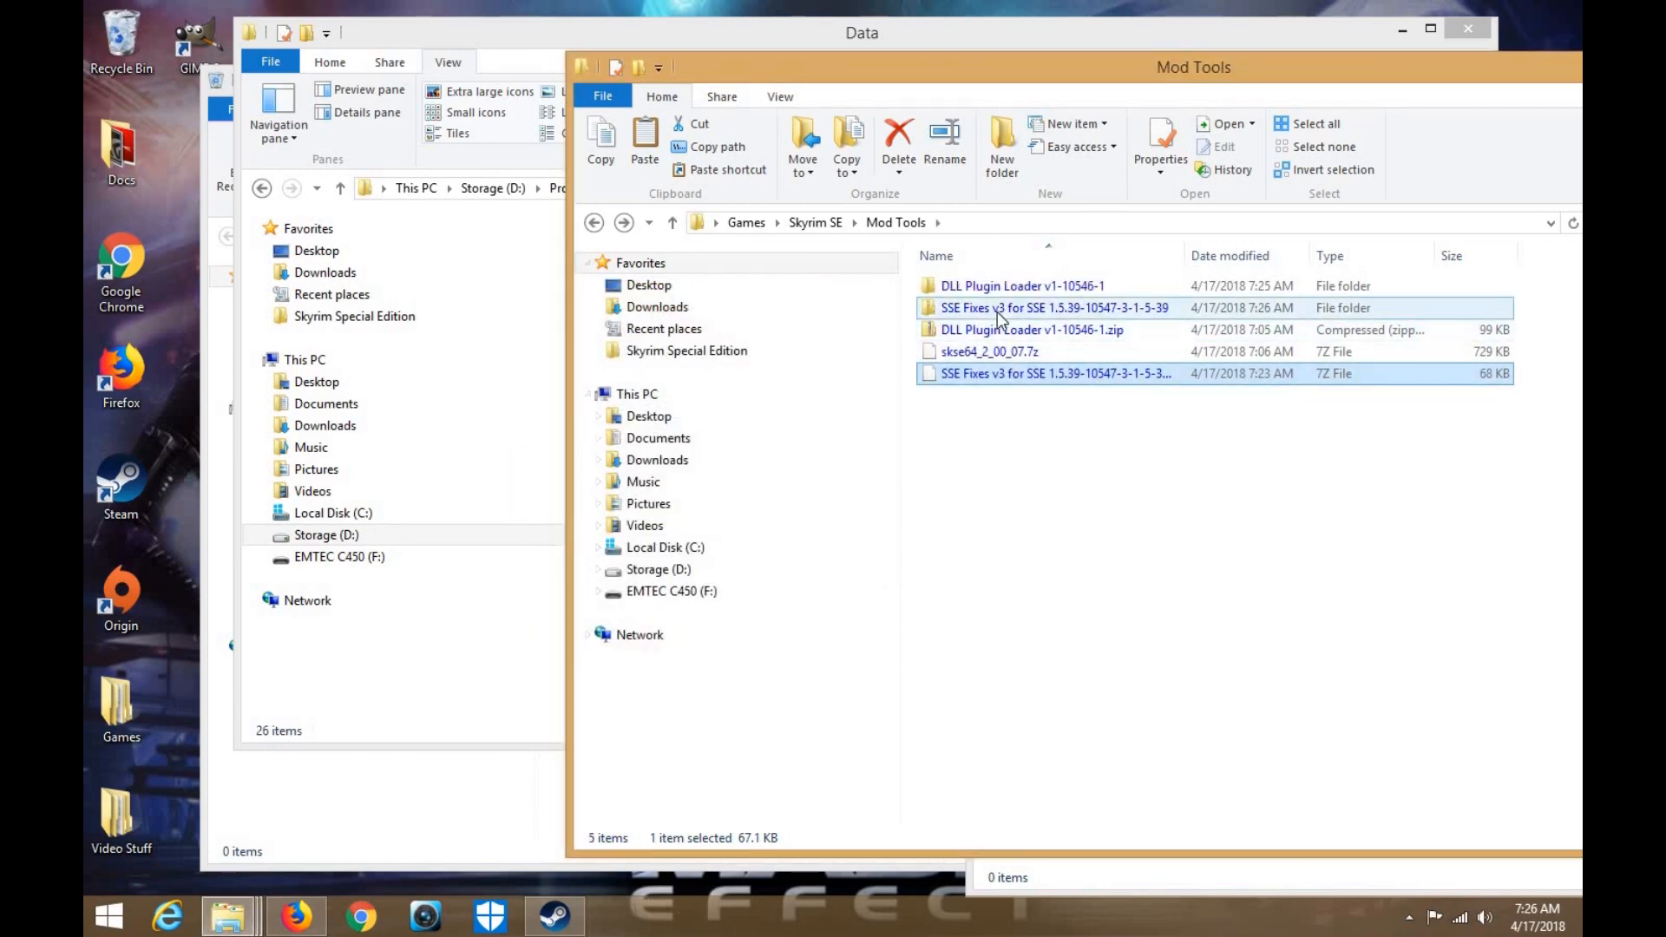
# Open the data folder inside the extracted SSE Fixes folder and position its window beside the game's Data window
pyautogui.doubleClick(979, 305)
pyautogui.doubleClick(983, 297)
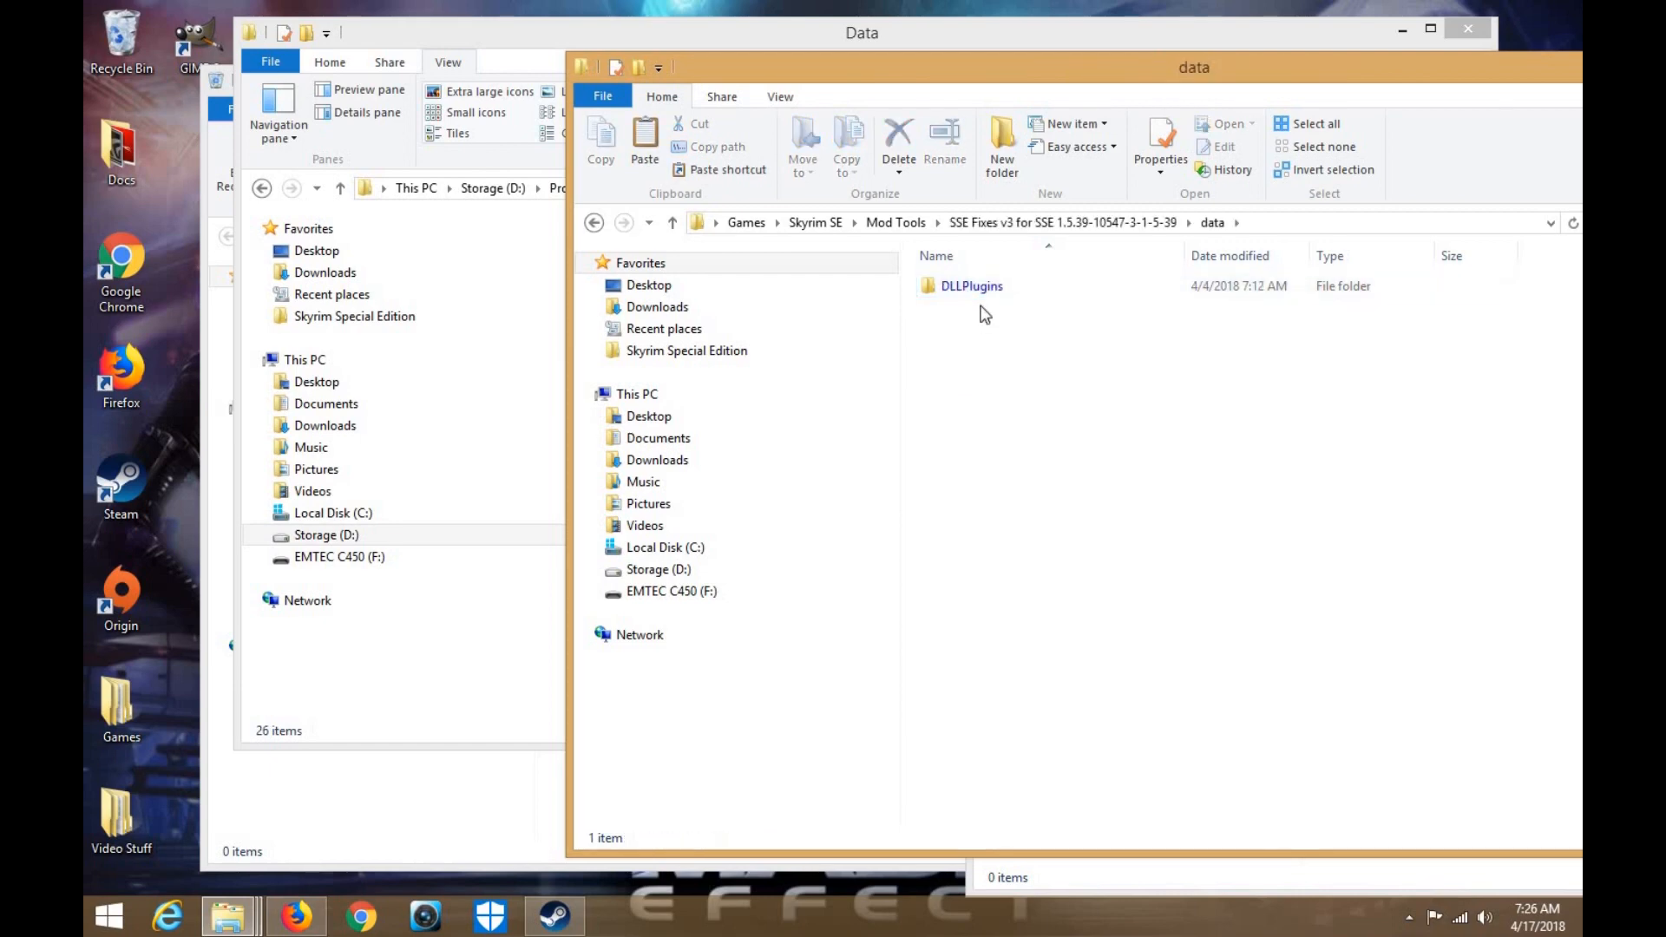
pyautogui.click(979, 291)
pyautogui.moveTo(1419, 67); pyautogui.dragTo(1582, 47)
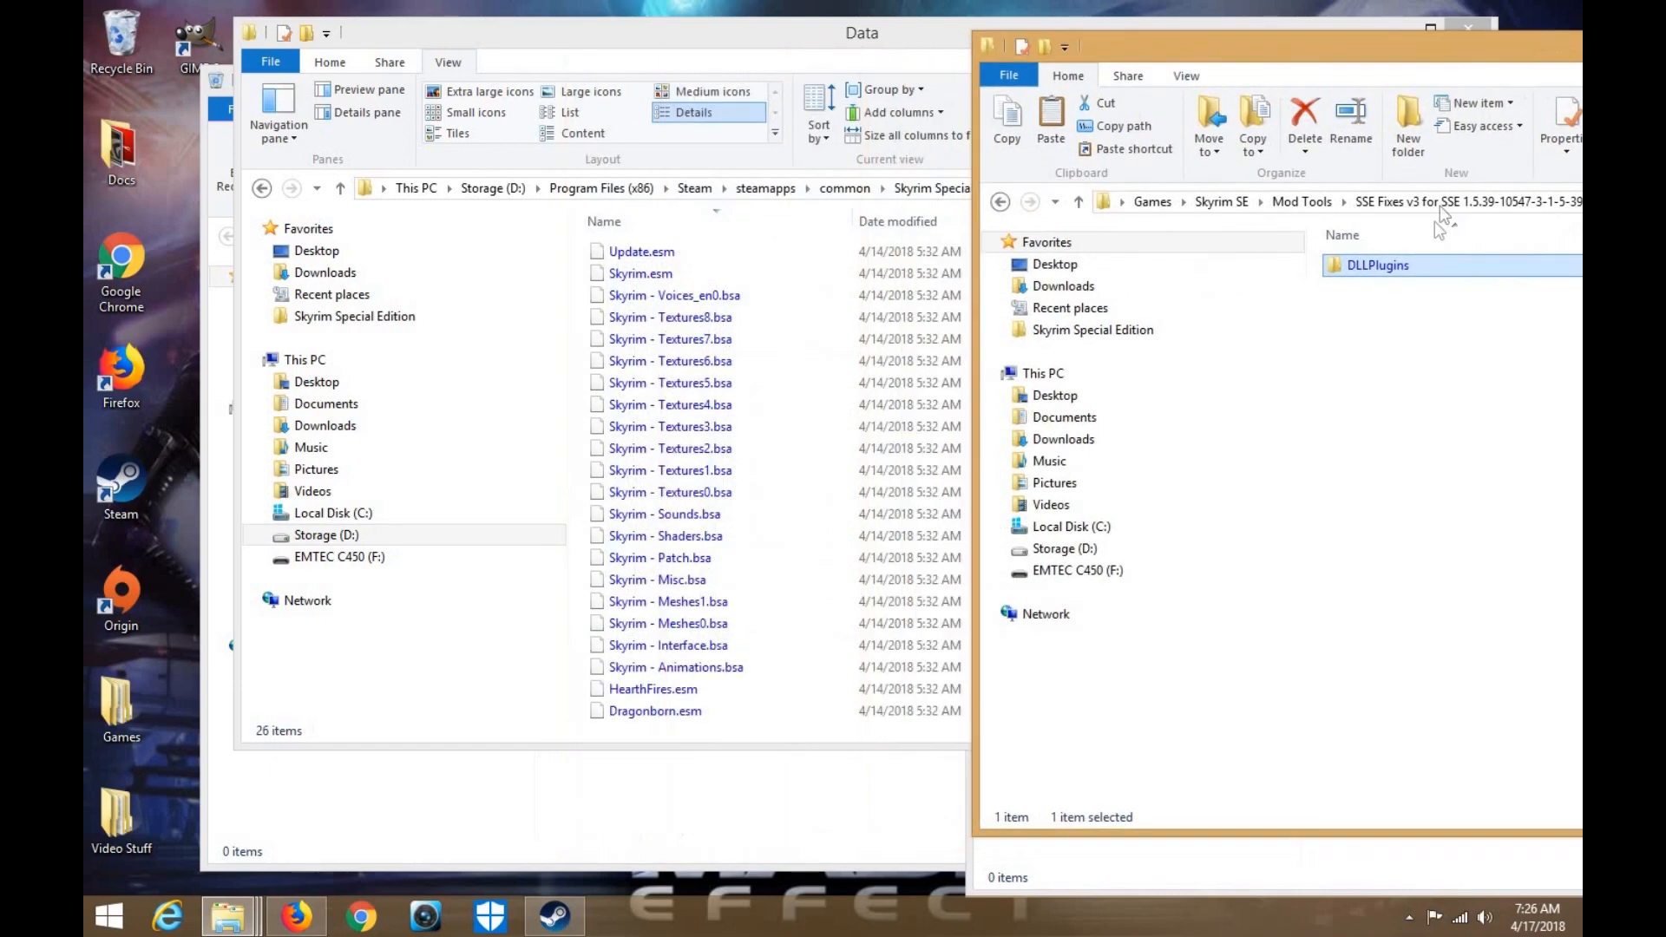
# Move the DLLPlugins folder from the extracted SSE Fixes data folder into the game's Data folder, replacing the existing files
pyautogui.moveTo(1401, 268); pyautogui.dragTo(785, 470)
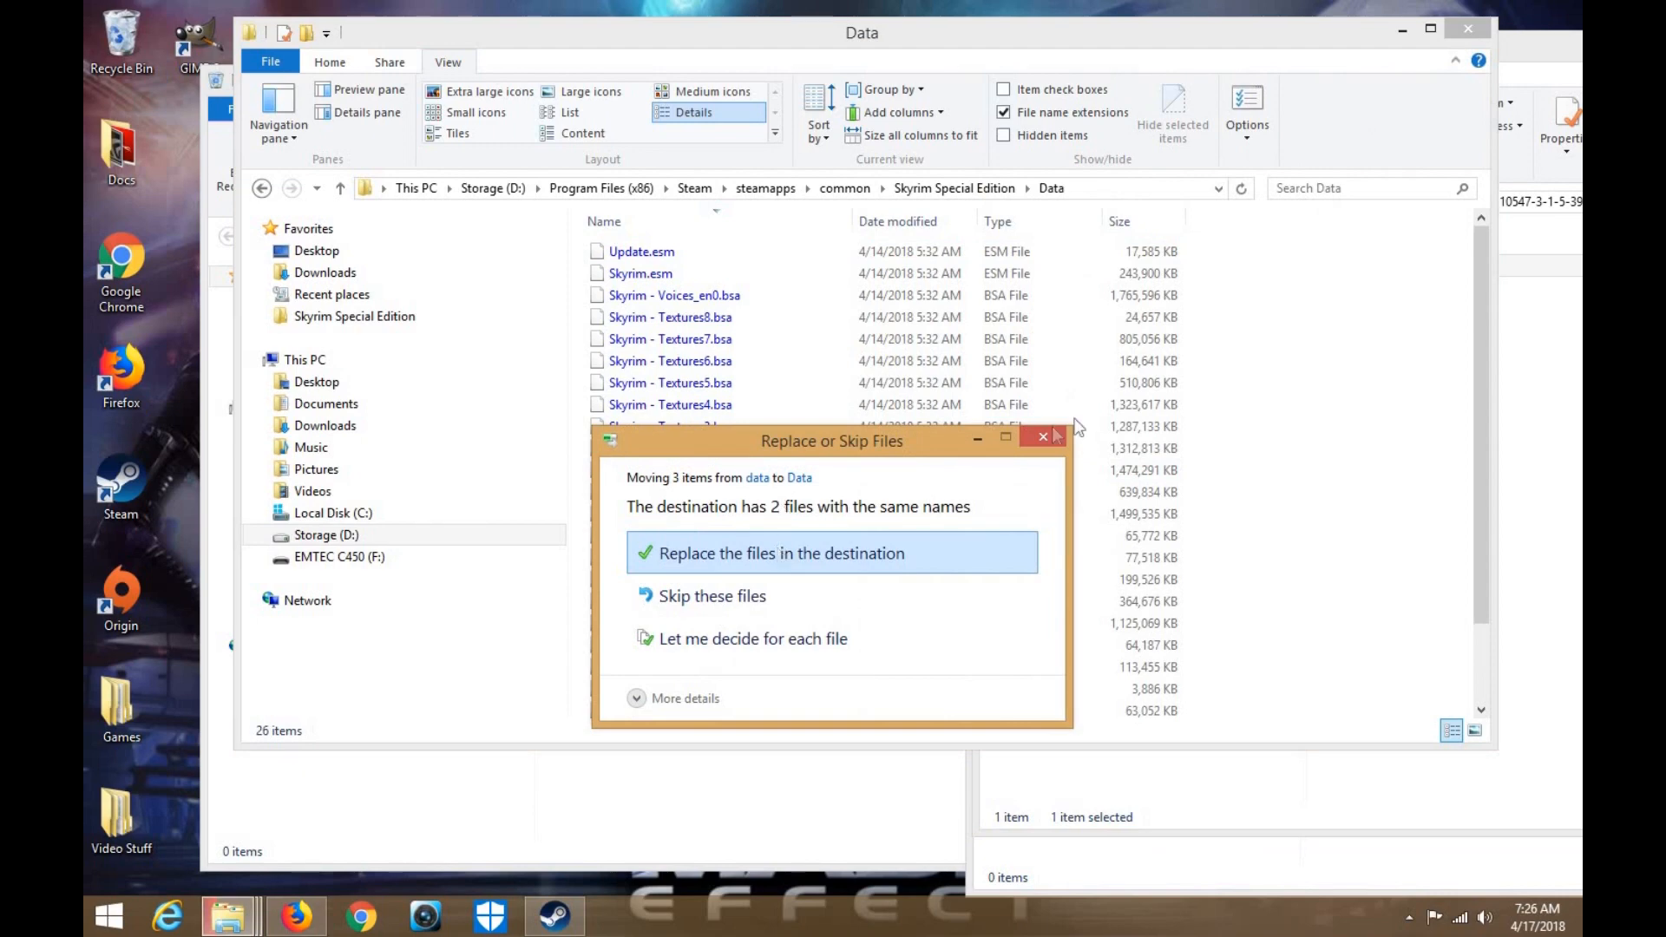
pyautogui.click(1076, 423)
pyautogui.scroll(-2, 753, 583)
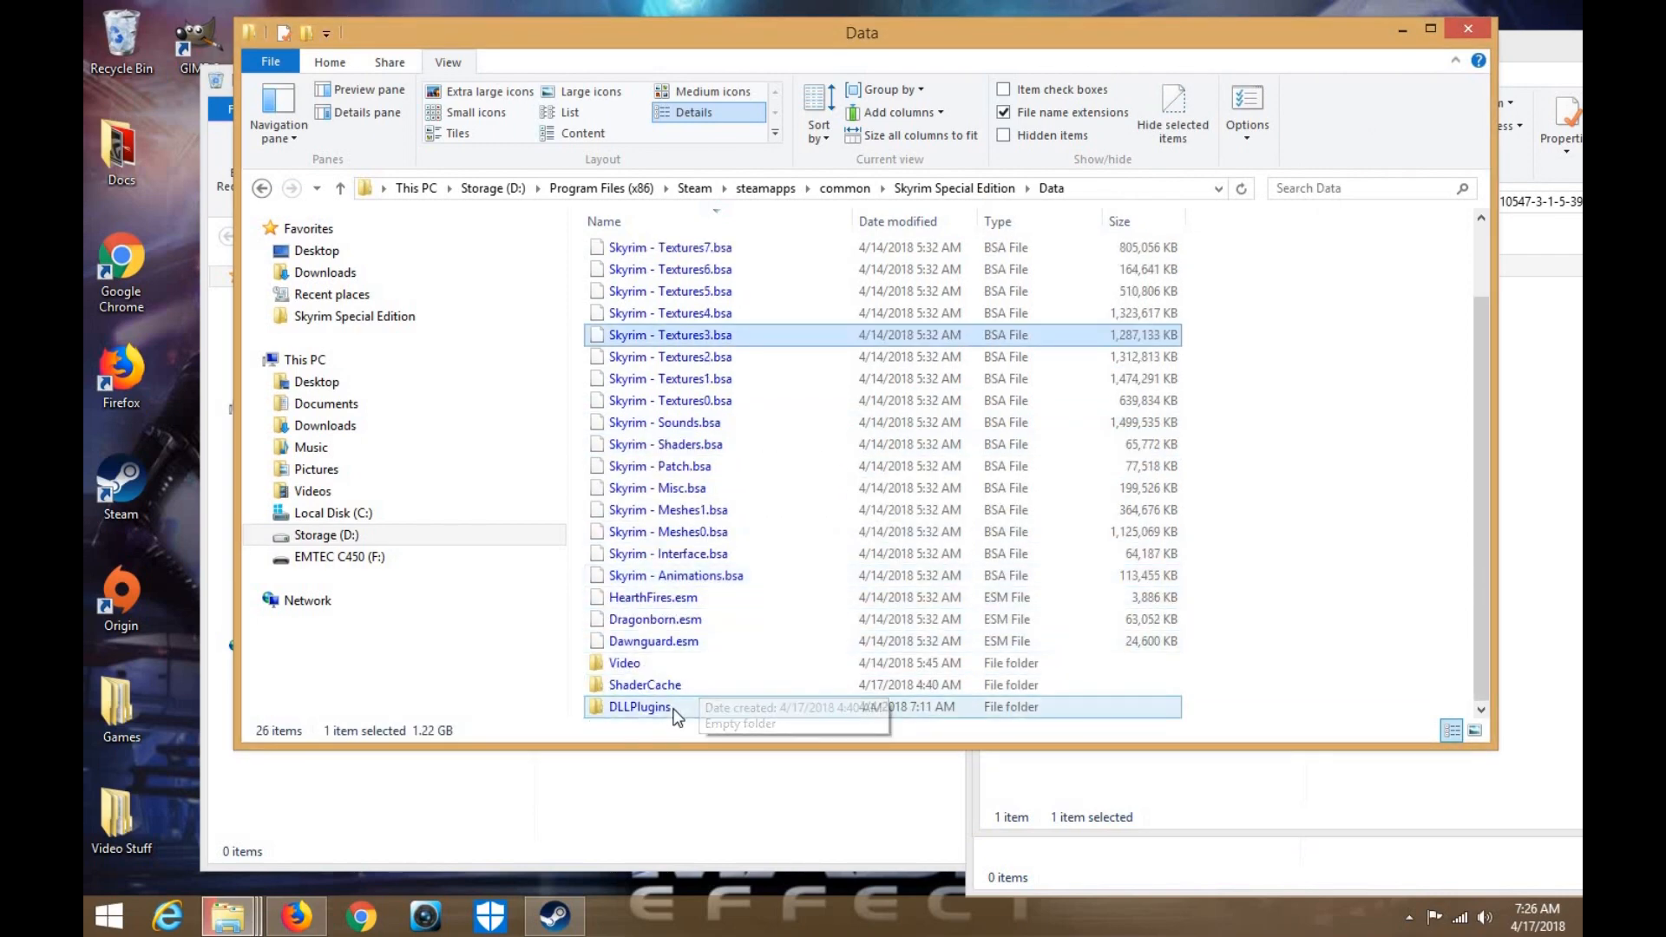
pyautogui.click(1524, 413)
pyautogui.moveTo(1346, 268); pyautogui.dragTo(702, 438)
pyautogui.scroll(2, 736, 532)
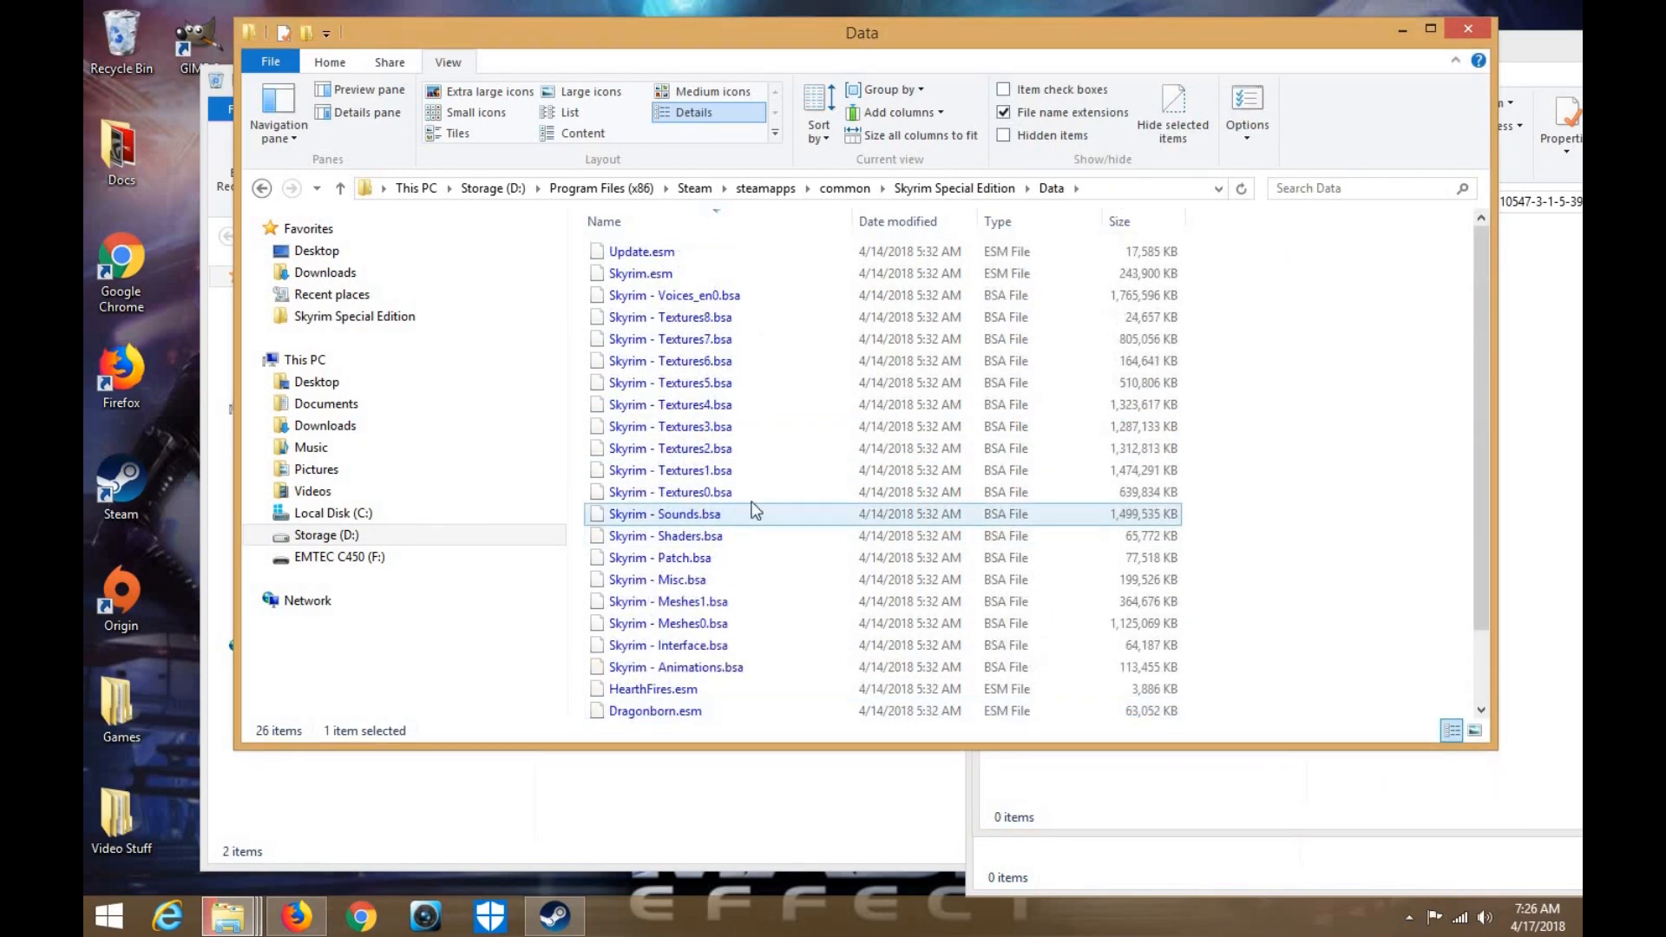
# Check the Skyrim Special Edition folder for binkw64.dll and inspect the contents of DLLPlugins inside Data
pyautogui.click(1529, 267)
pyautogui.moveTo(689, 50); pyautogui.dragTo(534, 54)
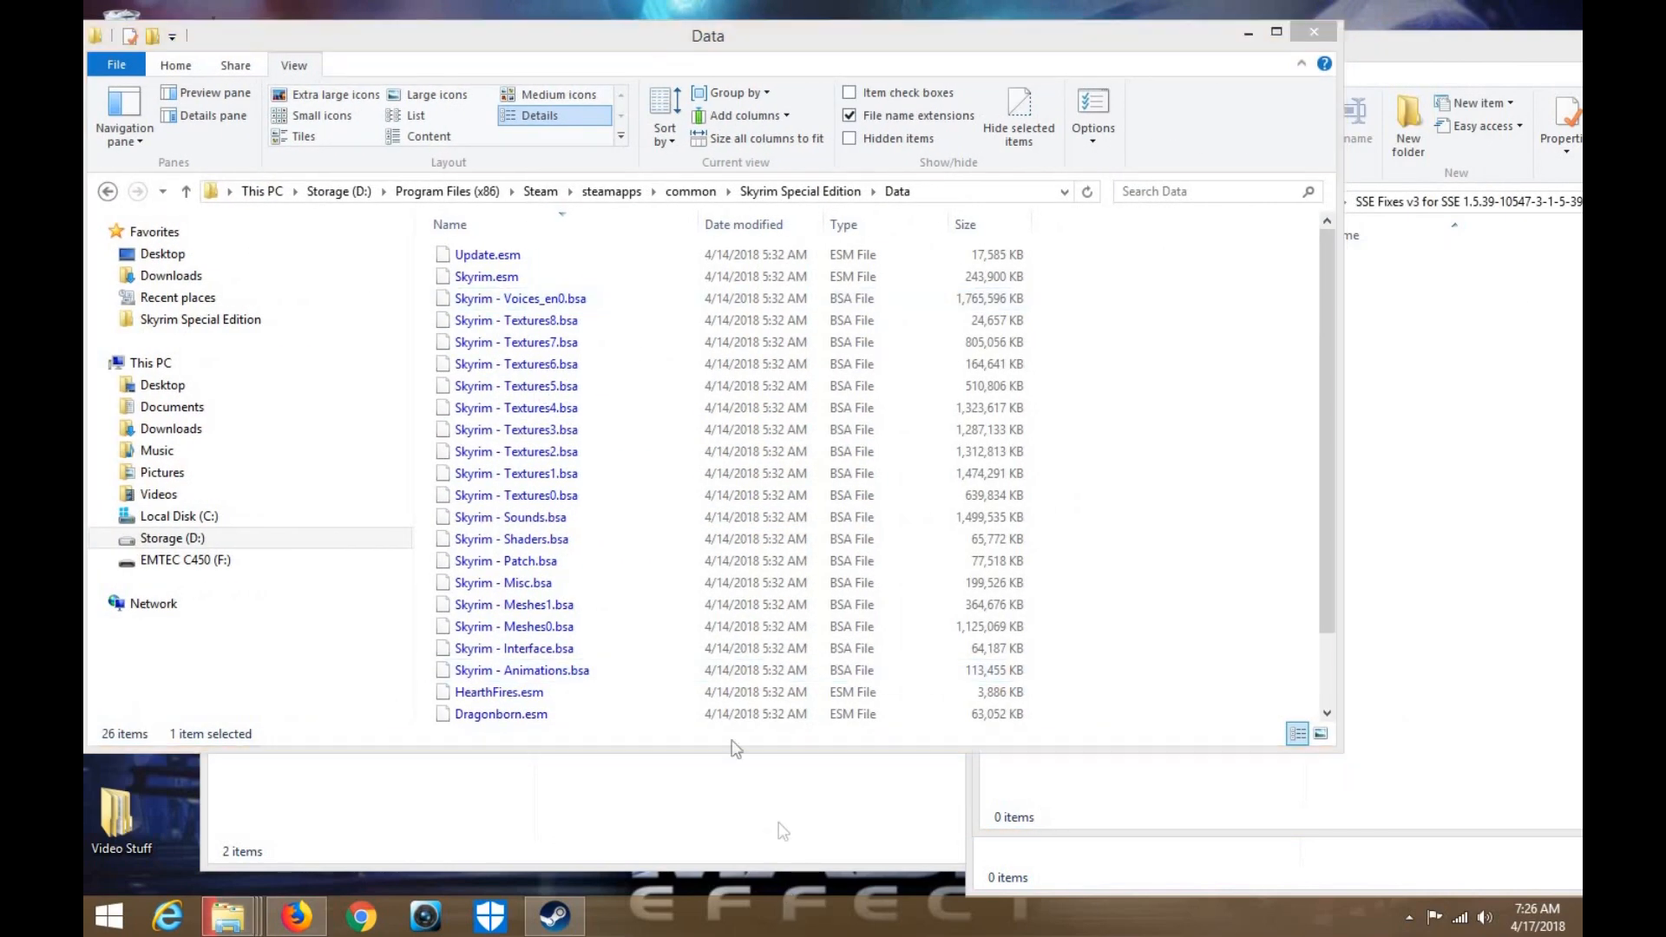
pyautogui.click(109, 191)
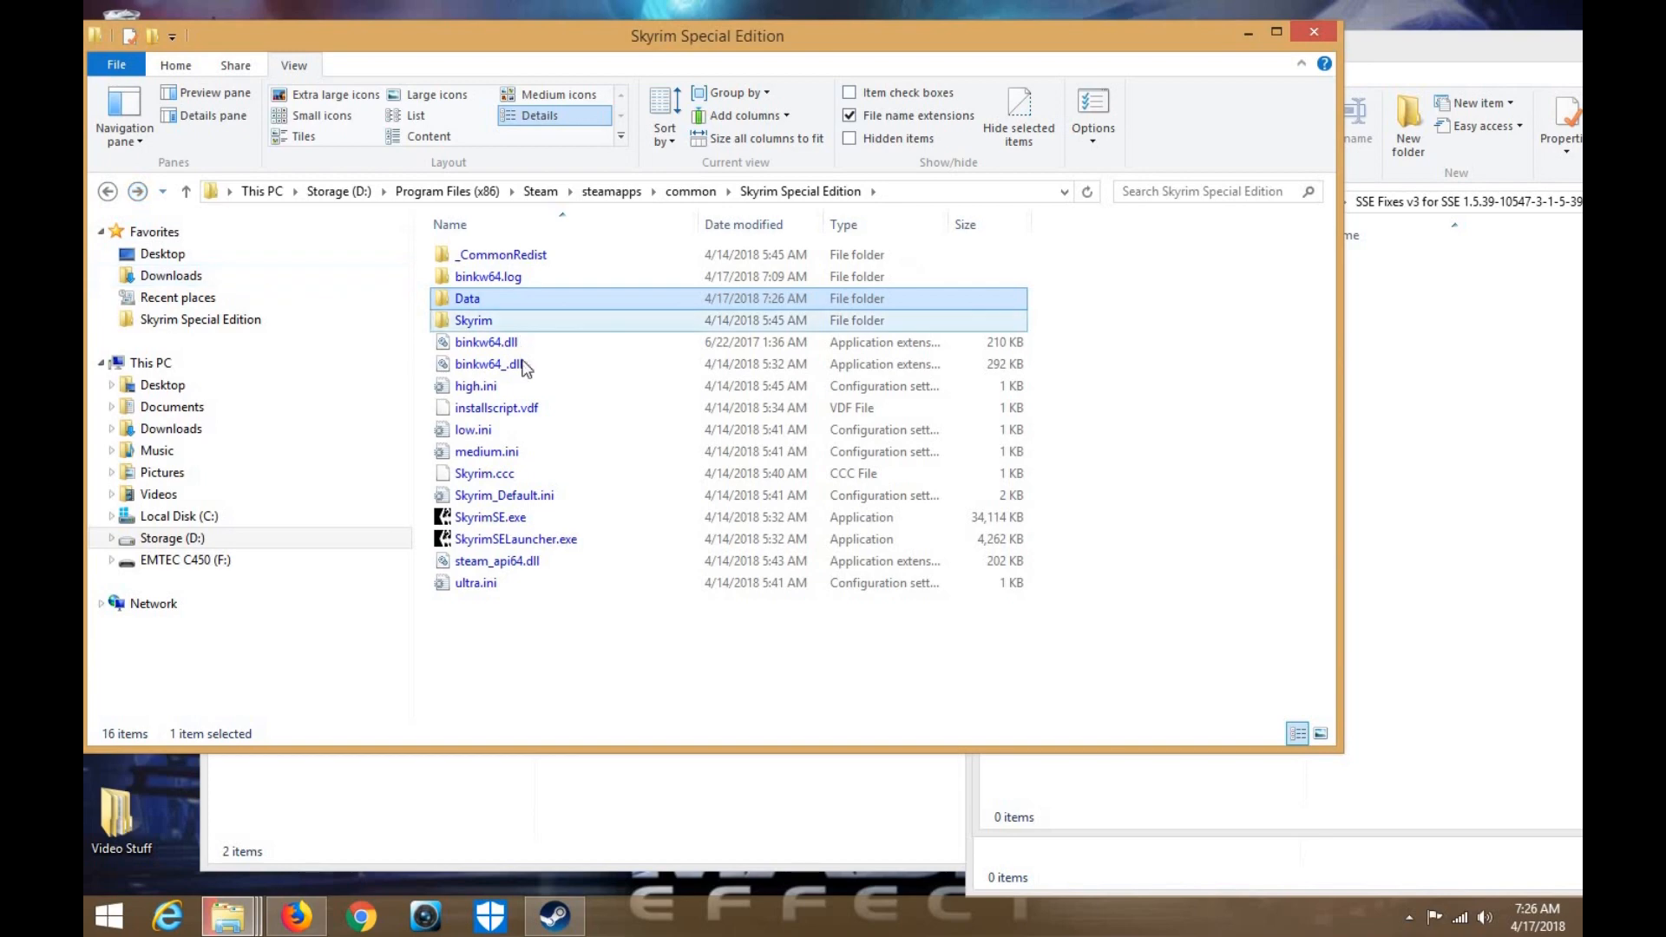
pyautogui.doubleClick(503, 297)
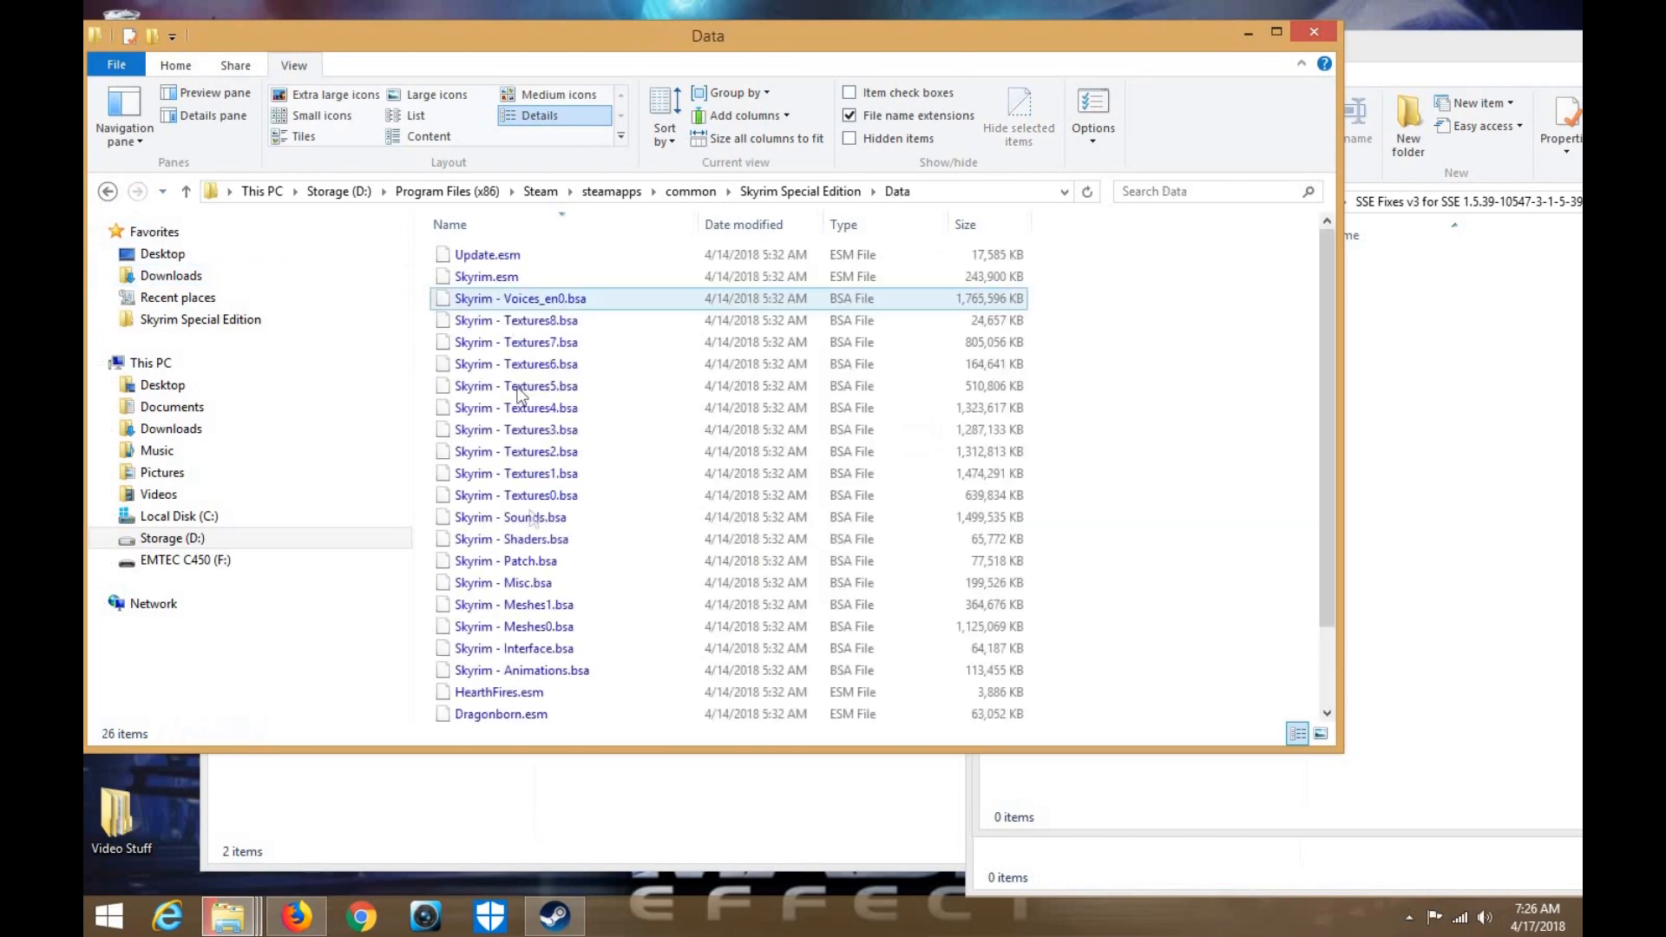
pyautogui.scroll(-2, 538, 525)
pyautogui.doubleClick(539, 712)
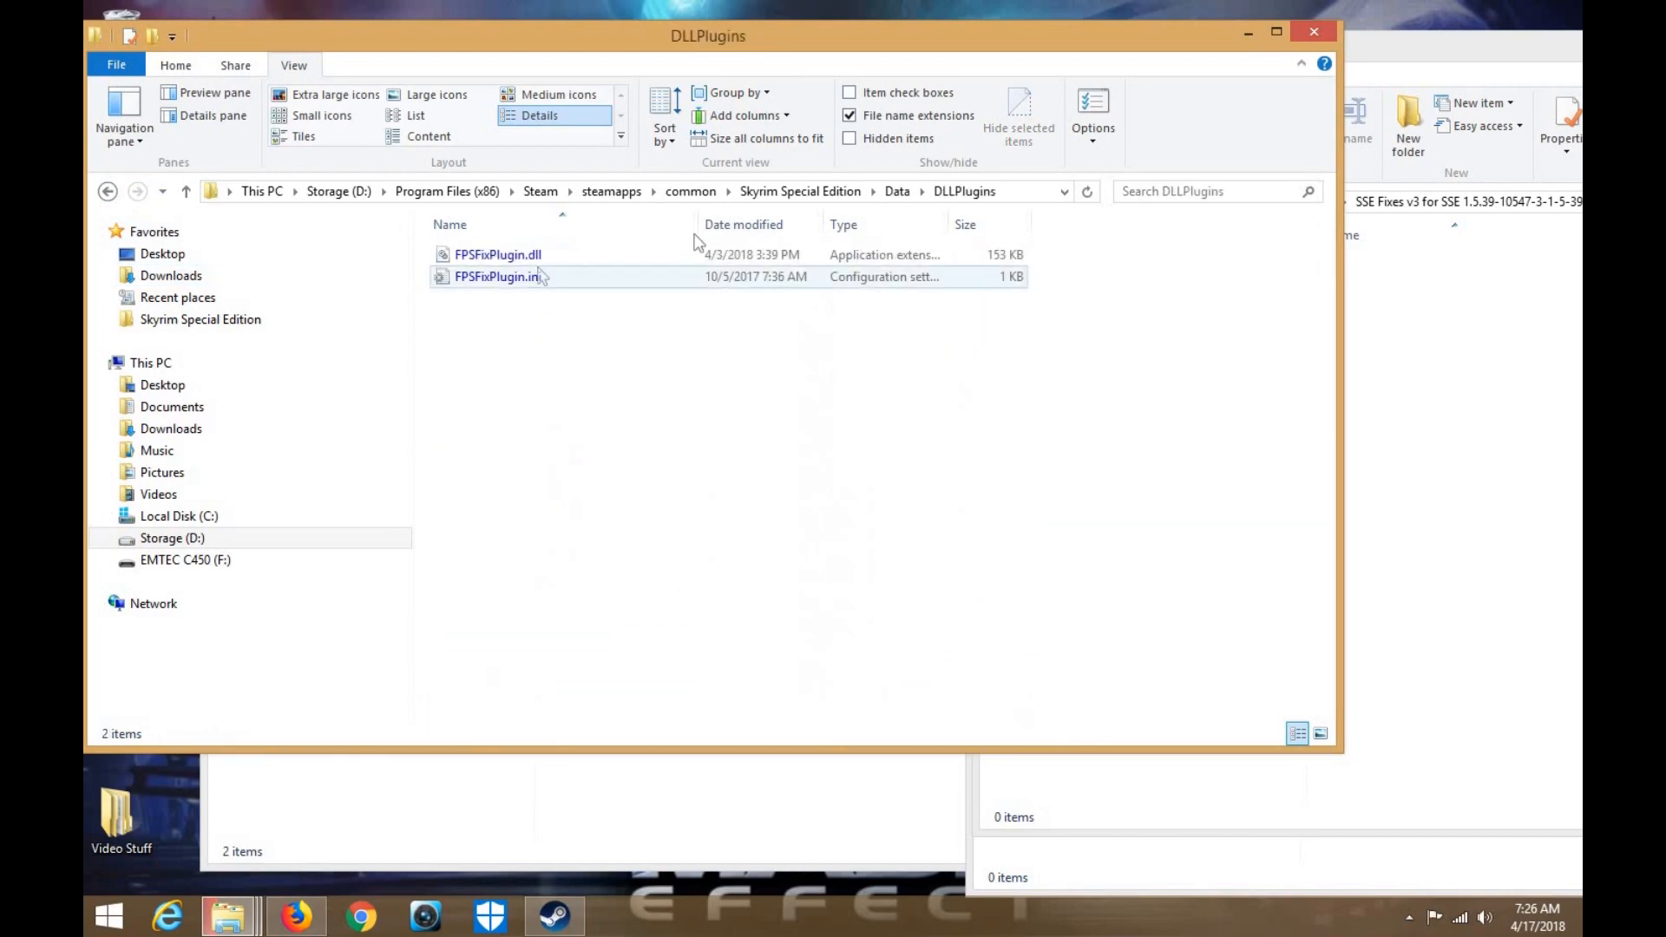
# Switch to Firefox to view the SSE Fixes files page, minimize it, and return to the Skyrim Special Edition folder
pyautogui.click(298, 917)
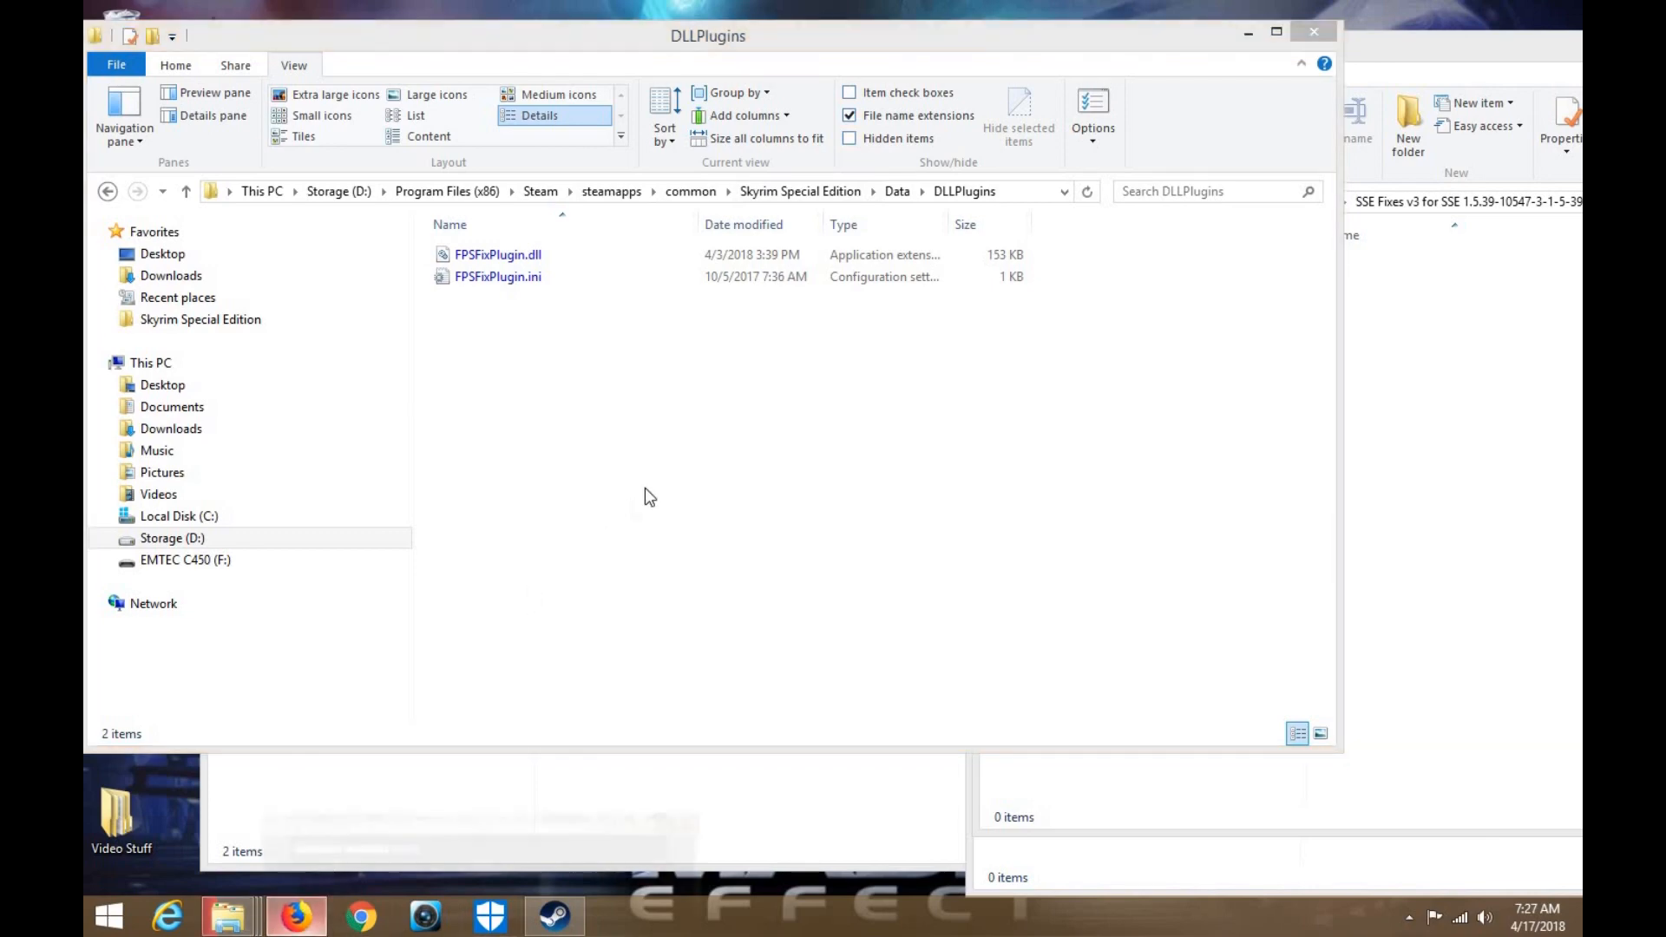
pyautogui.click(1128, 17)
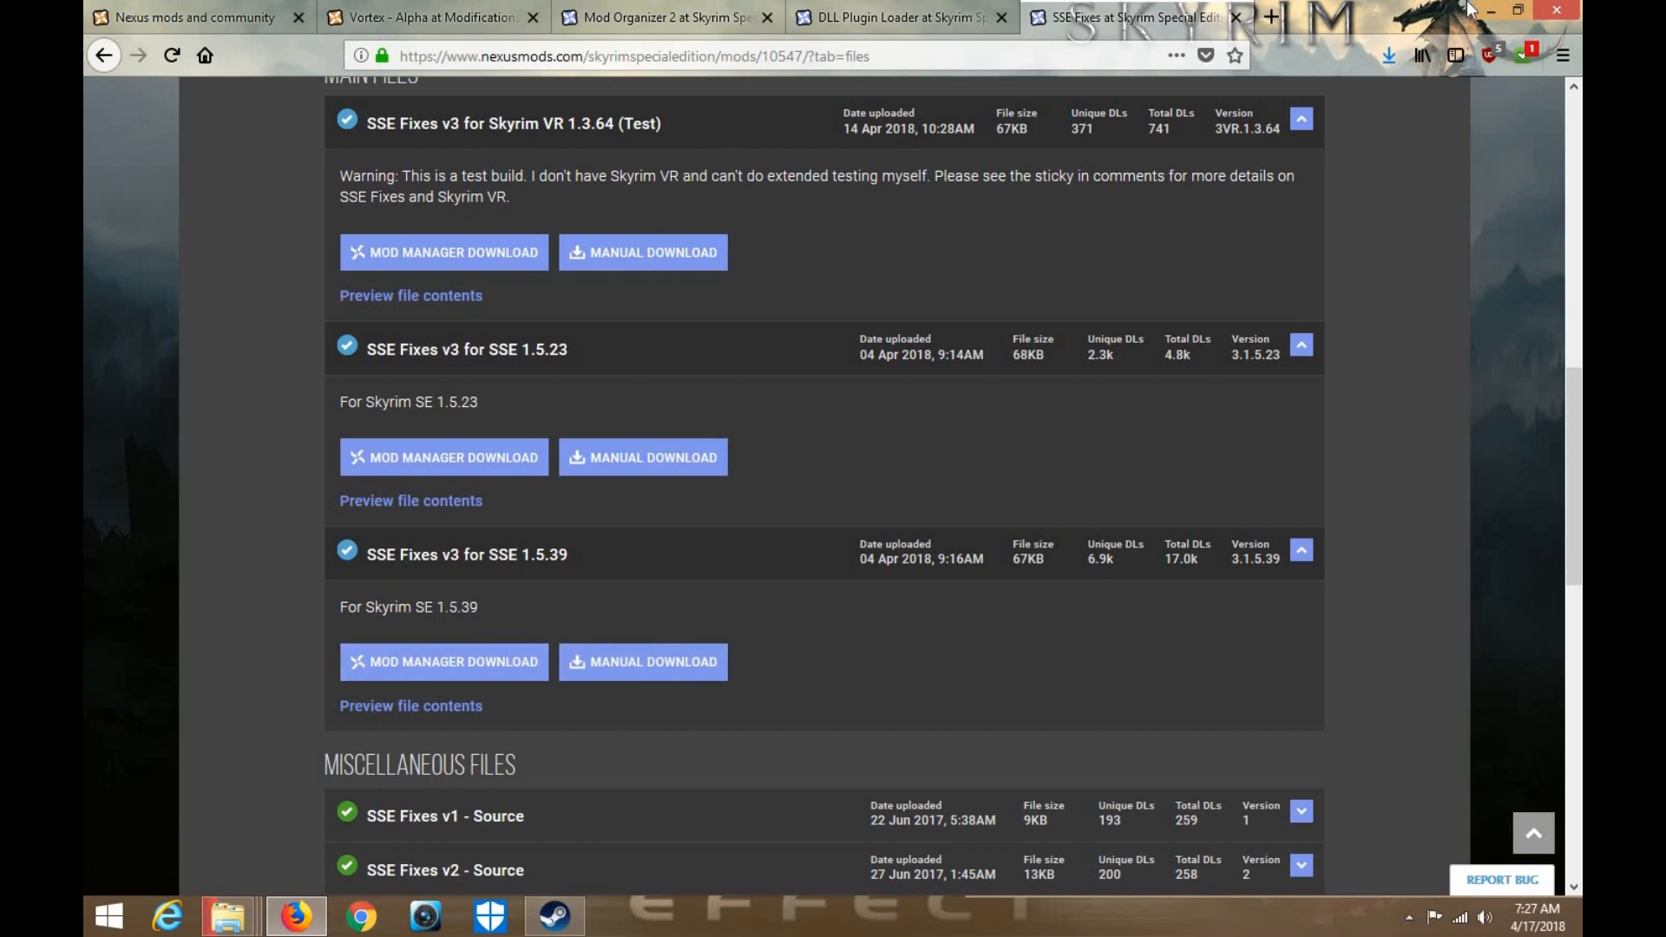
pyautogui.click(1492, 9)
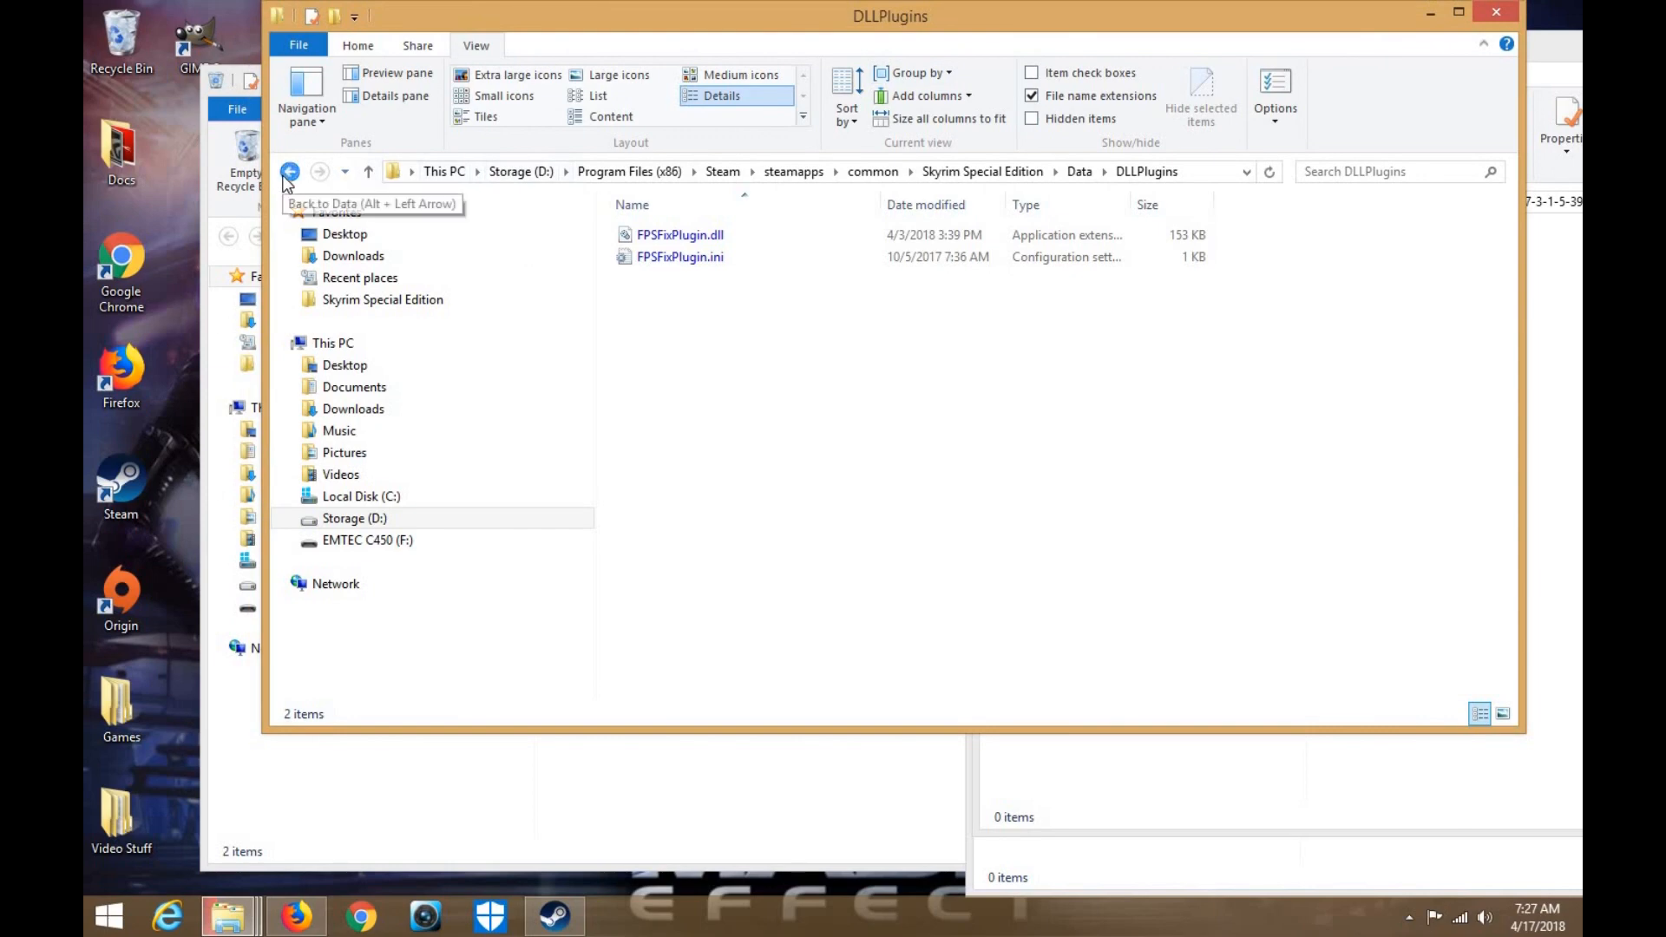
pyautogui.click(283, 177)
pyautogui.click(287, 173)
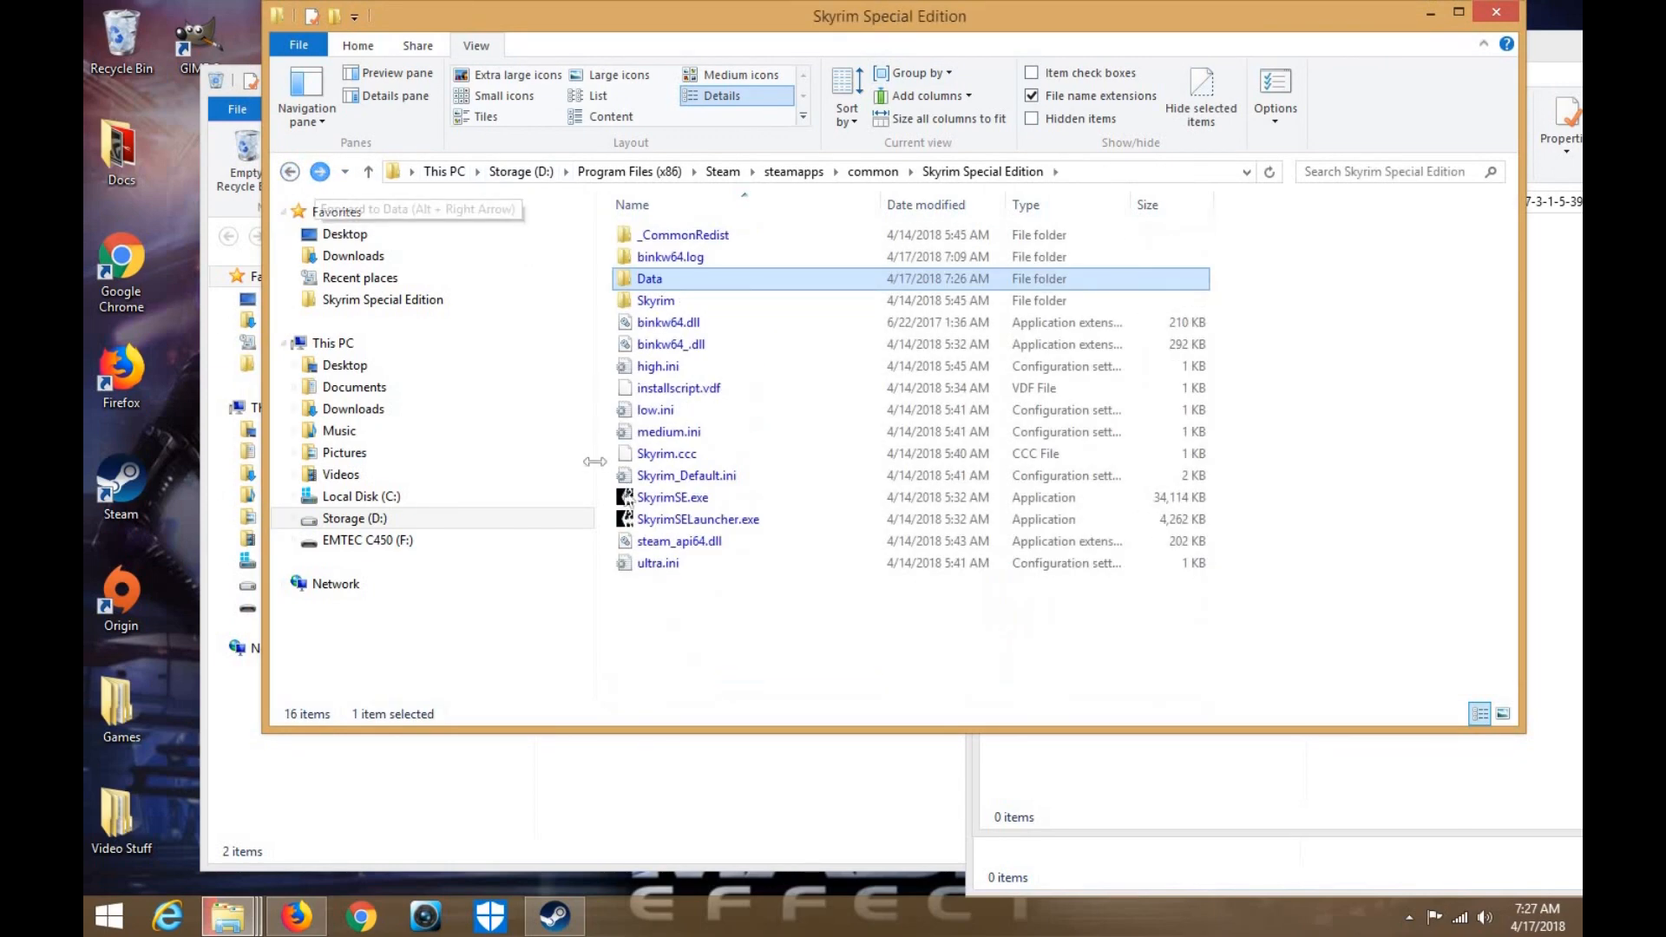
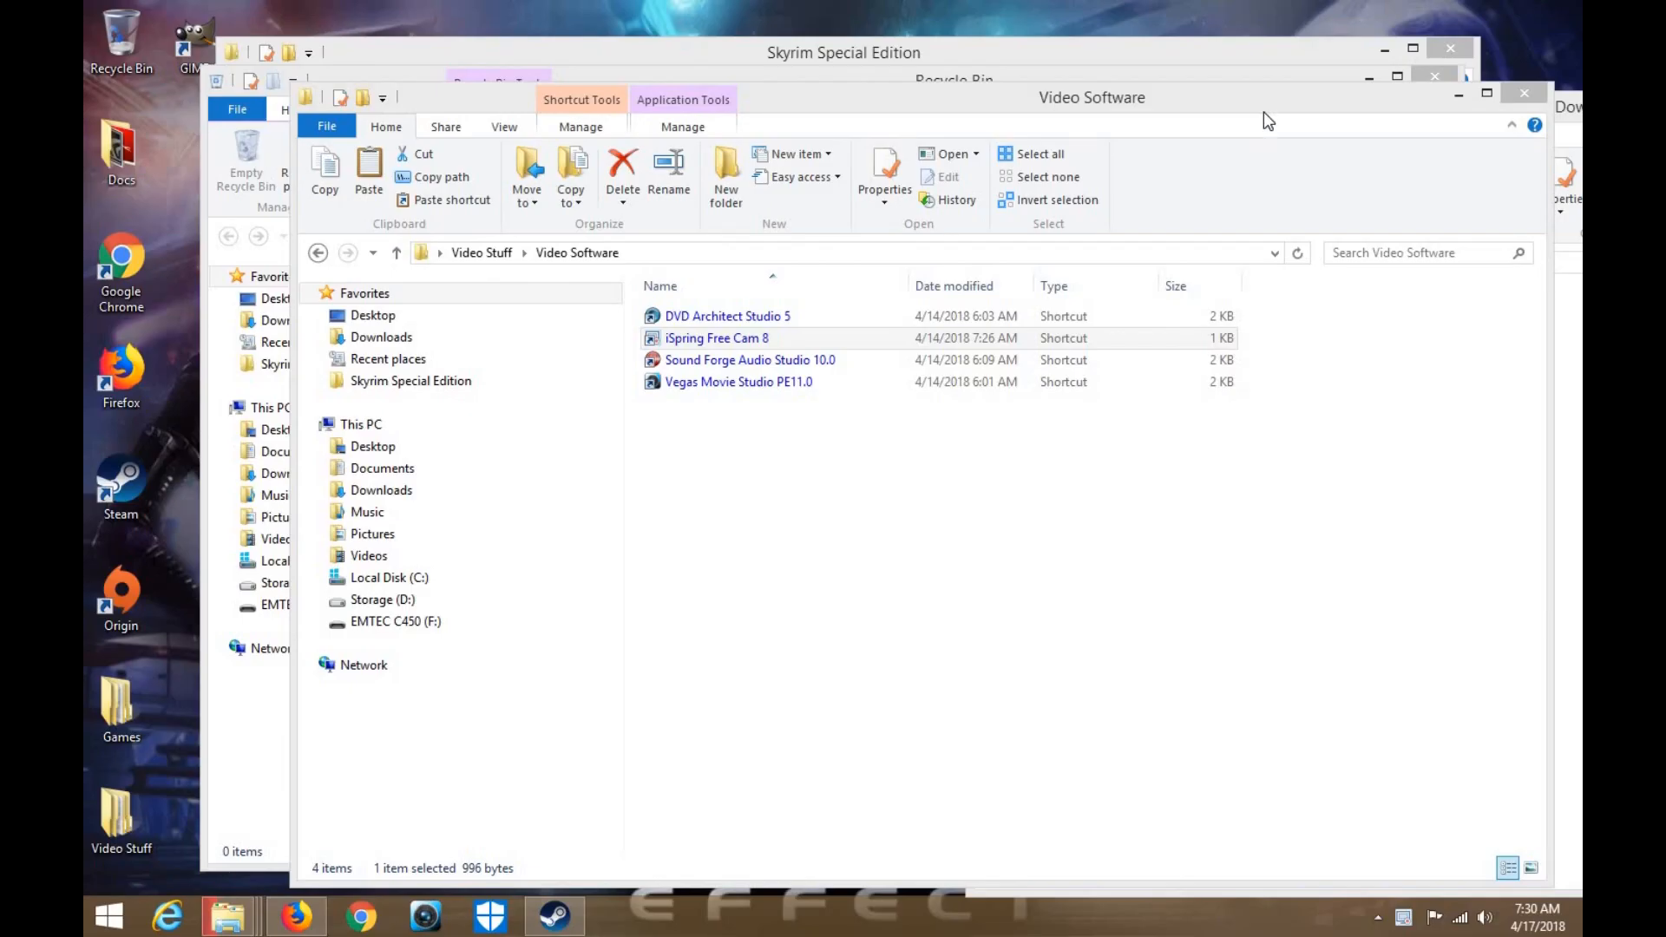
# Close the Video Software, Recycle Bin and Downloads windows, leaving only the Skyrim Special Edition folder open
pyautogui.moveTo(1206, 92); pyautogui.dragTo(1088, 61)
pyautogui.click(1394, 60)
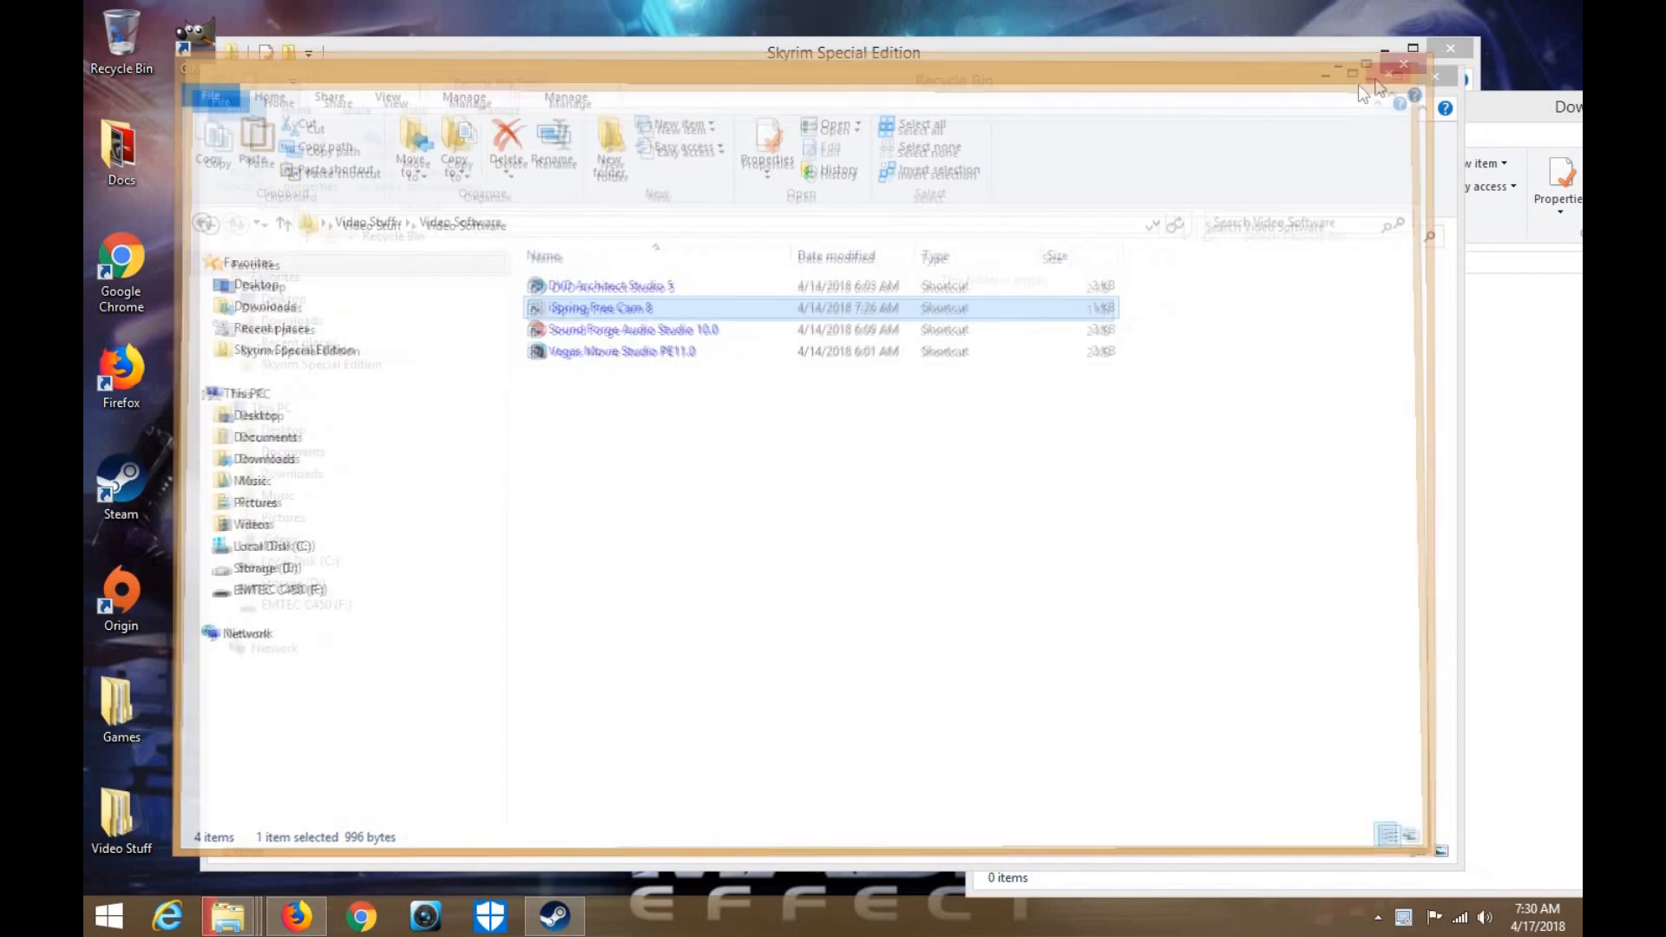
pyautogui.moveTo(1281, 82); pyautogui.dragTo(1191, 83)
pyautogui.click(1345, 82)
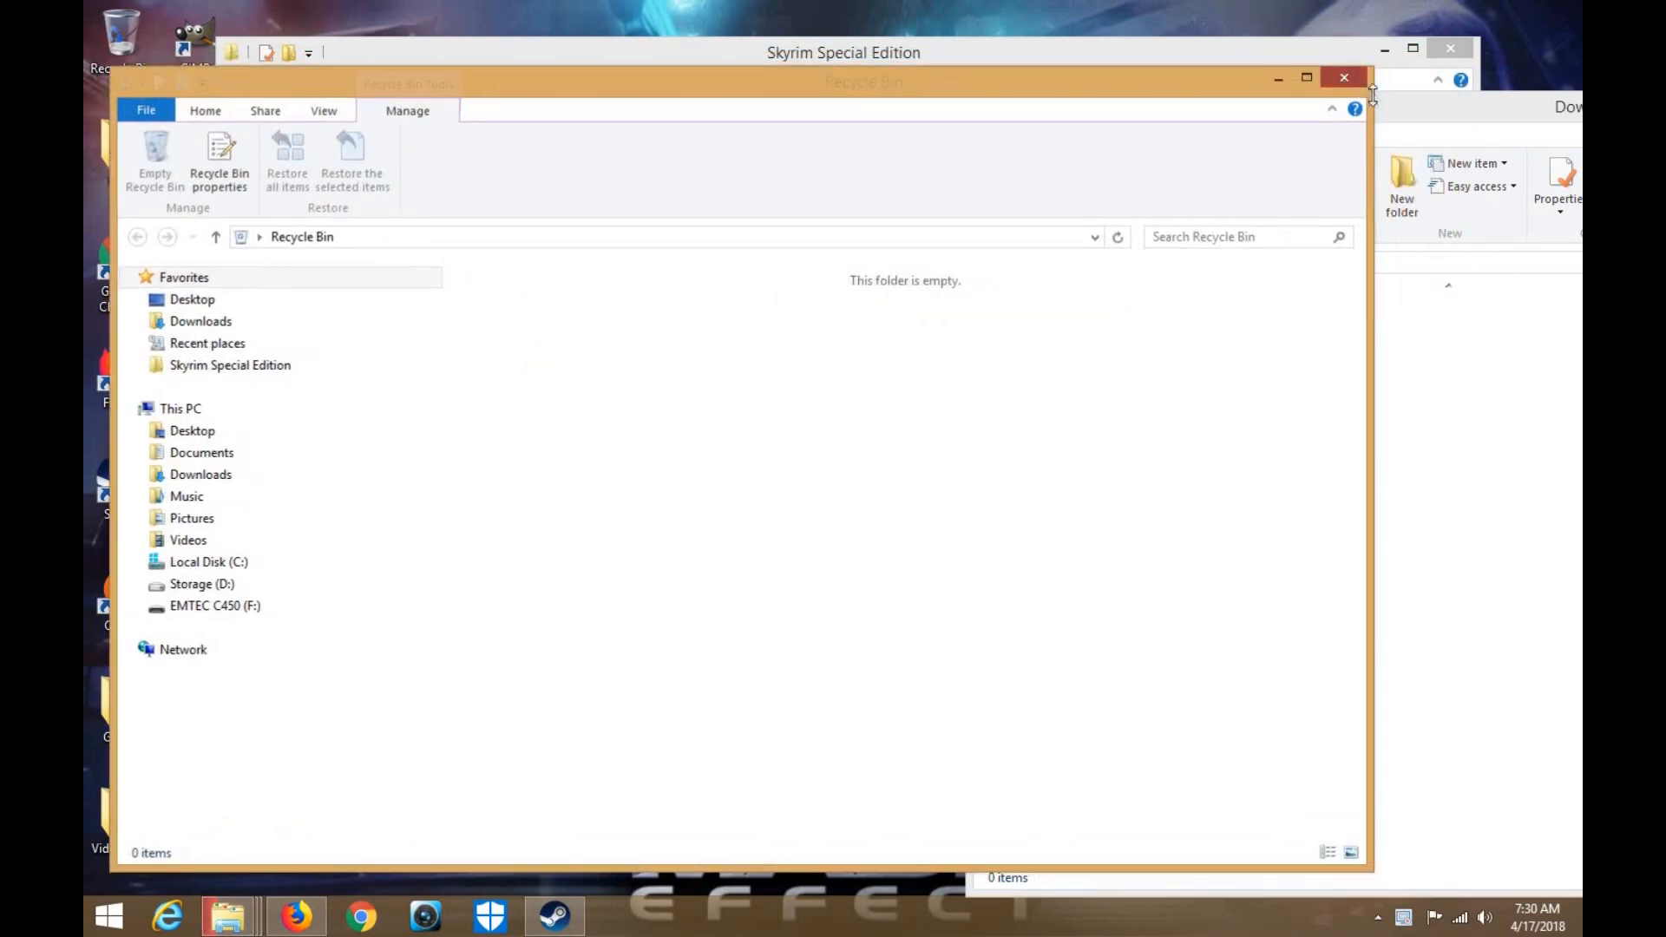
pyautogui.moveTo(1313, 112); pyautogui.dragTo(841, 106)
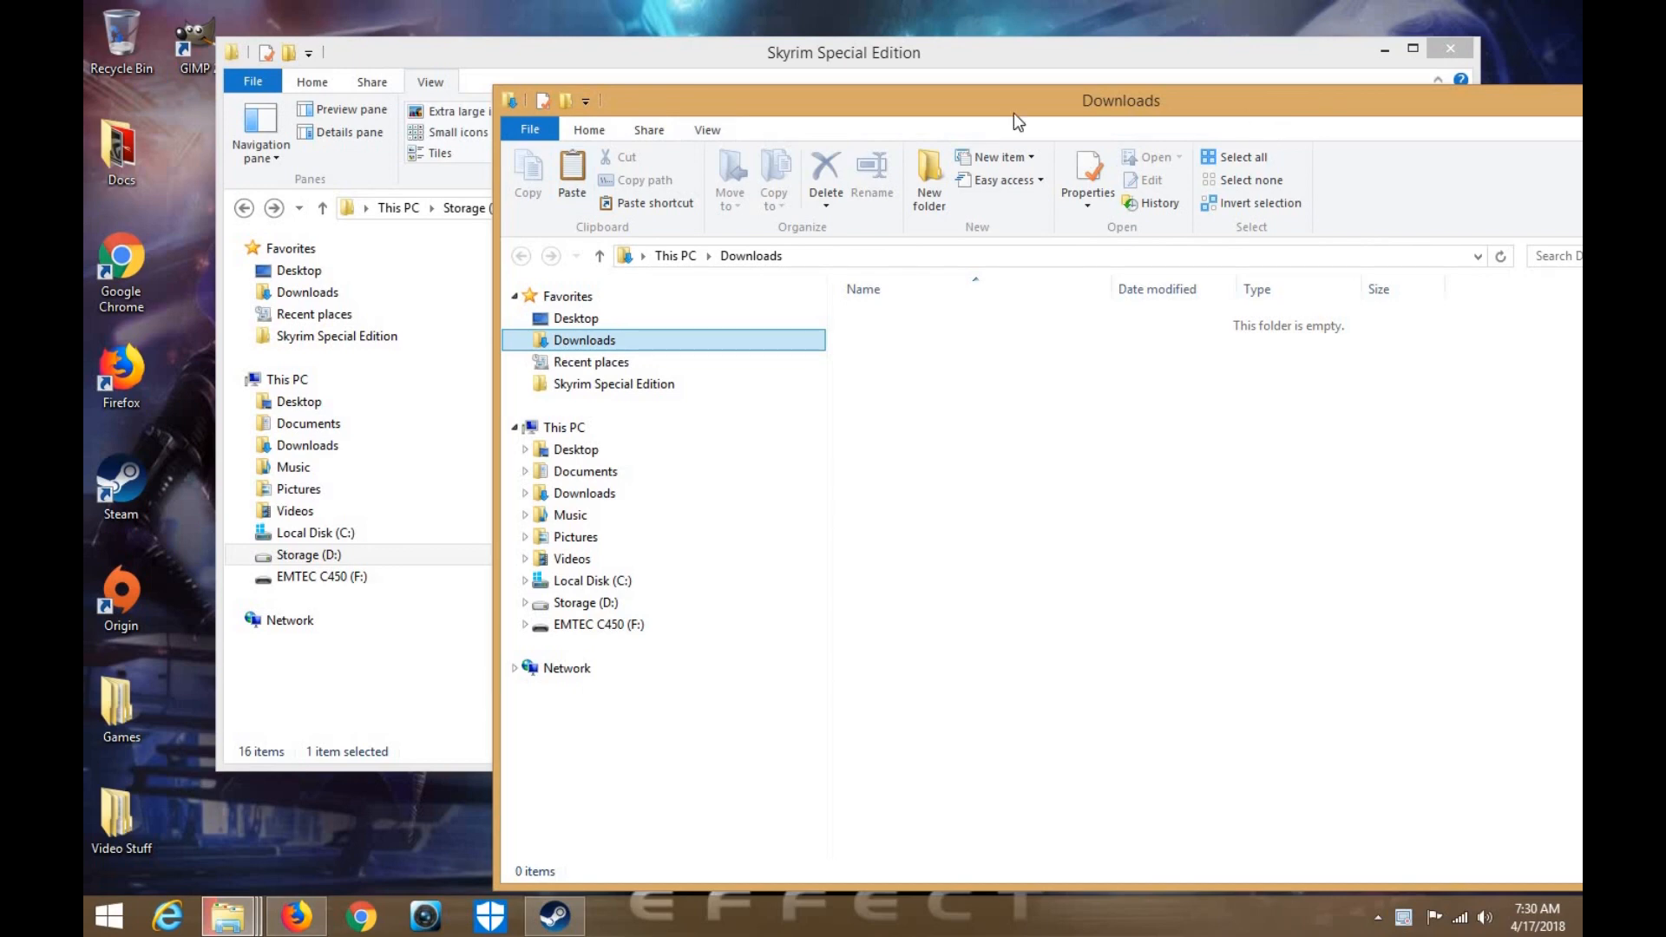
pyautogui.moveTo(1018, 121); pyautogui.dragTo(721, 128)
pyautogui.click(1428, 105)
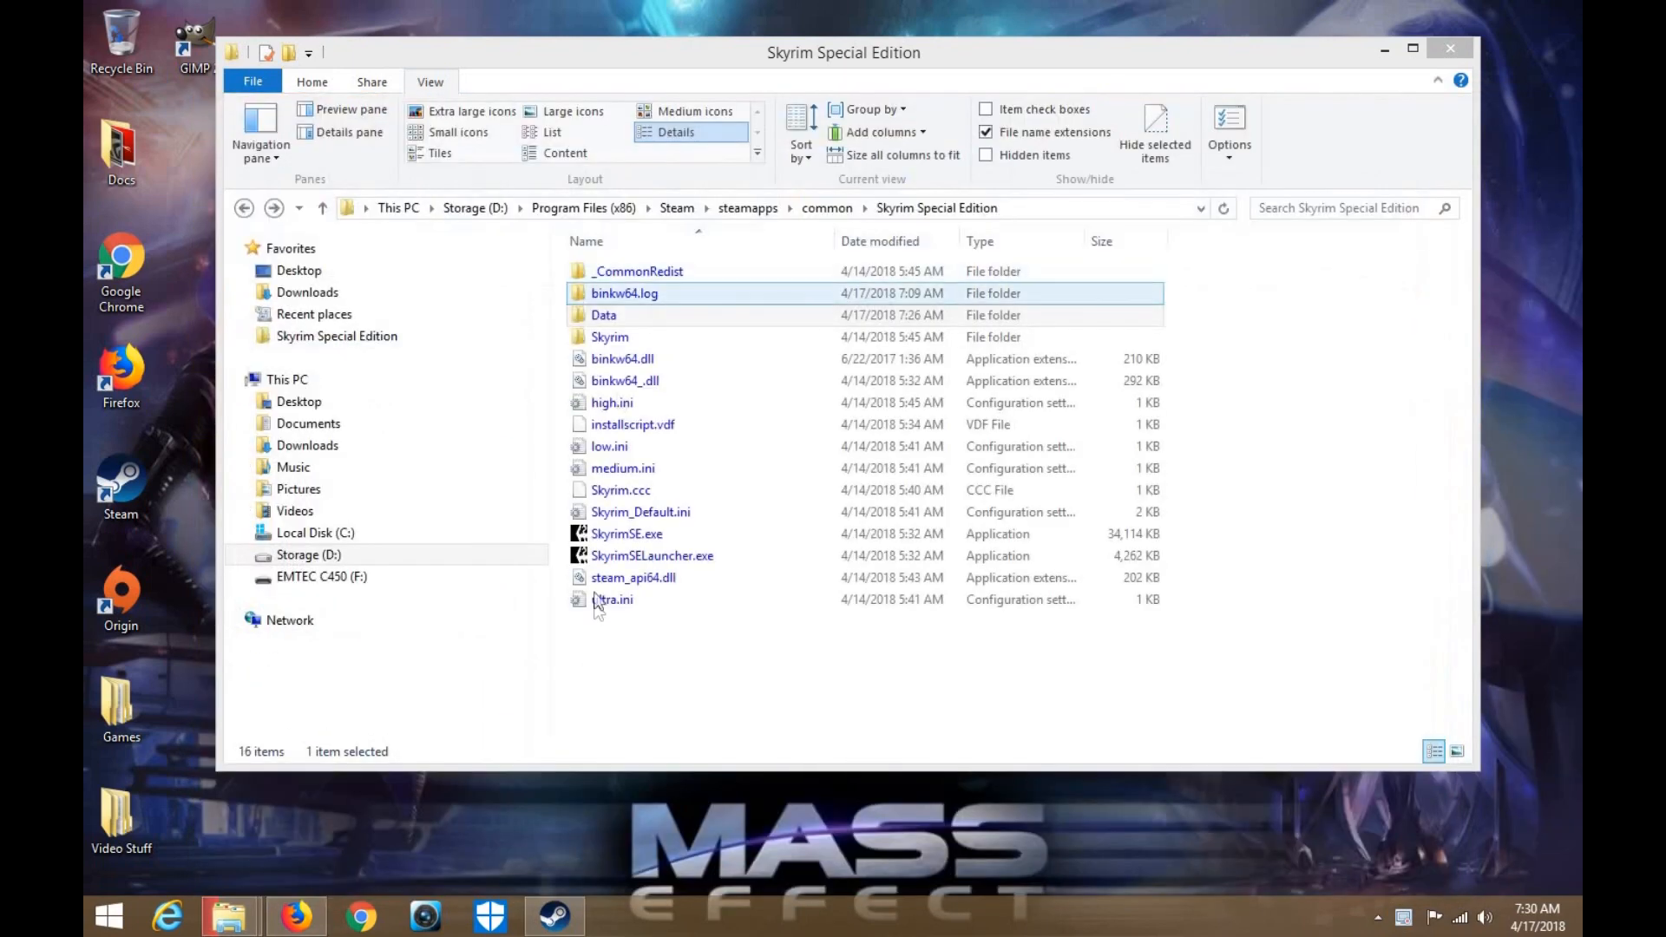
# Check binkw64.dll and binkw64_.dll in the Skyrim Special Edition folder and look inside the binkw64.log folder
pyautogui.click(683, 385)
pyautogui.click(684, 362)
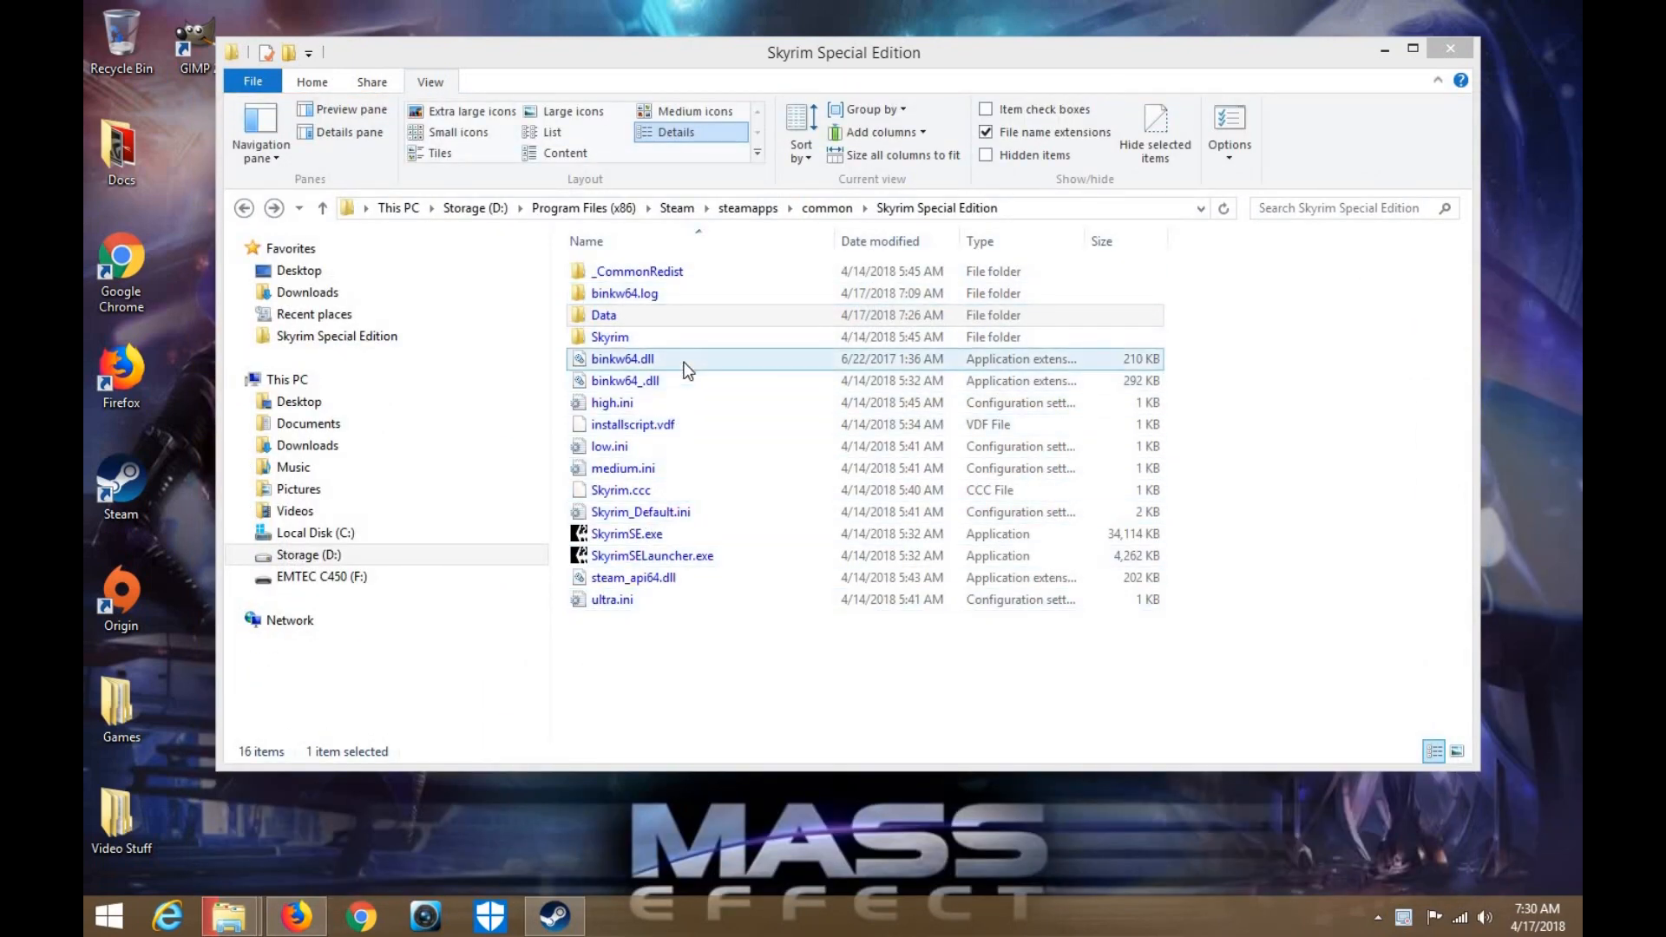
pyautogui.doubleClick(640, 293)
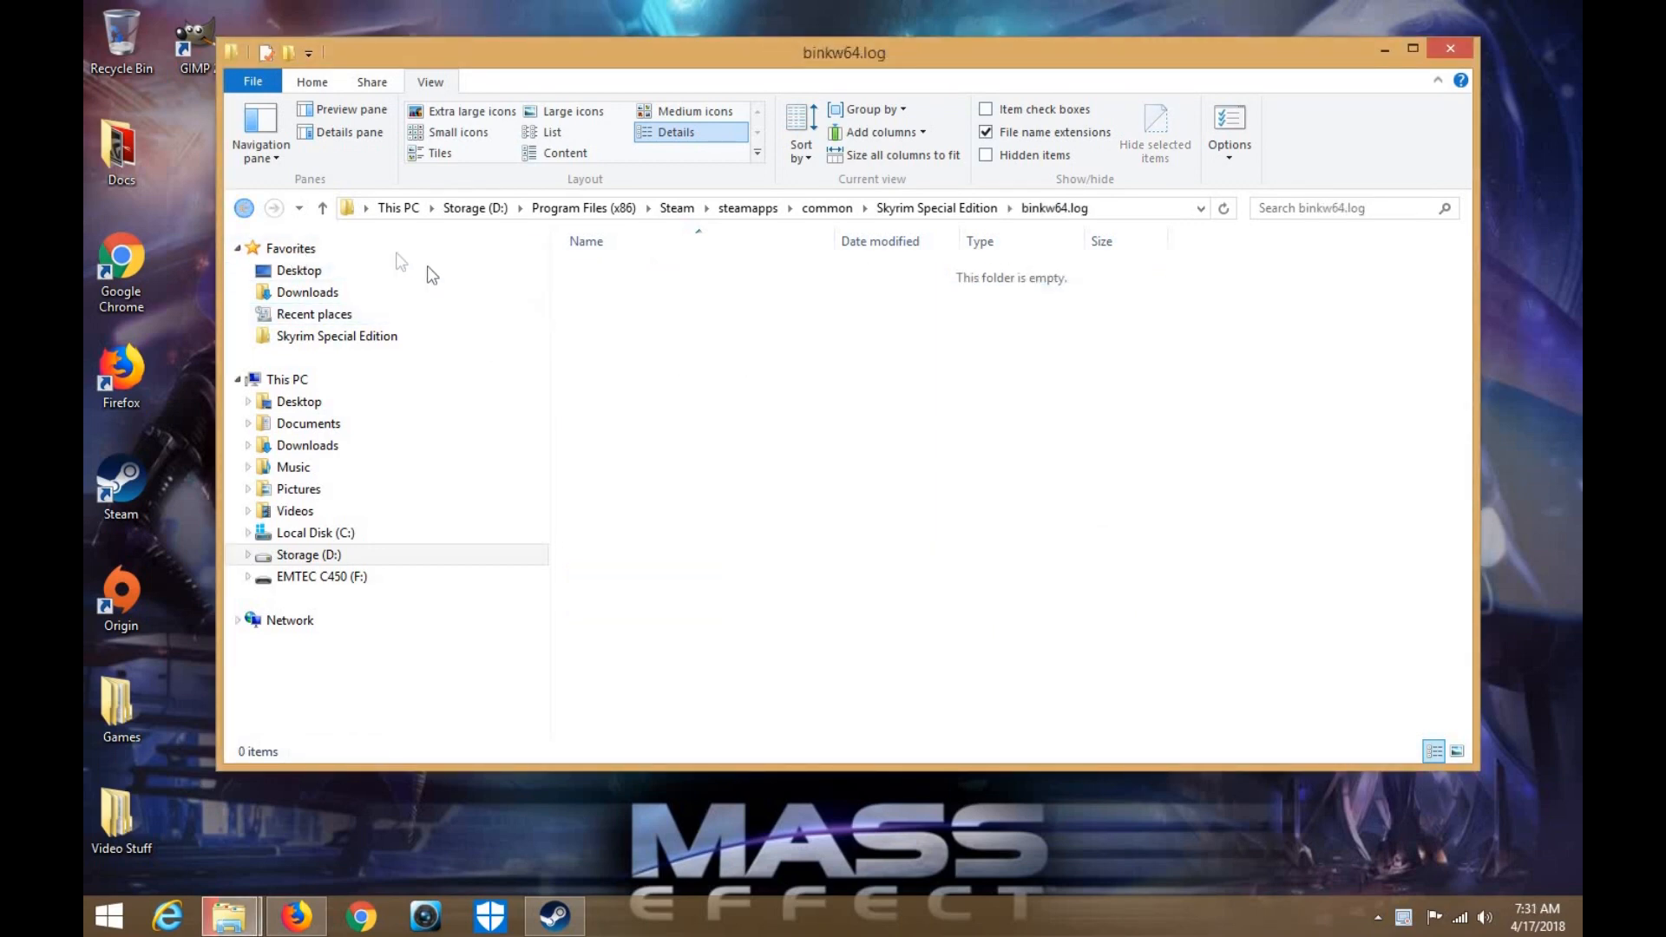
pyautogui.click(245, 211)
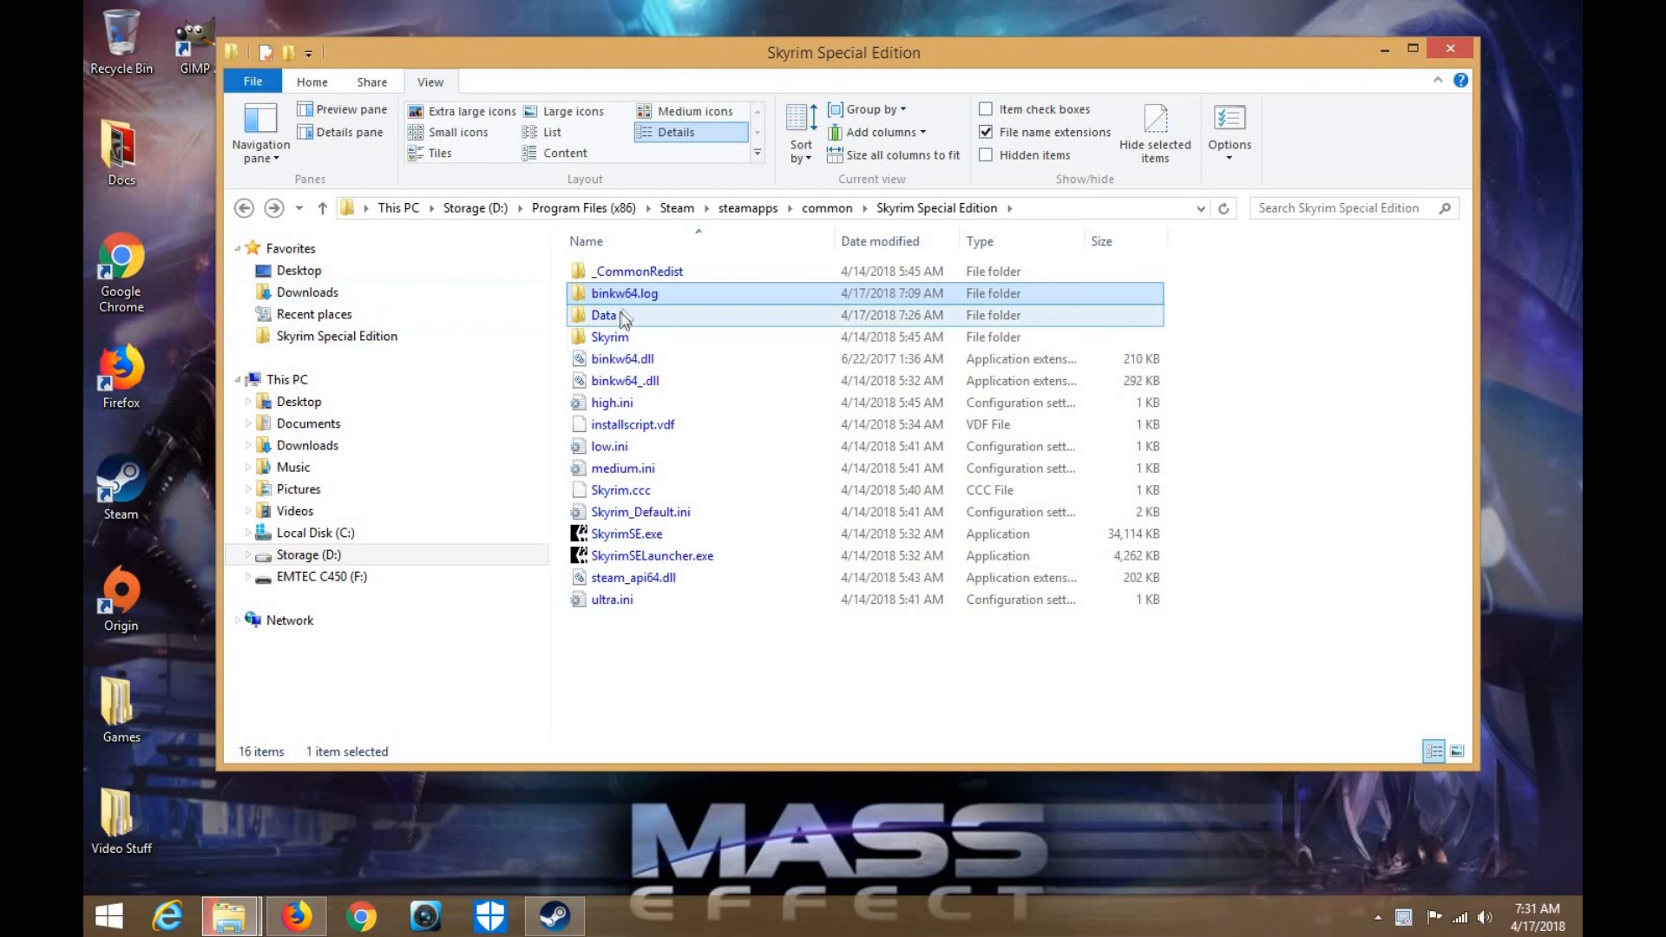
# Open DLLPlugins inside the Data folder, view FPSFixPlugin.ini in Notepad, and close the file
pyautogui.doubleClick(618, 315)
pyautogui.scroll(-2, 668, 607)
pyautogui.click(664, 727)
pyautogui.press('Return')
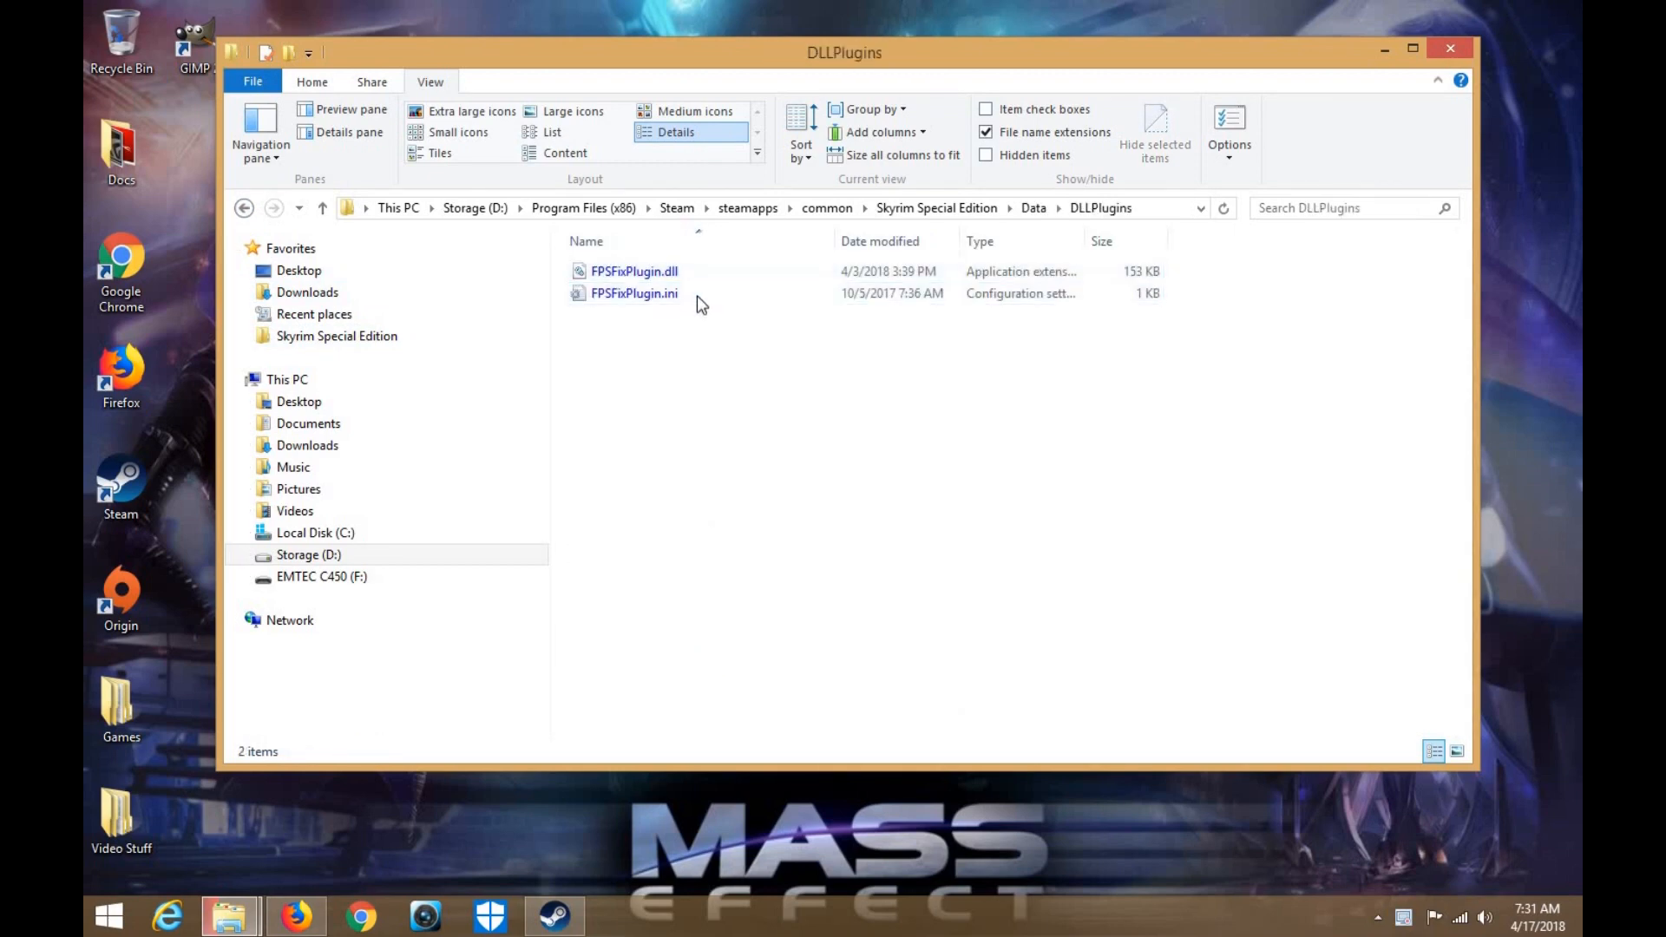
pyautogui.click(696, 295)
pyautogui.rightClick(696, 295)
pyautogui.click(747, 311)
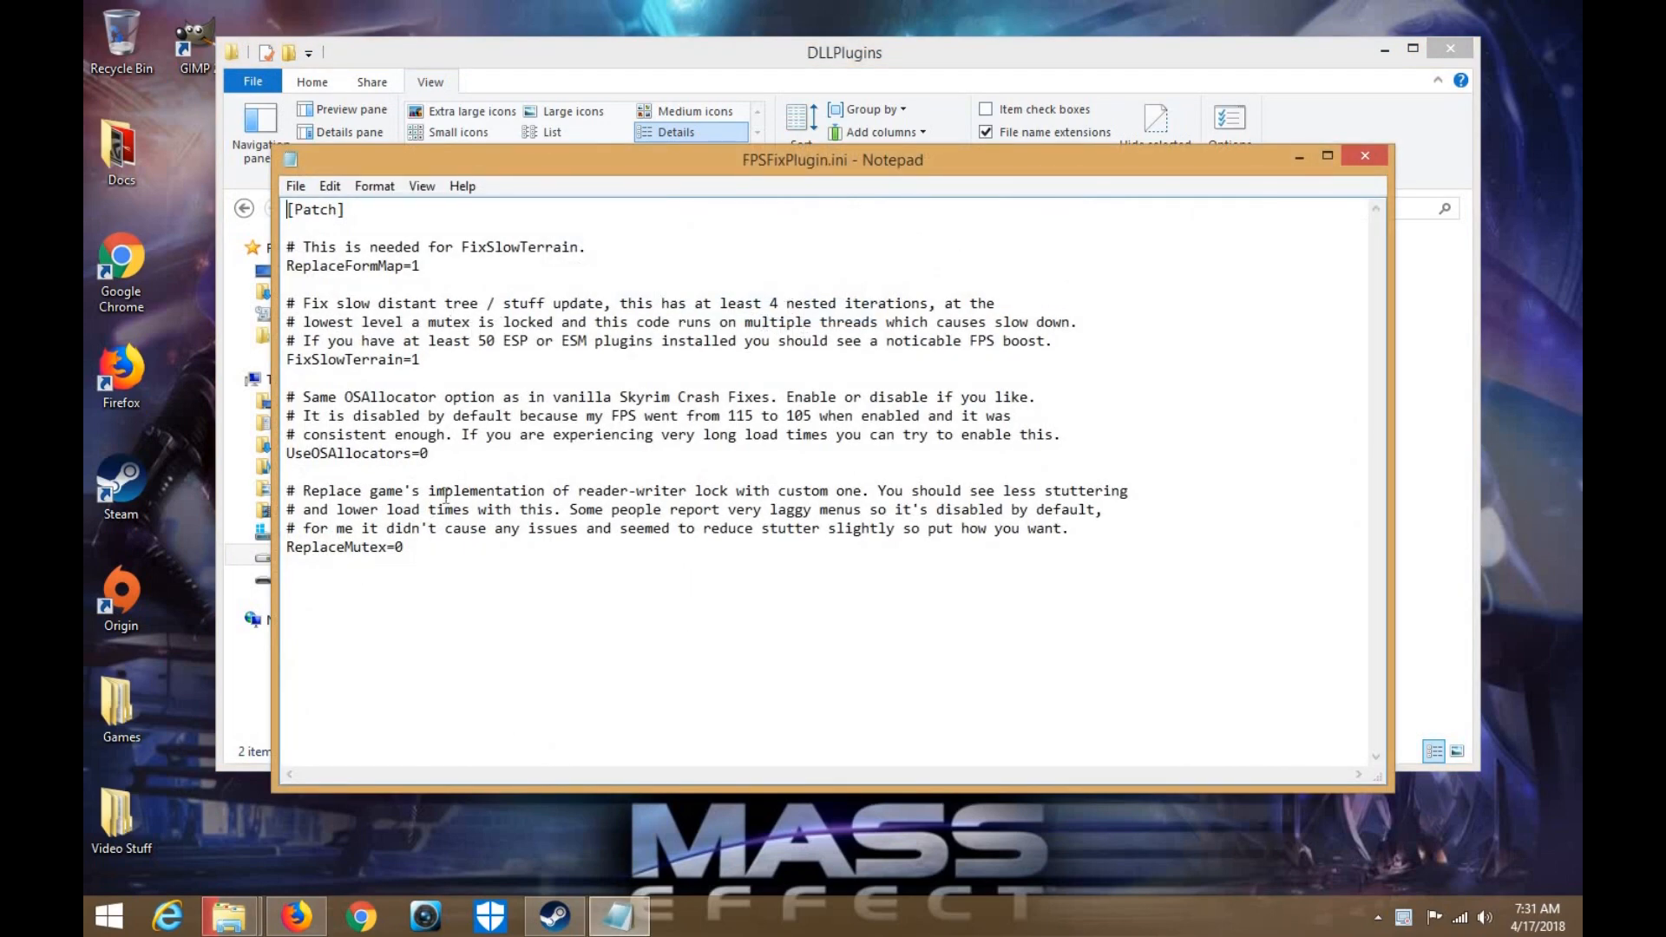
pyautogui.click(1364, 159)
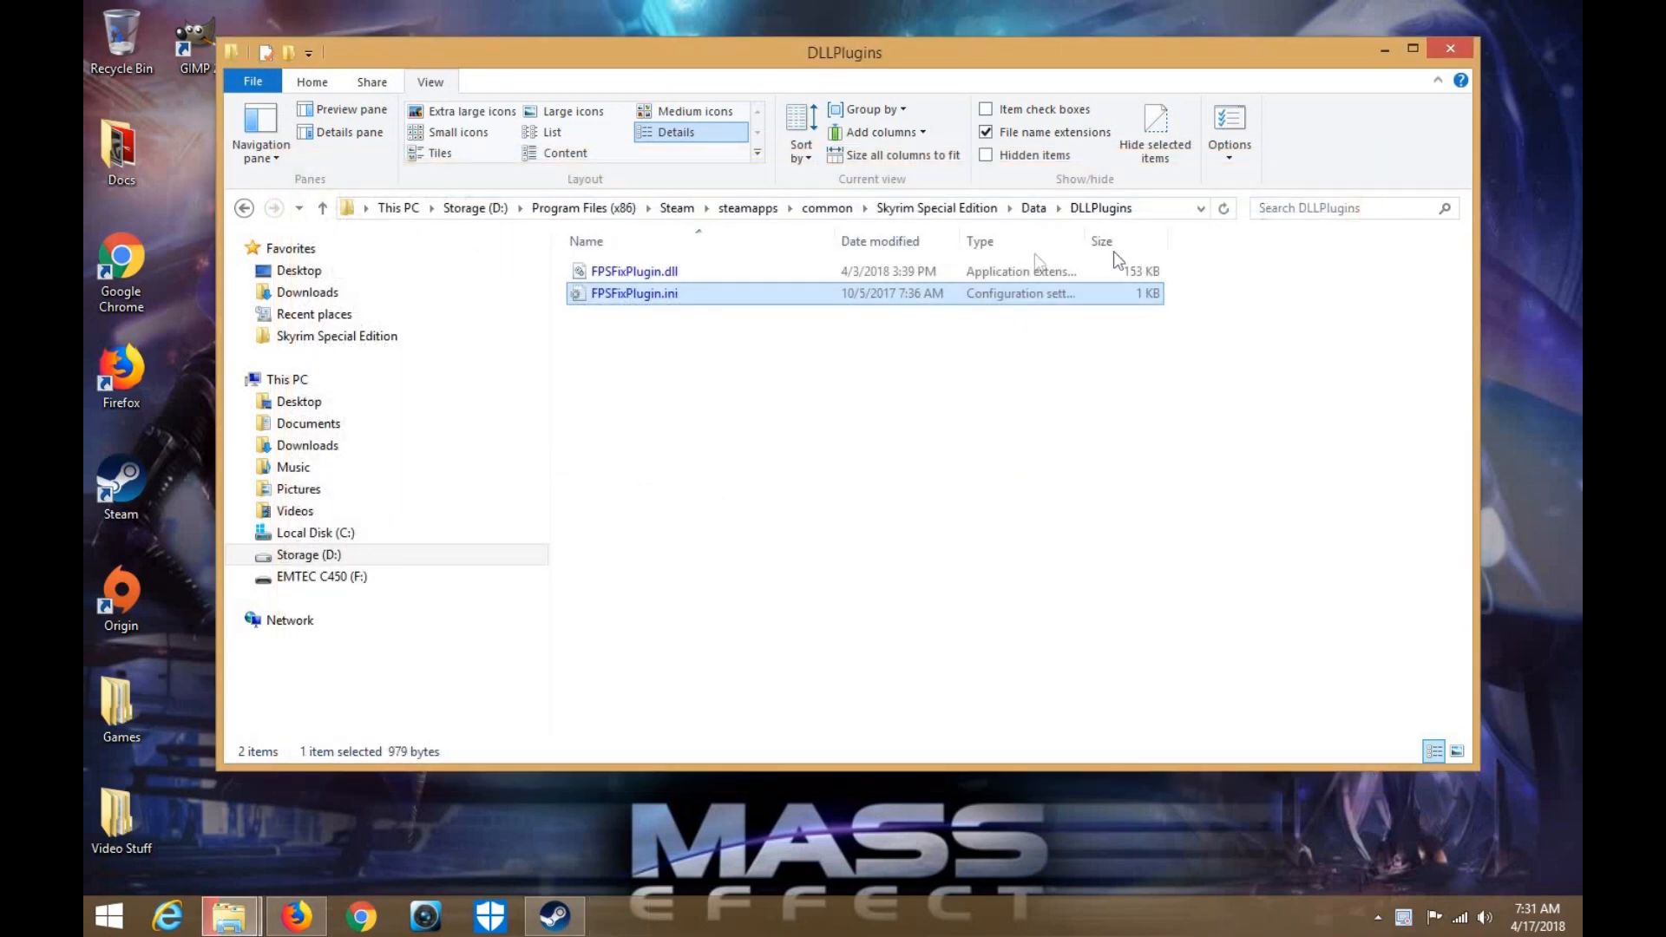
# Return to the Skyrim Special Edition folder, reposition its window, and reopen the Data folder
pyautogui.click(245, 211)
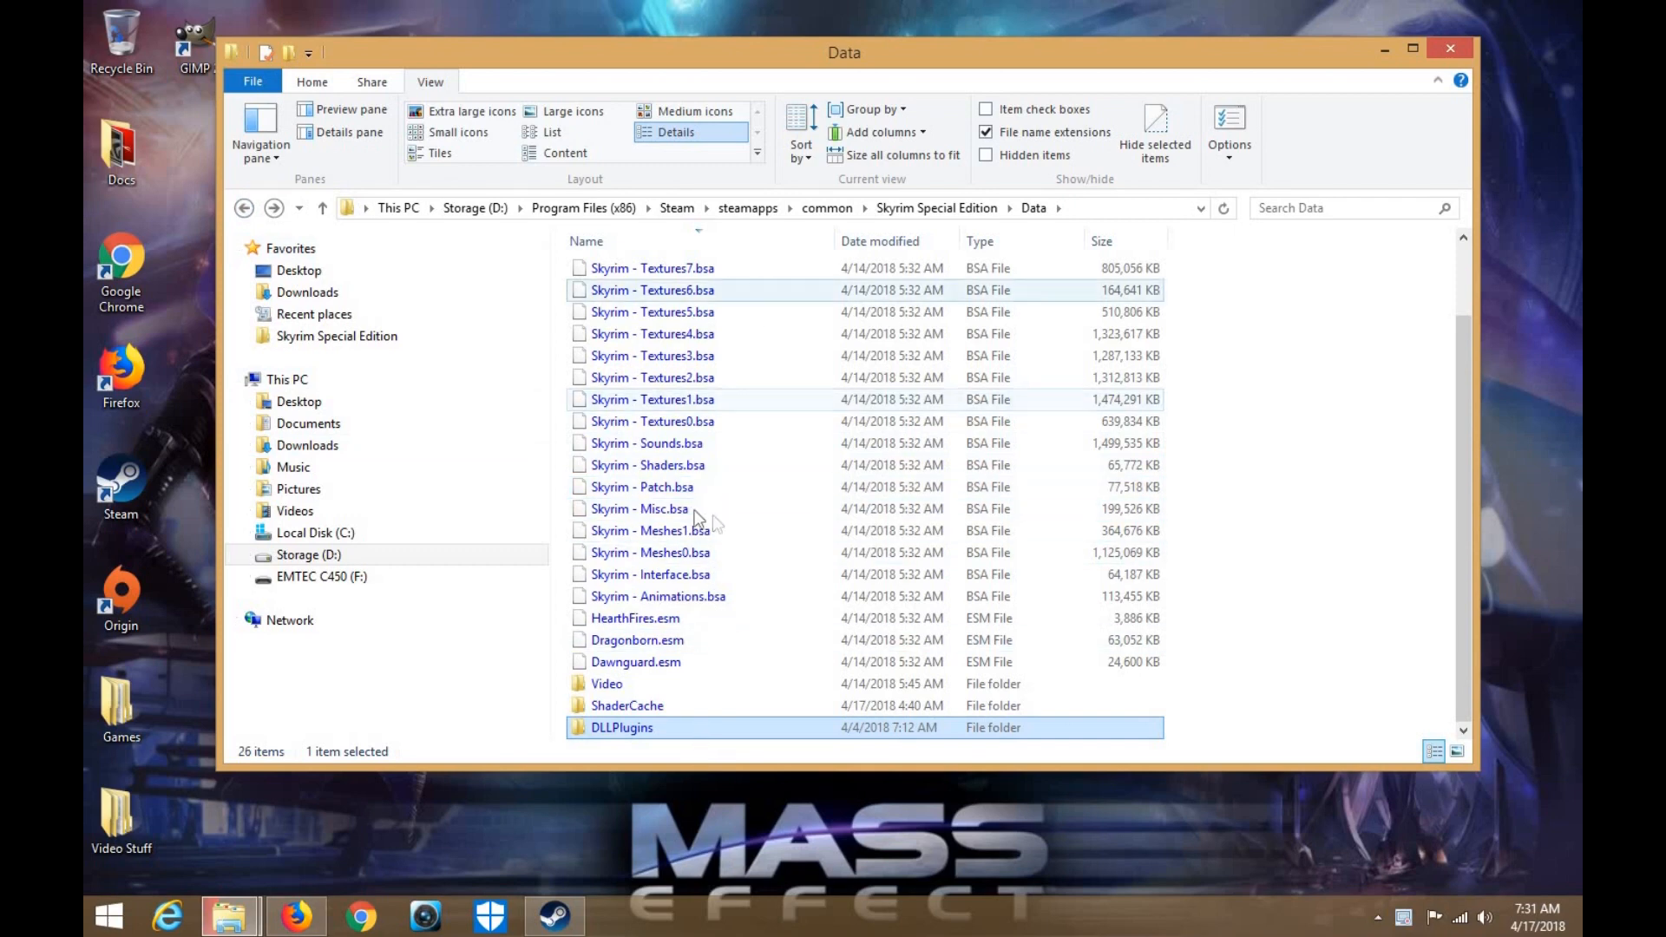
pyautogui.click(244, 209)
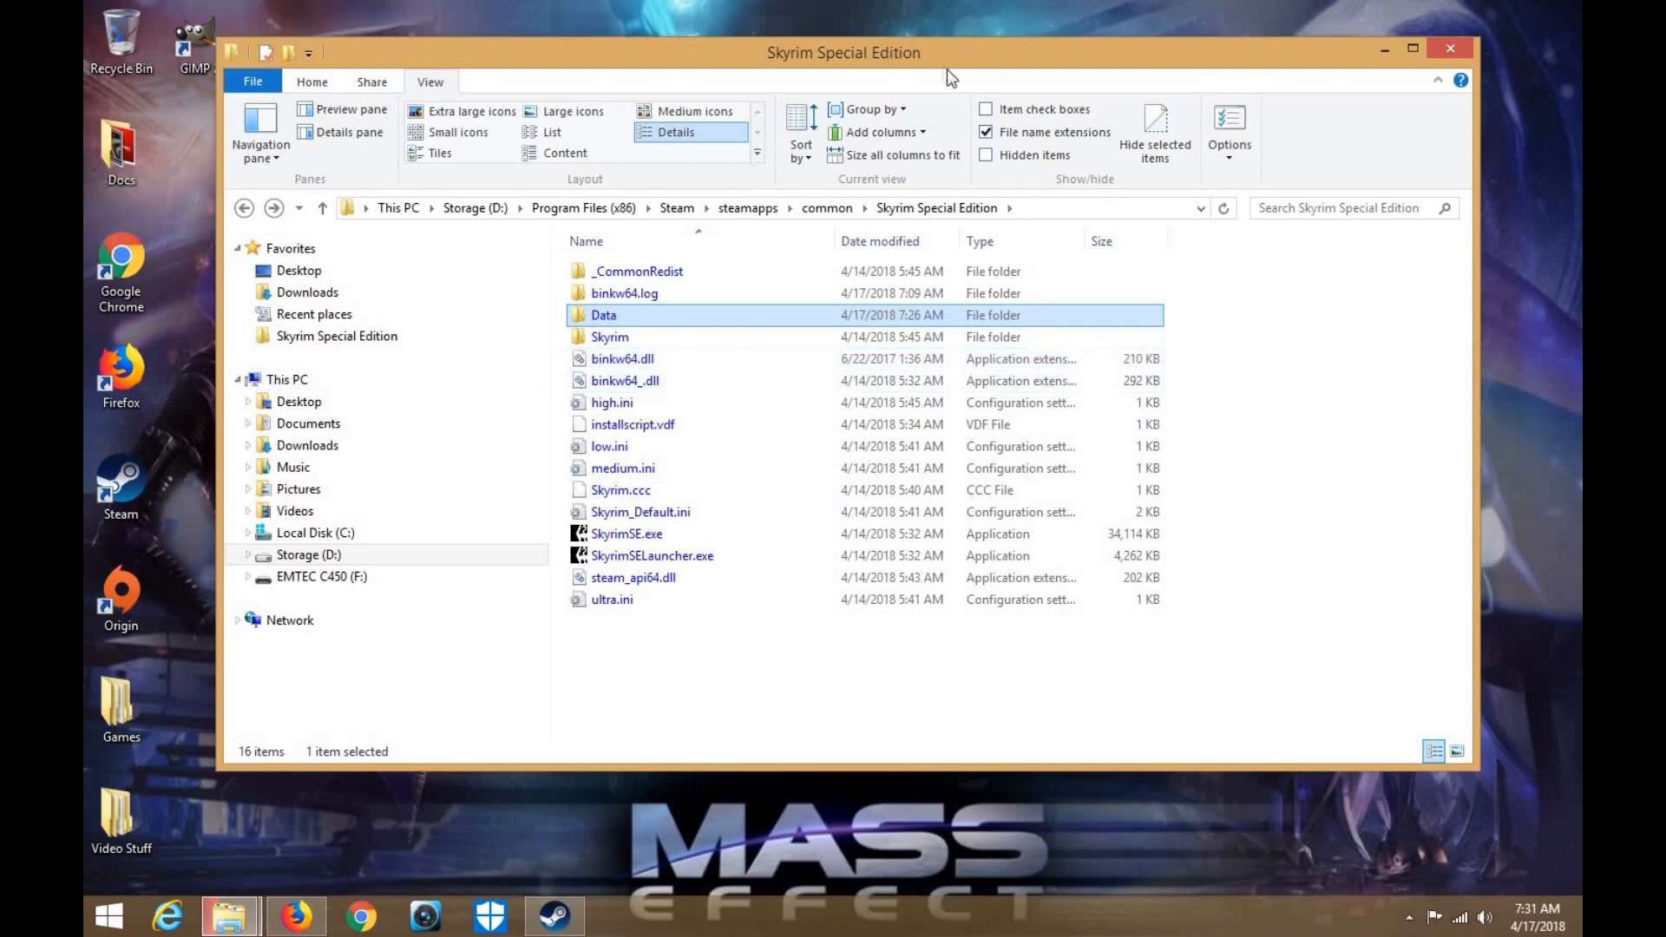
pyautogui.moveTo(1125, 56); pyautogui.dragTo(1244, 42)
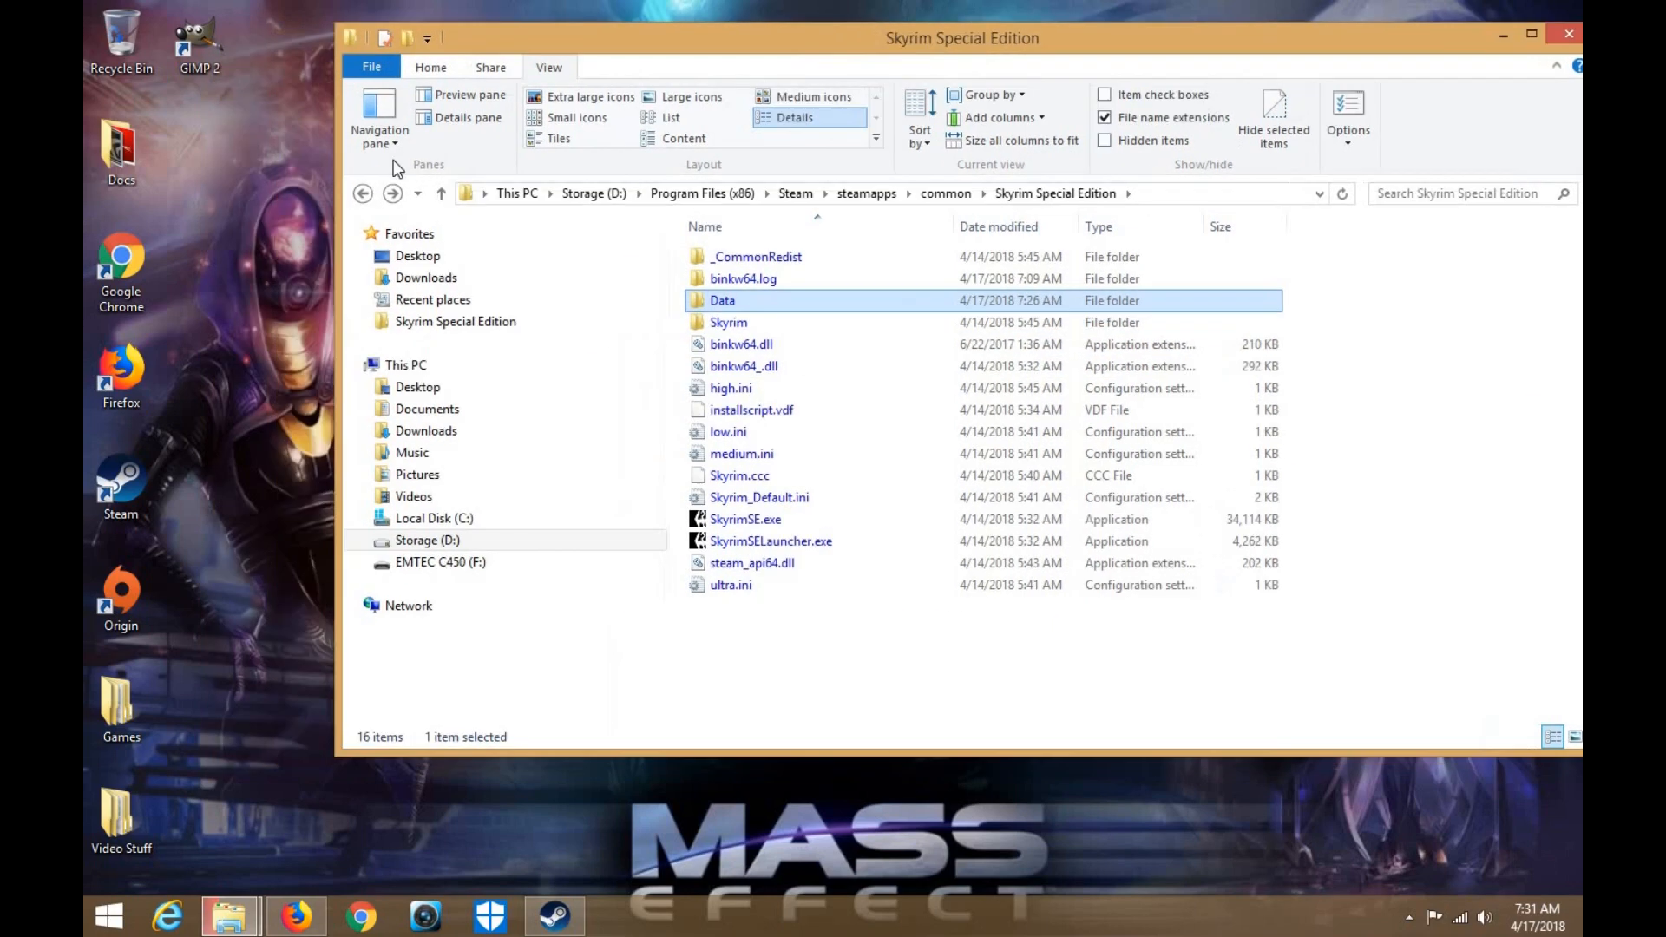
pyautogui.click(367, 197)
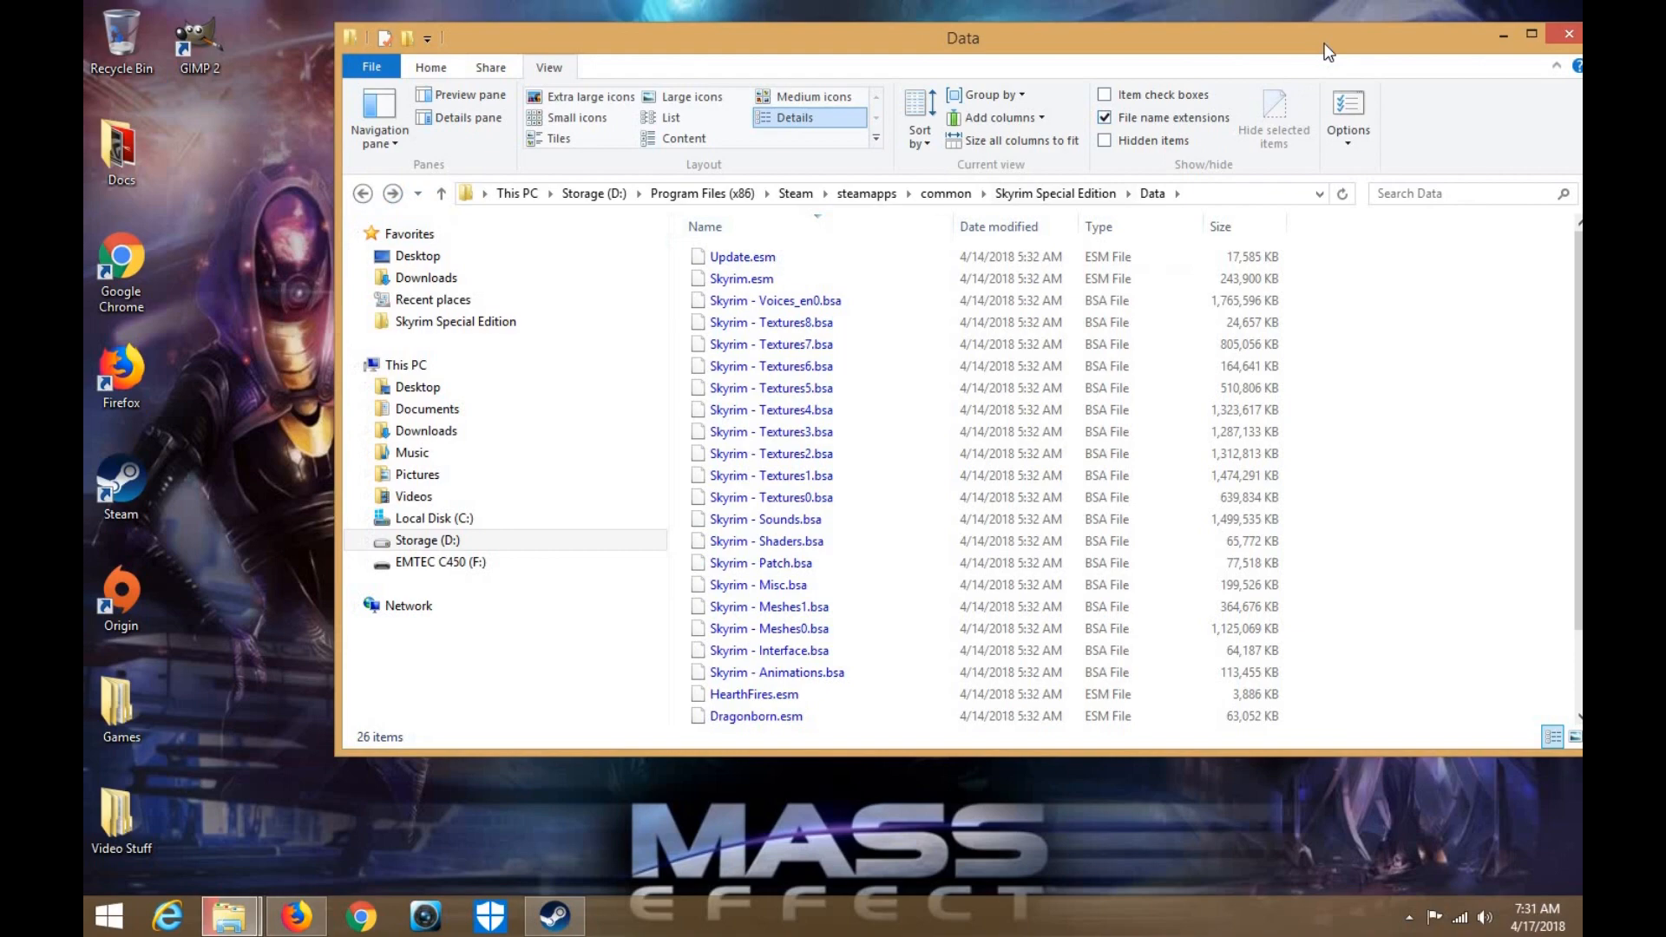
# Switch to Firefox and close every tab except the Mod Organizer 2 page
pyautogui.click(296, 916)
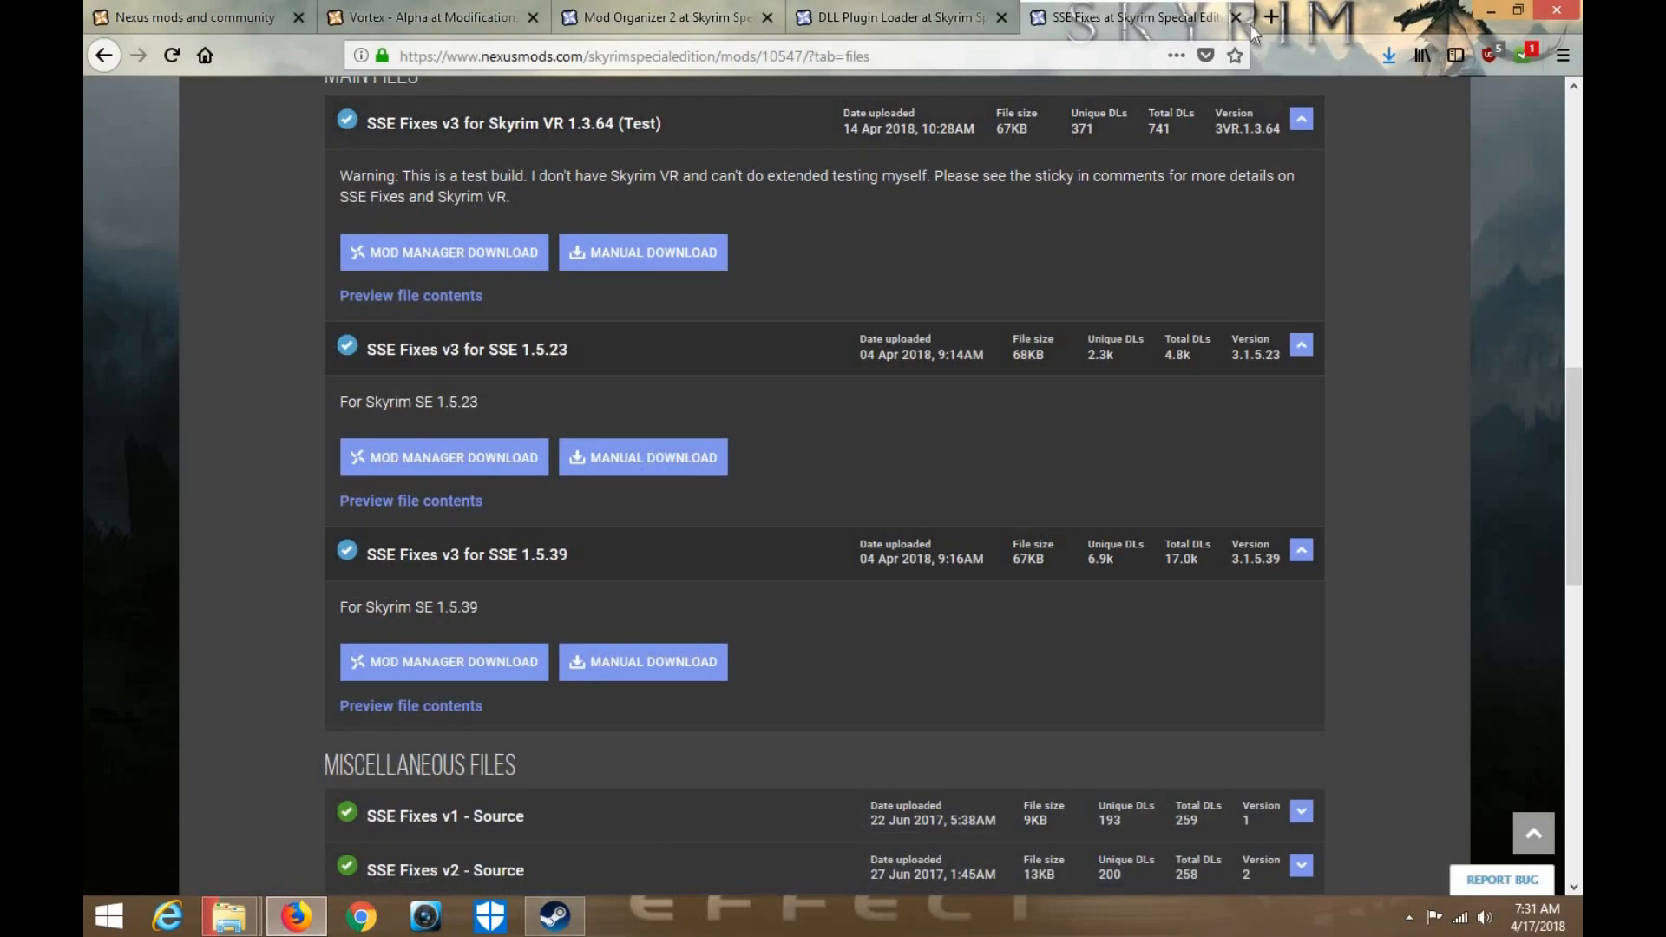
pyautogui.click(1235, 17)
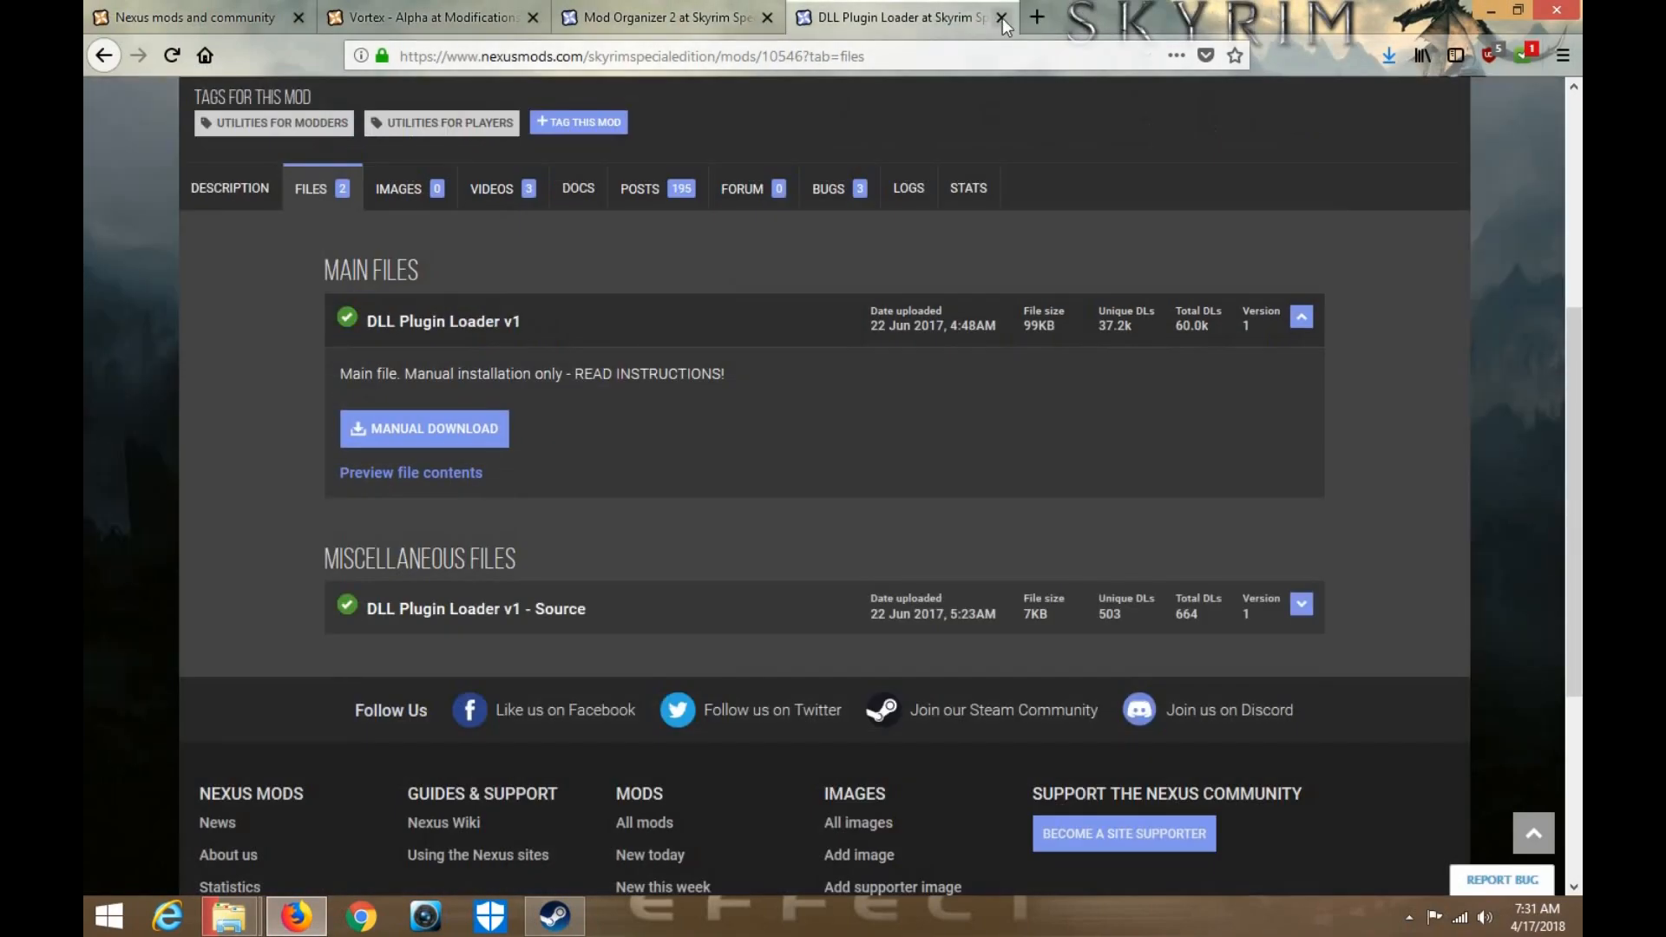
pyautogui.click(1002, 18)
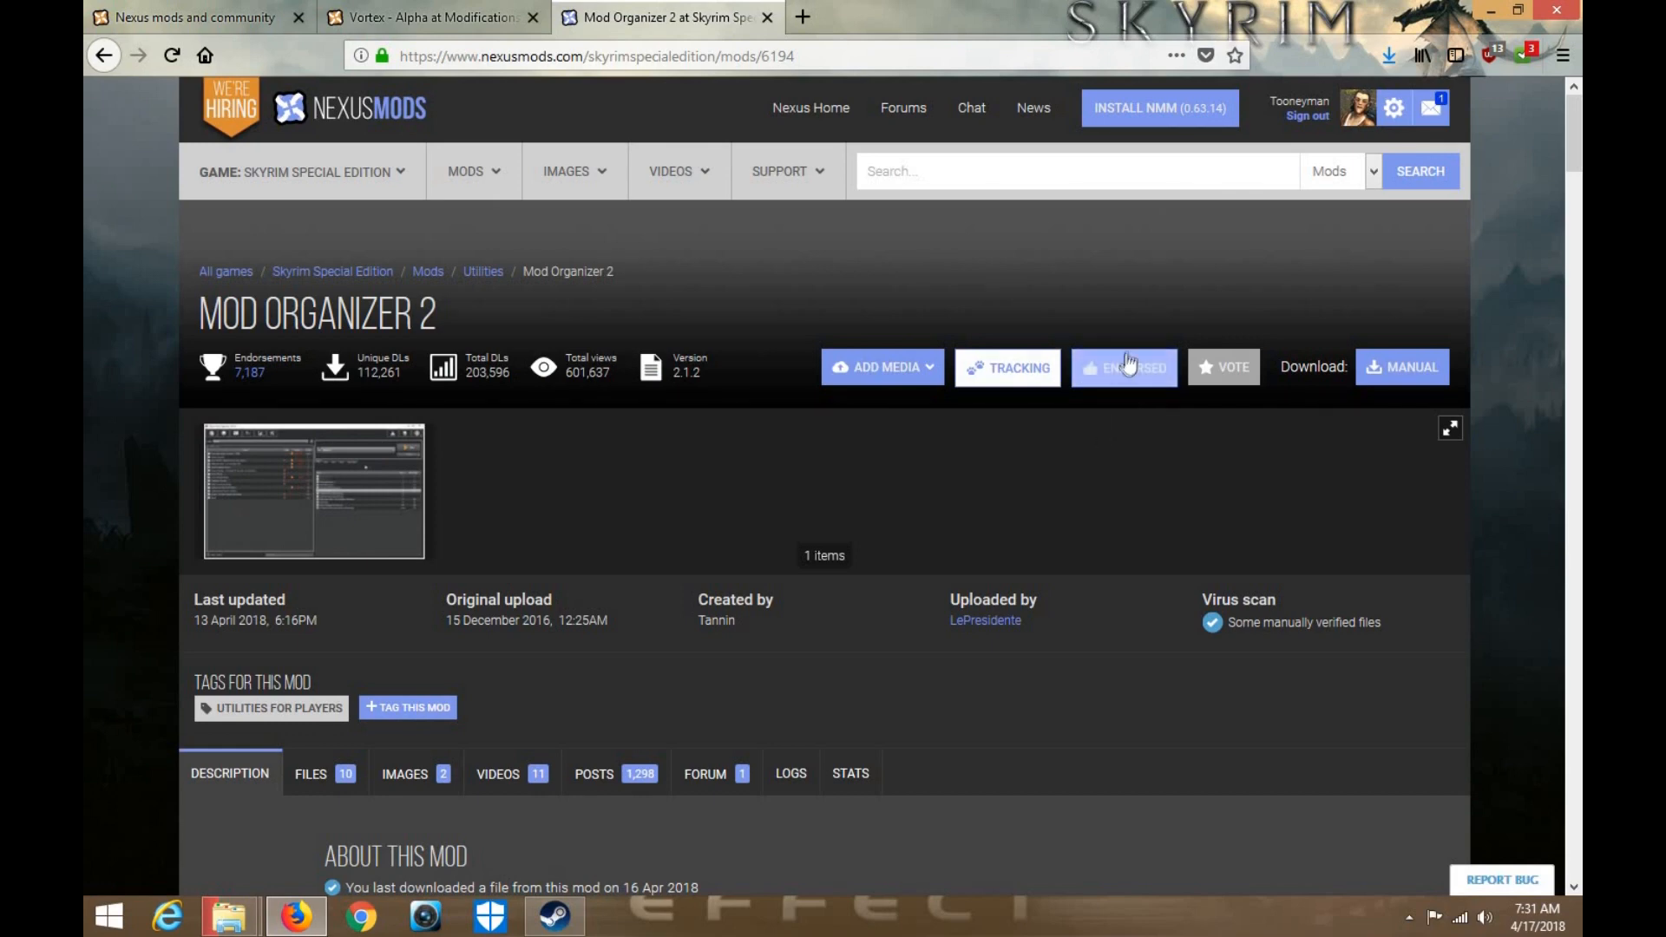
pyautogui.scroll(-4, 1015, 439)
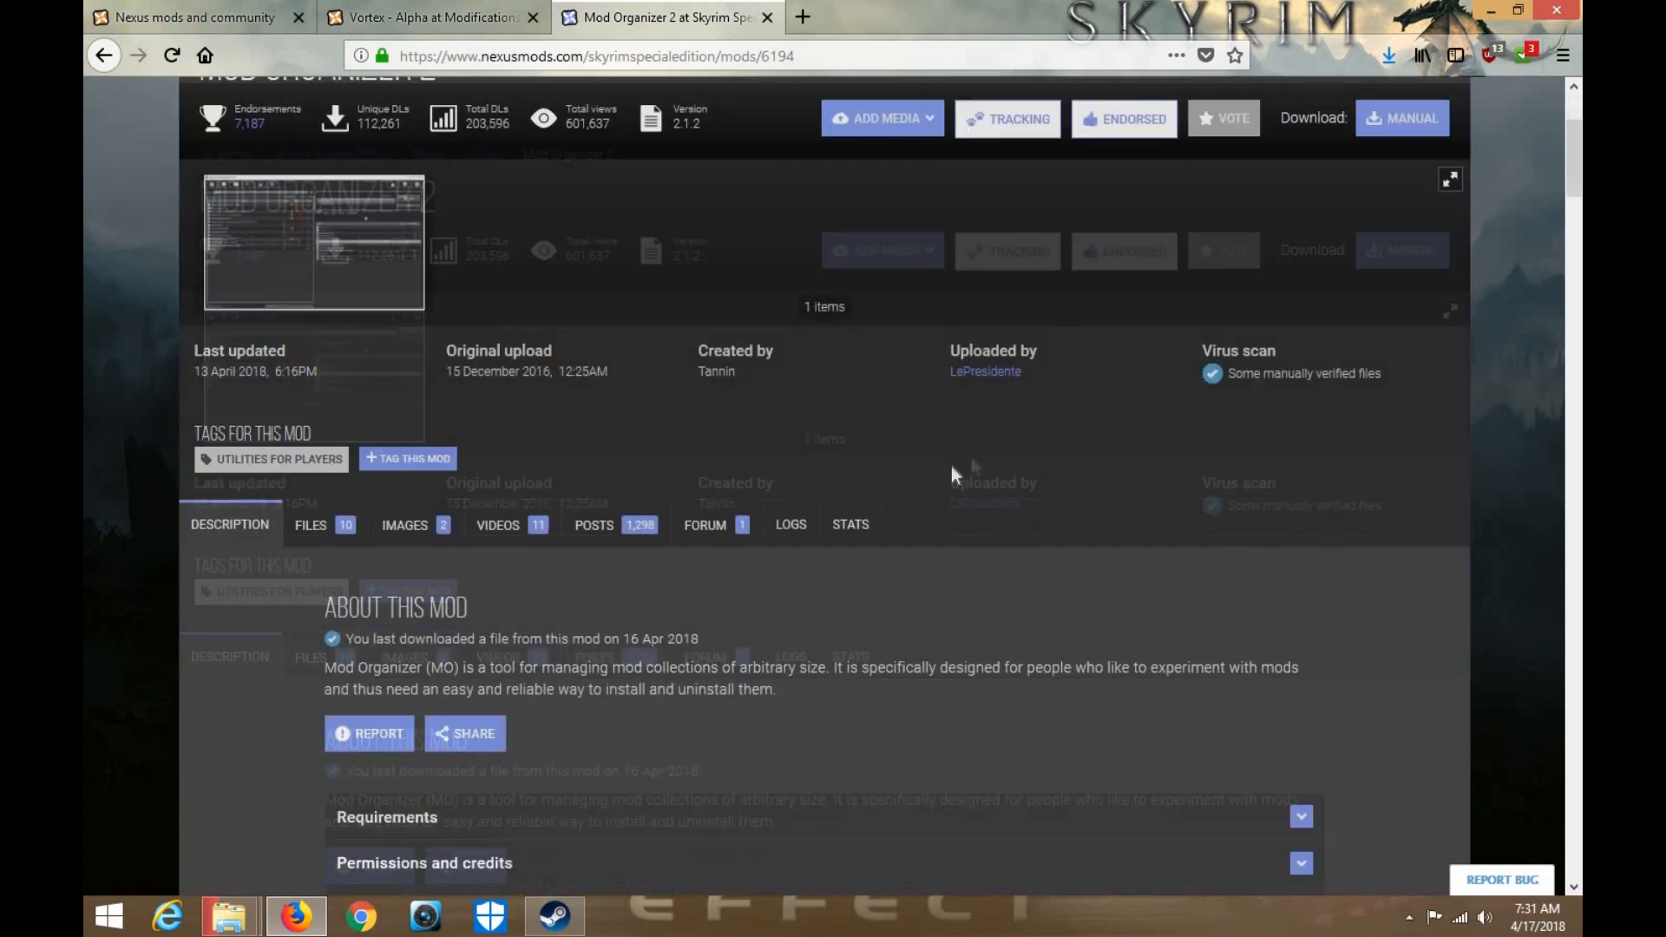
pyautogui.scroll(4, 994, 332)
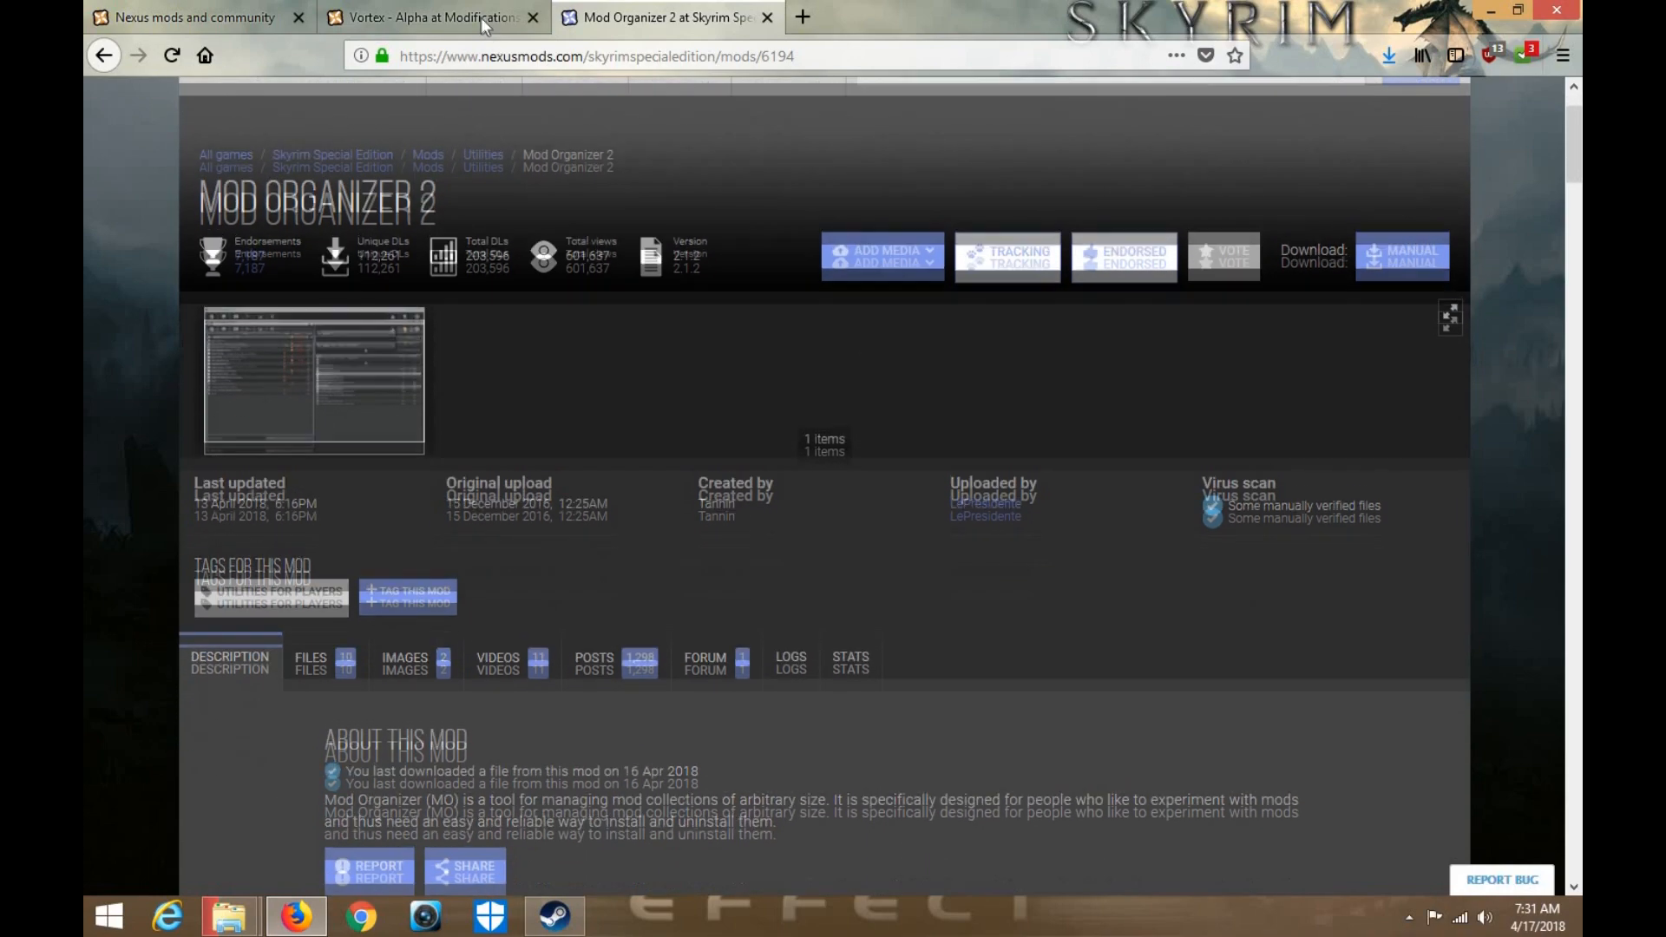
pyautogui.click(481, 17)
pyautogui.click(532, 17)
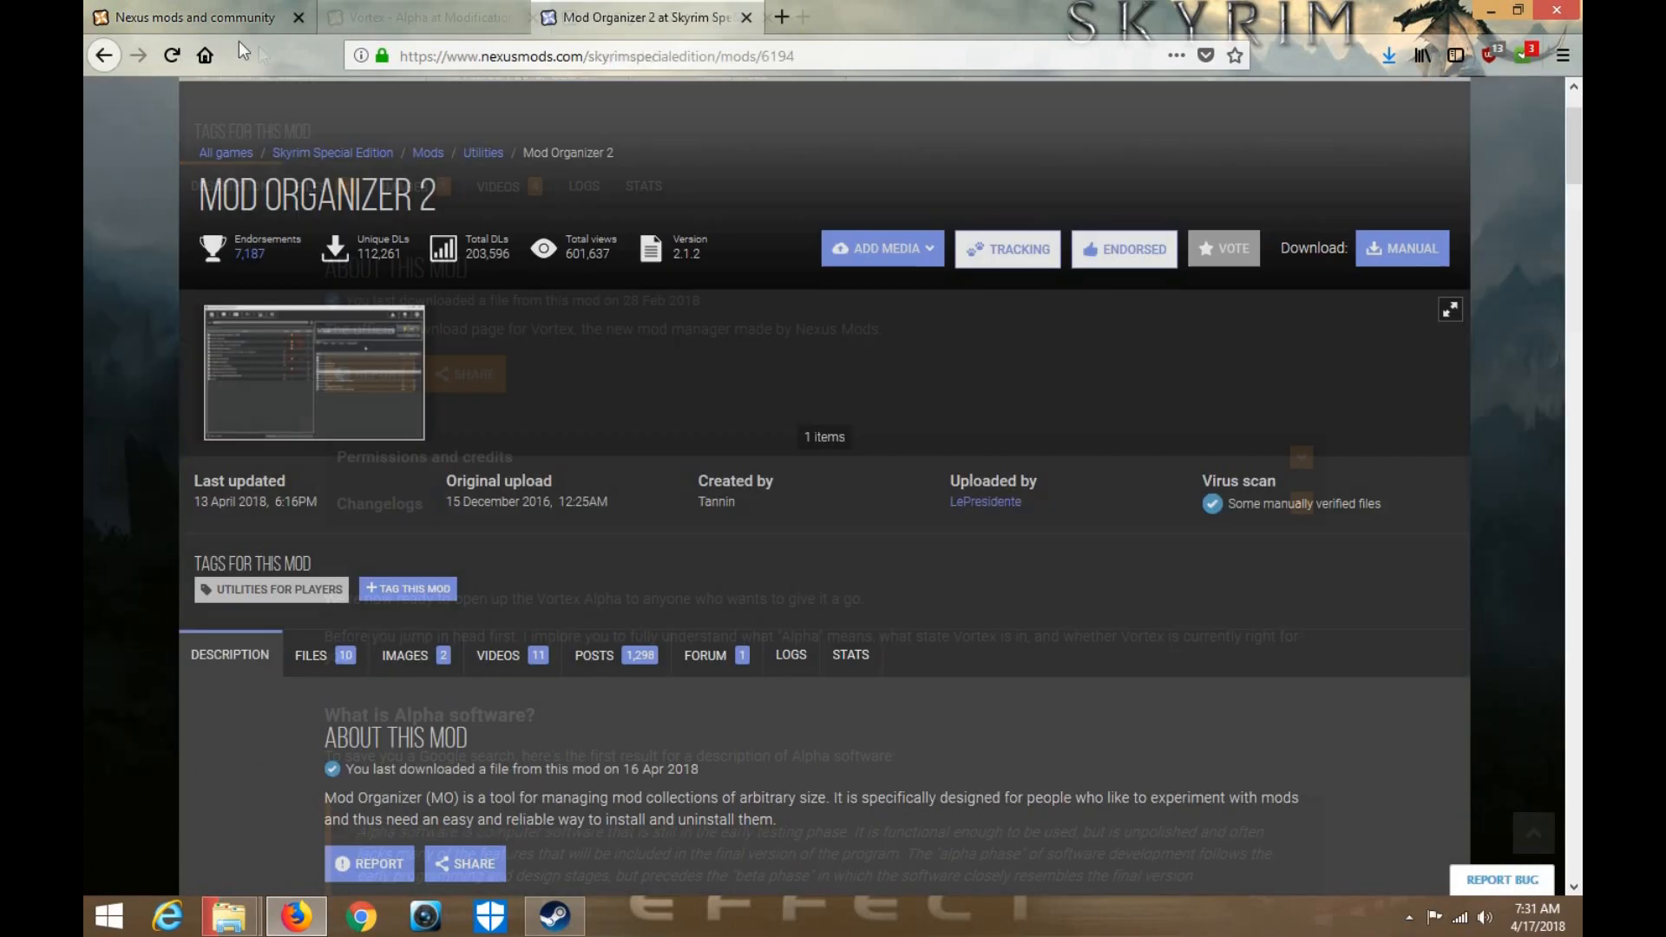
pyautogui.click(269, 19)
pyautogui.click(299, 17)
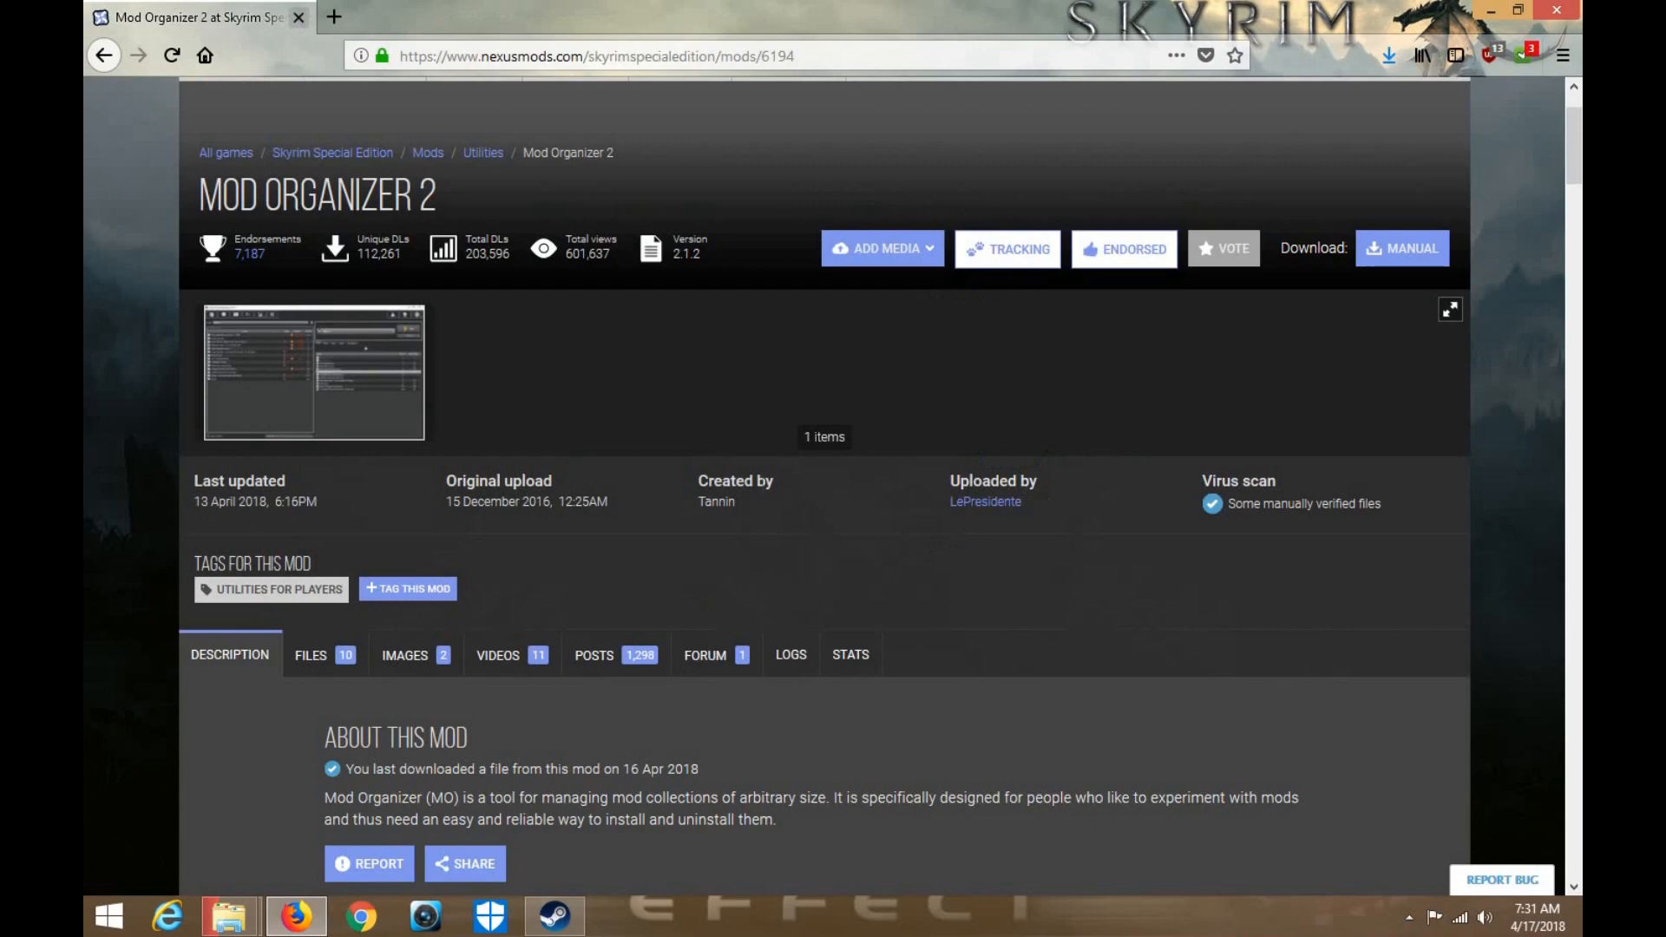
# Download Mod Organizer 2 (Standalone Version) 2.1.2 manually from the mod's files, save the archive, and close the download pop-up
pyautogui.scroll(-3, 555, 434)
pyautogui.click(317, 418)
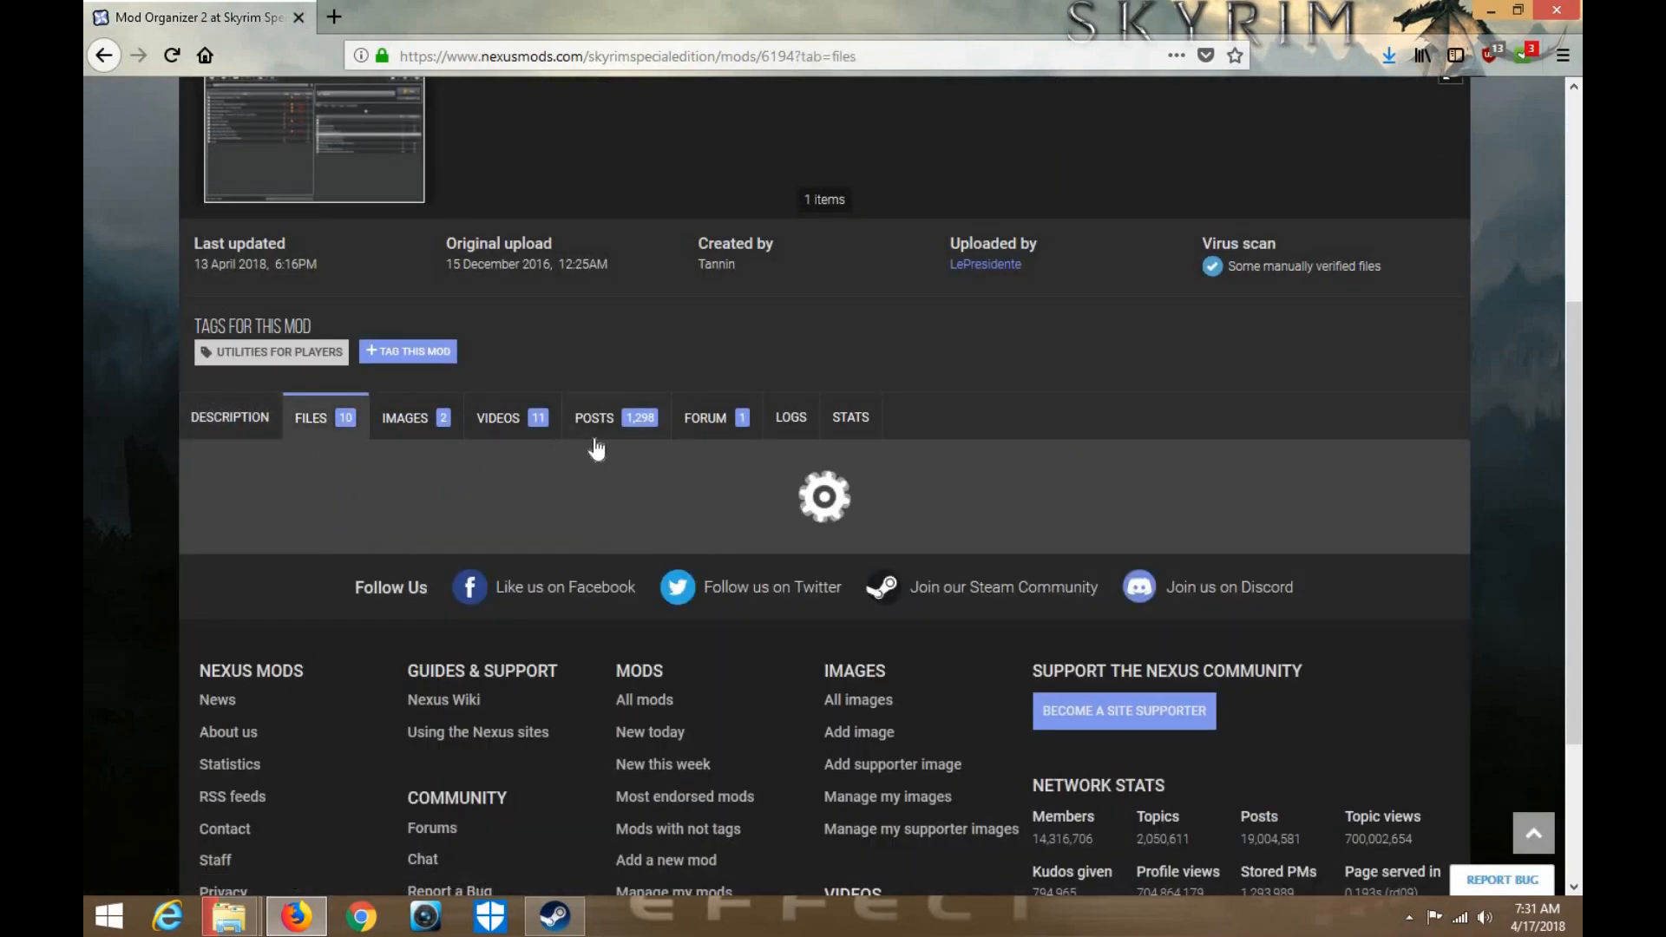
pyautogui.scroll(-3, 593, 437)
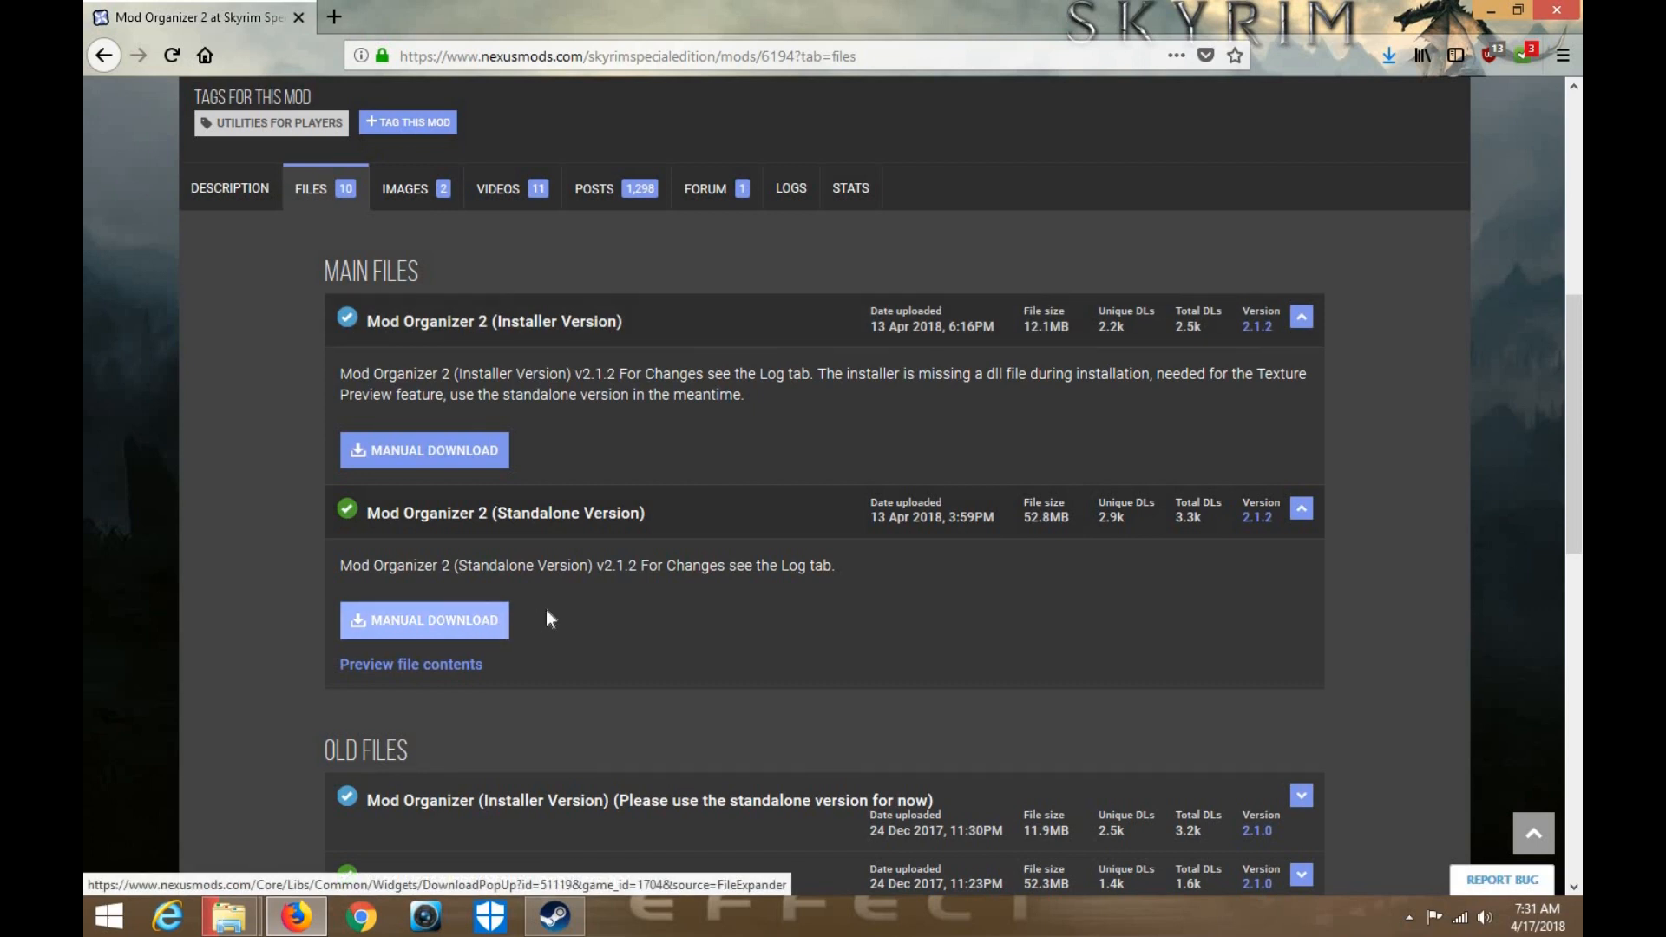
pyautogui.click(428, 621)
pyautogui.click(484, 628)
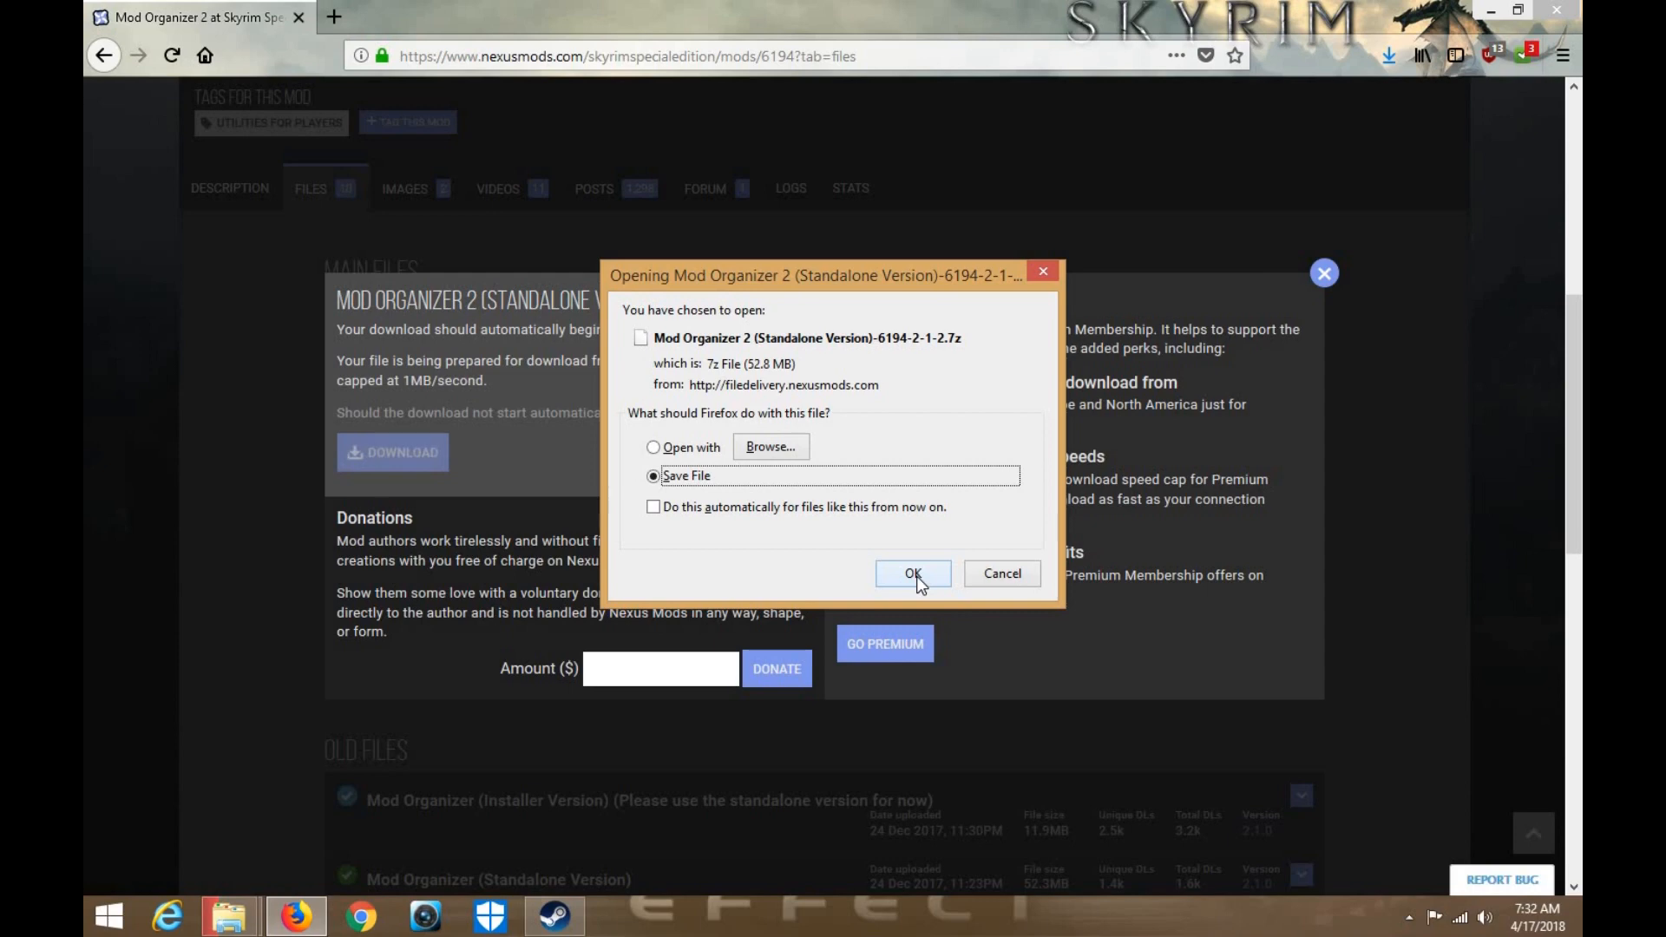
pyautogui.click(916, 577)
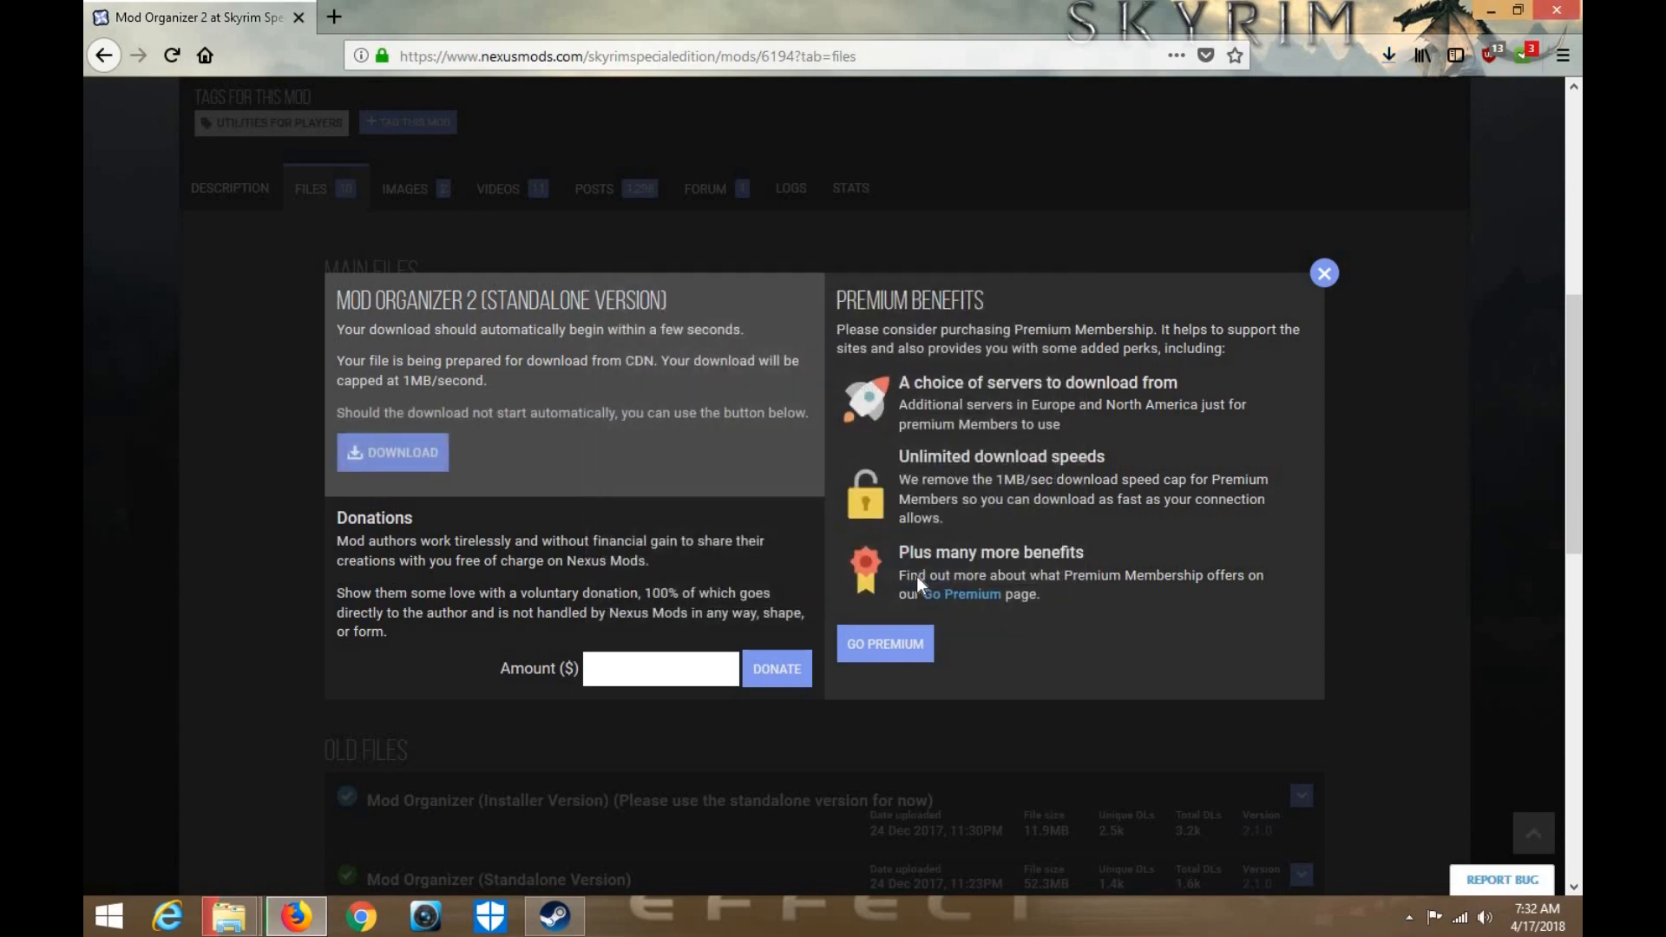
pyautogui.click(1323, 275)
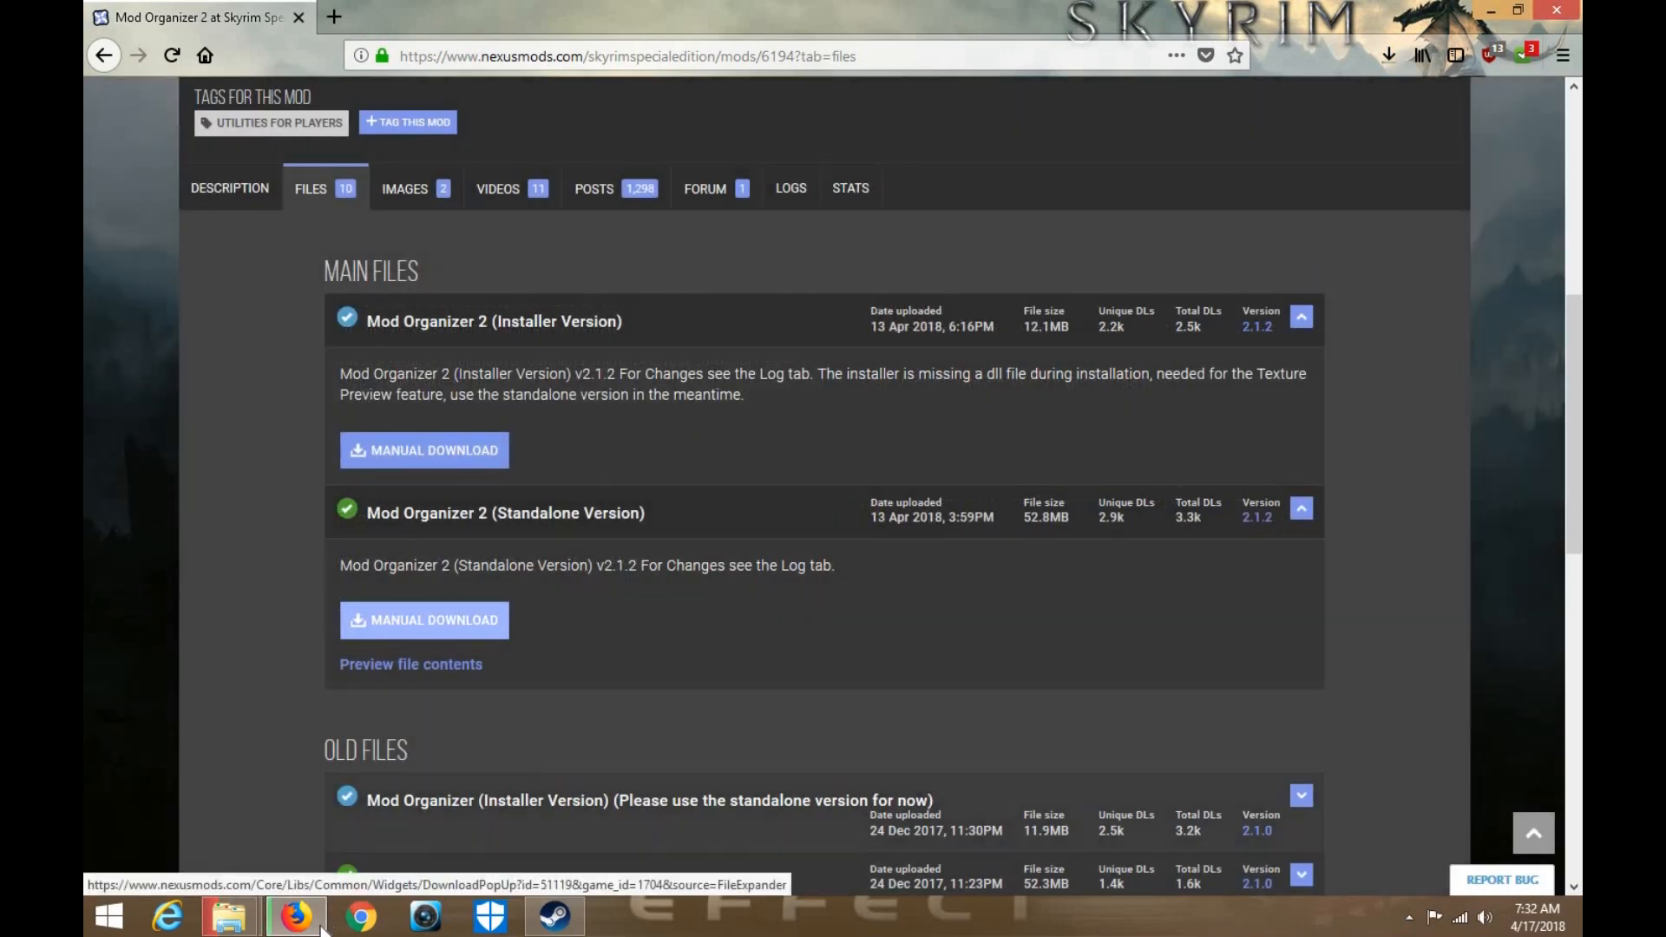
# Dismiss the leftover Replace or Skip Files dialog without replacing anything and close the Data folder window
pyautogui.click(229, 917)
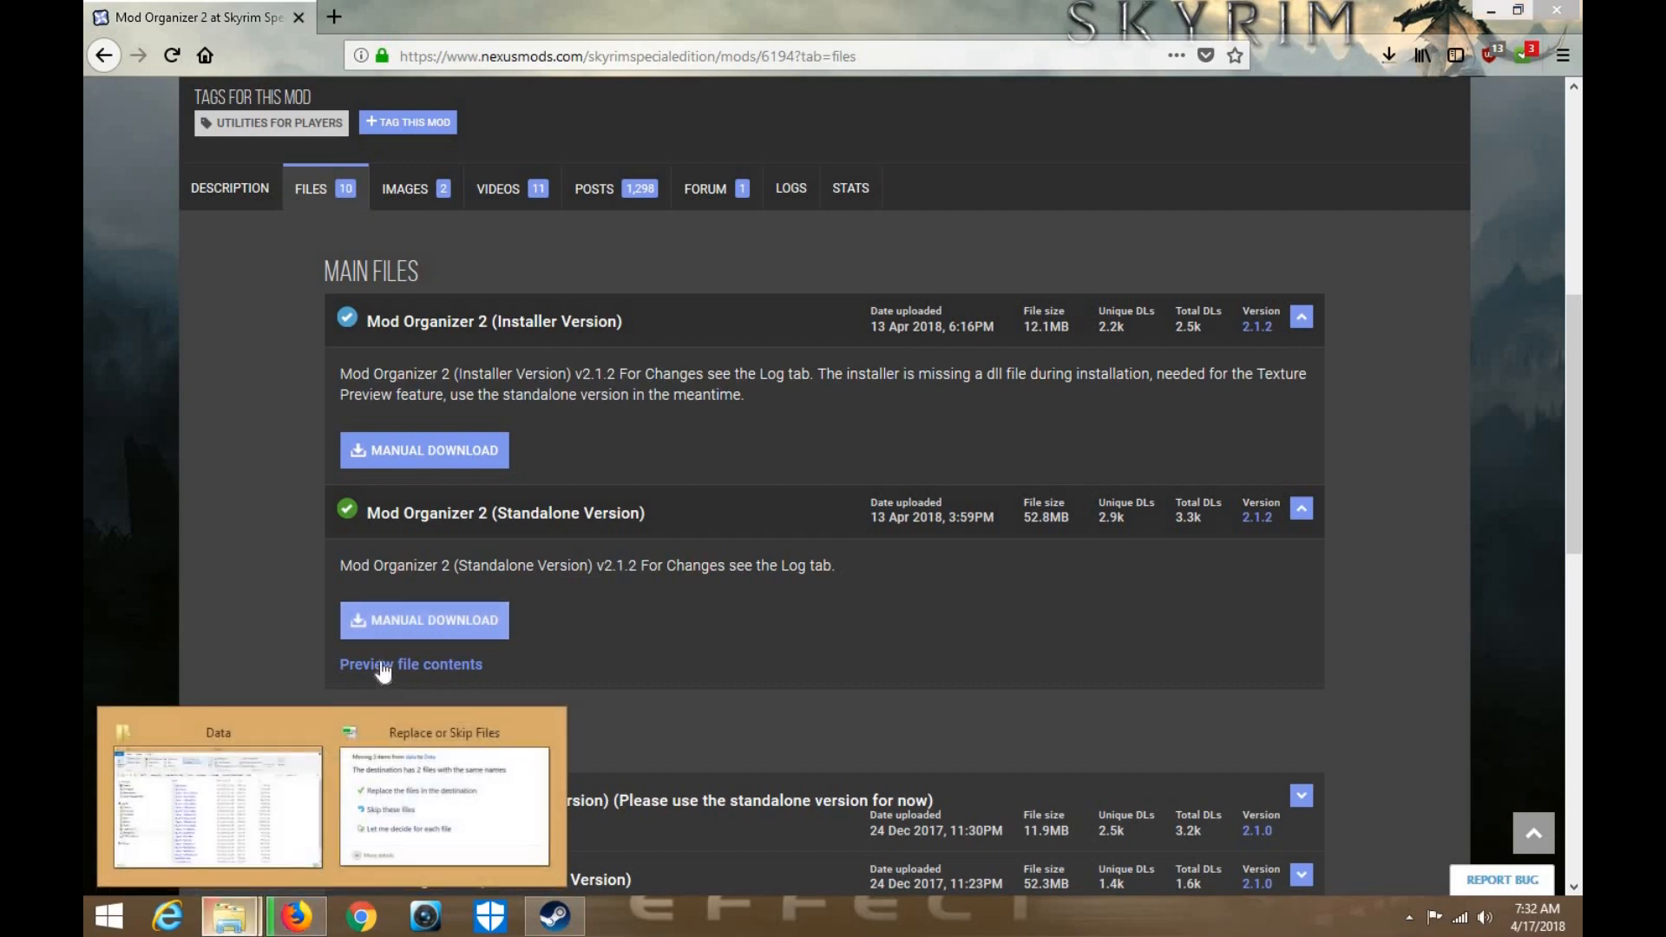
pyautogui.click(218, 803)
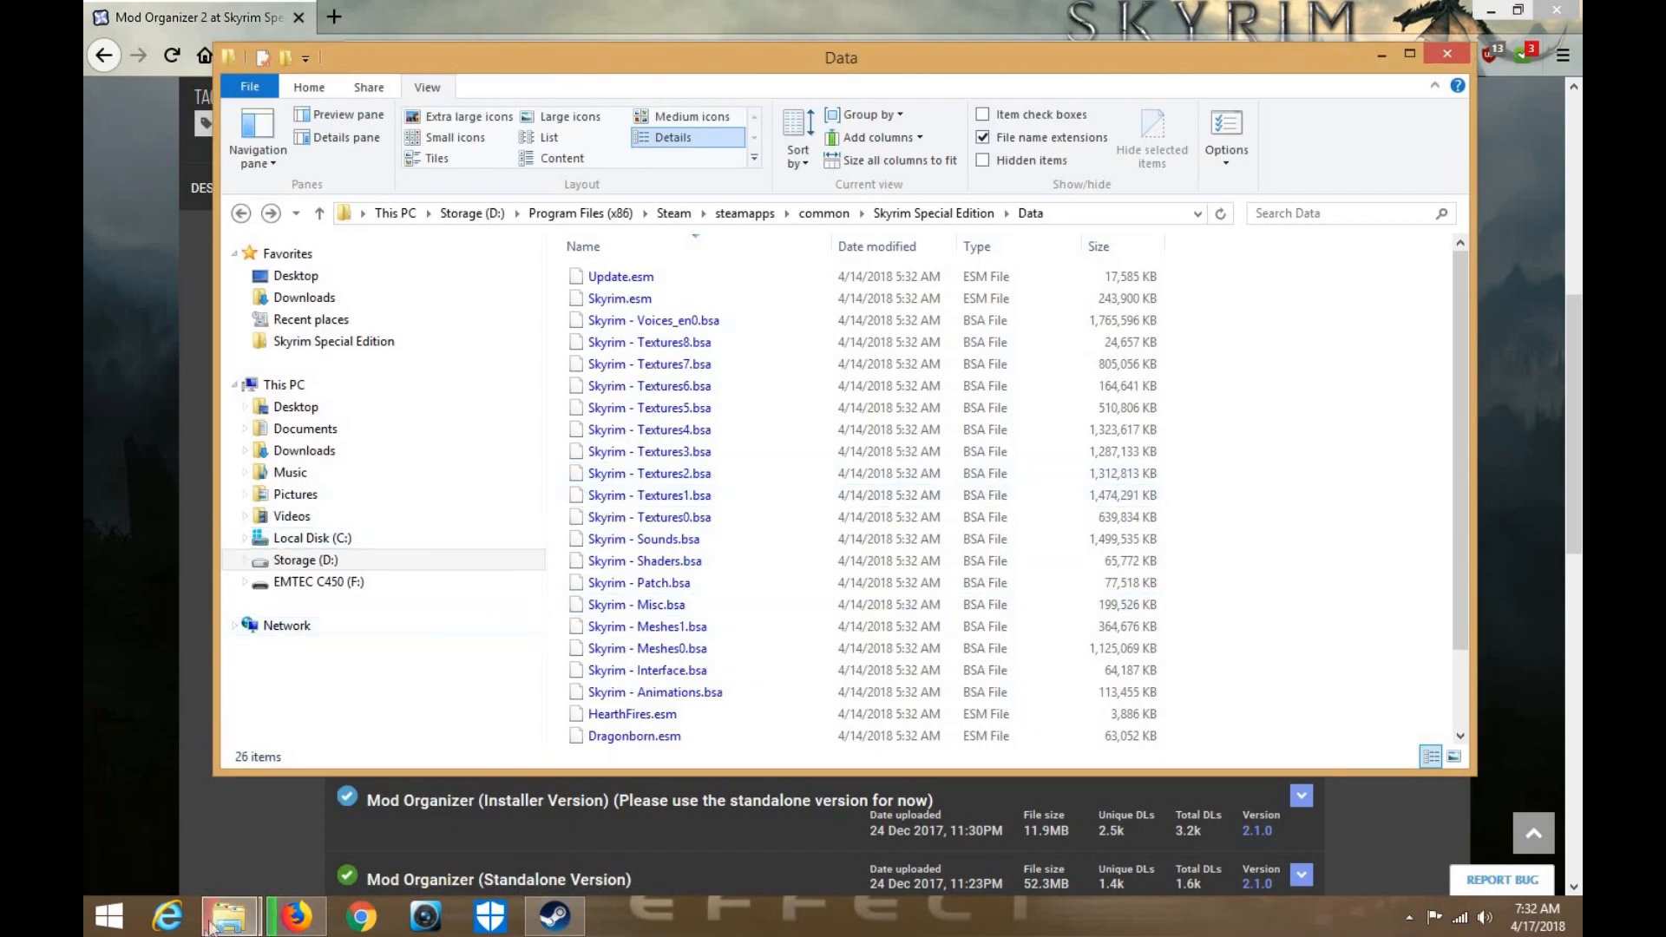
pyautogui.moveTo(222, 920)
pyautogui.click(451, 803)
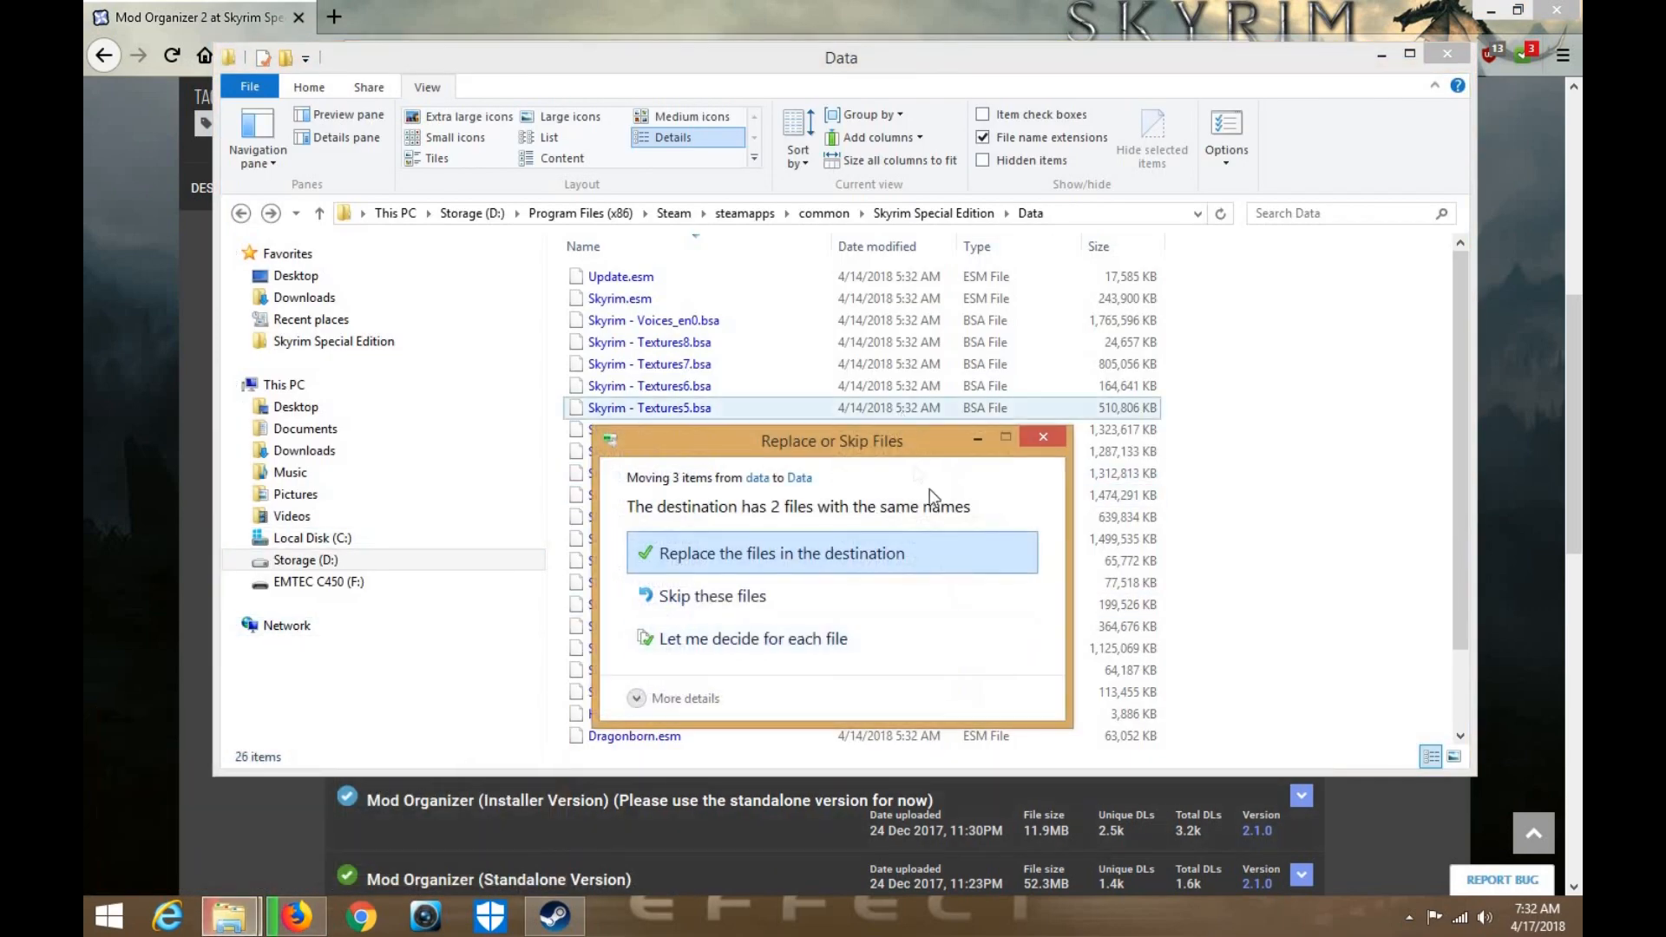
pyautogui.click(1052, 435)
pyautogui.scroll(-2, 785, 608)
pyautogui.scroll(2, 785, 607)
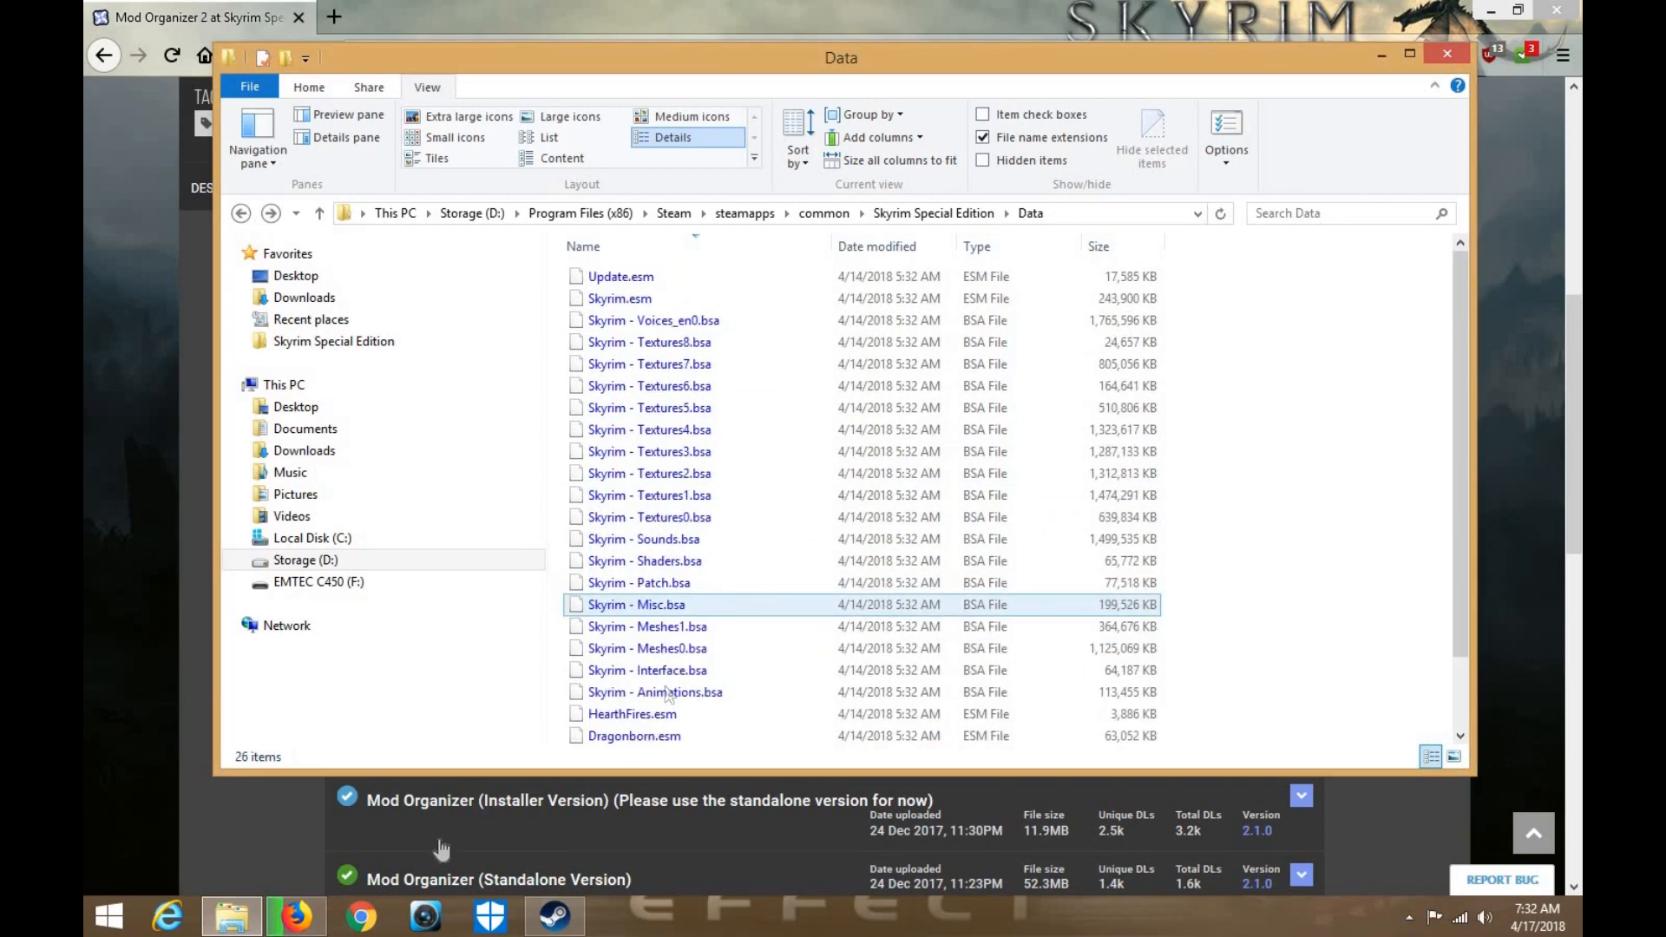
pyautogui.click(1448, 53)
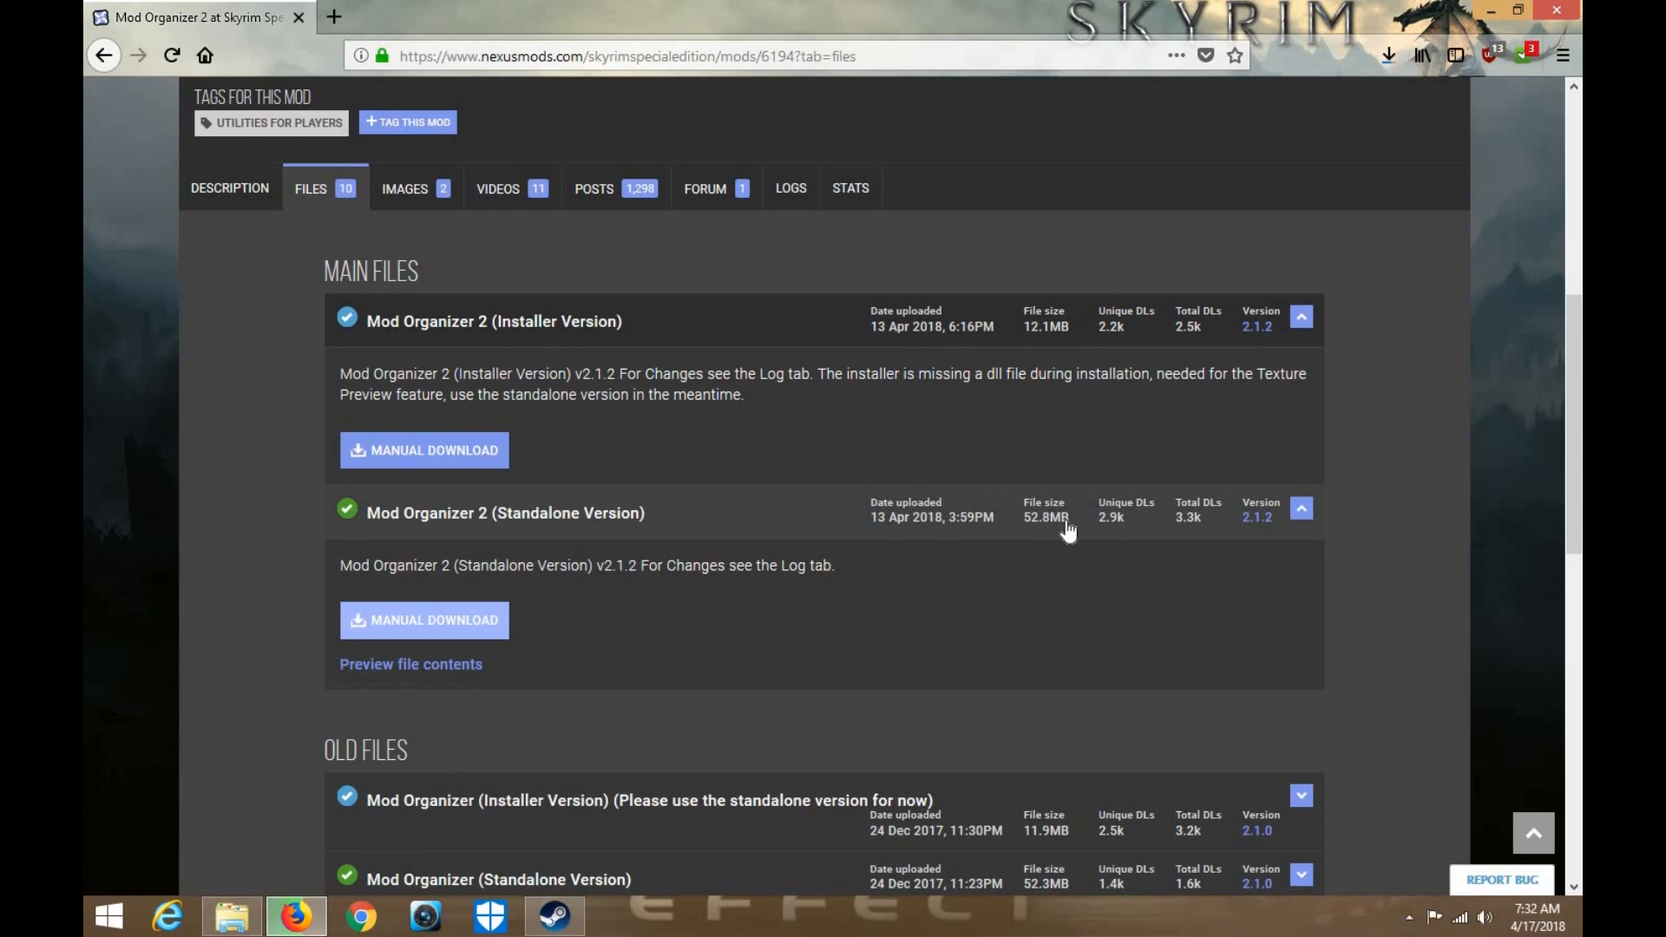
# Minimize Firefox, open the Mod Tools folder inside Games > Skyrim SE, and select the extracted DLL Plugin Loader v1-10546-1 folder
pyautogui.click(1489, 11)
pyautogui.doubleClick(131, 711)
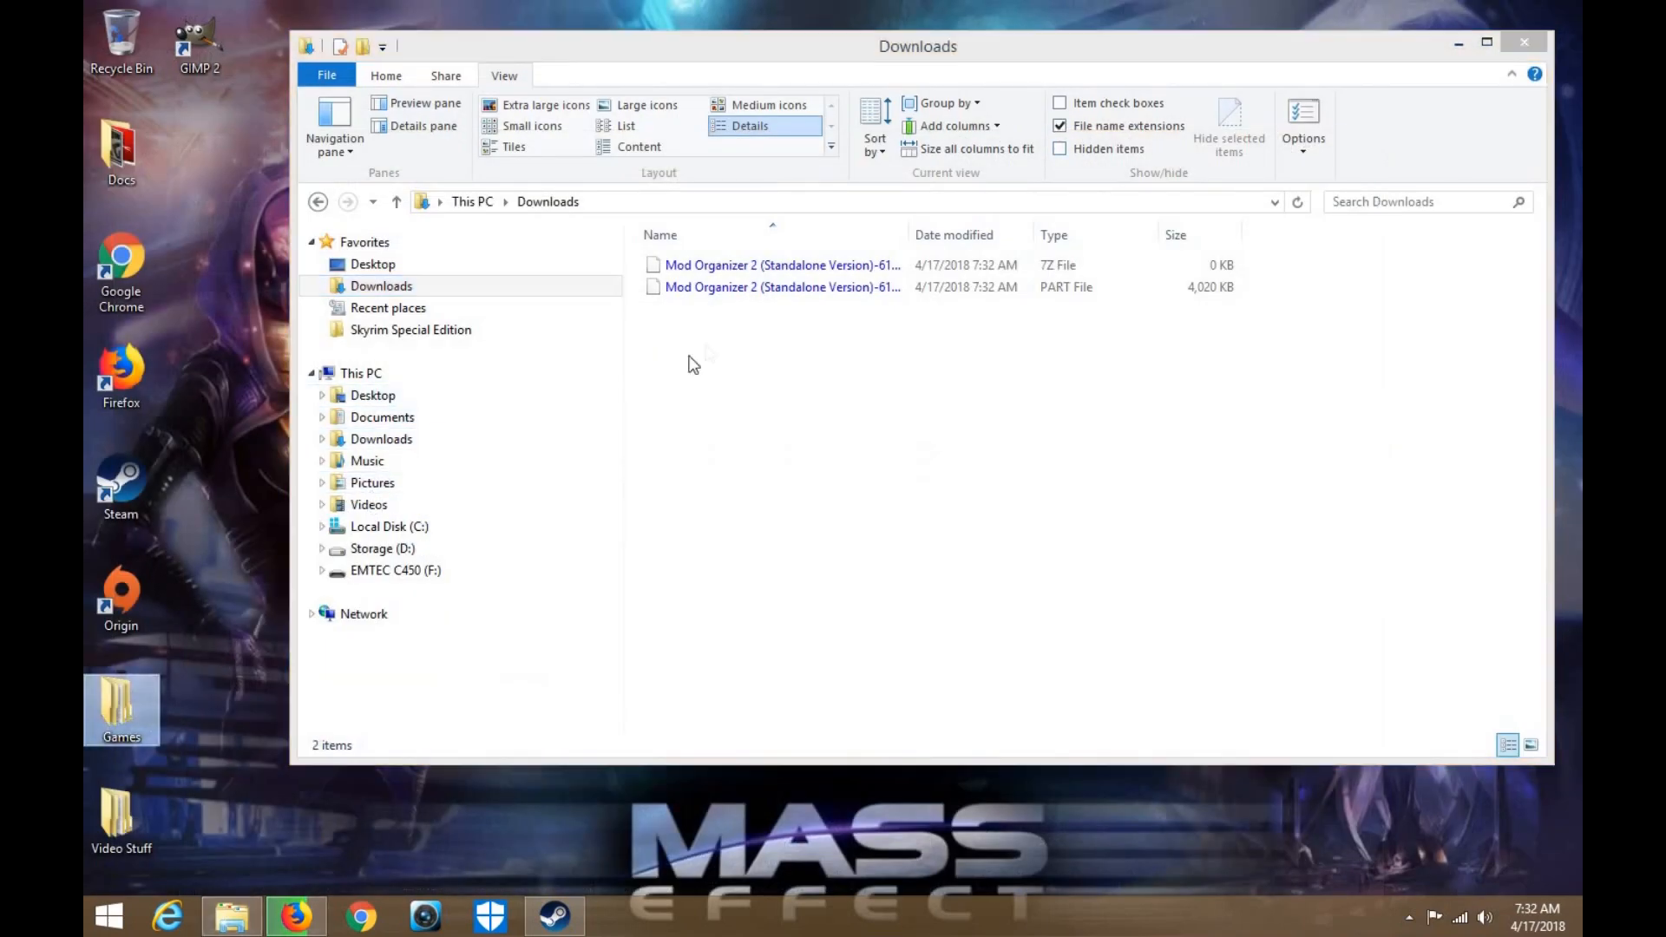
pyautogui.doubleClick(661, 467)
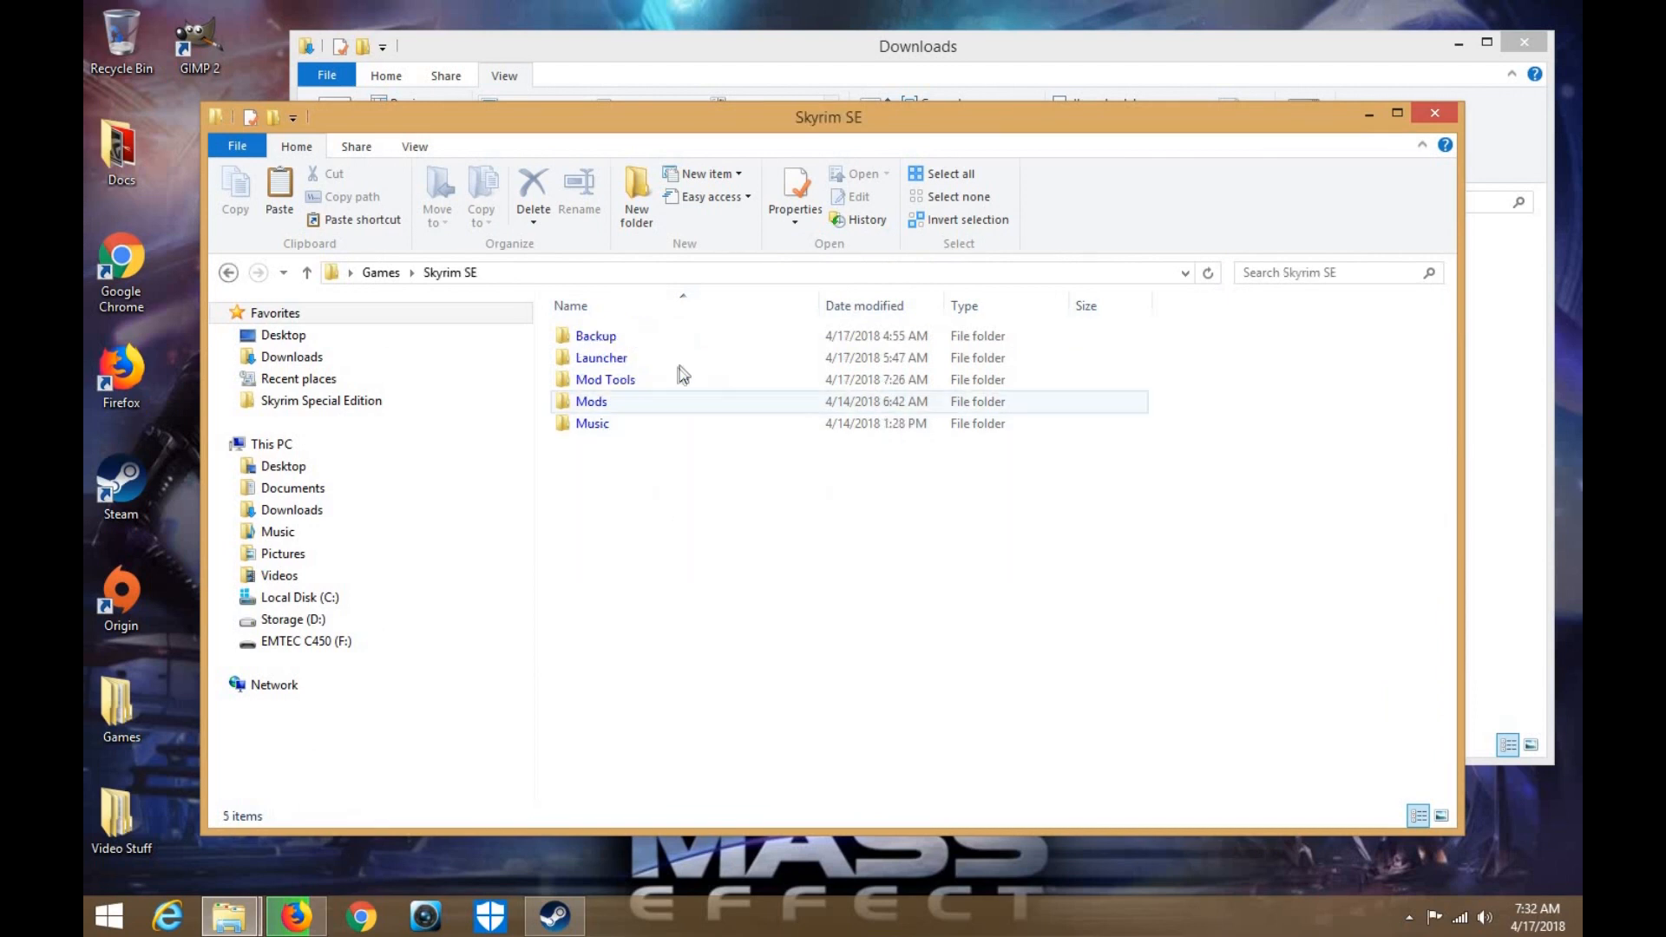
pyautogui.doubleClick(666, 380)
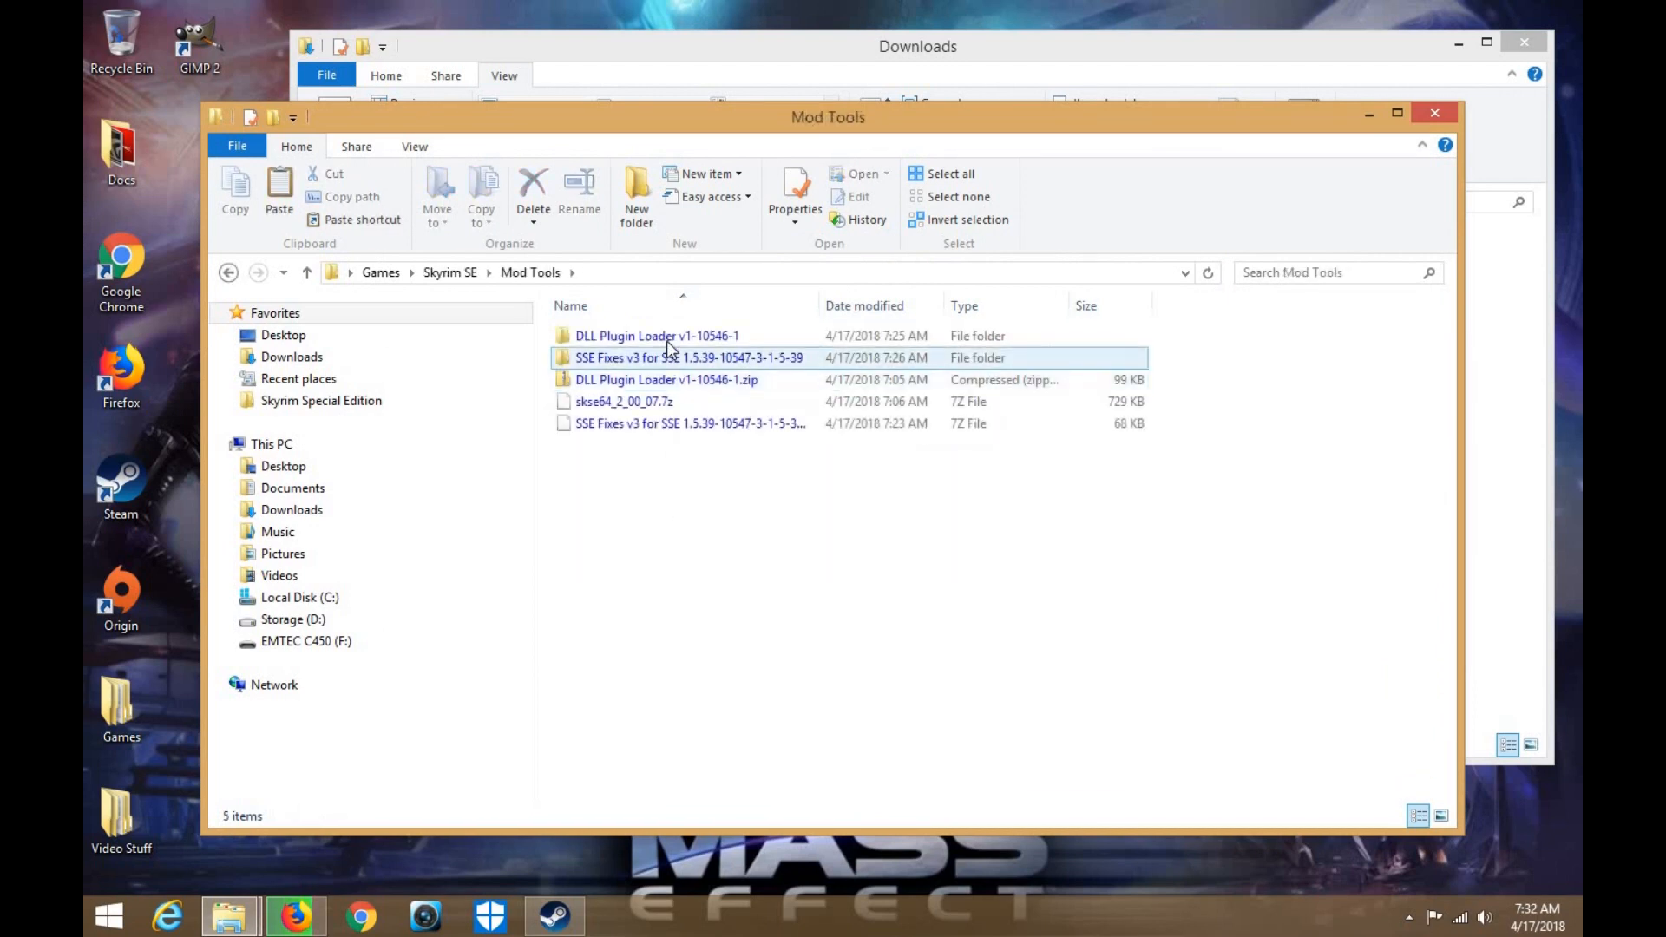
pyautogui.click(666, 340)
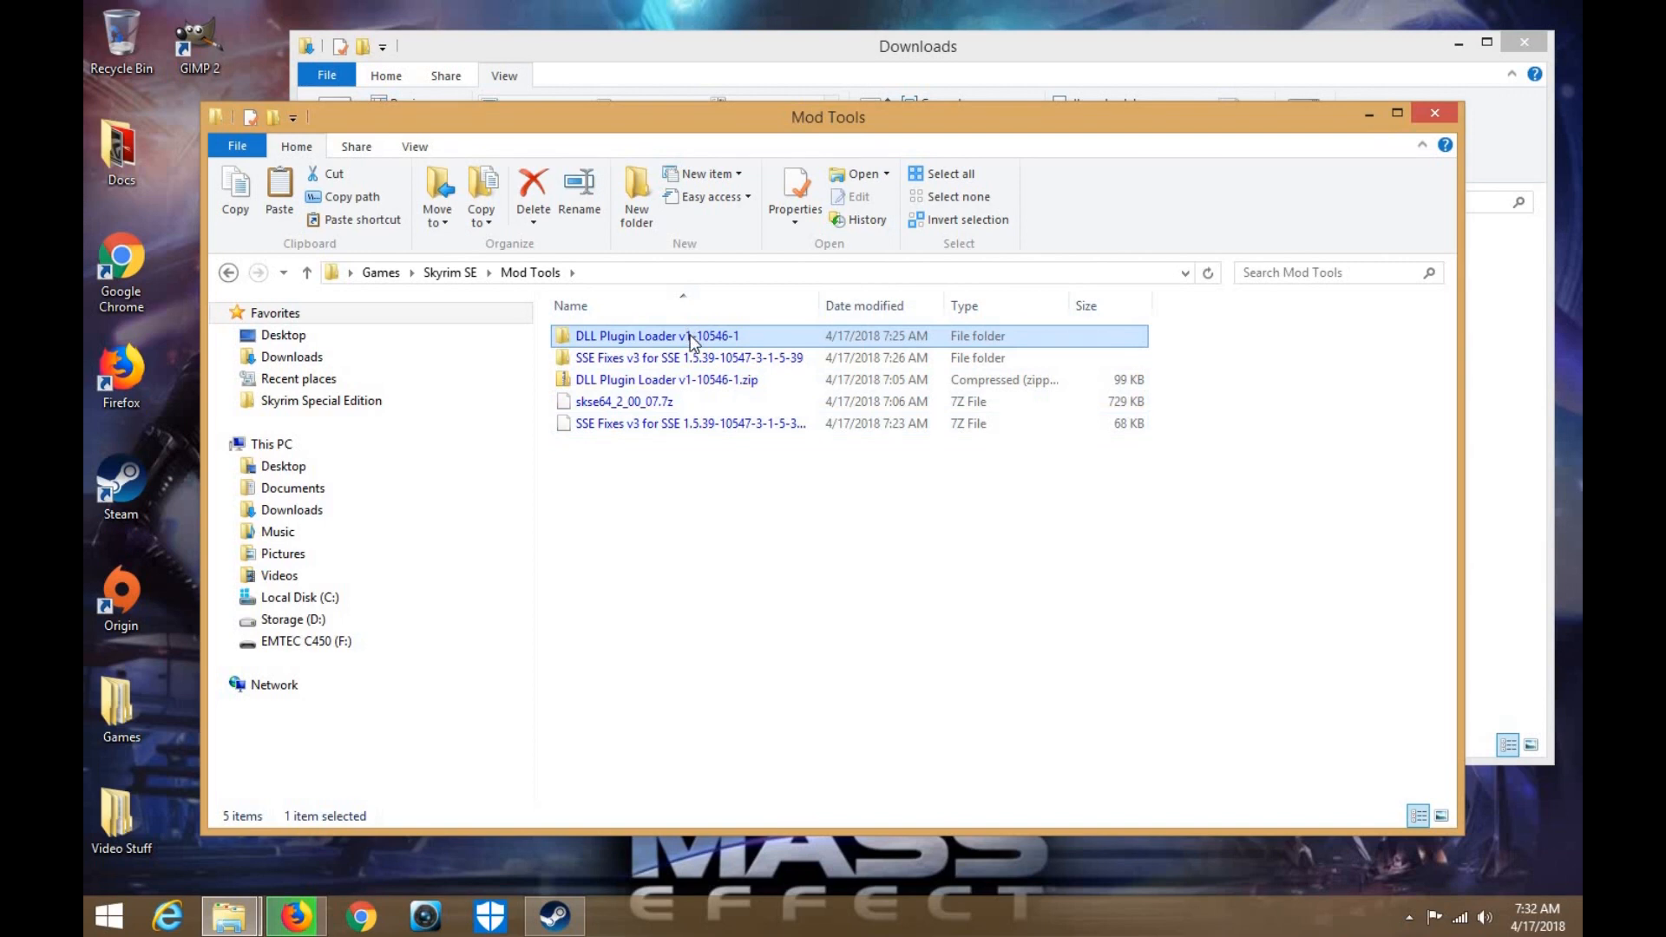
# Delete the extracted DLL Plugin Loader v1-10546-1 and SSE Fixes v3 folders from Mod Tools, keeping the archives, and close the window
pyautogui.press('Delete')
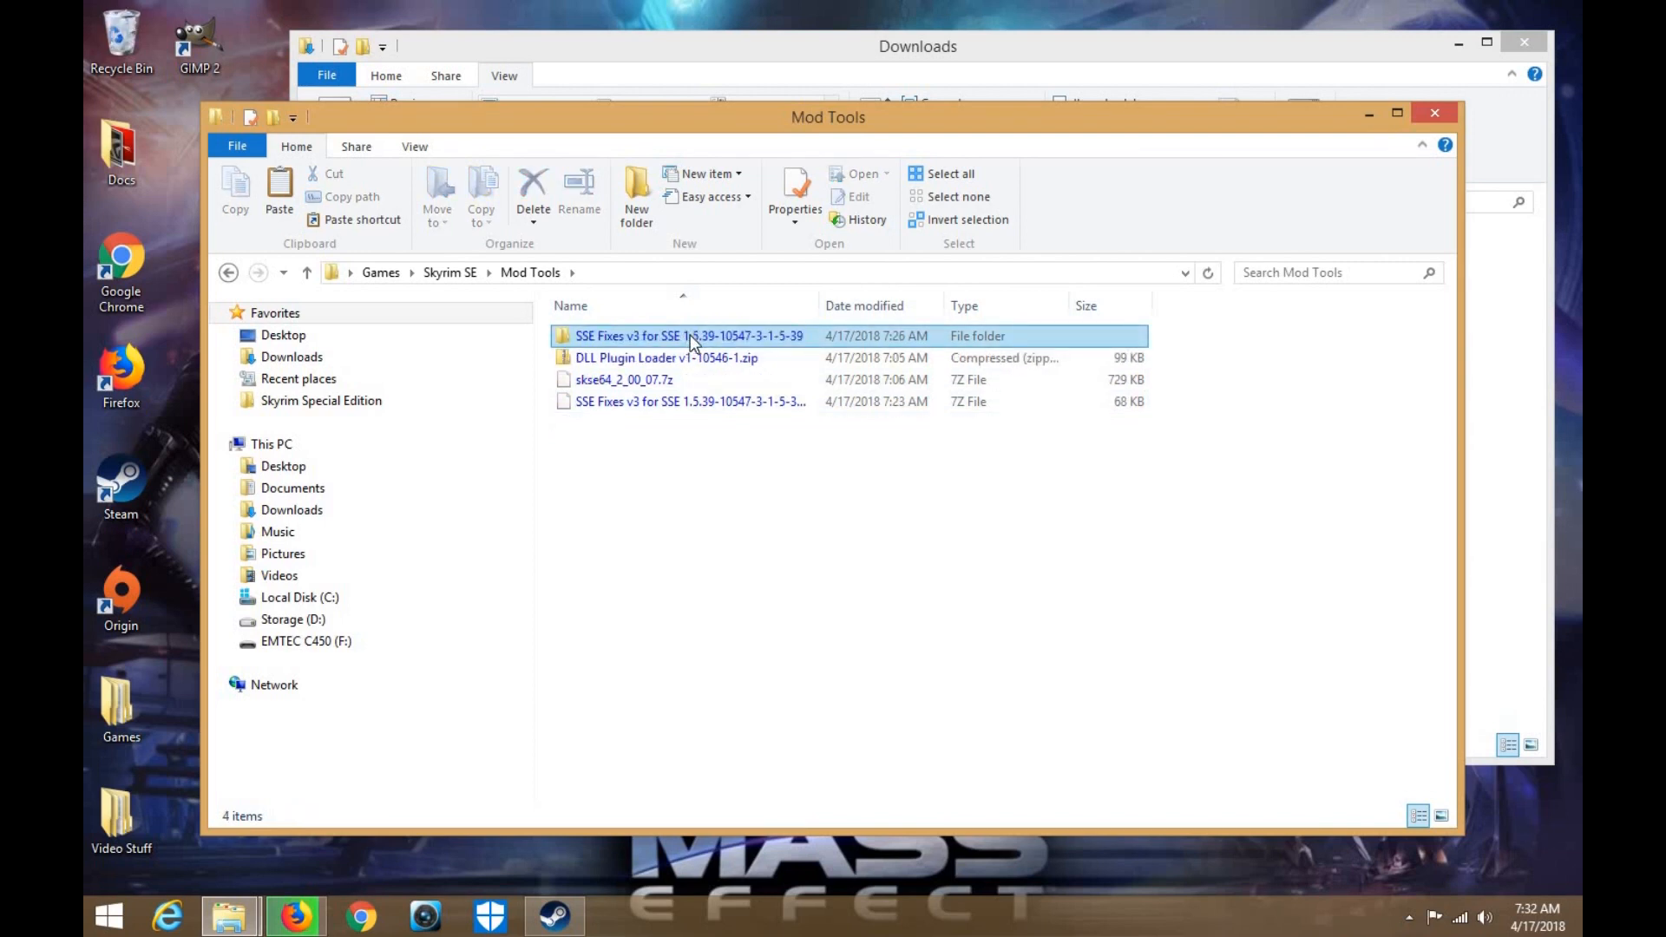
pyautogui.click(691, 339)
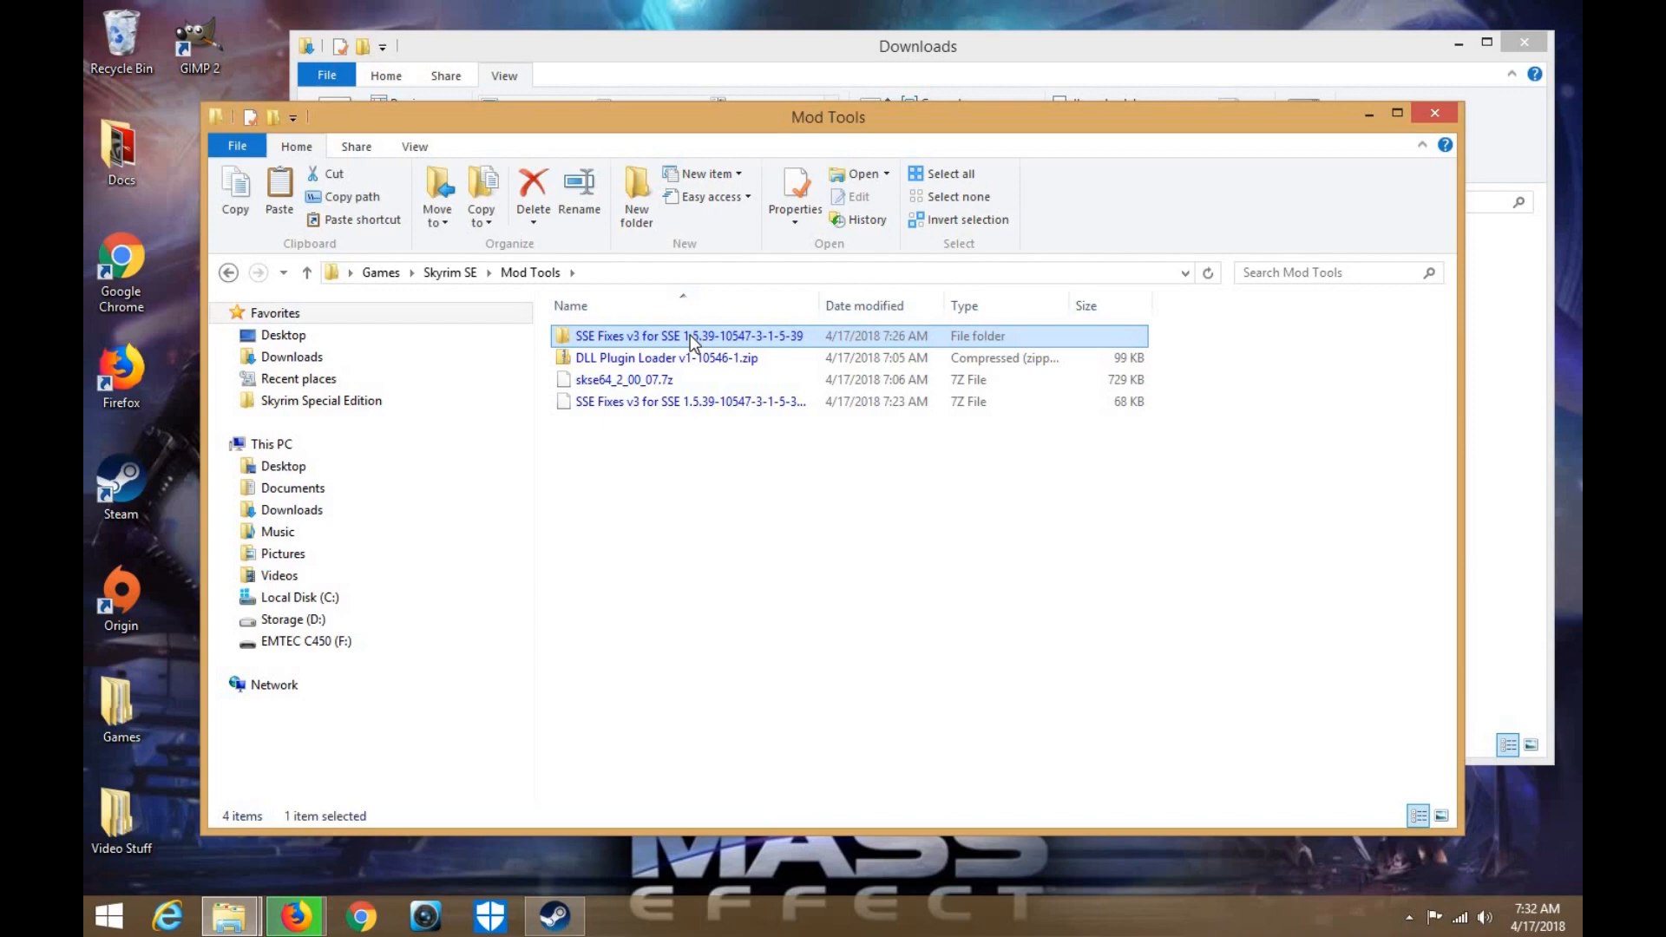
pyautogui.press('Delete')
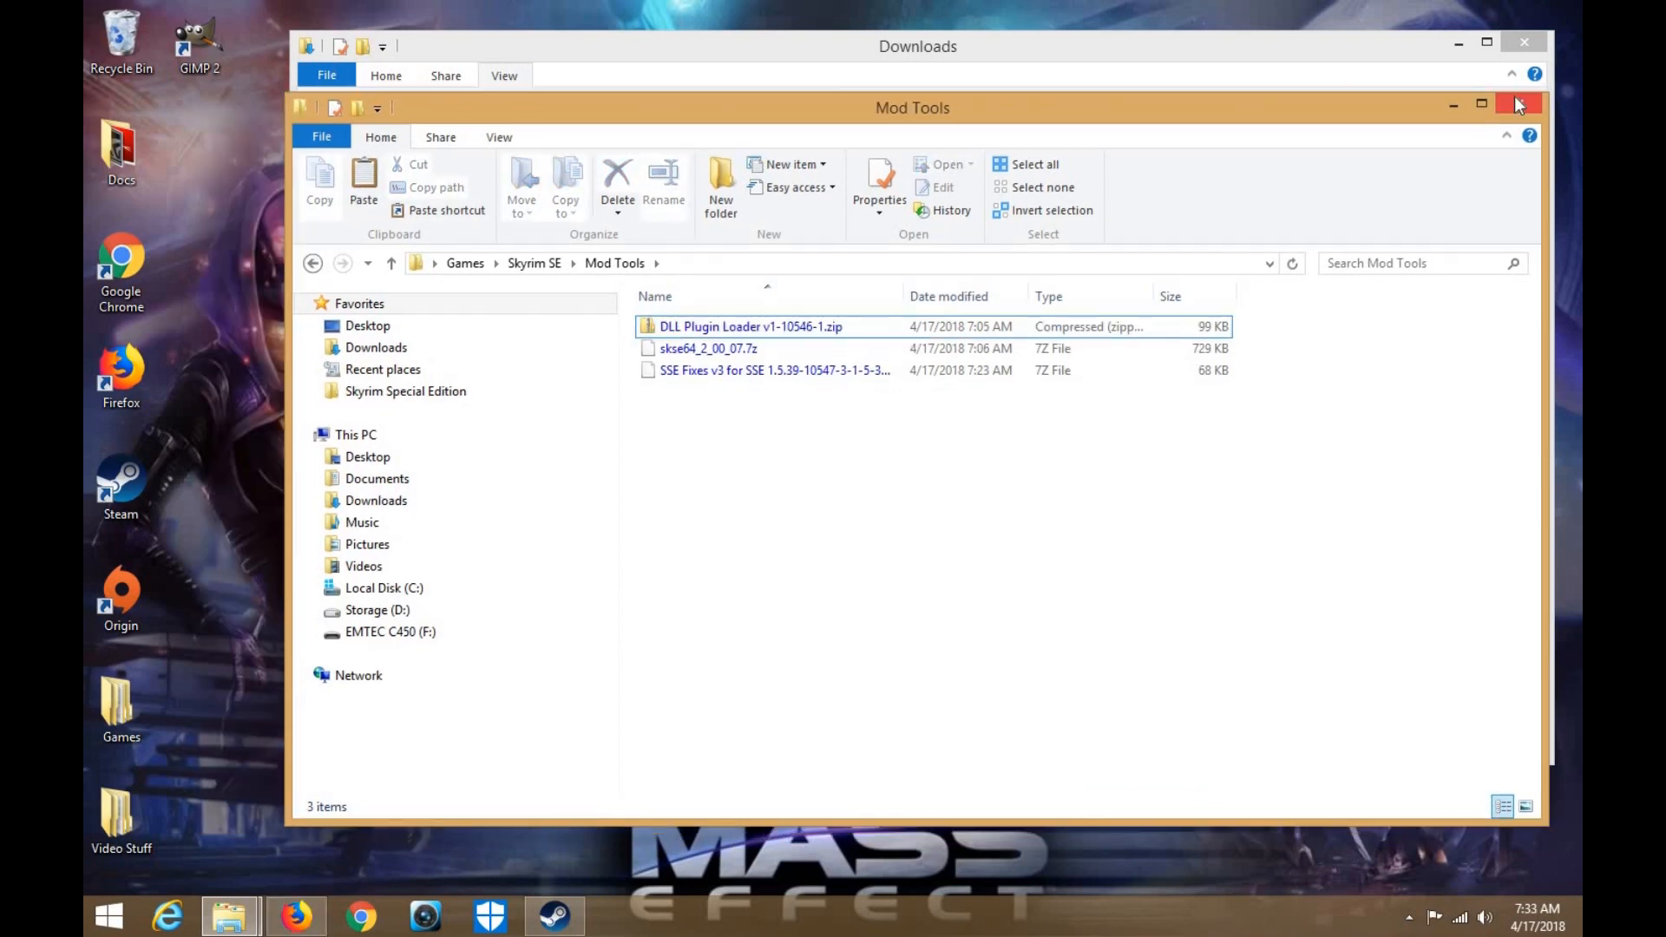
pyautogui.click(1517, 99)
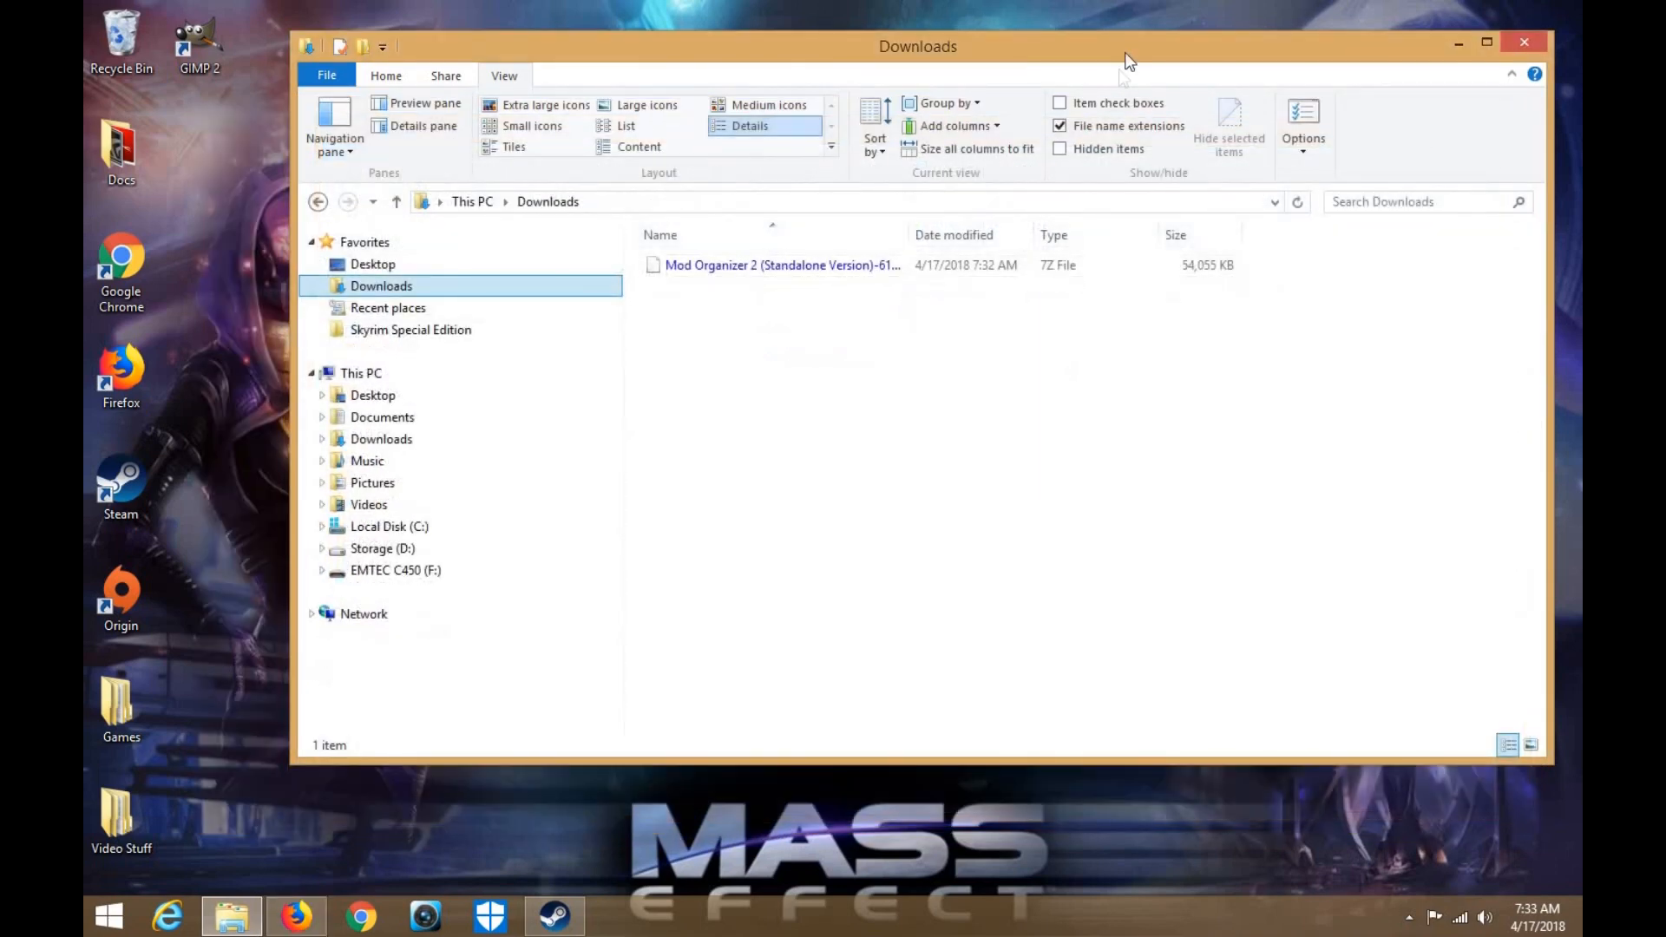
# Move the Mod Organizer 2 (Standalone Version) archive from Downloads into Games > Skyrim SE > Mod Tools and close the Downloads window
pyautogui.moveTo(1091, 43); pyautogui.dragTo(984, 43)
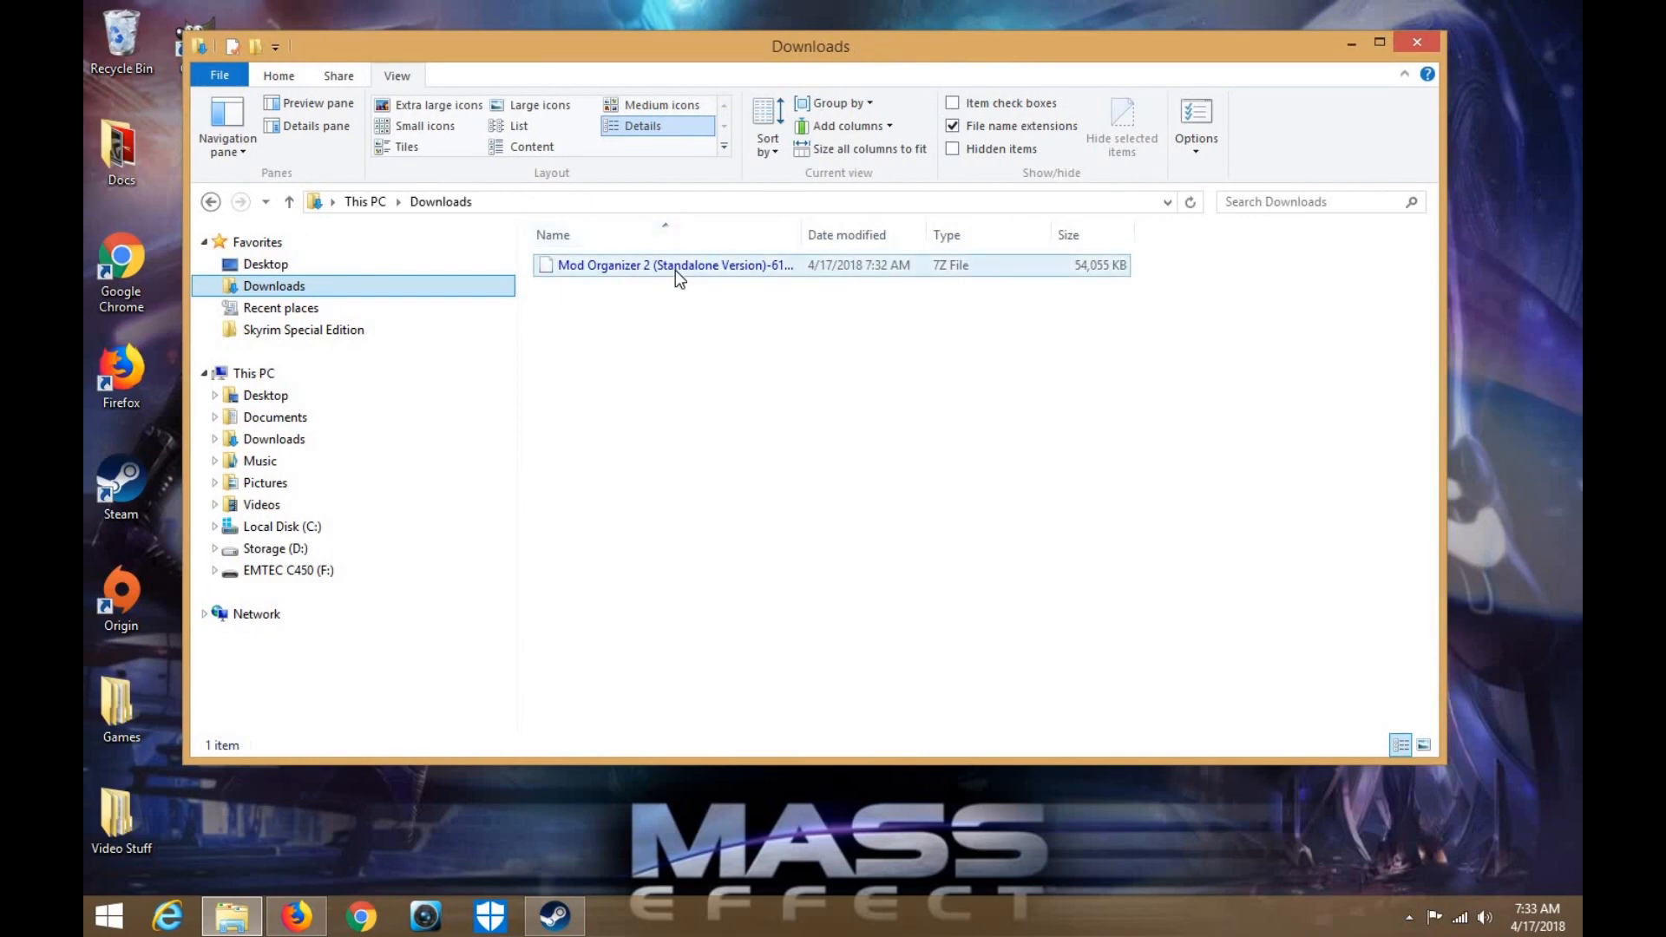
pyautogui.rightClick(675, 269)
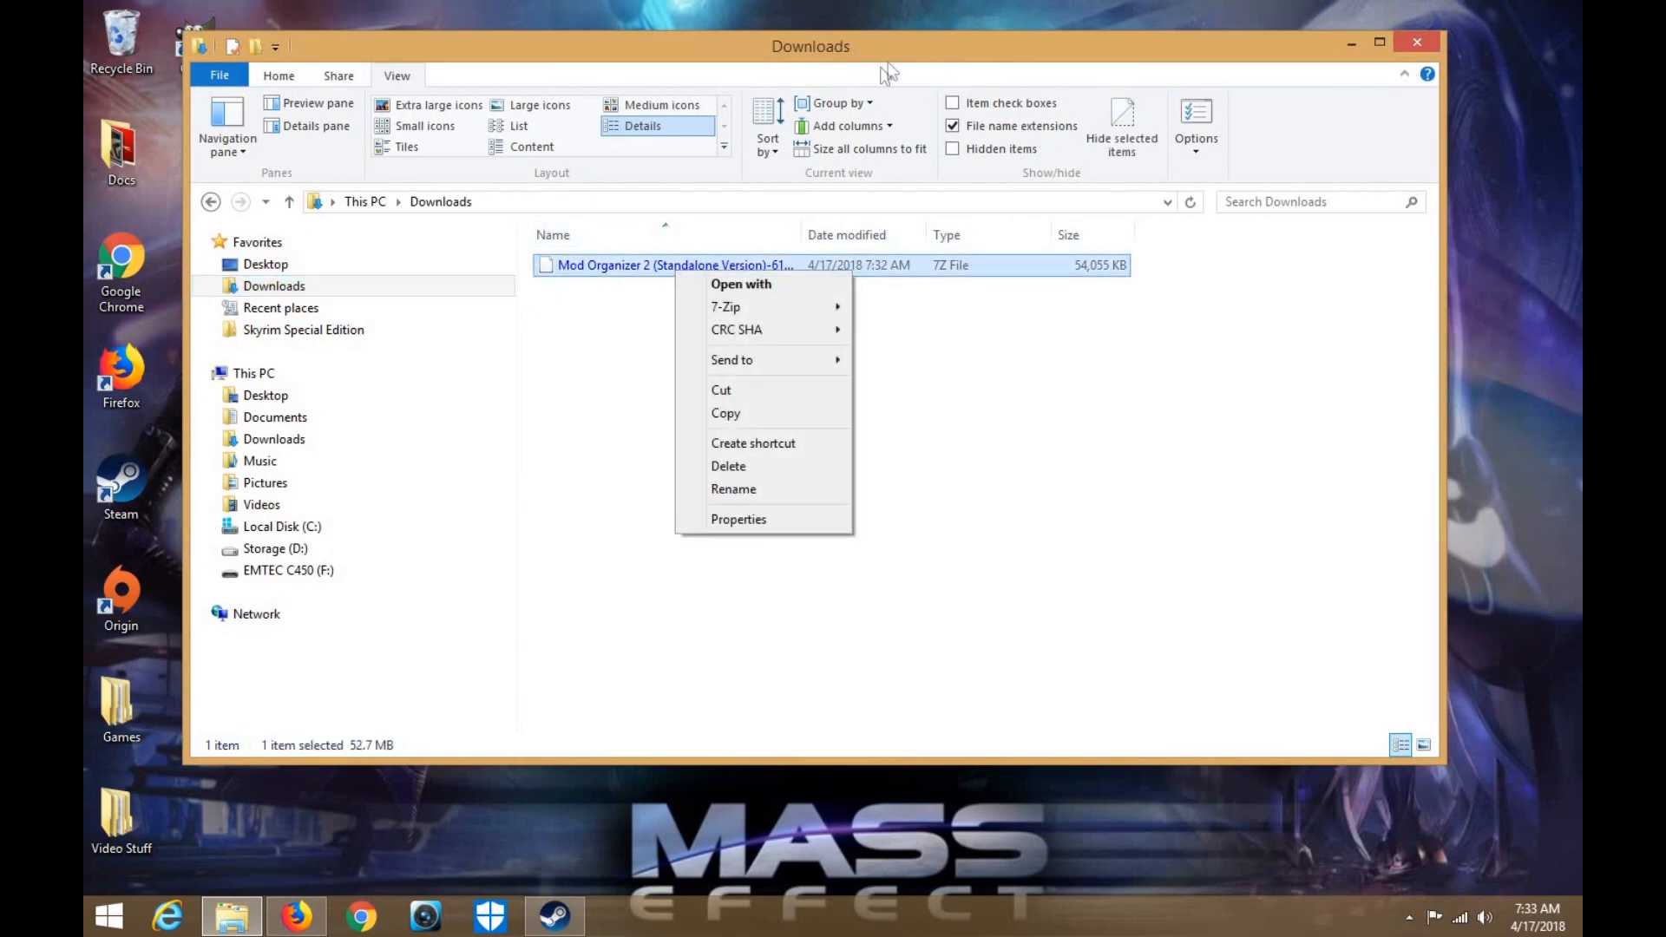
pyautogui.moveTo(883, 48); pyautogui.dragTo(1067, 20)
pyautogui.doubleClick(113, 702)
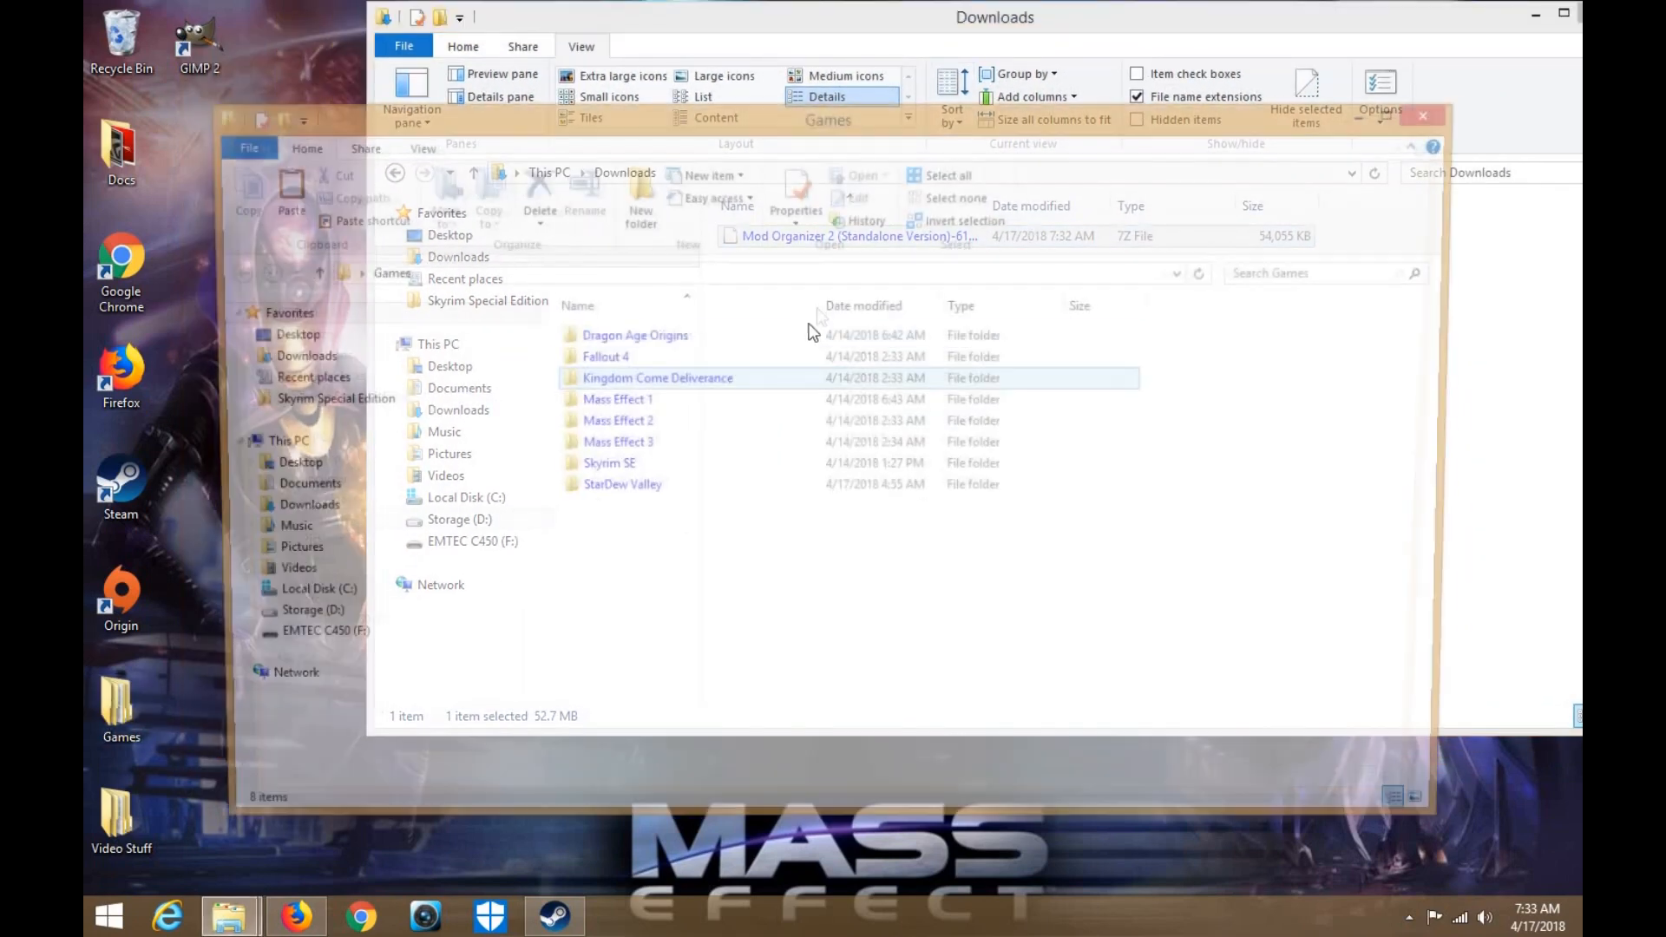
pyautogui.doubleClick(639, 467)
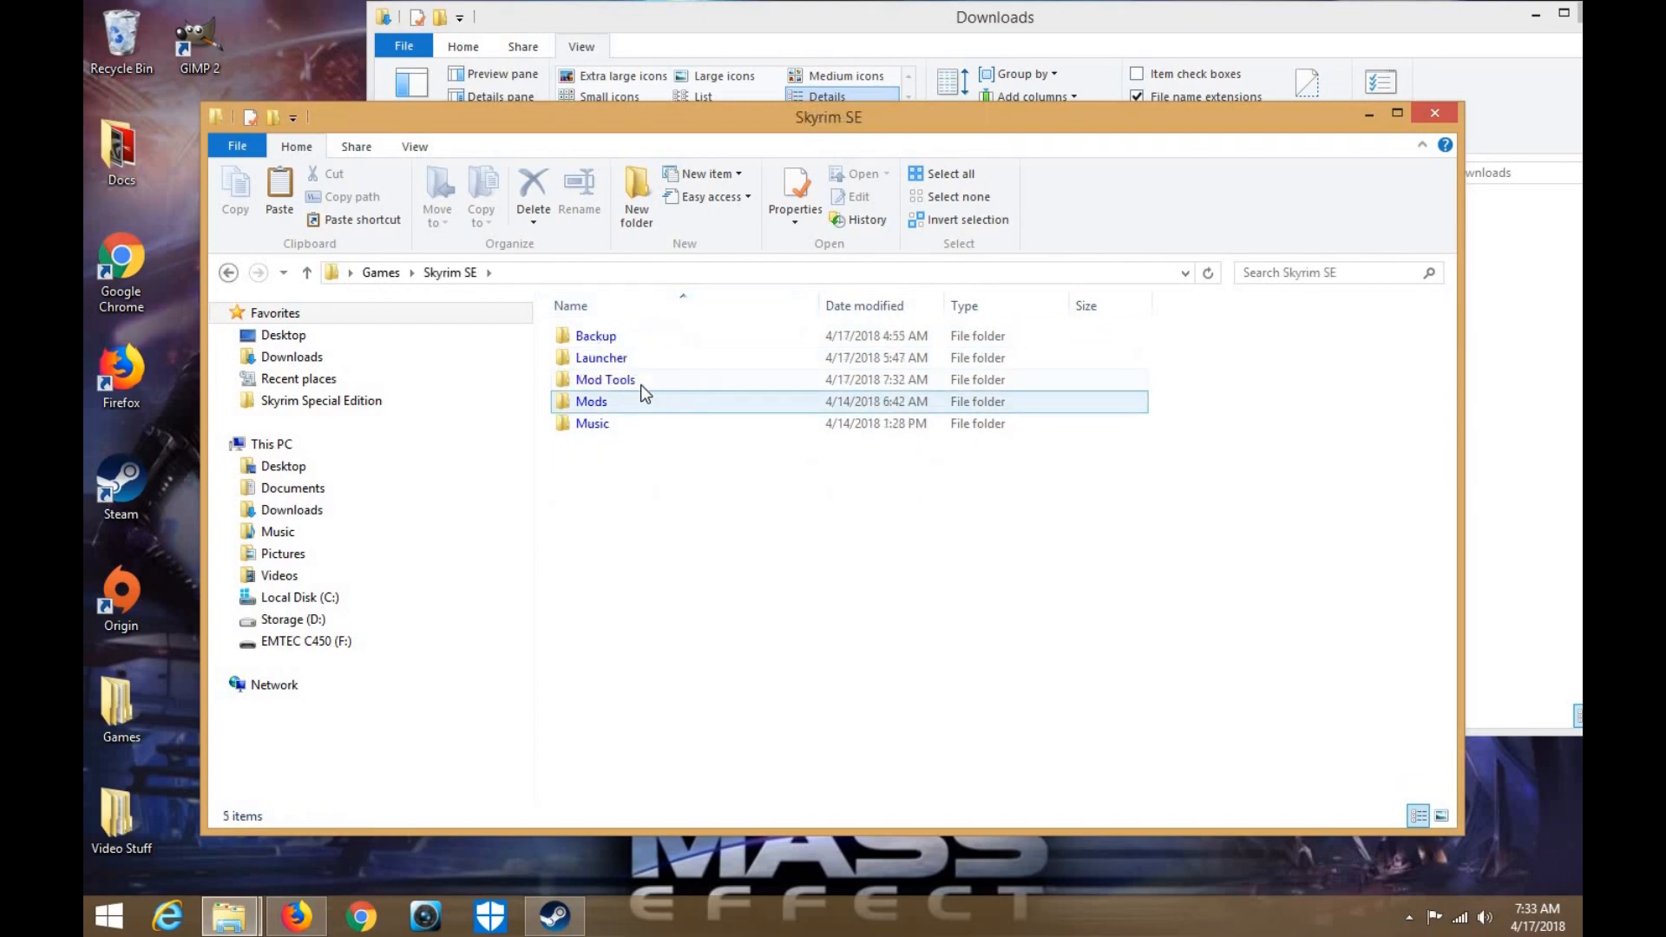
pyautogui.click(641, 383)
pyautogui.moveTo(851, 125); pyautogui.dragTo(659, 109)
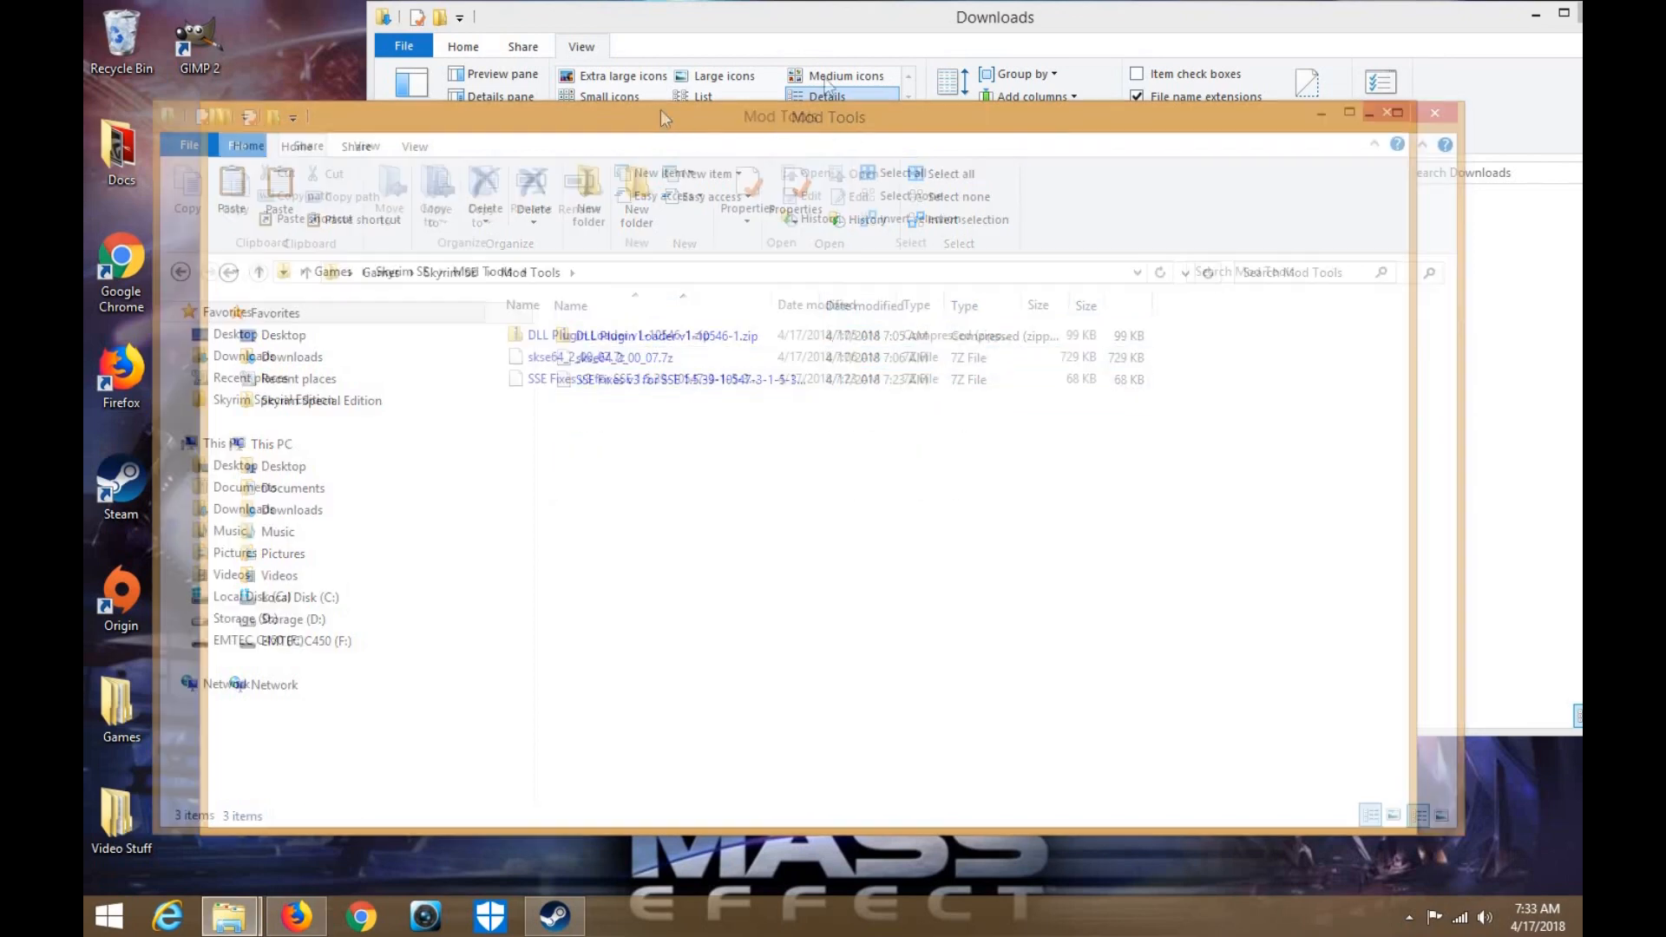
pyautogui.moveTo(974, 25); pyautogui.dragTo(1436, 71)
pyautogui.moveTo(1210, 288); pyautogui.dragTo(576, 521)
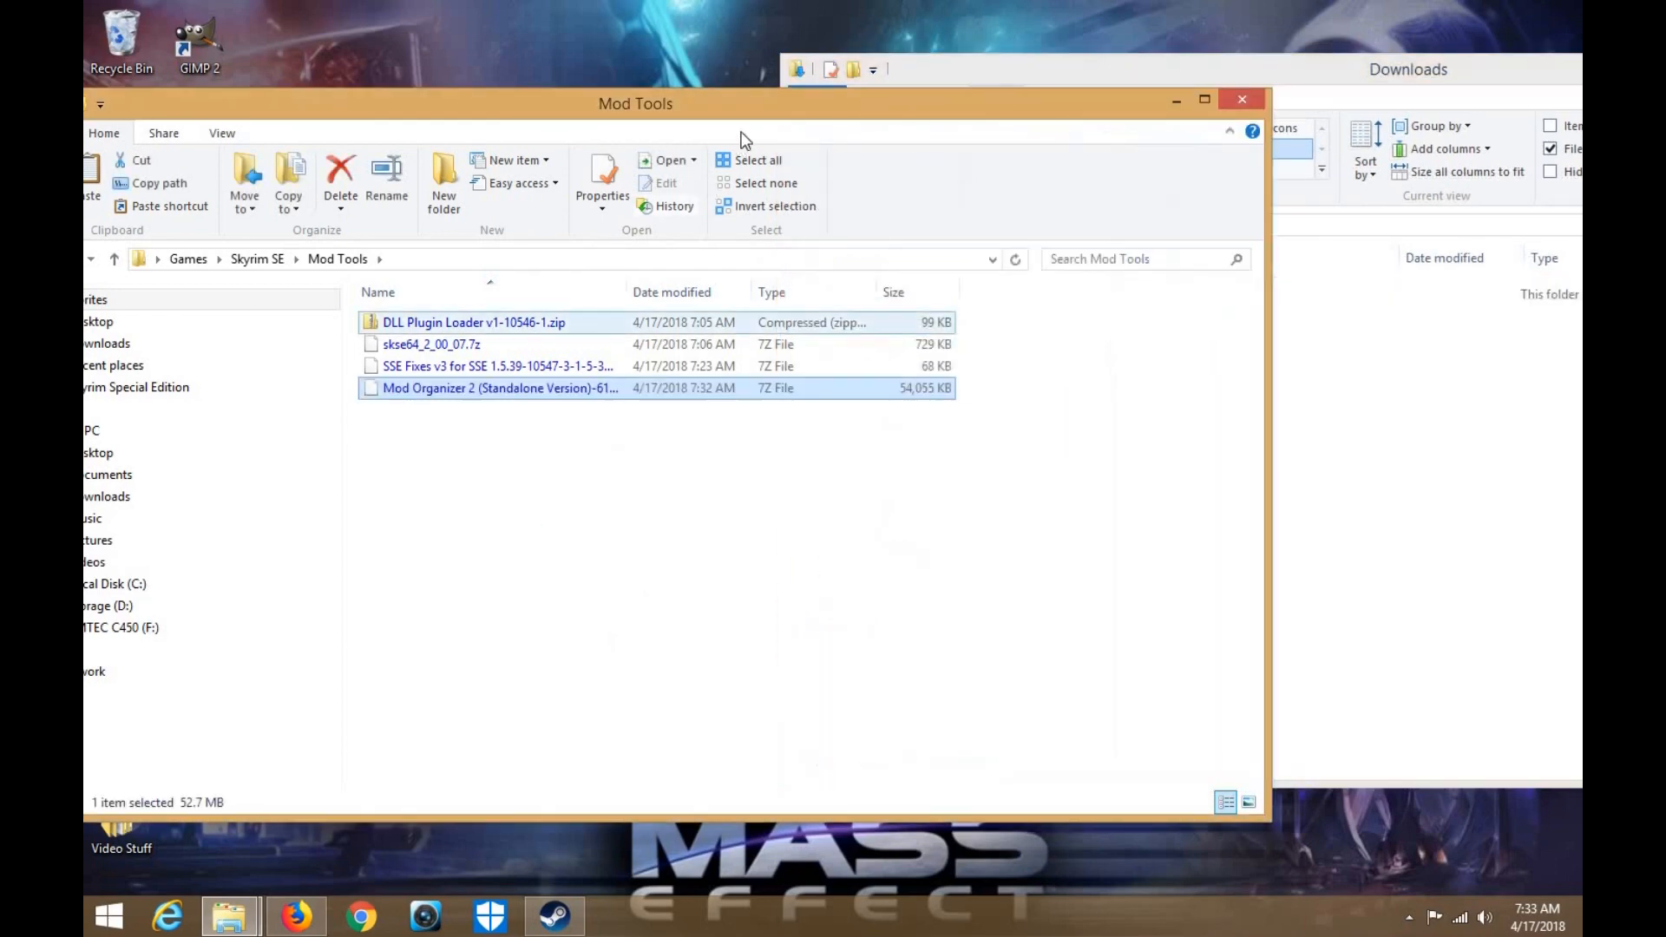
pyautogui.moveTo(741, 102); pyautogui.dragTo(836, 45)
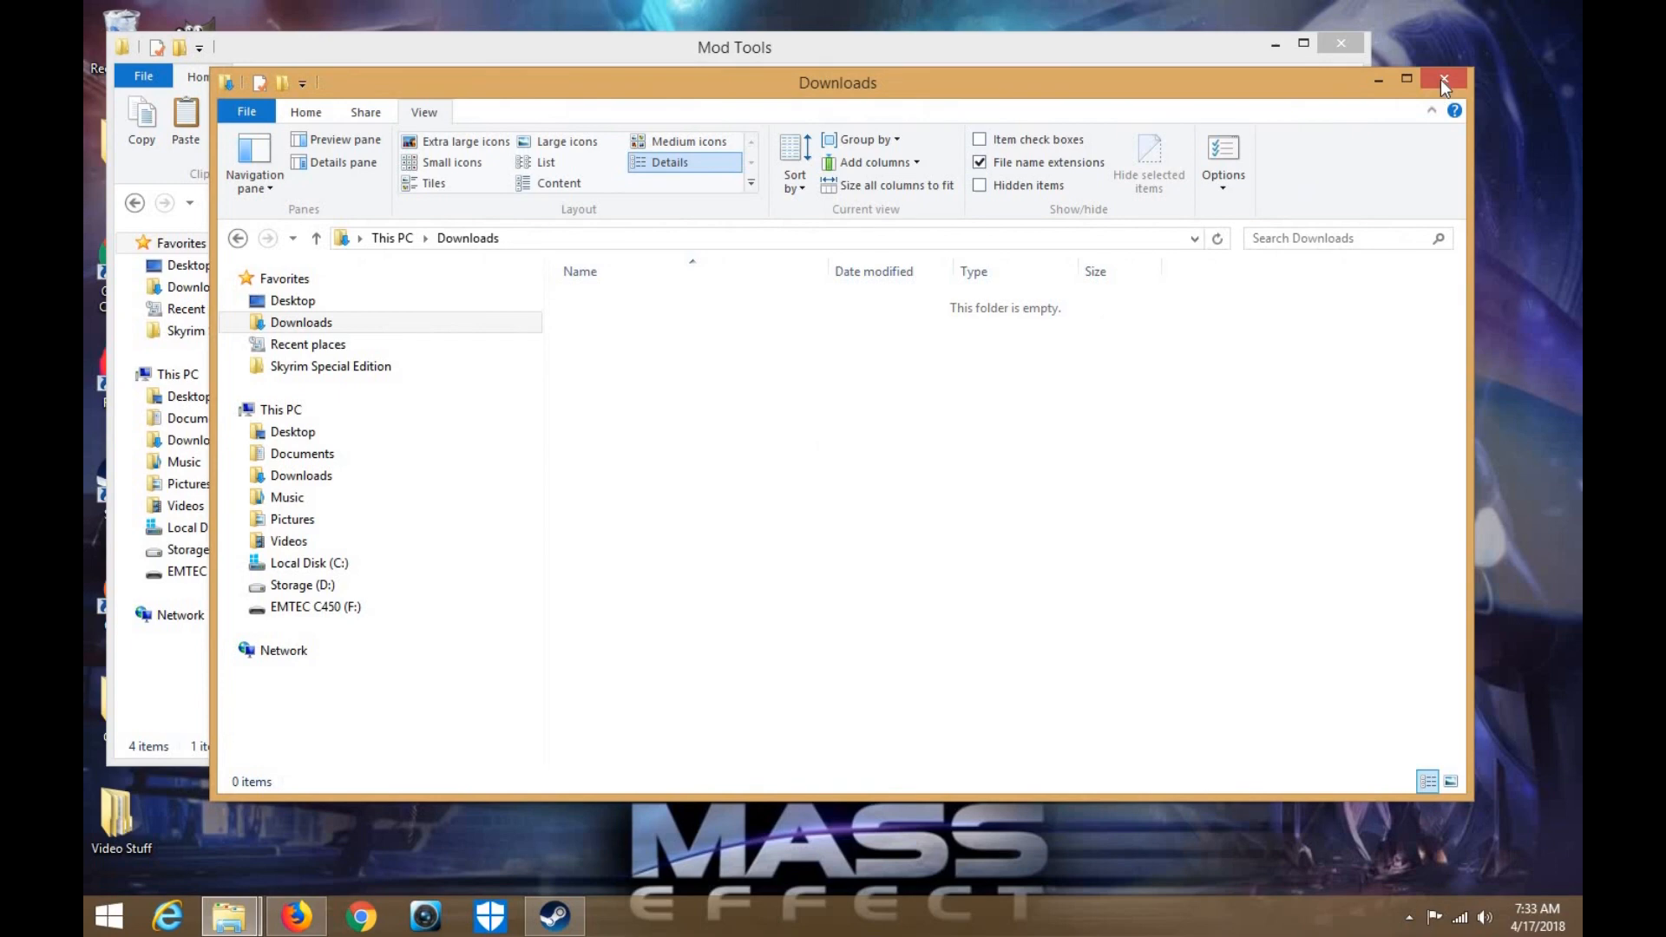
pyautogui.click(1441, 80)
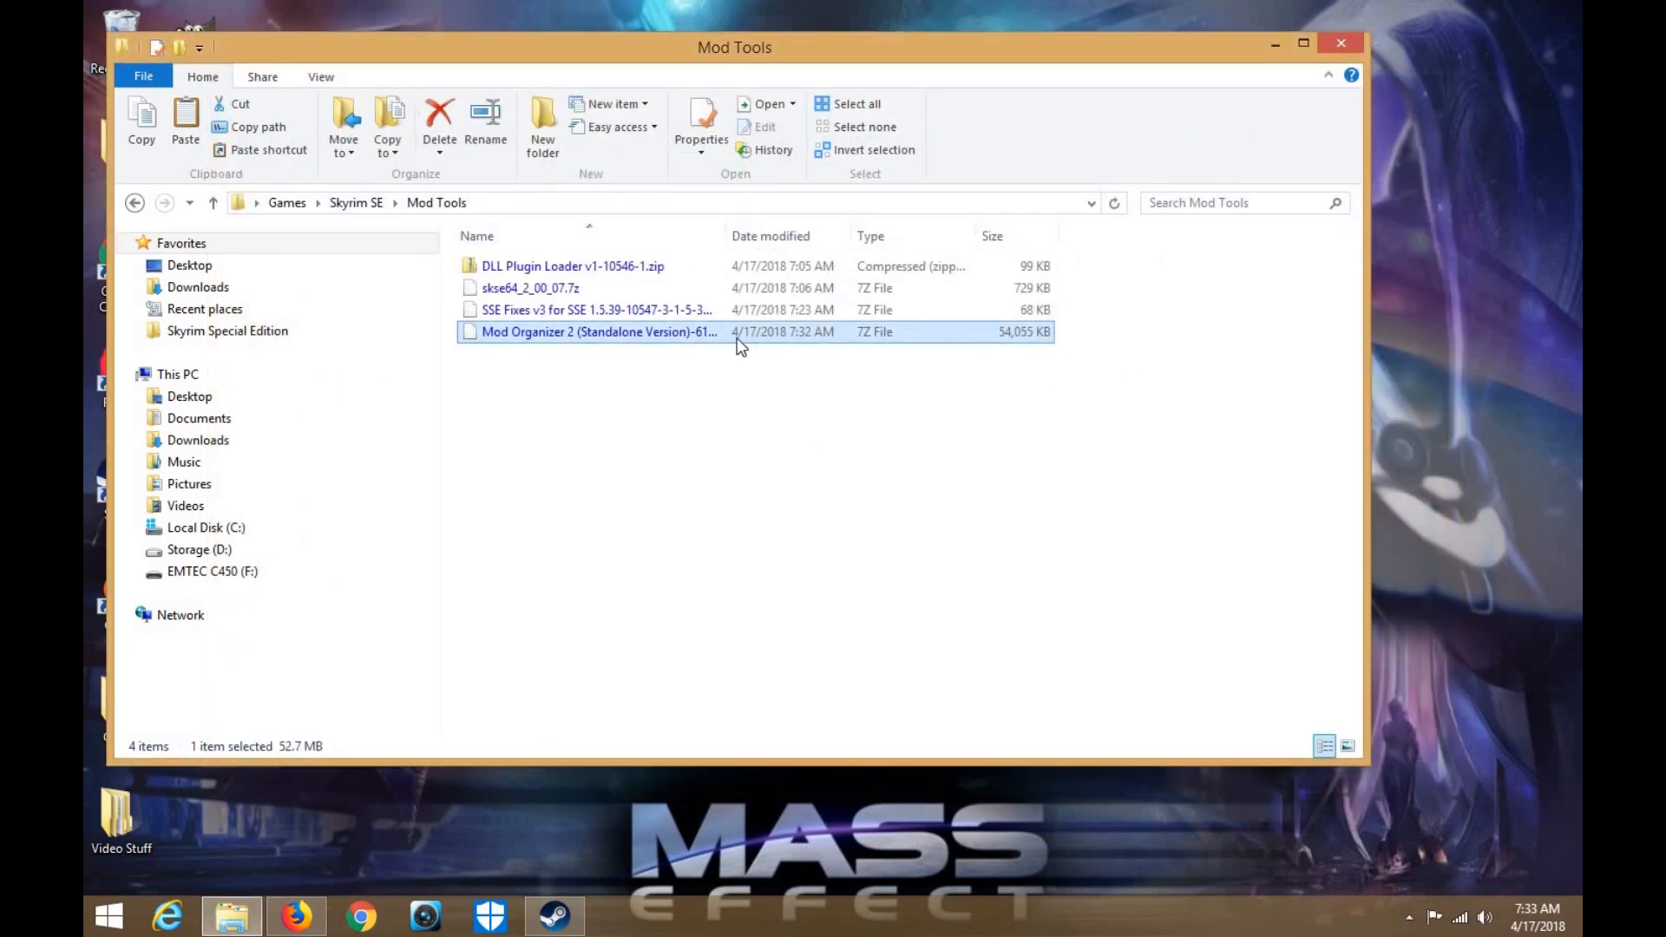
# Extract the Mod Organizer 2 (Standalone Version) archive with 7-Zip into its own folder inside Mod Tools
pyautogui.rightClick(737, 339)
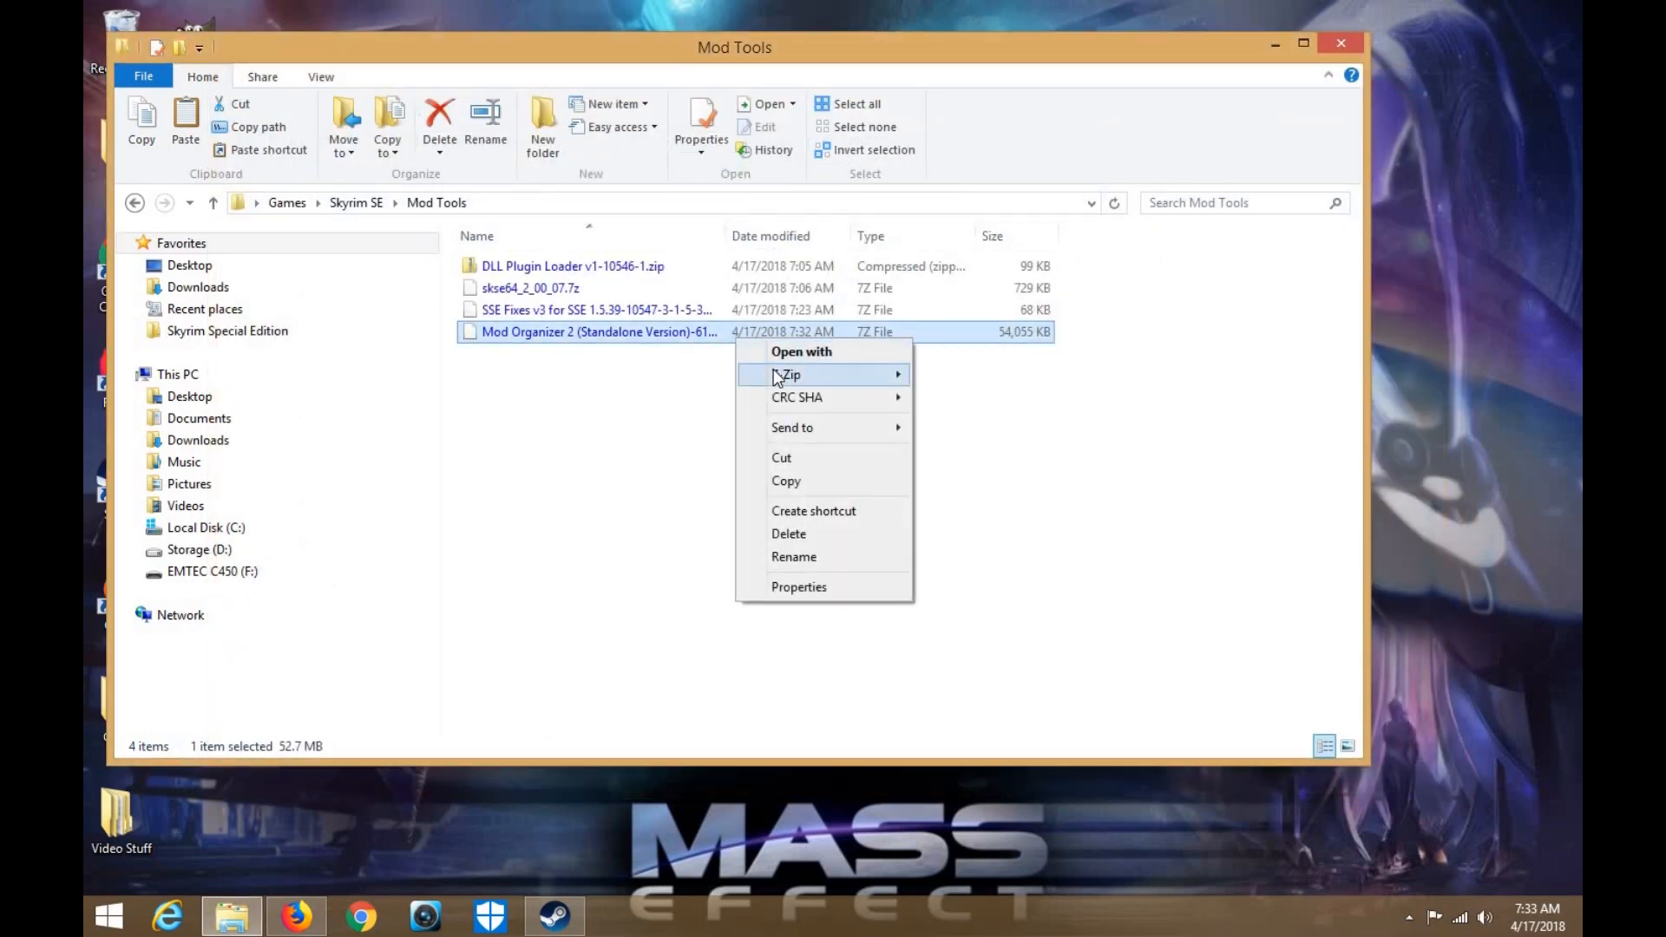
pyautogui.moveTo(776, 374)
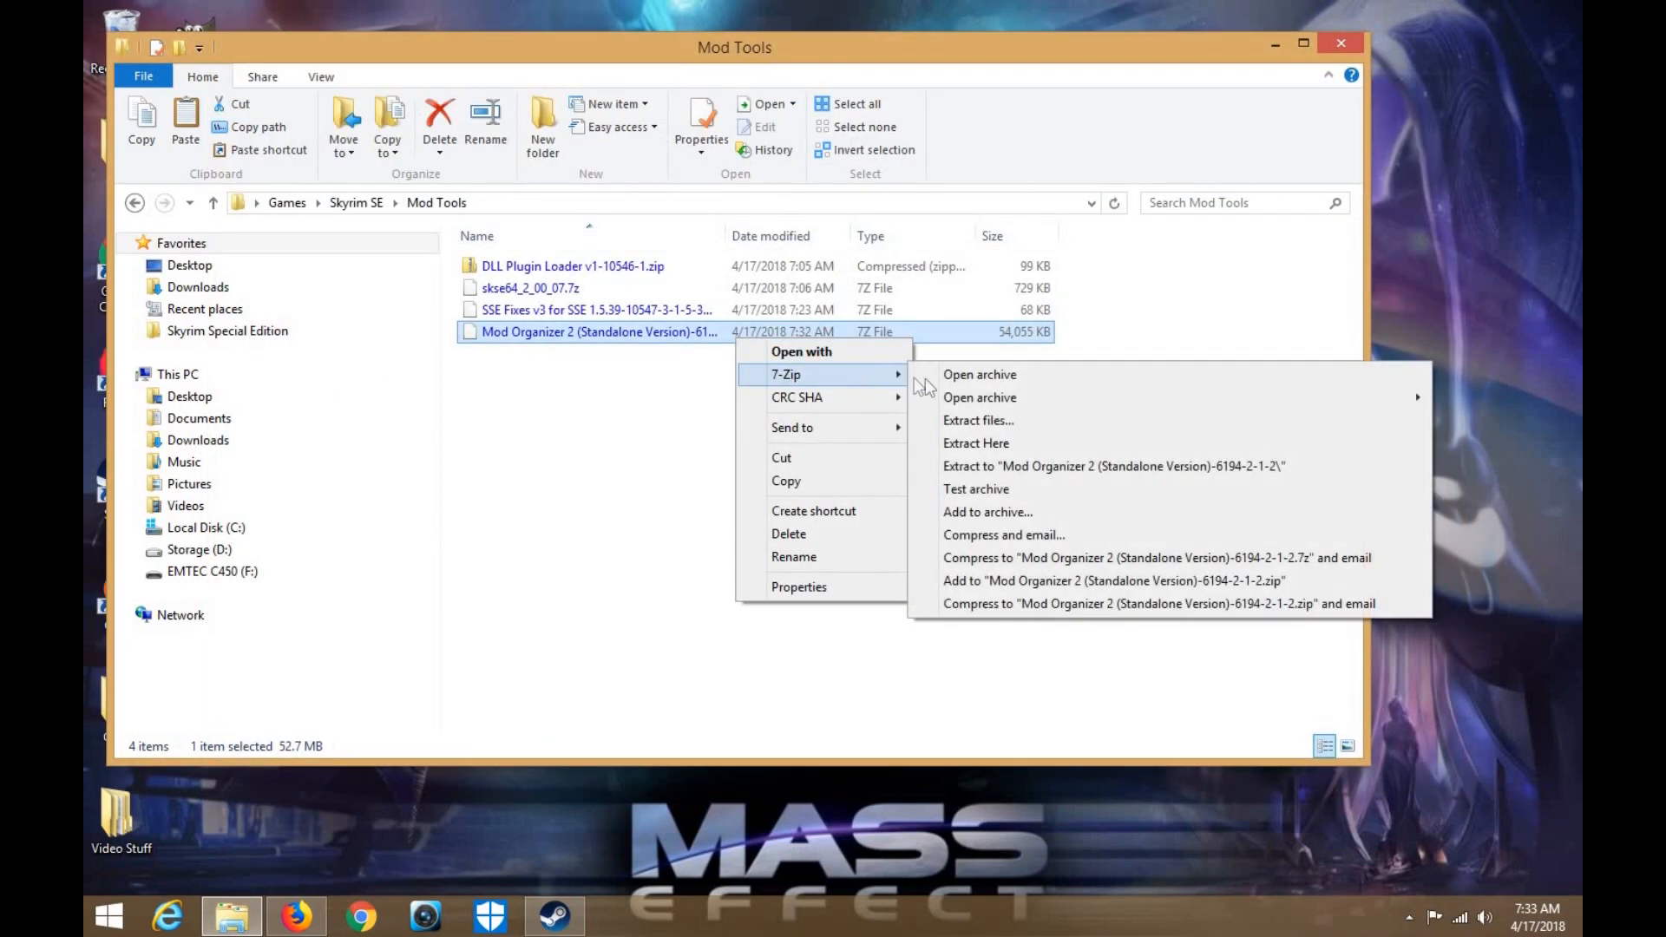
pyautogui.click(959, 422)
pyautogui.click(812, 608)
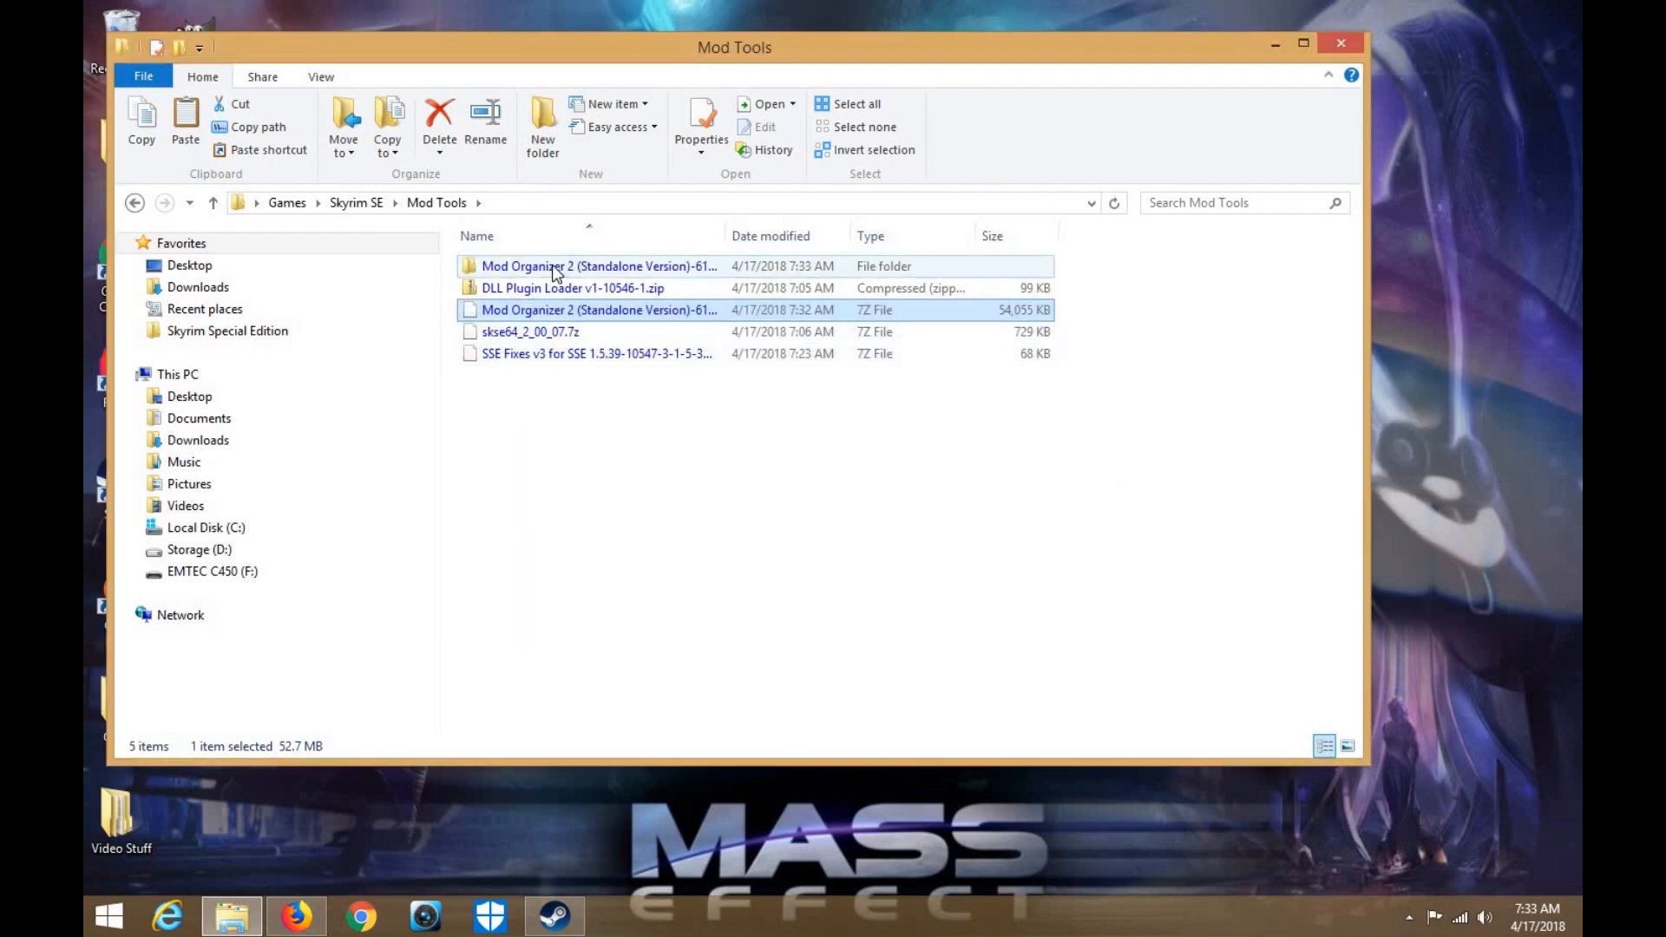
# Open Games > Skyrim SE > Launcher in a second window and move the extracted Mod Organizer 2 folder there from Mod Tools
pyautogui.moveTo(754, 64); pyautogui.dragTo(1016, 82)
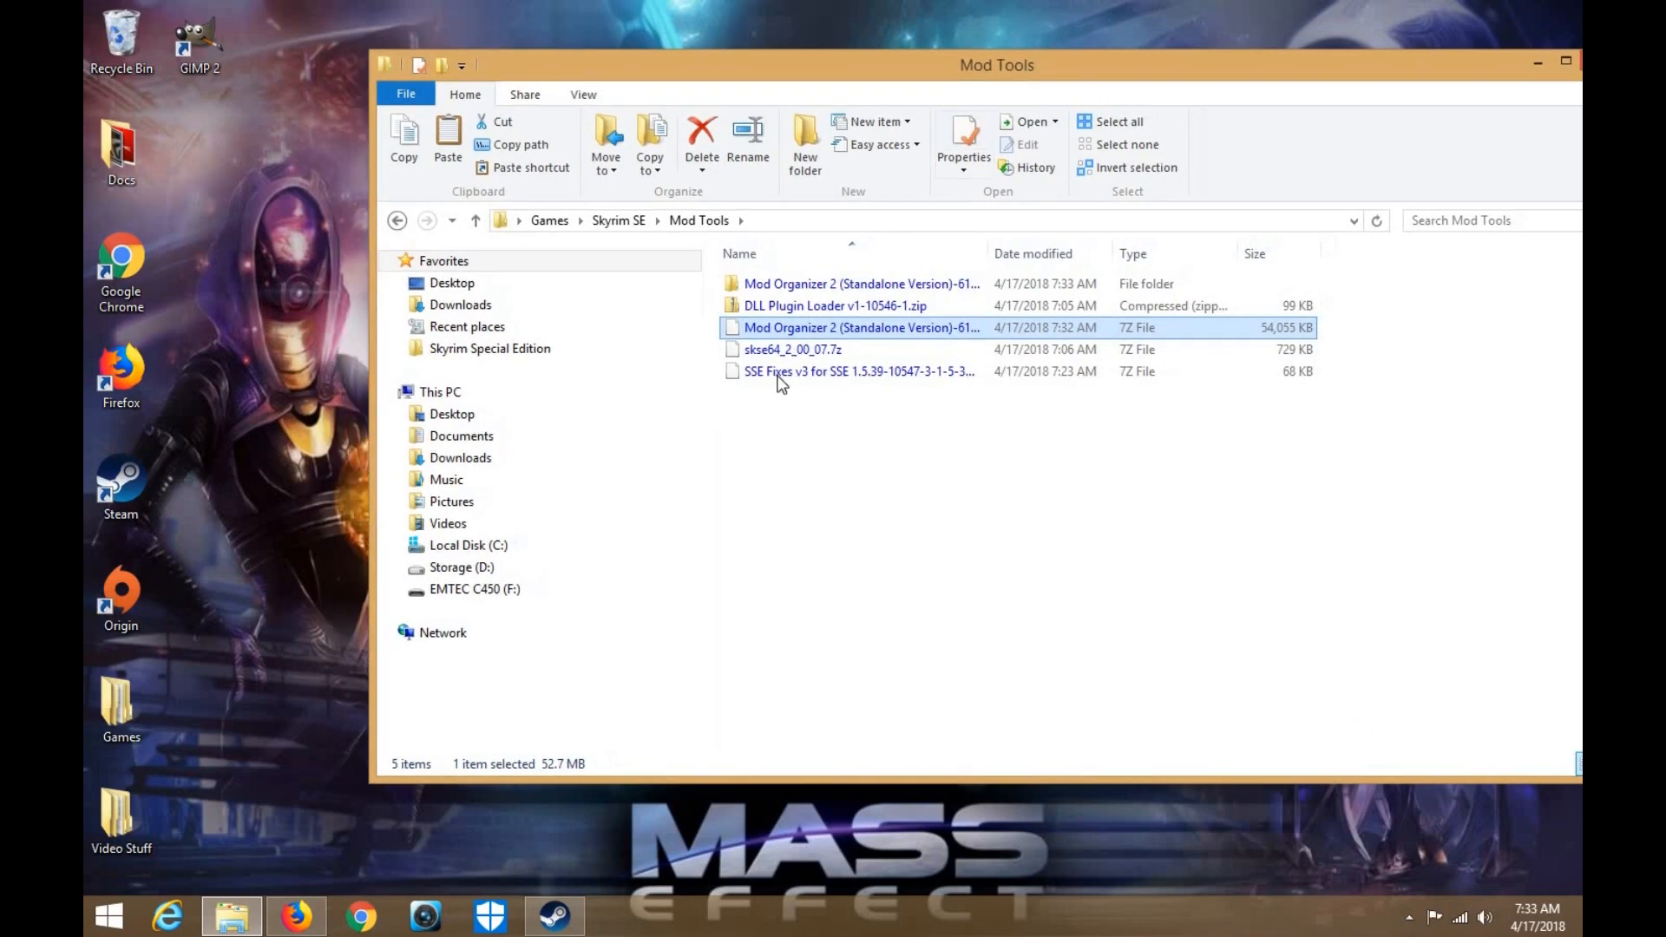
pyautogui.rightClick(144, 705)
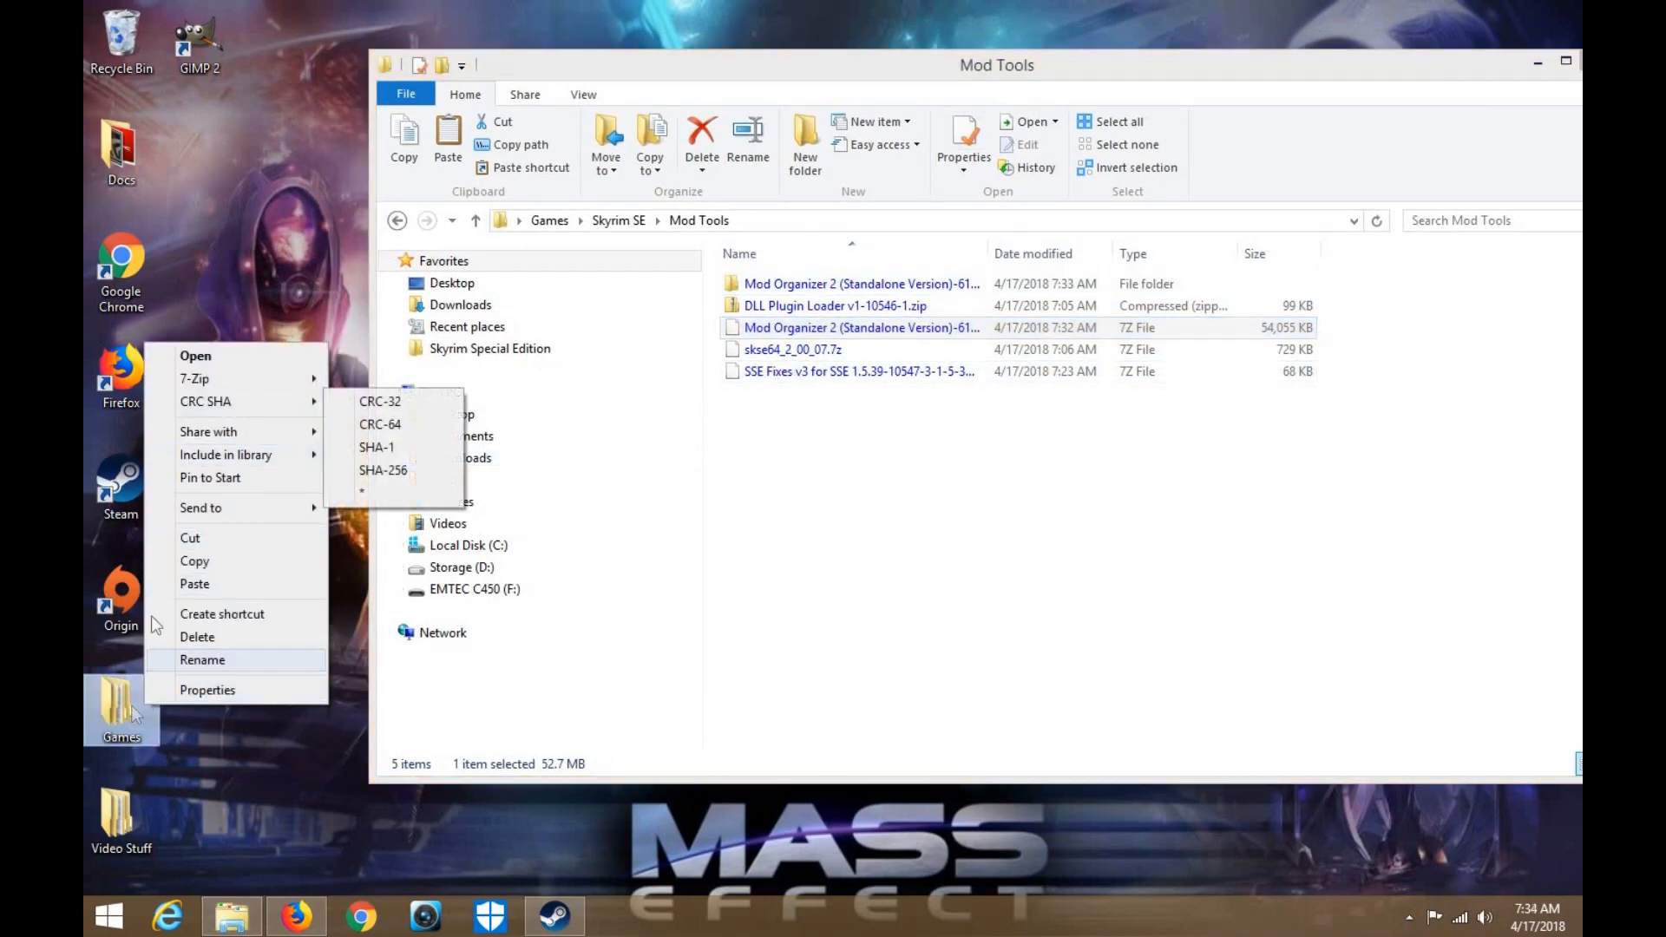
pyautogui.click(196, 357)
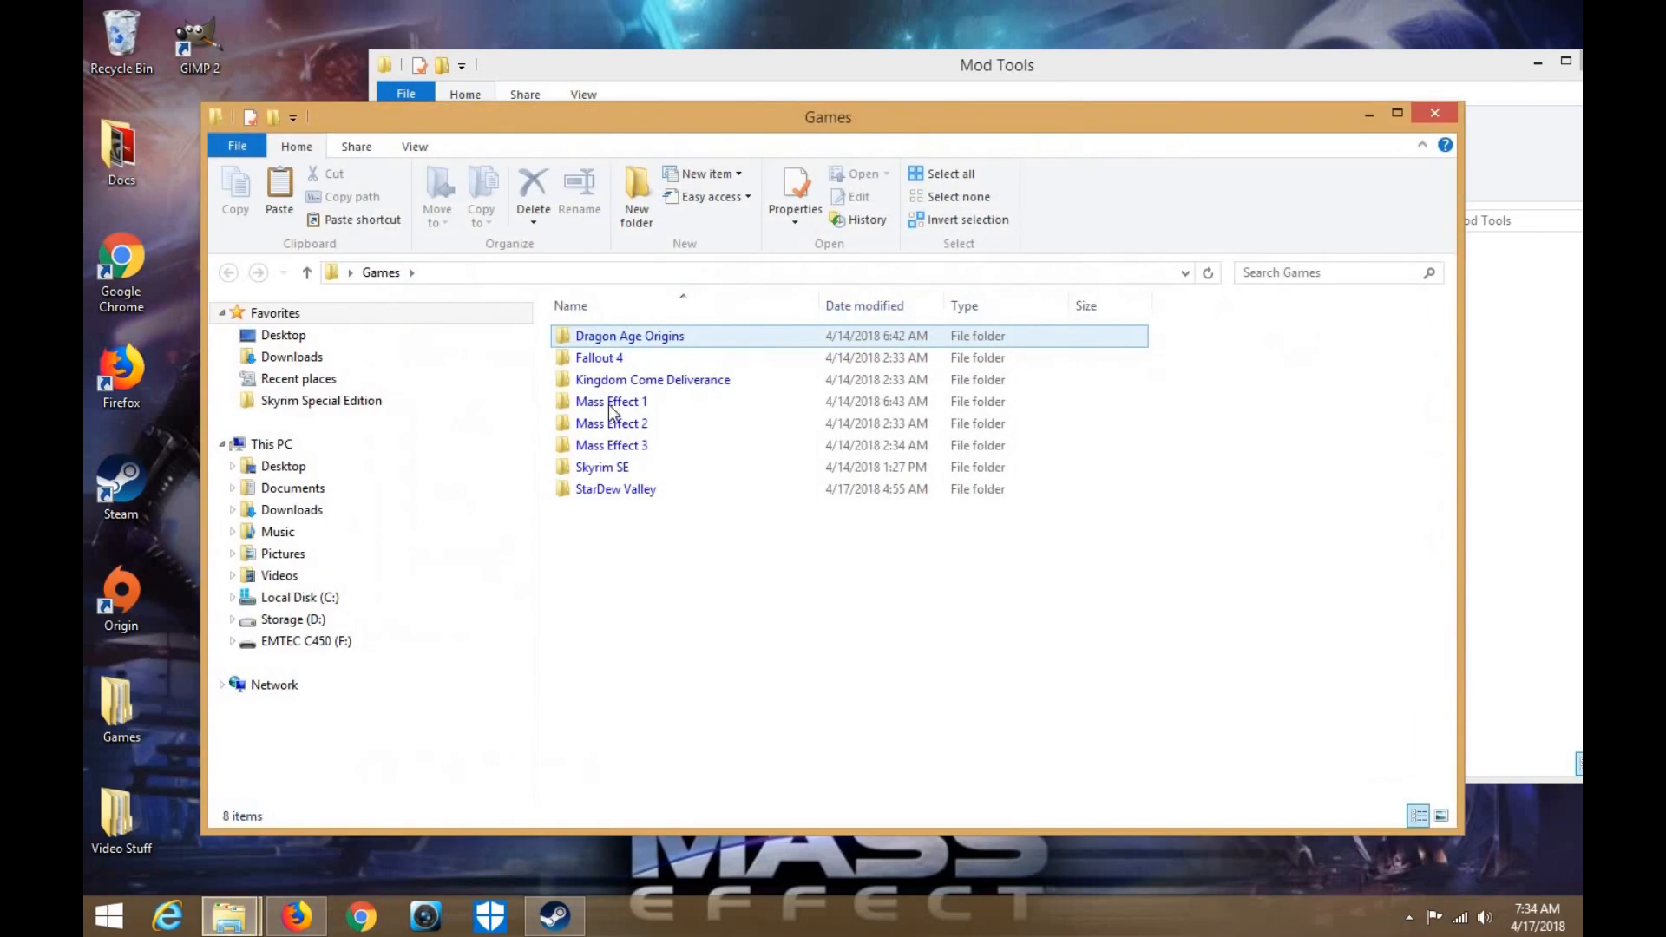
pyautogui.doubleClick(607, 467)
pyautogui.doubleClick(649, 358)
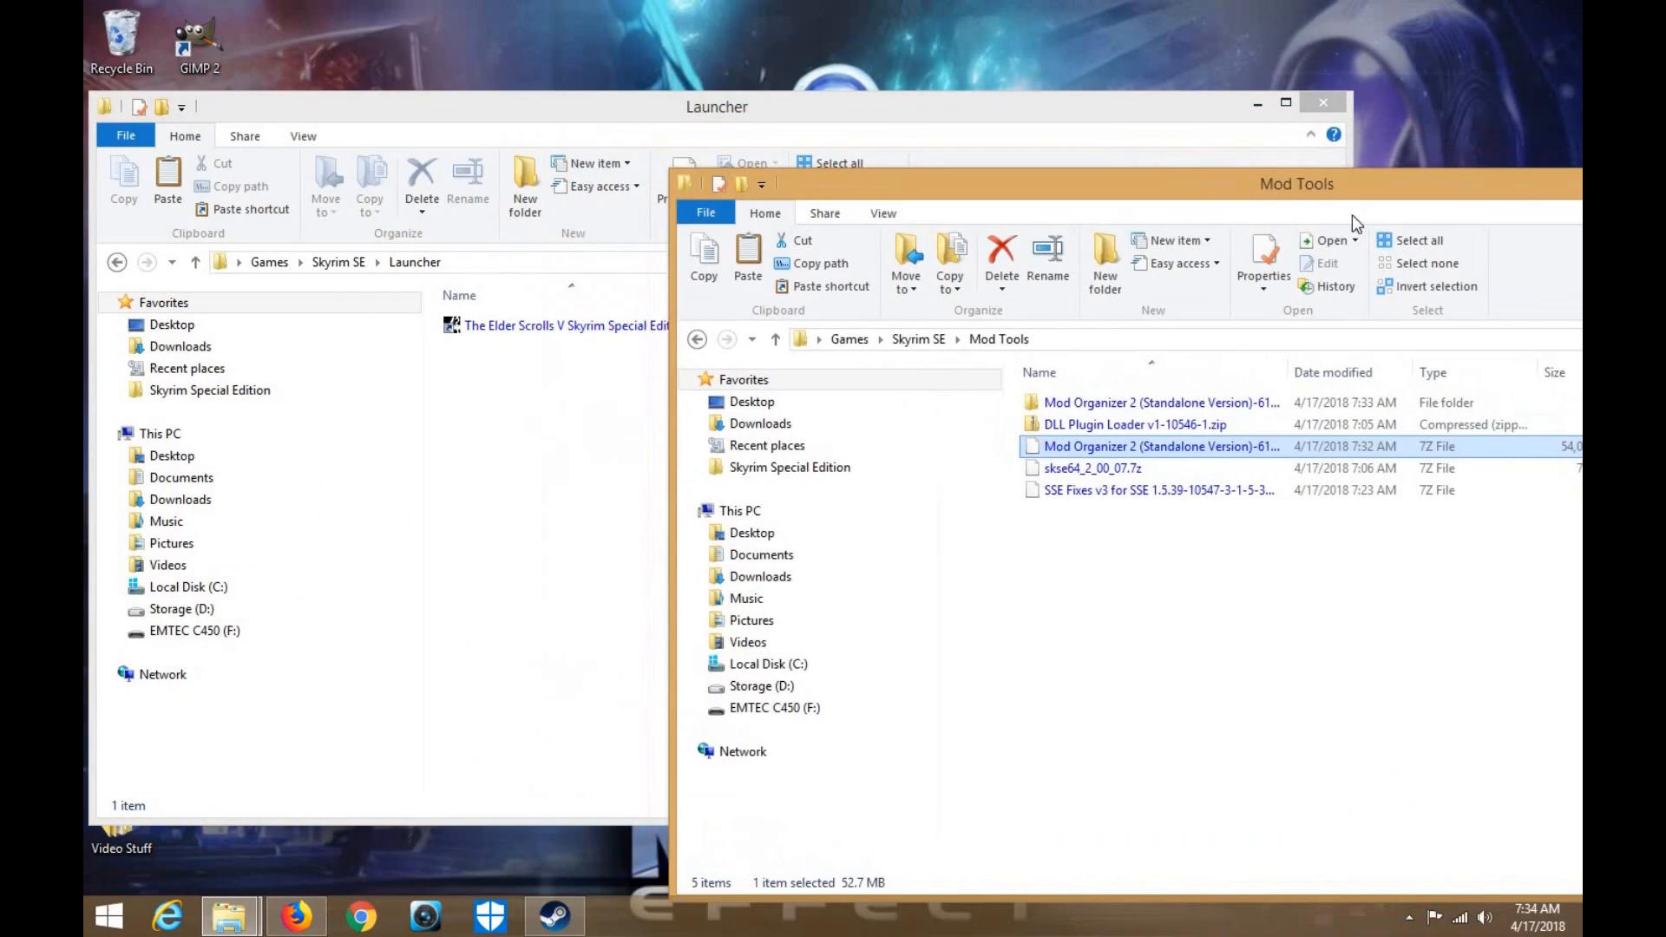
pyautogui.moveTo(1059, 422); pyautogui.dragTo(538, 439)
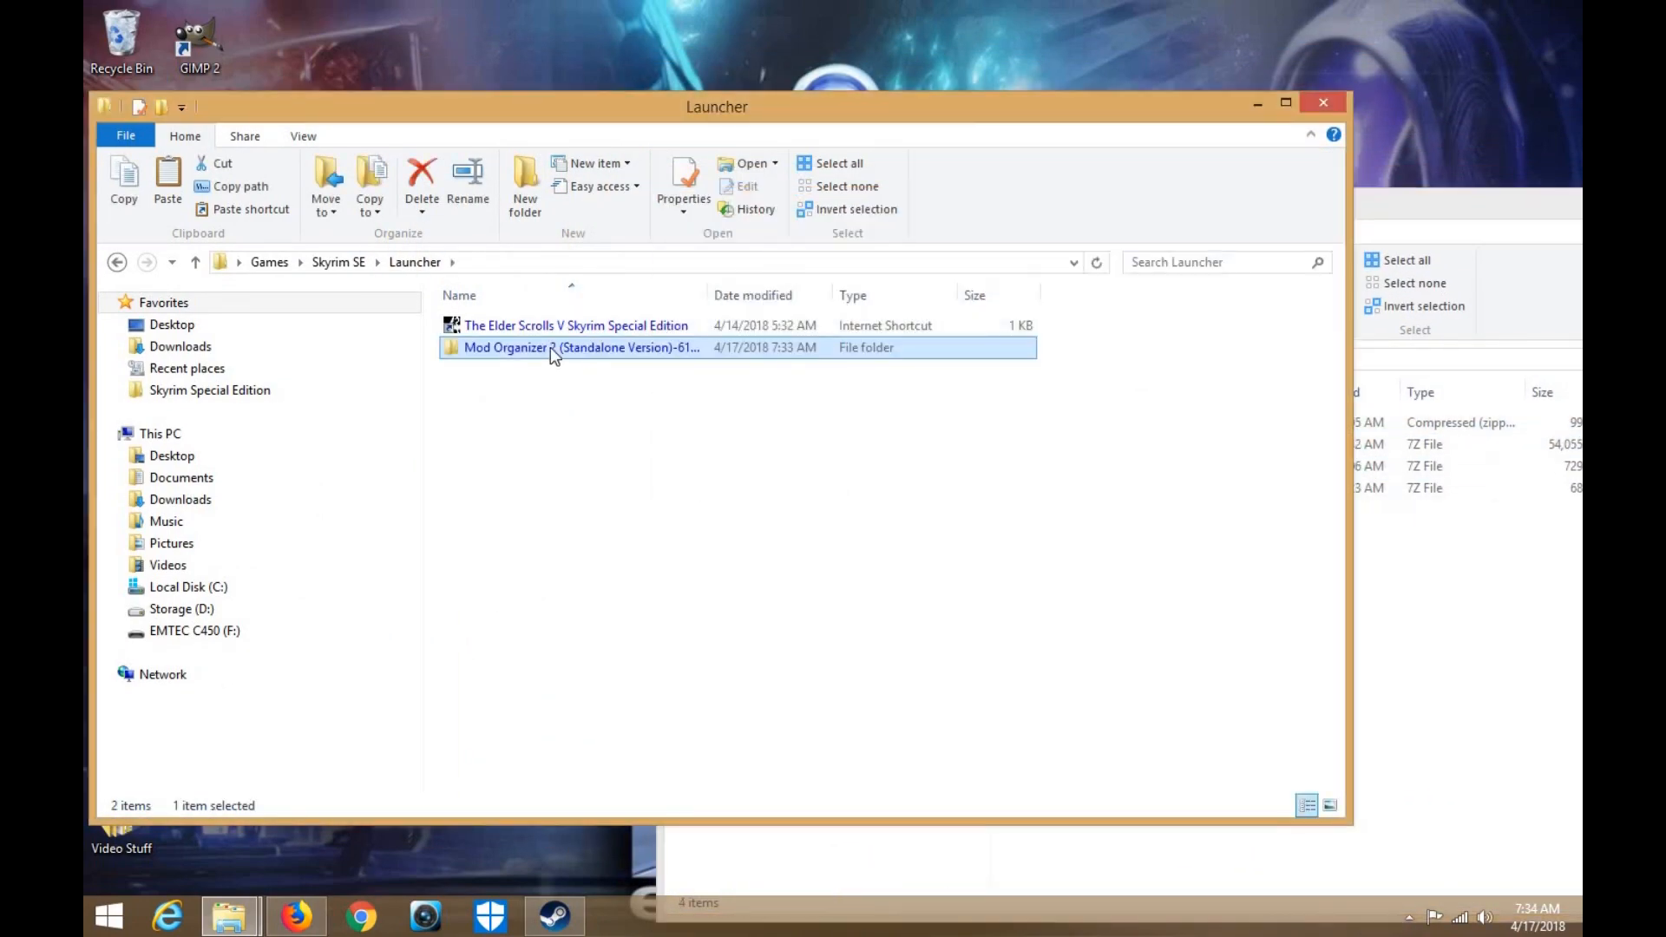
# Launch ModOrganizer.exe from the Mod Organizer 2 folder and set up a portable instance for Skyrim Special Edition
pyautogui.doubleClick(550, 347)
pyautogui.scroll(-2, 544, 436)
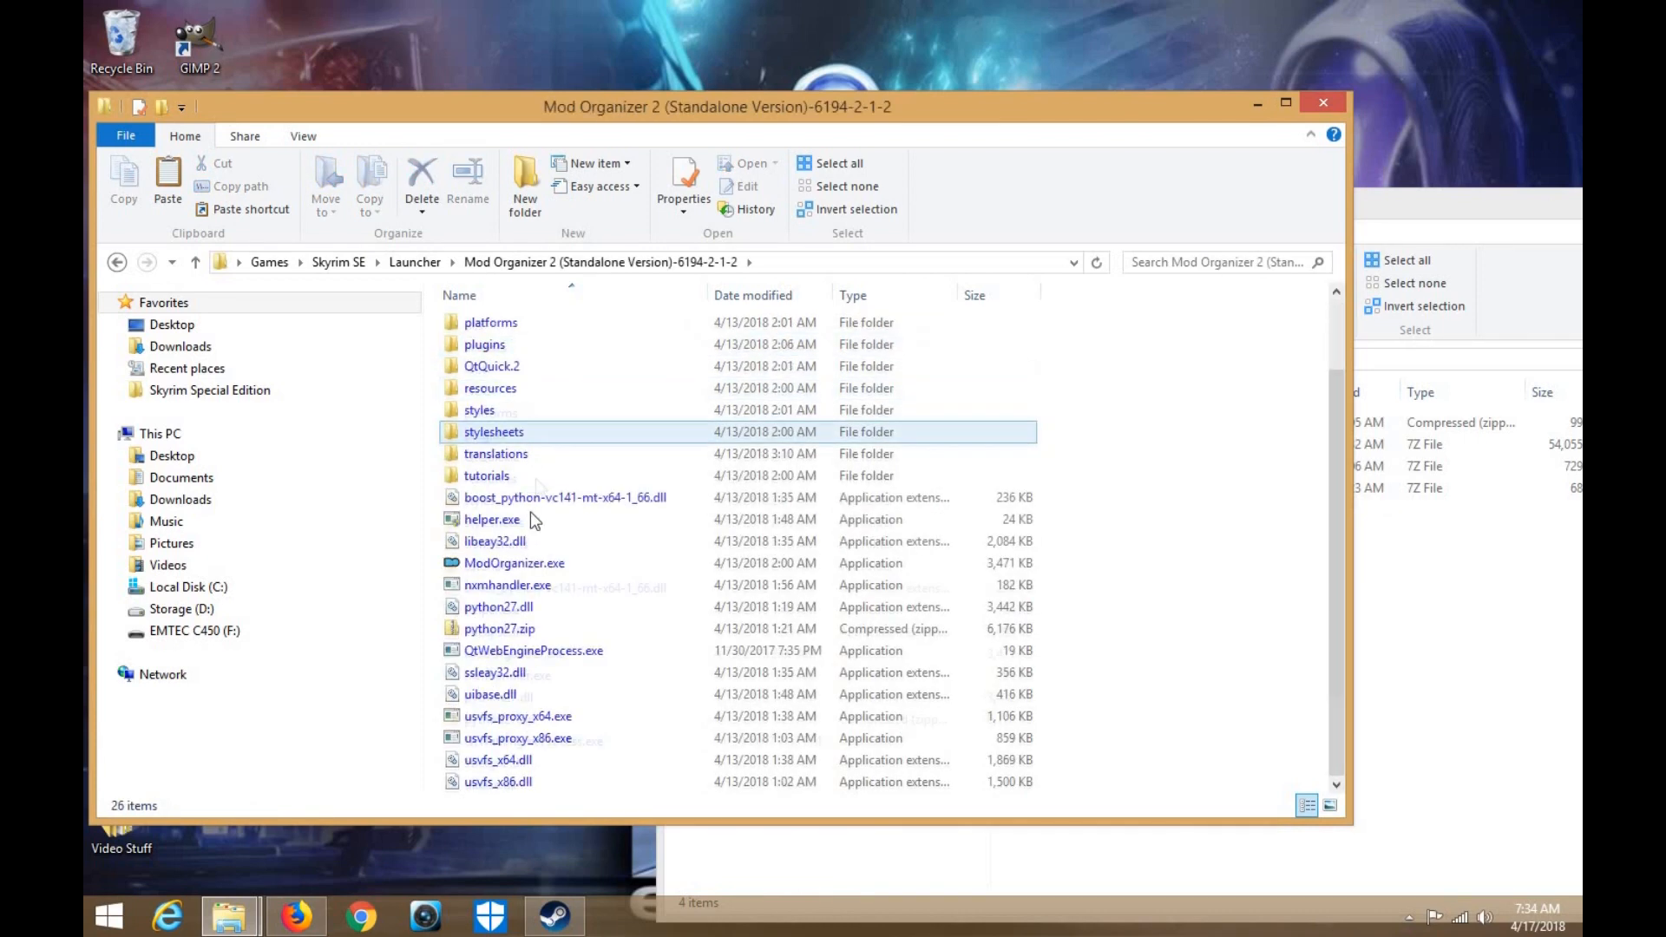
pyautogui.doubleClick(521, 565)
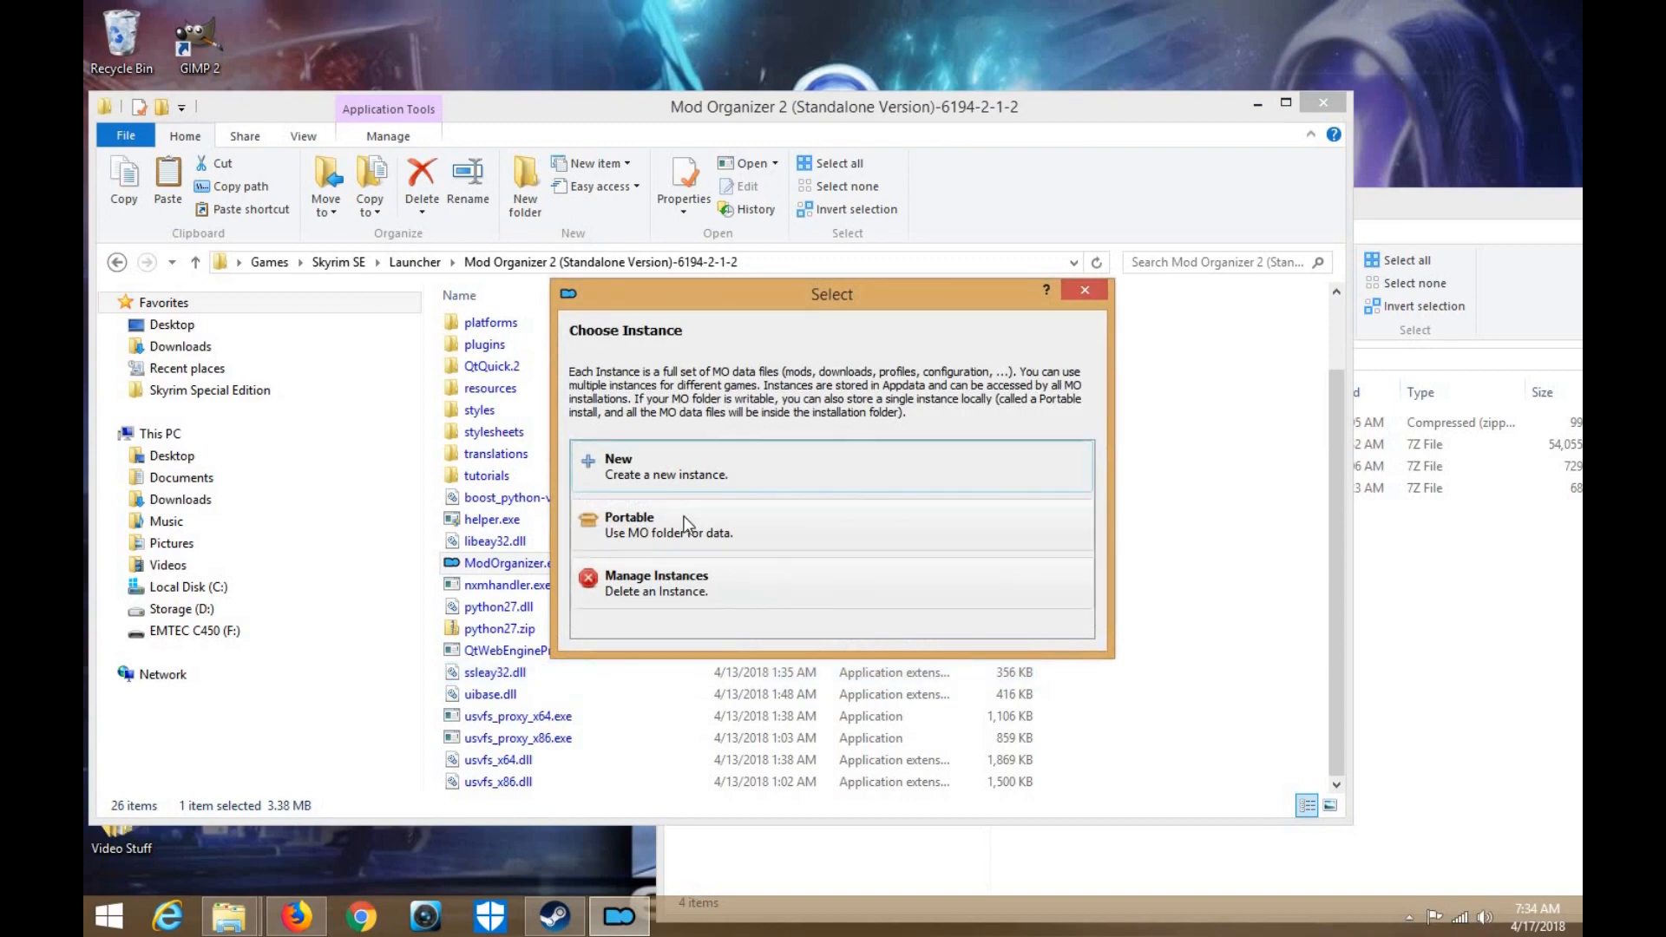
pyautogui.click(680, 526)
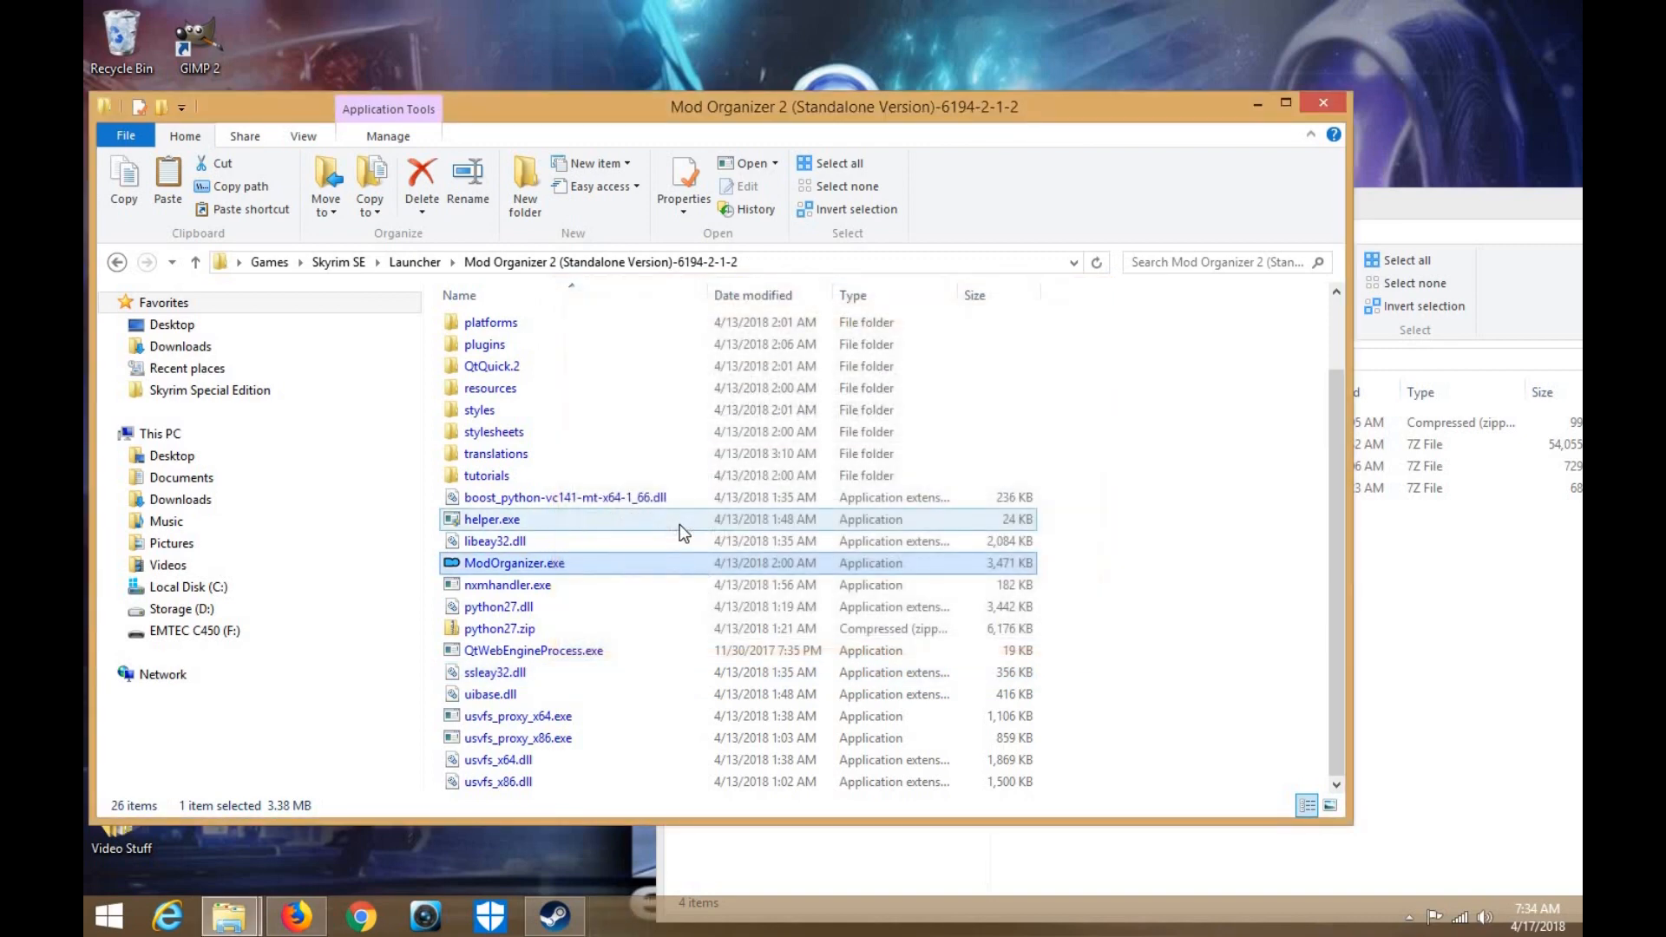
pyautogui.click(664, 397)
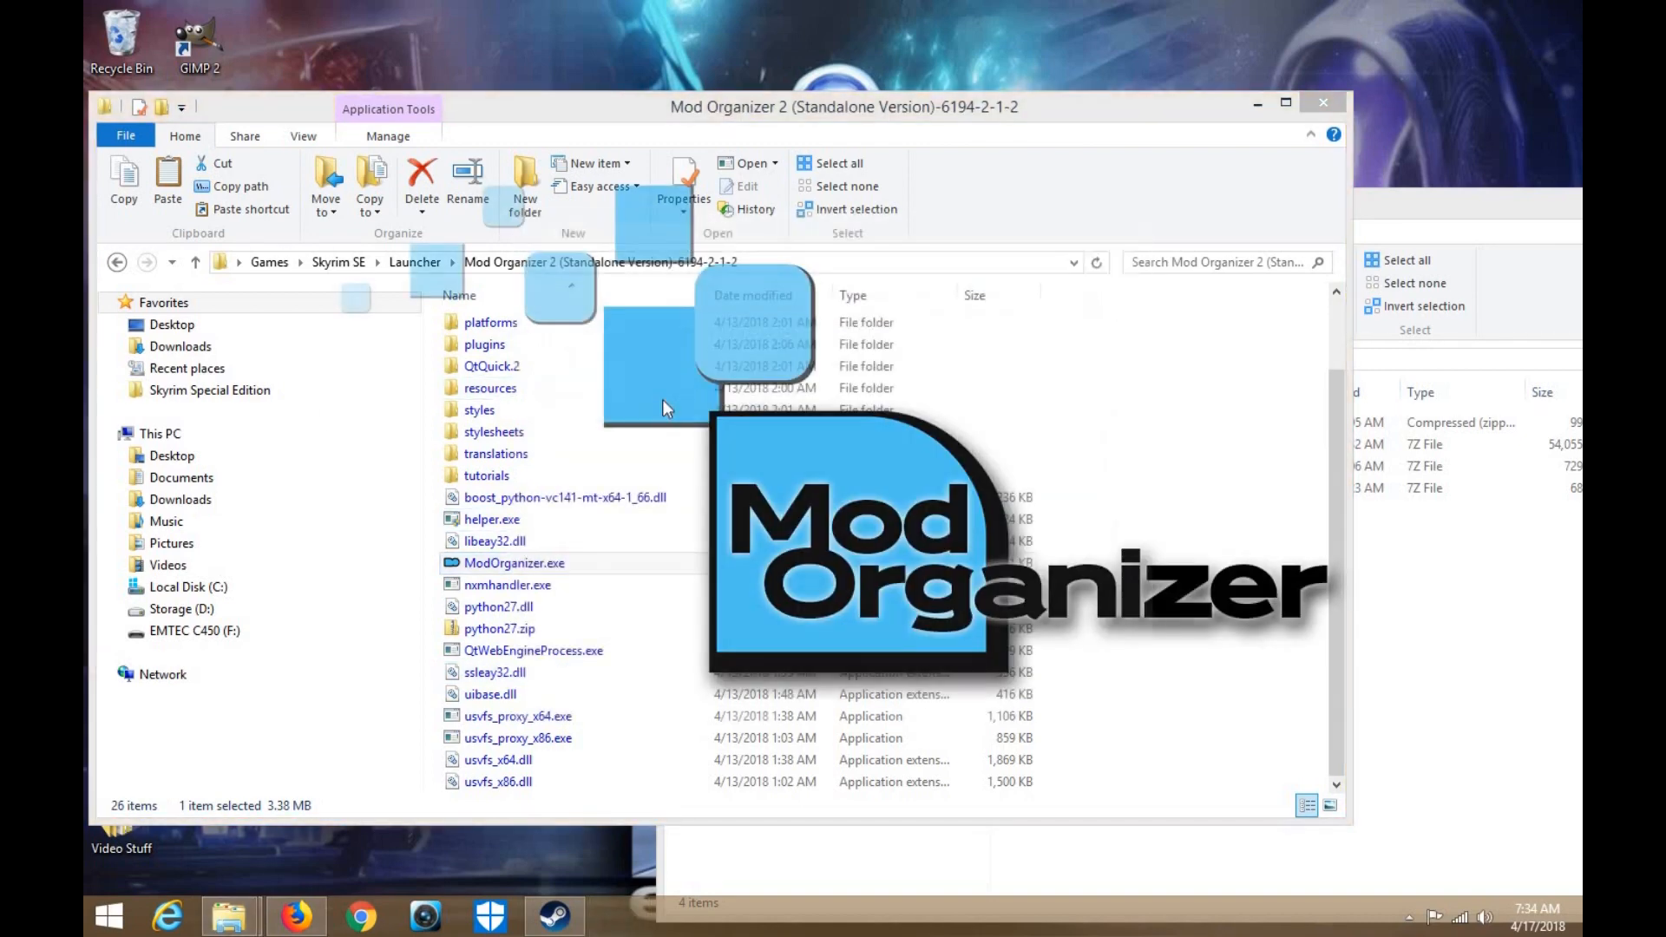
# Decline associating Mod Organizer with nxm links and maximize its main window
pyautogui.click(760, 406)
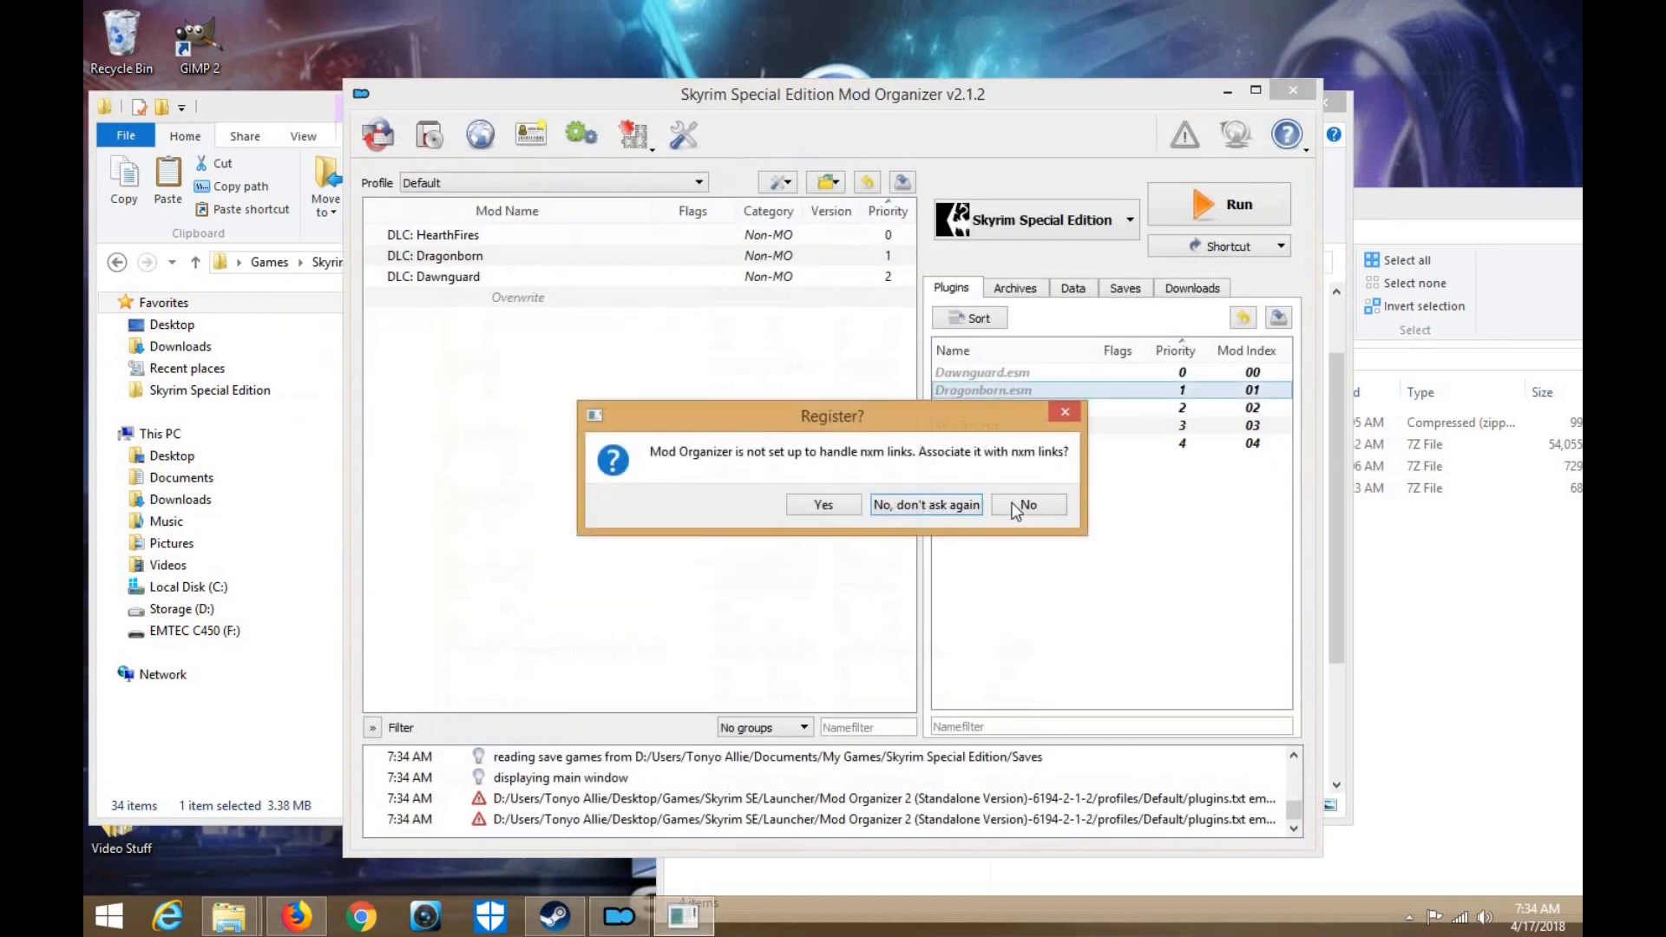
pyautogui.click(1028, 507)
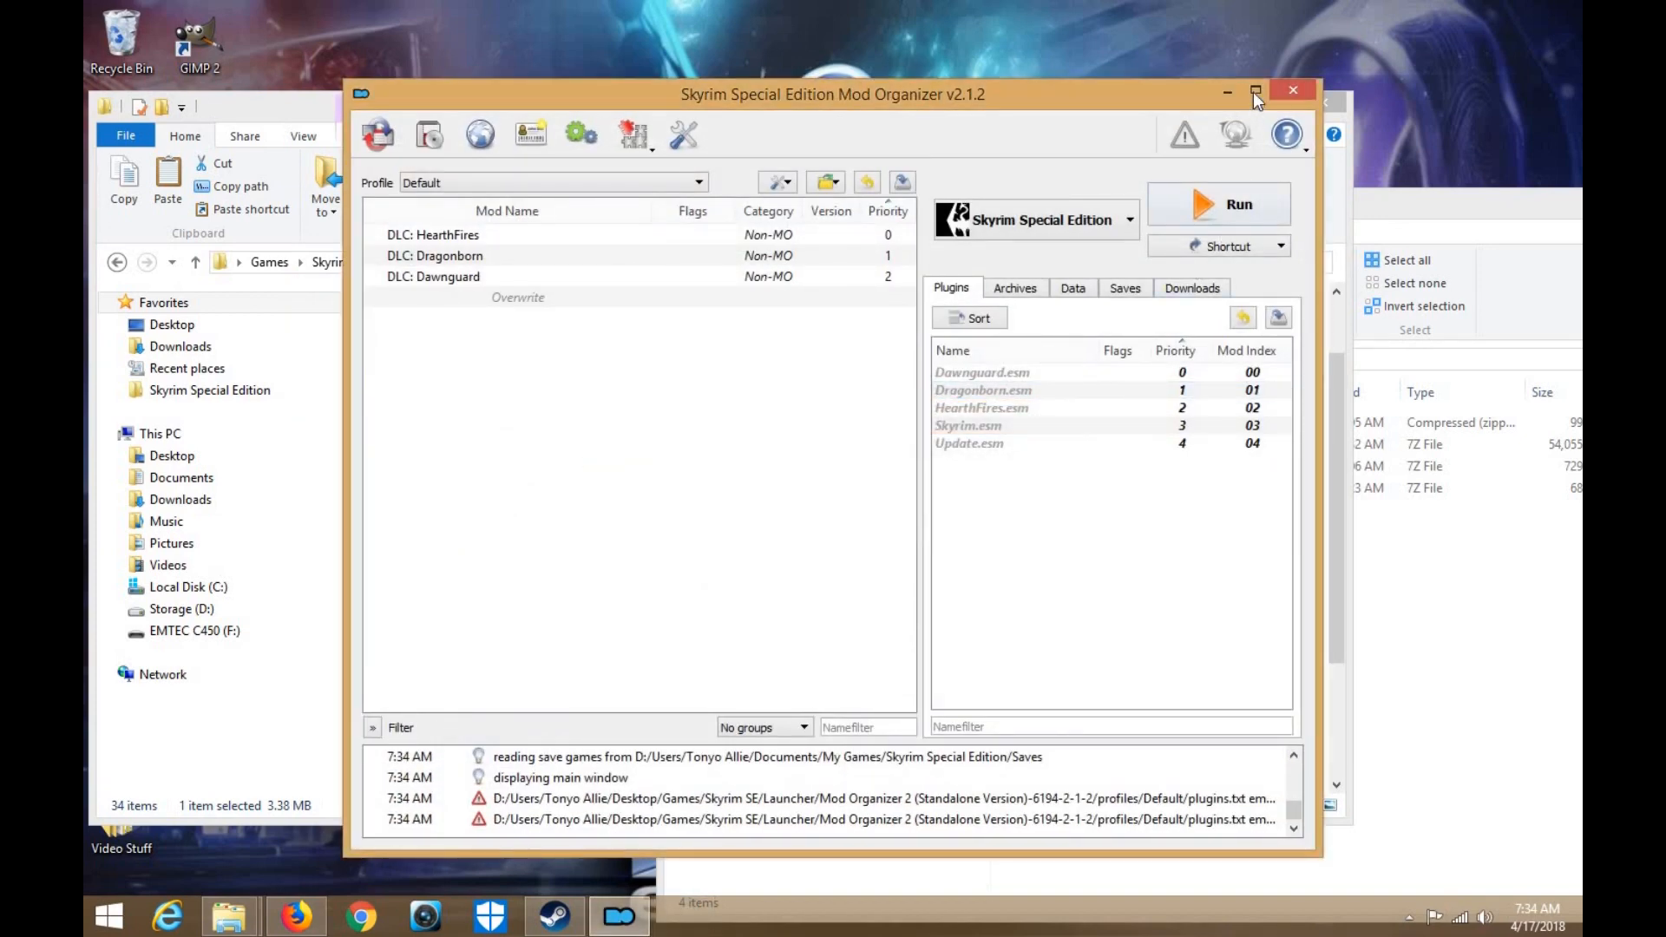
pyautogui.click(1255, 91)
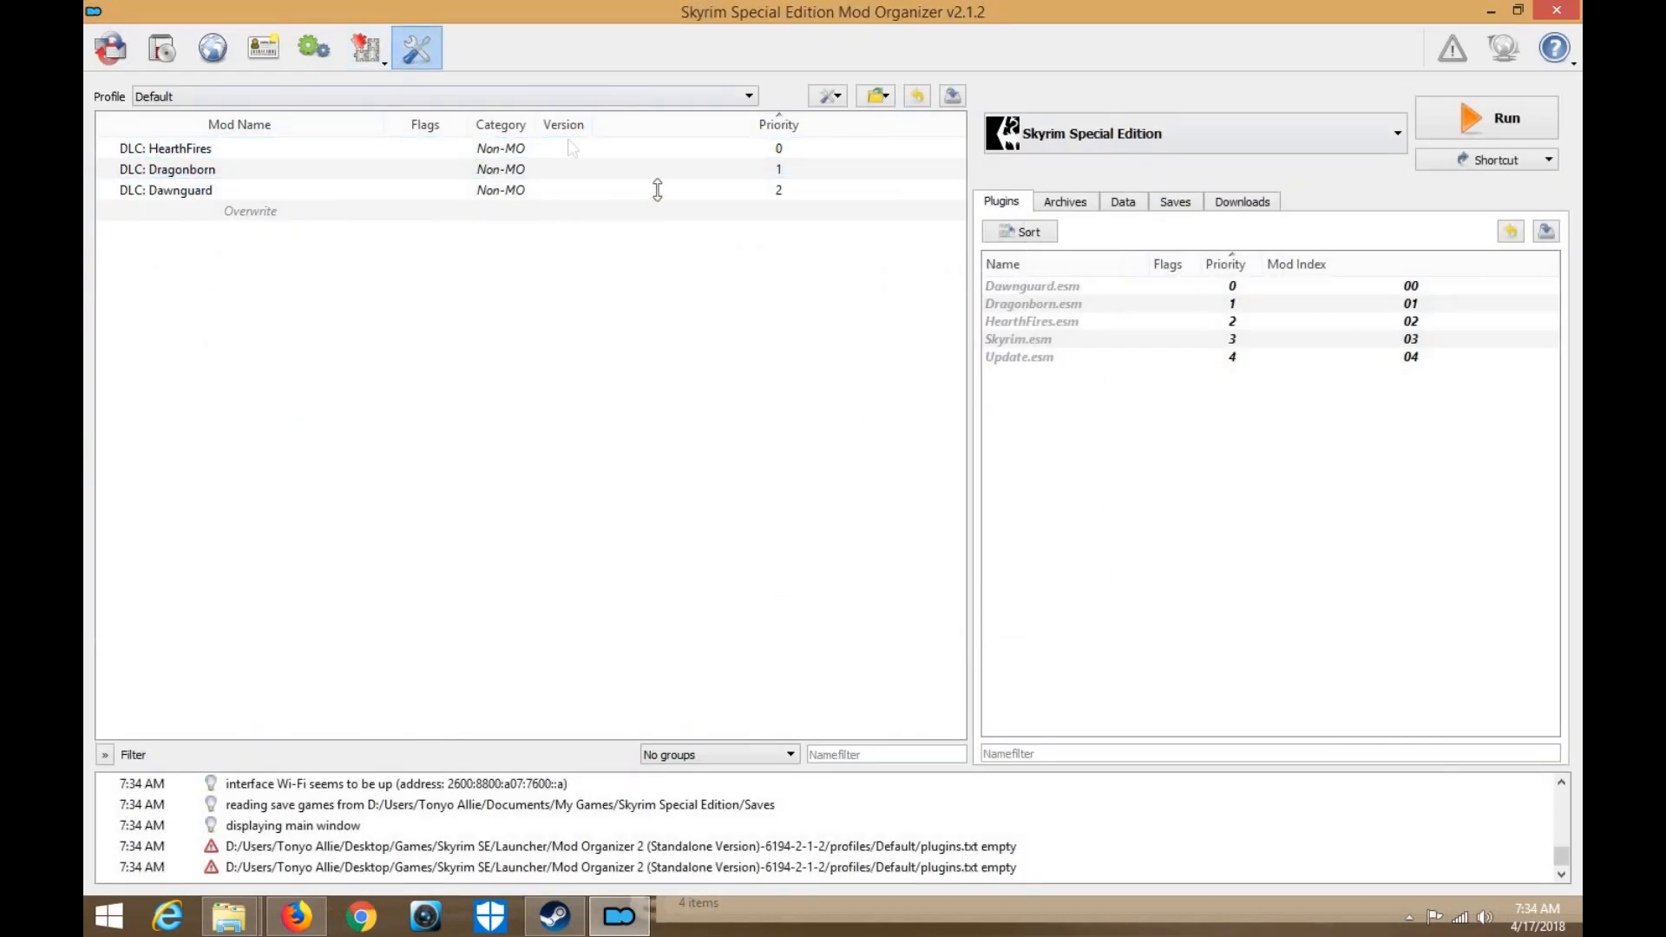
# Enable automatic log-in to Nexus in the Mod Organizer settings, save them, and show the list of downloads
pyautogui.click(681, 242)
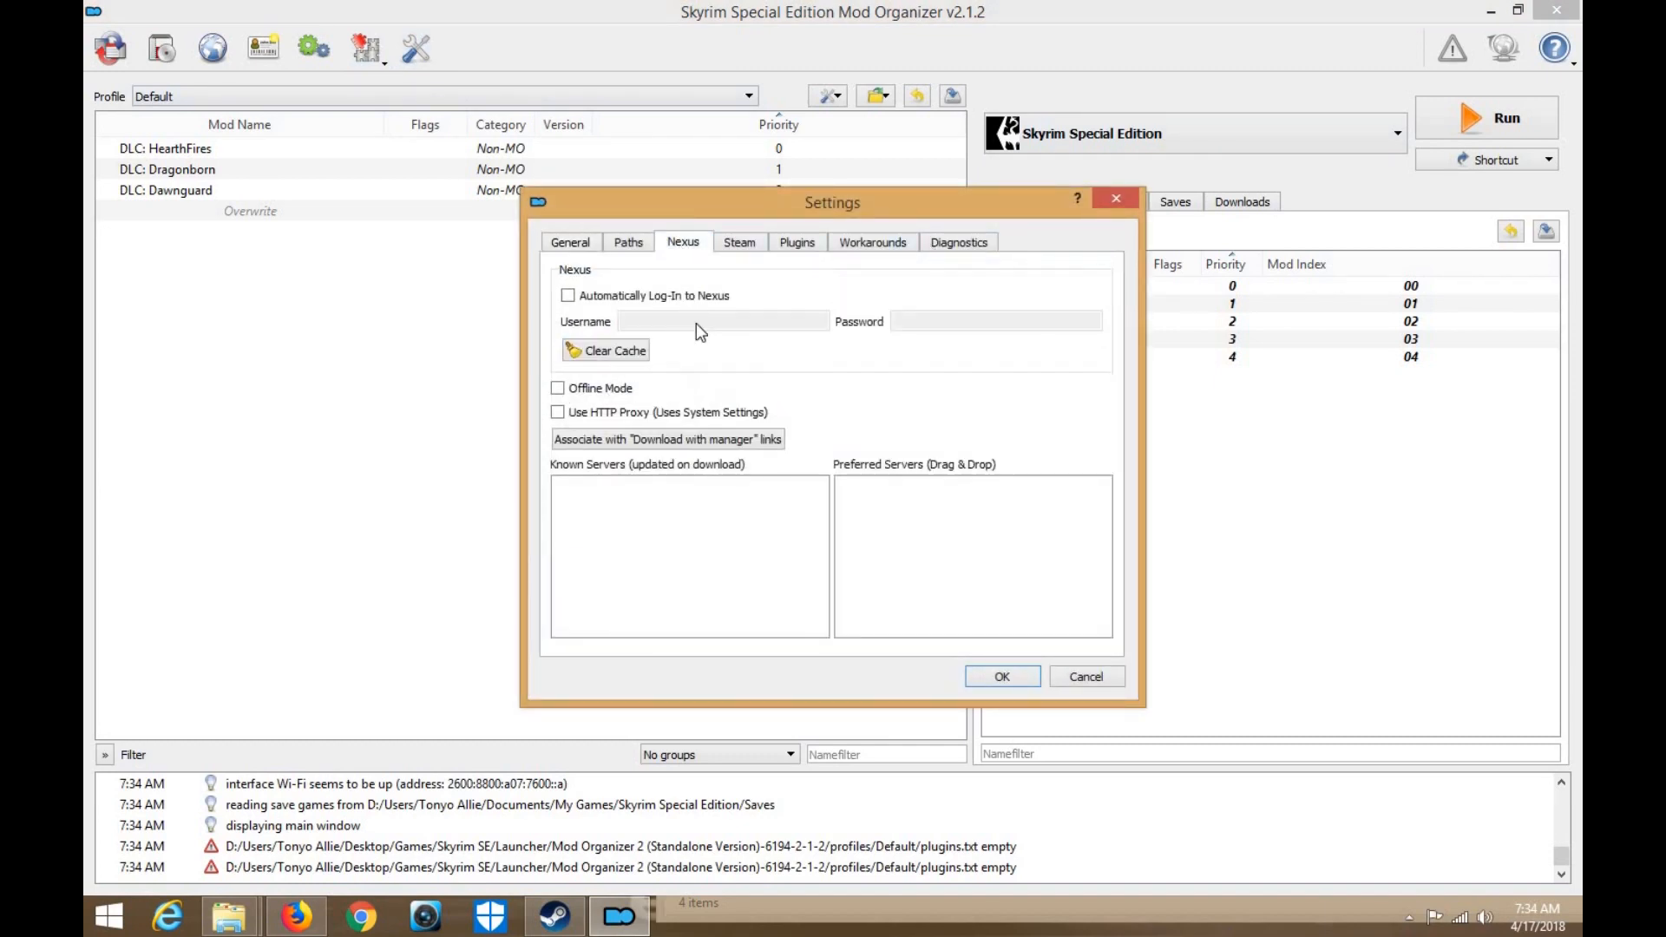
pyautogui.click(569, 296)
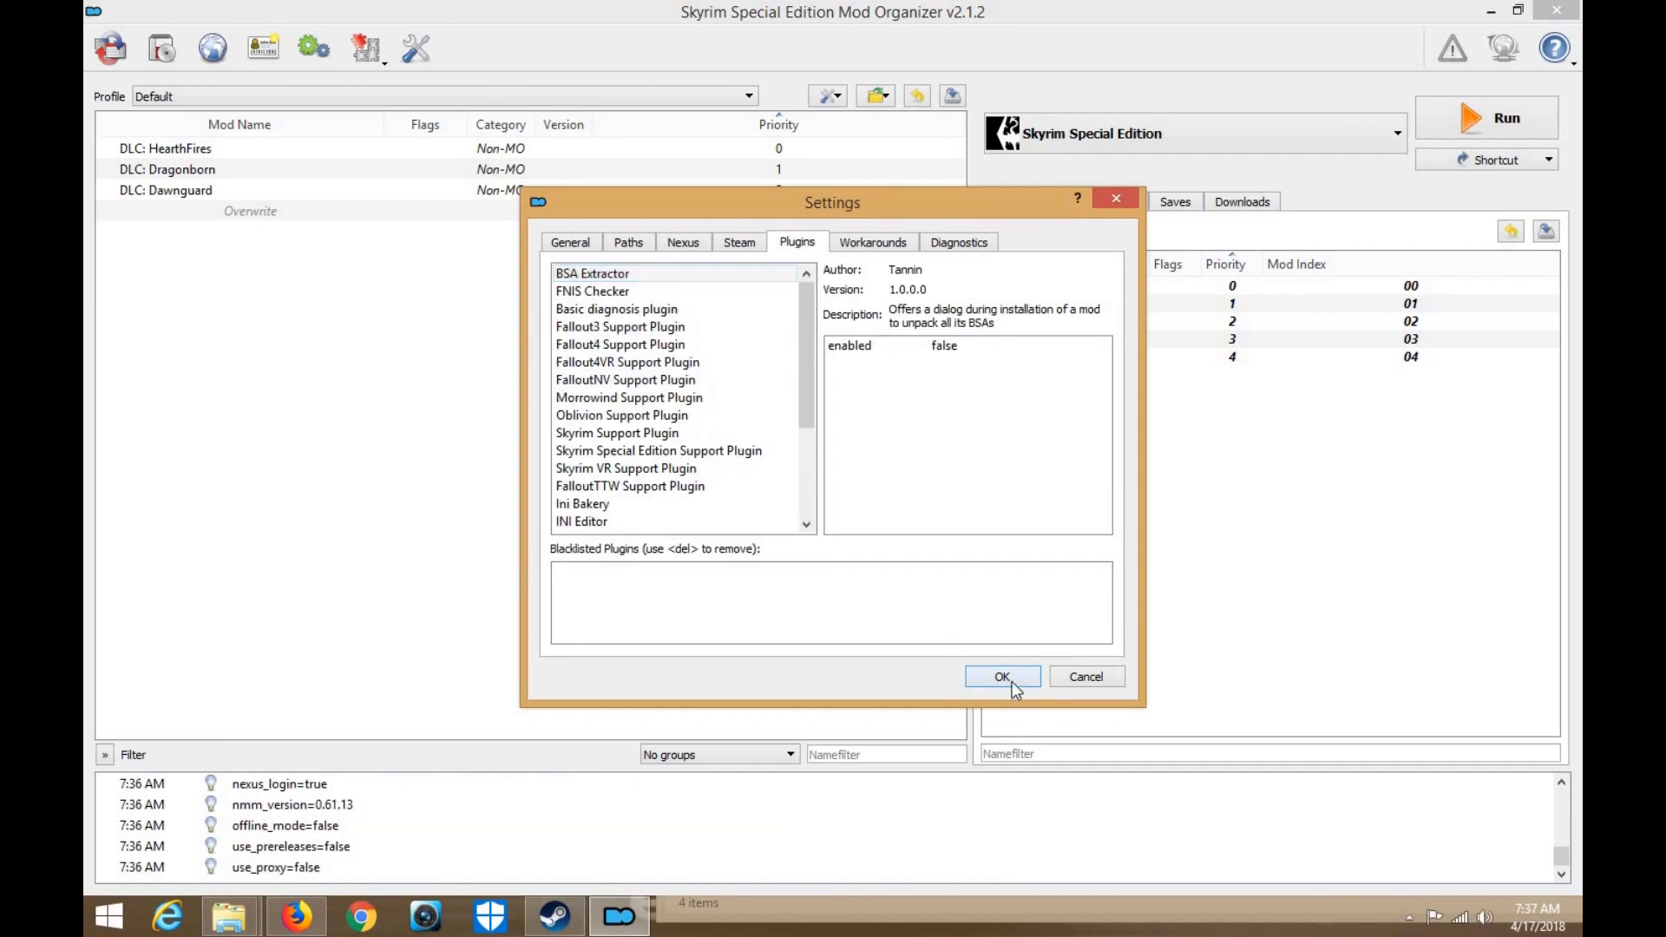
pyautogui.click(1011, 681)
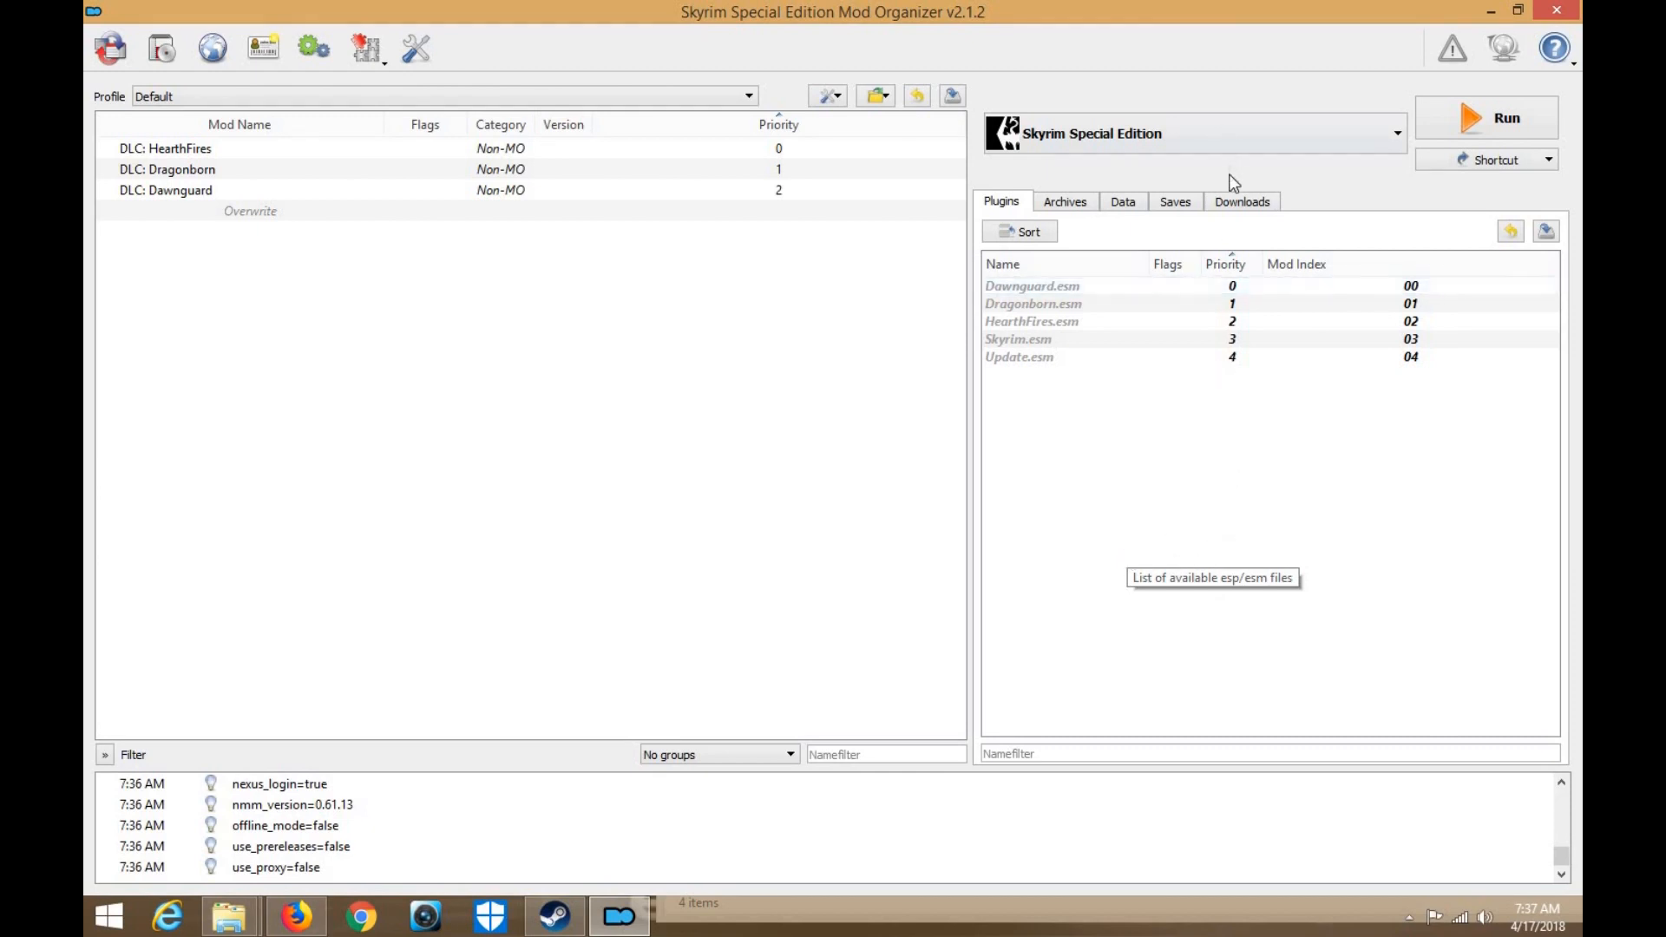
pyautogui.click(1227, 200)
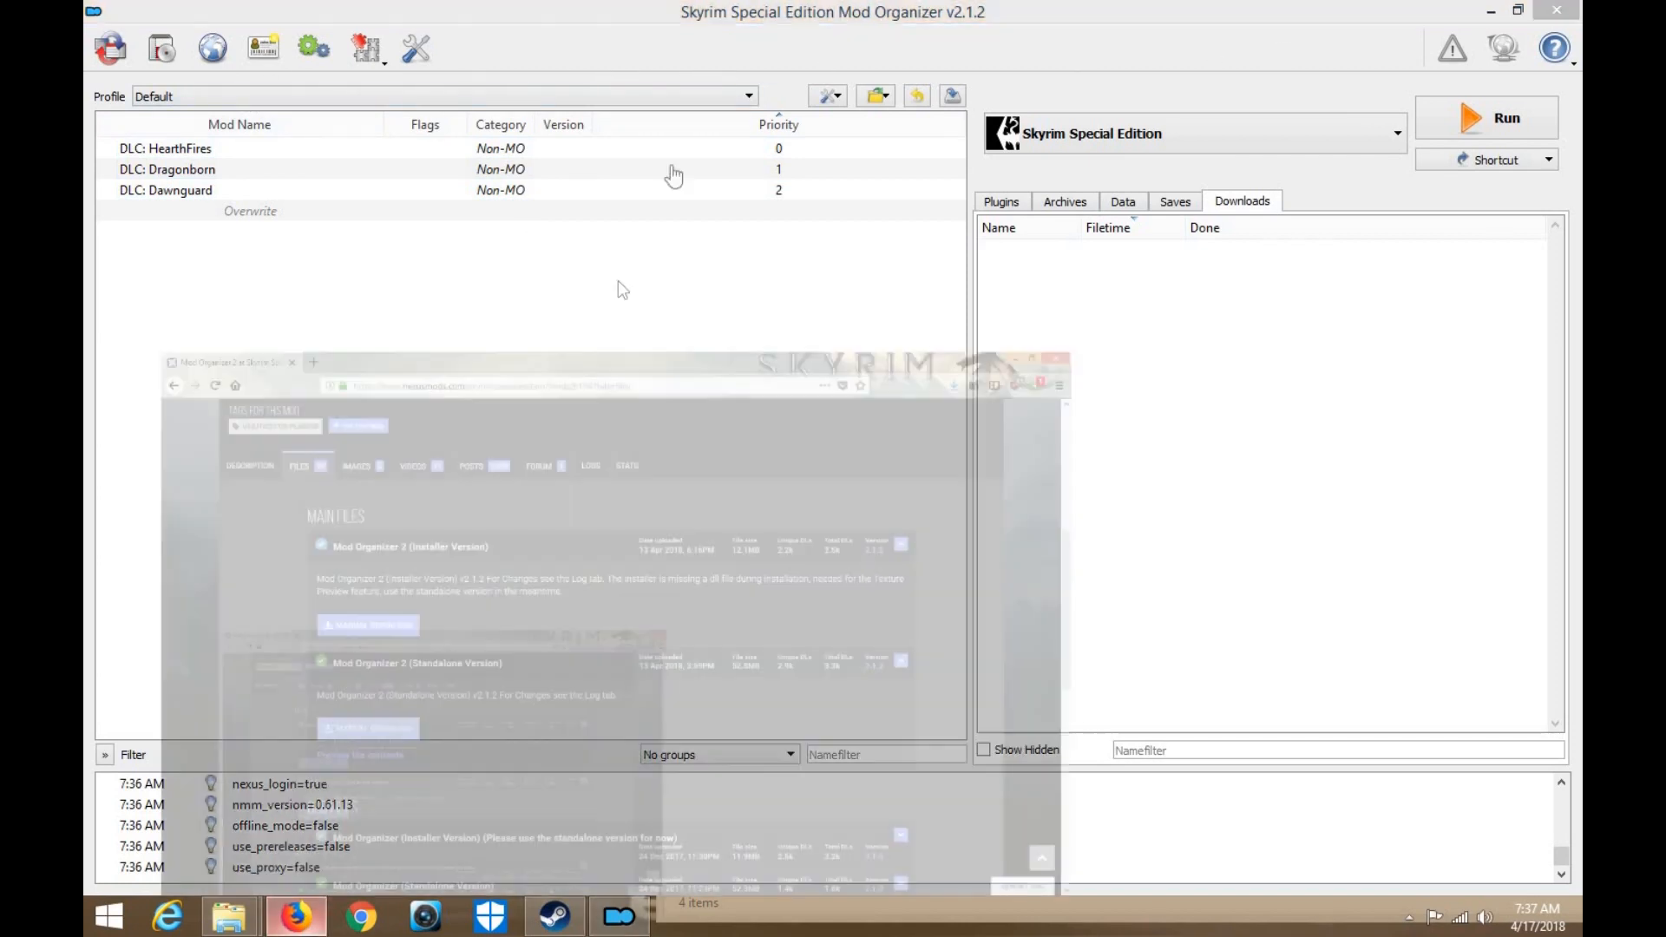
# Switch to Firefox and search the web for "SSEEdit Skyrim SE" in a new browser tab
pyautogui.click(302, 925)
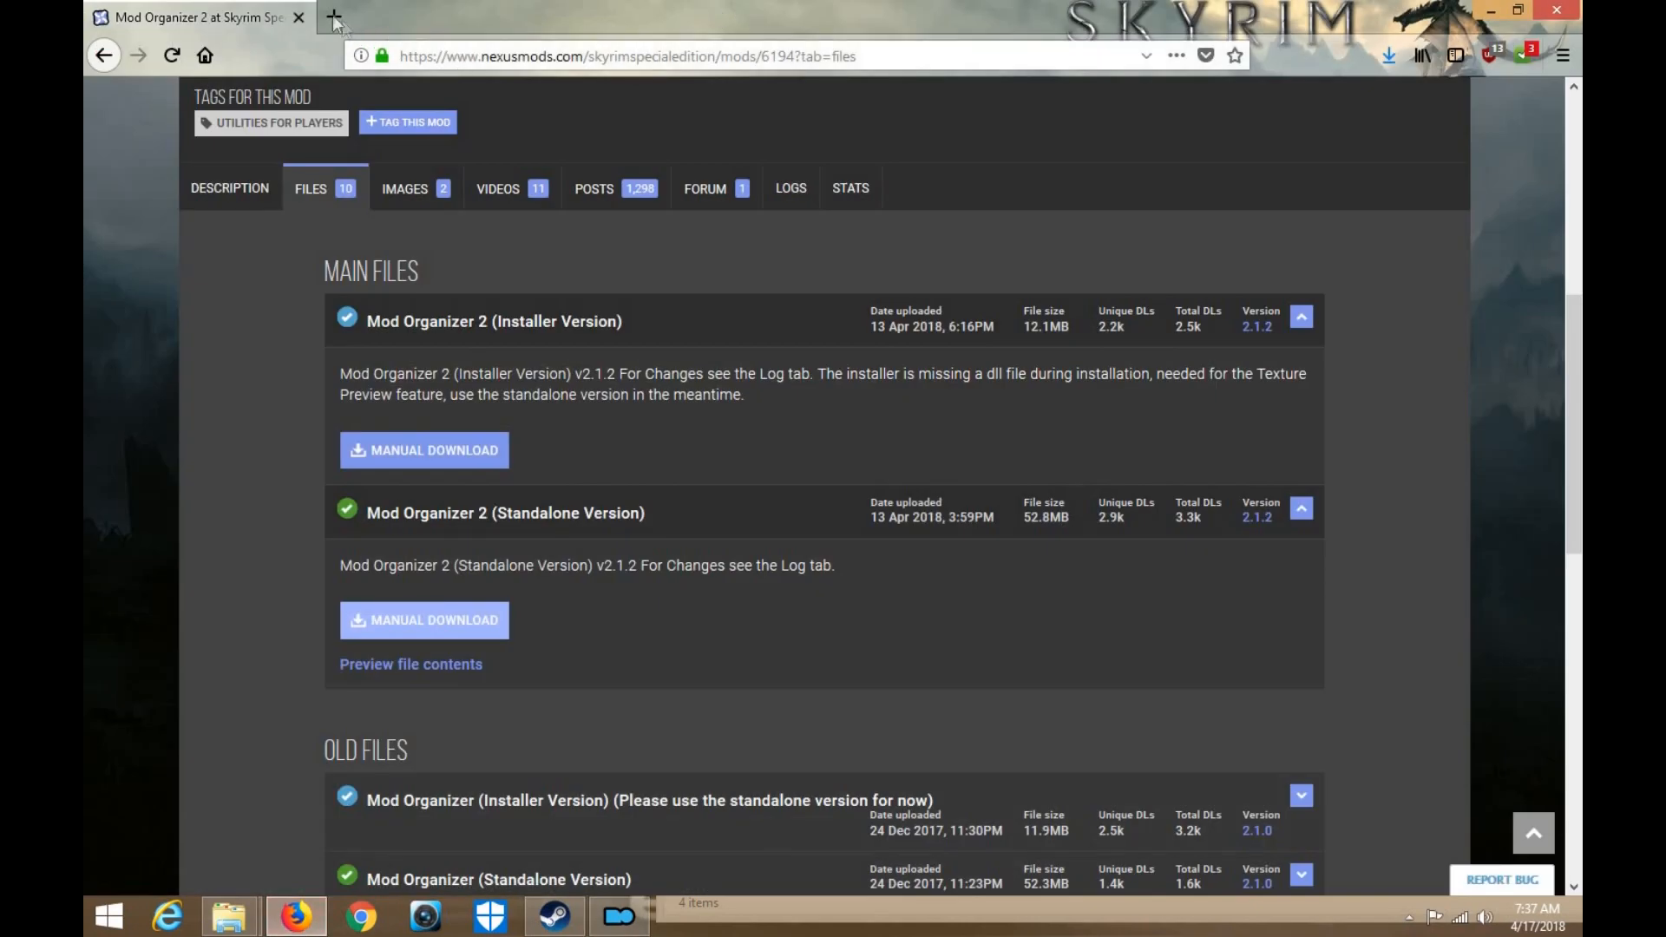
pyautogui.hotkey('ctrl', 't')
pyautogui.write('SSEEdit')
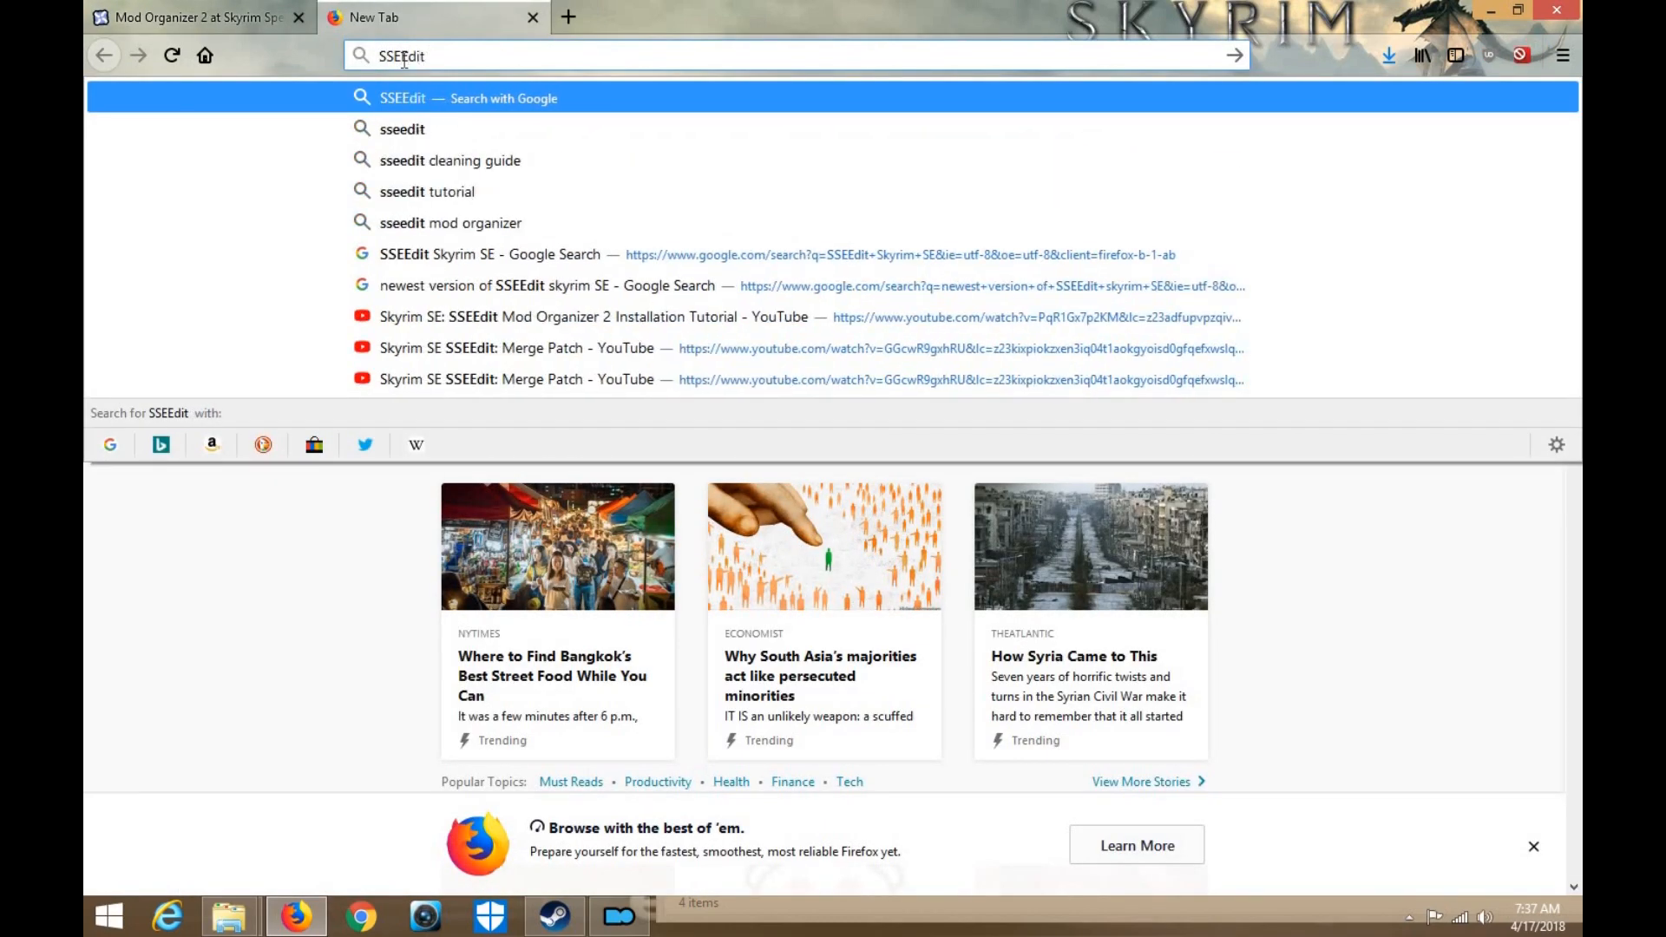
pyautogui.write(' Skyrim SE')
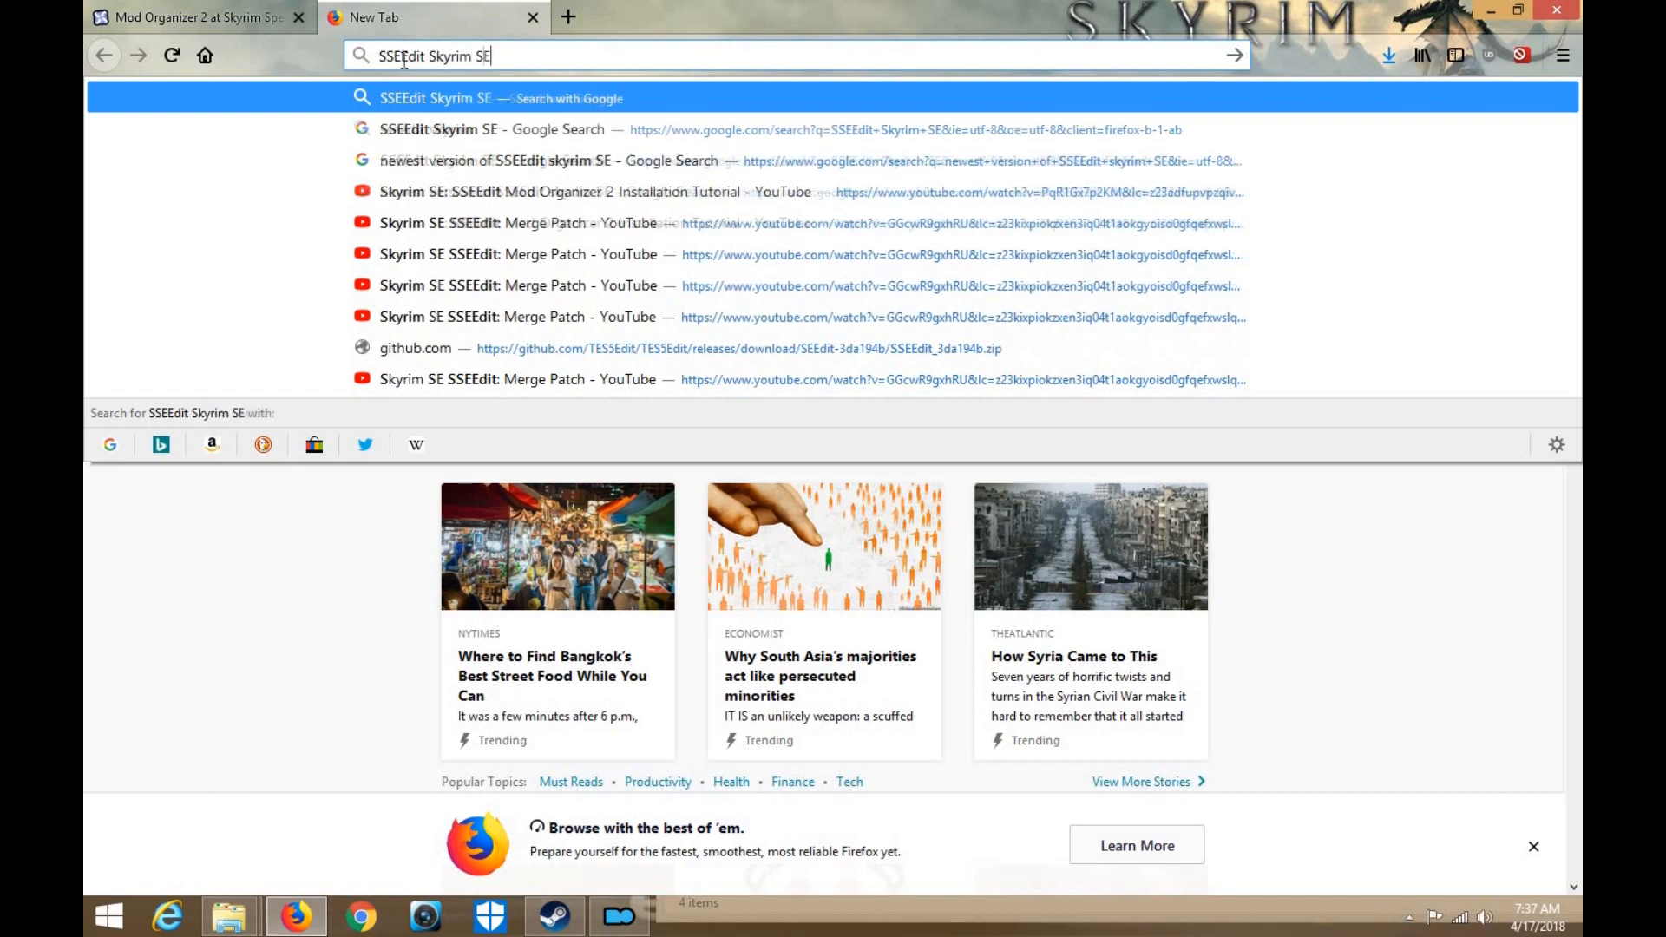
pyautogui.press('Return')
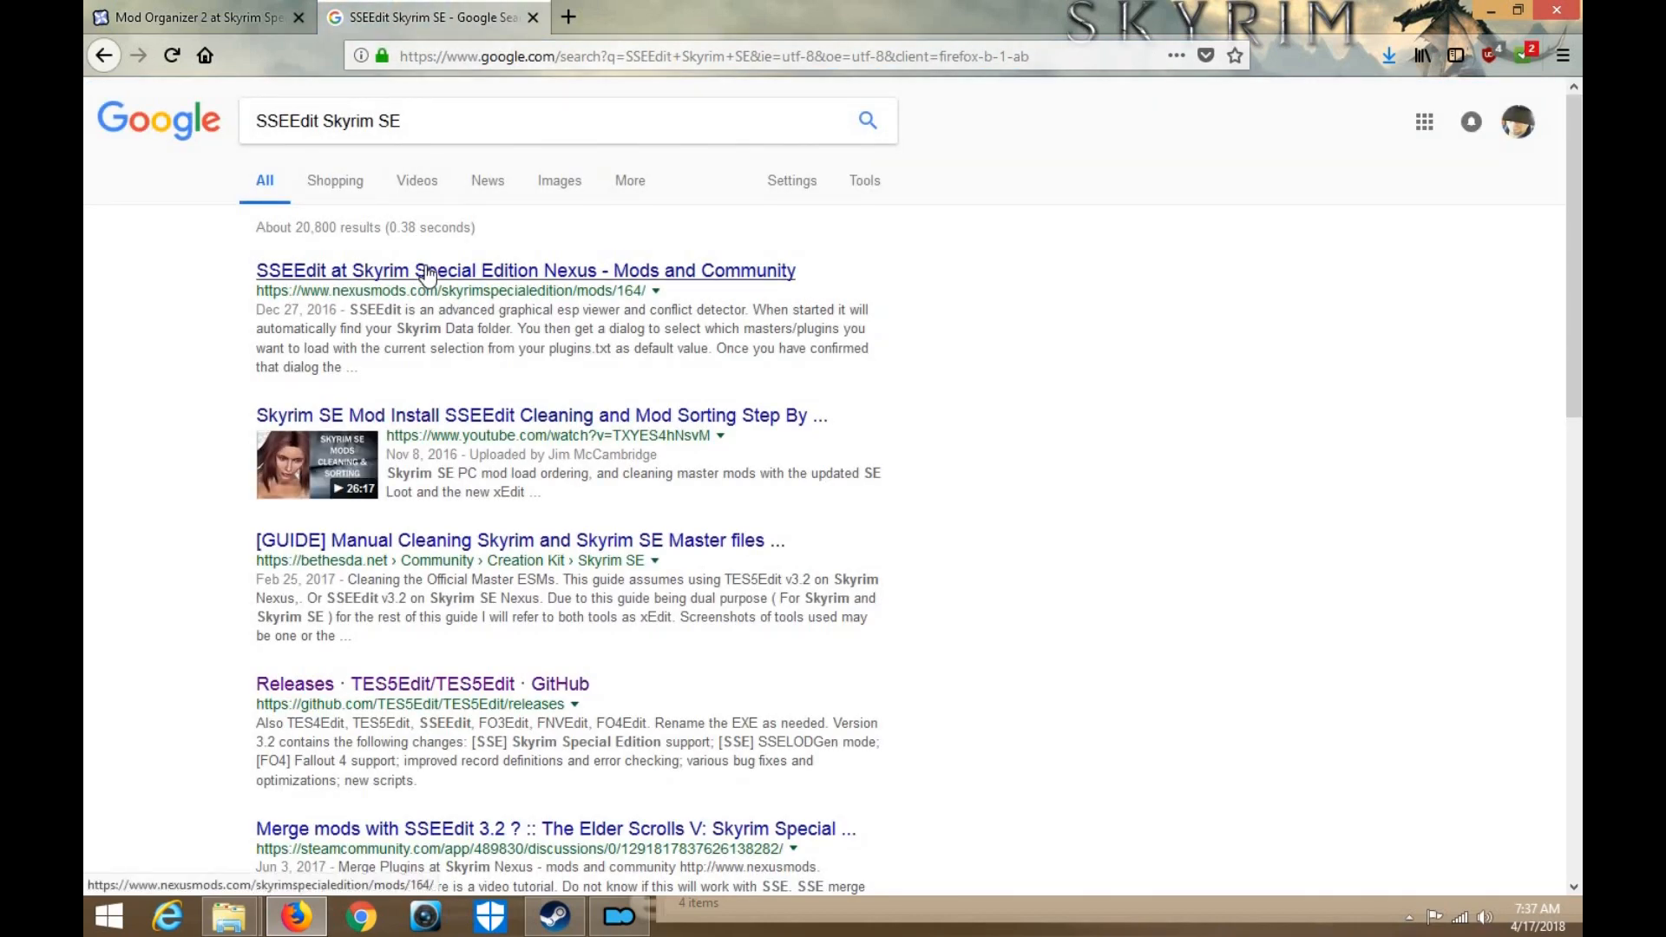
# Download SSEEdit_3da194b.zip from the TES5Edit releases page on GitHub
pyautogui.click(460, 693)
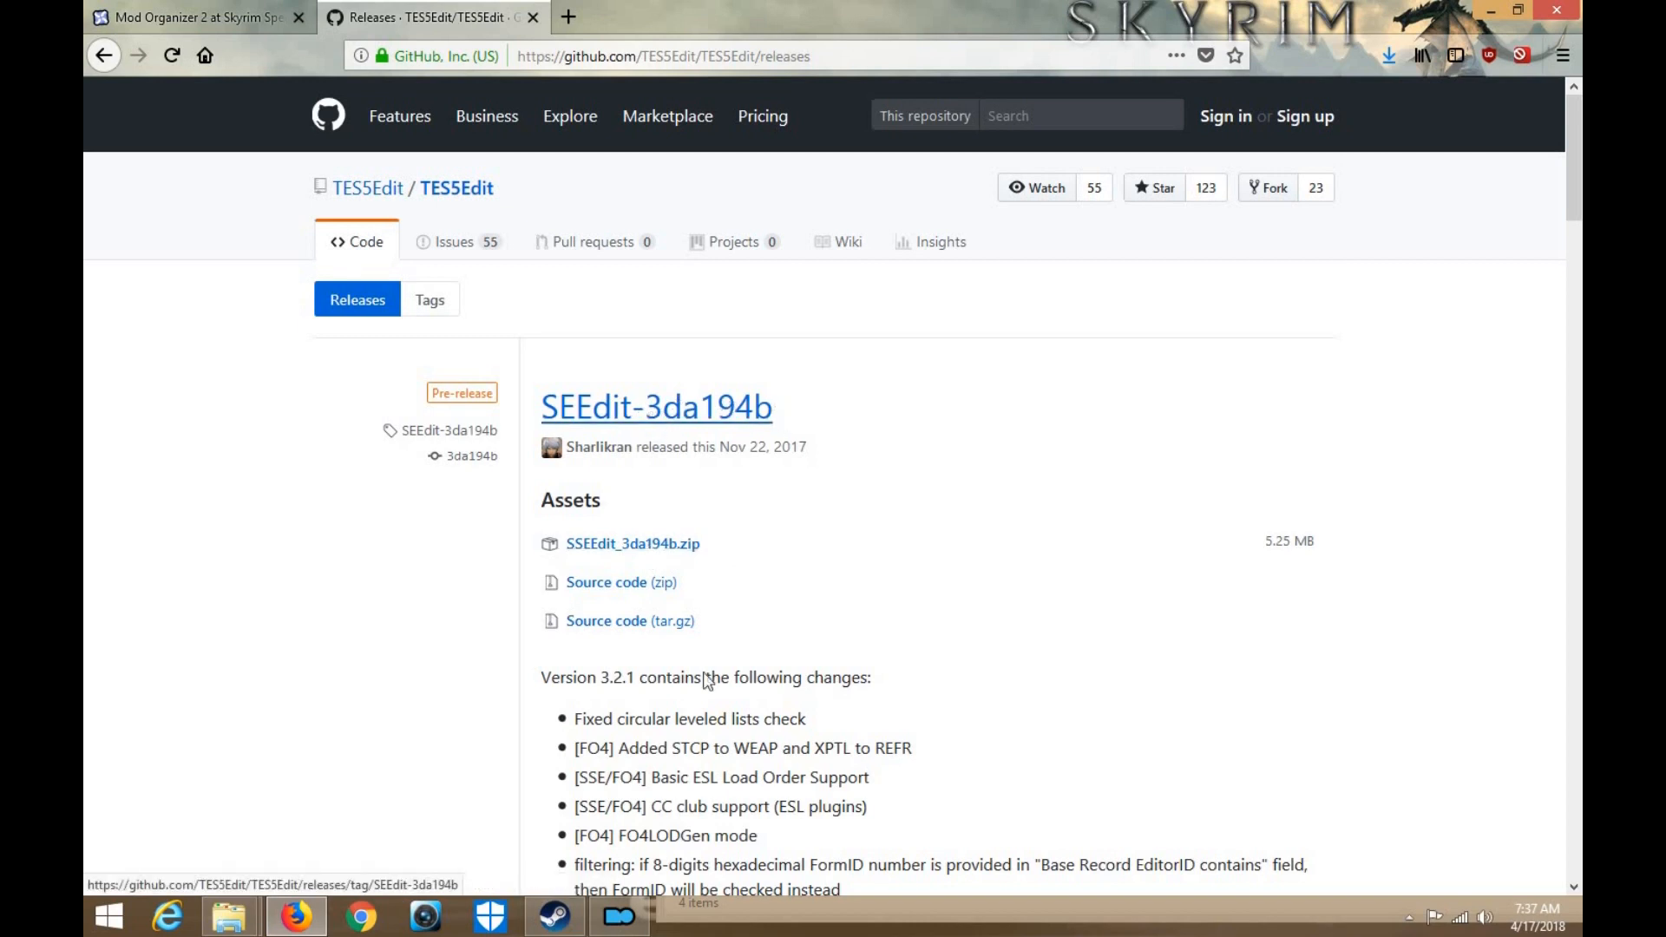
pyautogui.click(590, 547)
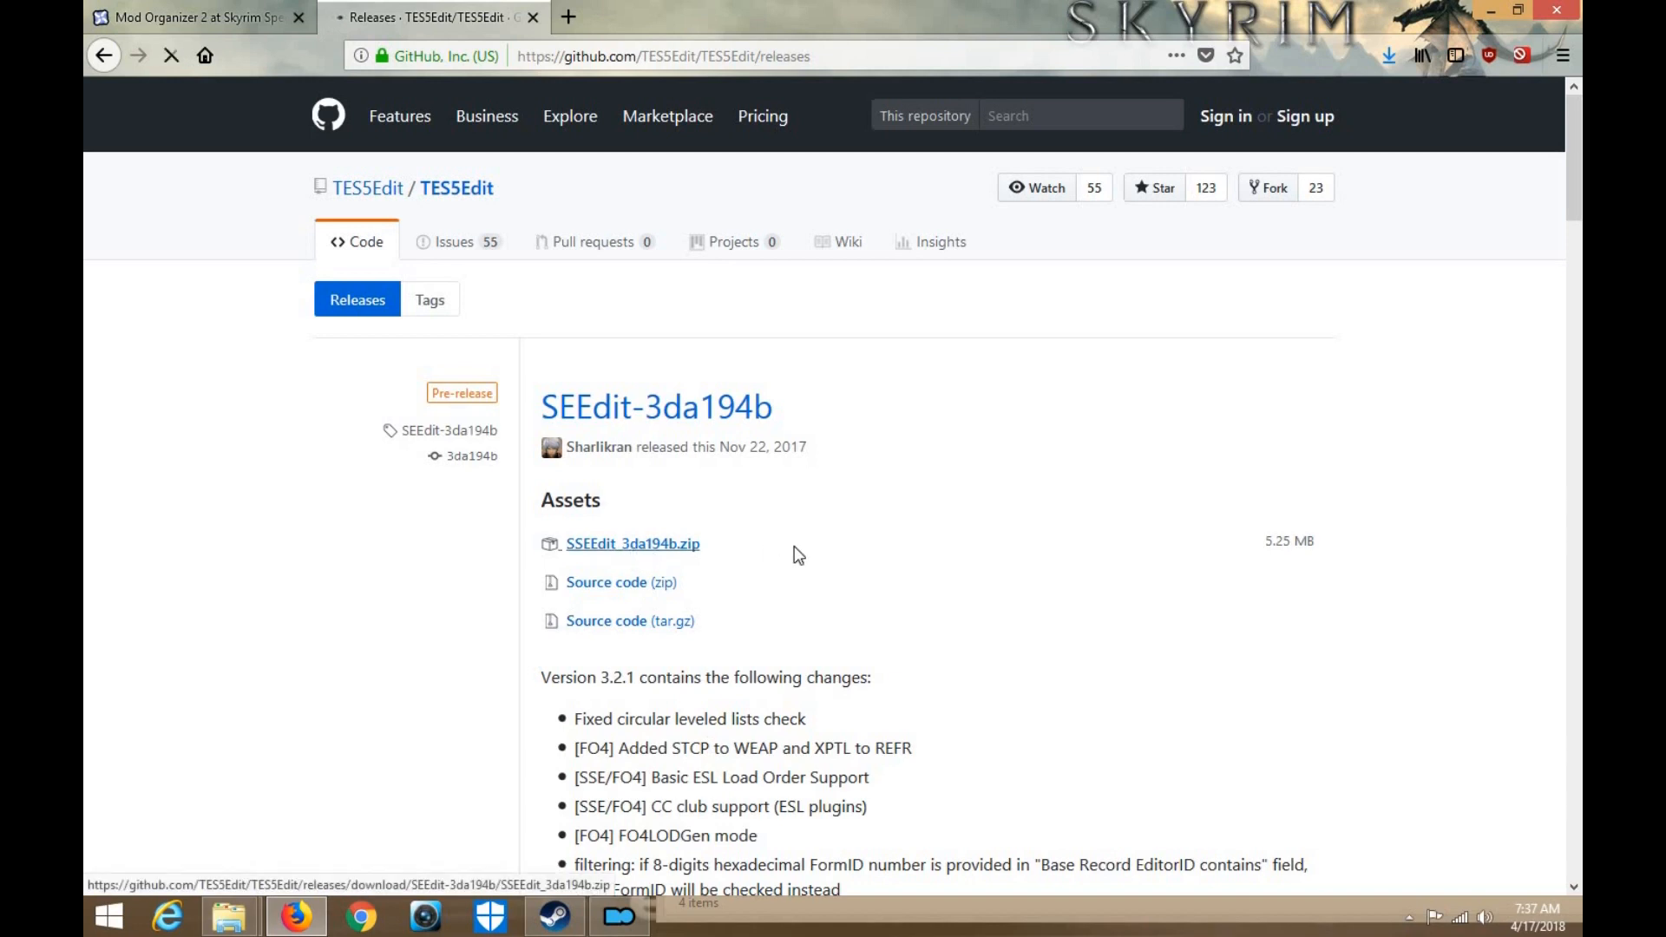
pyautogui.click(909, 573)
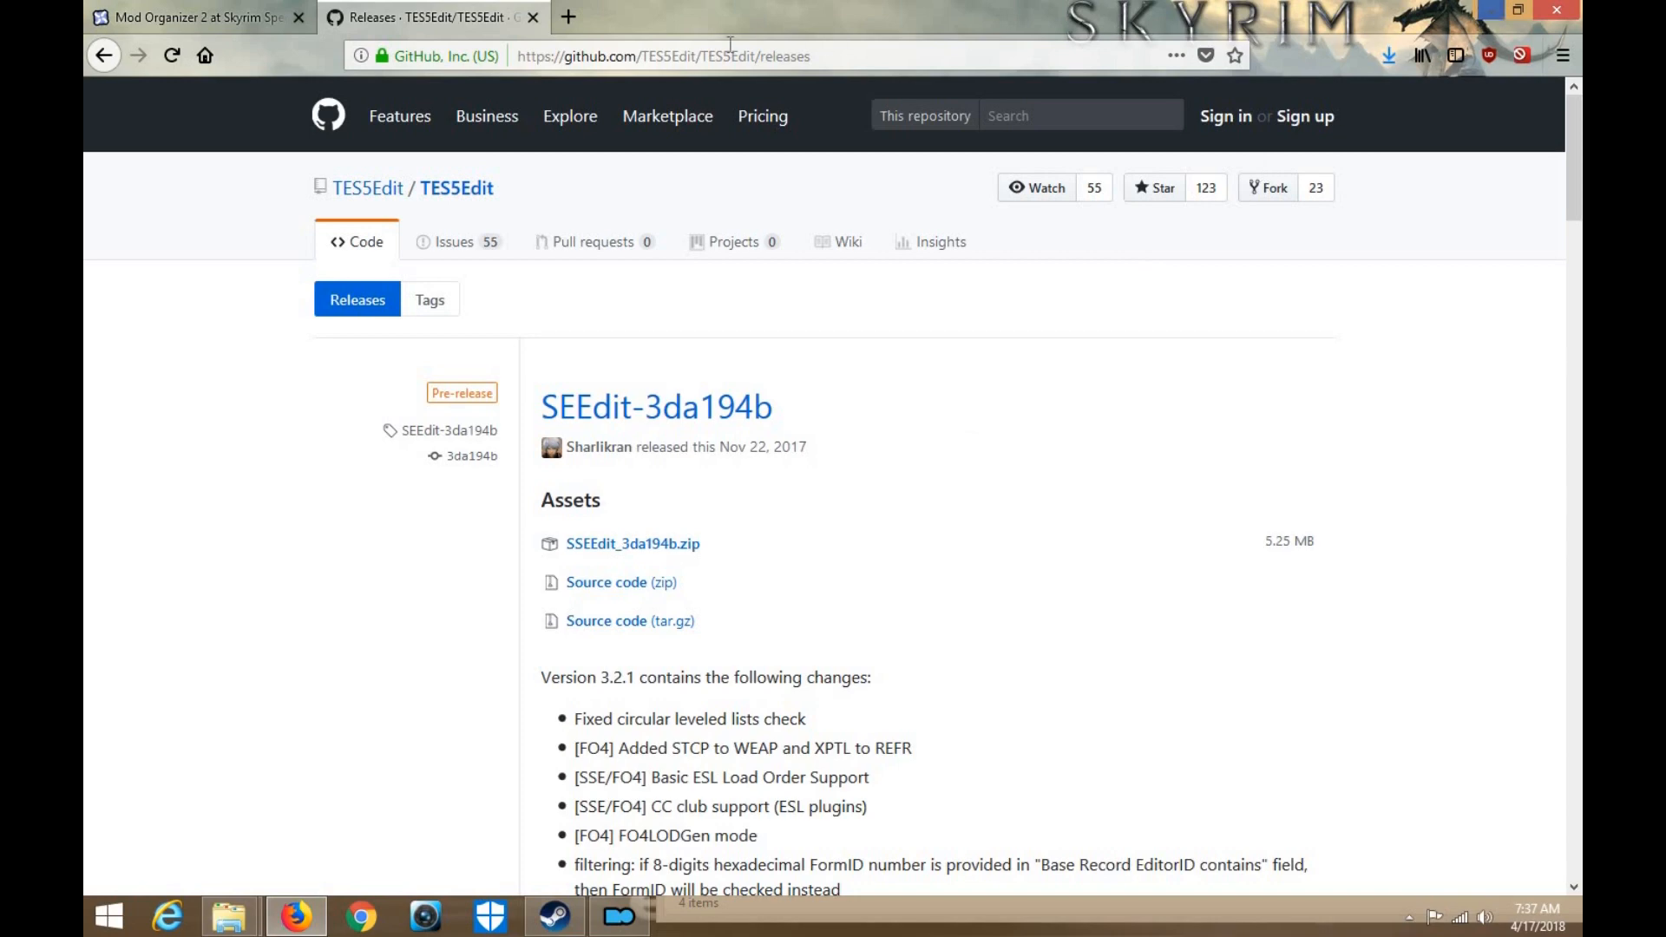
# Search the web for "Loot skyrim se" in a new browser tab and open LOOT's Nexus mod page
pyautogui.click(571, 19)
pyautogui.write('Loot skyrim s')
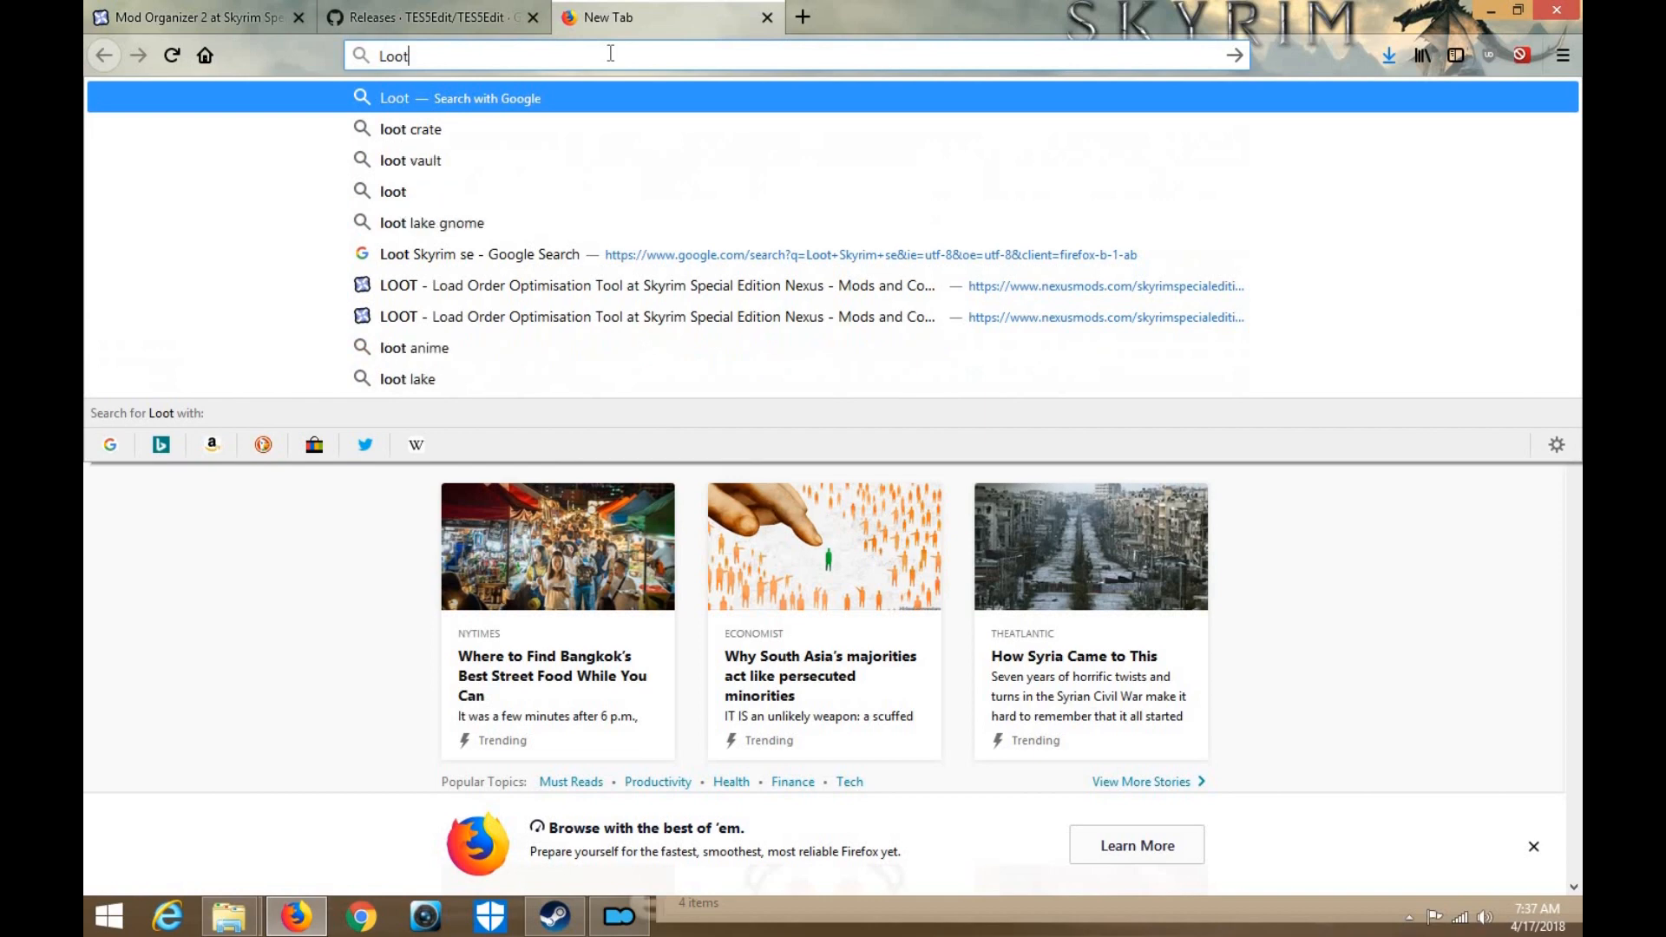
pyautogui.write('e')
pyautogui.press('Return')
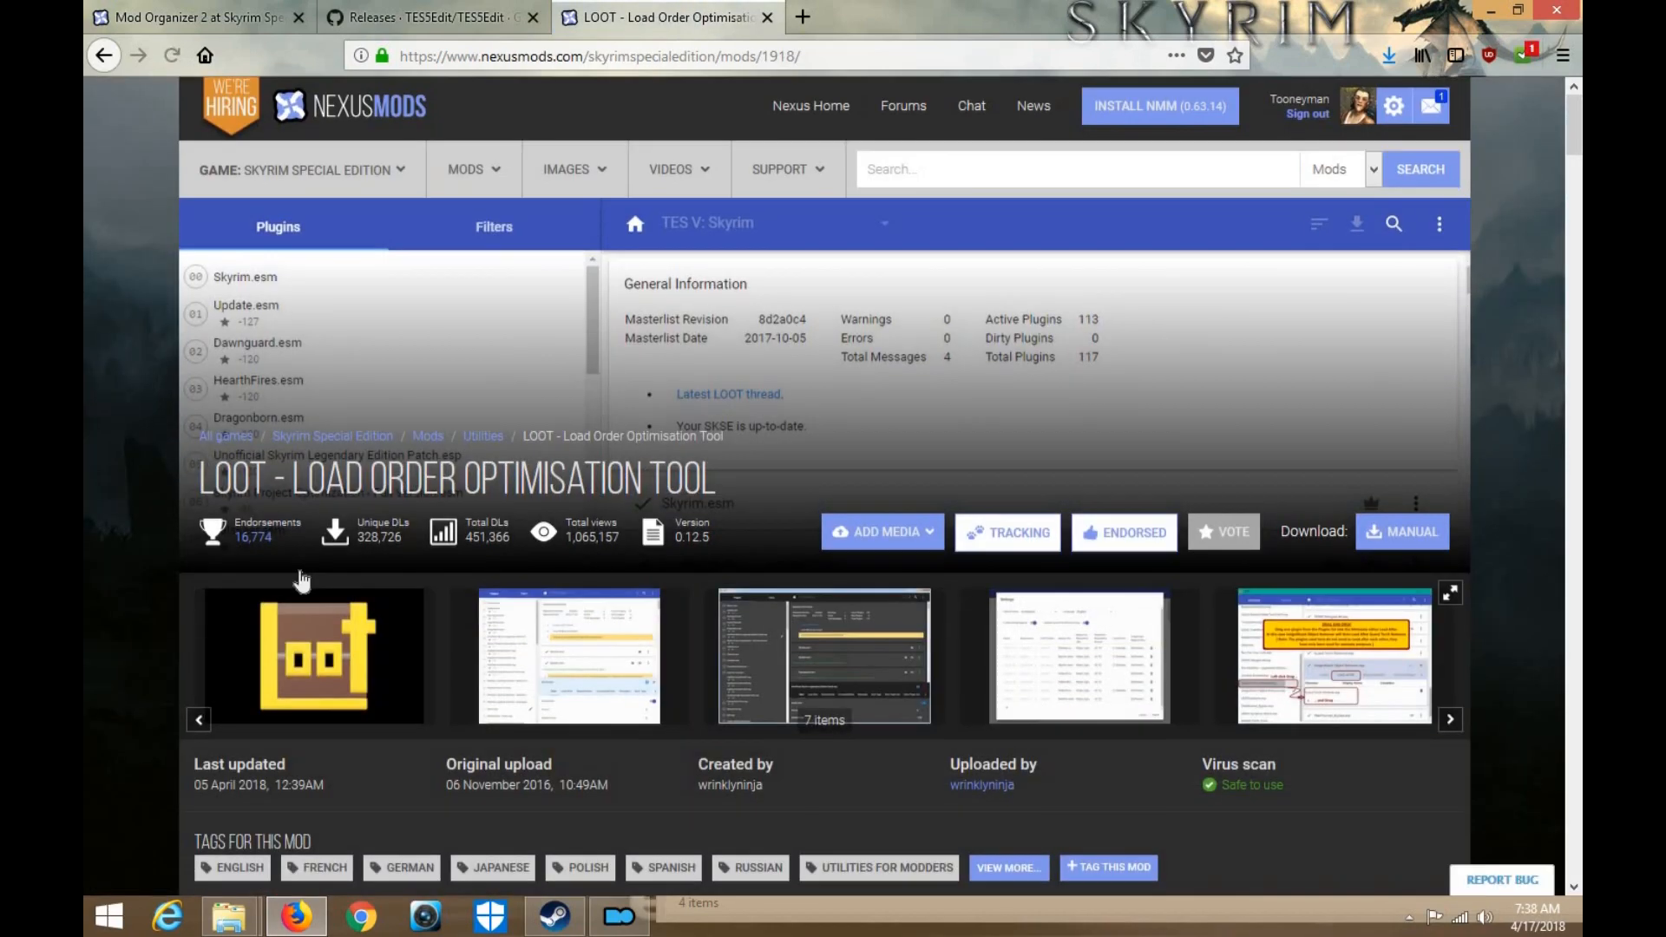
# Download the main file LOOT v0.12.5 - Installer manually from the mod's files, saving the archive and dismissing the download overlay
pyautogui.scroll(-4, 301, 588)
pyautogui.click(301, 588)
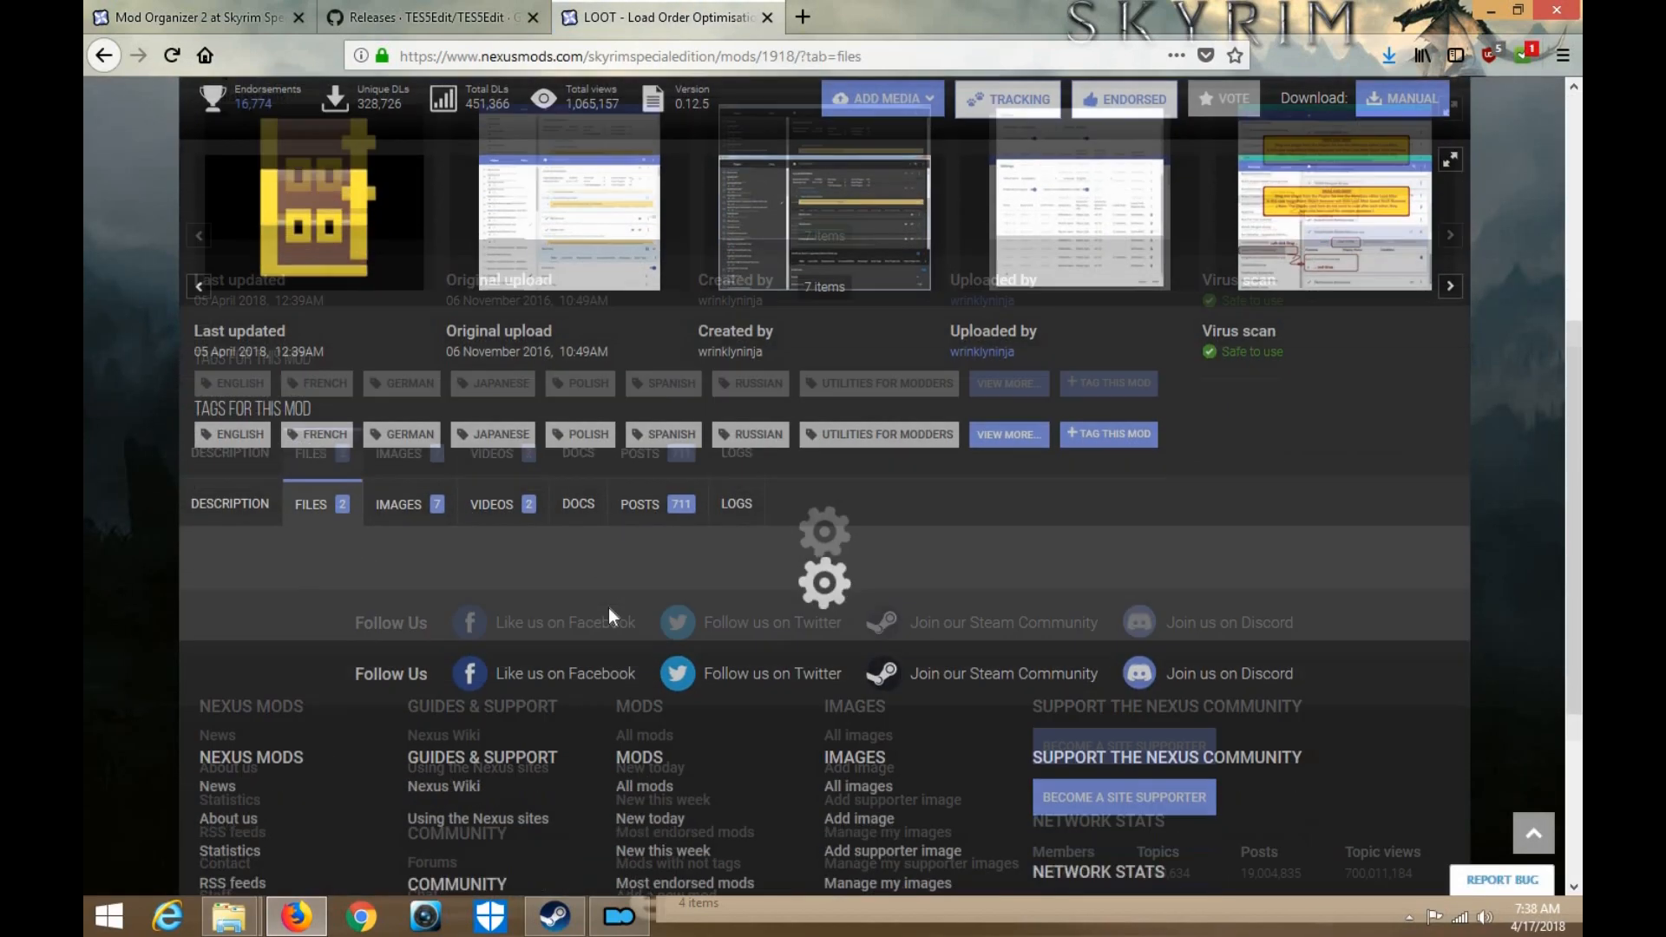
pyautogui.scroll(-3, 607, 607)
pyautogui.click(496, 595)
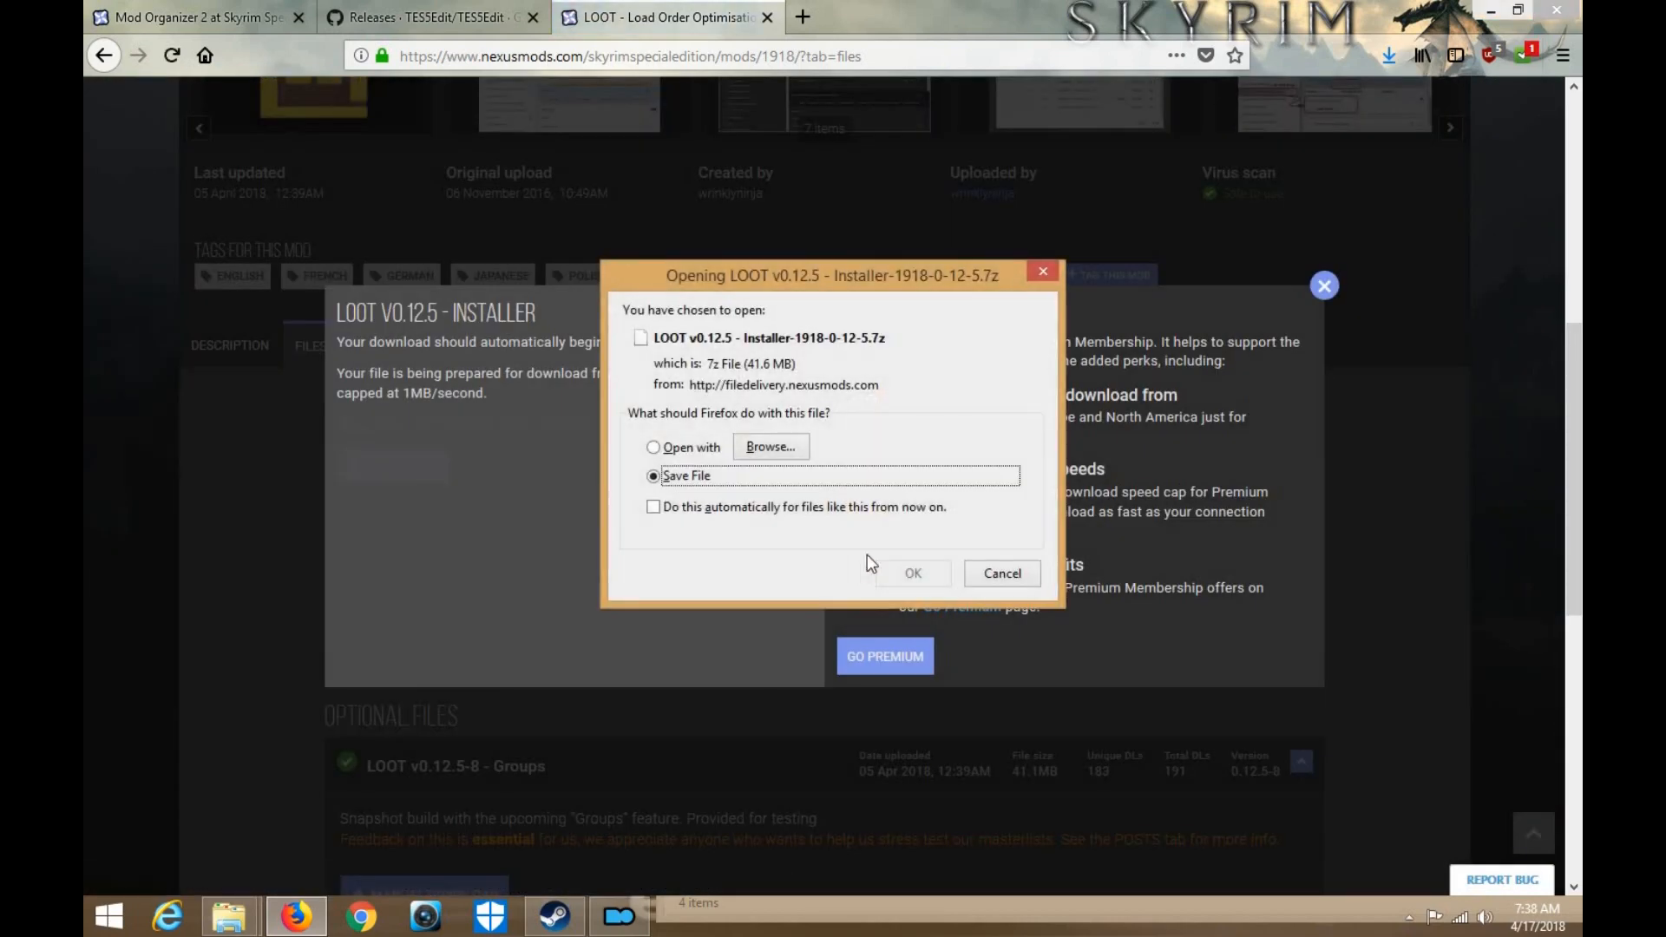
pyautogui.click(910, 574)
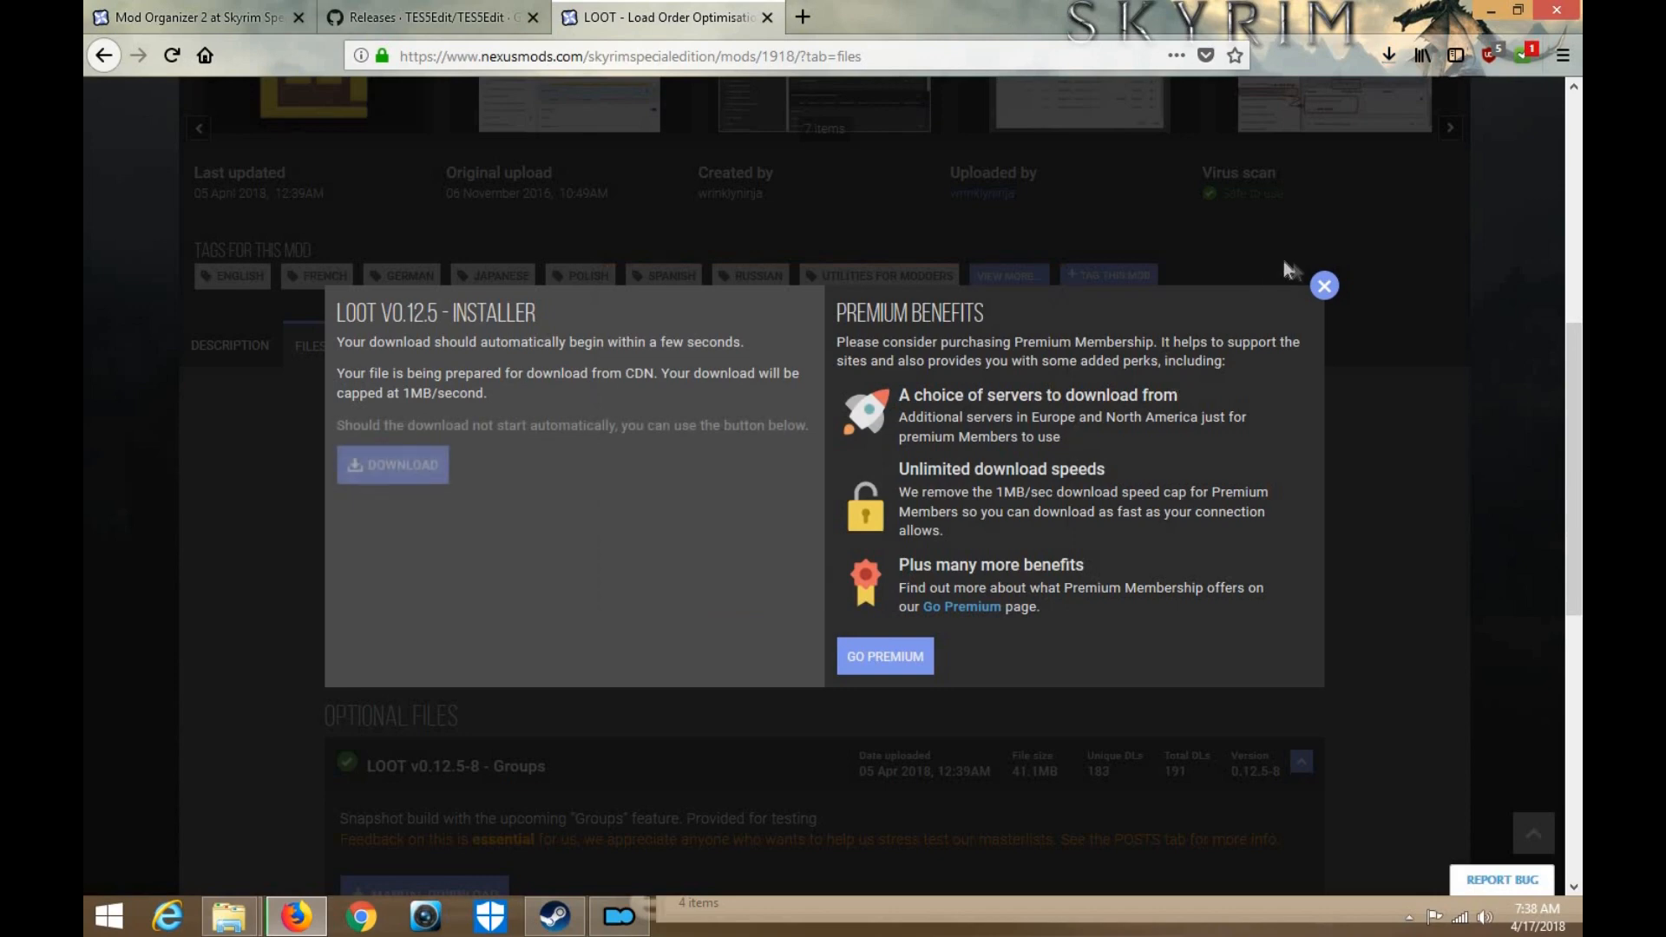
pyautogui.click(1324, 285)
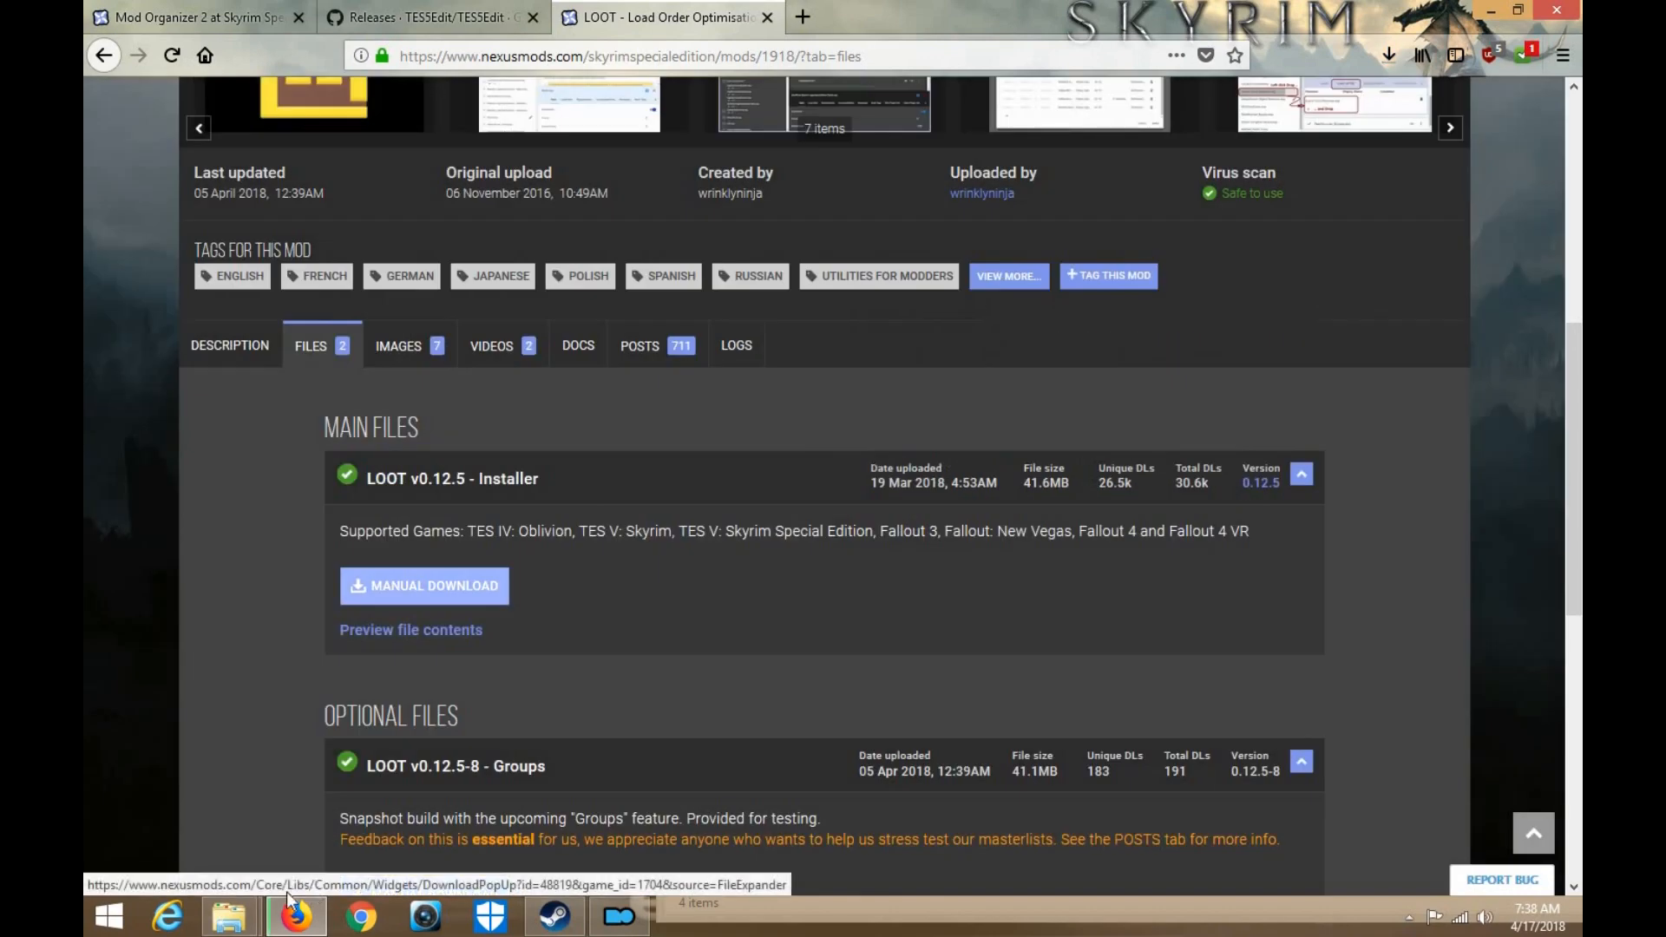
# Switch to File Explorer, arrange the two folder windows, and move SSEEdit_3da194b.zip from Downloads into Mod Tools
pyautogui.click(1491, 10)
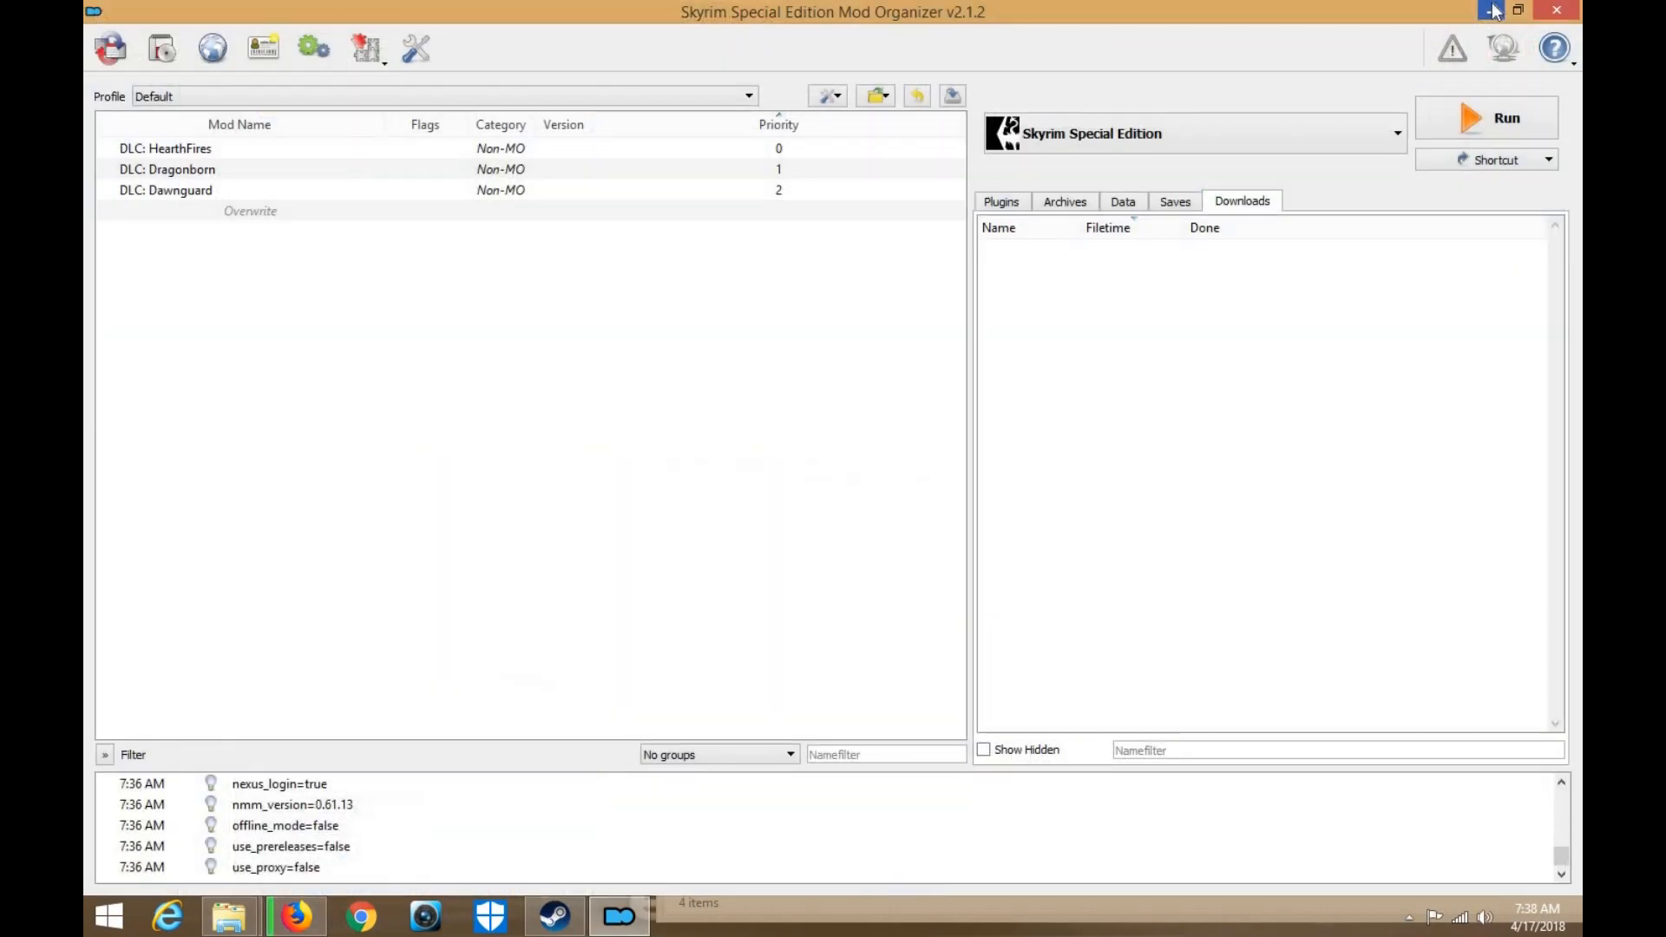
pyautogui.click(1492, 10)
pyautogui.moveTo(986, 87); pyautogui.dragTo(986, 55)
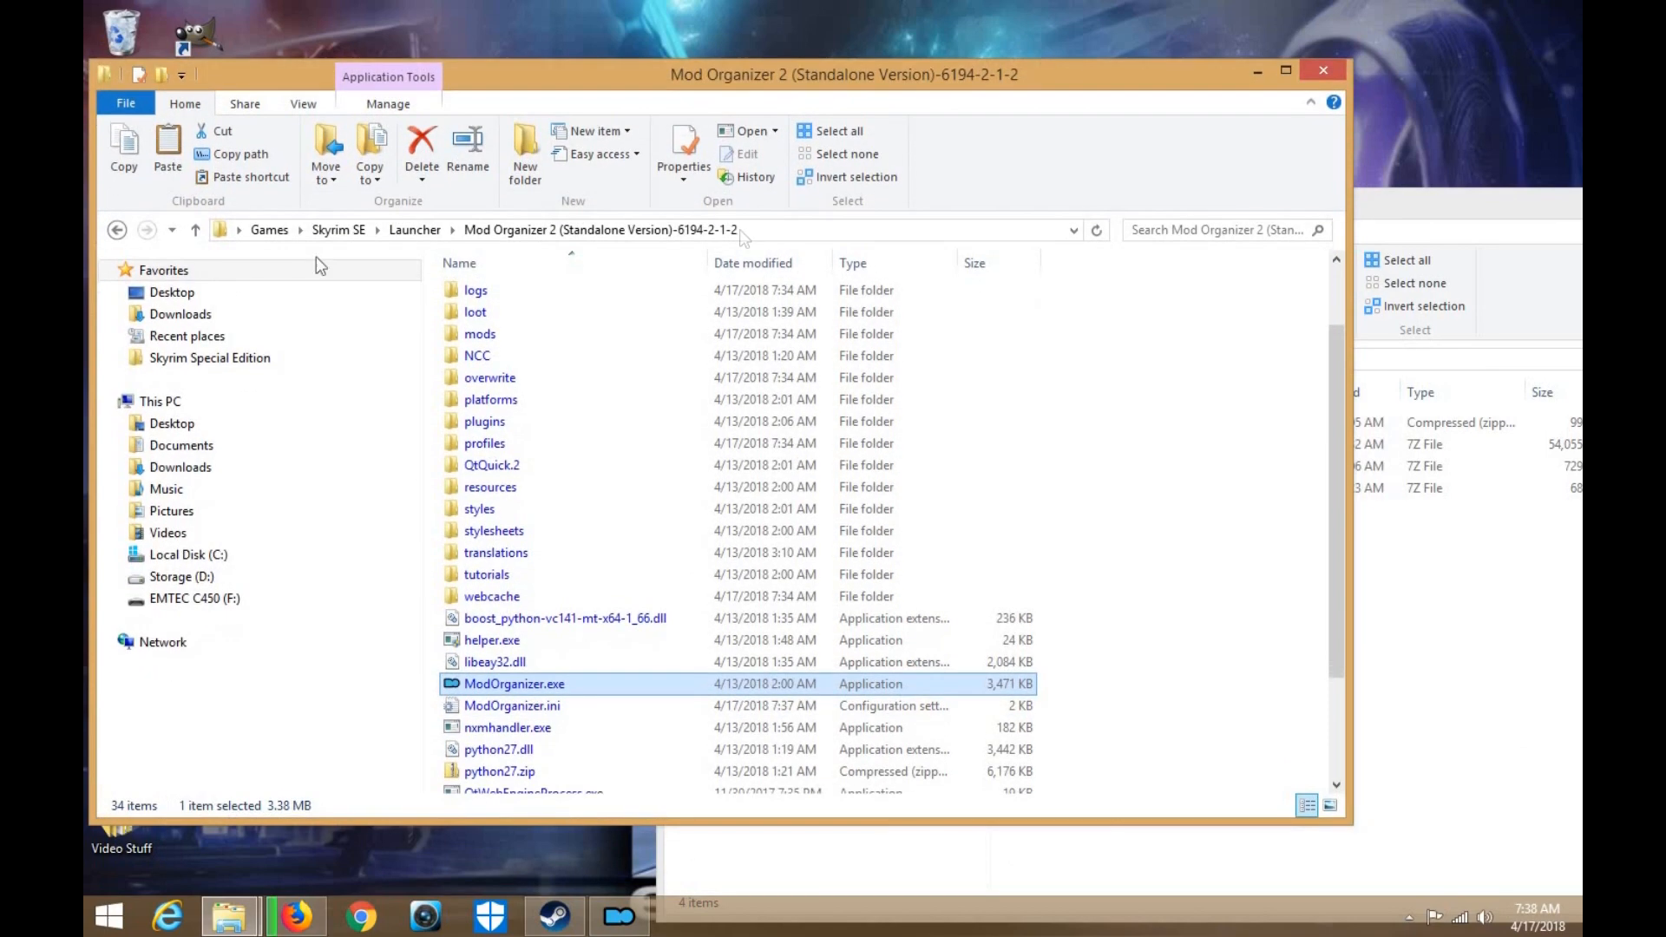
pyautogui.moveTo(1473, 209); pyautogui.dragTo(1151, 98)
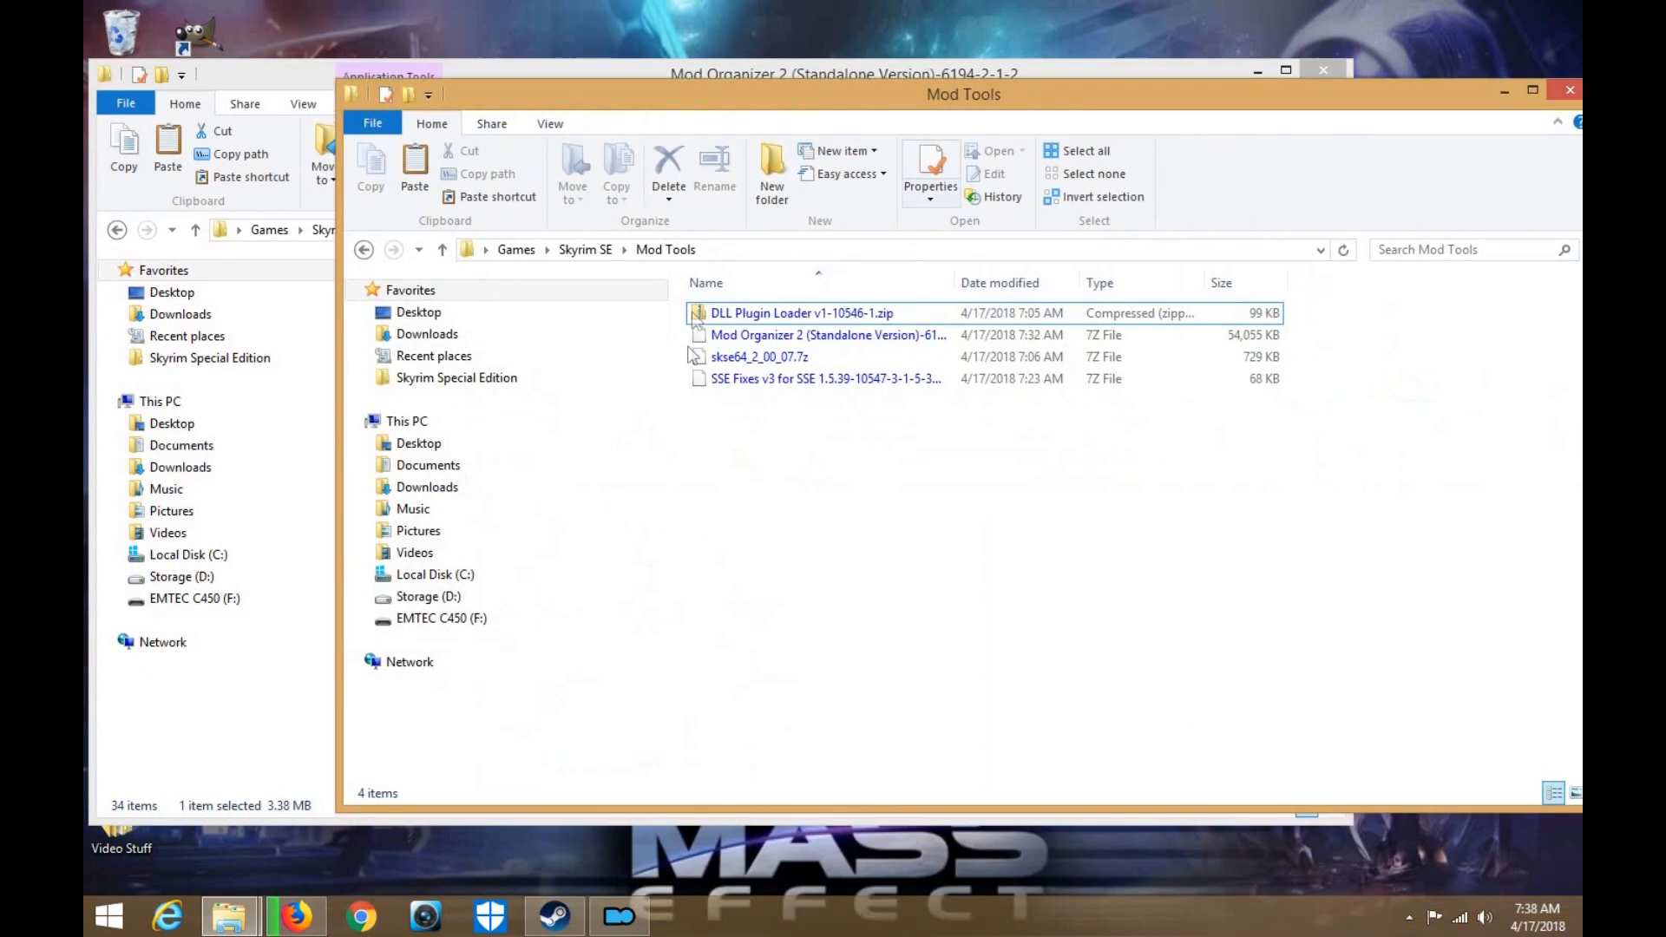
pyautogui.moveTo(1003, 85); pyautogui.dragTo(1138, 71)
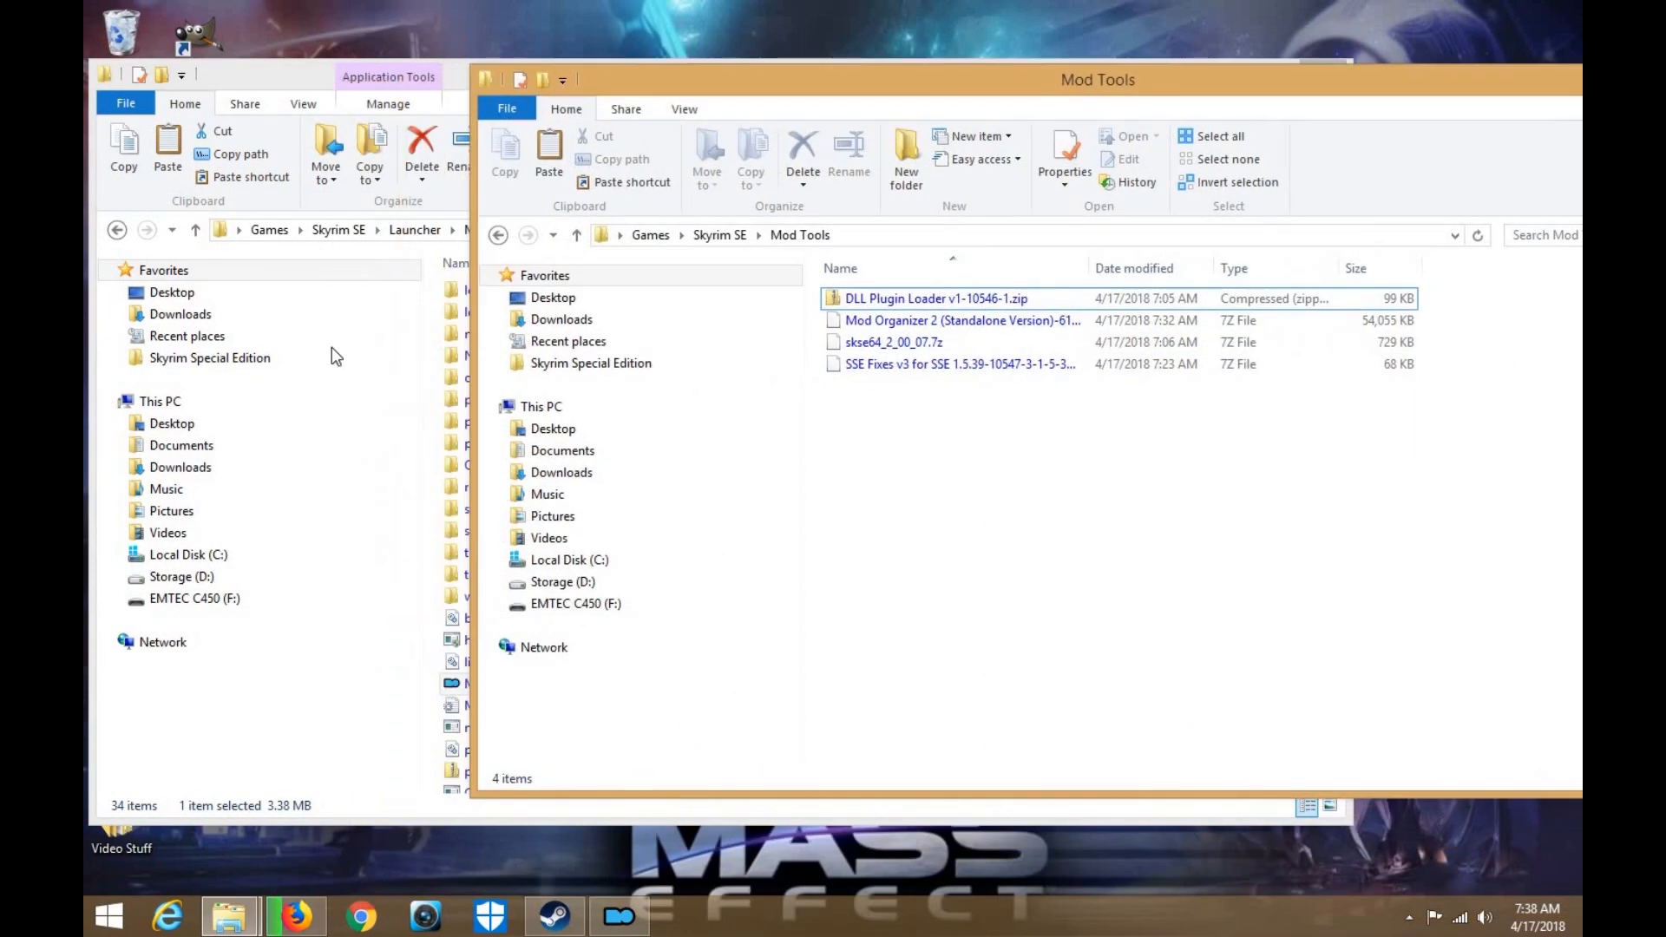
pyautogui.click(307, 314)
pyautogui.moveTo(498, 335); pyautogui.dragTo(1510, 555)
# Extract SSEEdit_3da194b.zip with 7-Zip into its own folder inside Mod Tools and open the extracted folder
pyautogui.rightClick(957, 387)
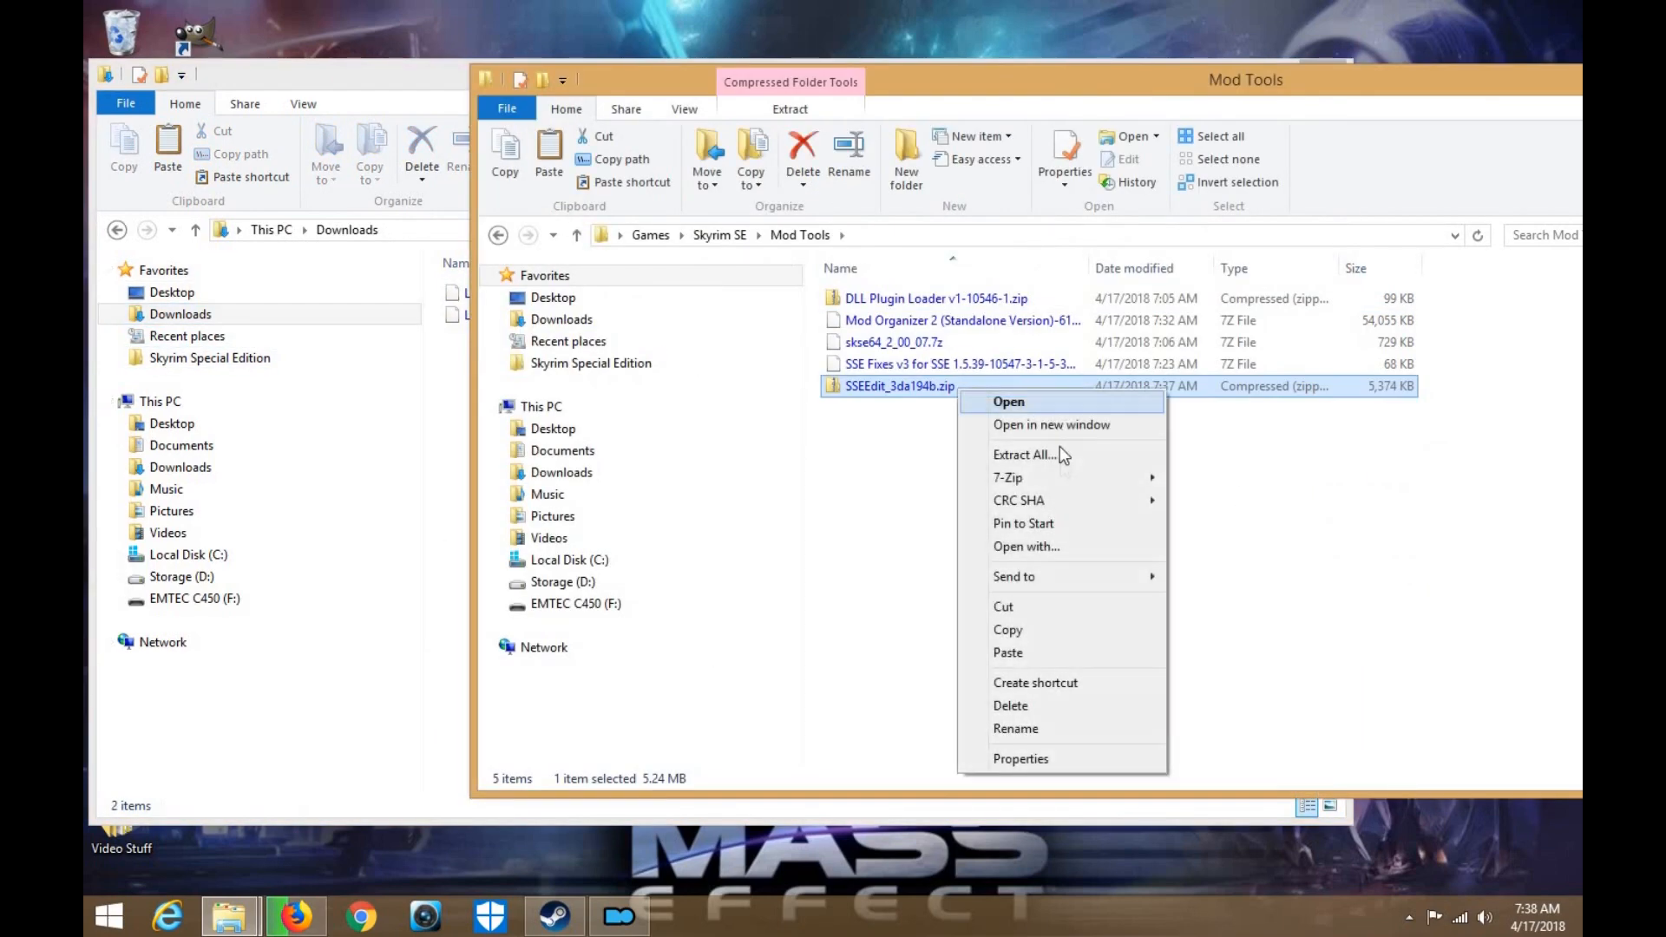
pyautogui.moveTo(1060, 481)
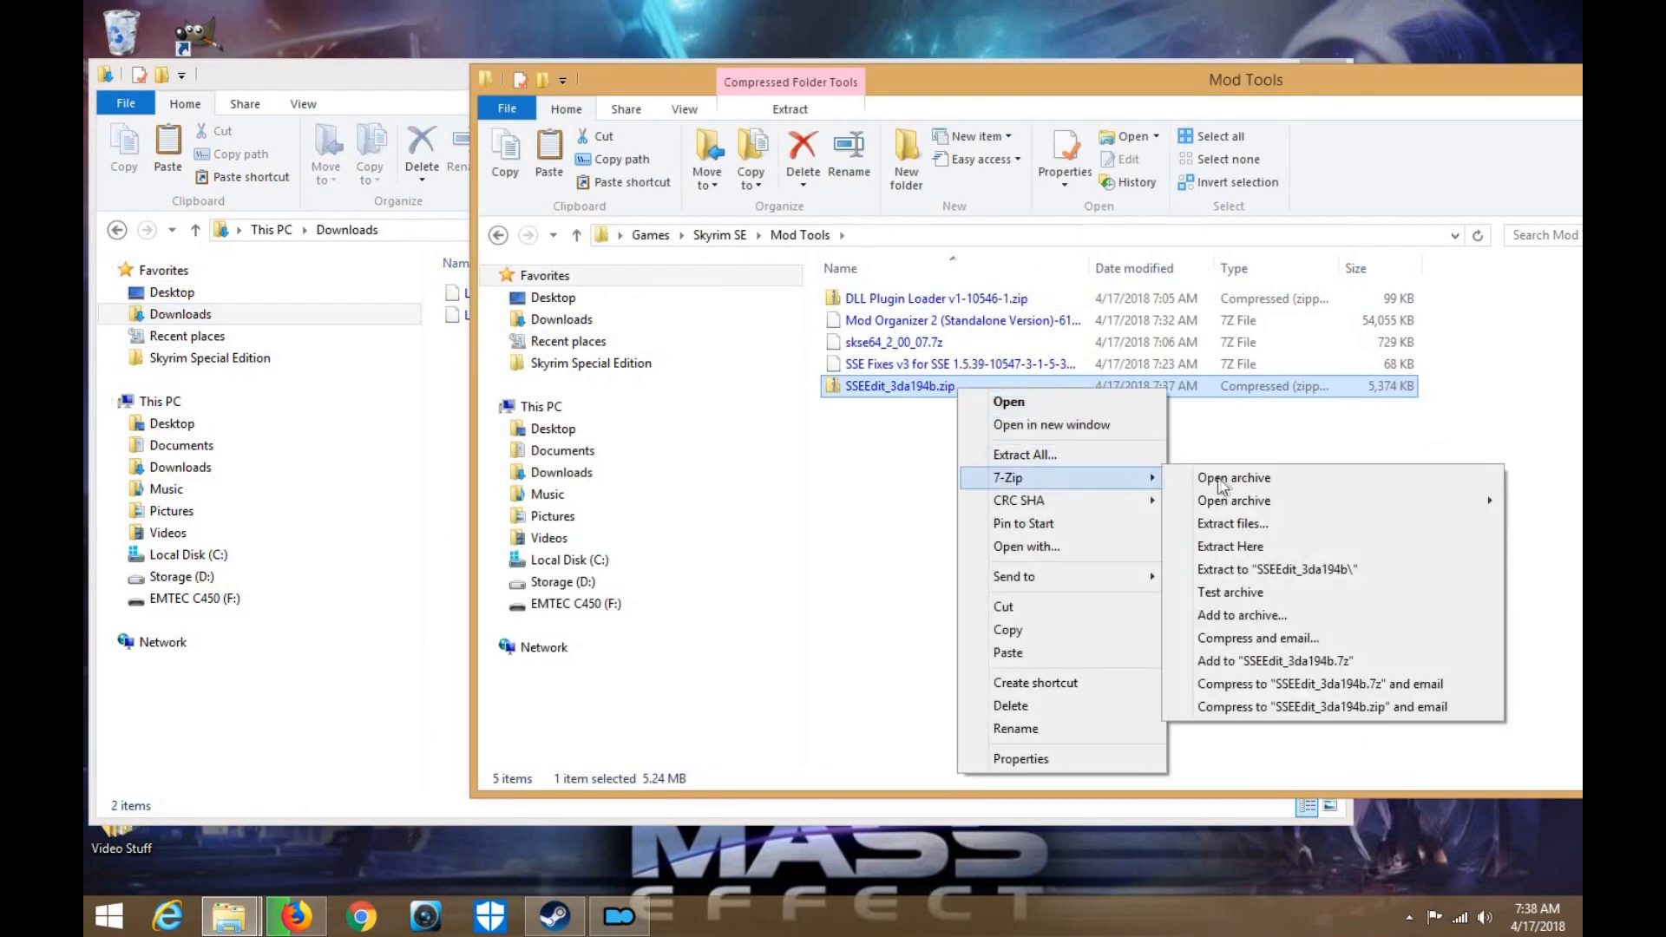
pyautogui.click(1230, 524)
pyautogui.click(854, 612)
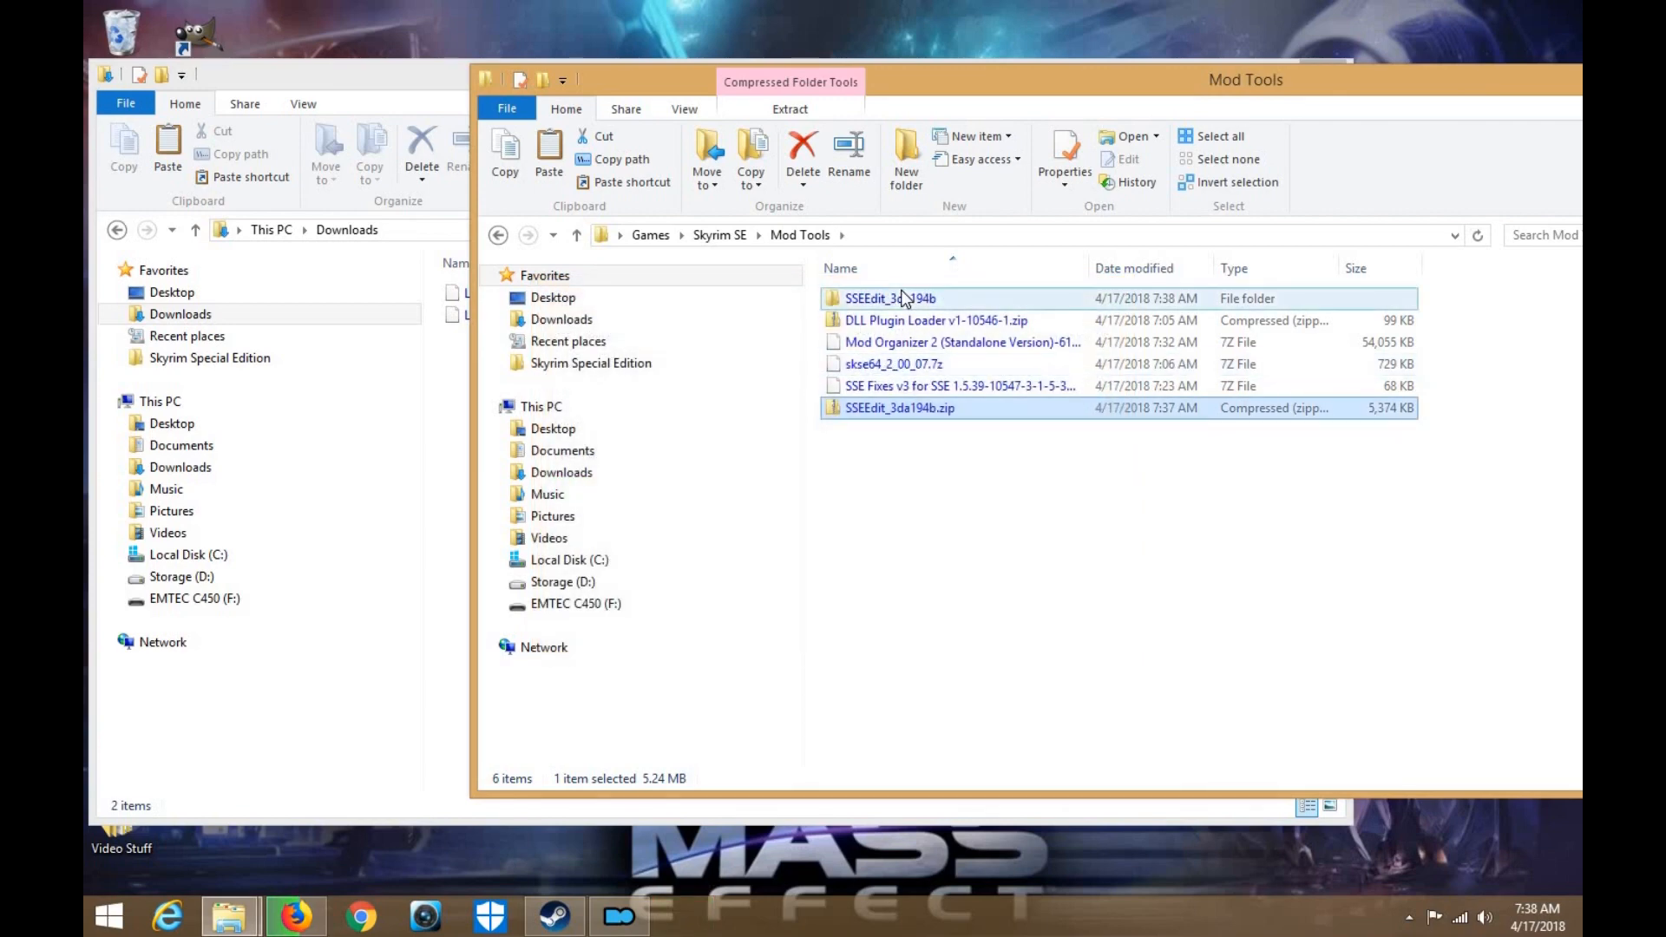
pyautogui.doubleClick(902, 300)
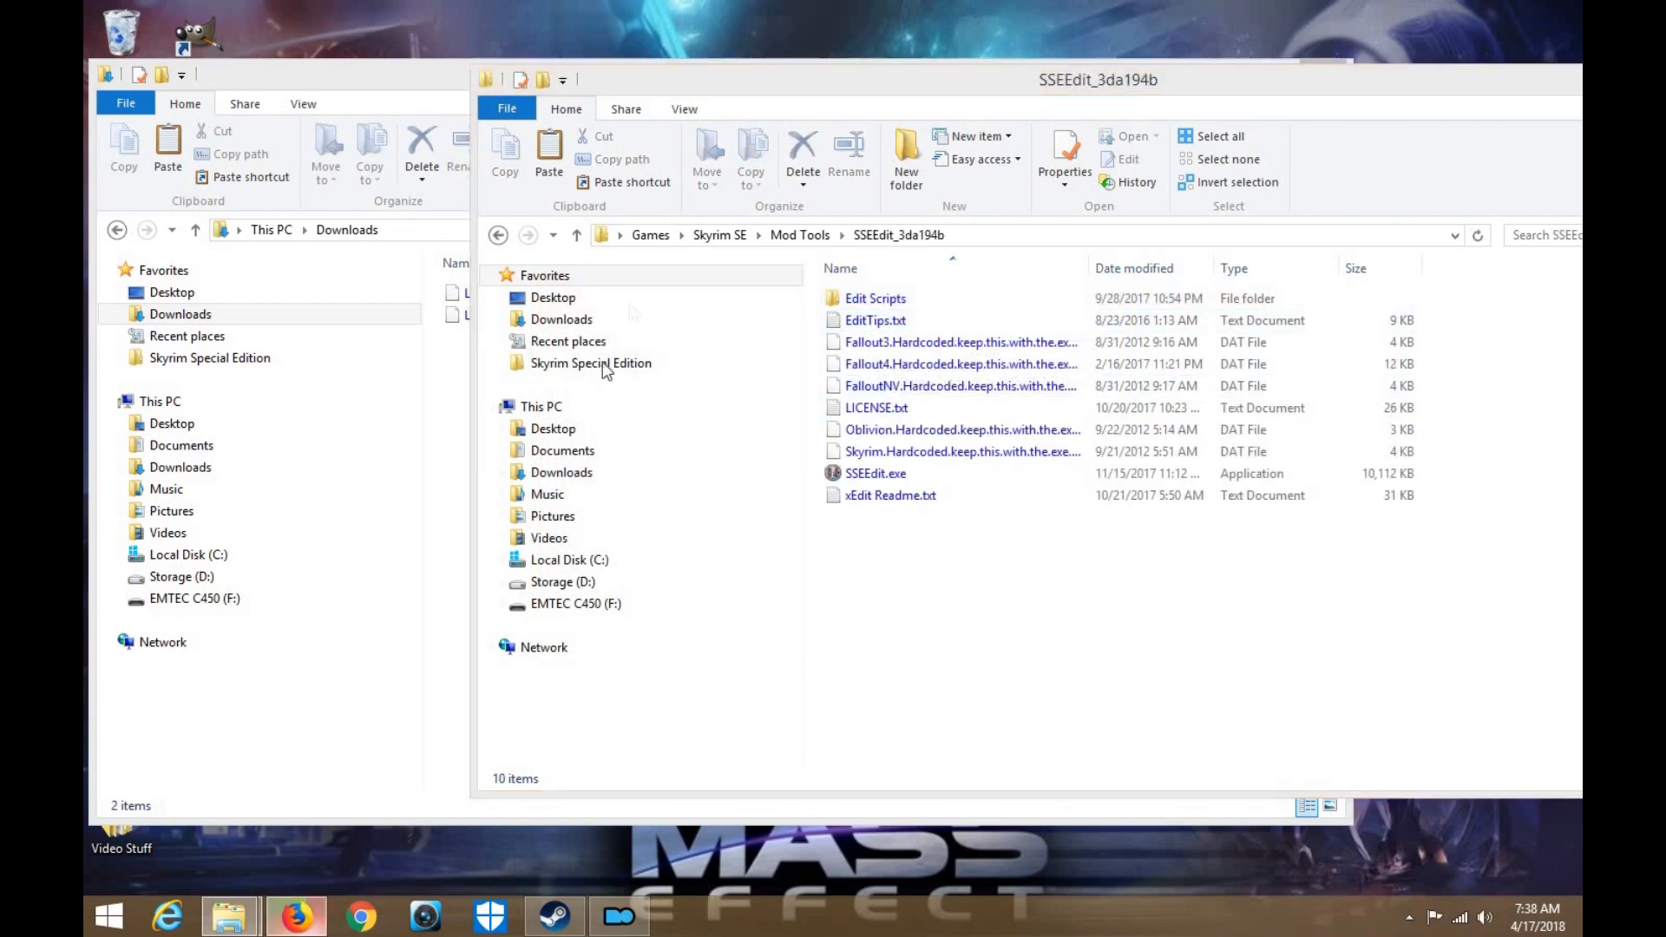
# Switch to Firefox, search the web for "Skyrim SE Water Fix script", and look over the Water Fix Script mod page on Nexus
pyautogui.click(304, 918)
pyautogui.click(802, 17)
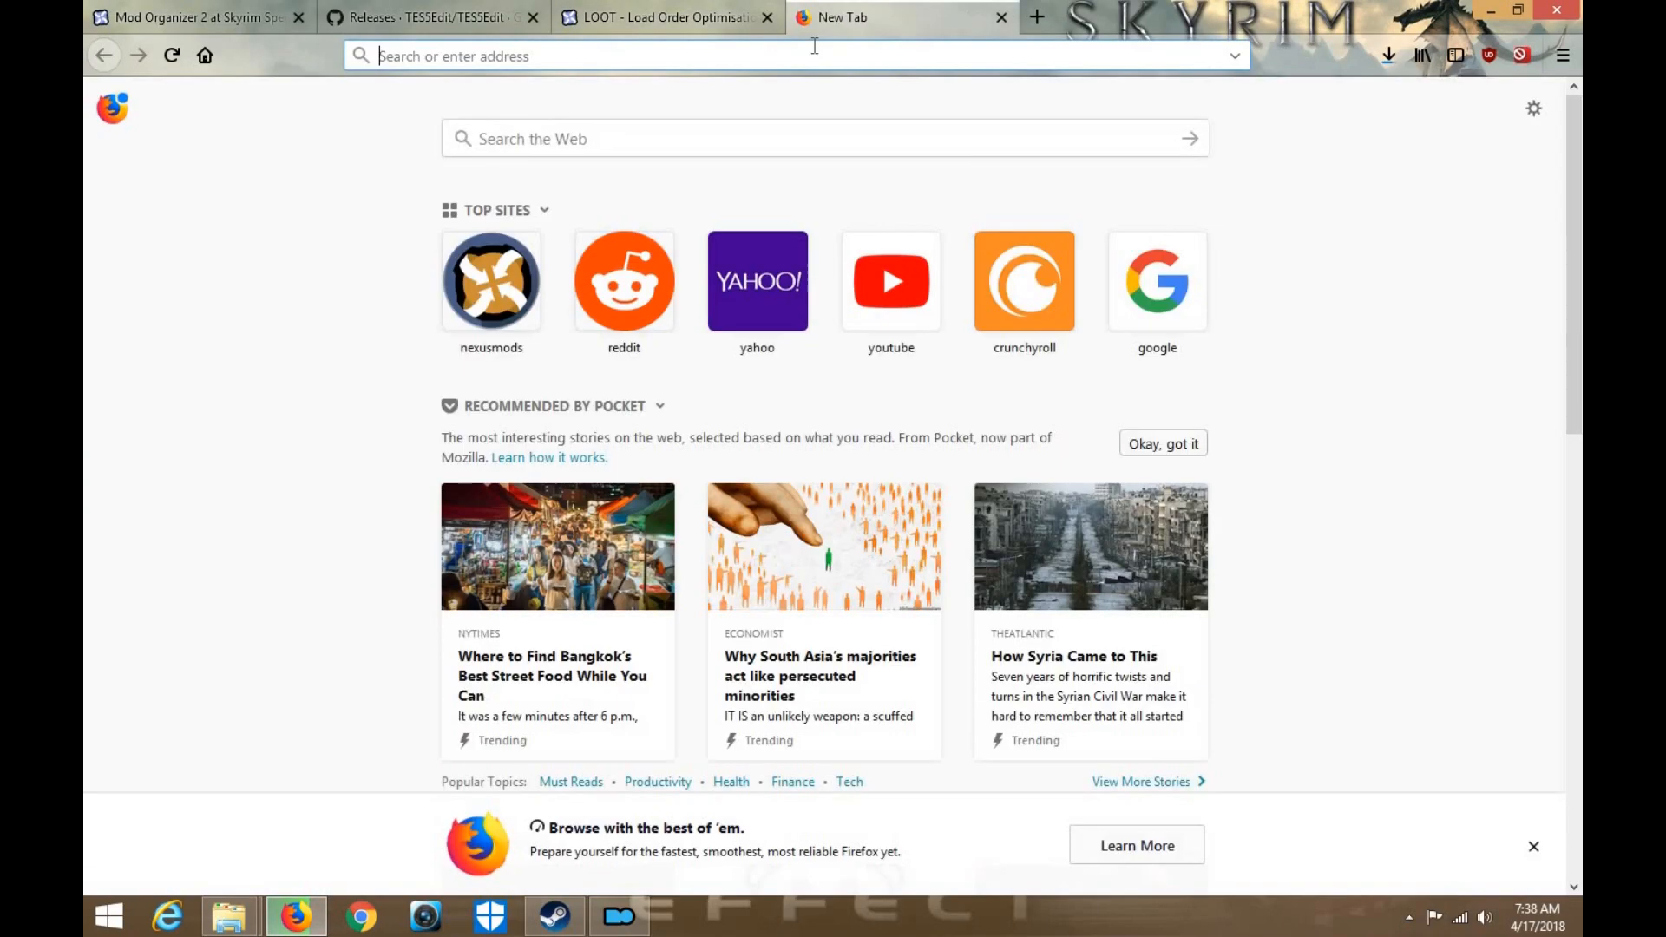
pyautogui.write('S')
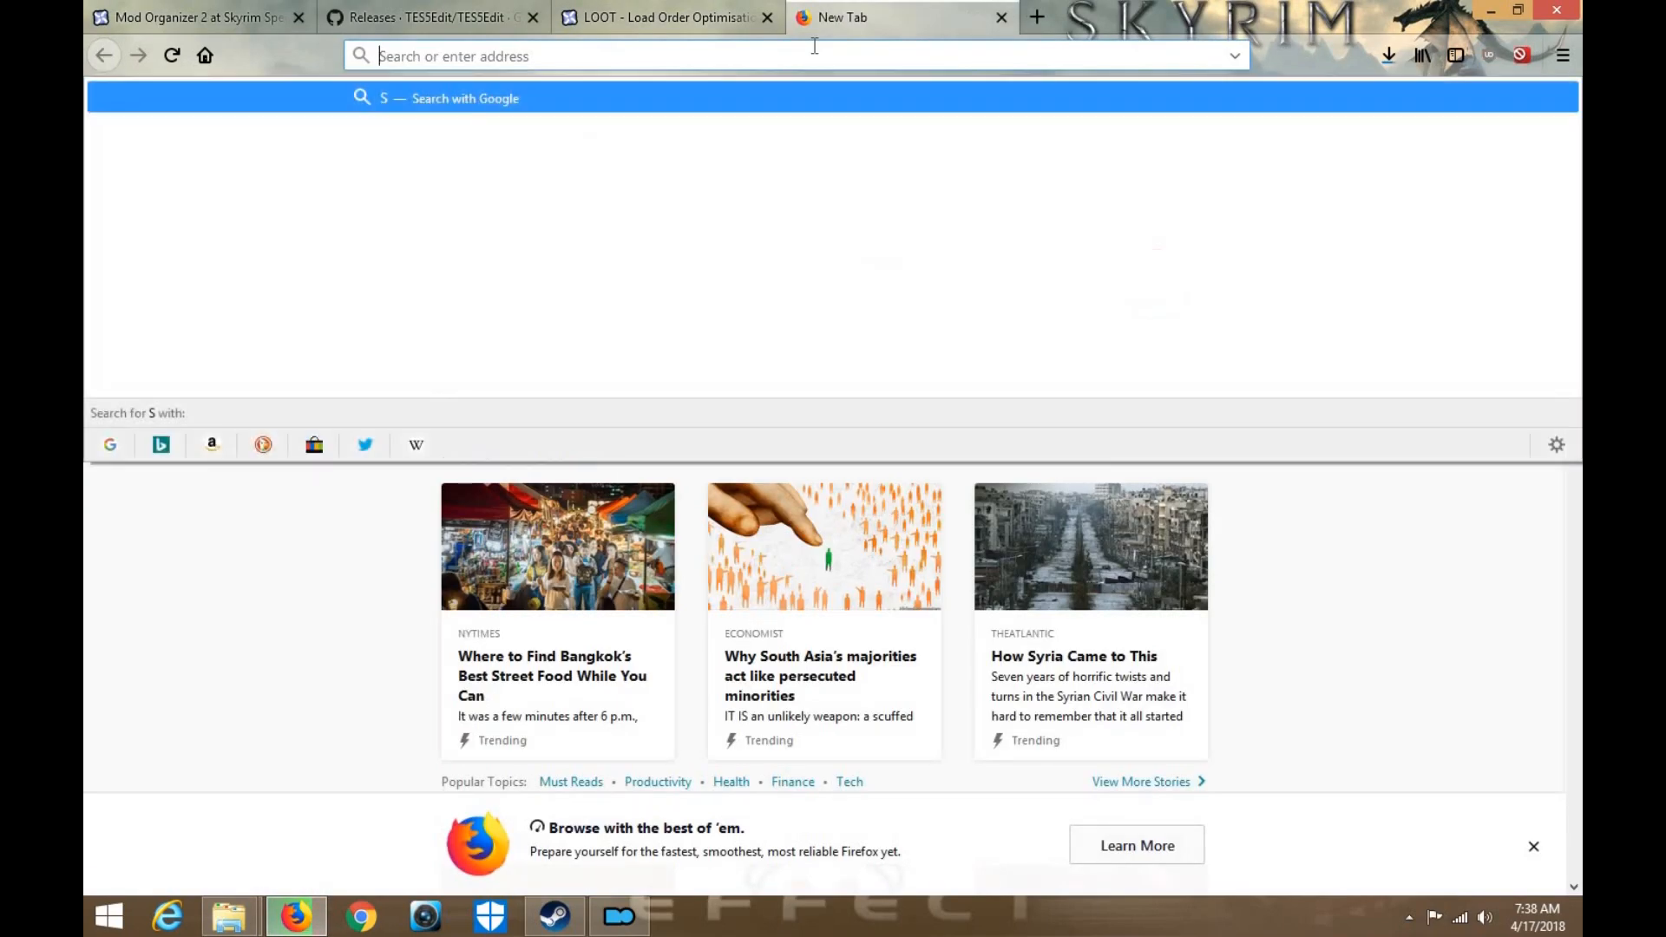
pyautogui.write('kyrim SE Water')
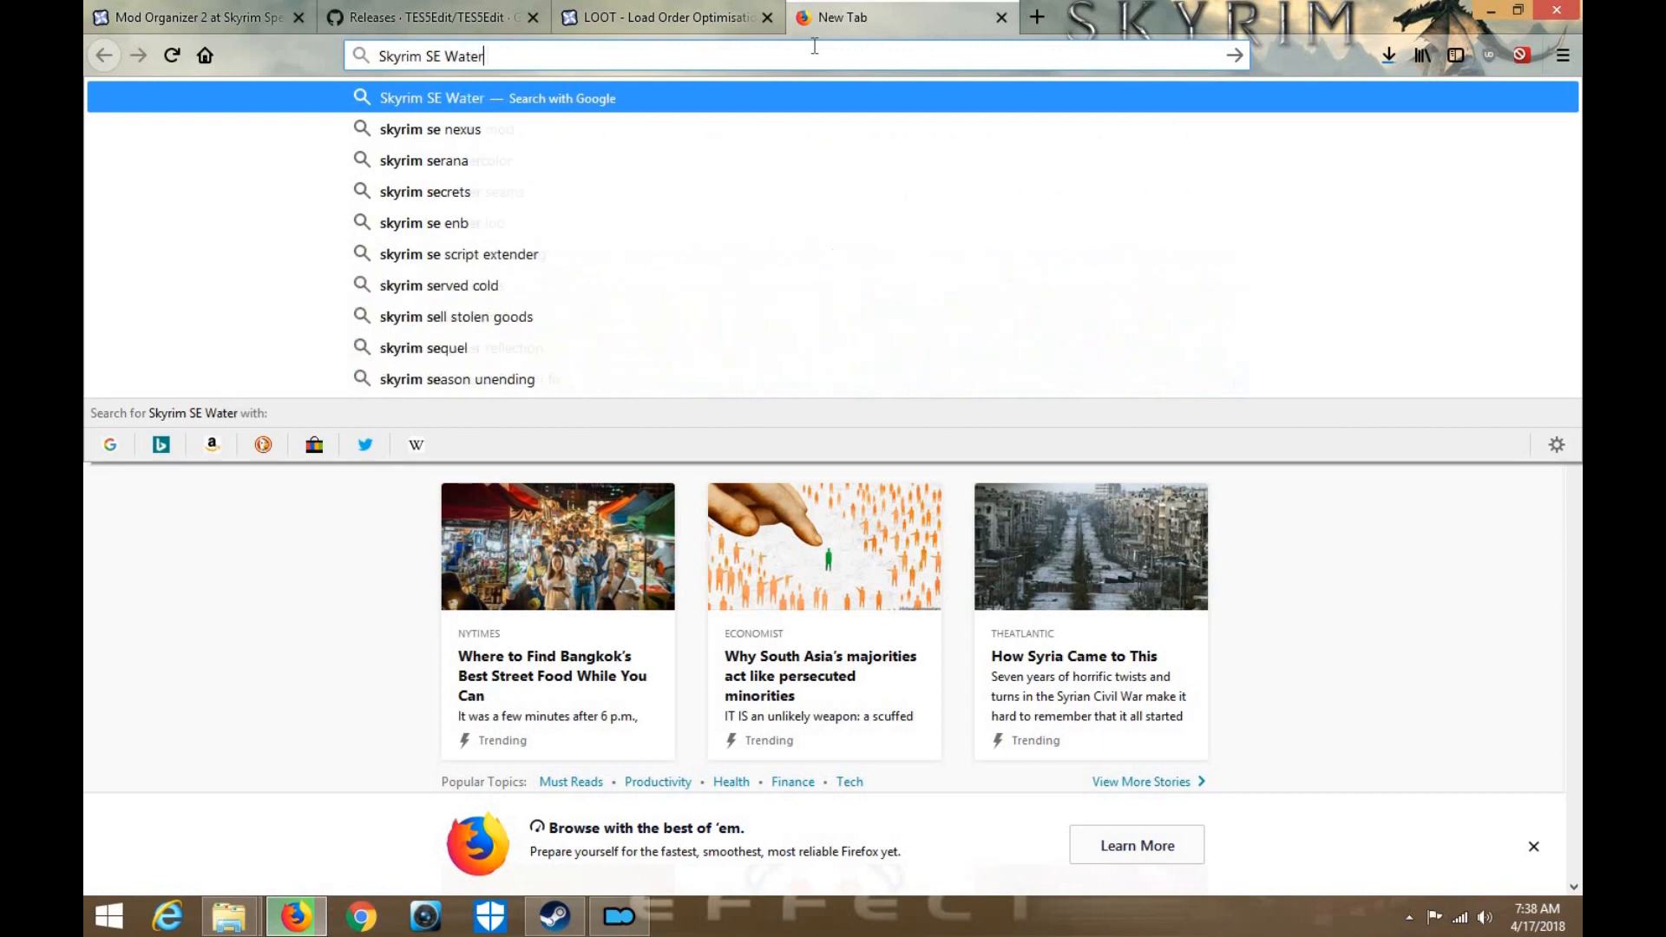
pyautogui.write(' Fix script')
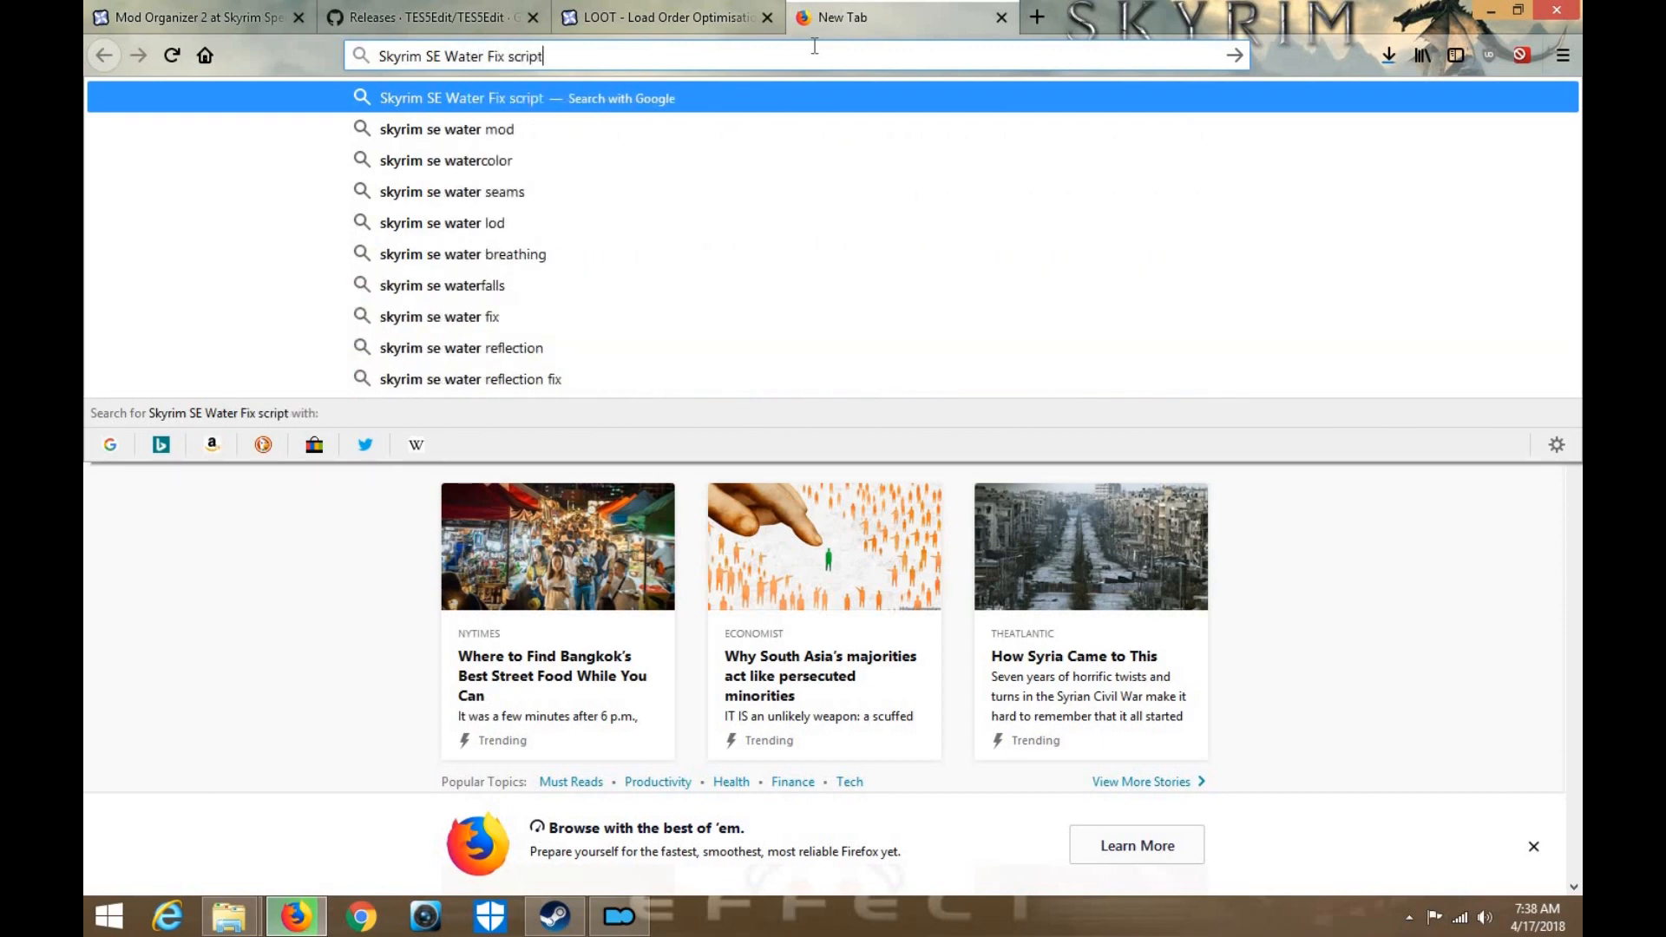
pyautogui.press('Return')
pyautogui.click(339, 276)
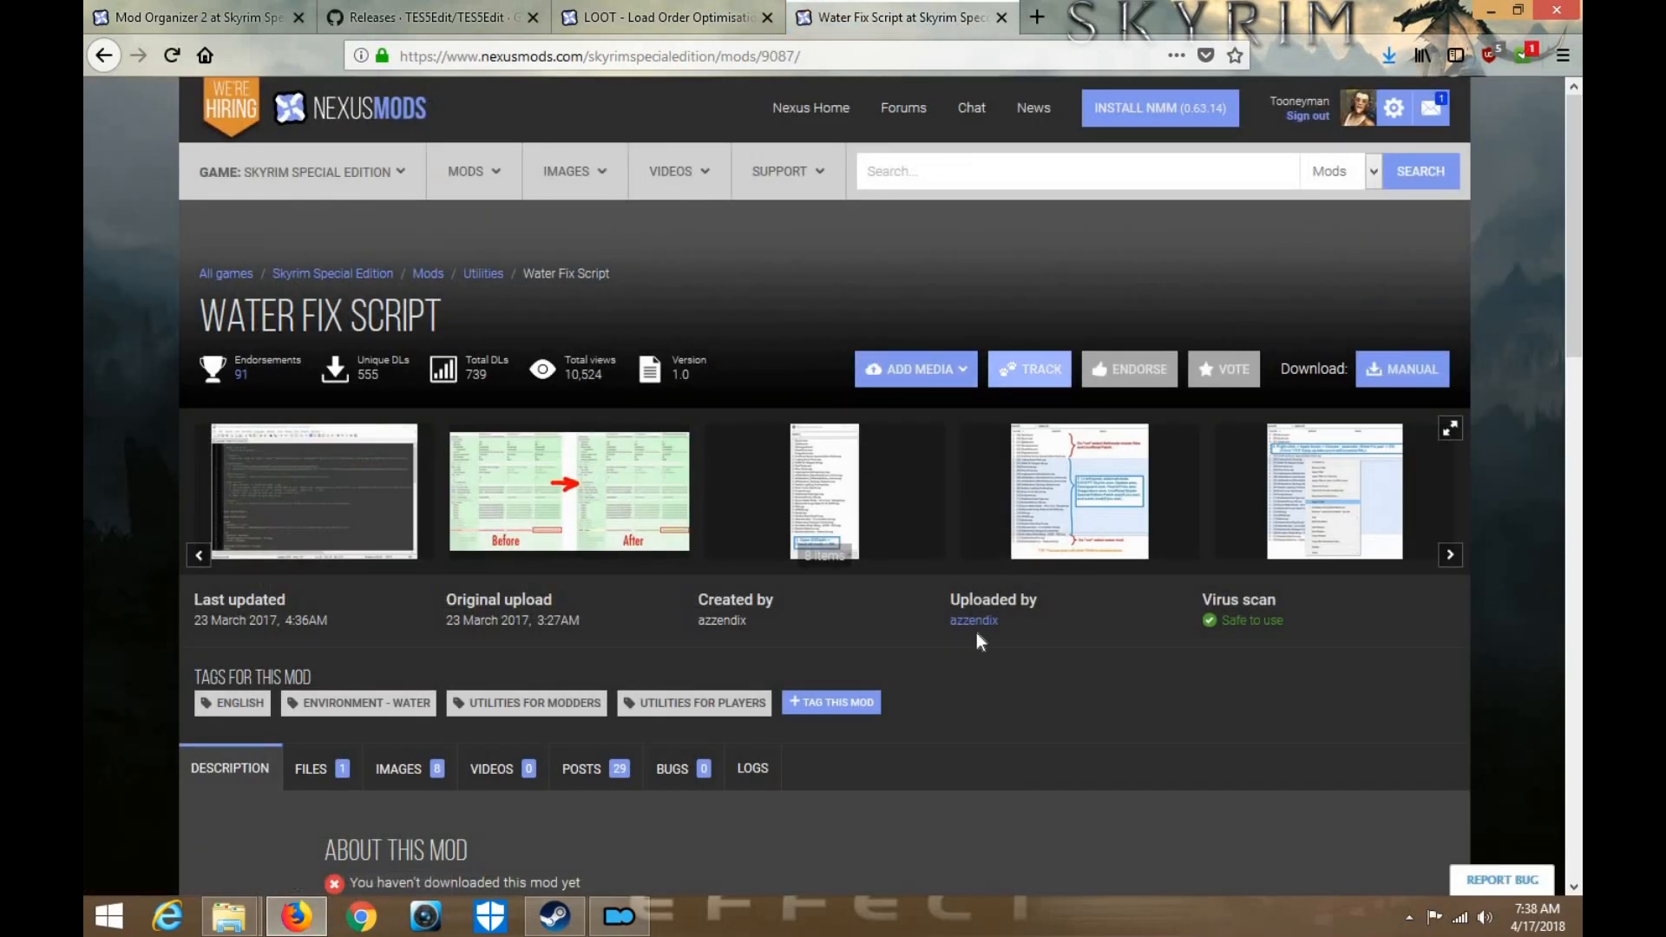
pyautogui.scroll(-15, 956, 599)
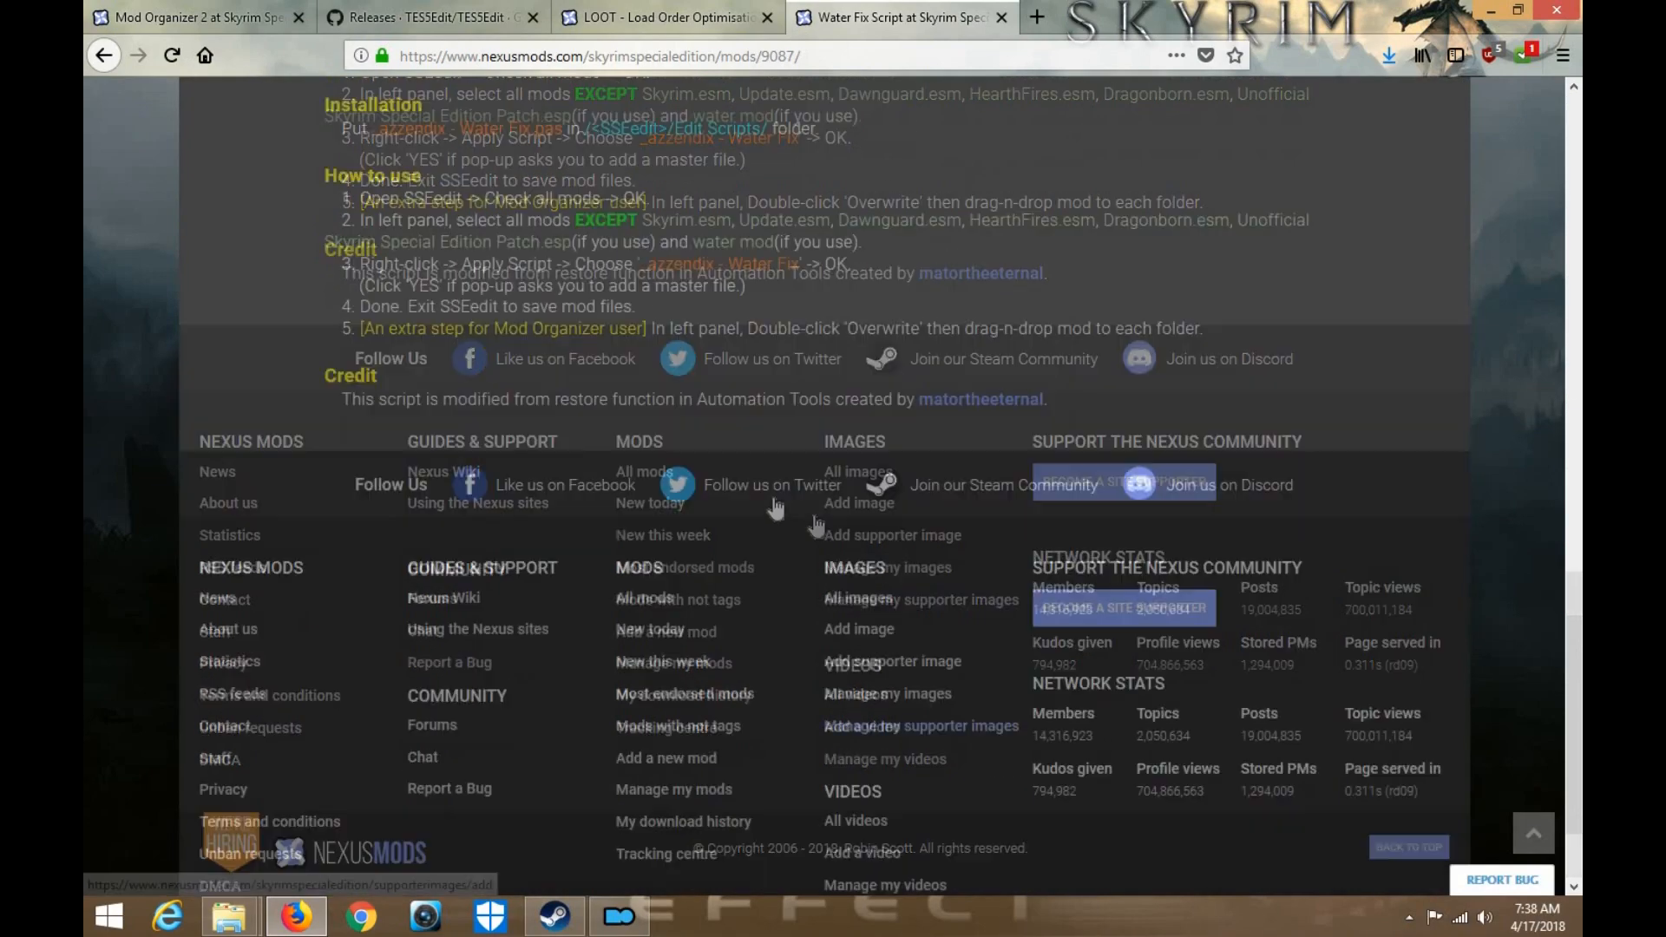
pyautogui.scroll(13, 775, 509)
# Browse the Nexus Utilities category through page 2 and open the mod SSEEdit Script - Fix Oldrim Mods Waterflow
pyautogui.click(852, 532)
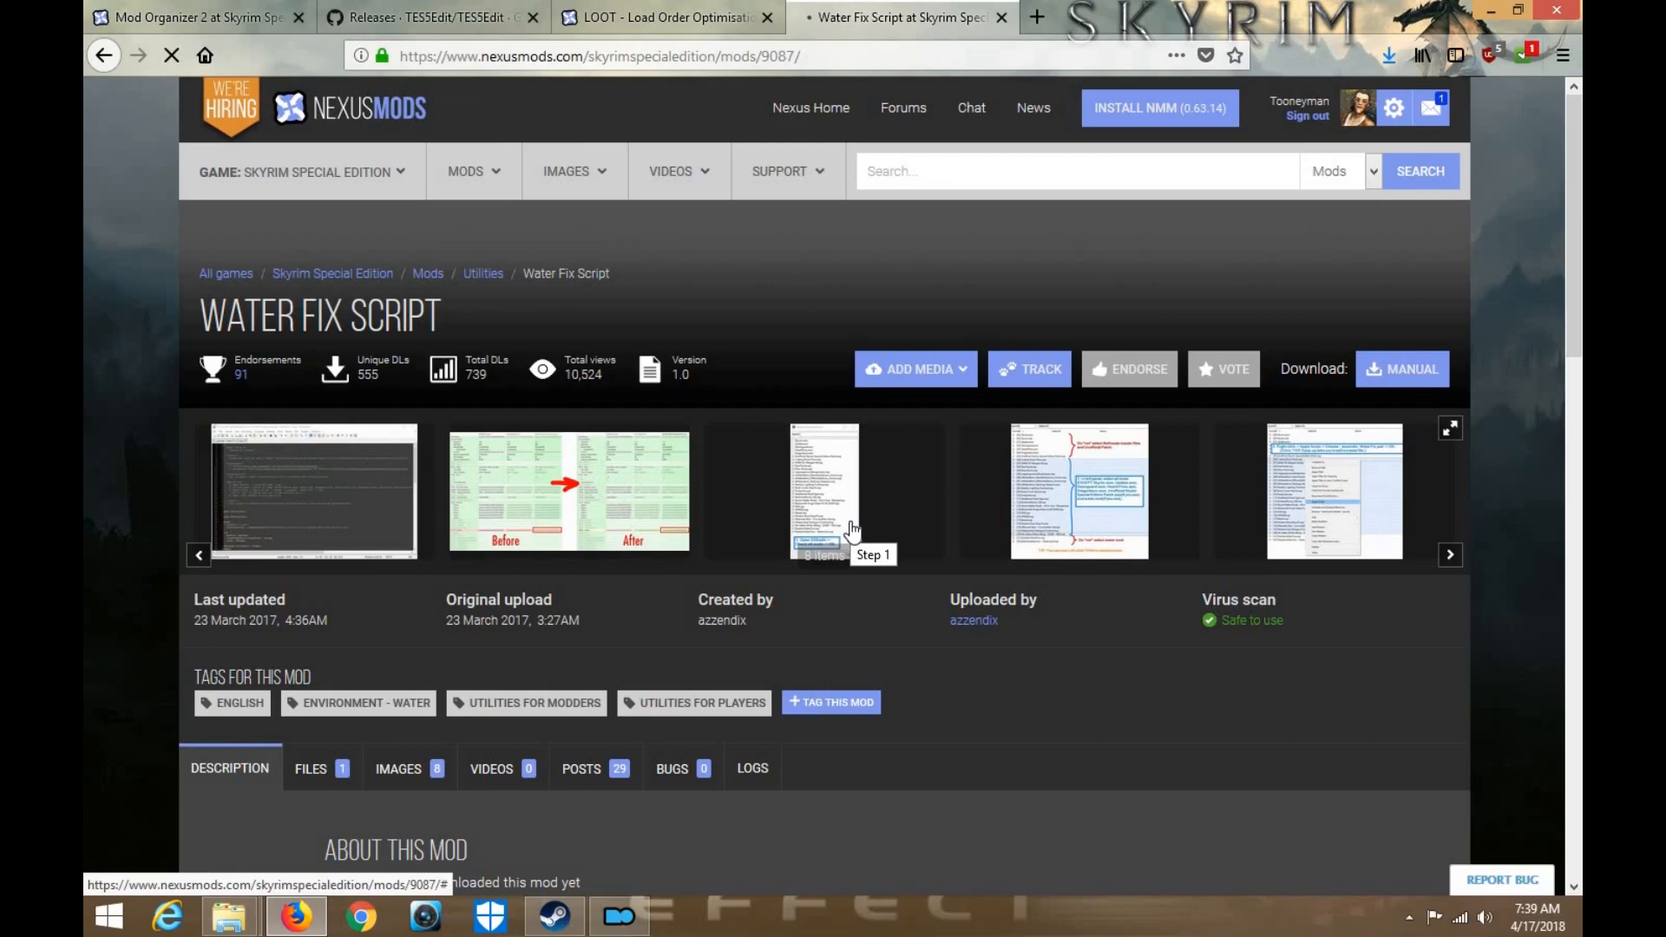
pyautogui.scroll(-2, 1125, 501)
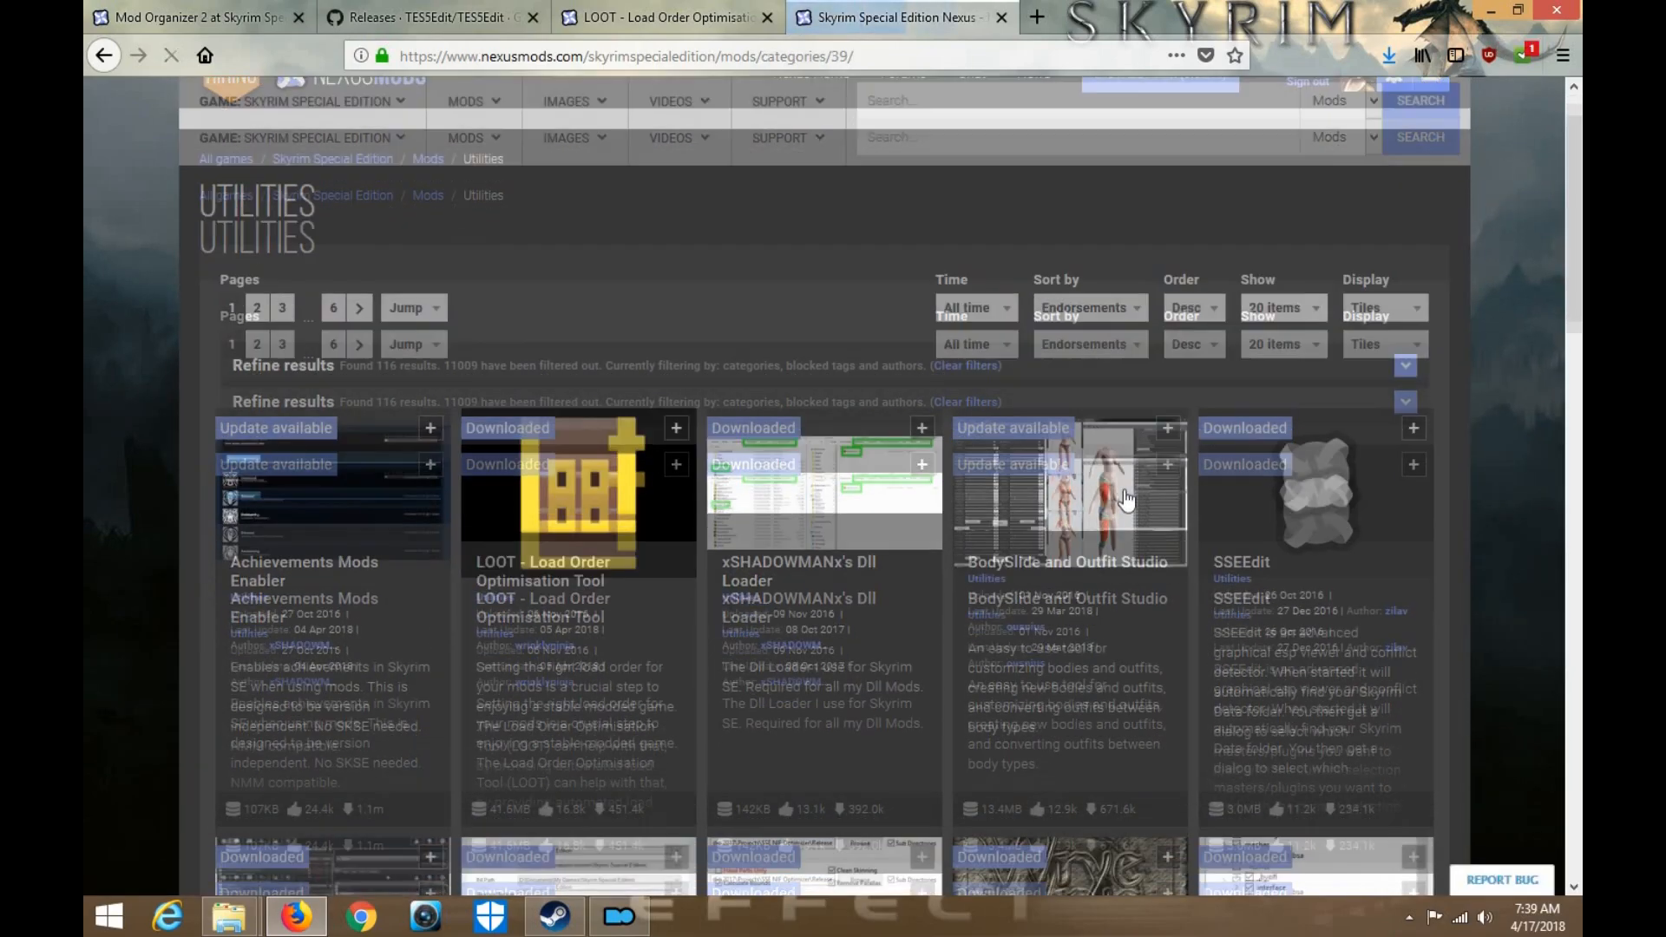
pyautogui.scroll(-8, 1125, 501)
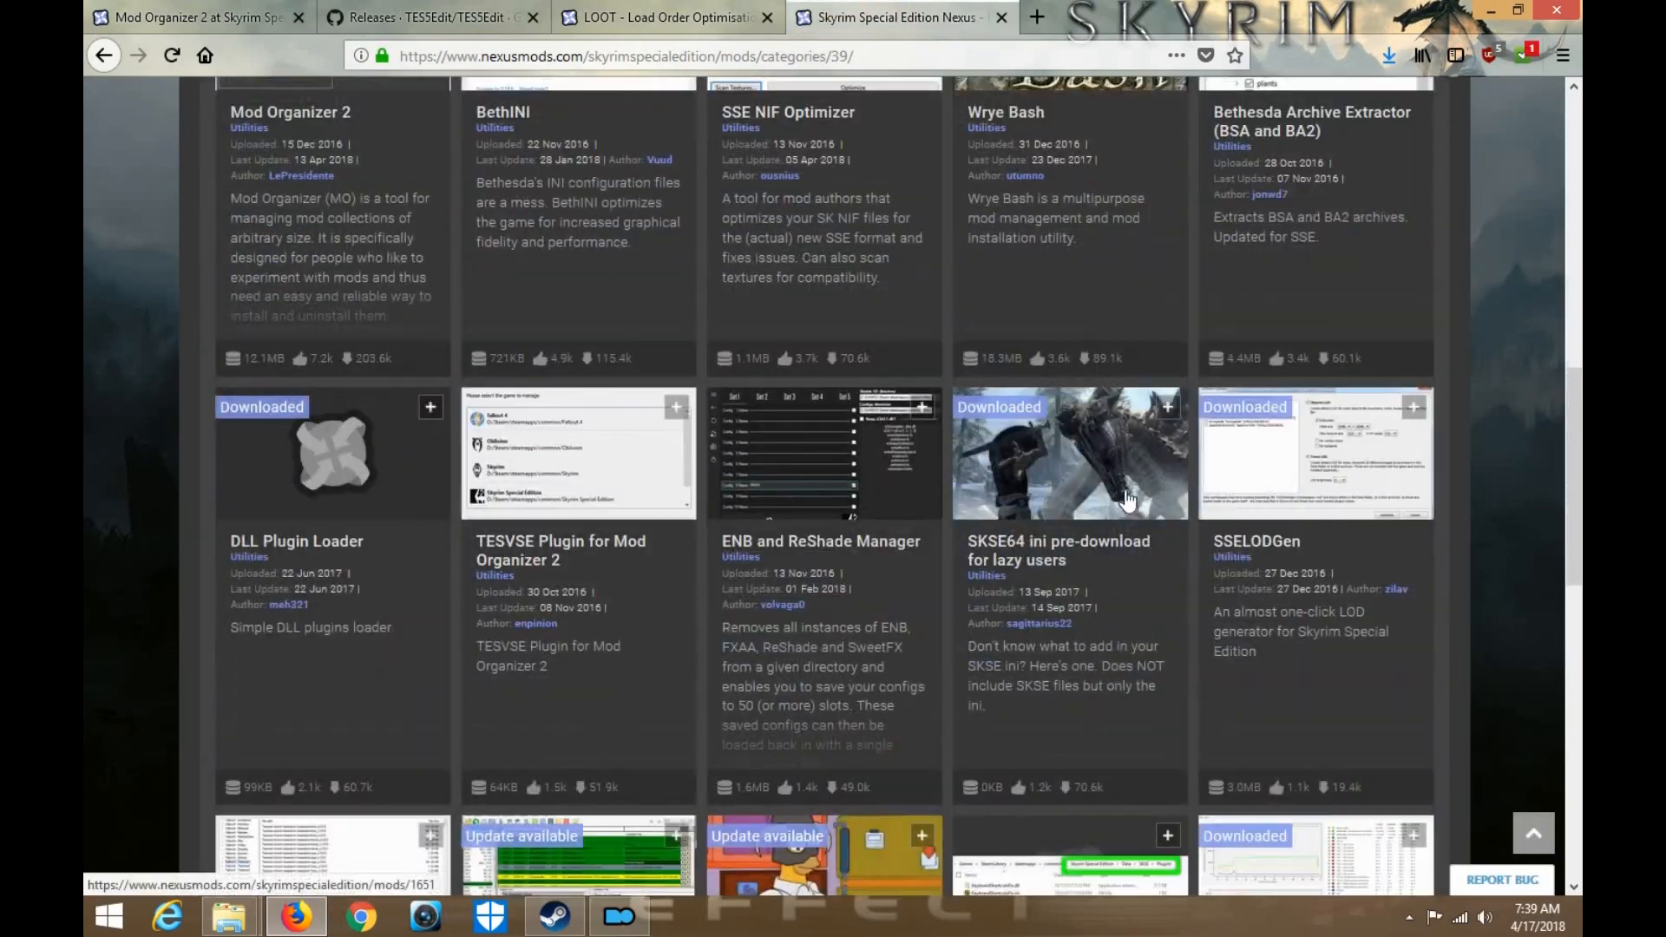
pyautogui.scroll(-6, 1125, 500)
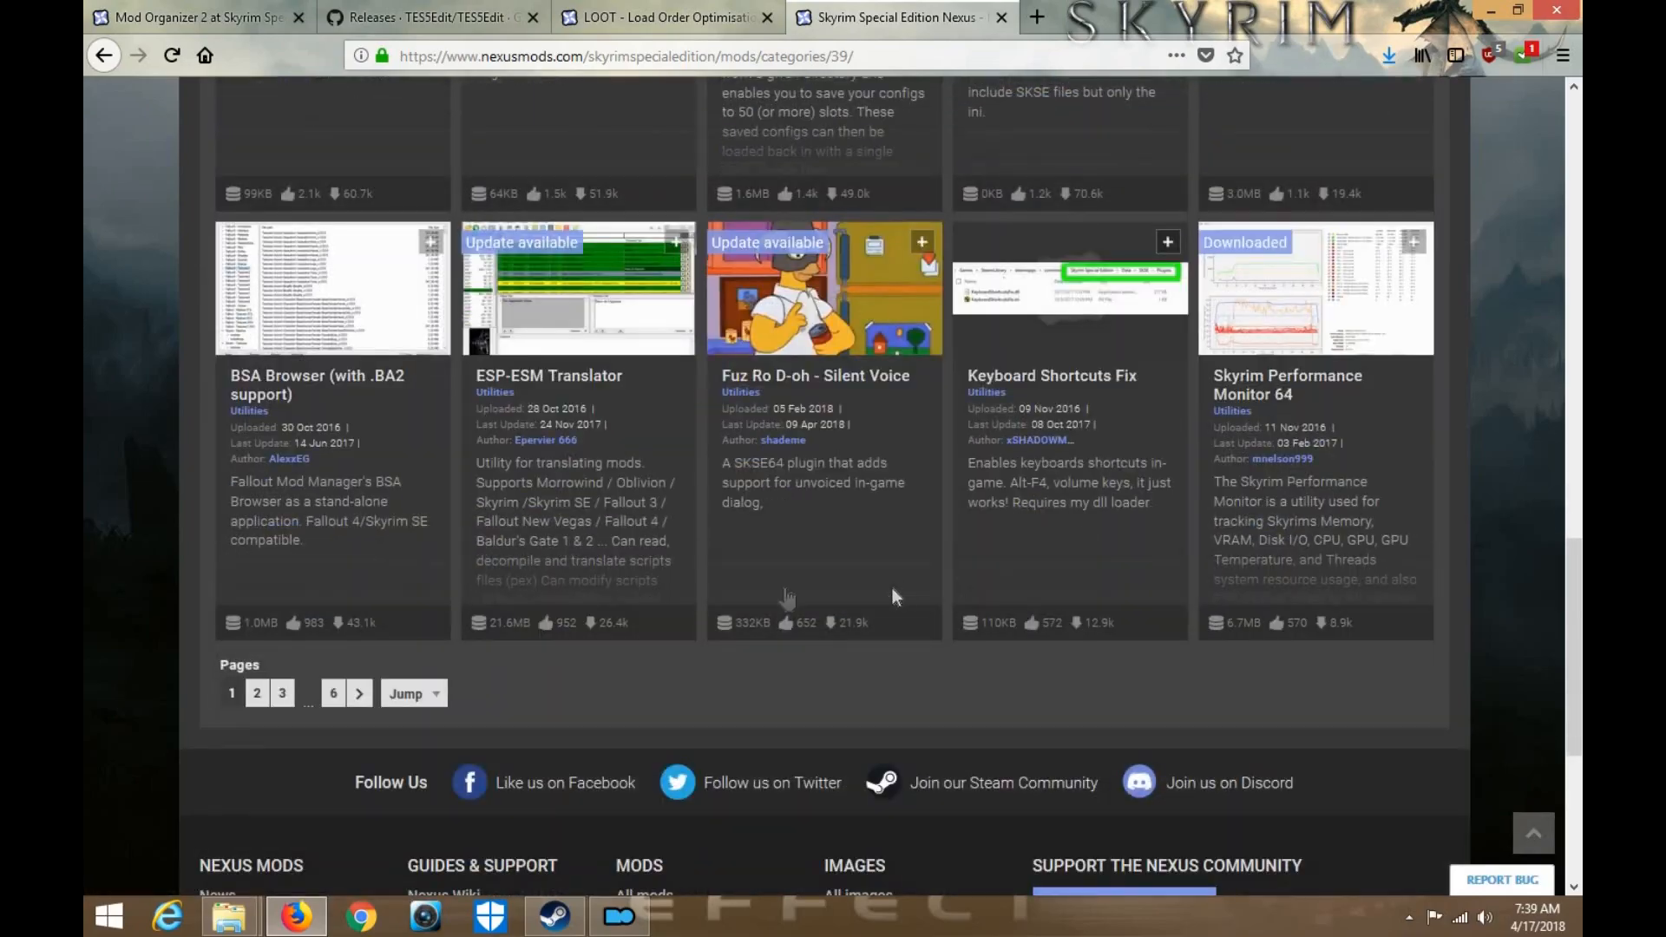
pyautogui.scroll(15, 892, 597)
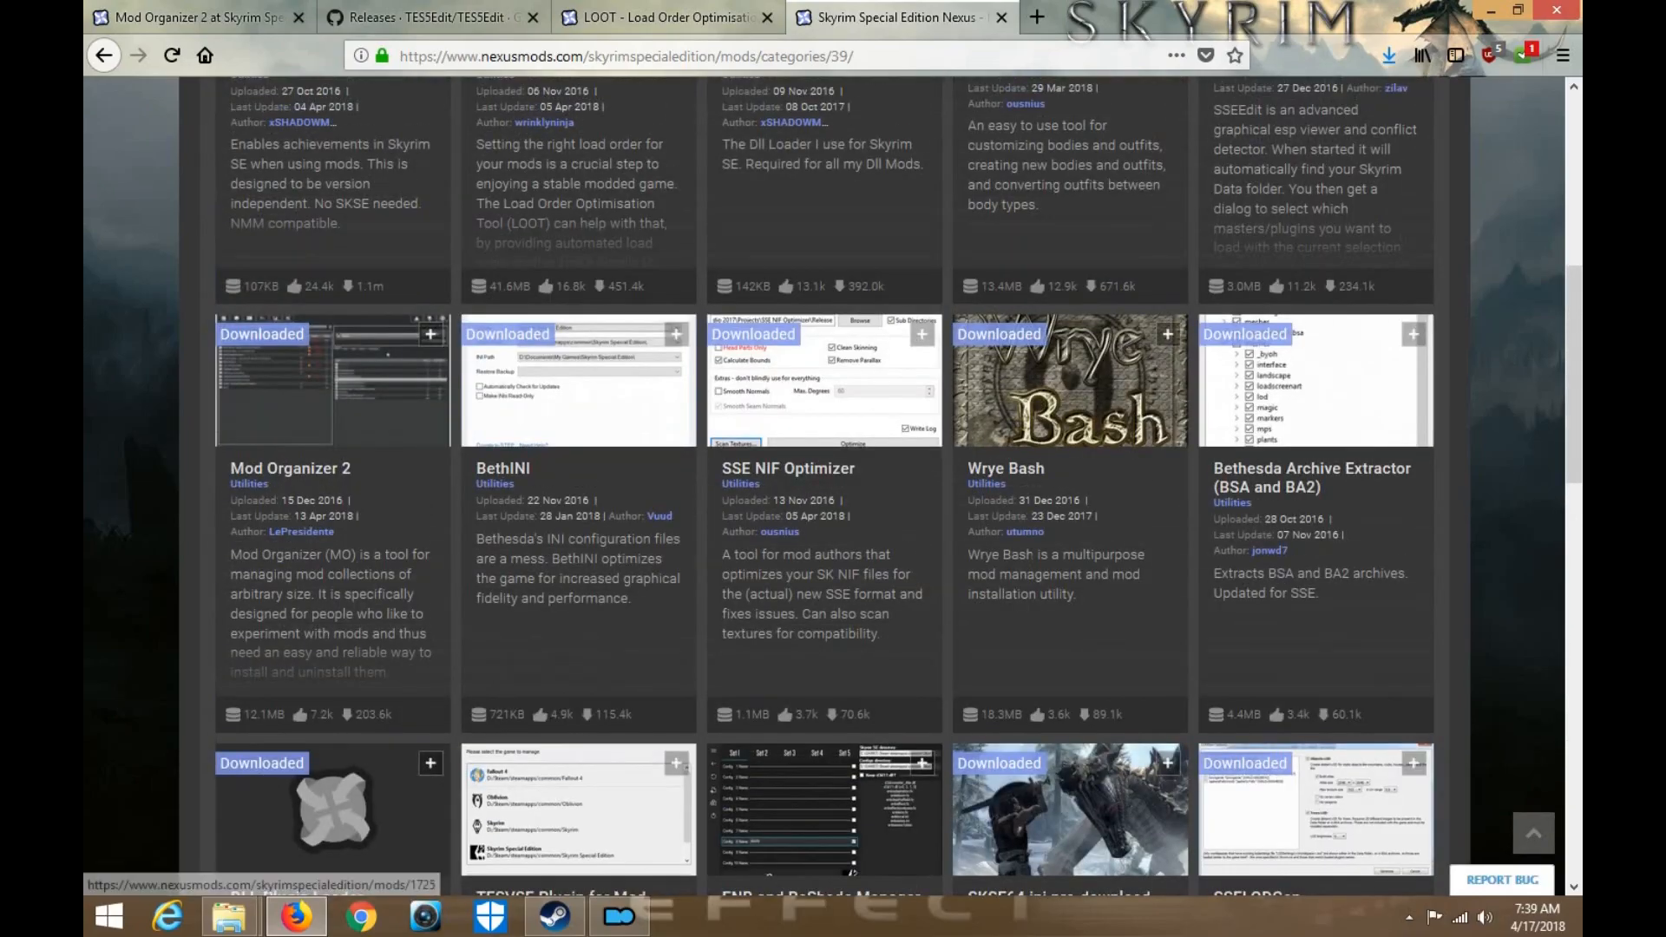
pyautogui.scroll(3, 1151, 536)
pyautogui.scroll(-8, 1159, 531)
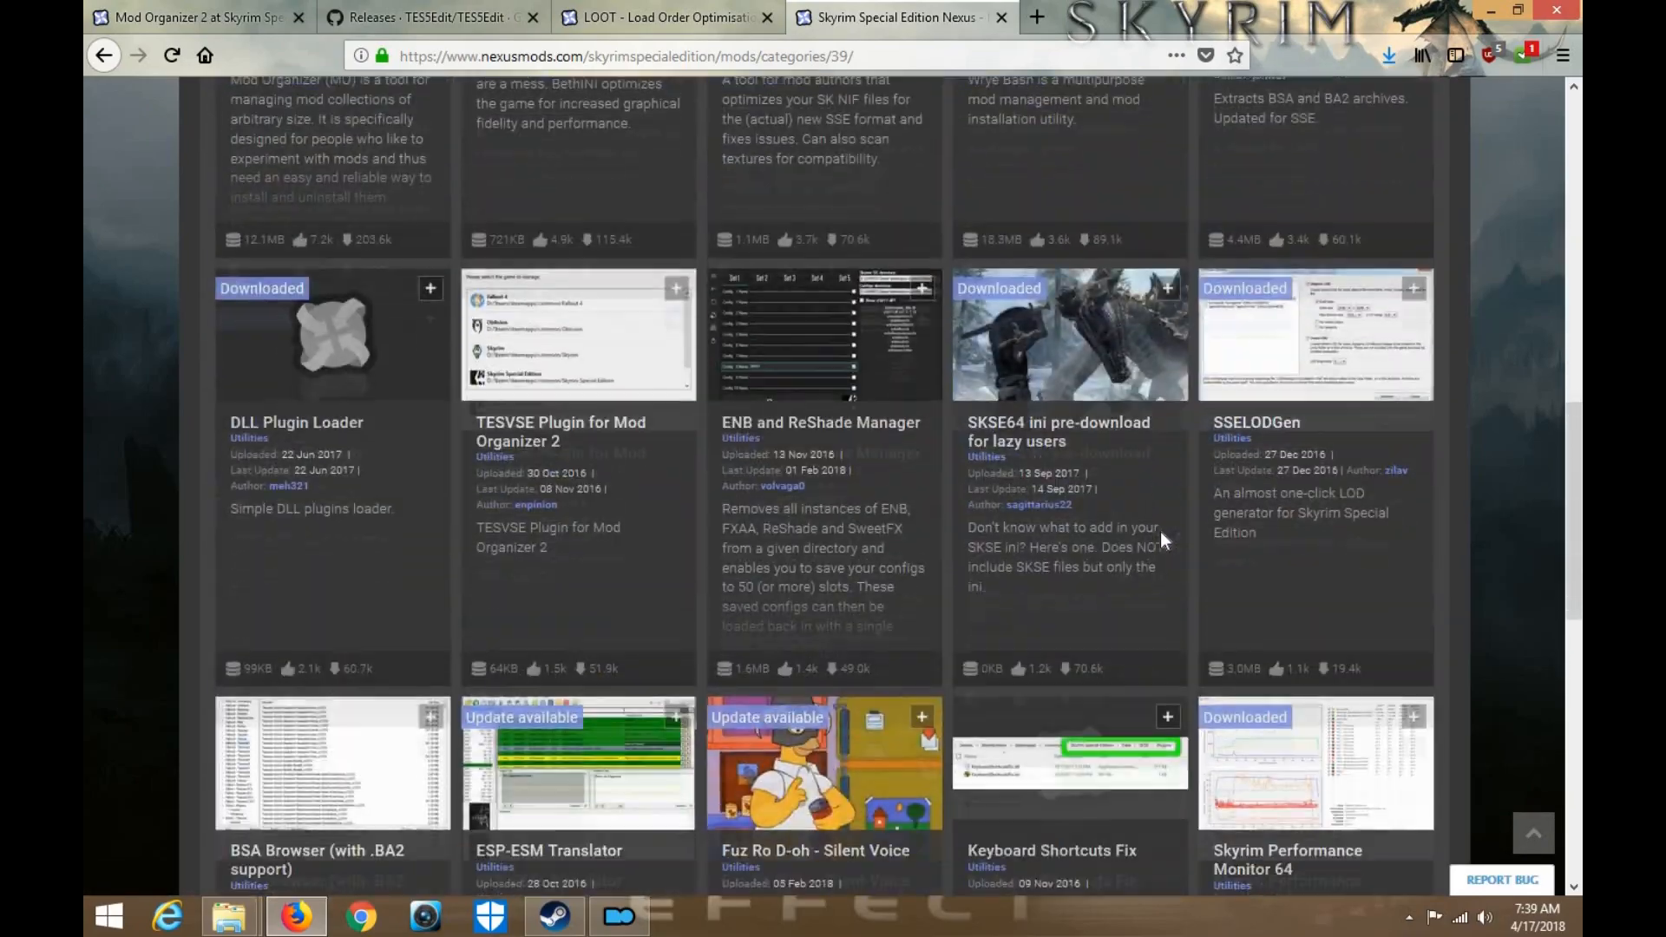
pyautogui.scroll(-5, 1160, 531)
pyautogui.click(257, 694)
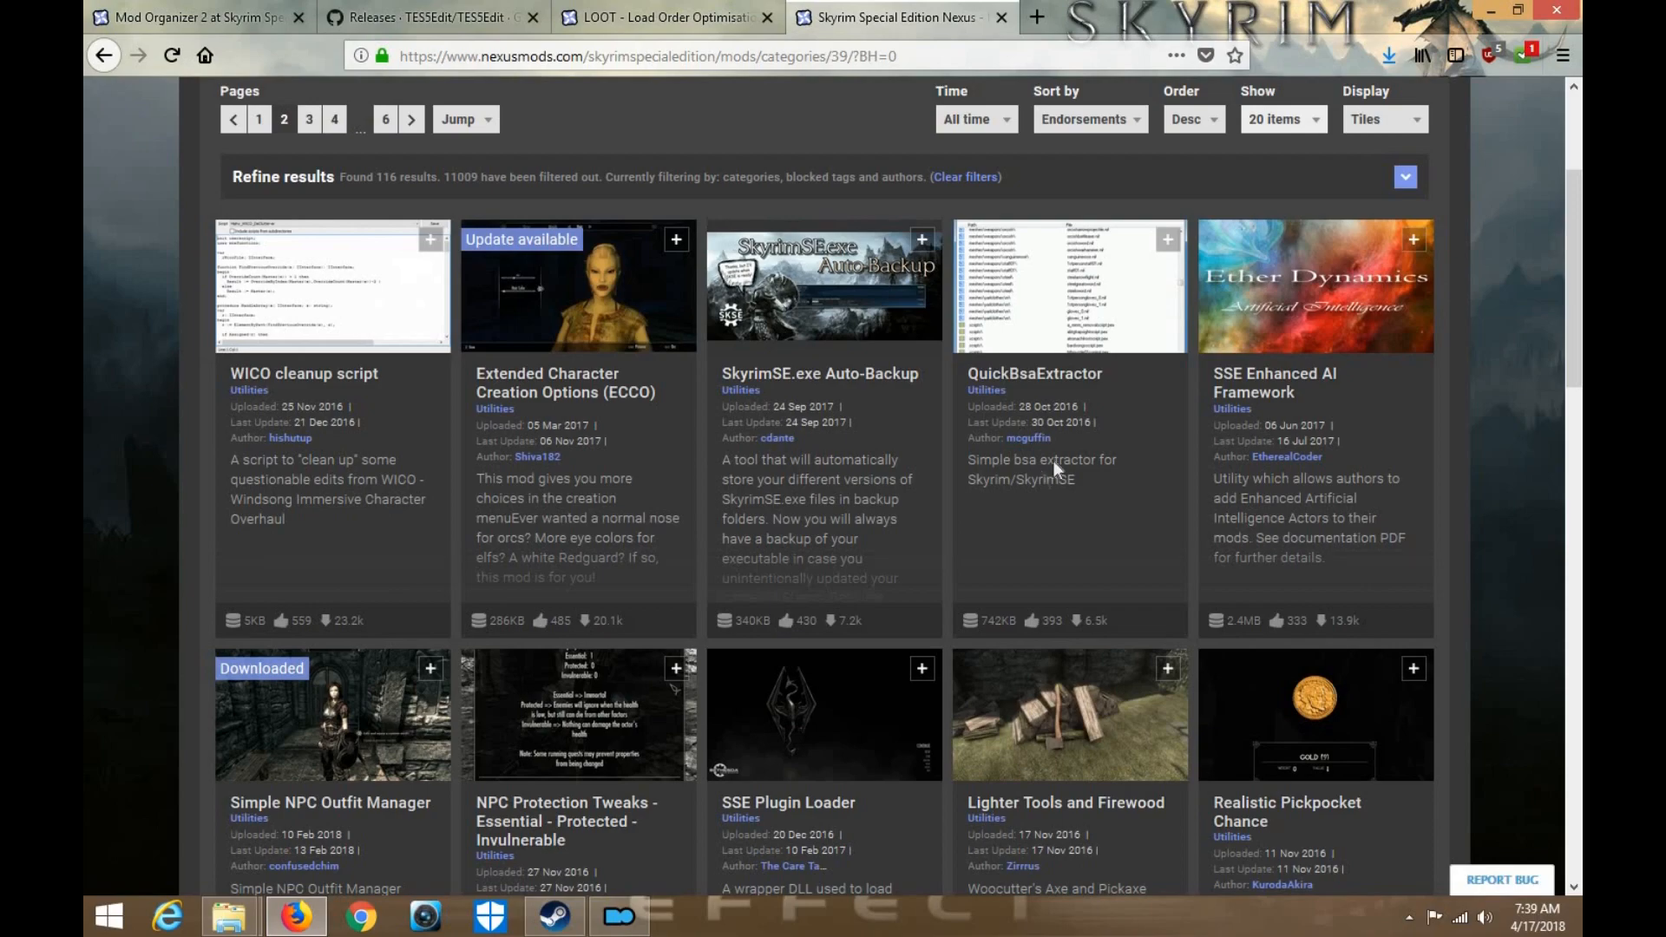
pyautogui.scroll(-7, 1095, 430)
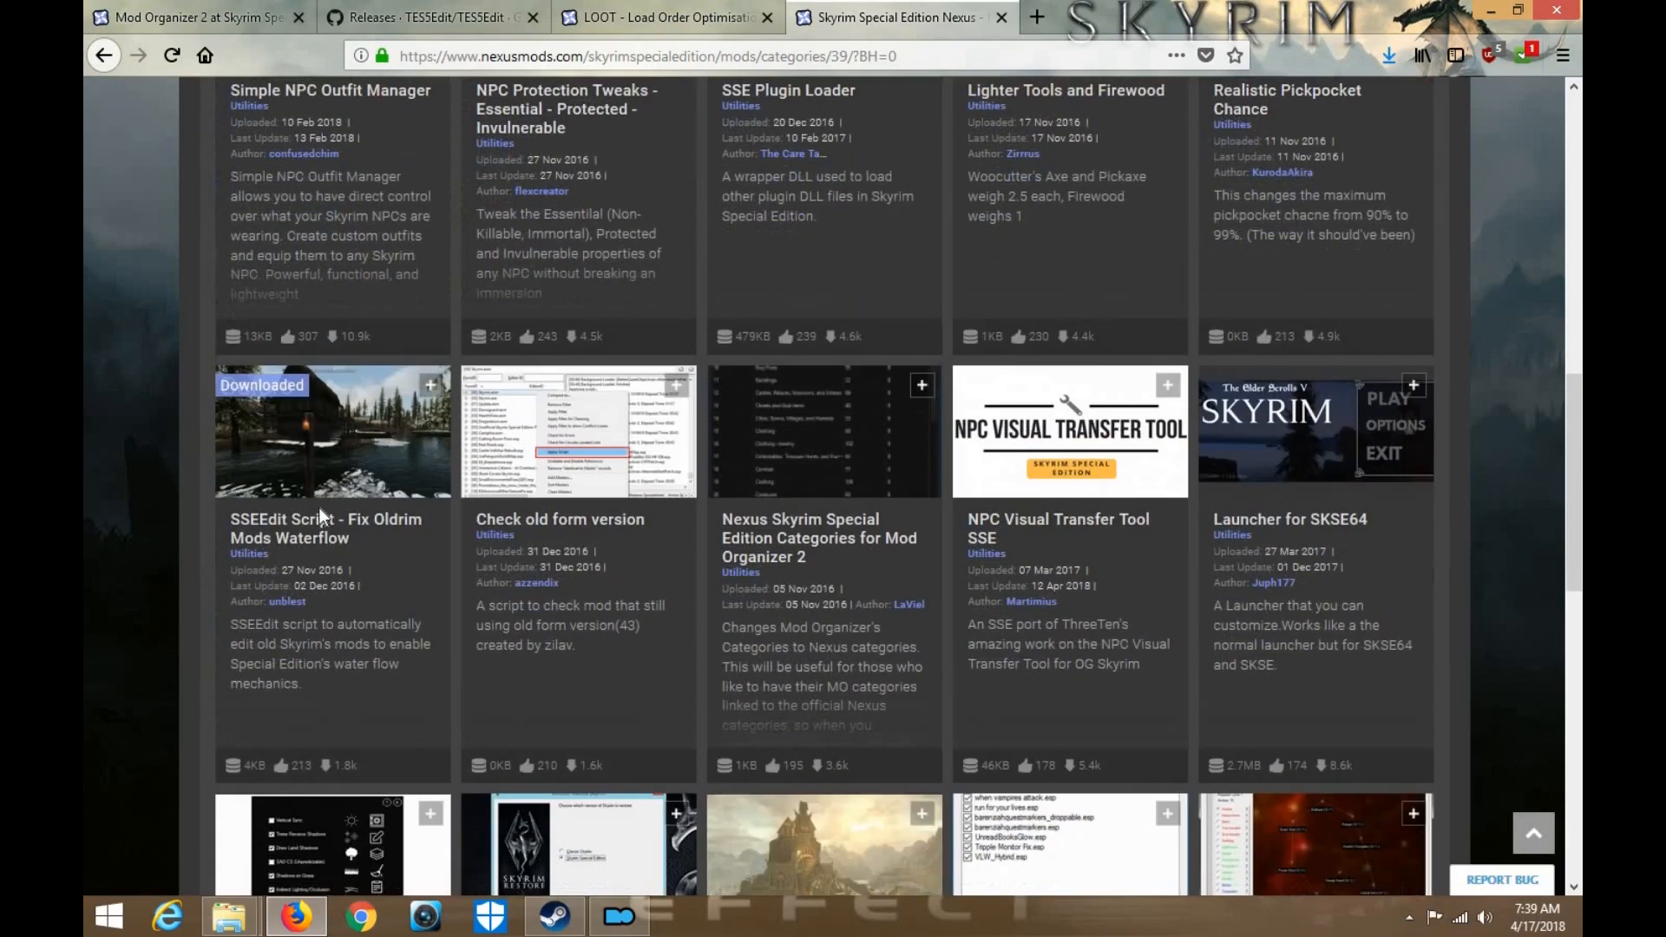
pyautogui.click(1032, 473)
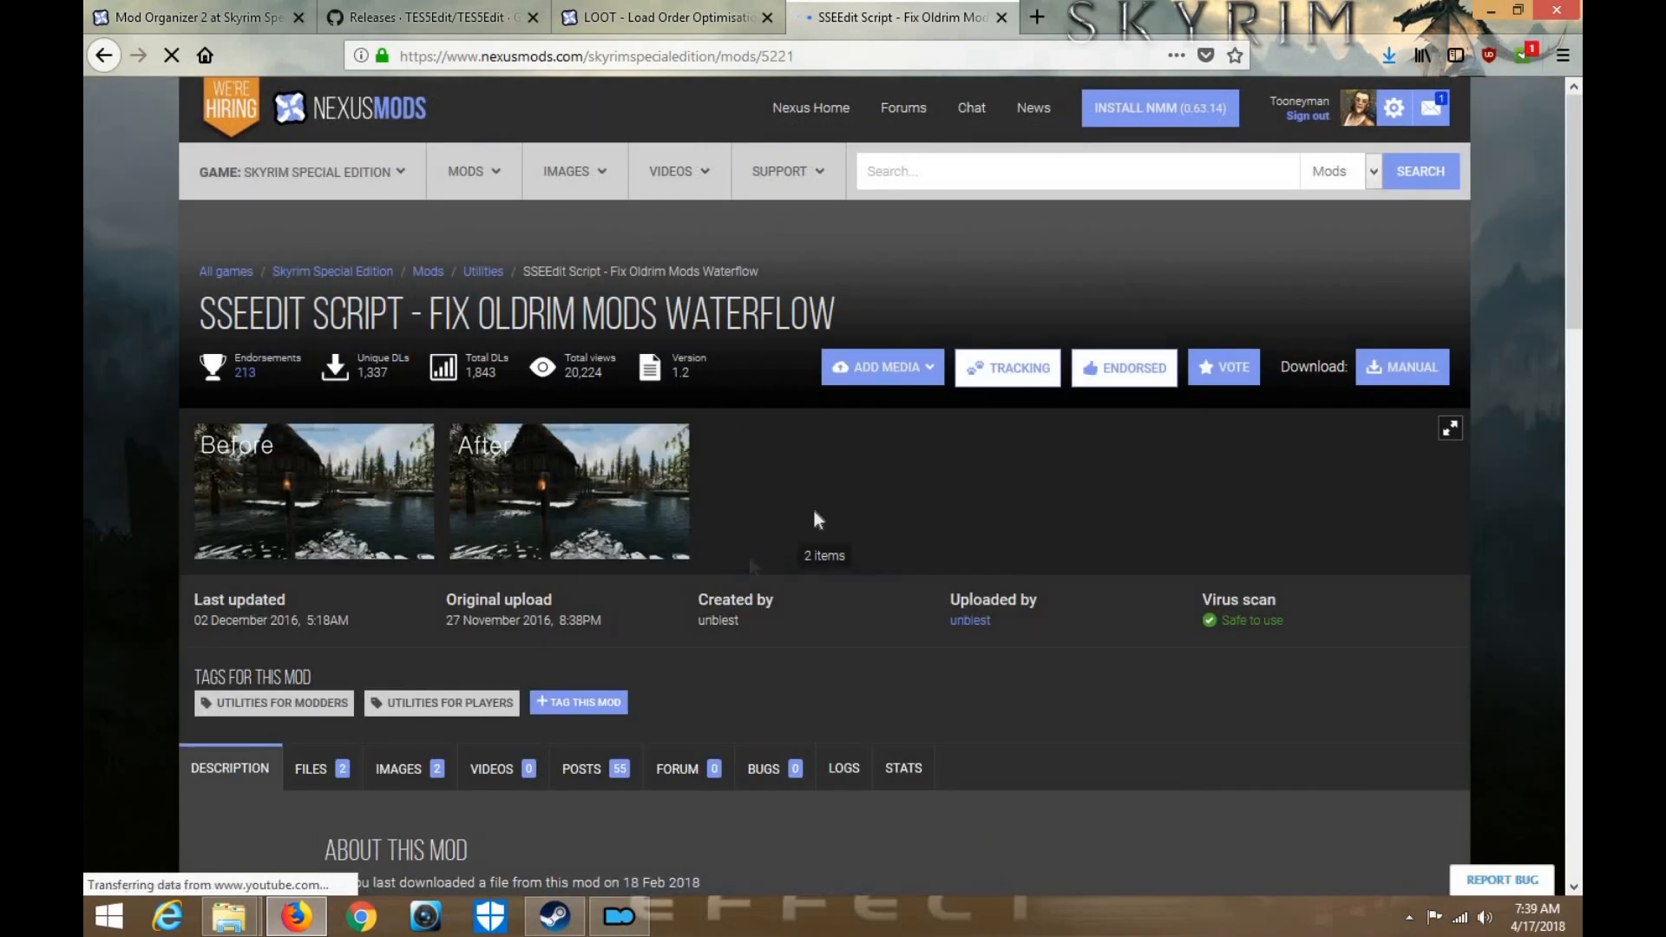
# Download the main file fix_waterflow_script version 1.2 manually from the mod's files, saving the archive and dismissing the download overlay
pyautogui.scroll(-1, 328, 675)
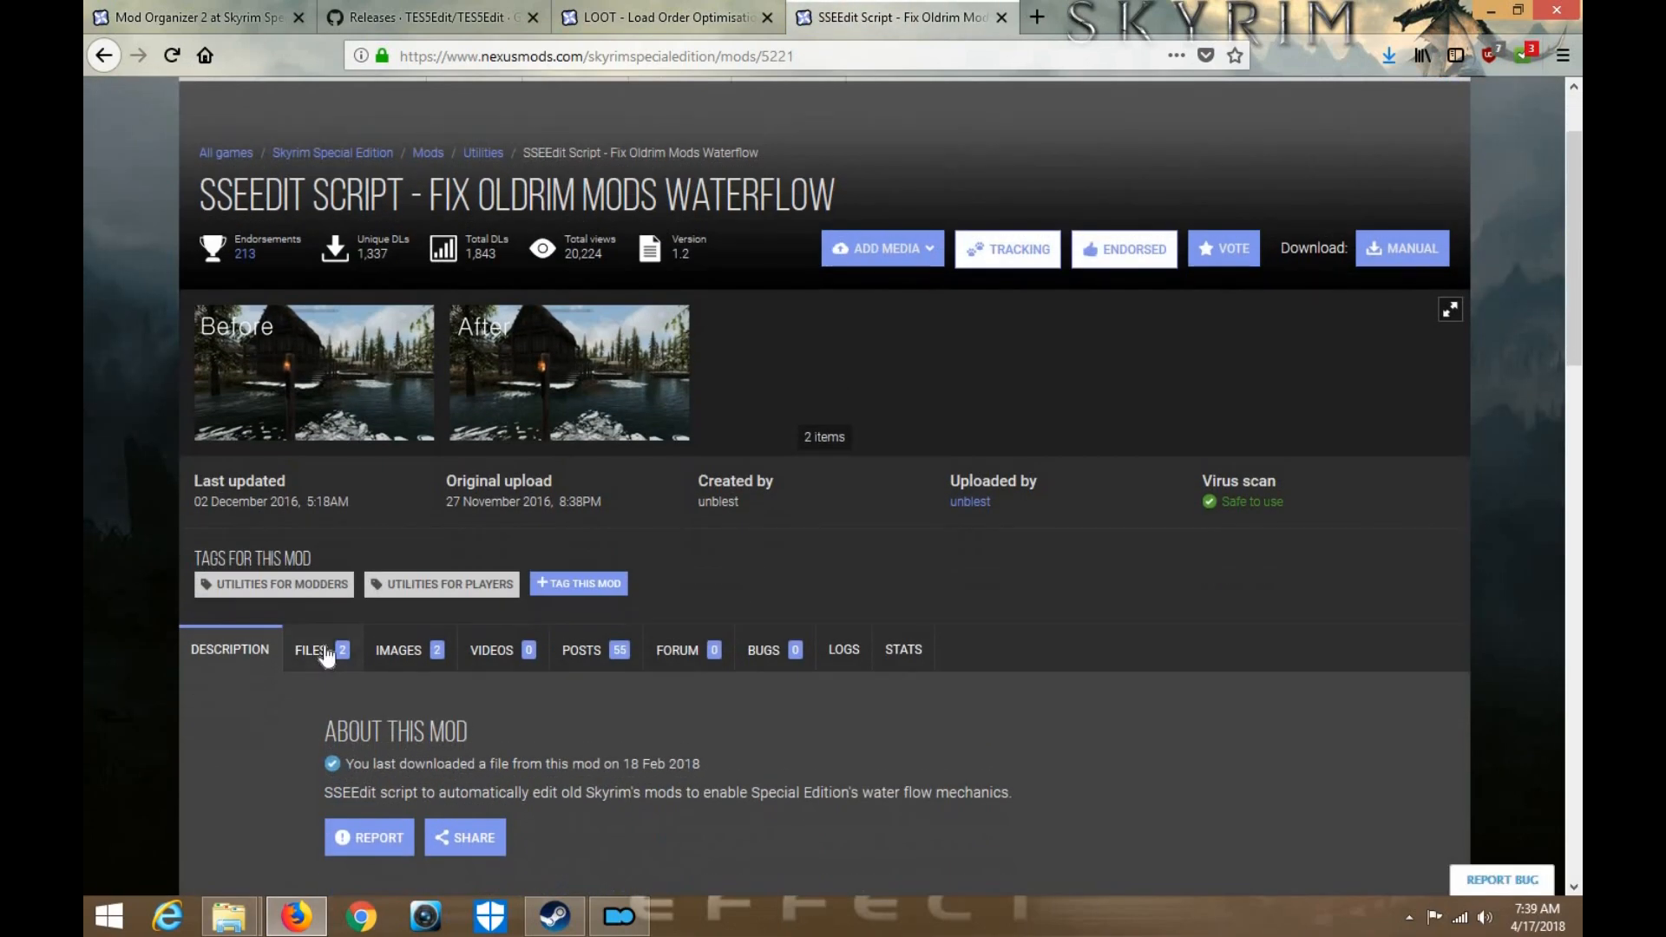
pyautogui.click(326, 652)
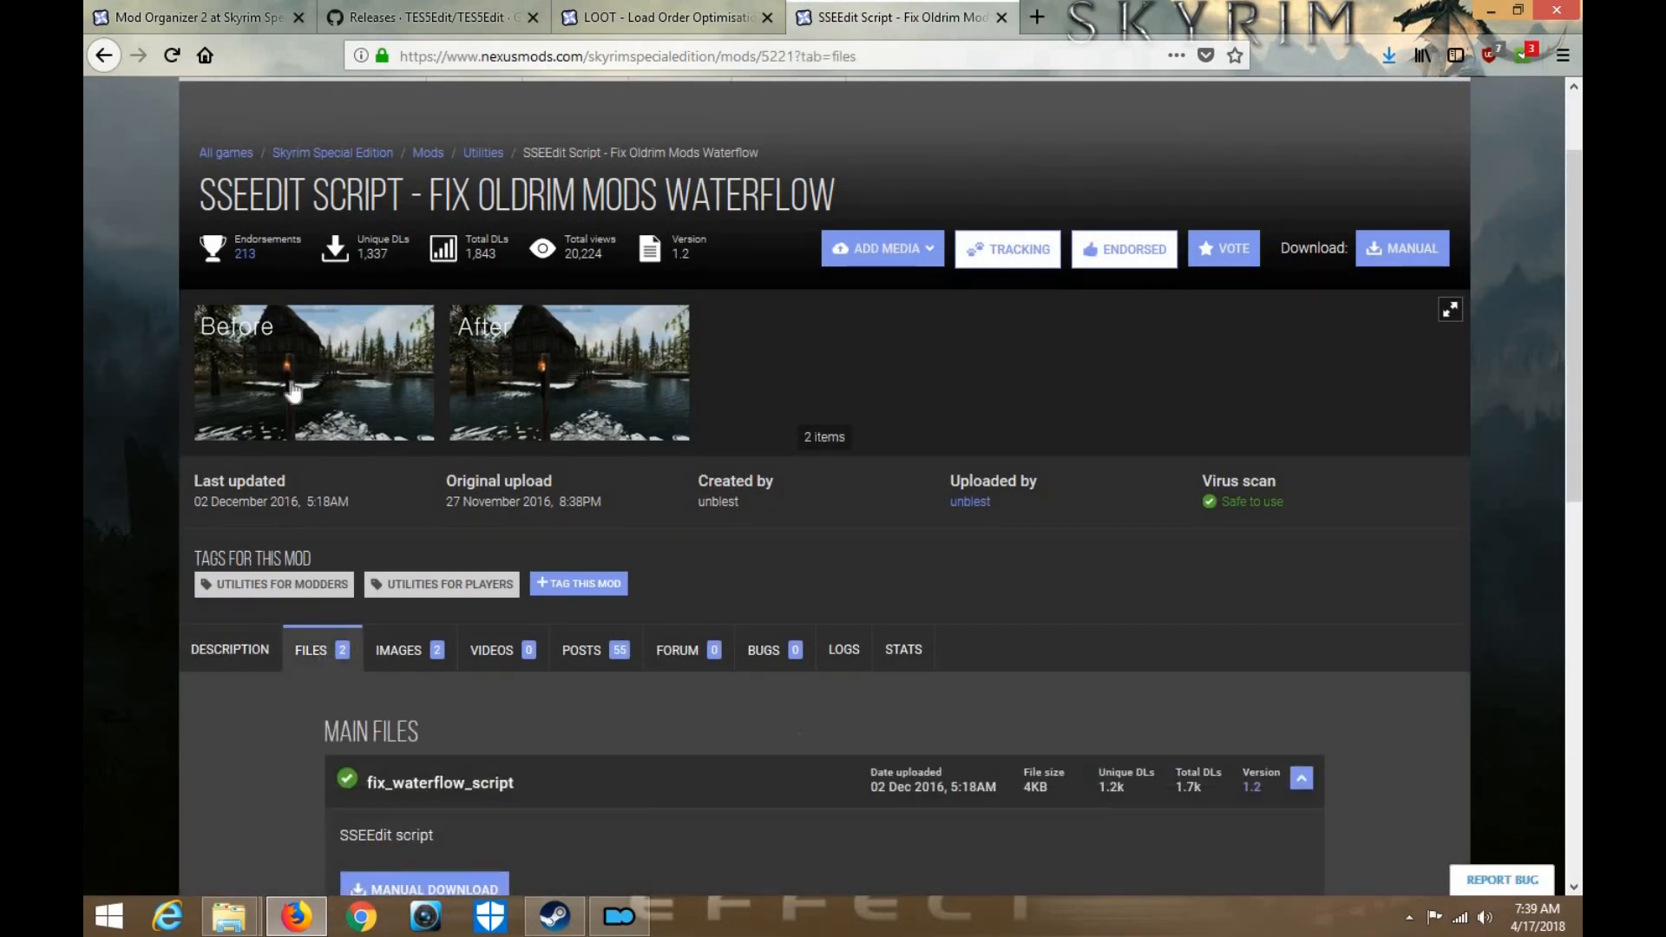
pyautogui.scroll(-4, 754, 549)
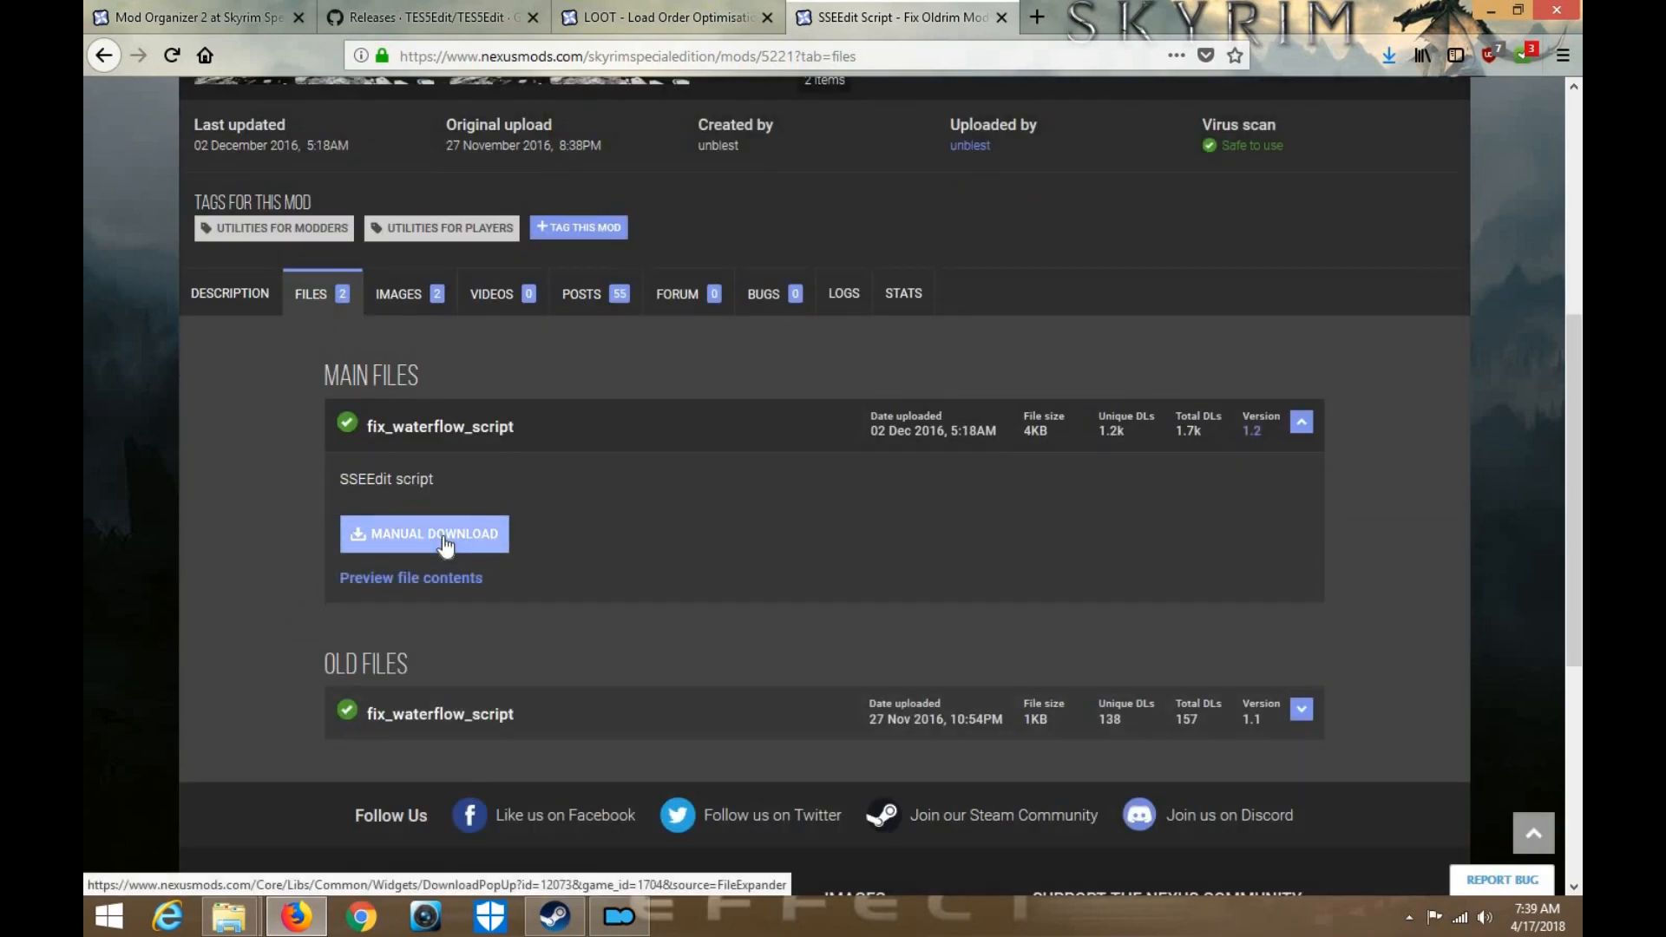
pyautogui.click(444, 539)
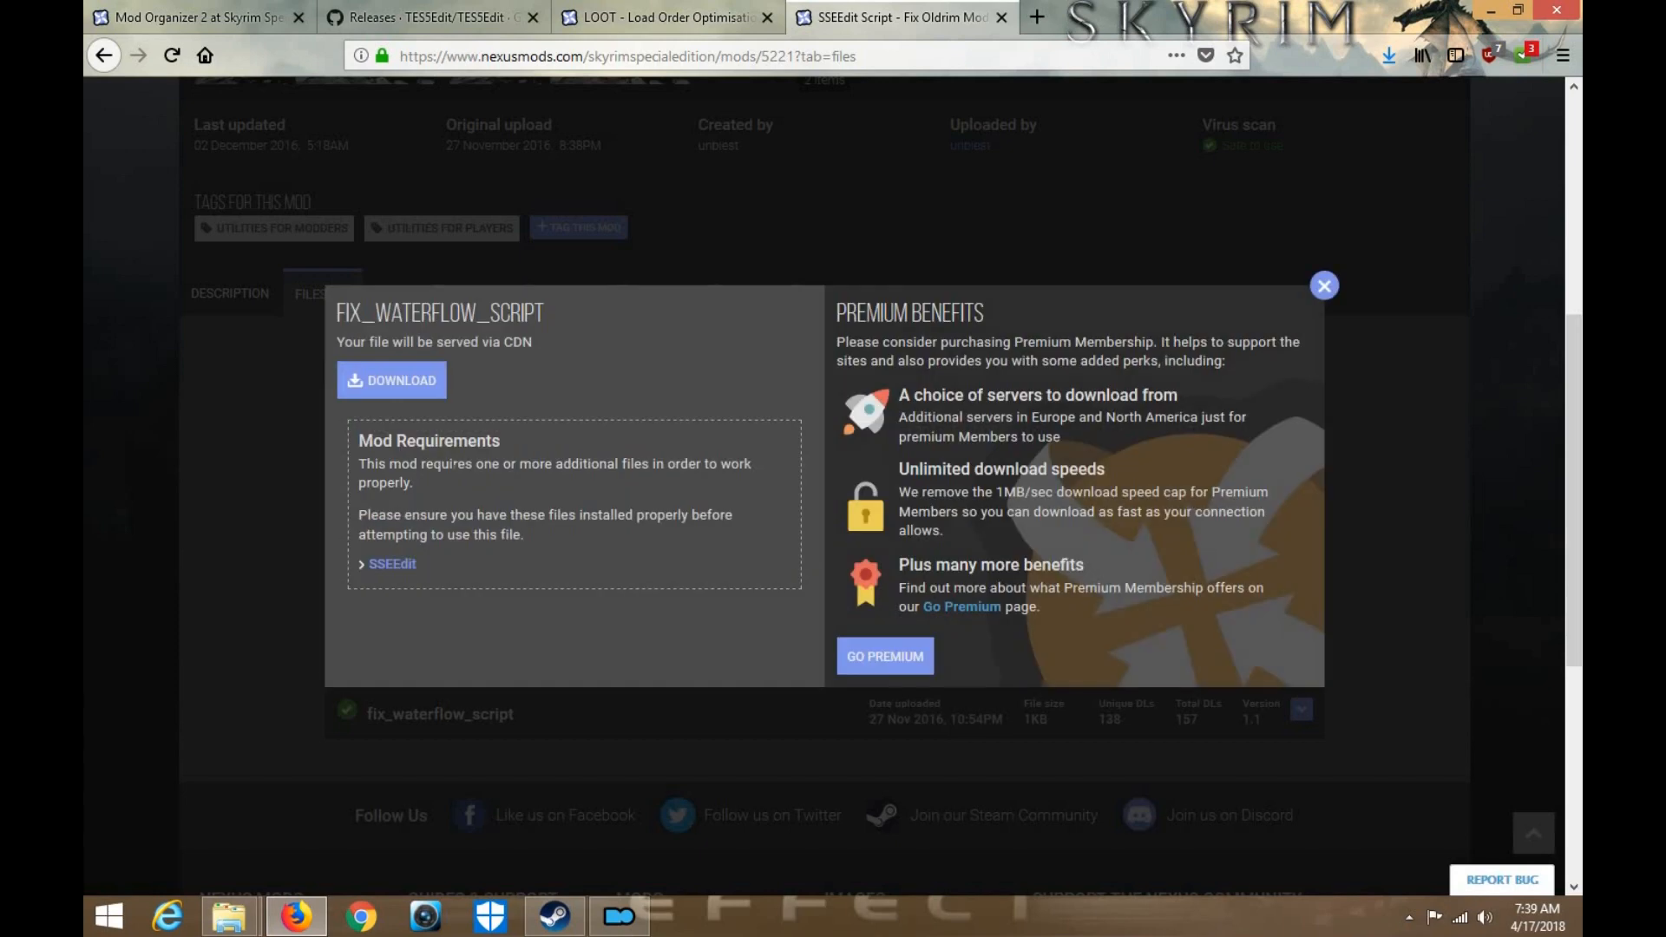
pyautogui.click(409, 397)
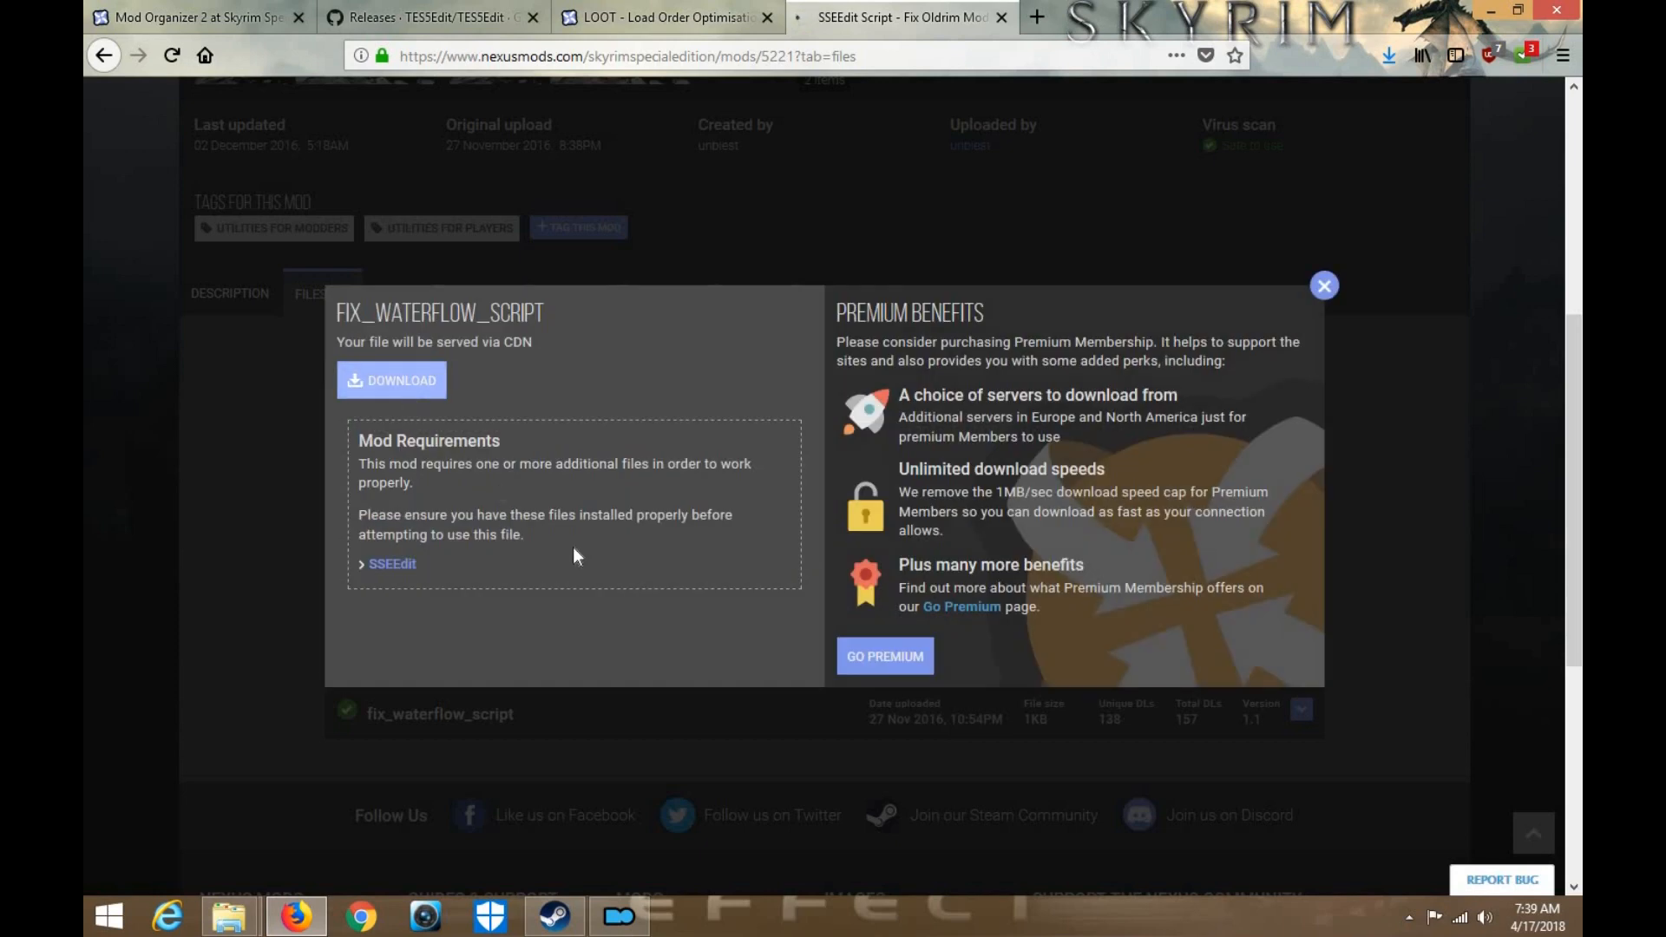
pyautogui.click(943, 569)
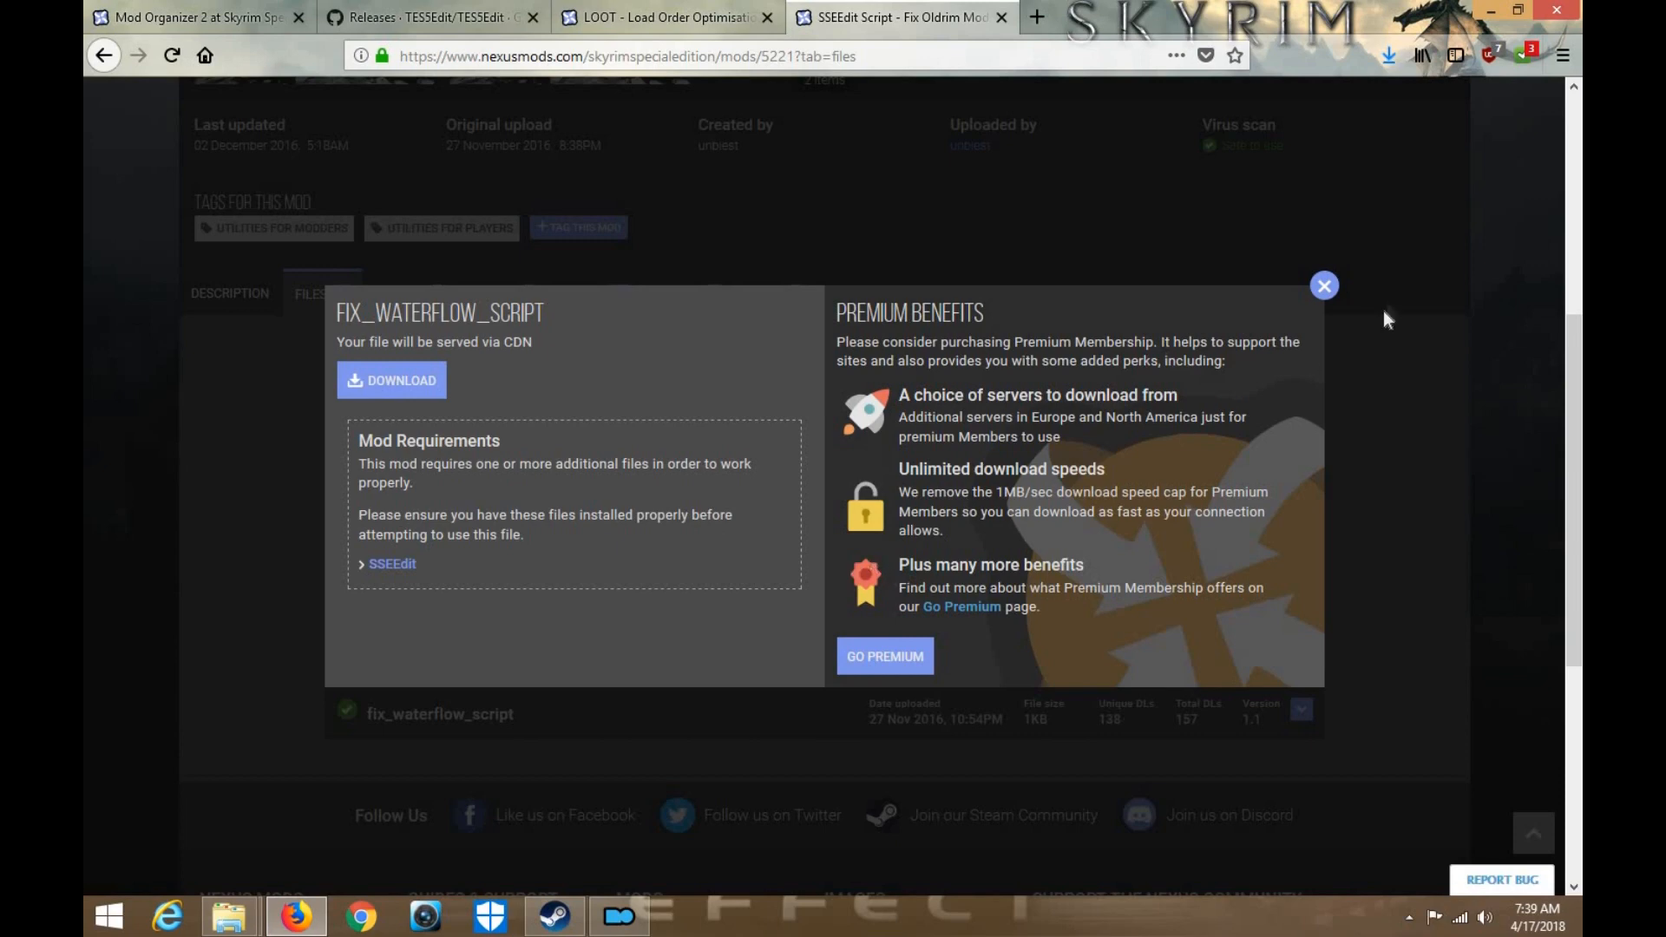
pyautogui.click(1323, 285)
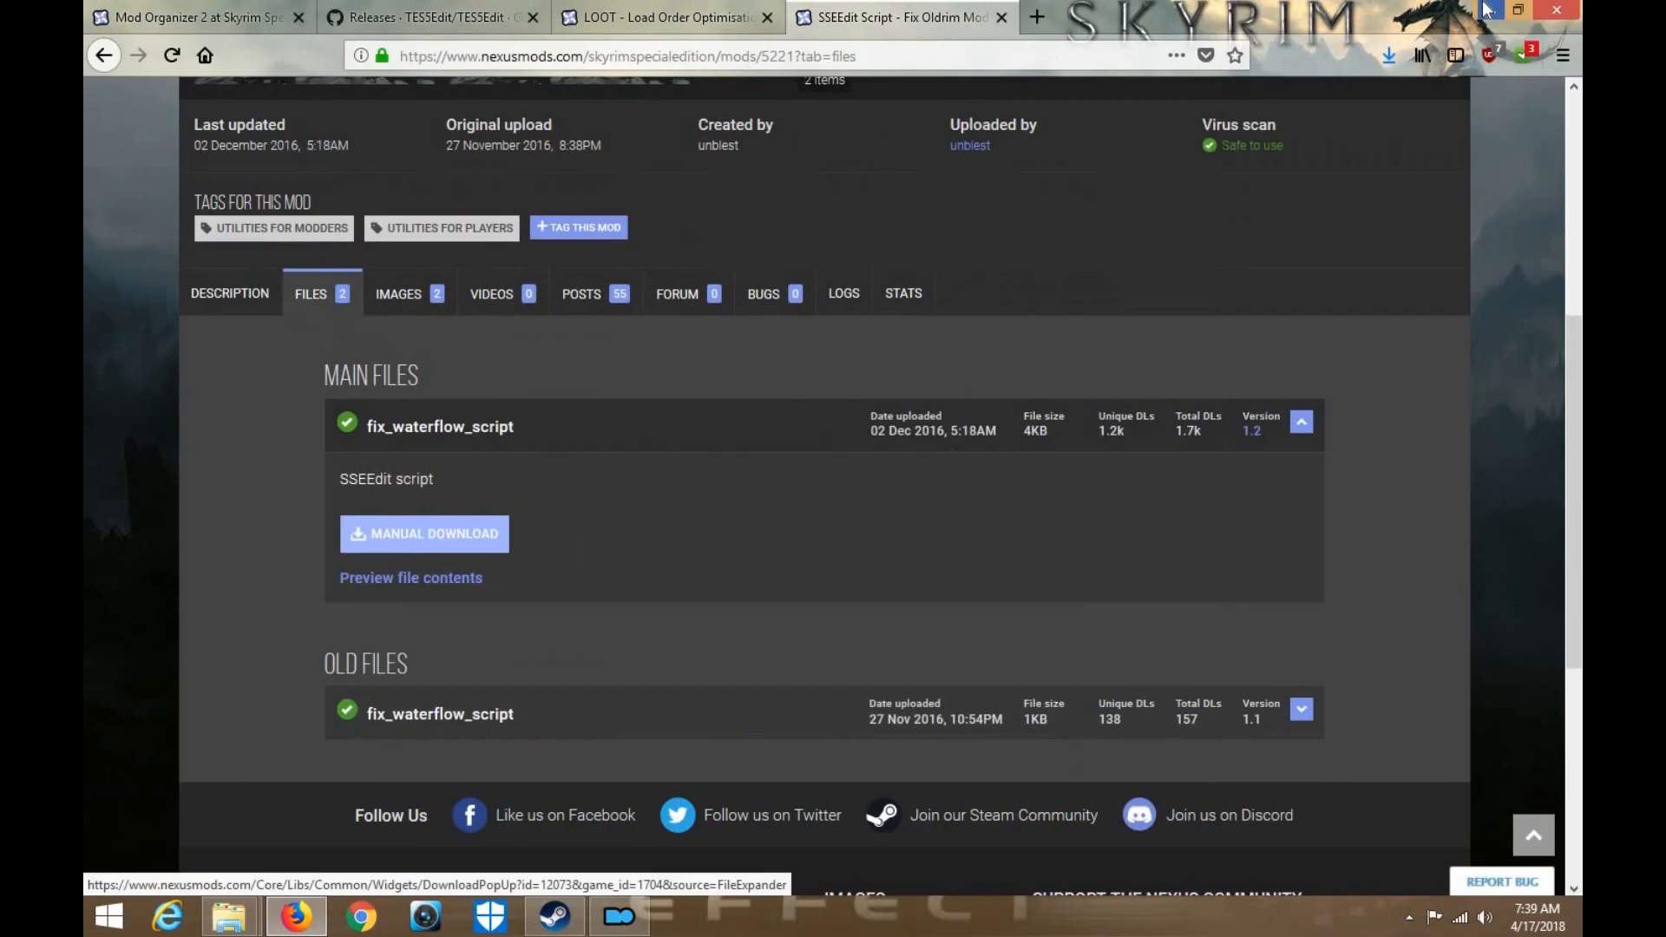
# Switch to File Explorer, open the Edit Scripts folder in SSEEdit_3da194b, and move the LOOT and fix_waterflow_script archives from Downloads into Mod Tools
pyautogui.click(1487, 10)
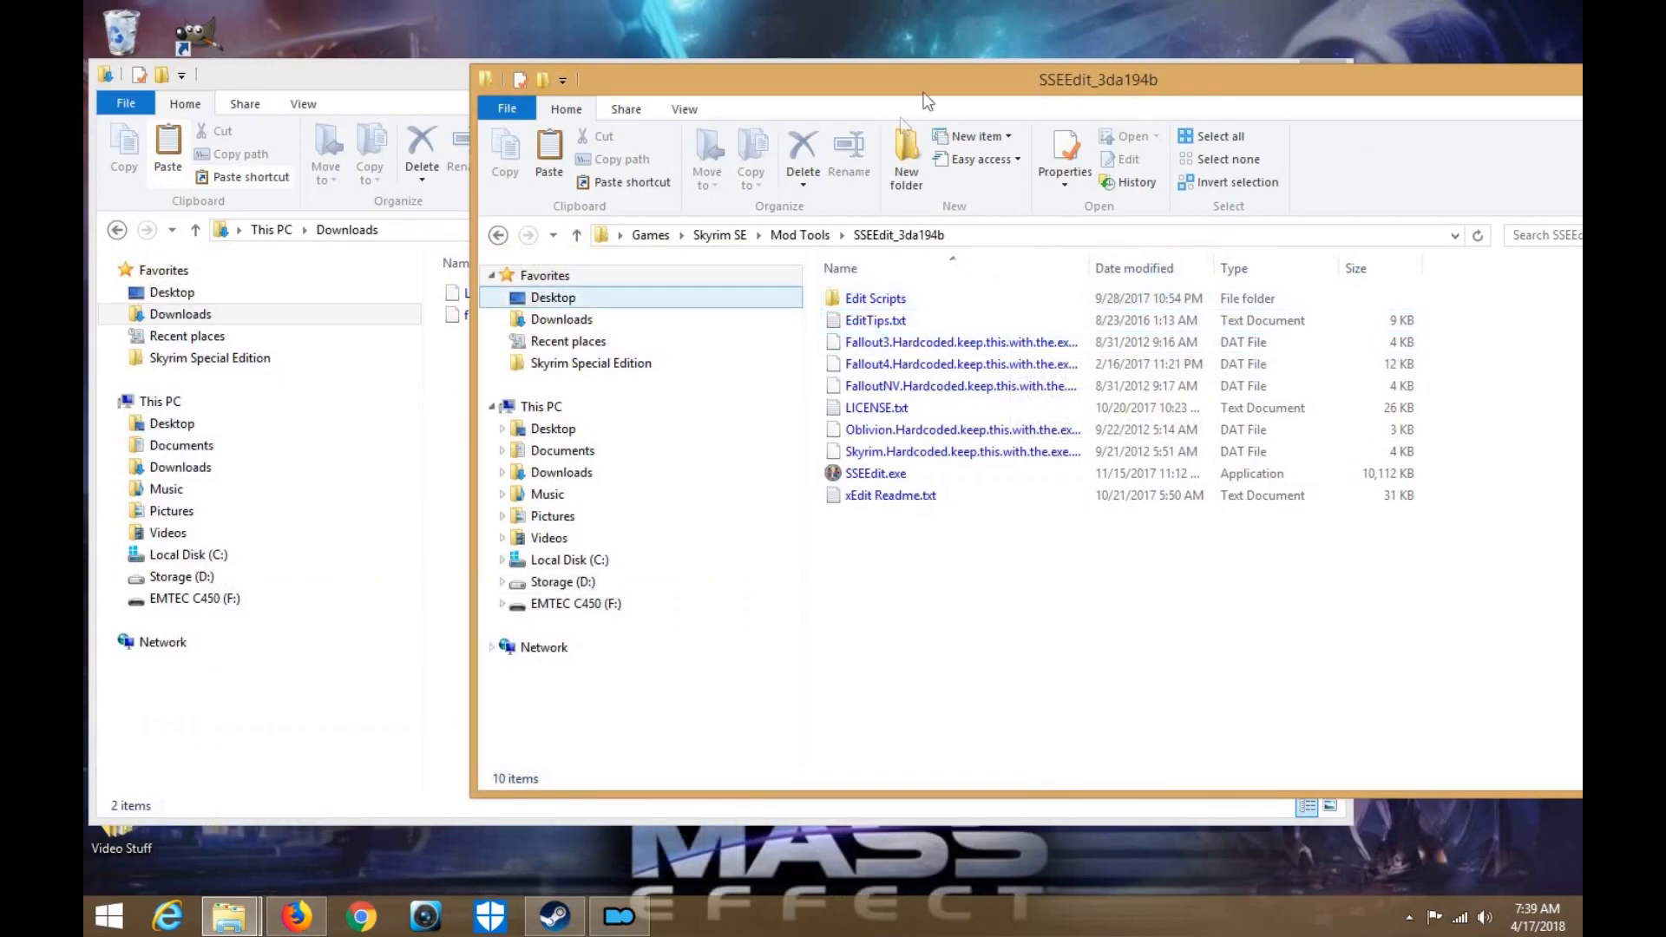
pyautogui.moveTo(927, 102); pyautogui.dragTo(1064, 117)
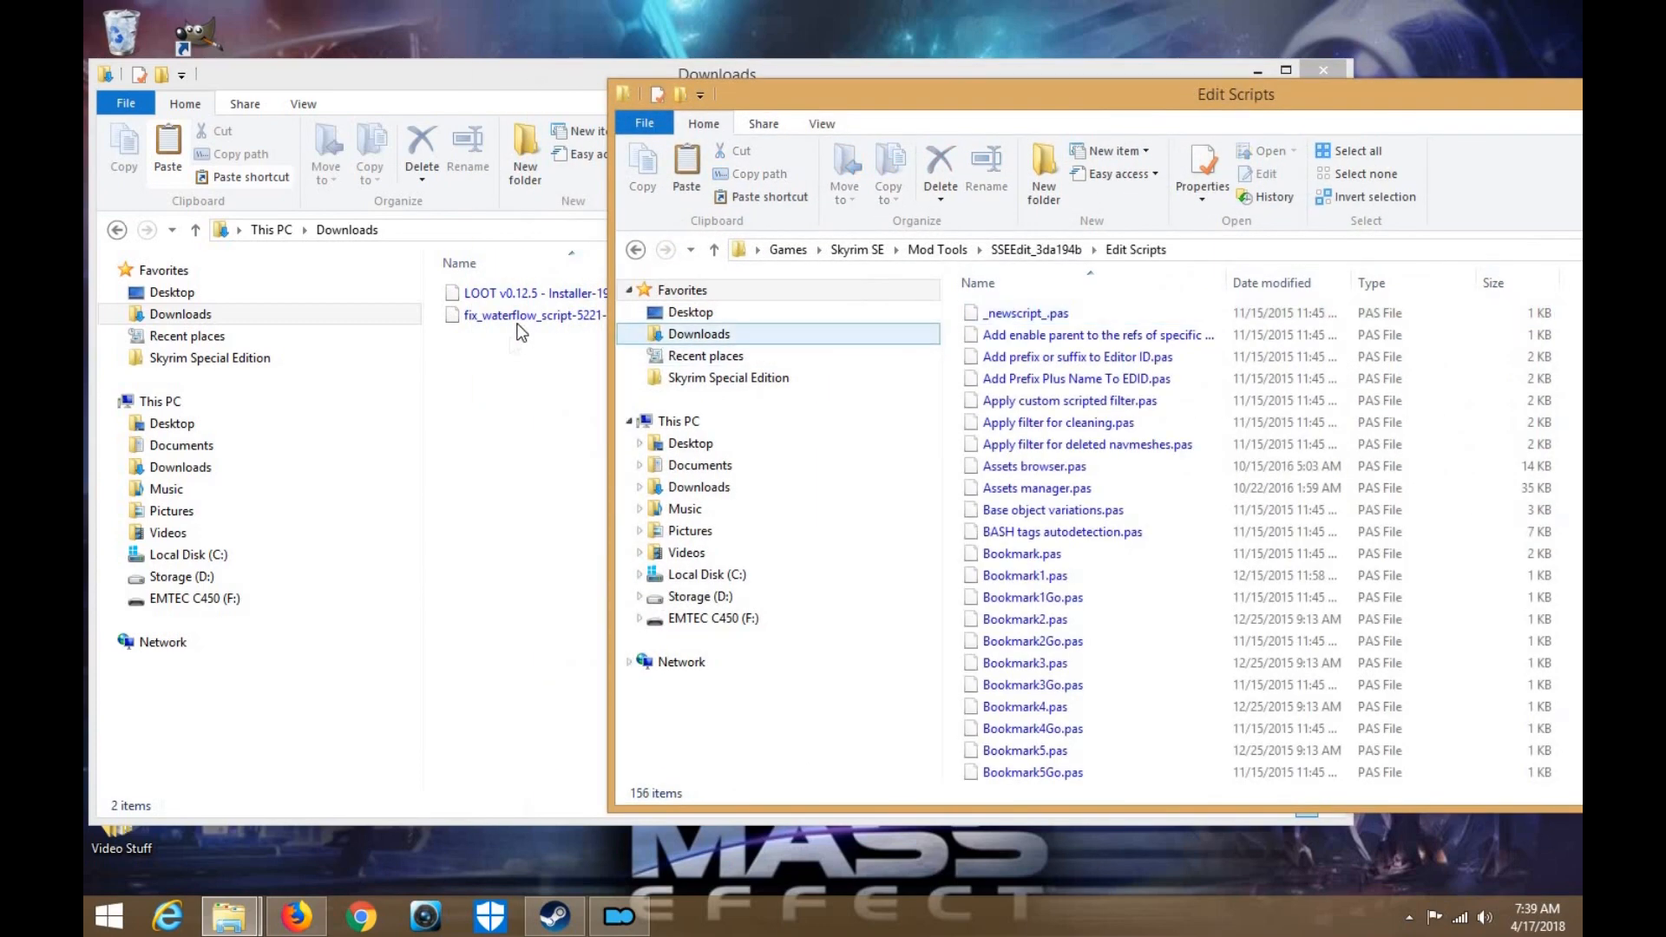
pyautogui.click(706, 75)
pyautogui.hotkey('ctrl', 'a')
pyautogui.moveTo(706, 75); pyautogui.dragTo(893, 64)
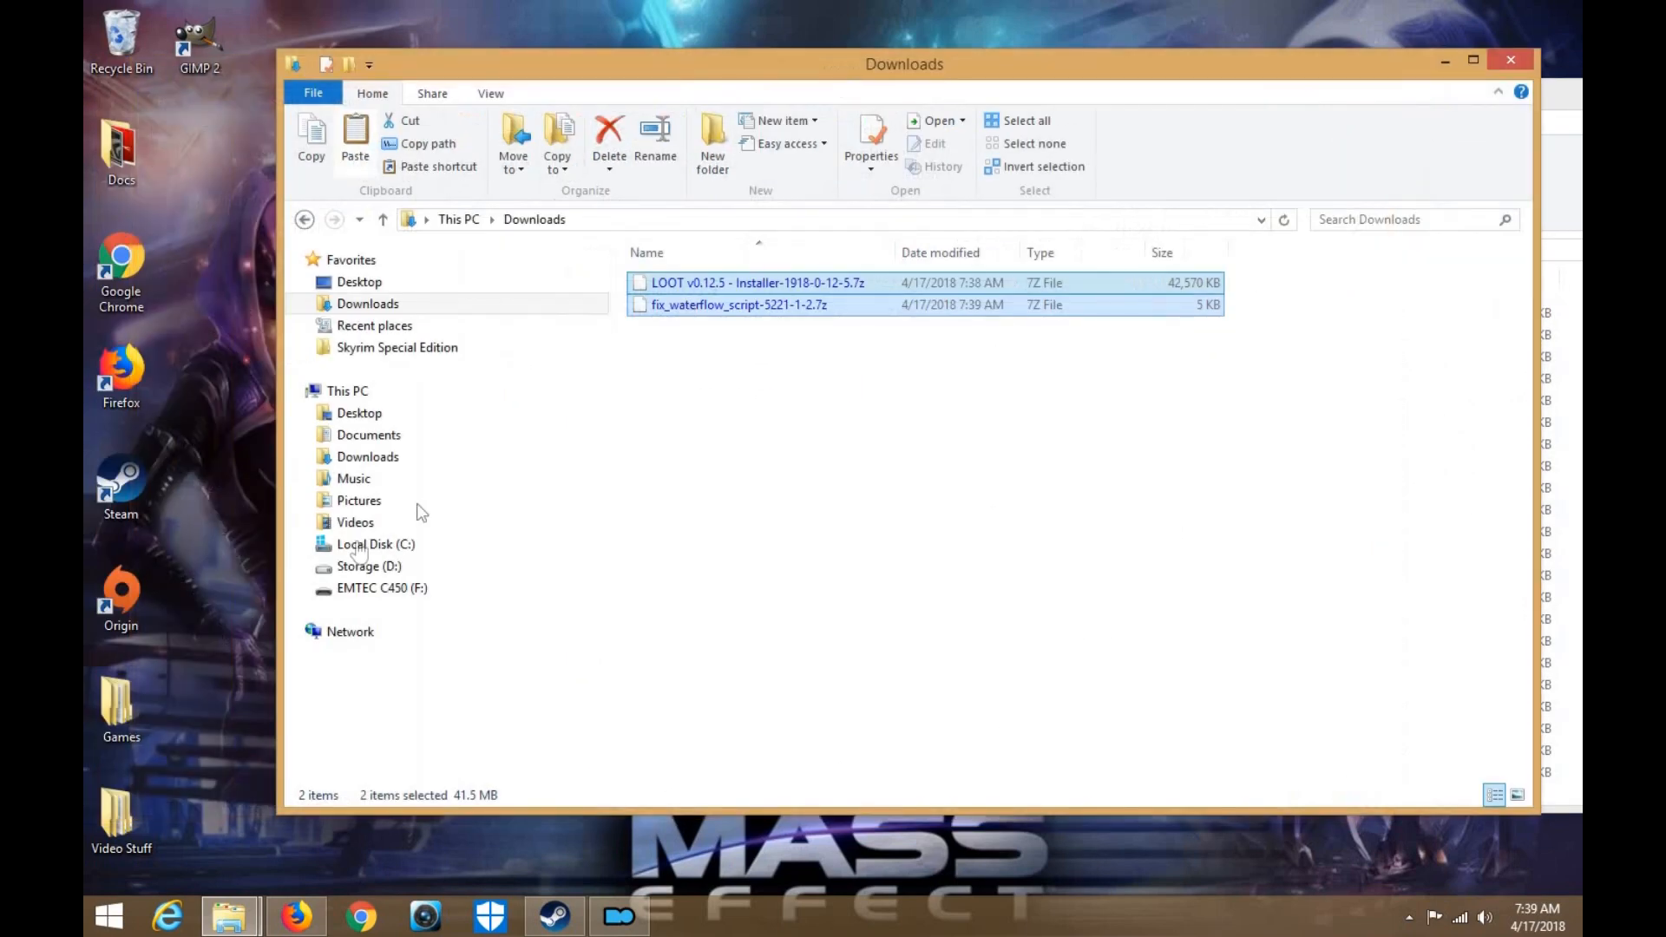
pyautogui.click(120, 707)
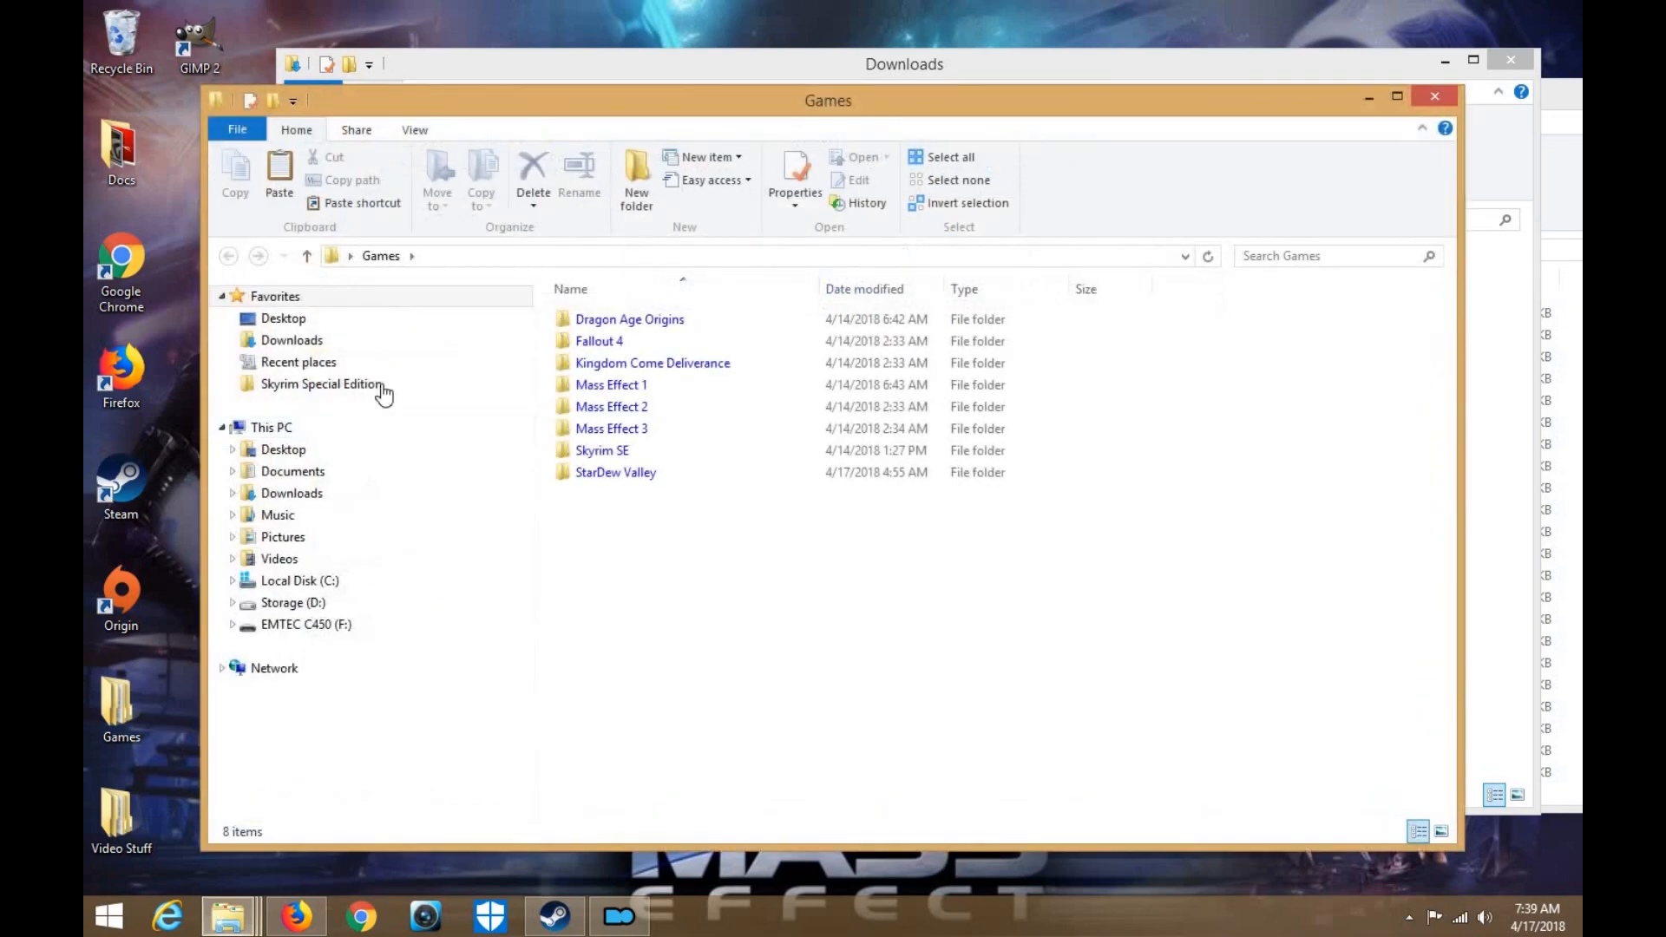
pyautogui.click(628, 451)
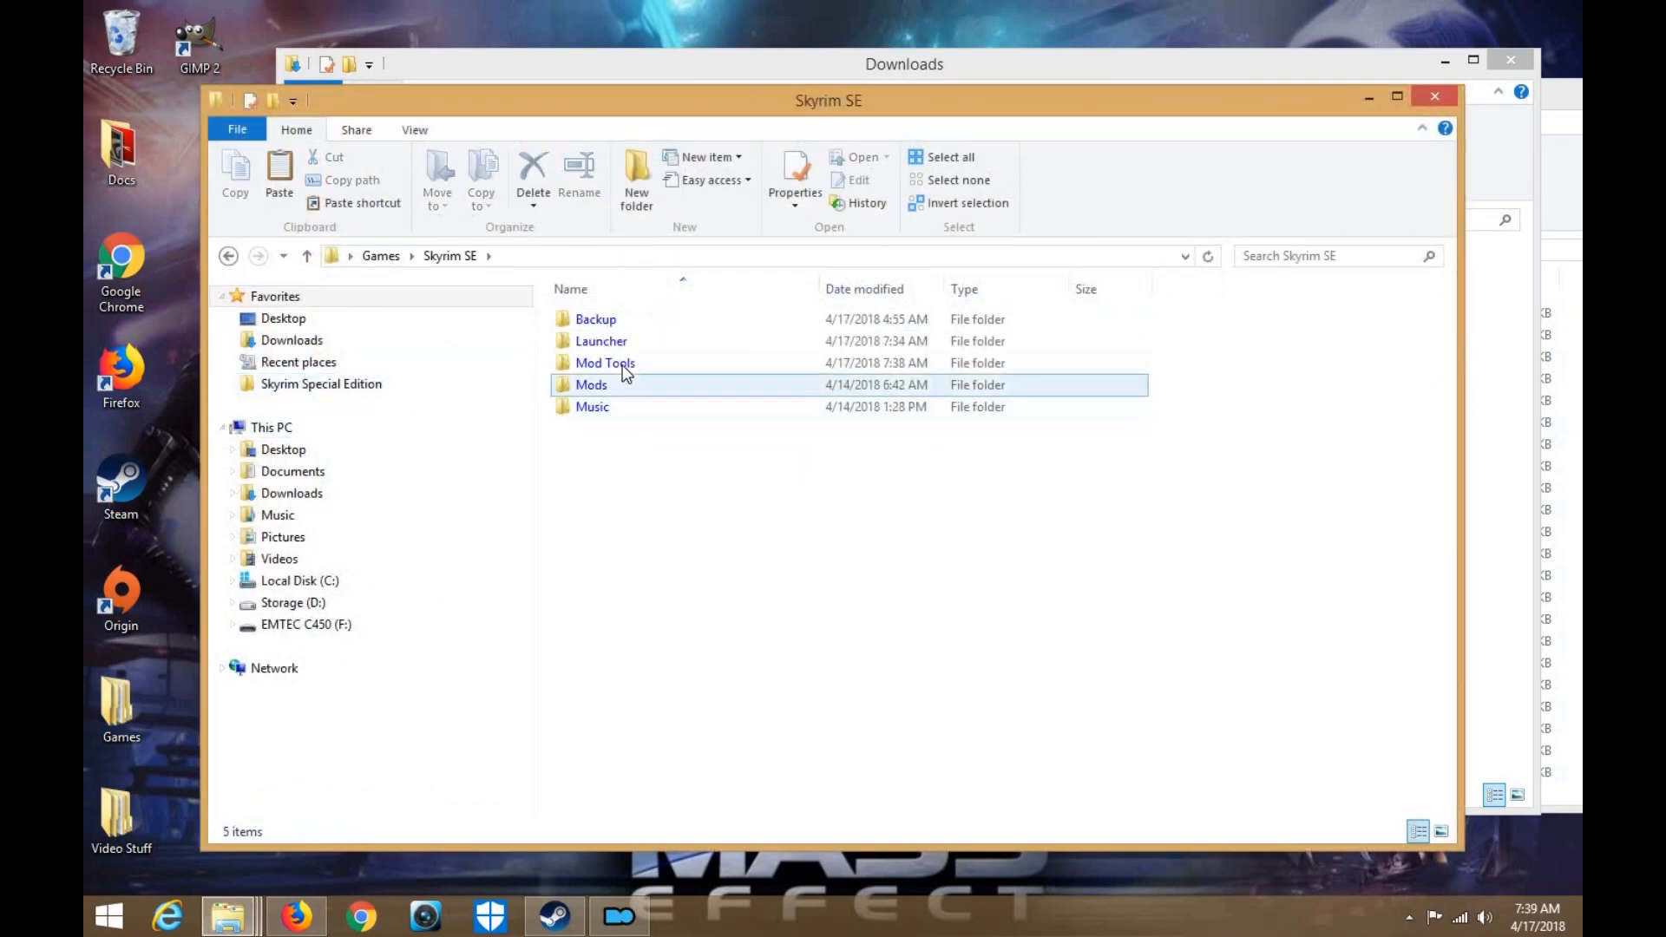
pyautogui.doubleClick(623, 364)
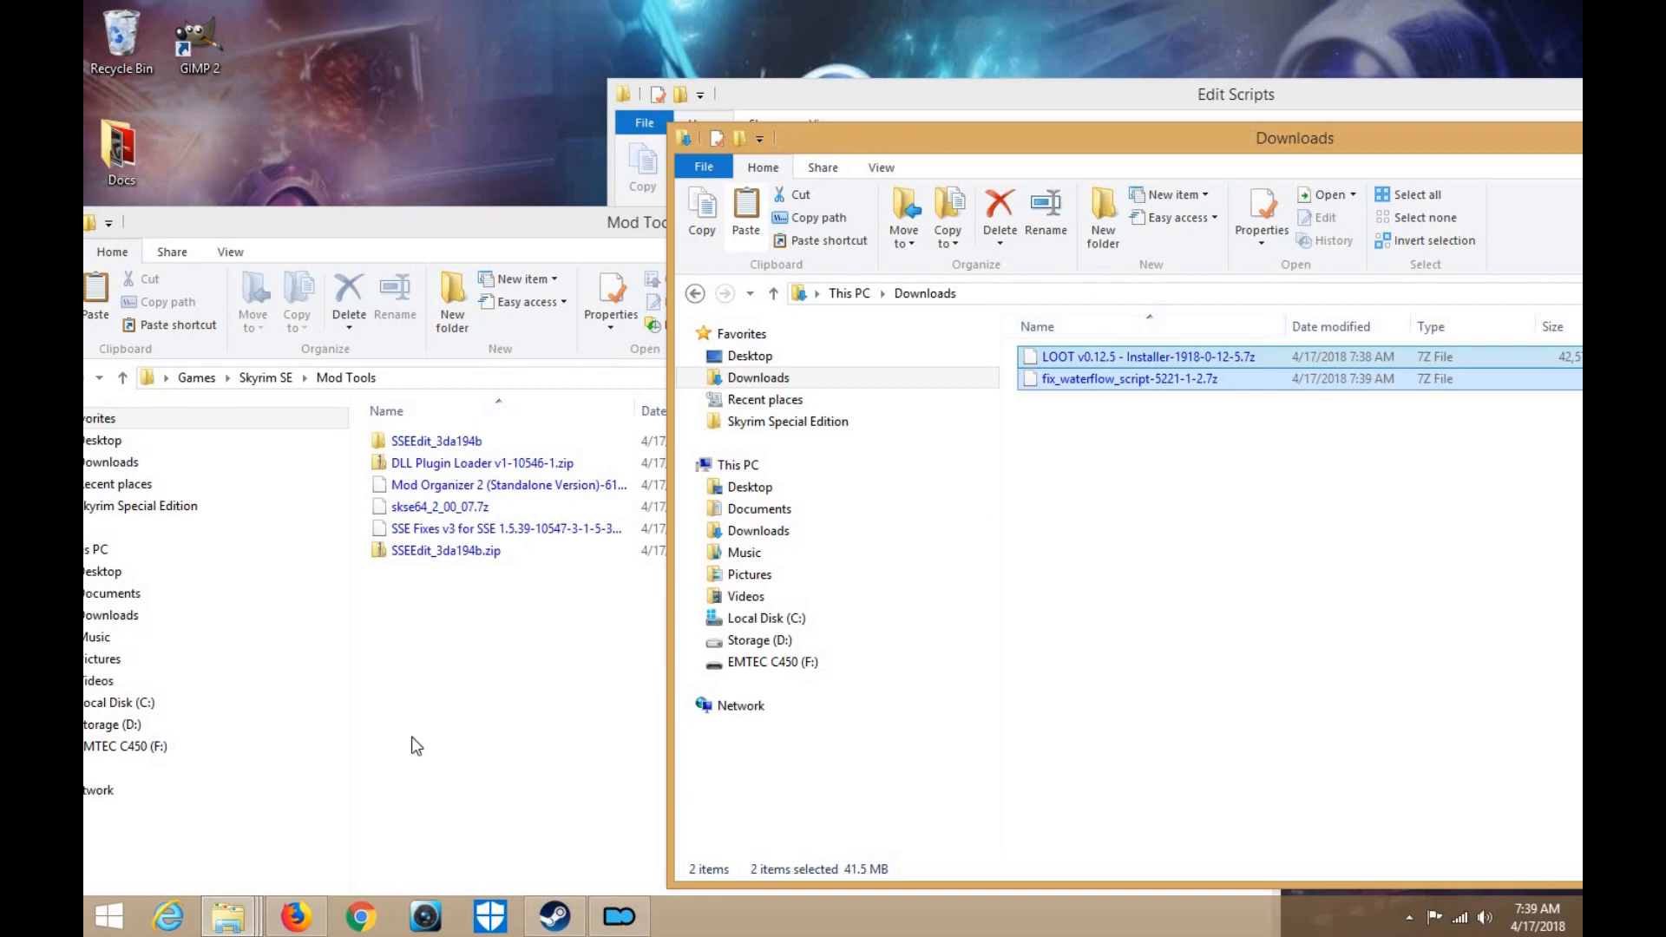
pyautogui.moveTo(408, 744); pyautogui.dragTo(402, 740)
pyautogui.moveTo(402, 741); pyautogui.dragTo(401, 740)
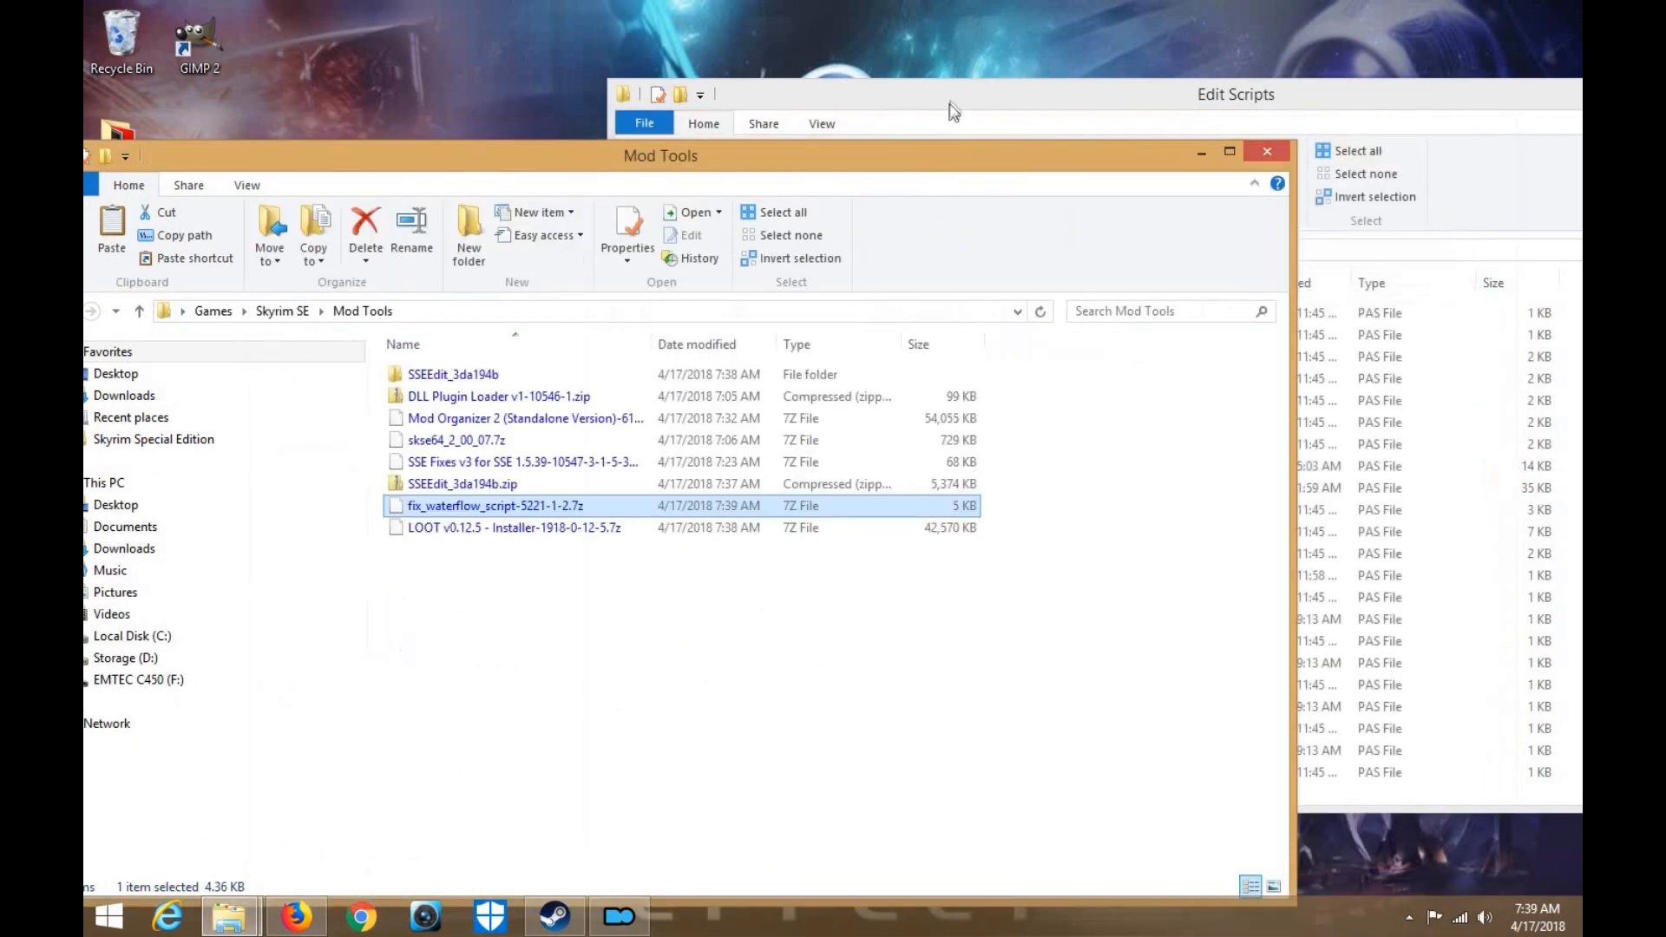
# Extract fix_waterflow_script-5221-1-2.7z with 7-Zip into its own folder inside Mod Tools
pyautogui.click(955, 112)
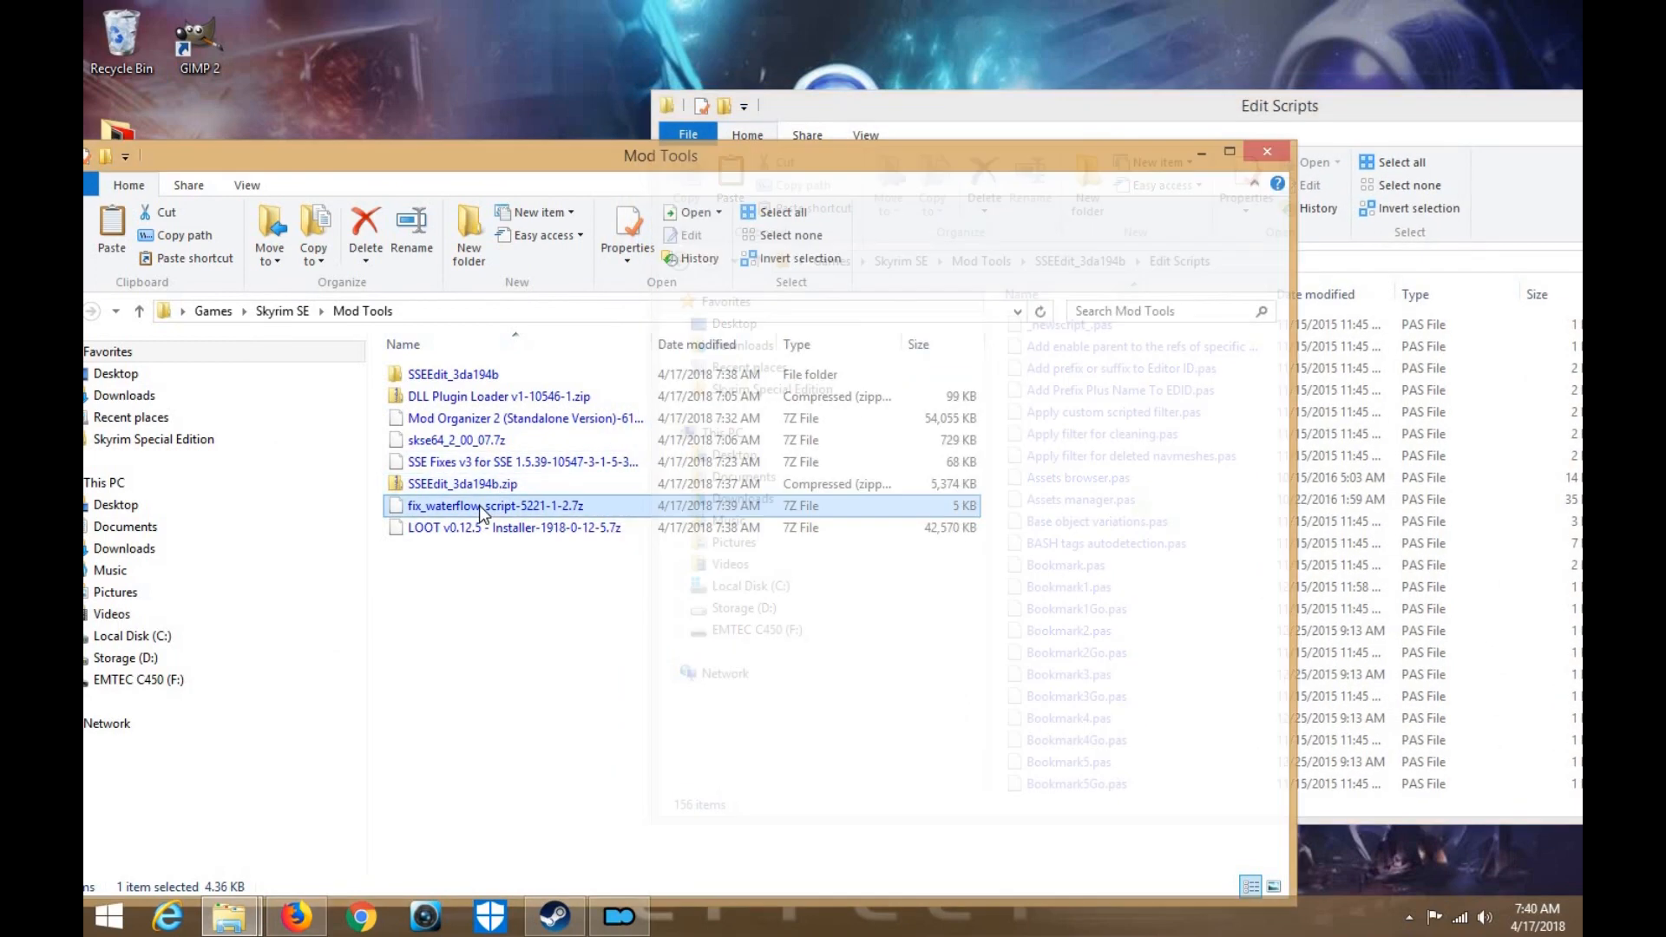
pyautogui.rightClick(479, 505)
pyautogui.moveTo(572, 542)
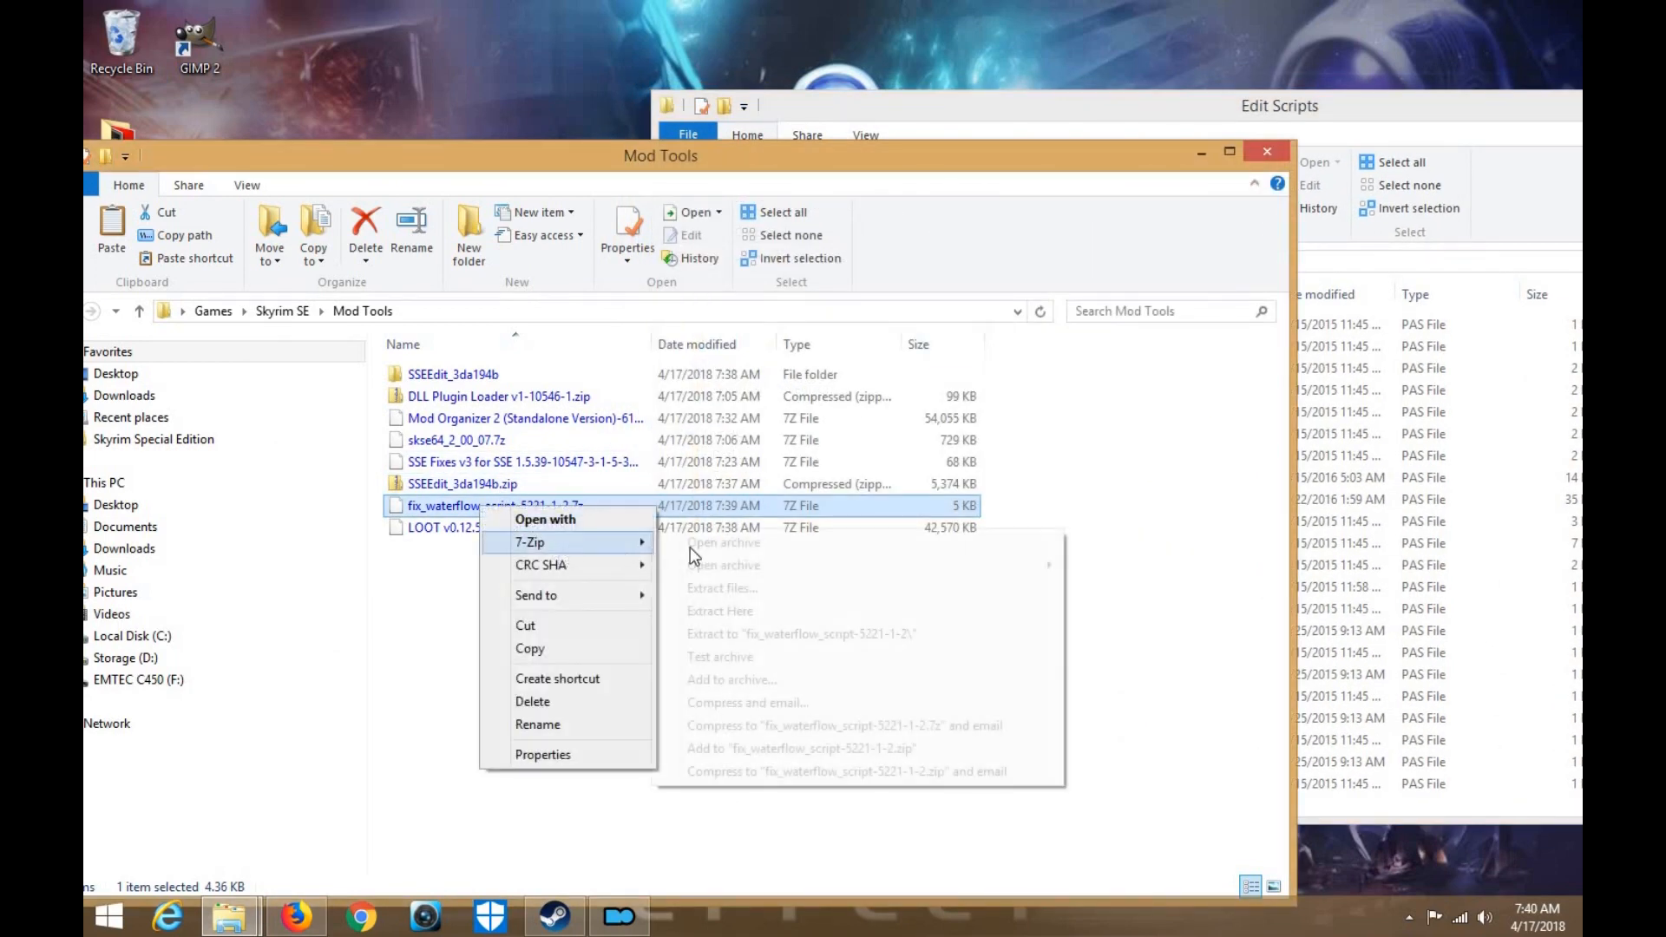
pyautogui.click(720, 588)
pyautogui.click(791, 608)
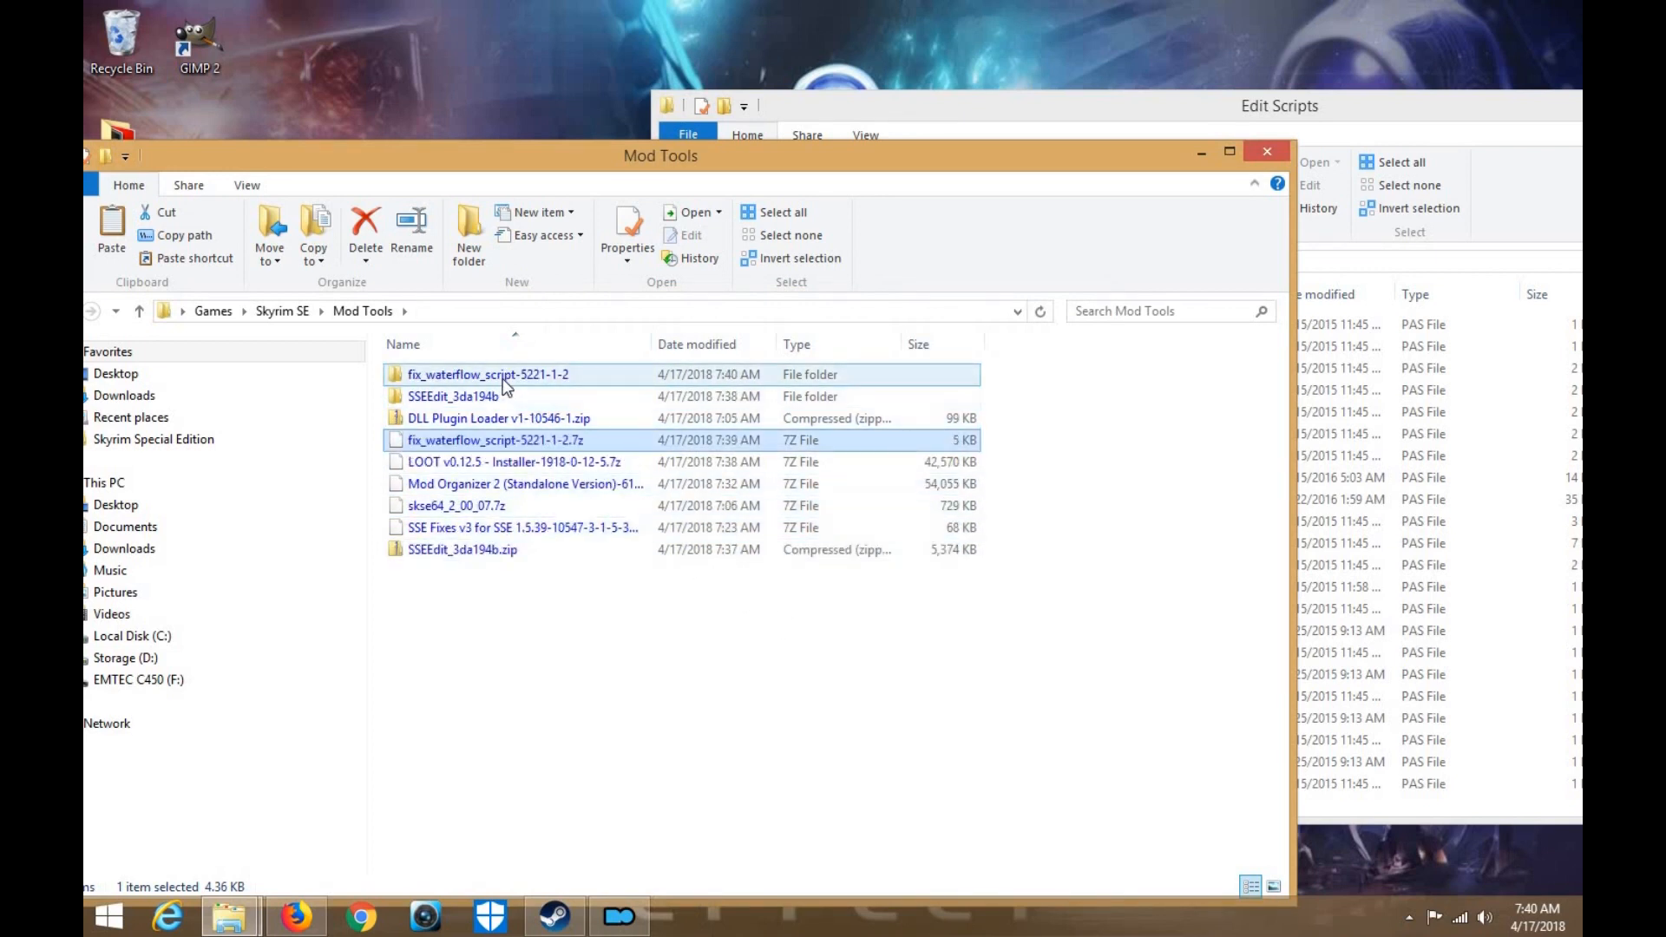
# Move both script files from the extracted fix_waterflow_script-5221-1-2 folder into SSEEdit's Edit Scripts folder
pyautogui.doubleClick(502, 379)
pyautogui.moveTo(503, 361); pyautogui.dragTo(633, 423)
pyautogui.moveTo(758, 431); pyautogui.dragTo(484, 409)
pyautogui.moveTo(549, 472); pyautogui.dragTo(1446, 566)
pyautogui.rightClick(540, 395)
pyautogui.press('Escape')
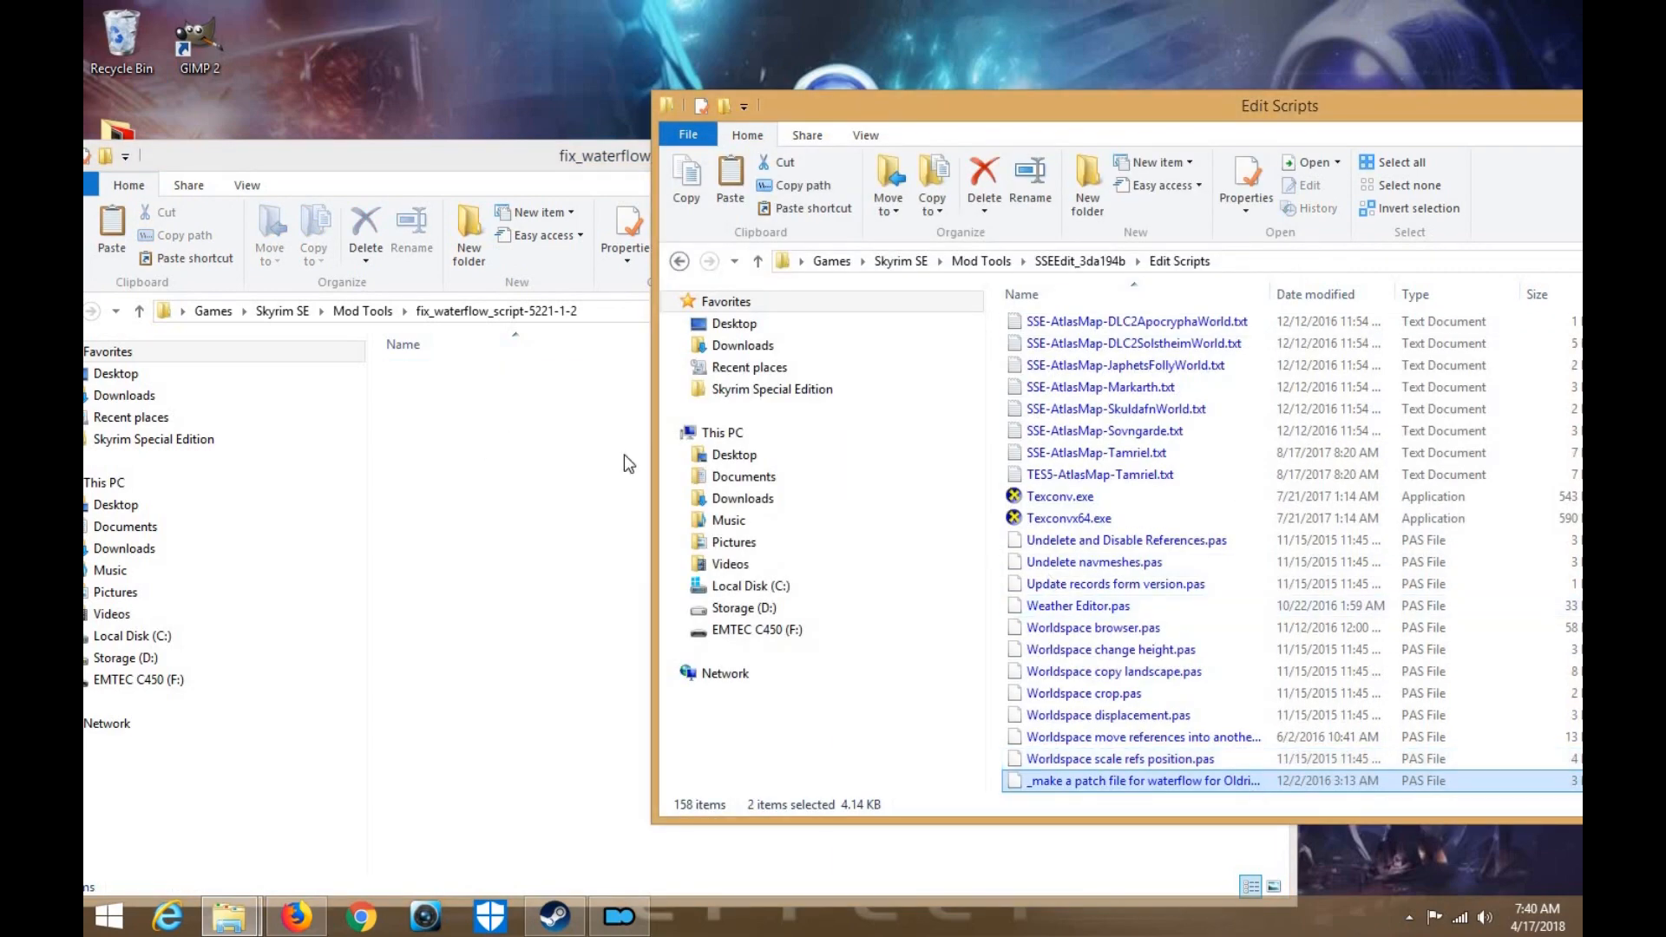
# Return to Mod Tools and delete the emptied fix_waterflow_script-5221-1-2 folder
pyautogui.click(524, 453)
pyautogui.moveTo(460, 150); pyautogui.dragTo(543, 114)
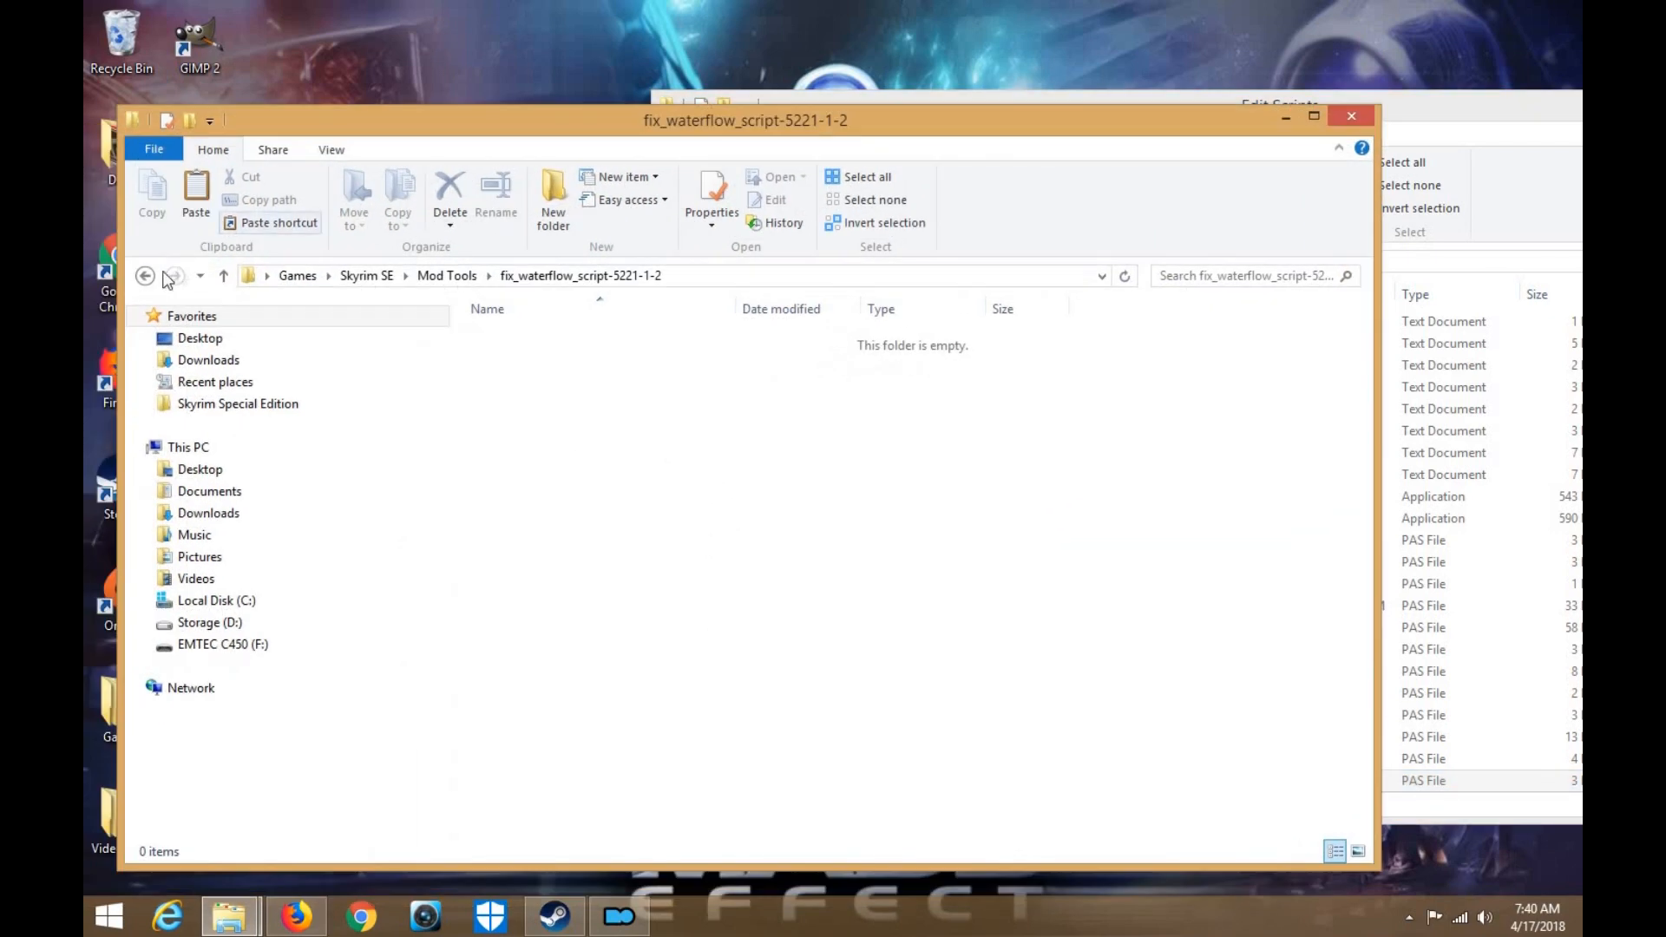
pyautogui.click(145, 275)
pyautogui.press('Delete')
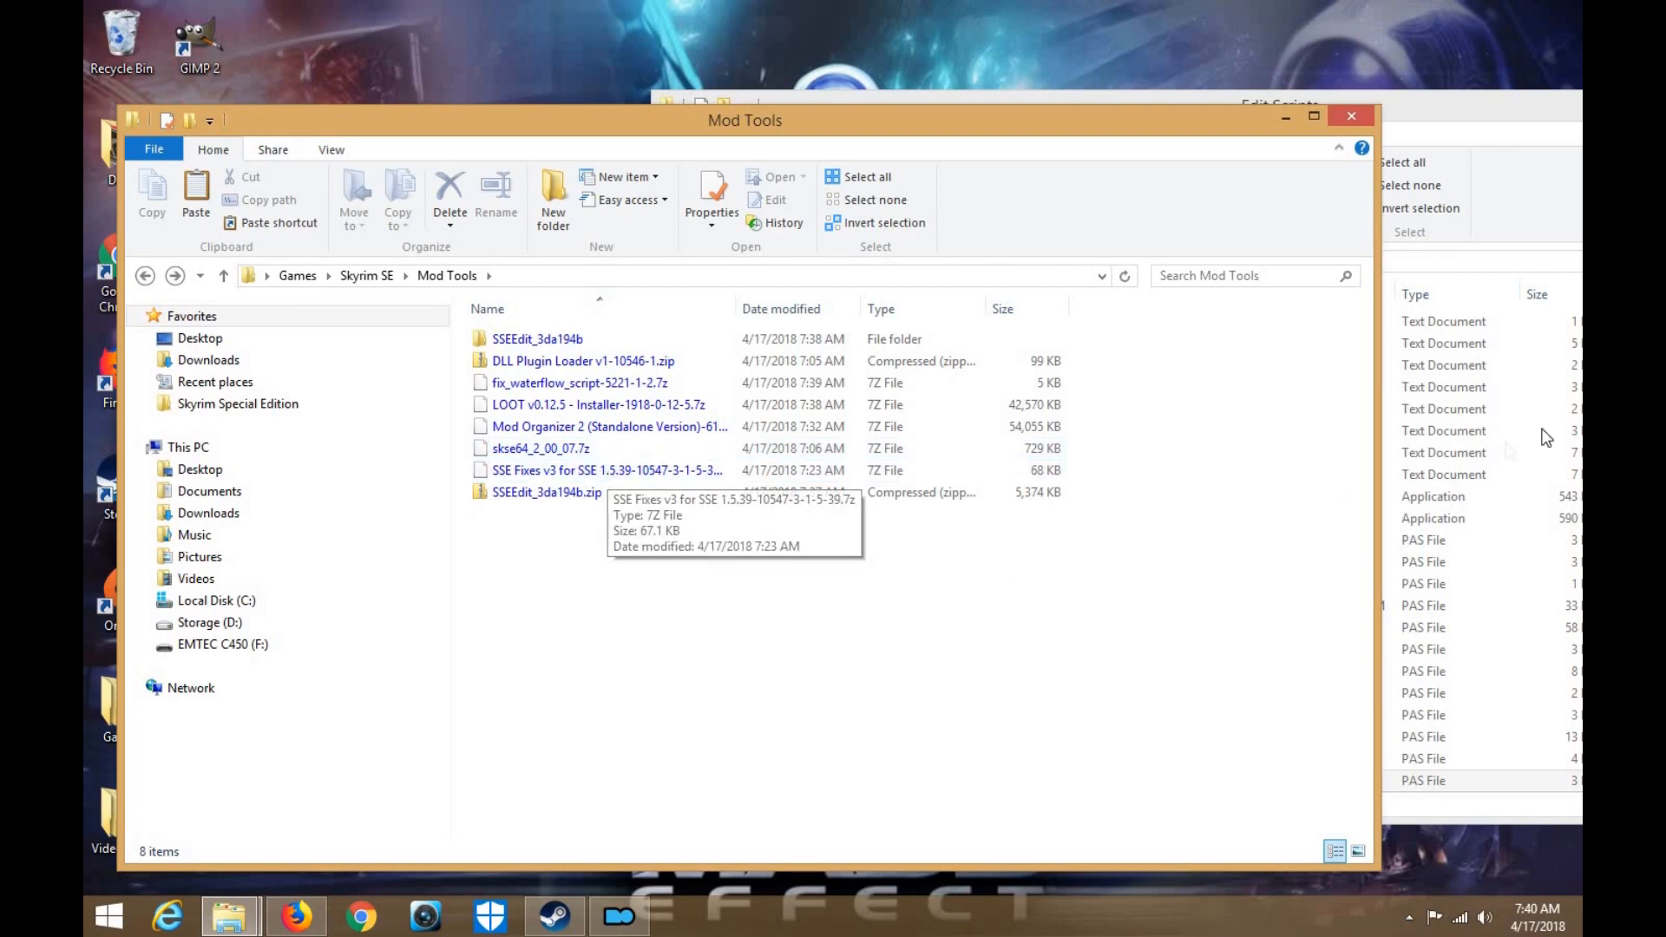
# Bring the Edit Scripts window forward, return to the SSEEdit_3da194b folder, and move the window fully into view
pyautogui.click(1476, 432)
pyautogui.click(680, 261)
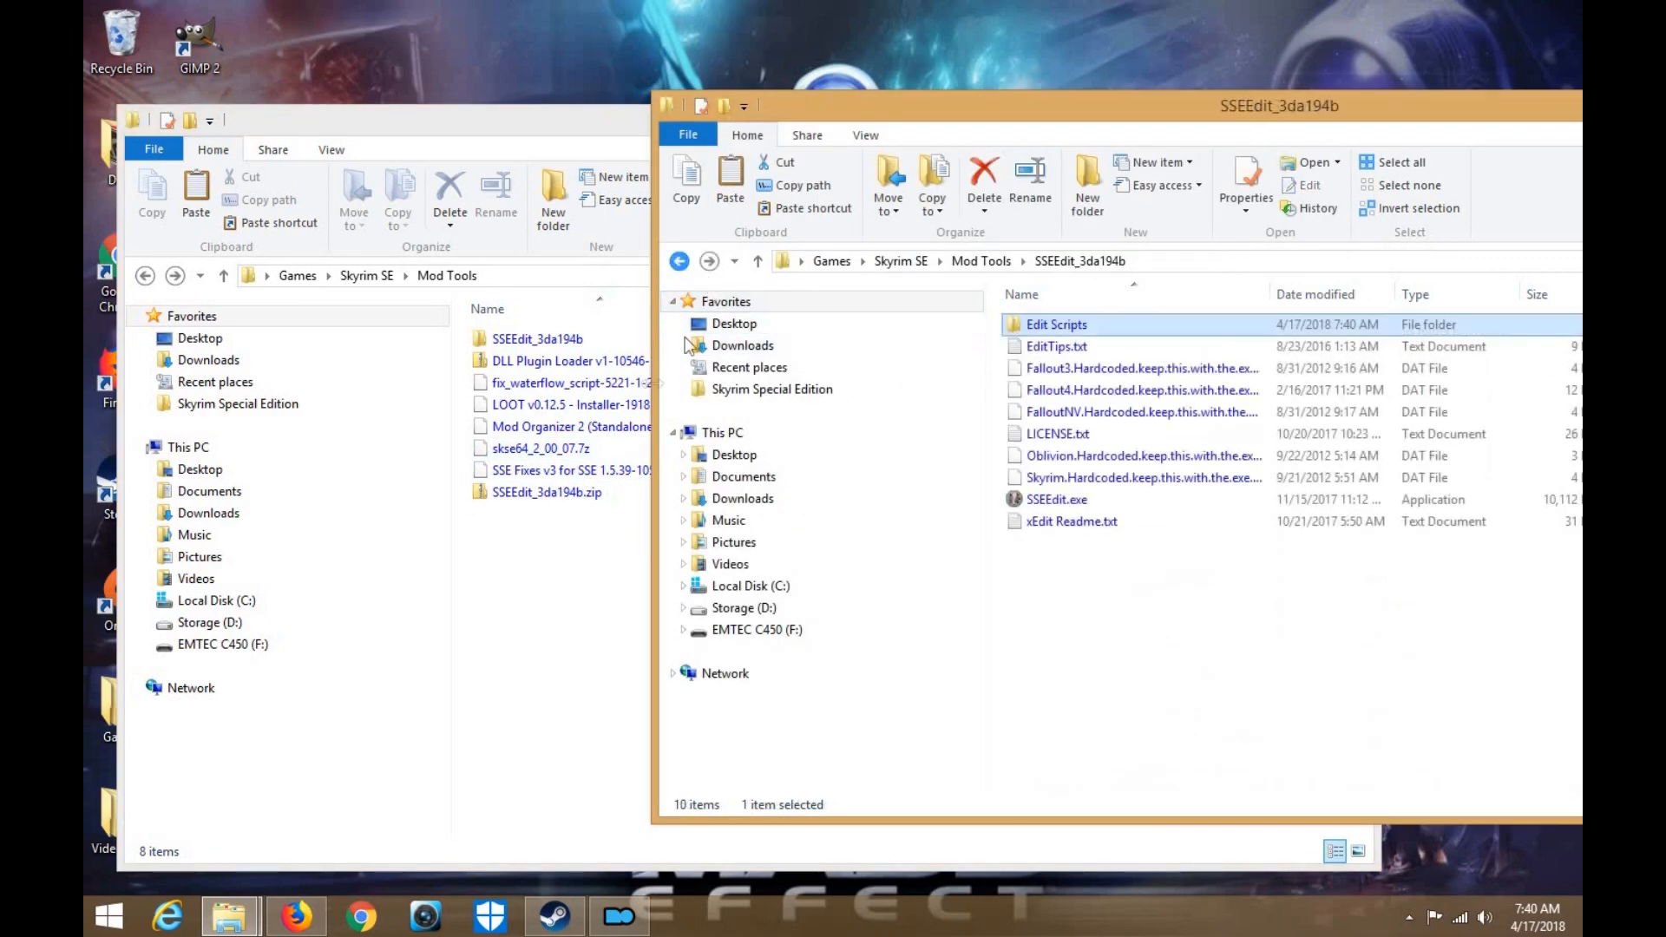
pyautogui.moveTo(1065, 125); pyautogui.dragTo(717, 103)
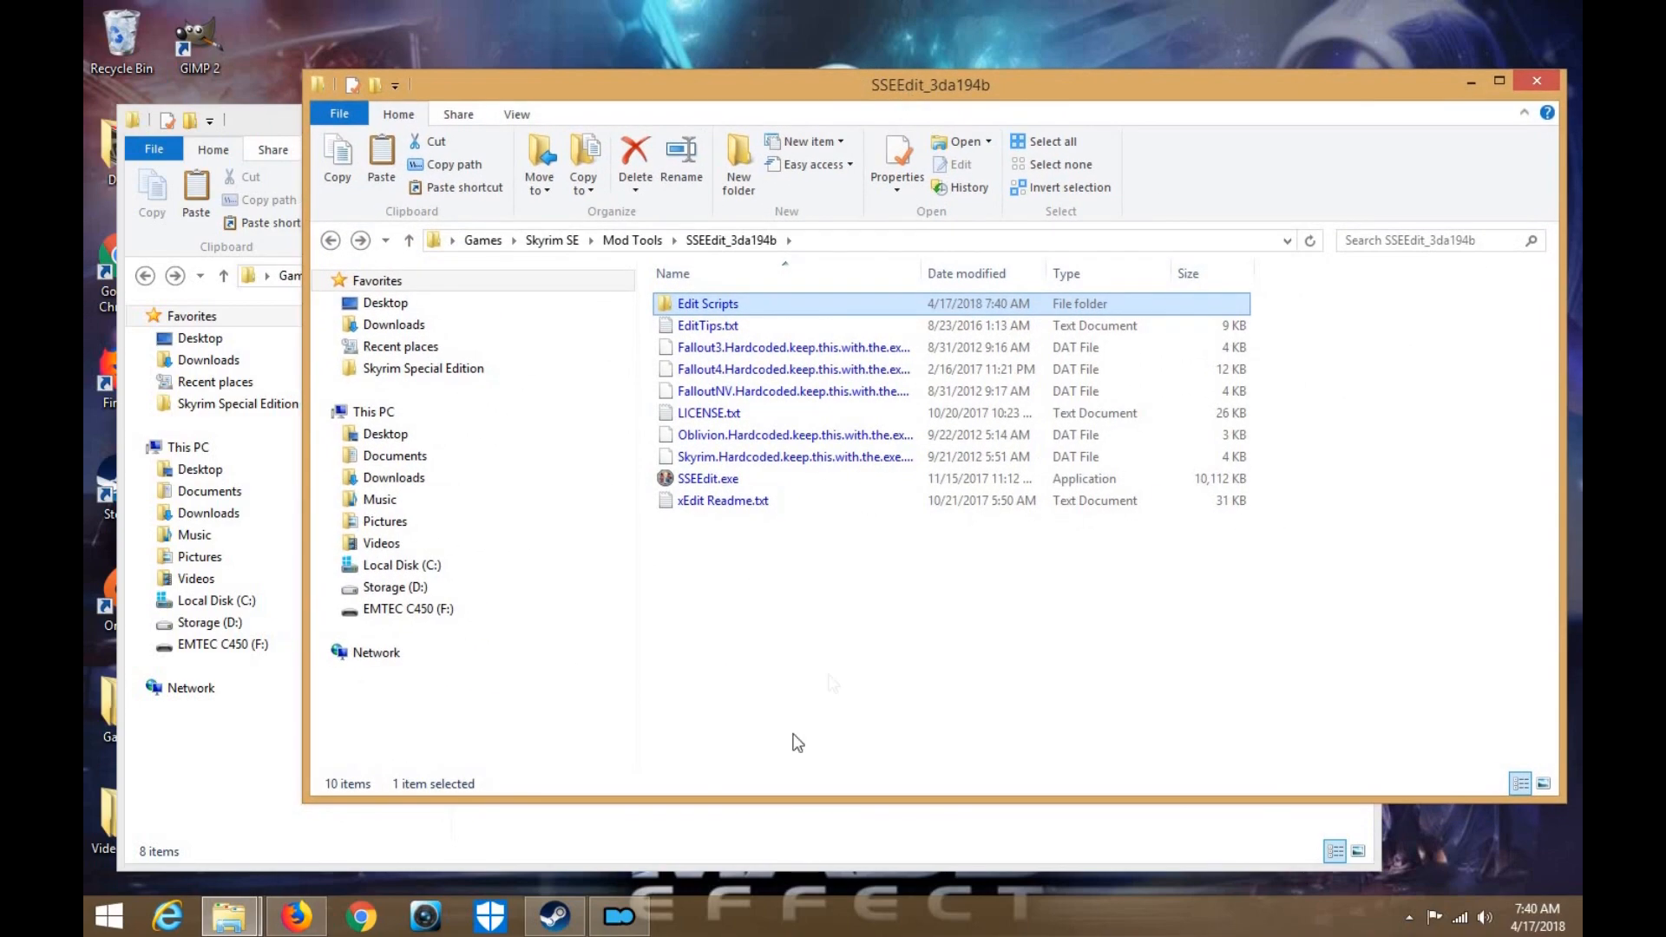
# Switch to Mod Organizer, open the executables editor, and enter SSEEdit as the title of a new executable
pyautogui.click(619, 916)
pyautogui.click(1397, 132)
pyautogui.click(1267, 170)
pyautogui.click(782, 448)
pyautogui.write('SSEEdit')
pyautogui.press('Return')
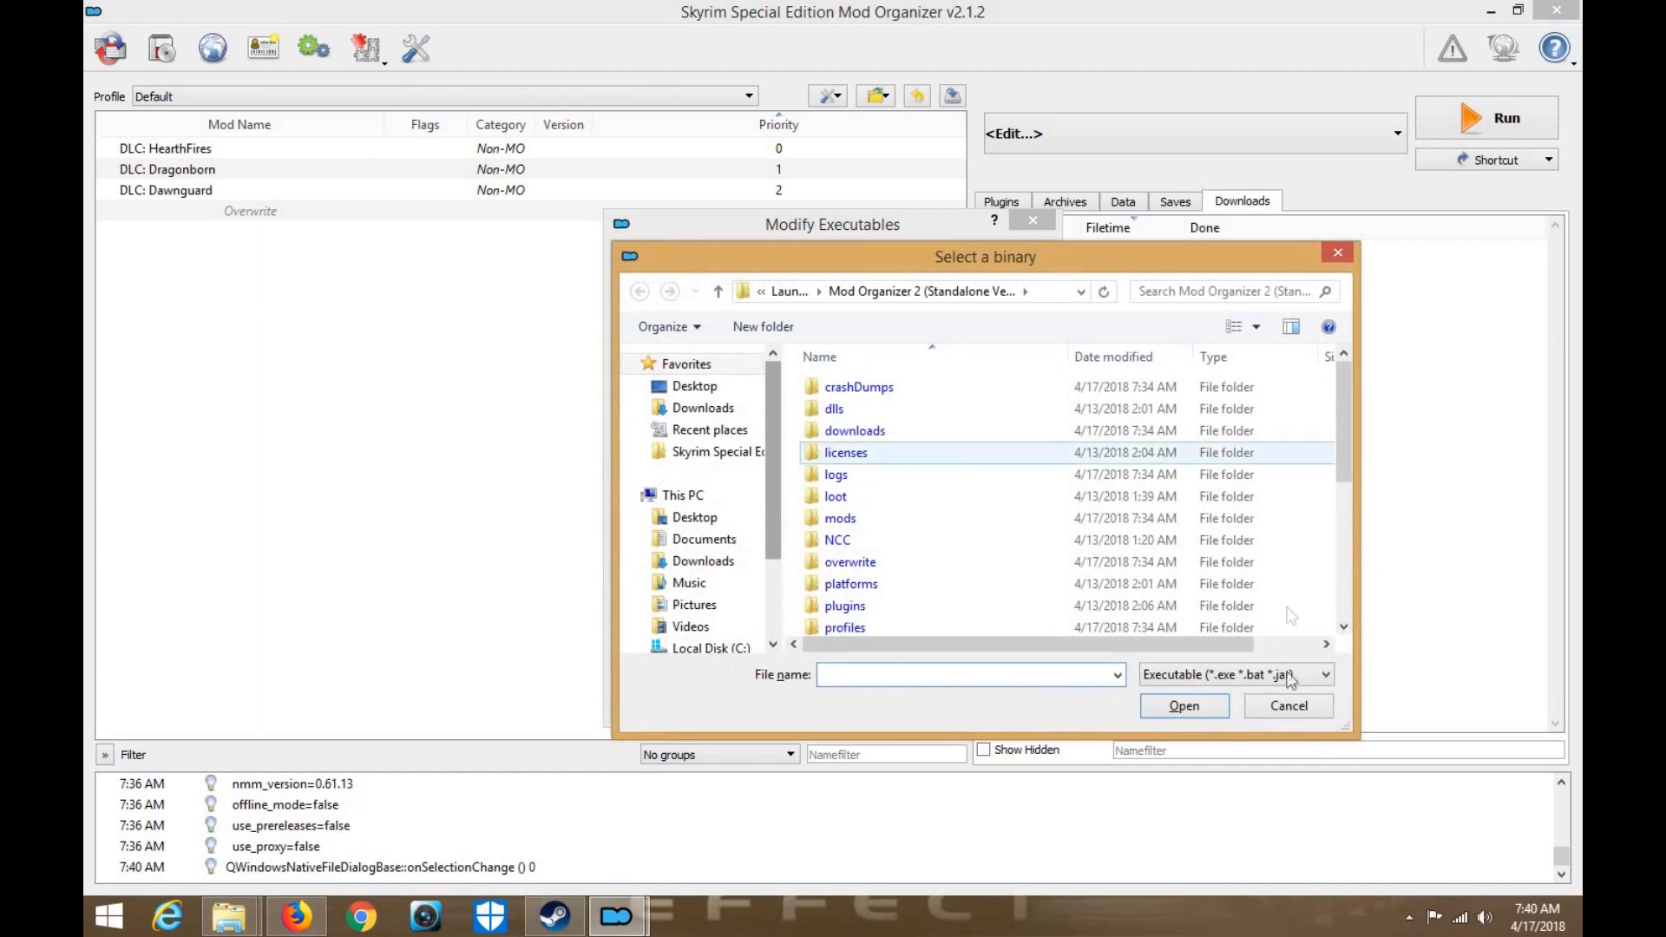
pyautogui.click(1300, 714)
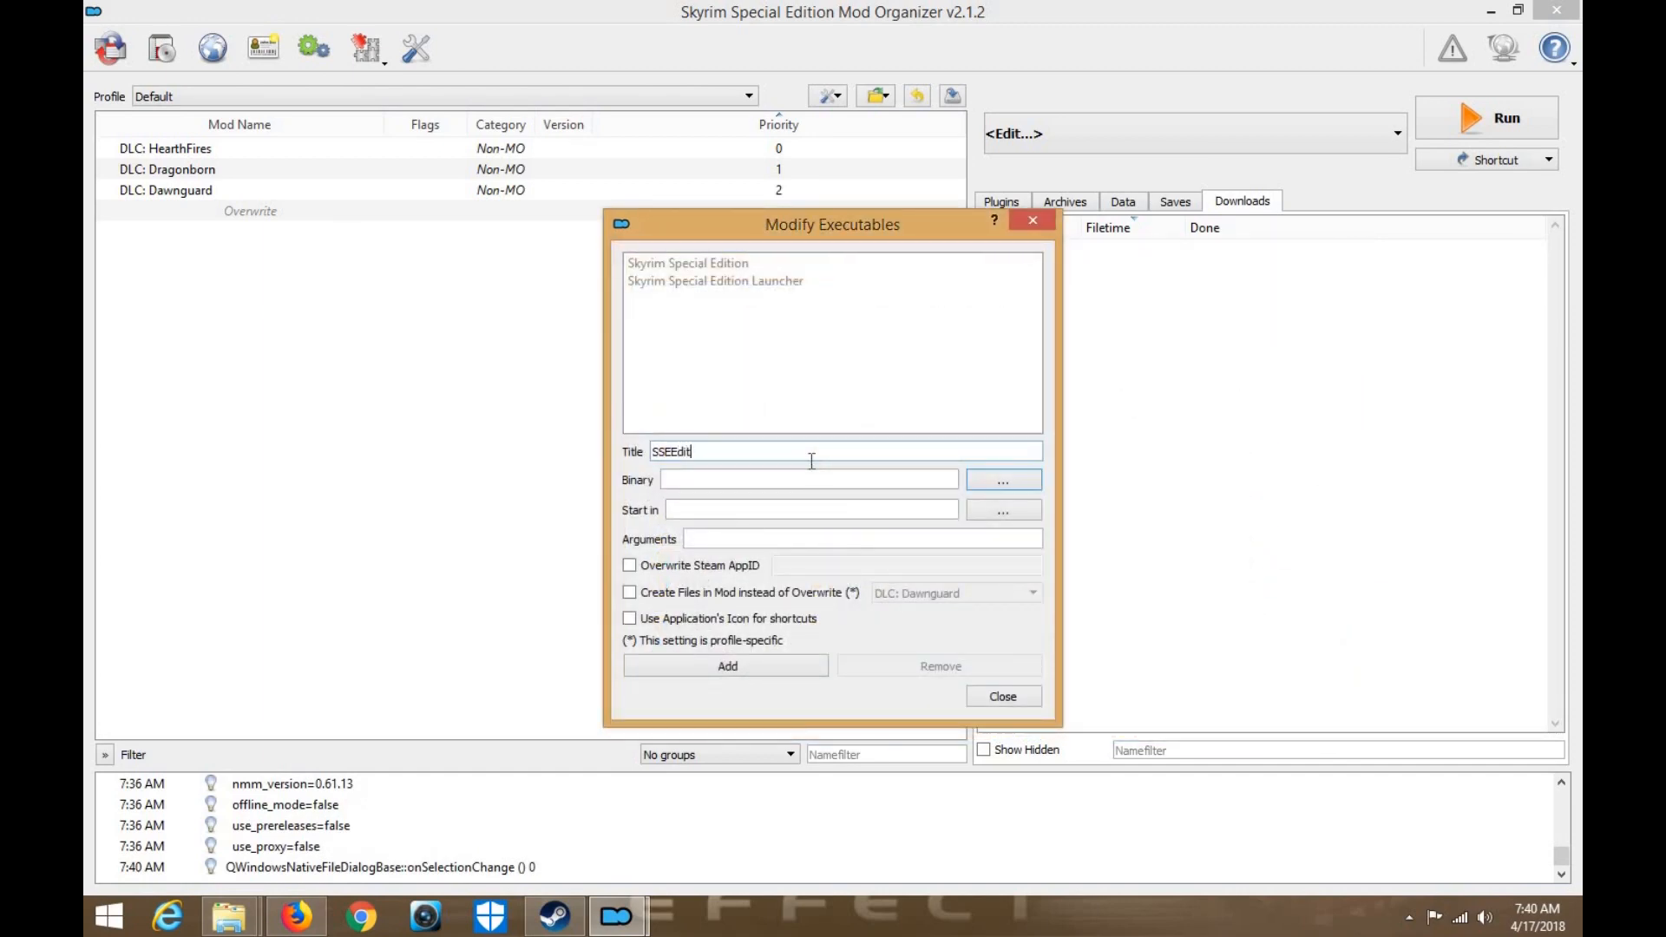
# Set SSEEdit.exe from Games\Skyrim SE\Mod Tools\SSEEdit_3da194b as the binary, add the executable, and close the editor
pyautogui.click(979, 482)
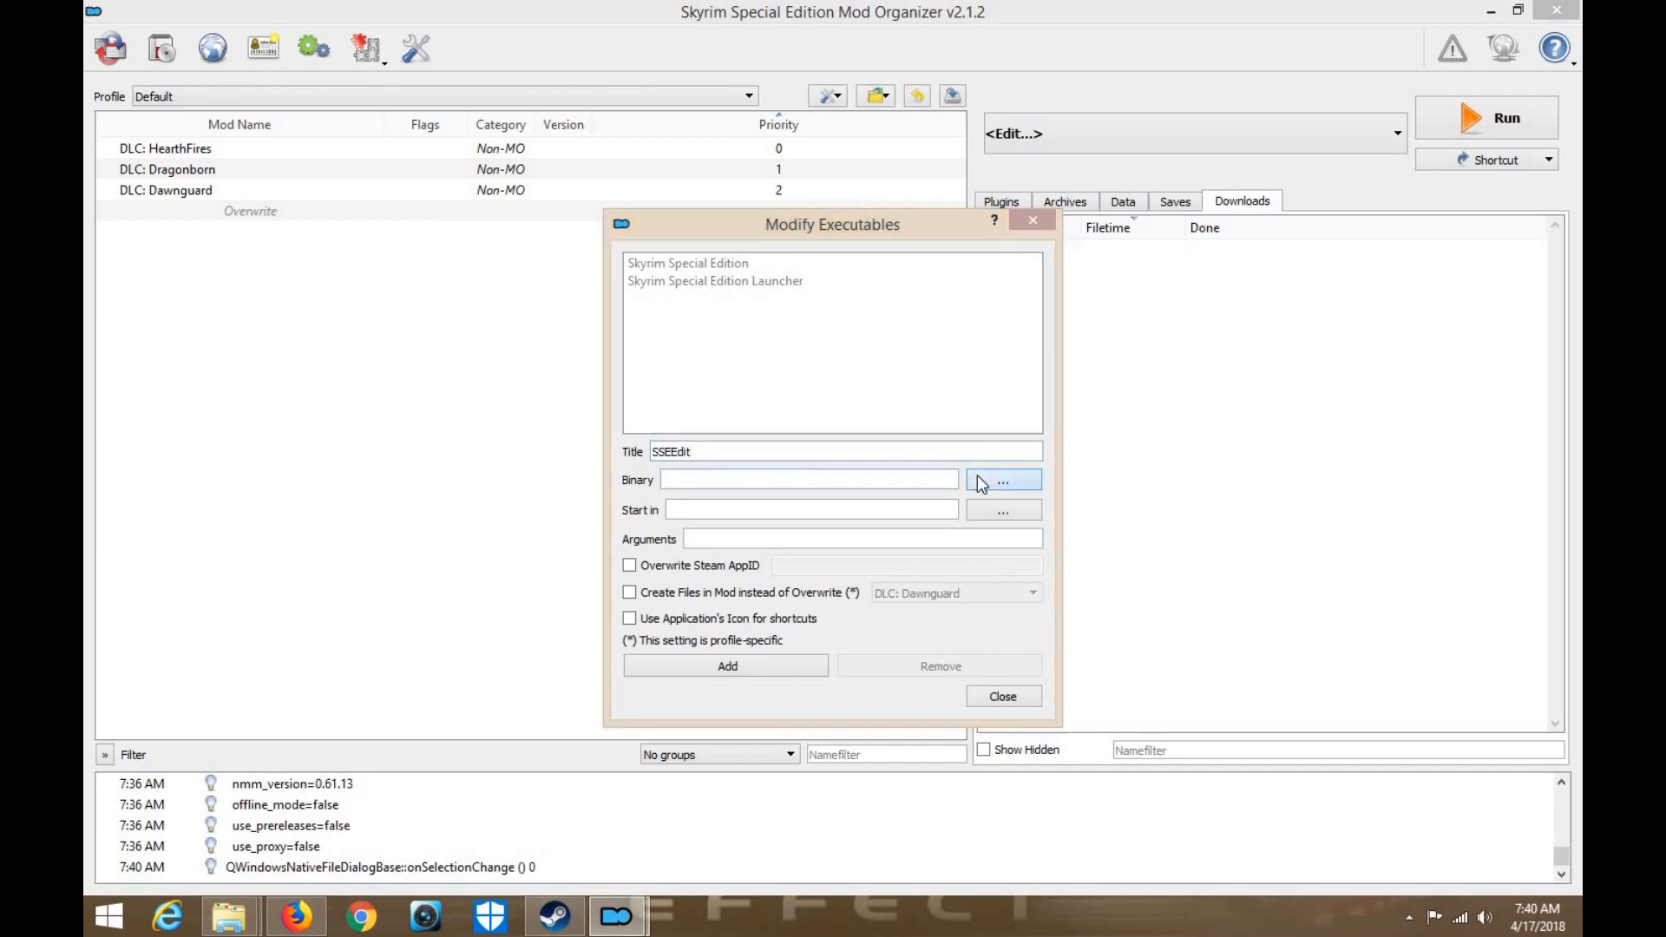
pyautogui.click(699, 387)
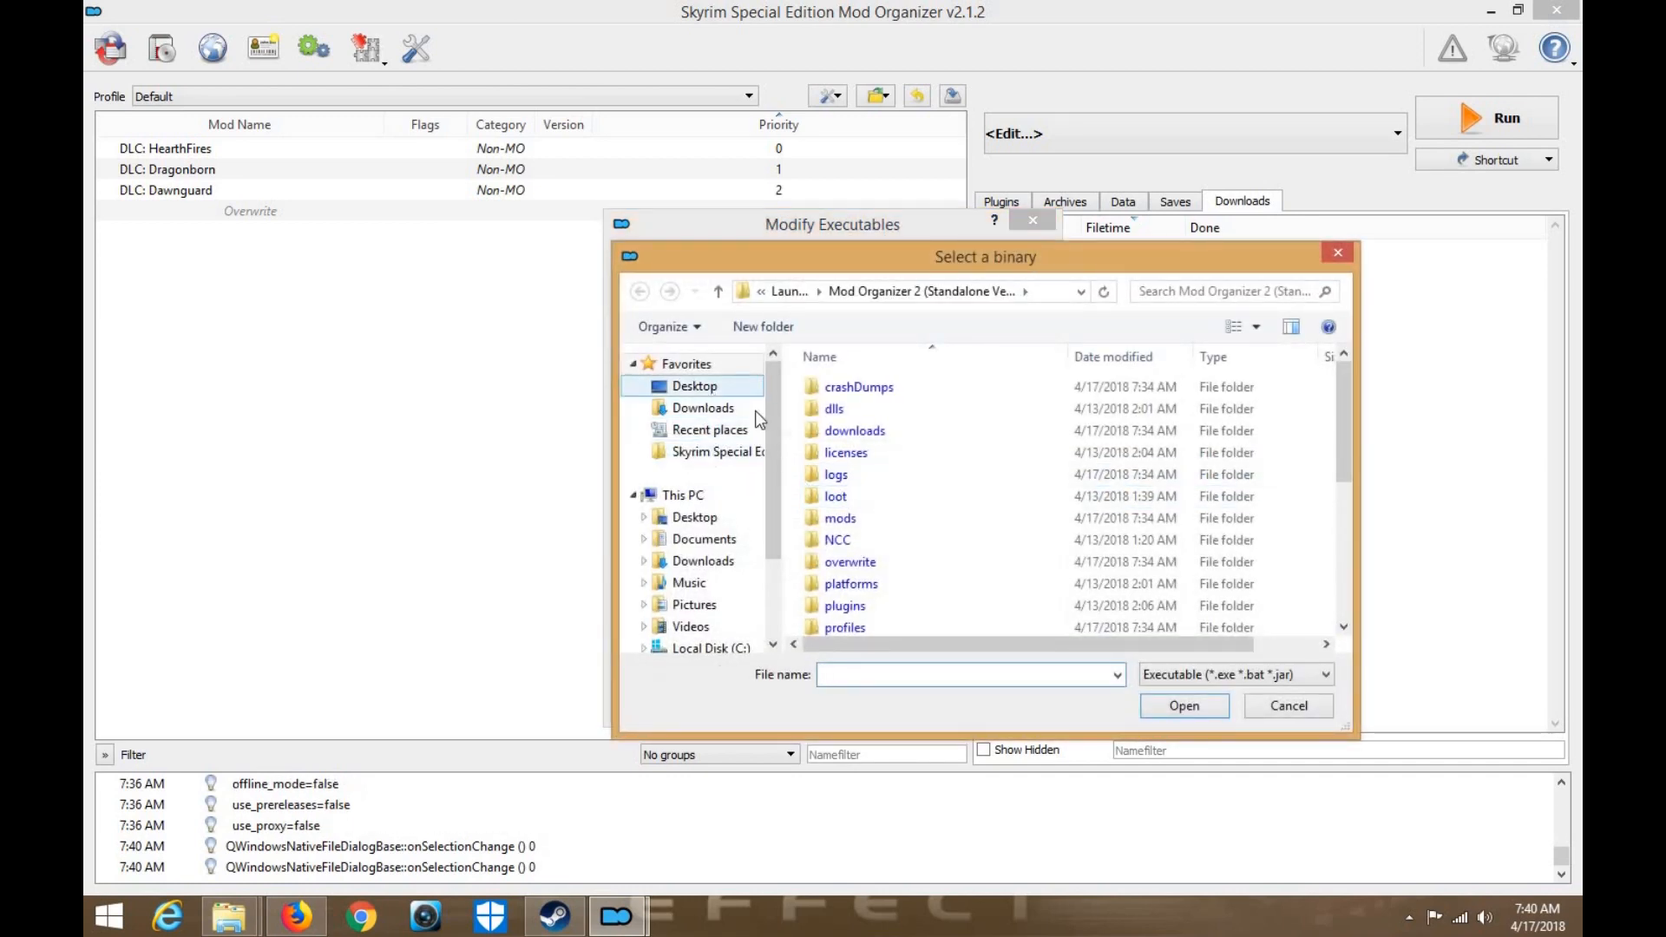
pyautogui.click(983, 628)
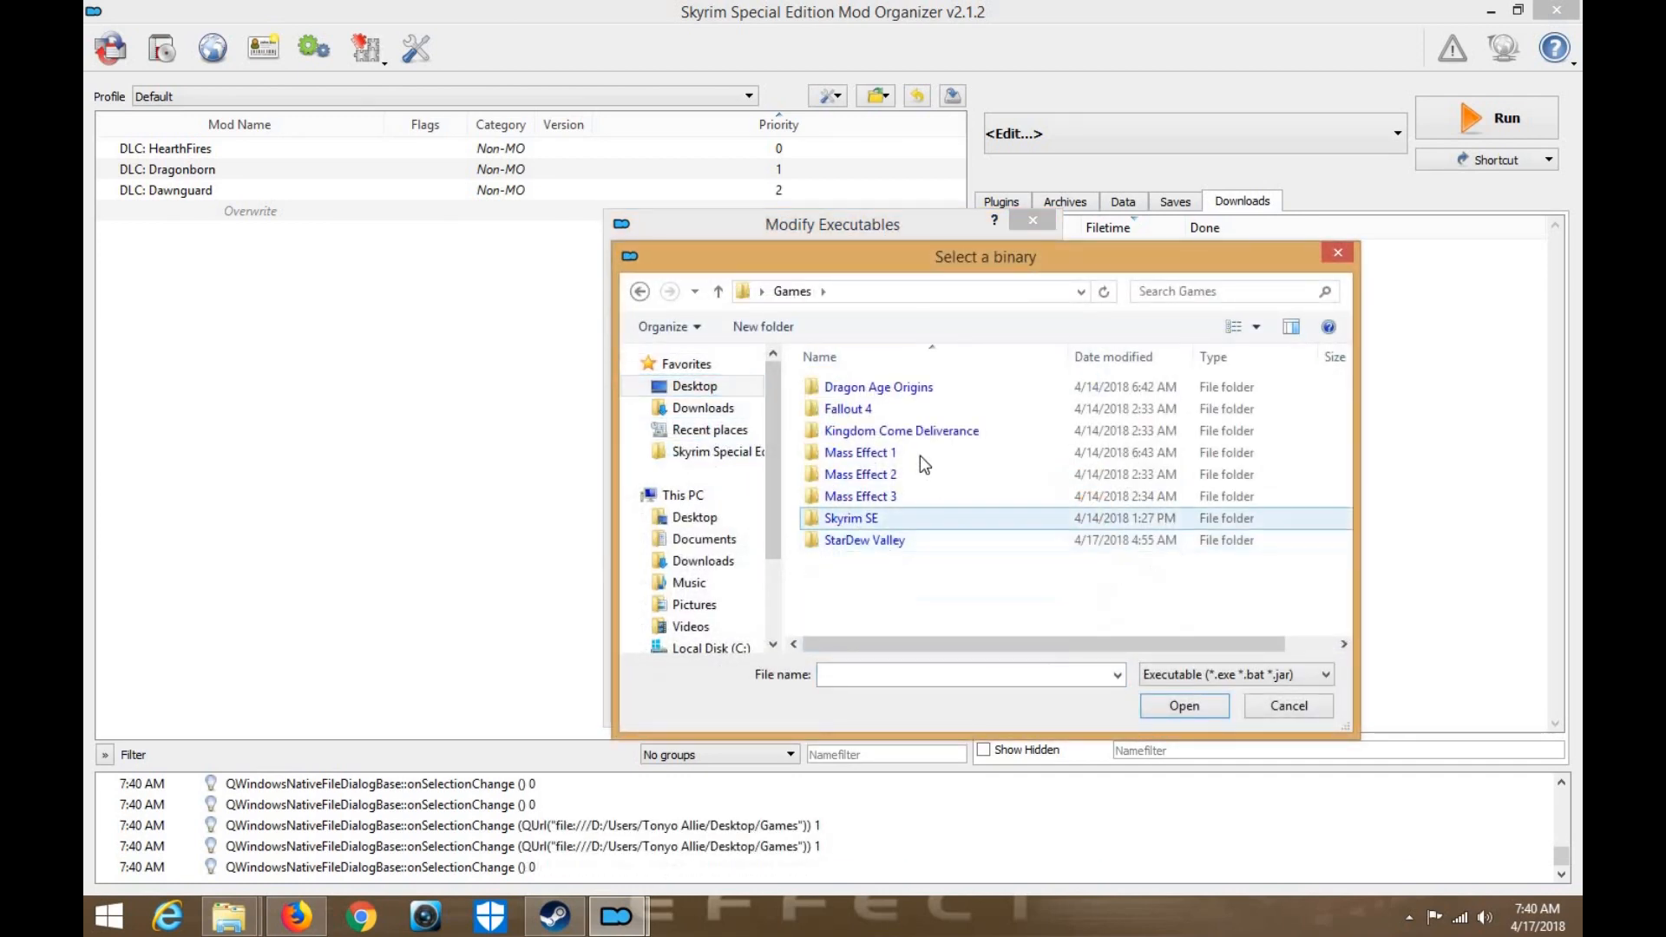
pyautogui.doubleClick(868, 507)
pyautogui.doubleClick(896, 434)
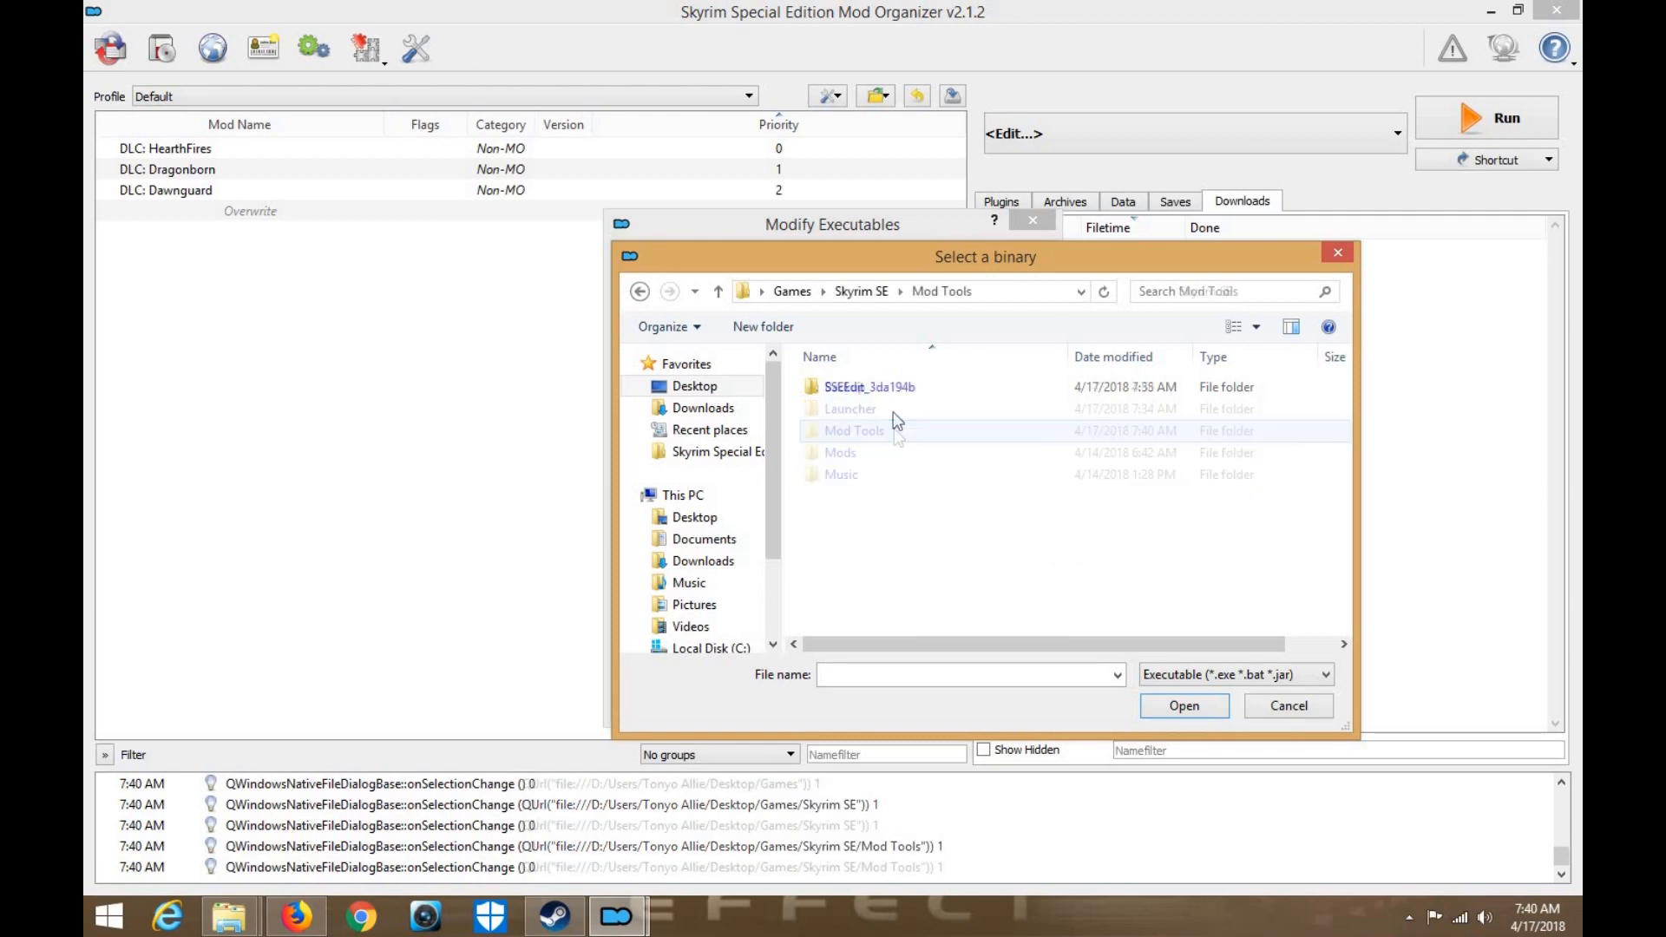
pyautogui.doubleClick(859, 387)
pyautogui.click(859, 409)
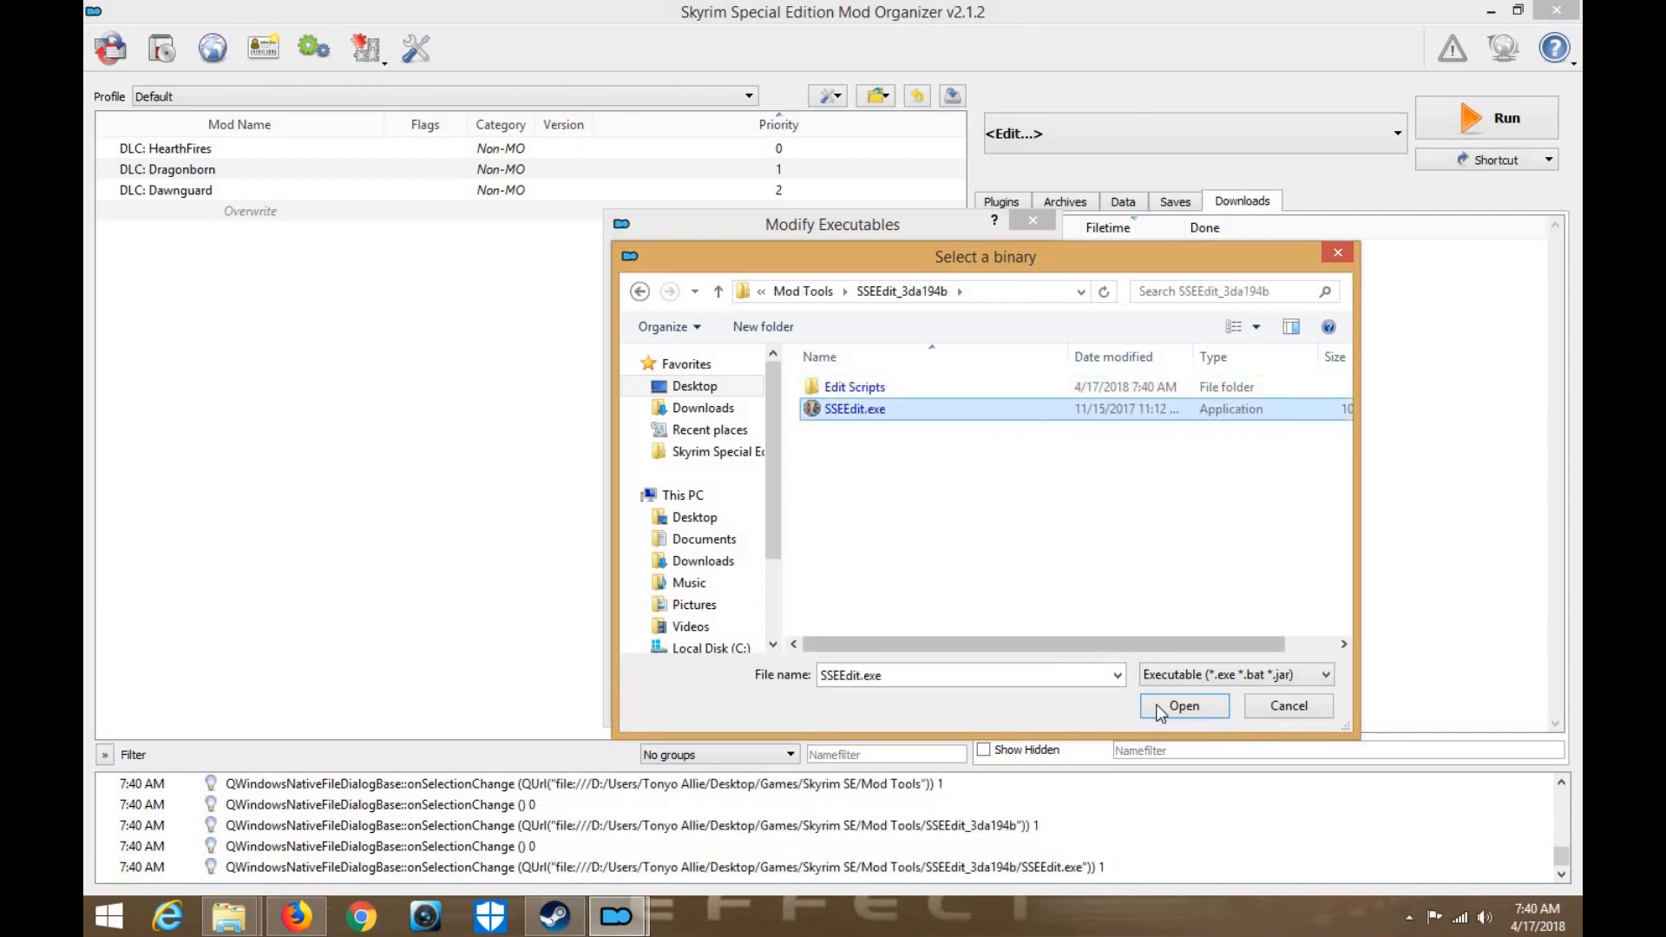
pyautogui.click(1183, 705)
pyautogui.click(759, 672)
pyautogui.click(989, 699)
# Choose SSEEdit as the active executable and create both desktop and toolbar shortcuts for it
pyautogui.click(1320, 139)
pyautogui.click(1163, 252)
pyautogui.click(1284, 135)
pyautogui.click(1242, 283)
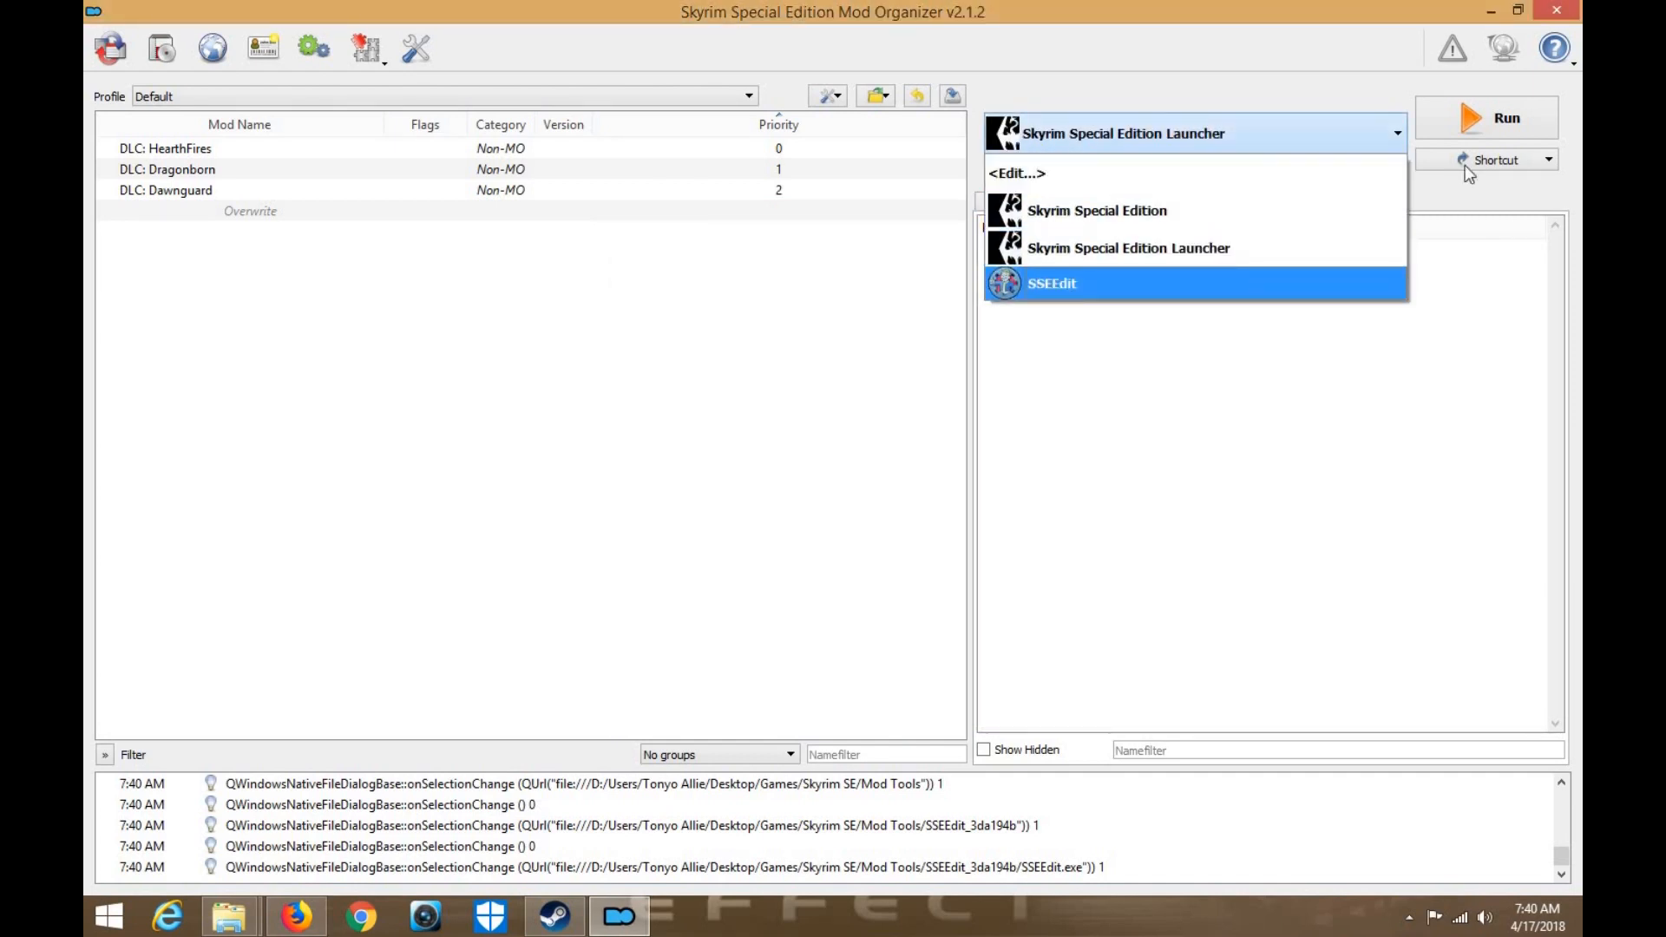
pyautogui.click(1475, 160)
pyautogui.click(1489, 212)
pyautogui.click(1493, 156)
pyautogui.click(1487, 187)
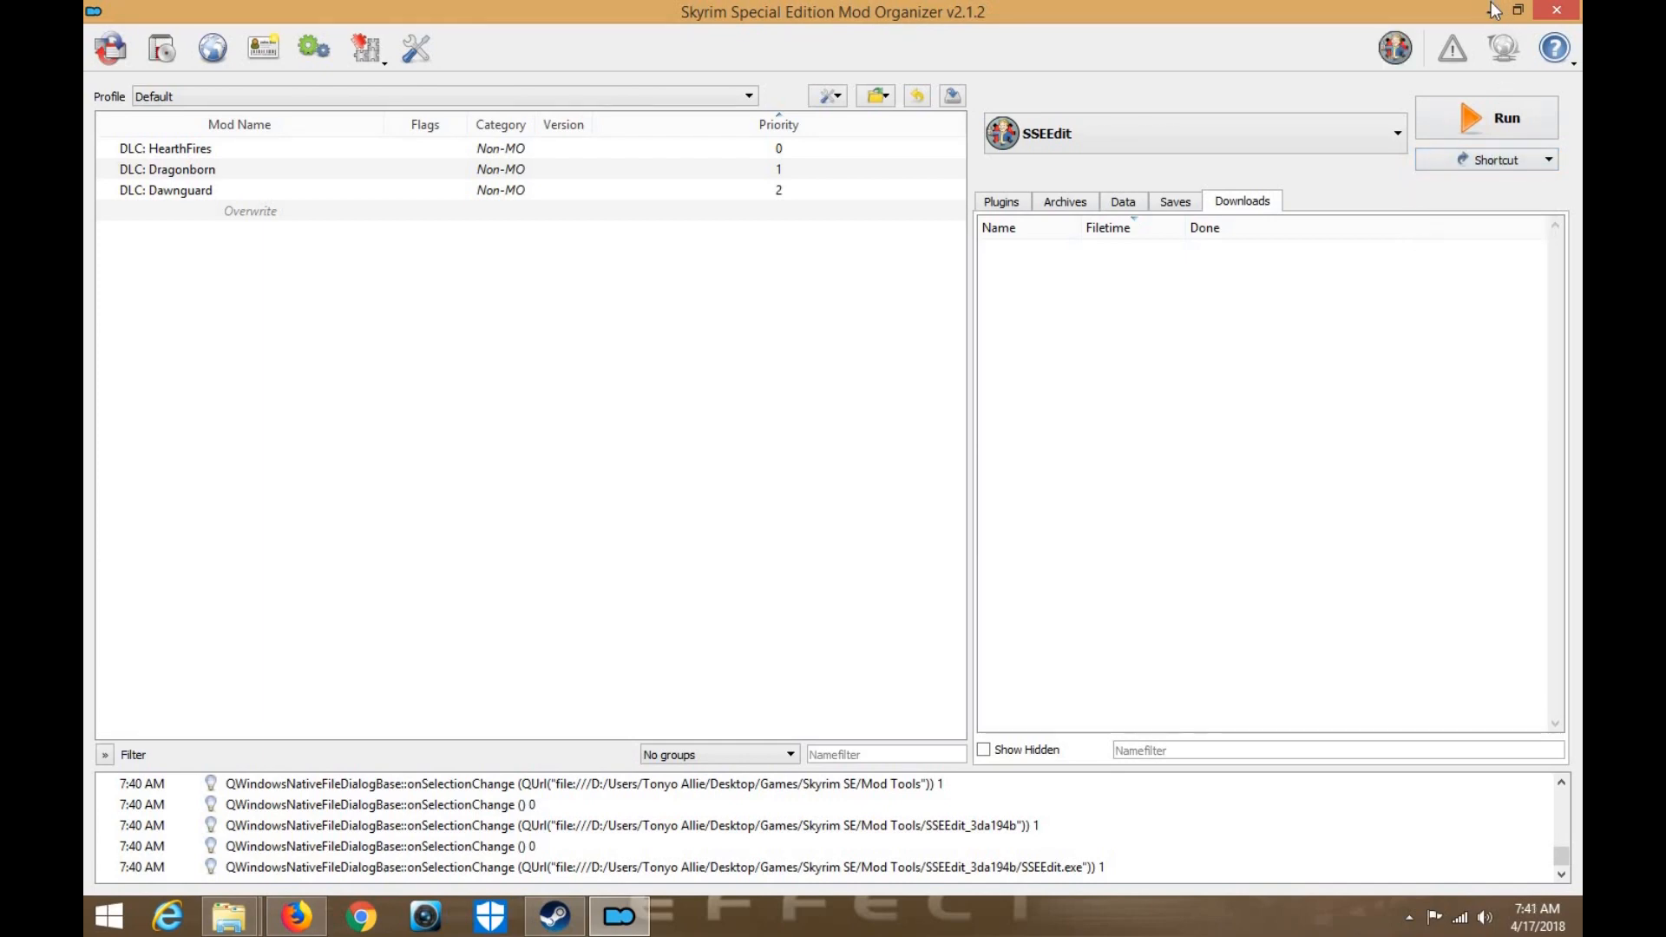
# Minimize Mod Organizer, open the SSEEdit desktop shortcut's properties, and start browsing for a replacement icon file
pyautogui.click(1489, 11)
pyautogui.moveTo(258, 121); pyautogui.dragTo(465, 60)
pyautogui.rightClick(184, 161)
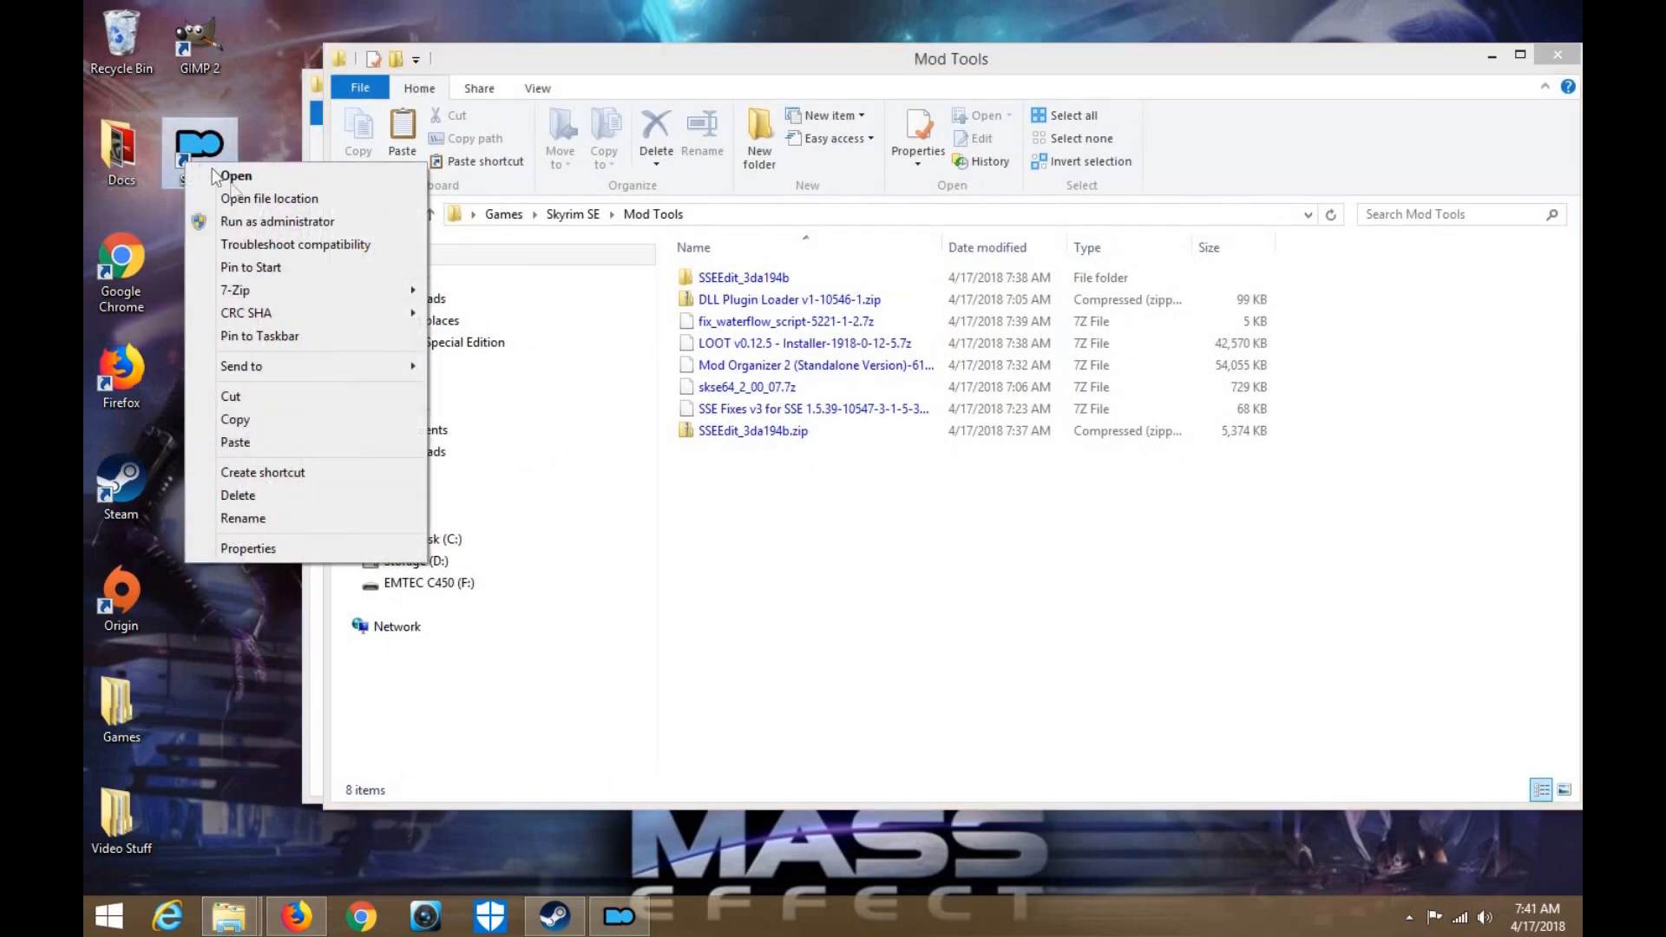
pyautogui.click(277, 547)
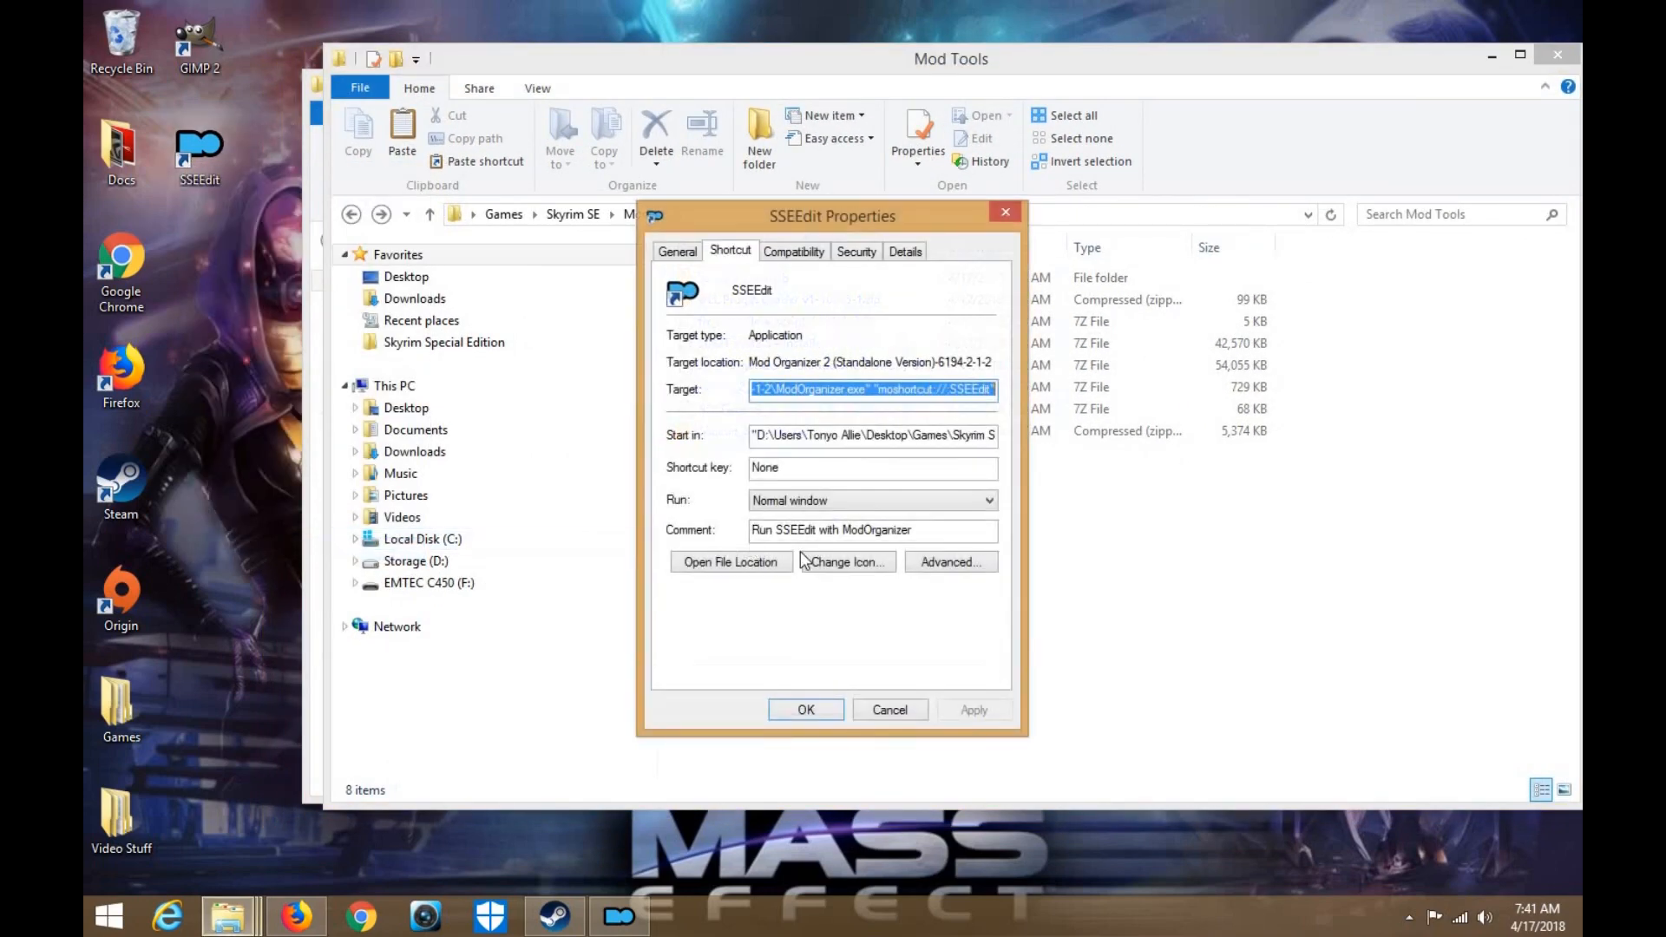
pyautogui.click(885, 564)
pyautogui.click(963, 374)
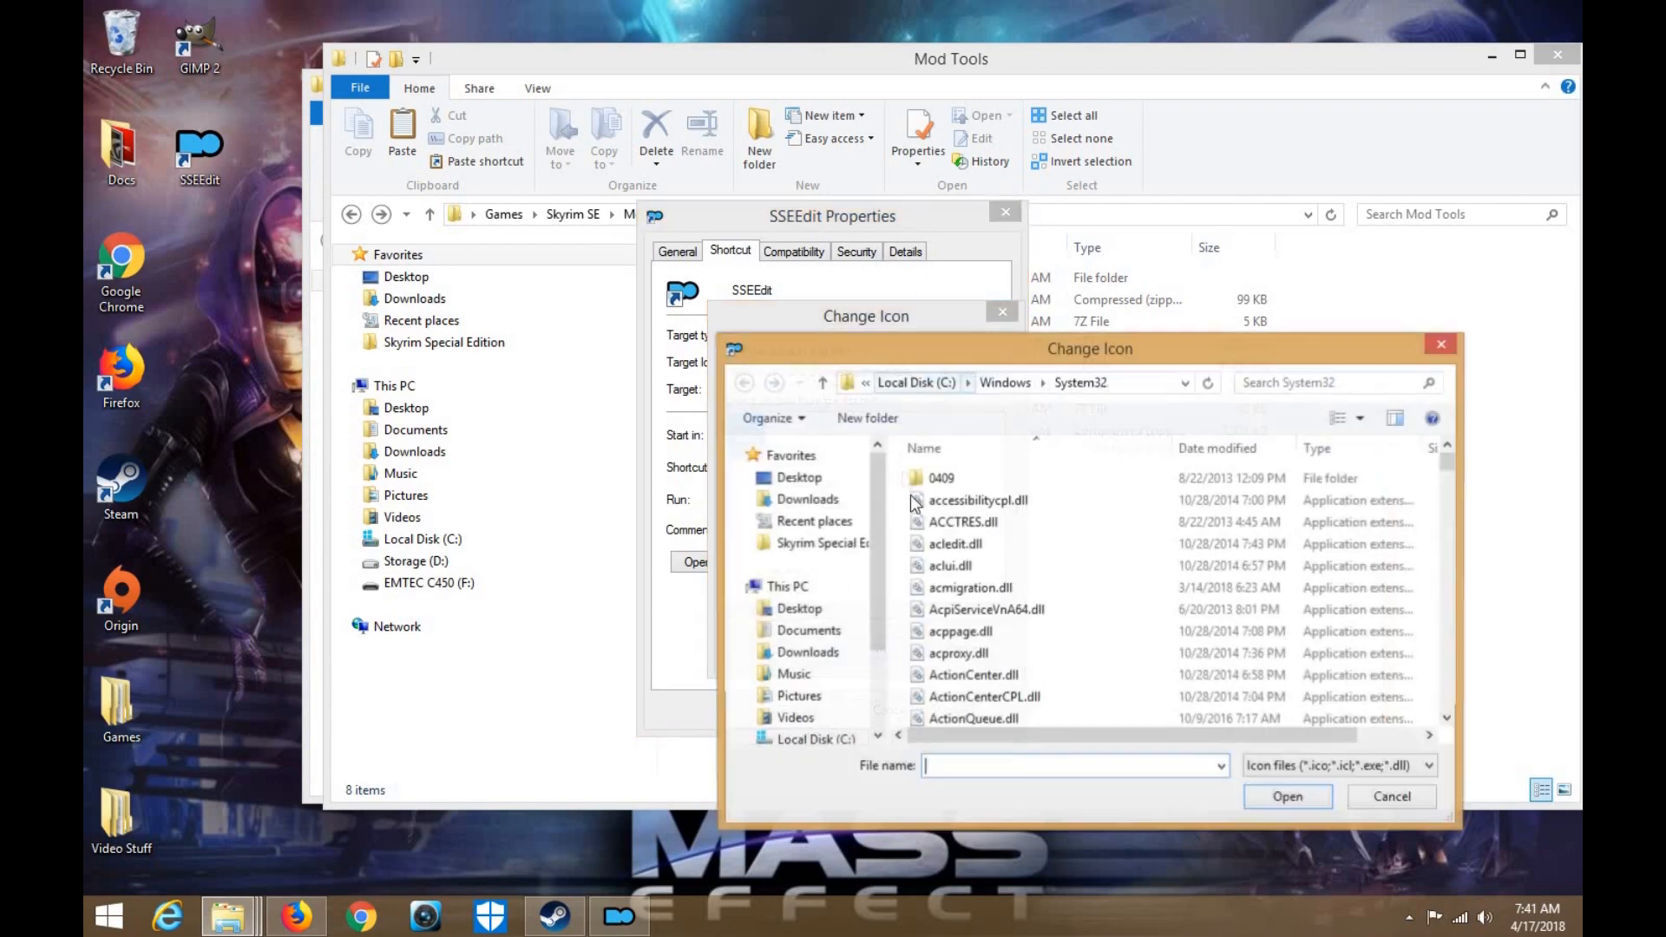
# Use the icon from SSEEdit.exe in Mod Tools\SSEEdit_3da194b for the desktop shortcut and apply the change
pyautogui.click(810, 479)
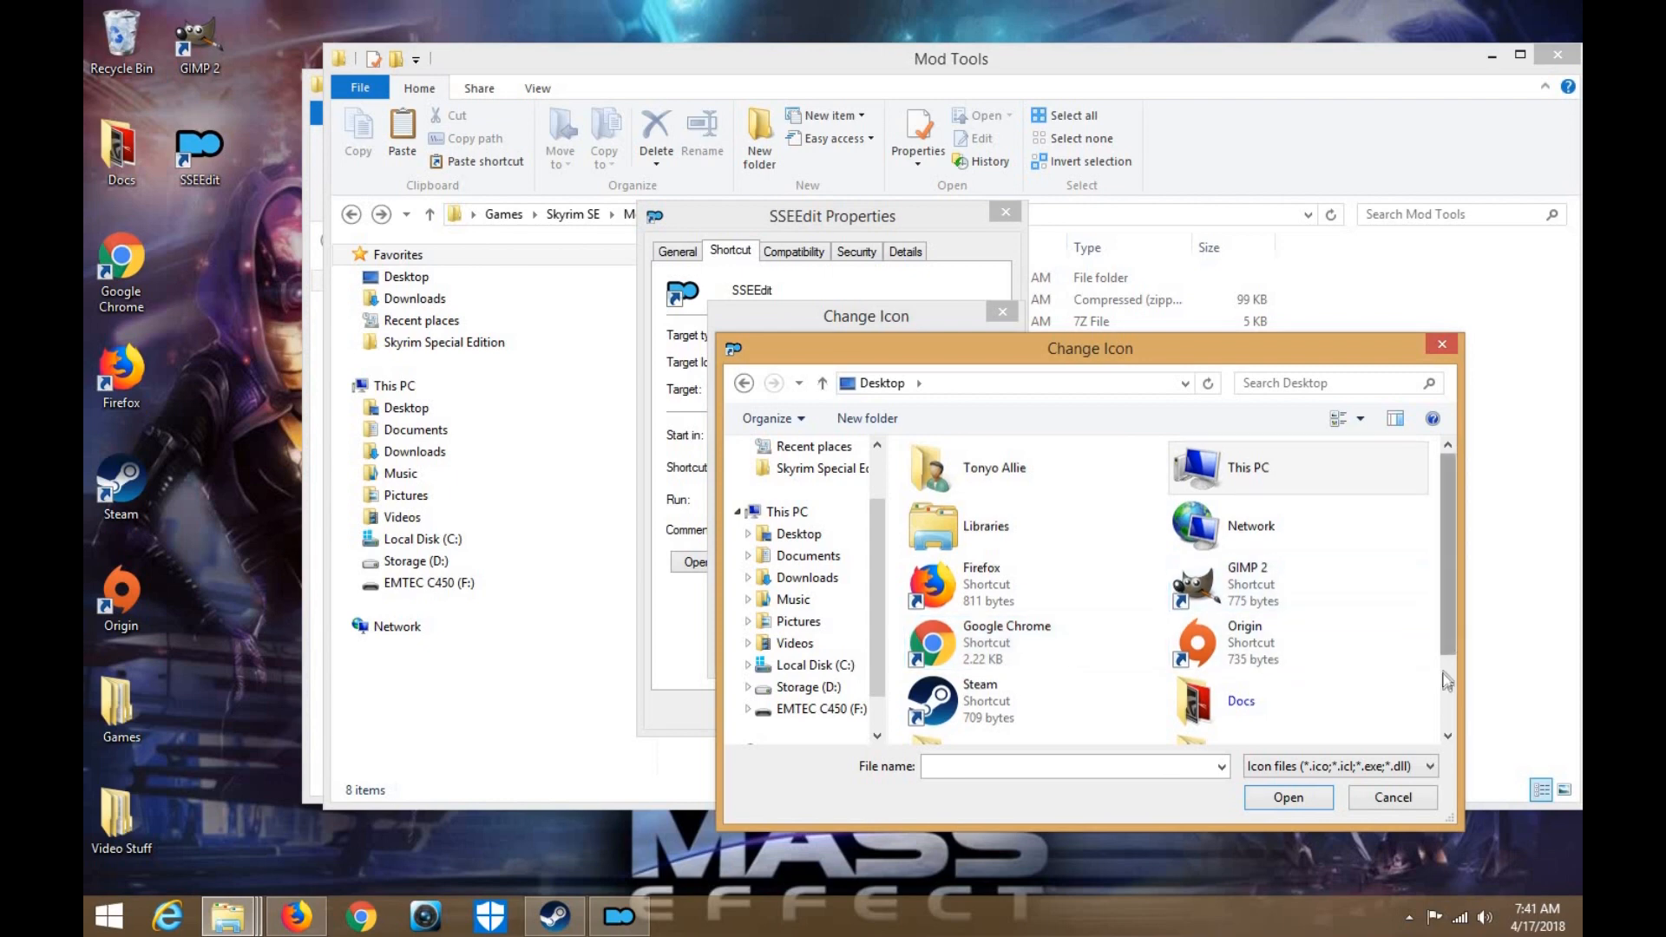
pyautogui.scroll(-2, 962, 677)
pyautogui.doubleClick(962, 669)
pyautogui.doubleClick(987, 611)
pyautogui.doubleClick(983, 523)
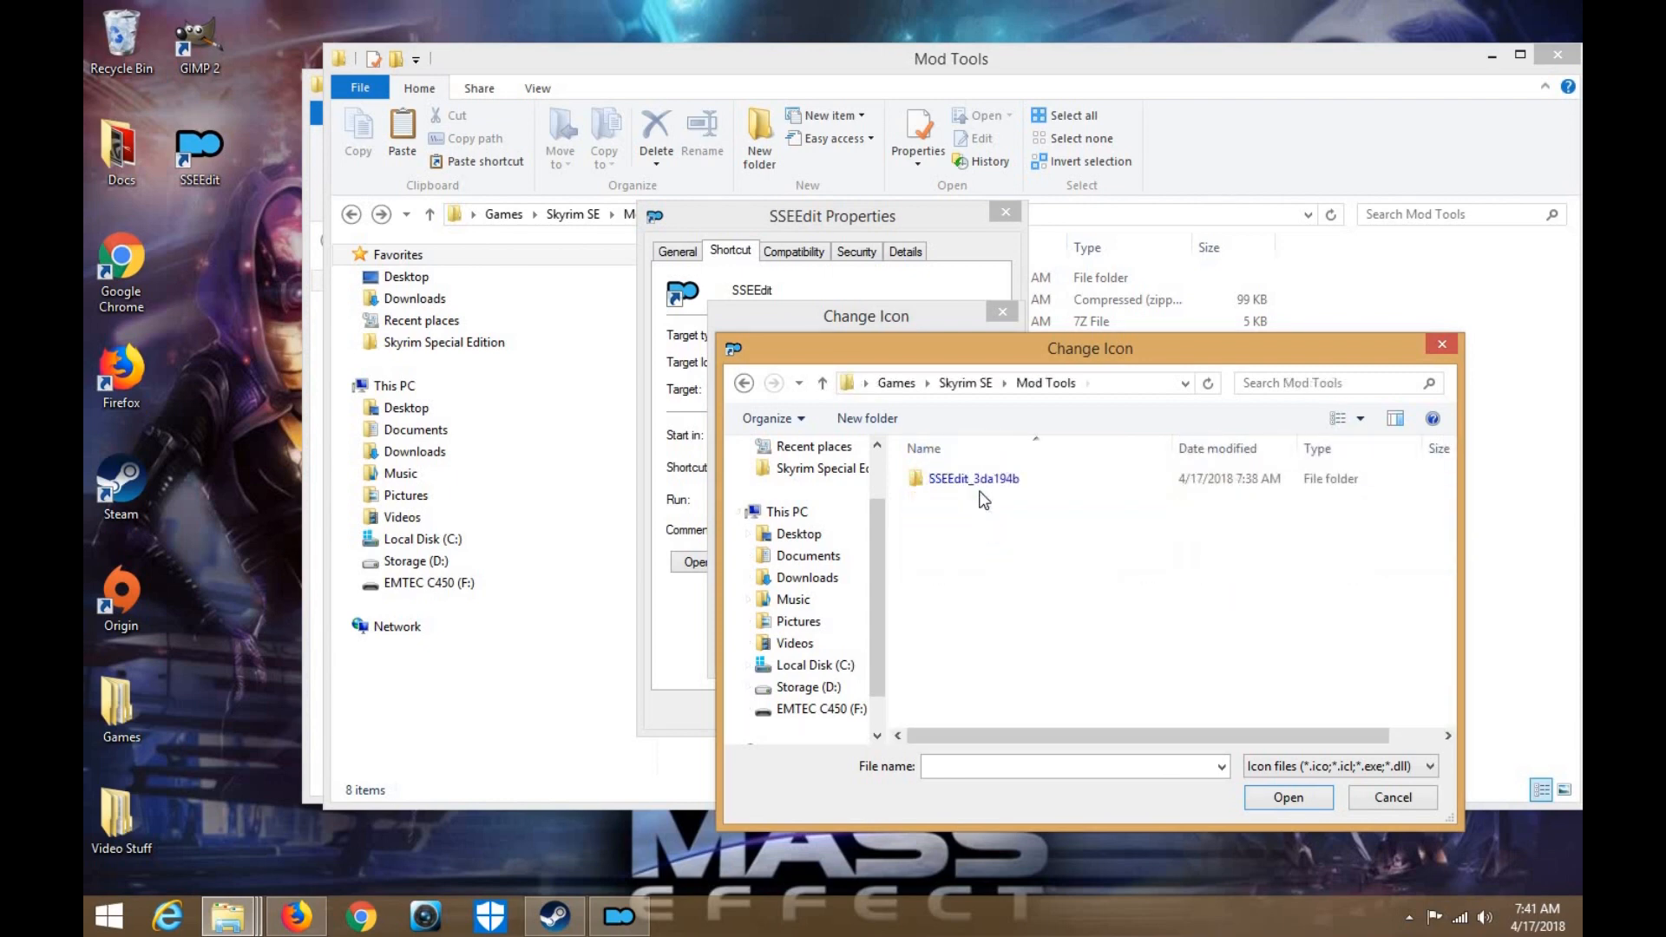
pyautogui.doubleClick(967, 479)
pyautogui.click(977, 501)
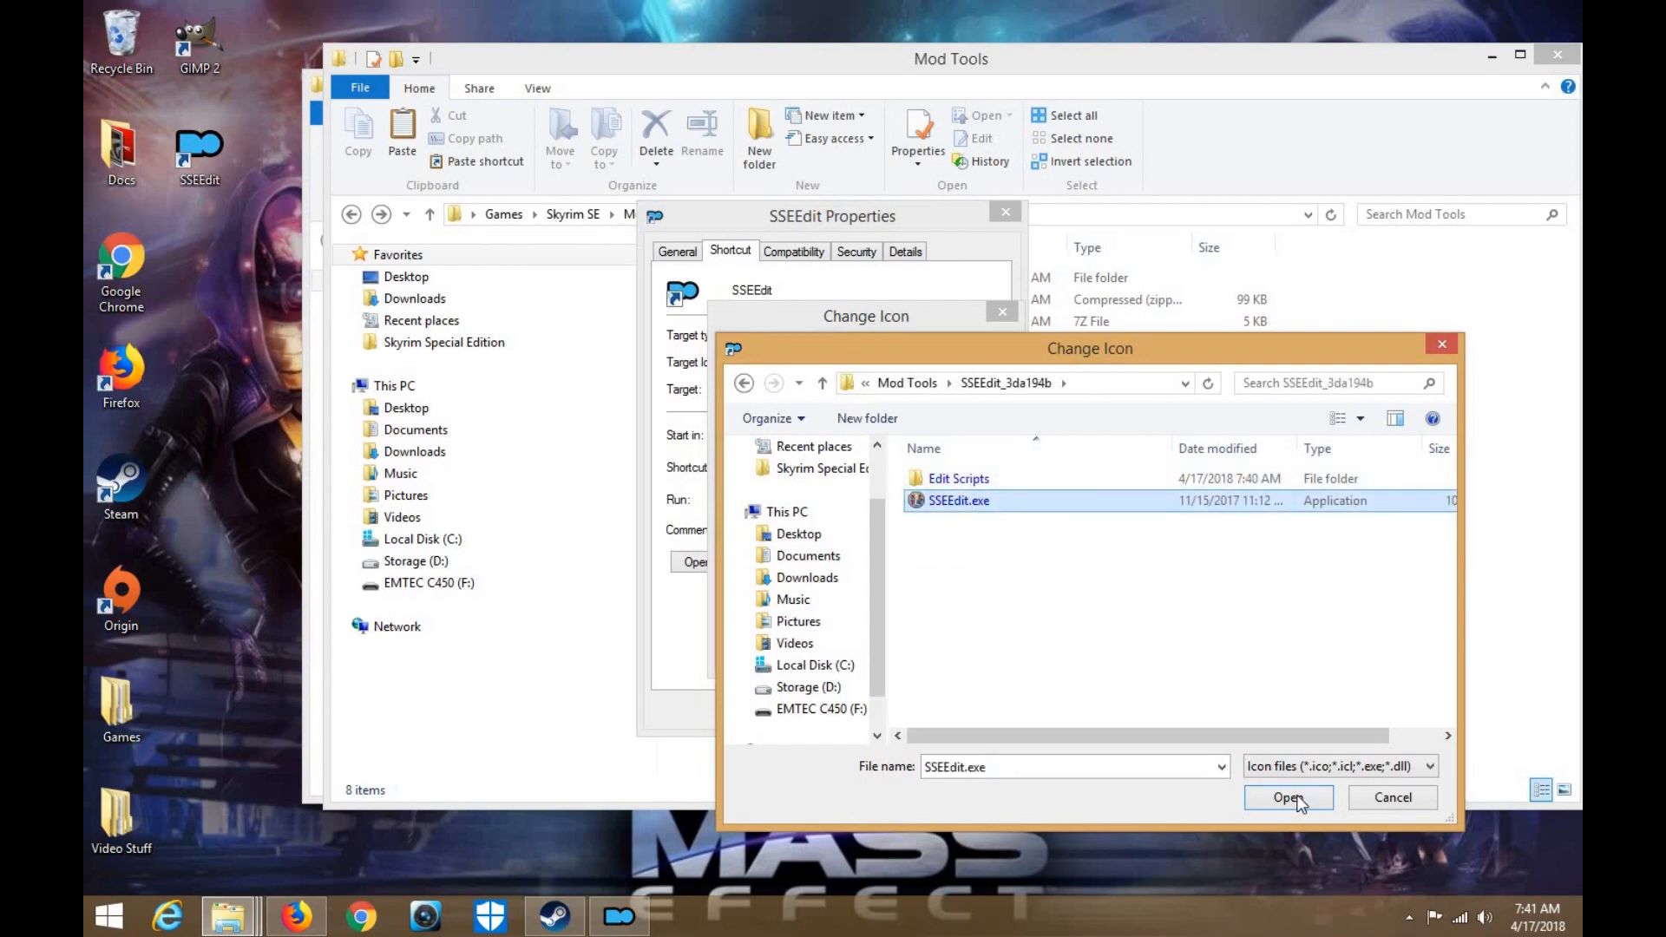
pyautogui.click(1299, 800)
pyautogui.click(897, 654)
pyautogui.click(970, 712)
pyautogui.click(807, 710)
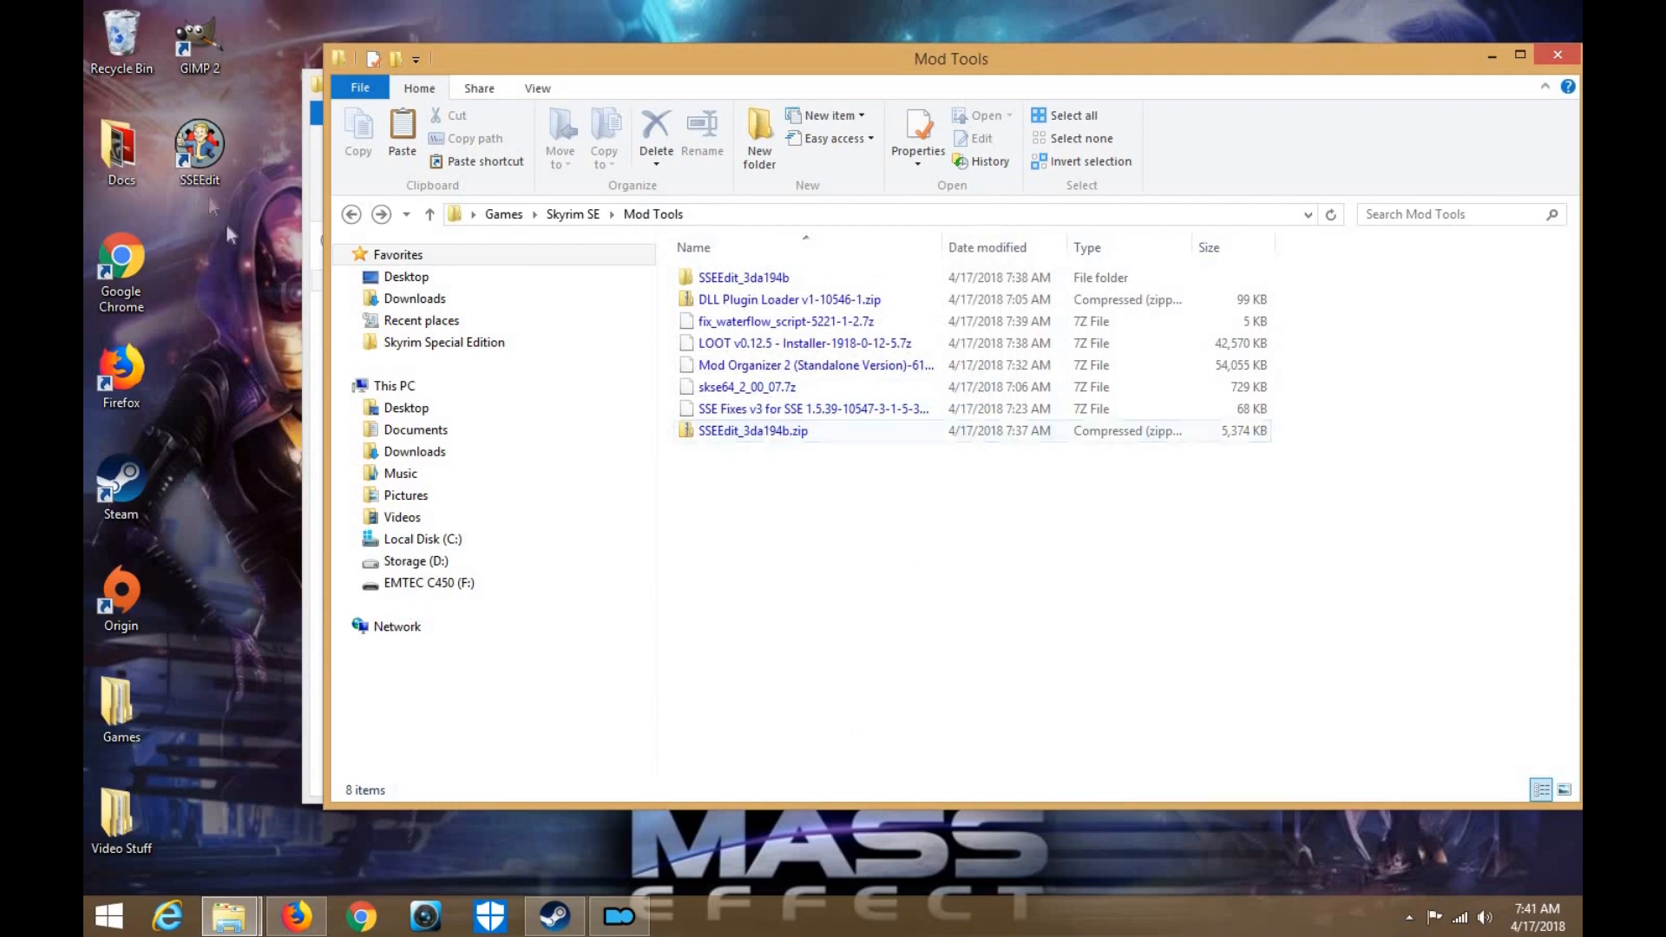
pyautogui.moveTo(1250, 70); pyautogui.dragTo(1016, 45)
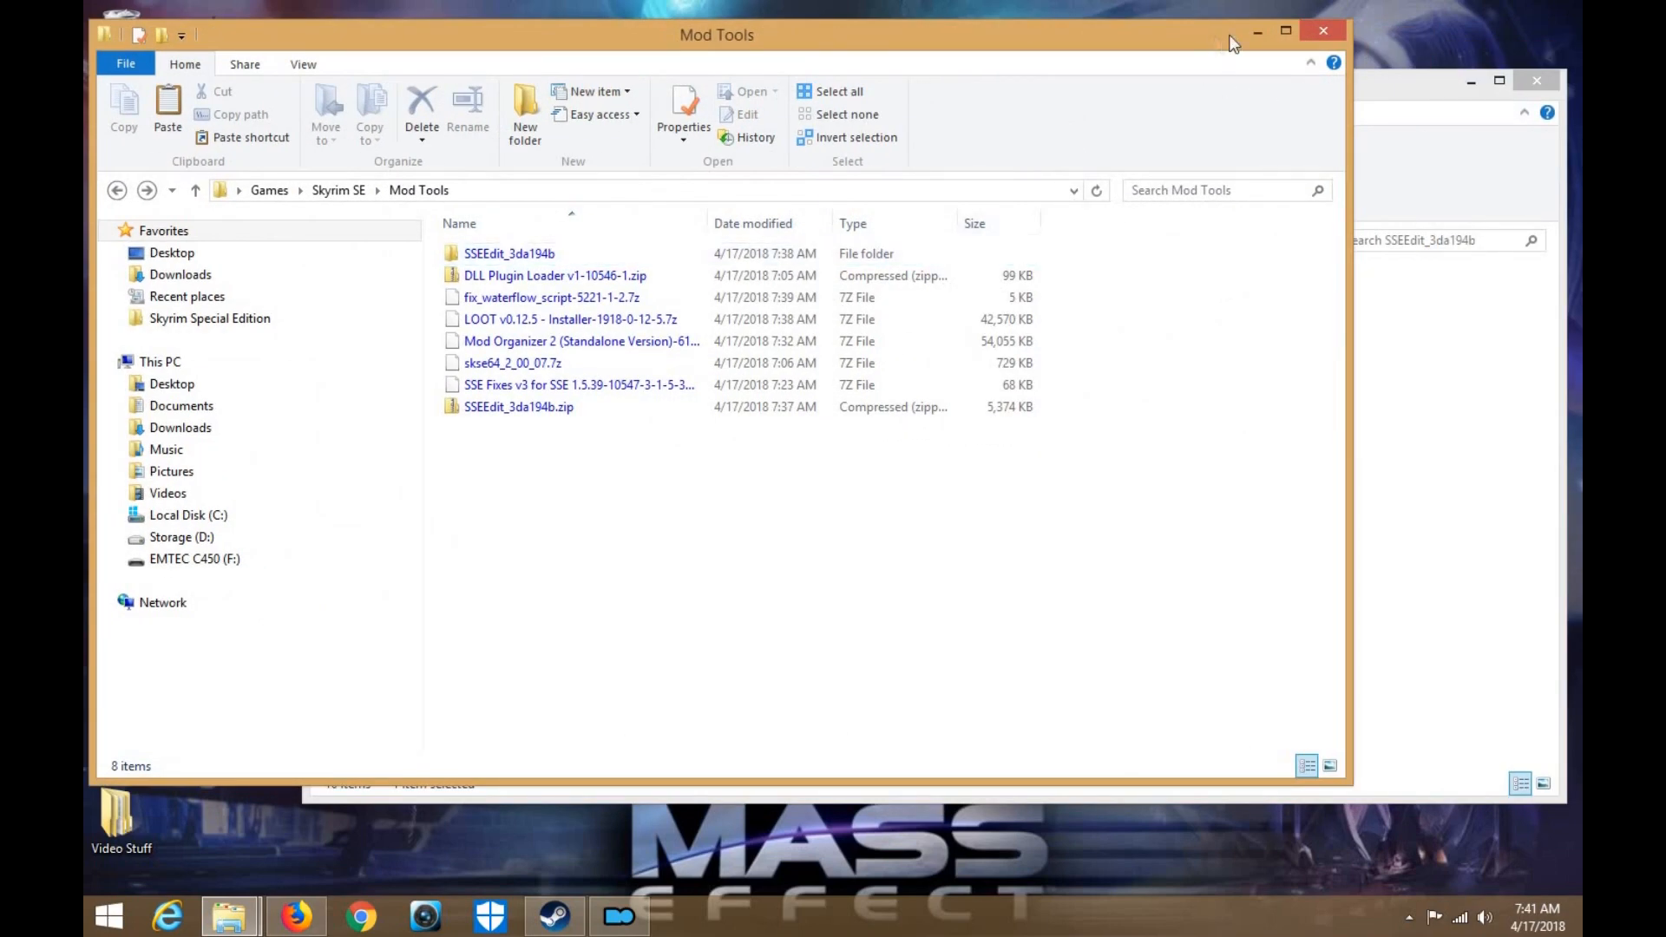
pyautogui.moveTo(1218, 38); pyautogui.dragTo(1360, 36)
pyautogui.click(634, 915)
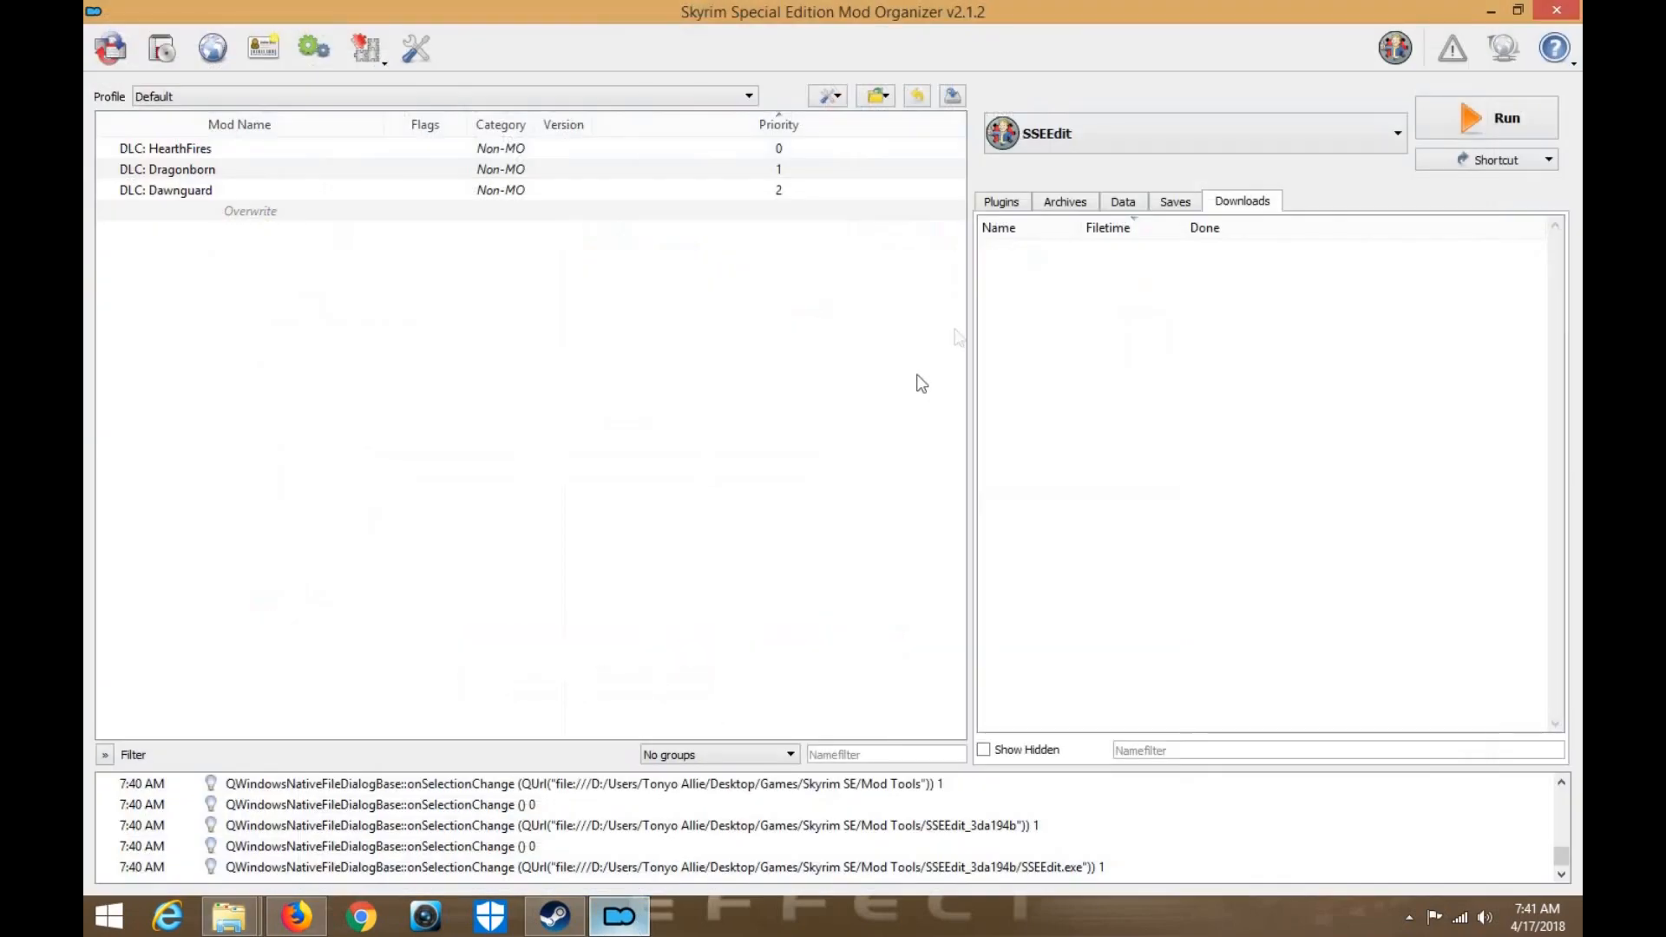
pyautogui.click(1495, 10)
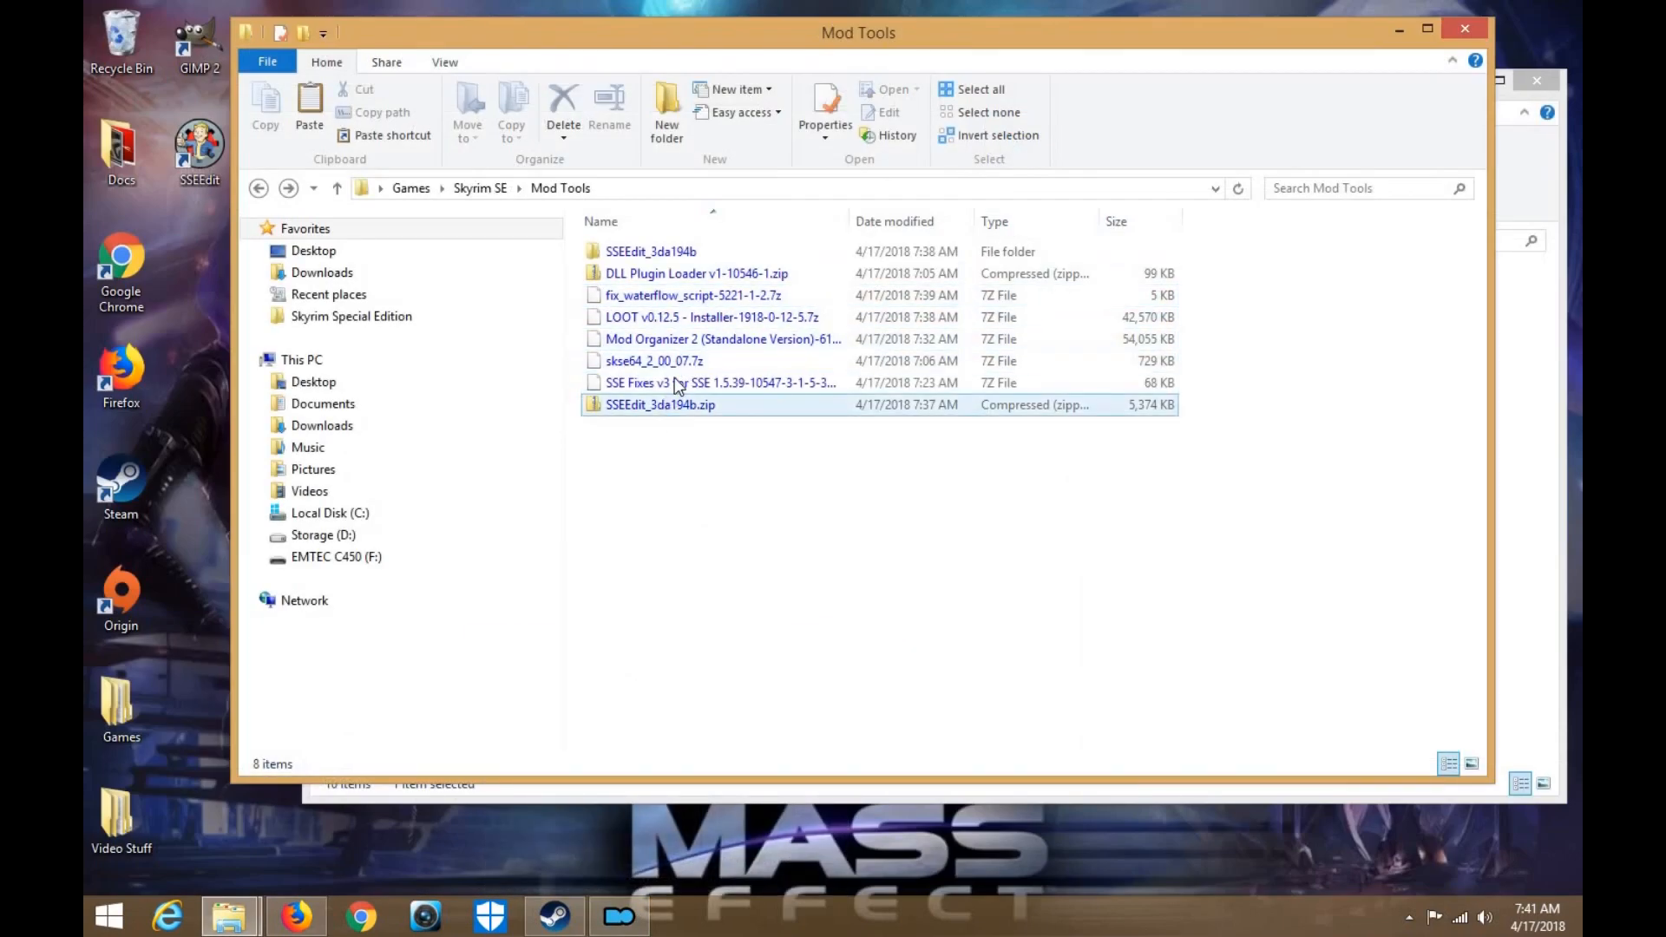
# Extract LOOT v0.12.5 - Installer-1918-0-12-5.7z with 7-Zip into its own folder inside Mod Tools
pyautogui.rightClick(678, 323)
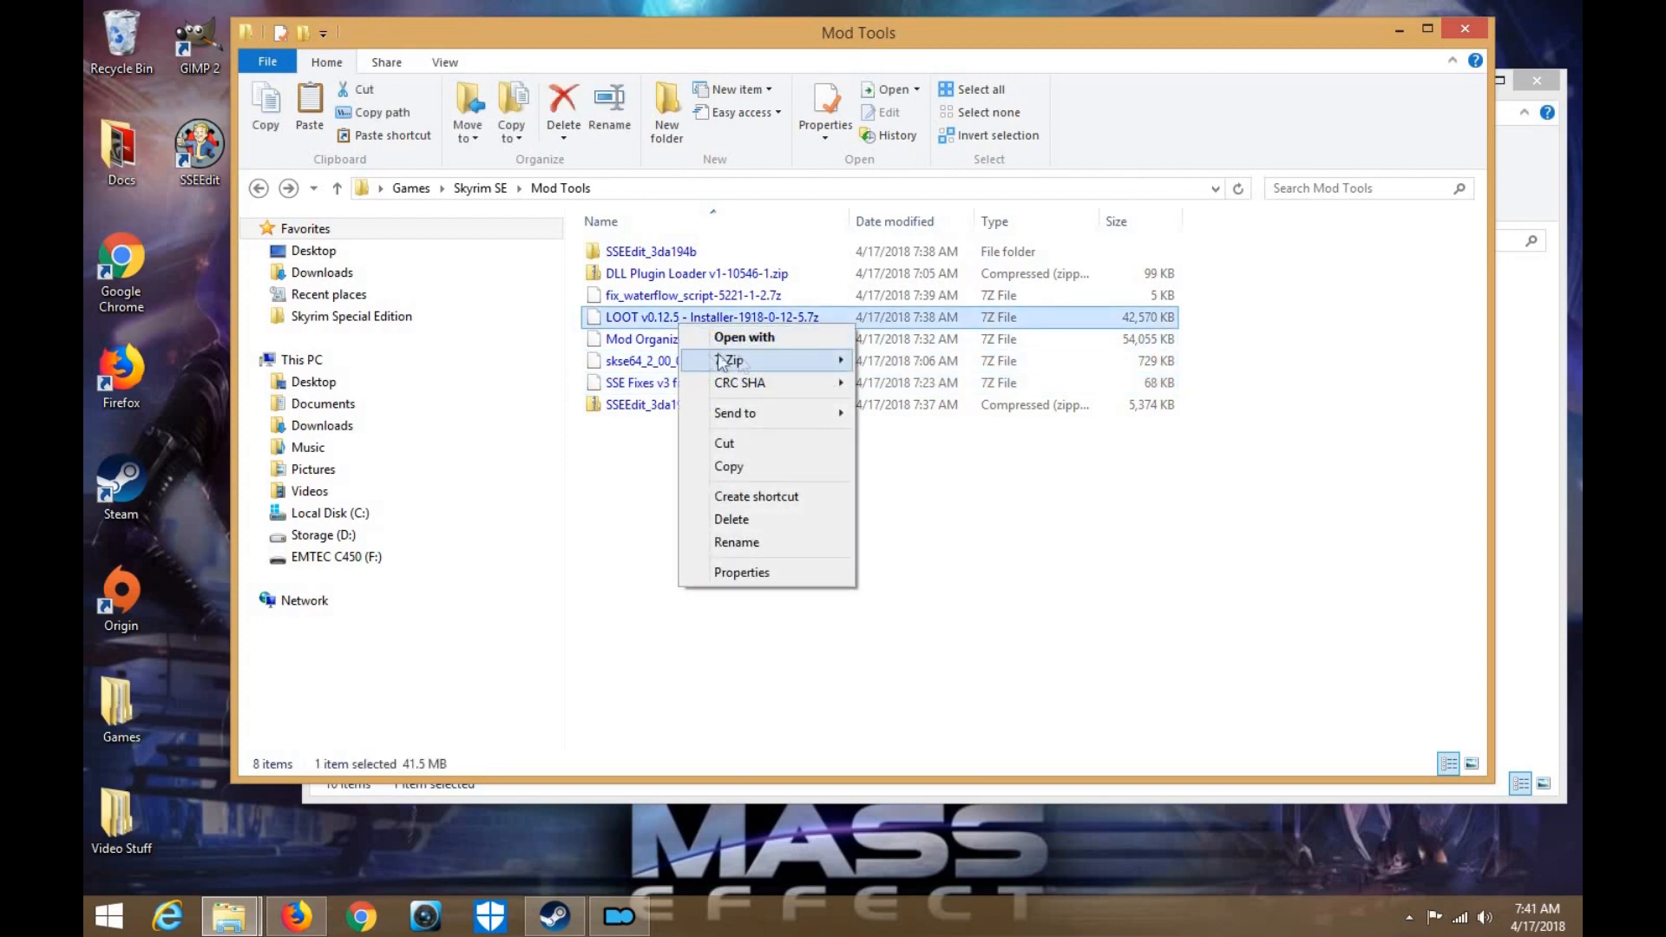
pyautogui.moveTo(718, 363)
pyautogui.click(930, 409)
pyautogui.click(820, 609)
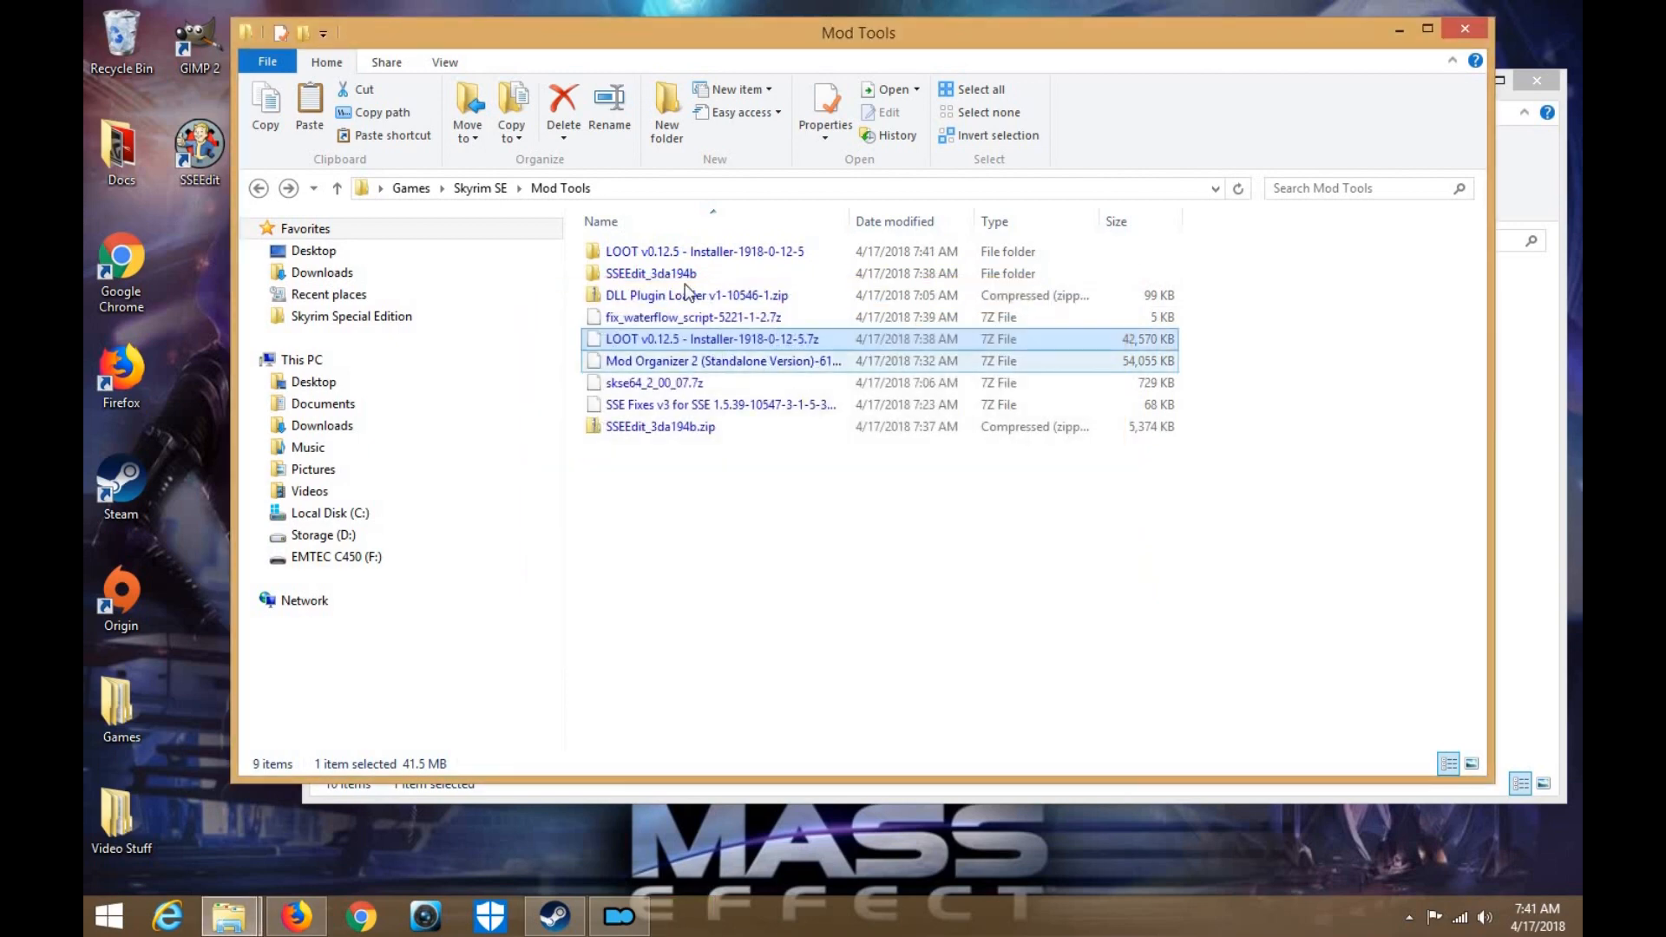
# Open the extracted LOOT folder and run LOOT.Installer.exe with English as the setup language
pyautogui.doubleClick(686, 252)
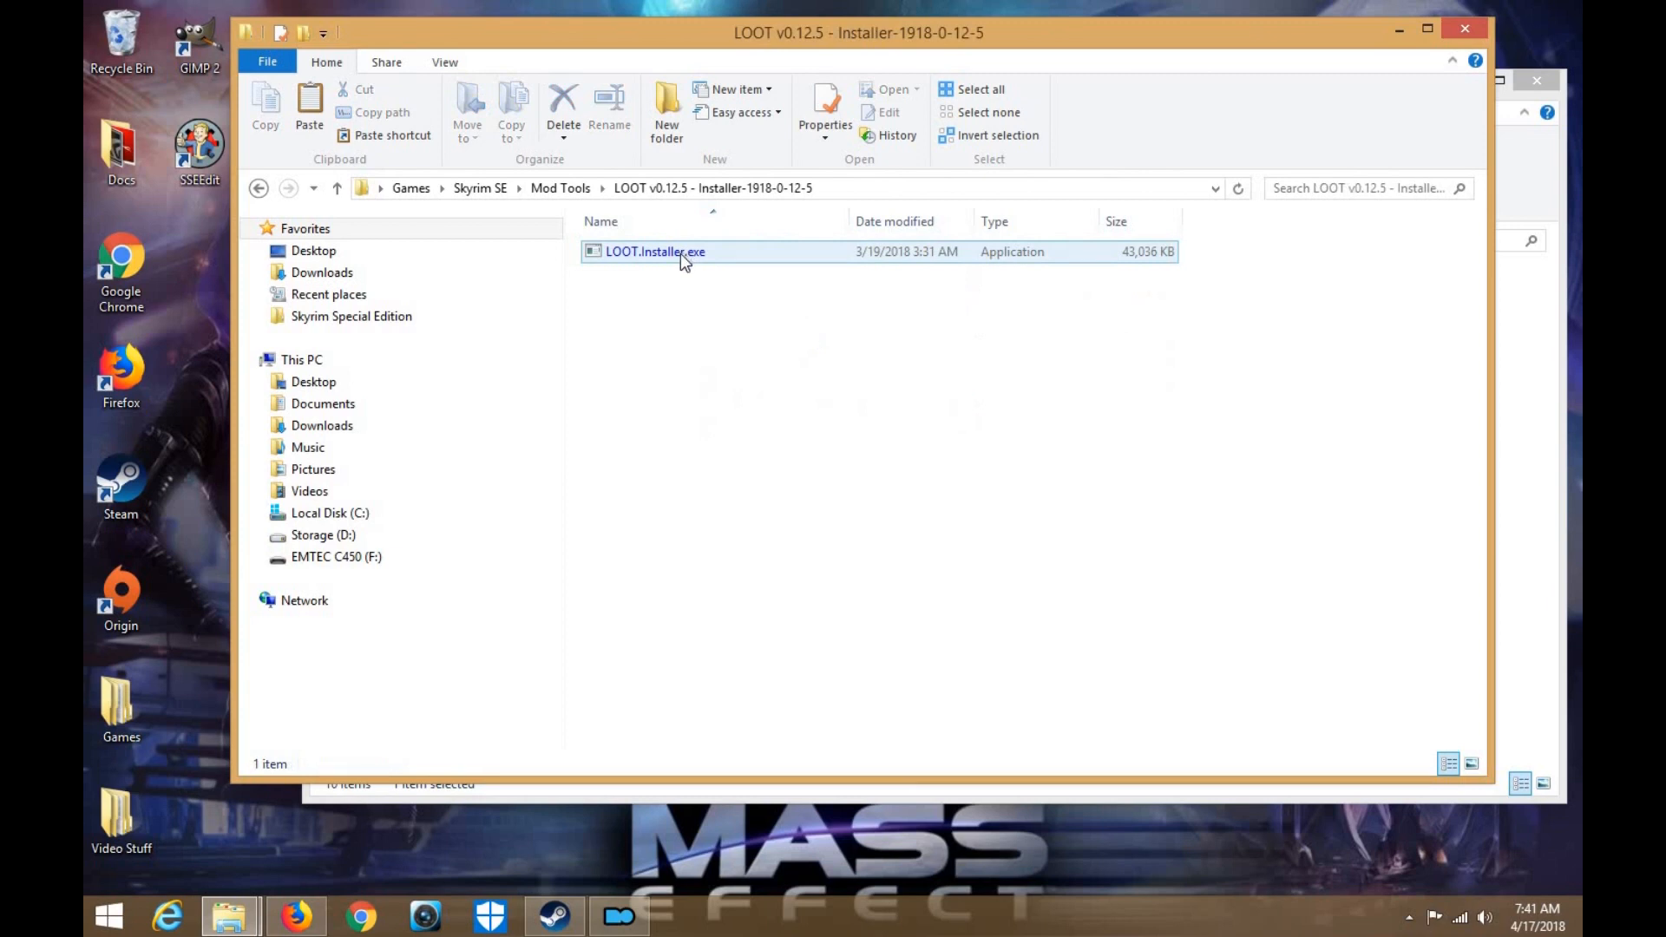
pyautogui.doubleClick(680, 254)
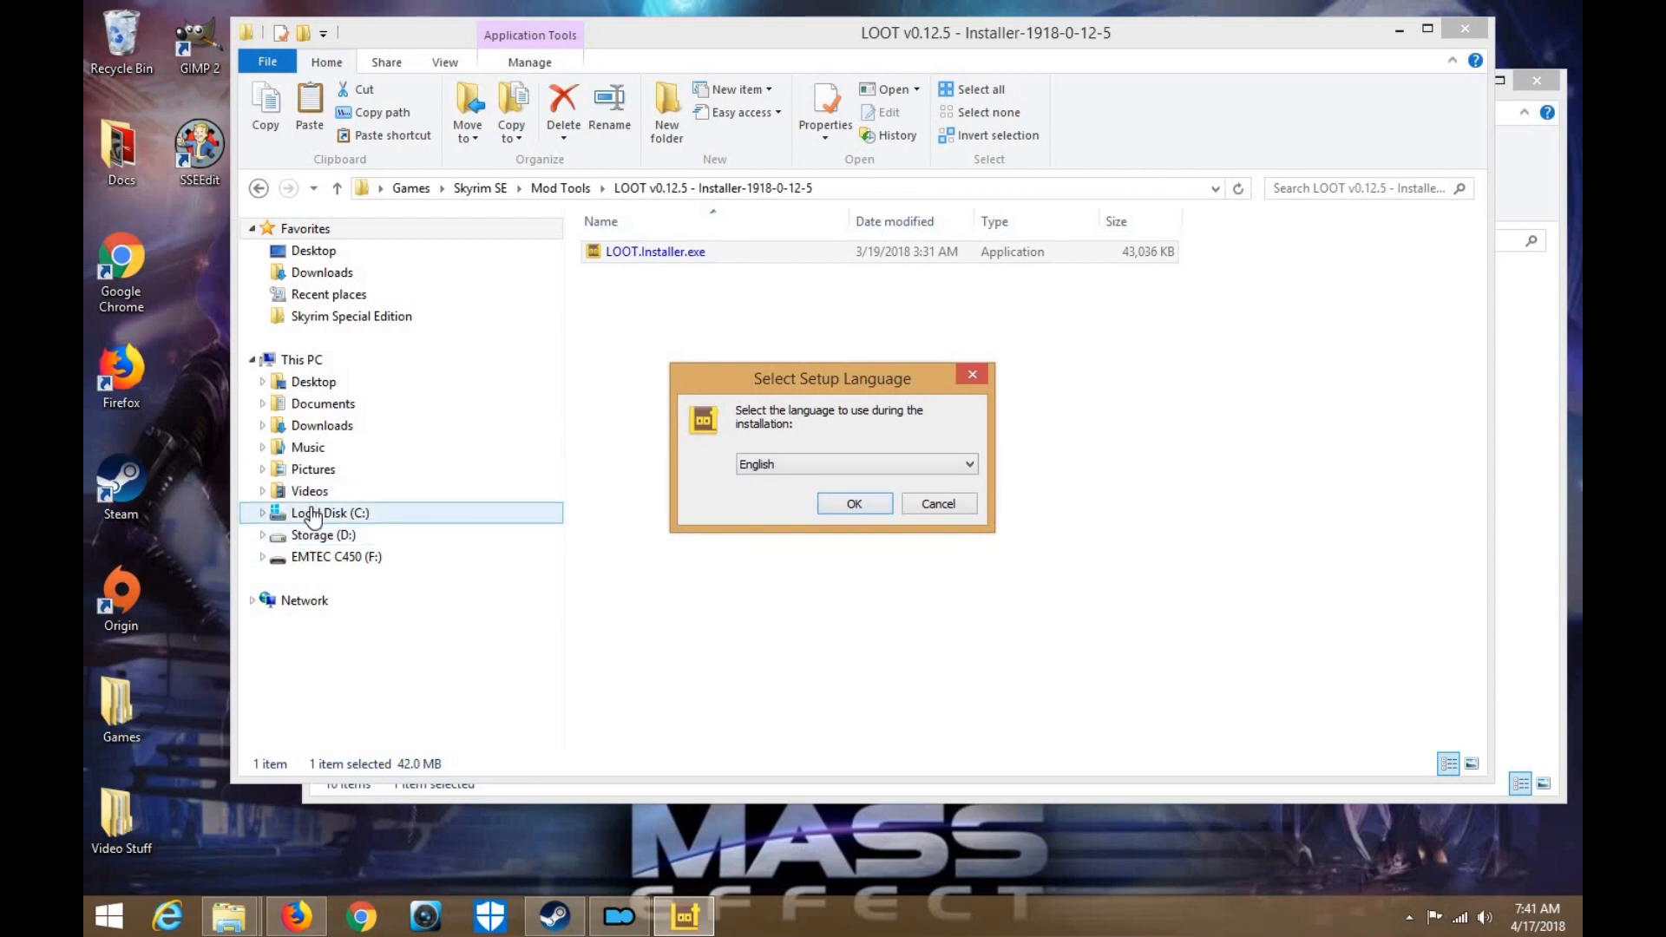
pyautogui.click(854, 503)
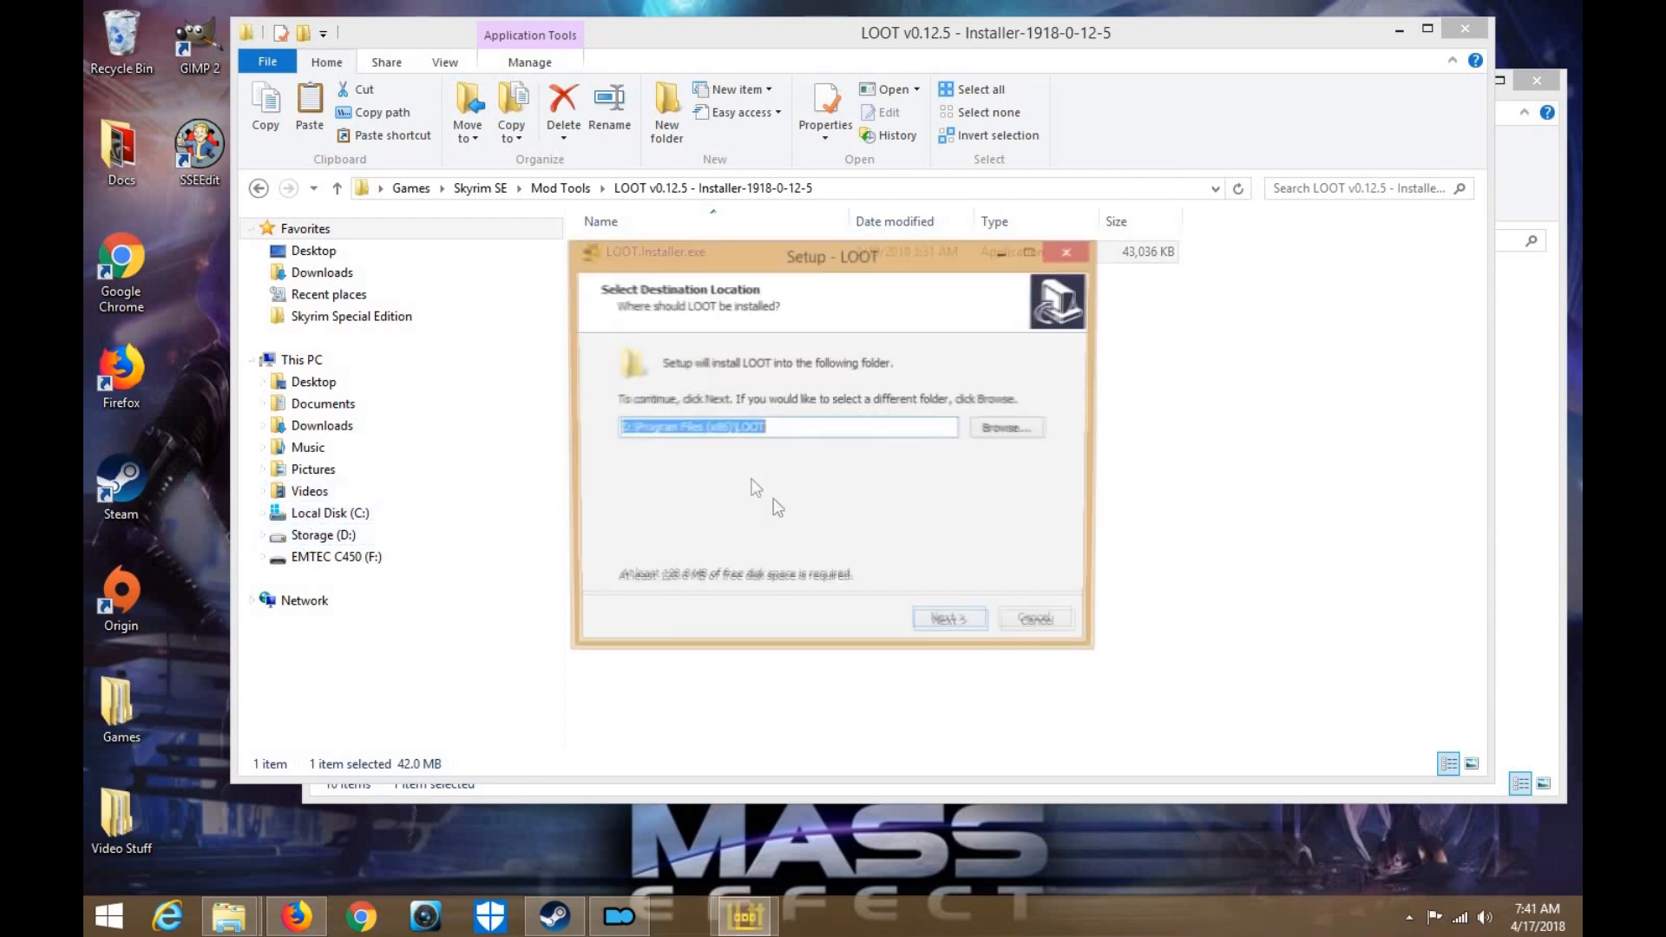
# Install LOOT to D:\Program Files (x86)\LOOT with a desktop shortcut, and finish setup with Launch LOOT enabled
pyautogui.click(632, 429)
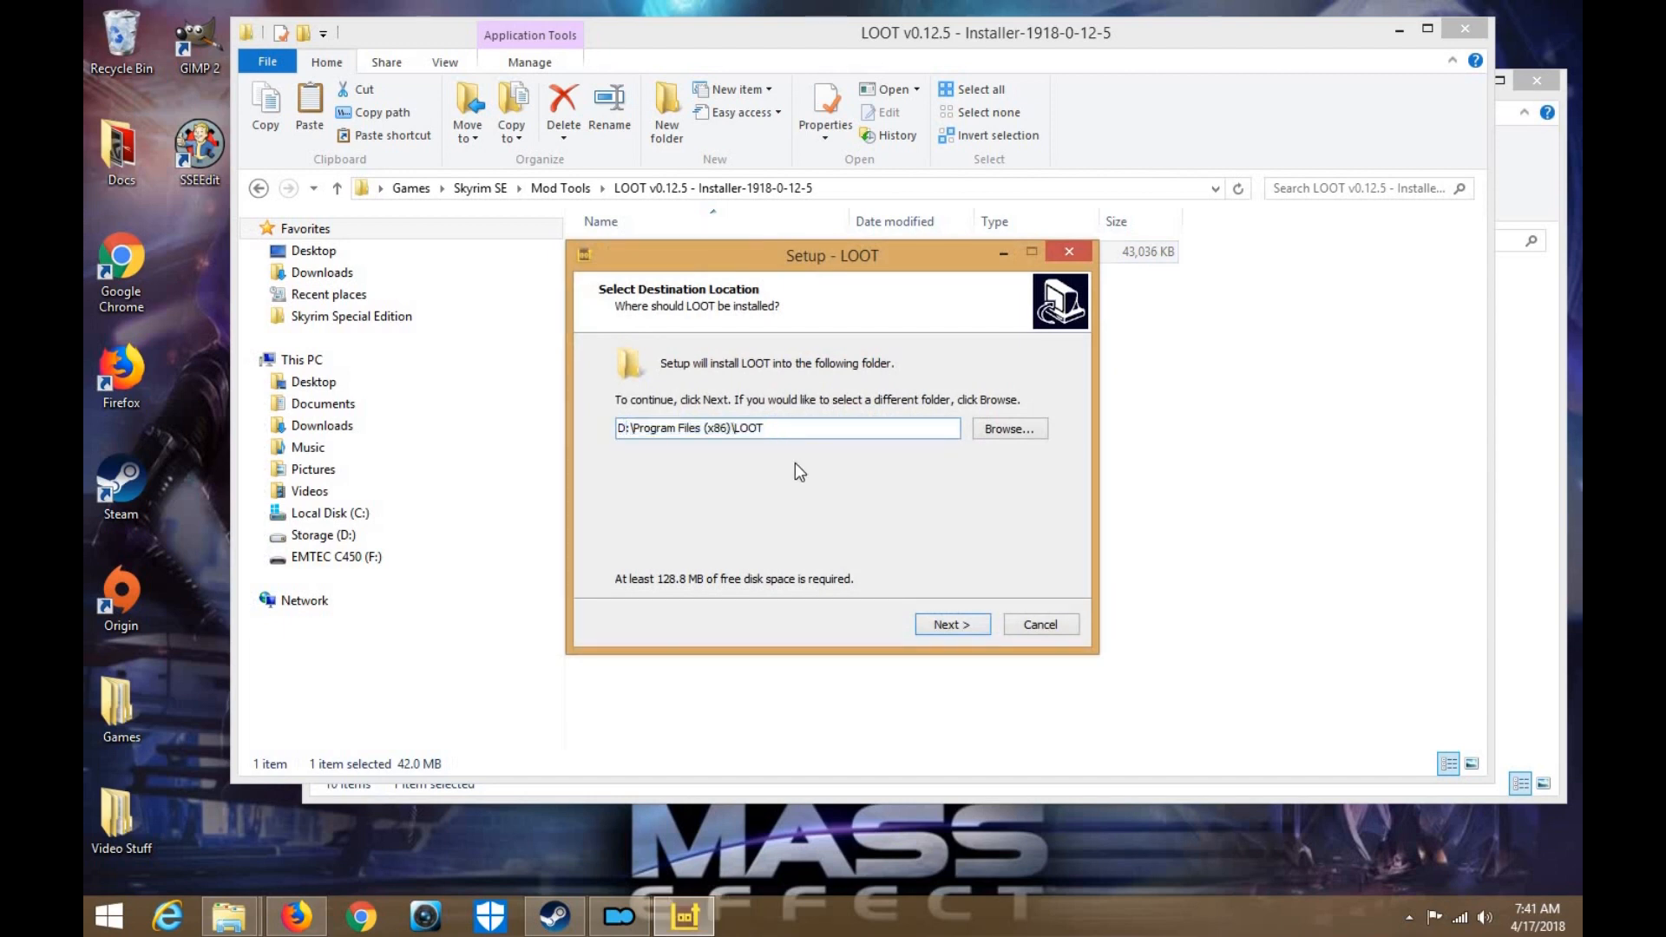
pyautogui.press('BackSpace')
pyautogui.press('BackSpace')
pyautogui.write('D')
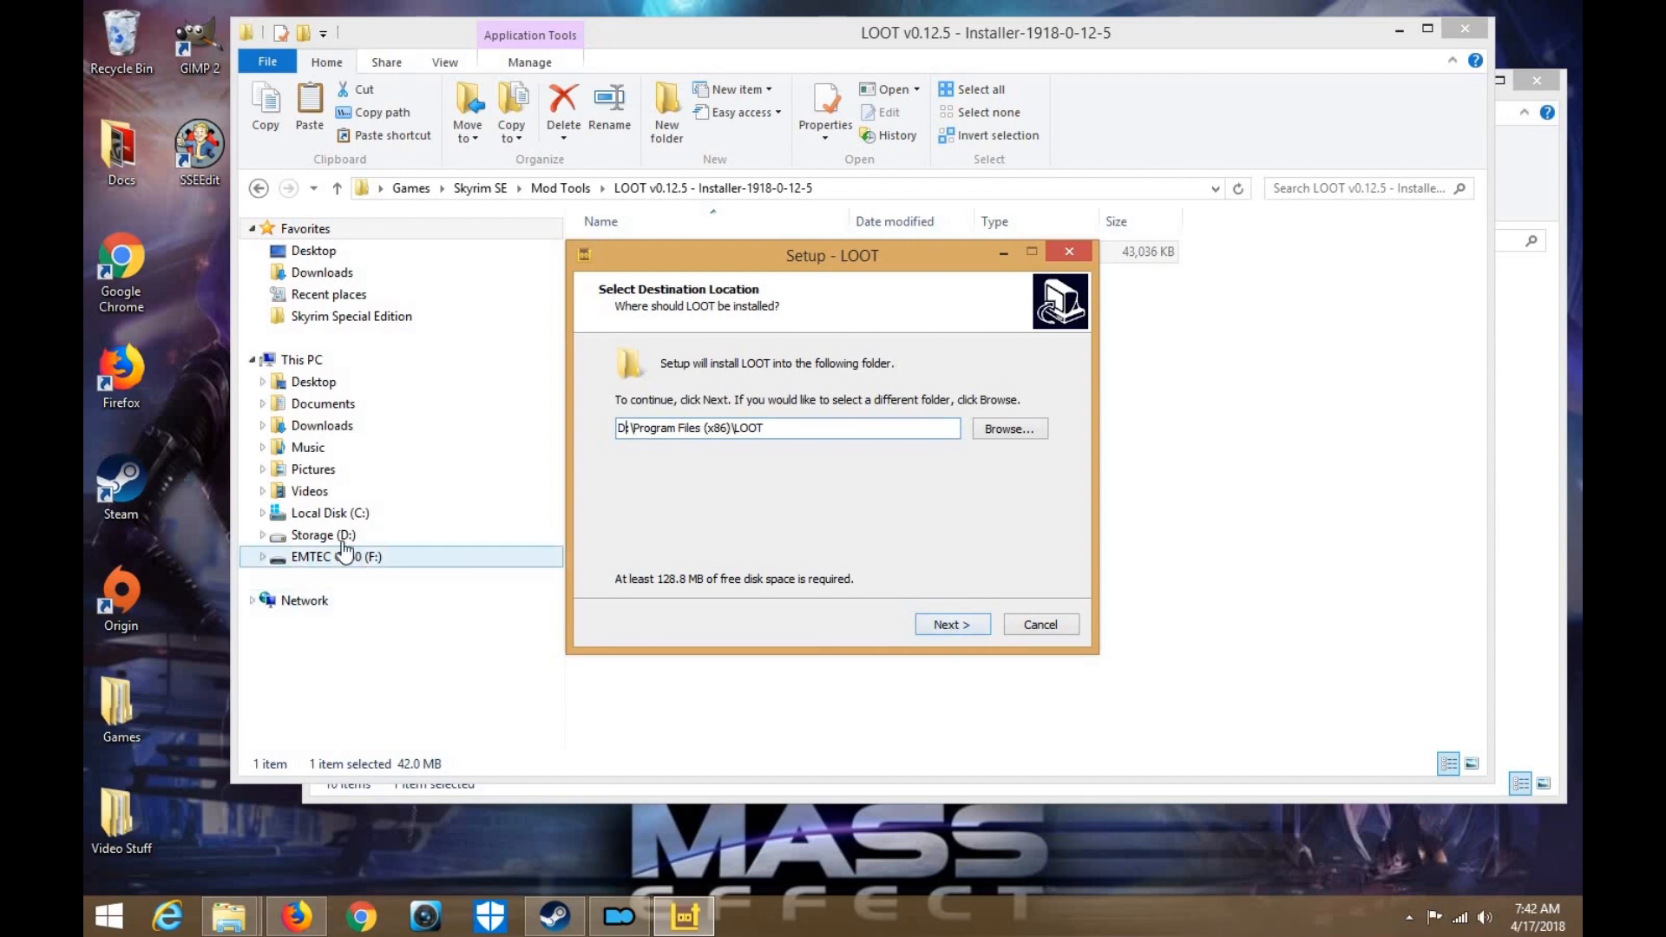
pyautogui.click(934, 632)
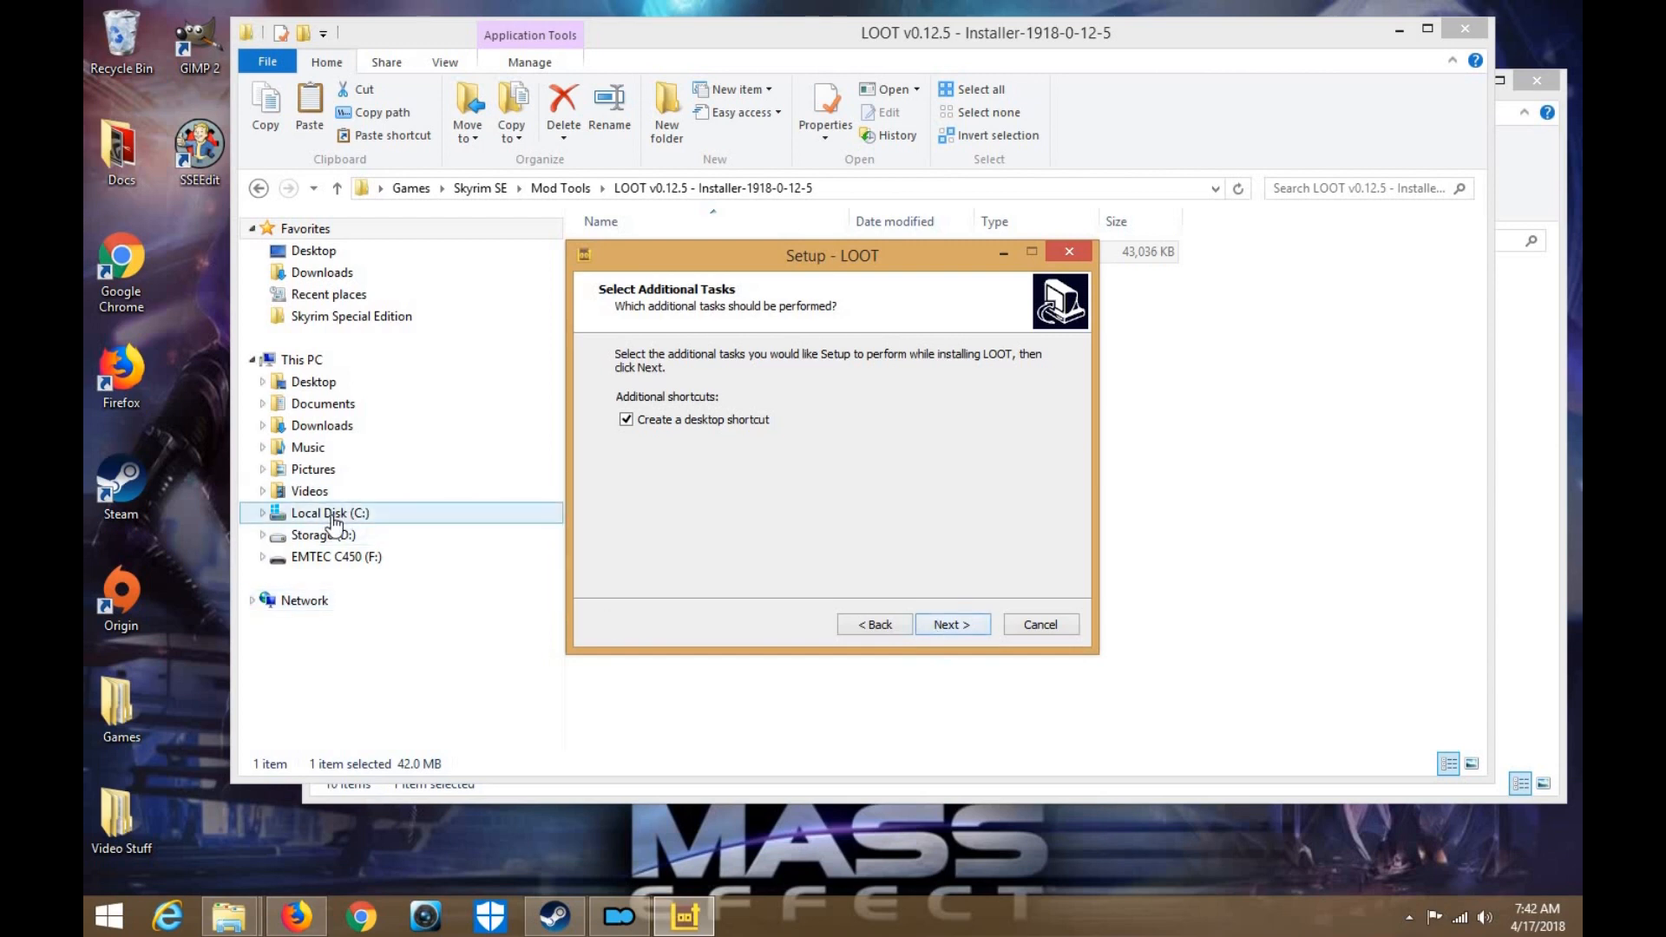
pyautogui.click(973, 628)
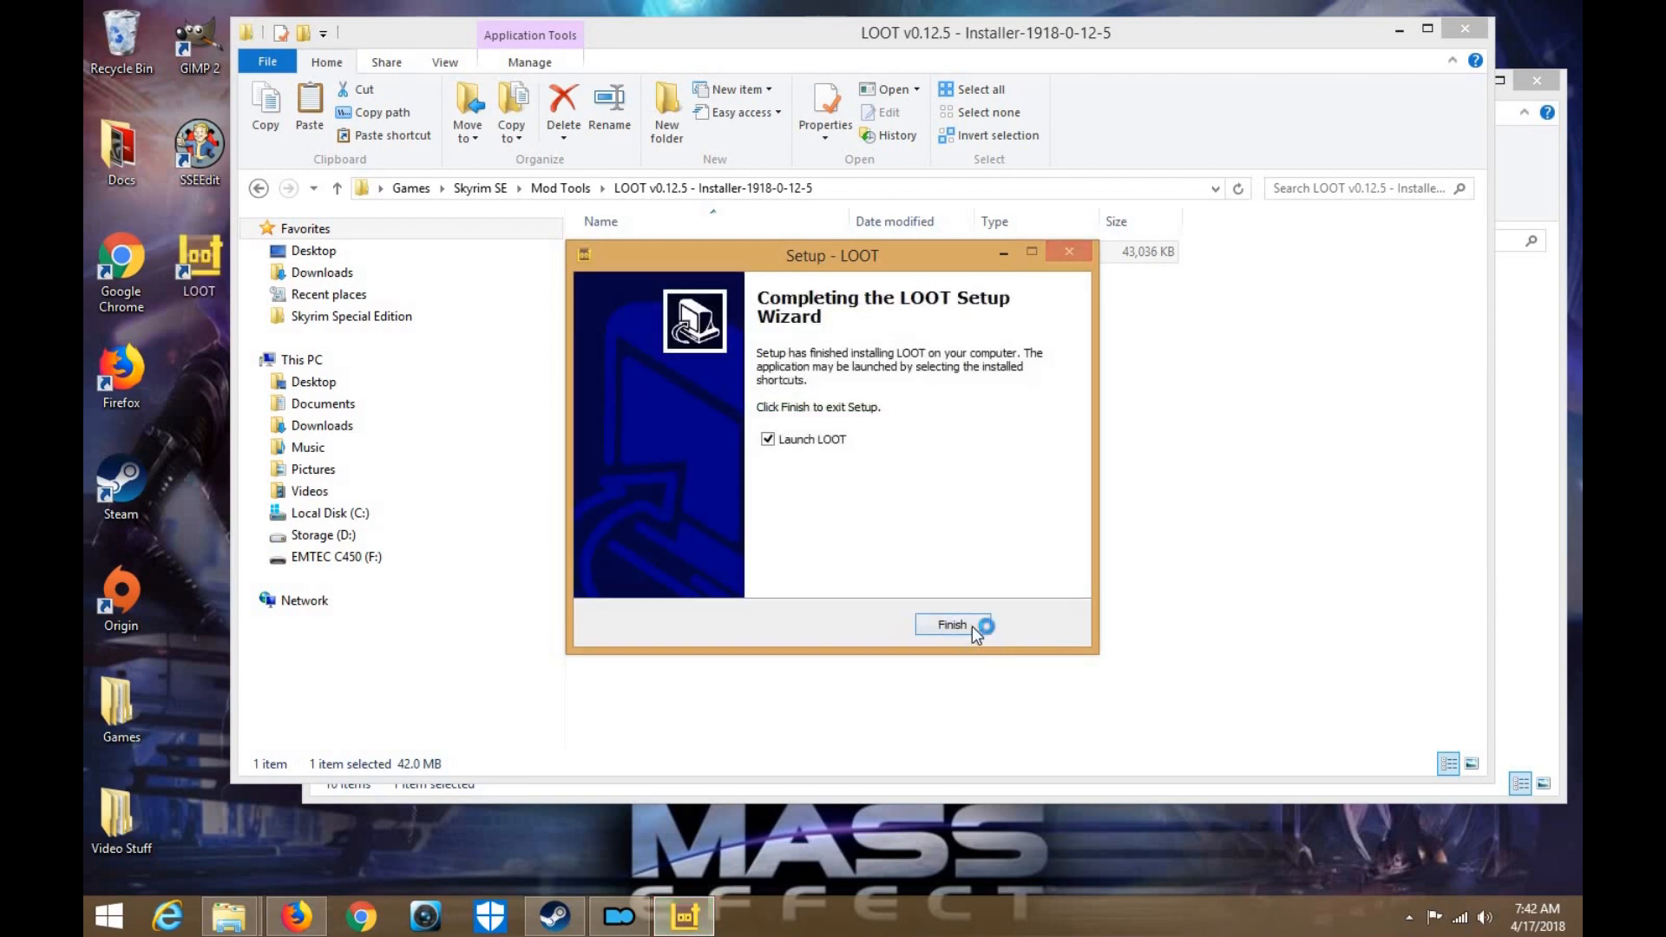
pyautogui.click(951, 625)
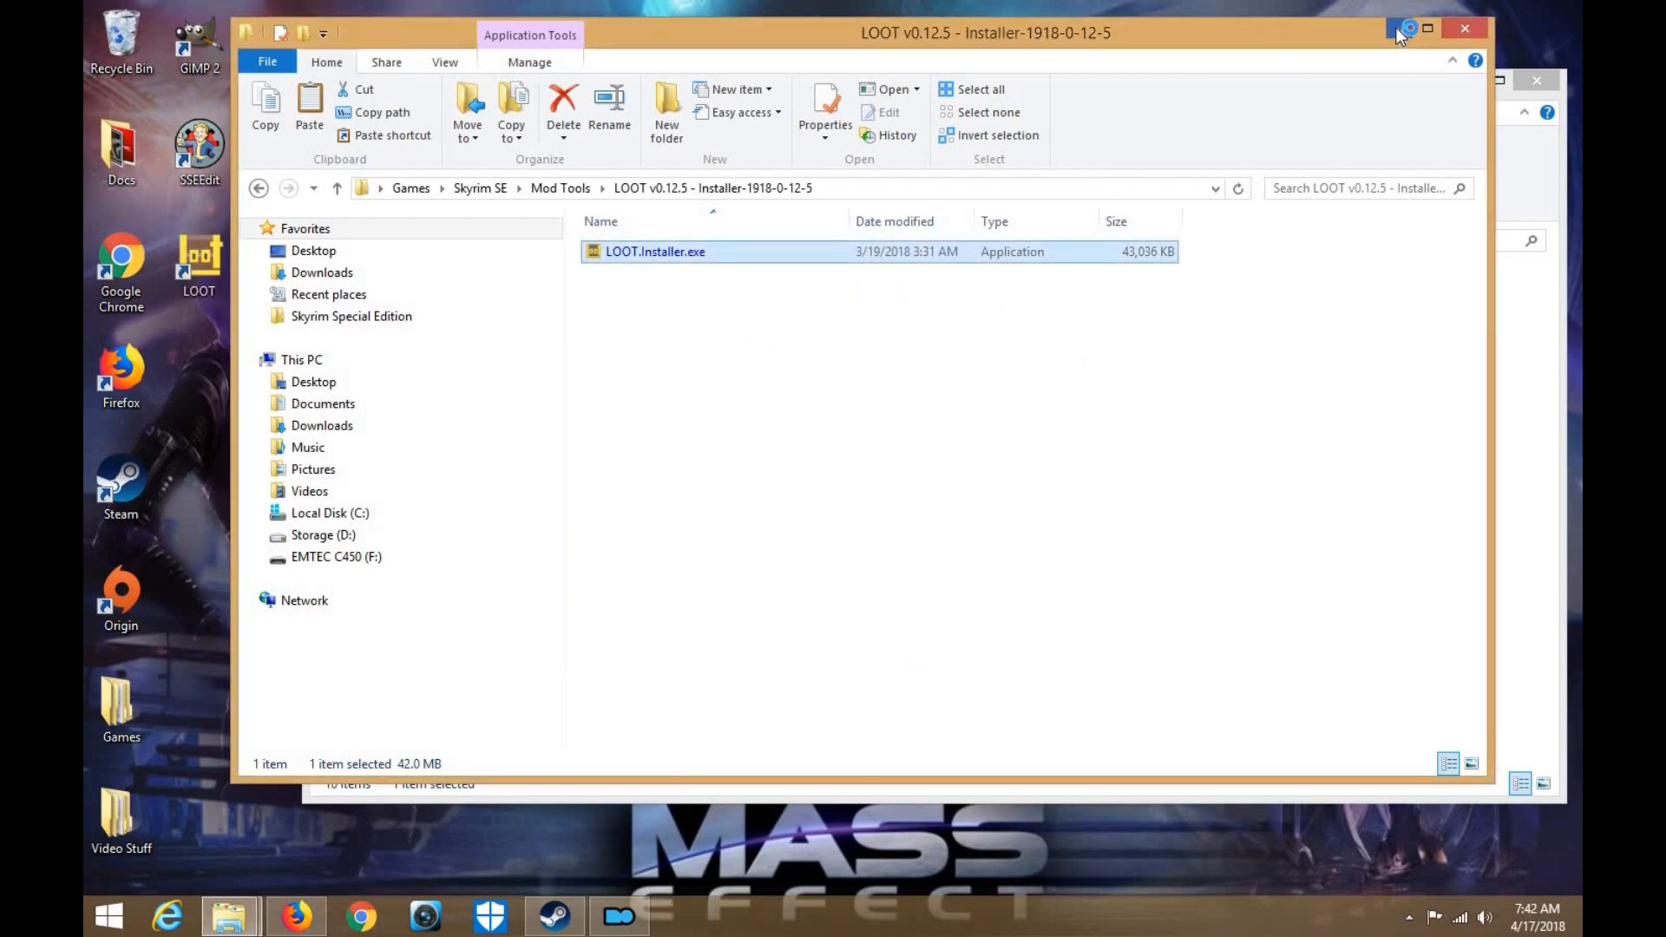
# Minimize the LOOT installer folder, switch to Mod Organizer, refresh the mod list, and open the list of executables
pyautogui.click(1396, 27)
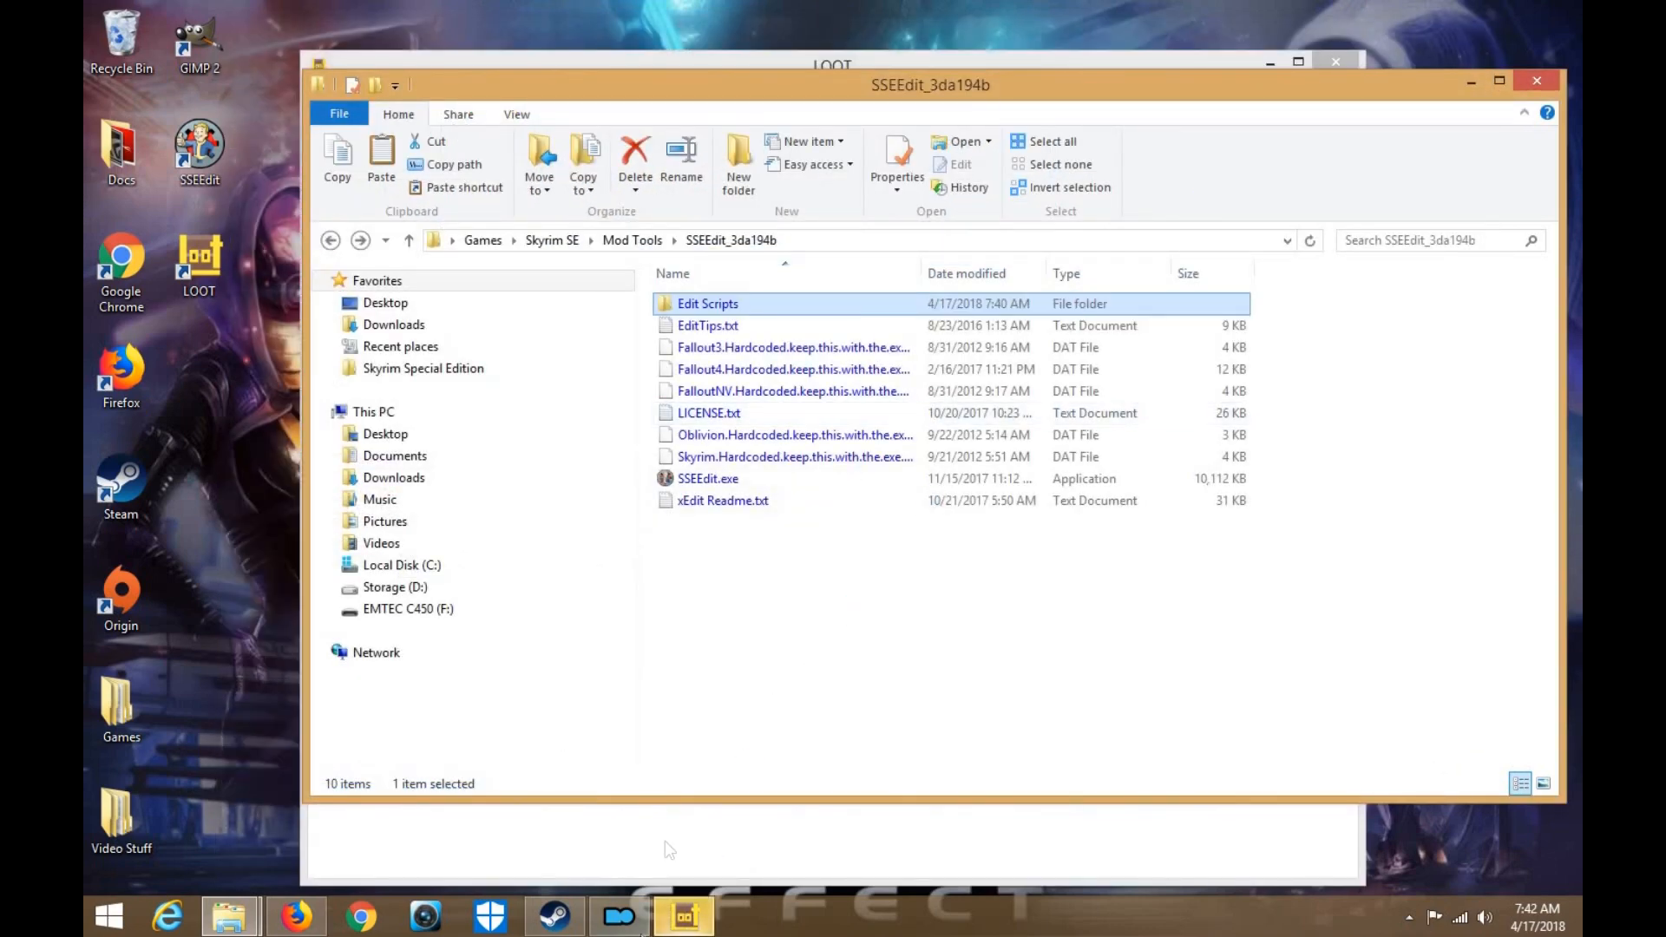
pyautogui.click(619, 916)
pyautogui.click(829, 96)
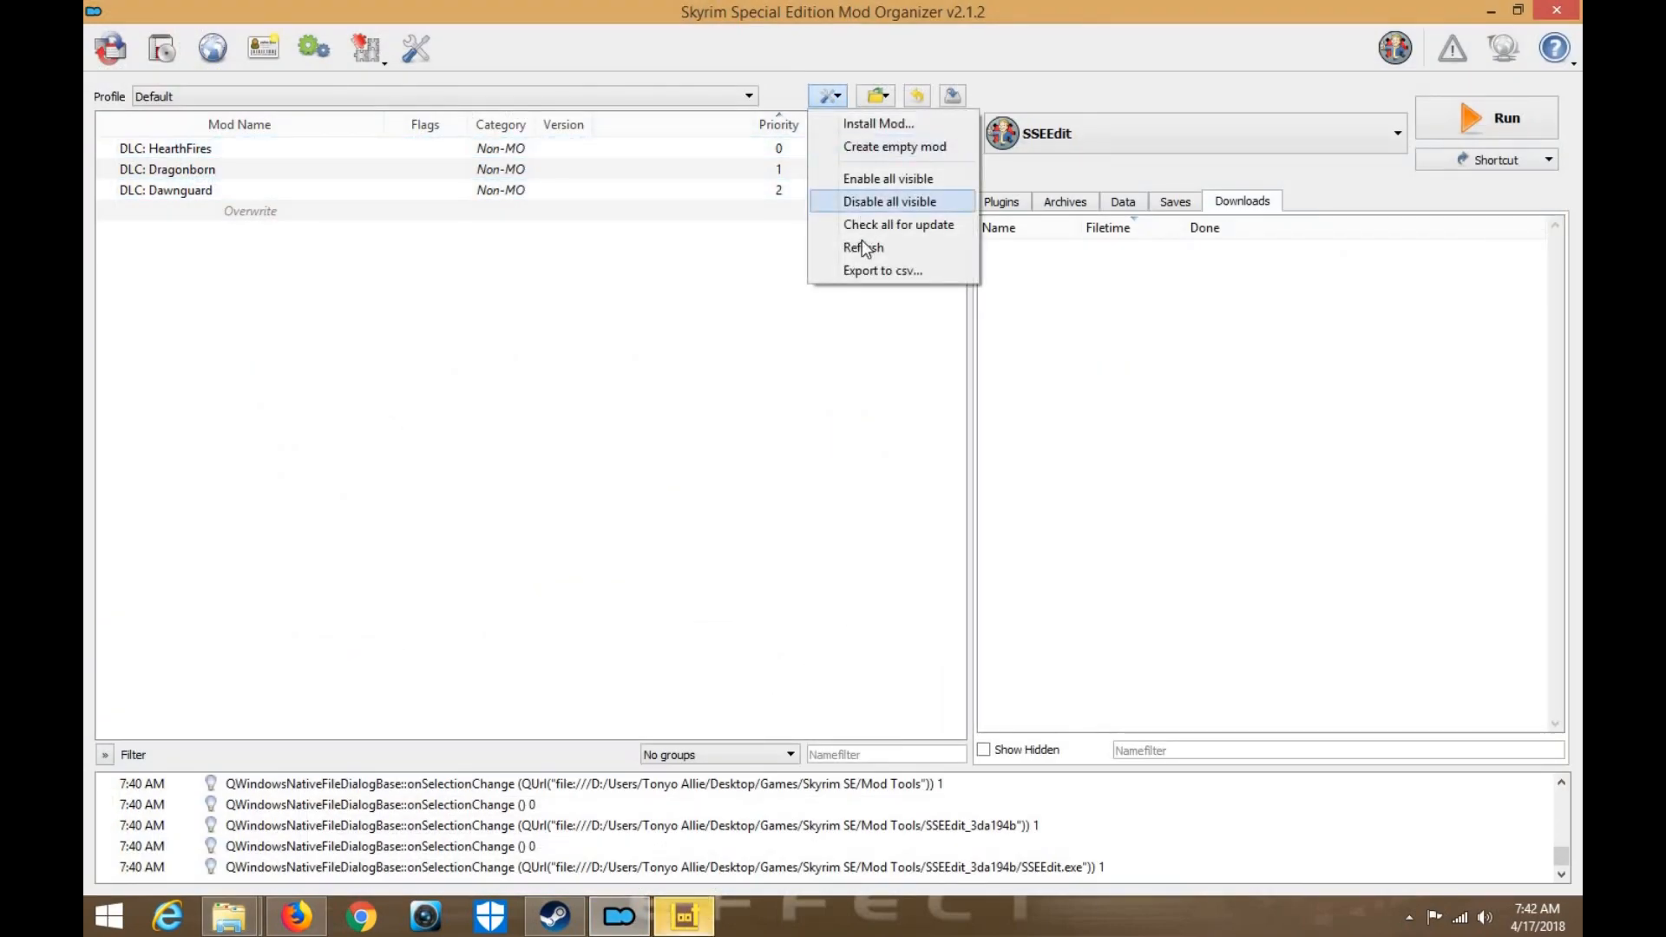
pyautogui.click(863, 246)
pyautogui.click(1180, 139)
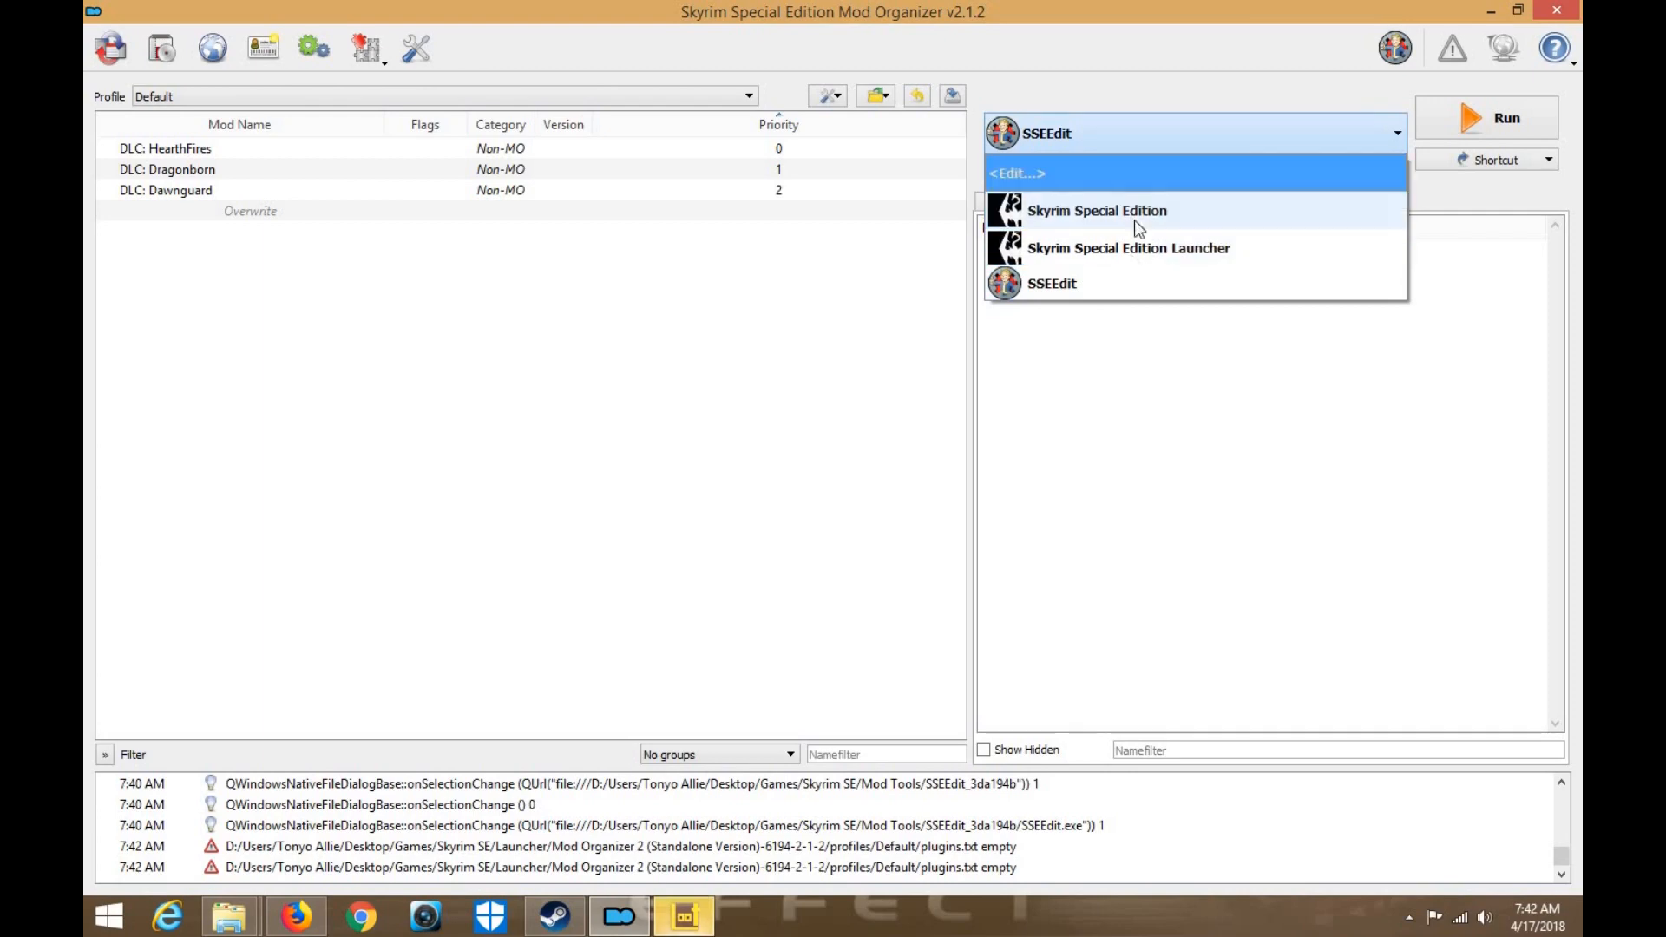
# Switch to LOOT and review its general information and the cleaning messages for the Skyrim Special Edition plugins
pyautogui.click(686, 918)
pyautogui.scroll(-5, 946, 336)
pyautogui.scroll(4, 933, 550)
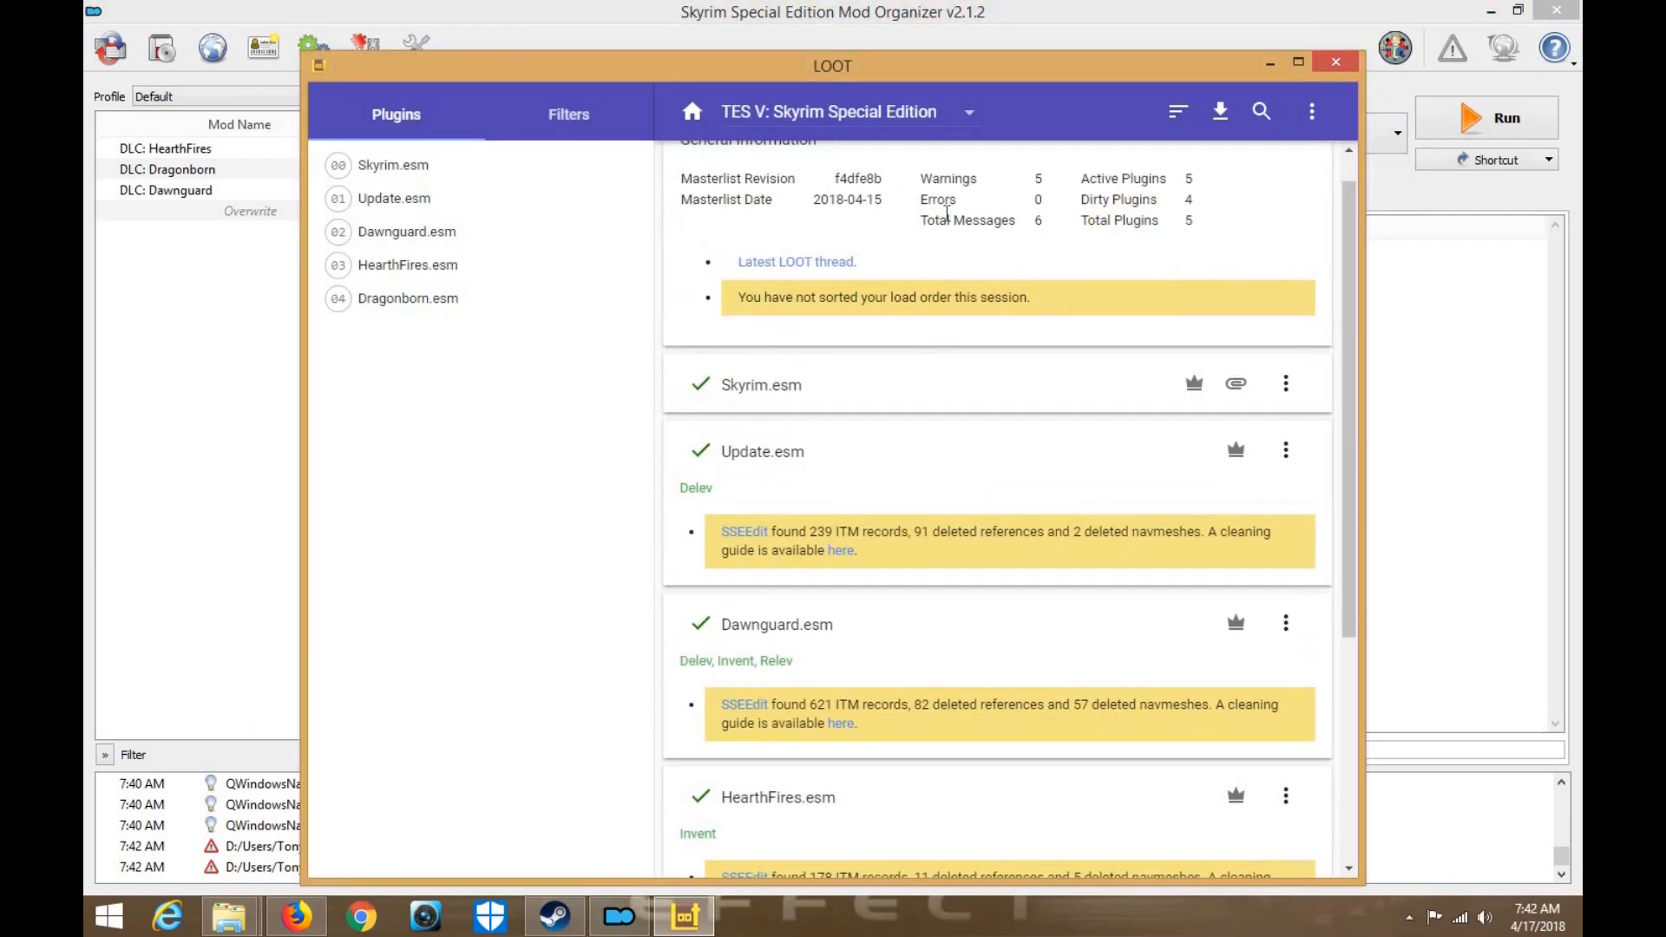
# Review LOOT's cleaning messages for the Skyrim plugins, and close LOOT and Mod Organizer
pyautogui.scroll(-4, 909, 520)
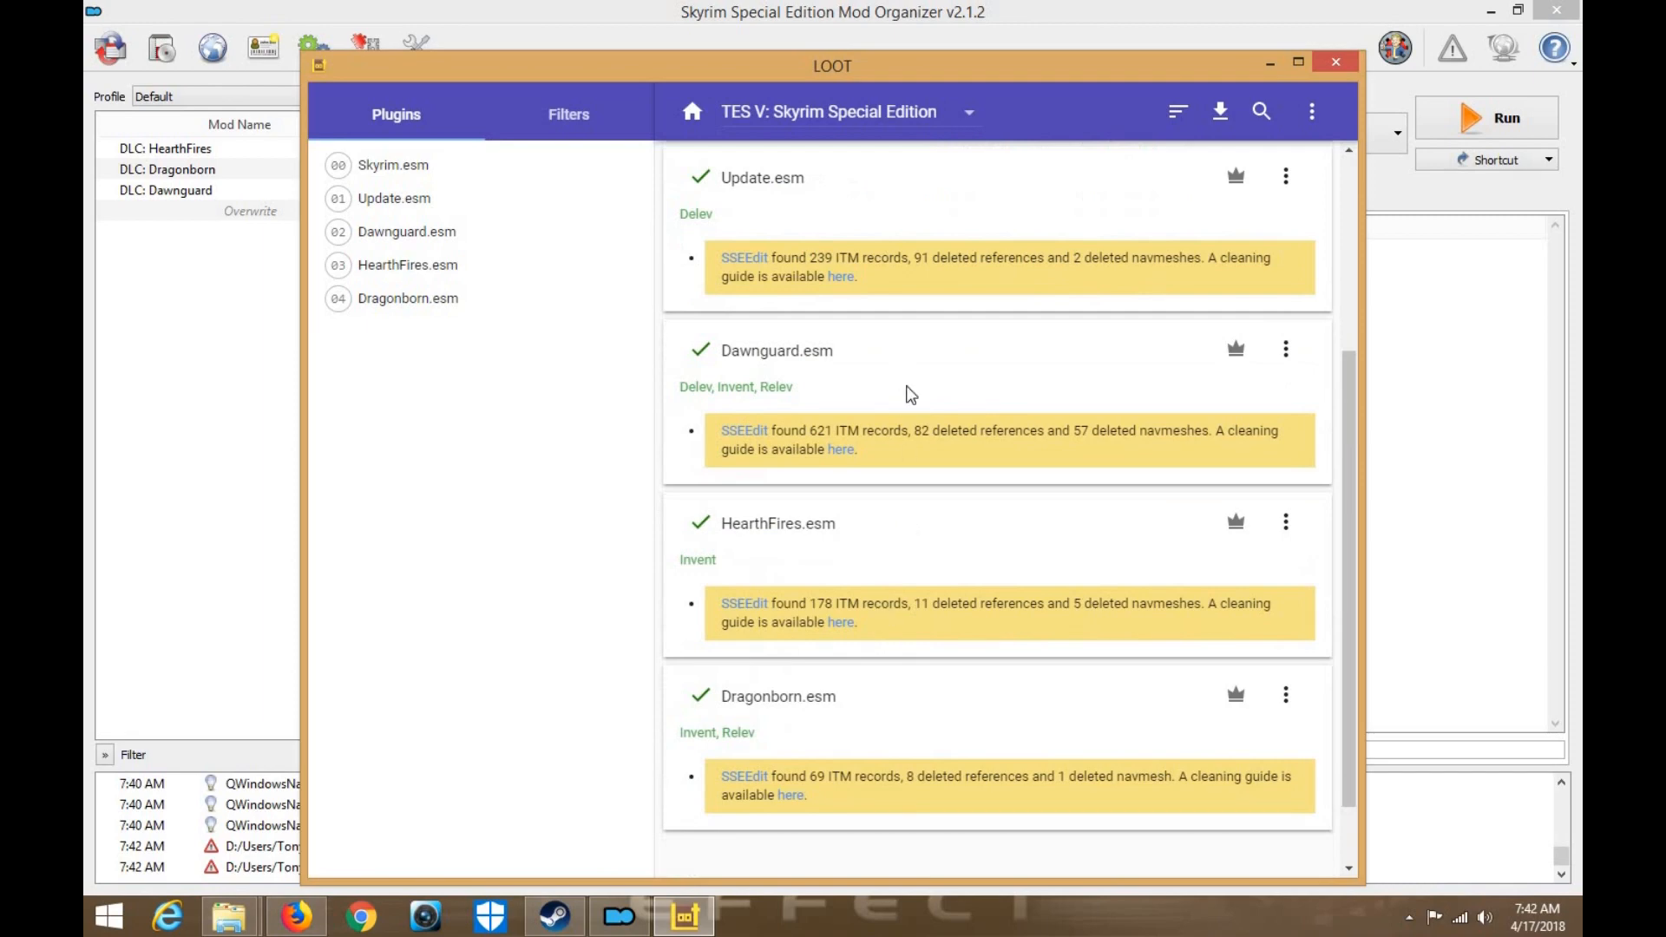
pyautogui.scroll(2, 787, 332)
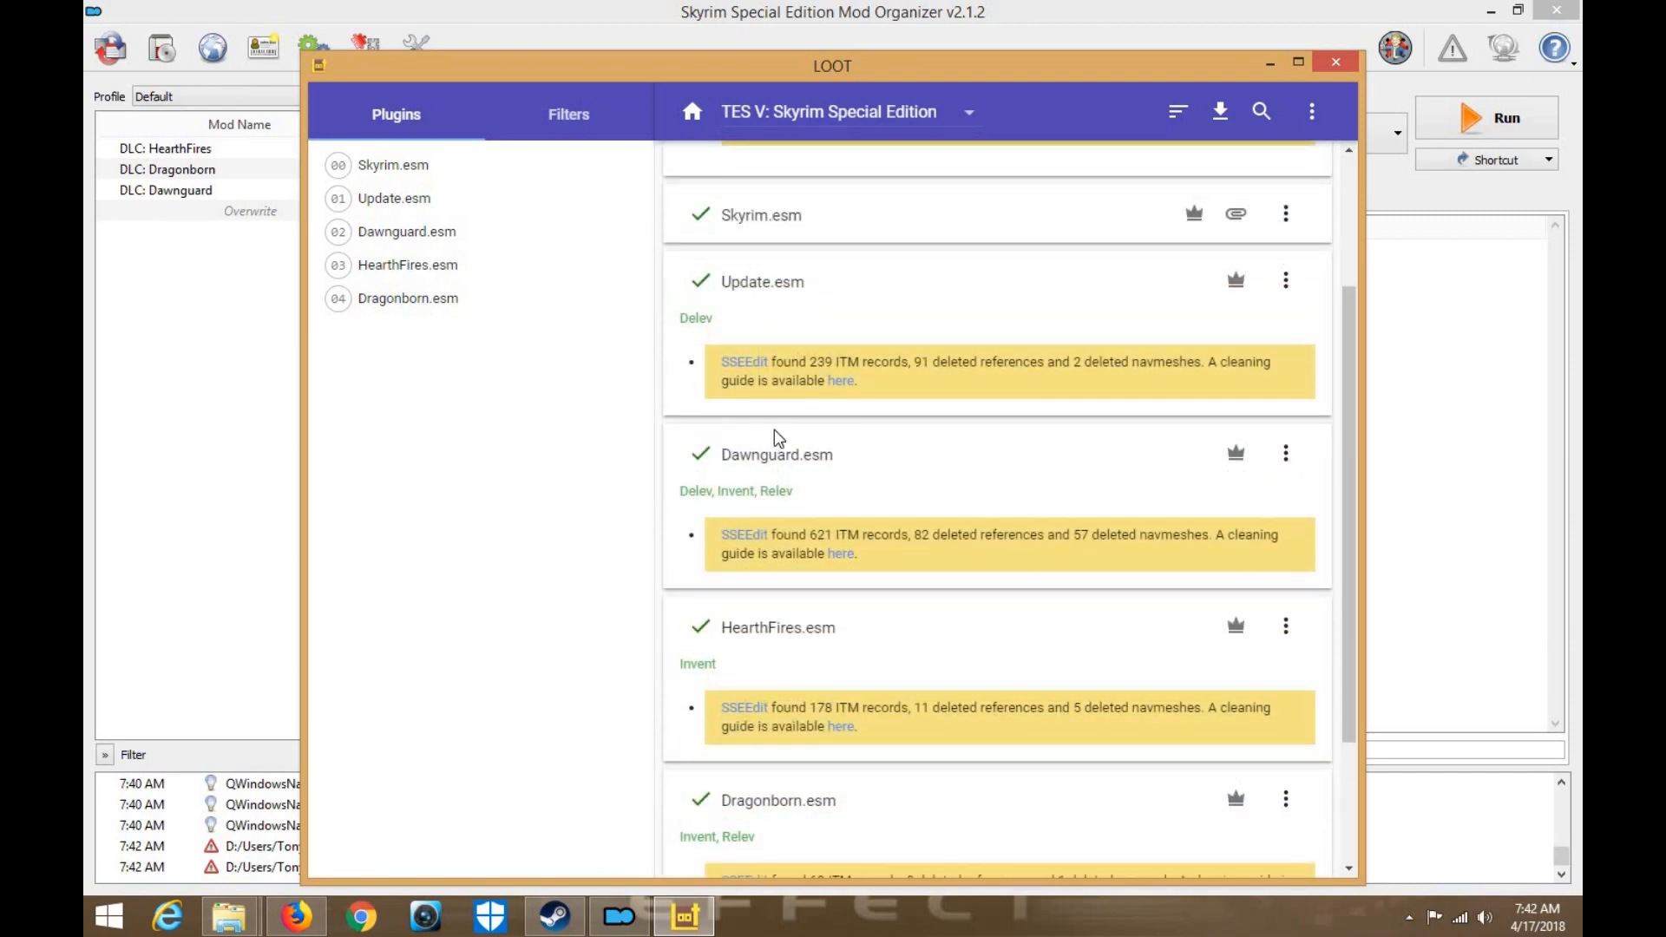
pyautogui.scroll(-3, 838, 377)
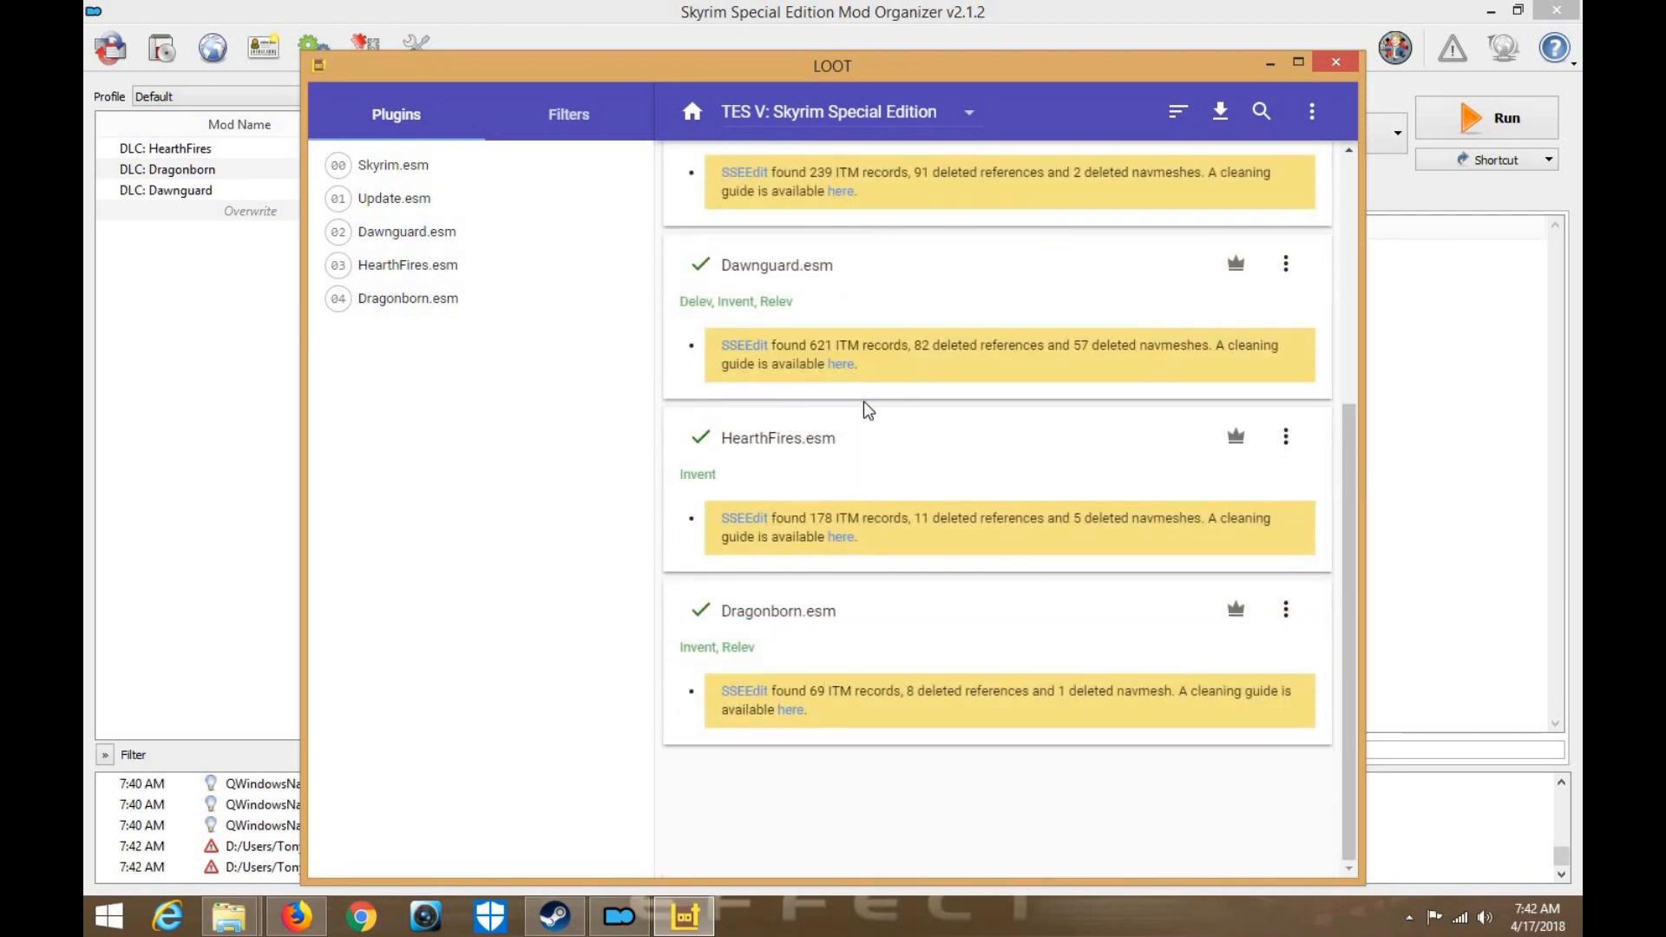
pyautogui.scroll(6, 862, 401)
pyautogui.moveTo(1009, 78); pyautogui.dragTo(985, 28)
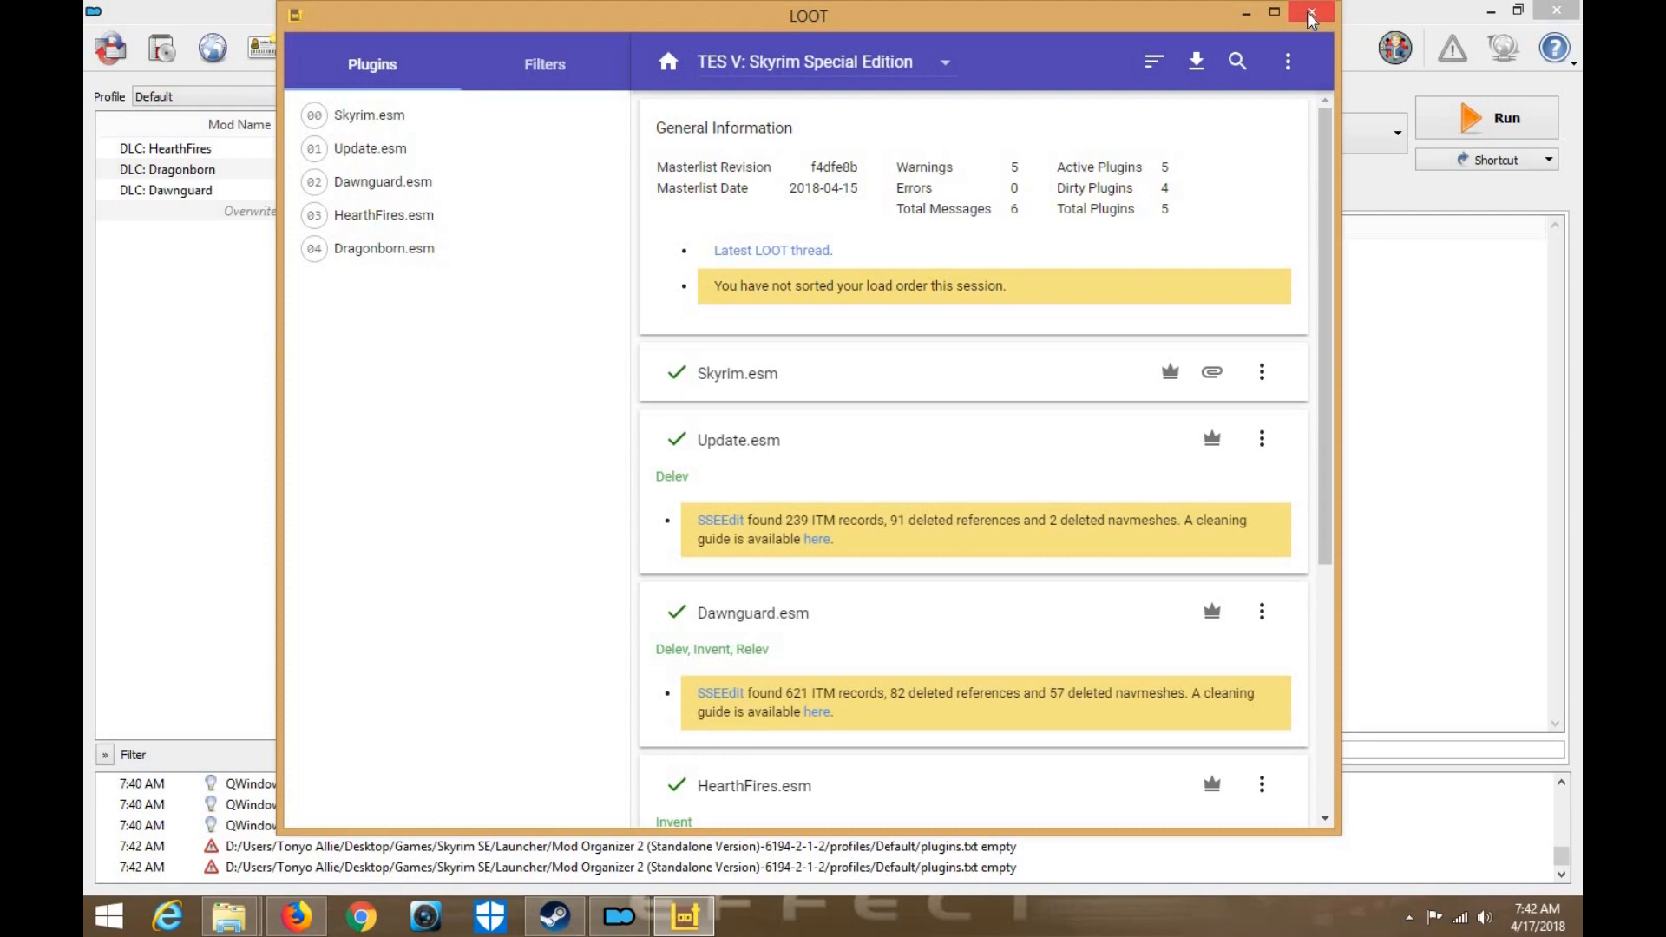
pyautogui.scroll(-5, 1076, 468)
pyautogui.scroll(5, 1051, 499)
pyautogui.click(1312, 13)
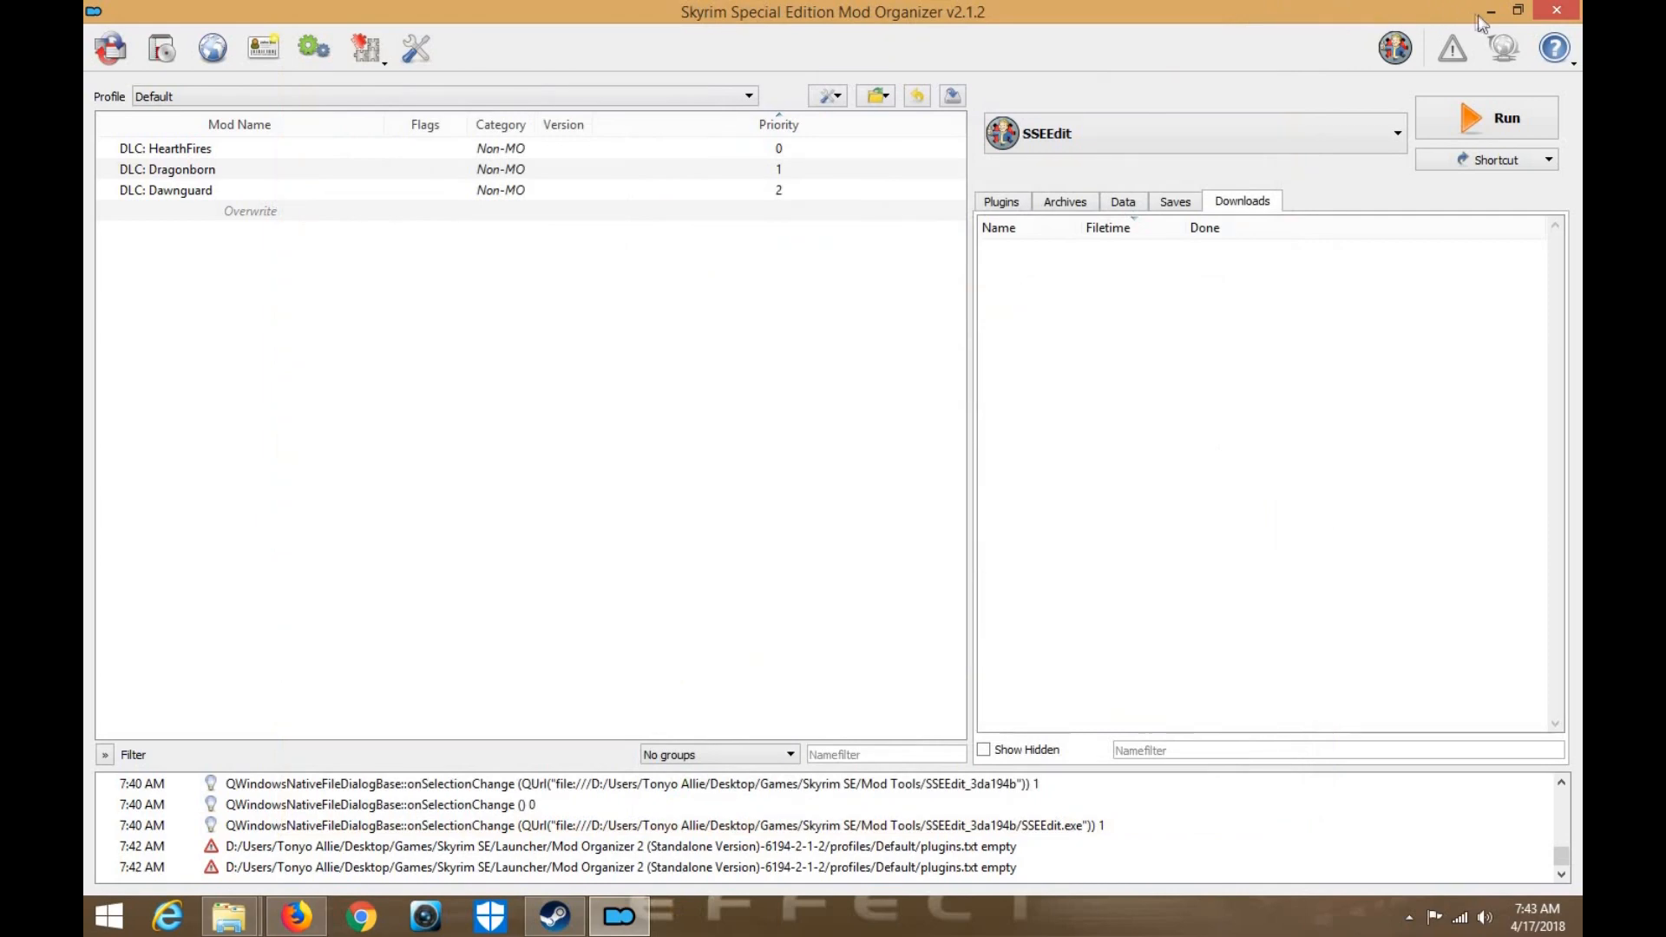
pyautogui.click(1542, 10)
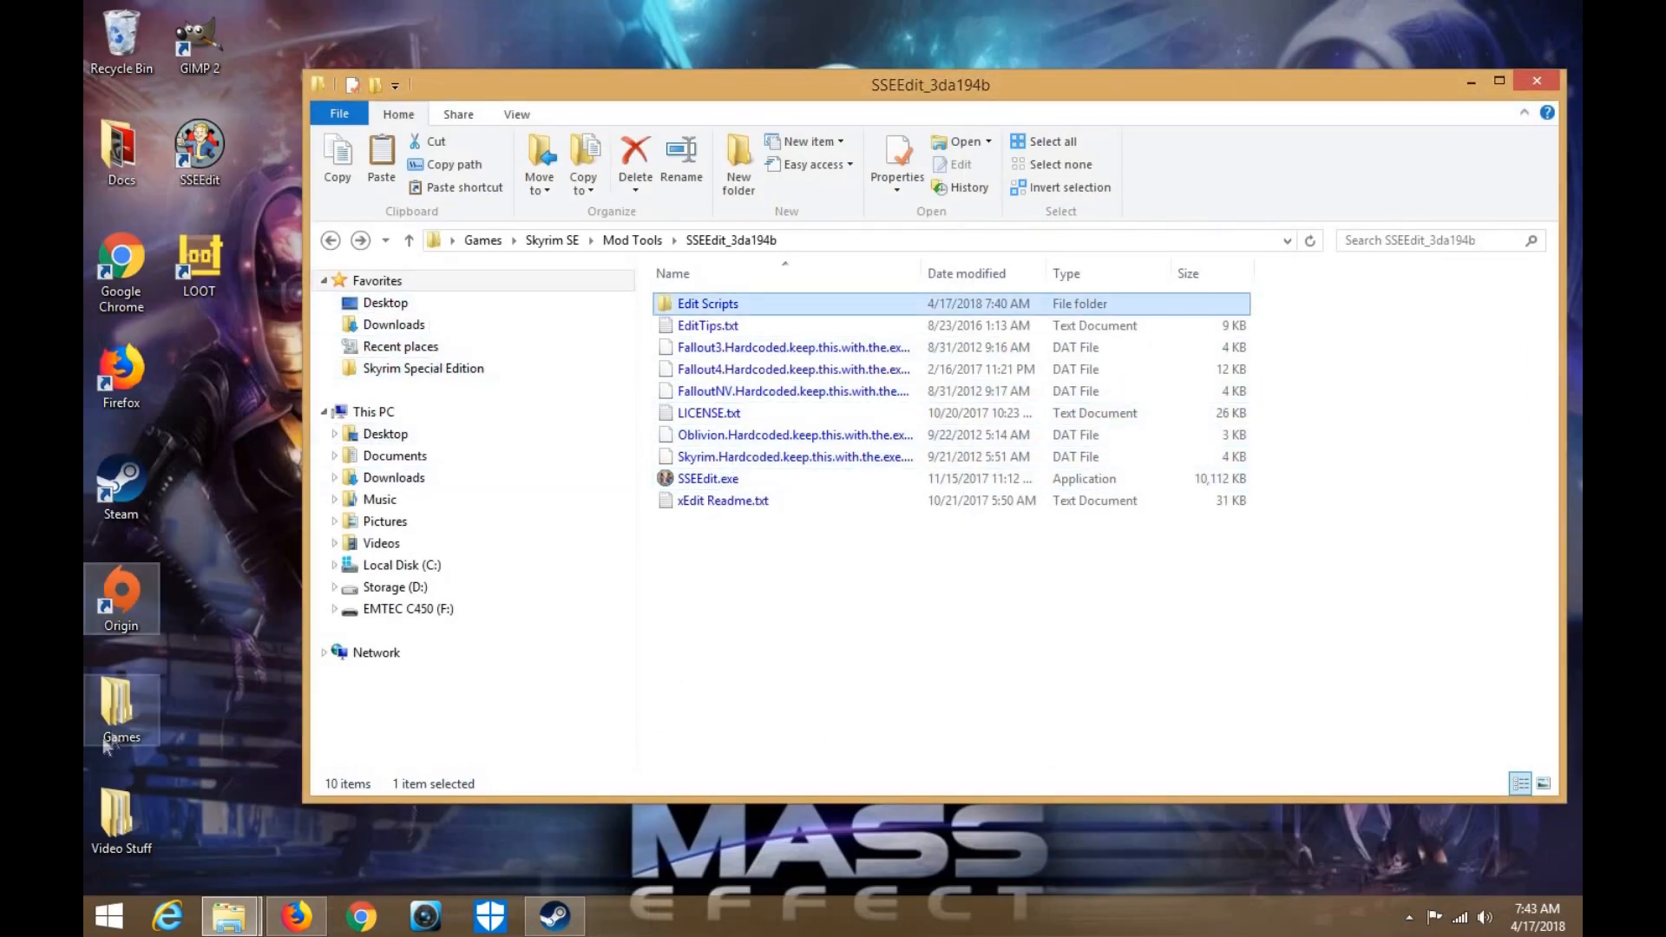
# Open the Launcher folder under Games > Skyrim SE, add the Mod Organizer 2 folder to Favorites, and open it from there
pyautogui.doubleClick(119, 712)
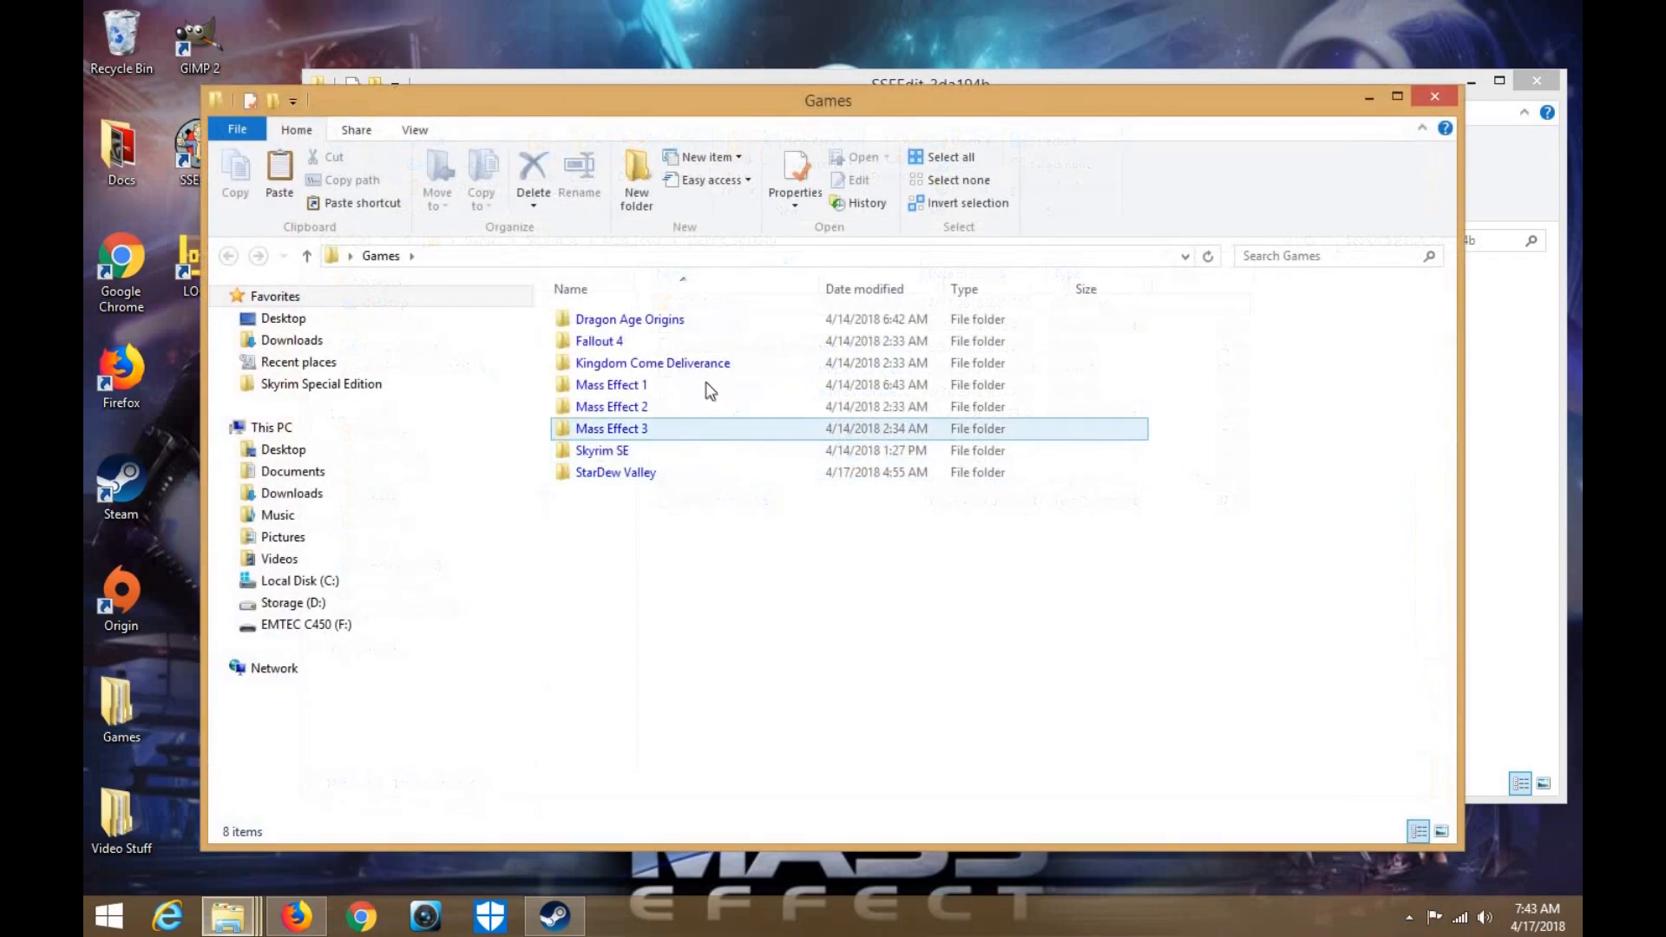
pyautogui.doubleClick(654, 453)
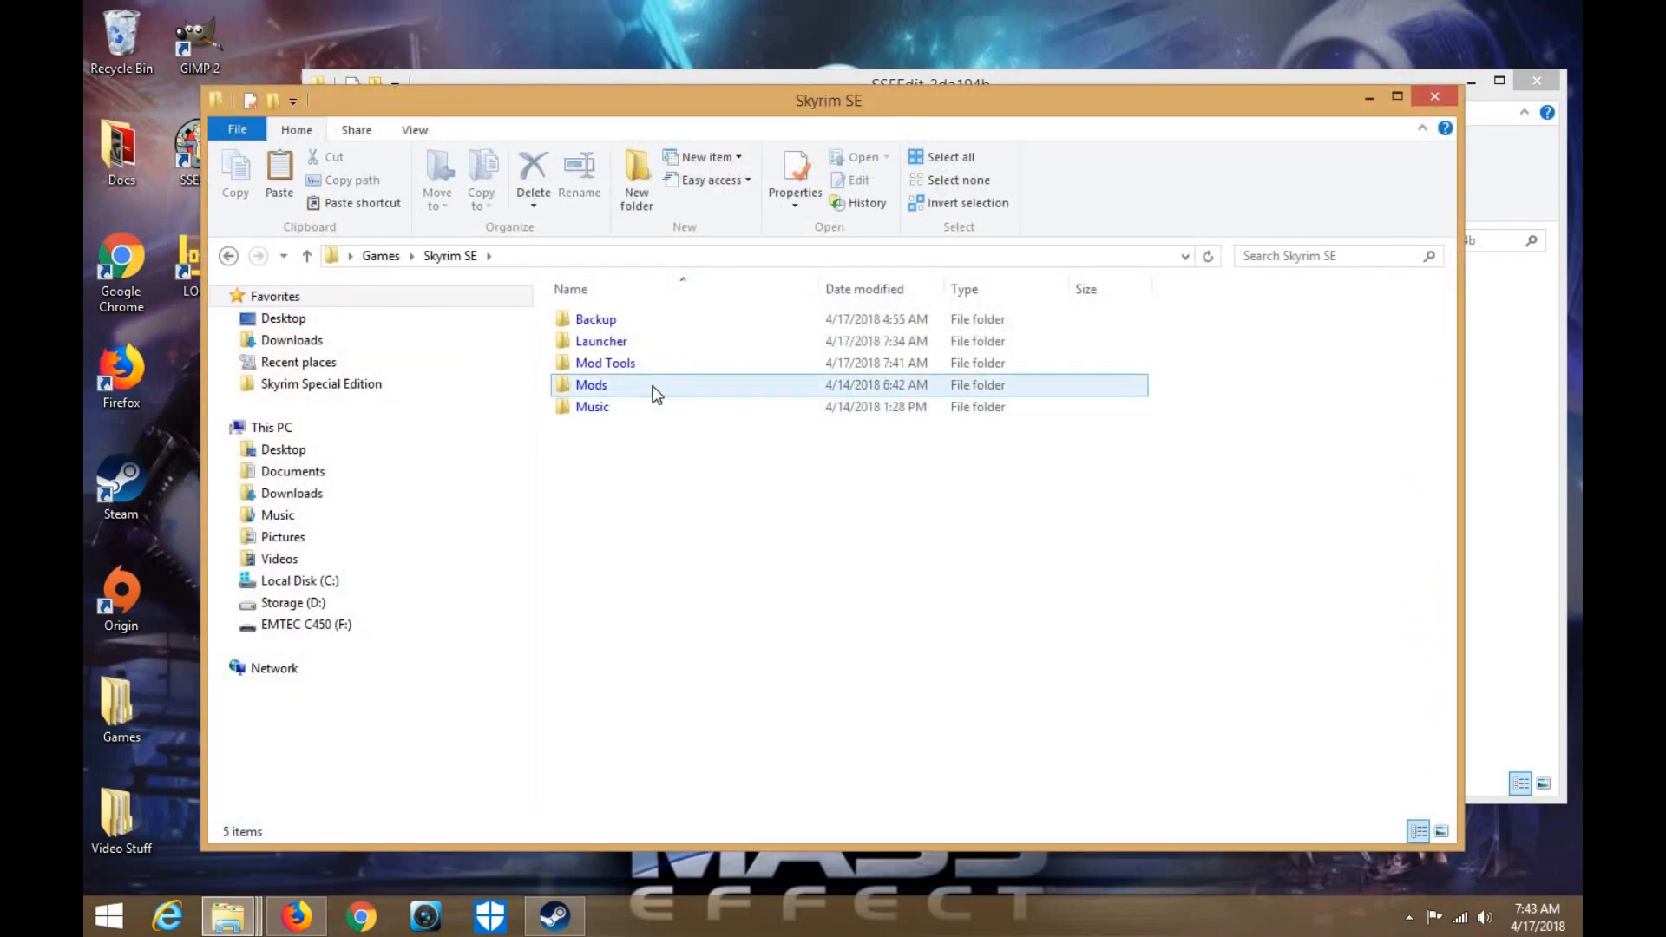
pyautogui.doubleClick(646, 339)
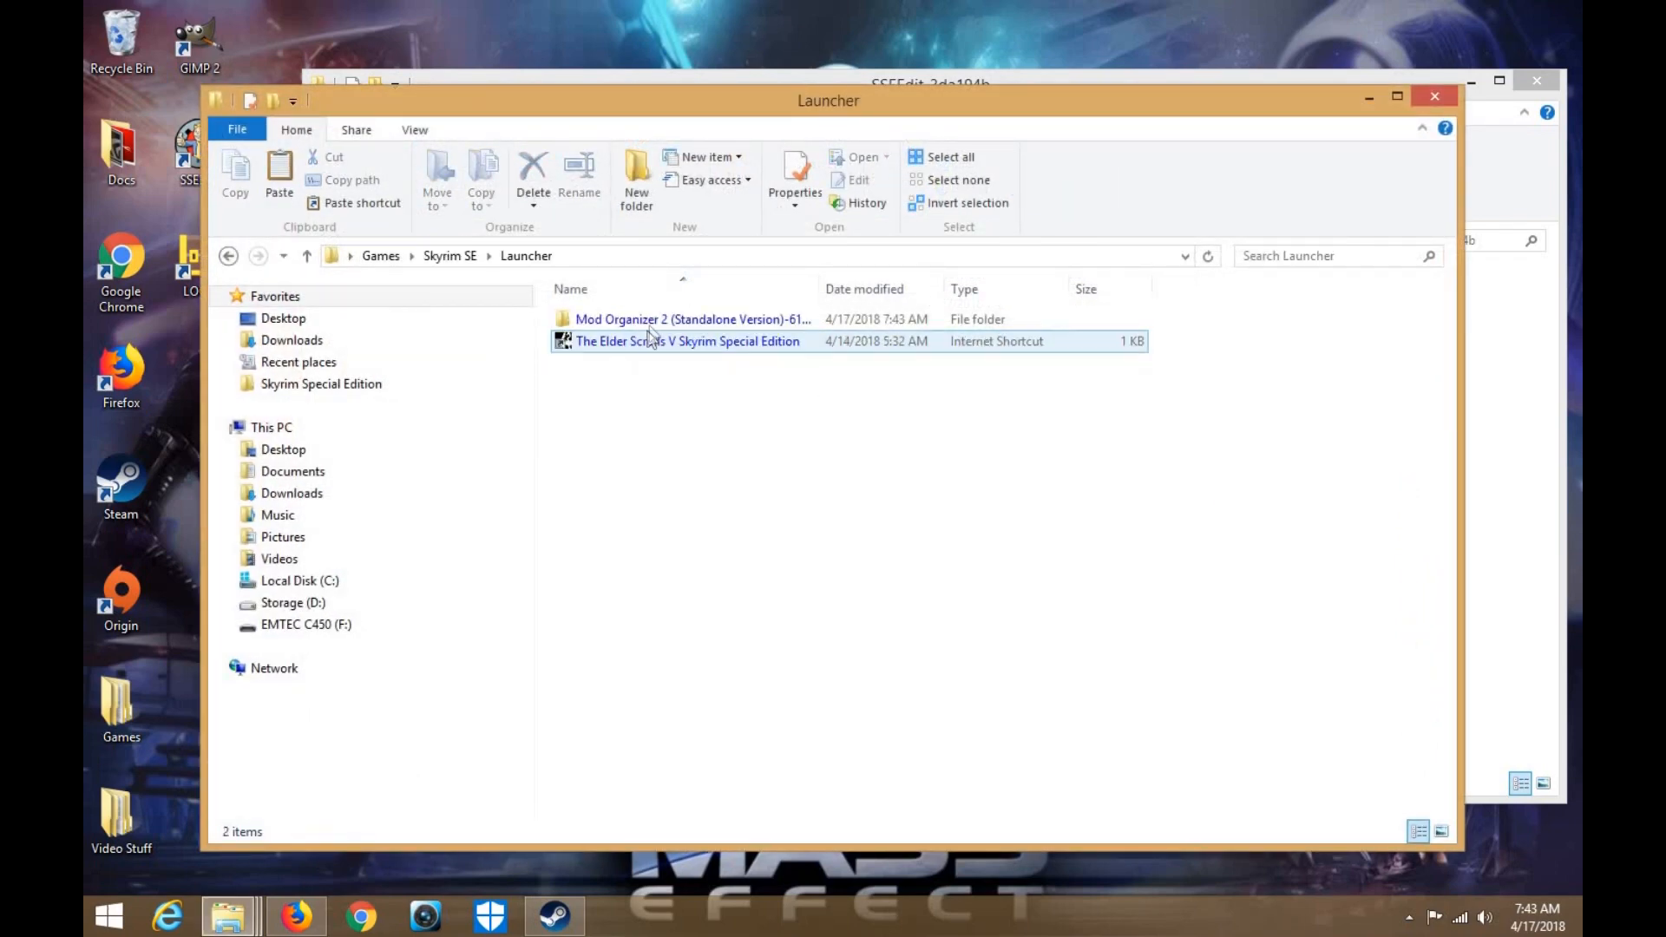
pyautogui.moveTo(798, 105); pyautogui.dragTo(804, 64)
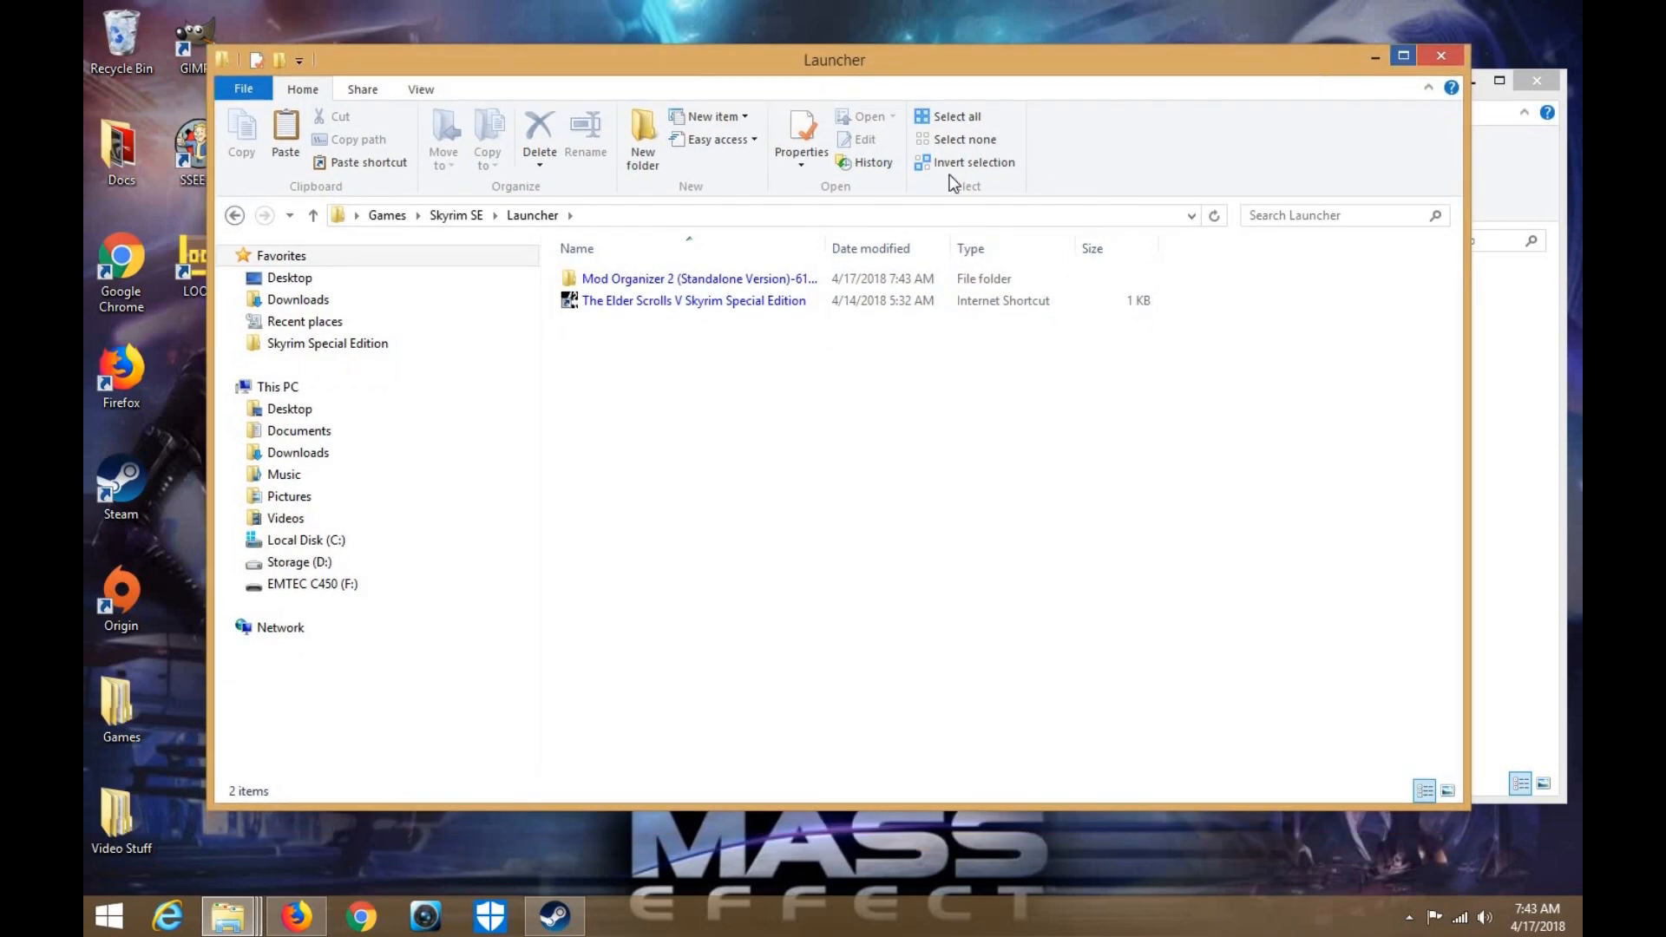
pyautogui.click(1403, 55)
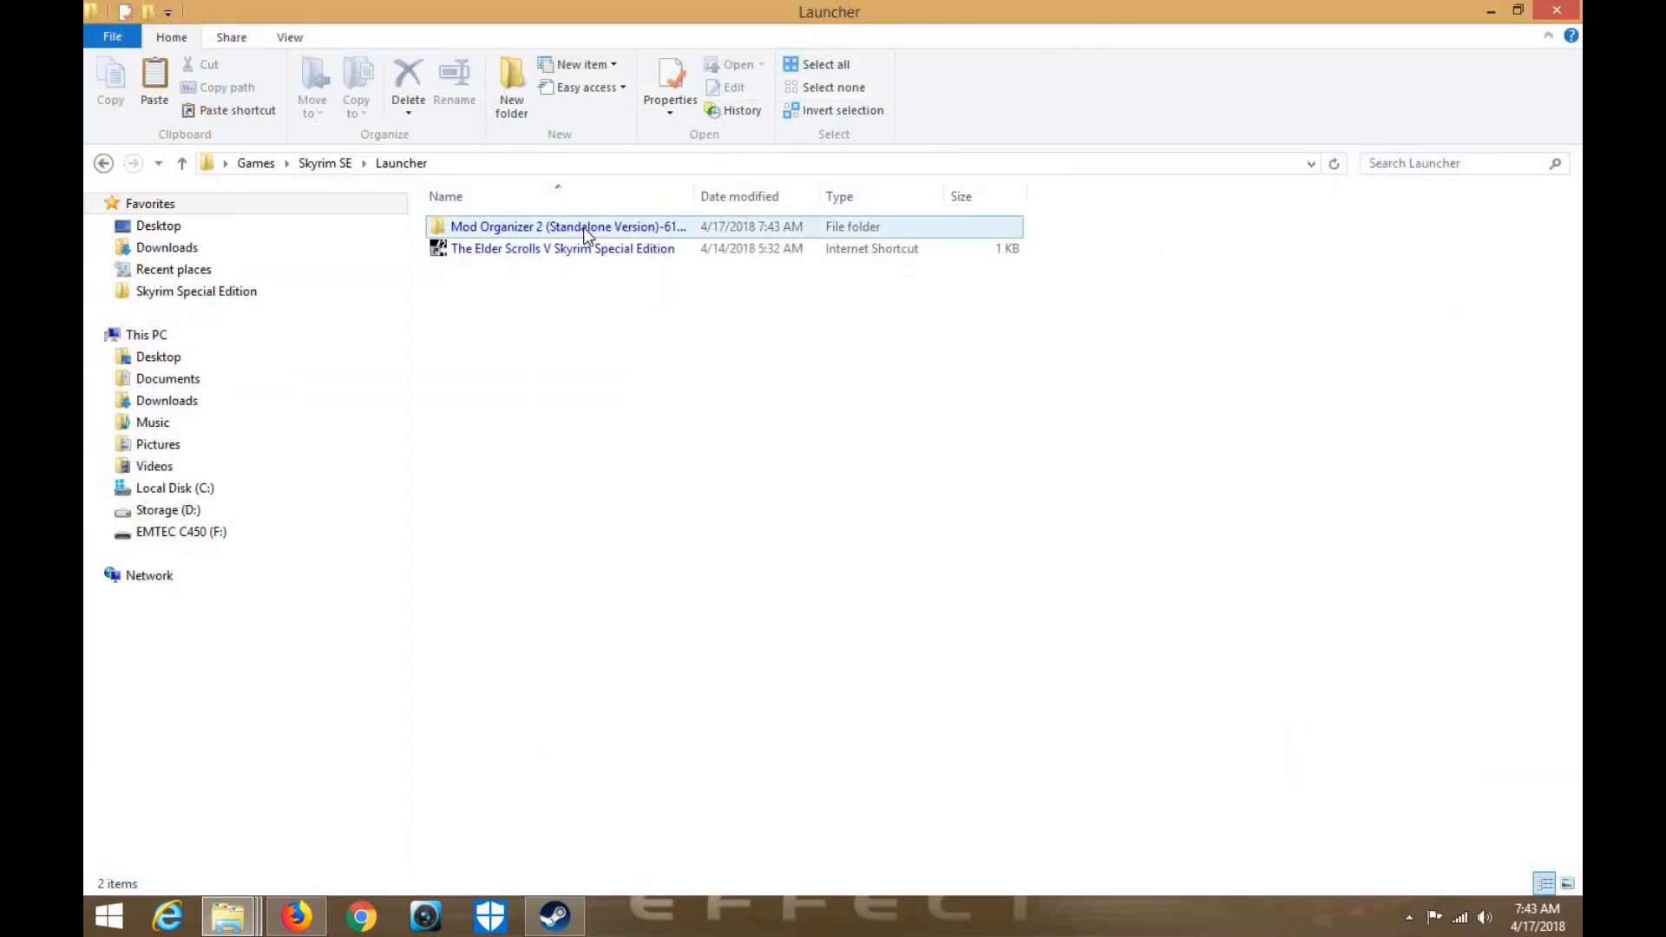
pyautogui.moveTo(583, 227); pyautogui.dragTo(181, 208)
pyautogui.click(208, 313)
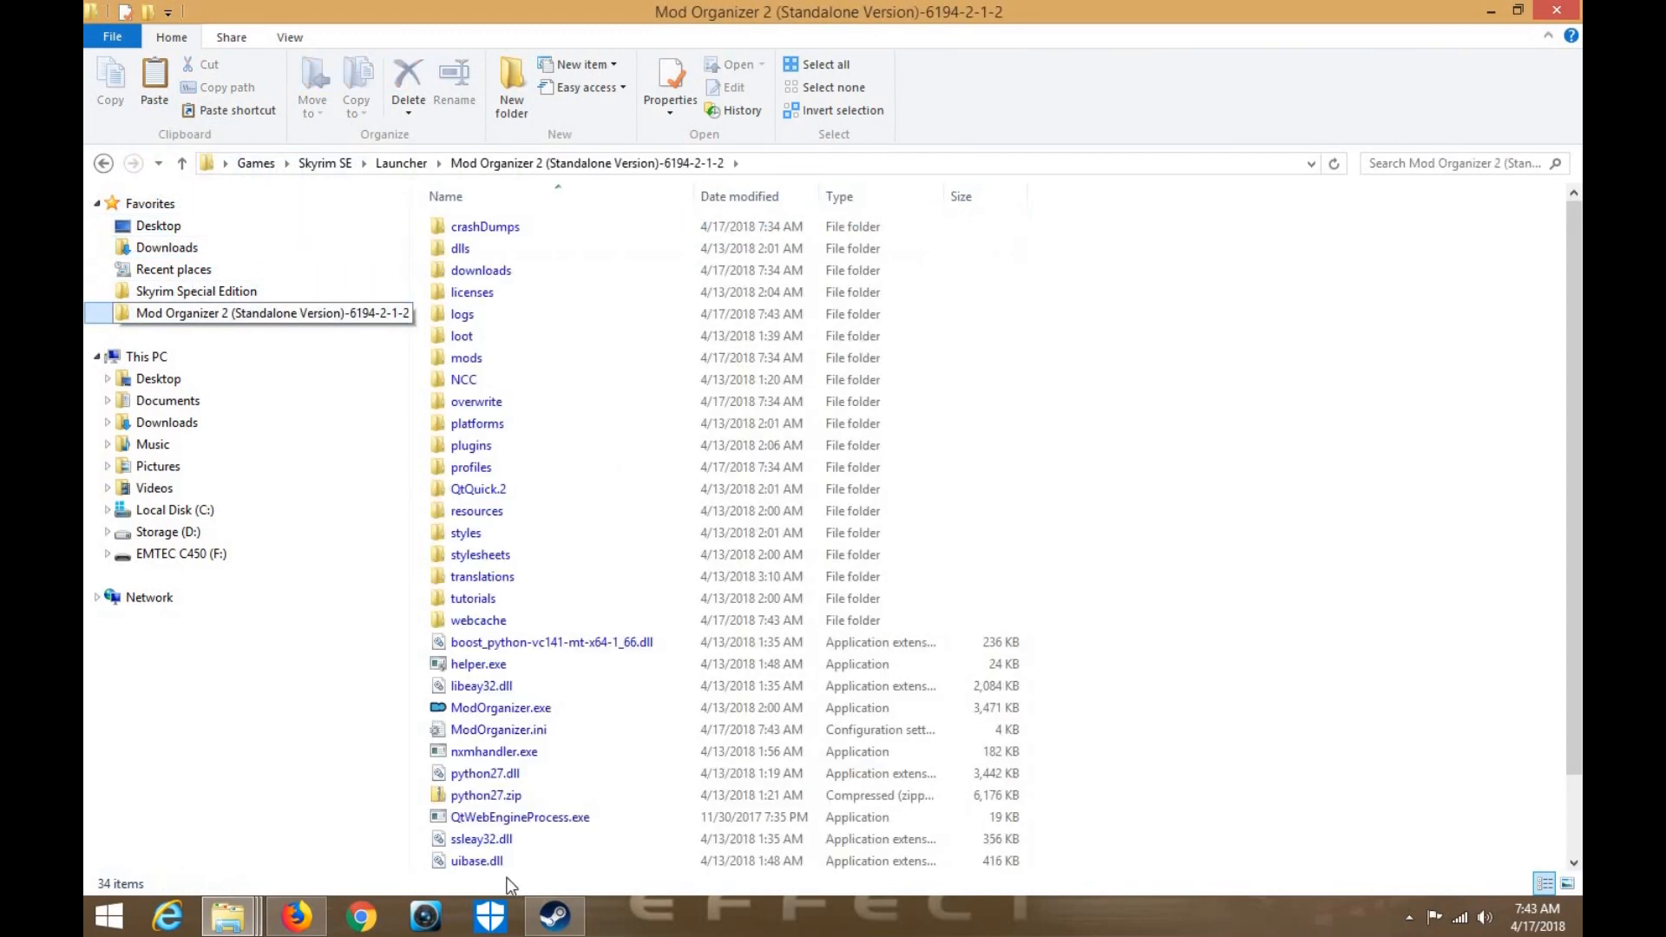
# Run ModOrganizer.exe from its folder and associate Mod Organizer with nxm links
pyautogui.moveTo(241, 929)
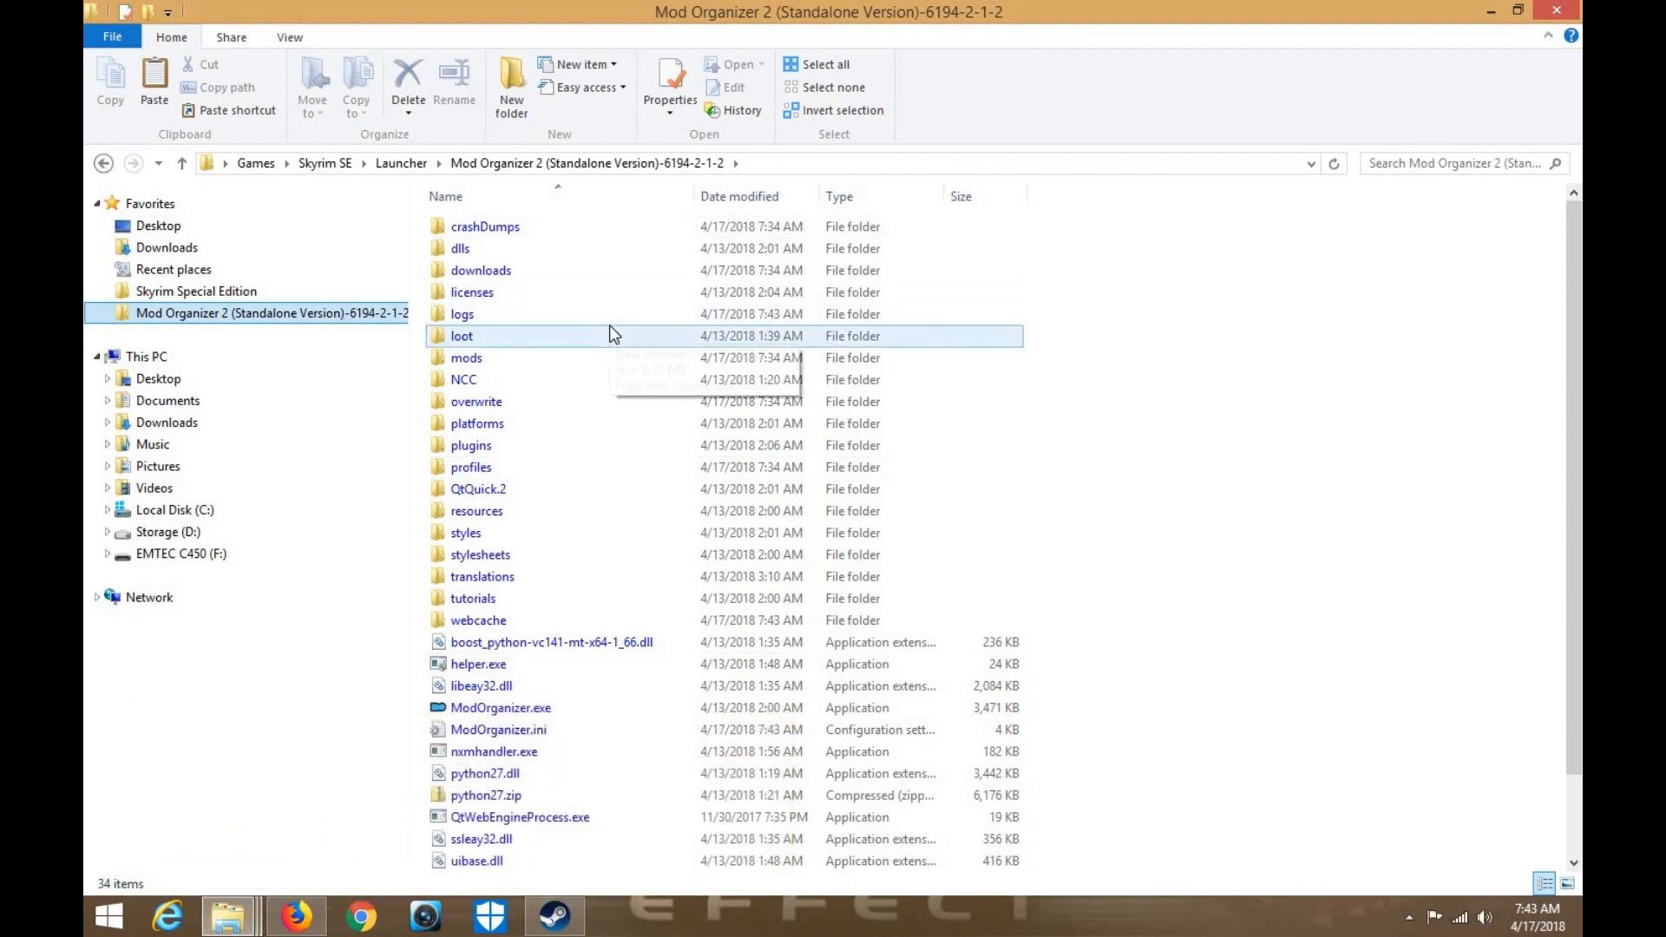
pyautogui.click(526, 710)
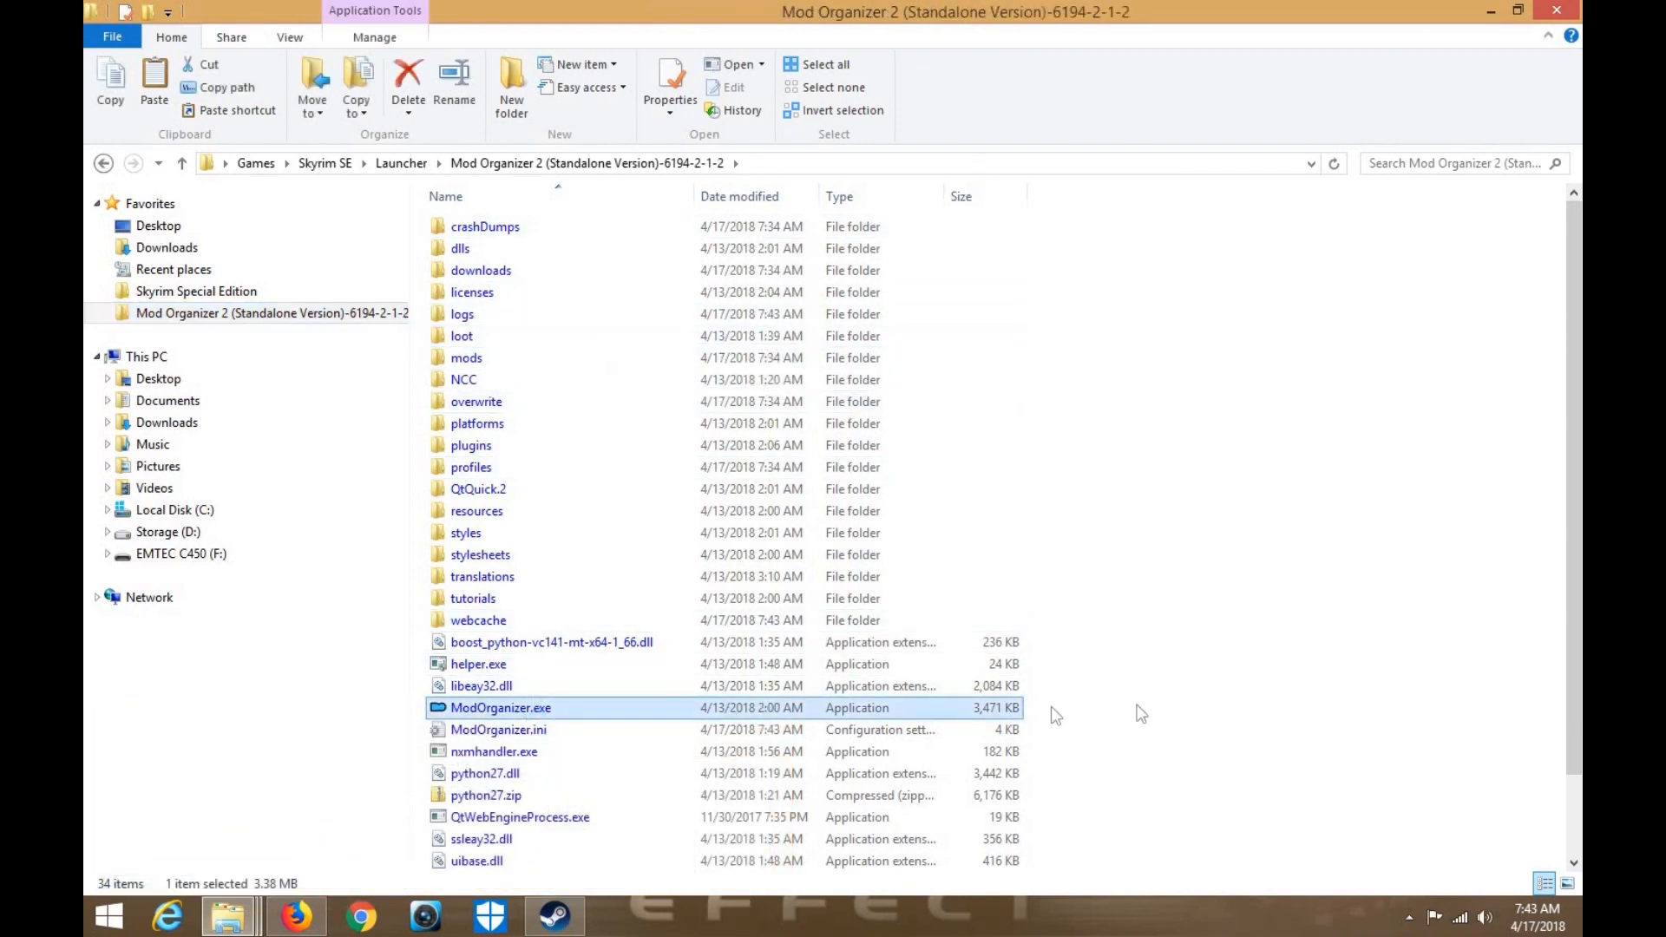
pyautogui.press('Return')
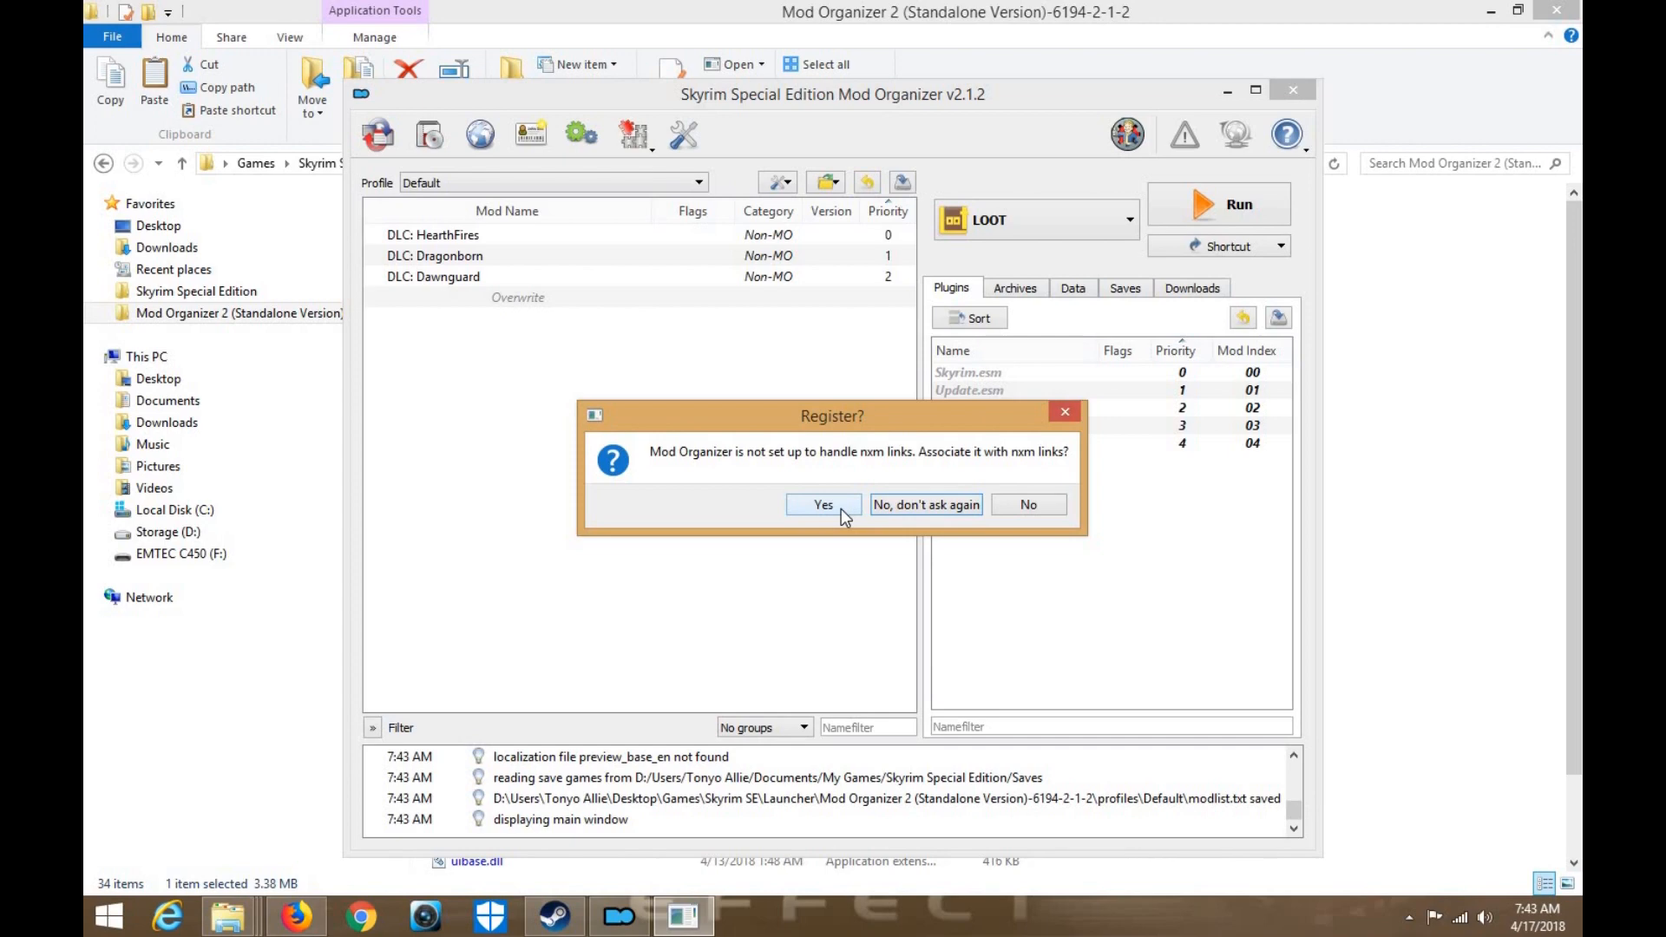
pyautogui.click(824, 505)
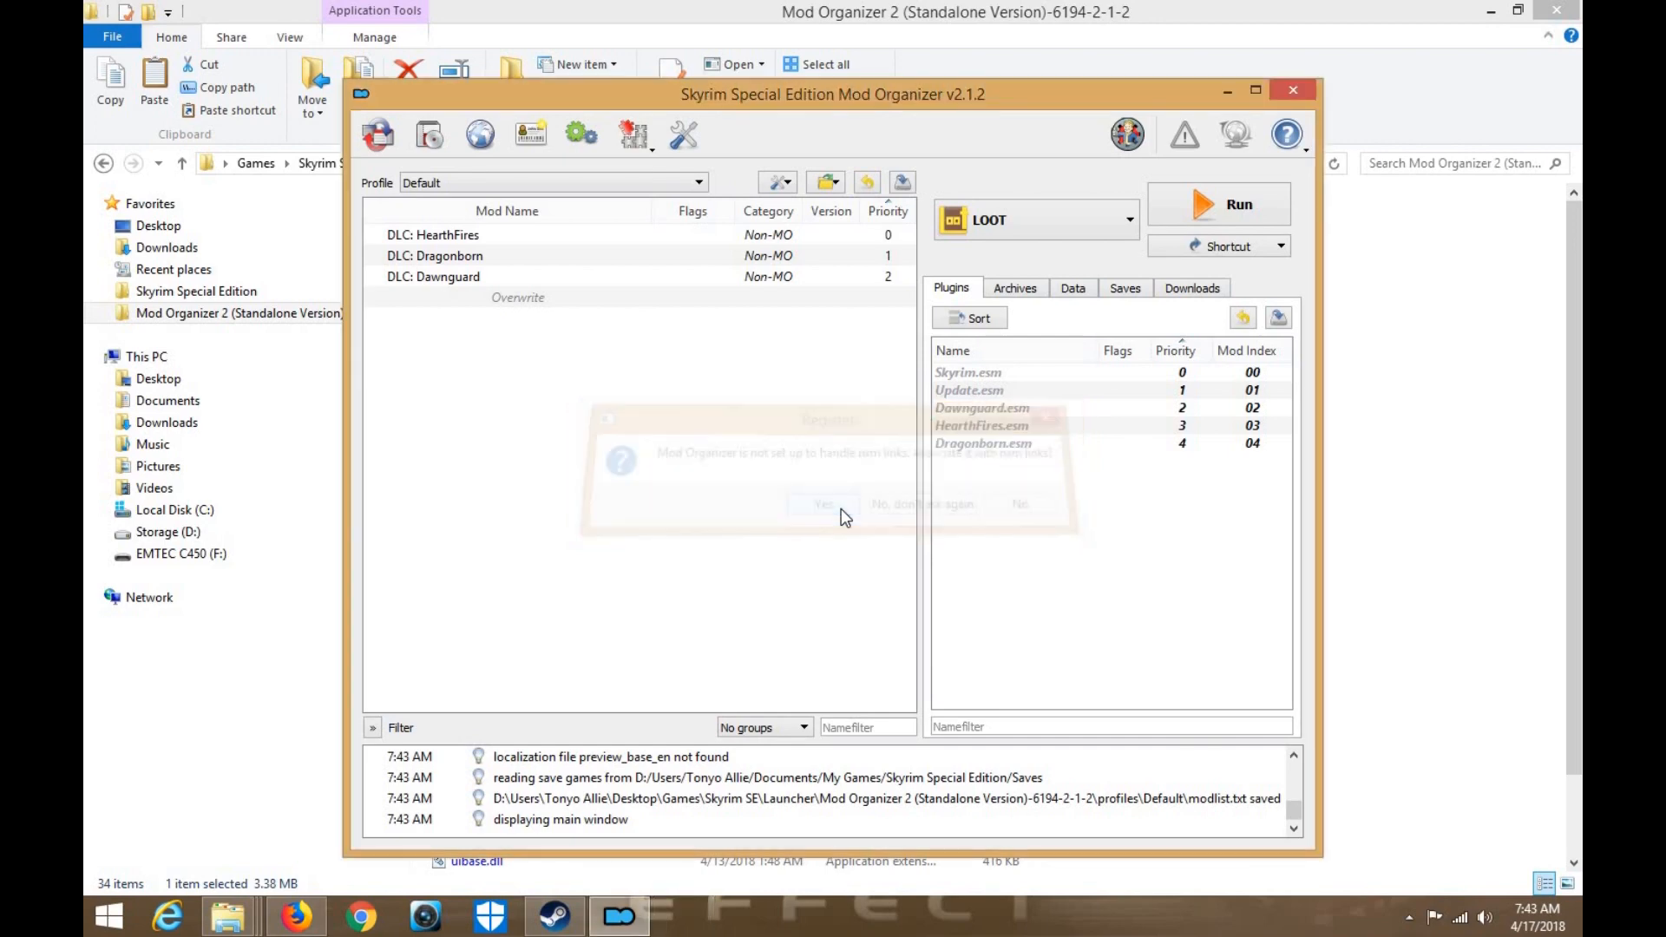
# Show the downloads list, and check the Nexus login settings and the list of registered executables without changing anything
pyautogui.click(1205, 290)
pyautogui.click(683, 137)
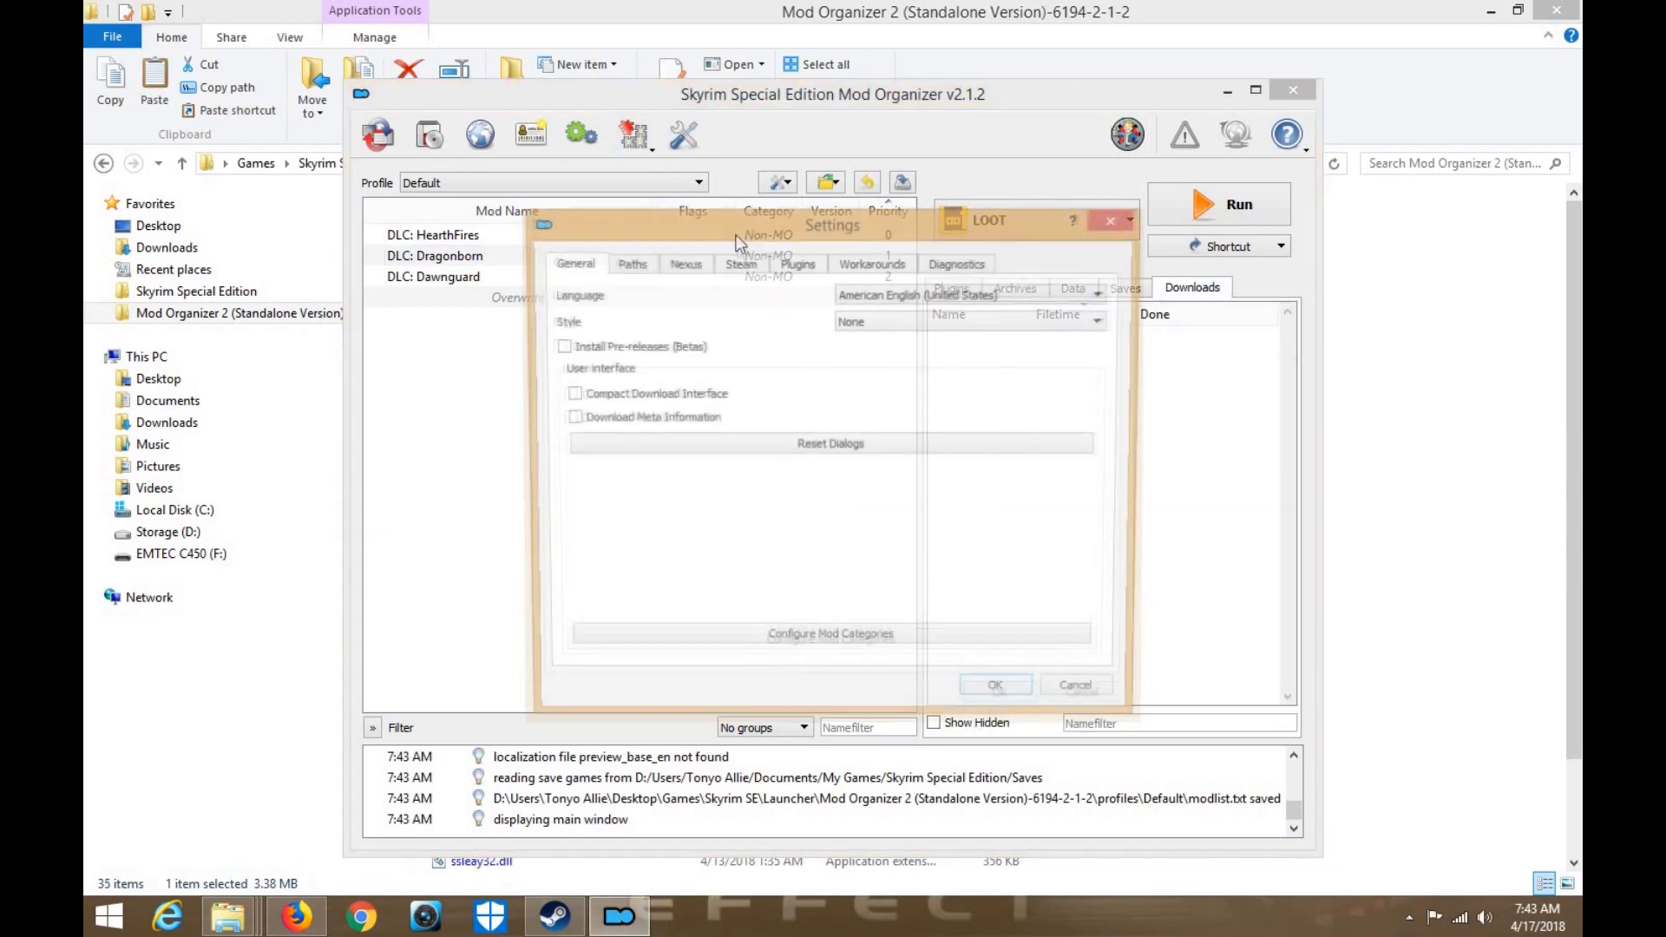
pyautogui.click(695, 265)
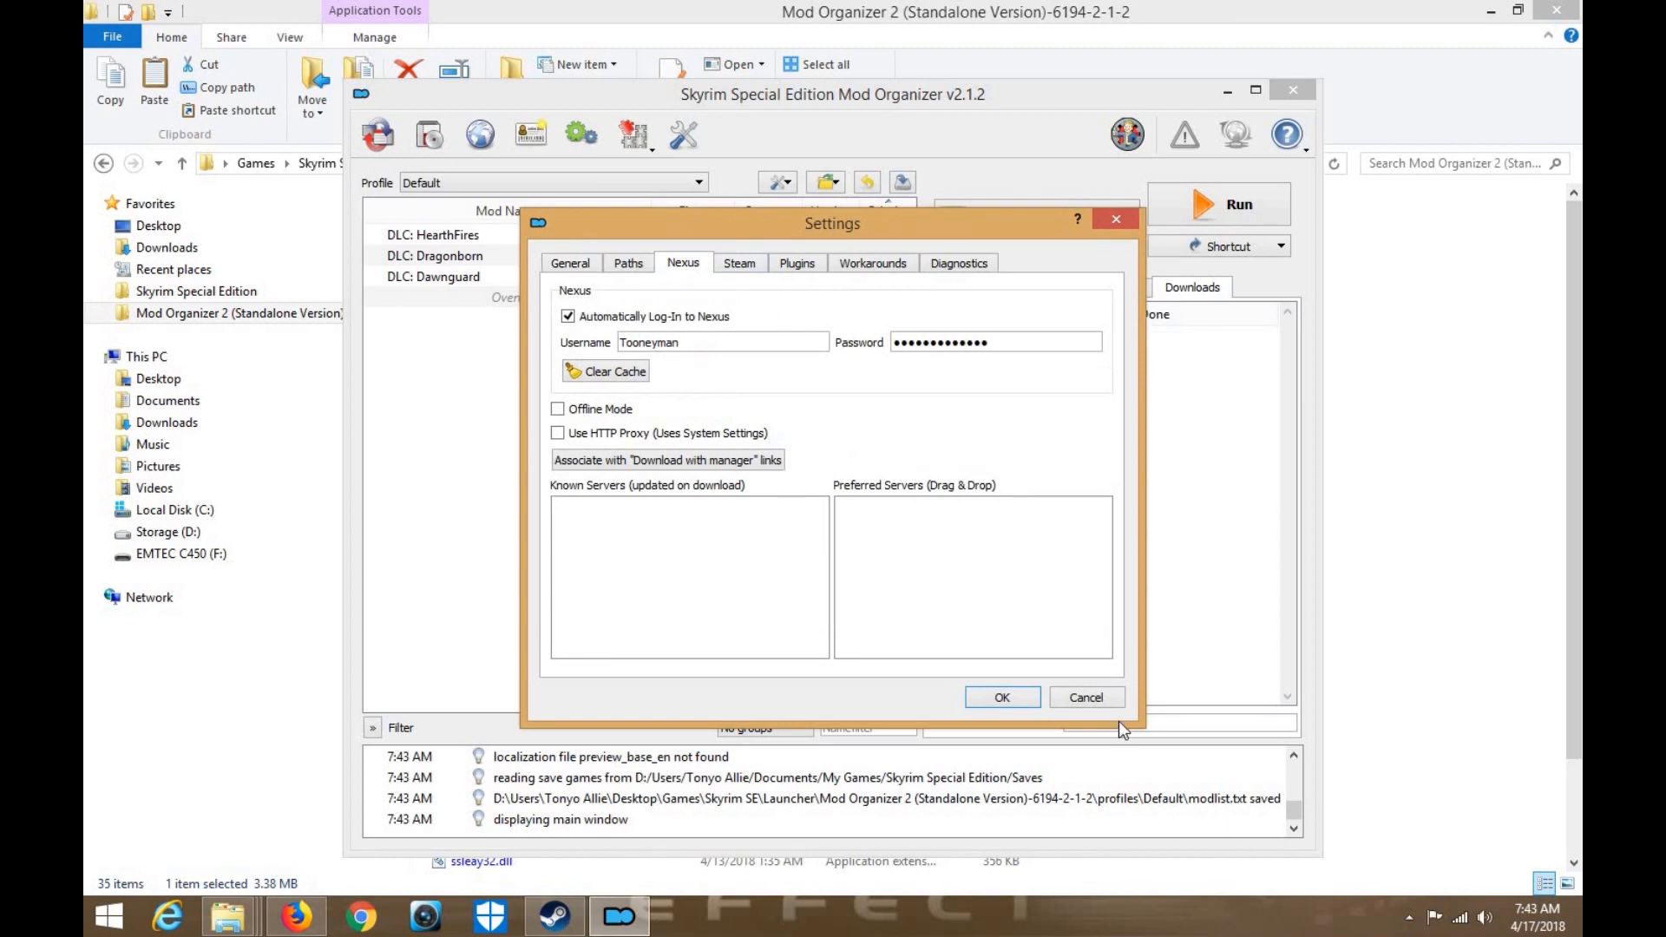
pyautogui.click(1093, 698)
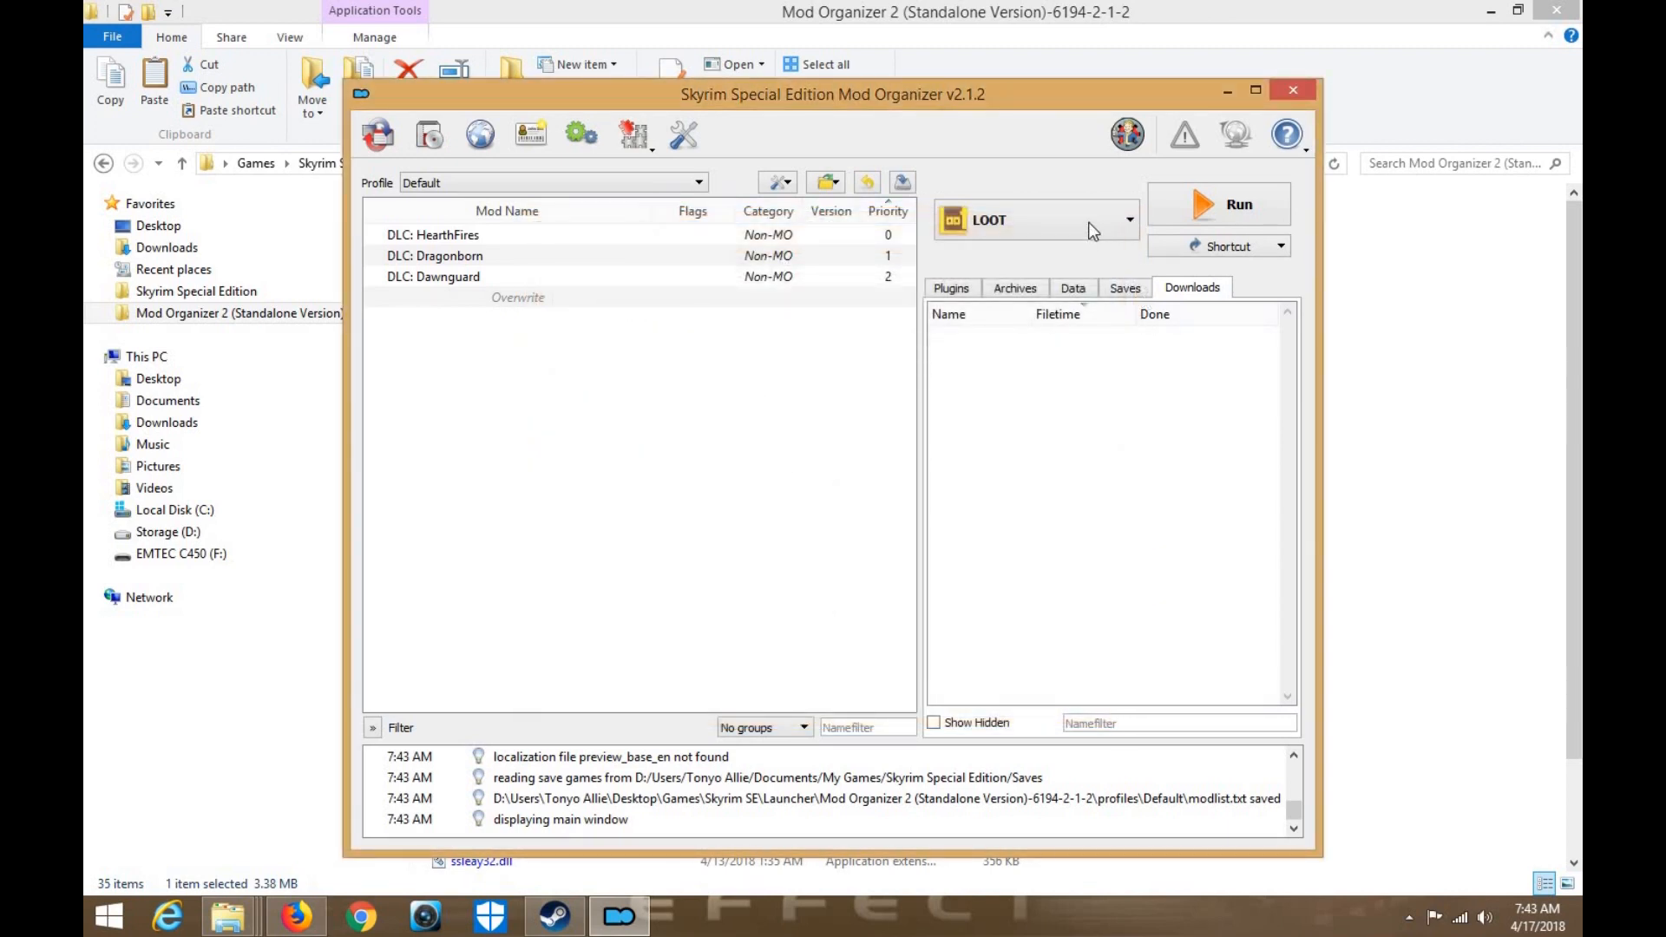
pyautogui.click(1091, 230)
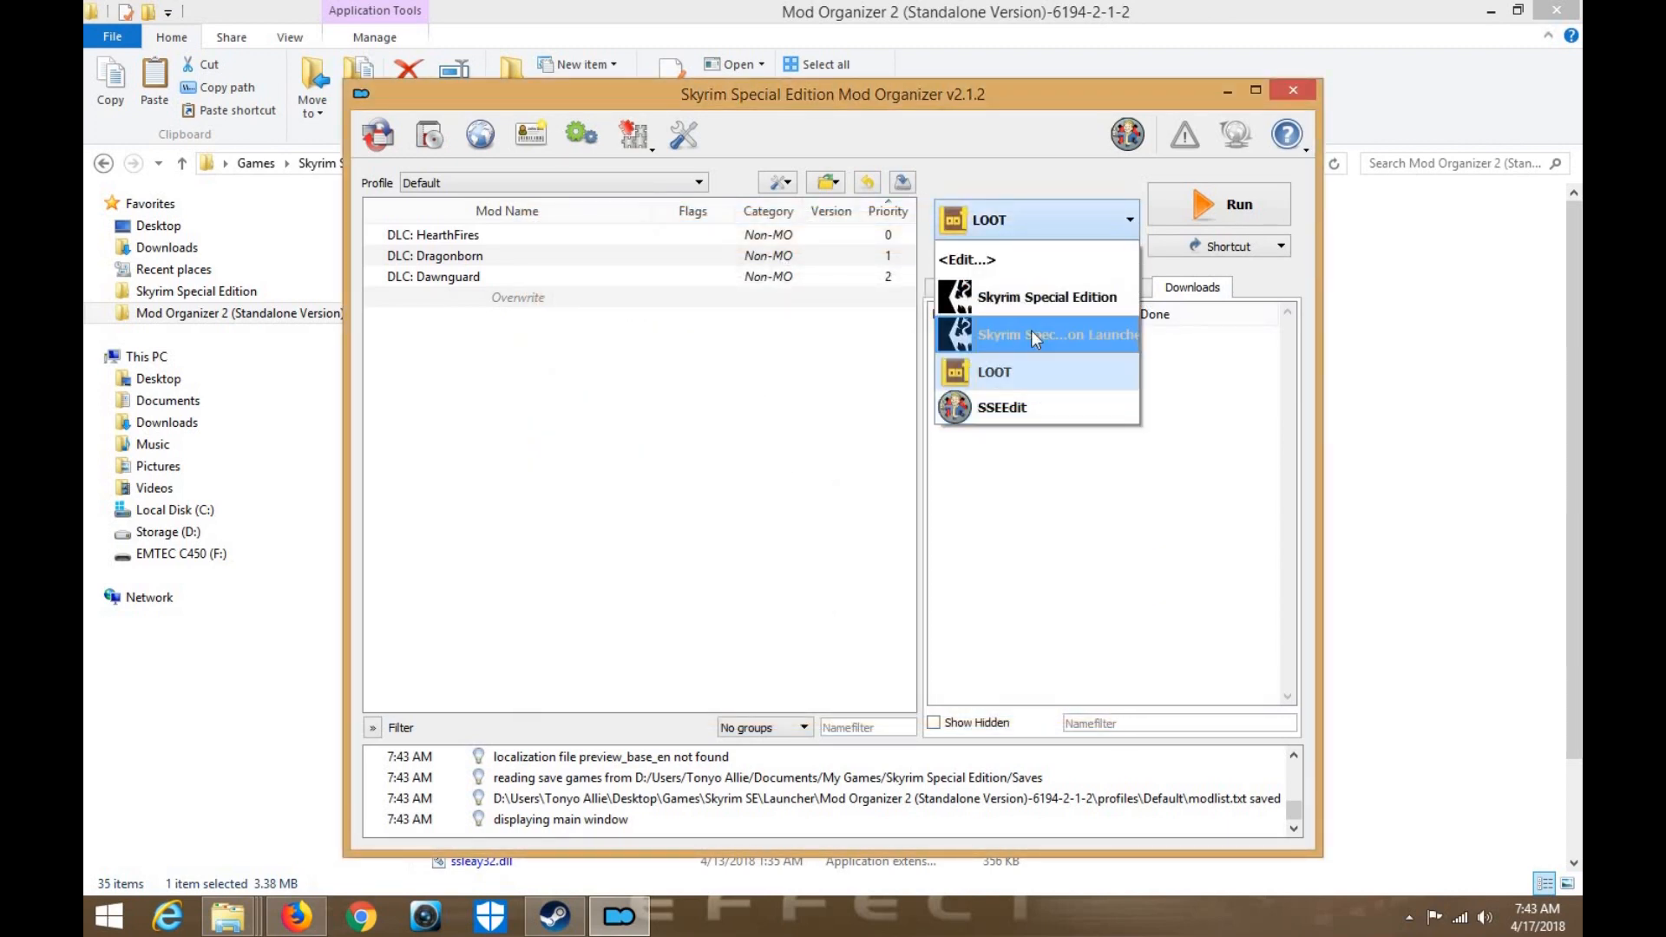
pyautogui.click(1102, 97)
# Minimize Mod Organizer and its folder, and go back from the SSEEdit folder to Mod Tools
pyautogui.click(1231, 90)
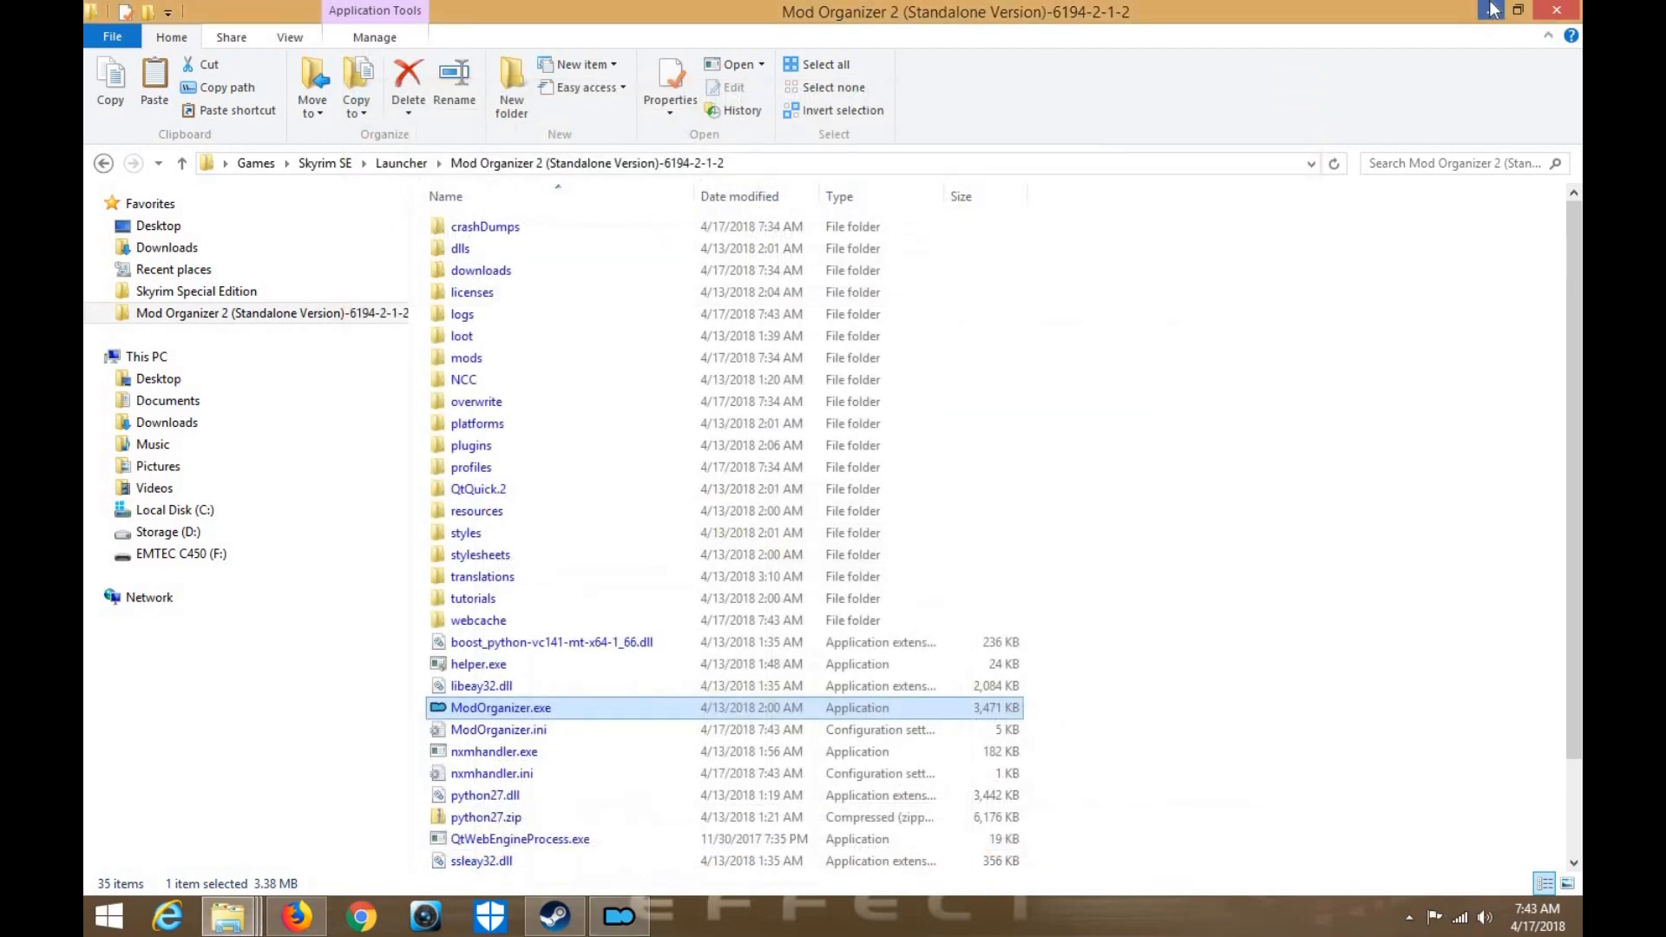
pyautogui.click(1491, 11)
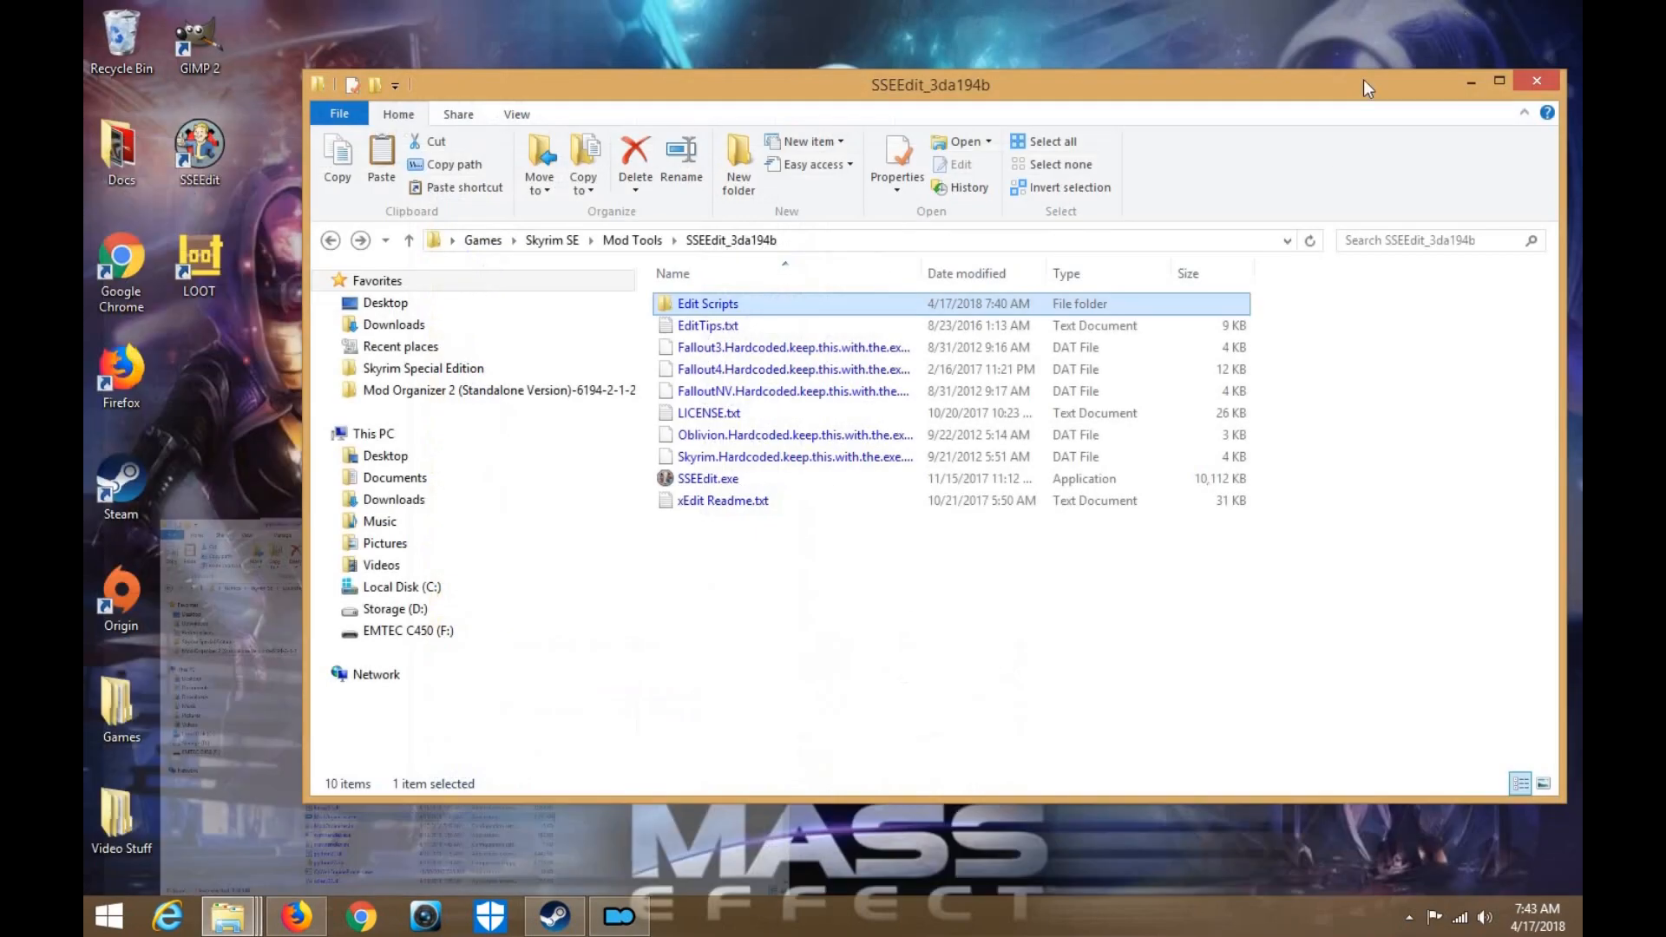
pyautogui.click(331, 242)
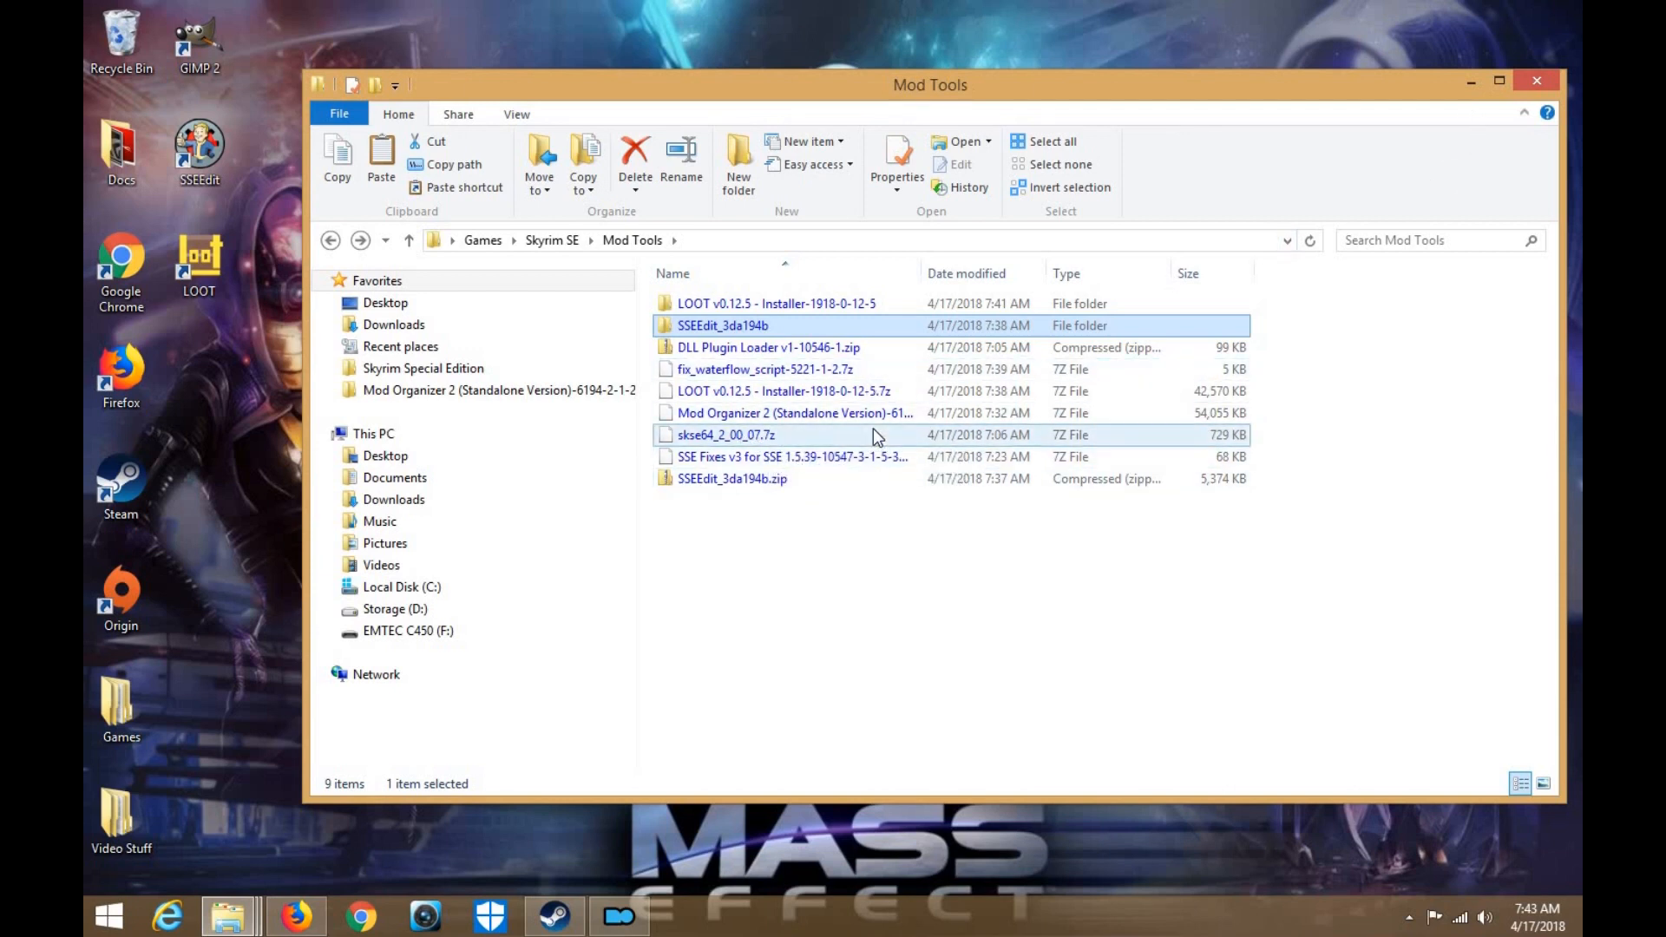
# Empty the Recycle Bin, permanently deleting the discarded mod folders, and close its window
pyautogui.doubleClick(144, 50)
pyautogui.rightClick(1157, 446)
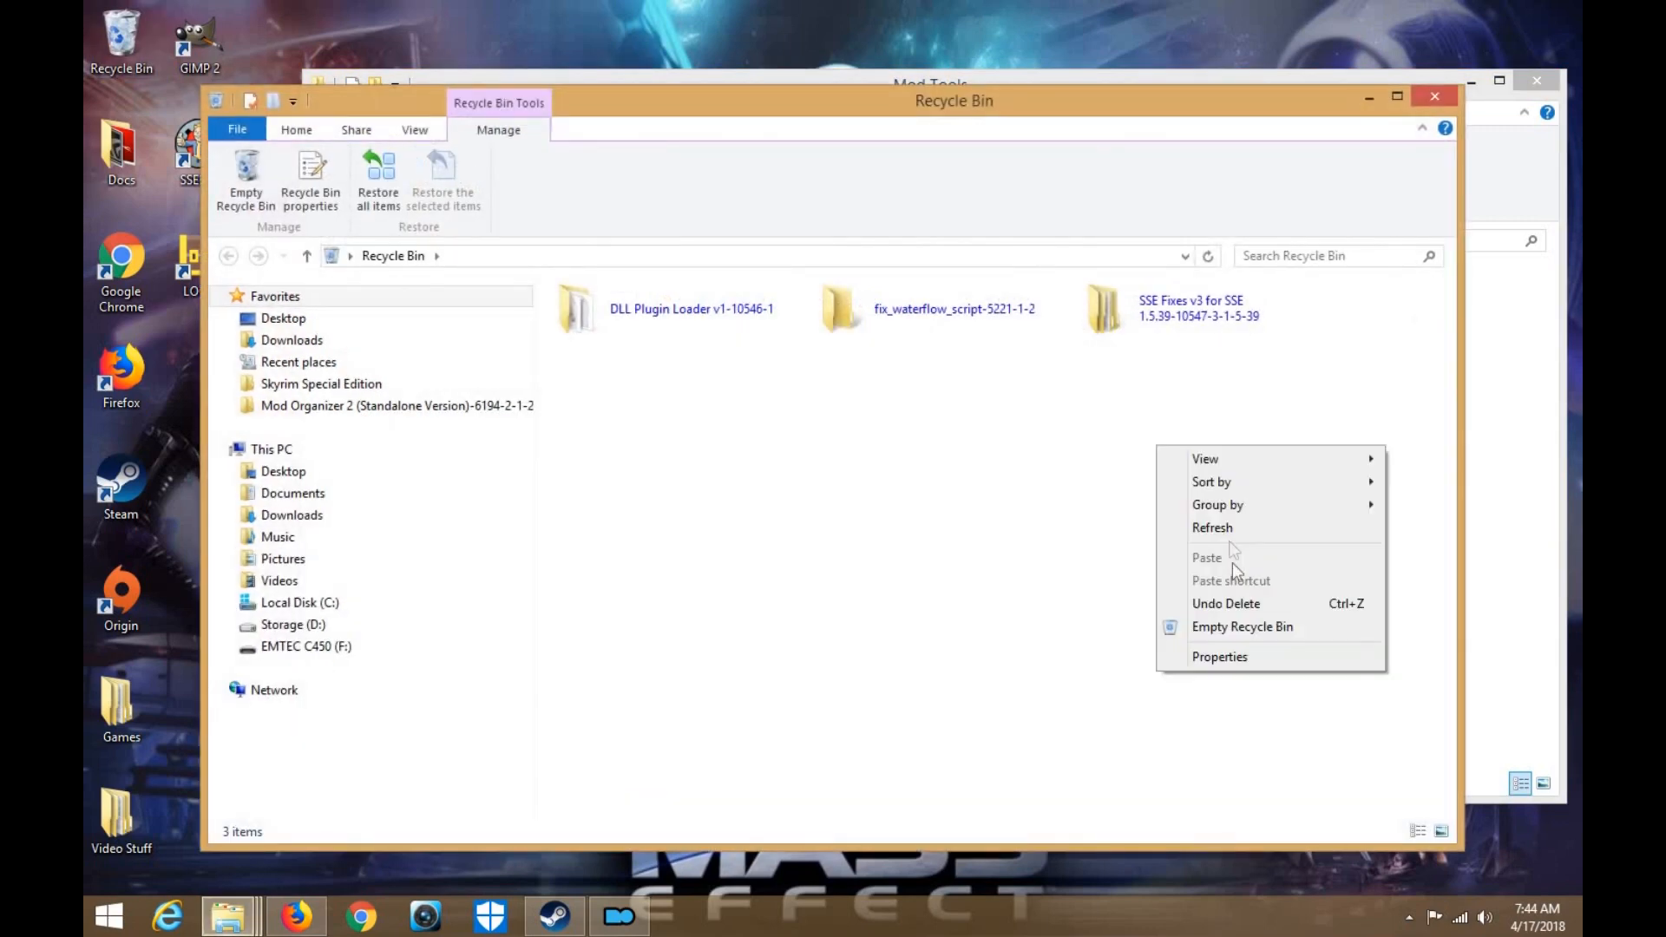
pyautogui.click(1237, 628)
pyautogui.click(922, 483)
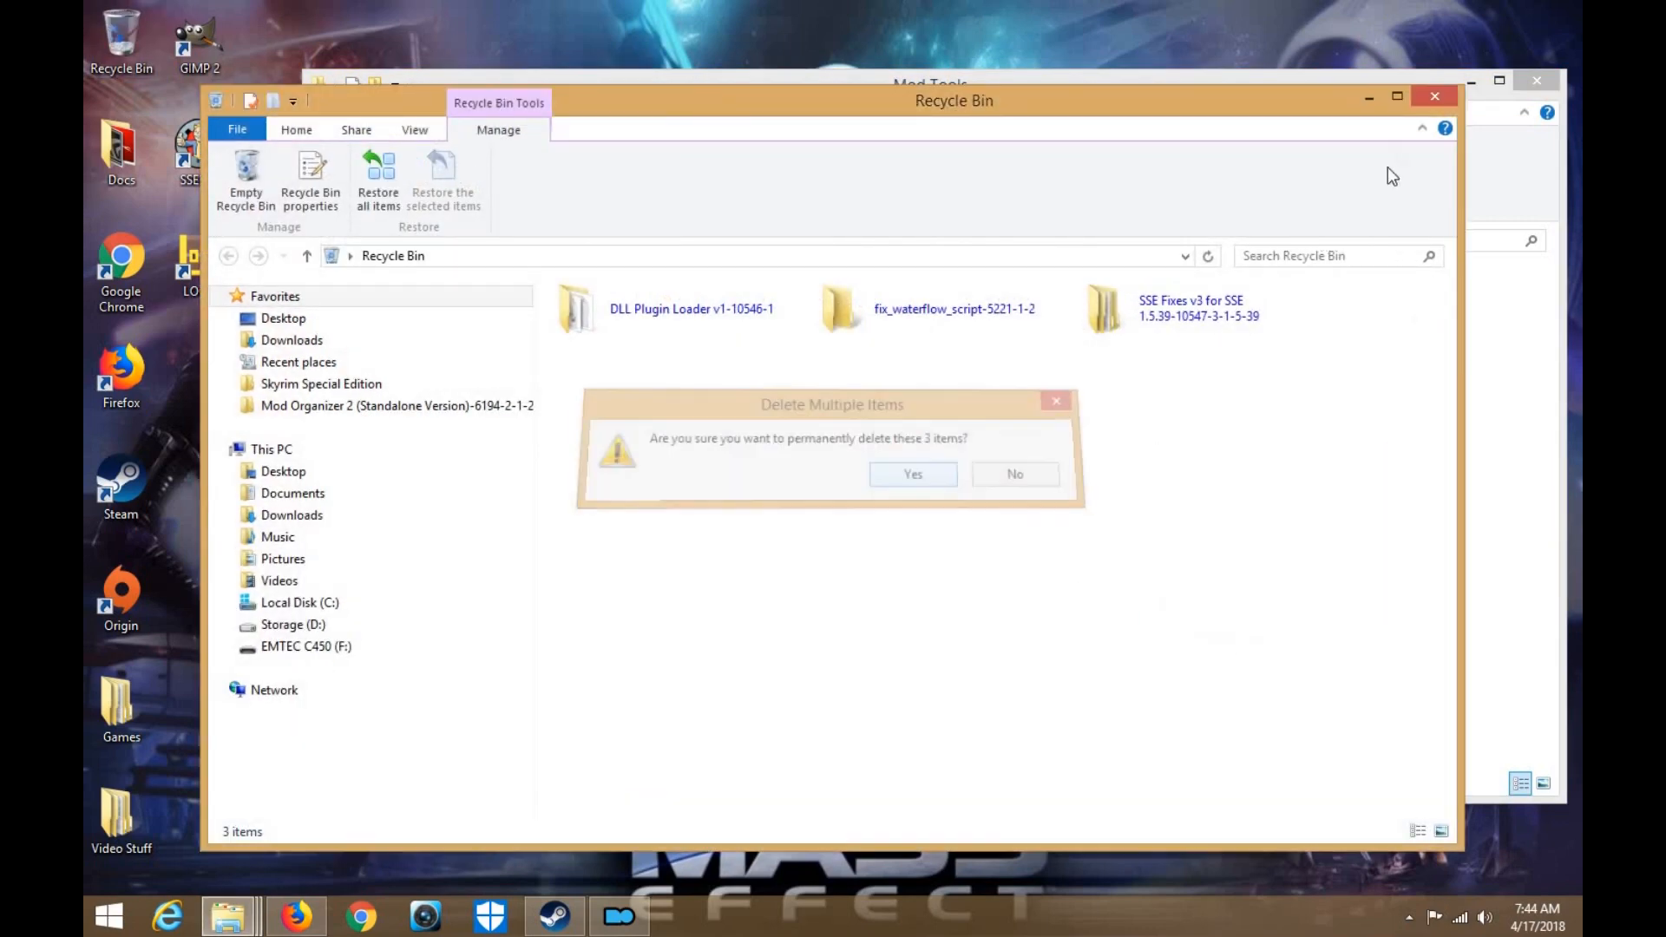
pyautogui.click(1435, 97)
# Move the Mod Tools window out of the way, switch to Mod Organizer, show its plugin list, and launch SSEEdit
pyautogui.moveTo(1301, 81); pyautogui.dragTo(1195, 25)
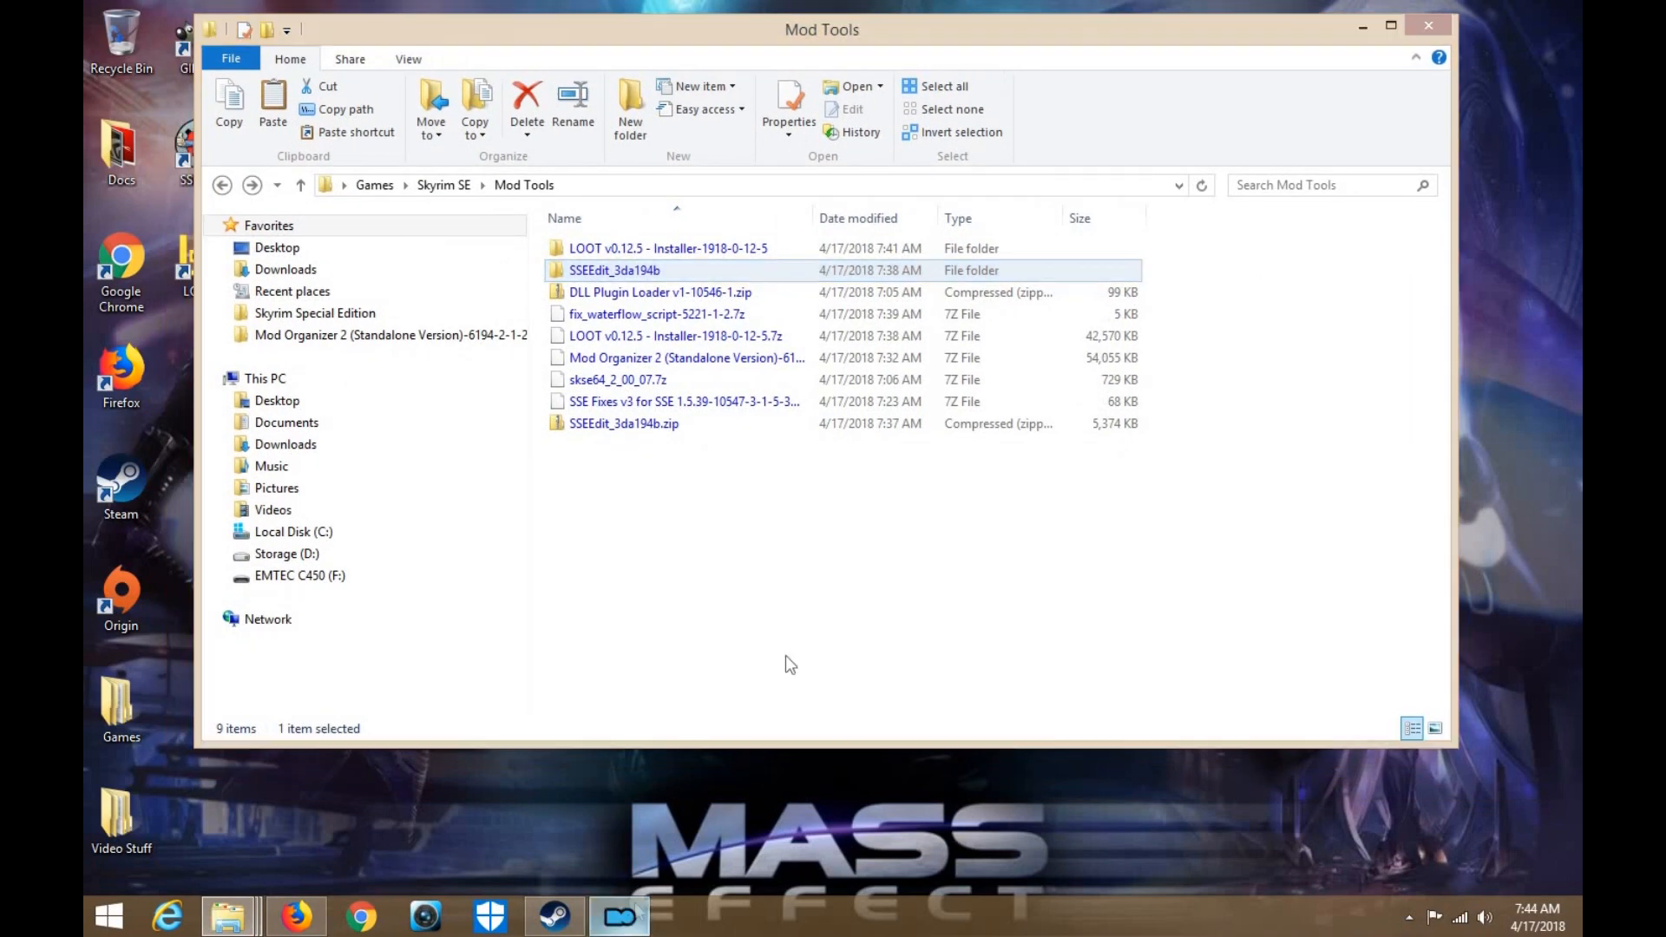
pyautogui.click(973, 290)
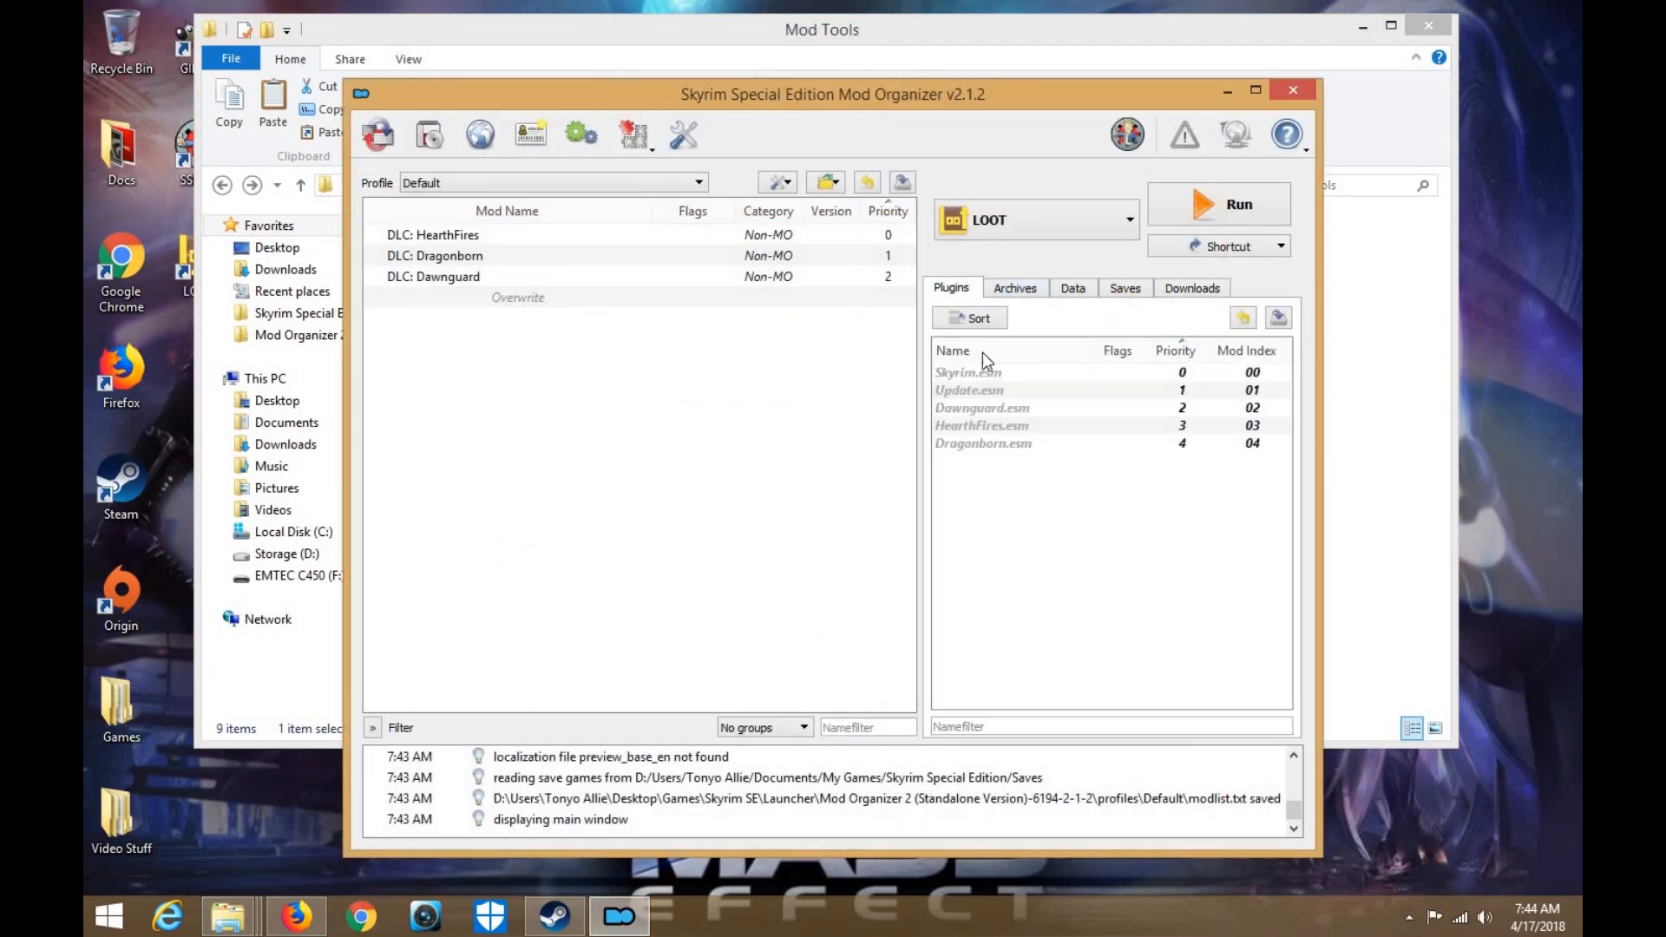
pyautogui.click(996, 425)
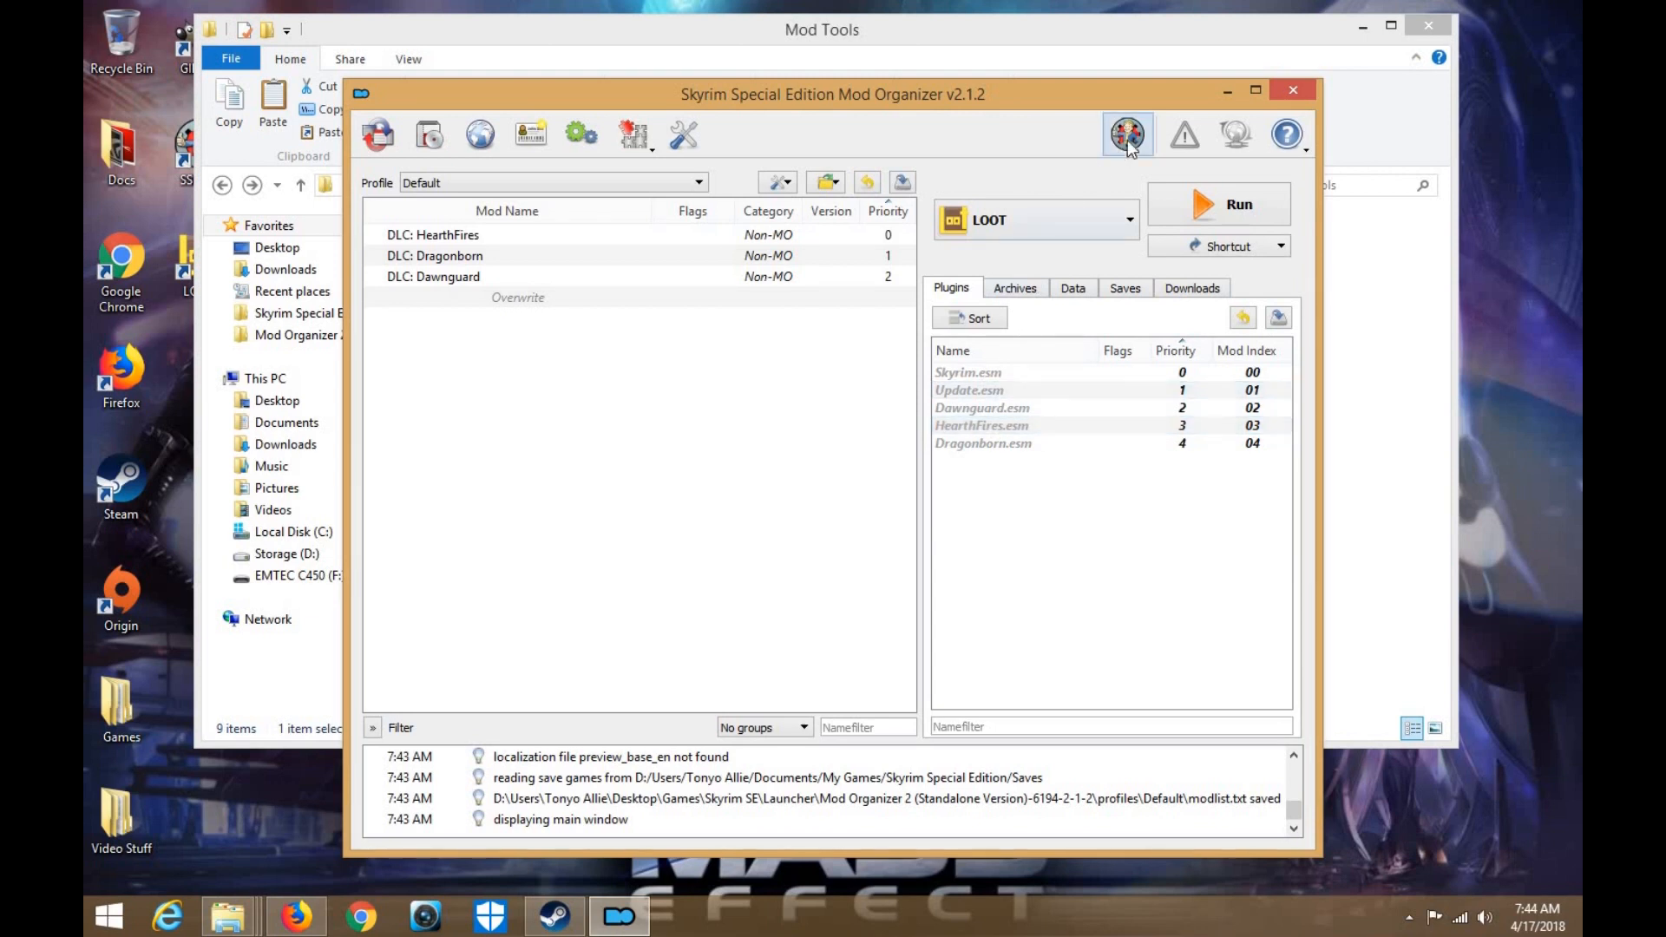
pyautogui.click(1130, 219)
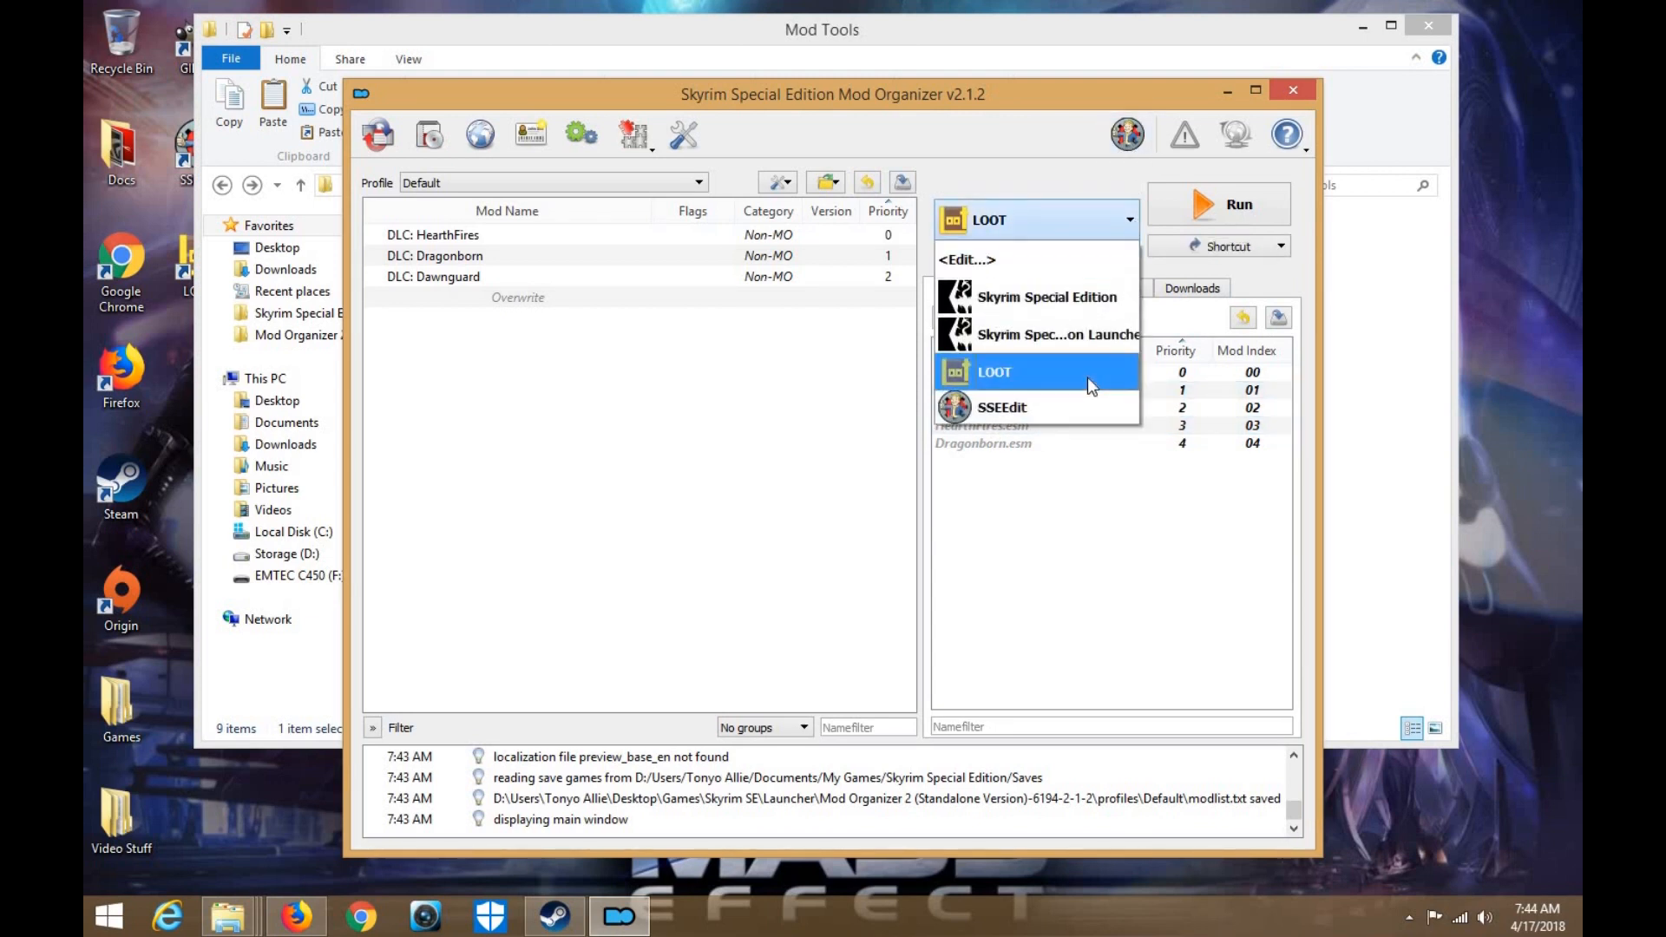
pyautogui.click(1261, 276)
pyautogui.click(1264, 249)
pyautogui.click(1214, 267)
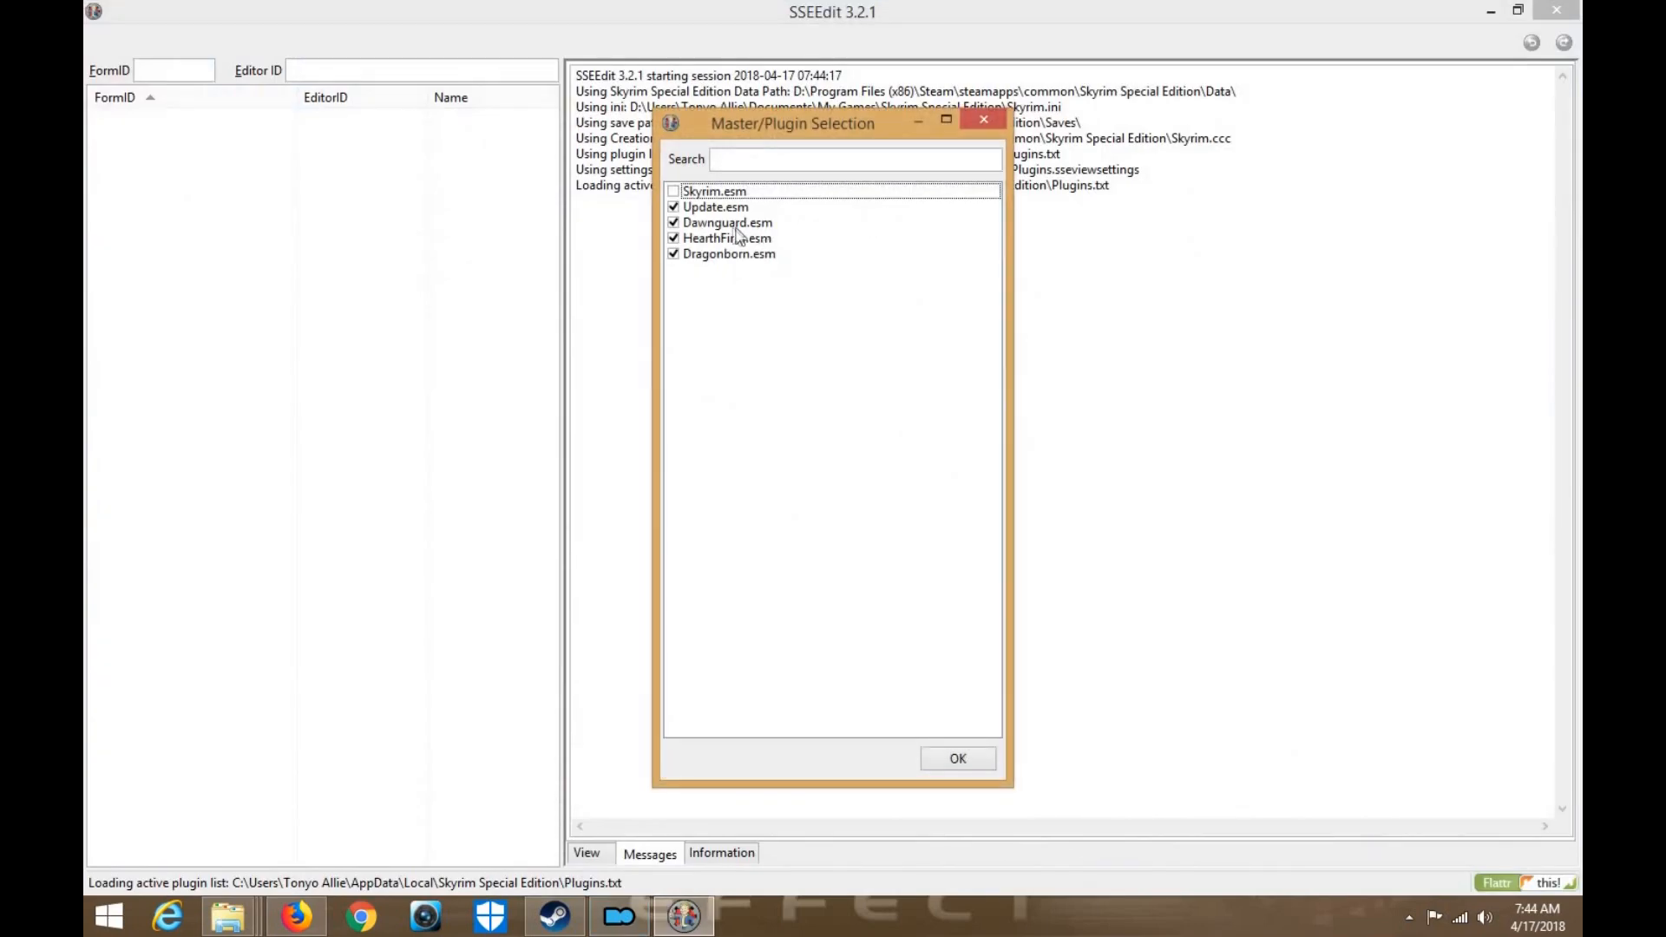
# Clear the plugin selection, check only Update.esm, and load it in SSEEdit
pyautogui.rightClick(742, 228)
pyautogui.click(773, 257)
pyautogui.click(673, 207)
pyautogui.click(960, 757)
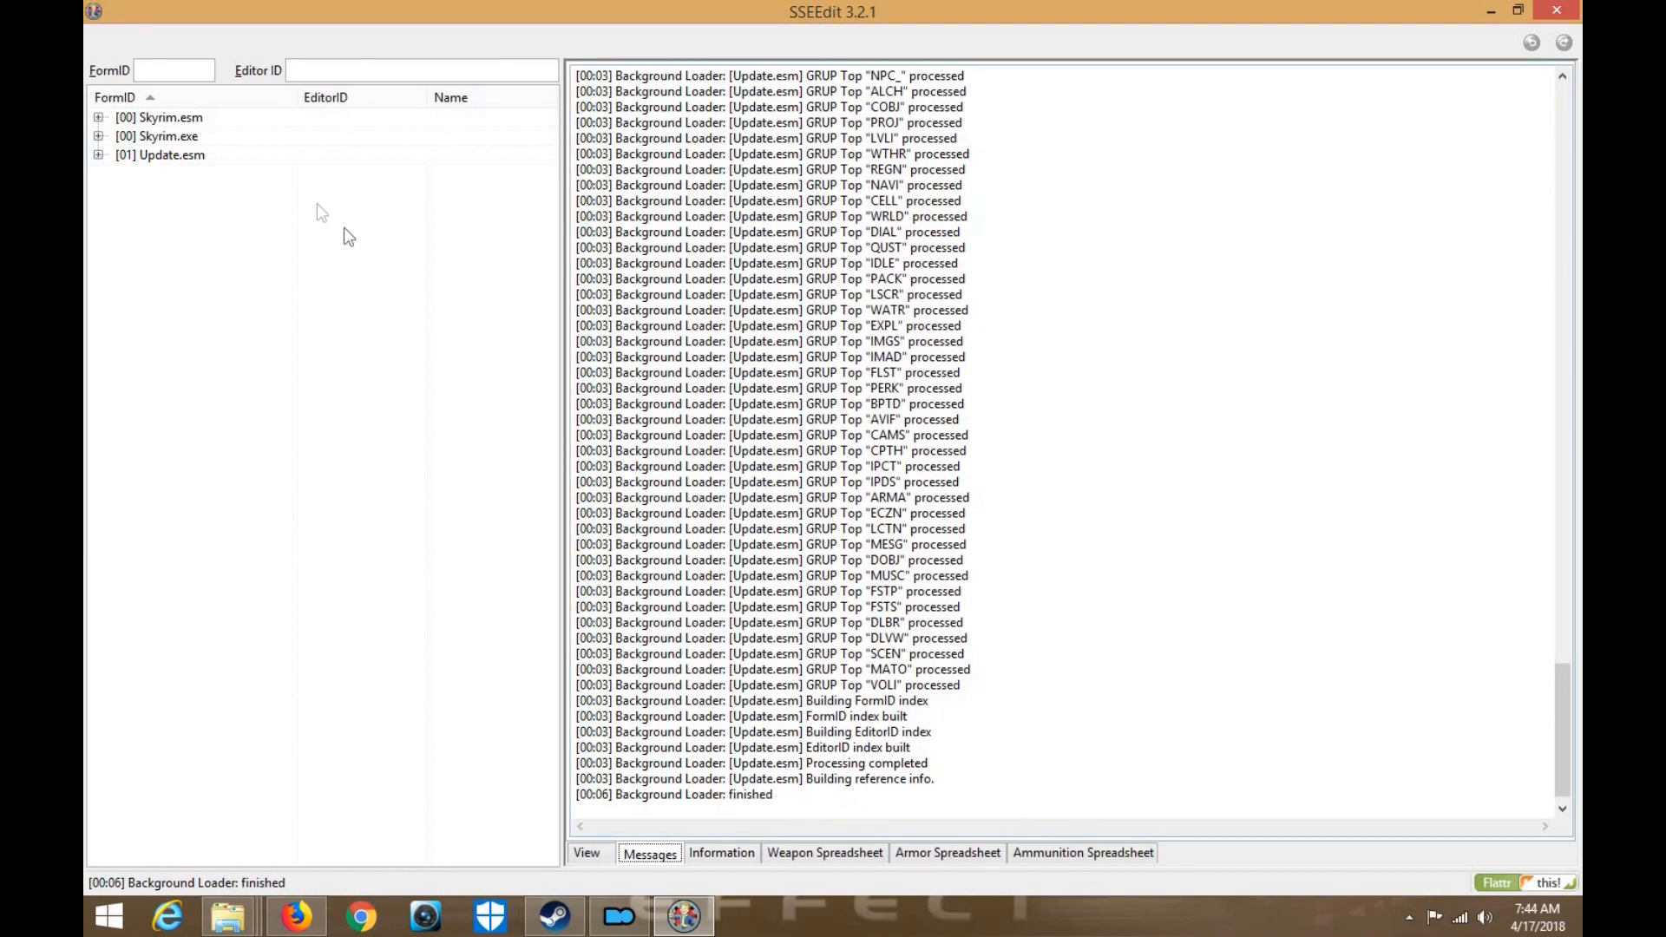
# Apply the filter for cleaning to Update.esm and remove its "Identical to Master" records, accepting the module edit warning
pyautogui.rightClick(284, 161)
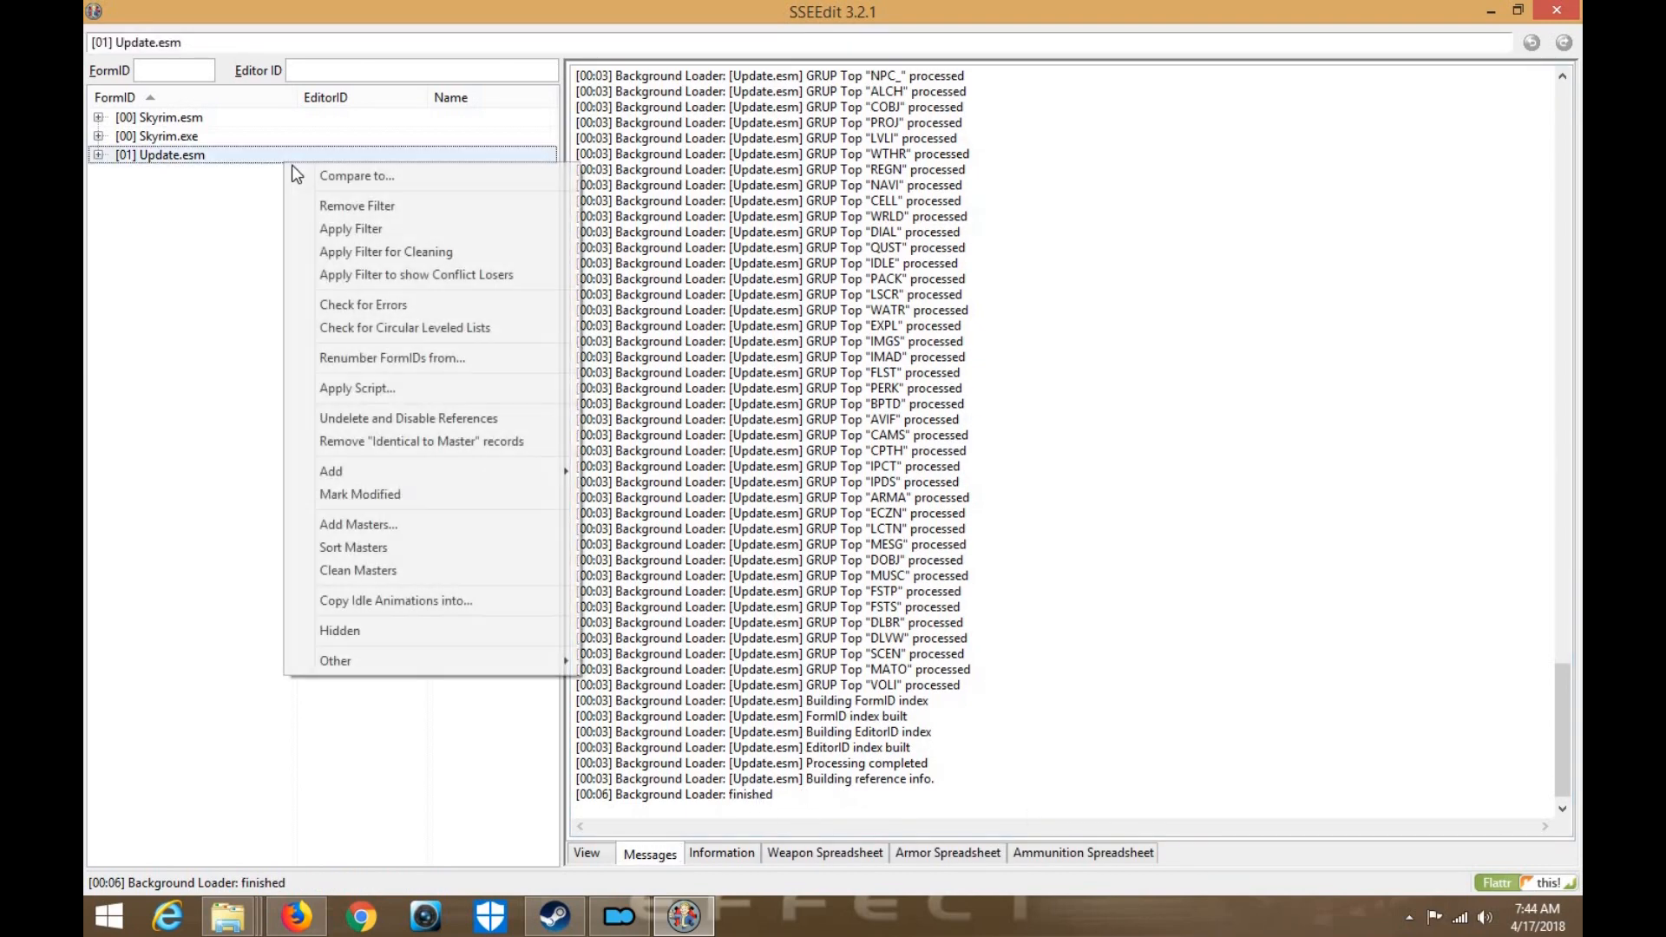
pyautogui.click(345, 253)
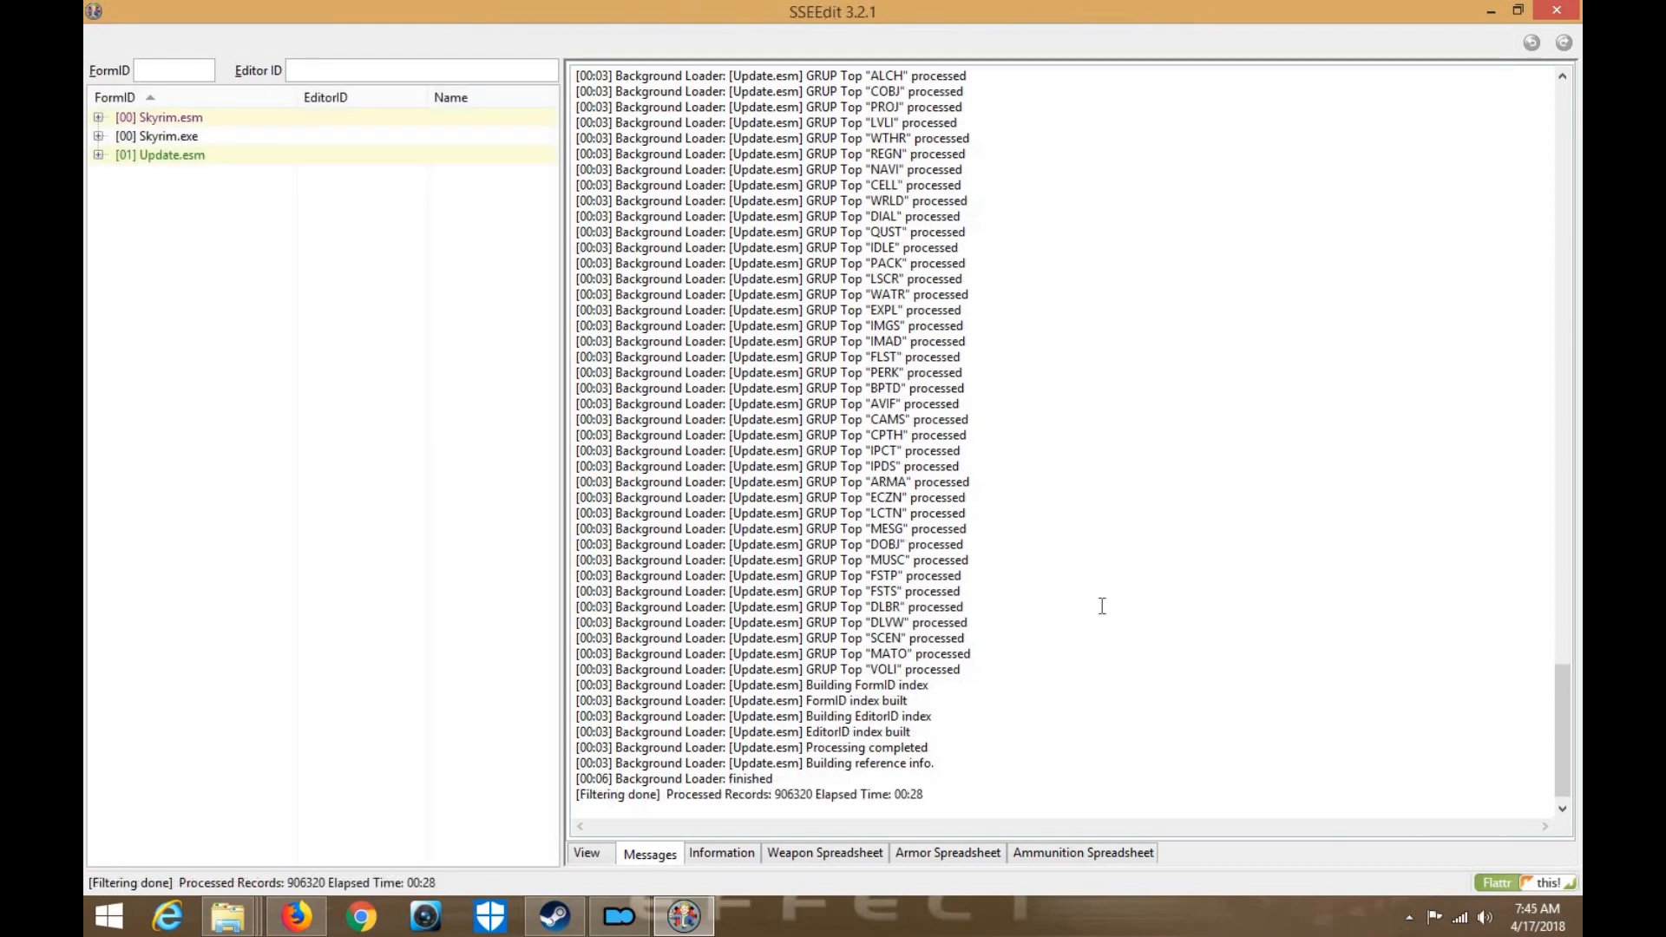
pyautogui.rightClick(201, 155)
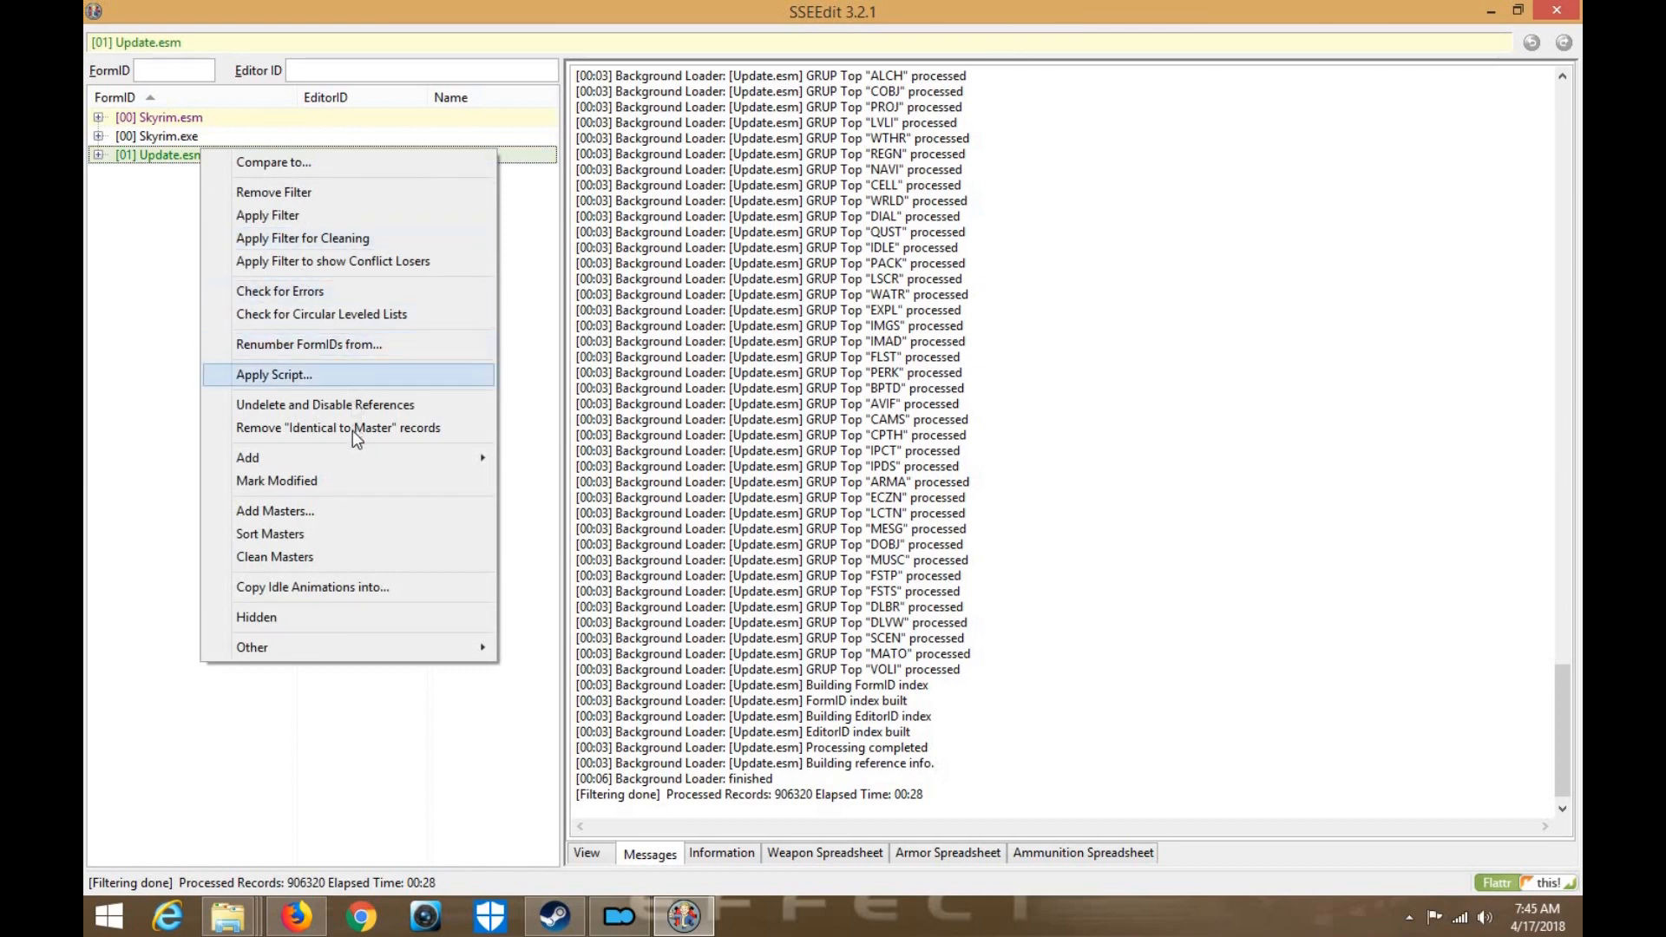
pyautogui.click(384, 433)
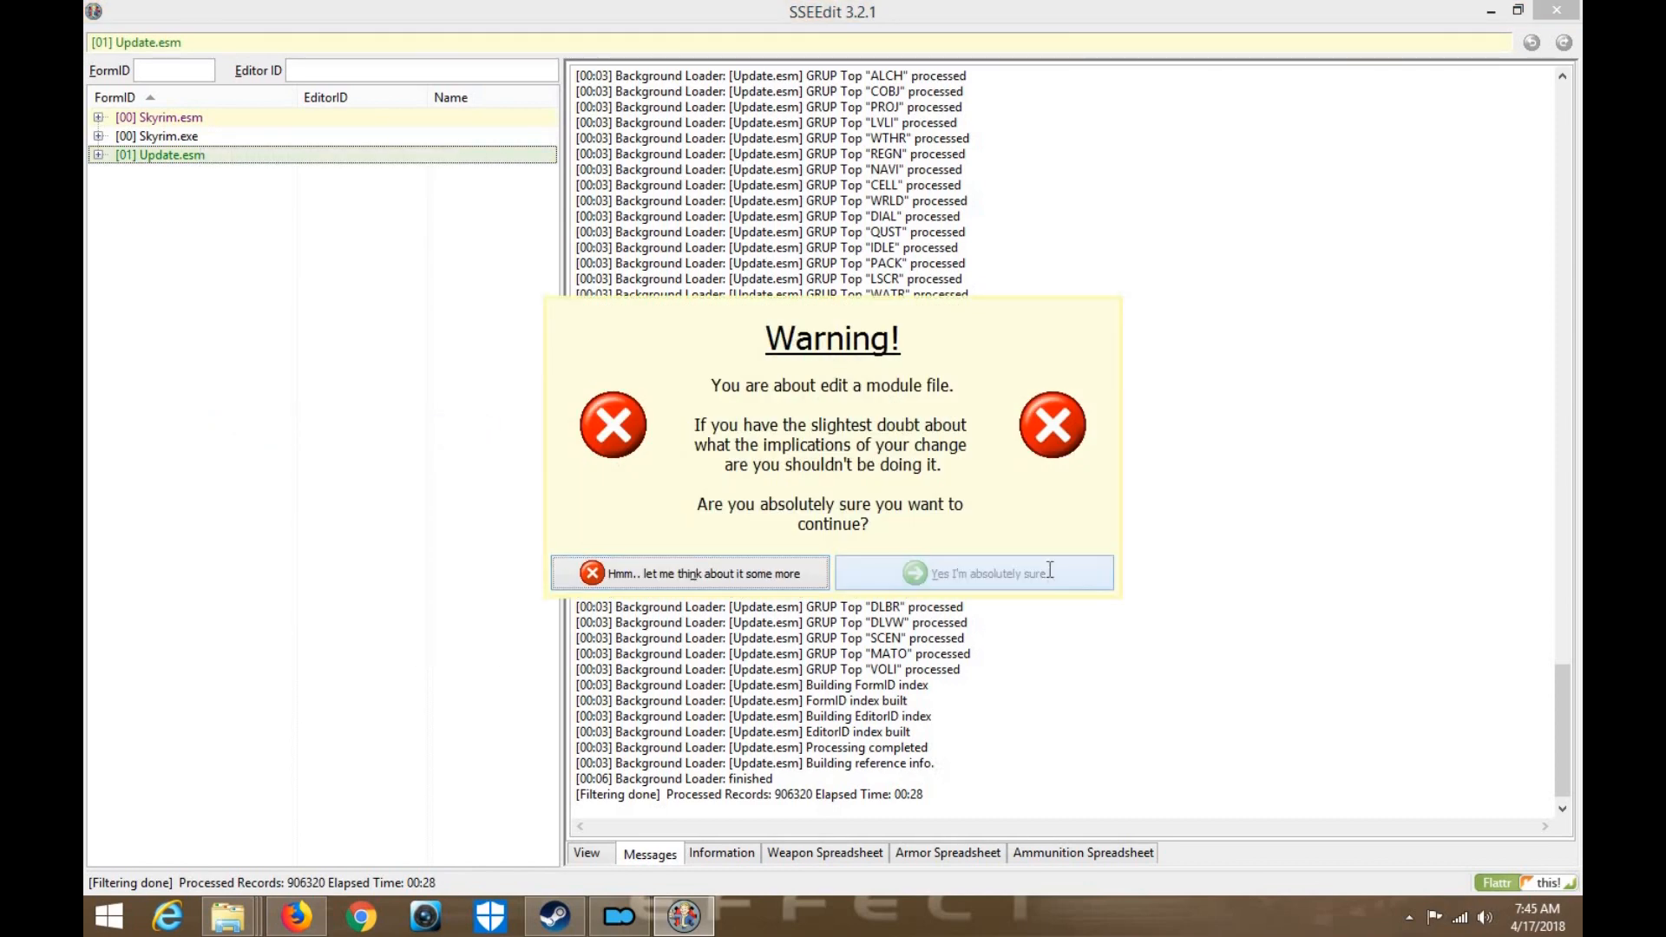
pyautogui.click(1051, 571)
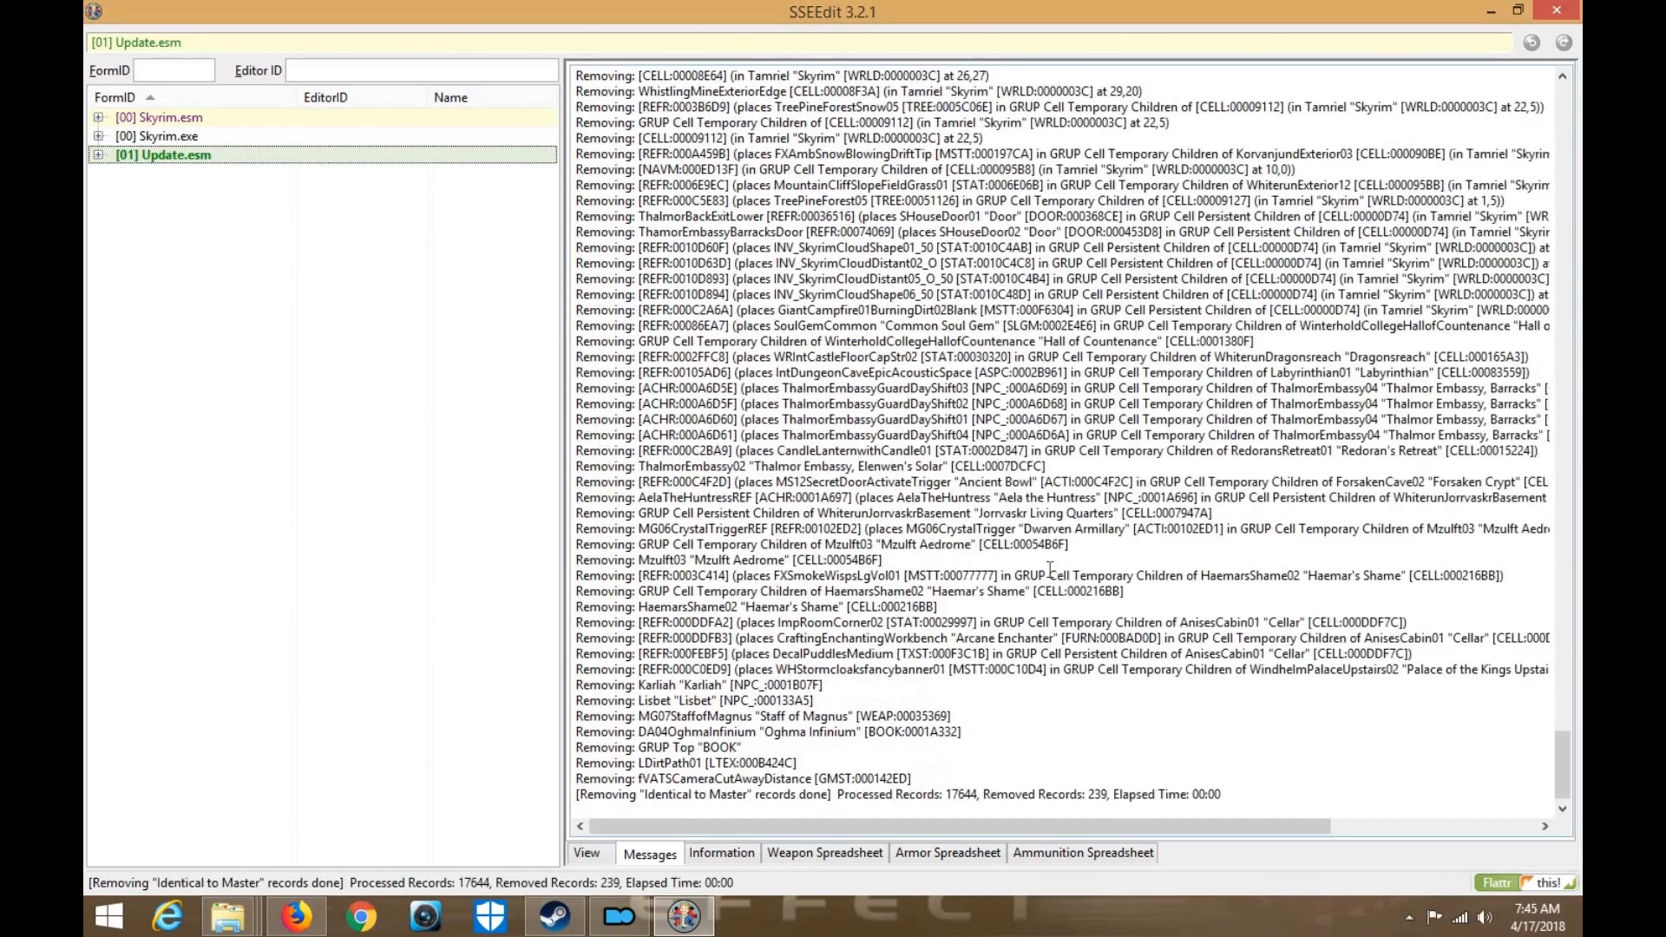
# Undelete and disable references in Update.esm, and close SSEEdit, saving the plugin with a backup
pyautogui.rightClick(281, 163)
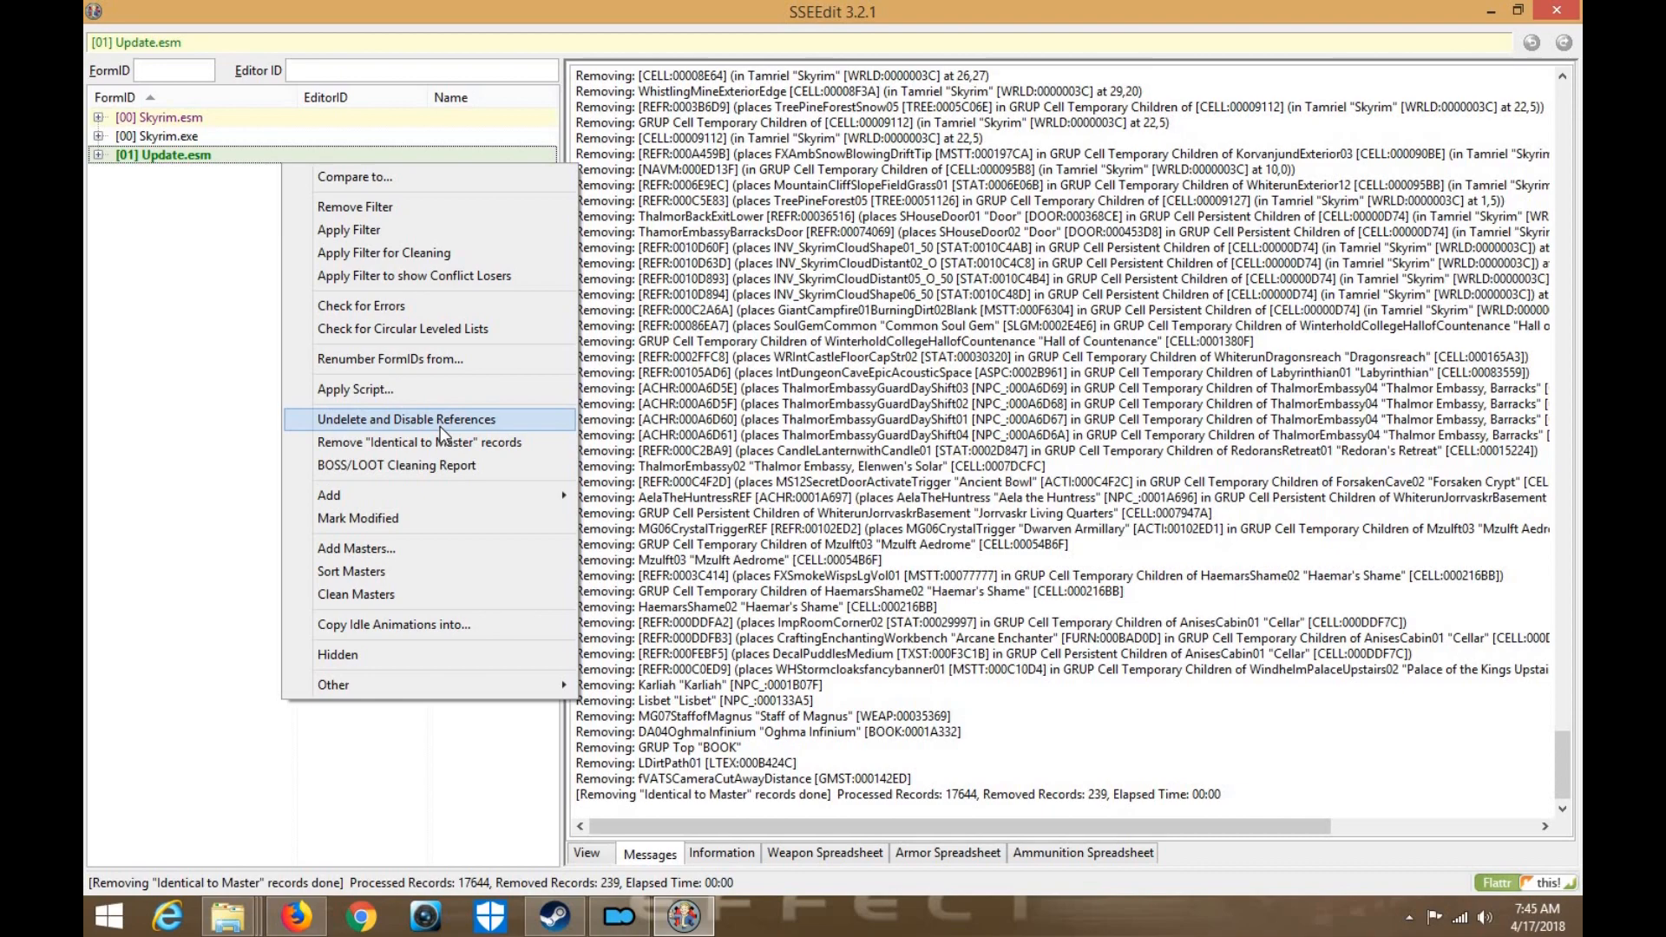
pyautogui.click(440, 420)
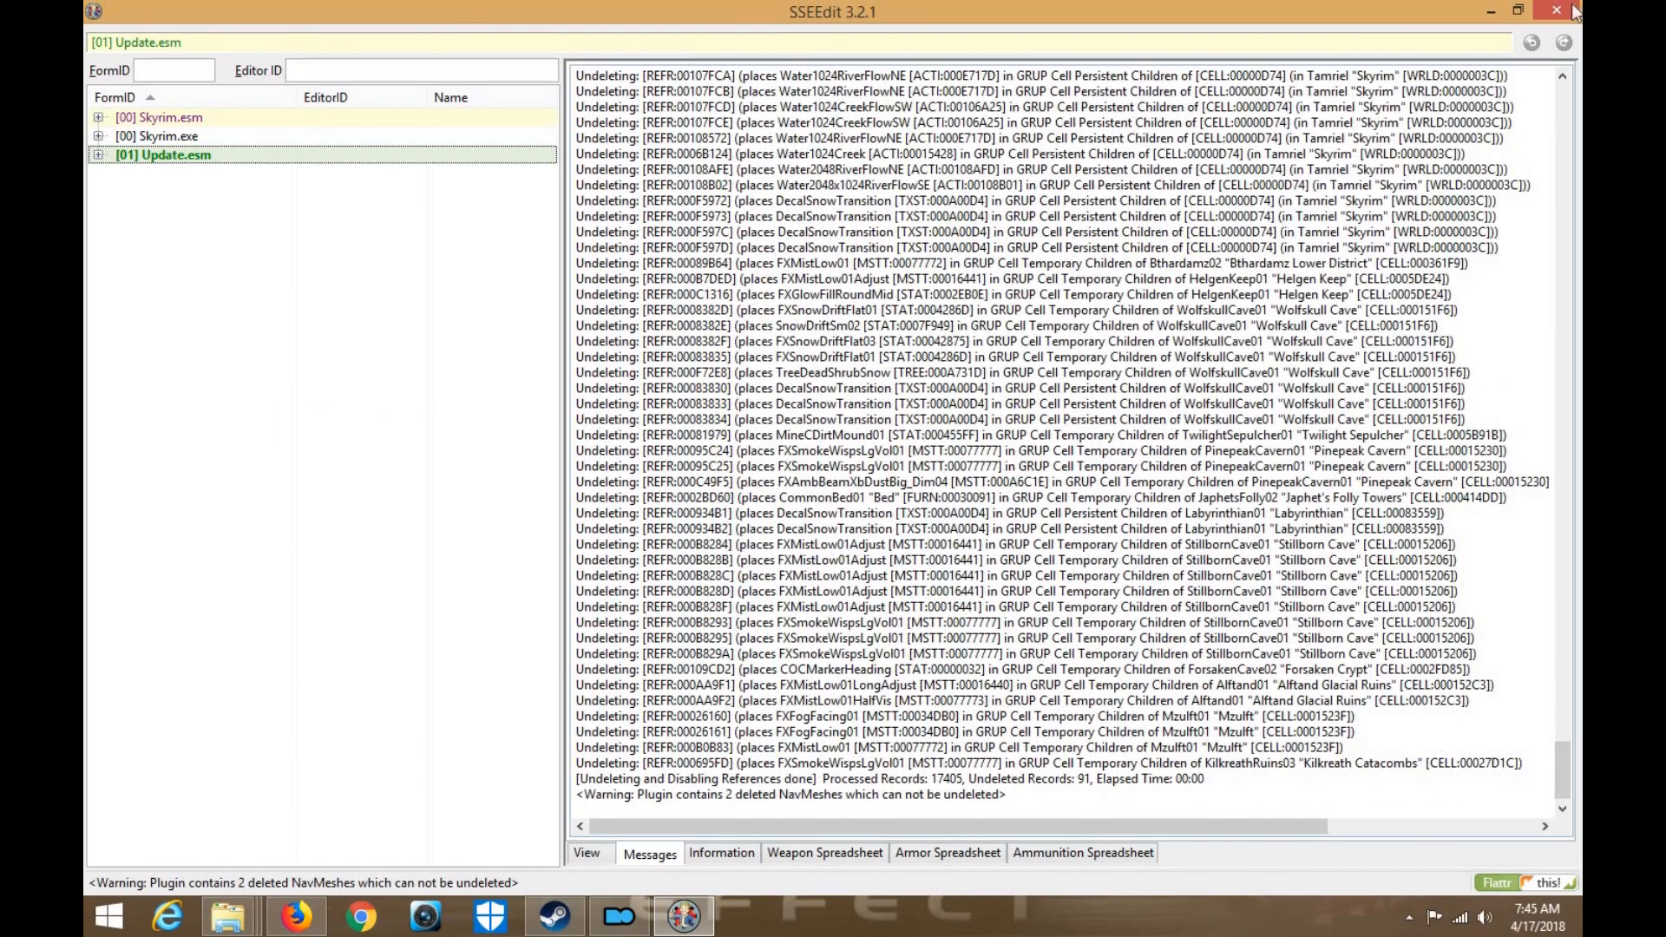
pyautogui.hotkey('ctrl', 's')
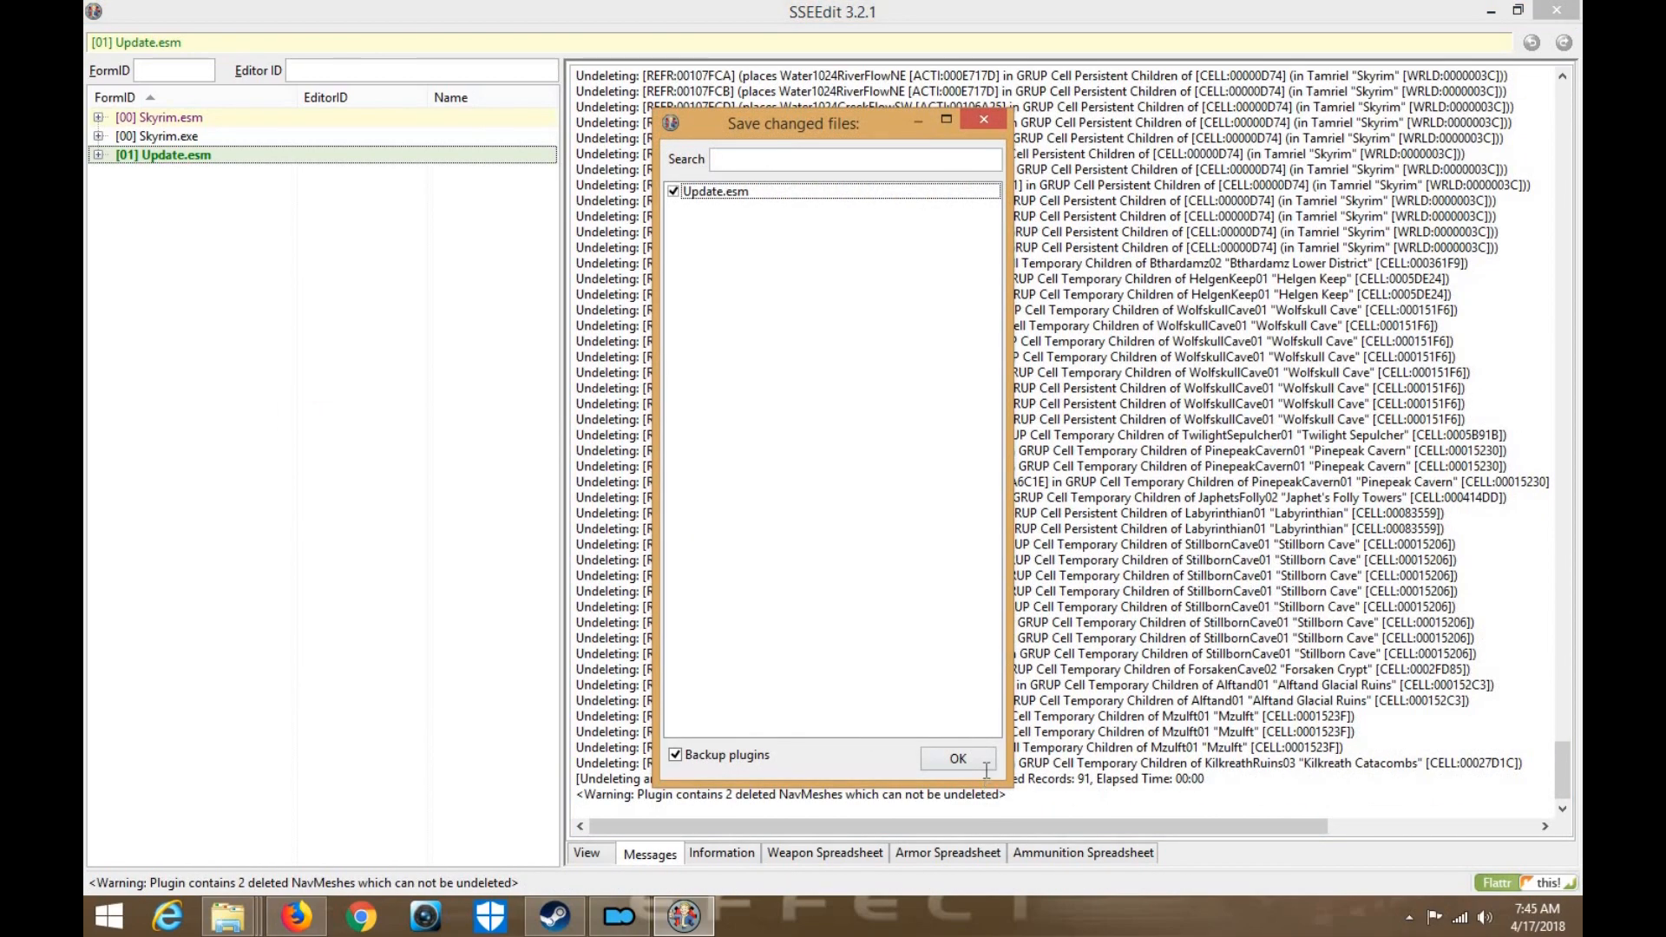
pyautogui.click(964, 764)
# Show the category filters in a maximized Mod Organizer window and open the contents of the Overwrite entry
pyautogui.moveTo(614, 926)
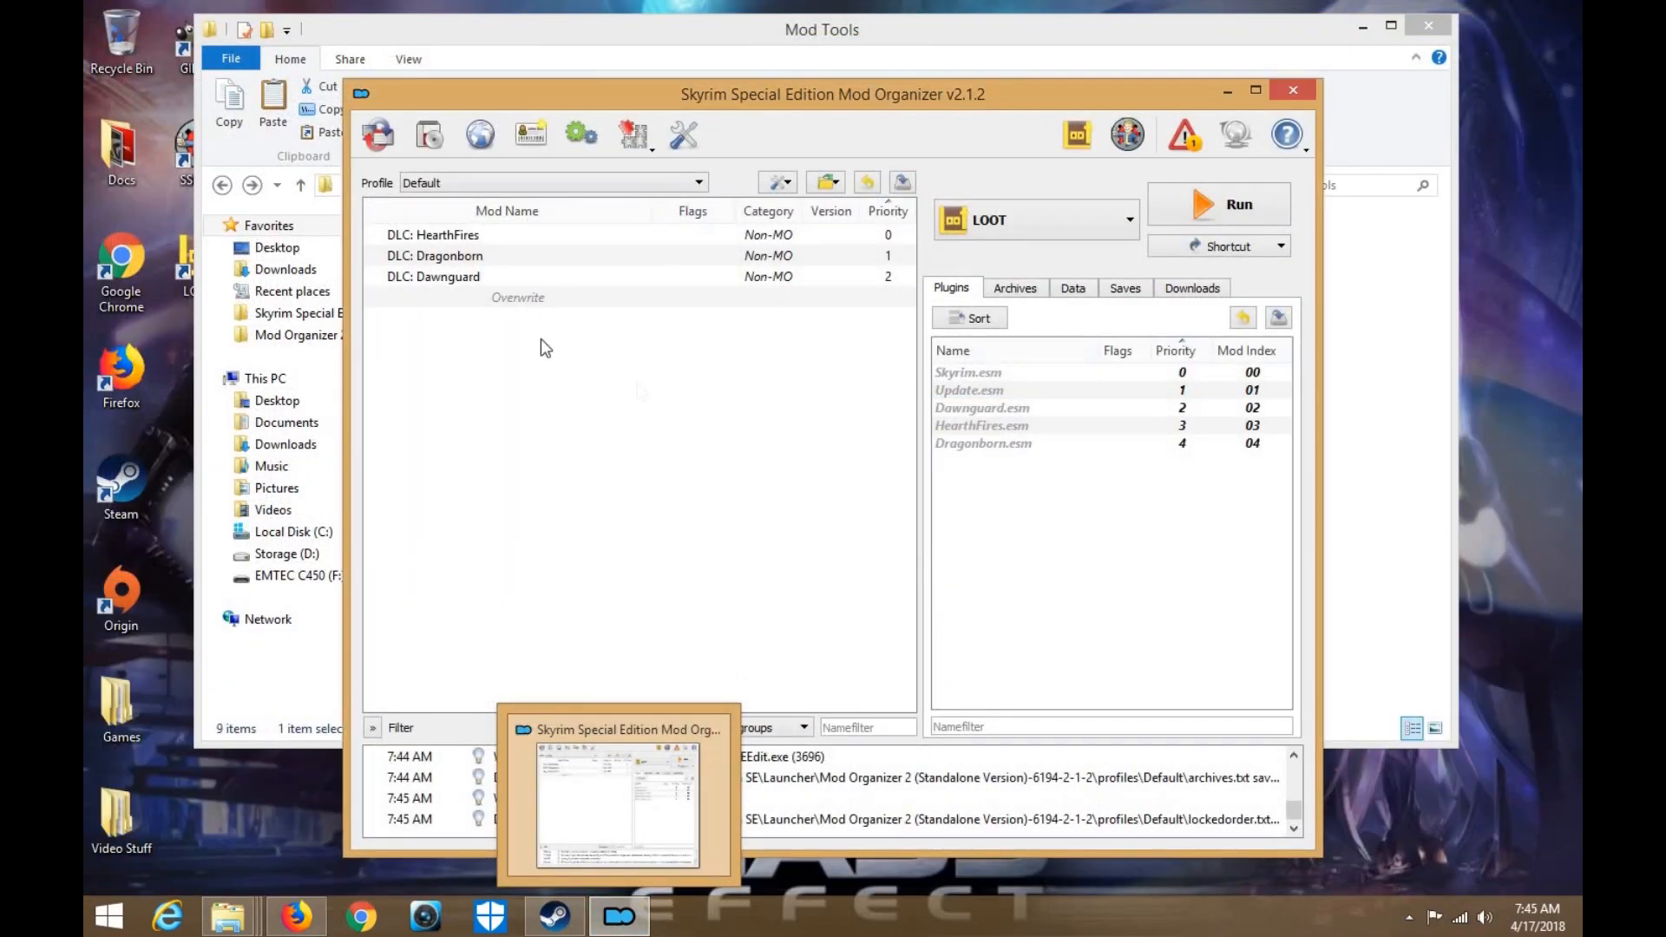
pyautogui.click(373, 728)
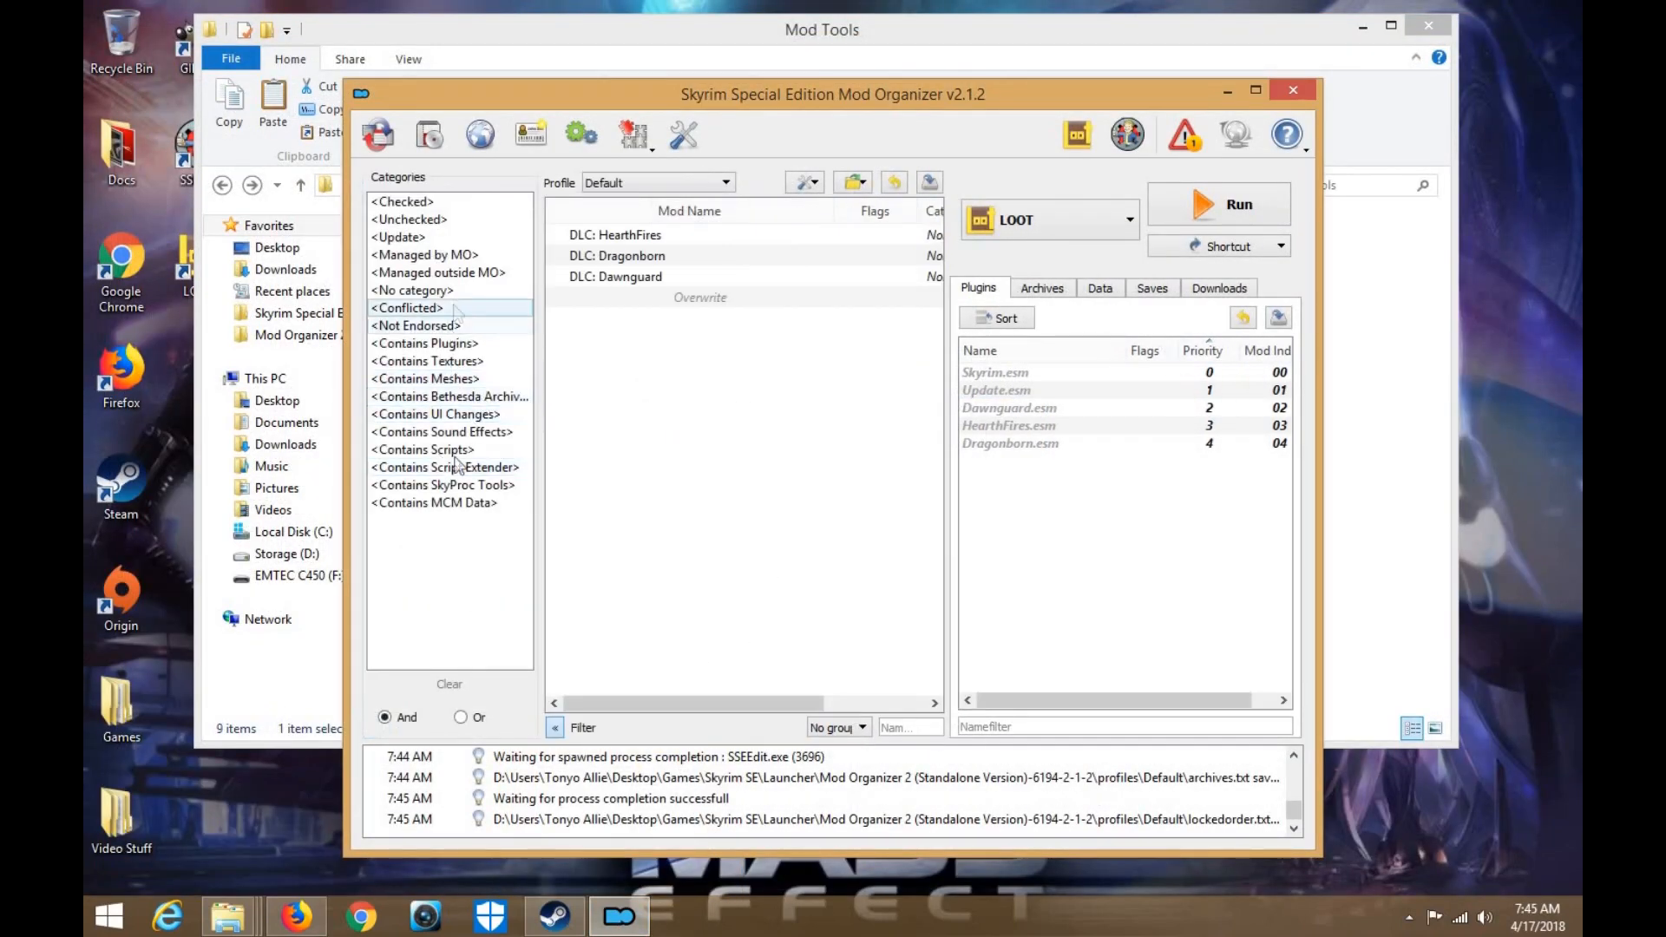
pyautogui.click(1256, 92)
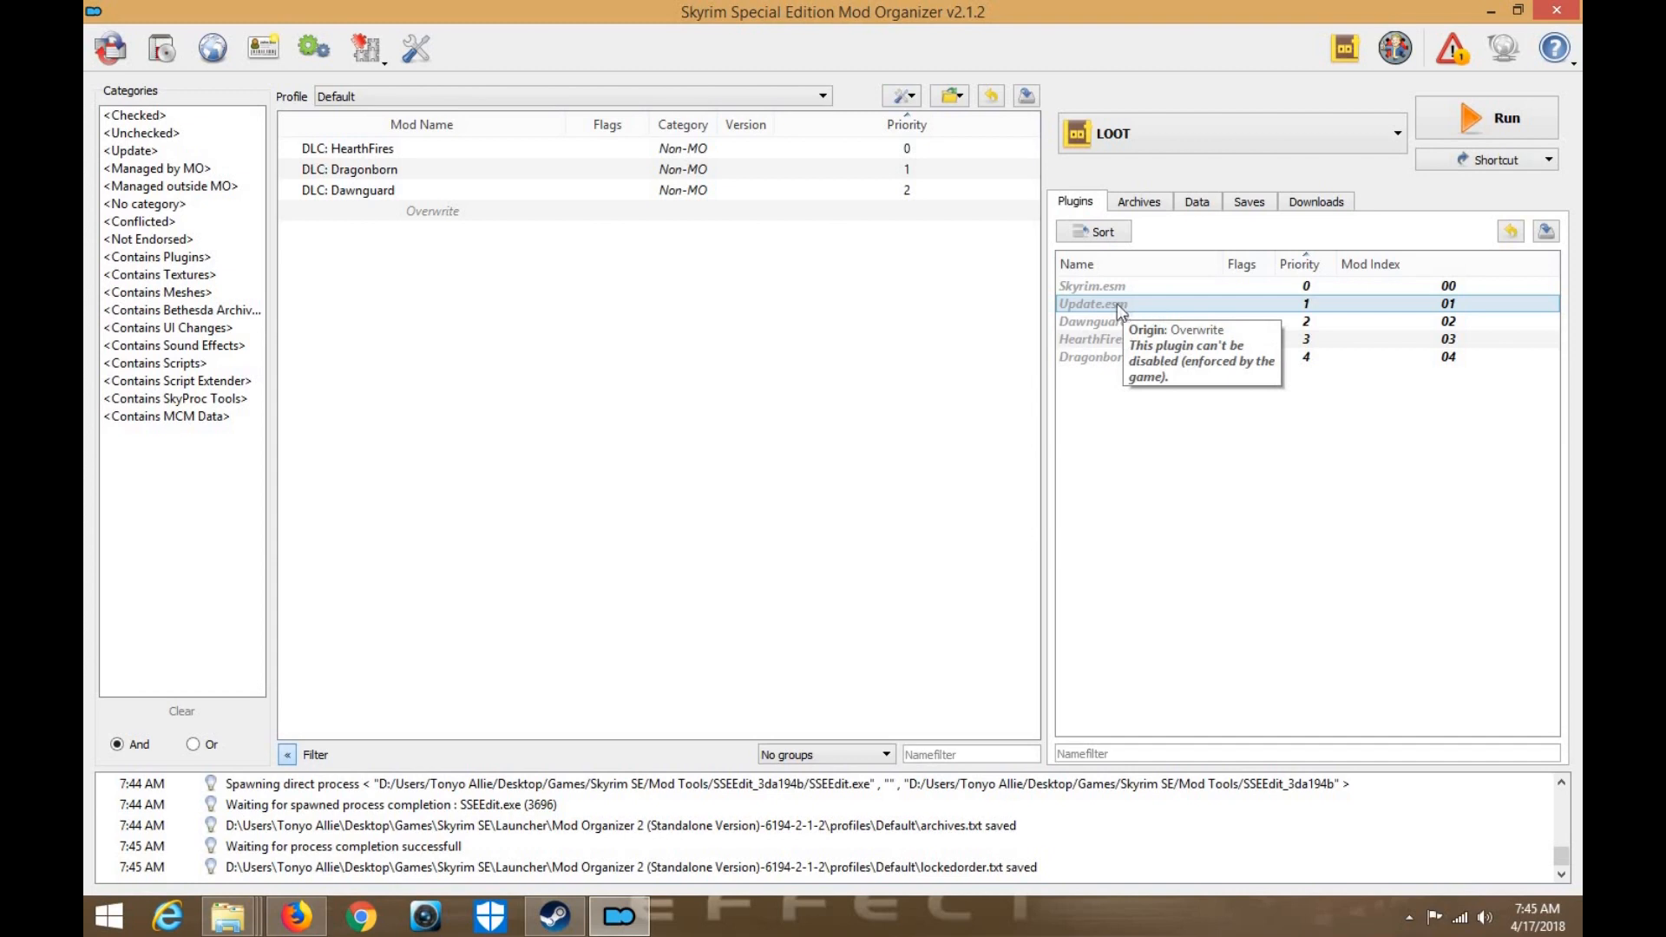
pyautogui.doubleClick(417, 208)
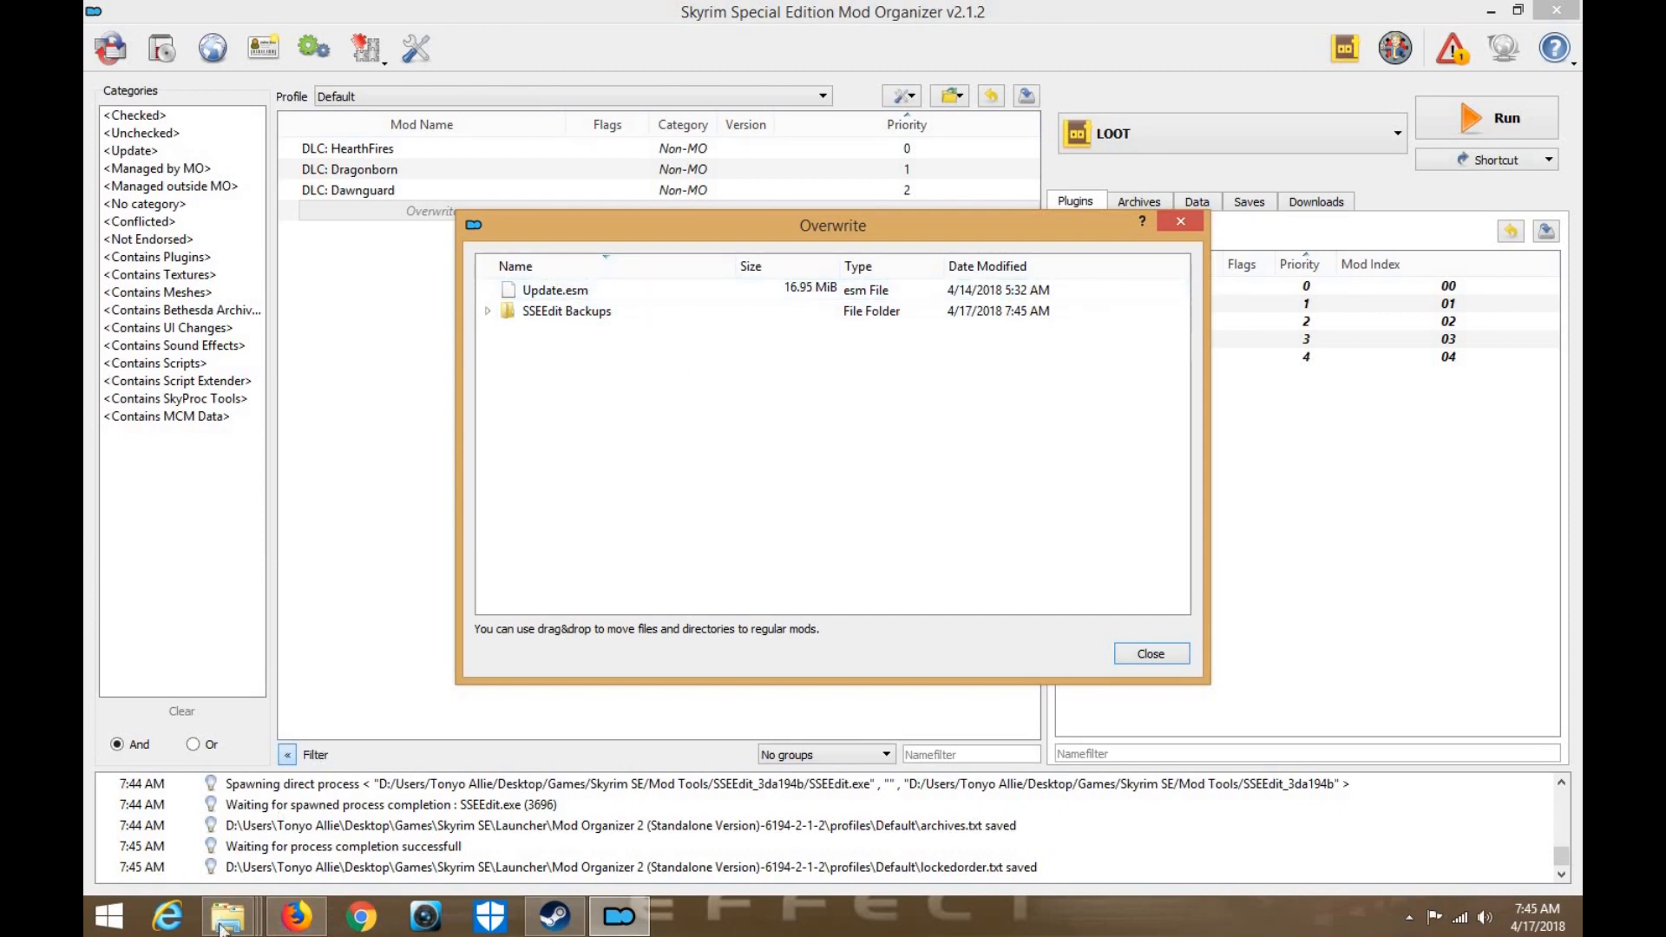
# Check the Skyrim Special Edition Data folder for Update.esm, and close the folder and the Overwrite contents
pyautogui.moveTo(224, 926)
pyautogui.click(143, 720)
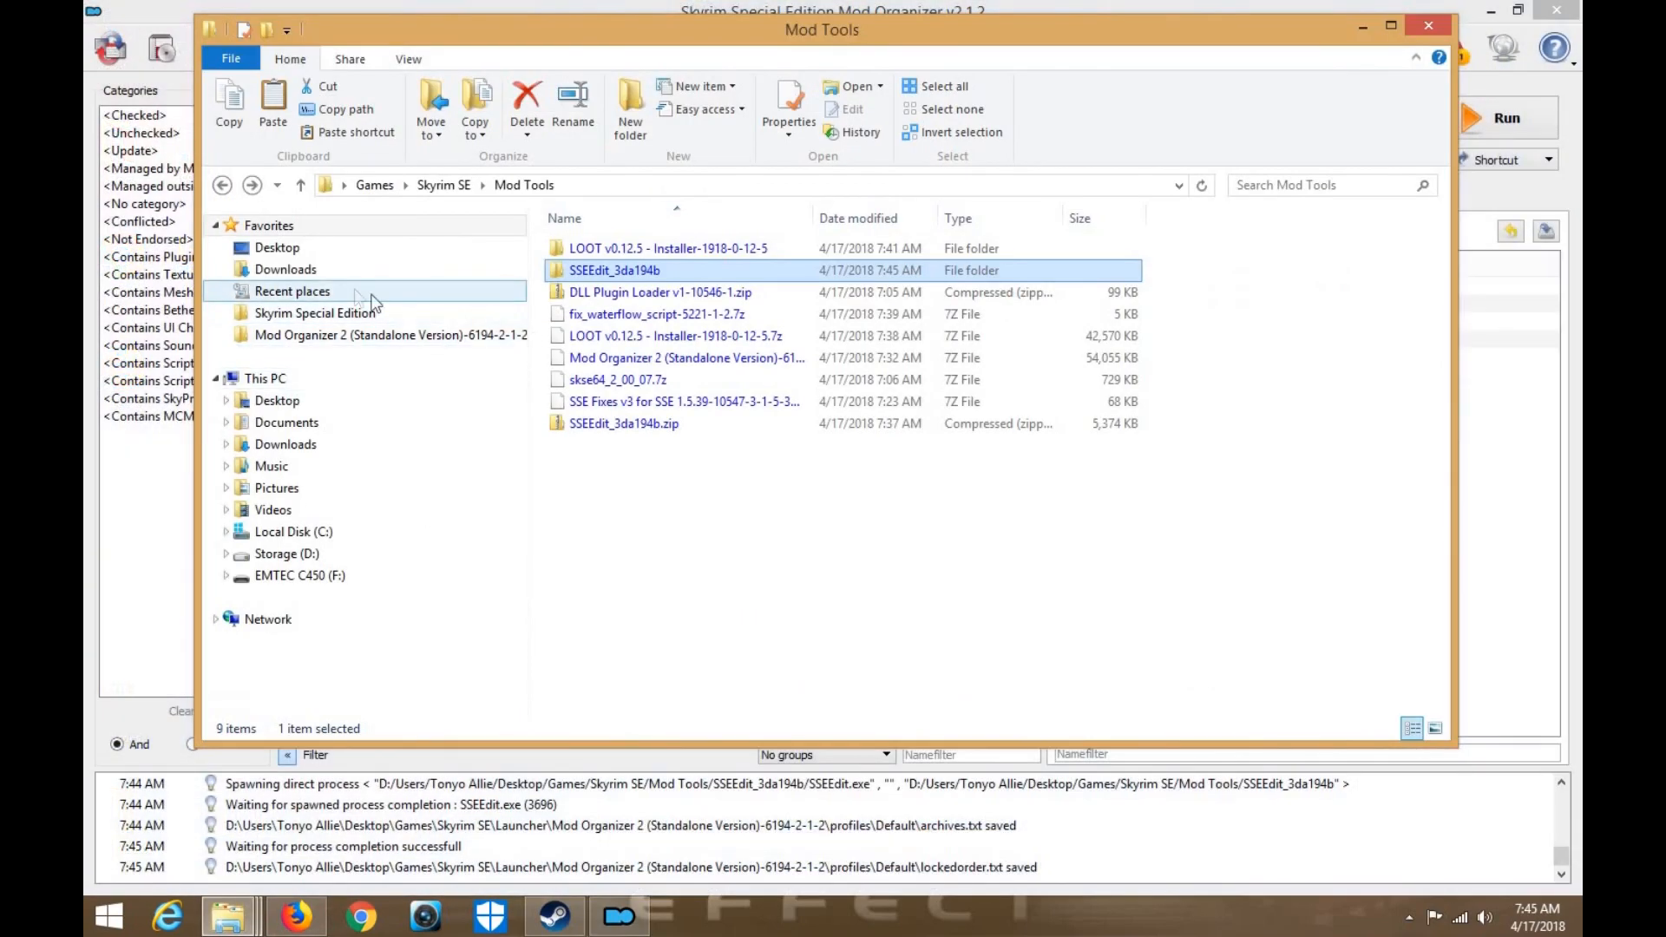
pyautogui.click(316, 313)
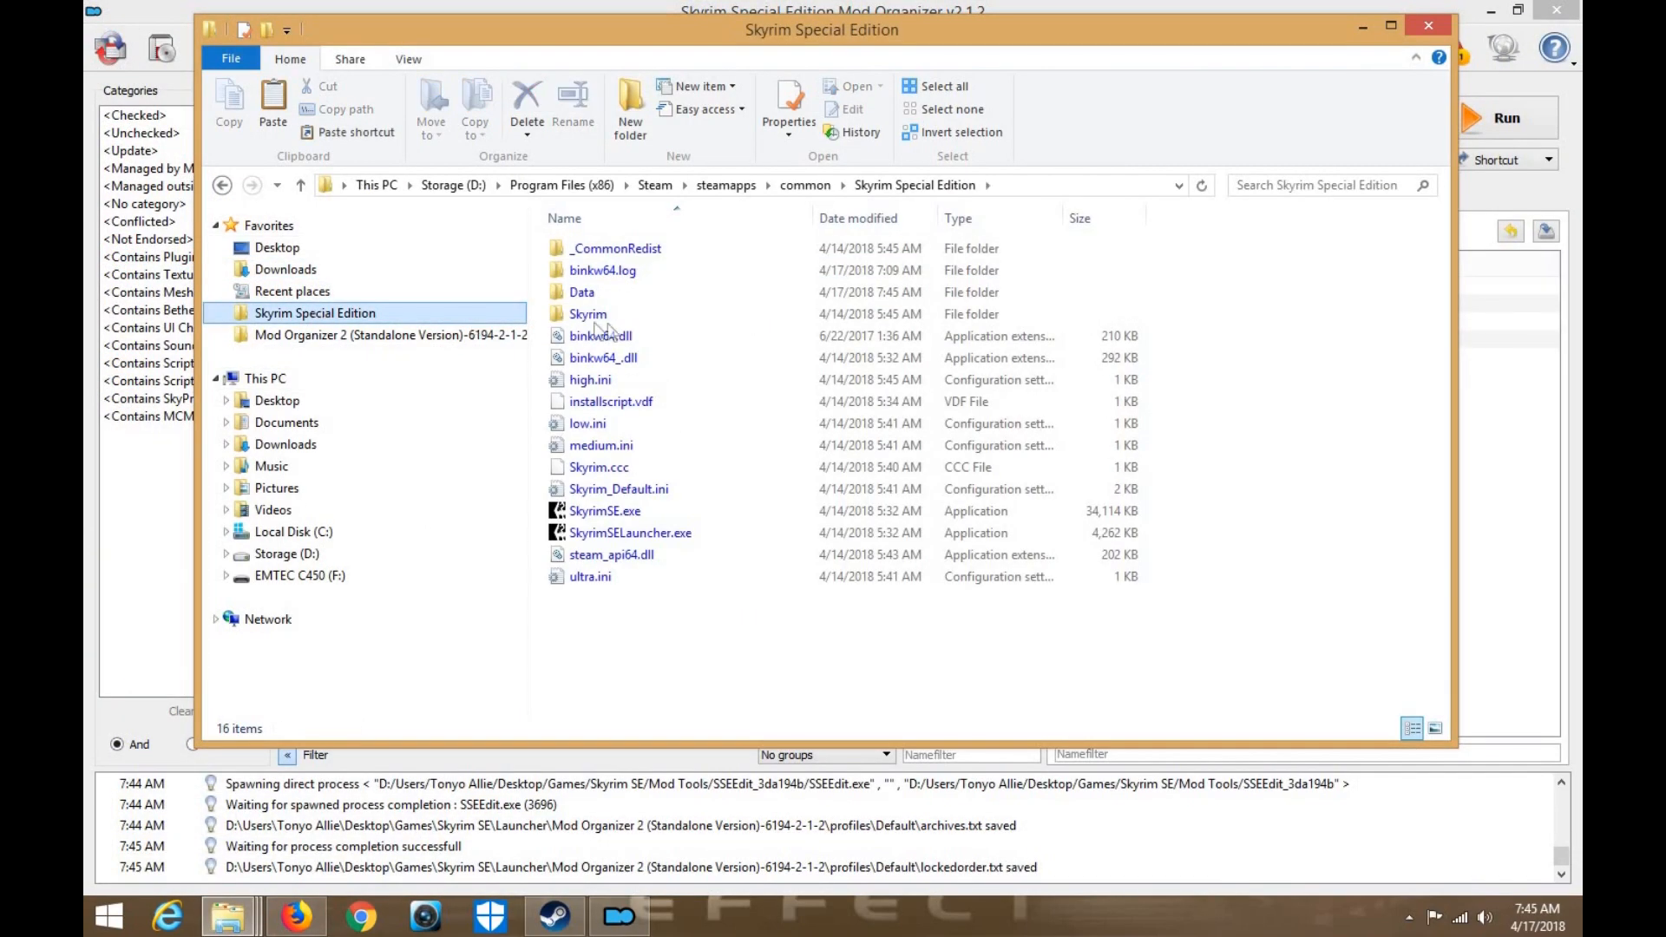
pyautogui.click(618, 296)
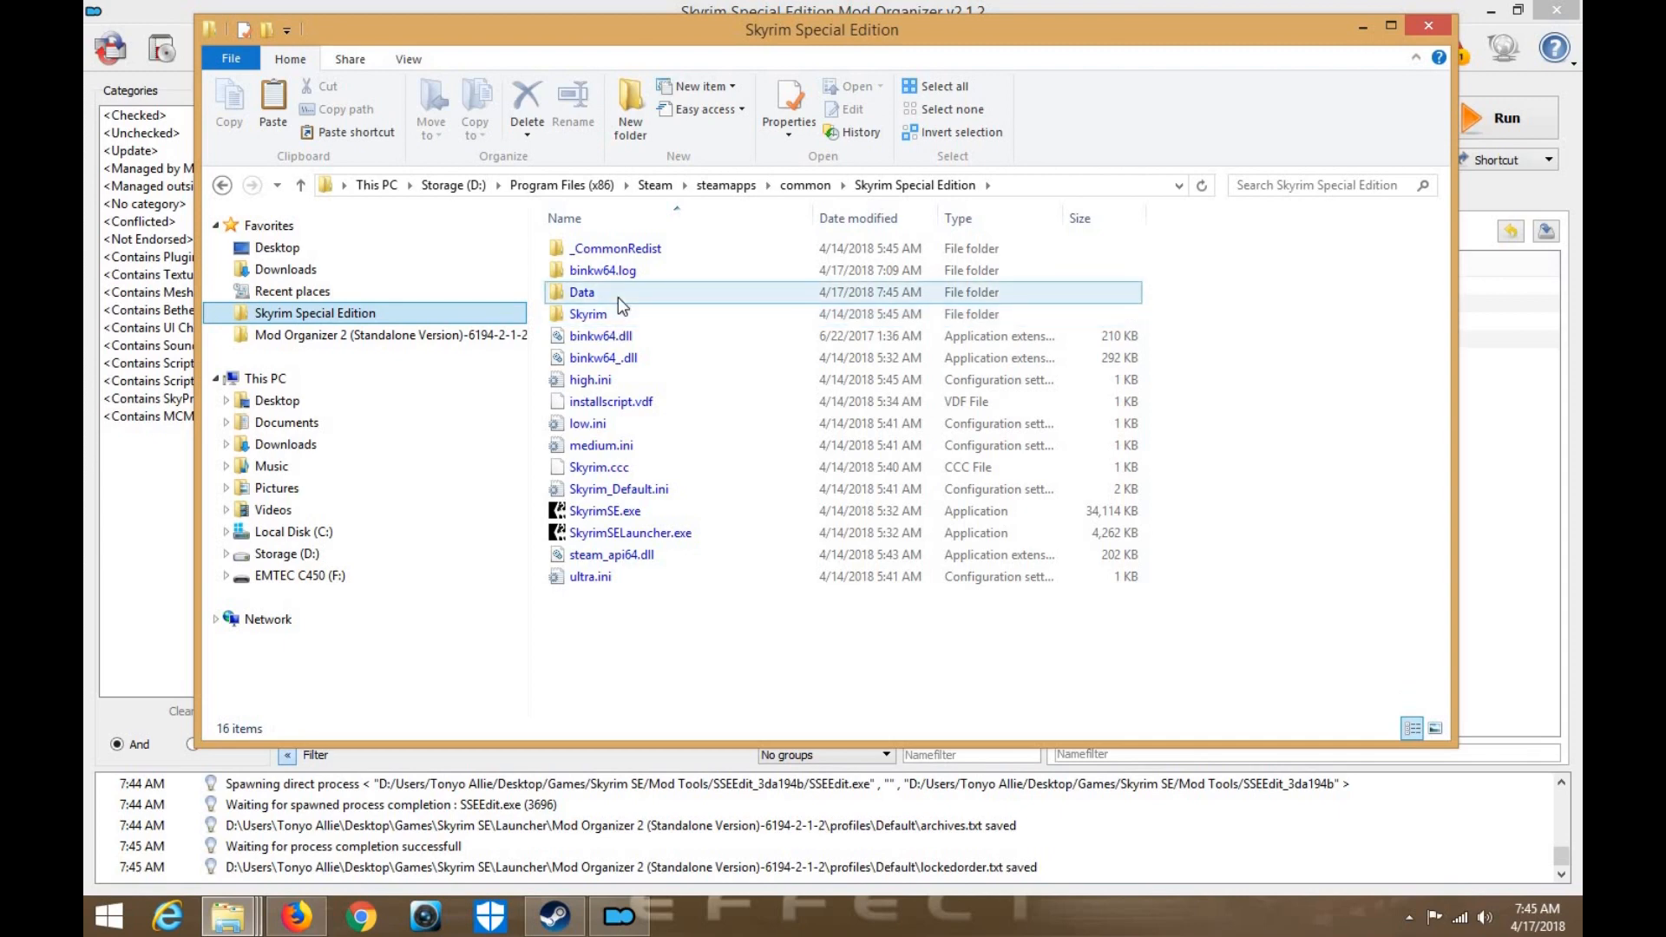
pyautogui.doubleClick(618, 297)
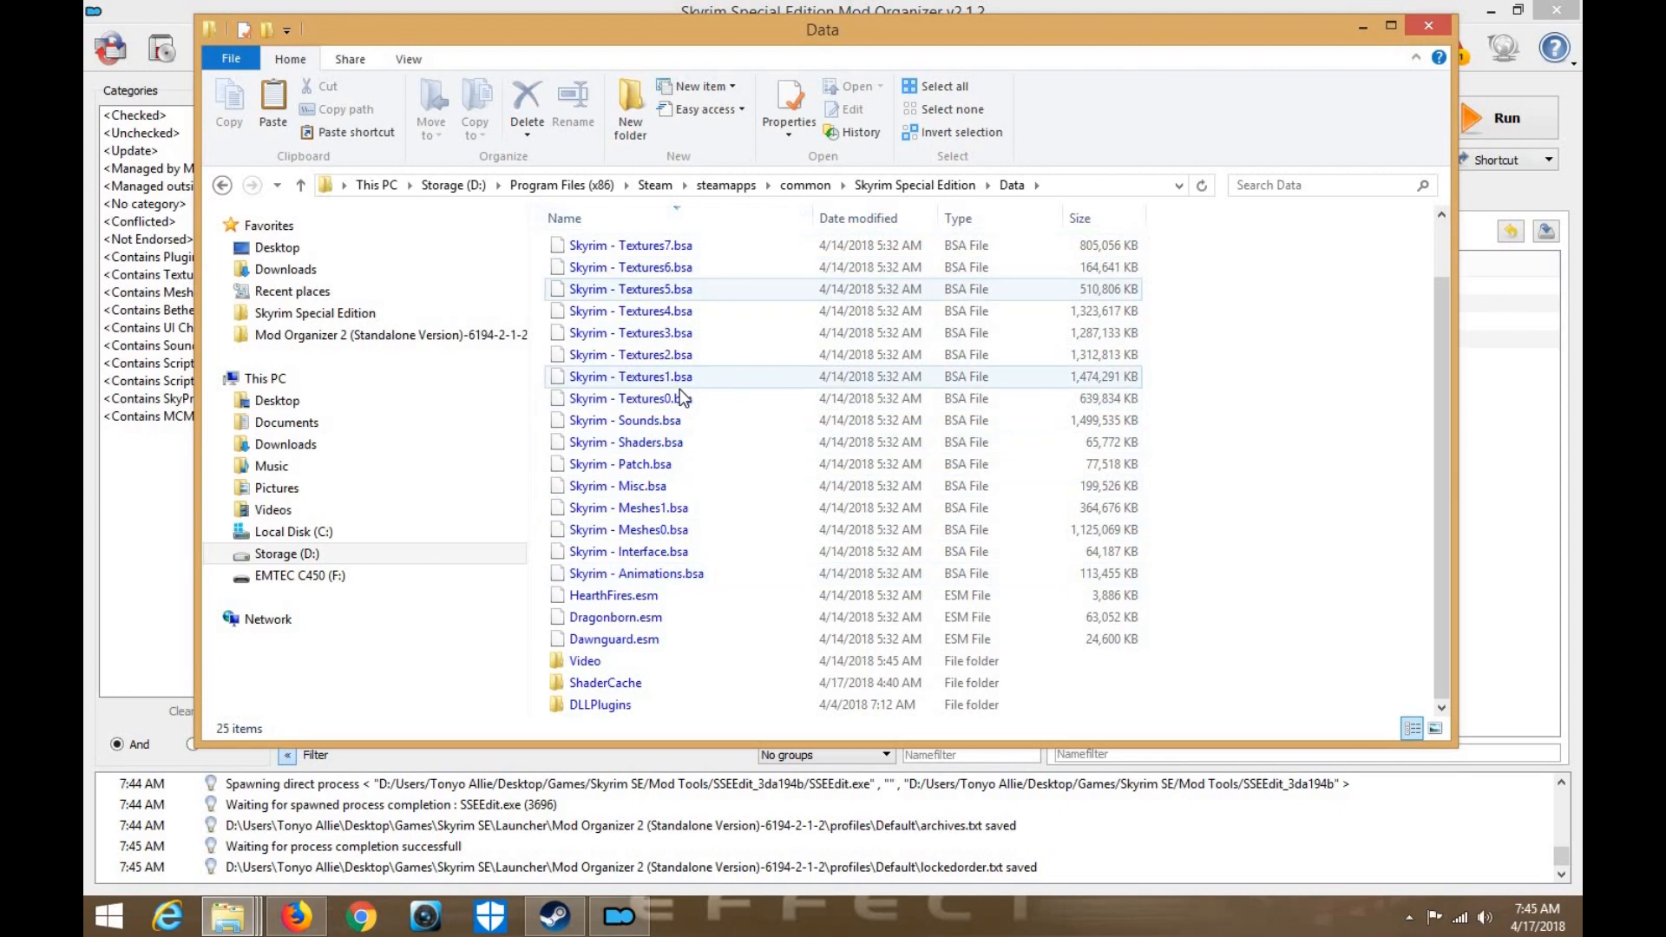
pyautogui.scroll(1, 683, 398)
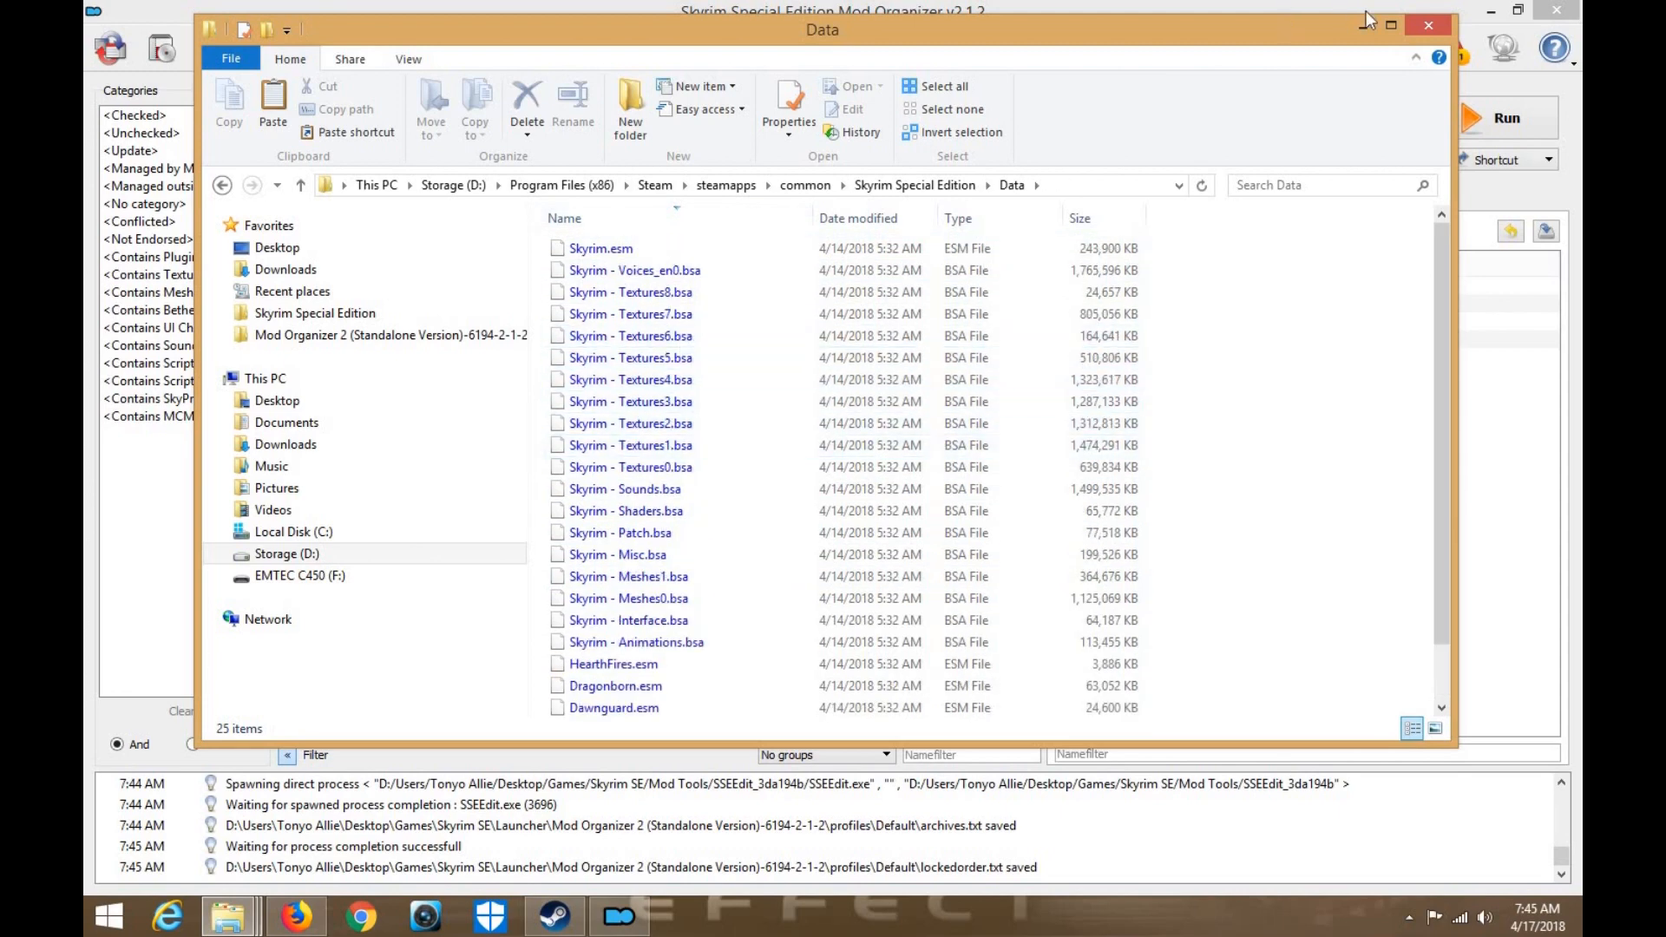
pyautogui.click(1428, 26)
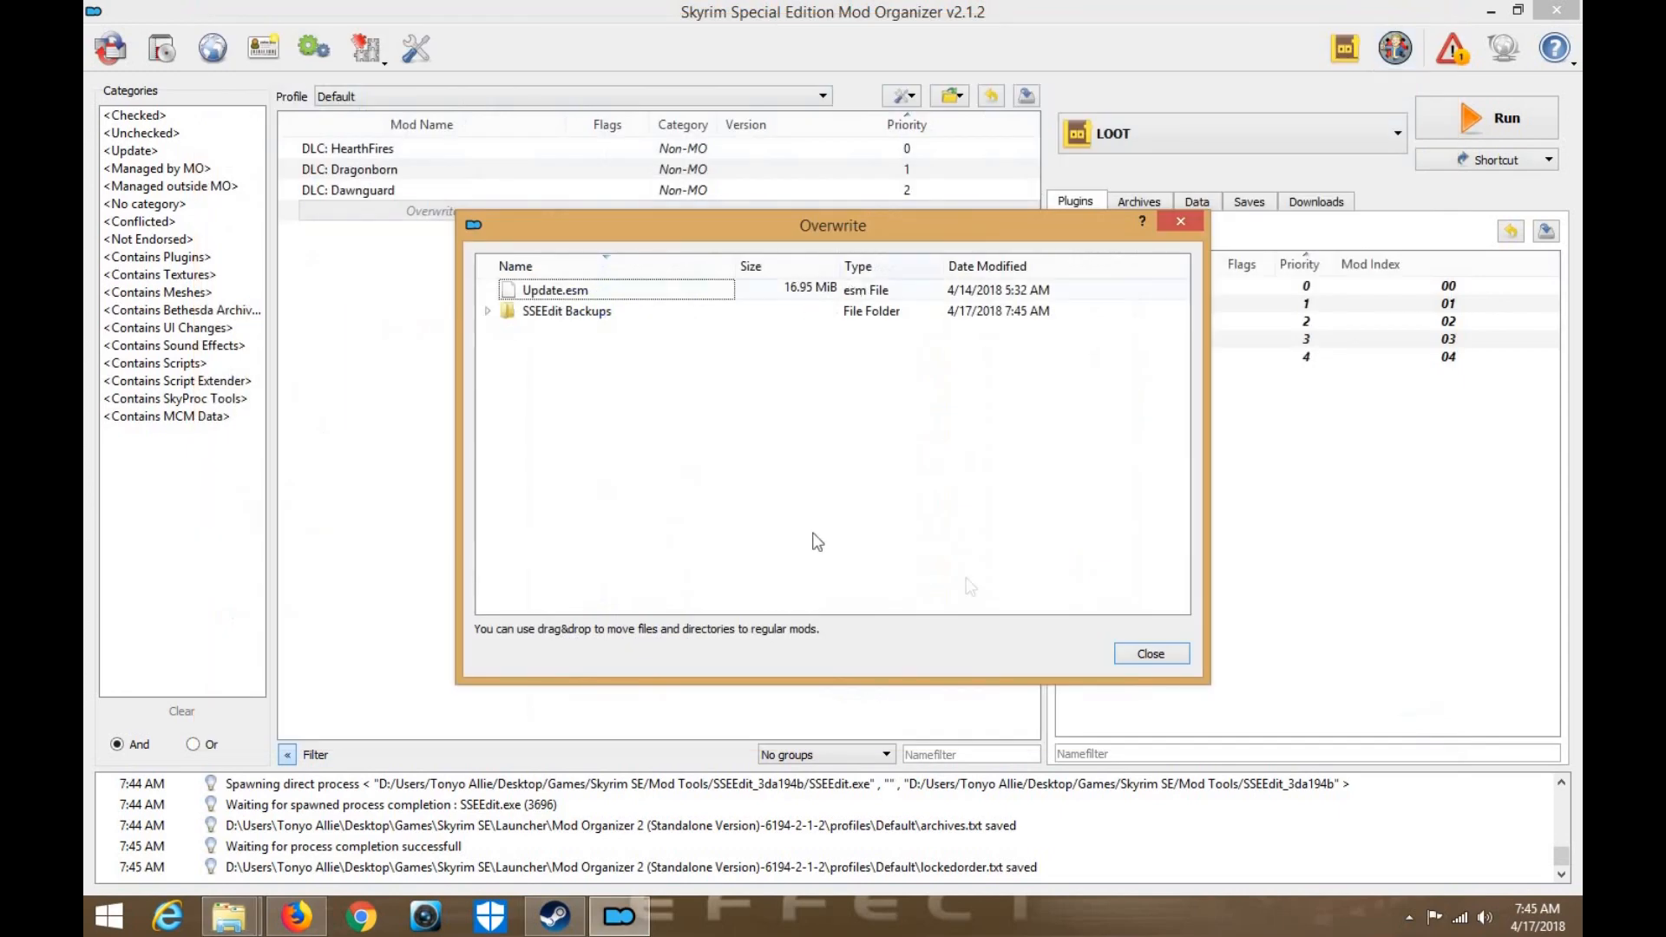
pyautogui.click(1150, 654)
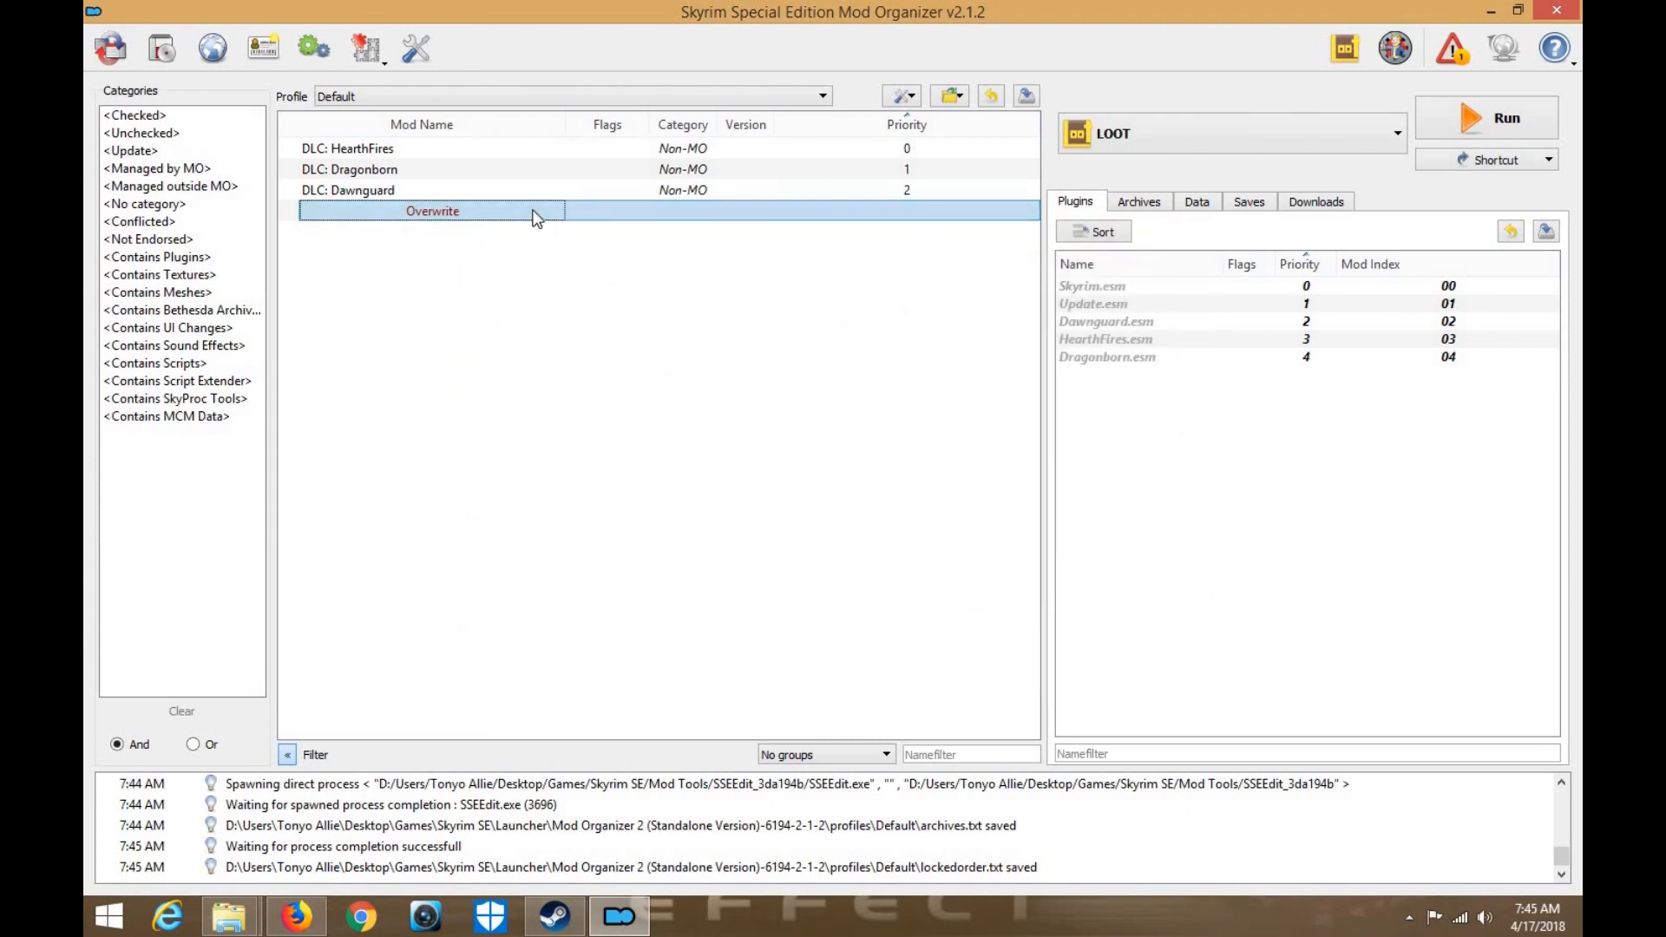
# Create a mod named "Update Clean Patch" from the Overwrite files and enable it in the mod list
pyautogui.rightClick(533, 211)
pyautogui.click(570, 249)
pyautogui.write('Update Cle')
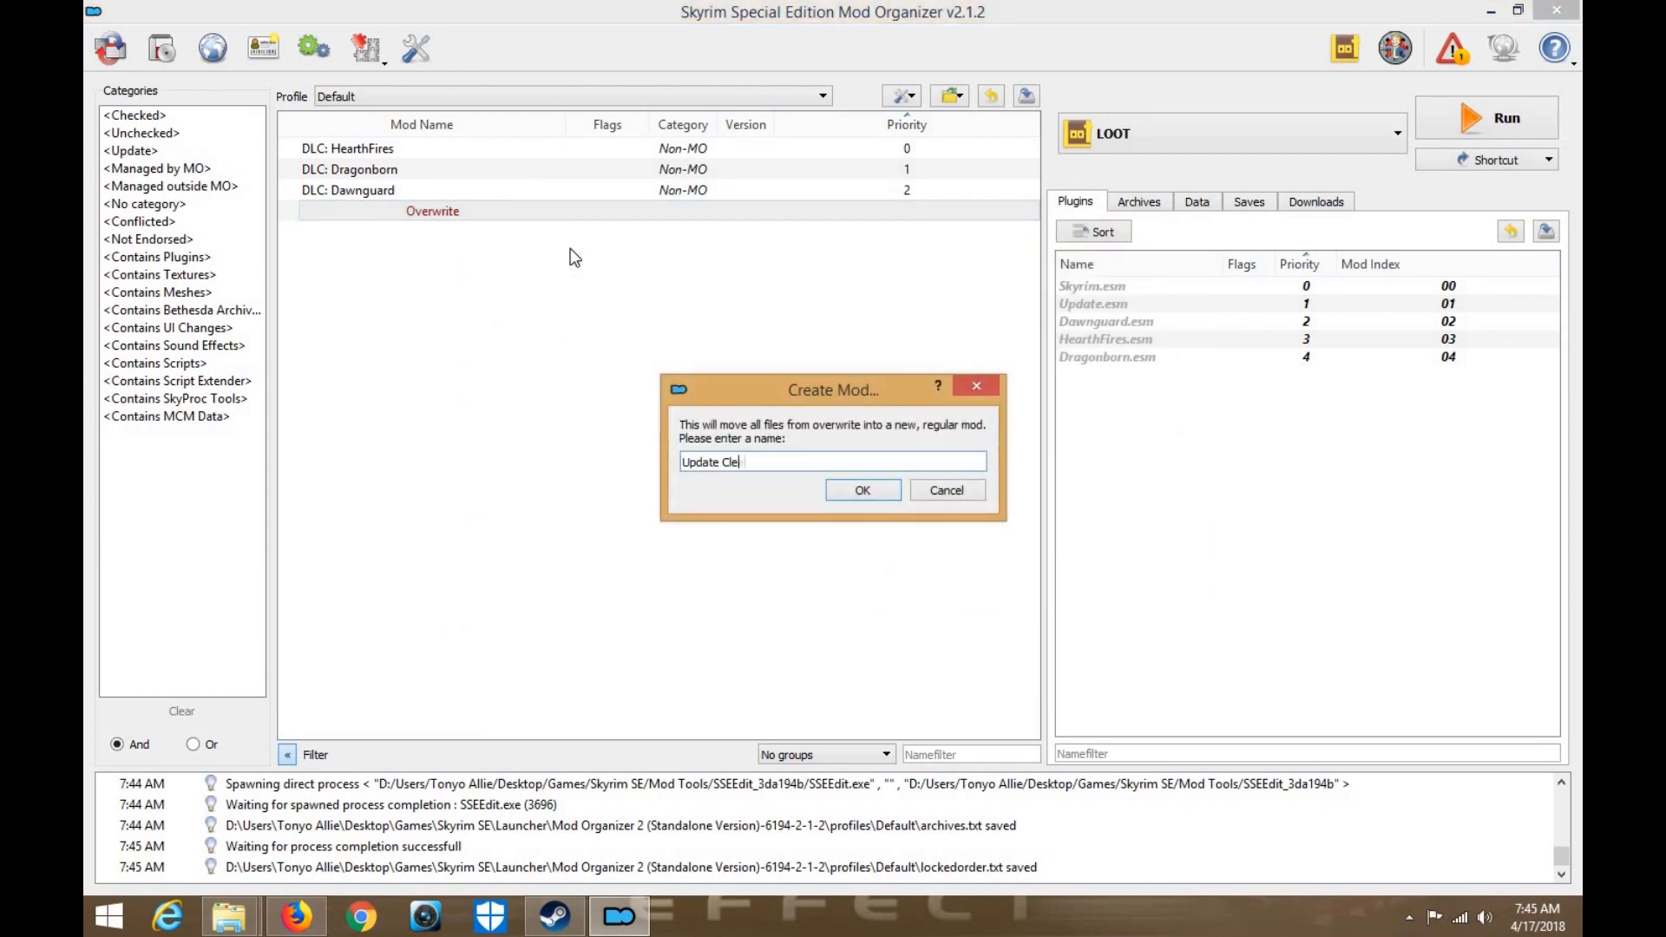
pyautogui.write('an Patch')
pyautogui.press('Return')
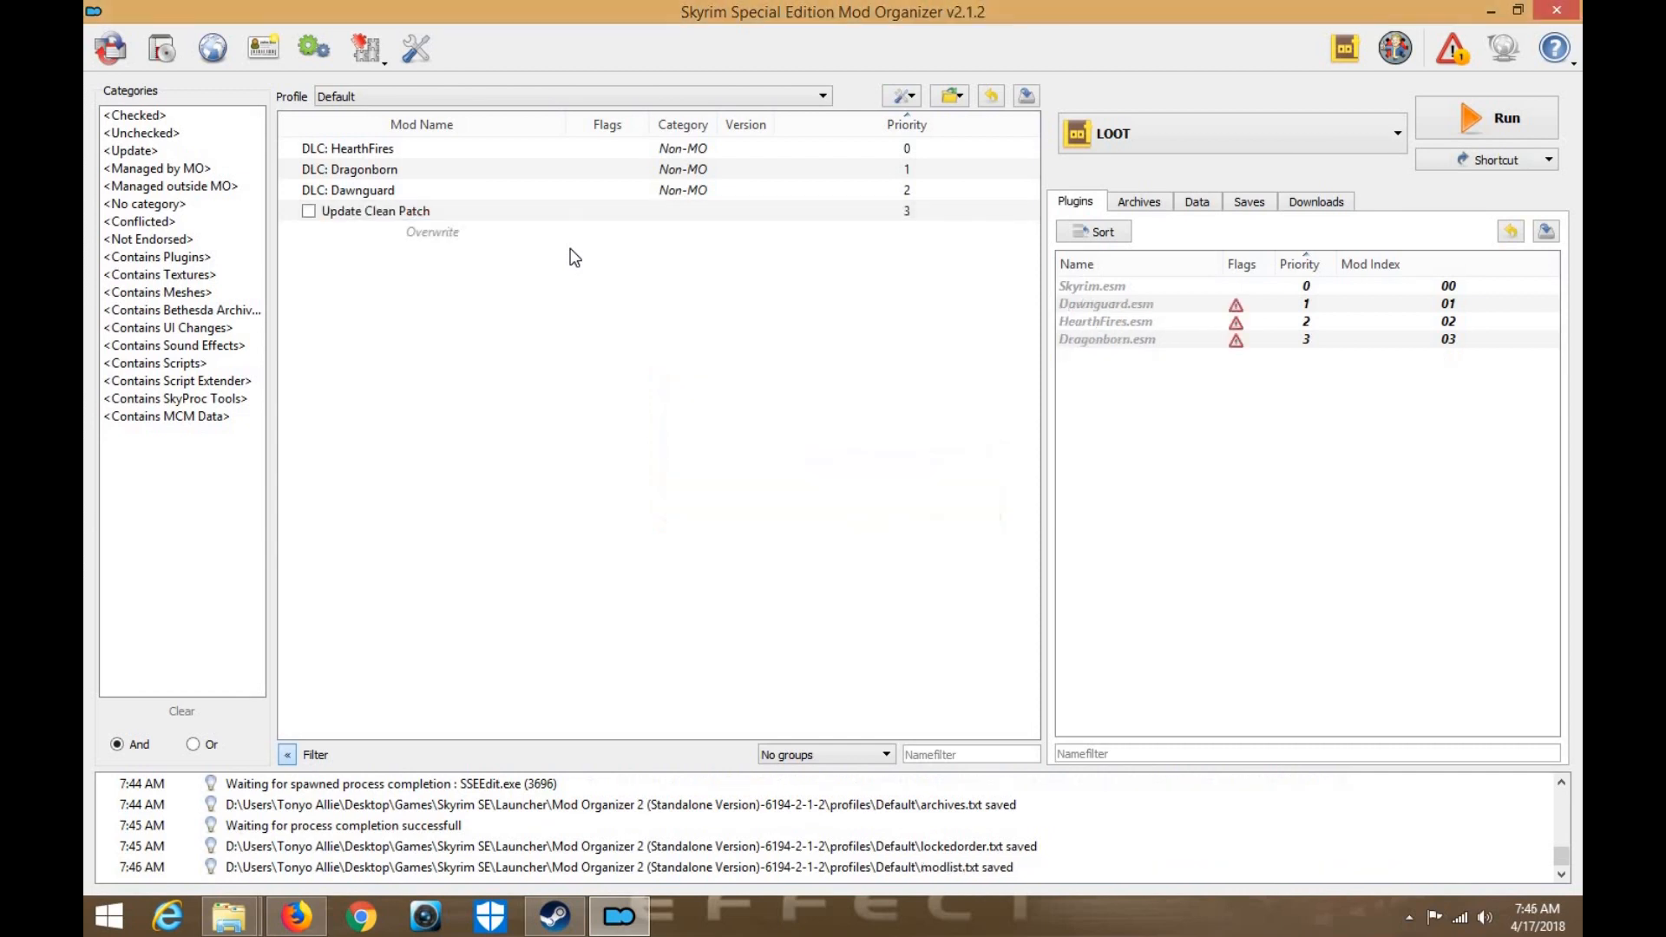
pyautogui.click(308, 211)
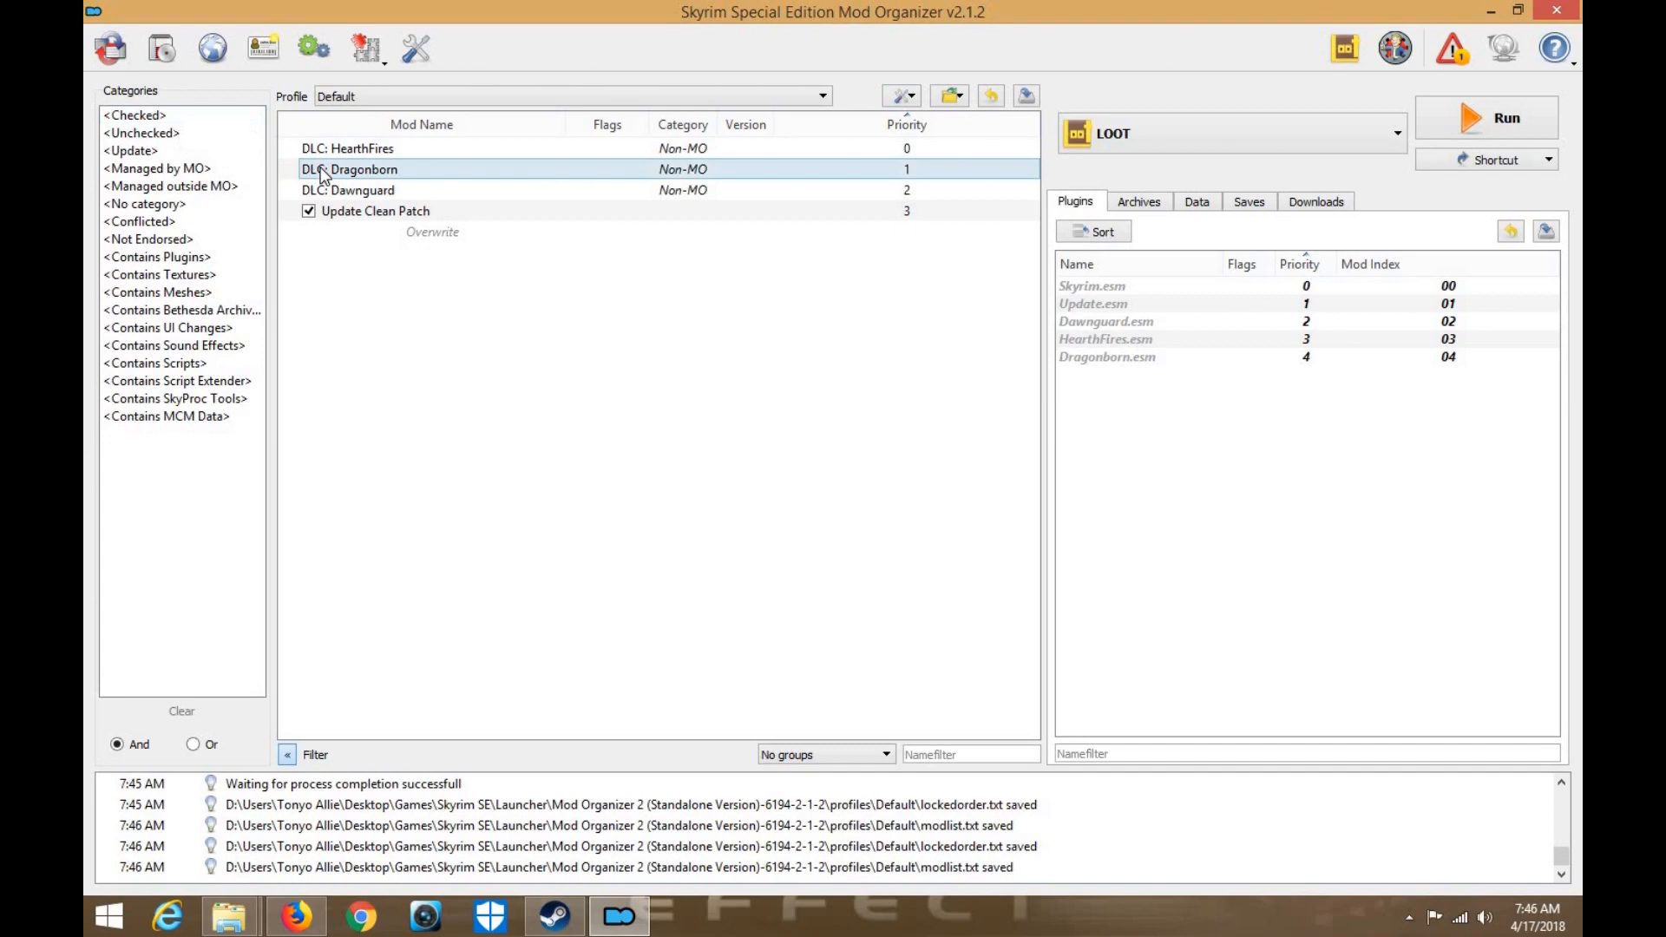
# Launch SSEEdit from Mod Organizer, clear the plugin selection, and load only Dawnguard.esm
pyautogui.click(1403, 57)
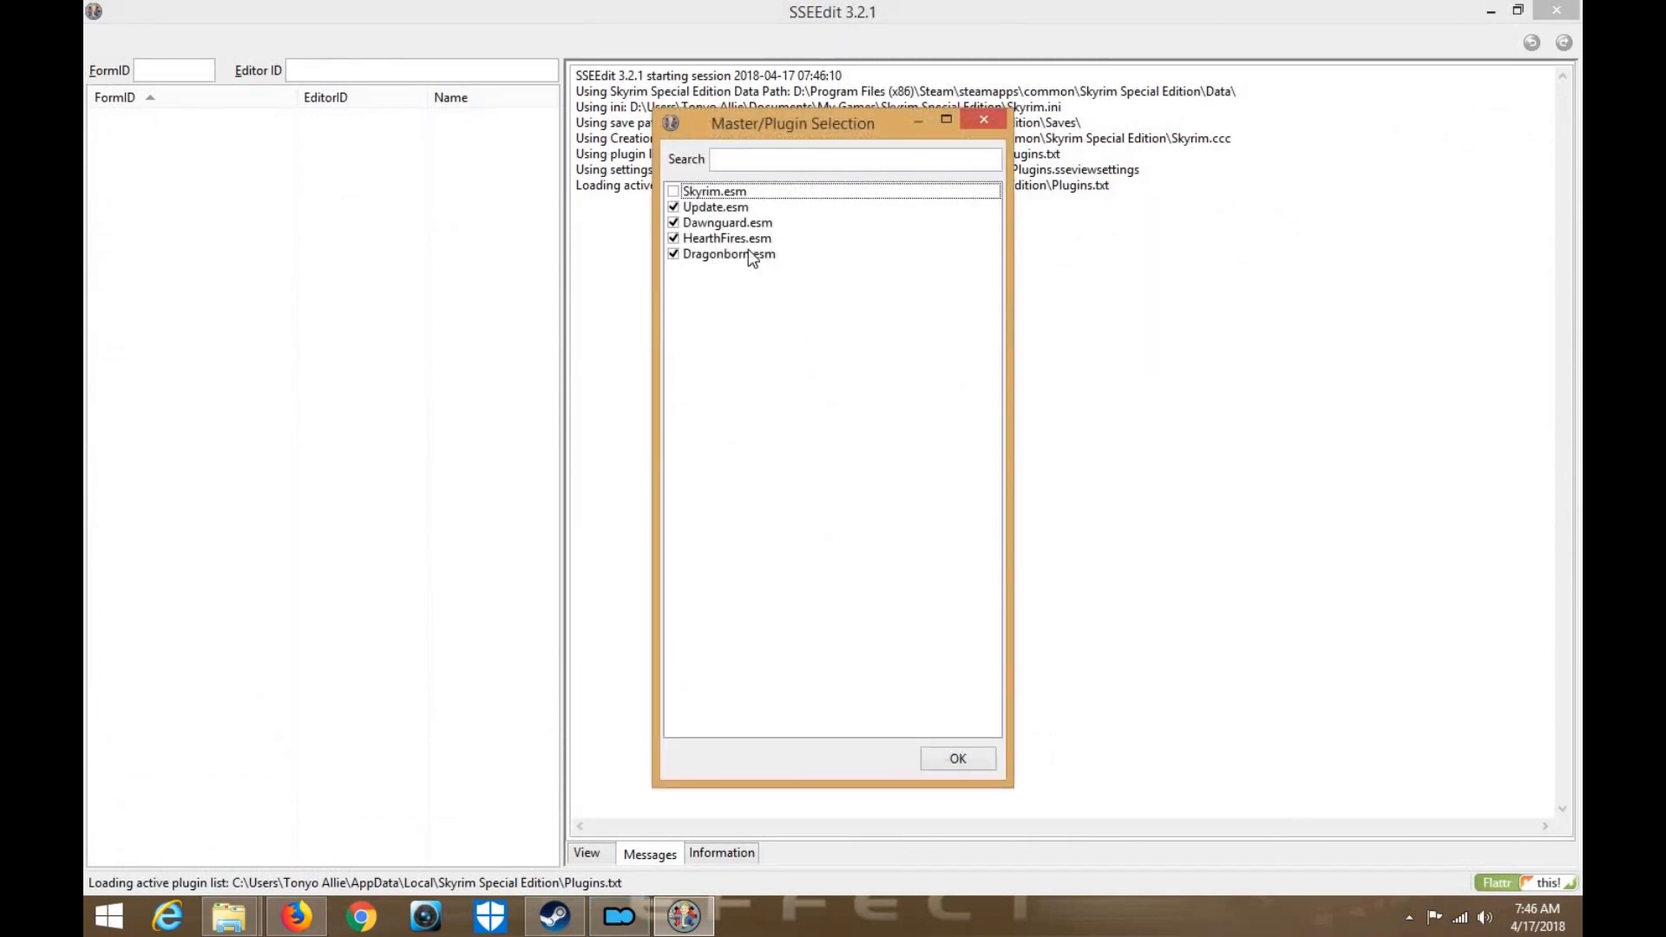
pyautogui.rightClick(748, 248)
pyautogui.click(799, 282)
pyautogui.click(673, 223)
pyautogui.click(954, 757)
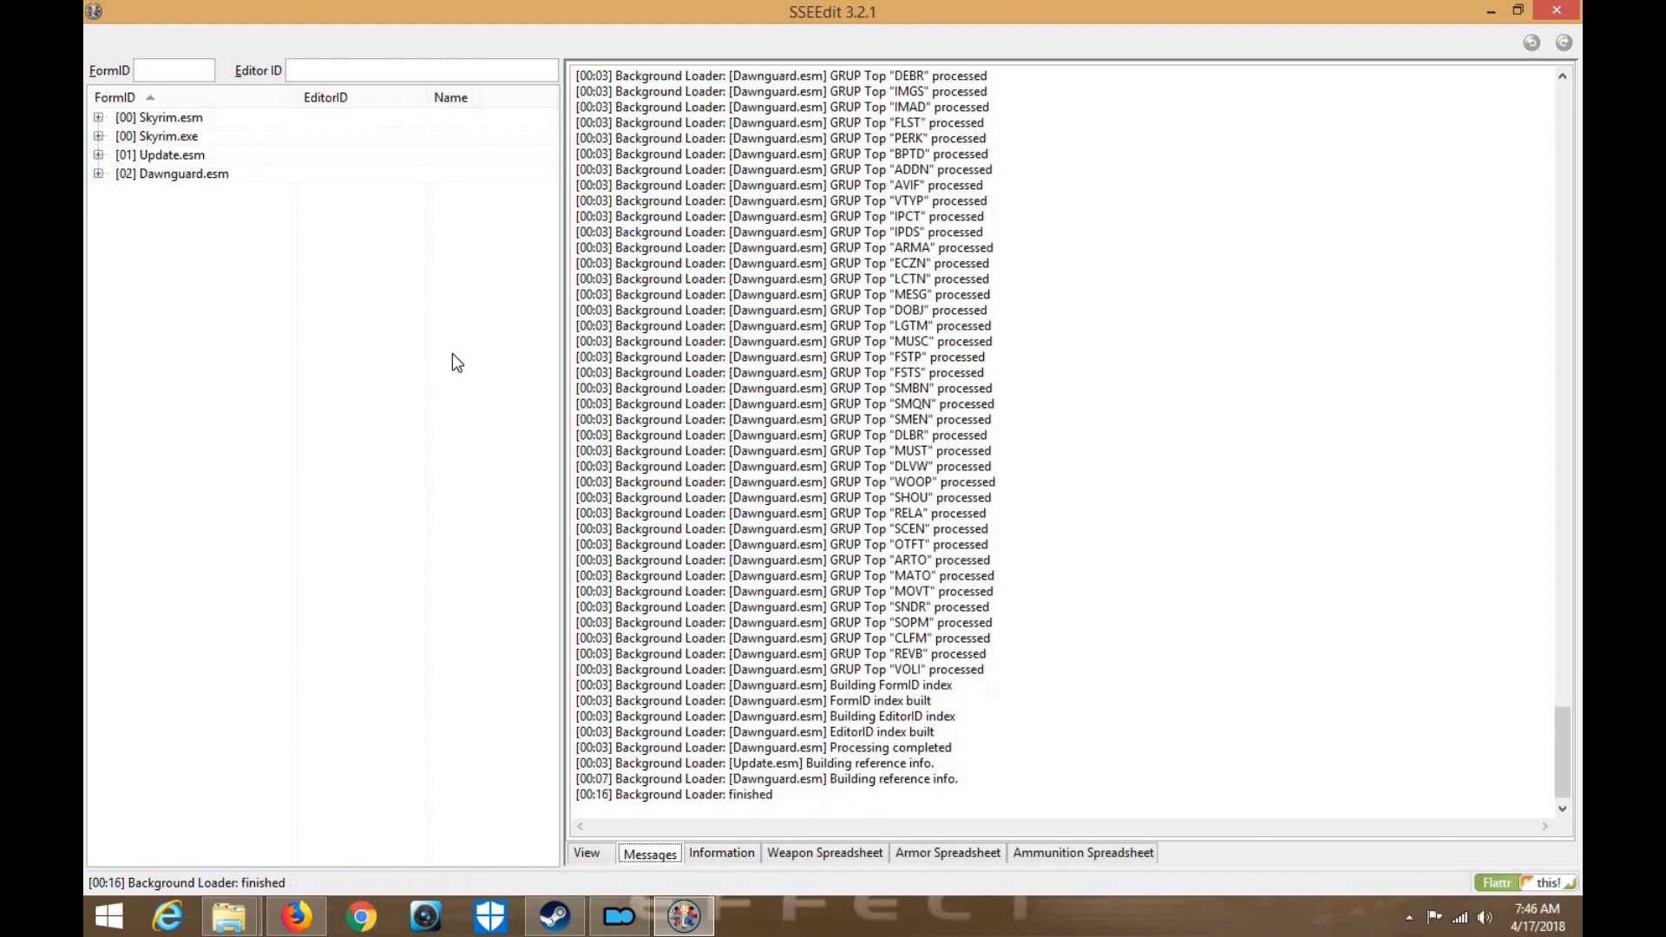
# Apply the filter for cleaning to Dawnguard.esm and remove its "Identical to Master" records, accepting the module edit warning
pyautogui.rightClick(278, 178)
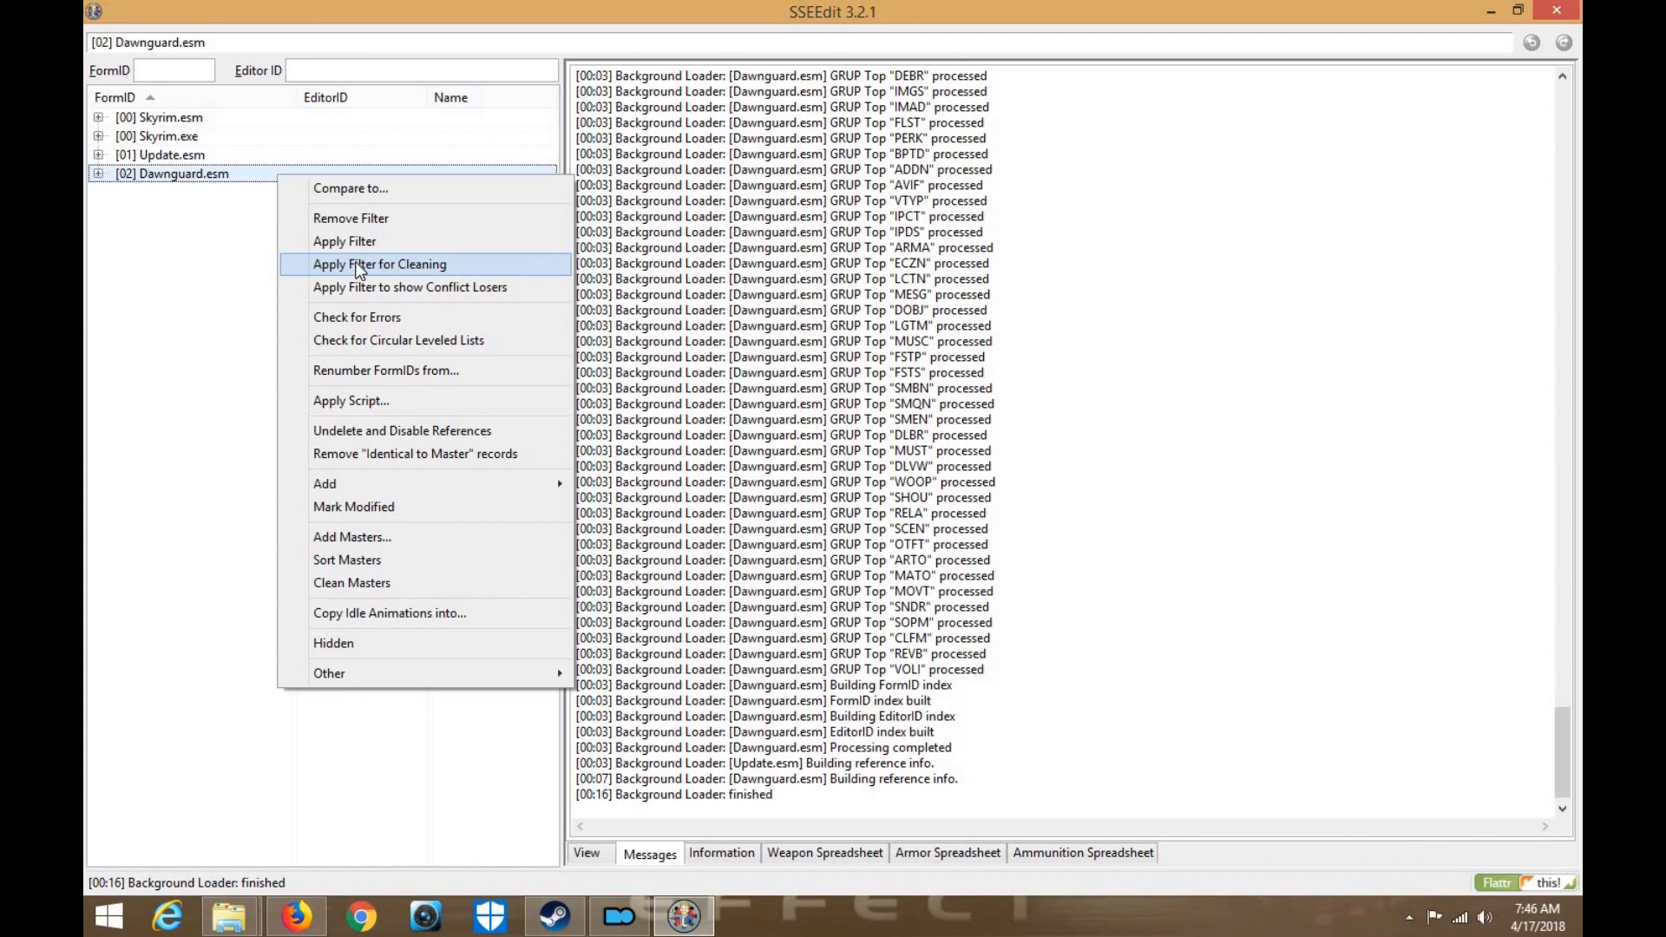
pyautogui.click(359, 268)
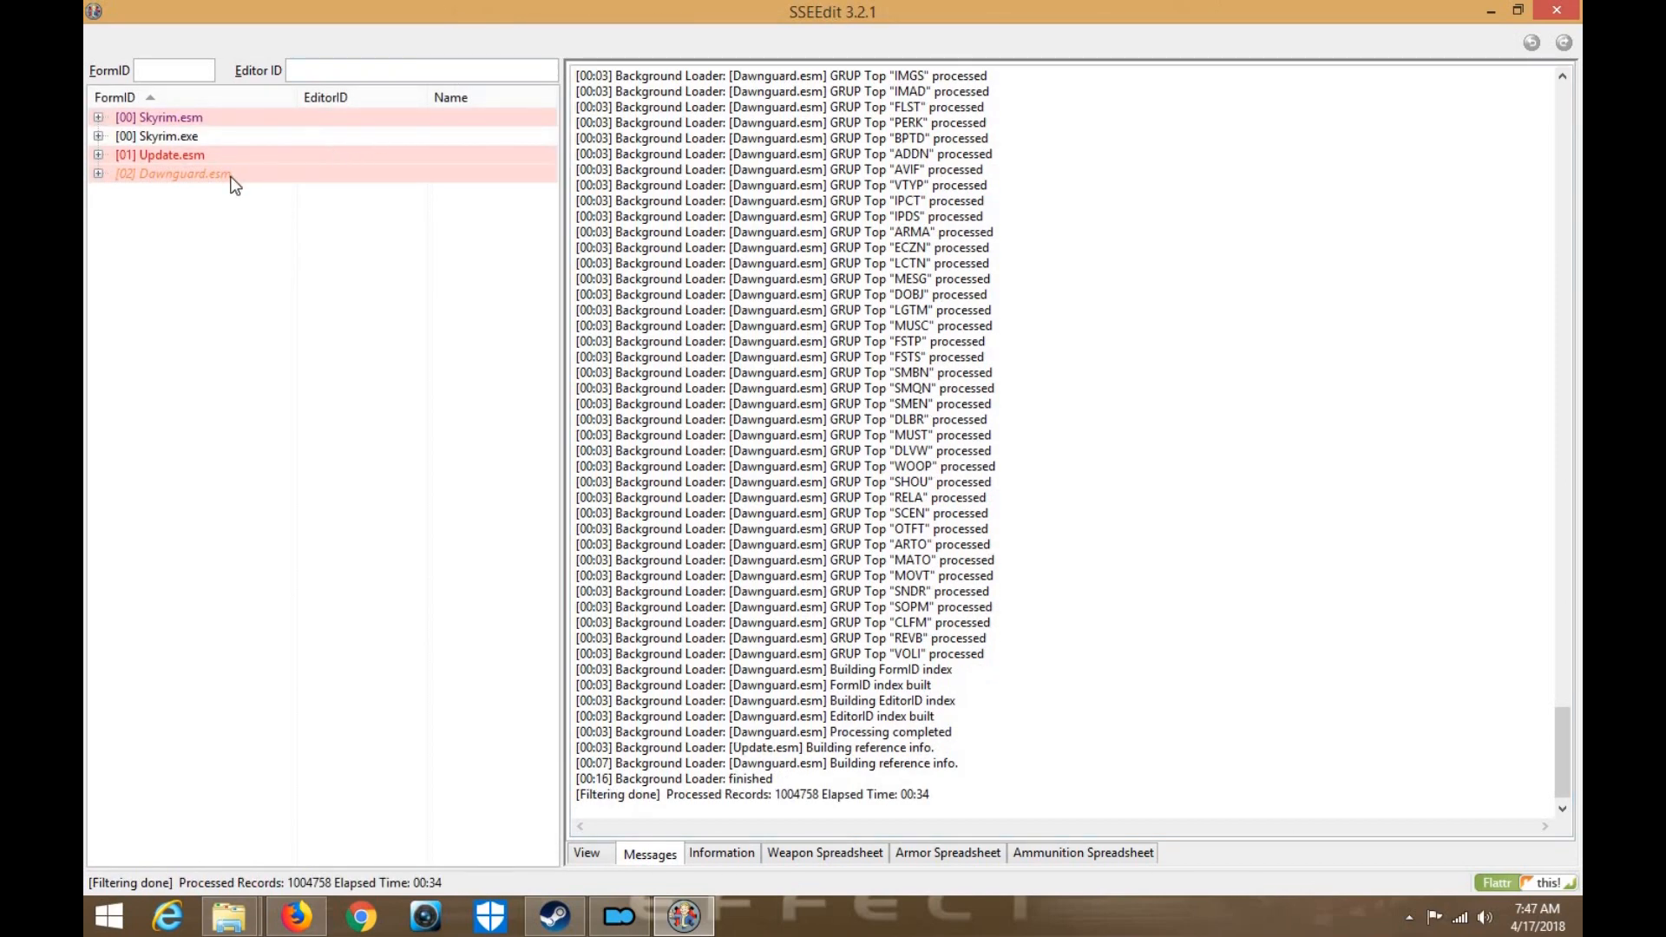
pyautogui.rightClick(234, 186)
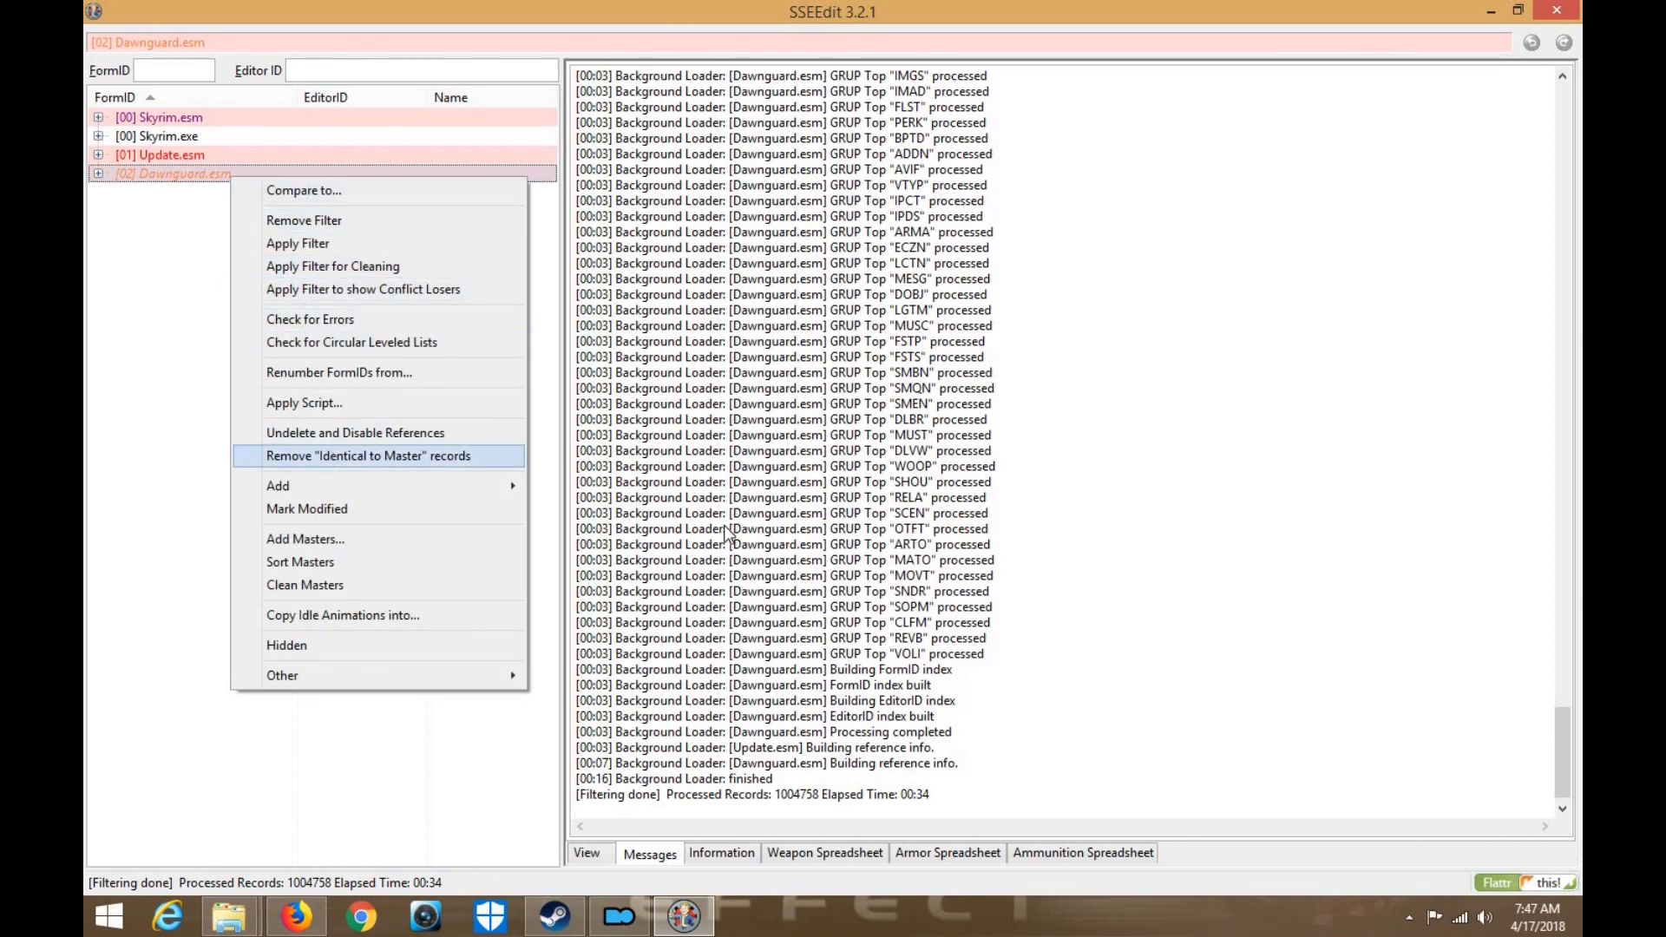
pyautogui.click(329, 458)
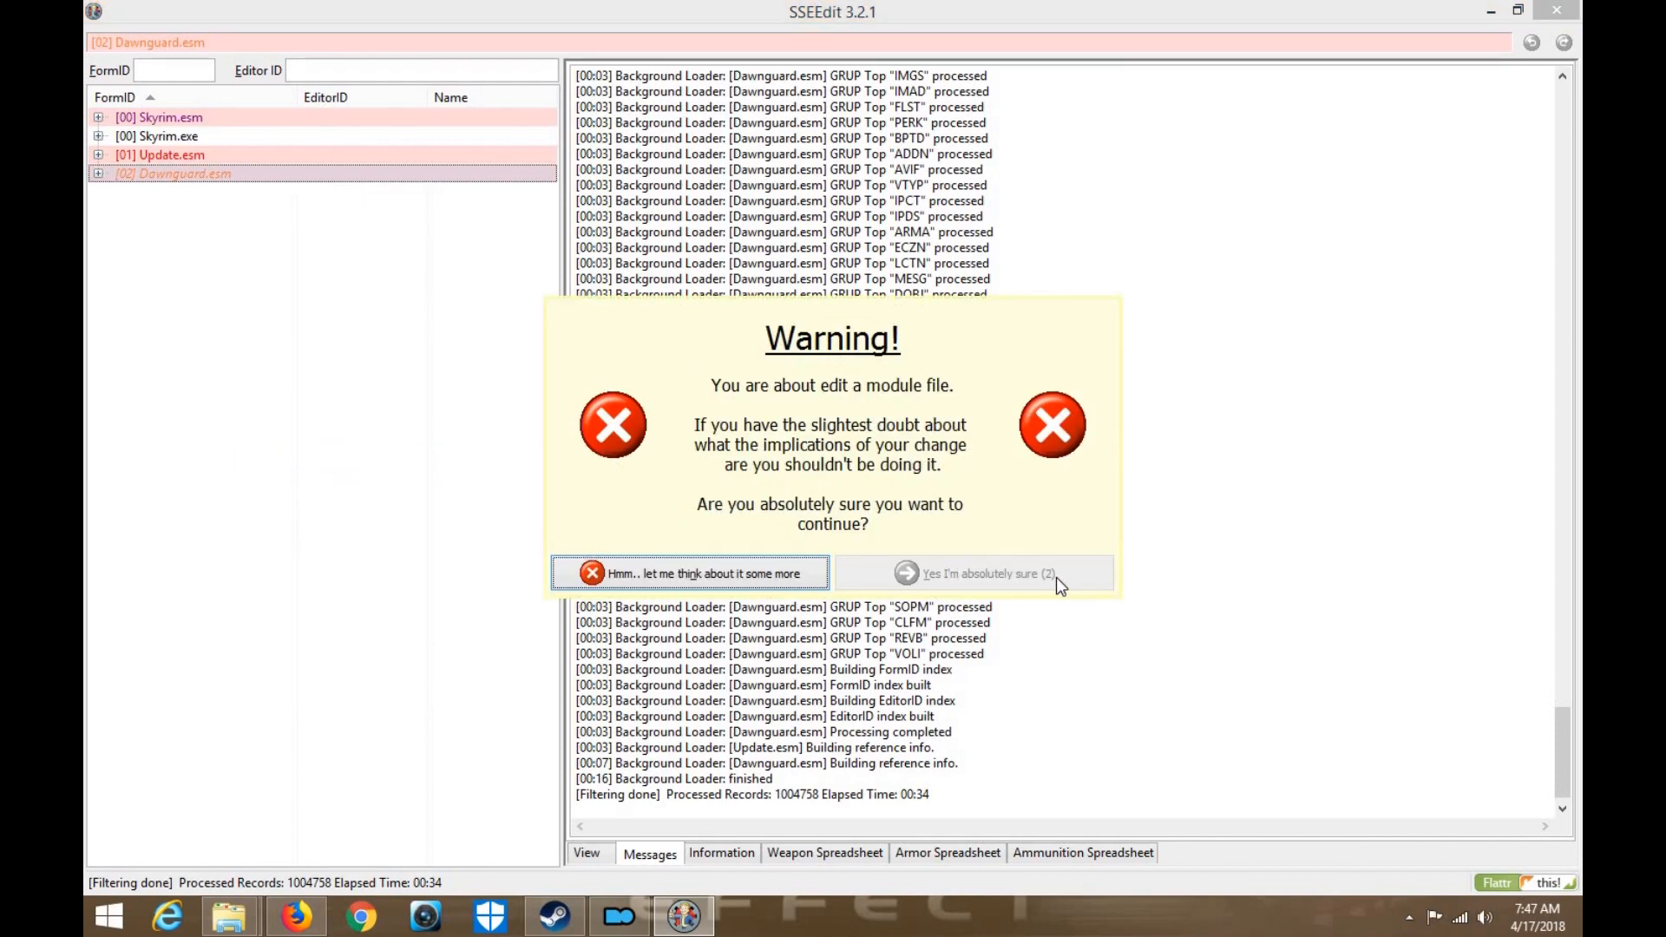
pyautogui.click(1055, 576)
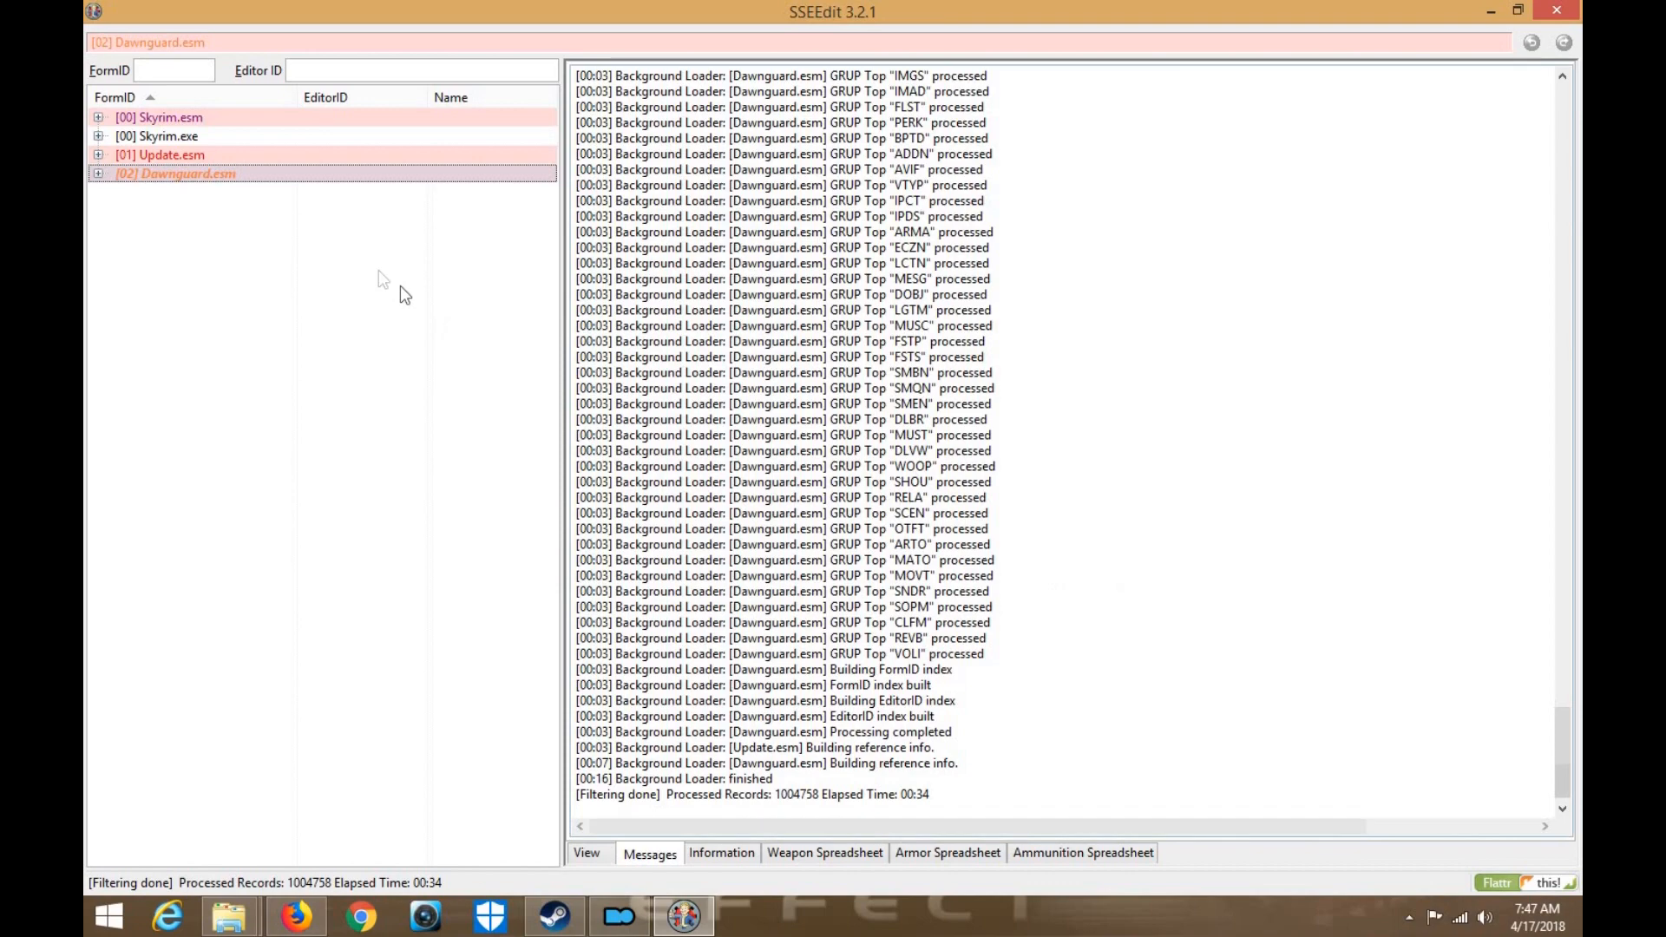
# Undelete and disable references in Dawnguard.esm, and close SSEEdit, saving the plugin with a backup
pyautogui.rightClick(321, 170)
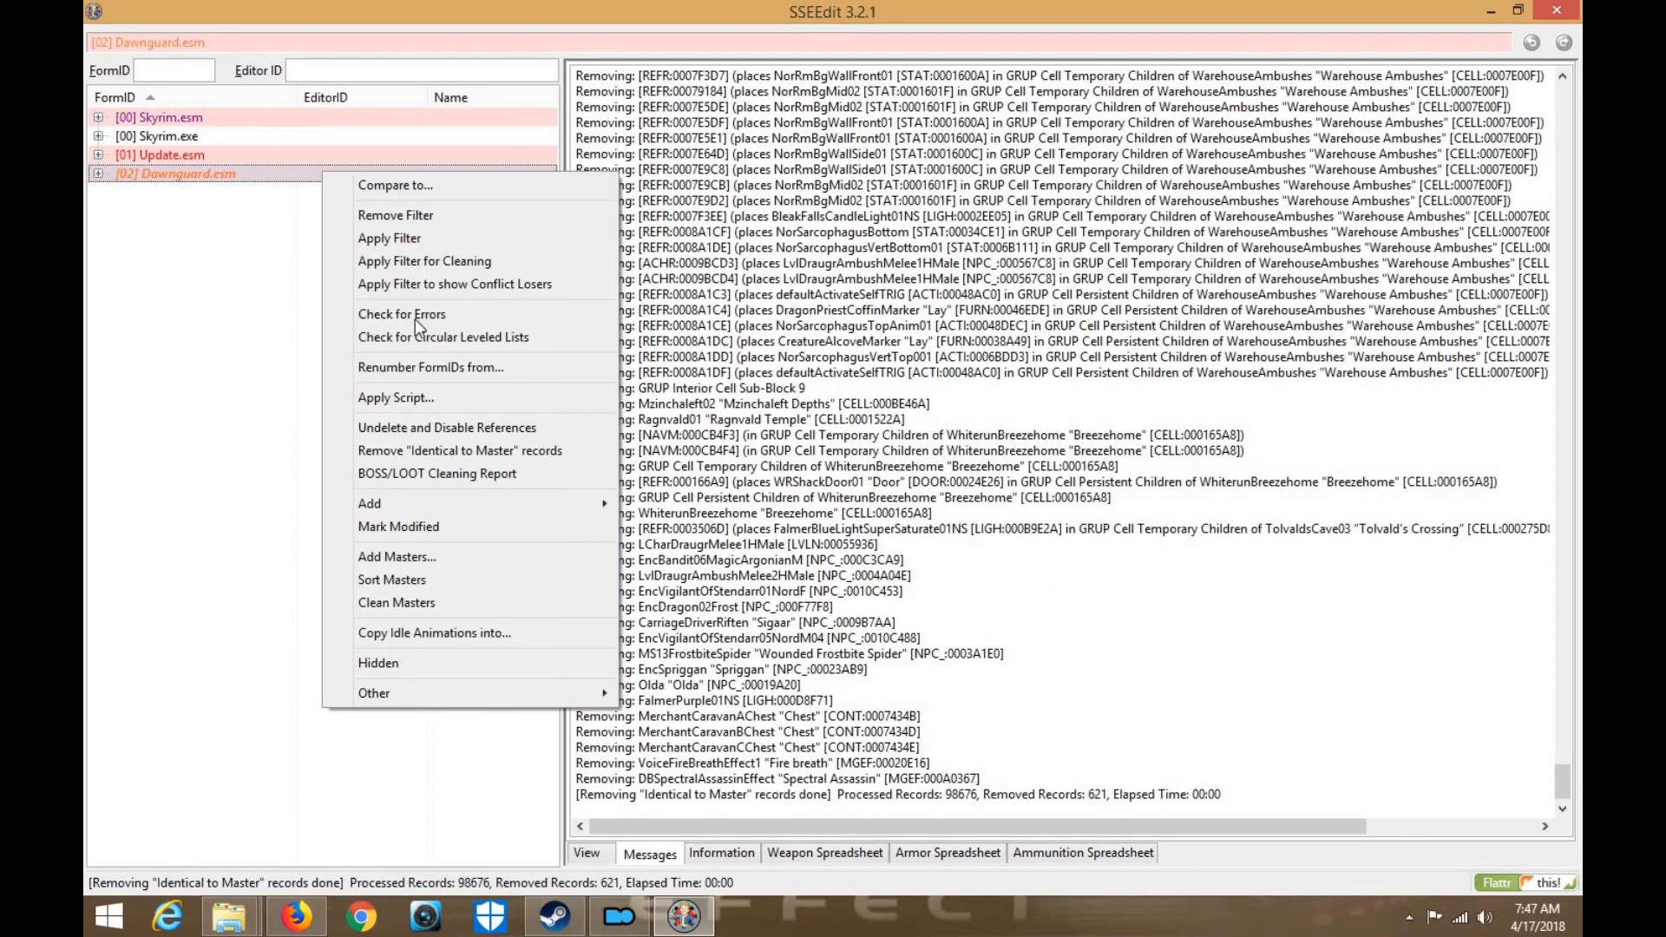
pyautogui.click(475, 429)
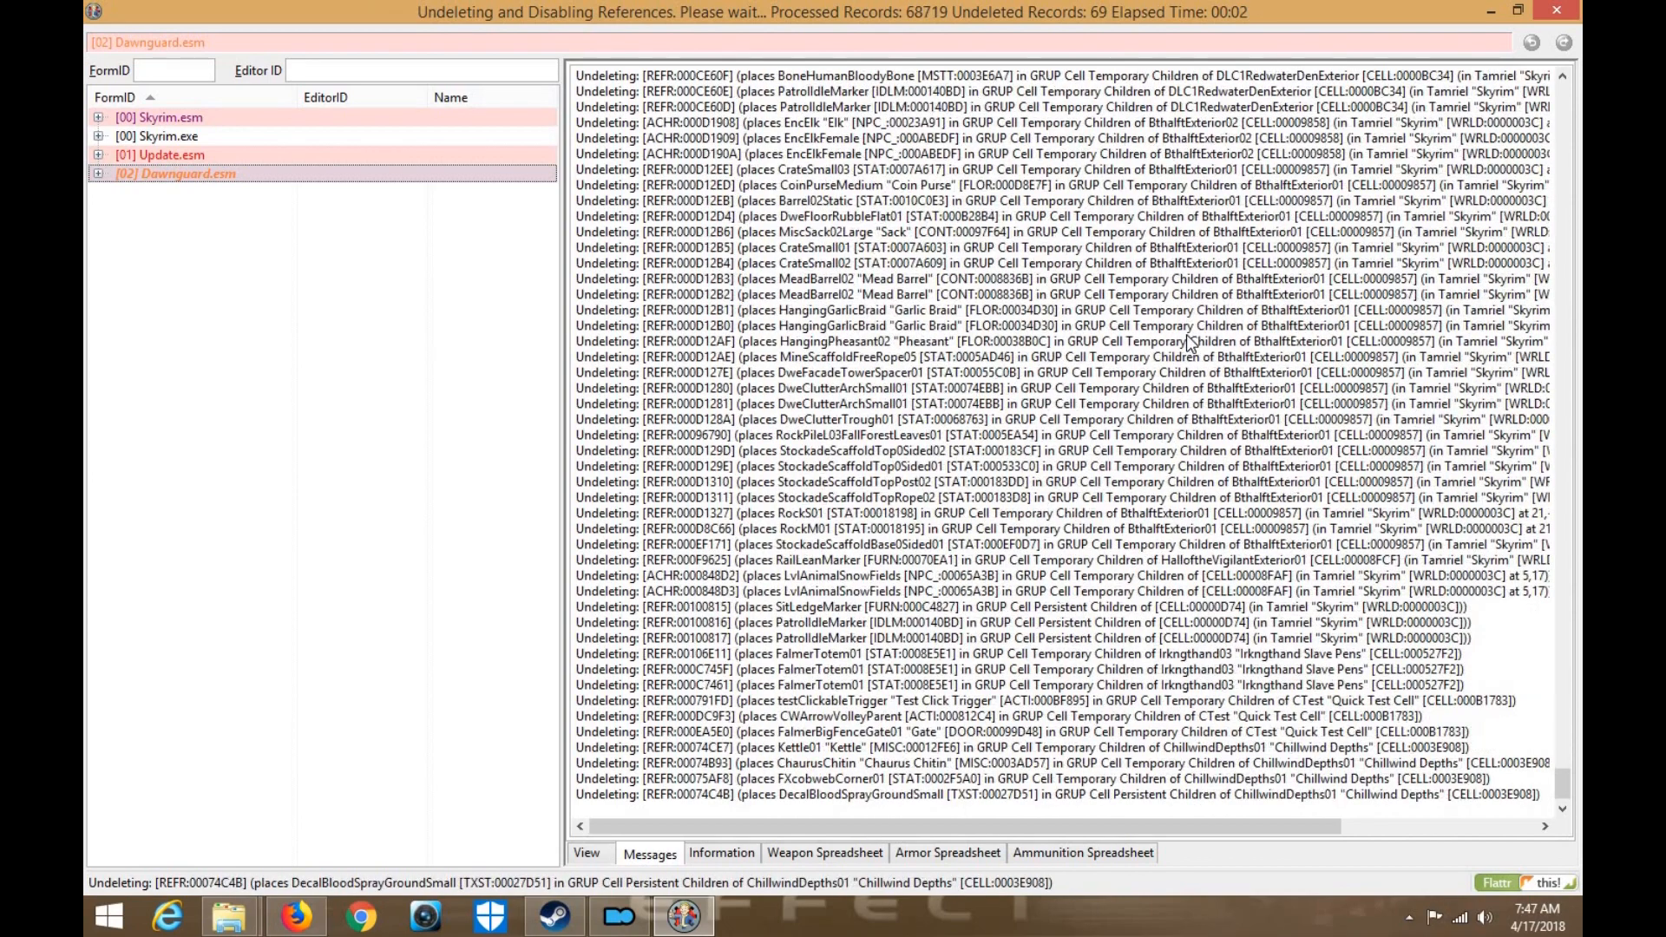
pyautogui.click(1562, 12)
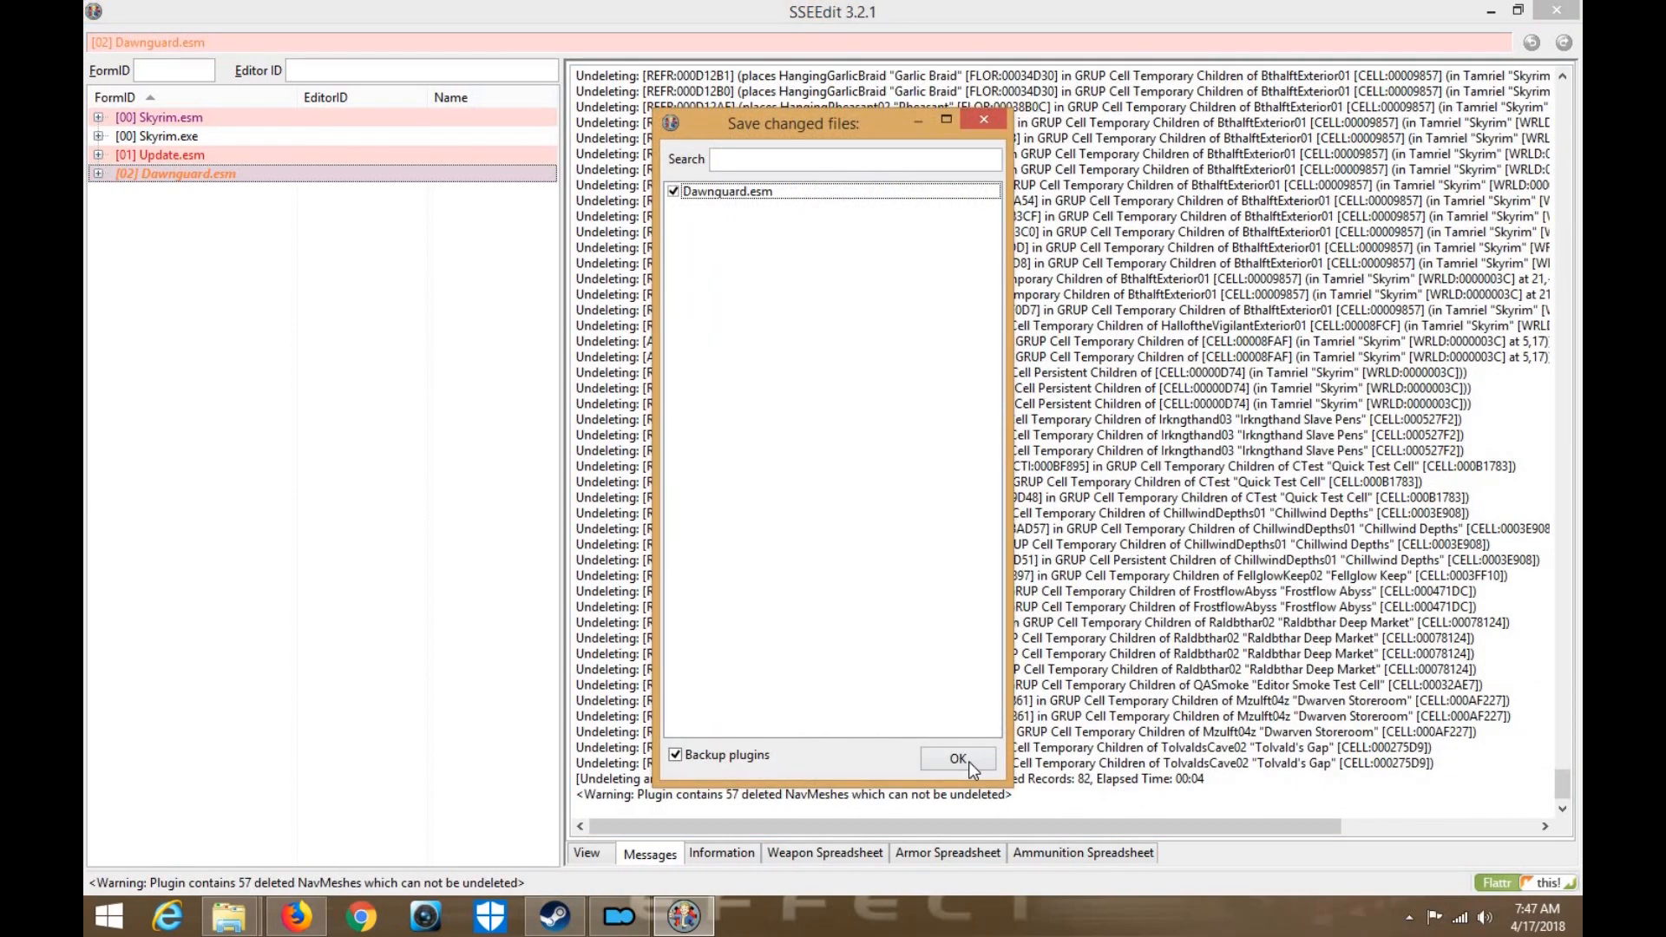
pyautogui.click(968, 760)
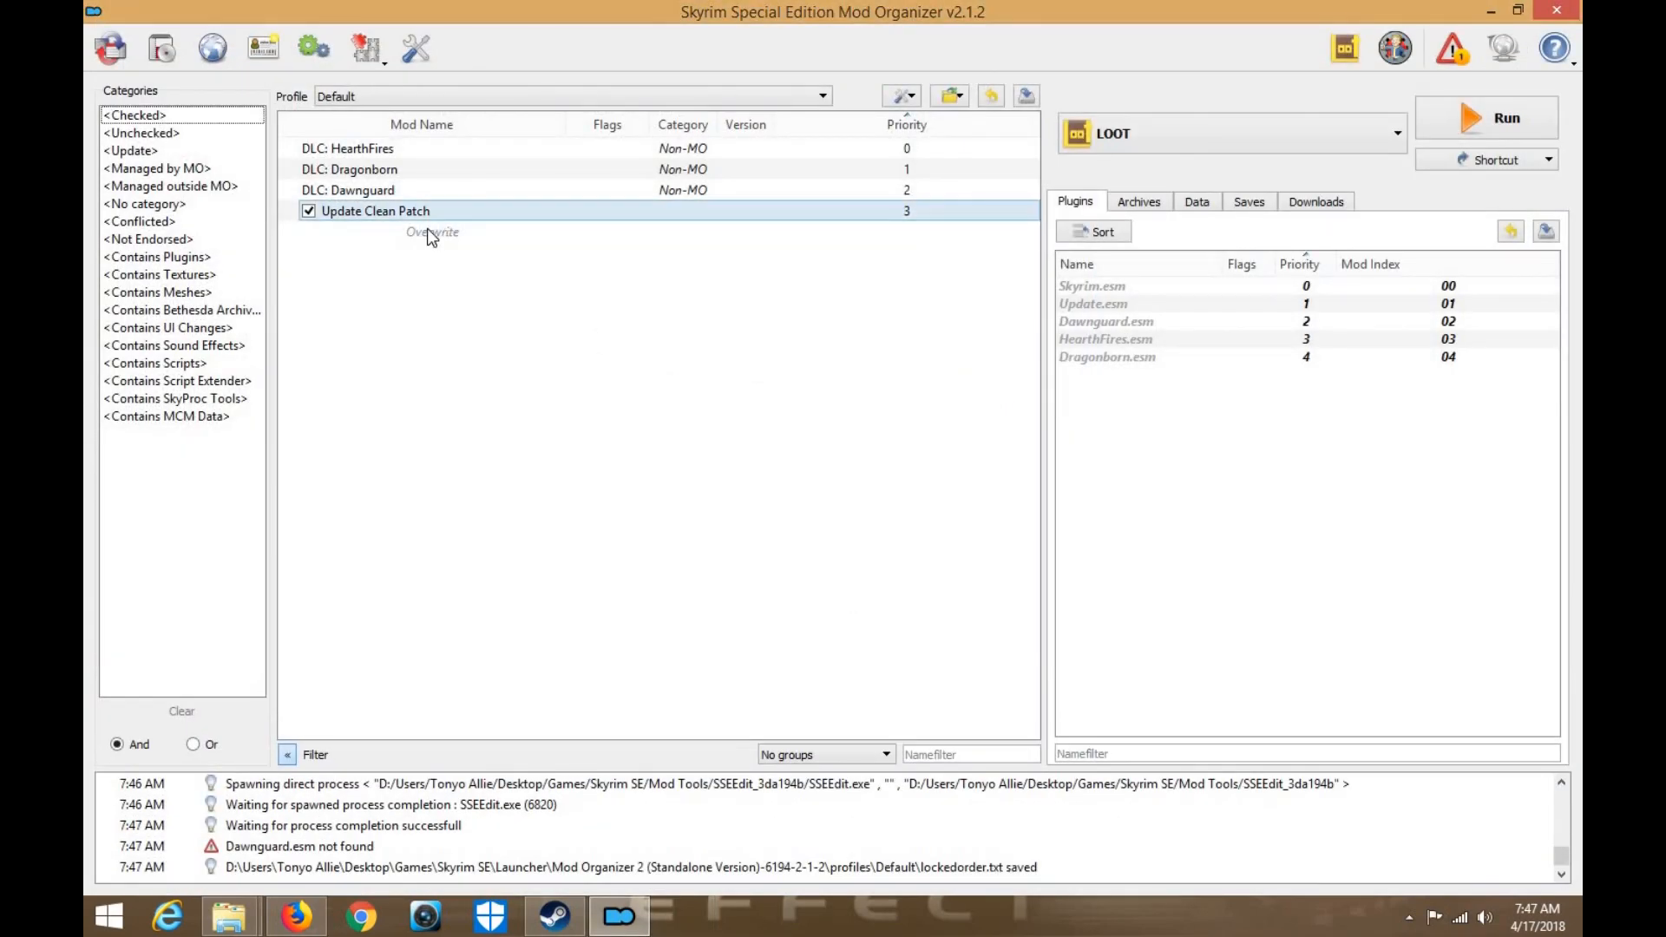
# Create a mod named "Dawnguard Clean Patch" from the Overwrite files and enable it in the mod list
pyautogui.rightClick(427, 232)
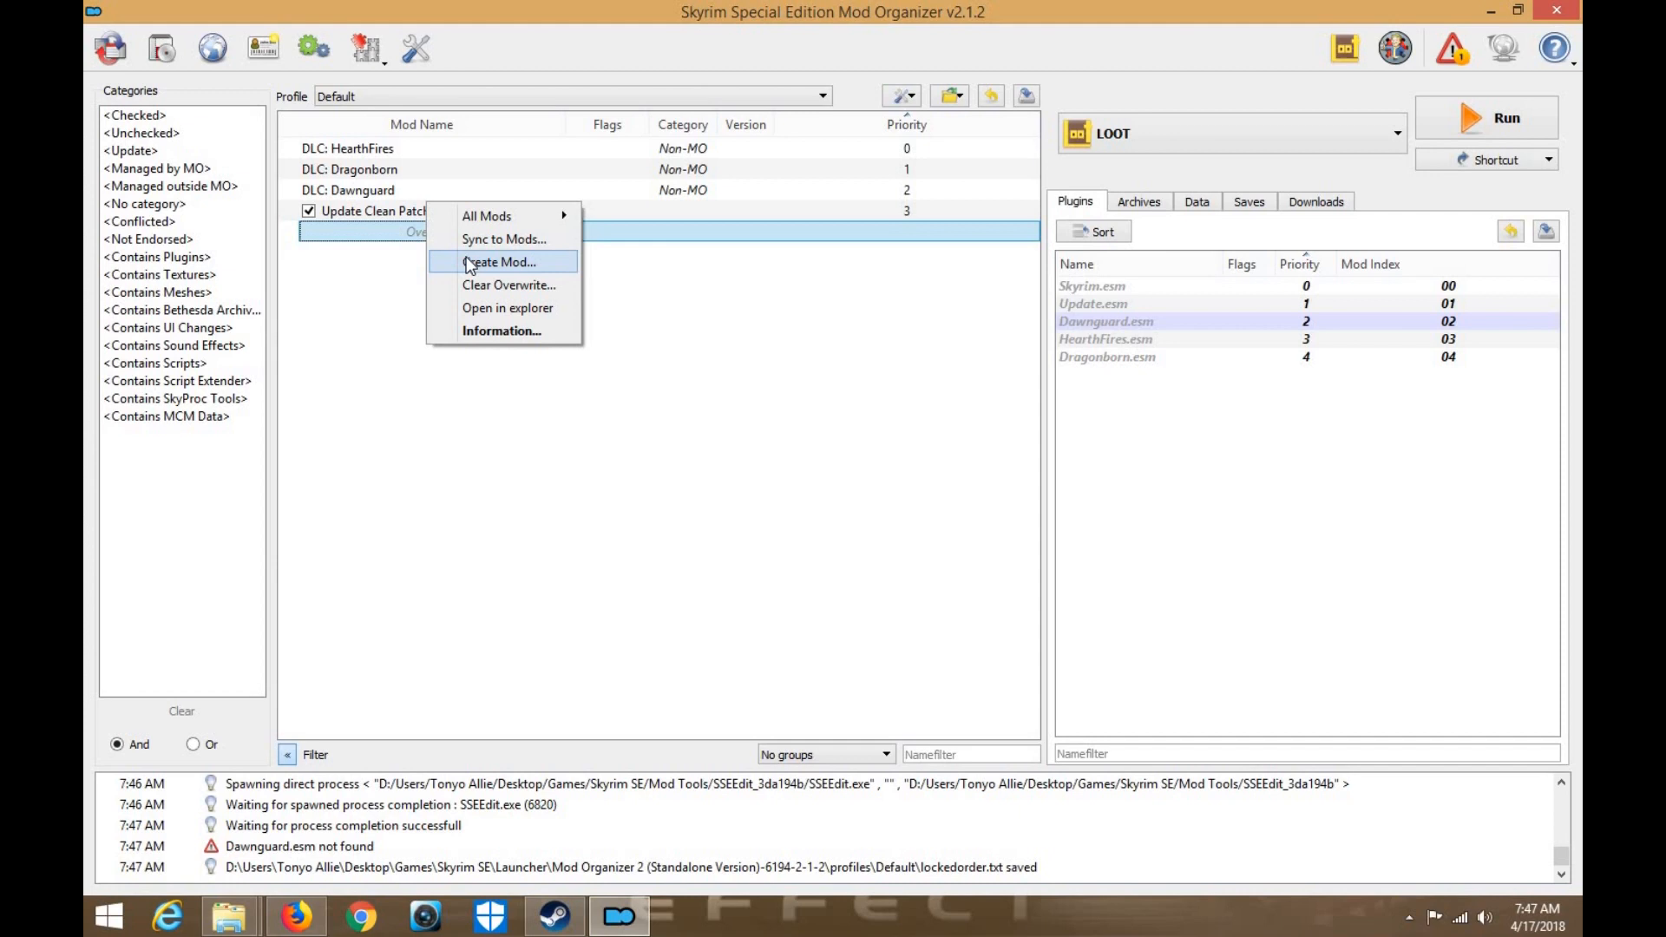
pyautogui.click(470, 263)
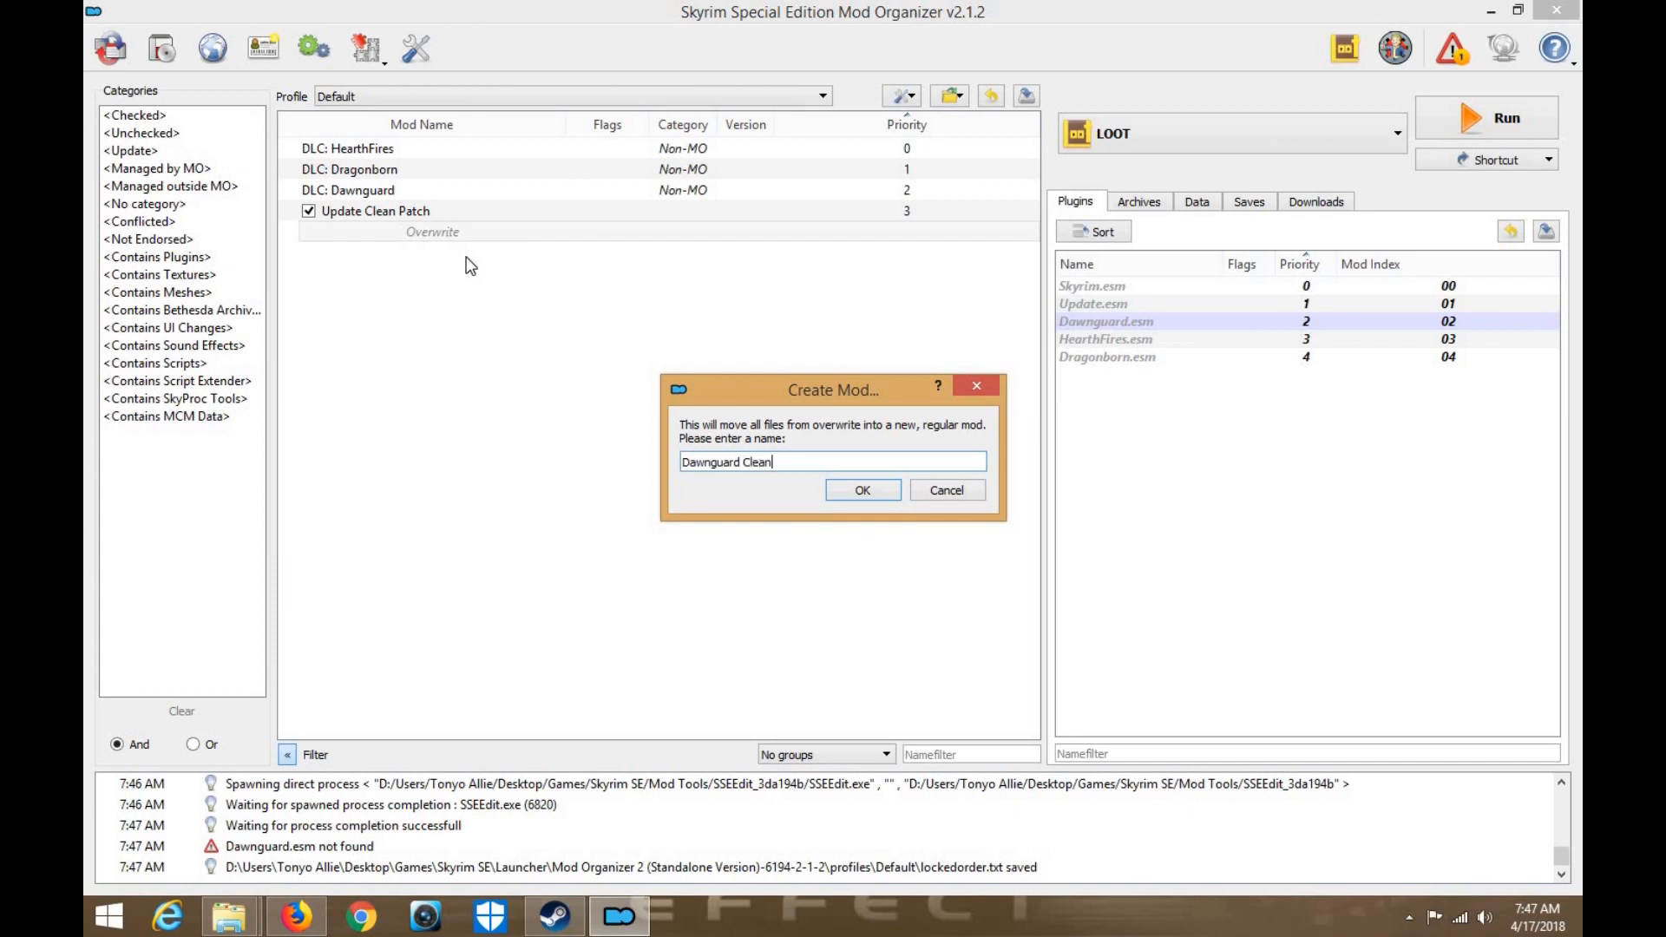
pyautogui.press('Return')
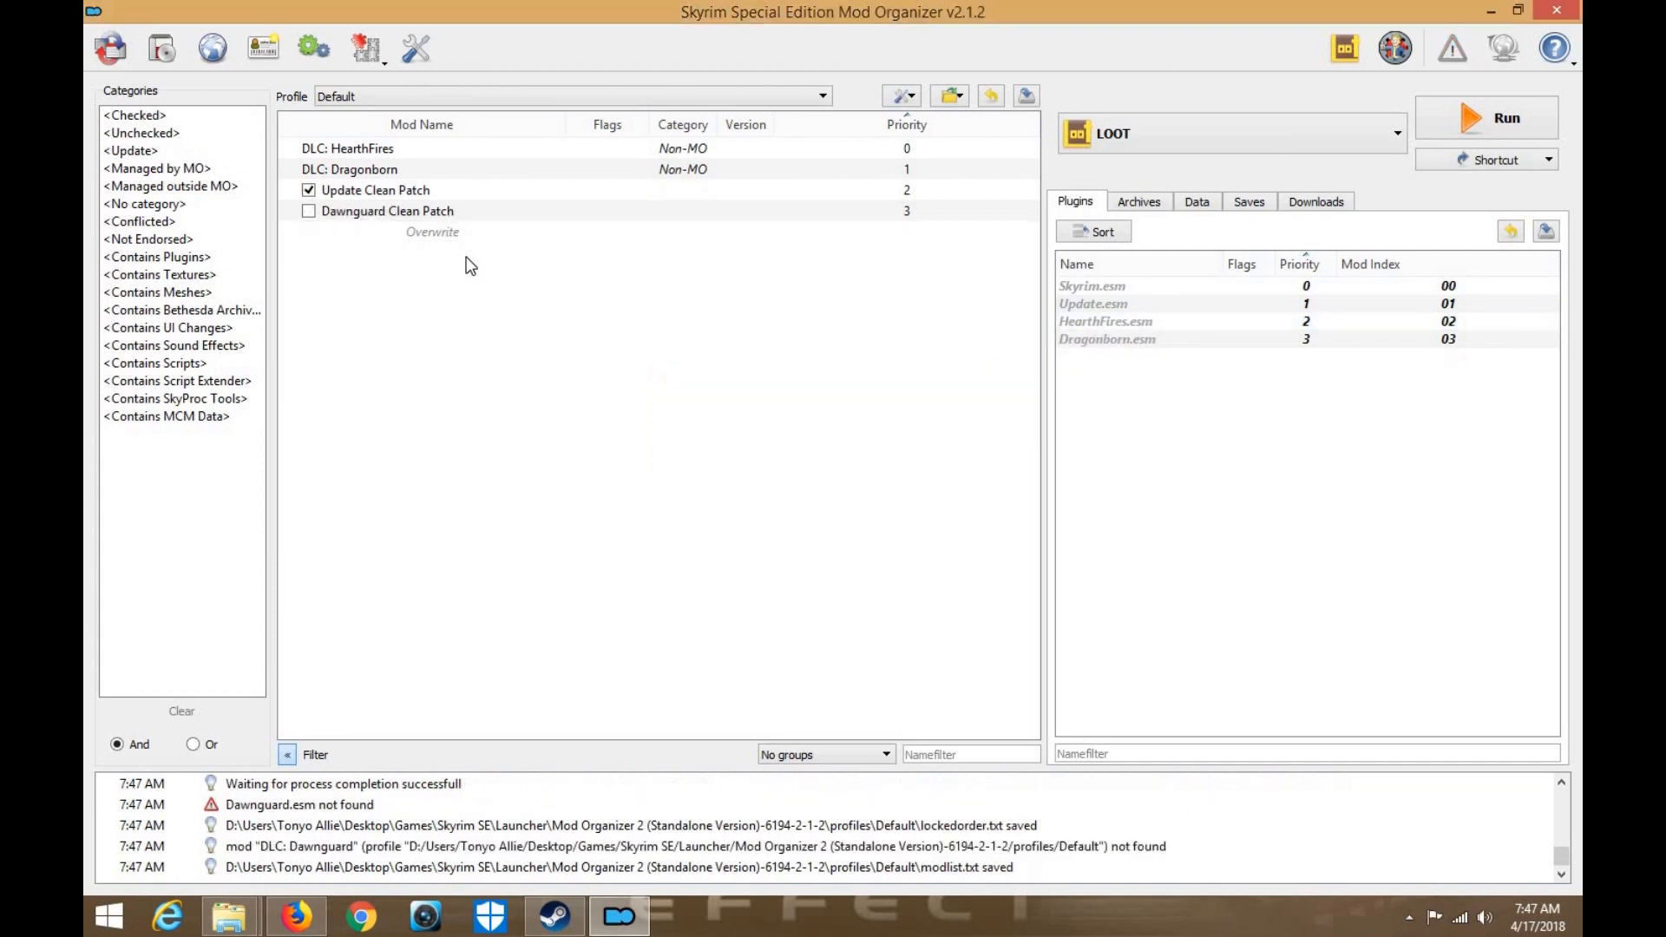
pyautogui.click(323, 216)
pyautogui.click(308, 211)
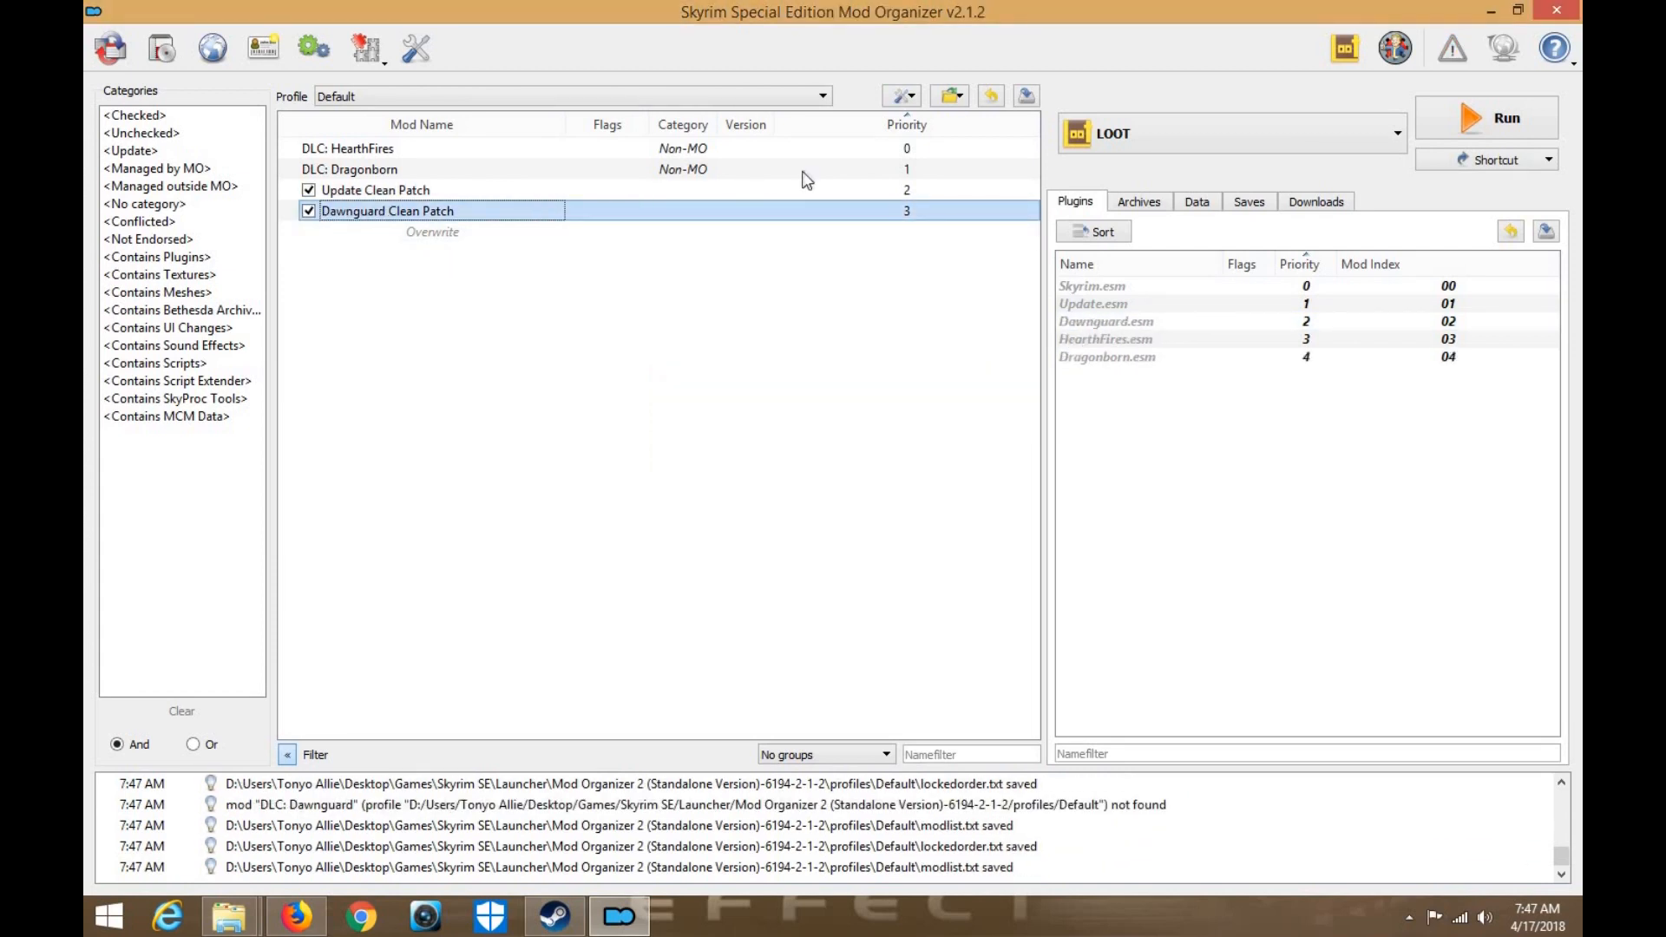
# Launch SSEEdit from Mod Organizer, clear the plugin selection, and load only HearthFires.esm
pyautogui.click(1396, 49)
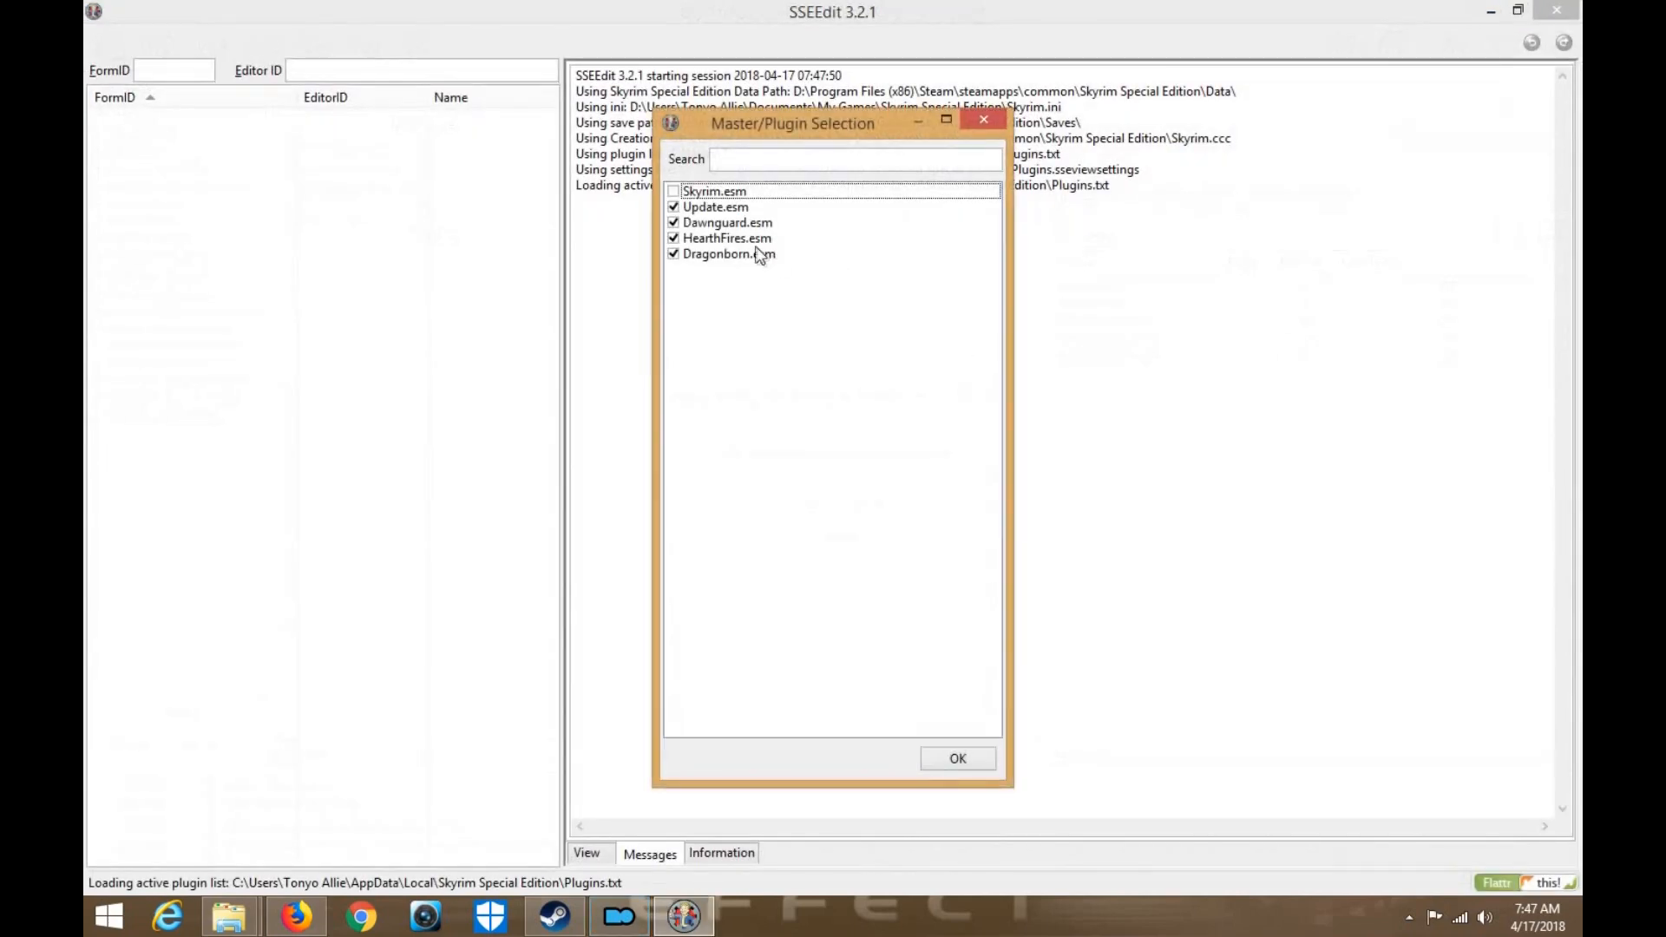
pyautogui.rightClick(753, 246)
pyautogui.click(781, 278)
pyautogui.click(674, 237)
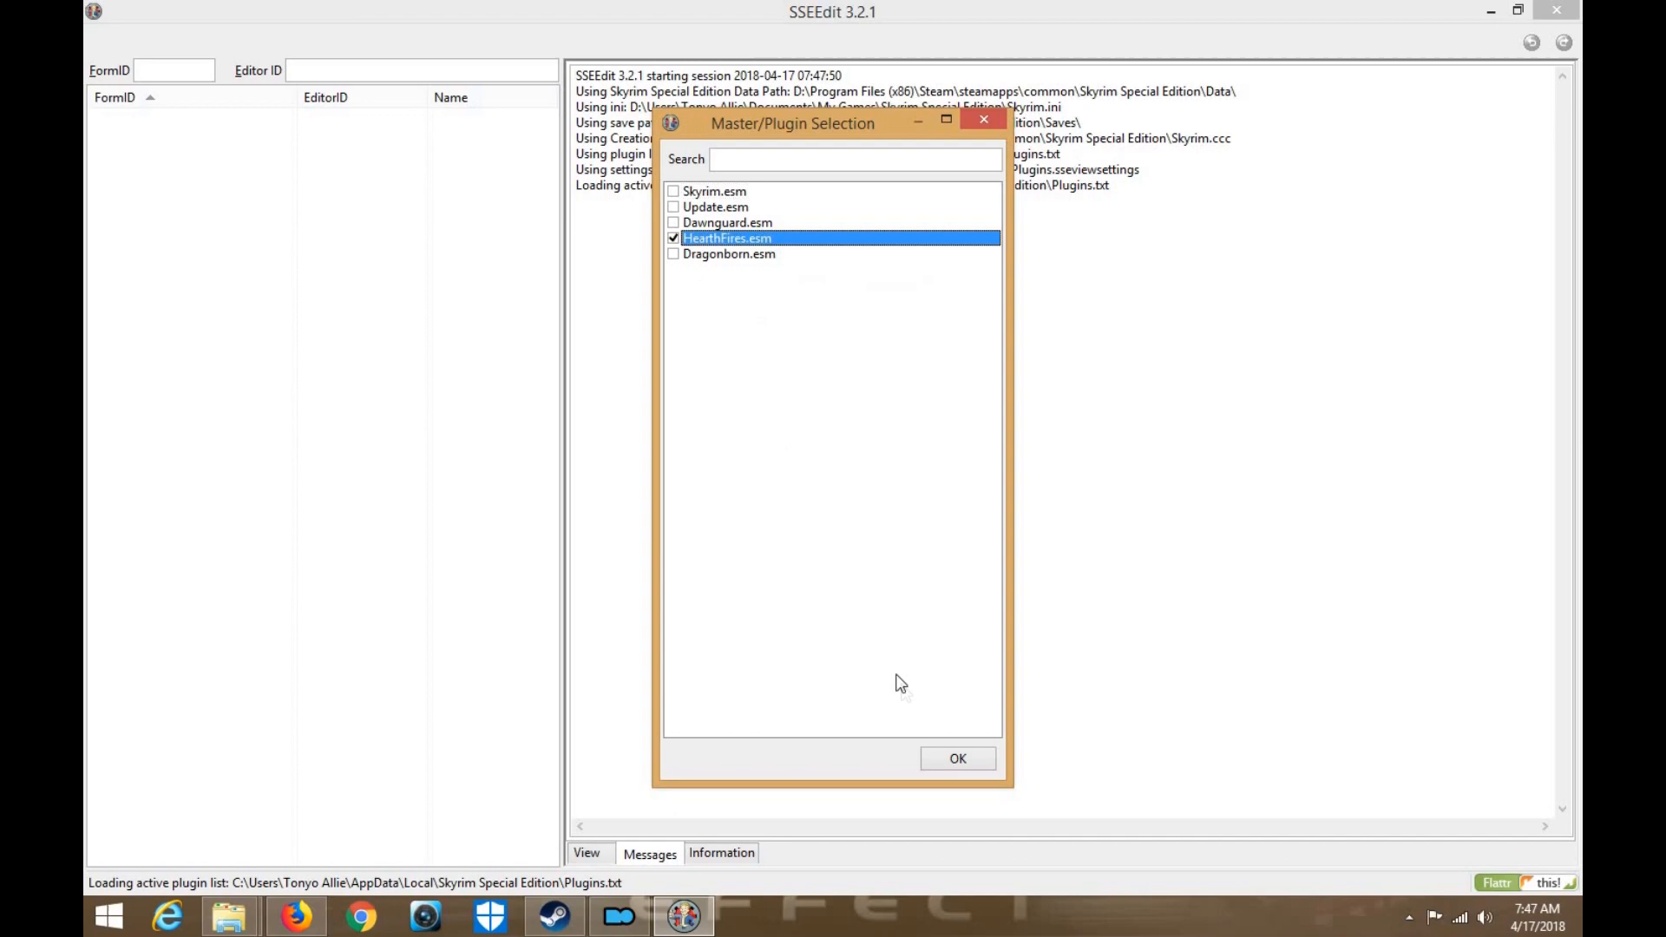
pyautogui.click(950, 759)
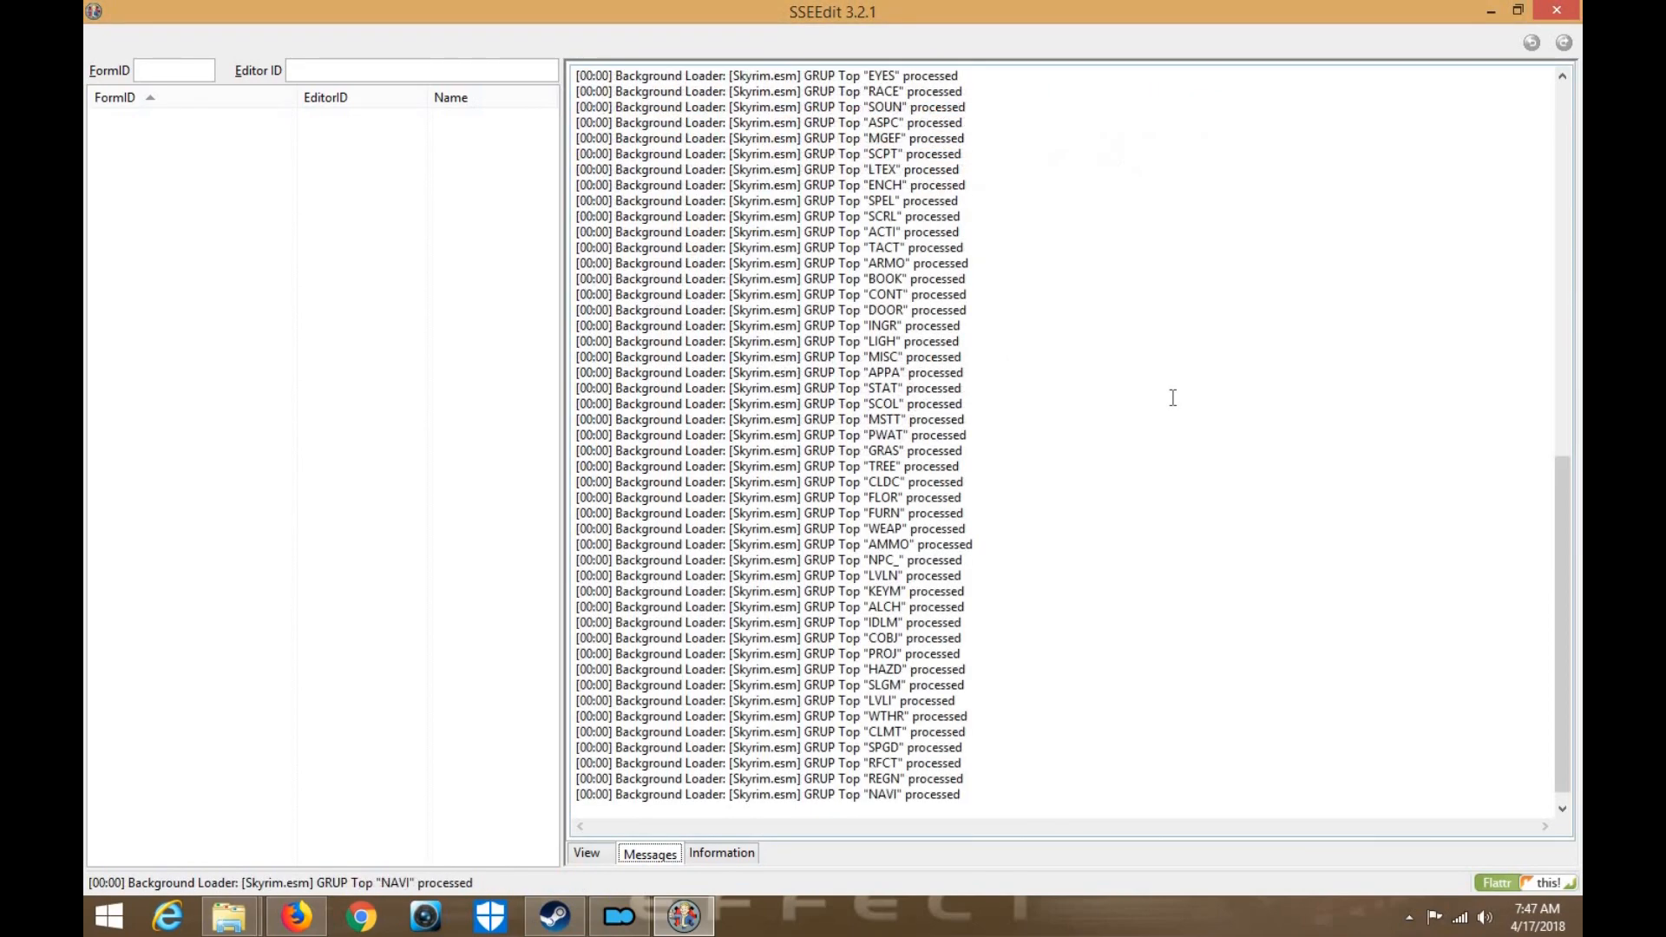
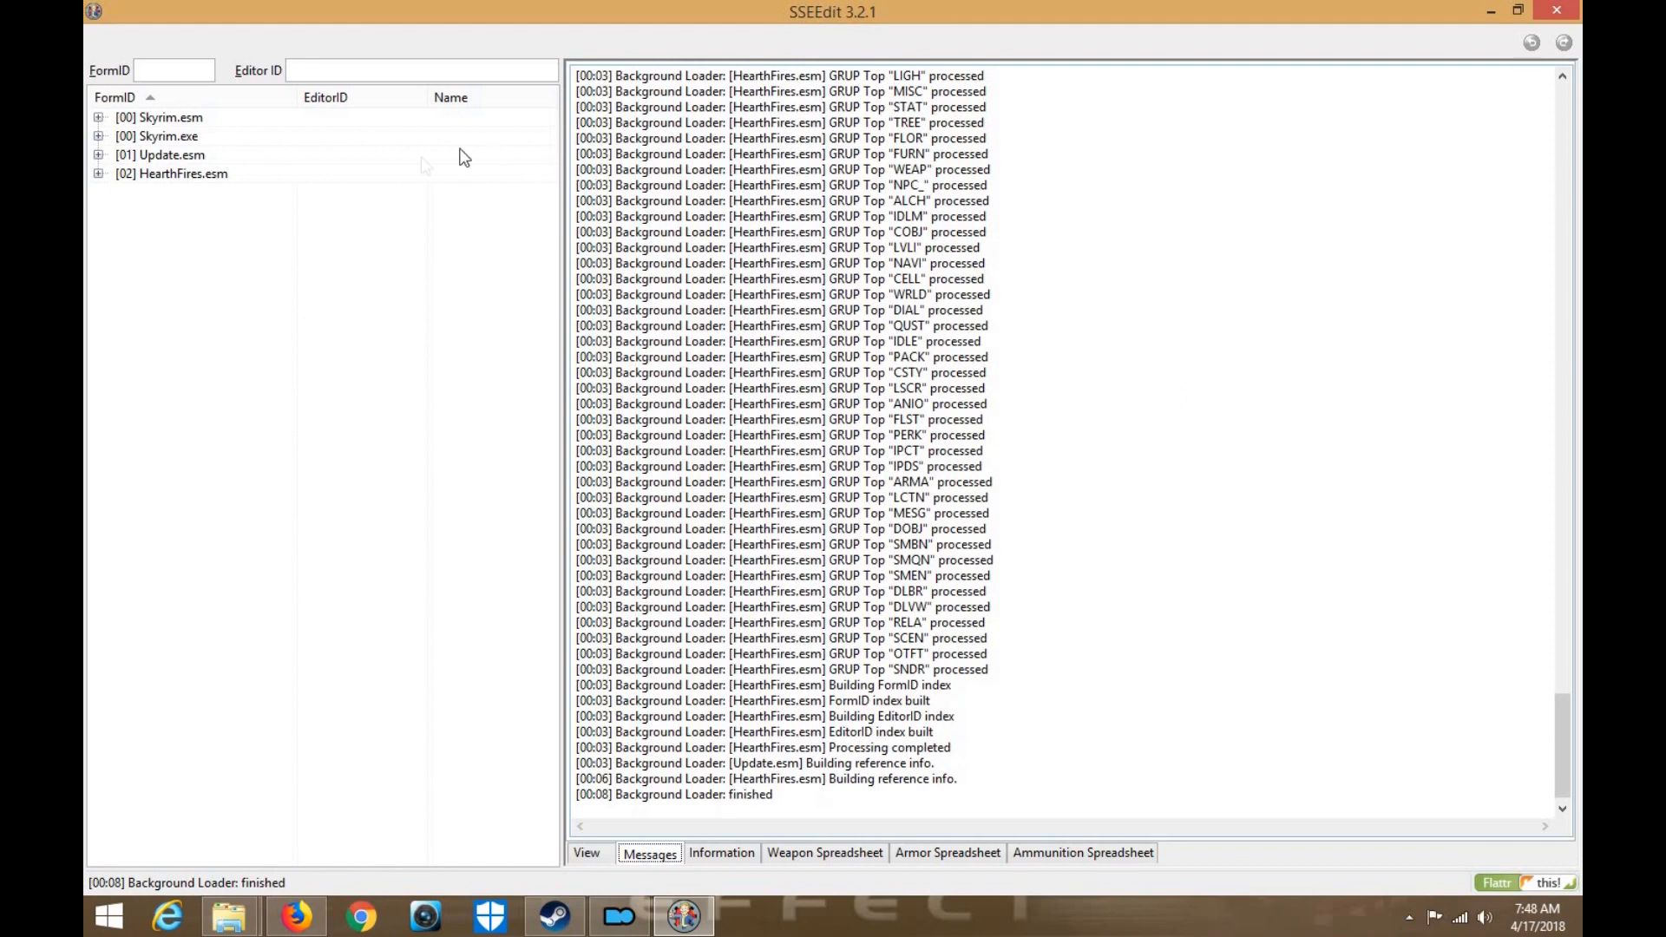
# Apply the filter for cleaning to HearthFires.esm and remove its "Identical to Master" records, accepting the module edit warning
pyautogui.rightClick(347, 172)
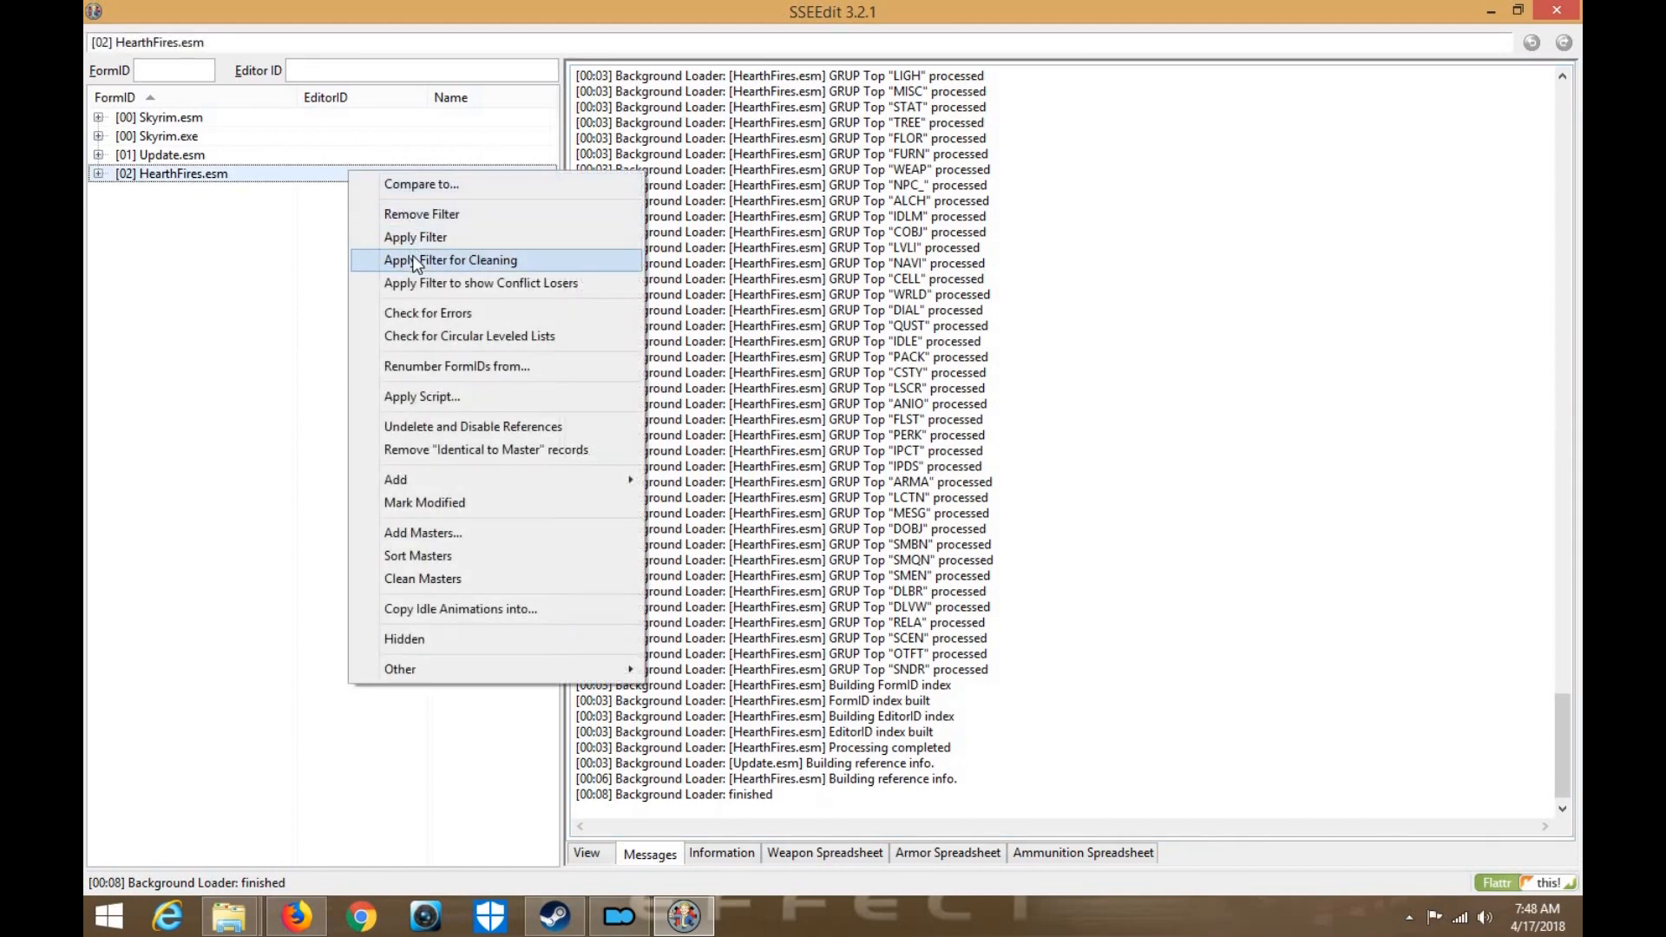
pyautogui.click(421, 262)
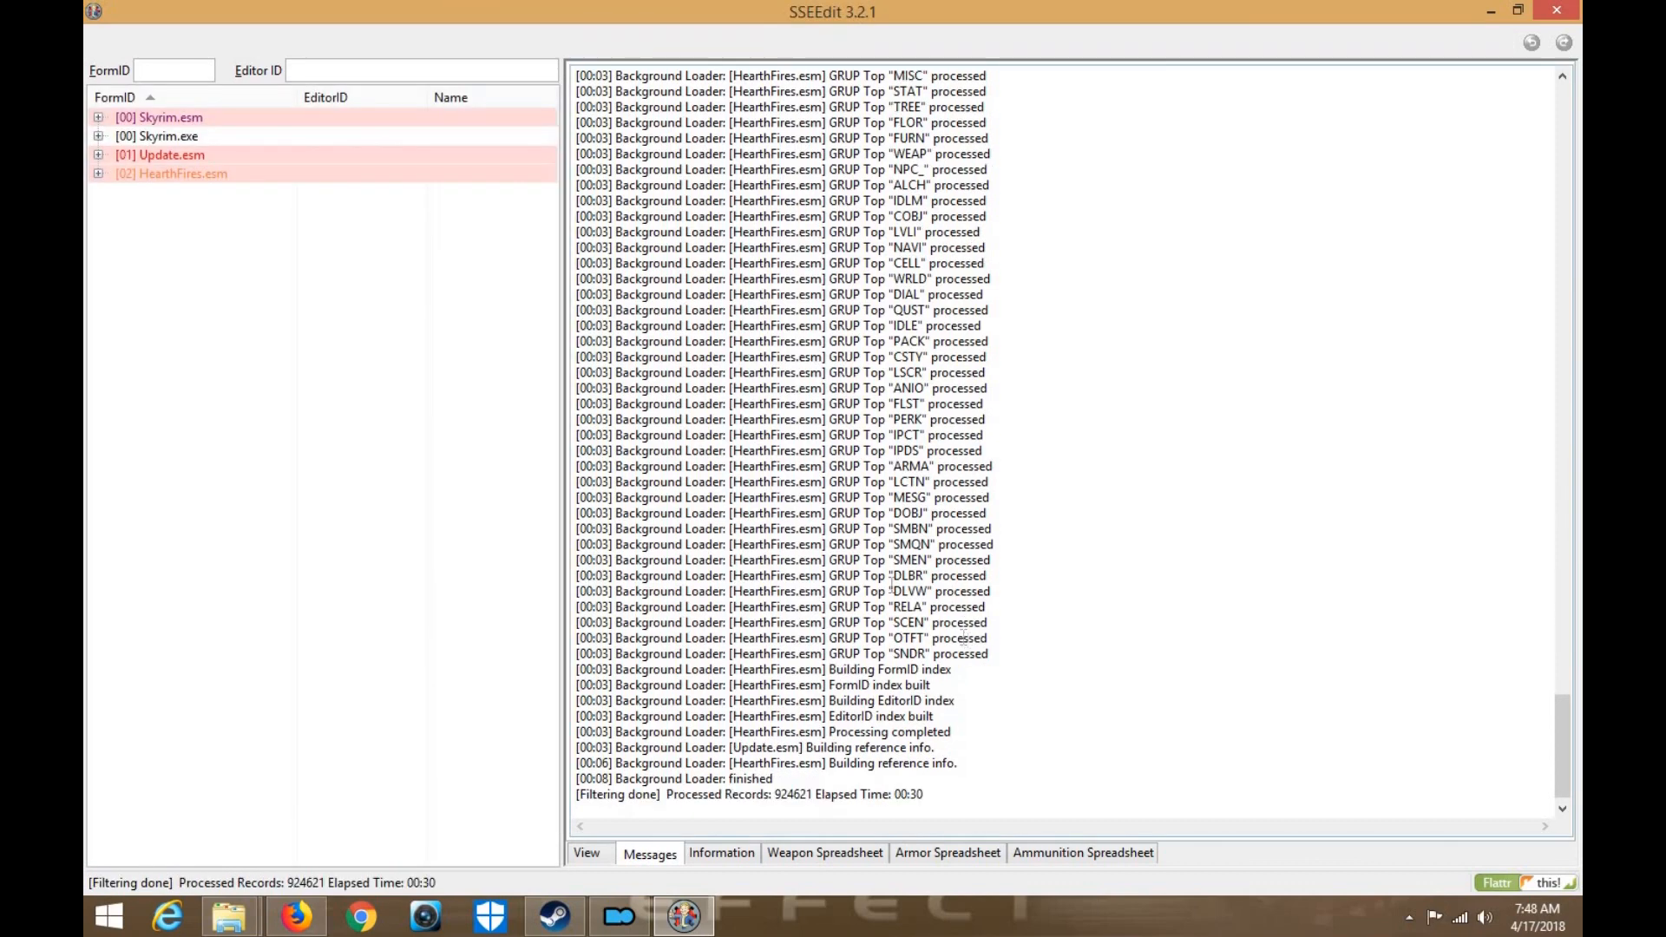
pyautogui.rightClick(219, 175)
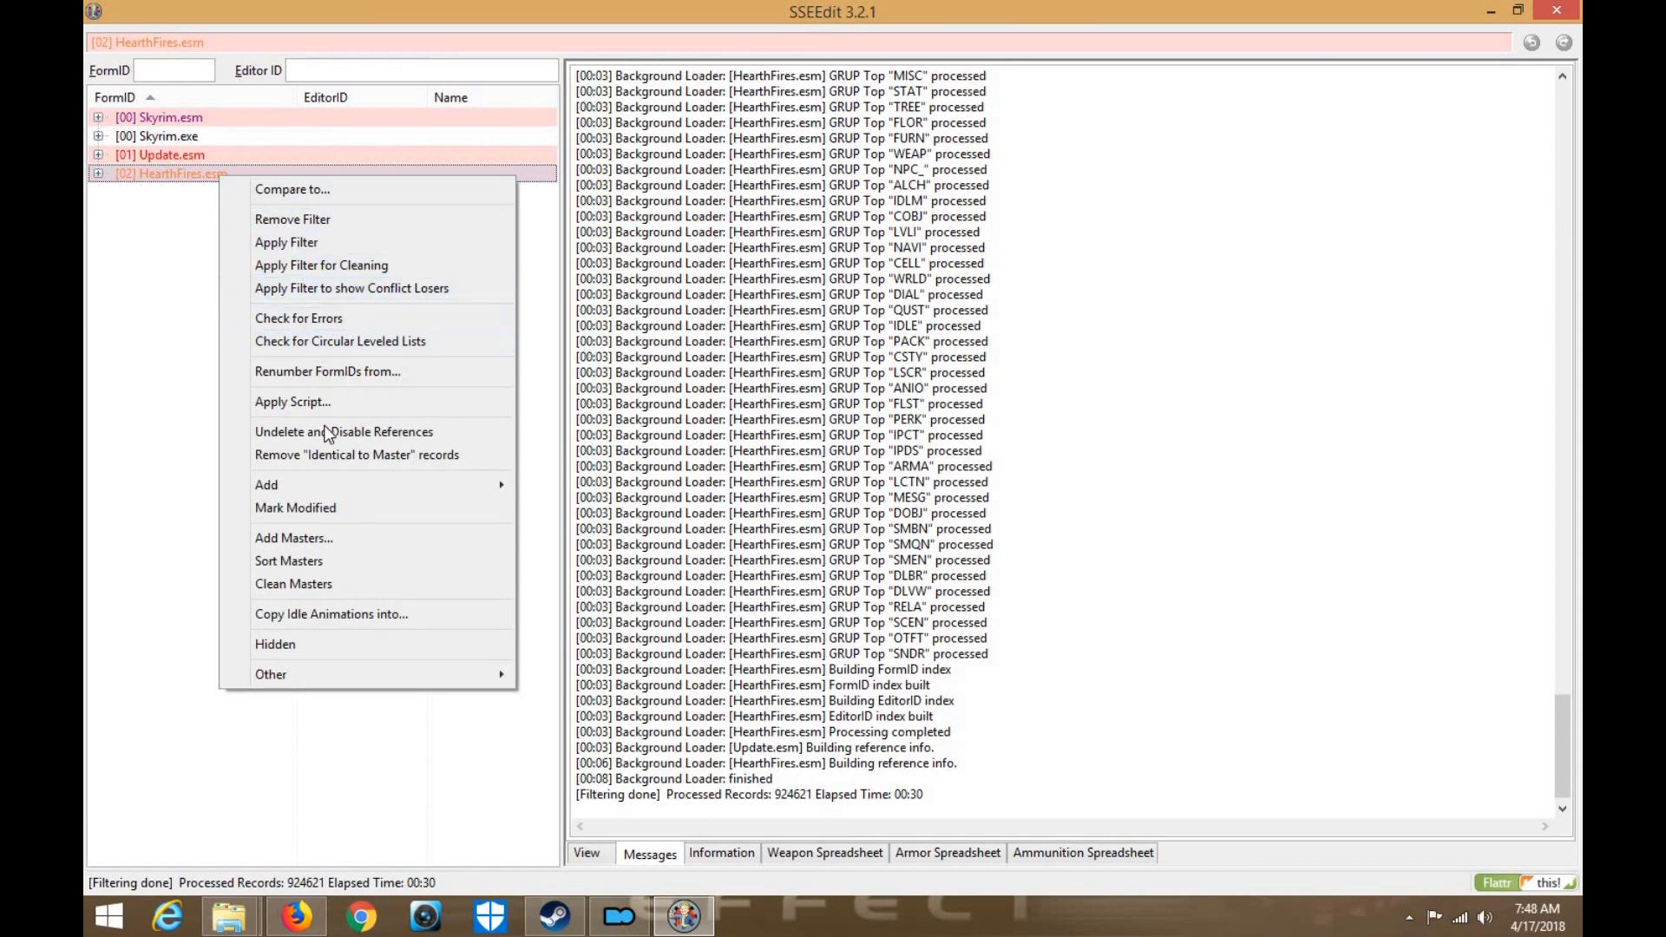
pyautogui.click(326, 454)
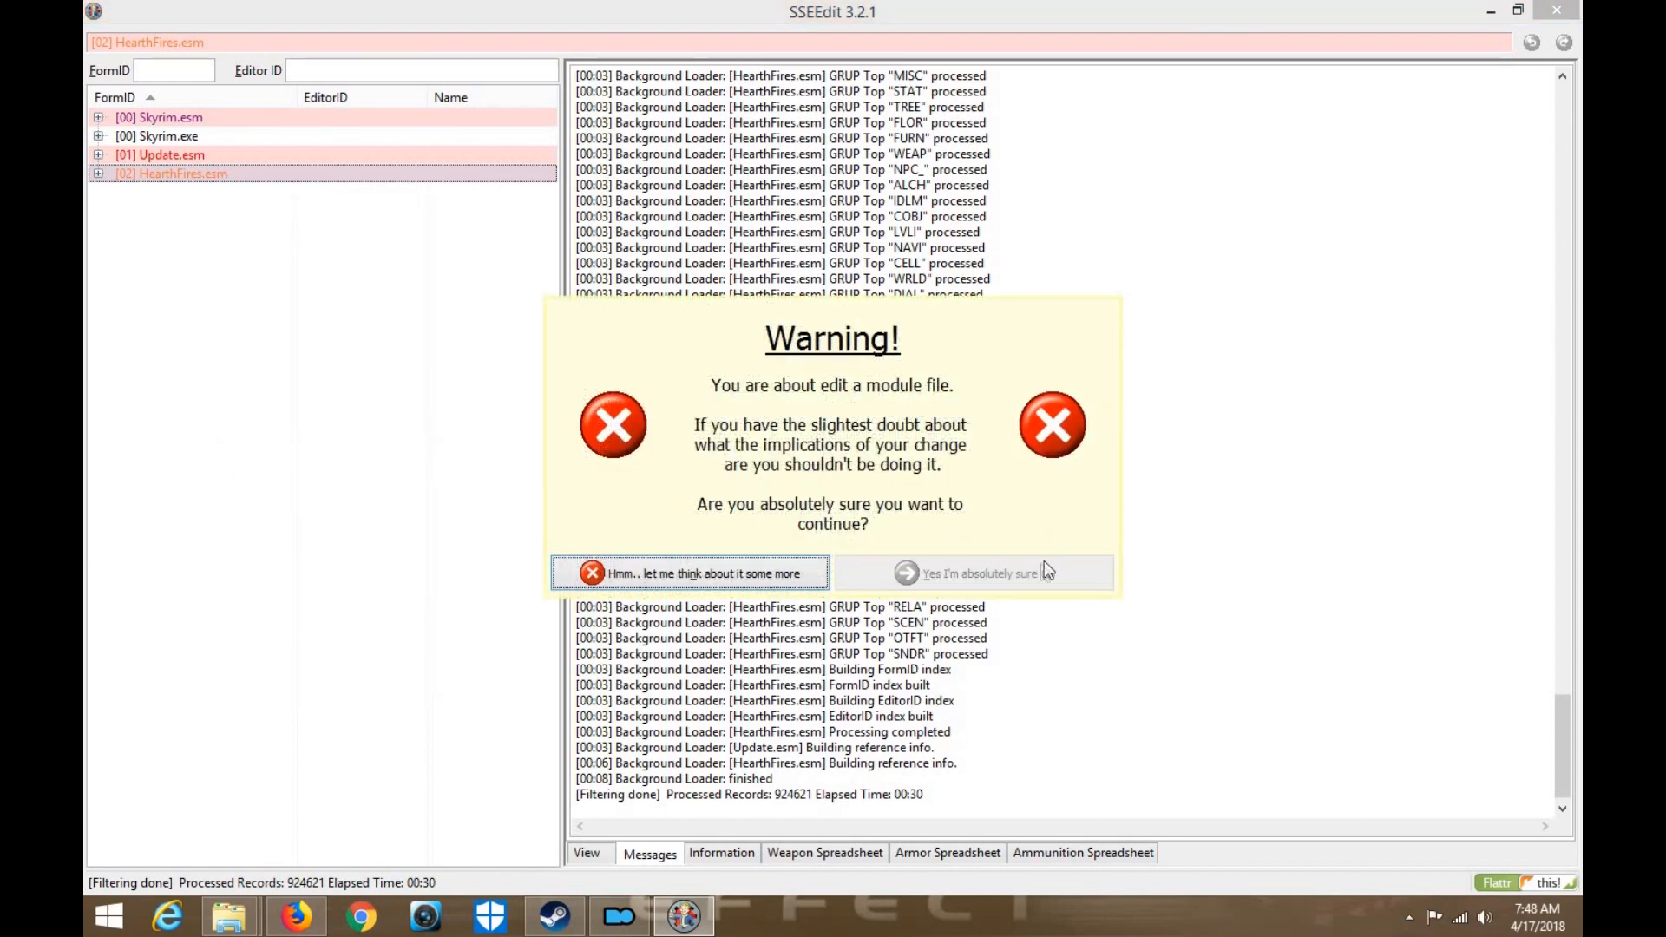
pyautogui.click(1025, 569)
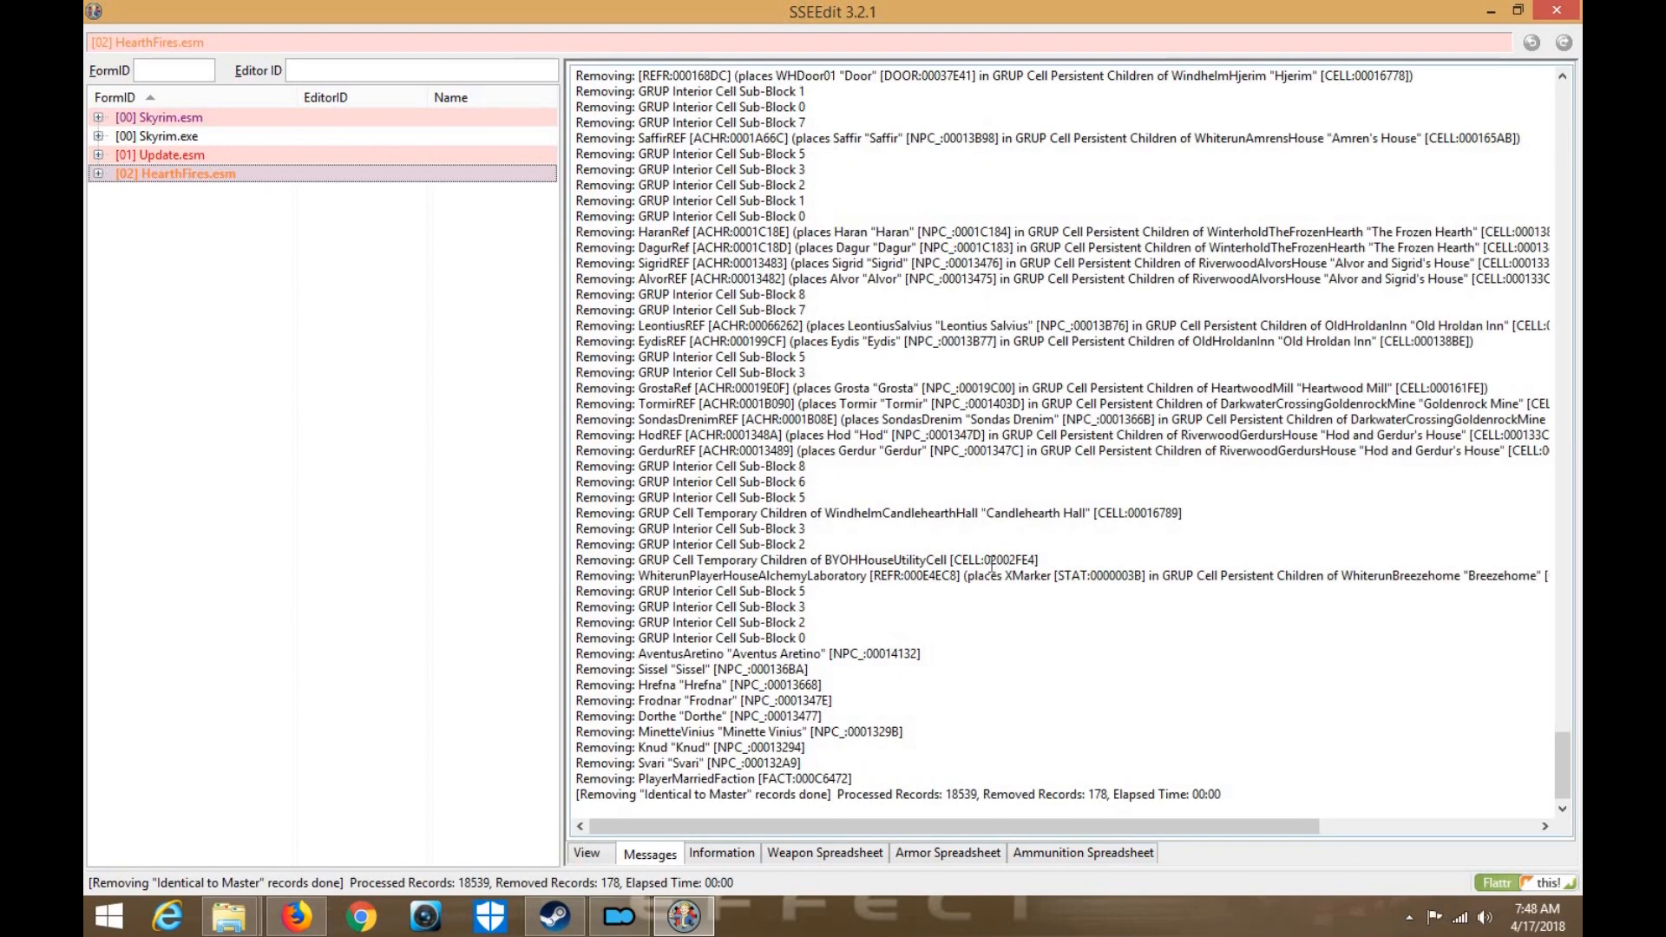
# Undelete and disable references in HearthFires.esm, and close SSEEdit, saving the changed plugin
pyautogui.rightClick(237, 168)
pyautogui.click(331, 424)
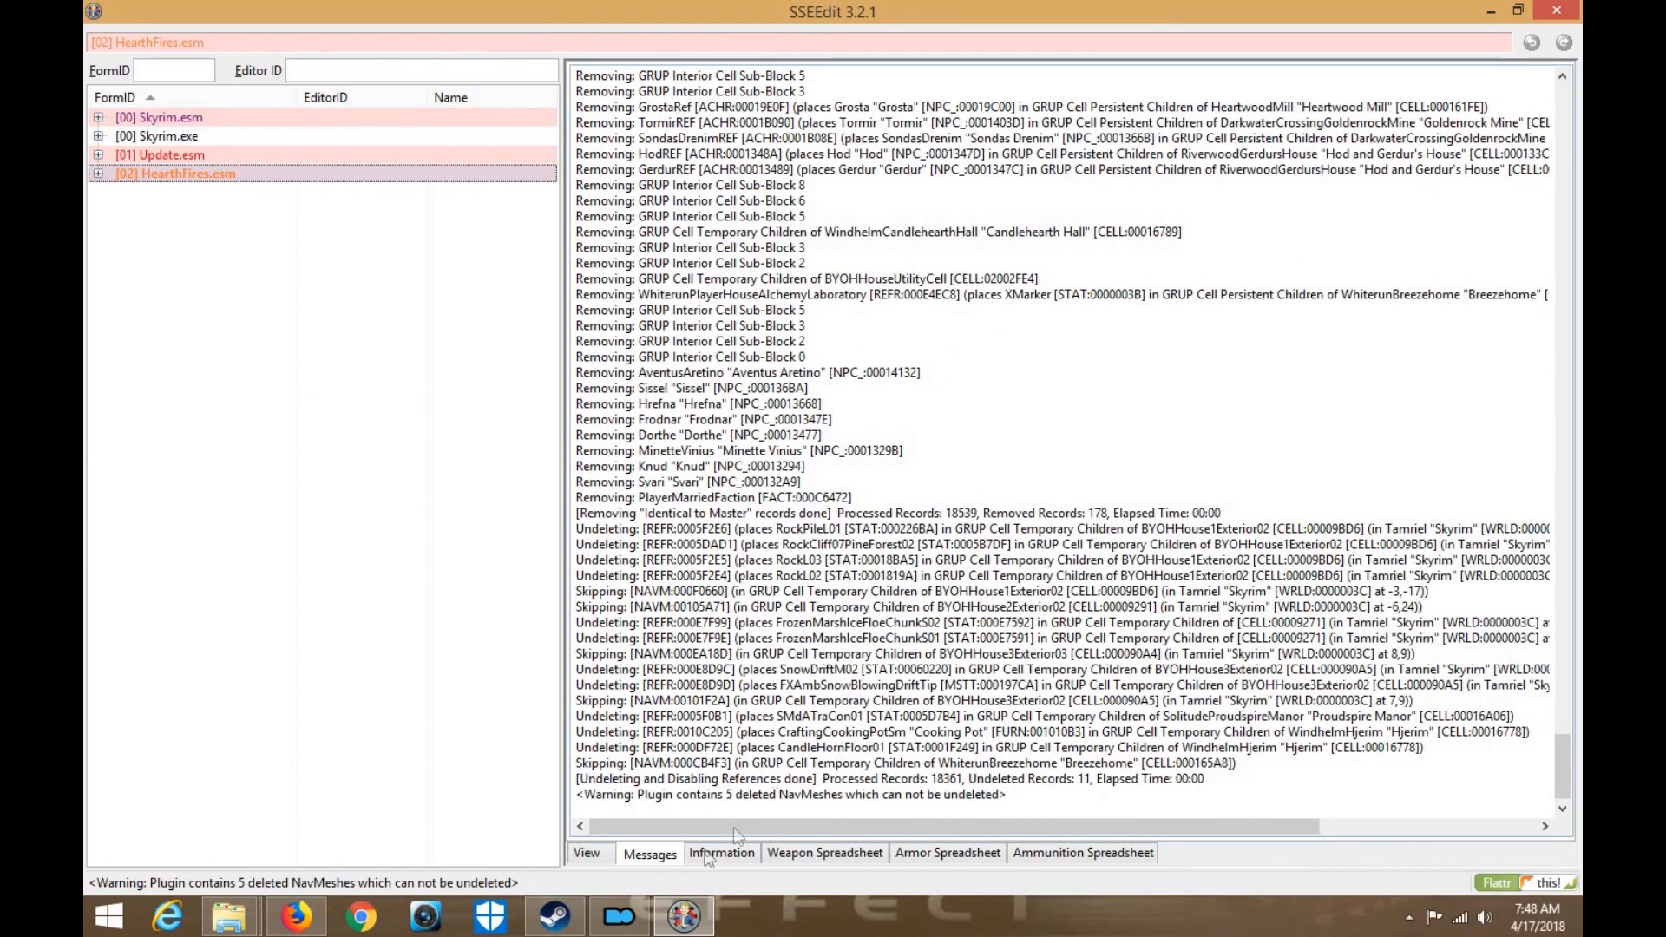
pyautogui.click(1558, 17)
pyautogui.click(970, 761)
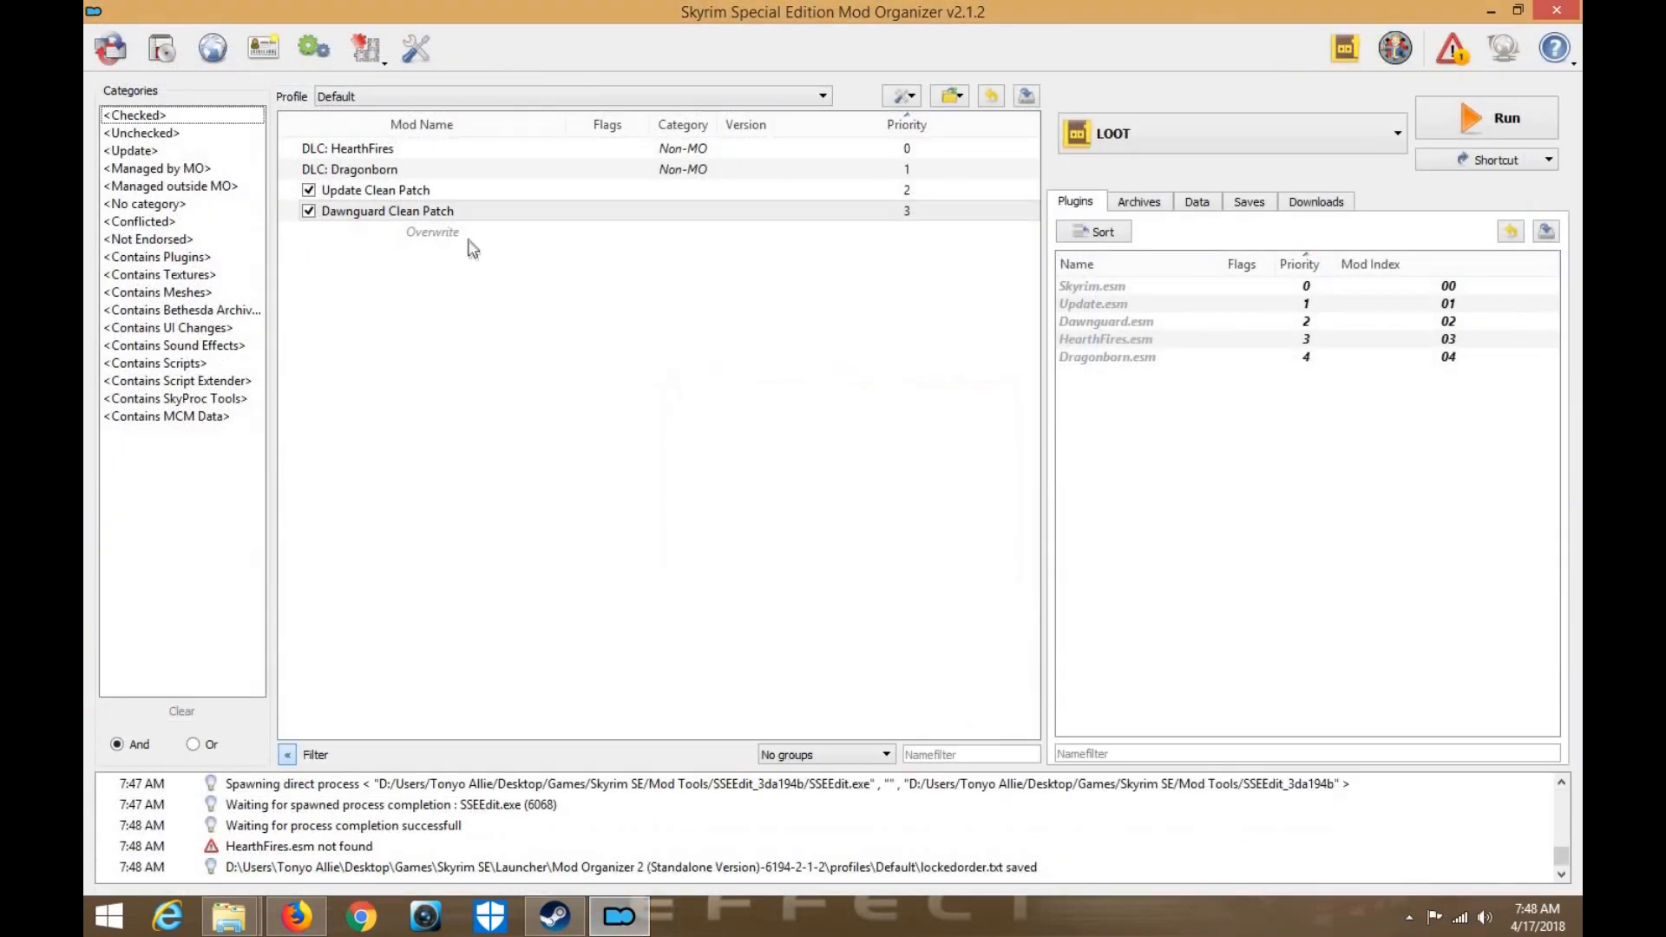
# Create a mod named "HearthFire Clean Patch" from the Overwrite files and enable it in the mod list
pyautogui.click(467, 237)
pyautogui.rightClick(466, 237)
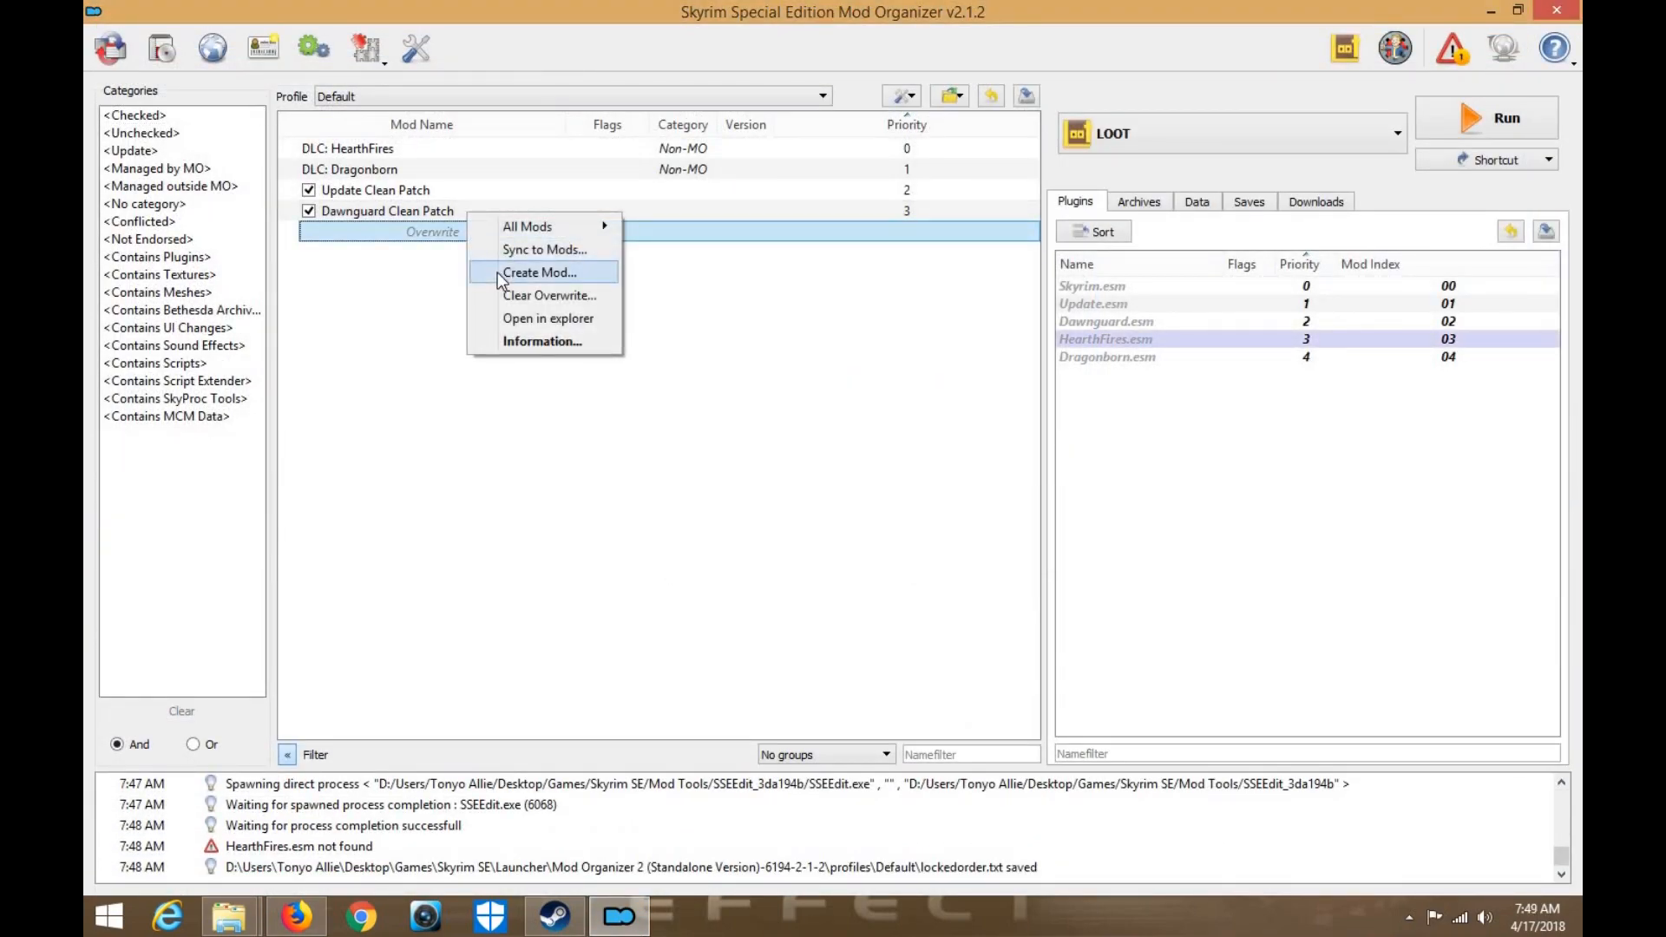
pyautogui.click(498, 272)
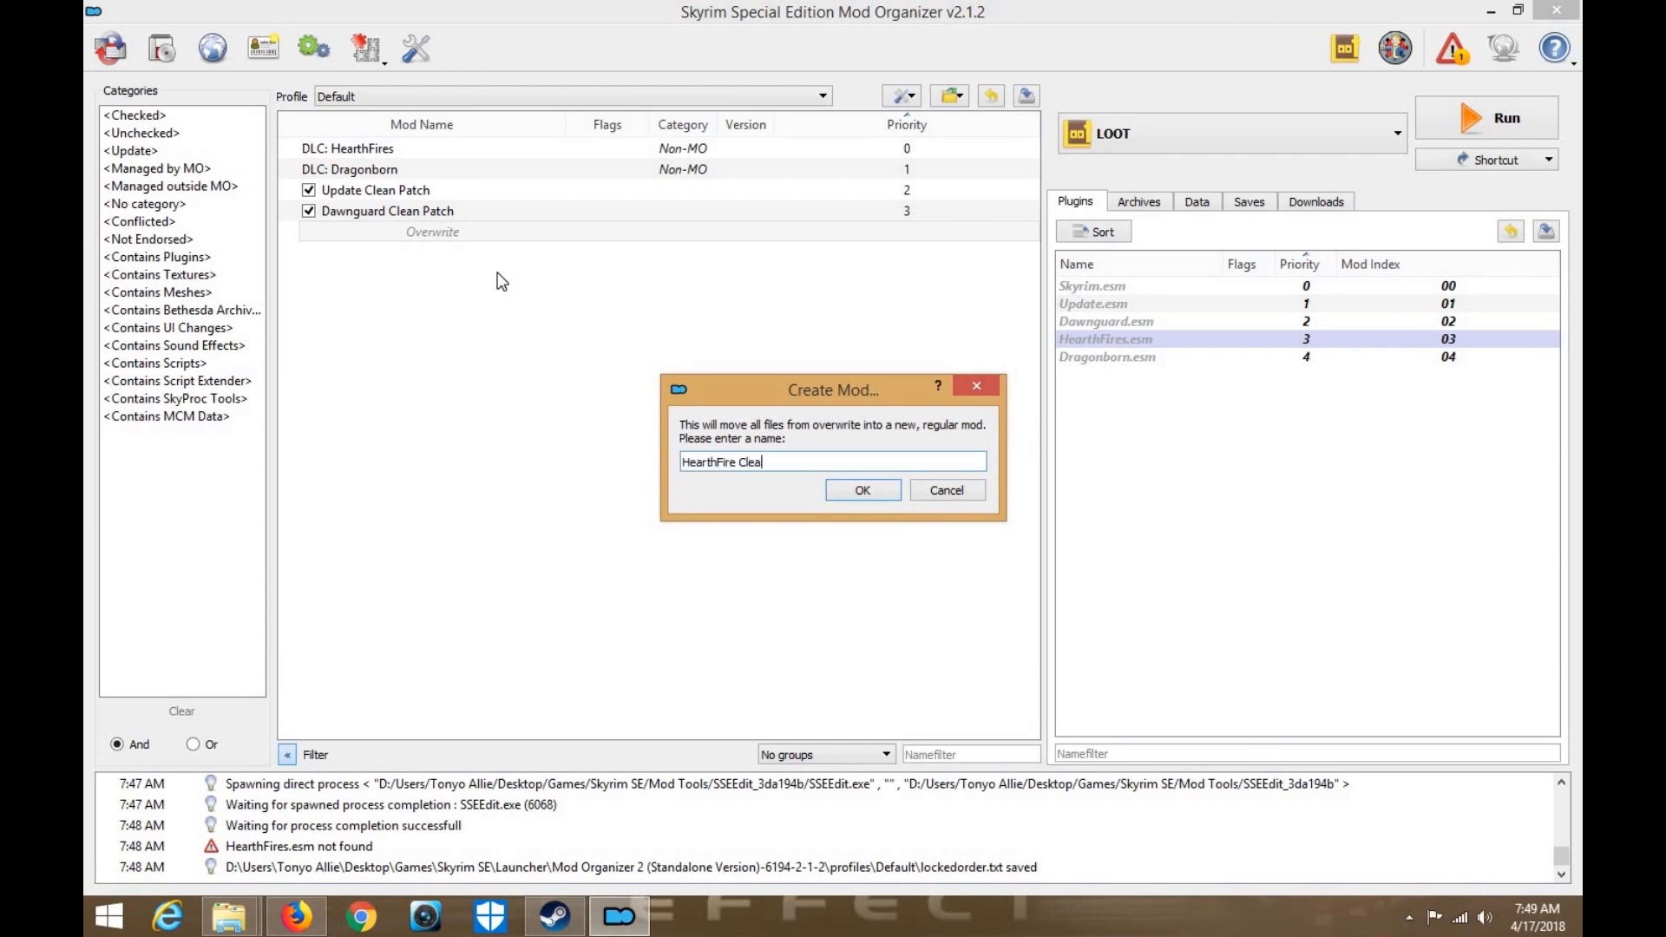
pyautogui.press('Return')
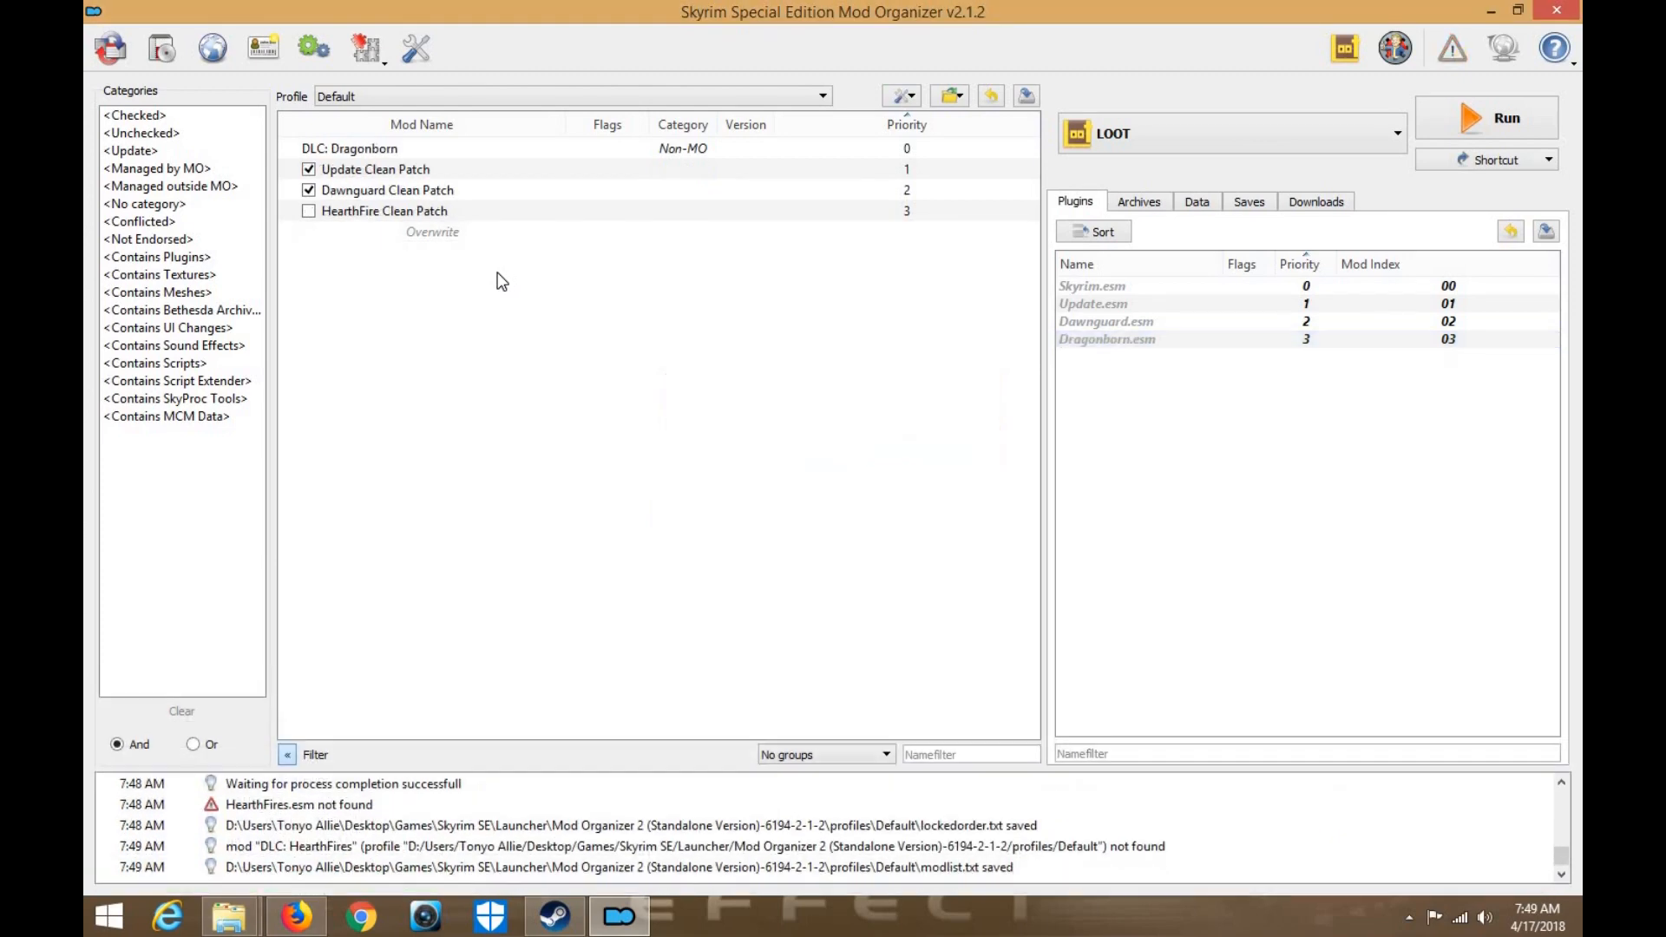
pyautogui.click(309, 210)
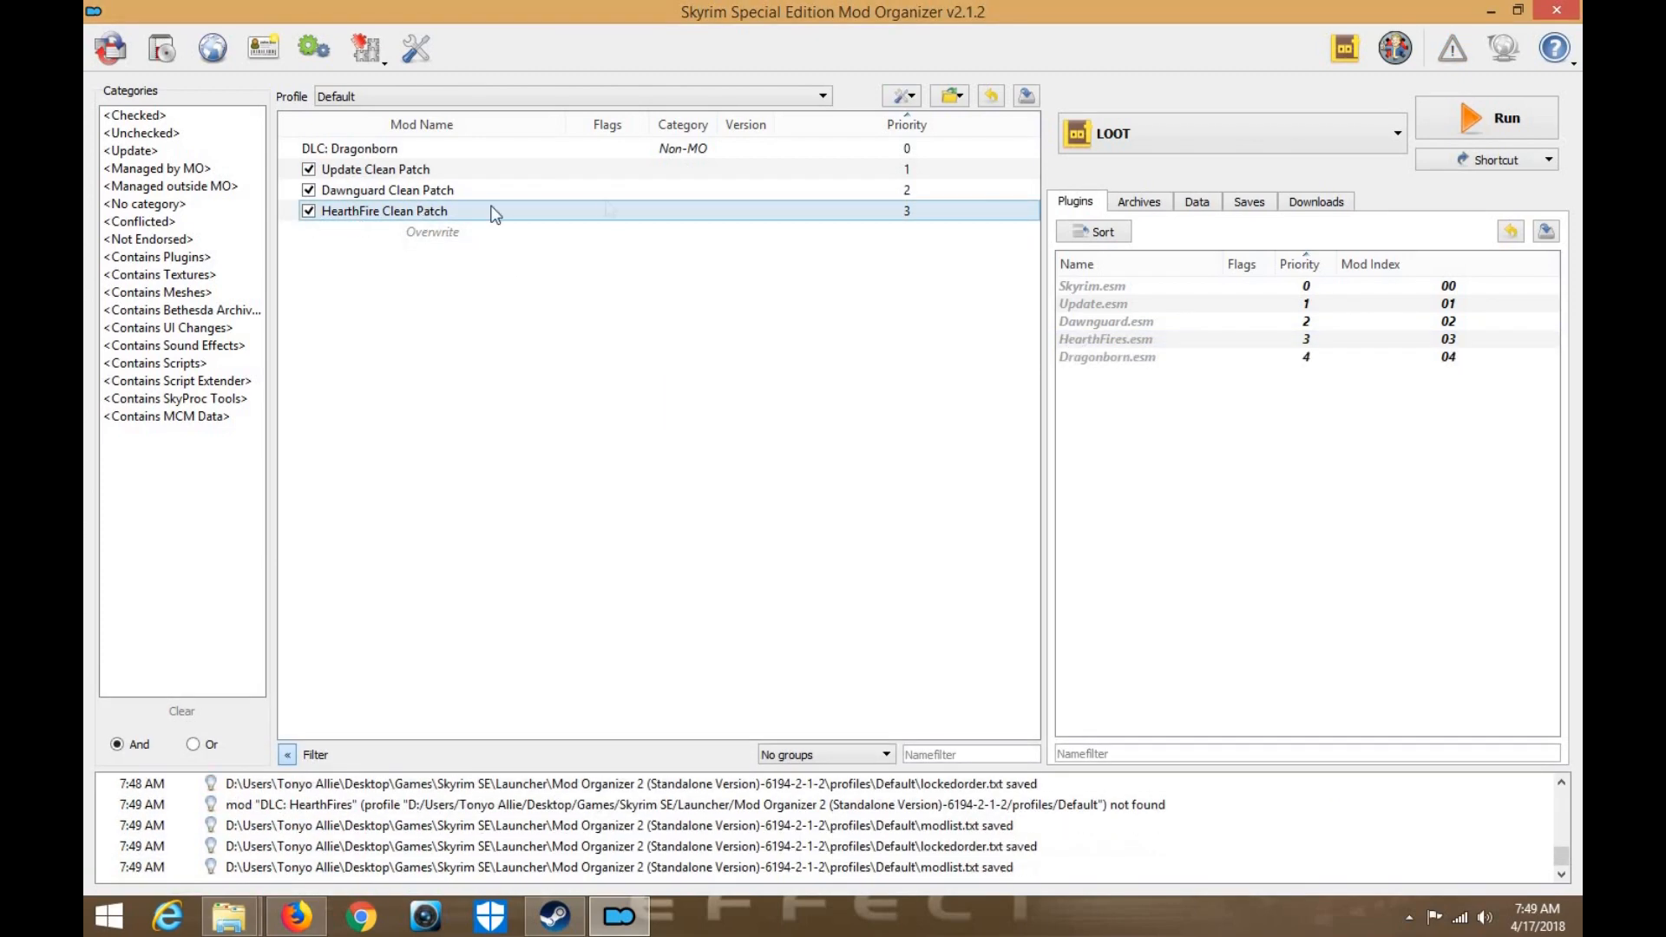
# Launch SSEEdit from Mod Organizer, clear the plugin selection, and load only Dragonborn.esm
pyautogui.click(1117, 354)
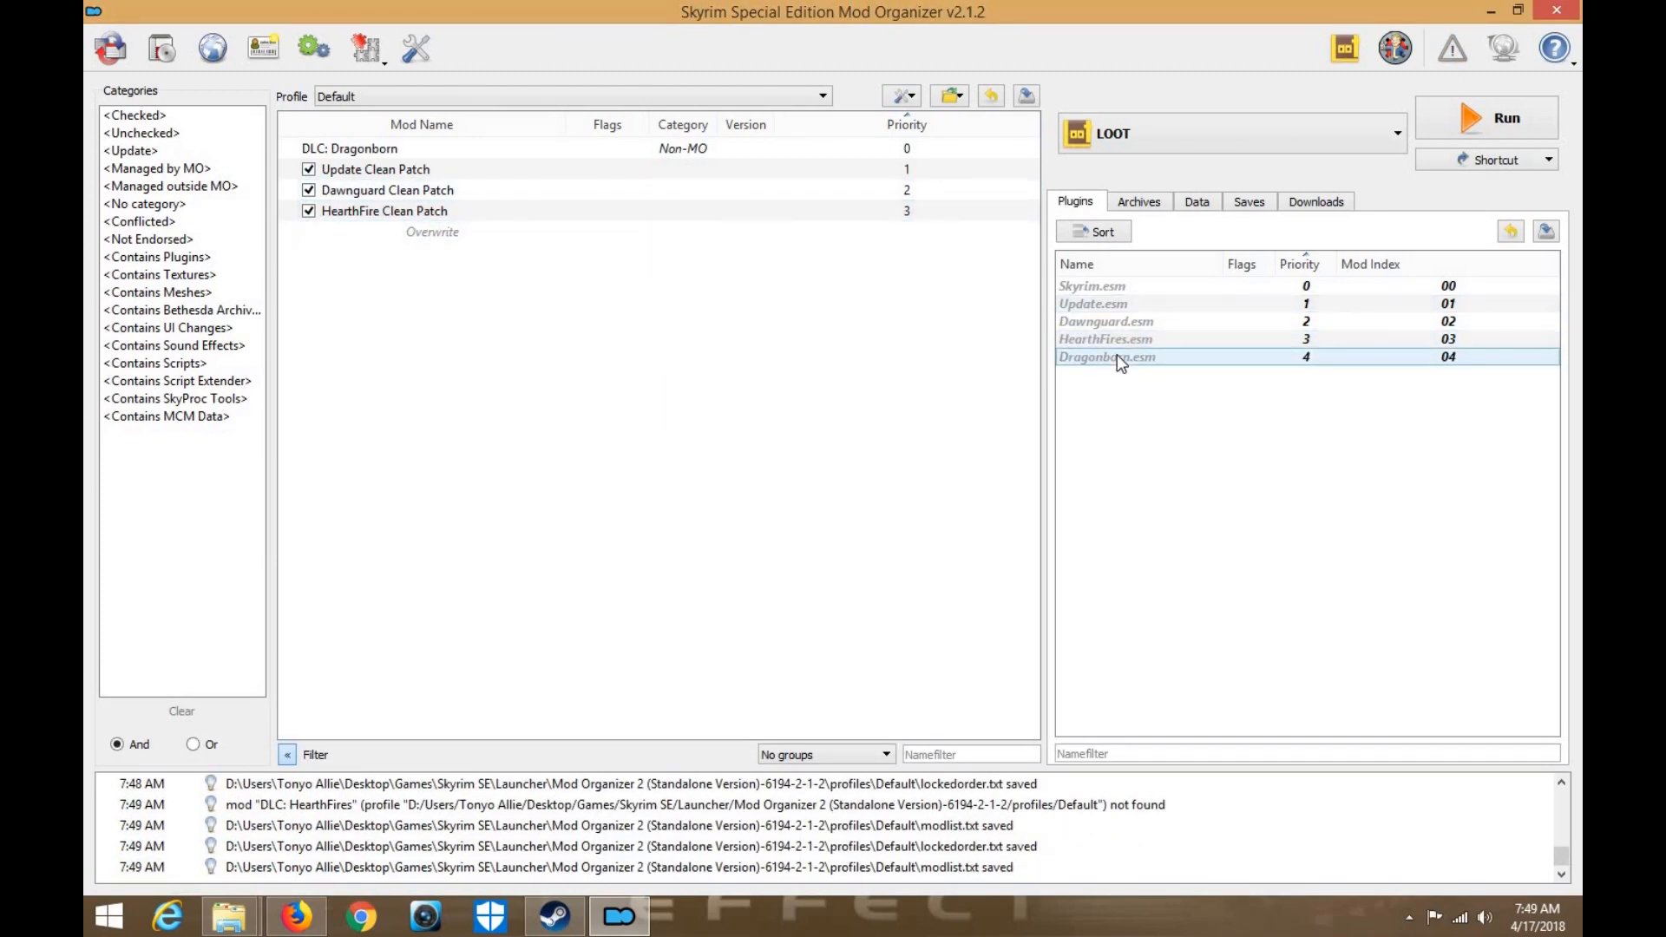
pyautogui.click(1396, 48)
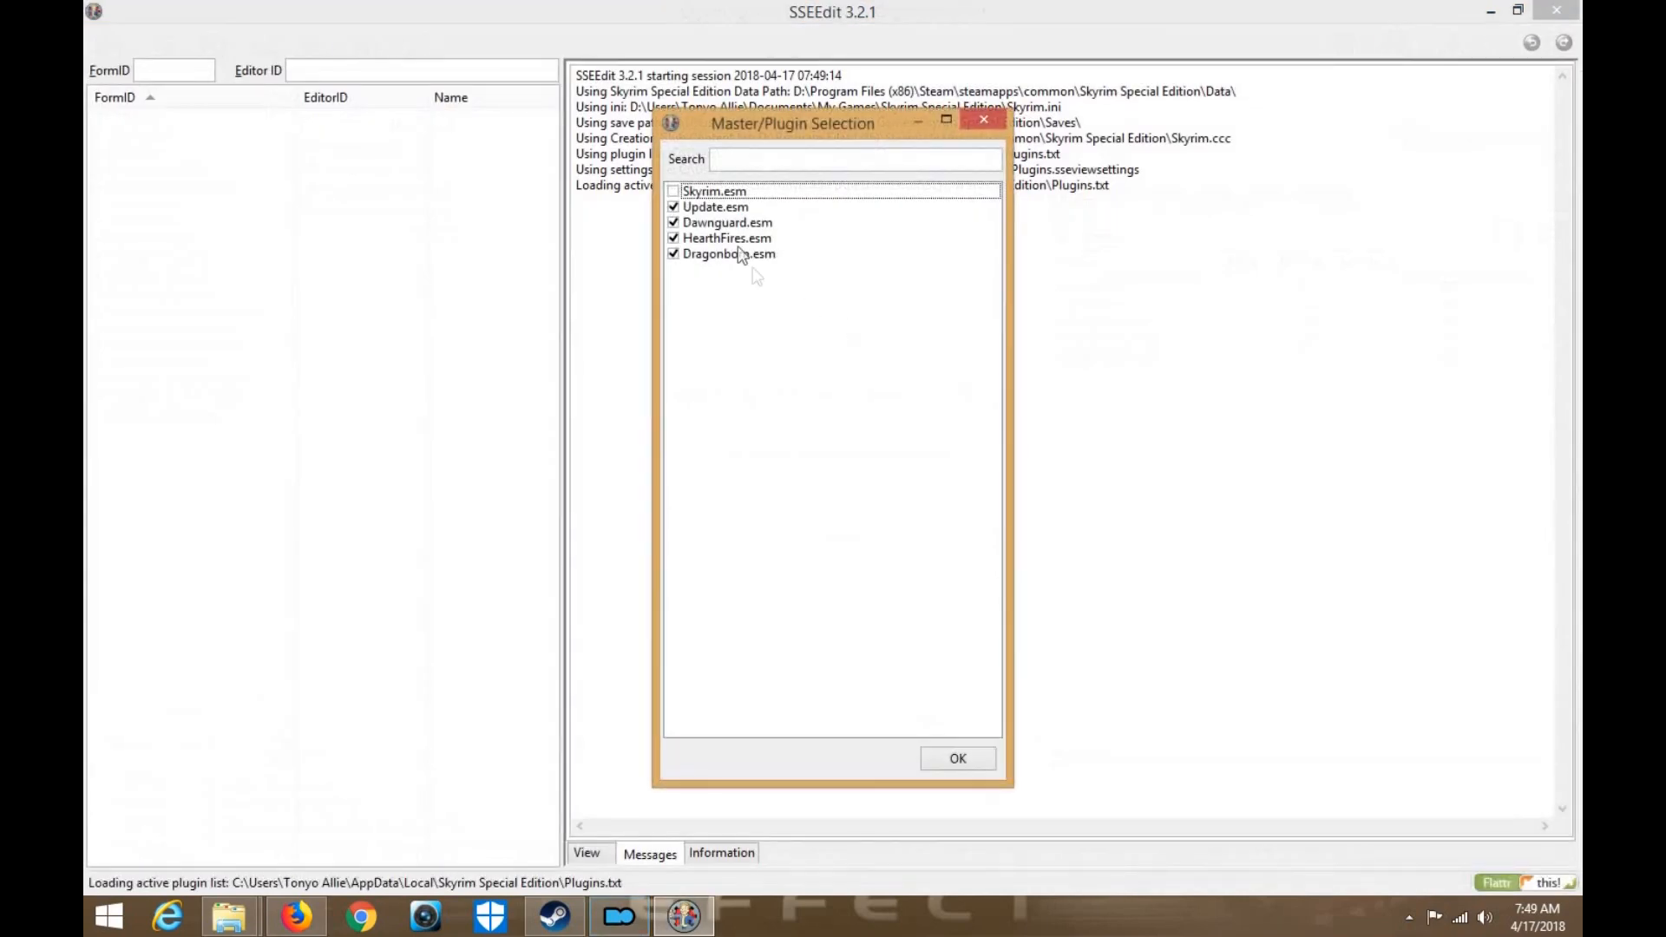
pyautogui.rightClick(716, 229)
pyautogui.click(746, 266)
pyautogui.click(673, 253)
pyautogui.click(981, 764)
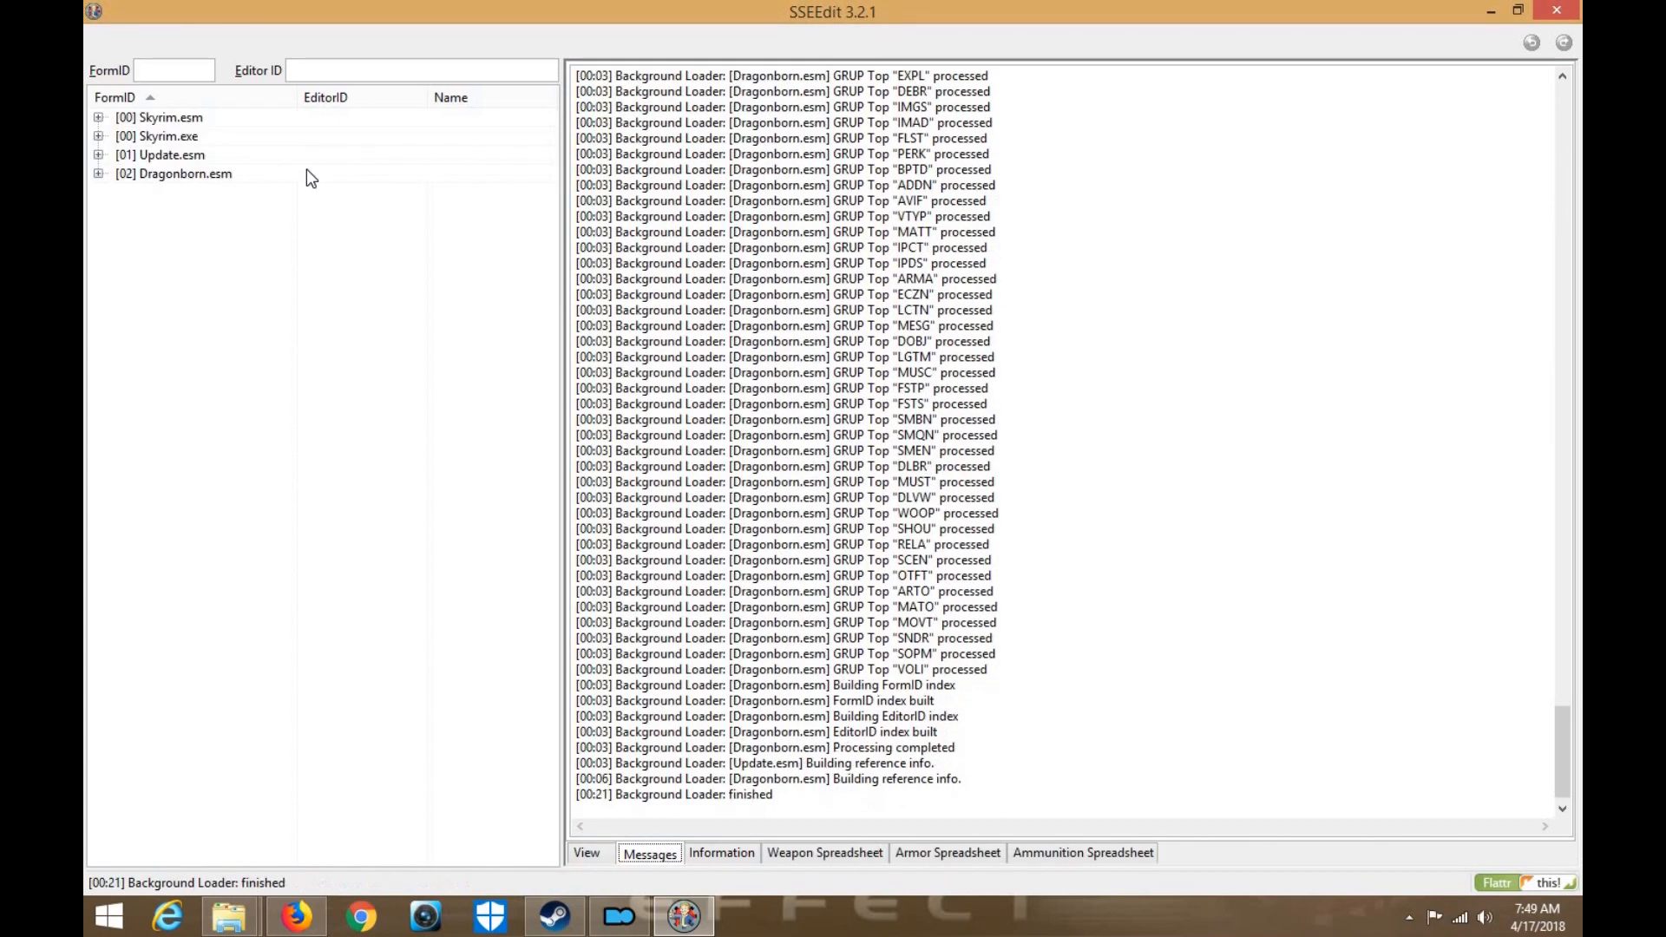
# Apply the filter for cleaning to Dragonborn.esm and remove its "Identical to Master" records, accepting the module edit warning
pyautogui.rightClick(304, 173)
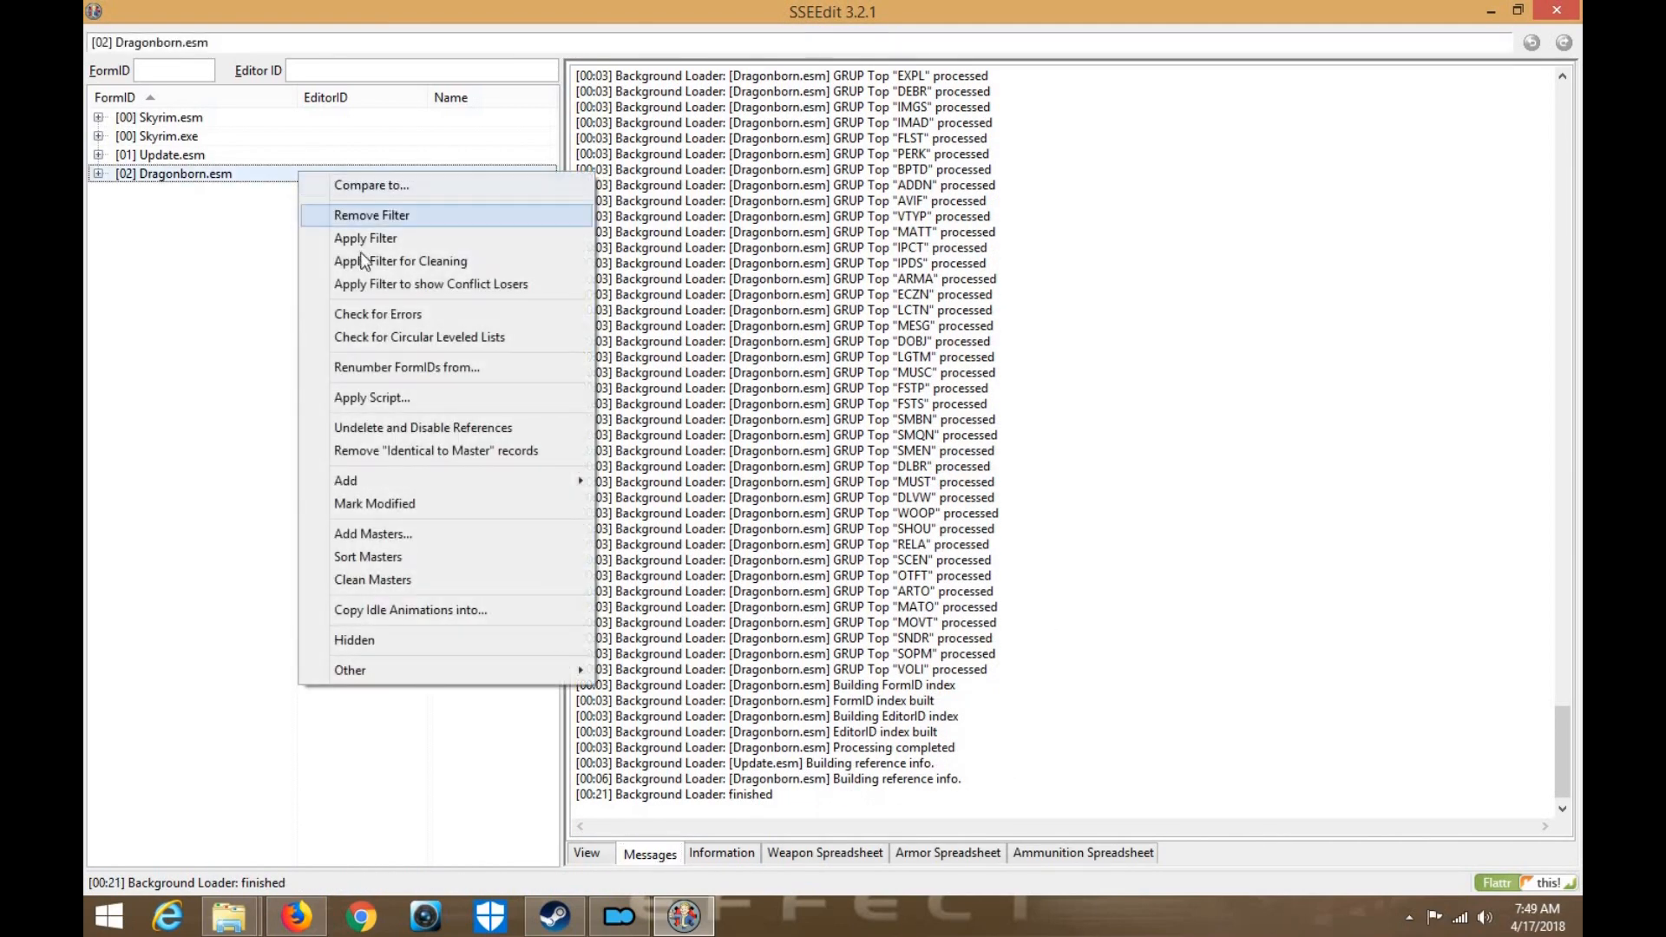
pyautogui.click(382, 261)
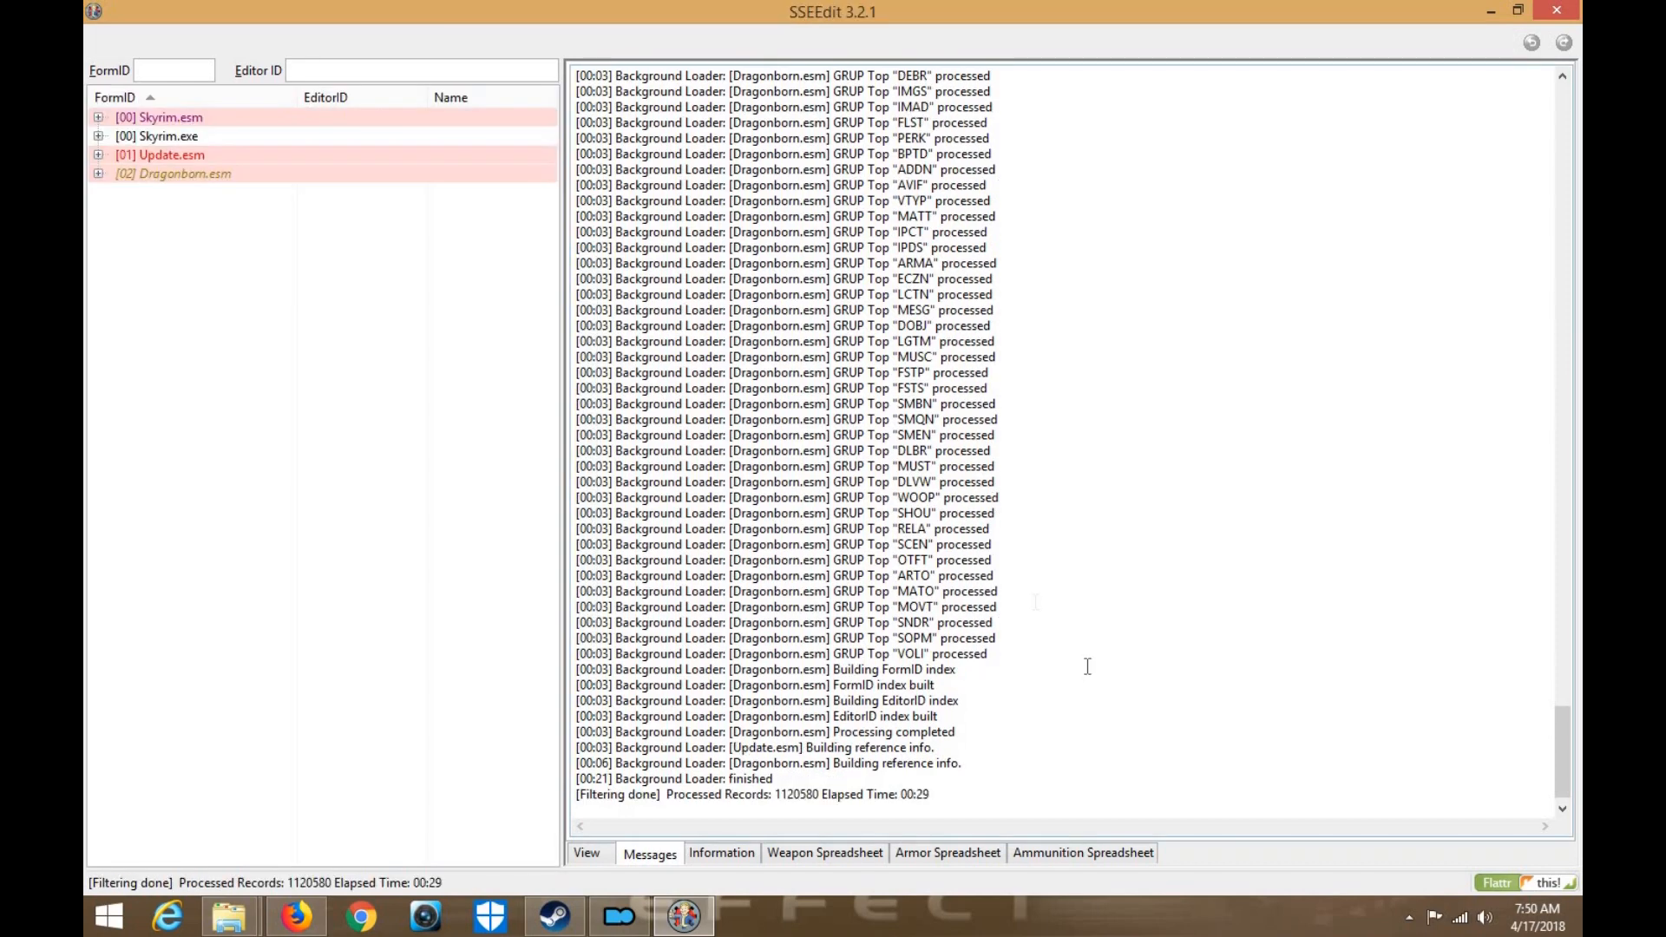
pyautogui.rightClick(350, 179)
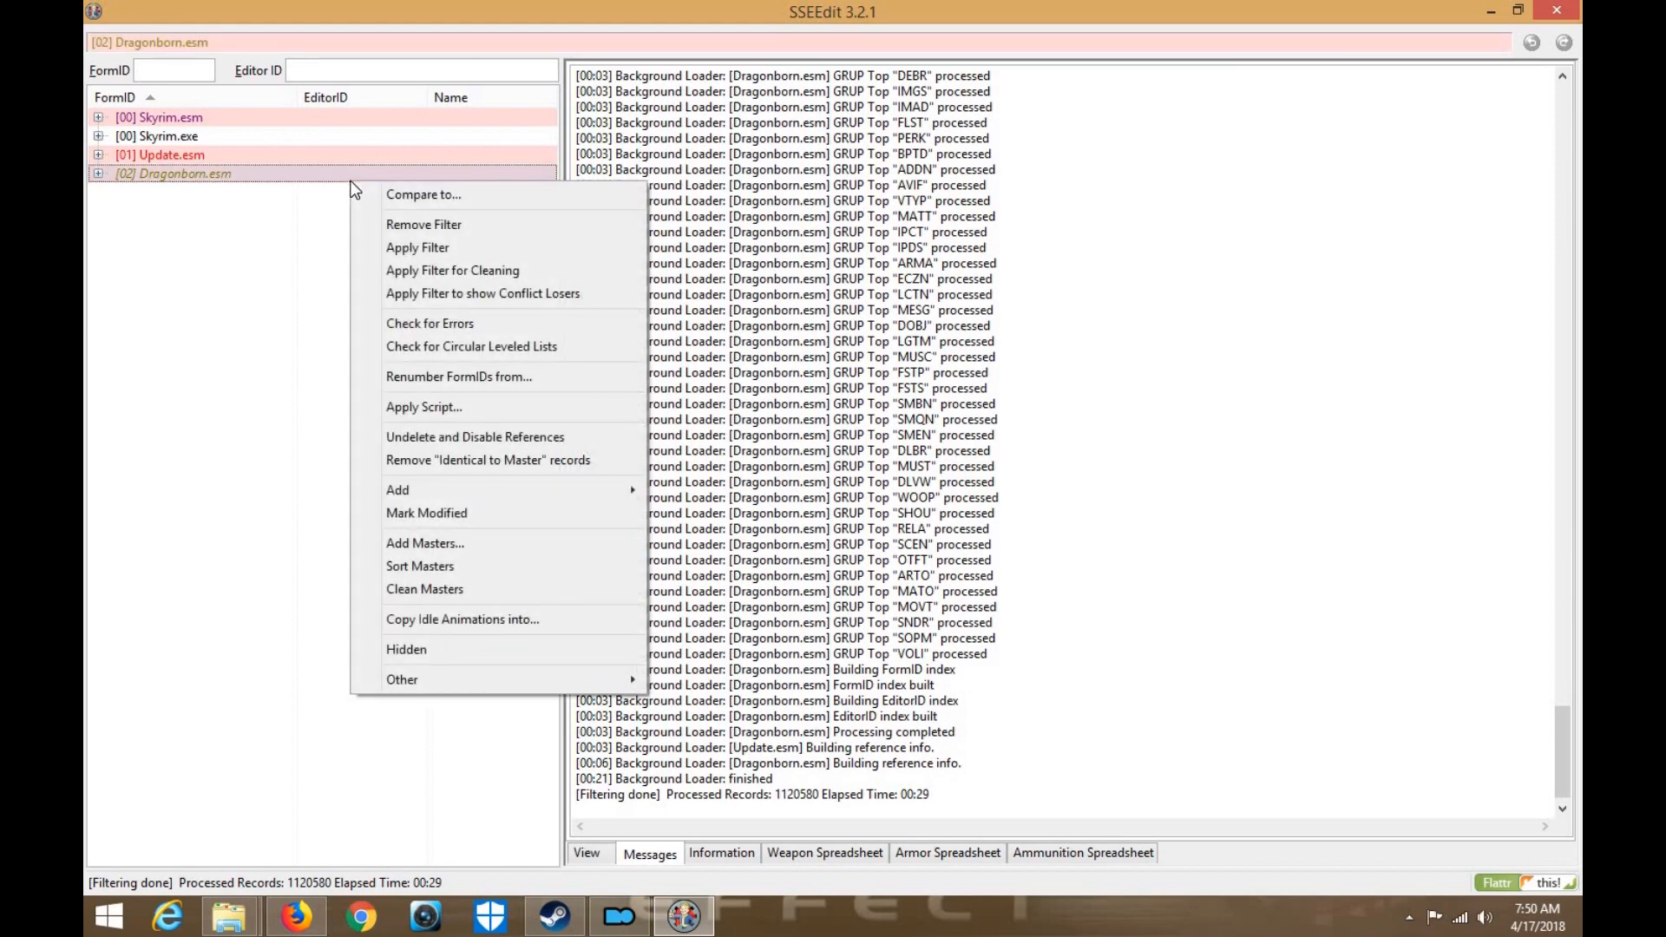
pyautogui.click(488, 457)
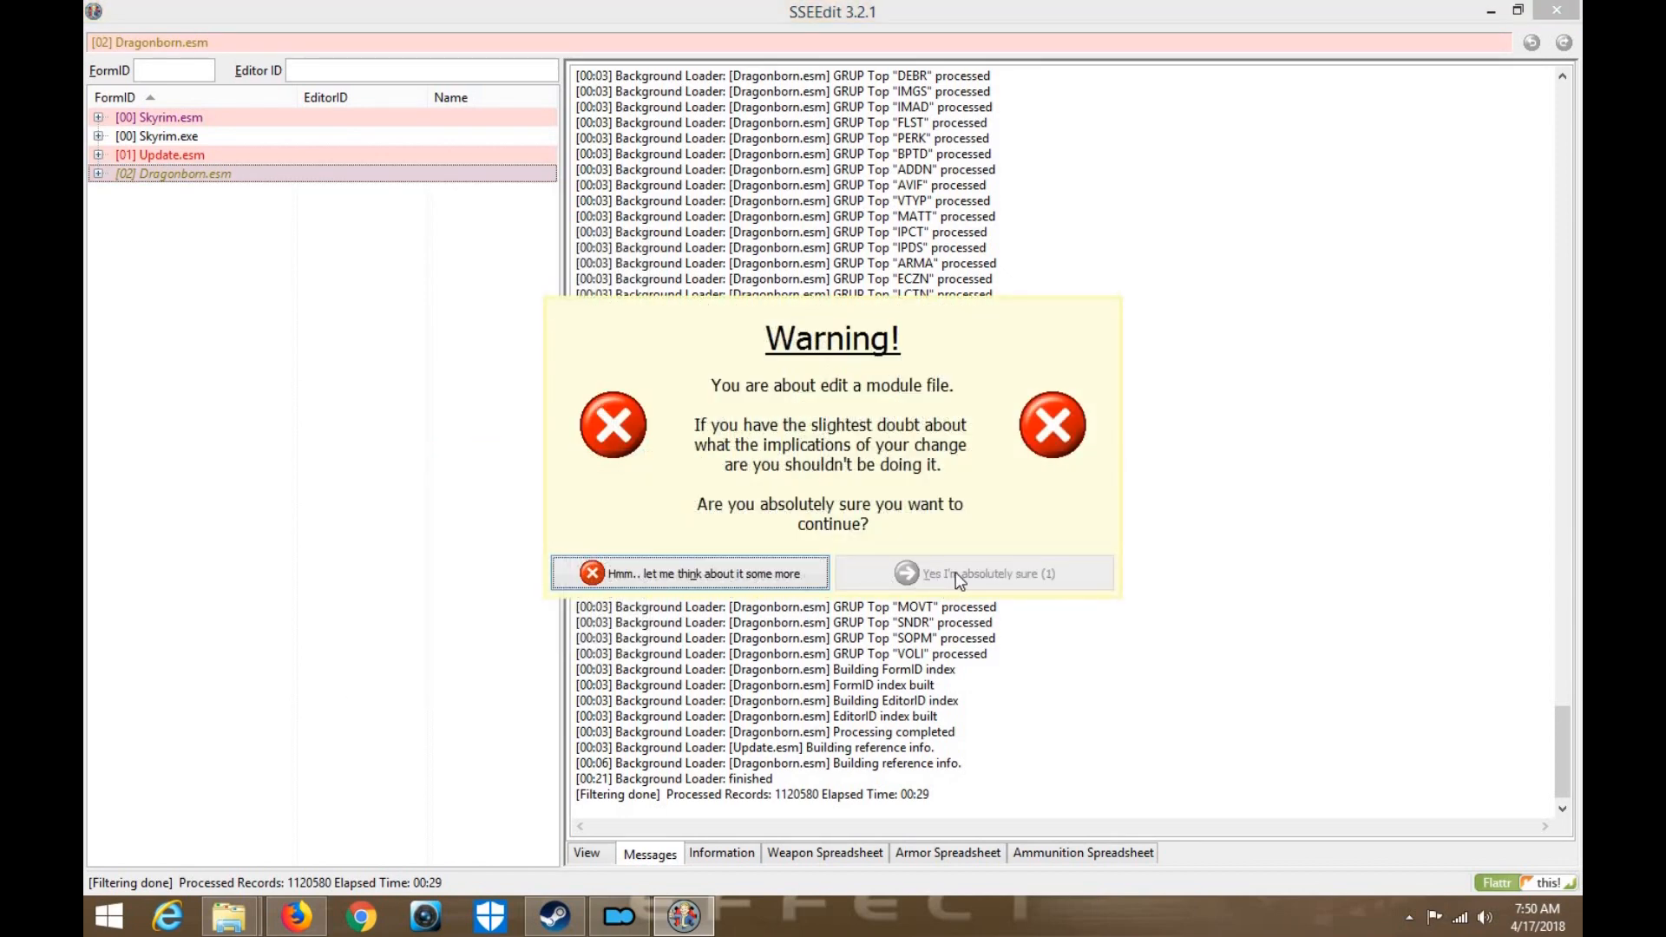
pyautogui.click(955, 571)
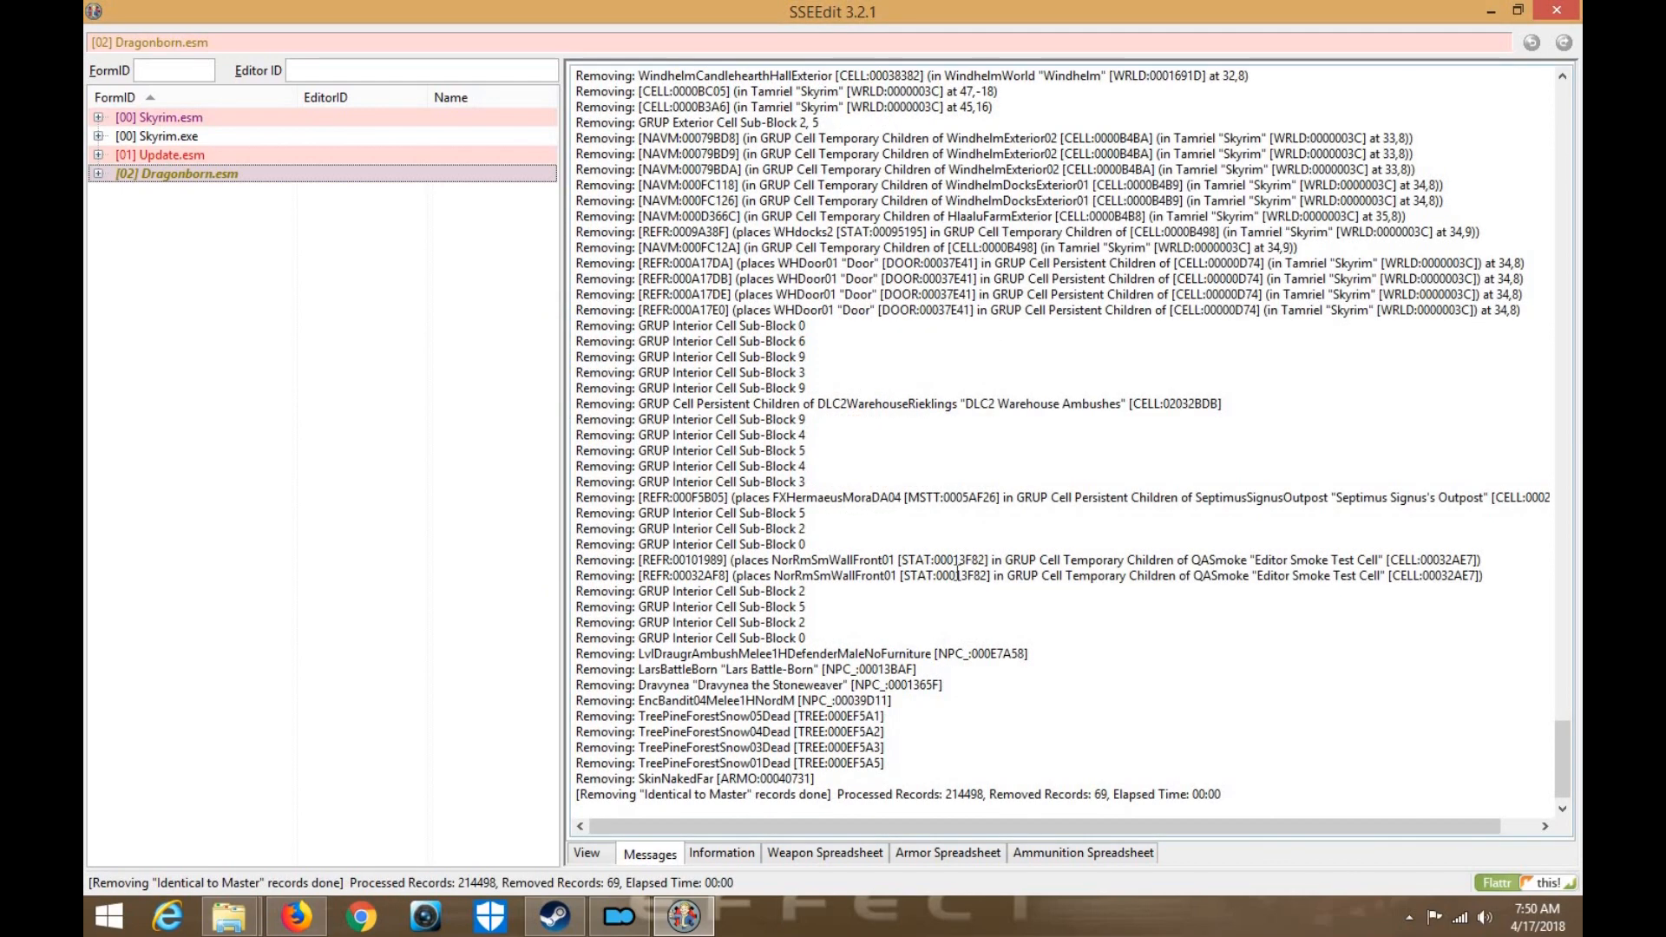
# Undelete and disable references in Dragonborn.esm, and close SSEEdit, saving the plugin with a backup
pyautogui.rightClick(362, 179)
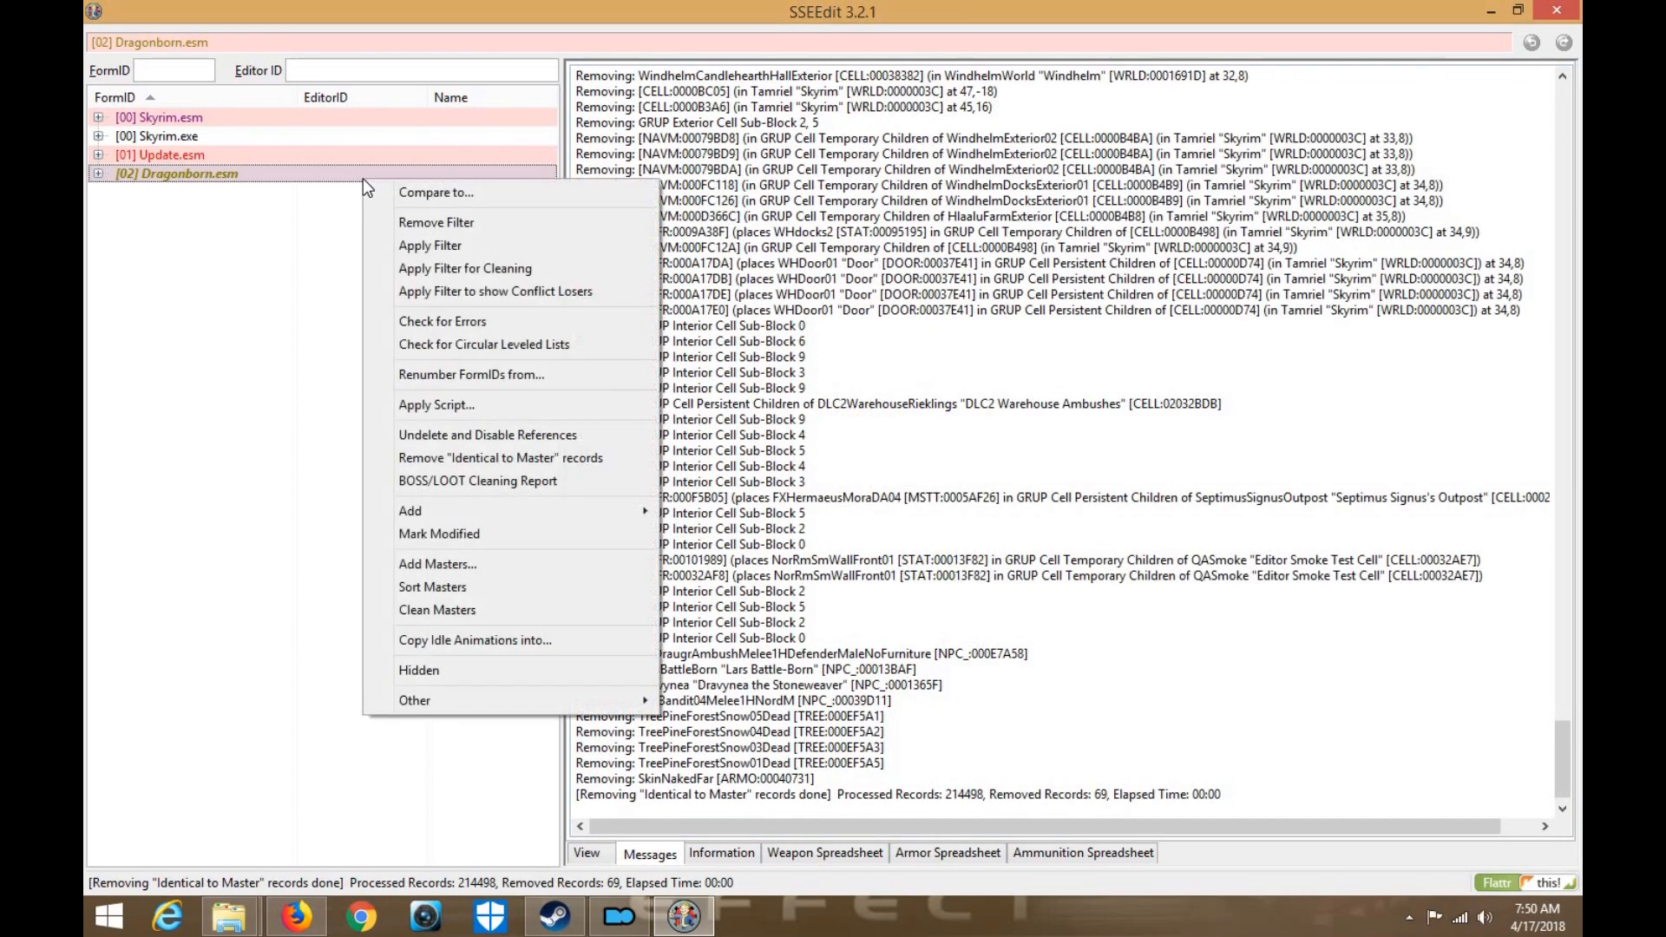
pyautogui.click(452, 434)
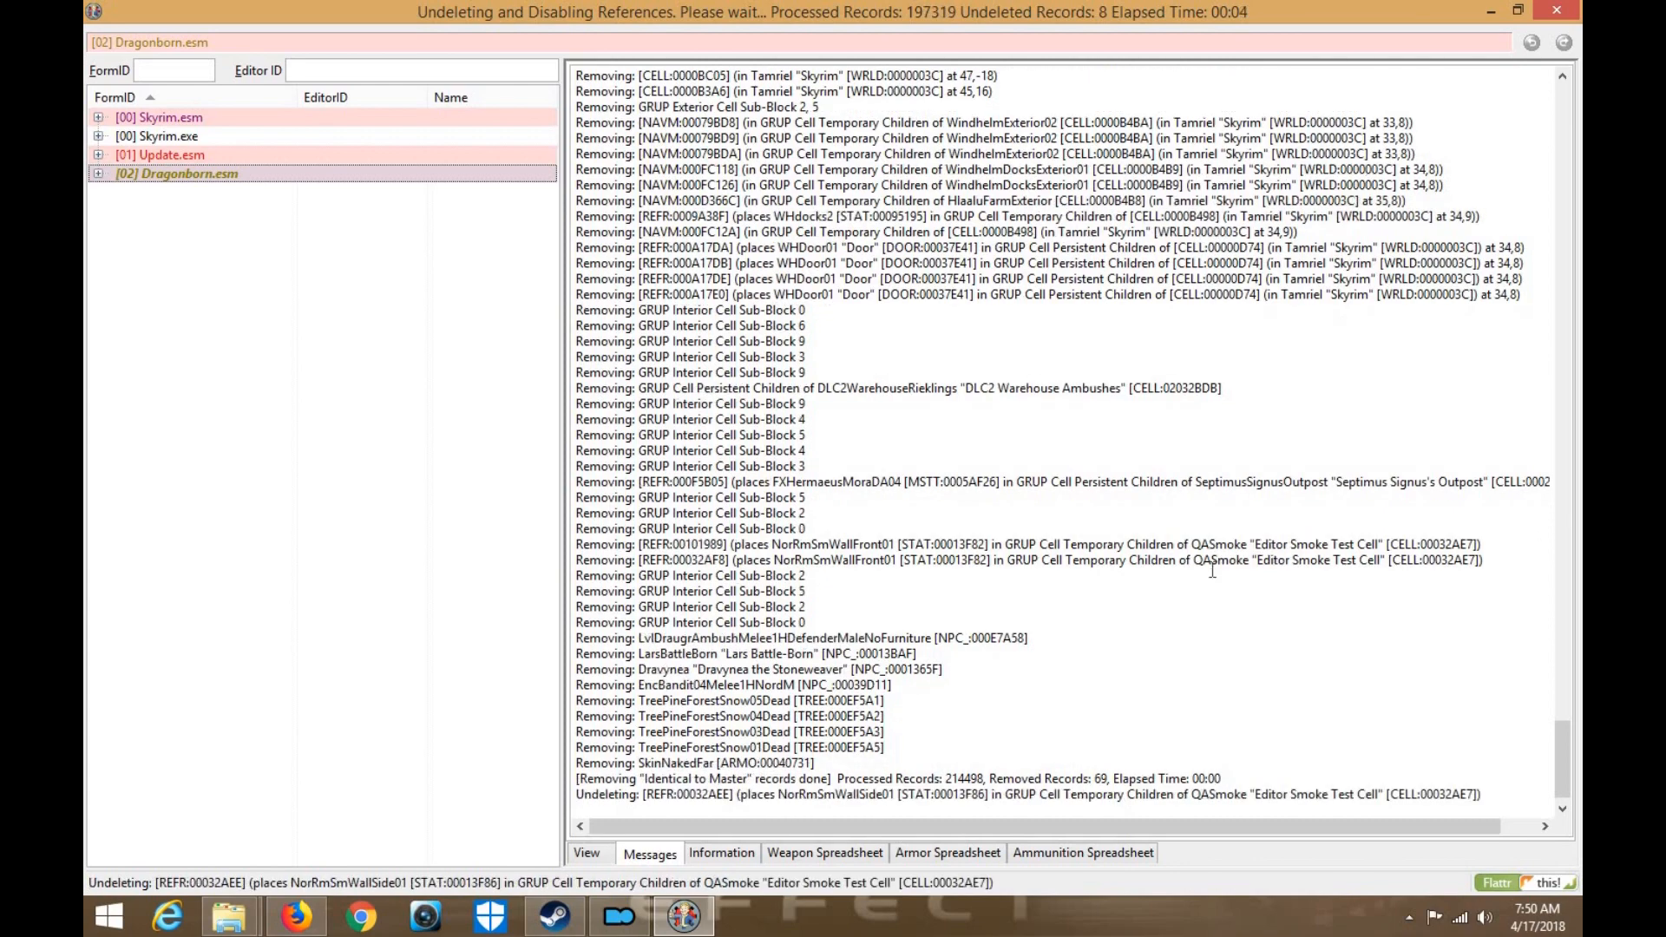
pyautogui.click(1565, 18)
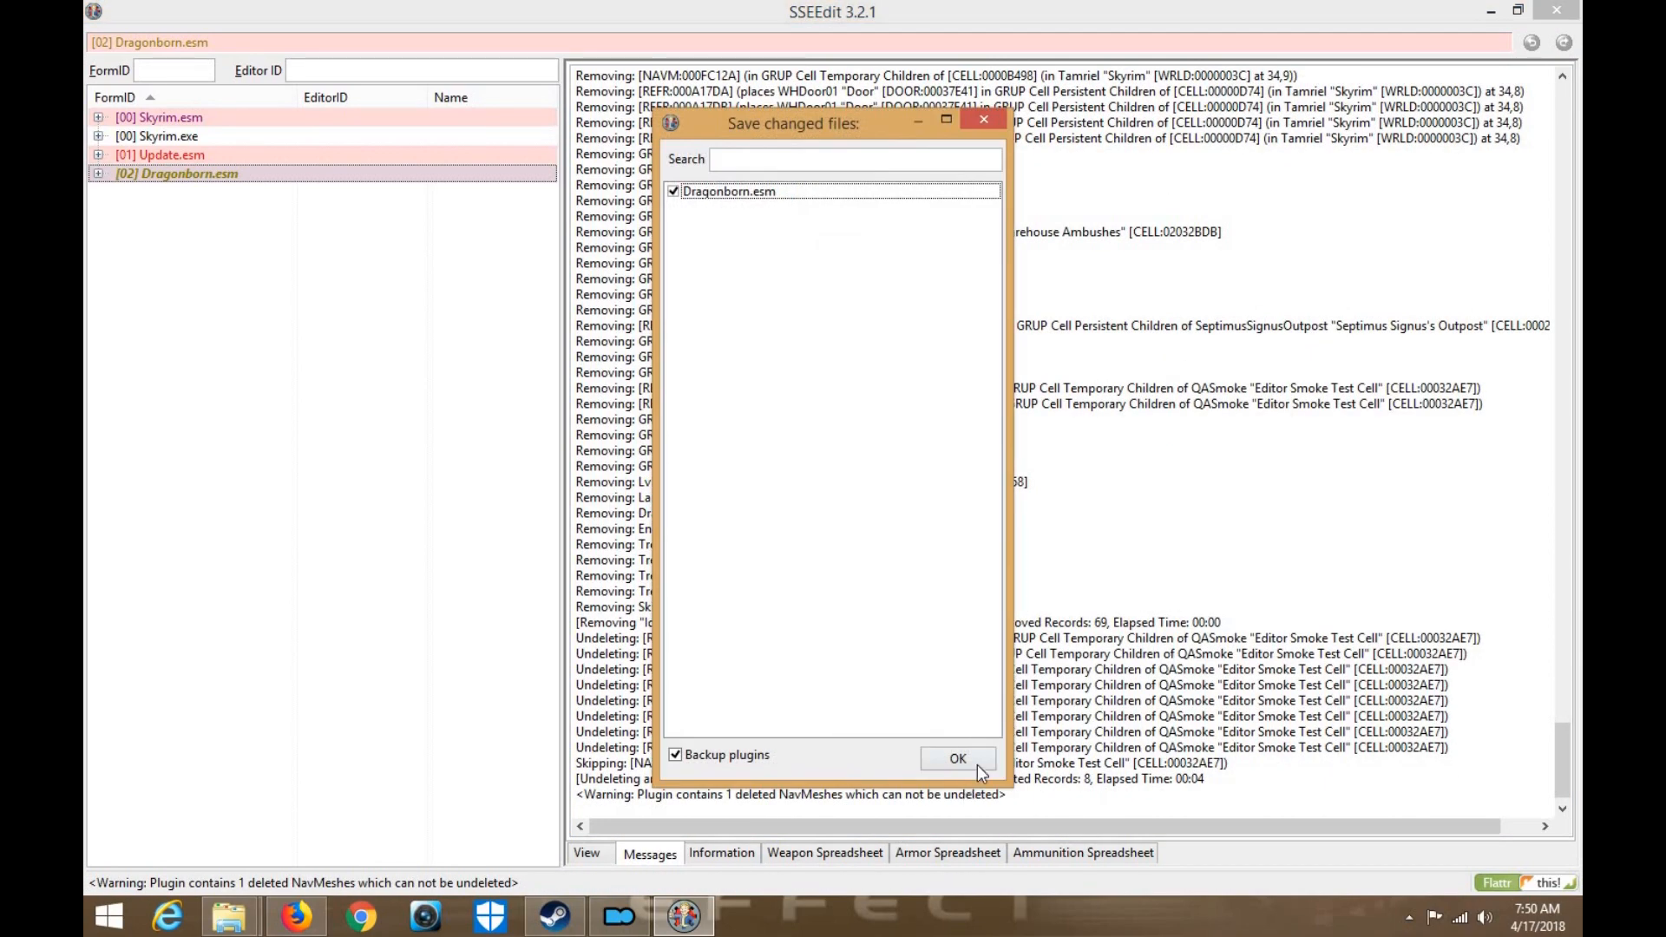
pyautogui.click(977, 763)
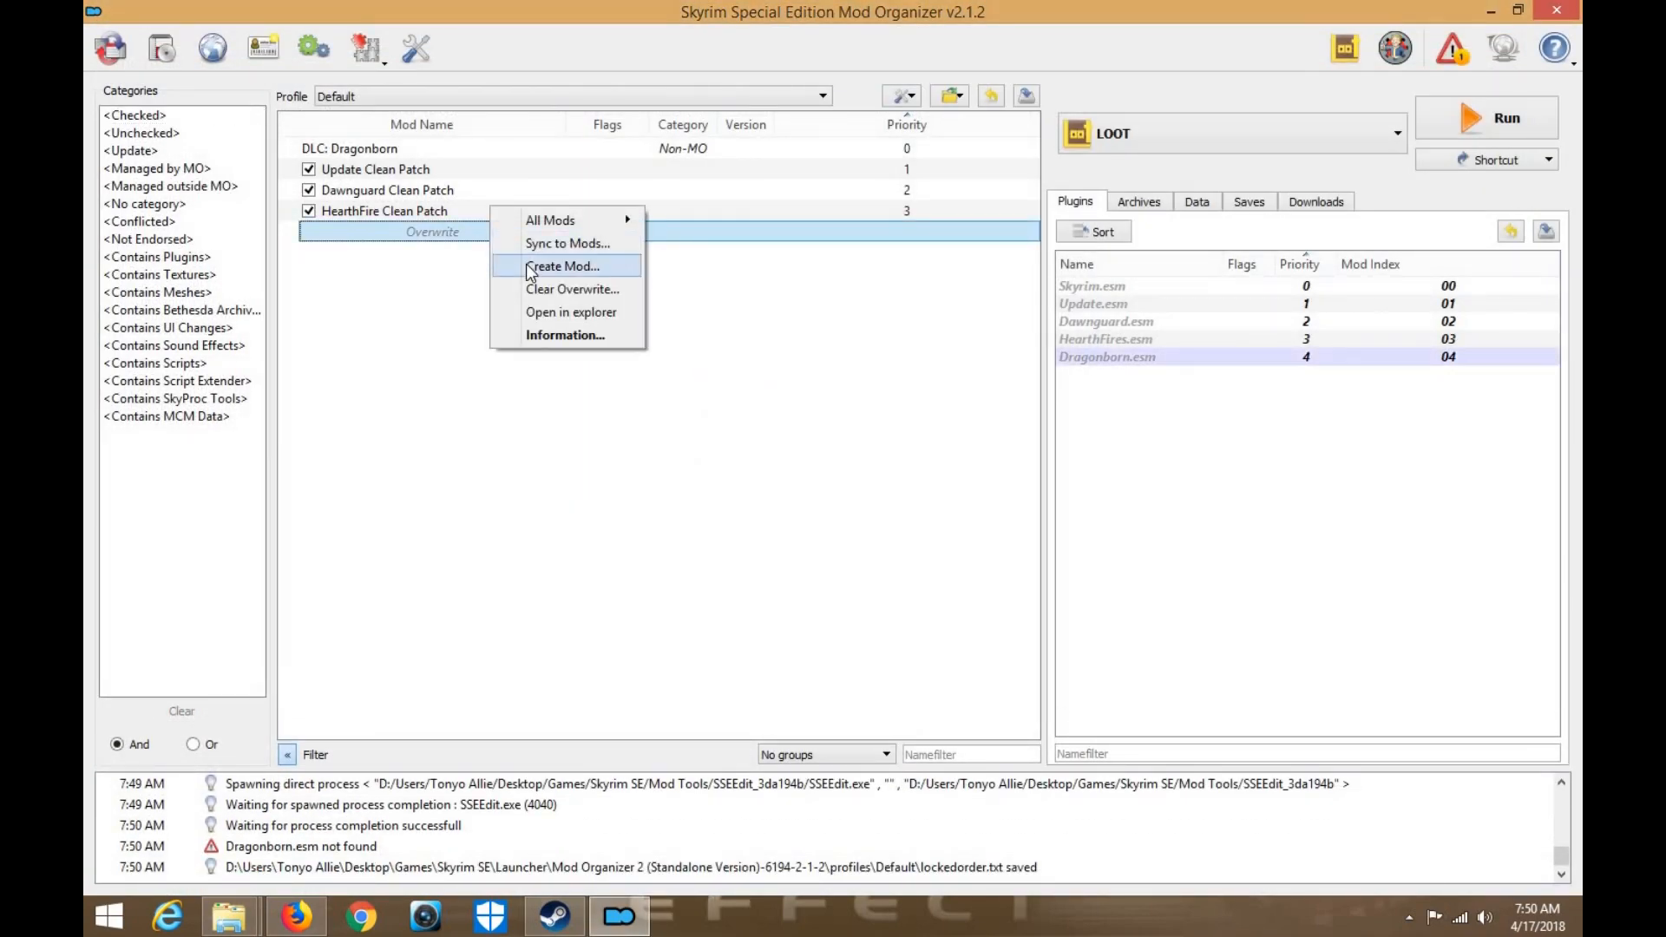
# Create a mod named "Dragonborn Clean Patch" from the Overwrite files and enable it in the mod list
pyautogui.click(555, 266)
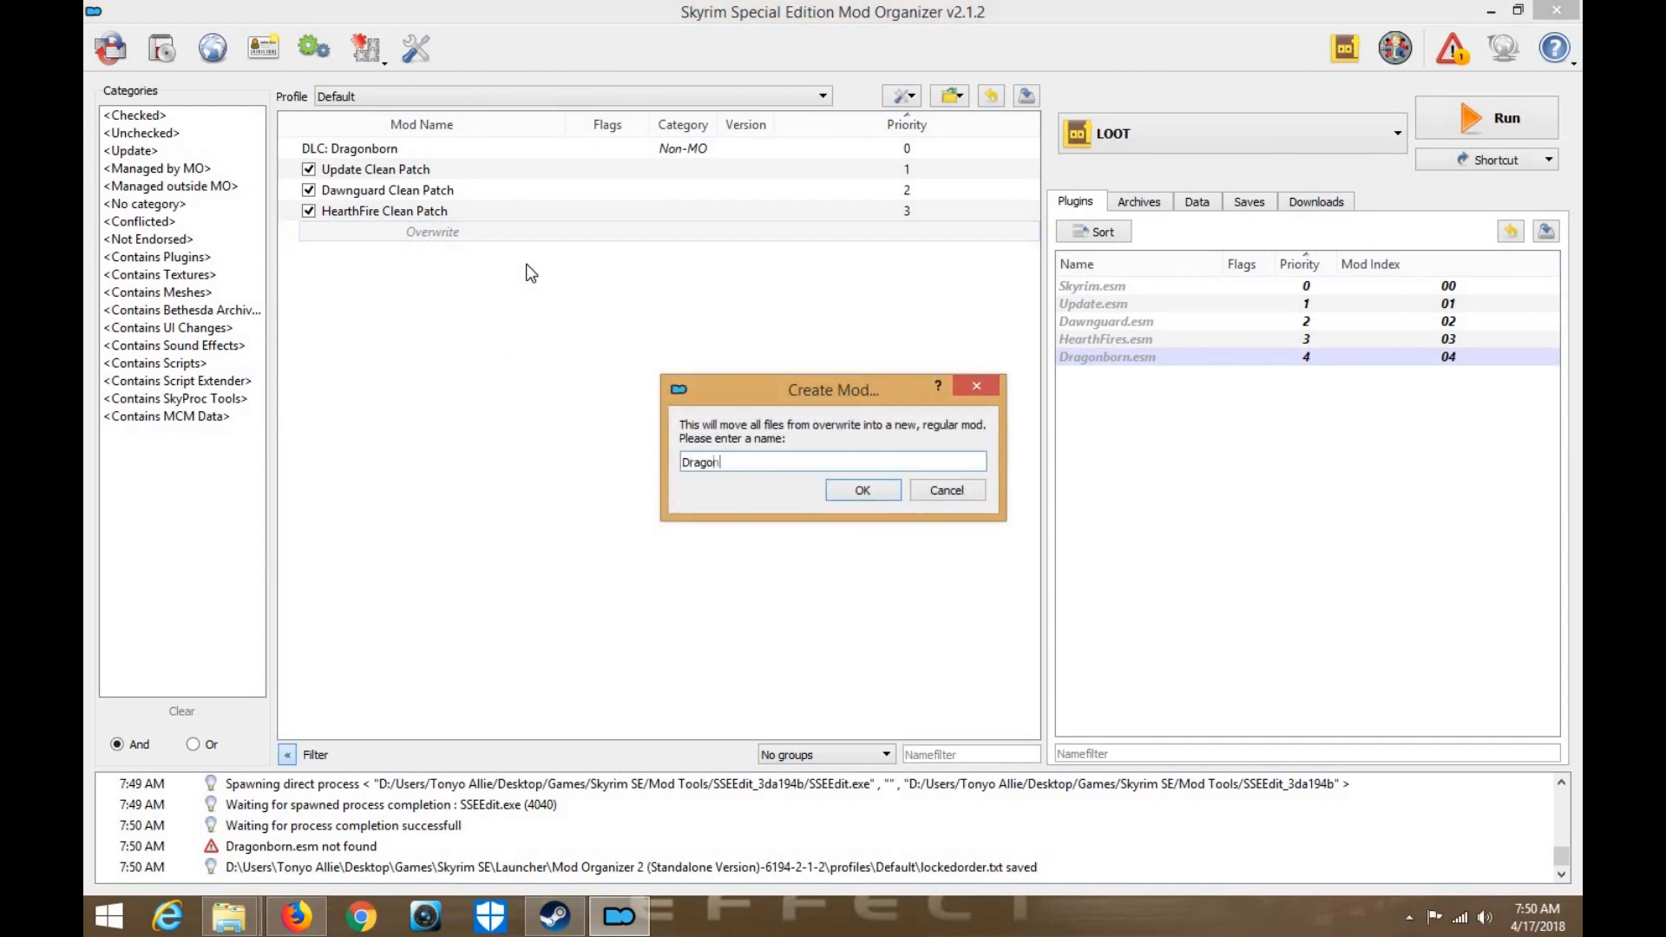
pyautogui.write('Dragonborn Clean Patch')
pyautogui.press('Return')
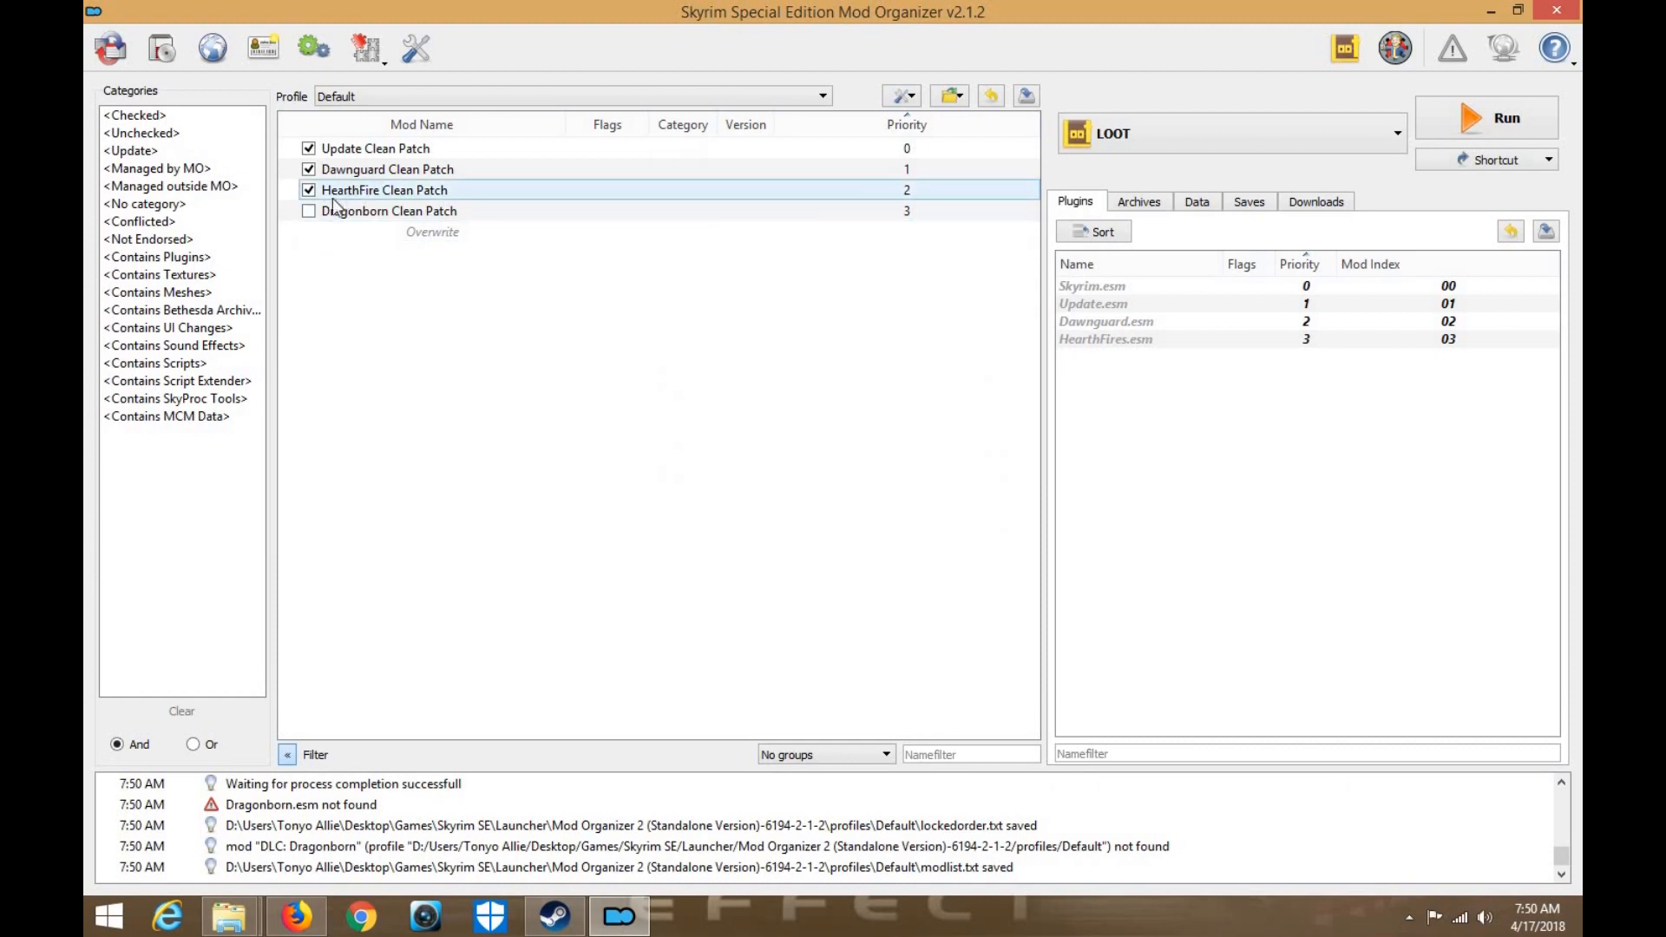
pyautogui.click(308, 212)
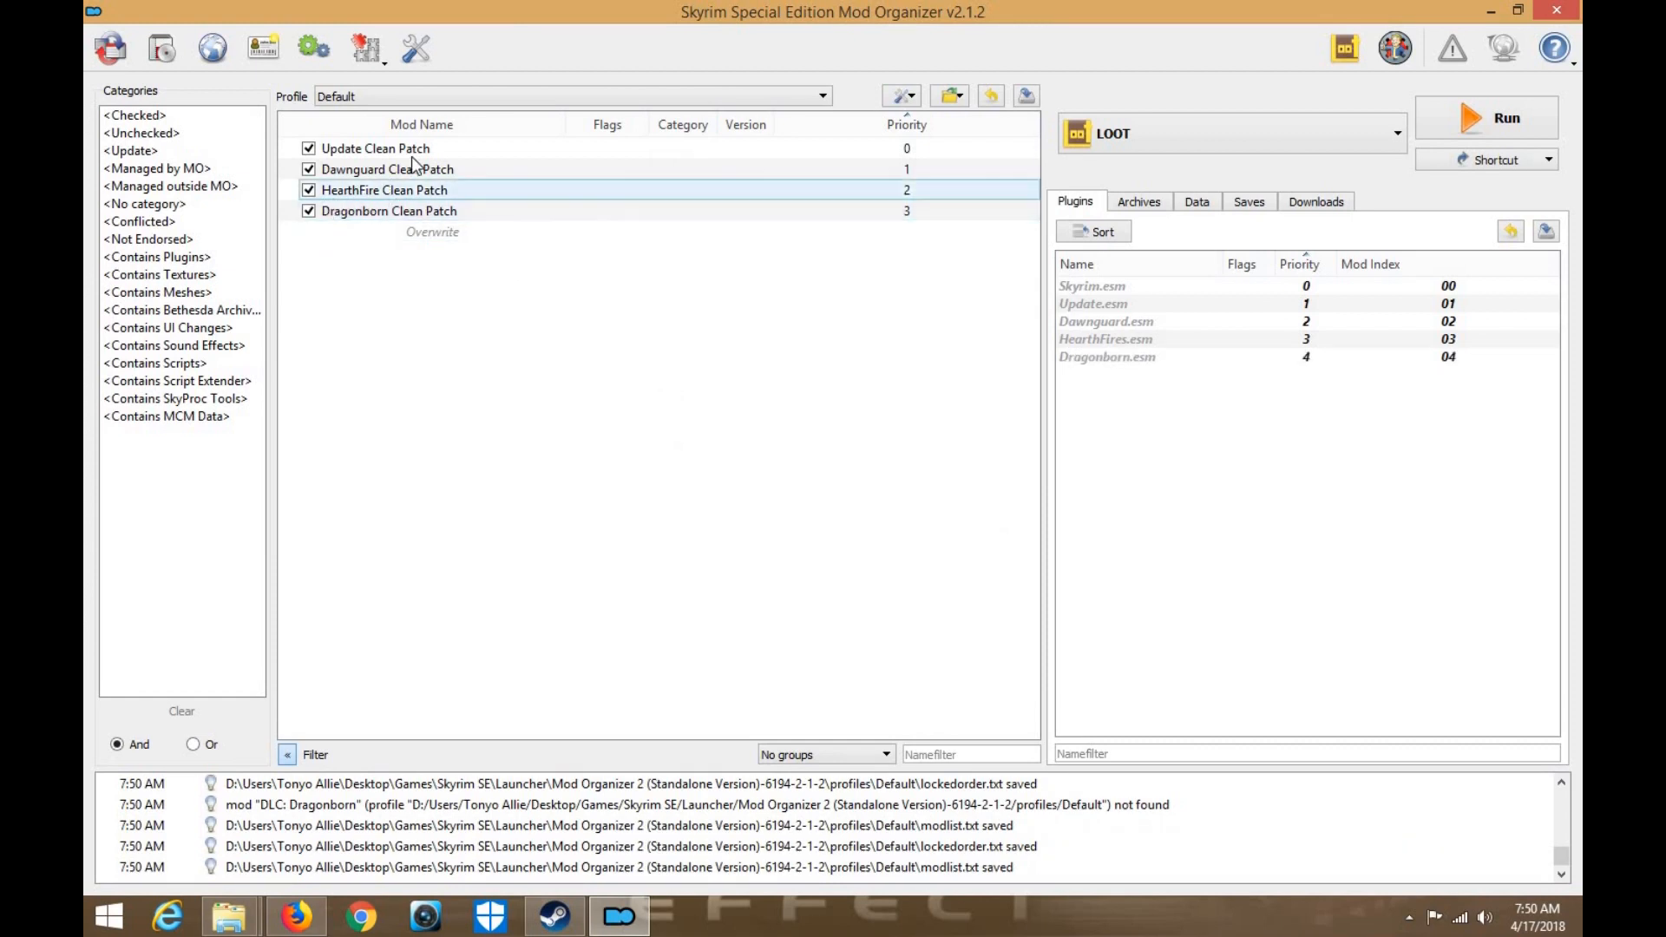
# Filter the mod list to show only checked mods
pyautogui.click(228, 117)
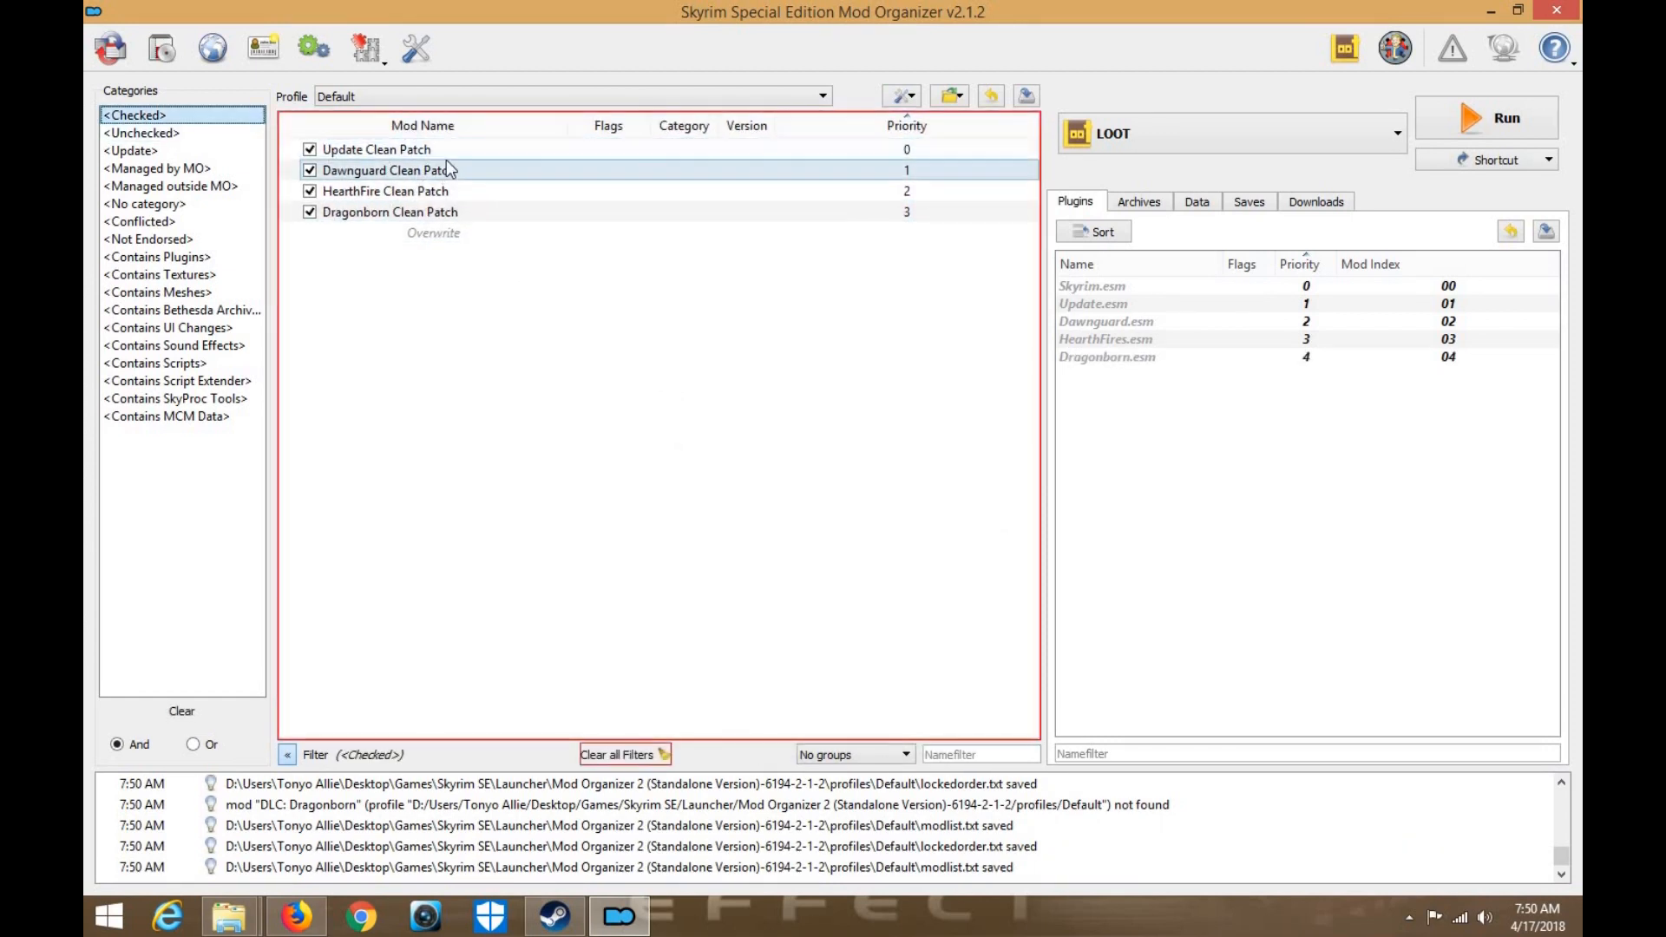
# Set Skyrim Special Edition as the executable to run, dismissing the Modify Executables dialog without changes
pyautogui.click(1268, 154)
pyautogui.click(1260, 187)
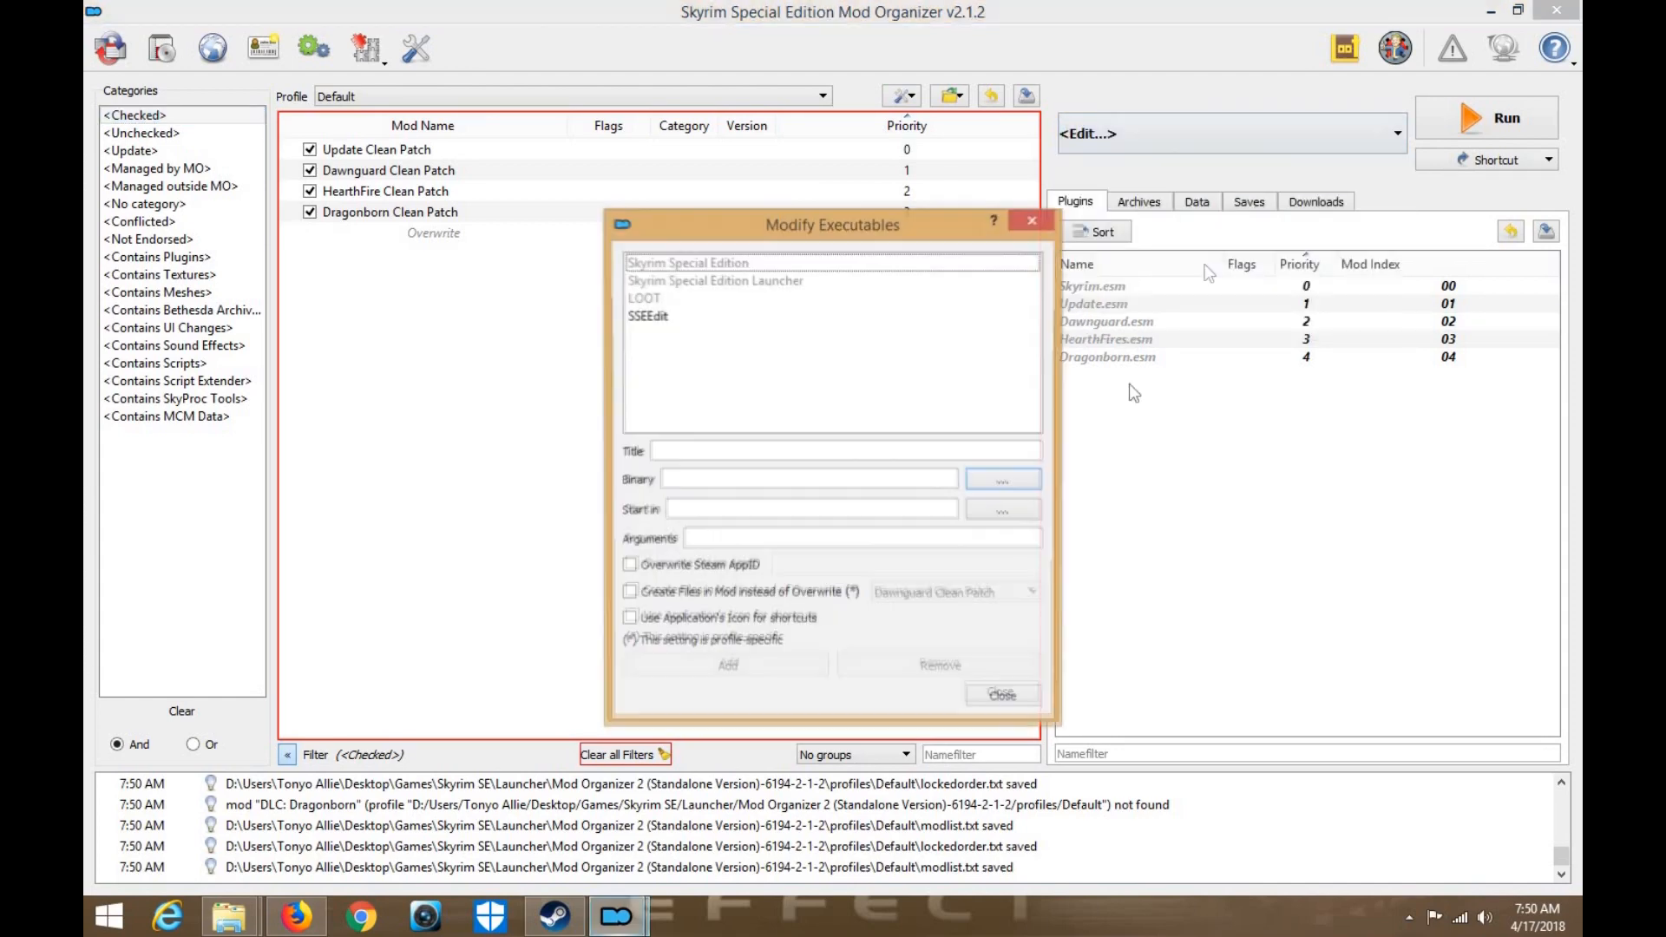
pyautogui.click(999, 697)
pyautogui.click(1250, 143)
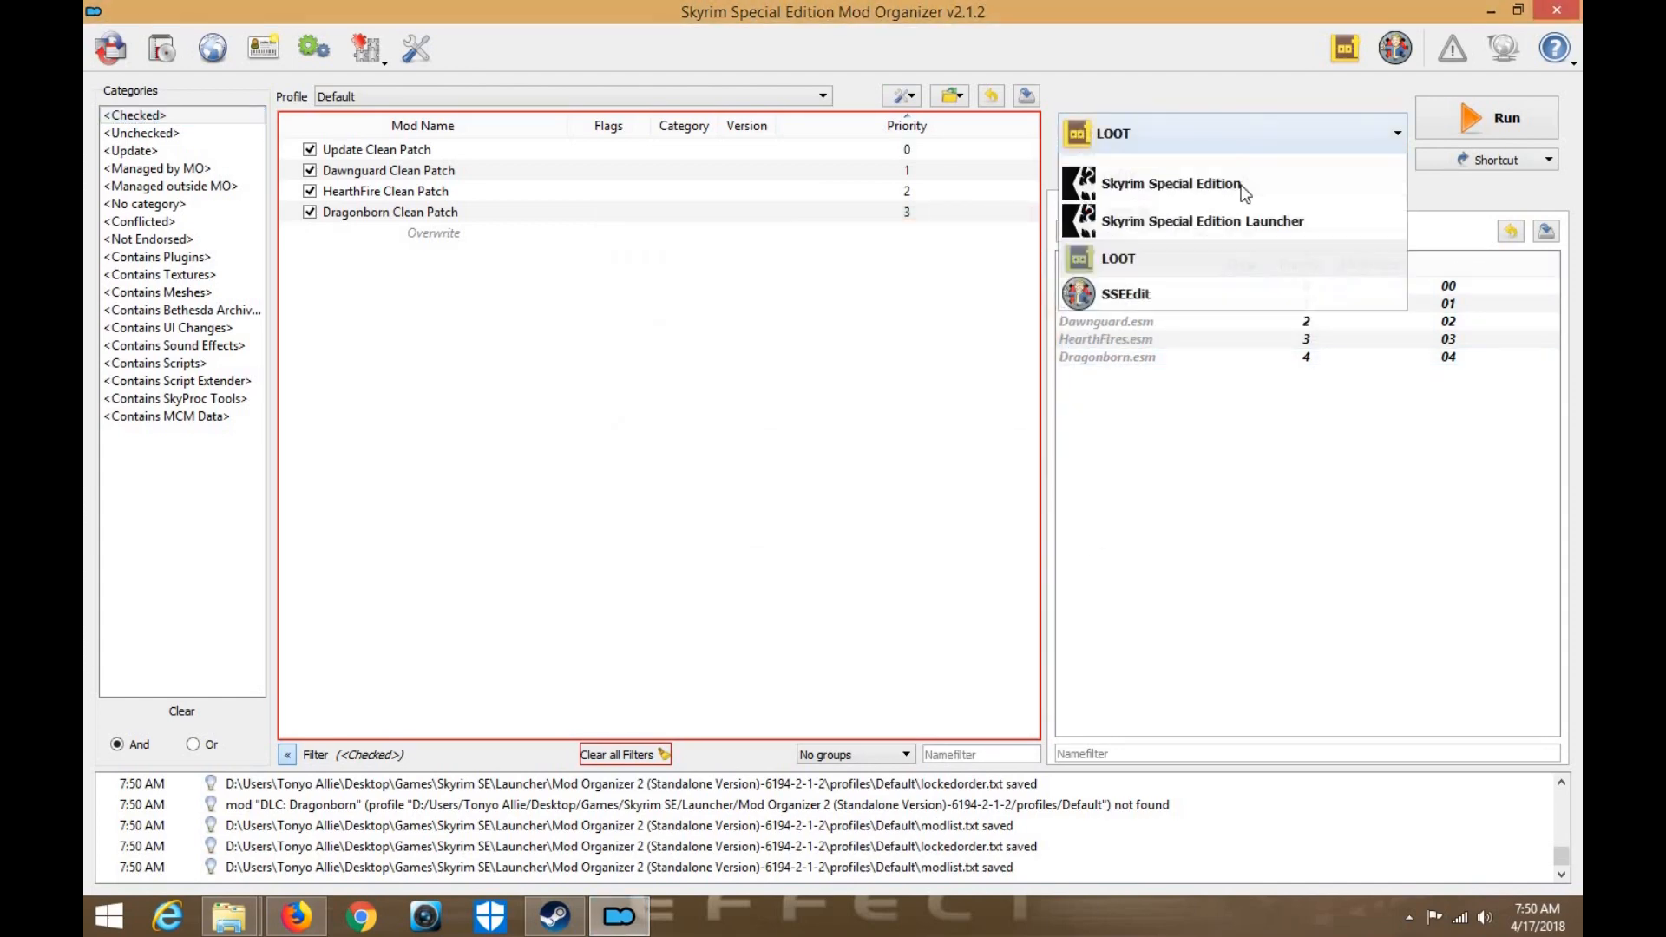
pyautogui.click(1238, 212)
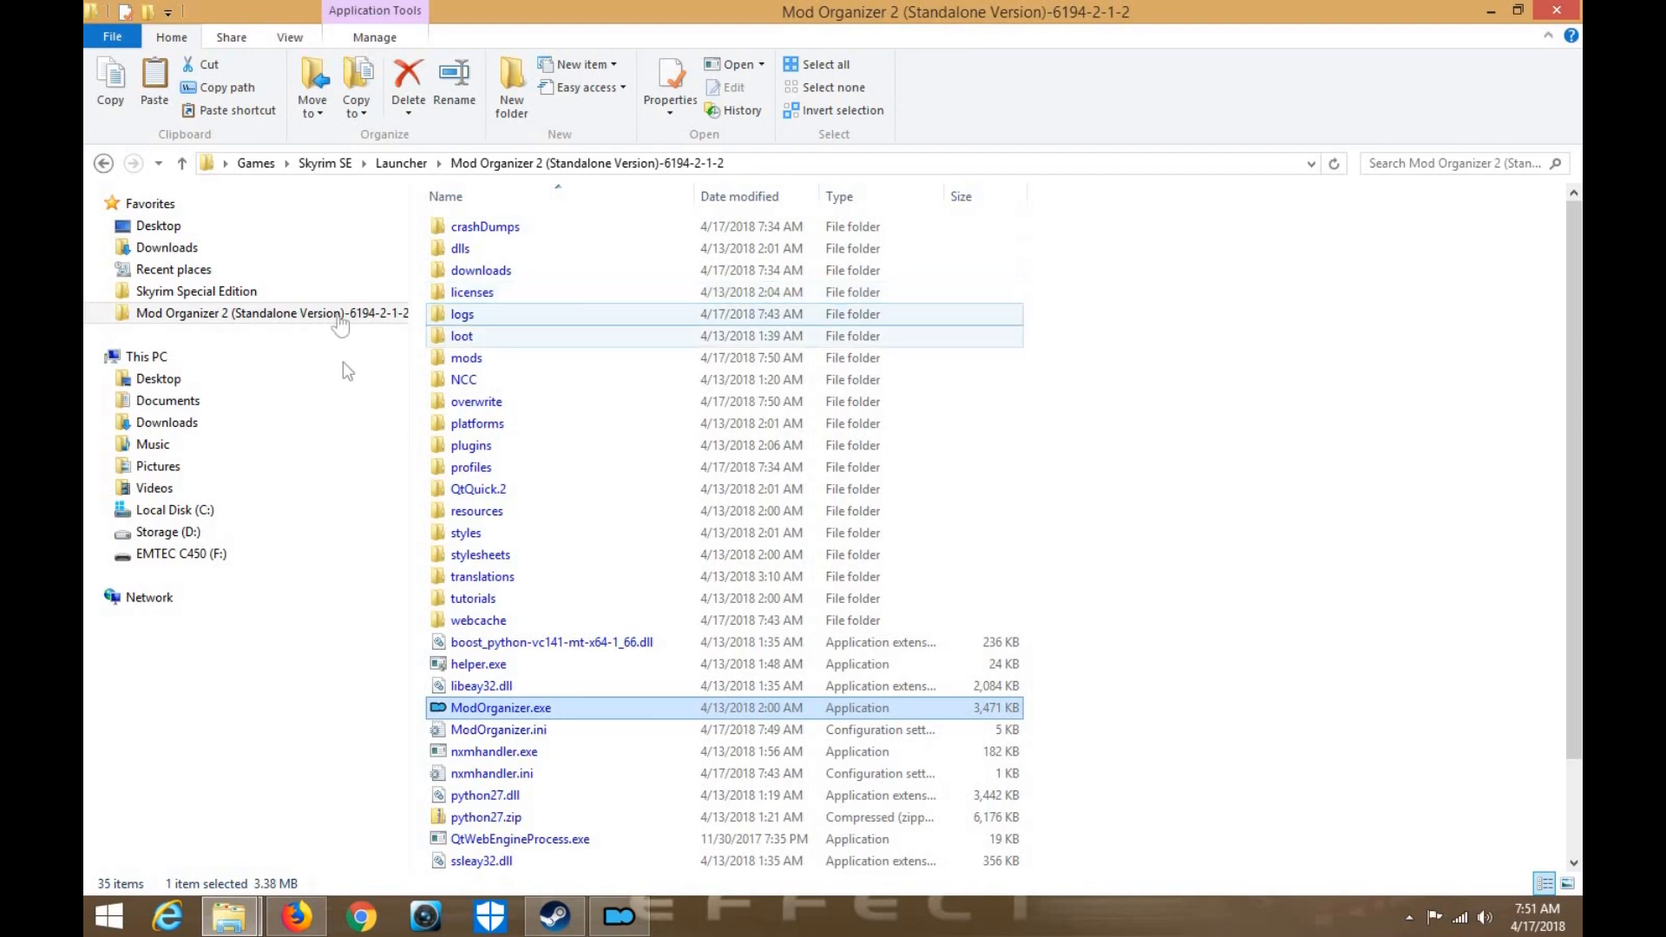
# Switch to File Explorer, open the Data folder of Skyrim Special Edition, and show it in a smaller, non-maximized window
pyautogui.click(217, 293)
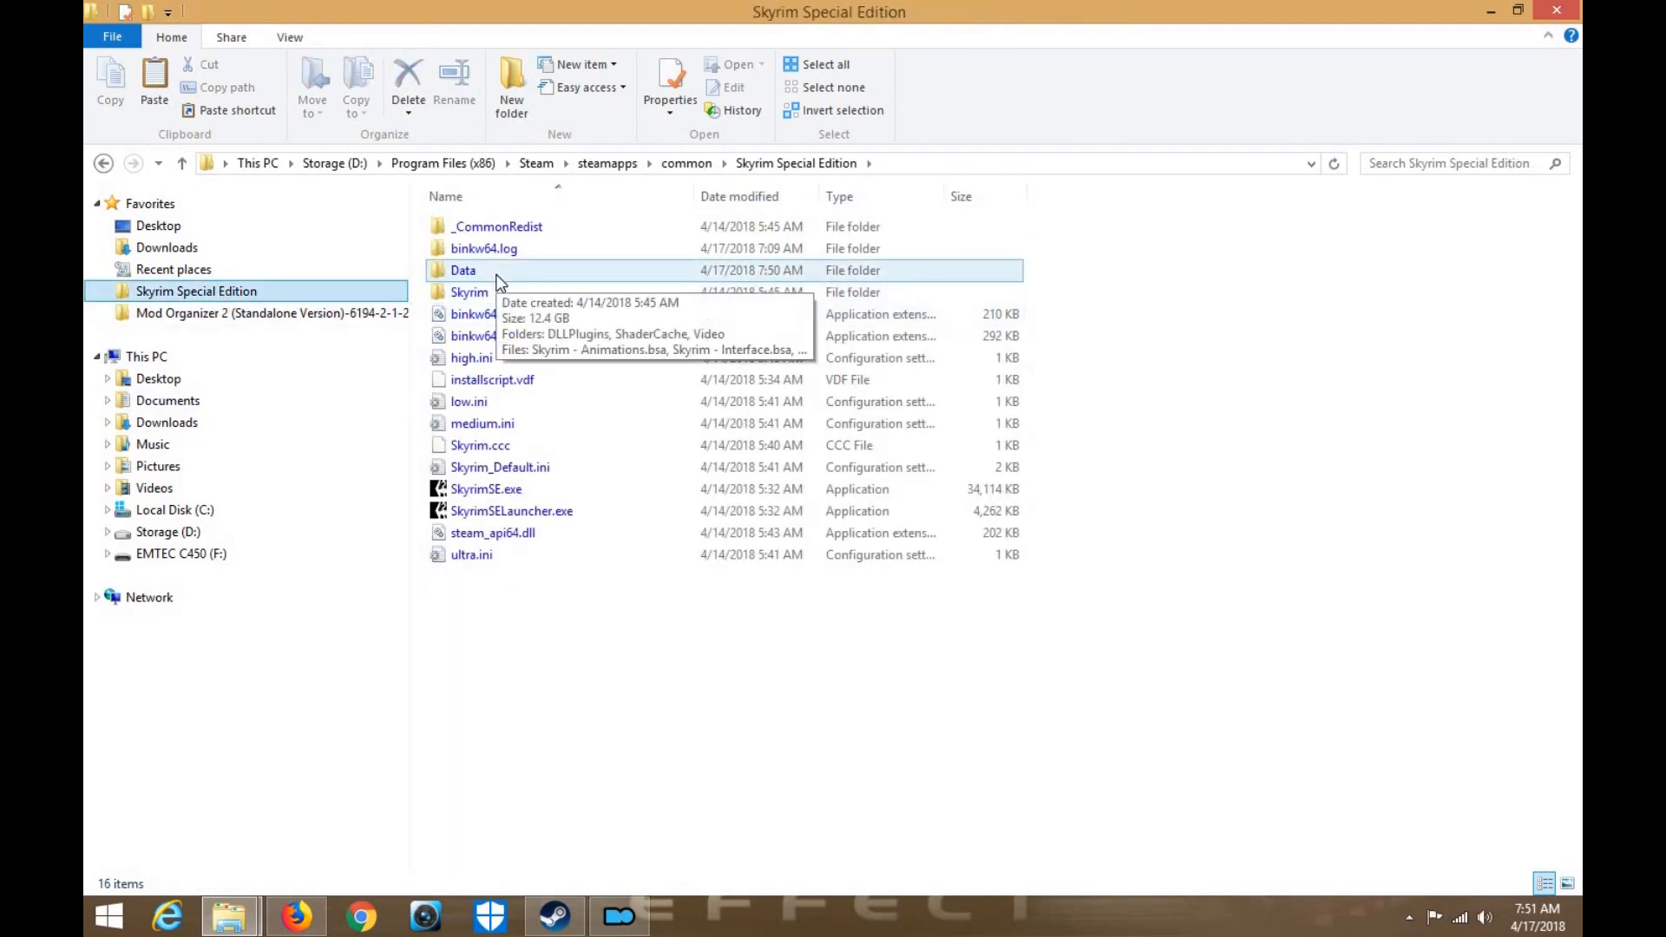
pyautogui.doubleClick(499, 274)
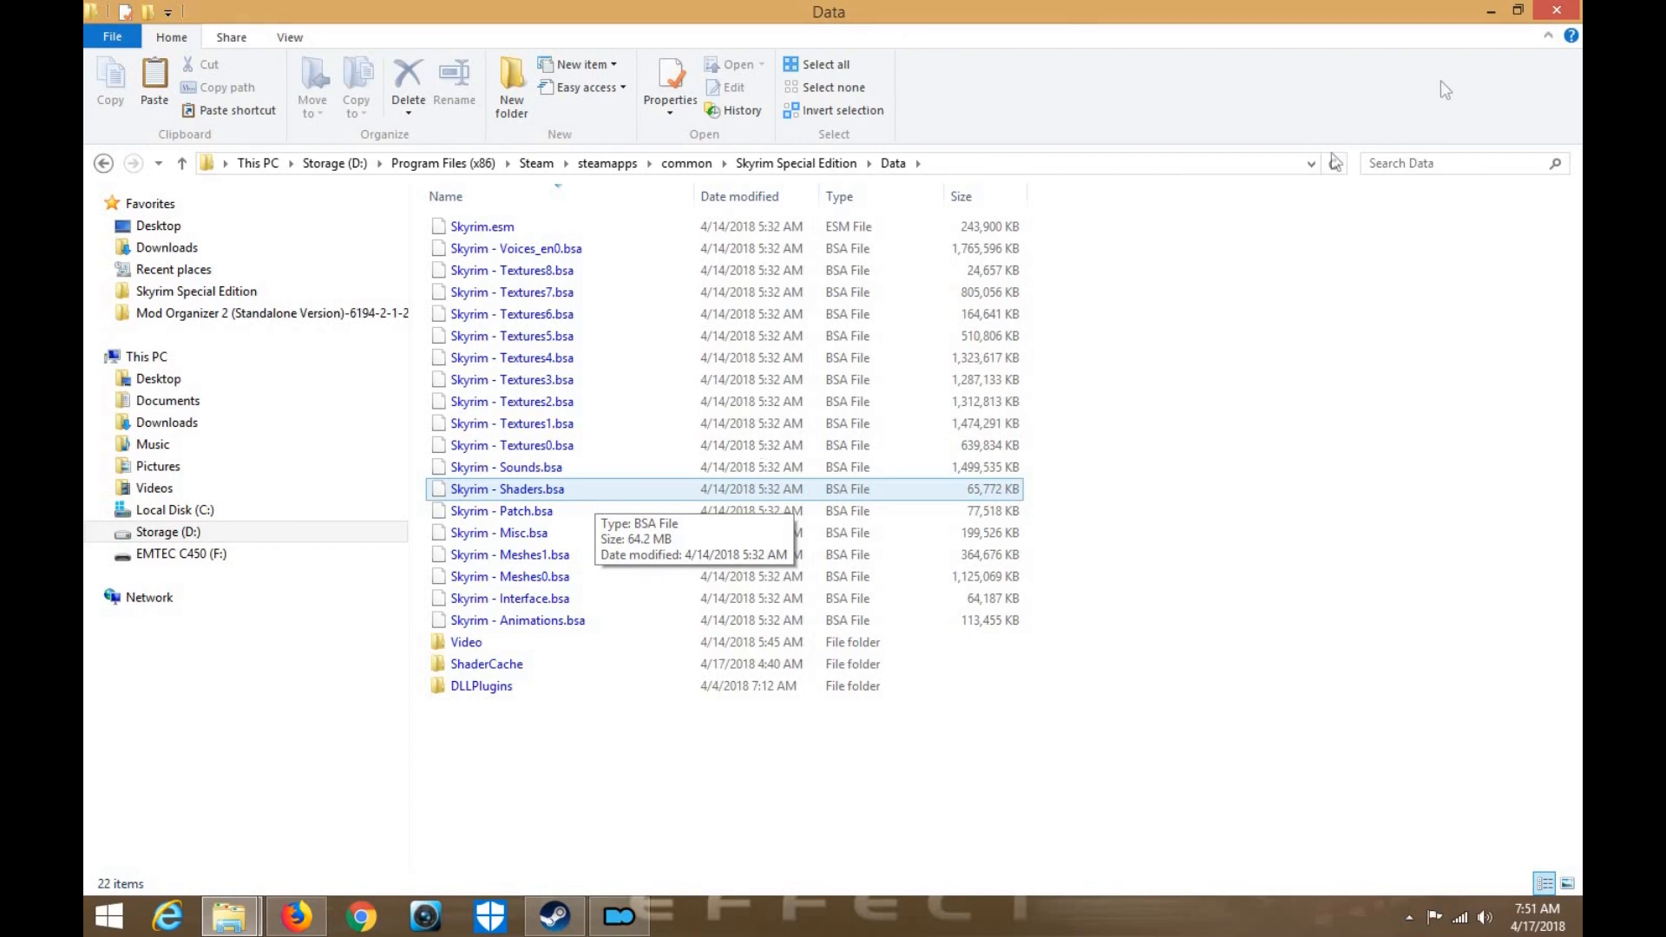
pyautogui.click(1518, 12)
pyautogui.moveTo(1314, 68); pyautogui.dragTo(1377, 47)
pyautogui.click(330, 840)
pyautogui.moveTo(229, 916)
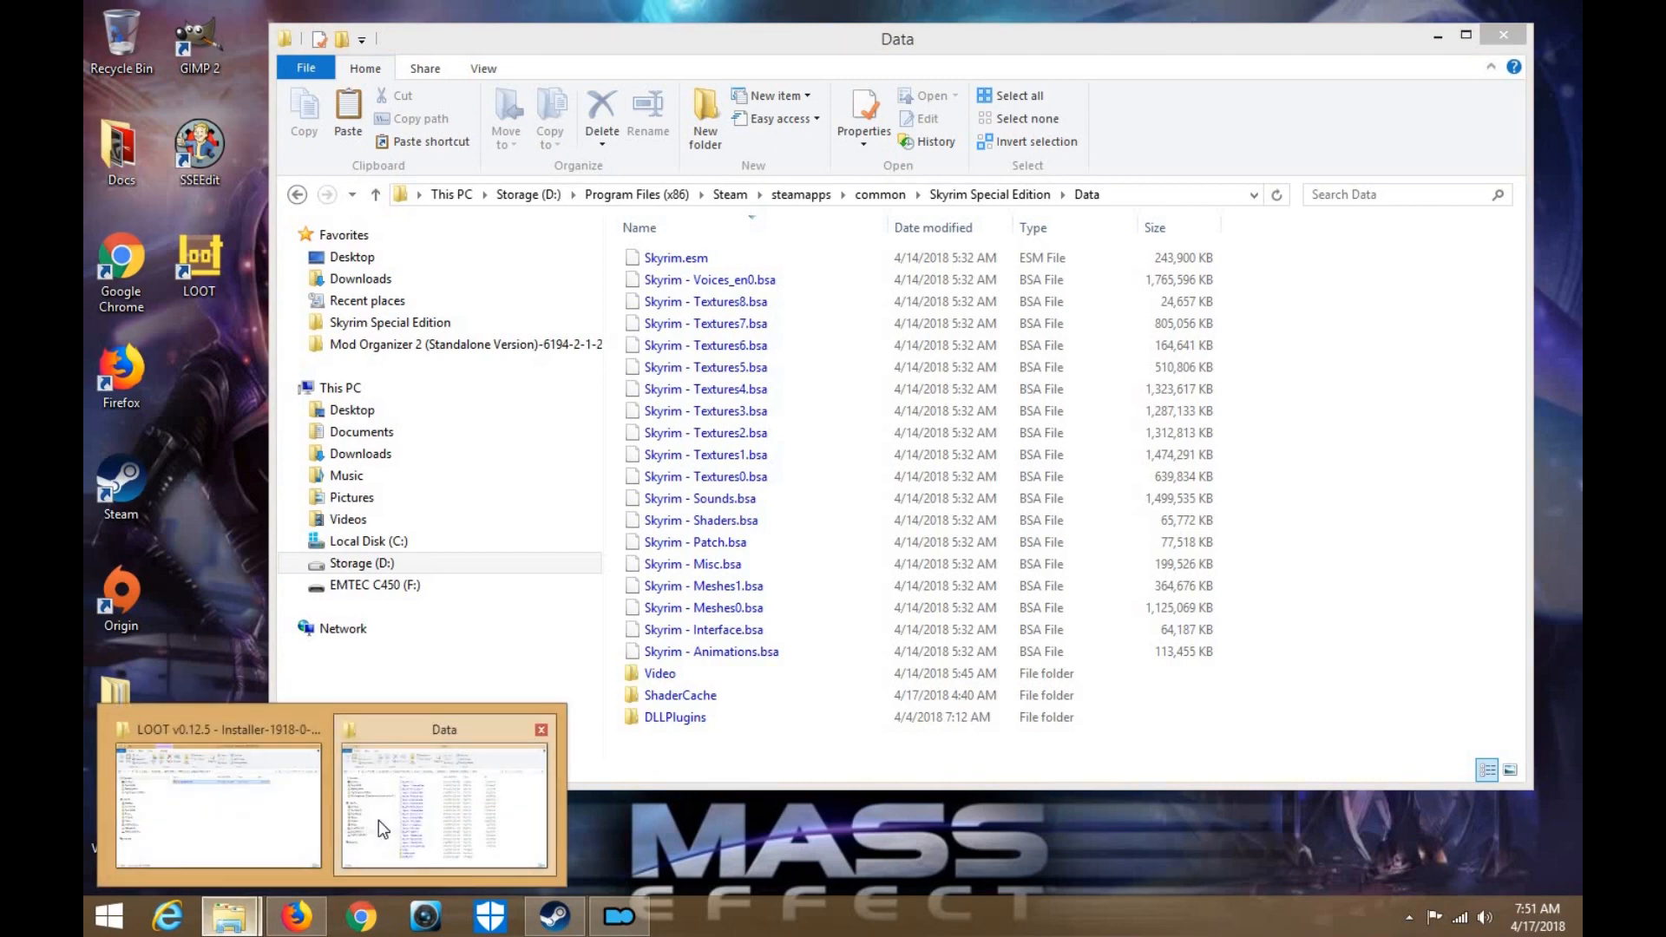
pyautogui.click(378, 820)
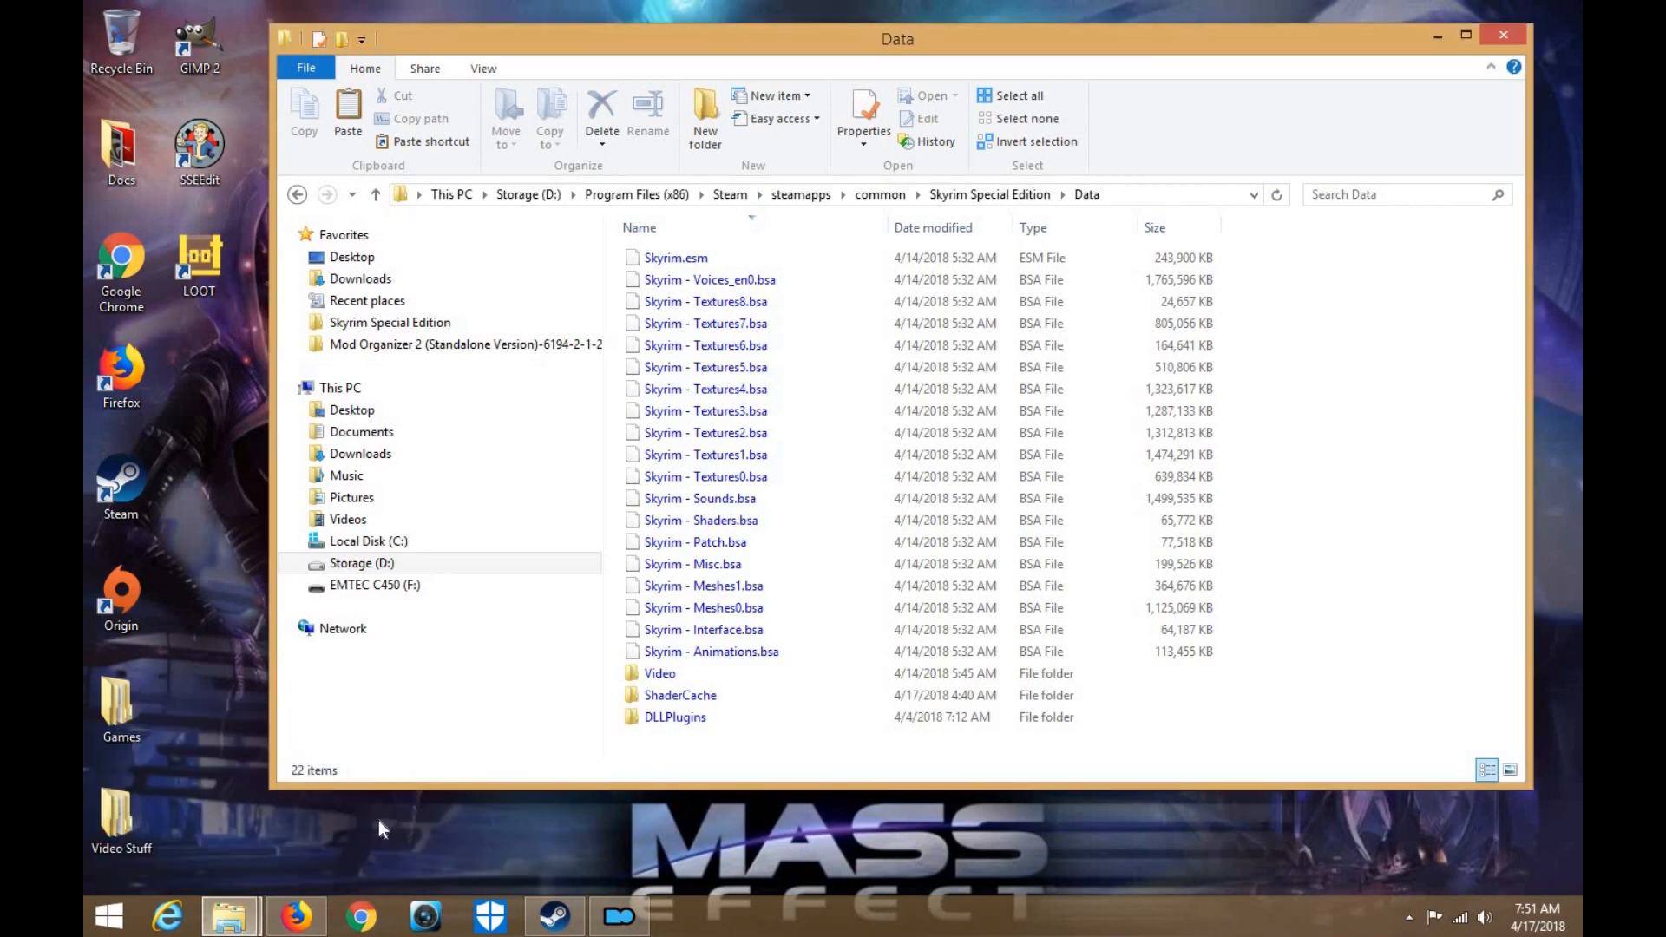
# Shrink the Mod Organizer window and rearrange it and the Data folder window on the desktop
pyautogui.click(640, 920)
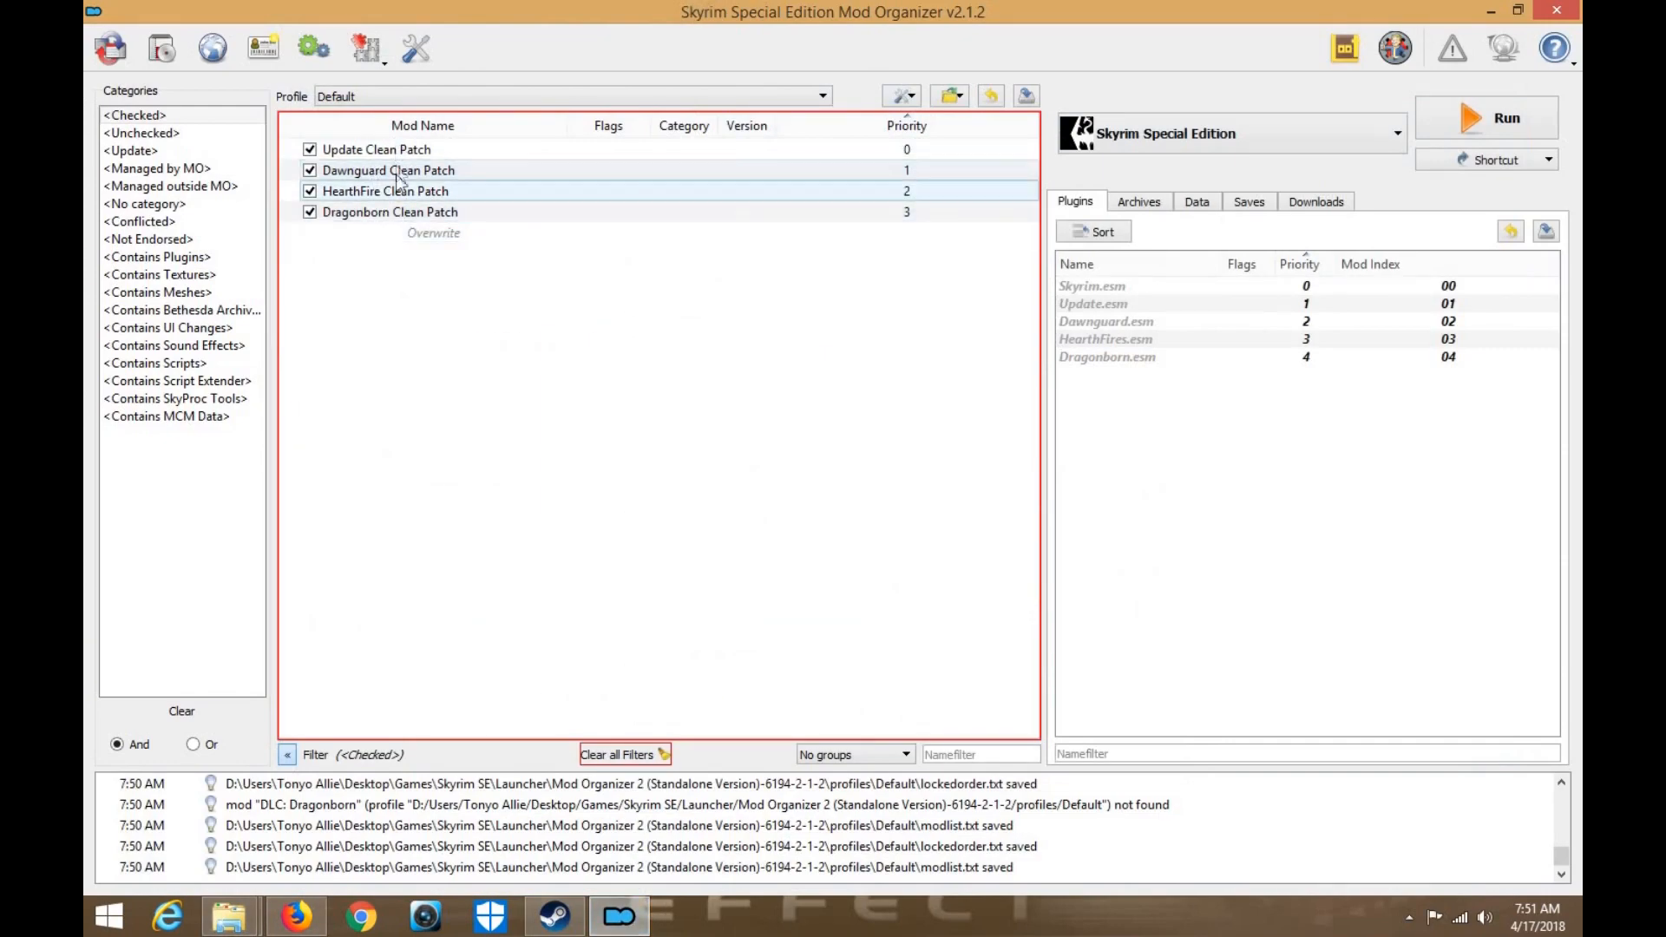
pyautogui.click(1521, 15)
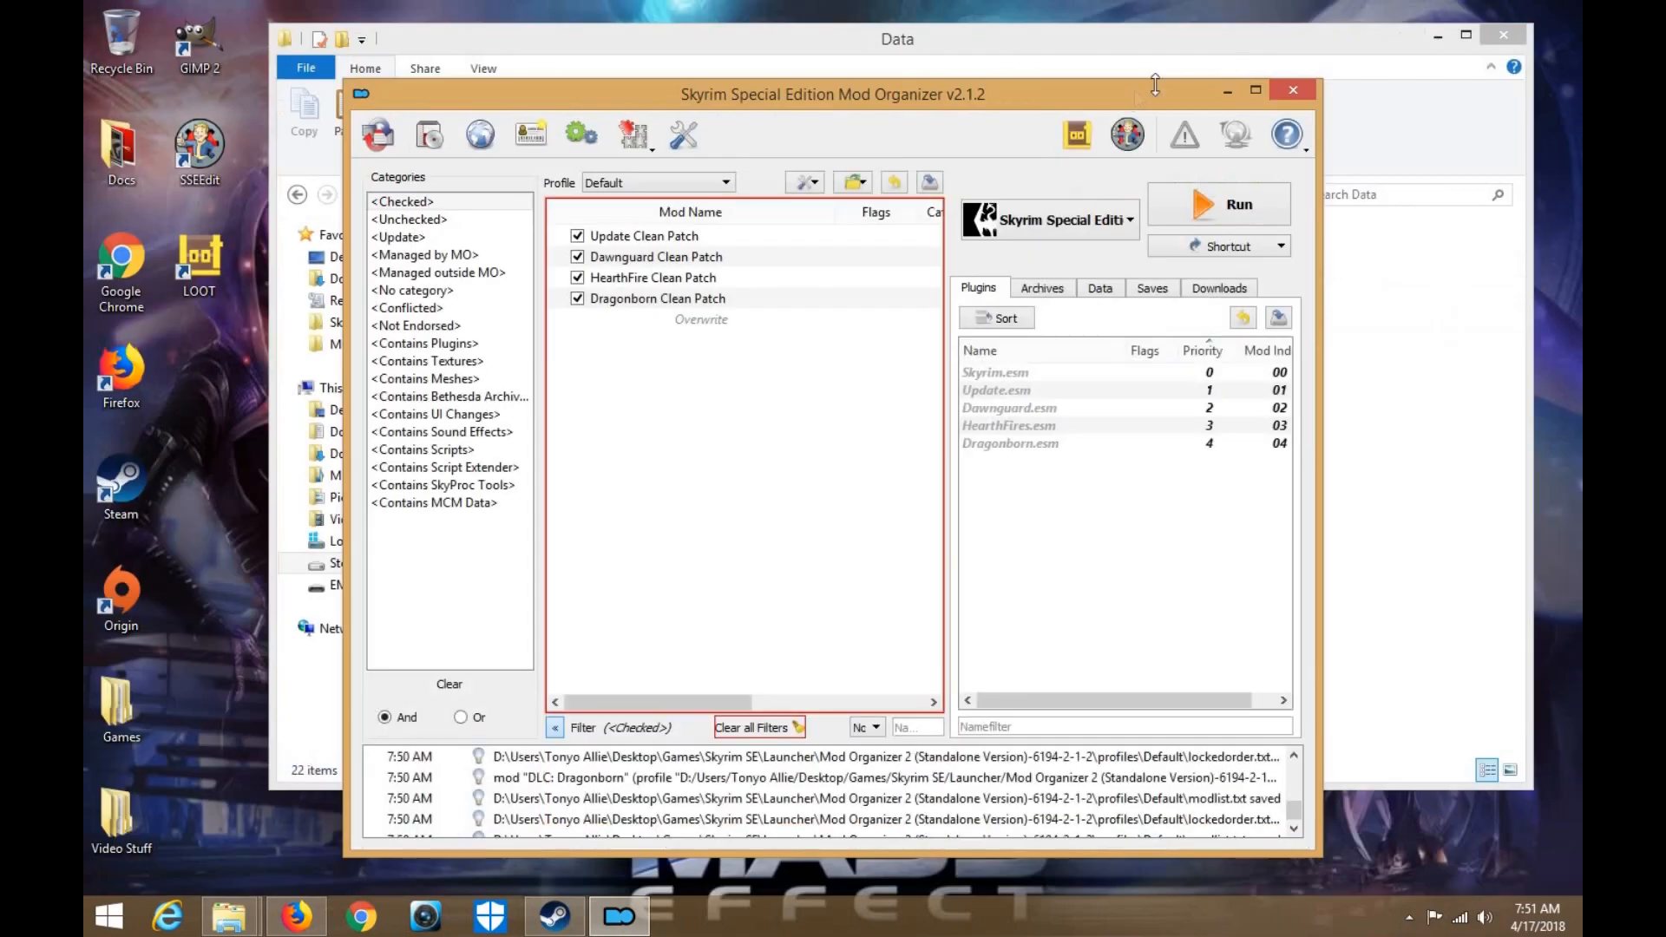
pyautogui.moveTo(1246, 78); pyautogui.dragTo(1364, 75)
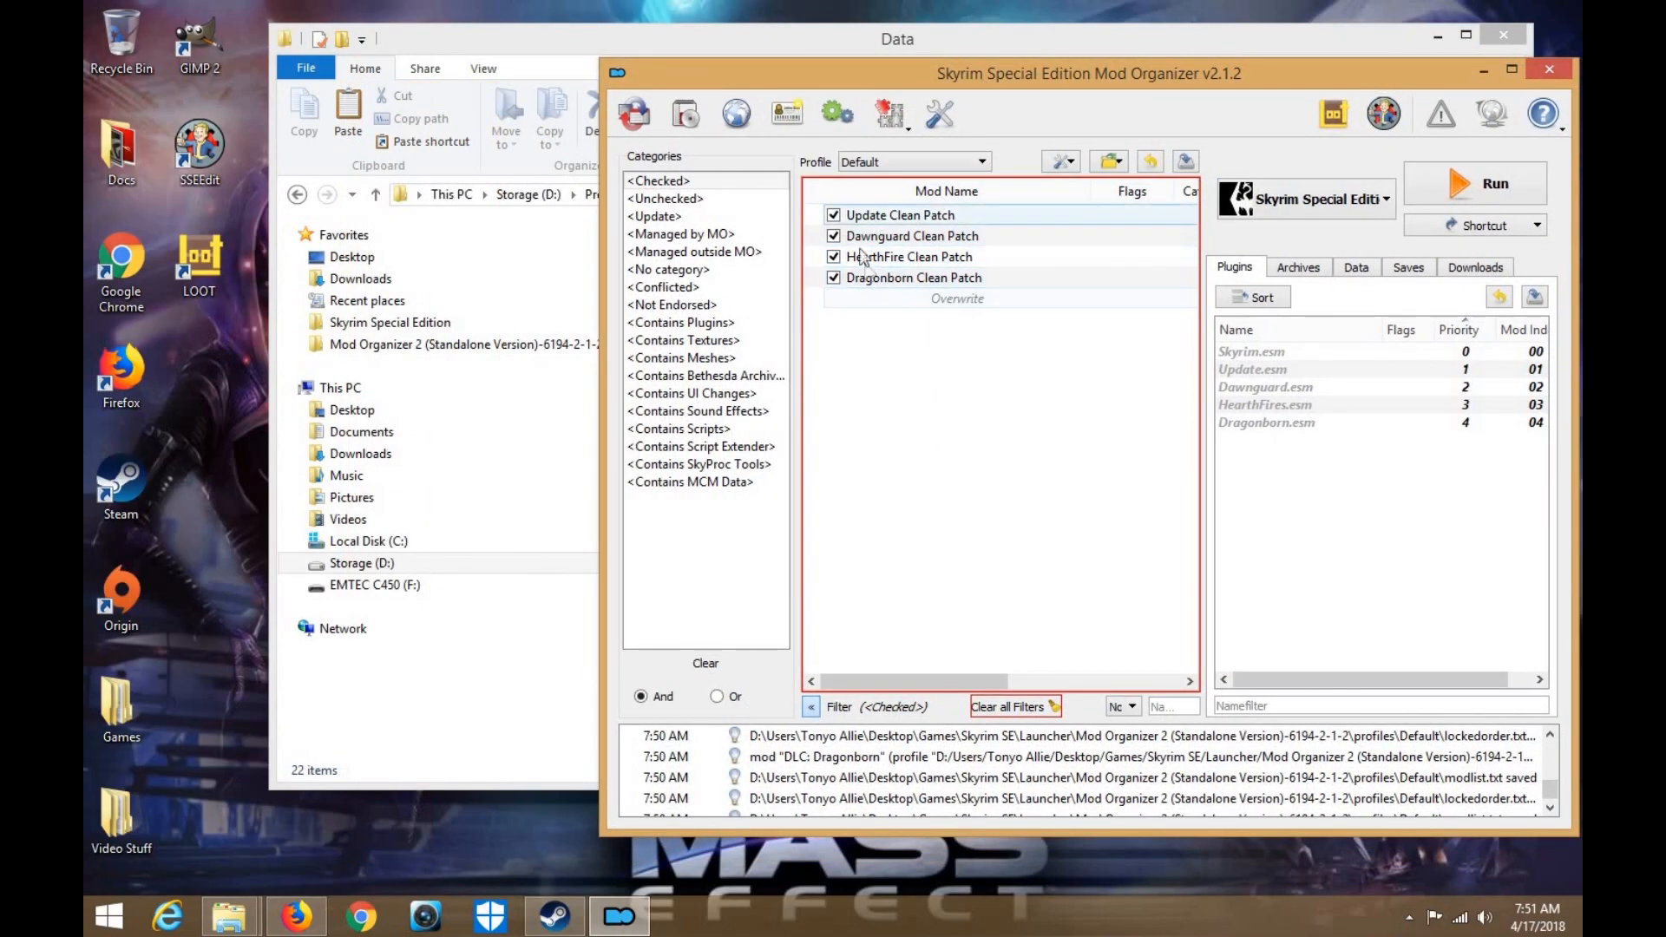
pyautogui.moveTo(479, 42); pyautogui.dragTo(420, 35)
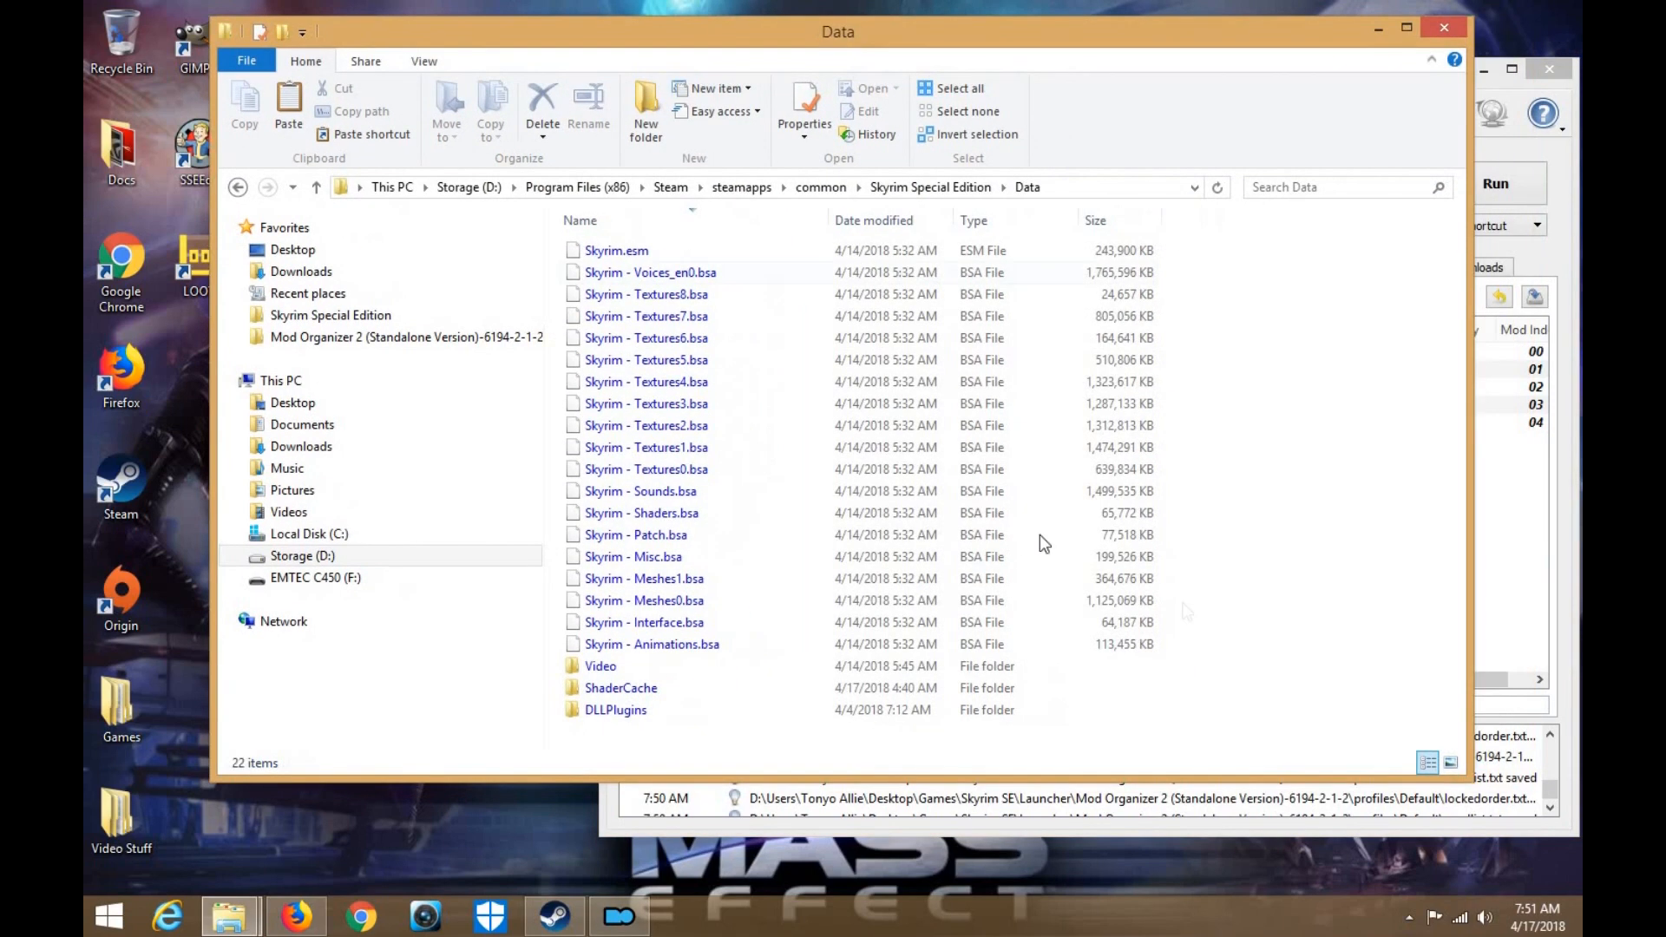
pyautogui.click(807, 426)
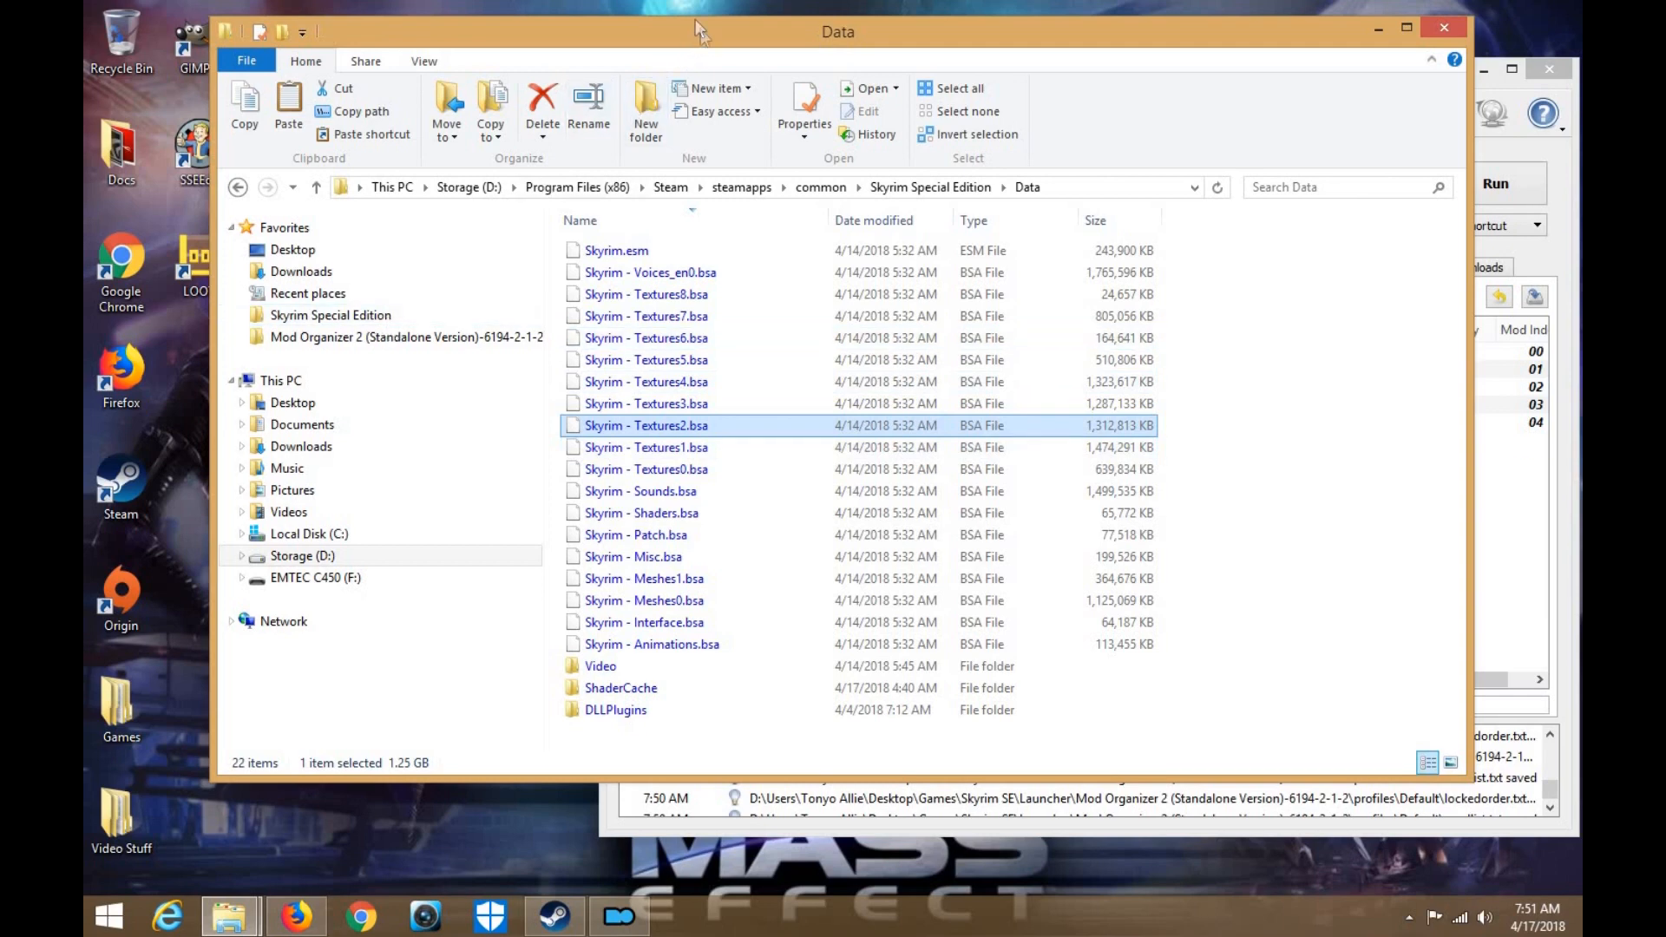
pyautogui.moveTo(698, 31); pyautogui.dragTo(693, 16)
# Open the Update Clean Patch folder in Mod Organizer's mods folder and copy its Update.esm file
pyautogui.click(520, 321)
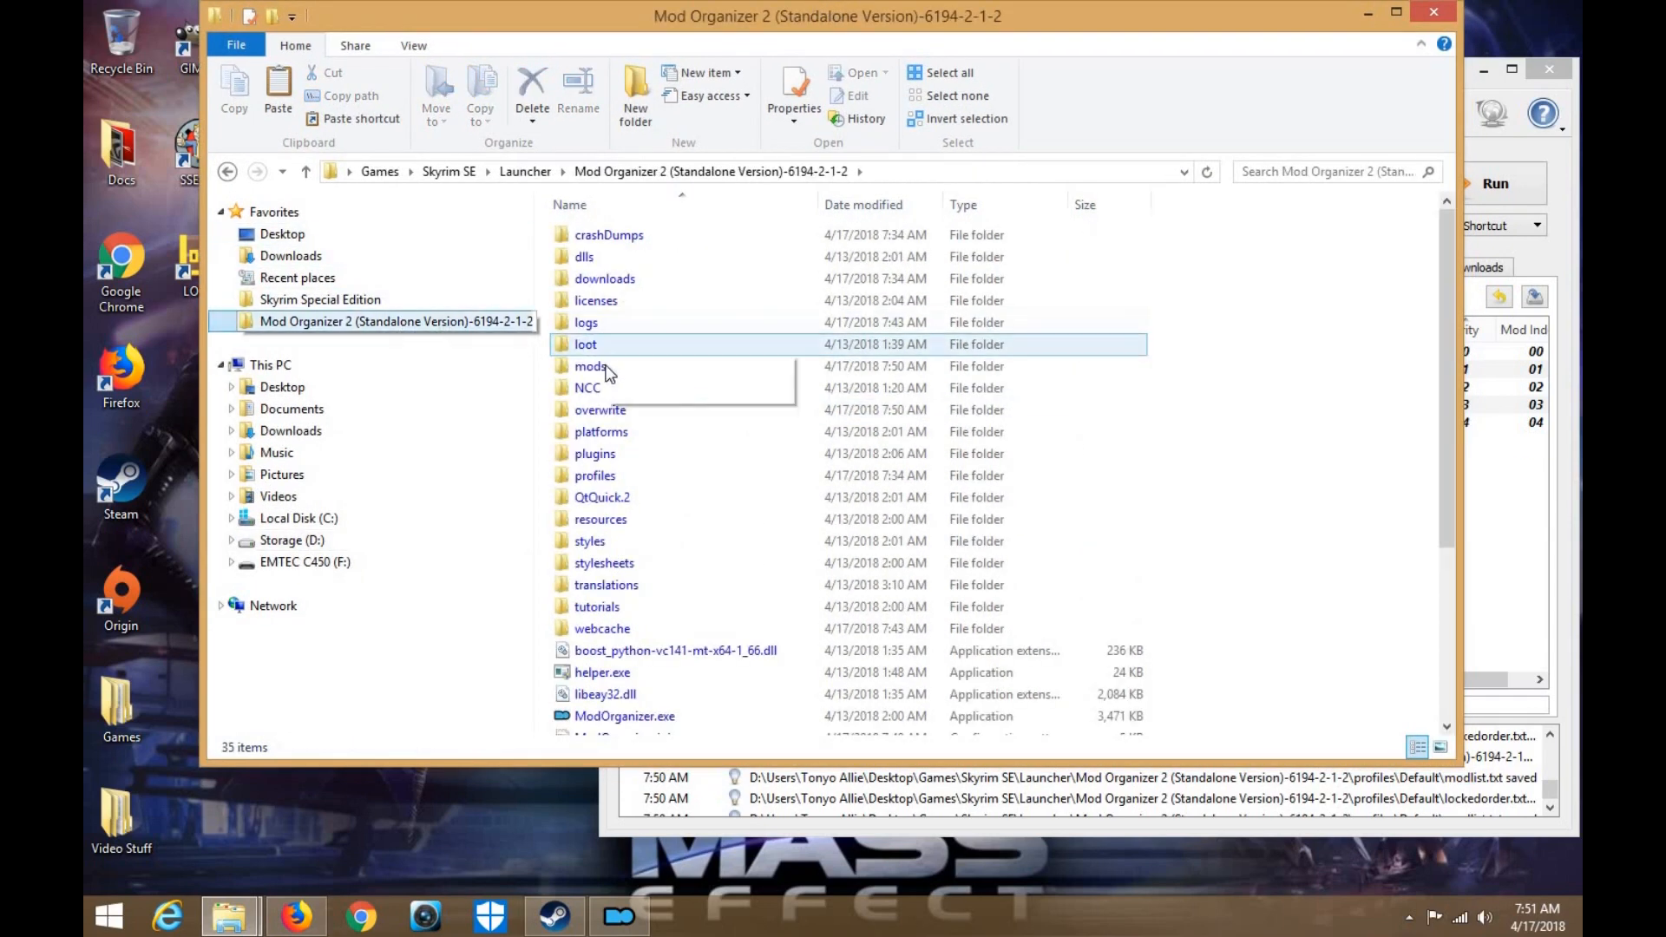
pyautogui.doubleClick(660, 300)
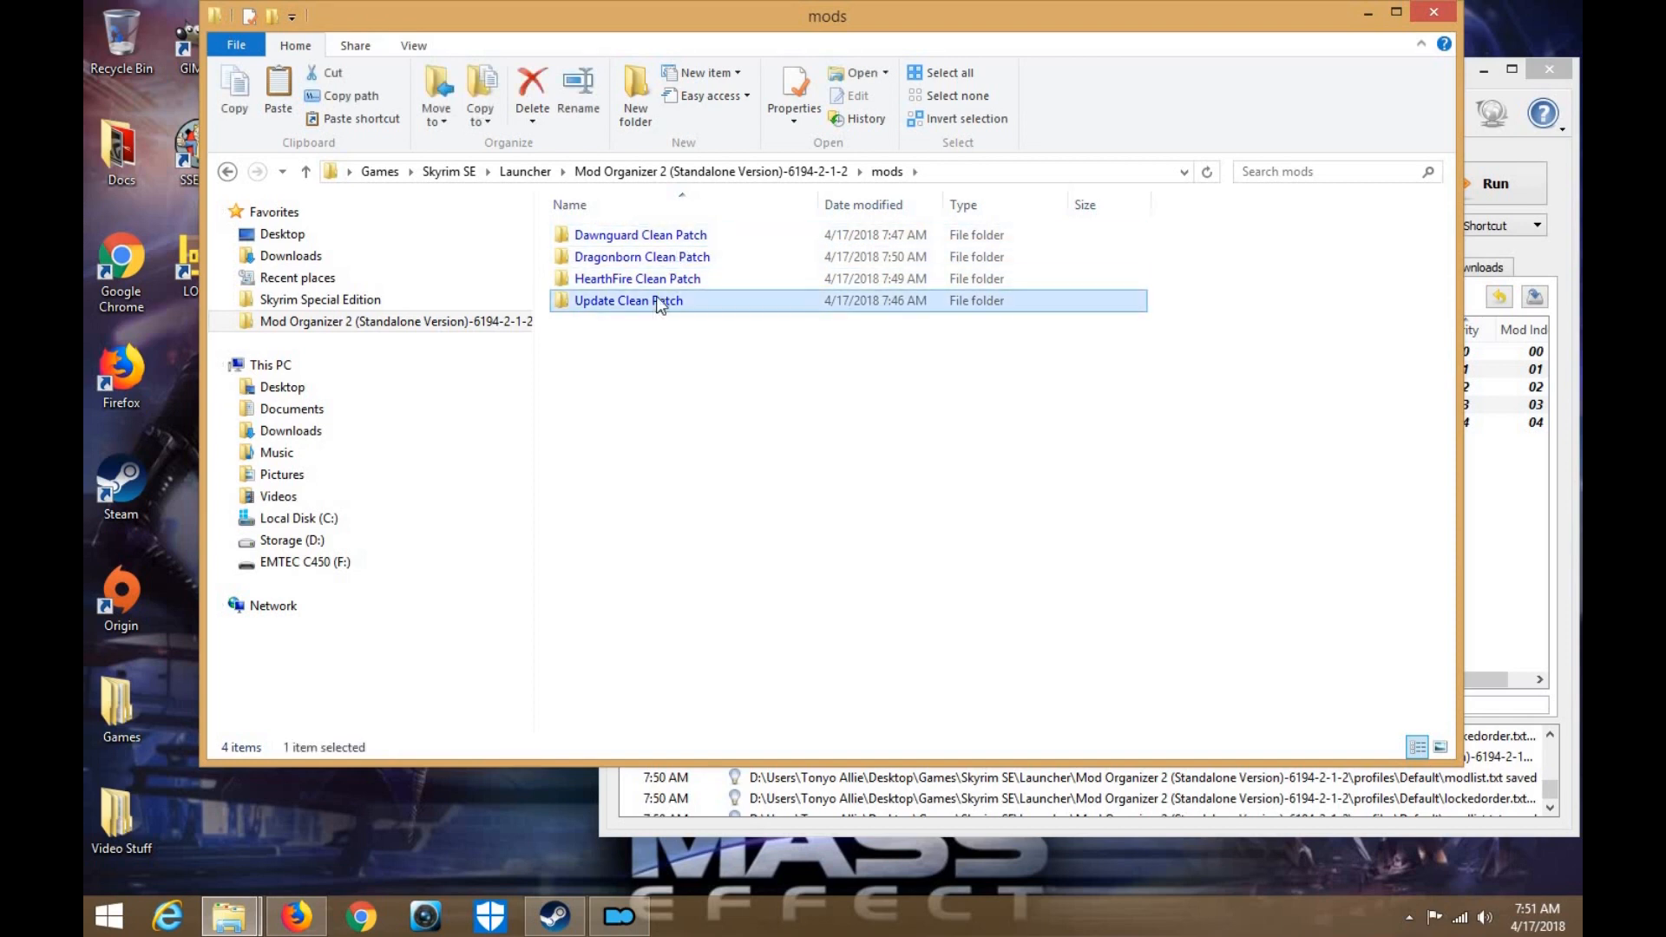
pyautogui.rightClick(651, 276)
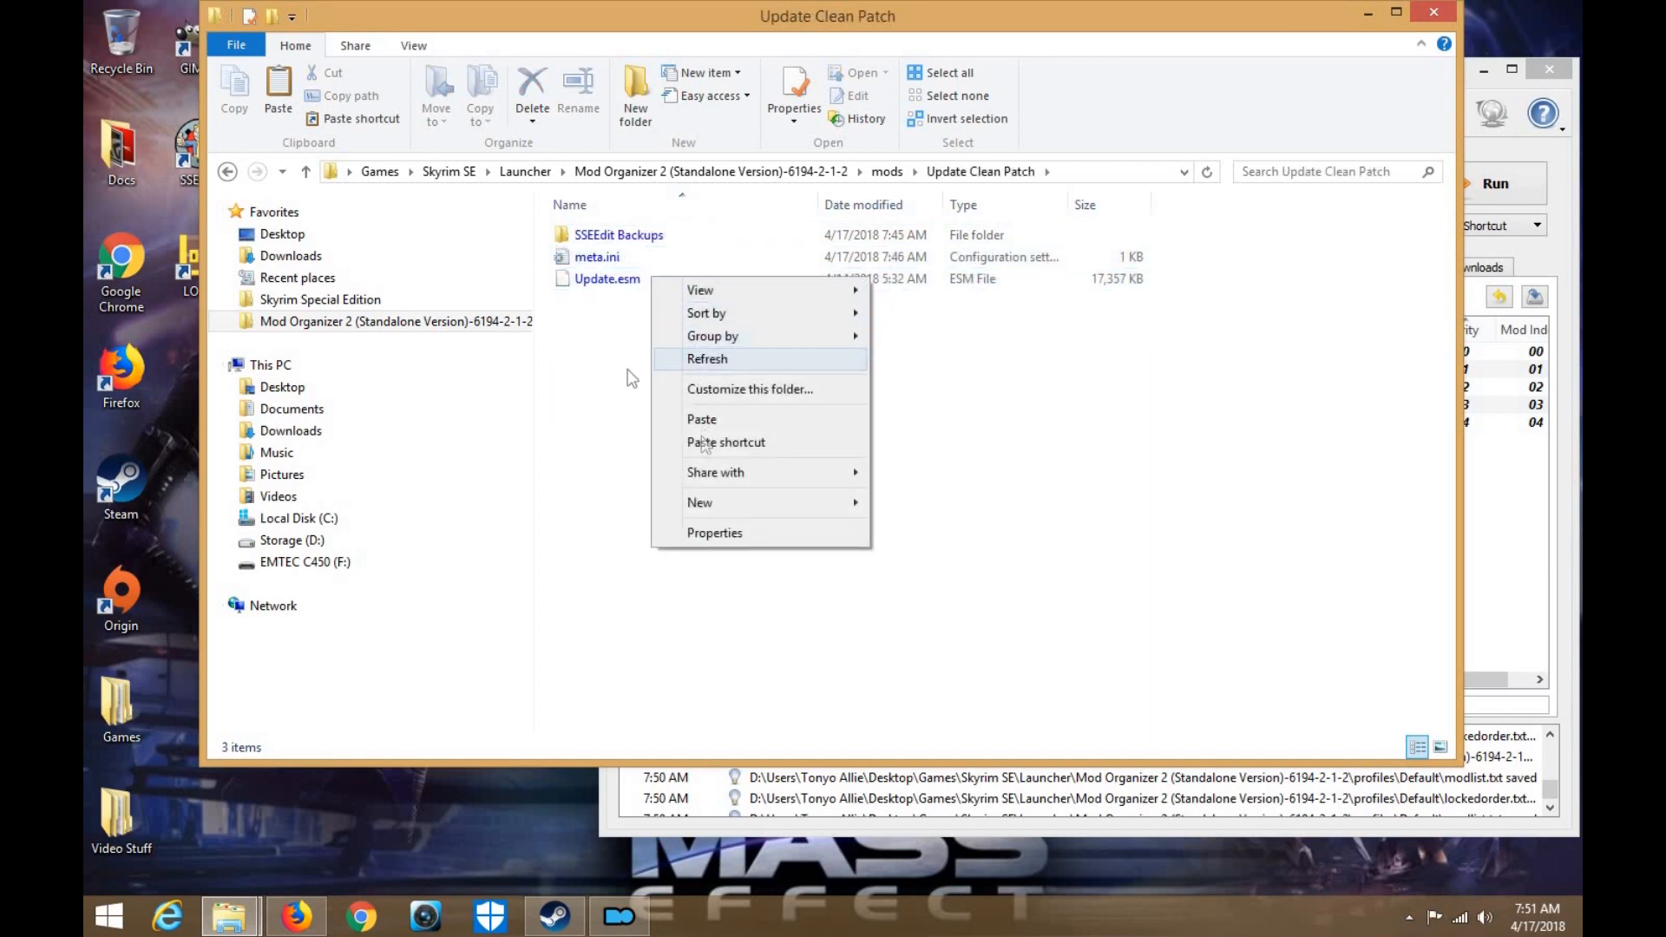
pyautogui.rightClick(590, 275)
pyautogui.click(632, 416)
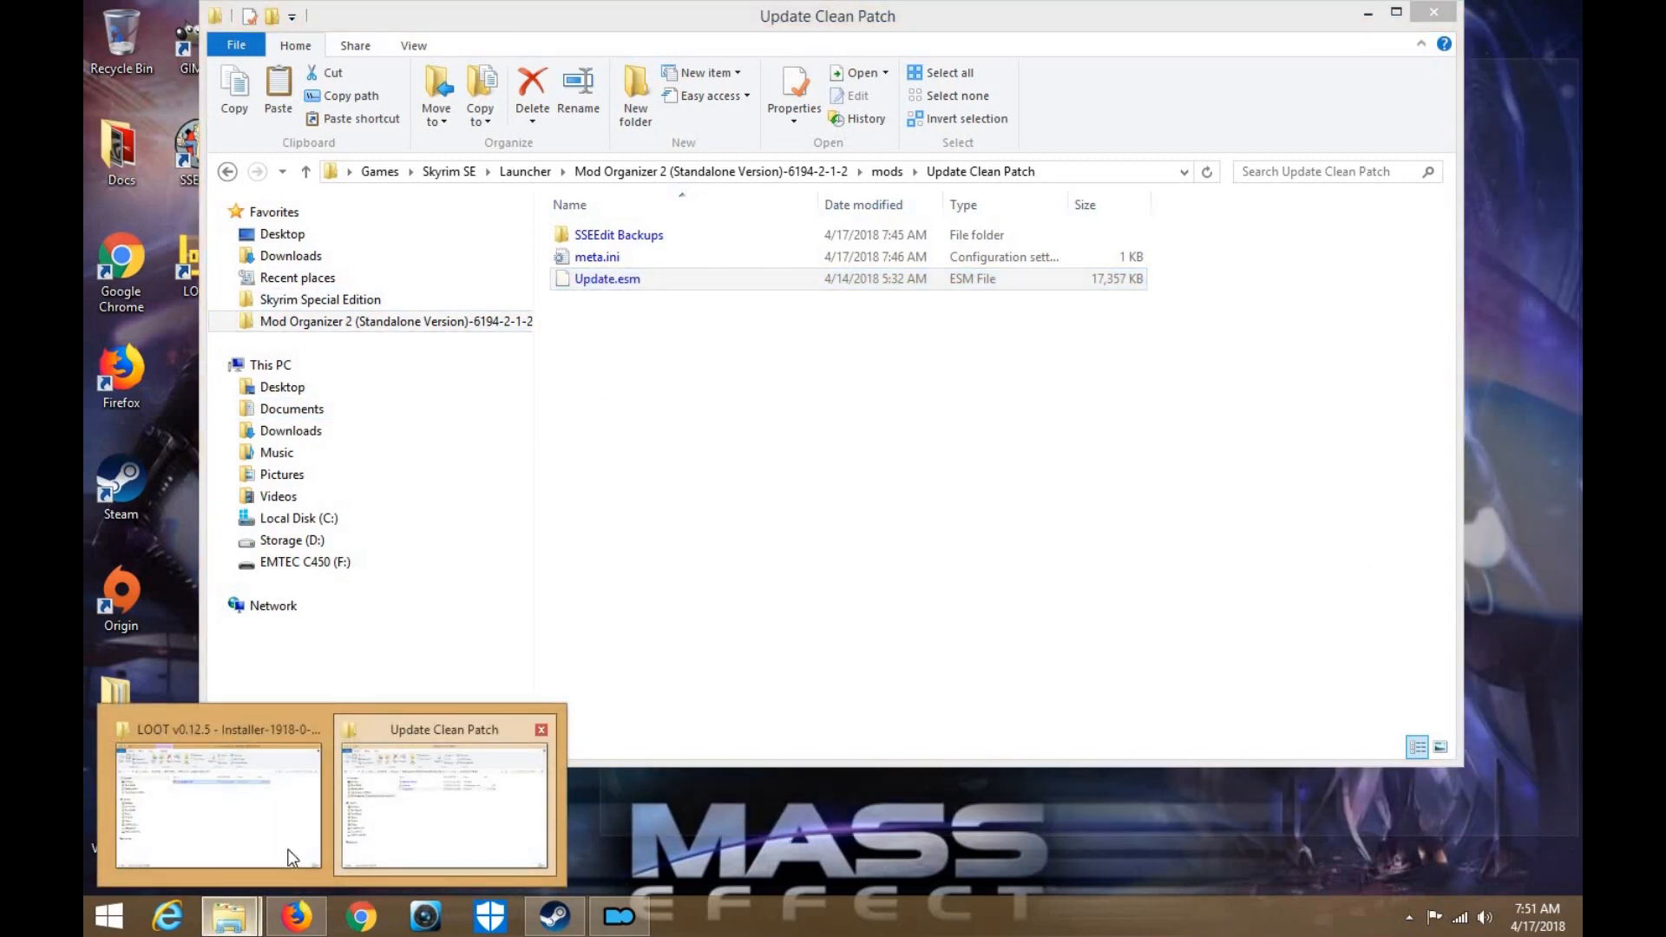
# Try pasting the copied Update.esm into the Skyrim Special Edition Data folder, and delete the pasted file
pyautogui.click(291, 855)
pyautogui.click(420, 317)
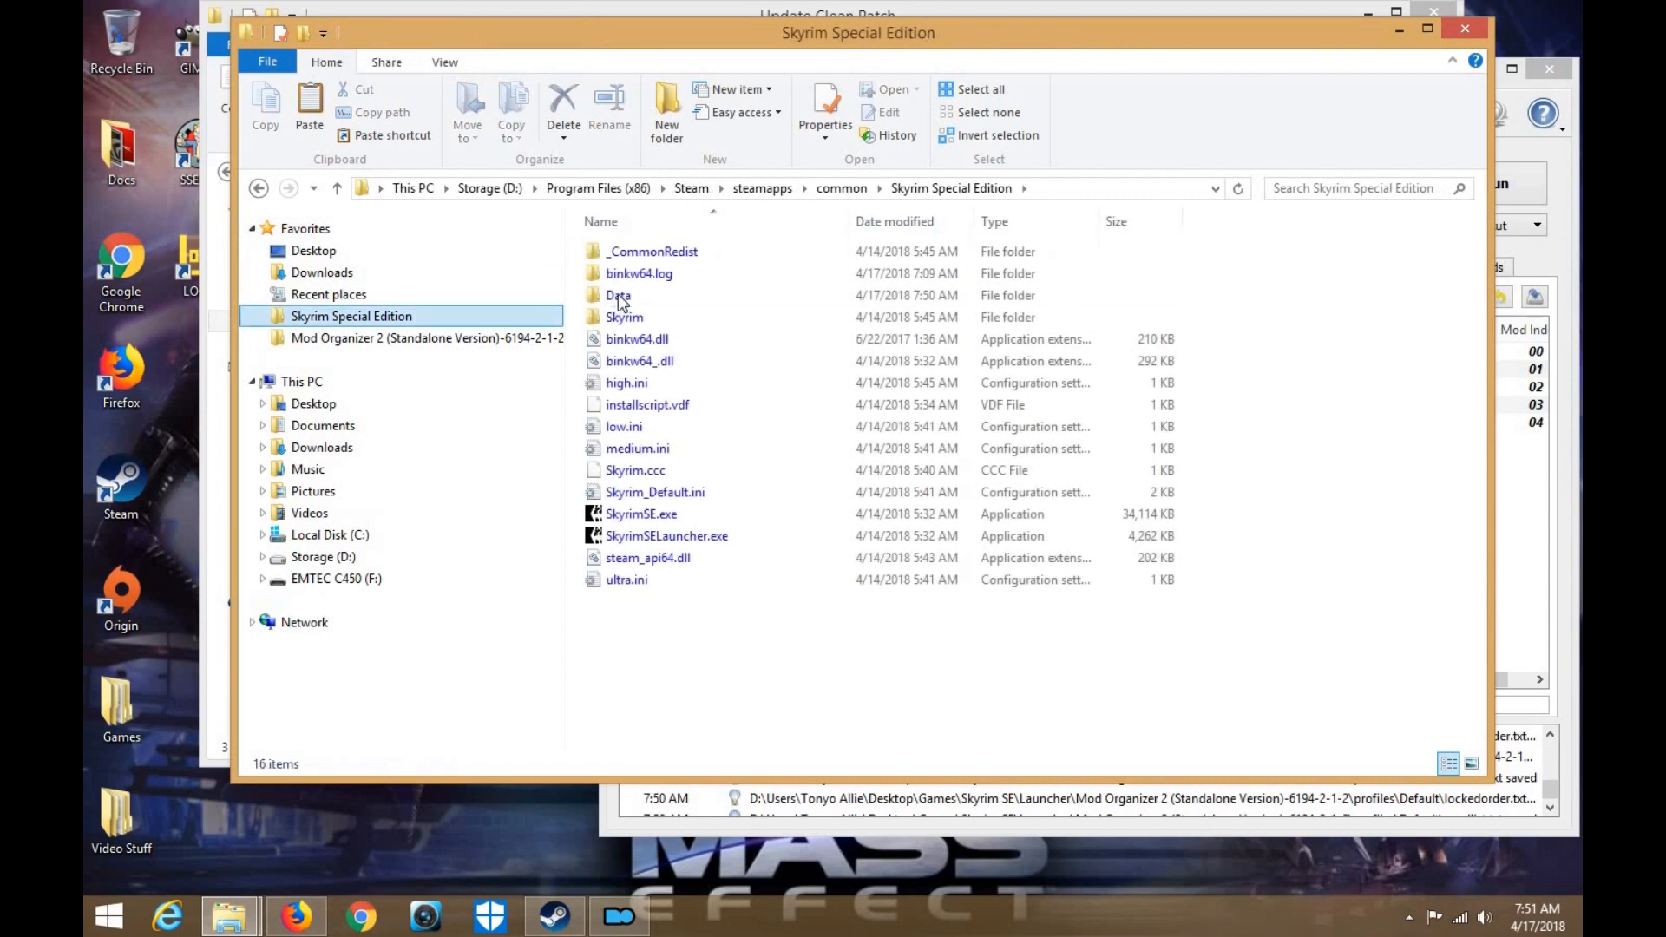
pyautogui.doubleClick(618, 295)
pyautogui.click(986, 493)
pyautogui.hotkey('ctrl', 'v')
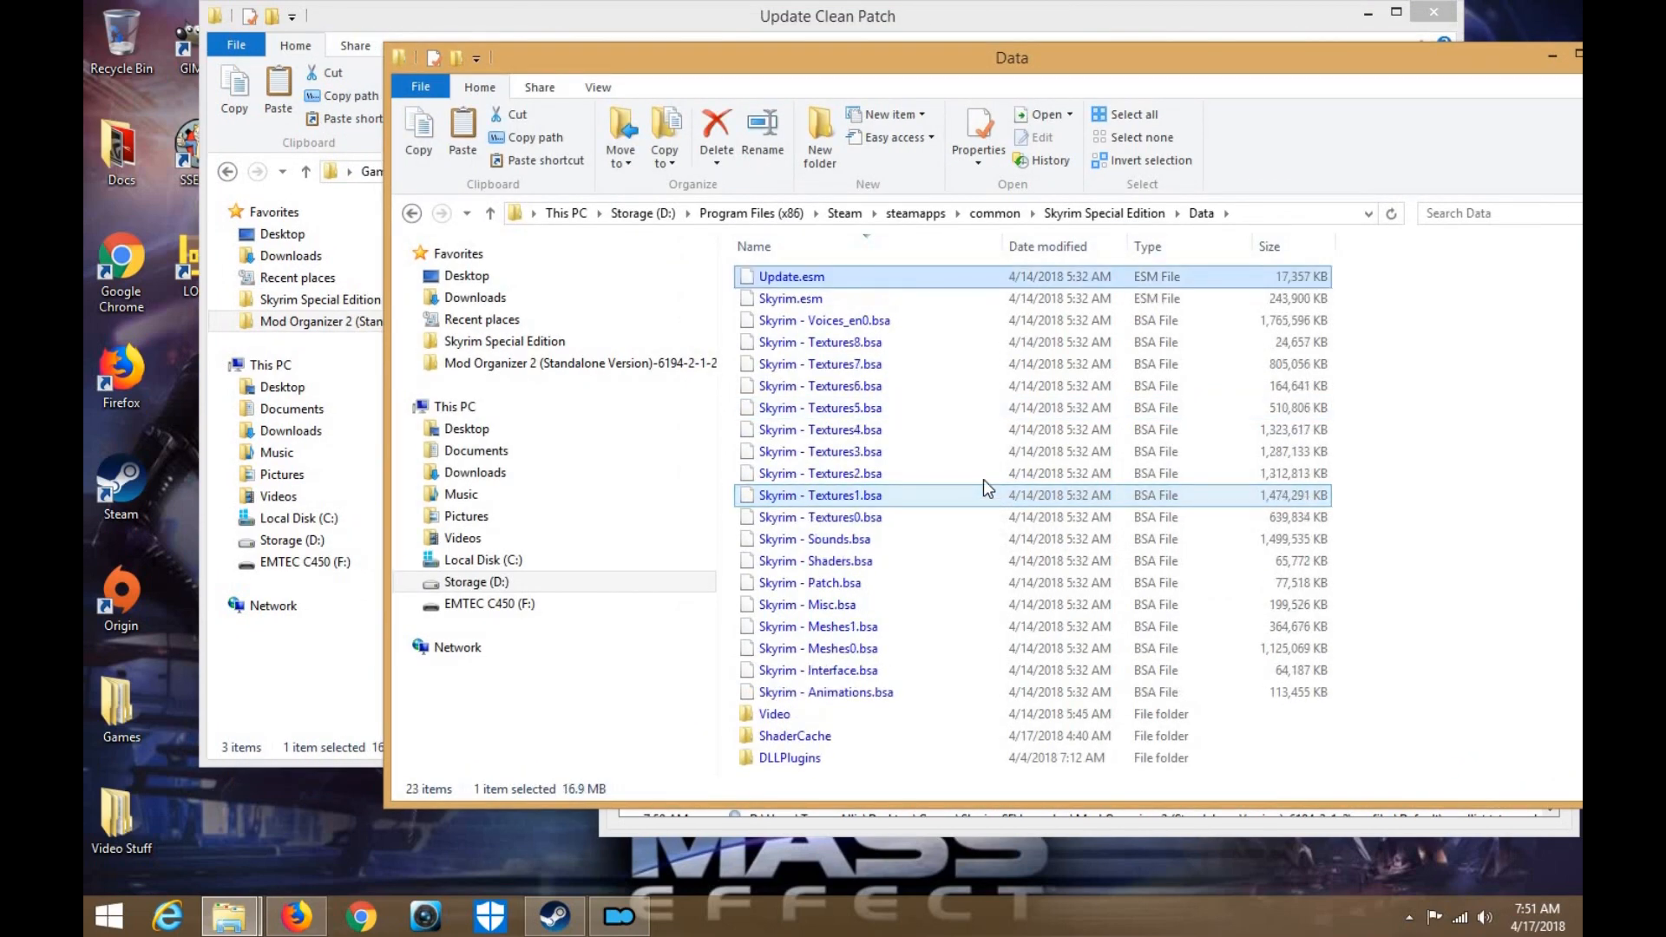
pyautogui.press('Delete')
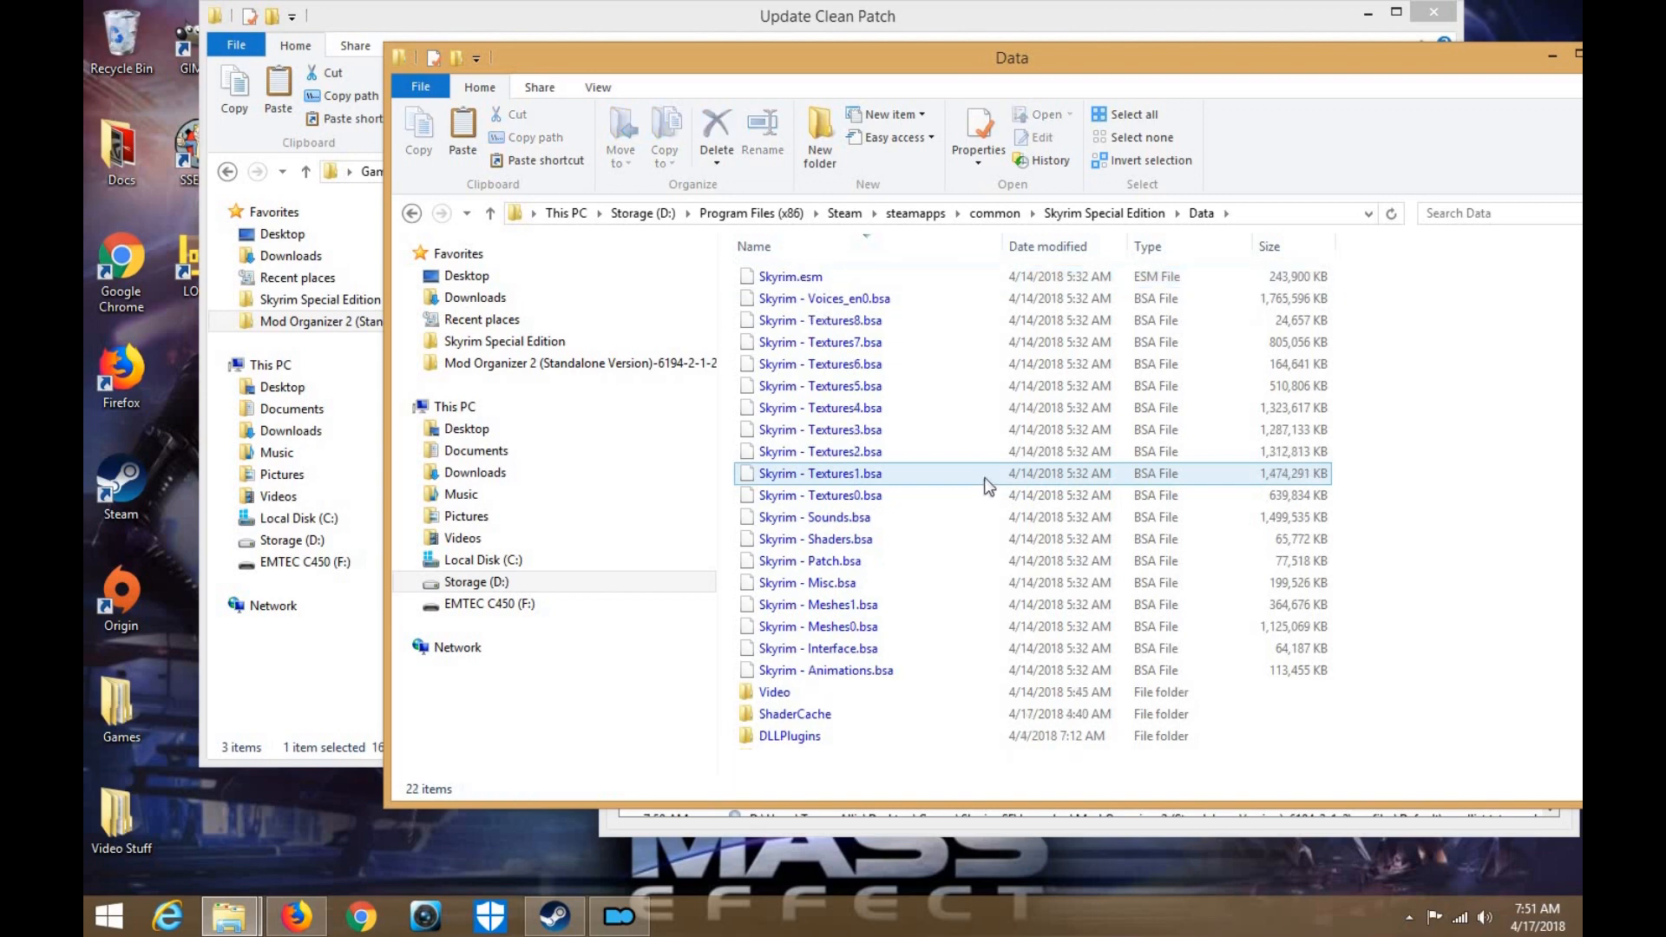
# Check the SSEEdit Backups folder inside Update Clean Patch, close that window, and reposition the game's Data folder window
pyautogui.click(930, 17)
pyautogui.doubleClick(658, 238)
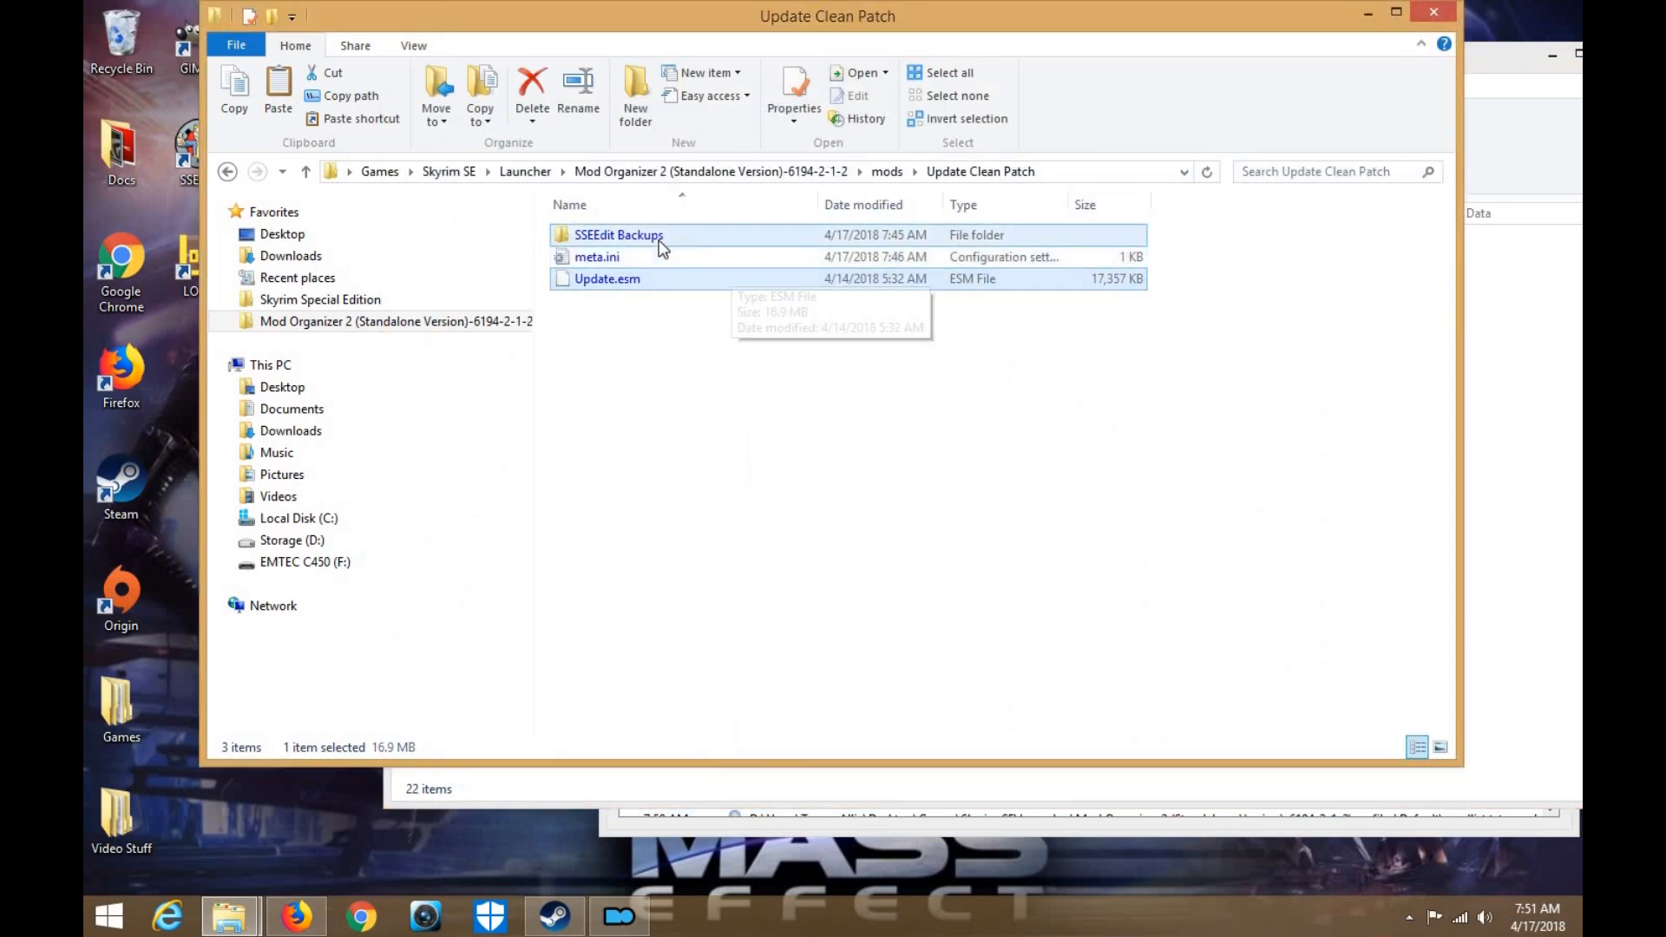
pyautogui.click(228, 172)
pyautogui.moveTo(587, 24); pyautogui.dragTo(789, 24)
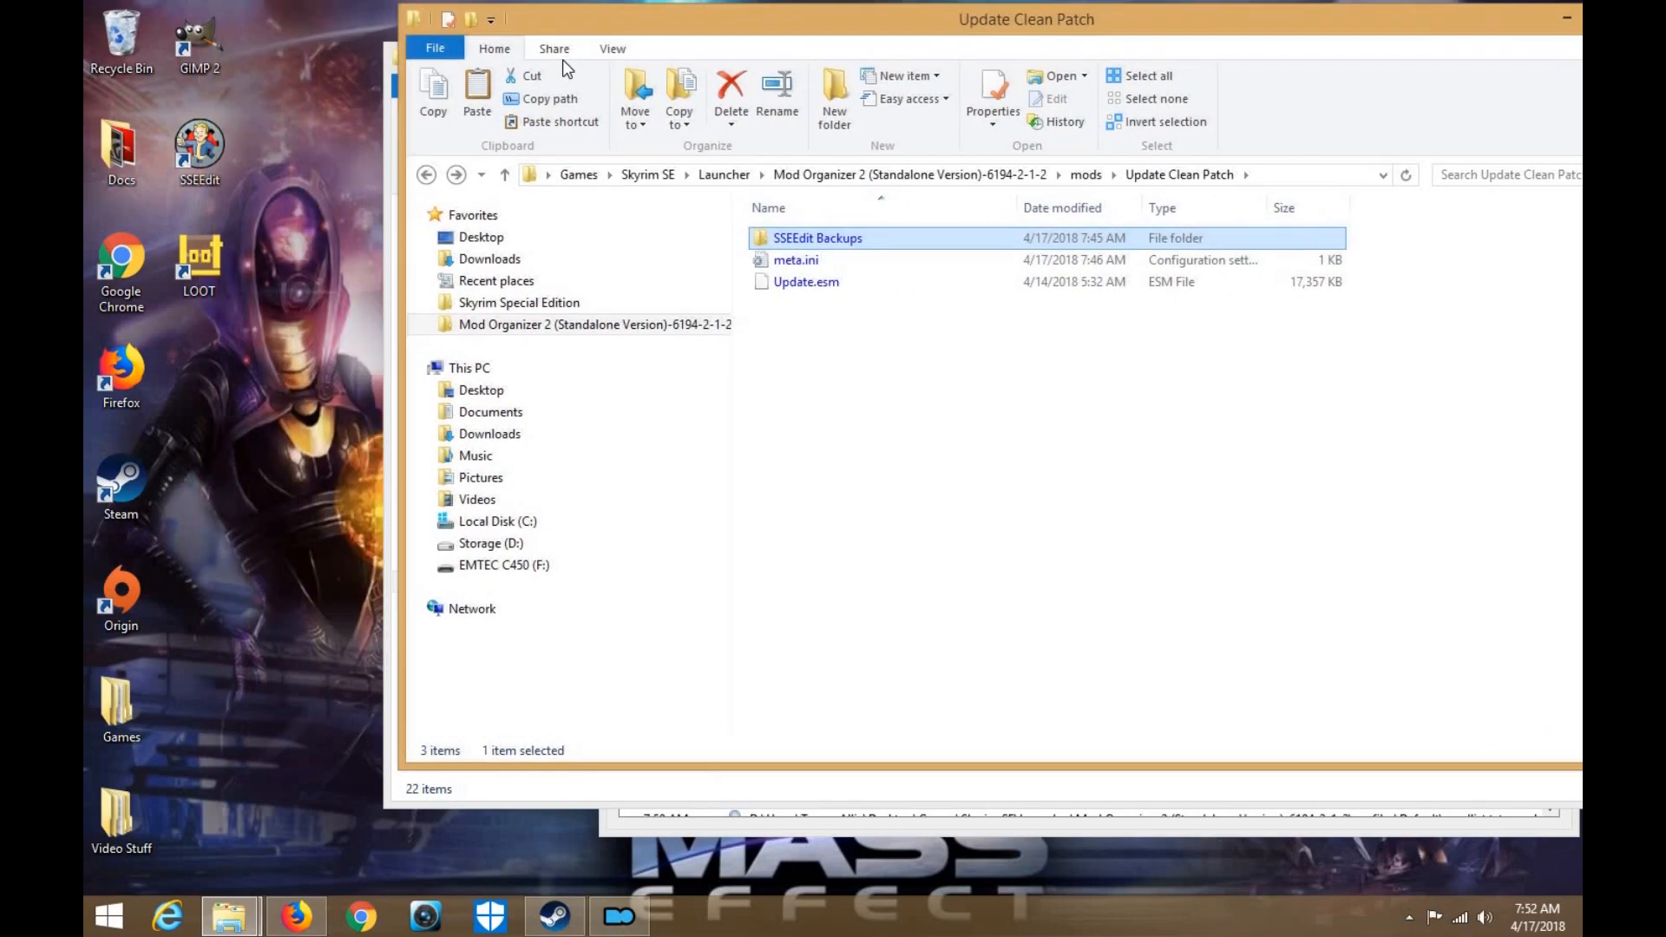
pyautogui.moveTo(564, 63); pyautogui.dragTo(588, 58)
pyautogui.click(1436, 46)
pyautogui.moveTo(760, 71); pyautogui.dragTo(667, 70)
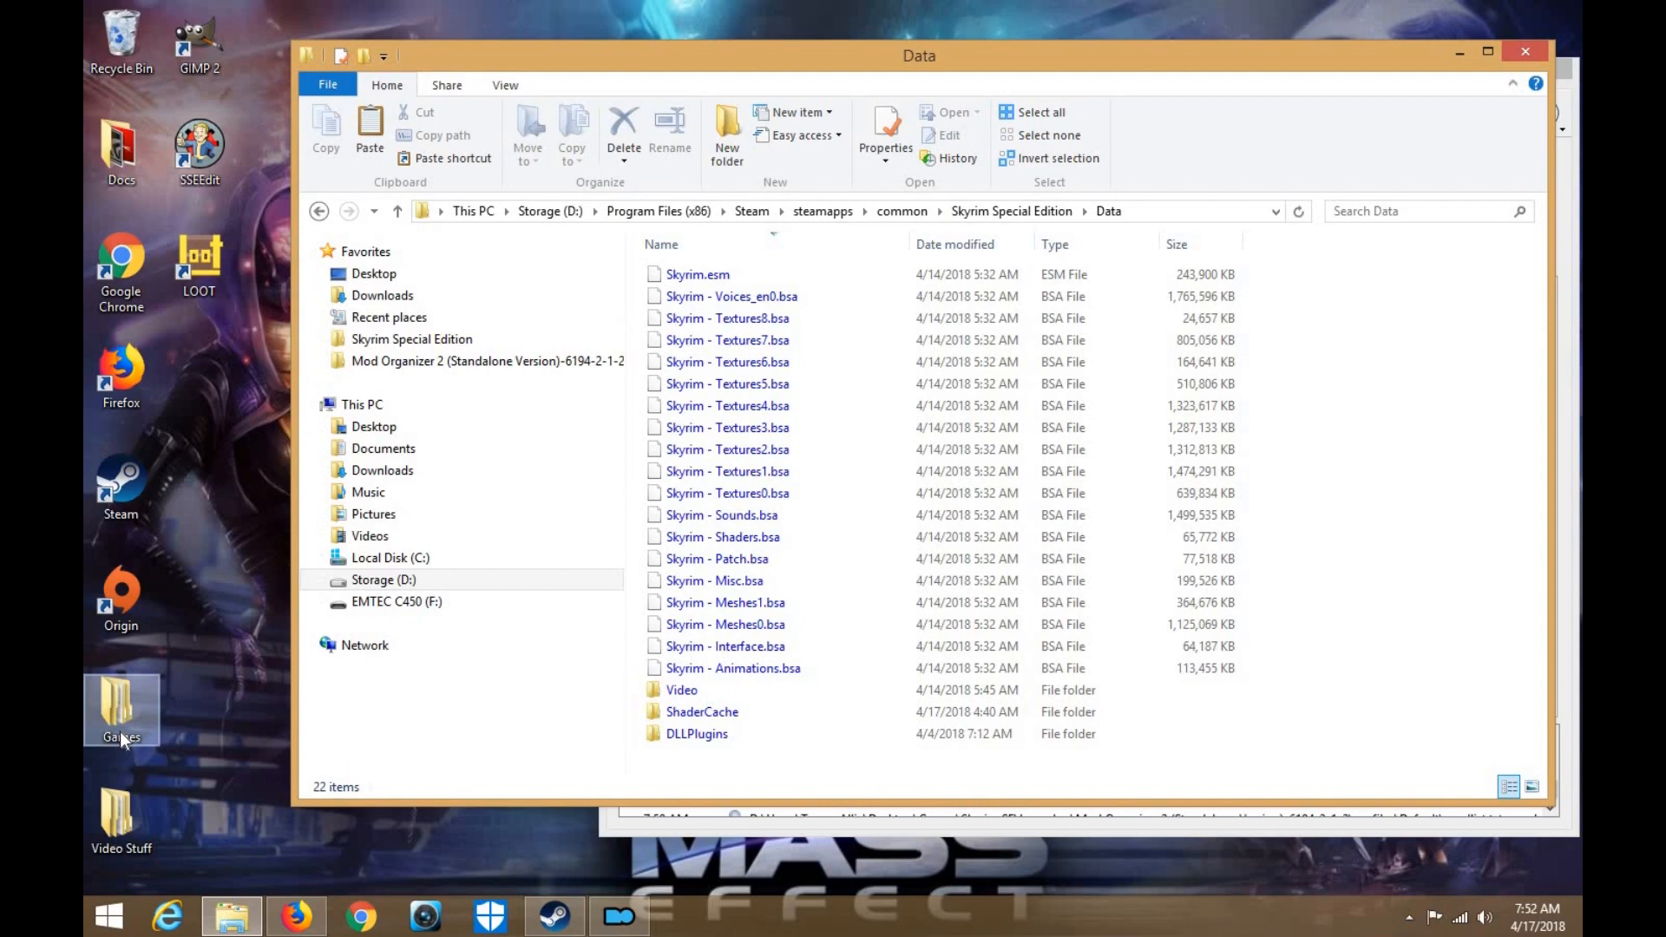
# Open the backup Data folder at Games > Skyrim SE > Backup > Data in a separate window
pyautogui.doubleClick(122, 739)
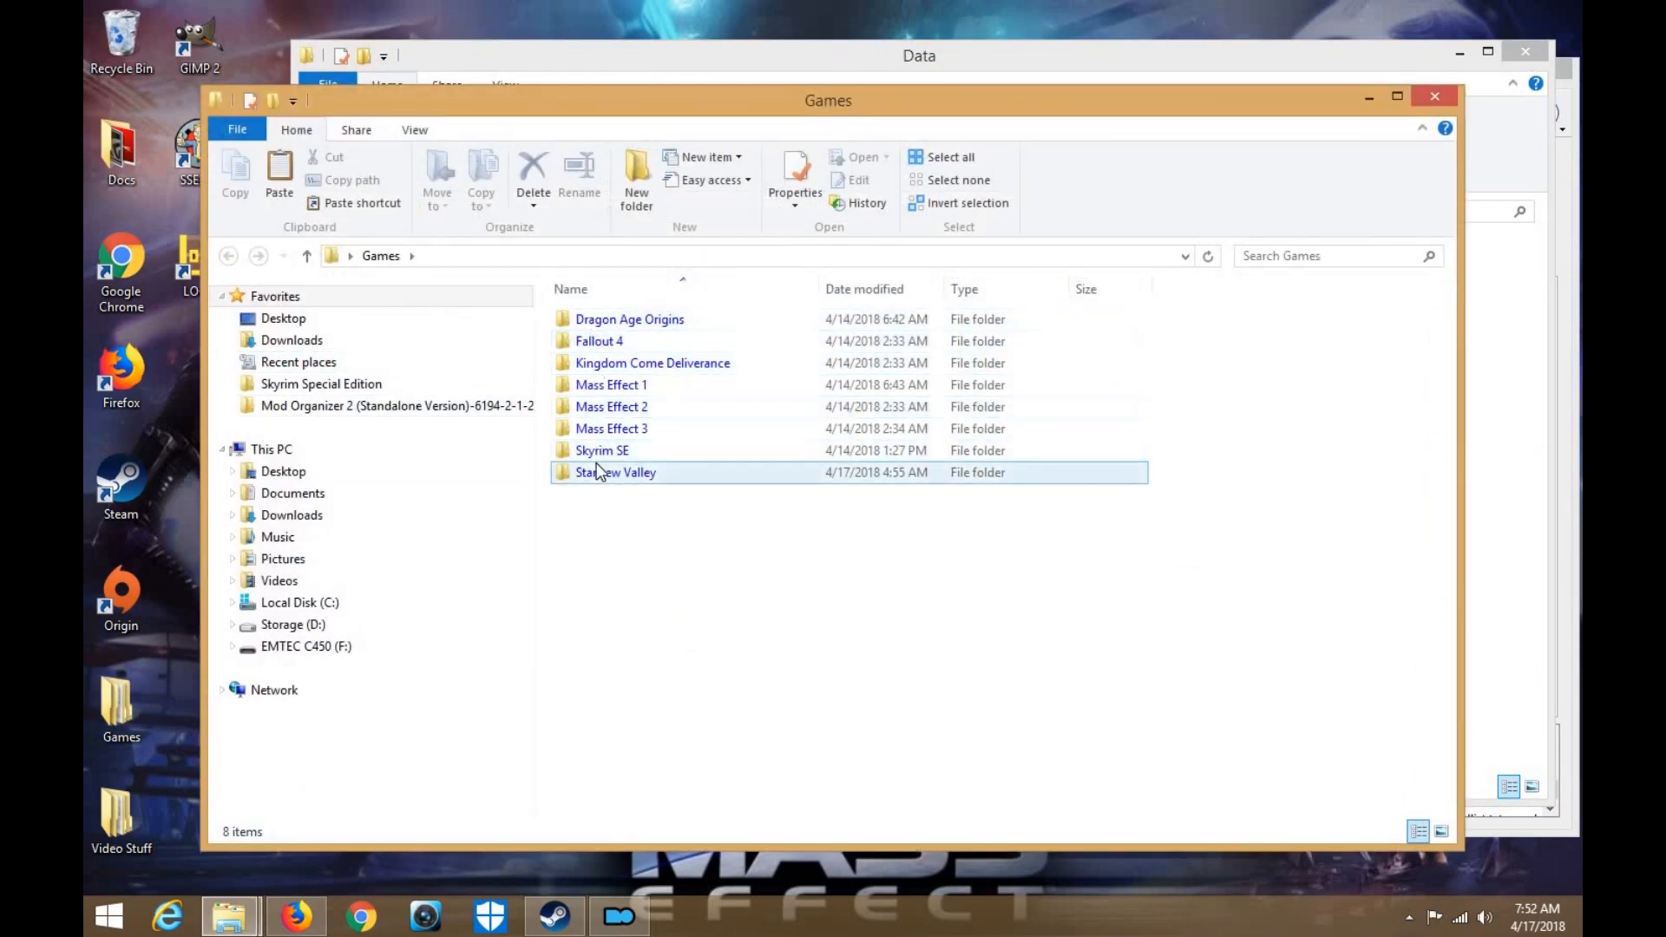
pyautogui.doubleClick(597, 453)
pyautogui.doubleClick(611, 321)
pyautogui.doubleClick(612, 323)
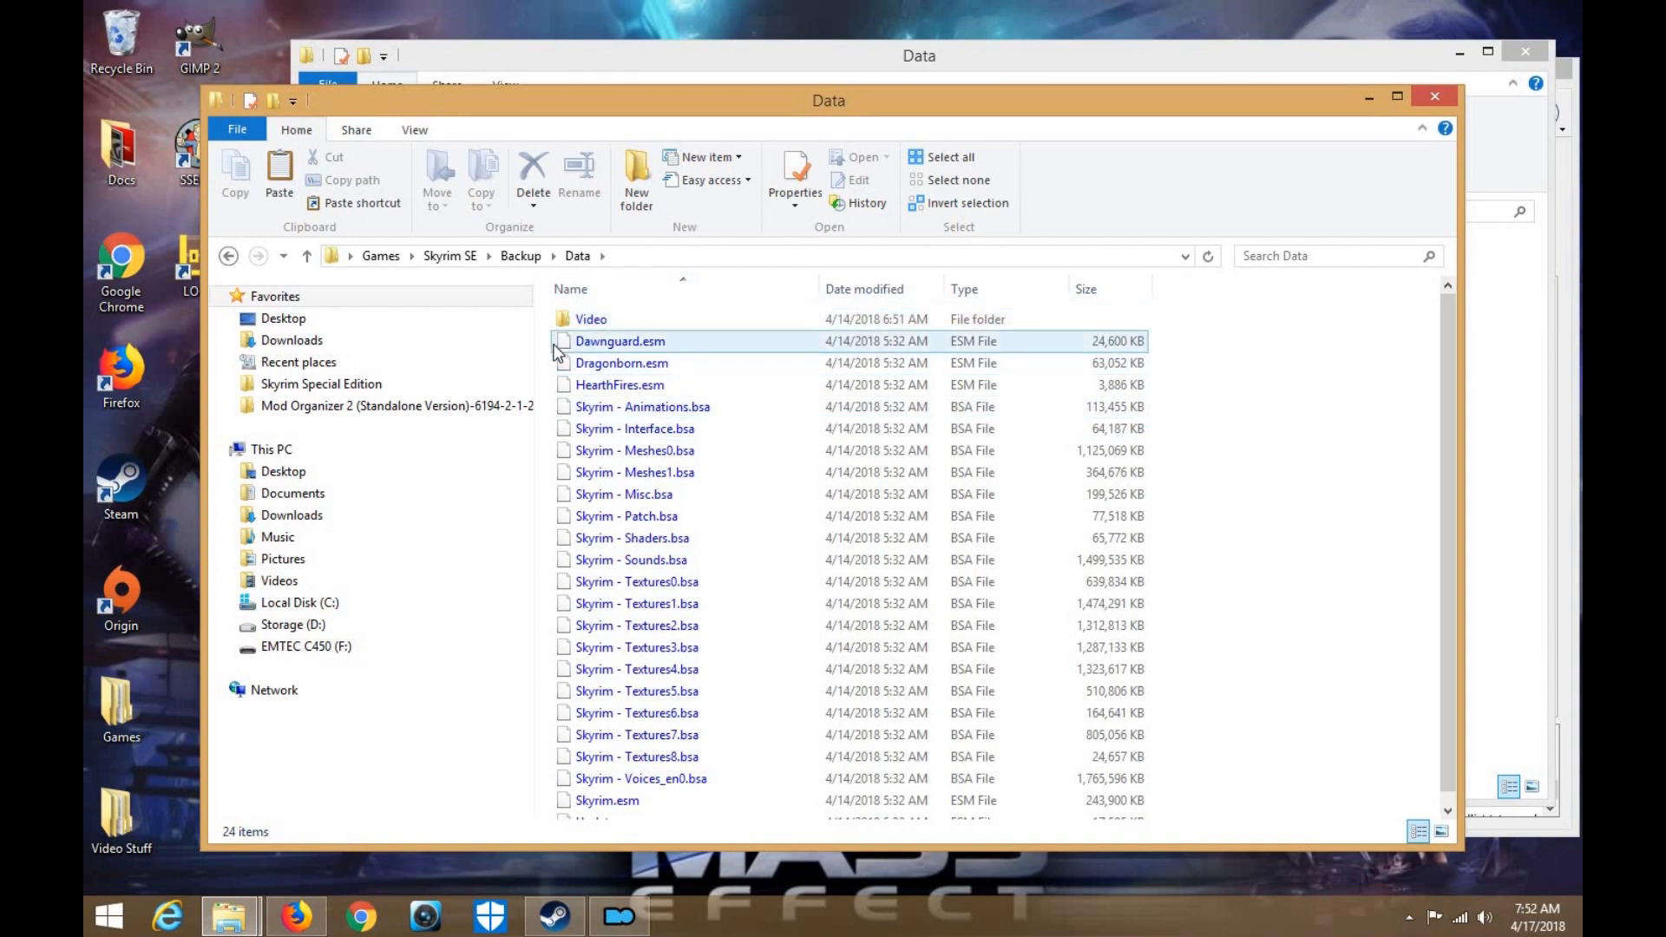
# Copy Dawnguard.esm, Dragonborn.esm, HearthFires.esm and Update.esm from the backup Data folder
pyautogui.click(558, 347)
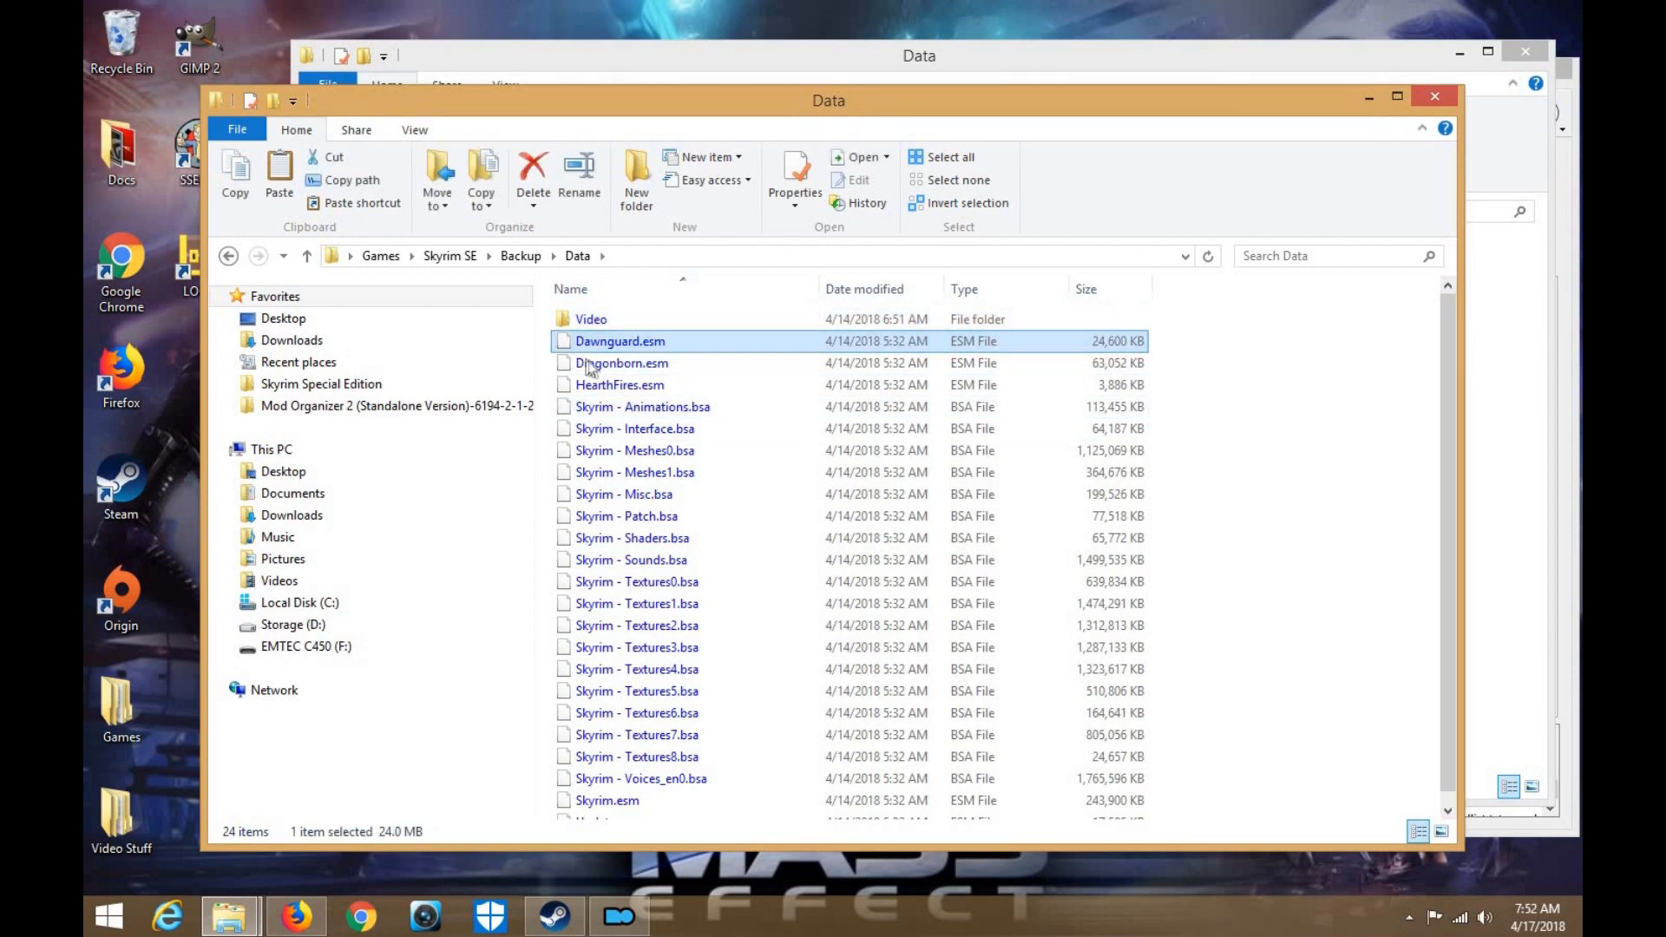
pyautogui.keyDown('ctrl'); pyautogui.click(590, 364); pyautogui.keyUp('ctrl')
pyautogui.keyDown('ctrl'); pyautogui.click(596, 387); pyautogui.keyUp('ctrl')
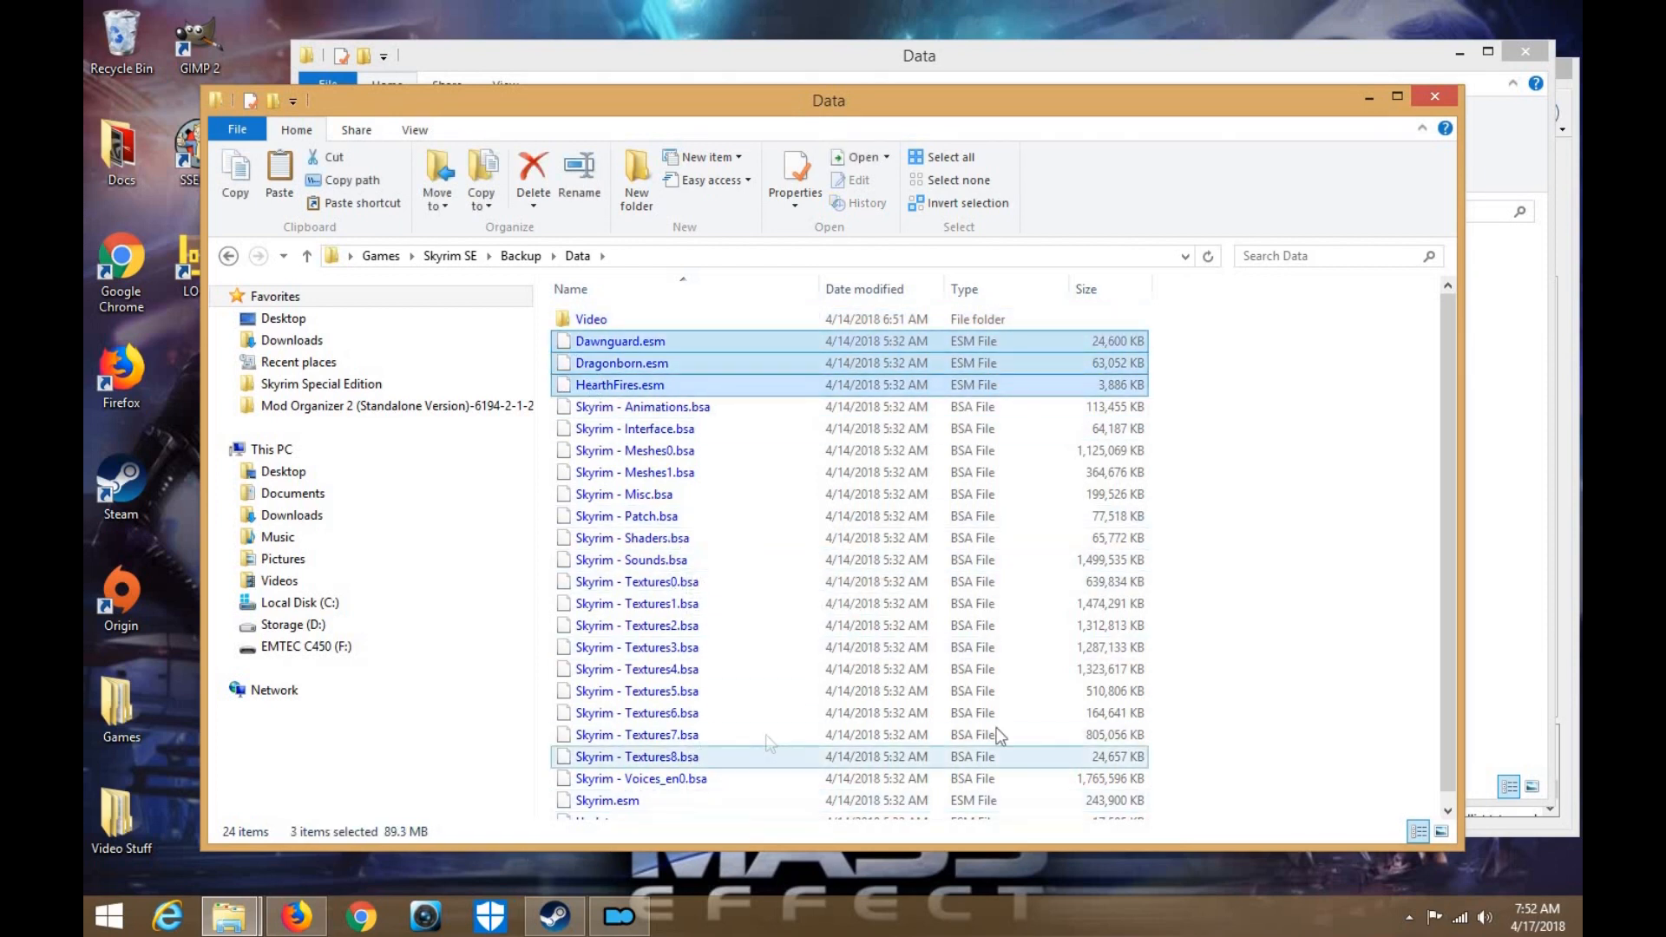
pyautogui.moveTo(1449, 783); pyautogui.dragTo(1449, 800)
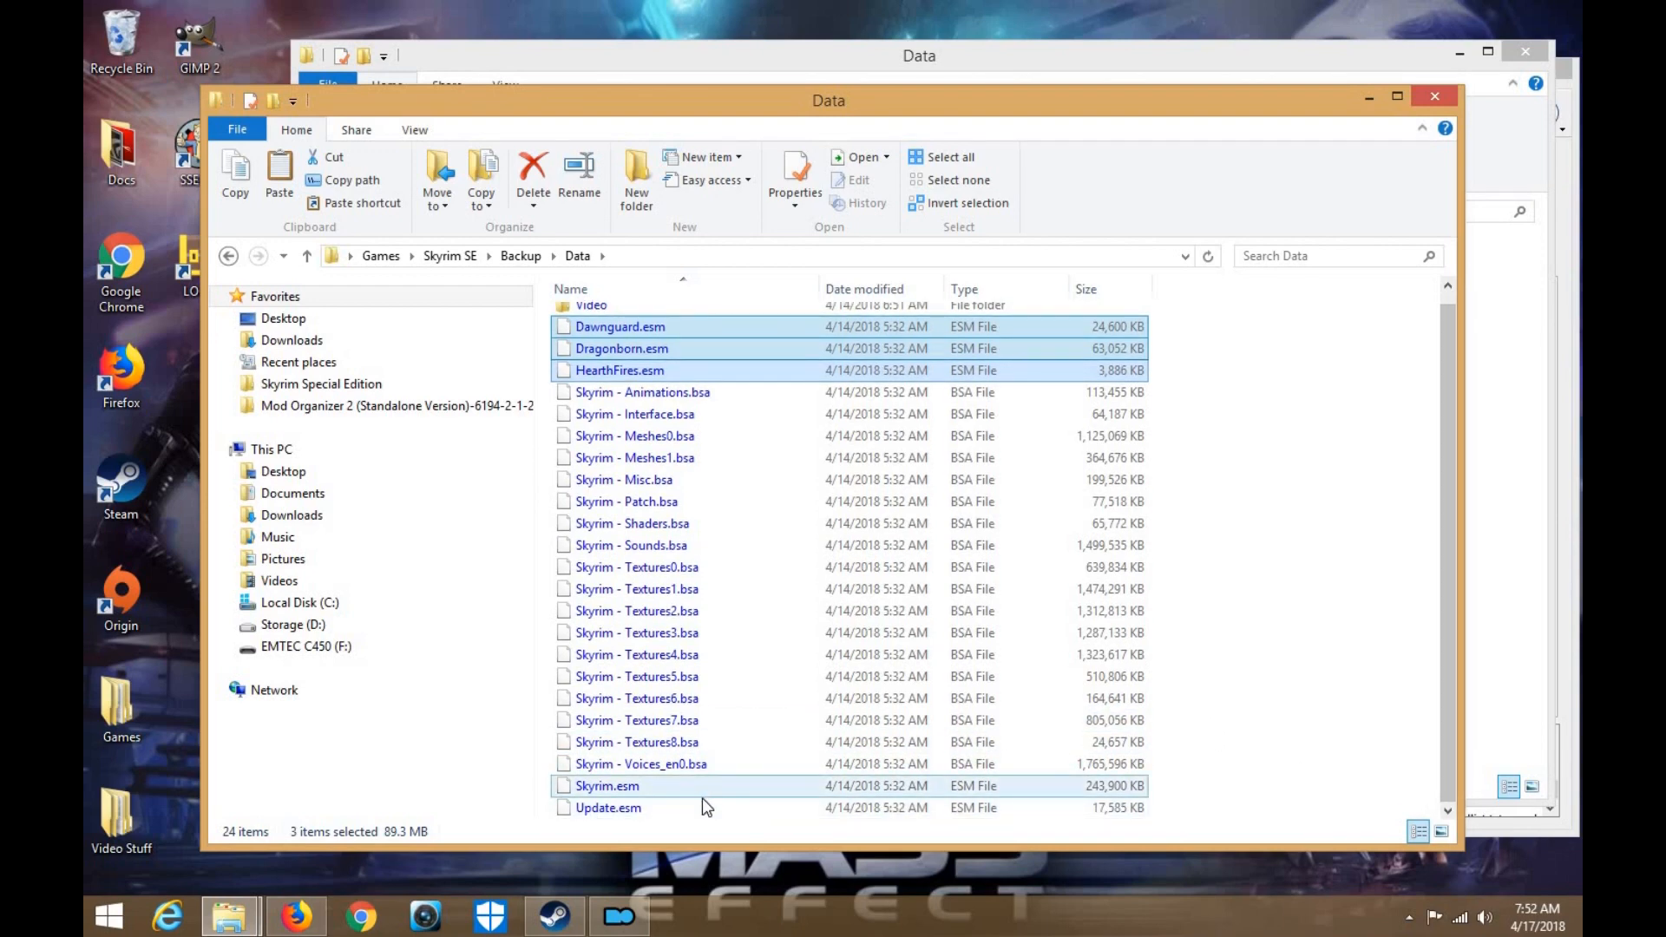
pyautogui.keyDown('ctrl'); pyautogui.click(703, 800); pyautogui.keyUp('ctrl')
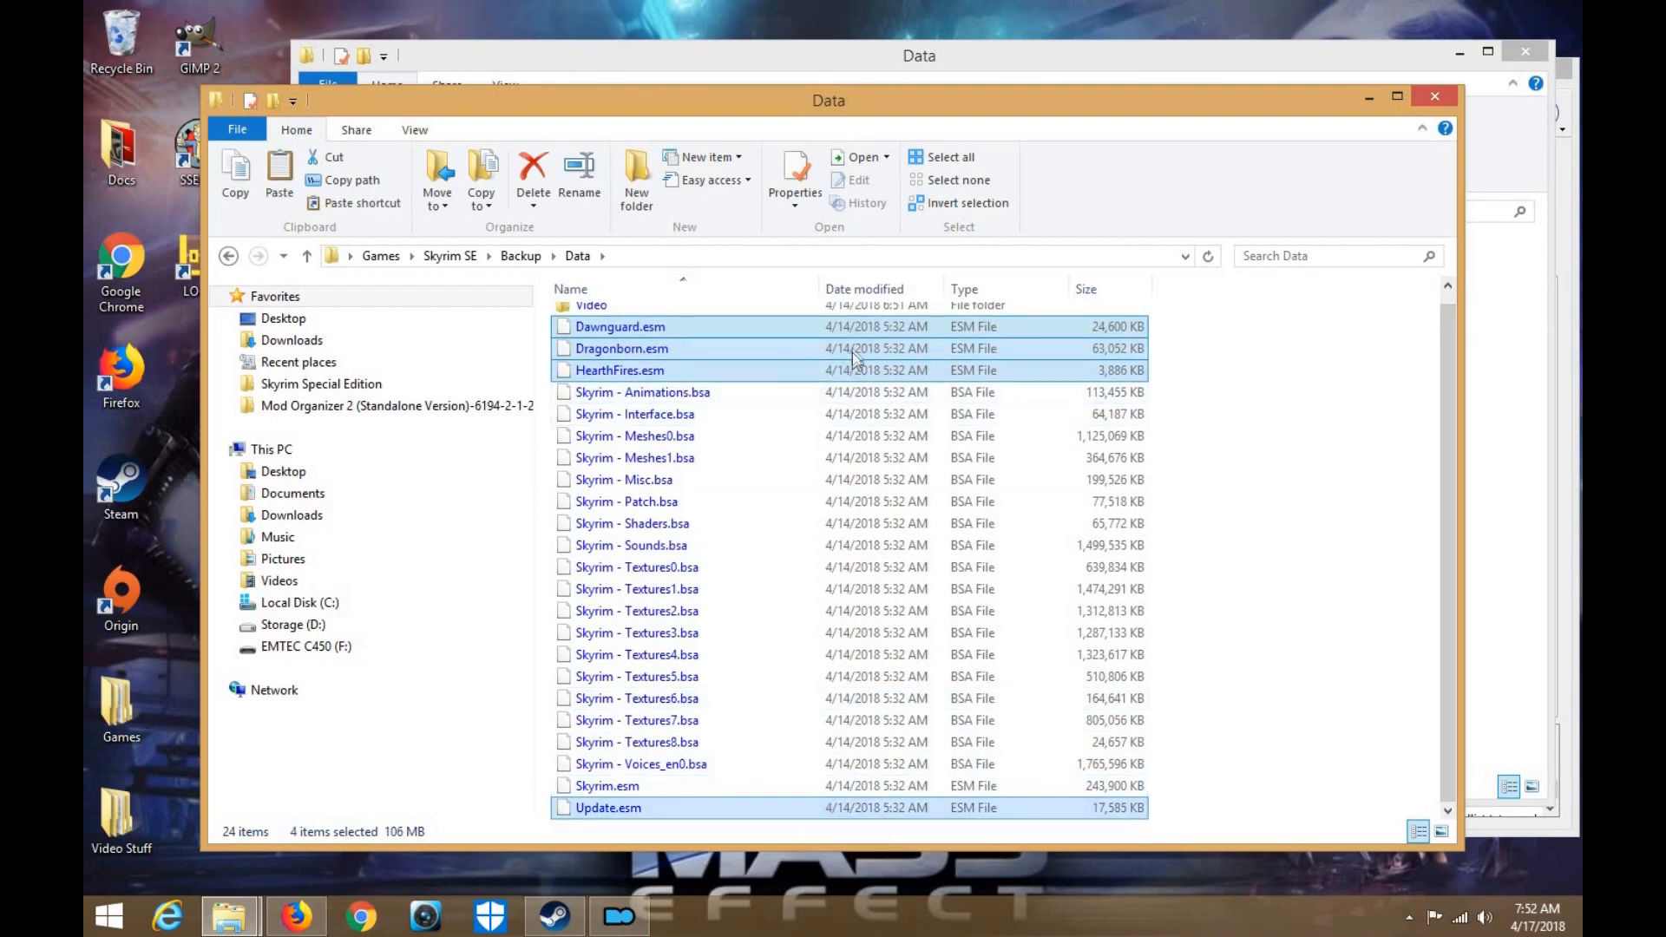
pyautogui.rightClick(1095, 361)
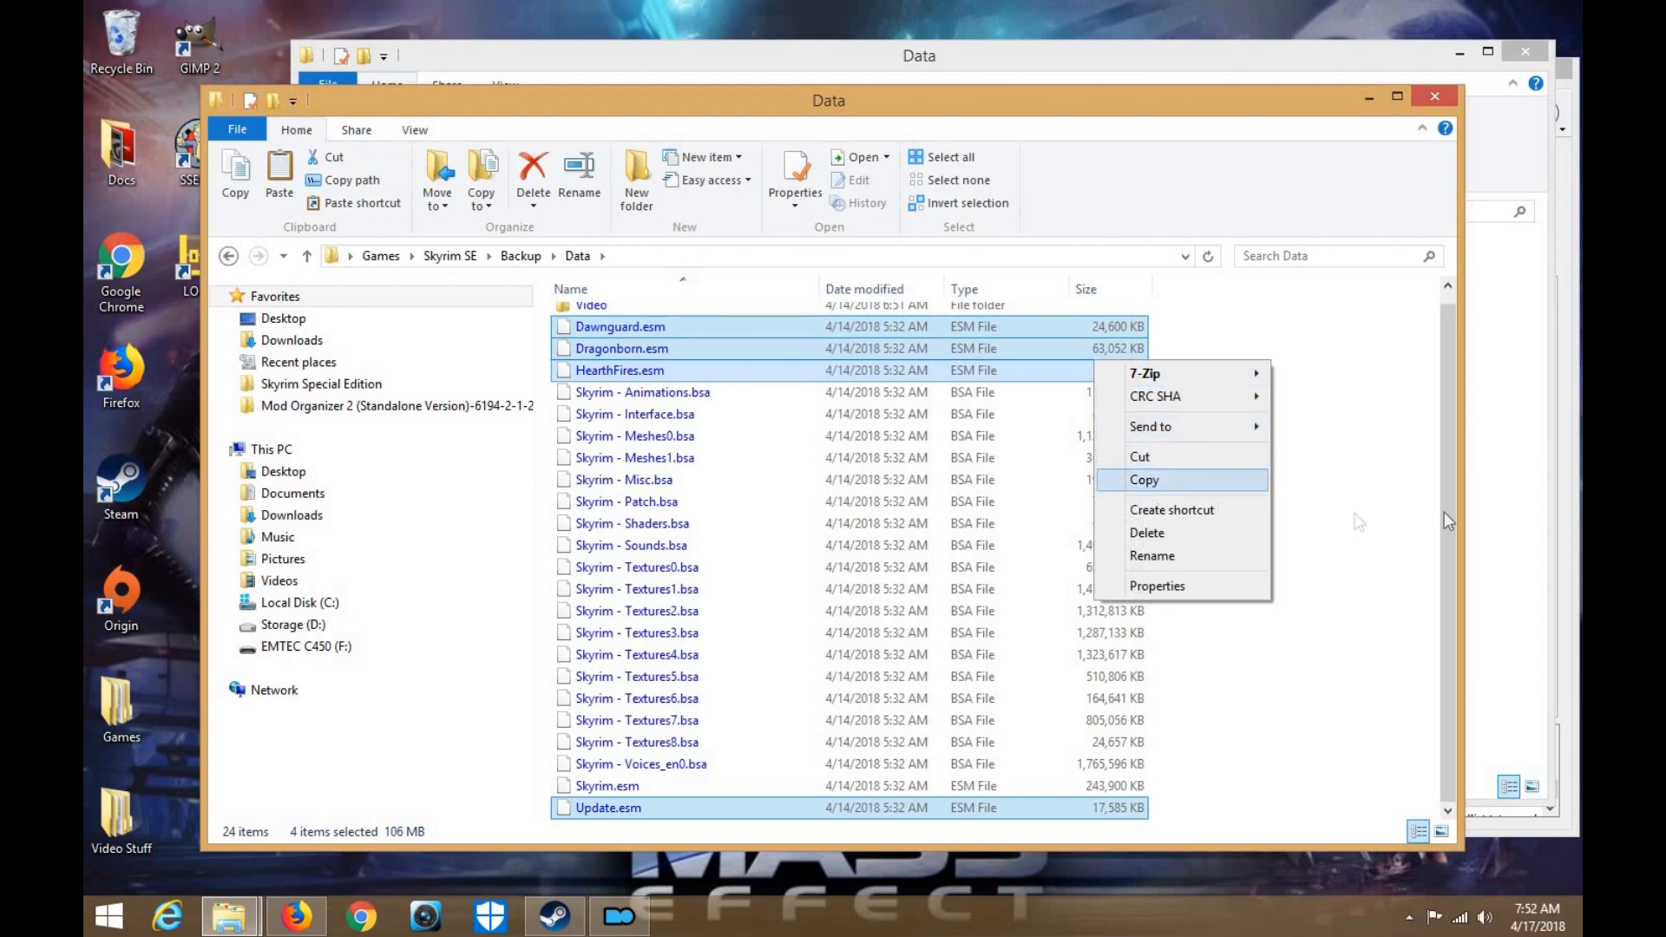
pyautogui.click(1158, 480)
# Paste the four copied master files into the Skyrim Special Edition Data folder and close the backup folder window
pyautogui.click(972, 470)
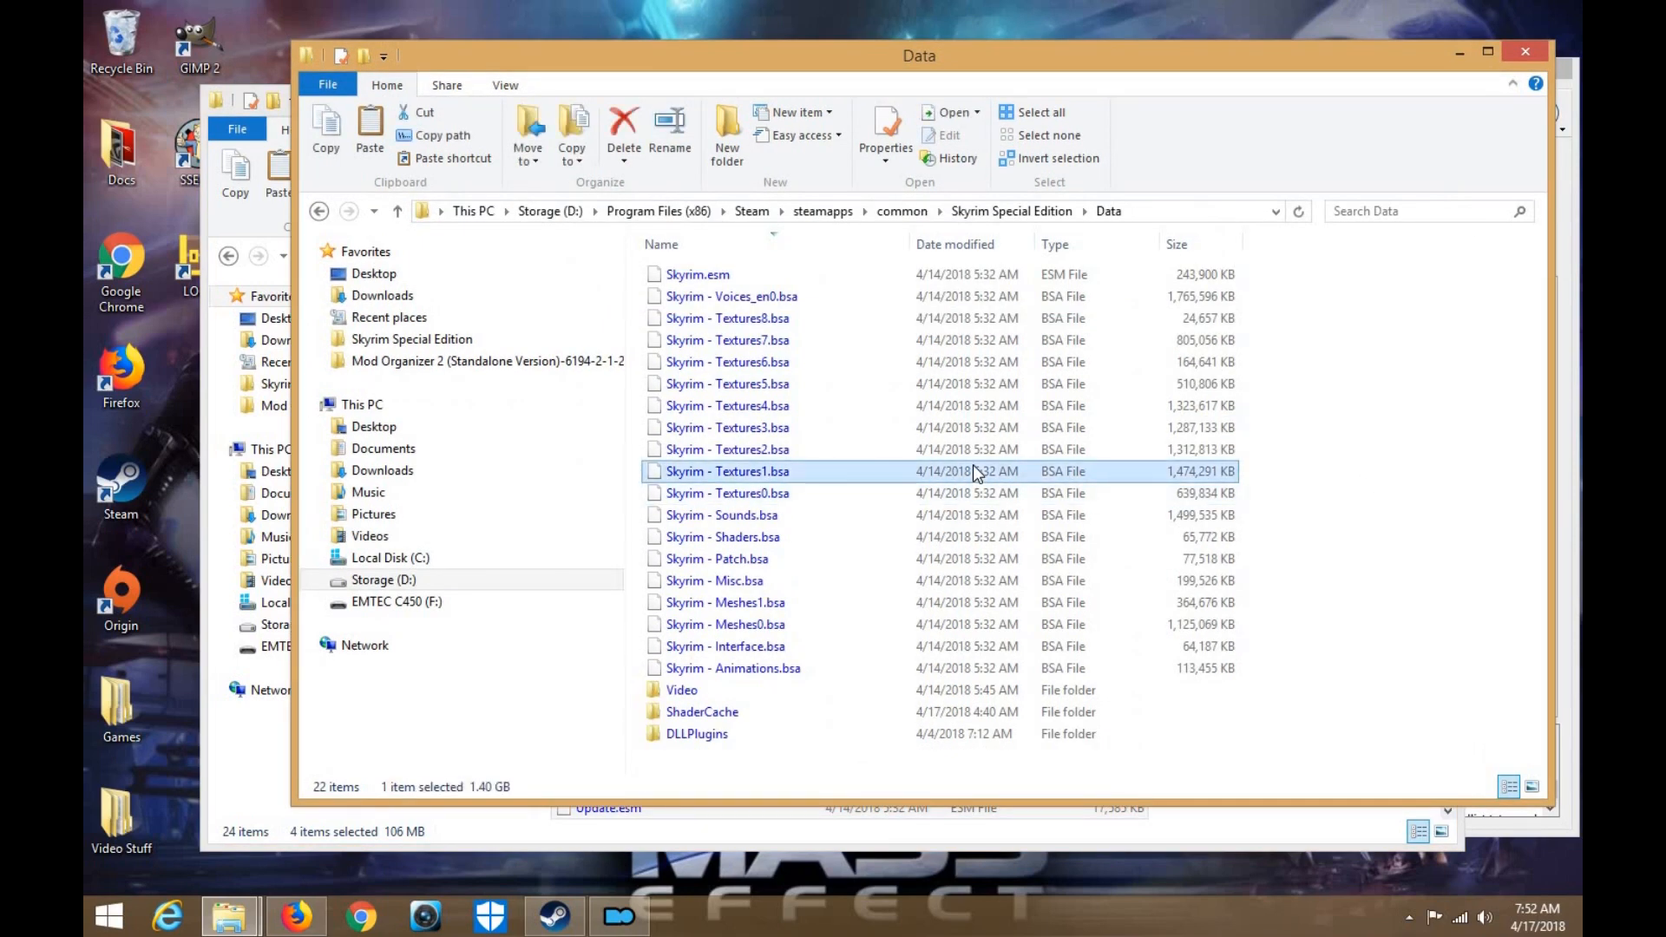
pyautogui.hotkey('ctrl', 'v')
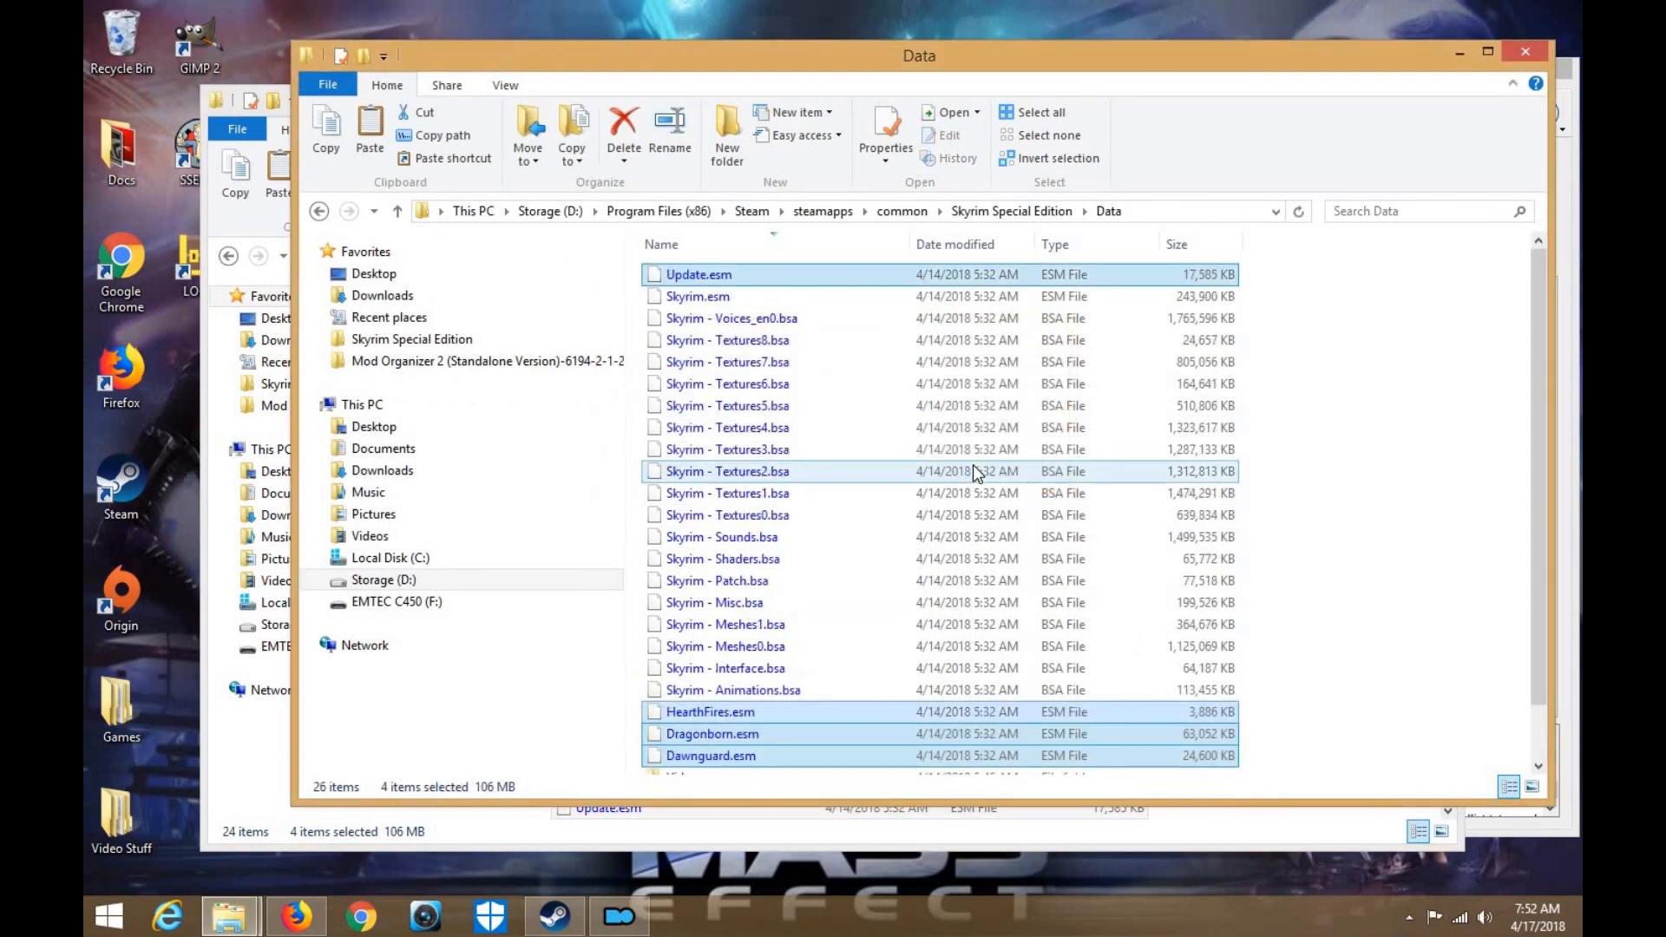
pyautogui.click(262, 755)
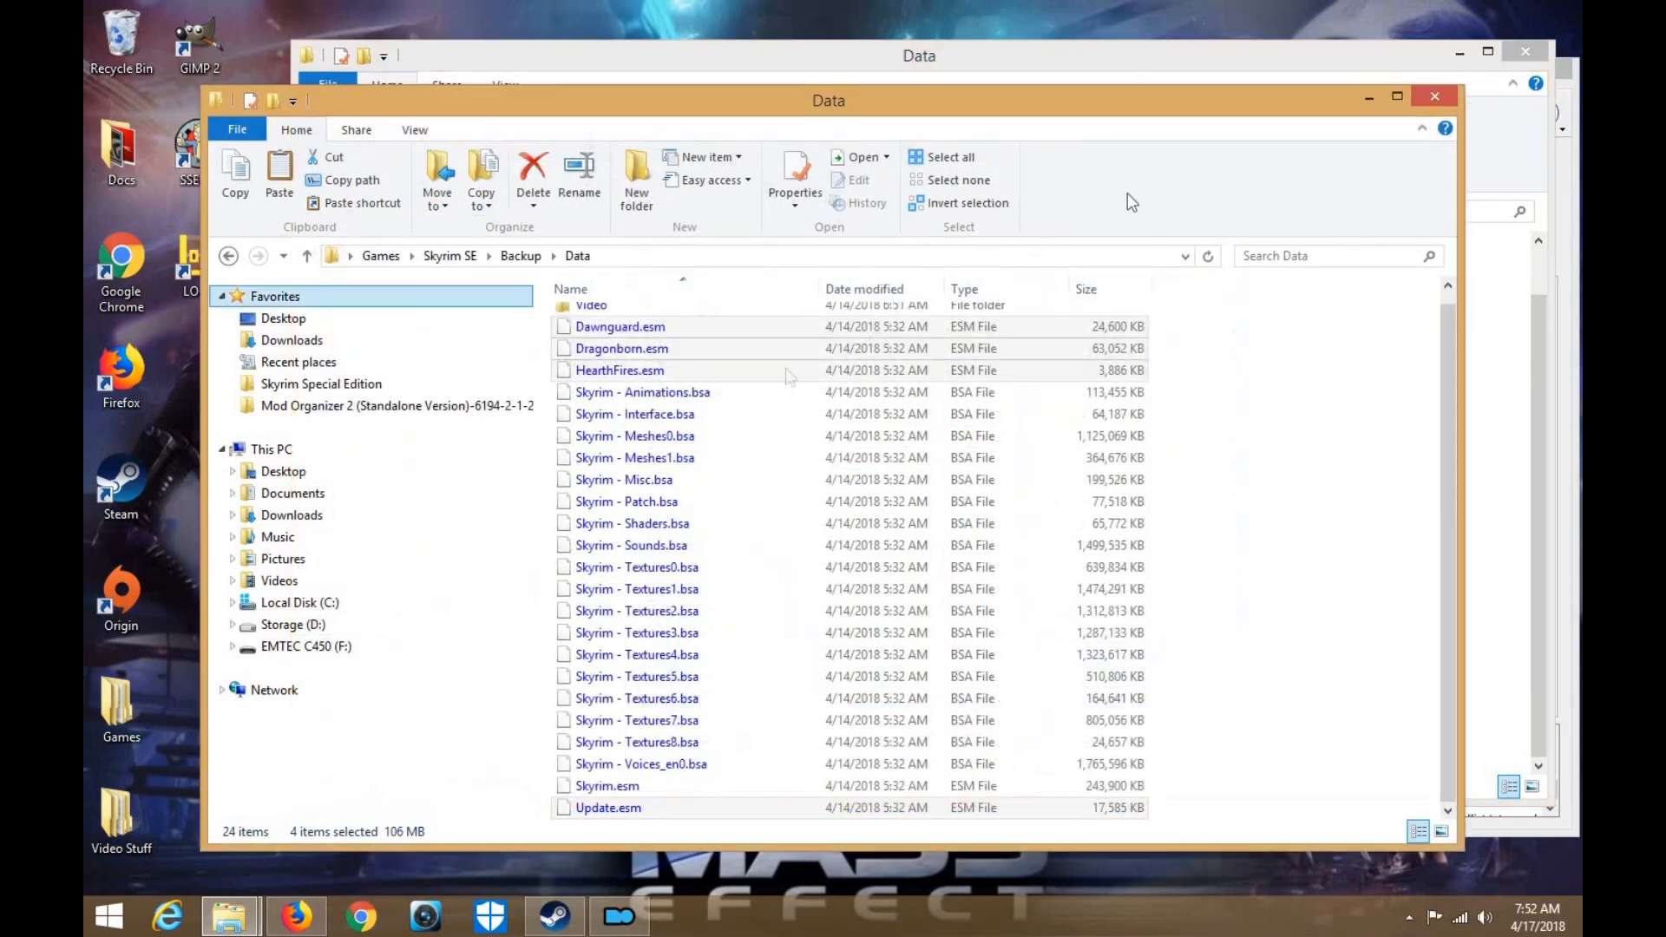
pyautogui.click(1436, 97)
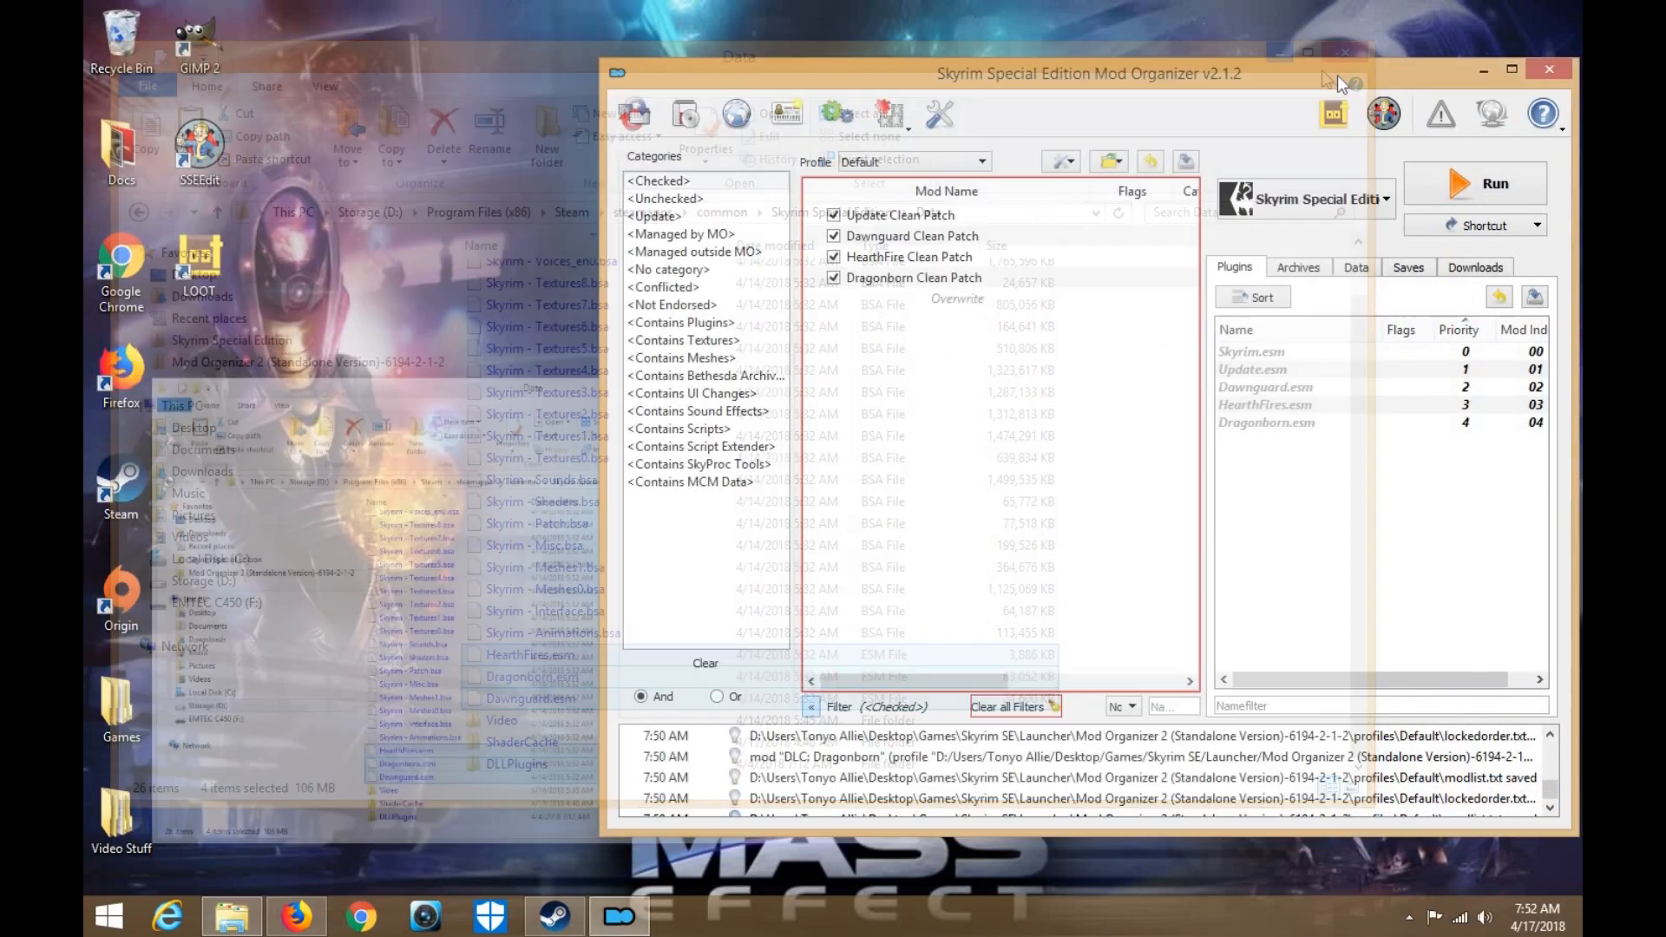
# Move the Mod Organizer window out of the way by minimizing it, and open Steam
pyautogui.moveTo(1302, 74); pyautogui.dragTo(1055, 67)
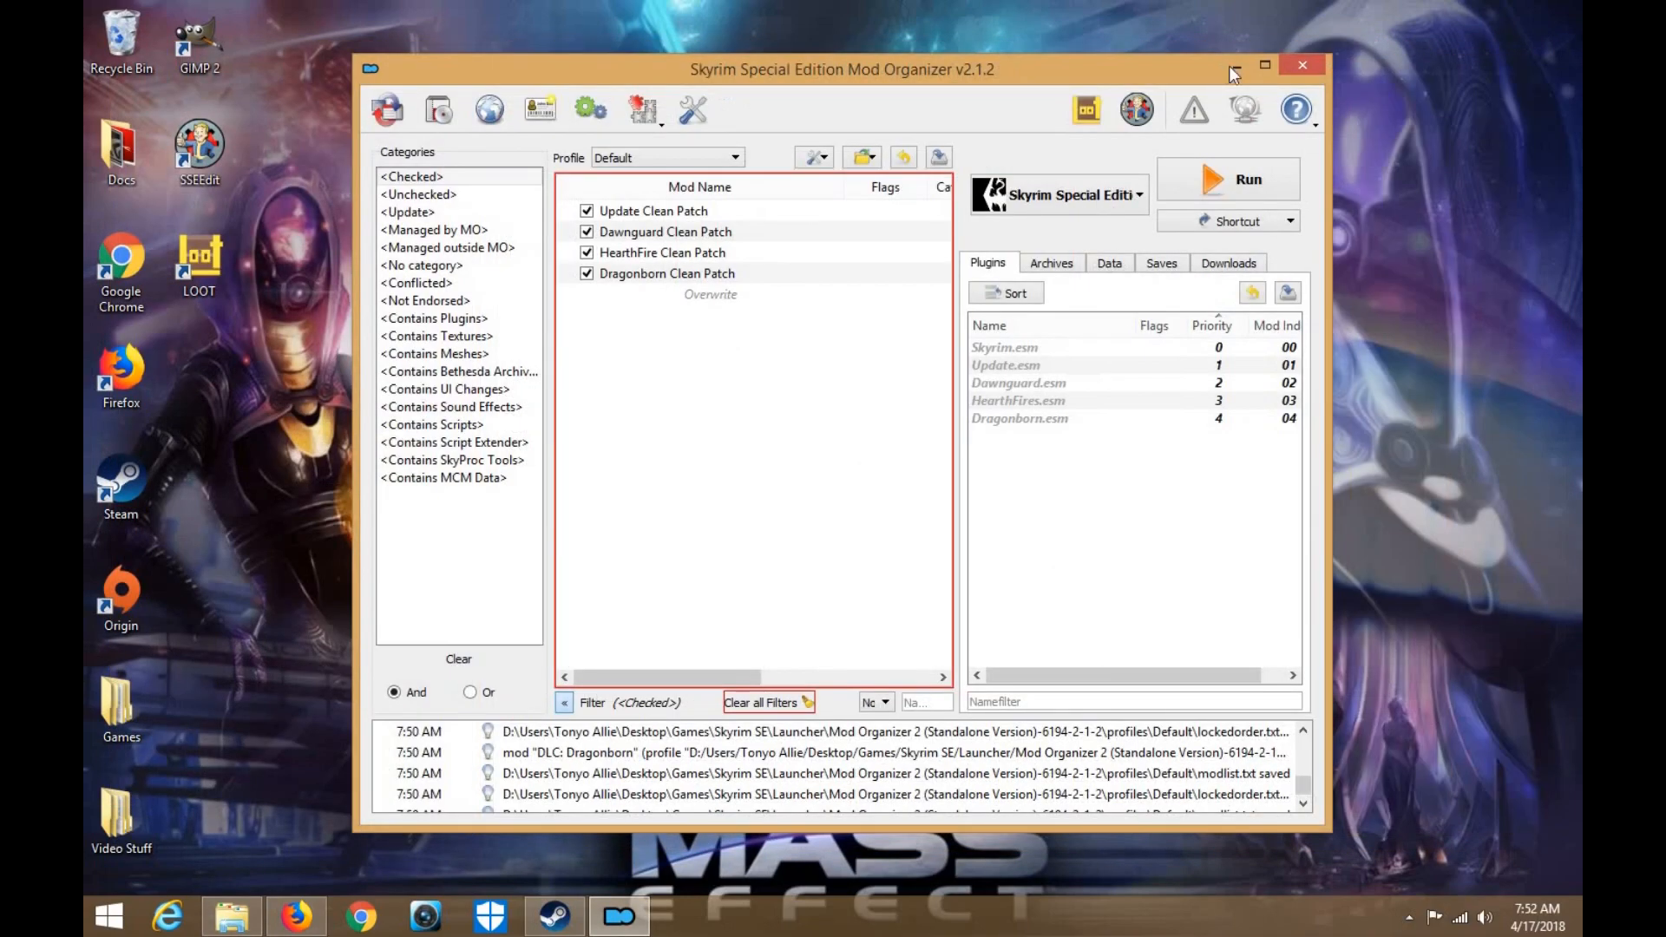
pyautogui.click(1236, 66)
pyautogui.doubleClick(120, 479)
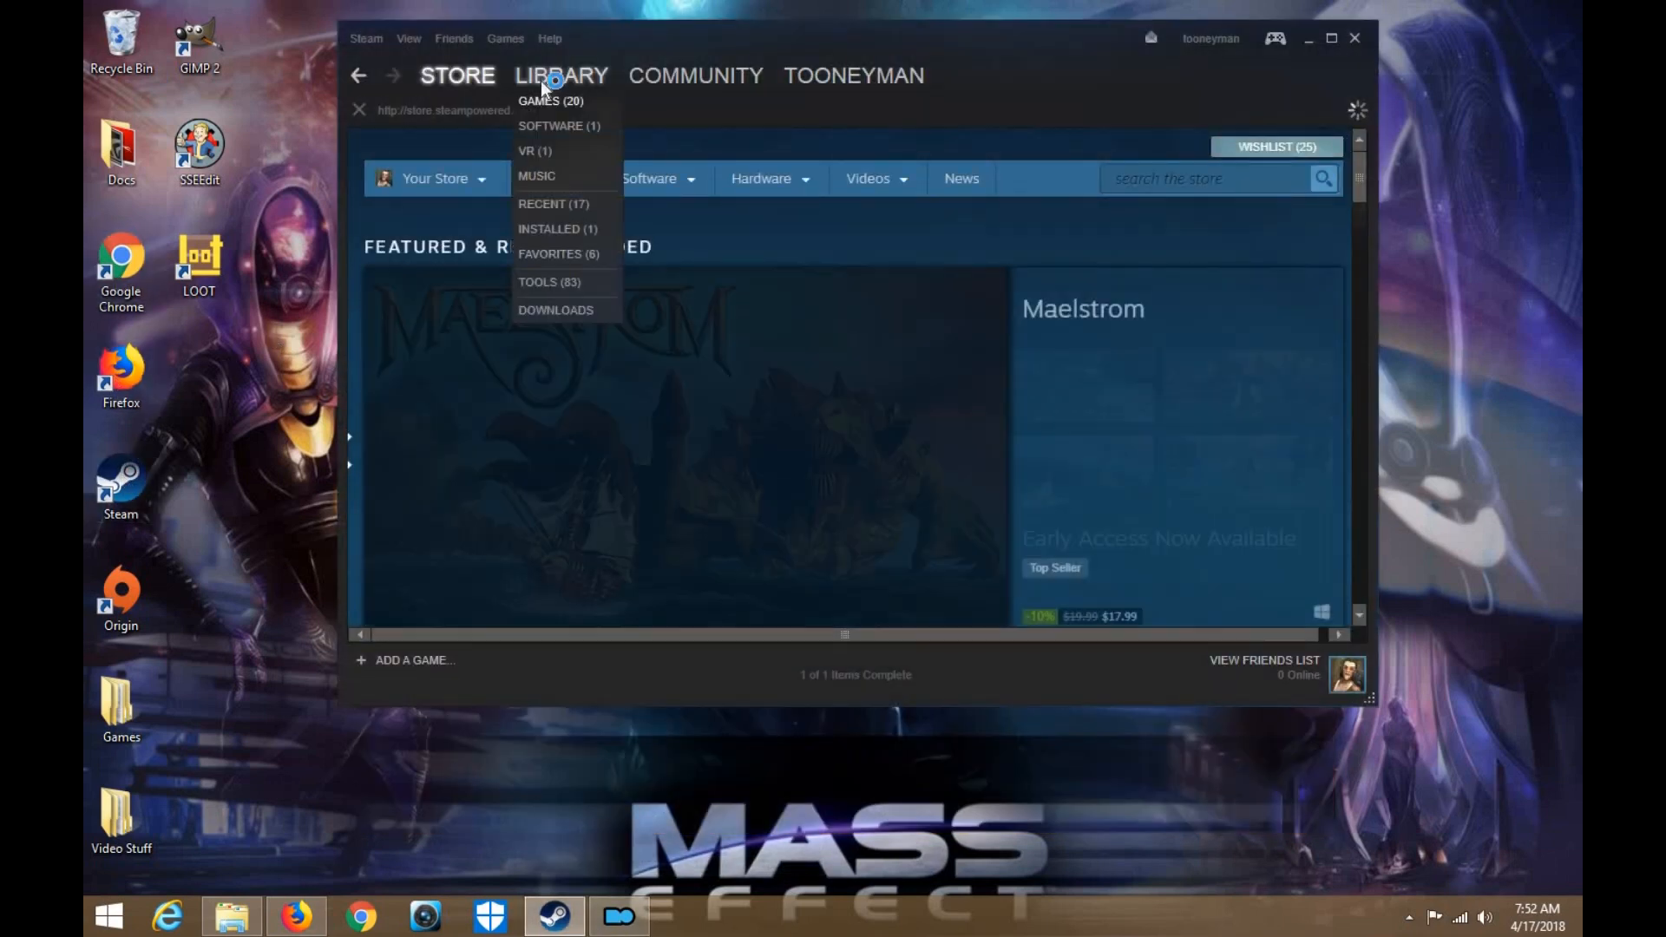
# Verify the integrity of the Skyrim Special Edition game files through its properties in the Steam library, and close the properties
pyautogui.click(547, 76)
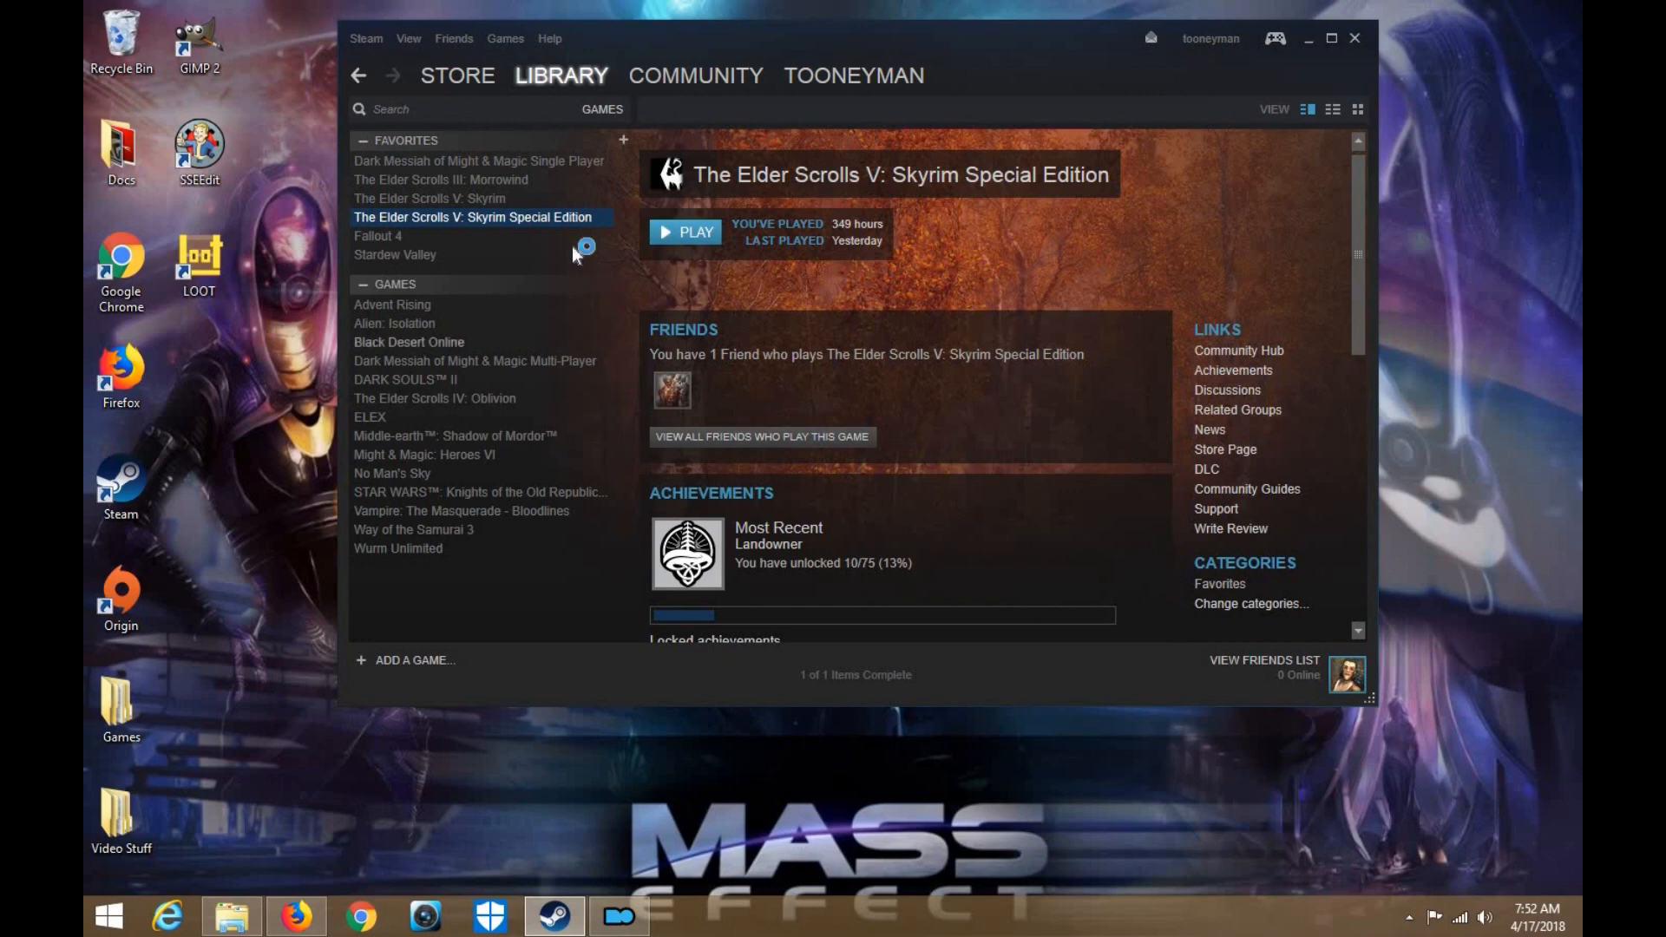
pyautogui.rightClick(581, 216)
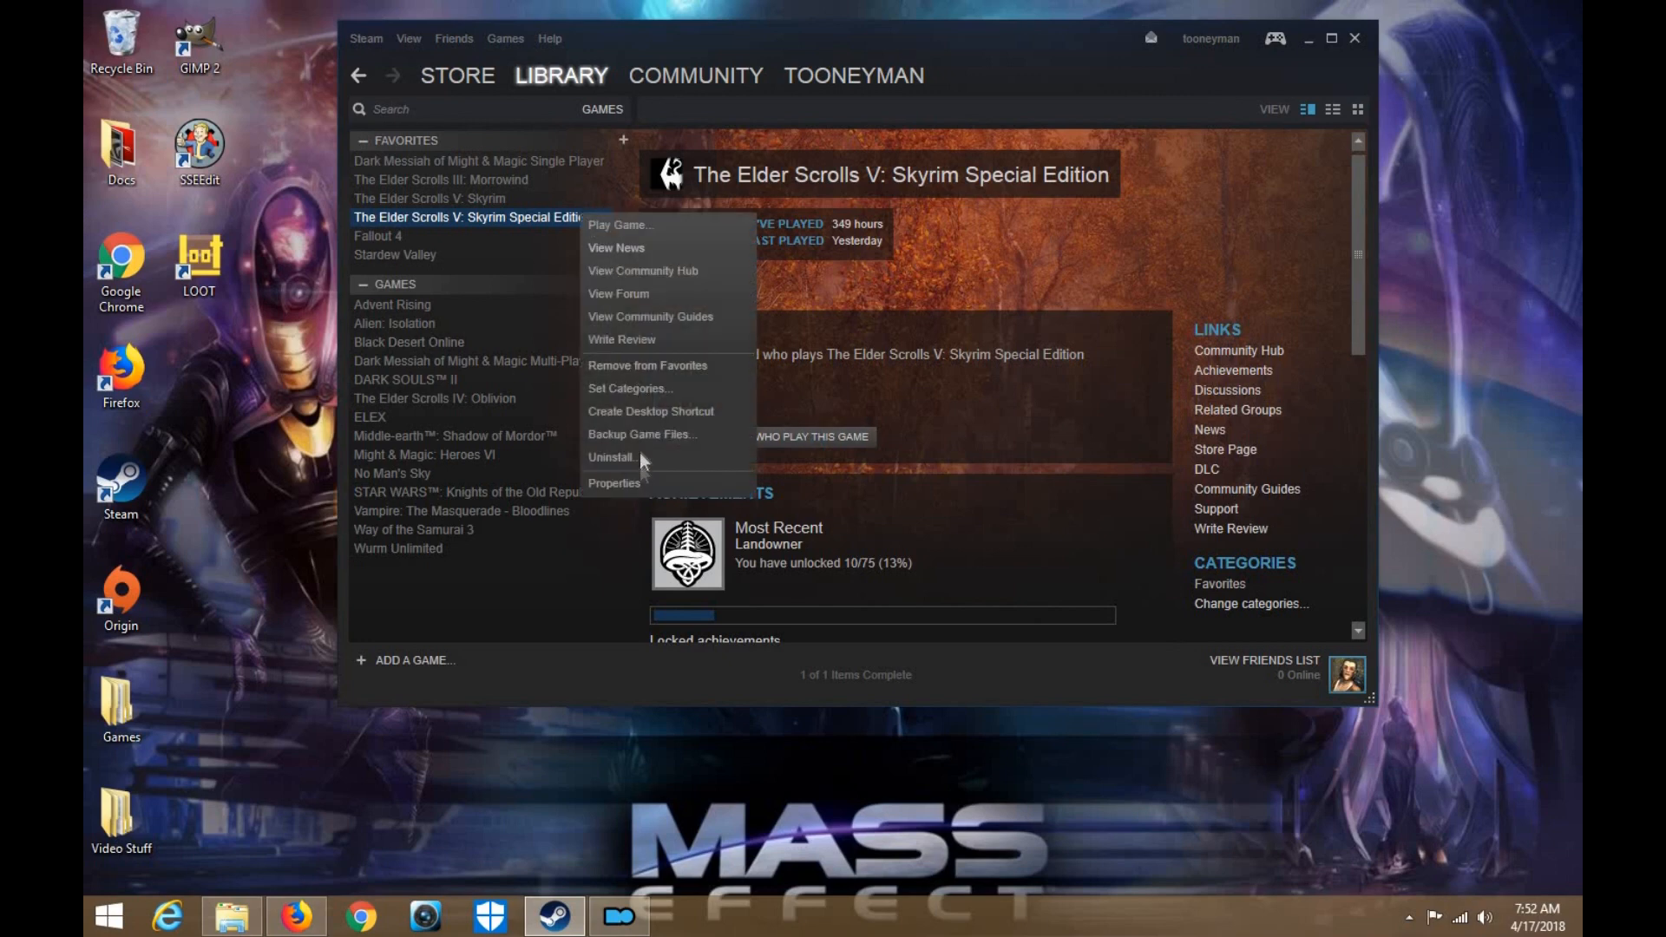
pyautogui.click(639, 482)
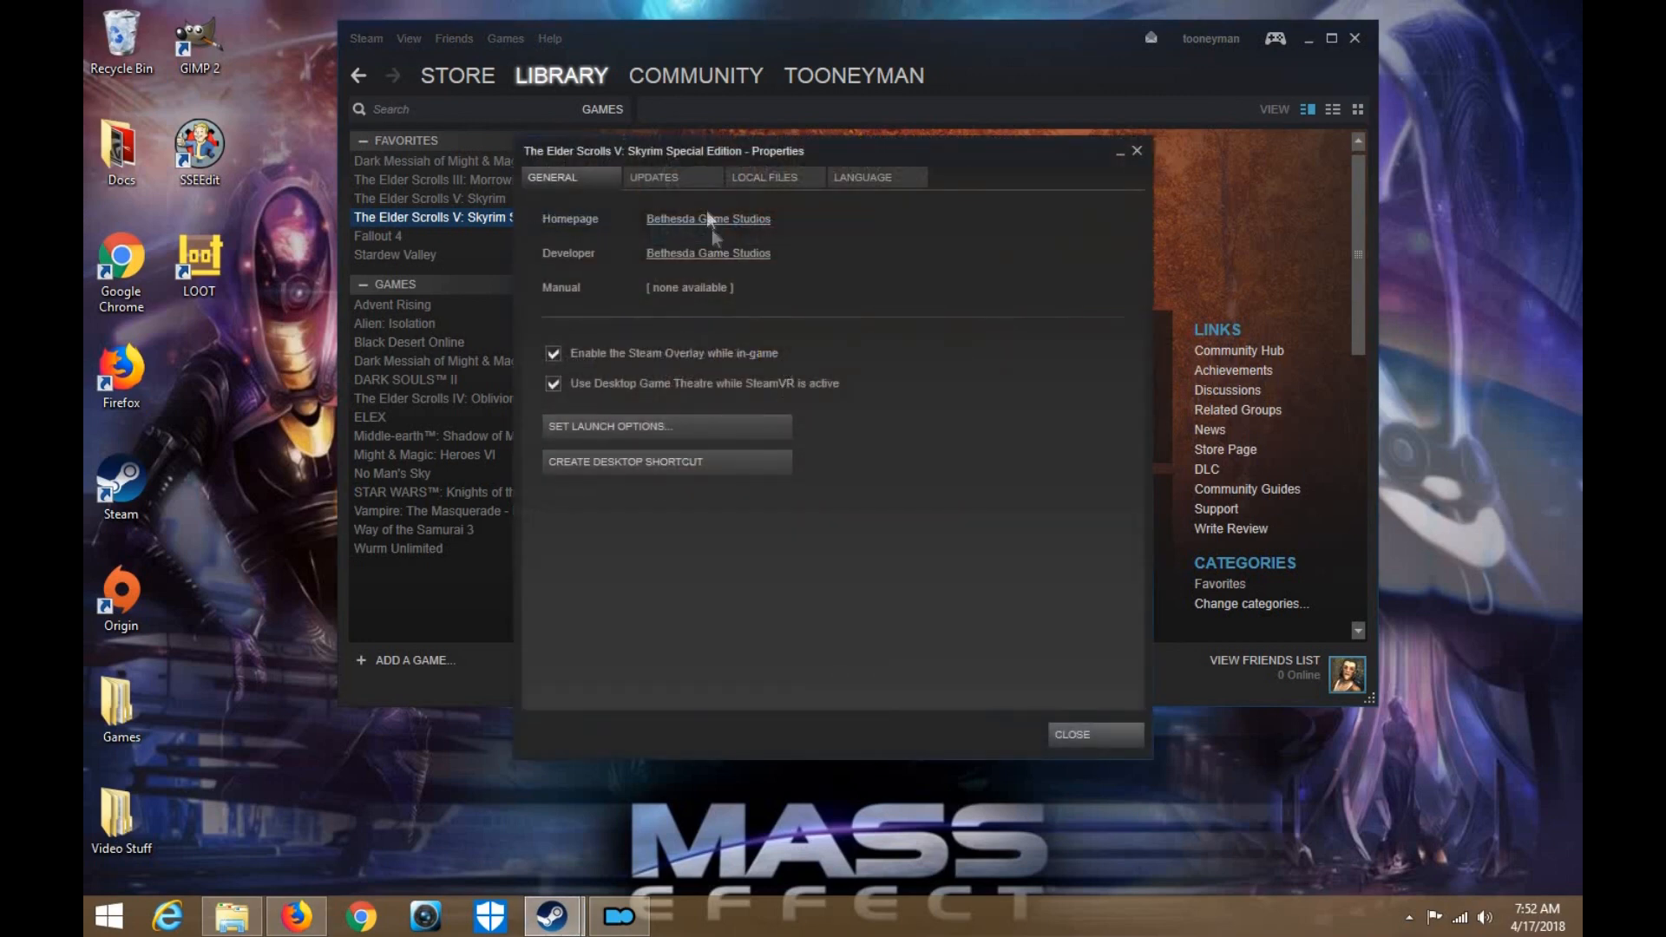
pyautogui.click(696, 182)
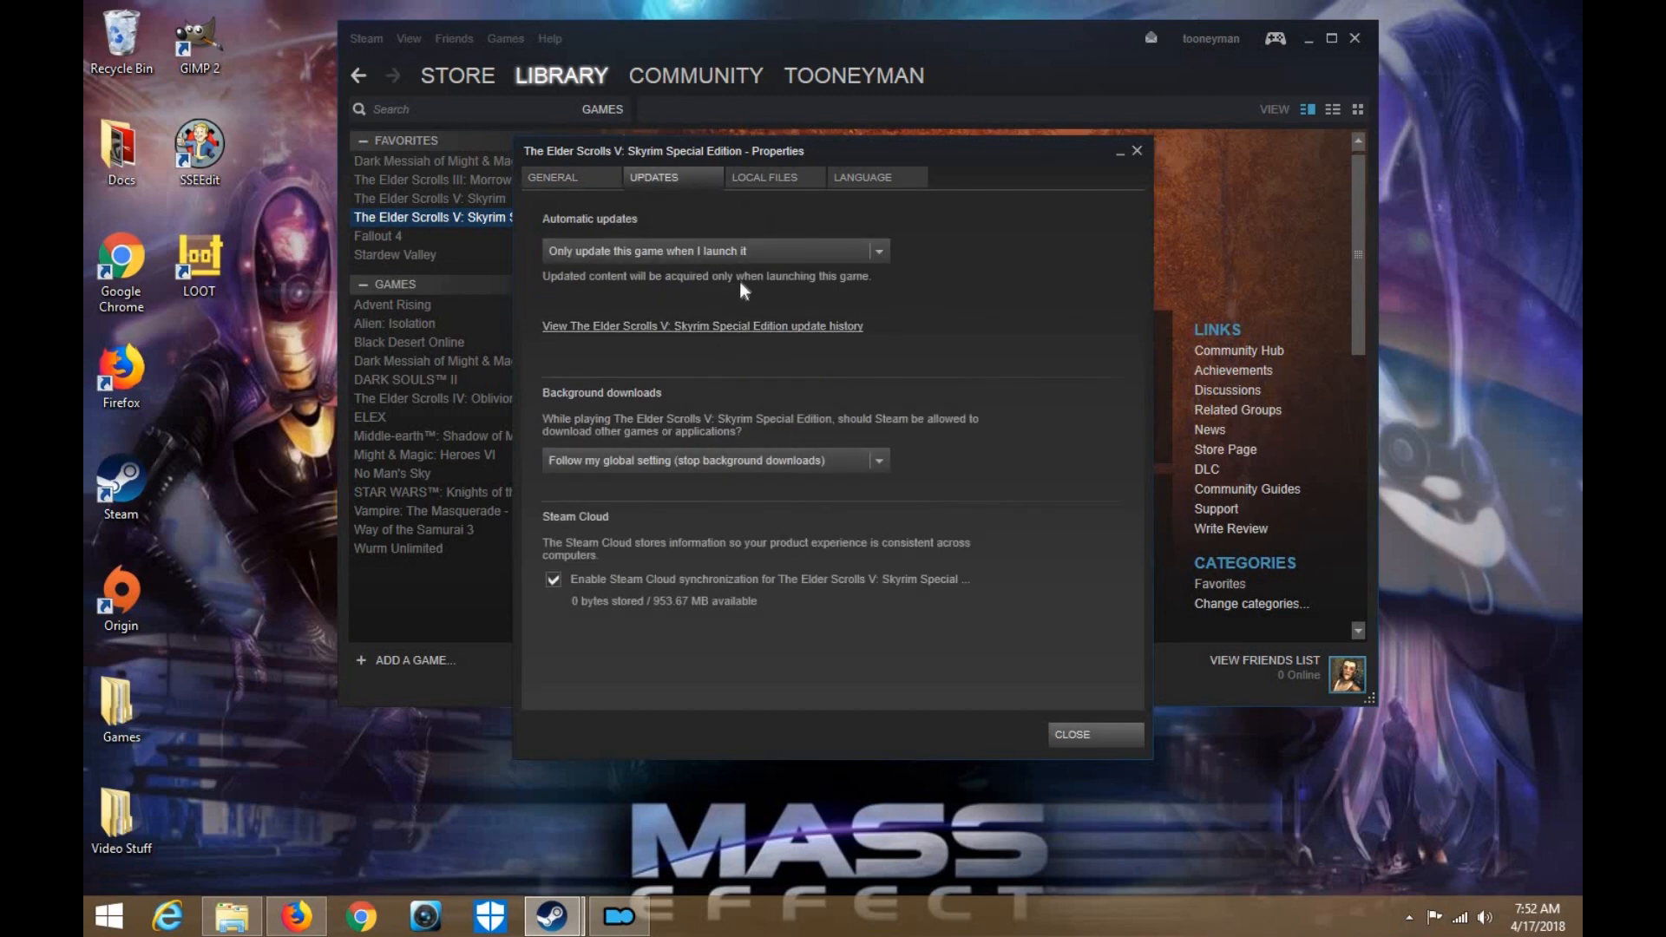
pyautogui.click(734, 181)
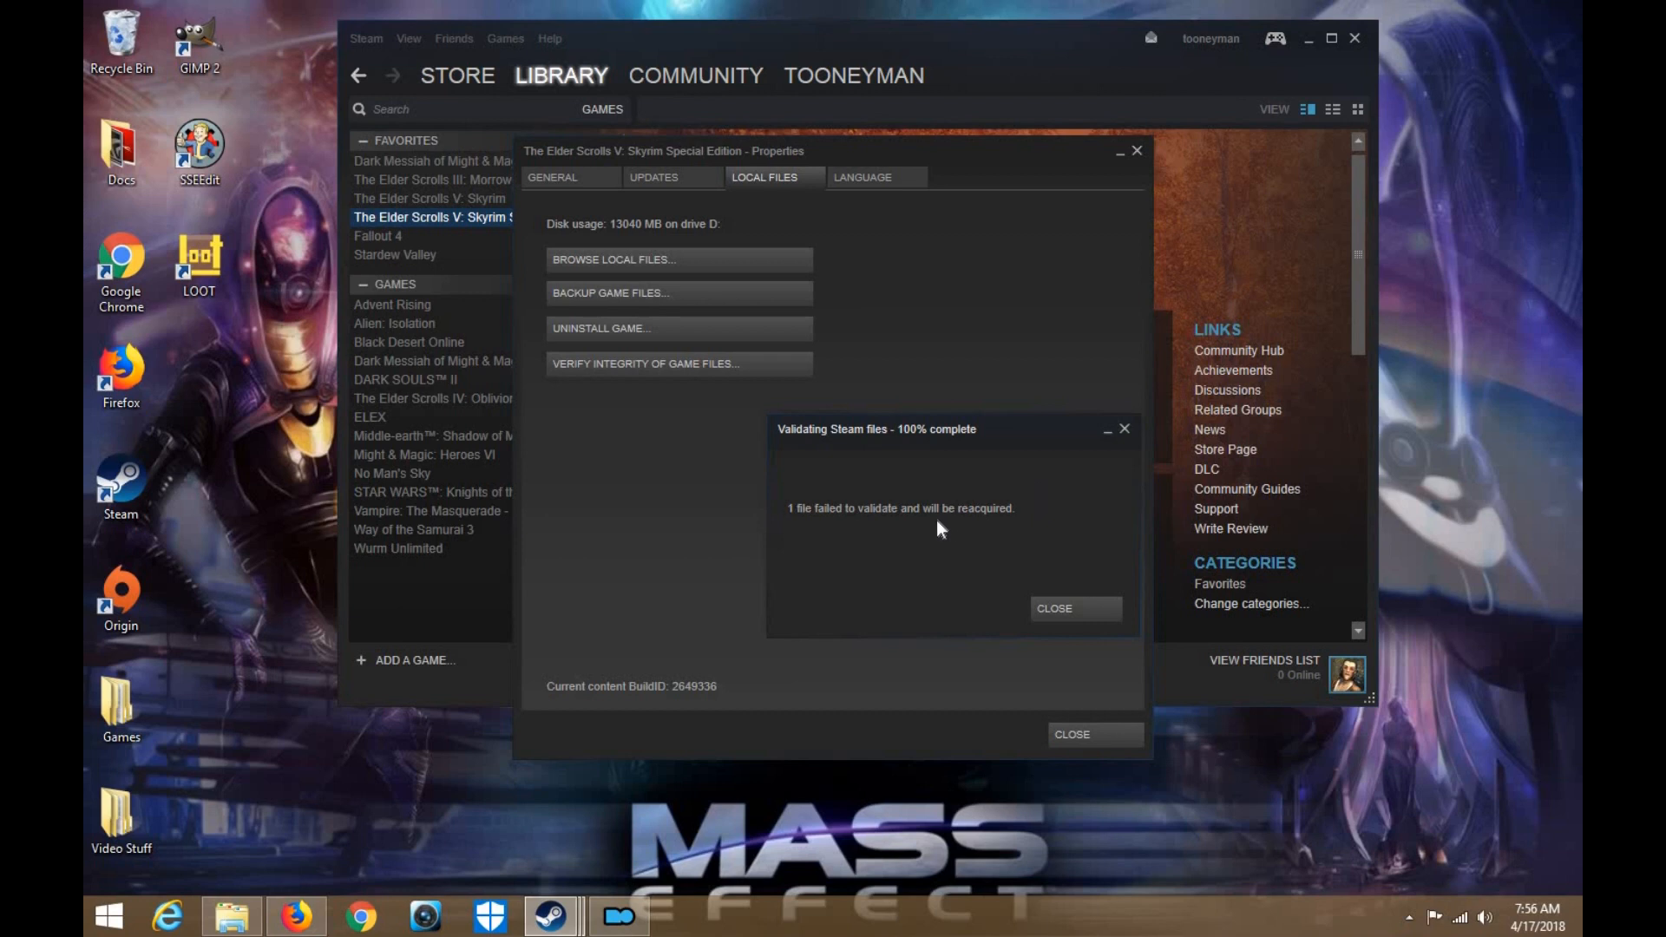
pyautogui.click(1076, 608)
pyautogui.click(1073, 734)
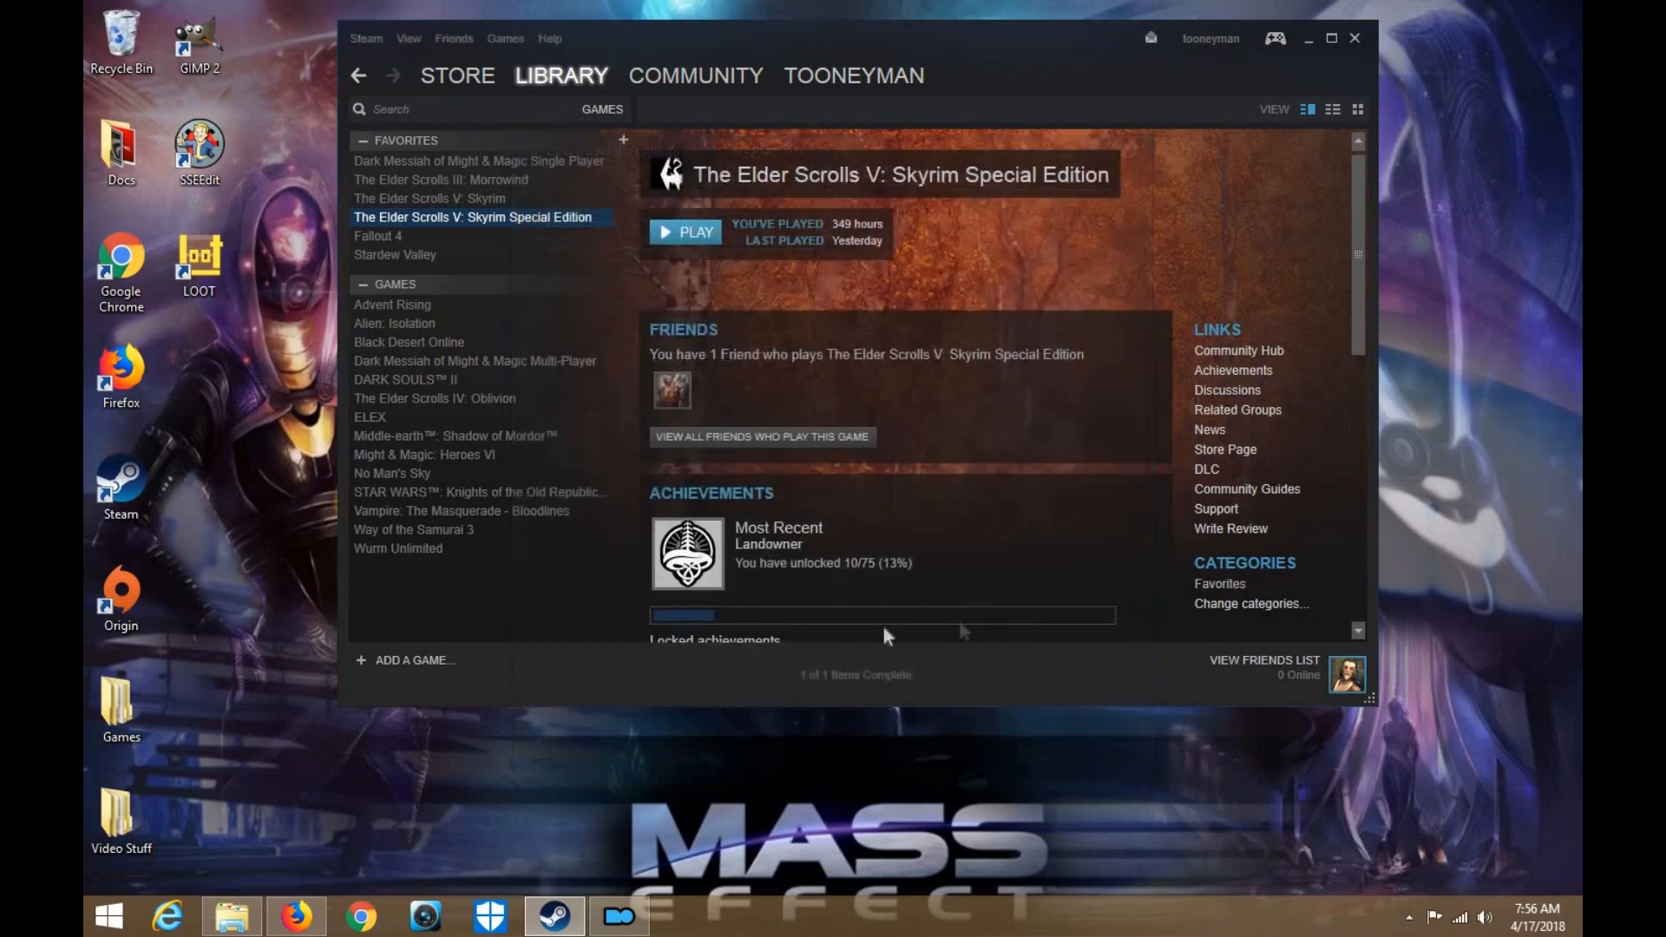
# Launch Skyrim Special Edition from Steam and accept the automatic video hardware detection and quality settings
pyautogui.click(687, 232)
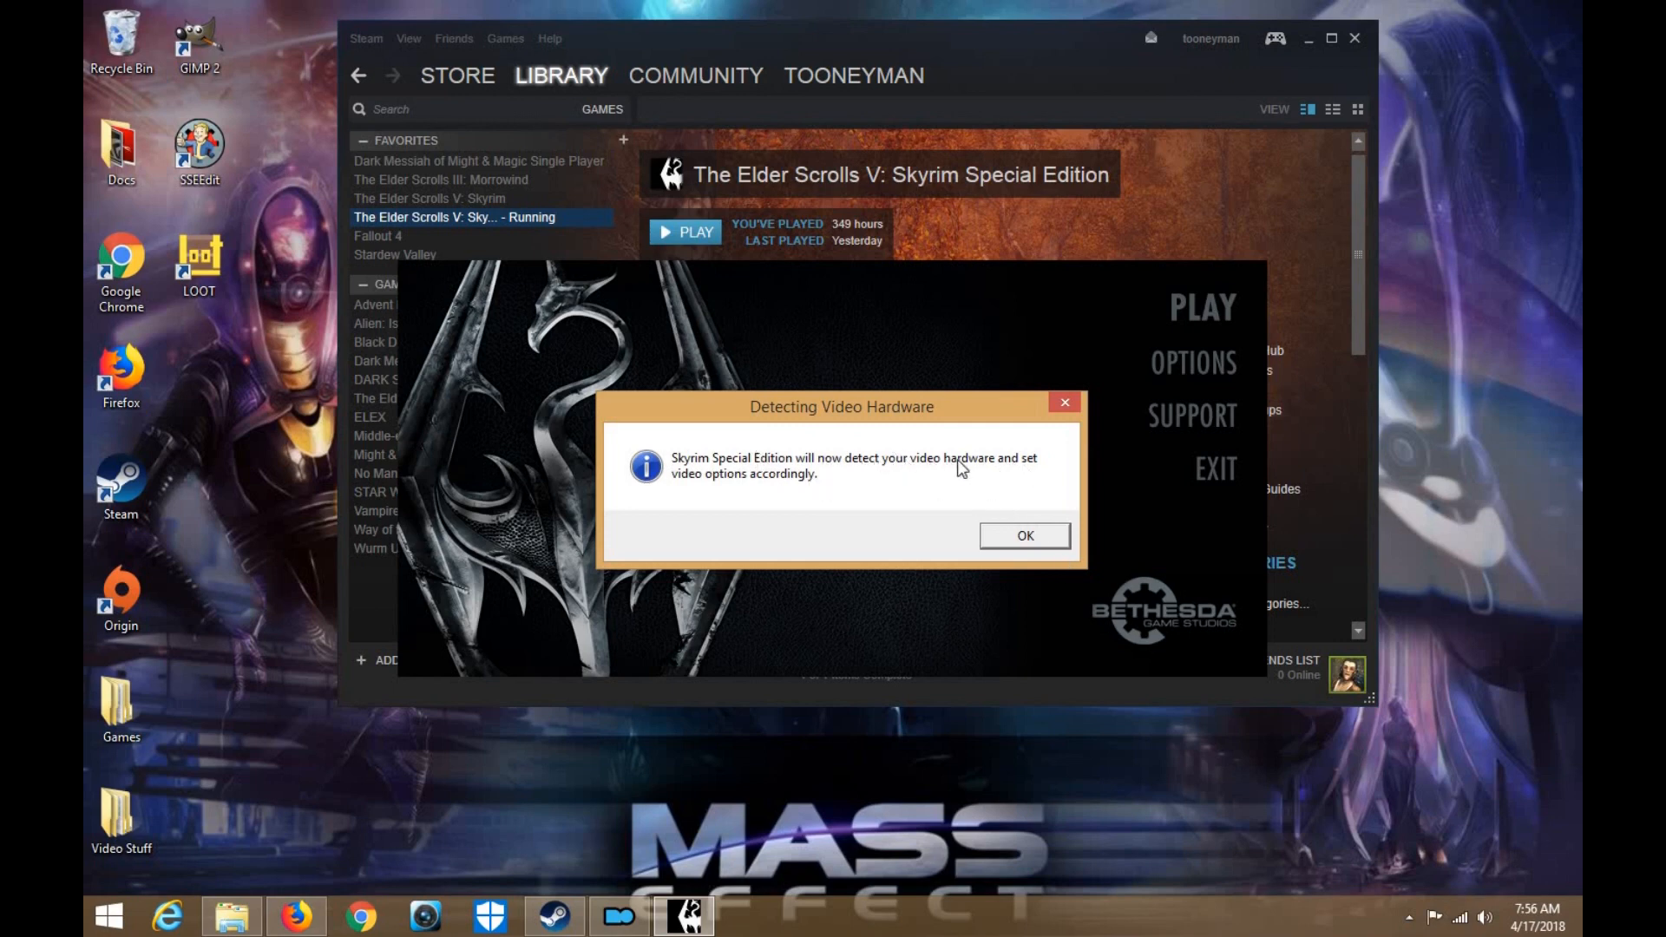
pyautogui.click(1036, 532)
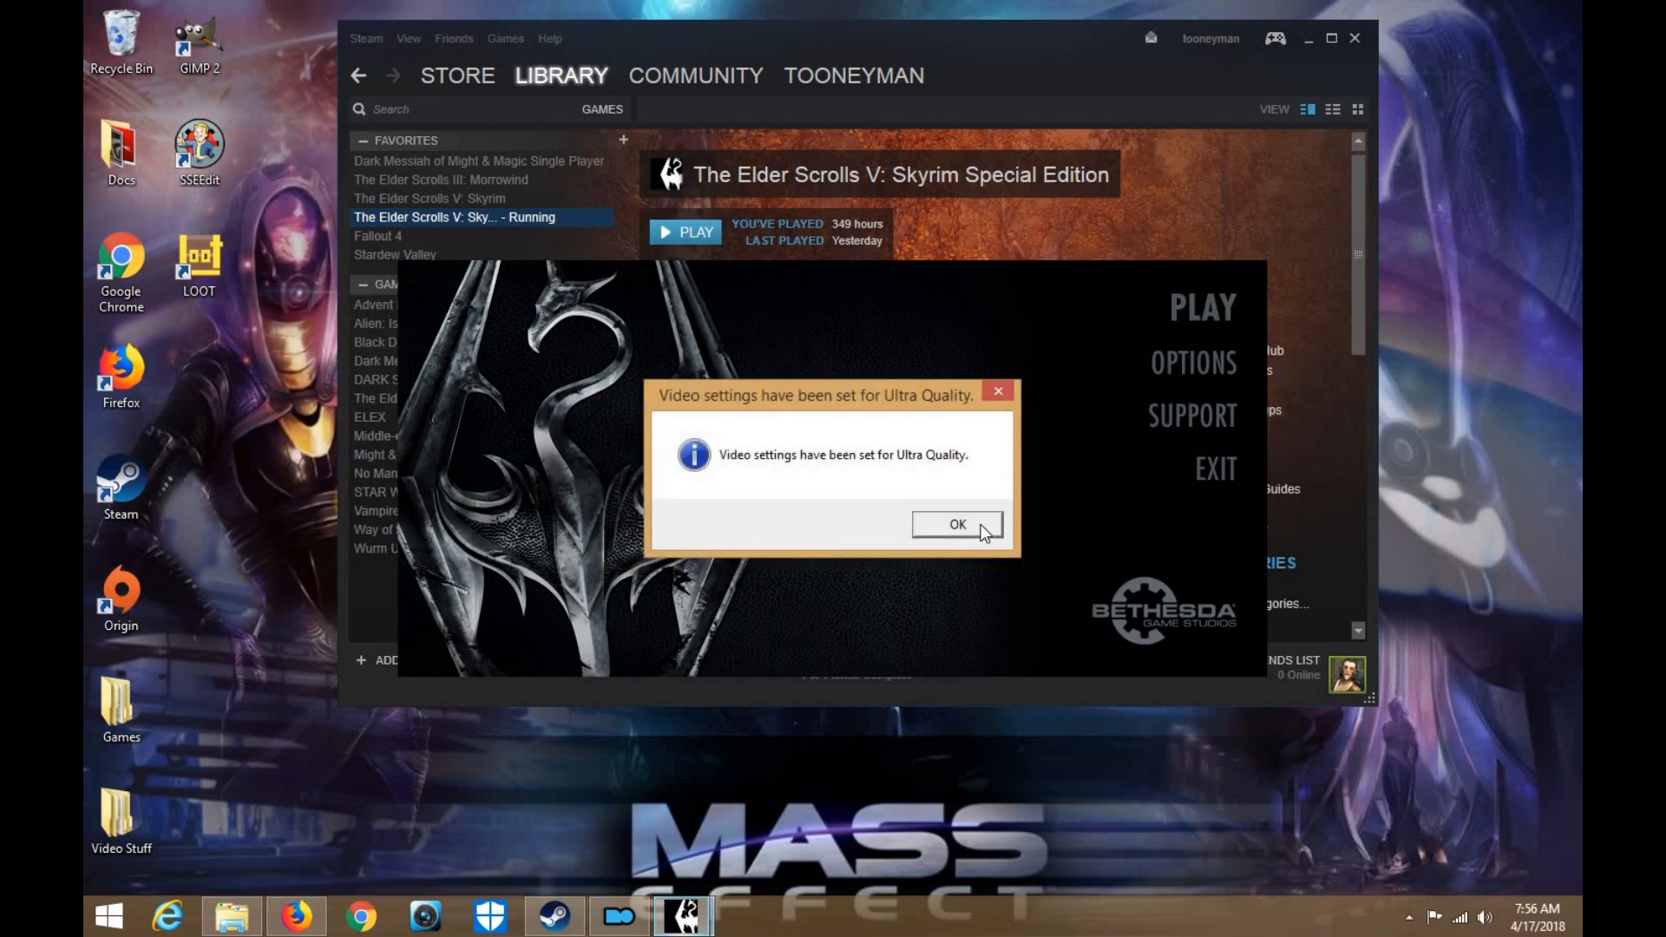
pyautogui.press('Return')
# Confirm the launcher options with antialiasing kept at TAA (Best quality), exit the launcher and minimize Steam
pyautogui.click(1206, 370)
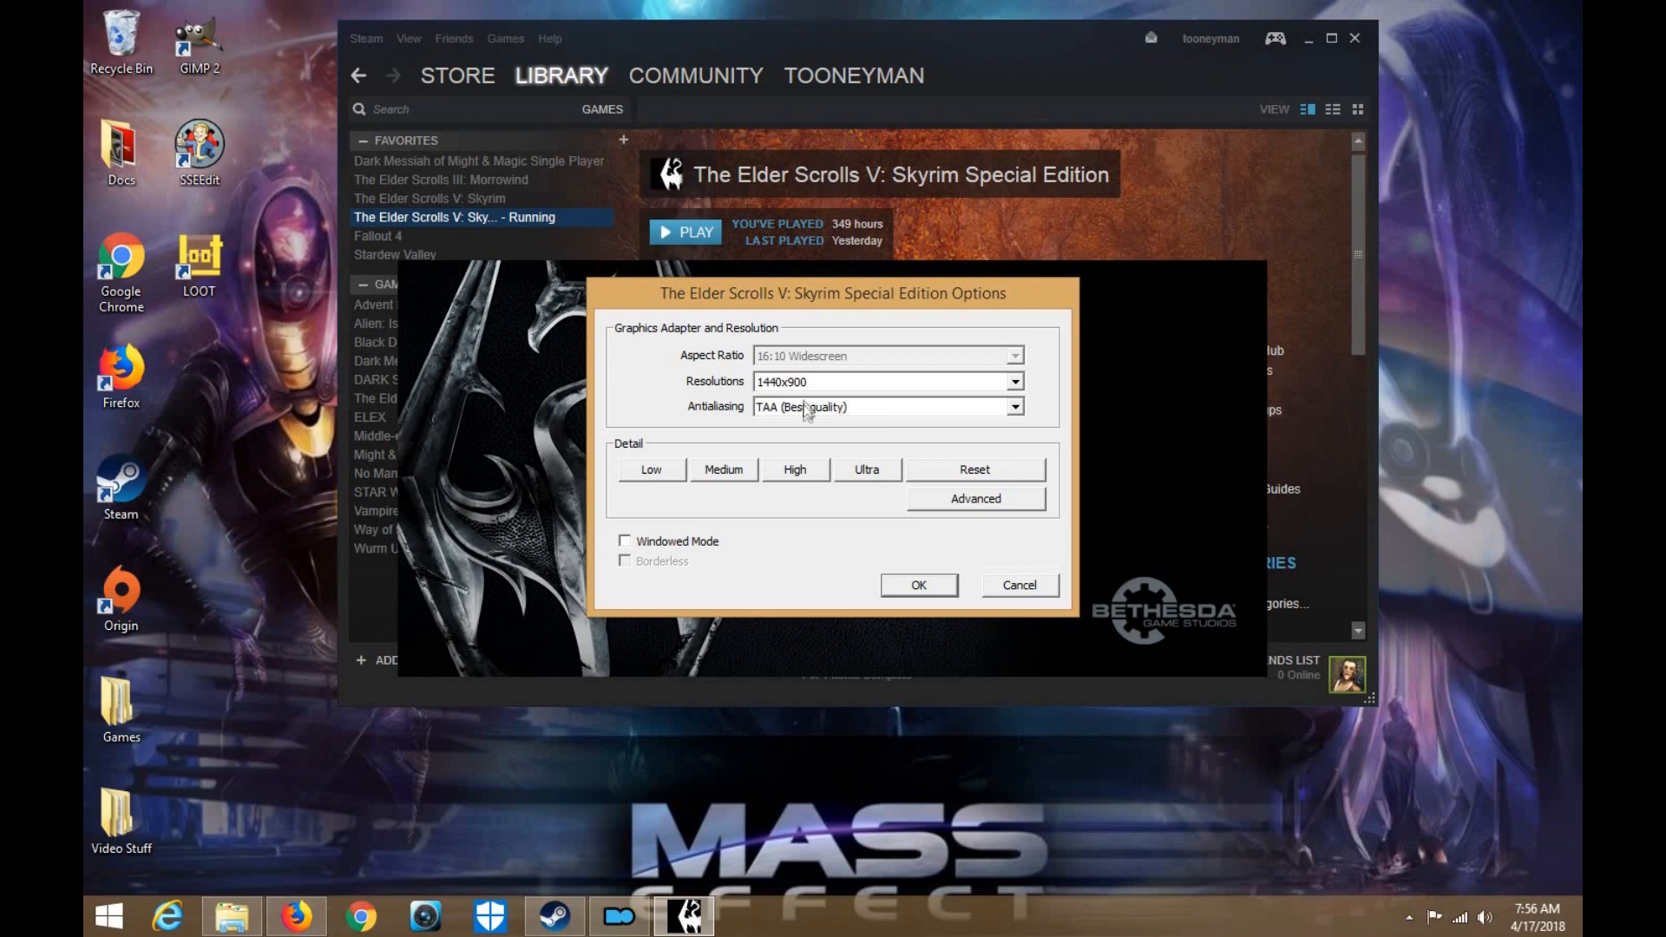
pyautogui.click(1015, 408)
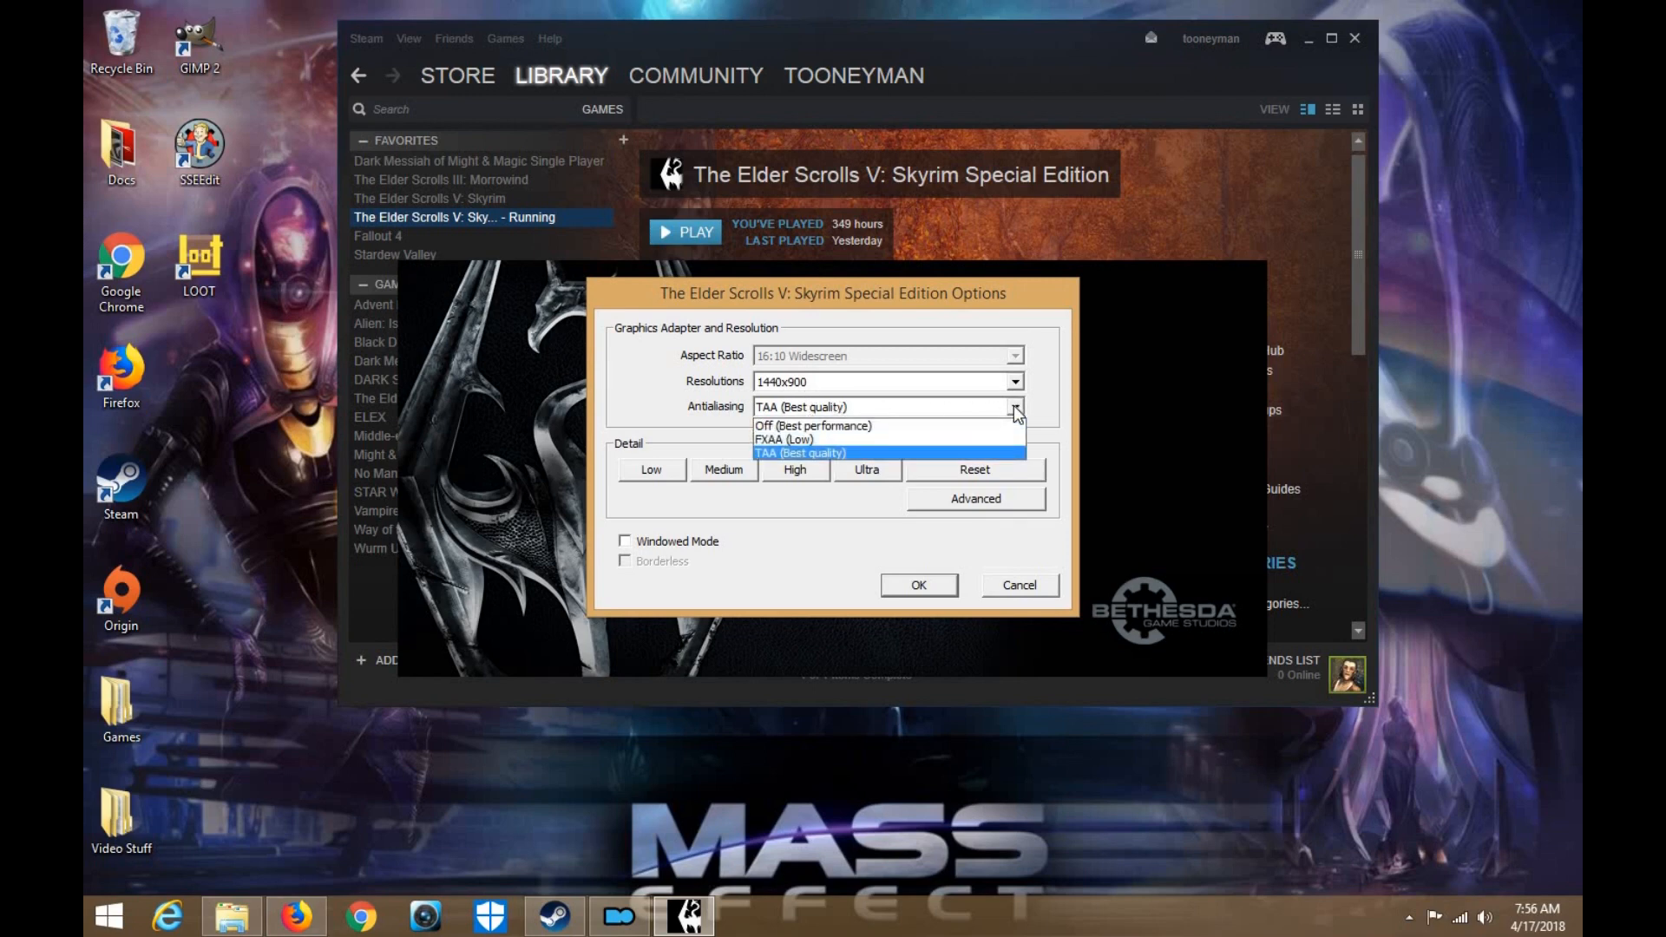
pyautogui.click(1013, 405)
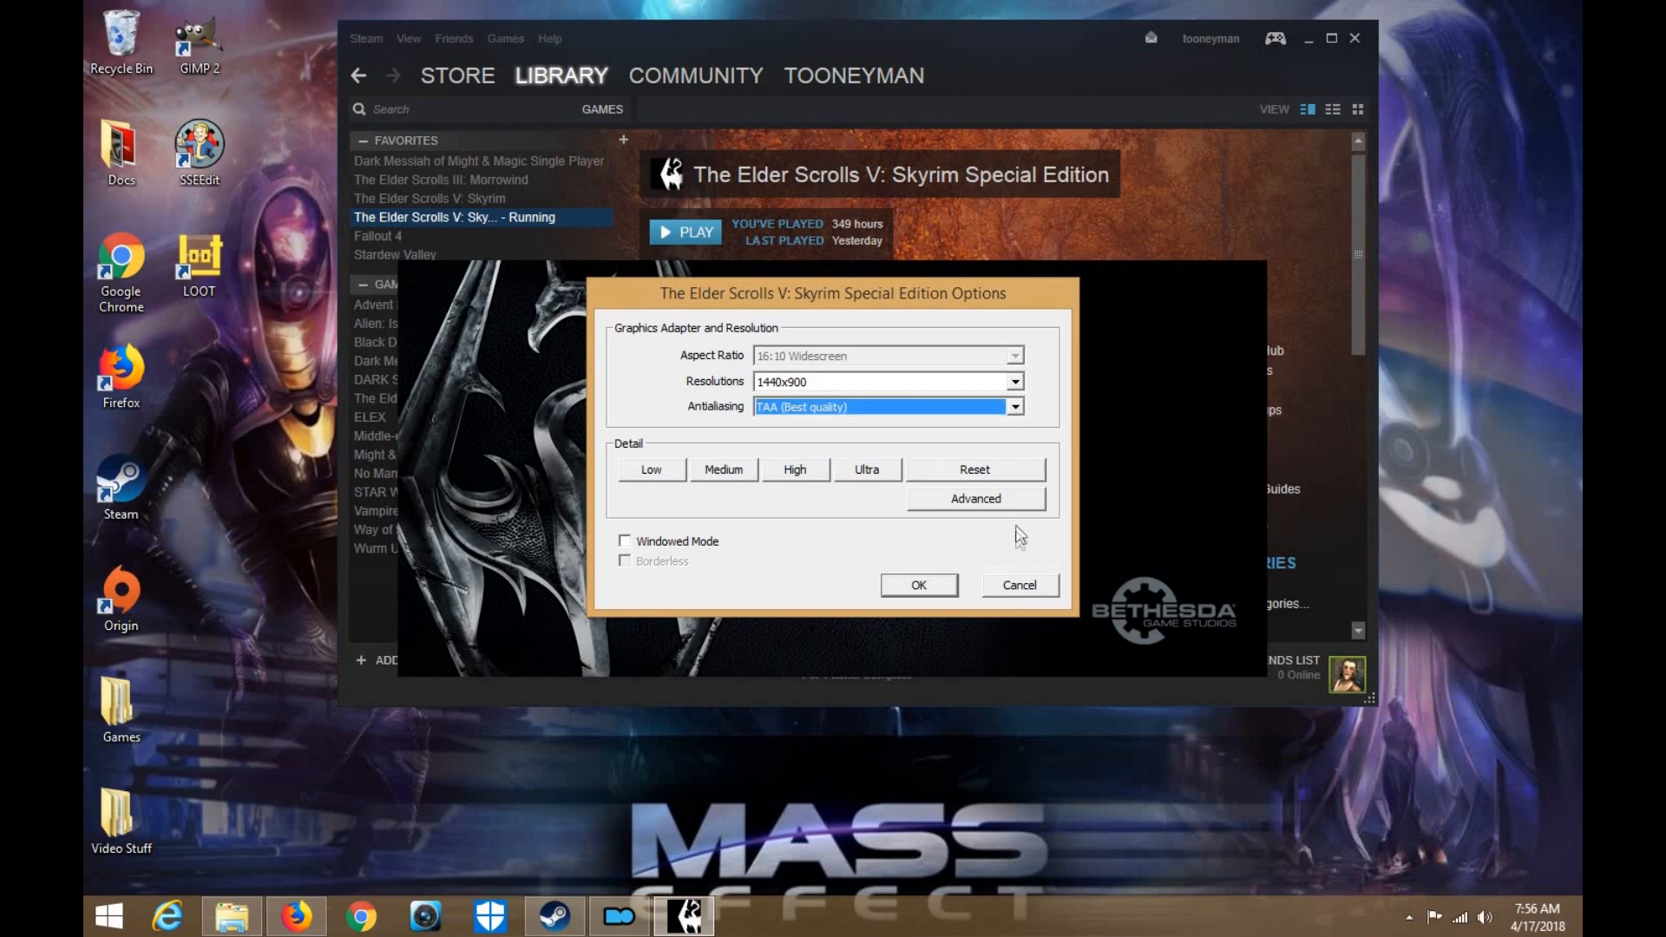
pyautogui.click(930, 583)
pyautogui.click(1232, 486)
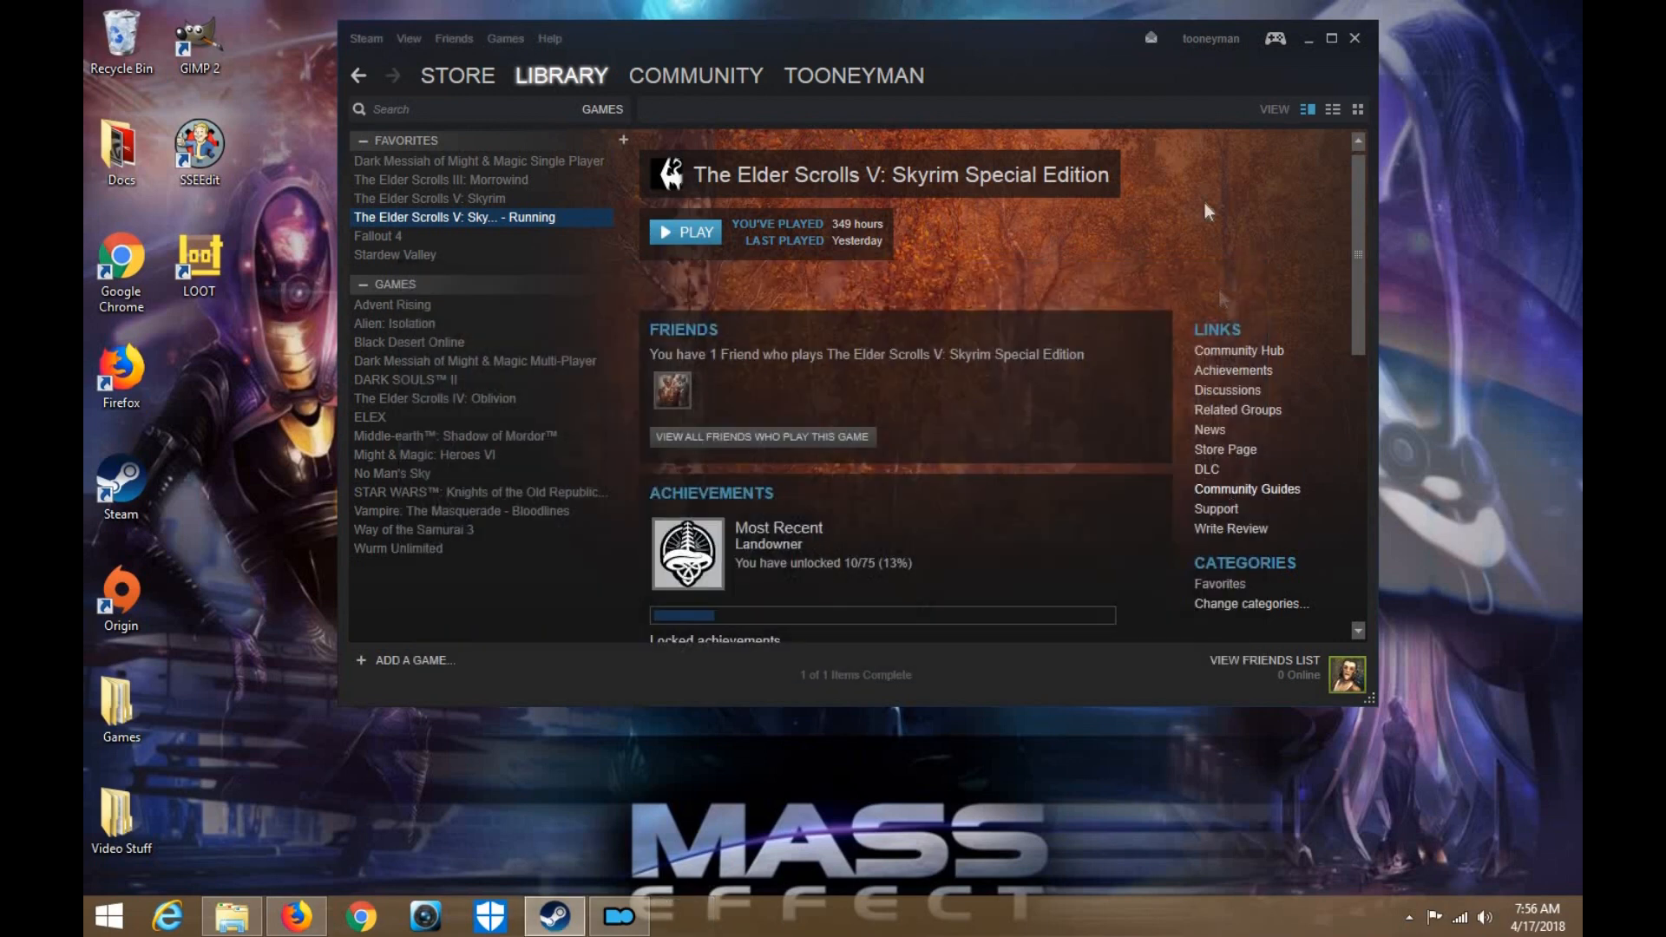
pyautogui.click(1307, 41)
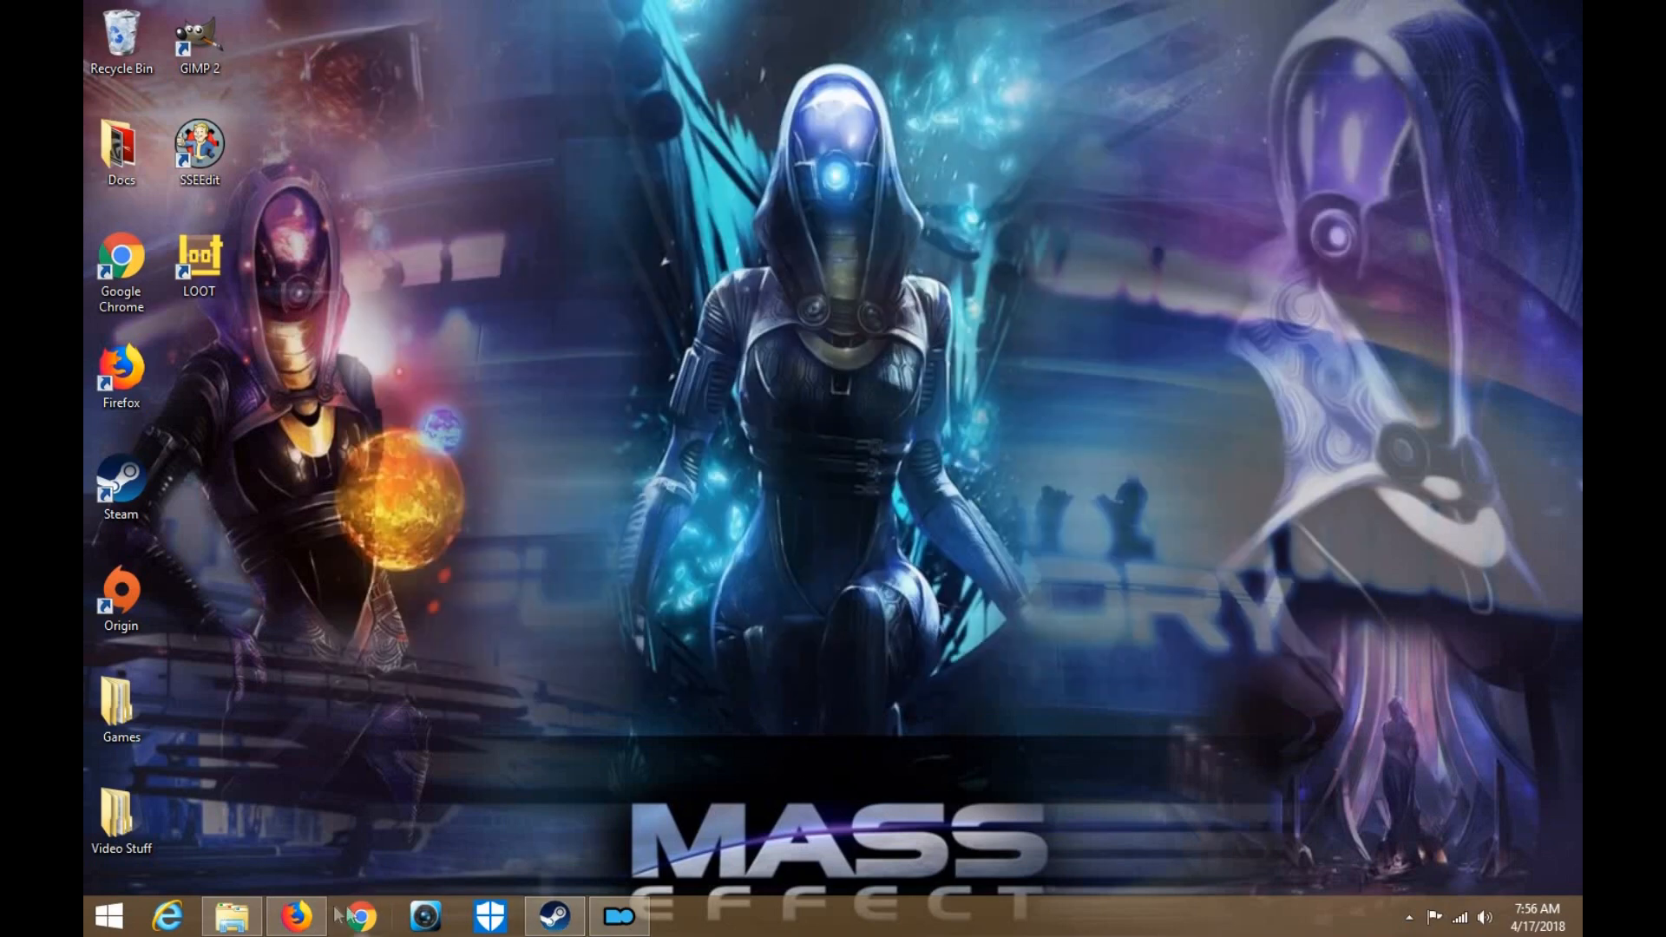
# Look inside the DLLPlugins folder of the game's Data folder and return to the Skyrim Special Edition folder
pyautogui.click(231, 917)
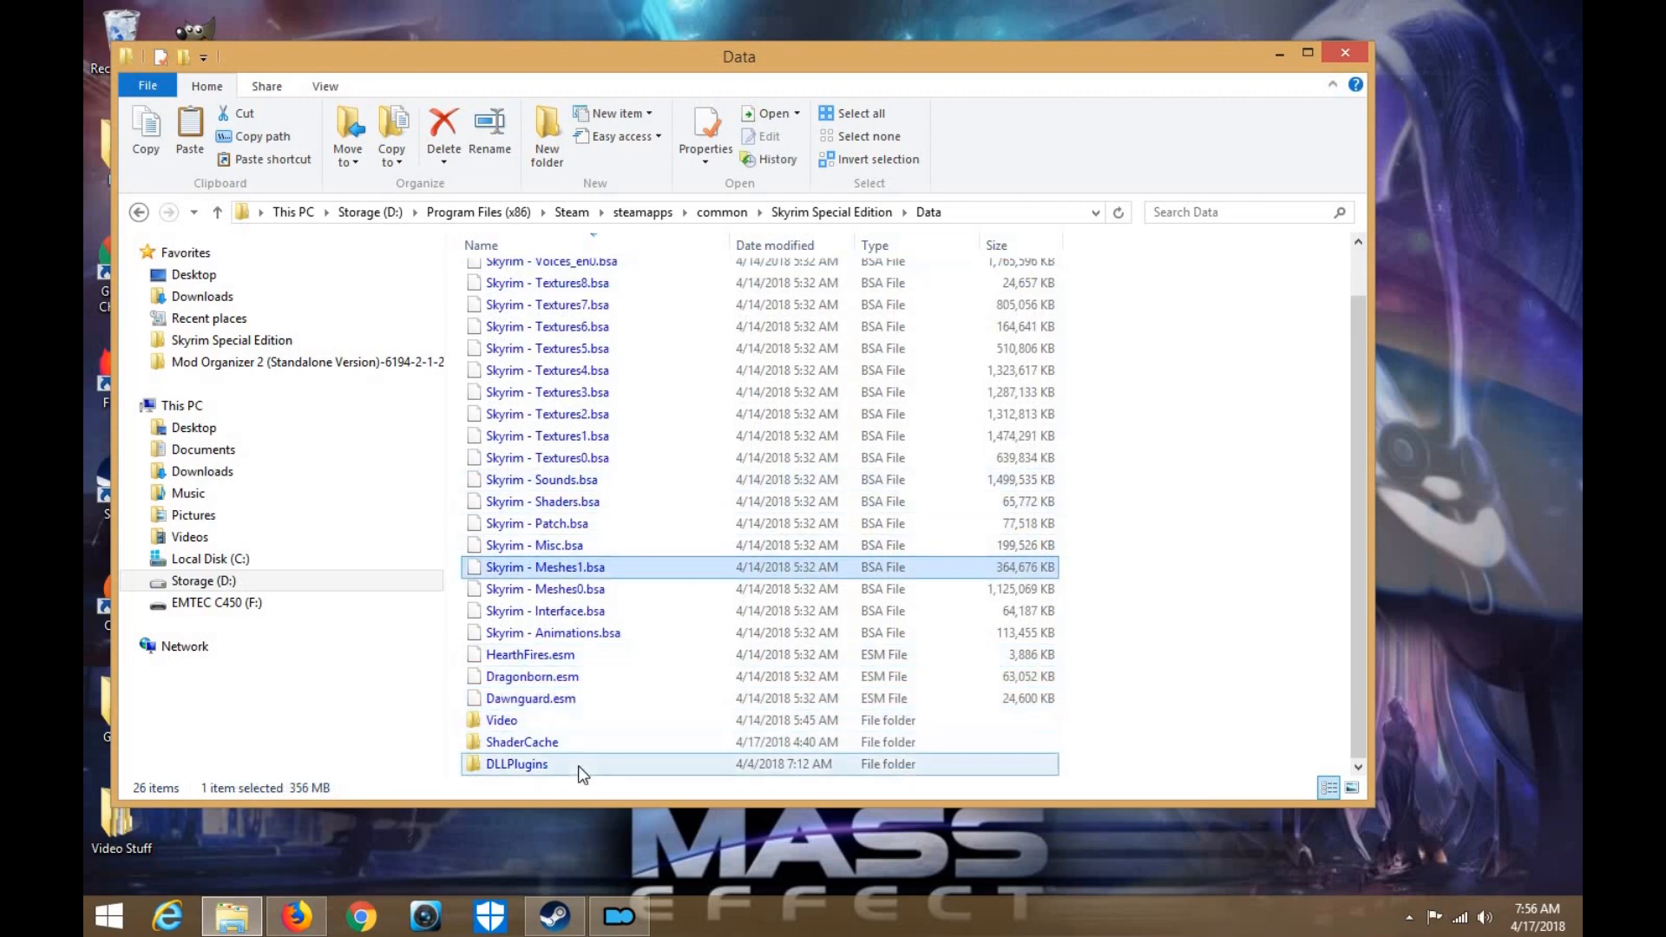
pyautogui.doubleClick(578, 766)
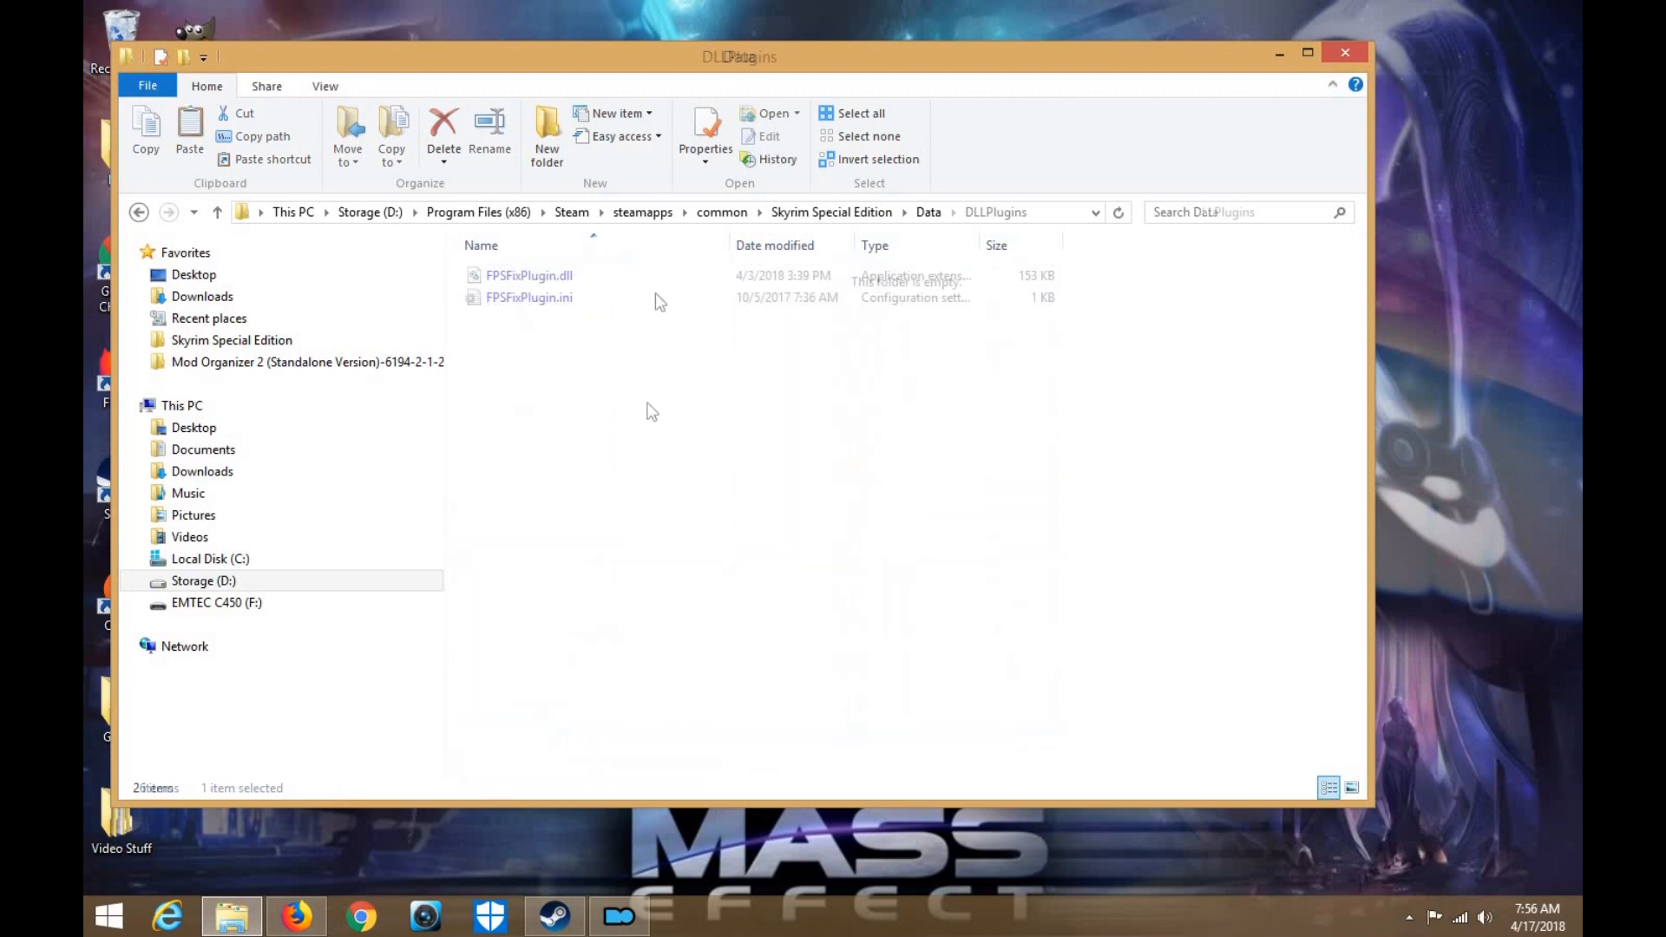
pyautogui.click(139, 213)
pyautogui.click(140, 212)
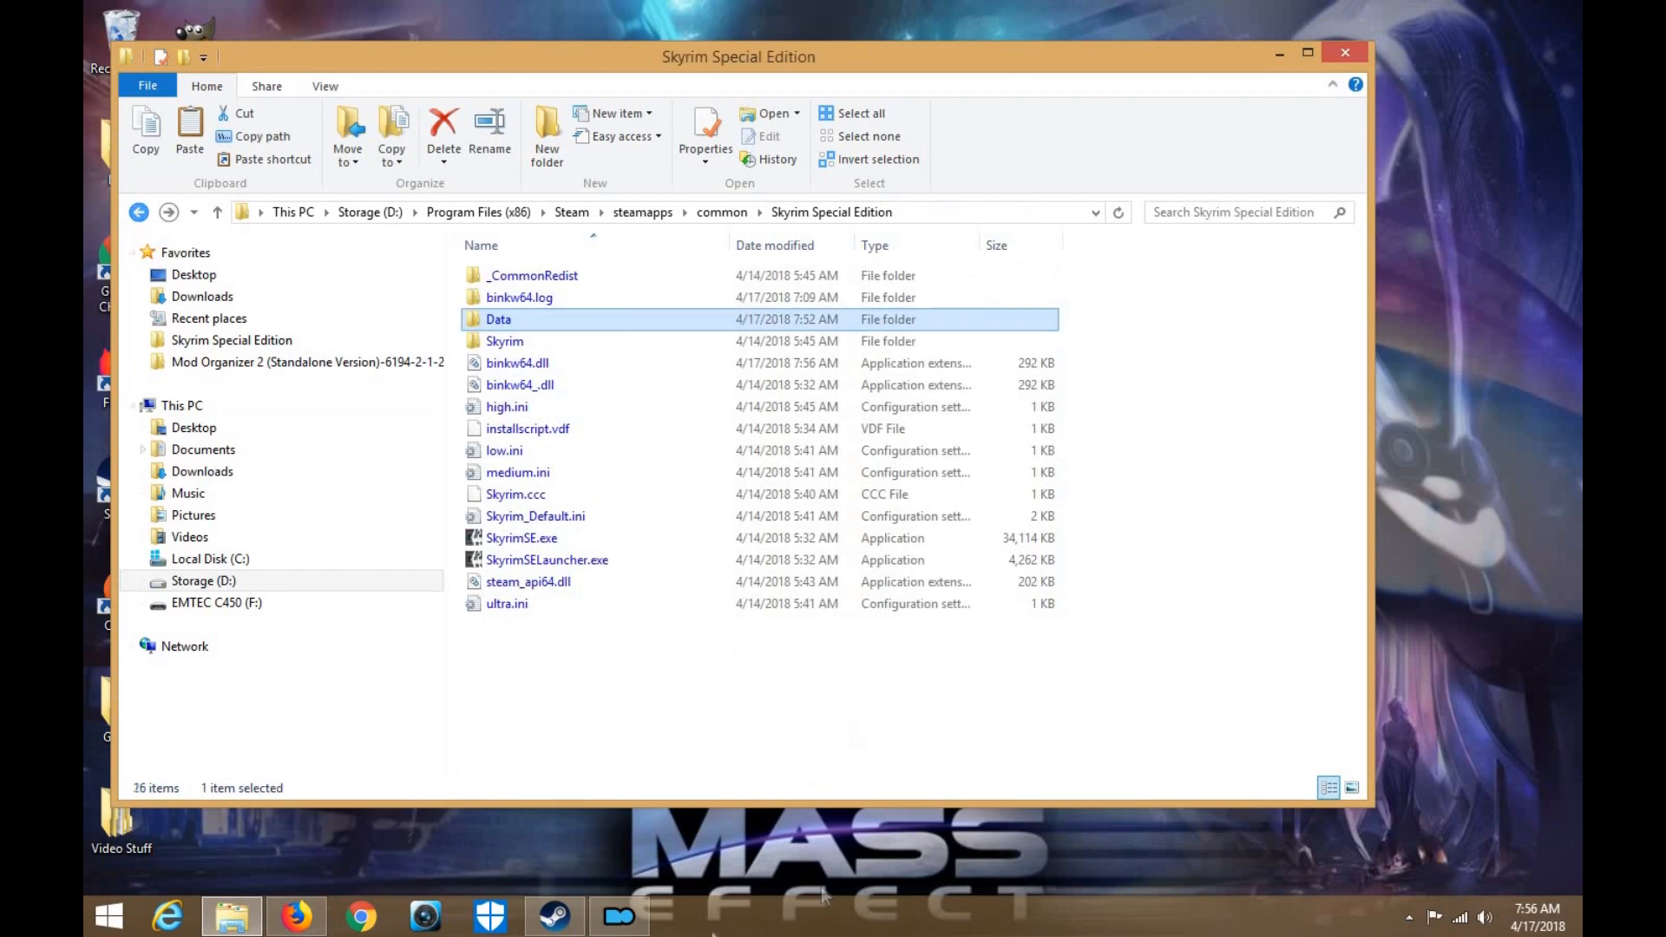
# Refresh the mod list in Mod Organizer, move Update Clean Patch to first priority and maximize the window
pyautogui.click(620, 916)
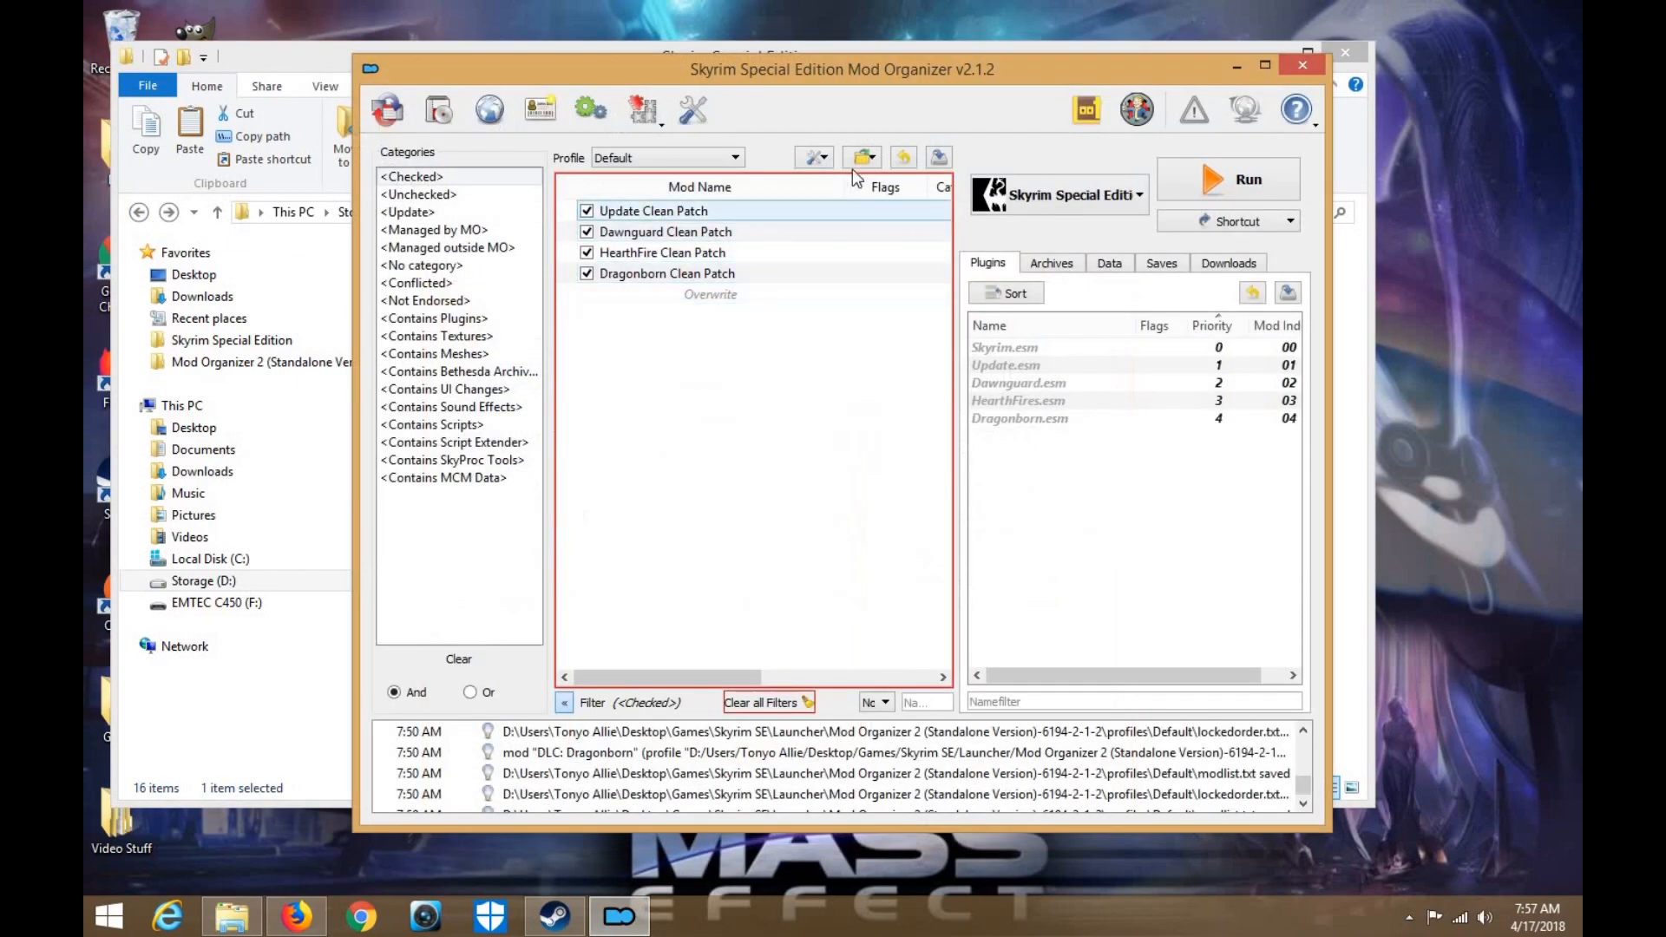
pyautogui.click(816, 158)
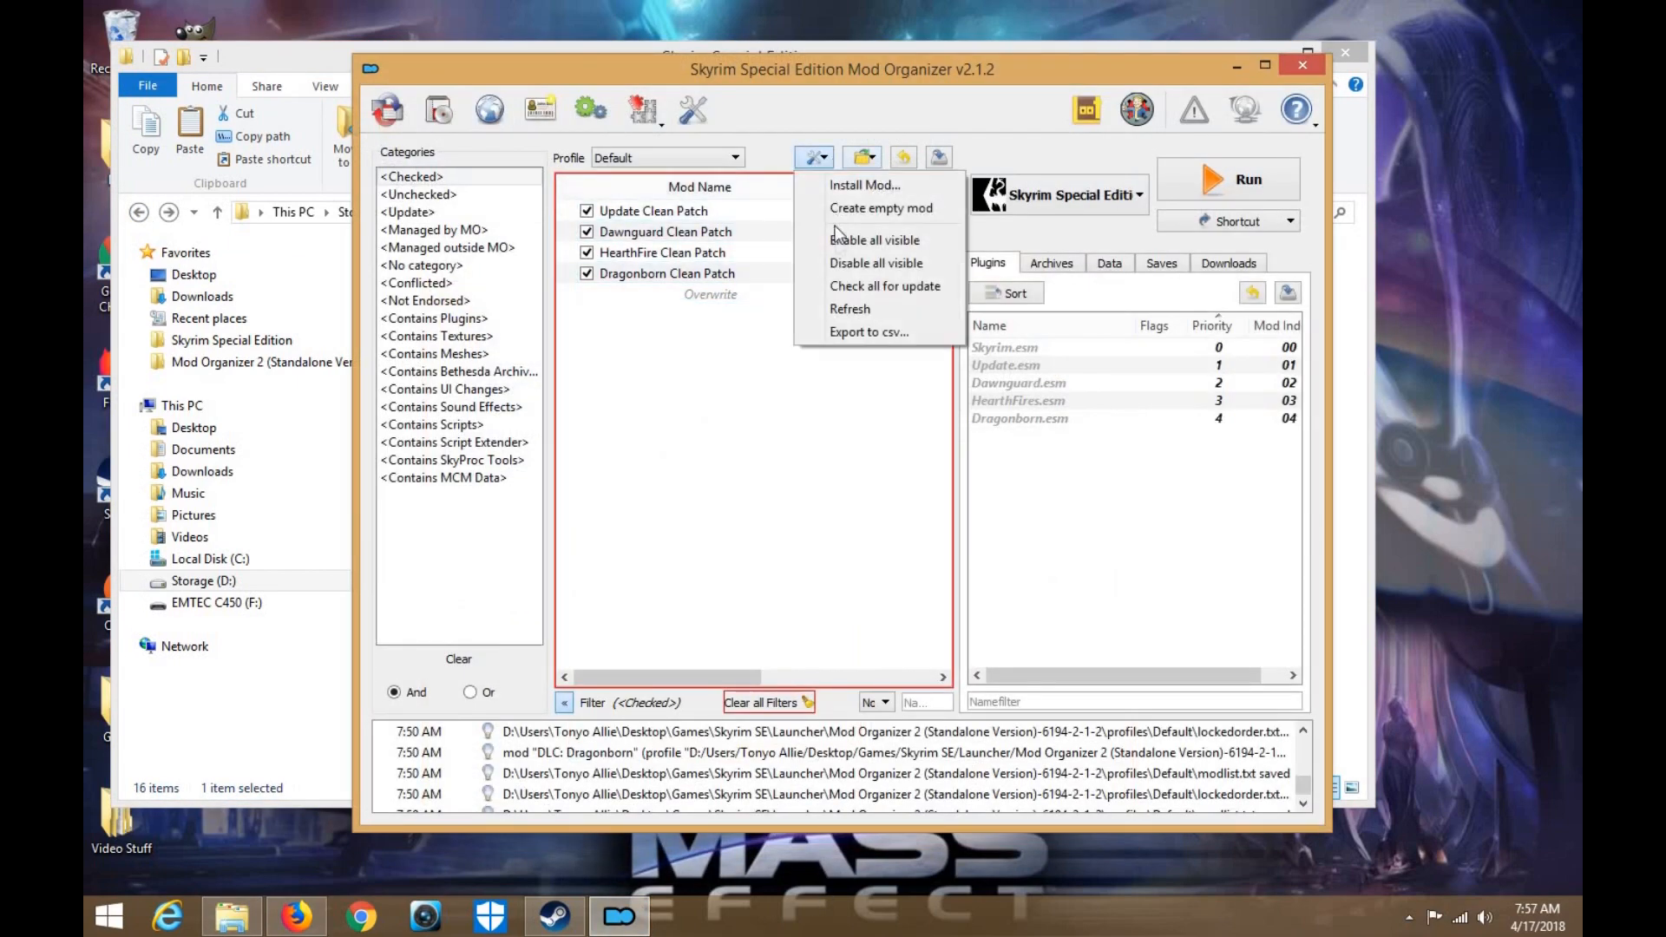
pyautogui.click(850, 309)
pyautogui.moveTo(761, 279); pyautogui.dragTo(775, 200)
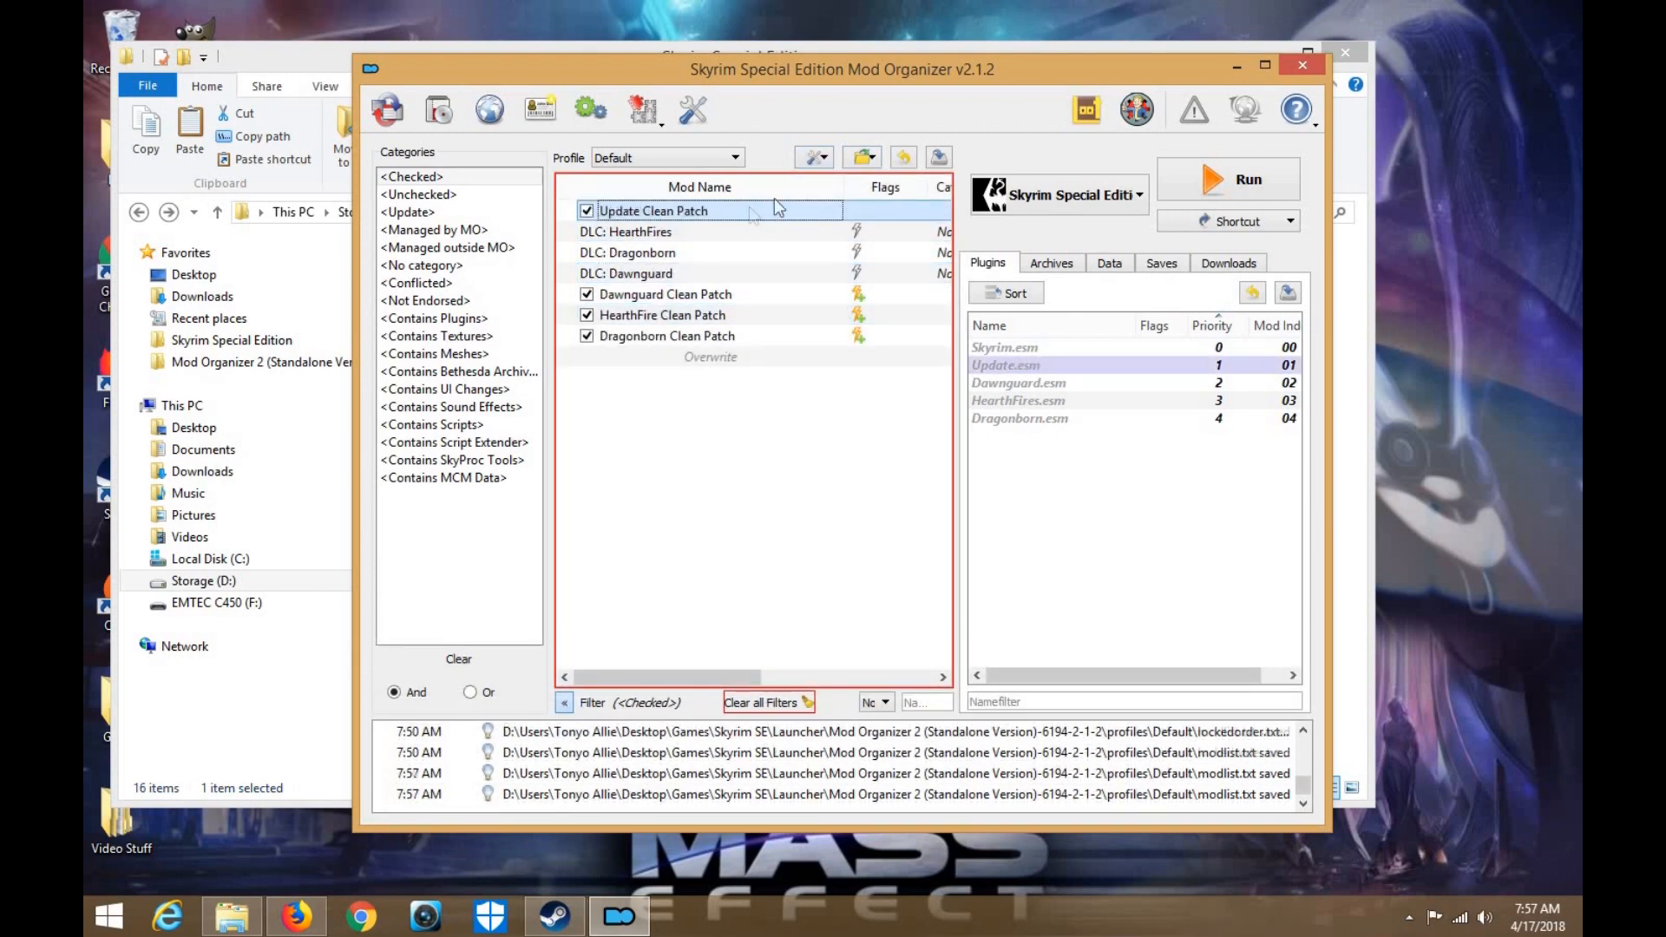
pyautogui.click(1264, 66)
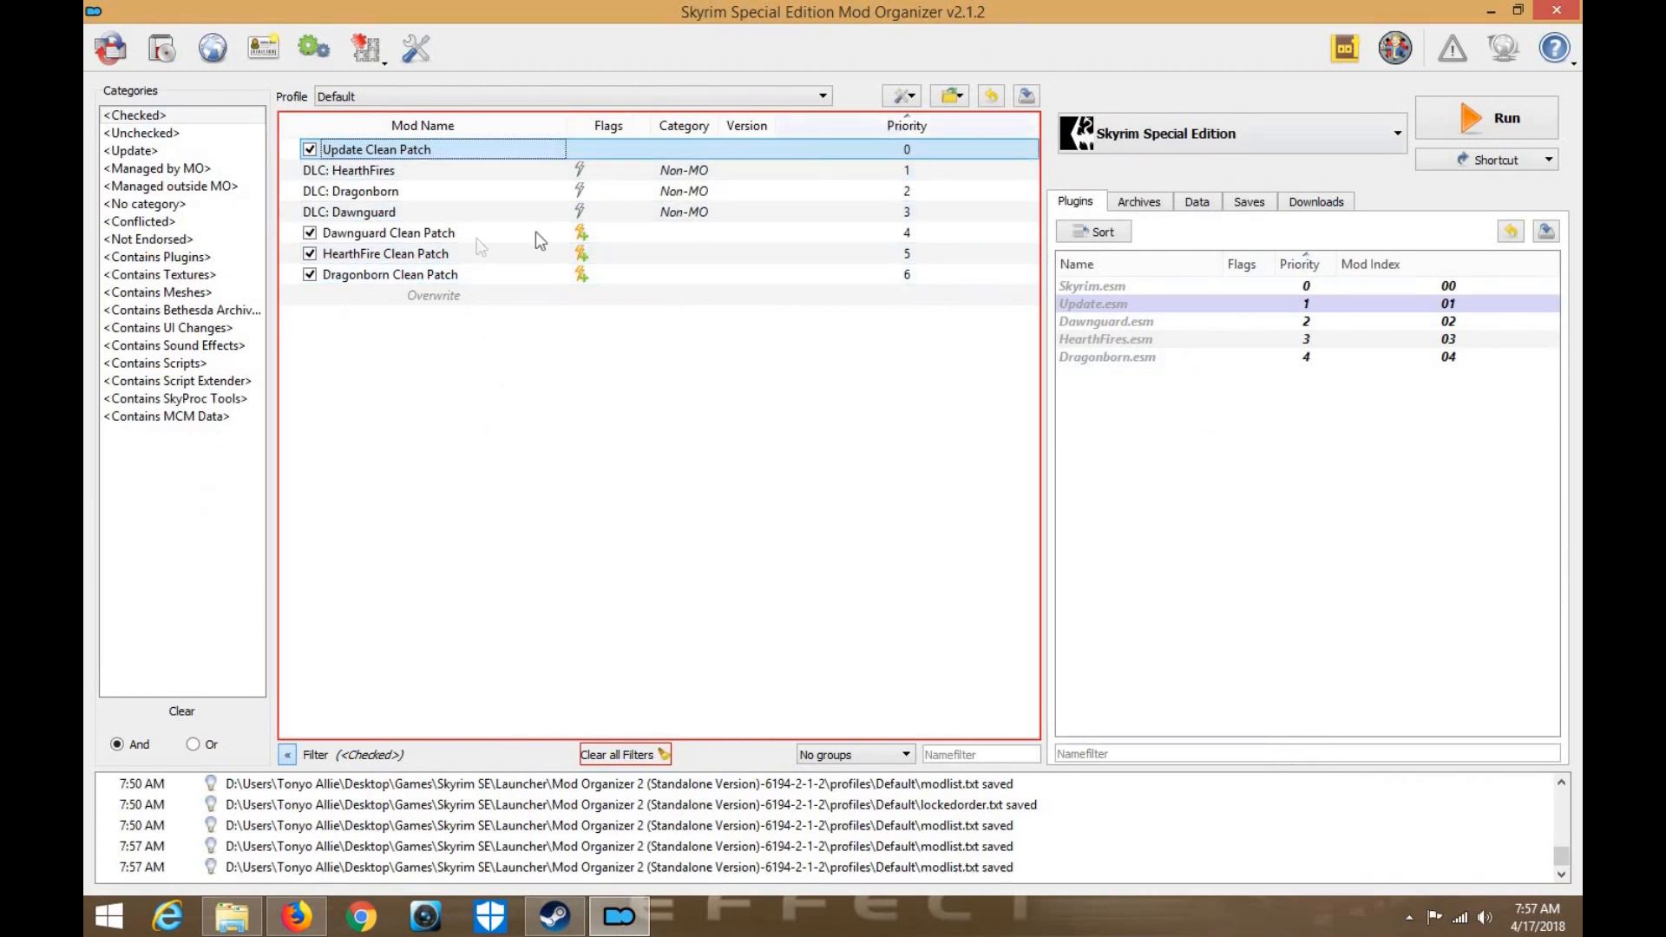
# Reorder the mods as Dawnguard, HearthFires and Dragonborn, placing each DLC directly above its own clean patch, with Update Clean Patch first
pyautogui.moveTo(406, 240); pyautogui.dragTo(404, 214)
pyautogui.moveTo(401, 213); pyautogui.dragTo(405, 165)
pyautogui.moveTo(390, 232); pyautogui.dragTo(390, 182)
pyautogui.moveTo(391, 257); pyautogui.dragTo(387, 223)
pyautogui.click(382, 274)
pyautogui.click(382, 254)
pyautogui.click(387, 212)
pyautogui.click(387, 171)
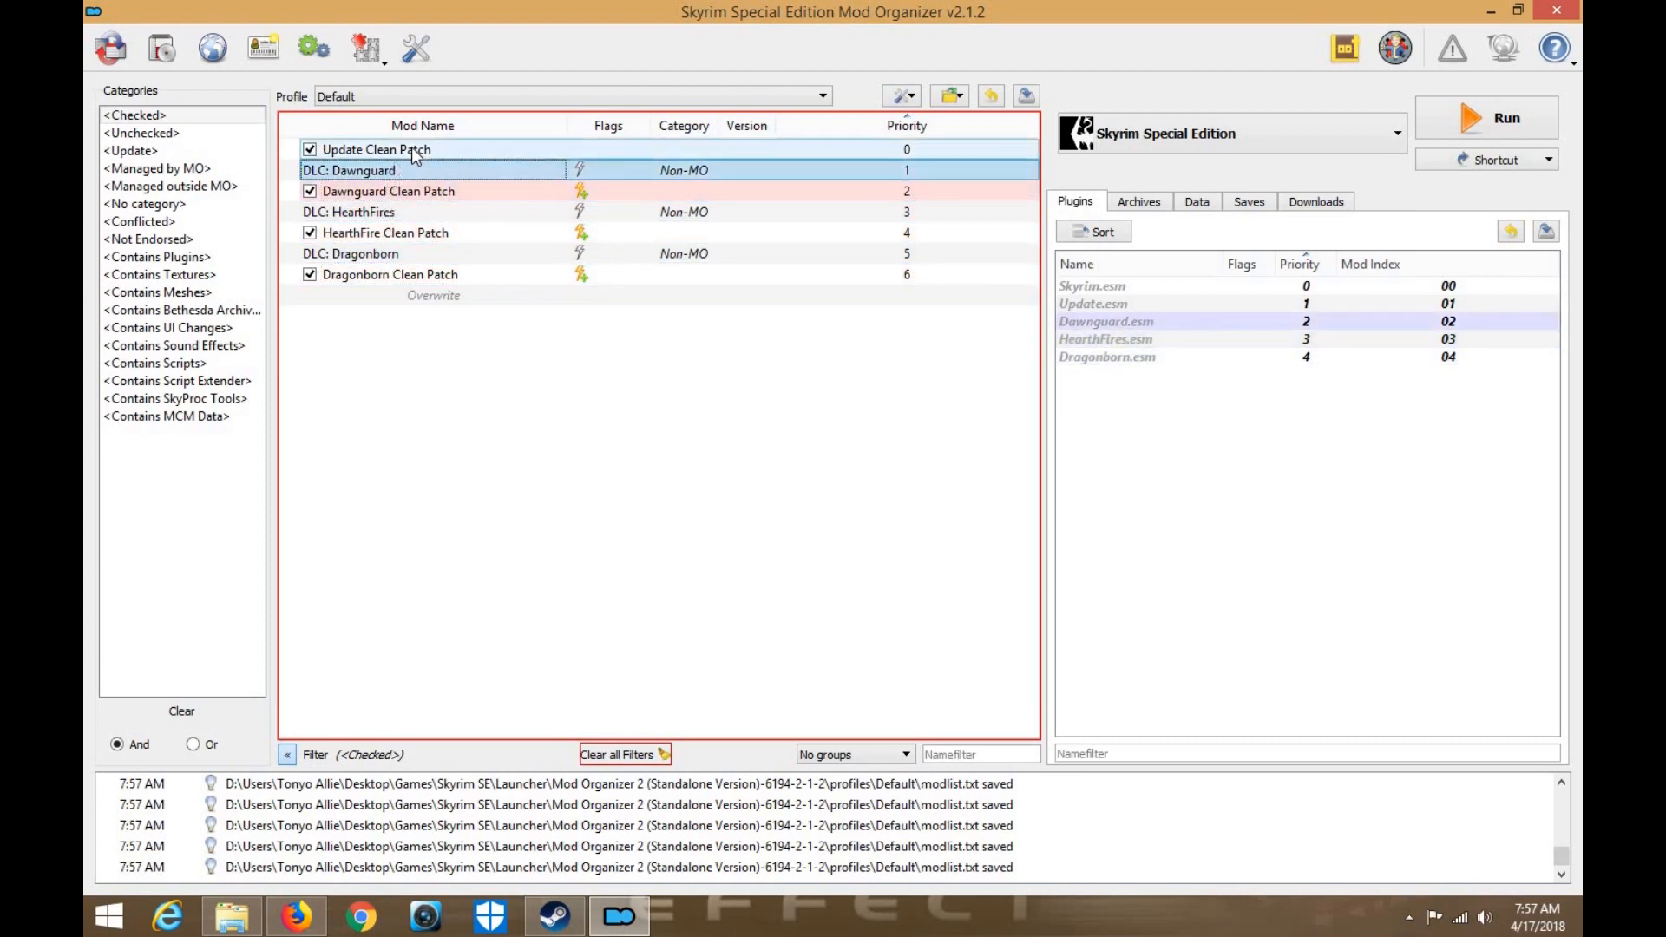
pyautogui.click(413, 150)
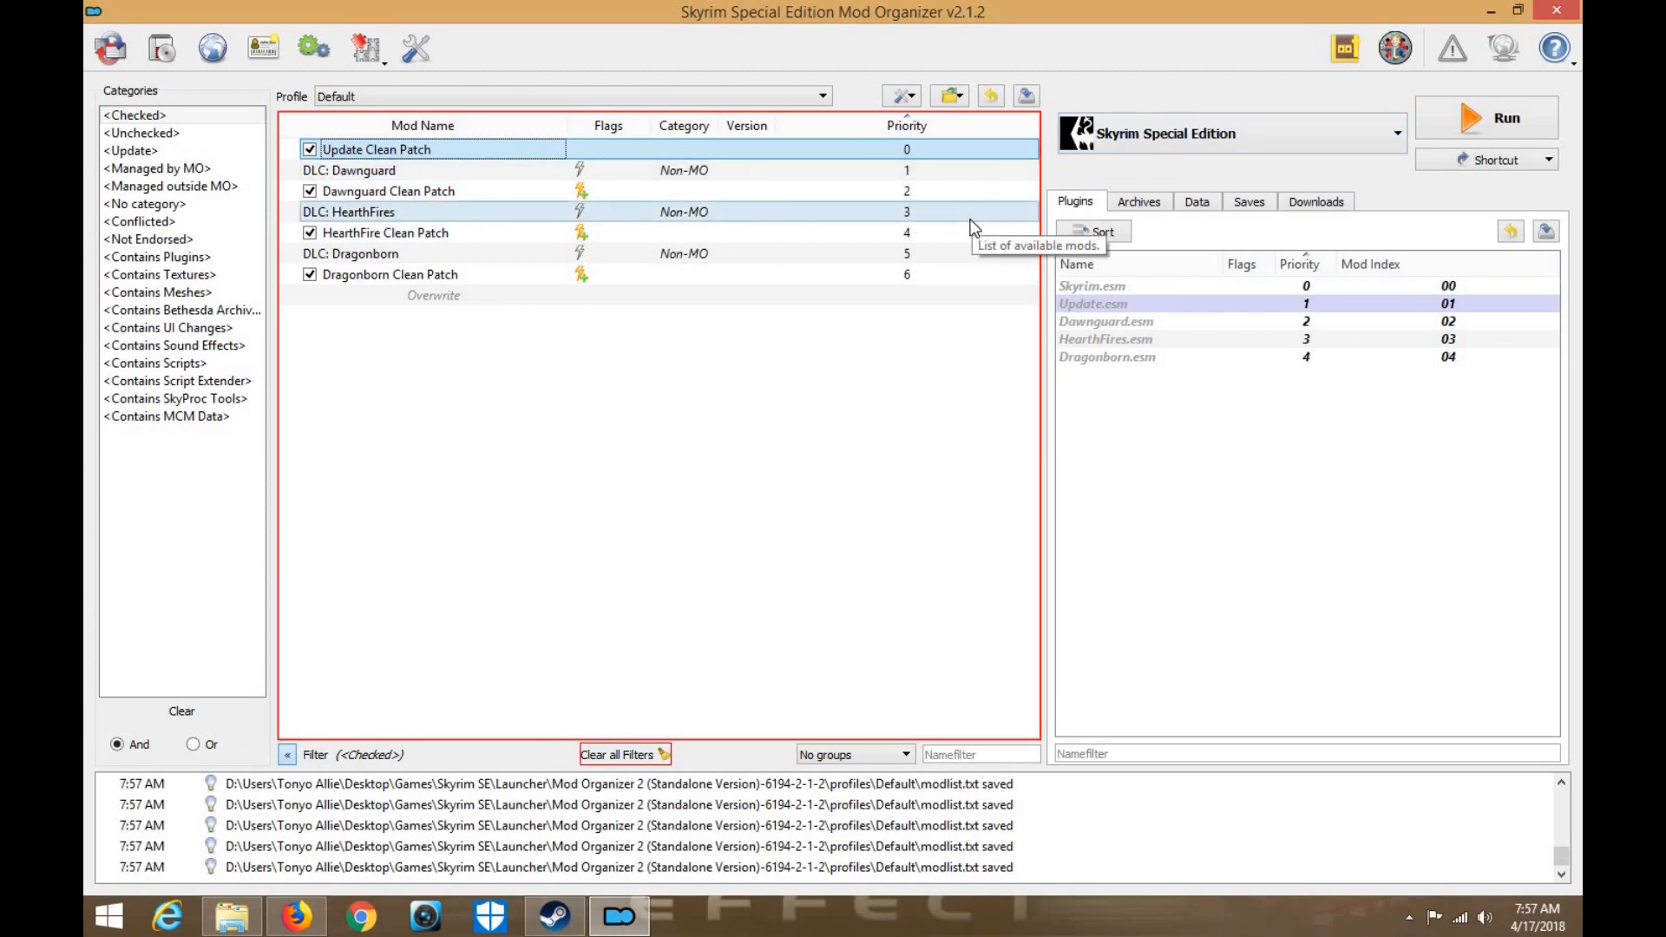
# Switch to Firefox, open the Creation Kit Tutorial YouTube video in a new tab and find the useful links in its description
pyautogui.click(296, 916)
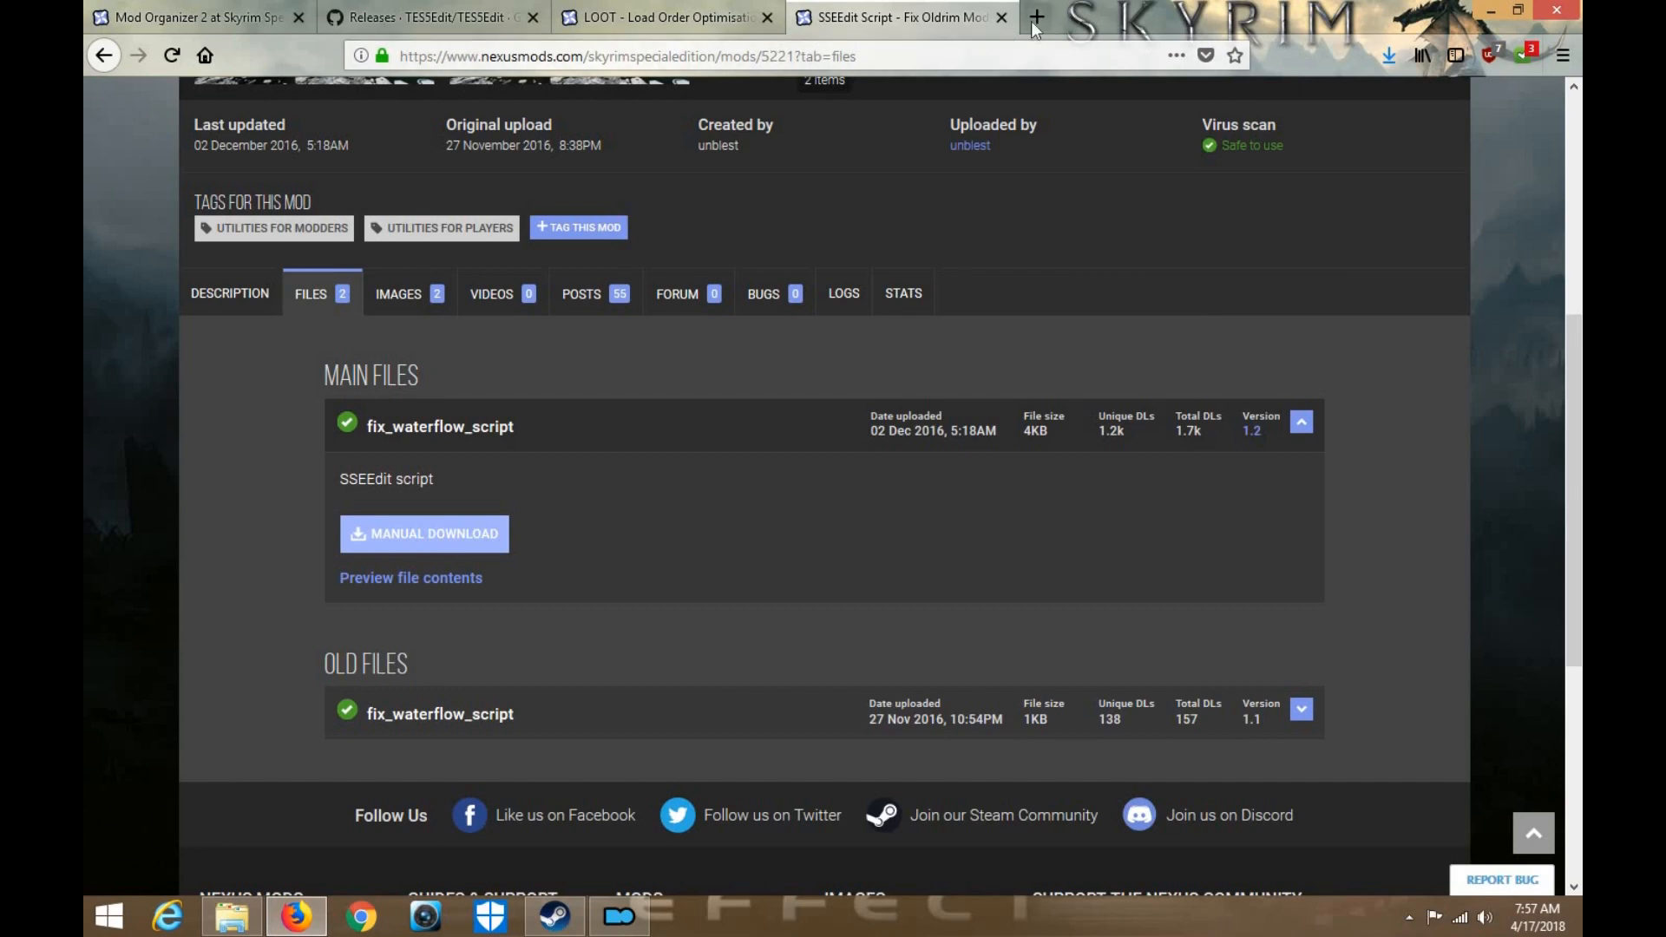
pyautogui.click(1034, 26)
pyautogui.write('File Time stamp')
pyautogui.press('Return')
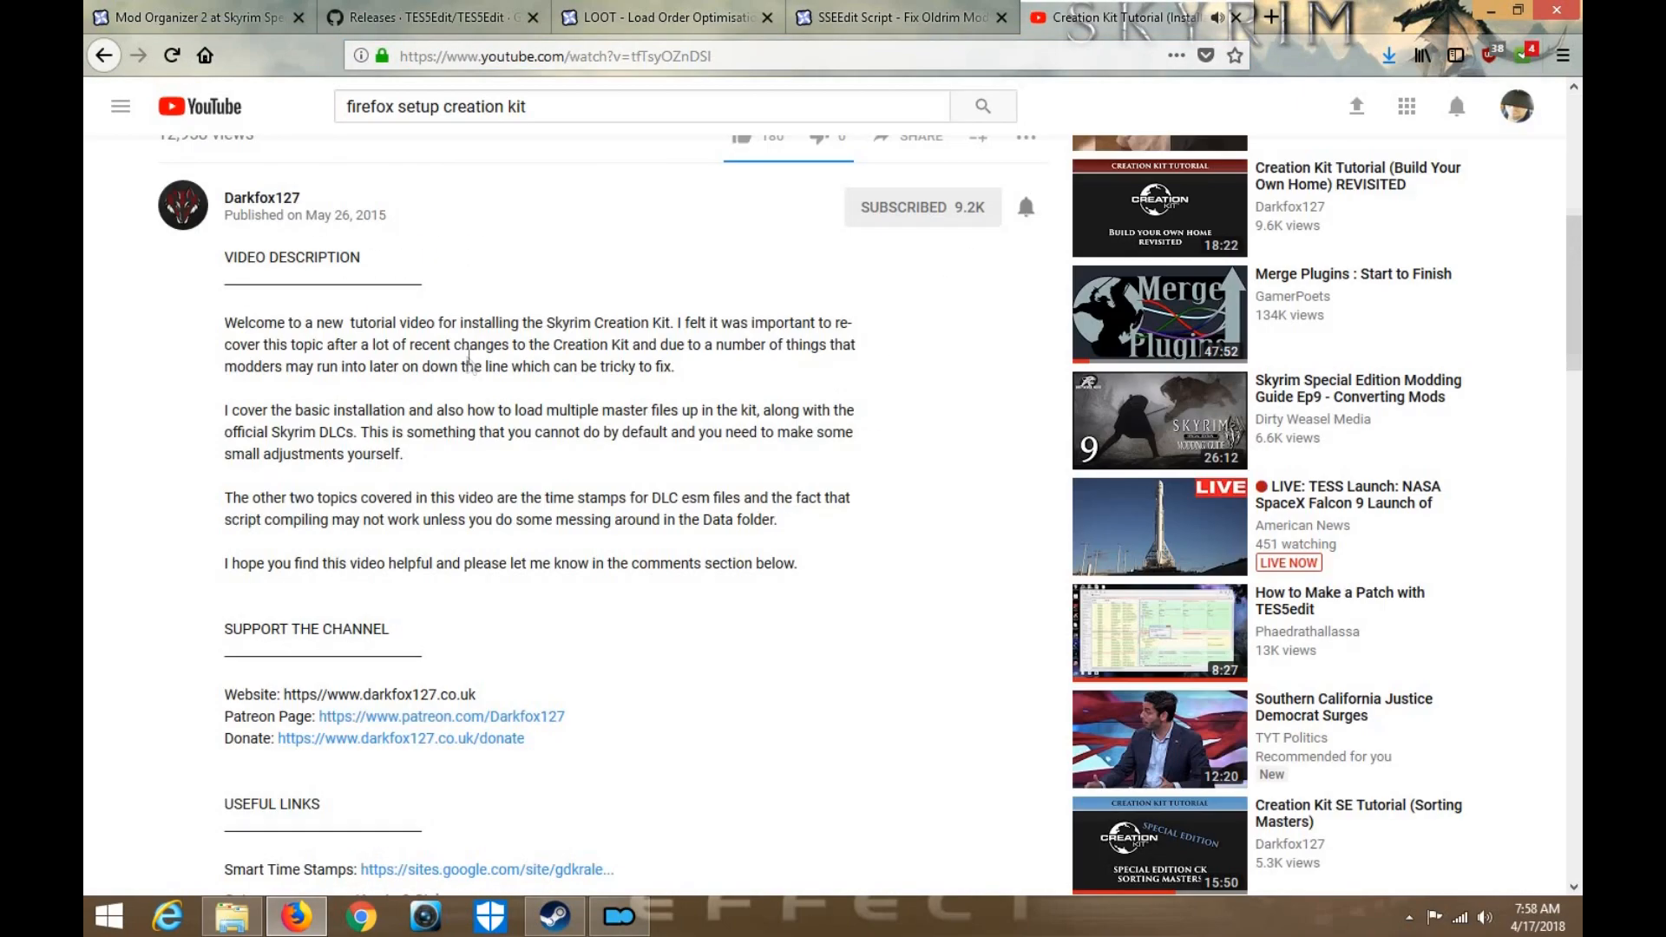
pyautogui.scroll(-2, 469, 365)
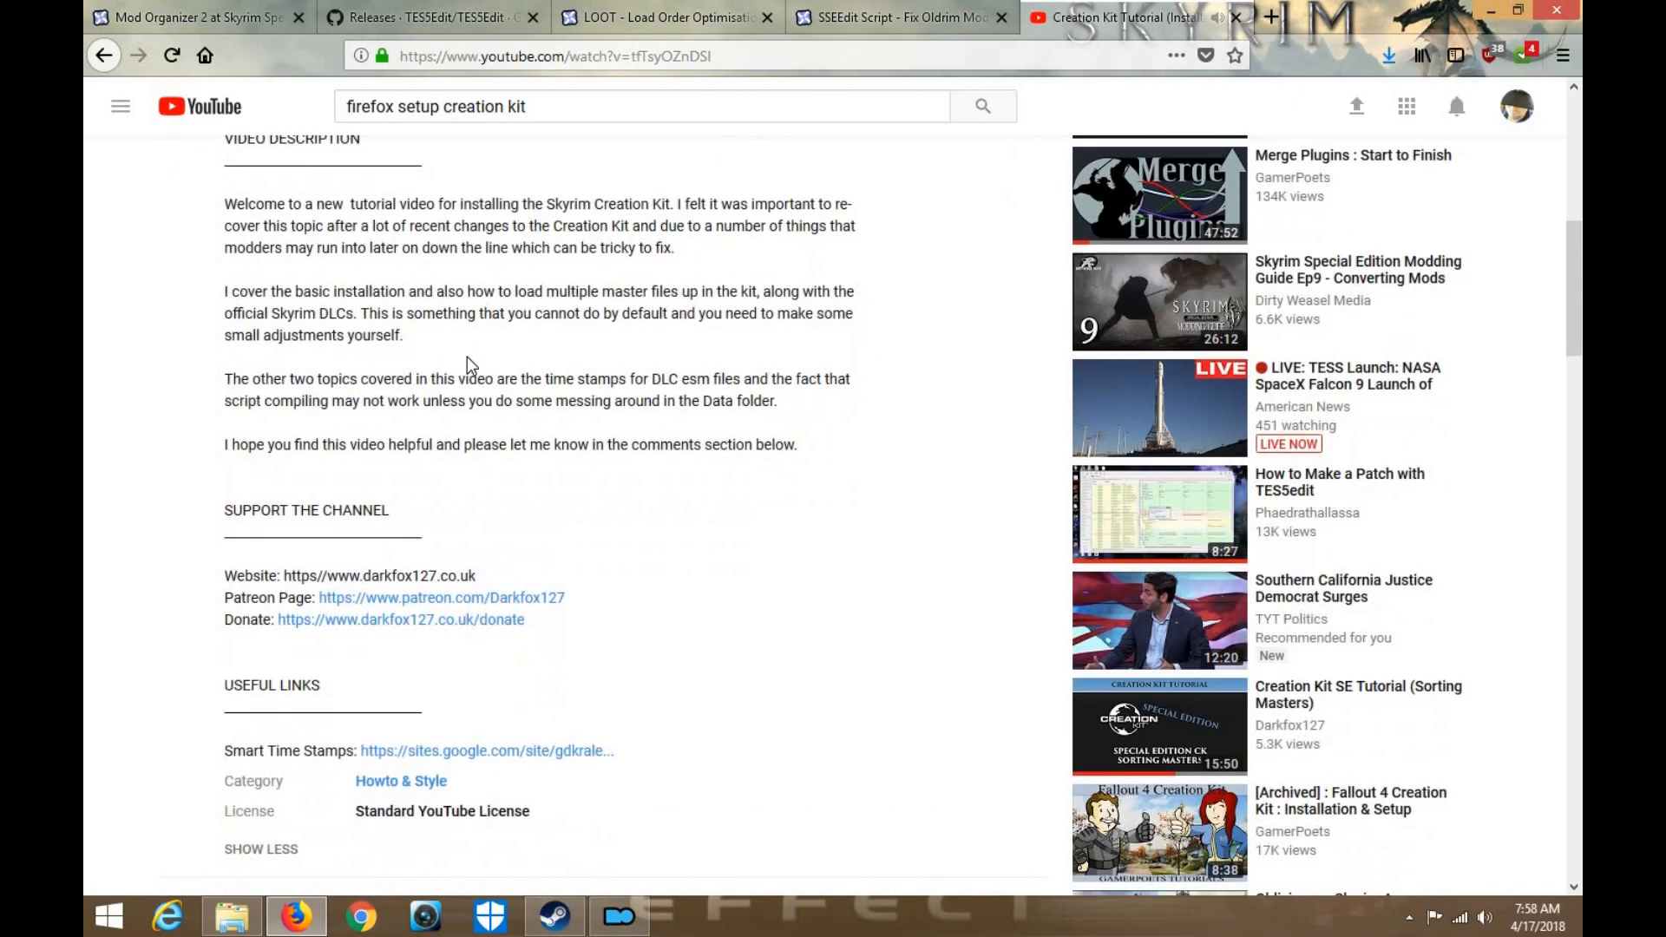
pyautogui.scroll(-1, 469, 365)
# Open the Smart Time Stamps link from the video description in a new tab and close the YouTube tab
pyautogui.rightClick(460, 633)
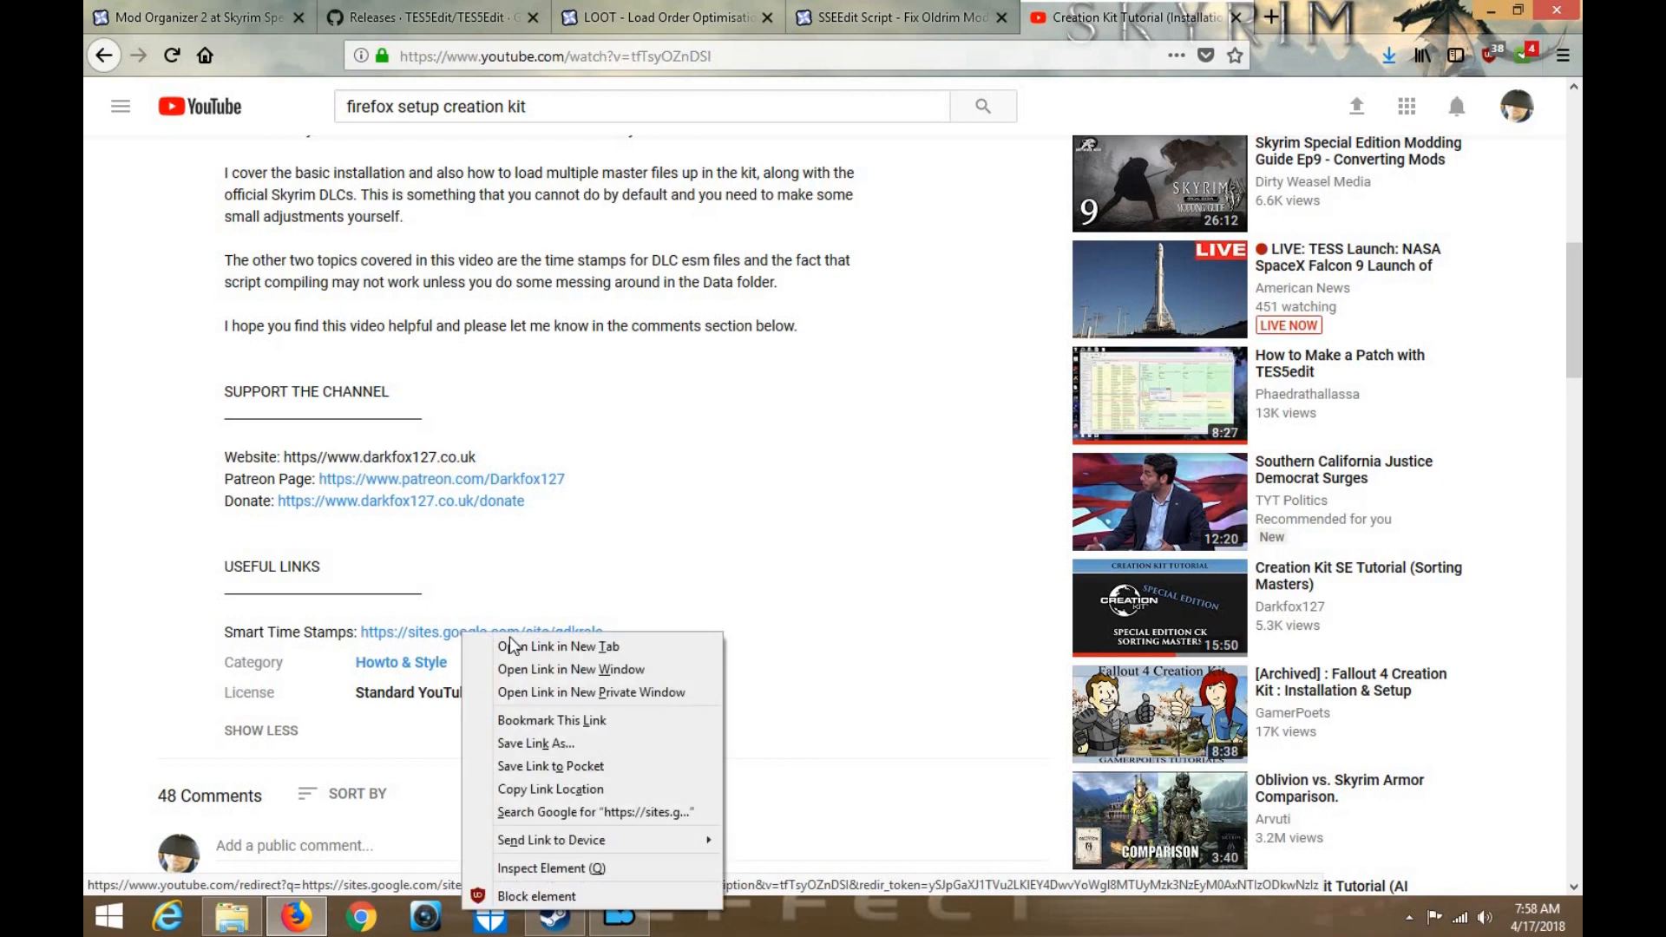
pyautogui.click(507, 643)
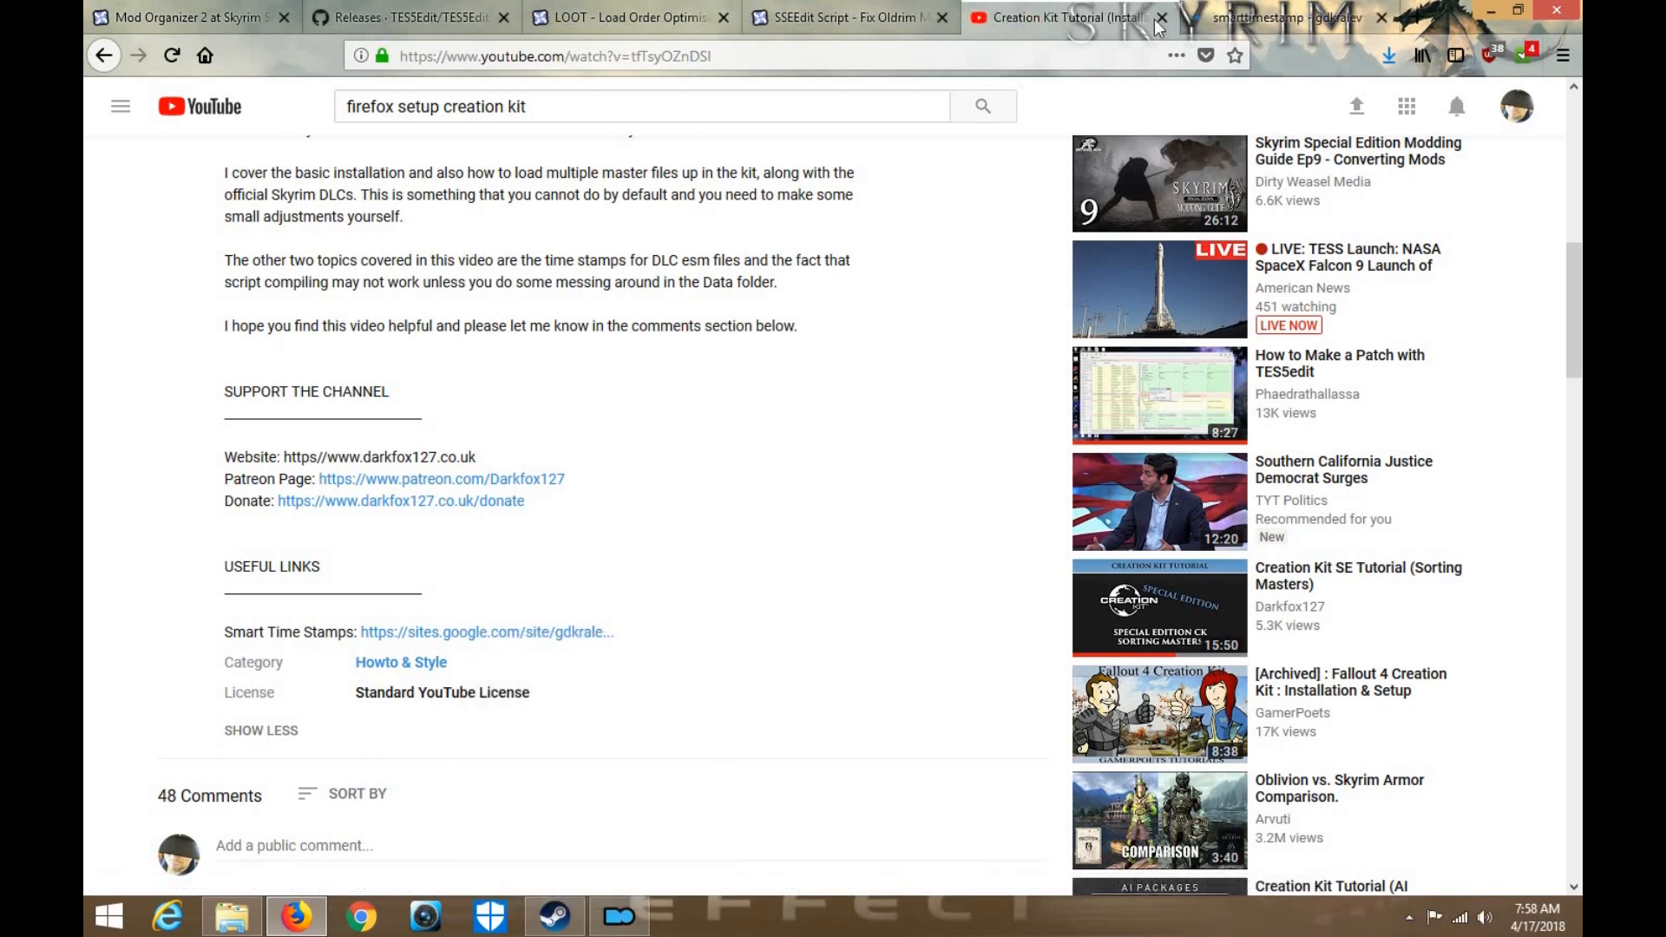
pyautogui.hotkey('ctrl', 'Tab')
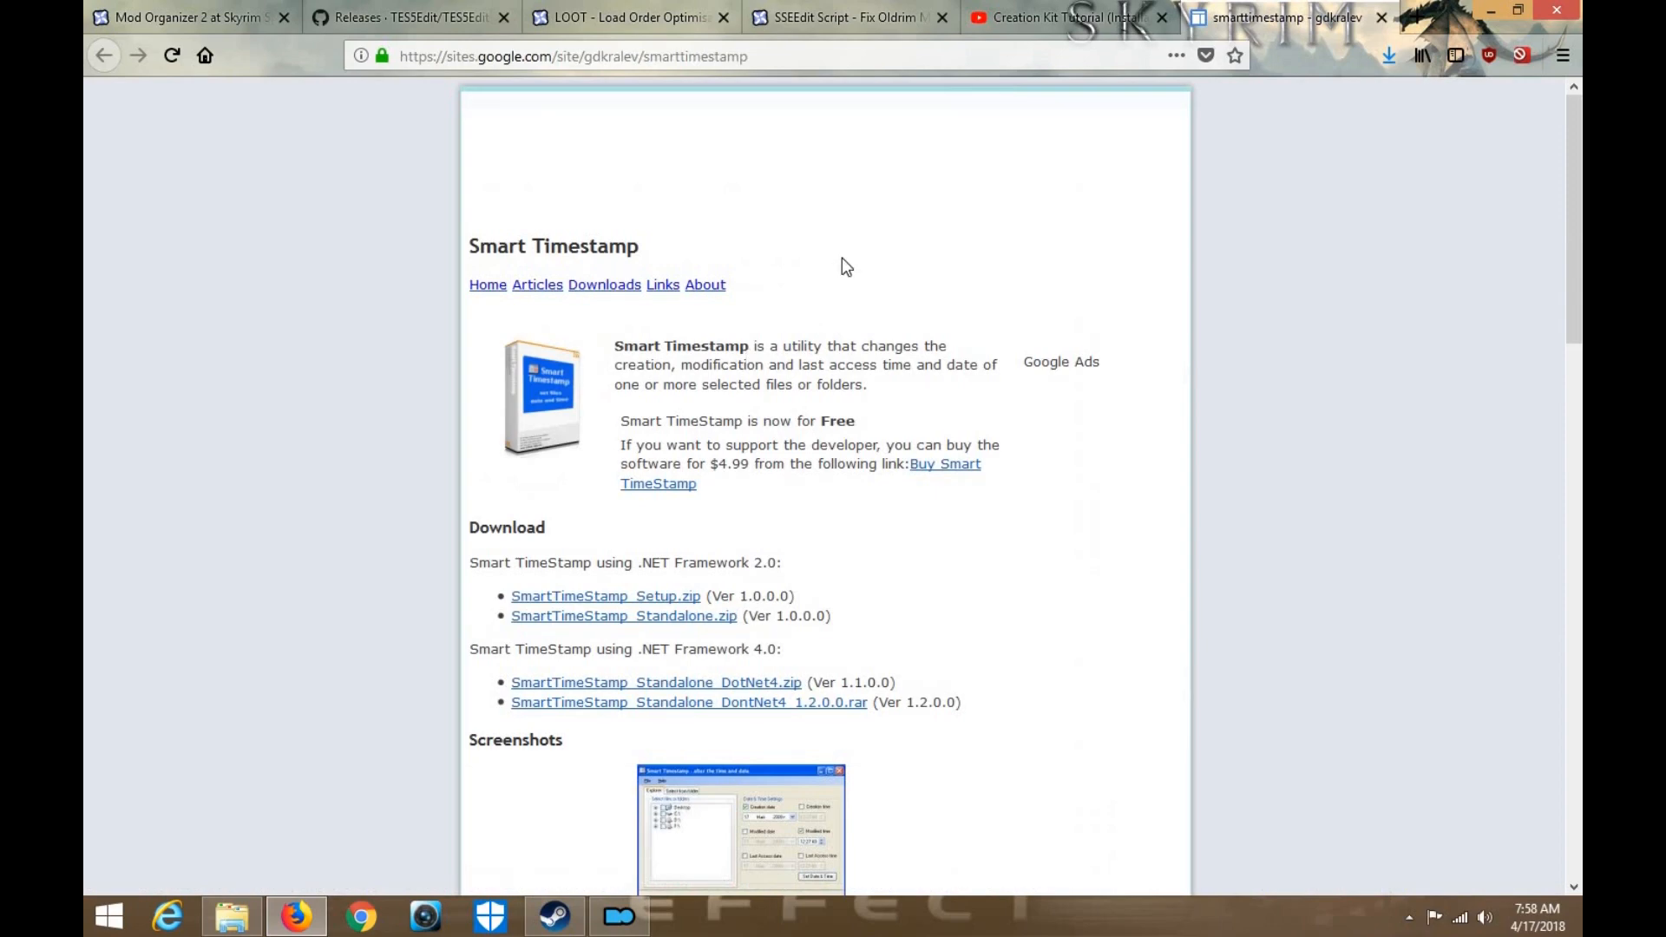
pyautogui.click(1085, 18)
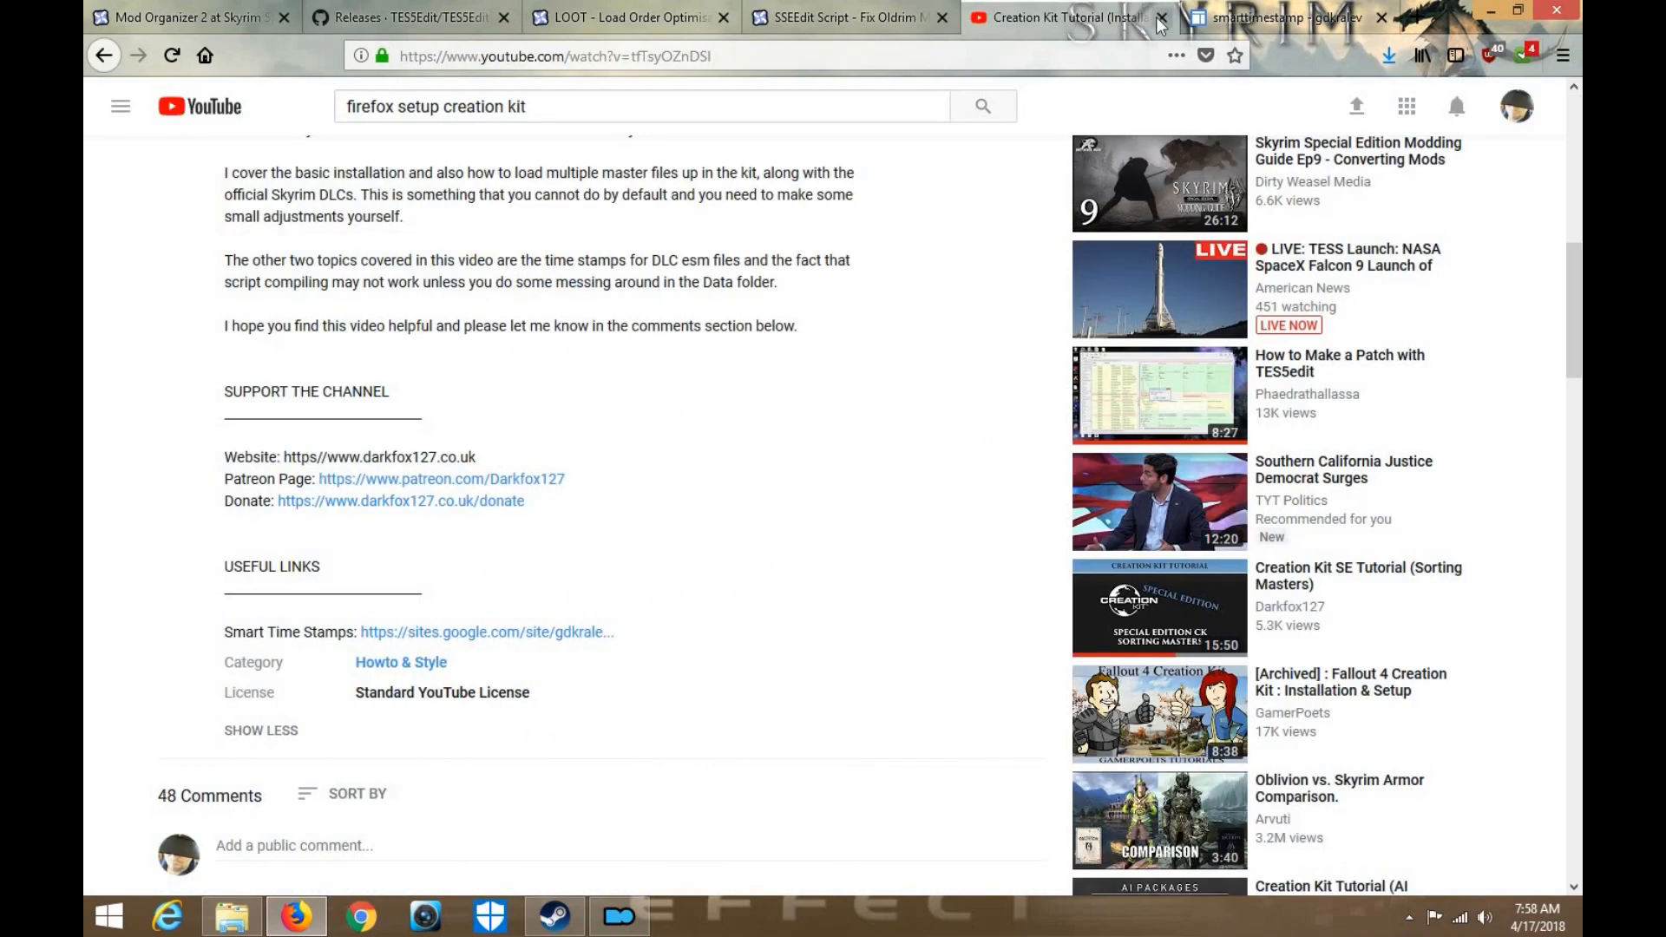
pyautogui.click(1161, 18)
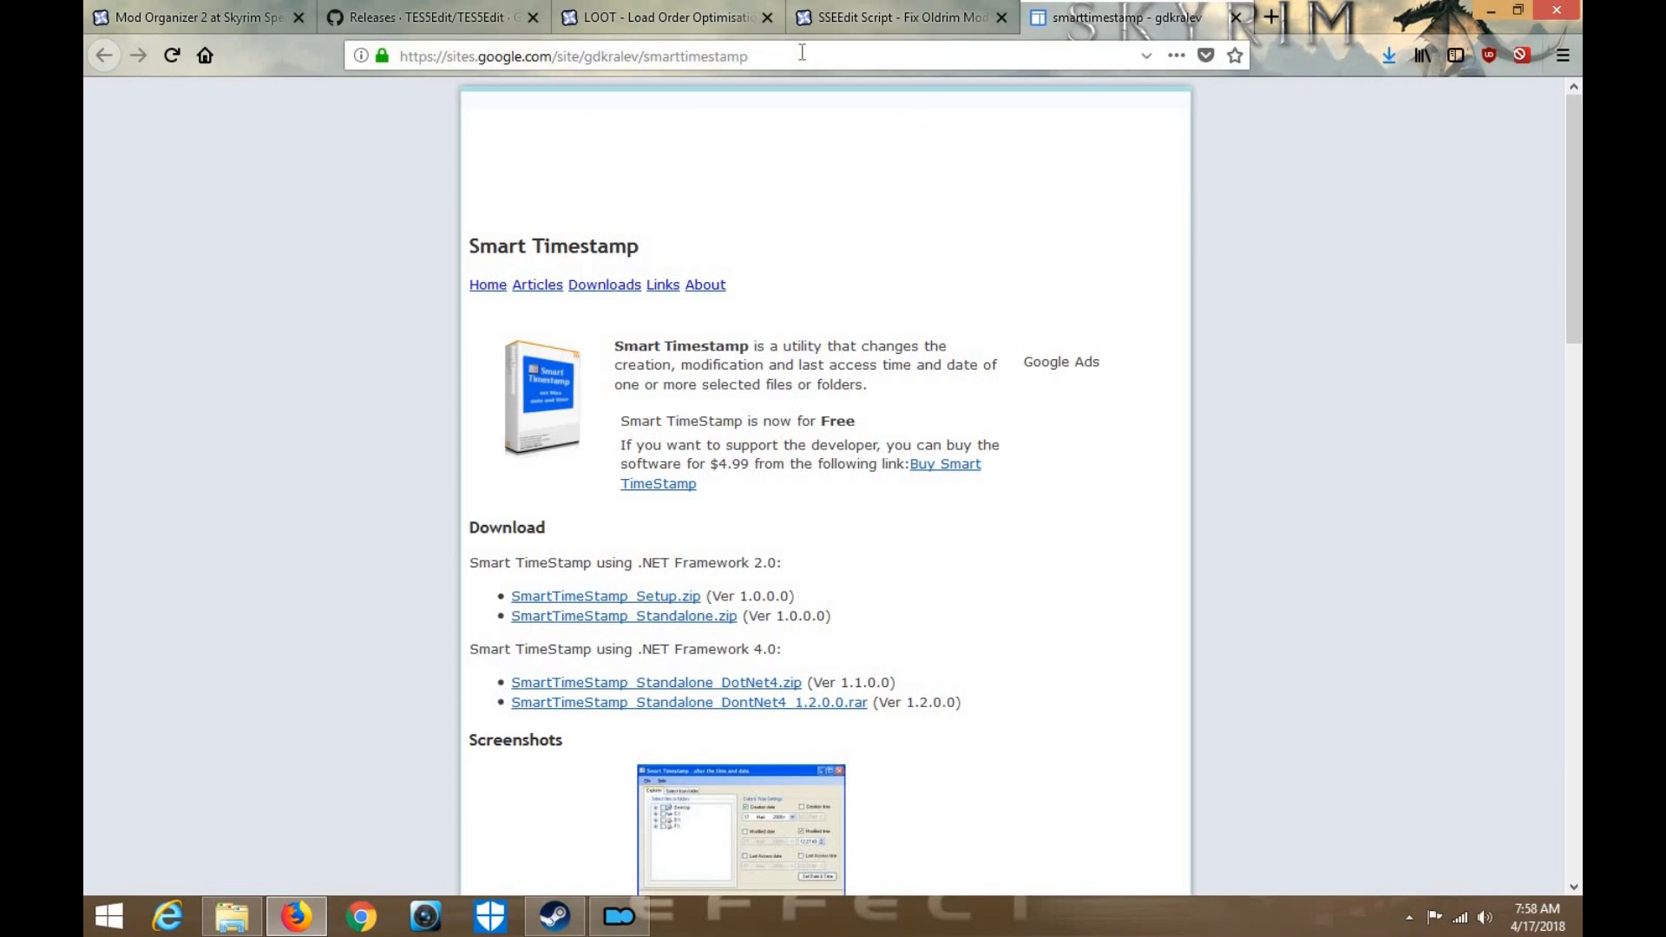
# Switch to File Explorer and examine the modification dates of the files in the game's Data folder
pyautogui.click(295, 918)
pyautogui.click(232, 918)
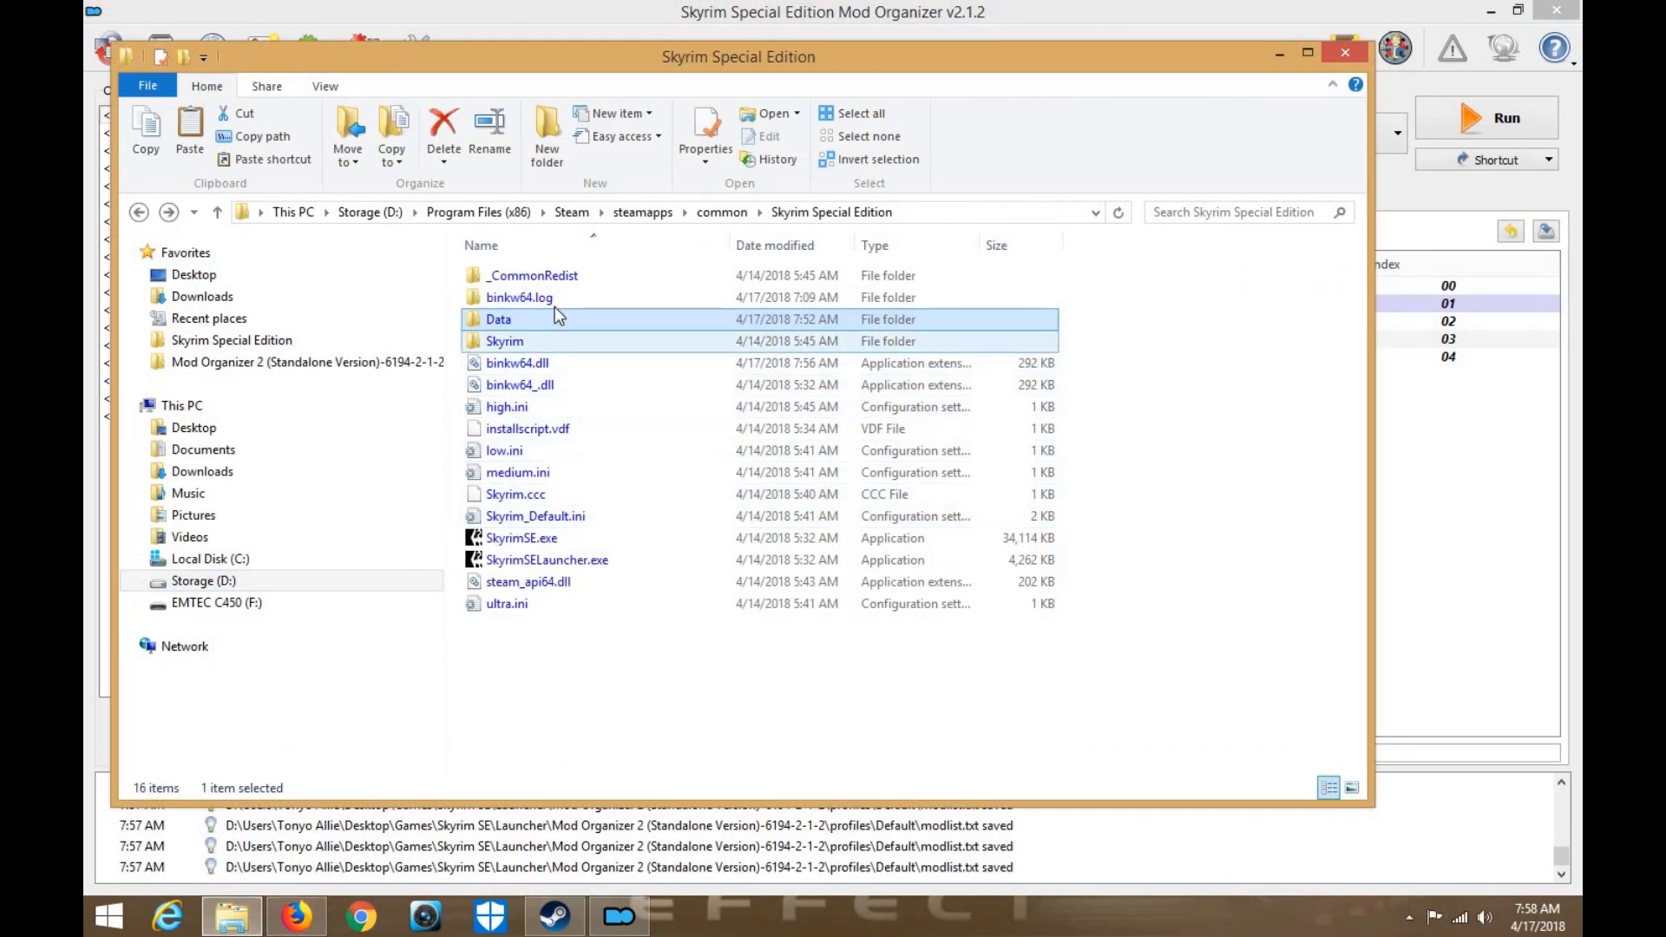
pyautogui.doubleClick(504, 319)
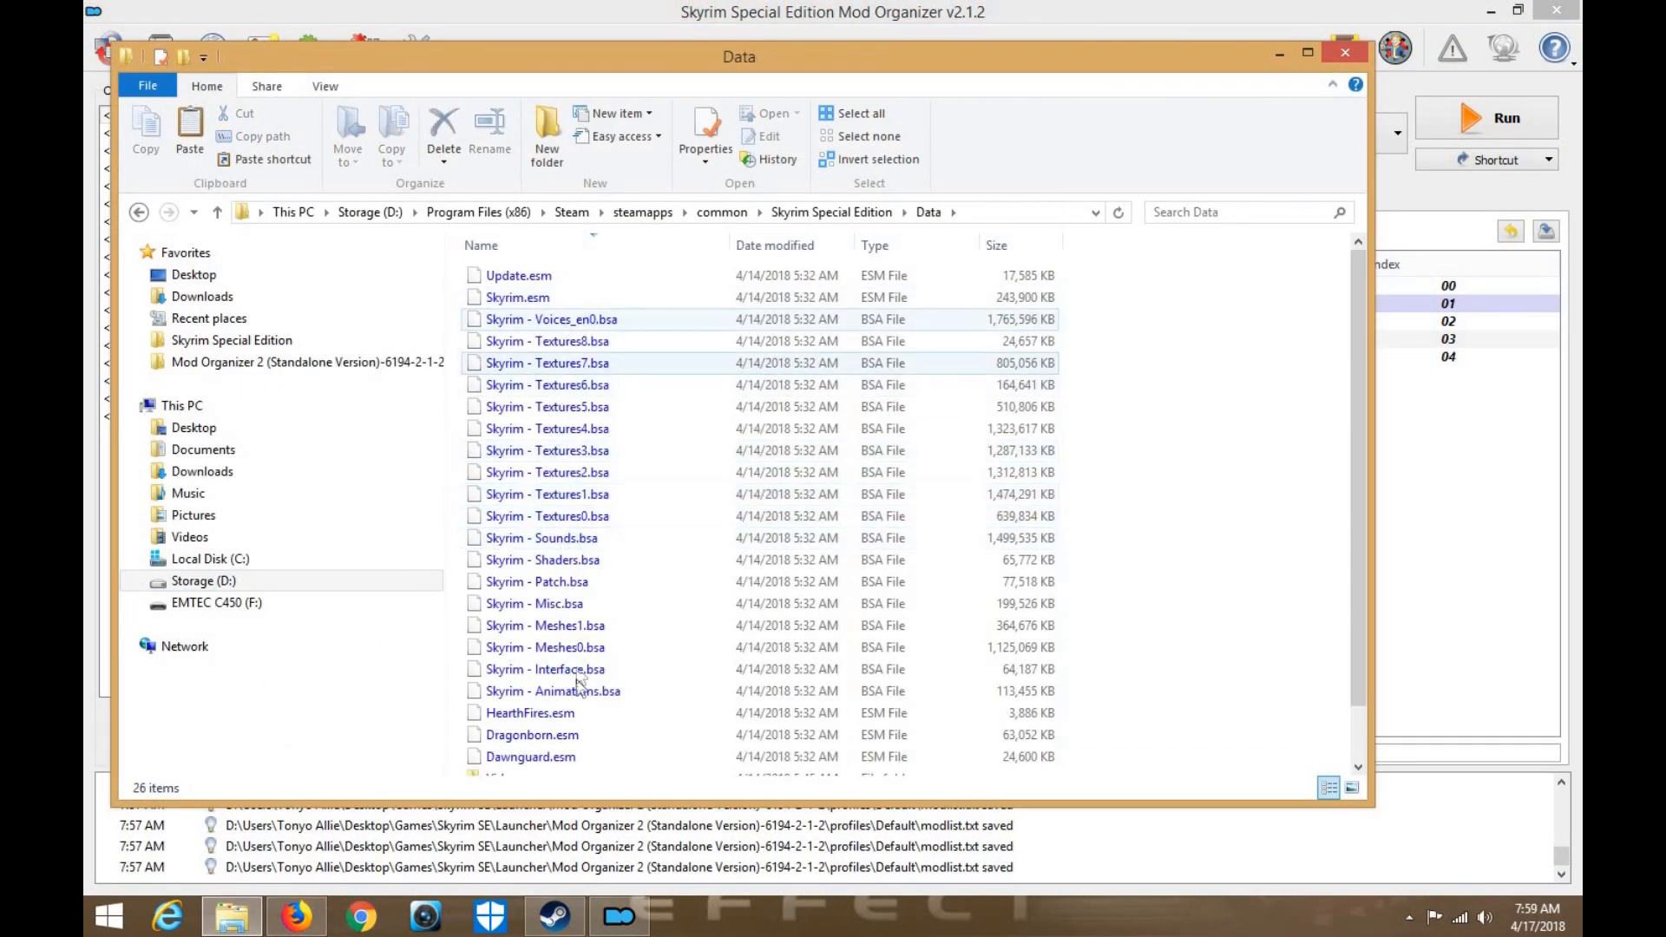
pyautogui.scroll(-1, 573, 643)
pyautogui.click(577, 630)
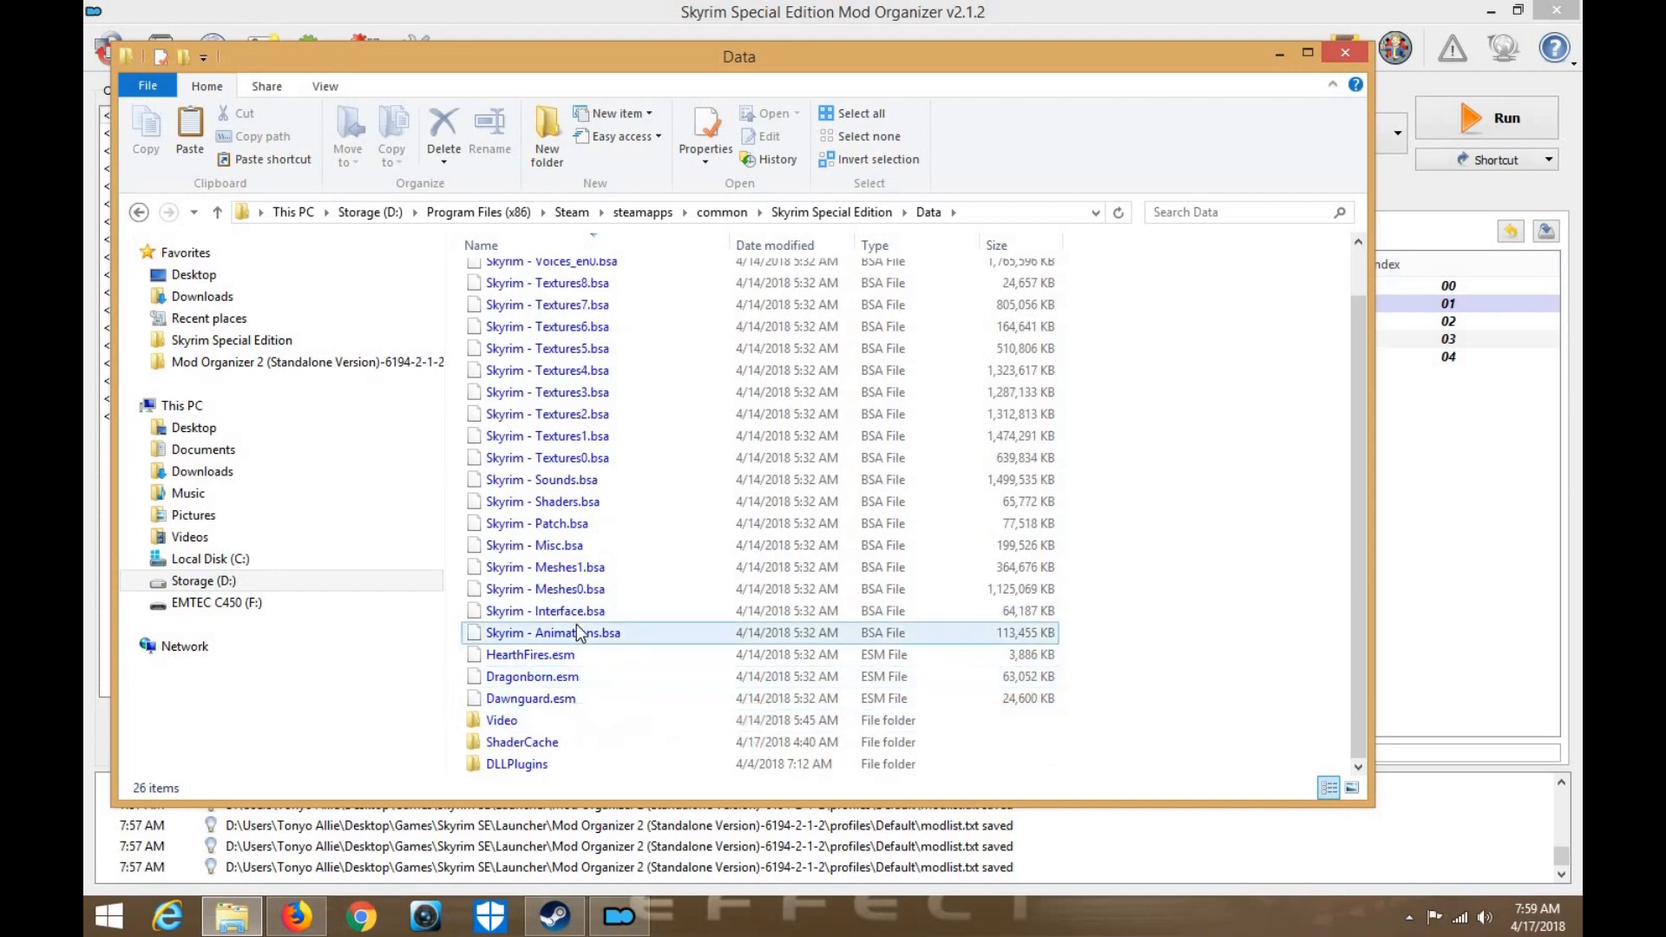
# Switch to Mod Organizer 2, run LOOT from it, check the messages for each plugin and close LOOT
pyautogui.click(1279, 54)
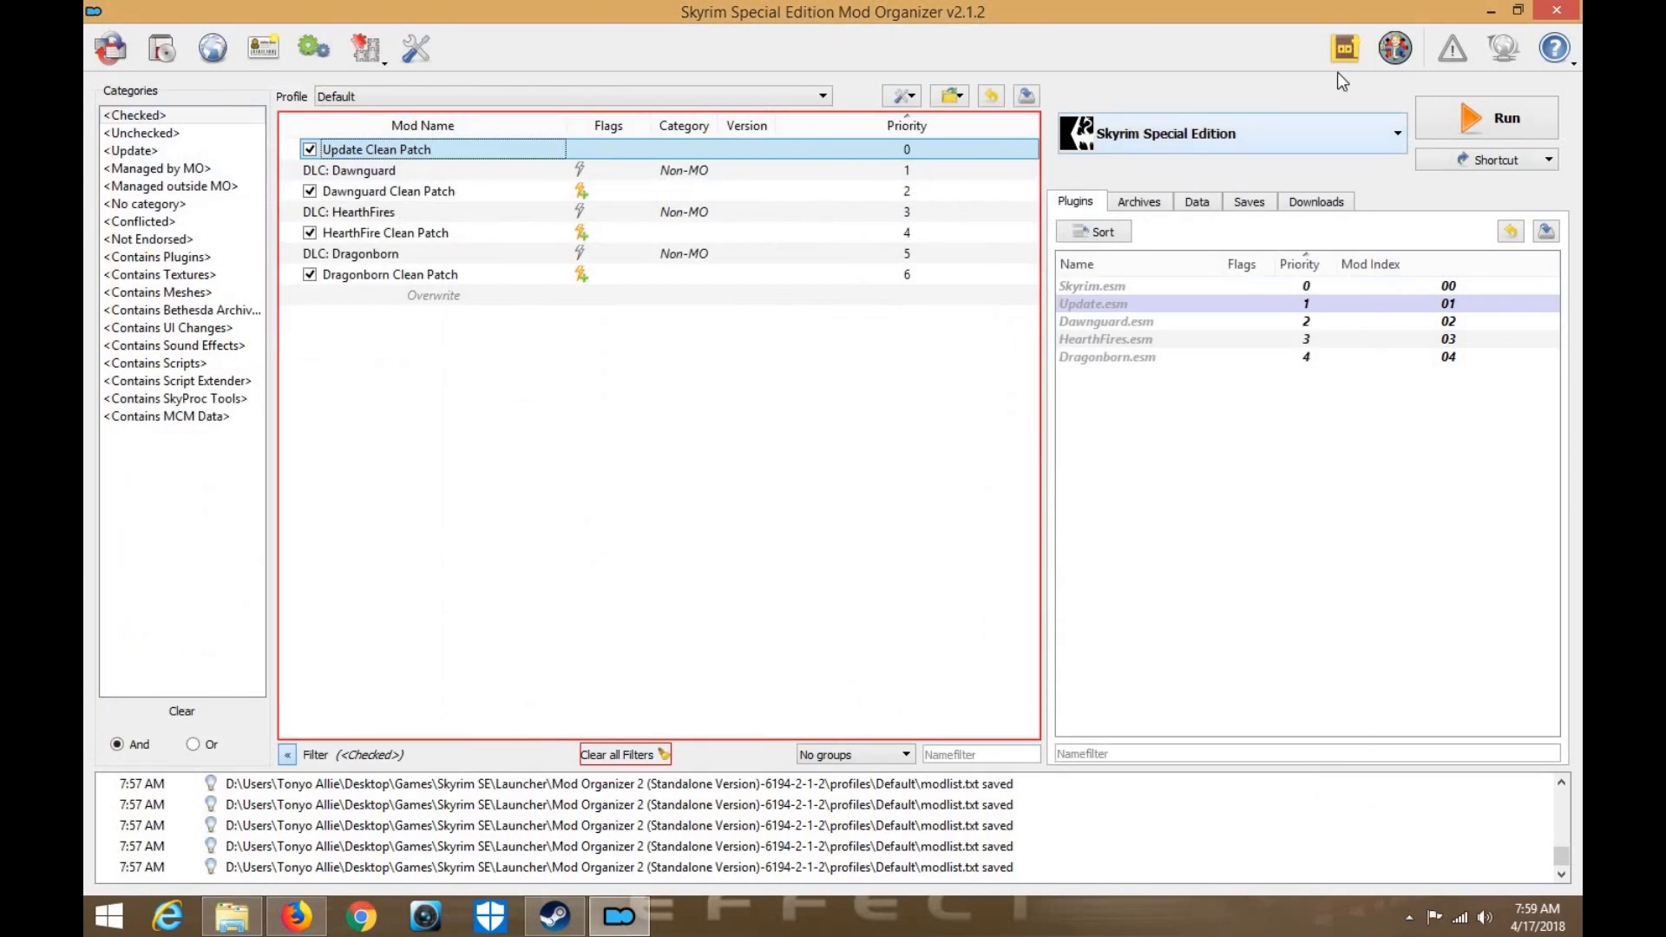
pyautogui.click(1345, 49)
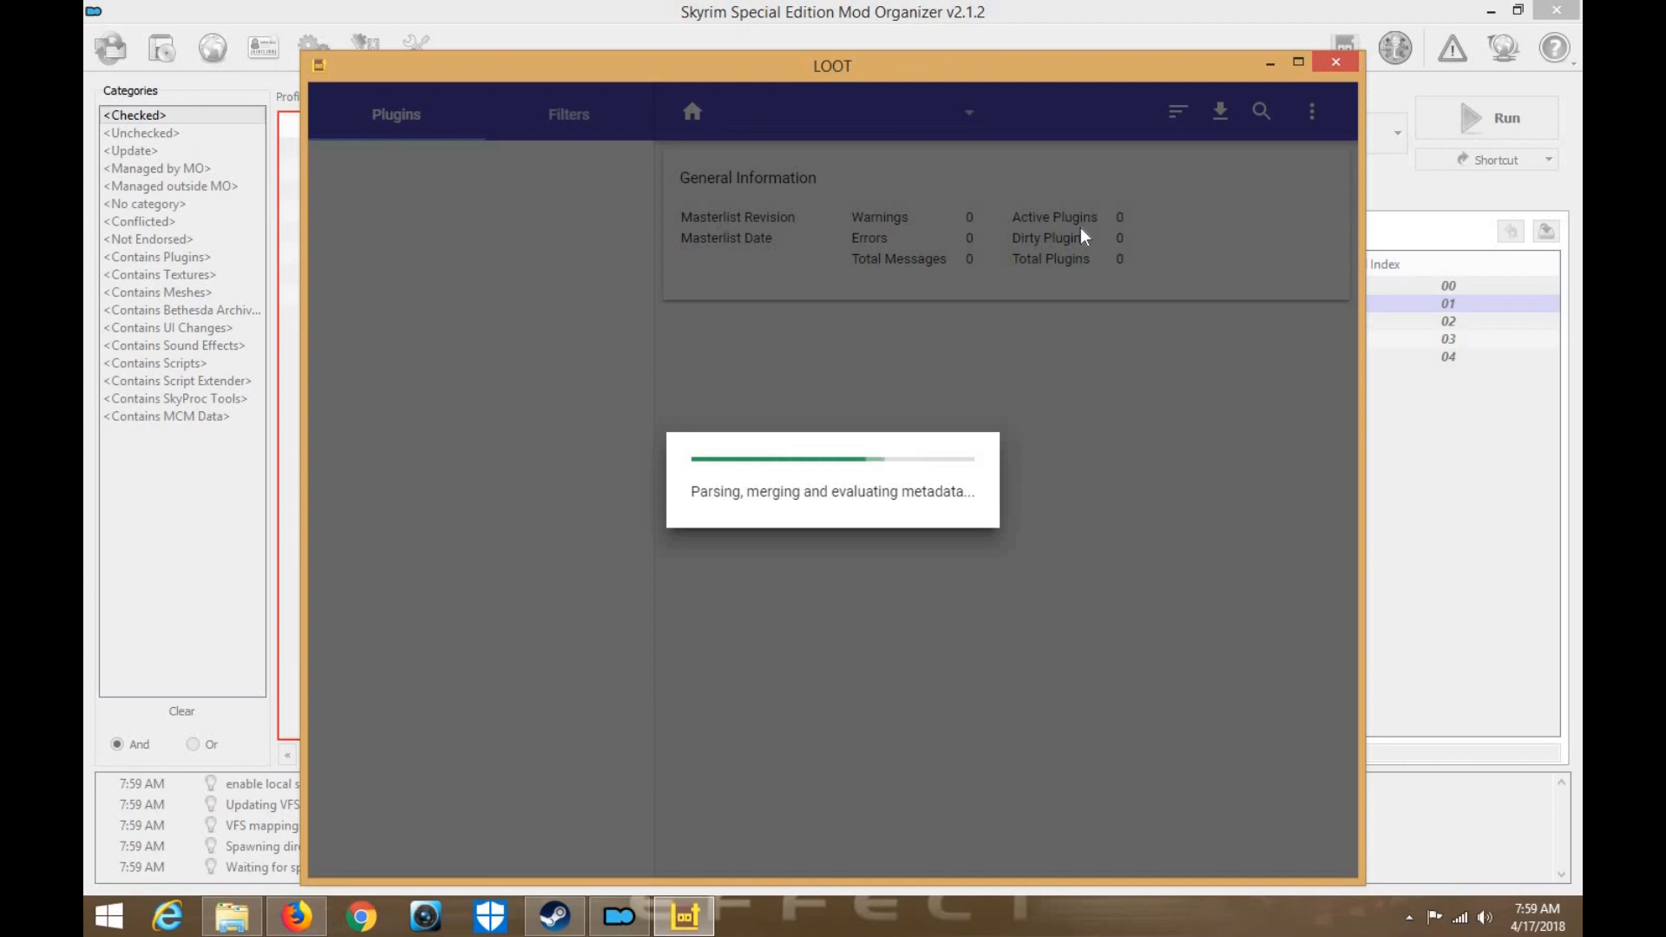
pyautogui.scroll(-2, 862, 248)
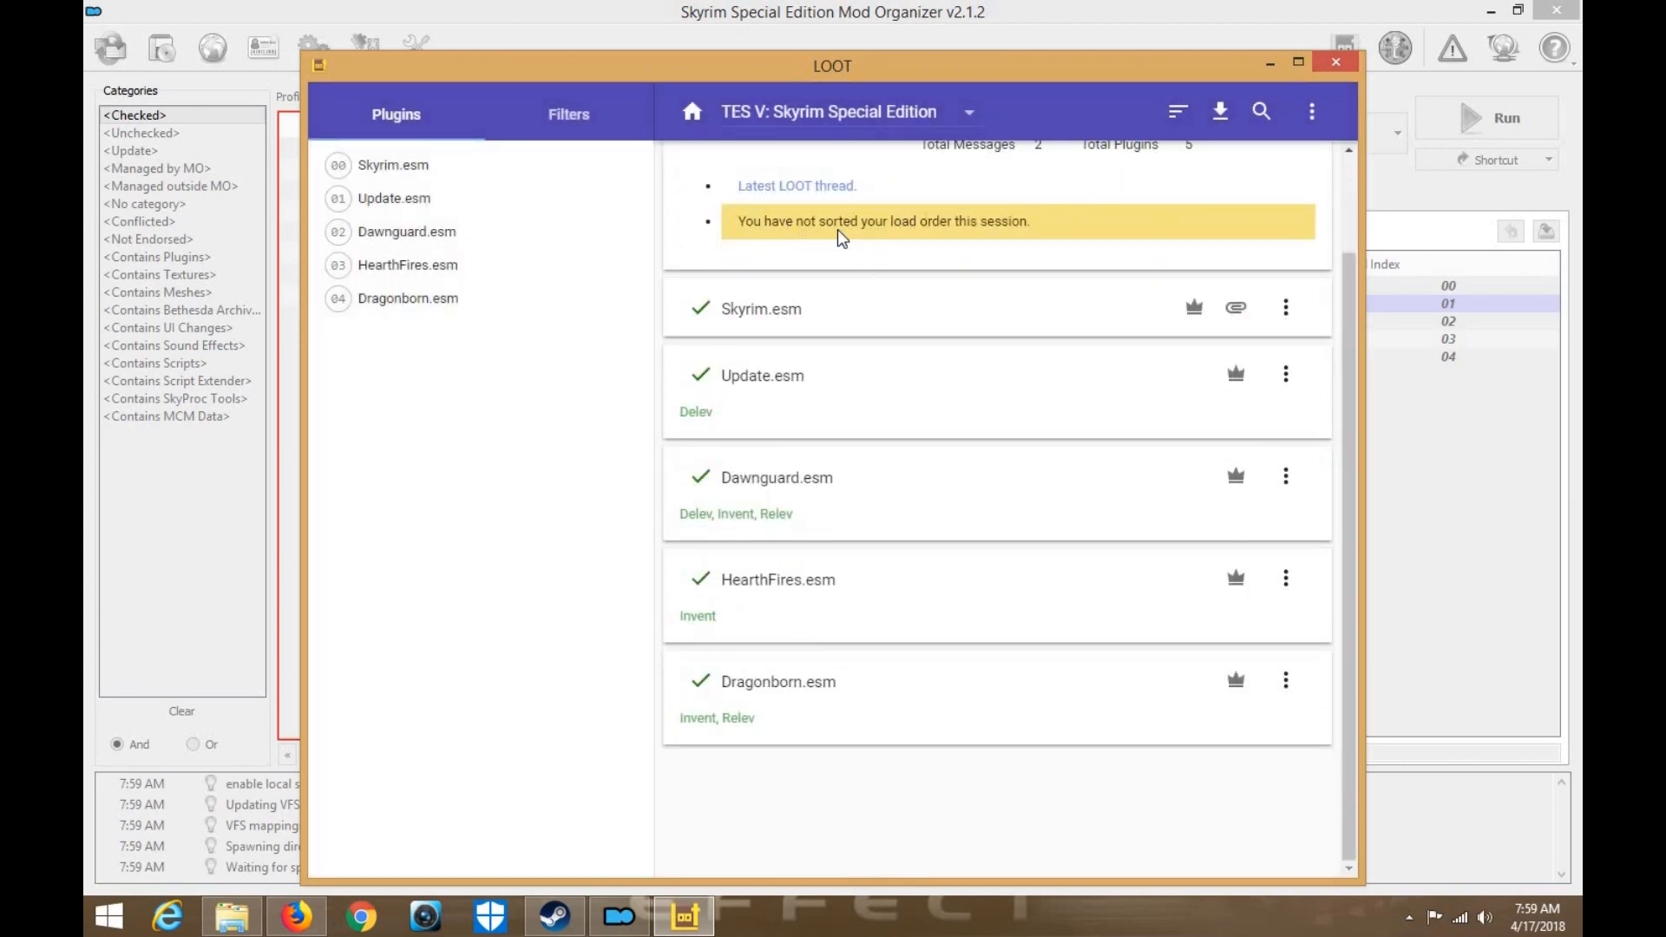
pyautogui.scroll(2, 1097, 488)
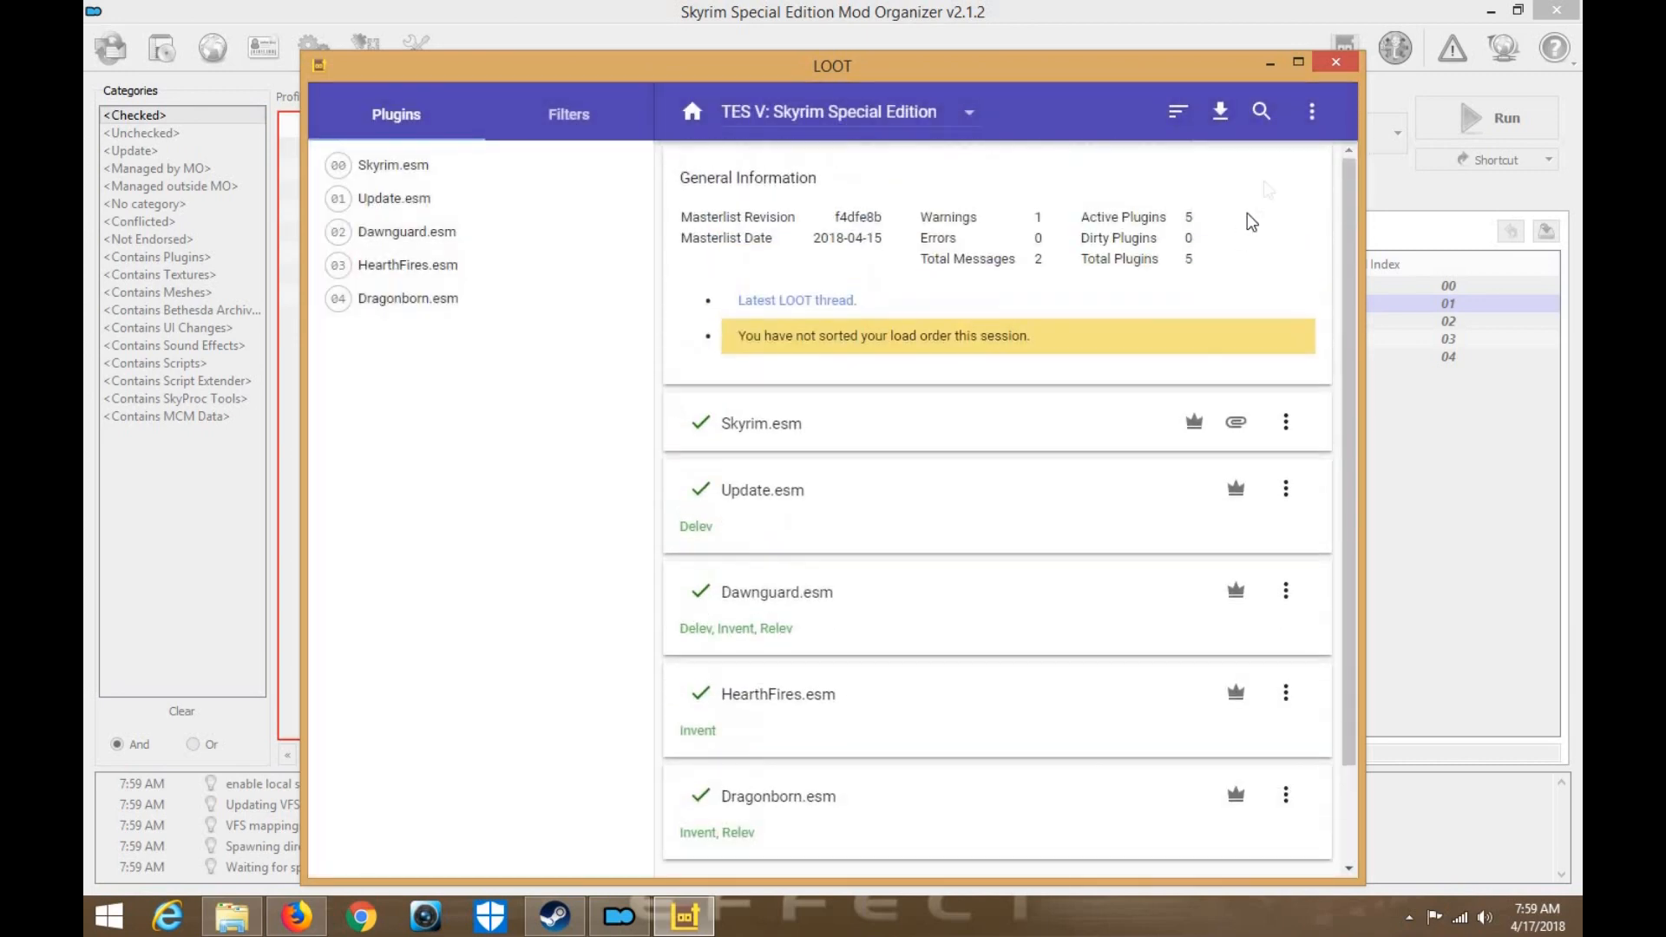
pyautogui.click(1321, 69)
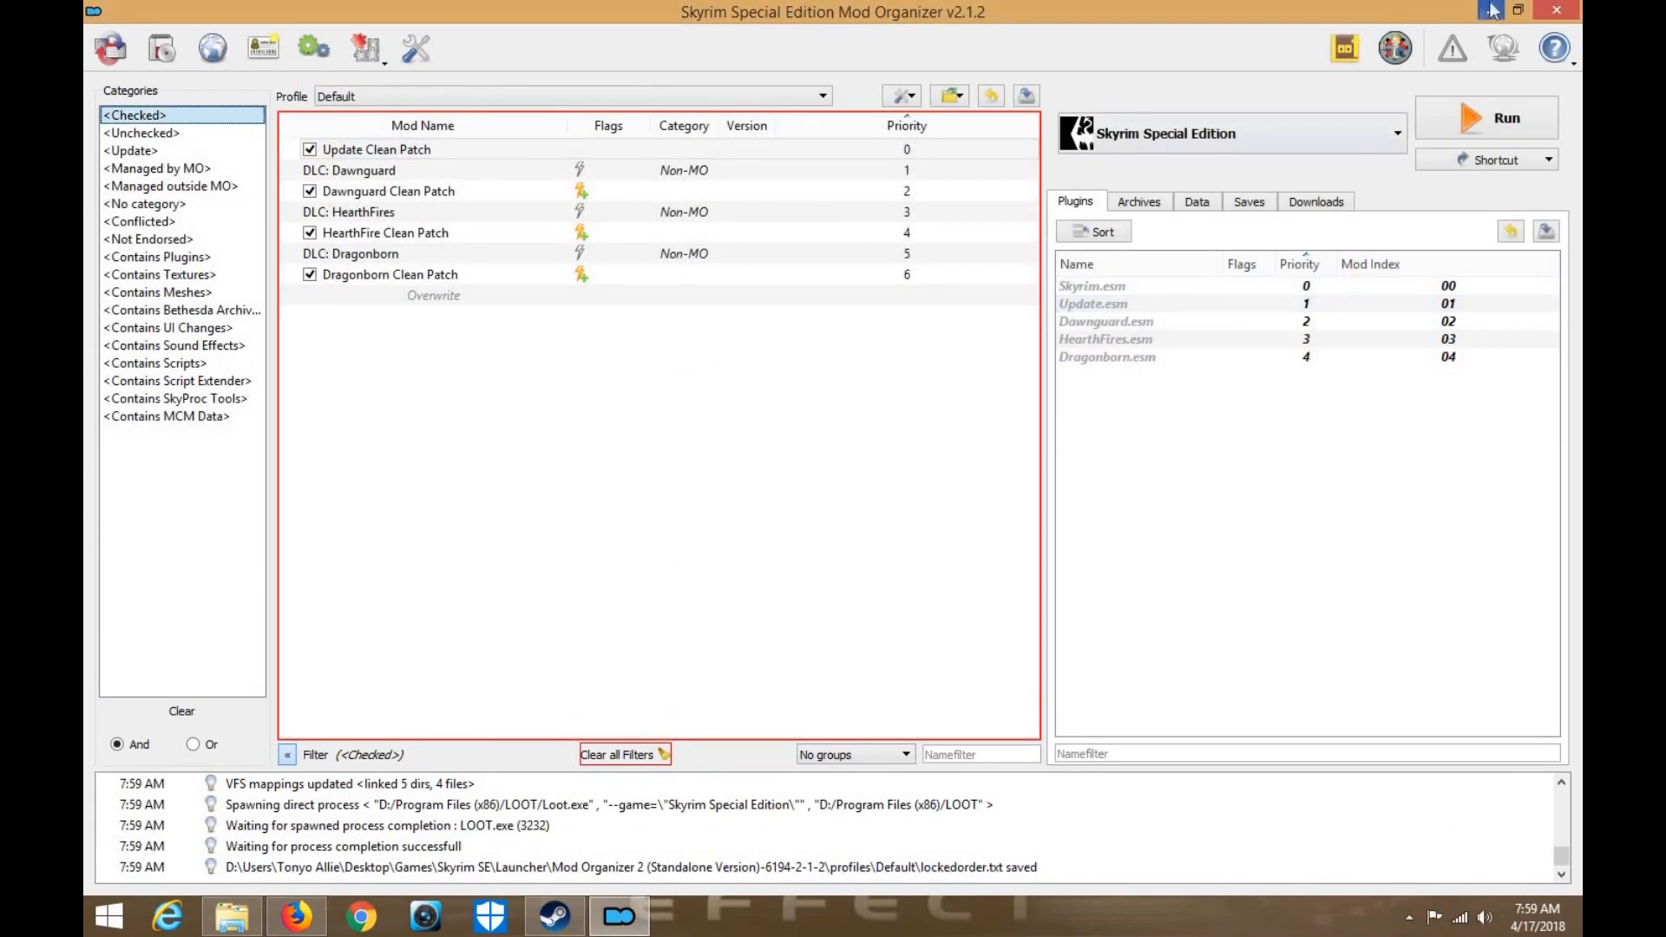
# Switch to Firefox and download SmartTimeStamp_Standalone_DotNet4.zip from the Smart Timestamp page, saving the file
pyautogui.click(1492, 11)
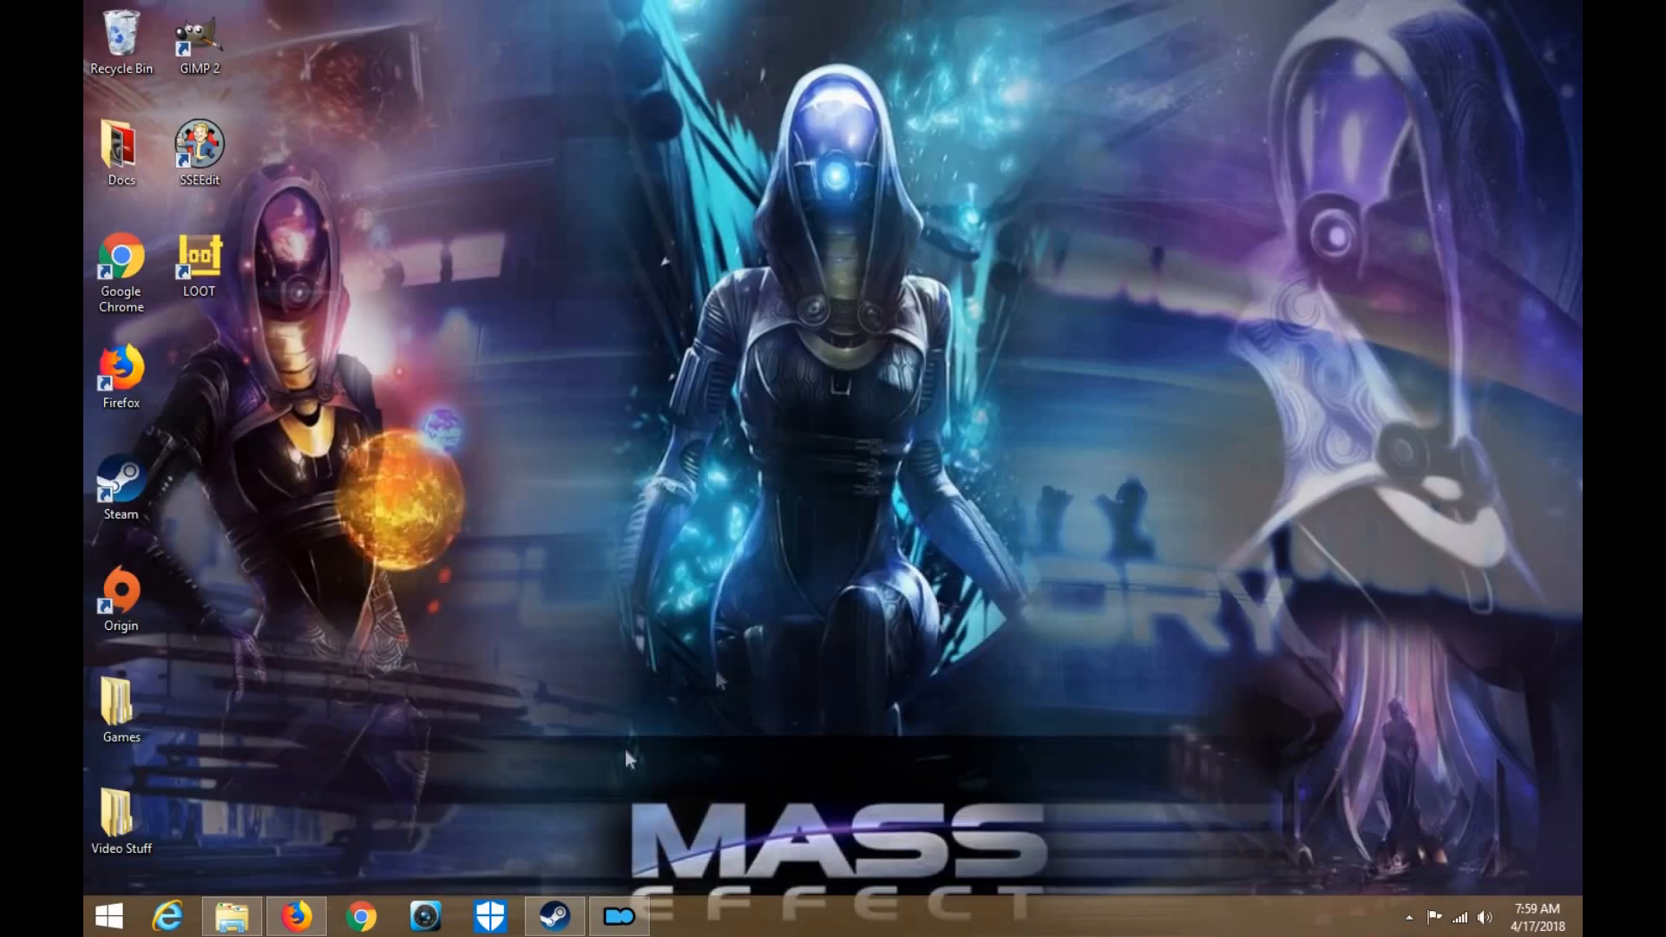
pyautogui.click(295, 916)
pyautogui.scroll(-4, 919, 446)
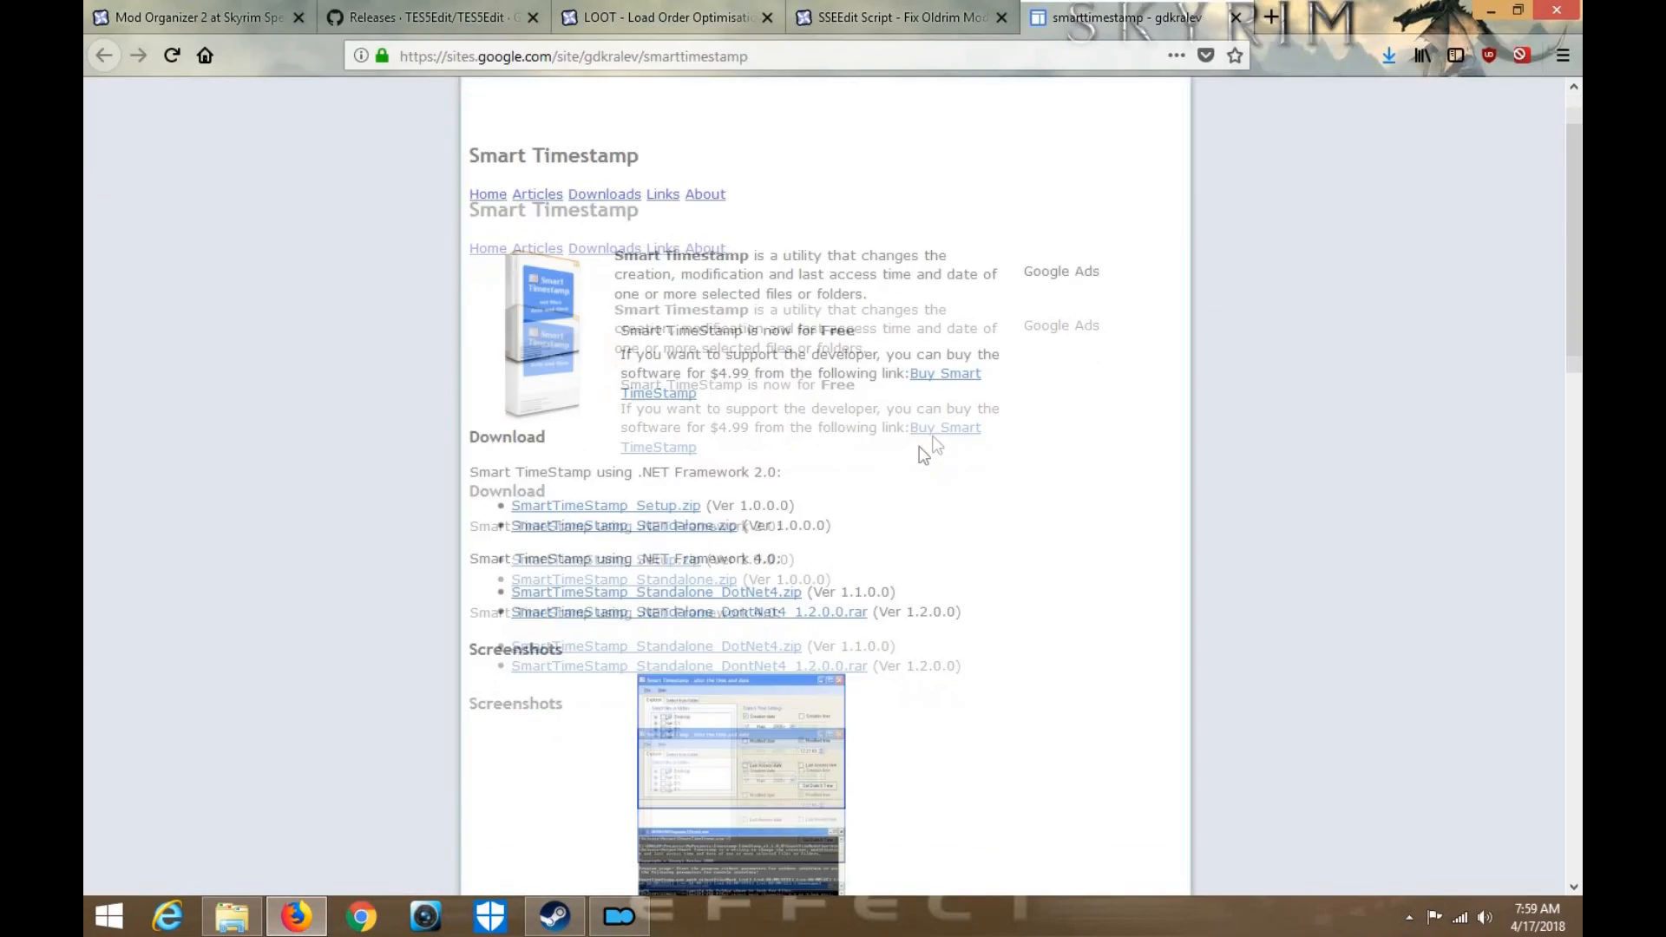
pyautogui.click(636, 332)
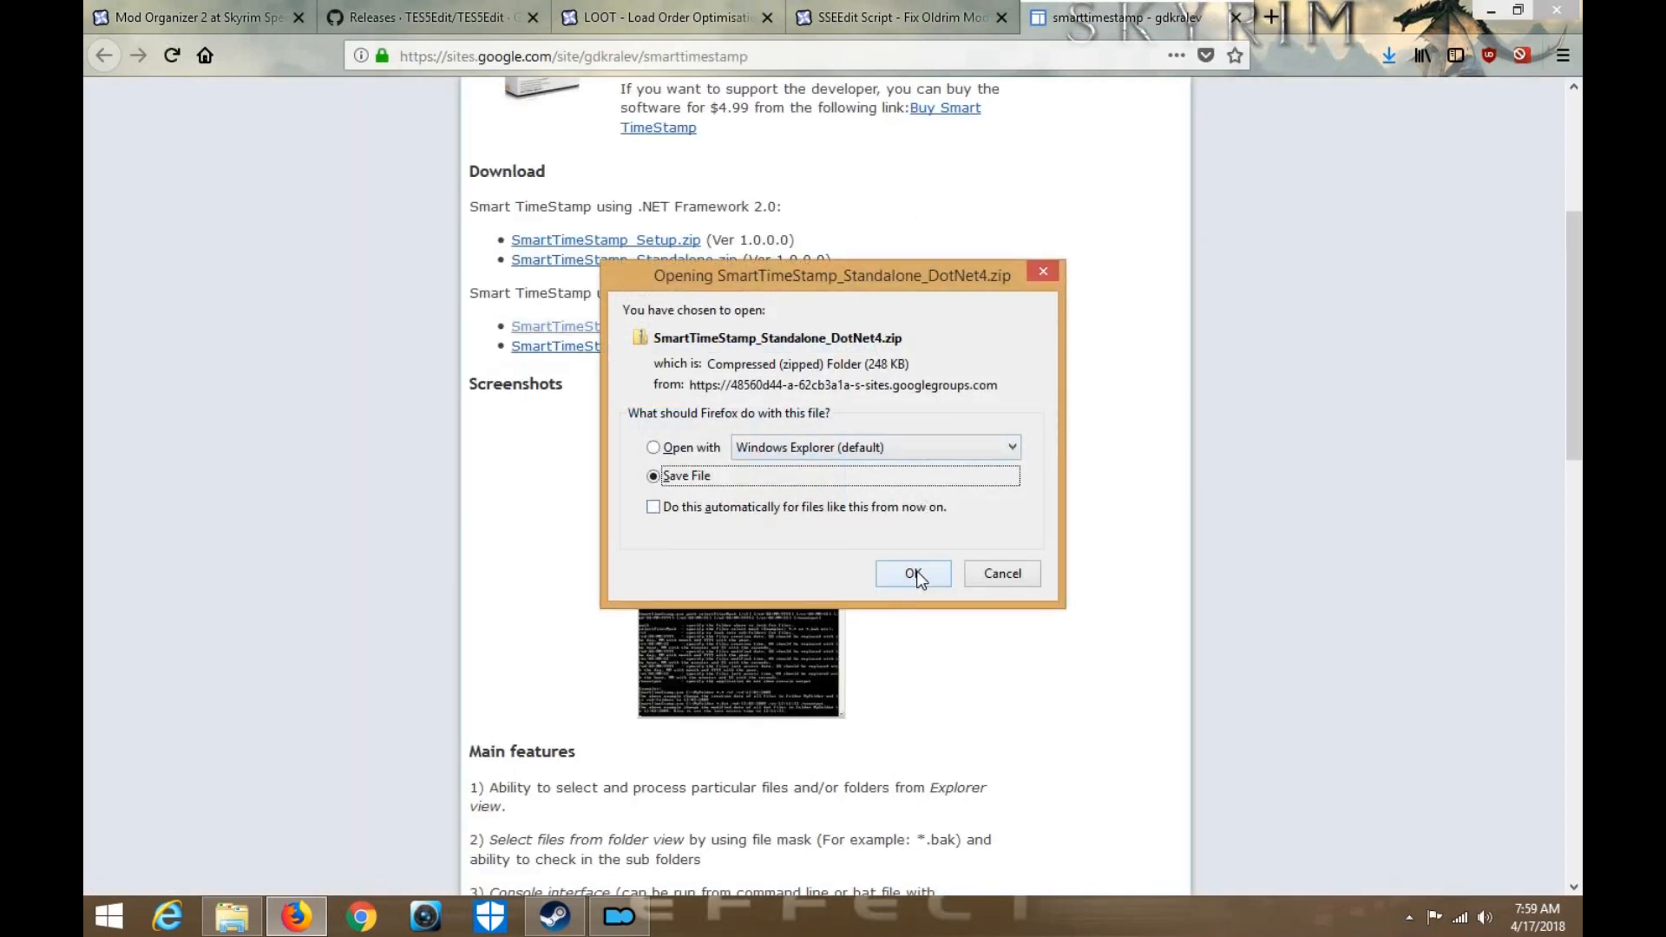
pyautogui.click(914, 574)
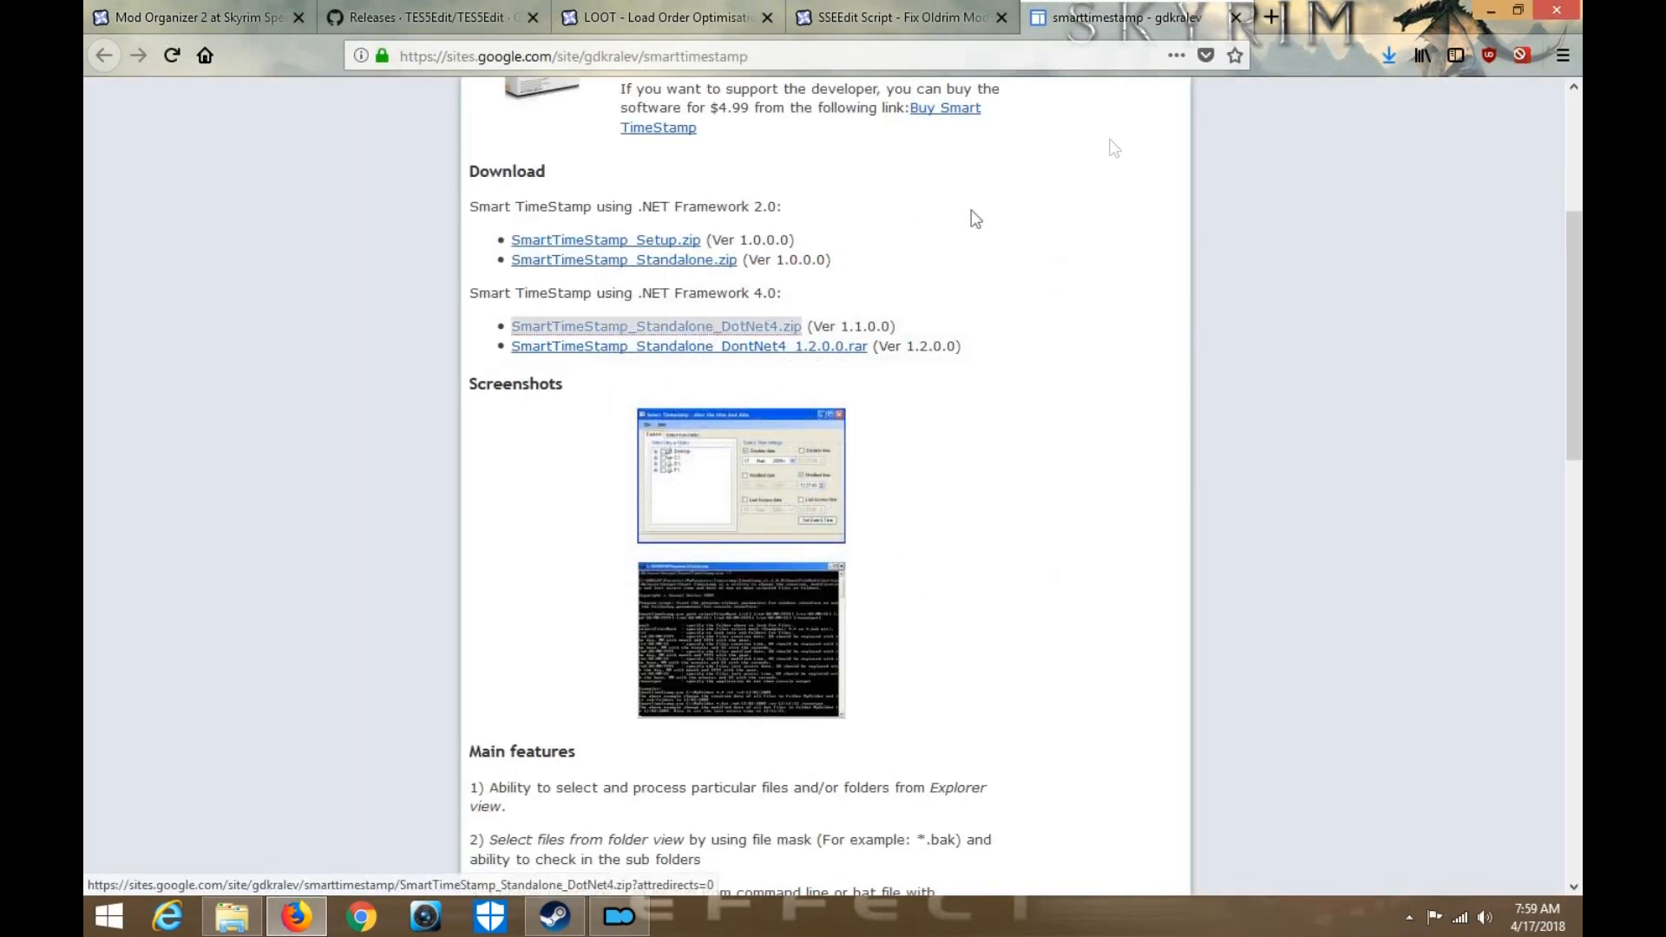
pyautogui.click(1483, 8)
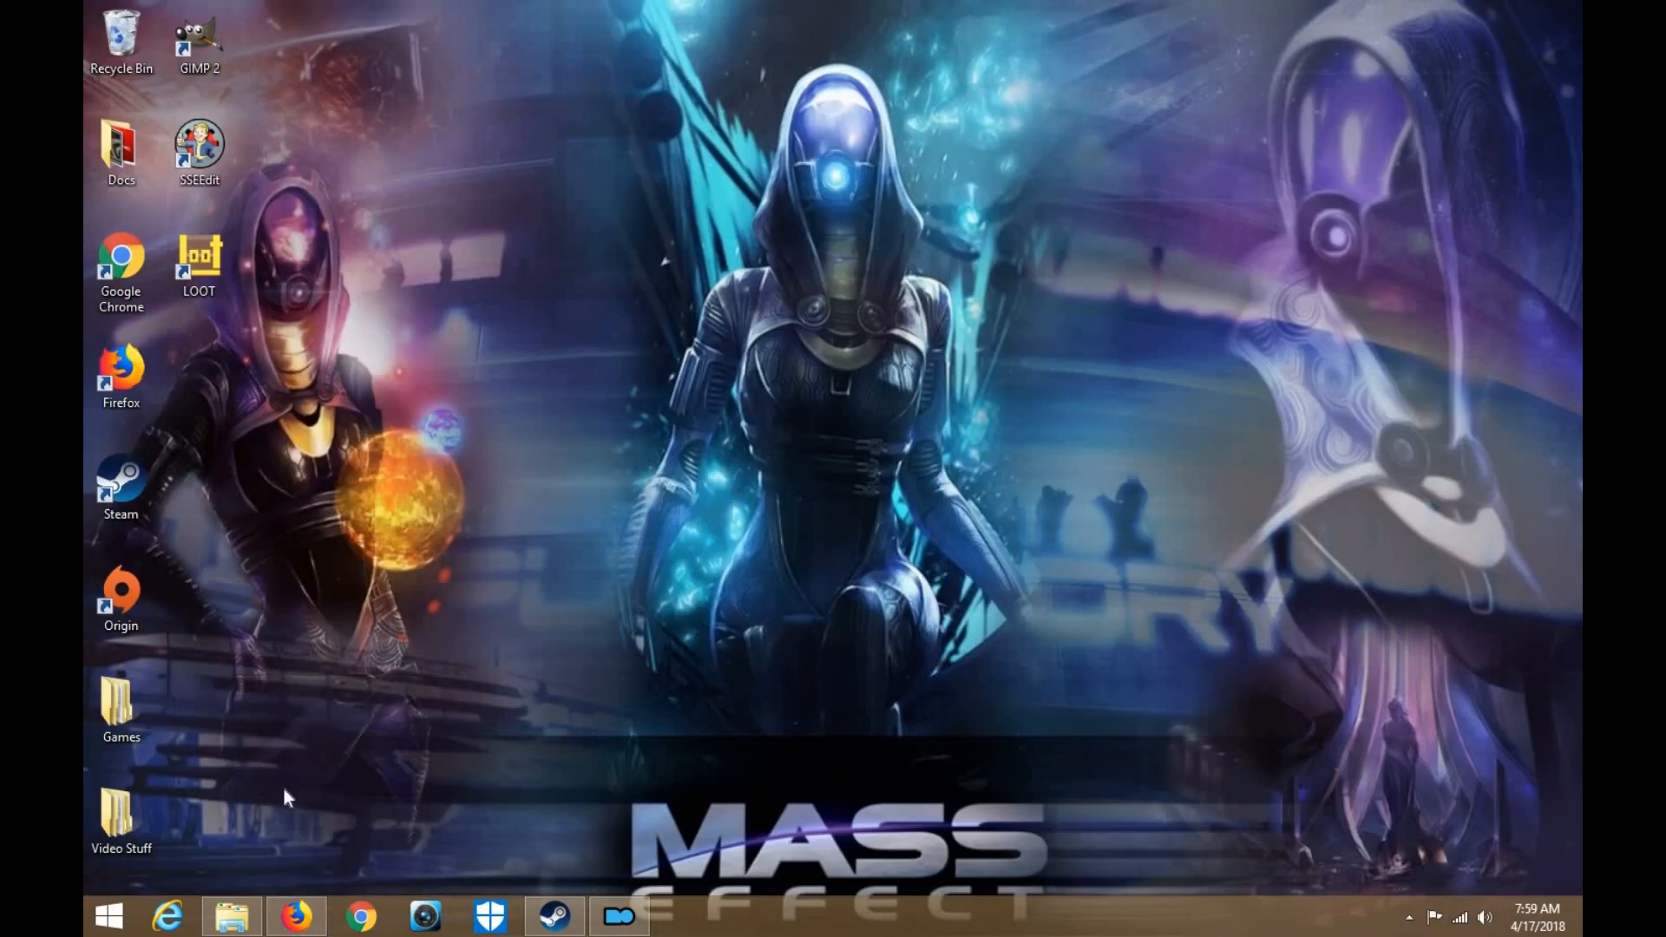
# Open the Mod Tools folder inside the desktop's Games > Skyrim SE folder in File Explorer
pyautogui.doubleClick(143, 710)
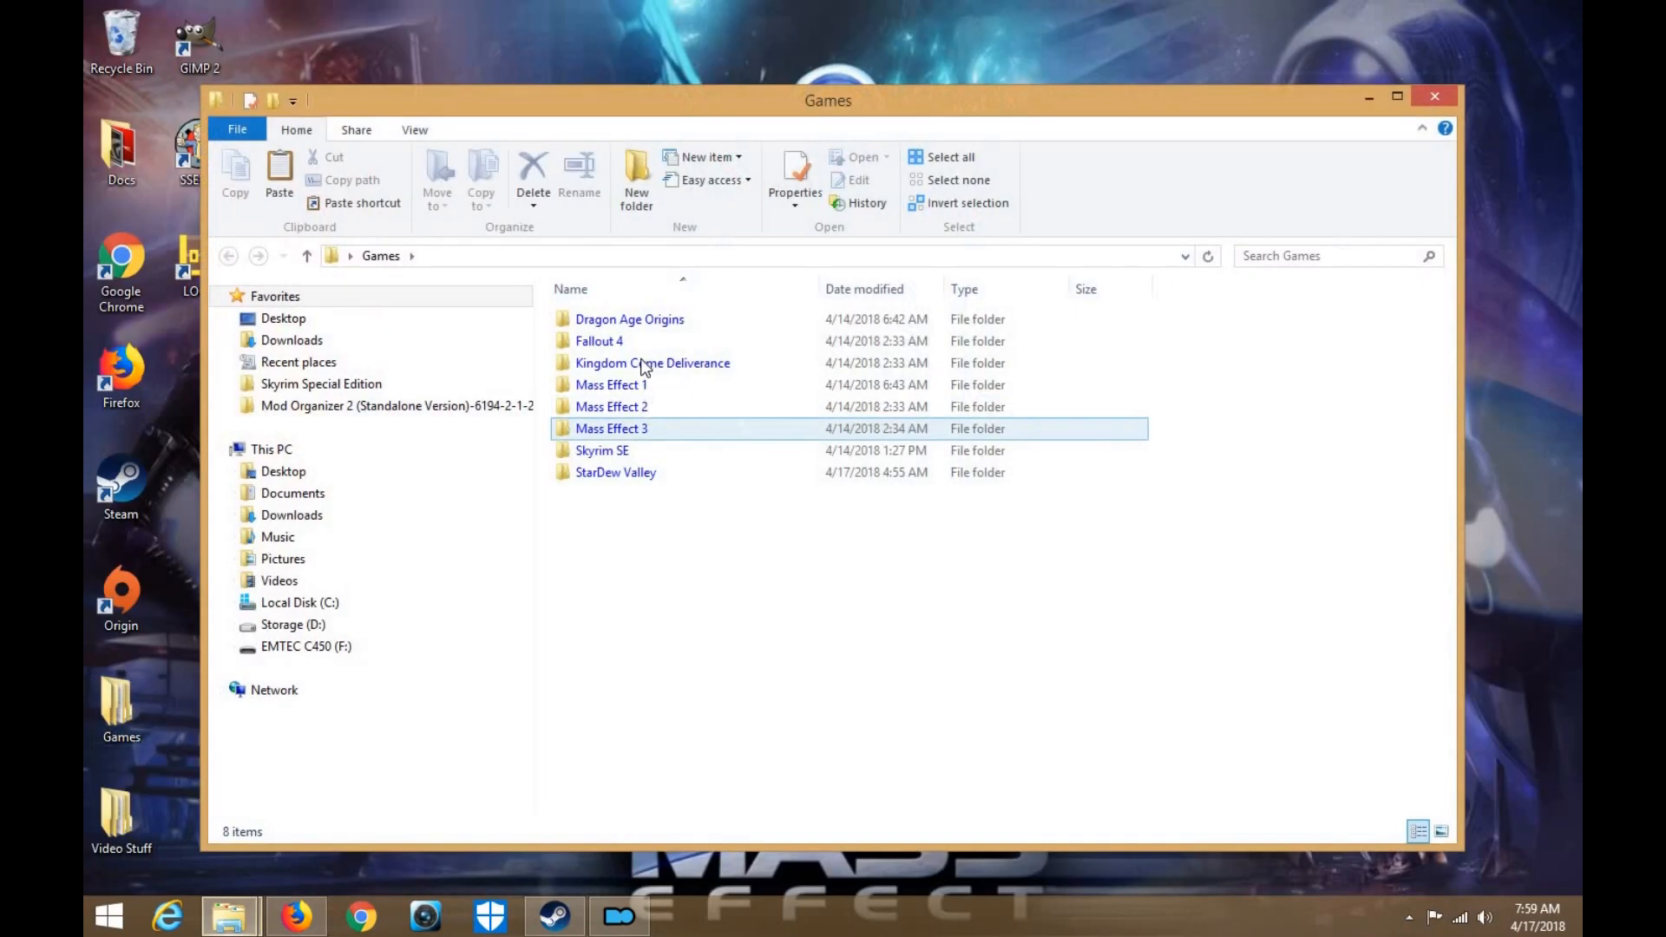
pyautogui.doubleClick(608, 450)
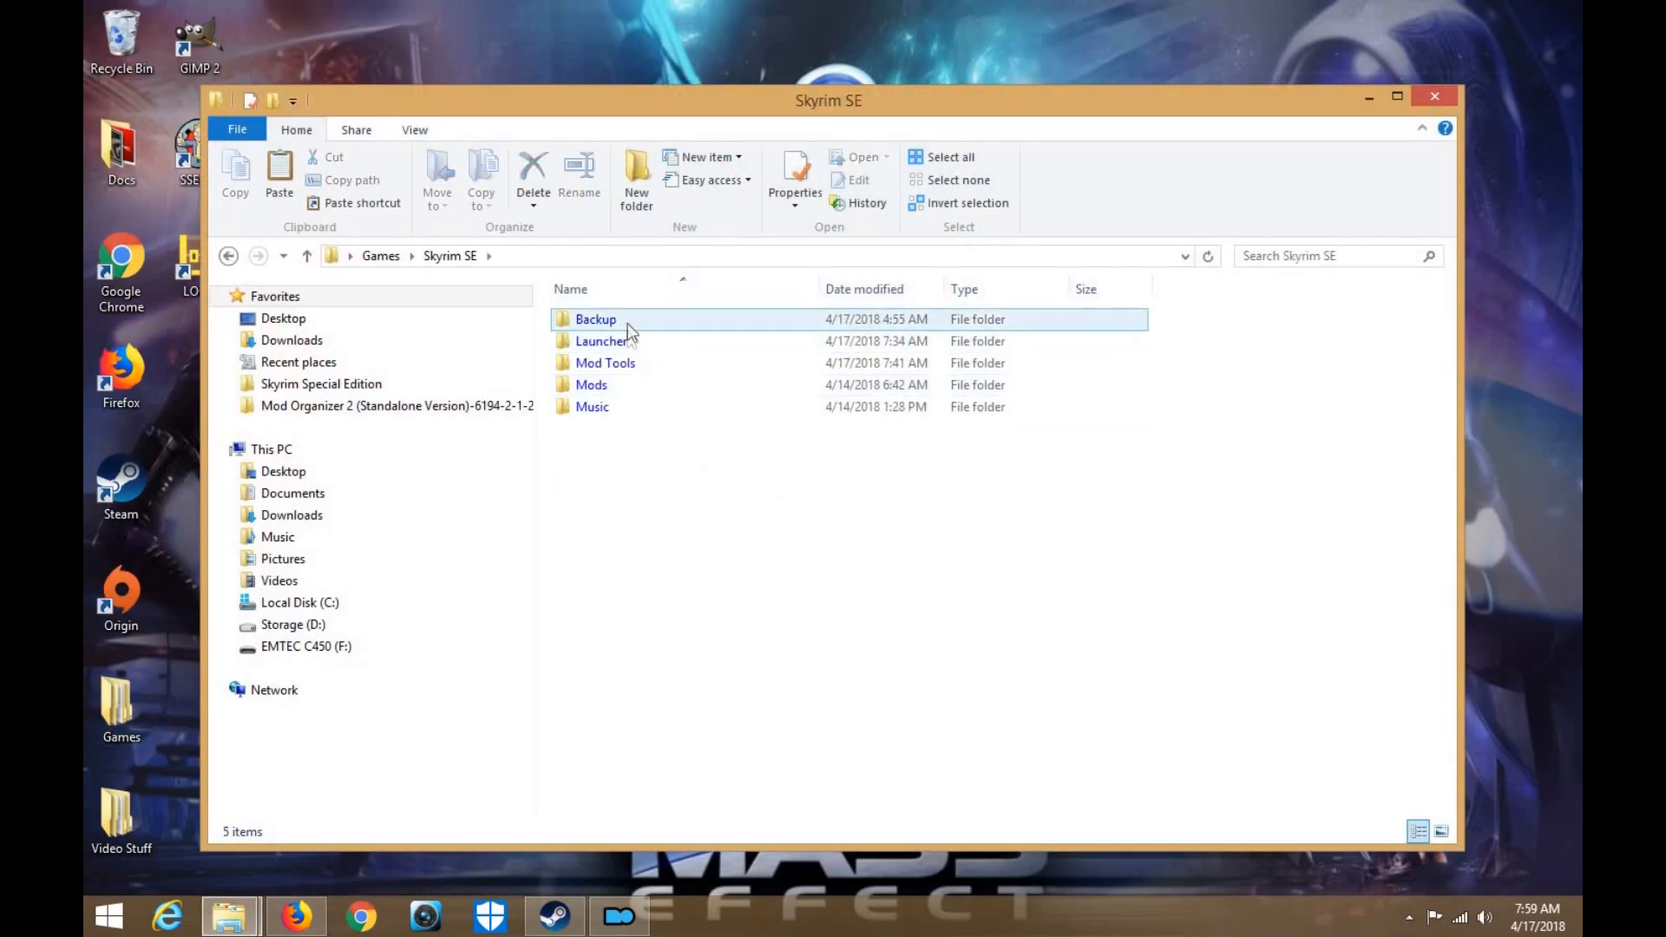
pyautogui.doubleClick(626, 365)
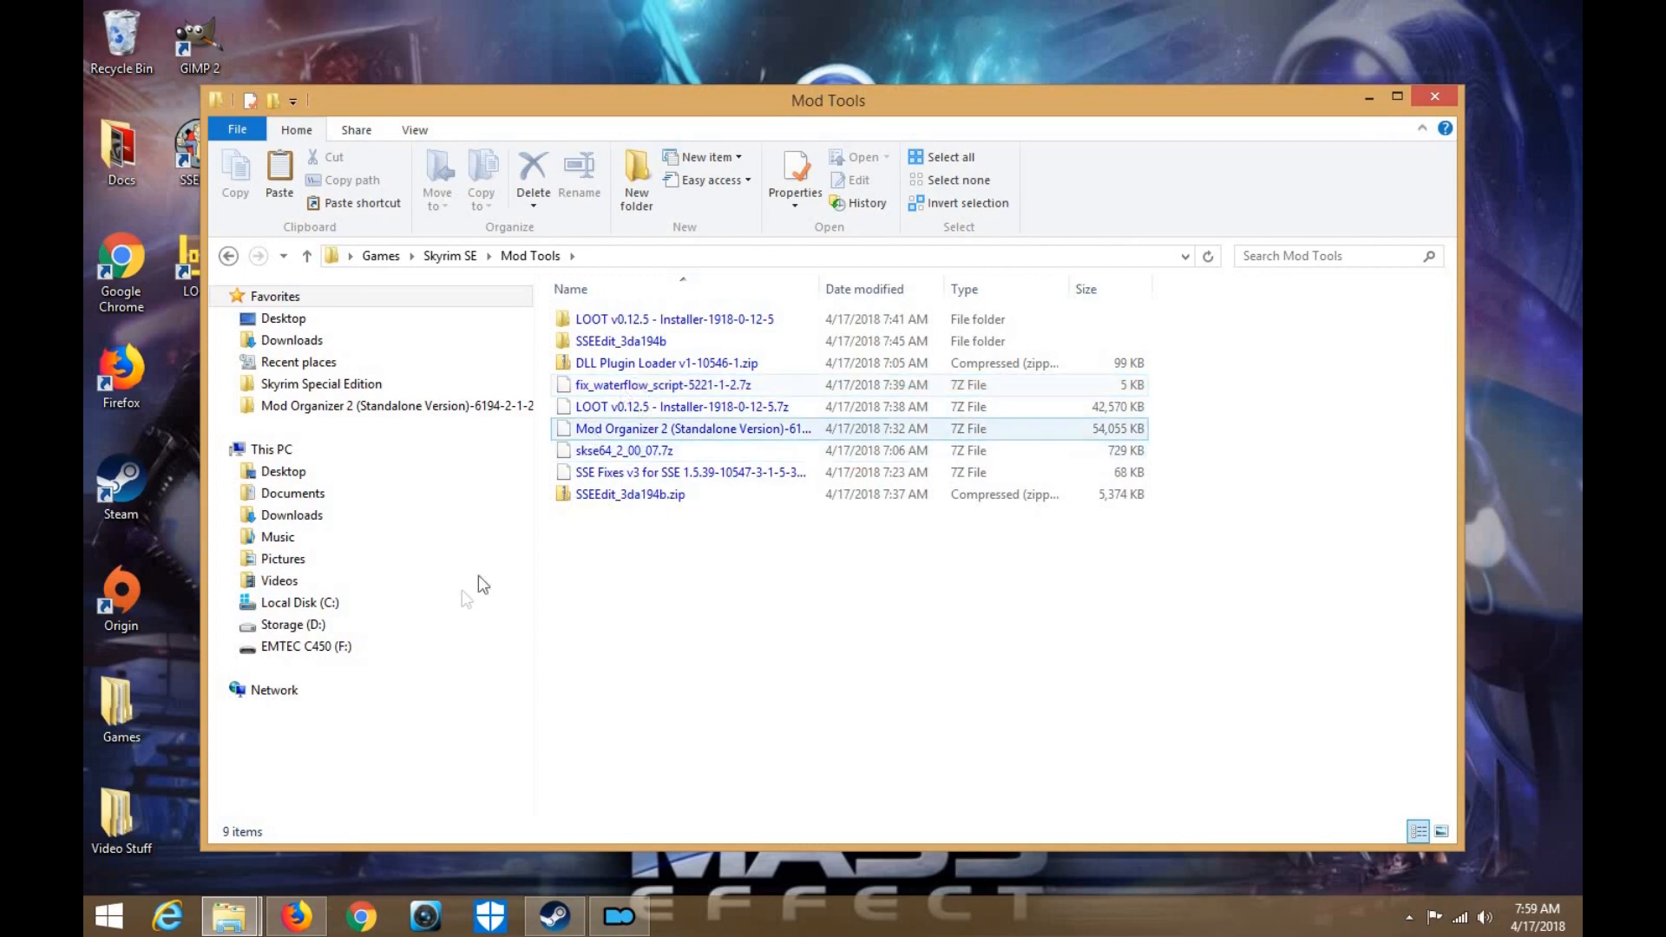
# Move SmartTimeStamp_Standalone_DotNet4.zip from Downloads into the Mod Tools folder and close the Downloads window
pyautogui.moveTo(236, 927)
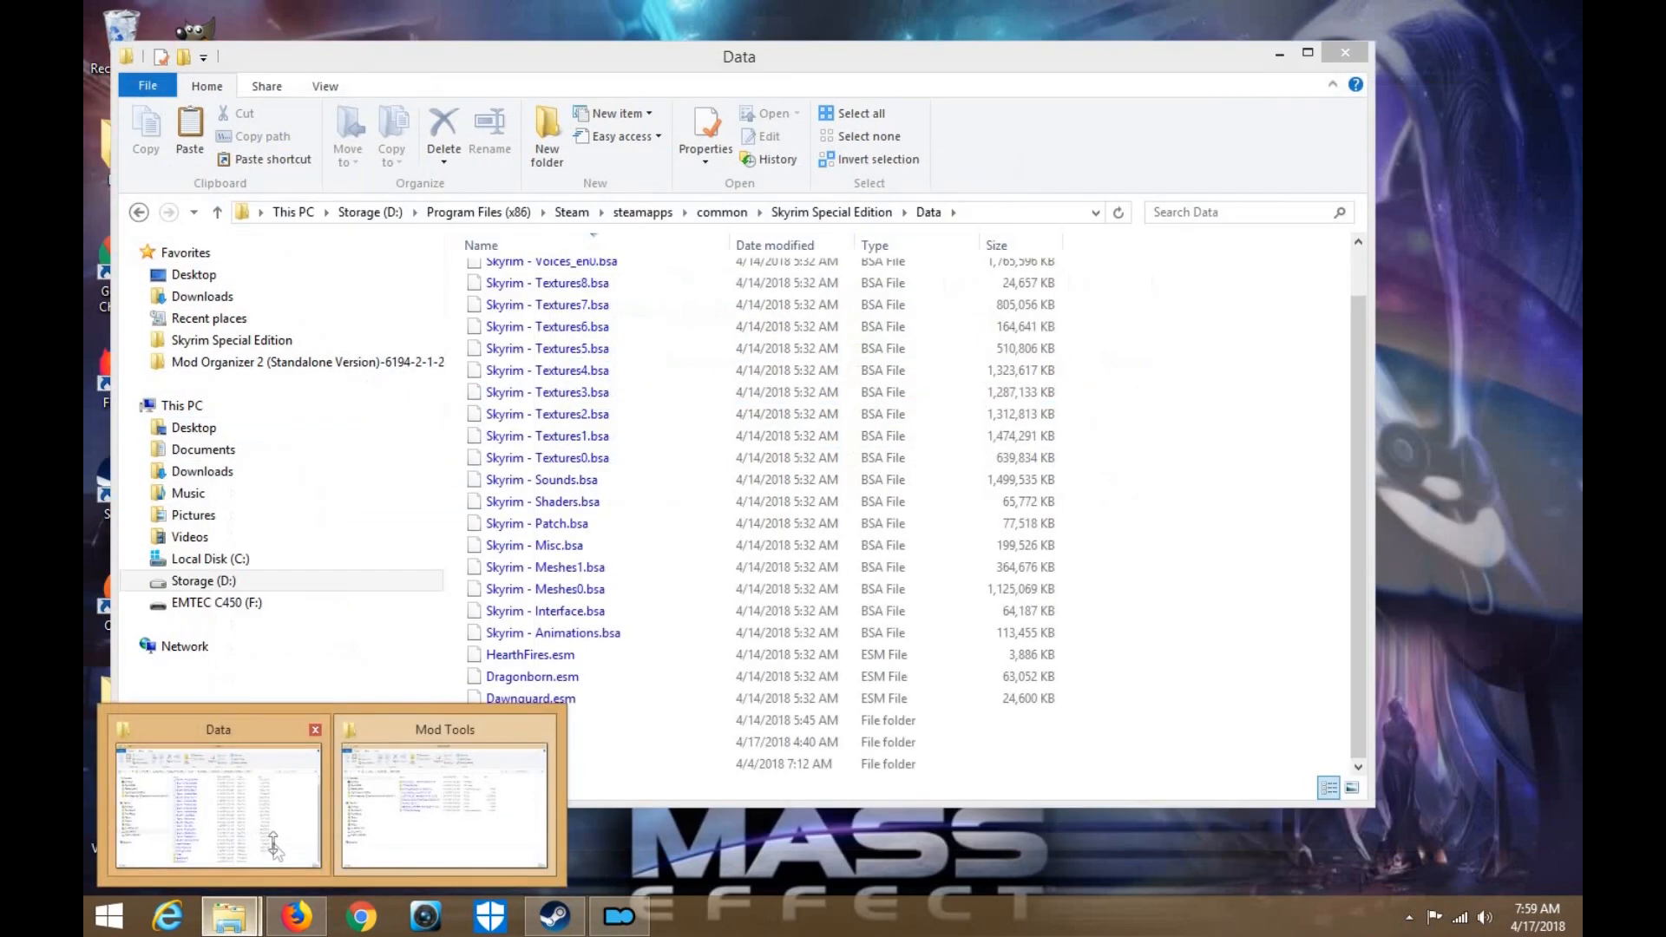
pyautogui.click(273, 837)
pyautogui.click(237, 299)
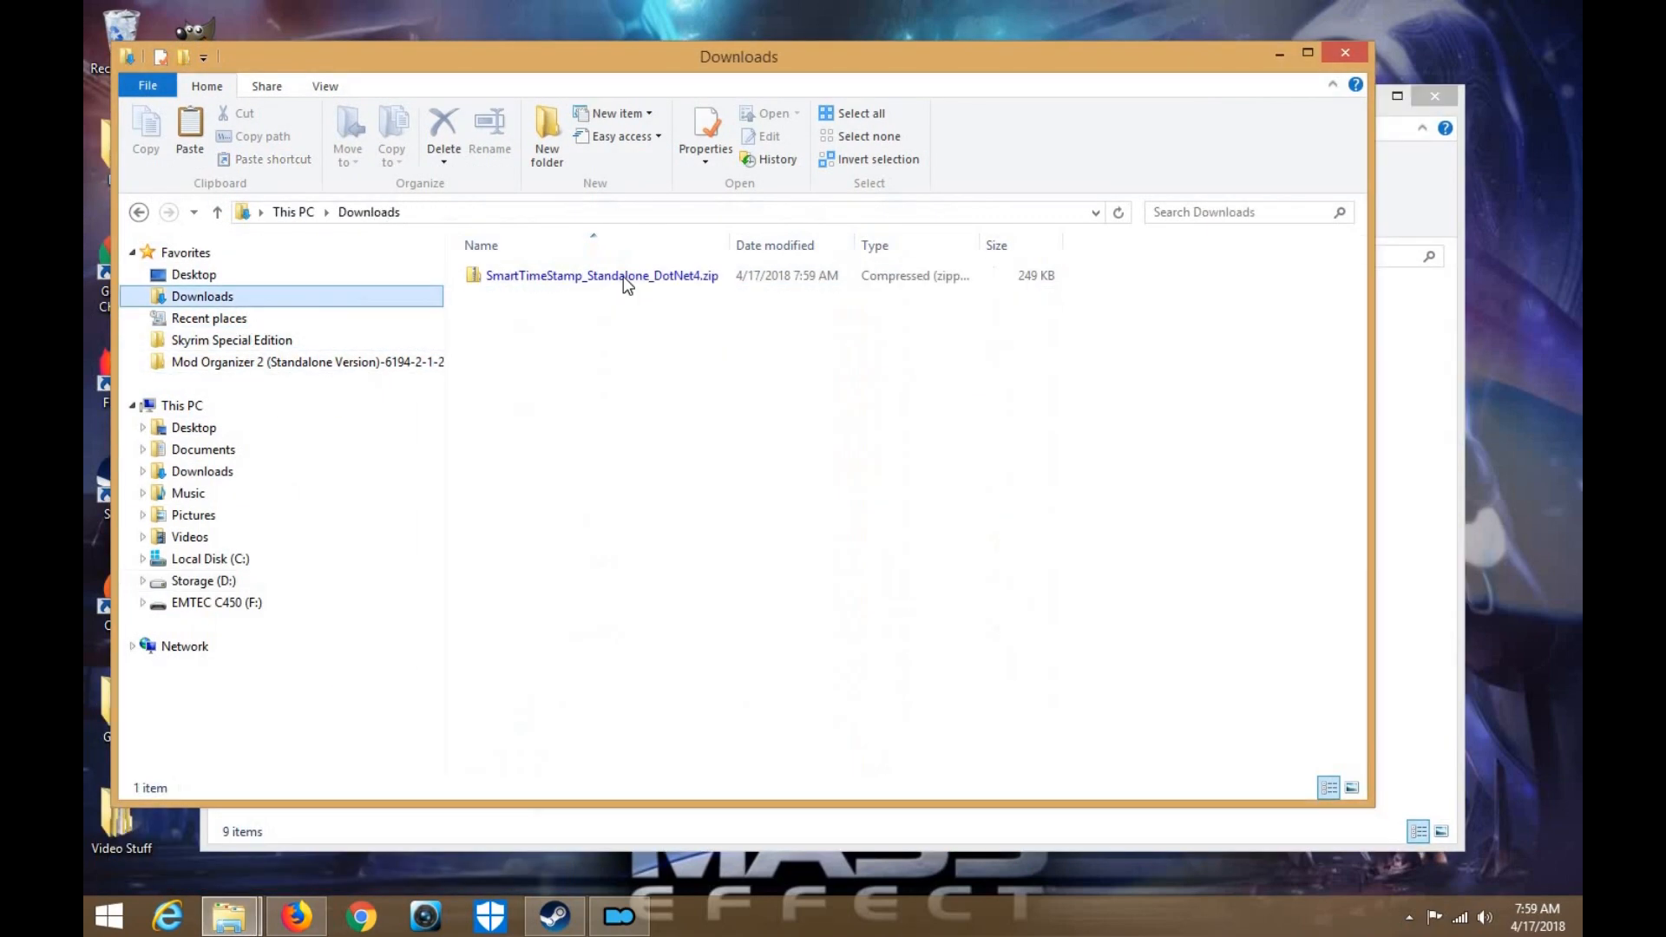
pyautogui.click(621, 276)
pyautogui.moveTo(846, 77); pyautogui.dragTo(1456, 93)
pyautogui.moveTo(1215, 293); pyautogui.dragTo(629, 625)
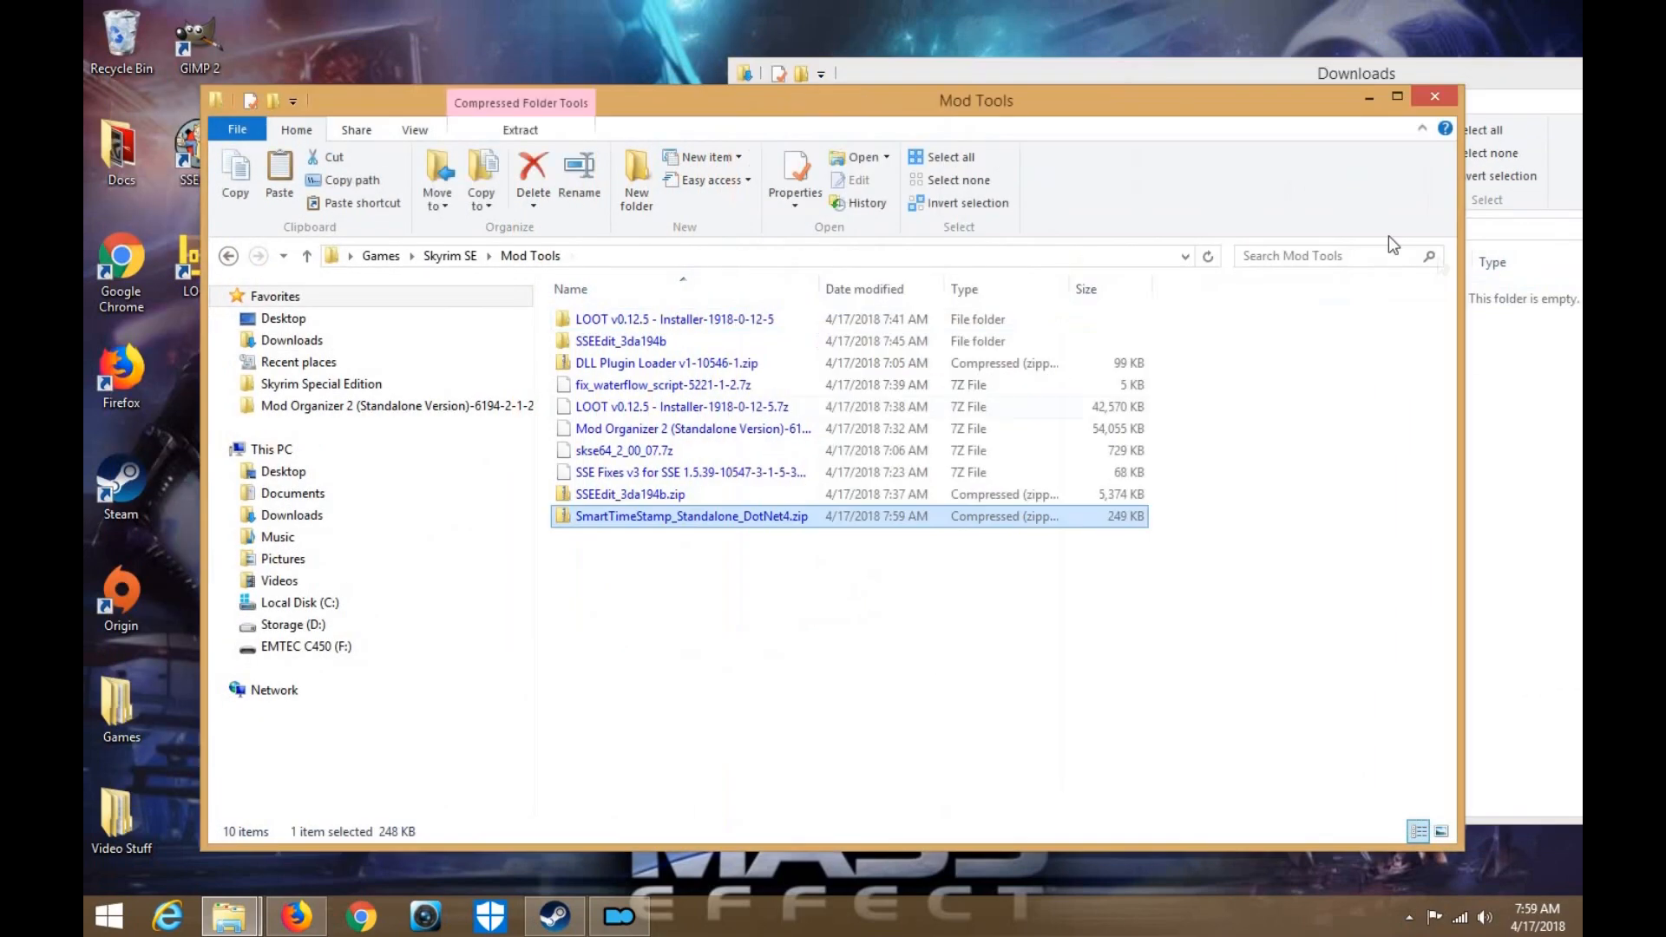
pyautogui.click(1503, 87)
pyautogui.moveTo(1194, 92); pyautogui.dragTo(896, 98)
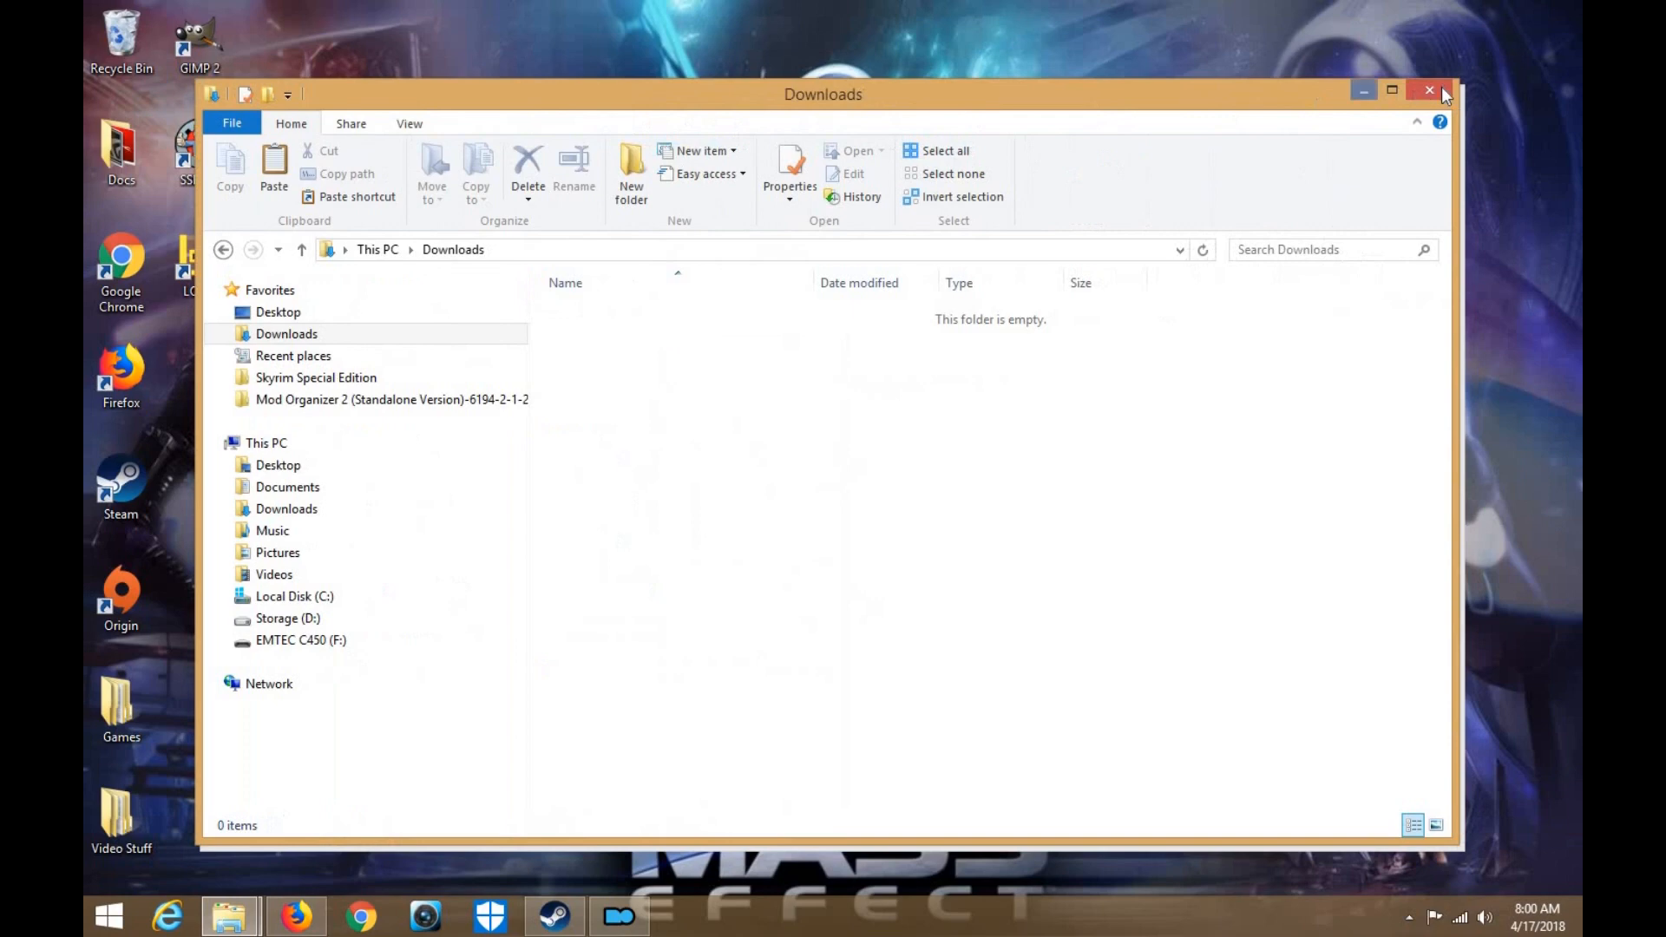
pyautogui.click(1442, 94)
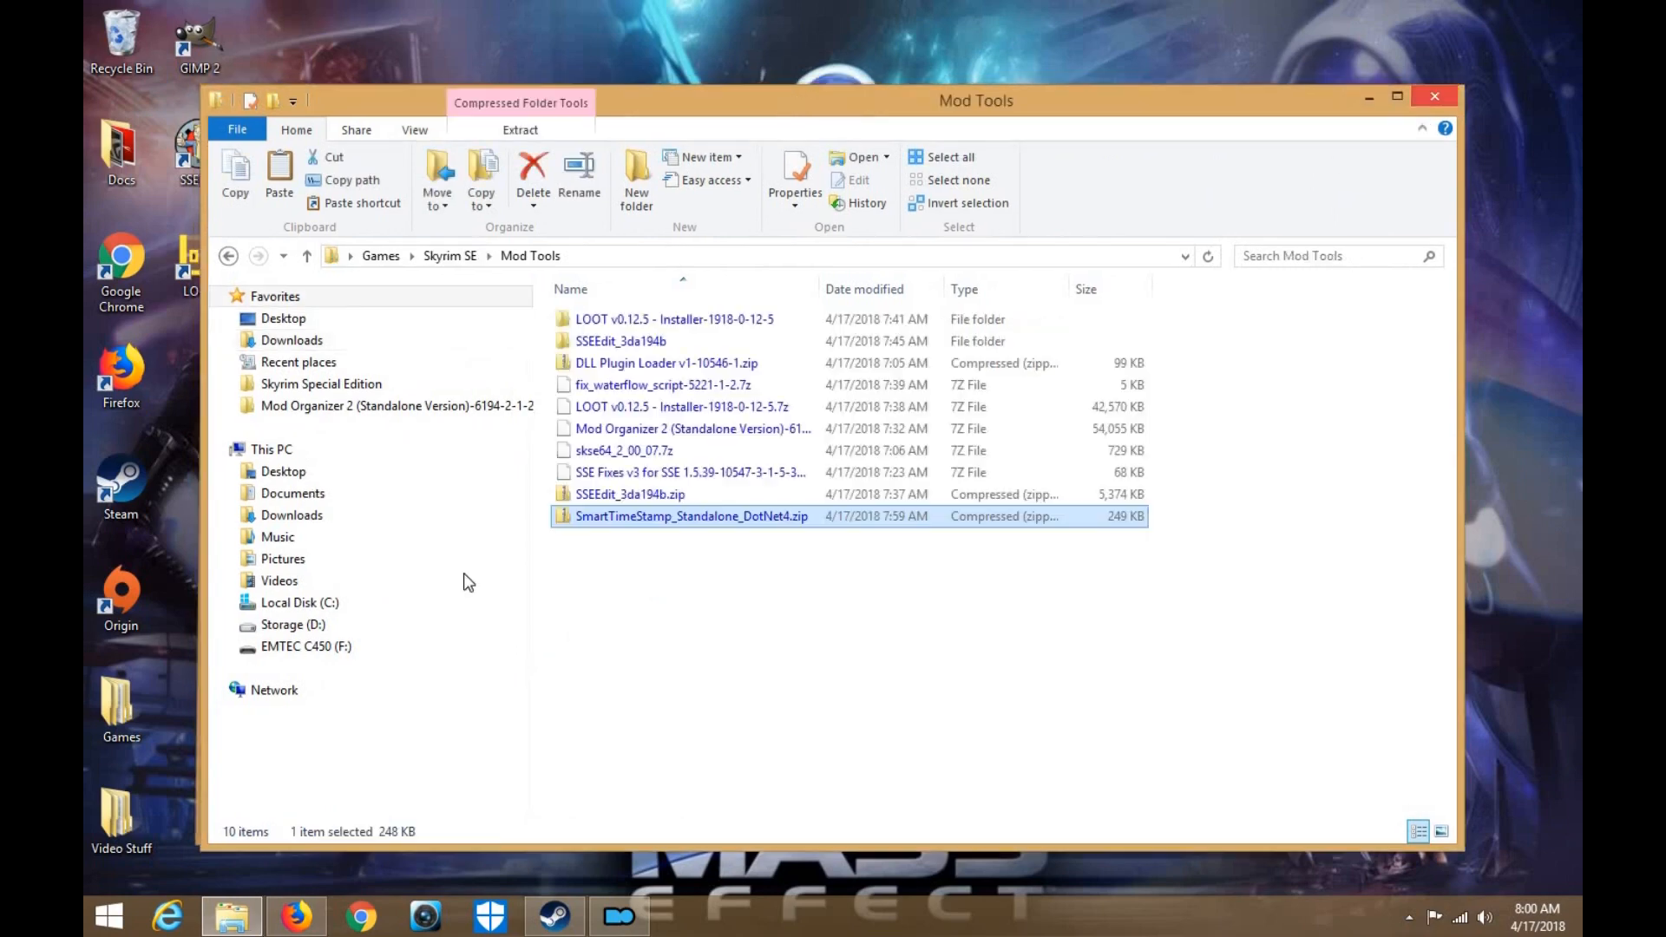
# Extract SmartTimeStamp_Standalone_DotNet4.zip into its own folder with 7-Zip and launch Smart Timestamp from that folder
pyautogui.rightClick(674, 514)
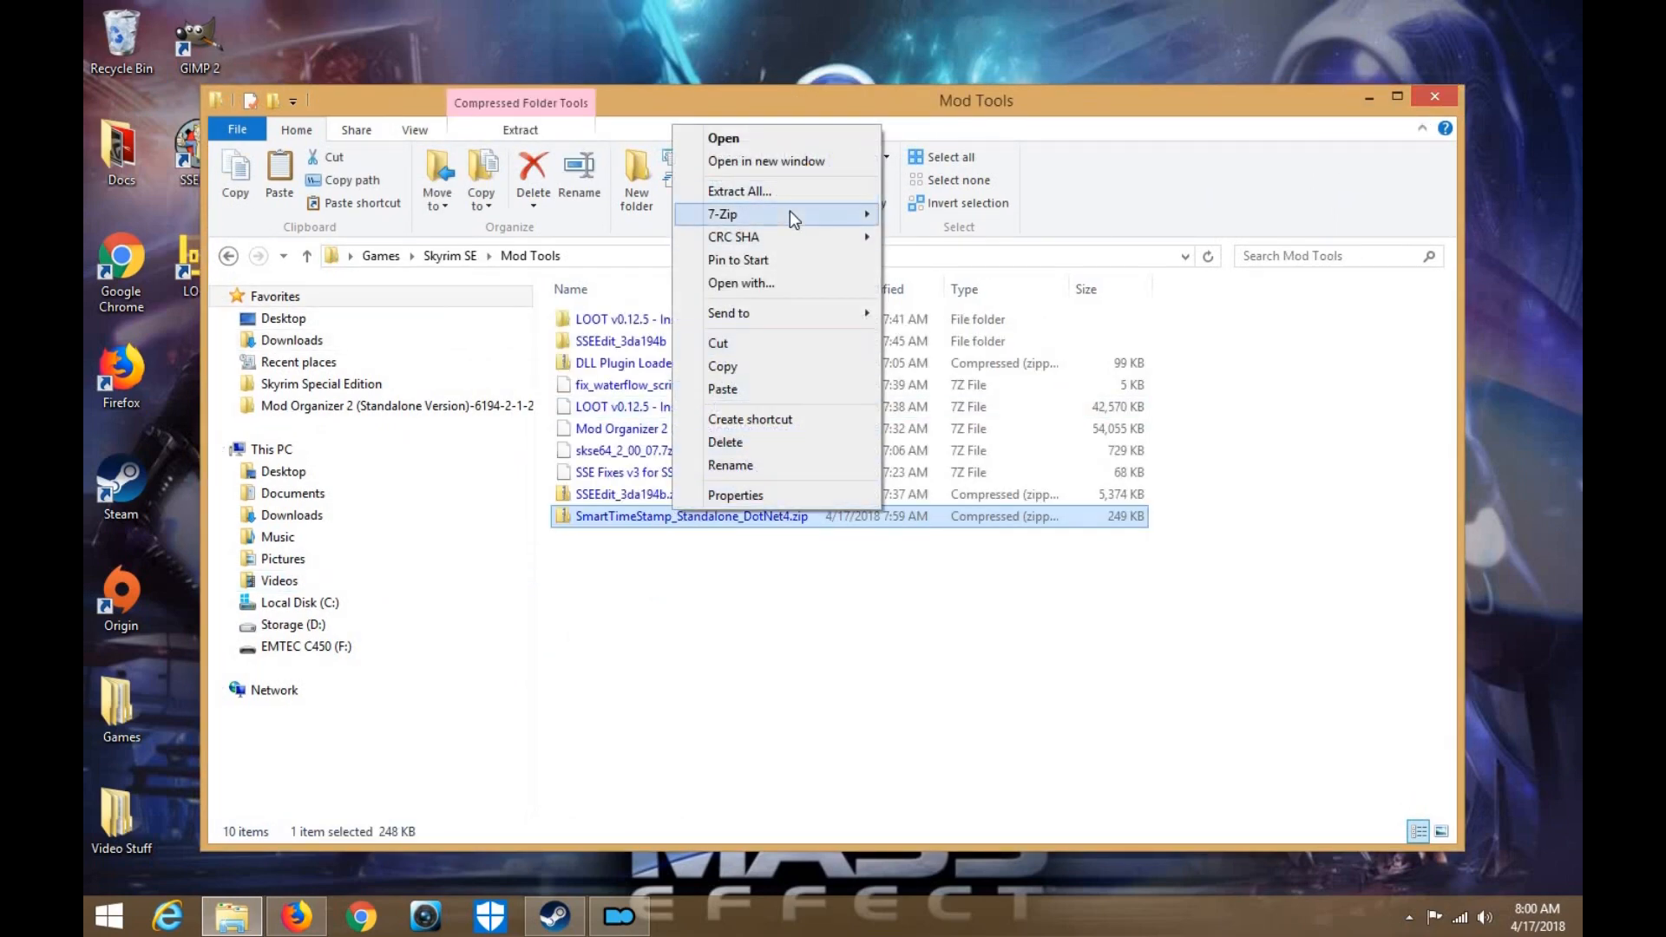
pyautogui.moveTo(780, 214)
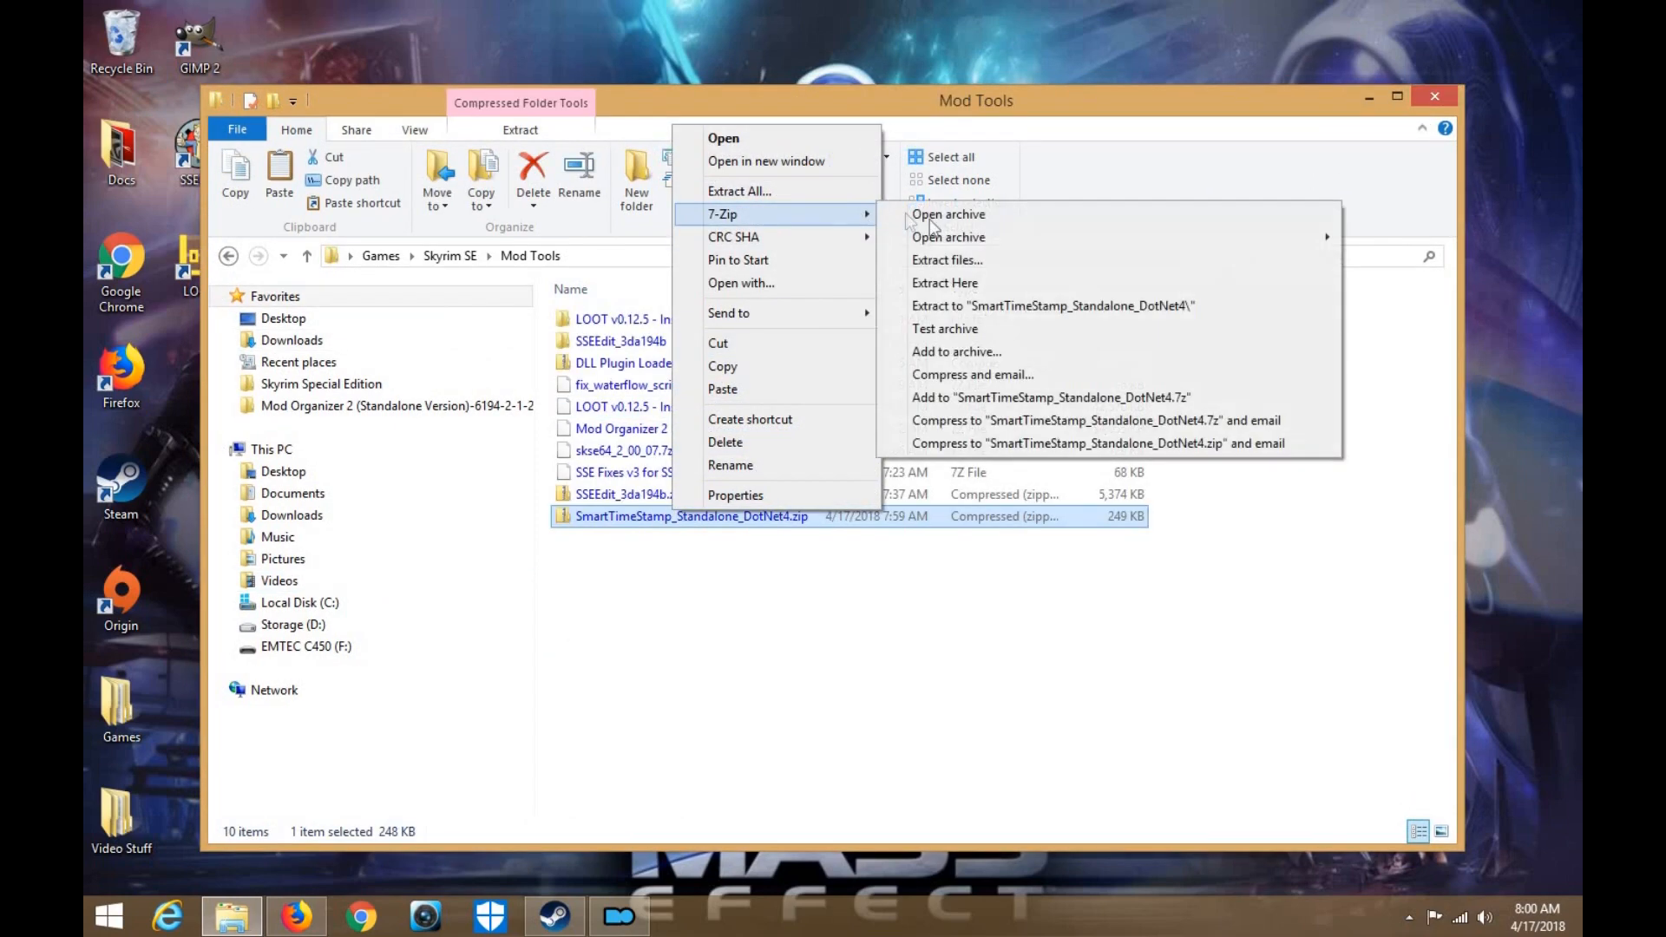
pyautogui.click(955, 264)
pyautogui.click(820, 607)
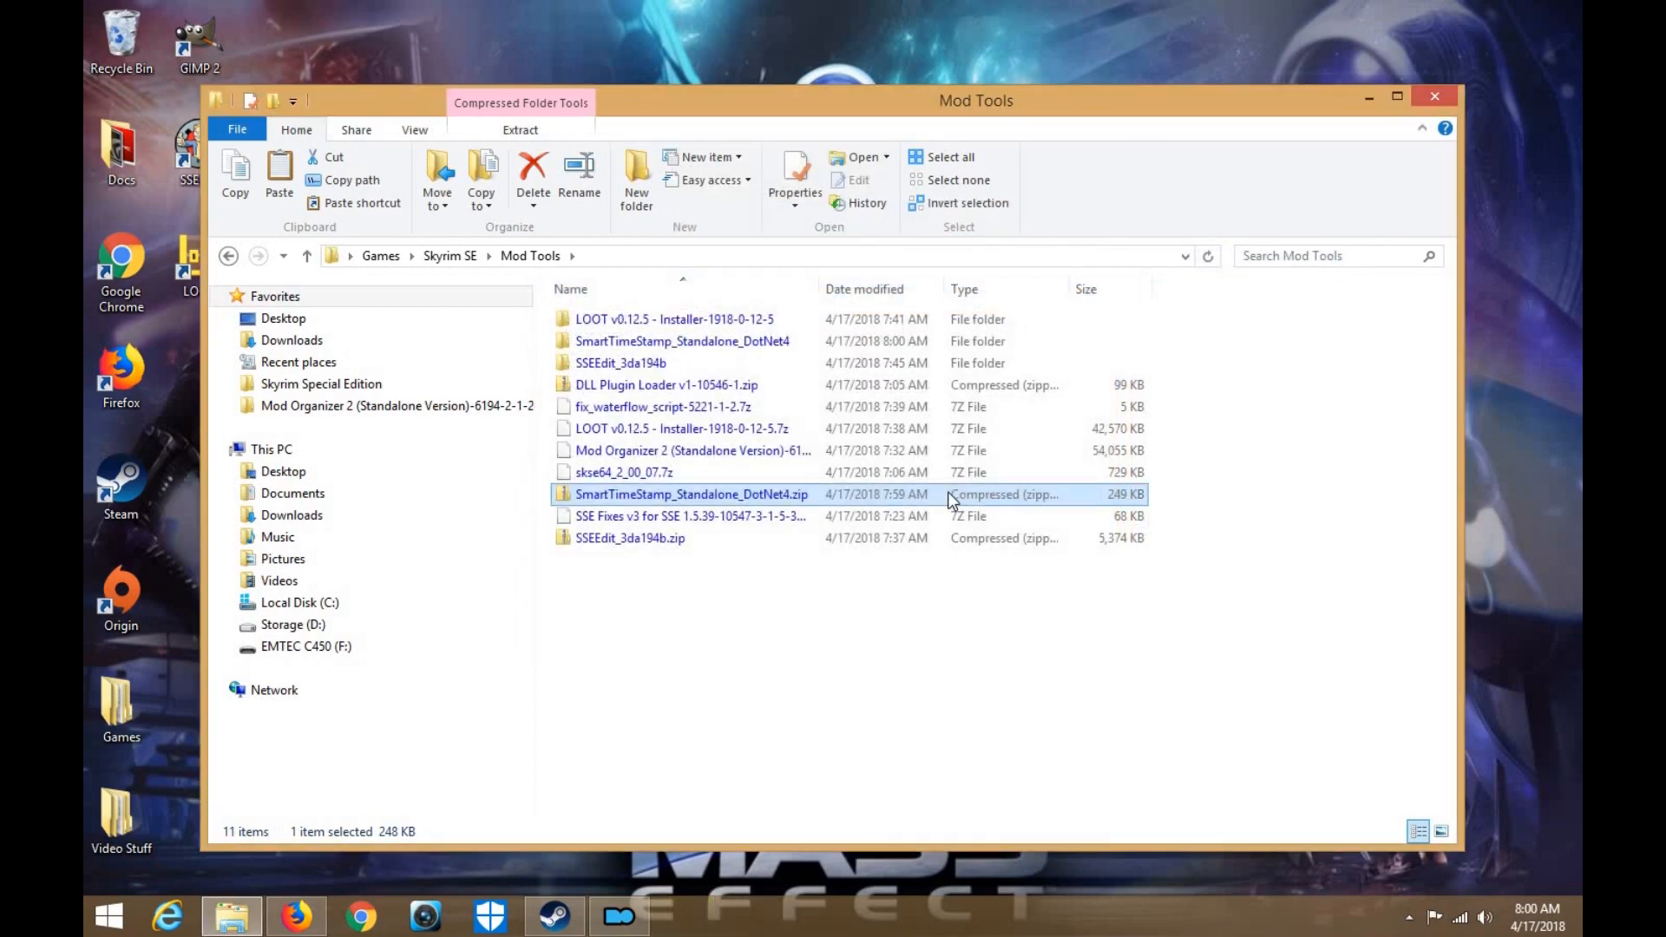
pyautogui.doubleClick(654, 342)
pyautogui.doubleClick(659, 321)
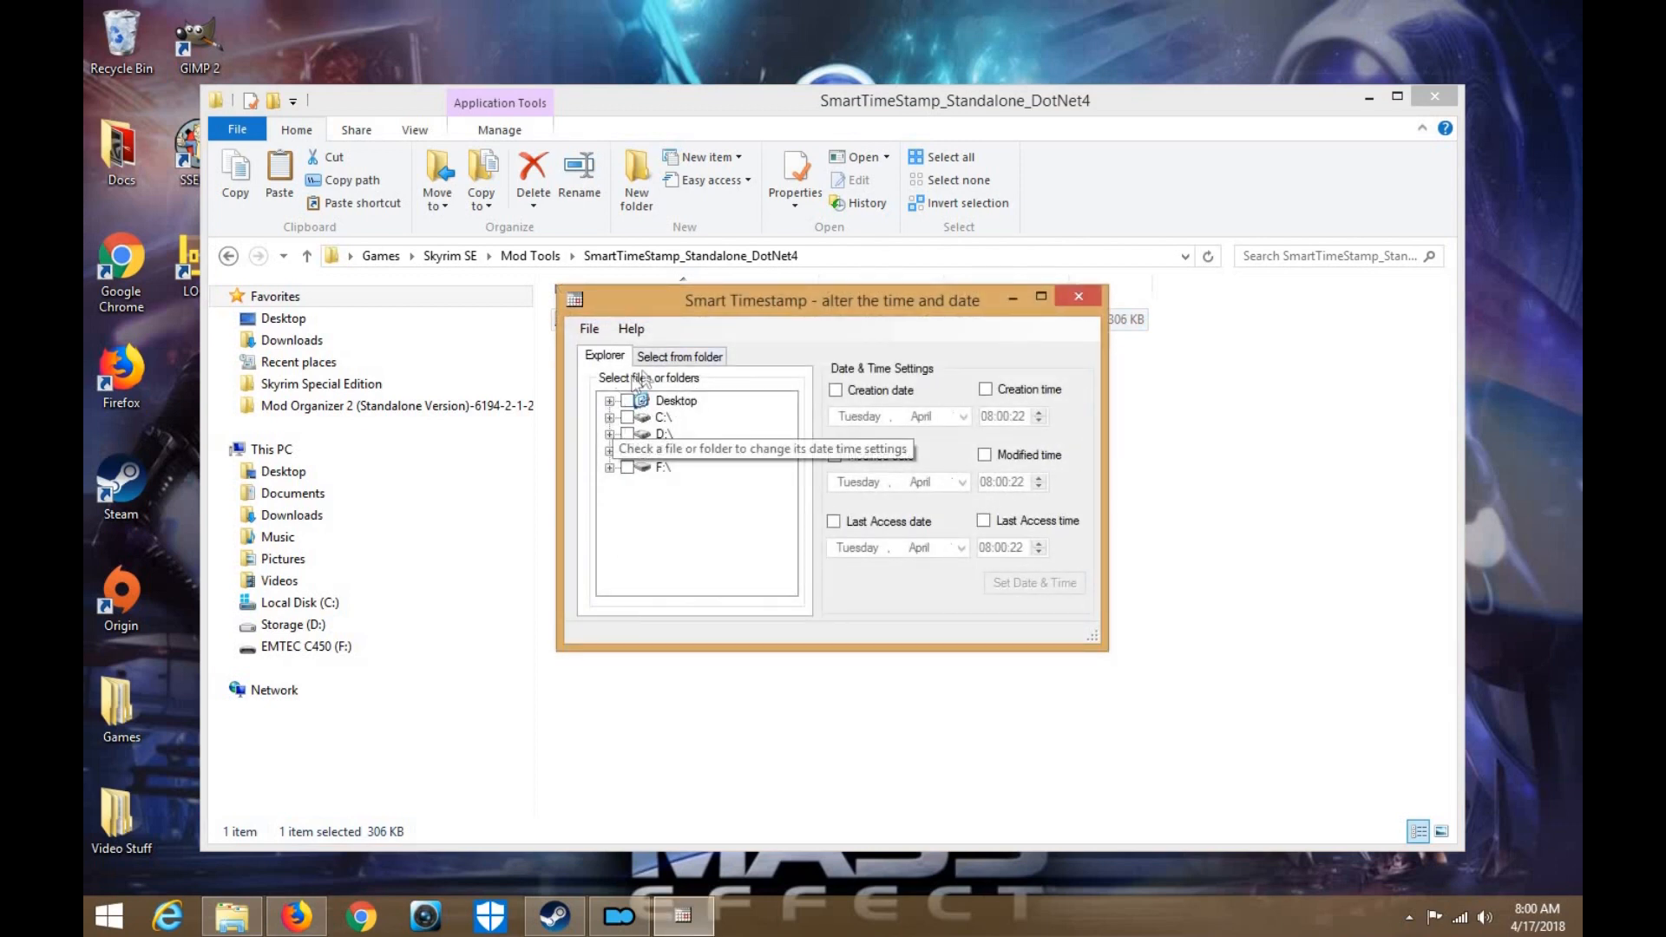
# Examine the Desktop branch of Smart Timestamp's file tree, including its Games and Docs folders, and collapse it again
pyautogui.click(610, 401)
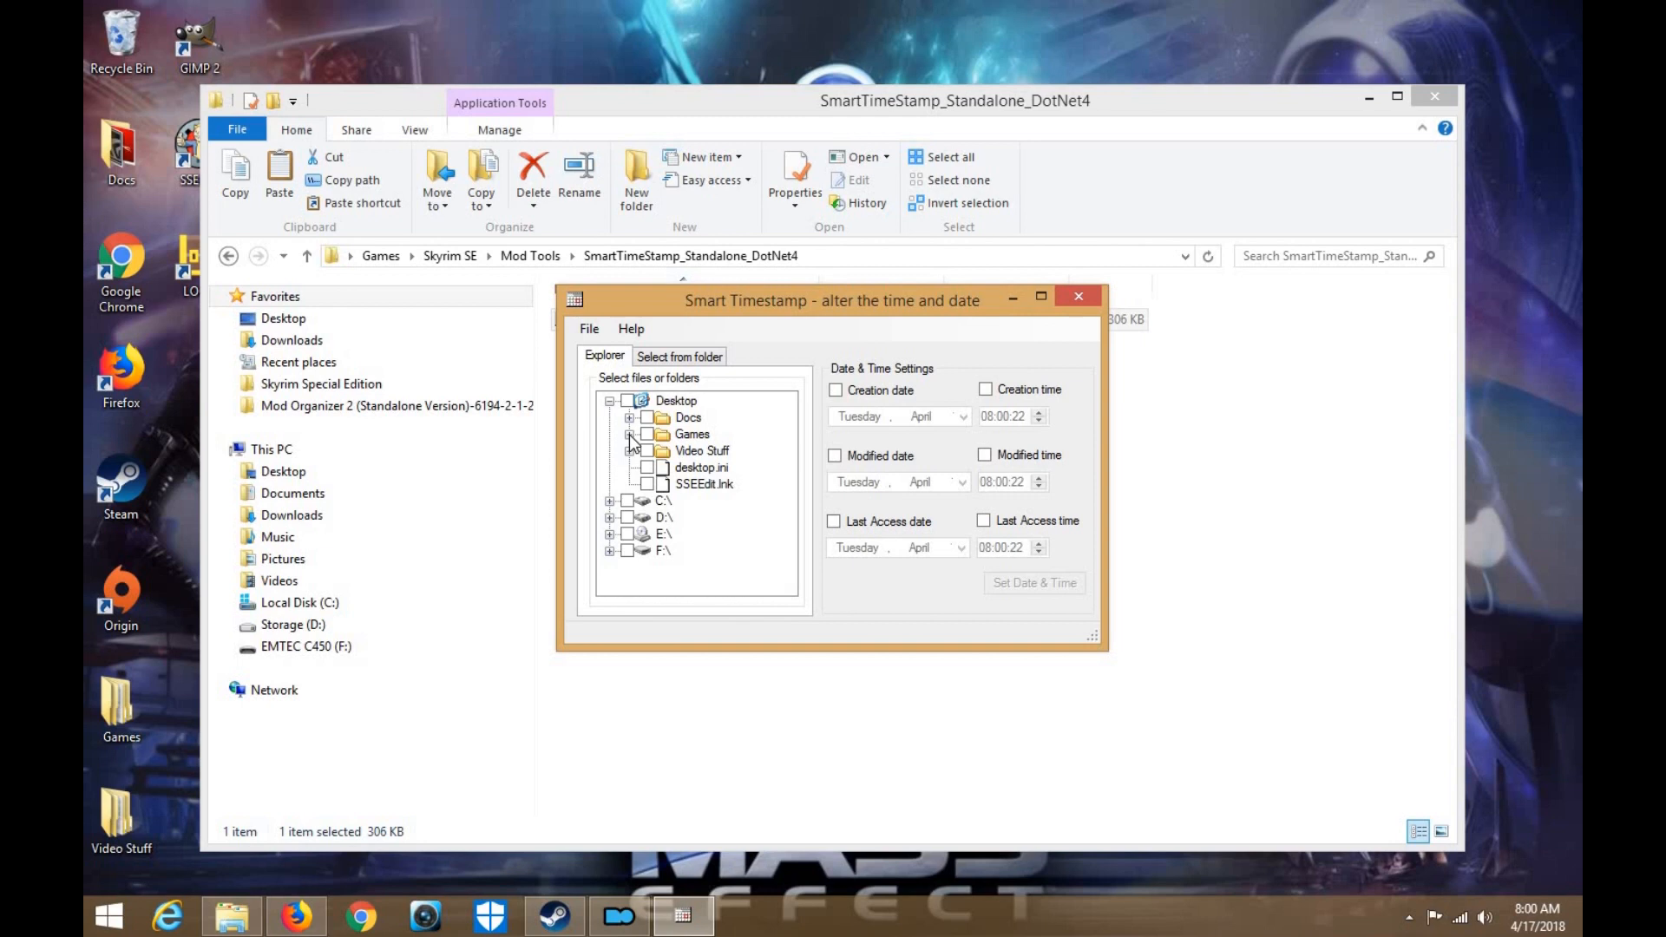
pyautogui.click(629, 434)
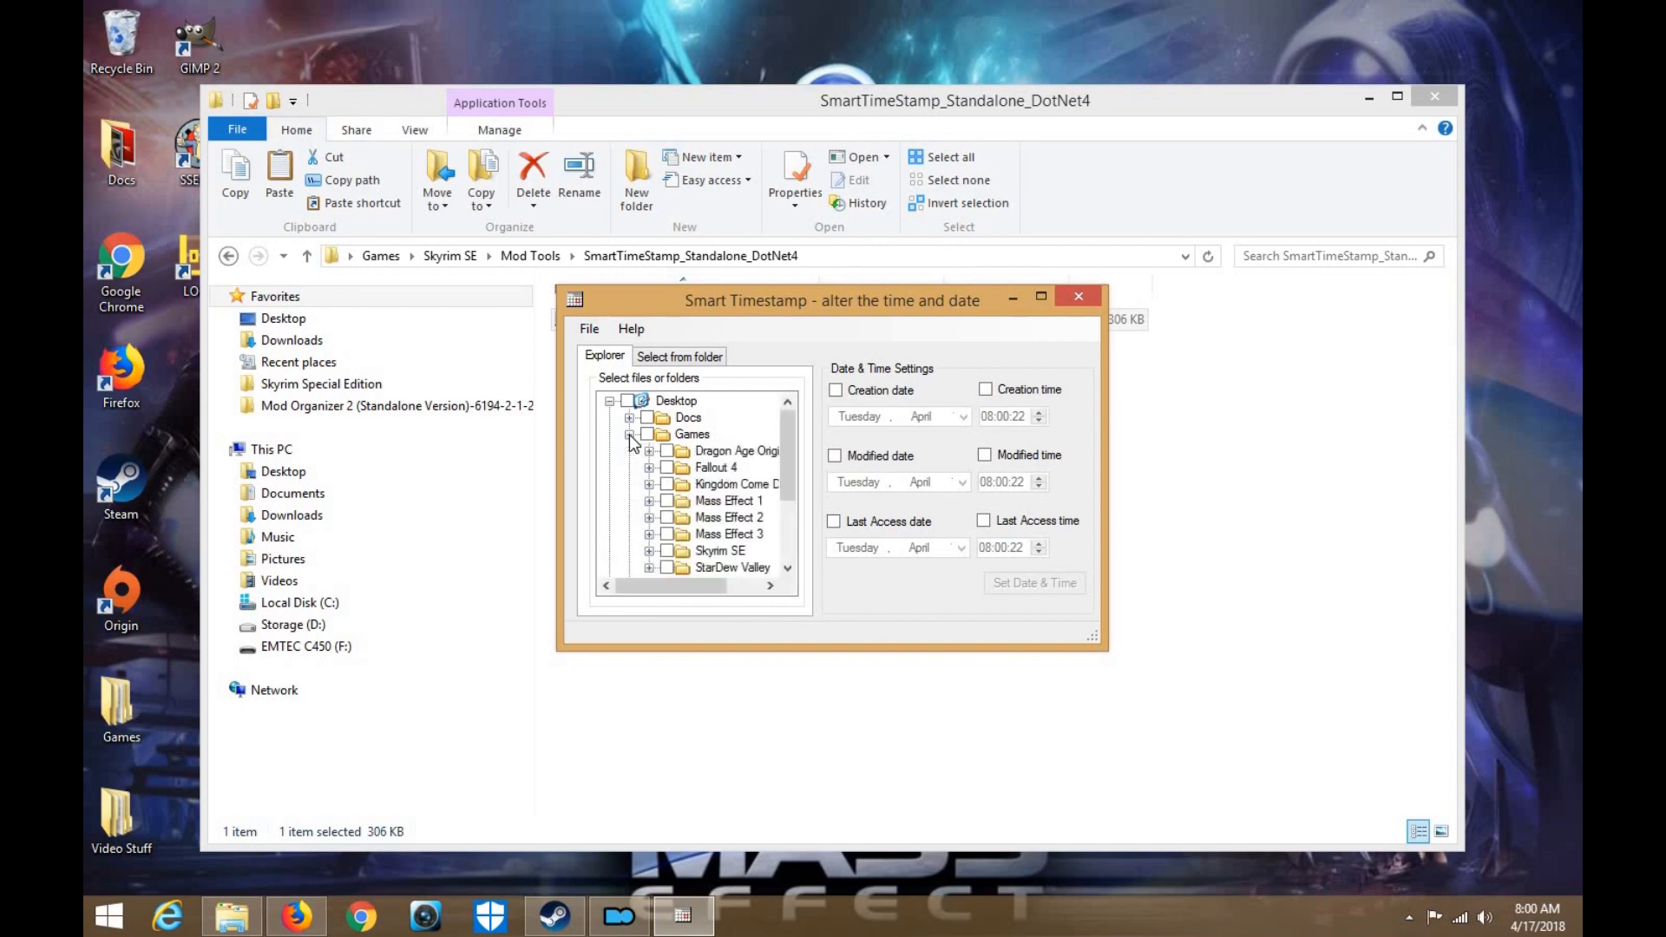
pyautogui.click(629, 433)
pyautogui.click(628, 417)
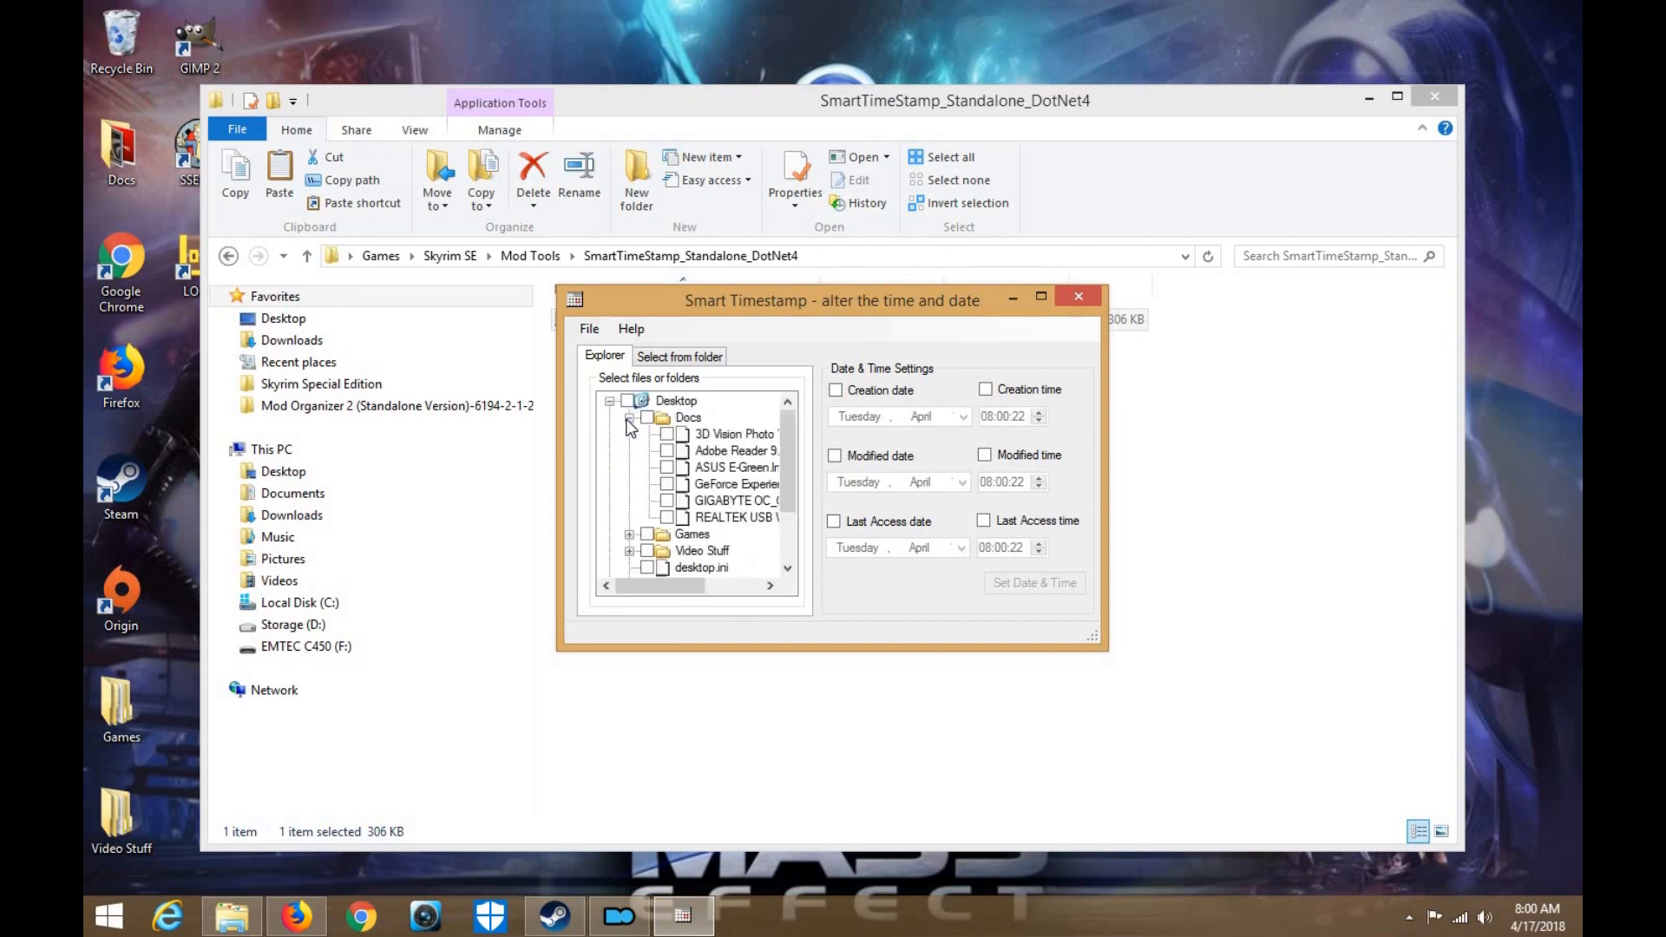
pyautogui.click(628, 417)
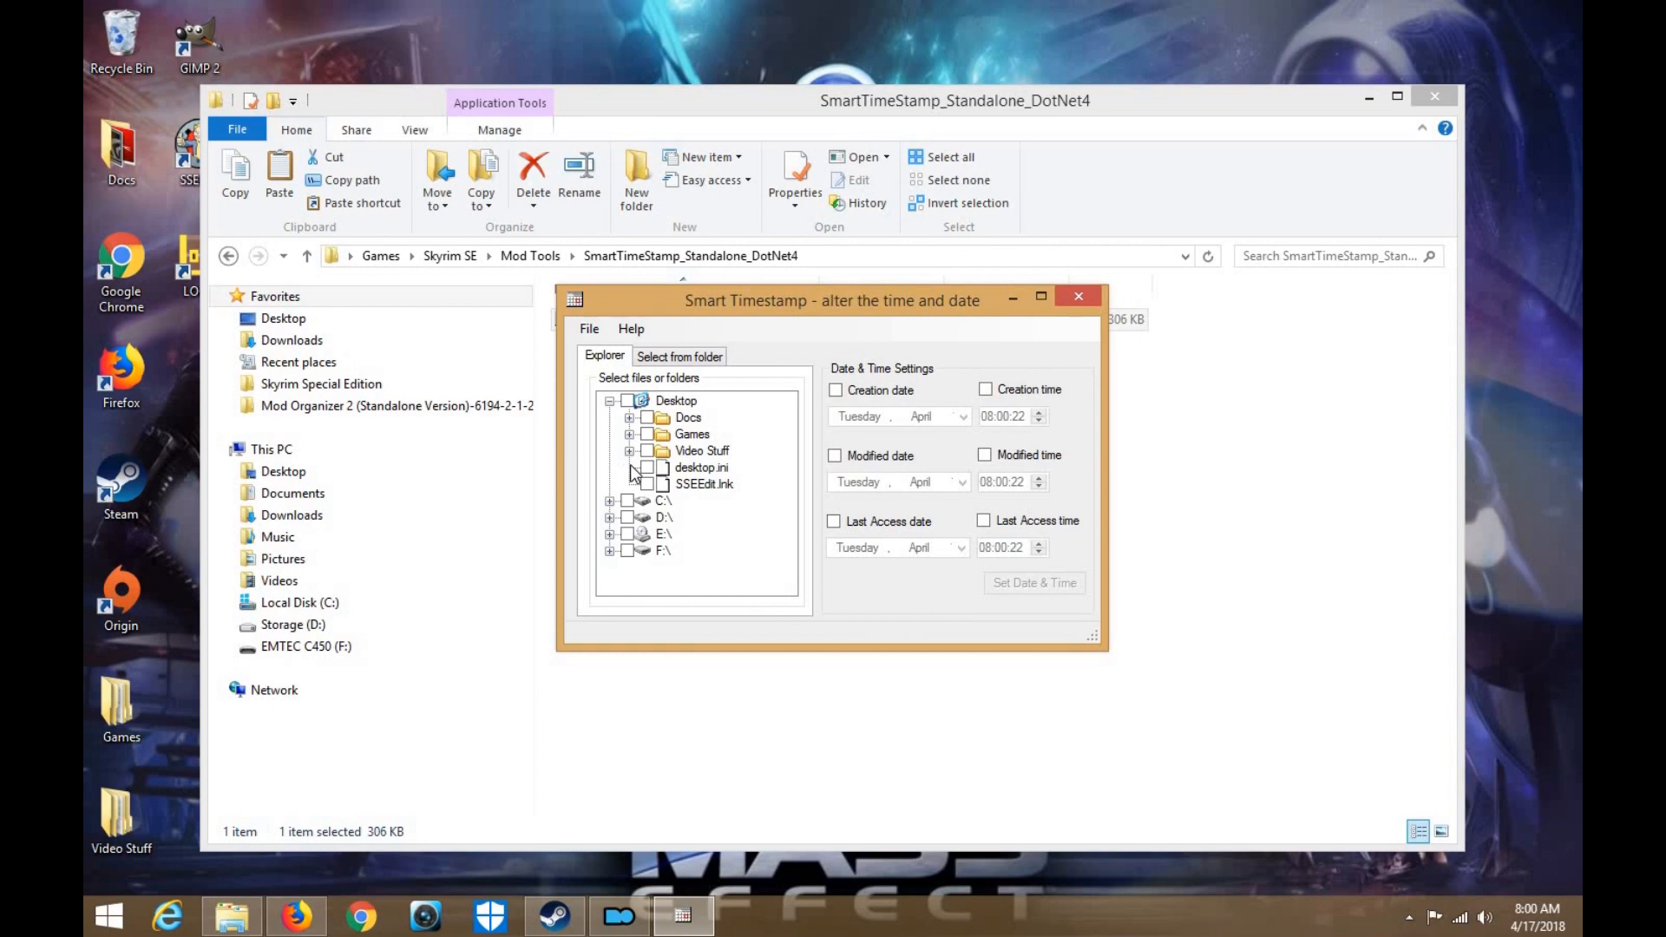
pyautogui.click(610, 401)
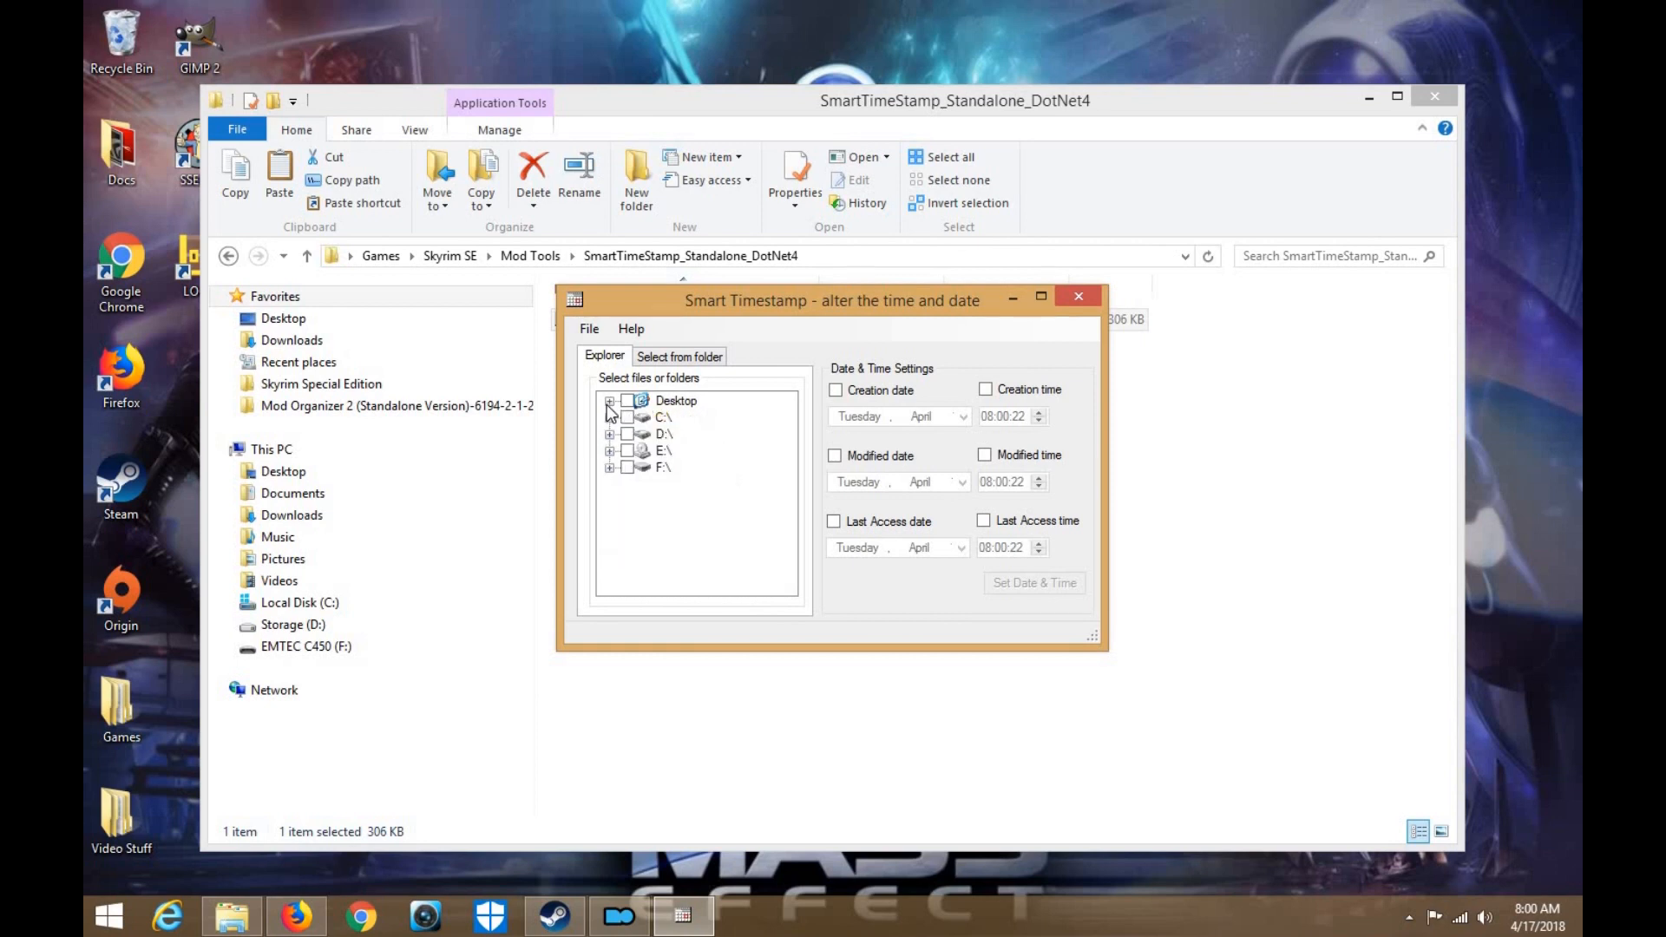
# Expand the file tree from D:\ through Program Files (x86), Steam, steamapps, common and Skyrim Special Edition down to the Data folder
pyautogui.click(609, 434)
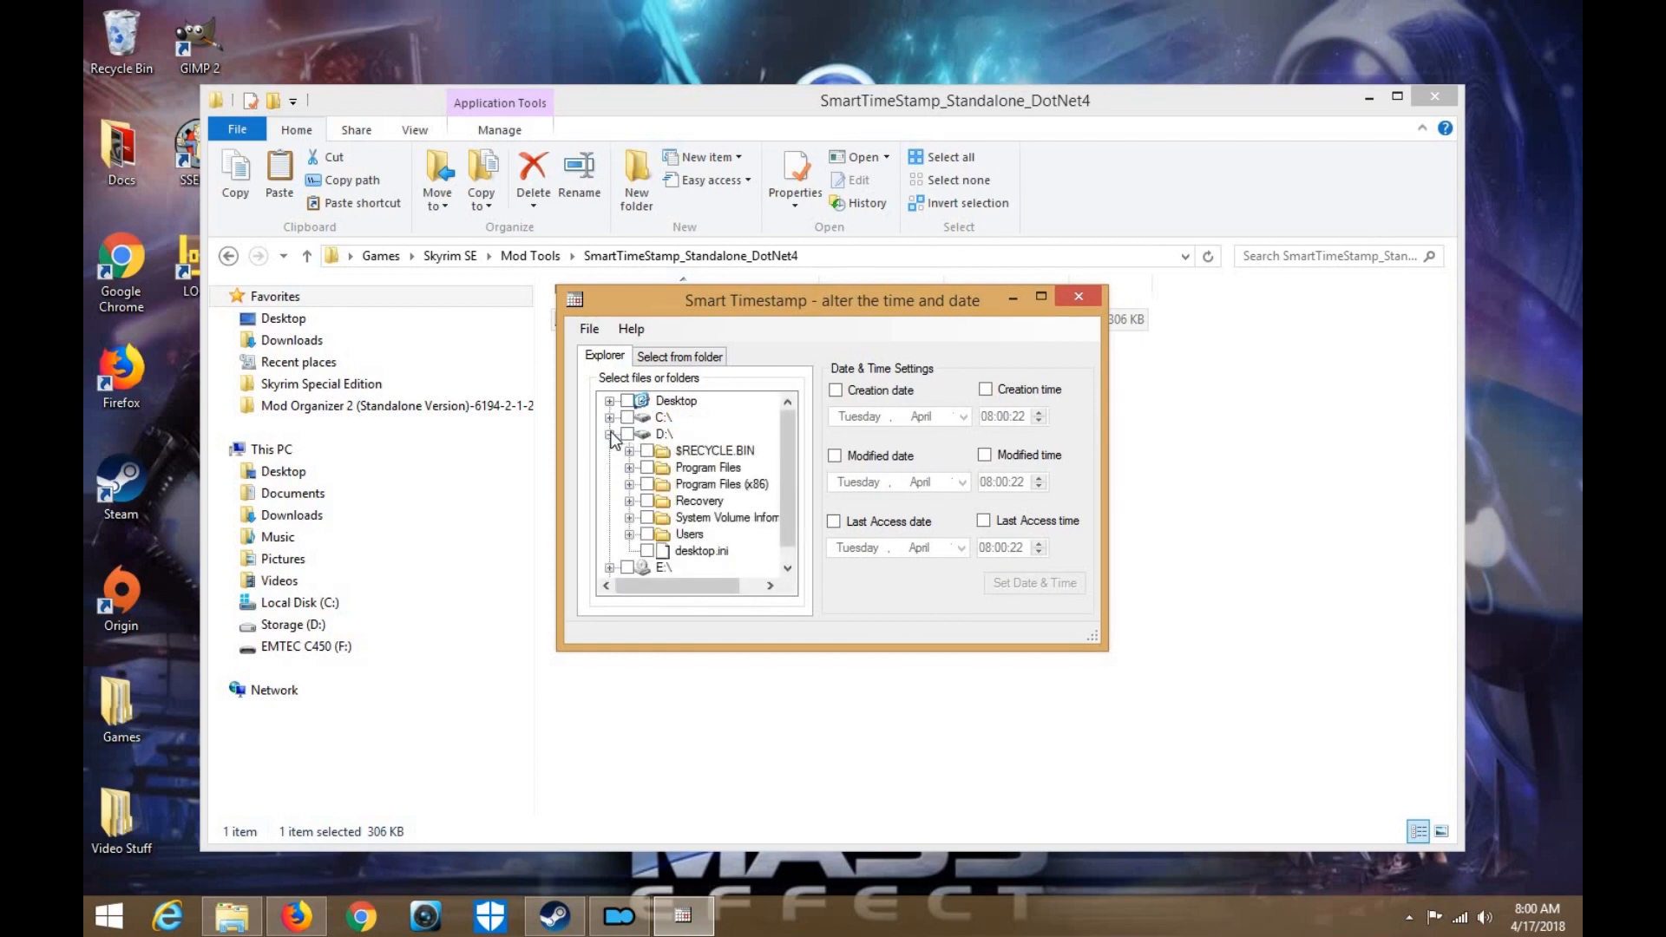
pyautogui.click(630, 485)
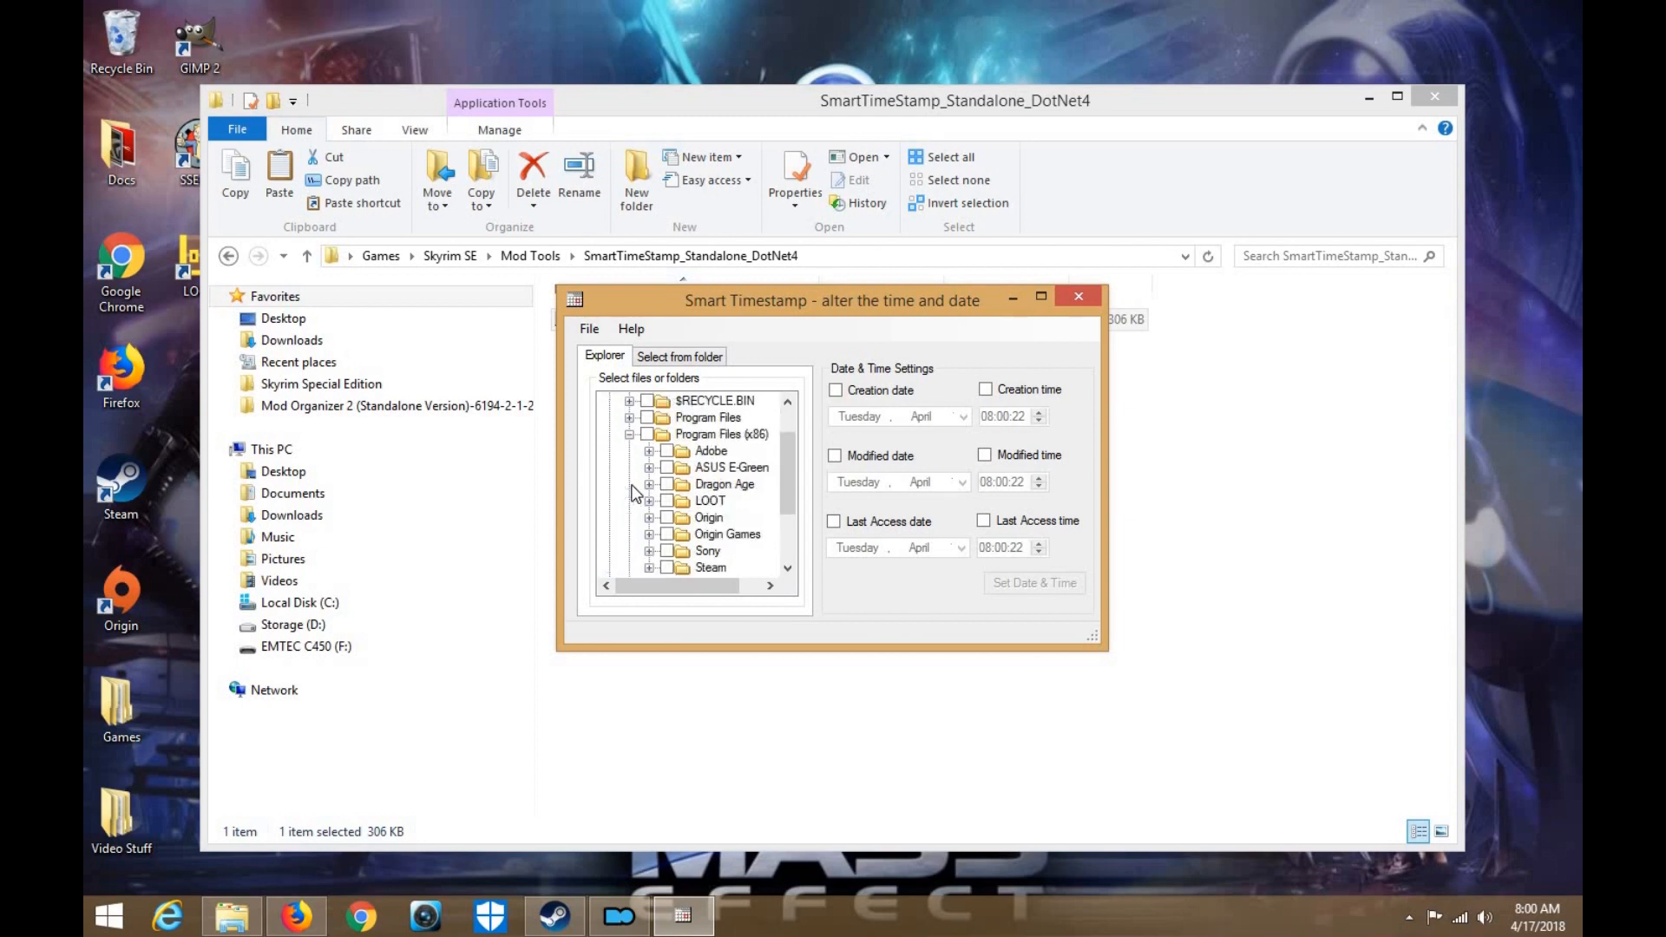
pyautogui.scroll(-1, 636, 493)
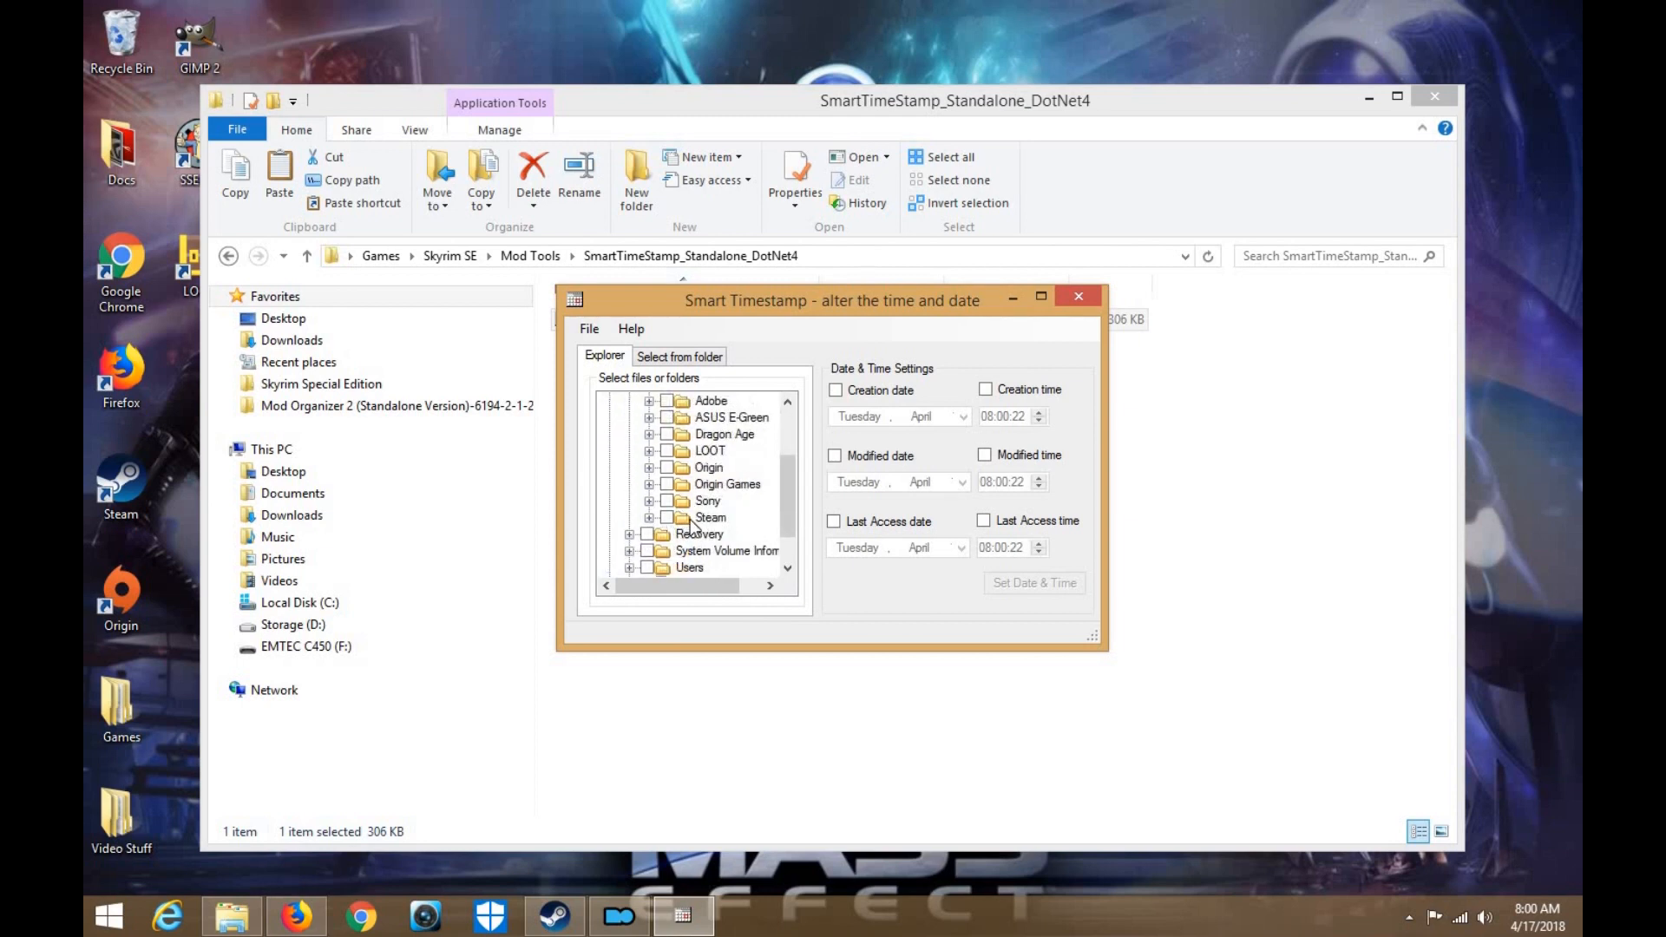
pyautogui.click(649, 518)
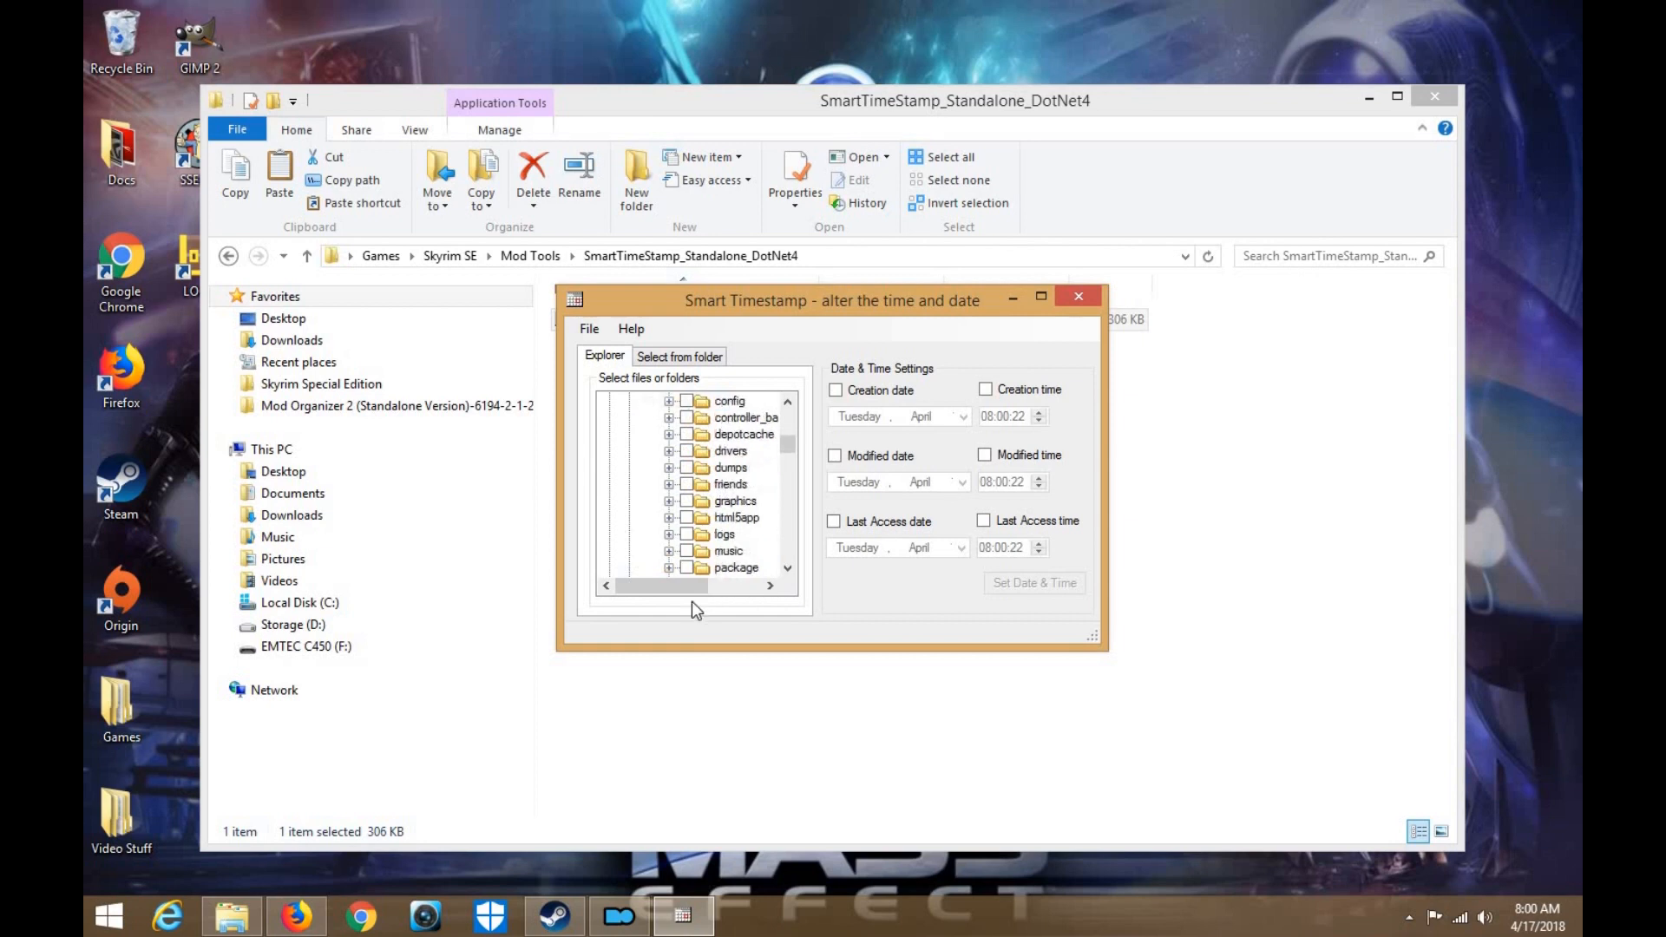
pyautogui.click(727, 586)
pyautogui.scroll(-3, 685, 533)
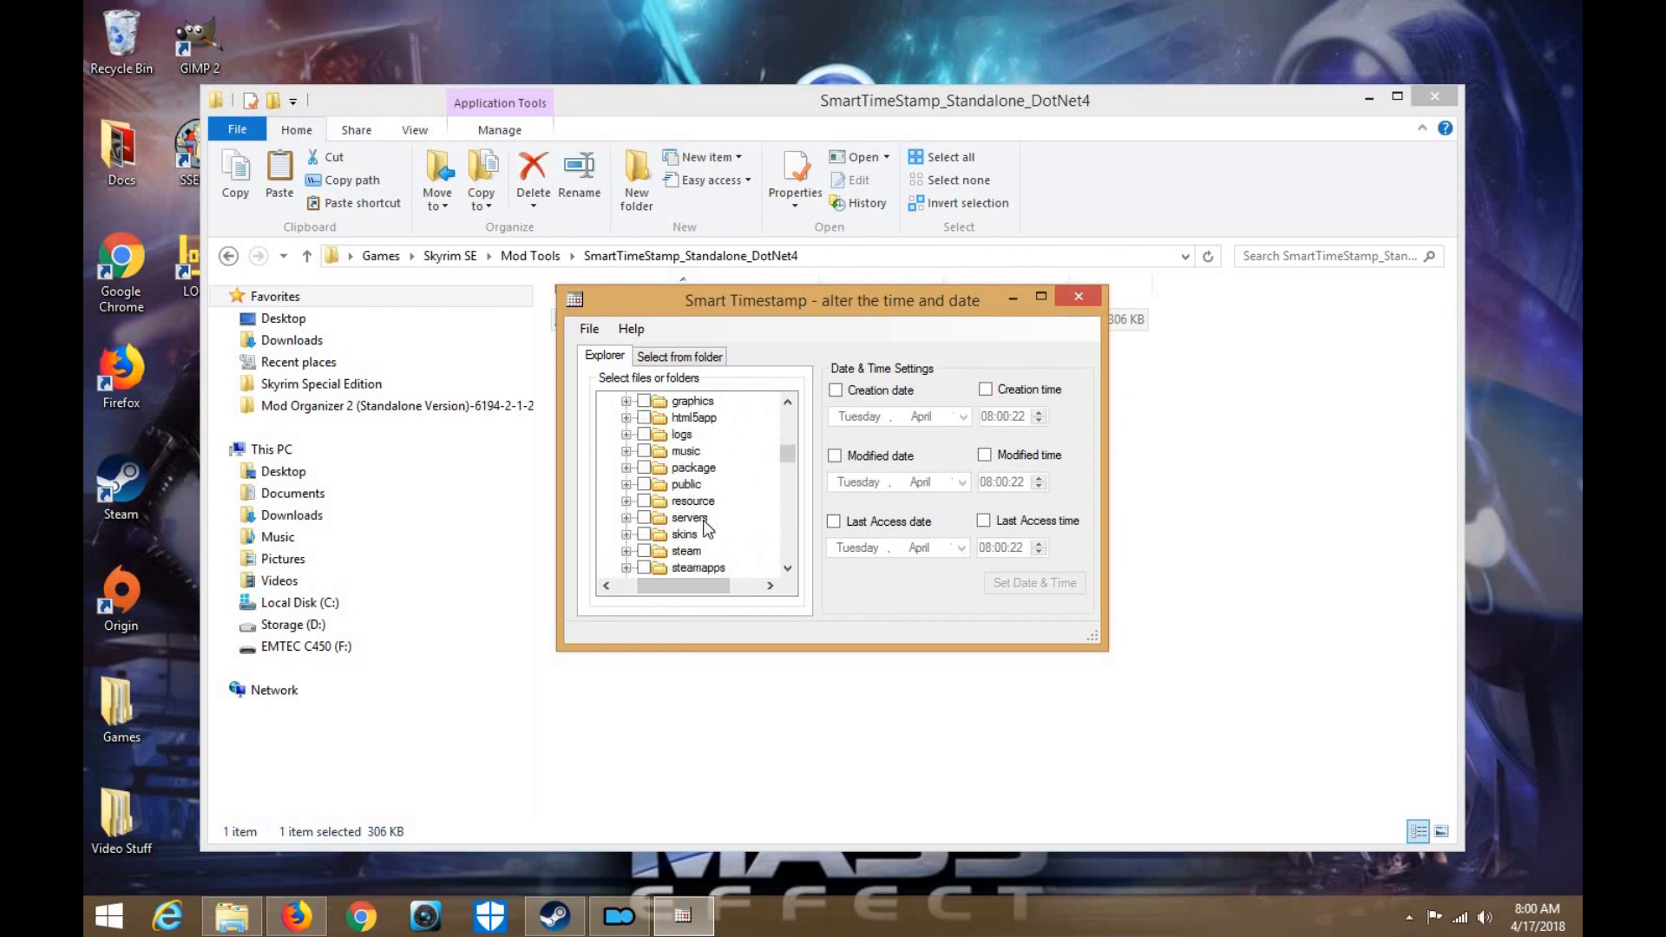
pyautogui.click(625, 518)
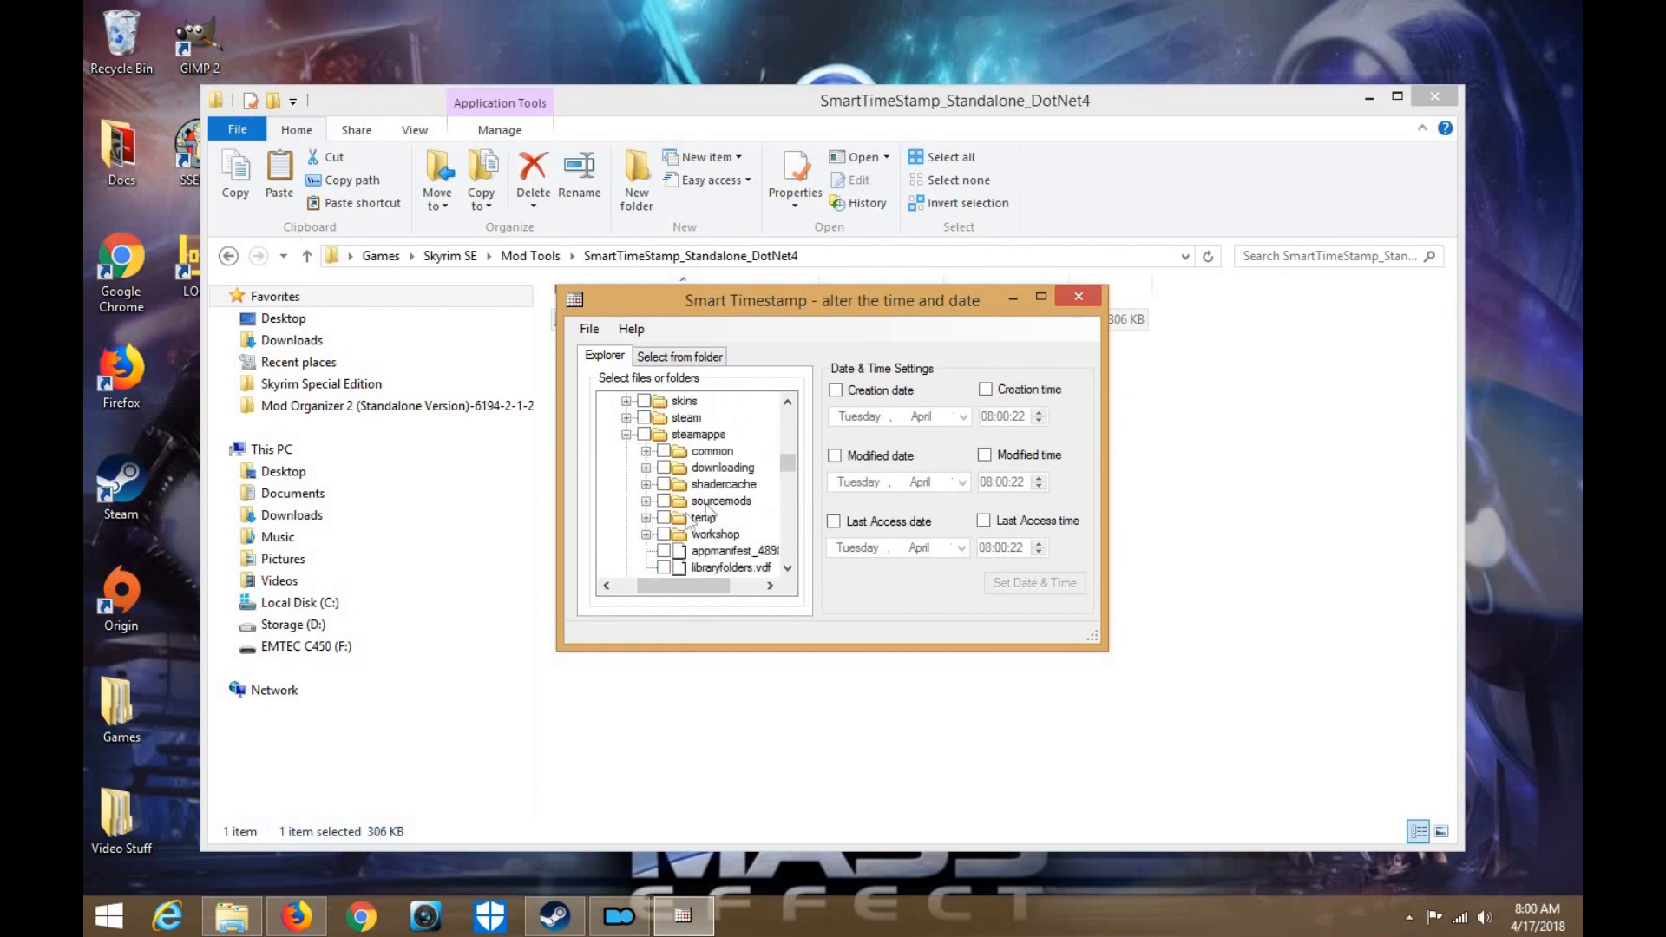
pyautogui.click(646, 452)
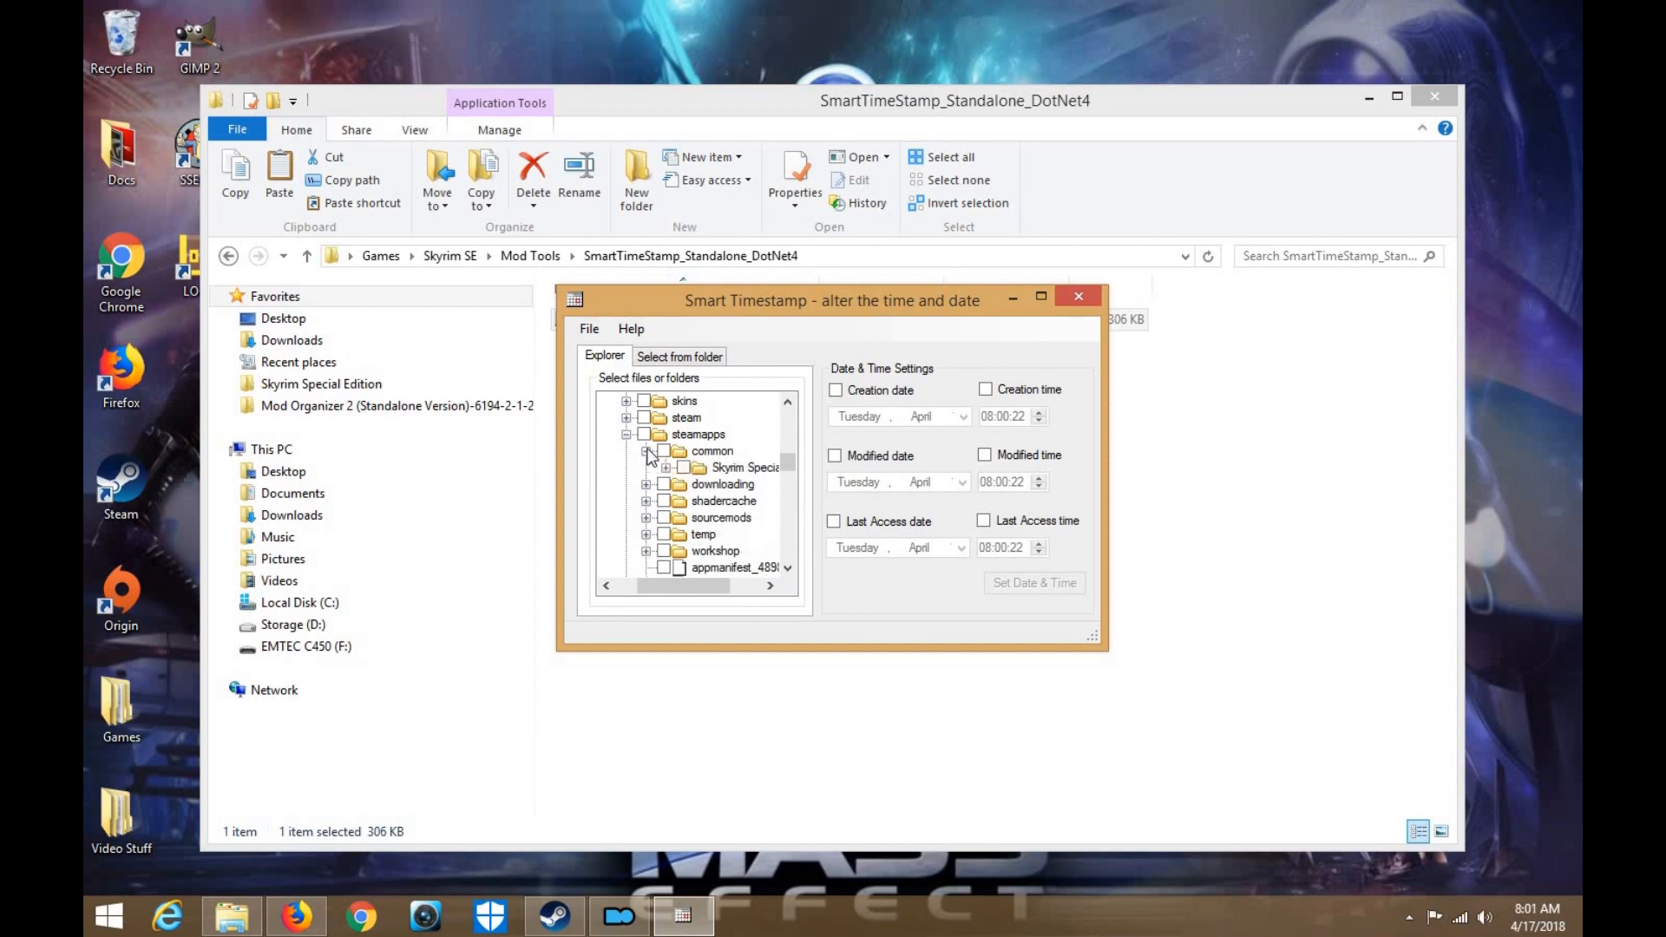
pyautogui.click(665, 468)
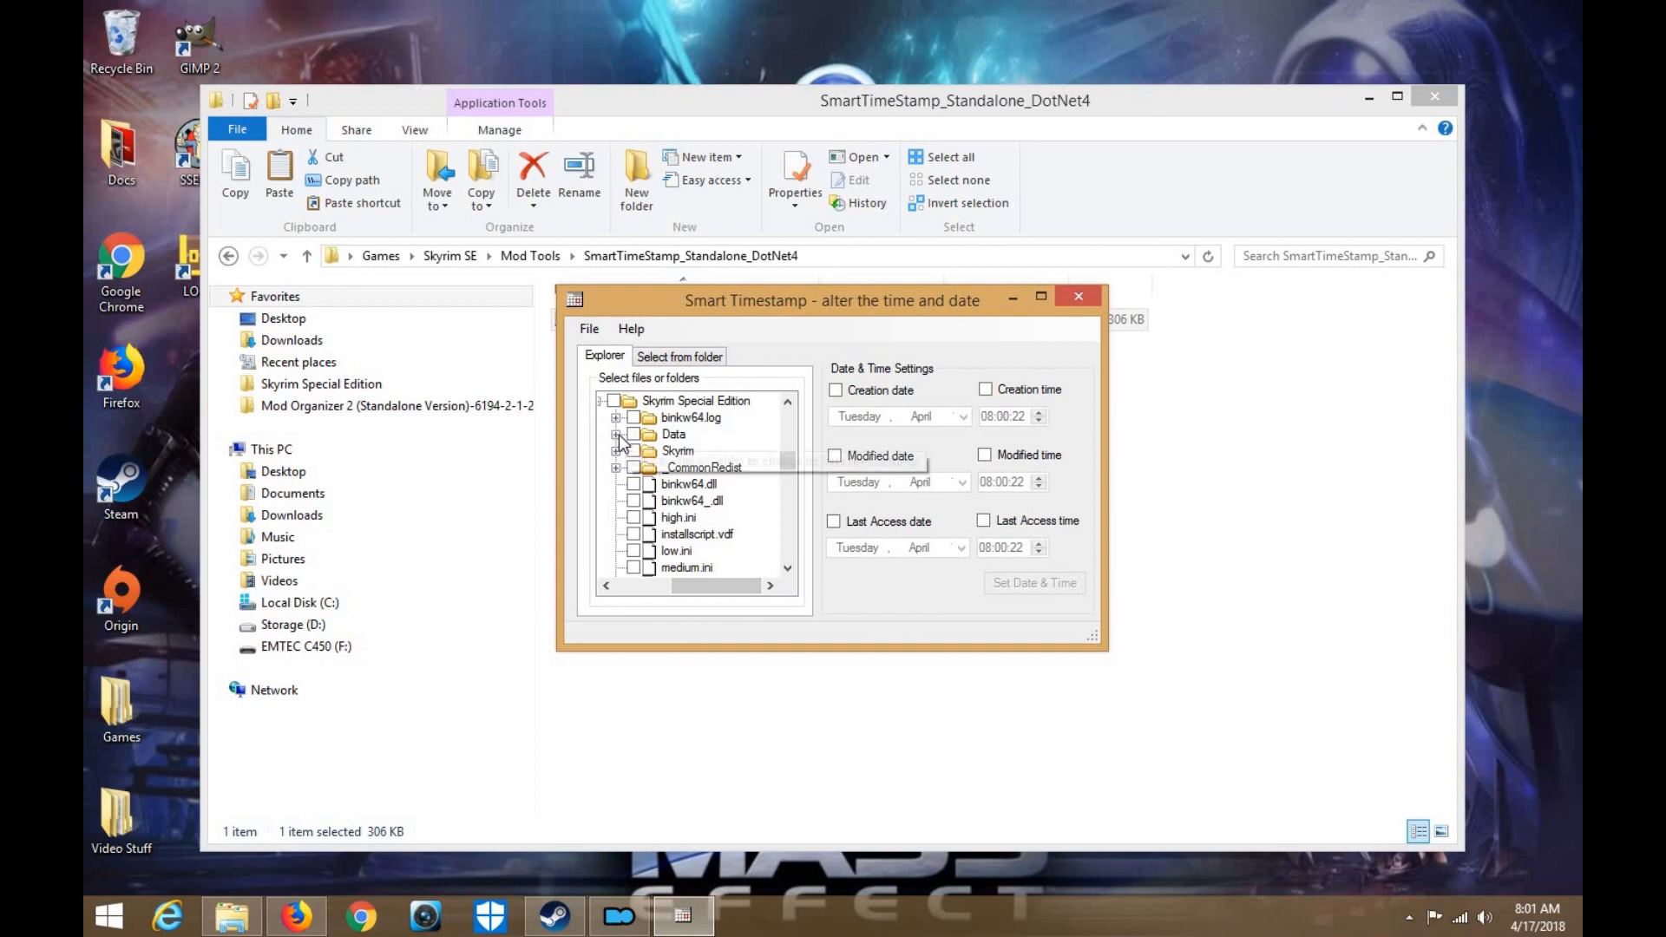
pyautogui.click(619, 433)
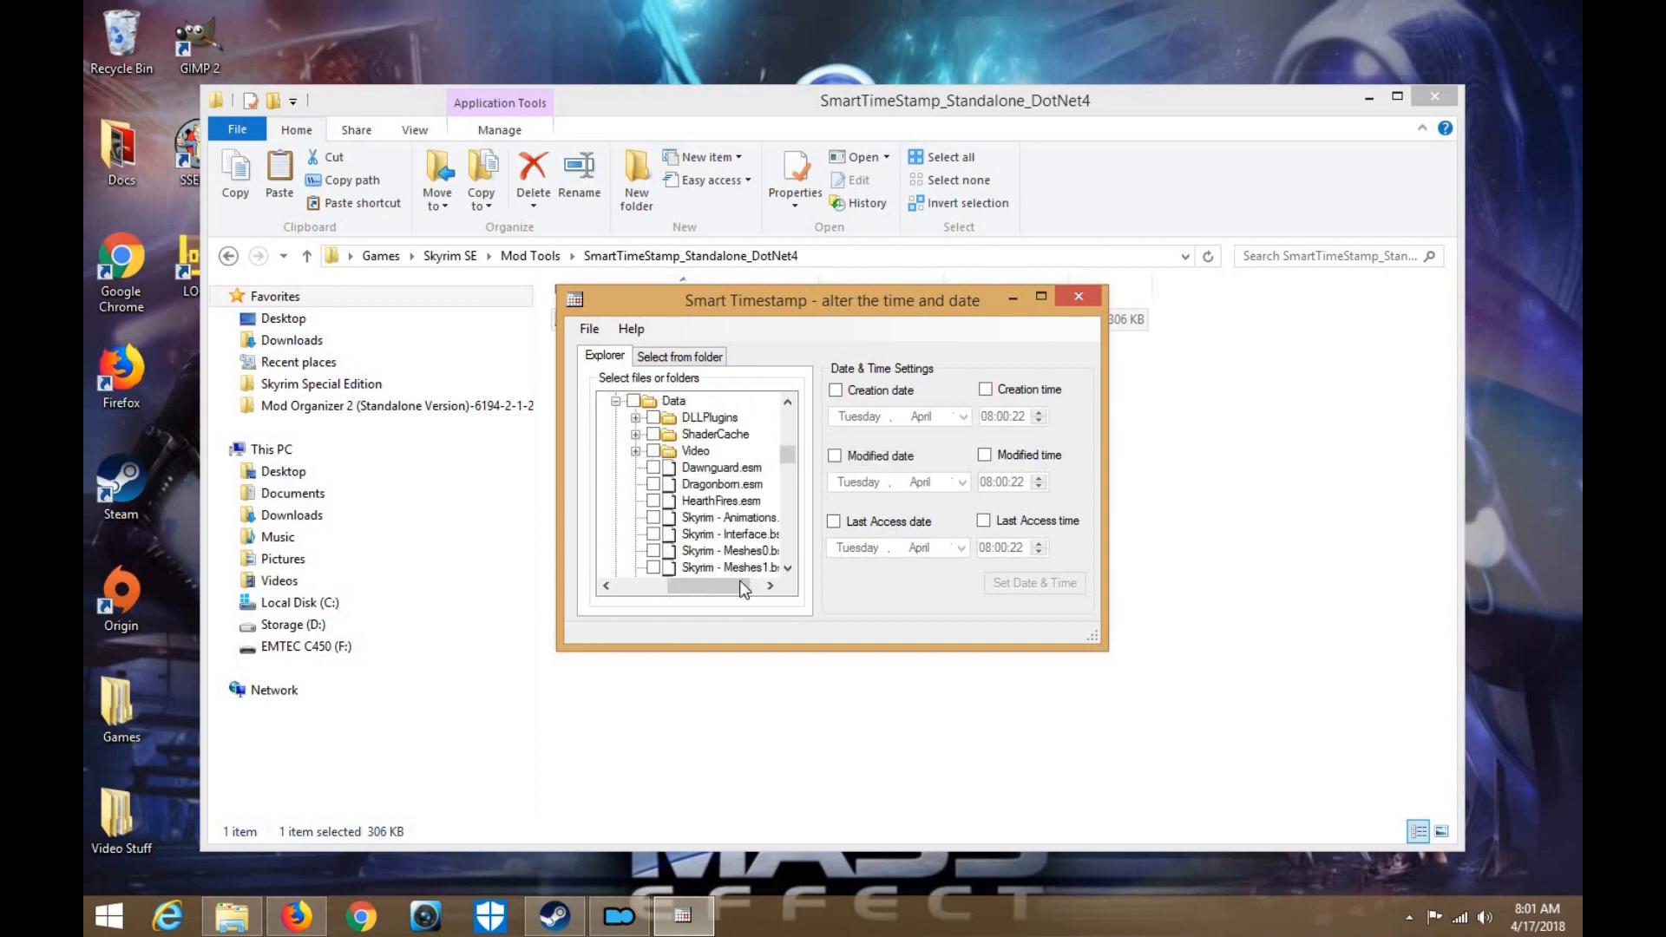
# Look through the Data folder's files for Dawnguard.esm and check today's date in the system calendar
pyautogui.moveTo(739, 579); pyautogui.dragTo(744, 529)
pyautogui.scroll(-6, 742, 525)
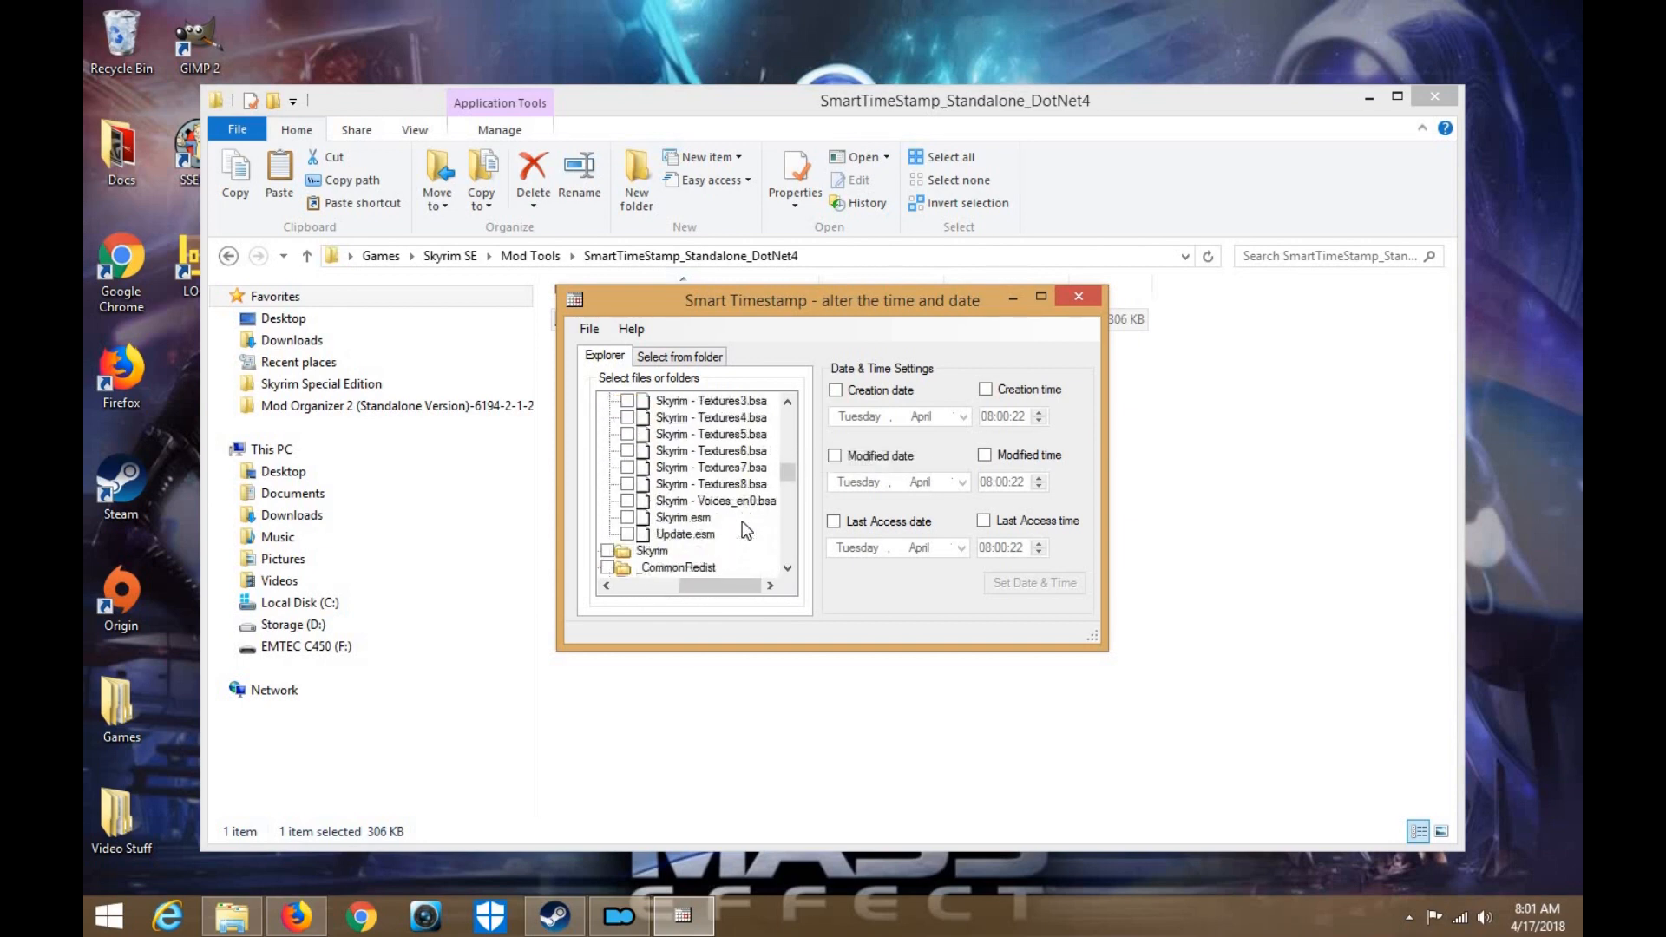
pyautogui.click(713, 532)
pyautogui.scroll(6, 742, 503)
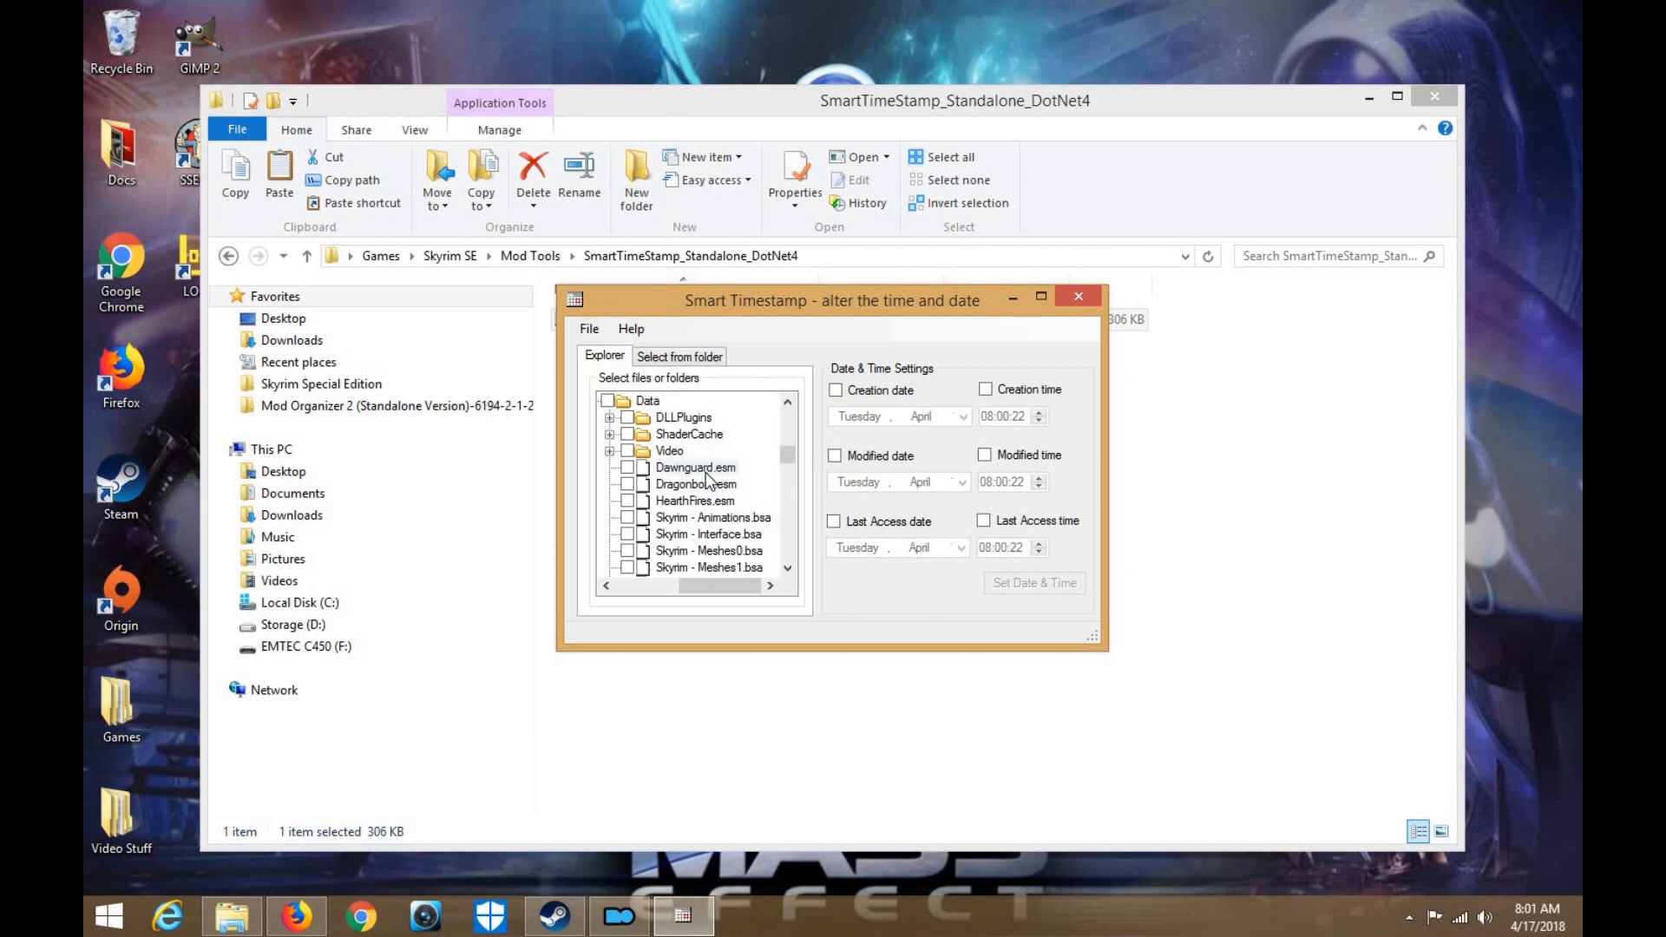
pyautogui.click(705, 470)
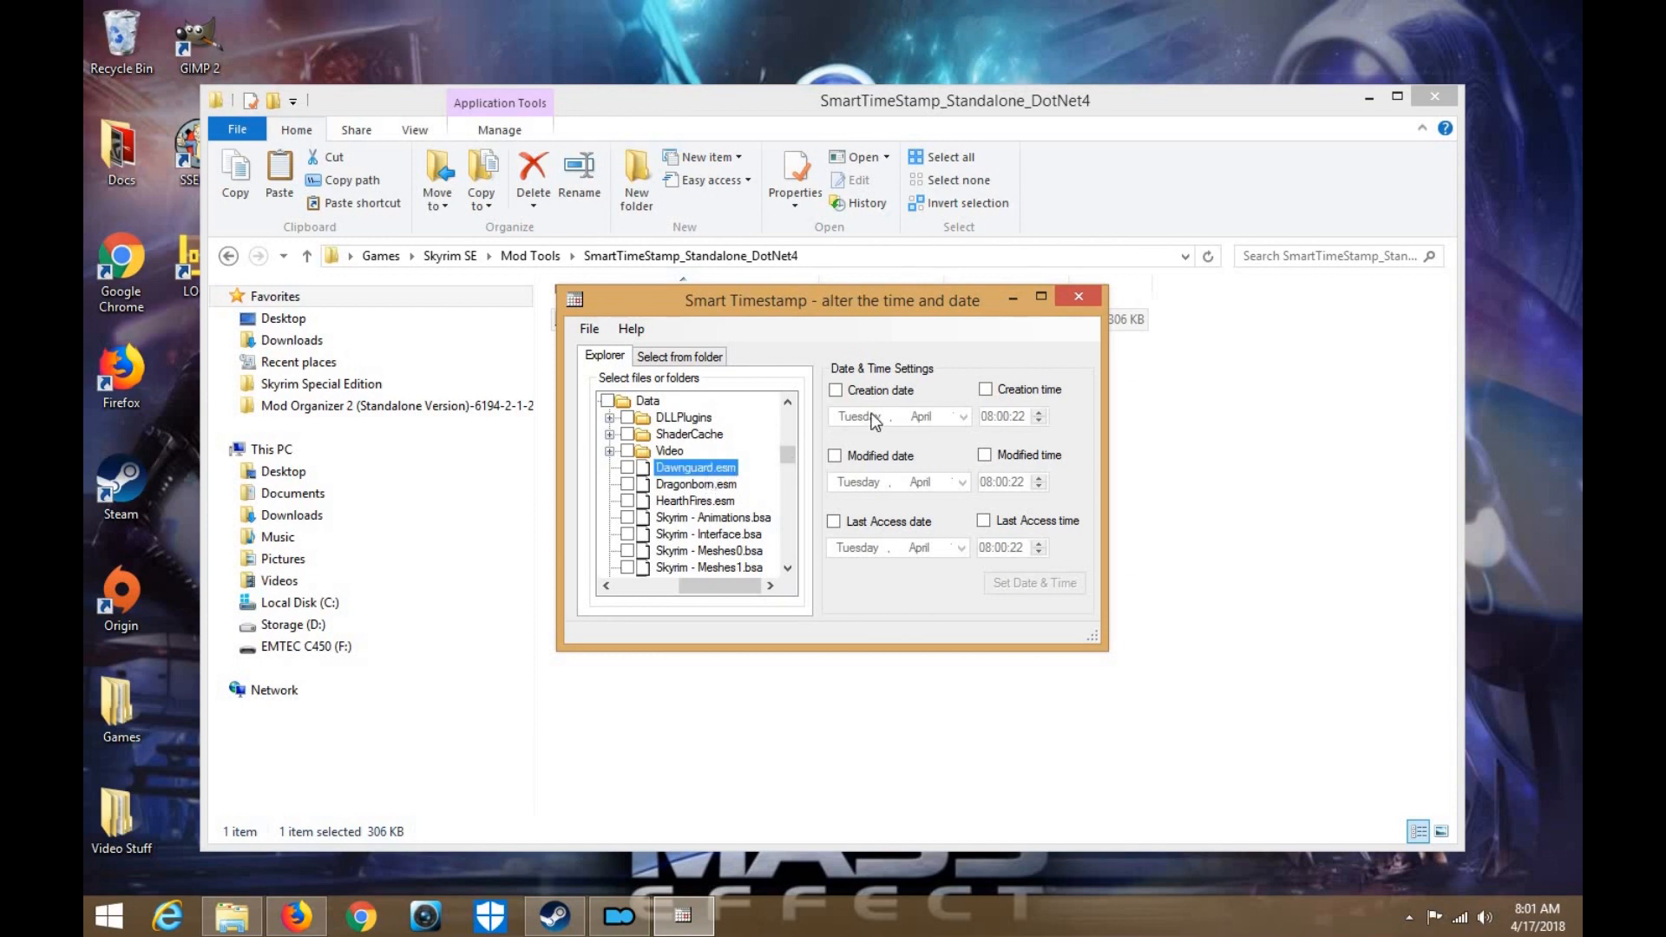
pyautogui.click(1538, 916)
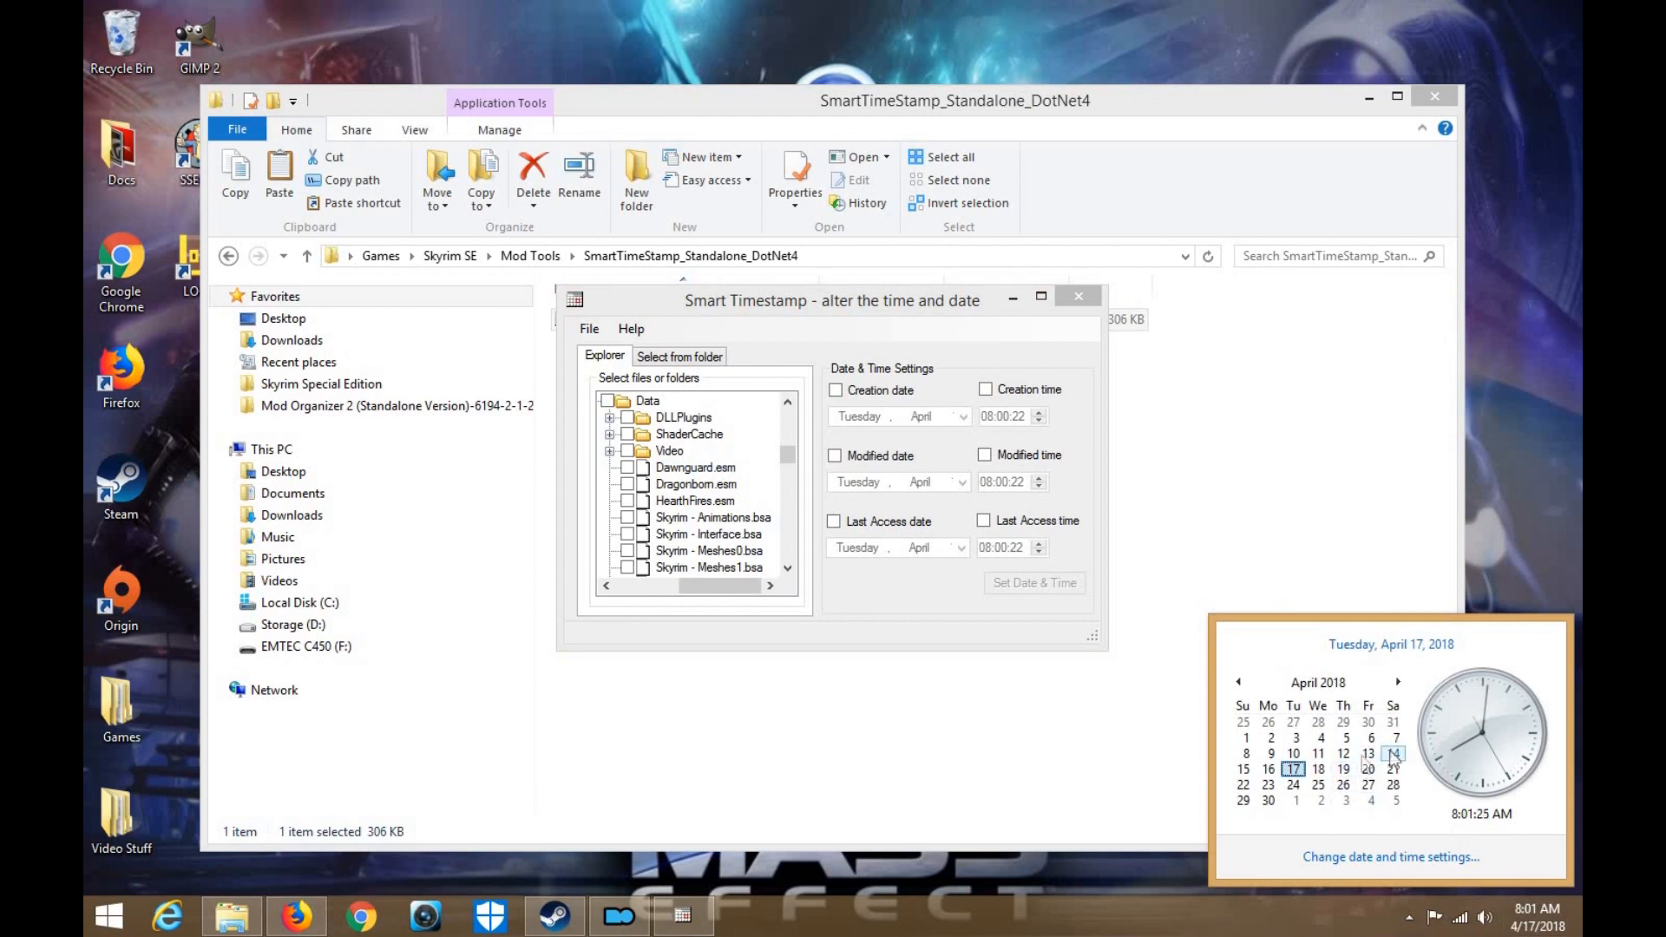
# Try to apply a creation date of Friday, April 13, 2018 to Dawnguard.esm
pyautogui.click(703, 468)
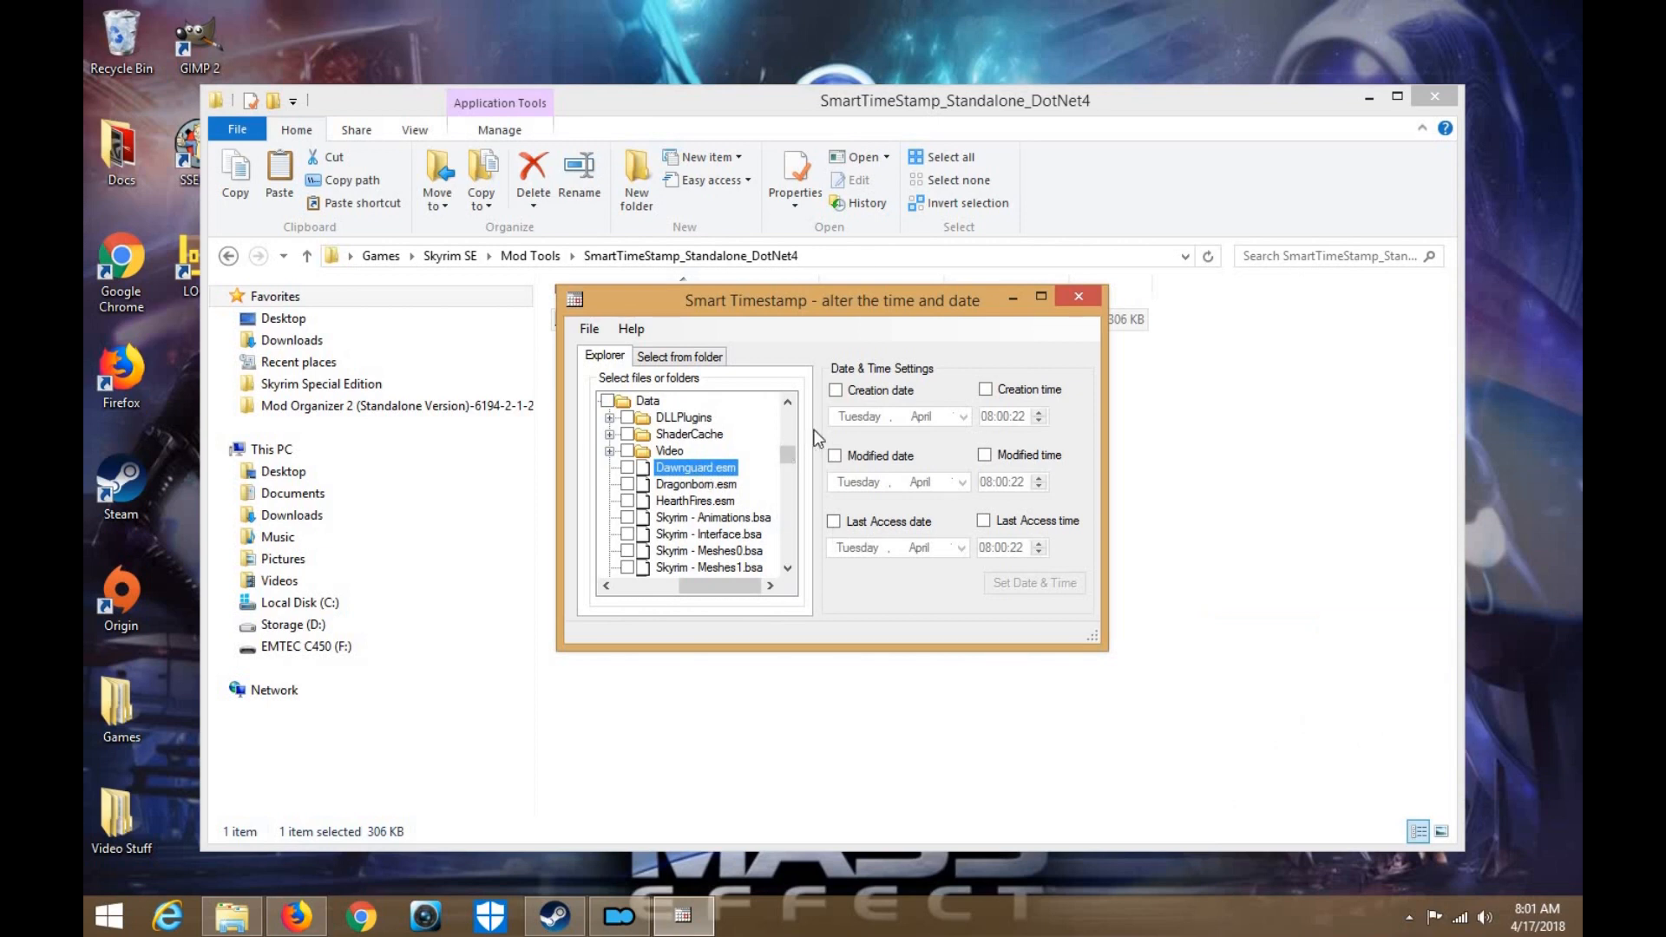
pyautogui.click(836, 391)
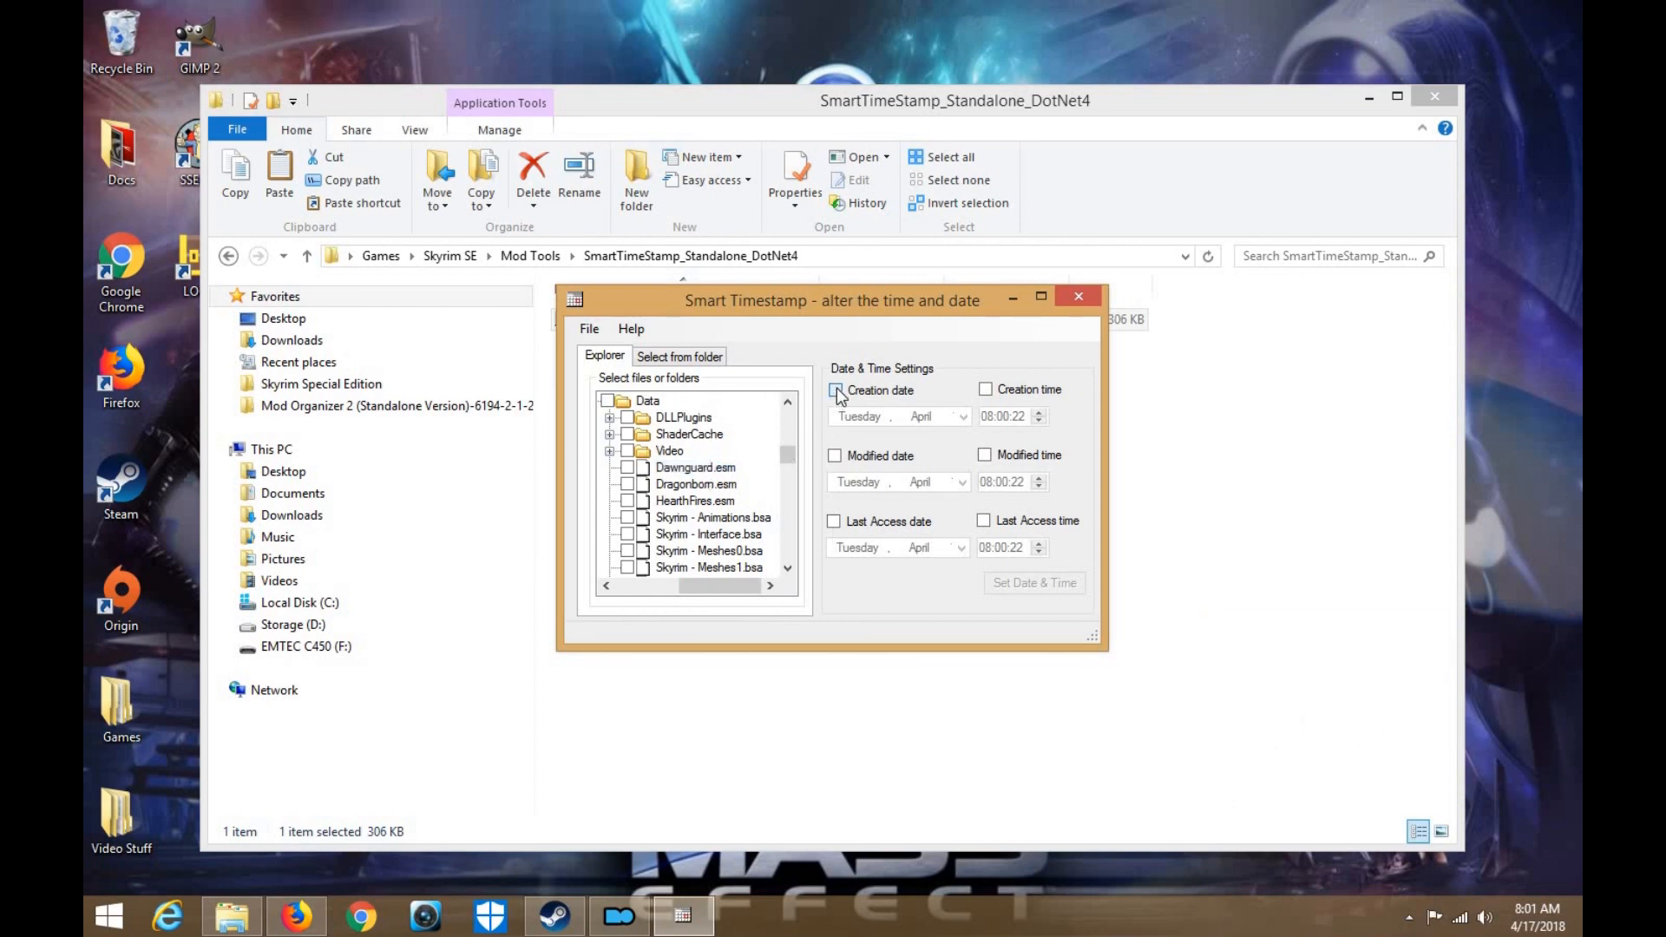
pyautogui.click(962, 418)
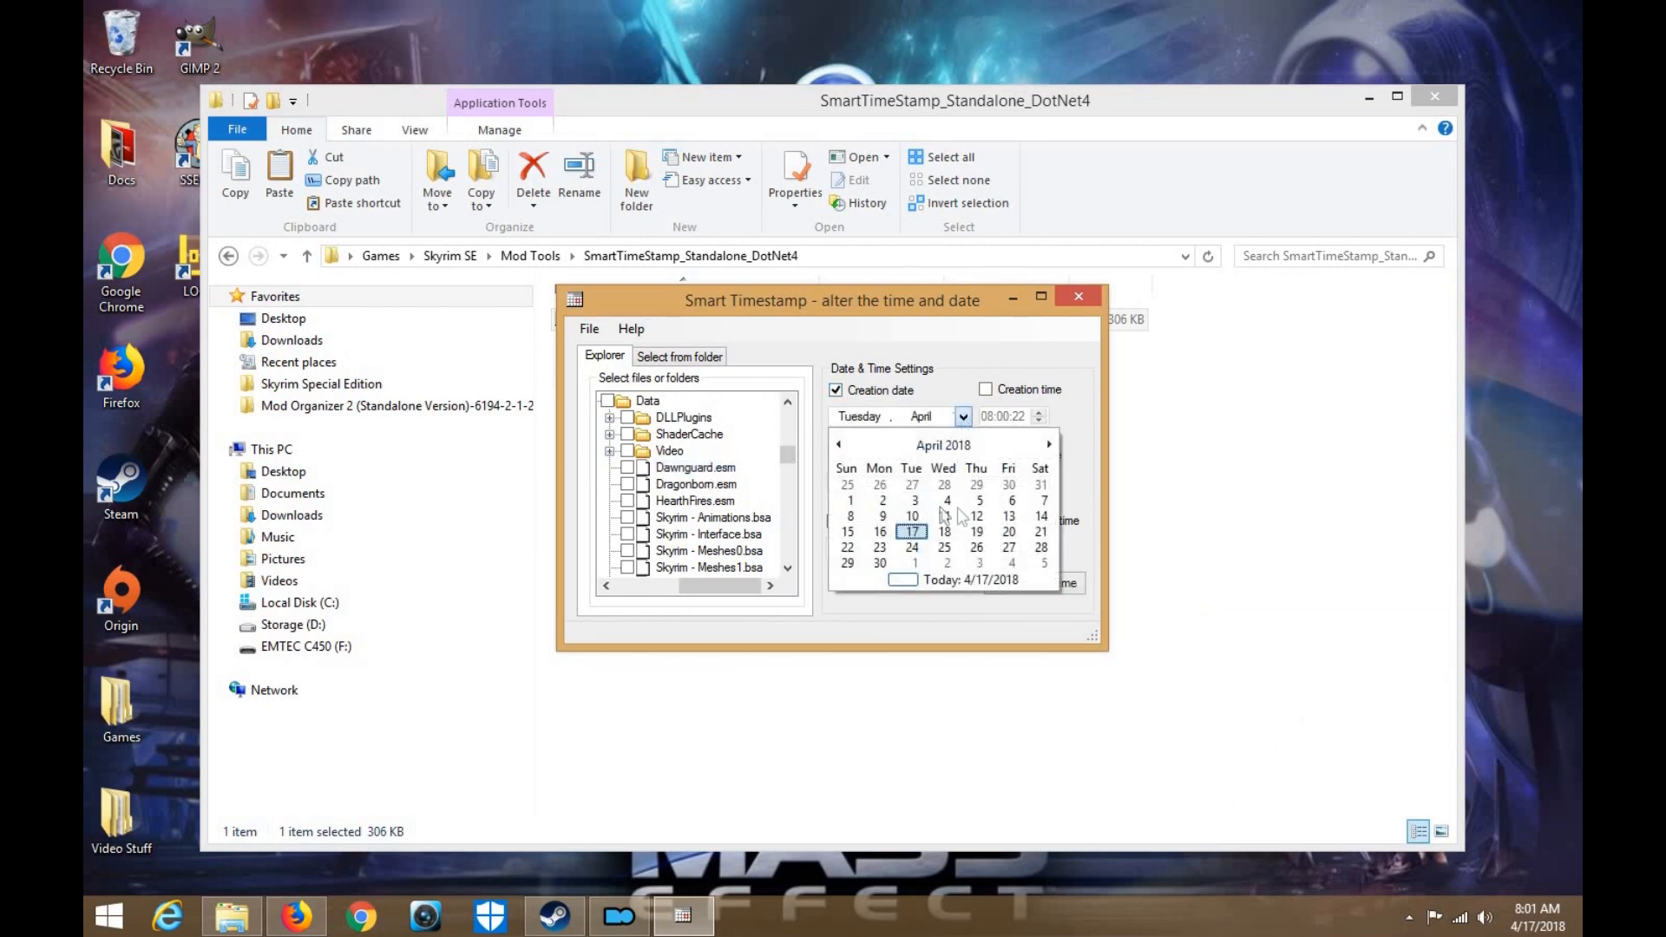
pyautogui.click(1010, 518)
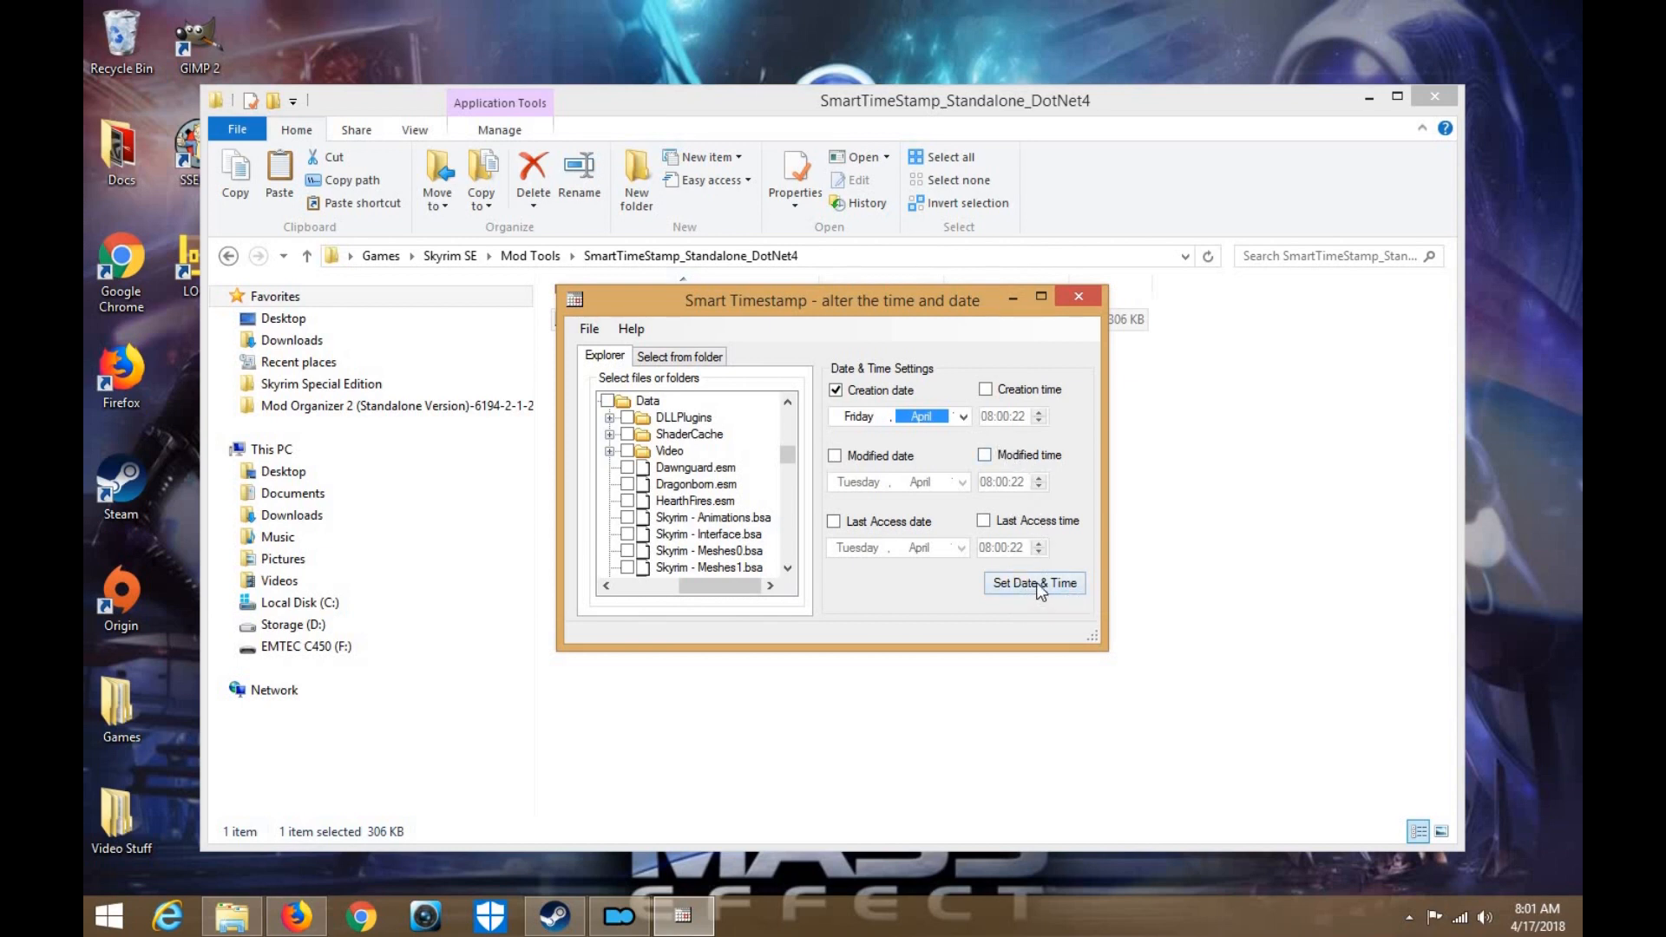
pyautogui.click(704, 469)
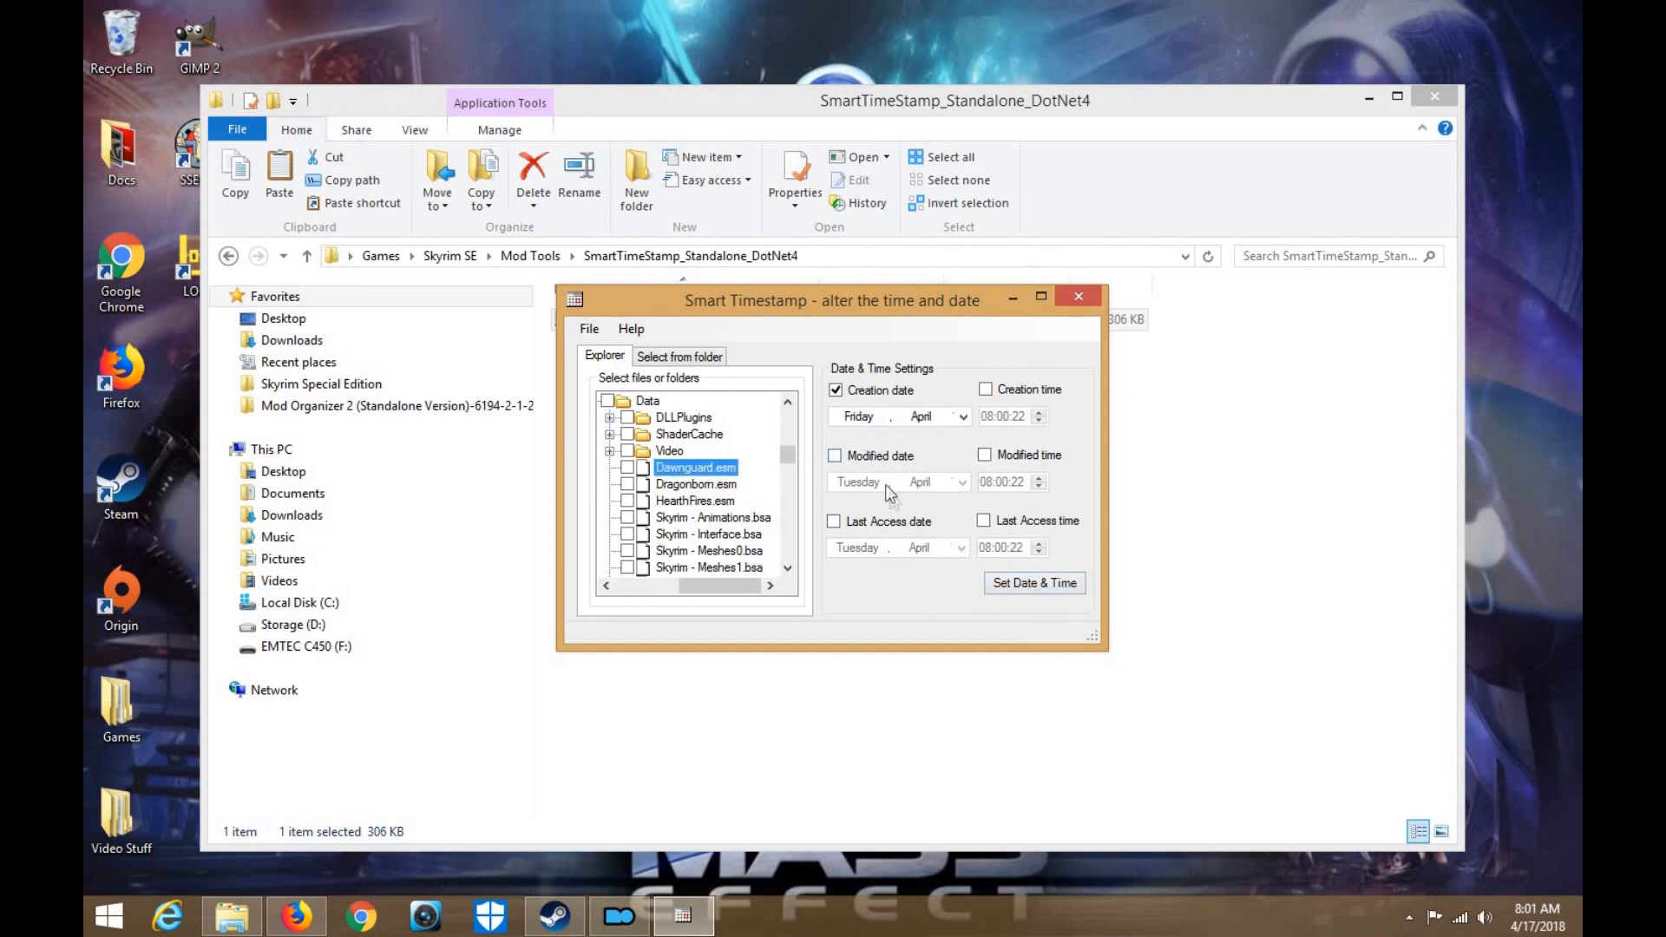
pyautogui.click(1015, 586)
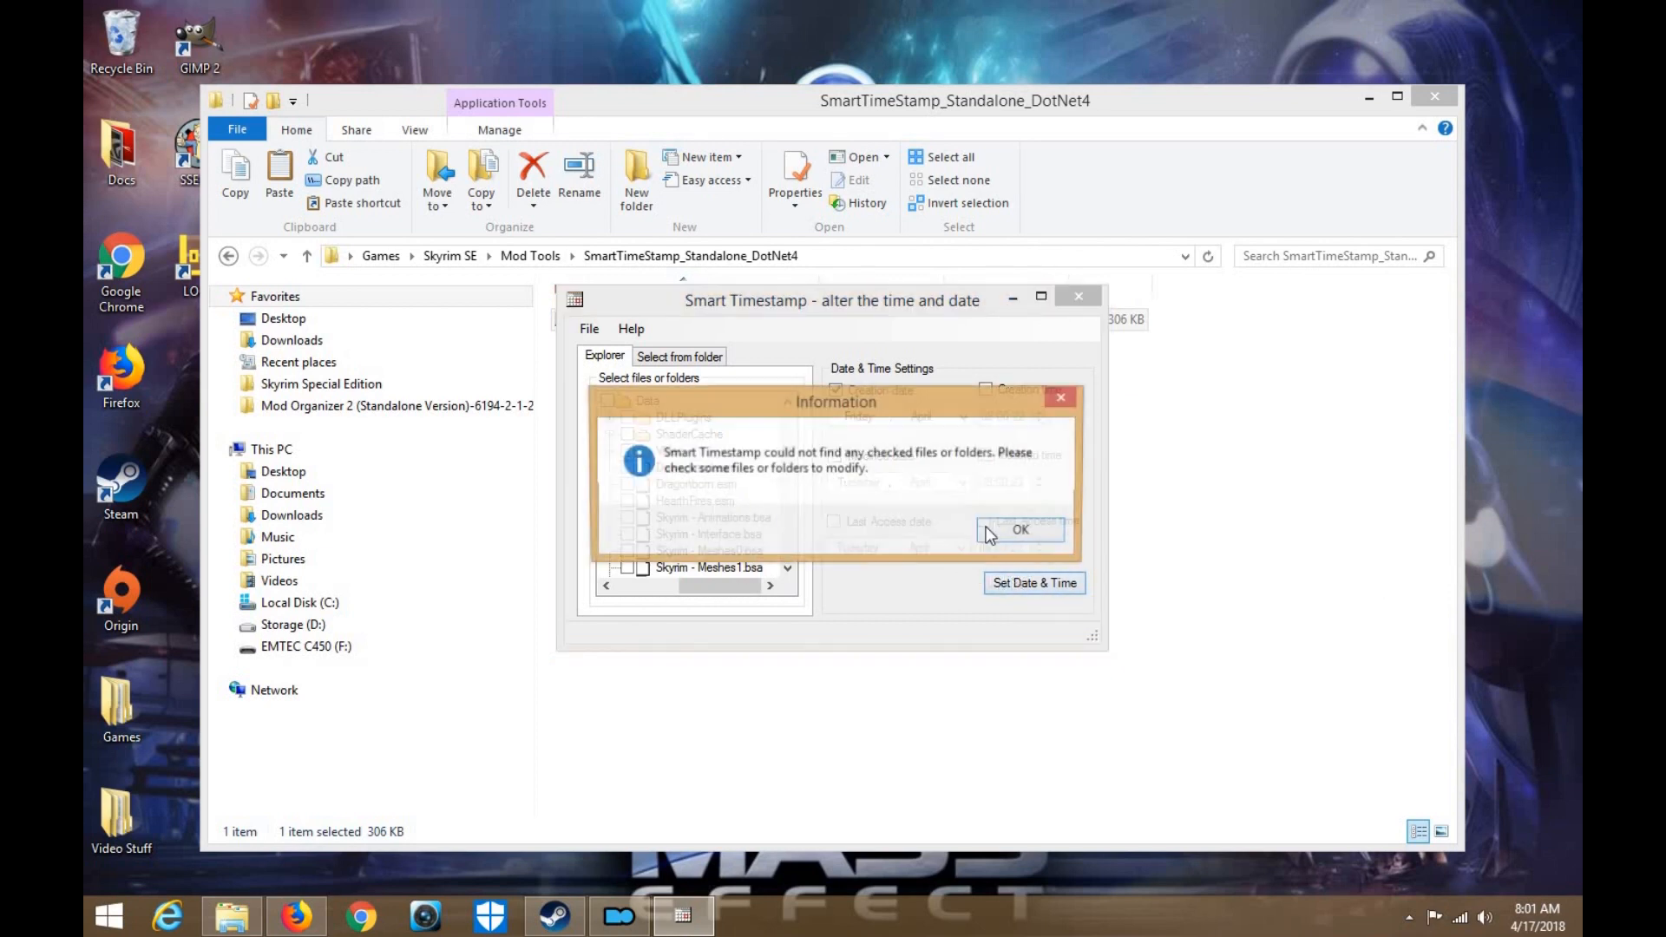
pyautogui.click(1022, 530)
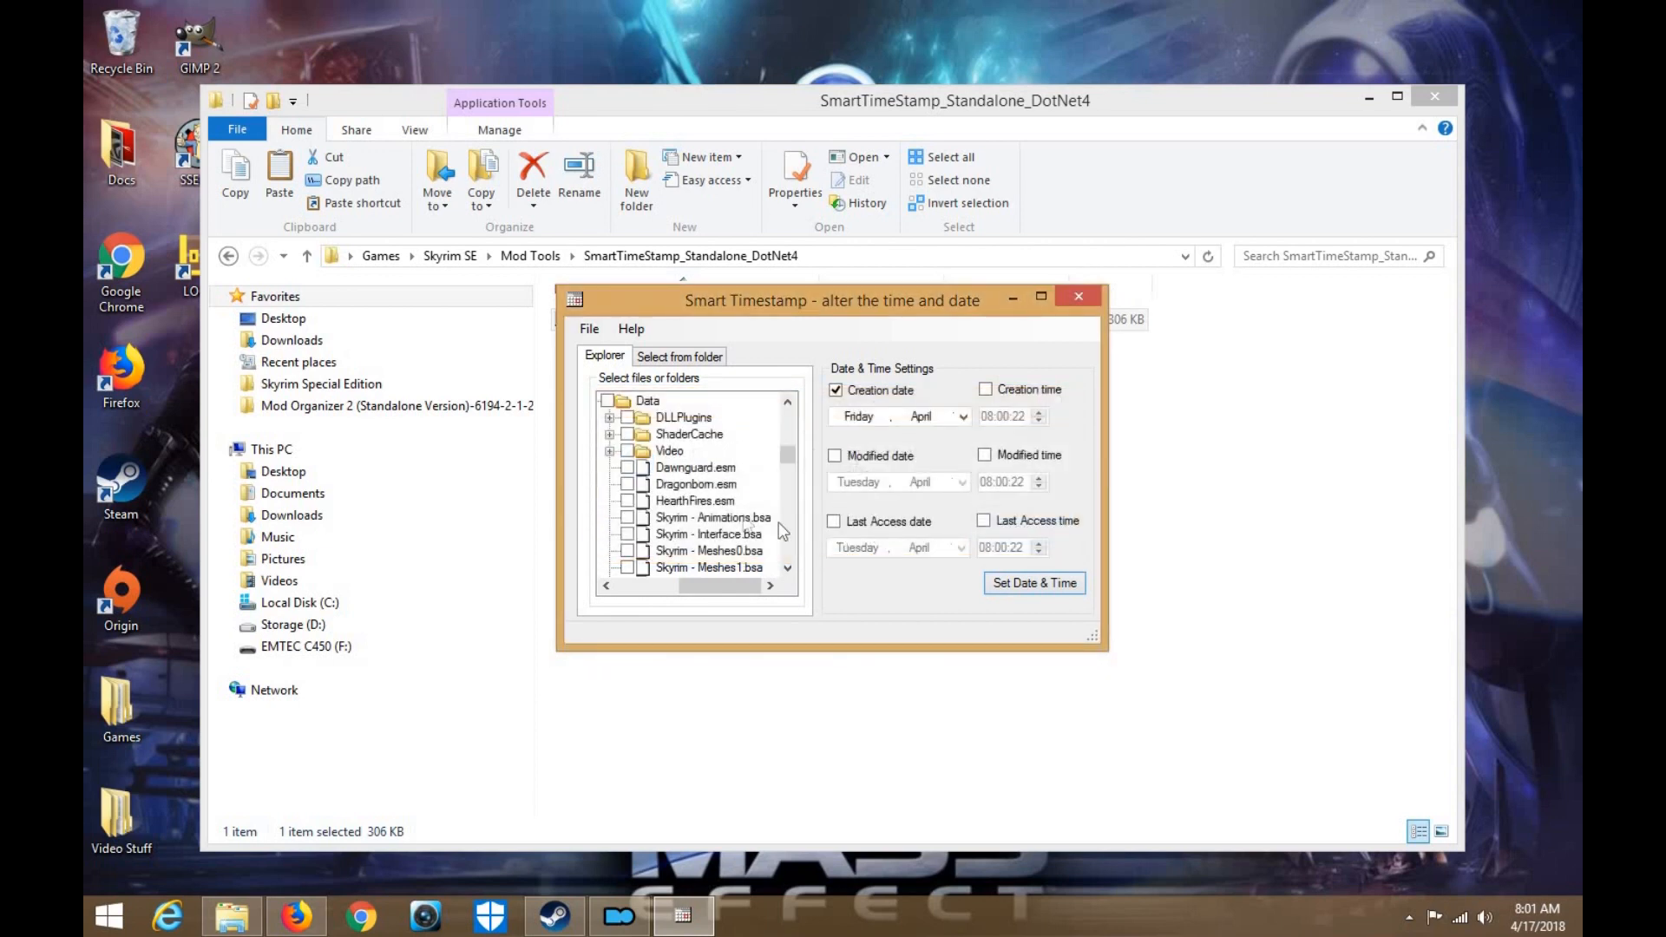
# Try to apply a creation date of Saturday, April 14, 2018 to HearthFires.esm
pyautogui.click(695, 501)
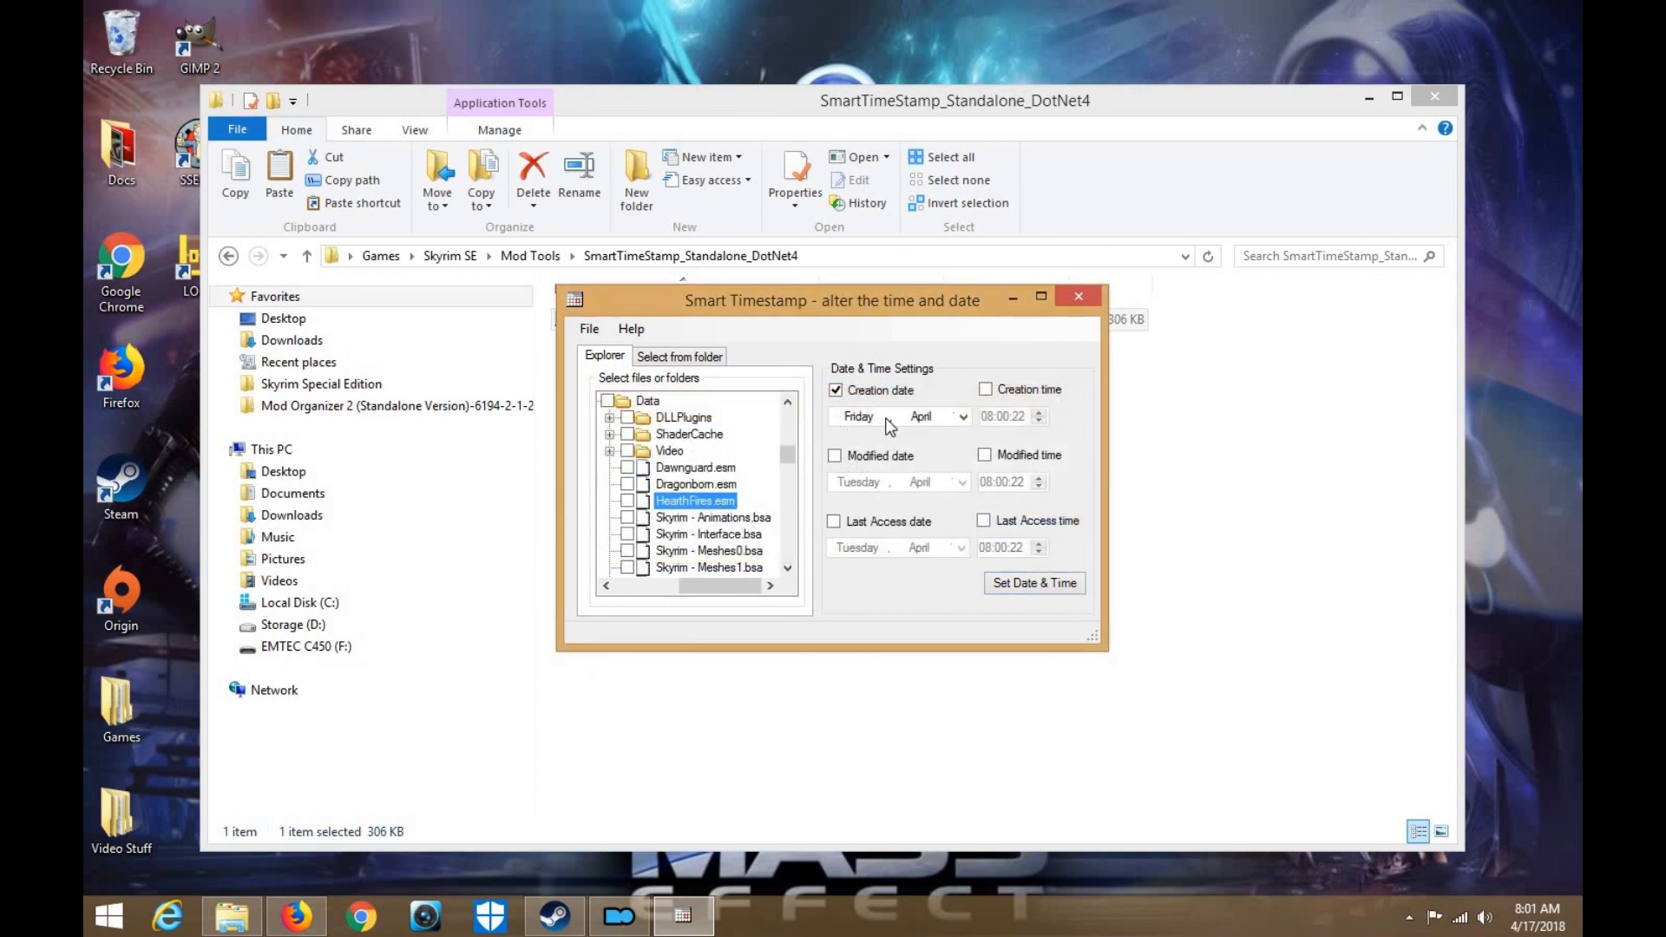
pyautogui.click(883, 418)
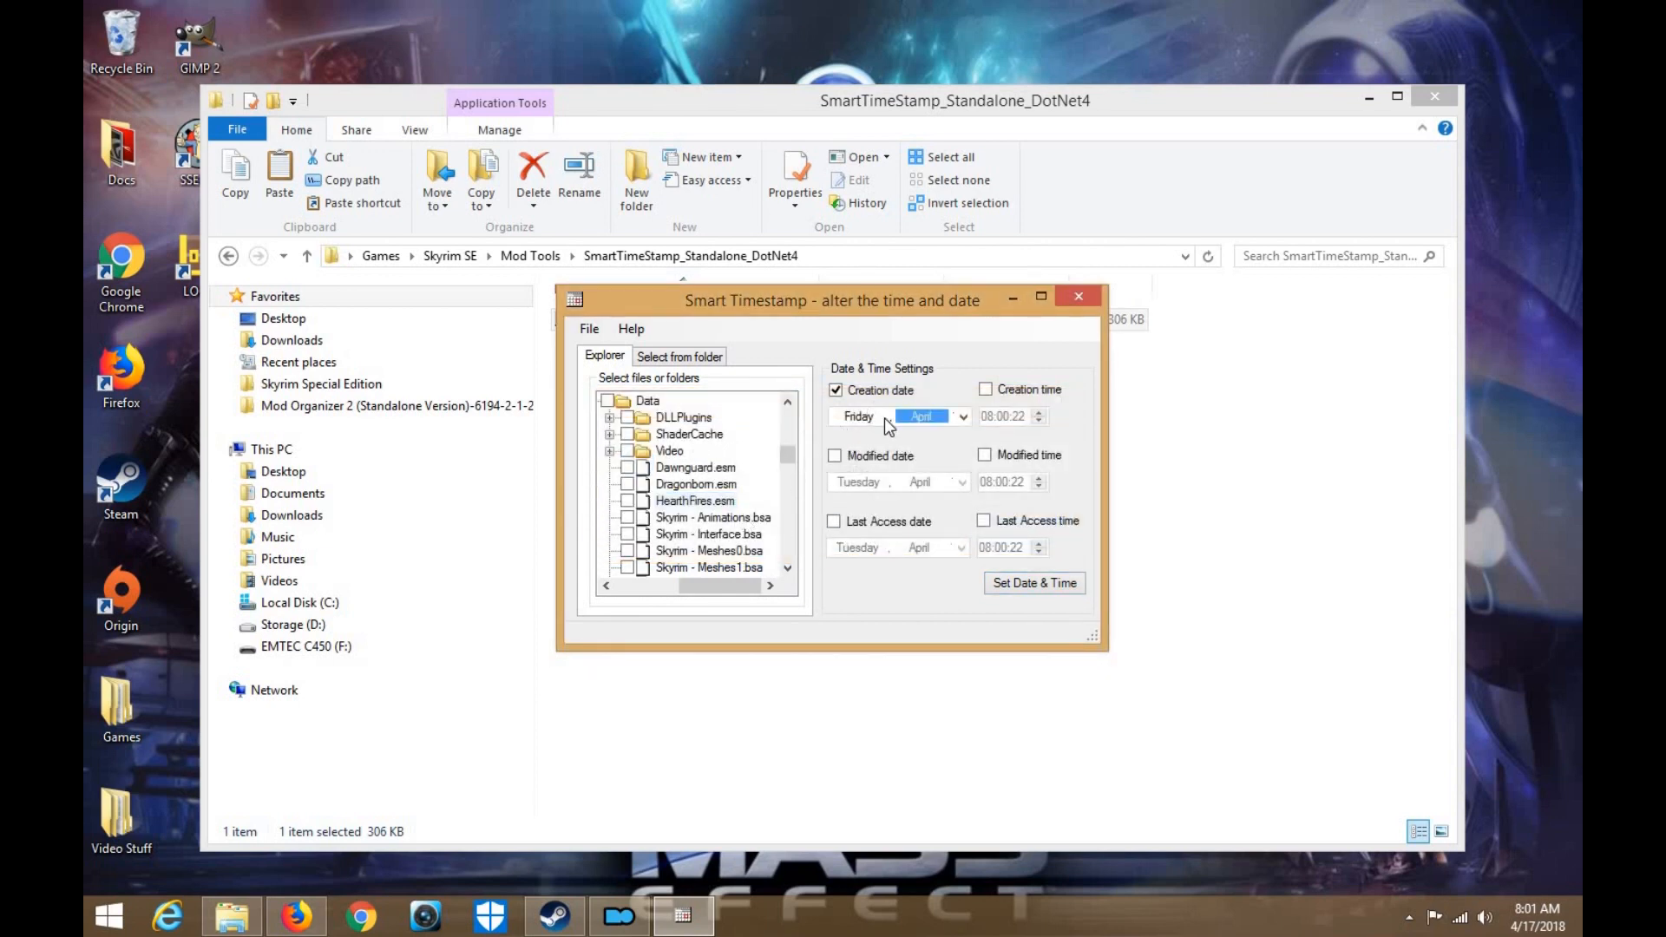
pyautogui.click(963, 416)
pyautogui.click(1041, 516)
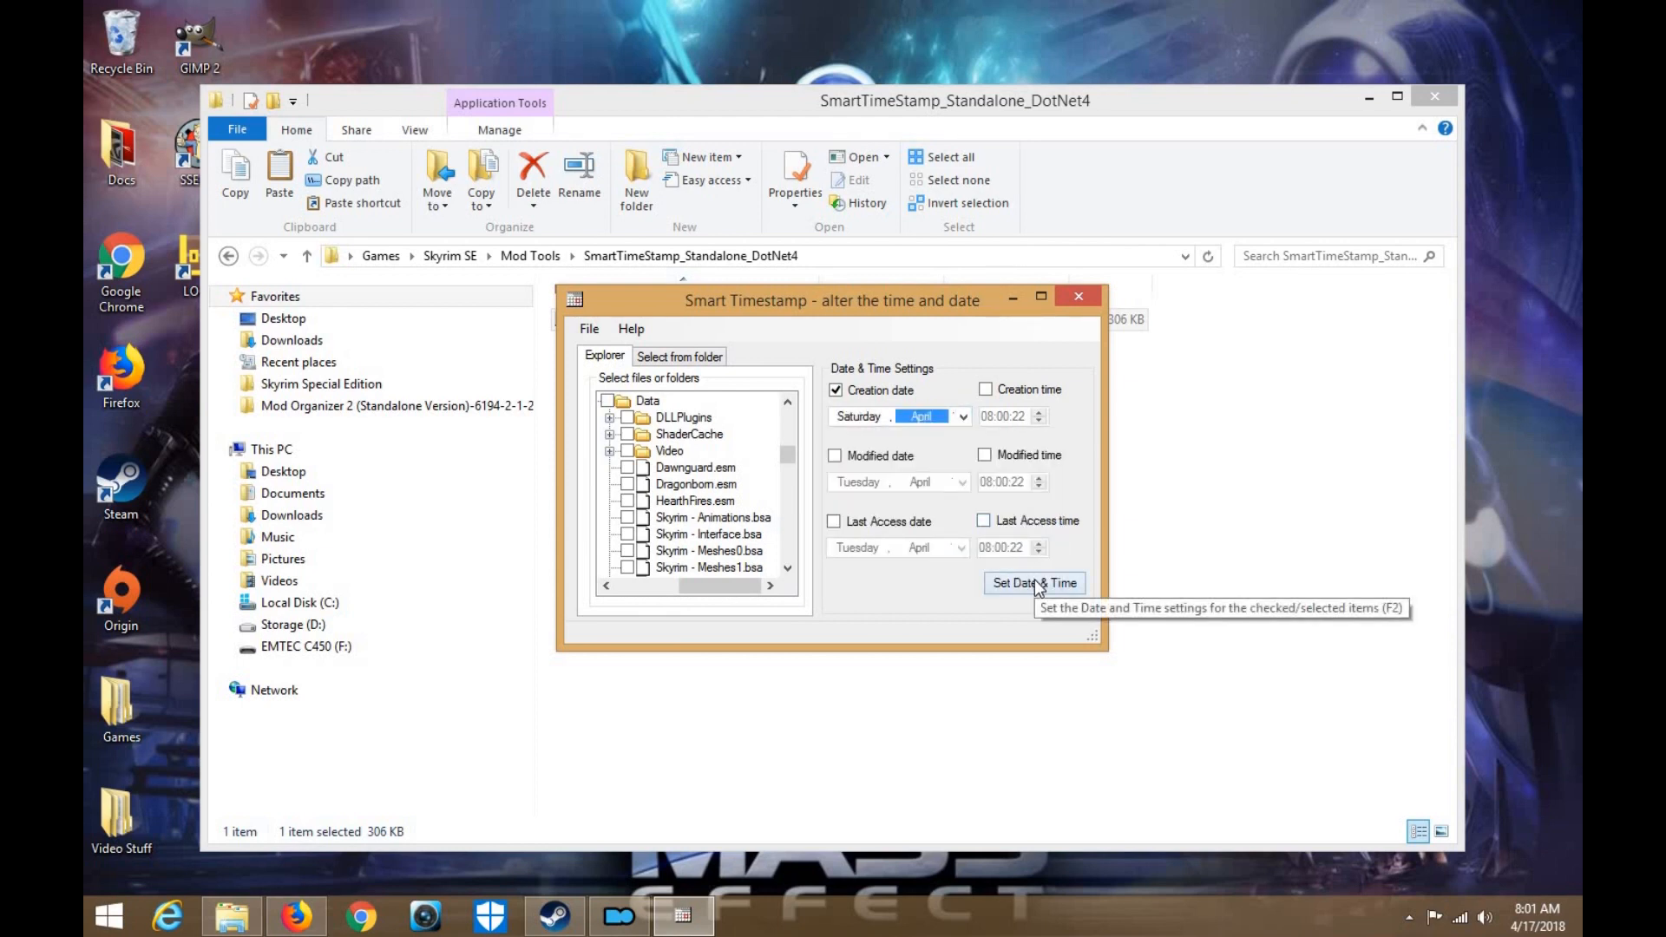
pyautogui.click(1037, 583)
pyautogui.click(1024, 533)
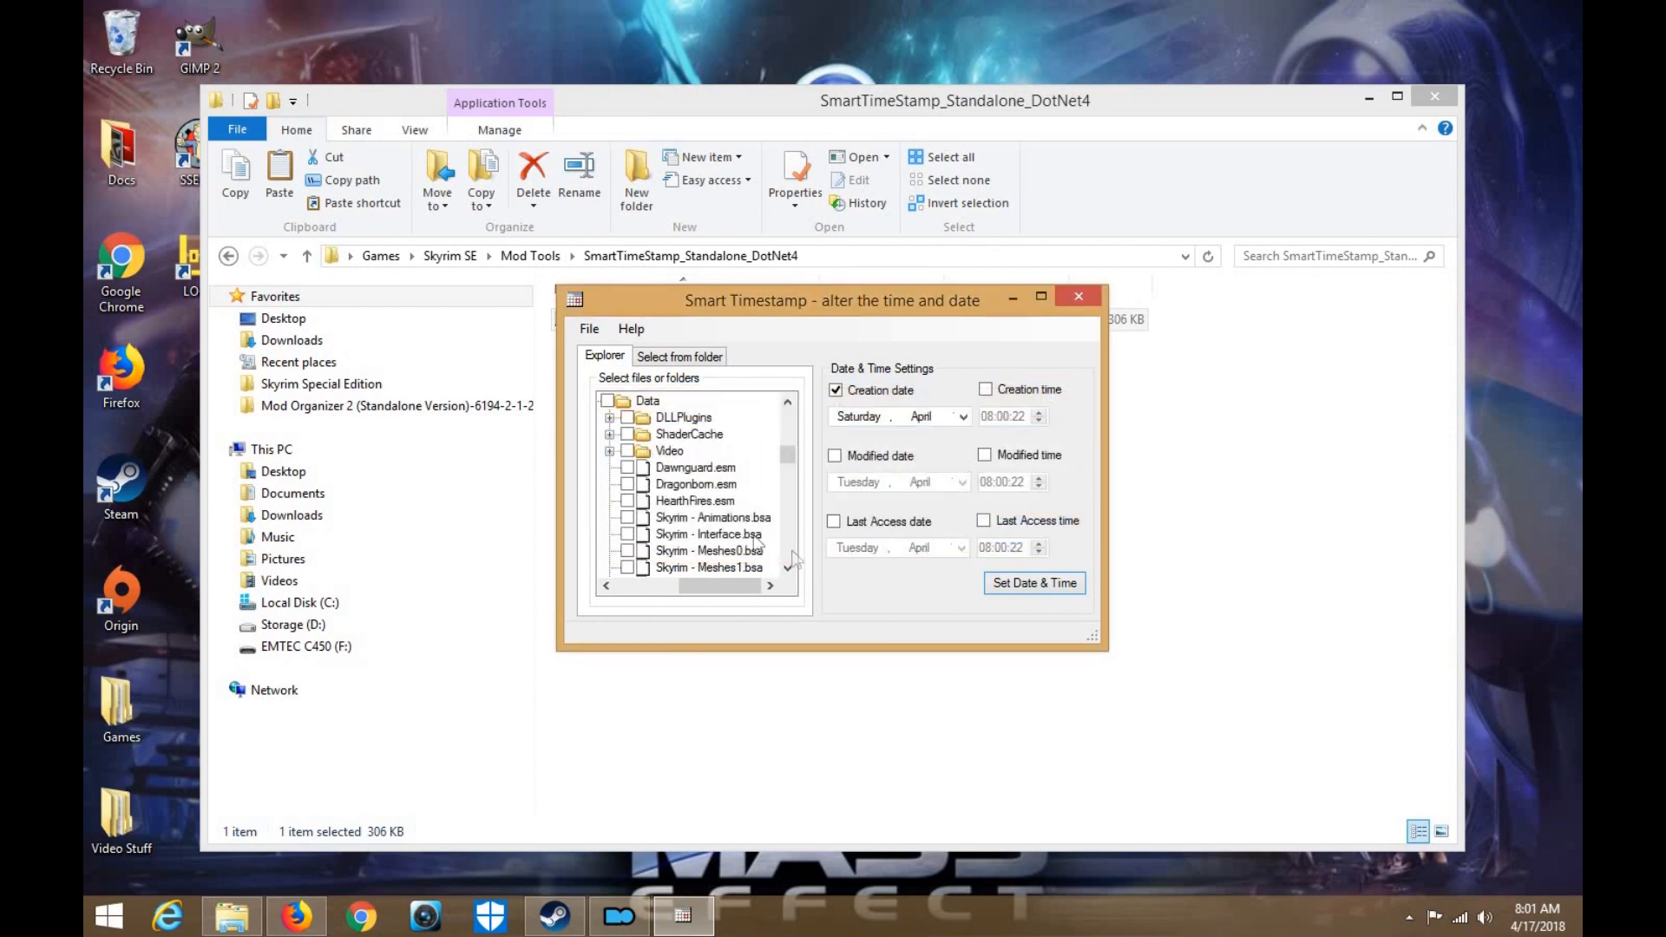
# Try to apply a creation date of Sunday, April 15, 2018 to Dragonborn.esm
pyautogui.click(722, 486)
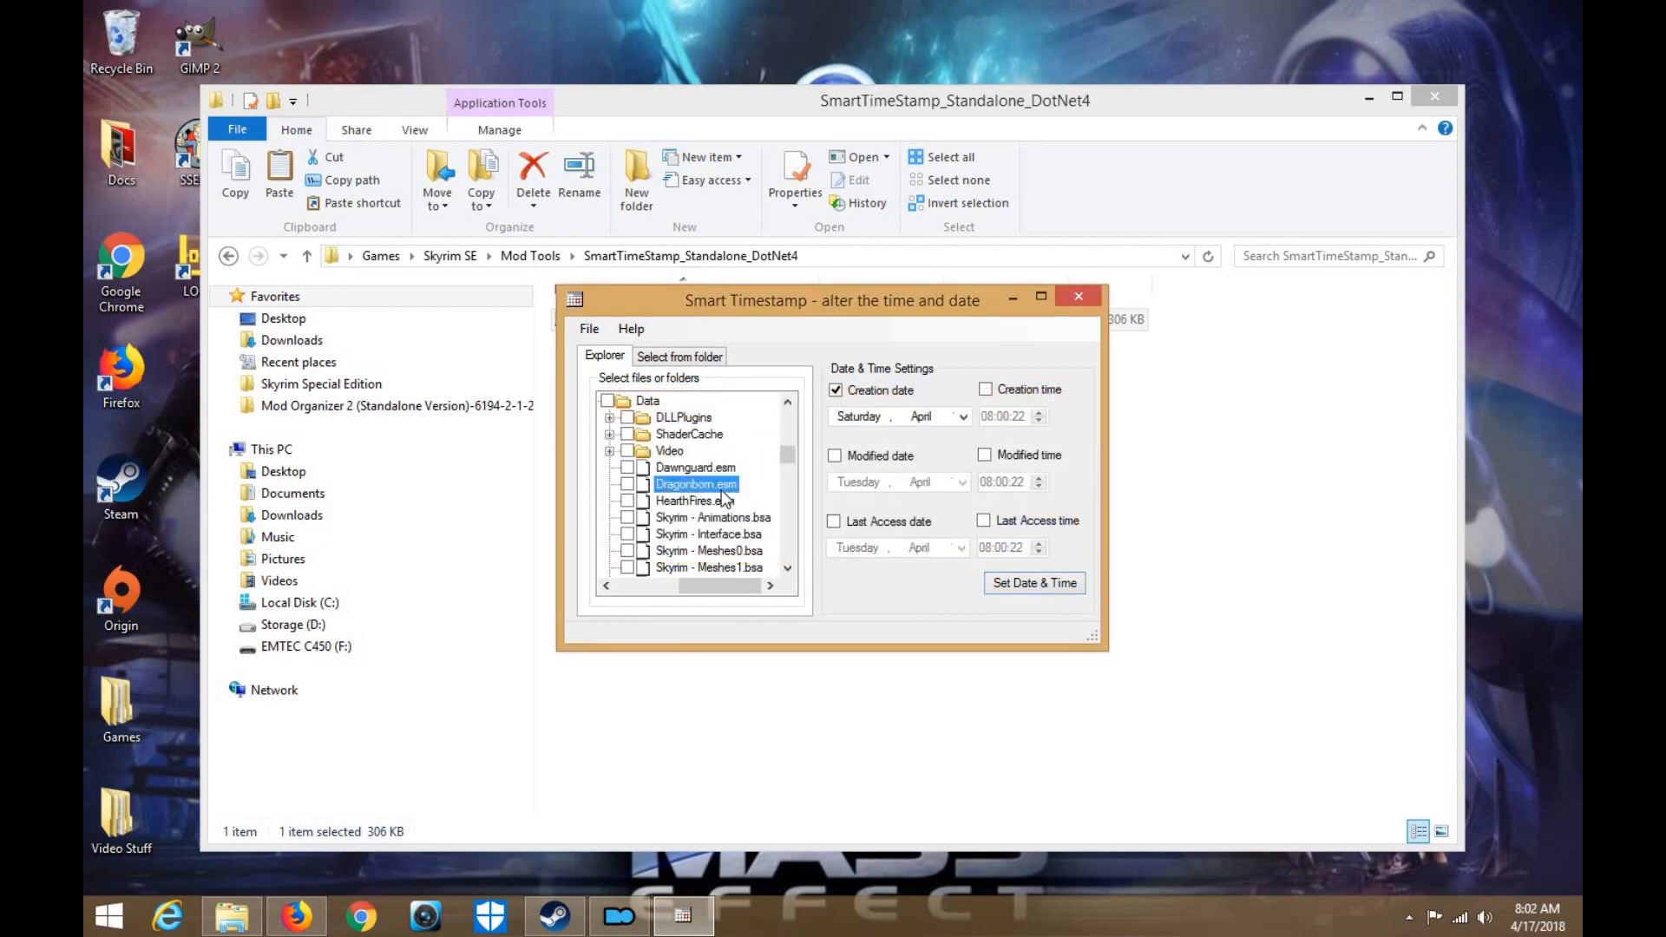
pyautogui.click(962, 417)
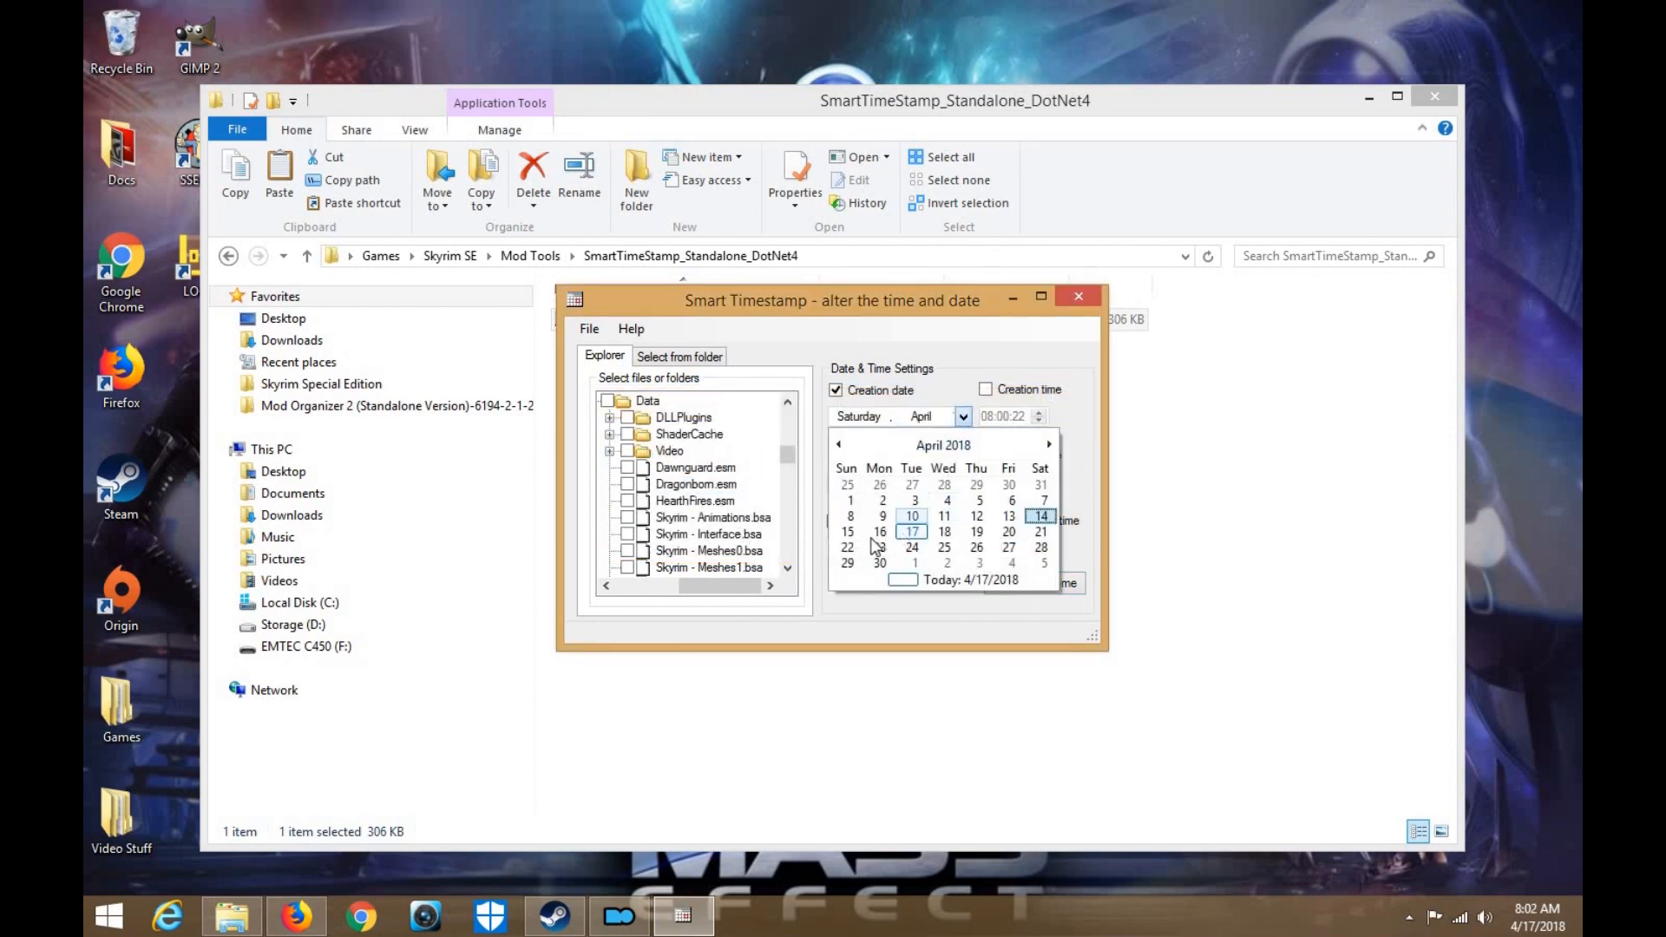
pyautogui.click(849, 532)
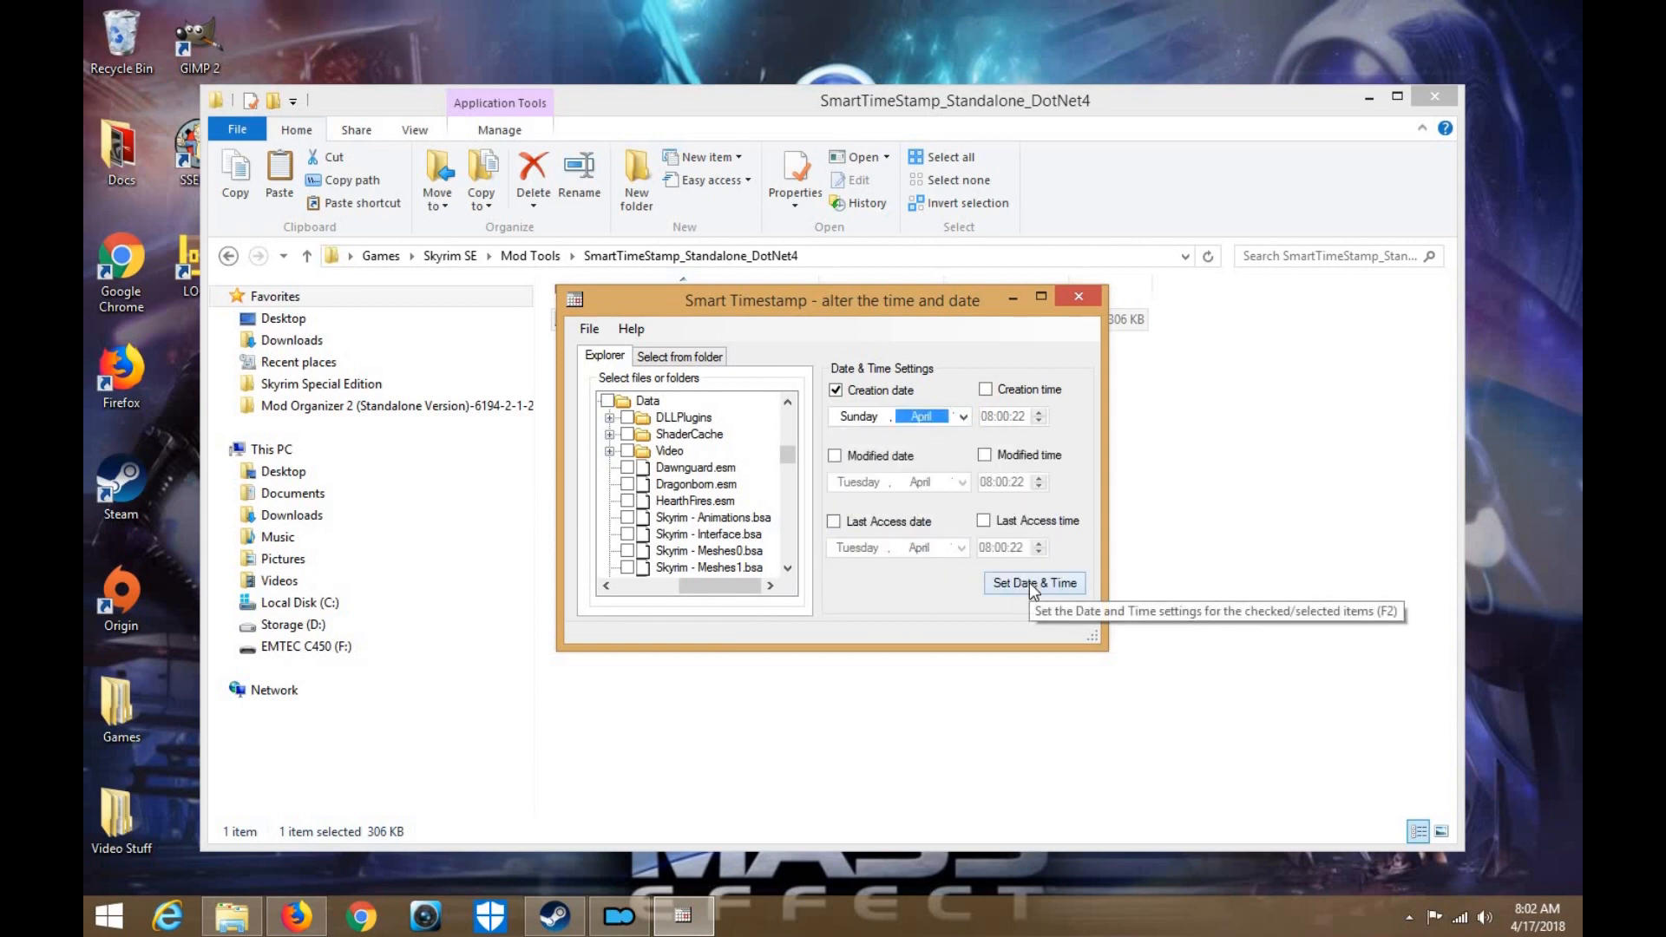
pyautogui.click(1029, 581)
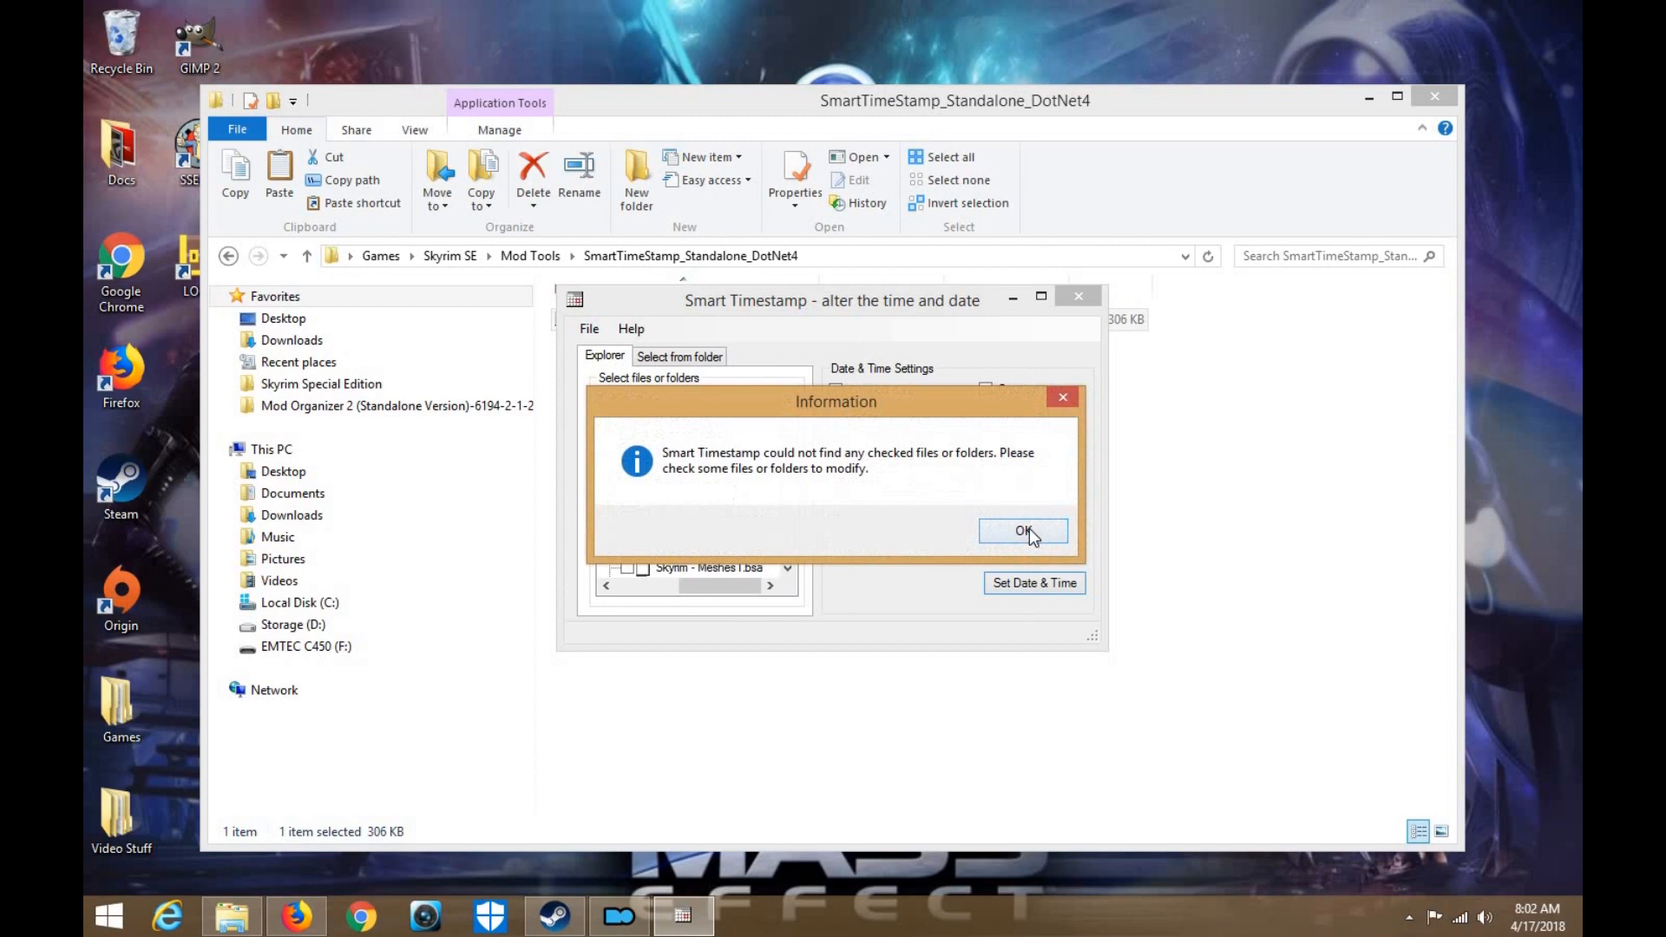
pyautogui.click(1030, 528)
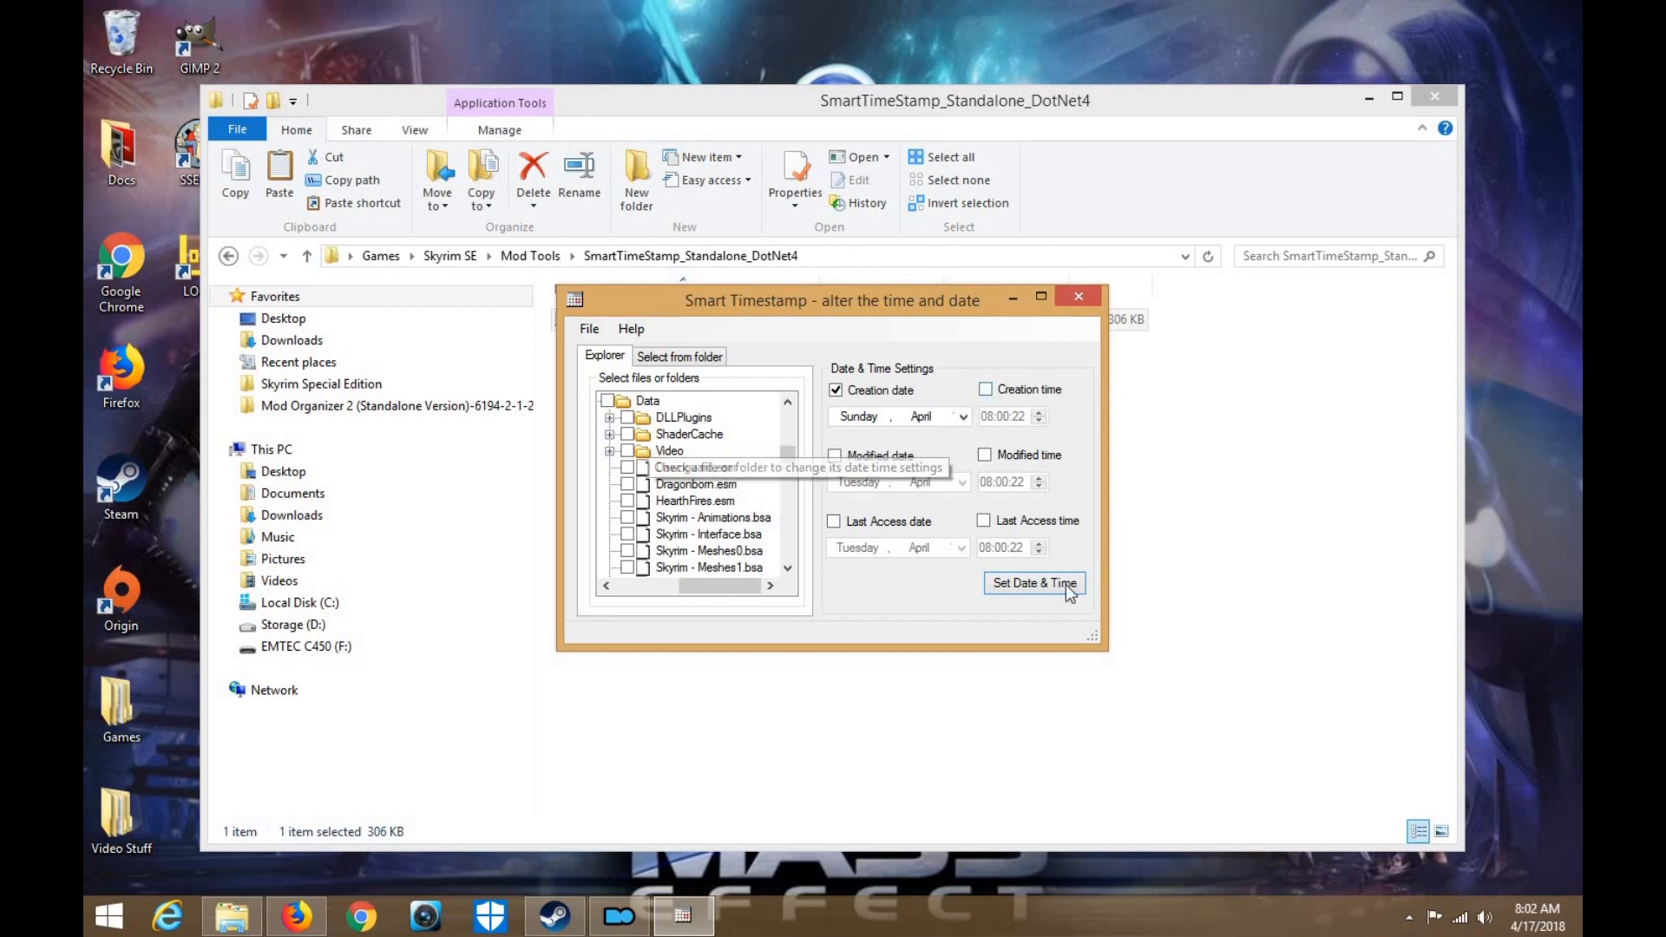
# Close Smart Timestamp and inspect the .esm files' modified dates in the Skyrim Special Edition Data folder
pyautogui.click(1080, 297)
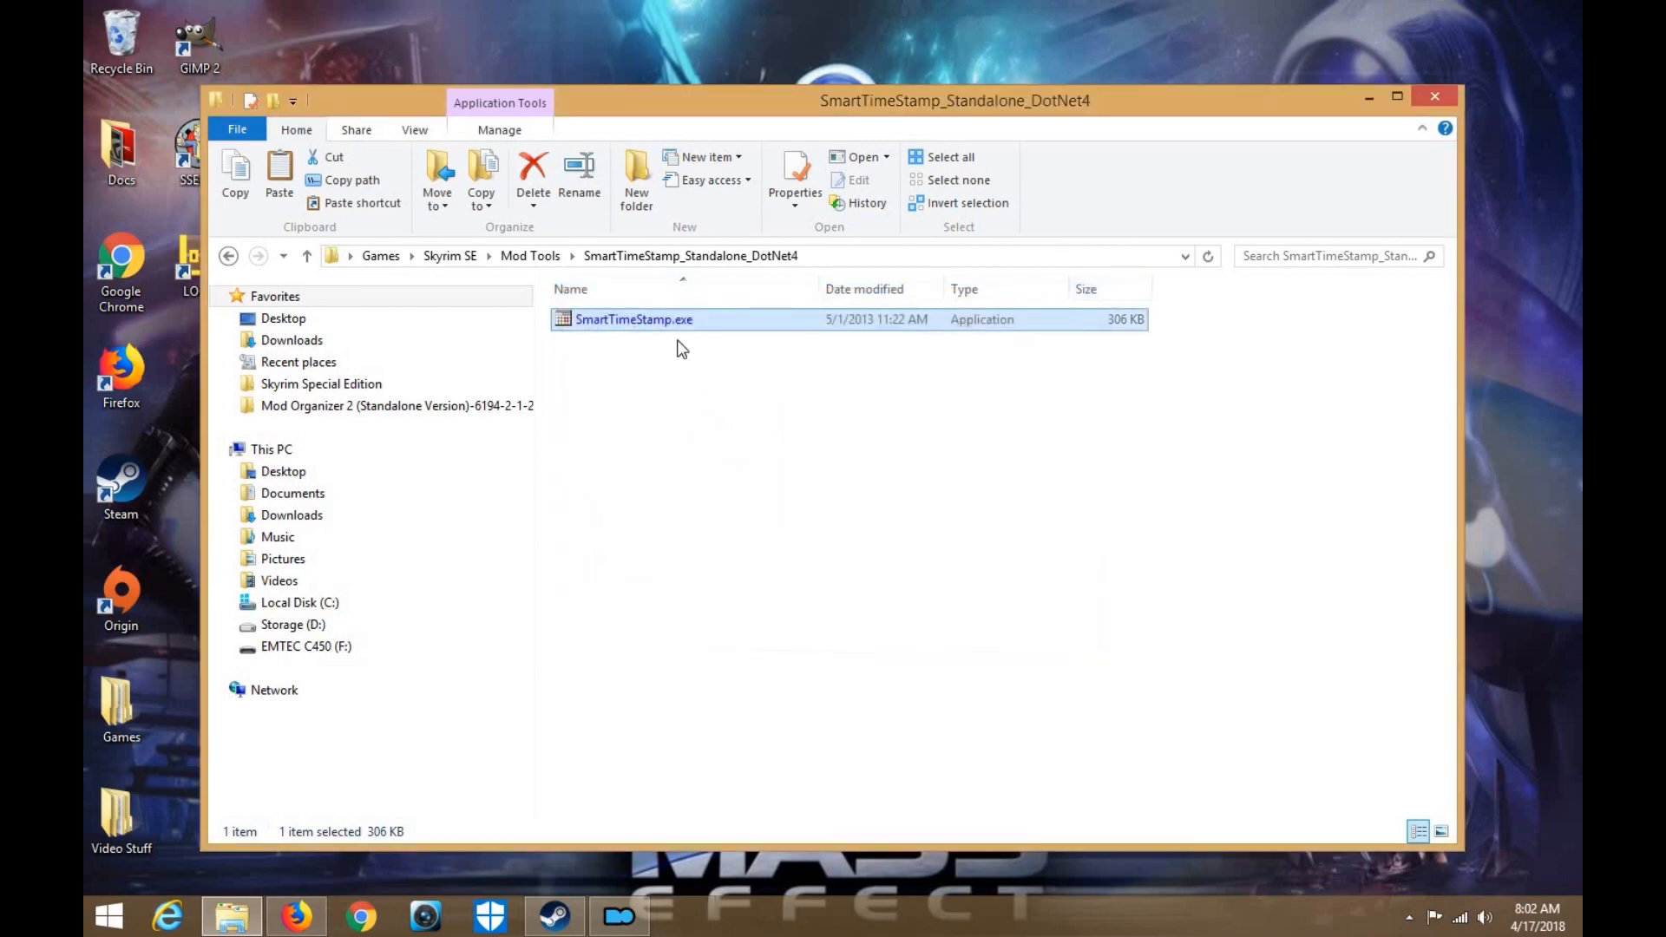
pyautogui.click(229, 257)
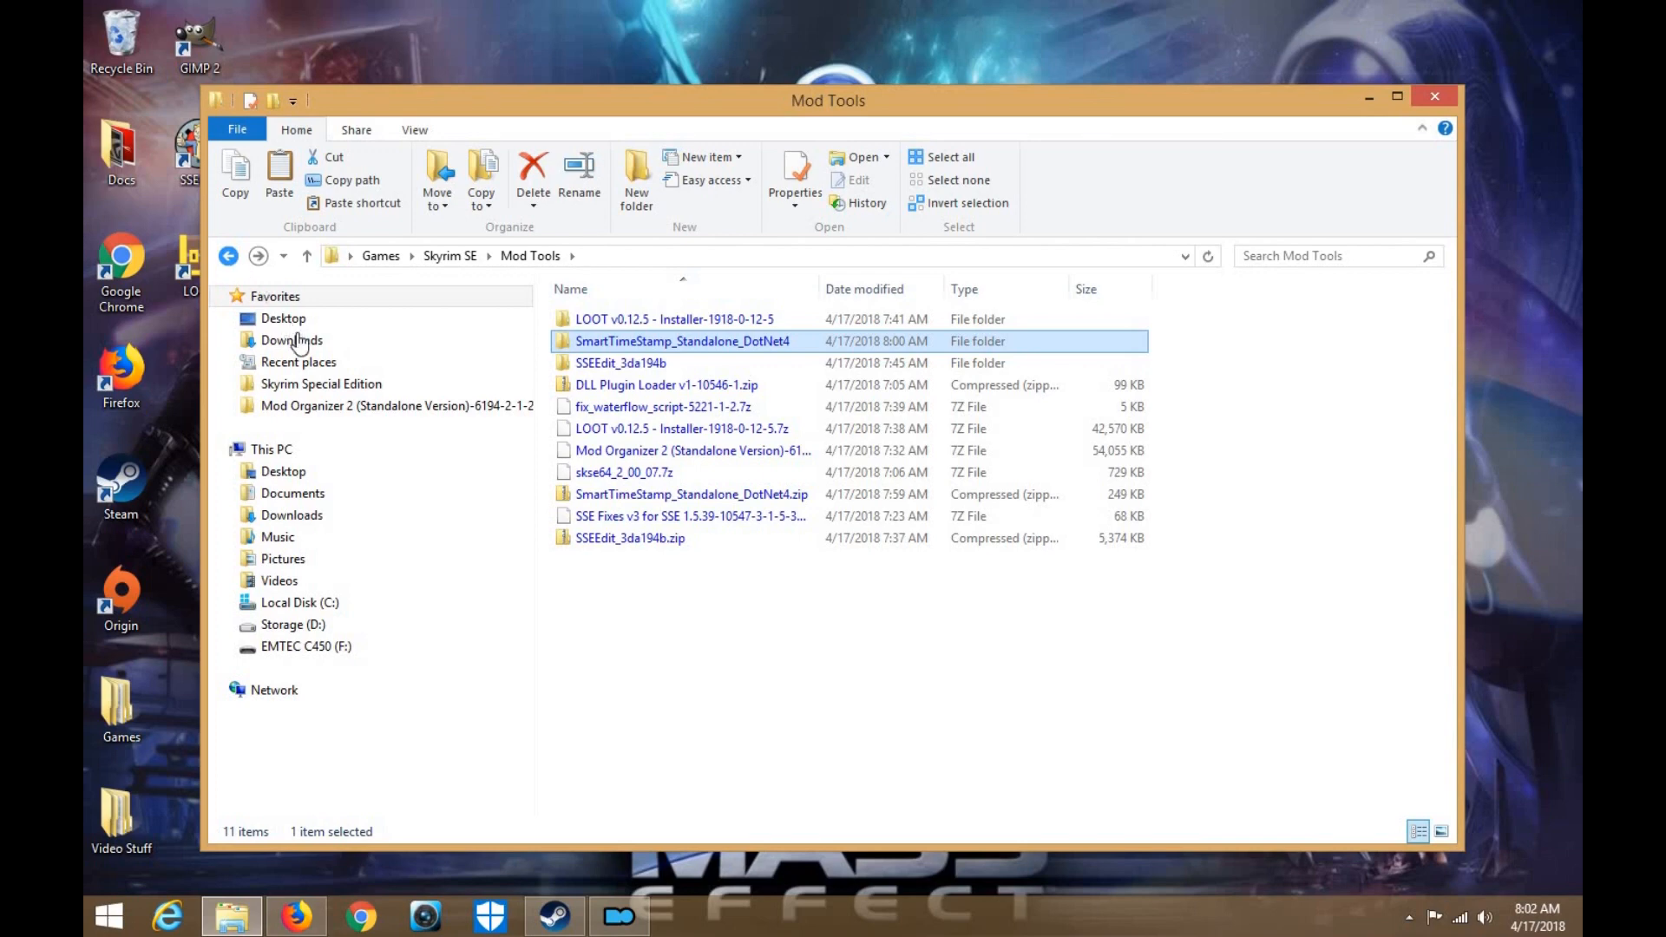
pyautogui.click(345, 389)
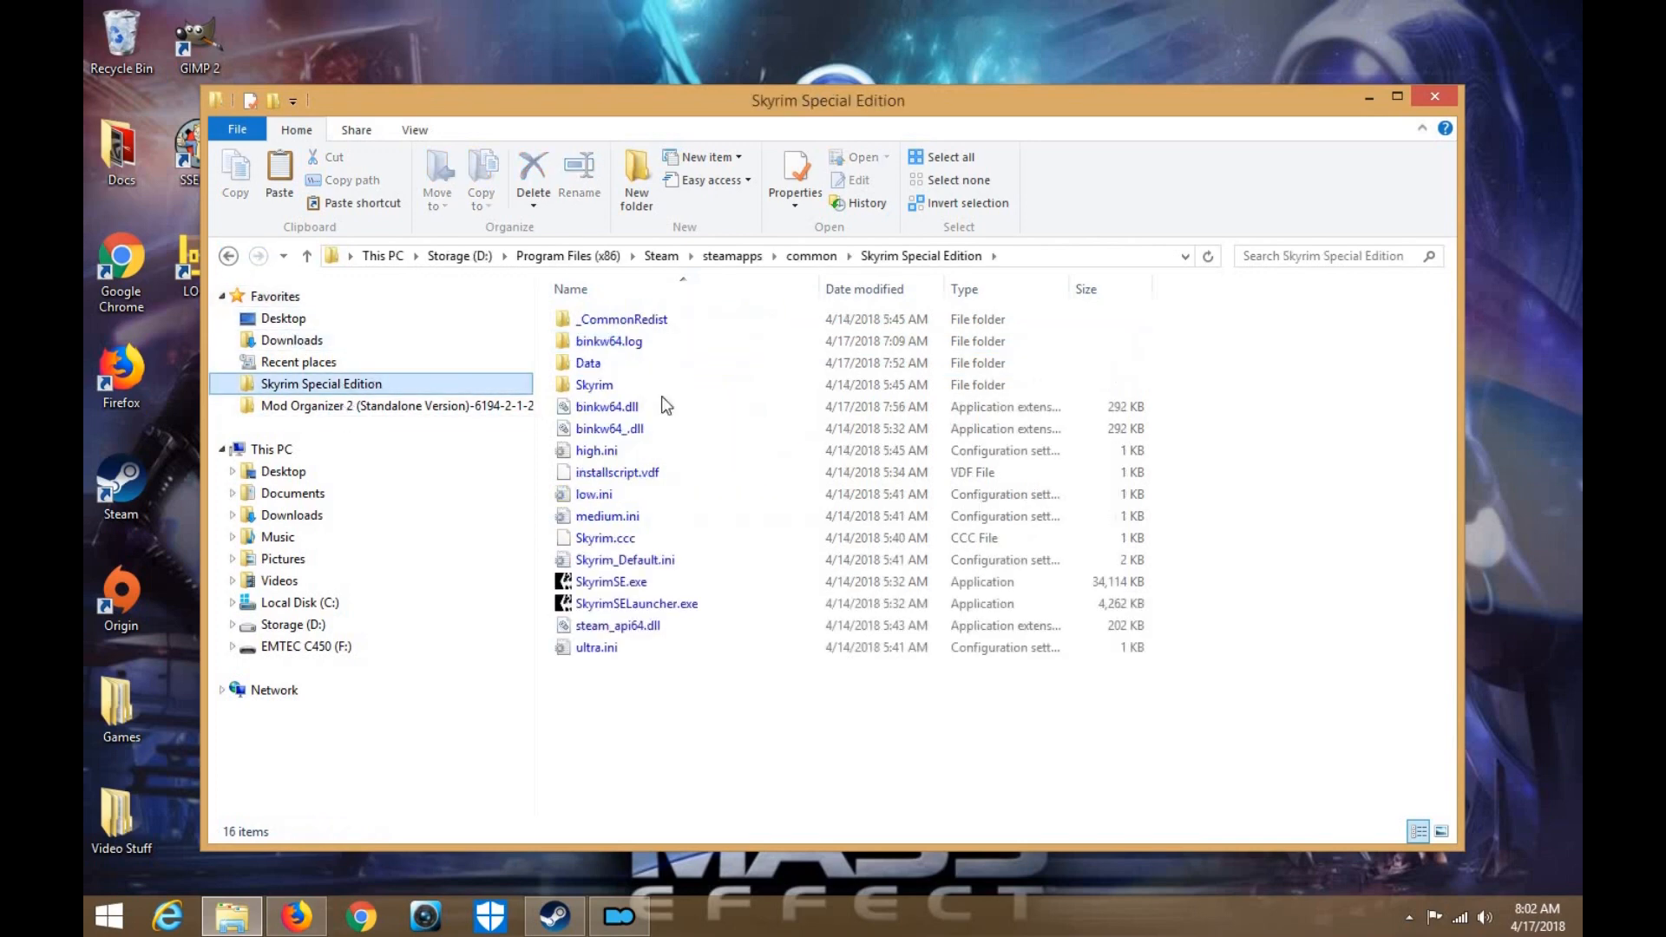
pyautogui.doubleClick(649, 357)
pyautogui.scroll(-1, 677, 520)
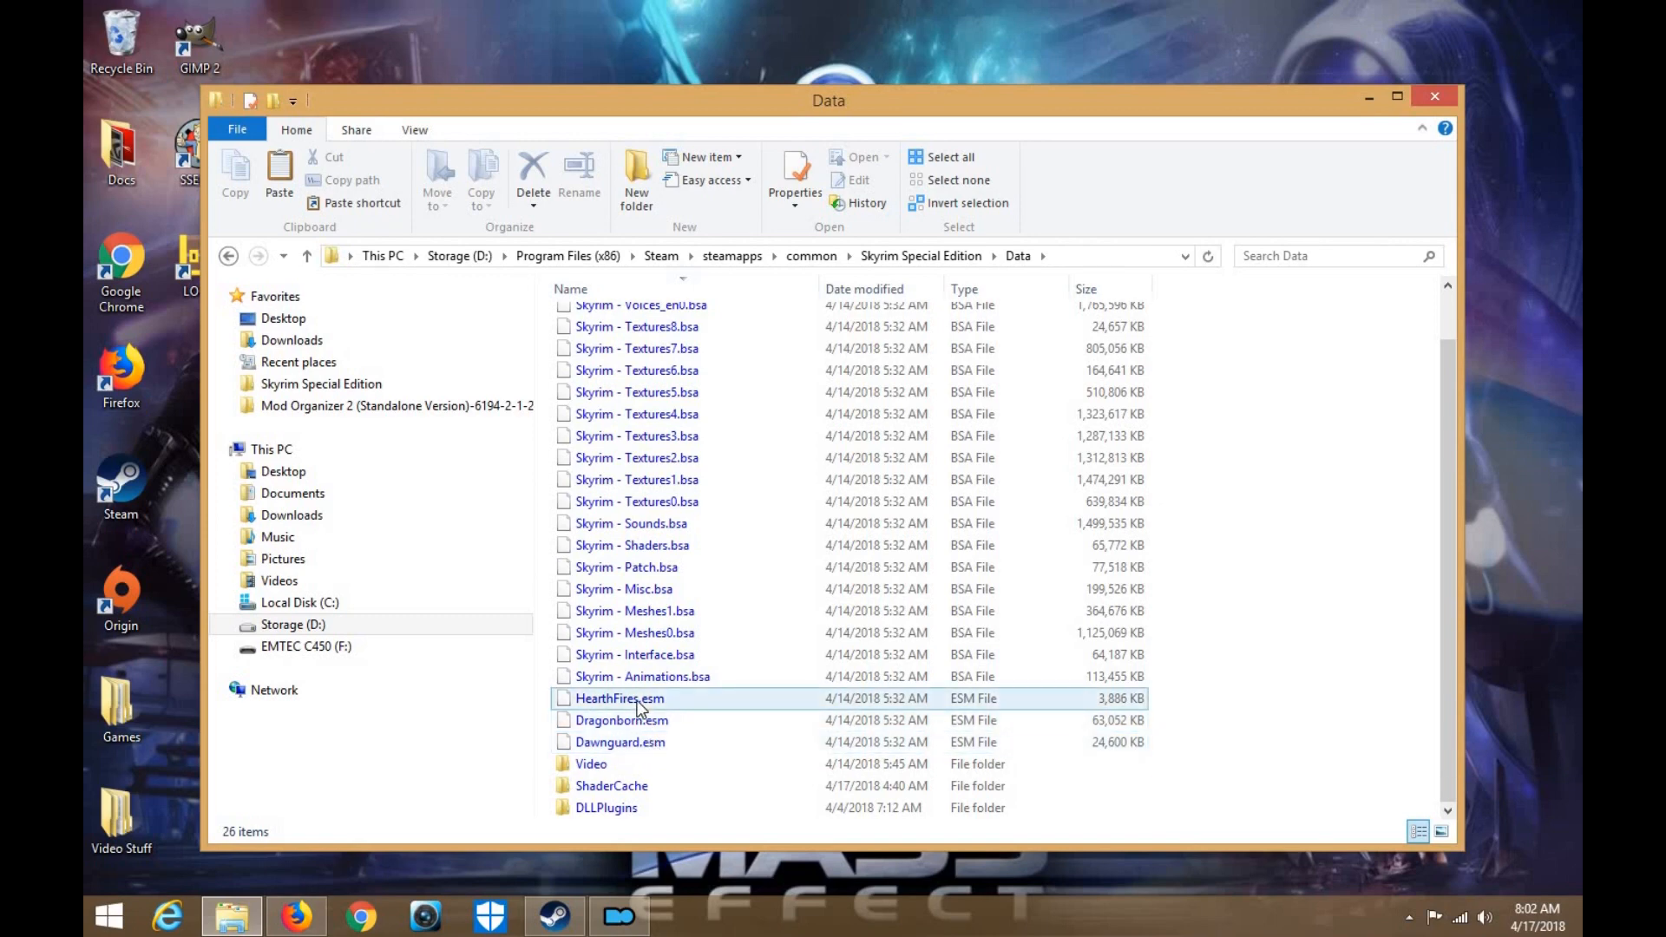
pyautogui.scroll(1, 655, 725)
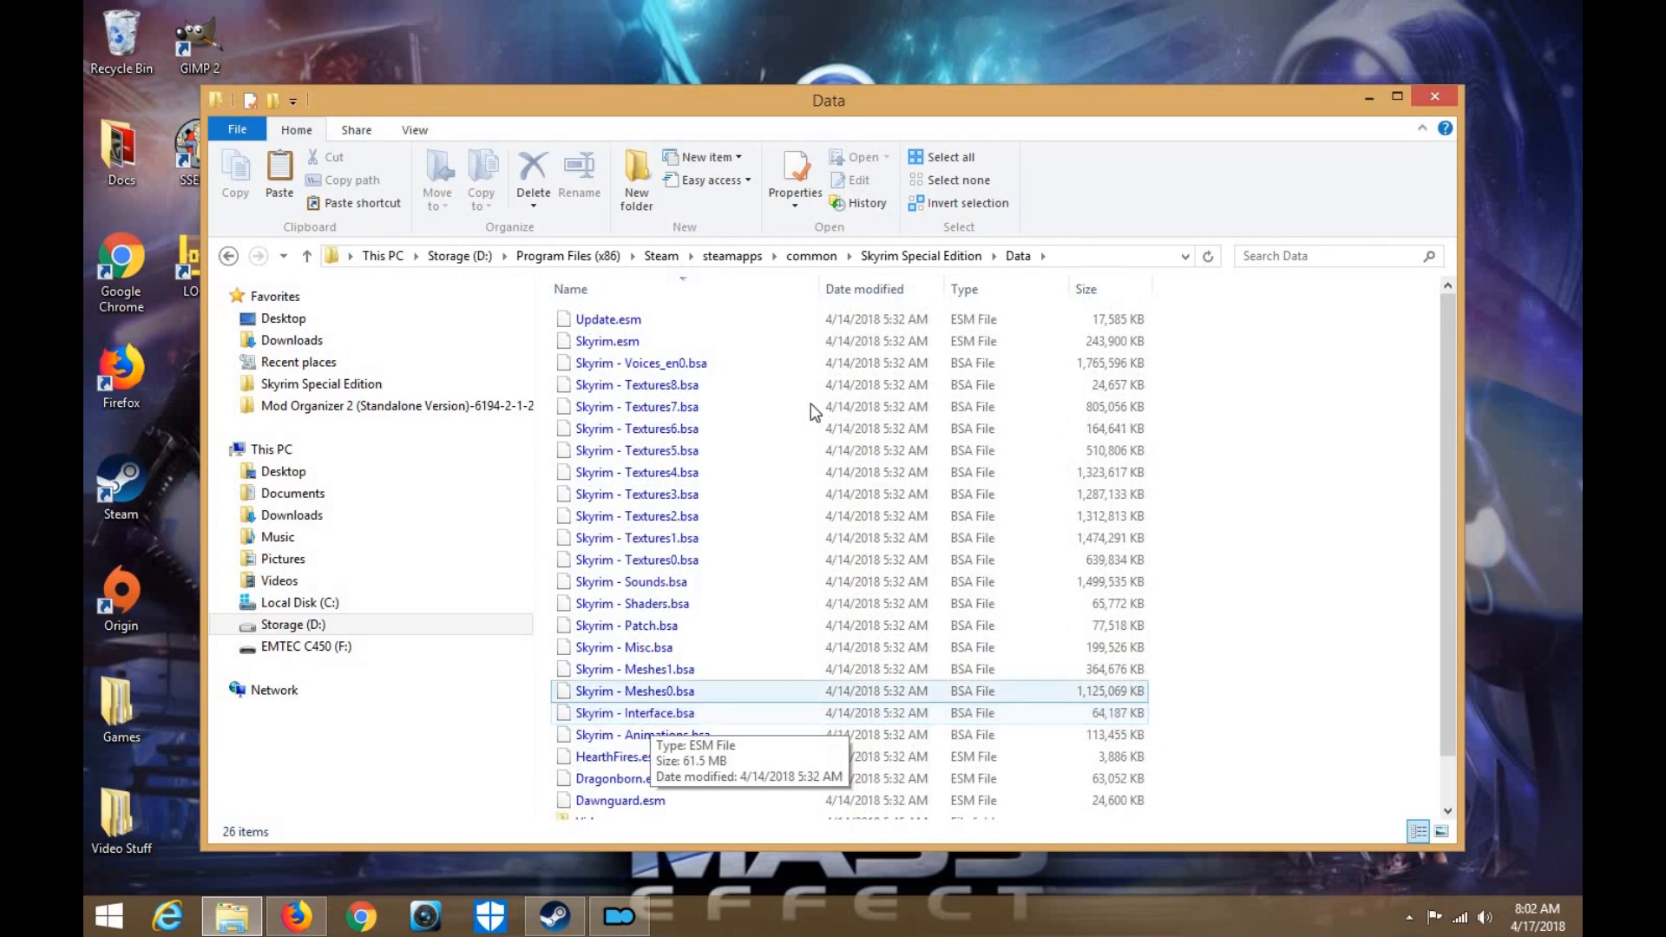
pyautogui.click(1435, 93)
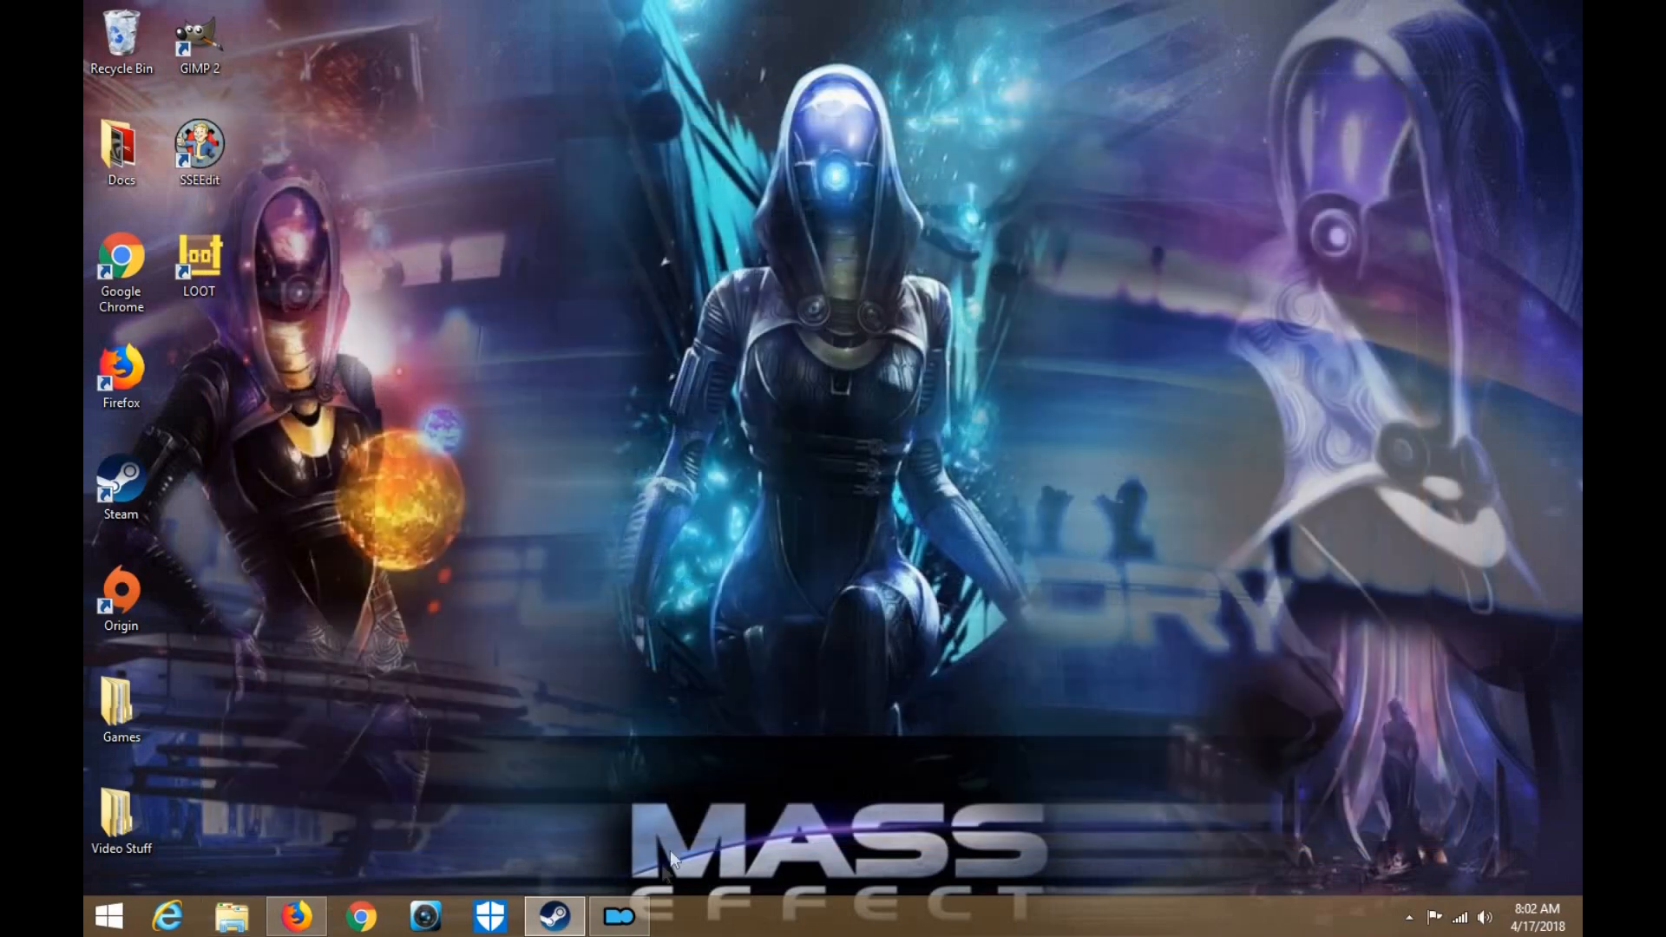
pyautogui.click(628, 925)
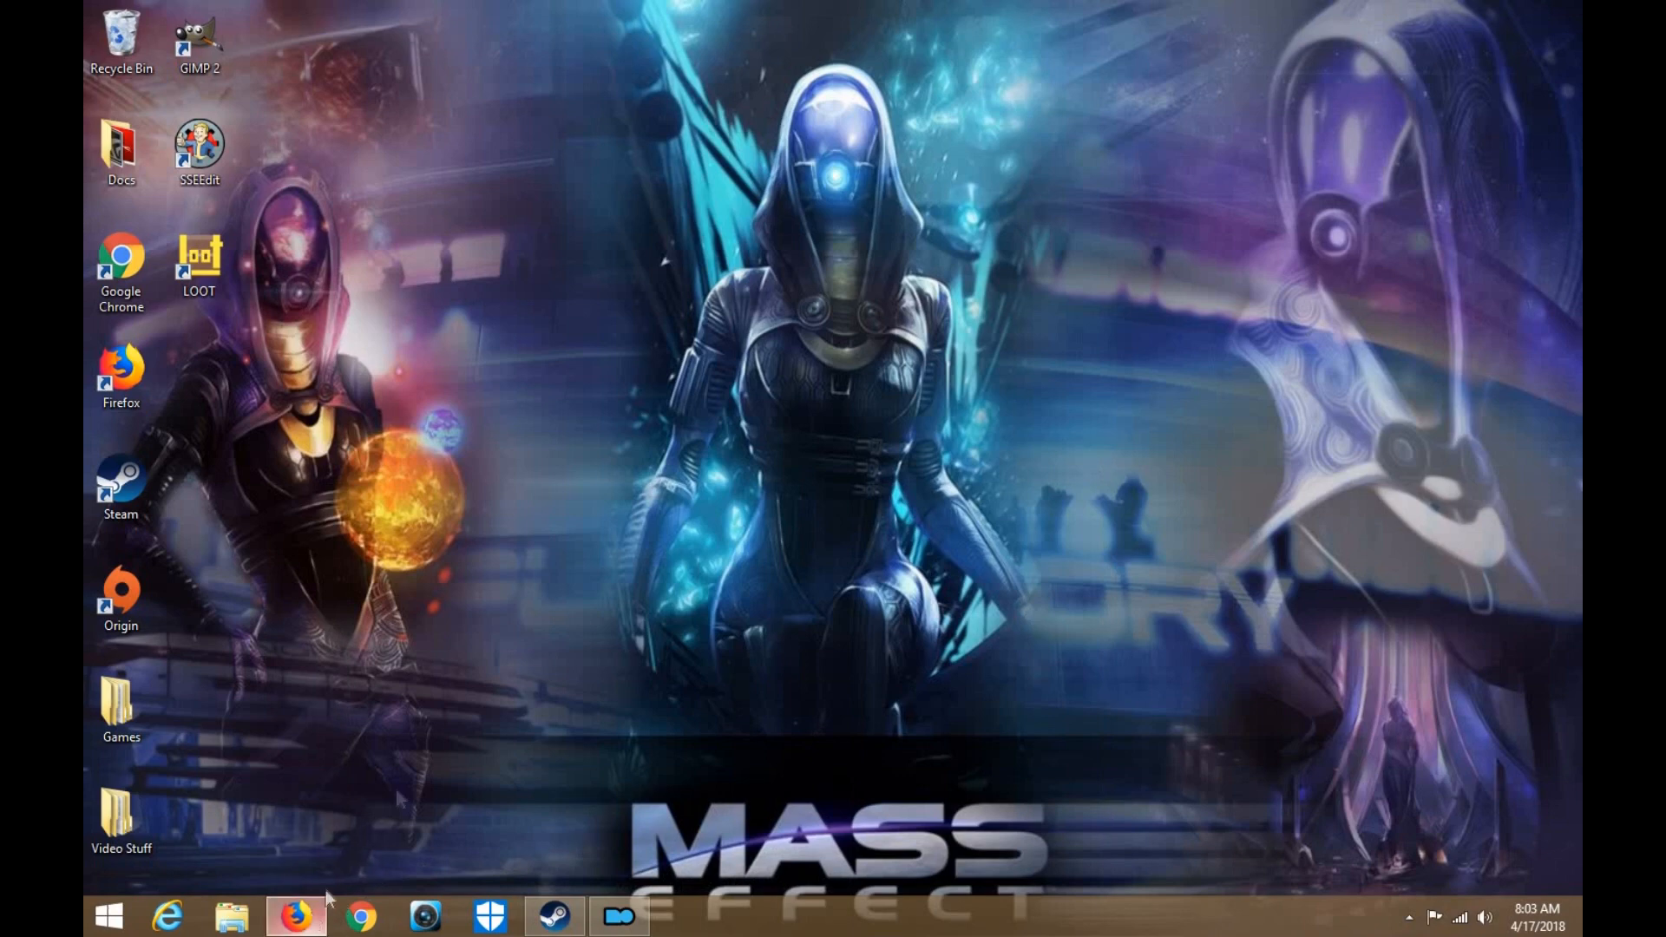
pyautogui.click(296, 917)
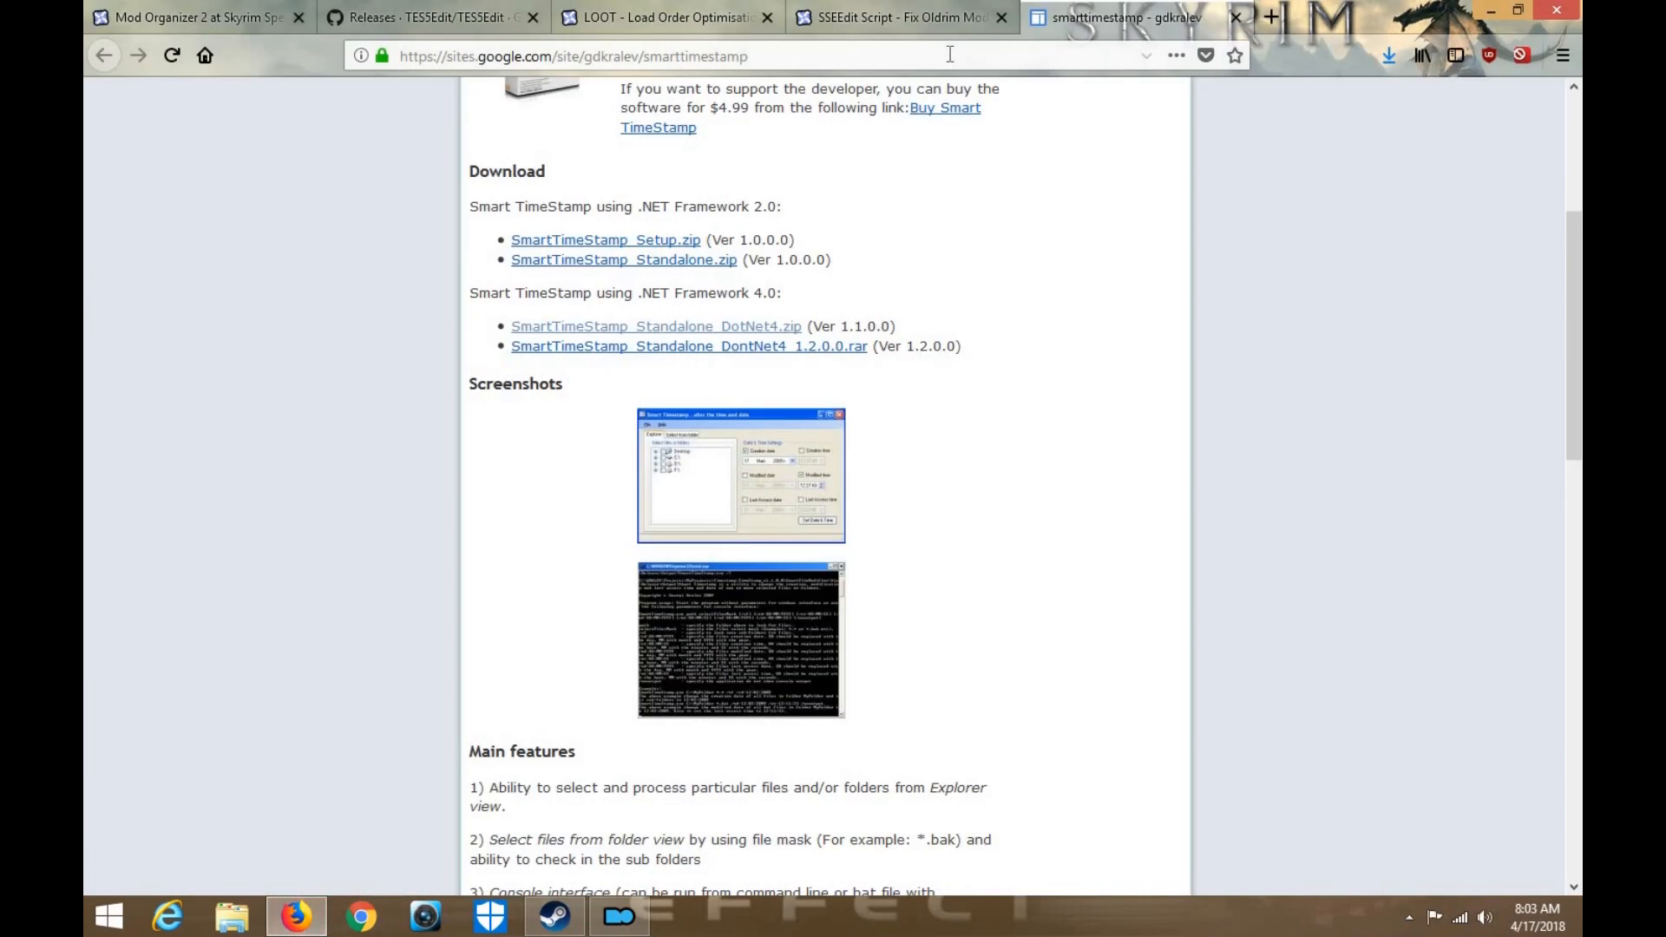
pyautogui.click(619, 916)
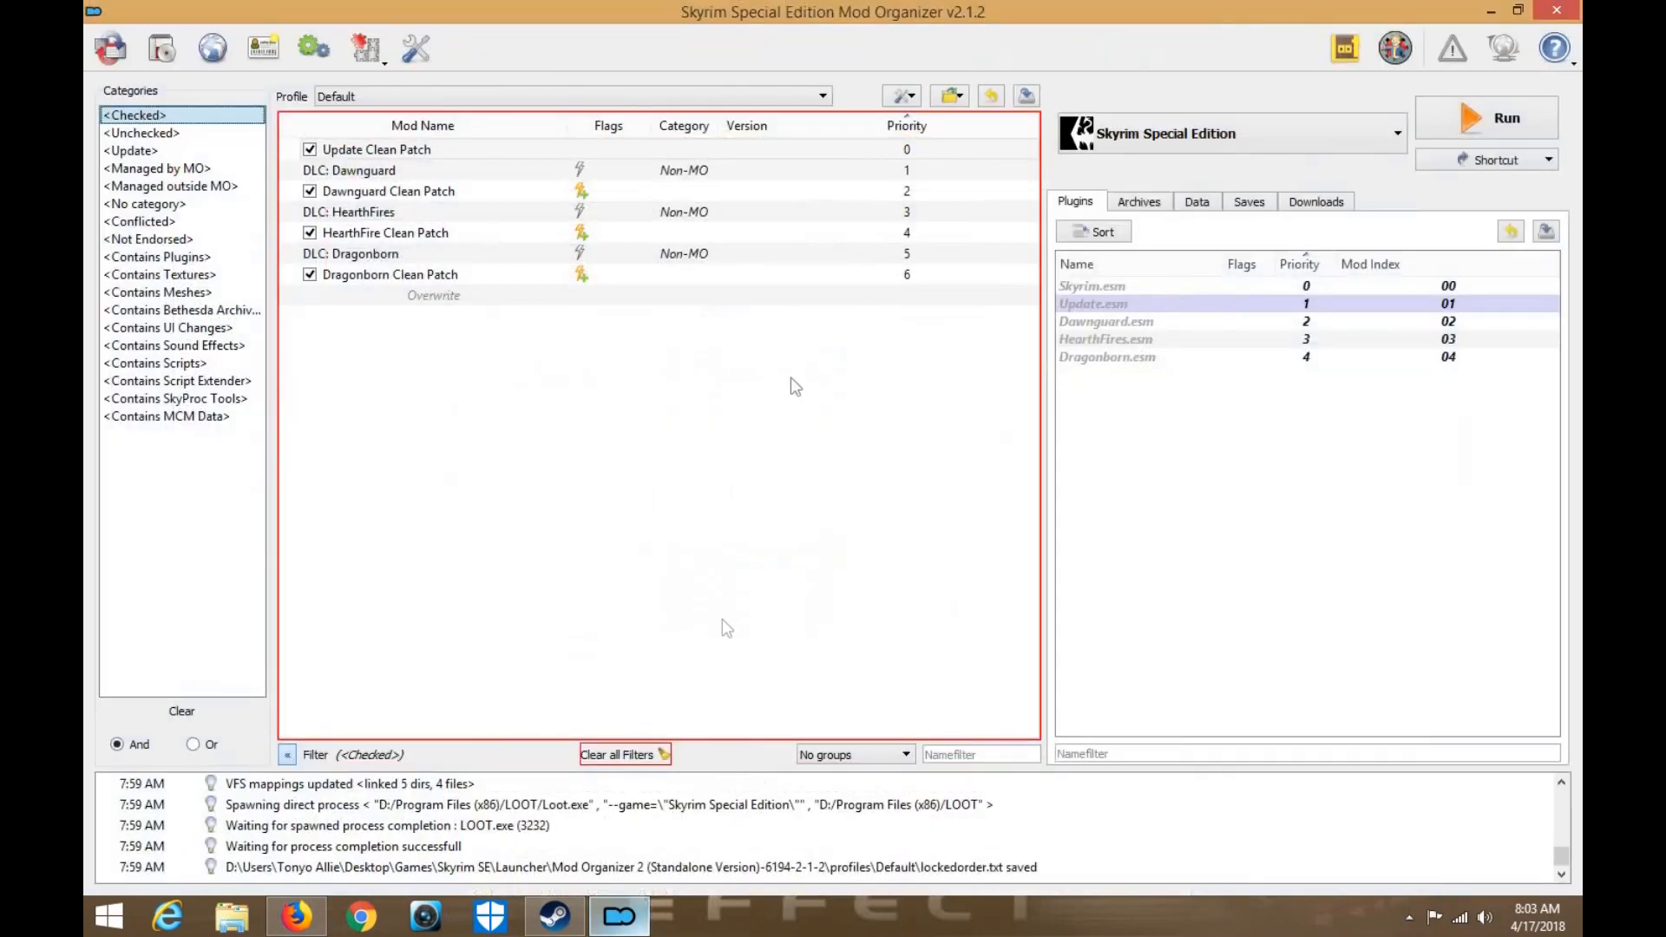
pyautogui.click(1491, 10)
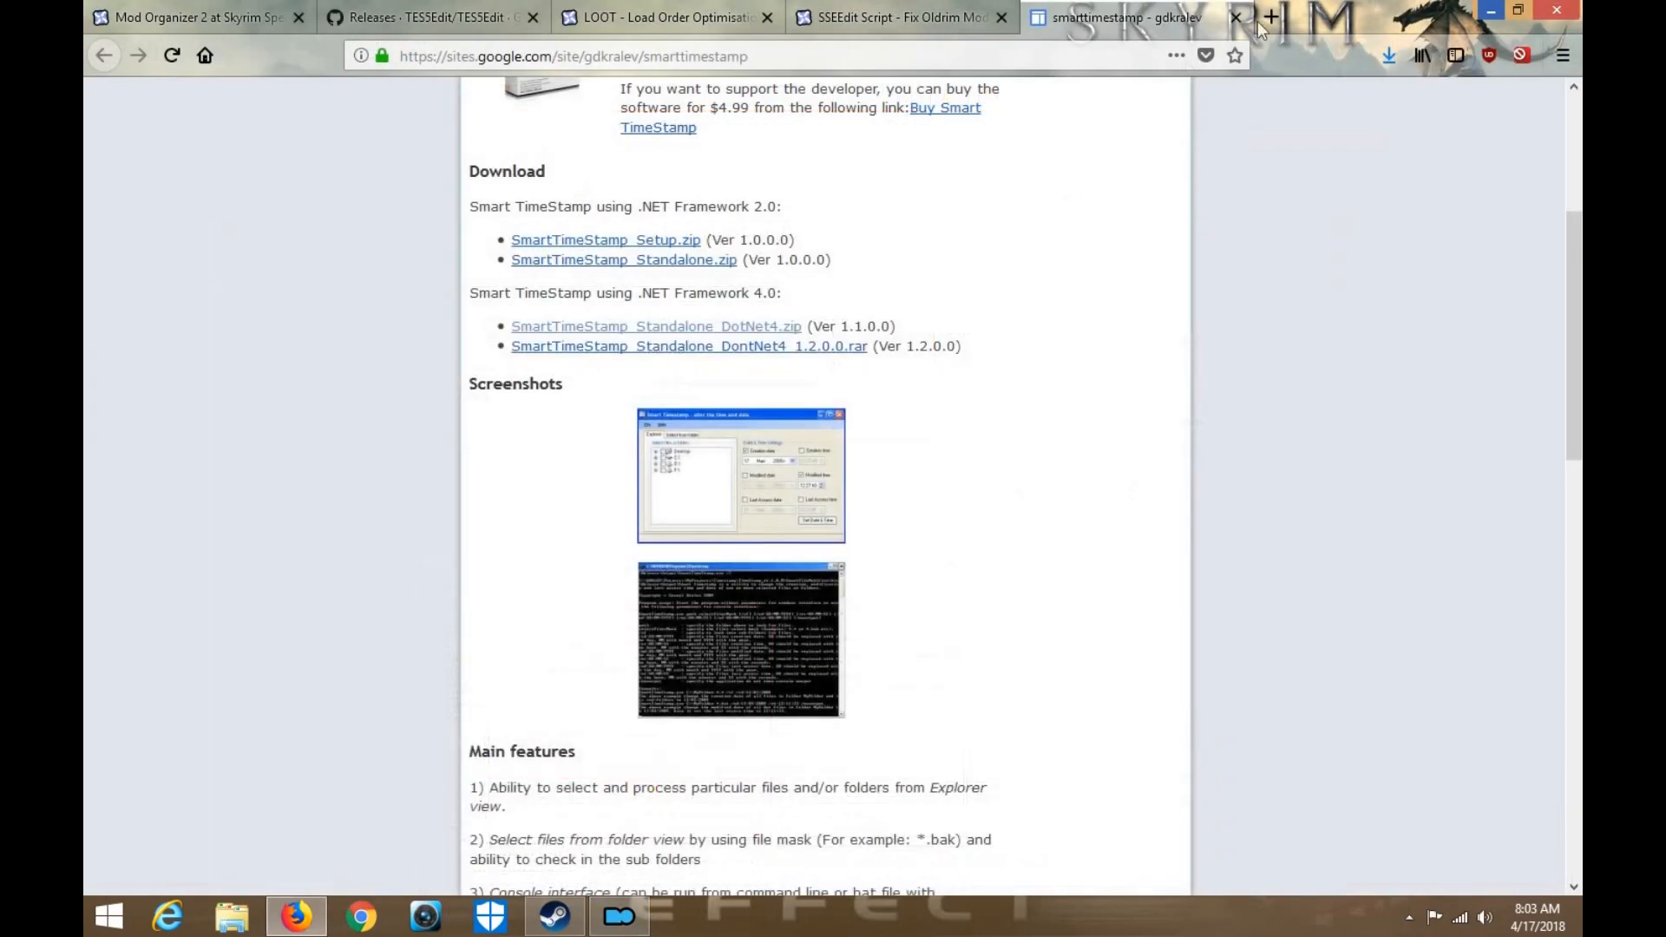
pyautogui.click(1490, 10)
# Launch Smart Timestamp from the SmartTimeStamp_Standalone_DotNet4 folder in Games > Skyrim SE > Mod Tools
pyautogui.doubleClick(116, 710)
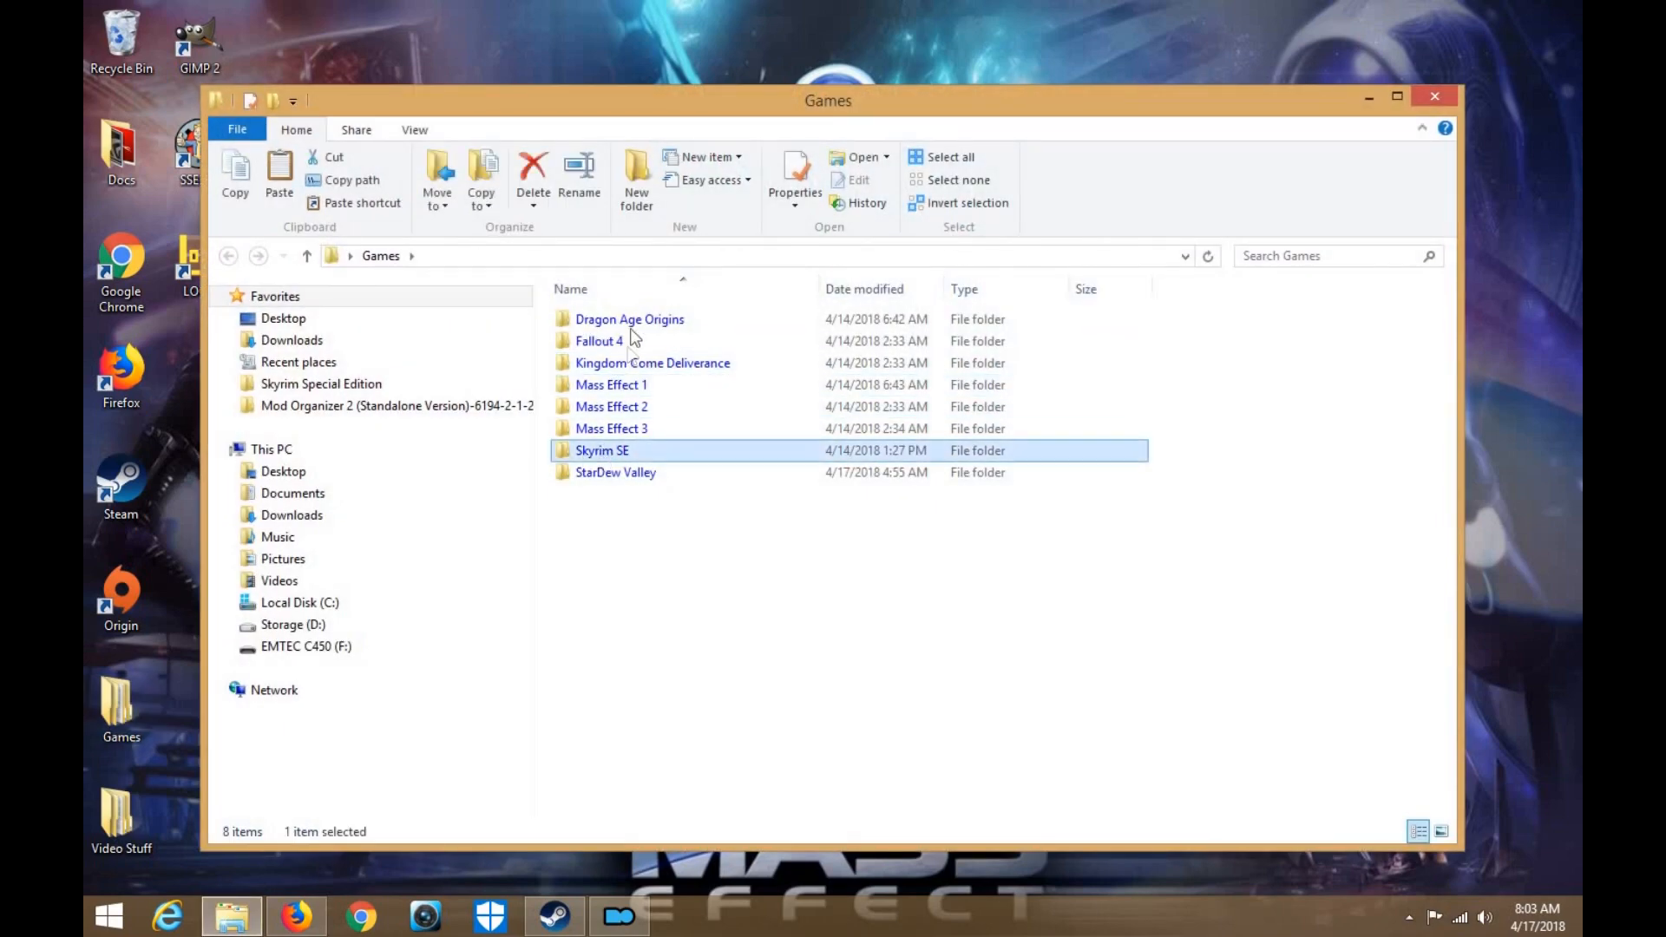
pyautogui.doubleClick(603, 451)
pyautogui.doubleClick(616, 365)
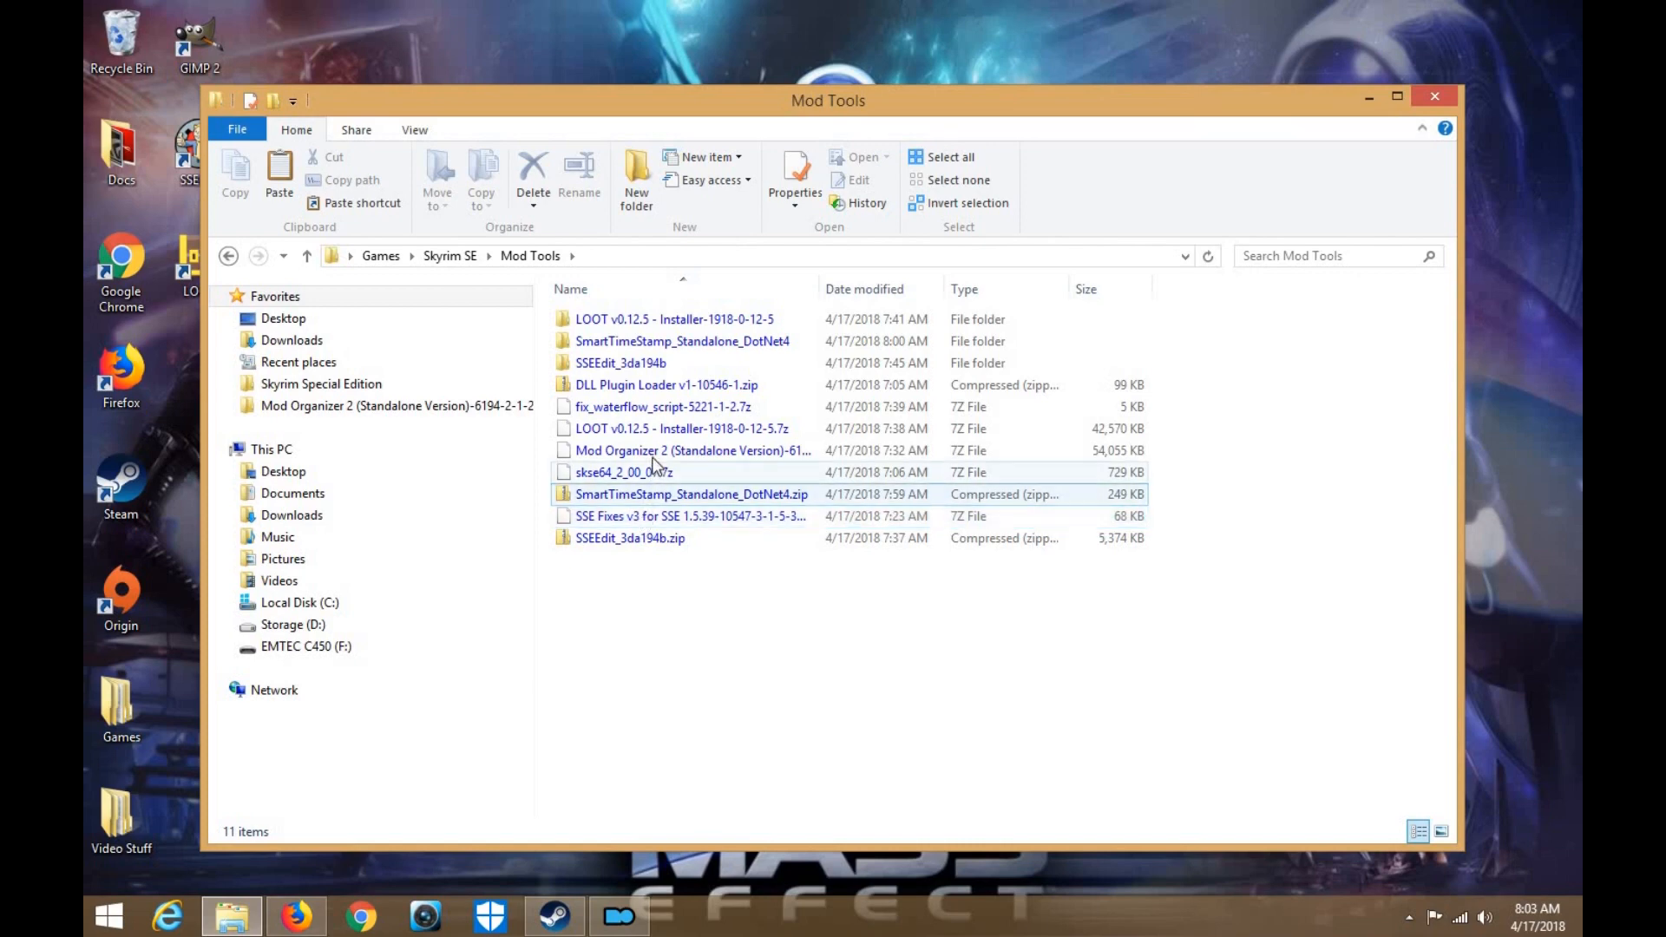
pyautogui.doubleClick(696, 338)
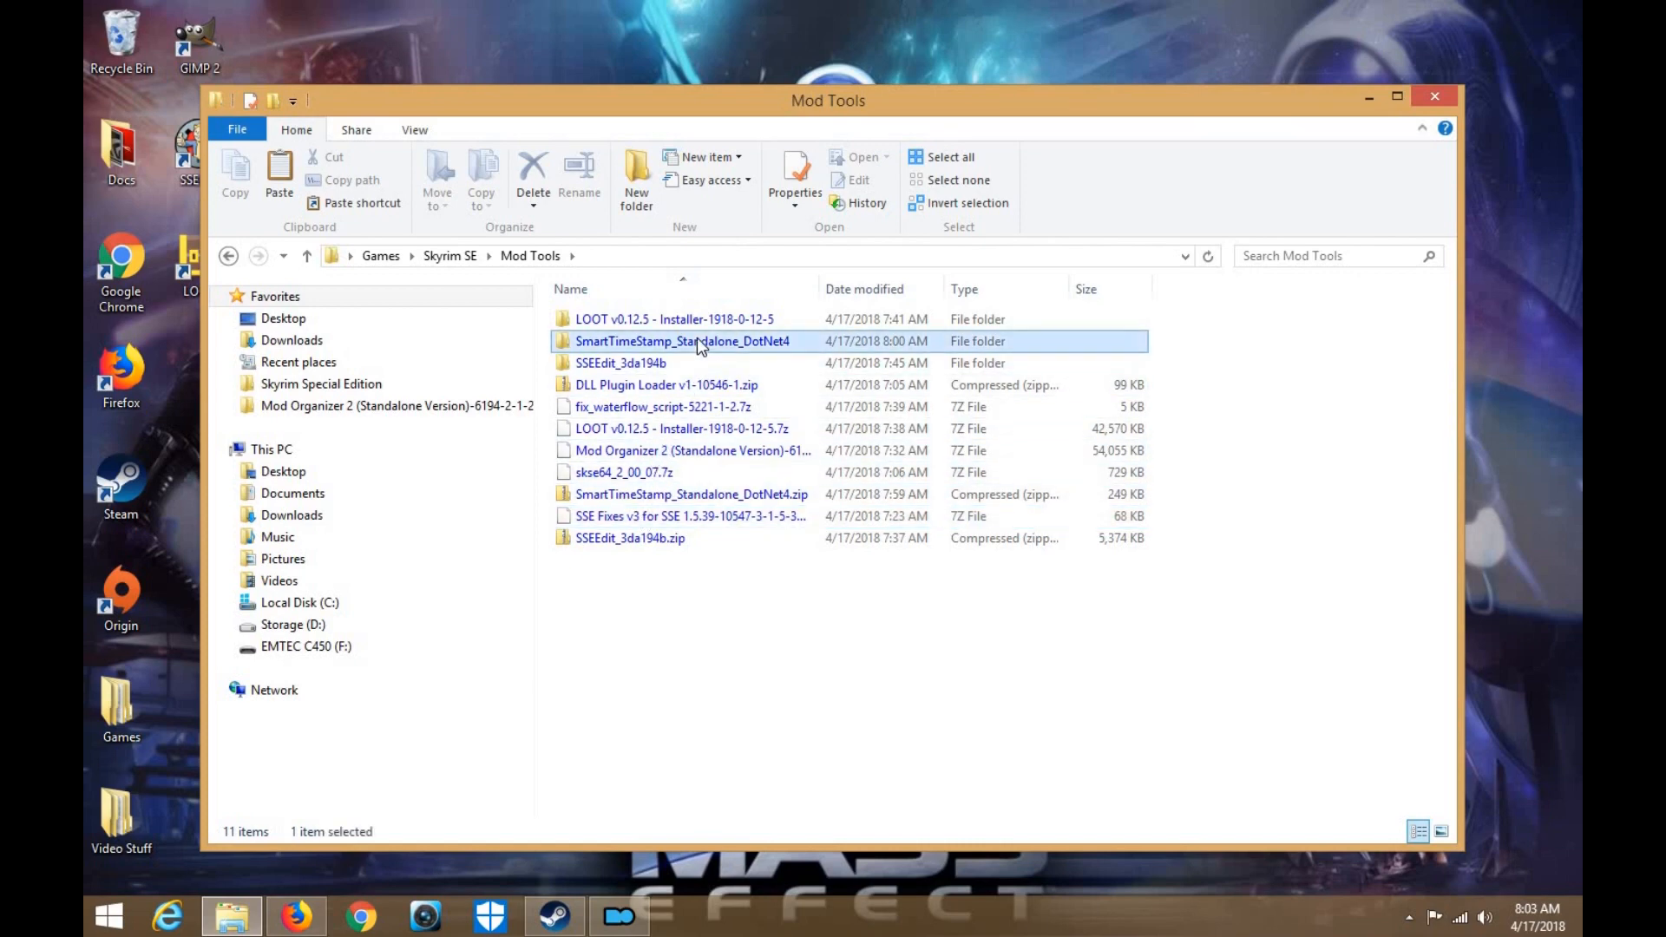
pyautogui.doubleClick(678, 314)
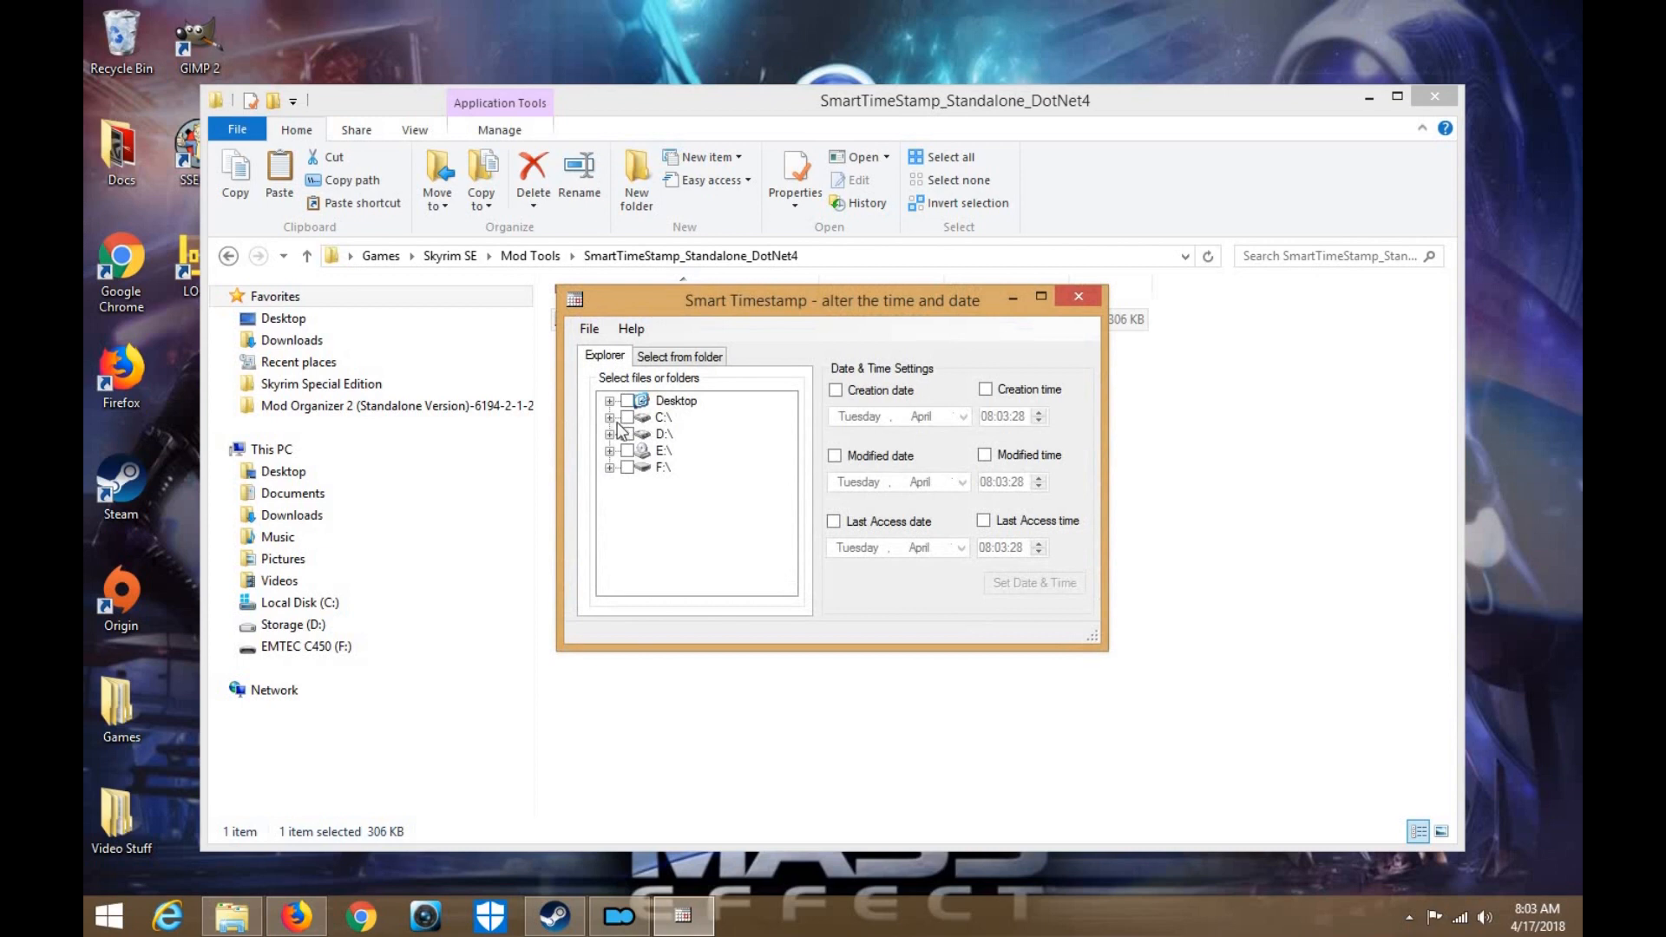
# Expand the file tree from drive D: through Program Files (x86) and Steam to the contents of steamapps
pyautogui.click(610, 434)
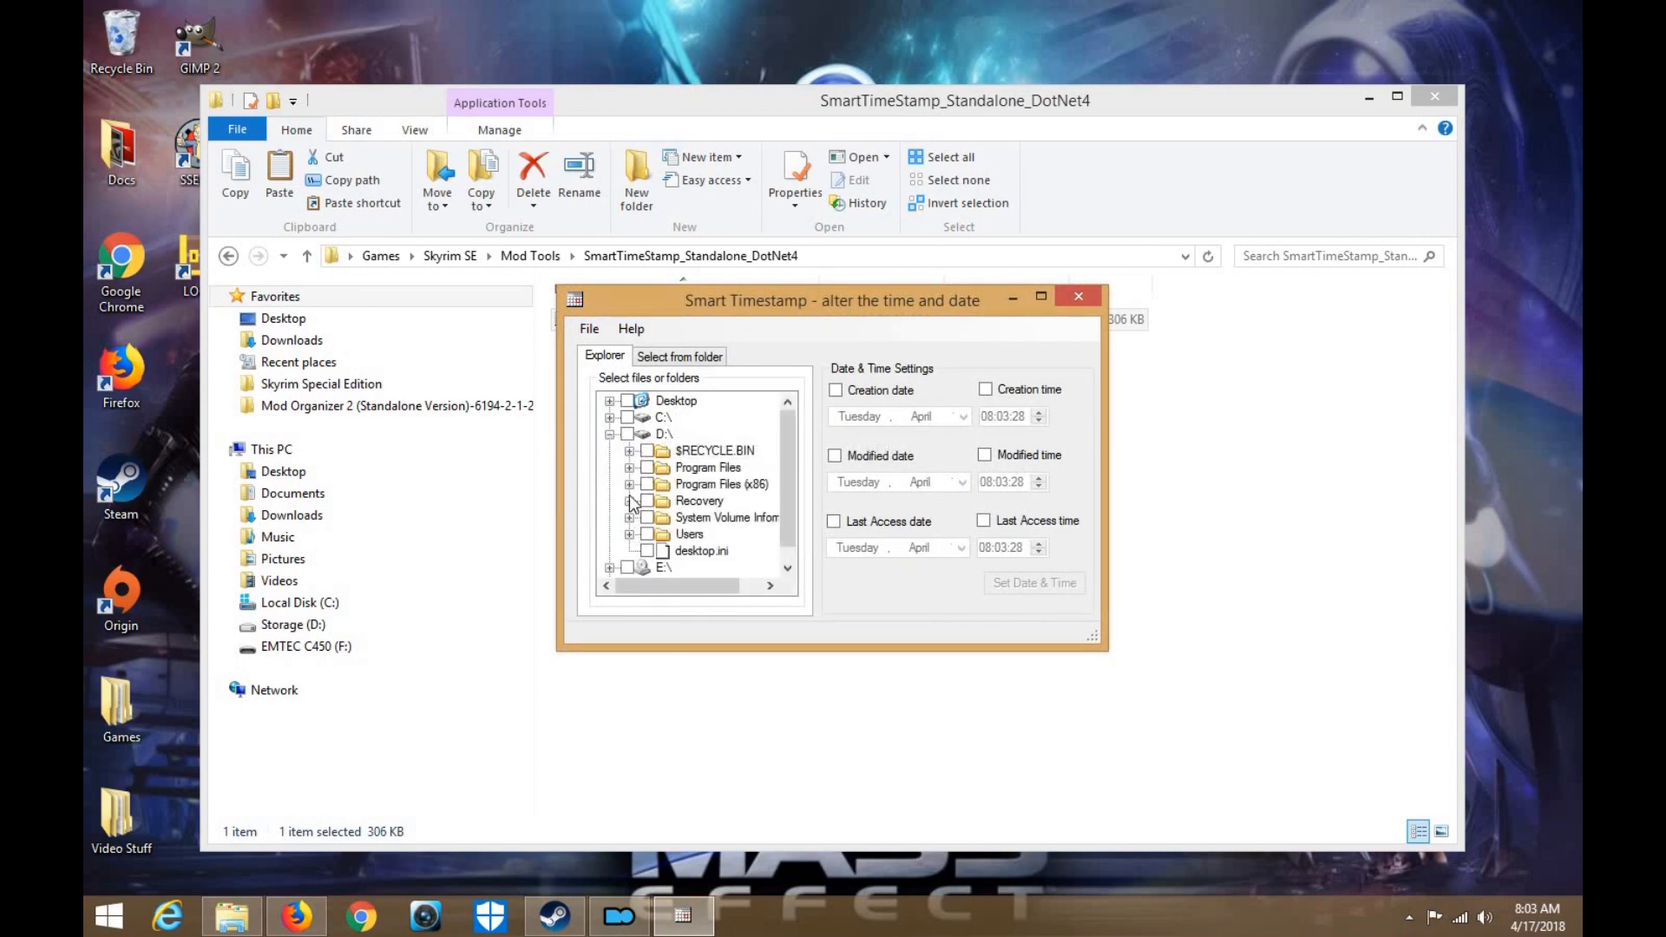
pyautogui.click(629, 484)
pyautogui.scroll(-3, 646, 486)
pyautogui.click(649, 469)
pyautogui.scroll(-6, 658, 512)
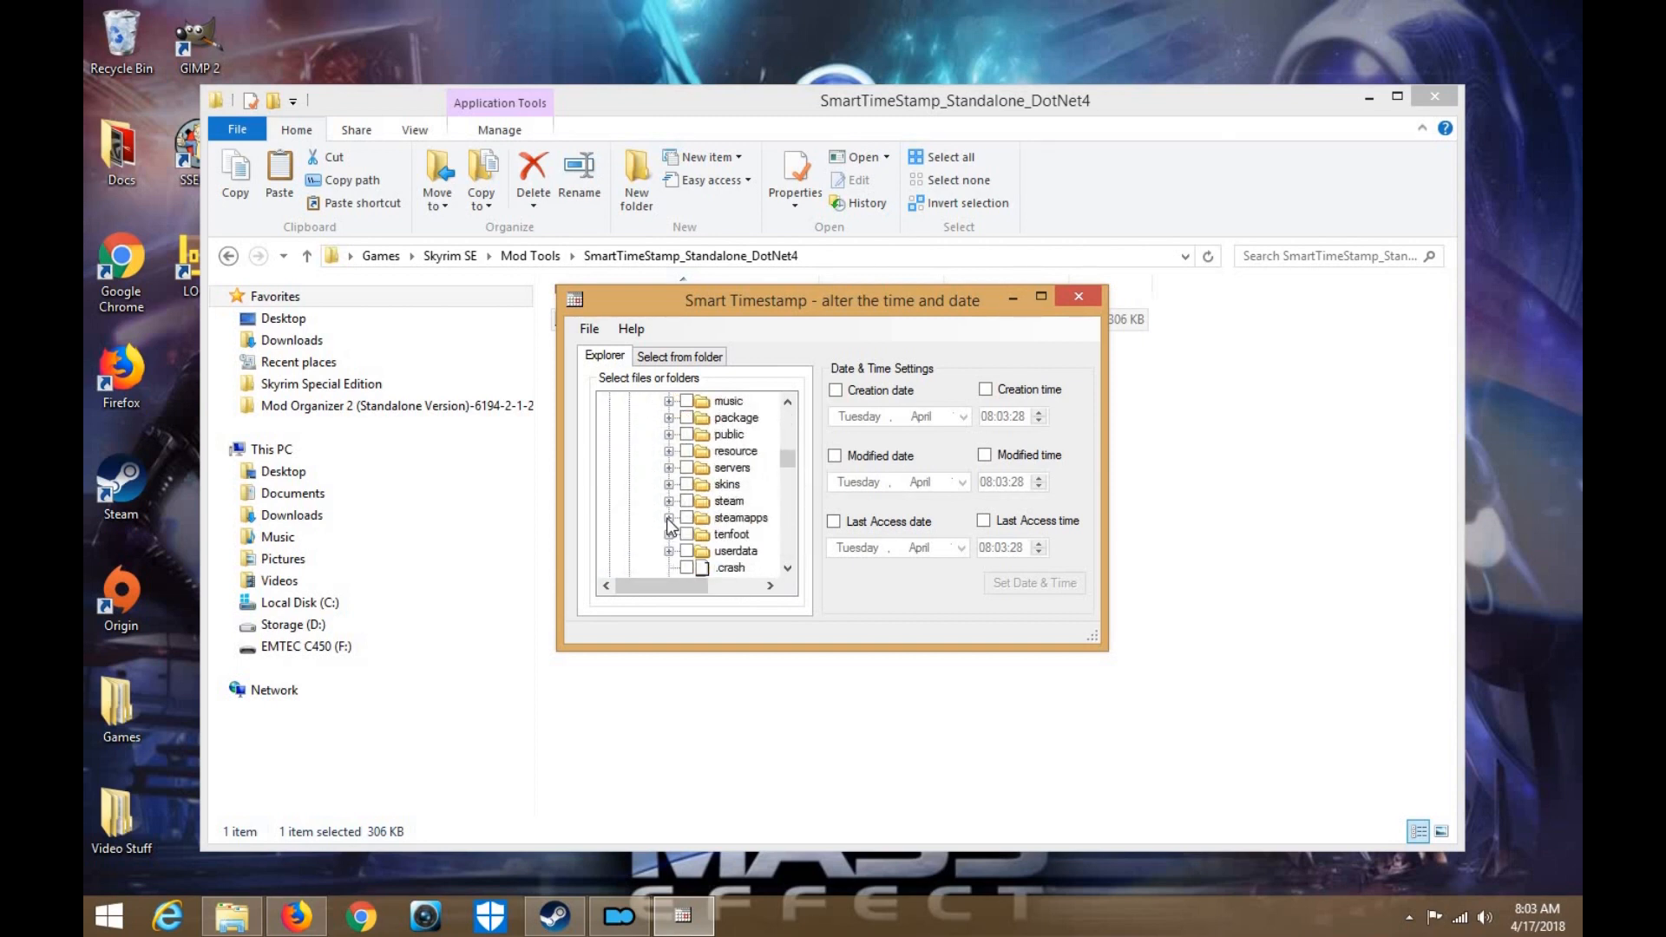
pyautogui.click(668, 519)
pyautogui.scroll(-1, 695, 493)
pyautogui.moveTo(676, 587); pyautogui.dragTo(707, 588)
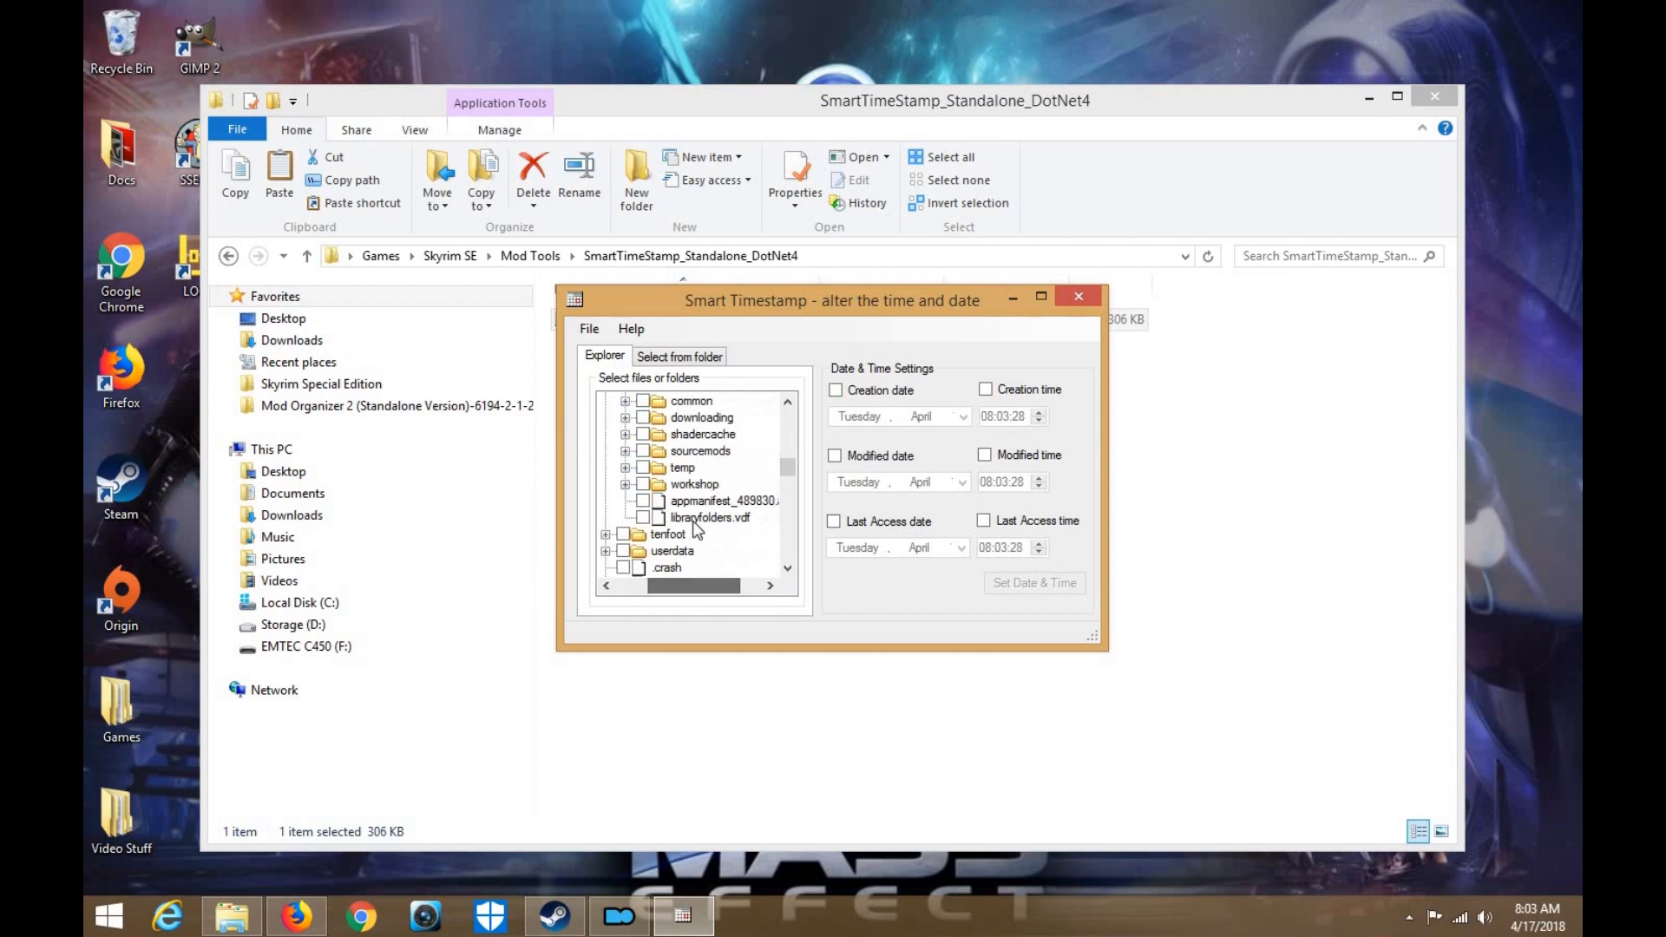
# Select Dawnguard.esm in common > Skyrim Special Edition > Data and enable the creation date setting
pyautogui.scroll(1, 690, 519)
pyautogui.click(625, 451)
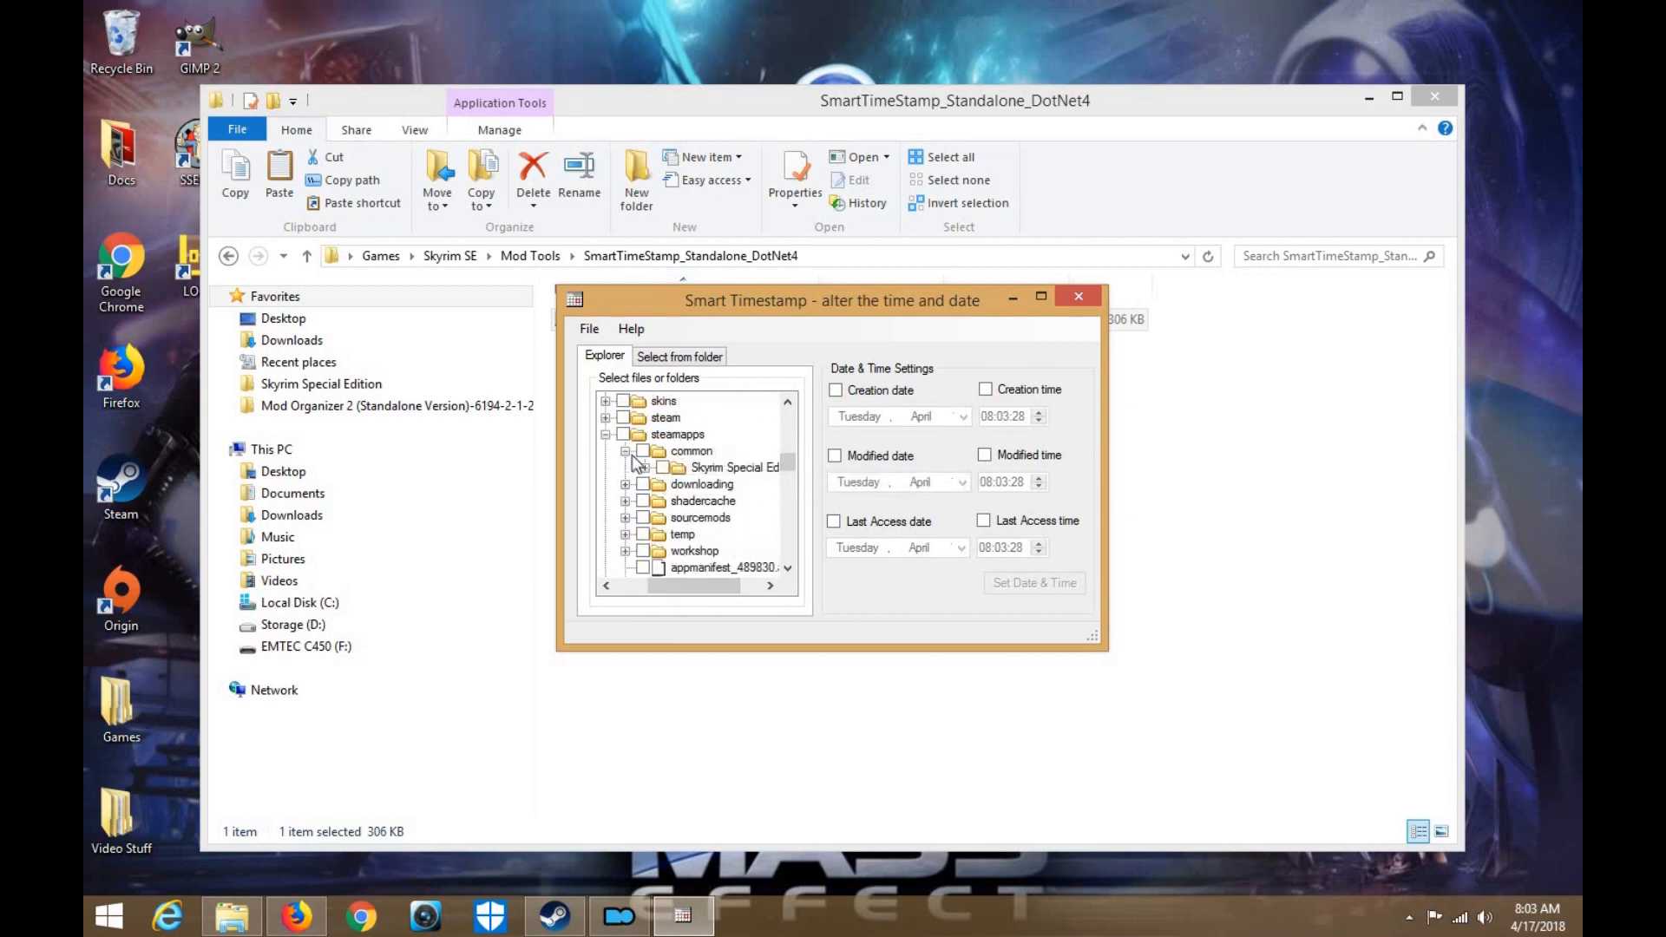
pyautogui.click(644, 469)
pyautogui.scroll(-1, 682, 491)
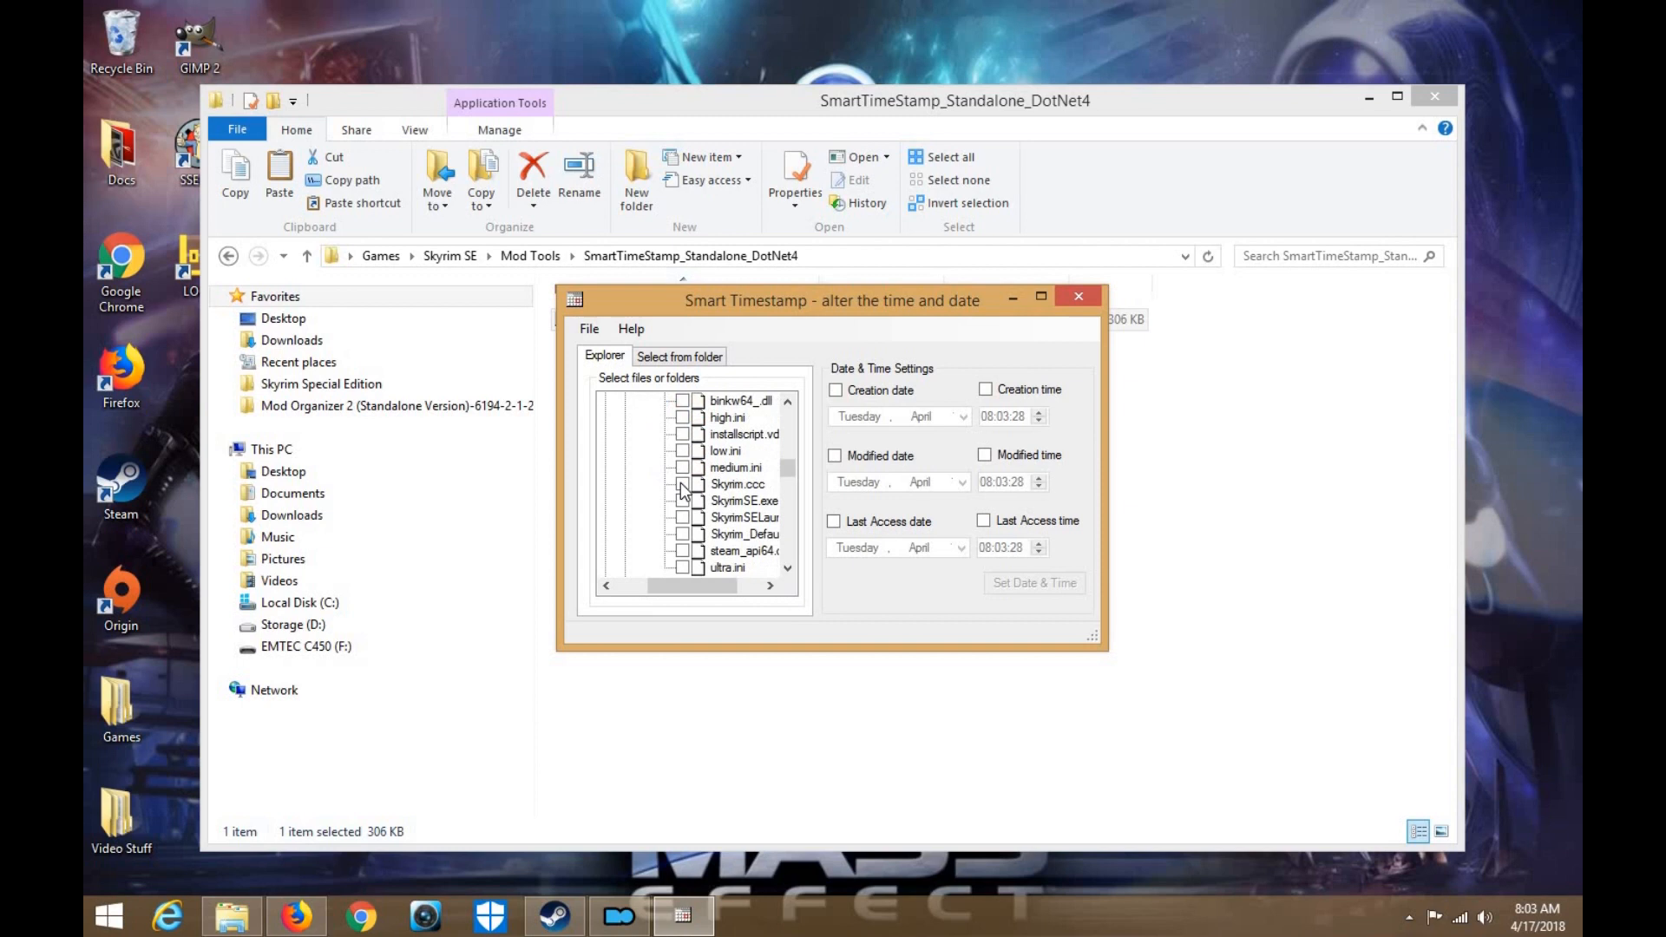
pyautogui.scroll(2, 682, 491)
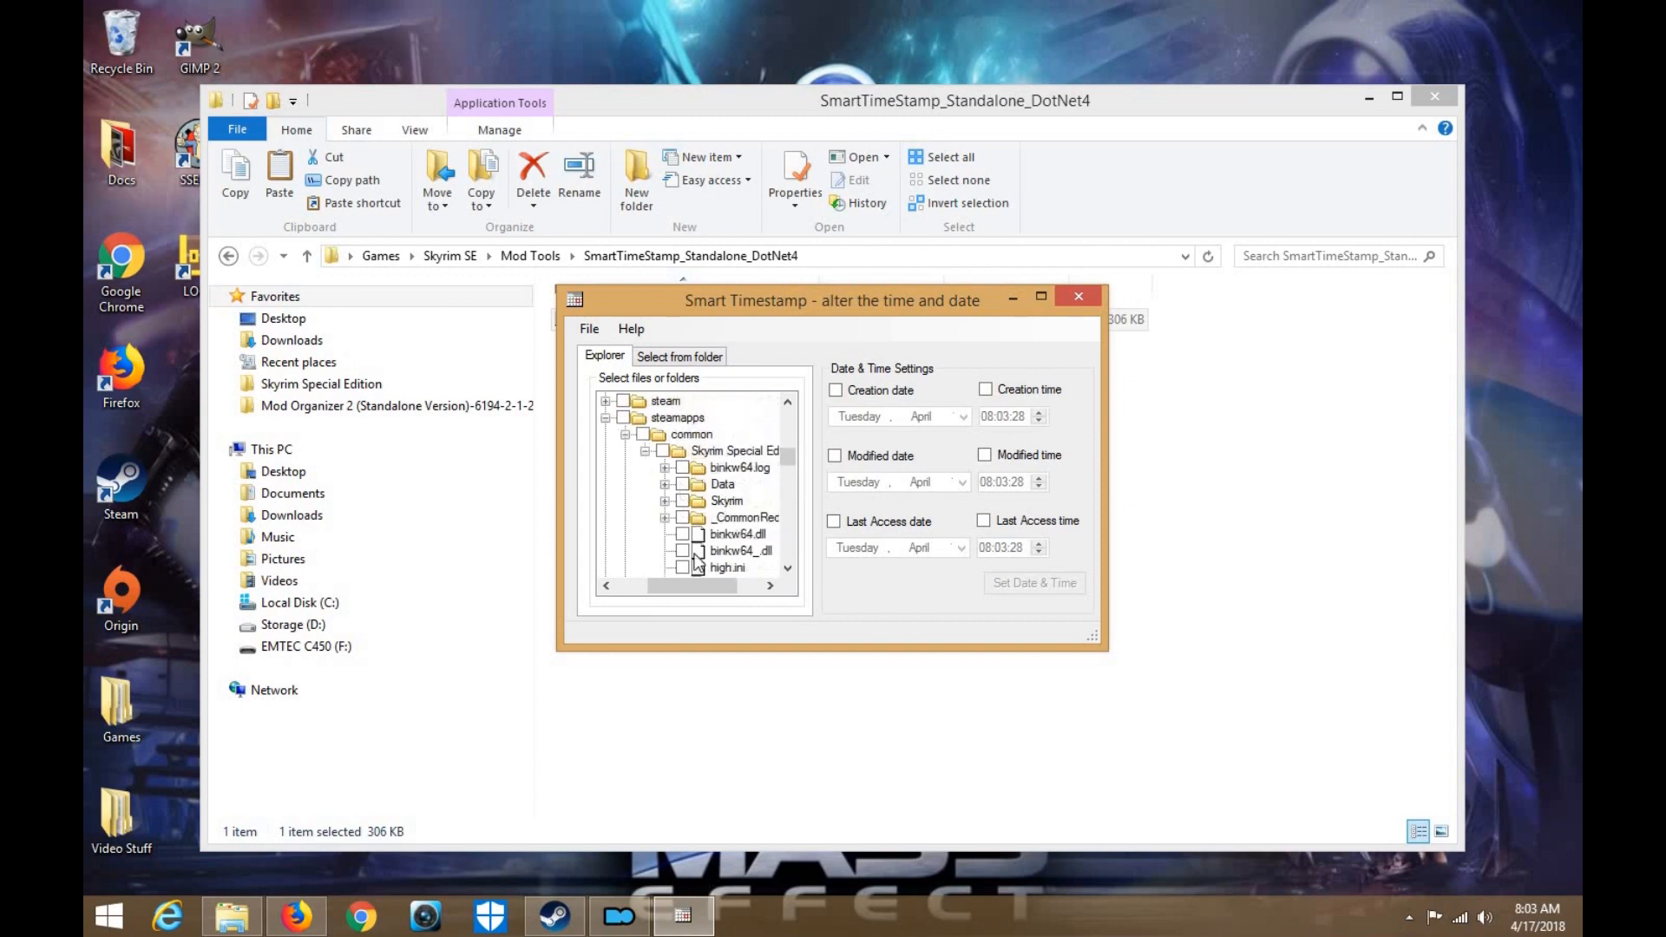
pyautogui.click(665, 484)
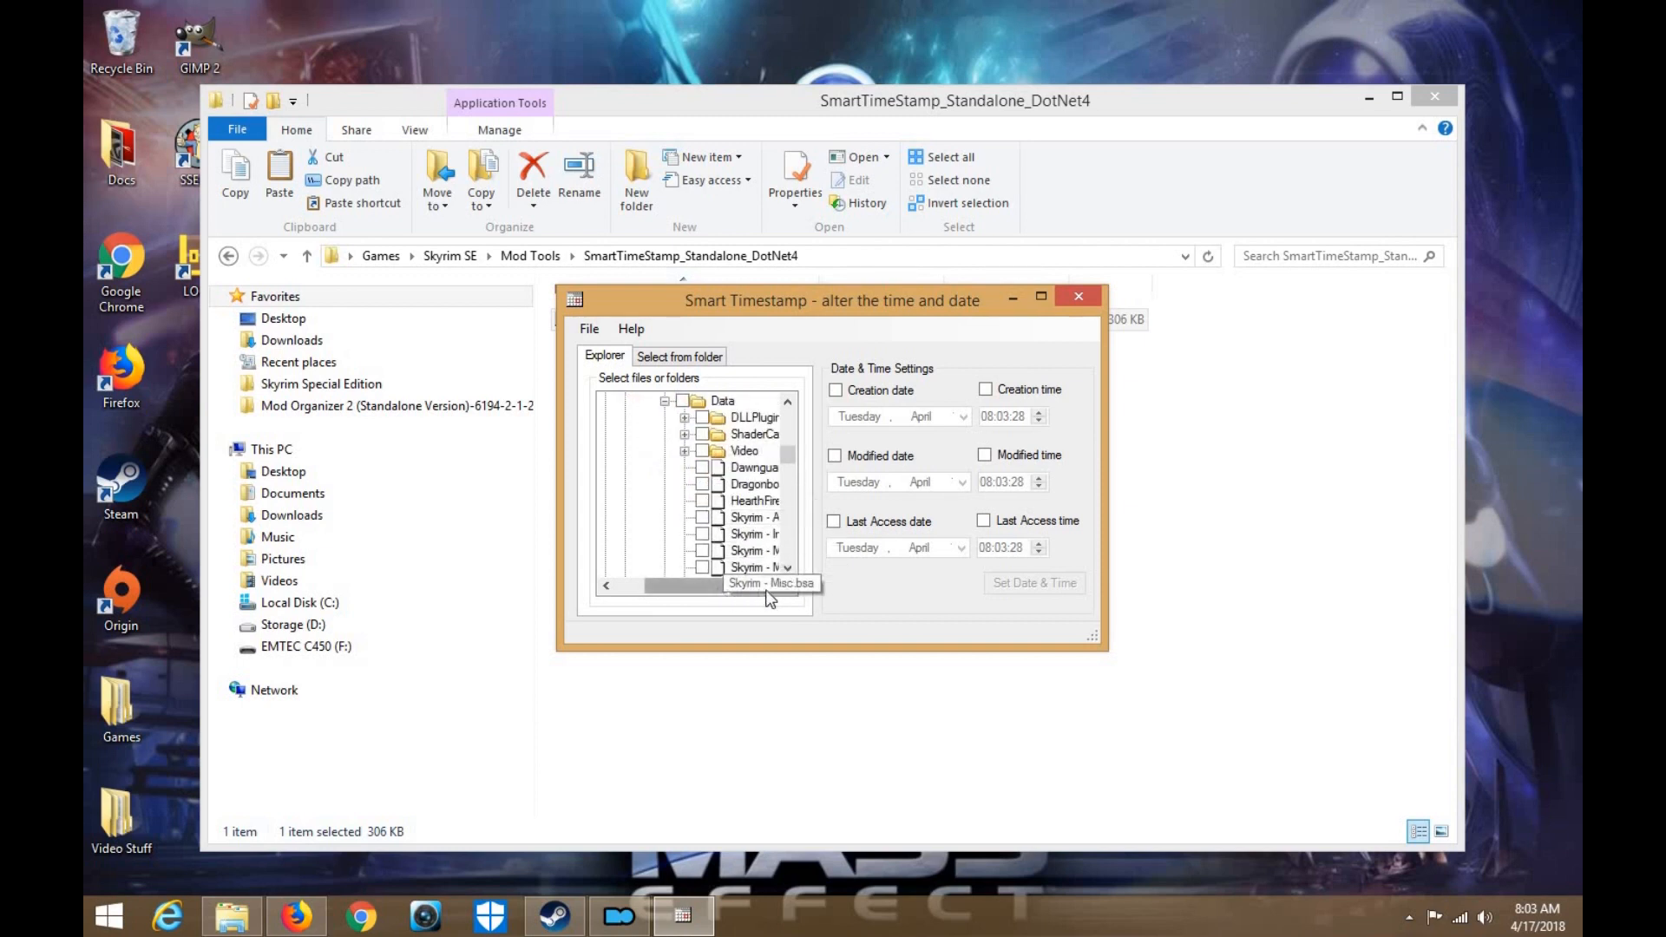
pyautogui.moveTo(717, 595); pyautogui.dragTo(752, 595)
pyautogui.click(695, 467)
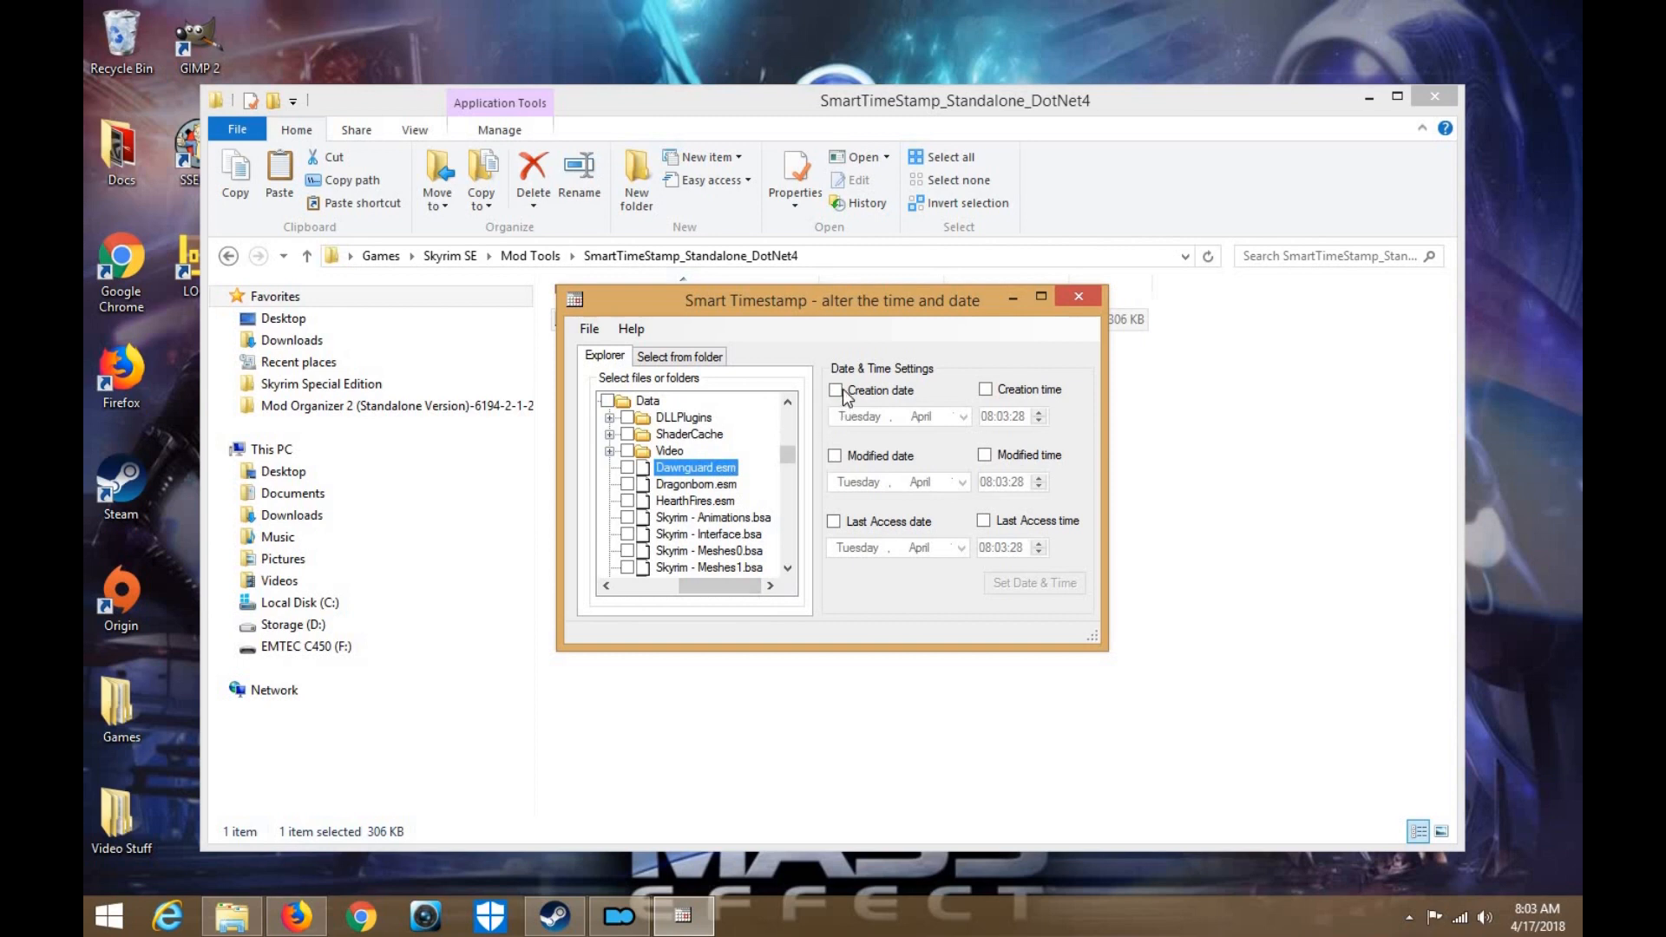
pyautogui.click(837, 390)
pyautogui.click(961, 420)
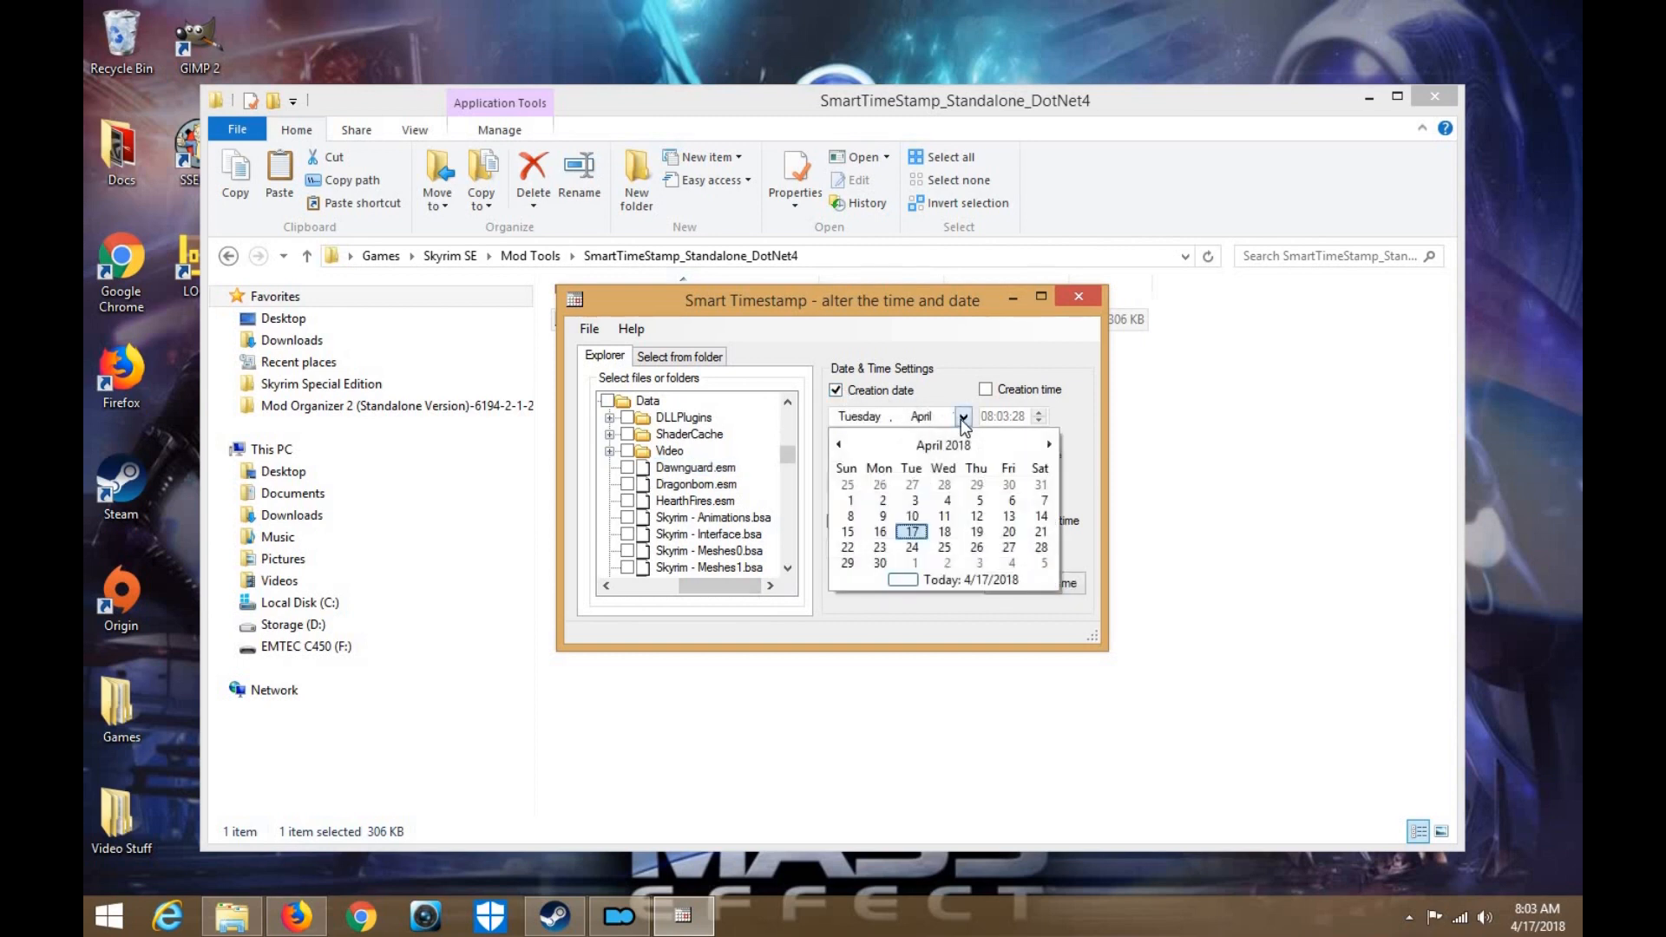
pyautogui.click(837, 449)
pyautogui.click(837, 445)
pyautogui.click(837, 445)
pyautogui.click(837, 445)
pyautogui.click(837, 445)
pyautogui.click(837, 445)
pyautogui.click(837, 445)
pyautogui.click(836, 445)
pyautogui.click(836, 445)
pyautogui.click(915, 583)
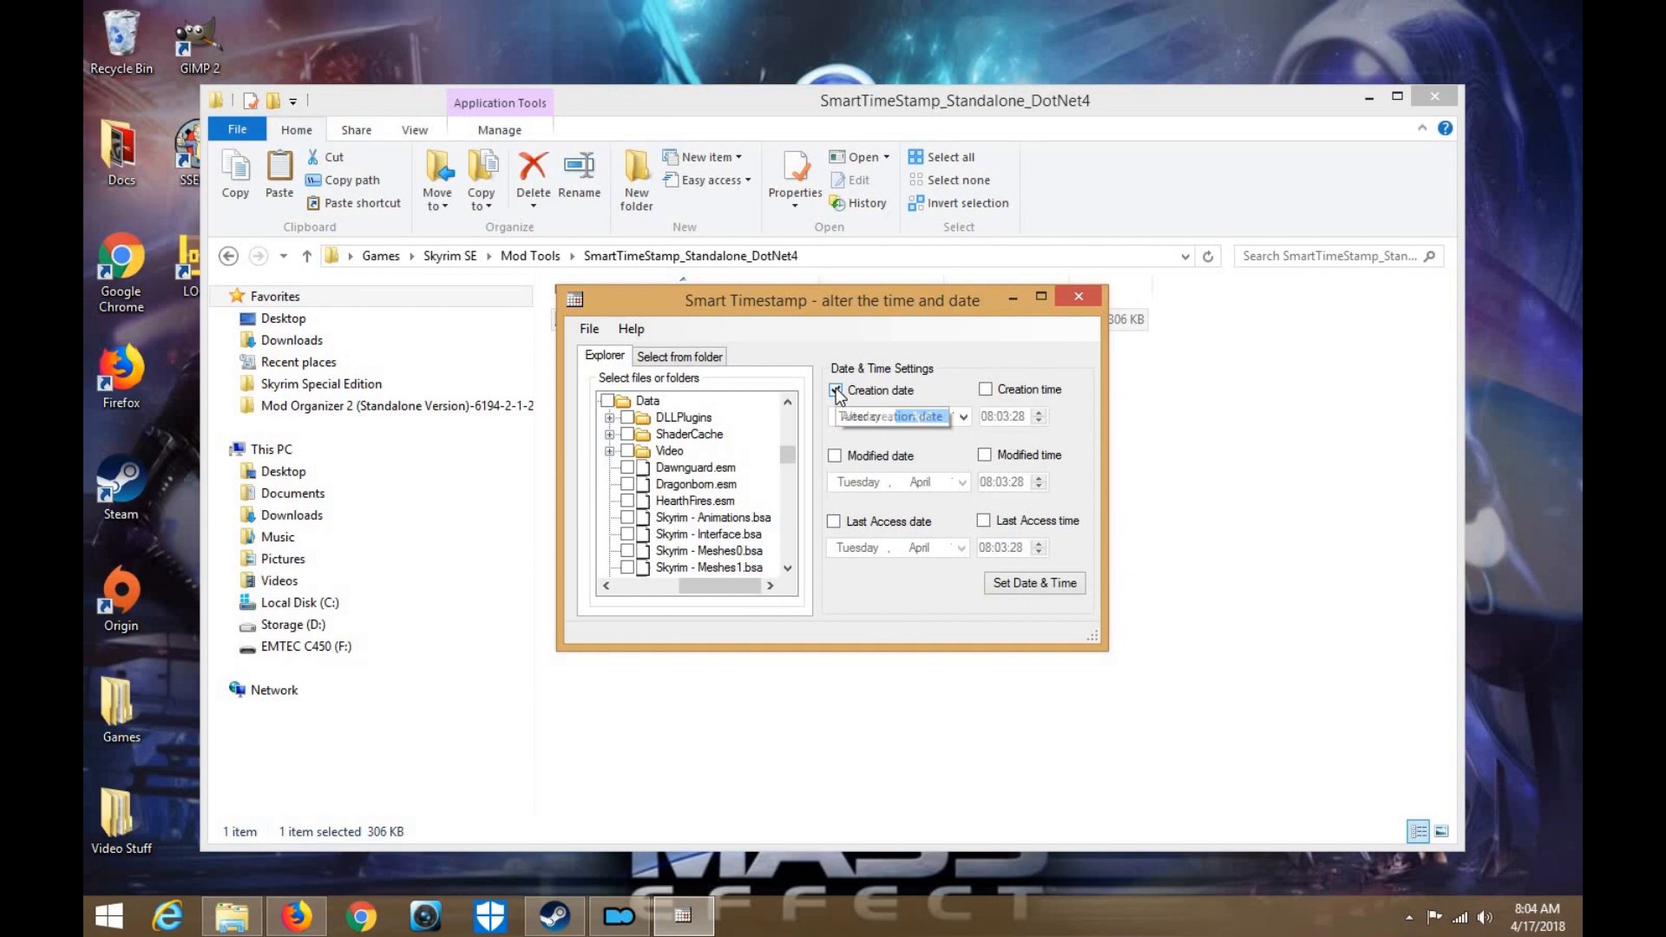
# Set the creation date to Monday, April 11, 2016
pyautogui.click(963, 416)
pyautogui.moveTo(847, 446); pyautogui.dragTo(847, 446)
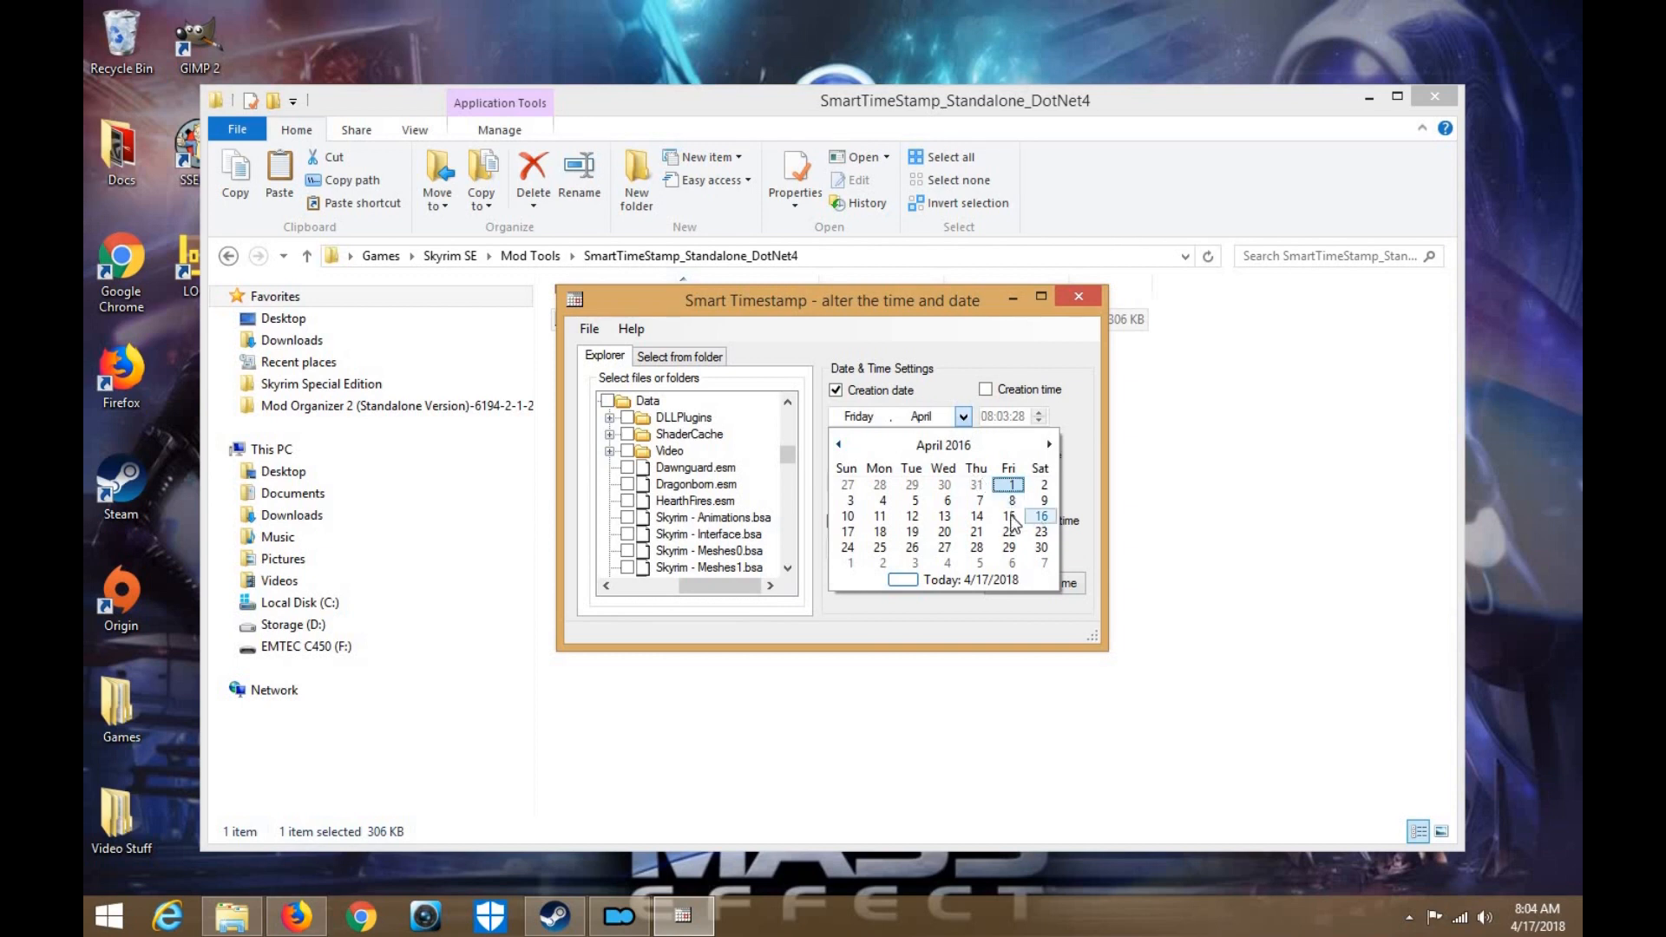
pyautogui.click(880, 515)
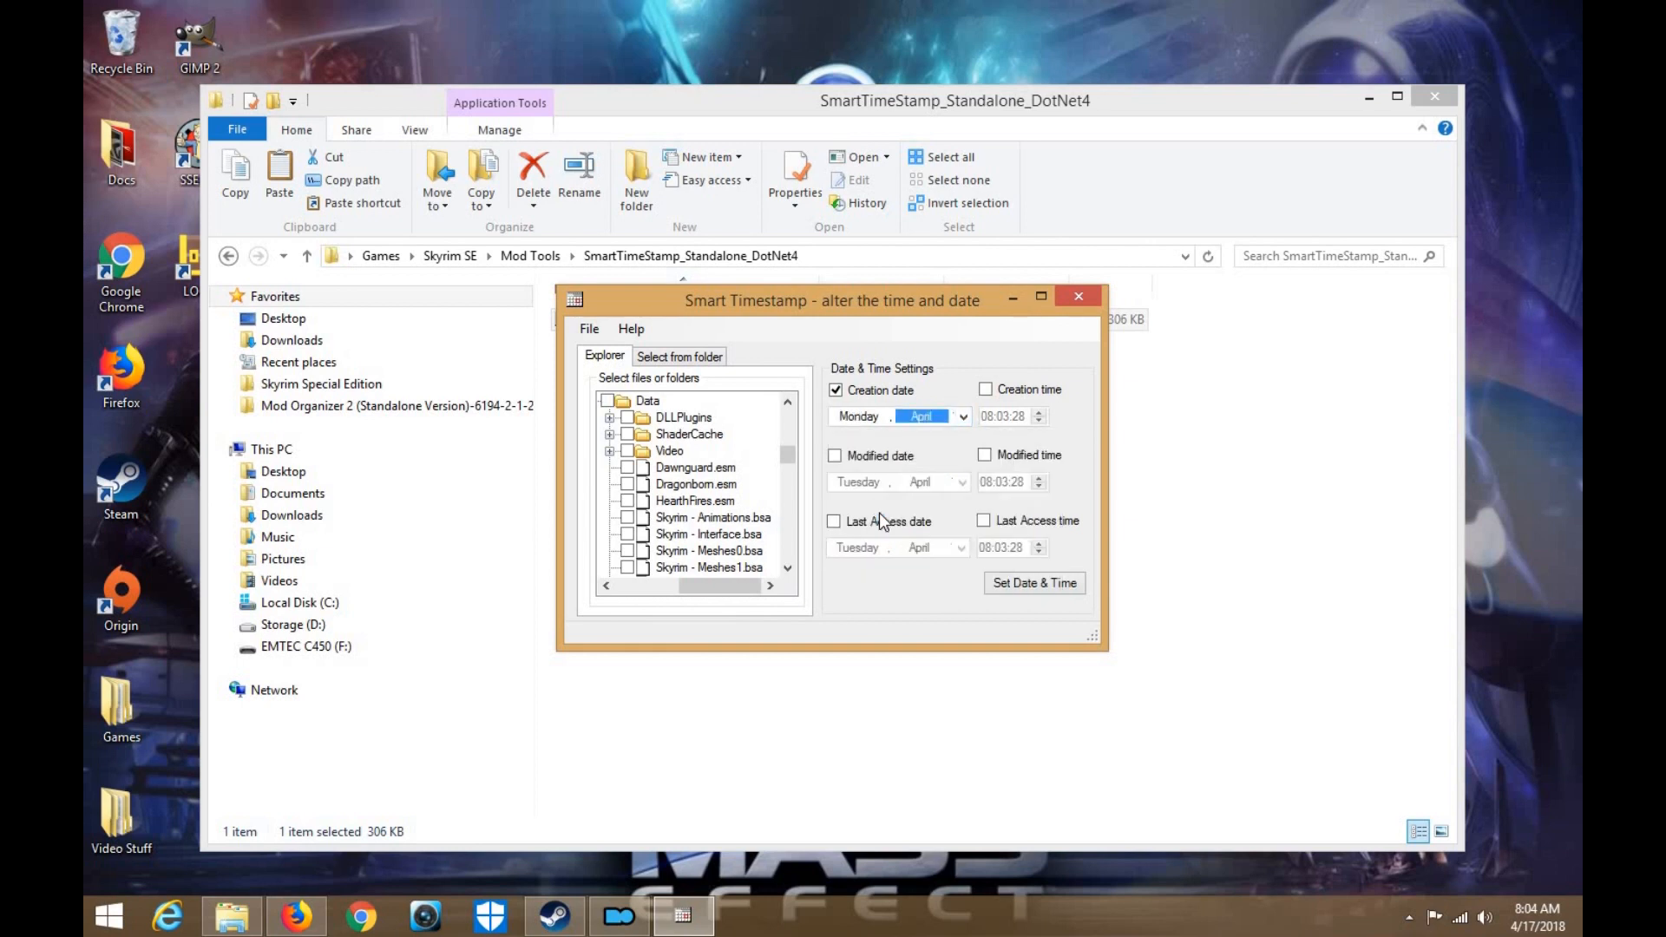
# Enable the modified date setting and set it to Monday, April 11, 2016
pyautogui.click(847, 453)
pyautogui.click(961, 482)
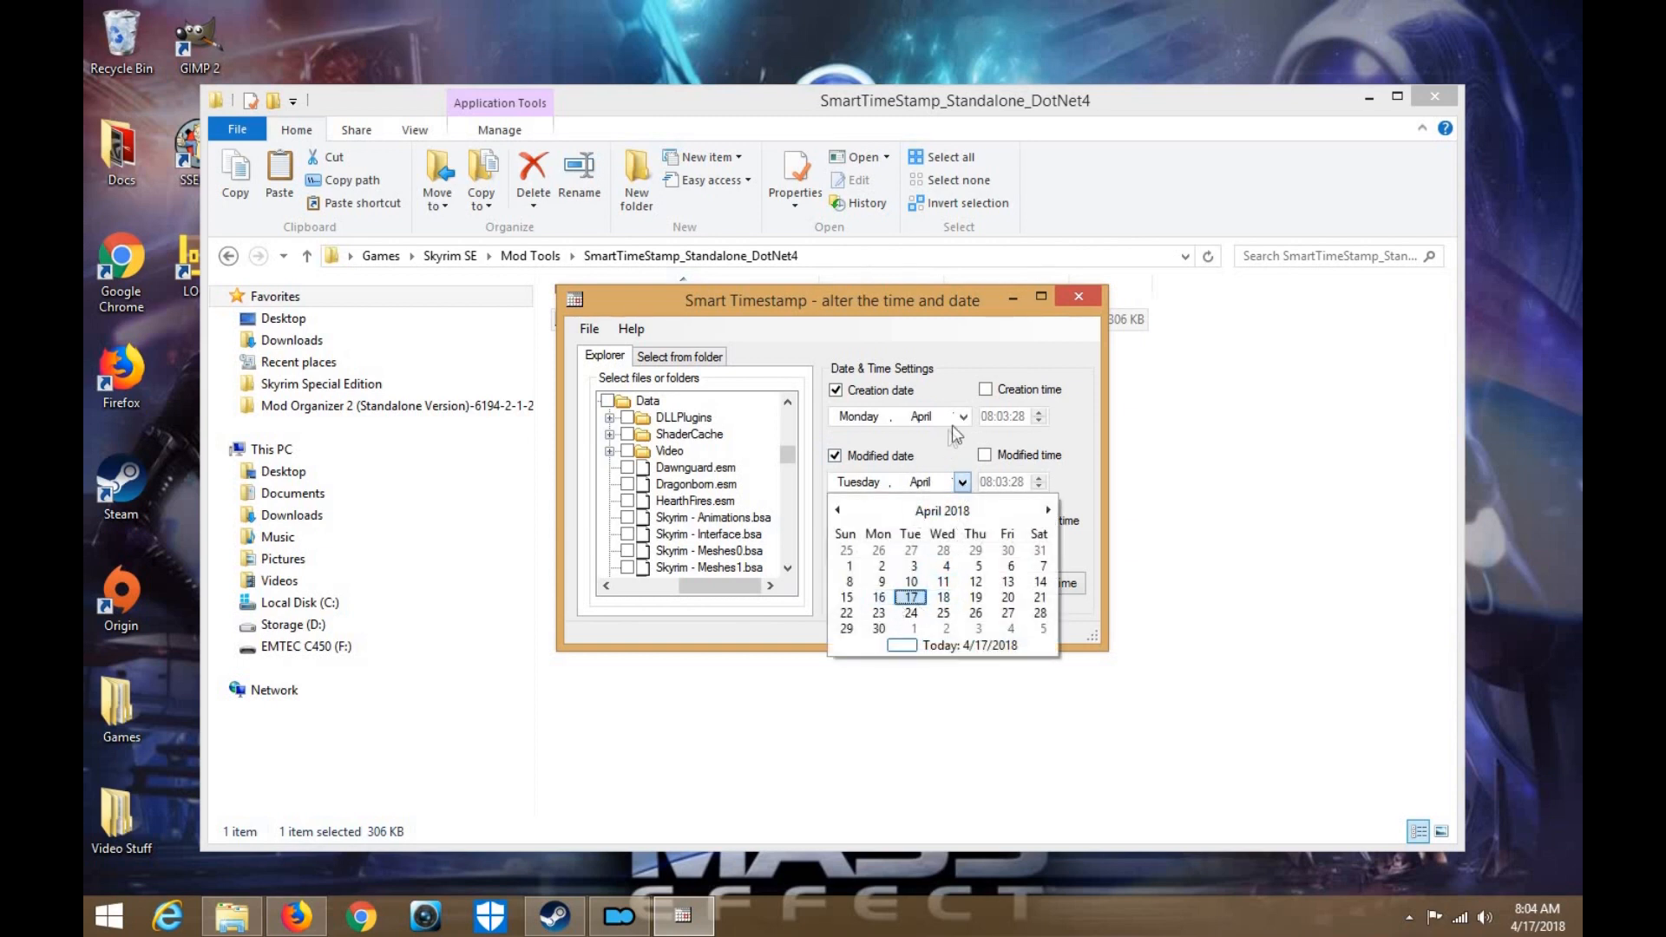
pyautogui.click(911, 597)
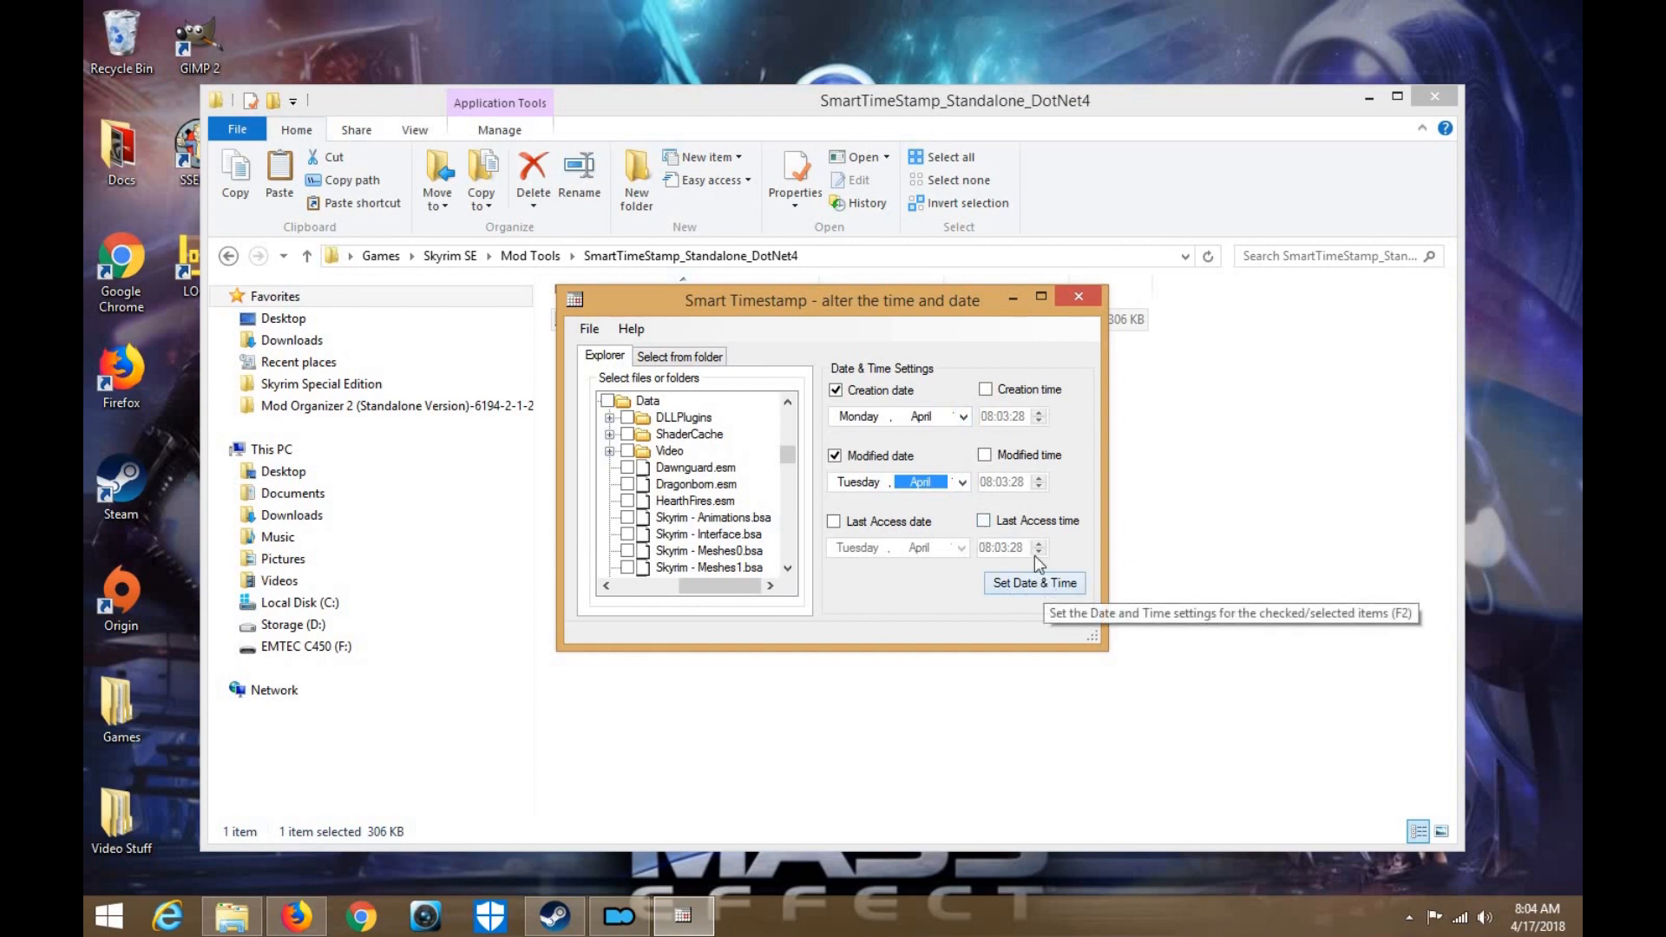
pyautogui.click(960, 483)
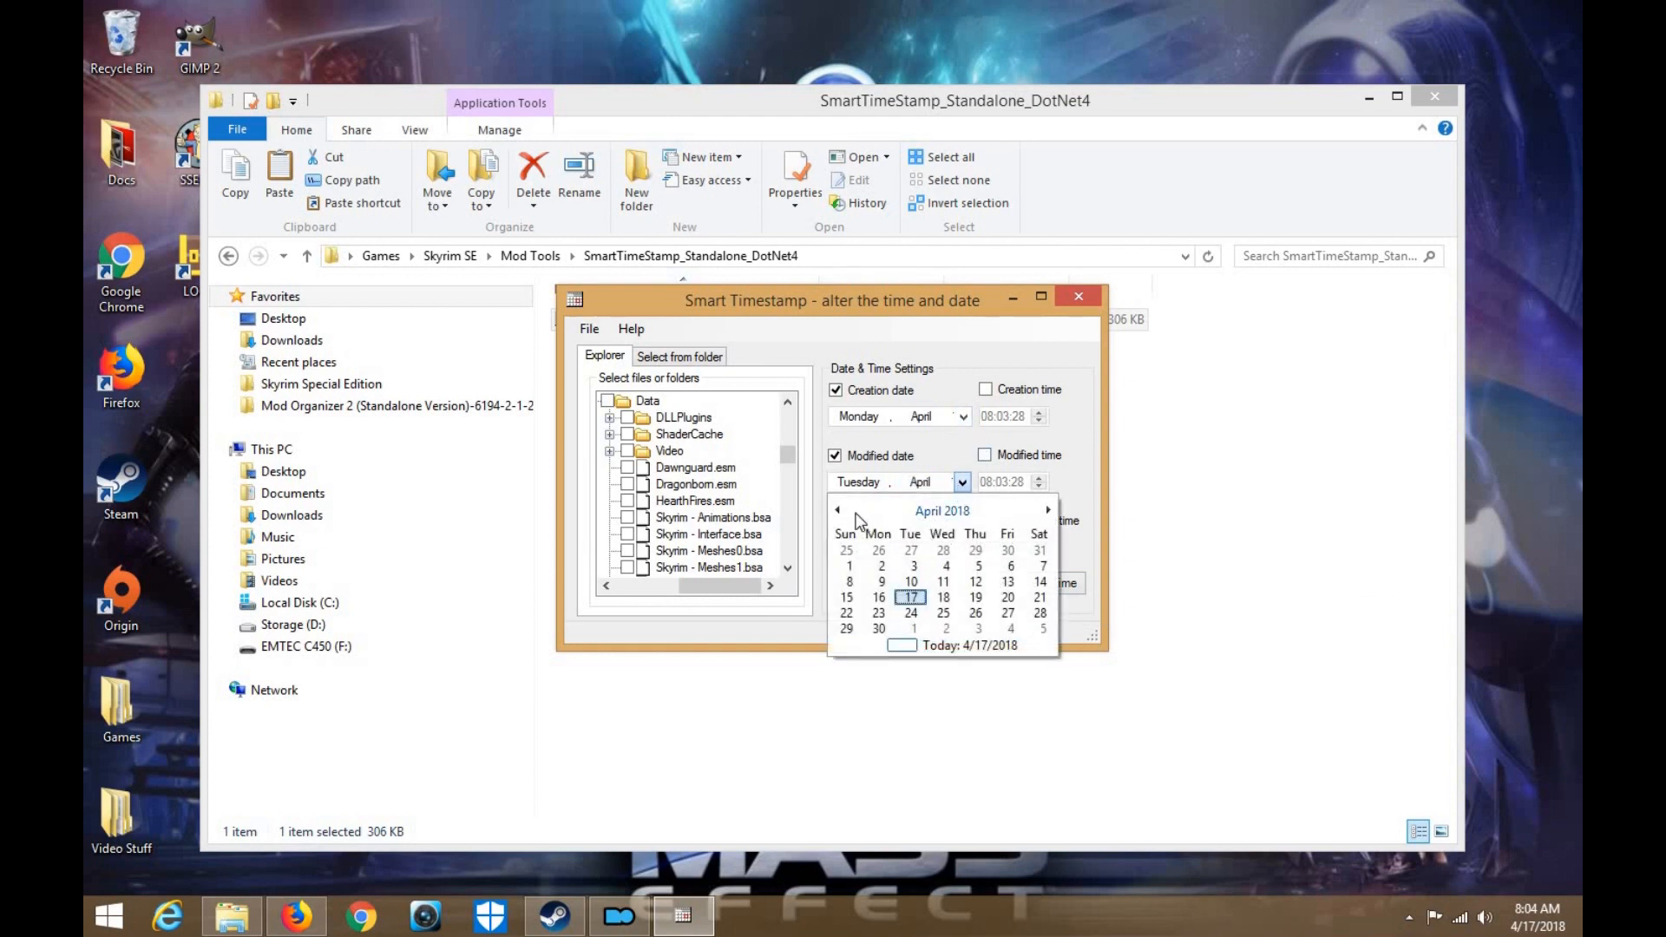
pyautogui.click(840, 511)
pyautogui.click(840, 511)
pyautogui.click(840, 512)
pyautogui.click(840, 511)
pyautogui.click(840, 511)
pyautogui.click(840, 511)
pyautogui.click(840, 512)
pyautogui.click(842, 513)
pyautogui.click(841, 513)
pyautogui.click(842, 513)
pyautogui.click(842, 513)
pyautogui.click(841, 513)
pyautogui.click(842, 513)
pyautogui.click(842, 513)
pyautogui.click(842, 512)
pyautogui.click(841, 513)
pyautogui.click(842, 512)
pyautogui.click(841, 512)
pyautogui.click(842, 513)
pyautogui.click(842, 513)
pyautogui.click(842, 513)
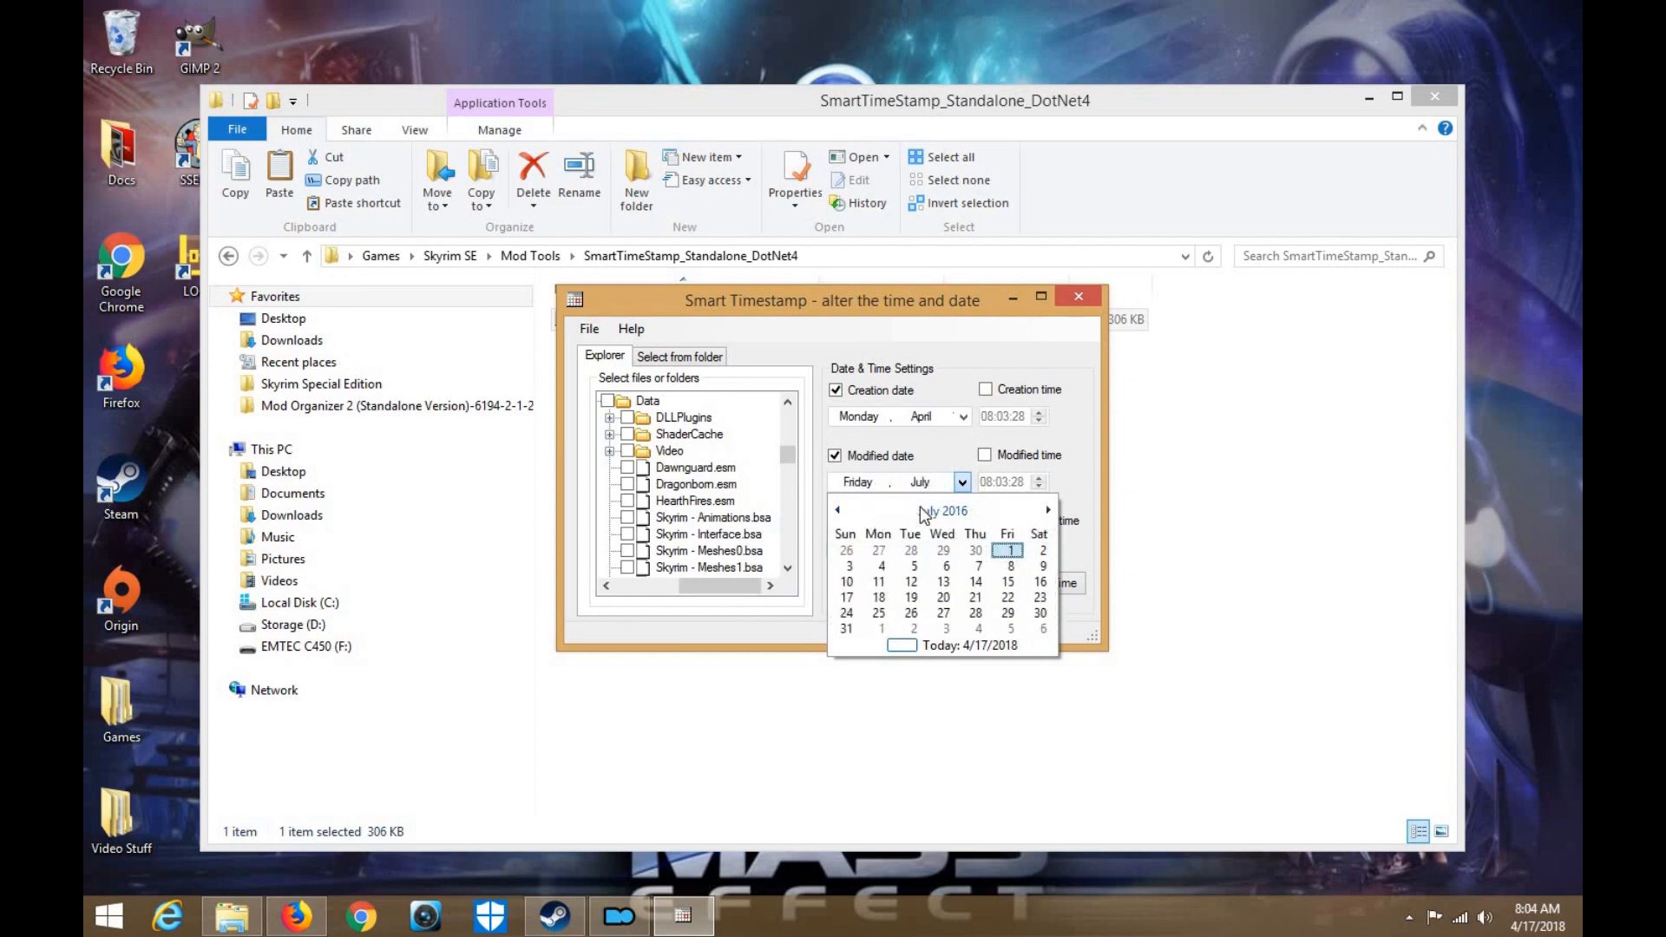
pyautogui.click(849, 509)
pyautogui.click(849, 508)
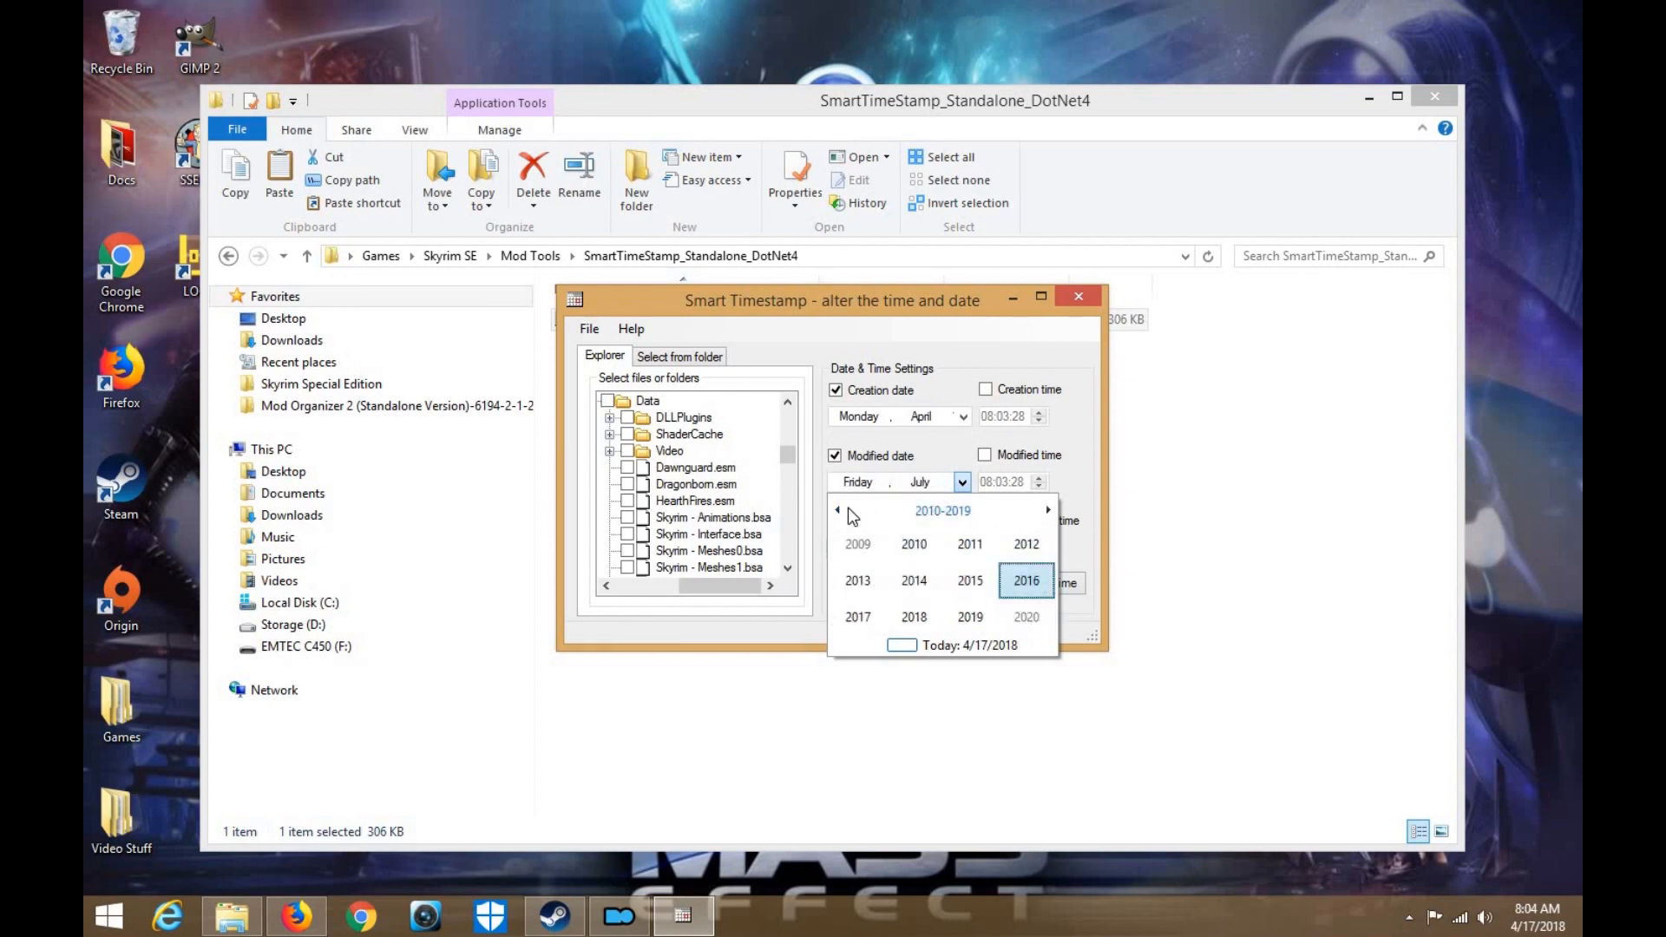
pyautogui.click(1026, 581)
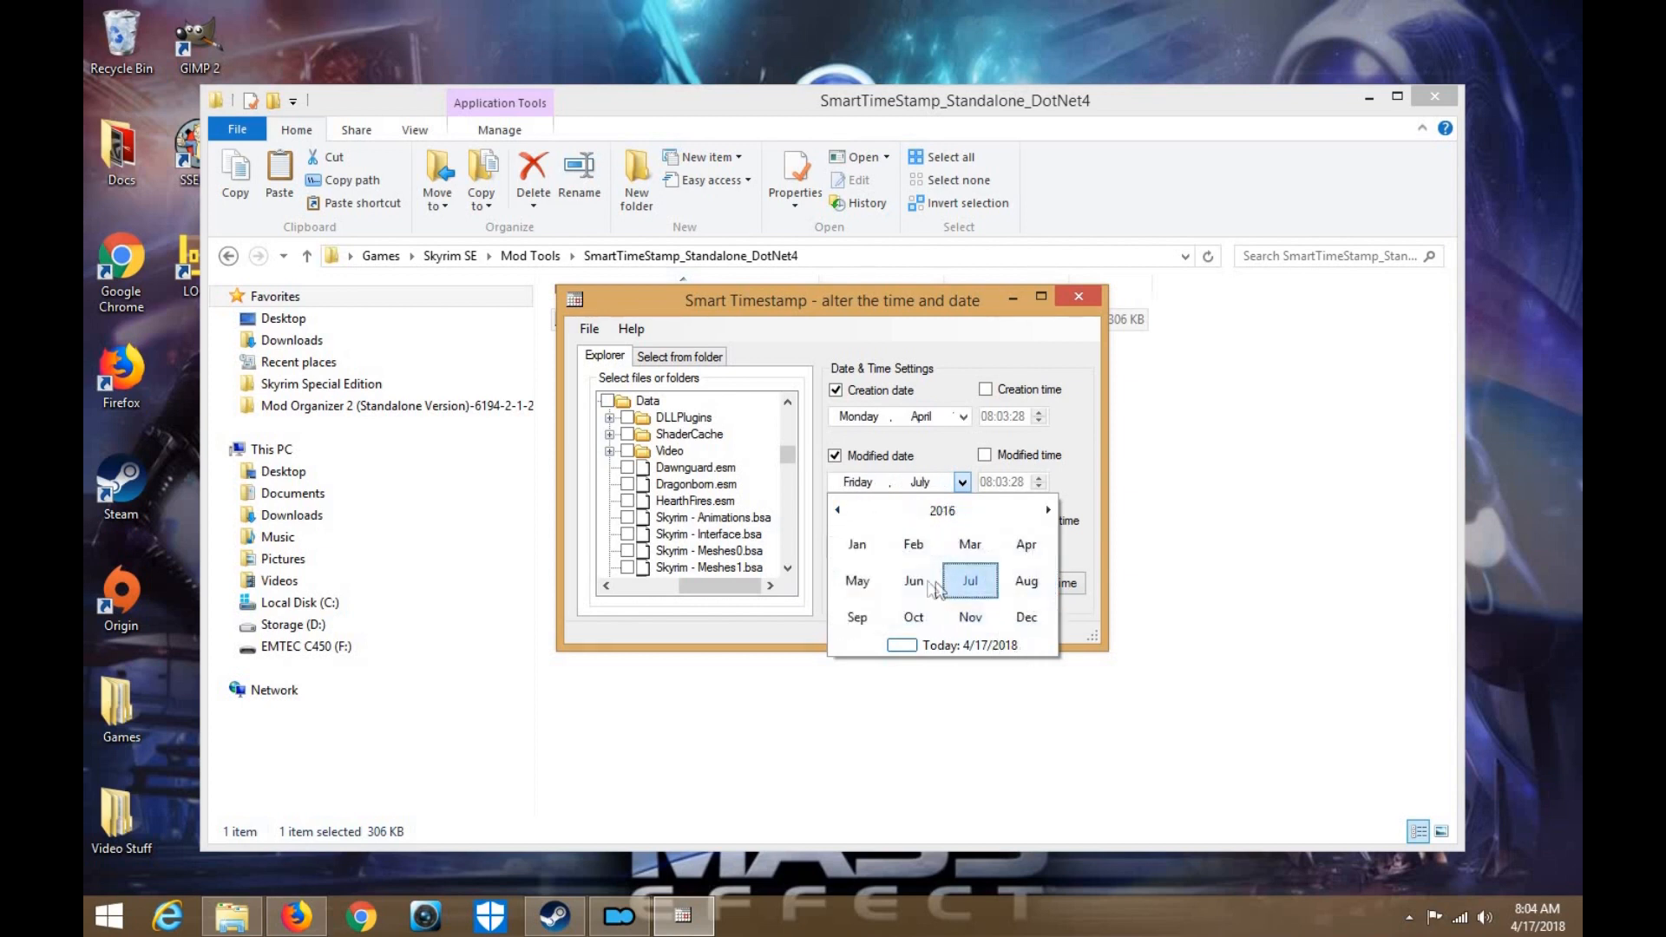
pyautogui.click(1013, 544)
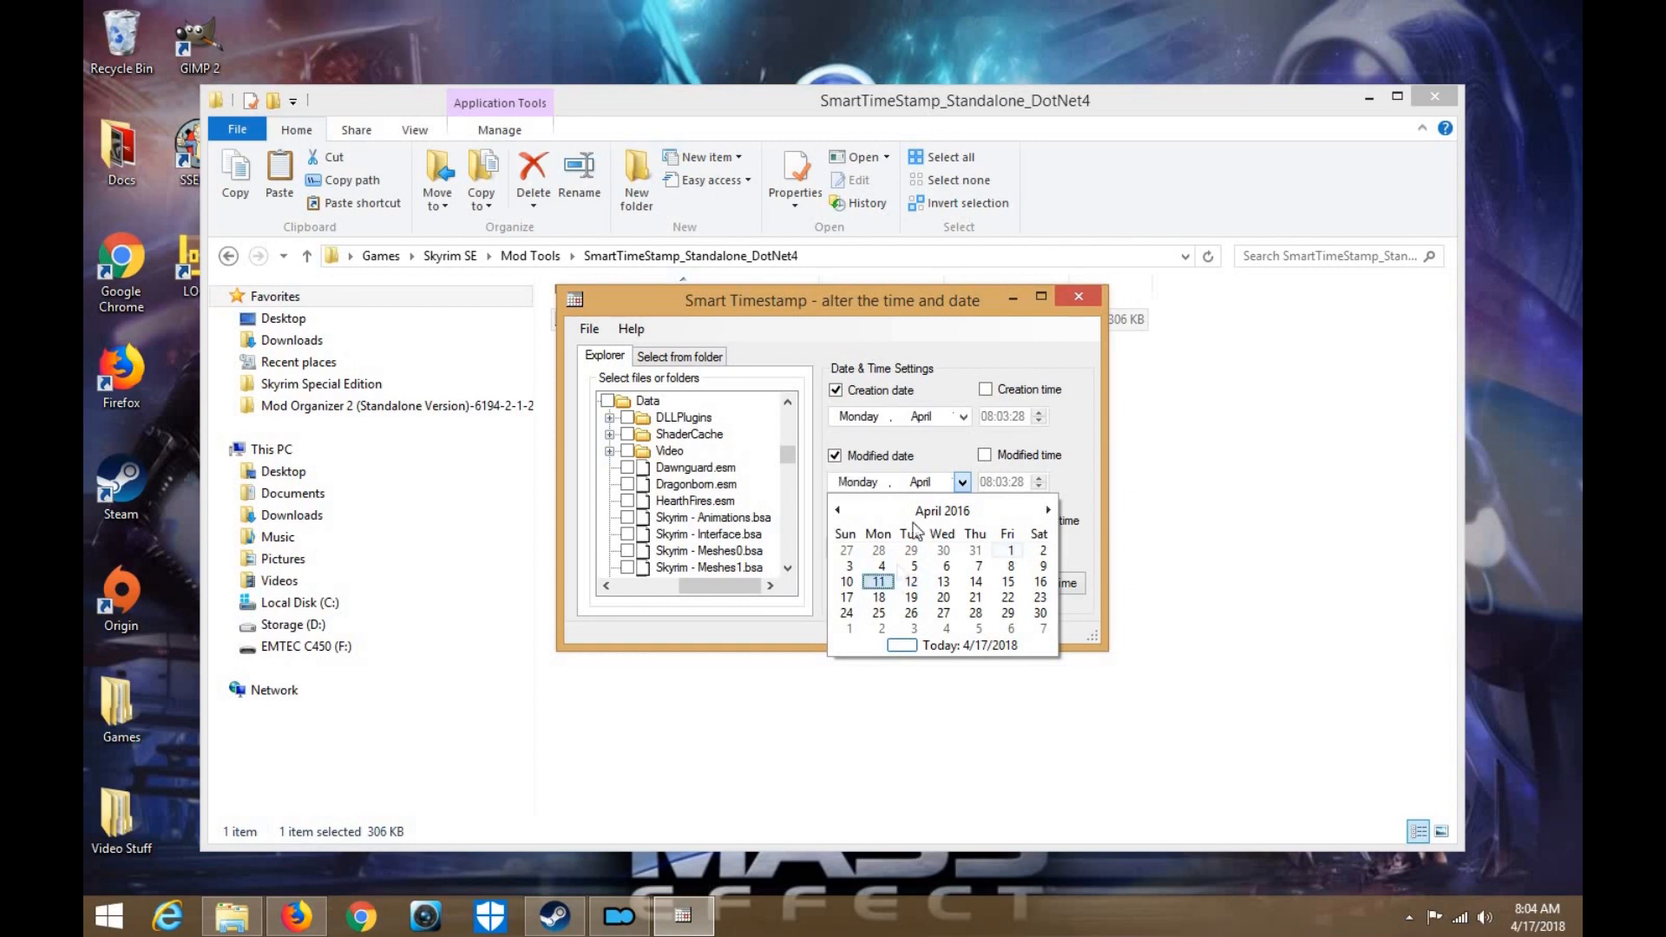
pyautogui.click(879, 581)
# Check the chosen creation date and apply the April 11, 2016 creation and modified dates to Dawnguard.esm
pyautogui.click(948, 416)
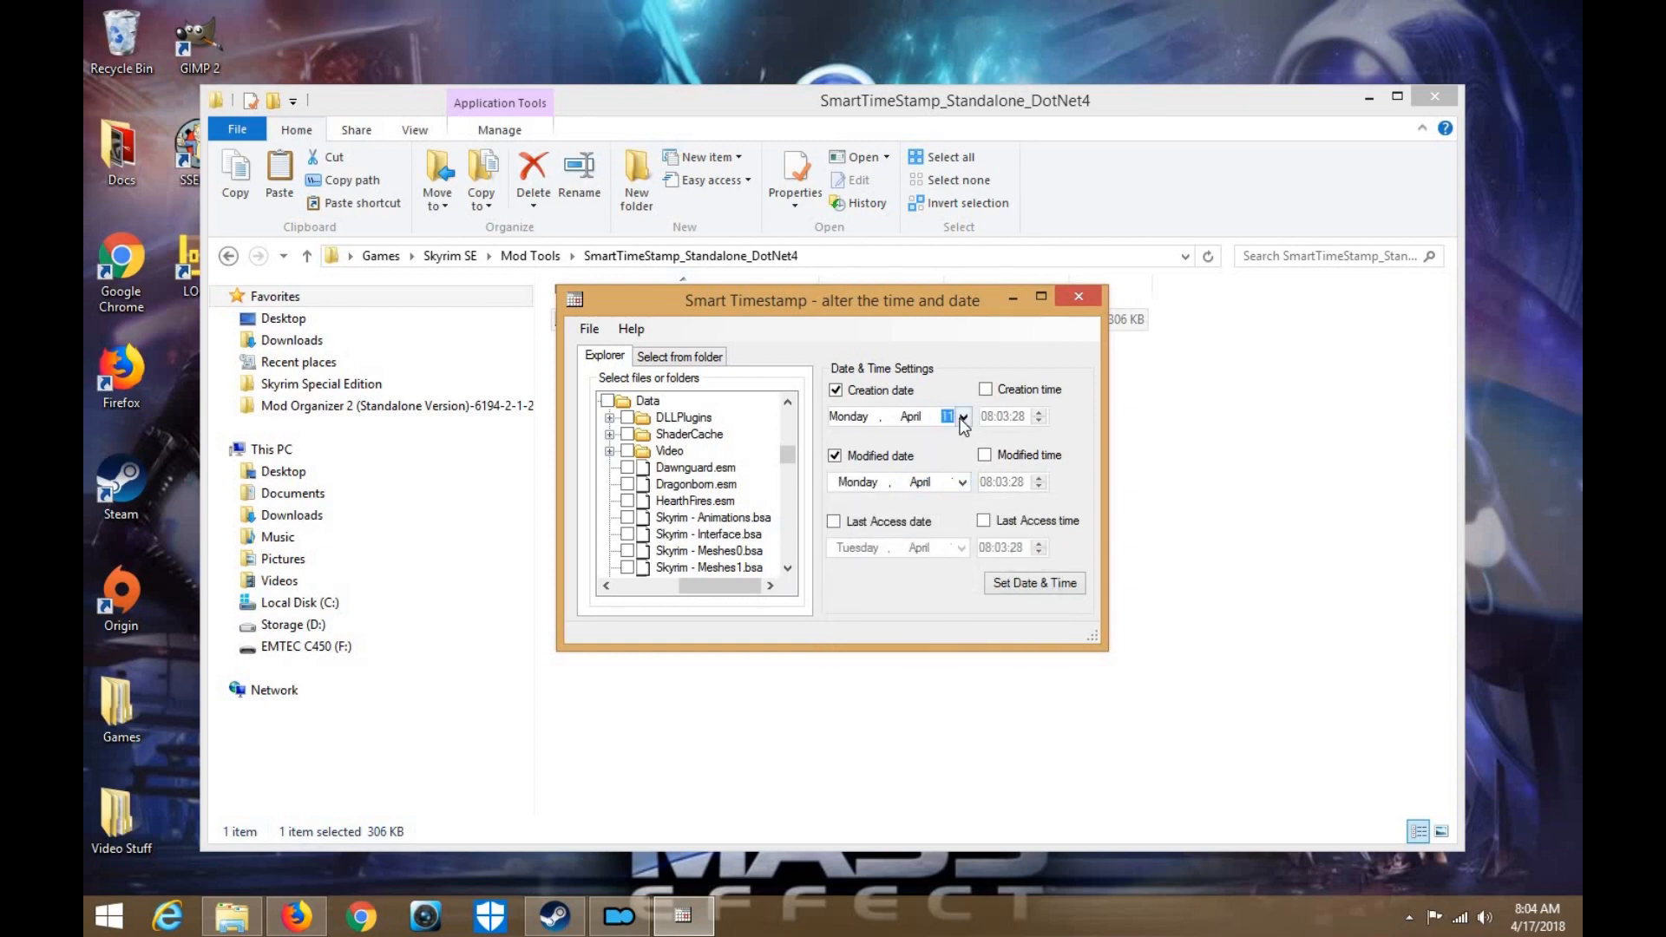
pyautogui.click(963, 417)
pyautogui.click(962, 418)
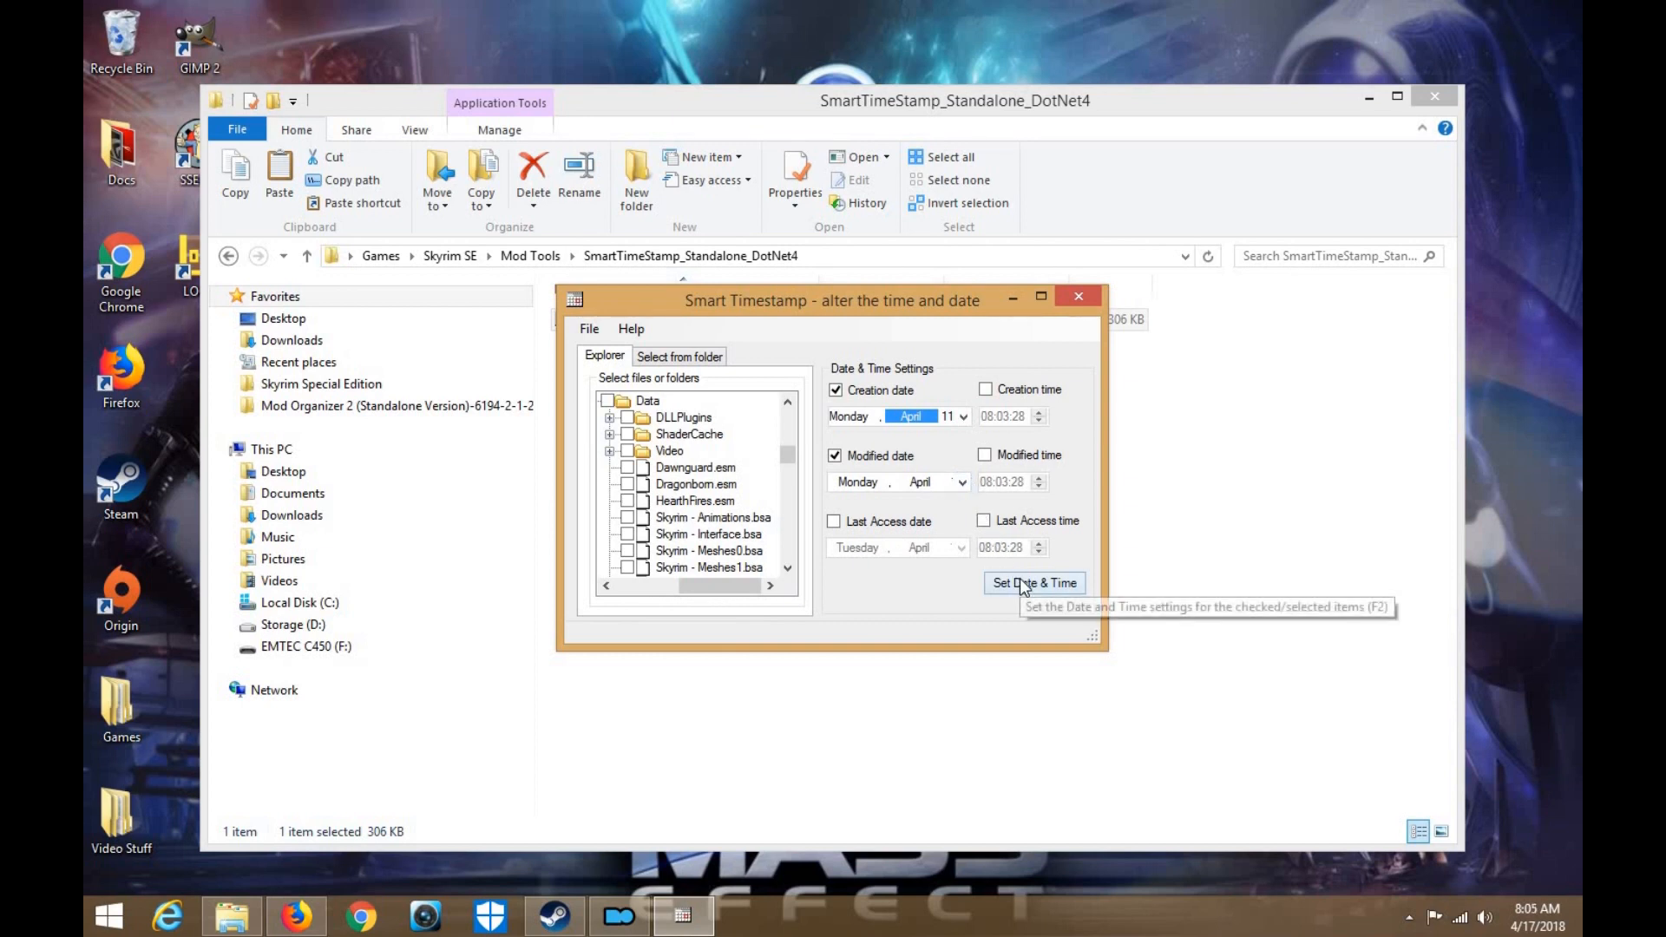
pyautogui.click(711, 470)
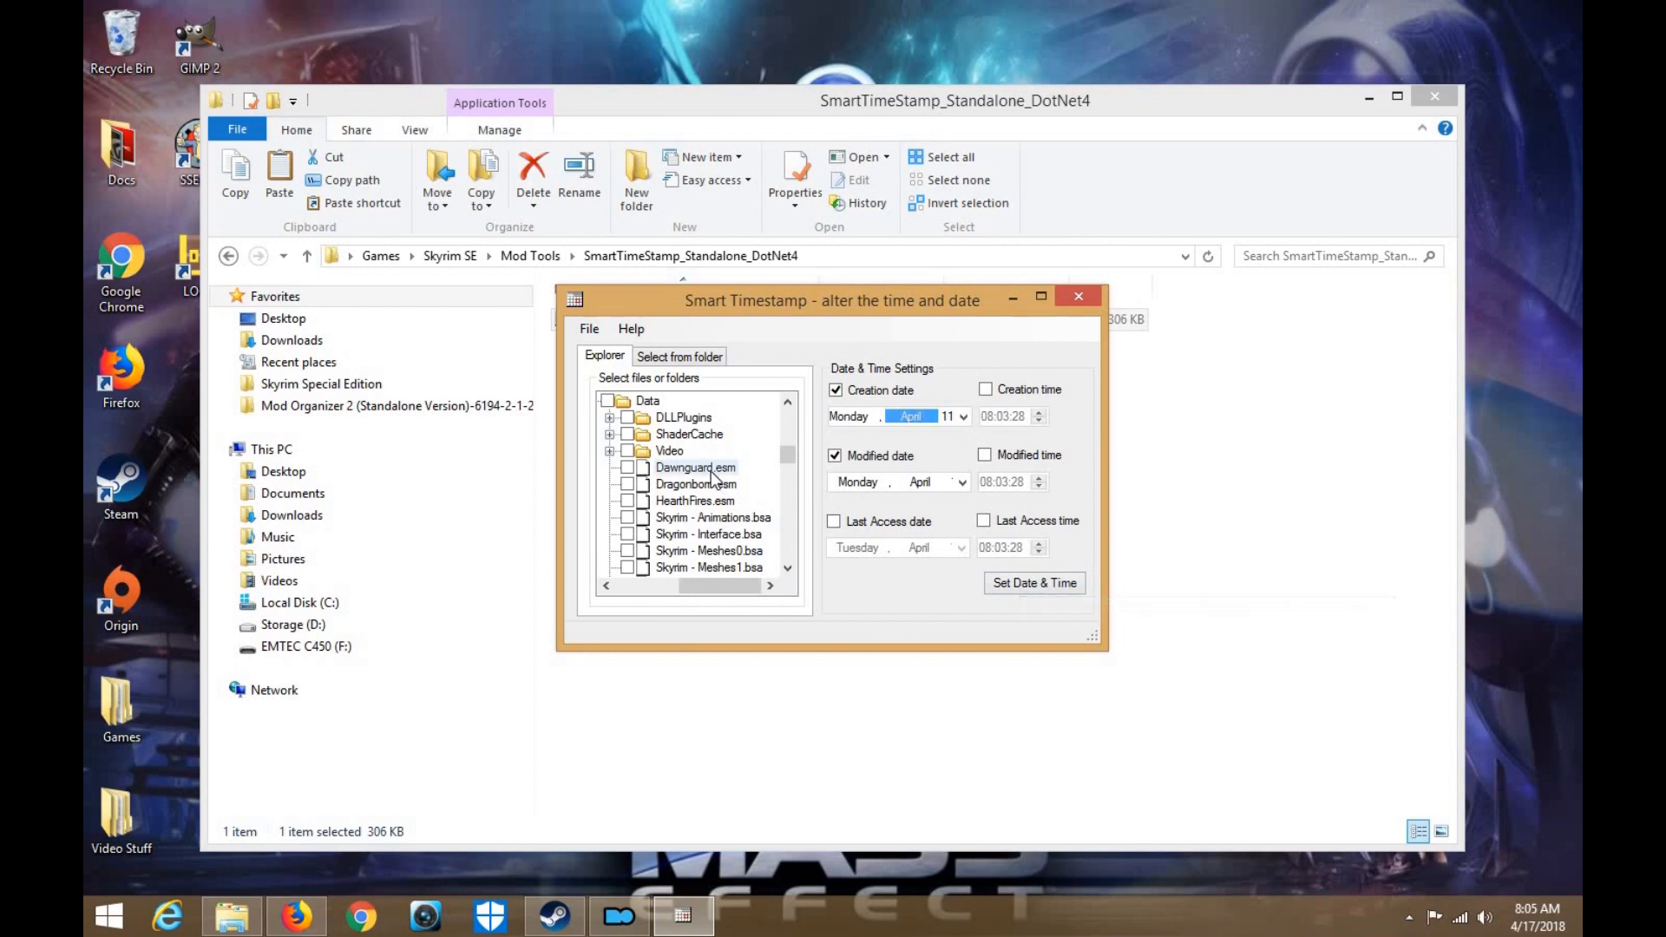
pyautogui.click(1044, 583)
pyautogui.click(1004, 532)
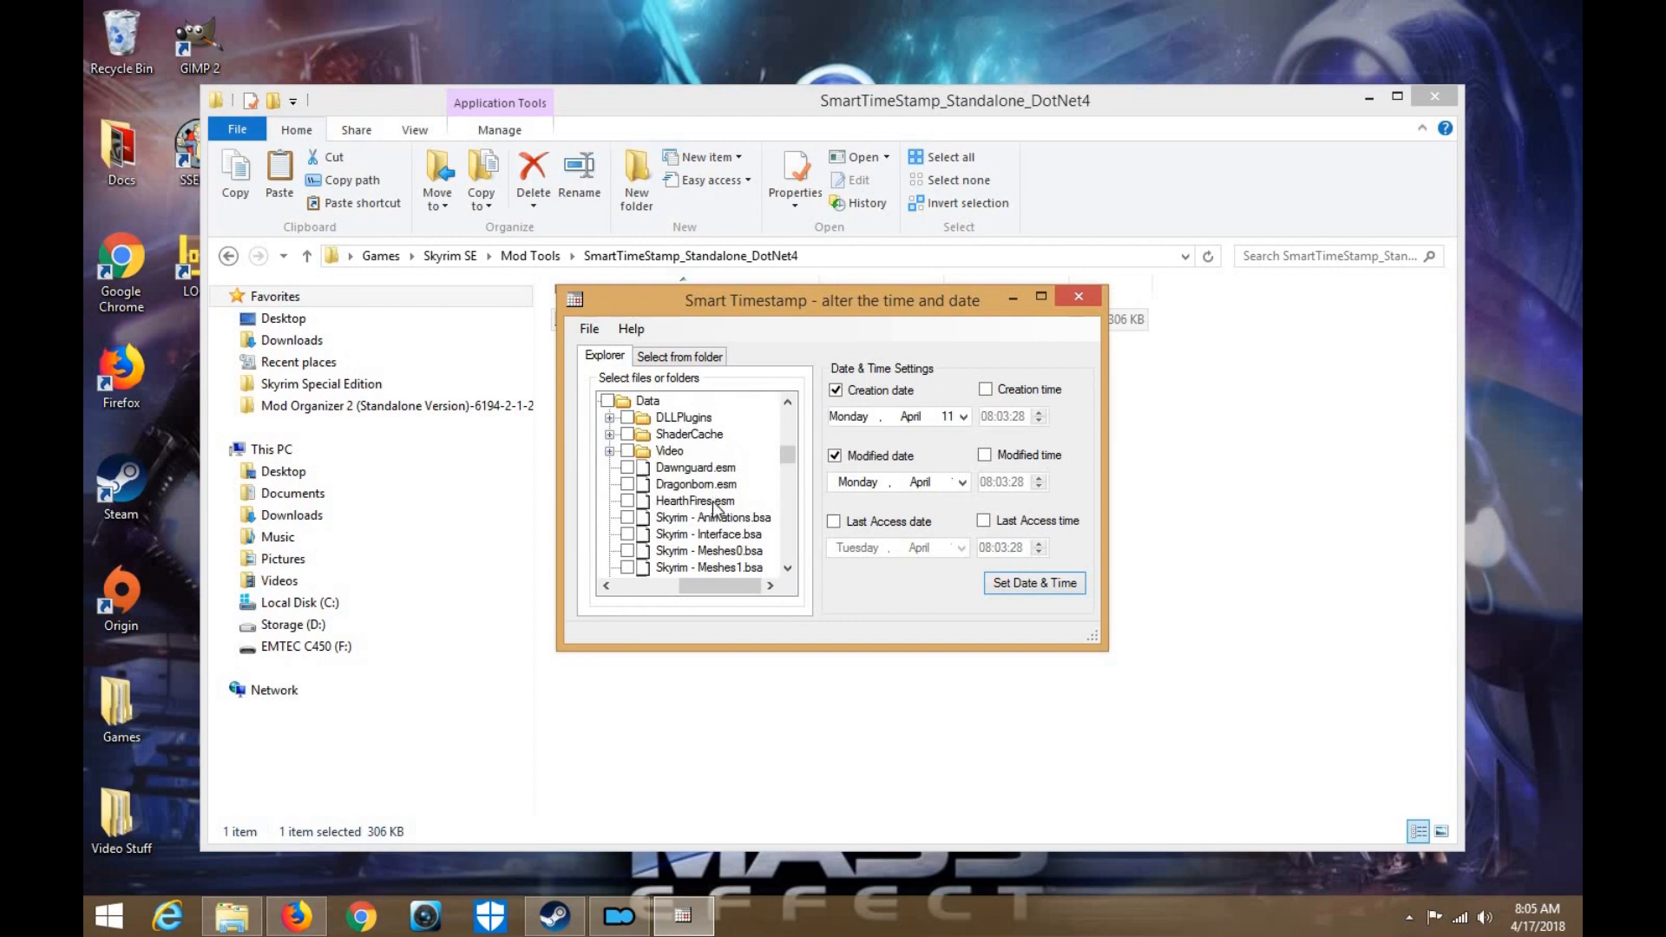
# Set the creation and modified dates to Tuesday, April 12, 2016 and try to apply them to HearthFires.esm
pyautogui.click(963, 416)
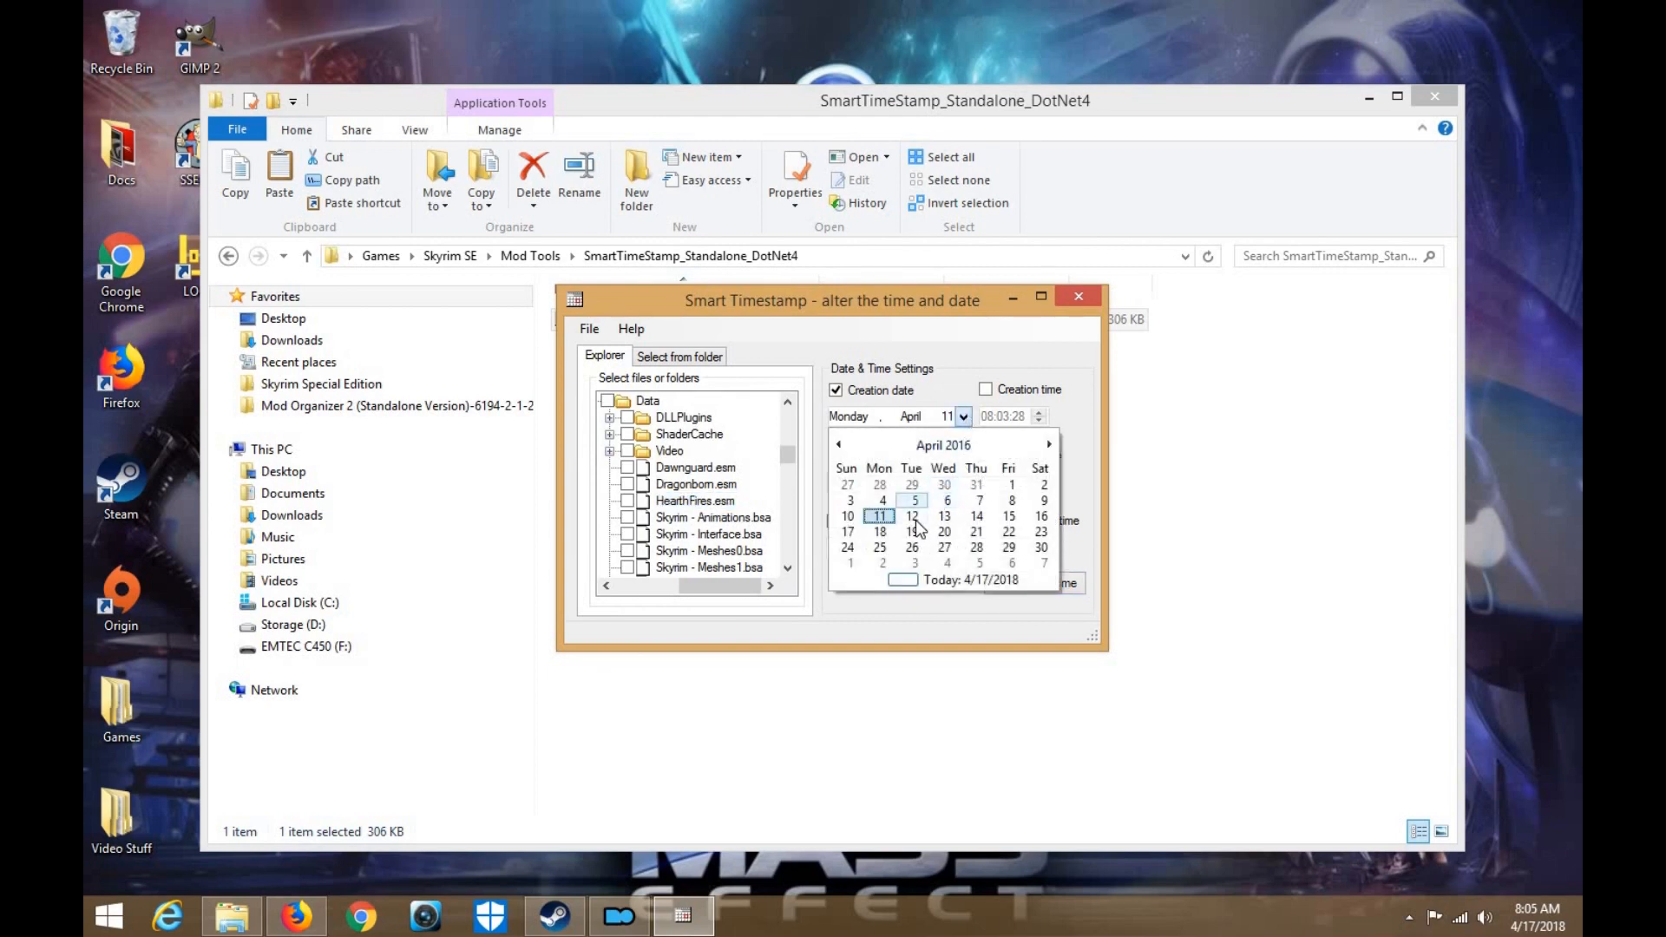
pyautogui.click(913, 517)
pyautogui.click(962, 482)
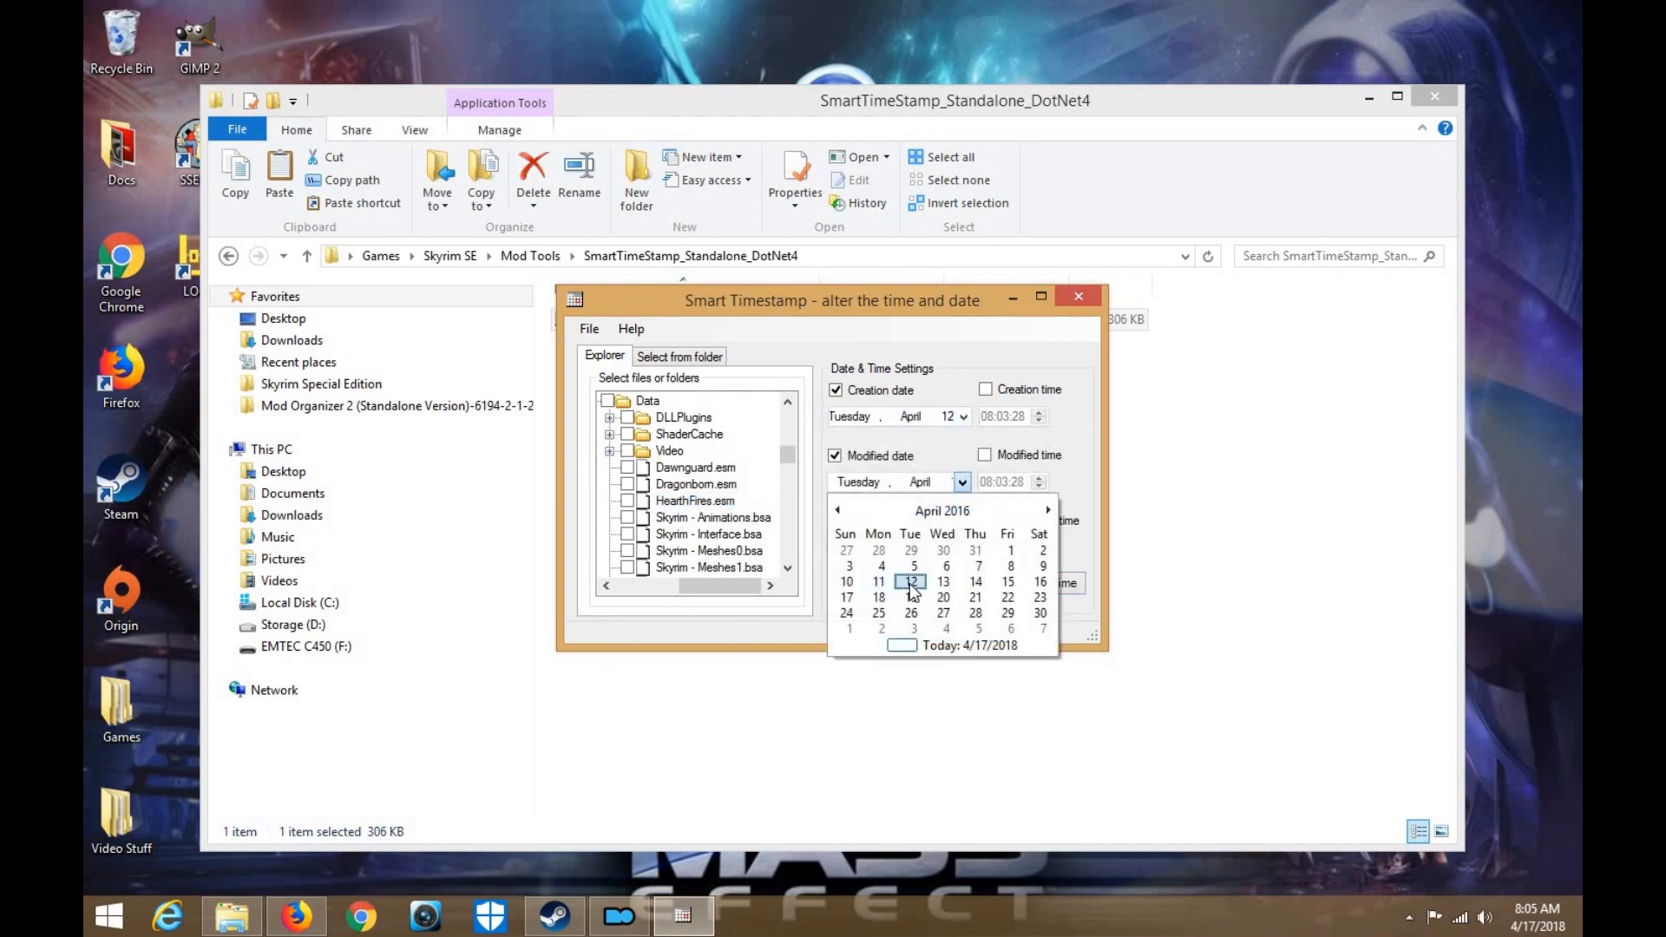
pyautogui.click(910, 587)
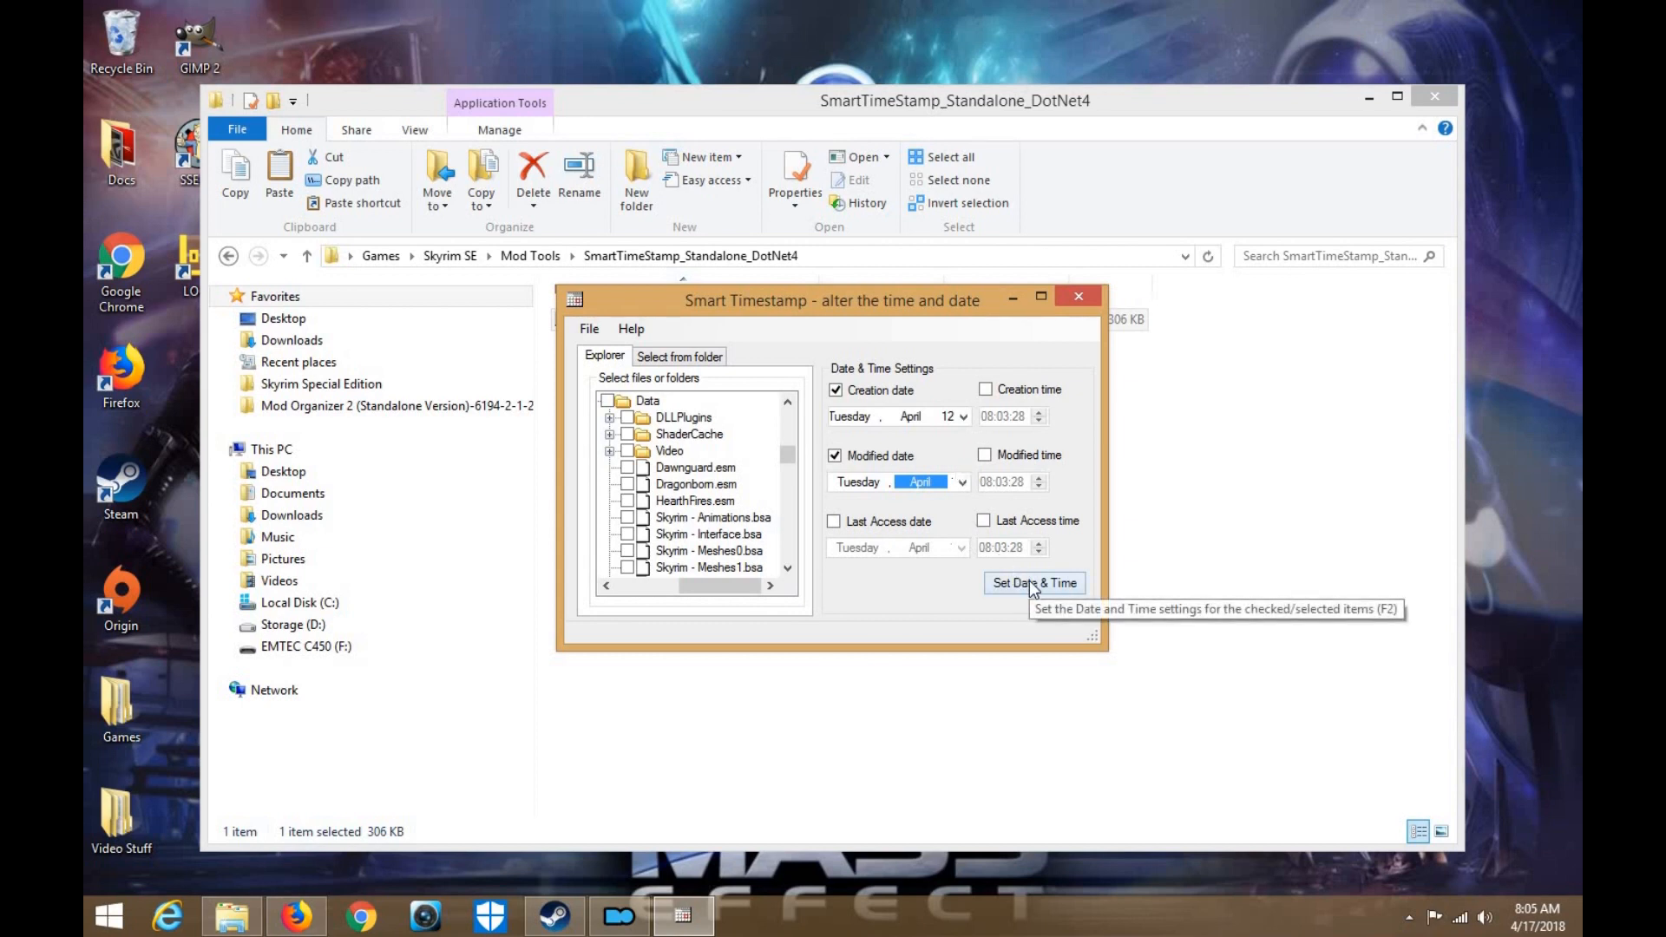
pyautogui.click(729, 501)
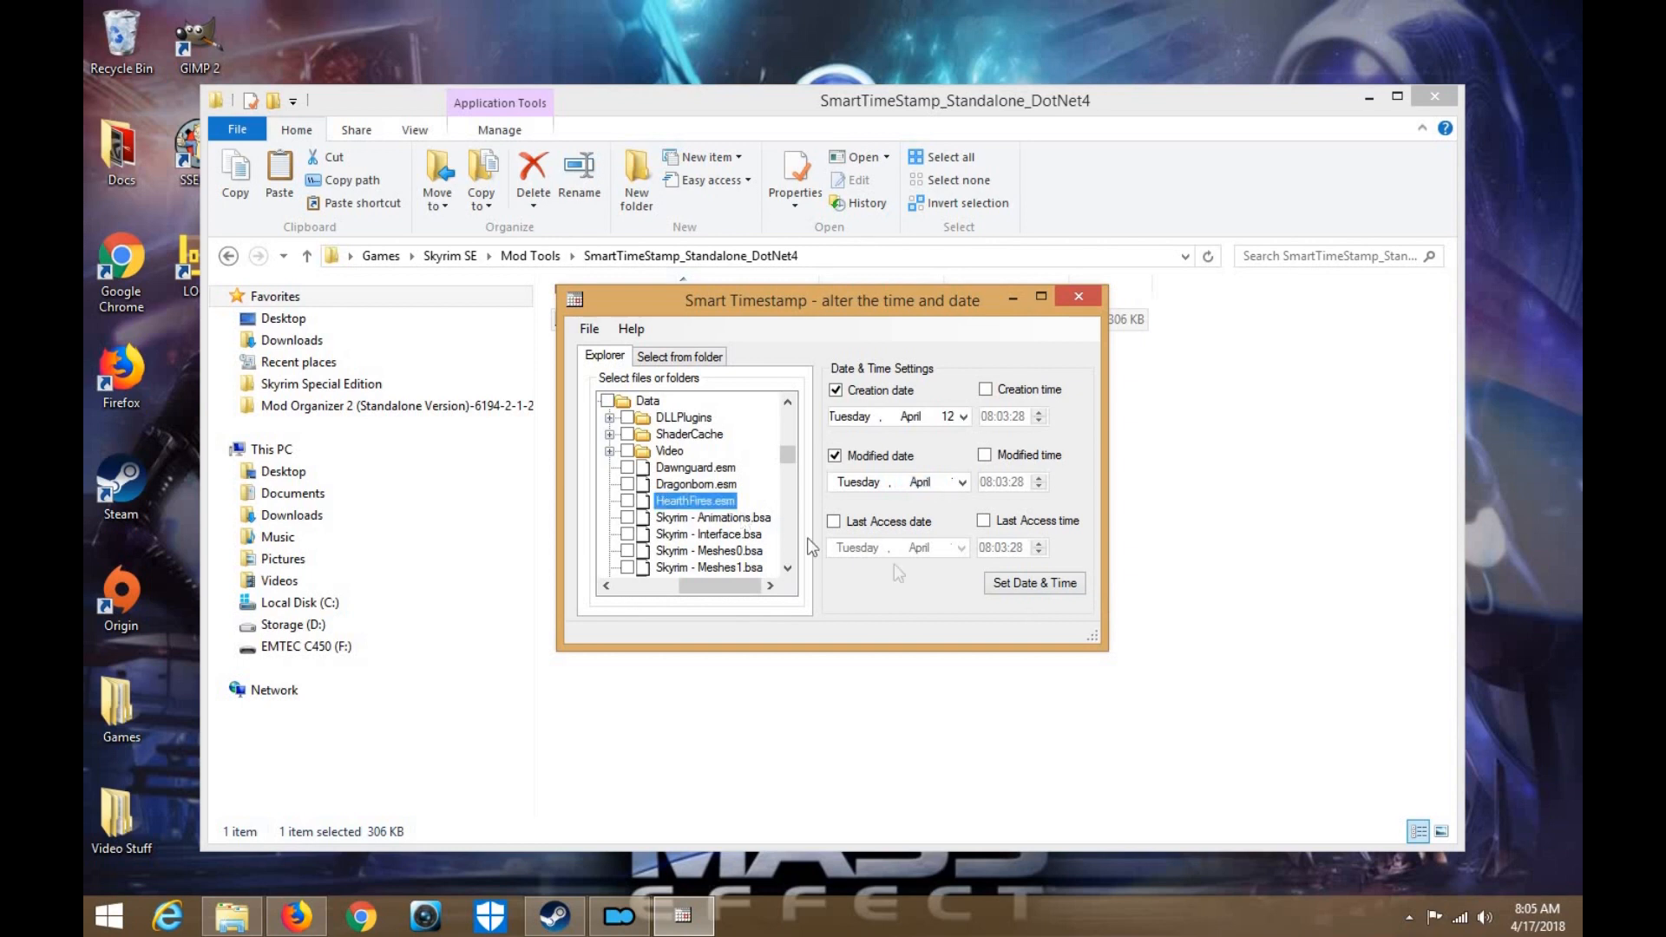
pyautogui.click(1034, 583)
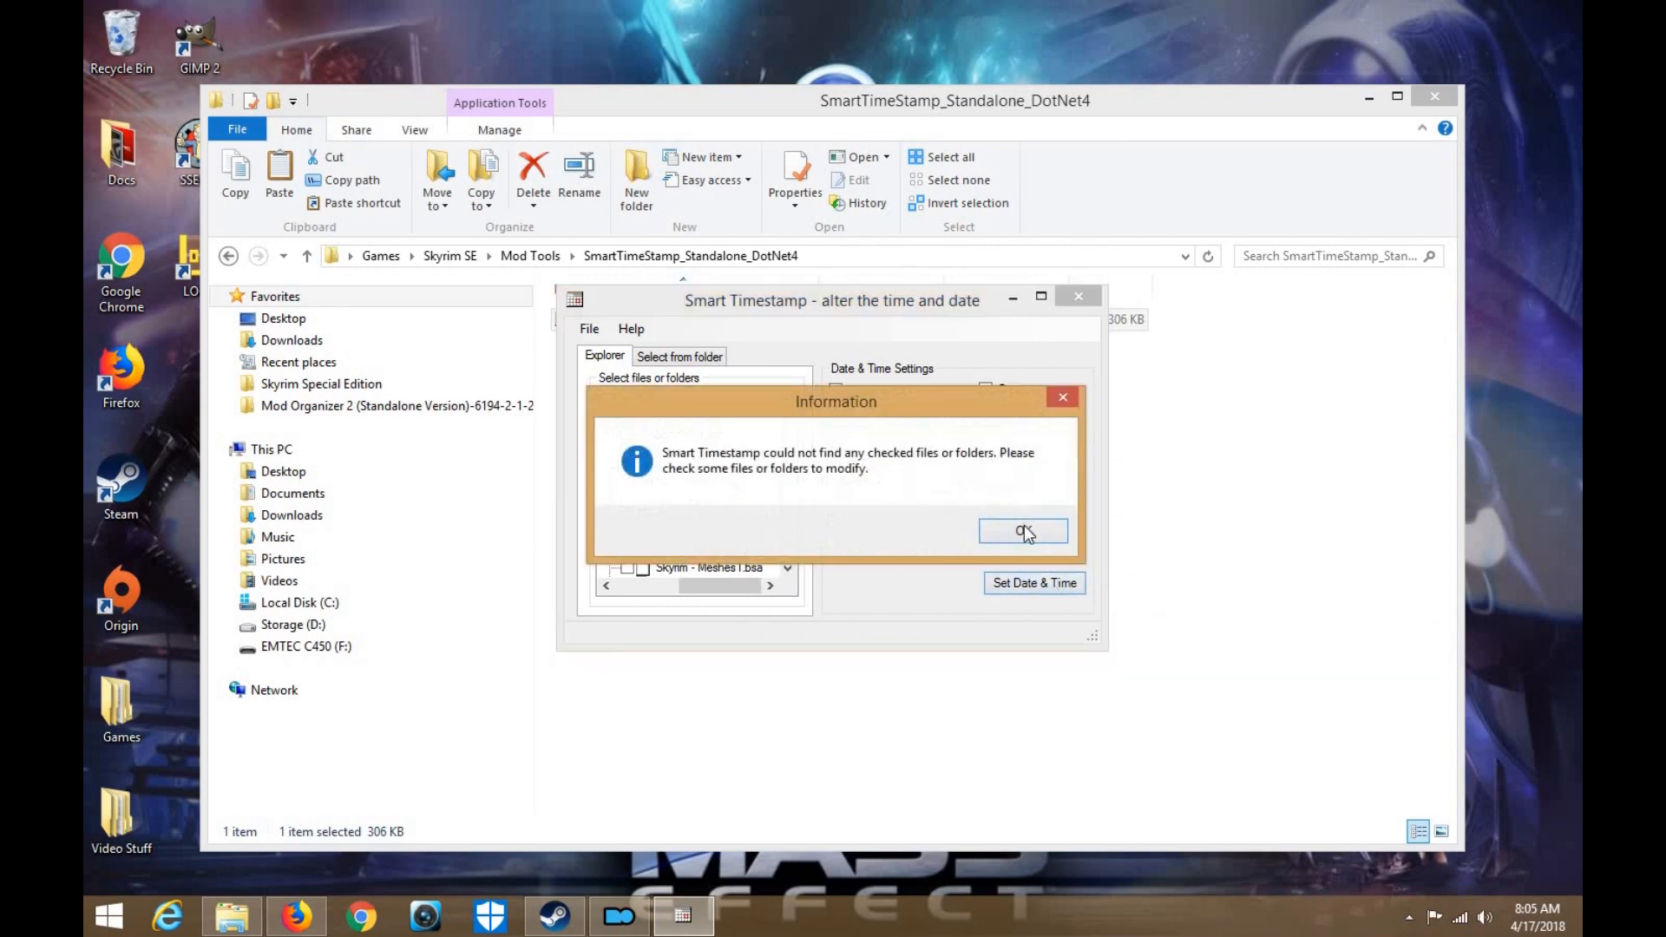
pyautogui.click(826, 526)
# Set the creation and modified dates to Wednesday, April 13, 2016 and try to apply them to Dragonborn.esm
pyautogui.click(963, 417)
pyautogui.click(945, 516)
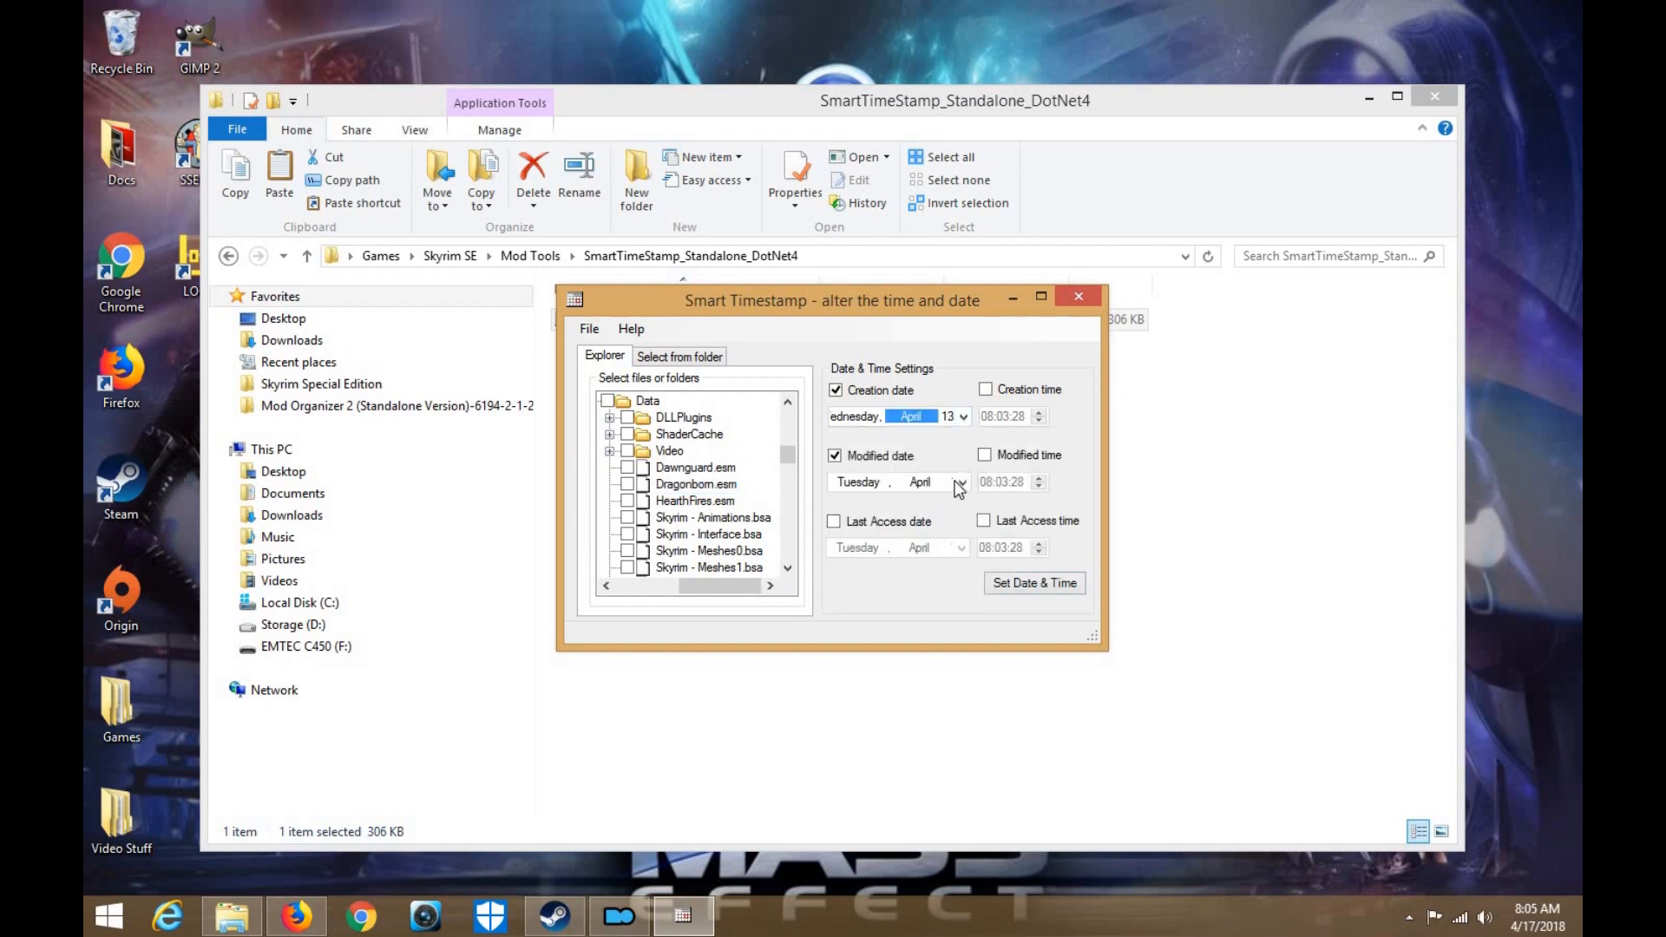
pyautogui.click(962, 481)
pyautogui.click(947, 581)
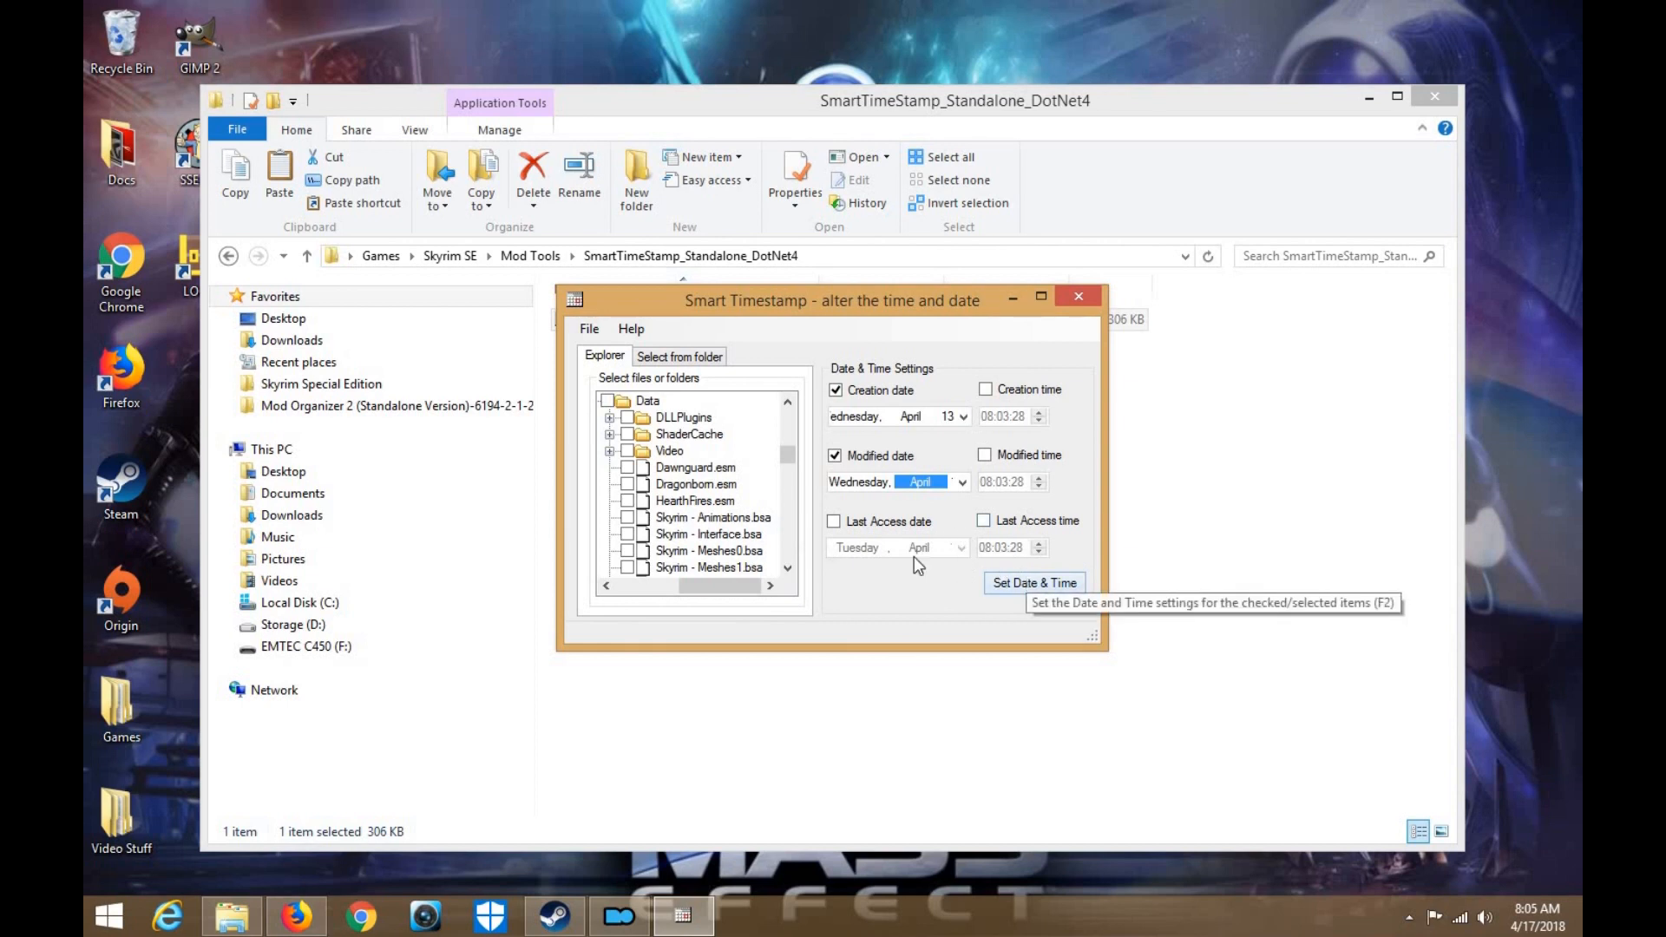
pyautogui.click(729, 486)
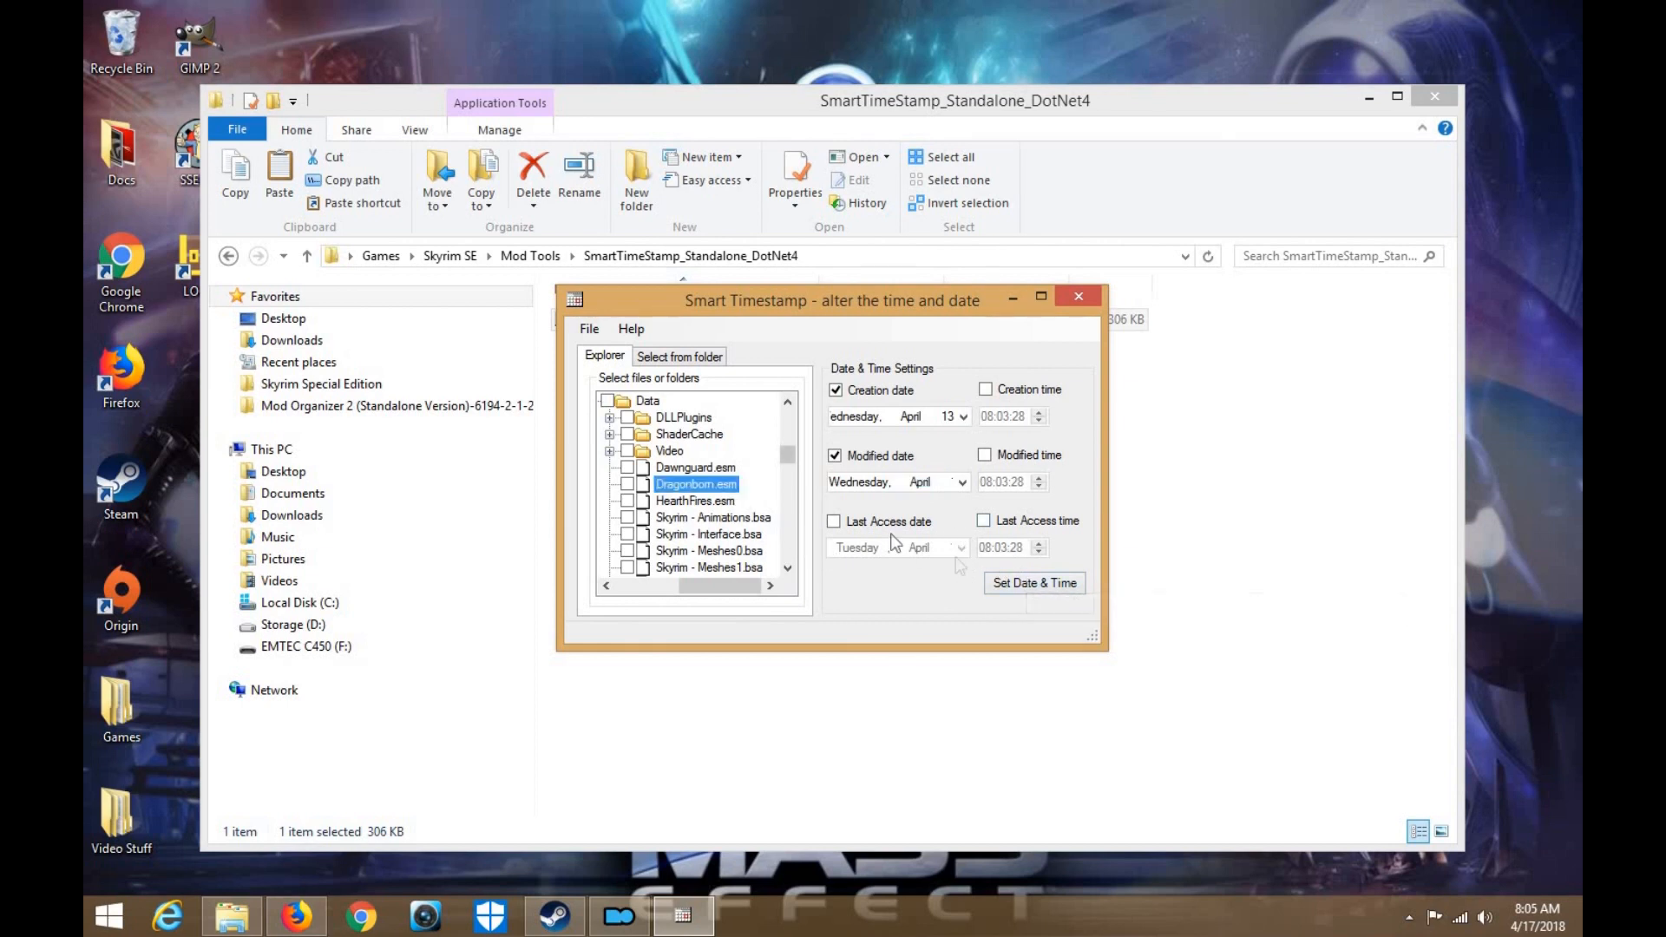
pyautogui.click(1049, 581)
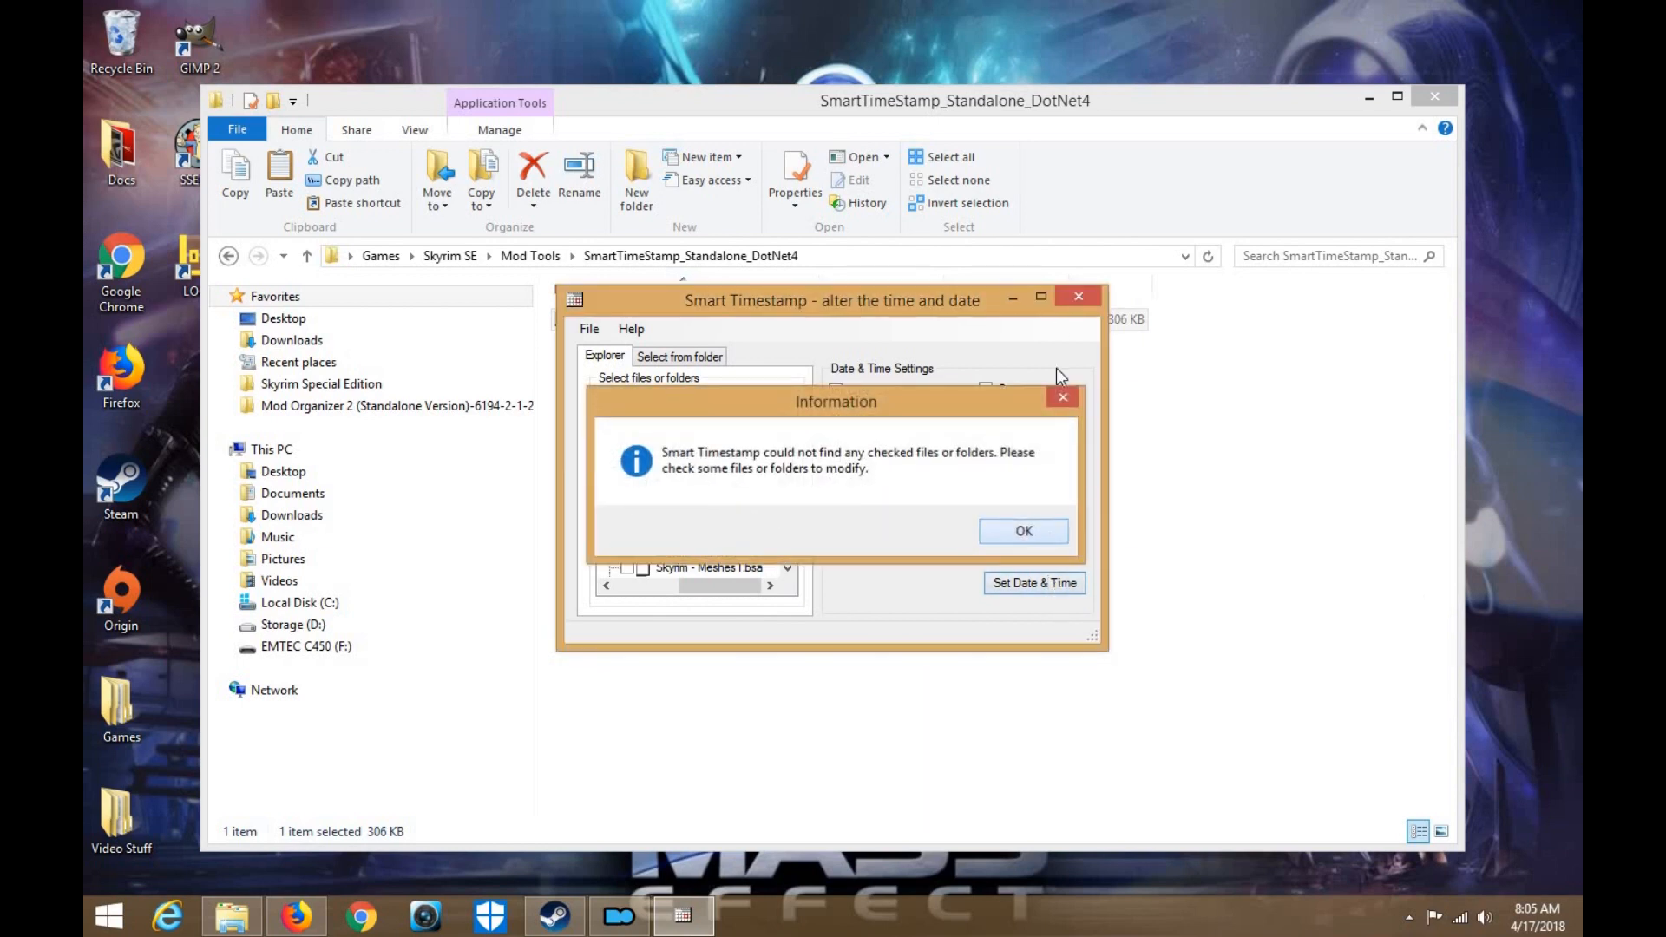
pyautogui.press('Return')
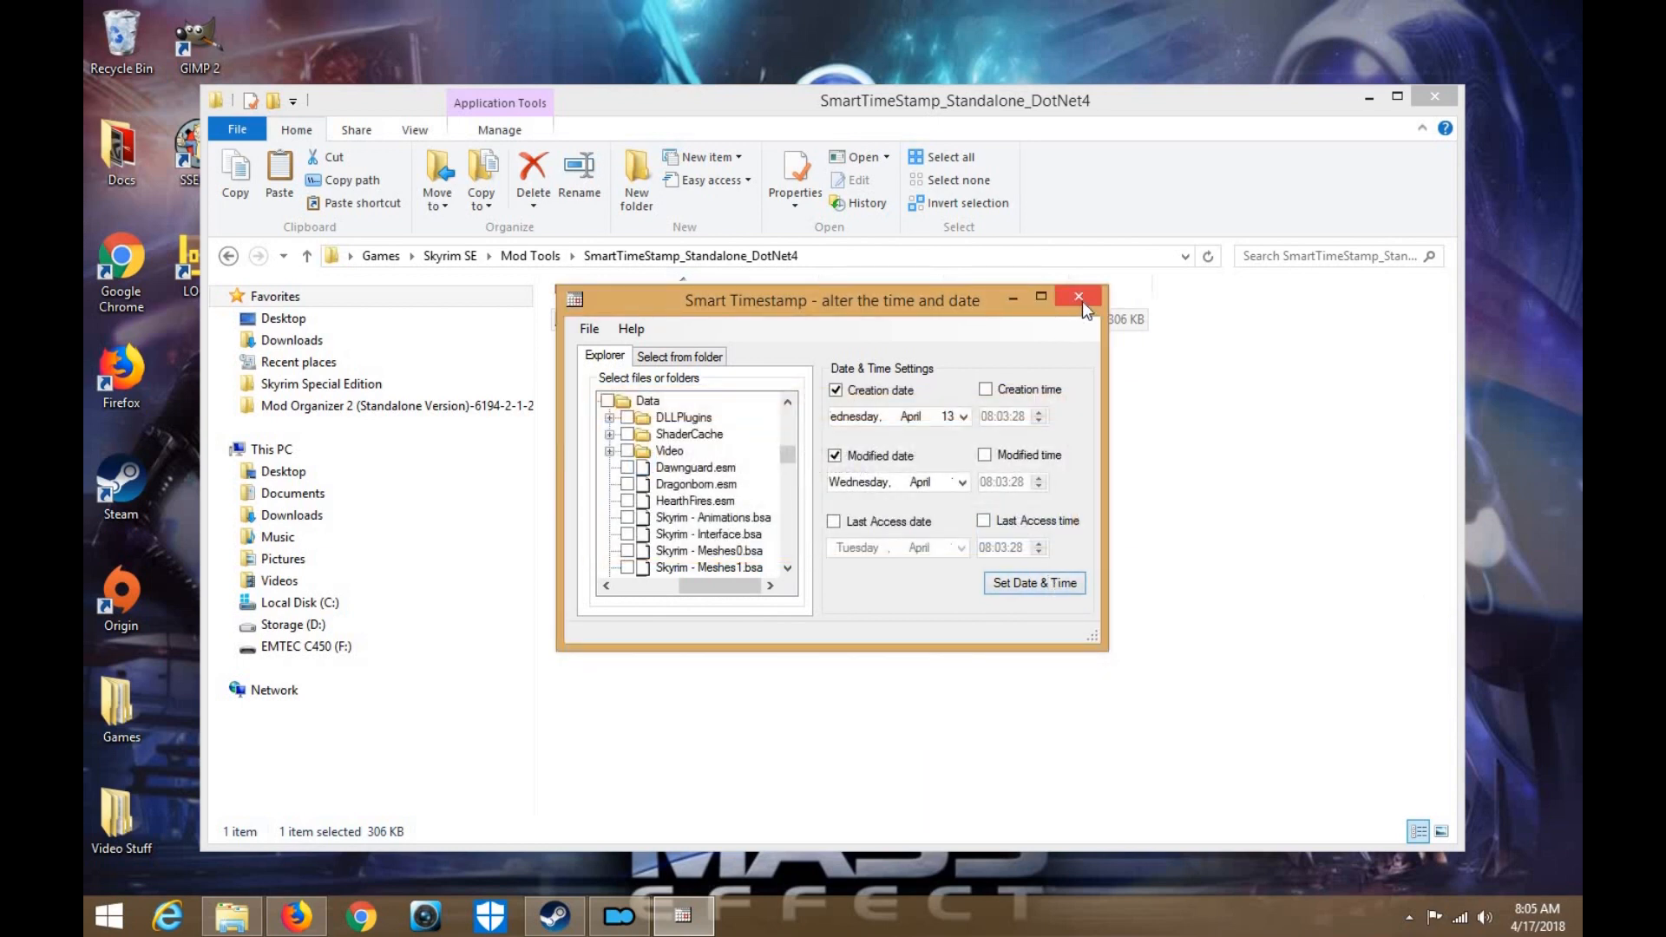
# Close Smart Timestamp and its folder window, and check the plugin order in Mod Organizer
pyautogui.click(1081, 300)
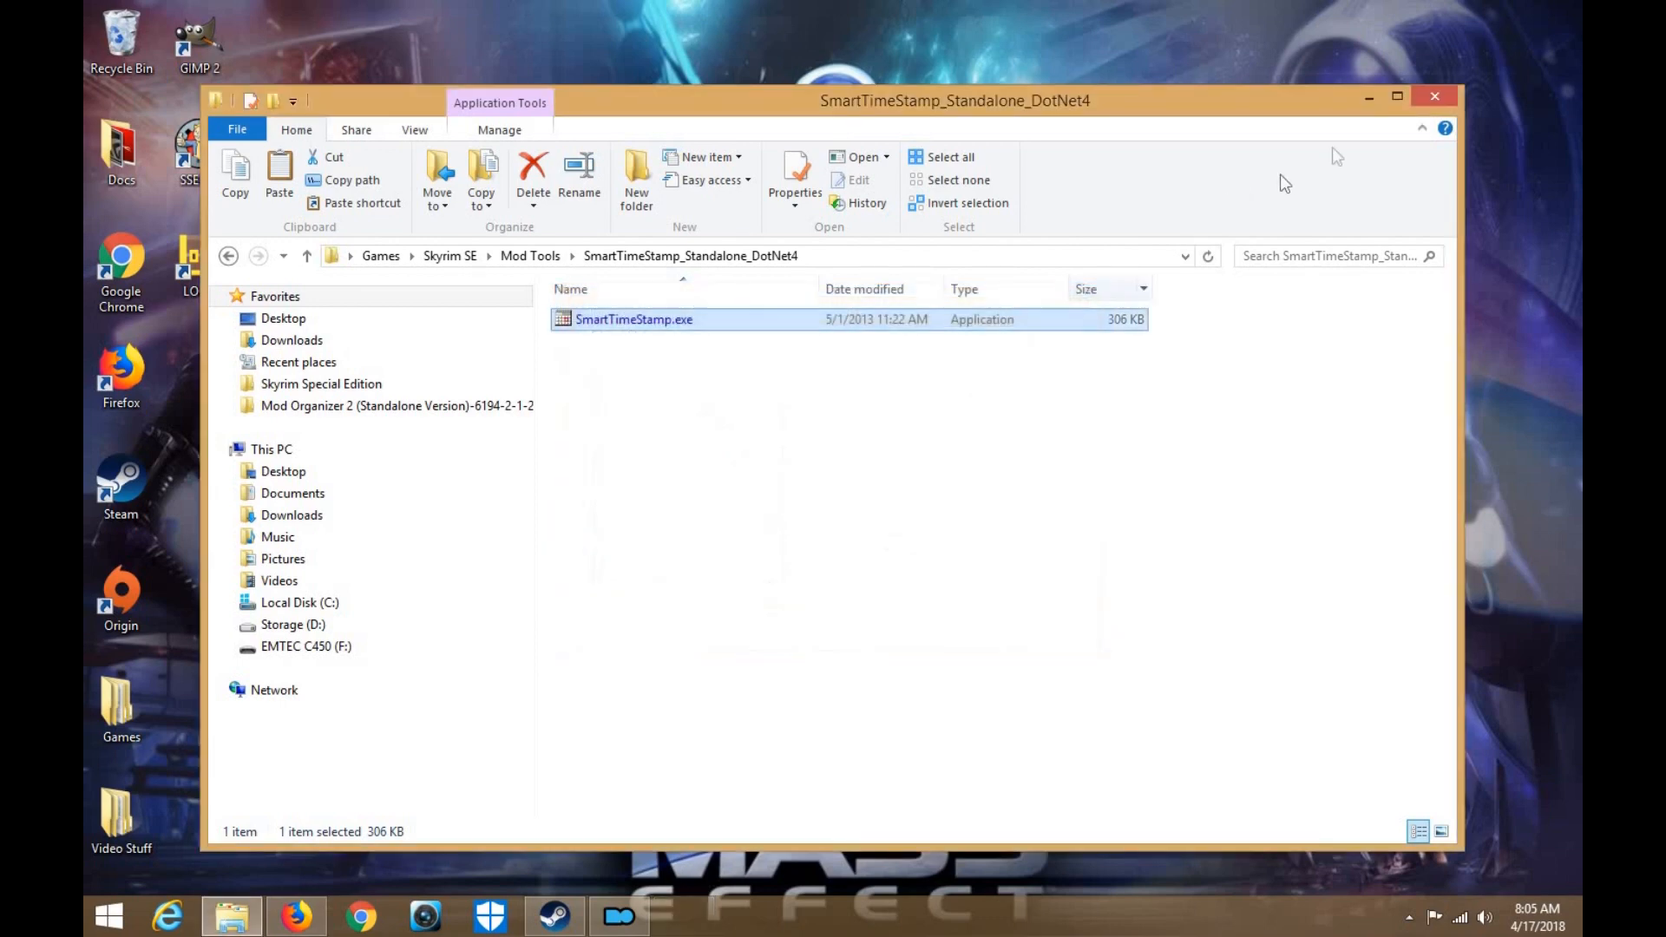
pyautogui.click(1433, 105)
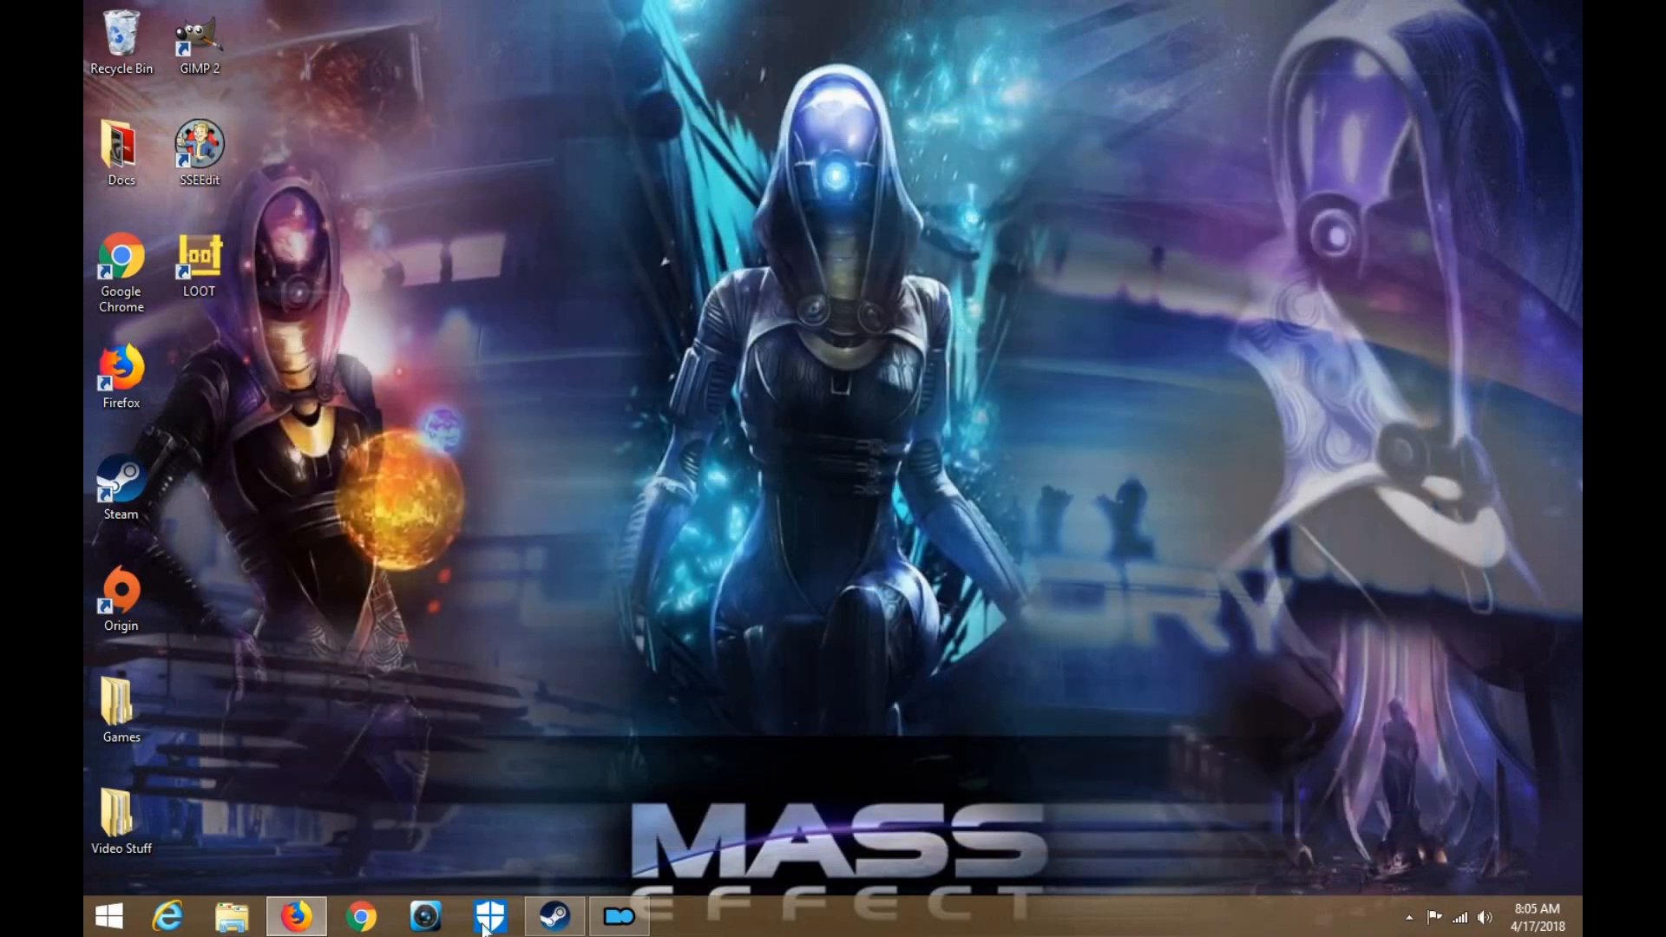
pyautogui.moveTo(586, 925)
pyautogui.click(619, 916)
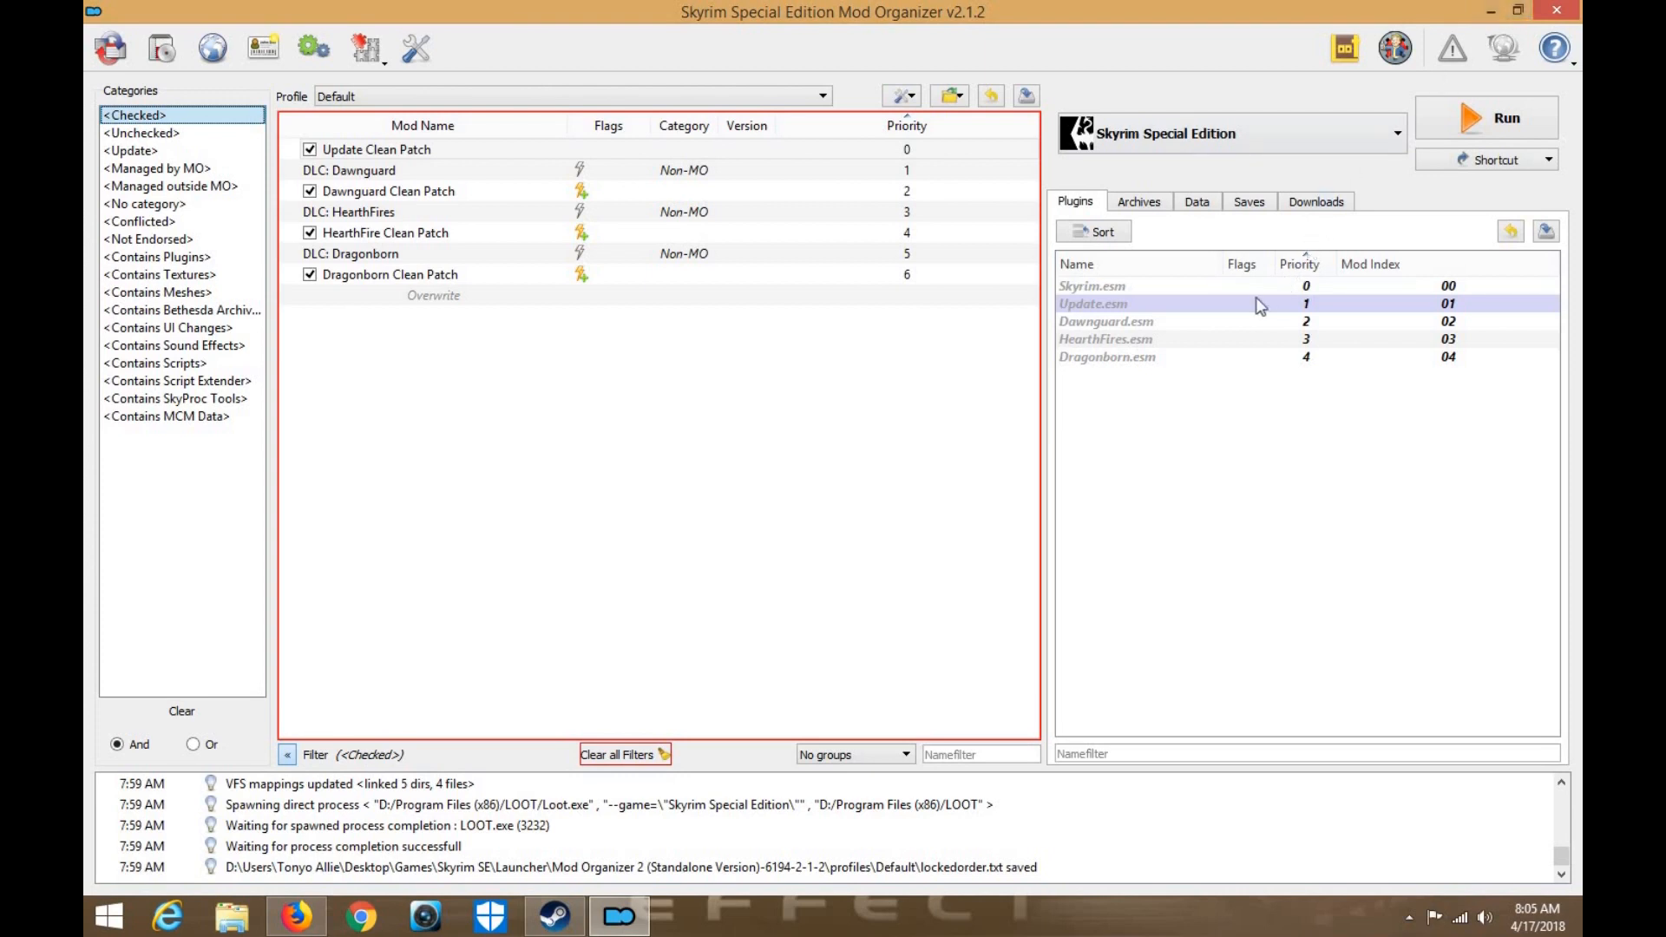
pyautogui.click(1362, 123)
pyautogui.click(1362, 123)
pyautogui.click(1490, 12)
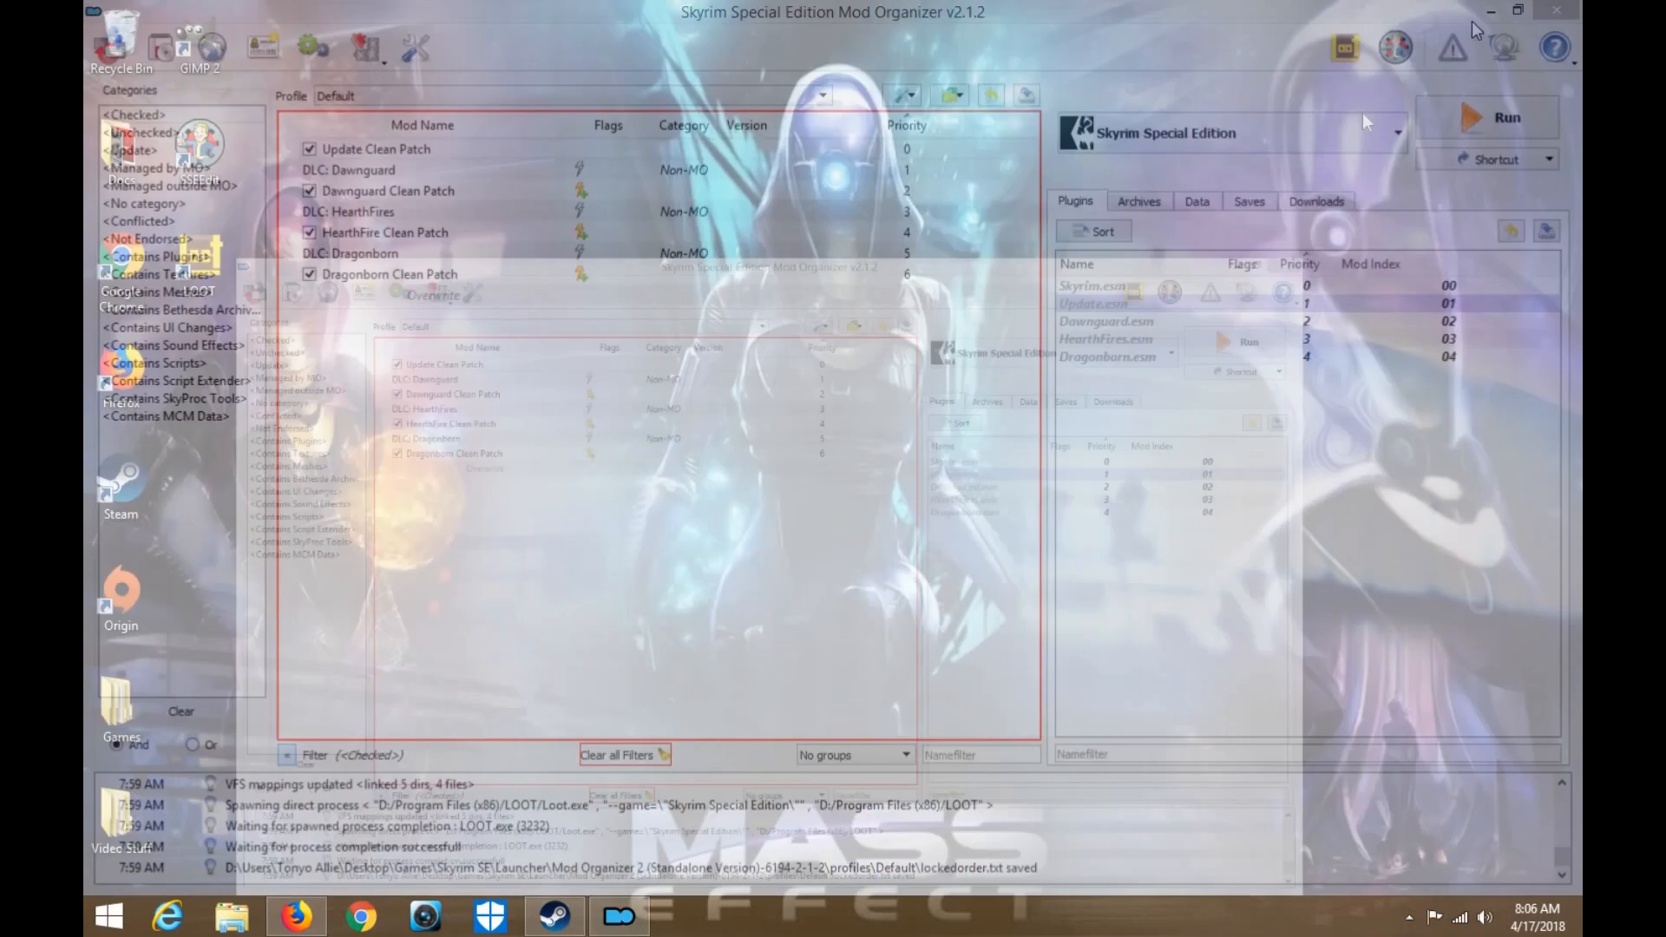
# Switch to Firefox and search the web for "SkyUI Skyrim SE"
pyautogui.click(313, 927)
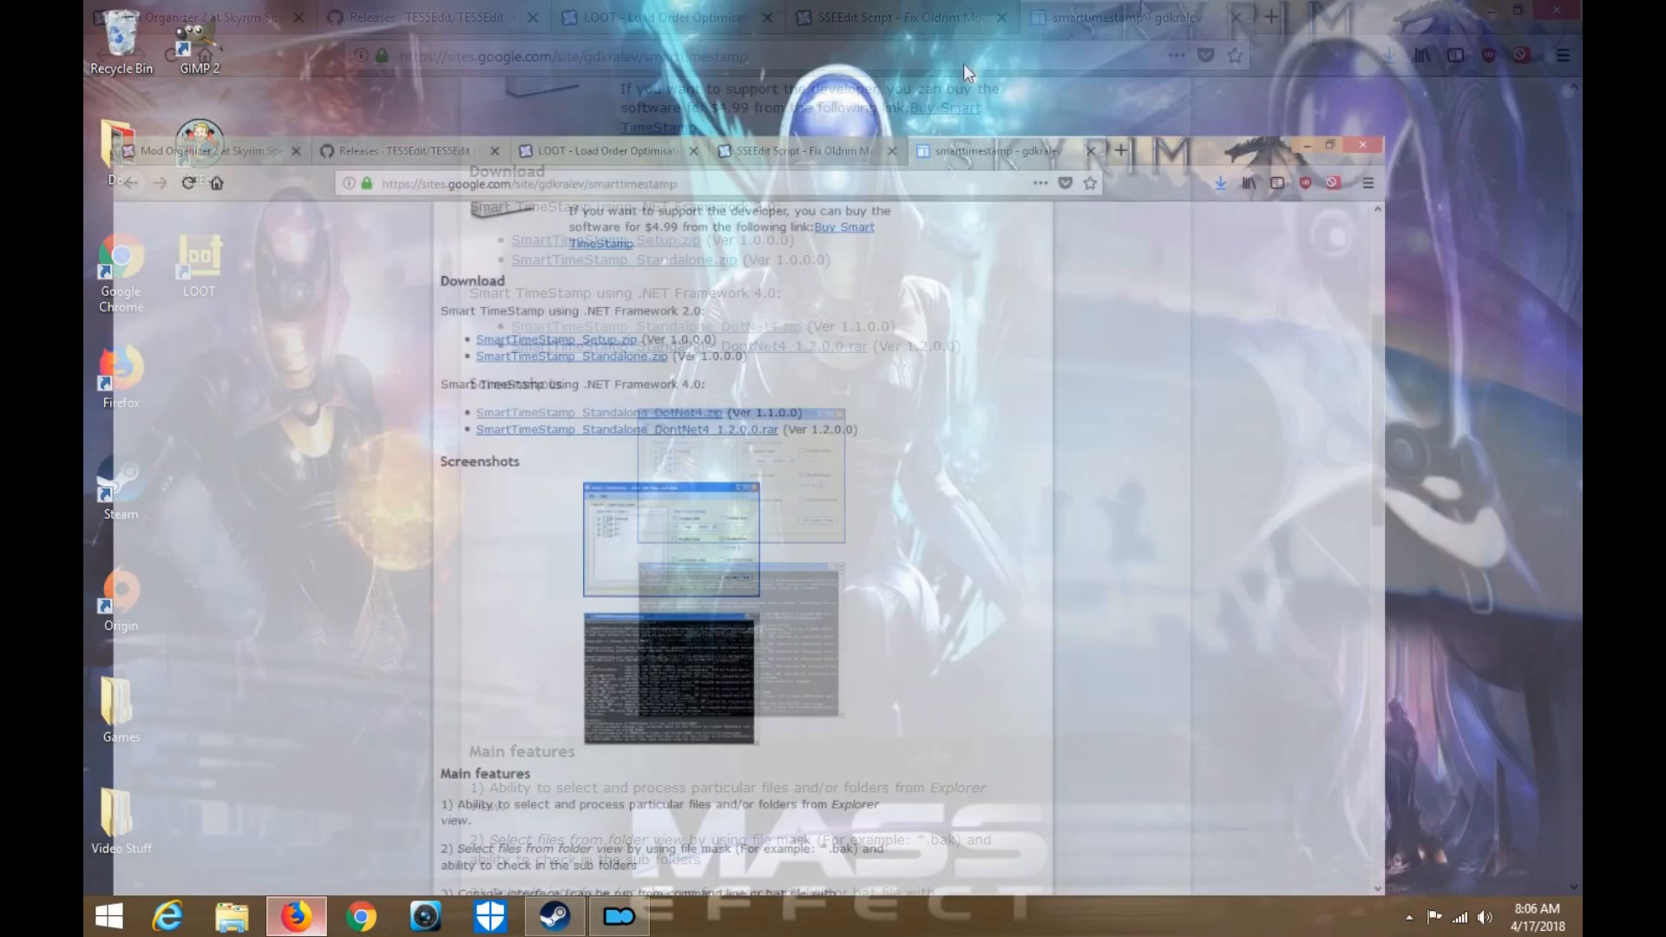
pyautogui.click(1483, 10)
pyautogui.click(623, 919)
pyautogui.click(296, 916)
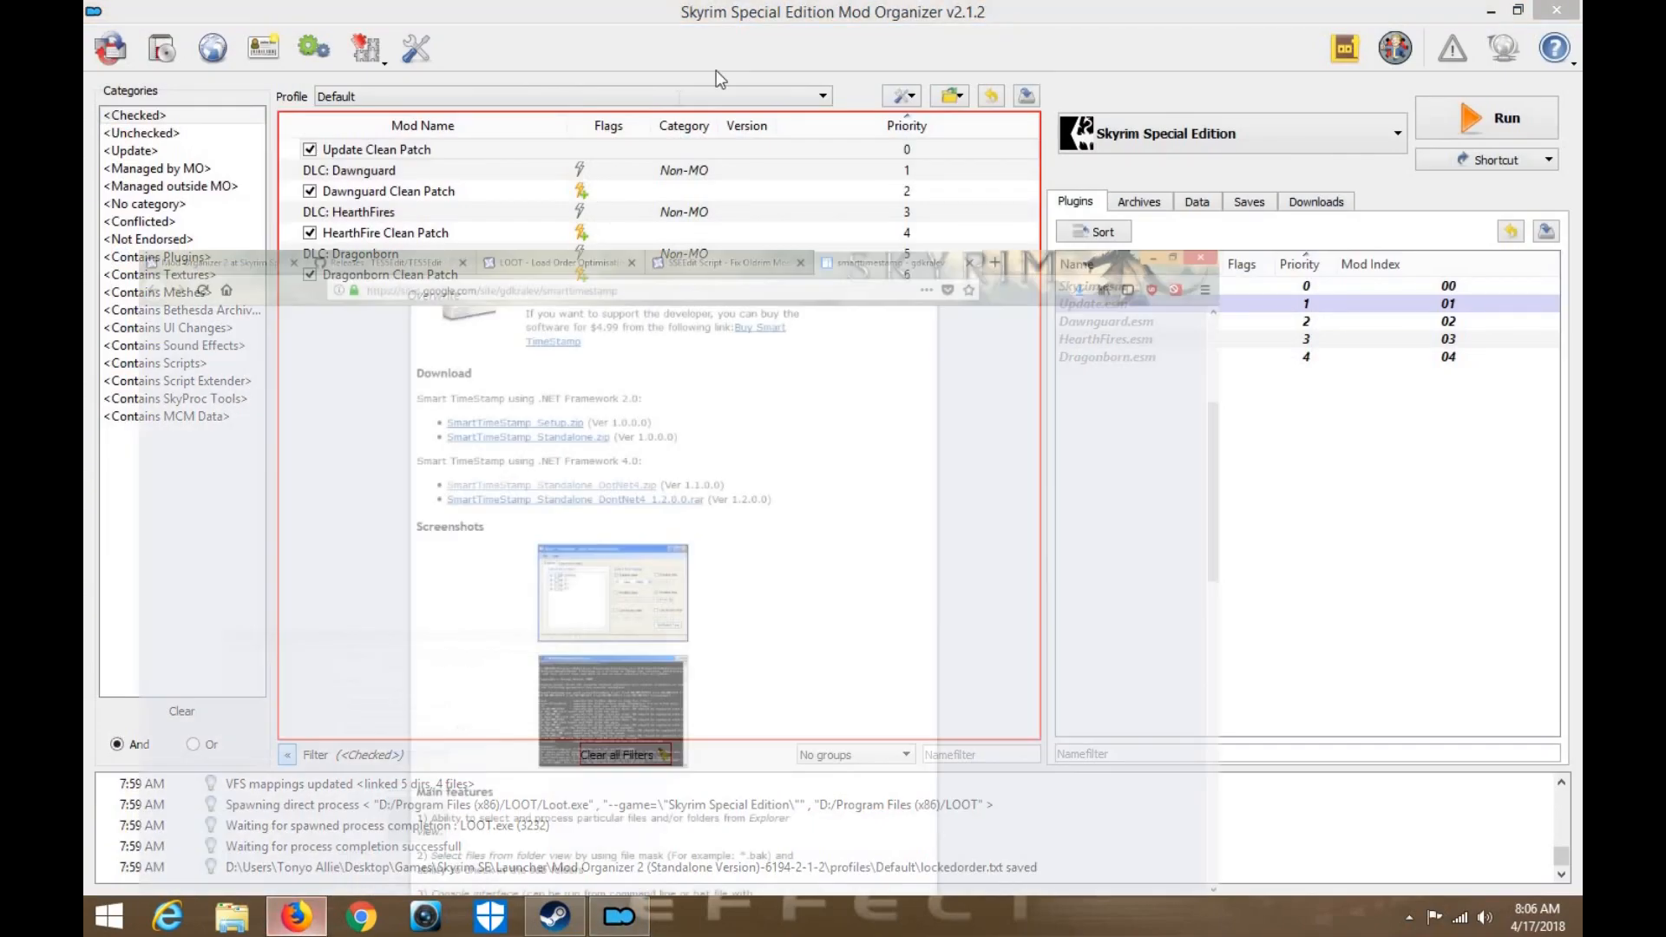
pyautogui.click(911, 54)
pyautogui.write('SDk')
pyautogui.press('BackSpace')
pyautogui.press('BackSpace')
pyautogui.press('BackSpace')
pyautogui.write('Skyr')
pyautogui.press('BackSpace')
pyautogui.write('UI S')
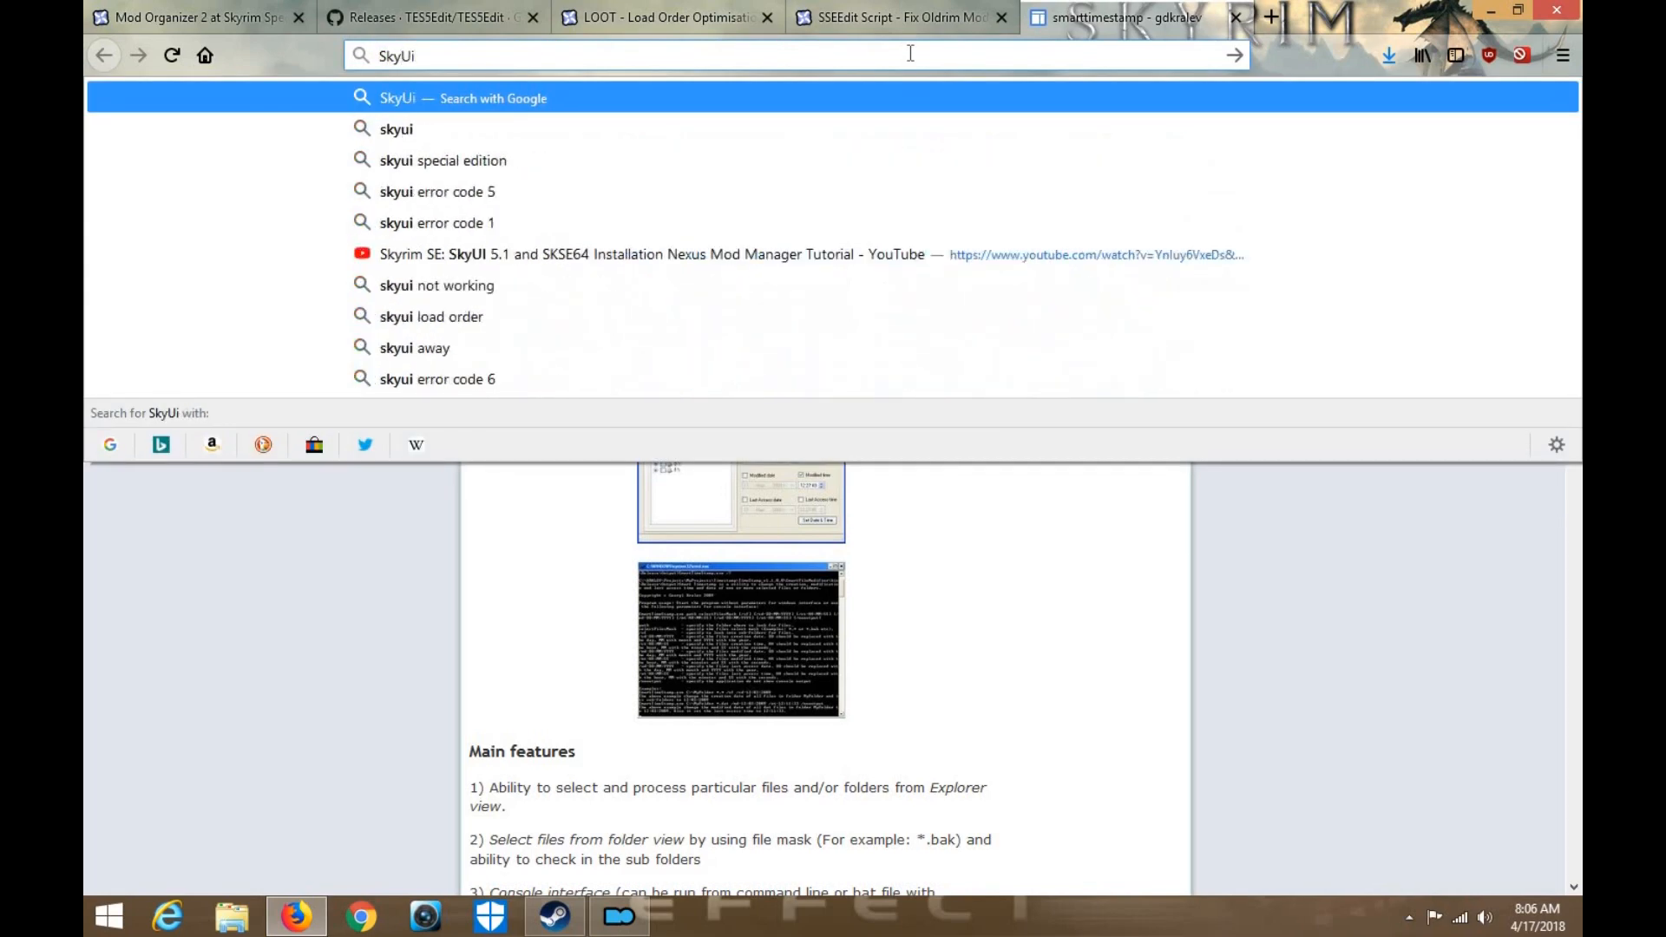
pyautogui.write('kyi')
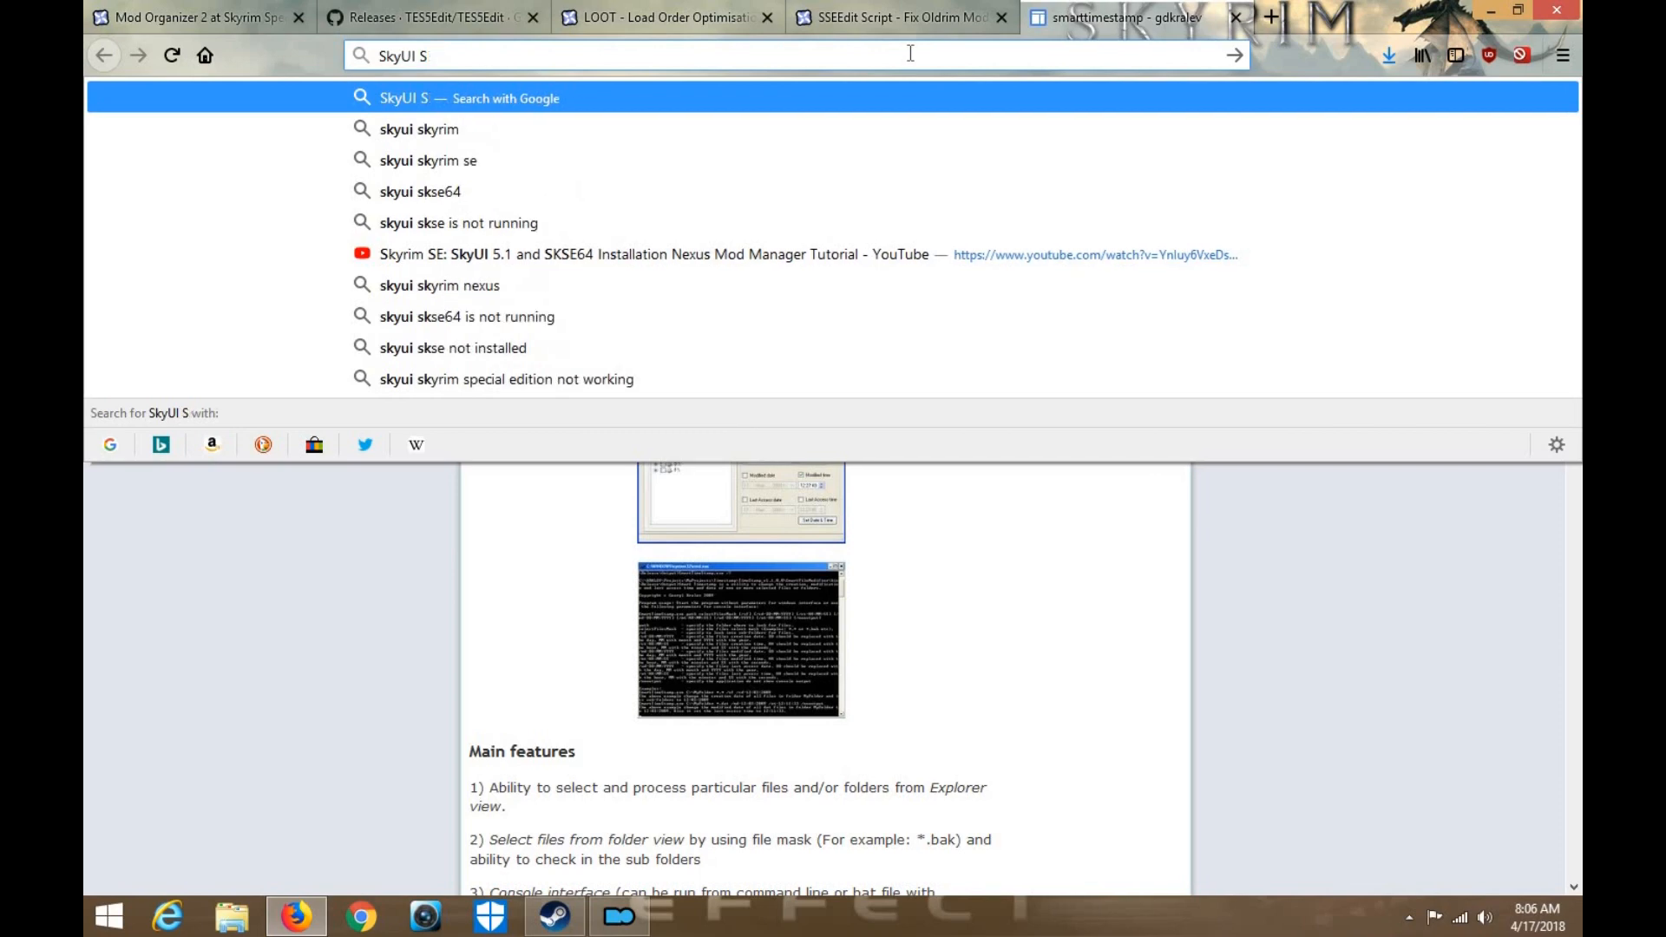
pyautogui.write('m')
pyautogui.press('BackSpace')
pyautogui.press('BackSpace')
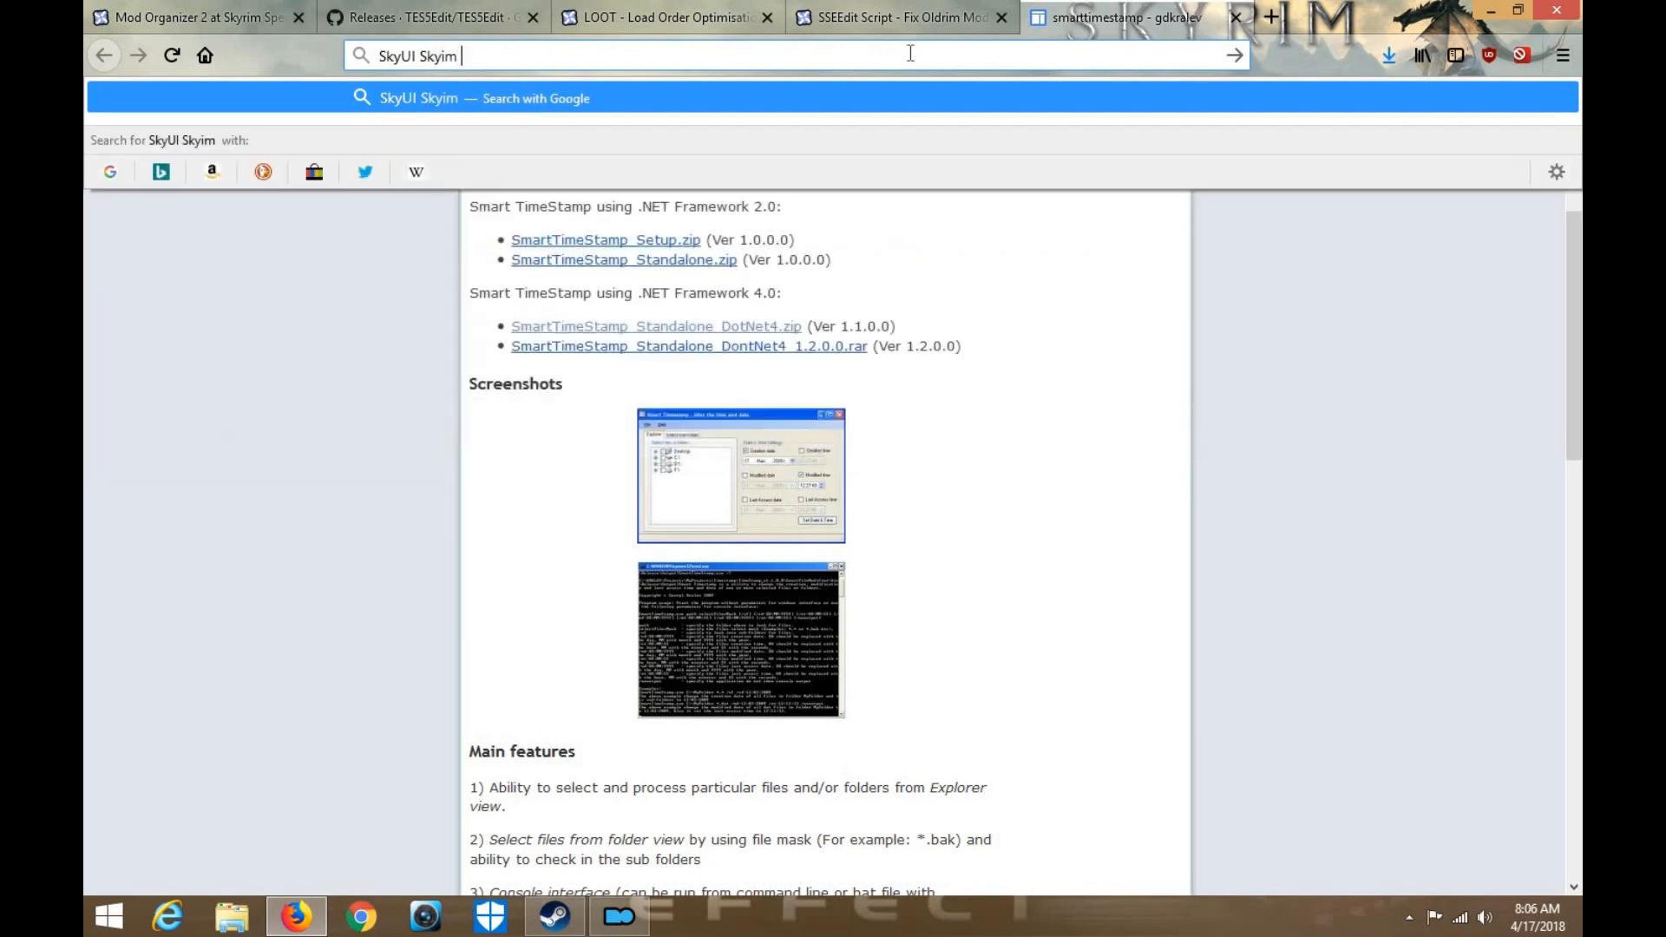
pyautogui.write('rim SE')
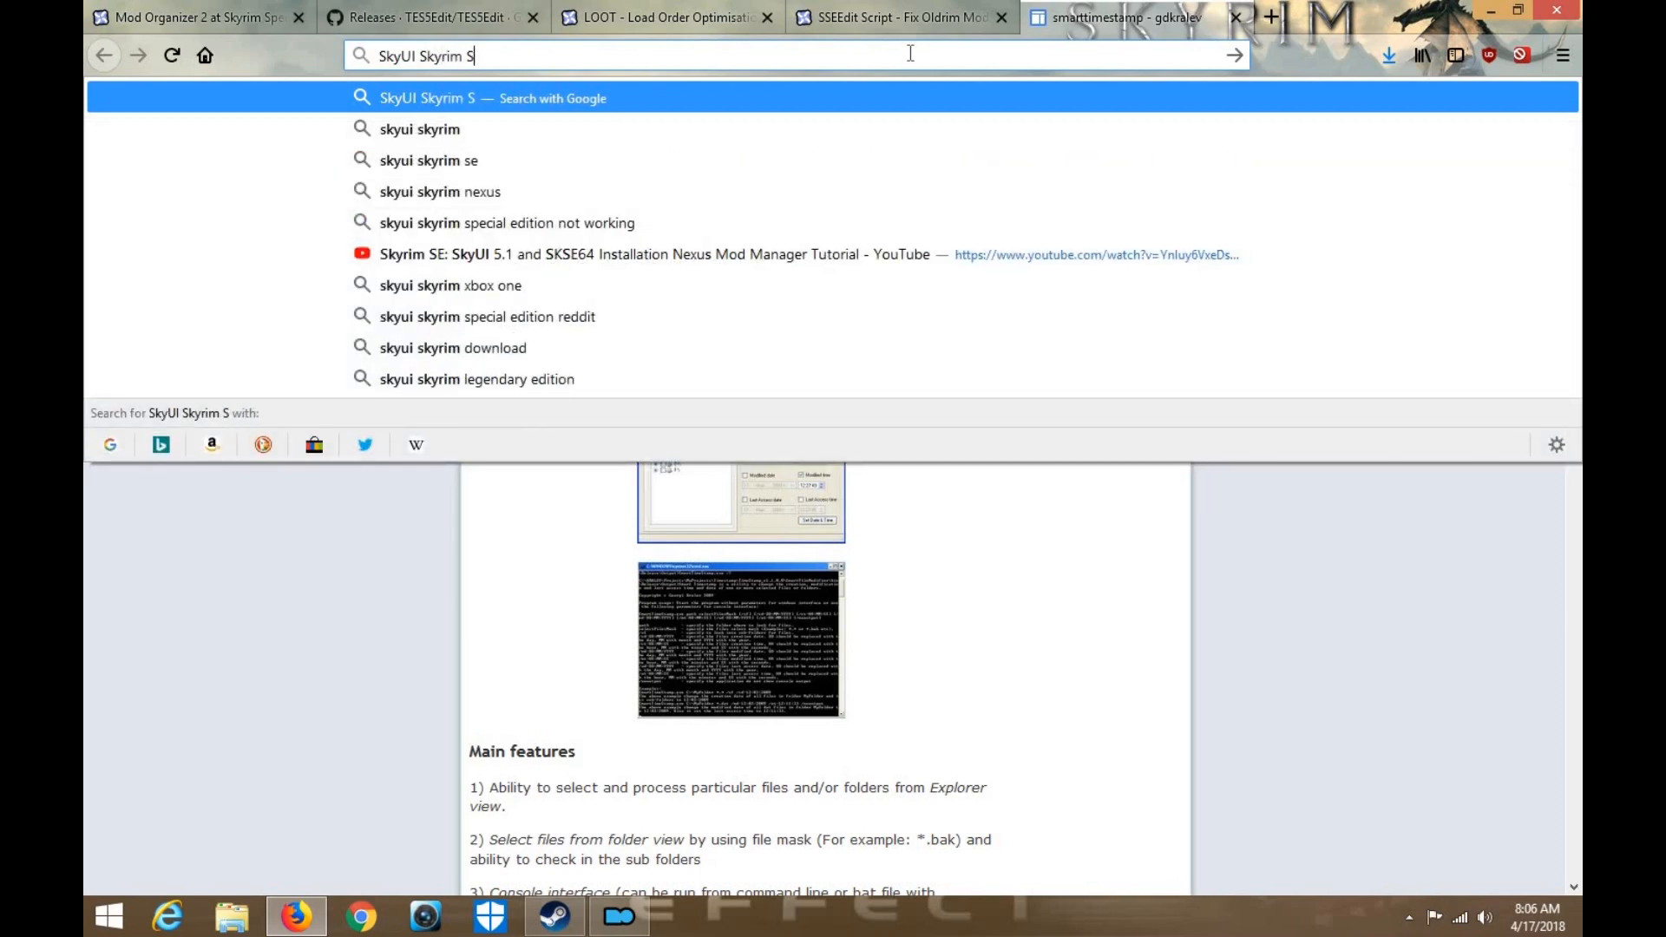
pyautogui.press('Return')
# Open the SkyUI page for Skyrim Special Edition on Nexus Mods and show its downloadable main files
pyautogui.click(470, 272)
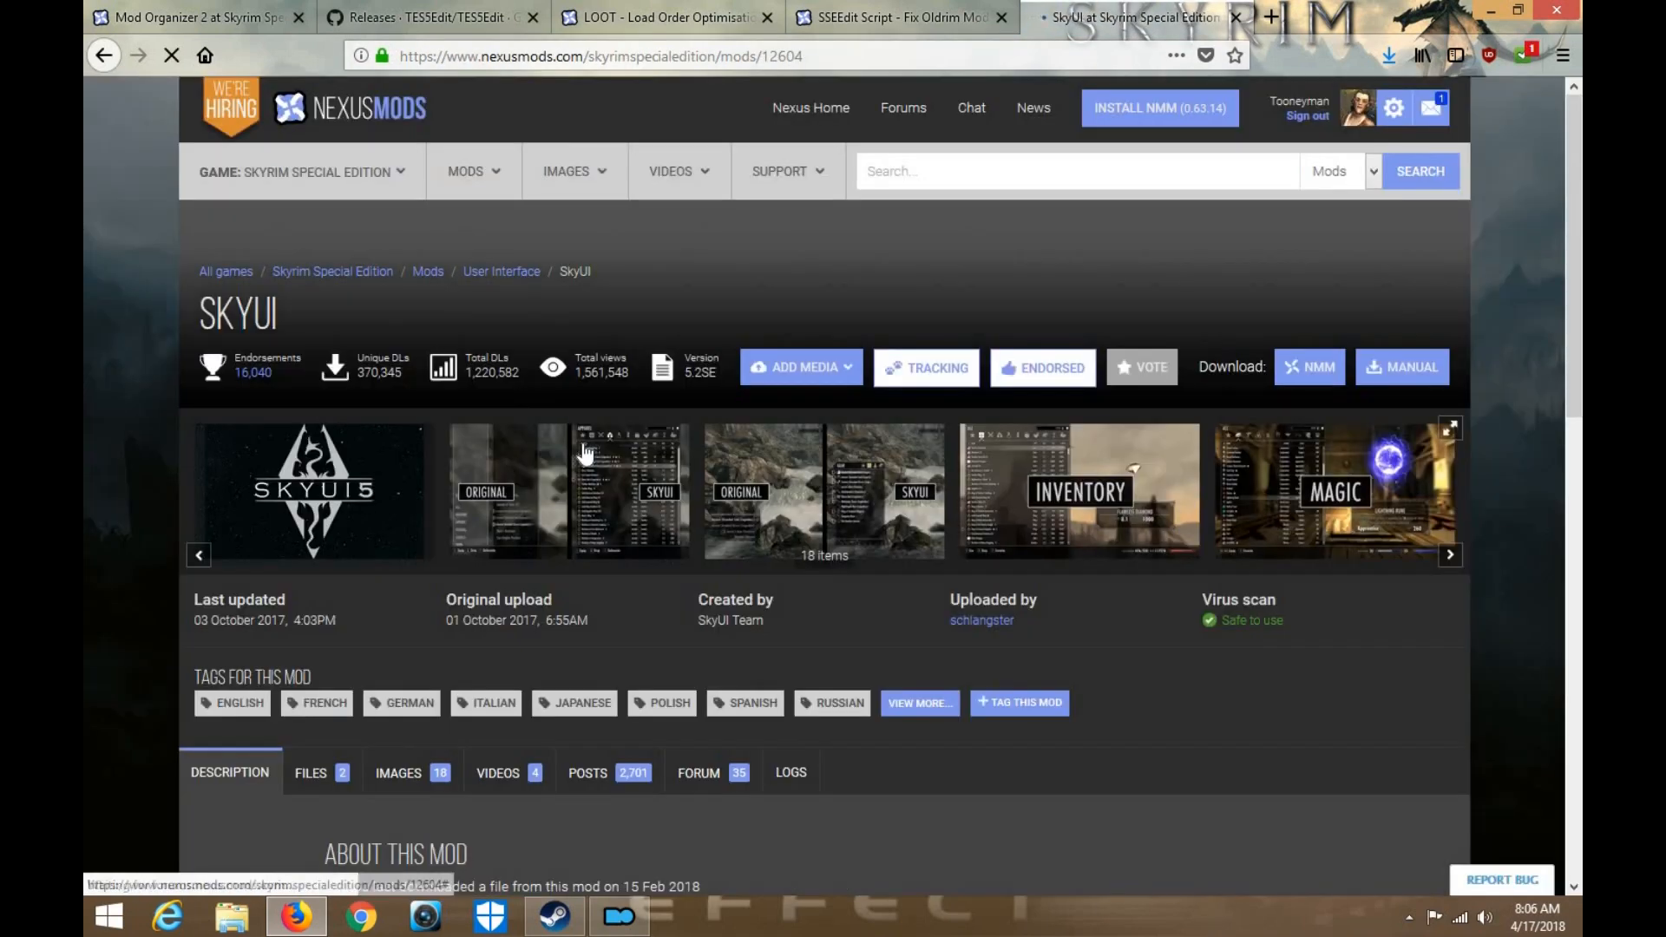
pyautogui.scroll(-2, 350, 655)
pyautogui.scroll(-2, 350, 655)
pyautogui.click(317, 649)
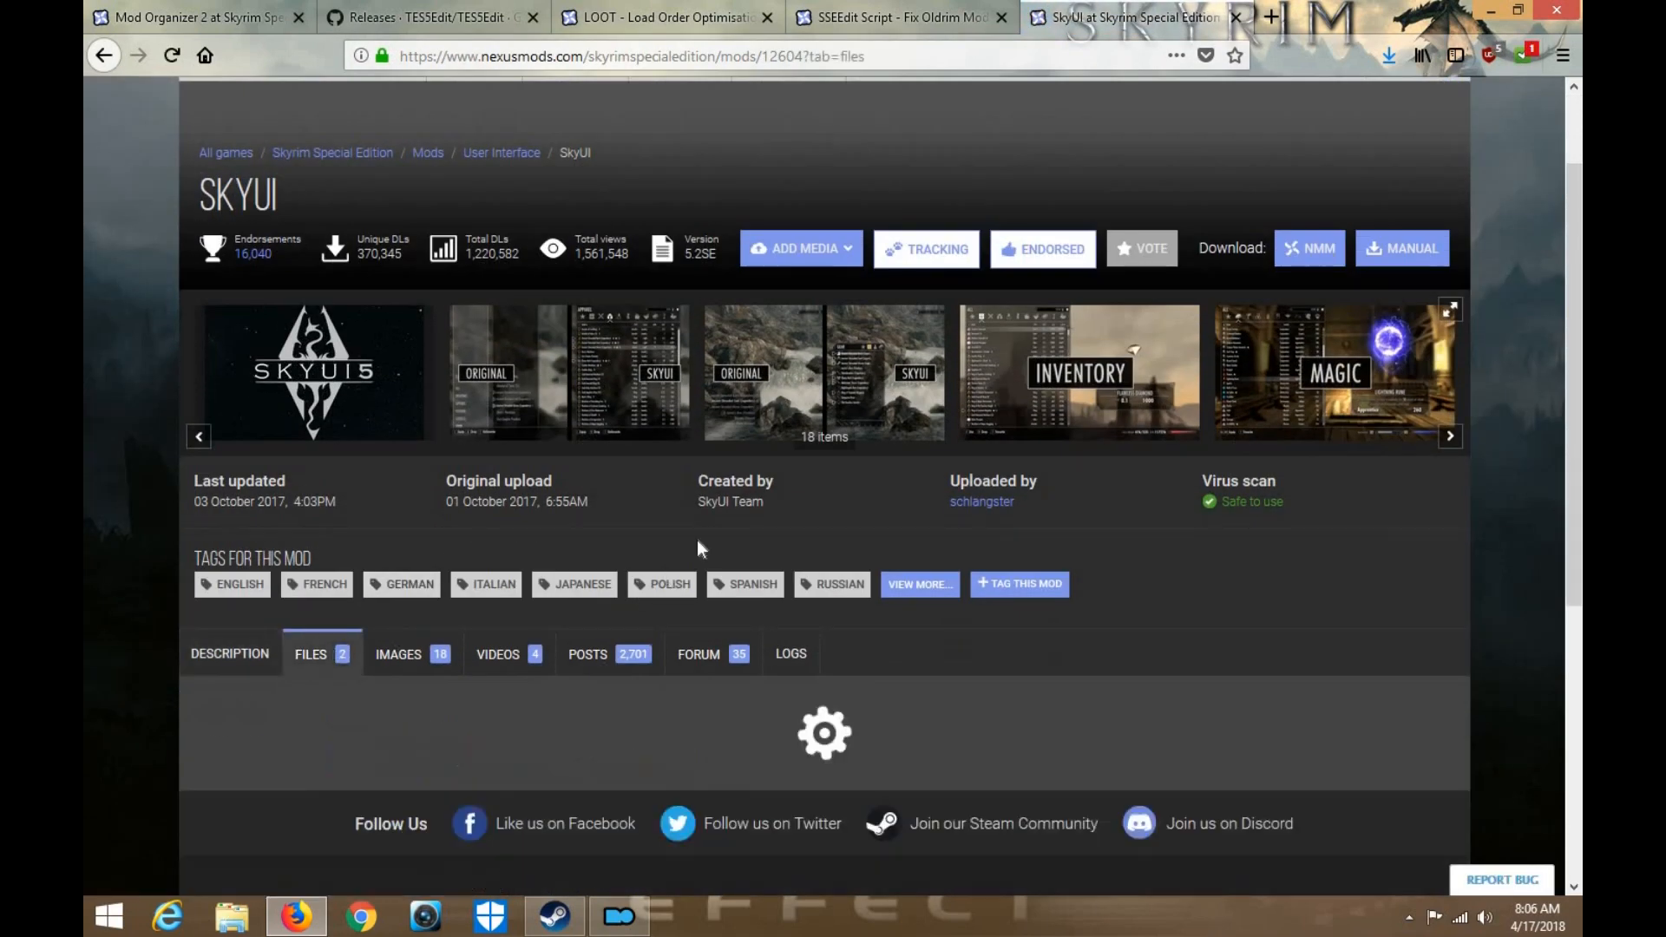
pyautogui.scroll(-4, 452, 673)
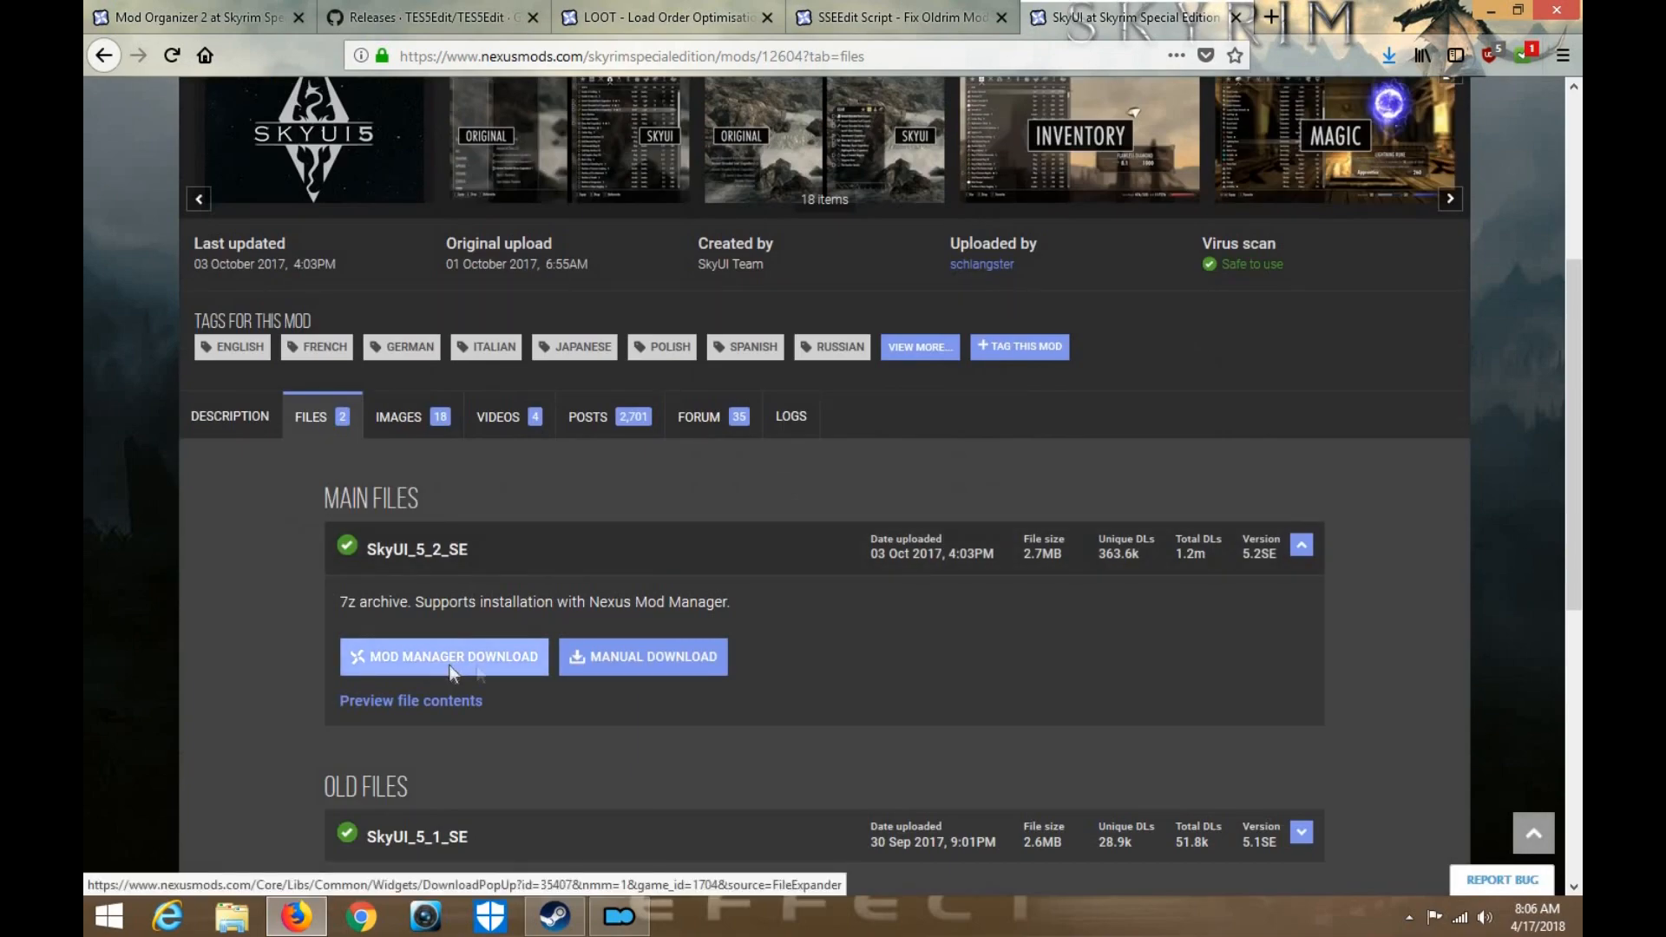
# Download SkyUI_5_2_SE to Mod Organizer through NXM Link Proxy, and minimize the open windows
pyautogui.click(449, 665)
pyautogui.click(386, 323)
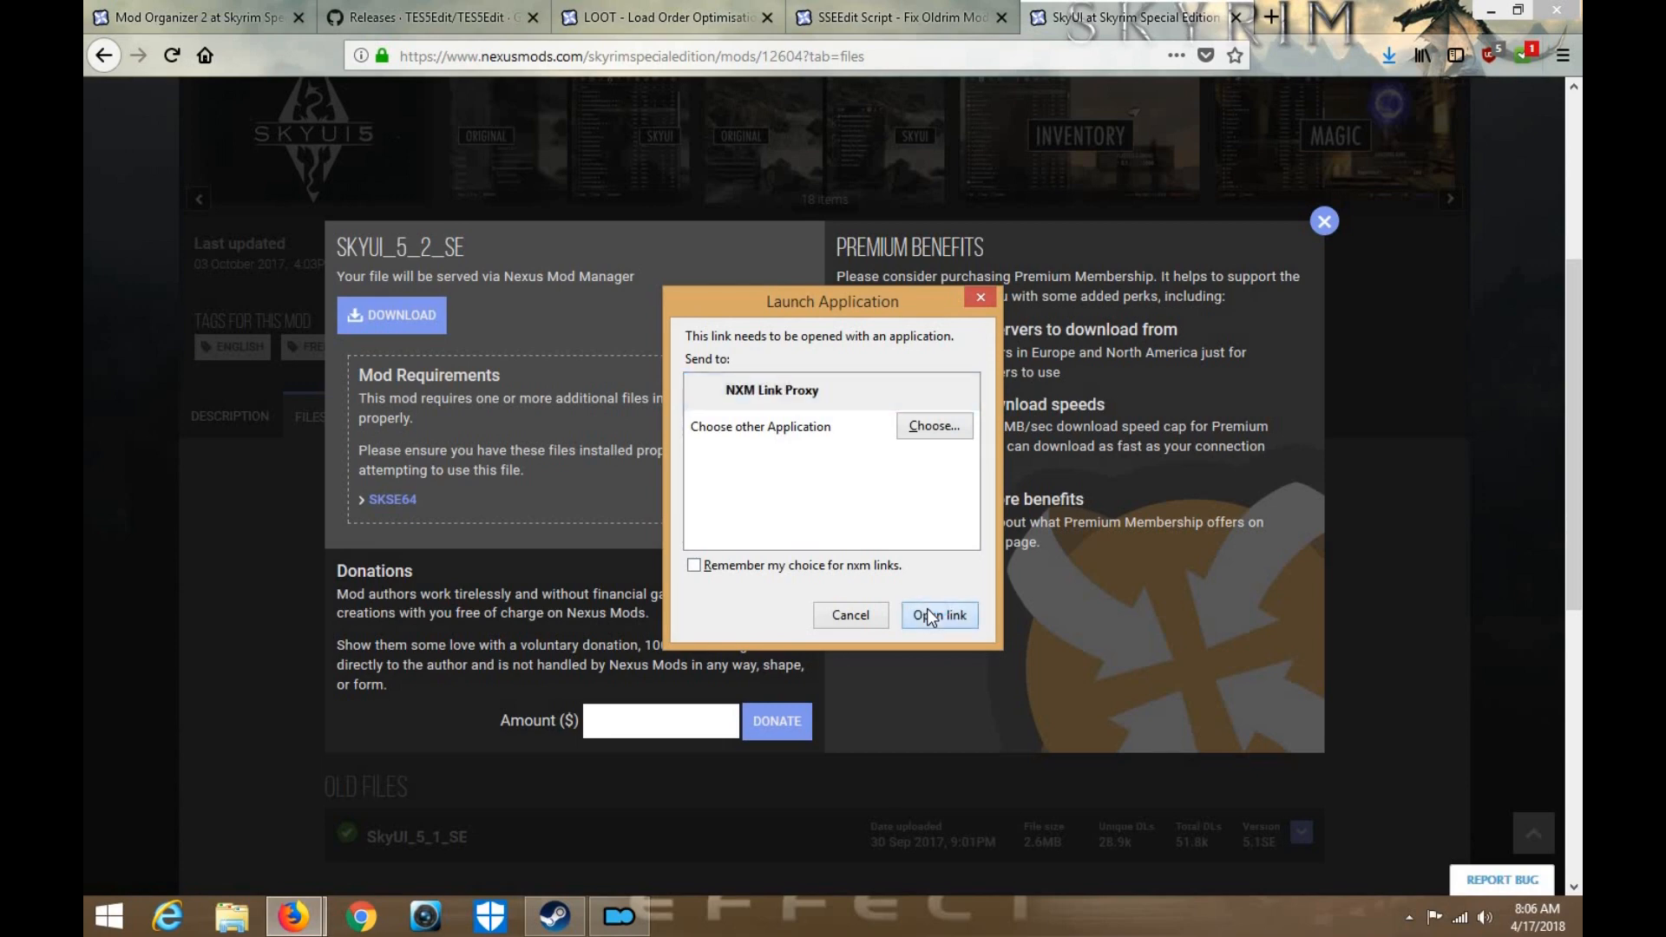
pyautogui.click(927, 611)
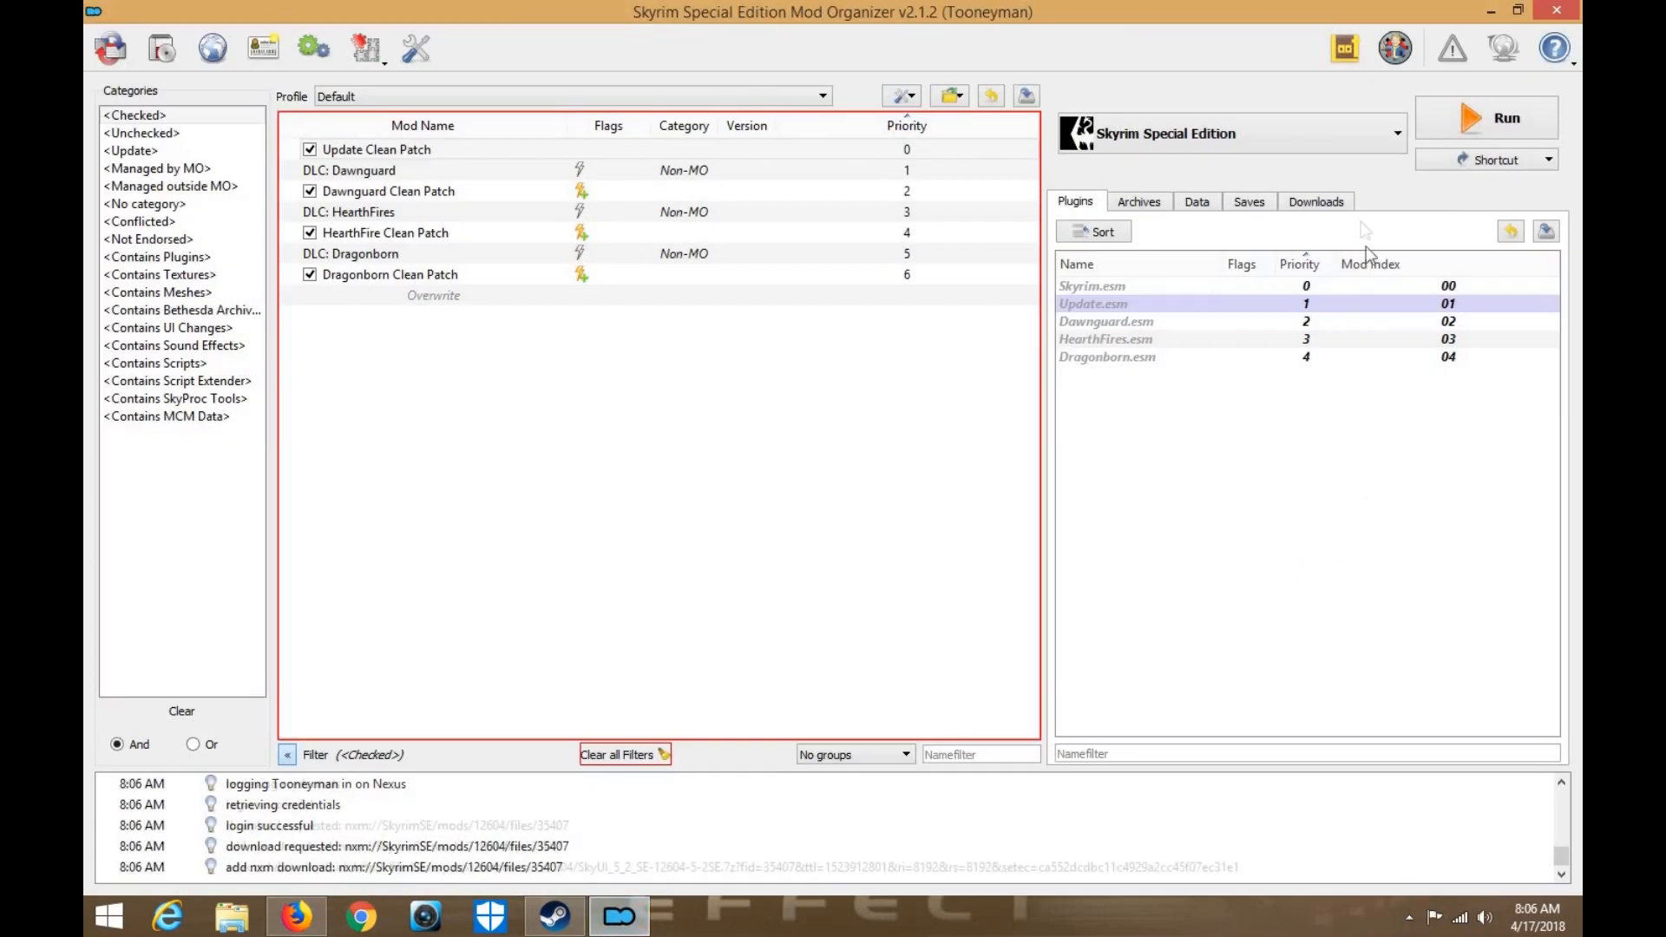
pyautogui.click(1491, 11)
pyautogui.click(1492, 10)
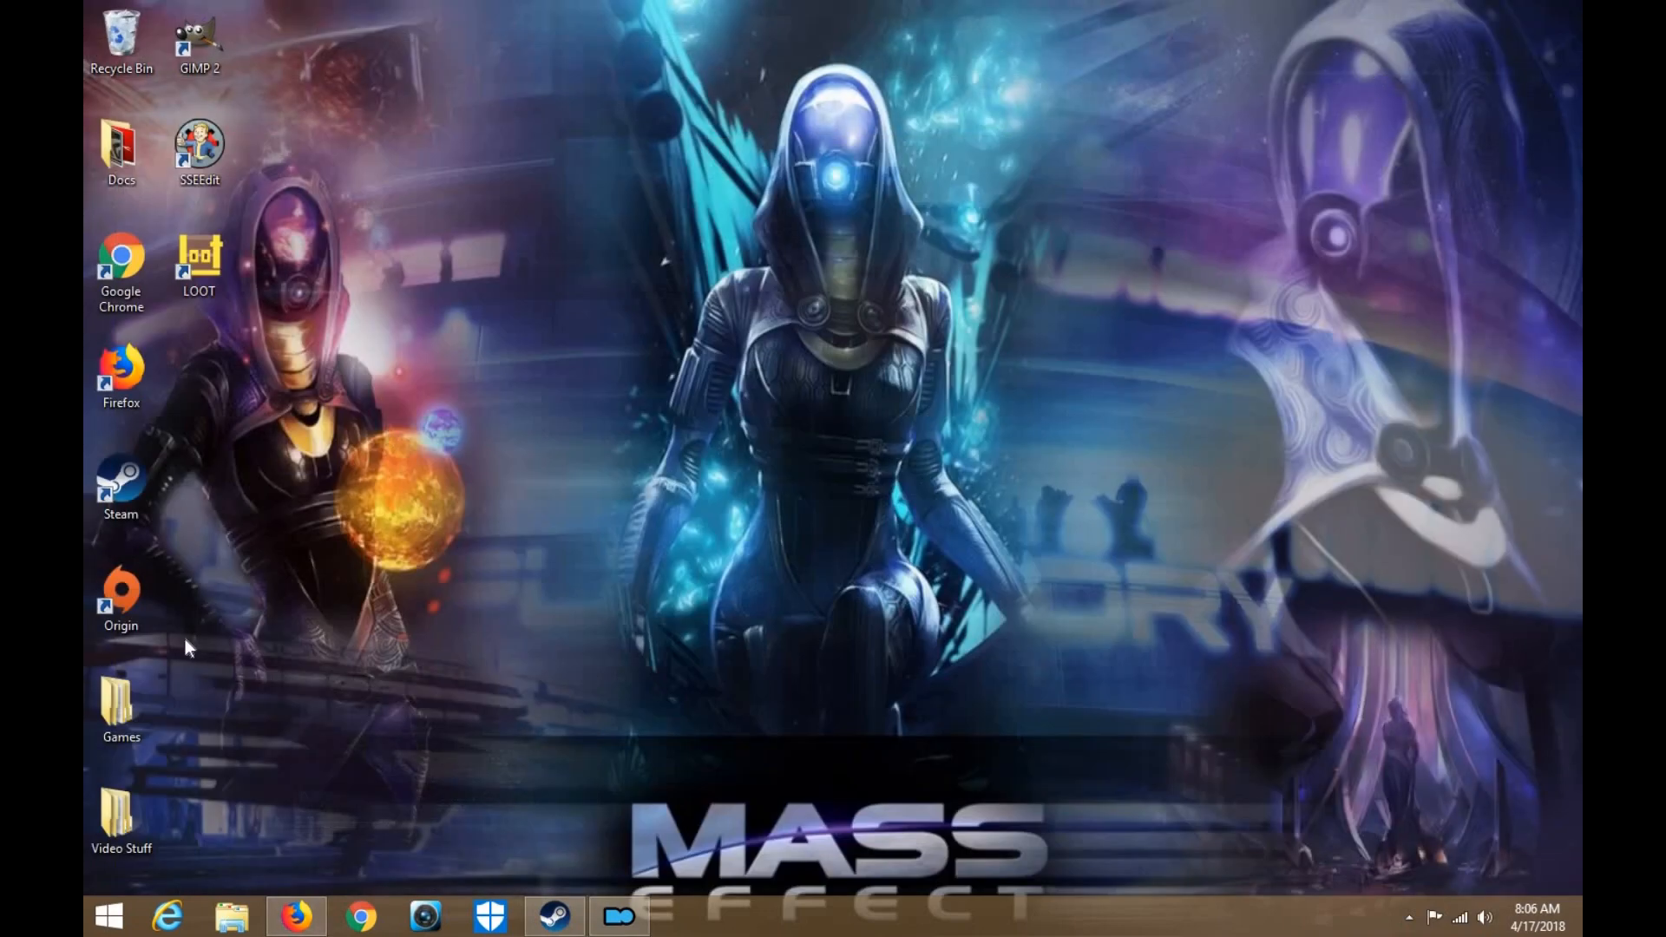
# Open the Games > Skyrim SE > Mod Tools folder from the desktop
pyautogui.doubleClick(132, 717)
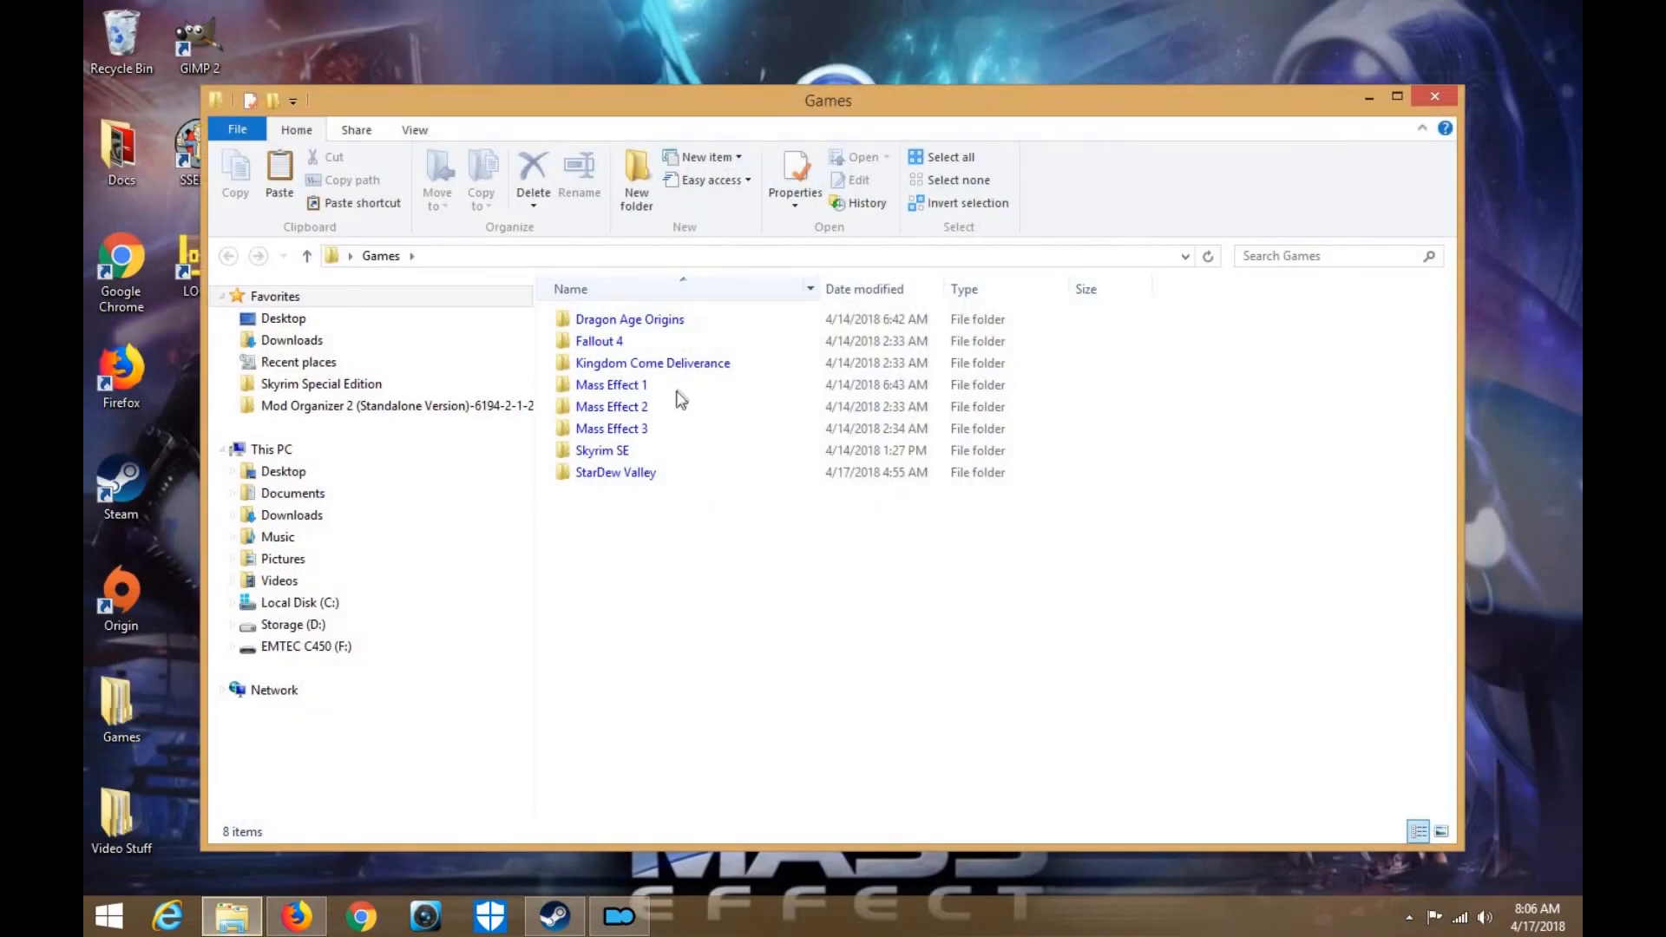
pyautogui.doubleClick(639, 451)
pyautogui.click(642, 368)
pyautogui.doubleClick(642, 364)
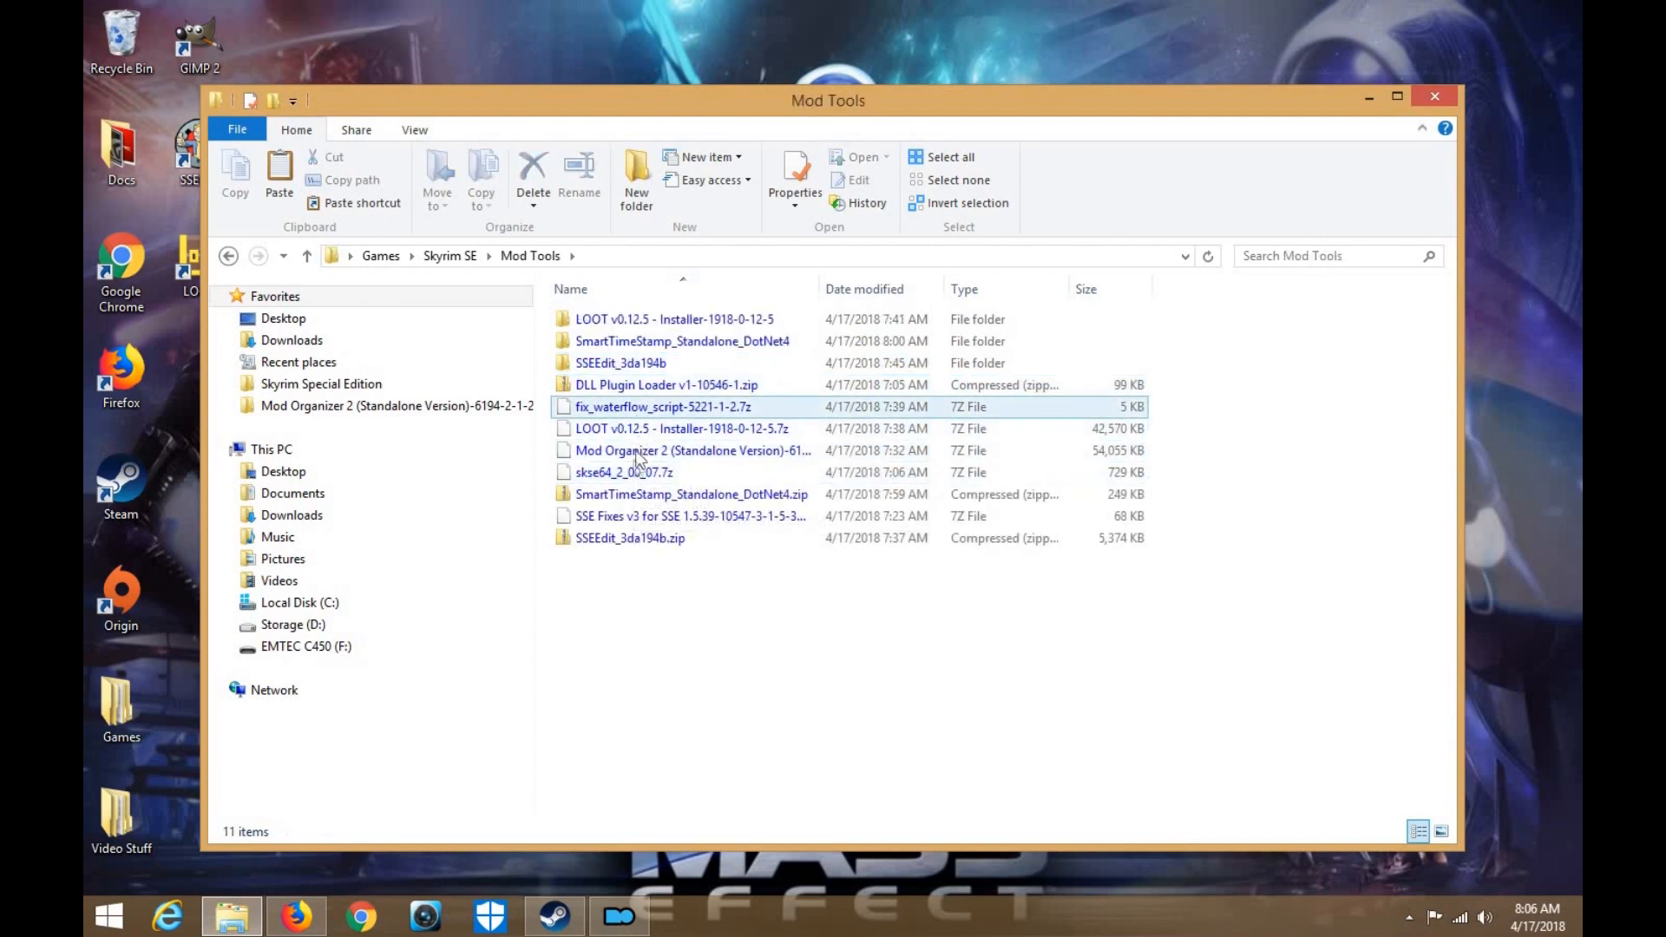
pyautogui.rightClick(632, 476)
pyautogui.moveTo(690, 509)
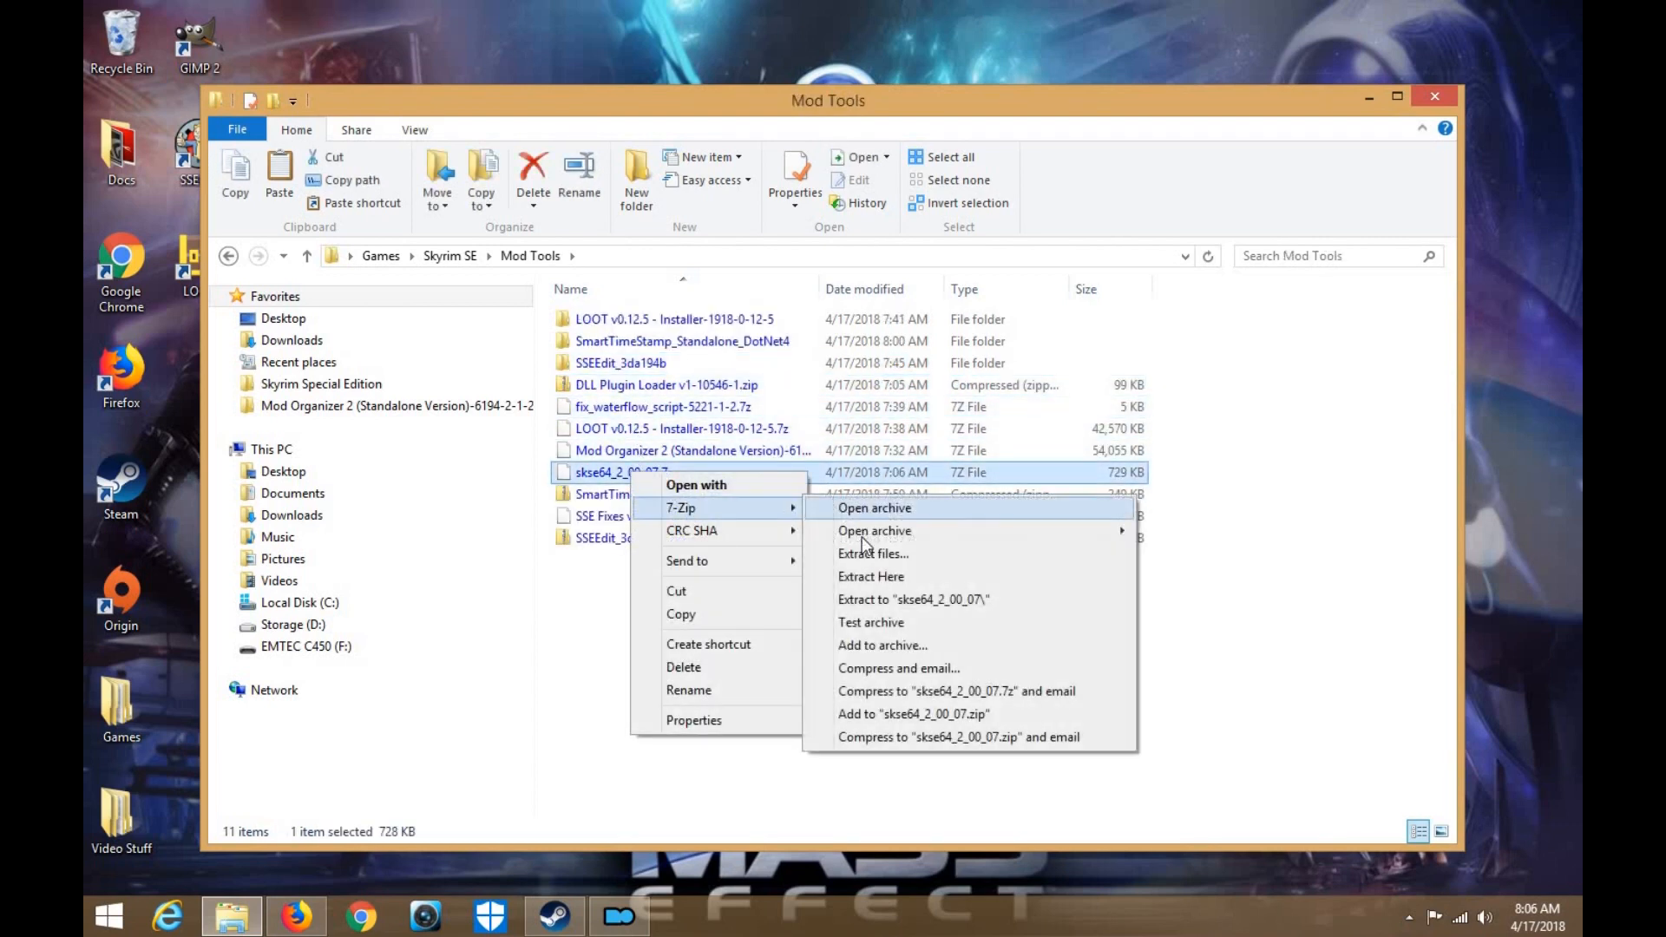
pyautogui.click(870, 556)
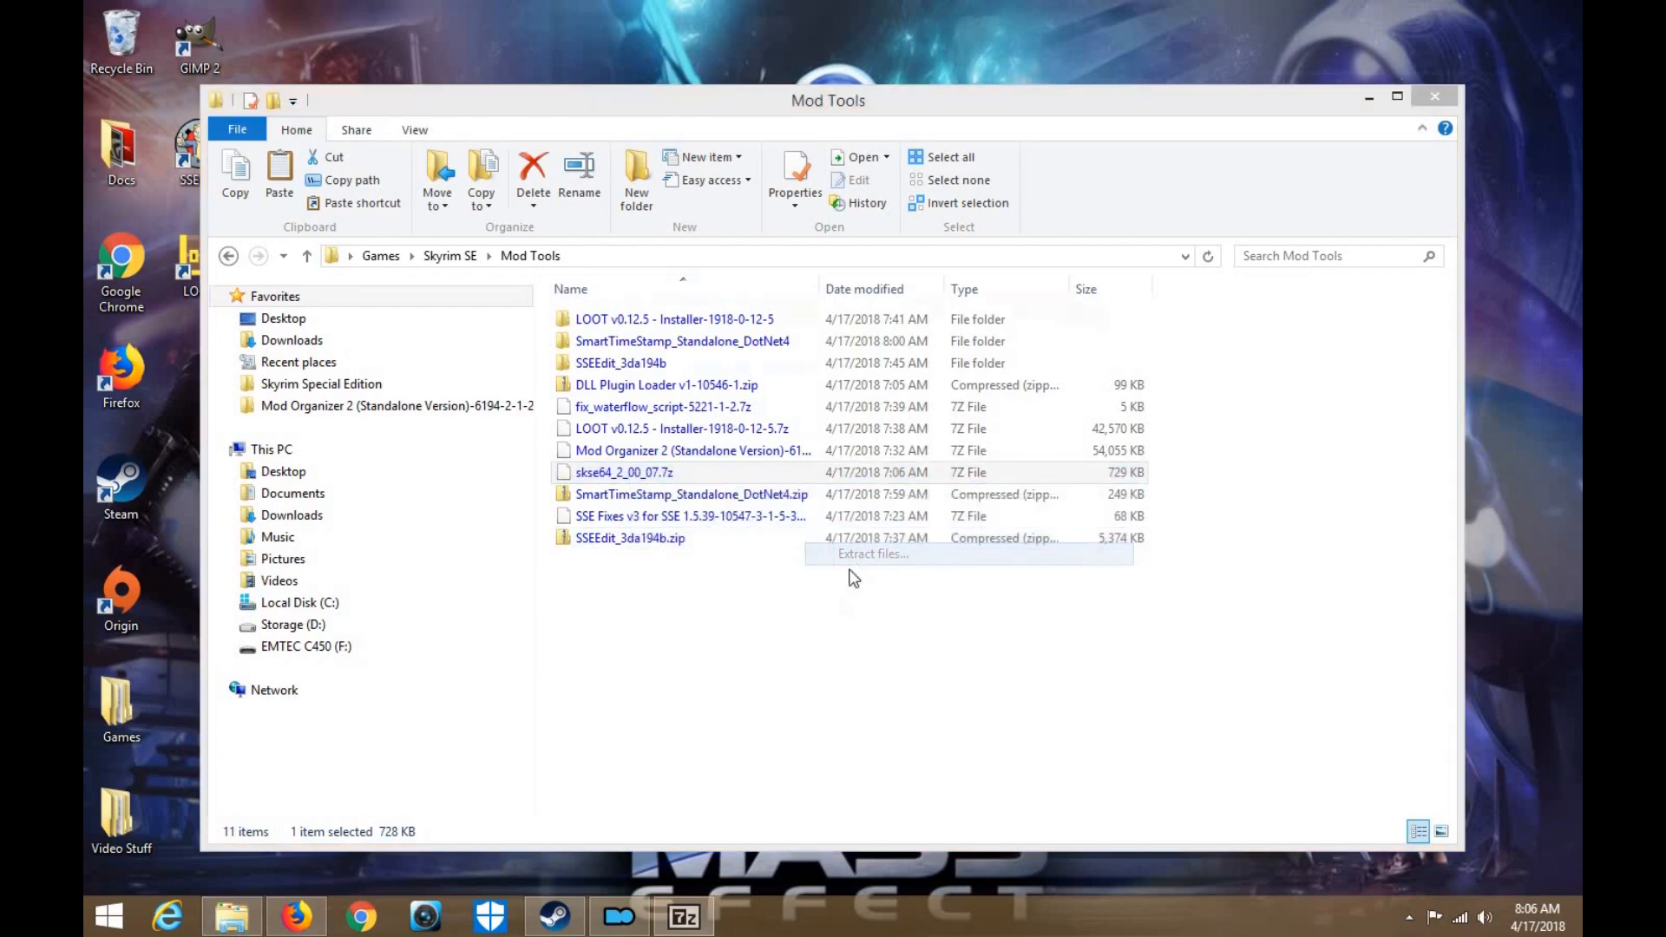
pyautogui.click(841, 602)
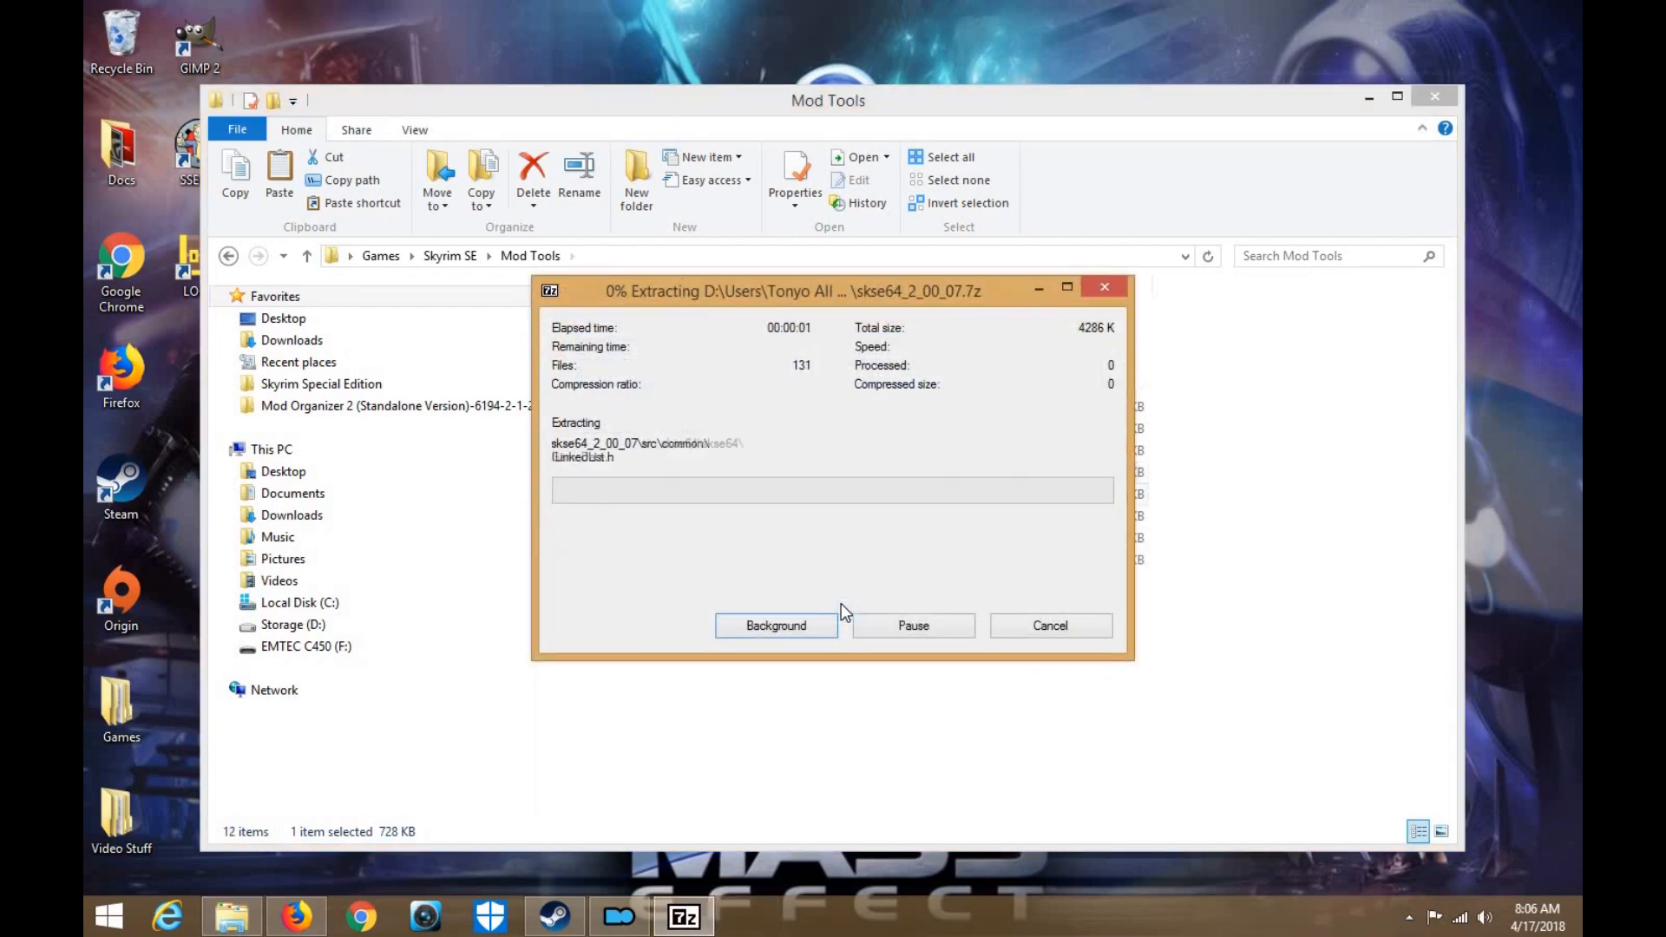
pyautogui.click(1049, 626)
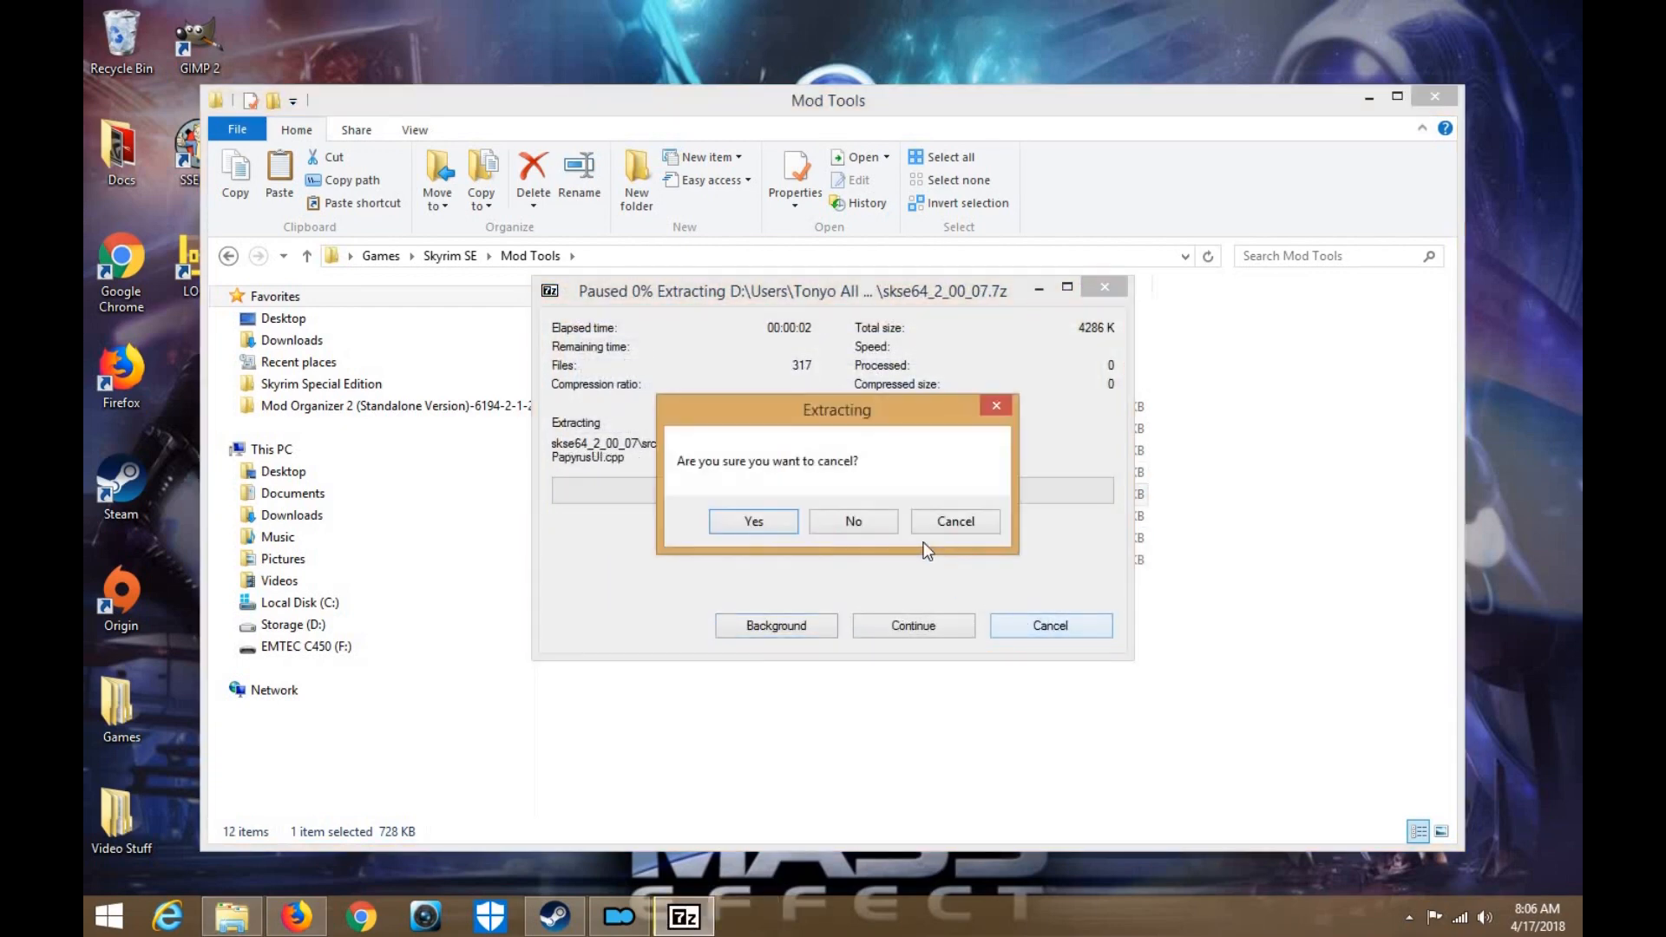
pyautogui.click(793, 523)
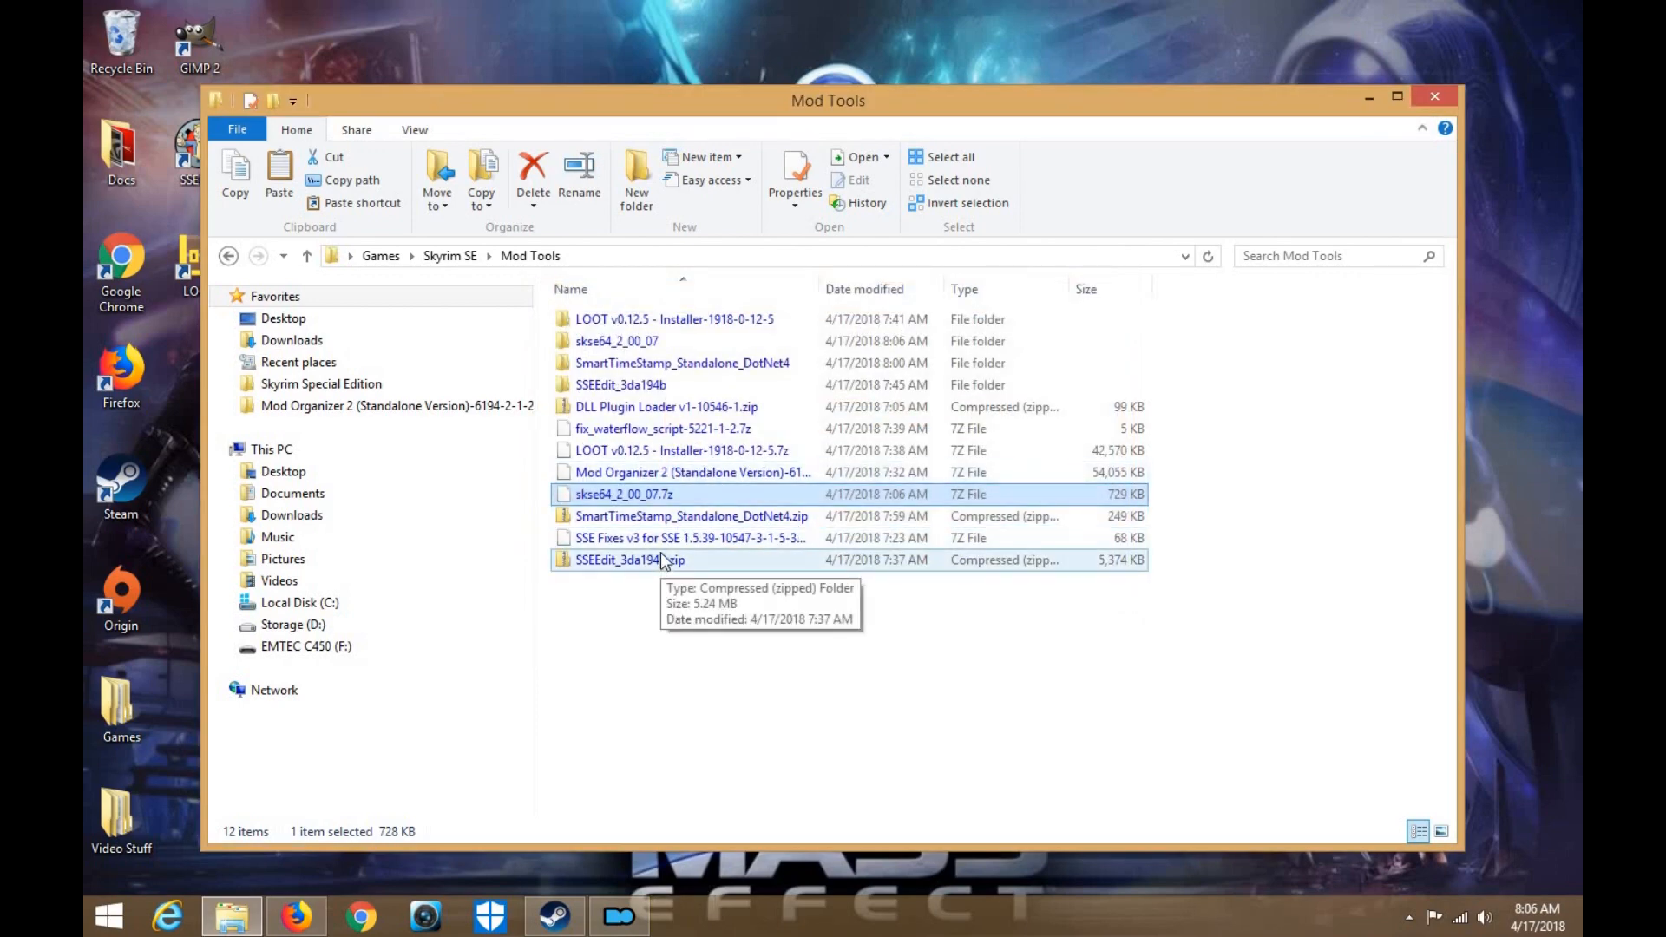
pyautogui.click(671, 341)
pyautogui.press('Delete')
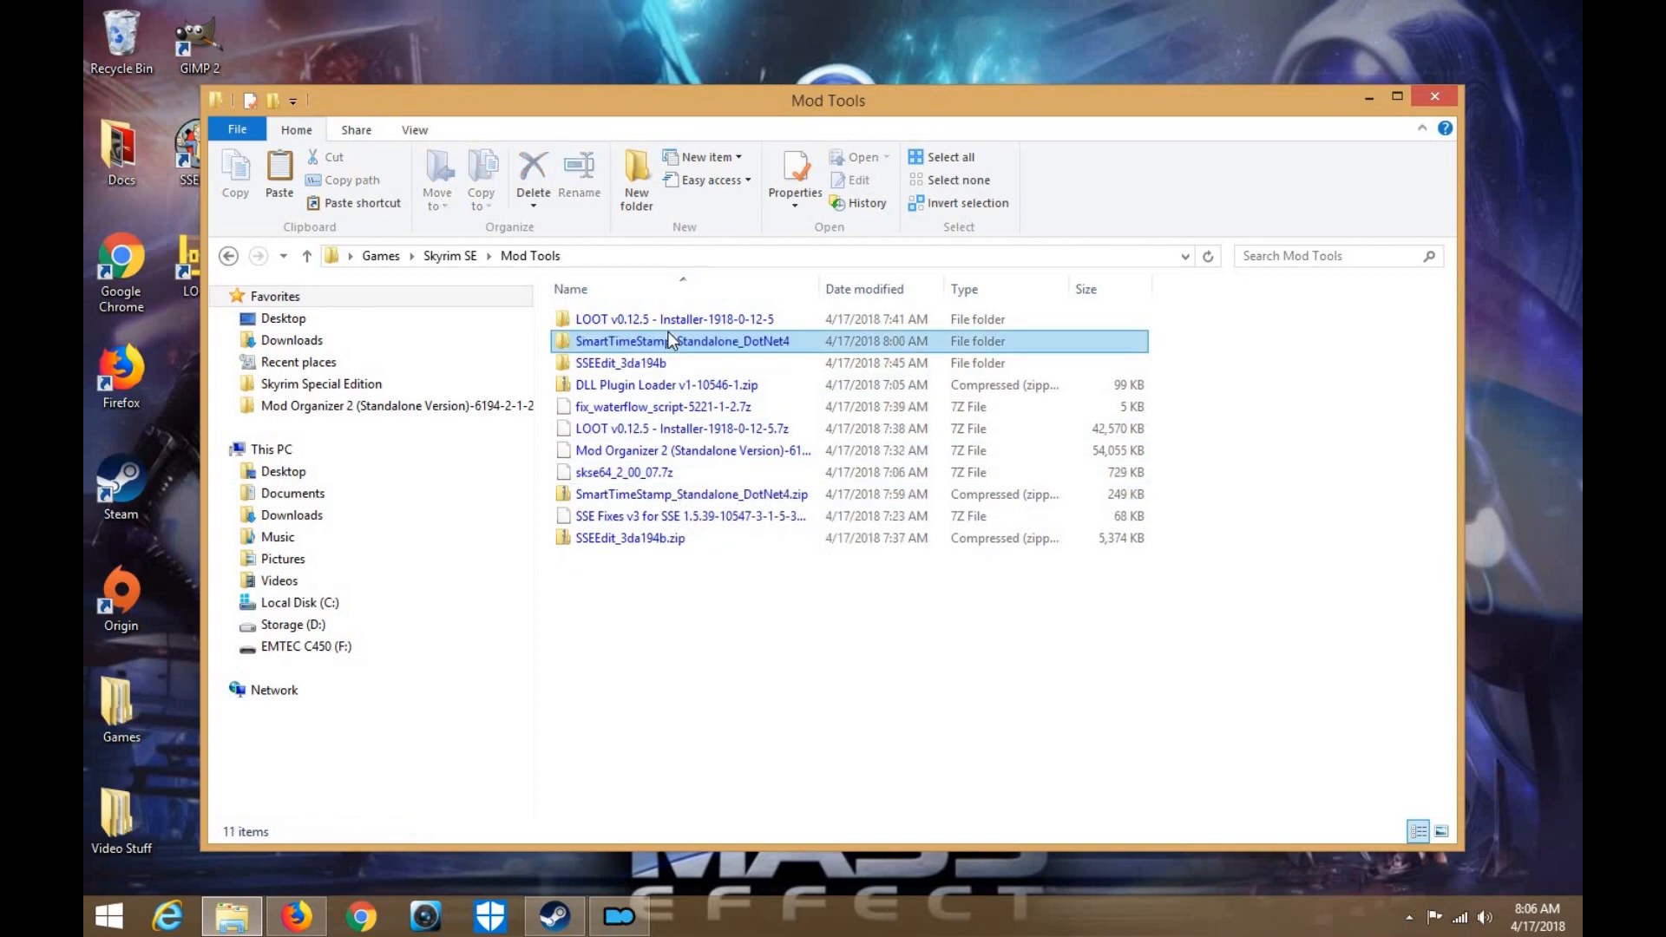
# Extract skse64_2_00_07.7z into its own folder with 7-Zip and open the inner skse64_2_00_07 folder
pyautogui.rightClick(622, 477)
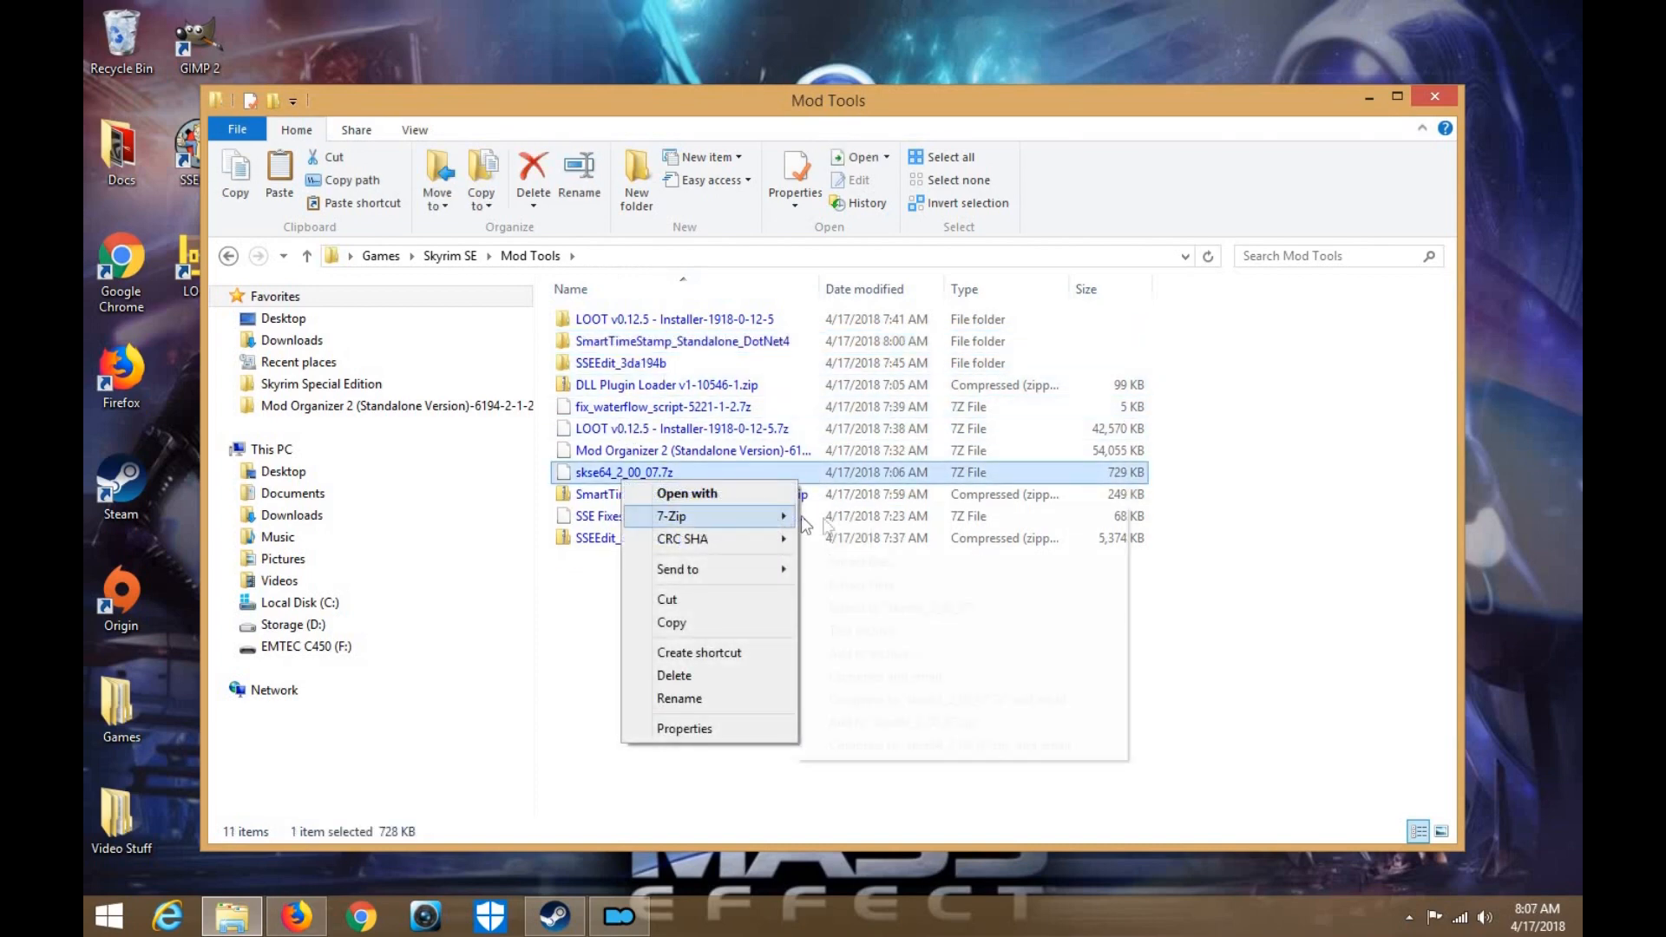
pyautogui.moveTo(800, 516)
pyautogui.click(867, 555)
pyautogui.click(861, 599)
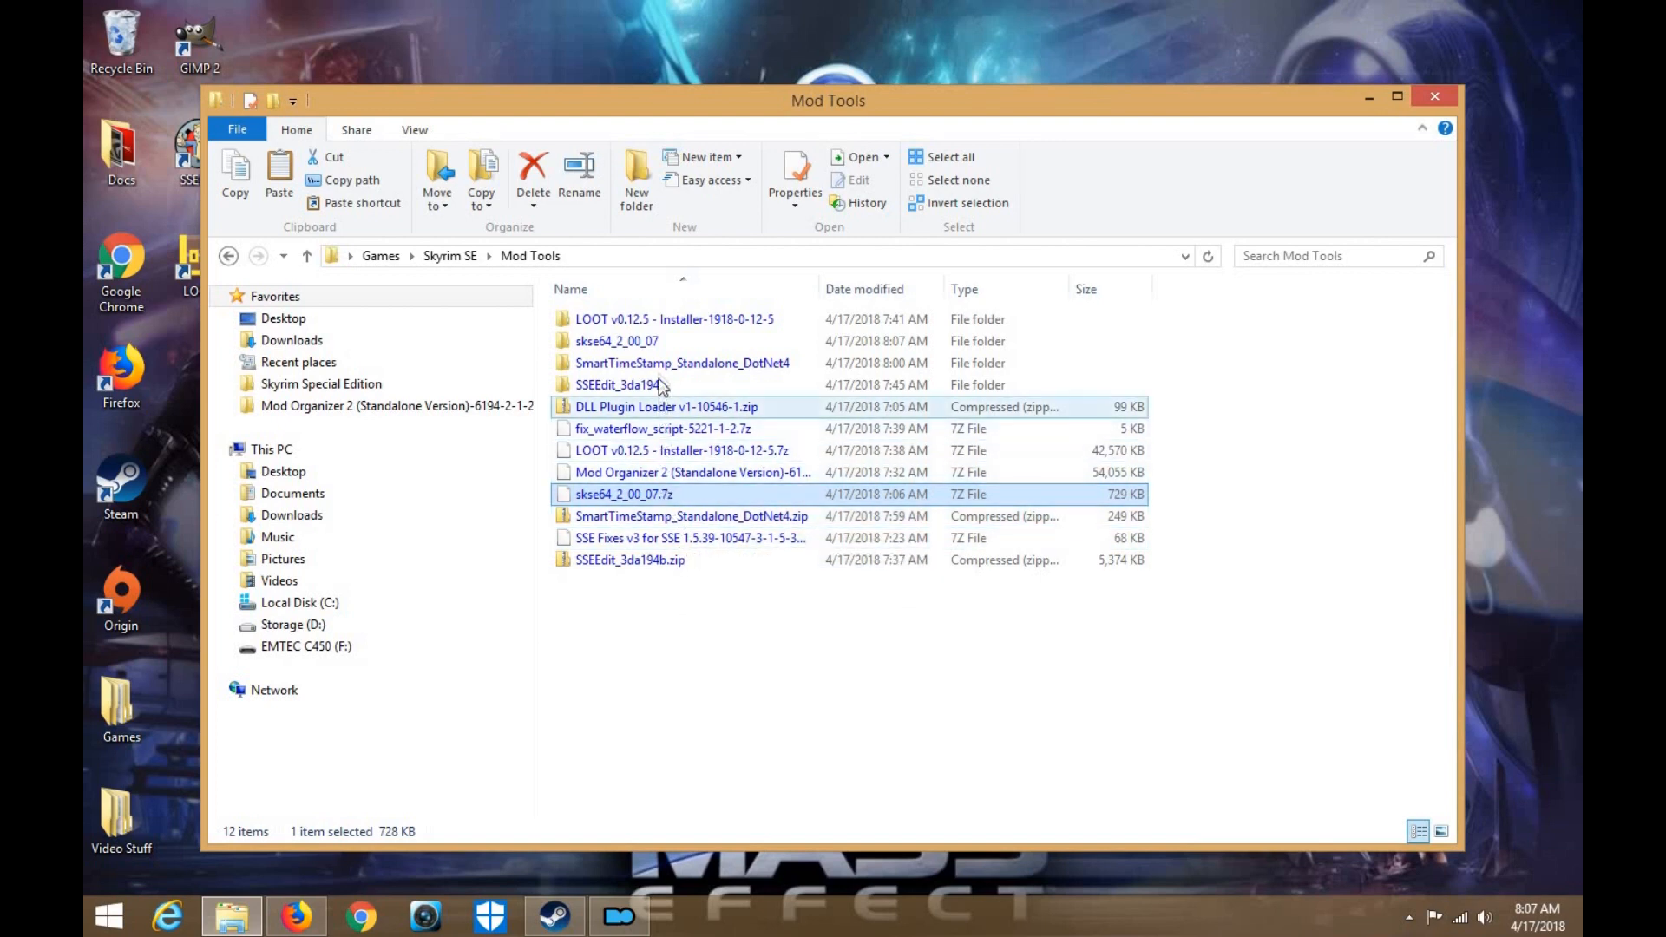
pyautogui.click(659, 348)
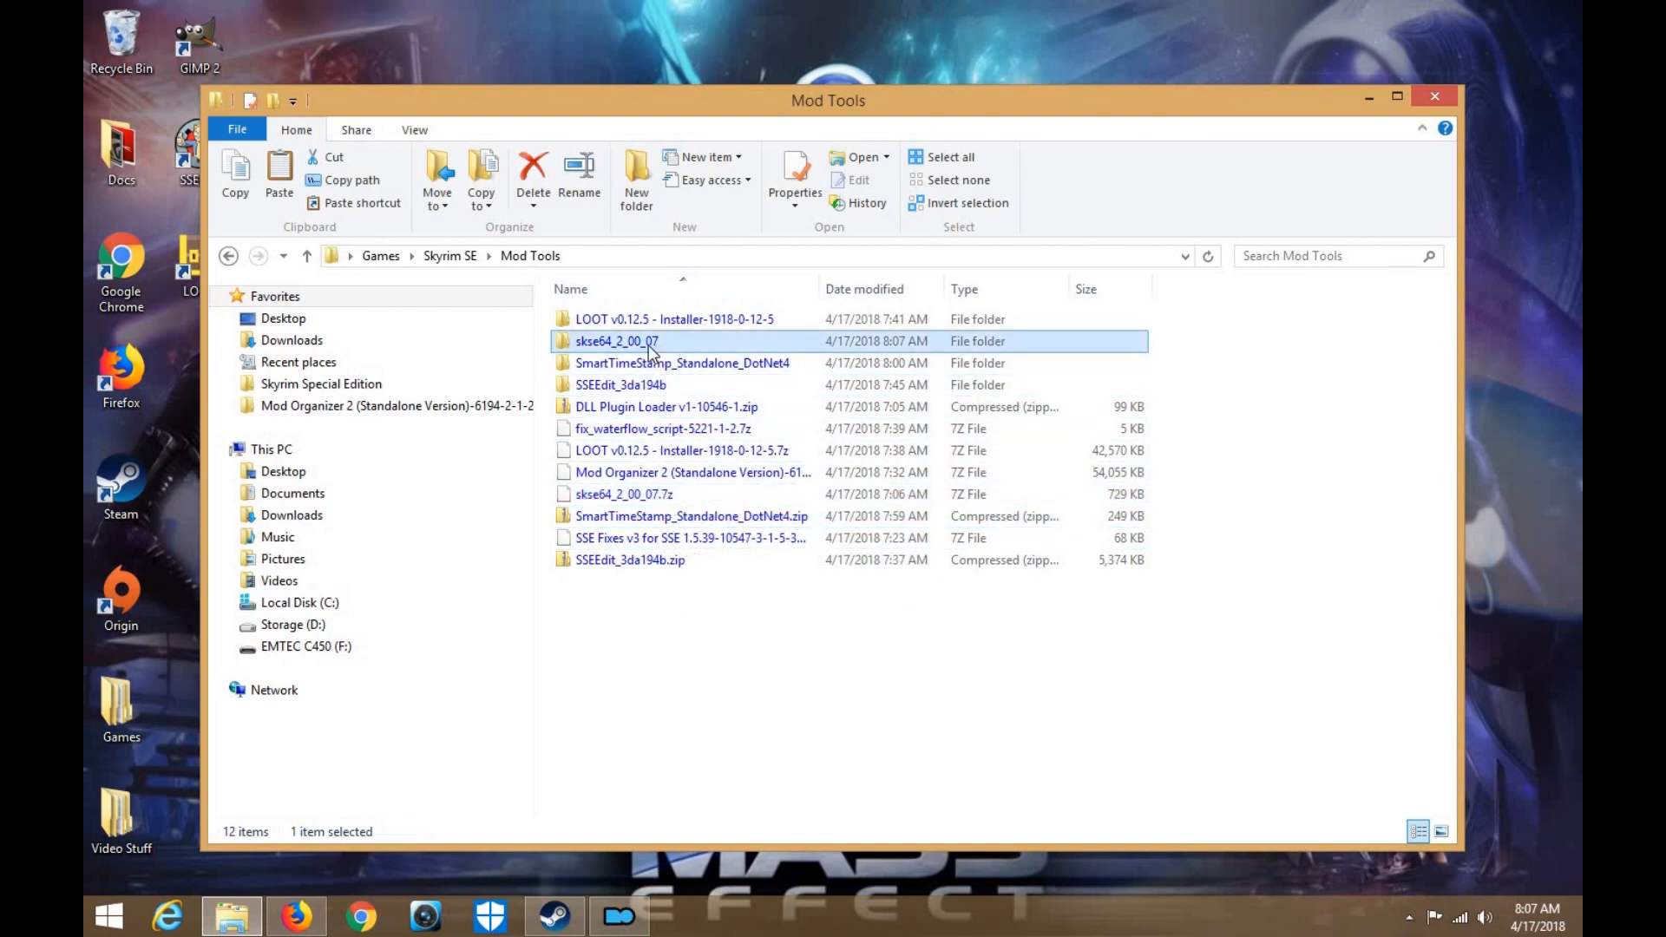
pyautogui.doubleClick(650, 346)
pyautogui.doubleClick(646, 321)
# Open the Skyrim Special Edition game folder in a second window and arrange it beside the skse64_2_00_07 window
pyautogui.moveTo(868, 113); pyautogui.dragTo(1010, 87)
pyautogui.rightClick(232, 916)
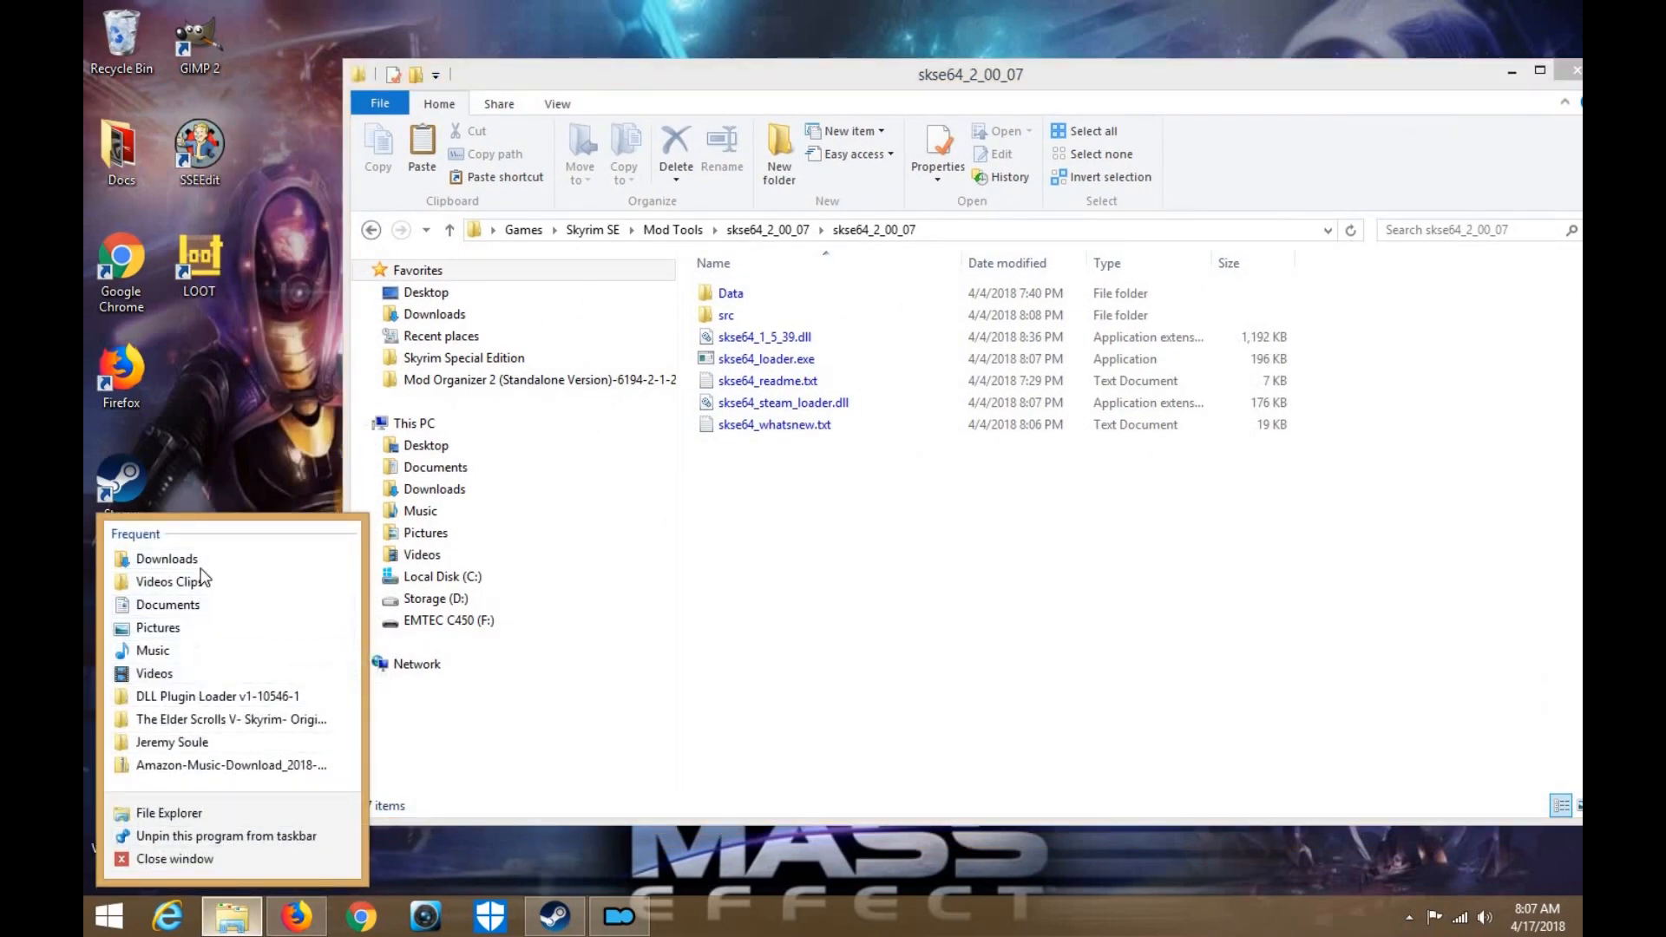
pyautogui.click(205, 605)
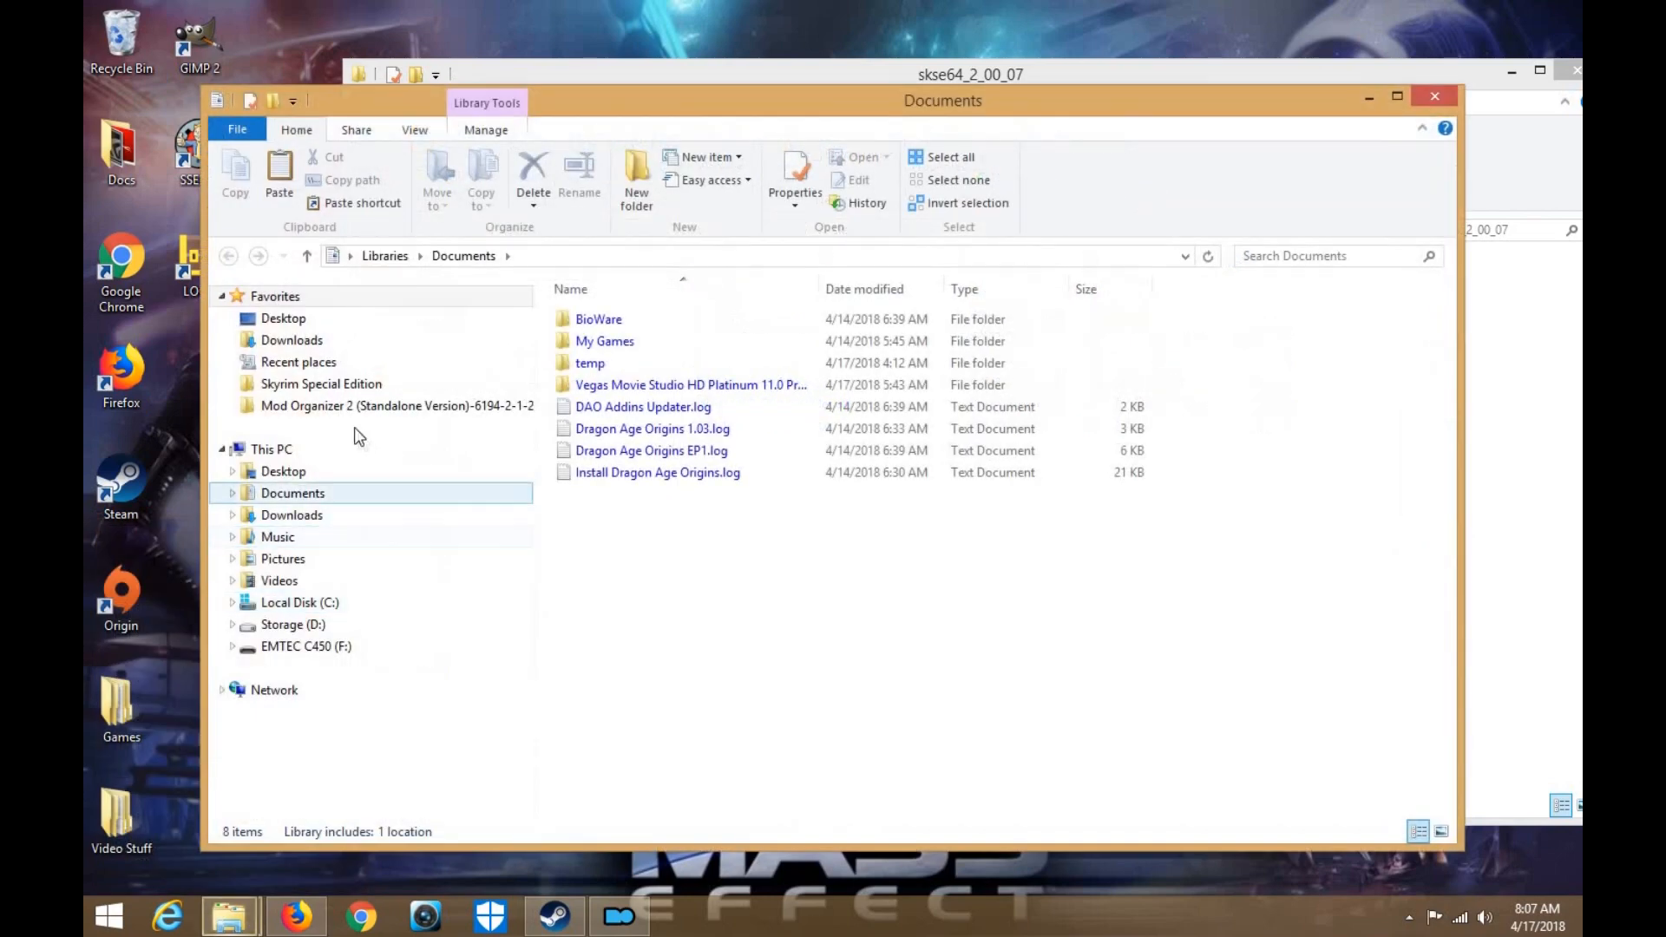
pyautogui.click(351, 385)
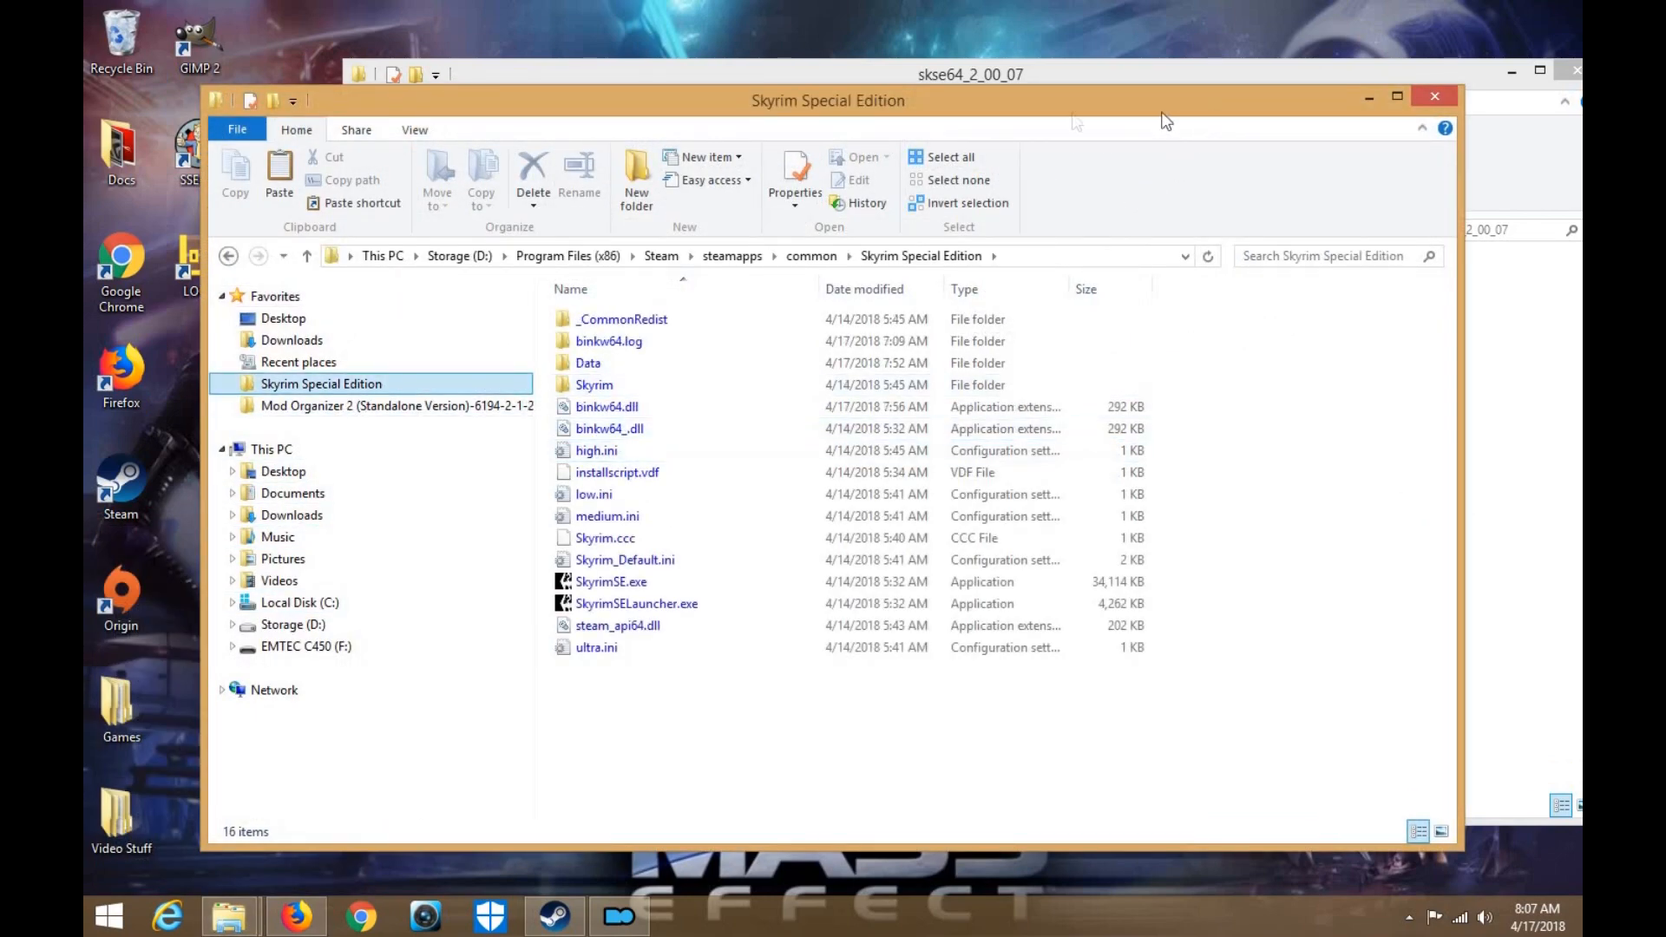
pyautogui.moveTo(1126, 89); pyautogui.dragTo(957, 90)
pyautogui.moveTo(1446, 77); pyautogui.dragTo(1577, 74)
# Move the five loose skse64 DLL, EXE and TXT files from skse64_2_00_07 into the Skyrim Special Edition folder
pyautogui.moveTo(1024, 472); pyautogui.dragTo(1005, 331)
pyautogui.moveTo(838, 408); pyautogui.dragTo(423, 599)
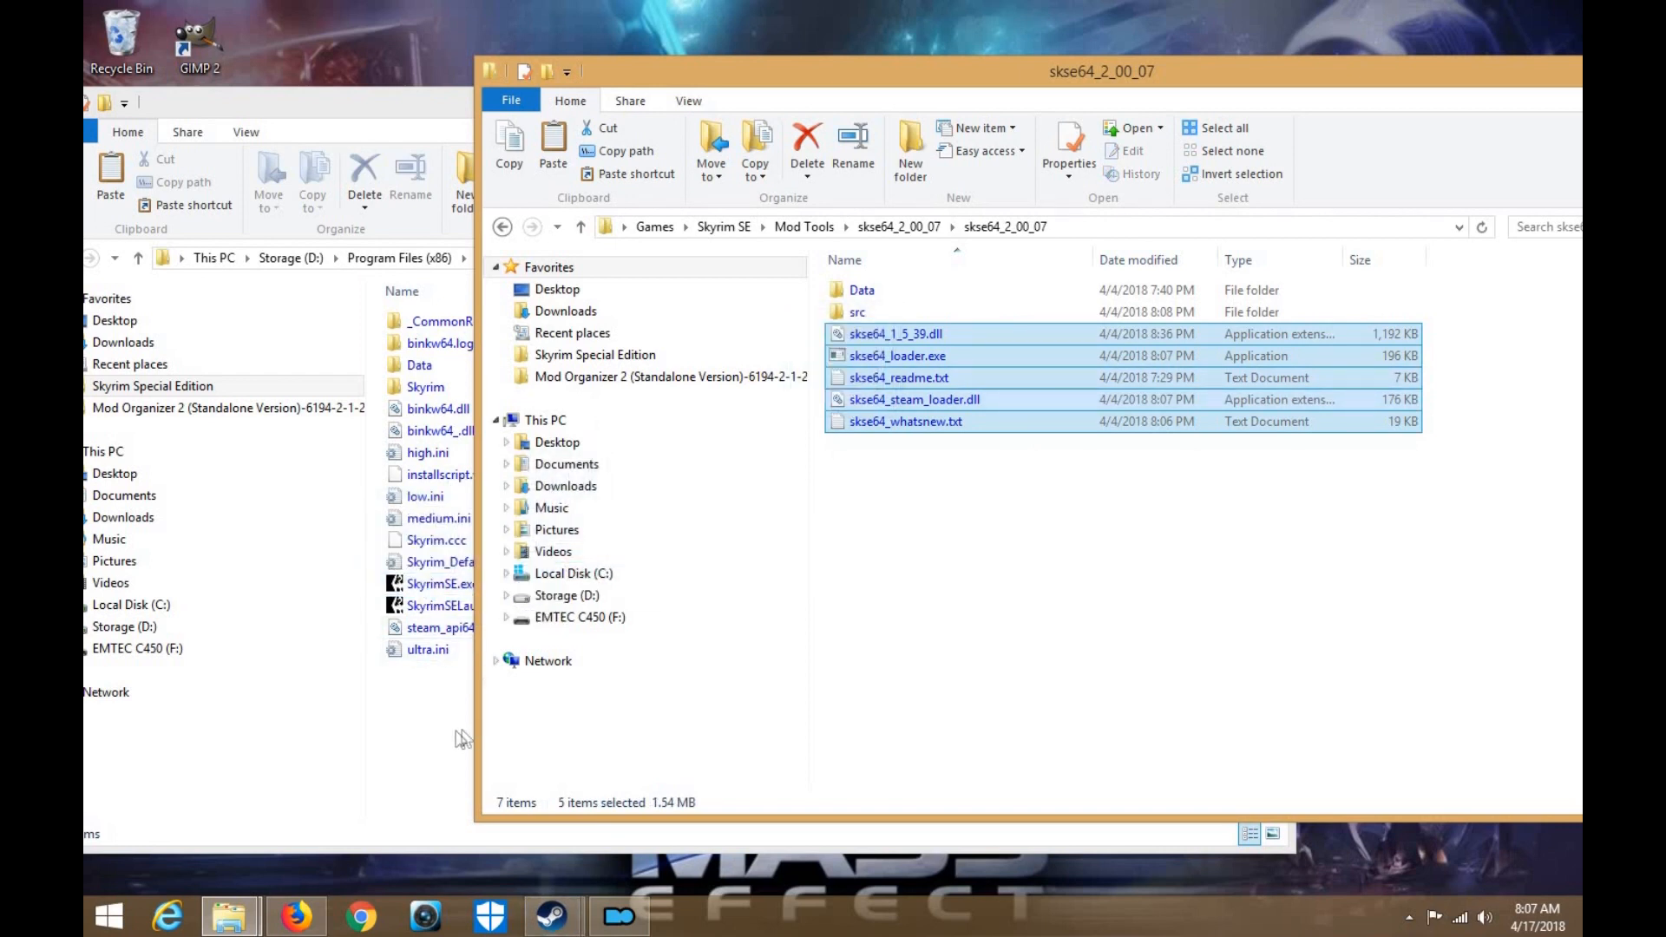
pyautogui.moveTo(1209, 83); pyautogui.dragTo(1359, 67)
pyautogui.moveTo(1062, 392); pyautogui.dragTo(568, 505)
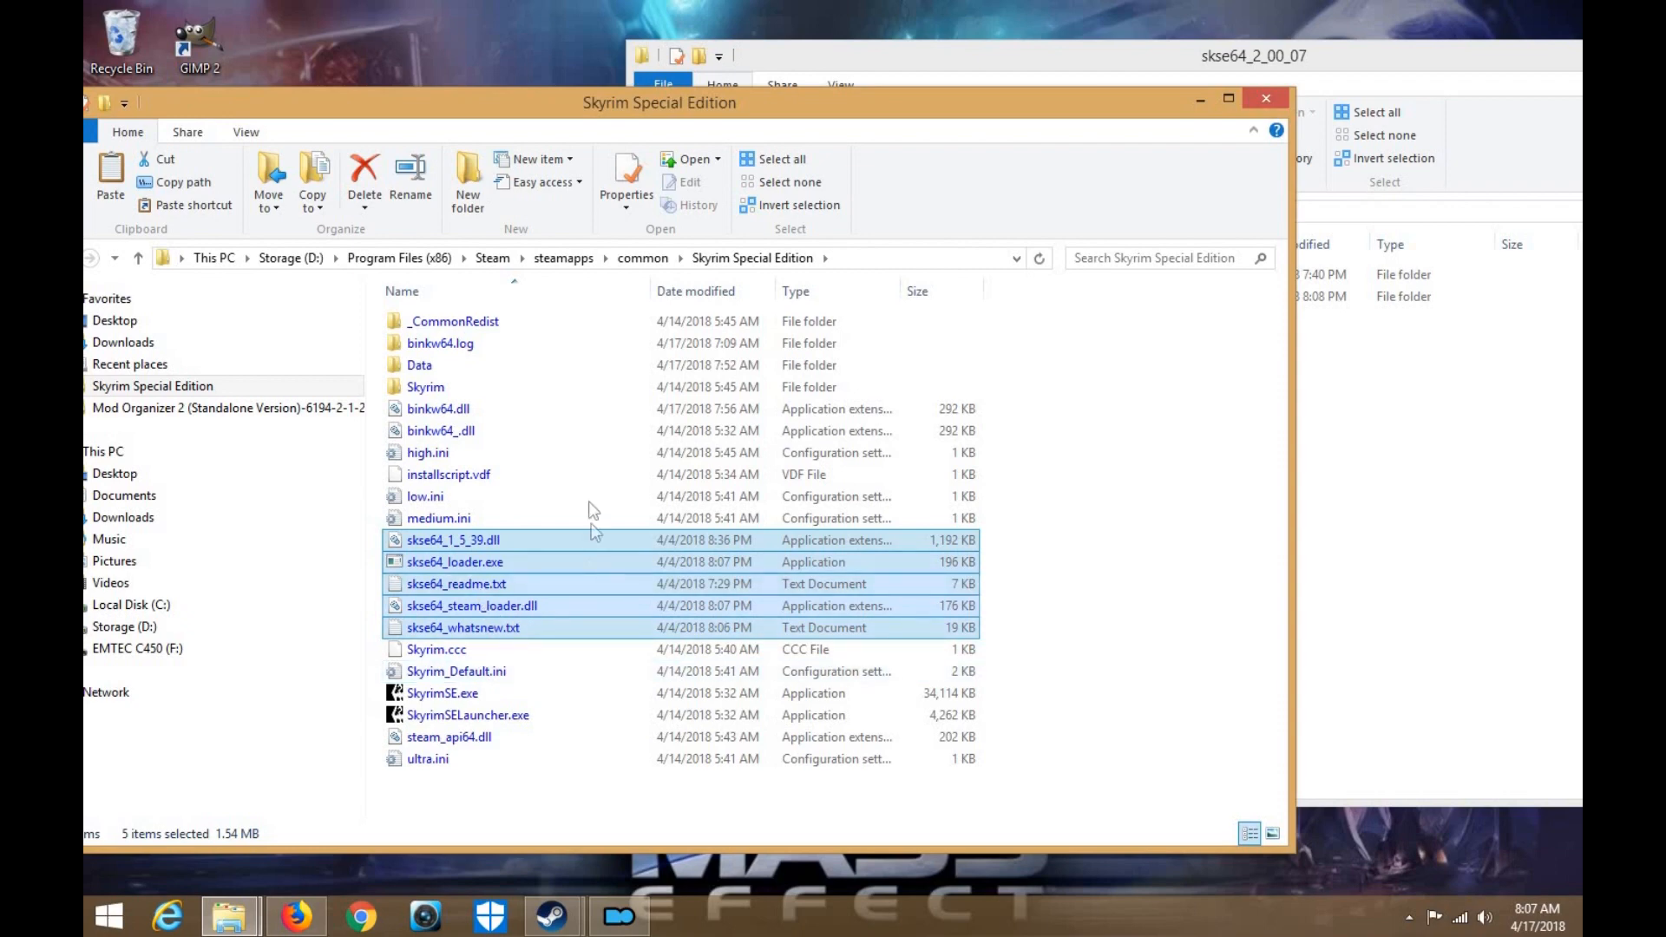
# Delete the src folder from the extracted skse64_2_00_07 folder
pyautogui.click(1398, 394)
pyautogui.click(1019, 301)
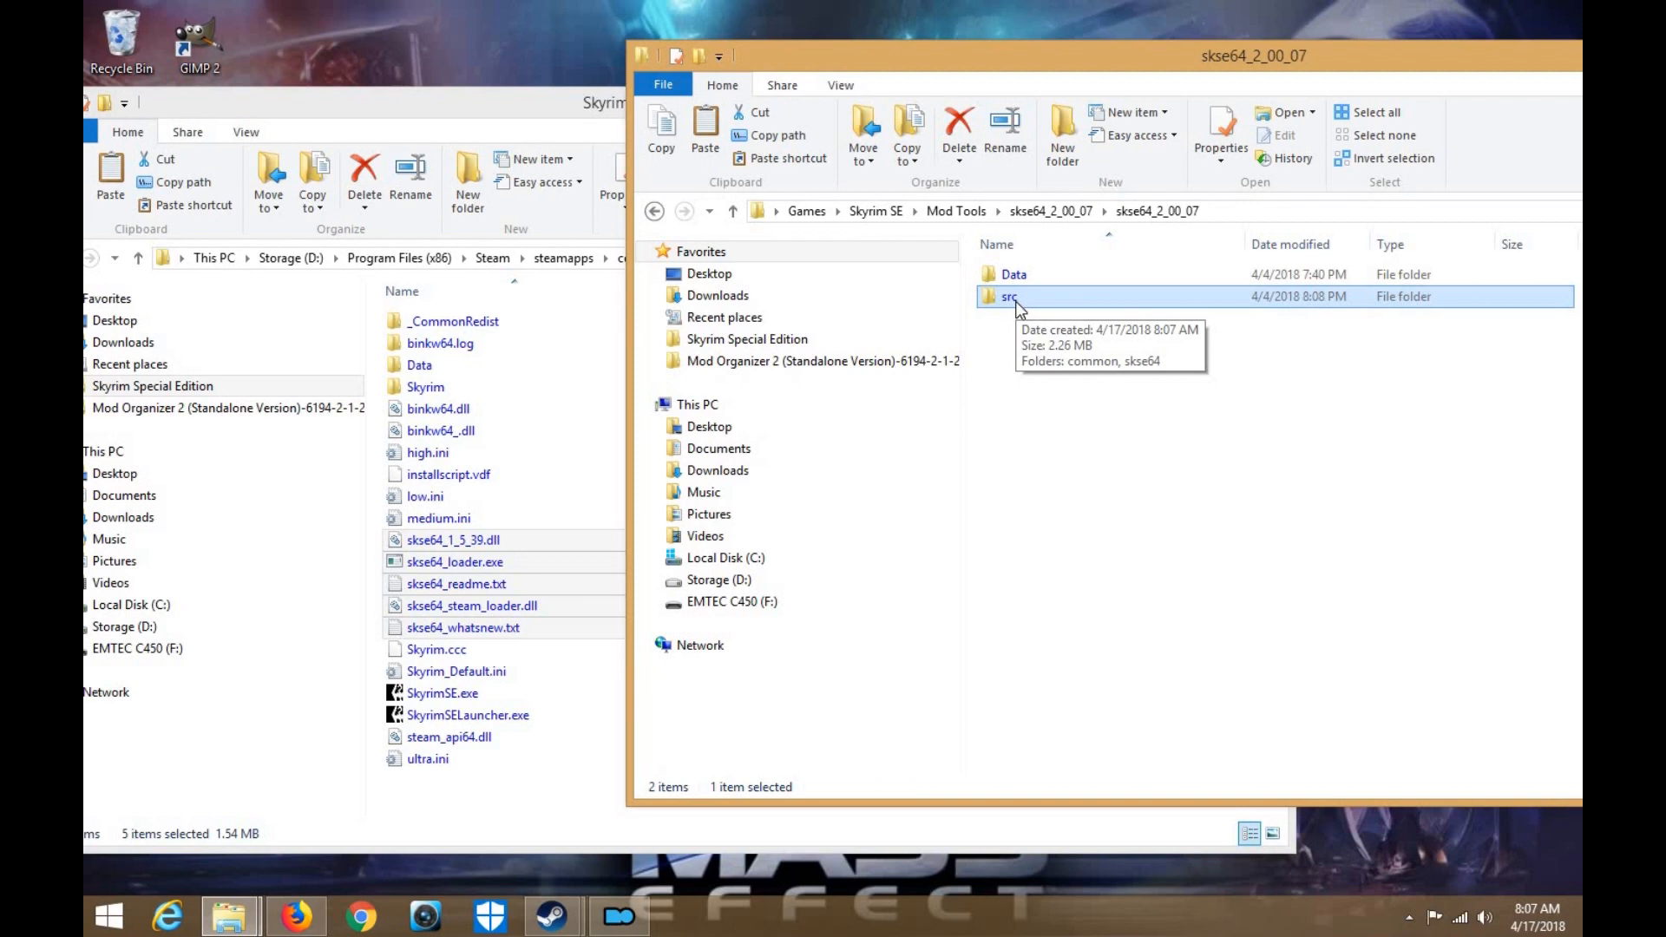
pyautogui.press('Delete')
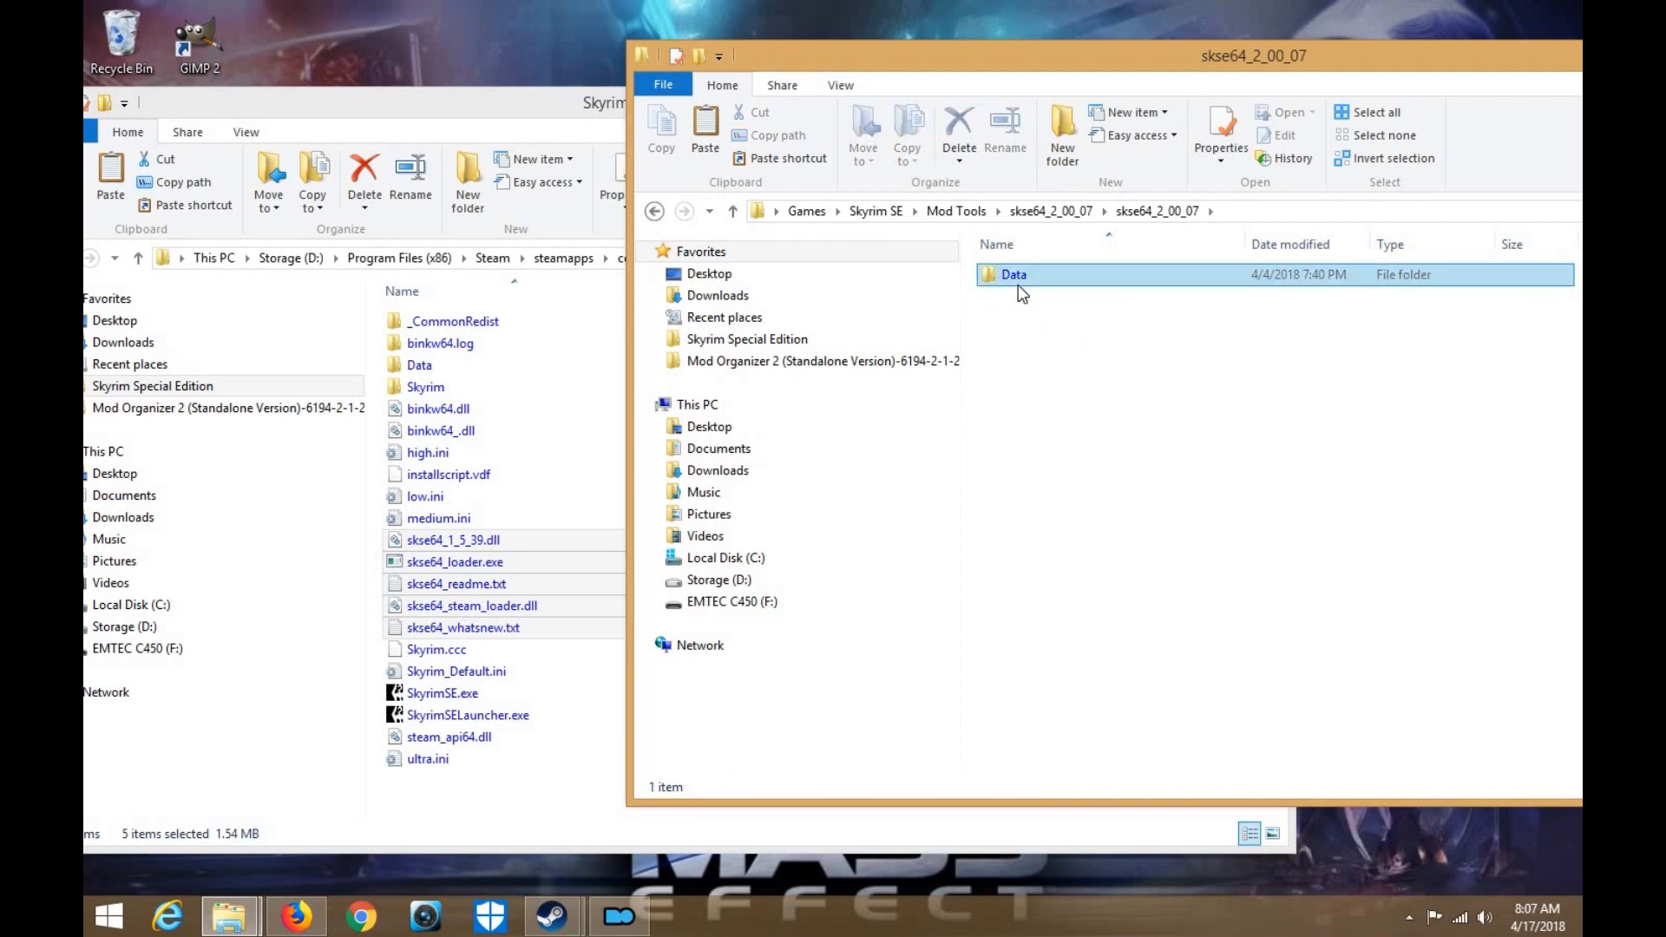
# Move the inner skse64_2_00_07 folder to the desktop and close the Mod Tools window
pyautogui.click(666, 217)
pyautogui.moveTo(1032, 274); pyautogui.dragTo(523, 59)
pyautogui.click(656, 212)
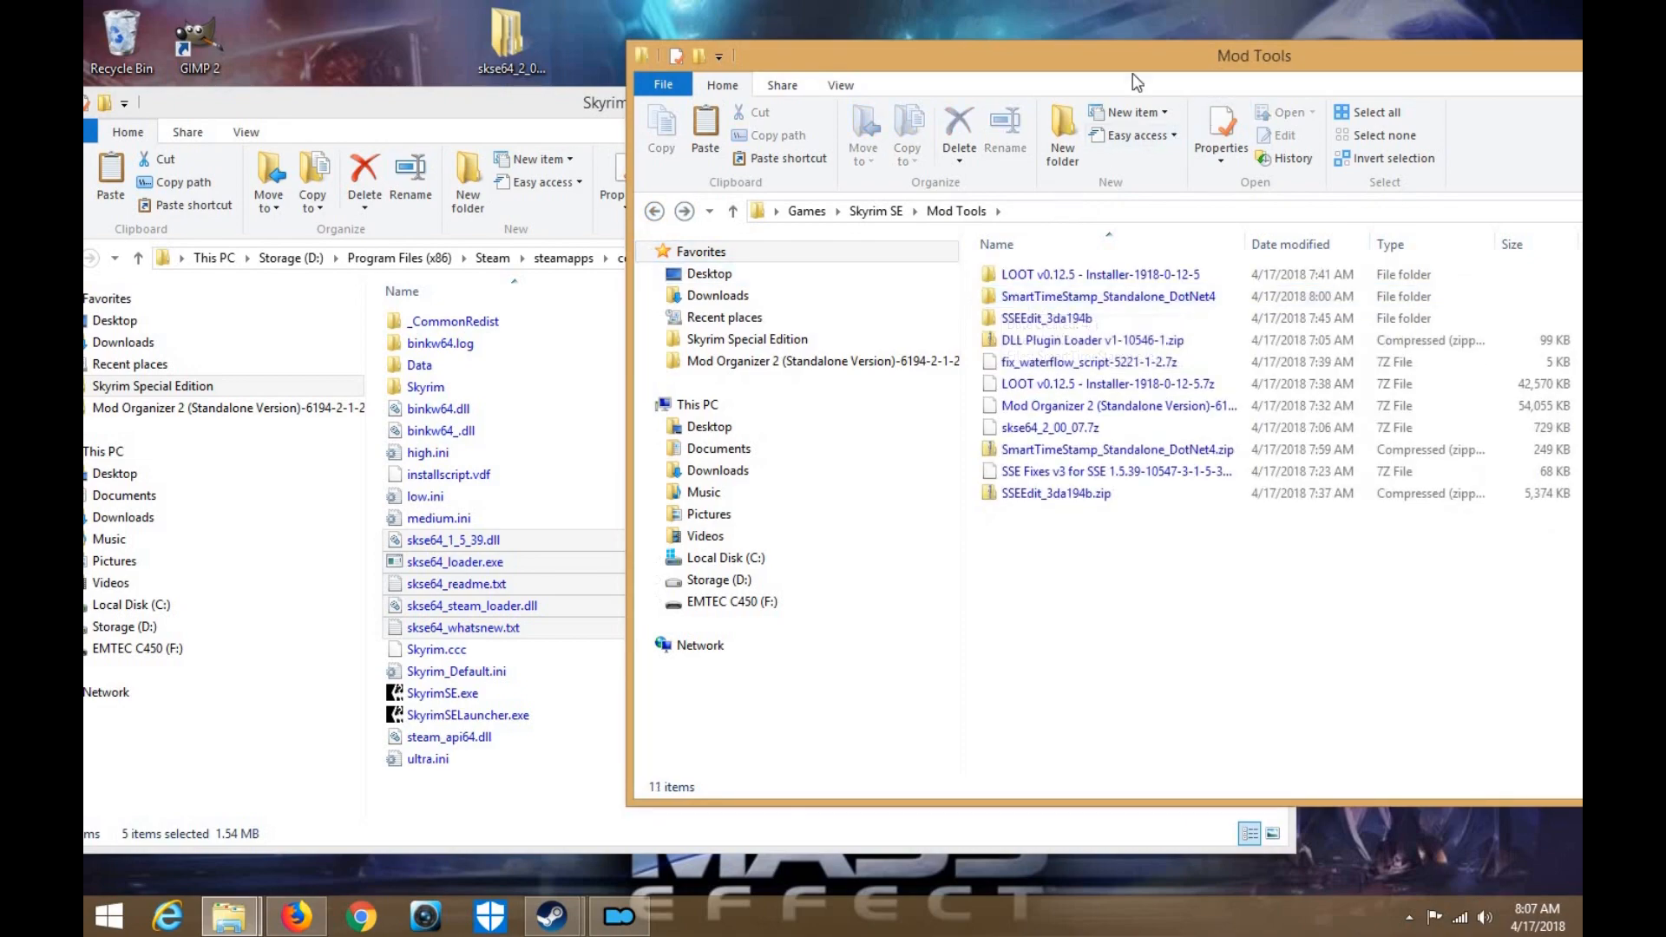
pyautogui.moveTo(1133, 66); pyautogui.dragTo(683, 102)
pyautogui.click(1410, 87)
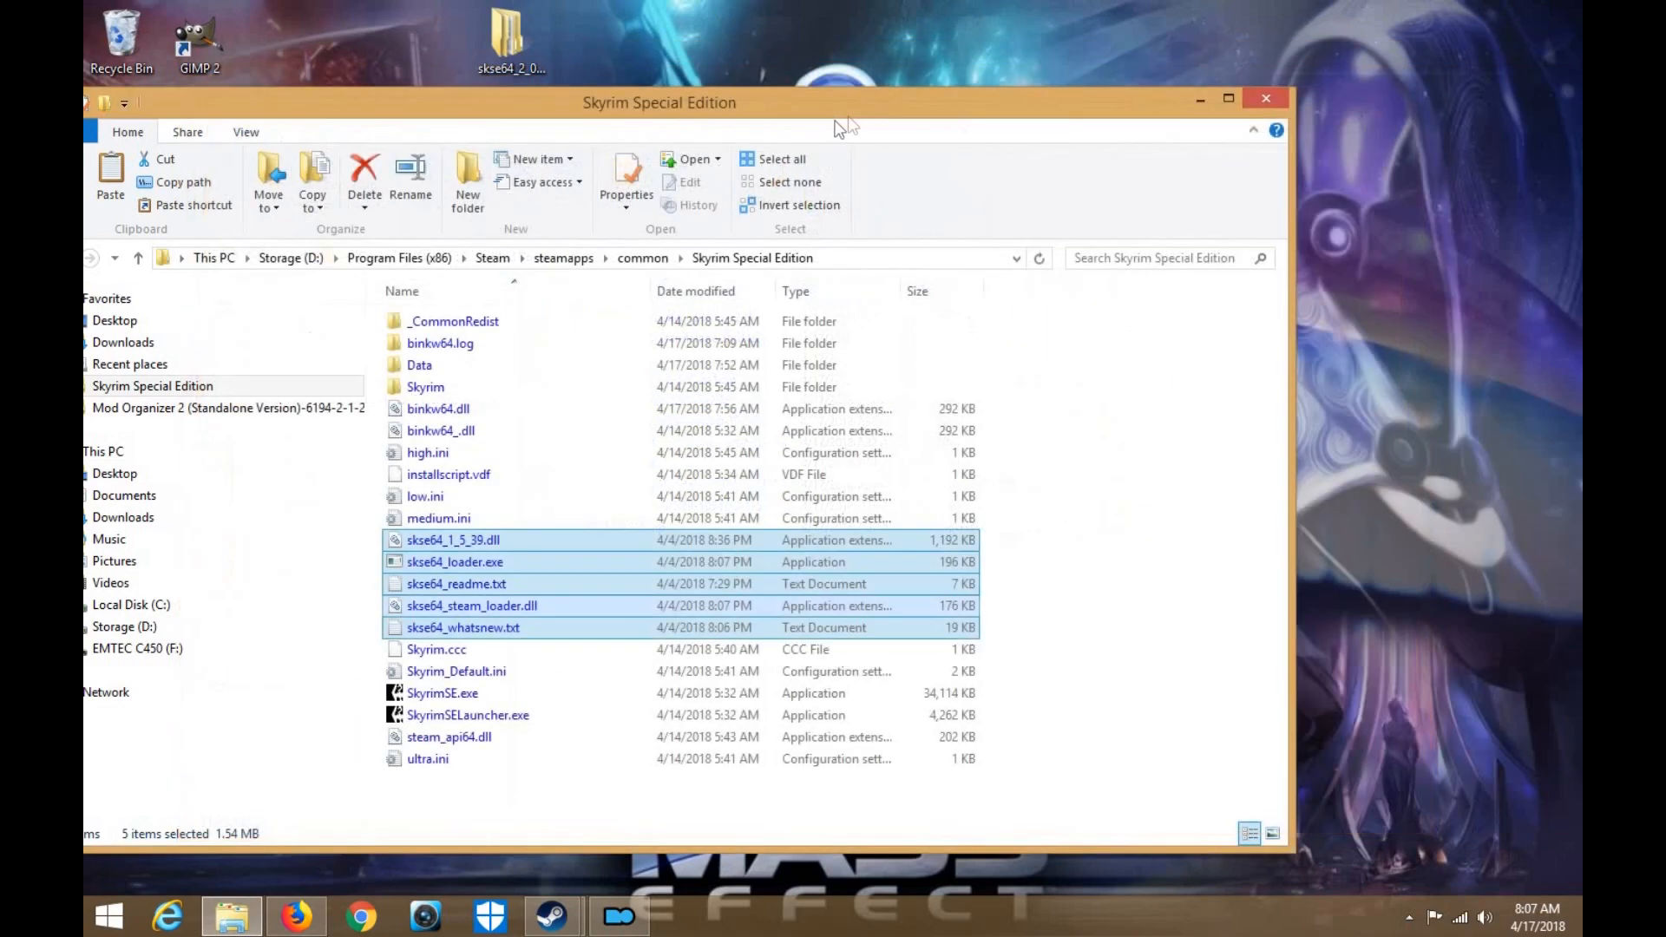
# Open the skse64_2_00_07 folder on the desktop and examine the contents of its Data folder
pyautogui.moveTo(835, 116); pyautogui.dragTo(1070, 112)
pyautogui.click(503, 40)
pyautogui.doubleClick(512, 52)
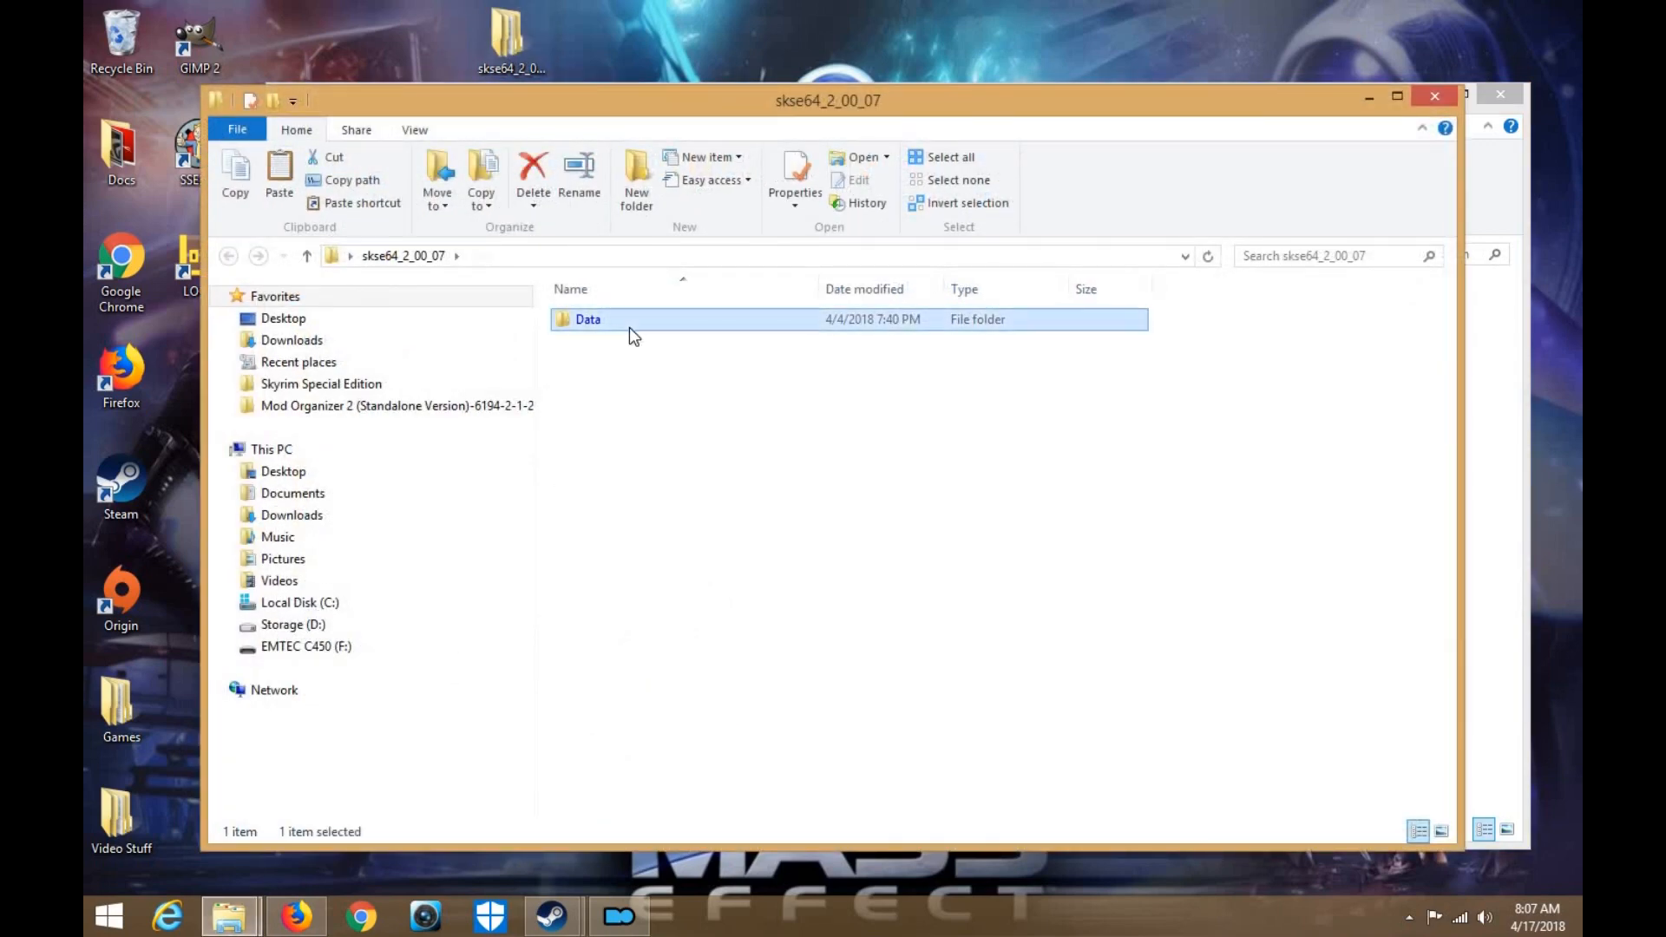
pyautogui.doubleClick(628, 326)
pyautogui.click(228, 255)
# Rename the desktop skse64_2_00_07 folder as "skse64_2_00_7 Scripts"
pyautogui.rightClick(518, 50)
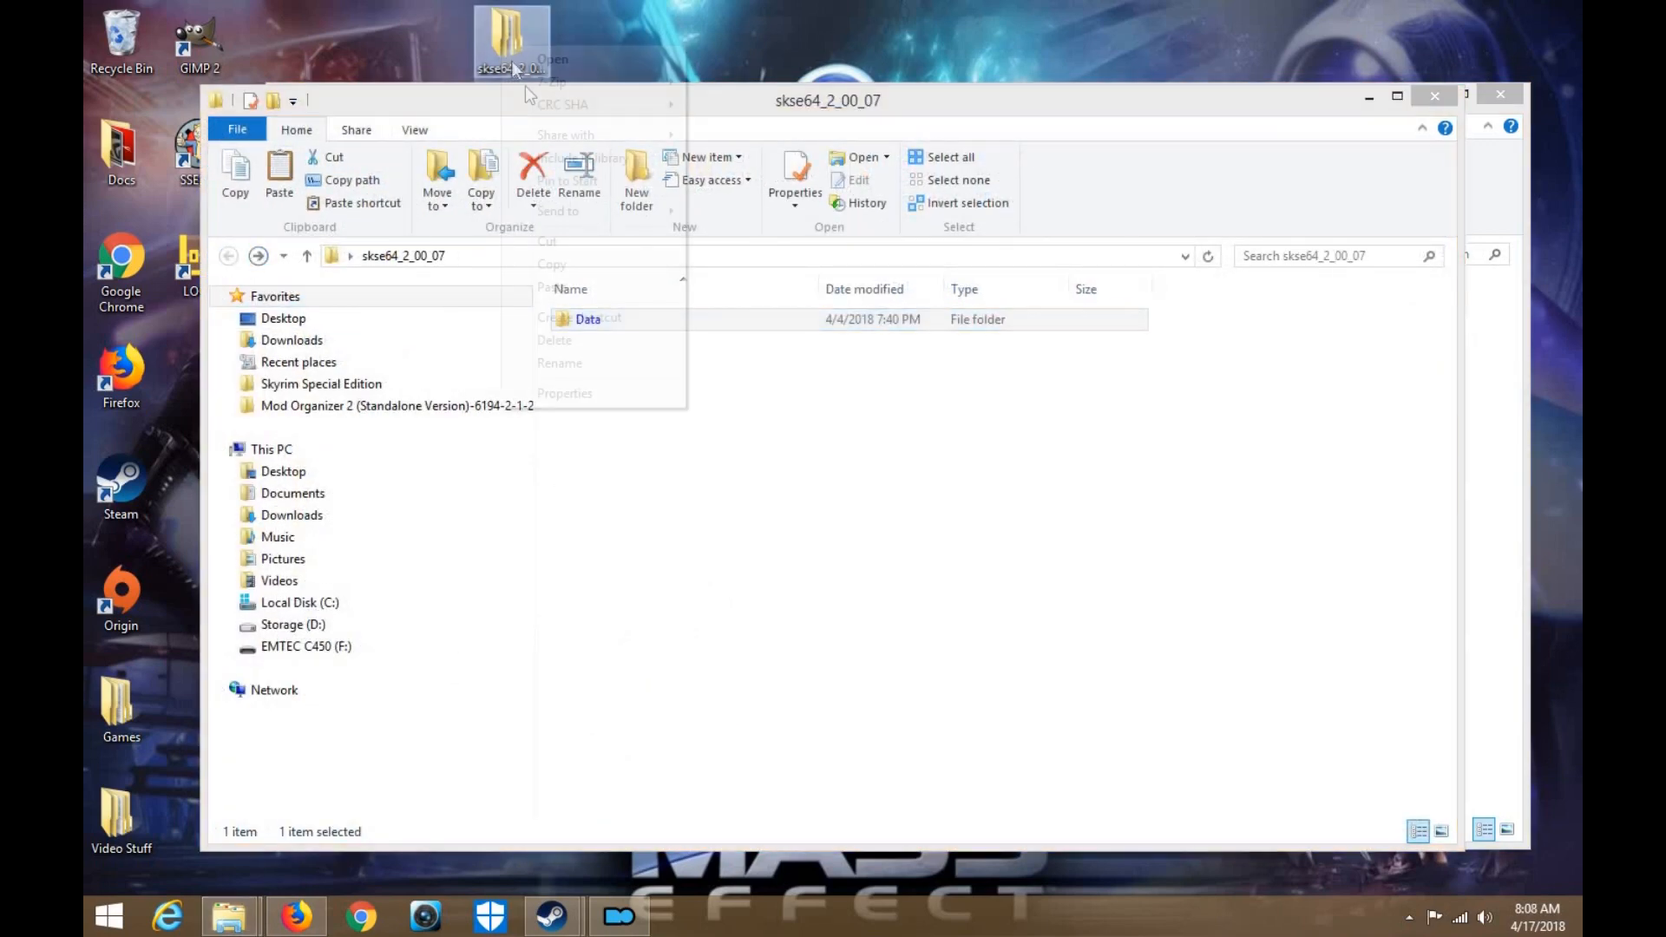
pyautogui.doubleClick(502, 61)
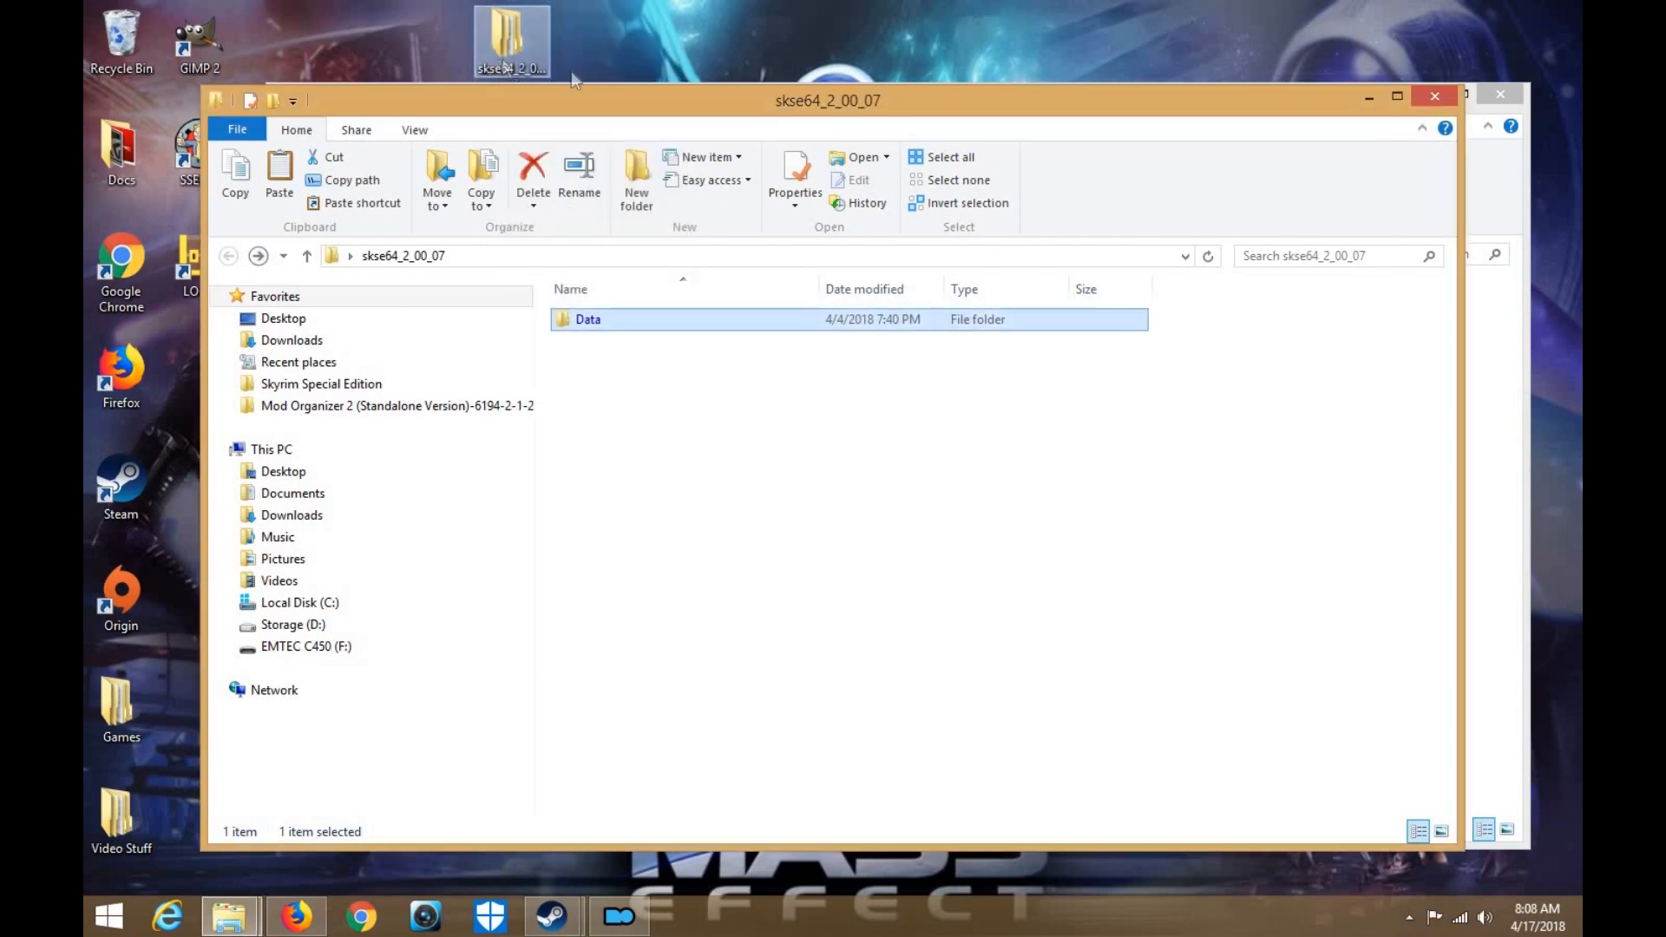
pyautogui.rightClick(518, 51)
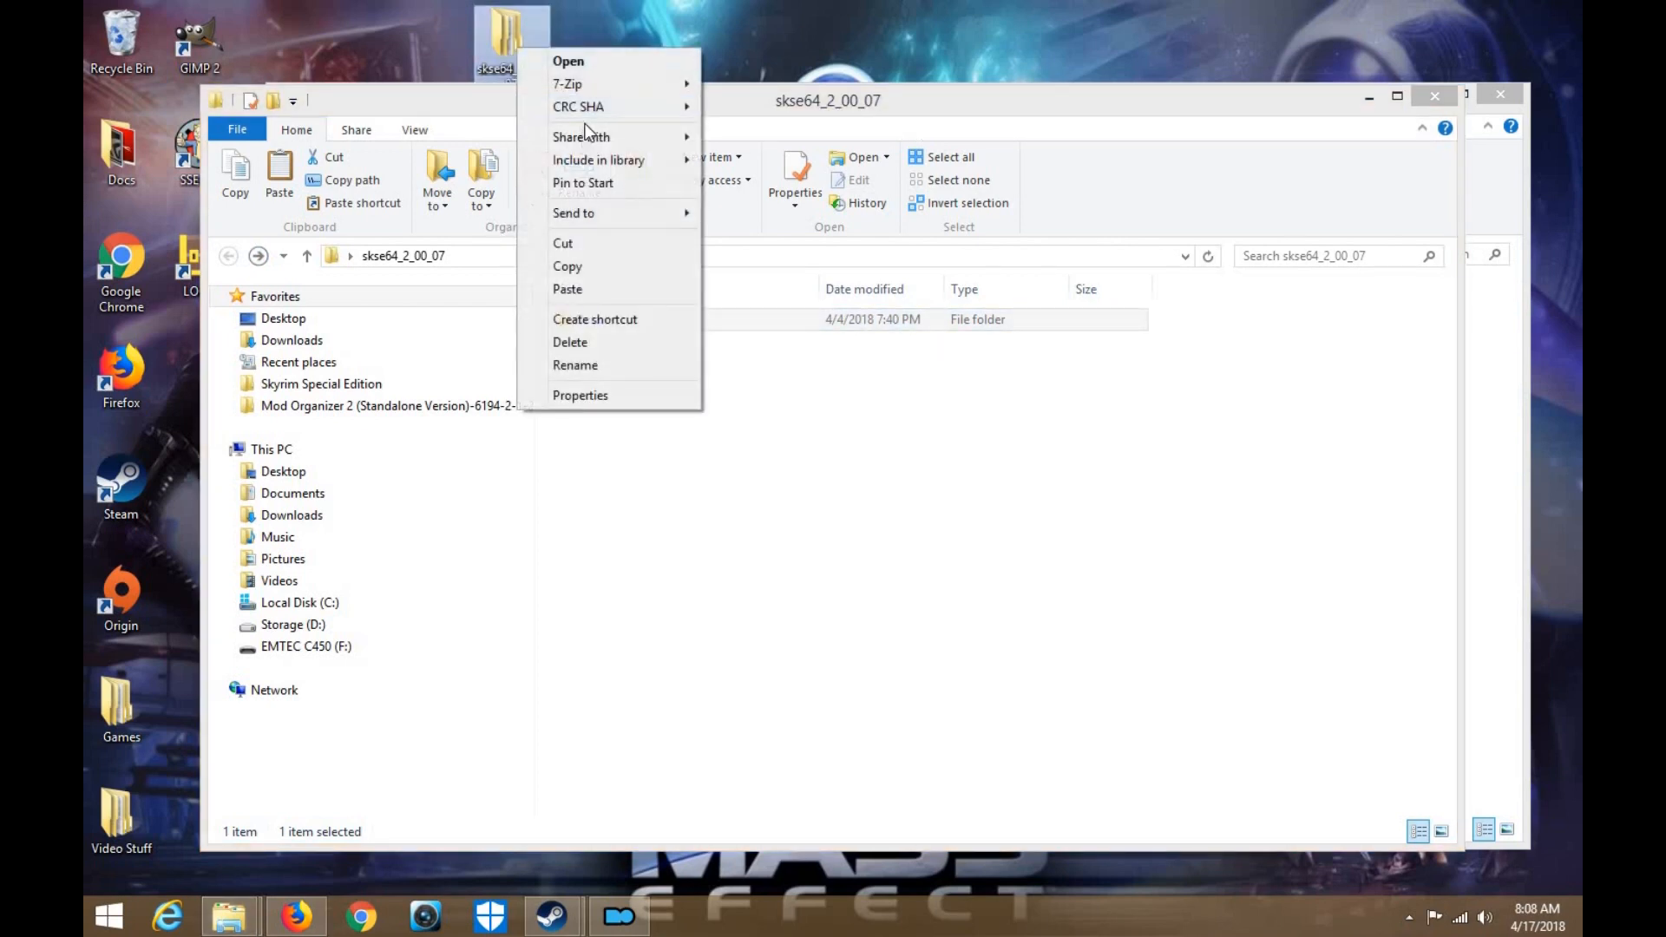
pyautogui.click(602, 364)
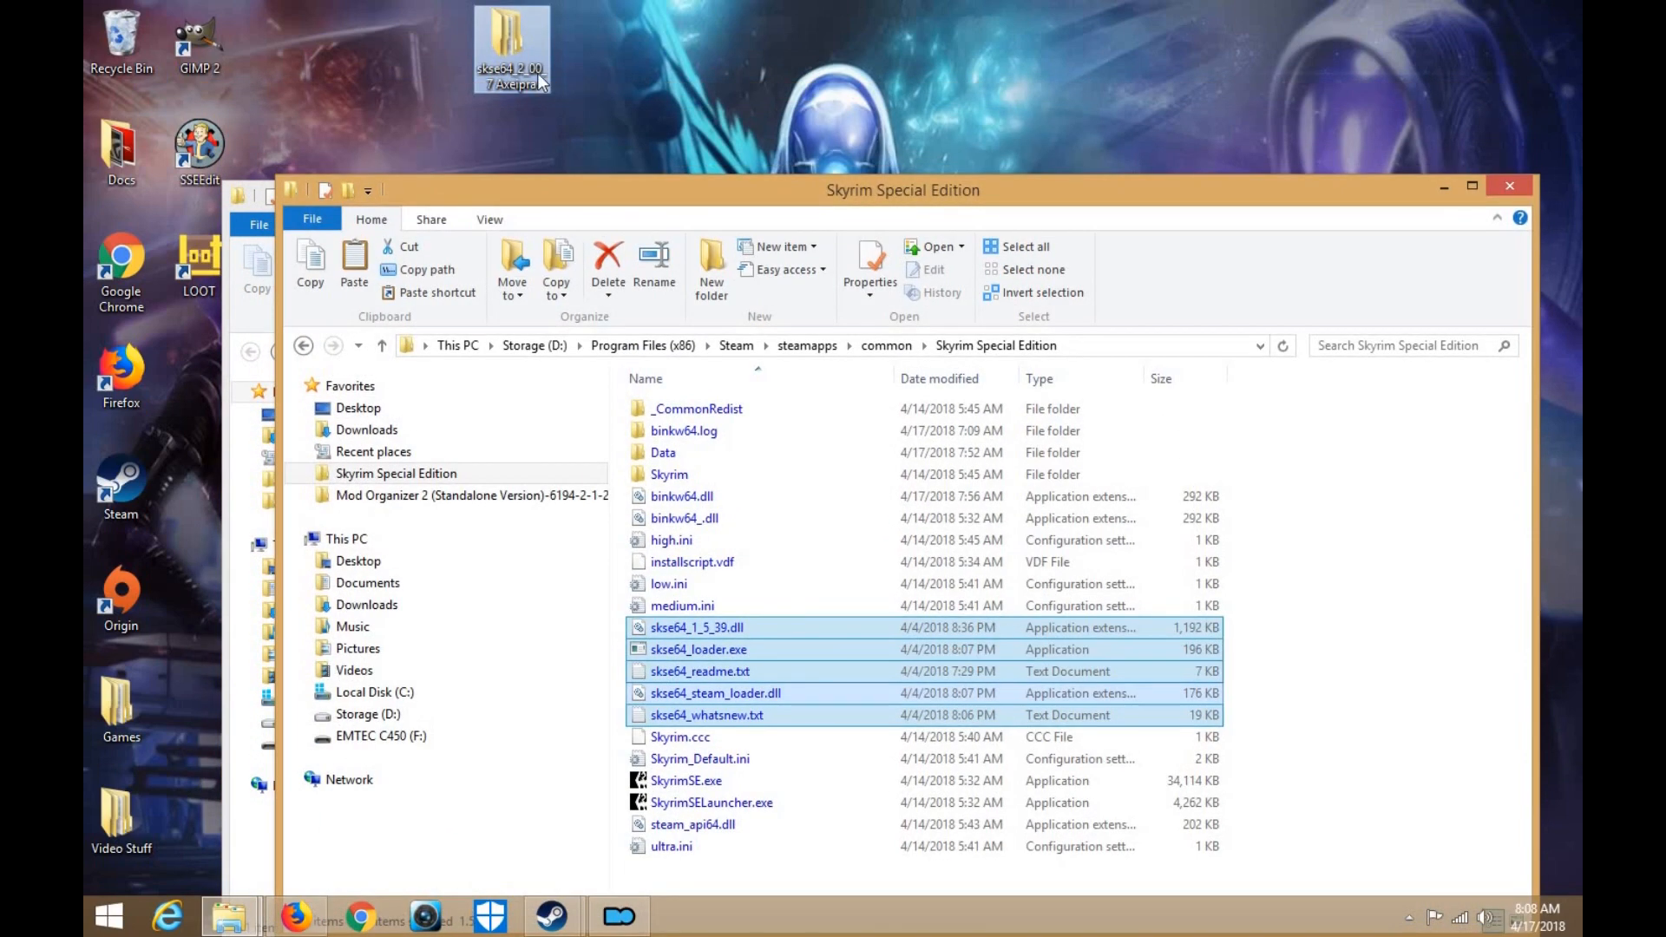
pyautogui.rightClick(539, 78)
pyautogui.click(618, 392)
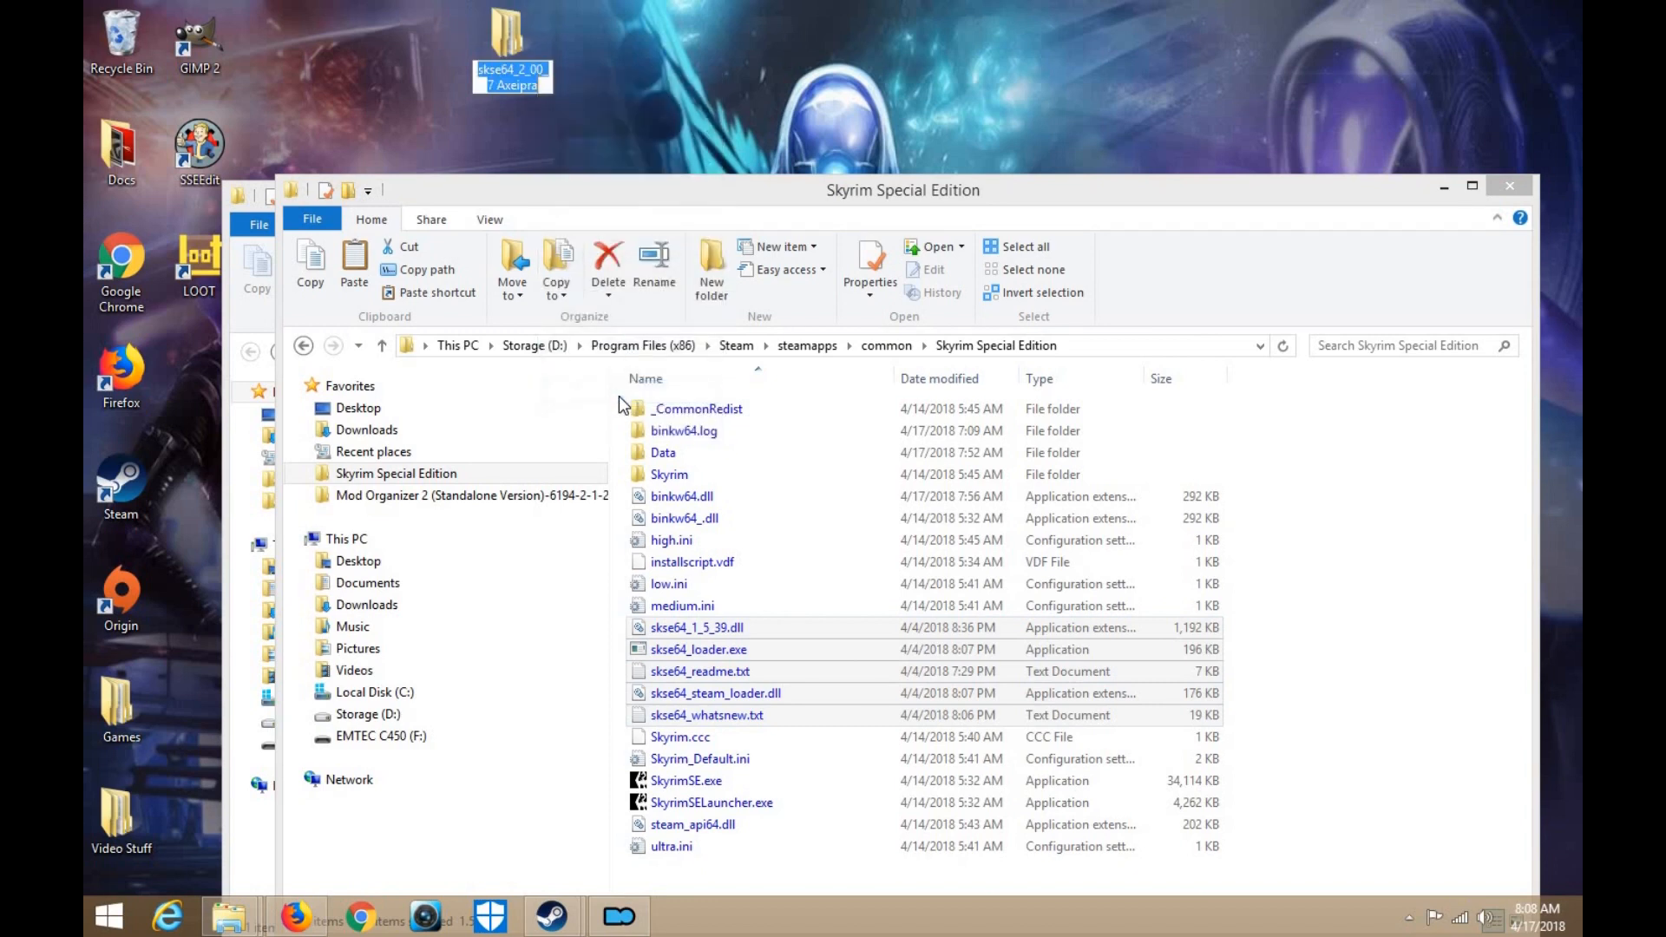
pyautogui.press('Right')
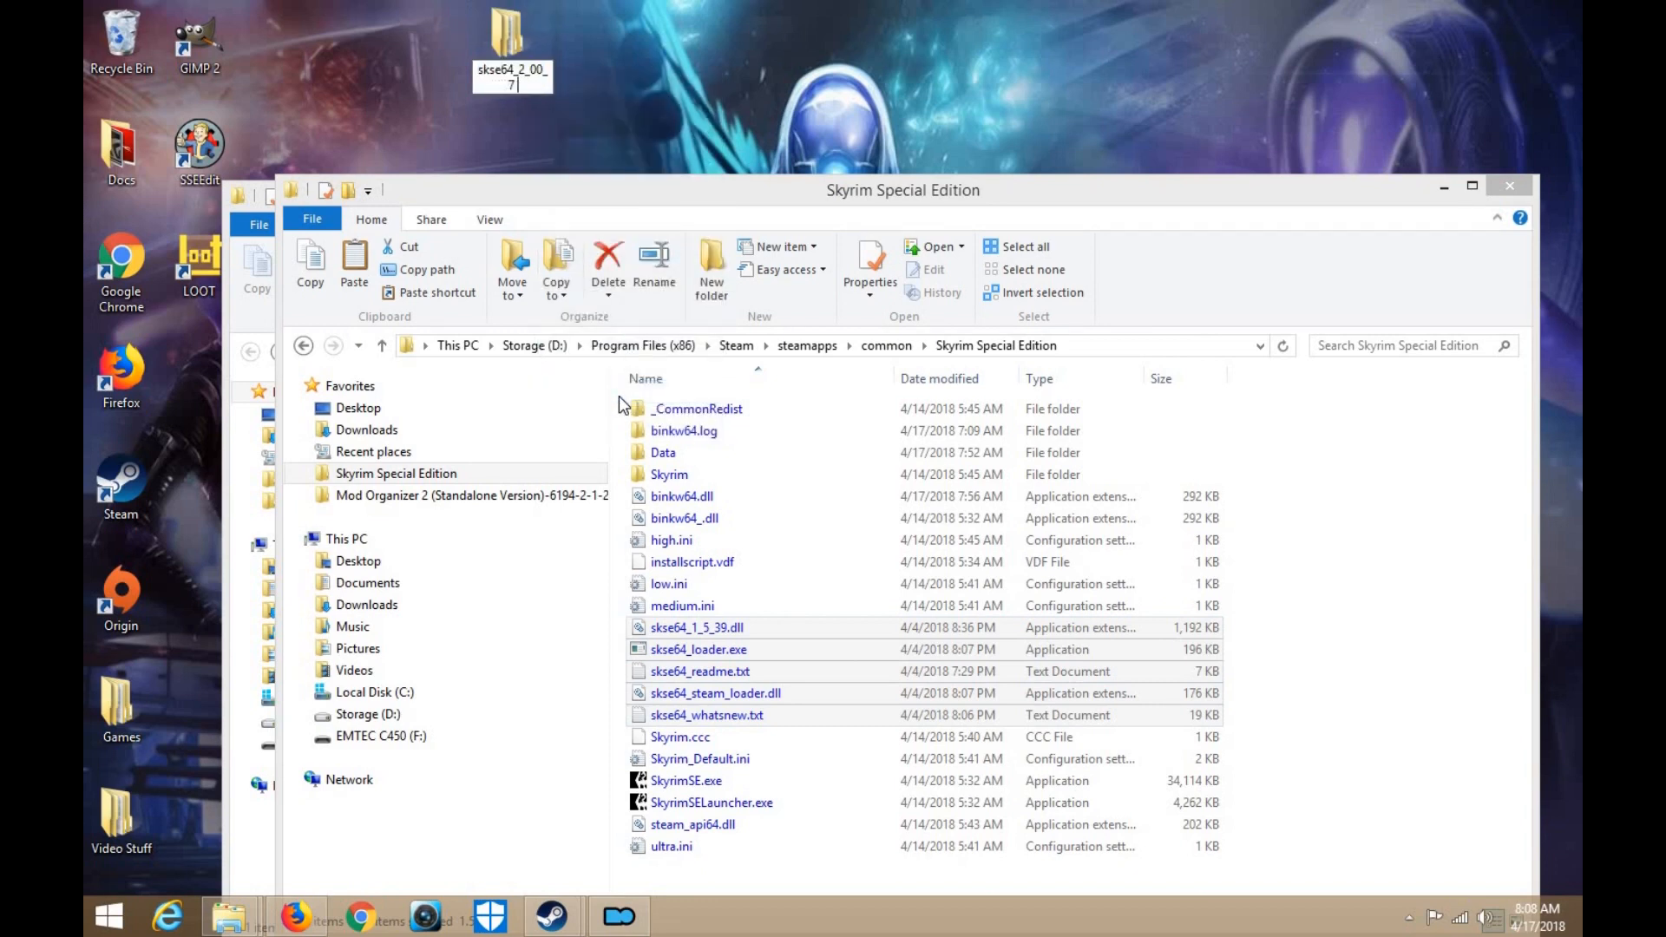
pyautogui.write('Scripts')
pyautogui.press('Return')
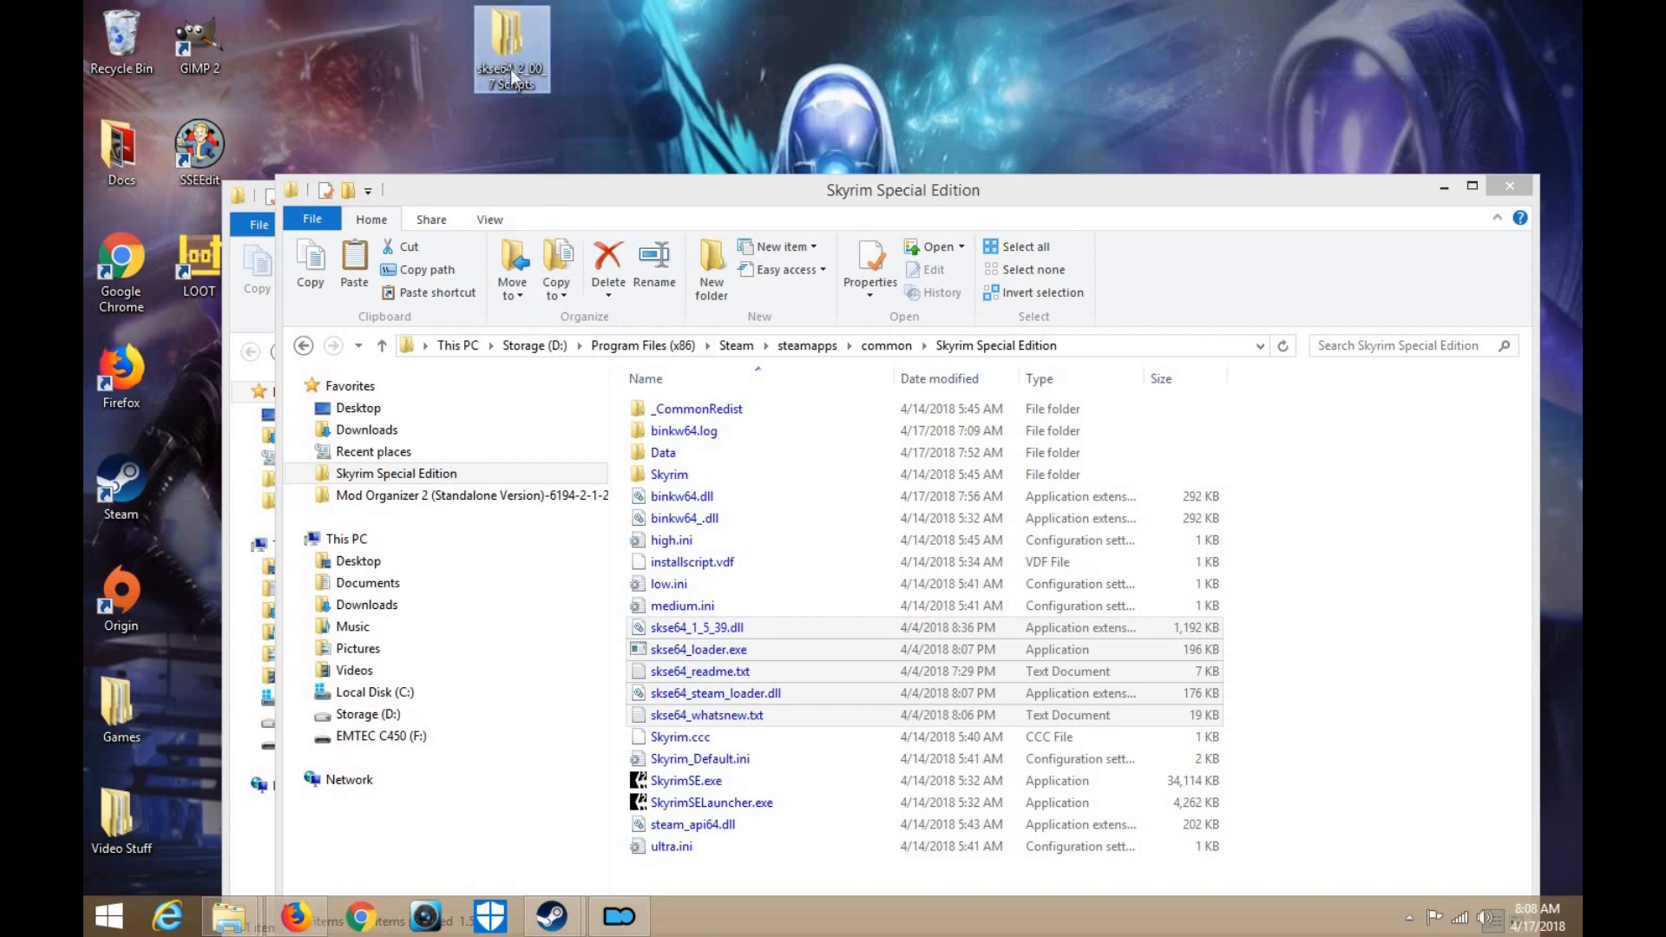
# Compress the renamed desktop folder into "skse64_2_00_7 Scripts.zip" with 7-Zip
pyautogui.rightClick(513, 78)
pyautogui.moveTo(607, 100)
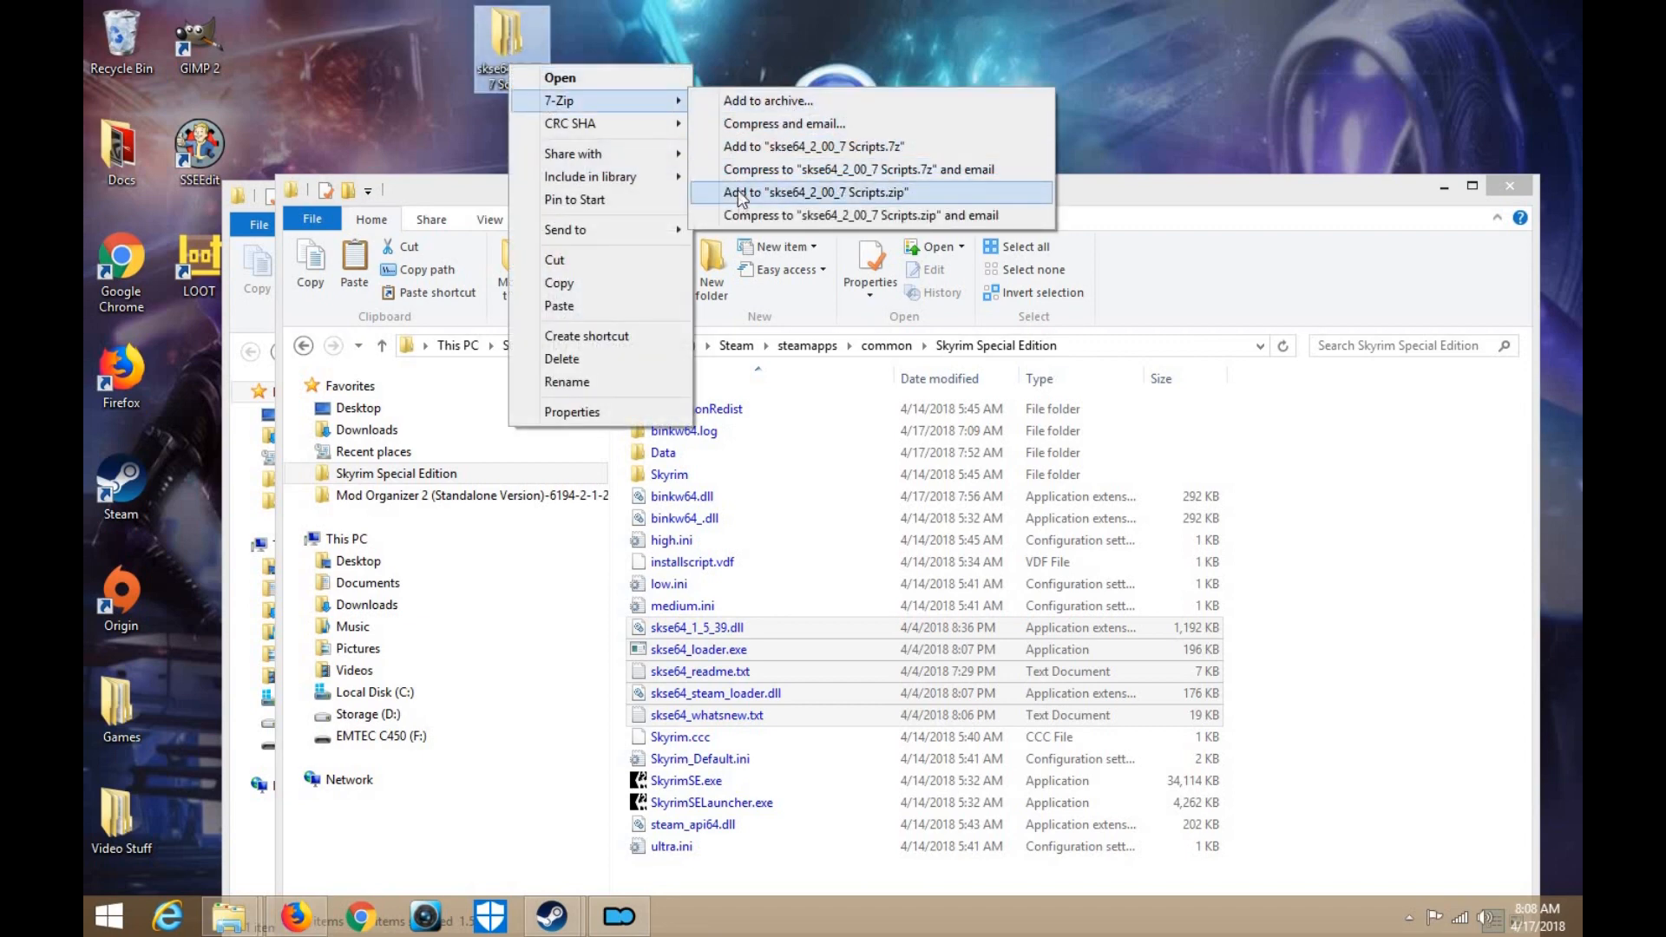
pyautogui.click(743, 193)
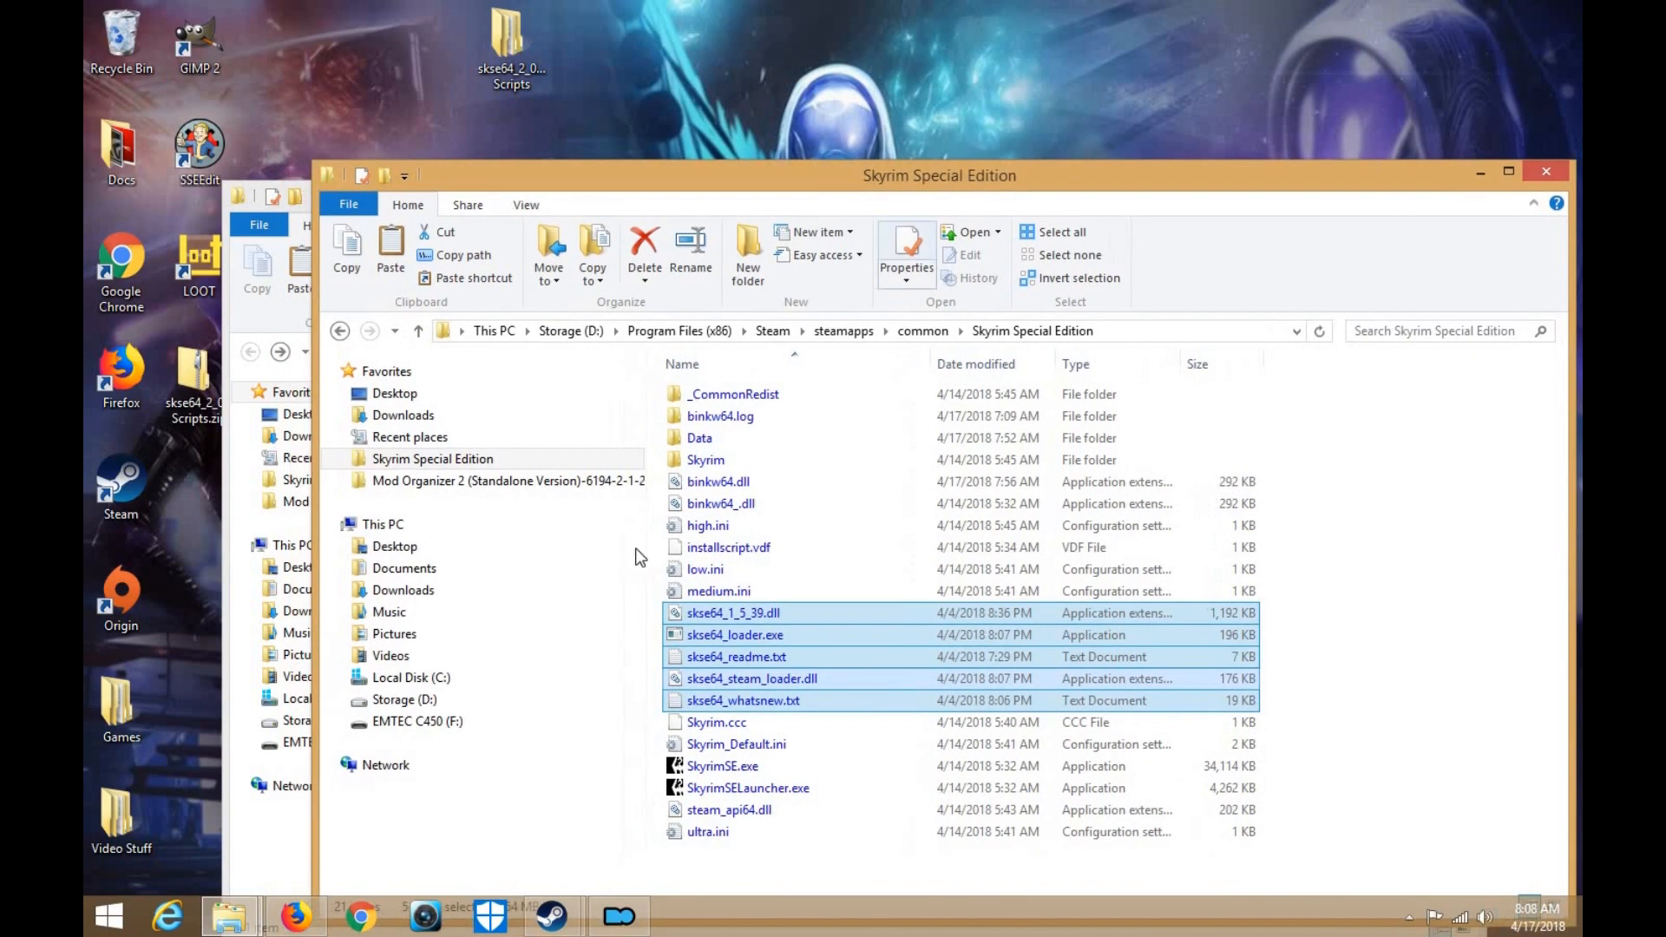
# Switch to Mod Organizer and choose "skse64_2_00_7 Scripts.zip" from the desktop as the mod to install
pyautogui.click(621, 920)
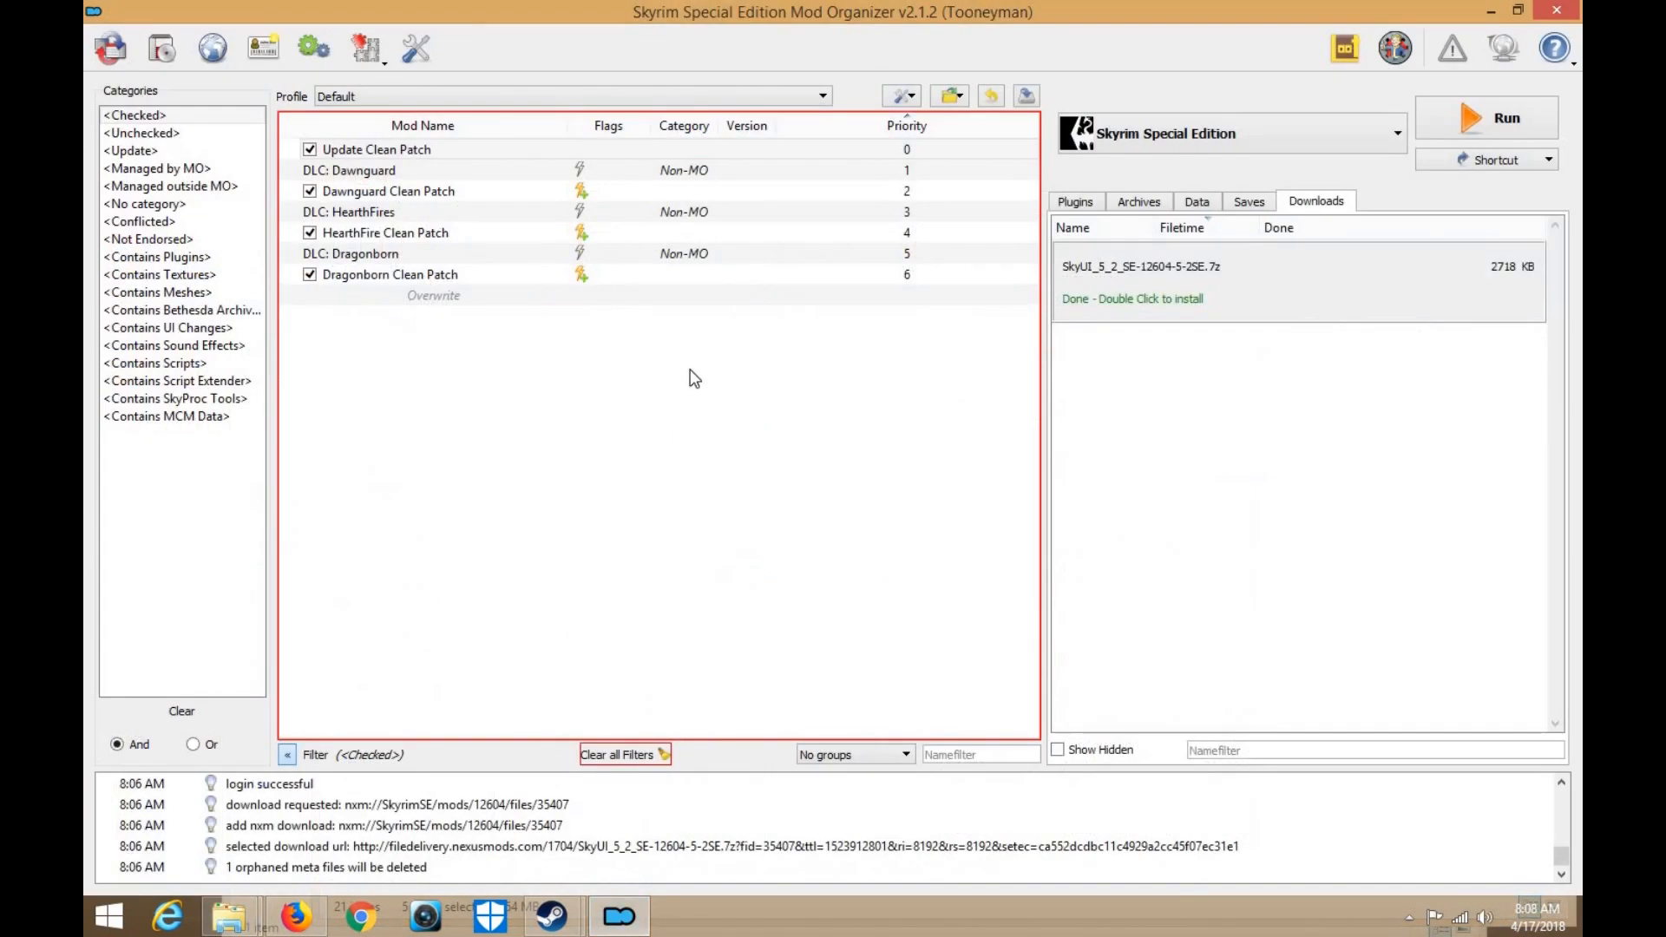
pyautogui.rightClick(690, 344)
pyautogui.rightClick(482, 340)
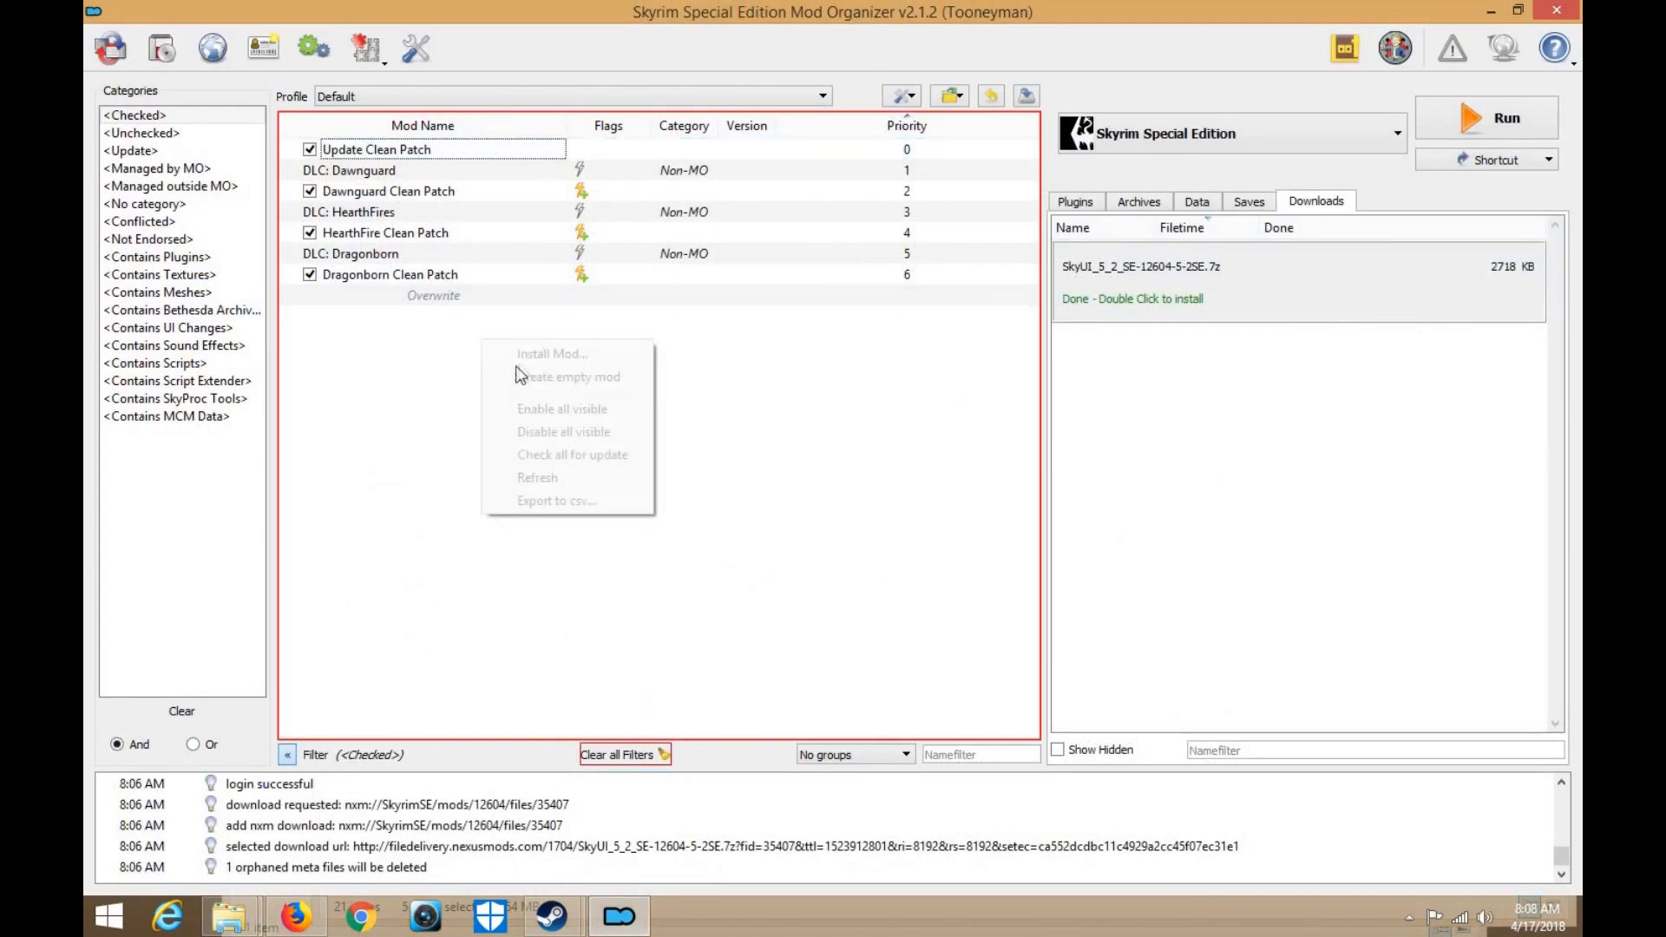
pyautogui.click(530, 356)
pyautogui.click(169, 171)
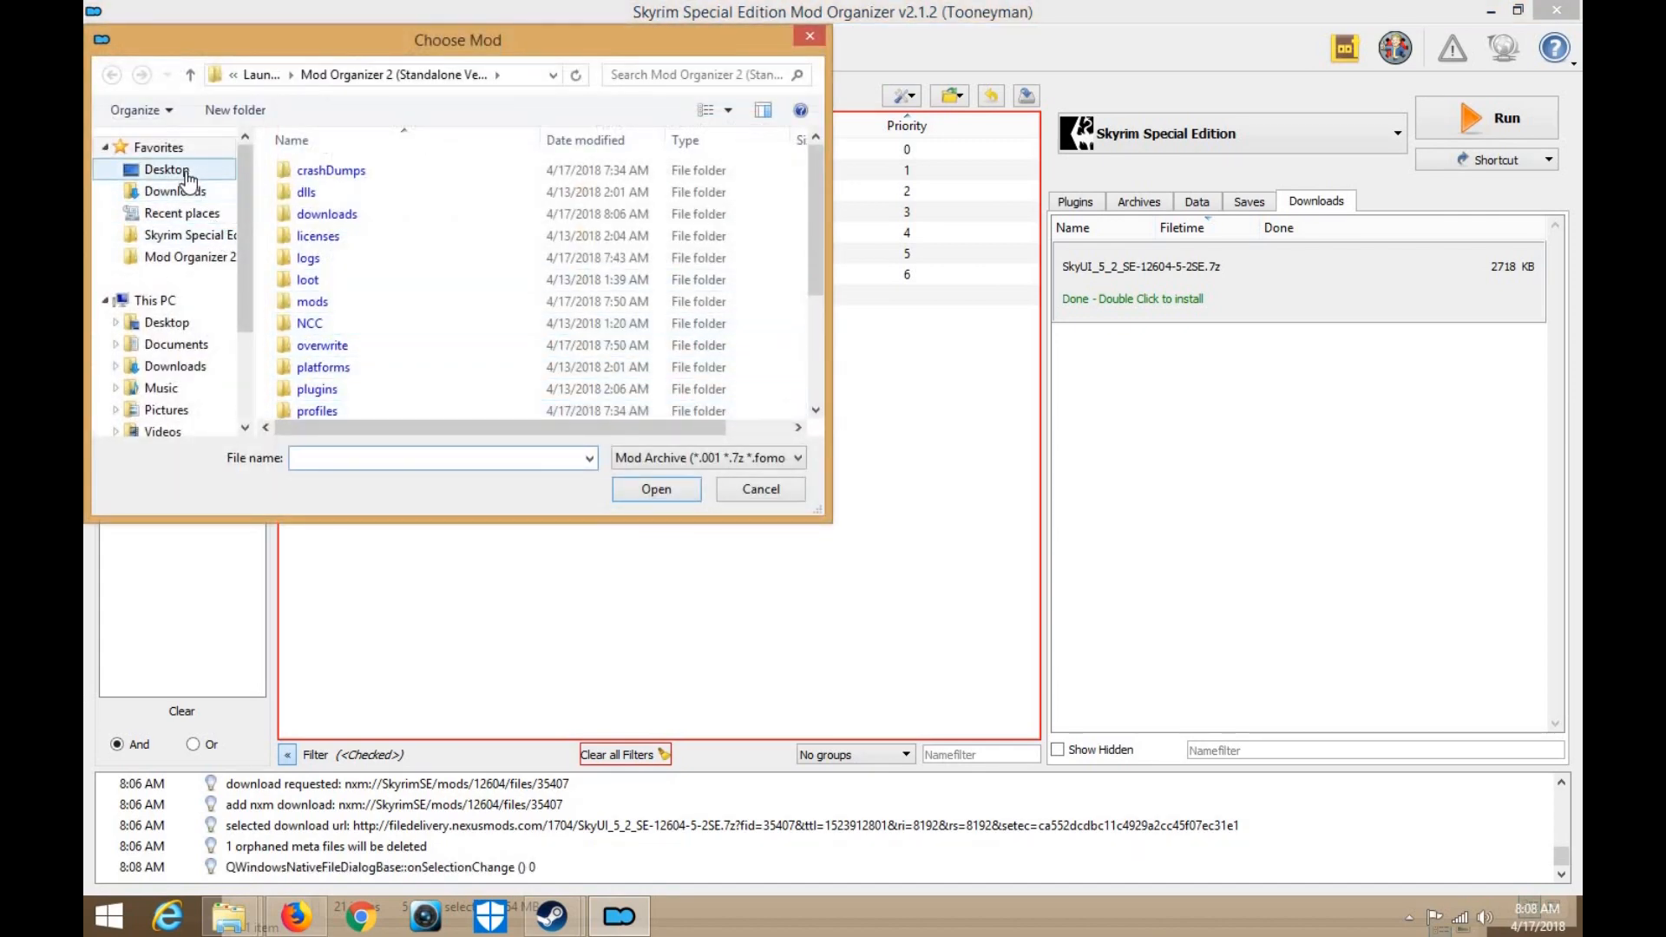
pyautogui.click(438, 395)
pyautogui.click(642, 489)
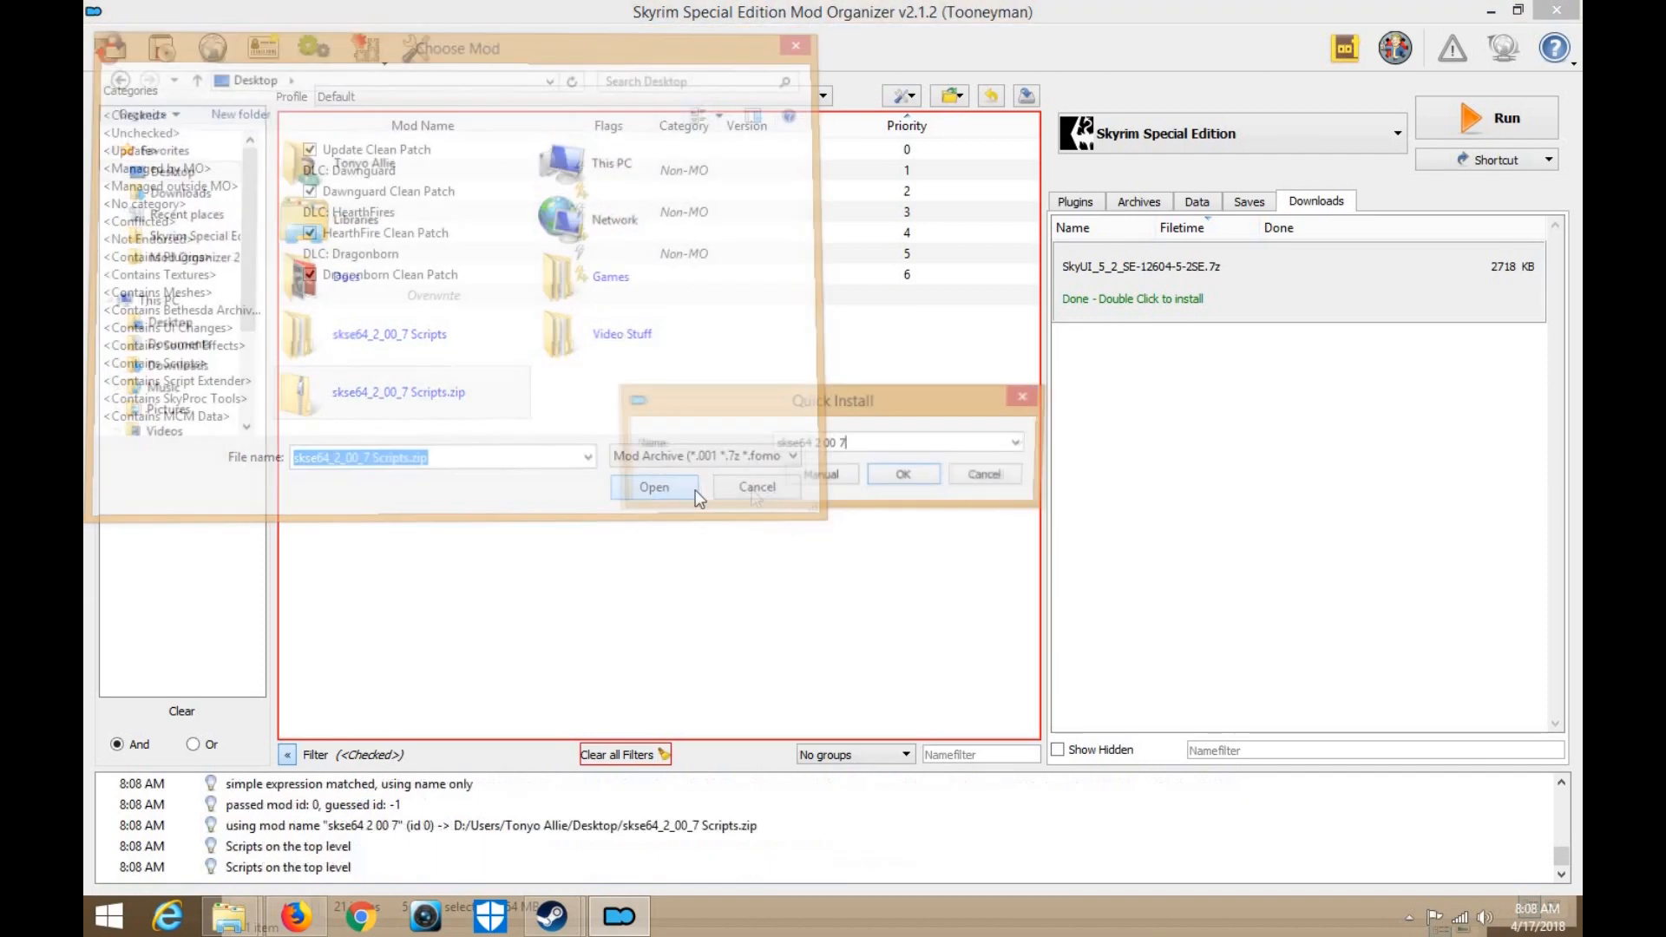
# Switch to manual installation, go through the packaging hints and name the mod "skse64_2_00_7 Scripts"
pyautogui.click(826, 475)
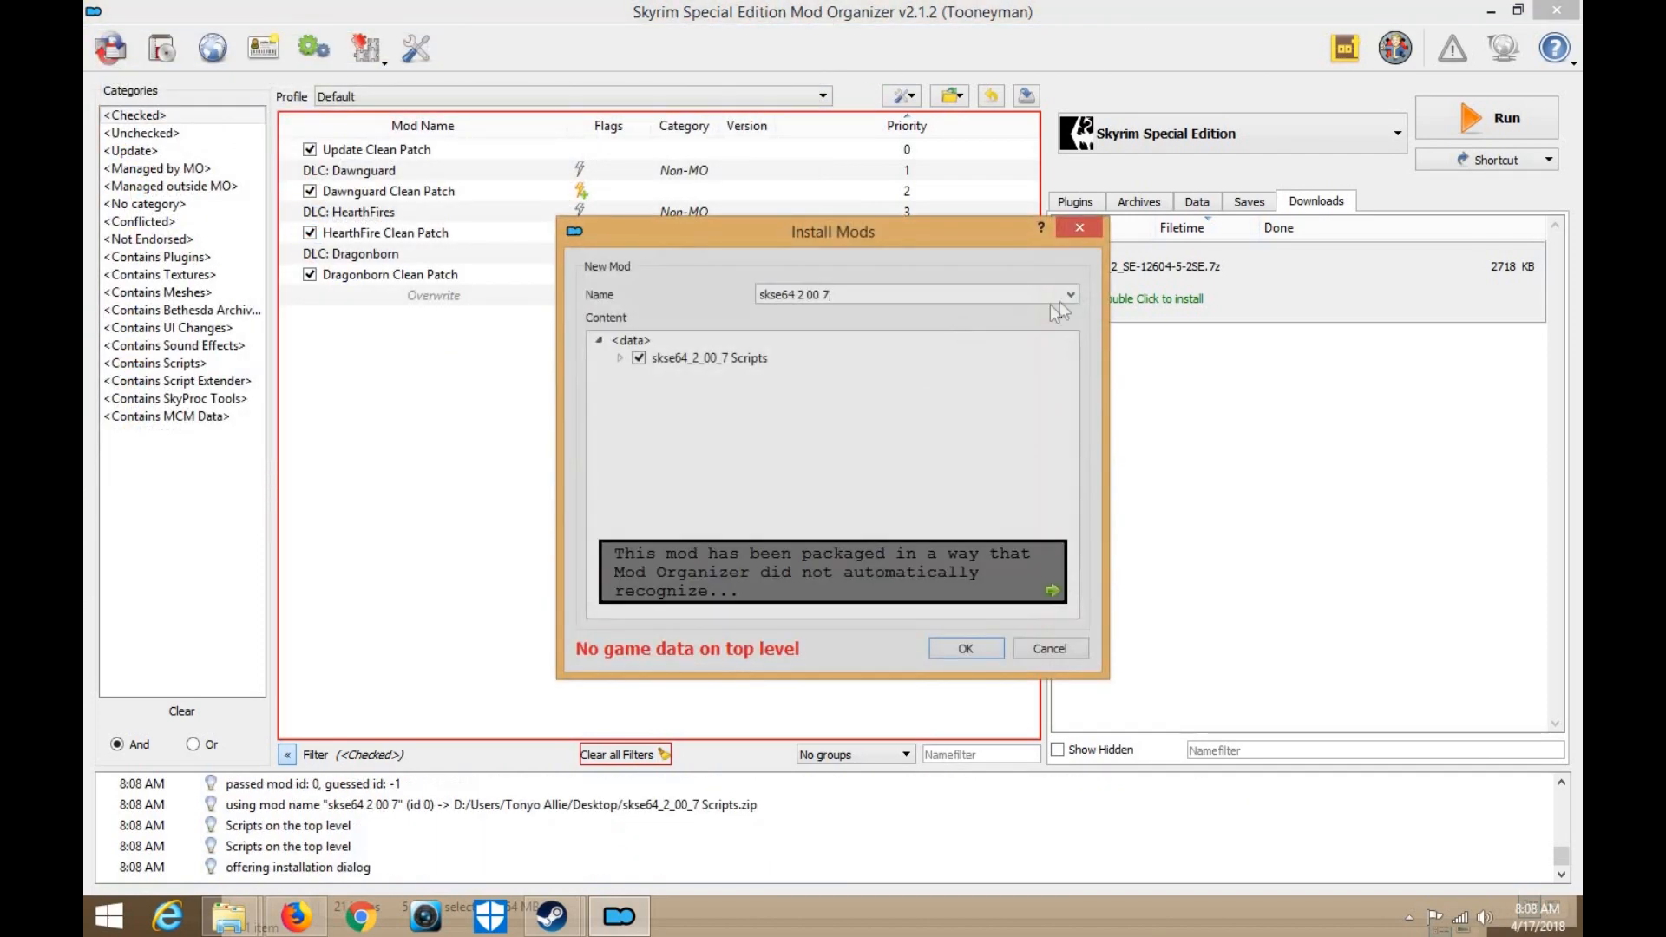
pyautogui.click(1055, 587)
pyautogui.click(1055, 586)
pyautogui.click(1055, 586)
pyautogui.click(1055, 587)
pyautogui.click(1070, 293)
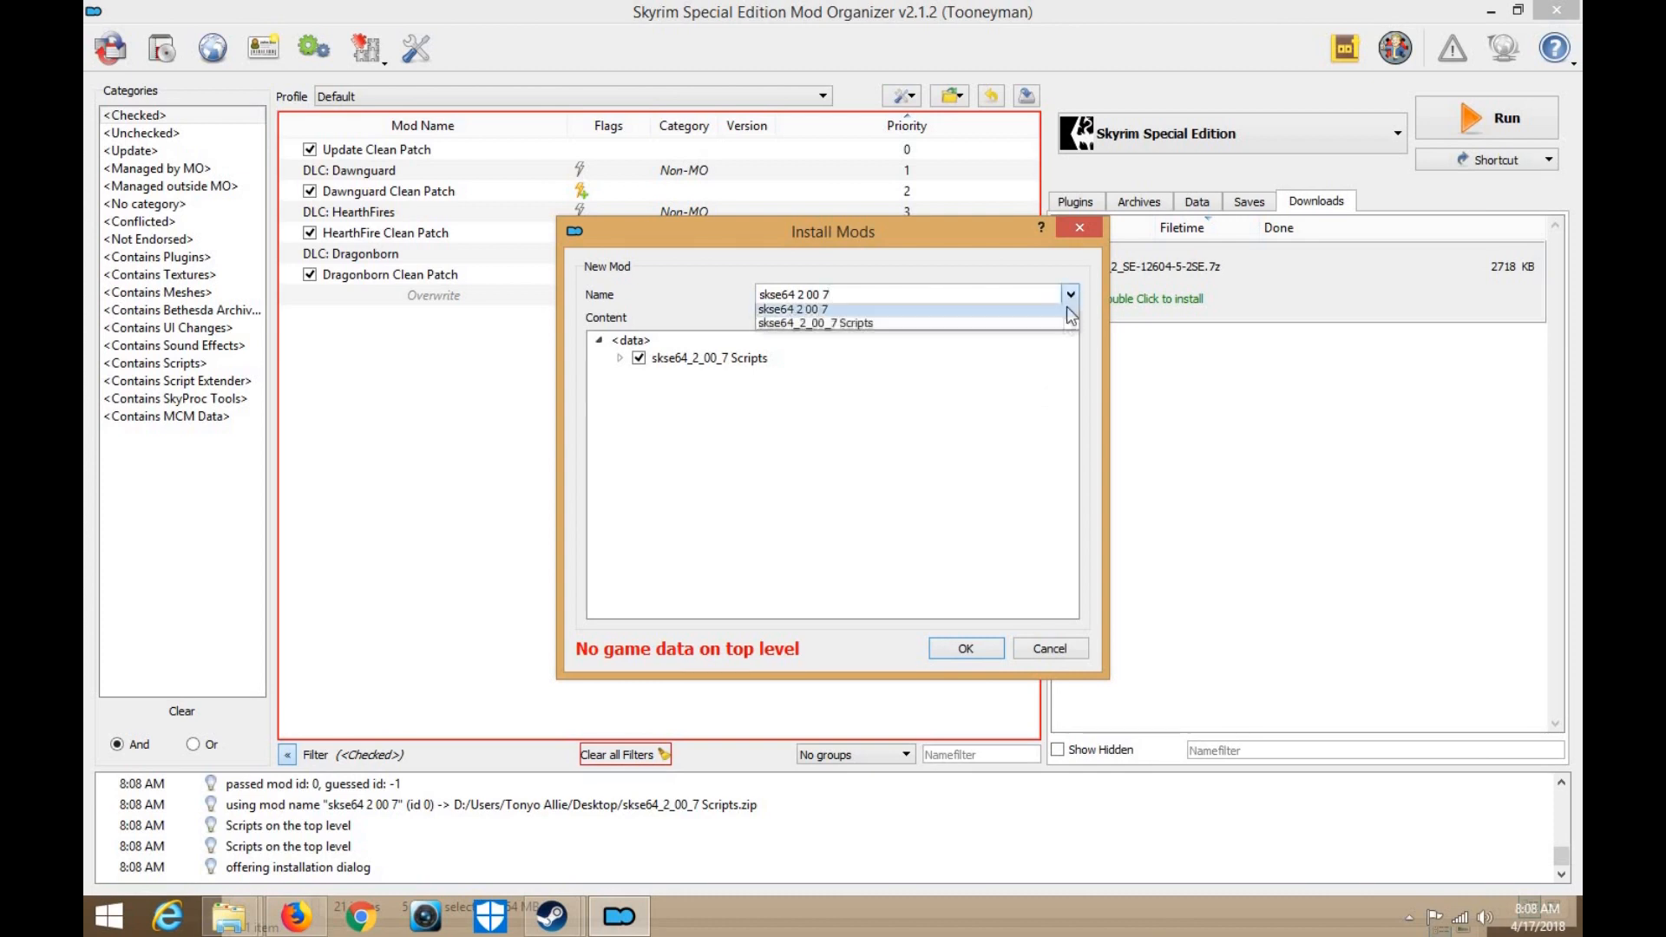
pyautogui.click(972, 322)
# Set the archive's nested Data folder as the data directory and install the SKSE scripts mod
pyautogui.rightClick(762, 364)
pyautogui.click(774, 366)
pyautogui.rightClick(772, 363)
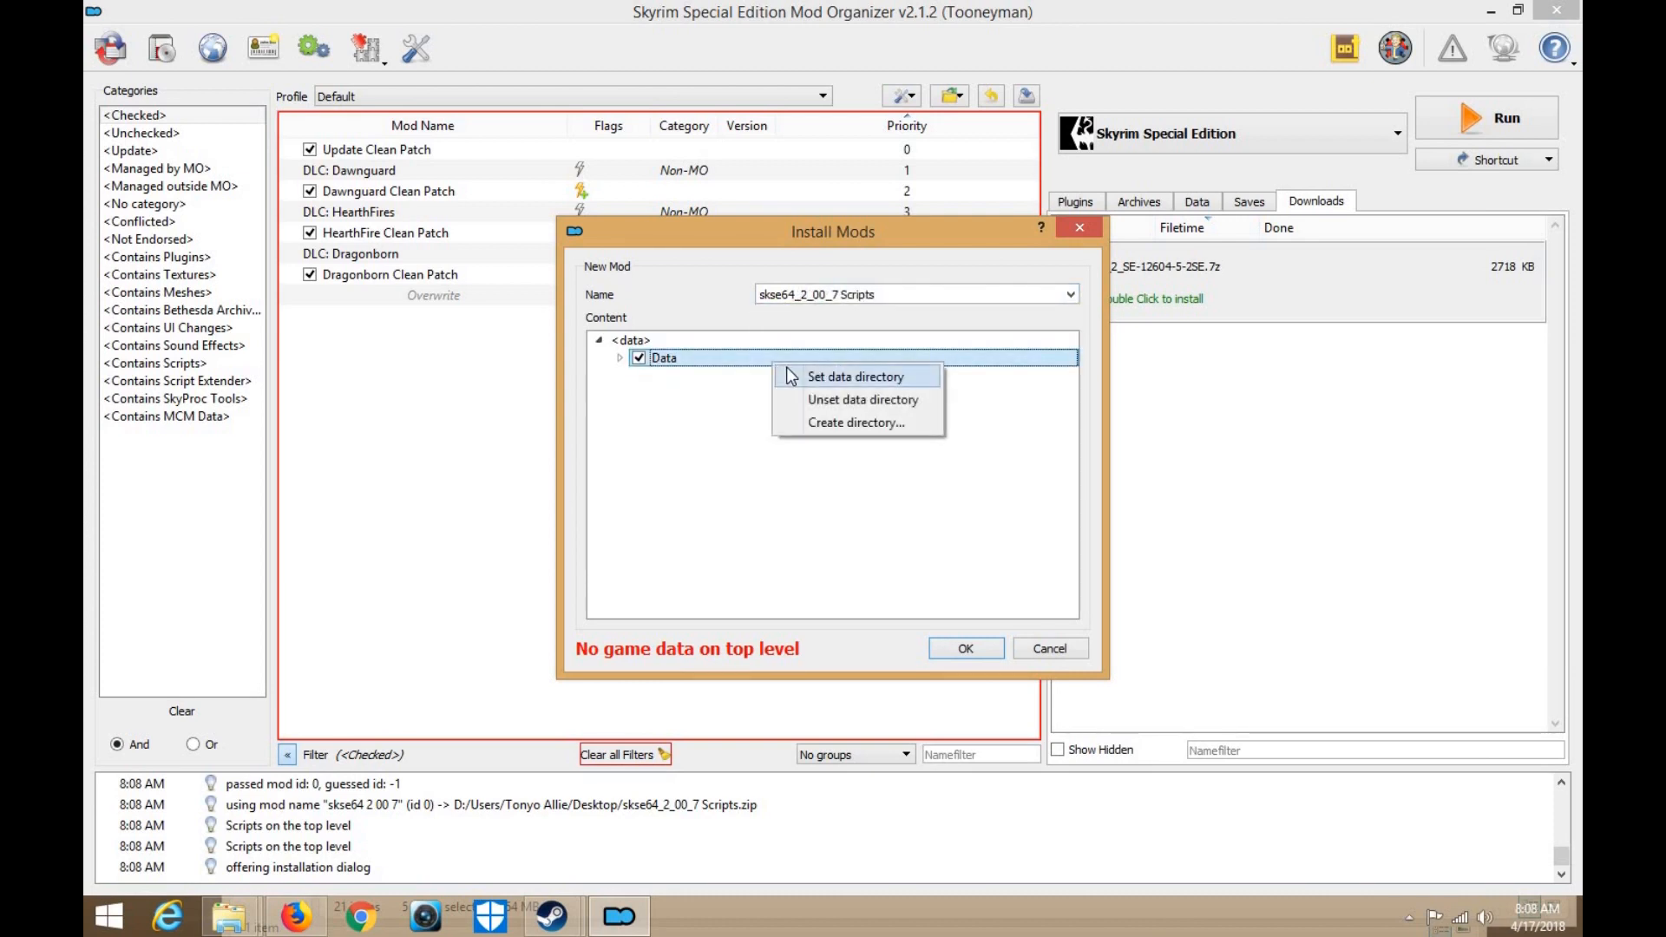
pyautogui.click(791, 375)
pyautogui.click(945, 649)
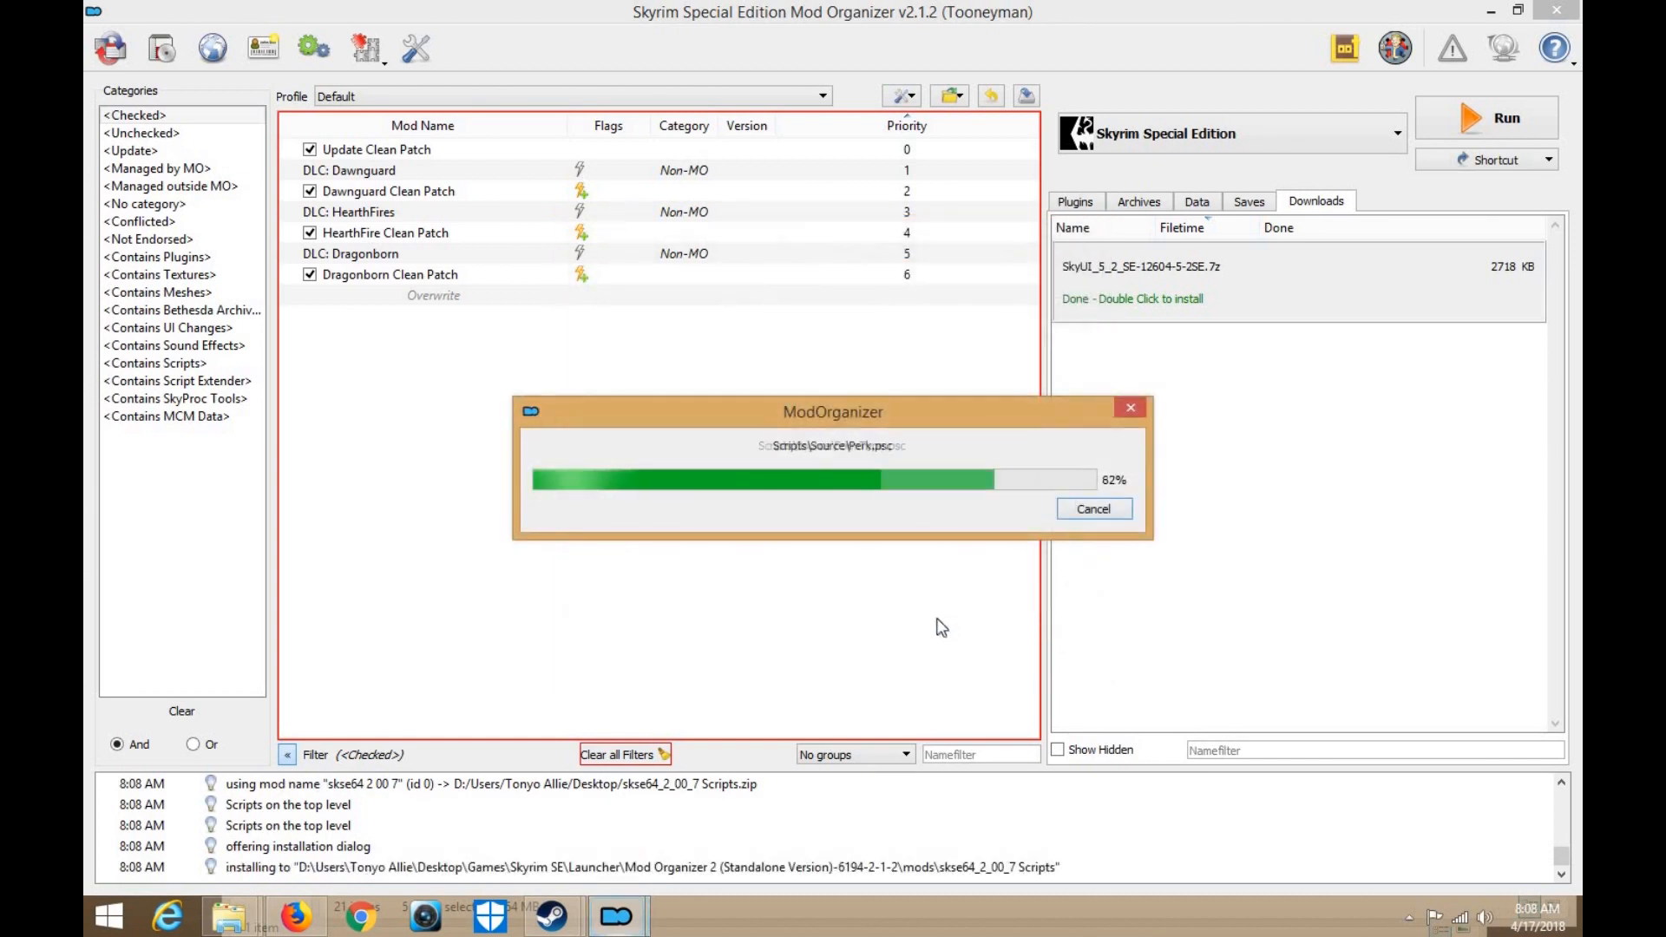
# Enable the skse64_2_00_7 Scripts mod from the unchecked mods and return to the list of checked mods
pyautogui.click(175, 135)
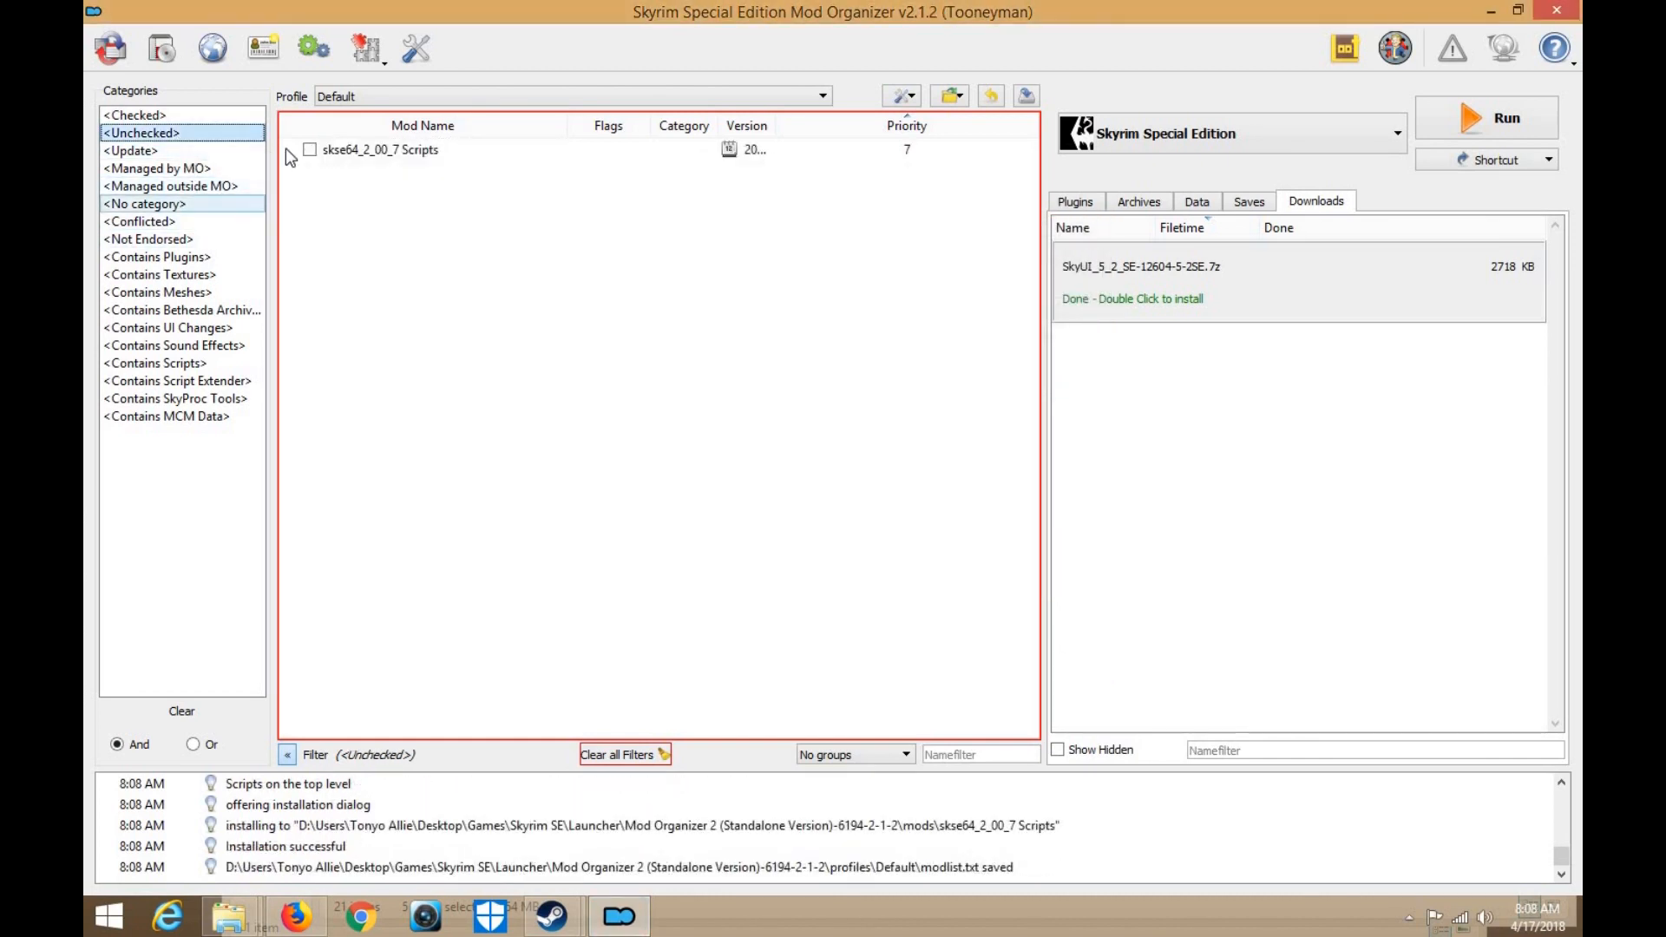
pyautogui.click(311, 150)
pyautogui.click(134, 114)
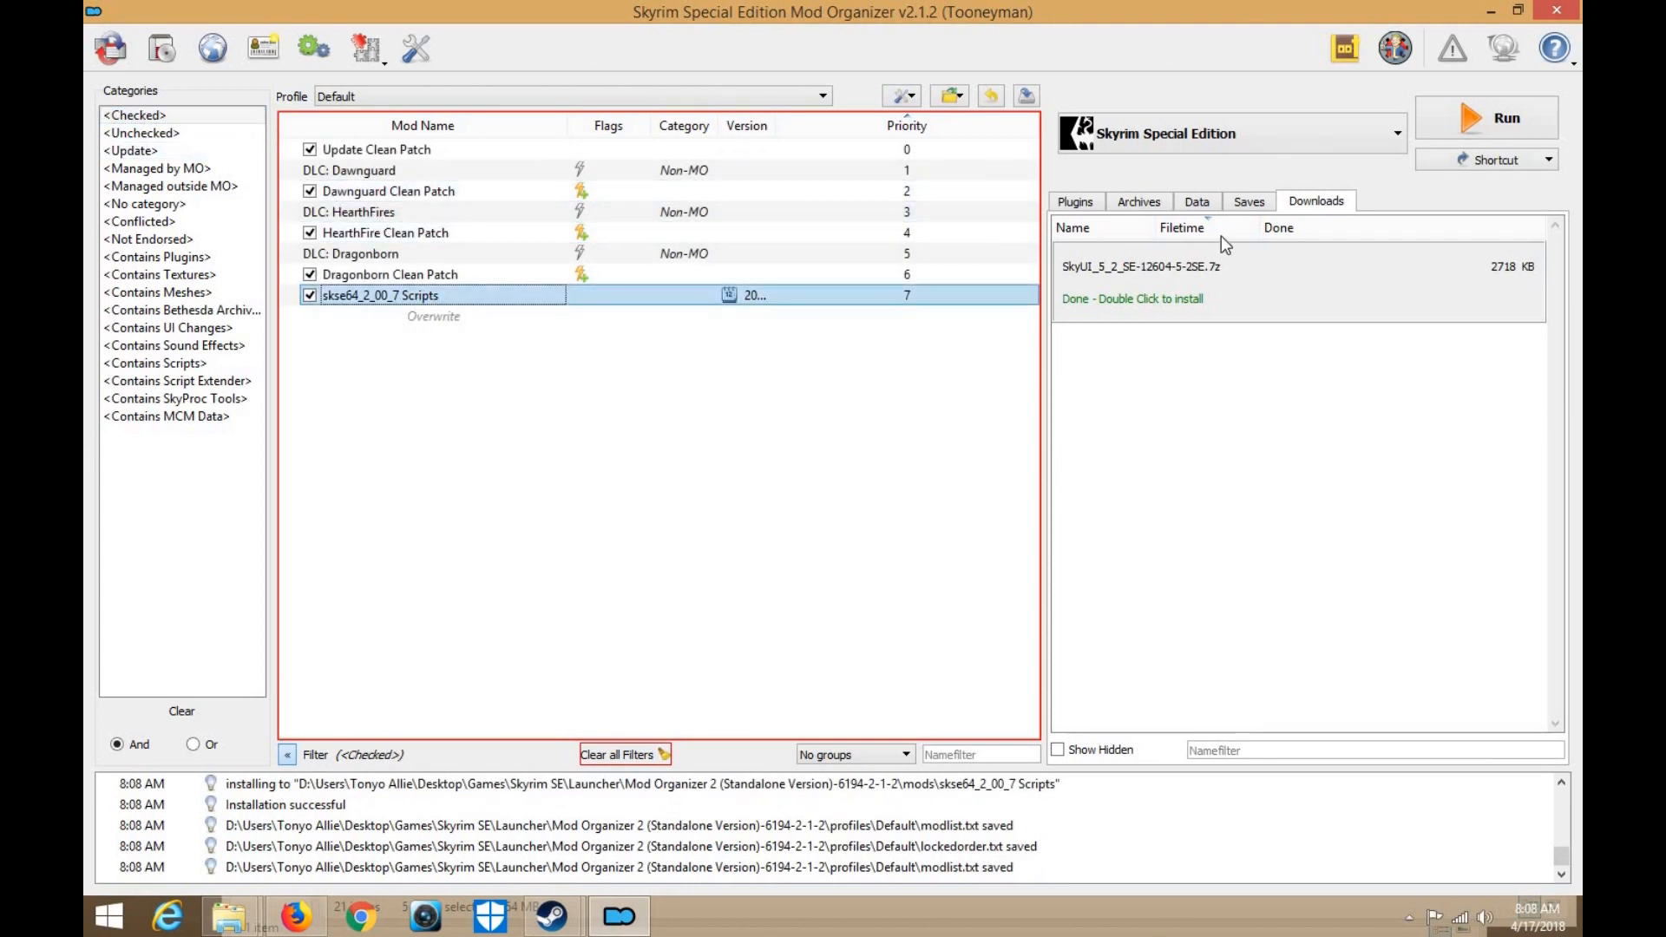
# Install the downloaded SkyUI_5_2_SE archive manually under the mod name "SkyUI 5 2 SE", keeping all its contents
pyautogui.doubleClick(1168, 284)
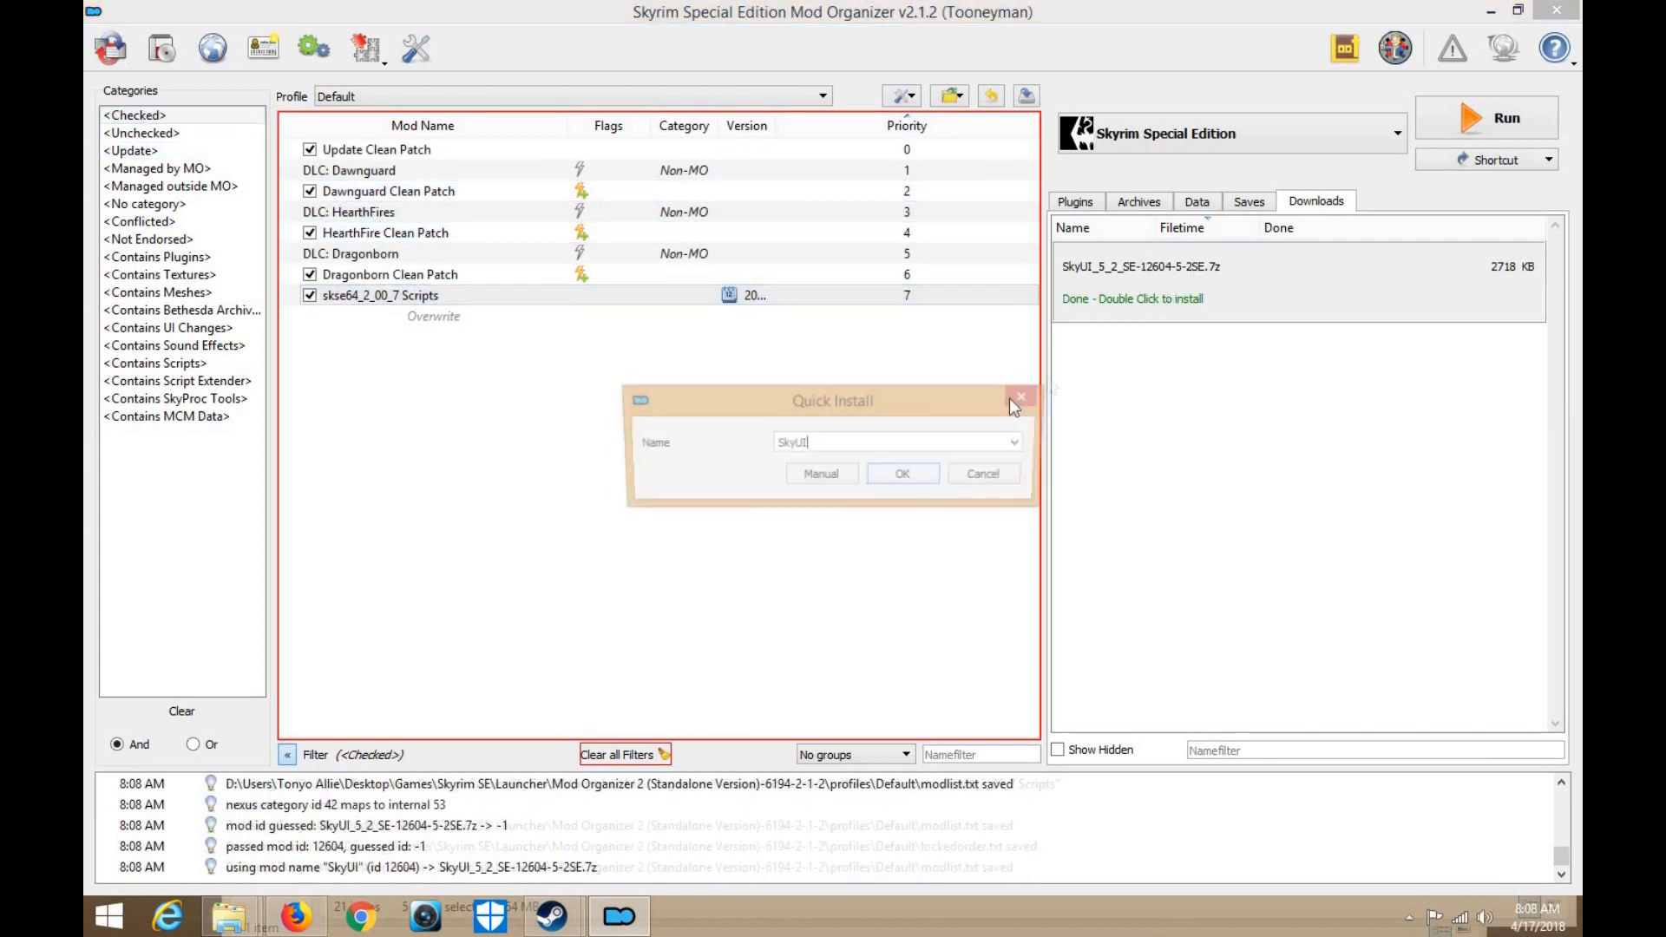
pyautogui.click(1017, 445)
pyautogui.click(857, 478)
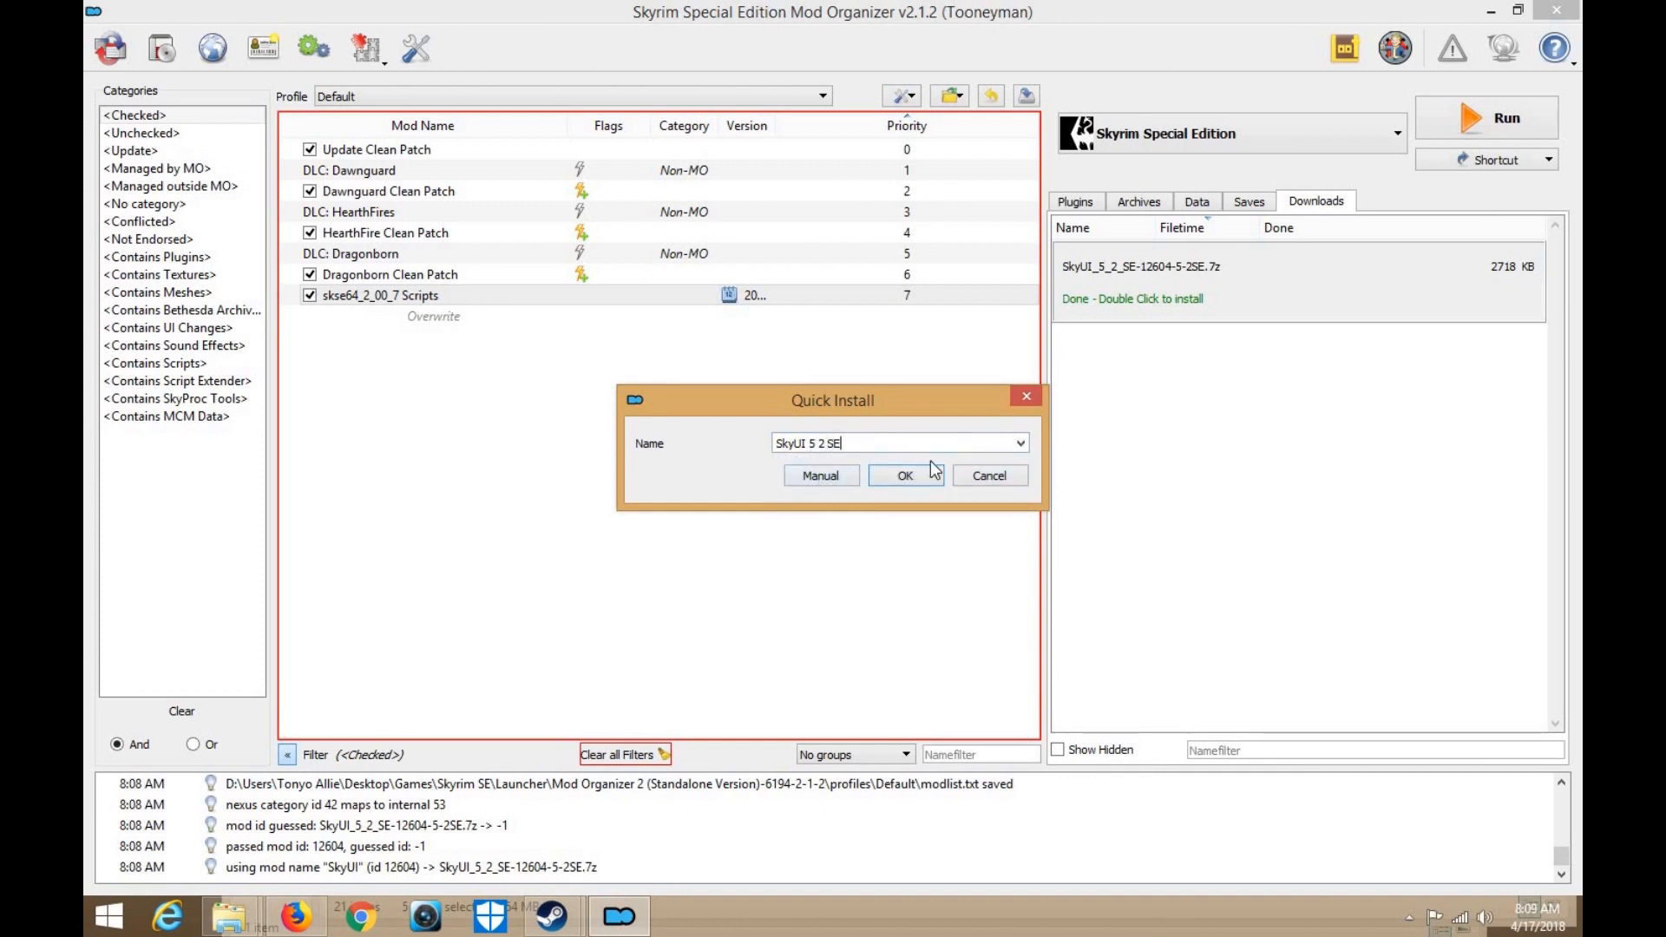
pyautogui.click(847, 477)
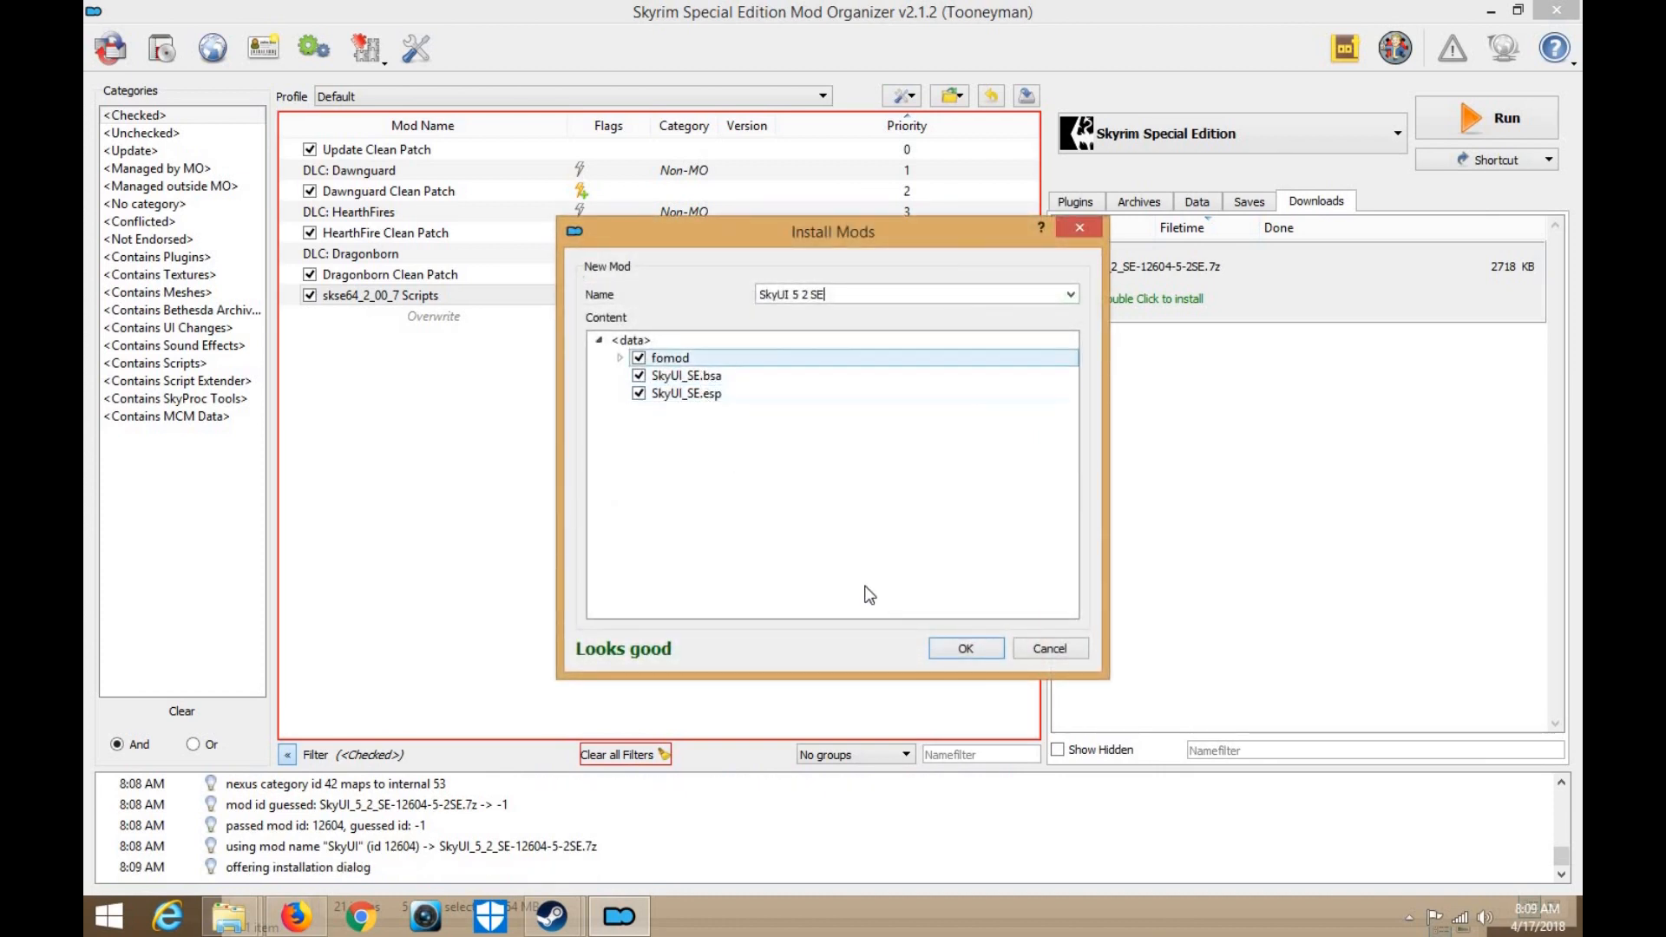
pyautogui.click(962, 647)
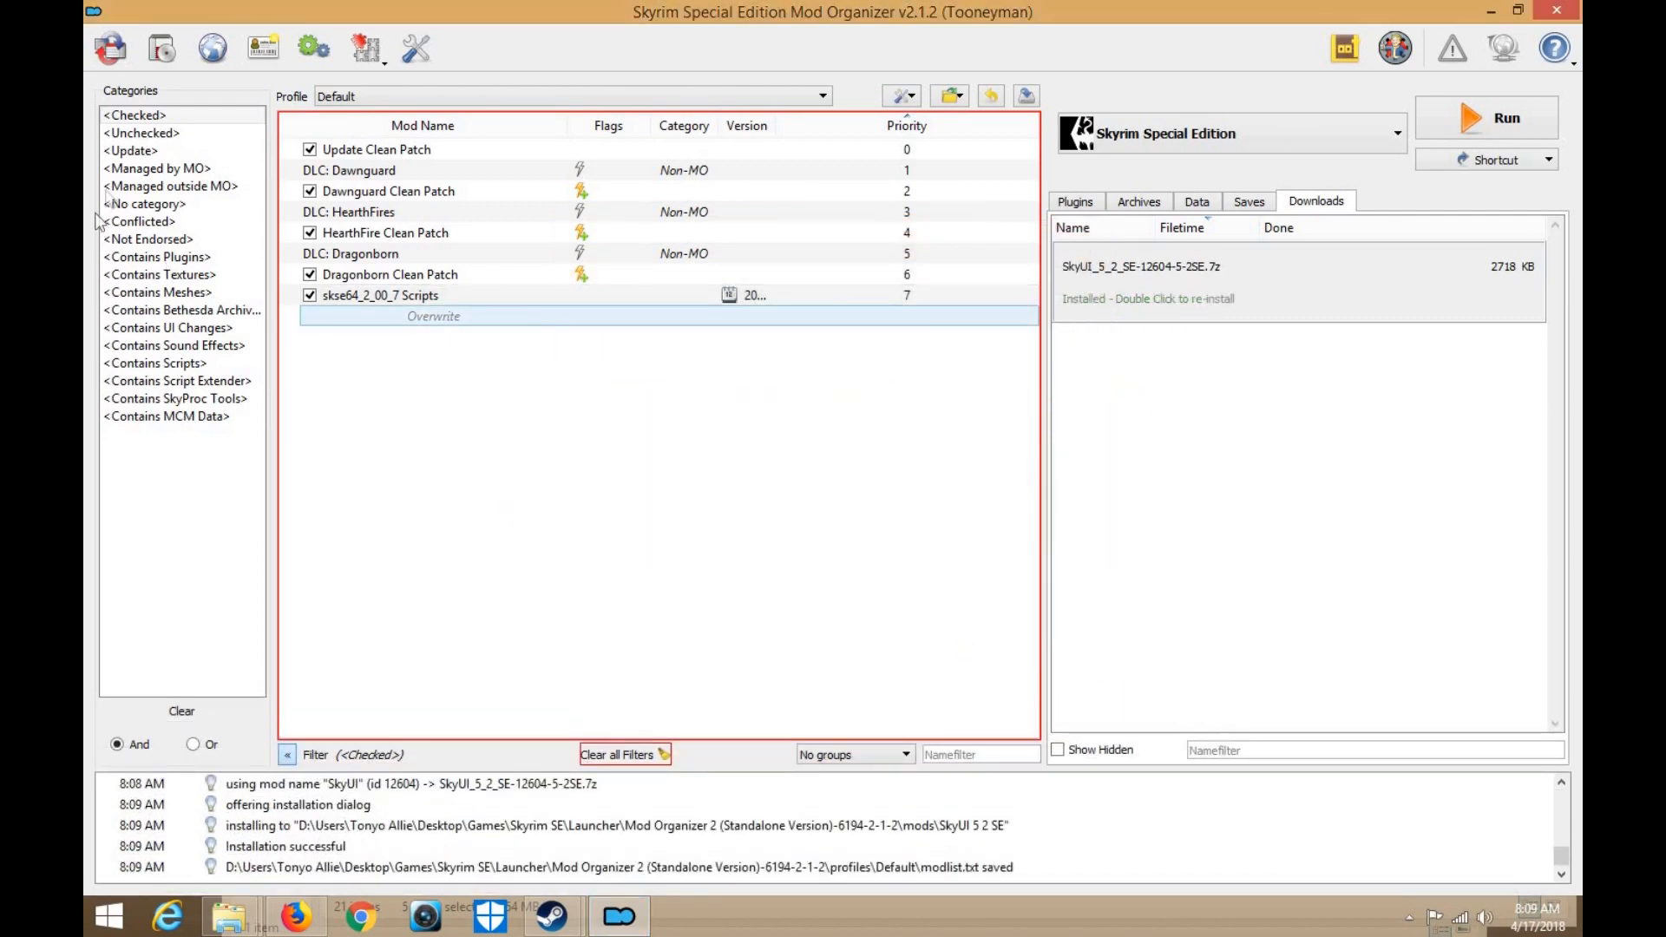
# Enable SkyUI 5 2 SE from the unchecked mods and return to the list of checked mods
pyautogui.click(144, 133)
pyautogui.click(309, 149)
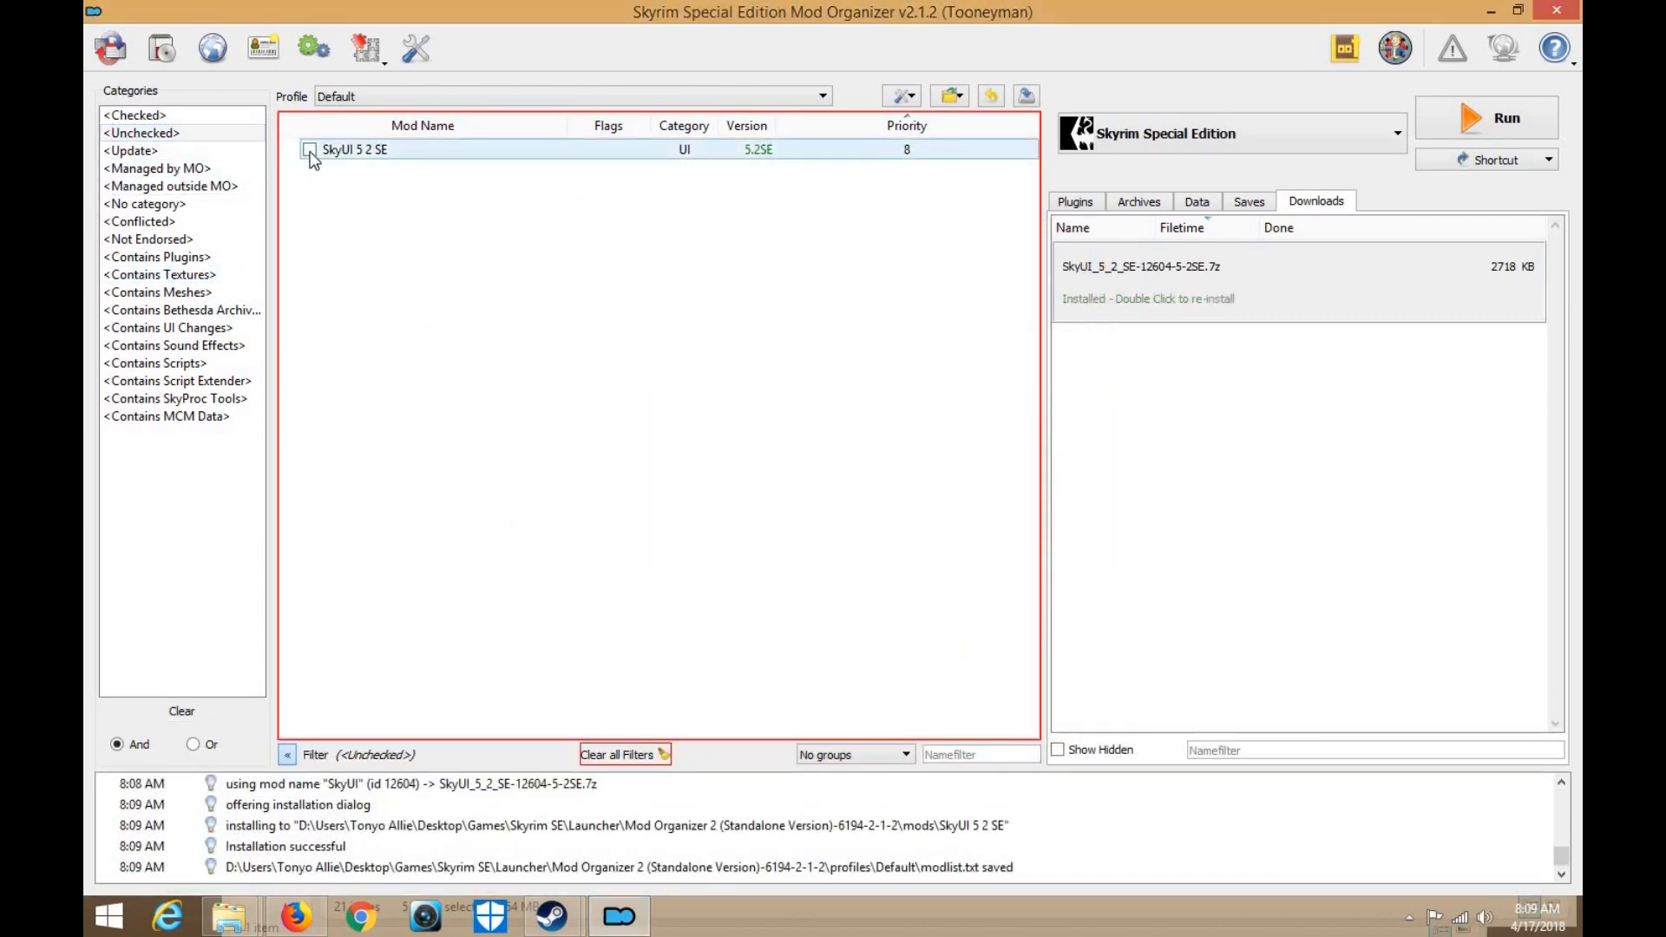
pyautogui.click(139, 115)
# Assign the Update Clean Patch mod to the Patches and Utilities categories
pyautogui.click(440, 295)
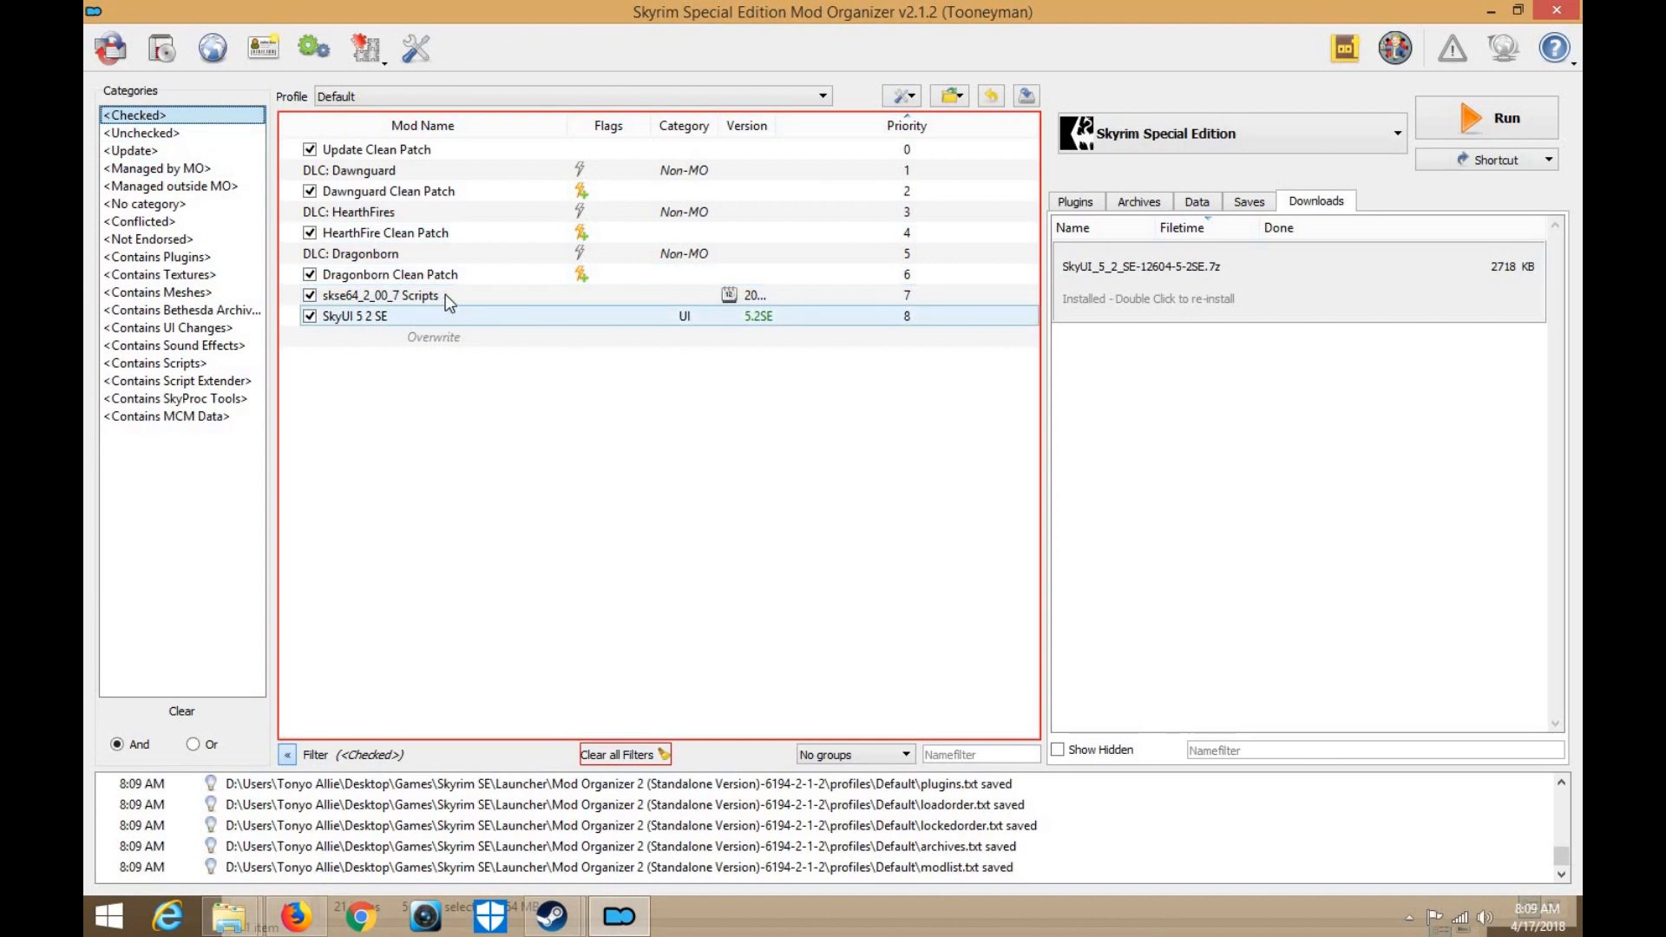
pyautogui.rightClick(446, 295)
pyautogui.rightClick(425, 234)
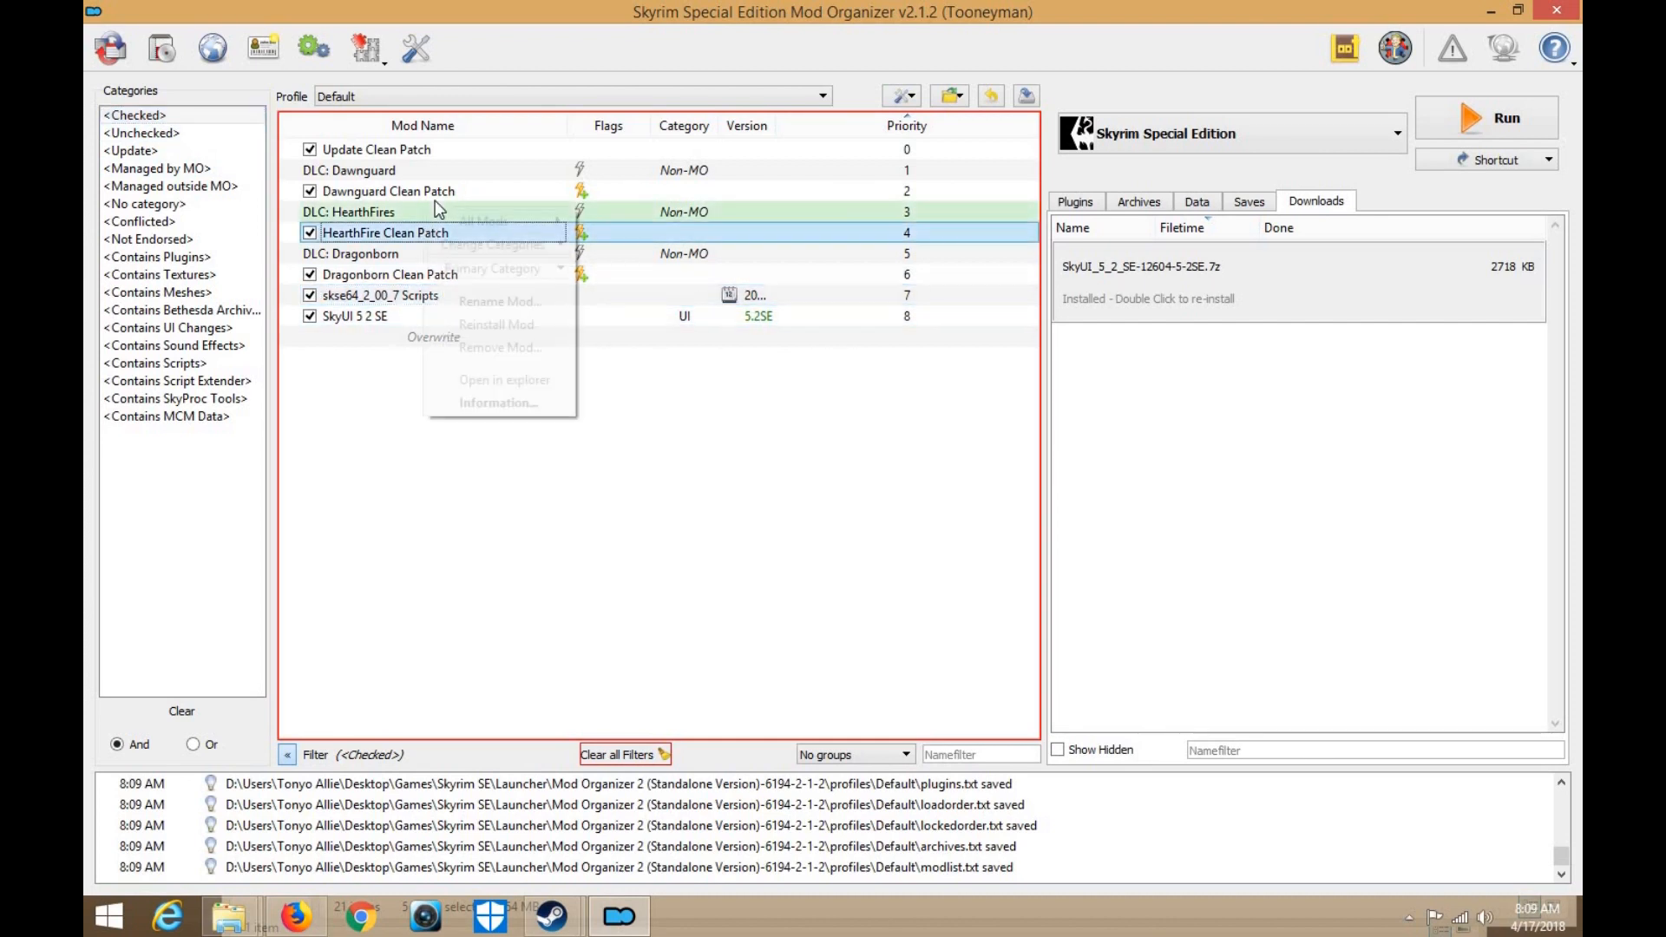
pyautogui.rightClick(432, 198)
pyautogui.rightClick(438, 147)
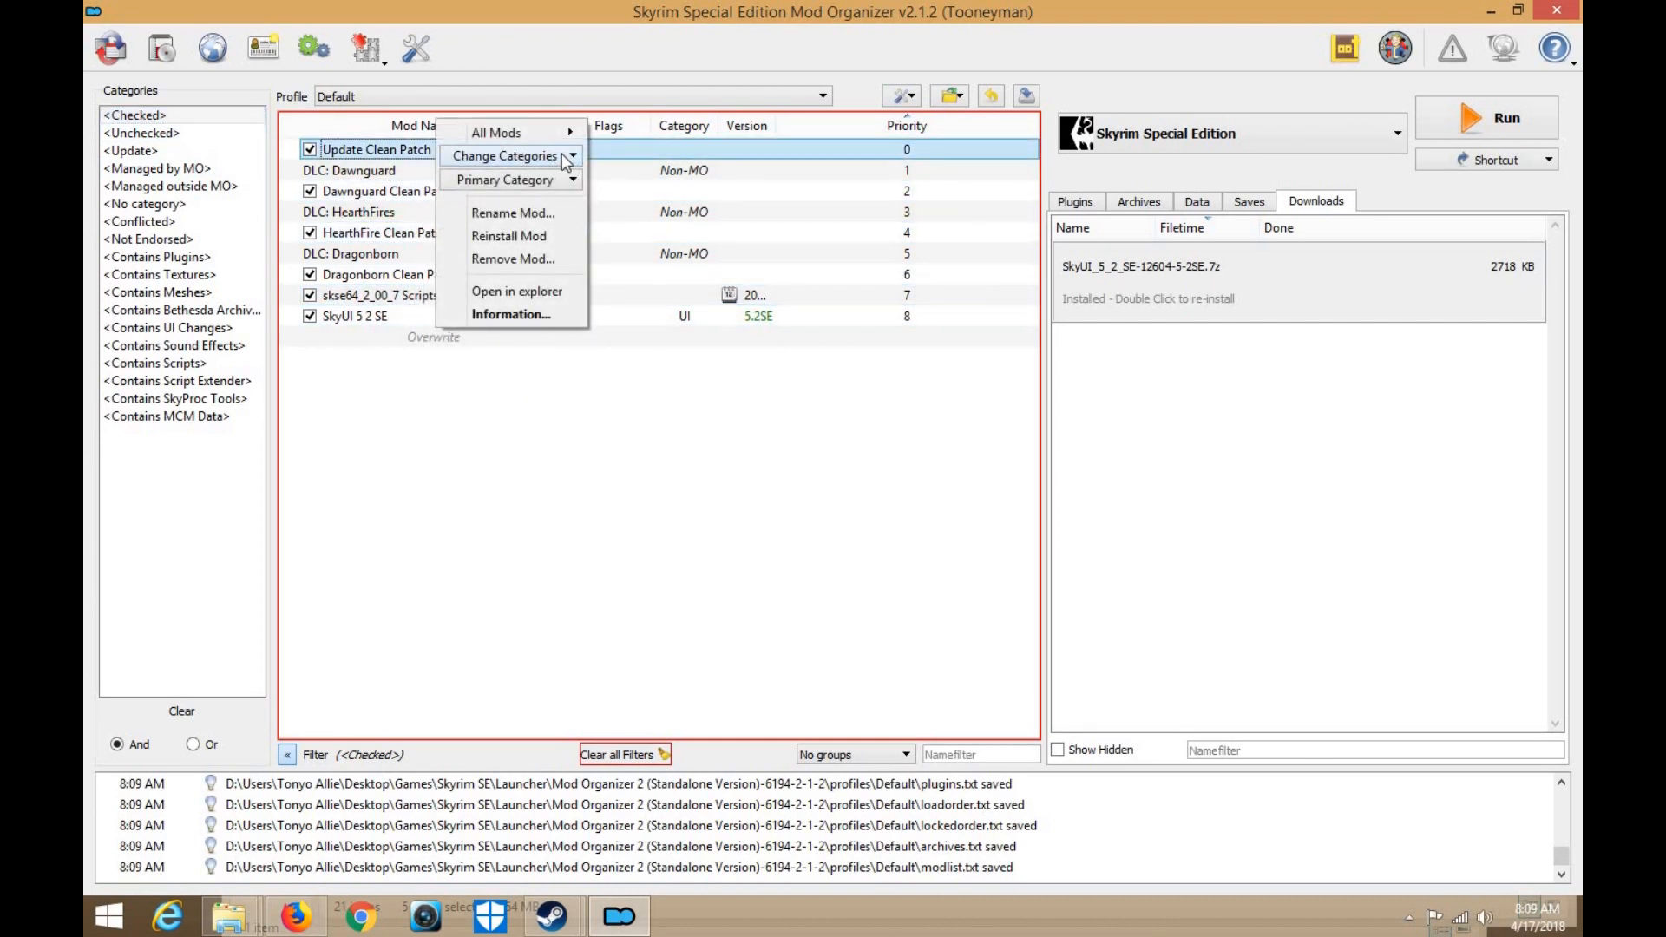
pyautogui.moveTo(566, 161)
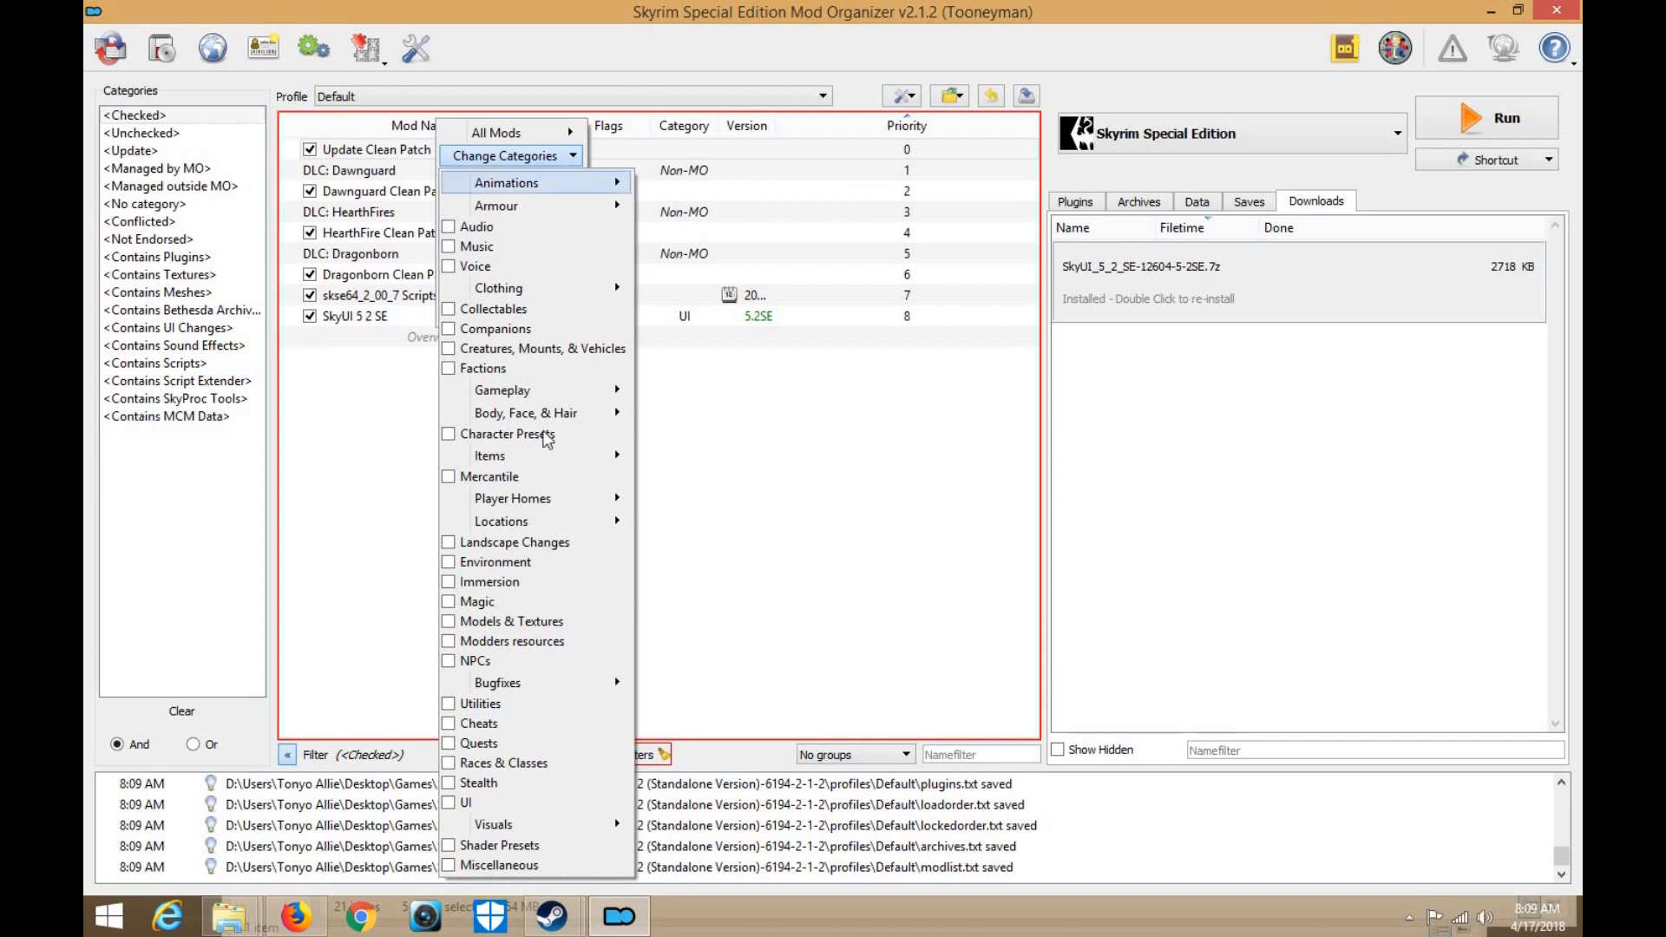
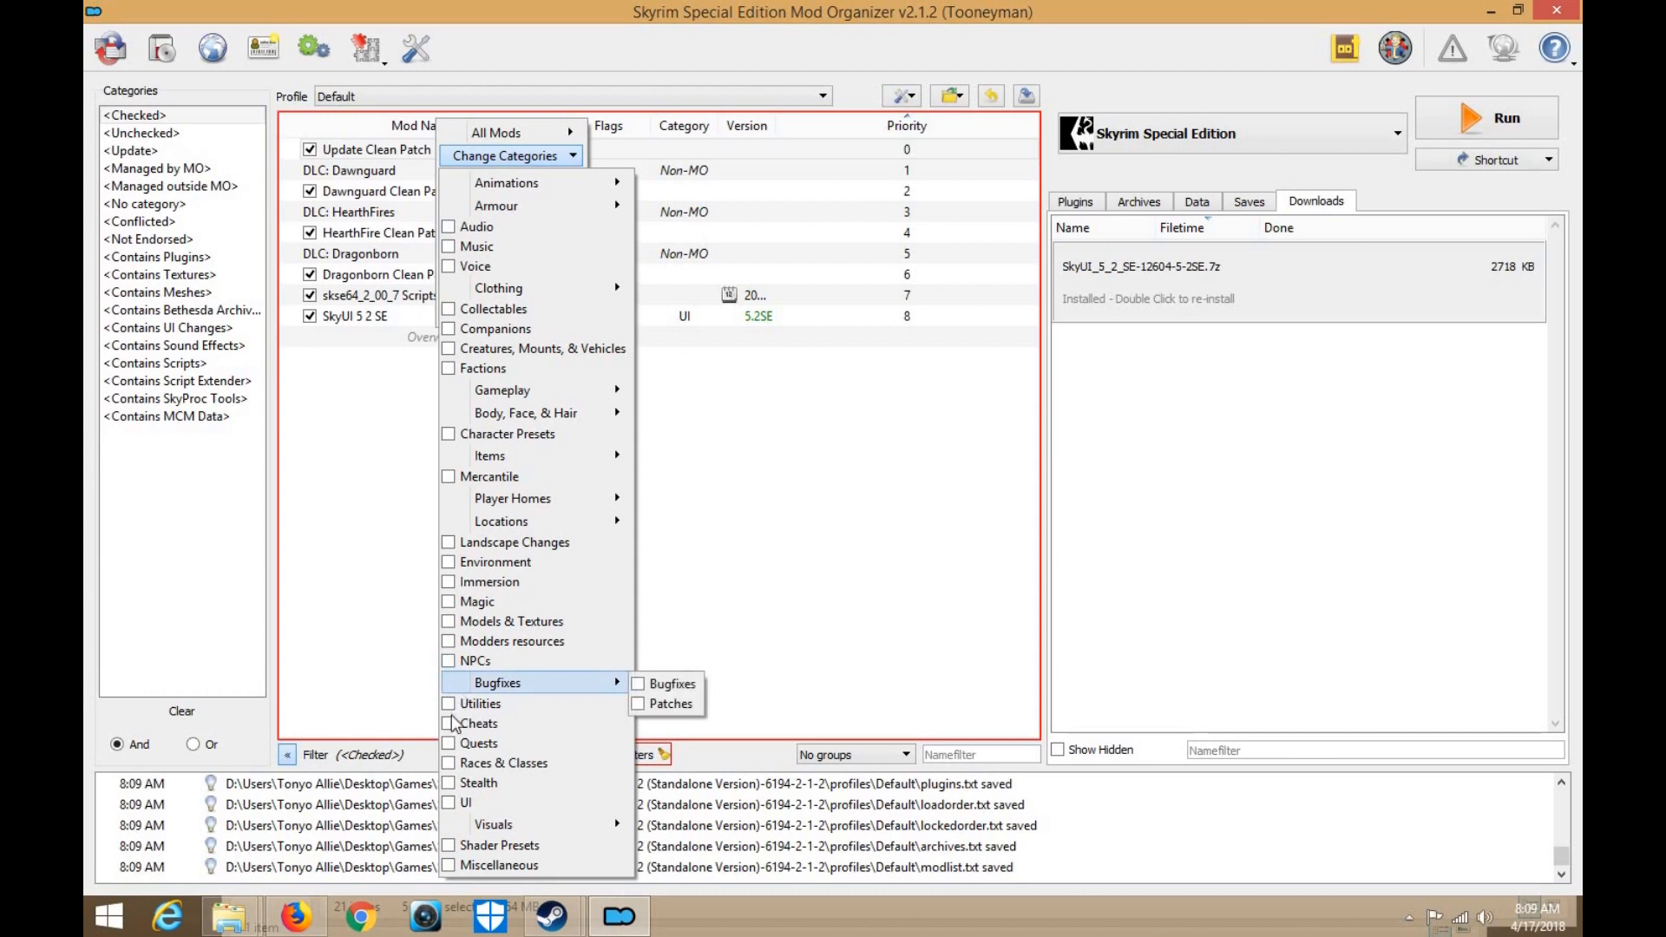
pyautogui.moveTo(468, 687)
pyautogui.click(451, 704)
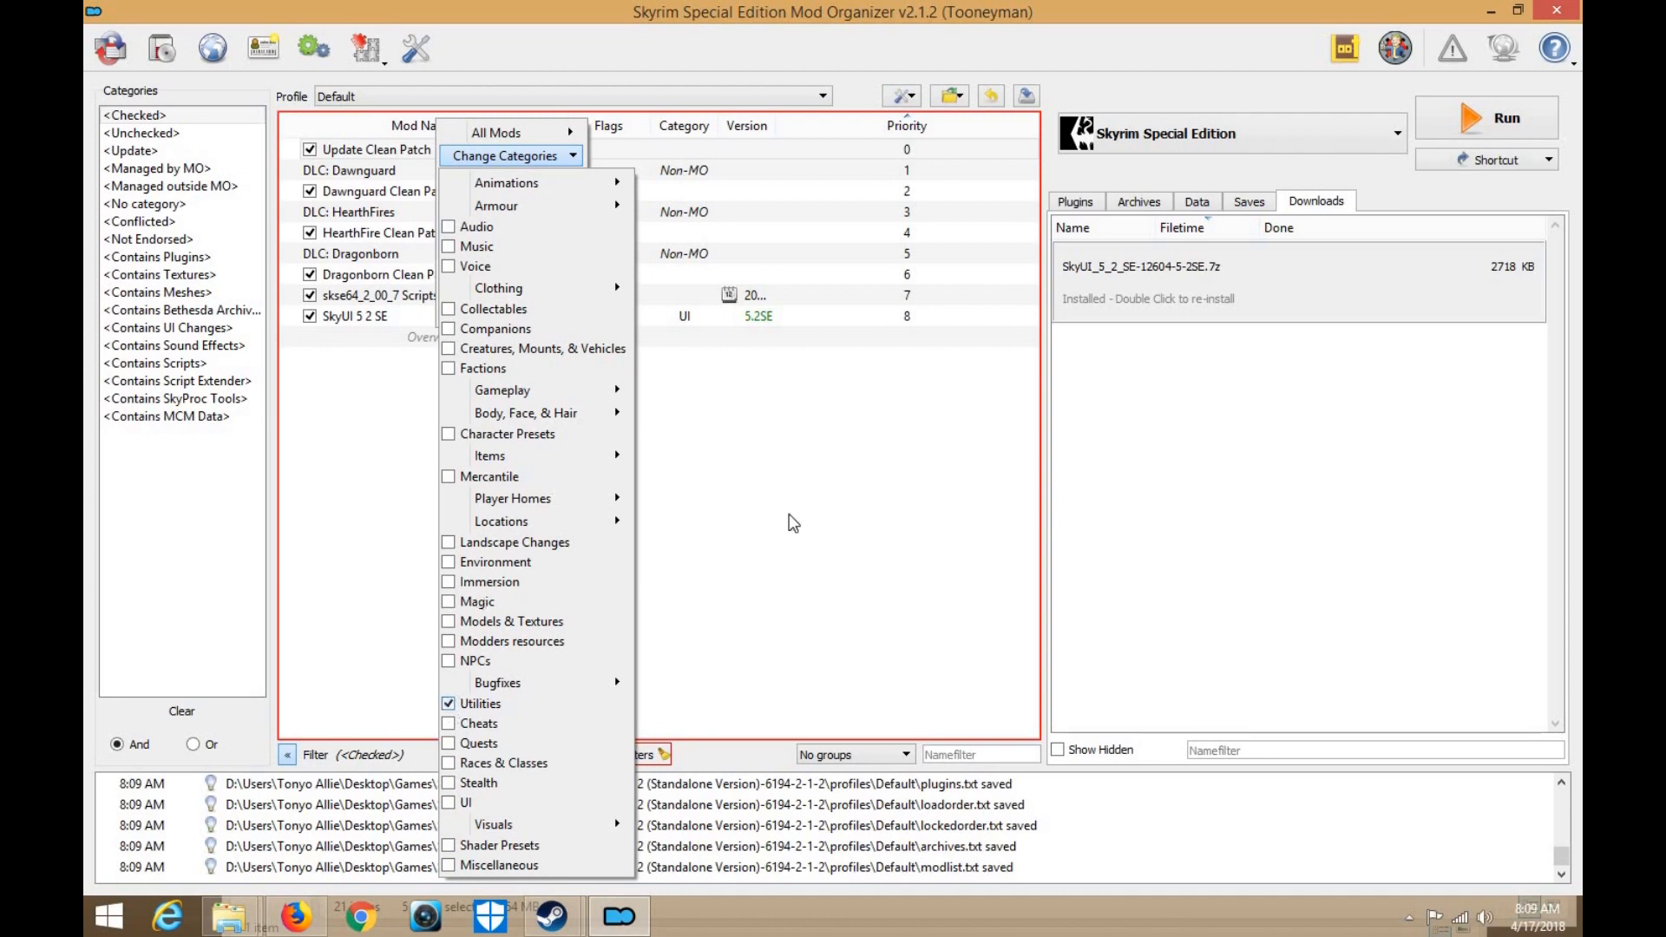
pyautogui.click(403, 197)
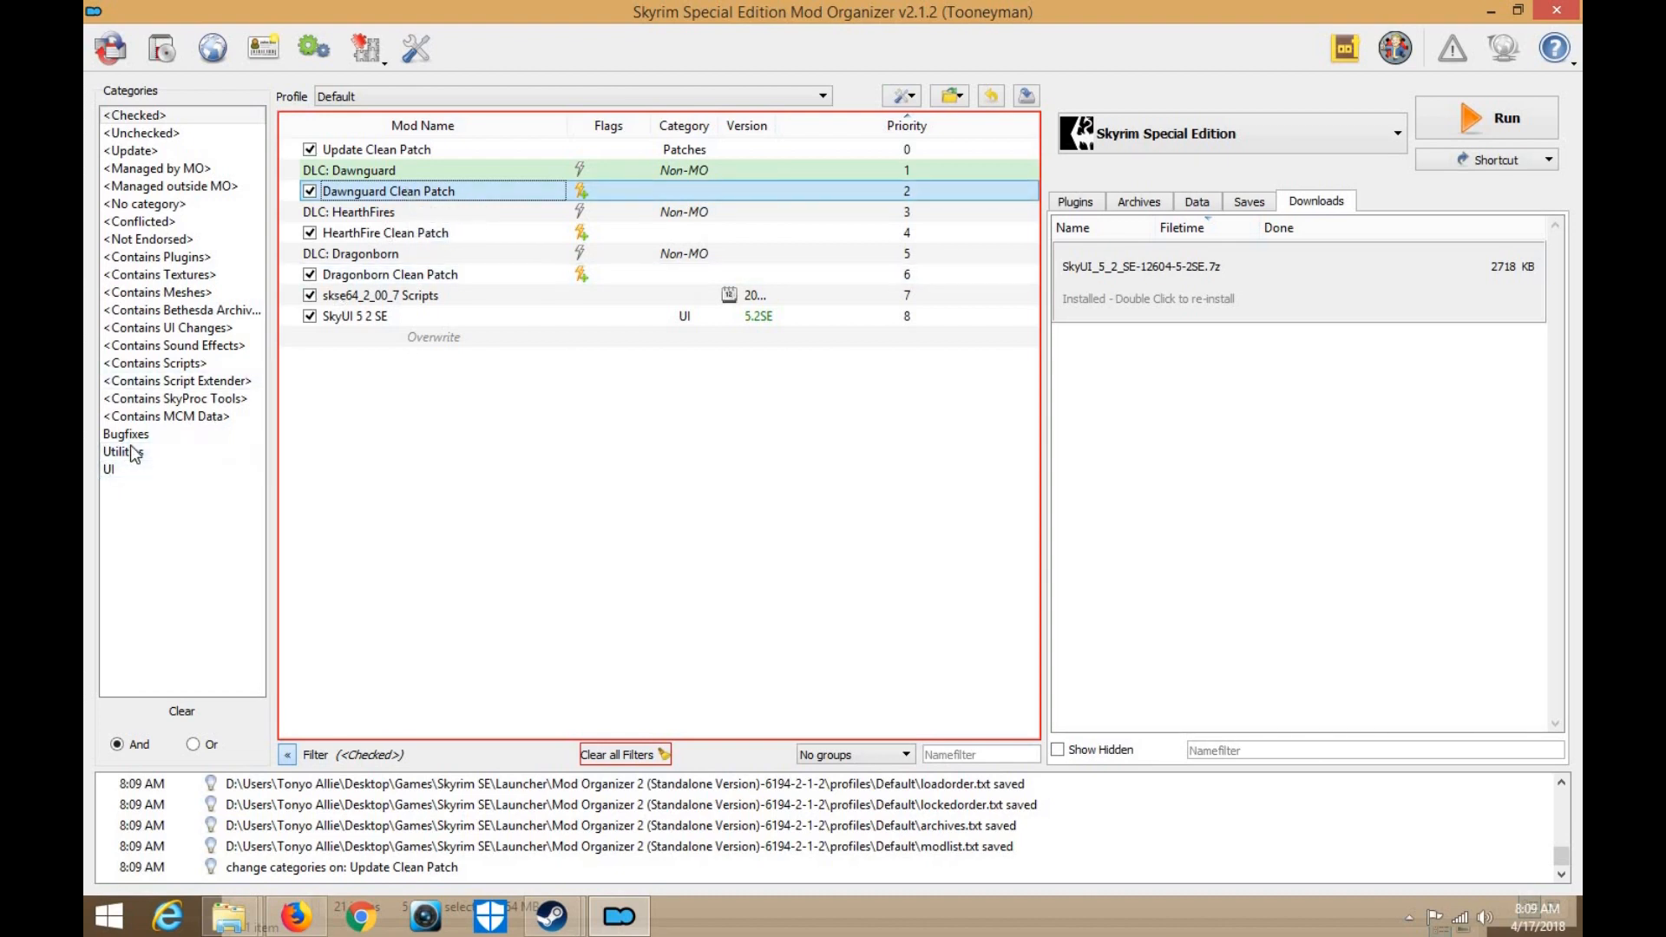
# Assign the Dawnguard Clean Patch mod to the Patches category under Bugfixes
pyautogui.rightClick(410, 191)
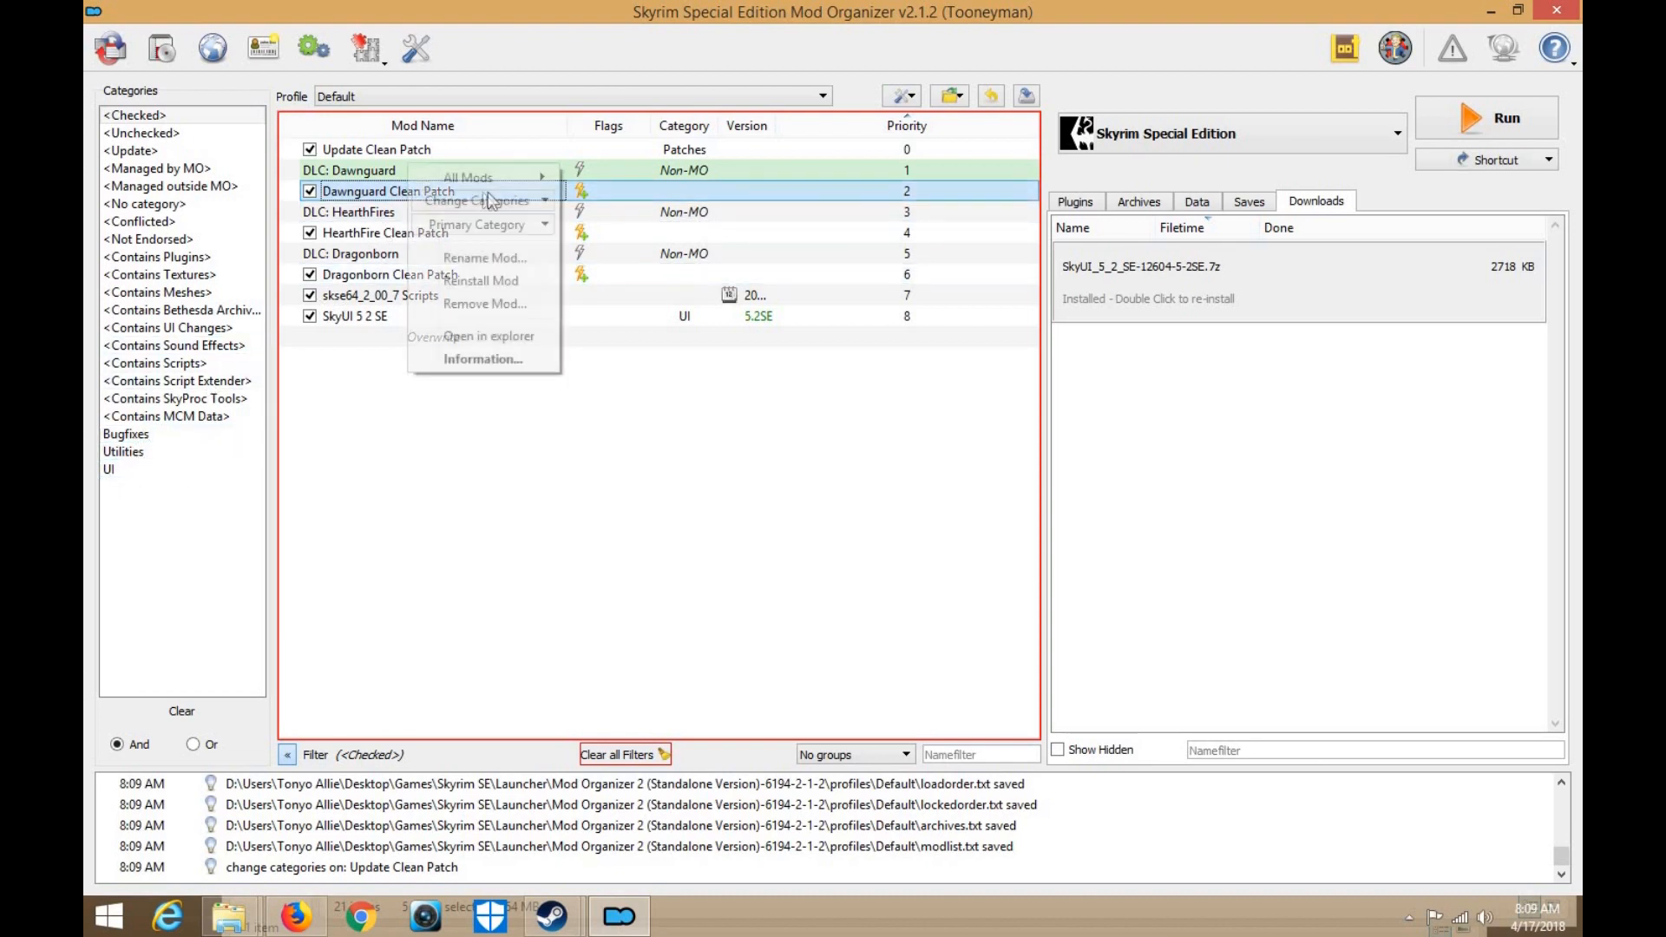
pyautogui.click(534, 205)
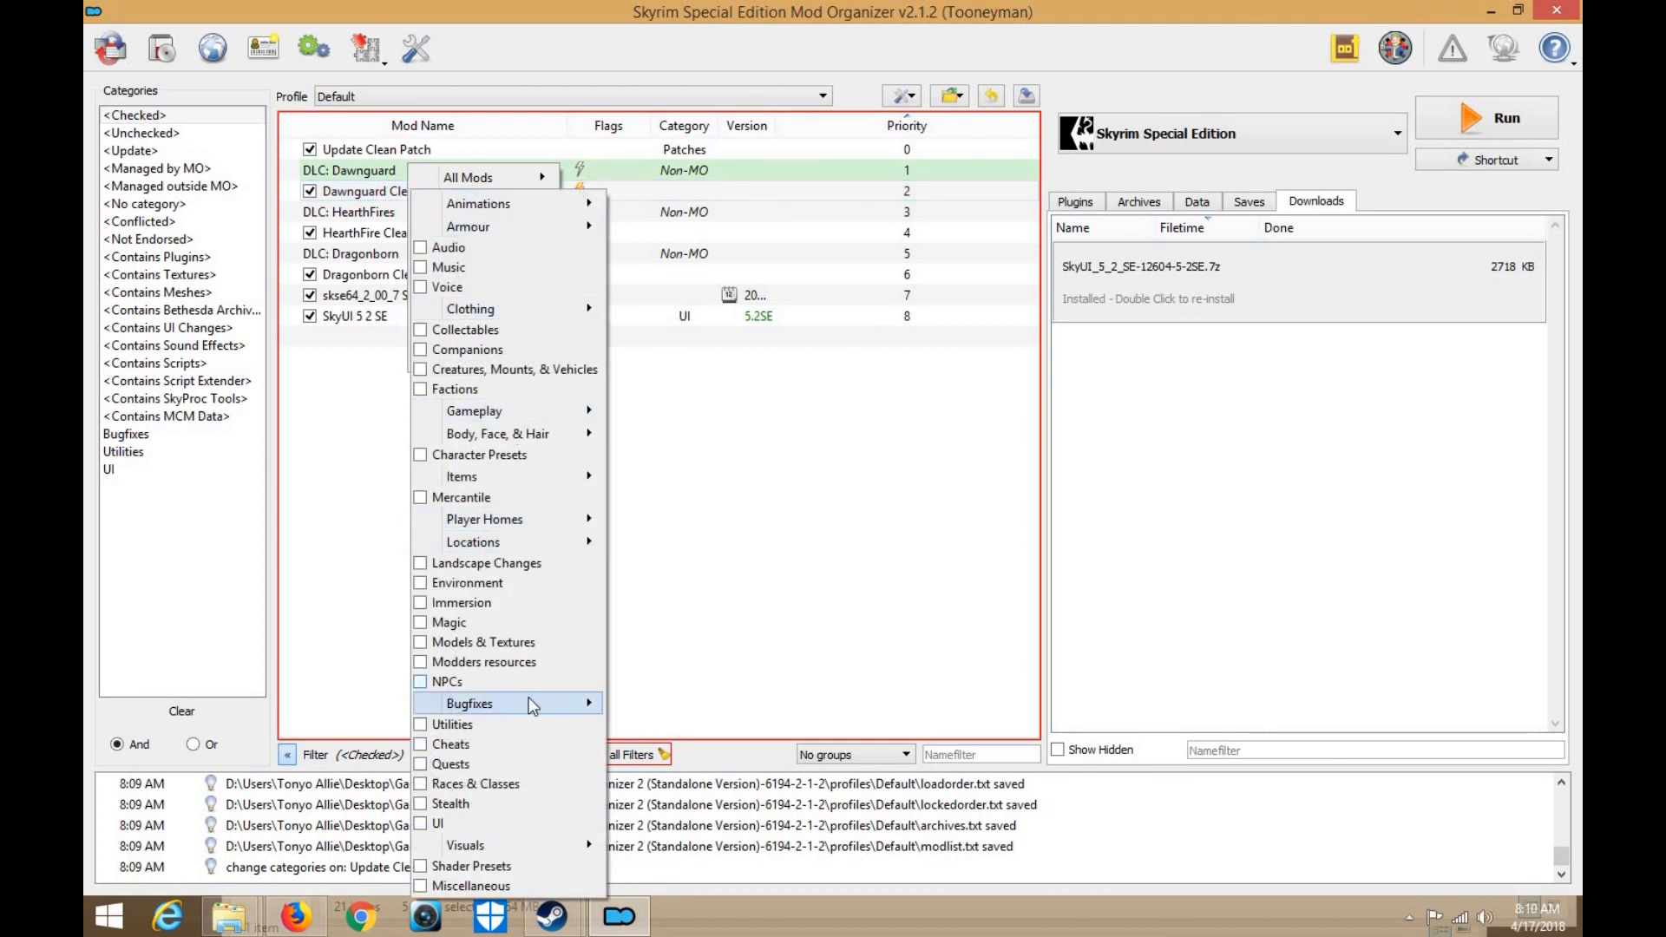
pyautogui.moveTo(529, 703)
pyautogui.click(610, 725)
pyautogui.click(748, 618)
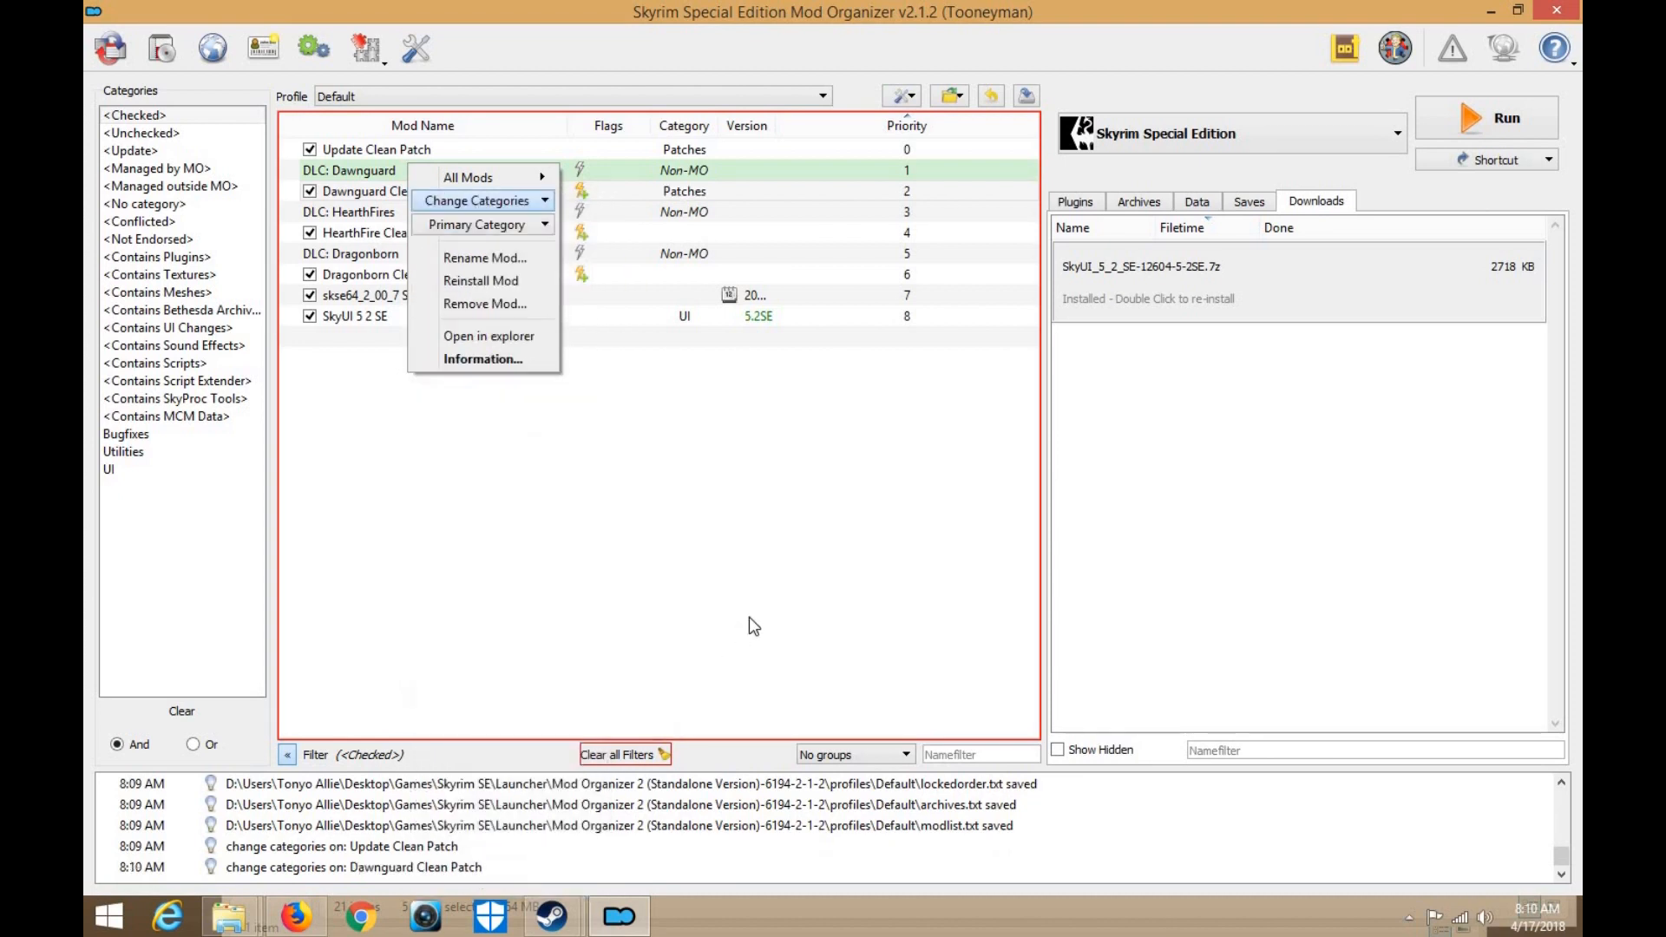
pyautogui.click(681, 517)
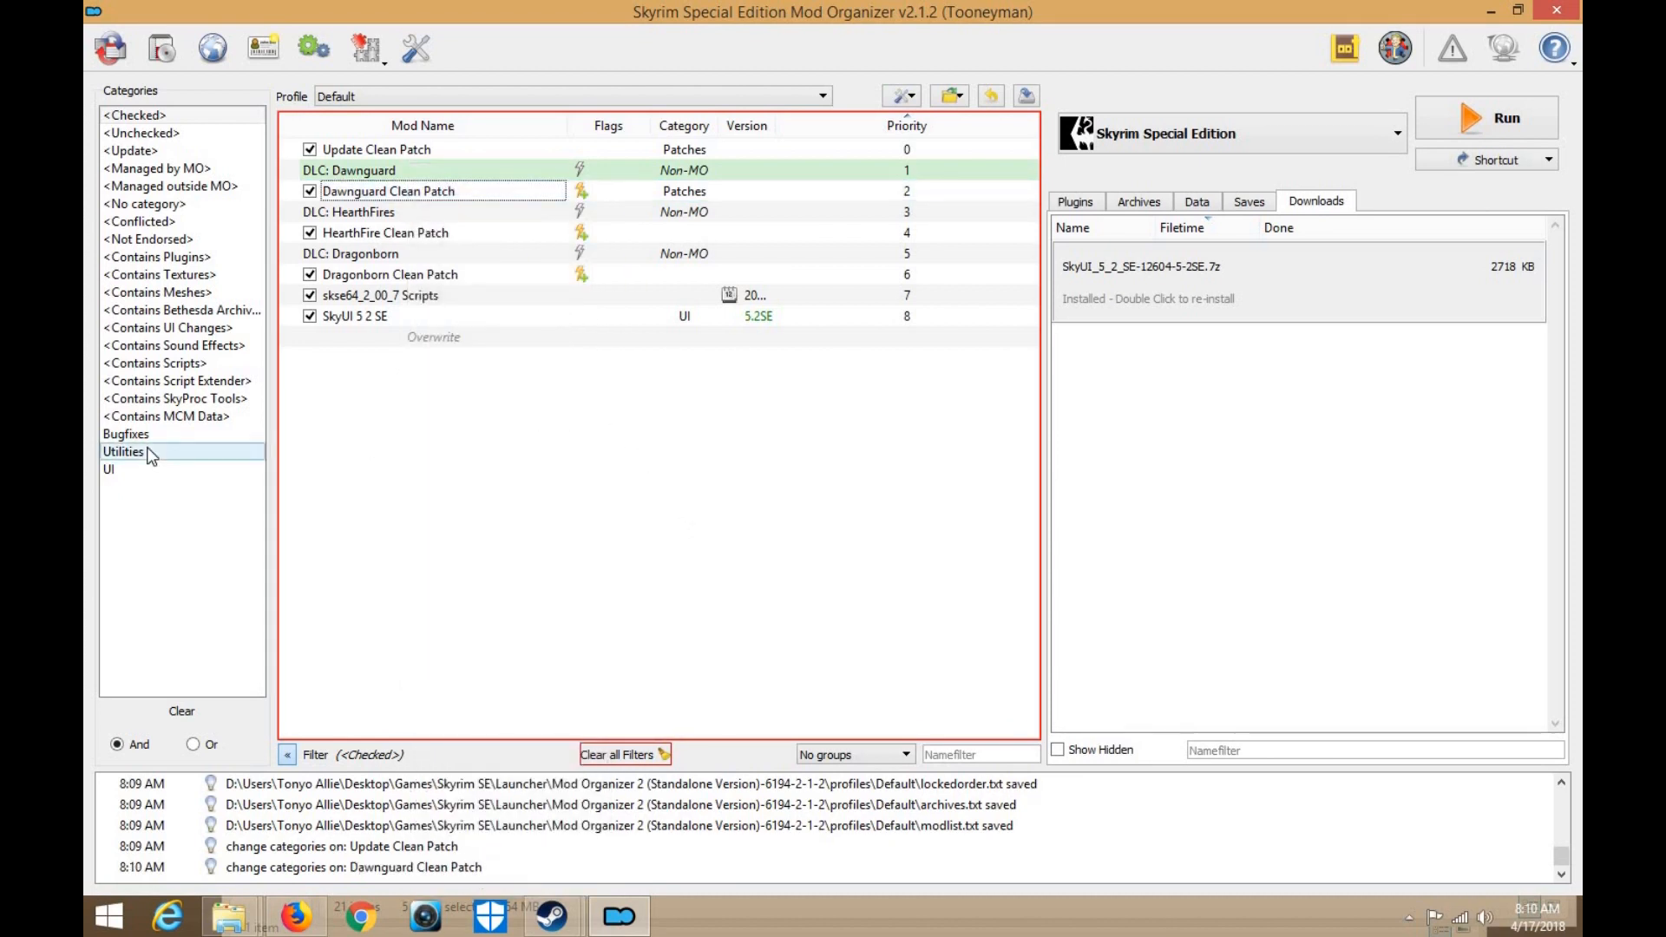
# Add the Utilities category to the Dawnguard Clean Patch mod
pyautogui.rightClick(420, 198)
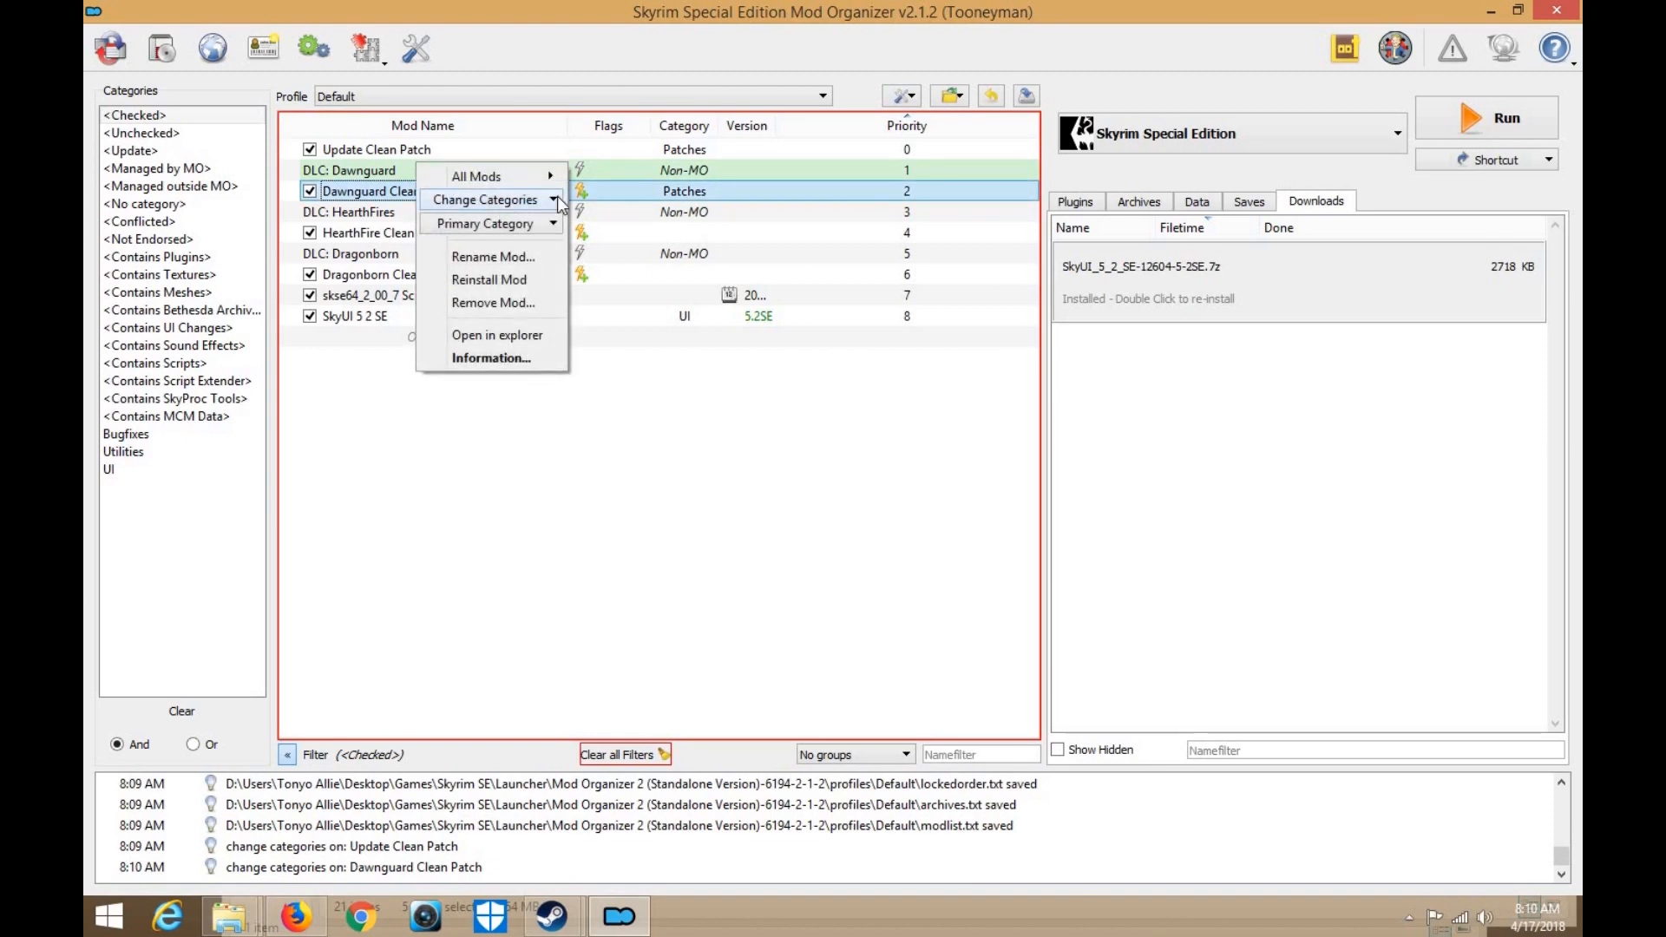
pyautogui.moveTo(557, 197)
pyautogui.moveTo(518, 229)
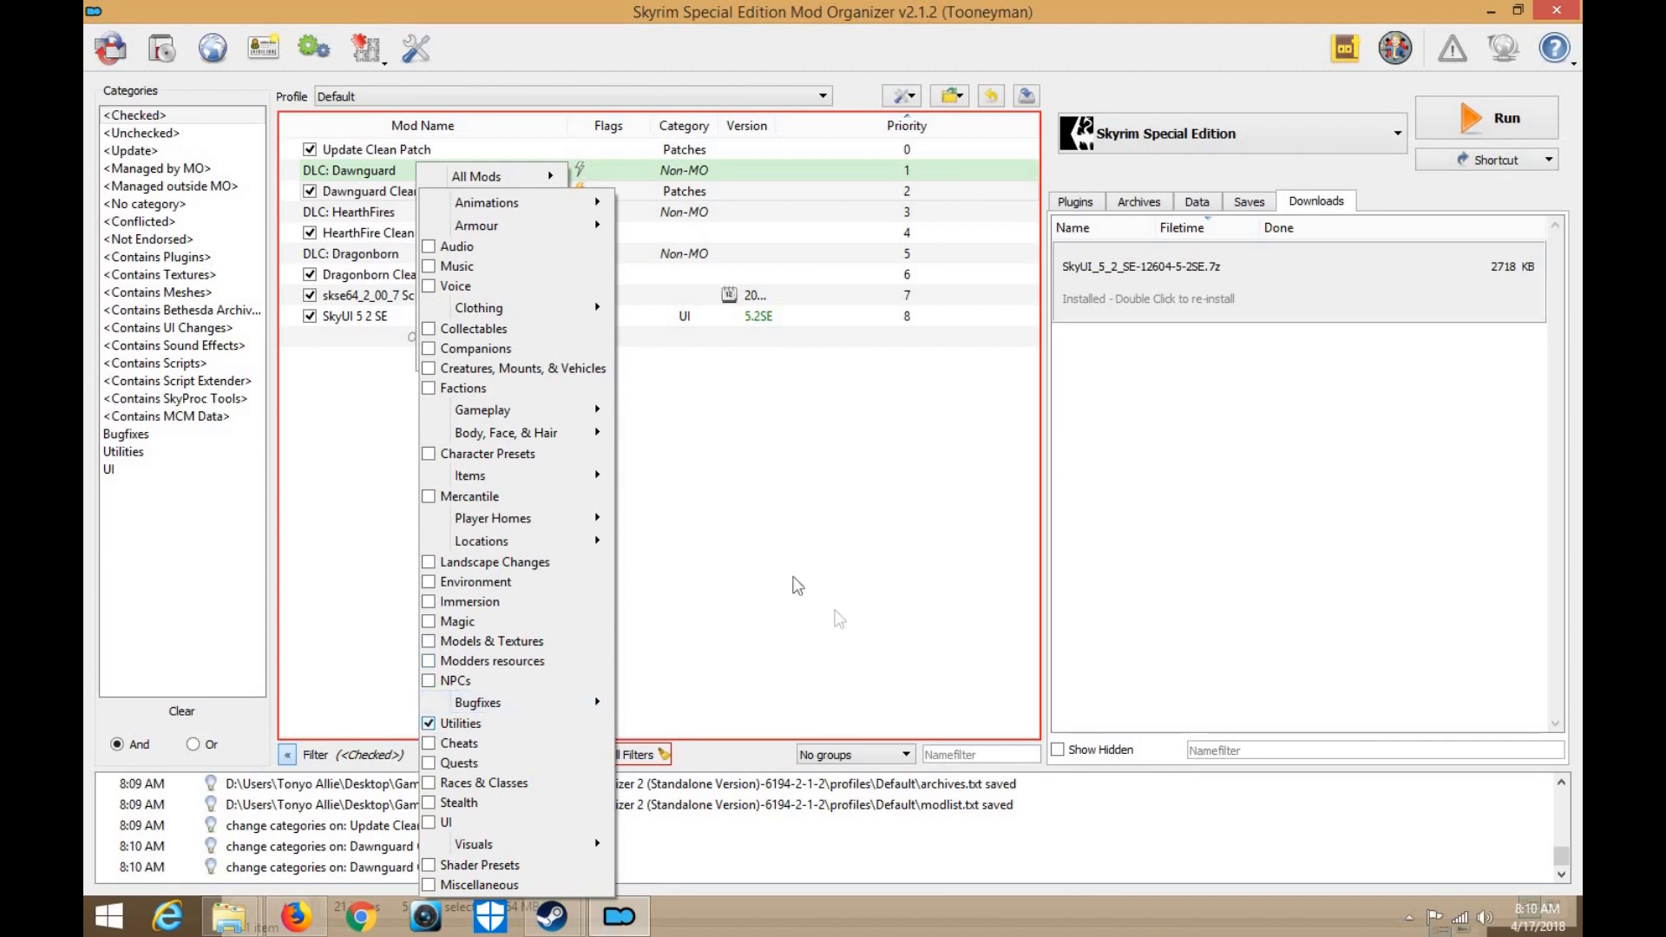
pyautogui.click(373, 264)
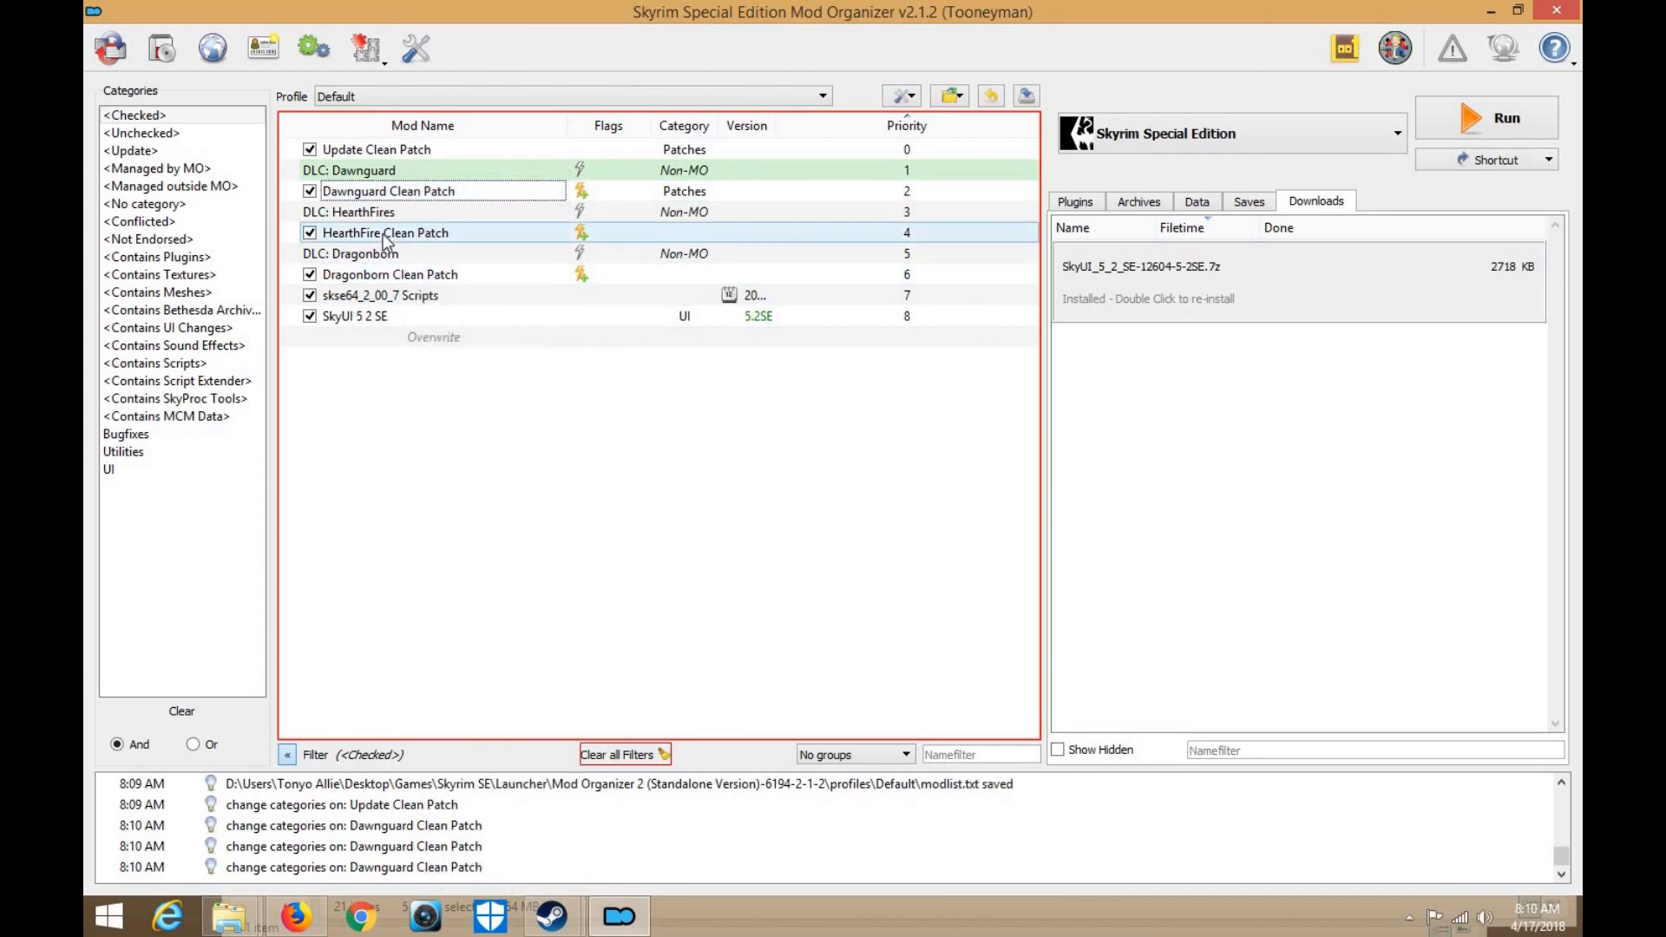
# Assign the HearthFire Clean Patch mod to the Patches and Utilities categories
pyautogui.rightClick(383, 233)
pyautogui.moveTo(426, 242)
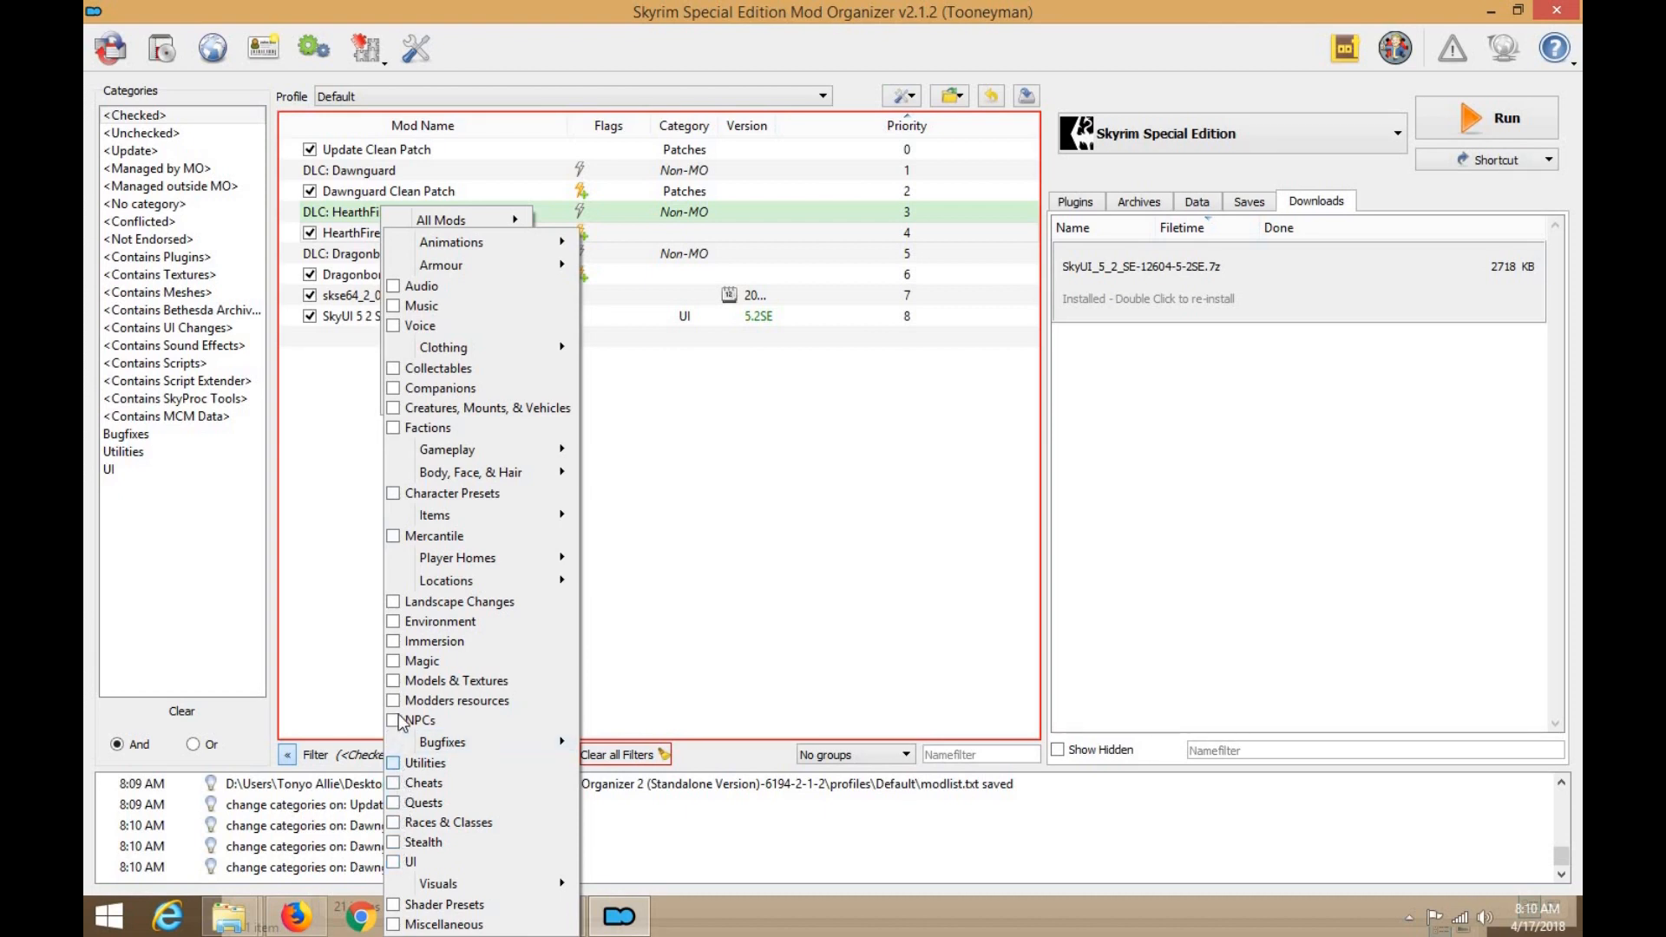
pyautogui.click(582, 761)
pyautogui.click(635, 422)
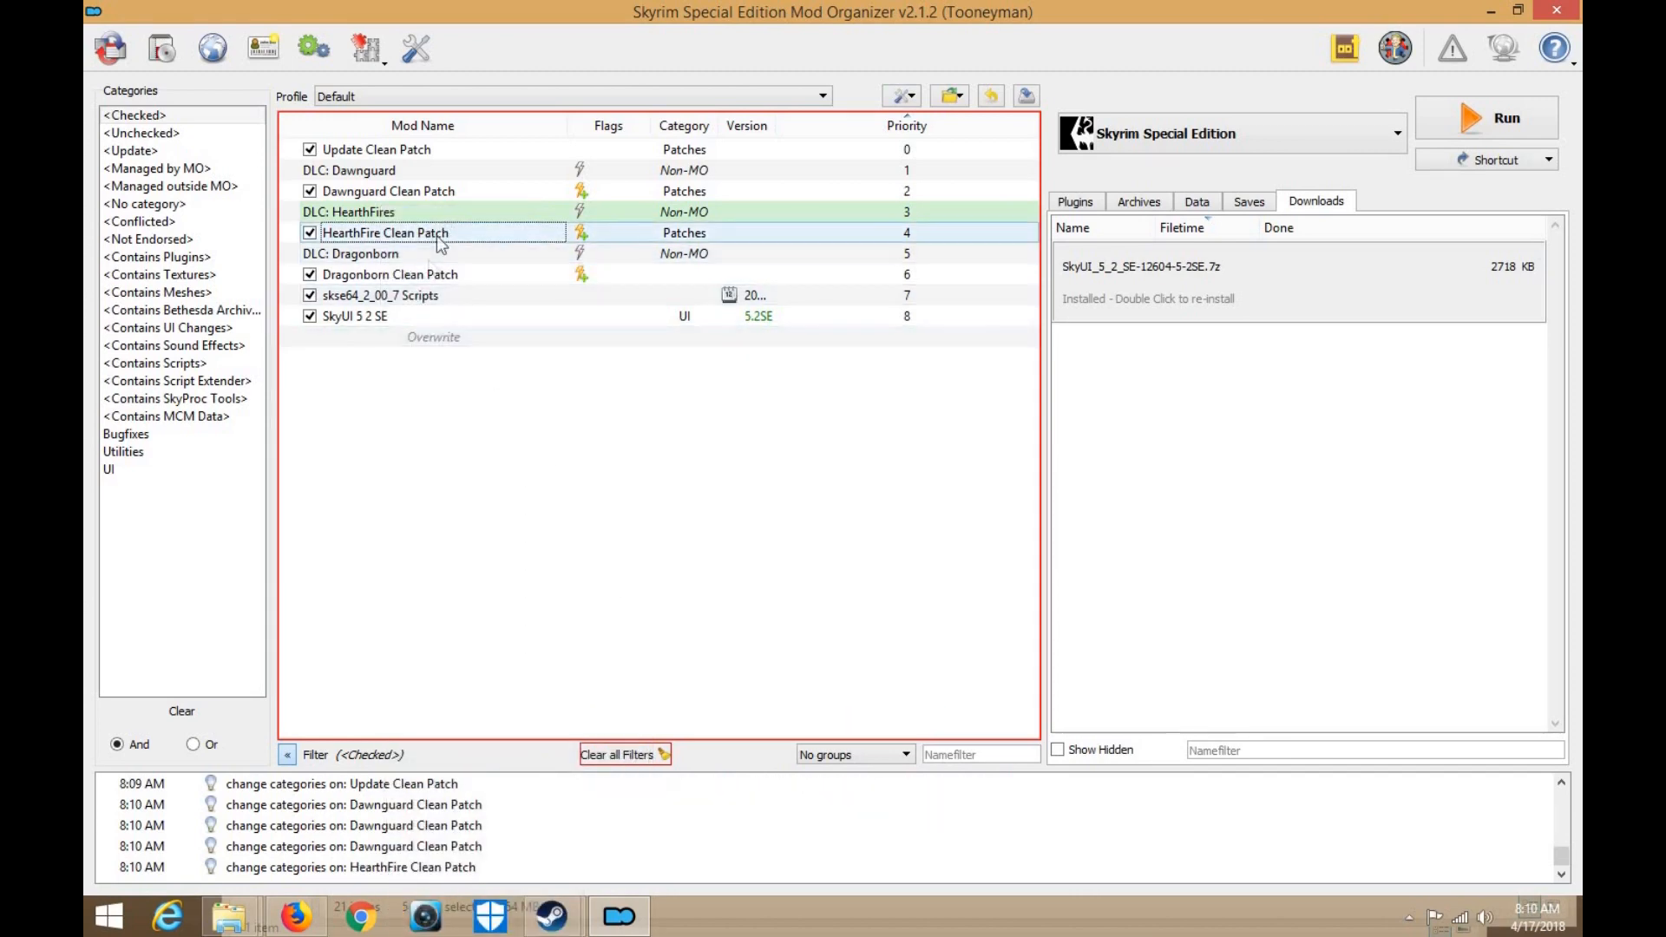
# Assign the Dragonborn Clean Patch mod to the Patches and Utilities categories
pyautogui.rightClick(420, 274)
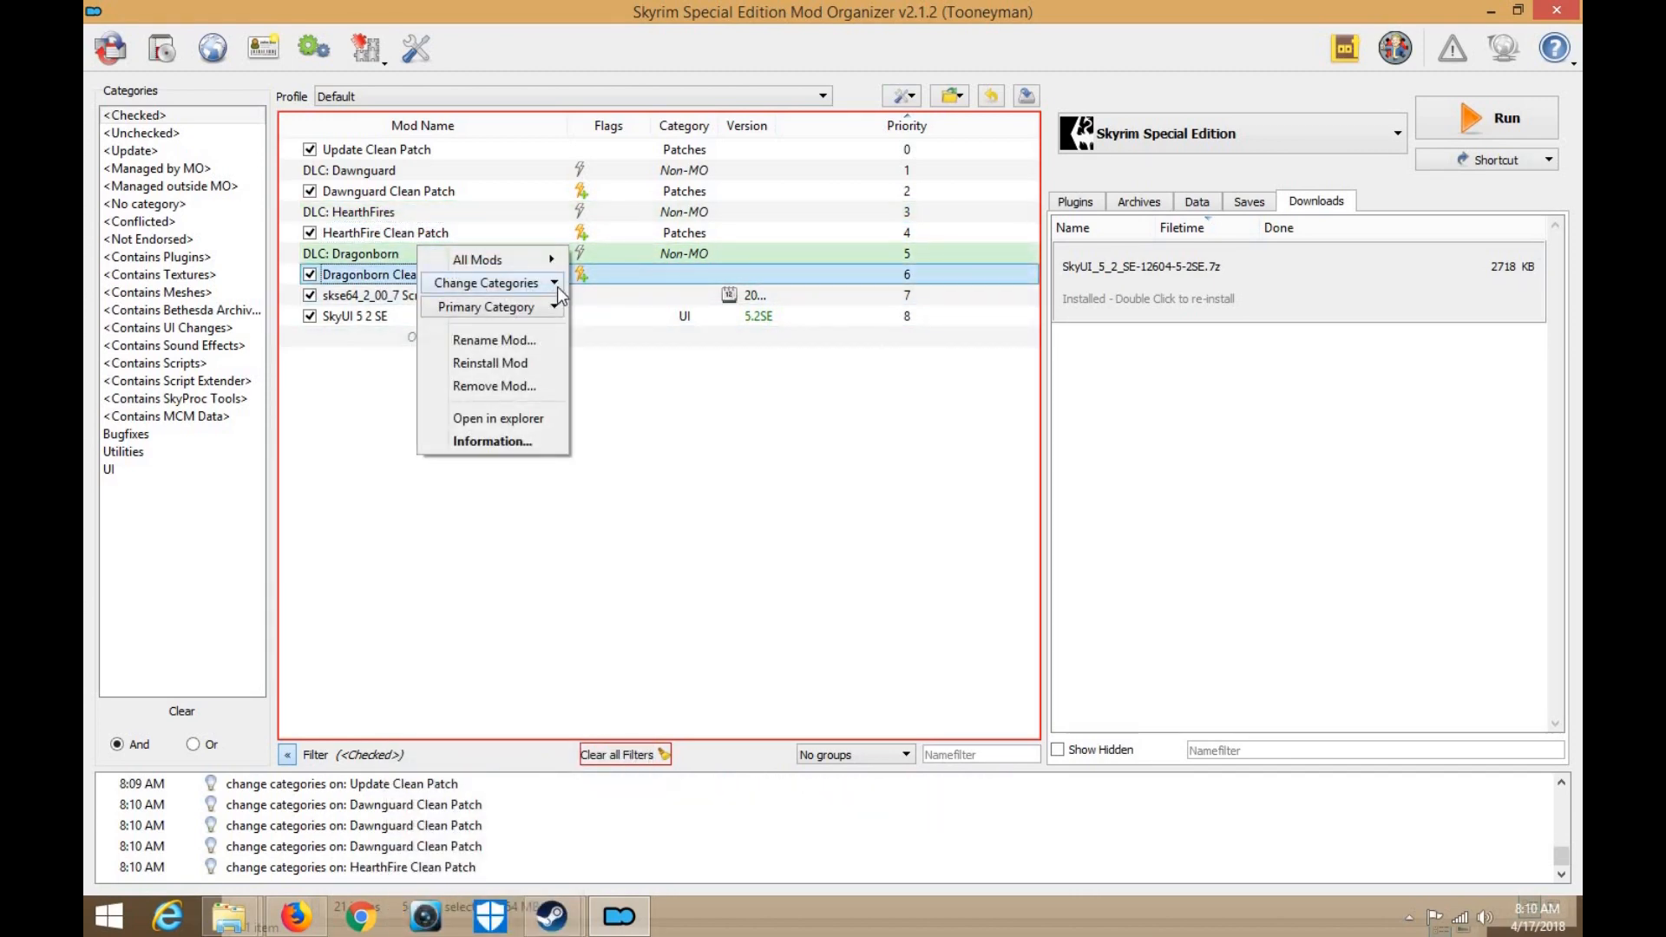
pyautogui.click(557, 287)
pyautogui.click(431, 764)
pyautogui.click(629, 764)
pyautogui.click(770, 547)
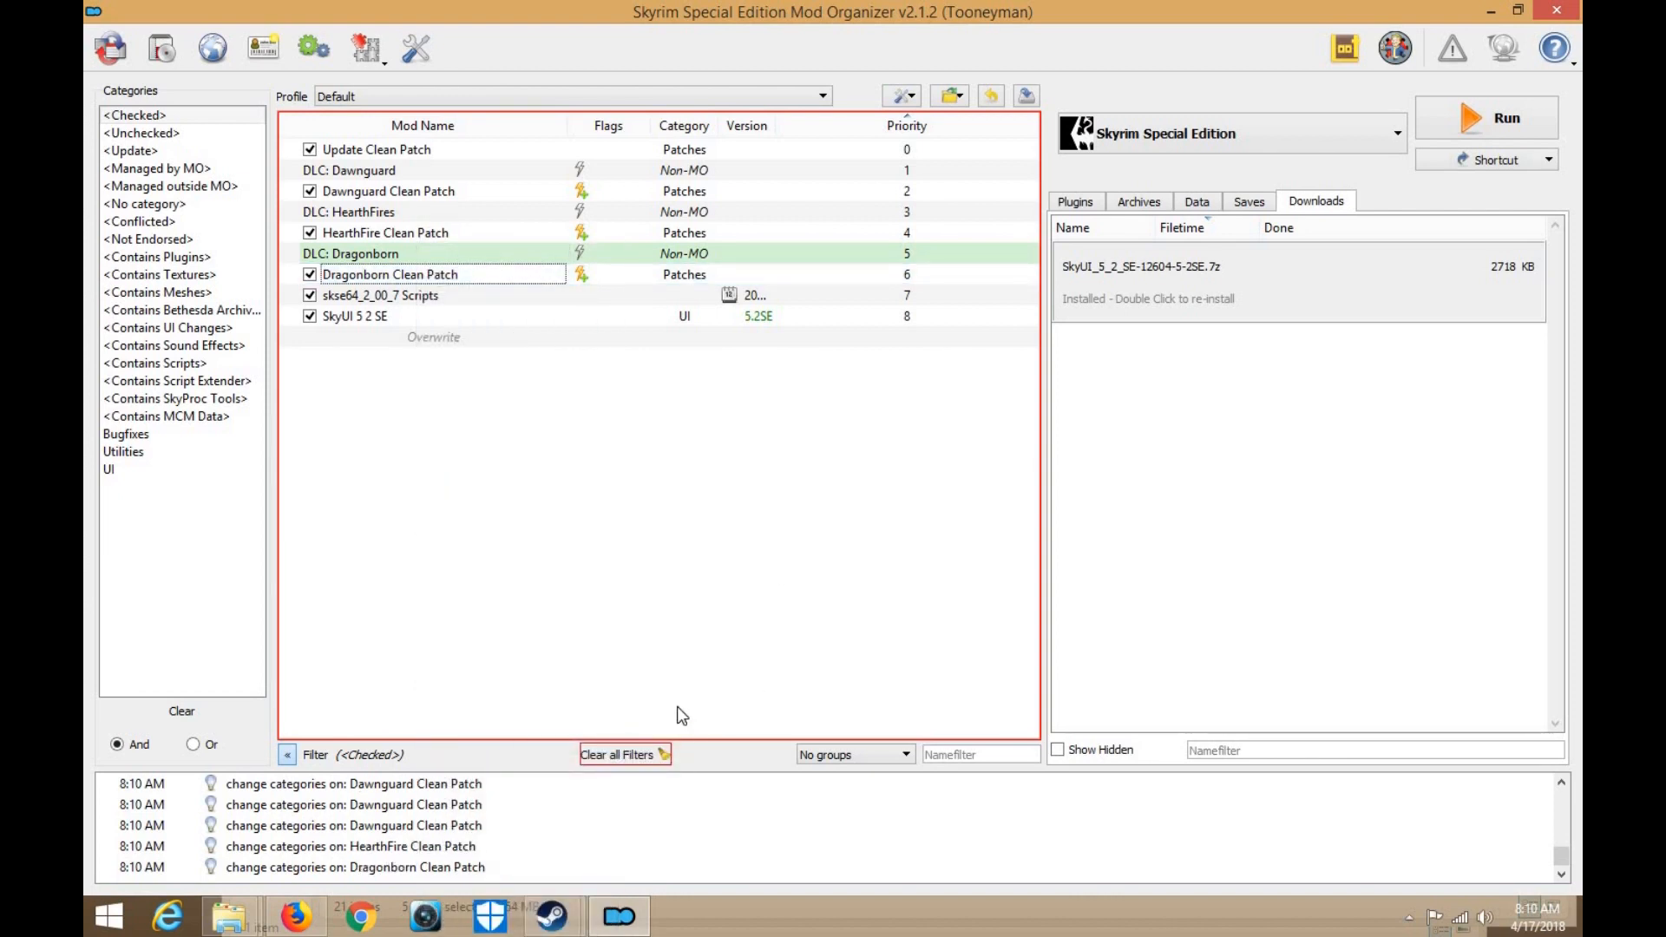
# Check which categories are assigned to the SkyUI 5 2 SE mod and leave them as they are
pyautogui.click(364, 295)
pyautogui.rightClick(352, 316)
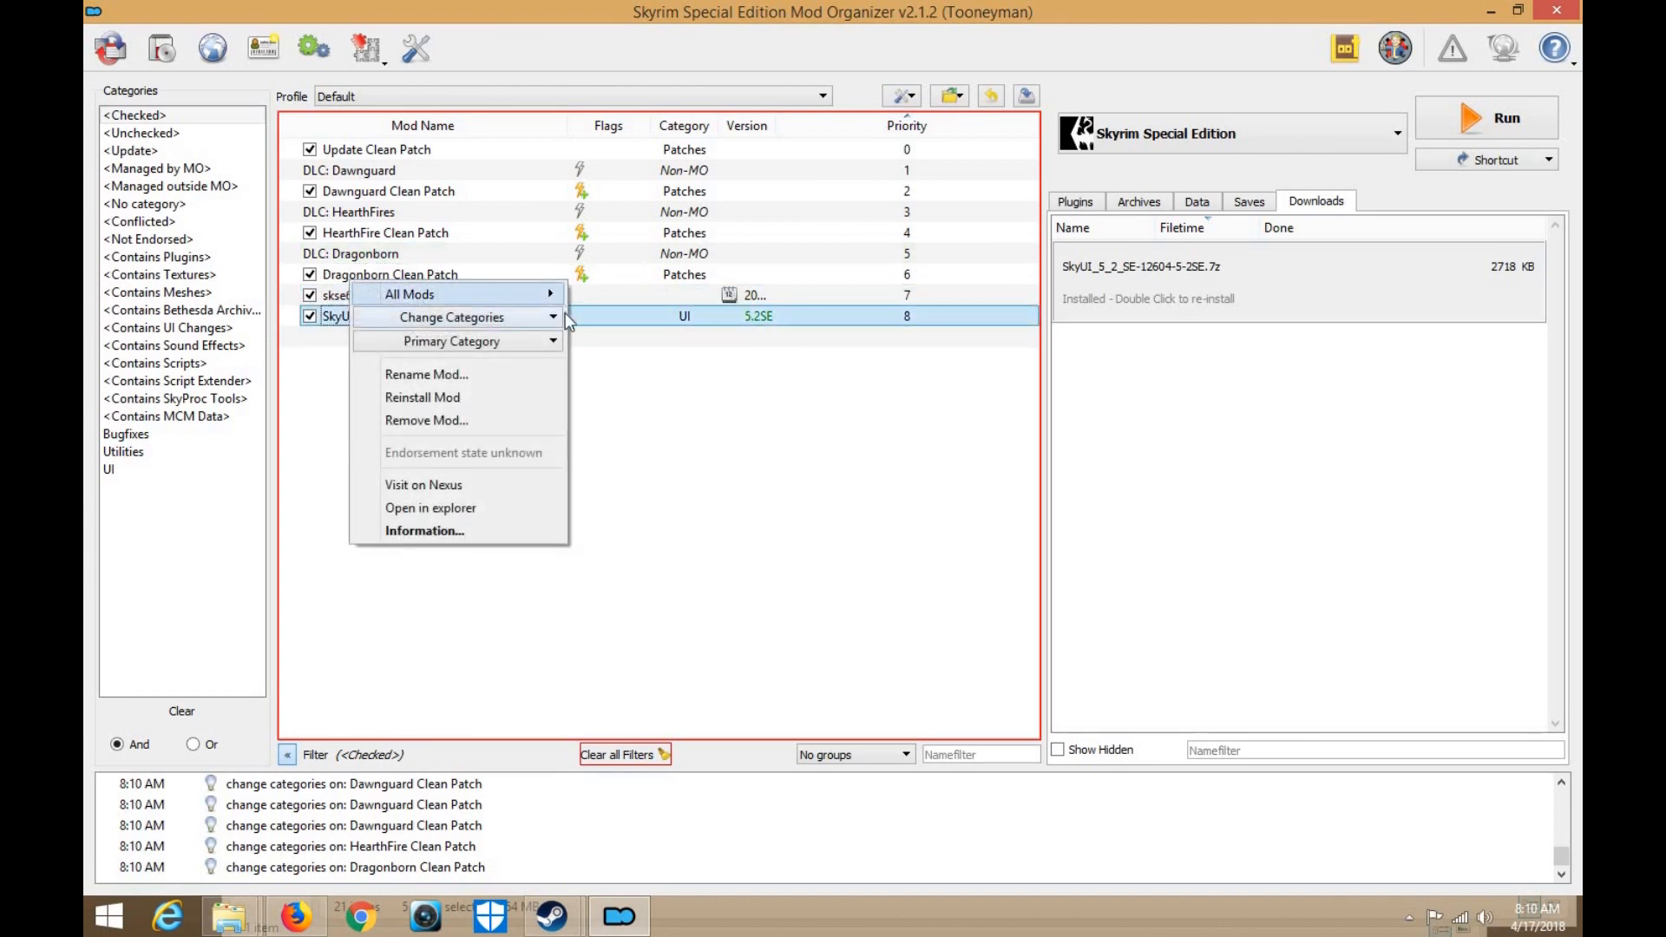
pyautogui.click(559, 315)
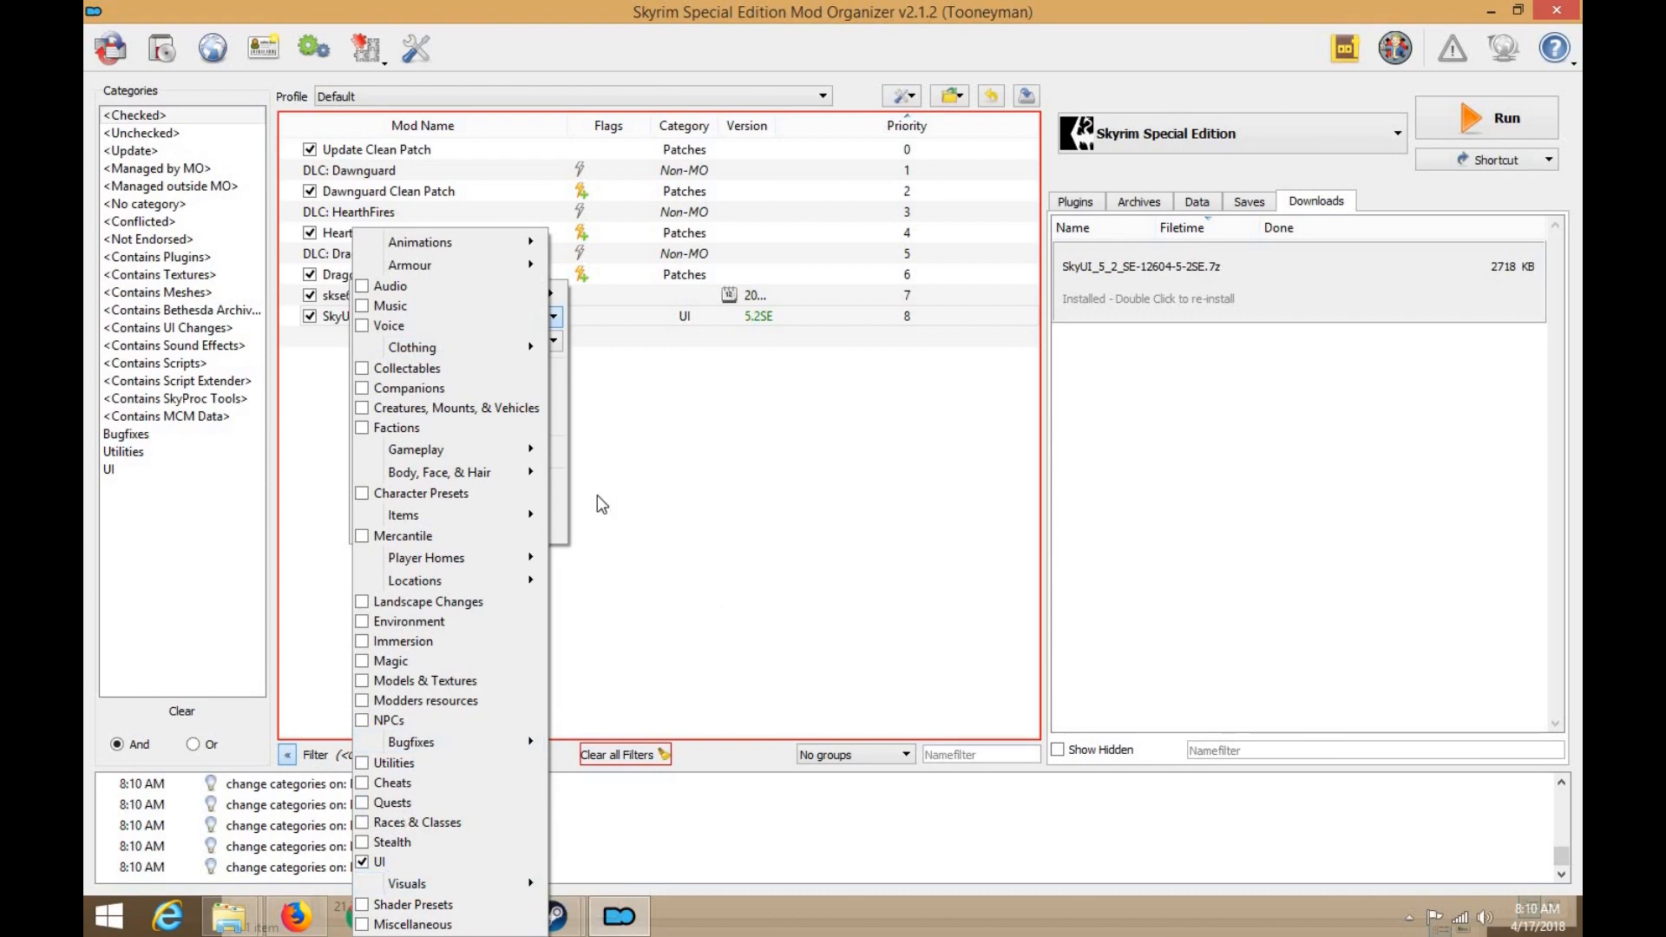
pyautogui.press('Escape')
# Assign the skse64_2_00_7 Scripts mod to the Utilities category
pyautogui.click(531, 299)
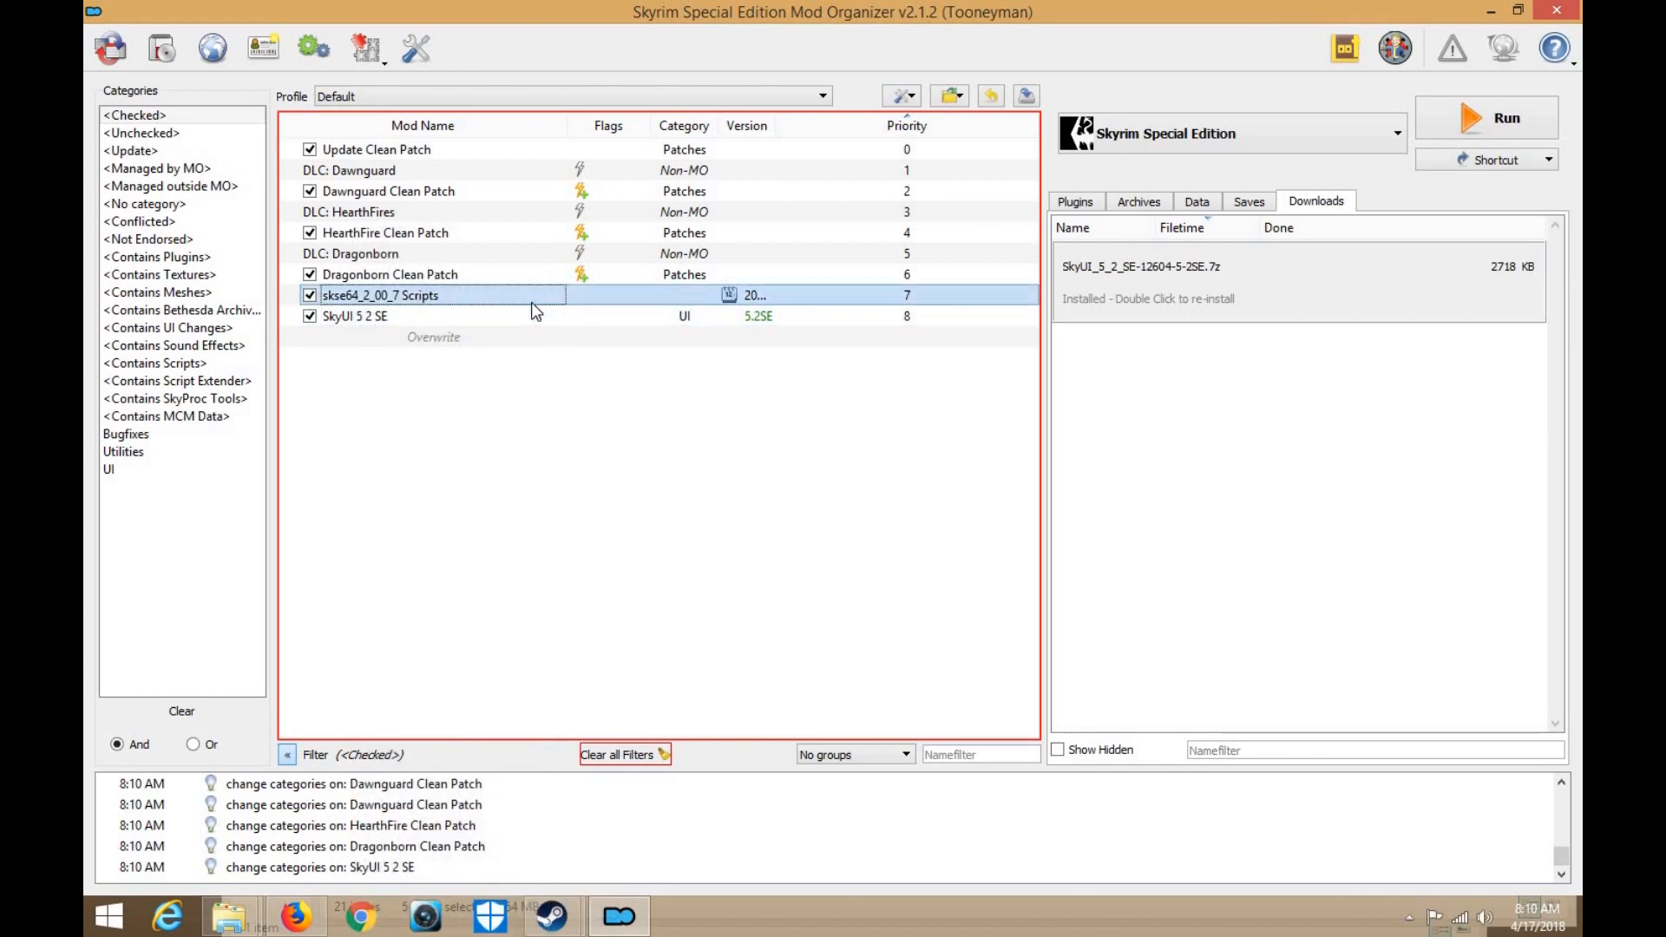
pyautogui.rightClick(531, 299)
pyautogui.moveTo(639, 318)
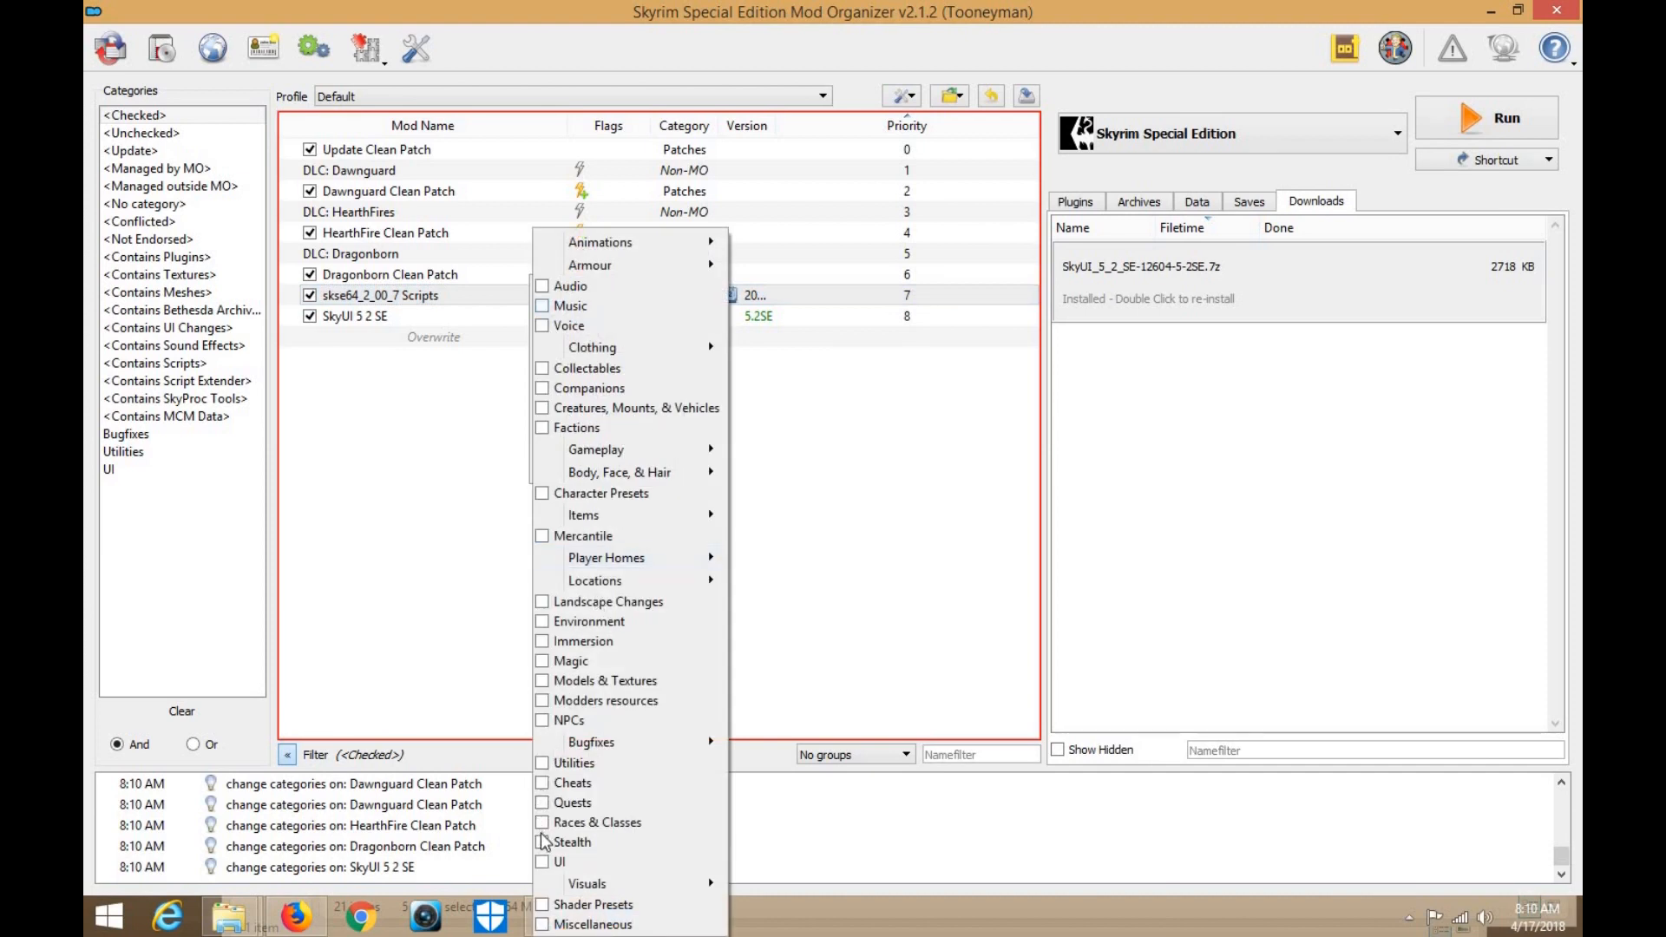
pyautogui.click(544, 765)
pyautogui.click(974, 612)
pyautogui.click(833, 492)
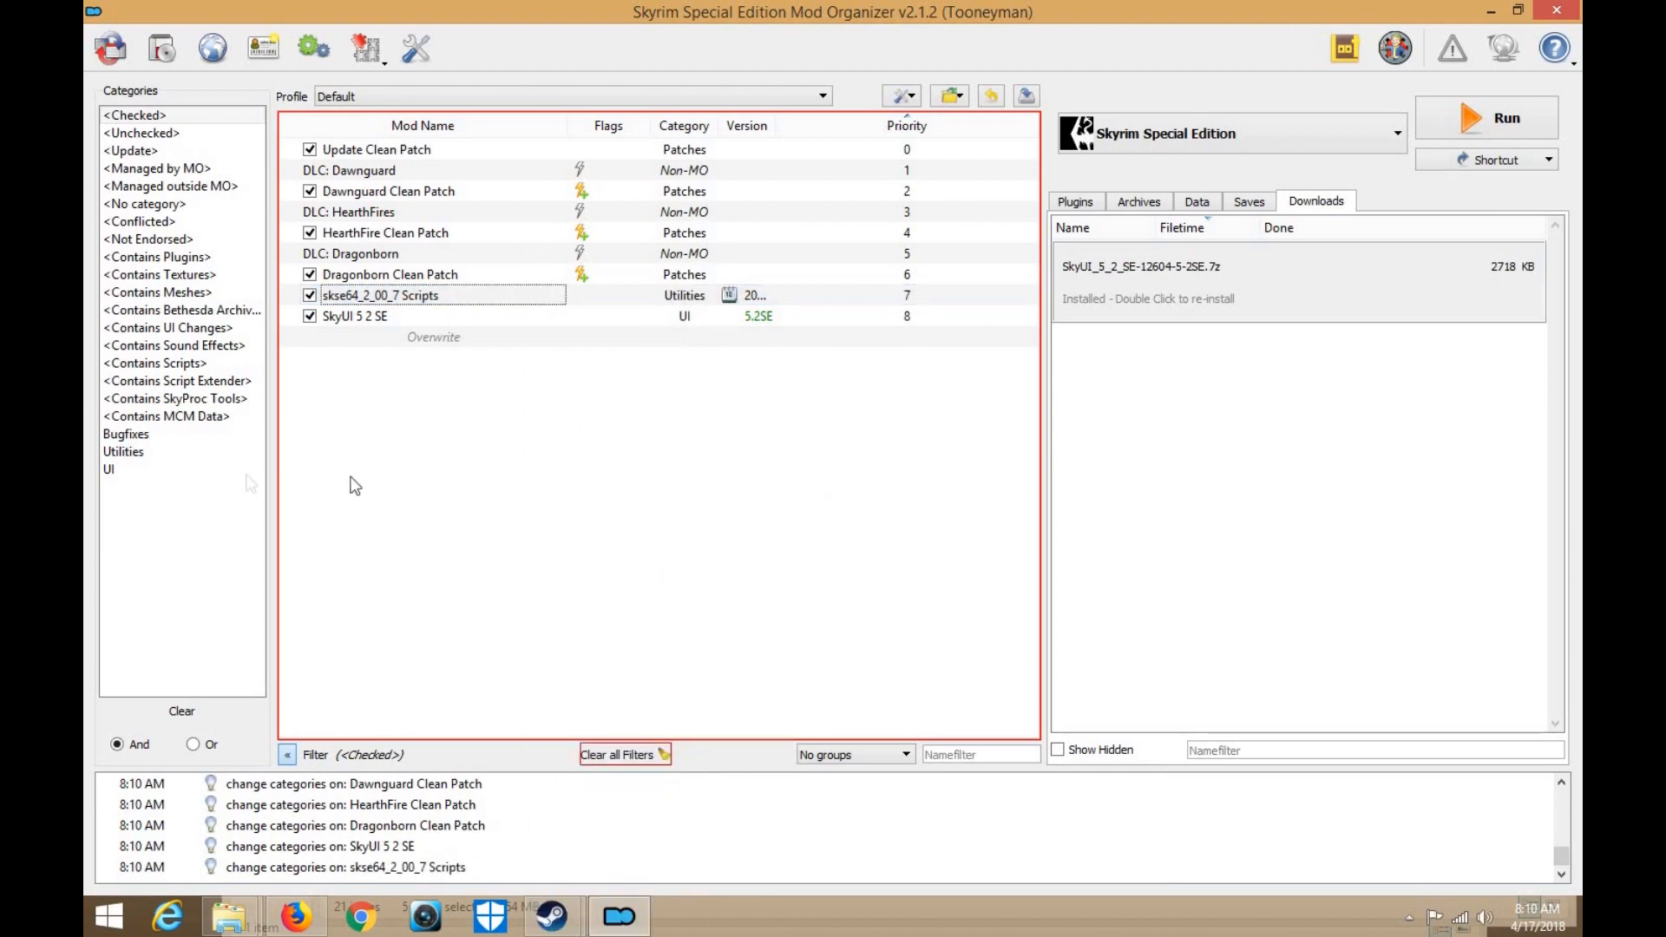
# Filter the mod list by the Utilities, Bugfixes and UI categories in turn and review the plugin load order
pyautogui.click(191, 452)
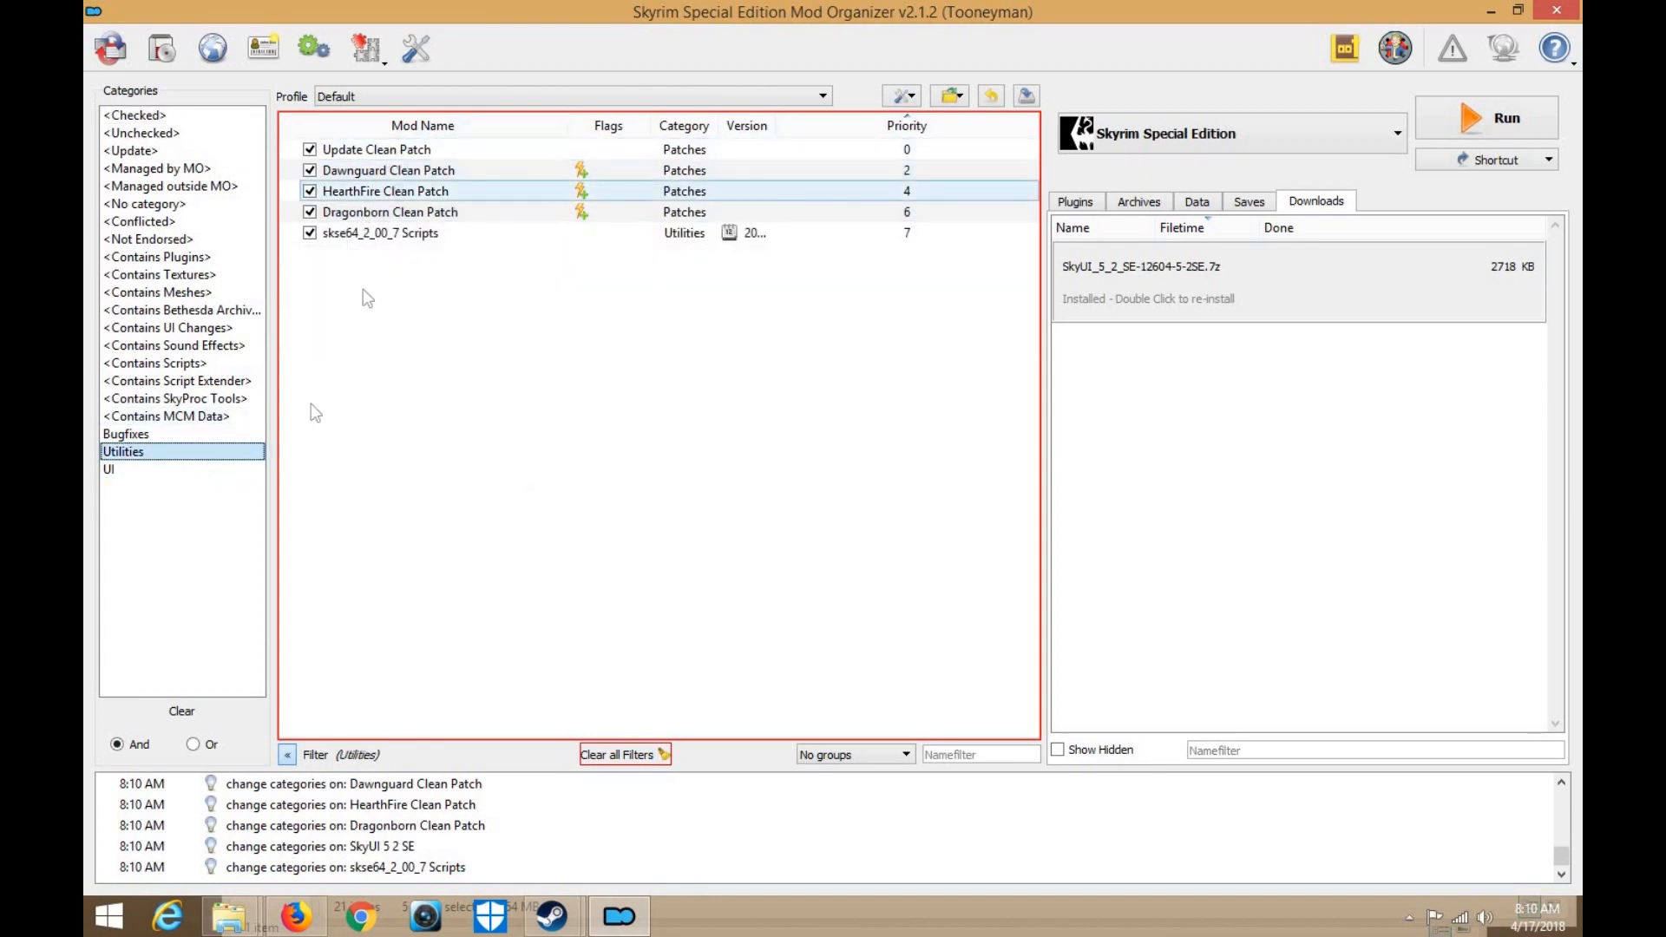
pyautogui.click(188, 434)
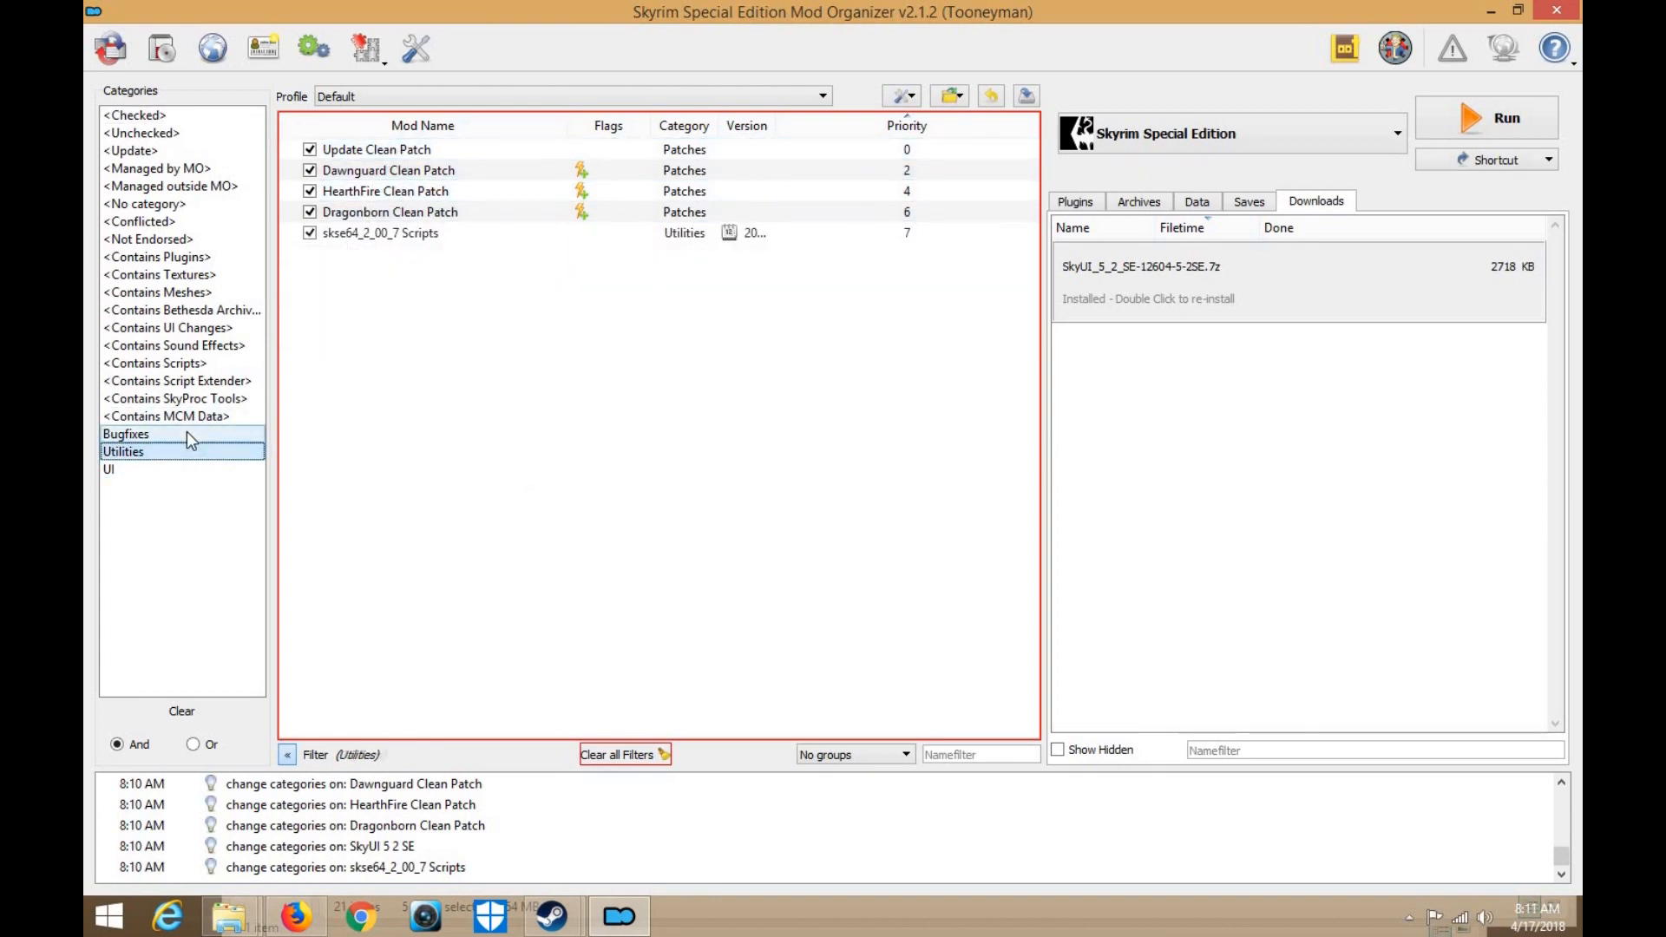
pyautogui.click(117, 470)
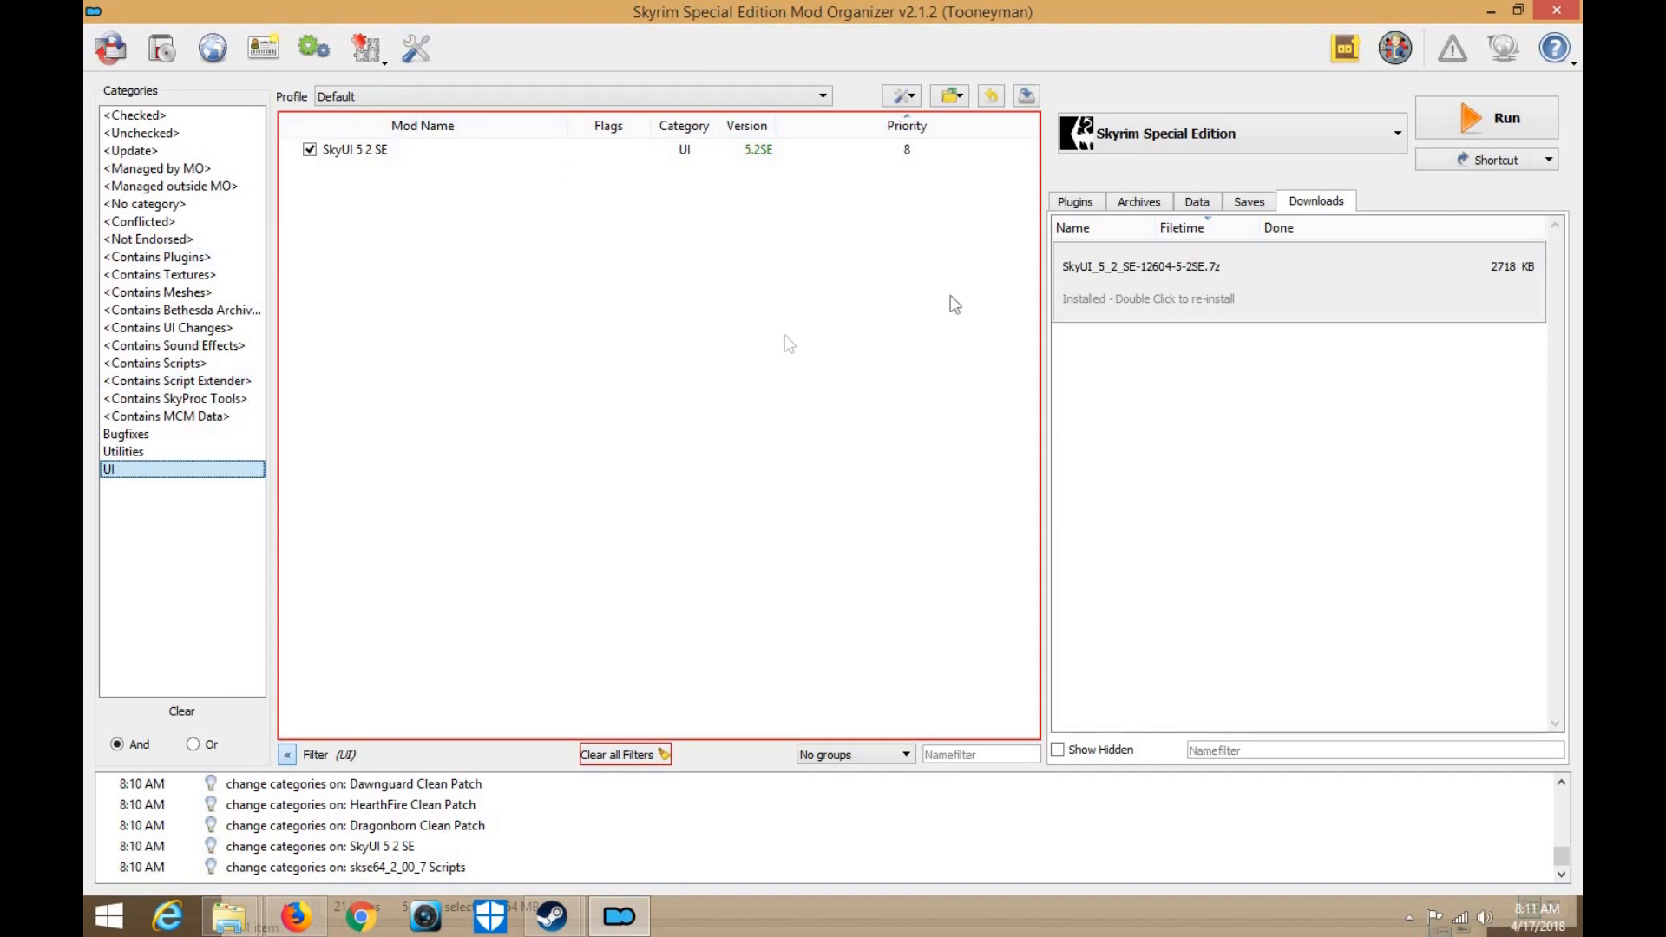
pyautogui.click(1076, 203)
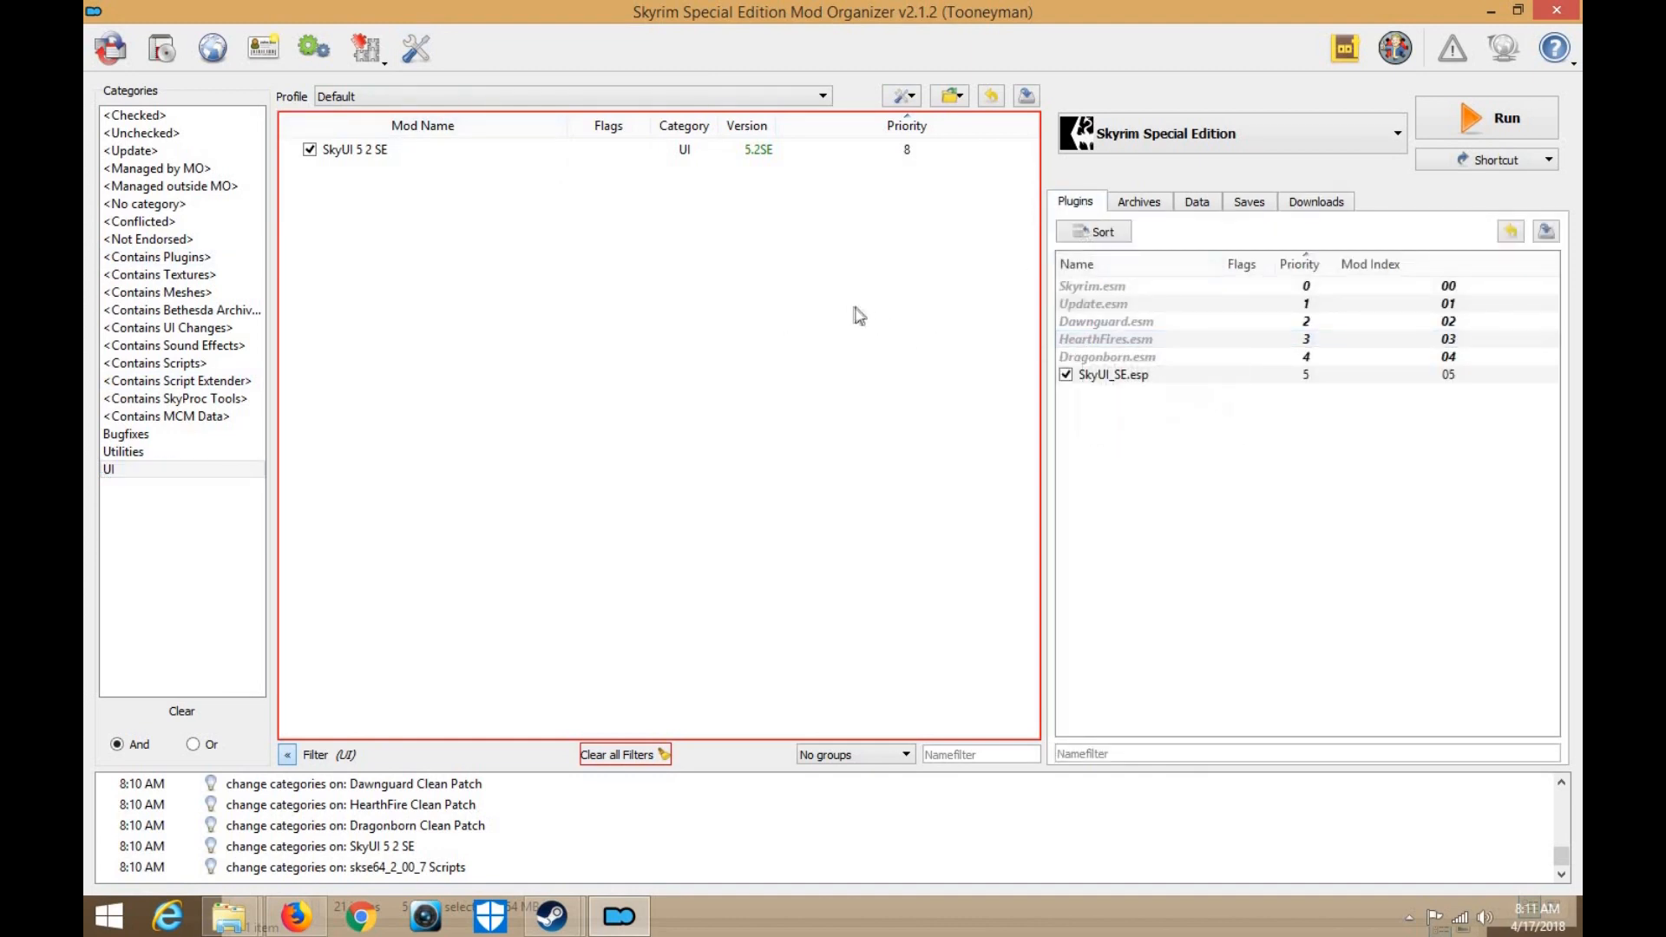
# Switch to Firefox and search the web for "USSEP Skyrim" in a new tab
pyautogui.click(295, 915)
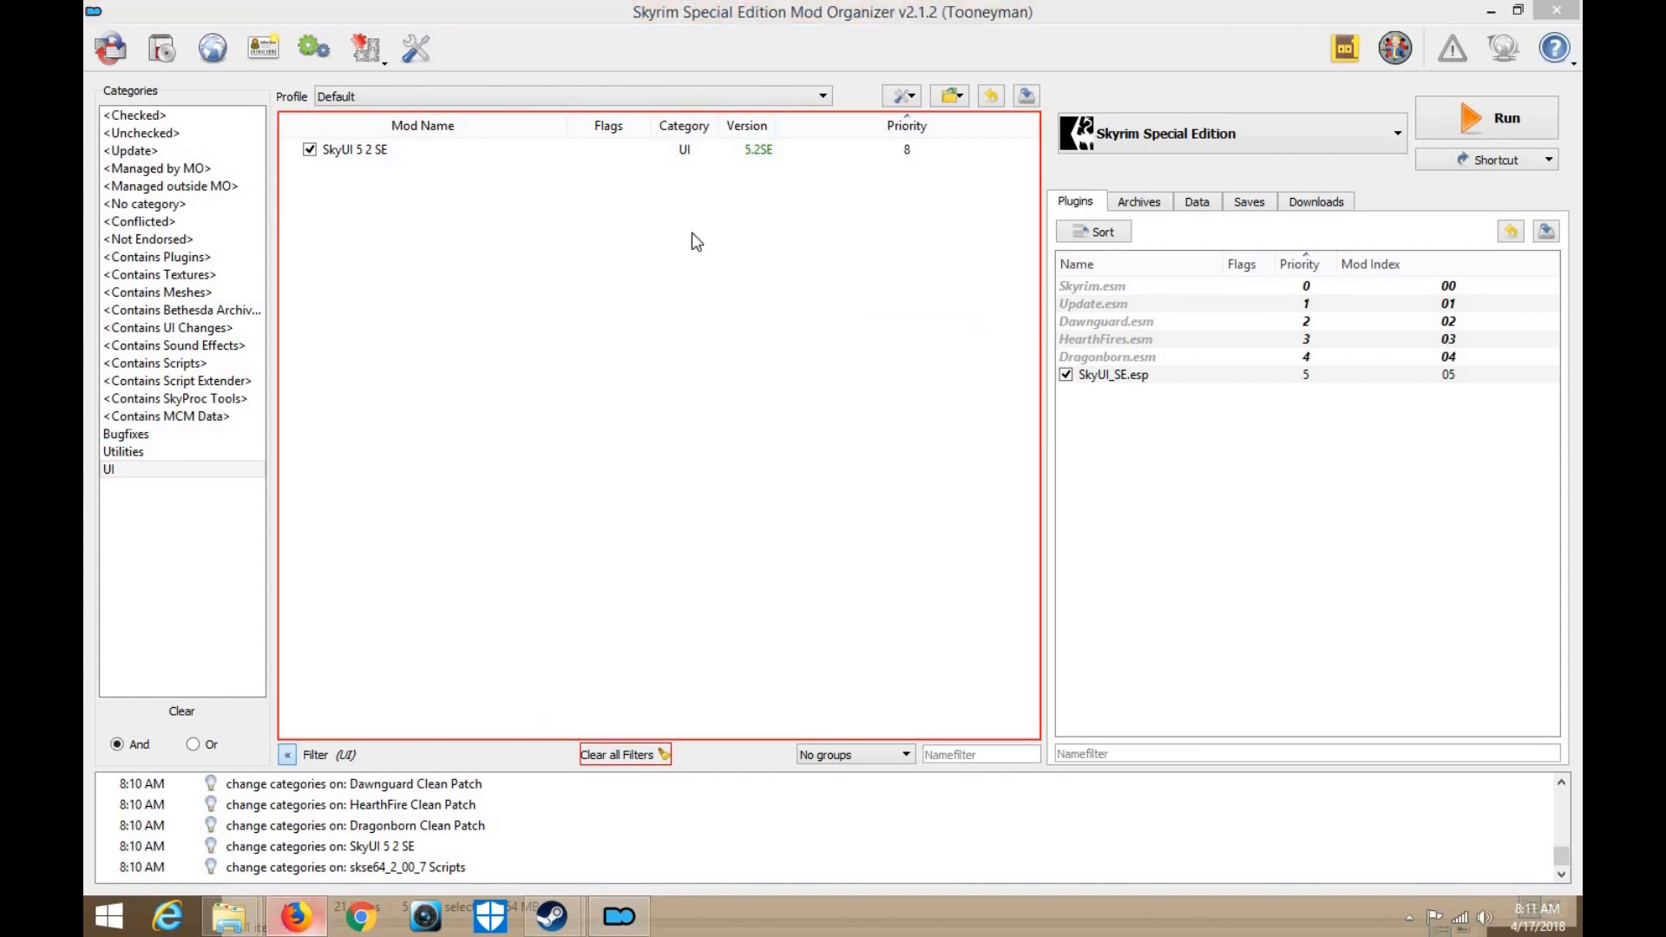
pyautogui.click(1239, 18)
pyautogui.click(1044, 19)
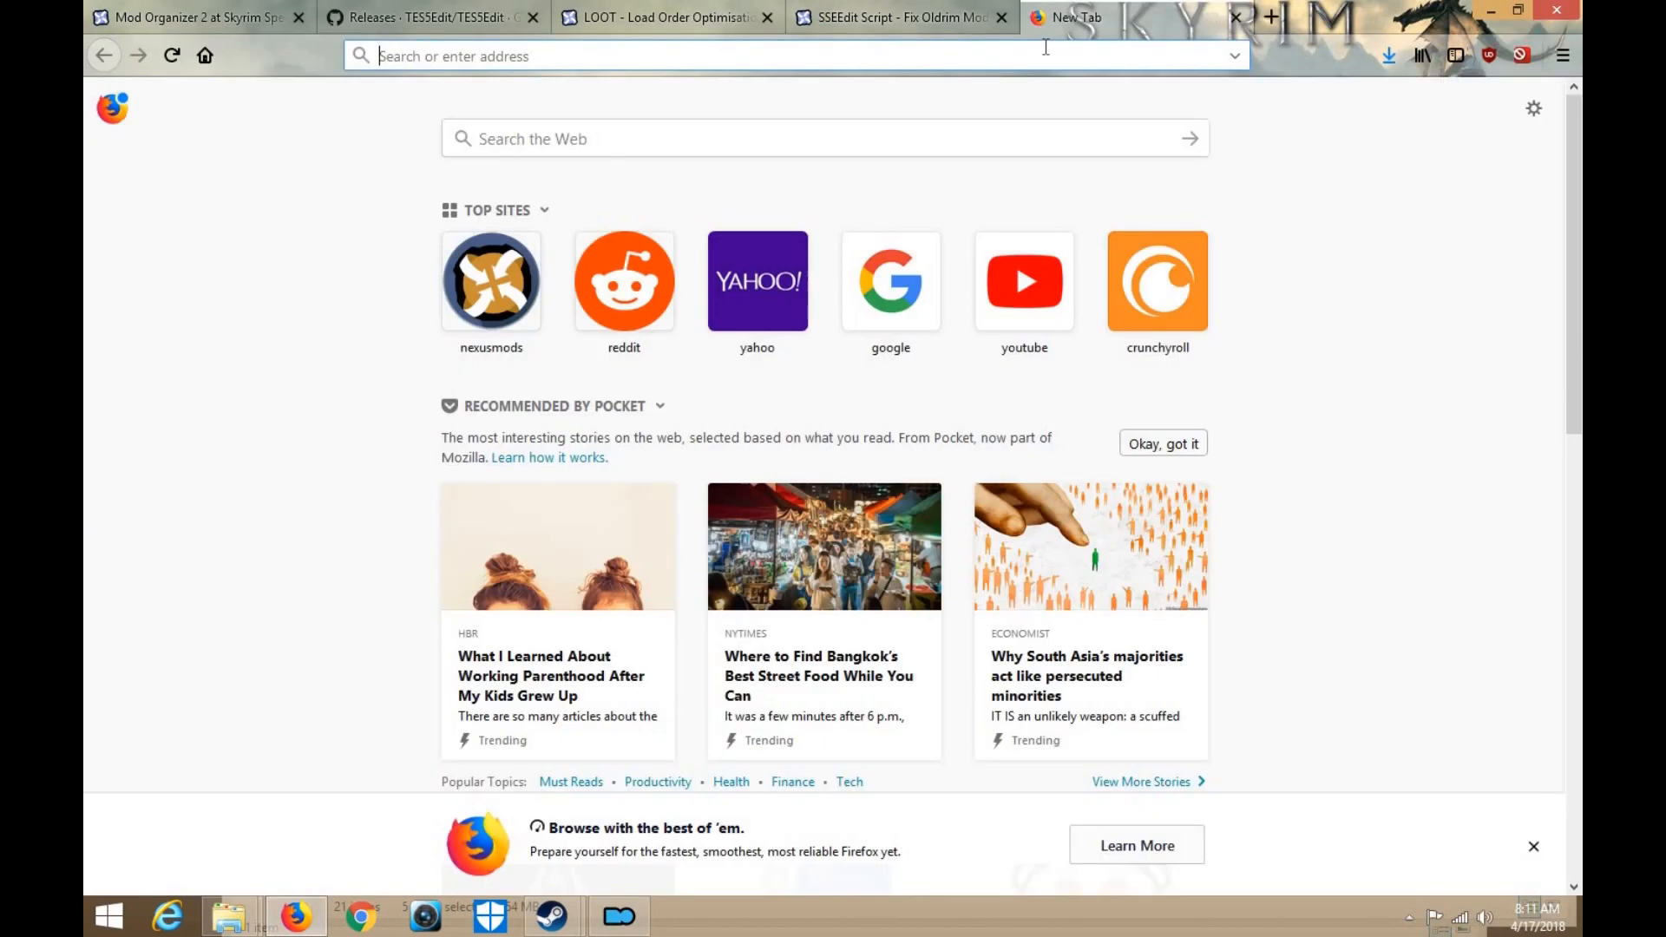
pyautogui.write('U')
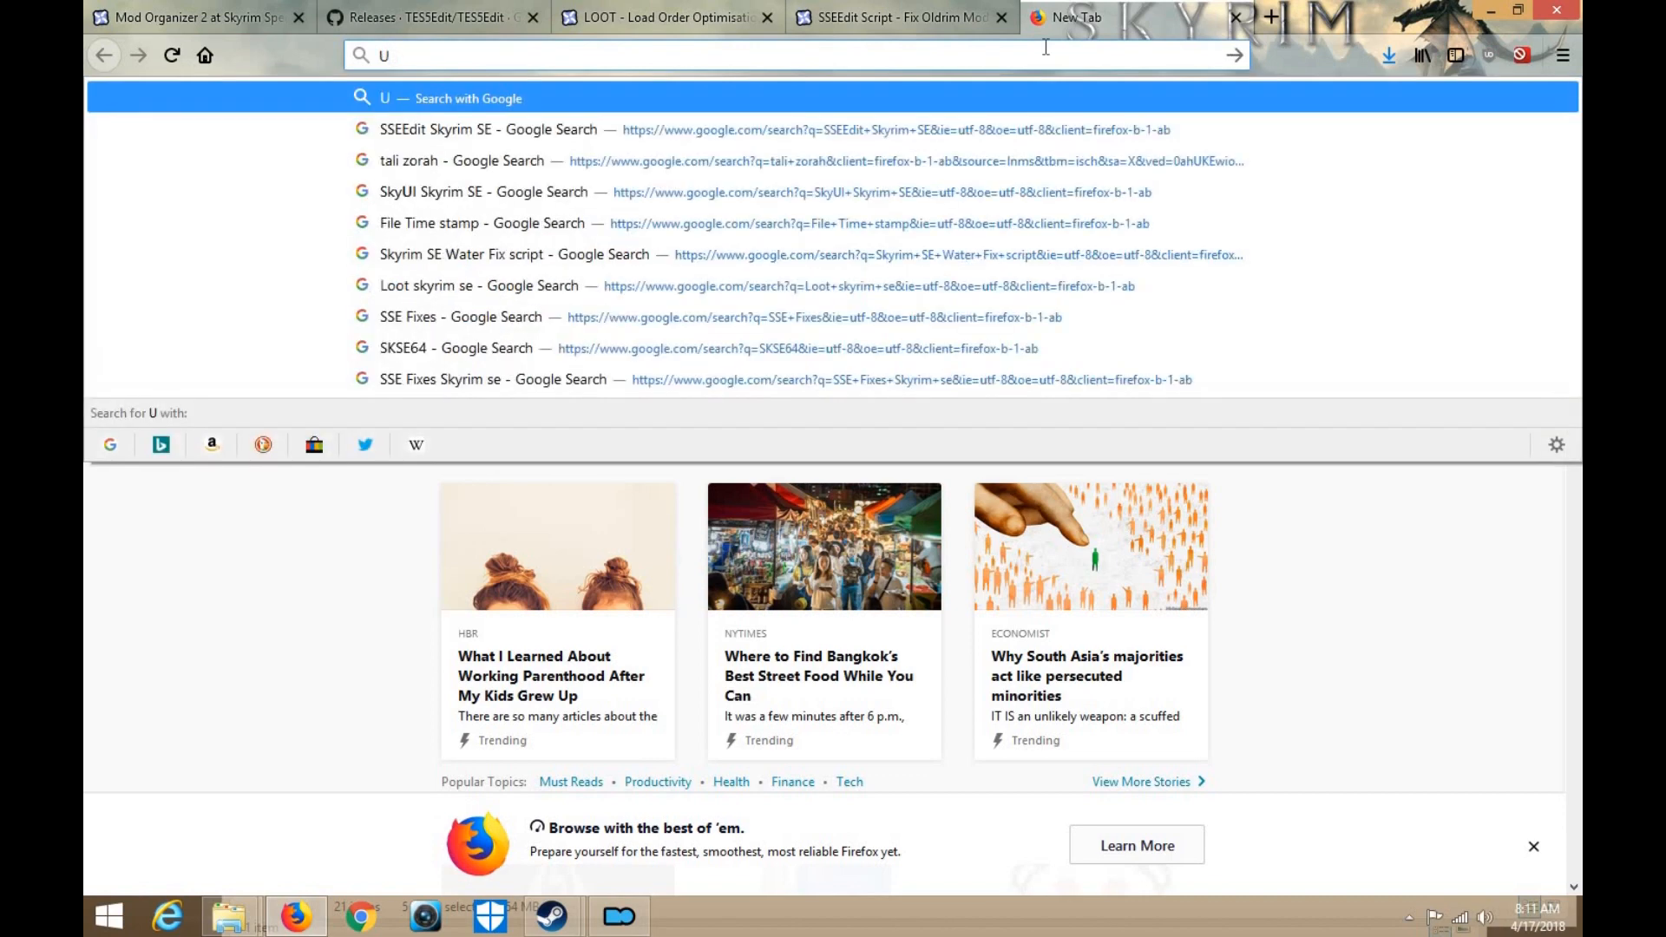
pyautogui.write('SSP')
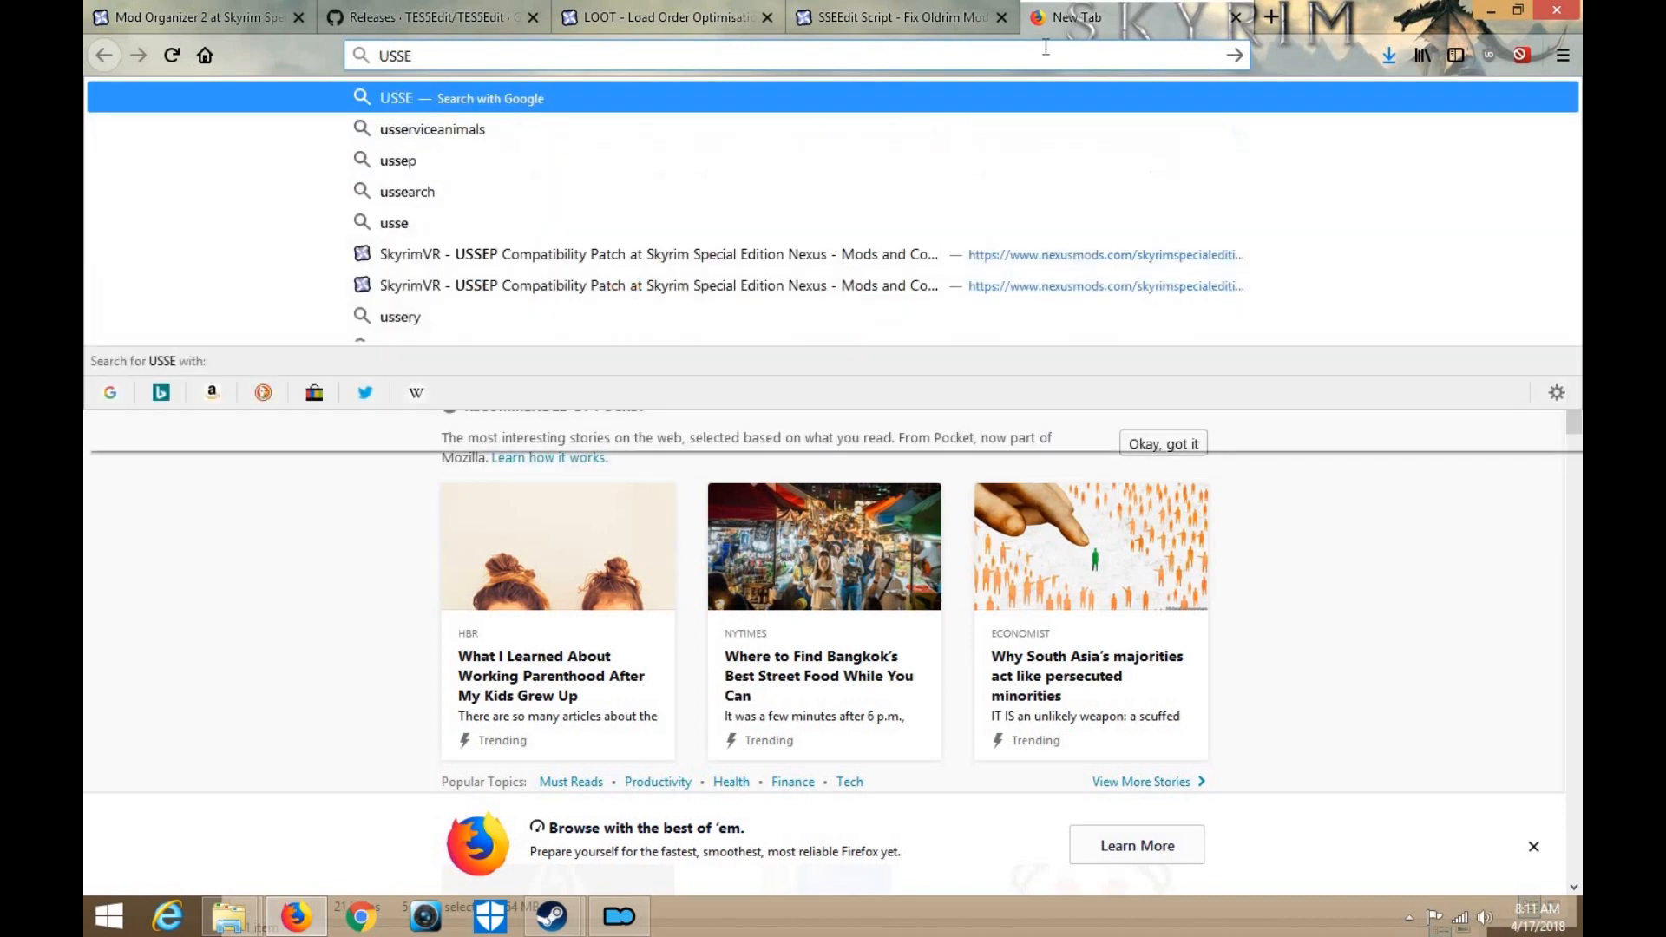
pyautogui.press('BackSpace')
pyautogui.press('BackSpace')
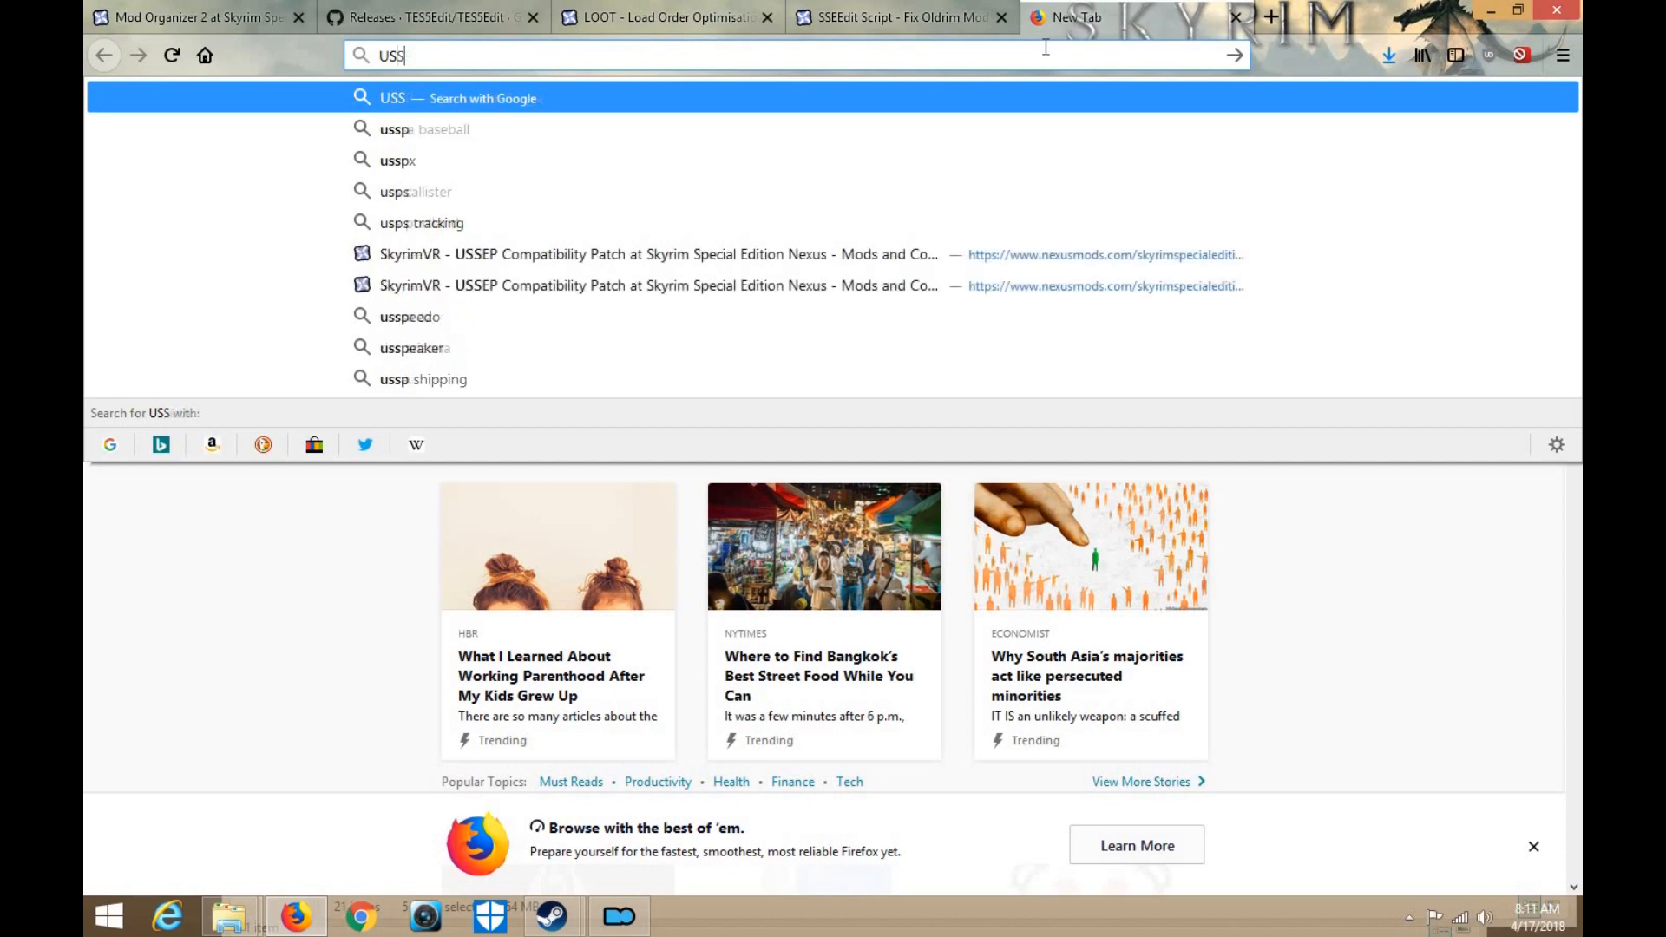
pyautogui.write('PSE')
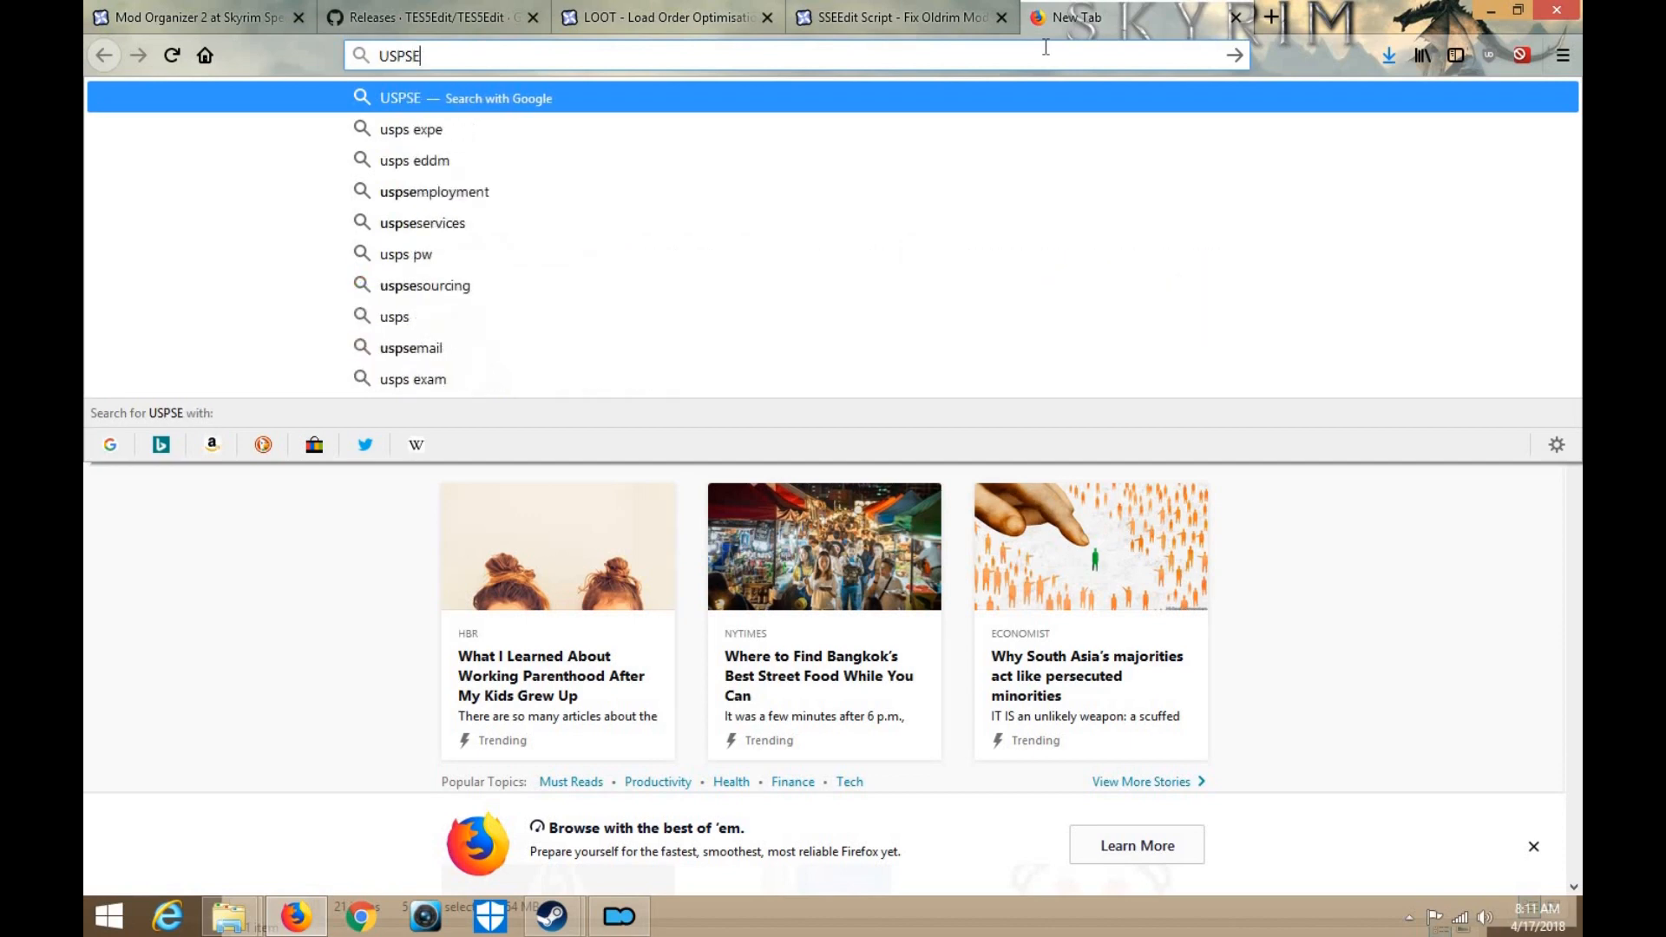
pyautogui.press('BackSpace')
pyautogui.press('BackSpace')
pyautogui.press('BackSpace')
pyautogui.press('BackSpace')
pyautogui.write('SS')
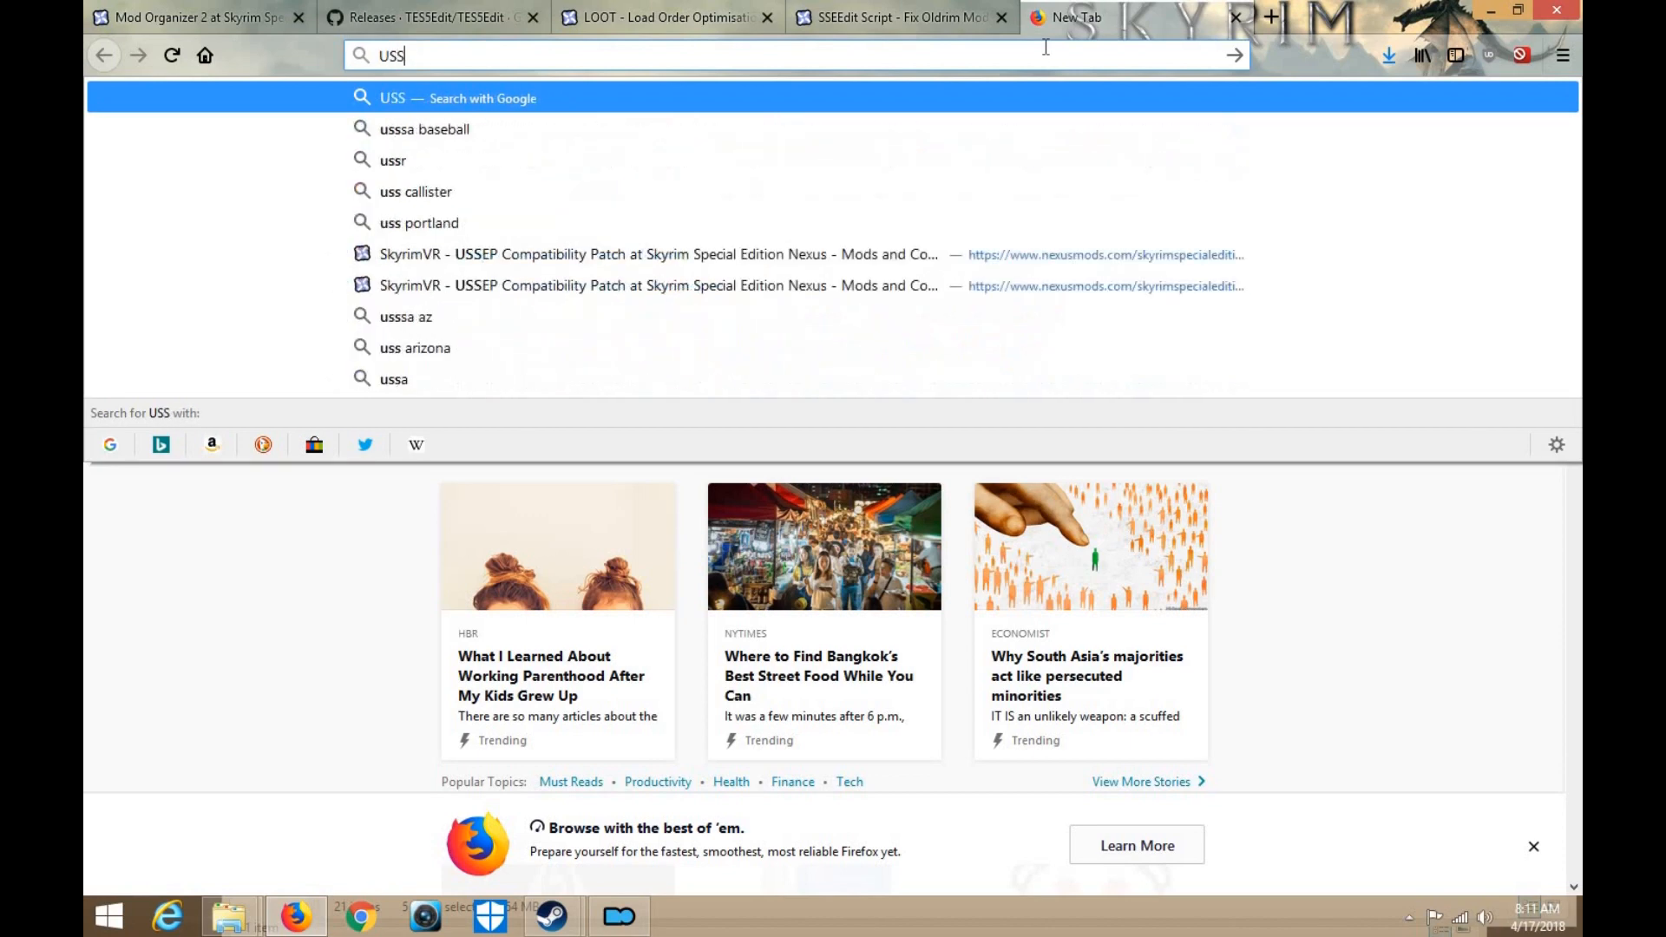
pyautogui.write('EP Skyrim')
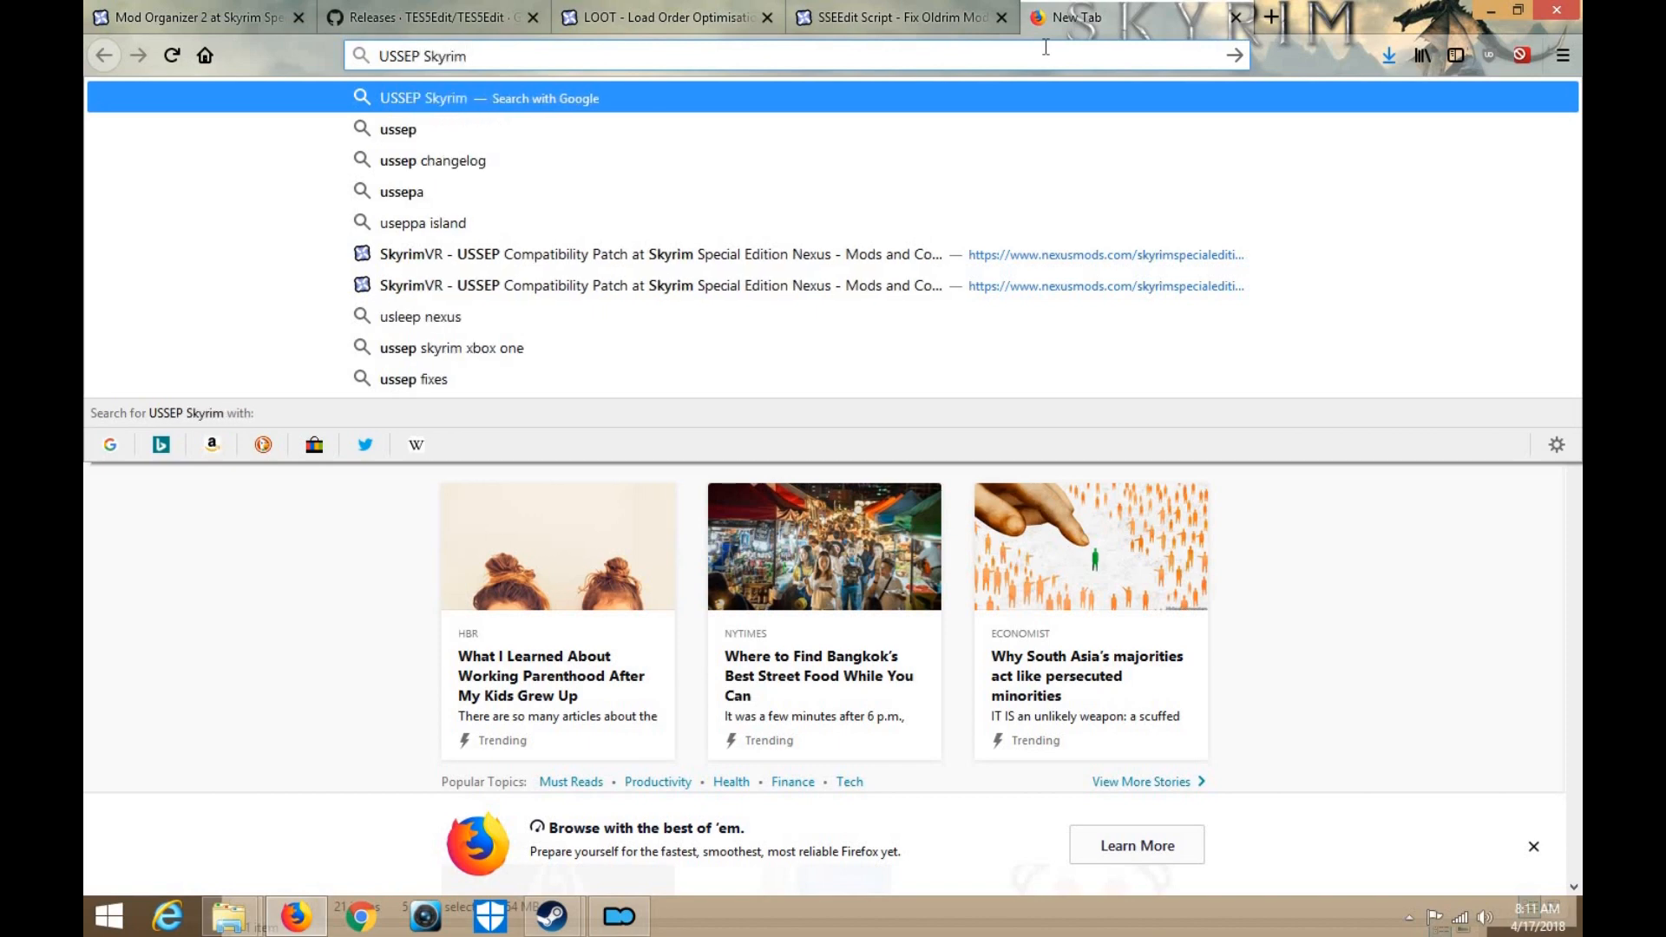
pyautogui.press('Return')
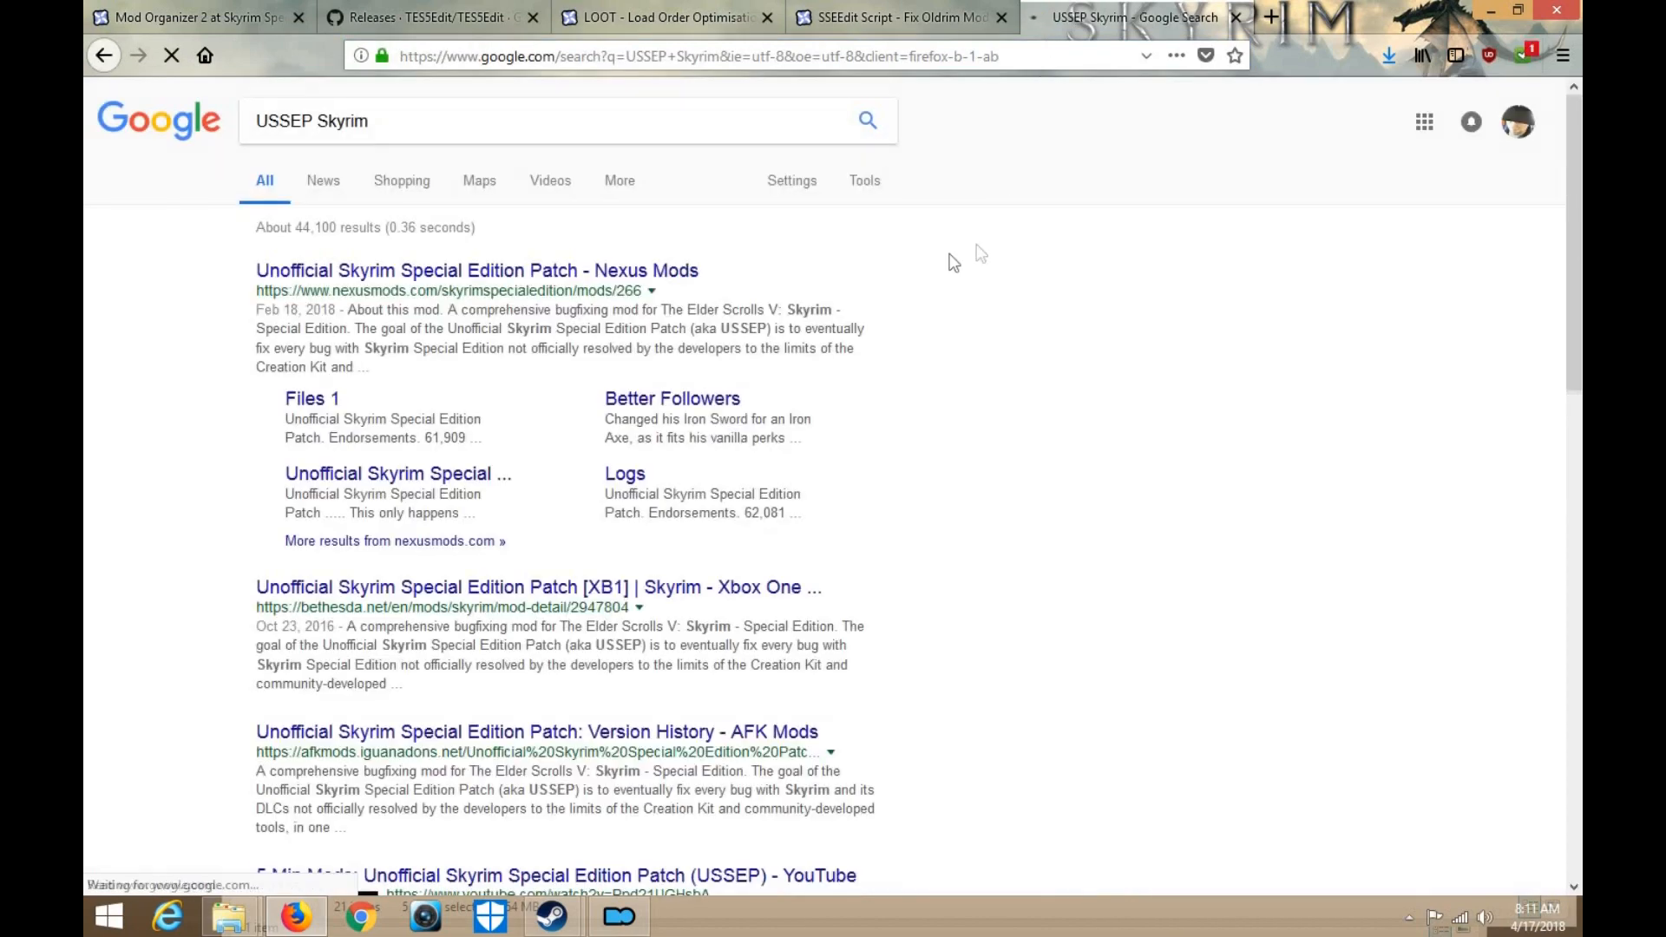
# Refine the search to "USSEP Skyrim SE" and open the Unofficial Skyrim Special Edition Patch page on Nexus Mods
pyautogui.click(565, 135)
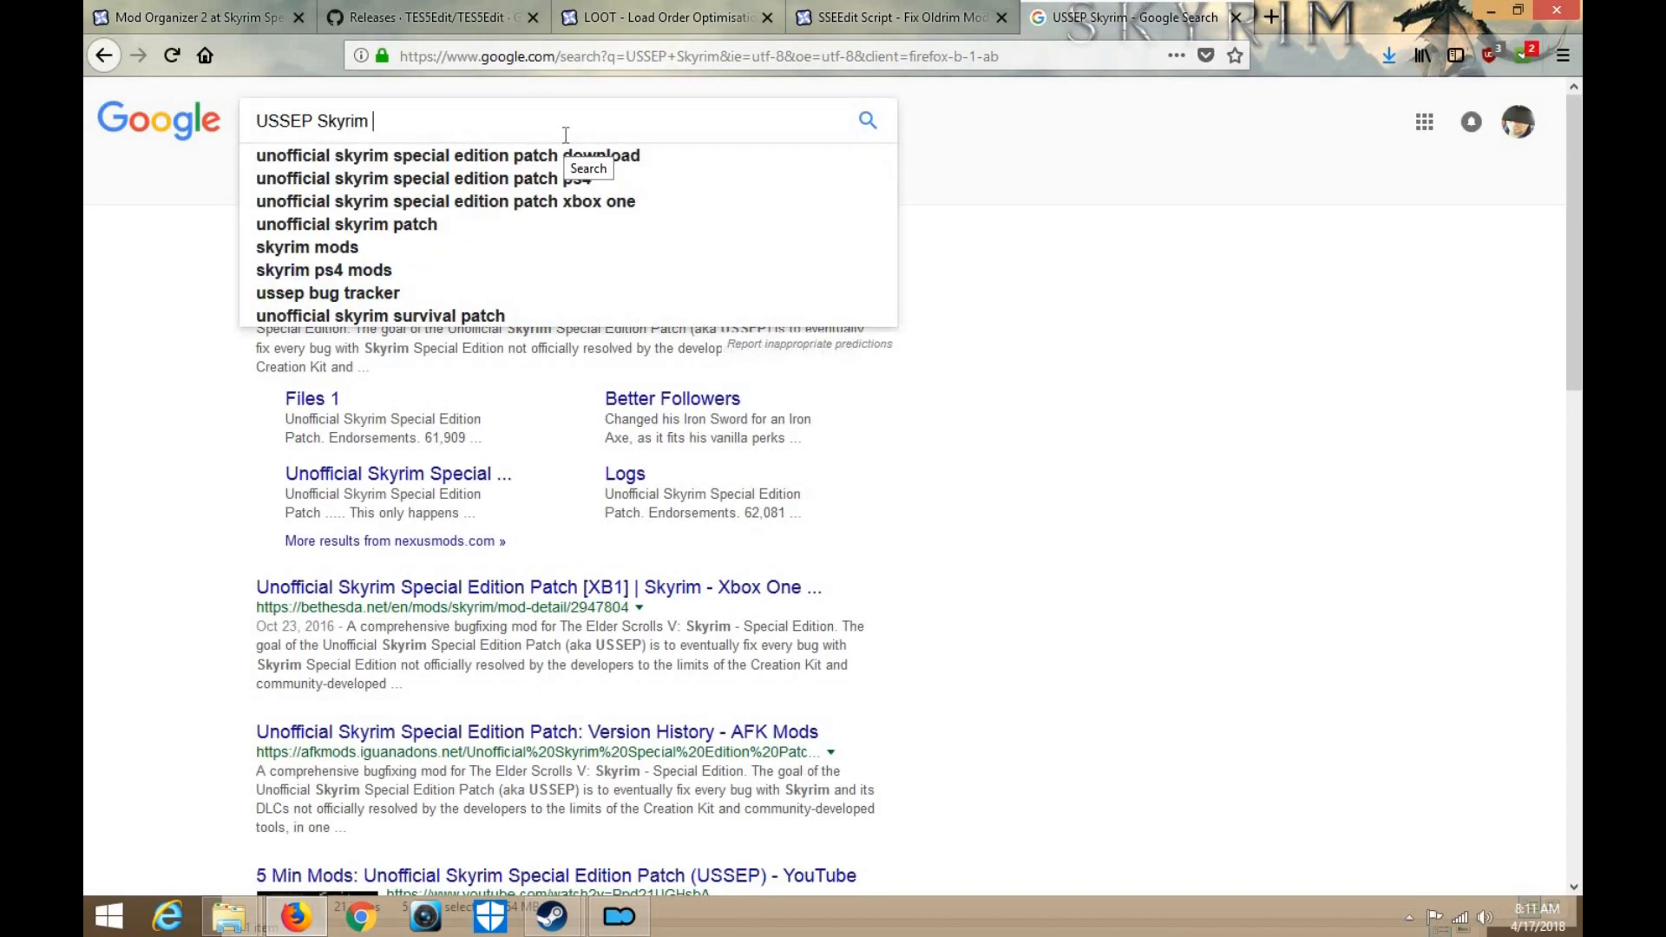
pyautogui.write('SE')
pyautogui.press('Return')
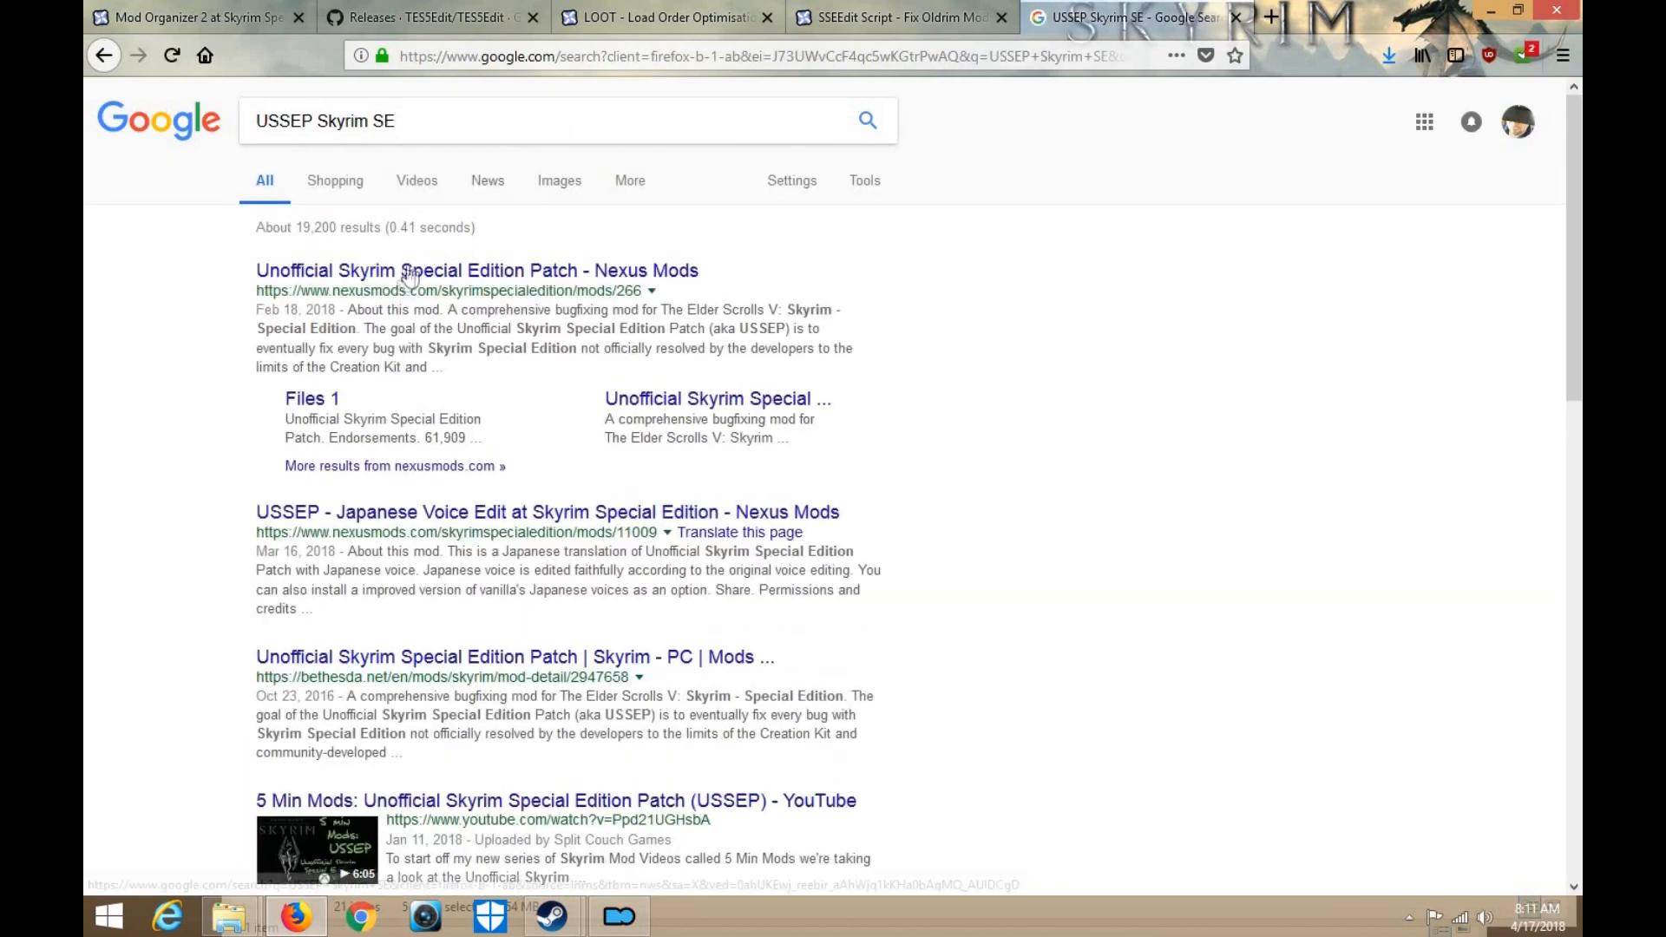
pyautogui.click(404, 276)
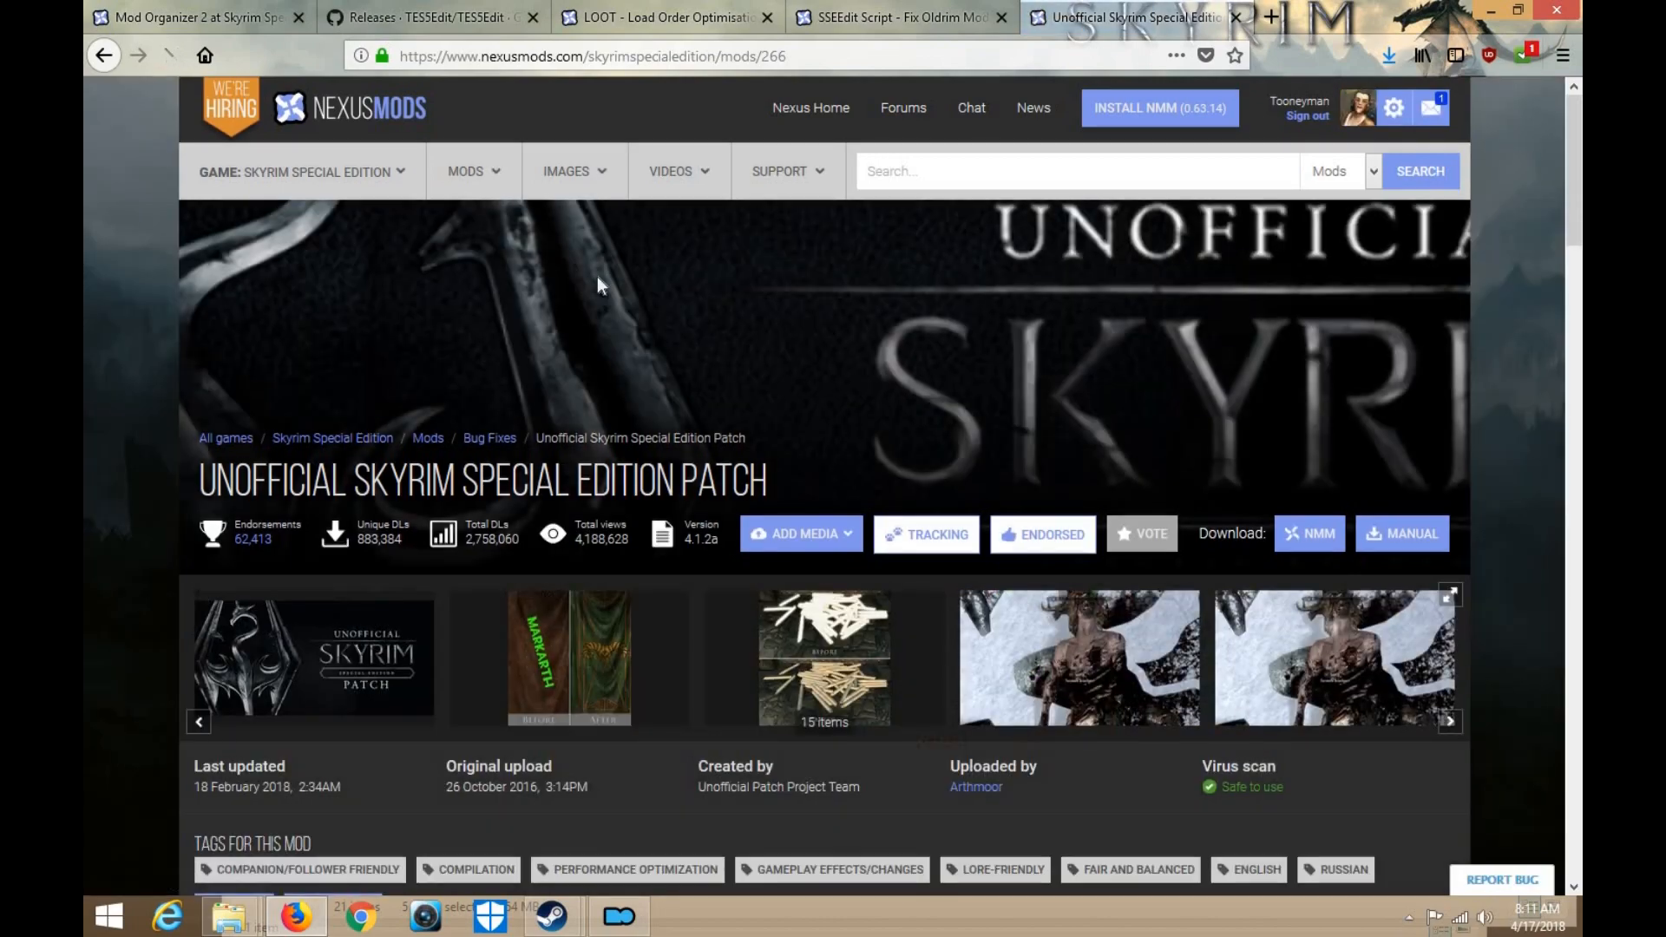
# Start the mod manager download of the Unofficial Skyrim Special Edition Patch main file through NXM Link Proxy and dismiss the download notice
pyautogui.scroll(-3, 425, 547)
pyautogui.click(312, 498)
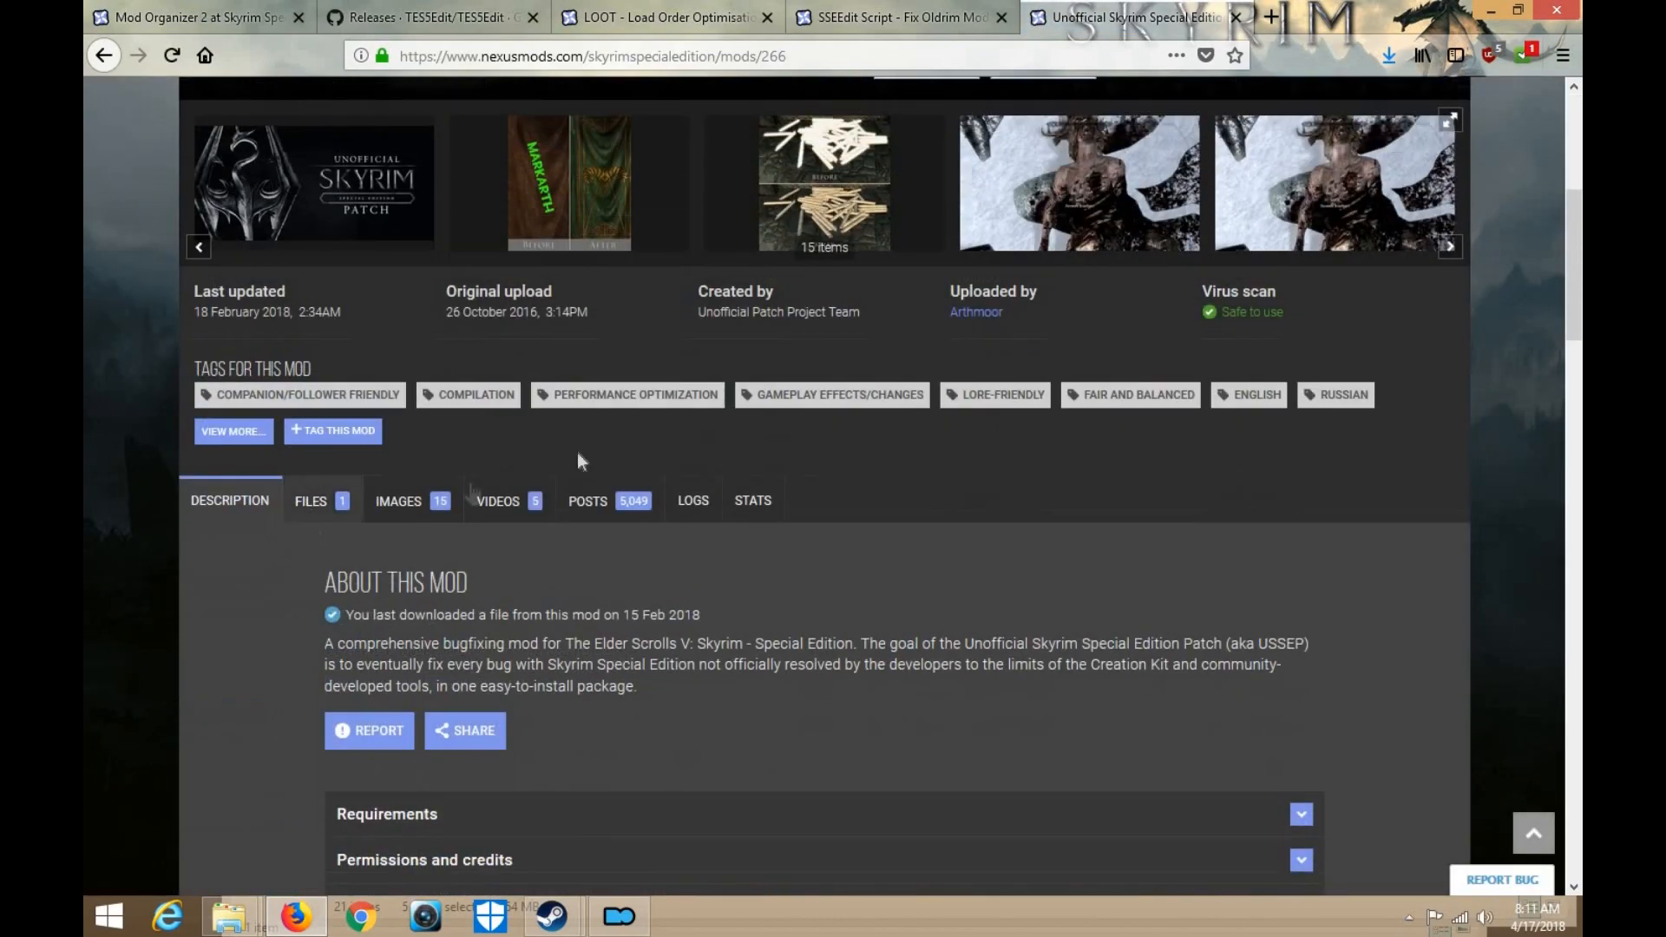
pyautogui.scroll(-3, 681, 378)
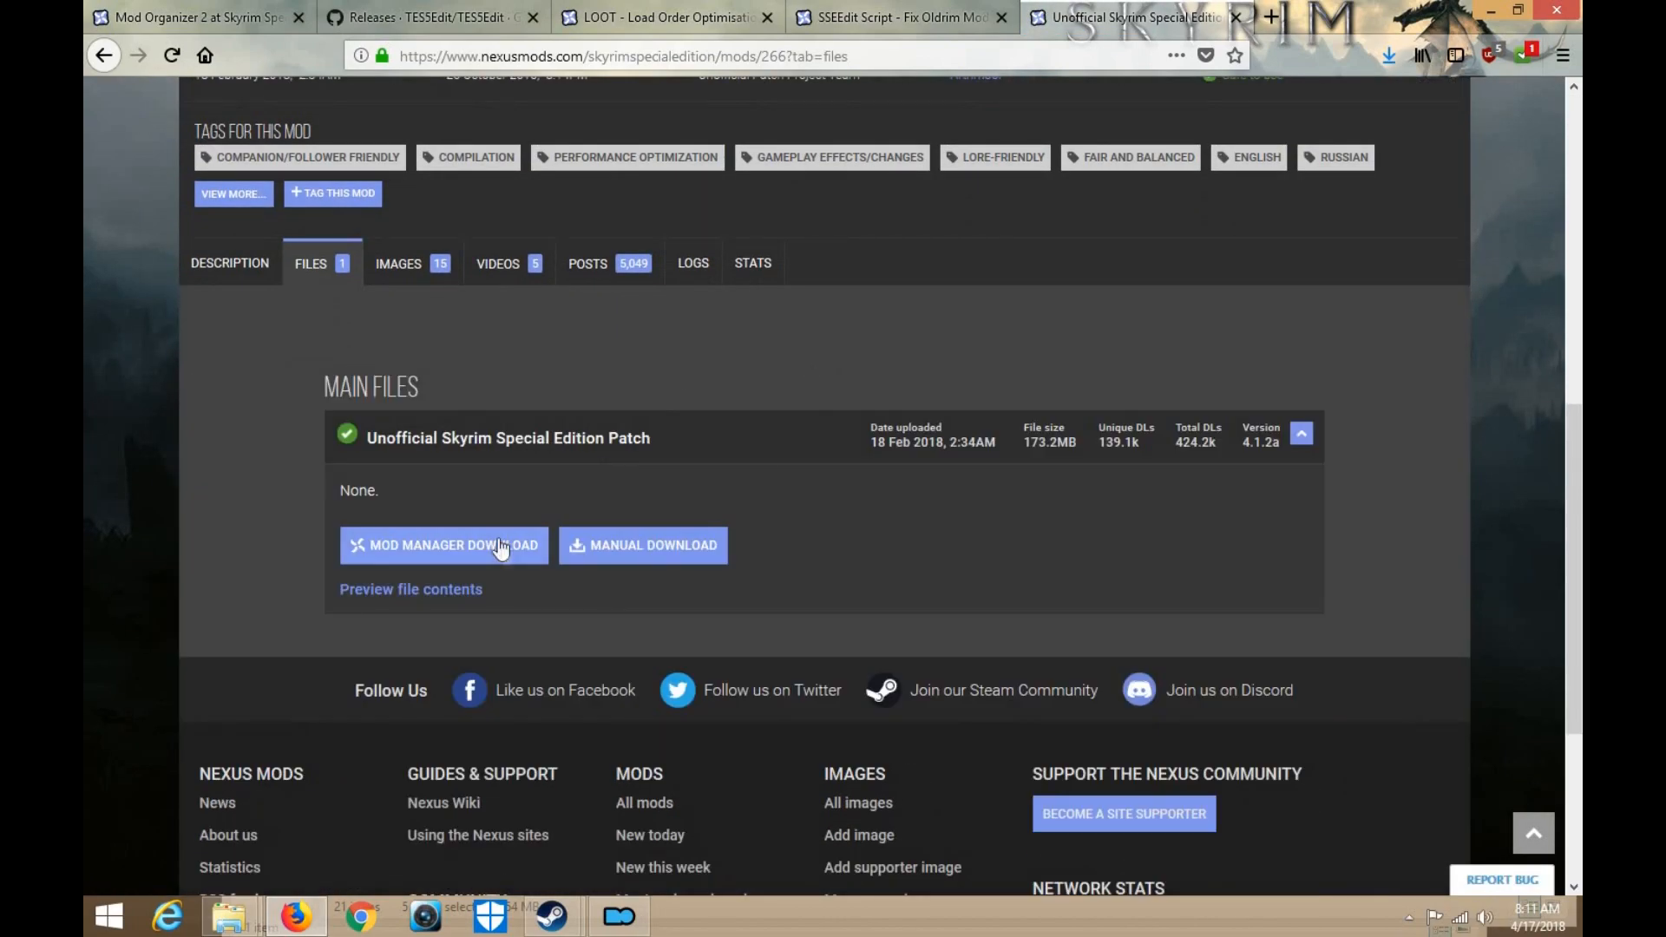
pyautogui.click(503, 544)
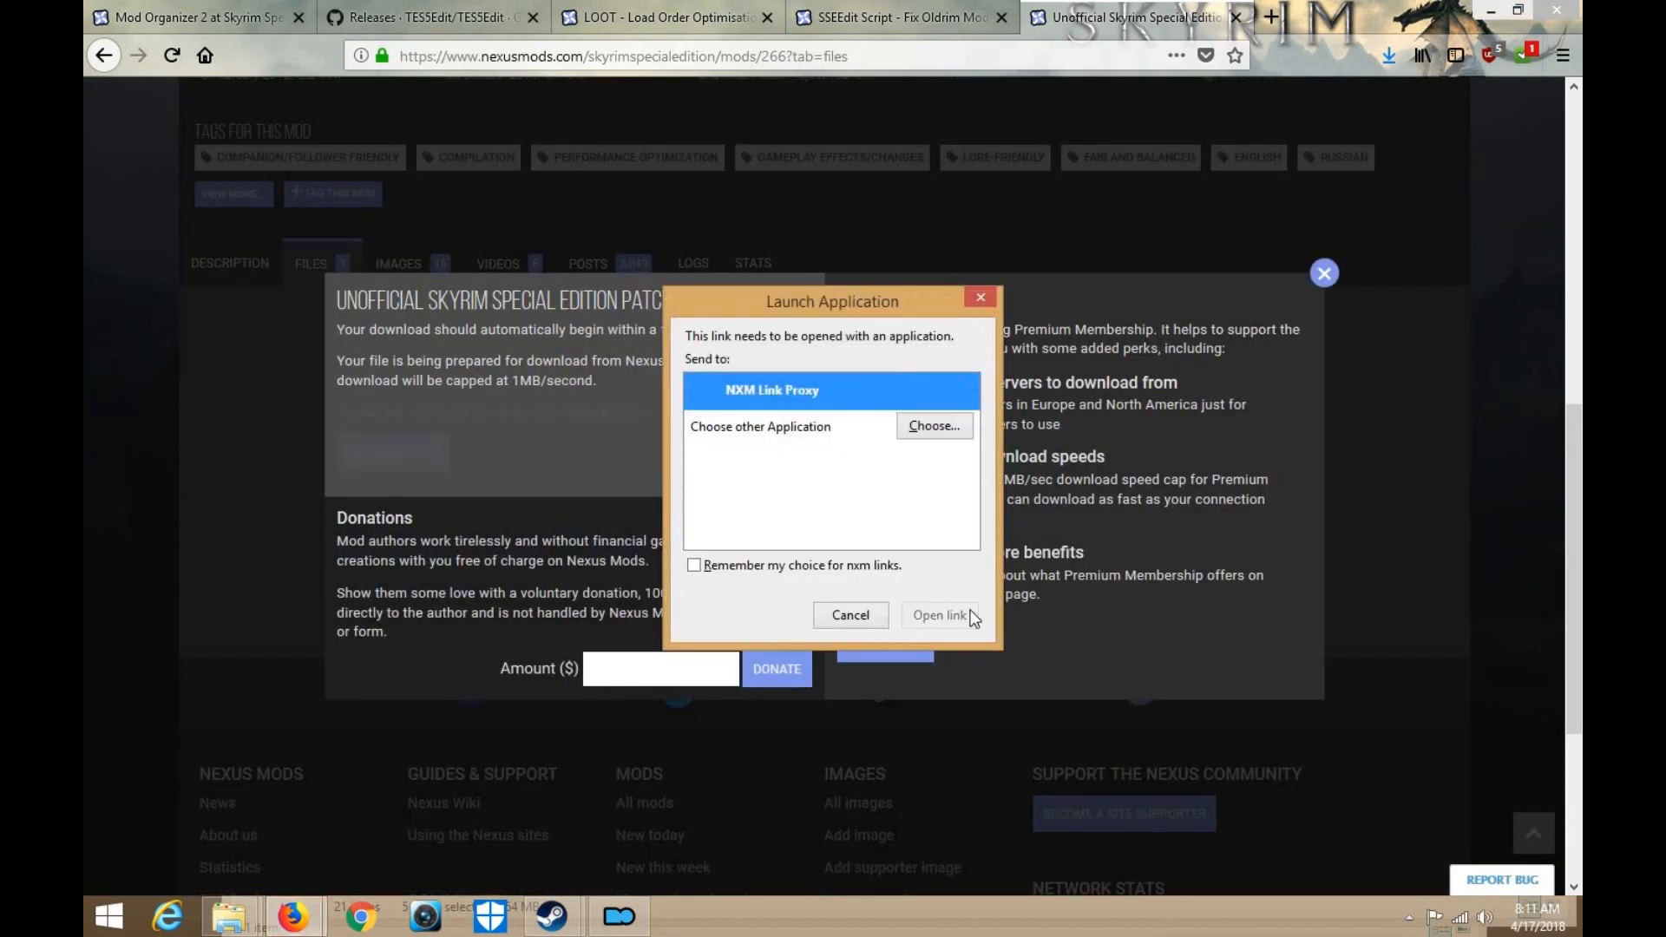
pyautogui.click(974, 616)
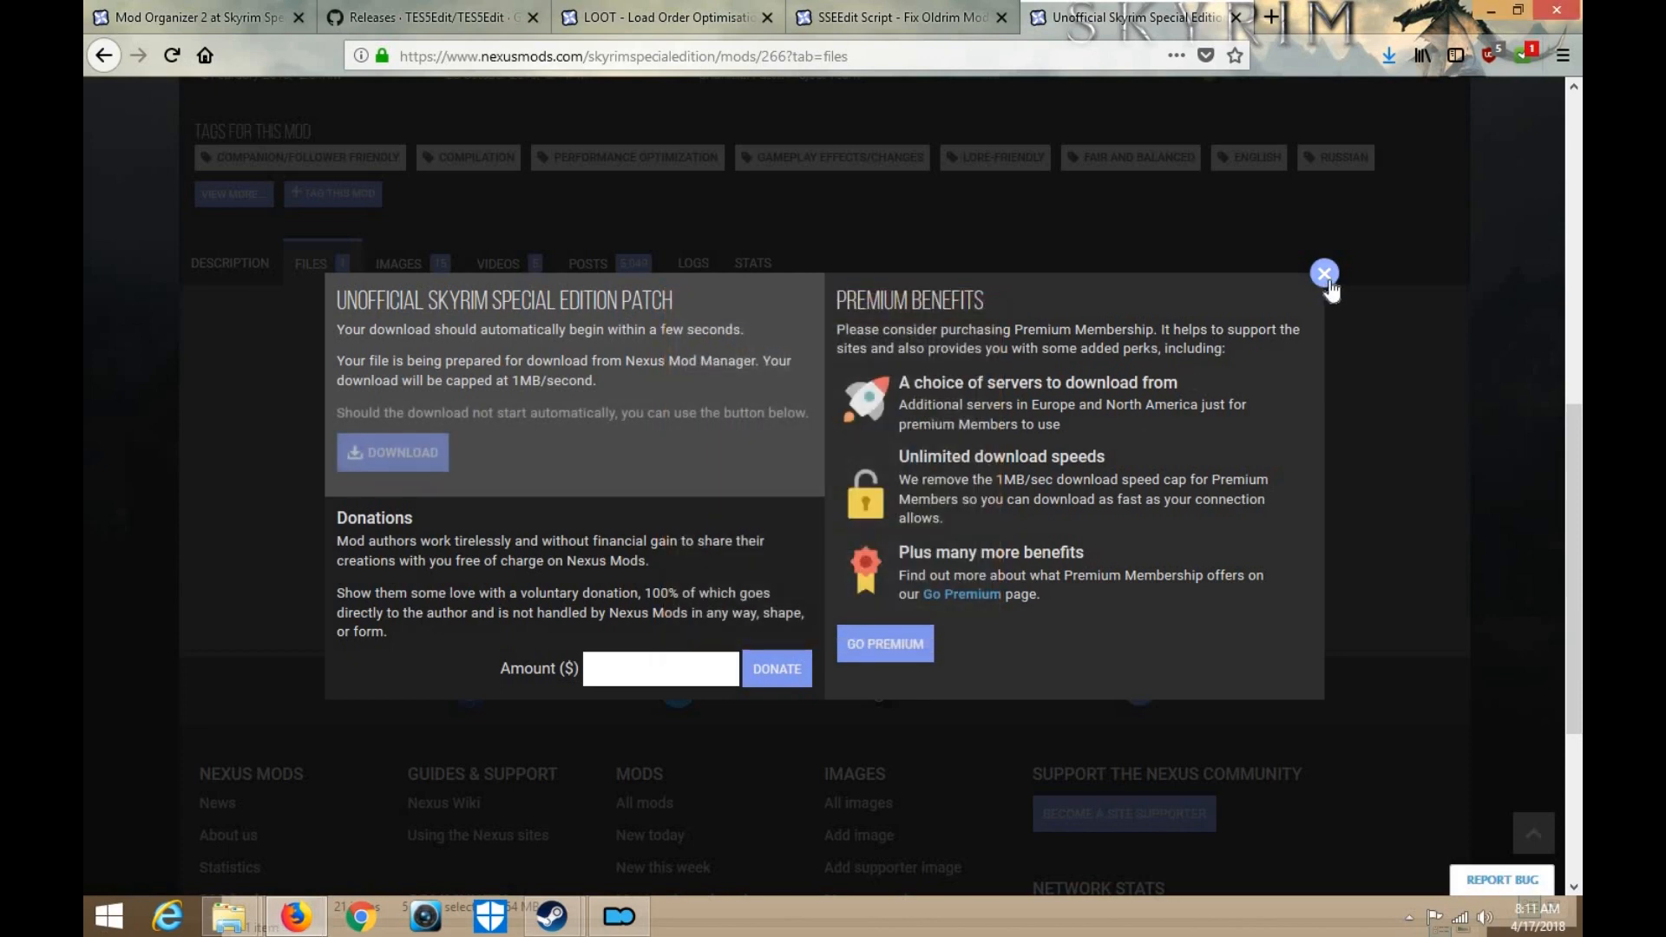
pyautogui.click(1325, 276)
# Switch to Mod Organizer, check the patch's download progress and filter the mod list by Checked
pyautogui.click(636, 926)
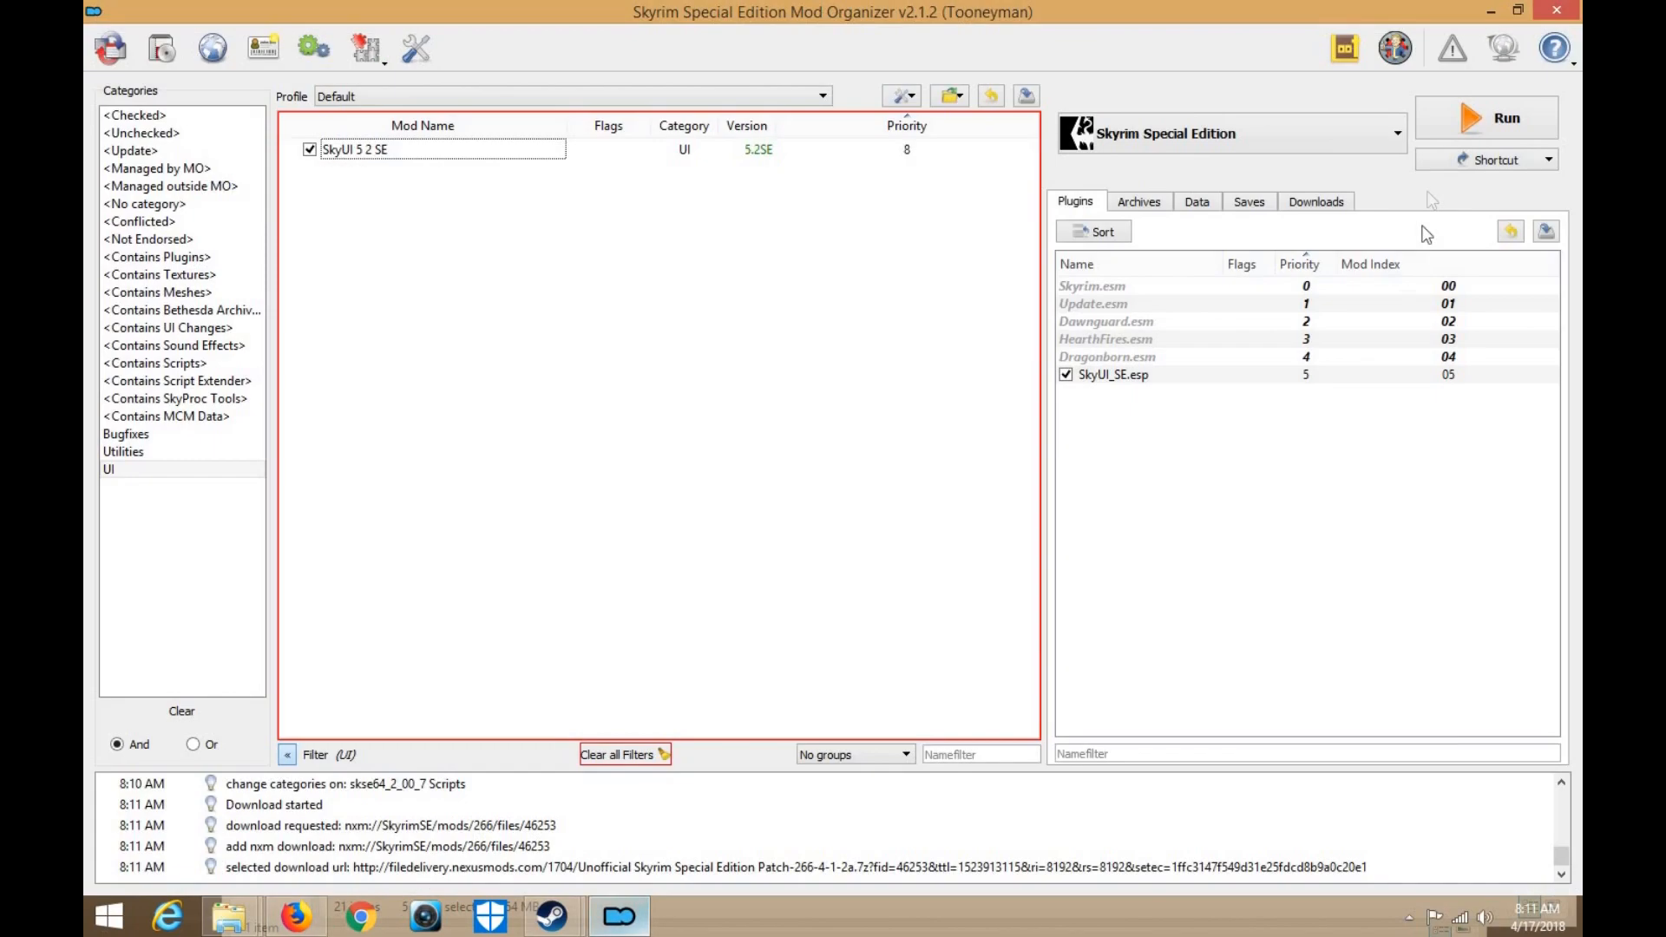
pyautogui.click(1316, 202)
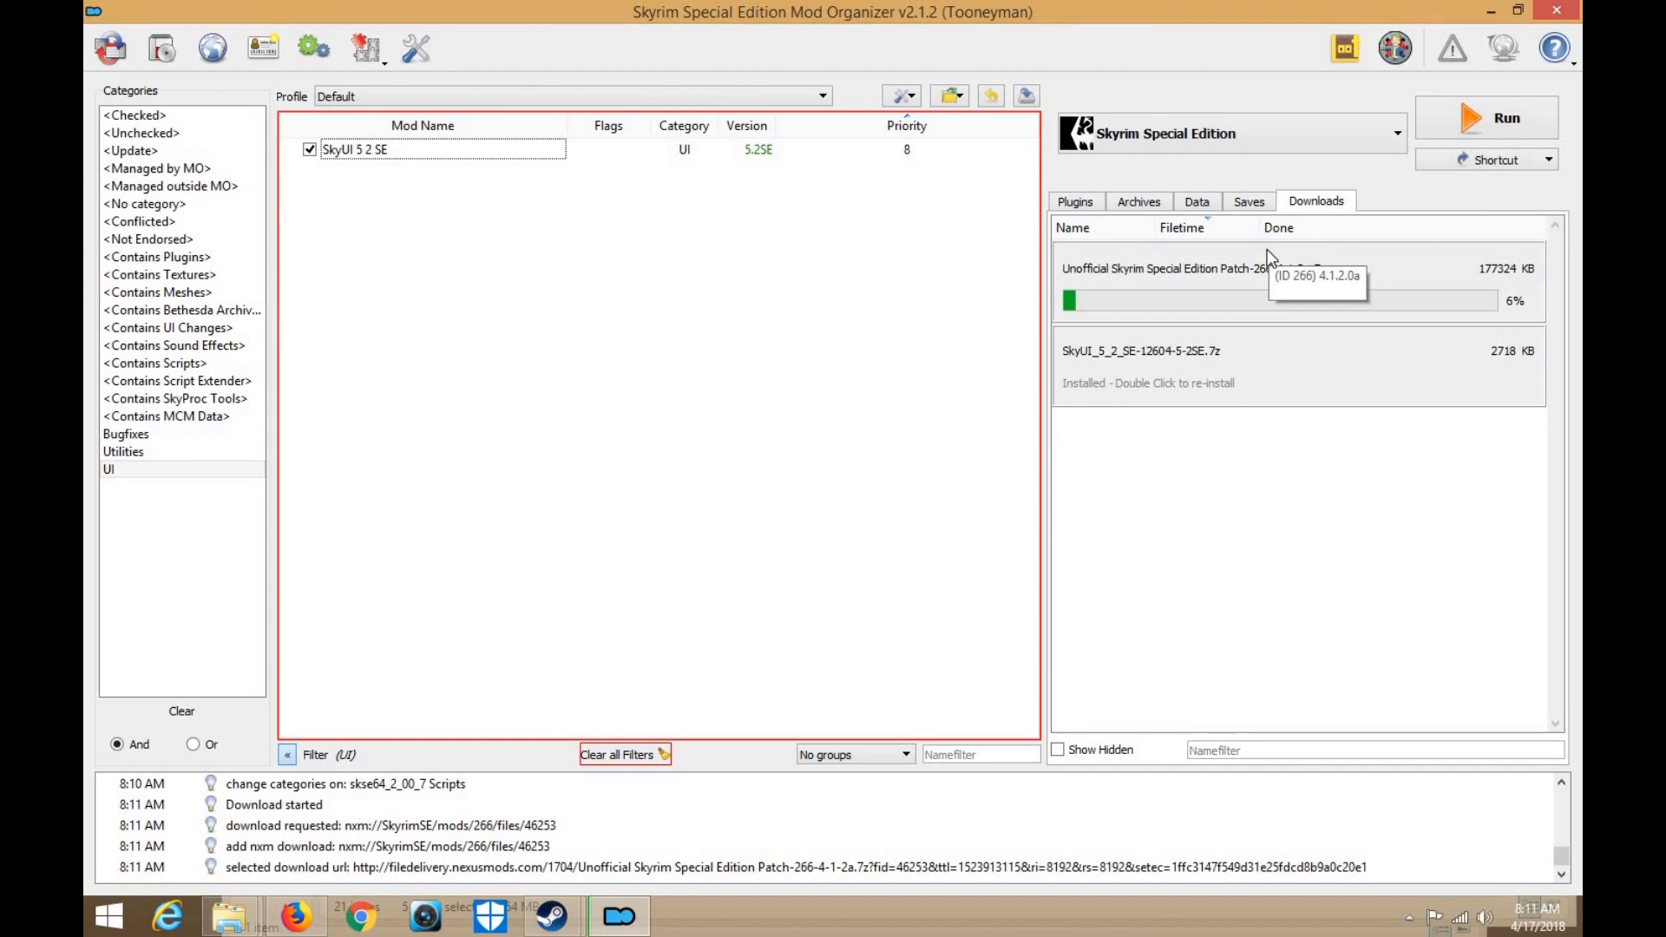
pyautogui.click(175, 120)
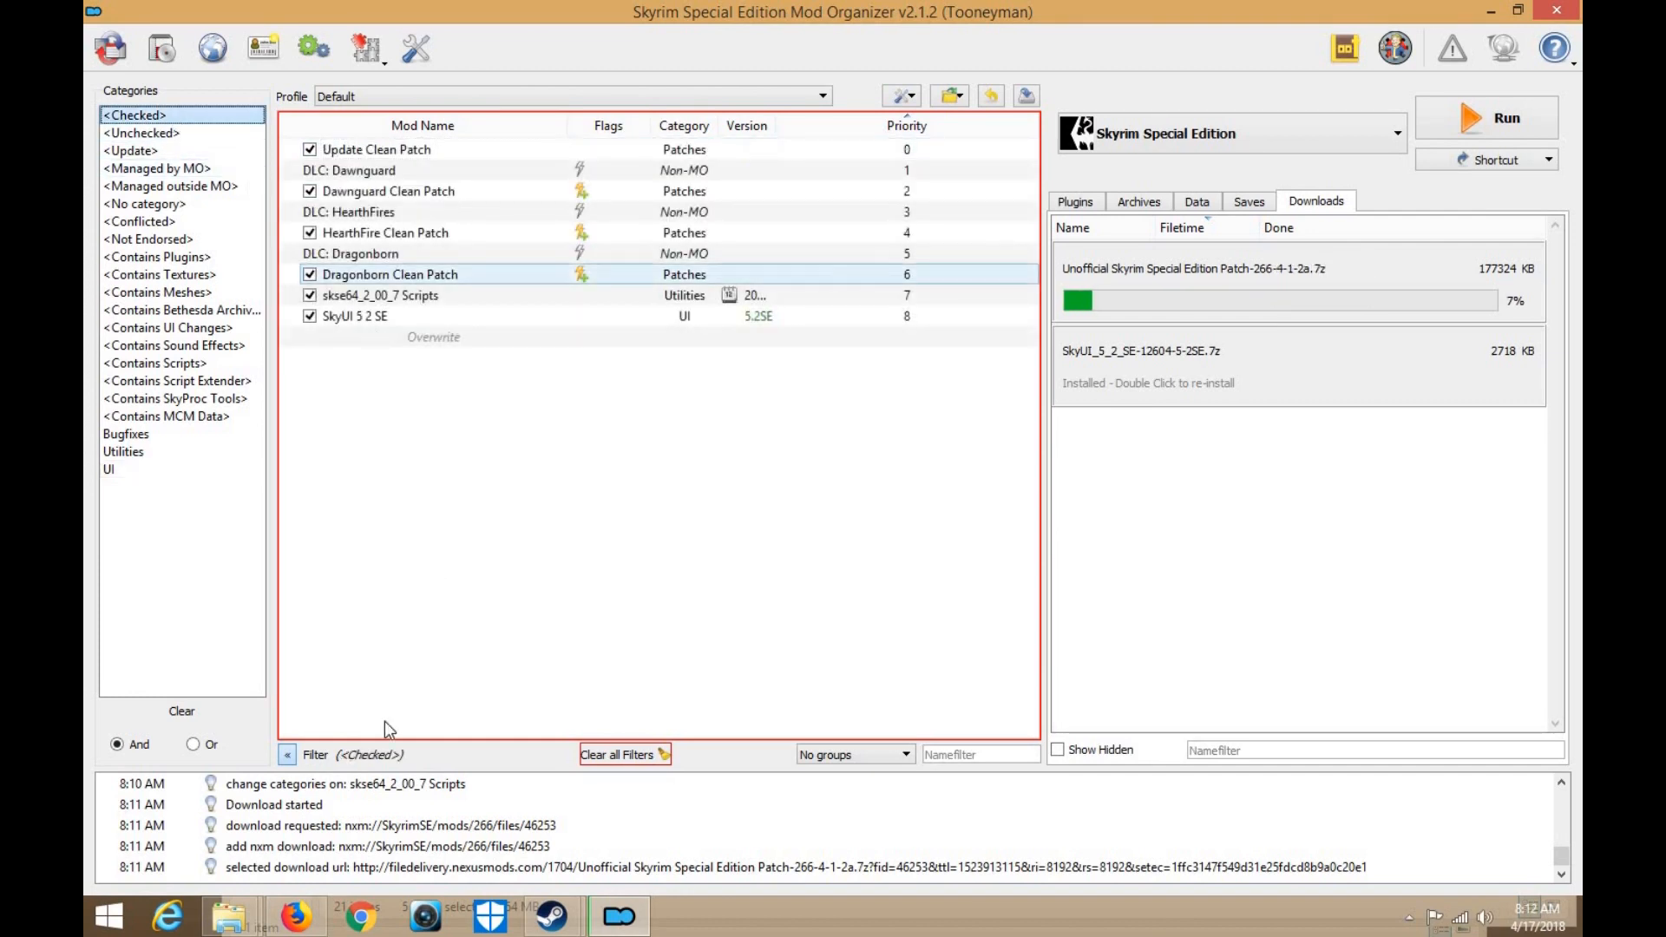
# Examine the Patches, Utilities and UI groups with the mod list grouped by Categories, and return it to No groups
pyautogui.click(833, 754)
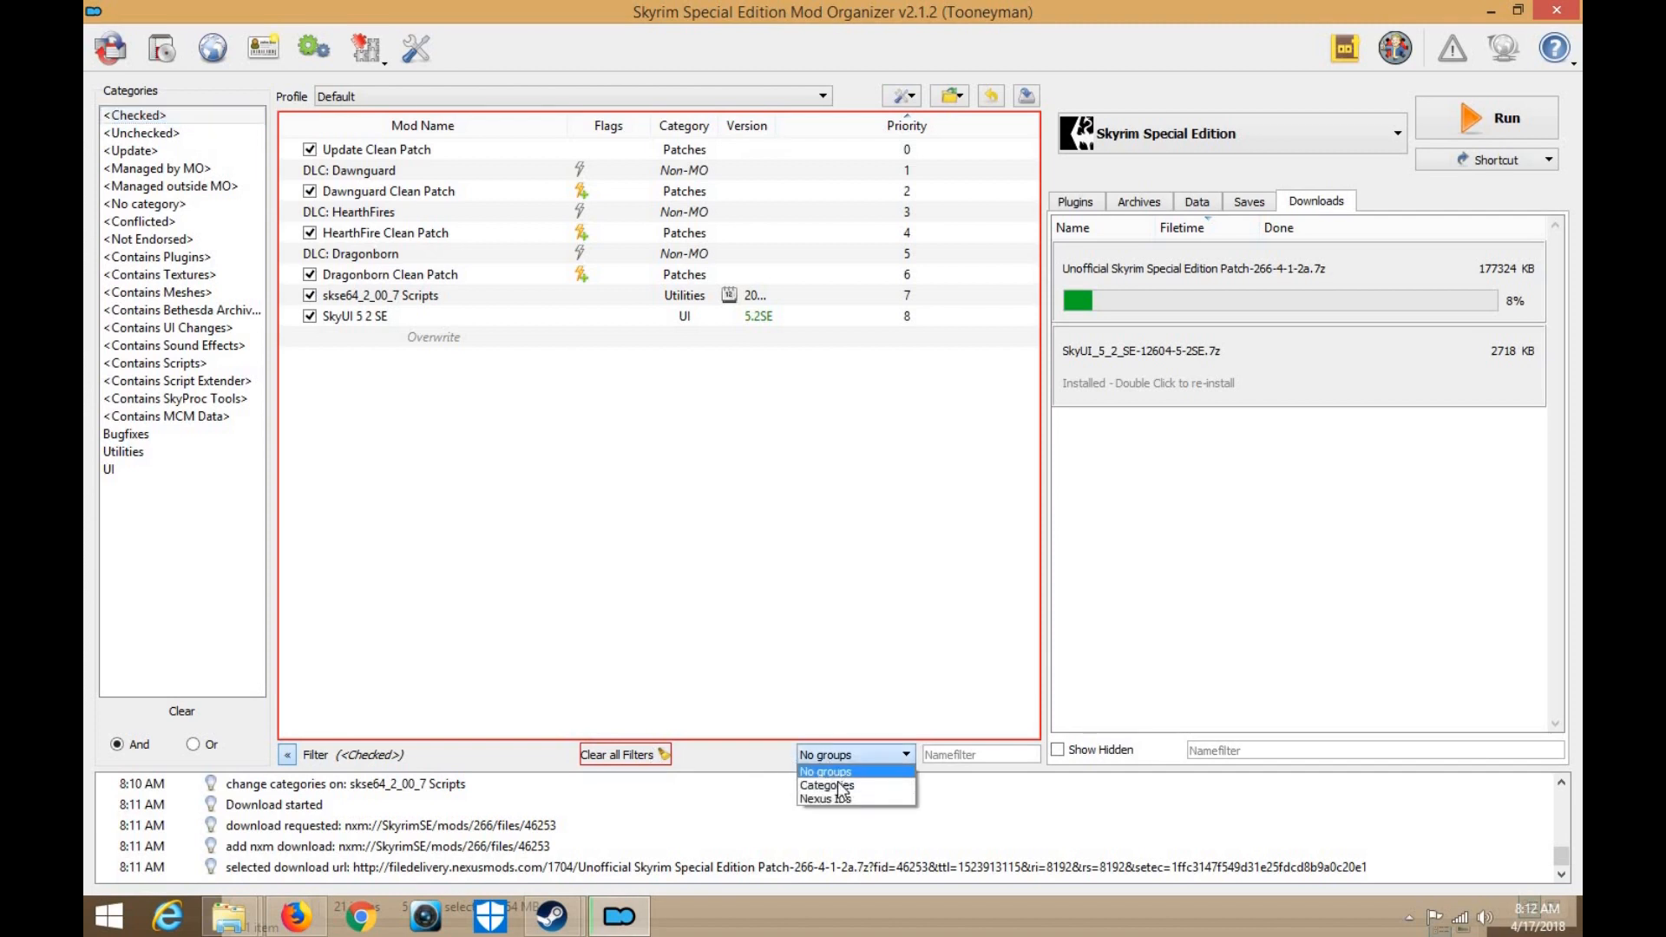
pyautogui.click(837, 790)
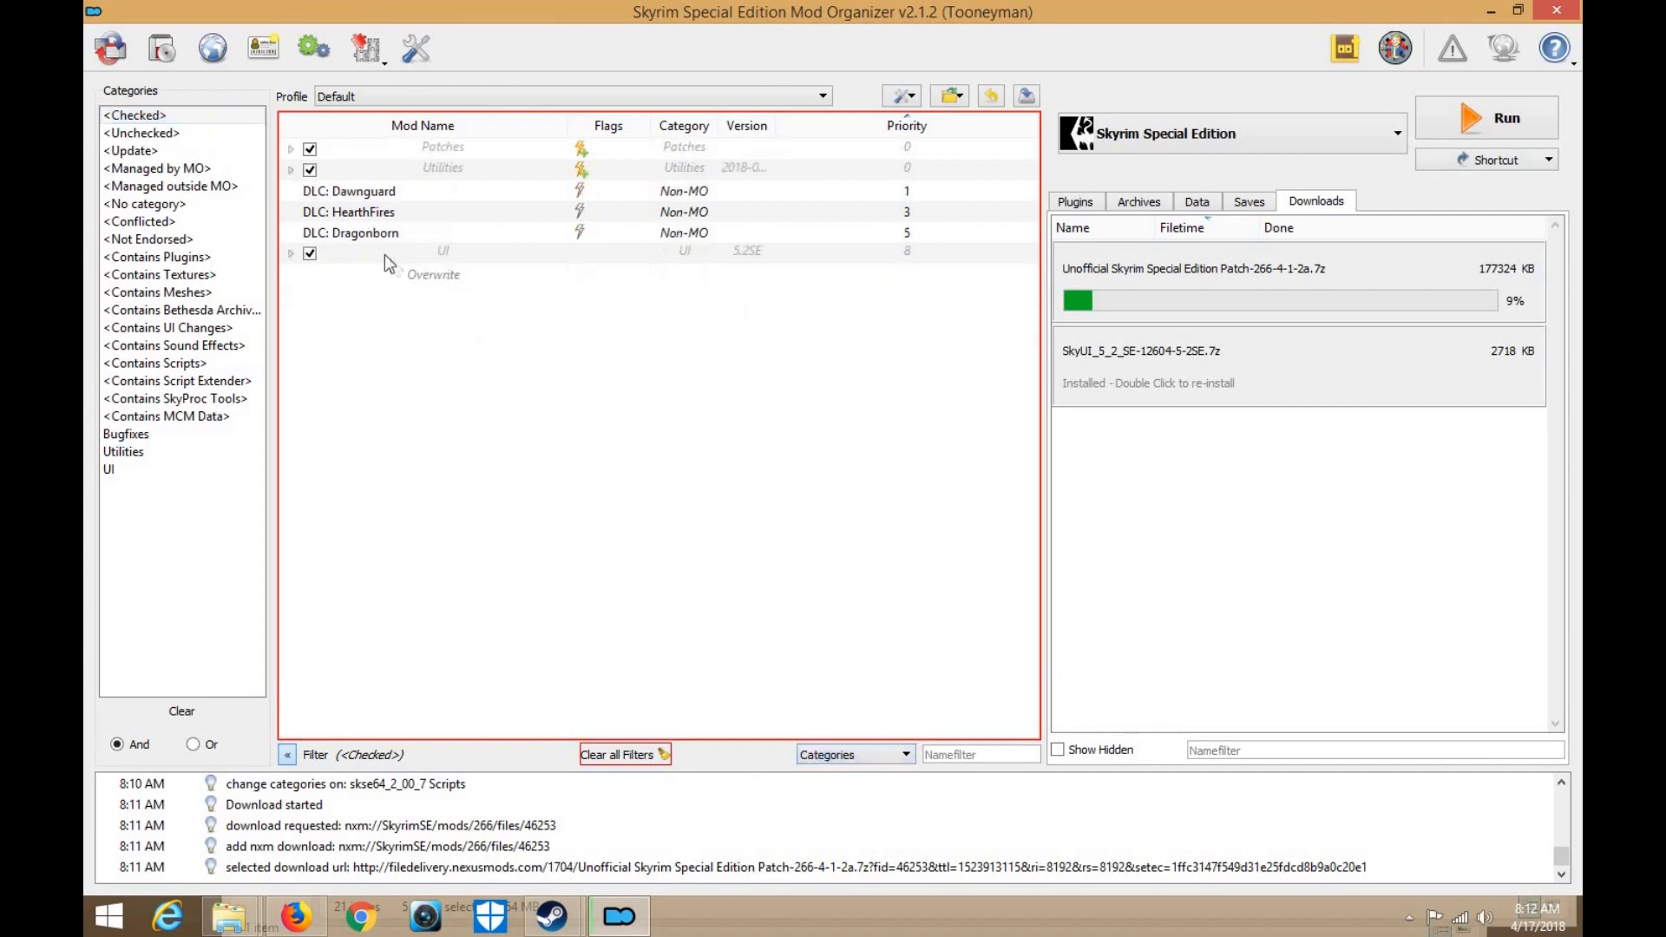
pyautogui.click(291, 148)
pyautogui.click(291, 148)
pyautogui.click(291, 149)
pyautogui.click(290, 252)
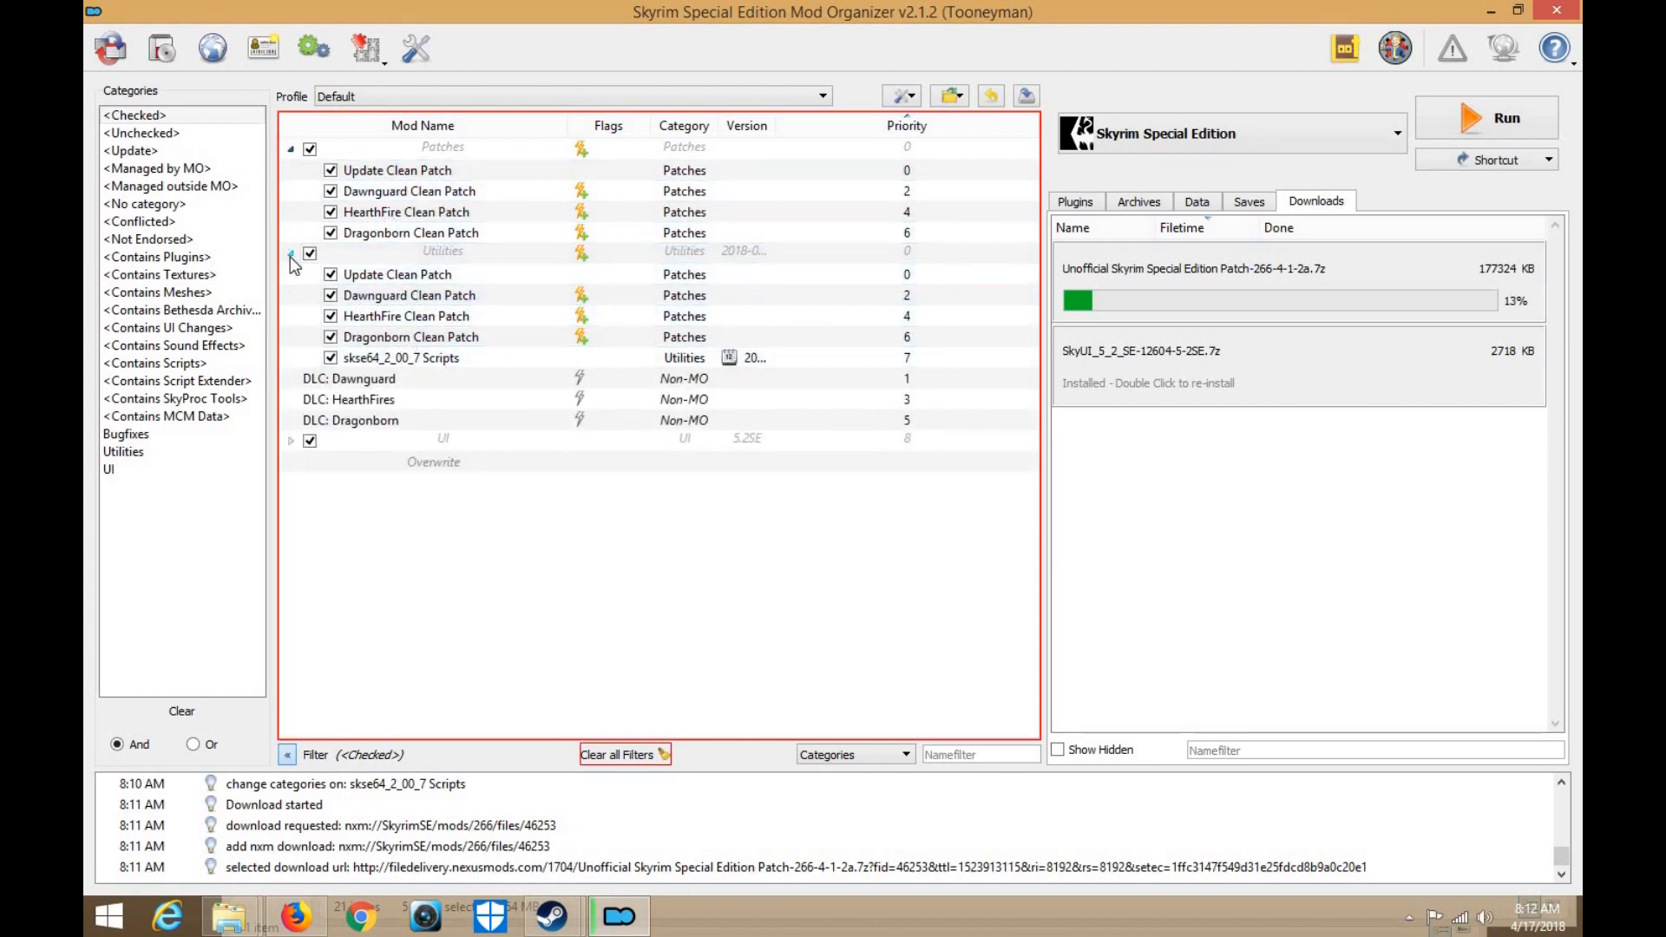
pyautogui.click(291, 253)
pyautogui.click(291, 336)
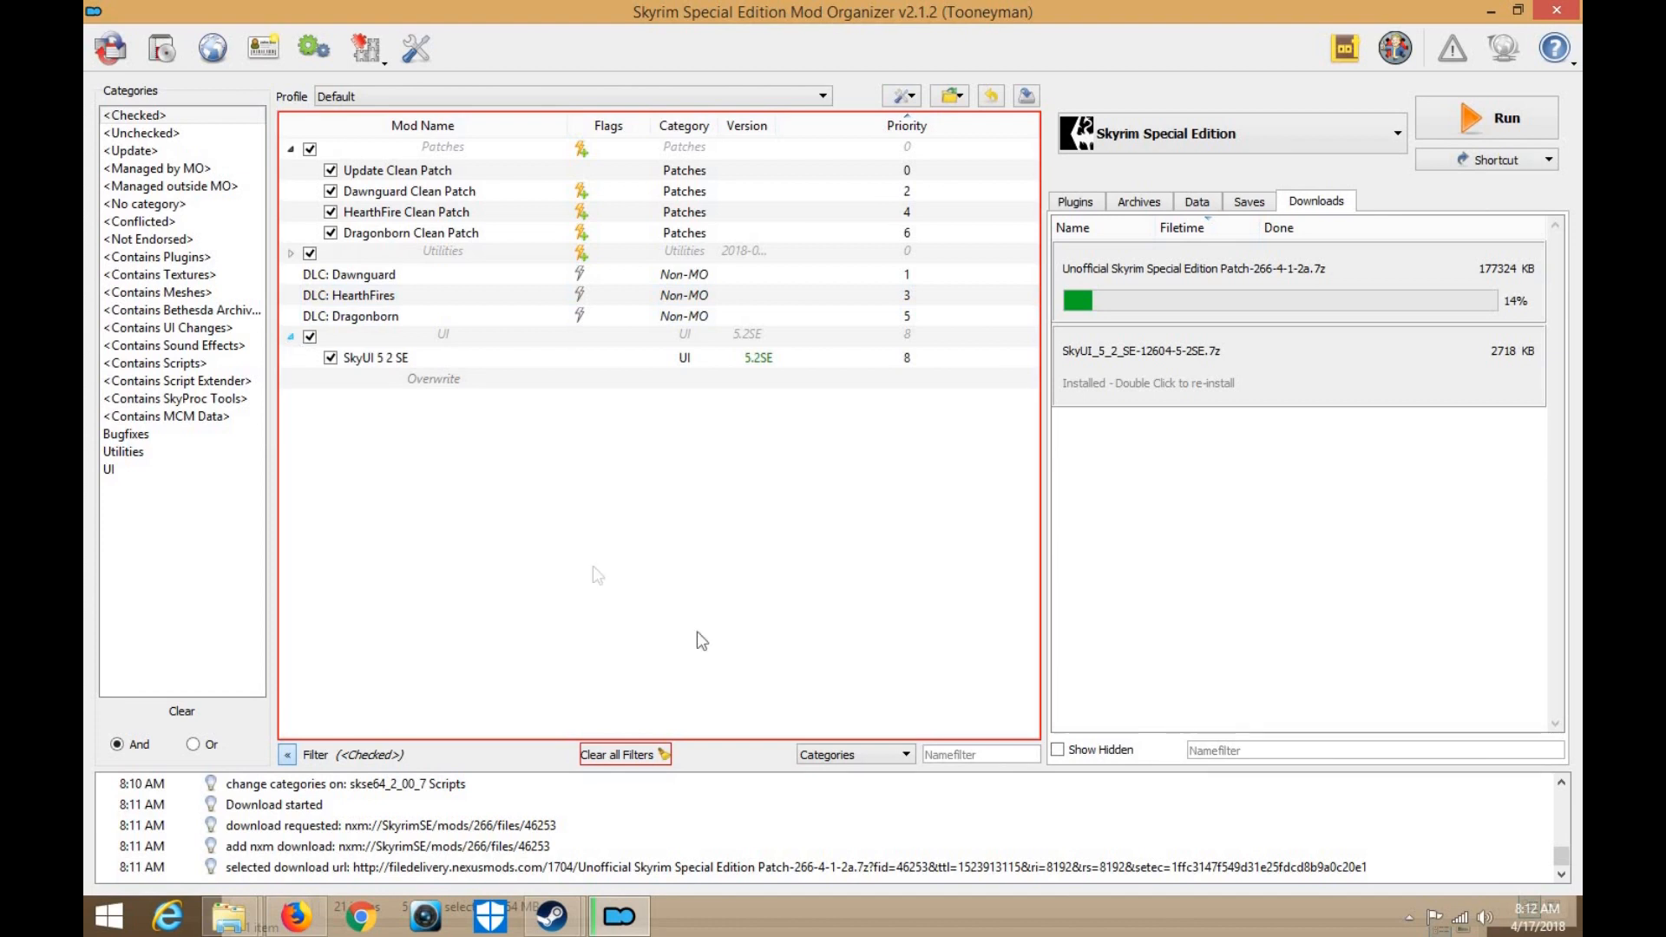
pyautogui.click(857, 755)
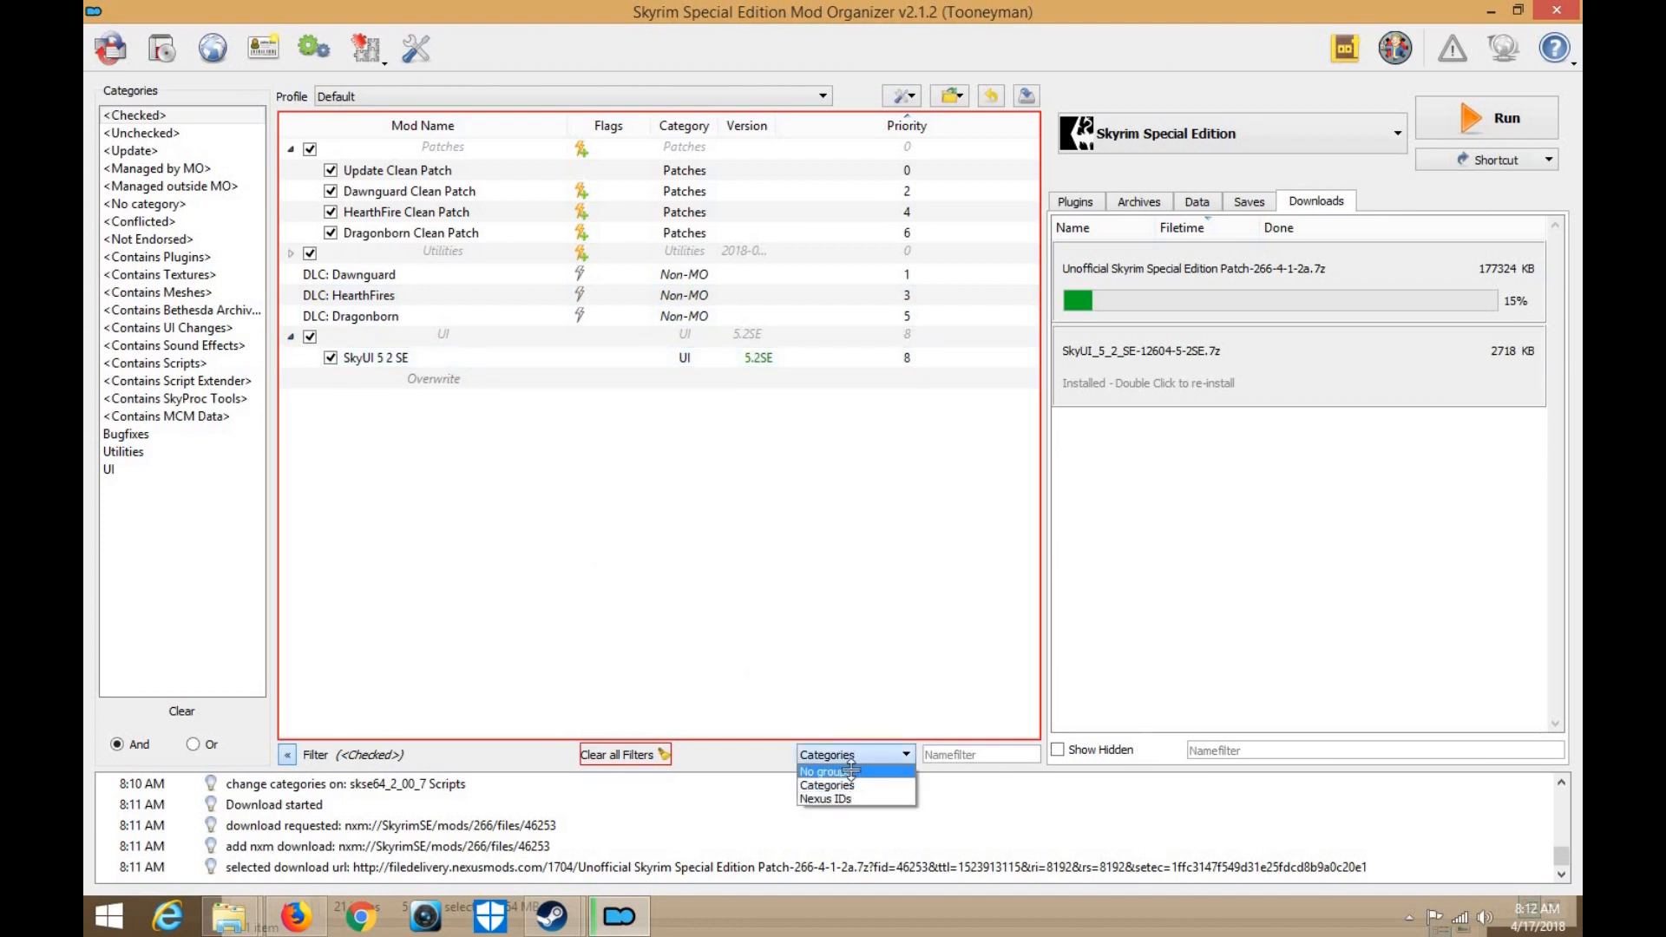
pyautogui.click(849, 771)
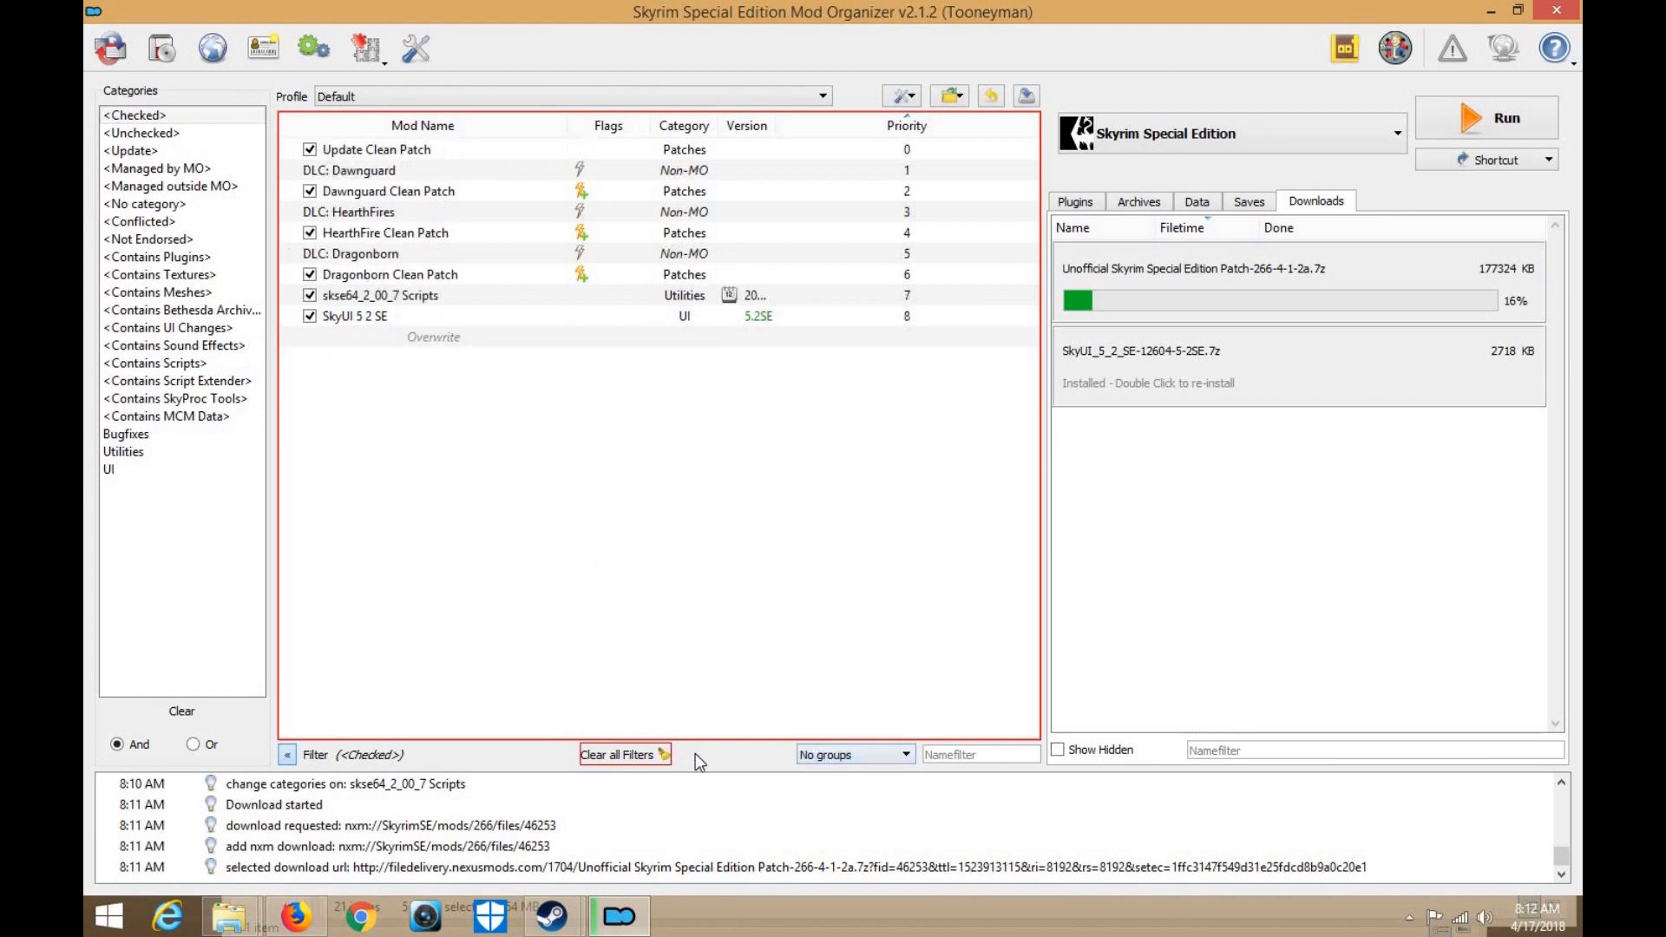
# Review the plugin list and the available executables, keeping Skyrim Special Edition as the selected program
pyautogui.click(292, 760)
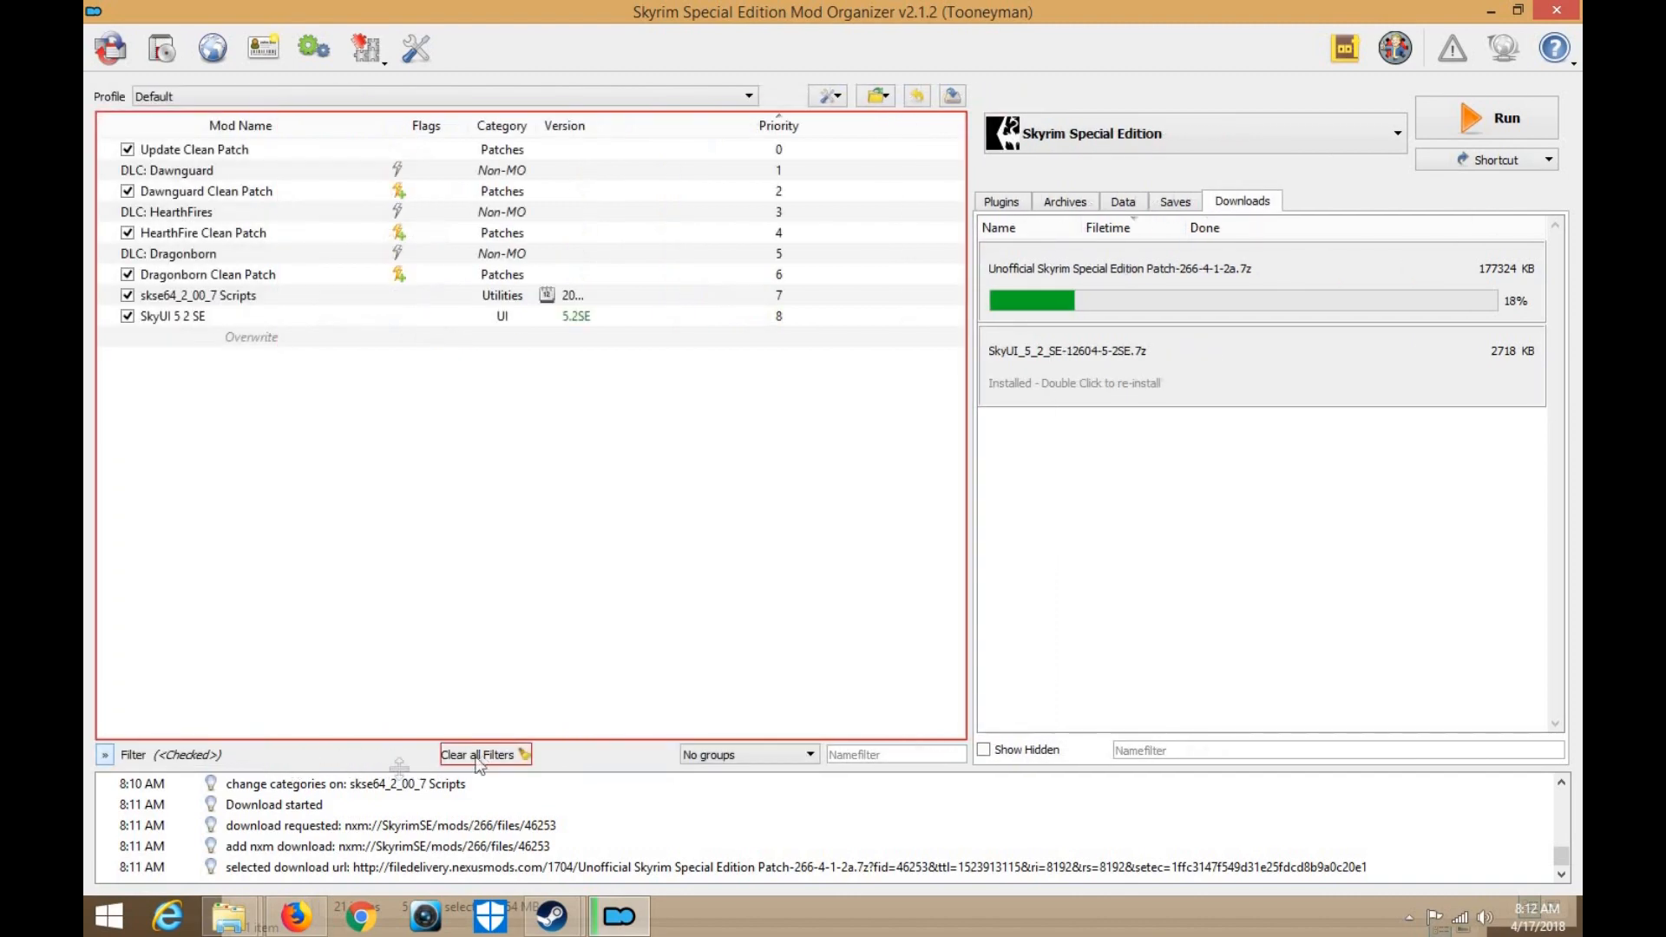
pyautogui.click(104, 754)
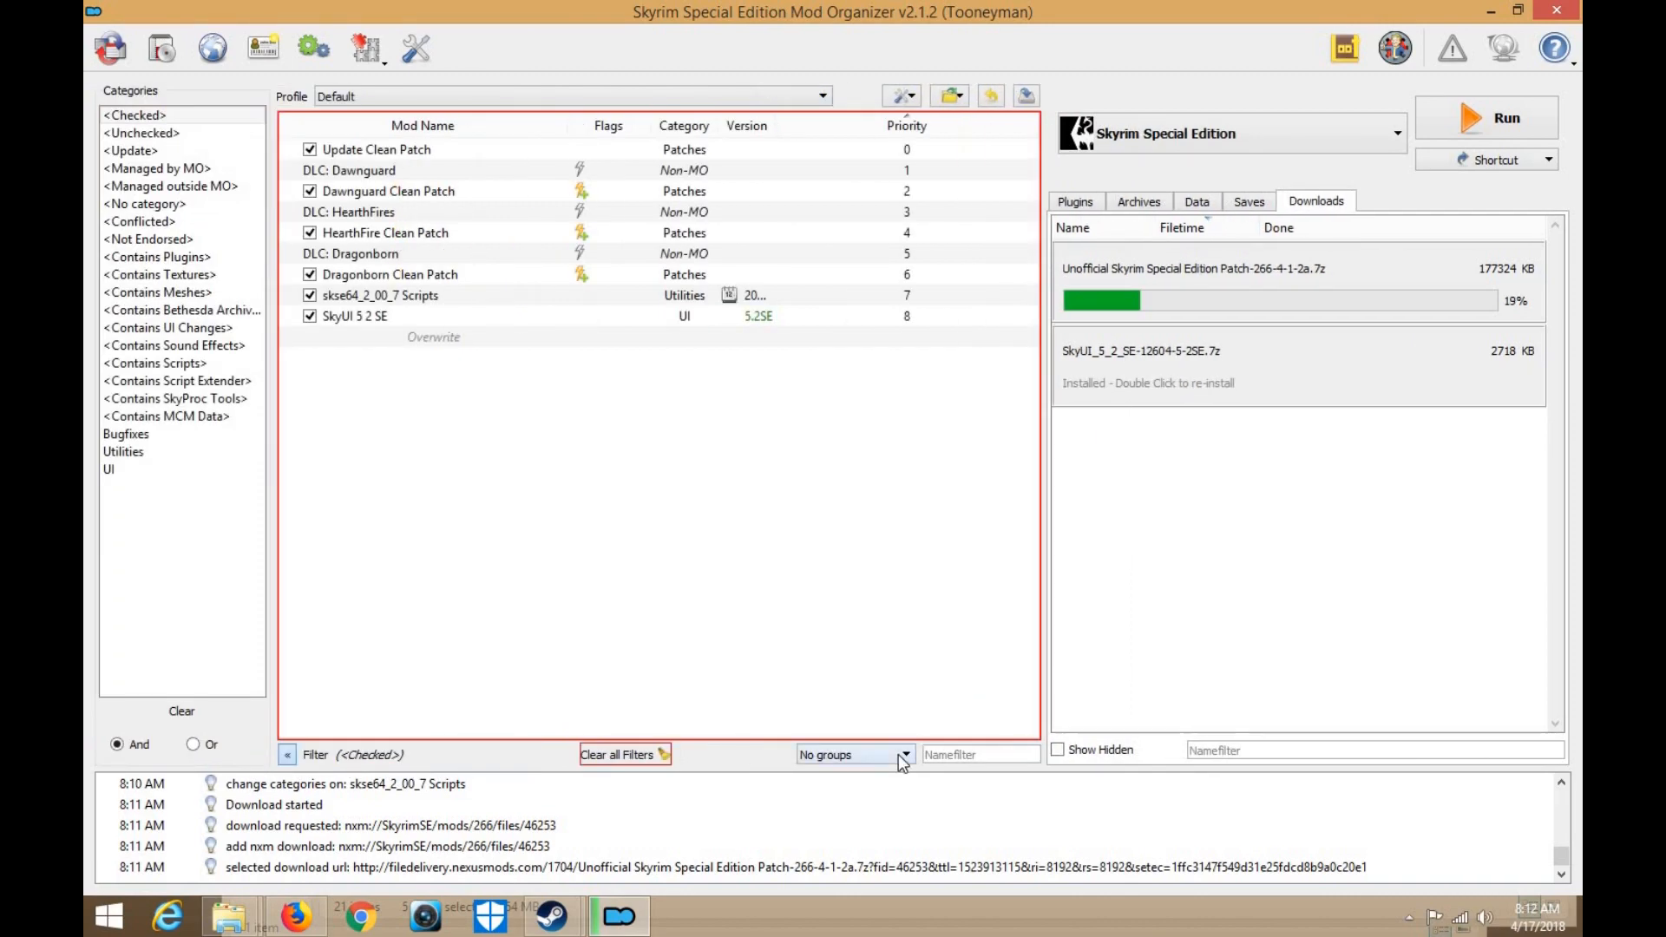
pyautogui.click(898, 753)
pyautogui.click(1075, 201)
pyautogui.click(1170, 139)
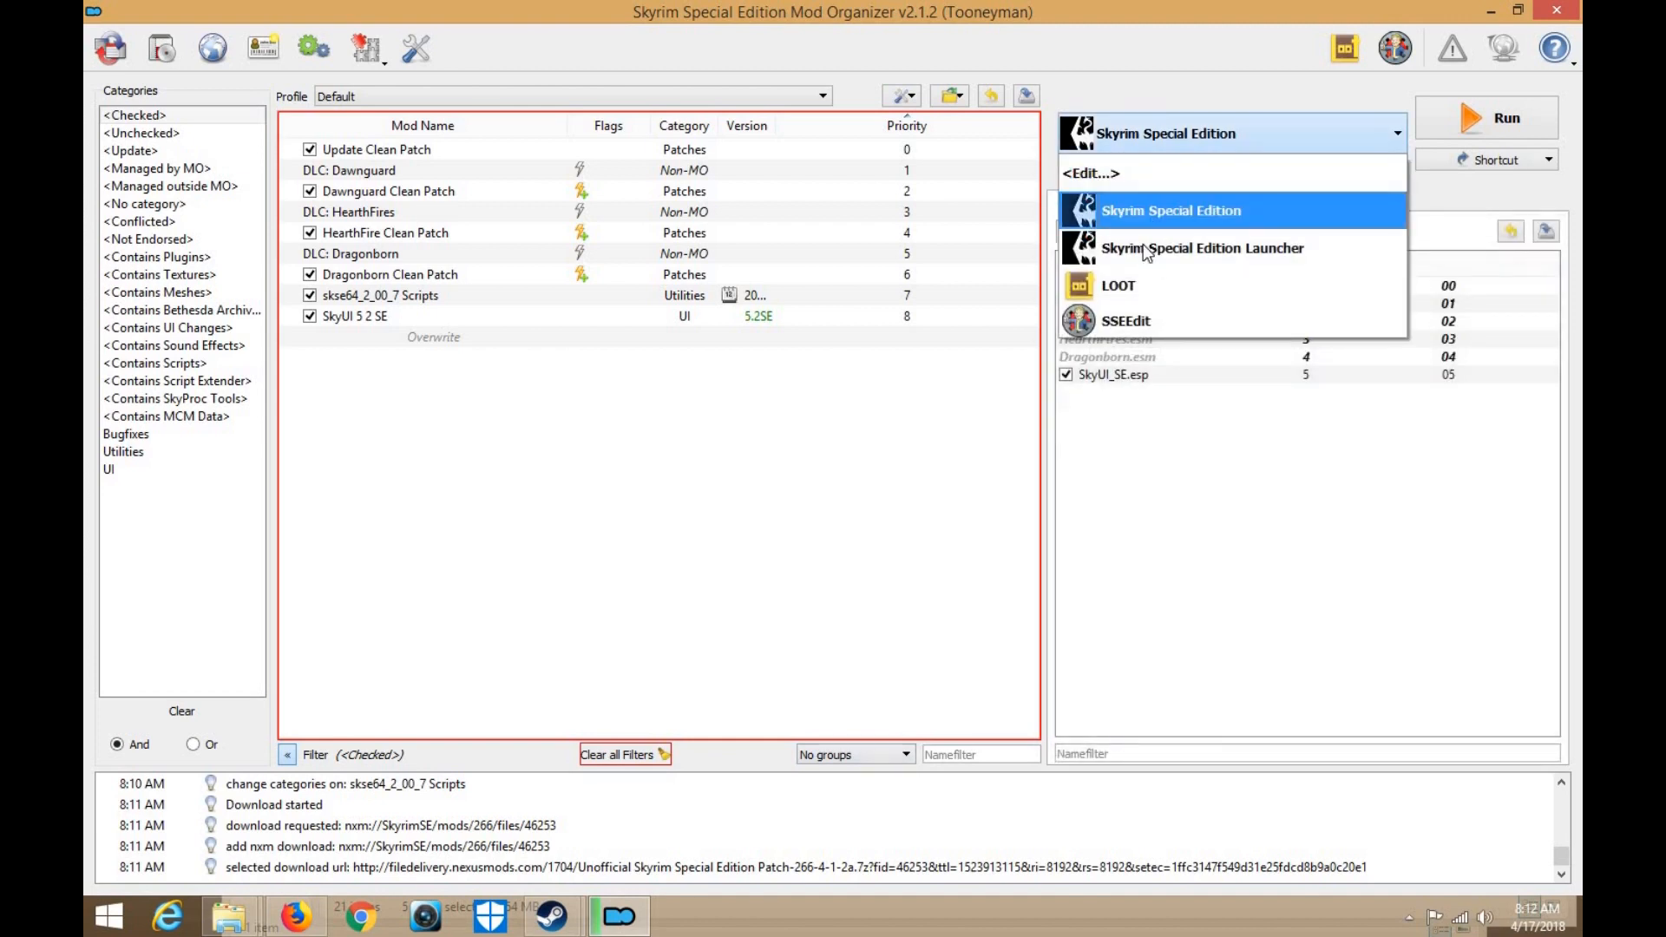
pyautogui.click(678, 371)
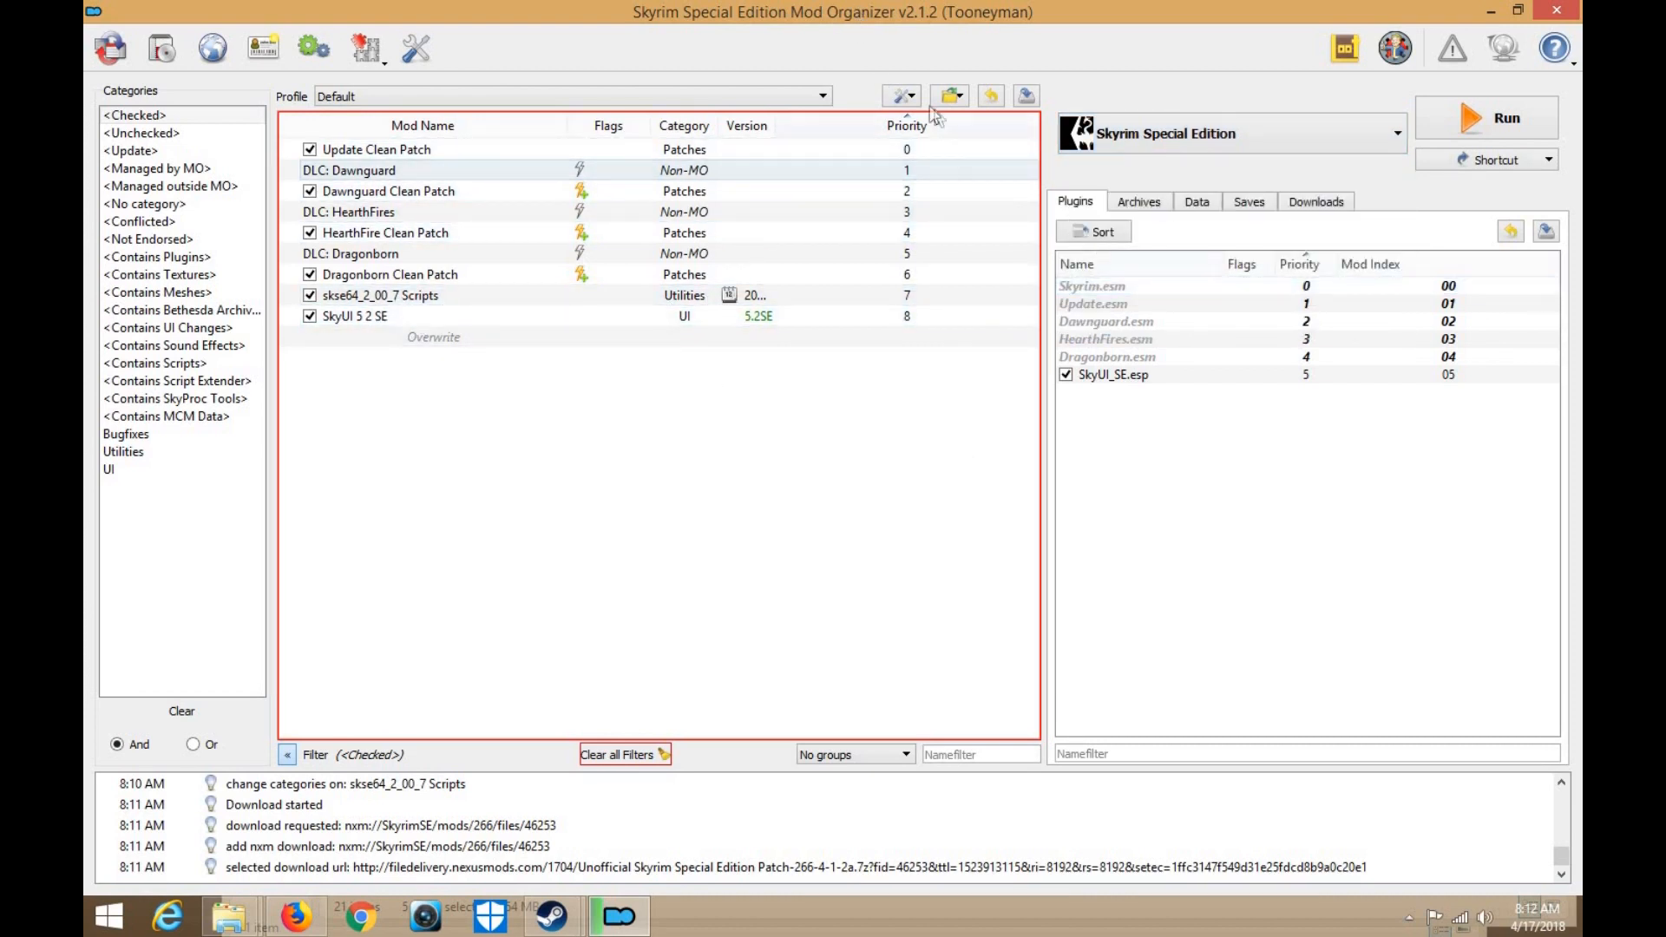
# Refresh the mod list and display the currently detected archives
pyautogui.click(907, 97)
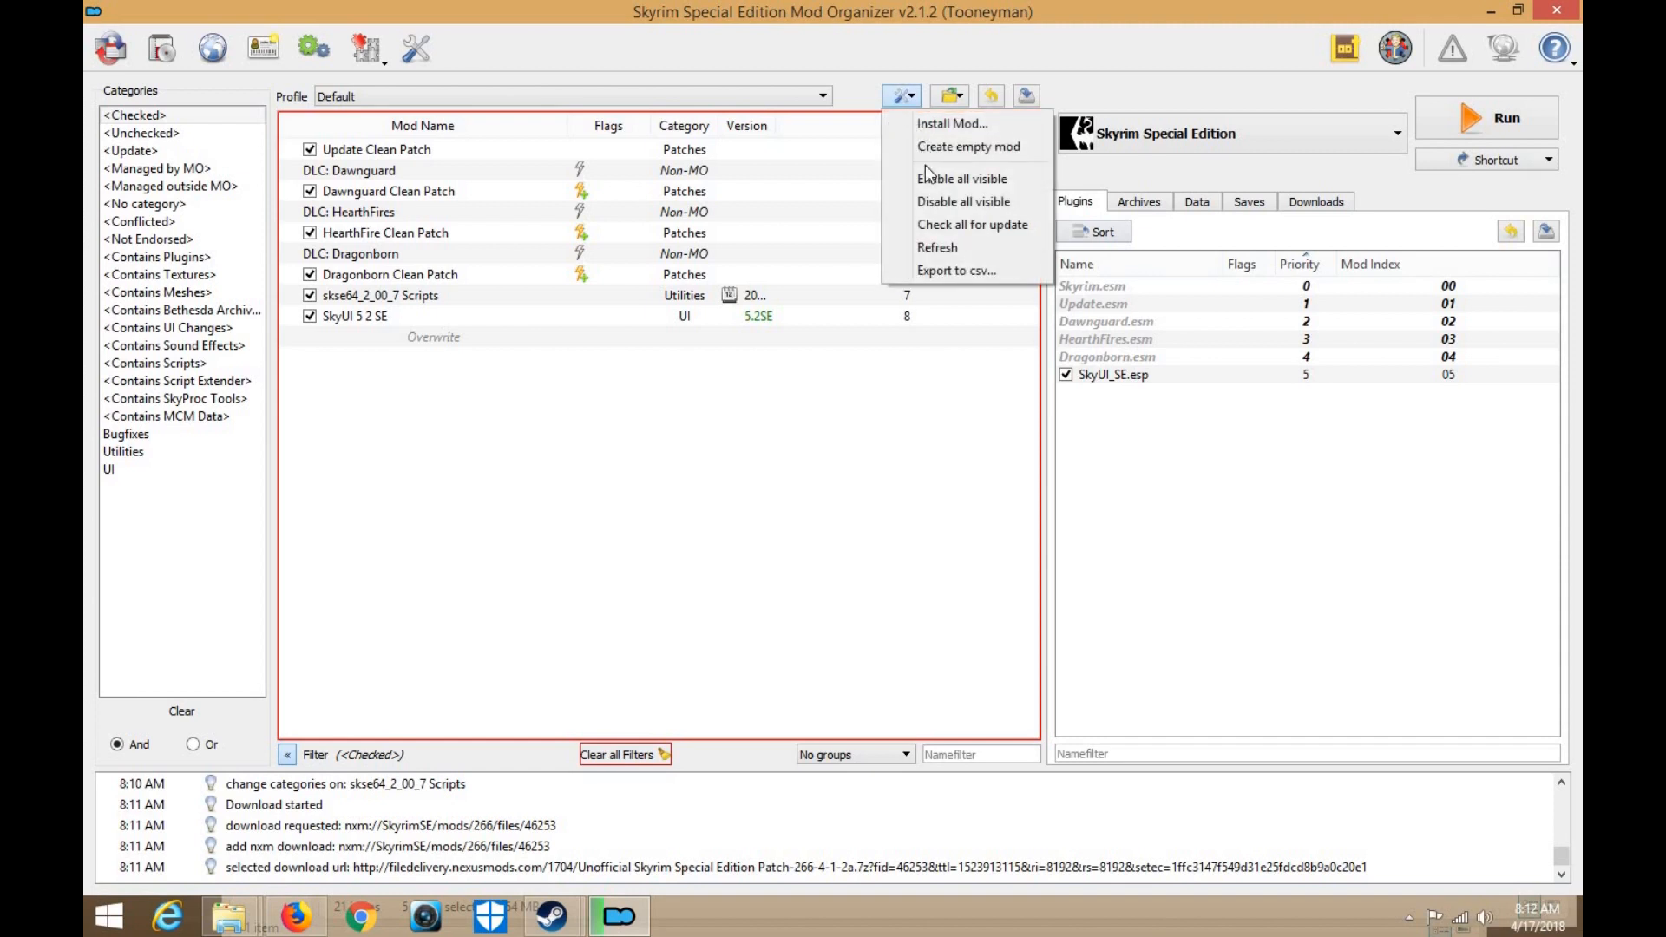
pyautogui.click(938, 248)
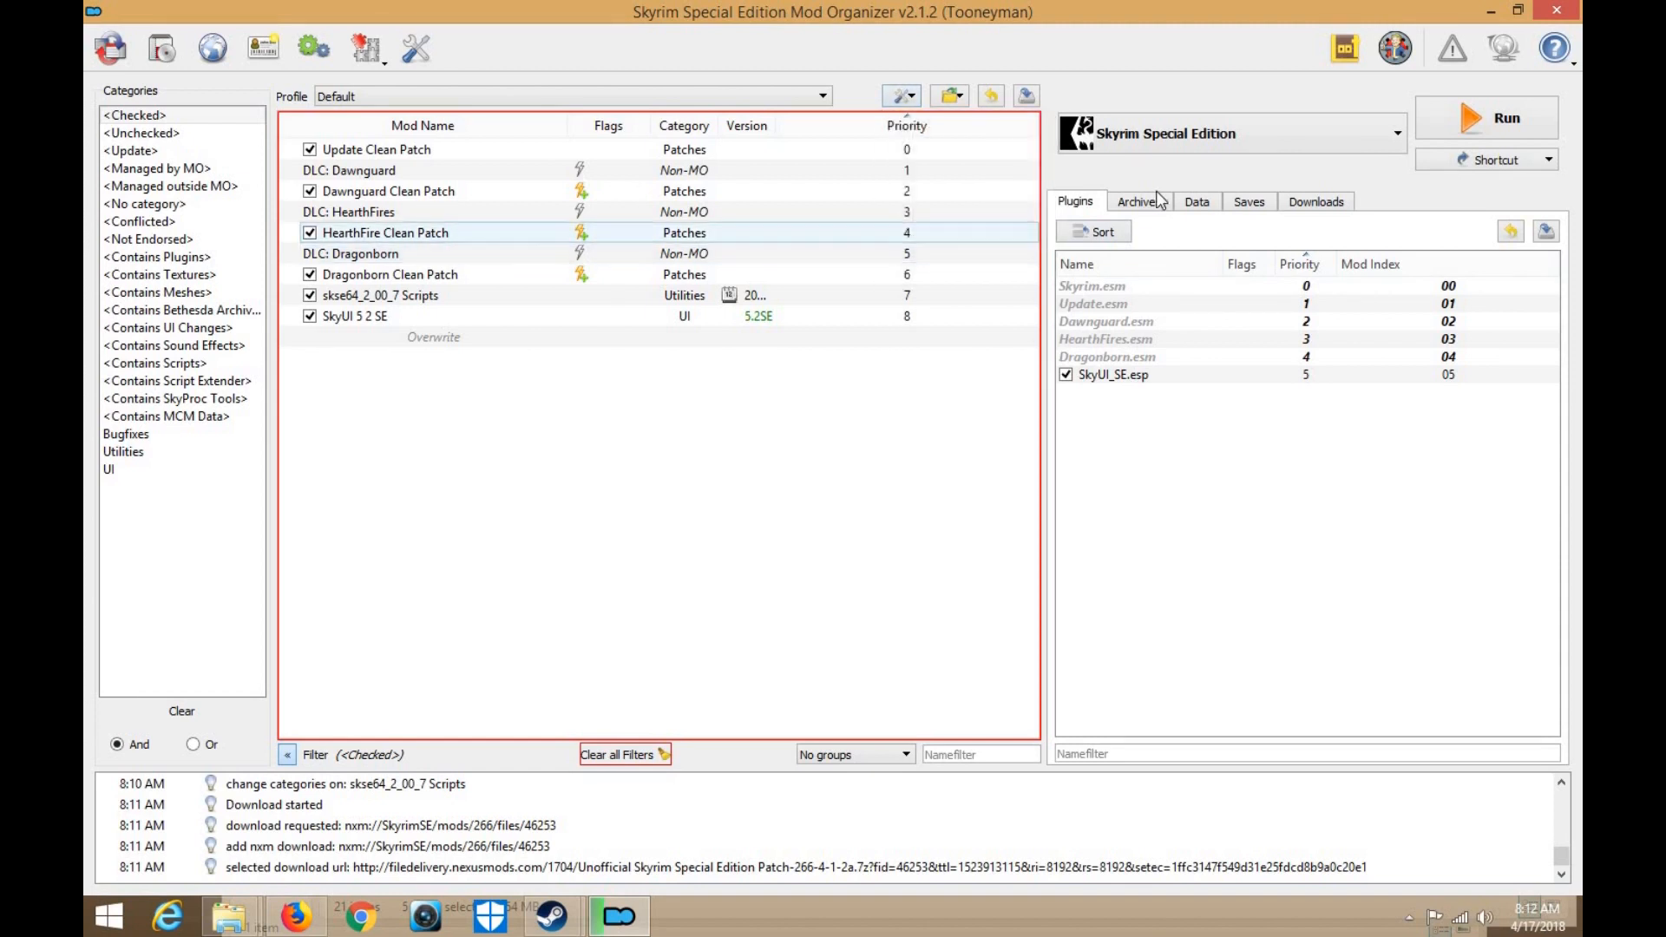
pyautogui.click(1159, 203)
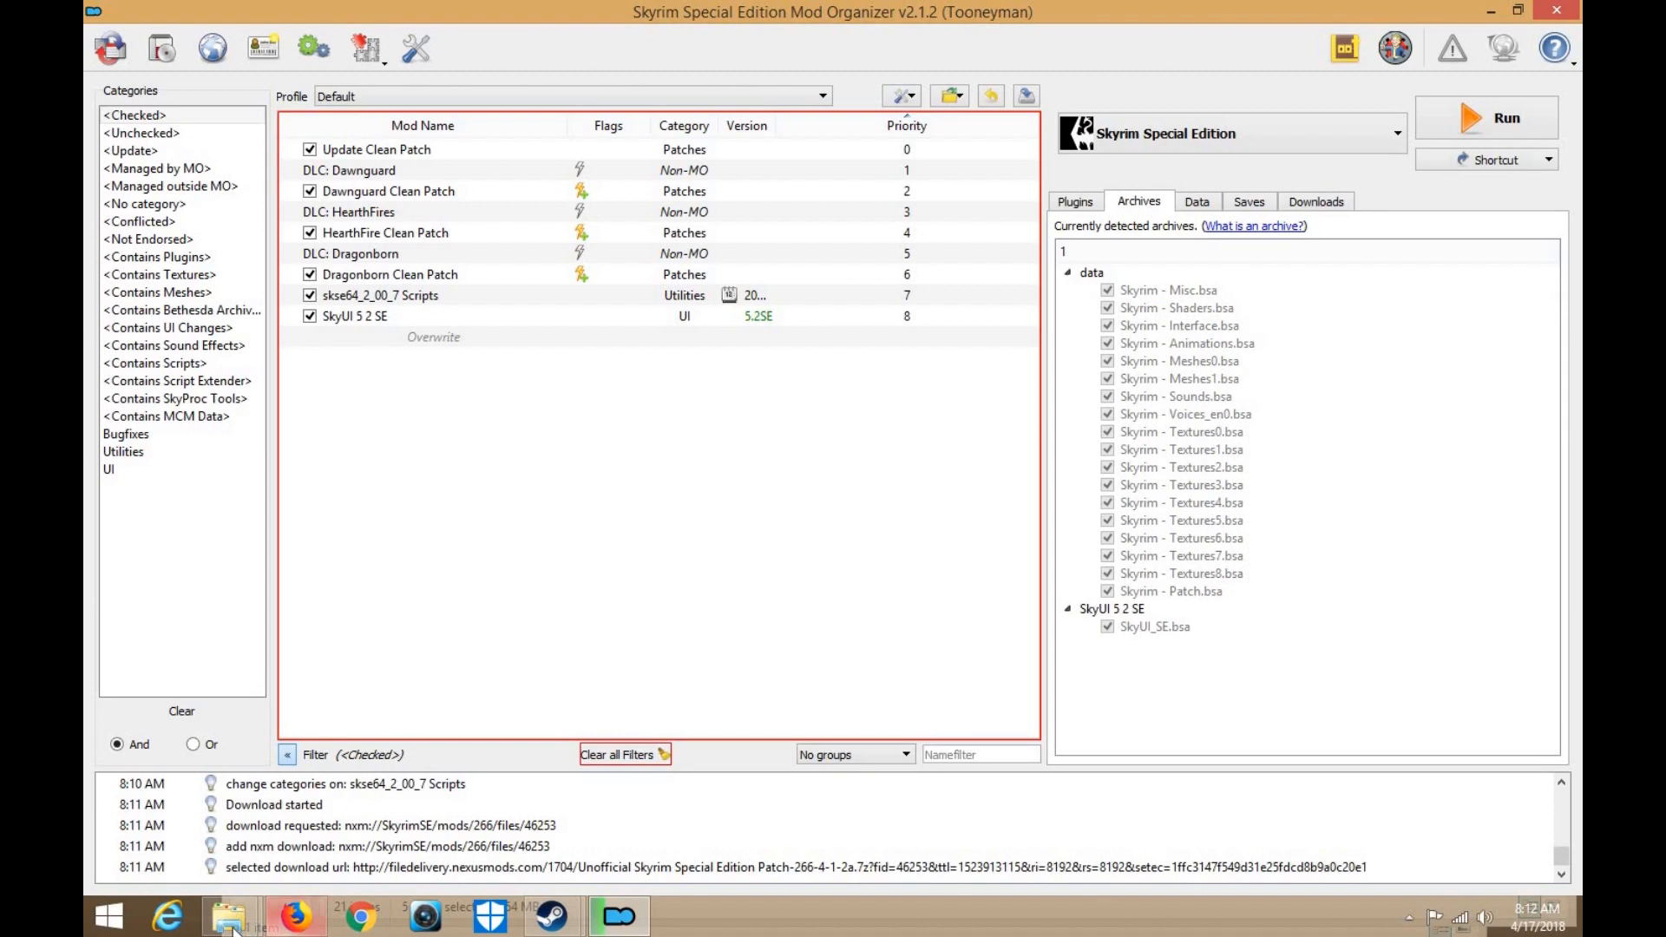
# Delete the leftover skse64_2_00_7 Scripts folder, its zip.meta file and the zip archive from the desktop
pyautogui.moveTo(233, 927)
pyautogui.click(432, 794)
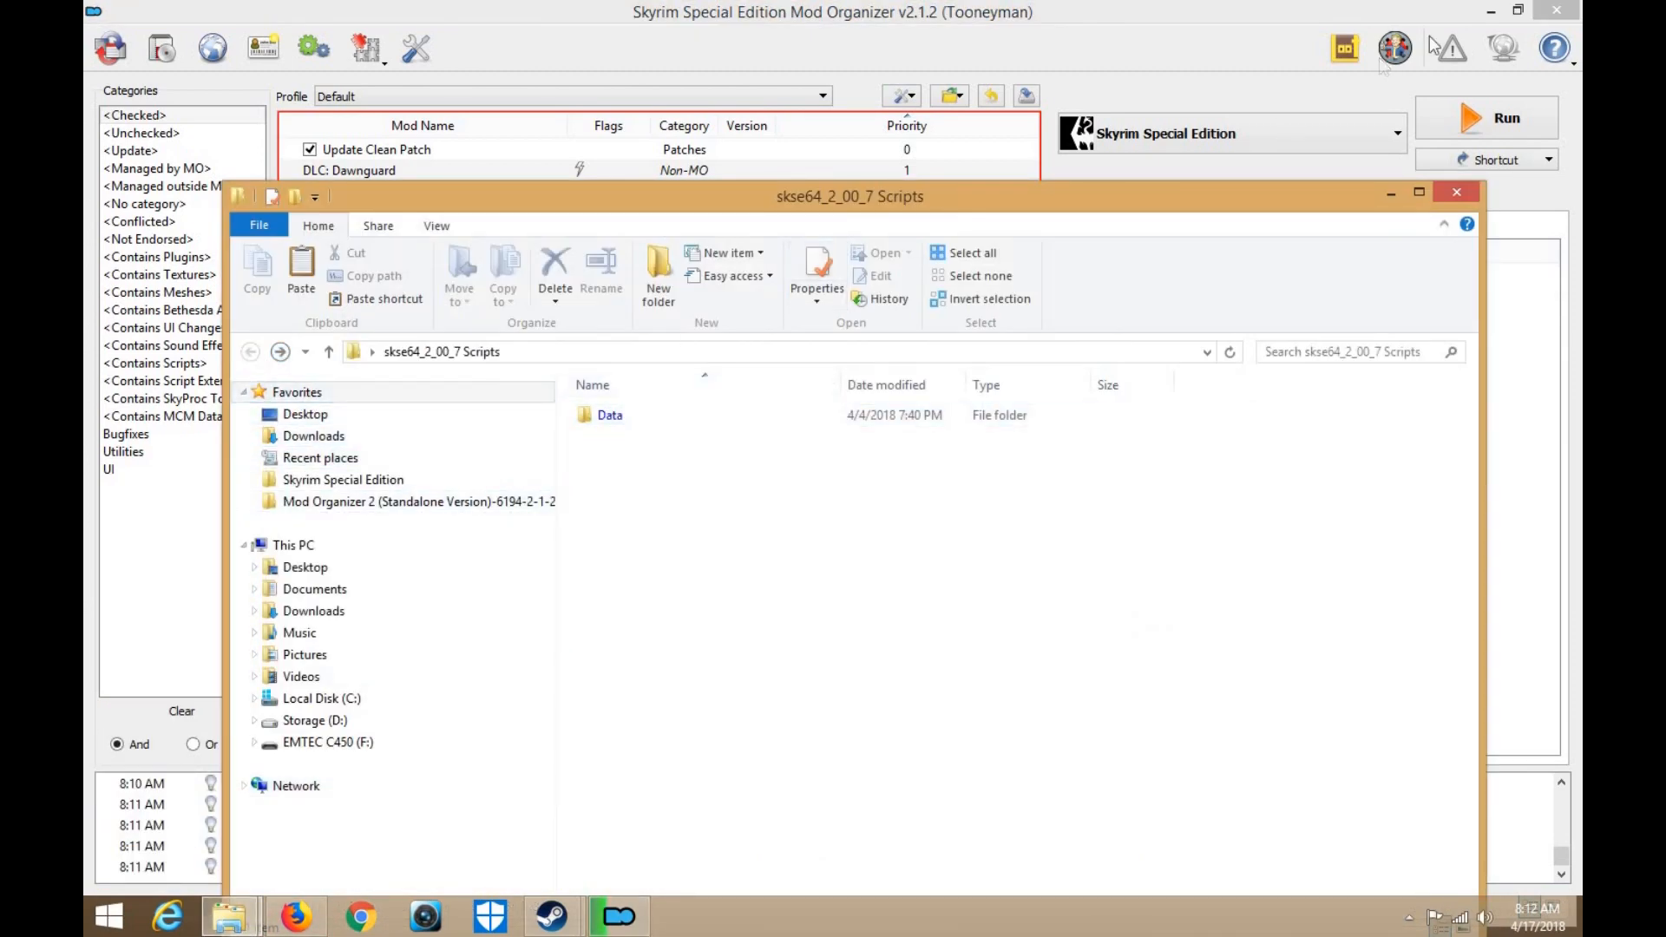
pyautogui.click(1491, 11)
pyautogui.click(1492, 11)
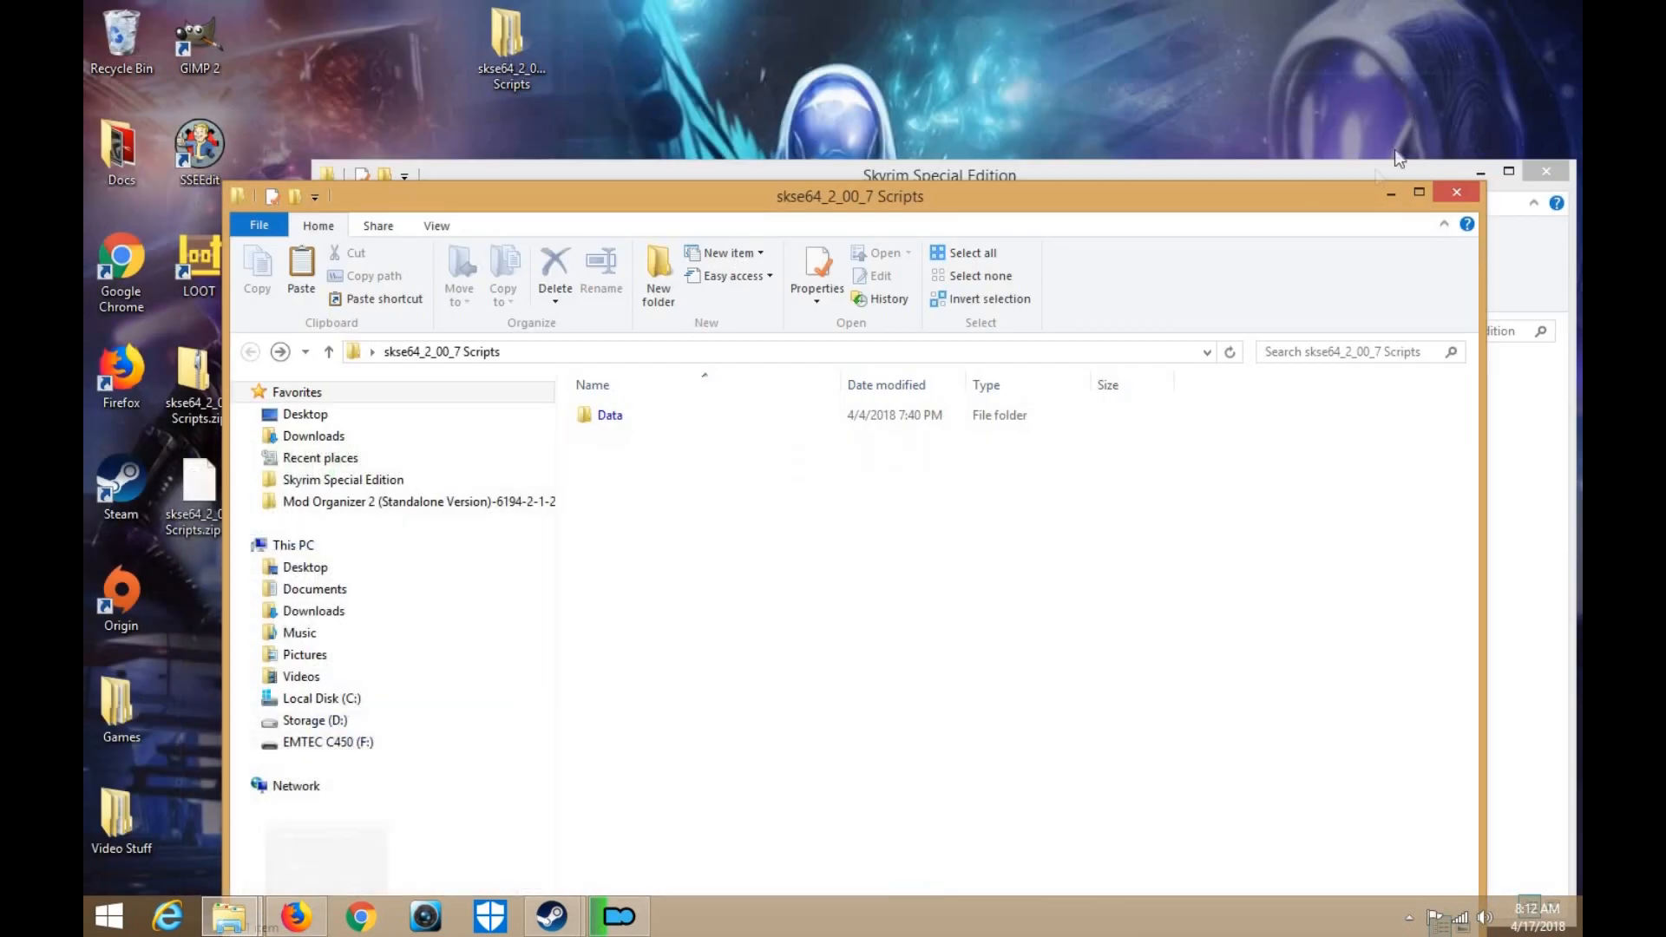
pyautogui.click(531, 59)
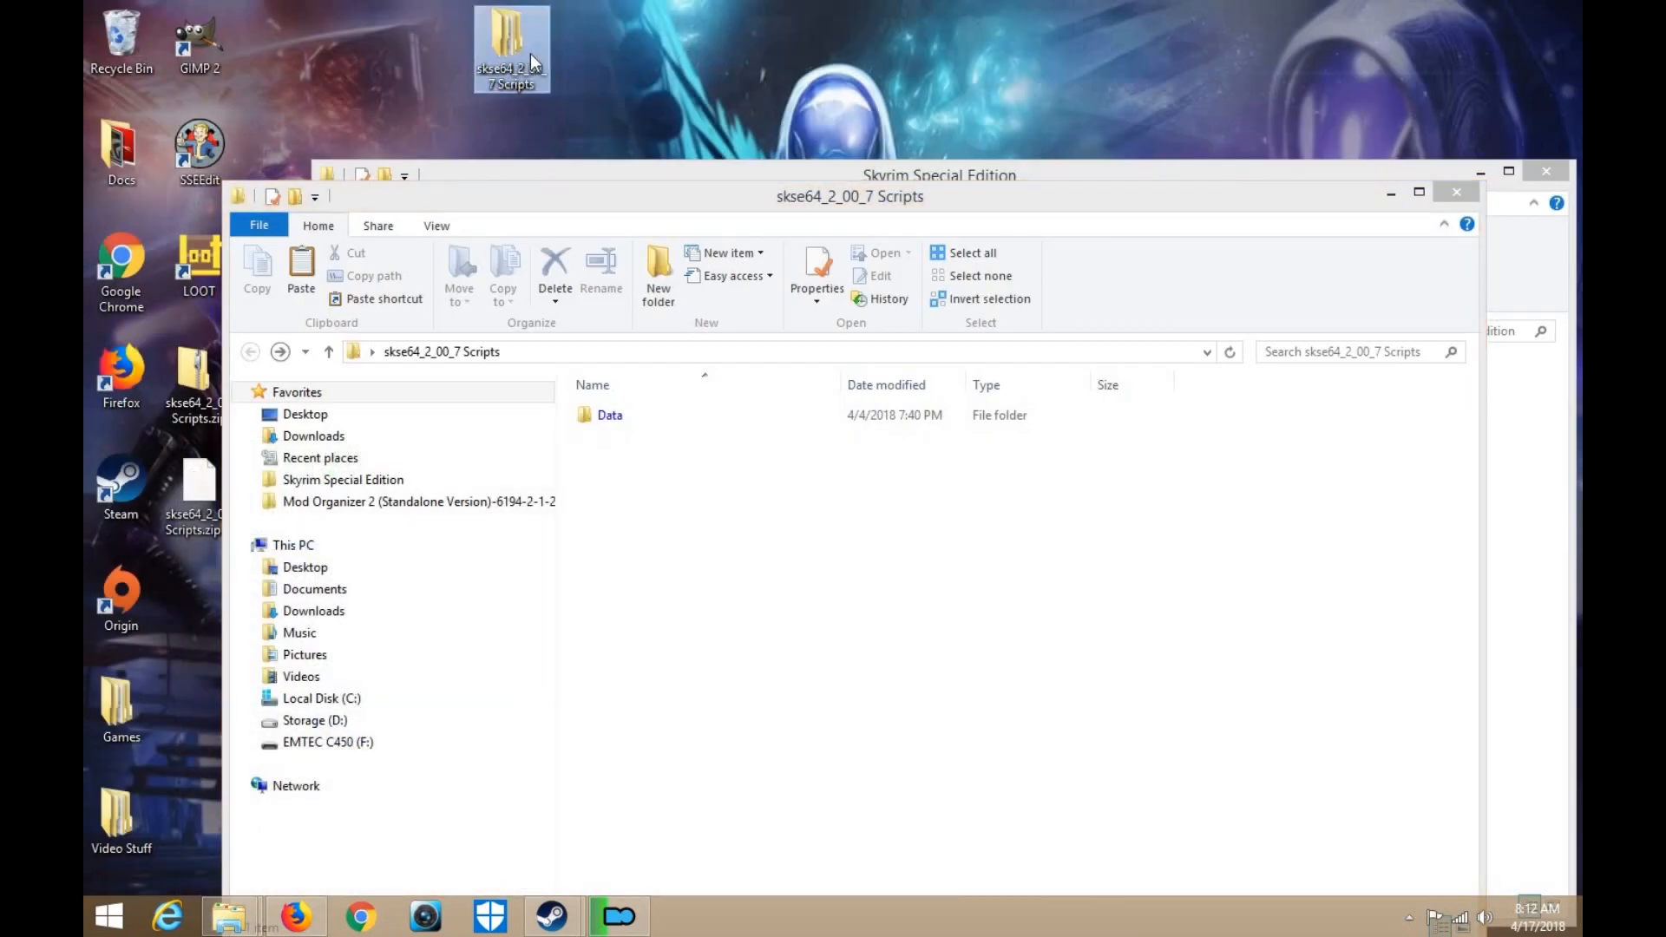
pyautogui.press('Delete')
pyautogui.click(202, 512)
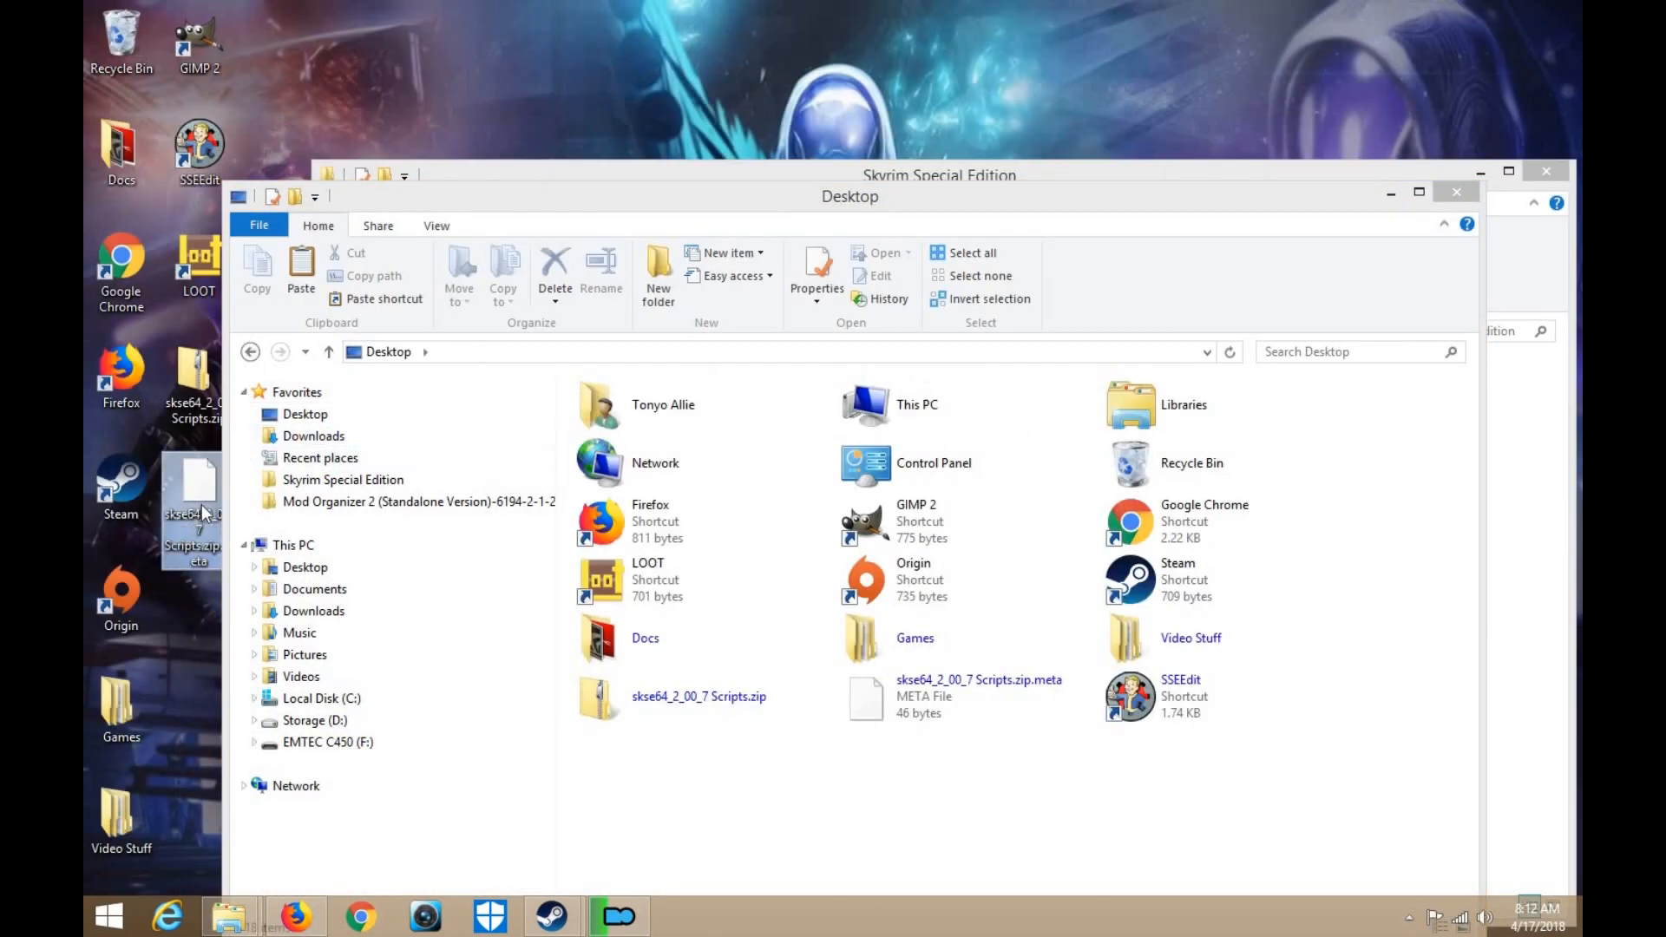
pyautogui.press('Delete')
pyautogui.click(205, 420)
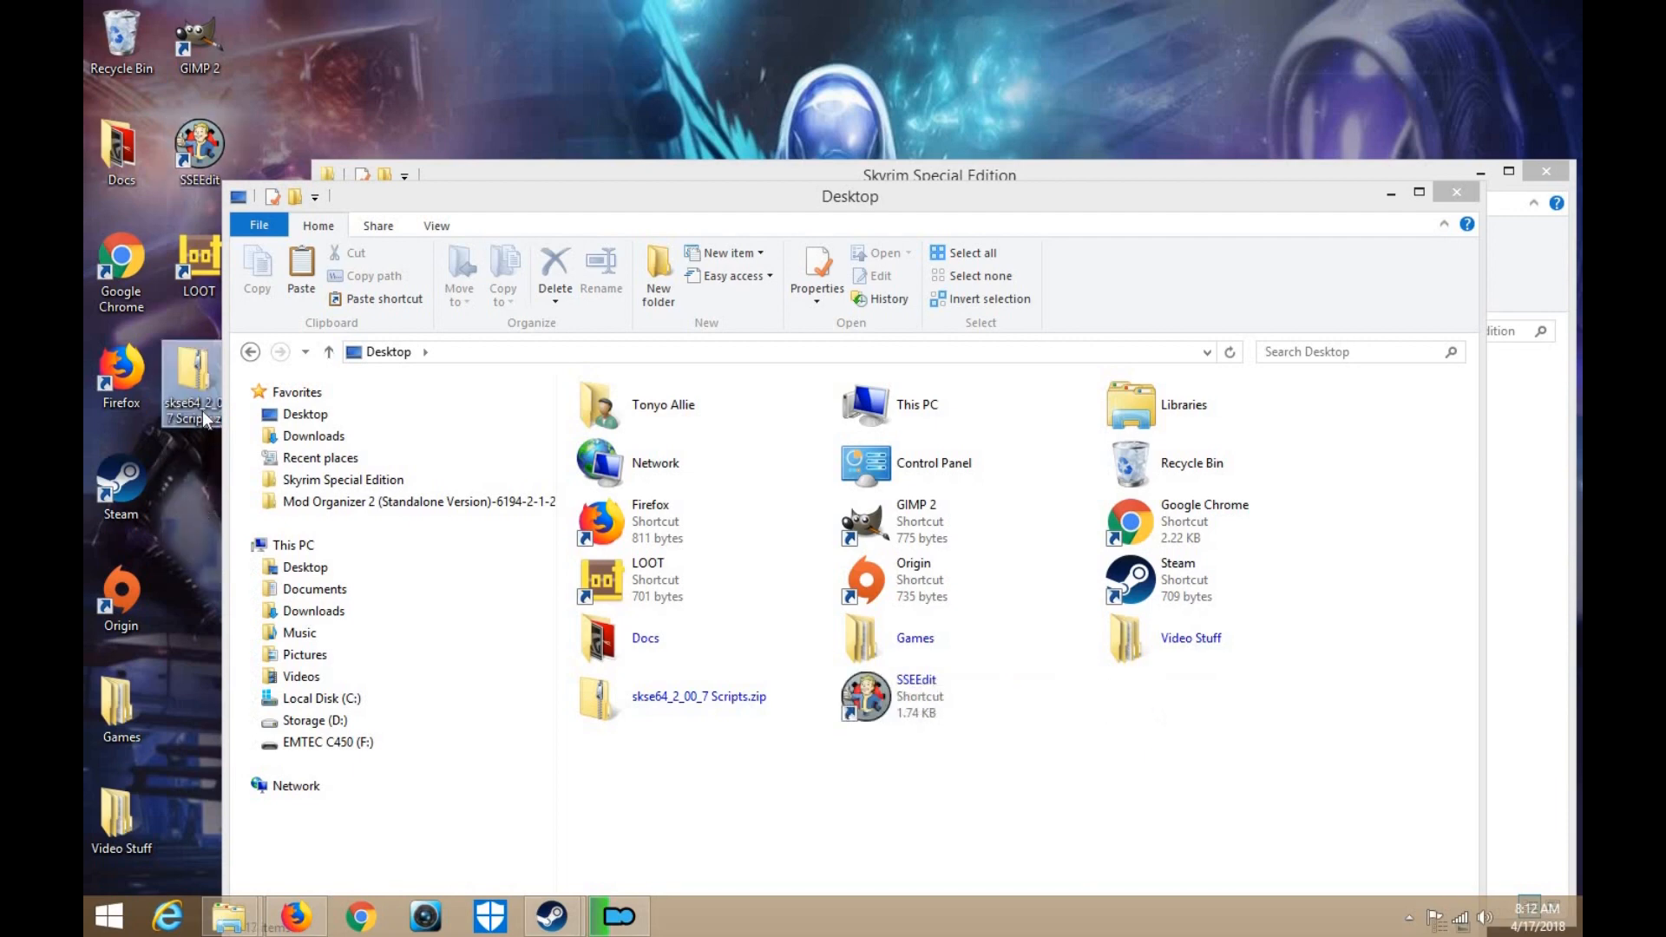
pyautogui.press('Delete')
# Open the Skyrim Special Edition game folder and check it for skse64_loader.exe
pyautogui.moveTo(661, 199); pyautogui.dragTo(653, 30)
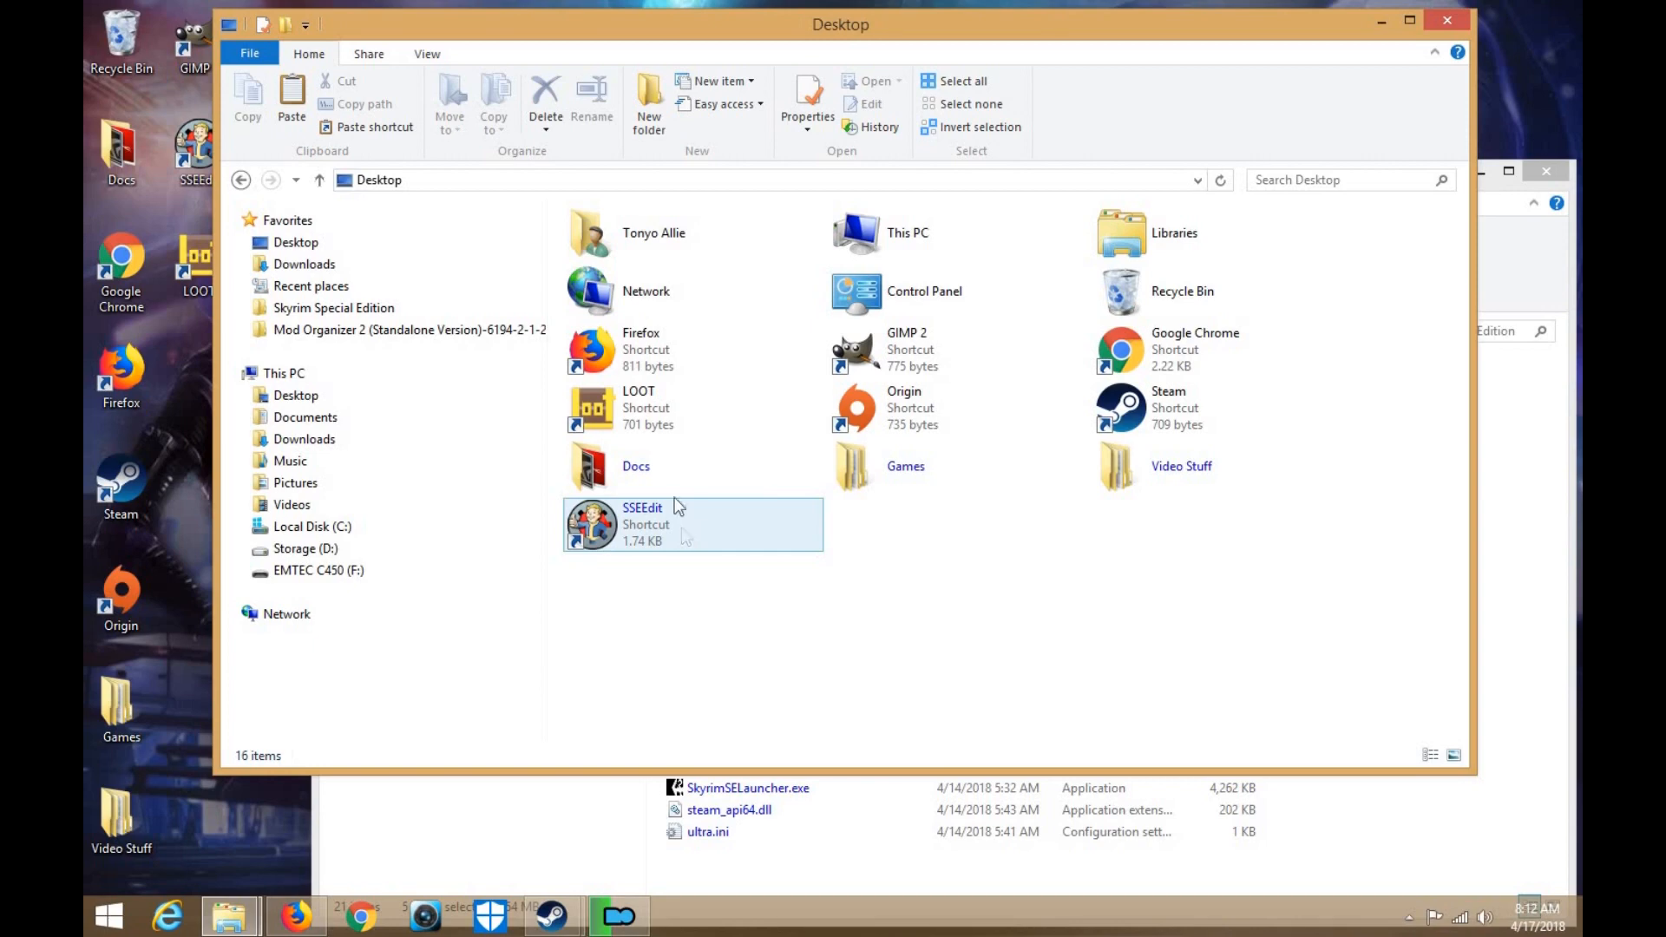
pyautogui.click(386, 306)
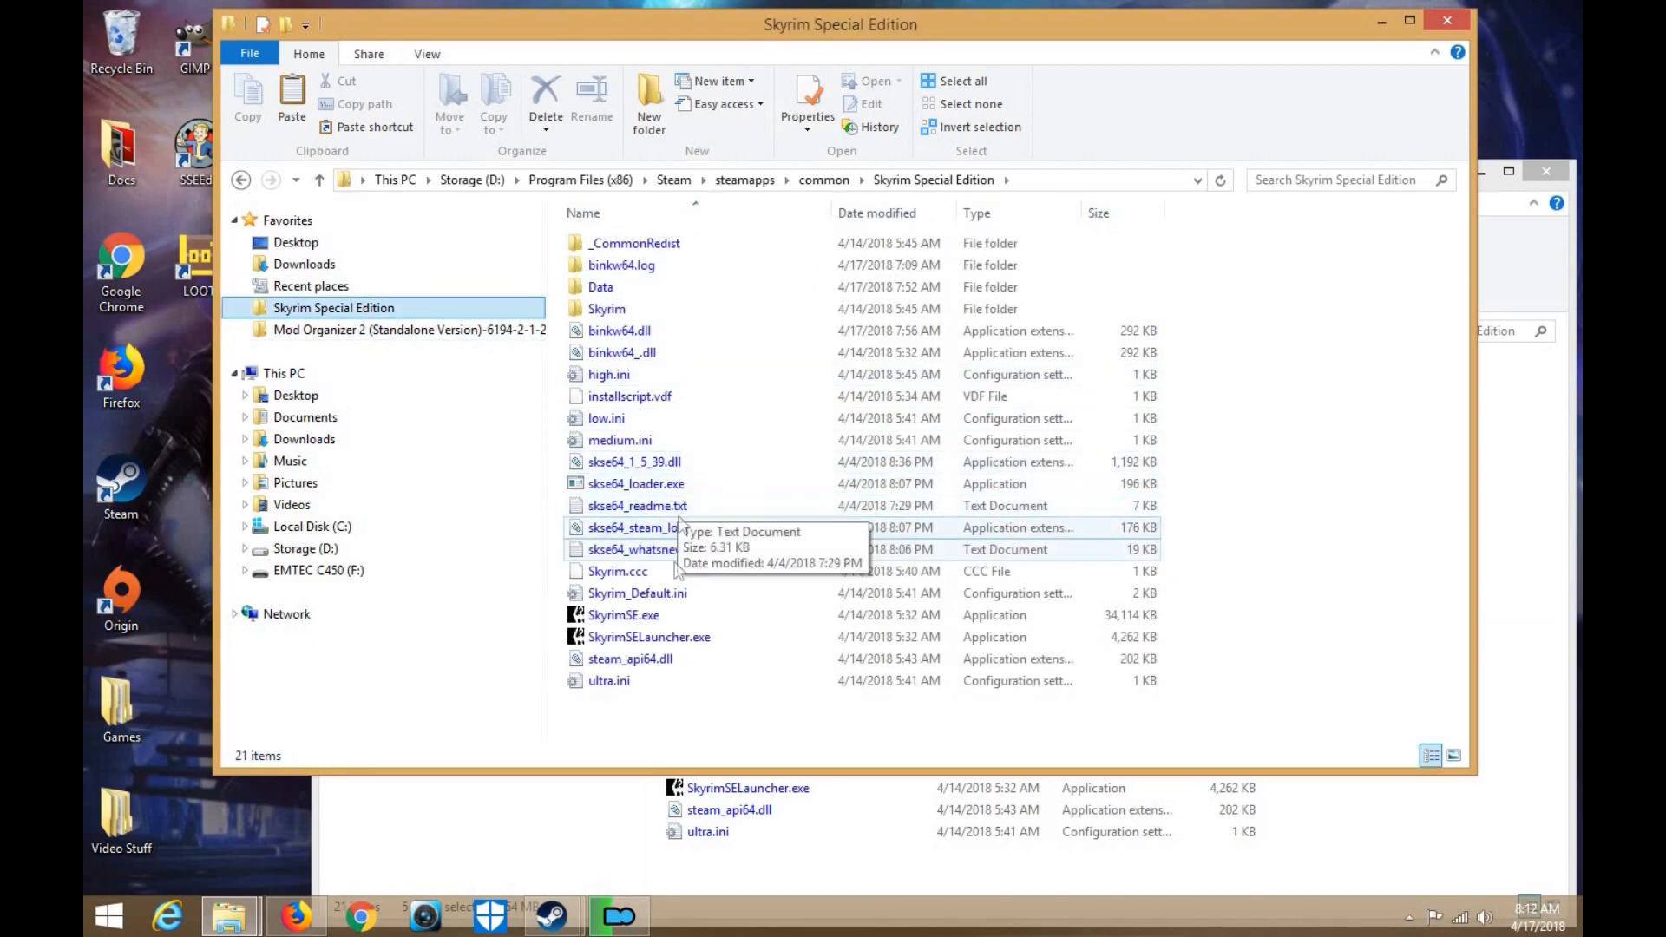
pyautogui.click(678, 488)
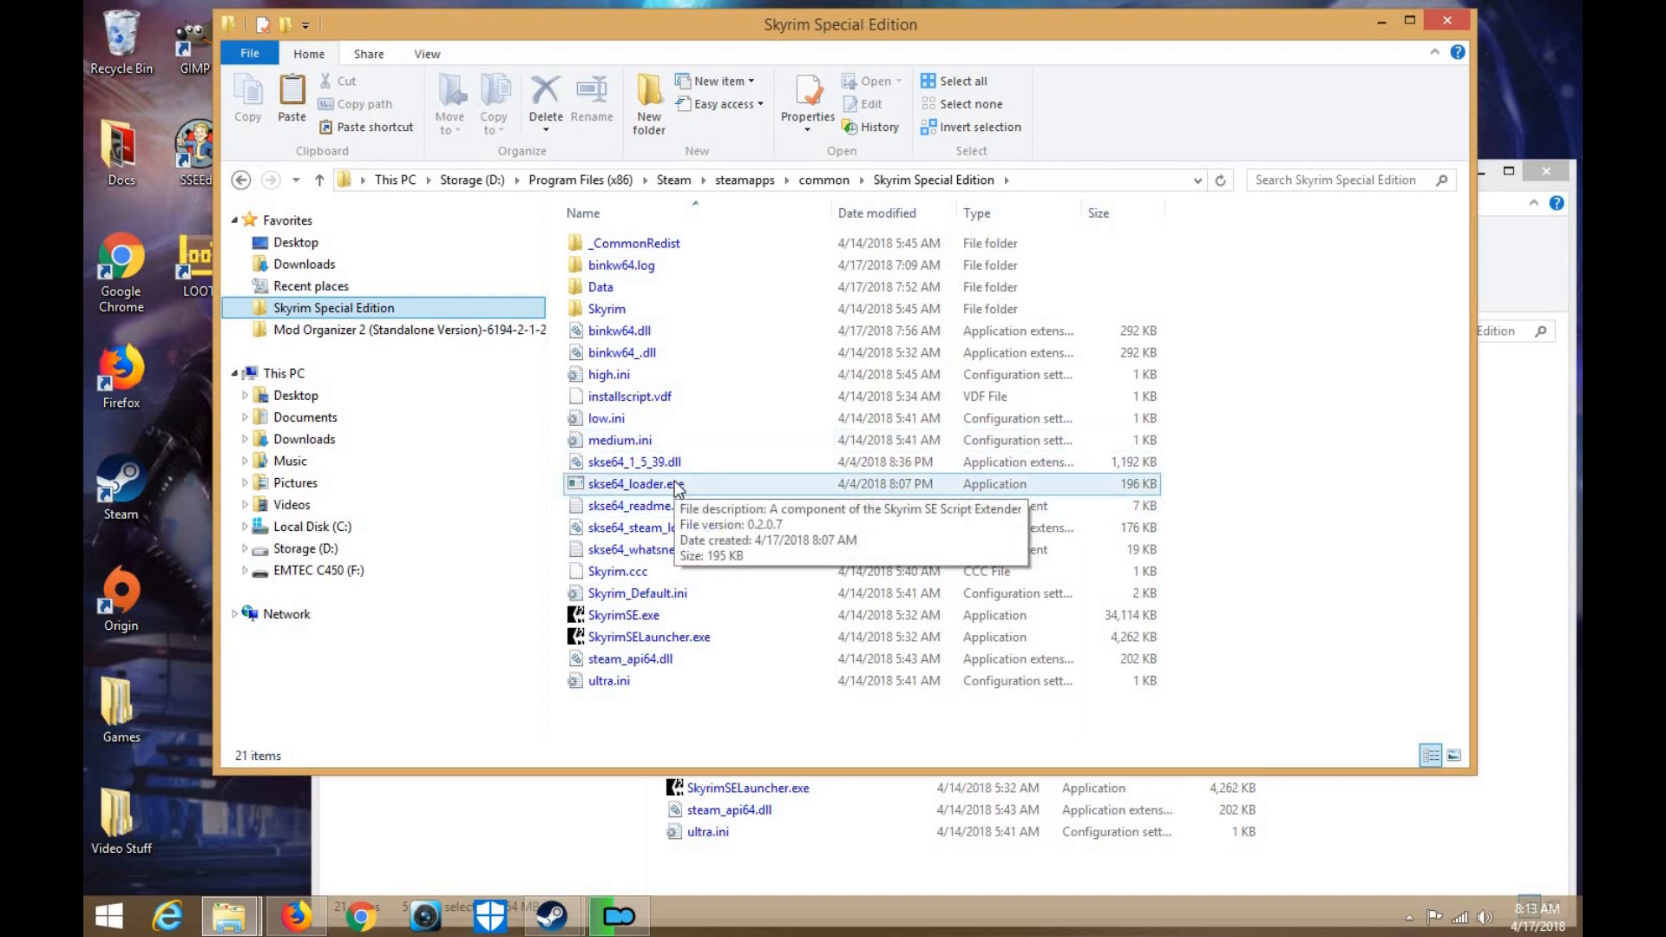
# Quit Mod Organizer despite the running download and relaunch ModOrganizer.exe from its Mod Organizer 2 folder
pyautogui.click(618, 915)
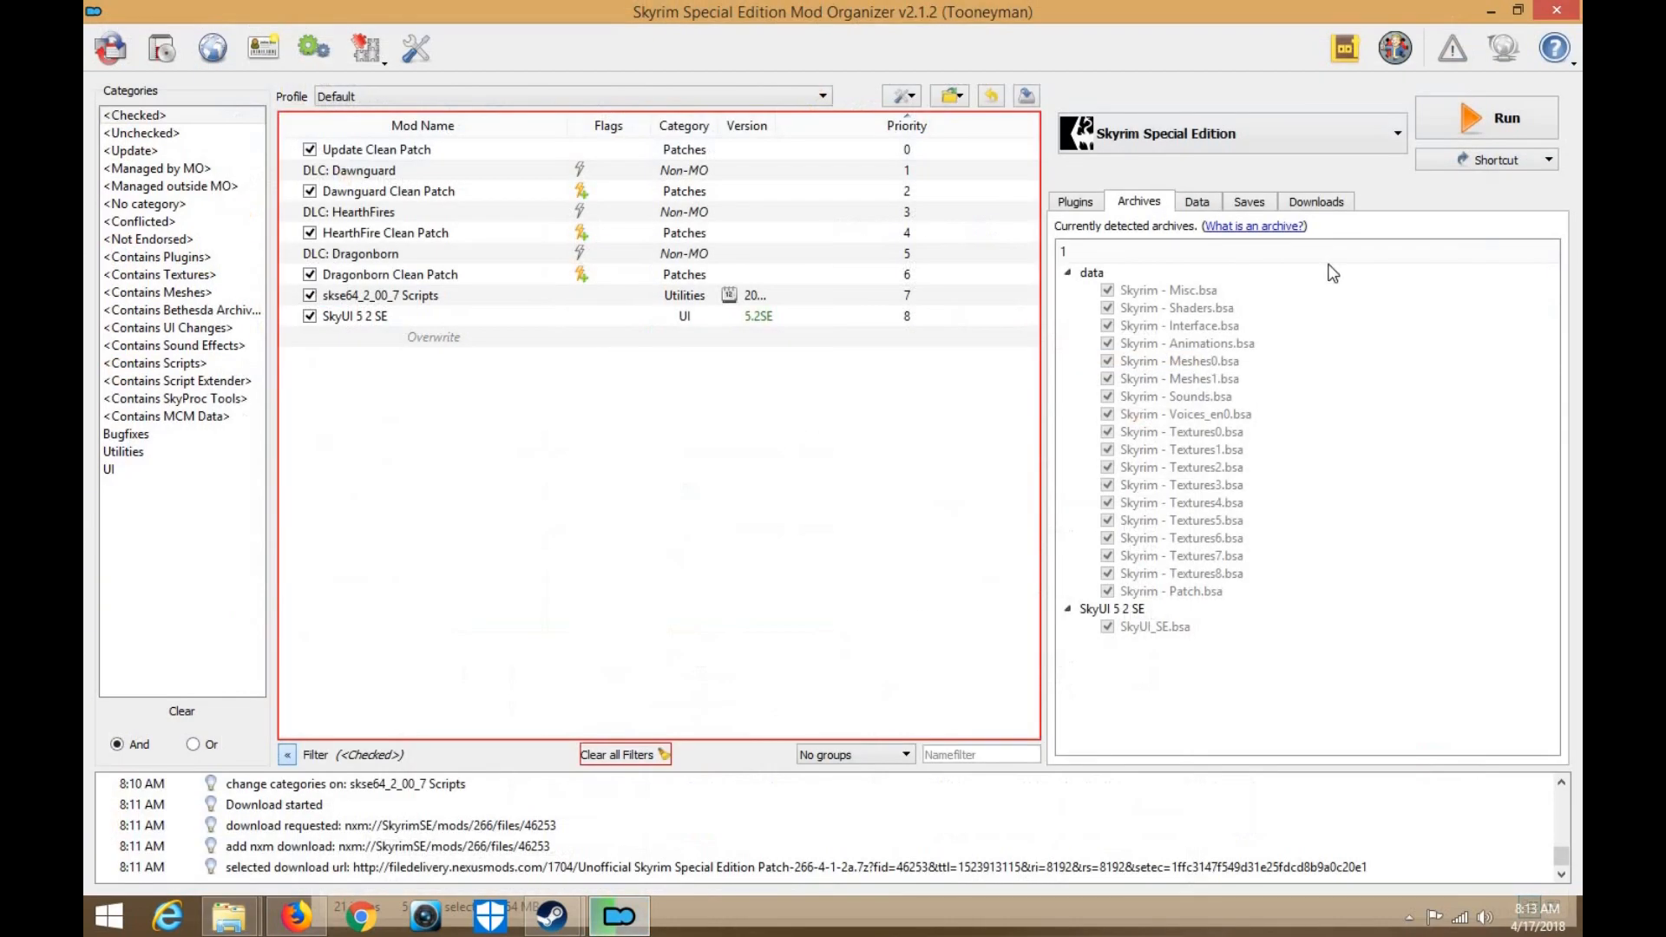
pyautogui.click(1328, 203)
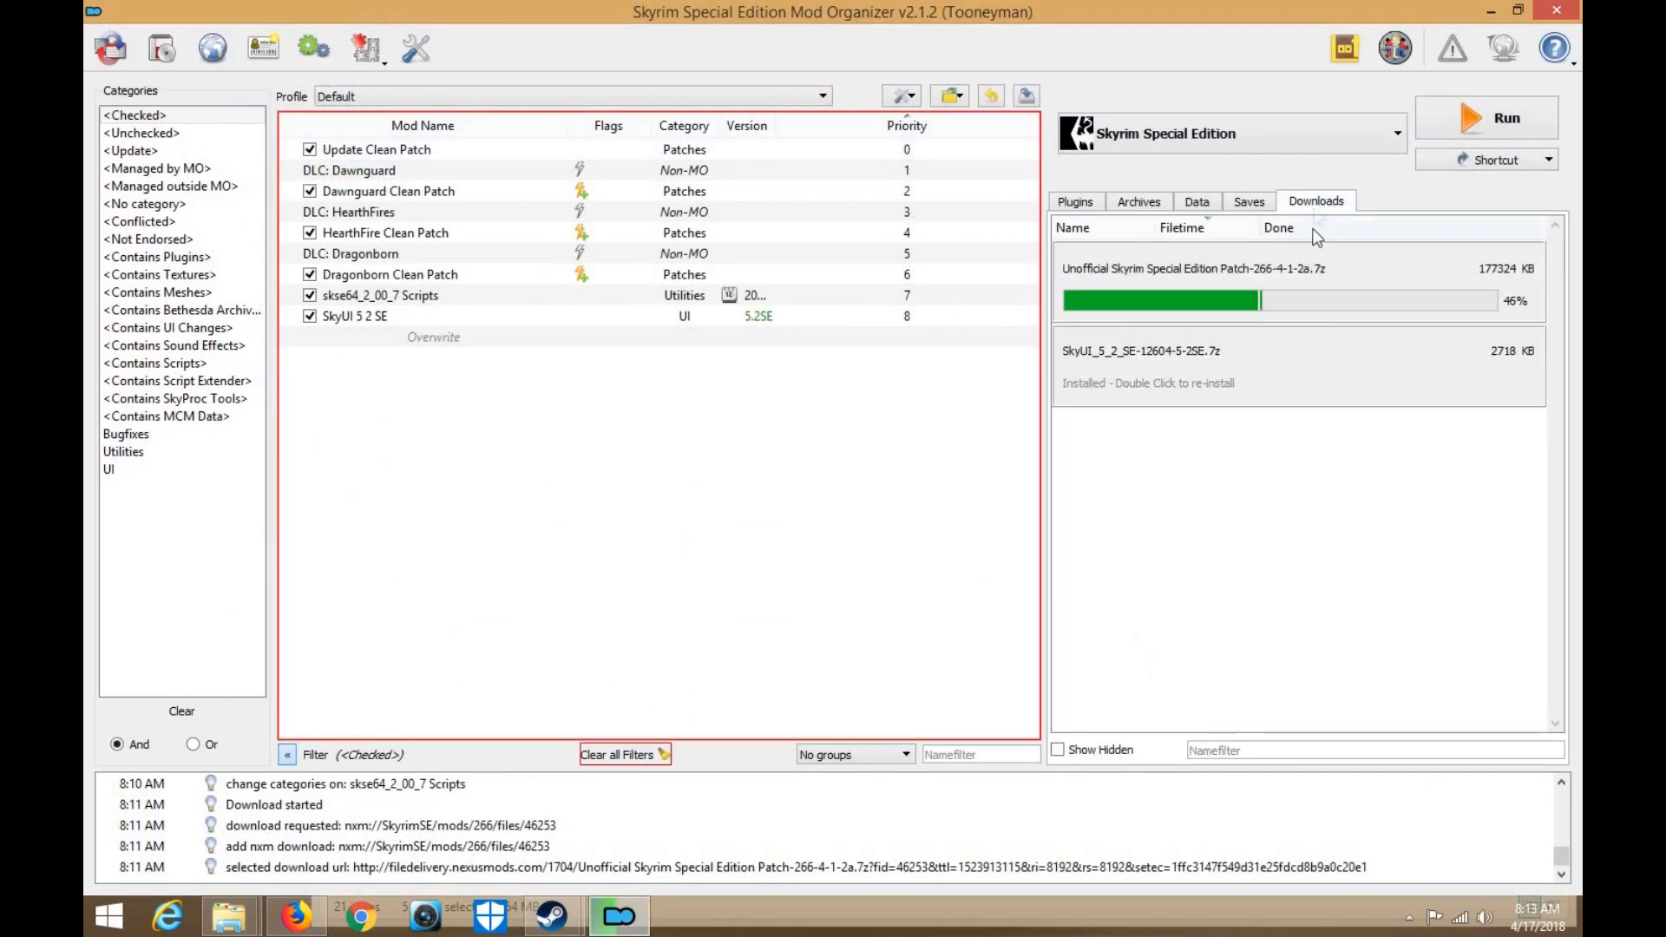
pyautogui.click(1558, 12)
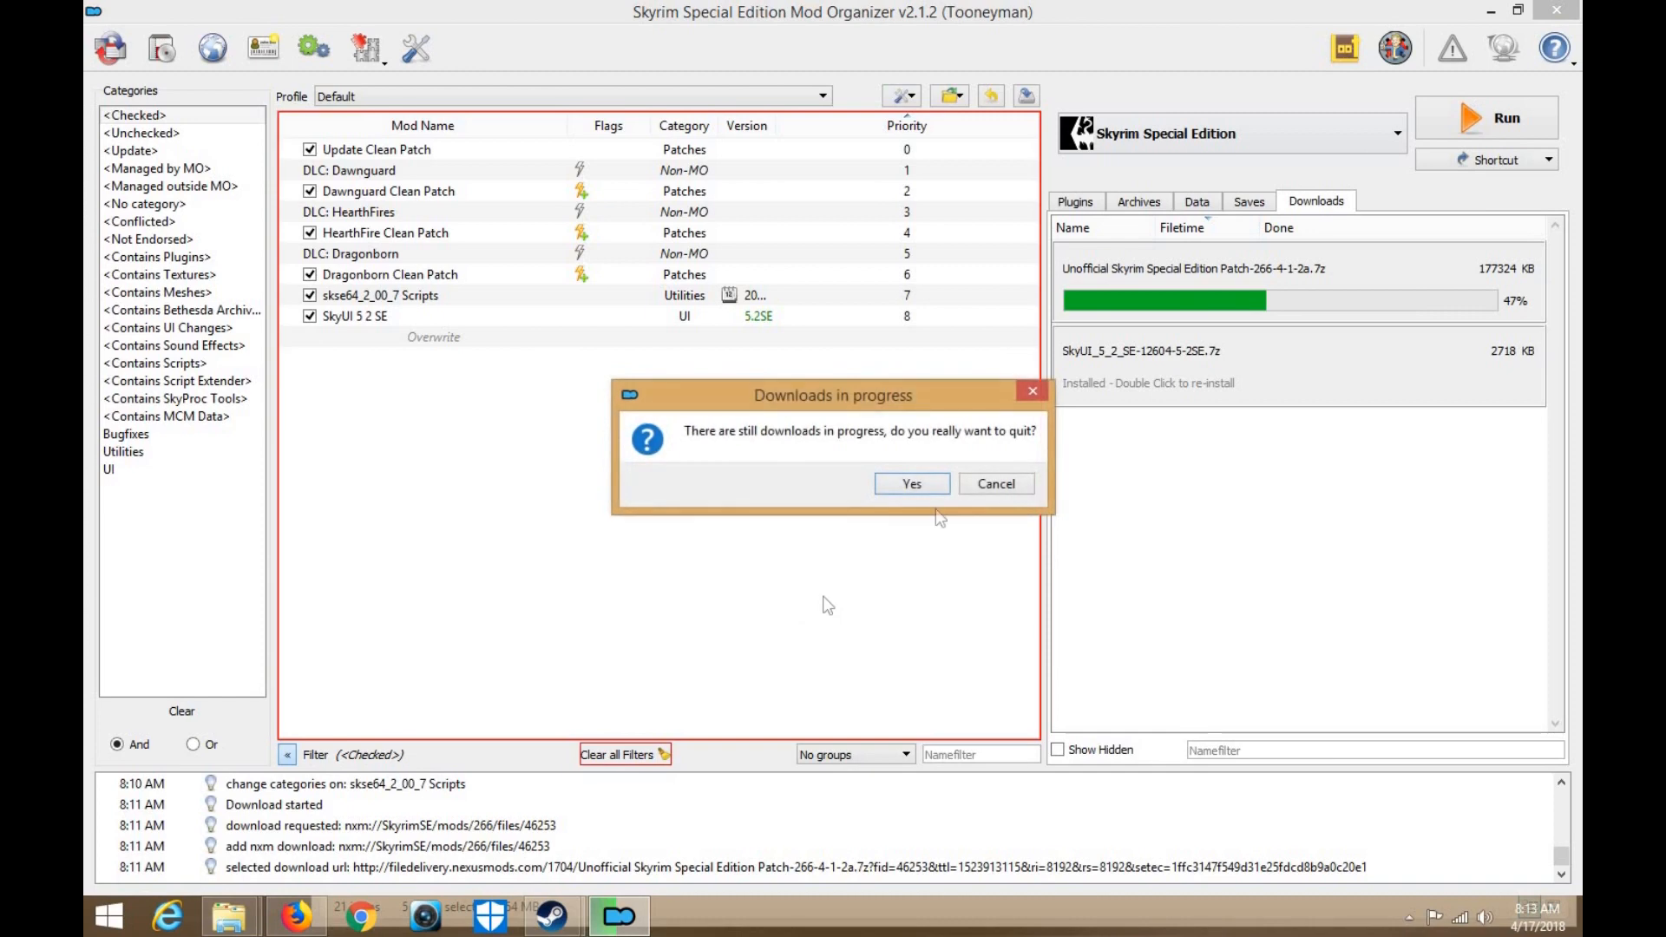
pyautogui.click(911, 484)
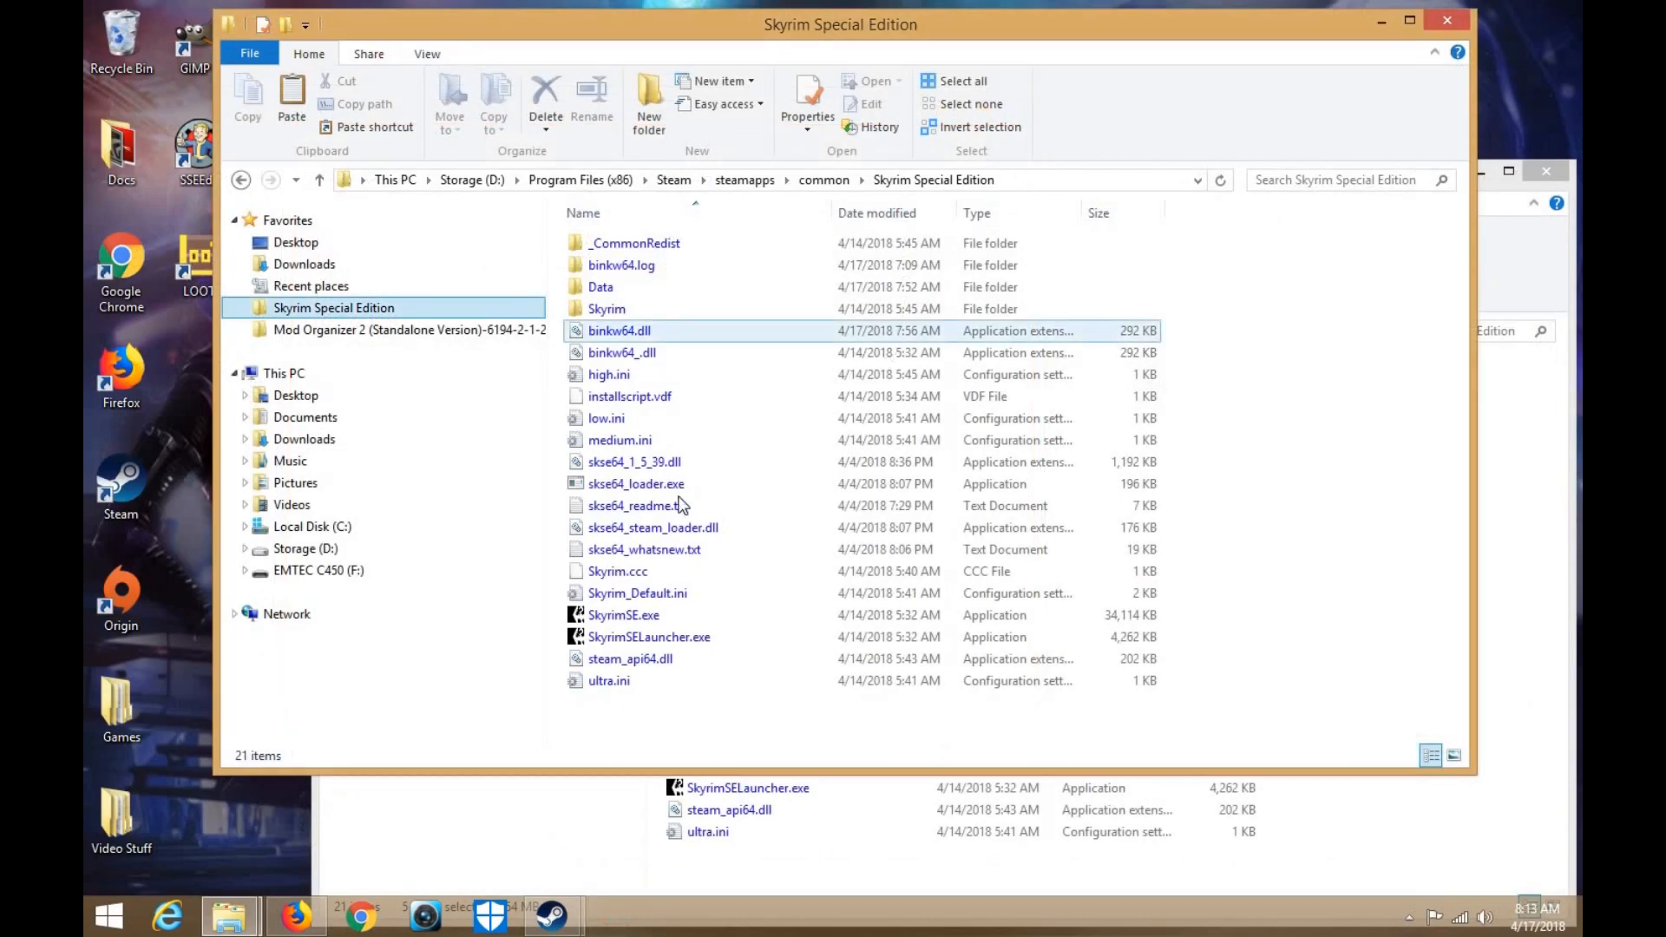
pyautogui.click(404, 335)
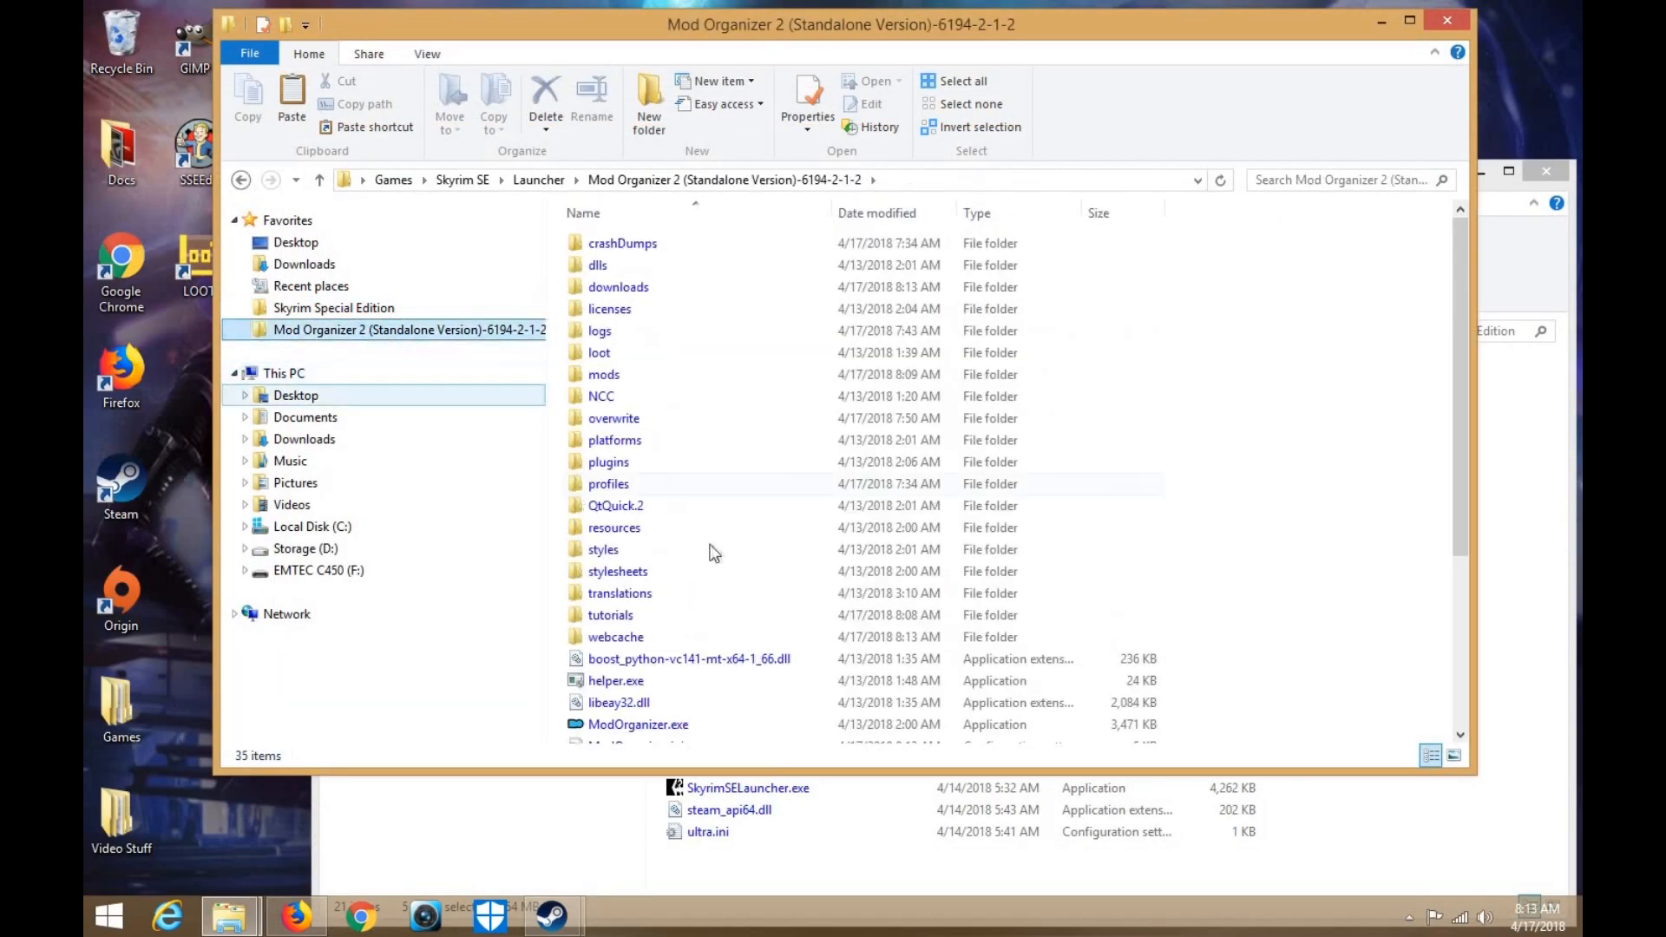
pyautogui.click(652, 727)
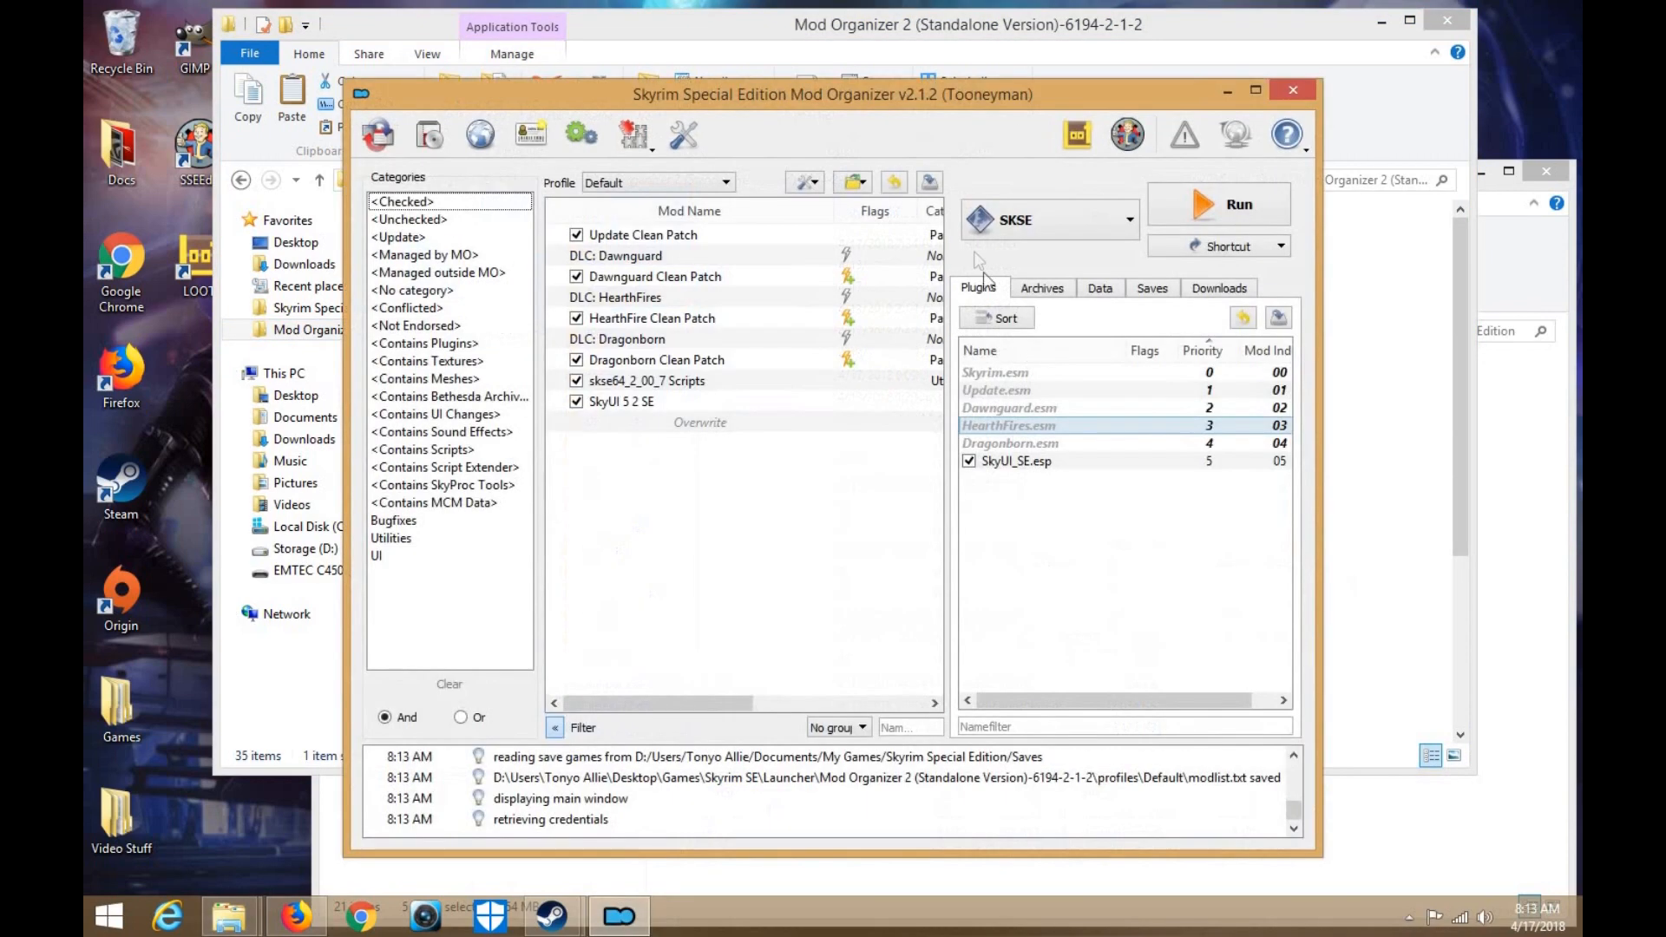
# Keep SKSE as the selected executable and create toolbar and desktop shortcuts for it
pyautogui.click(984, 227)
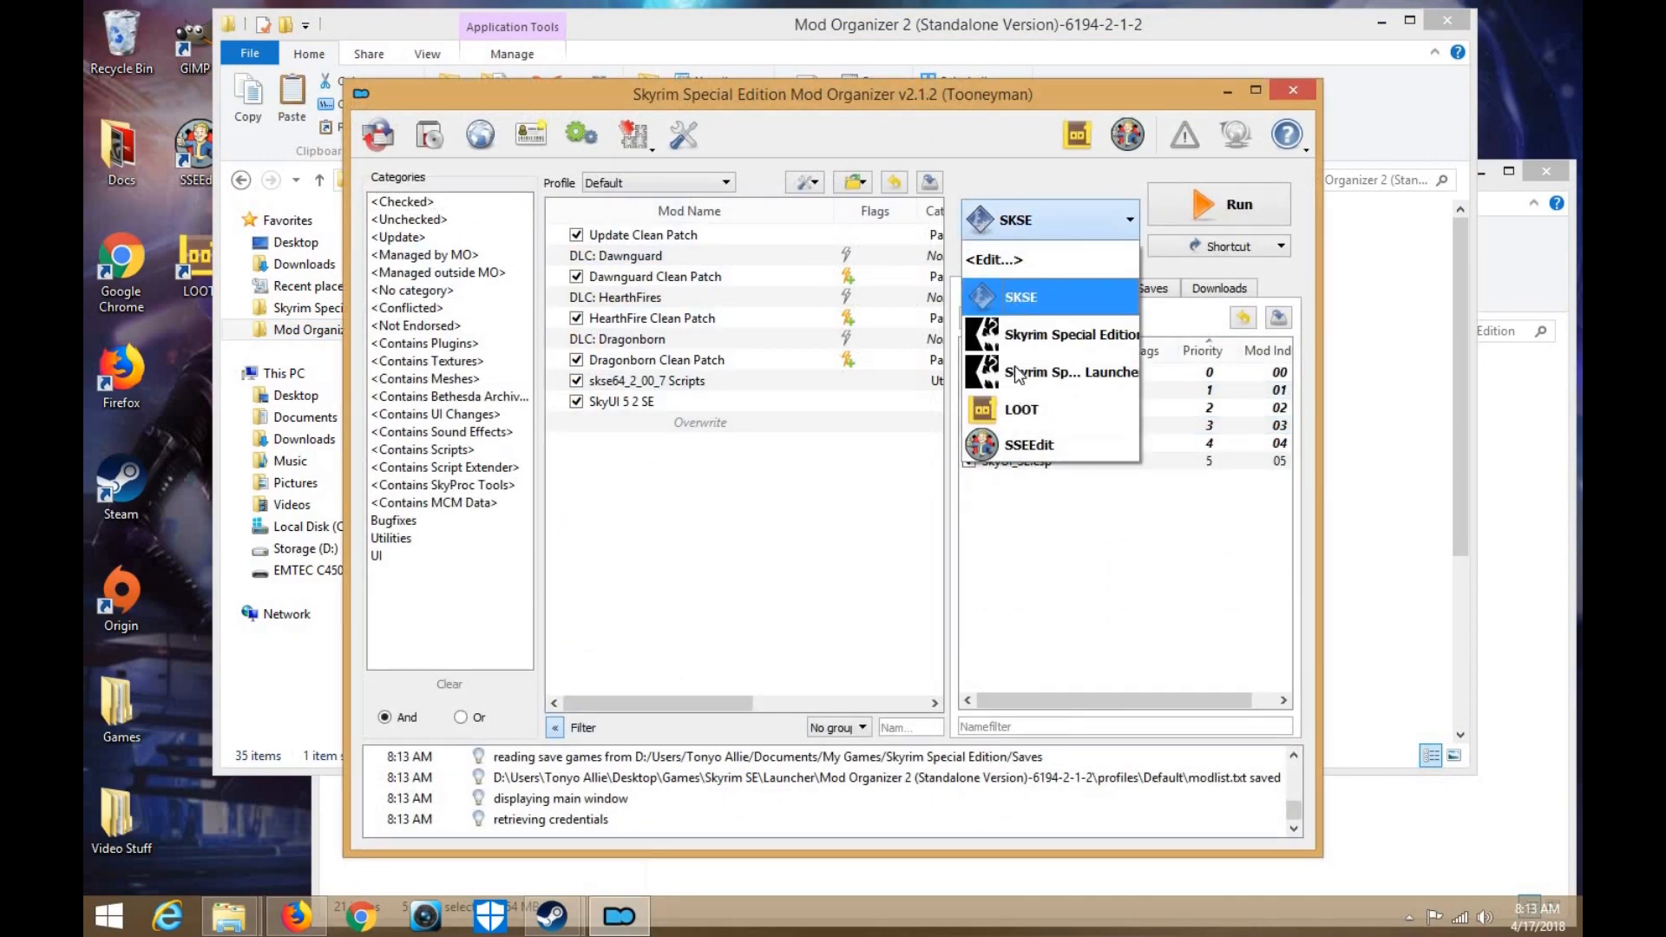
pyautogui.click(1034, 294)
pyautogui.click(1232, 246)
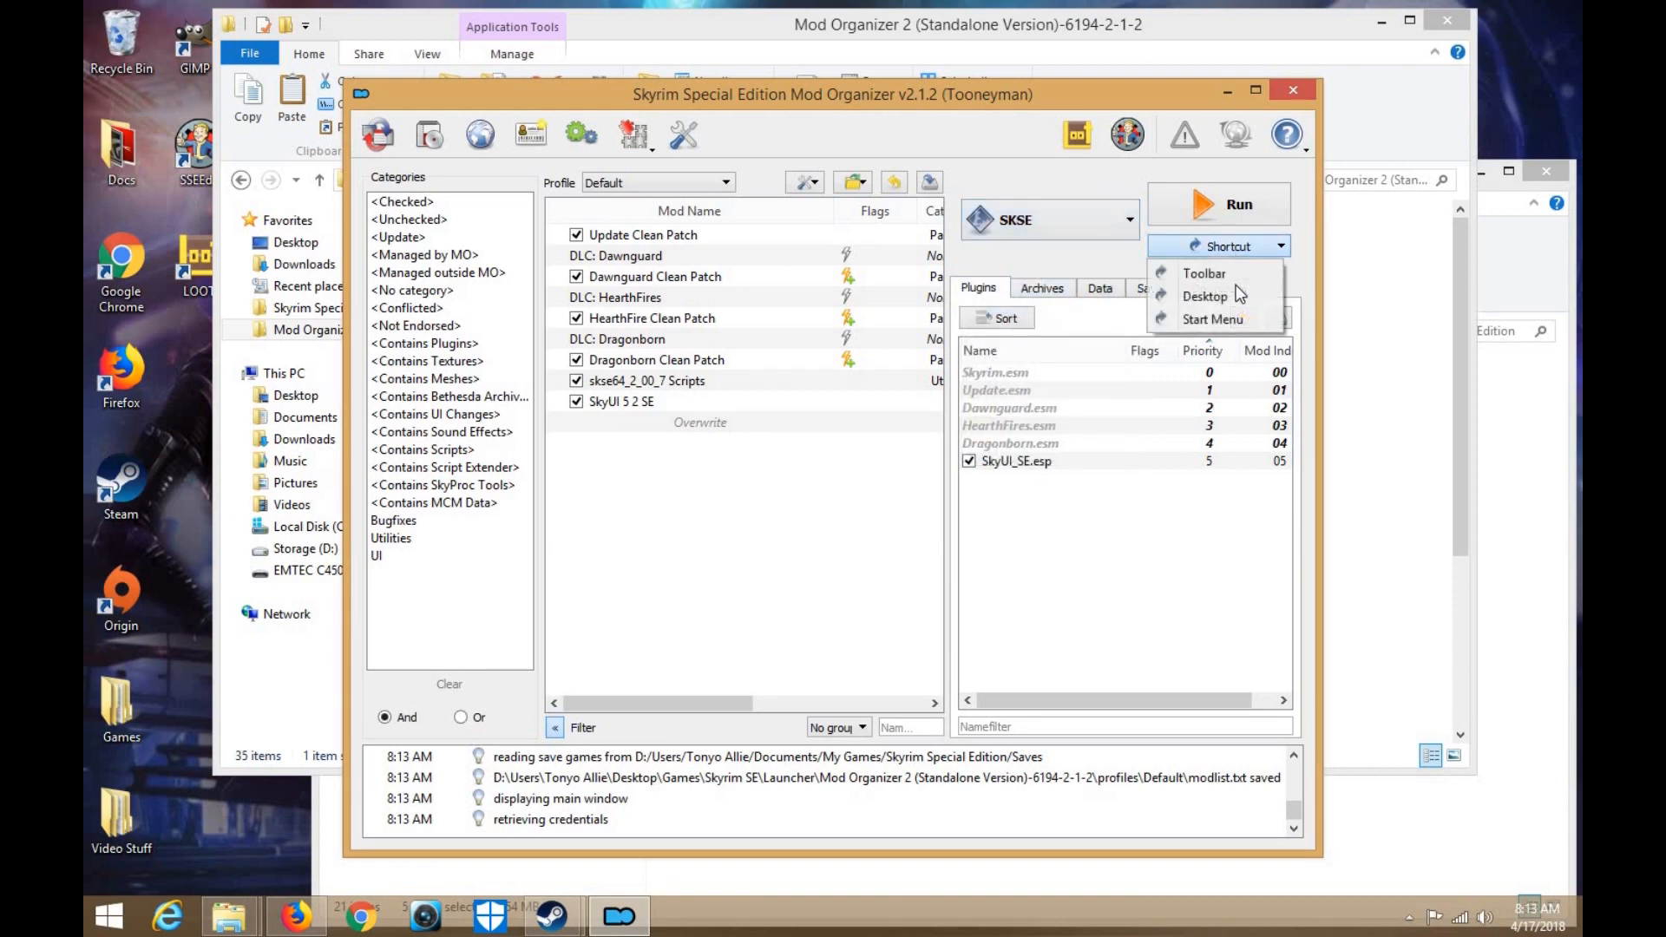
pyautogui.click(1237, 274)
pyautogui.click(1238, 249)
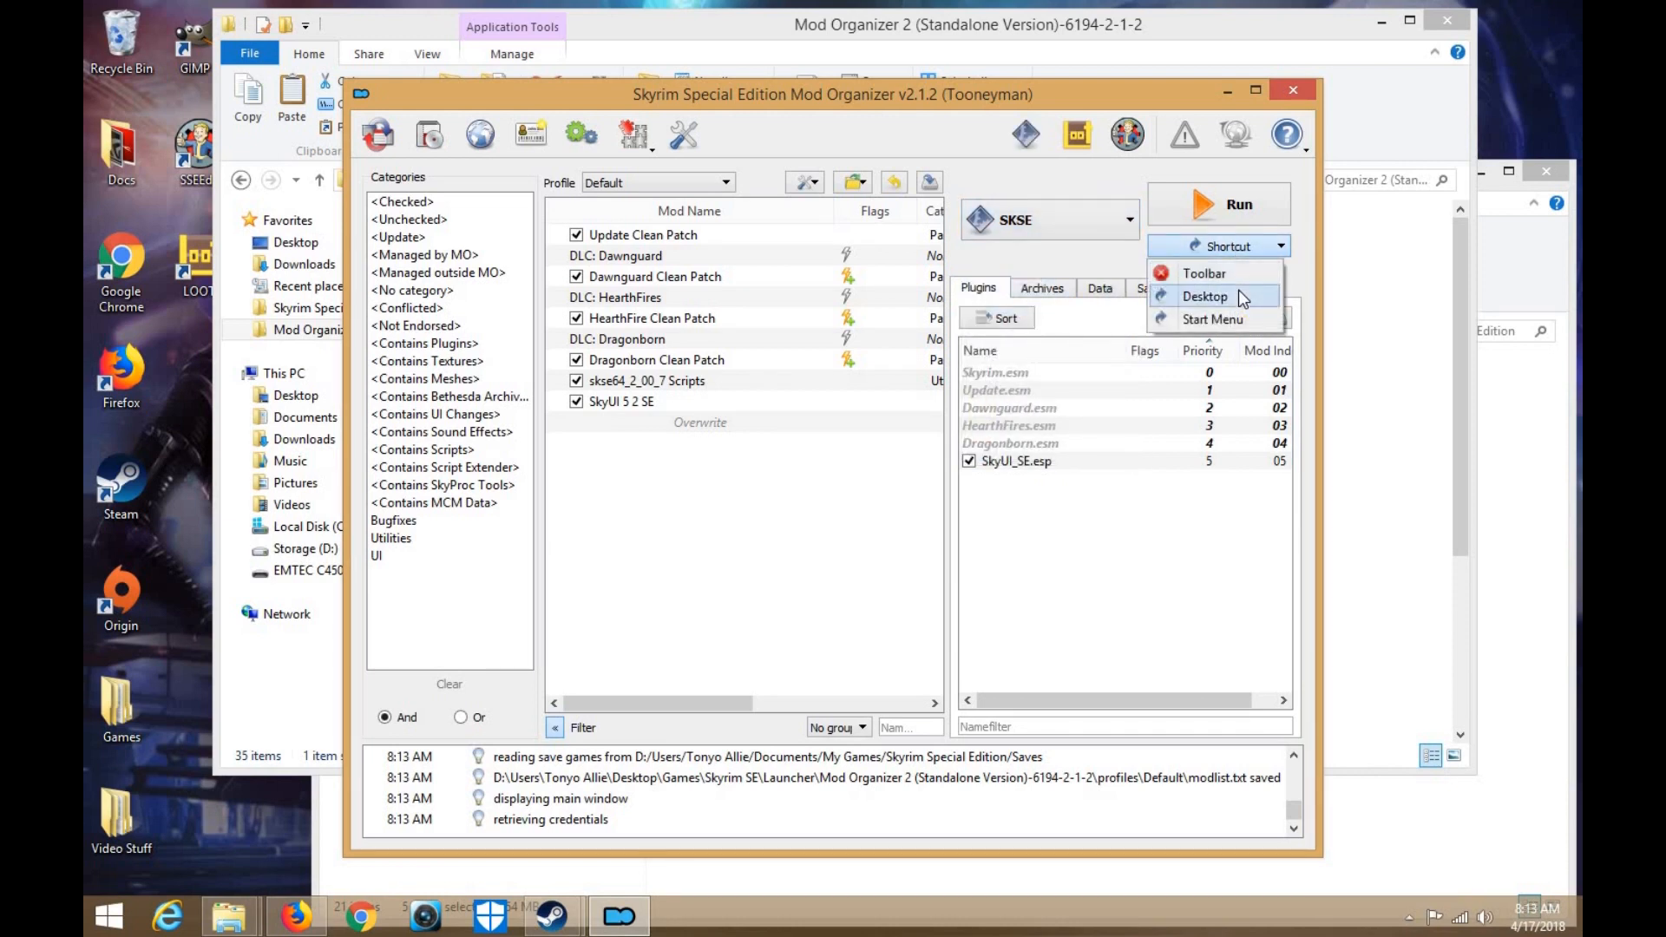
pyautogui.click(1239, 295)
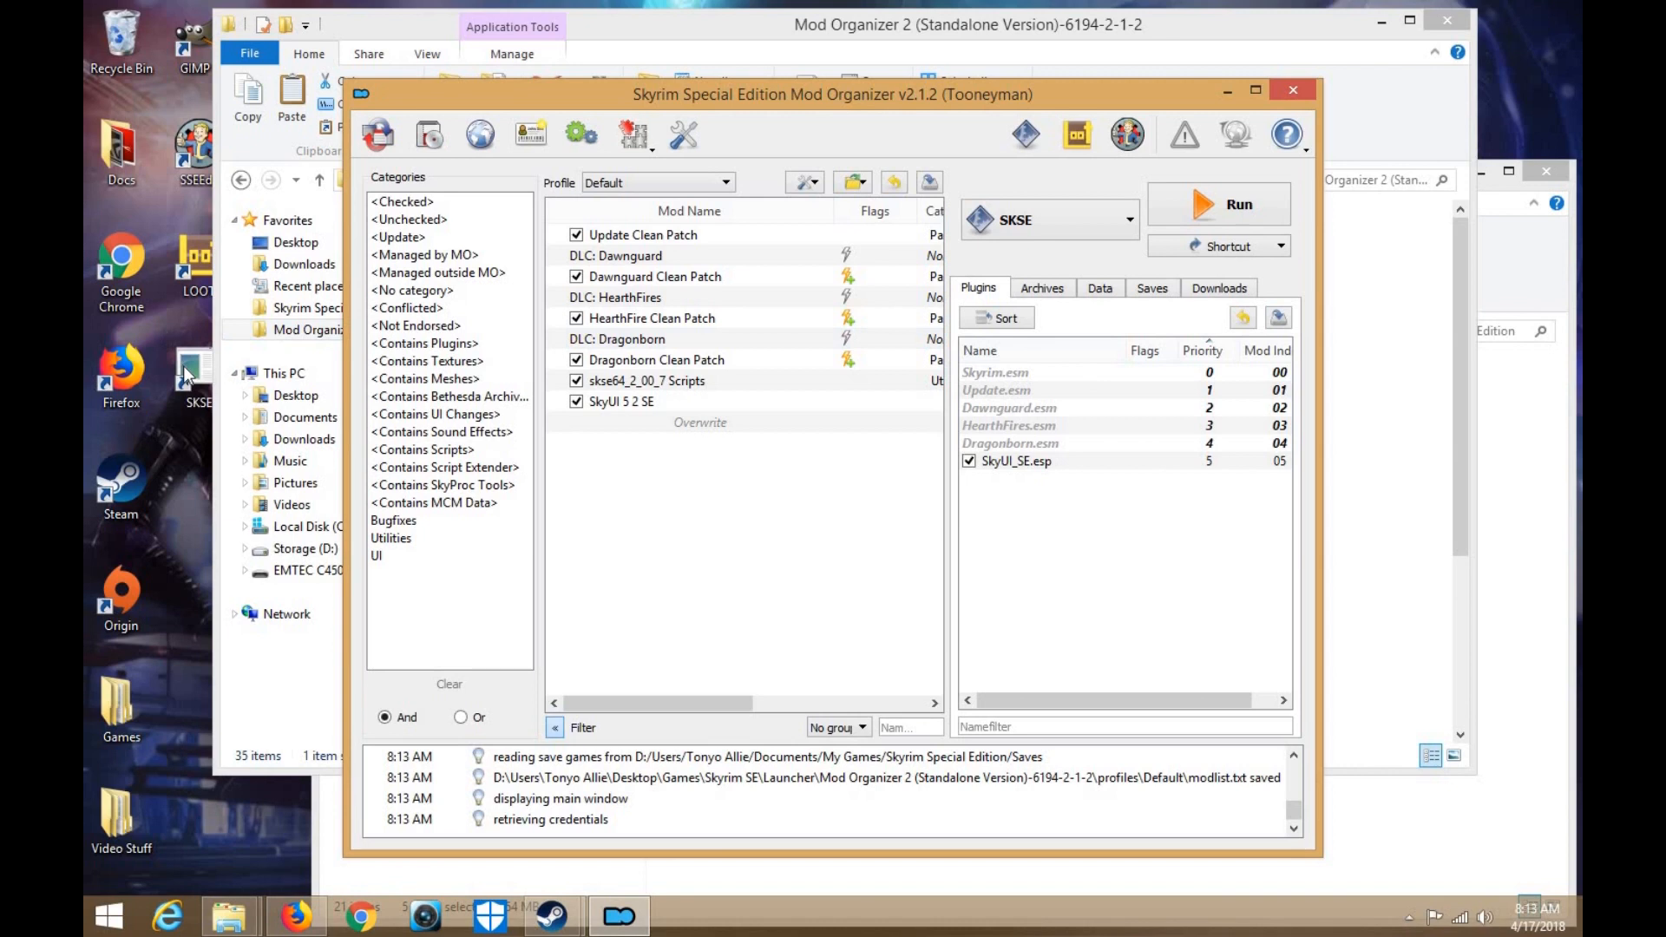
# Change the icon of the SKSE desktop shortcut to the one from SkyrimSE.exe in the Skyrim Special Edition folder
pyautogui.rightClick(185, 375)
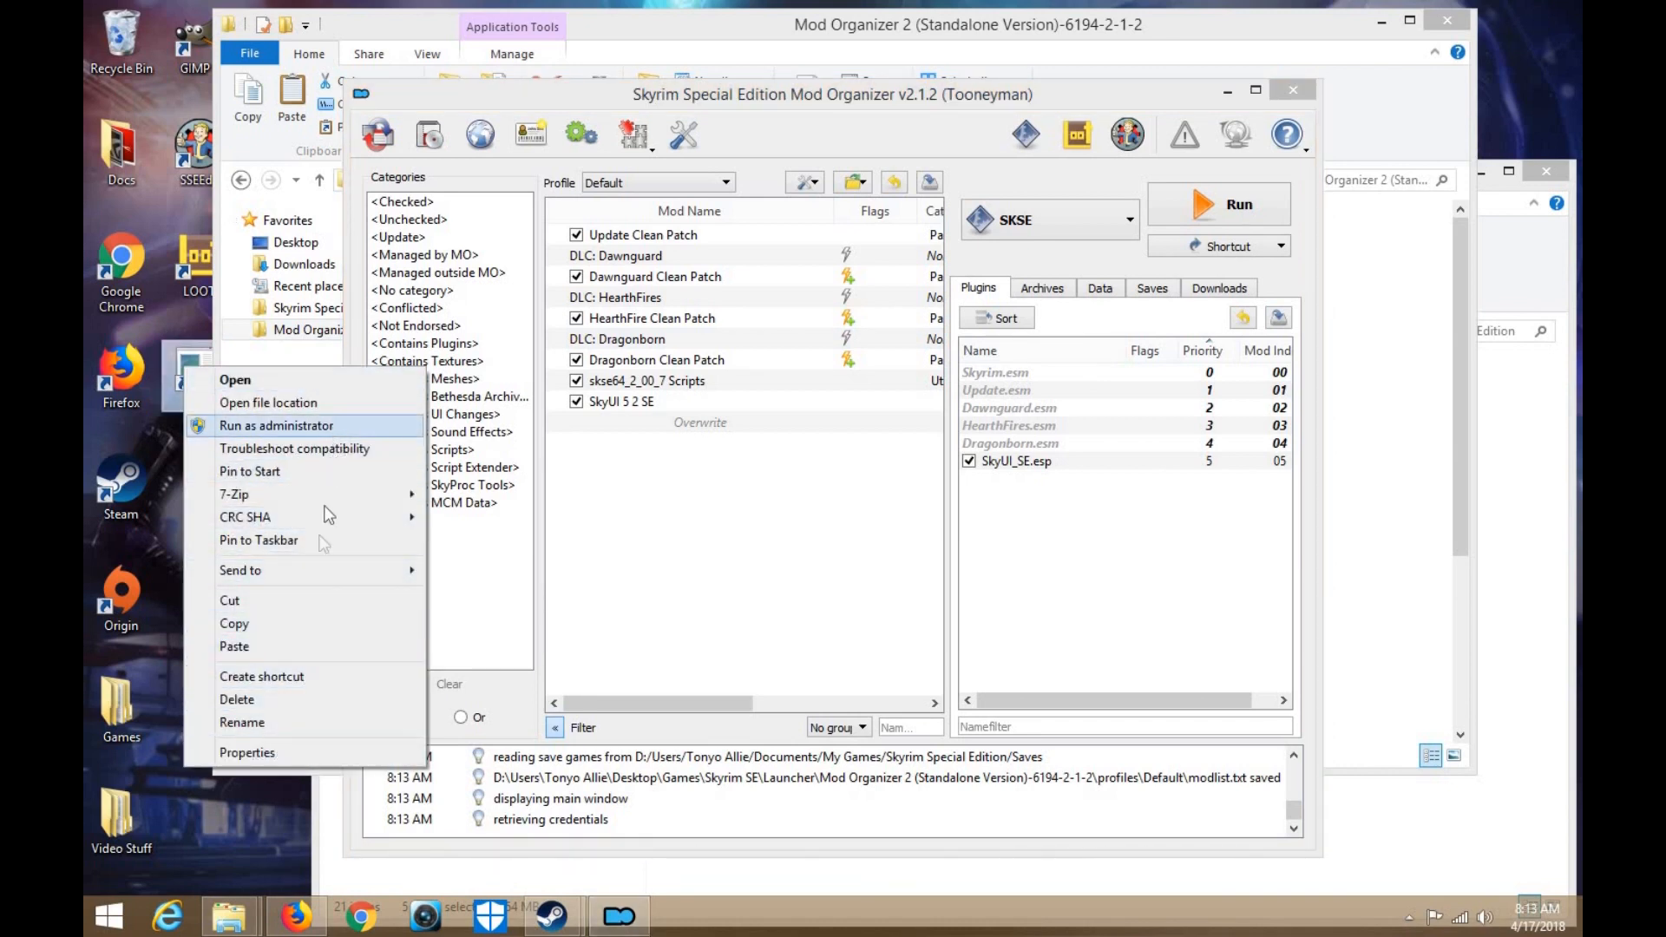
pyautogui.click(283, 752)
pyautogui.click(855, 562)
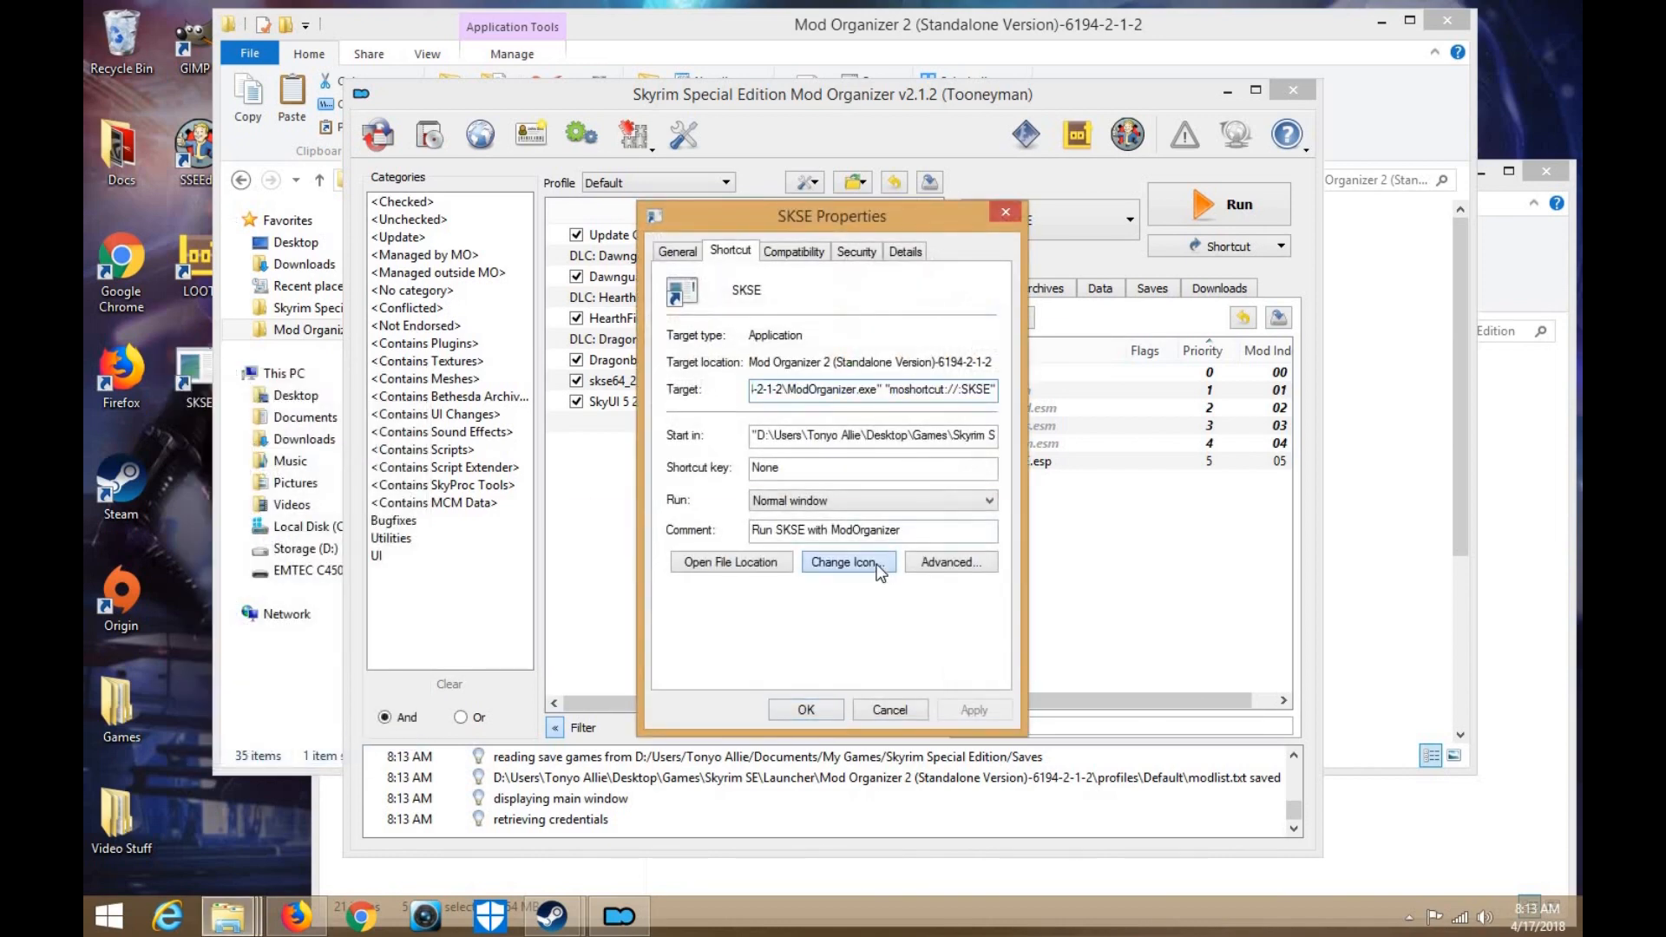
pyautogui.click(1067, 475)
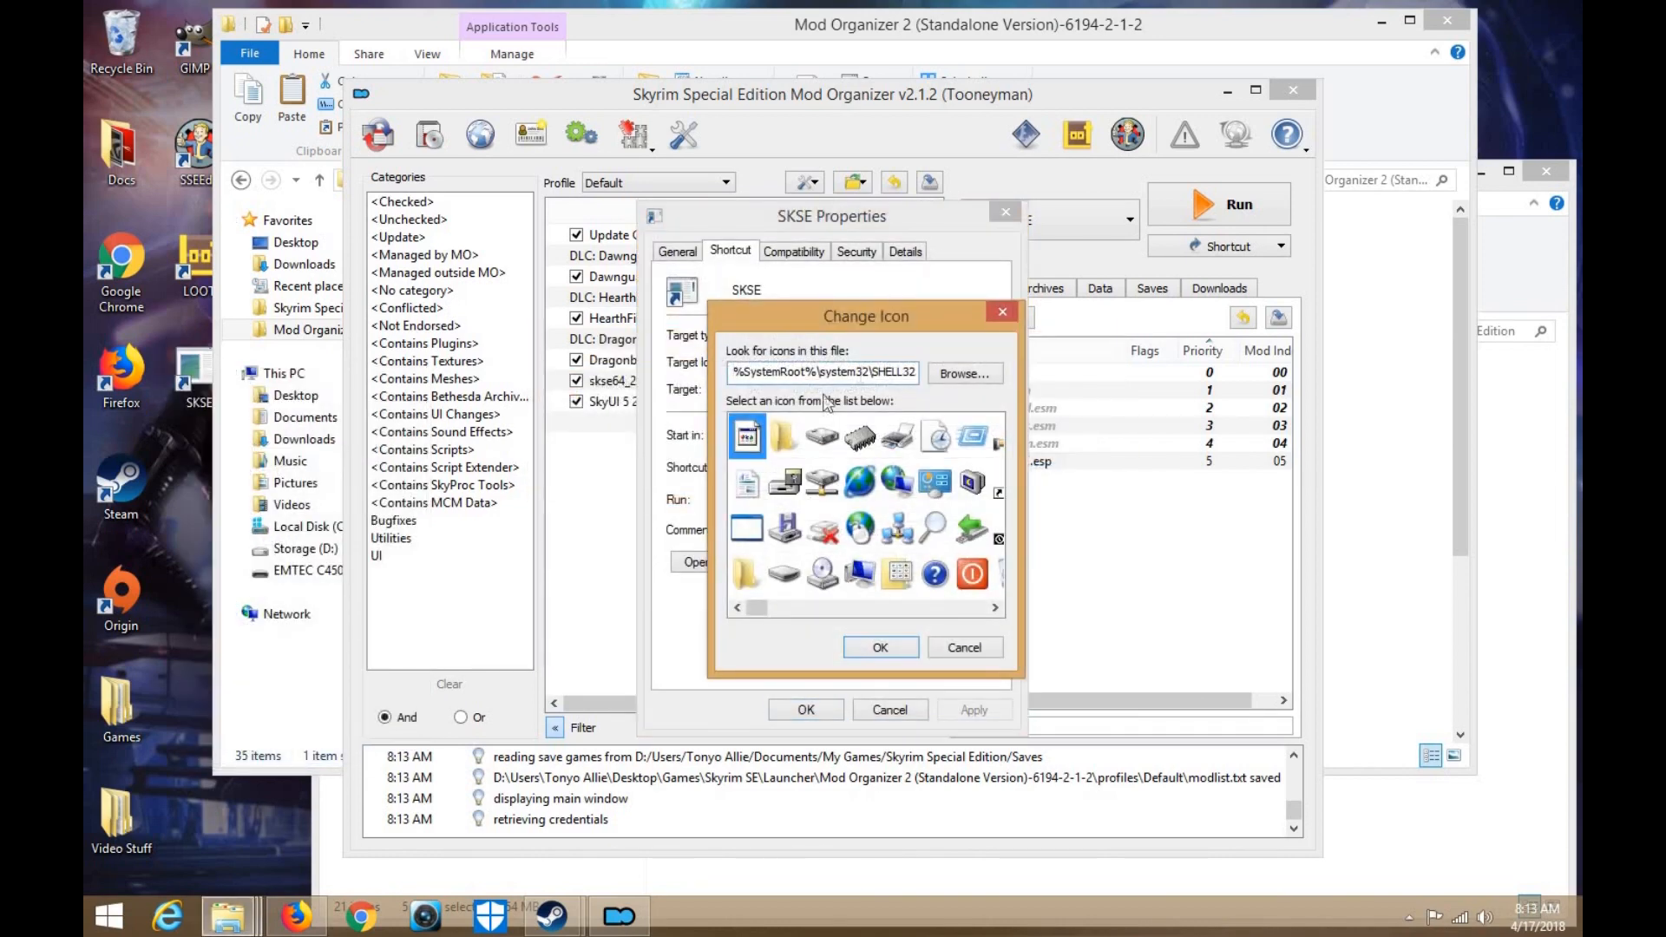
pyautogui.click(959, 374)
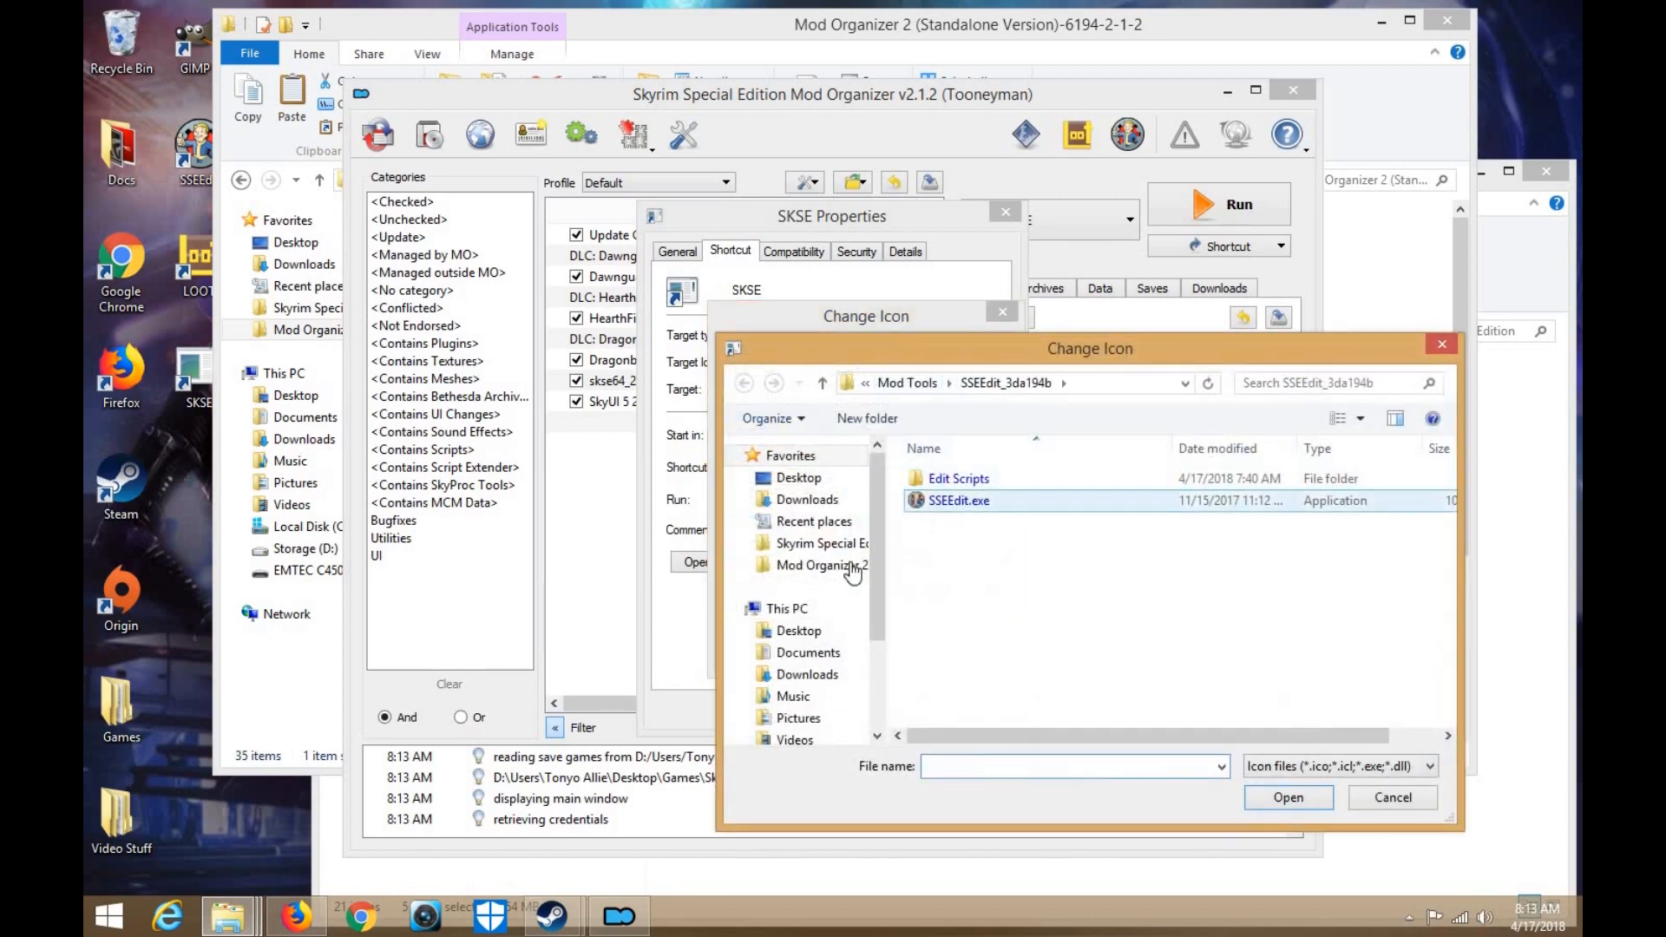
pyautogui.click(852, 556)
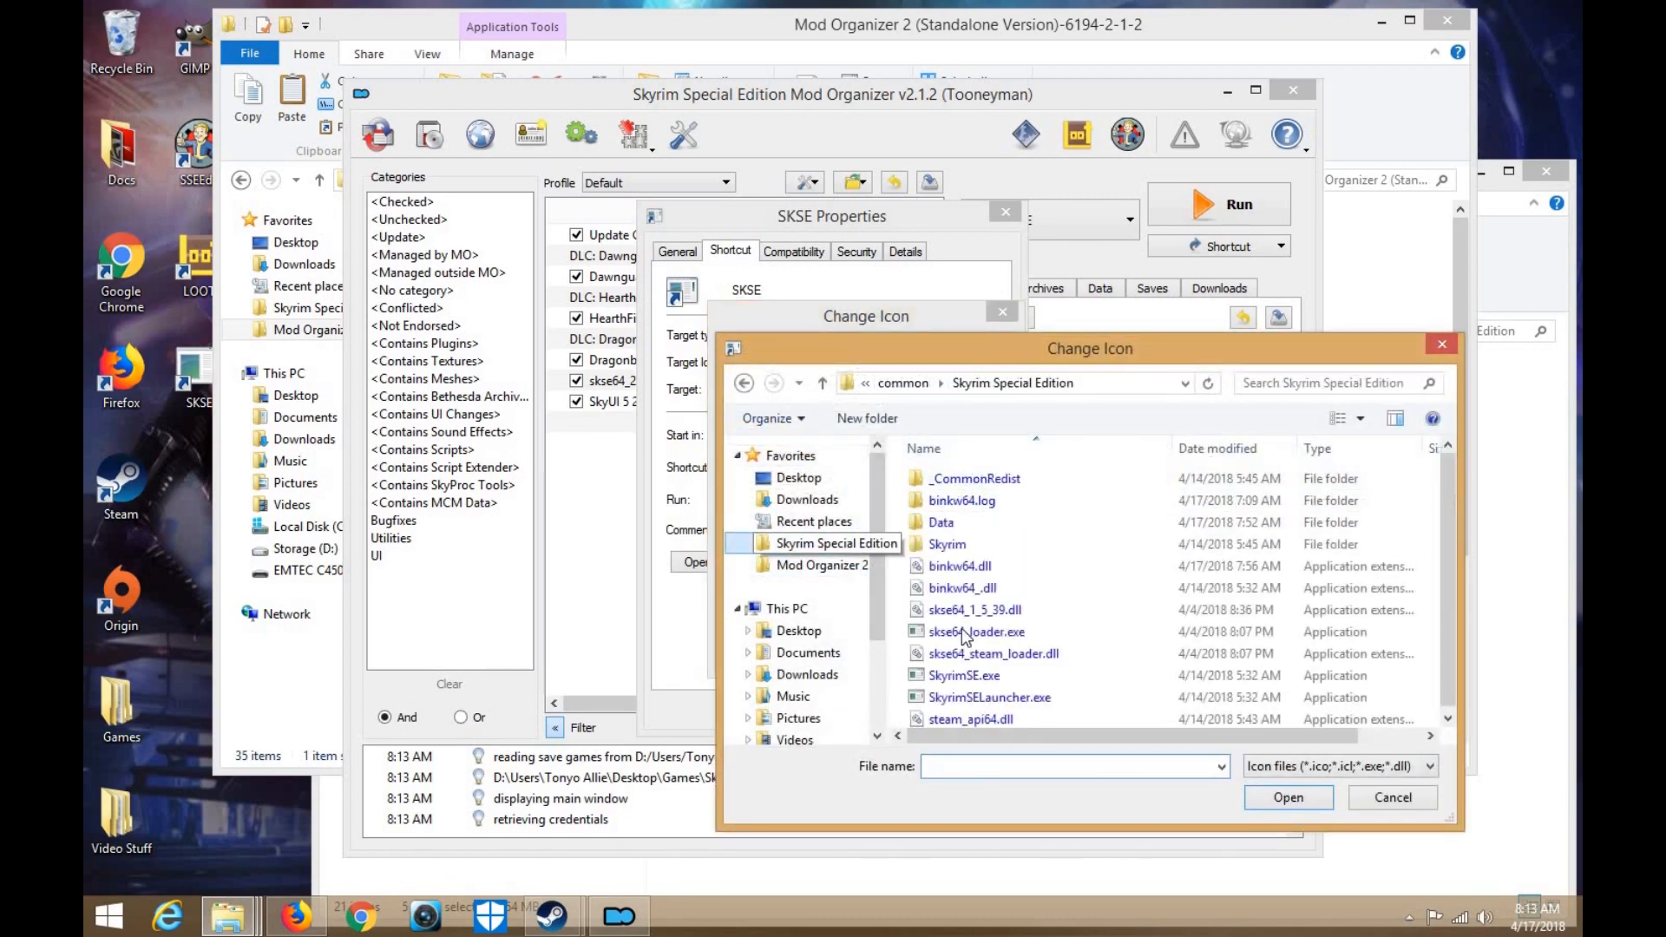
pyautogui.click(963, 675)
pyautogui.click(1309, 799)
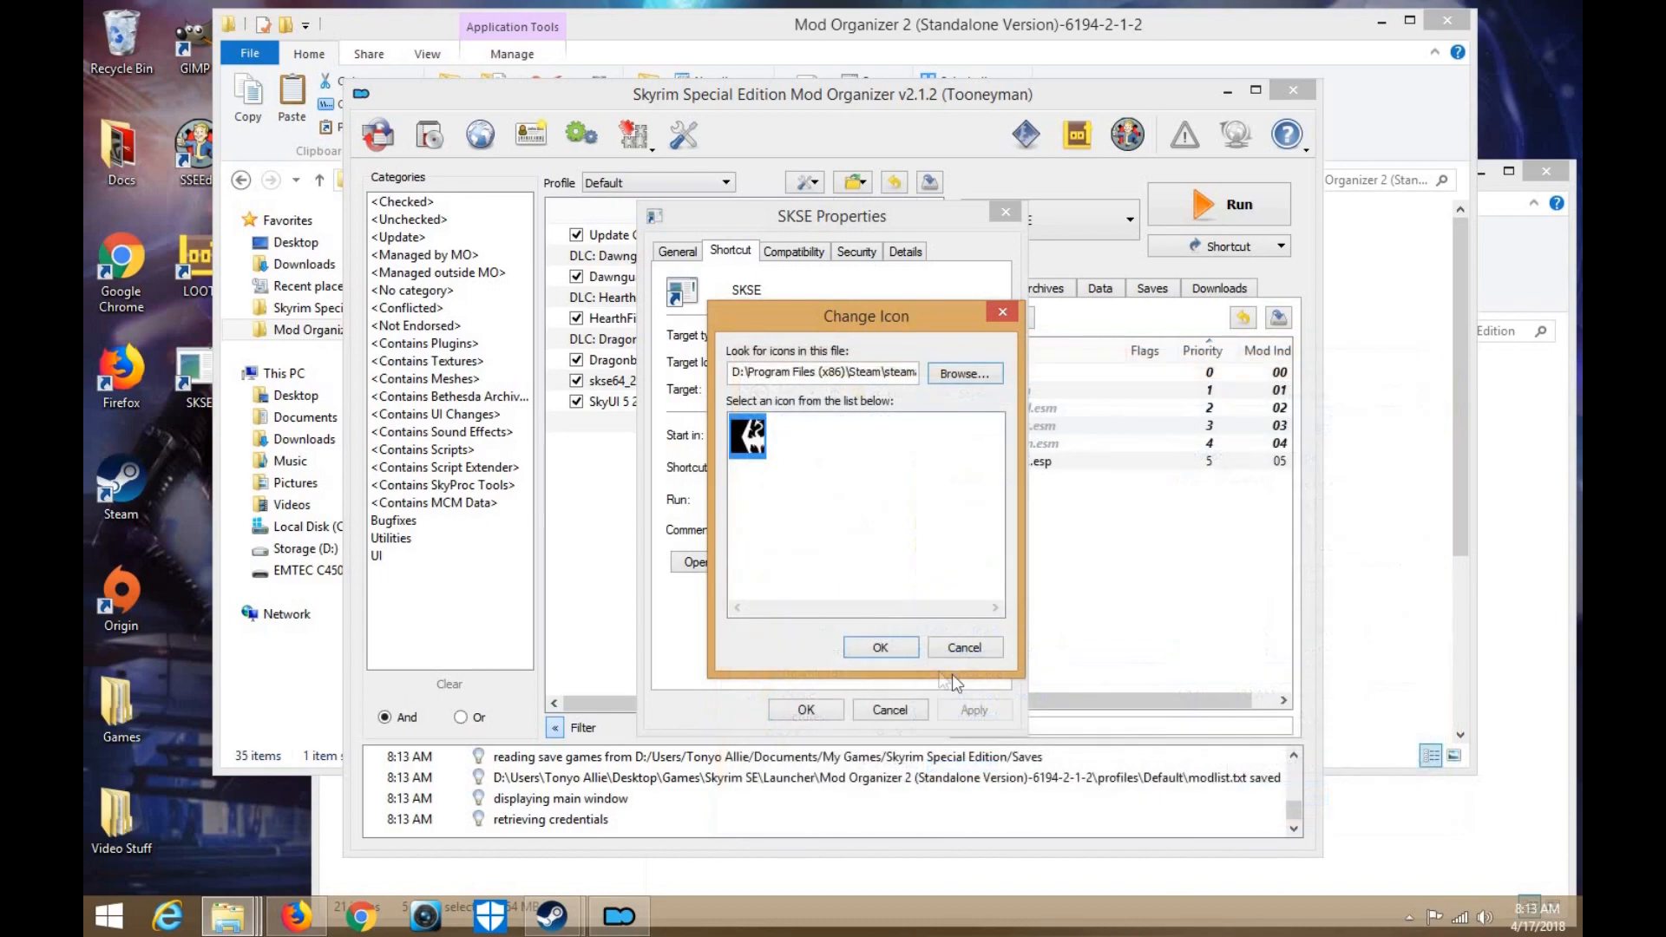
pyautogui.click(906, 643)
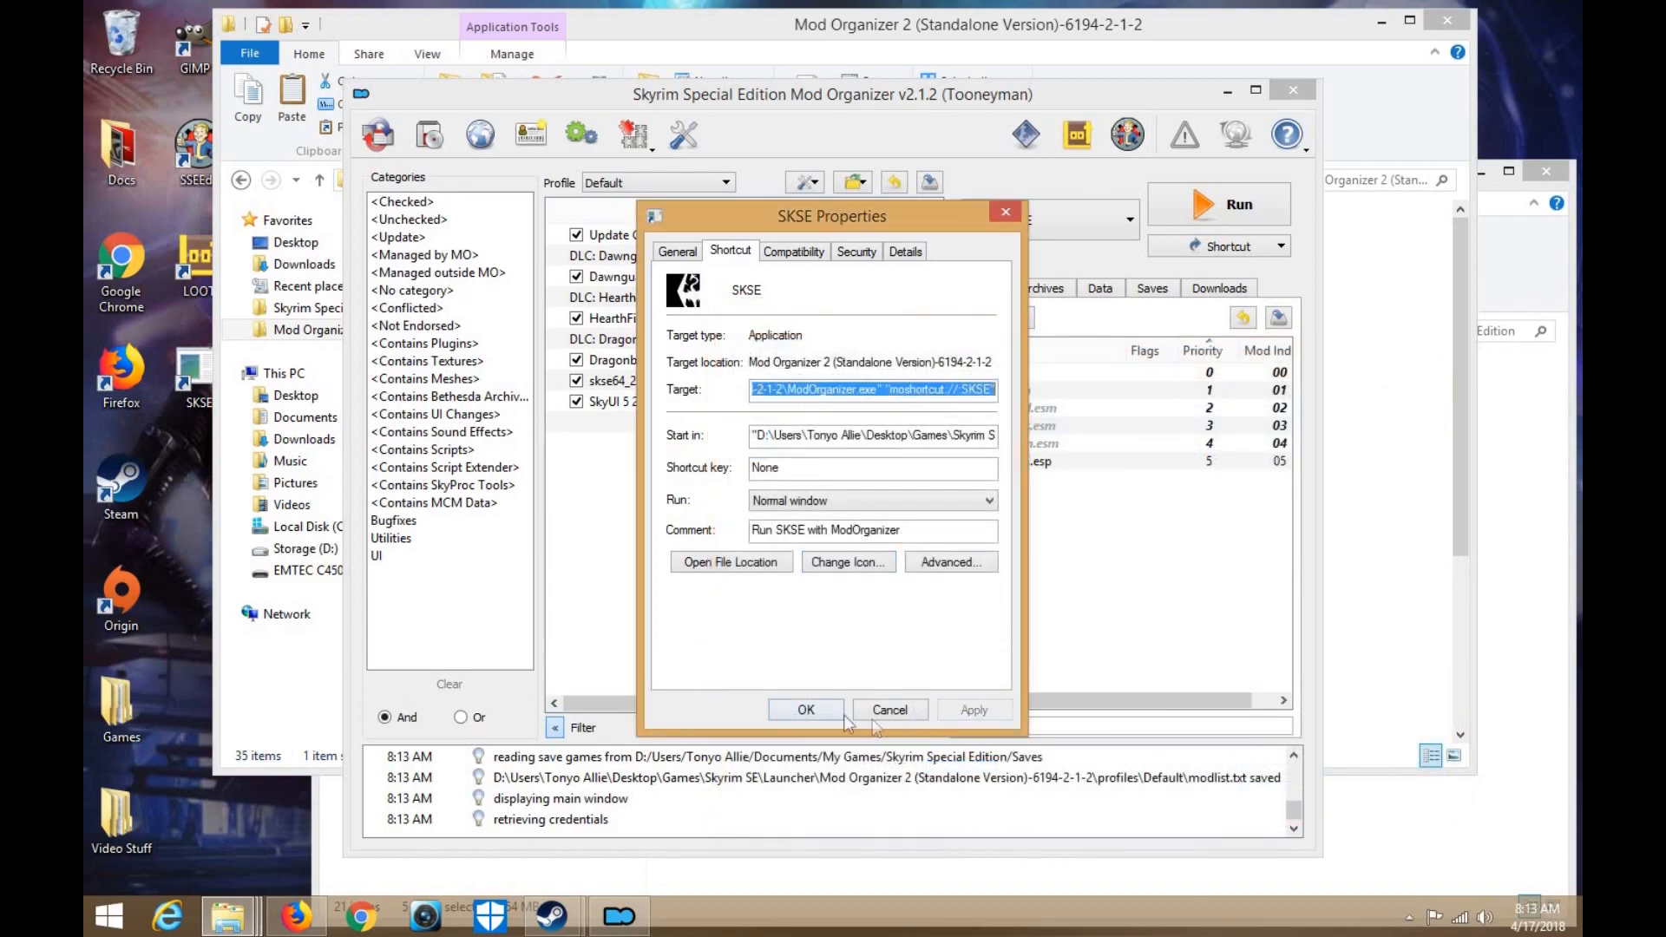
pyautogui.click(805, 710)
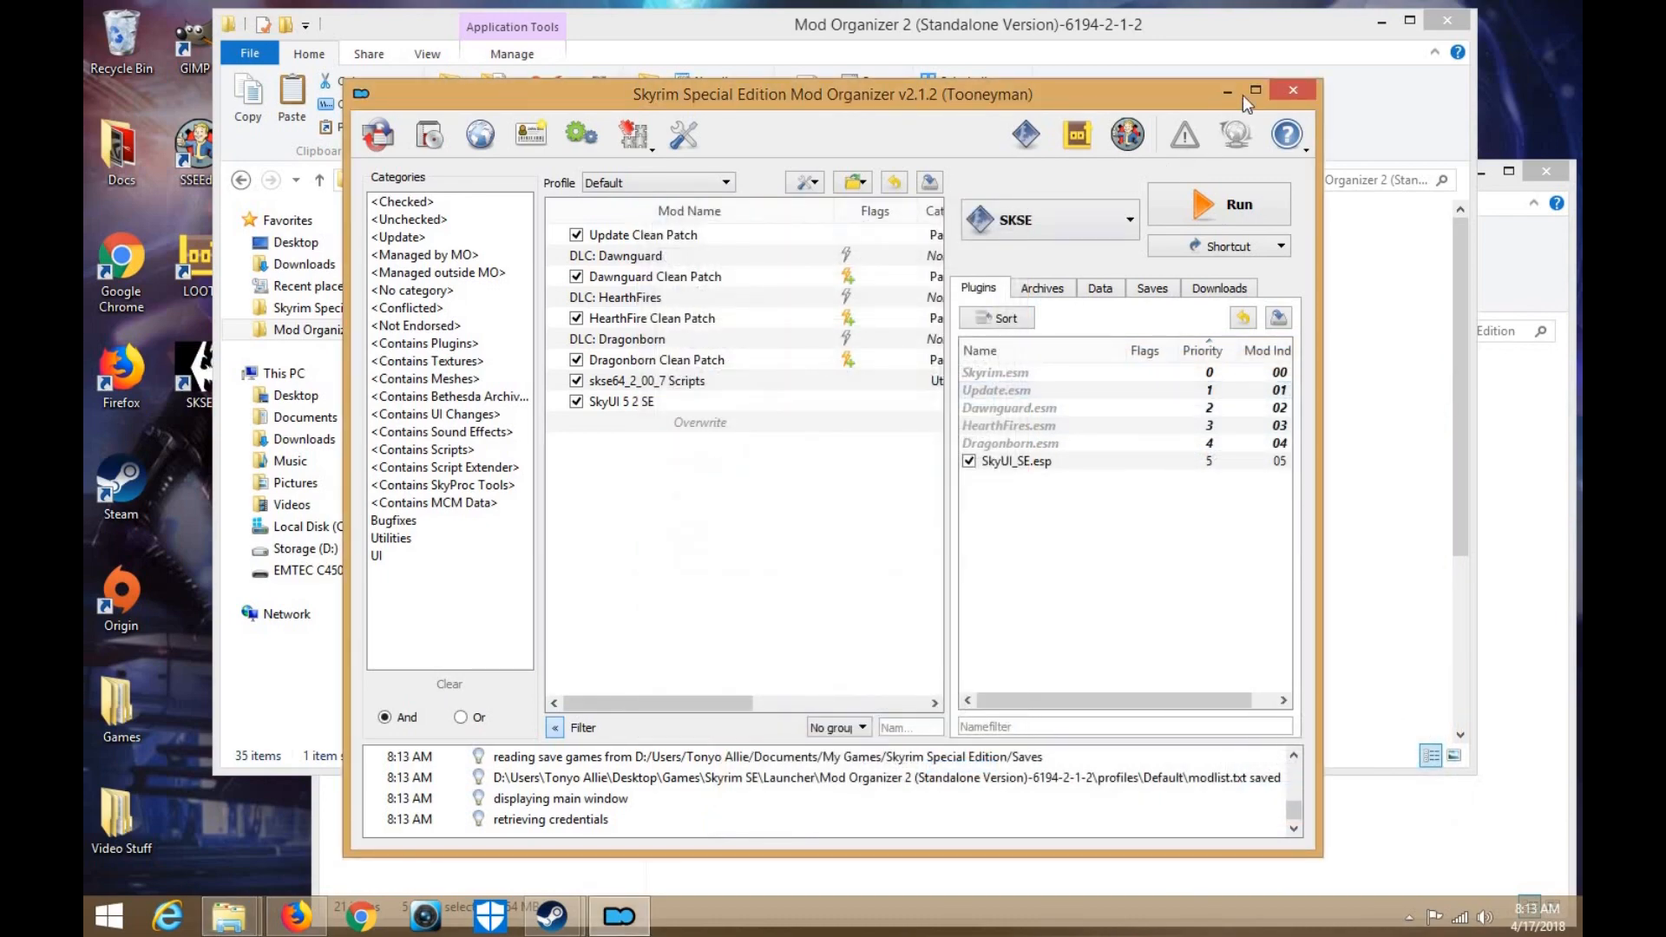
# Resume the Unofficial Skyrim Special Edition Patch download in Mod Organizer
pyautogui.click(1333, 33)
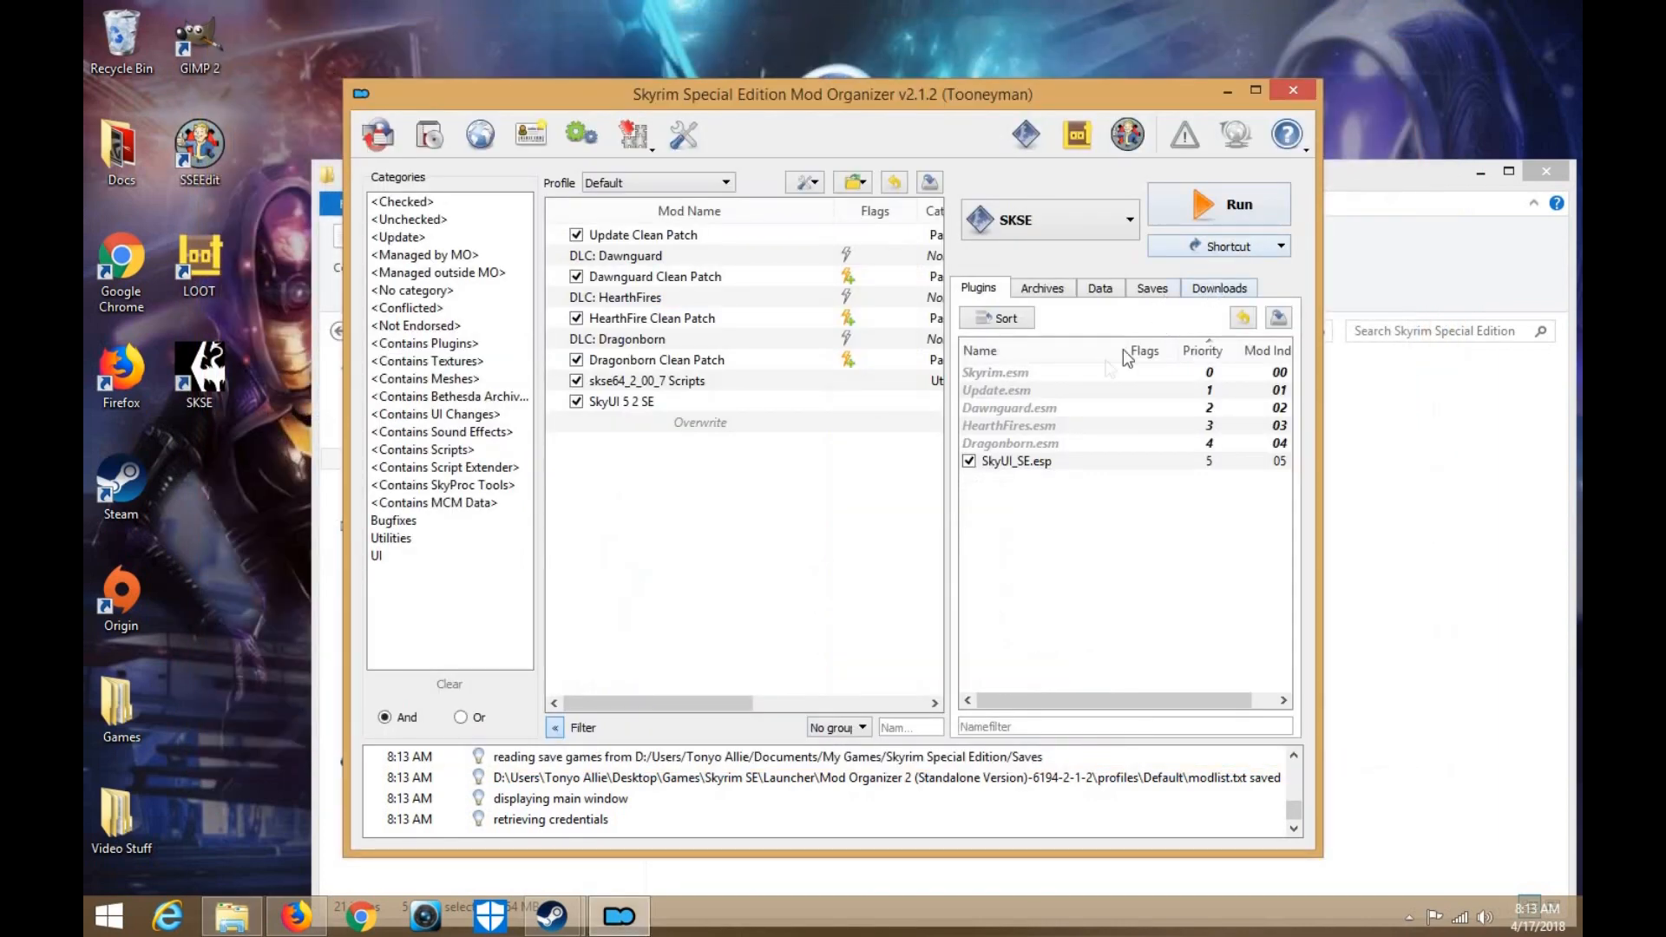
pyautogui.click(1219, 288)
pyautogui.rightClick(1092, 368)
pyautogui.click(1128, 405)
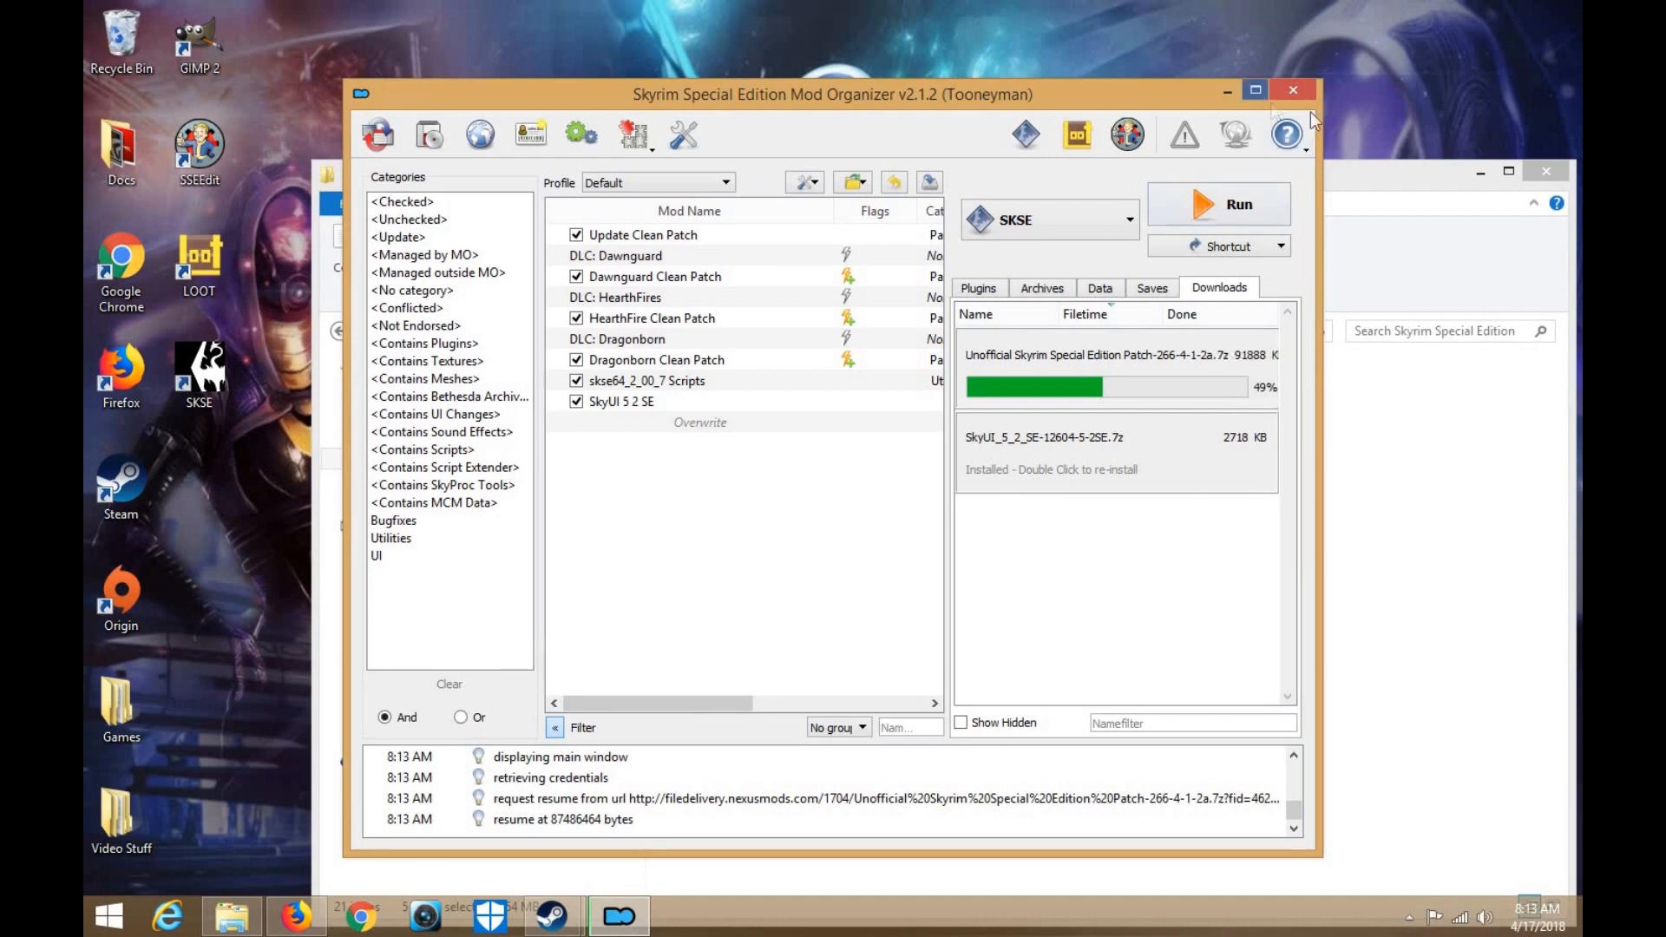
# Maximize Mod Organizer and review the available executables alongside the SKSE toolbar shortcut
pyautogui.click(1255, 90)
pyautogui.click(1351, 132)
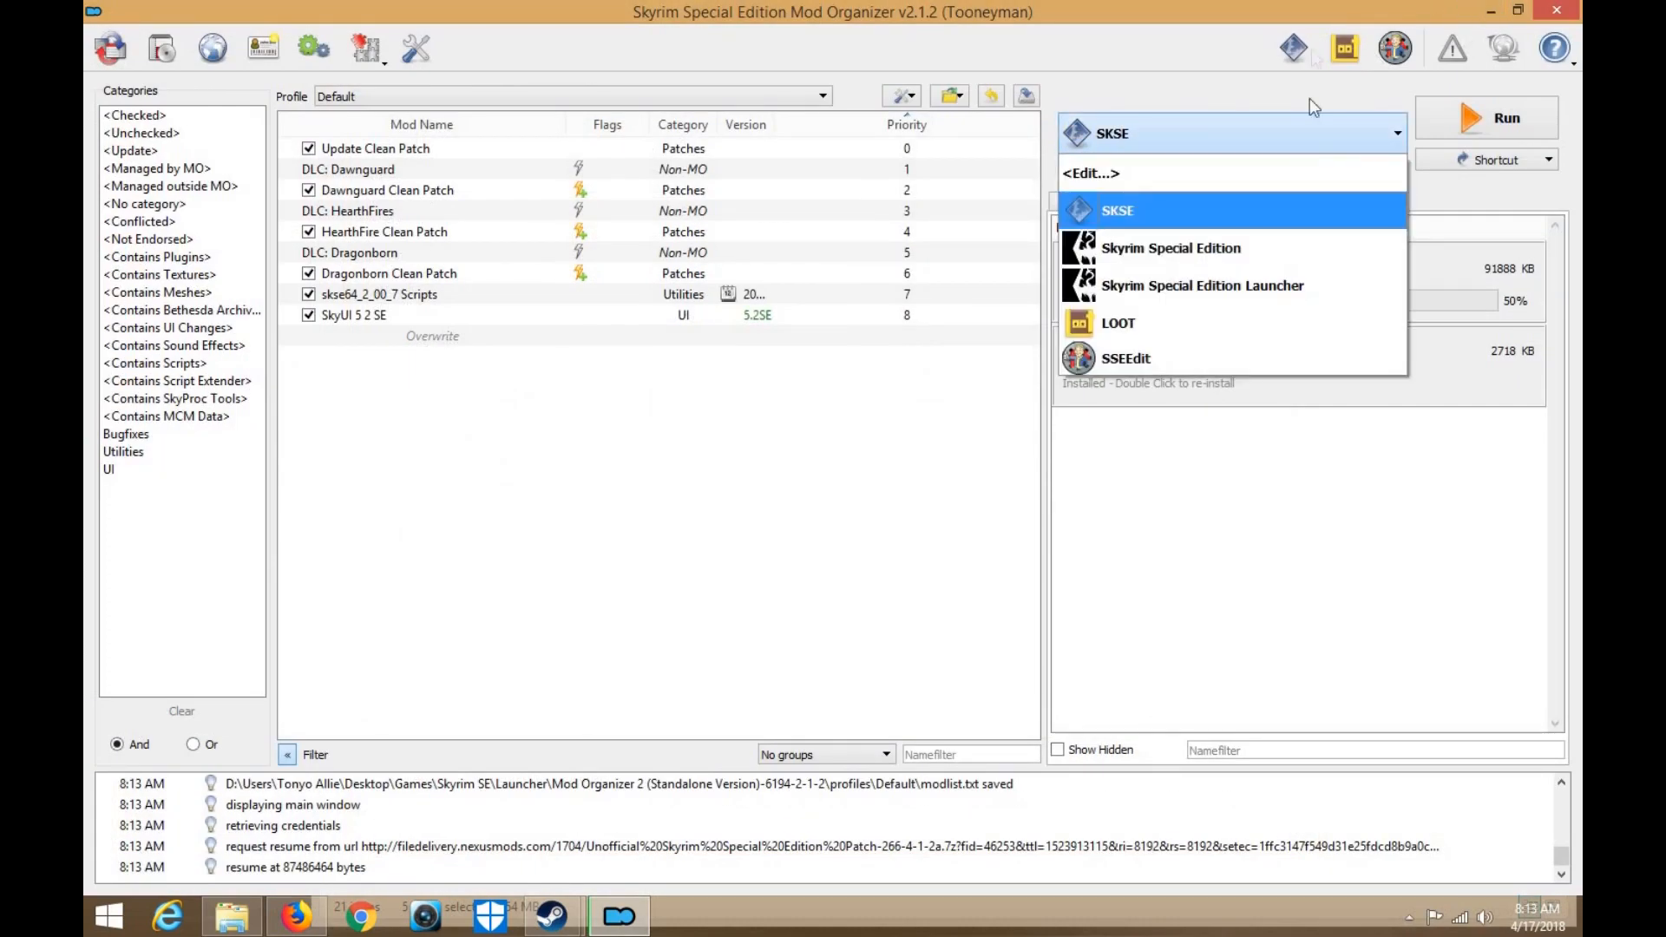
pyautogui.click(1292, 52)
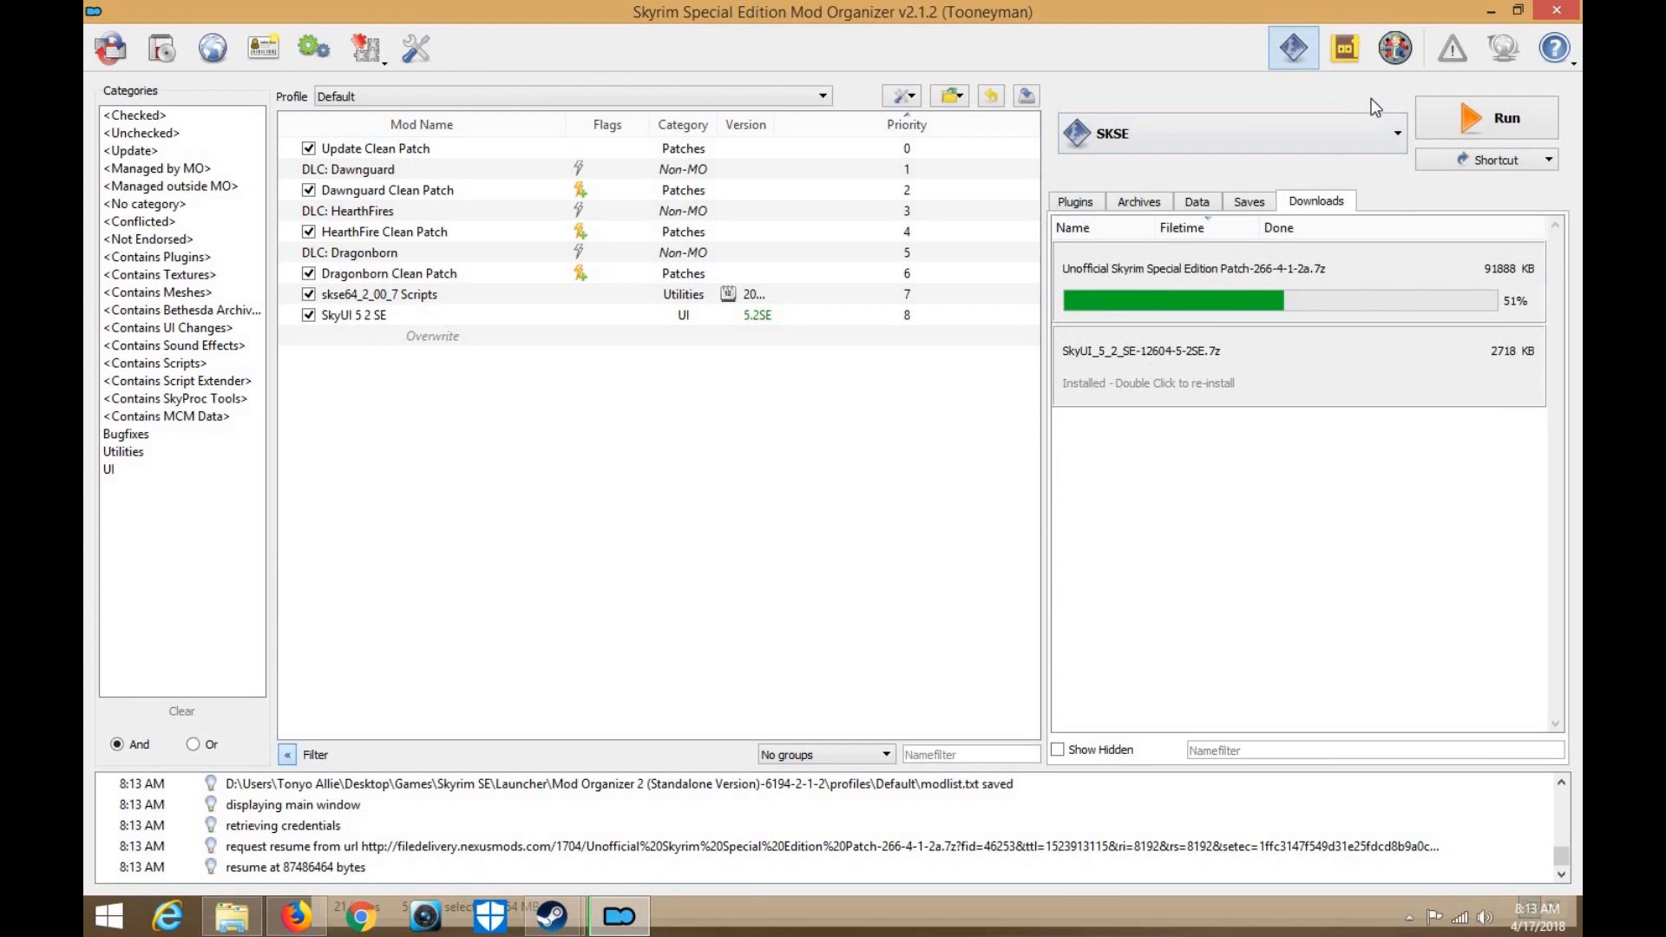
# Minimize Mod Organizer and open the Launcher folder inside Skyrim SE in the desktop's Games folder
pyautogui.click(1489, 10)
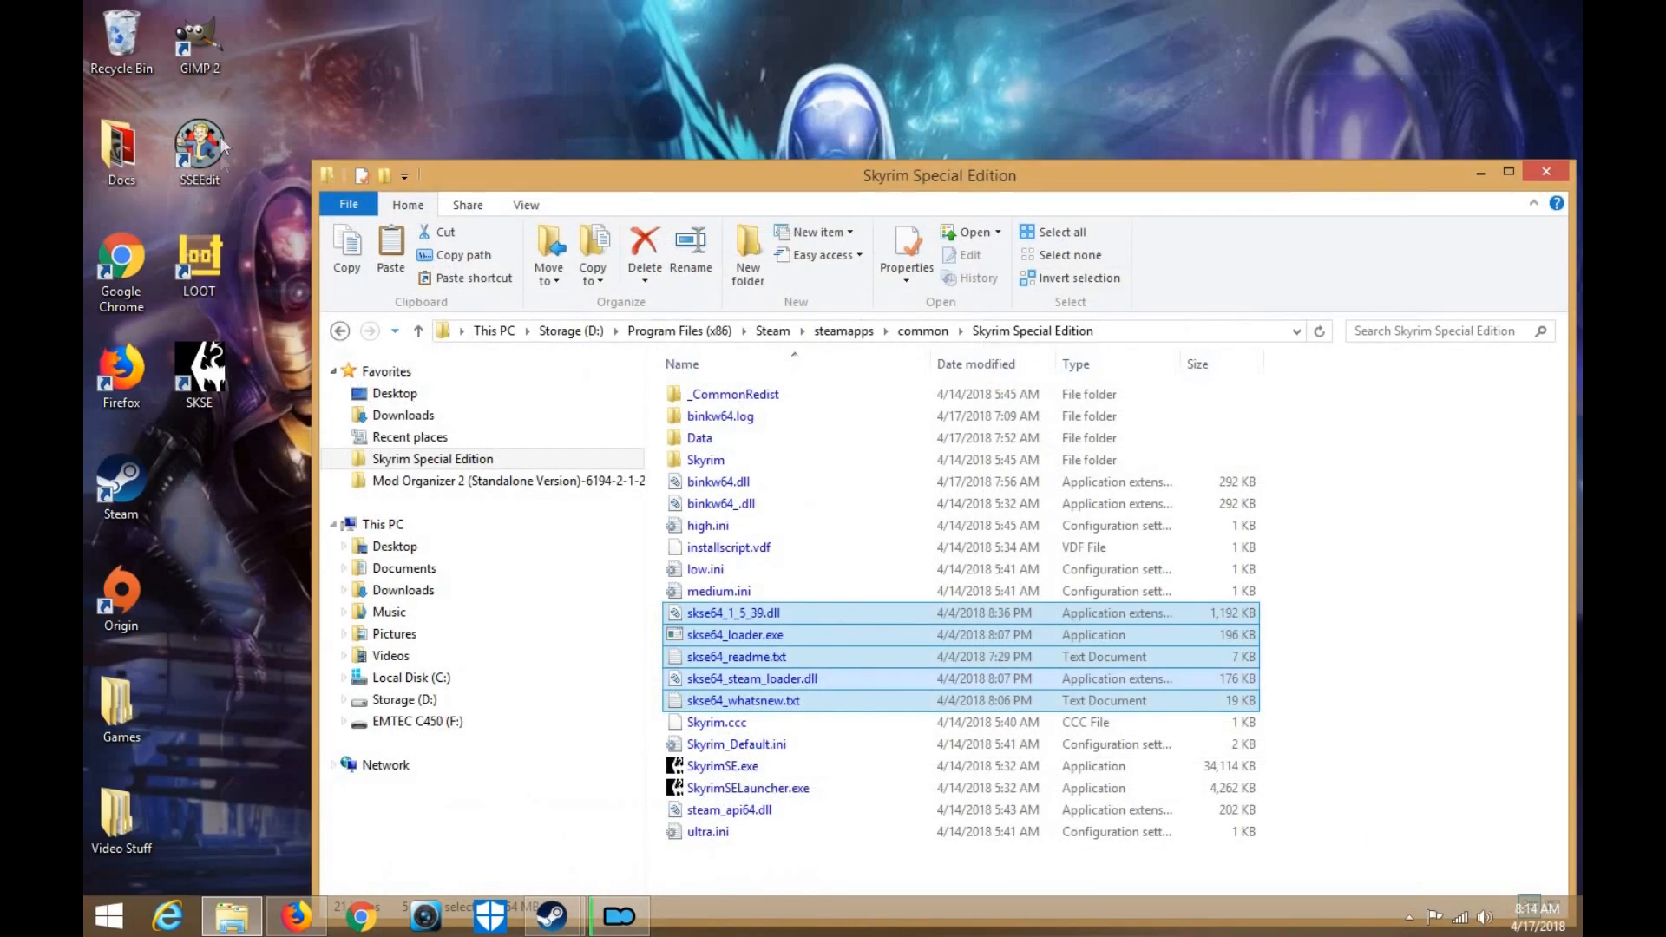
pyautogui.click(217, 395)
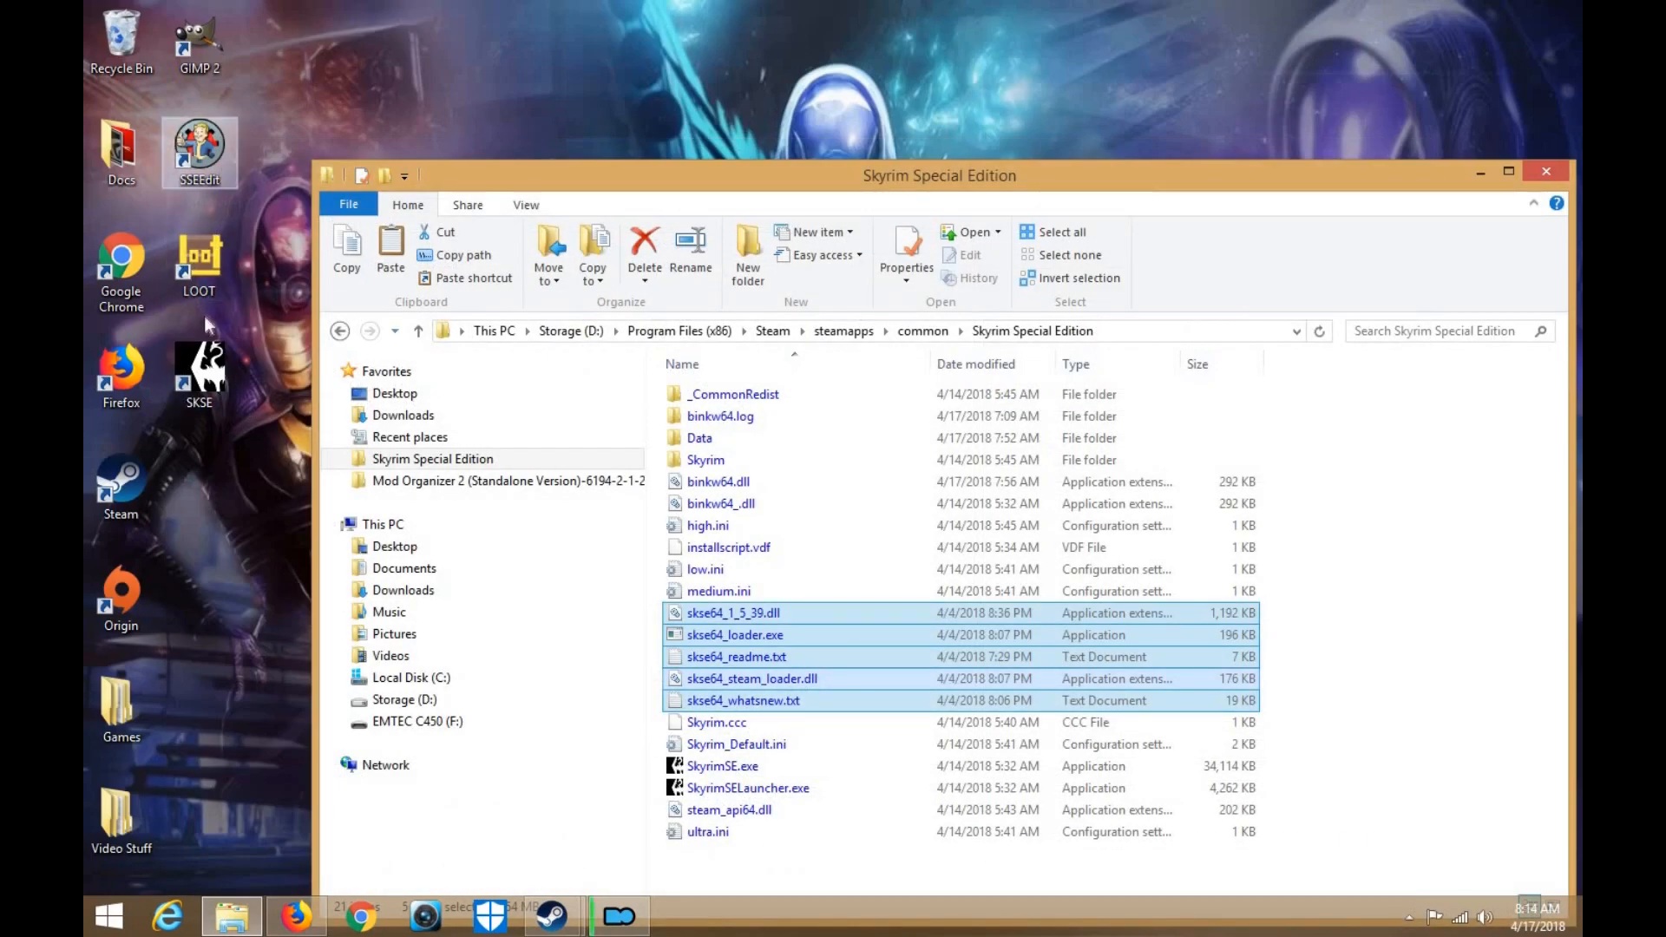
pyautogui.doubleClick(147, 700)
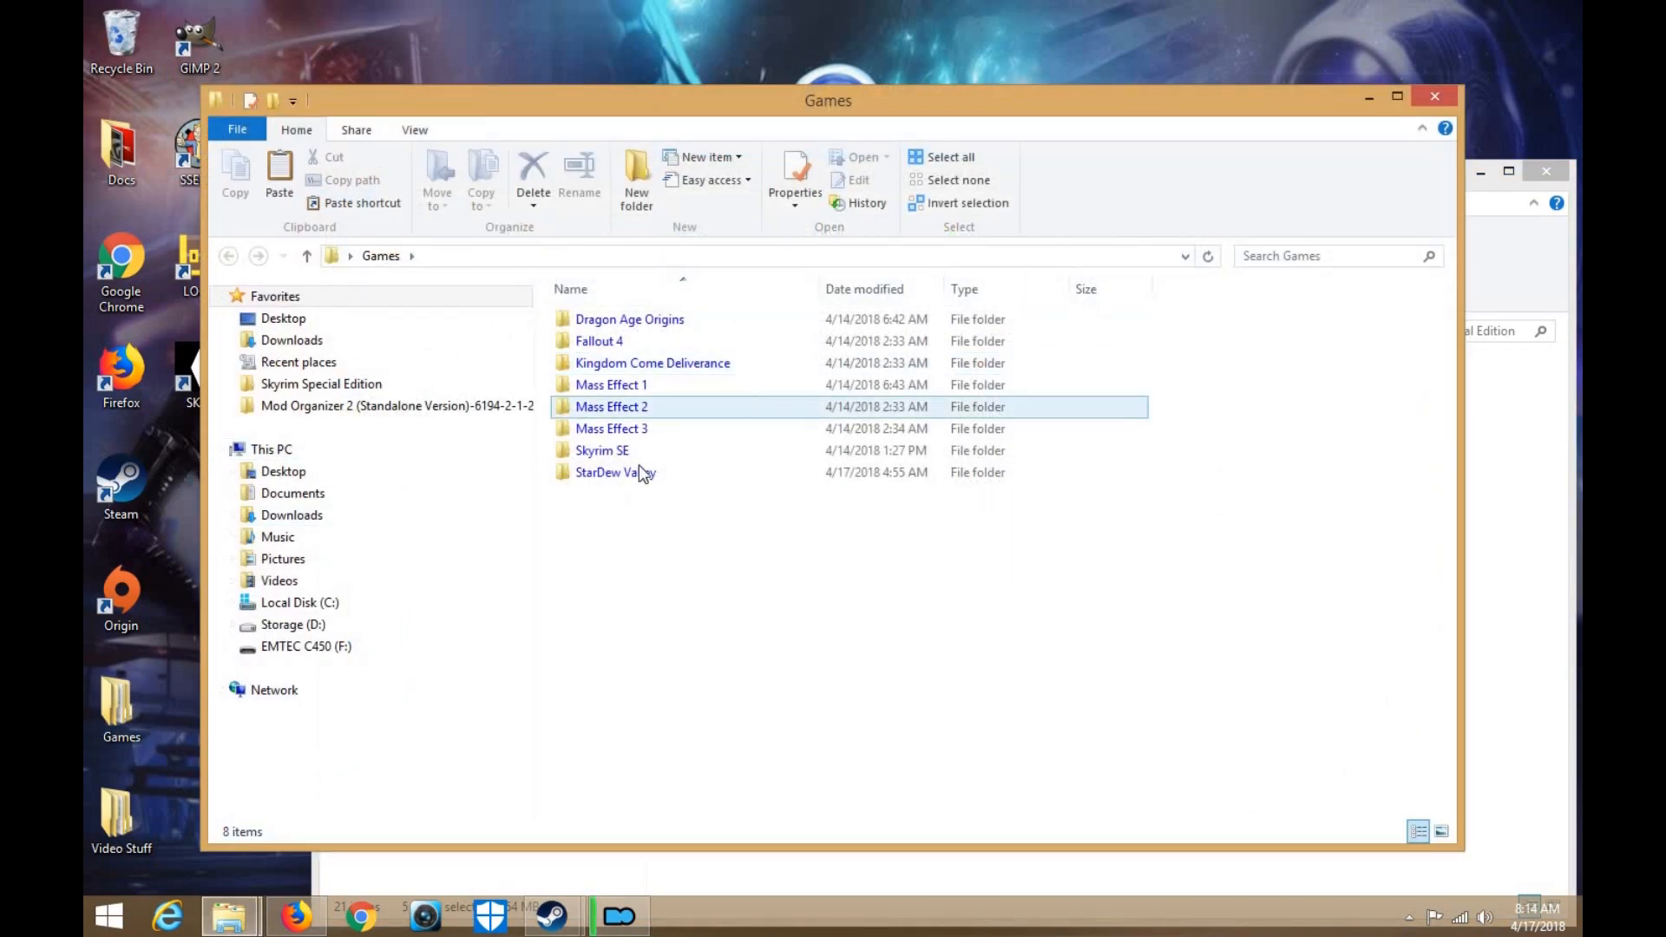
pyautogui.doubleClick(640, 450)
pyautogui.doubleClick(664, 342)
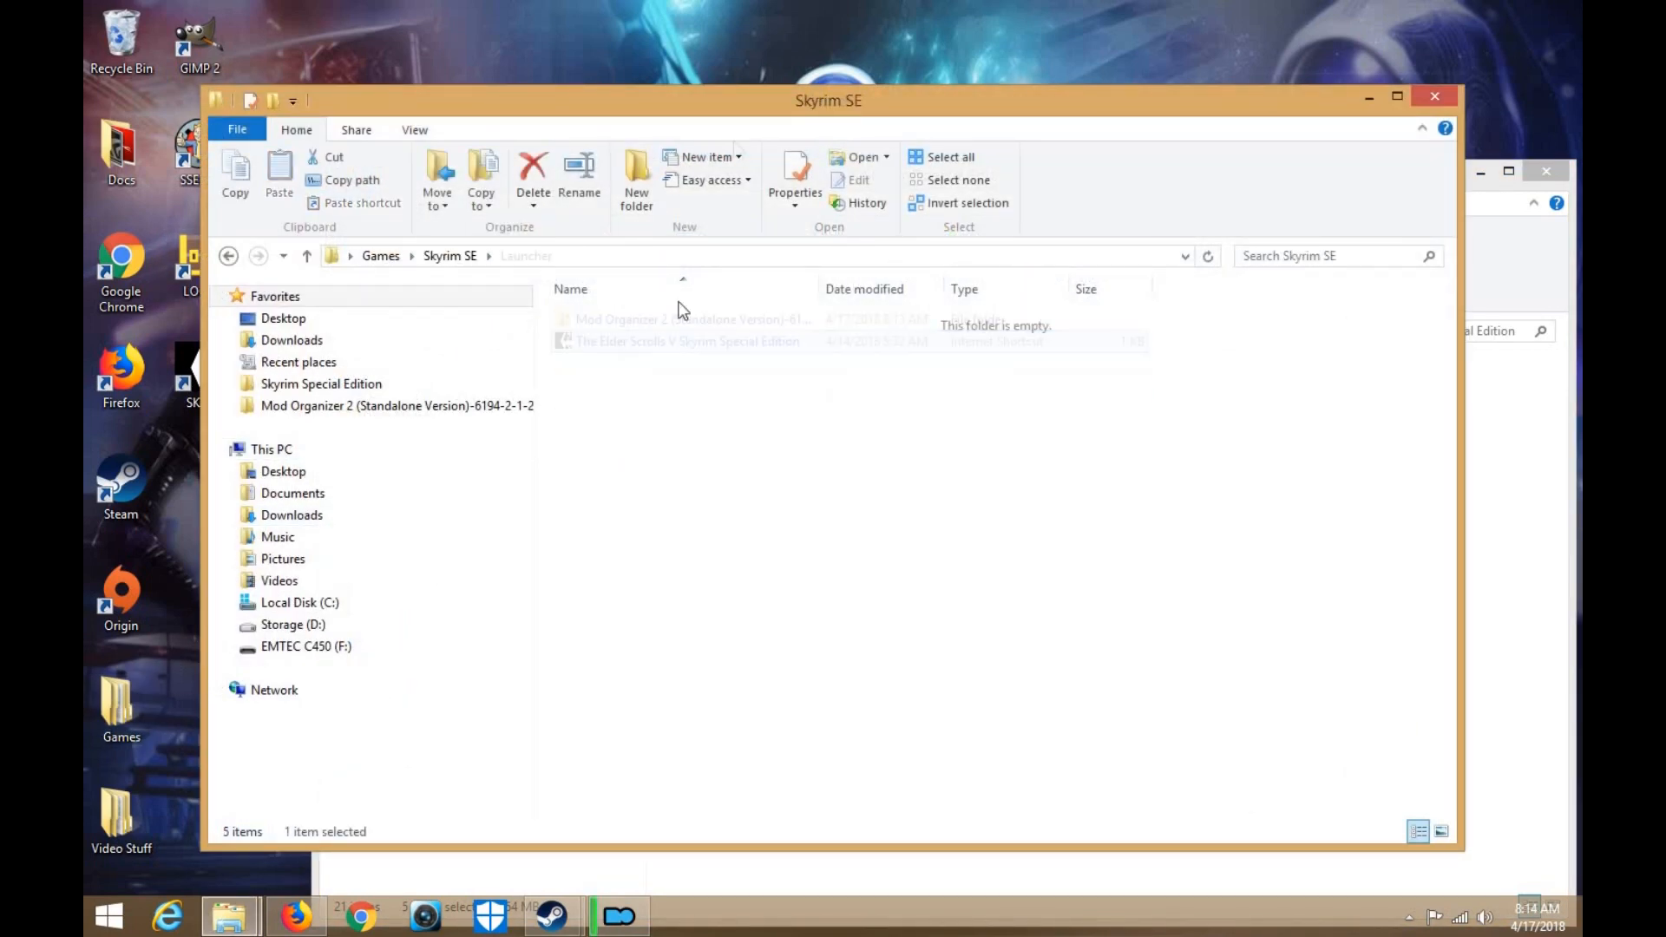
pyautogui.moveTo(944, 84); pyautogui.dragTo(1139, 63)
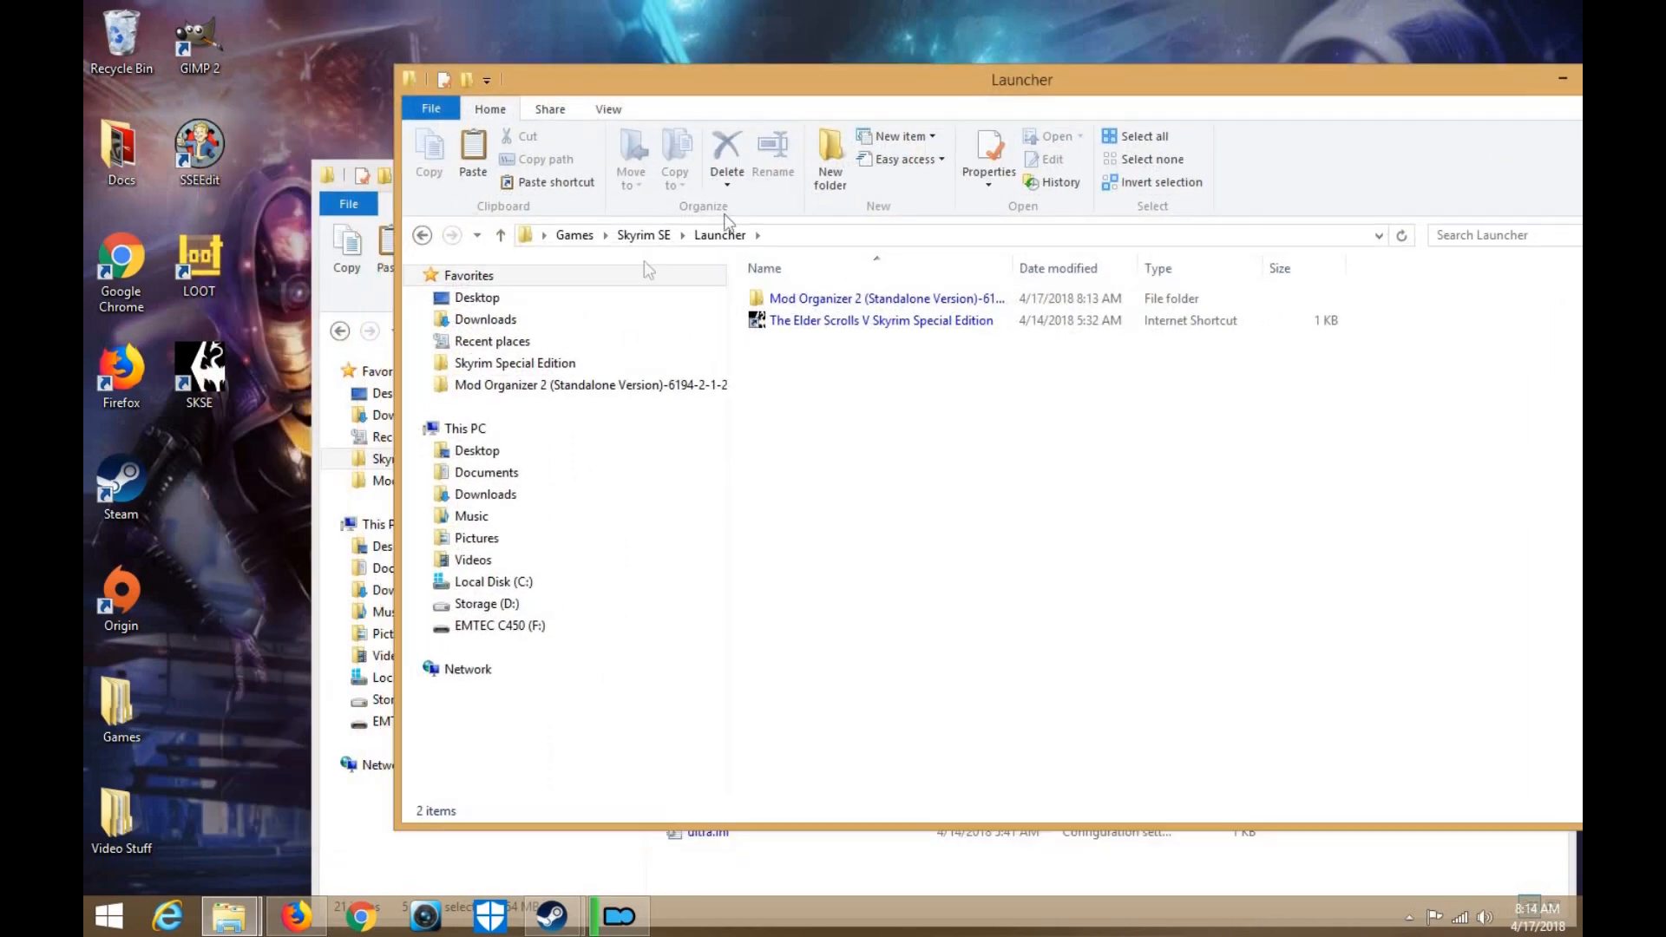
# Create a new folder named Tools inside the Launcher folder
pyautogui.rightClick(804, 411)
pyautogui.moveTo(939, 651)
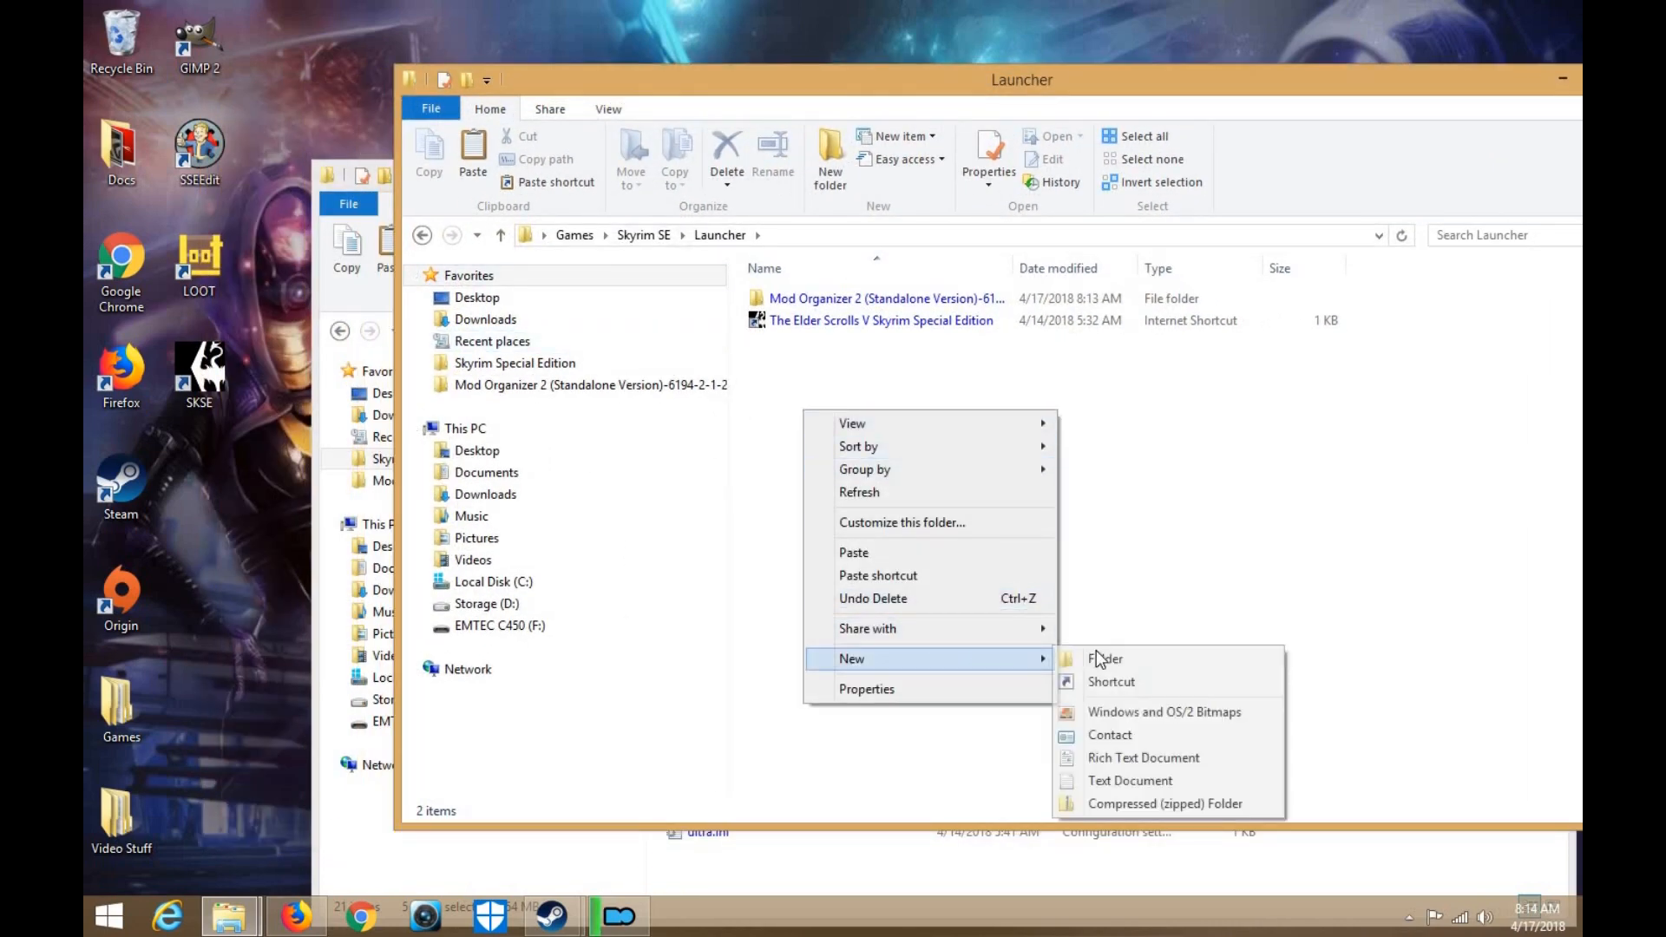
pyautogui.click(1063, 658)
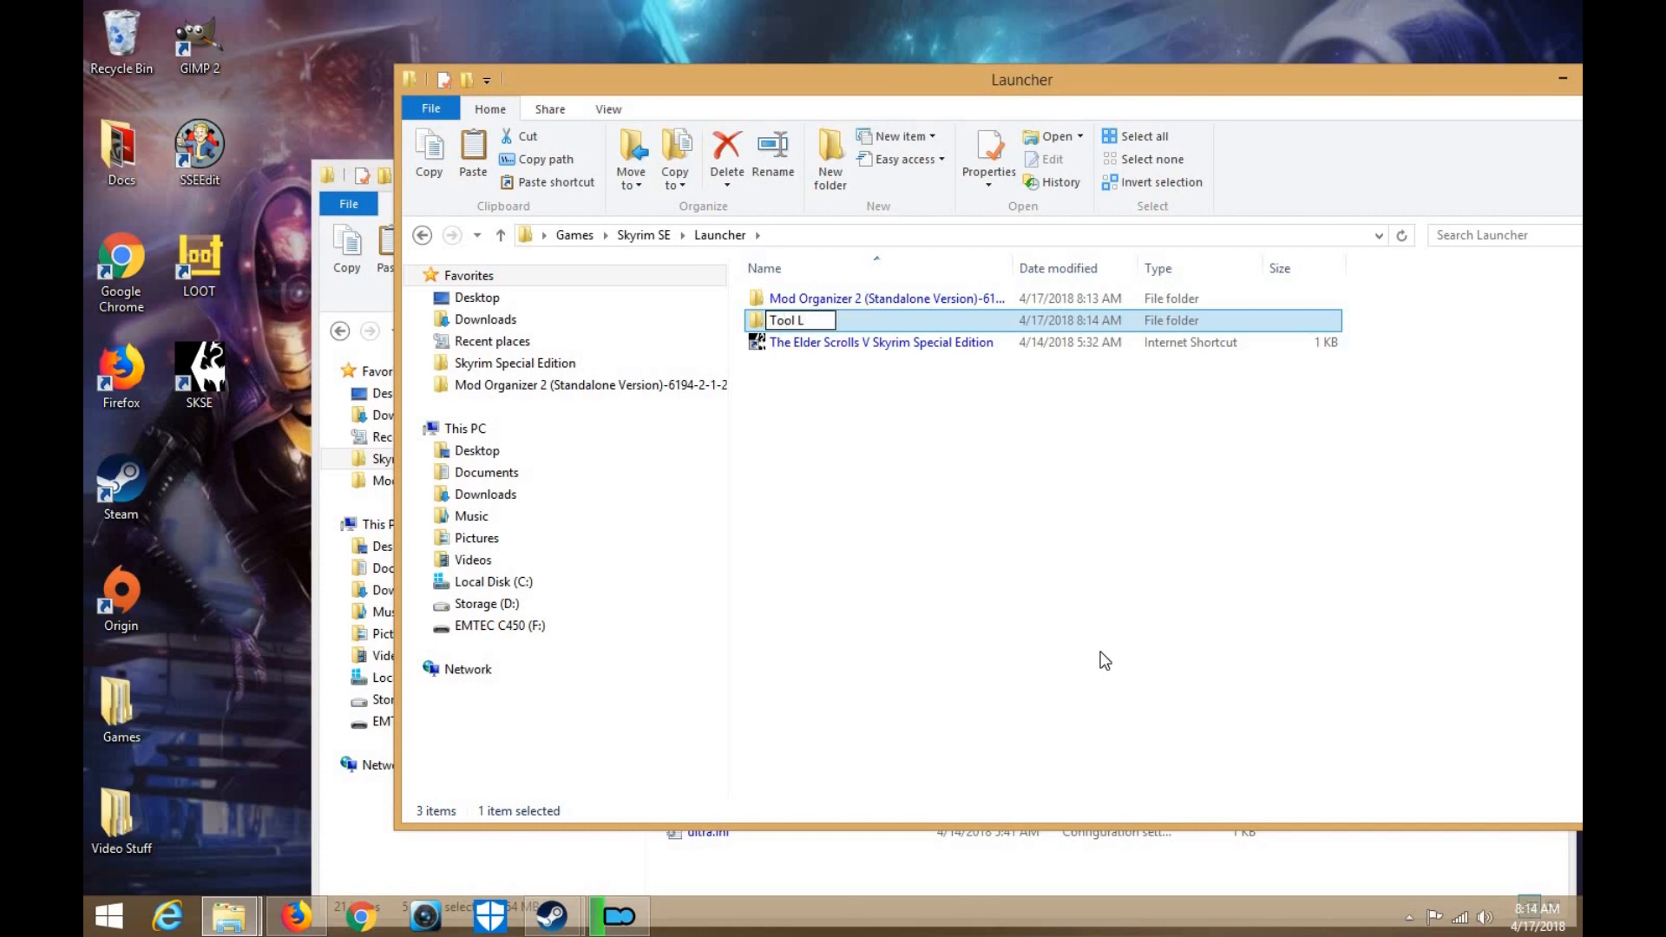
pyautogui.press('Return')
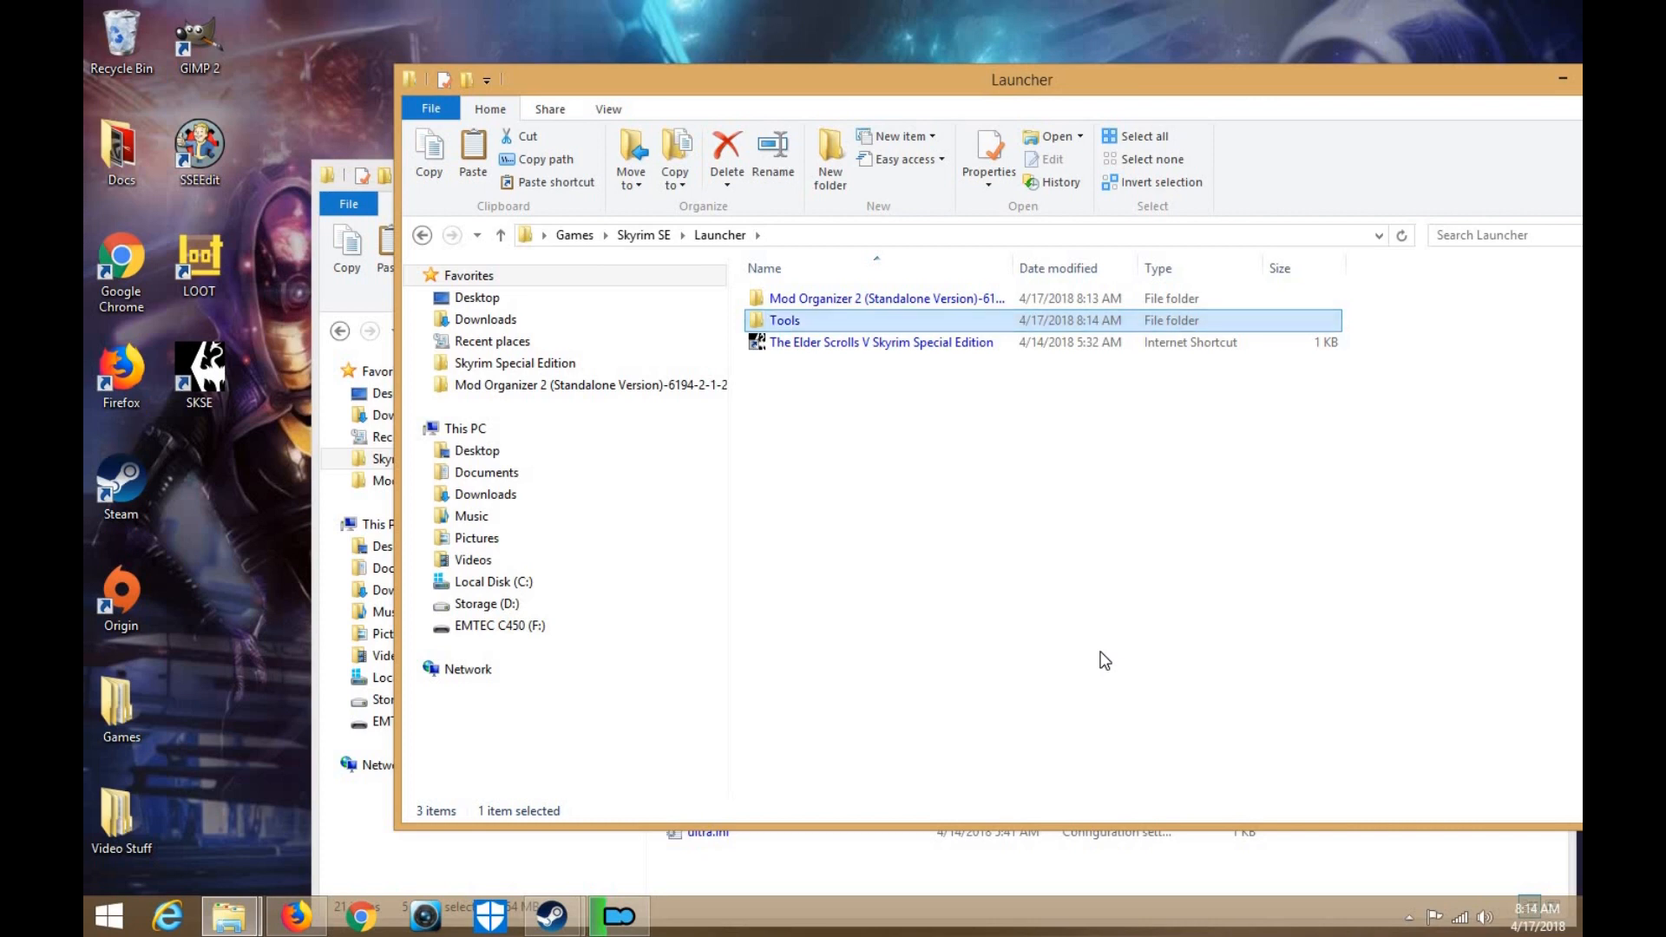
# Move the SSEEdit and LOOT desktop shortcuts into the Tools folder
pyautogui.doubleClick(842, 319)
pyautogui.moveTo(244, 283); pyautogui.dragTo(196, 143)
pyautogui.moveTo(196, 143); pyautogui.dragTo(992, 513)
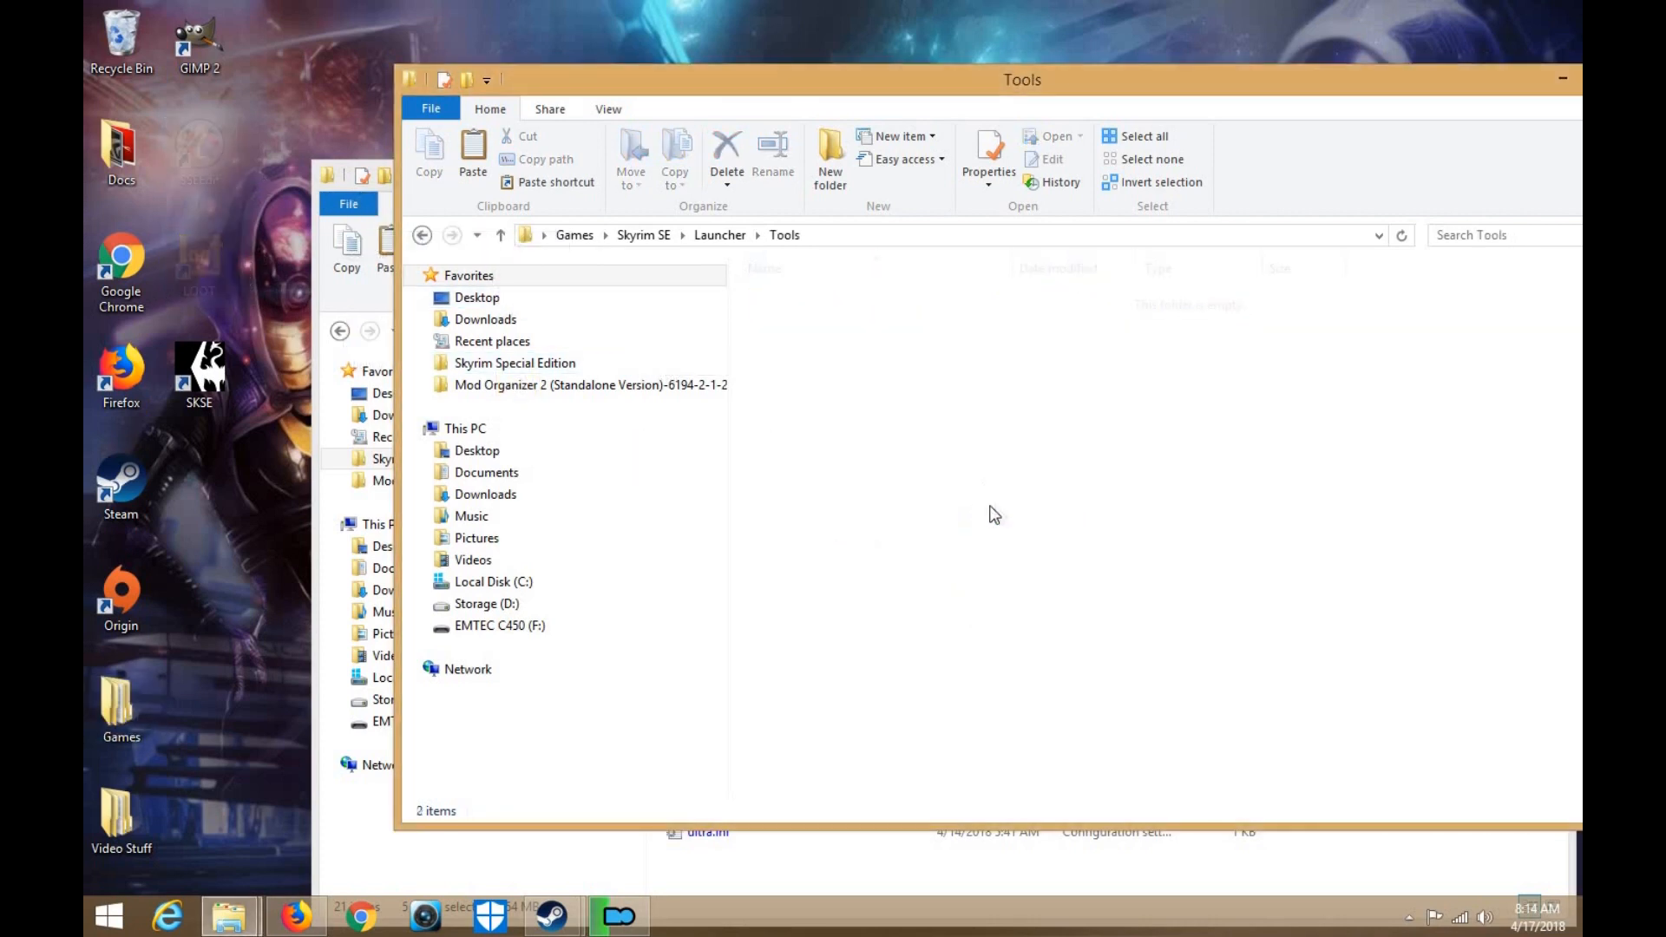
# Move the SKSE desktop shortcut into the Launcher folder and reposition the folder window
pyautogui.click(423, 235)
pyautogui.moveTo(221, 371); pyautogui.dragTo(862, 425)
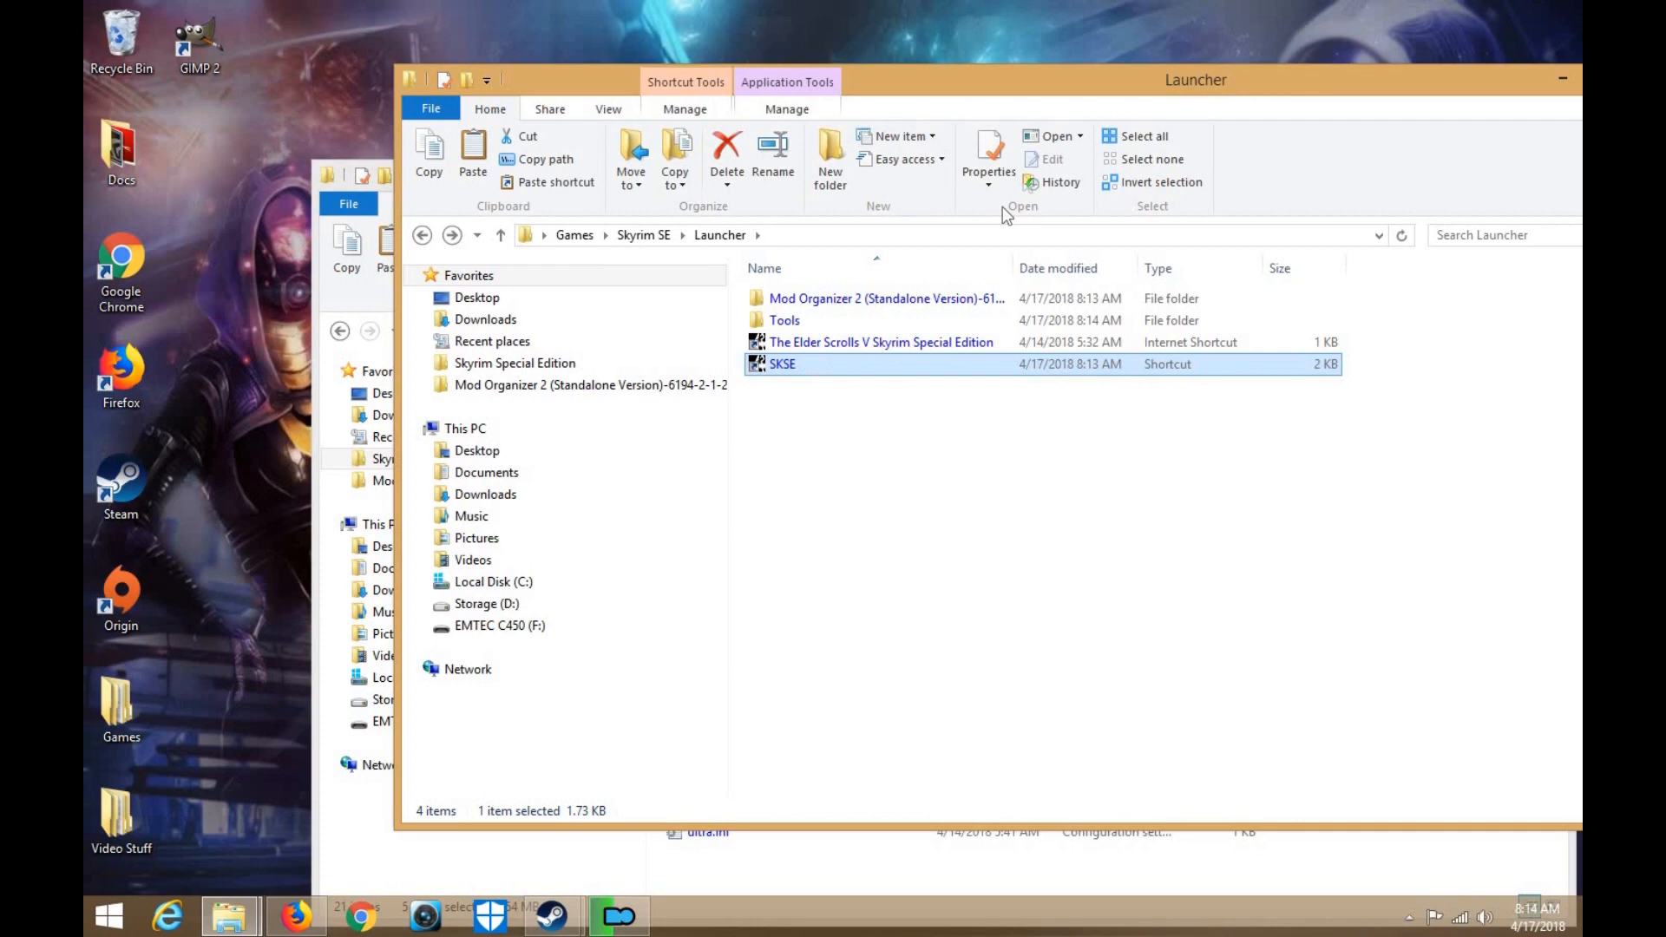
pyautogui.moveTo(862, 74); pyautogui.dragTo(632, 62)
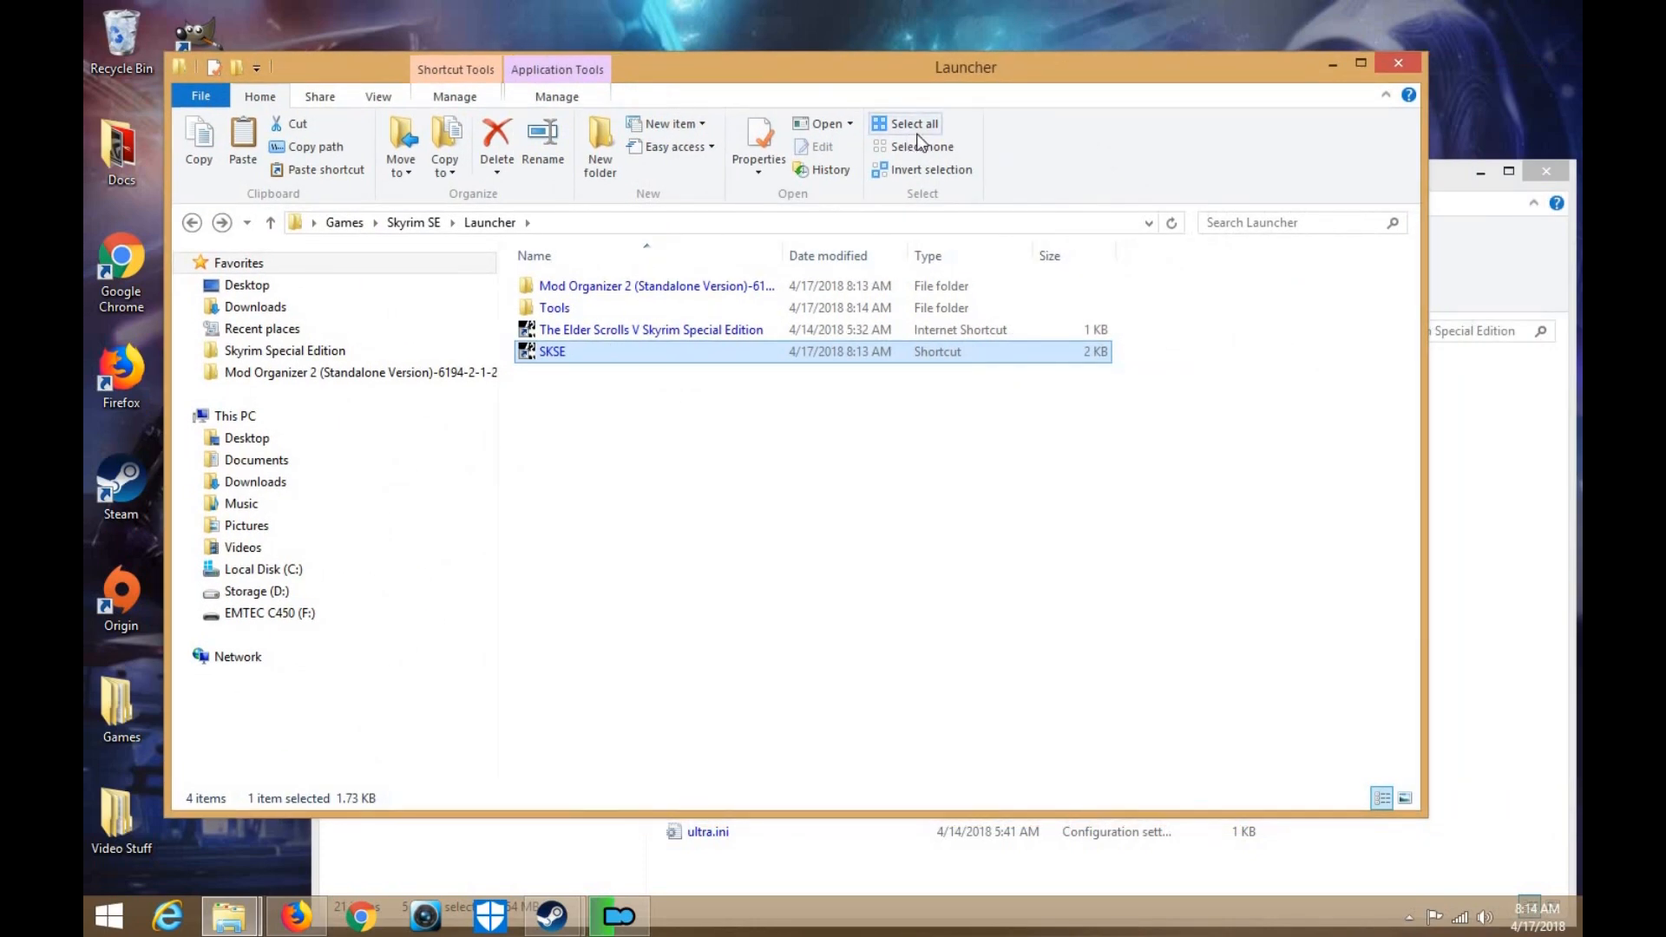
pyautogui.moveTo(838, 68); pyautogui.dragTo(1035, 36)
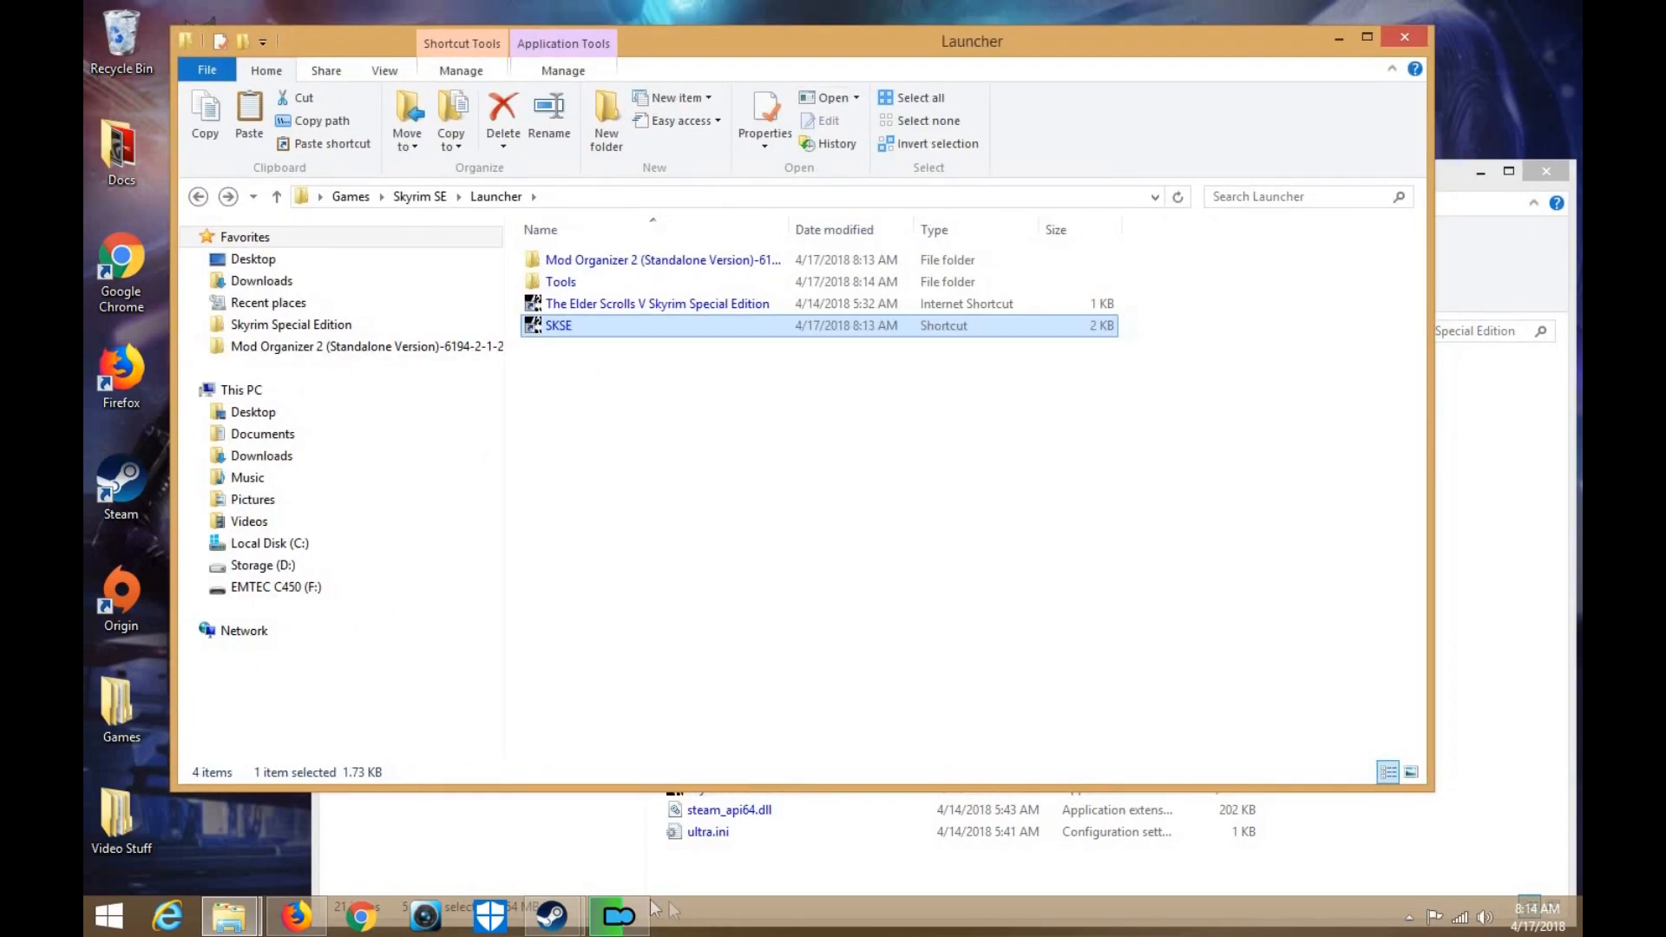
# Examine the shortcuts in the Launcher and Tools folders, and close the folder window
pyautogui.doubleClick(591, 290)
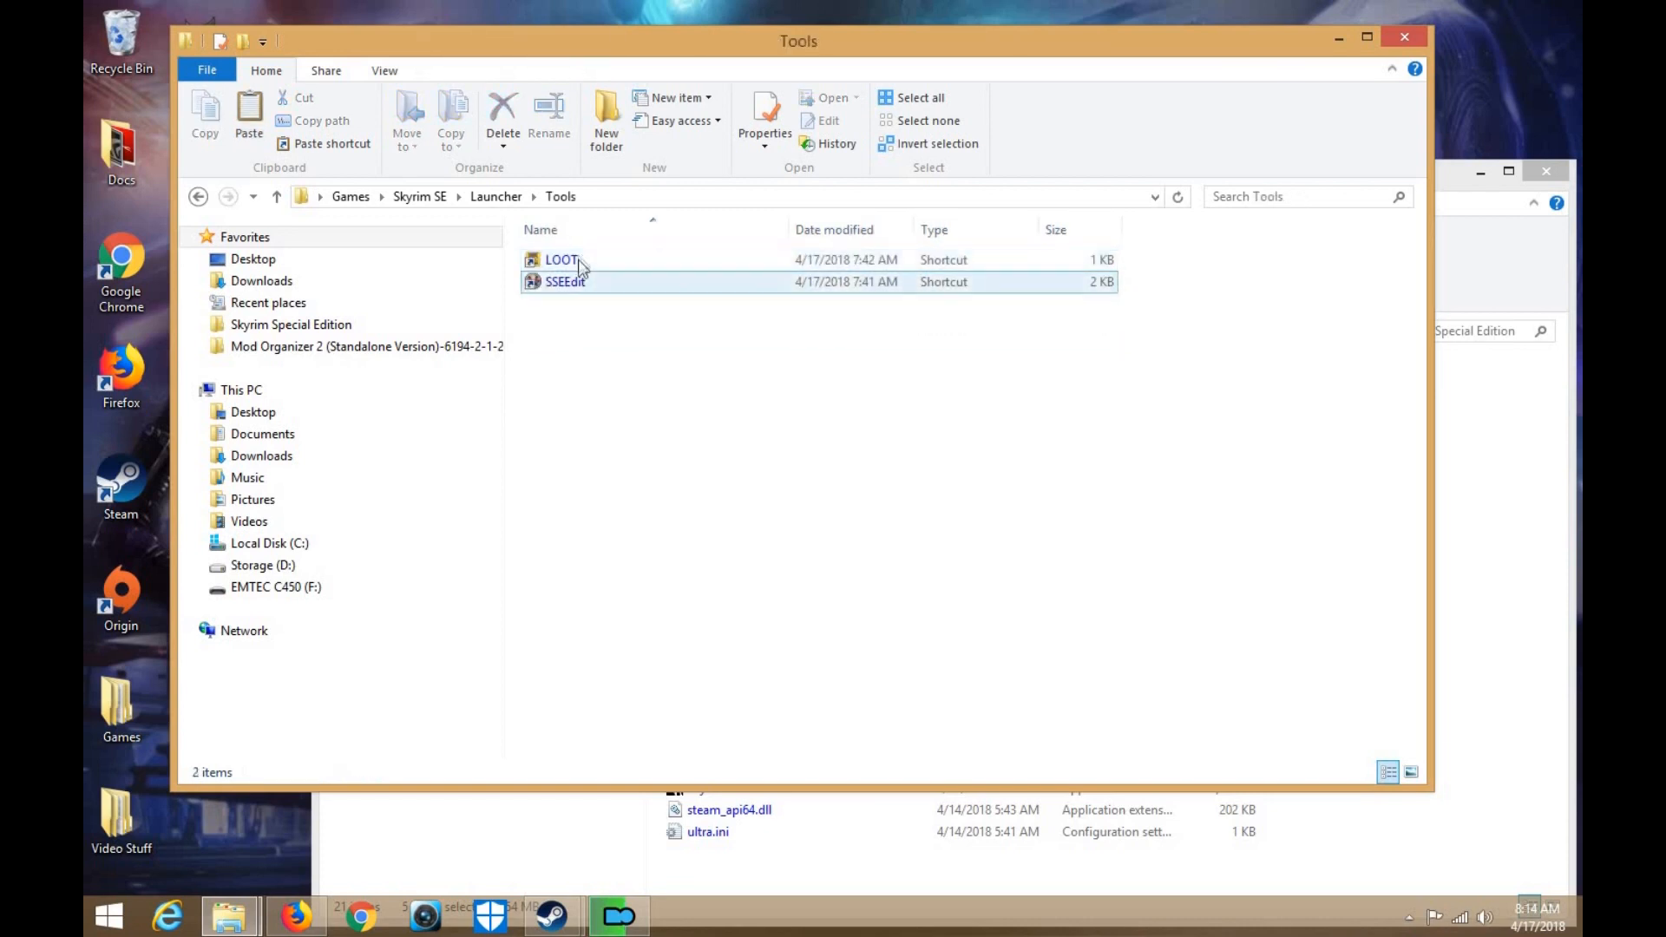
pyautogui.click(195, 203)
pyautogui.click(194, 203)
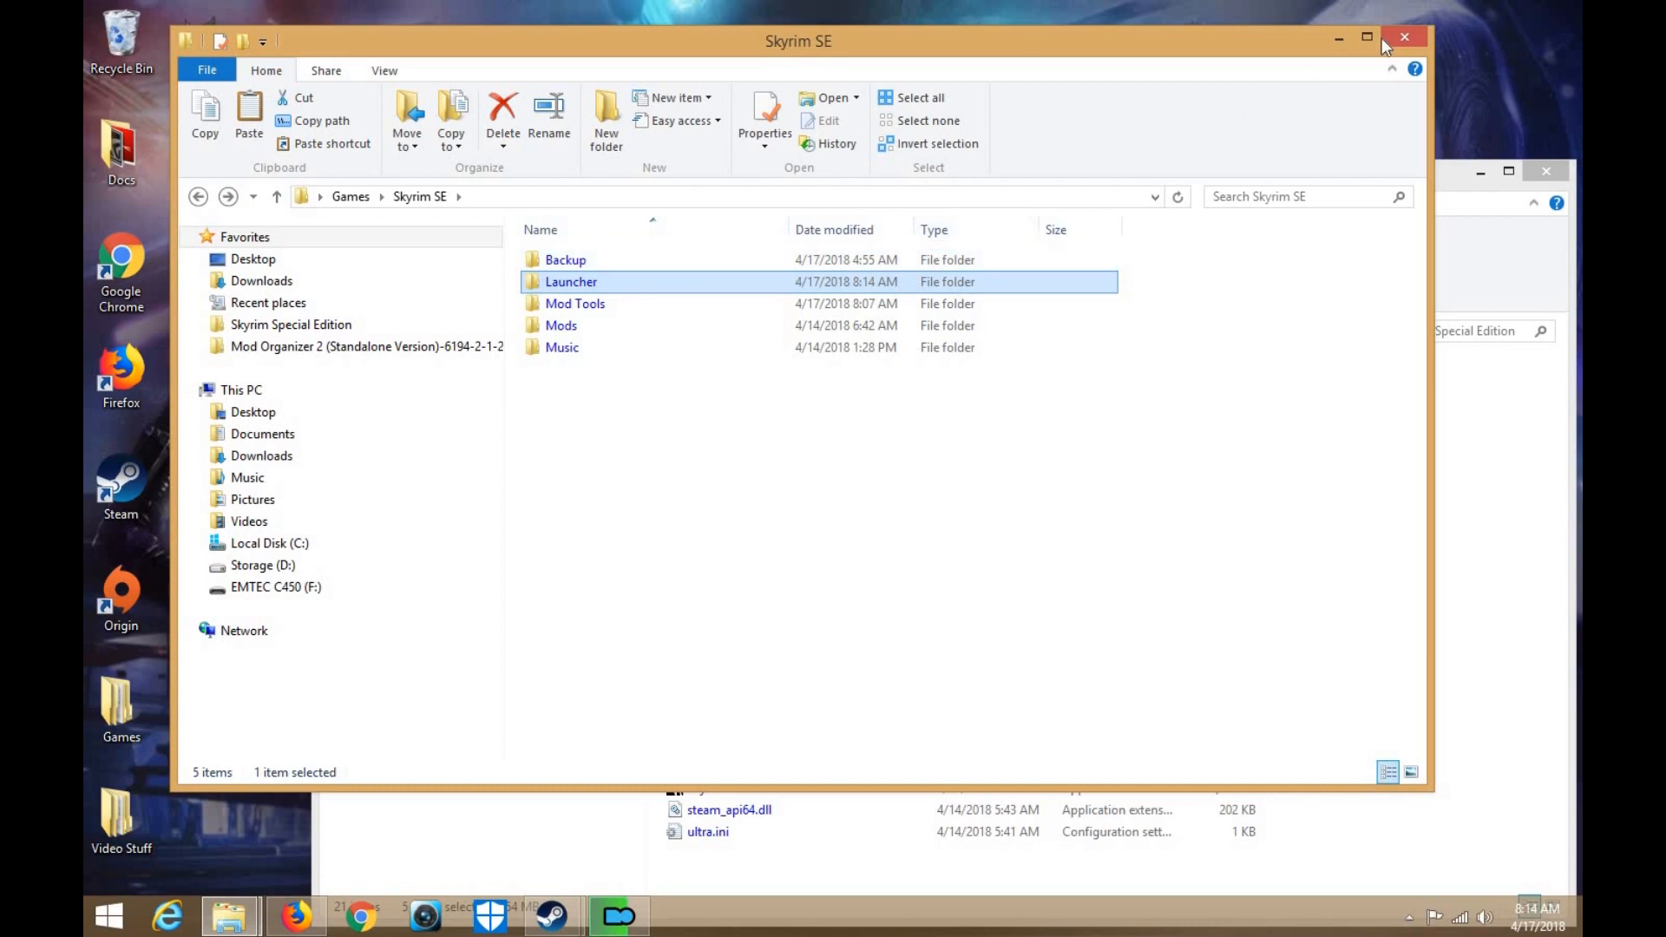
pyautogui.doubleClick(606, 285)
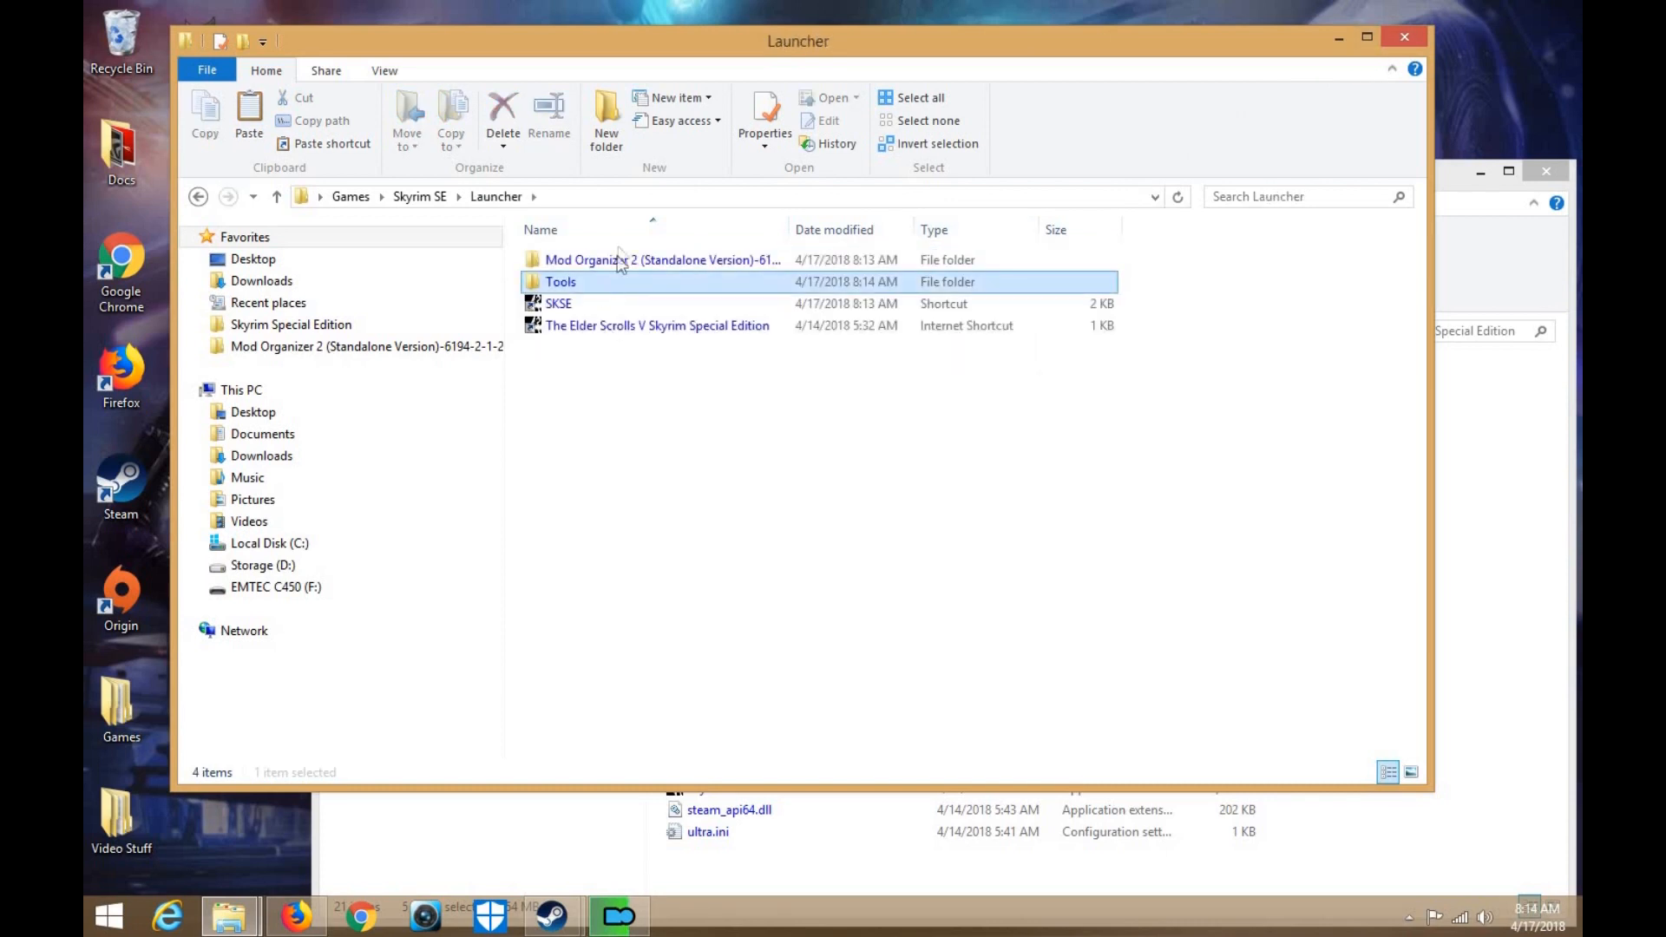
pyautogui.doubleClick(602, 283)
pyautogui.click(196, 199)
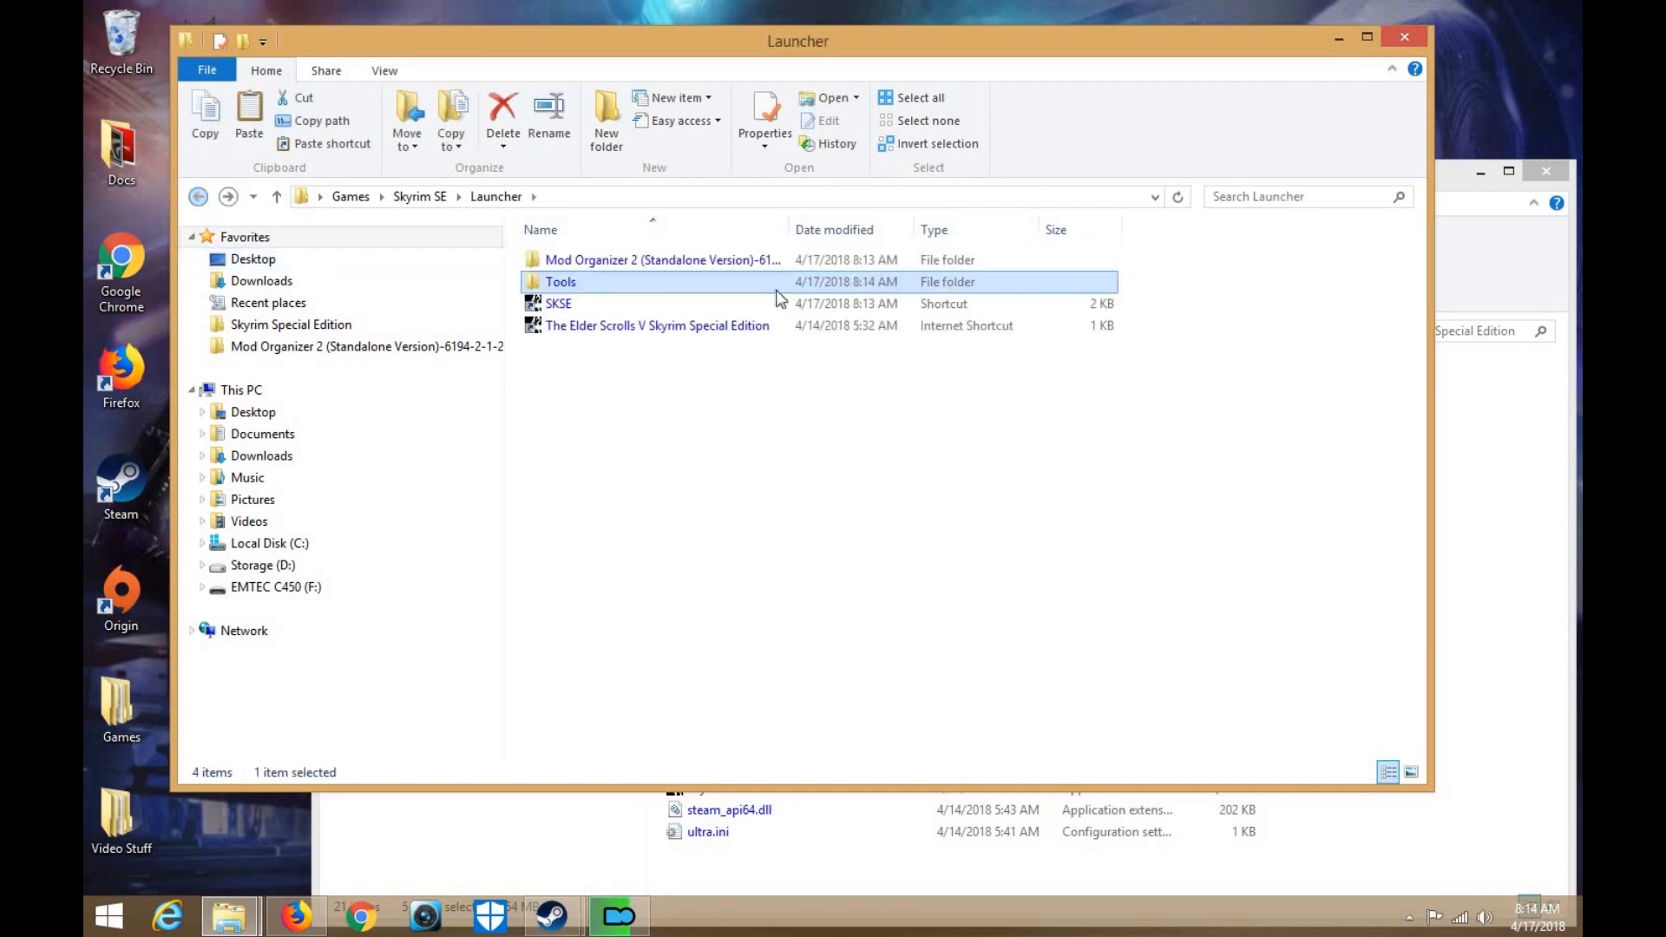
pyautogui.doubleClick(629, 284)
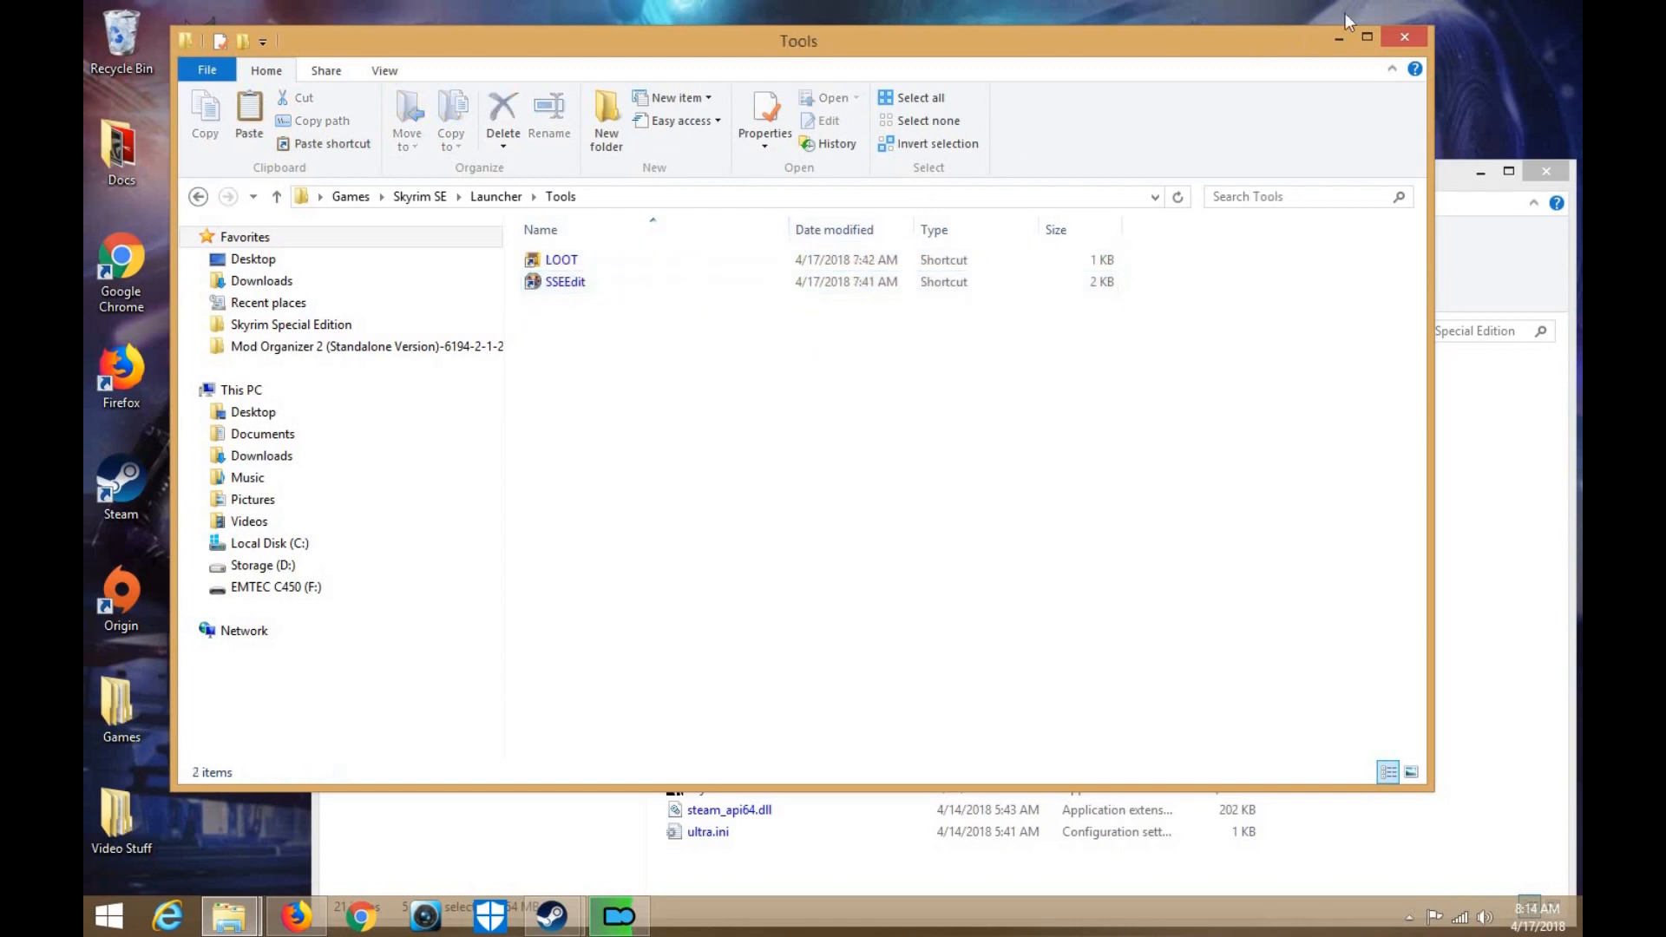
pyautogui.click(1403, 39)
# Switch to Mod Organizer and check its plugin list and the Unofficial Skyrim Special Edition Patch download's progress
pyautogui.moveTo(1210, 165); pyautogui.dragTo(1128, 96)
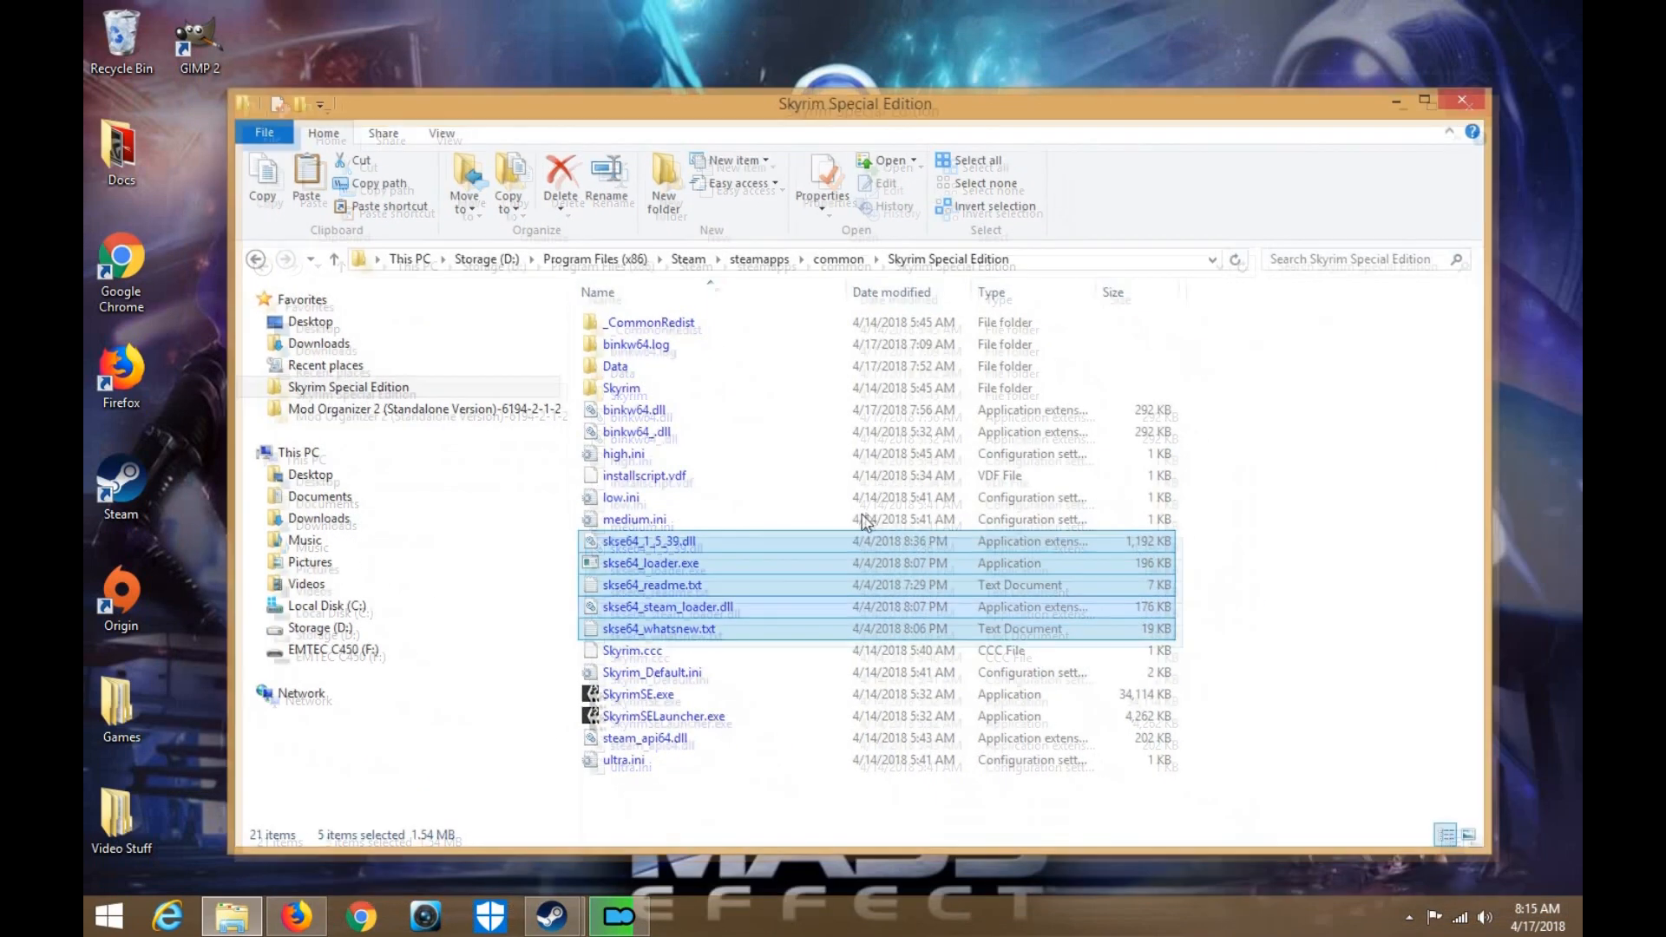
pyautogui.click(857, 503)
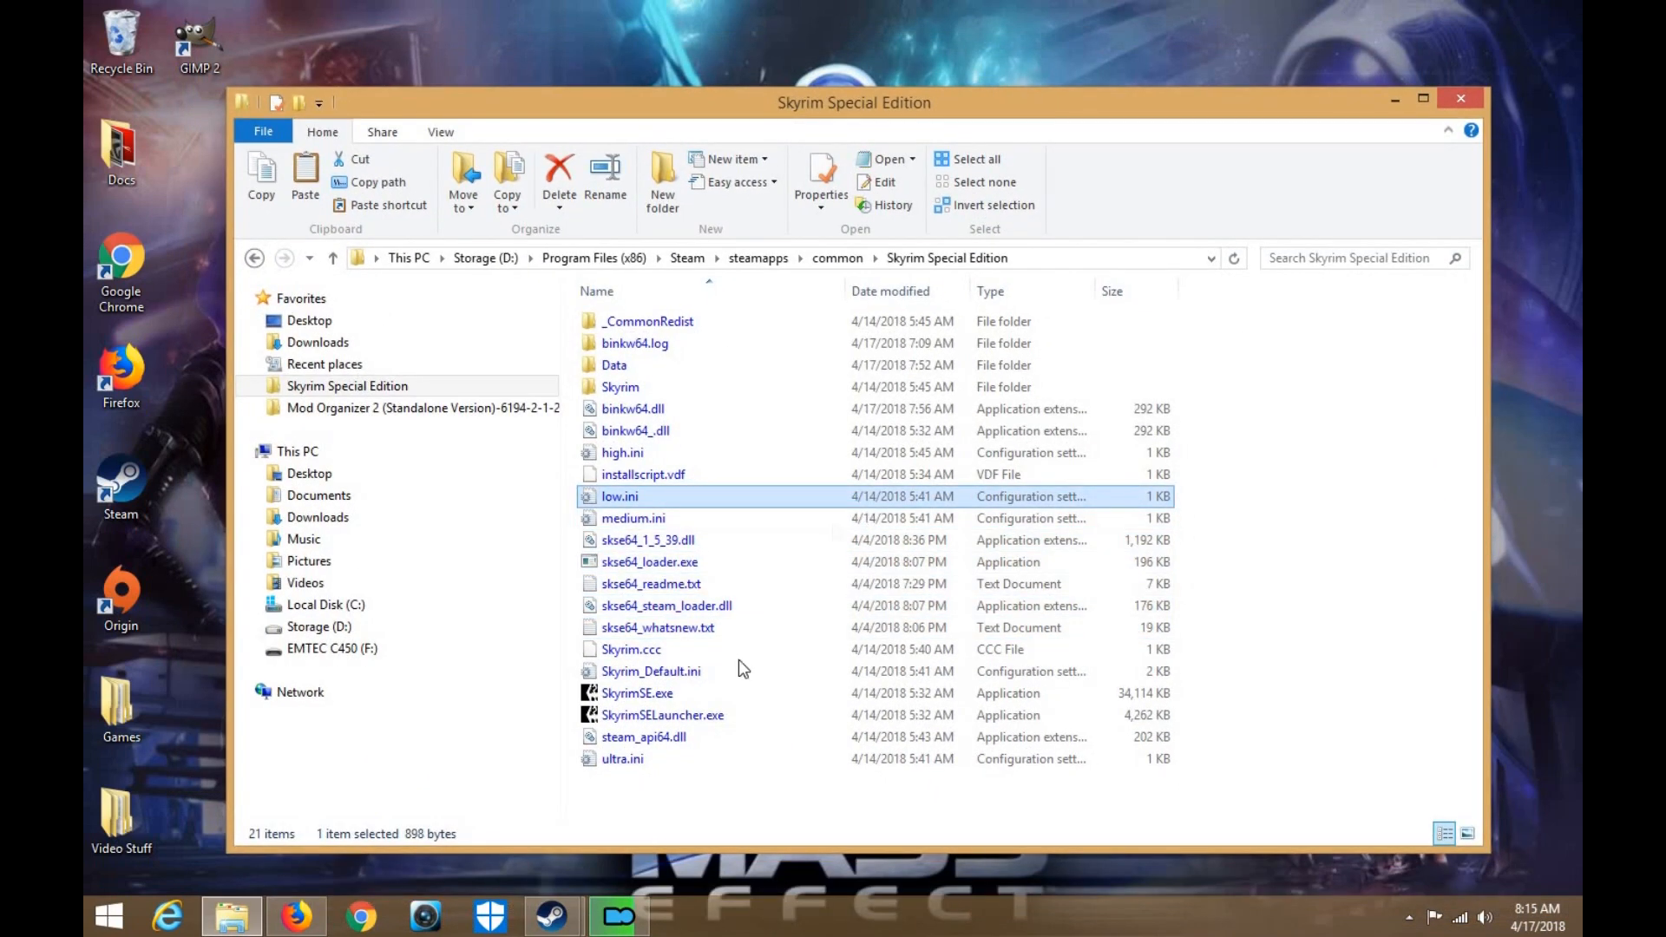
pyautogui.click(637, 925)
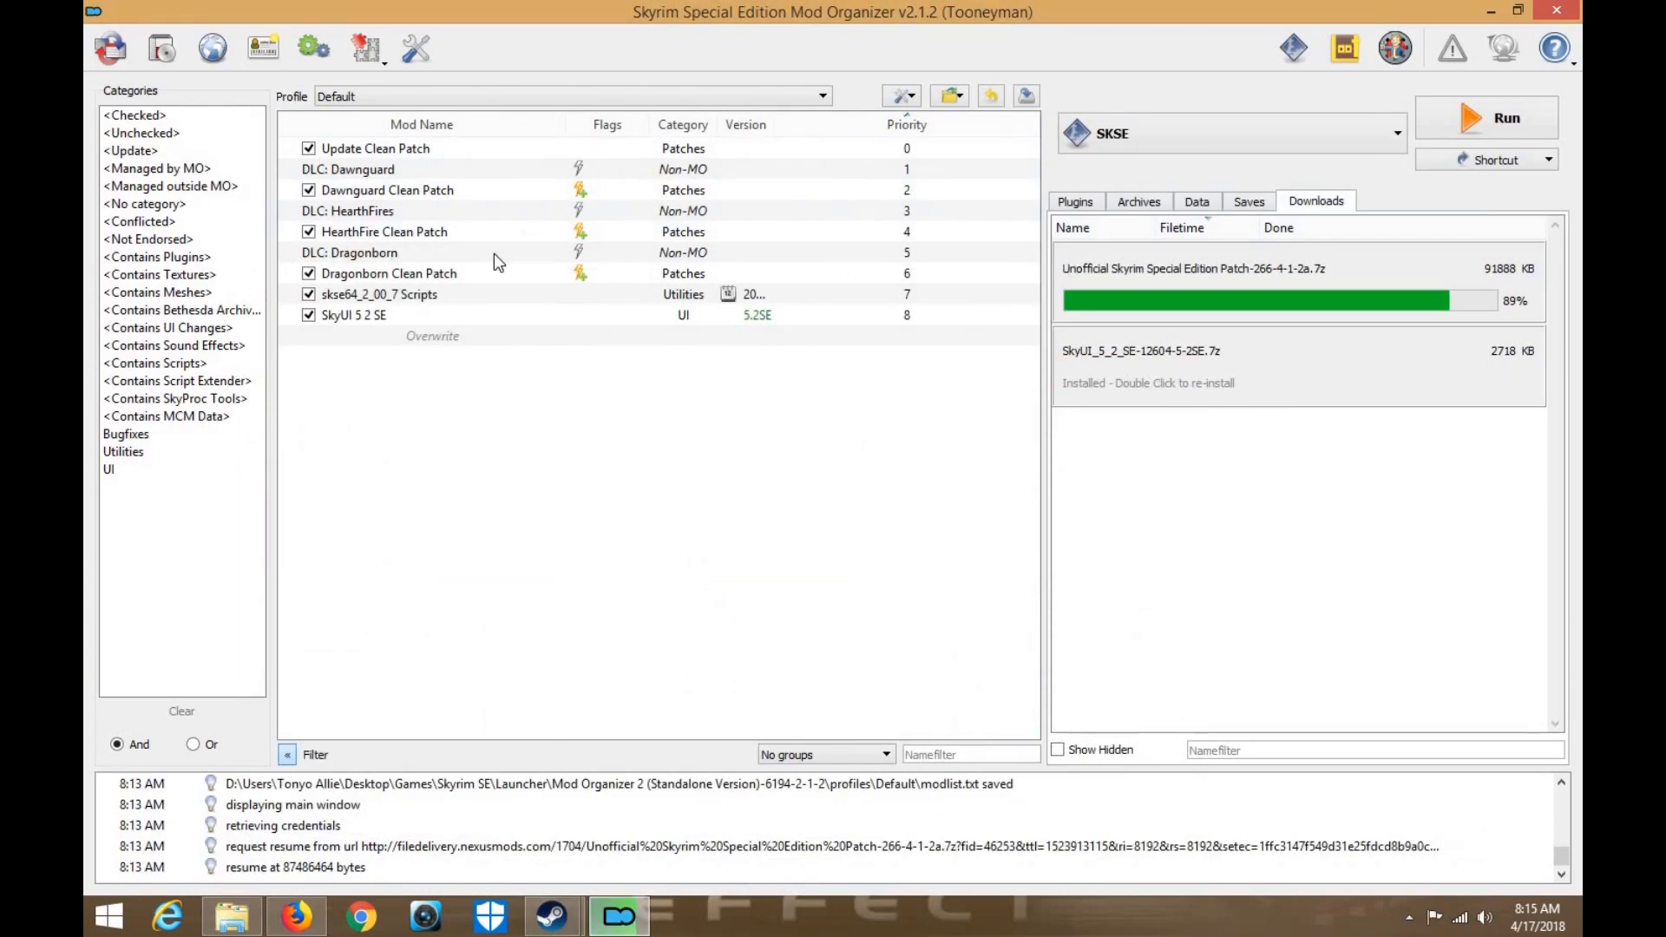
pyautogui.click(1076, 201)
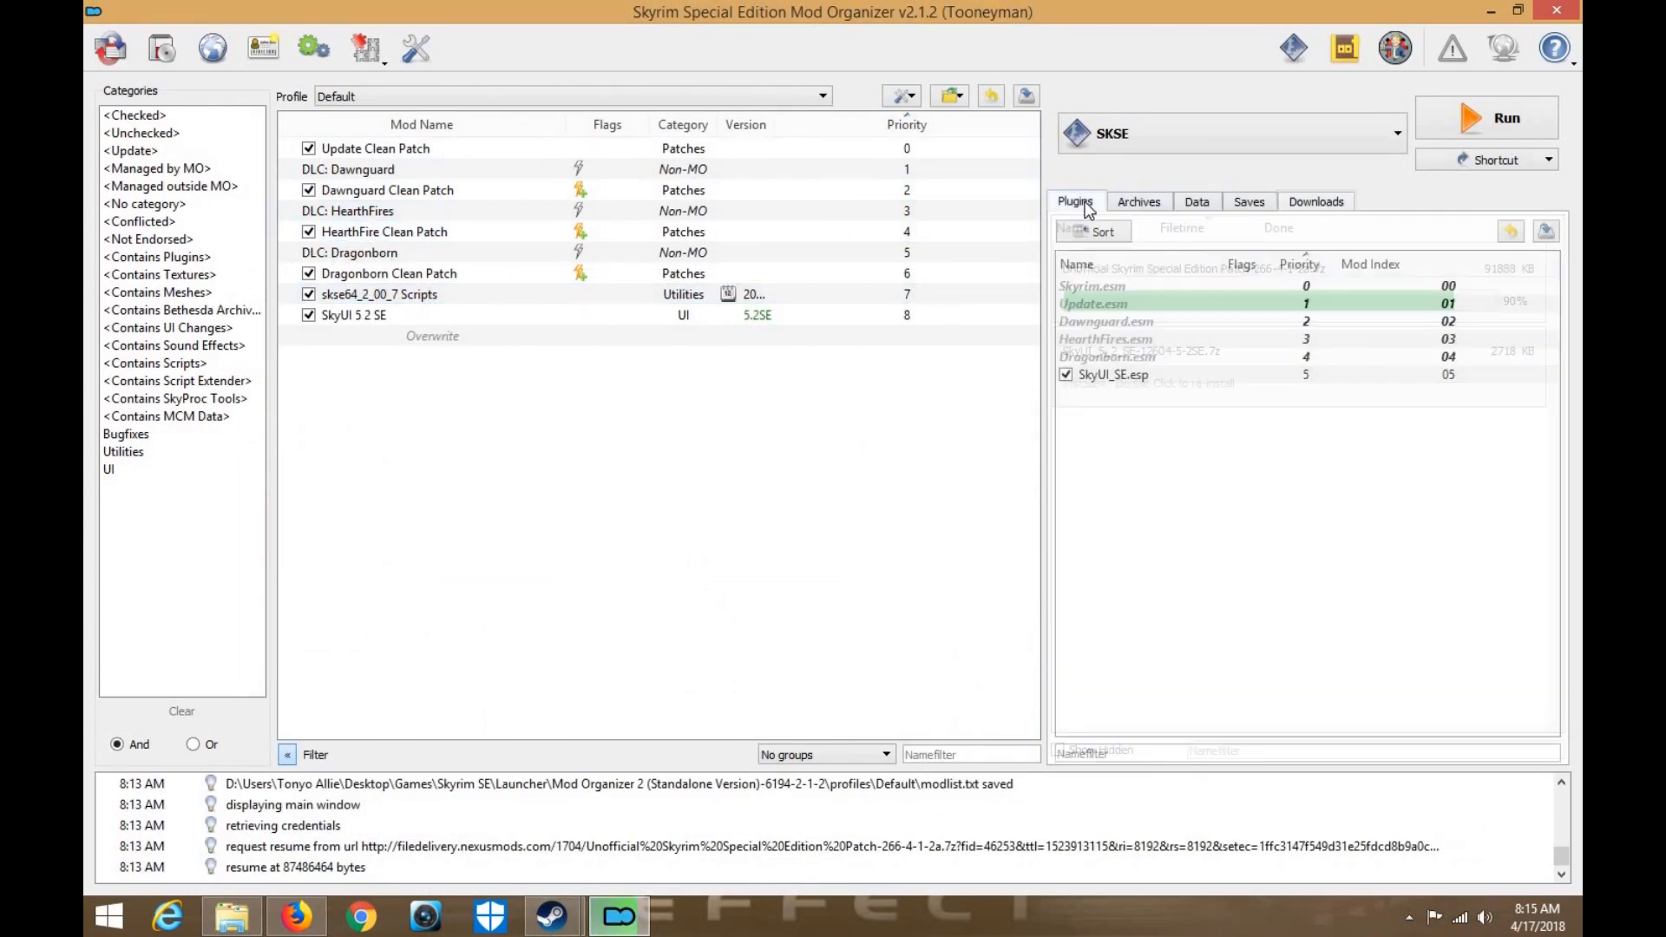
pyautogui.click(1201, 373)
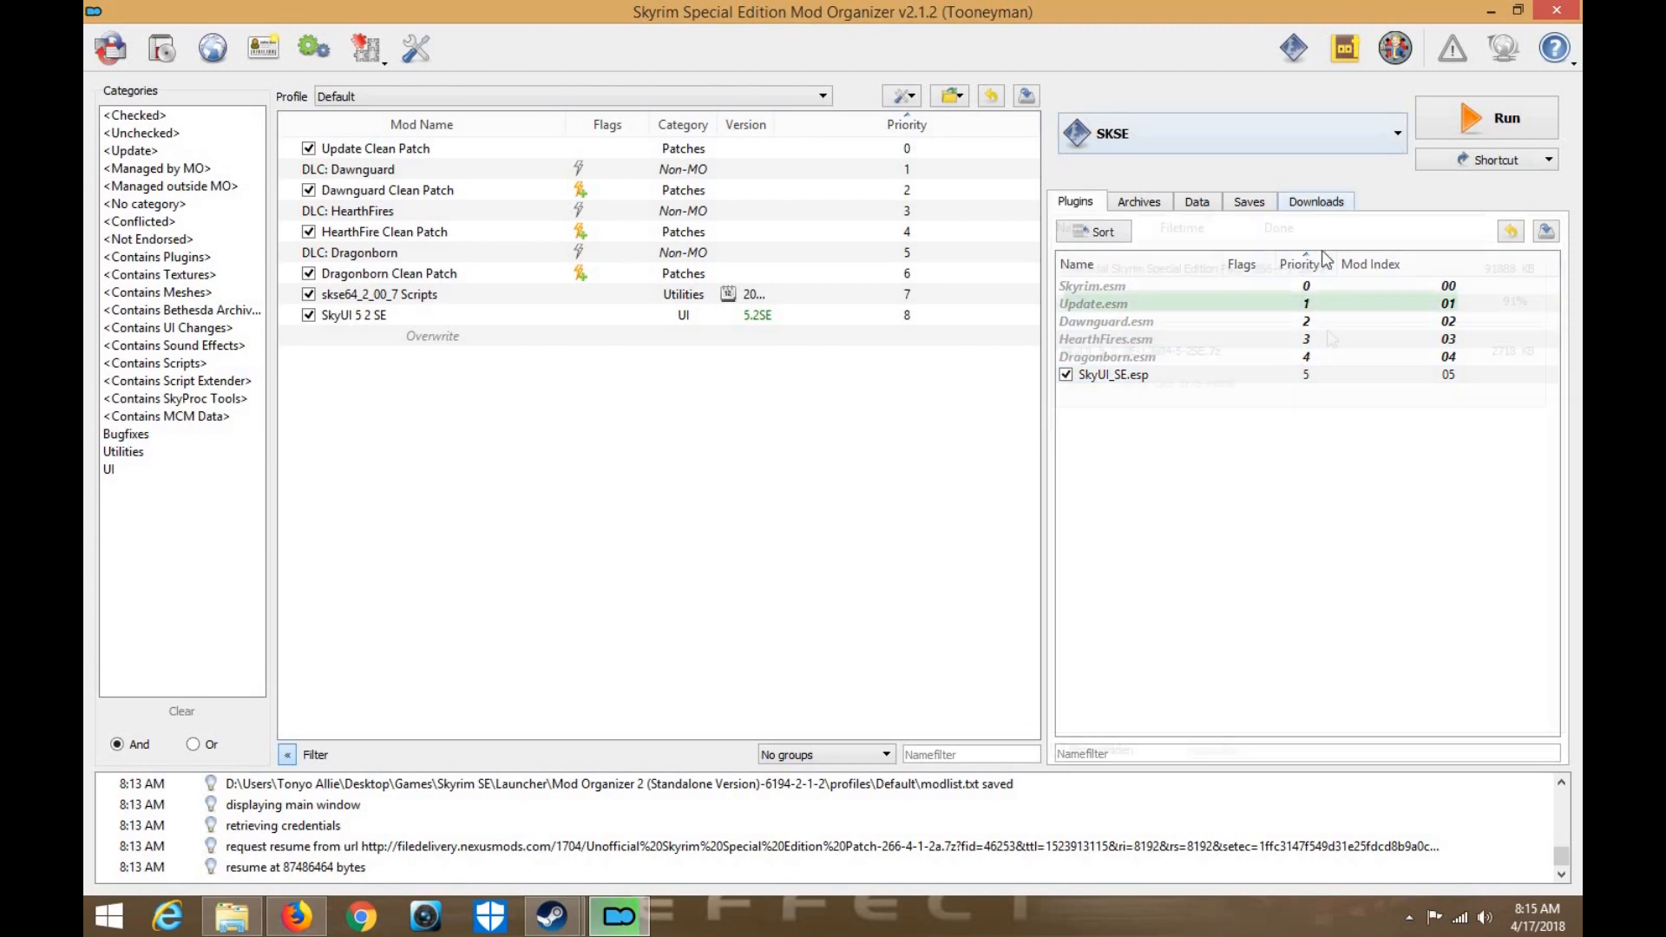
pyautogui.click(1317, 201)
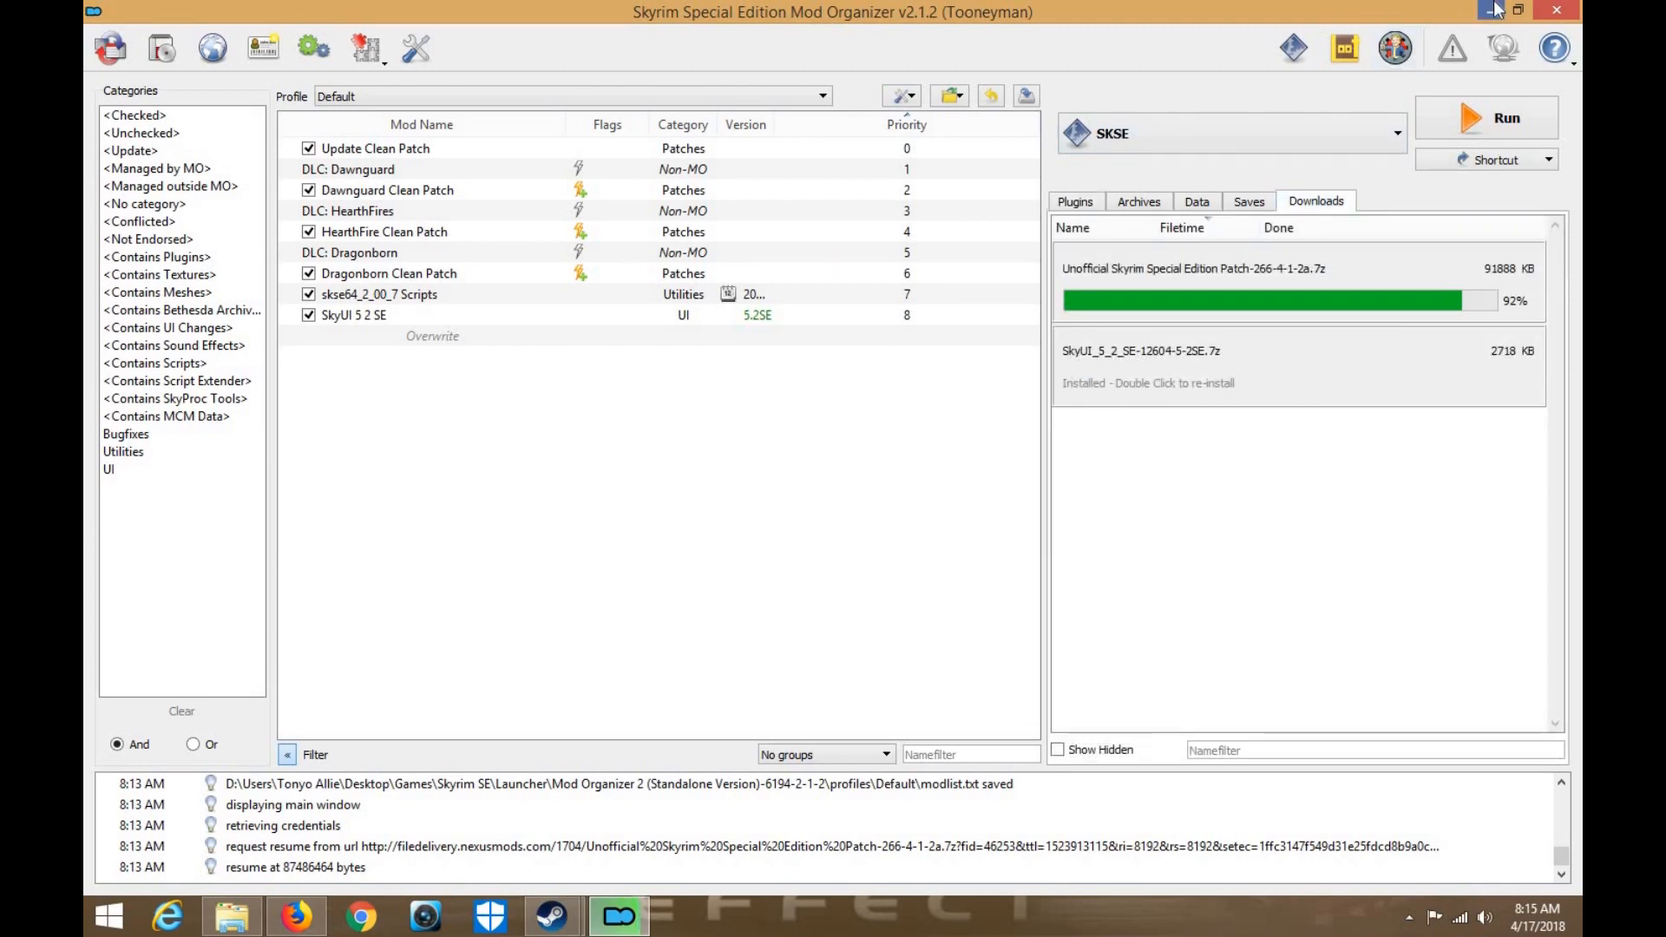
pyautogui.click(1490, 11)
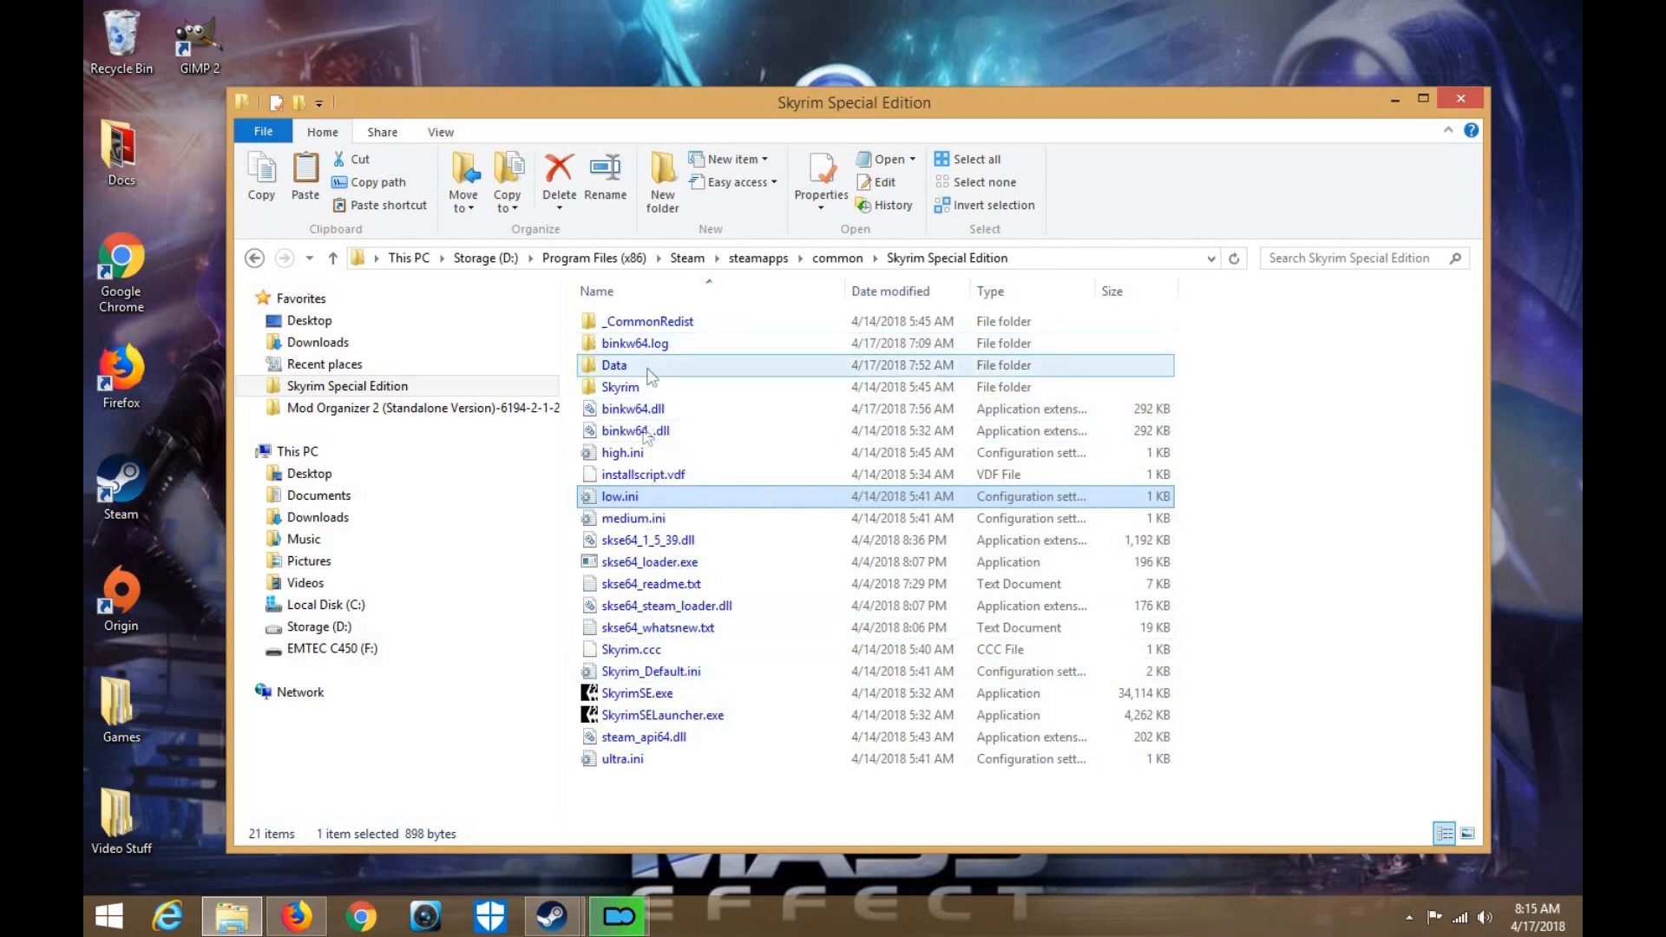
pyautogui.click(619, 917)
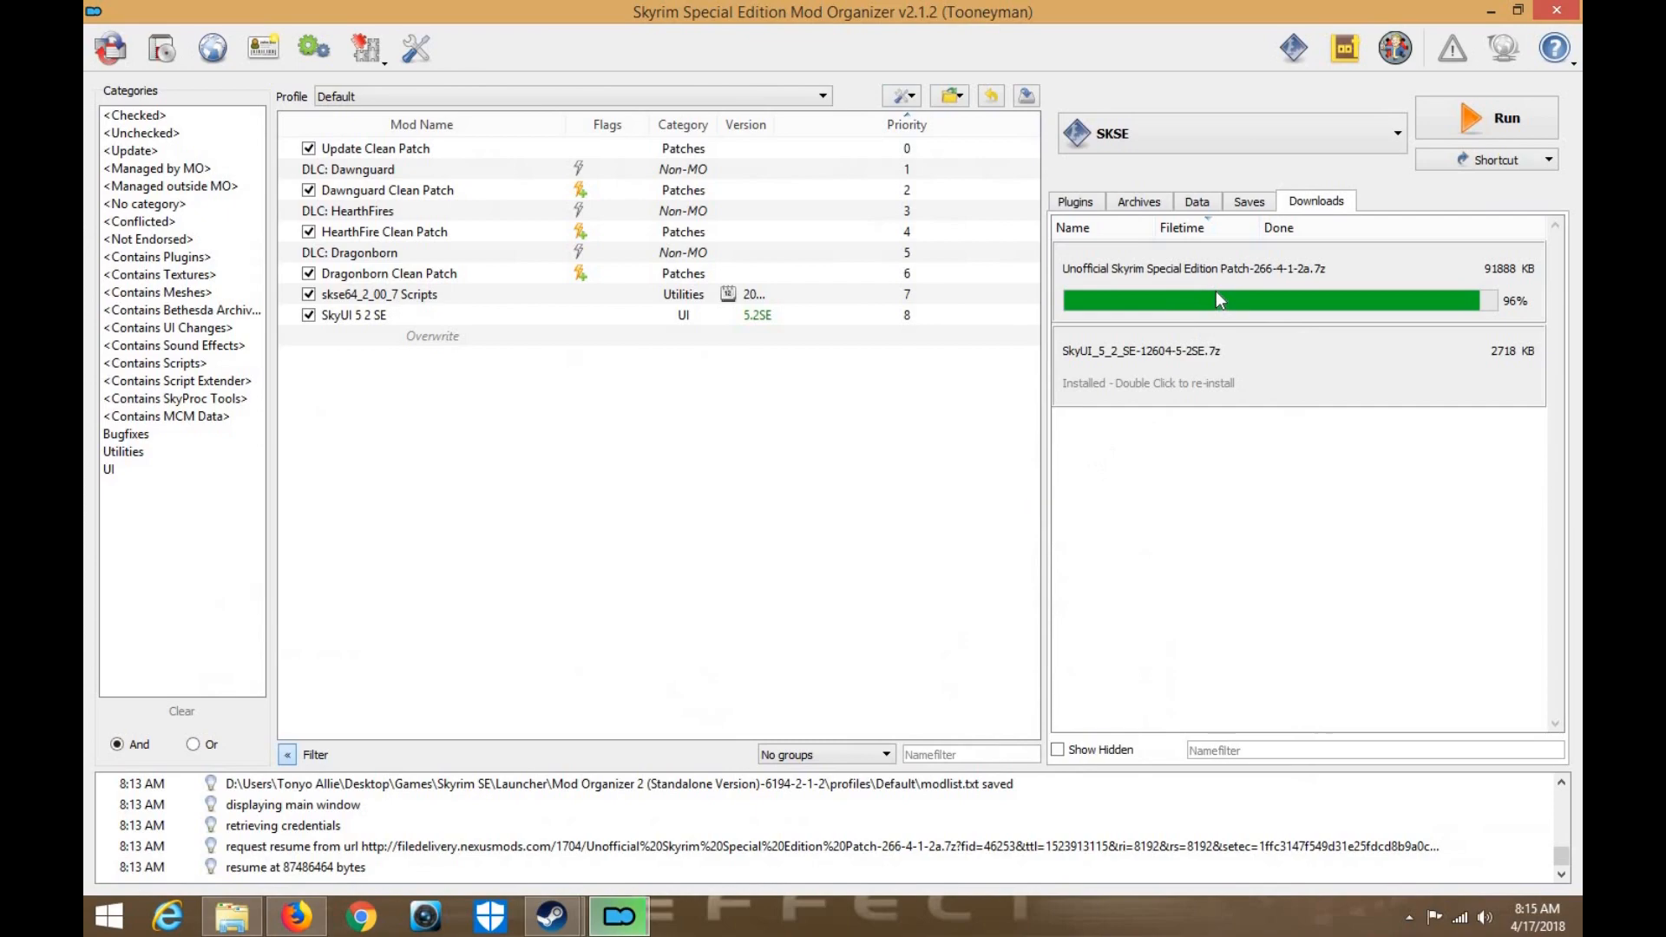
# Switch to Firefox and open the Utilities category from the Skyrim Special Edition mod categories on Nexus Mods
pyautogui.click(314, 925)
pyautogui.click(863, 53)
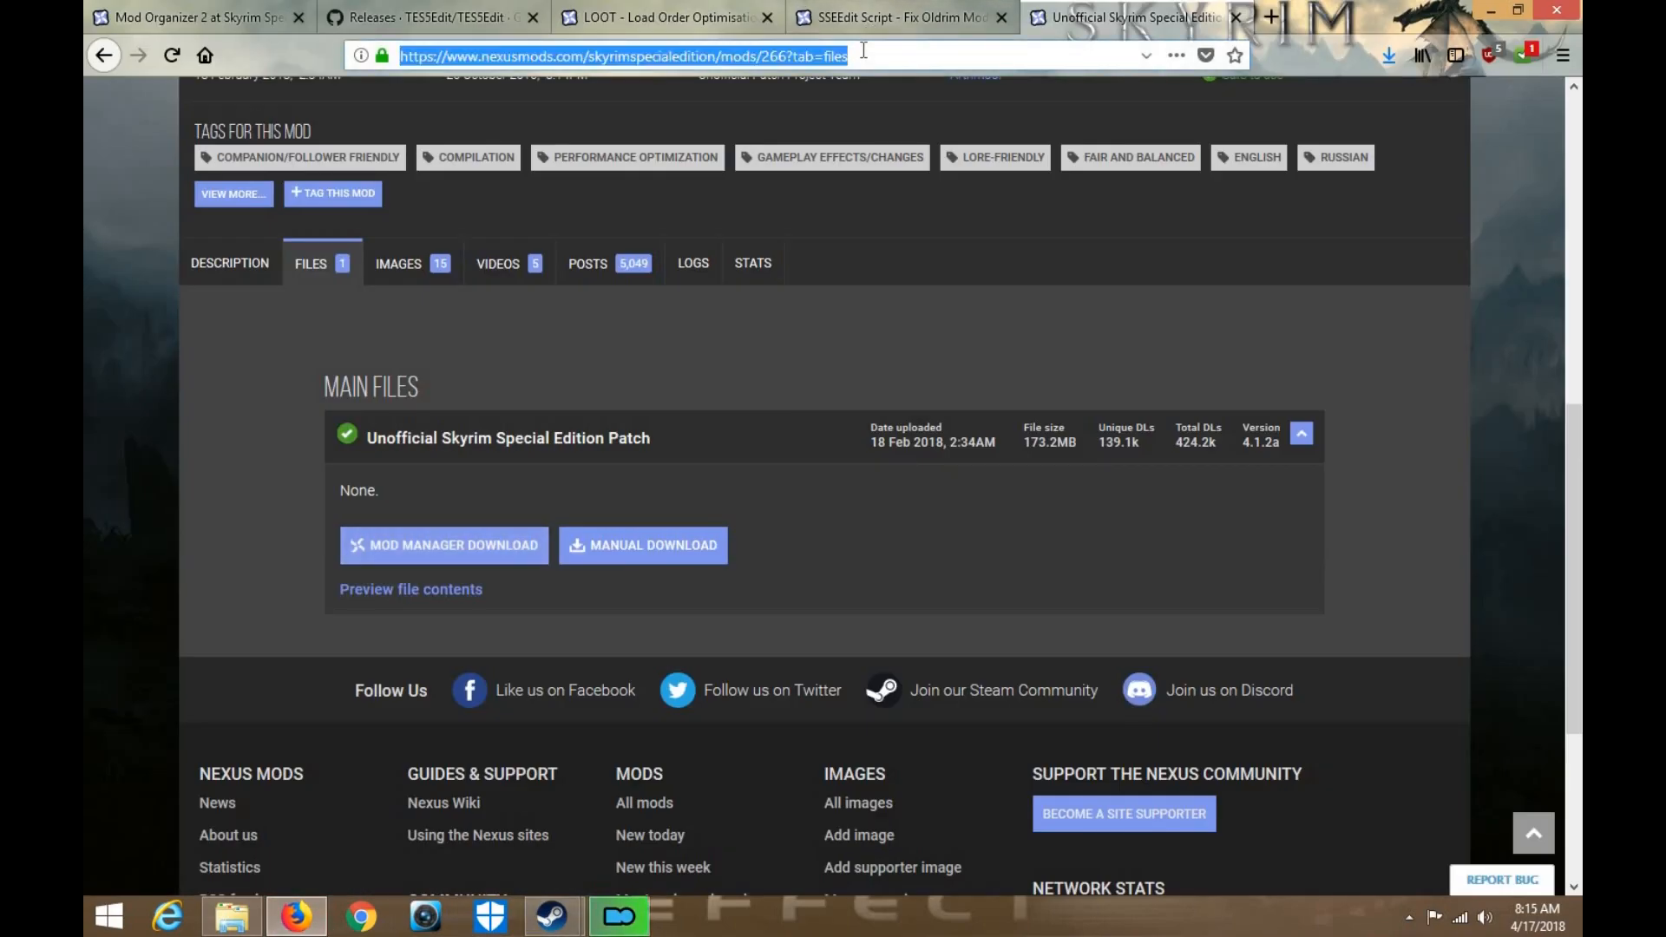
pyautogui.scroll(8, 501, 393)
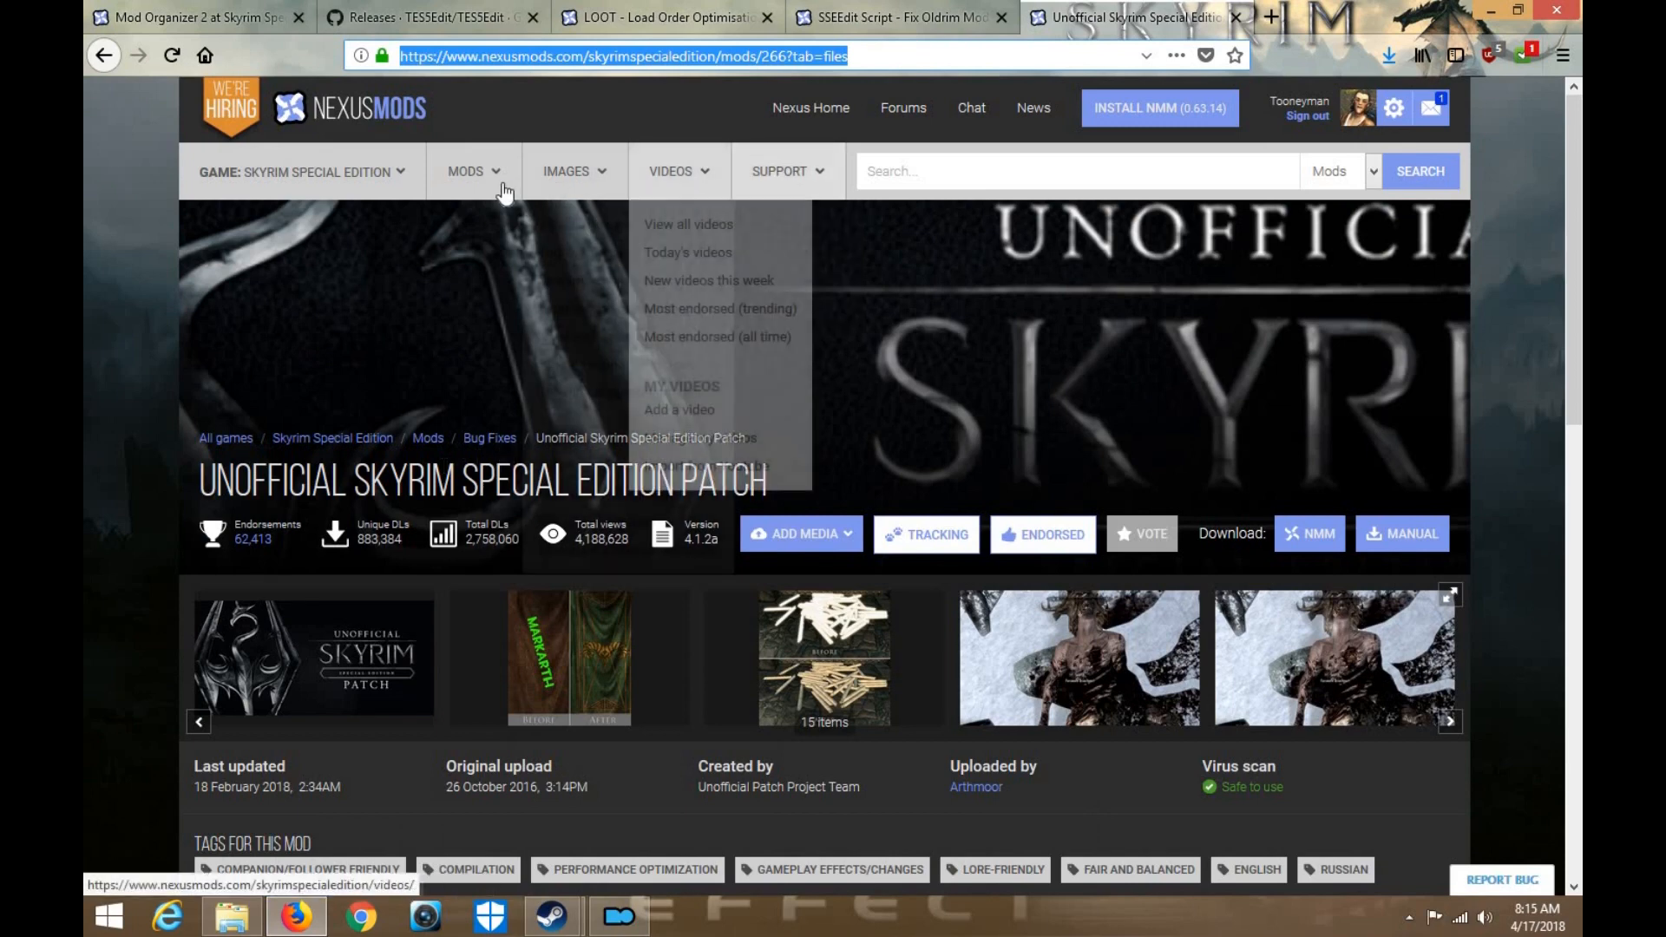
pyautogui.moveTo(505, 193)
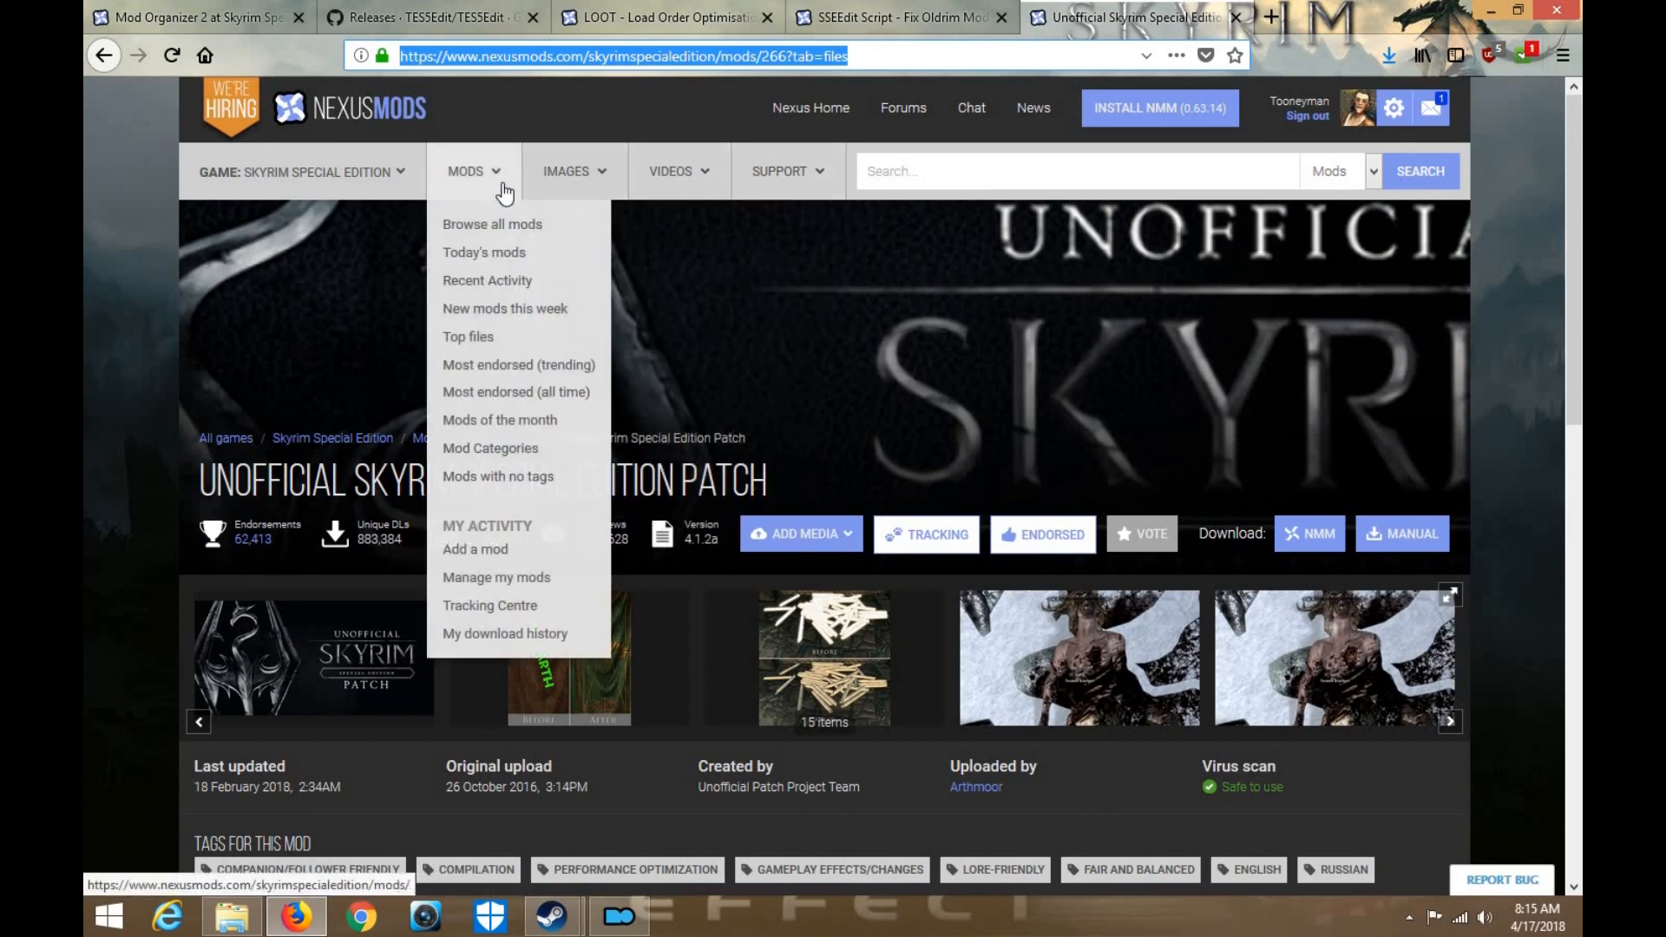
pyautogui.click(499, 450)
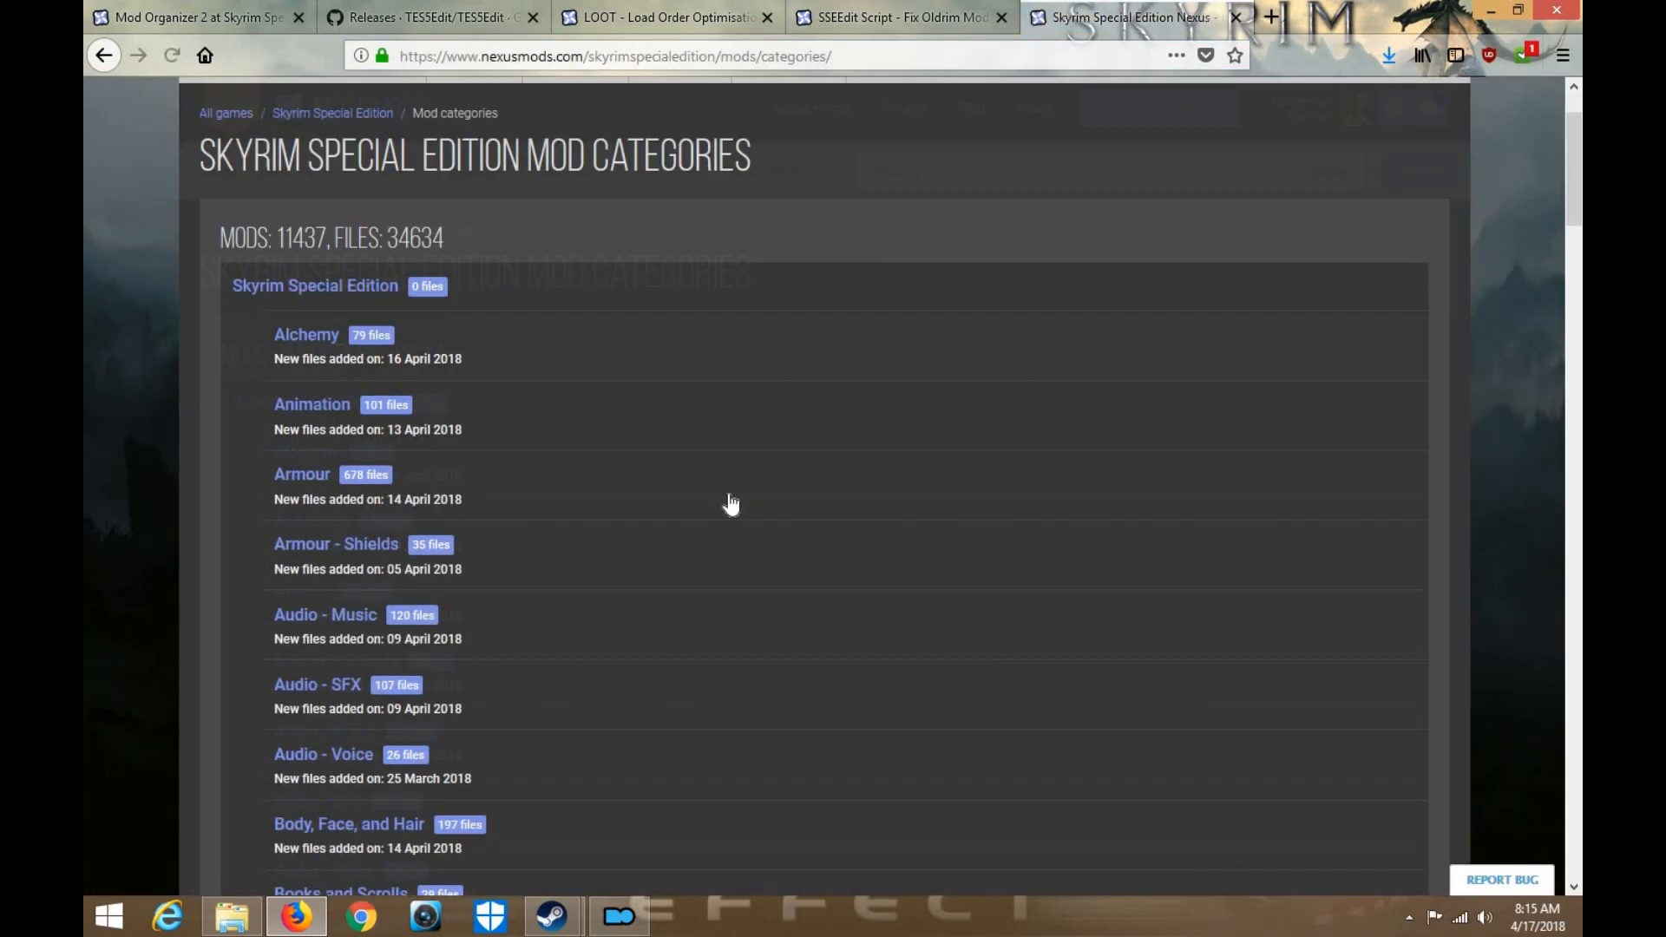
pyautogui.scroll(-20, 727, 503)
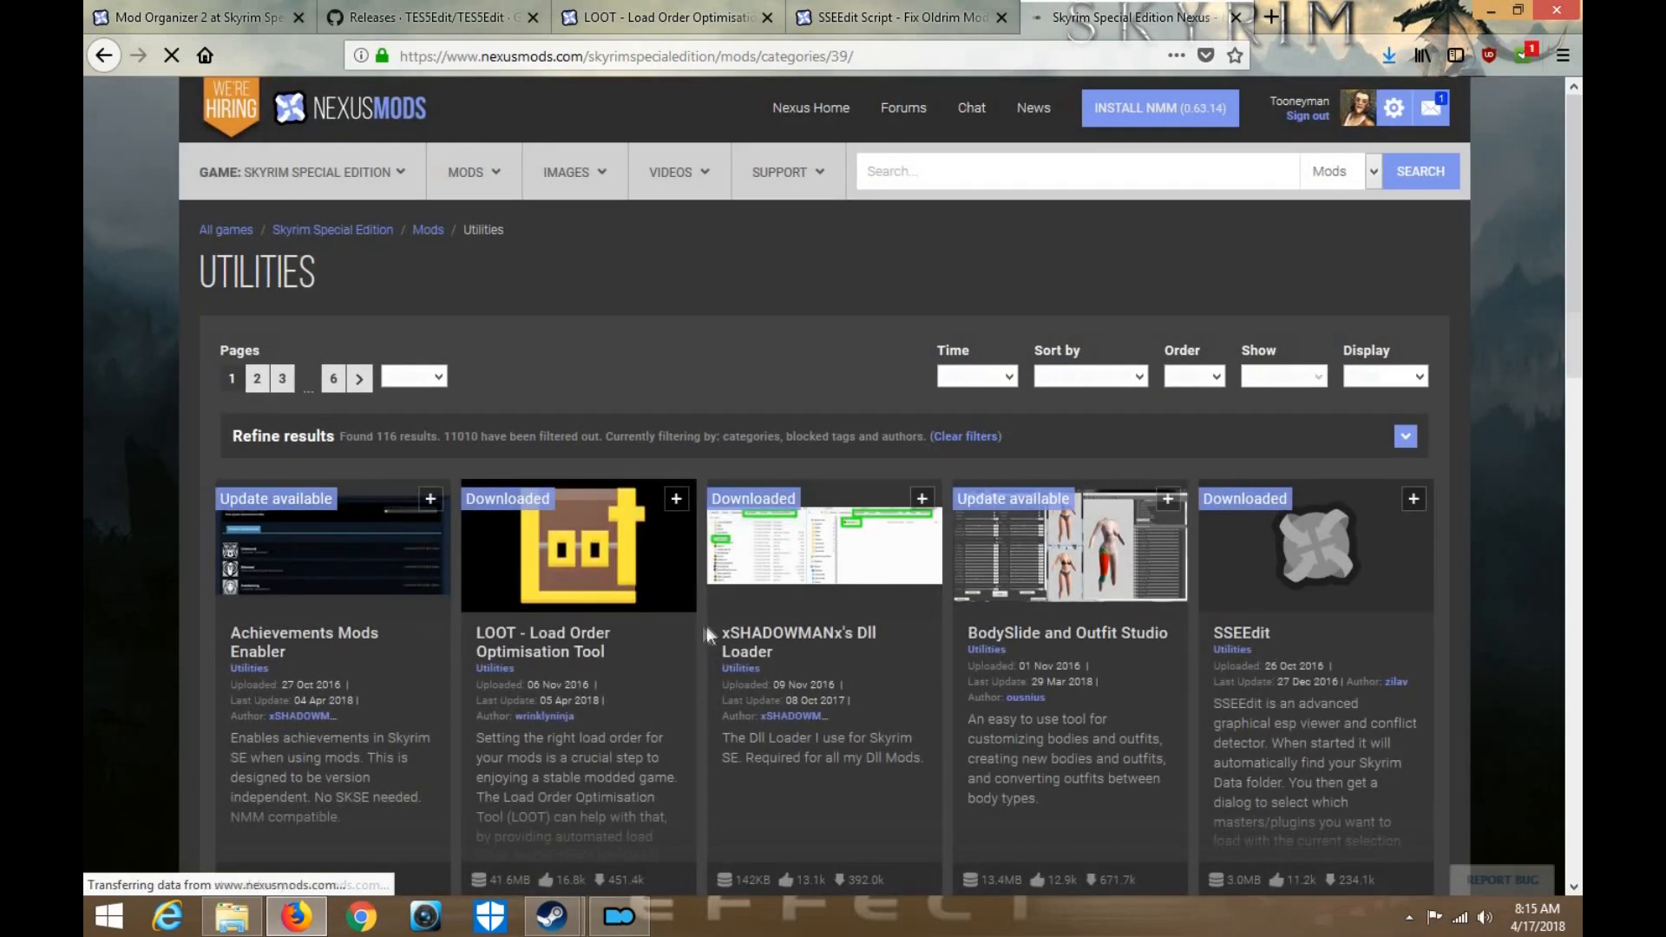
# Open the Achievements Mods Enabler mod page and show its available download files
pyautogui.scroll(-2, 707, 627)
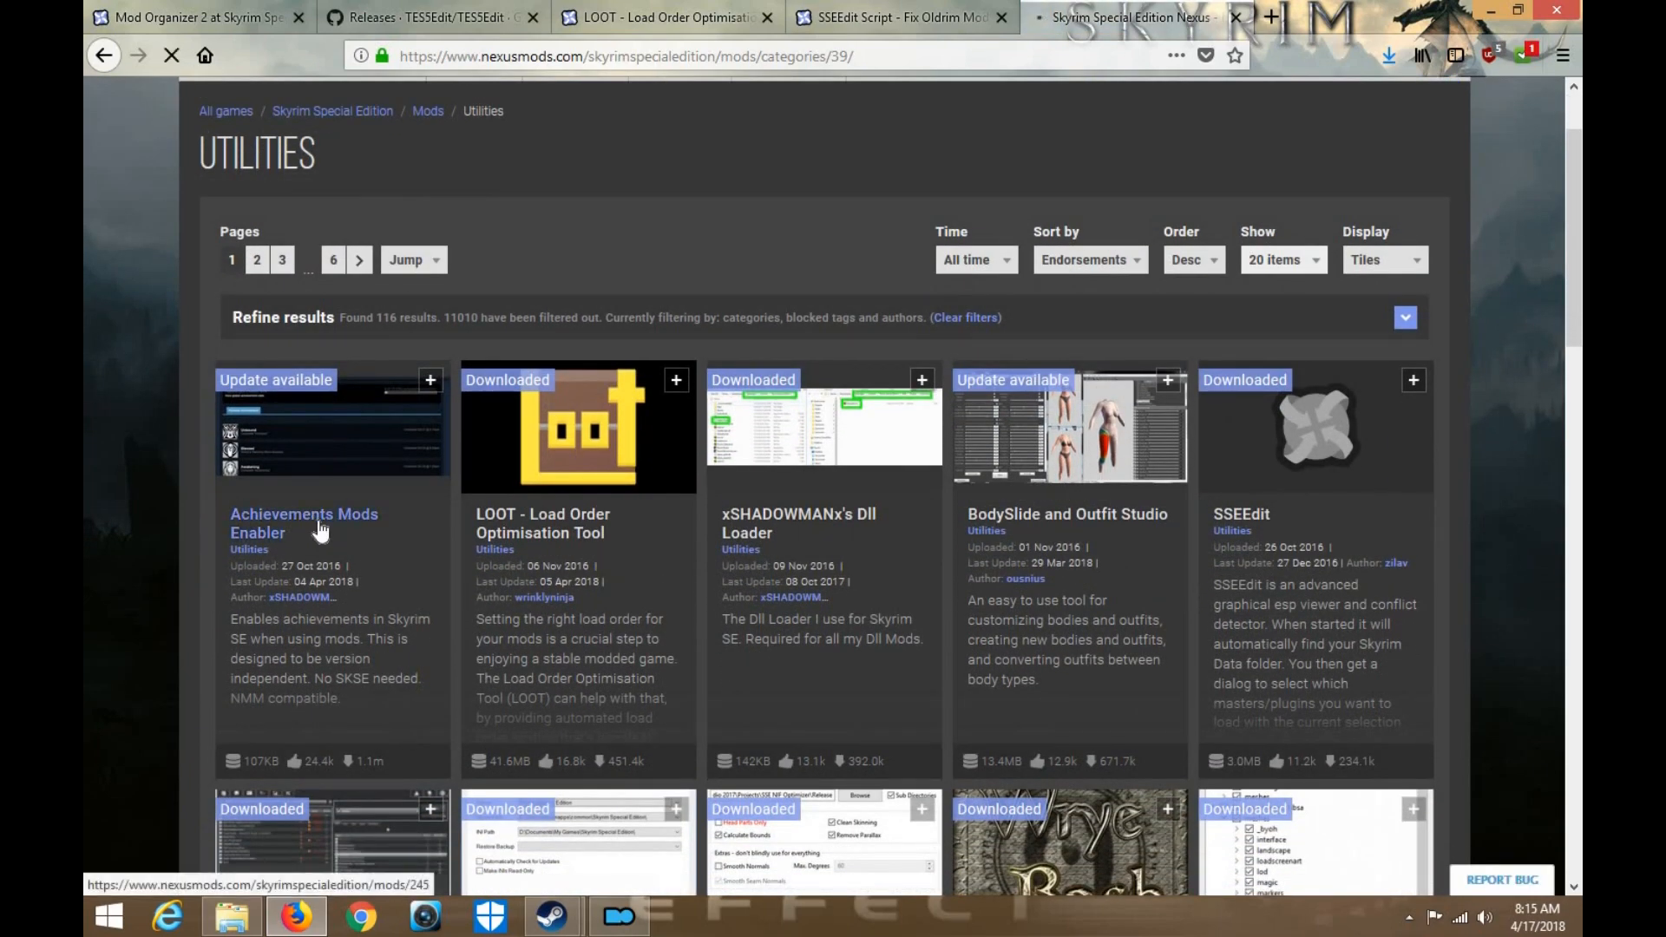
pyautogui.scroll(-4, 314, 707)
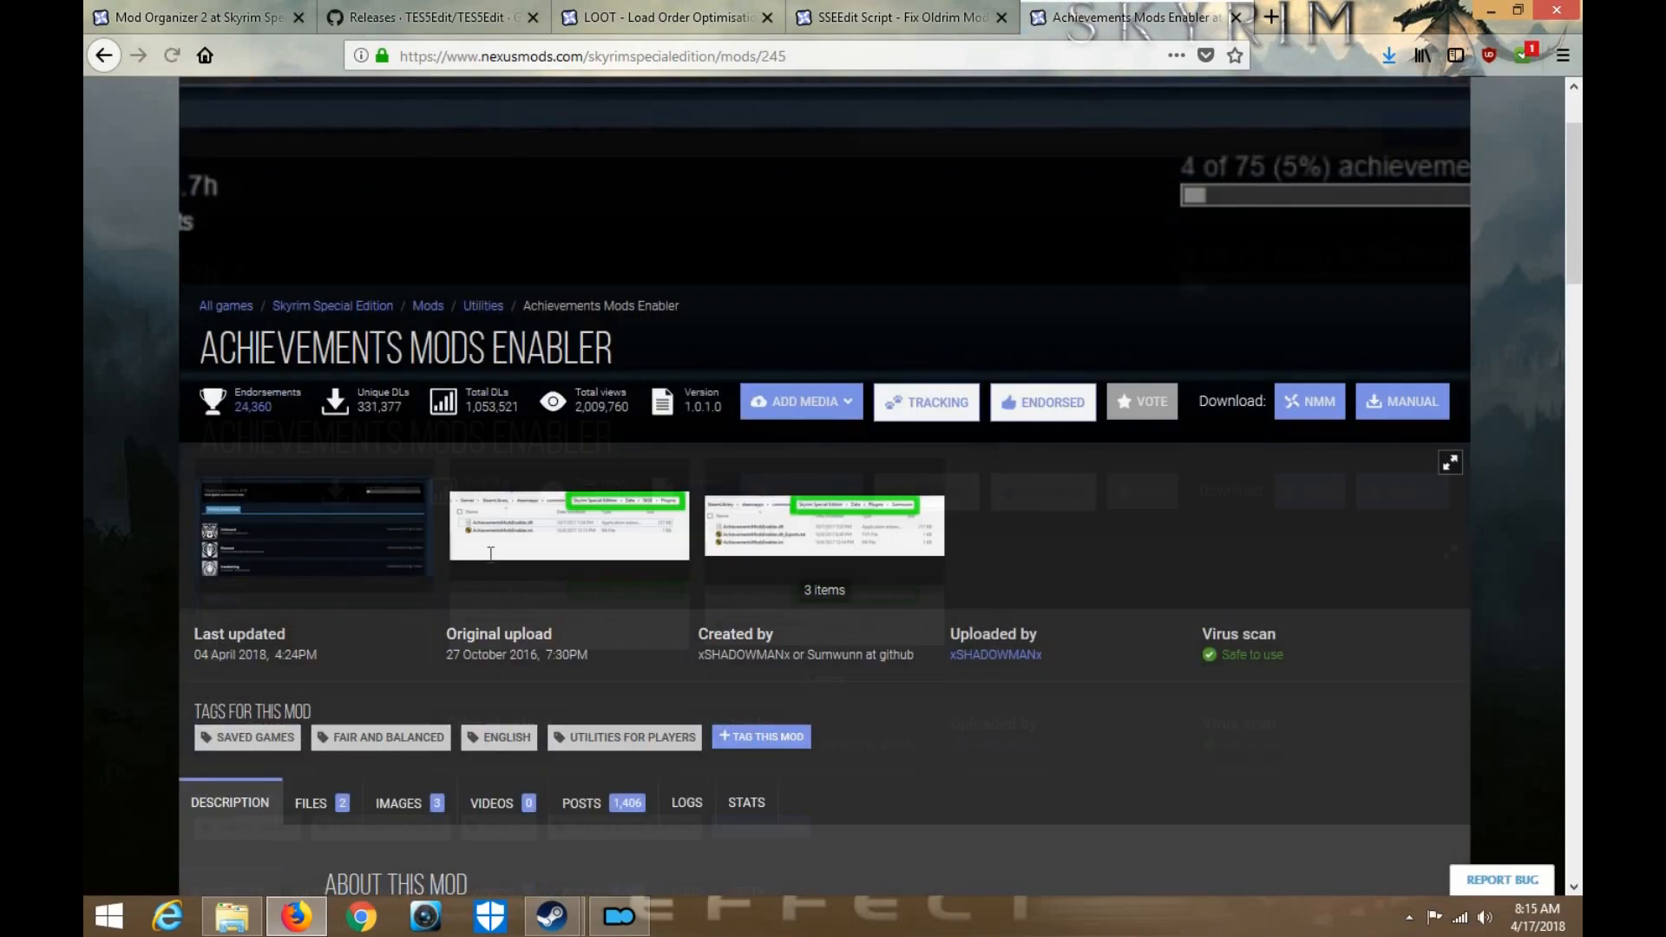
pyautogui.click(314, 707)
pyautogui.scroll(-4, 573, 468)
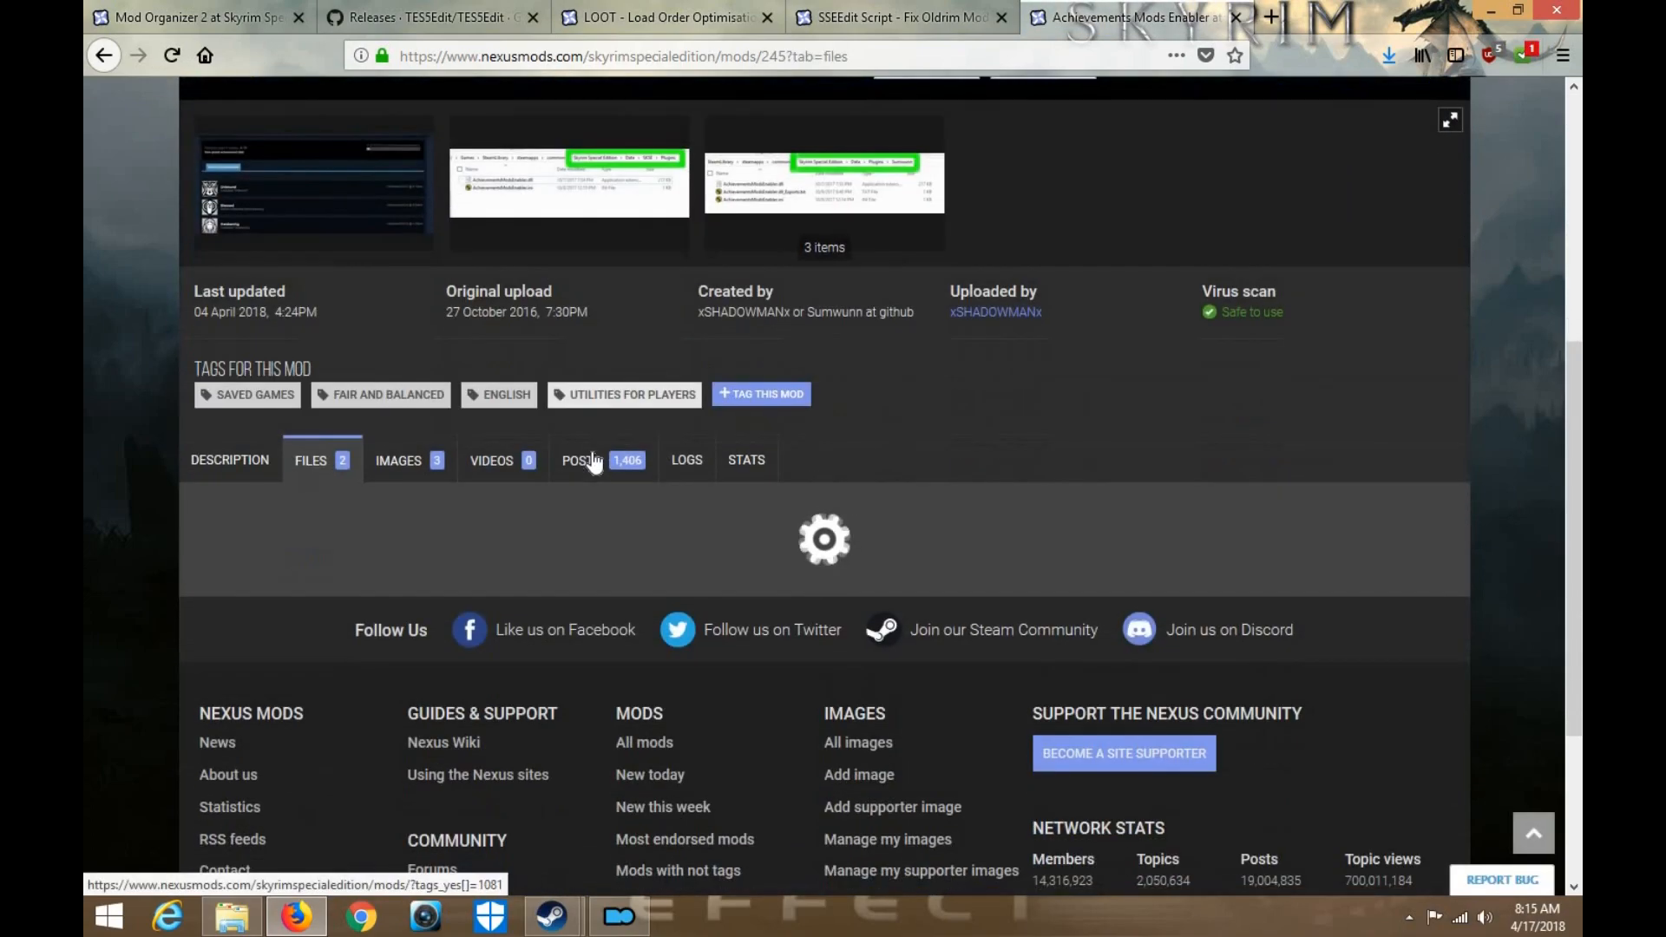
pyautogui.scroll(-4, 593, 458)
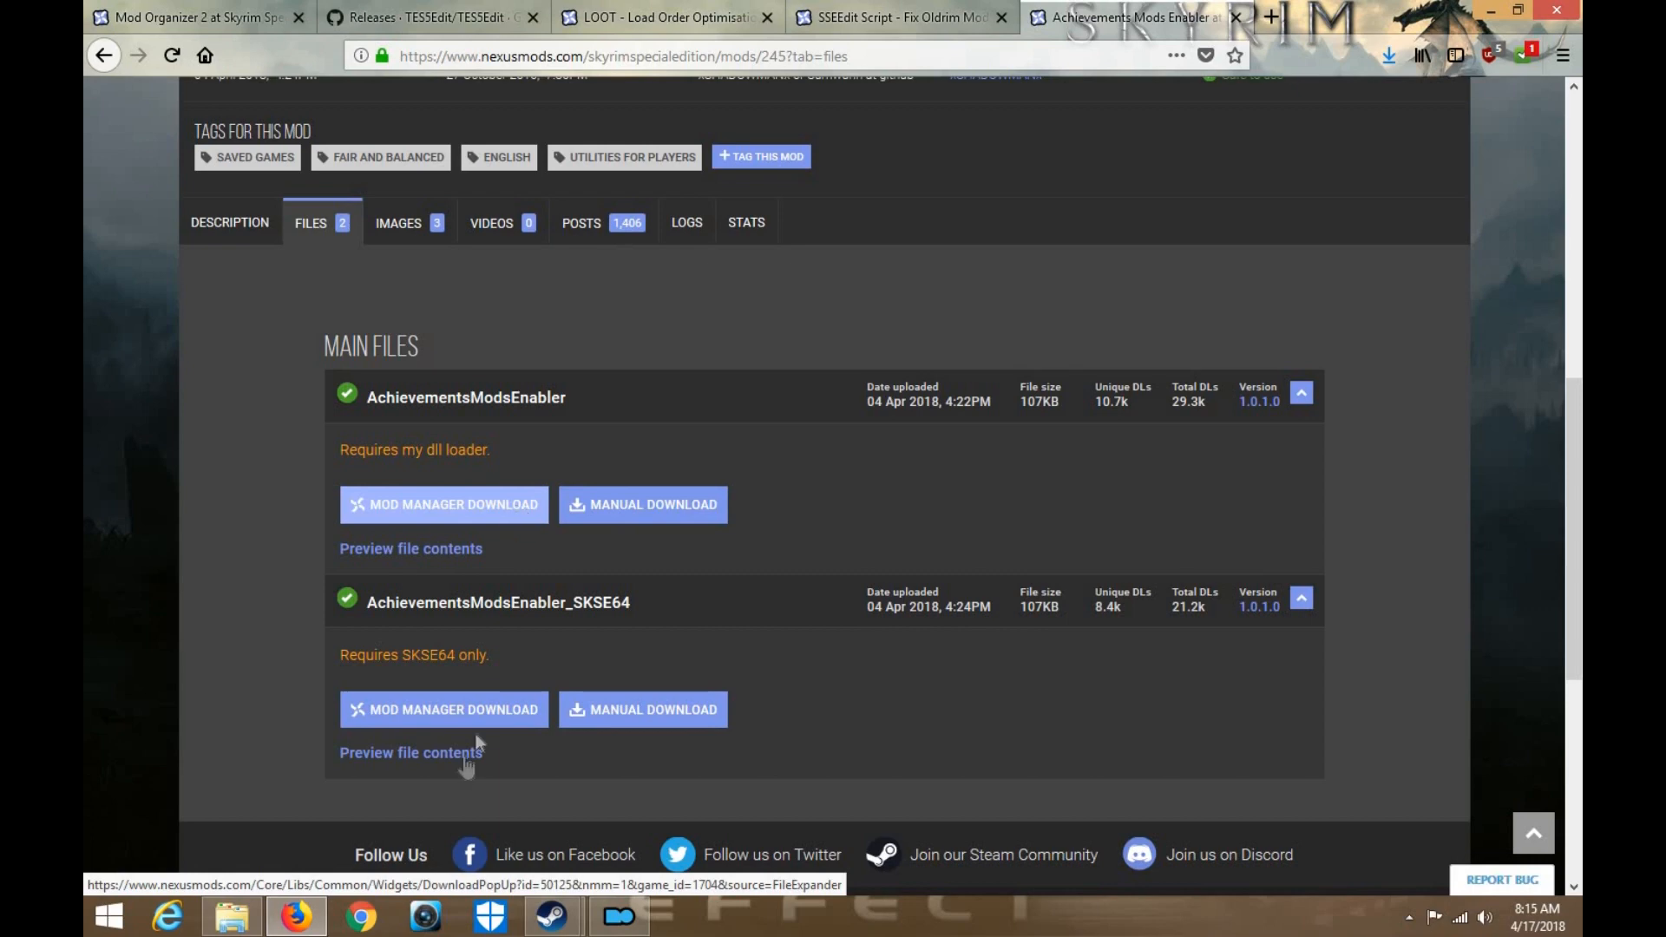
# Start the mod manager download of AchievementsModsEnabler_SKSE64 through NXM Link Proxy and dismiss the download notice
pyautogui.click(504, 706)
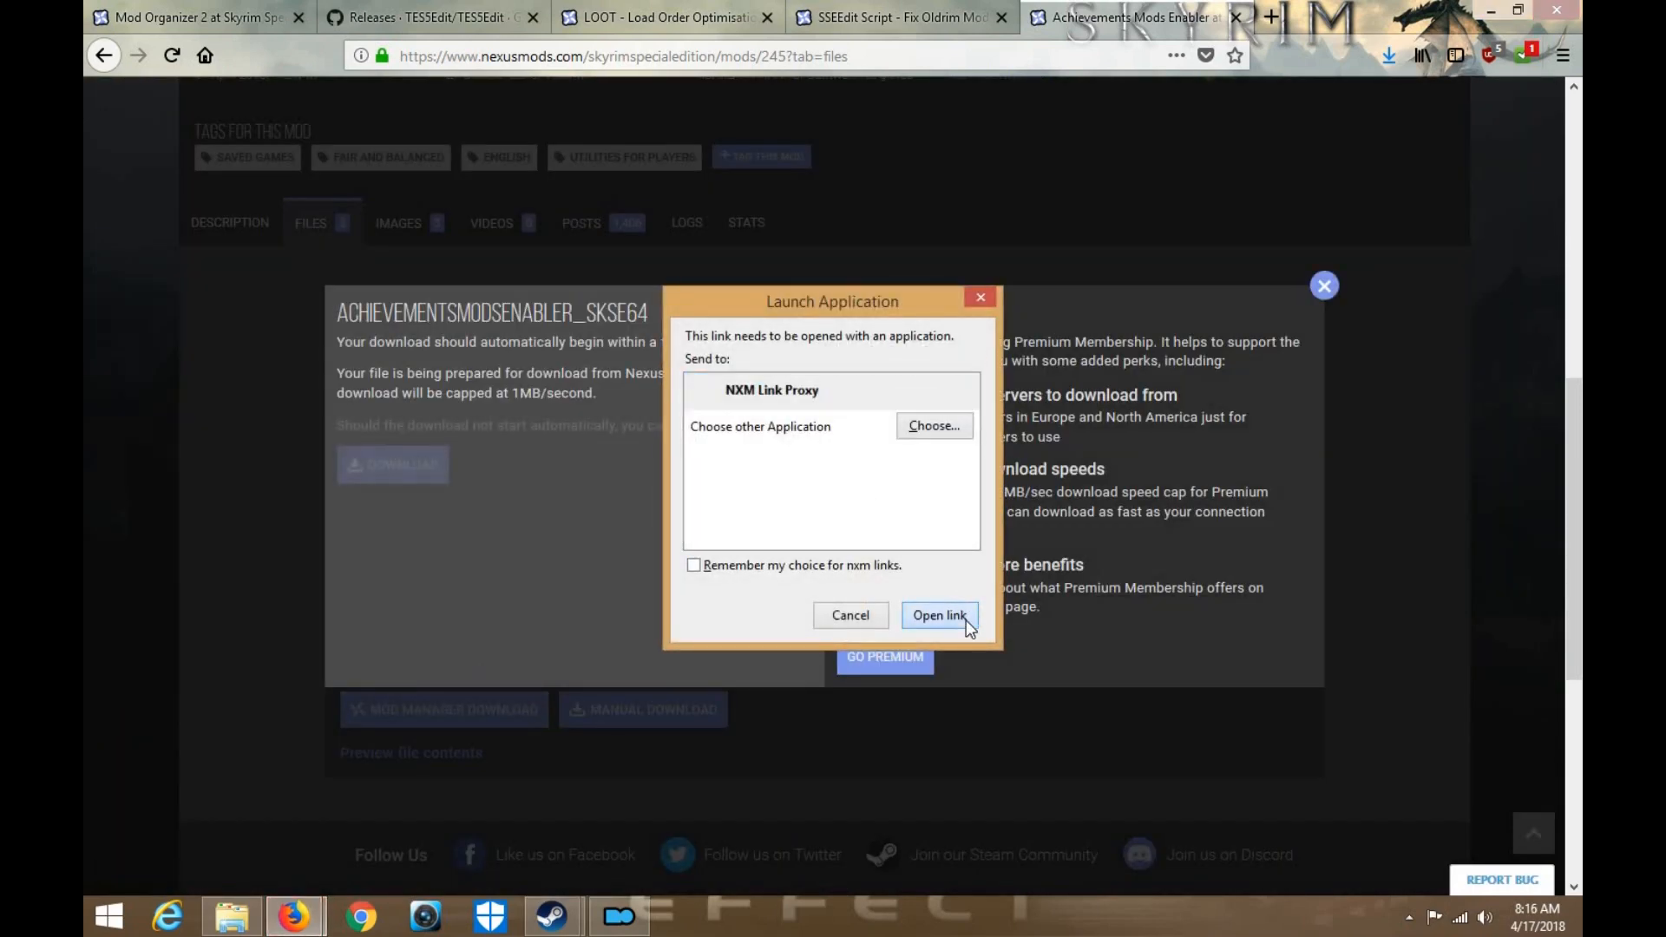
pyautogui.click(971, 619)
pyautogui.click(1325, 287)
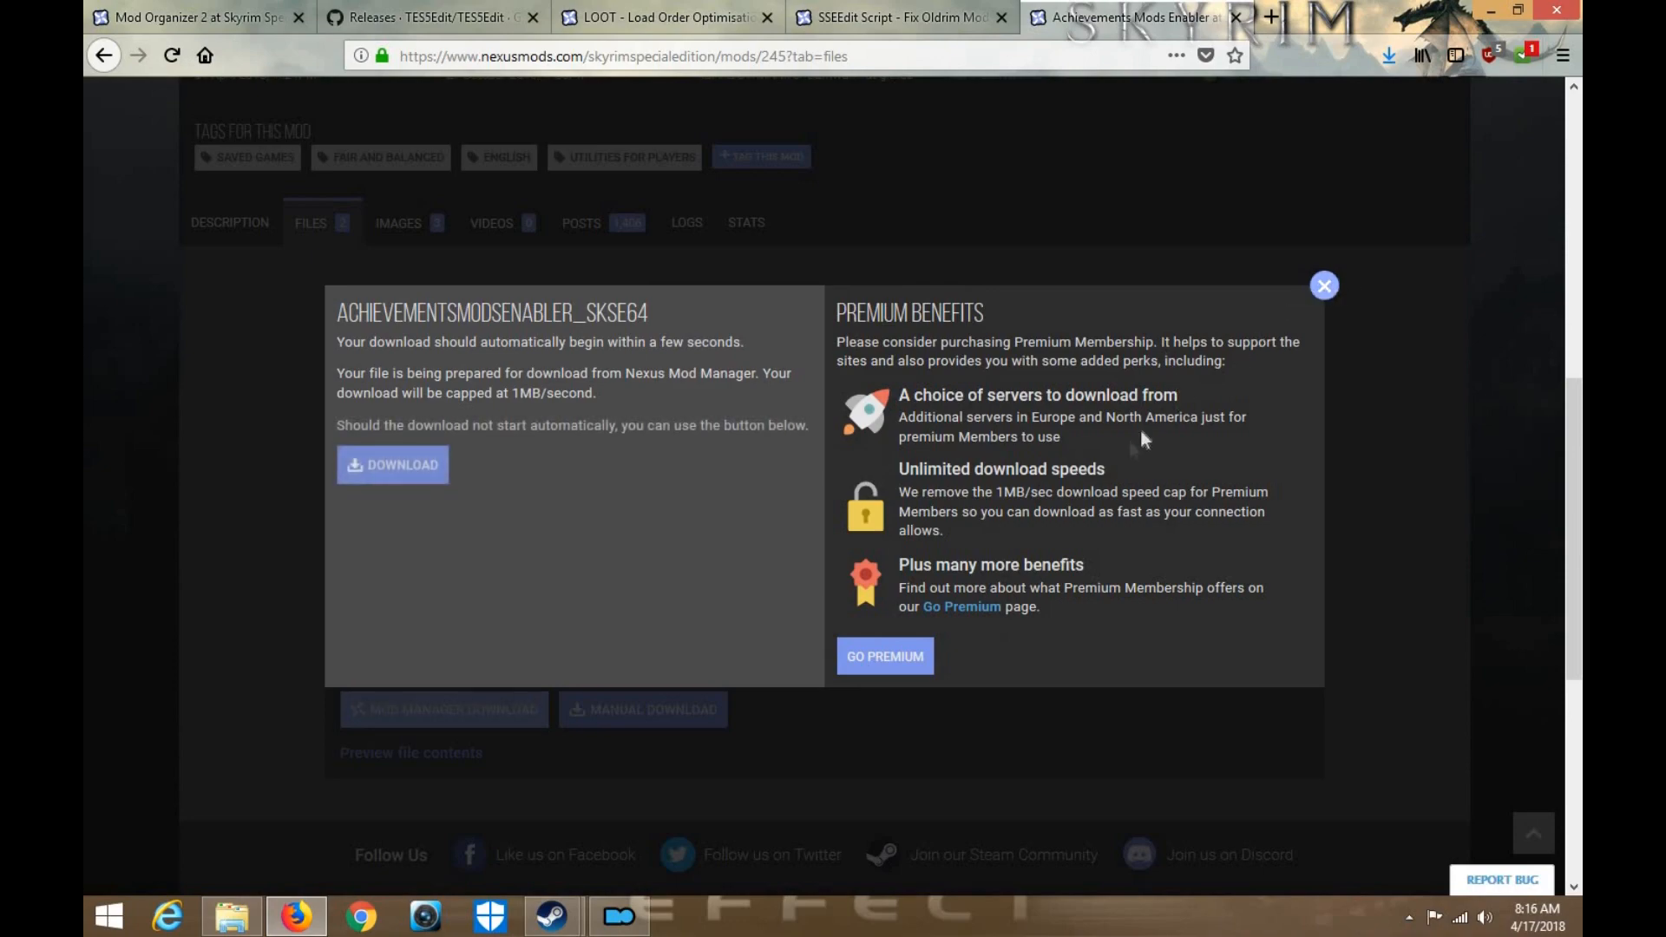
# Read the pinned author post and the user comments about Achievements Mods Enabler
pyautogui.scroll(4, 591, 555)
pyautogui.click(621, 606)
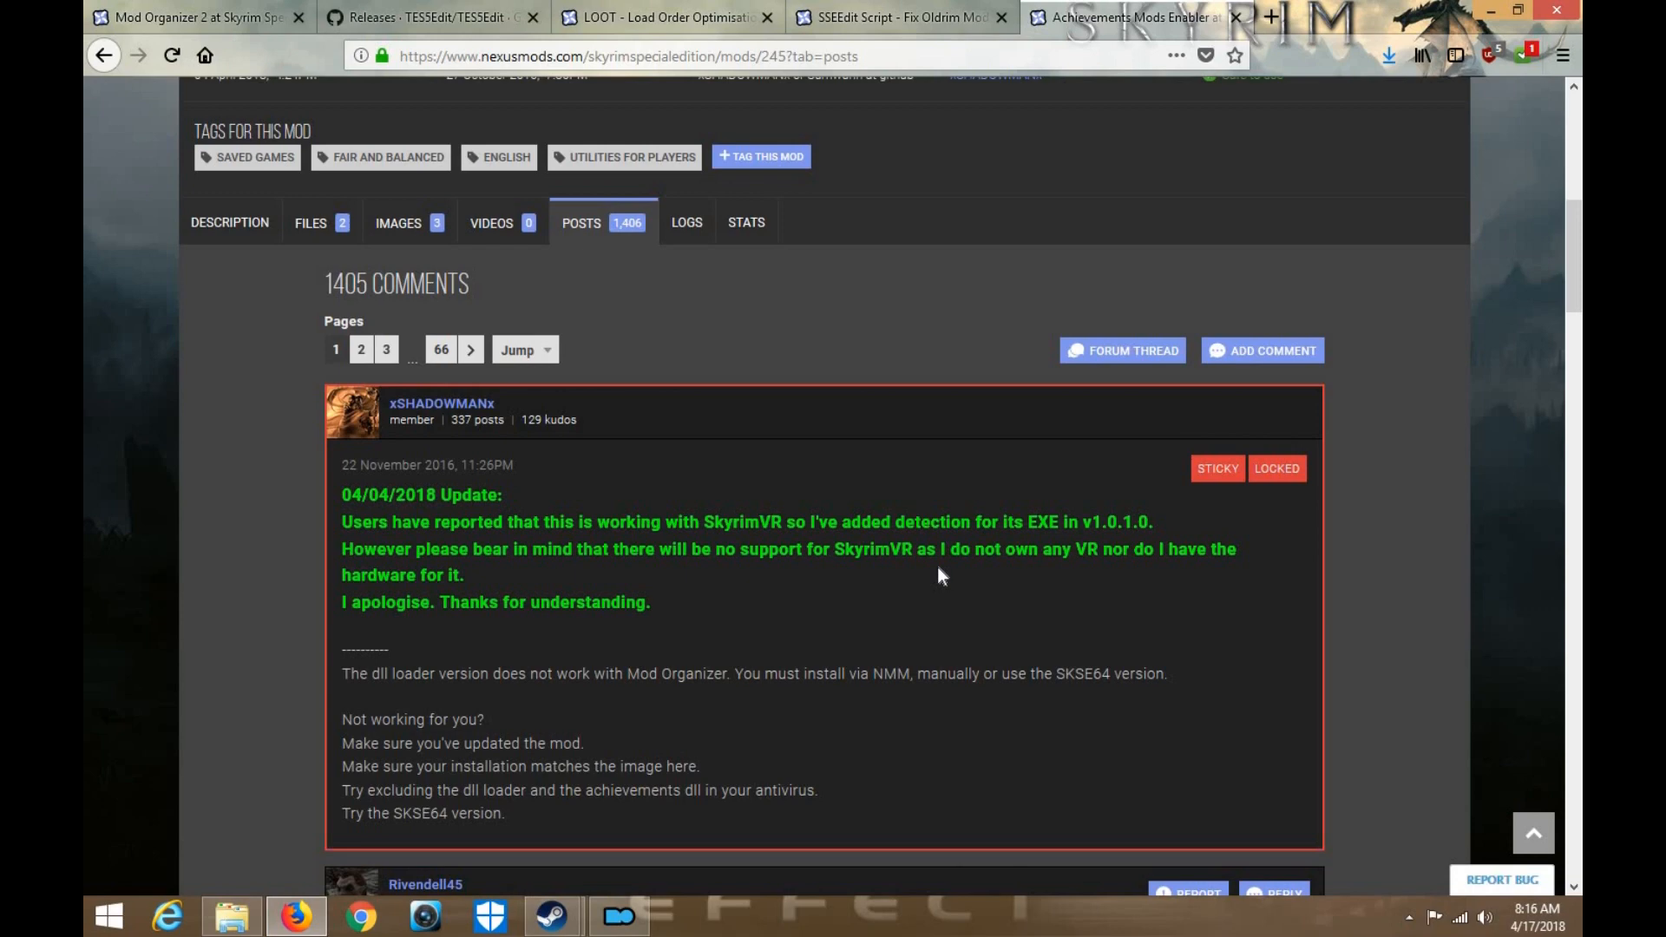
pyautogui.scroll(-3, 937, 566)
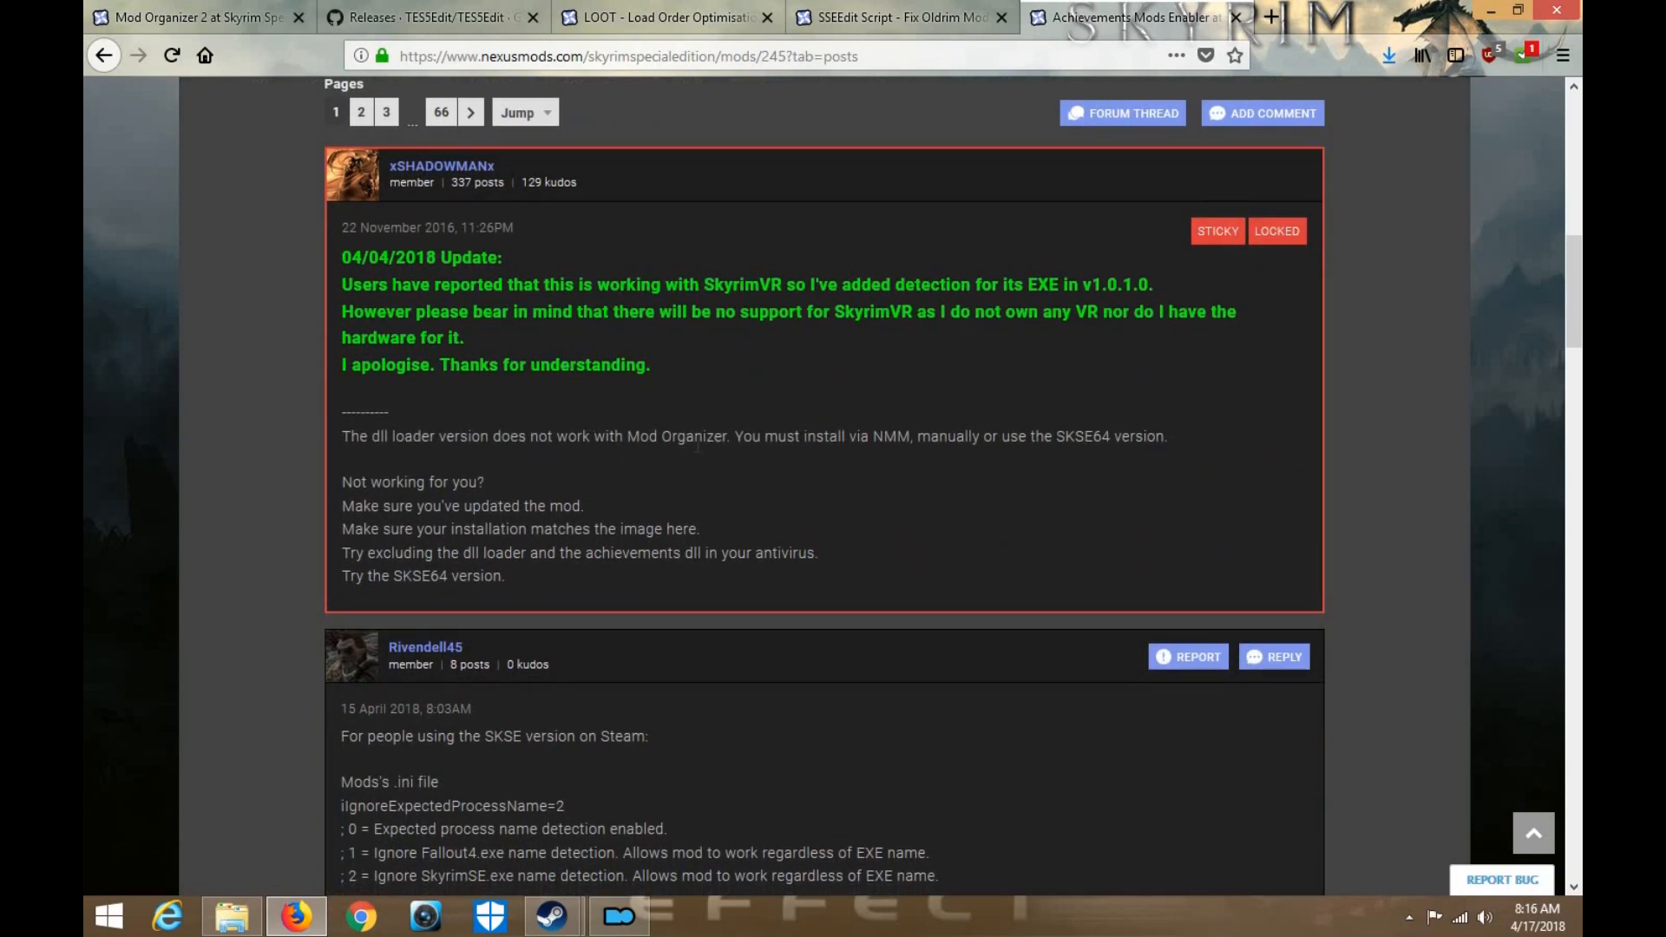
pyautogui.scroll(-2, 697, 446)
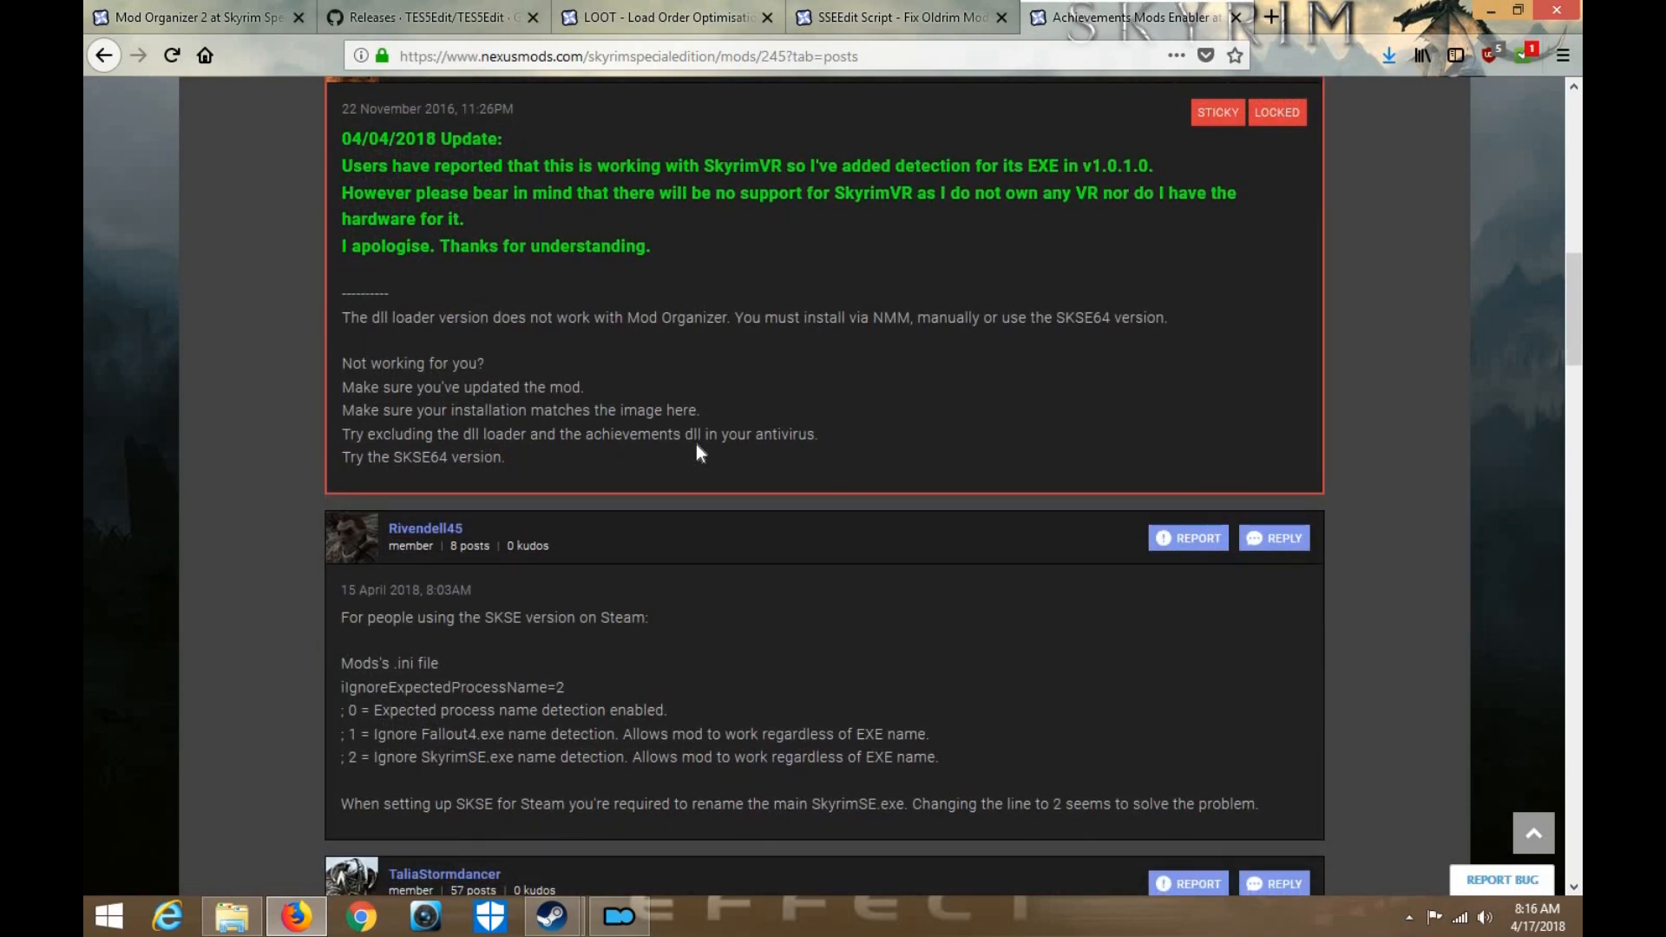
pyautogui.scroll(-6, 696, 445)
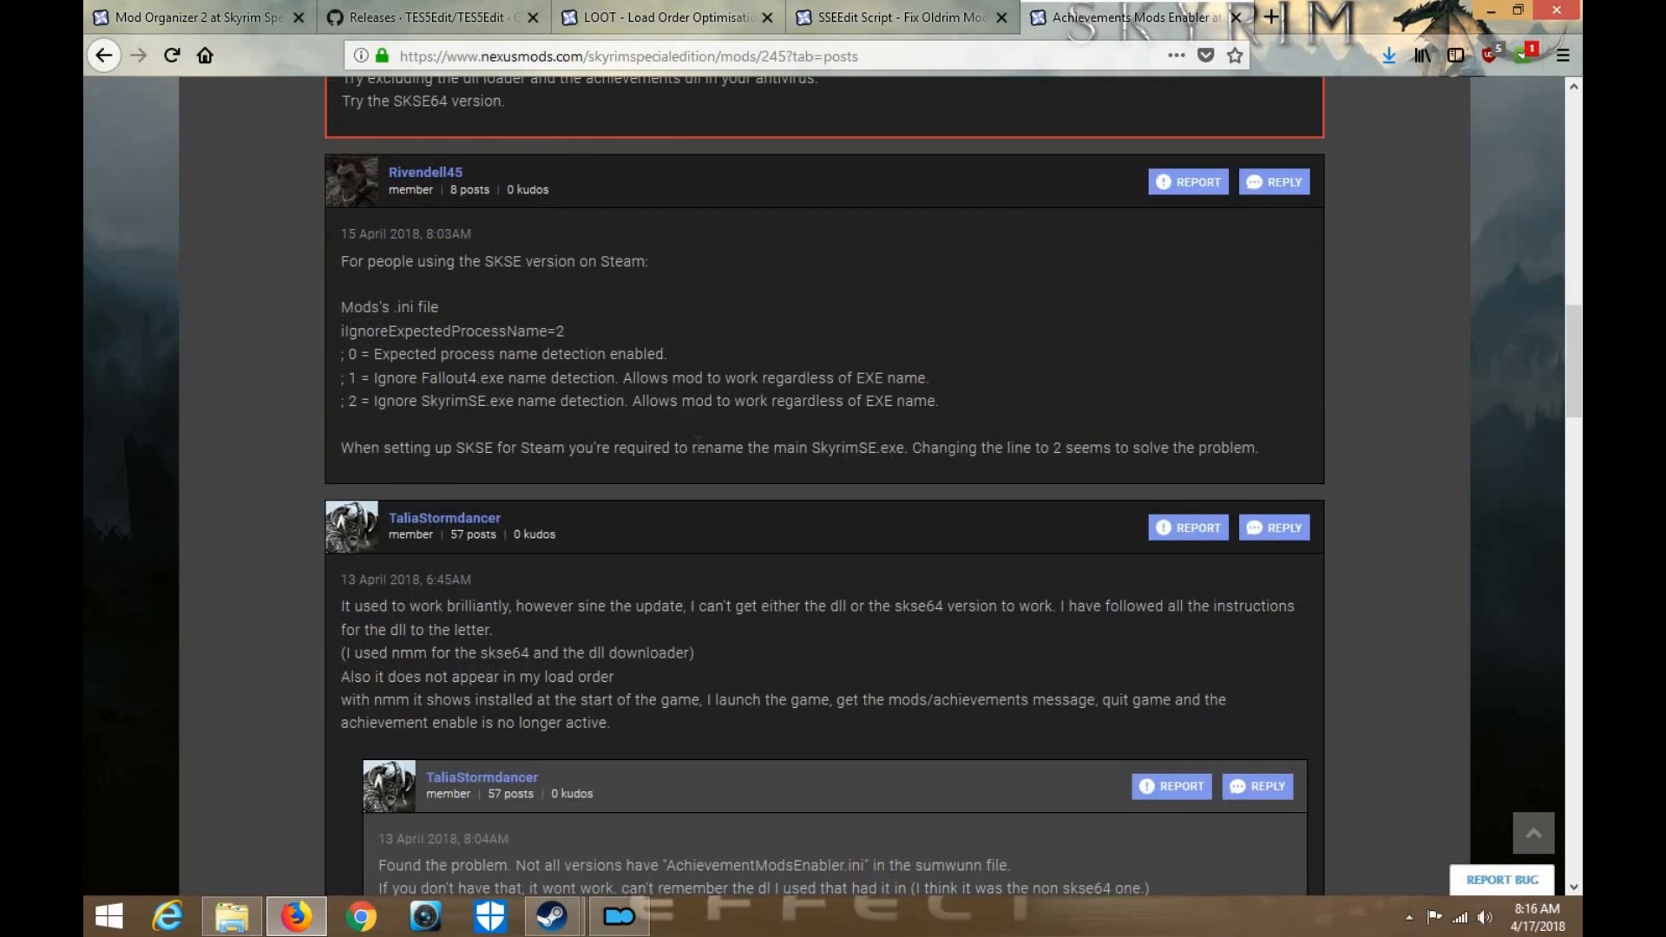
pyautogui.scroll(20, 1308, 233)
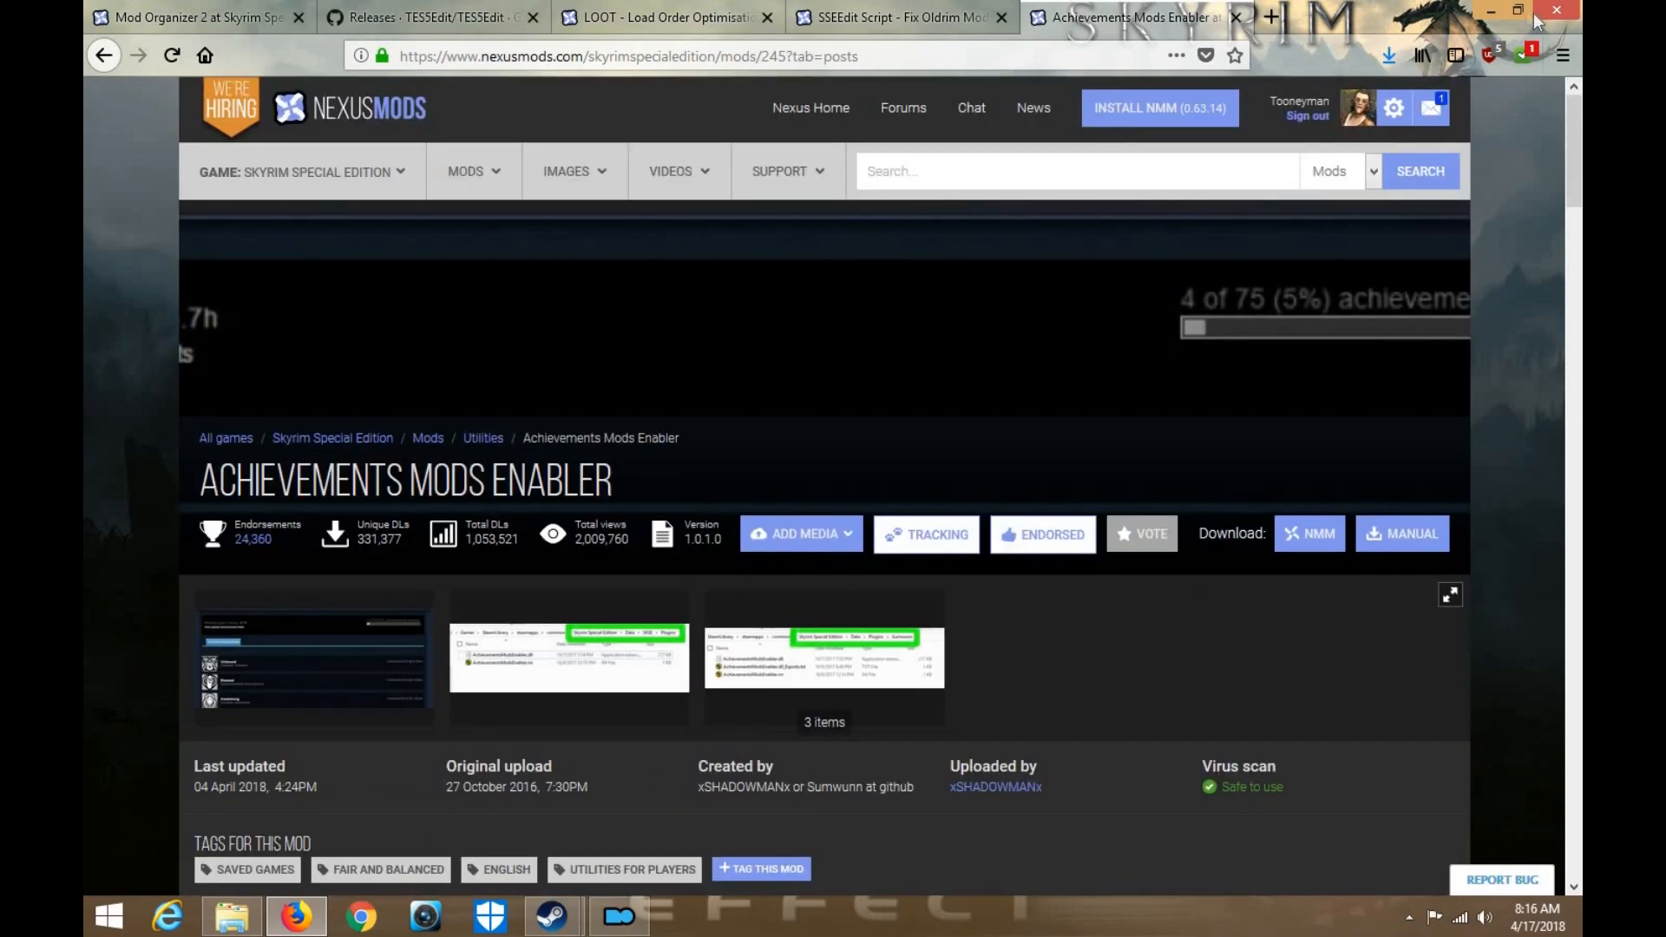
# Switch to Mod Organizer and manually install the downloaded Unofficial Skyrim Special Edition Patch with all its contents
pyautogui.click(1491, 10)
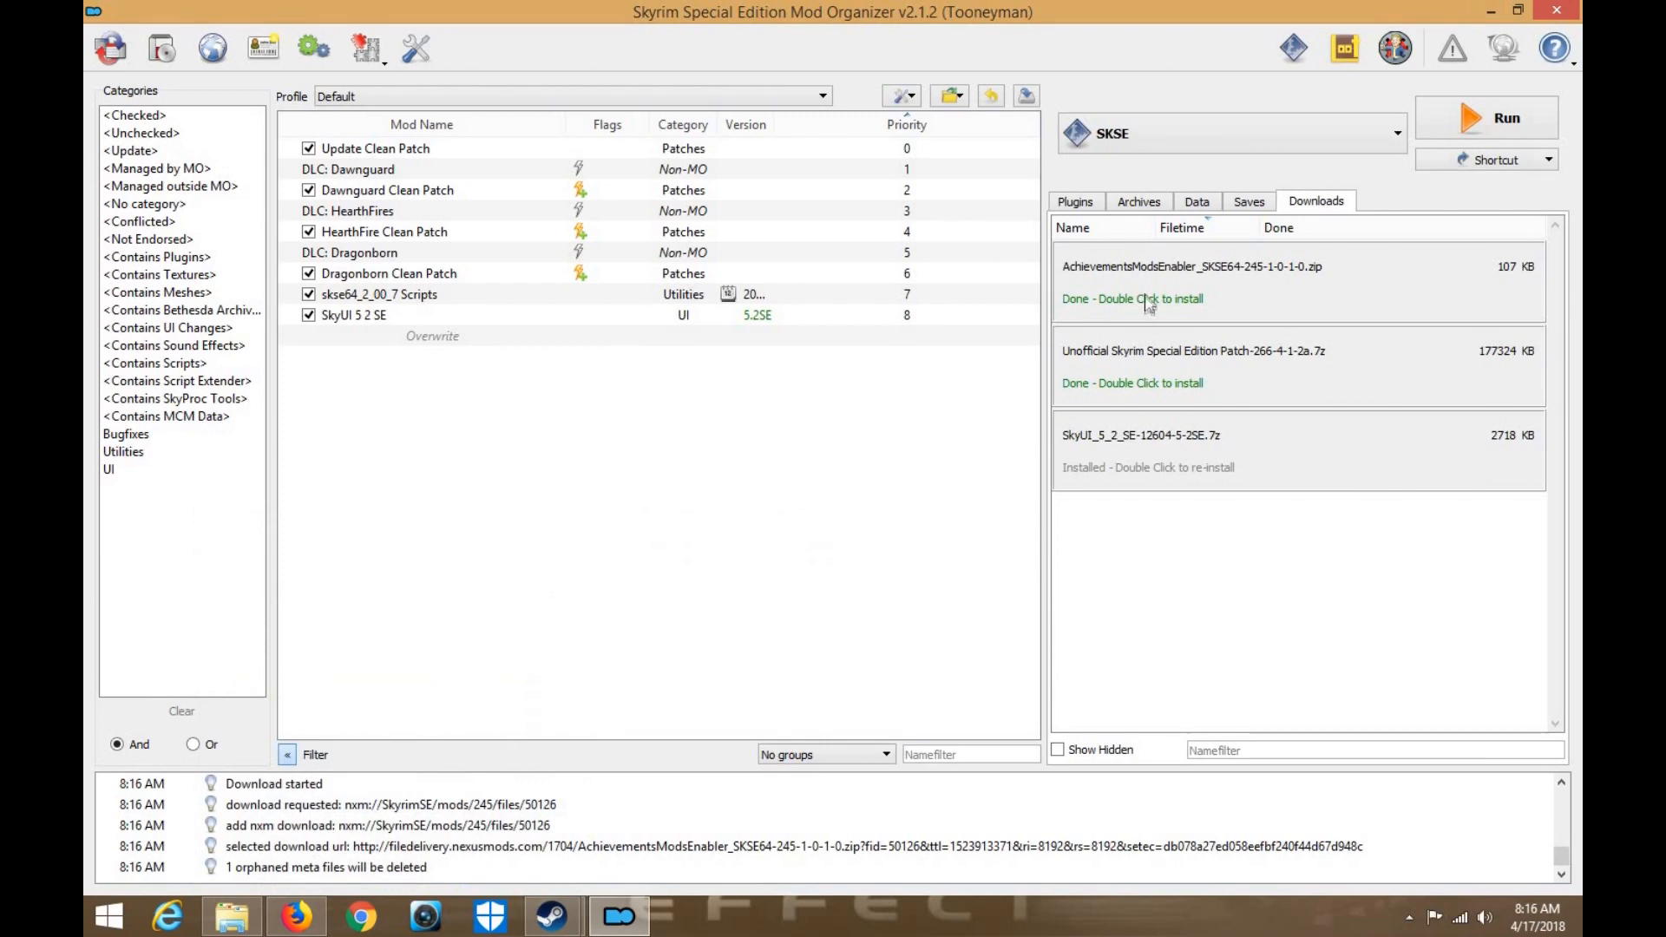
pyautogui.doubleClick(1145, 364)
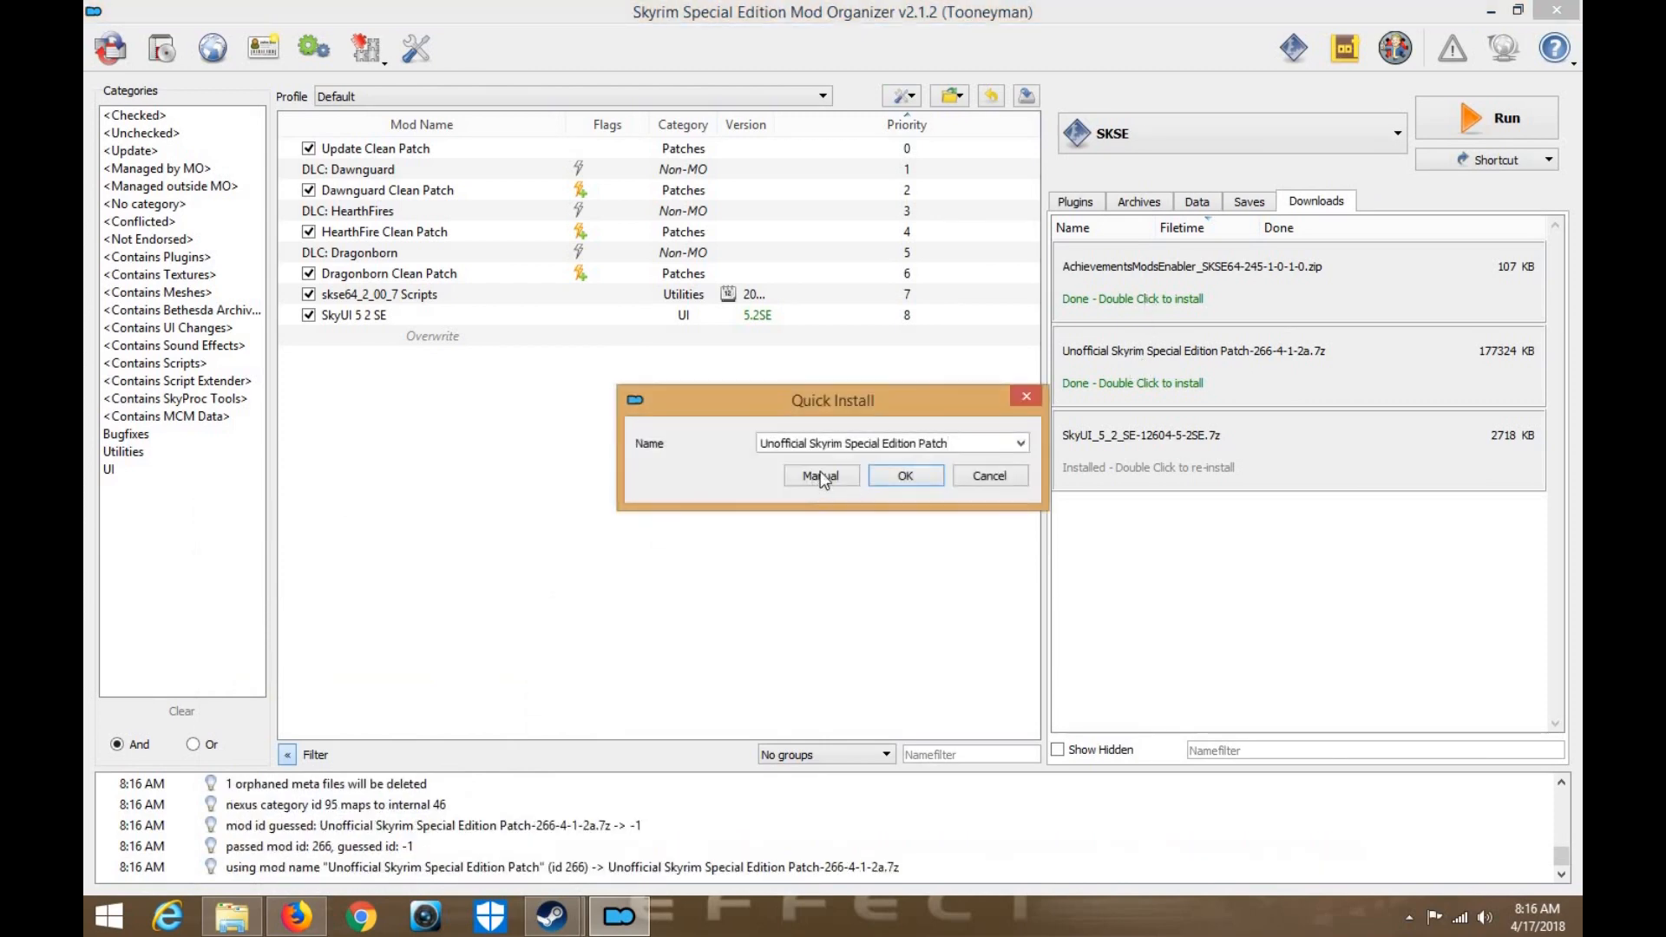
pyautogui.click(820, 475)
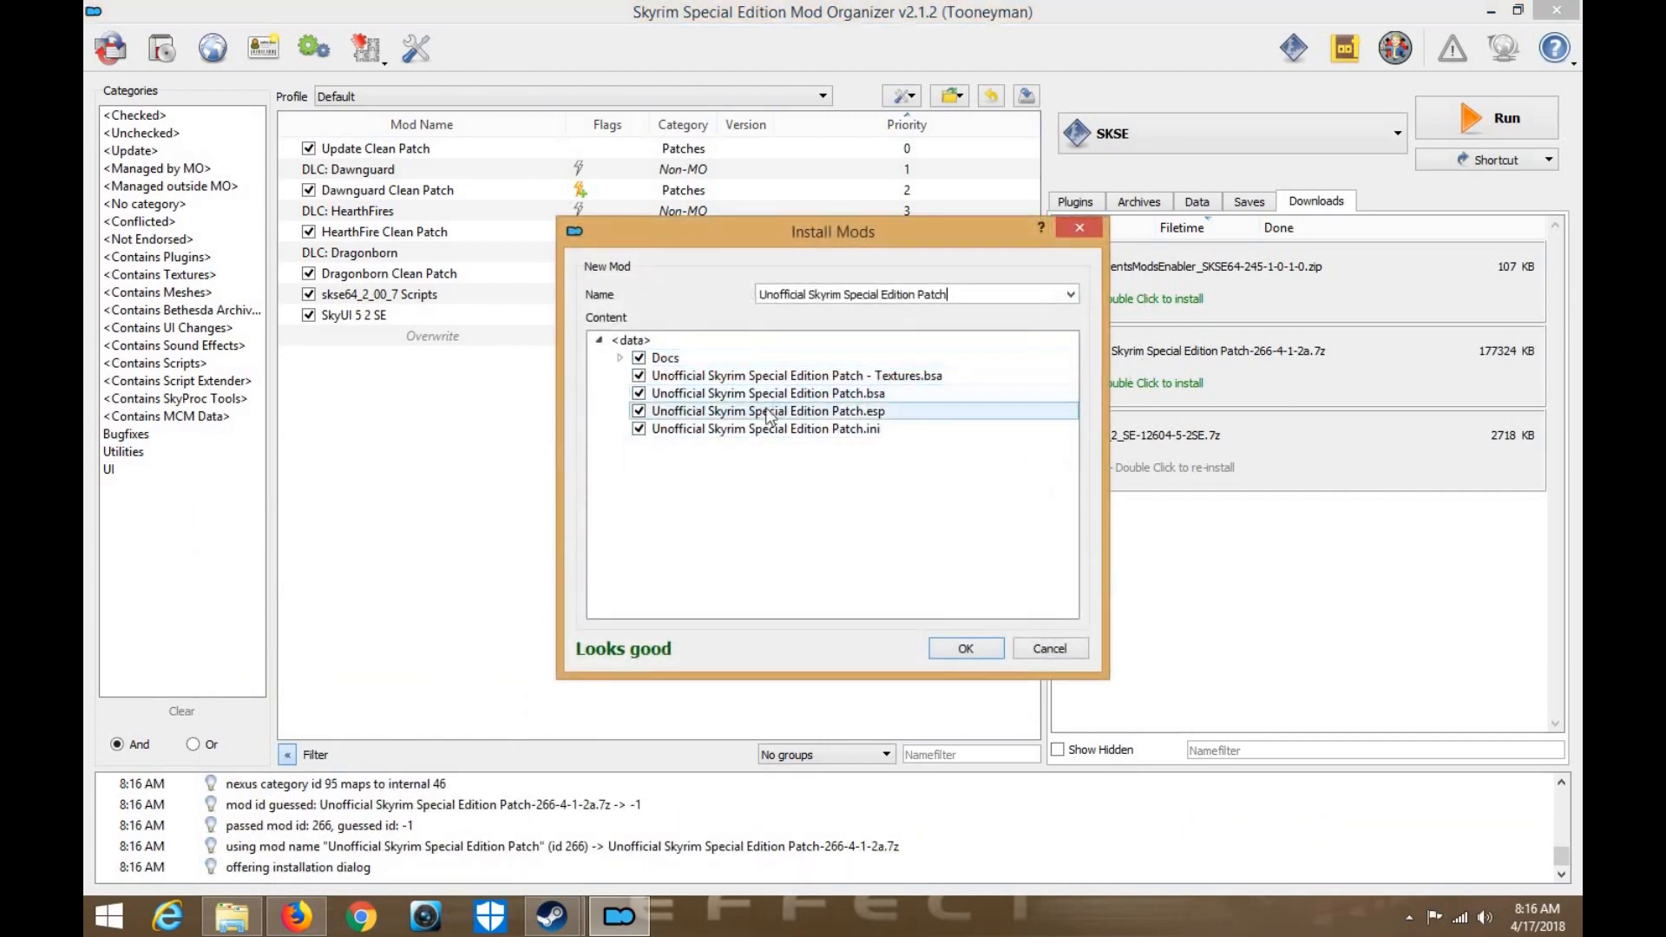
pyautogui.click(935, 375)
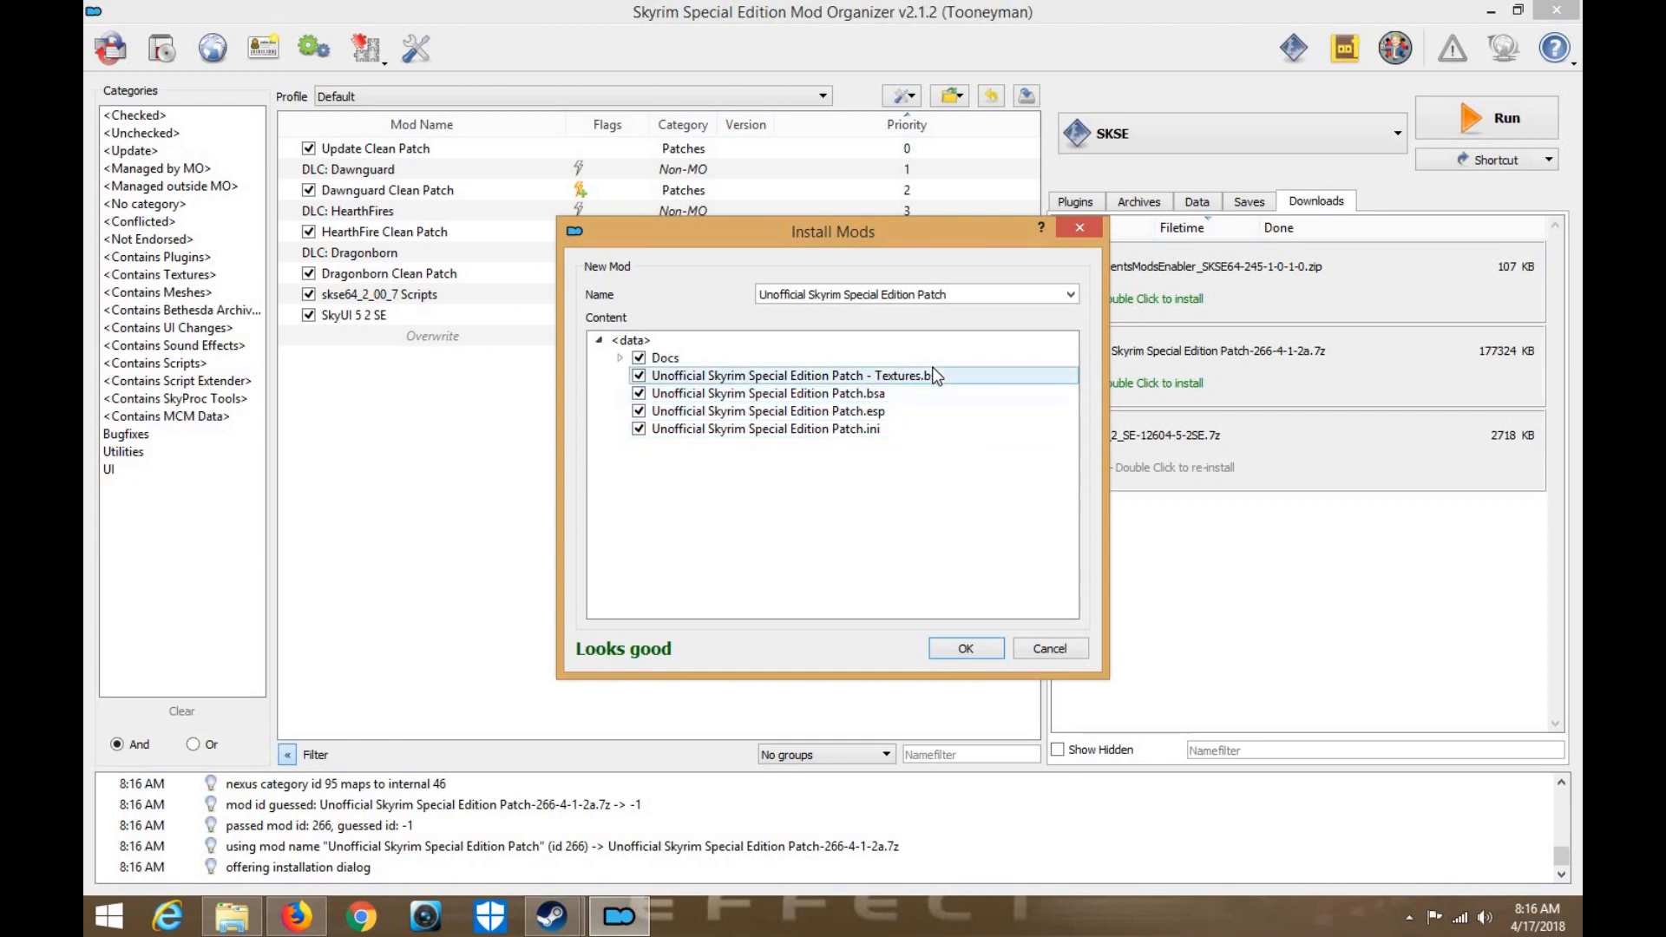
pyautogui.click(965, 649)
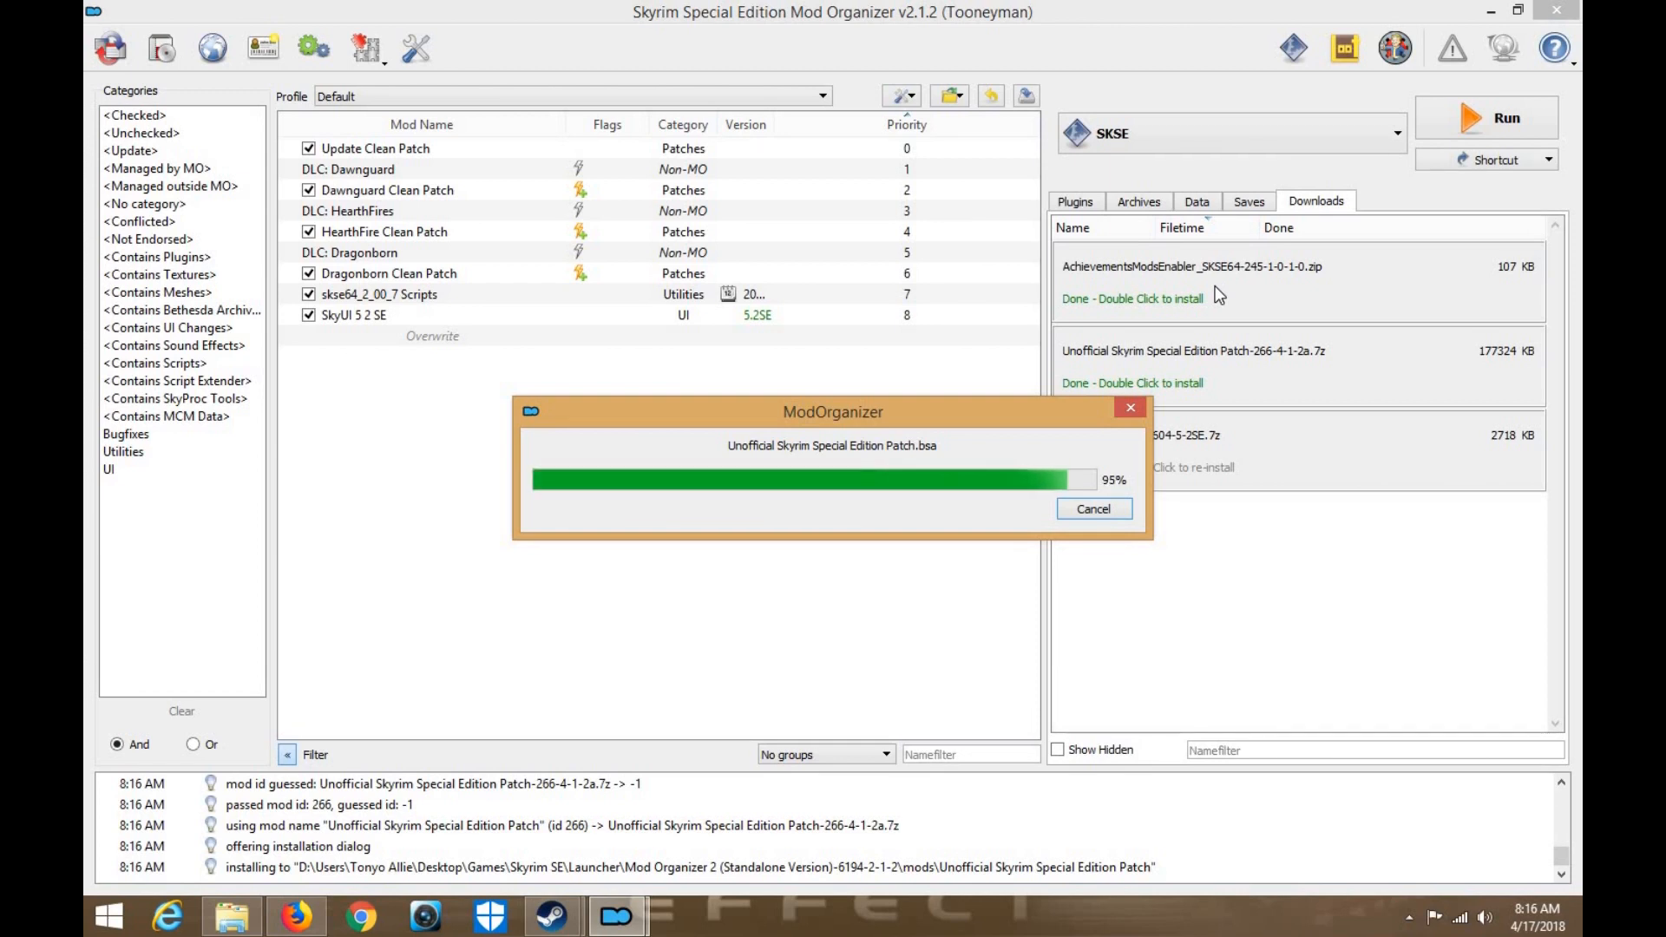
# Enable the Unofficial Skyrim Special Edition Patch mod and move it directly above skse64_2_00_7 Scripts
pyautogui.click(309, 336)
pyautogui.moveTo(523, 338); pyautogui.dragTo(486, 288)
# Begin a manual installation of the AchievementsModsEnabler_SKSE64 download and check the plugin files inside its SKSE folder
pyautogui.doubleClick(1101, 309)
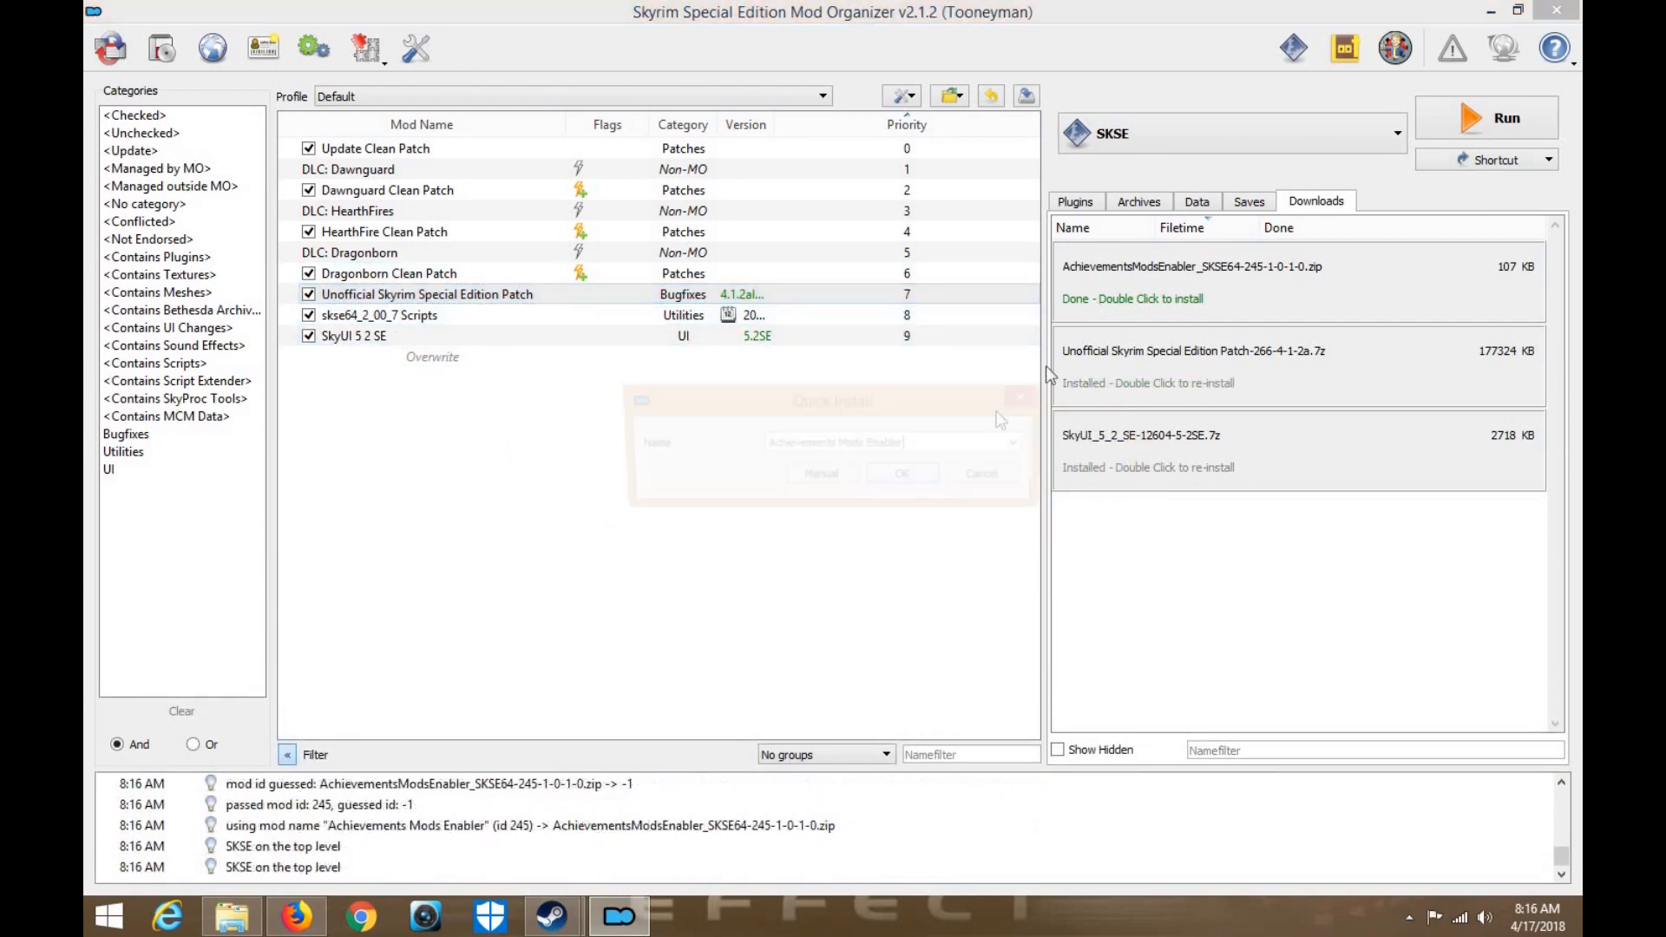
pyautogui.click(840, 471)
pyautogui.rightClick(729, 358)
pyautogui.click(780, 366)
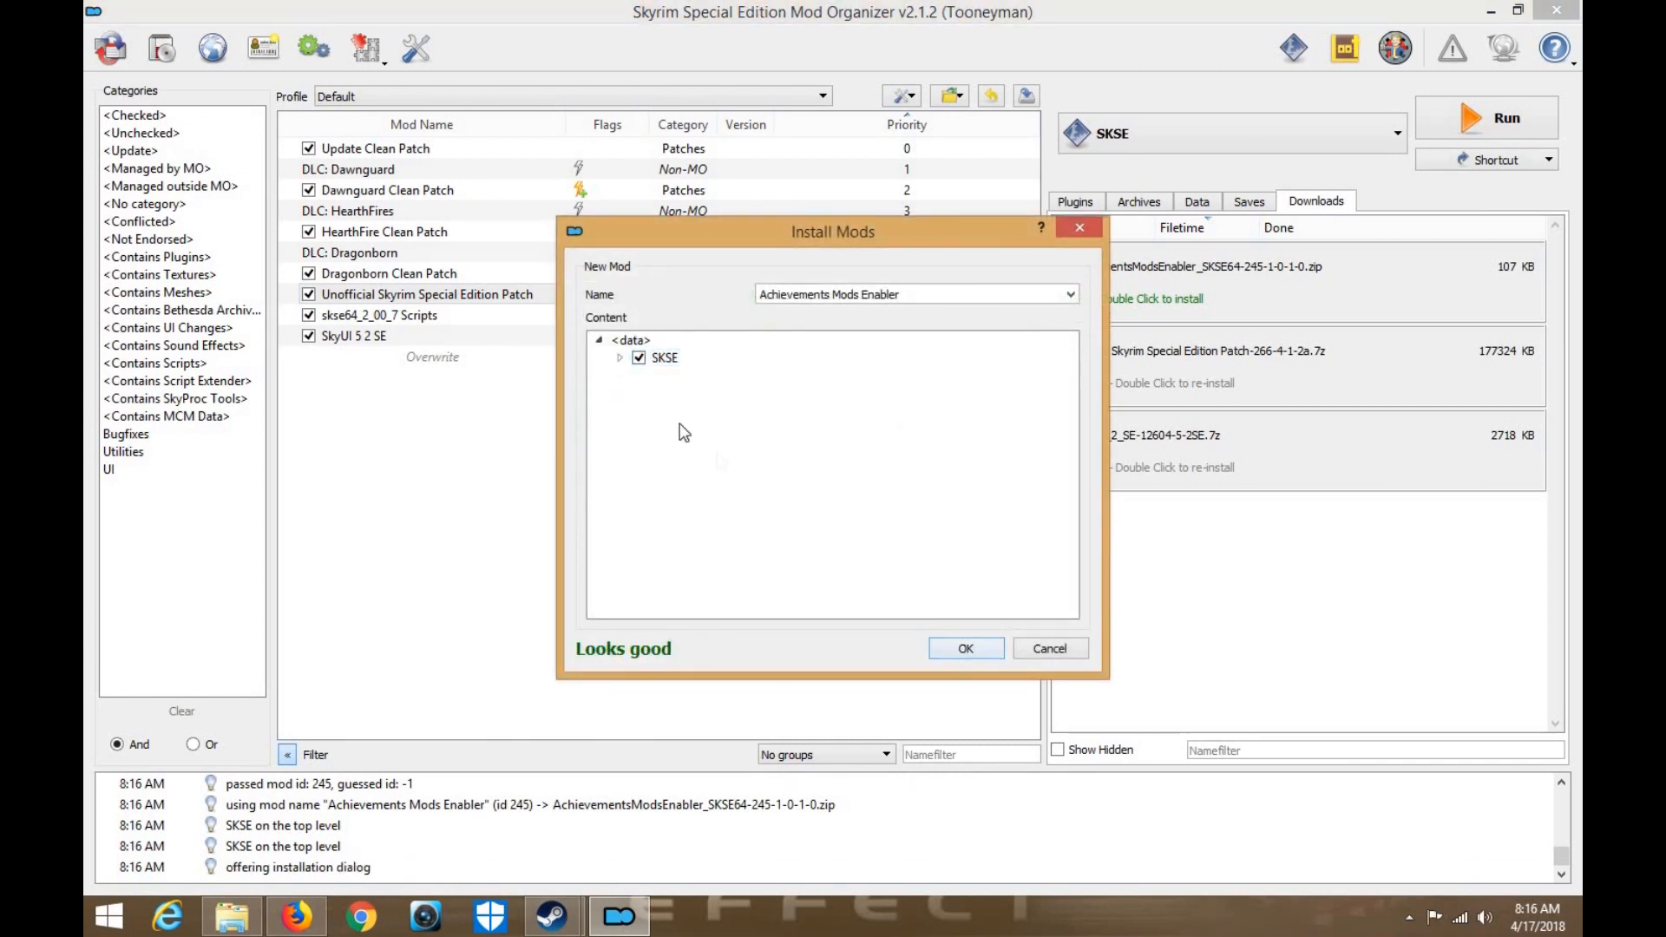
pyautogui.click(620, 357)
pyautogui.click(640, 375)
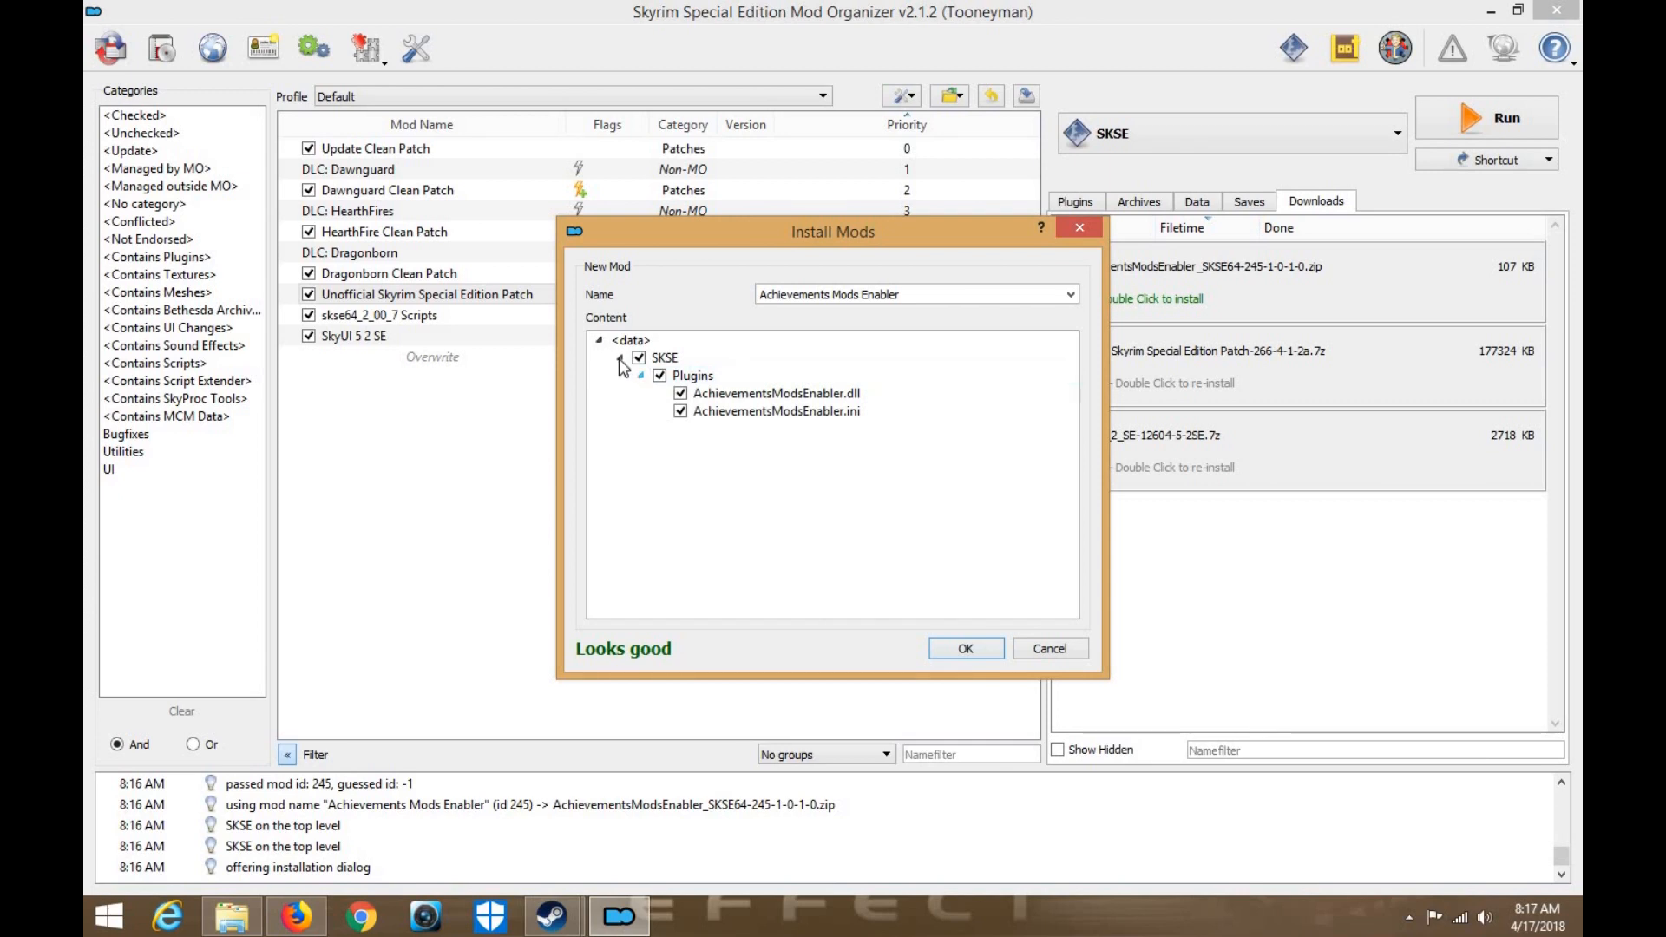
pyautogui.click(620, 358)
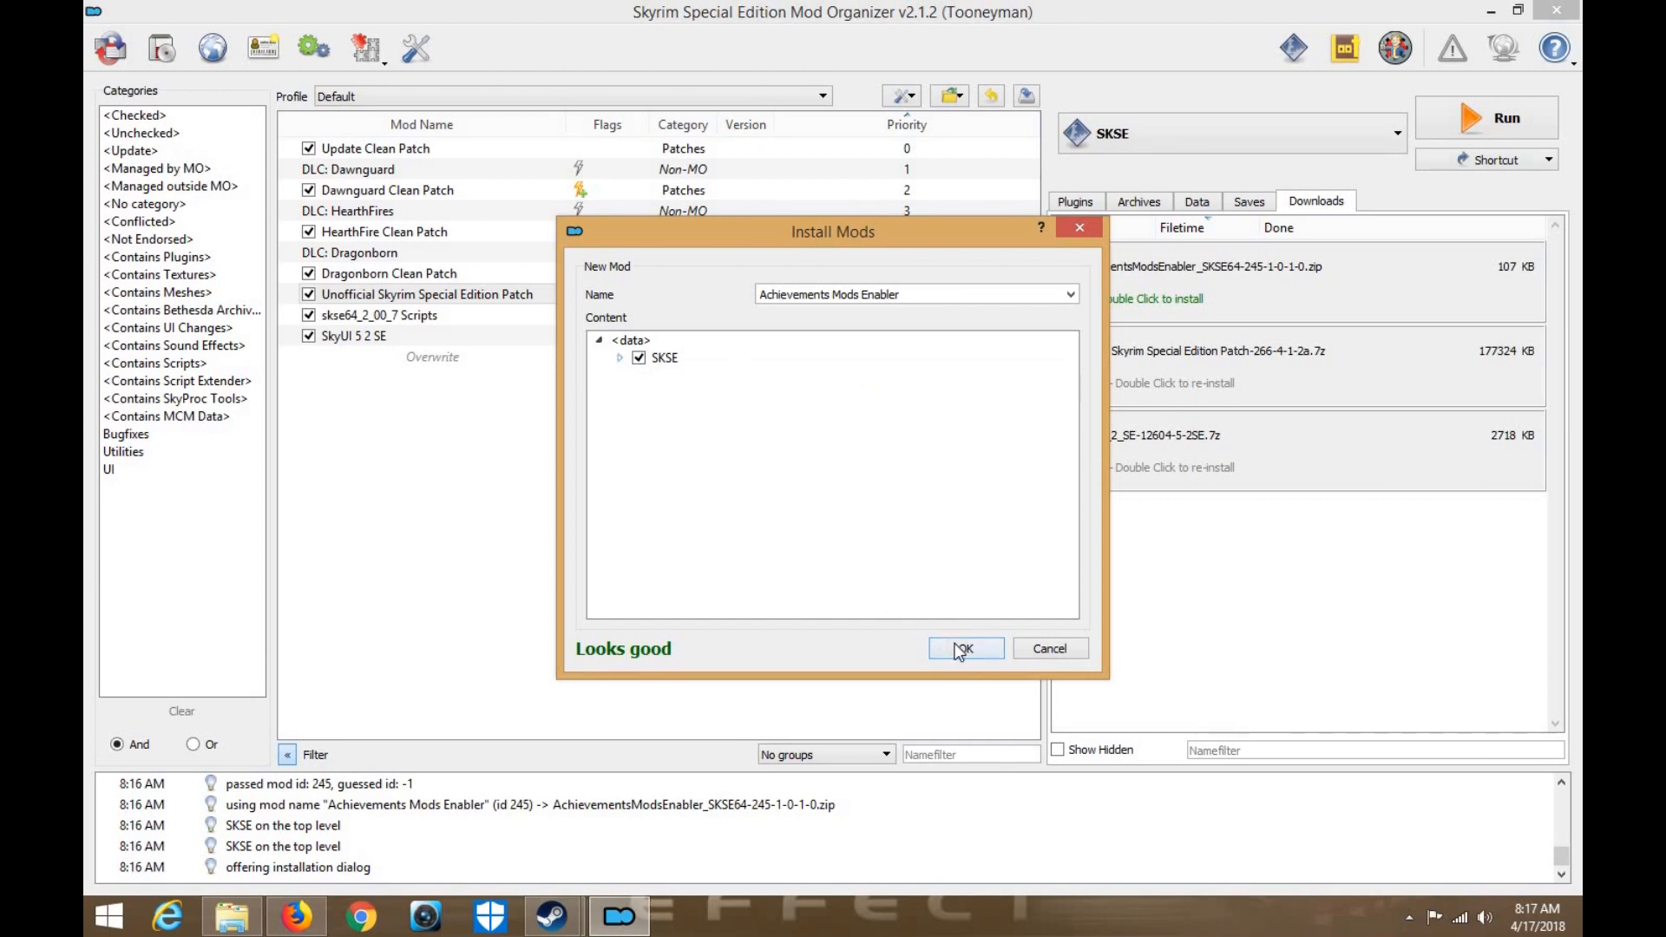
# Install the mod under the suggested name AchievementsModsEnabler SKSE64 and enable it in the mod list
pyautogui.click(1071, 295)
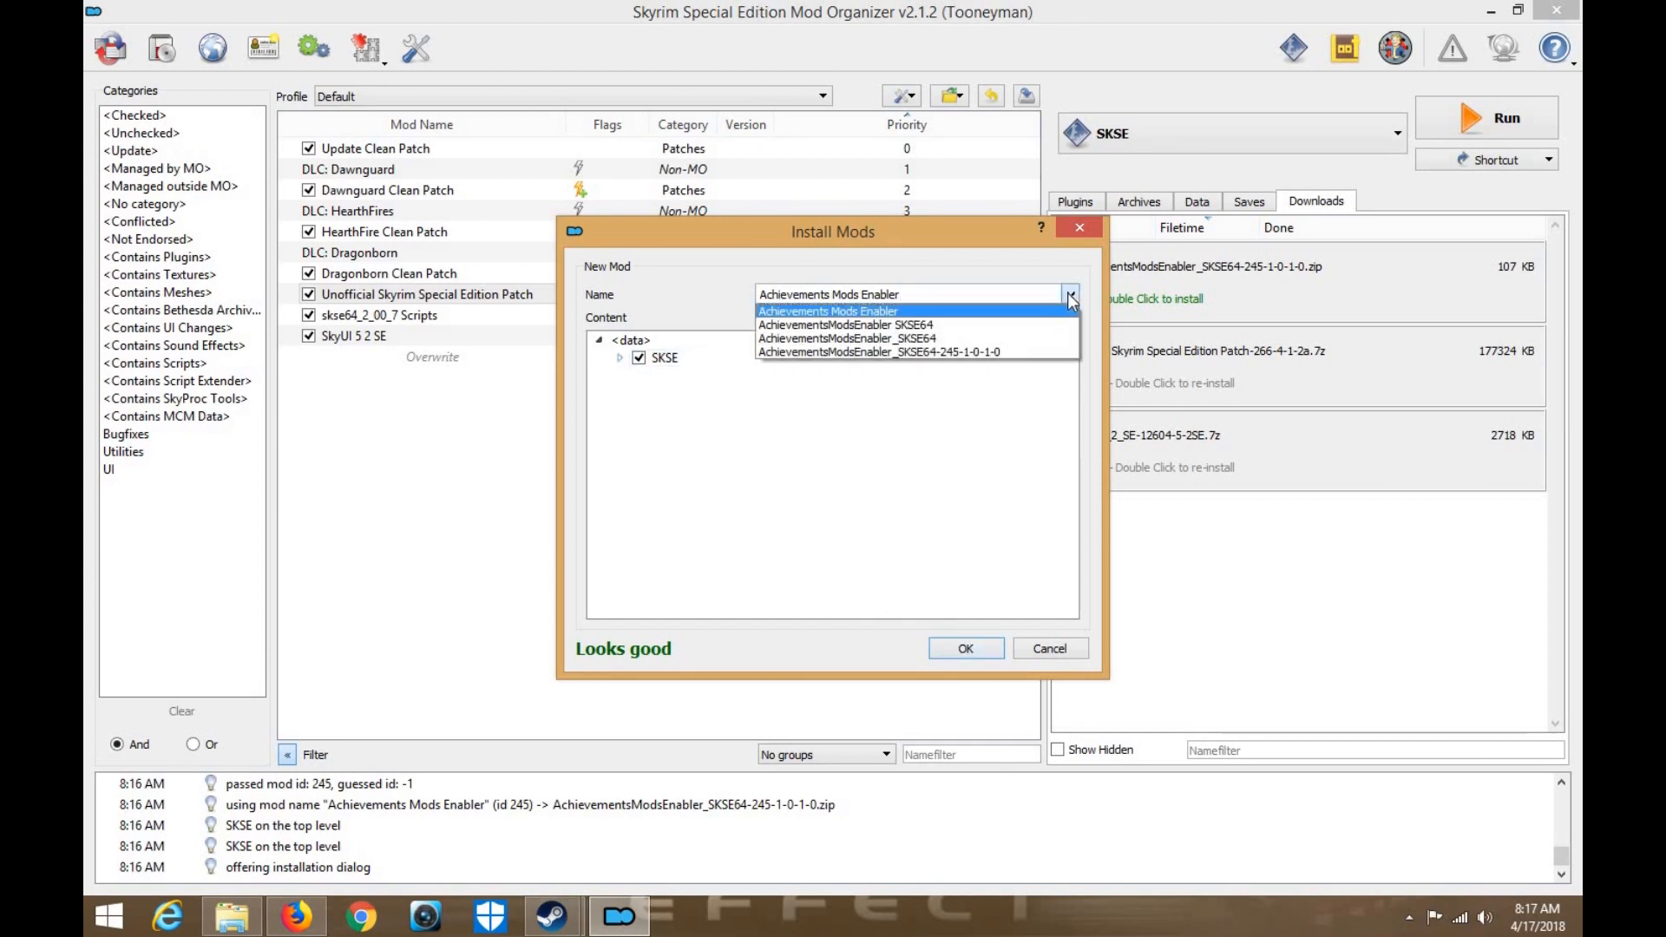
pyautogui.click(1032, 324)
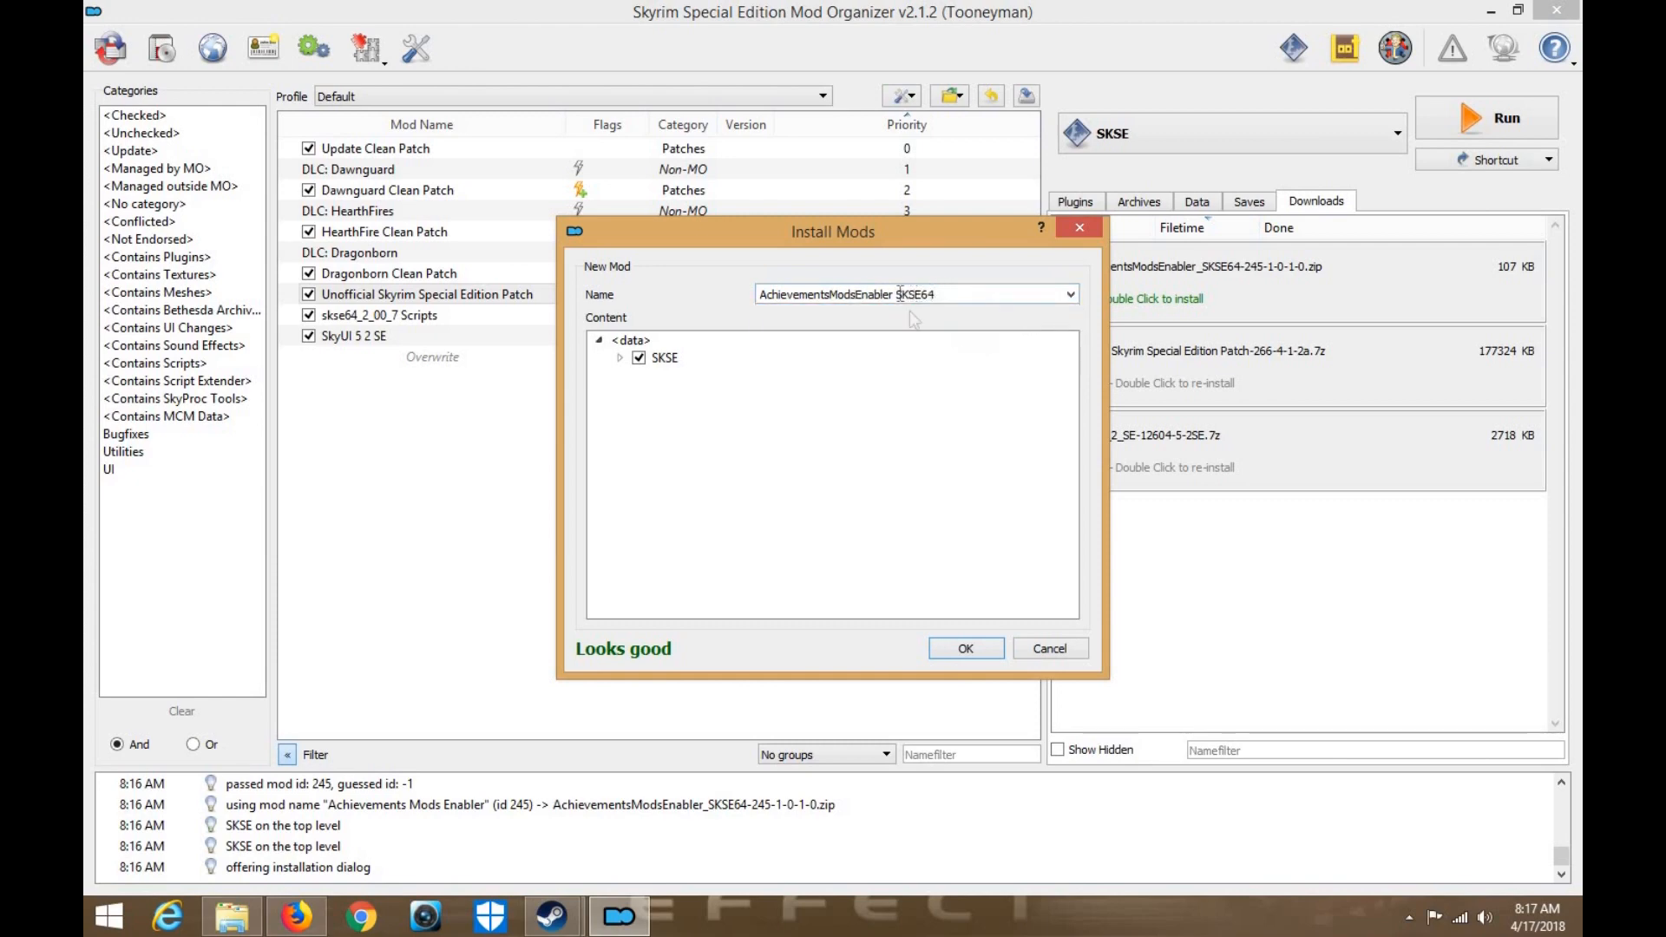
pyautogui.click(971, 649)
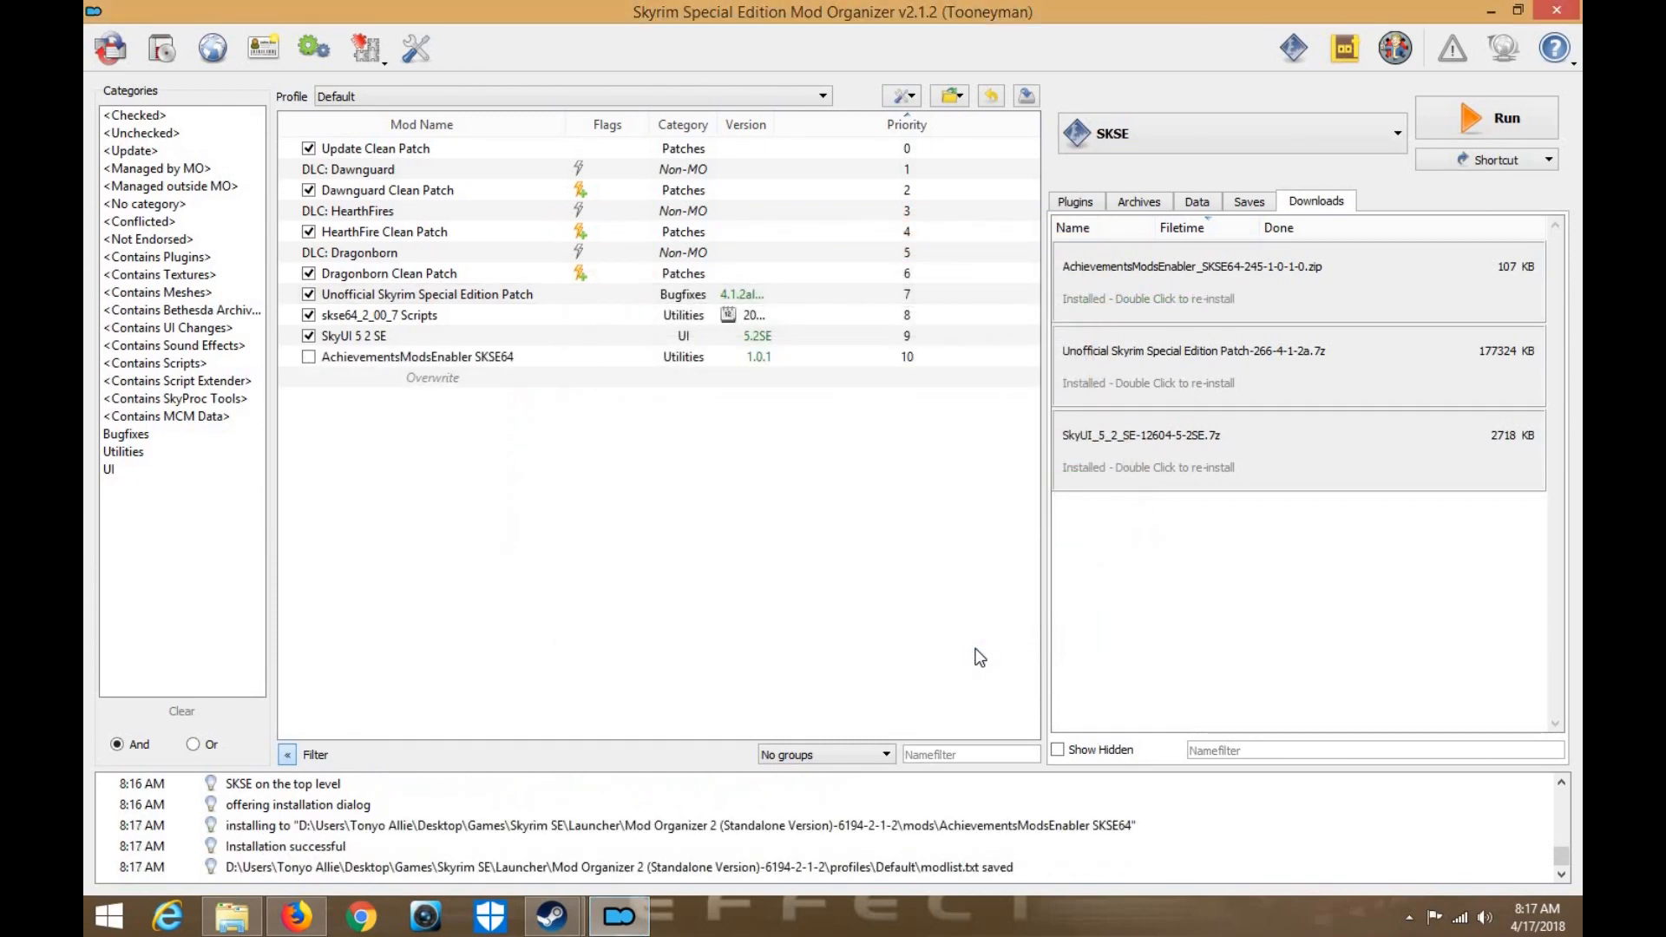
pyautogui.click(309, 356)
# Examine the INI file settings in the AchievementsModsEnabler SKSE64 mod information, and close the window
pyautogui.doubleClick(359, 358)
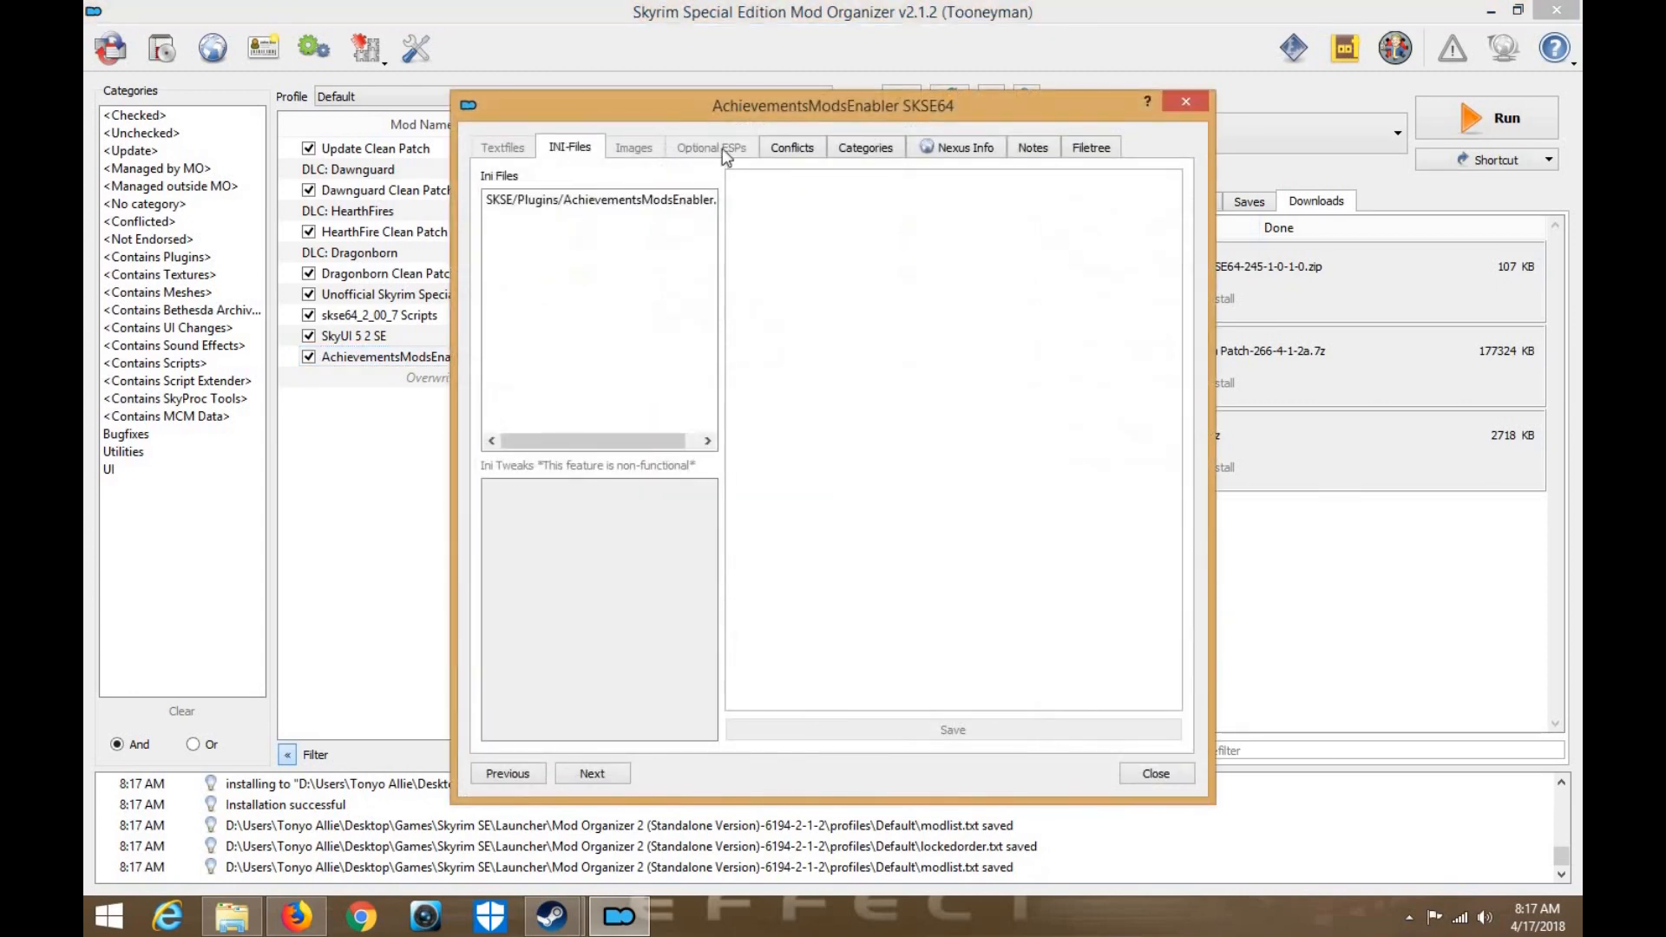
pyautogui.click(697, 200)
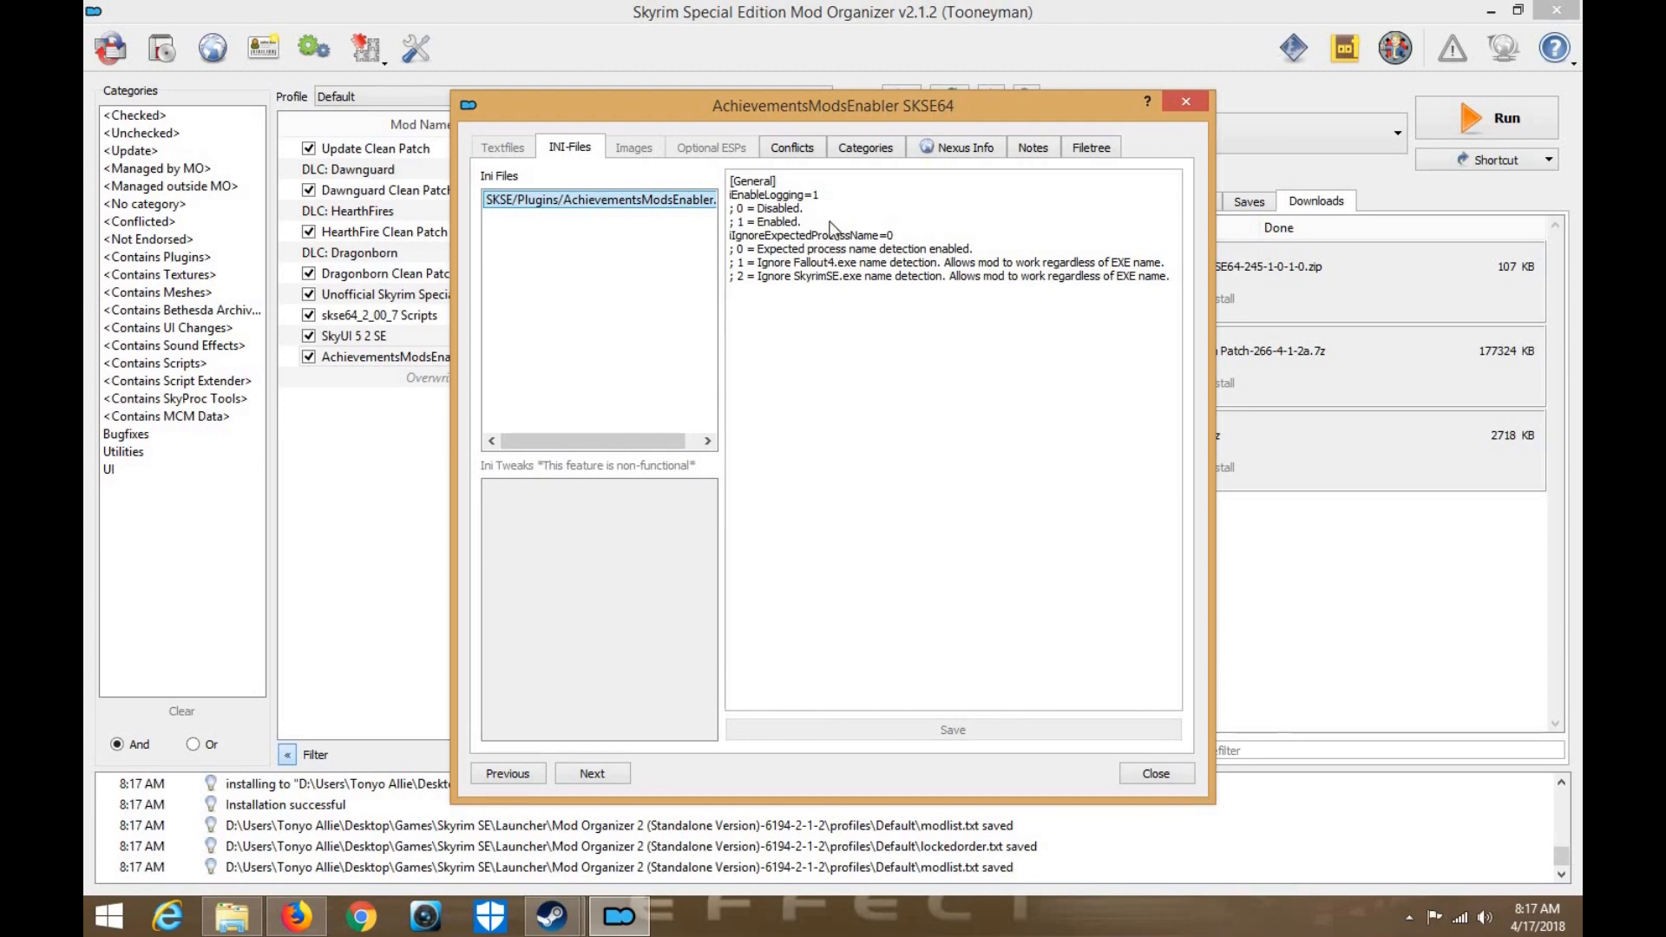
pyautogui.click(1157, 774)
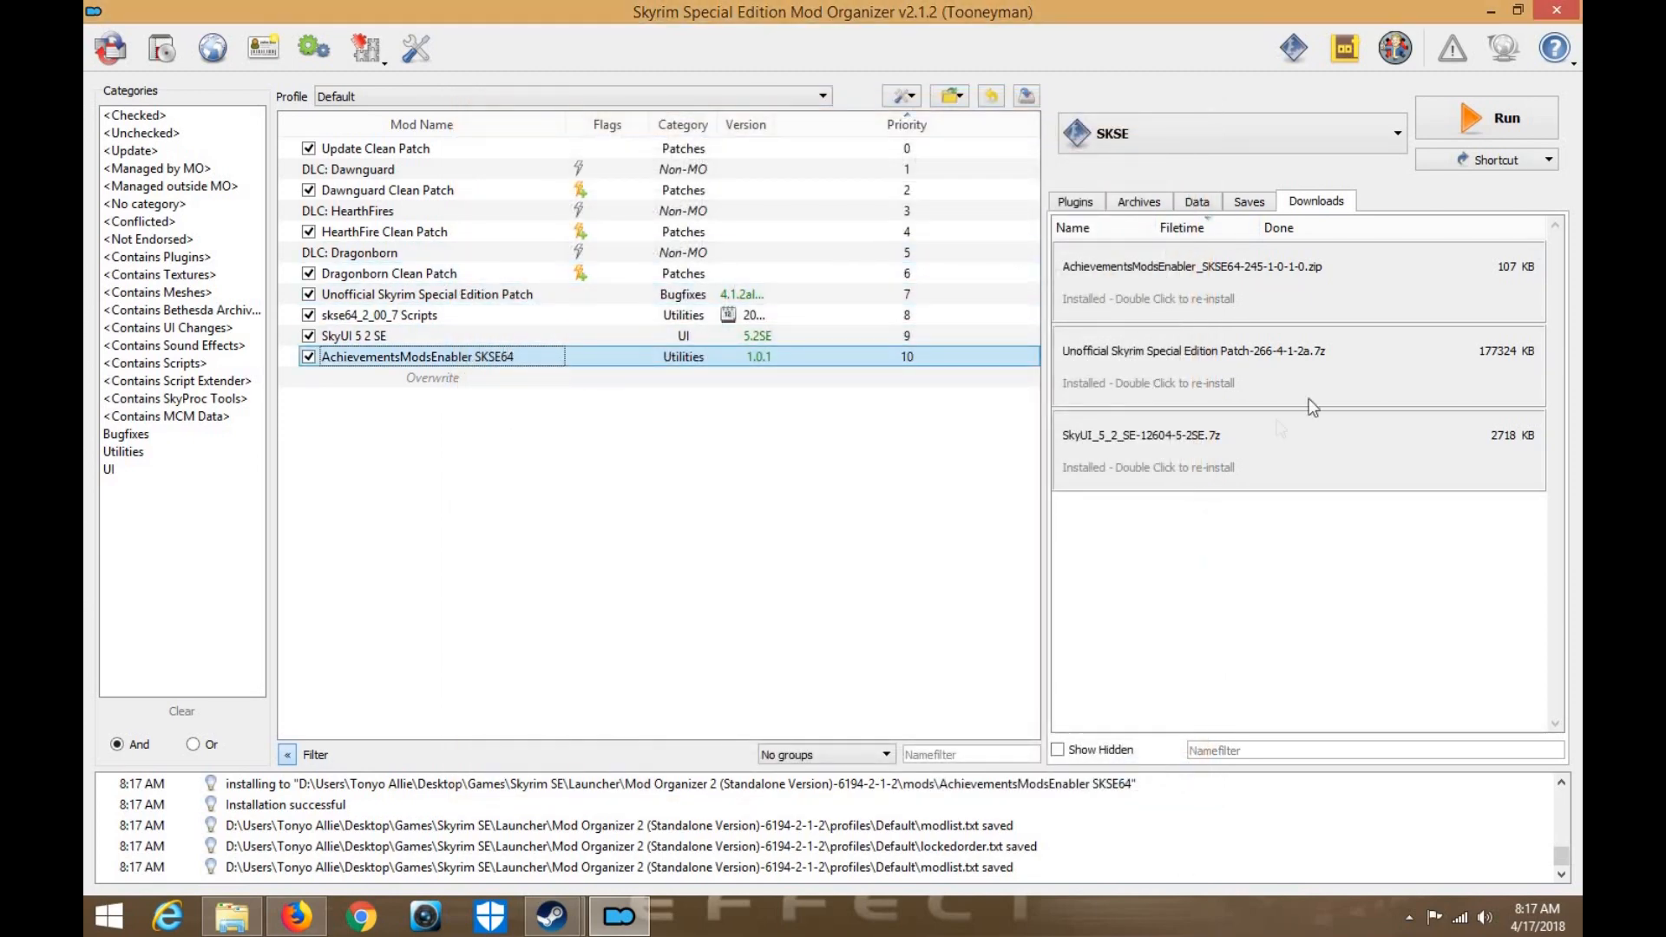
# Move the Unofficial Skyrim Special Edition Patch plugin above SkyUI_SE.esp in the plugin load order
pyautogui.click(1076, 201)
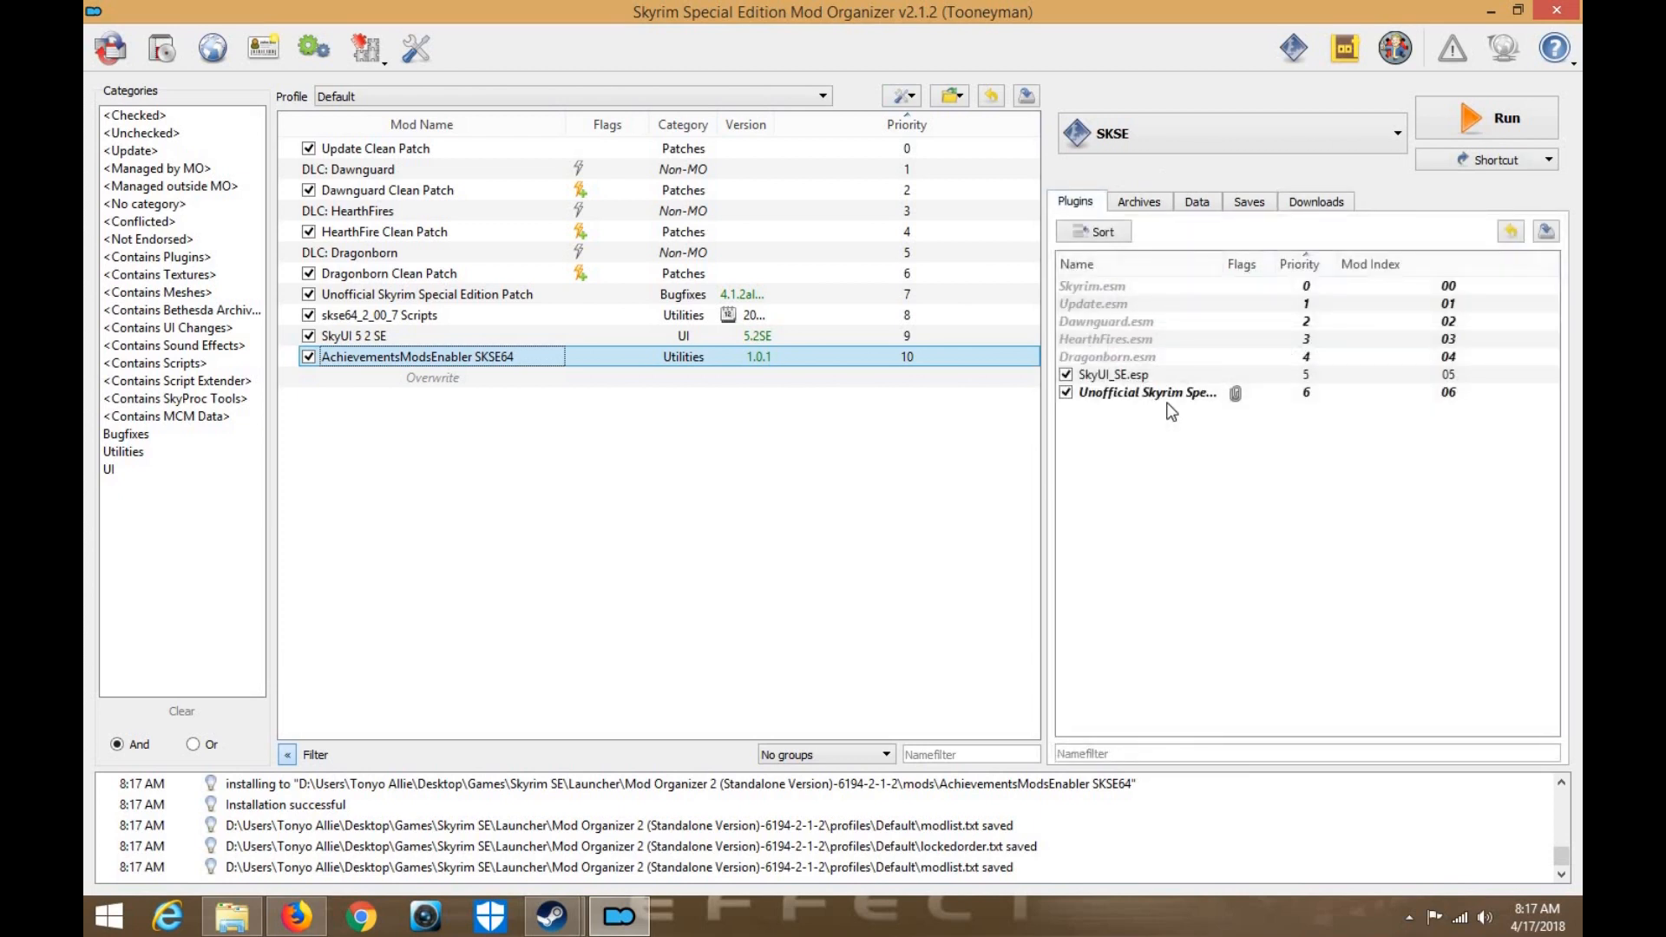
pyautogui.moveTo(1169, 399); pyautogui.dragTo(1163, 382)
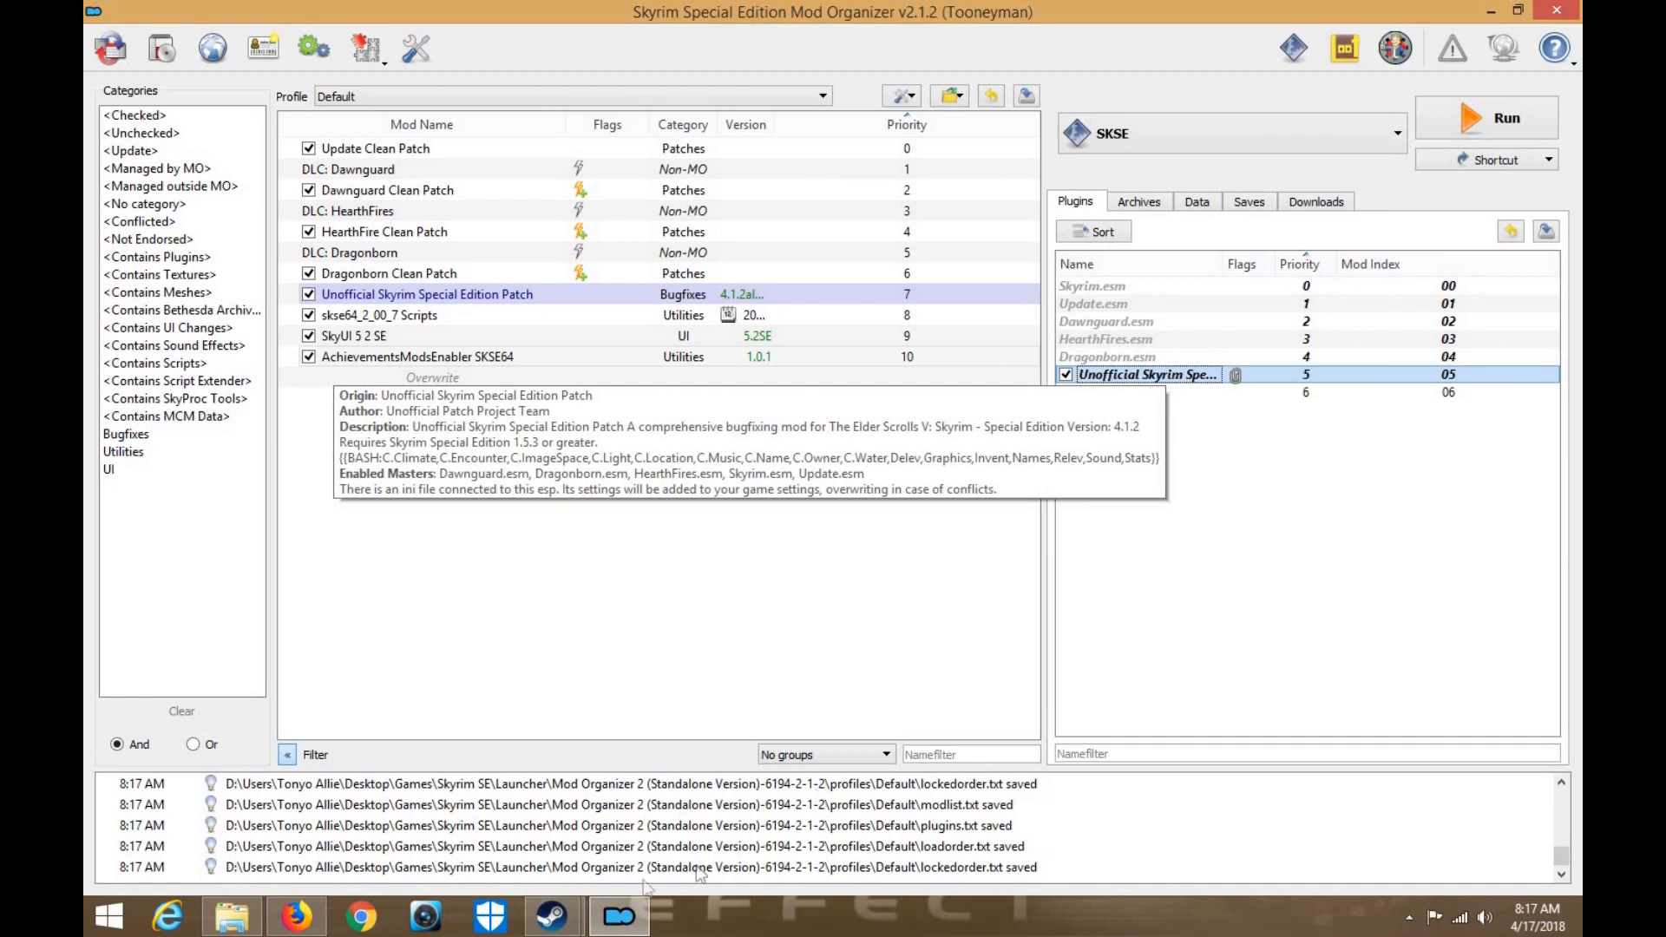
# Start Skyrim Special Edition through Steam, allow the launch with its optional parameters, and exit the game launcher
pyautogui.click(563, 920)
pyautogui.click(663, 859)
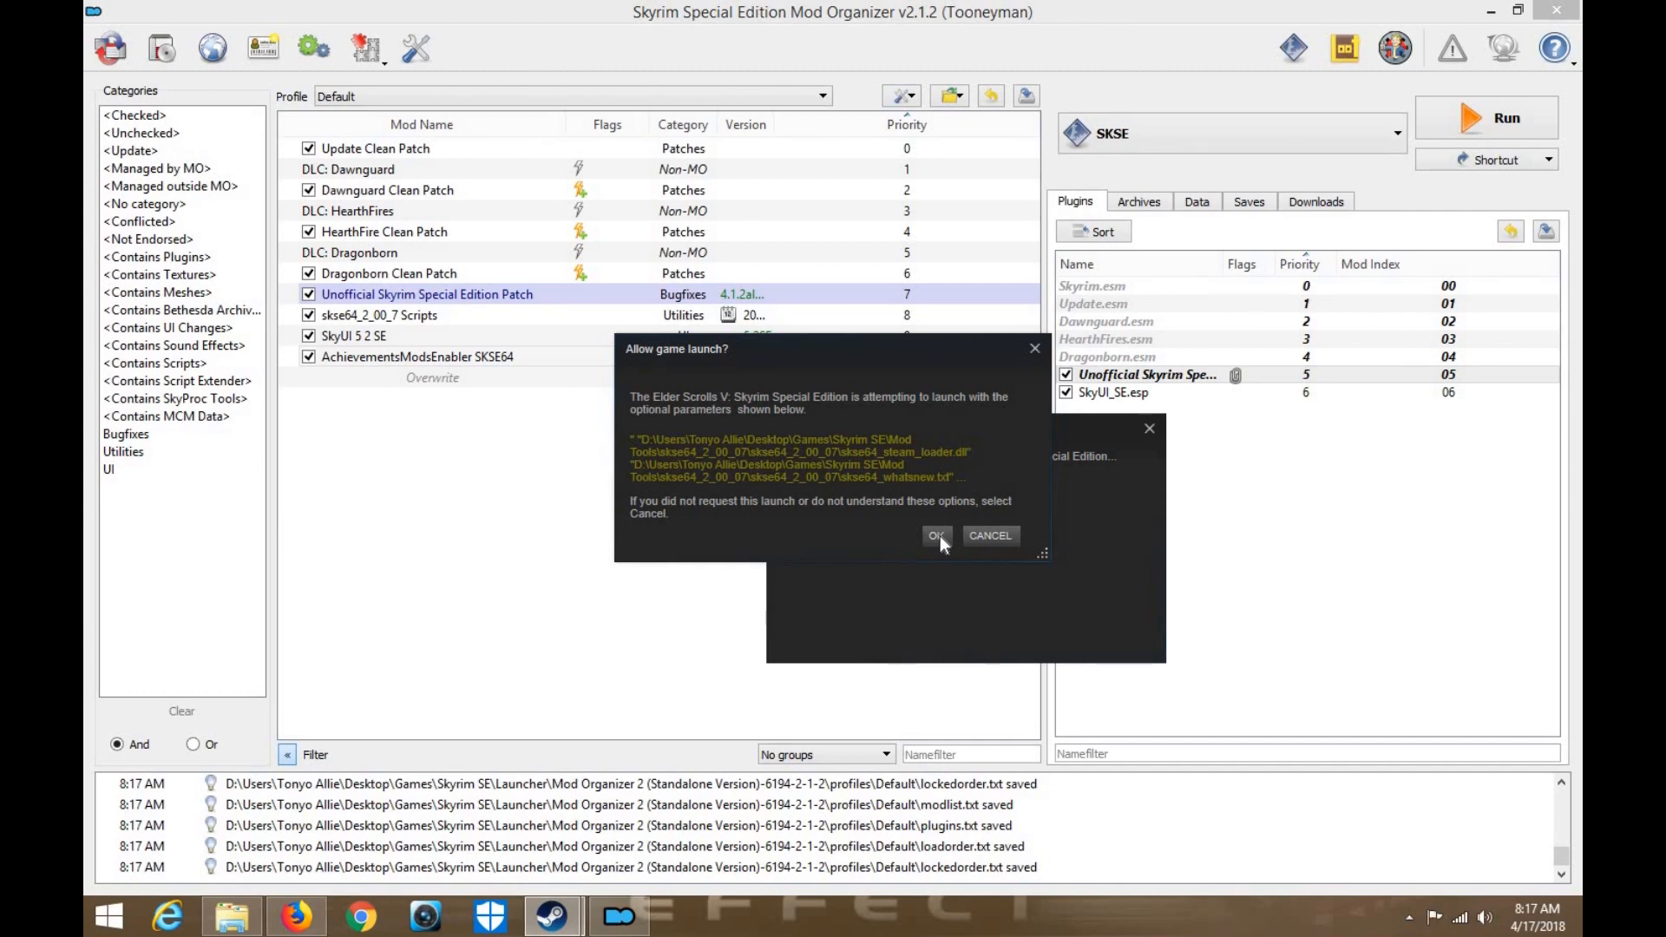
pyautogui.click(939, 534)
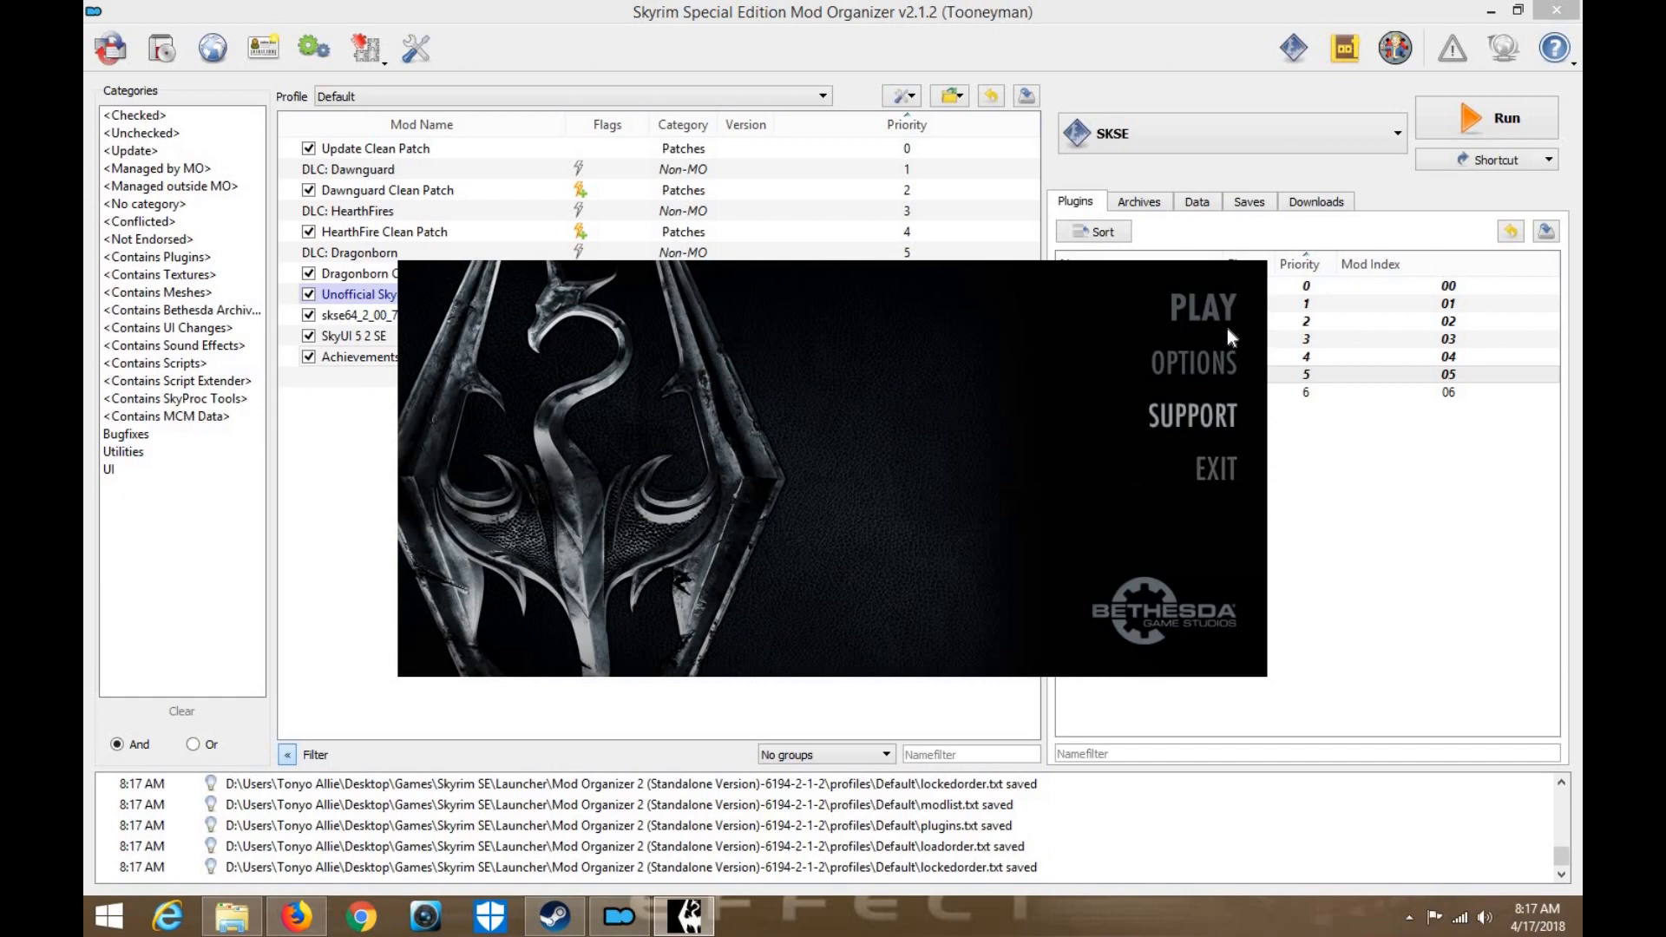
pyautogui.click(1219, 465)
# Minimize Mod Organizer, reposition the Skyrim Special Edition folder window, and inspect binkw64_.dll
pyautogui.click(1490, 10)
pyautogui.moveTo(1252, 107); pyautogui.dragTo(1253, 50)
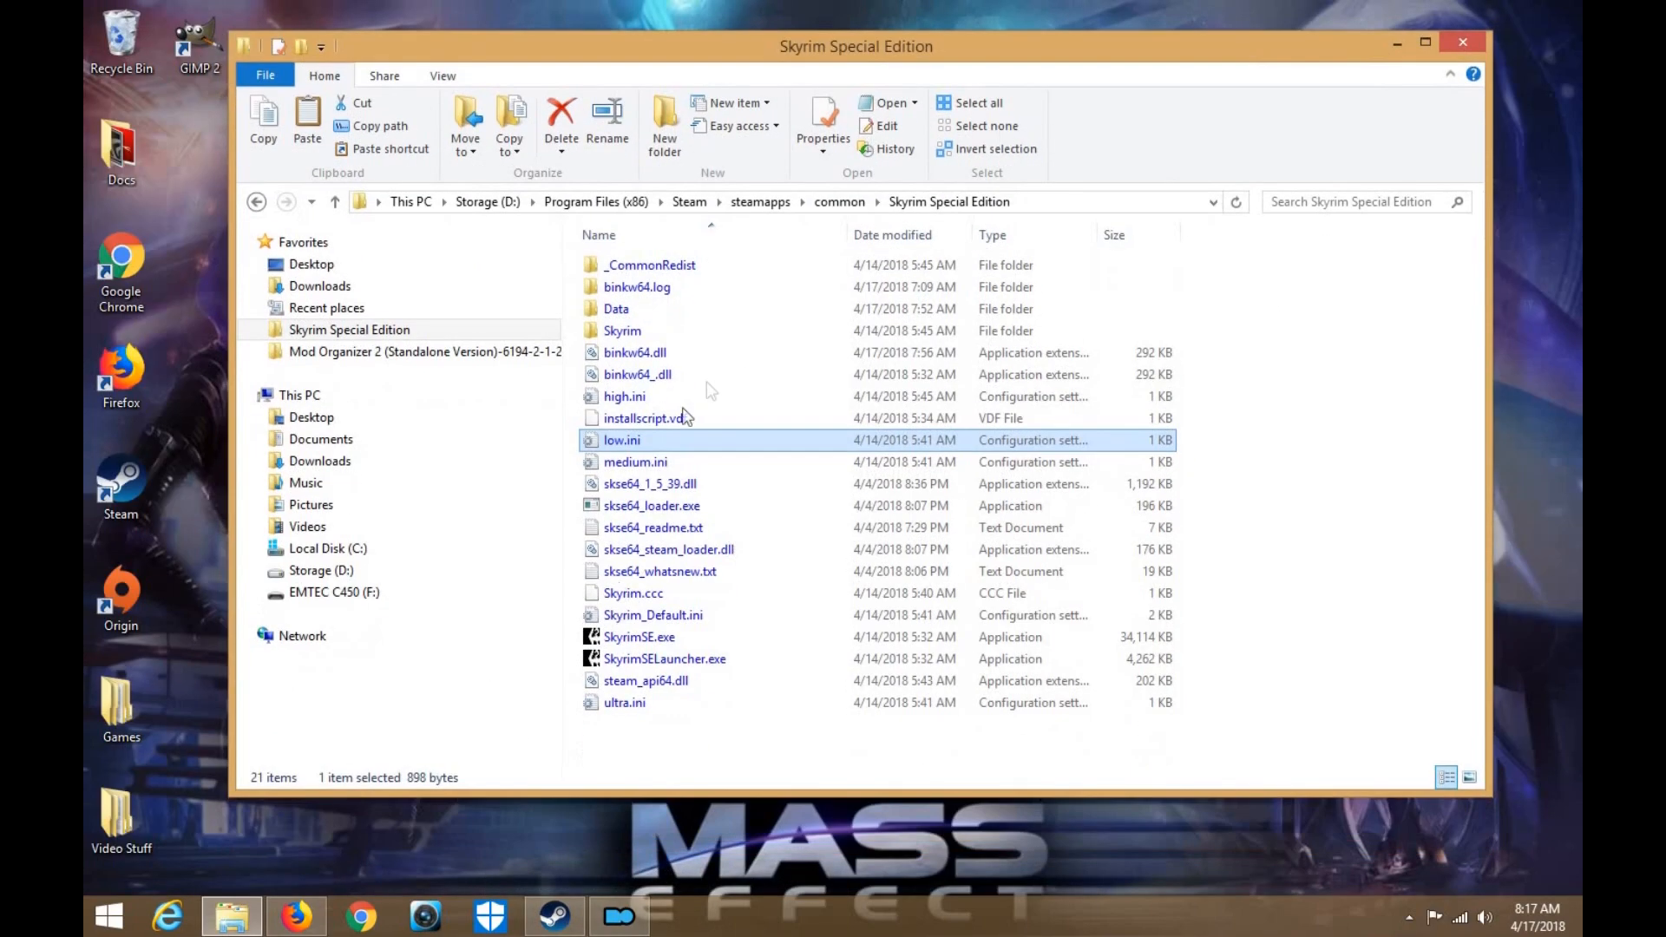
pyautogui.moveTo(706, 381)
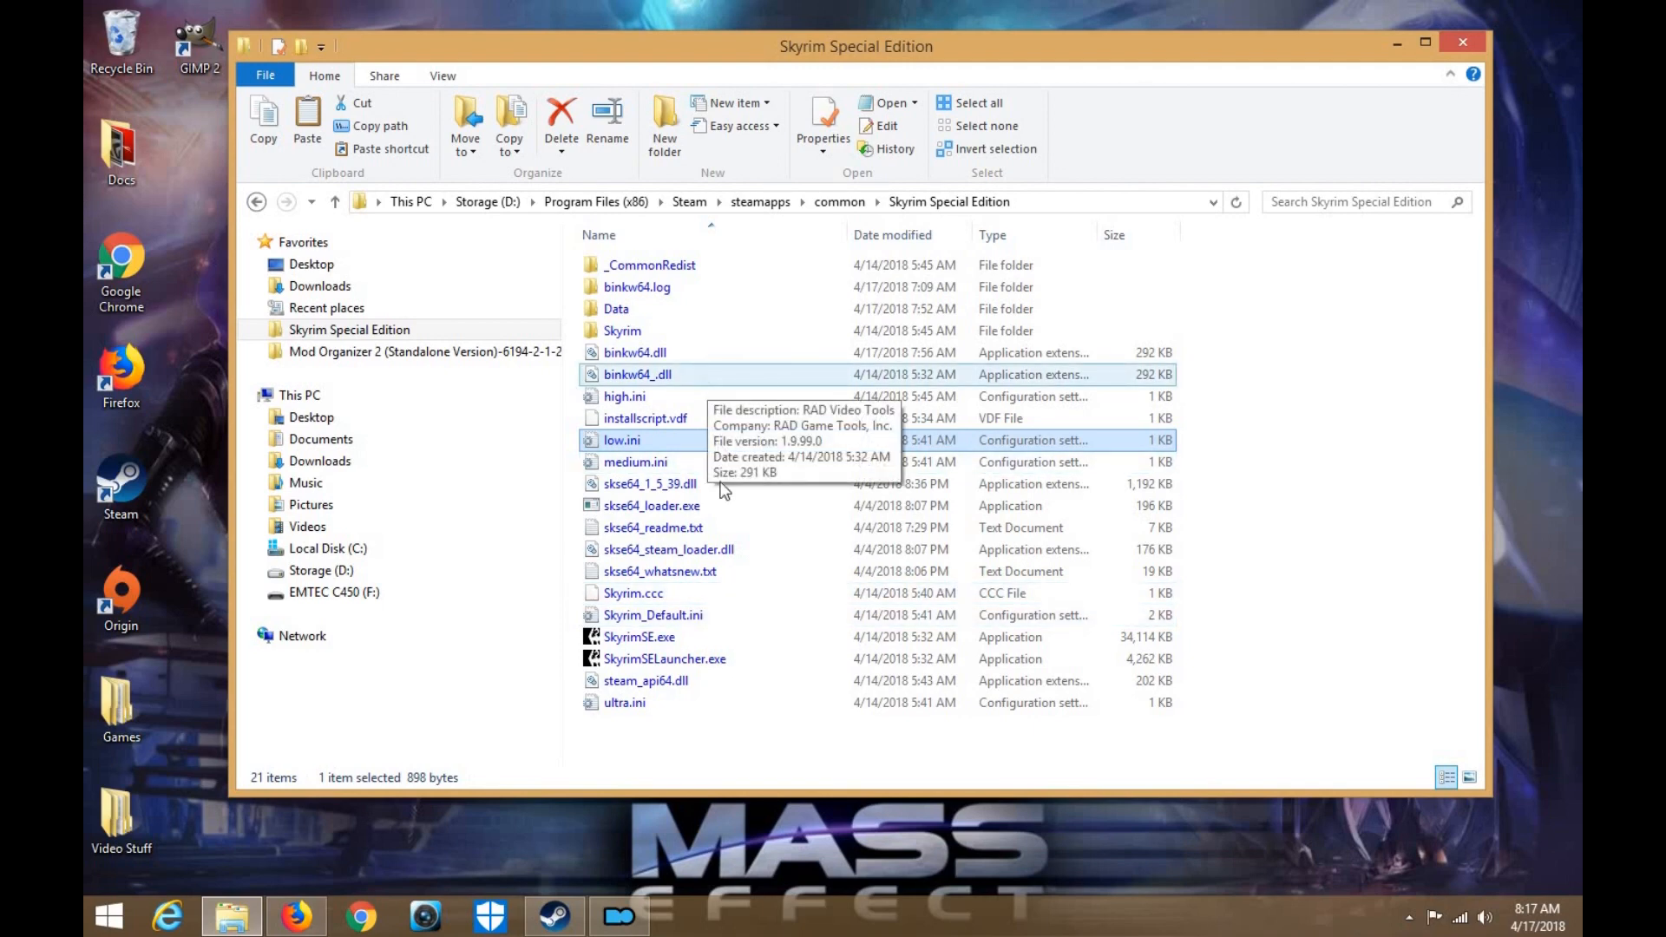
# Switch to the Steam library, test launching Skyrim Special Edition from there, exit its launcher, and minimize Steam
pyautogui.click(554, 915)
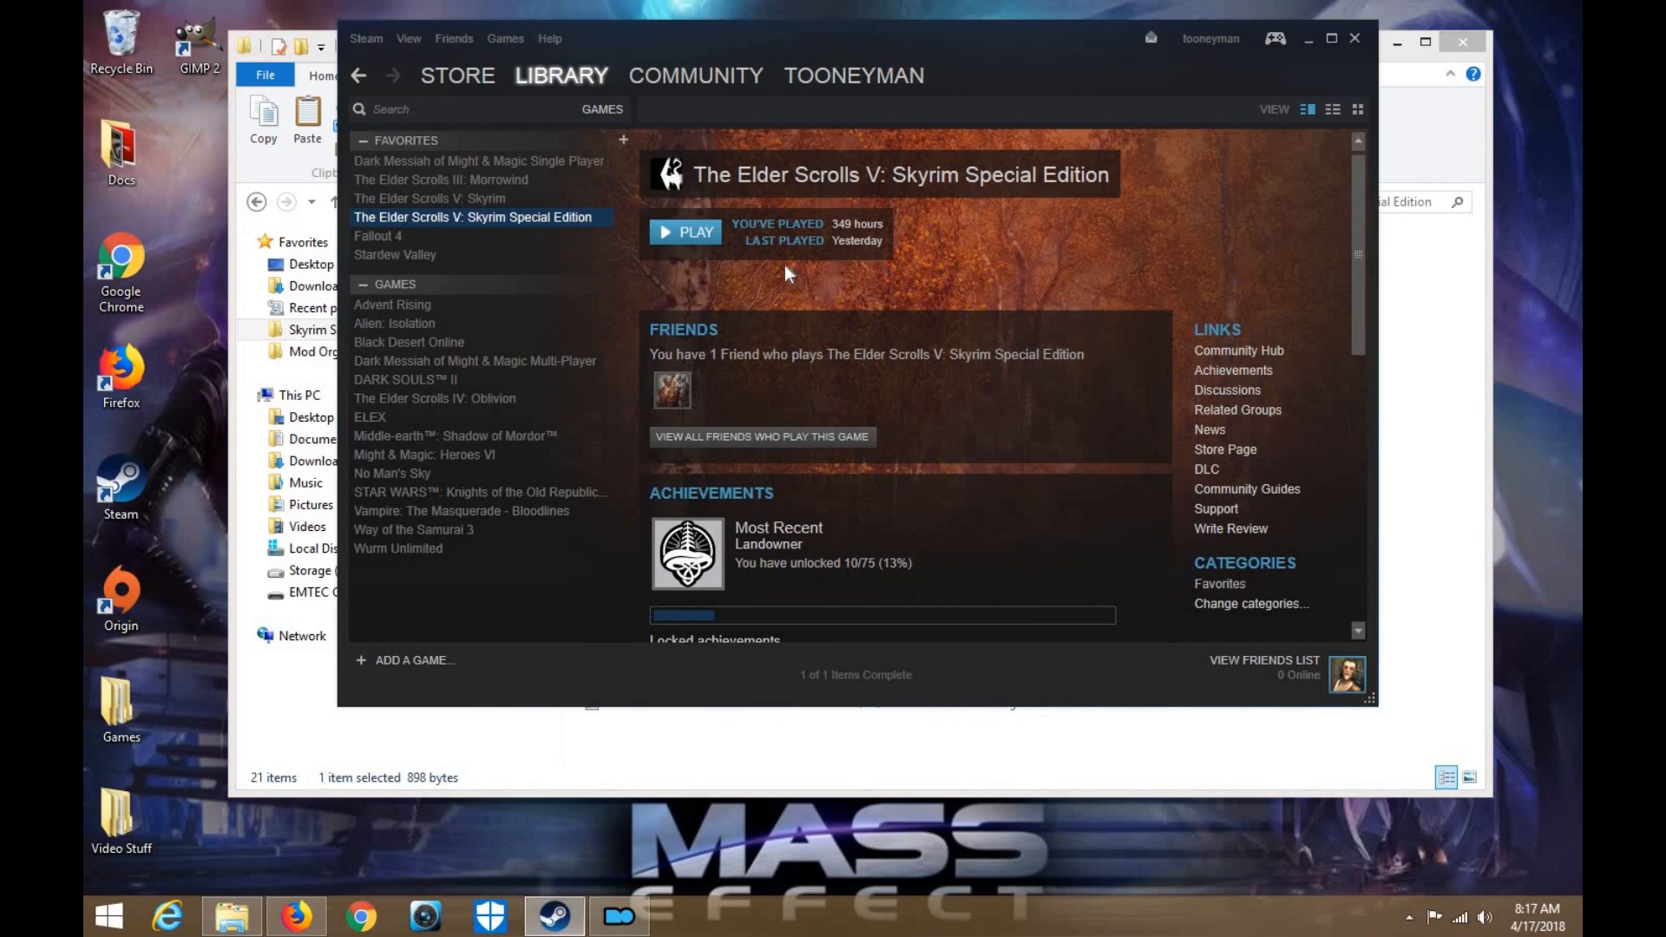
pyautogui.click(695, 232)
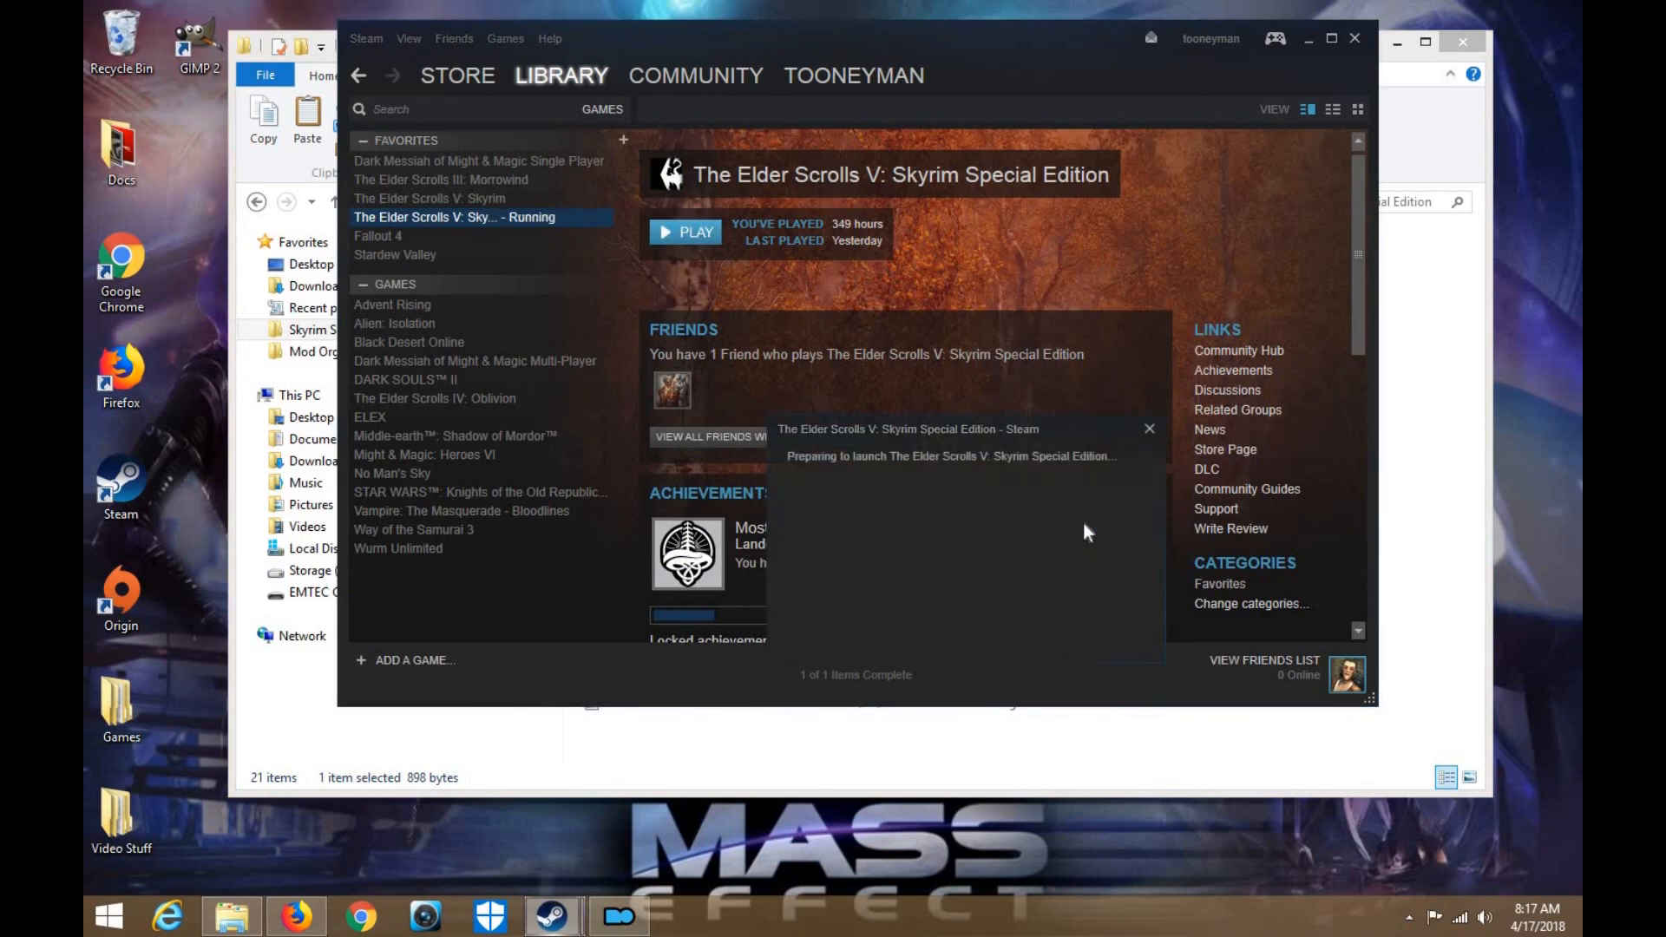
pyautogui.click(1210, 484)
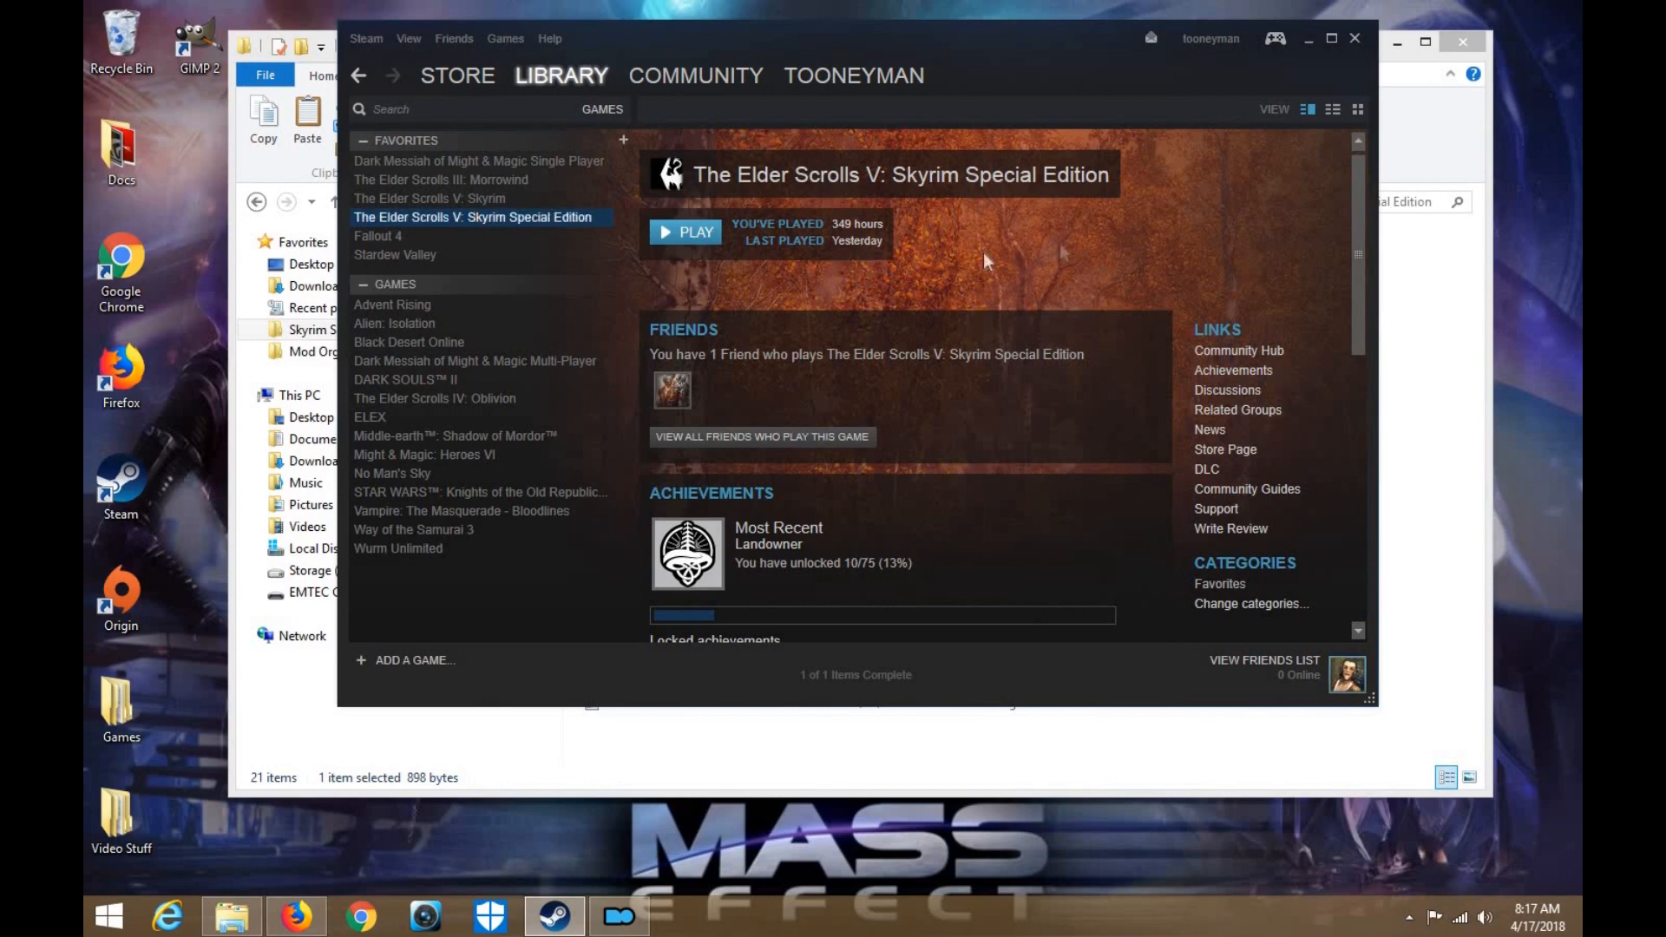
pyautogui.click(1310, 39)
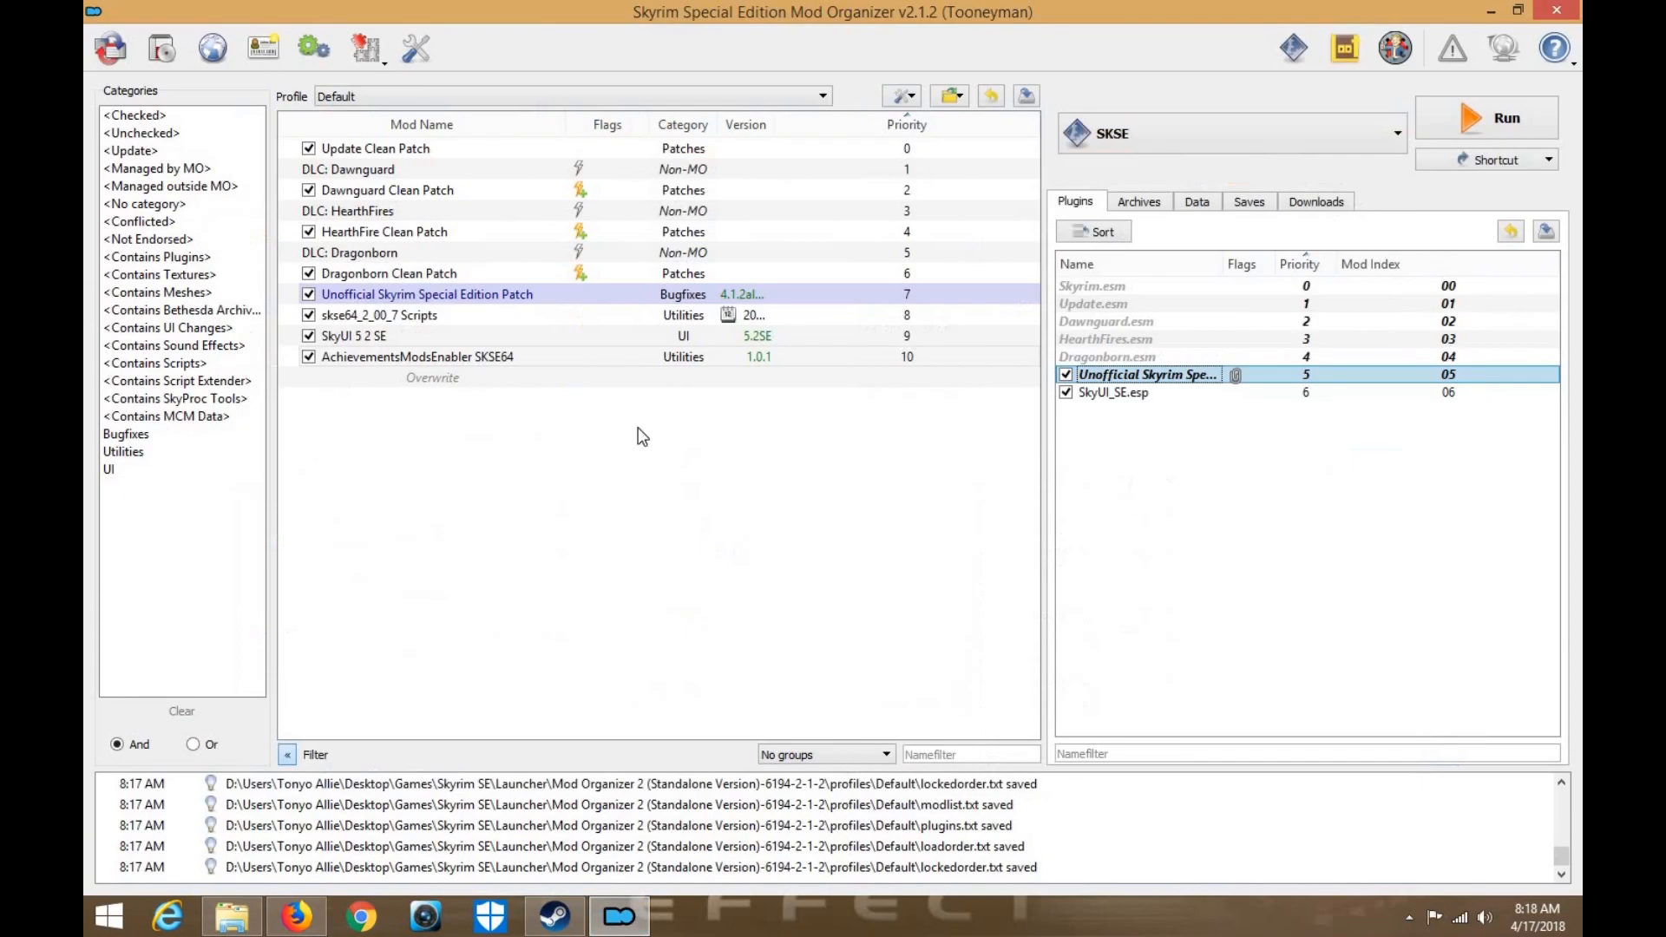
# Review the executable choices and the installed mod list in Mod Organizer, leaving SKSE selected
pyautogui.click(1128, 137)
pyautogui.click(816, 506)
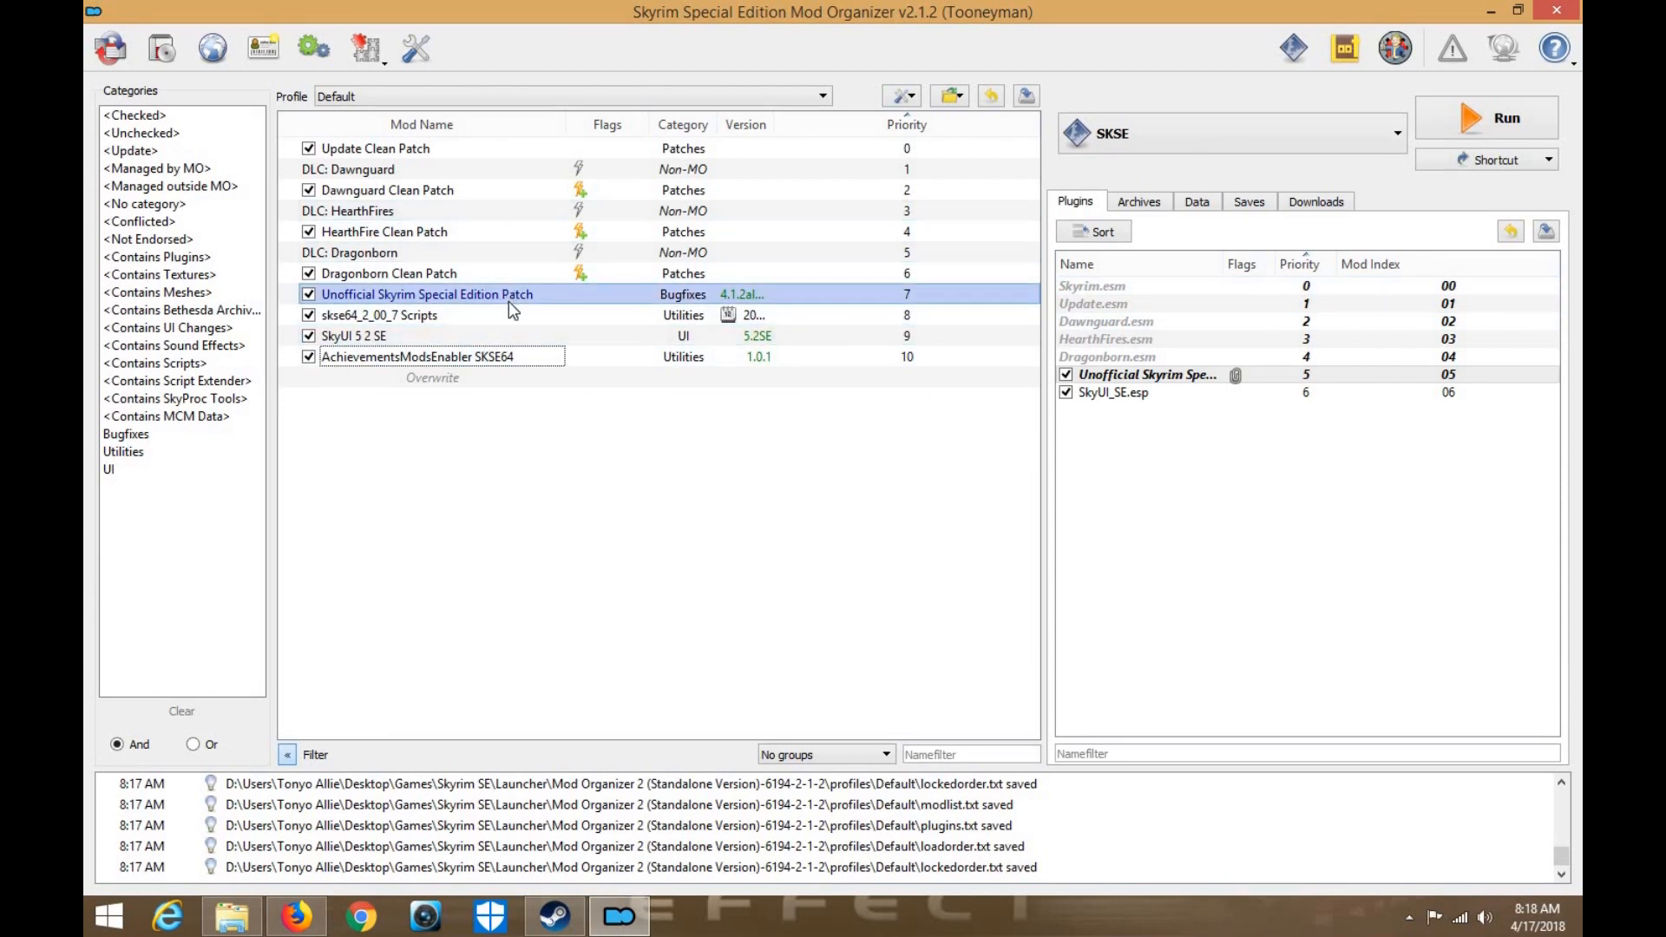
pyautogui.click(1380, 152)
pyautogui.click(1380, 152)
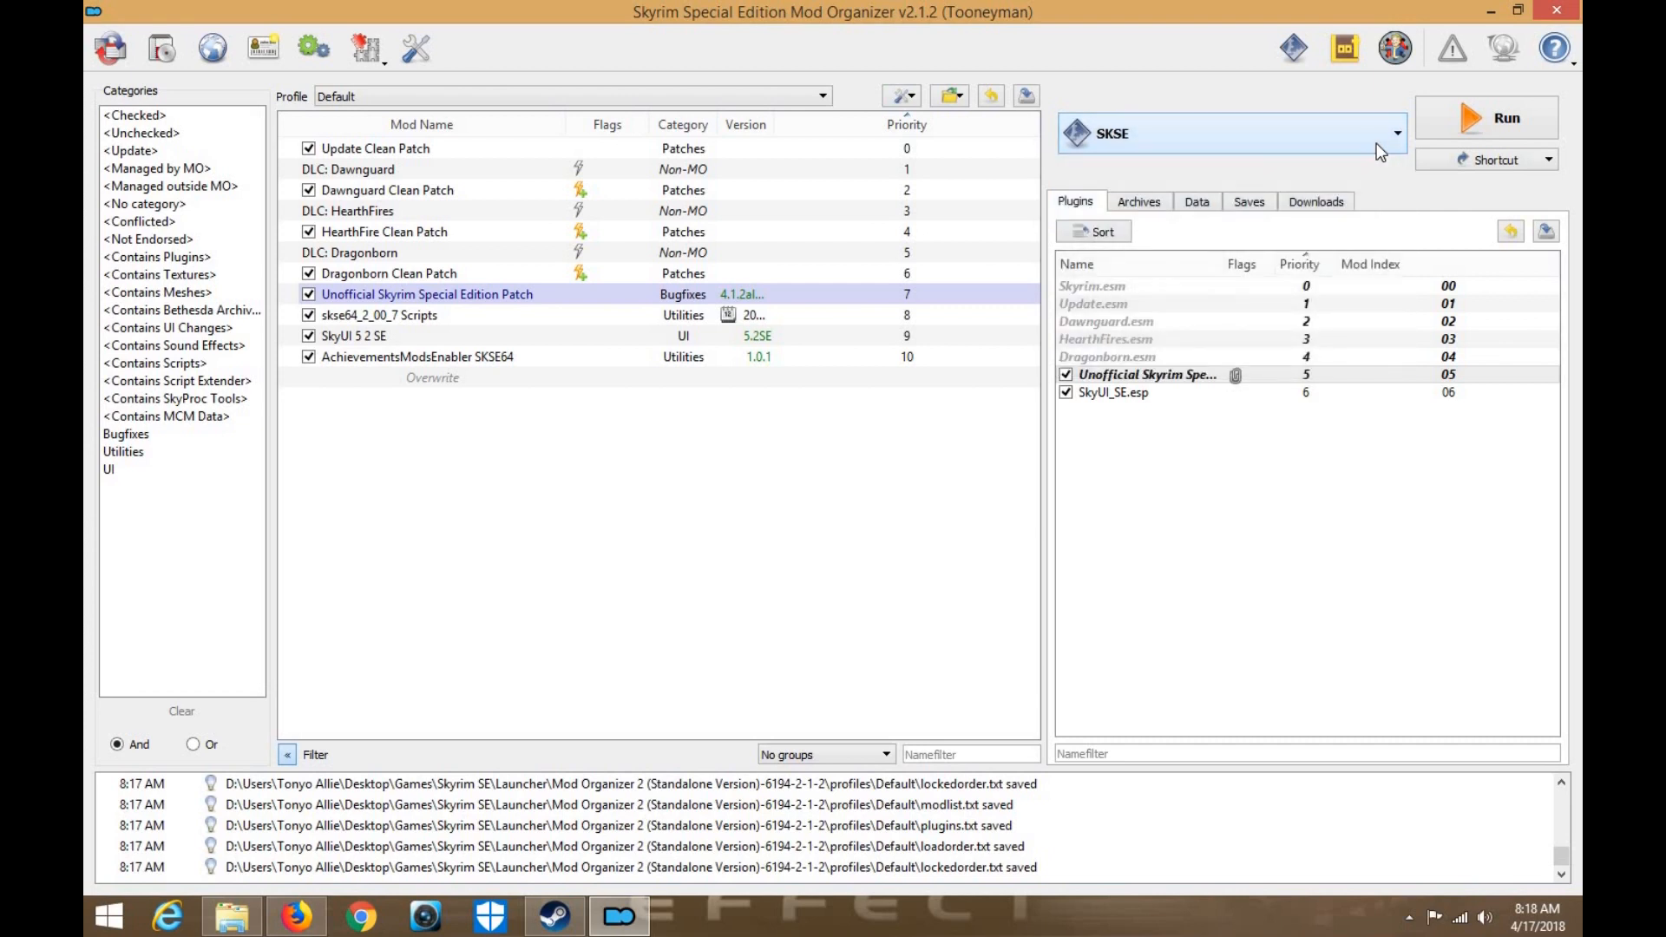
# Minimize Mod Organizer and reposition the Skyrim Special Edition folder window on the desktop
pyautogui.click(1490, 12)
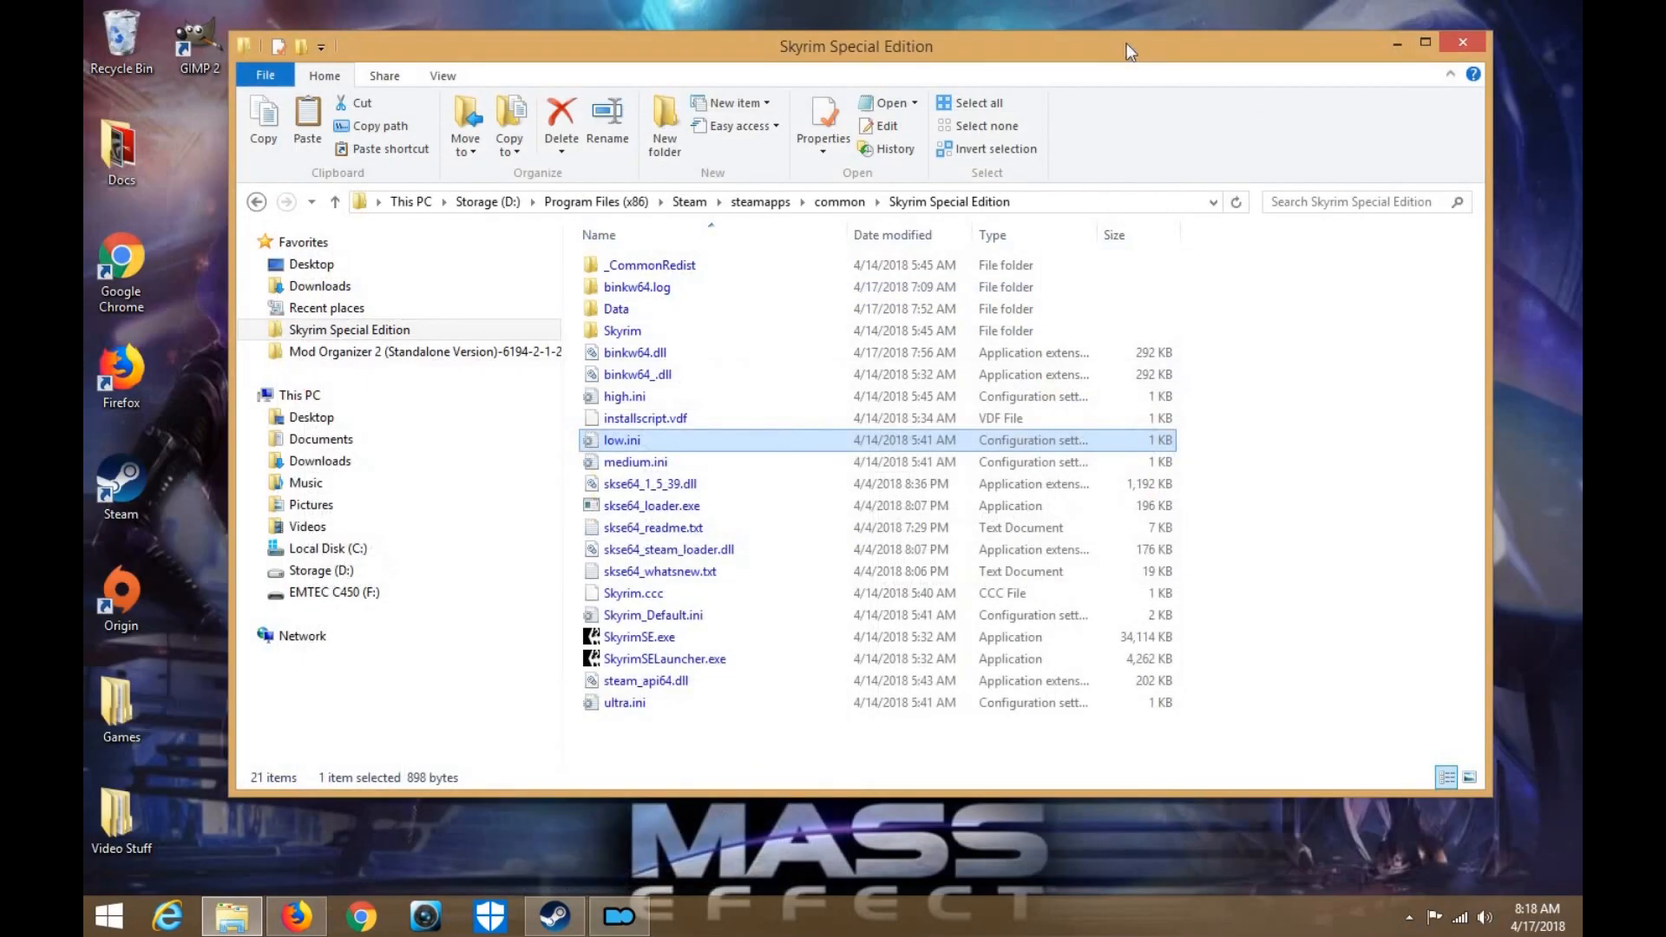
pyautogui.moveTo(1166, 56); pyautogui.dragTo(1123, 42)
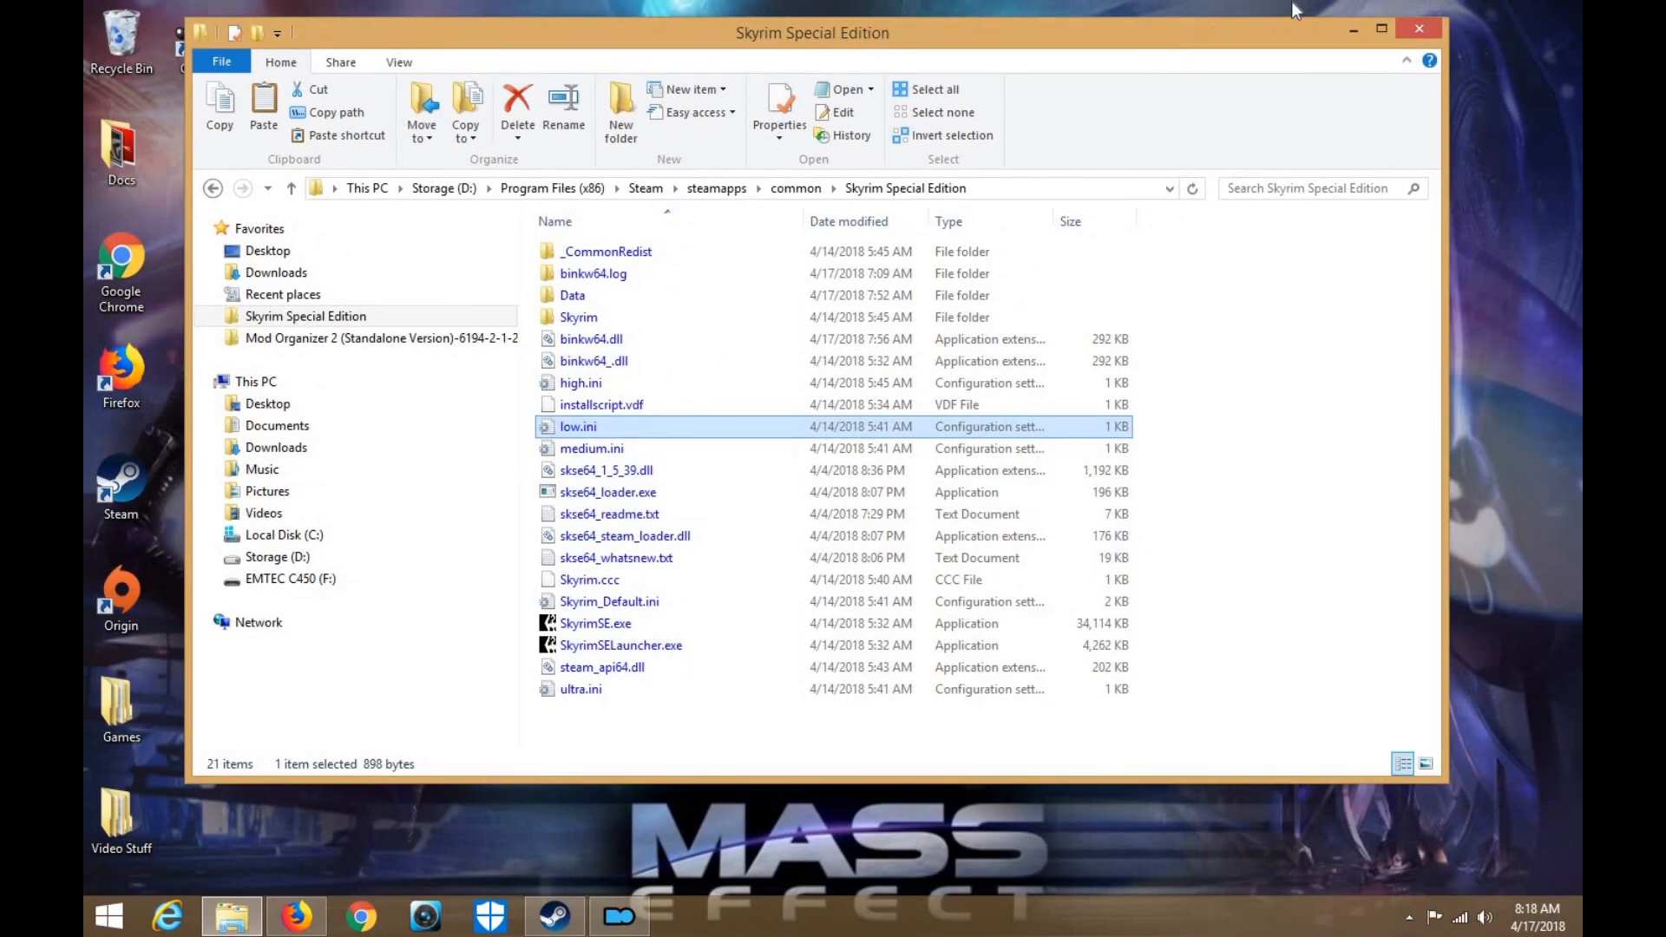